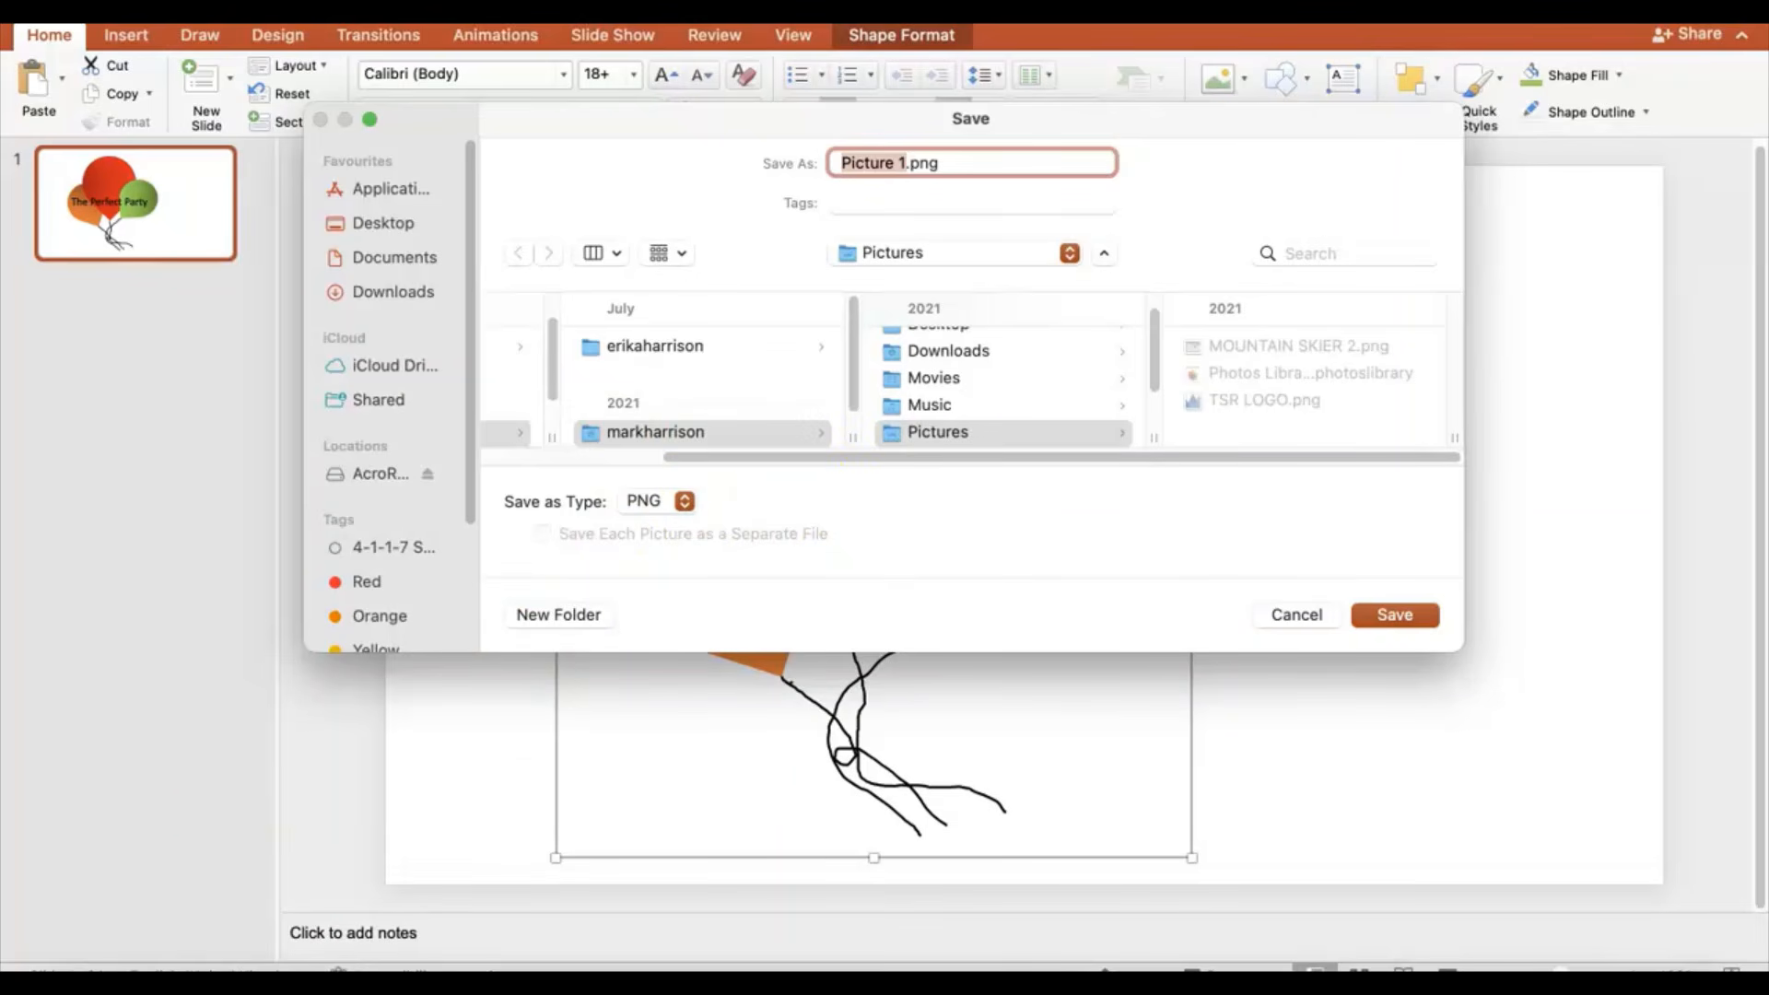
Step: Switch from PowerPoint to the exam PDF showing the instruction to save the image as LOGO
{"action": "key", "text": "super+Tab"}
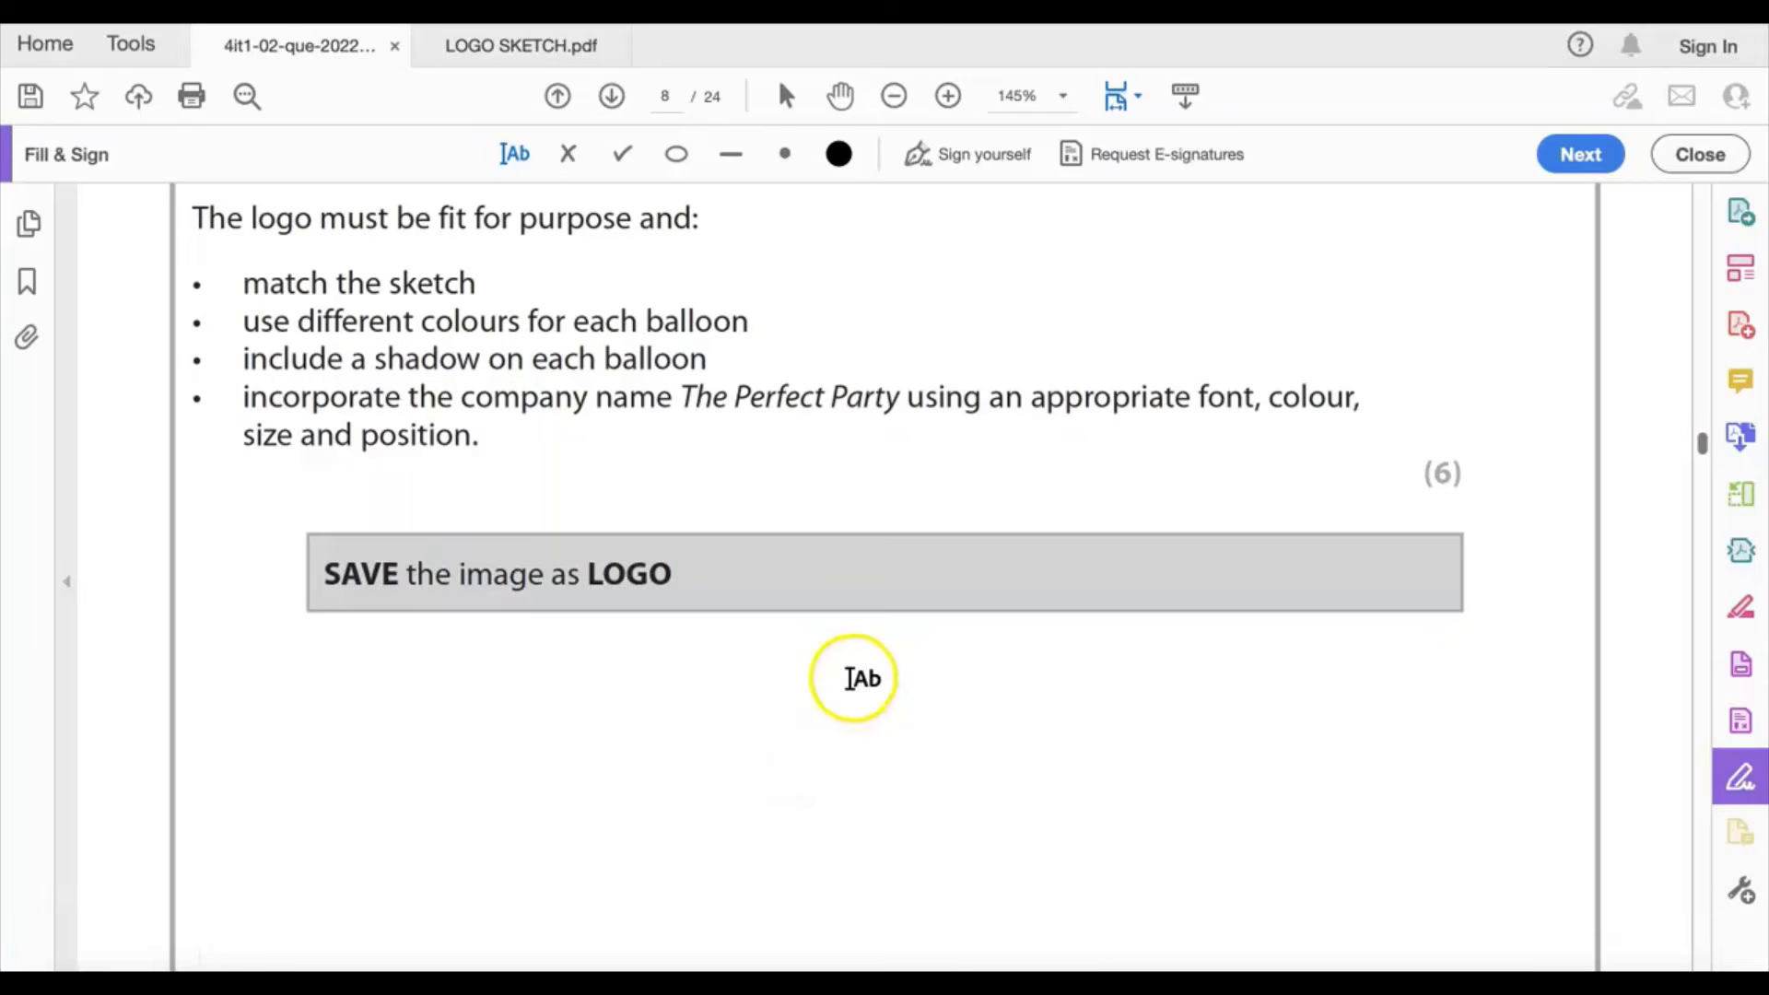
Step: Read Task A1c on page 9 of the exam PDF, then bring up the Word answer document
{"action": "scroll", "coordinate": [850, 679], "scroll_direction": "down", "scroll_amount": 3}
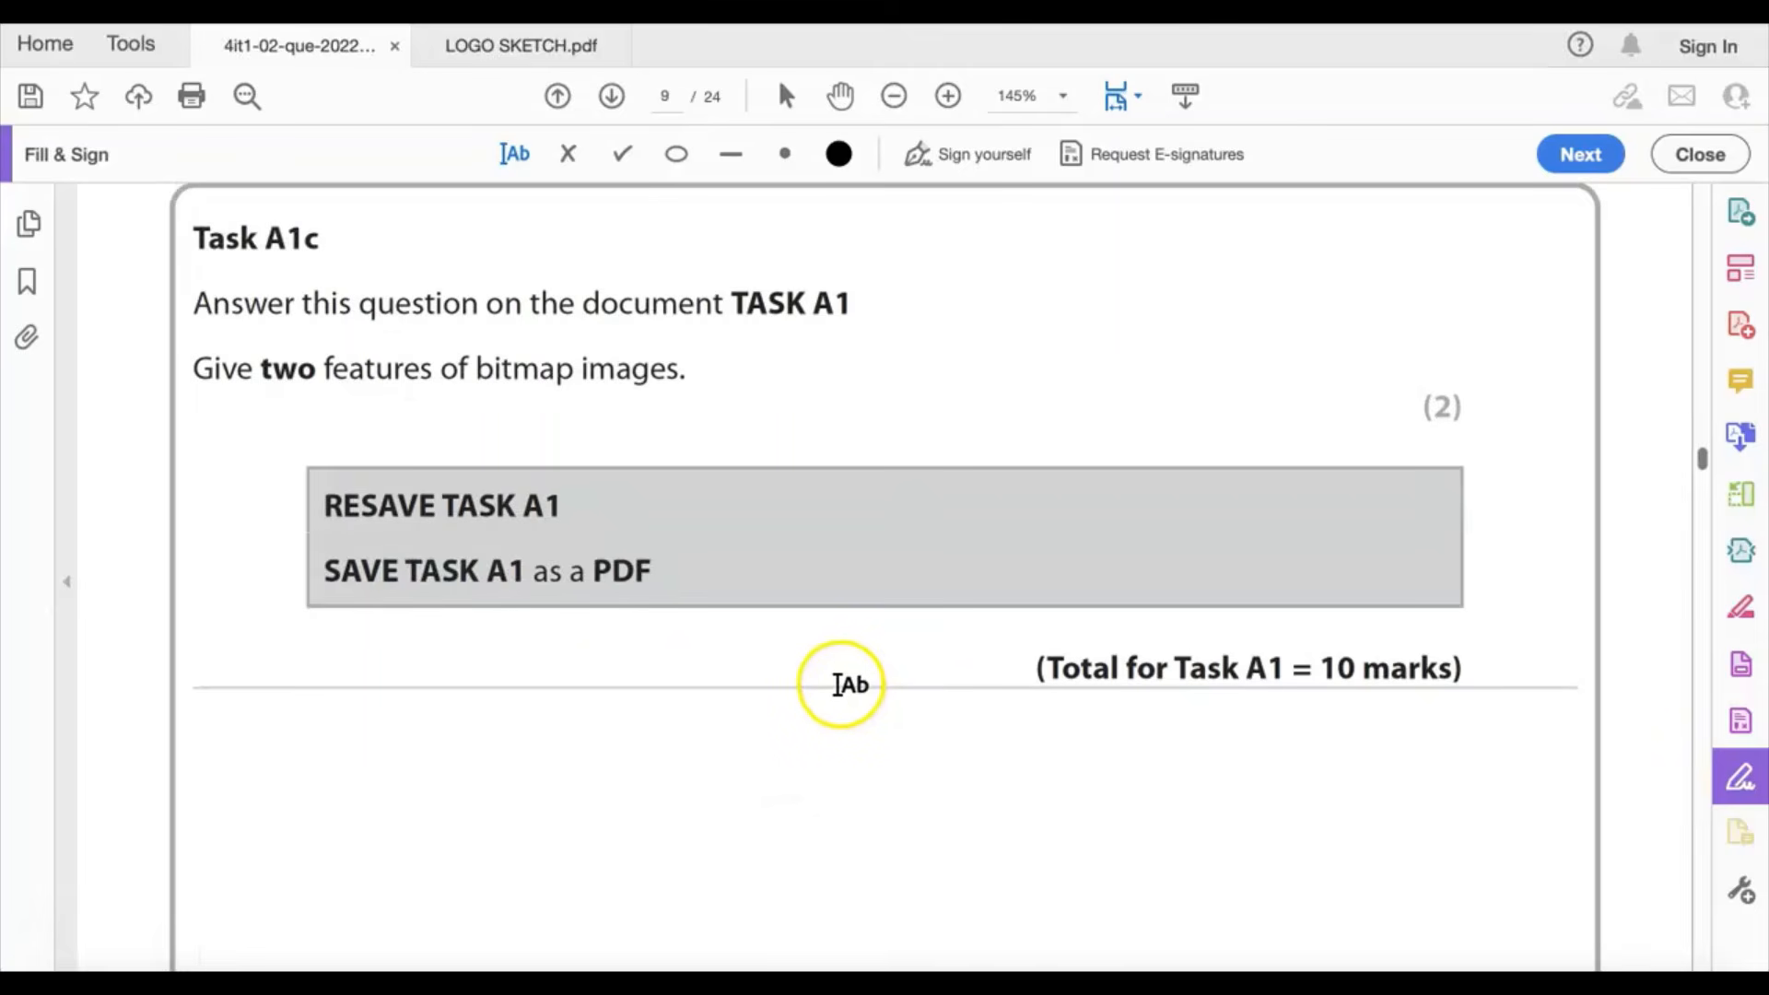
{"action": "scroll", "coordinate": [835, 685], "scroll_direction": "up", "scroll_amount": 1}
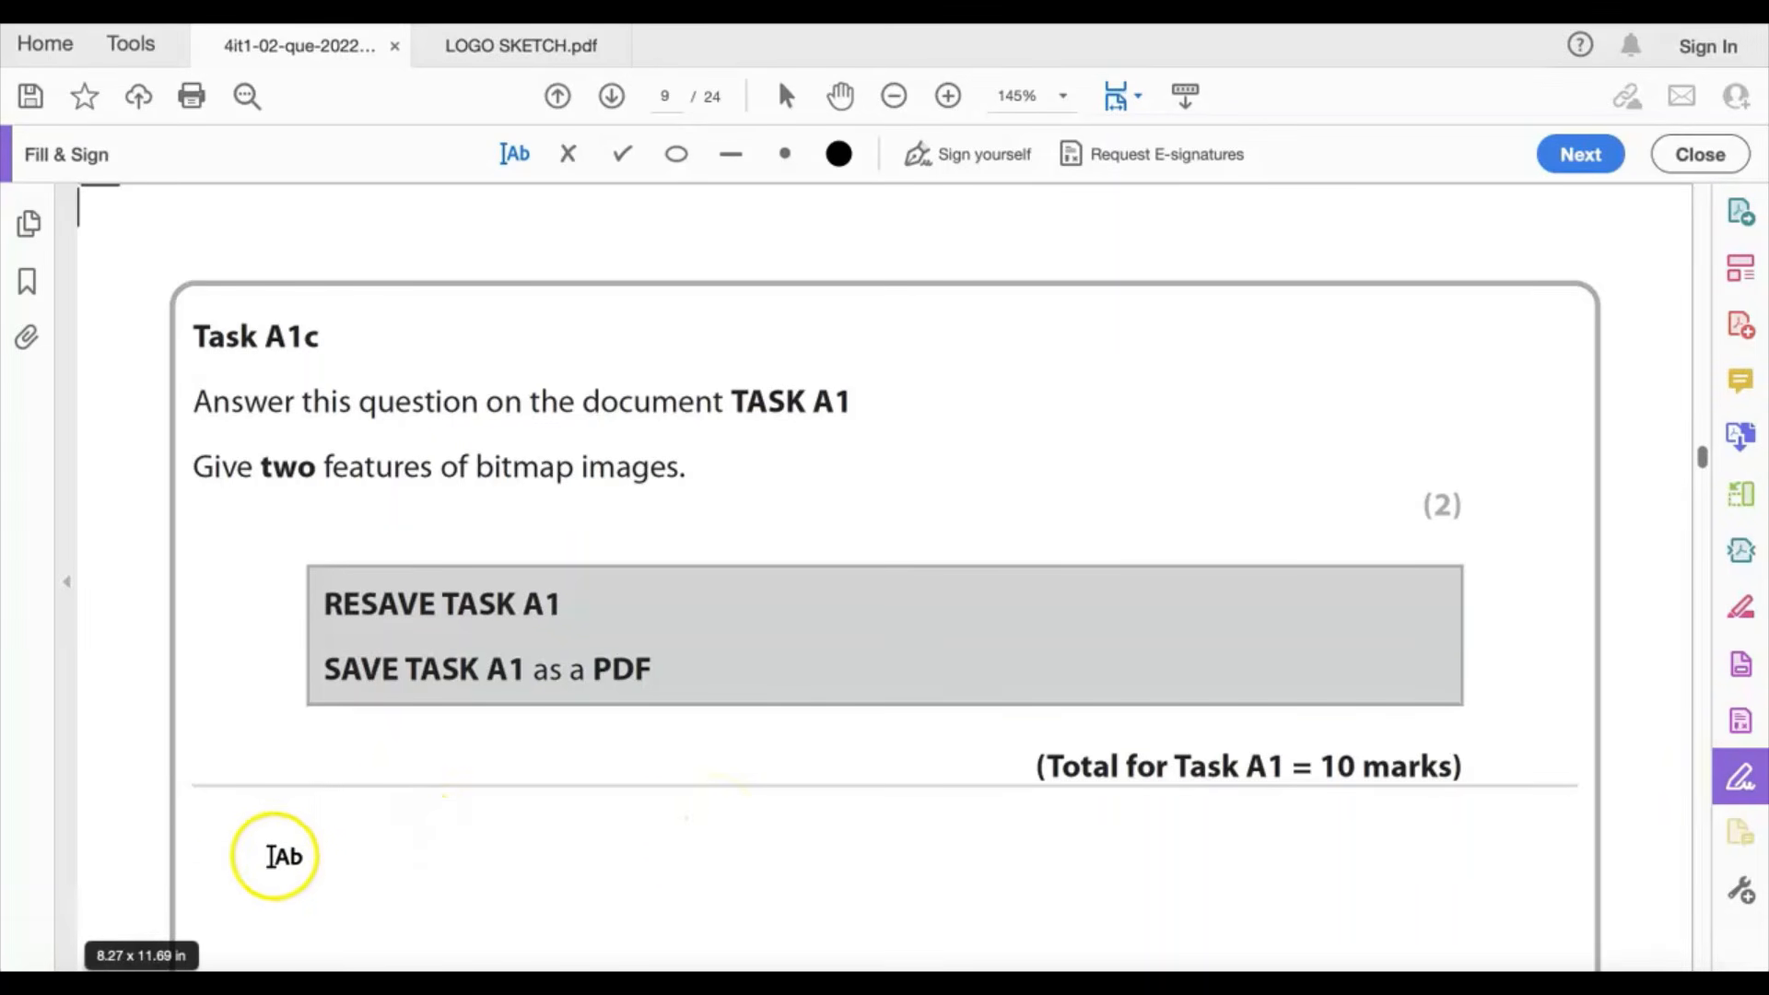
{"action": "key", "text": "super+Tab"}
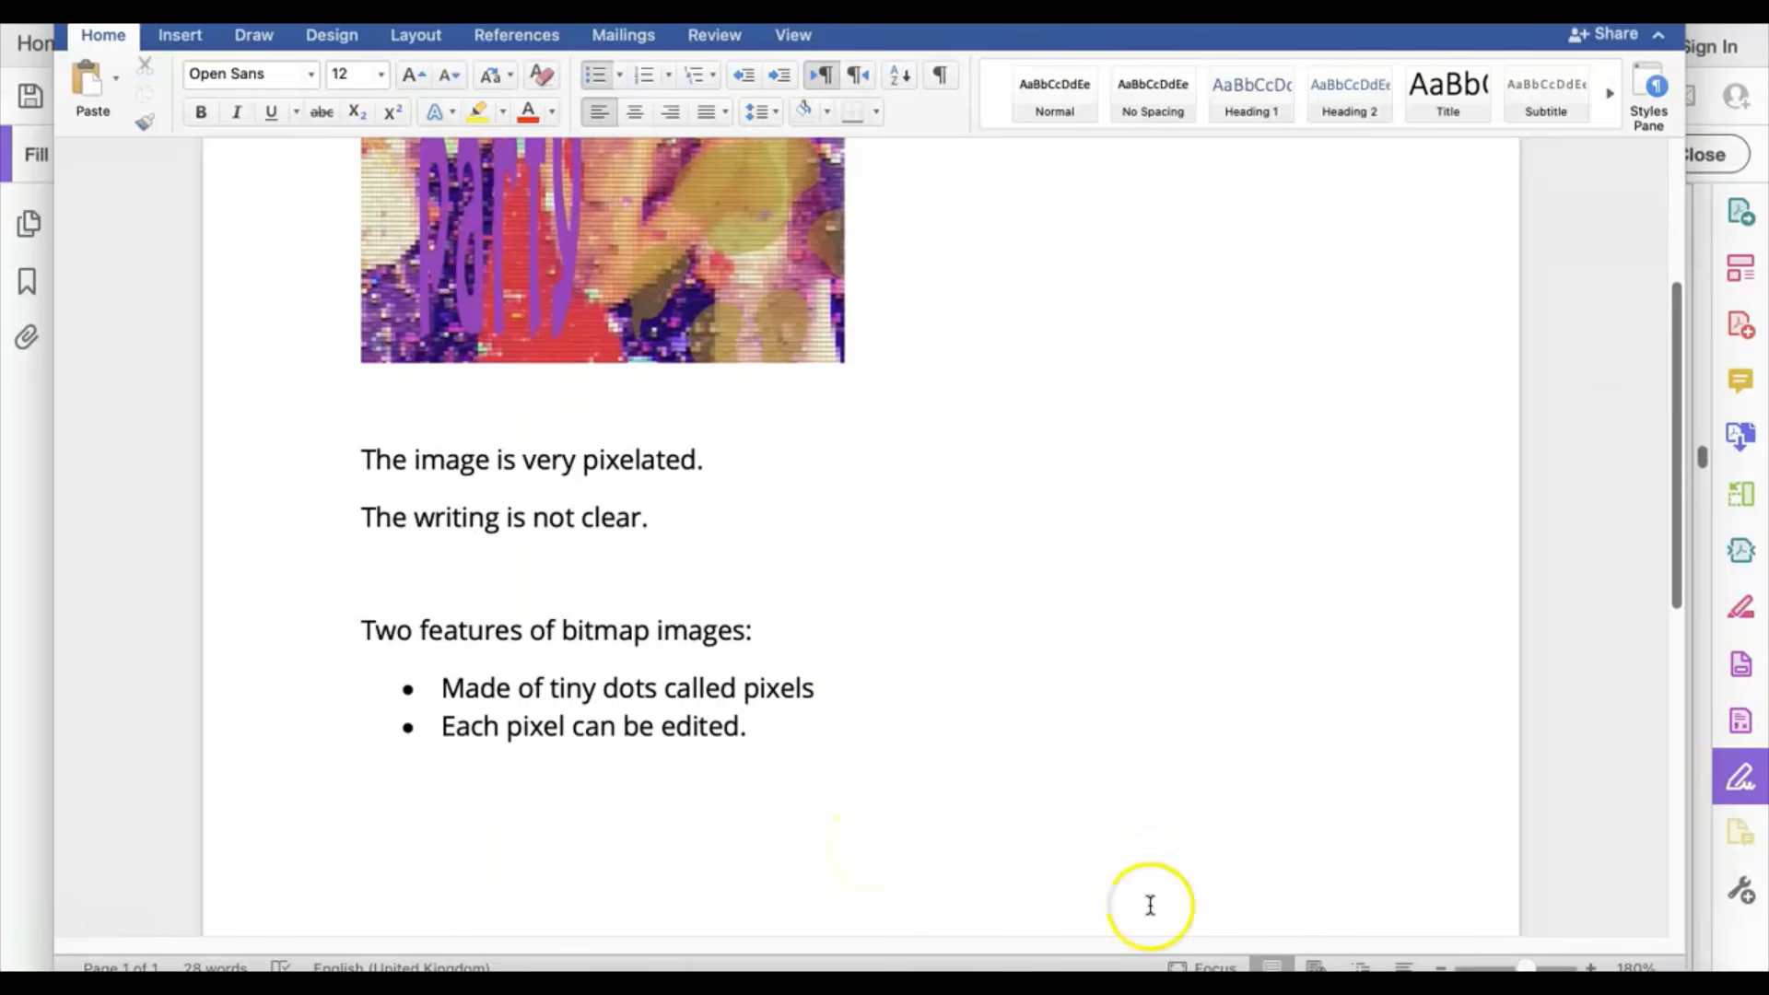
Step: Open Word's Save As dialog, view the File Format list, and cancel without saving
{"action": "left_click", "coordinate": [1398, 968]}
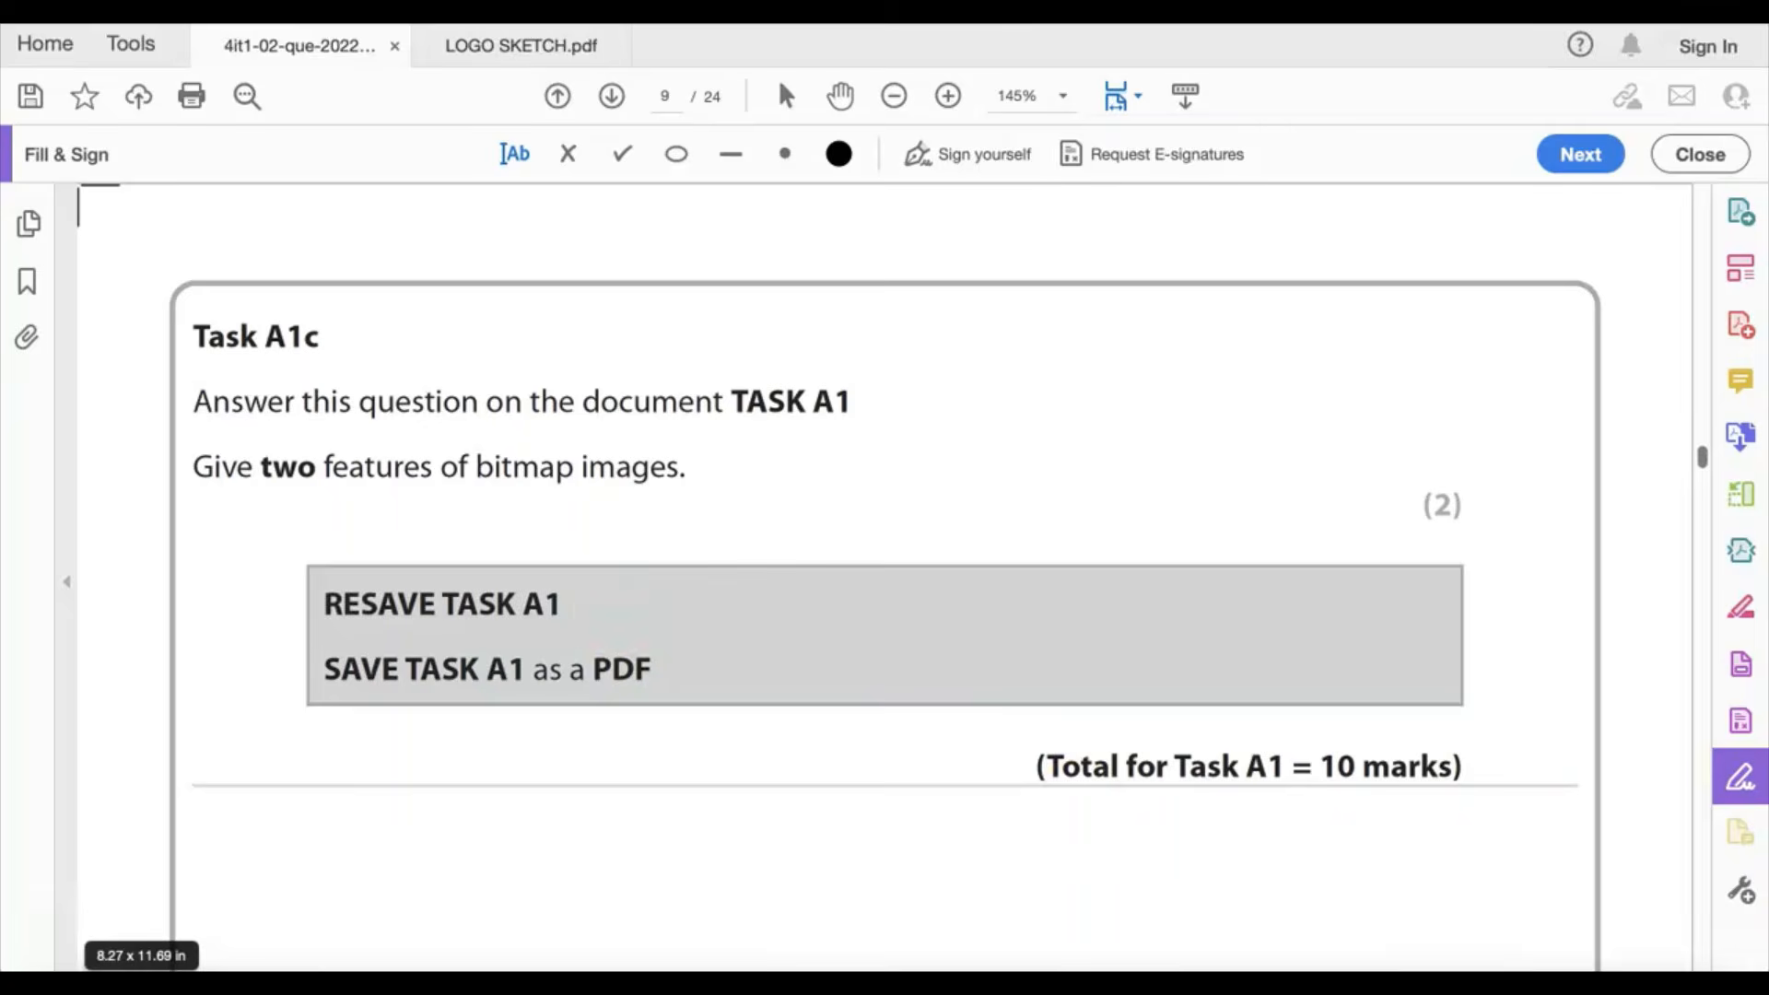
{"action": "left_click", "coordinate": [1060, 984]}
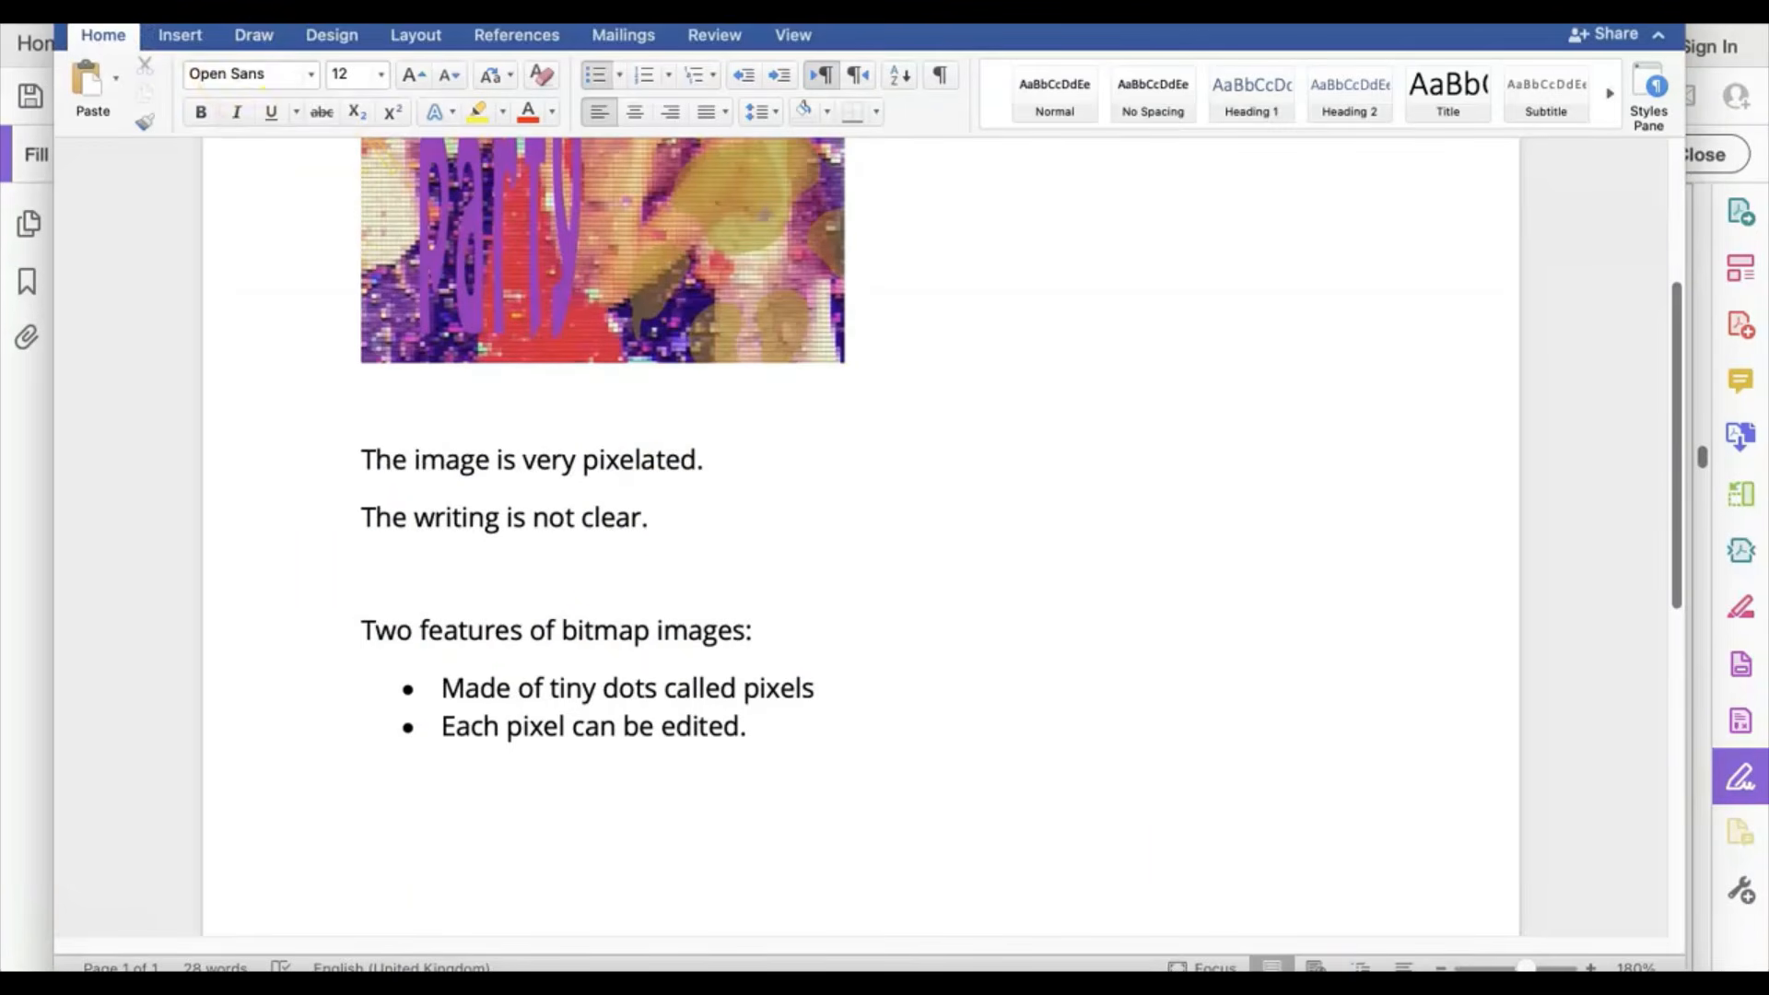
{"action": "left_click", "coordinate": [140, 3]}
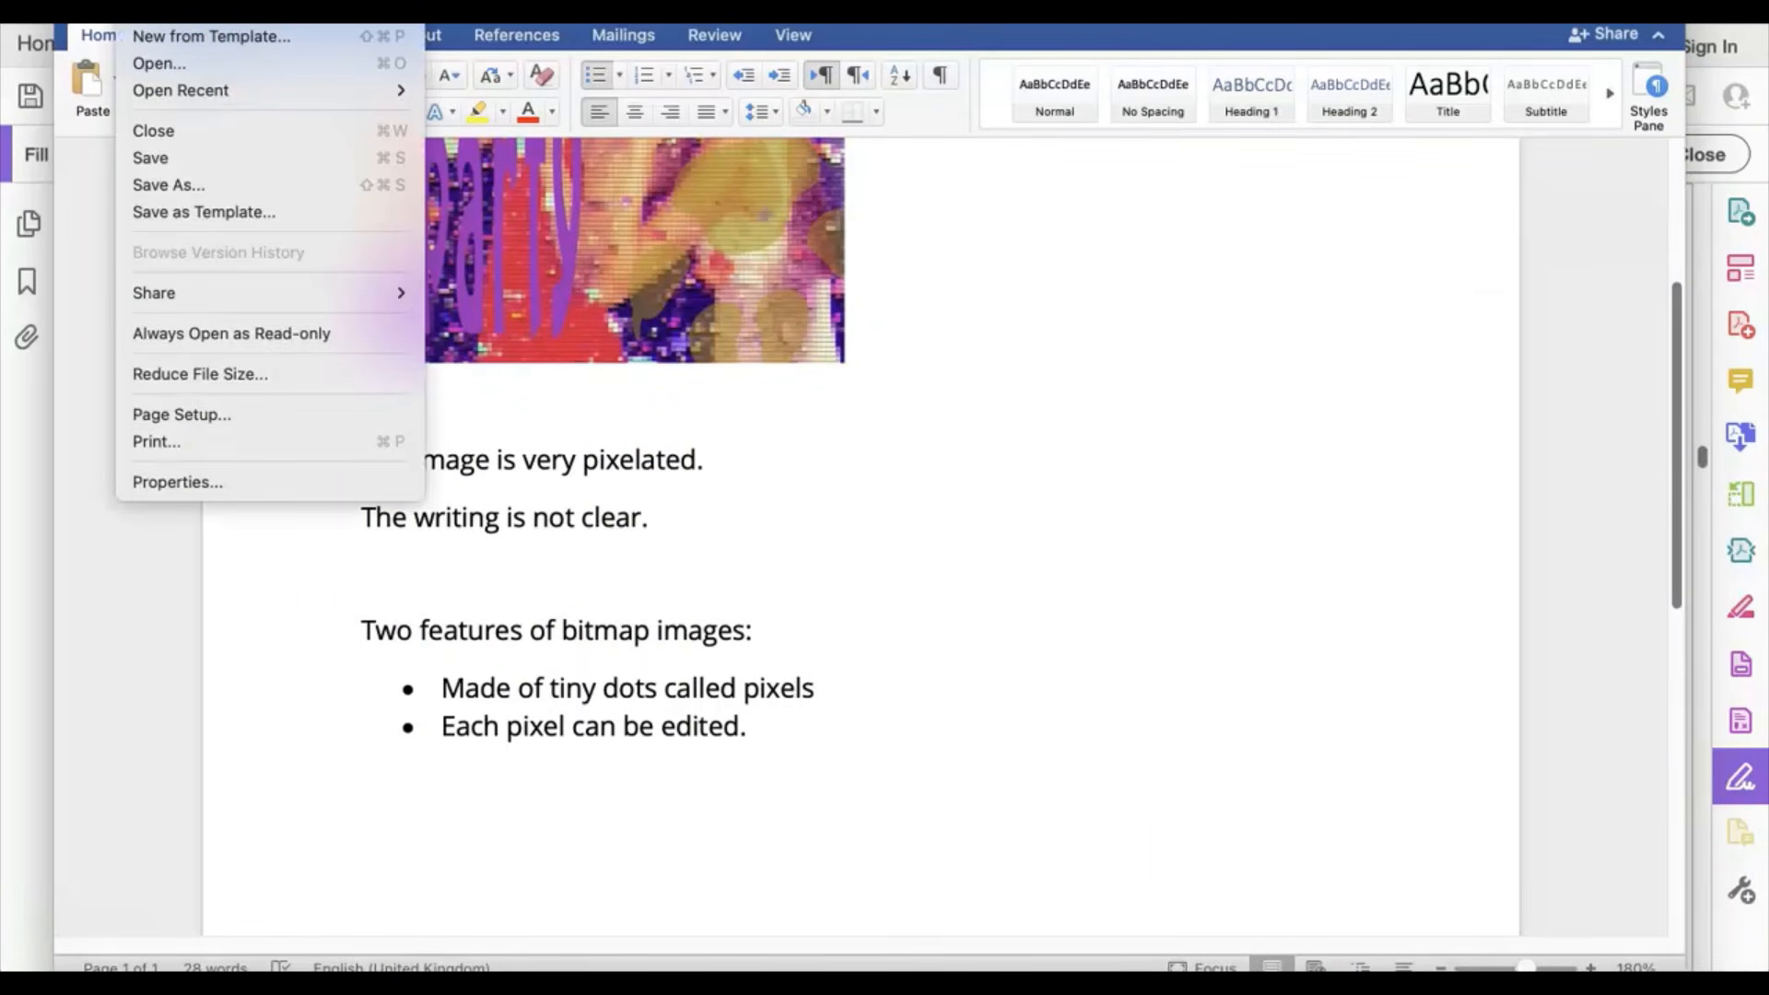
{"action": "left_click", "coordinate": [247, 182]}
{"action": "left_click", "coordinate": [1156, 662]}
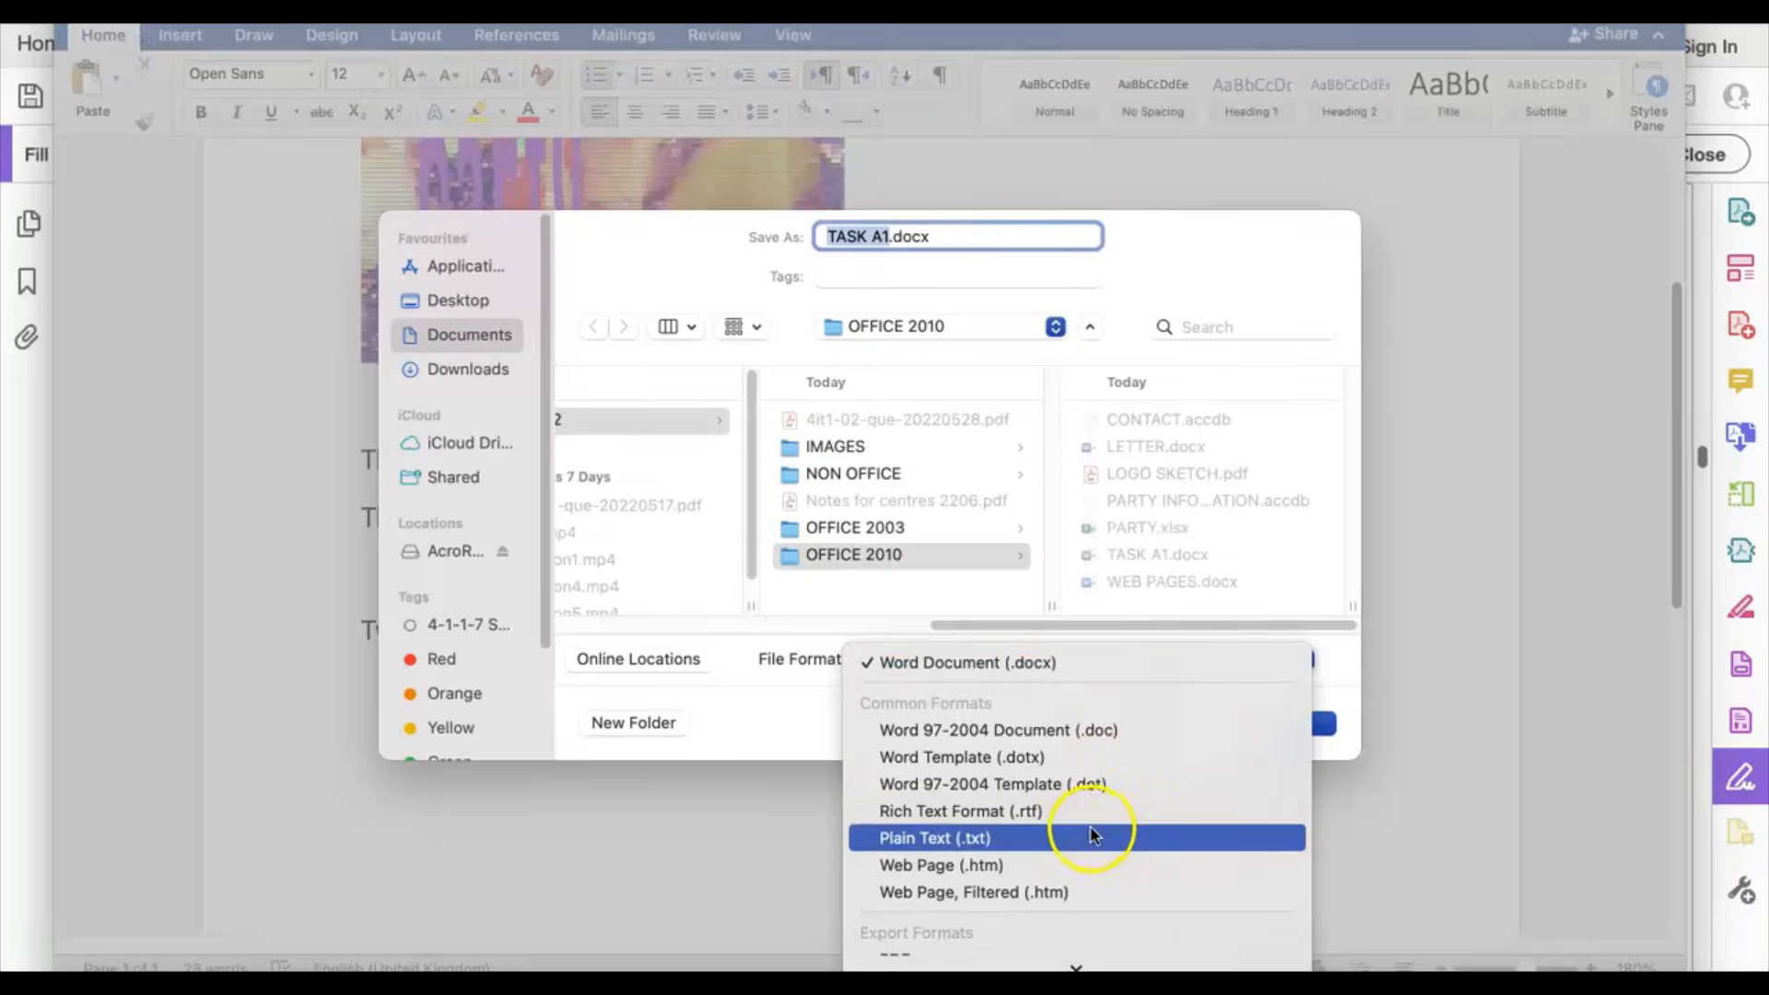
{"action": "mouse_move", "coordinate": [1074, 967]}
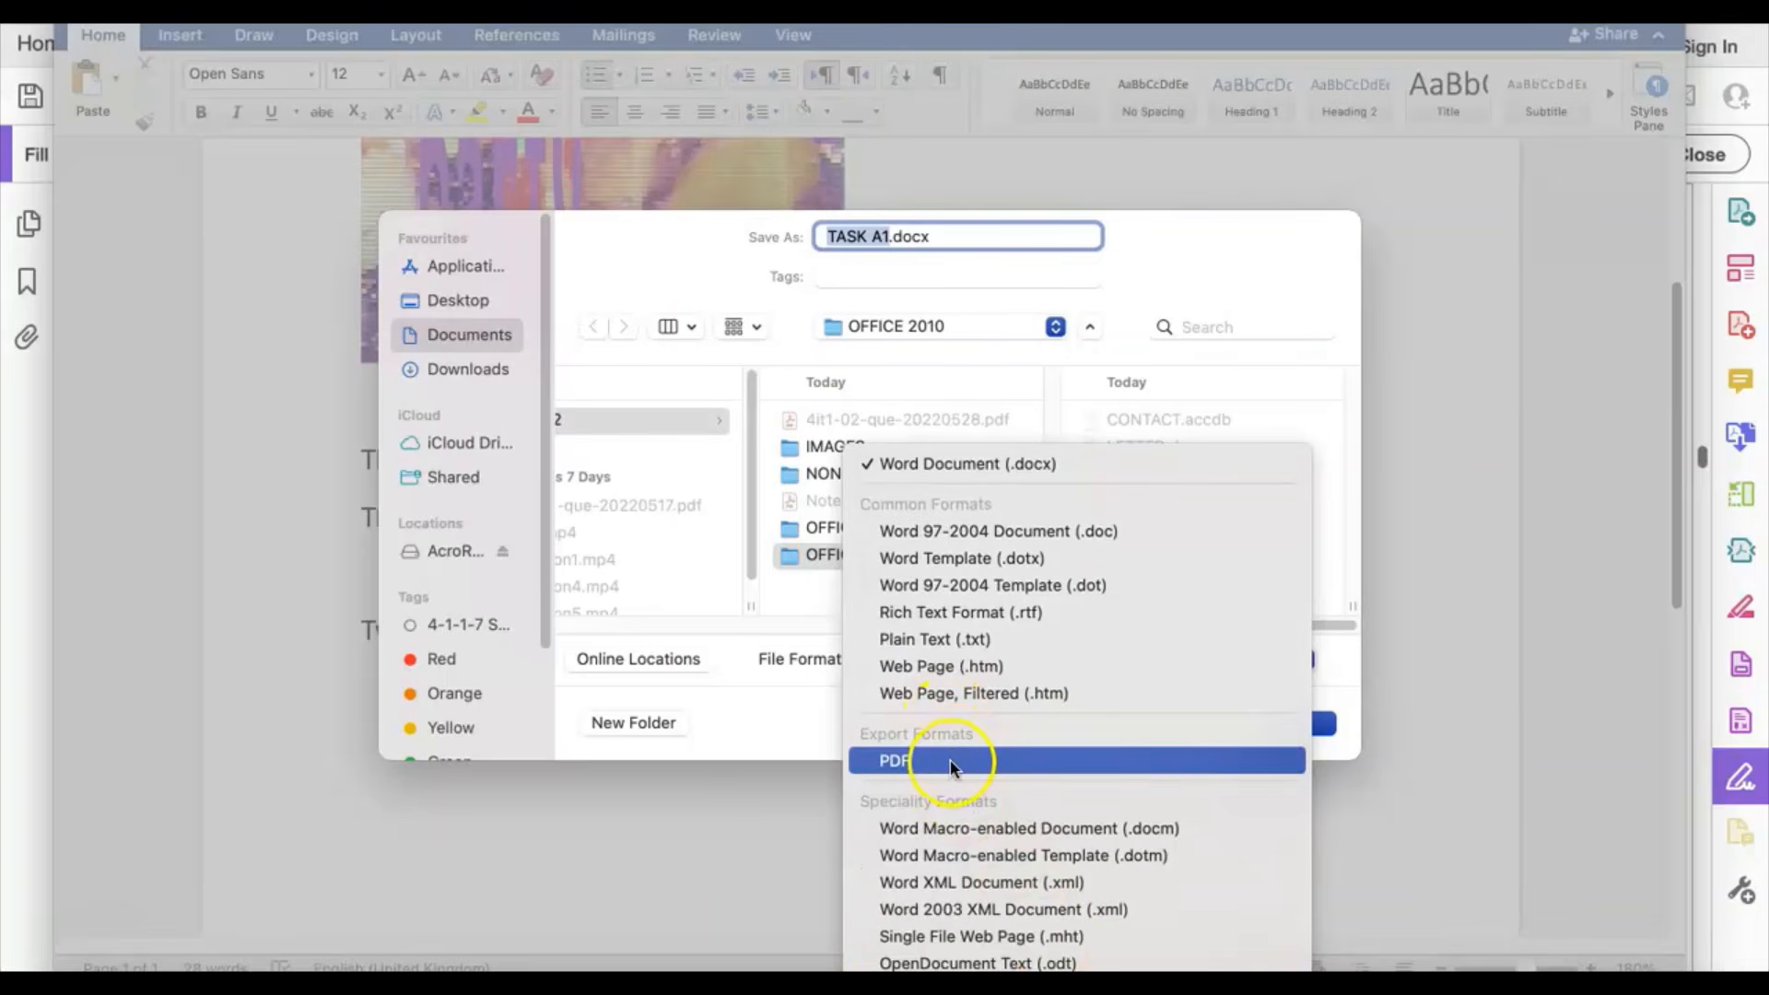
{"action": "left_click", "coordinate": [1462, 801]}
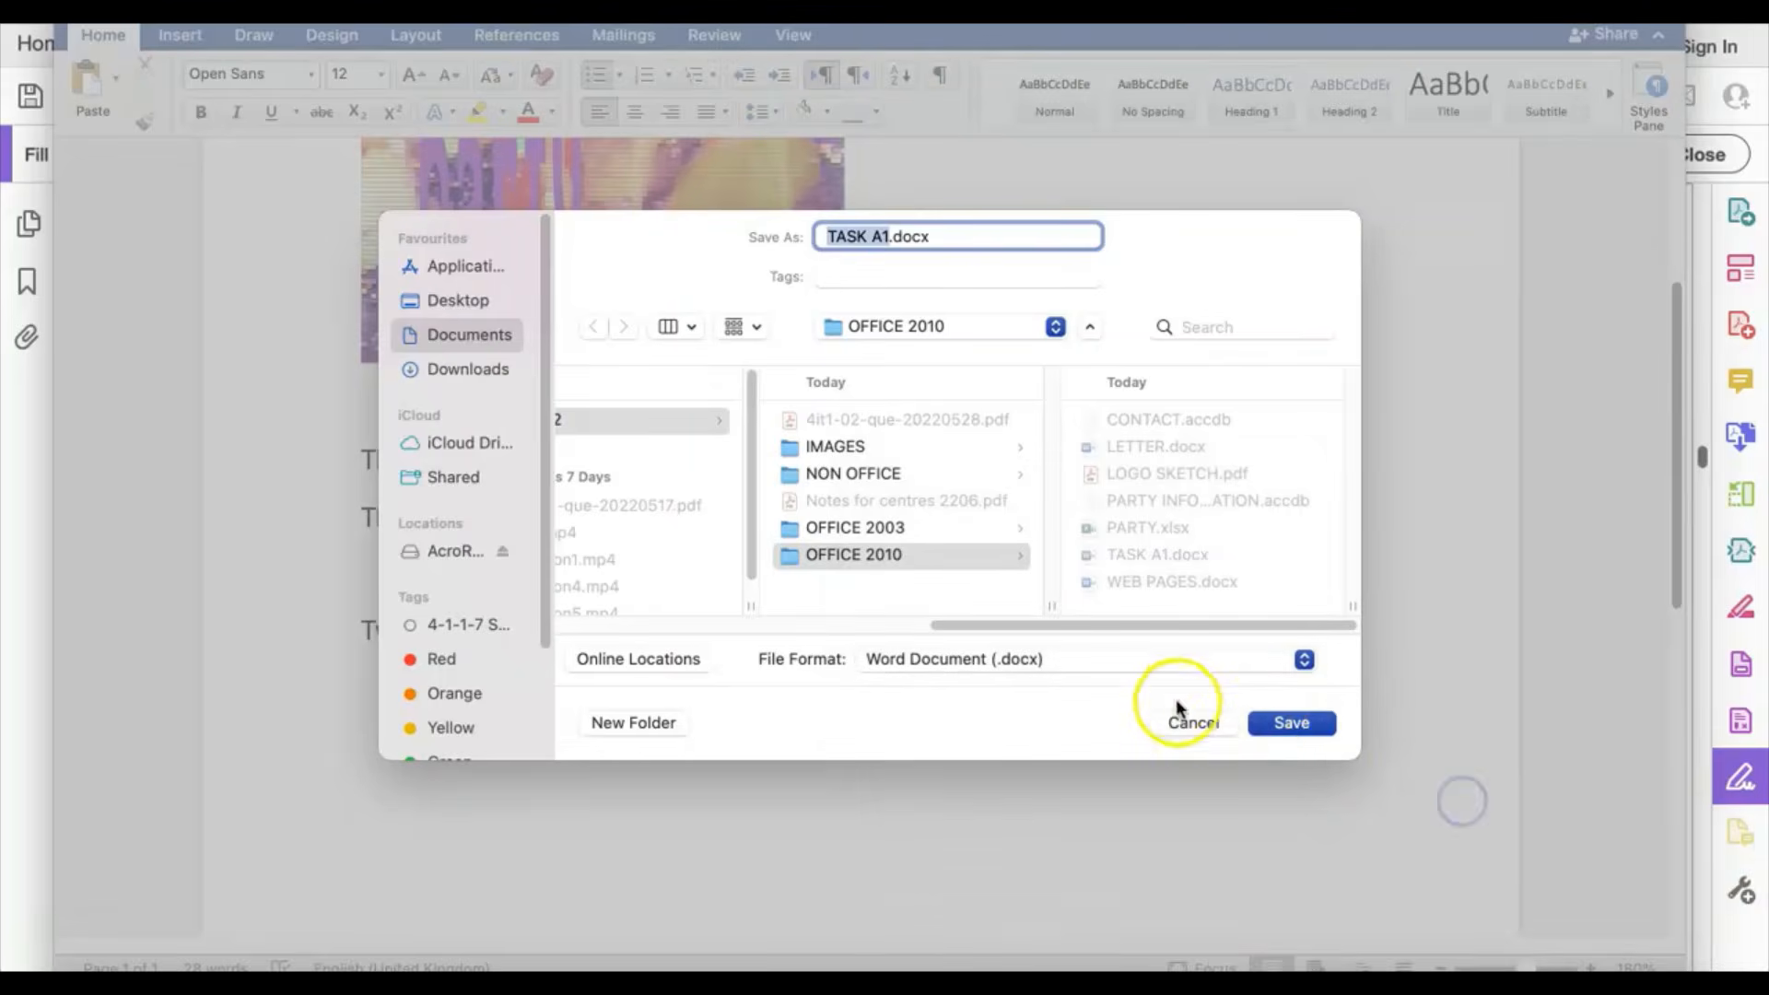
{"action": "left_click", "coordinate": [1191, 723]}
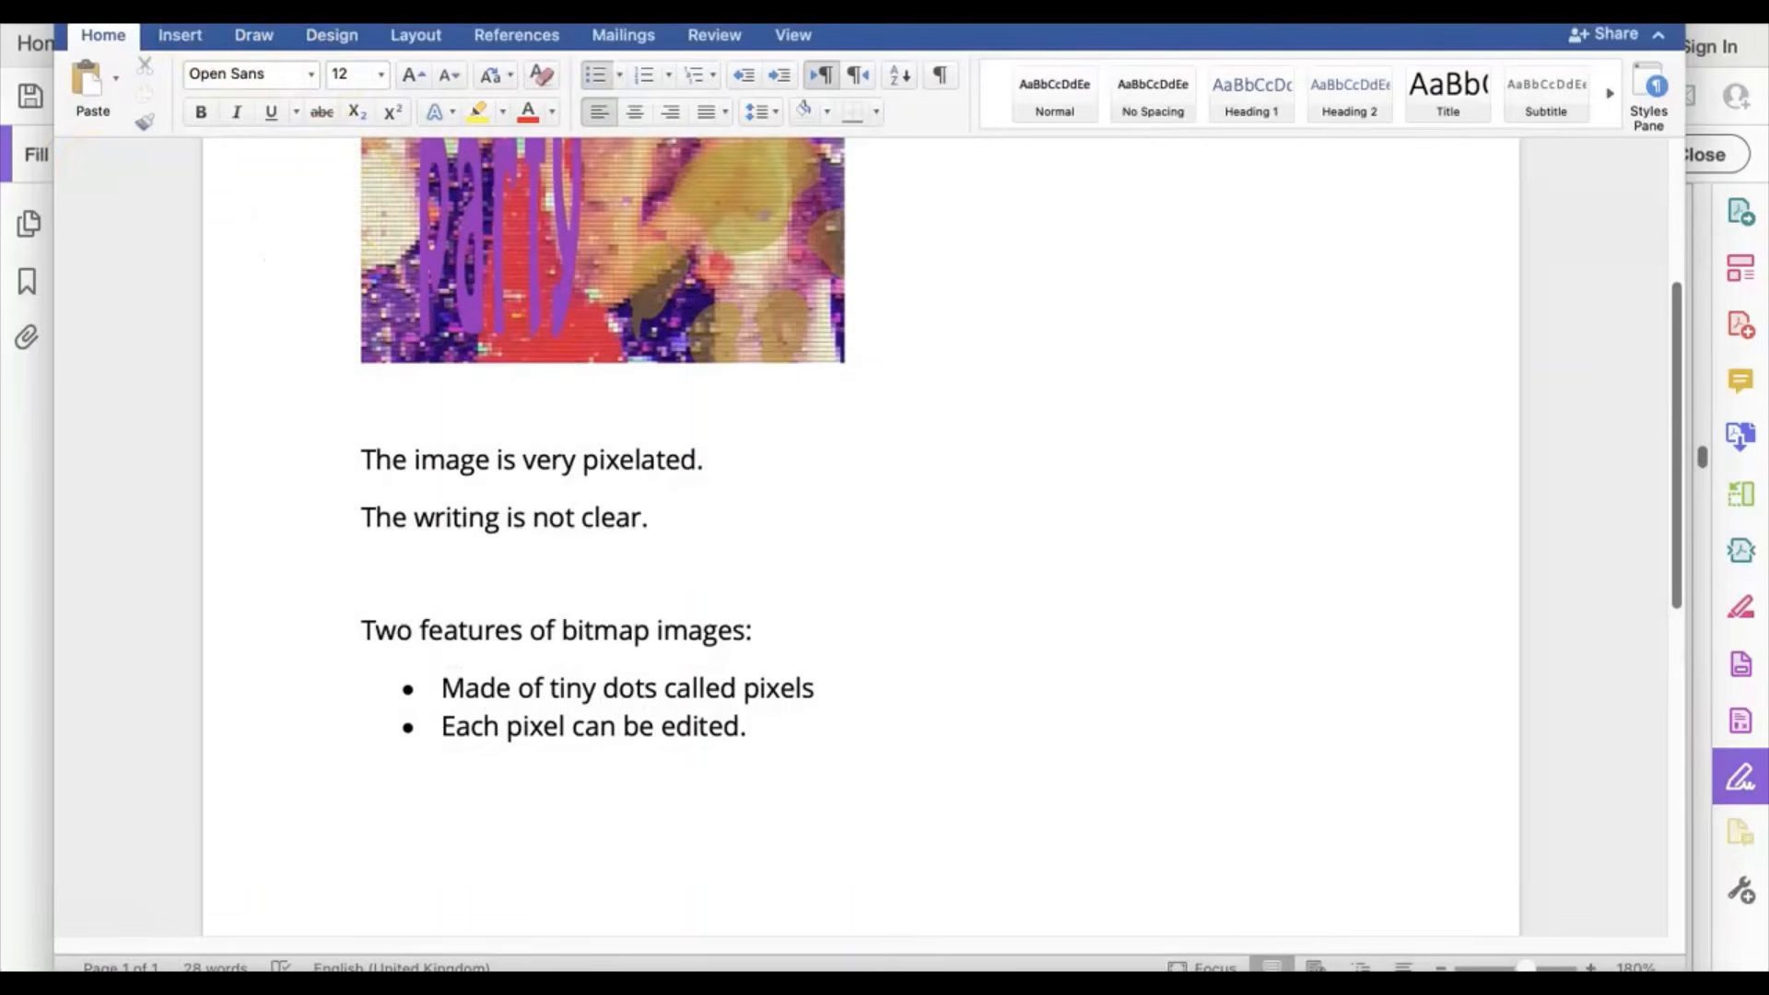
Step: Open Print, choose Save as PDF, cancel, and return to the exam PDF
{"action": "left_click", "coordinate": [136, 13]}
{"action": "left_click", "coordinate": [312, 441]}
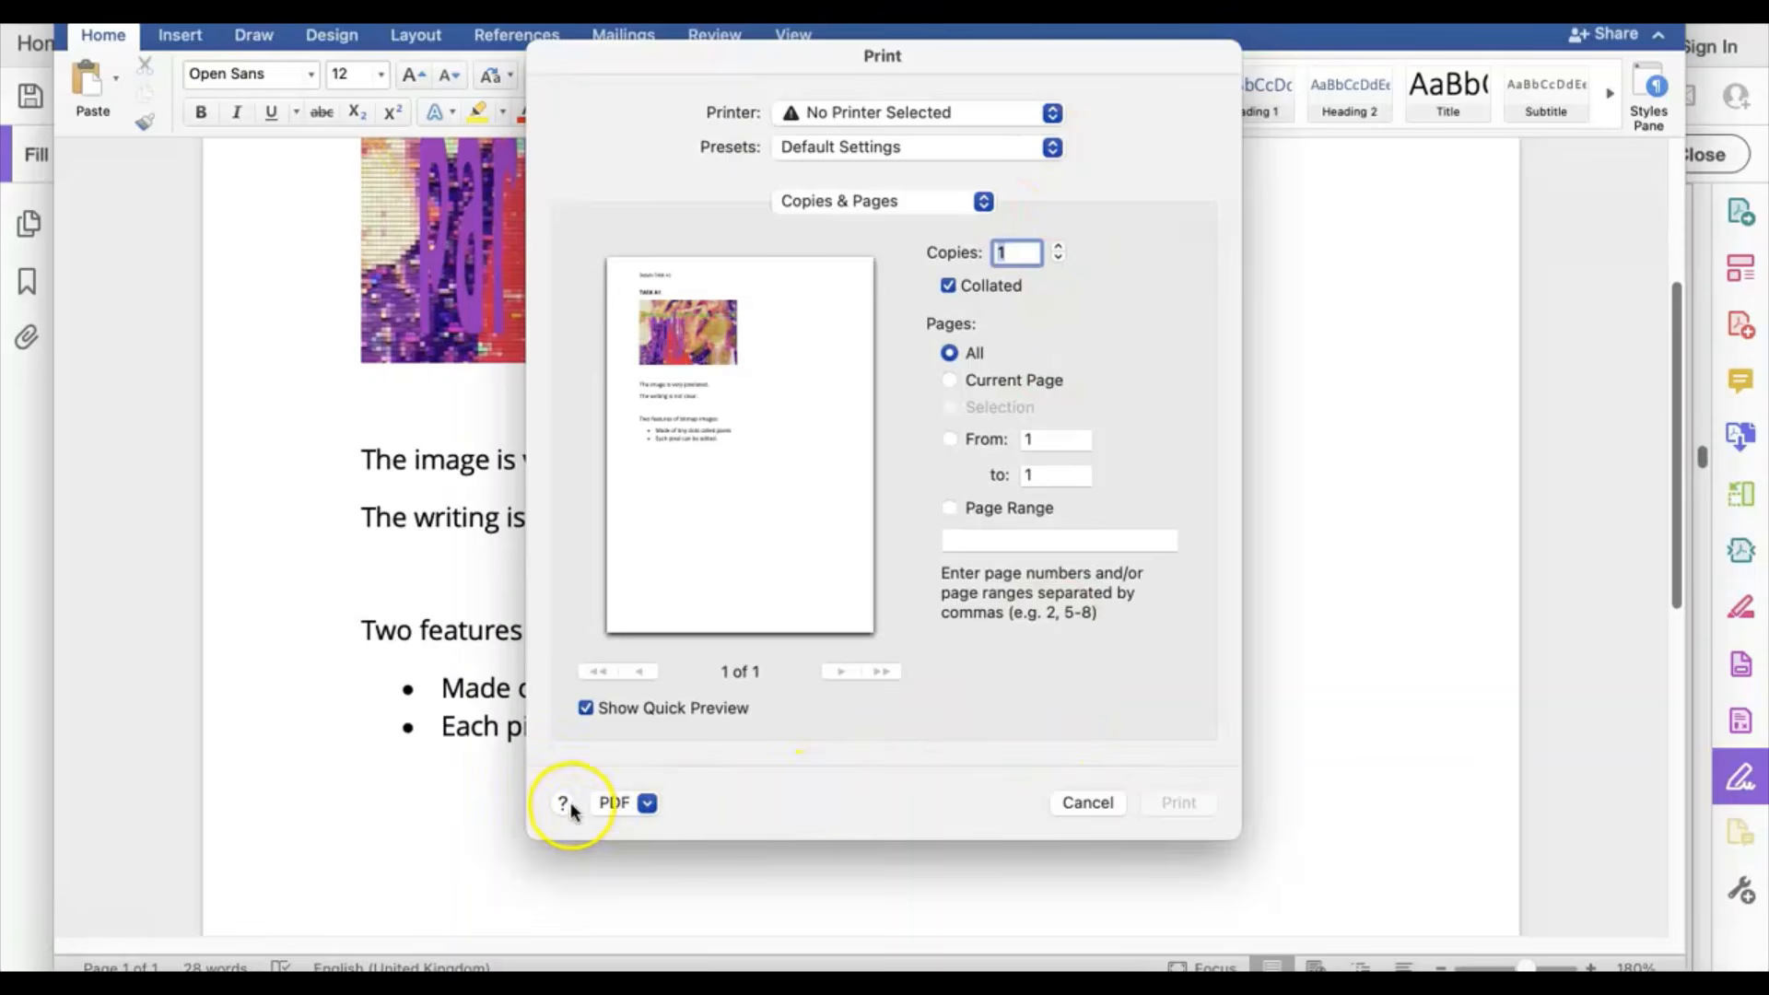
{"action": "left_click", "coordinate": [628, 802]}
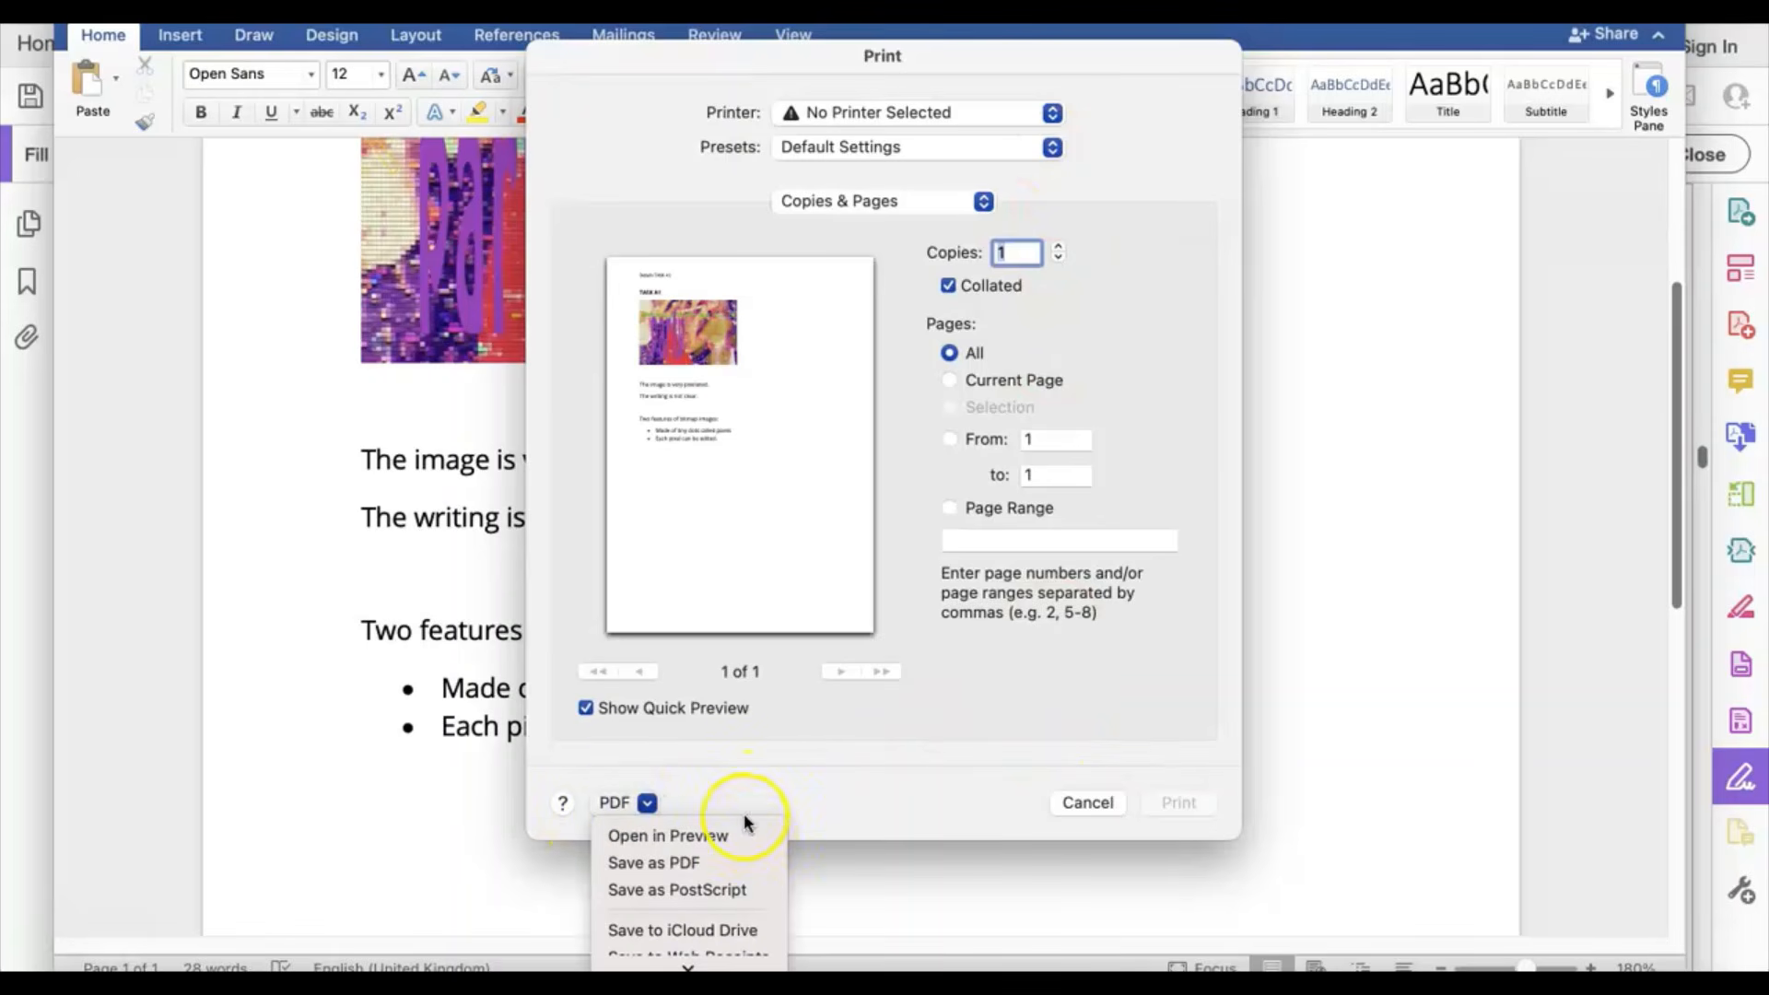
{"action": "left_click", "coordinate": [732, 865]}
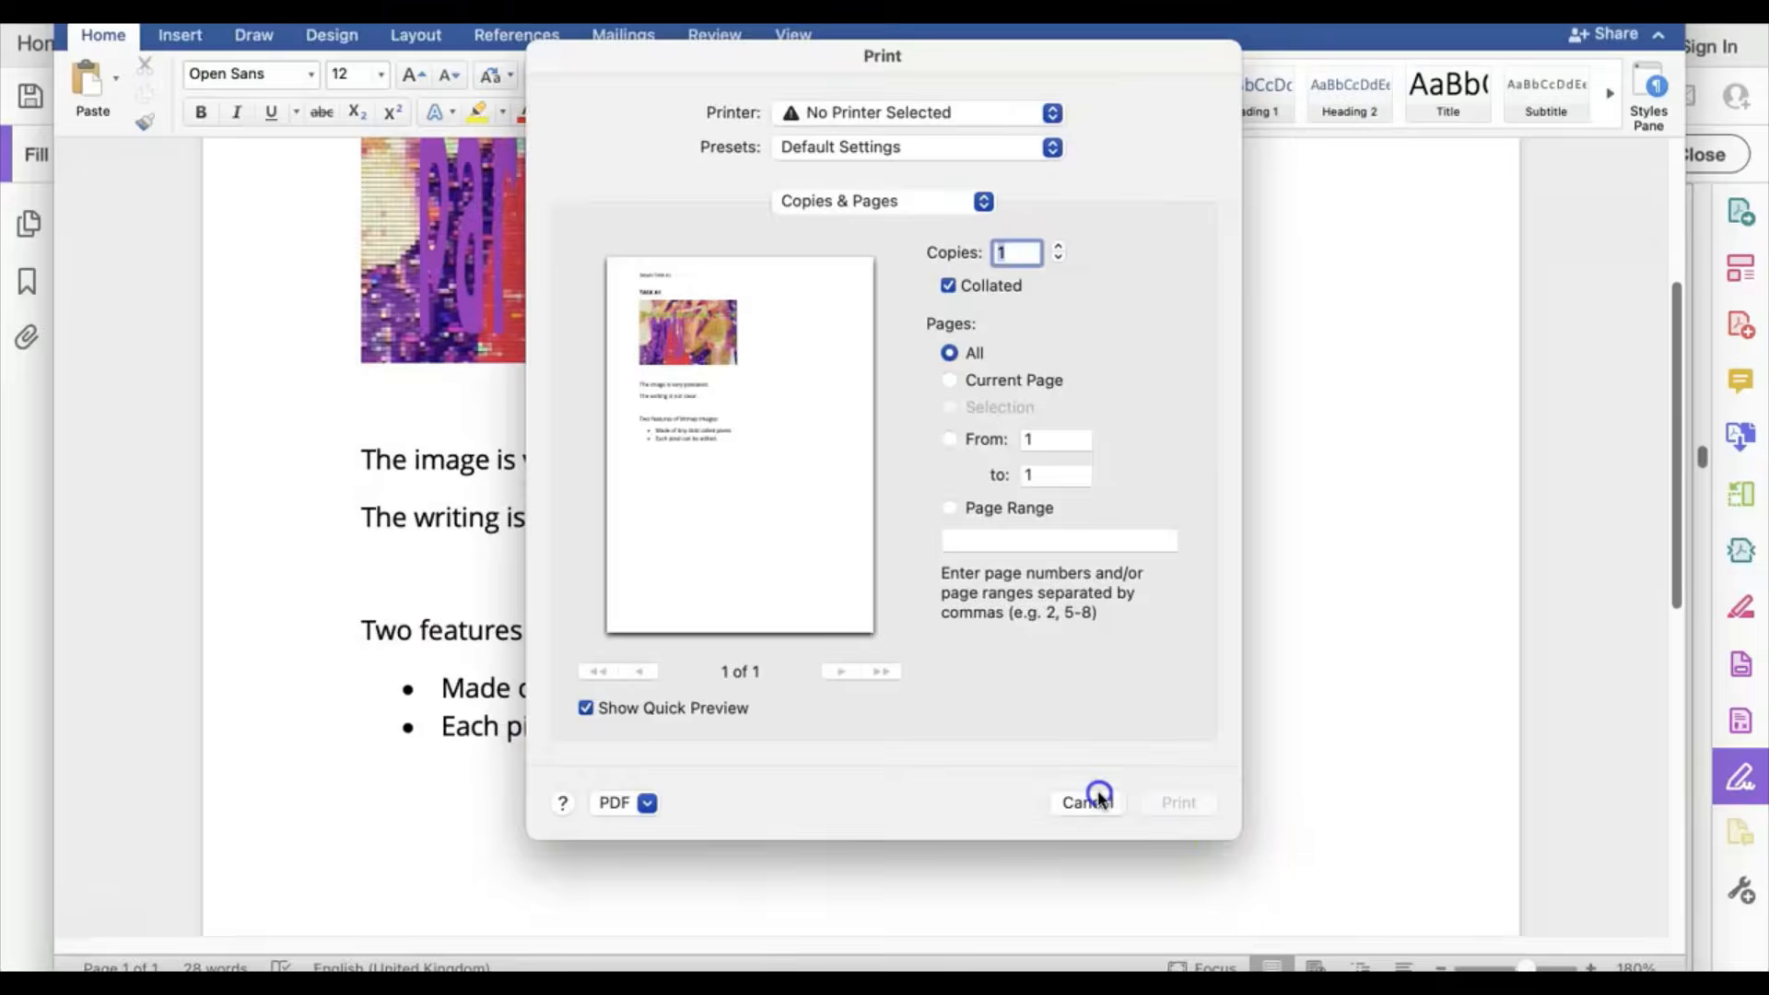
{"action": "left_click", "coordinate": [1089, 799]}
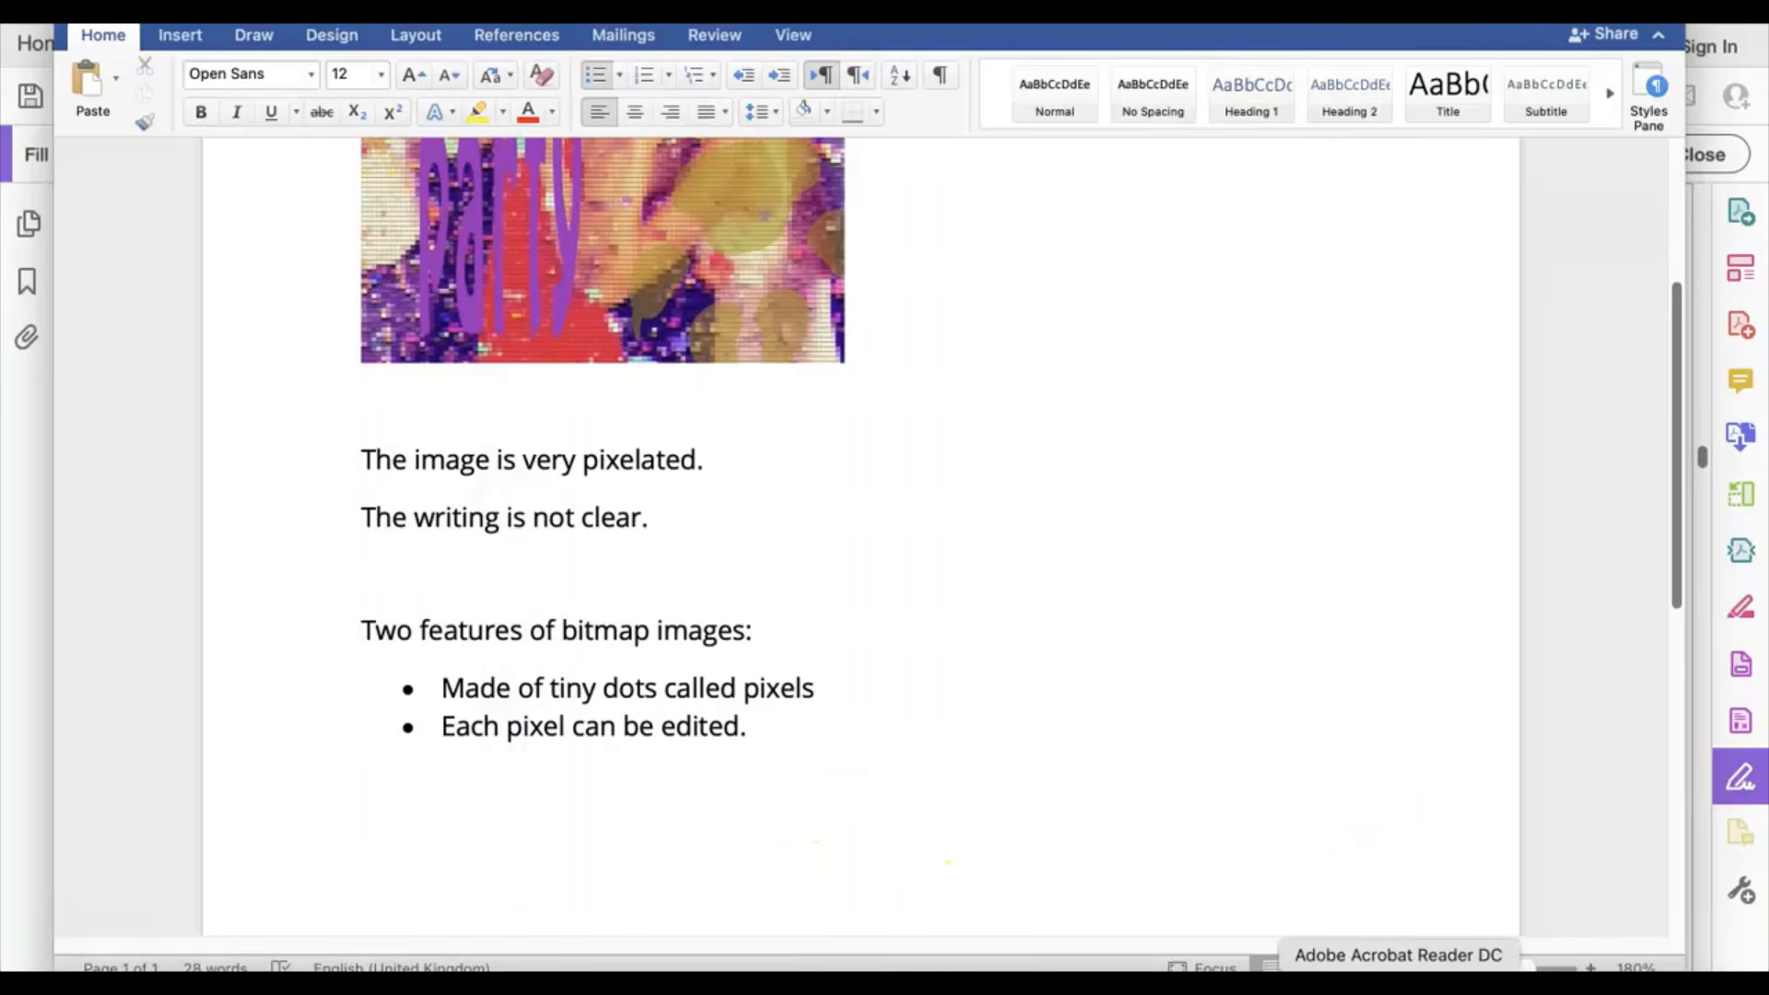
{"action": "left_click", "coordinate": [1398, 979]}
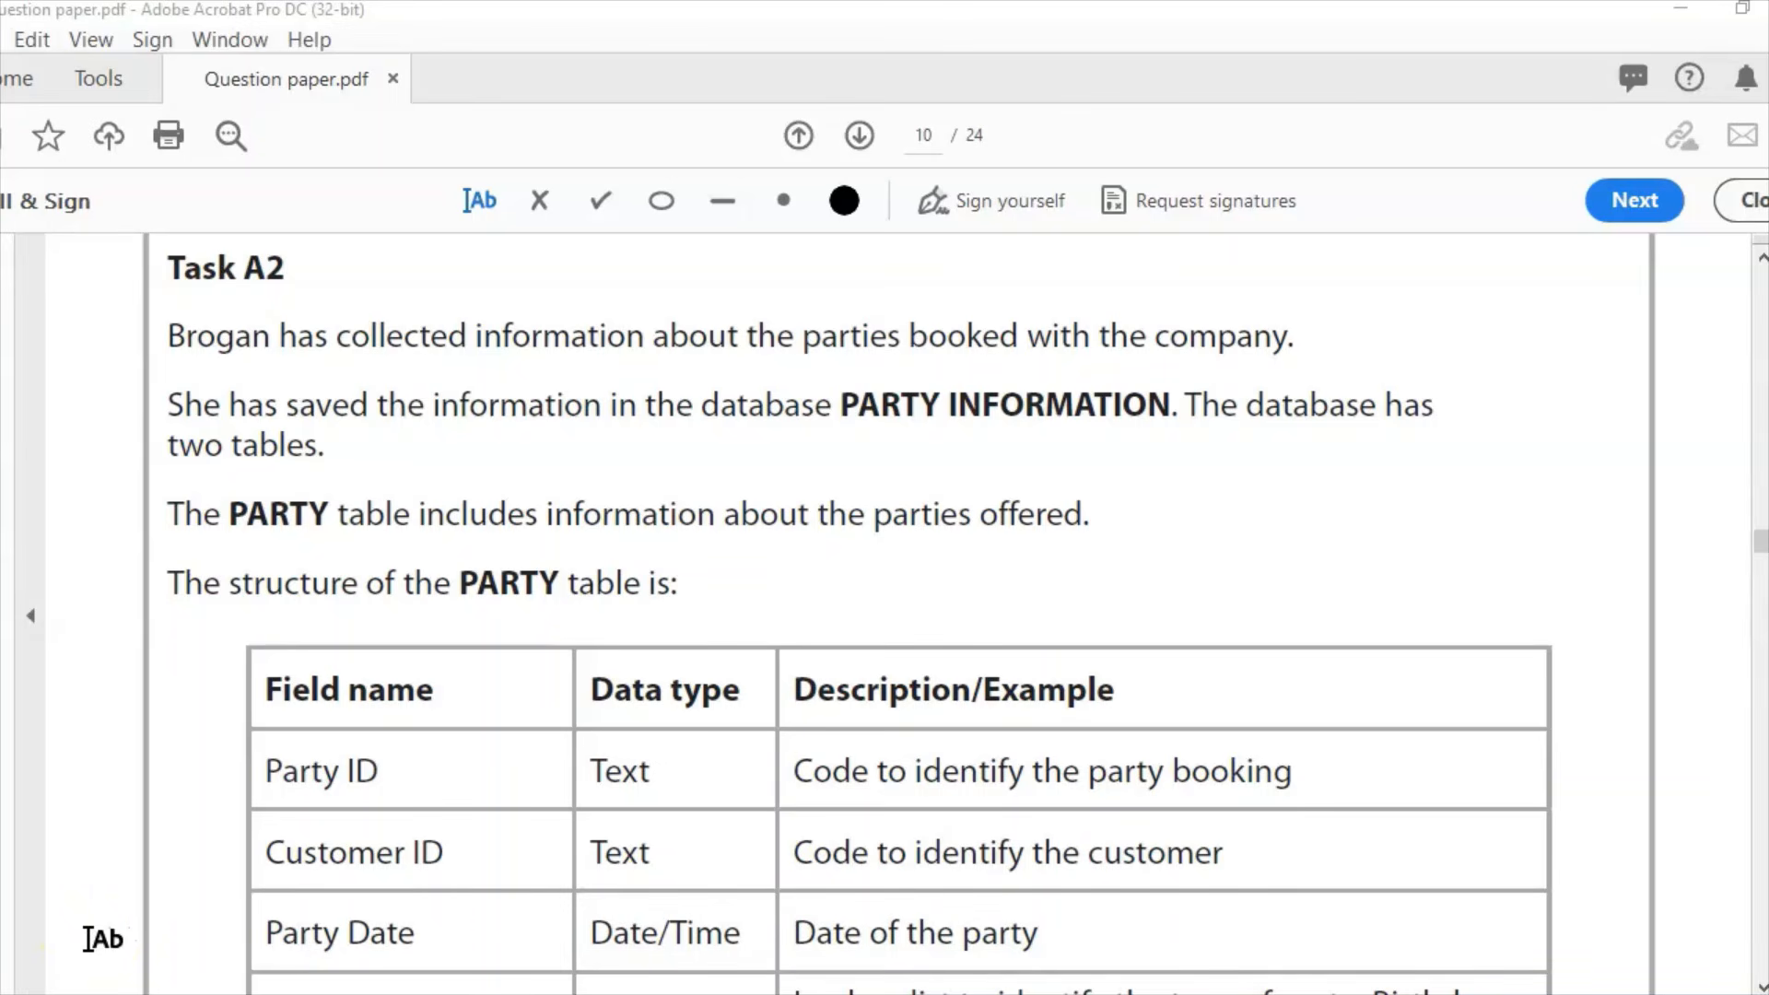
Step: Scroll through pages 10–11 to read Task A2's PARTY and CUSTOMER table structures
{"action": "left_click", "coordinate": [1762, 988]}
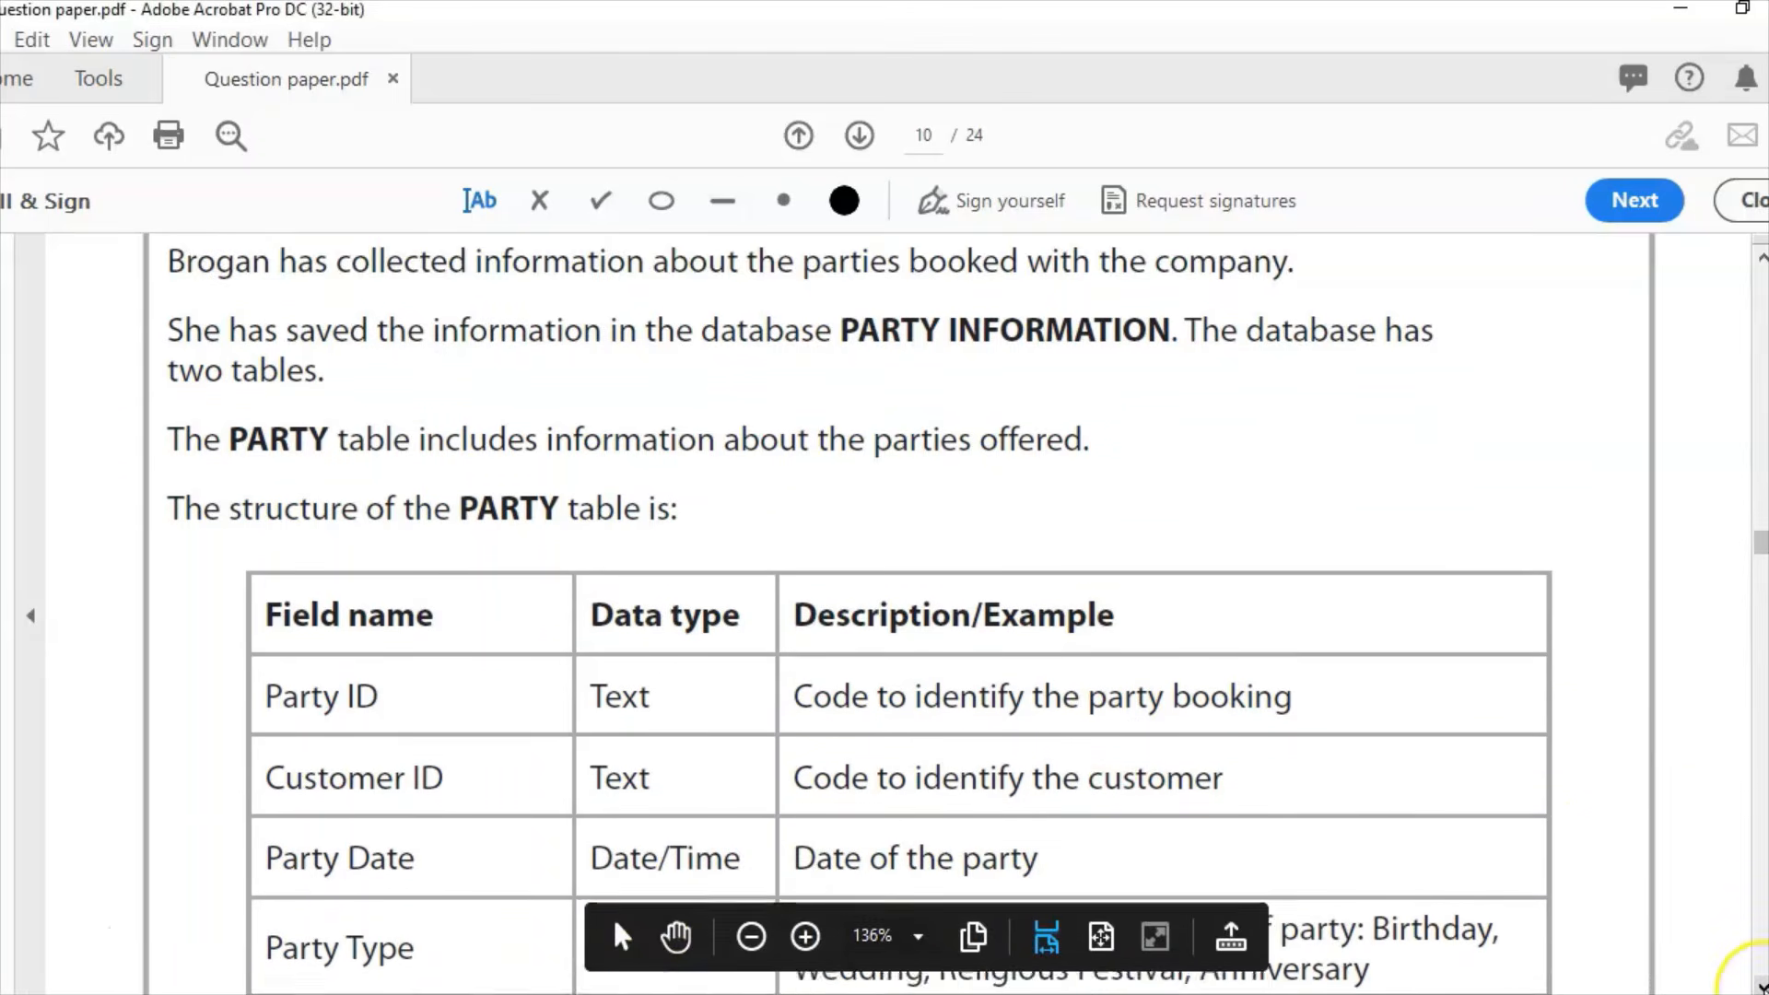
{"action": "scroll", "coordinate": [1763, 988], "scroll_direction": "down", "scroll_amount": 6}
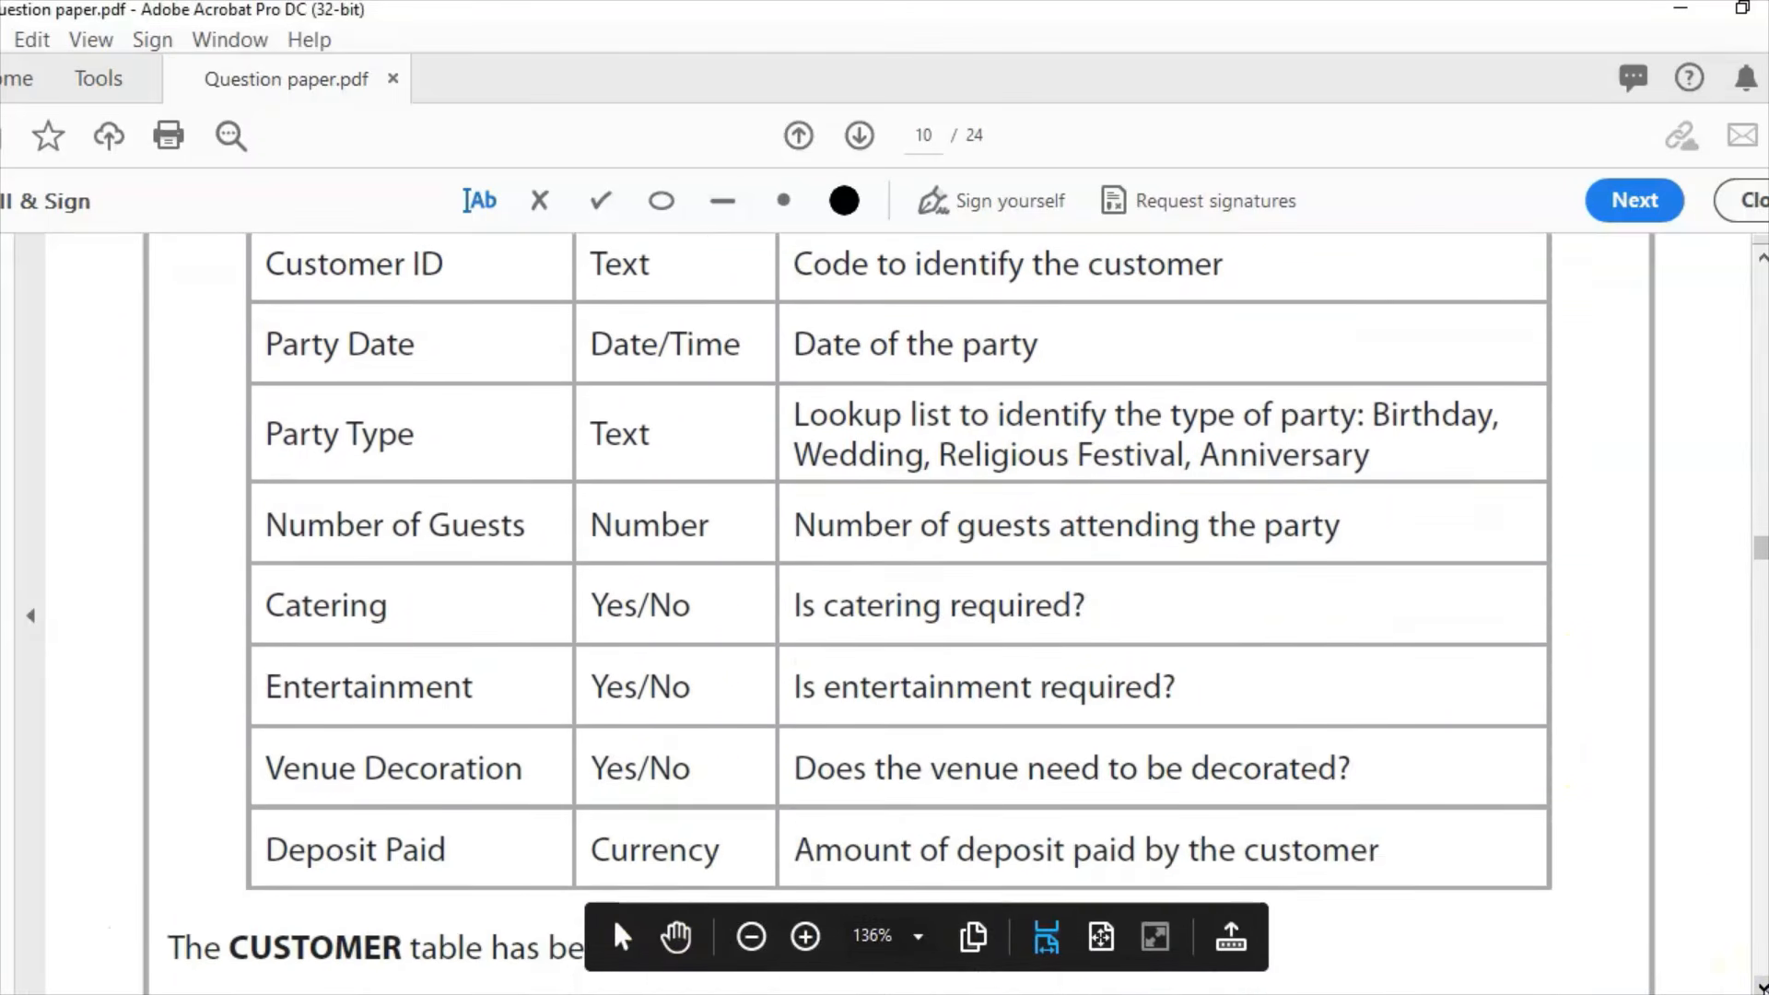
{"action": "scroll", "coordinate": [884, 608], "scroll_direction": "down", "scroll_amount": 8}
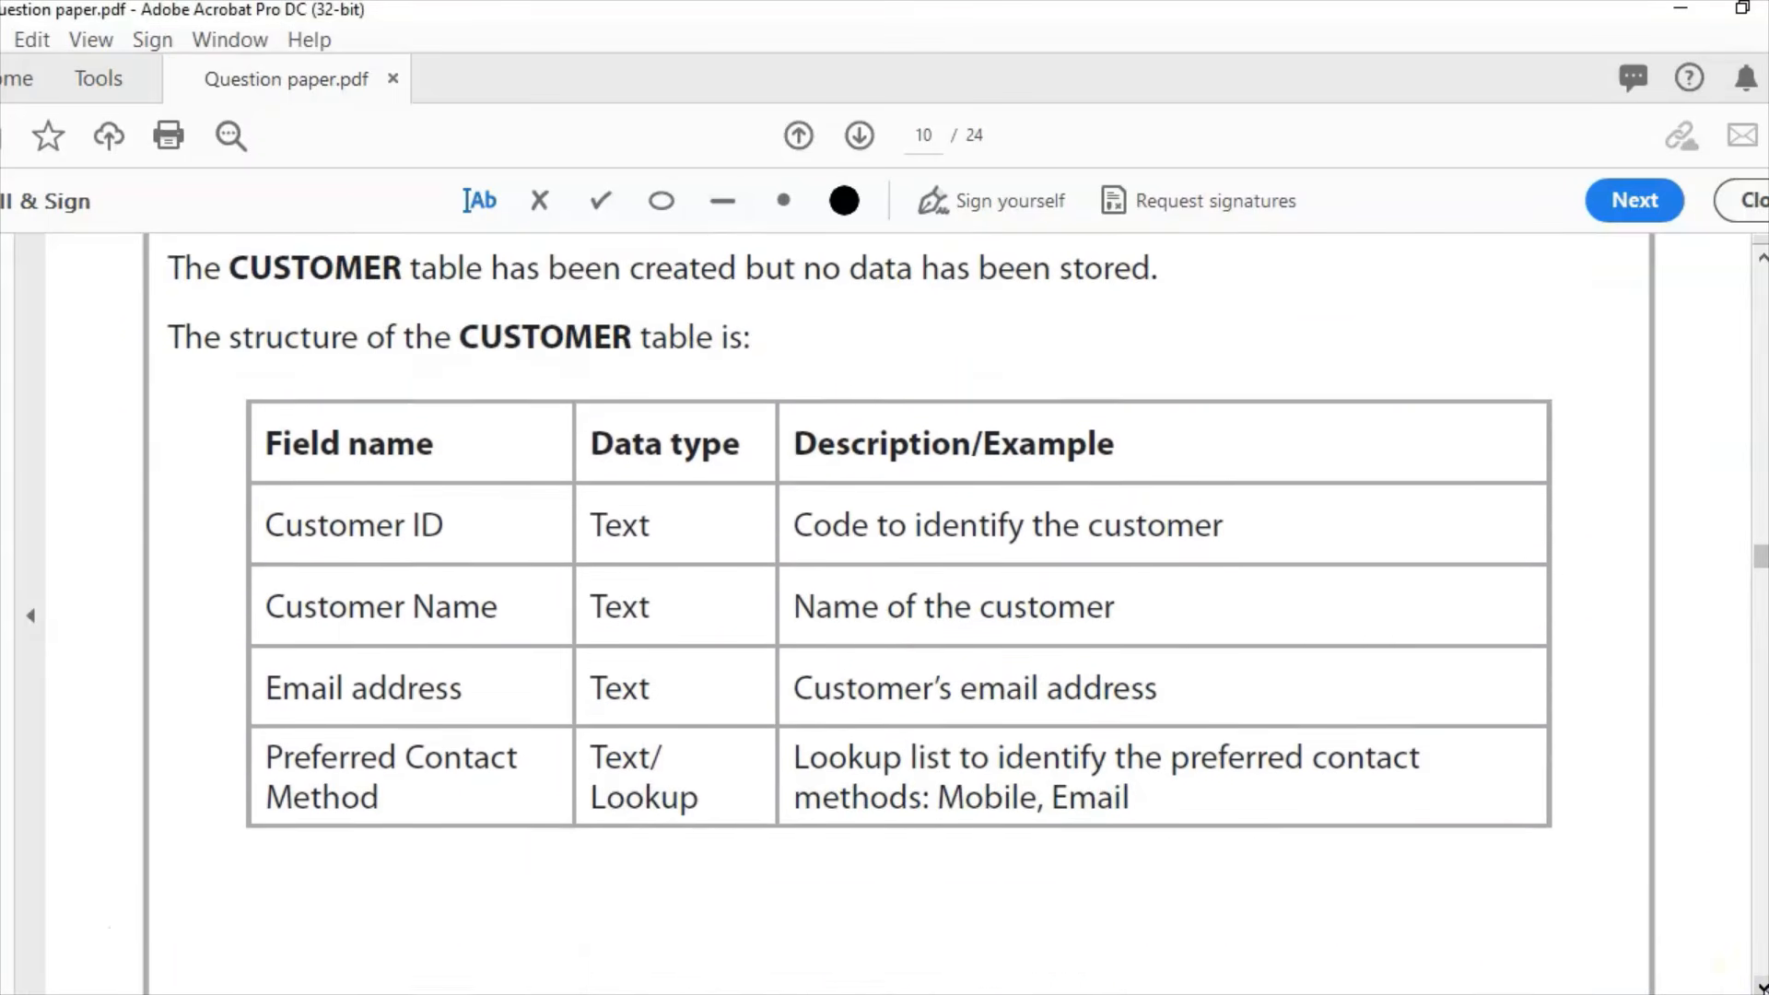
{"action": "scroll", "coordinate": [884, 608], "scroll_direction": "down", "scroll_amount": 10}
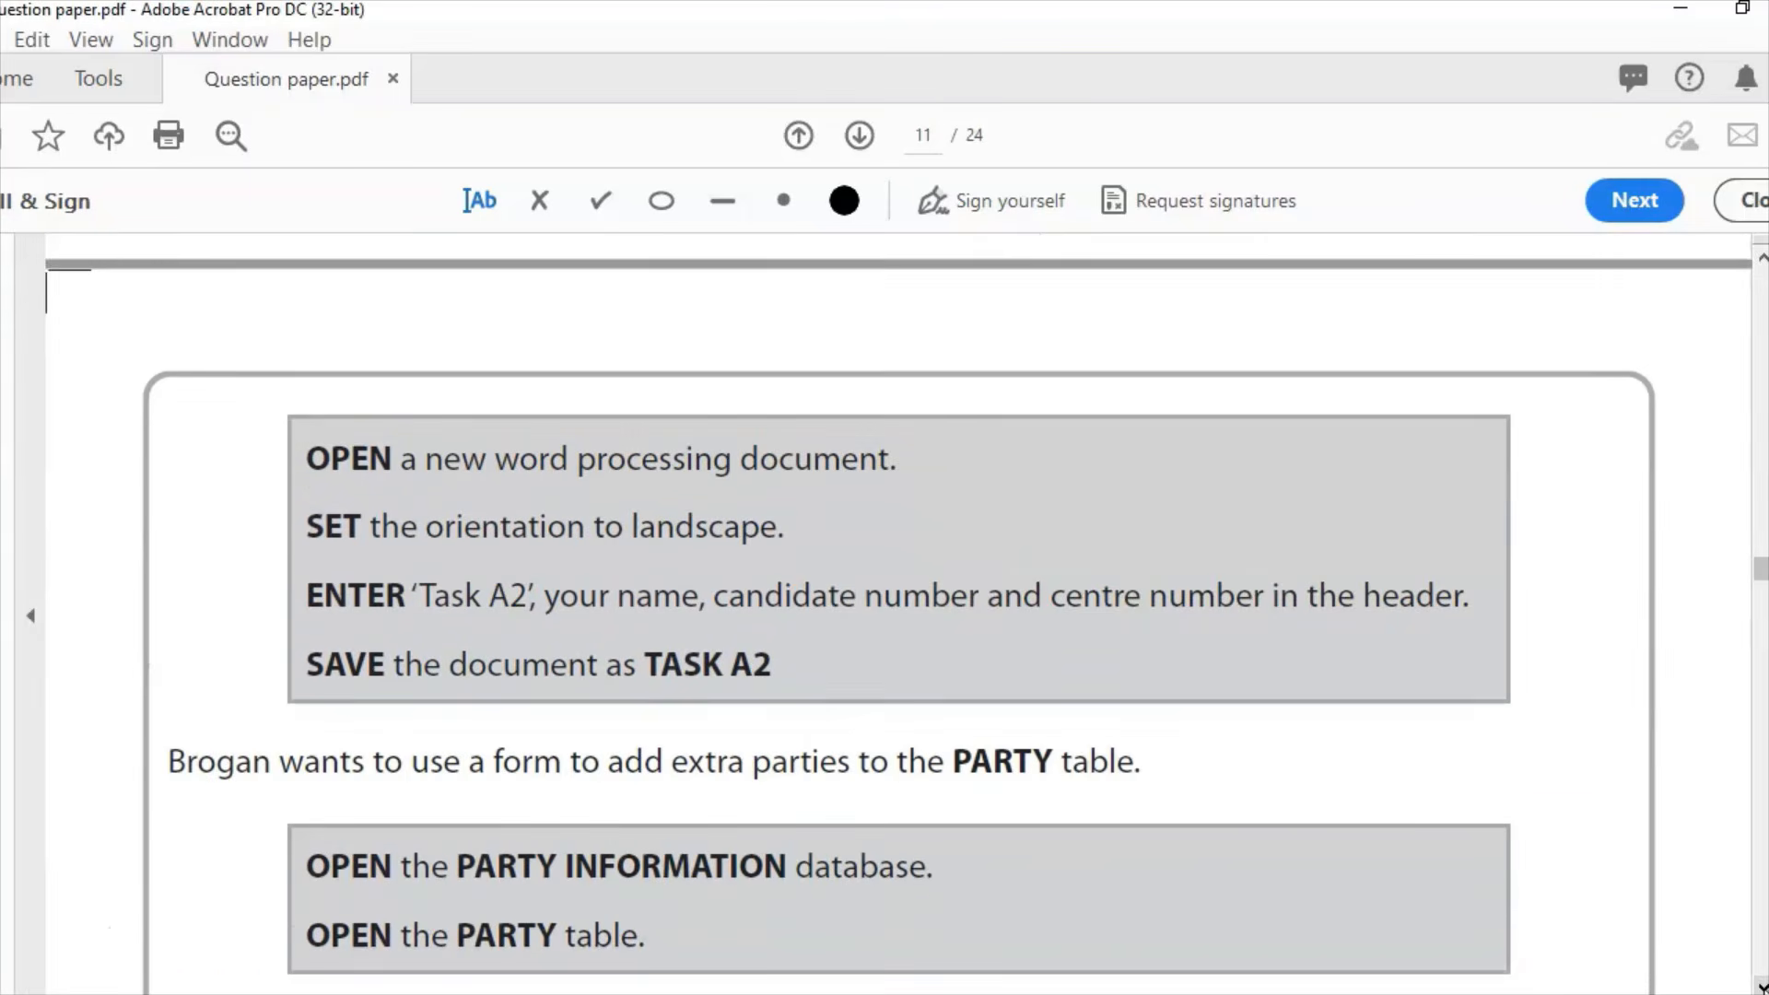
{"action": "scroll", "coordinate": [884, 608], "scroll_direction": "down", "scroll_amount": 1}
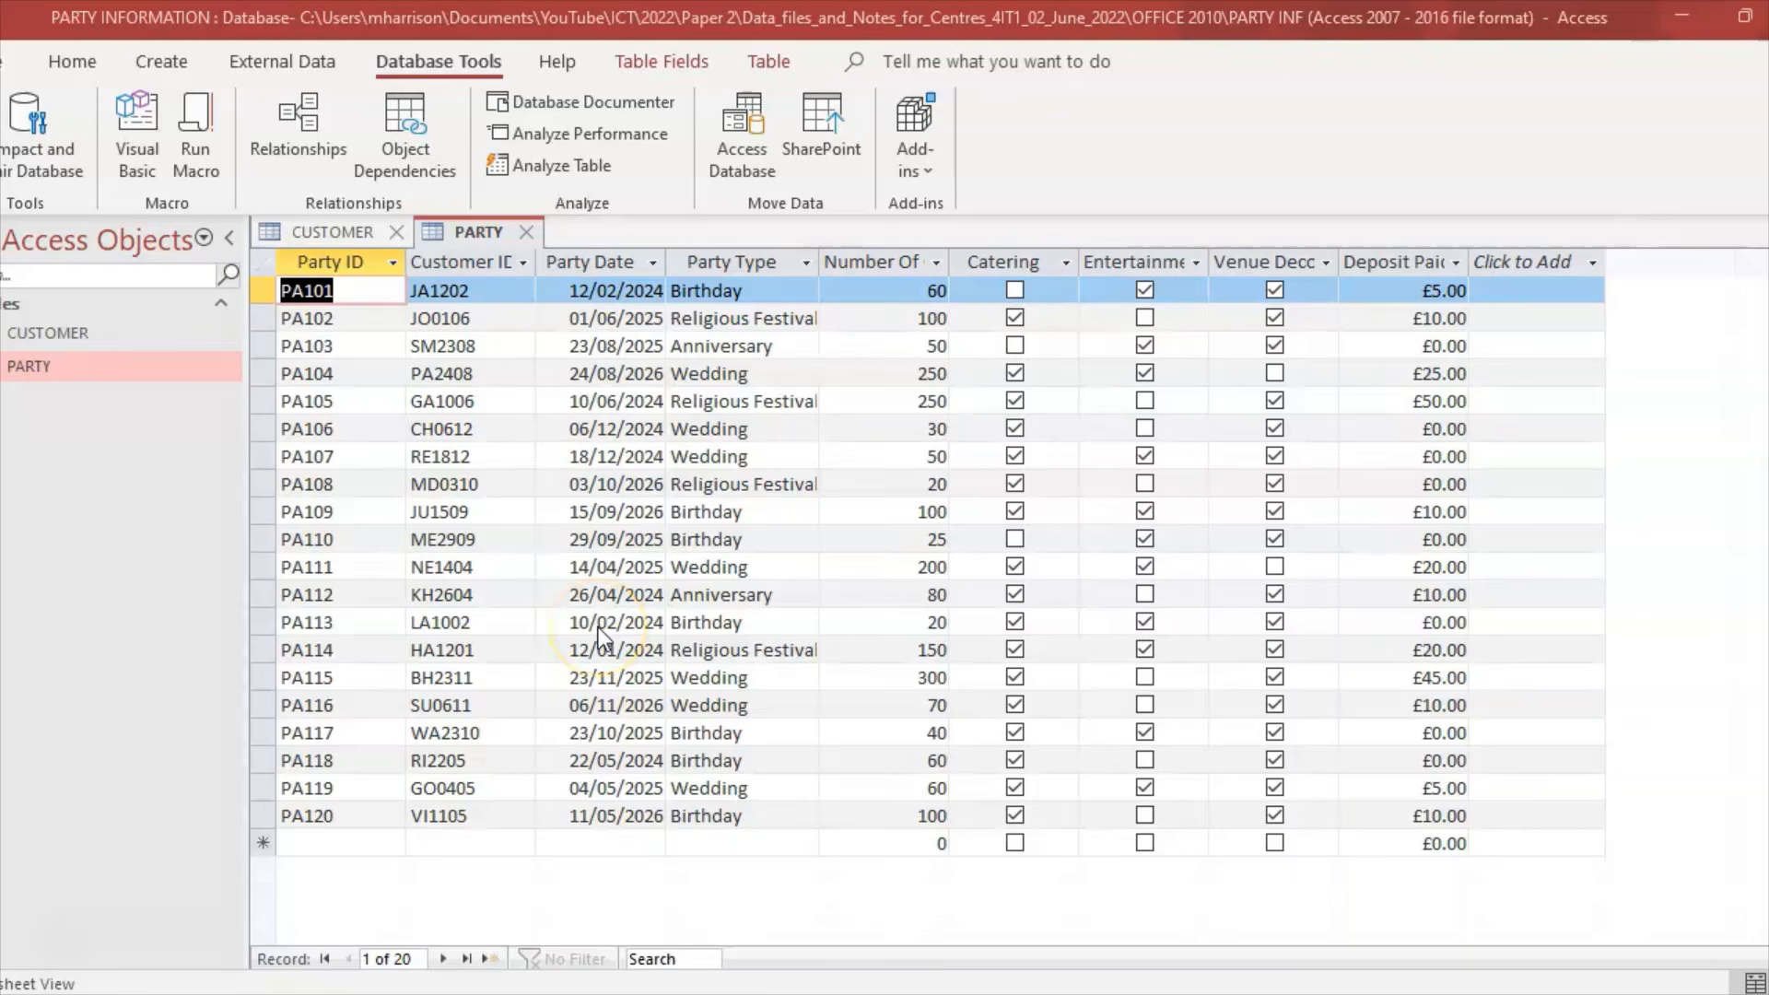
Step: Look through the empty CUSTOMER table and the PARTY table's 20 records
{"action": "left_click", "coordinate": [332, 232]}
{"action": "left_click", "coordinate": [441, 230]}
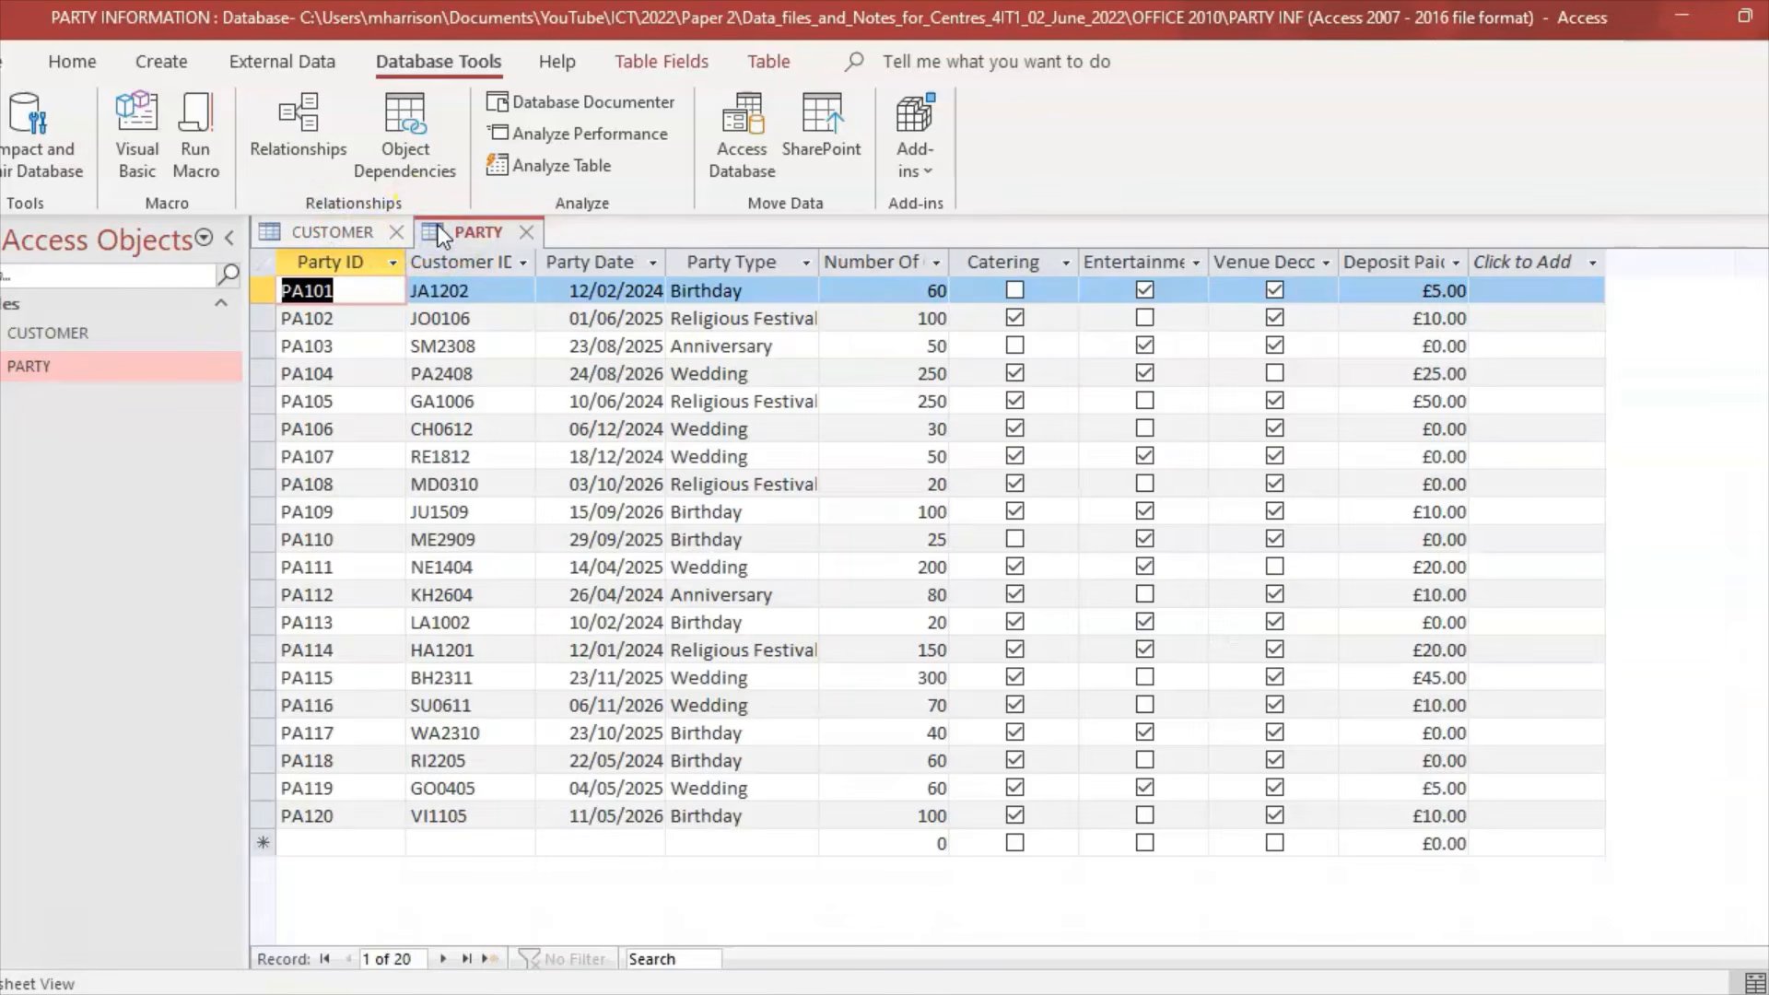
{"action": "left_click", "coordinate": [348, 232]}
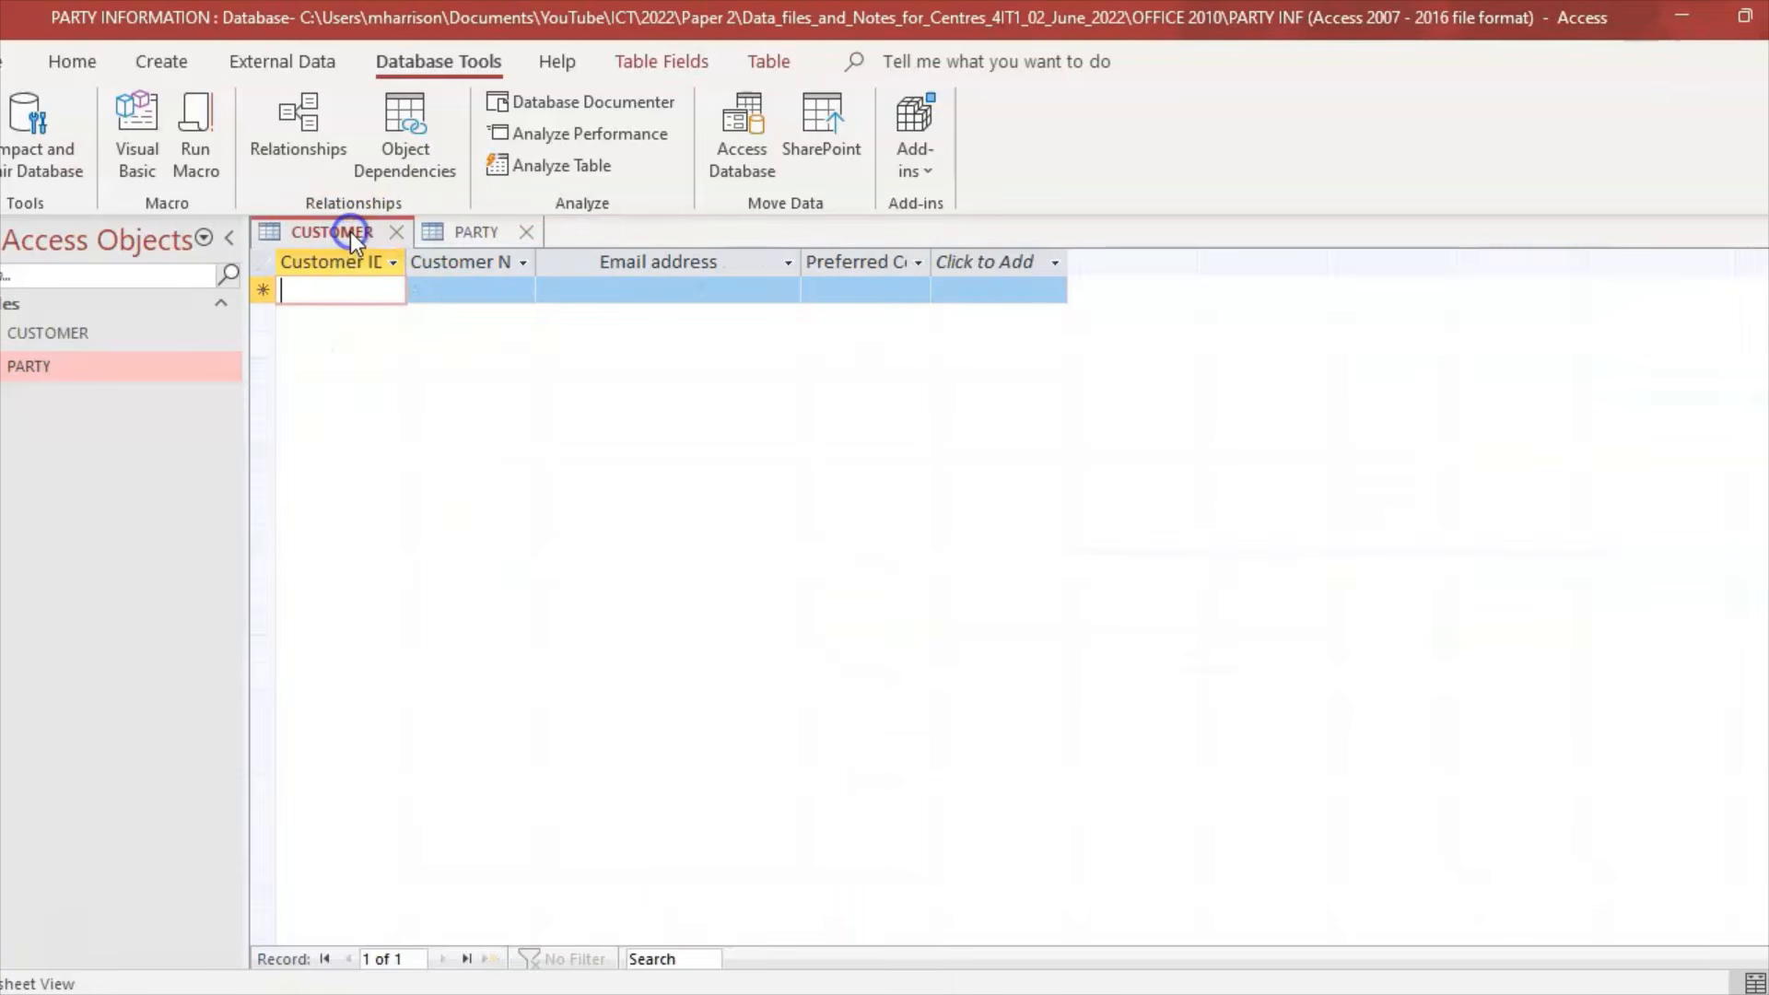
Step: Inspect the table relationships, close without saving the layout, and return to the question paper
{"action": "left_click", "coordinate": [296, 118]}
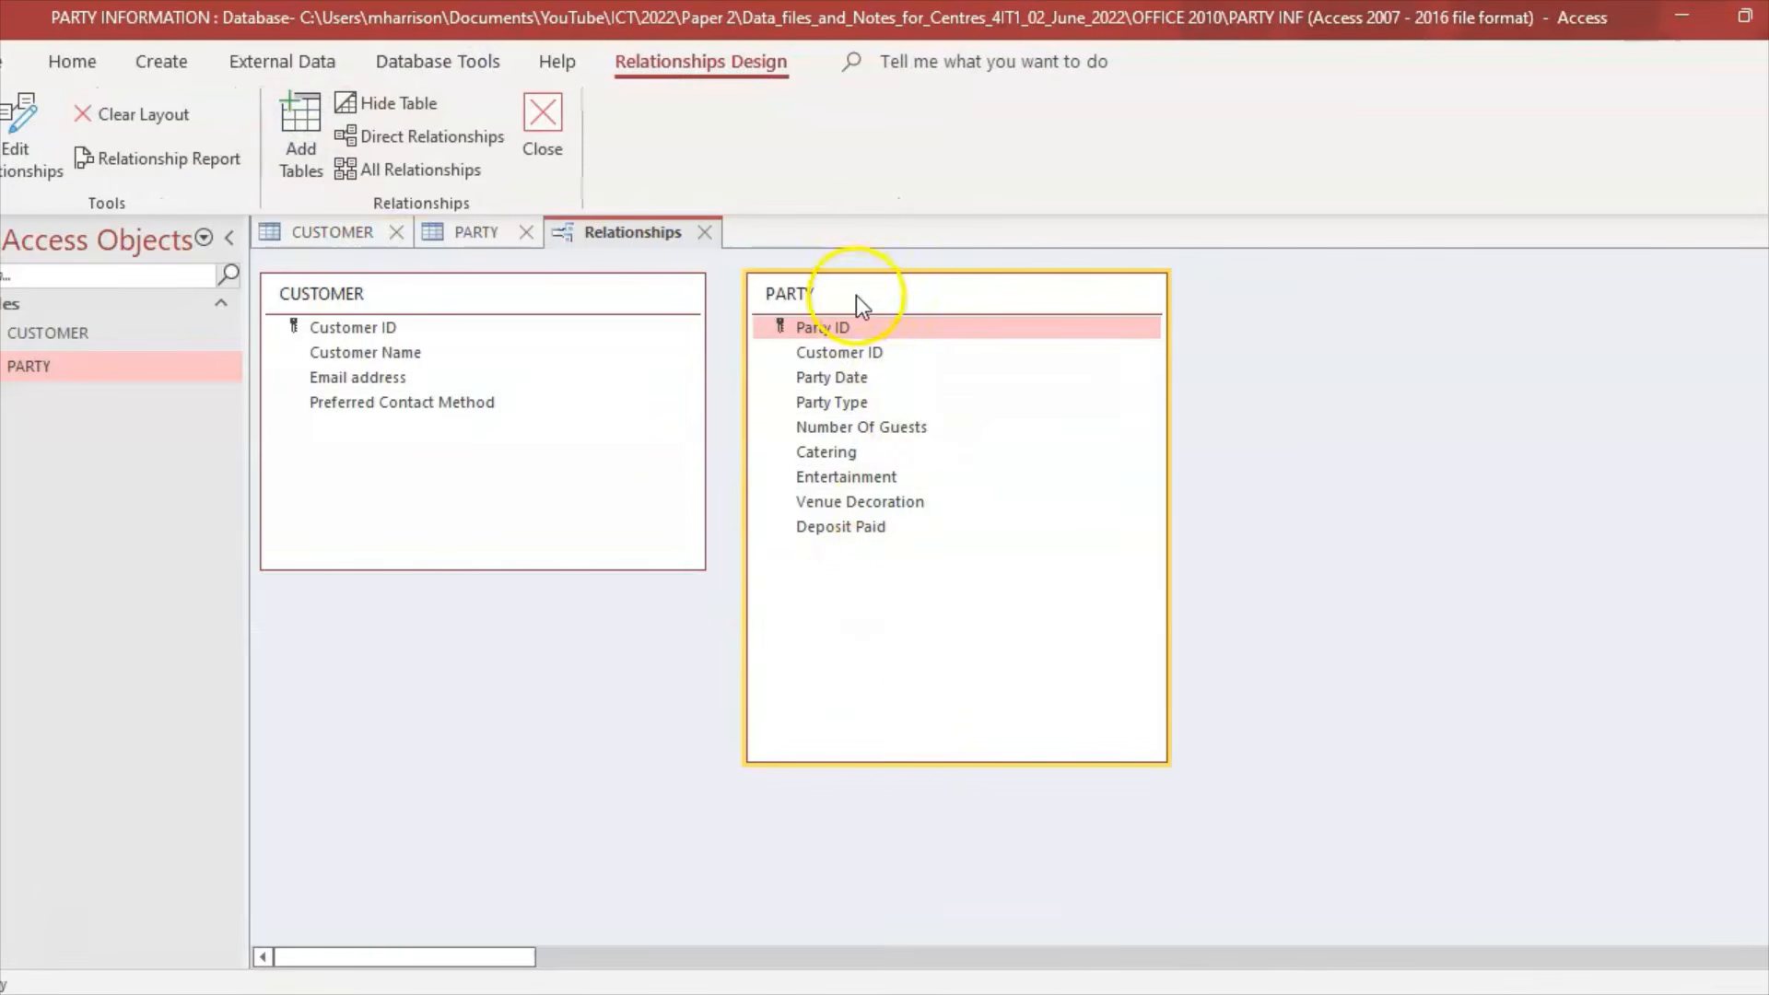
{"action": "left_click_drag", "start_coordinate": [855, 295], "coordinate": [905, 301]}
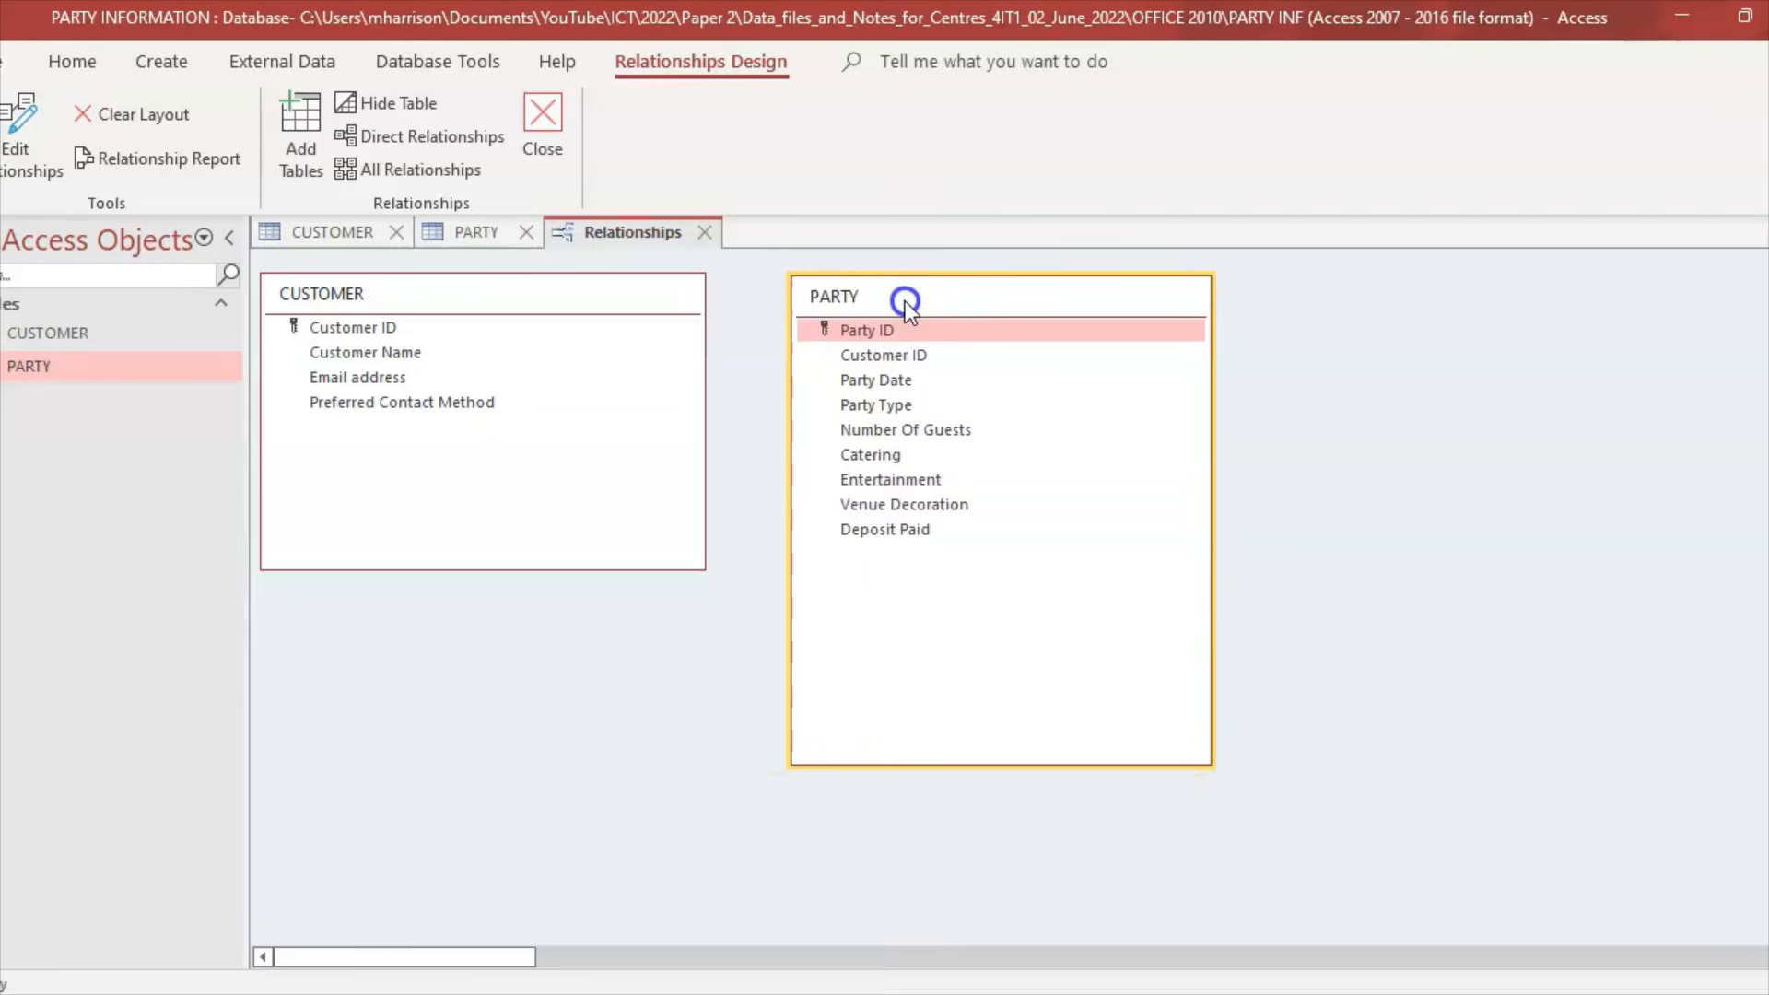
{"action": "left_click_drag", "start_coordinate": [662, 306], "coordinate": [706, 313]}
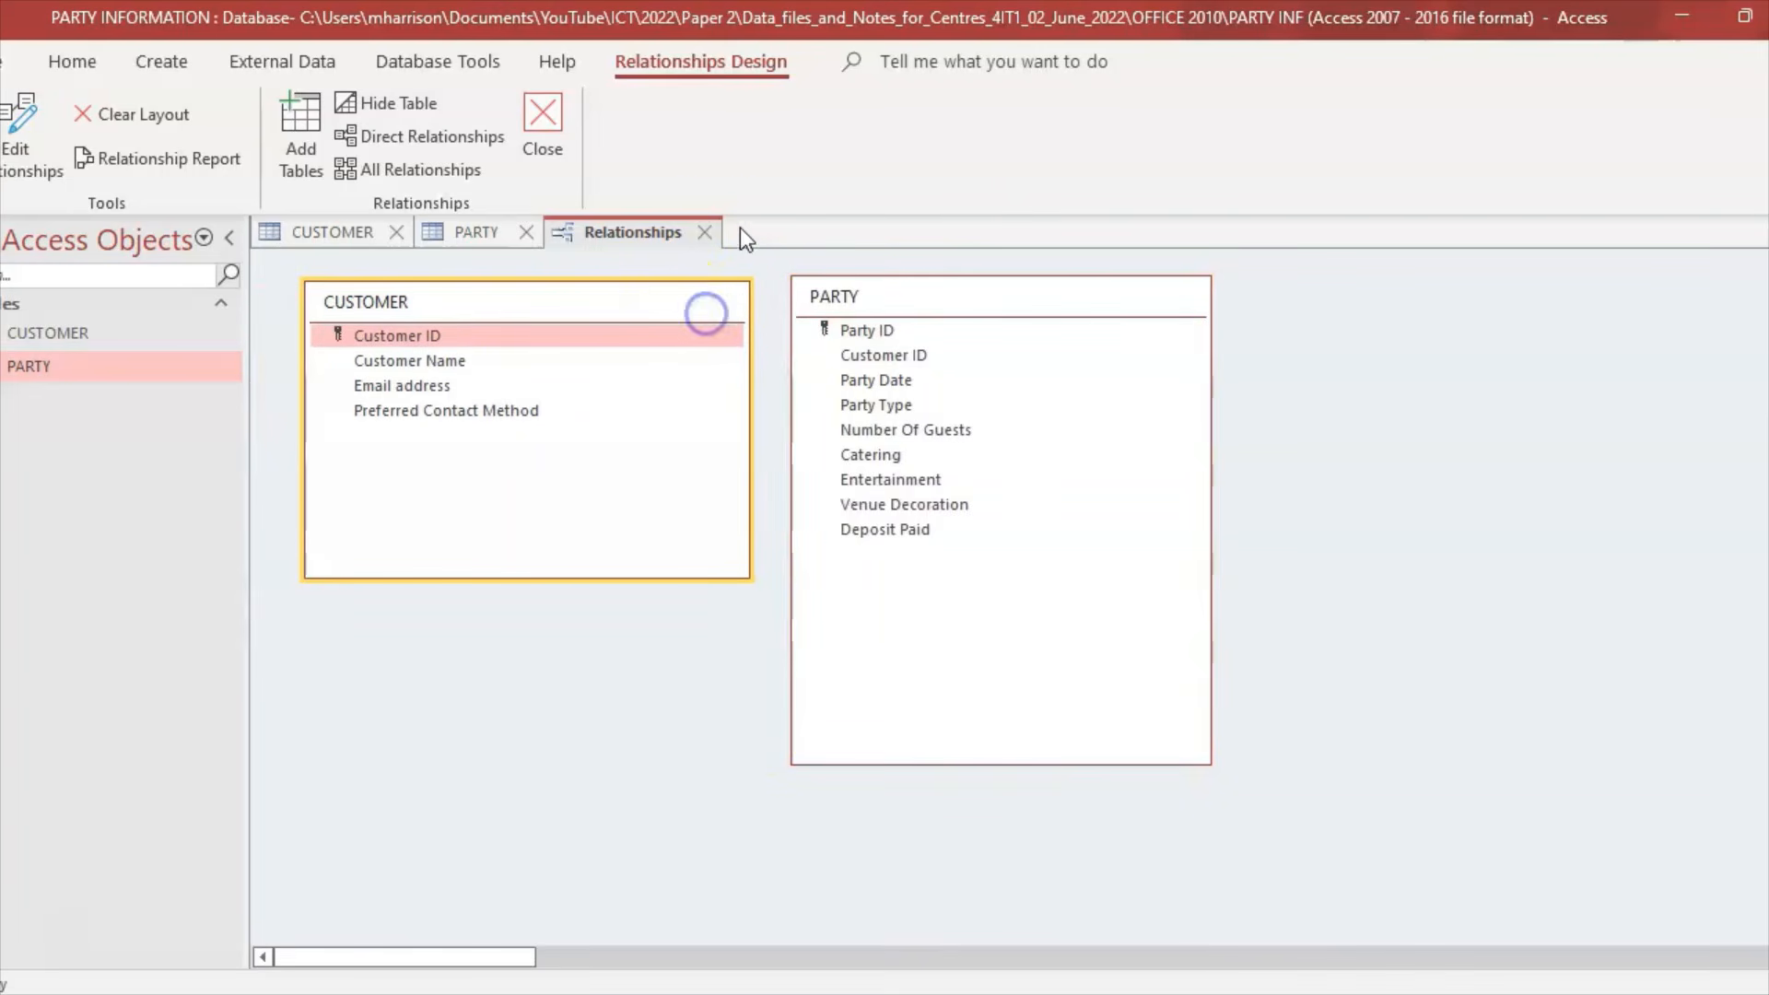
{"action": "left_click", "coordinate": [706, 232]}
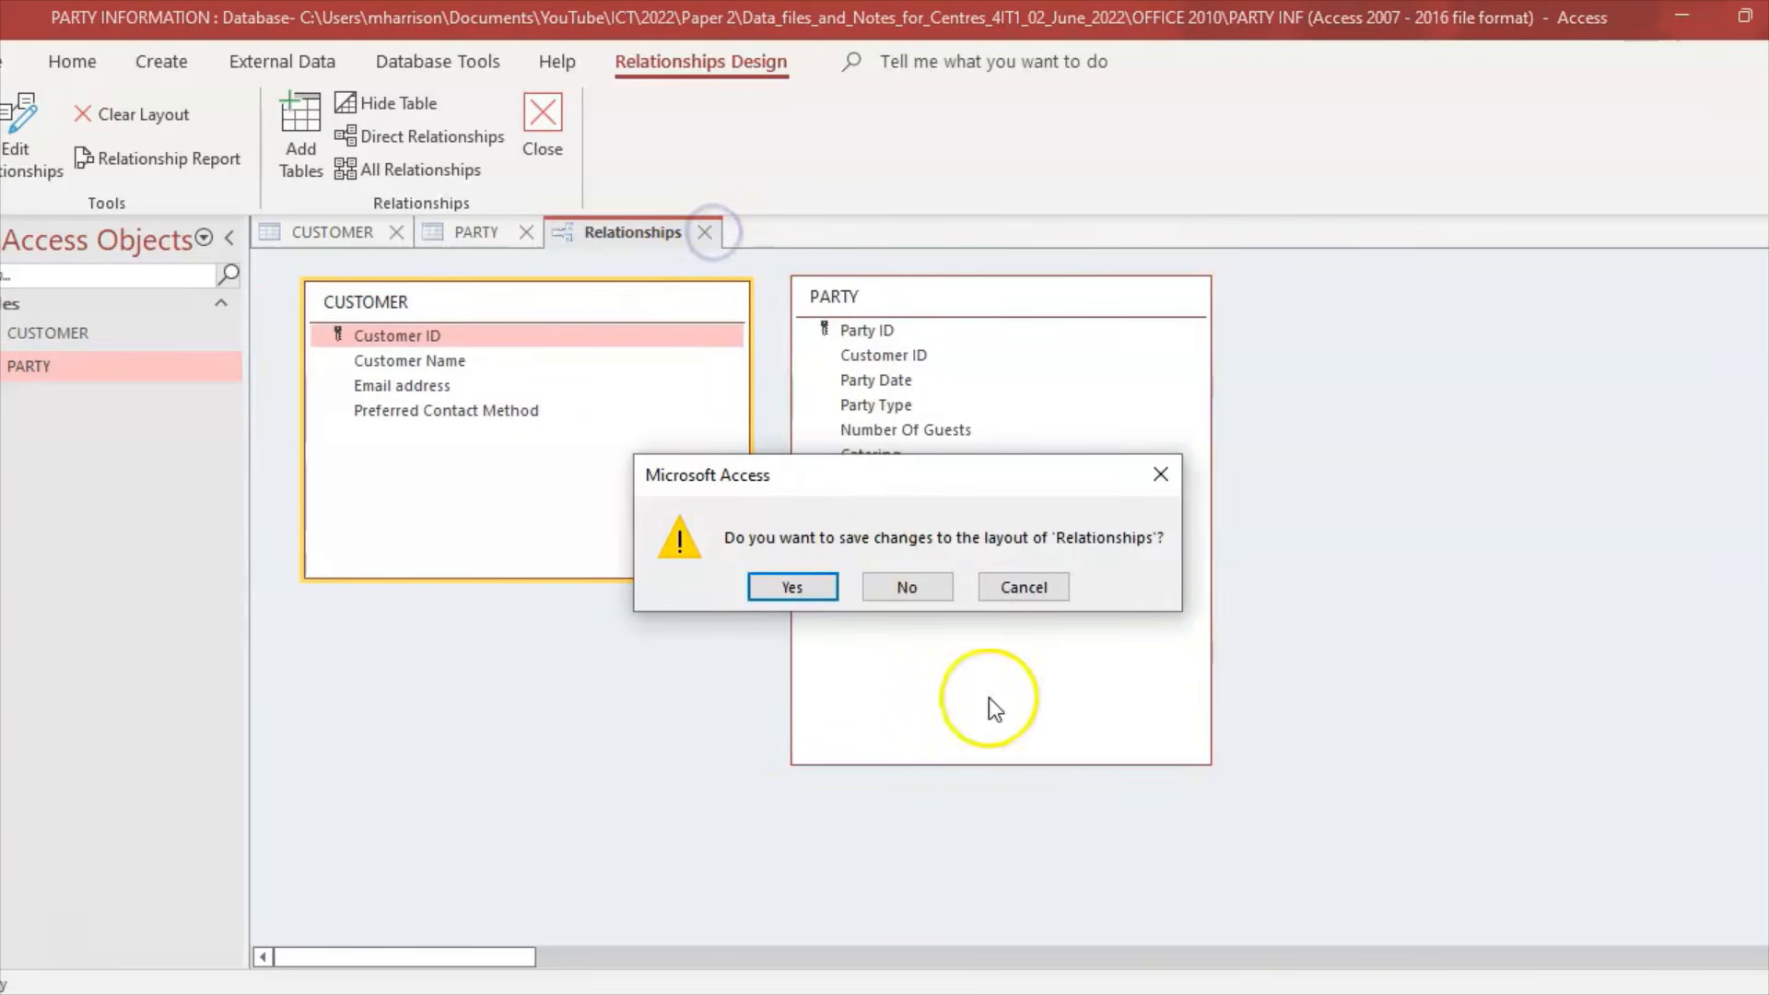
{"action": "left_click", "coordinate": [908, 587]}
{"action": "key", "text": "alt+Tab"}
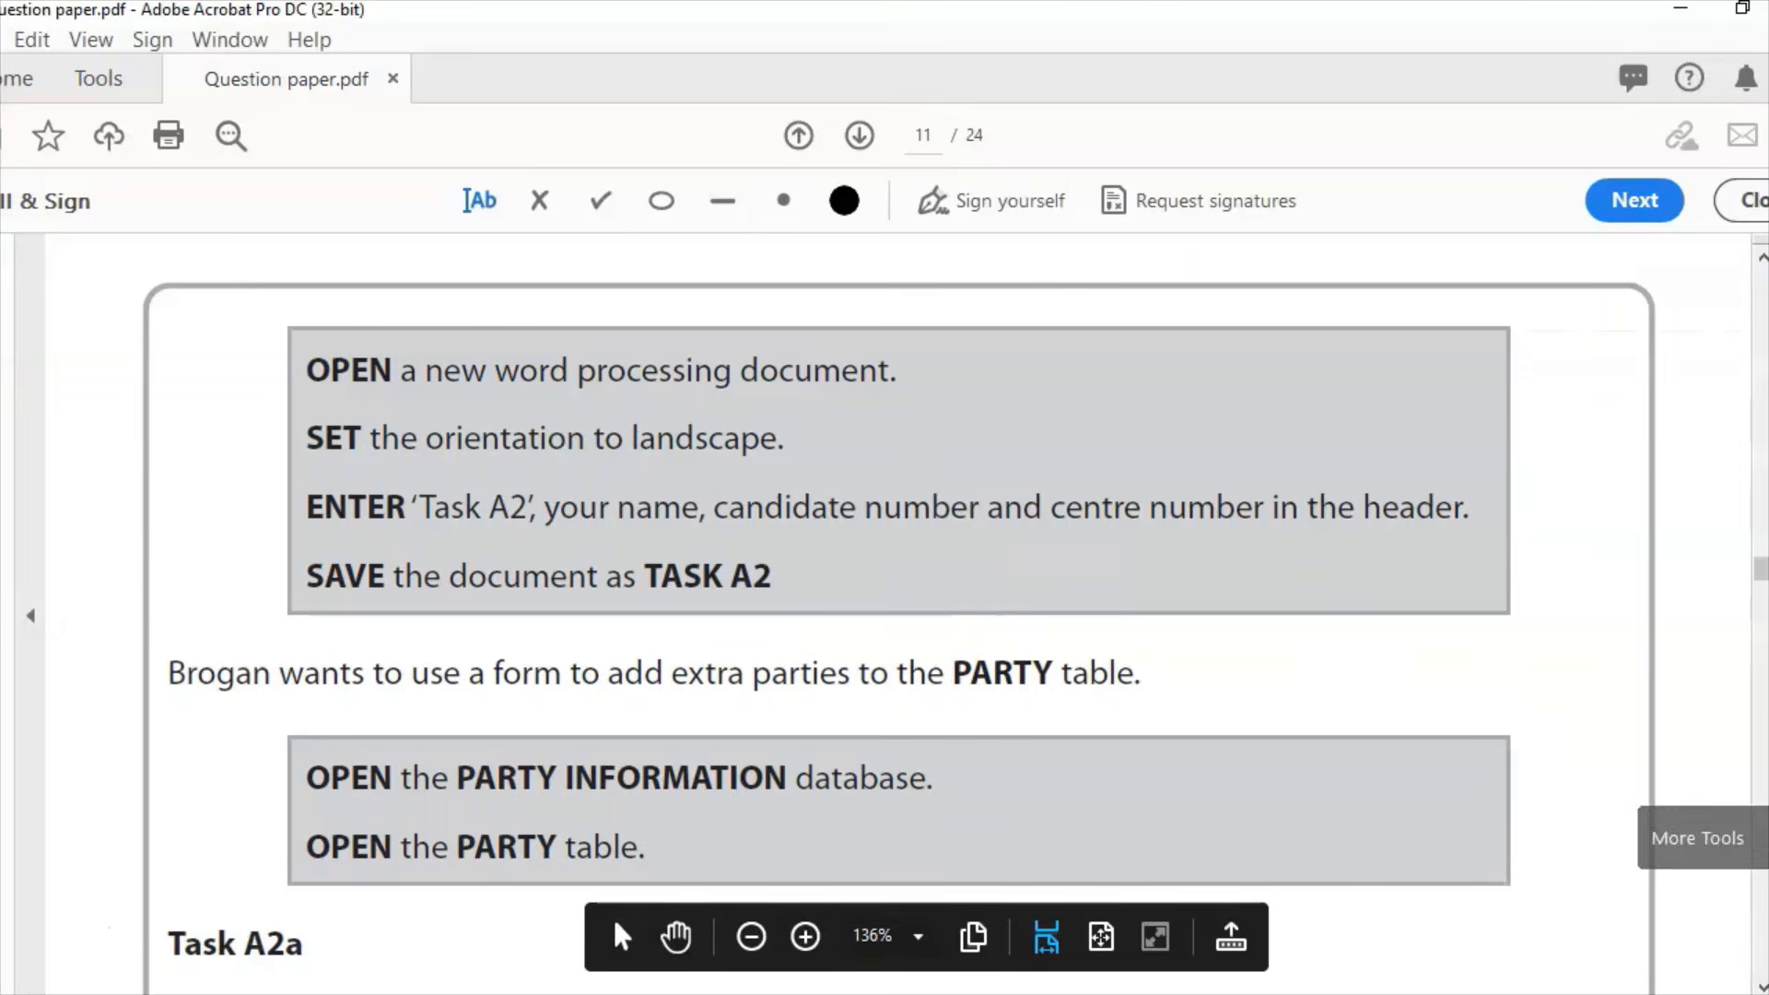
Step: Scroll the question paper to read the full Task A2a PARTY_FORM requirements, then return to Access
{"action": "scroll", "coordinate": [611, 915], "scroll_direction": "down", "scroll_amount": 1}
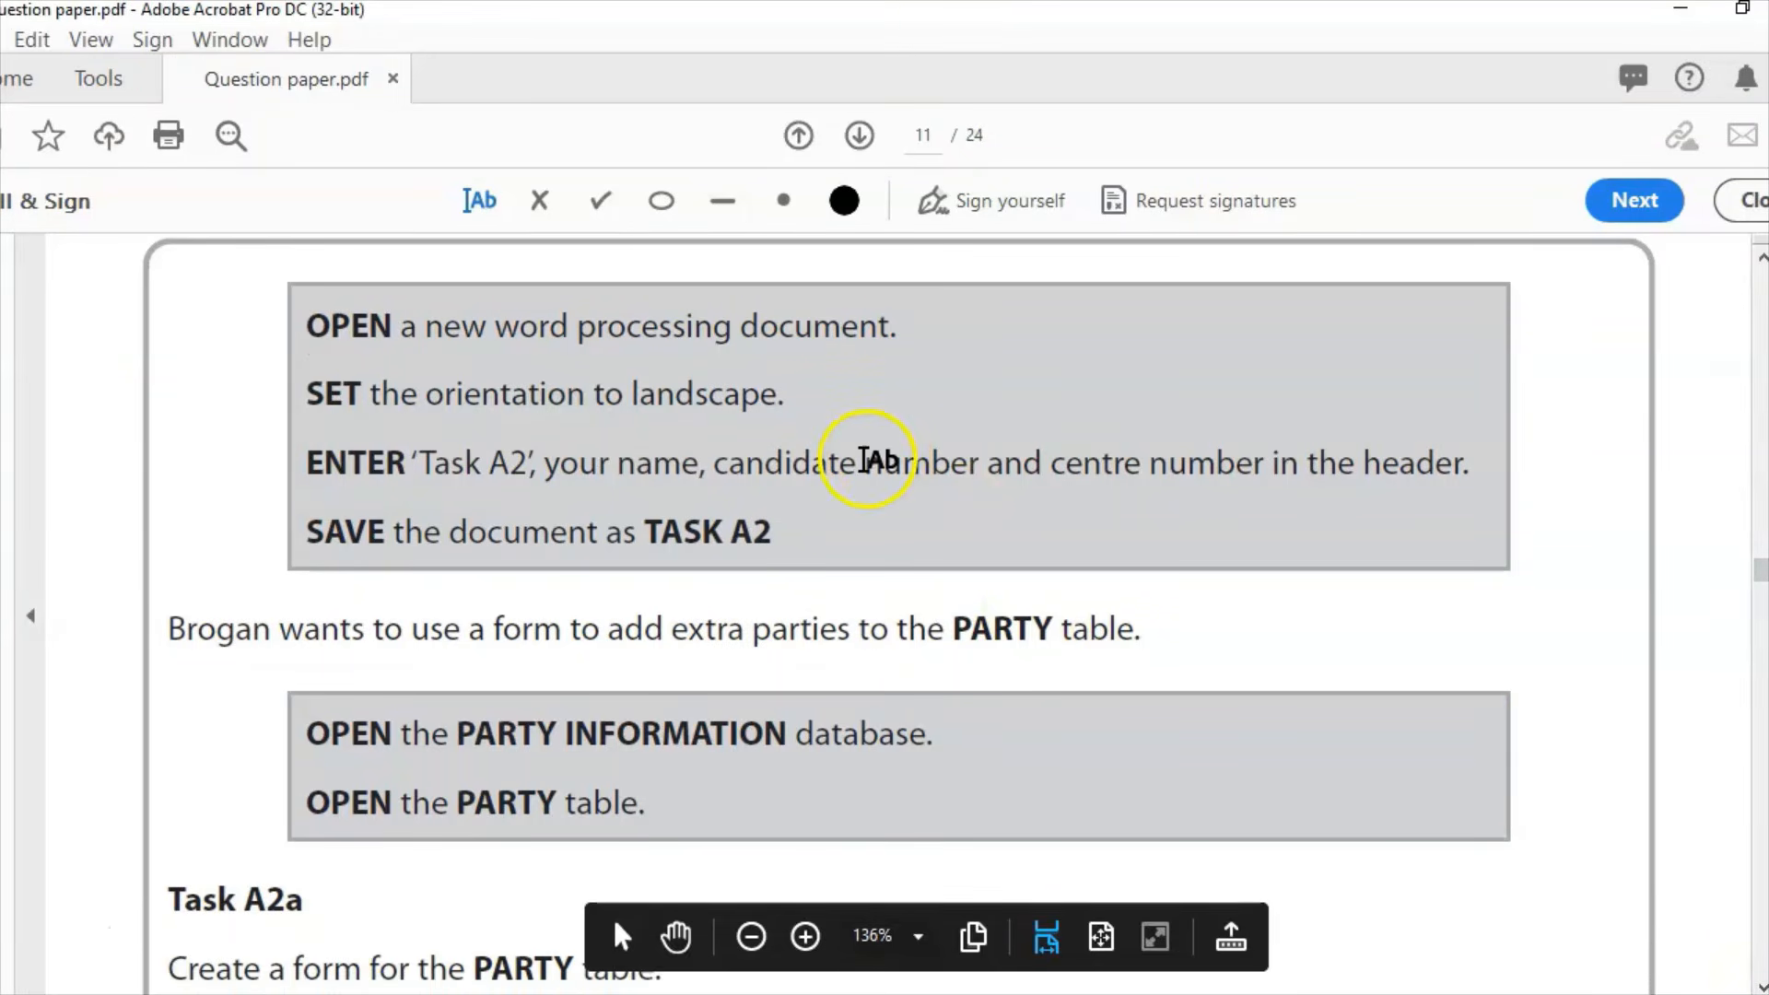
{"action": "left_click", "coordinate": [815, 993]}
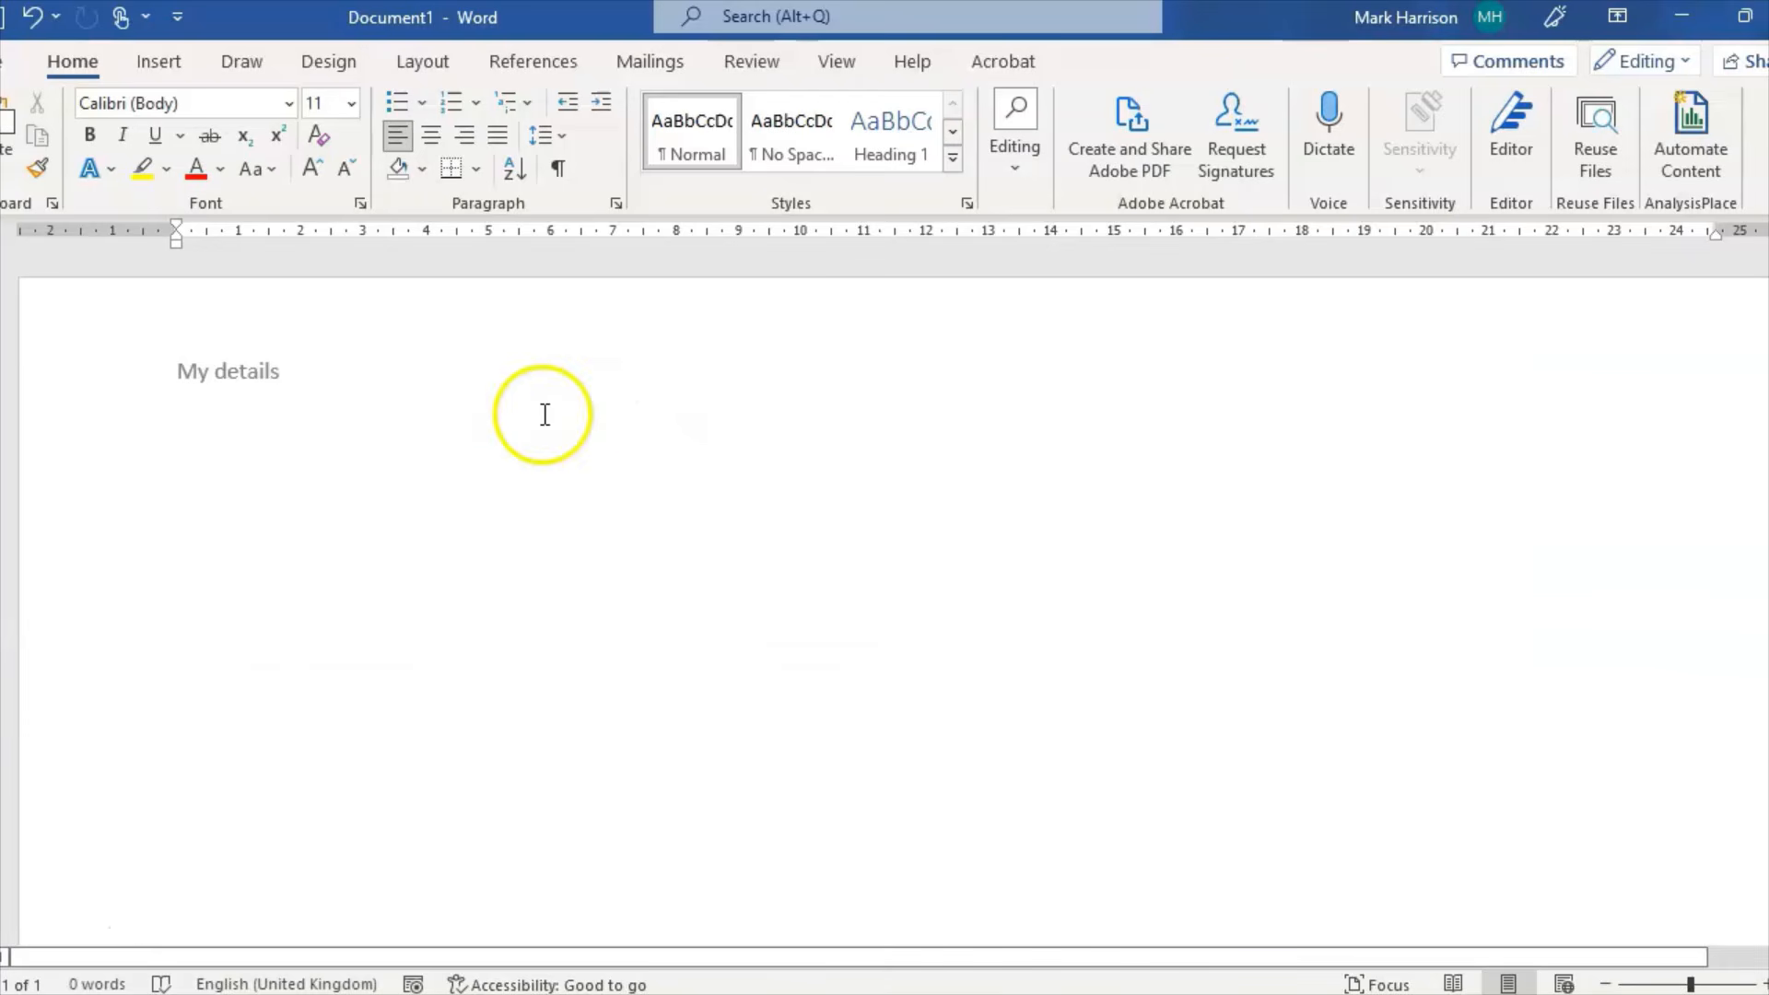
{"action": "left_click", "coordinate": [825, 993]}
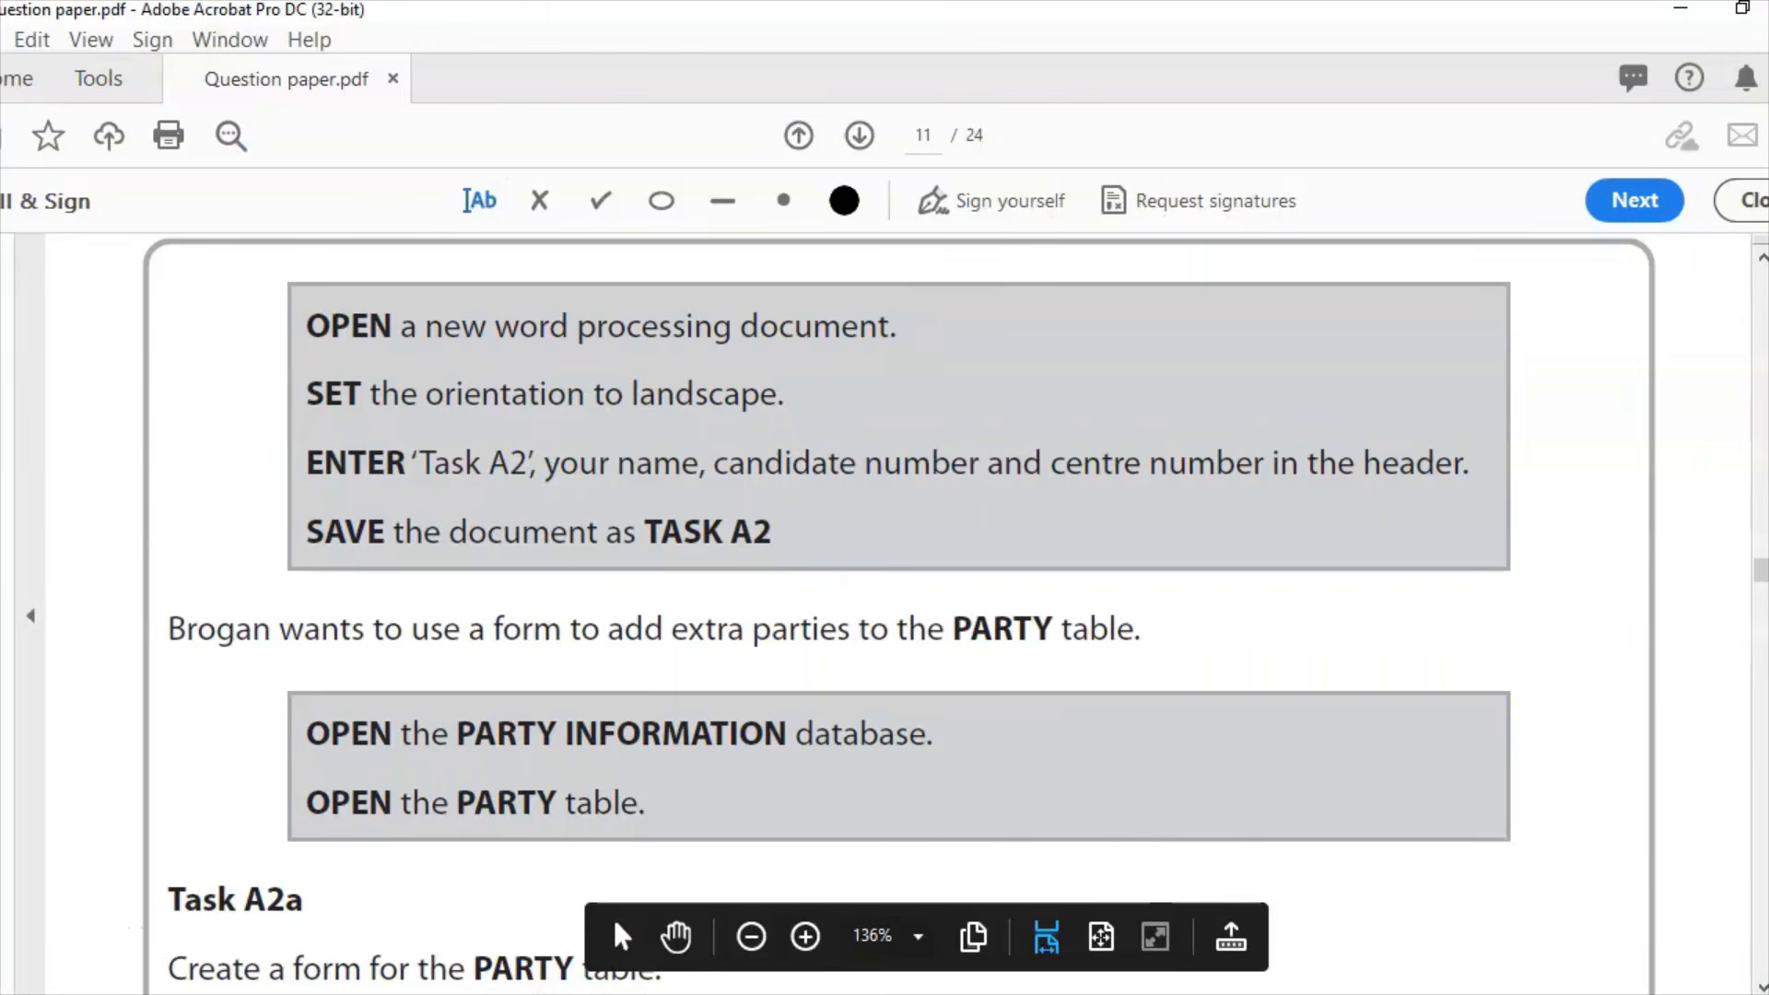
{"action": "left_click", "coordinate": [1761, 985]}
{"action": "scroll", "coordinate": [968, 614], "scroll_direction": "down", "scroll_amount": 10}
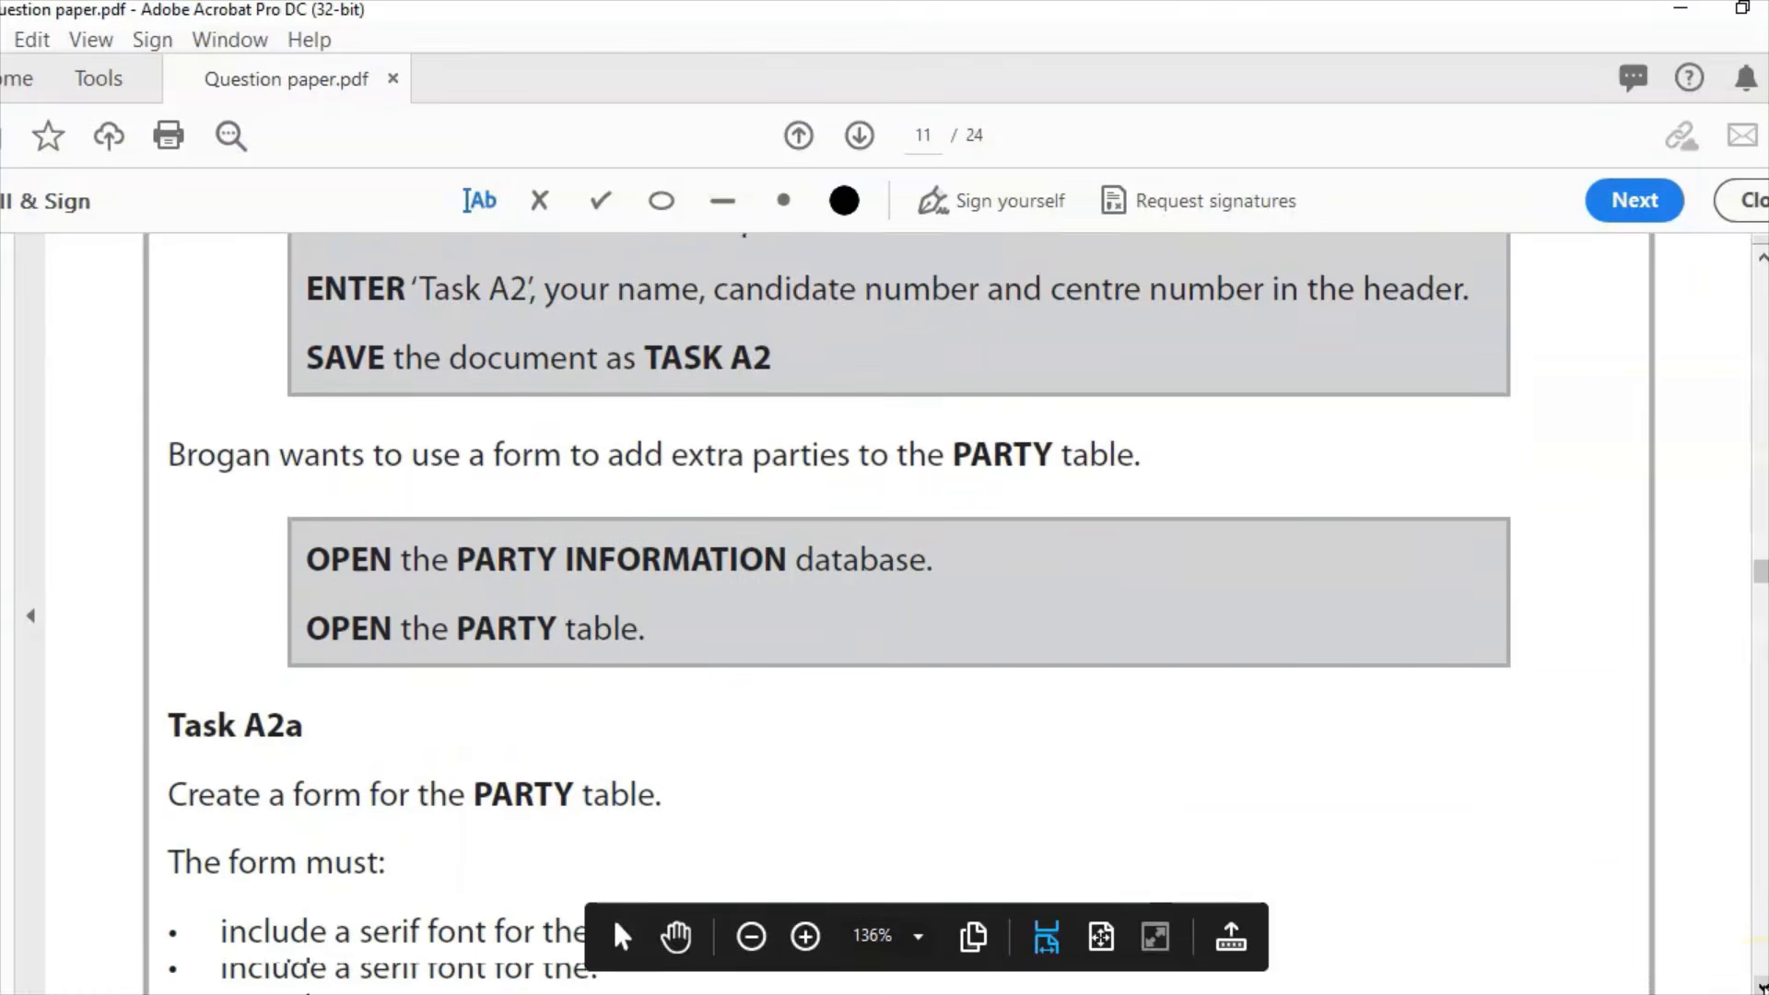
{"action": "left_click", "coordinate": [1760, 985]}
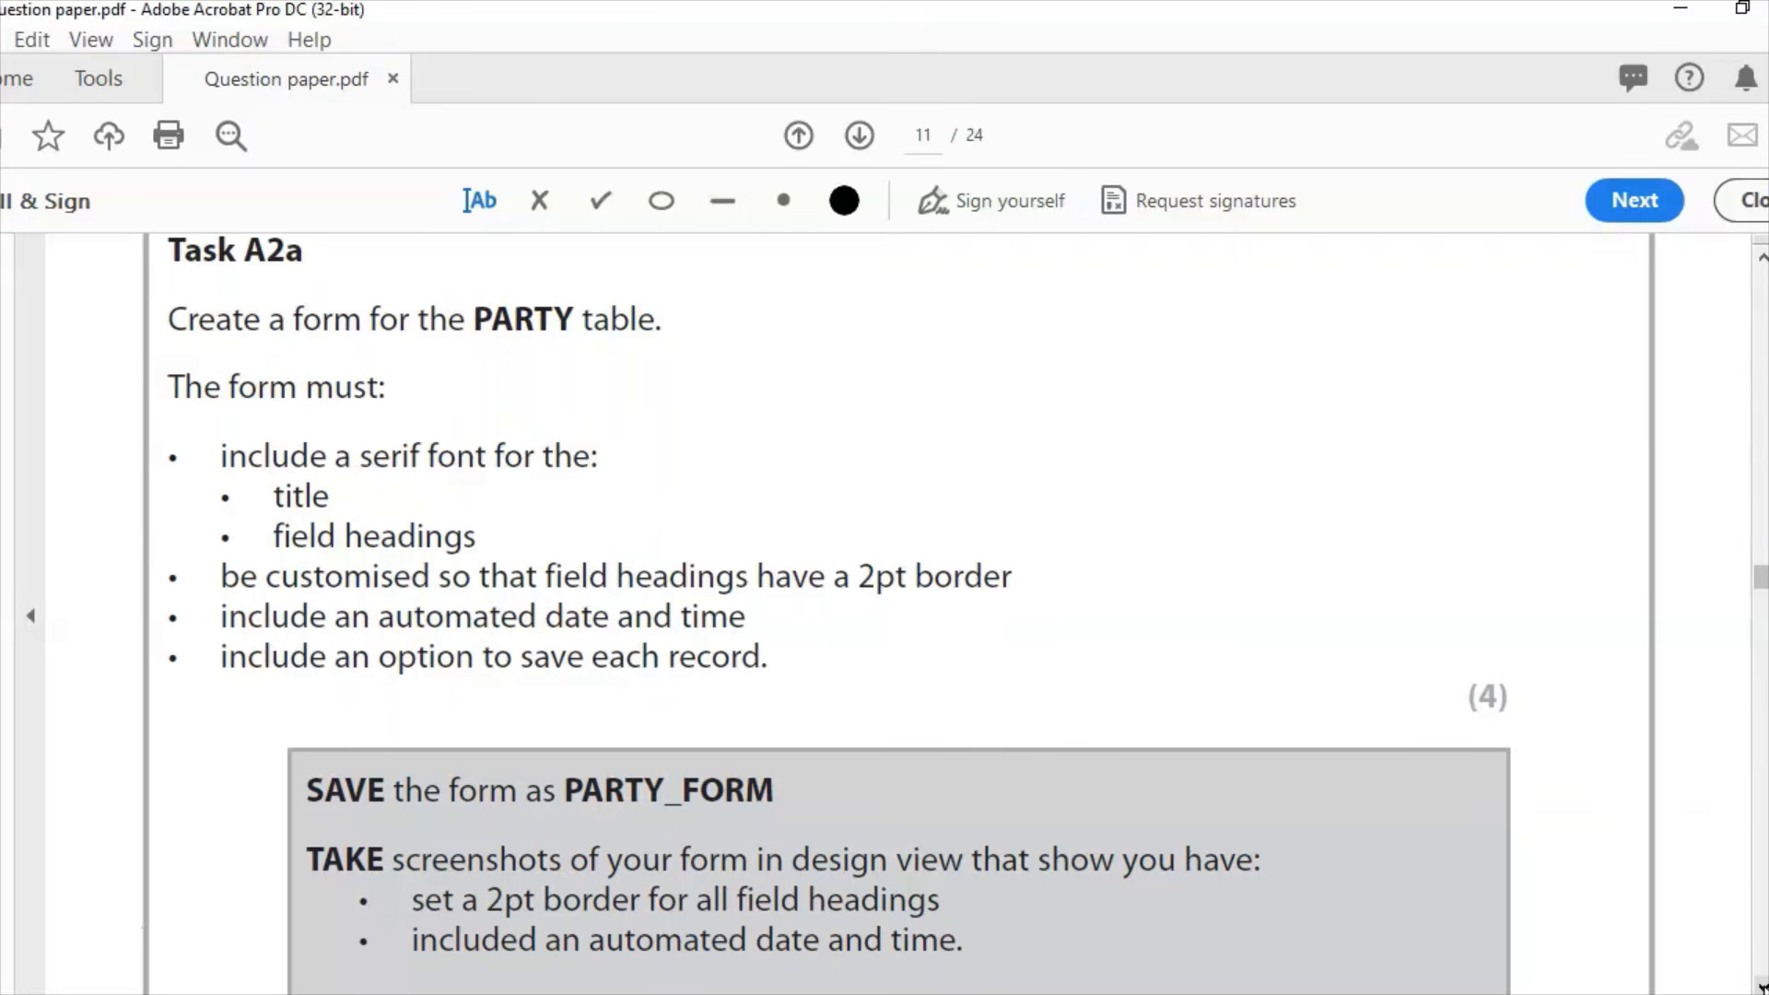
{"action": "key", "text": "alt+Tab"}
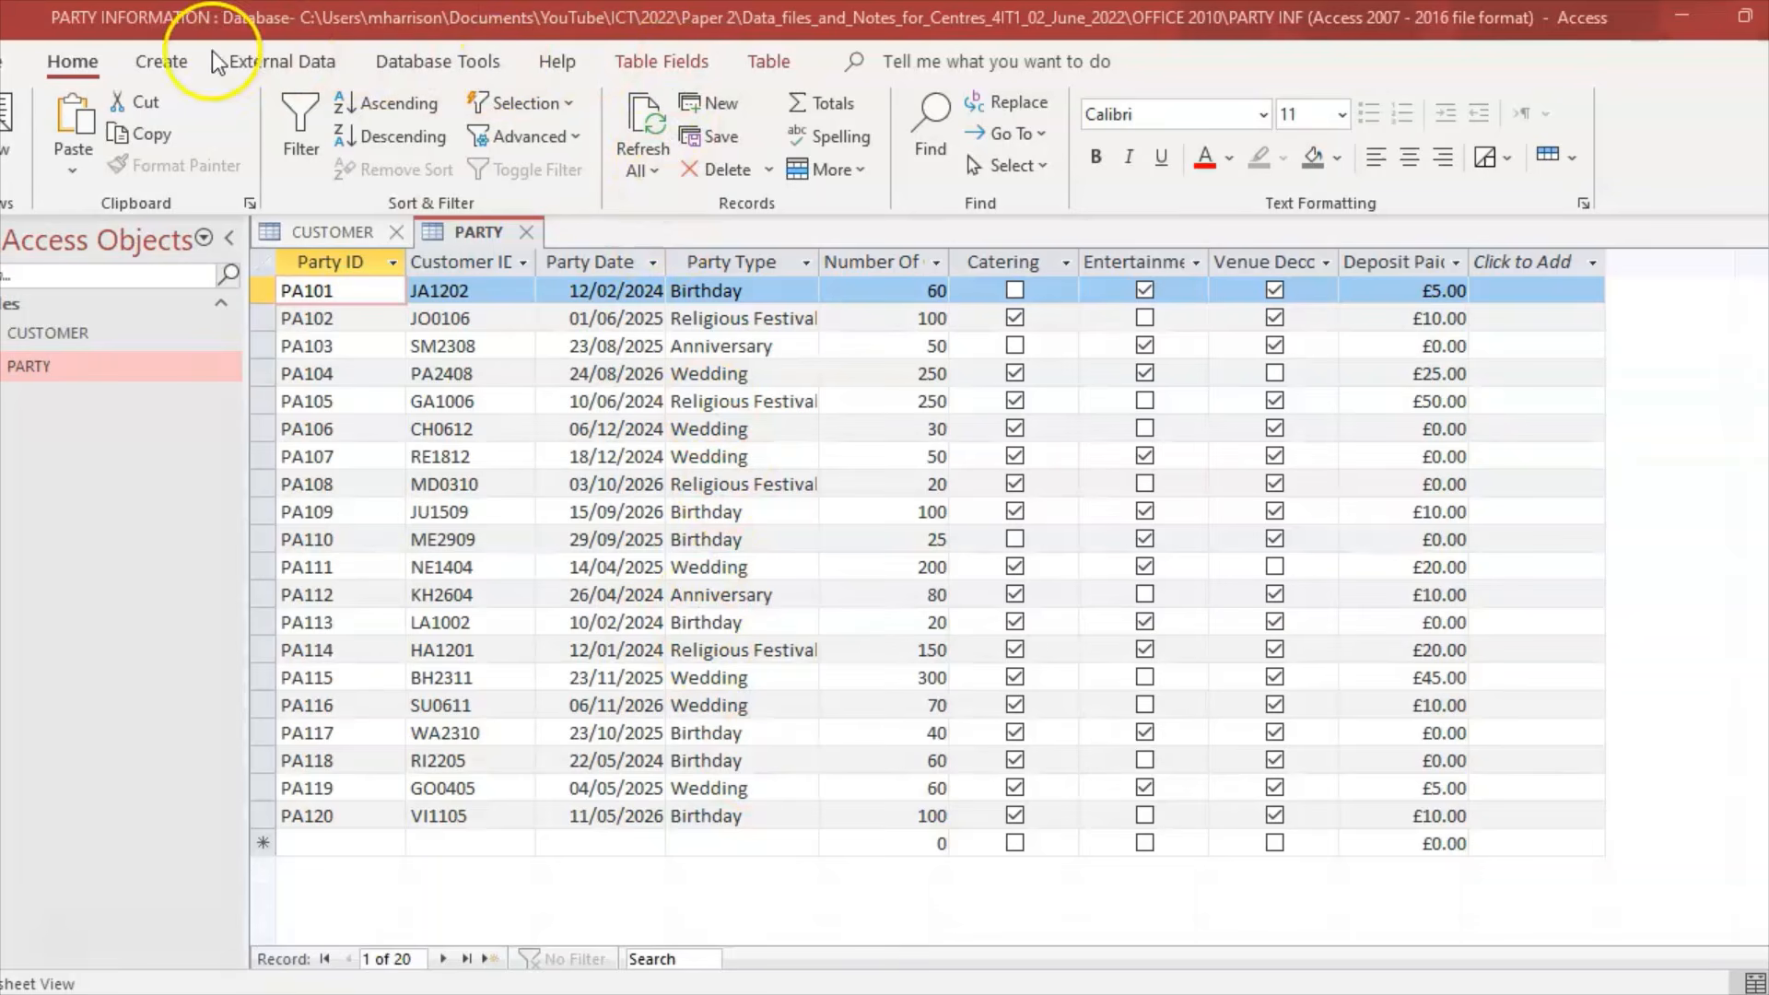
Step: Run the Form Wizard on the PARTY table with all fields and a columnar layout
{"action": "left_click", "coordinate": [171, 61]}
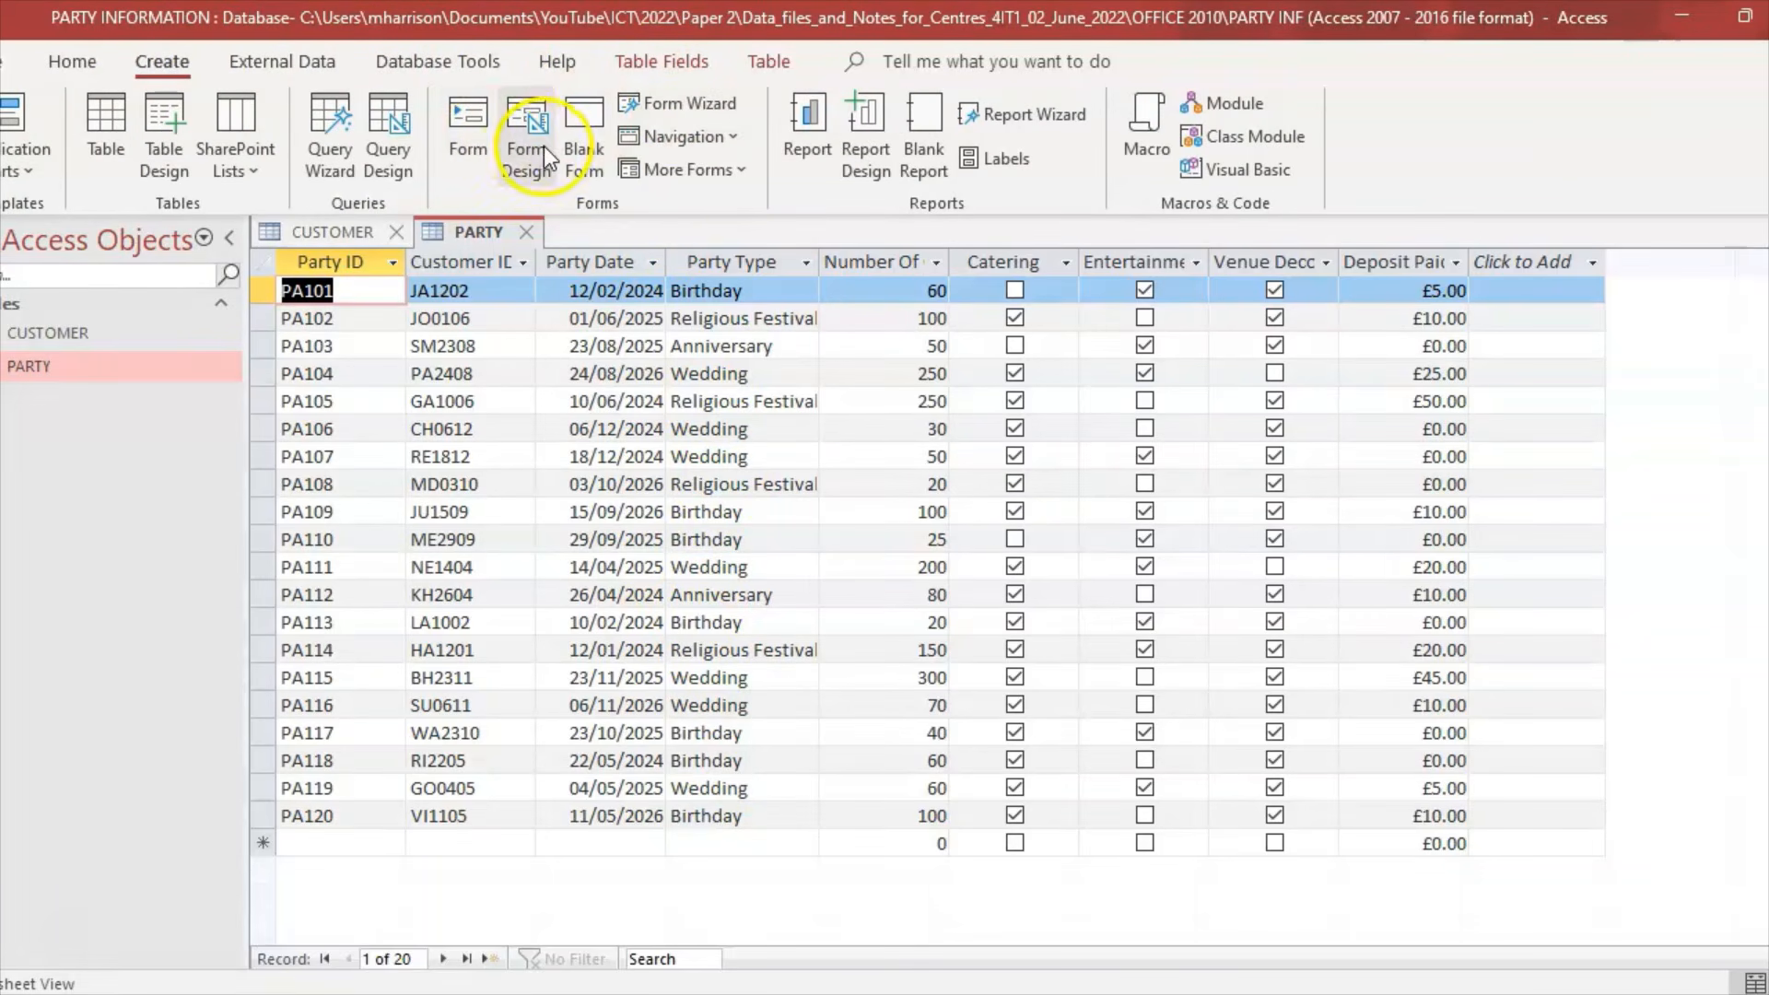
{"action": "left_click", "coordinate": [682, 106]}
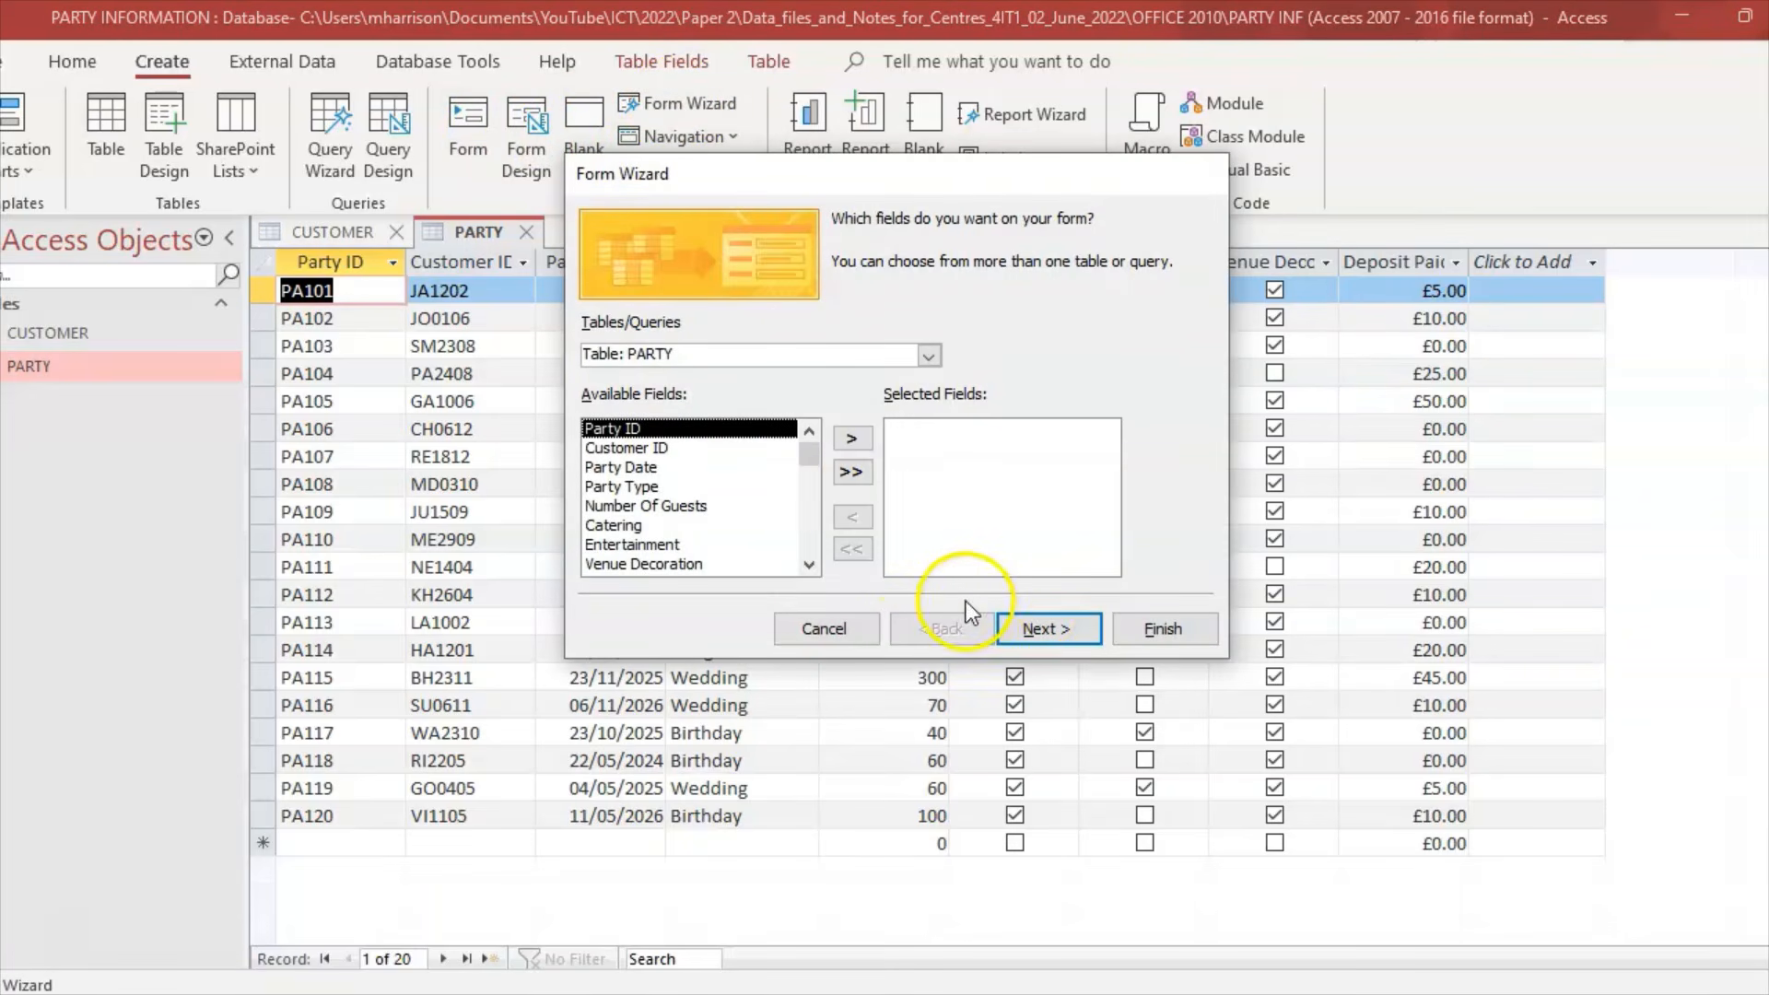
{"action": "left_click", "coordinate": [927, 356]}
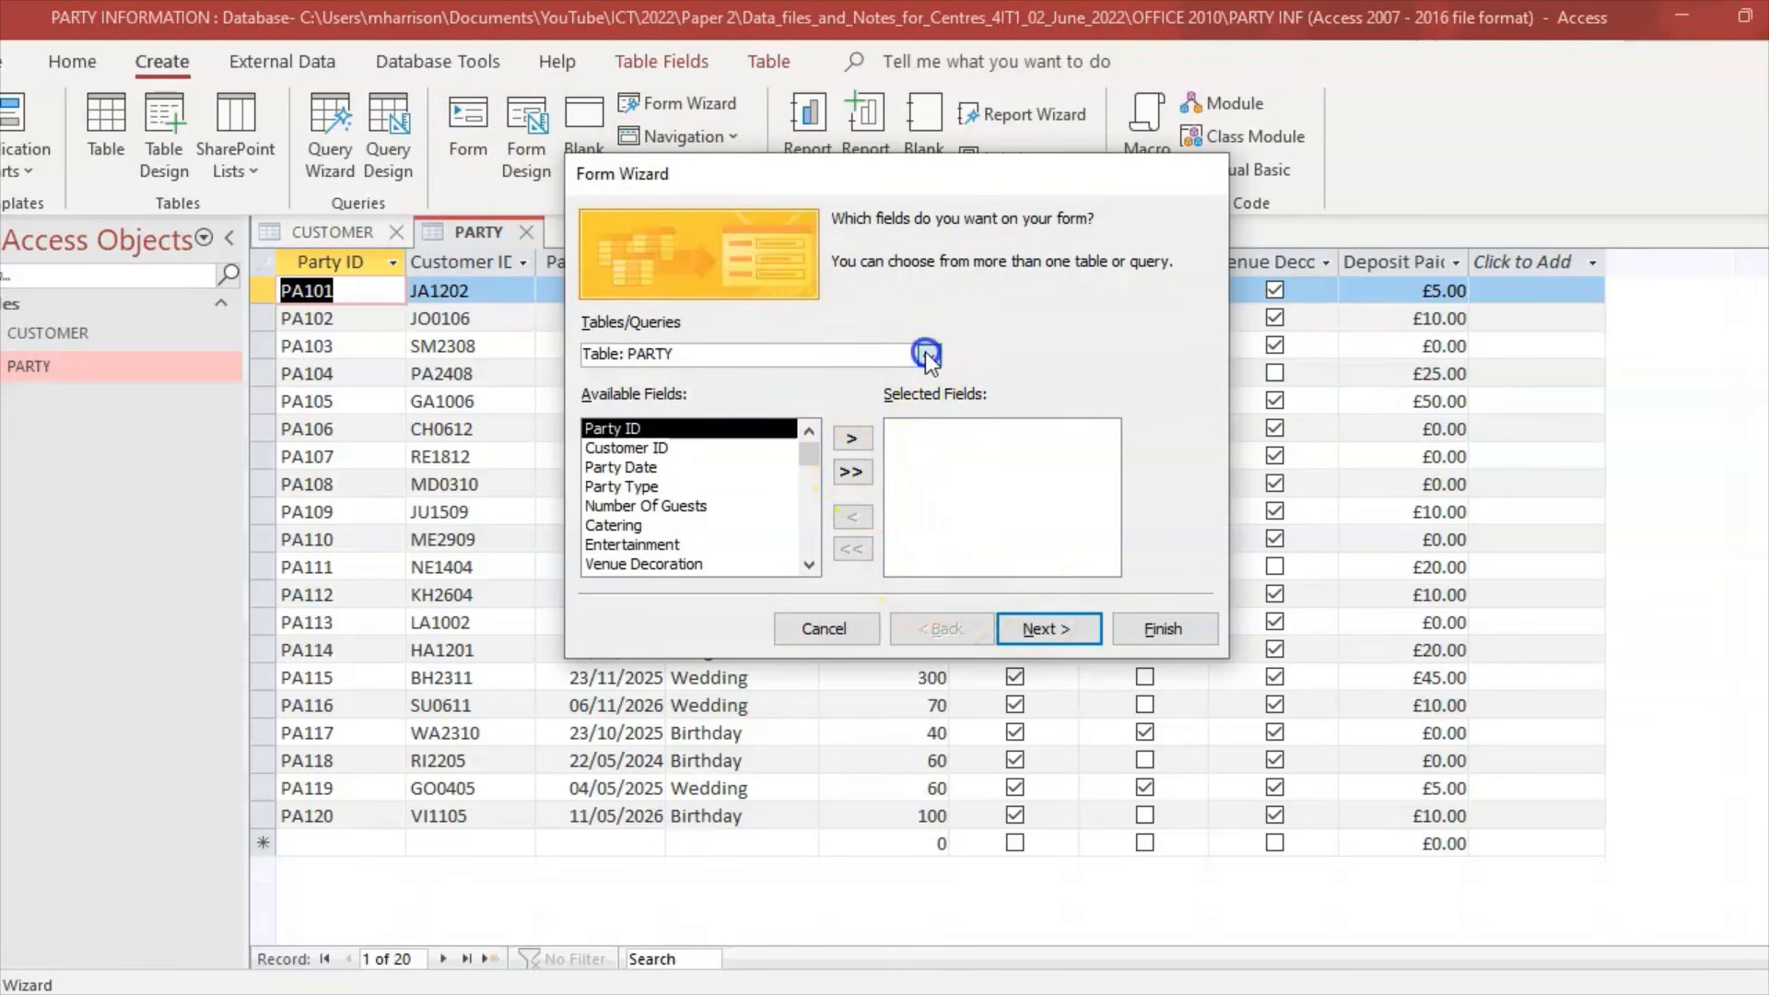
{"action": "left_click", "coordinate": [842, 402]}
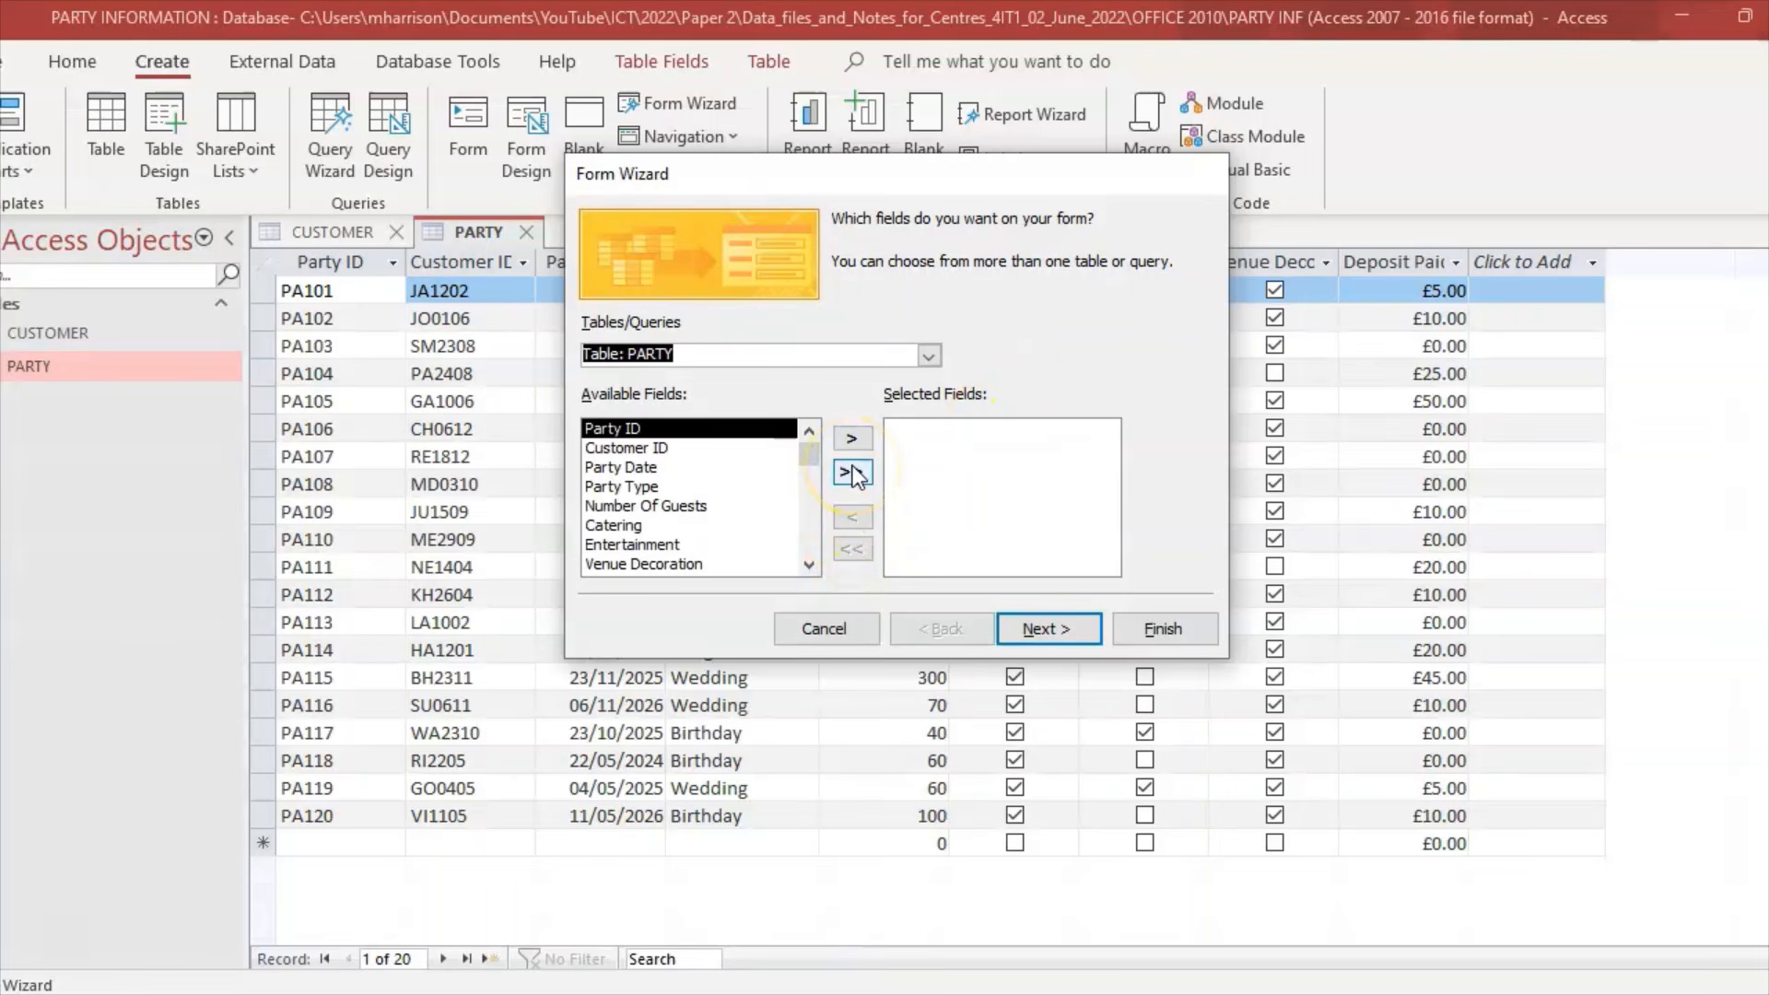
{"action": "left_click", "coordinate": [852, 472]}
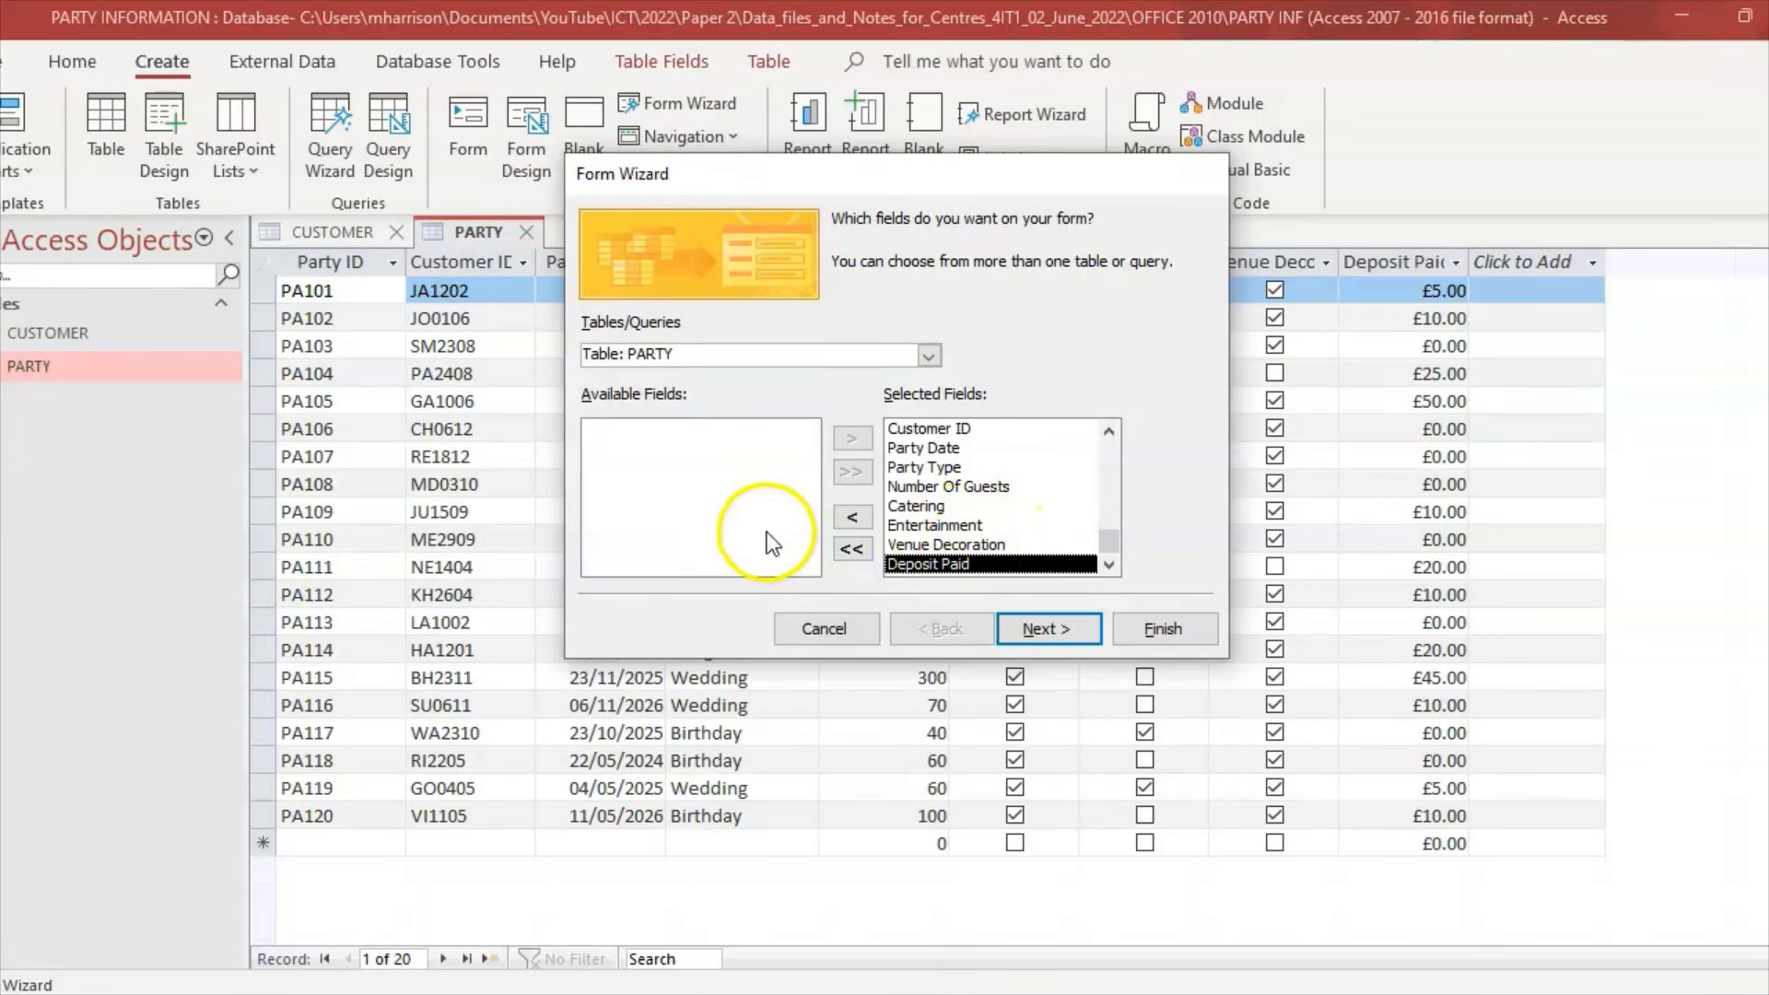
{"action": "left_click", "coordinate": [1059, 629]}
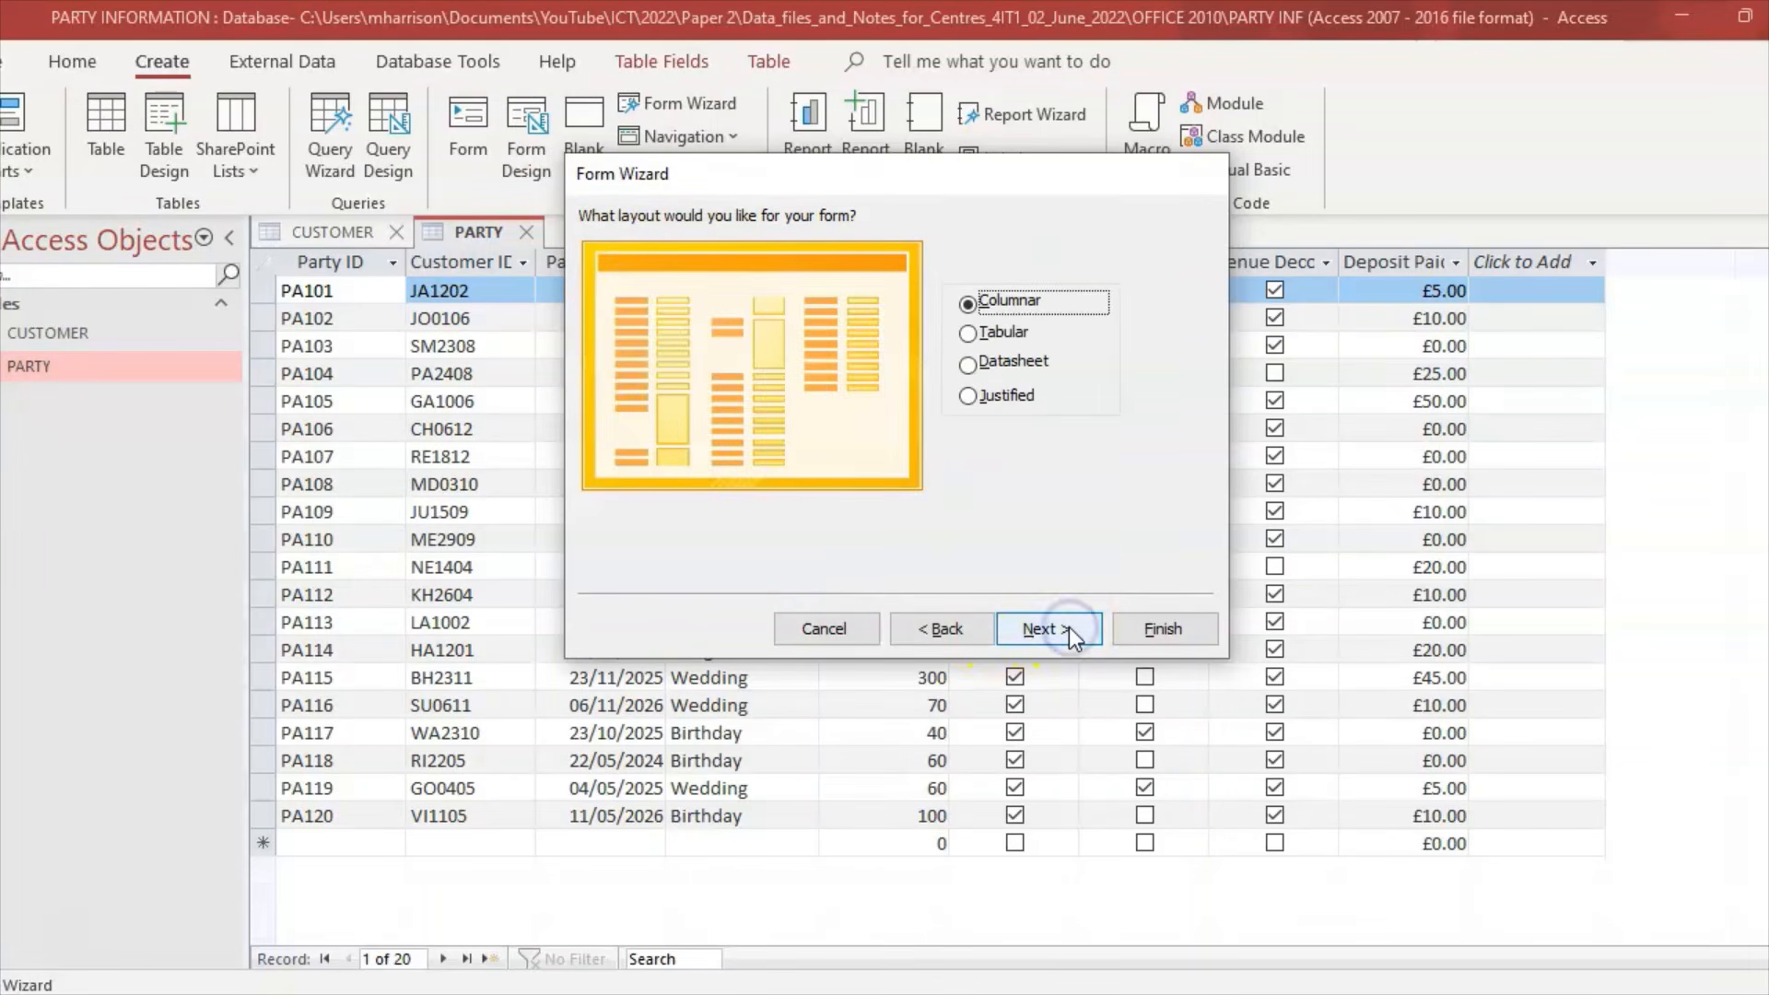
{"action": "left_click", "coordinate": [1068, 629]}
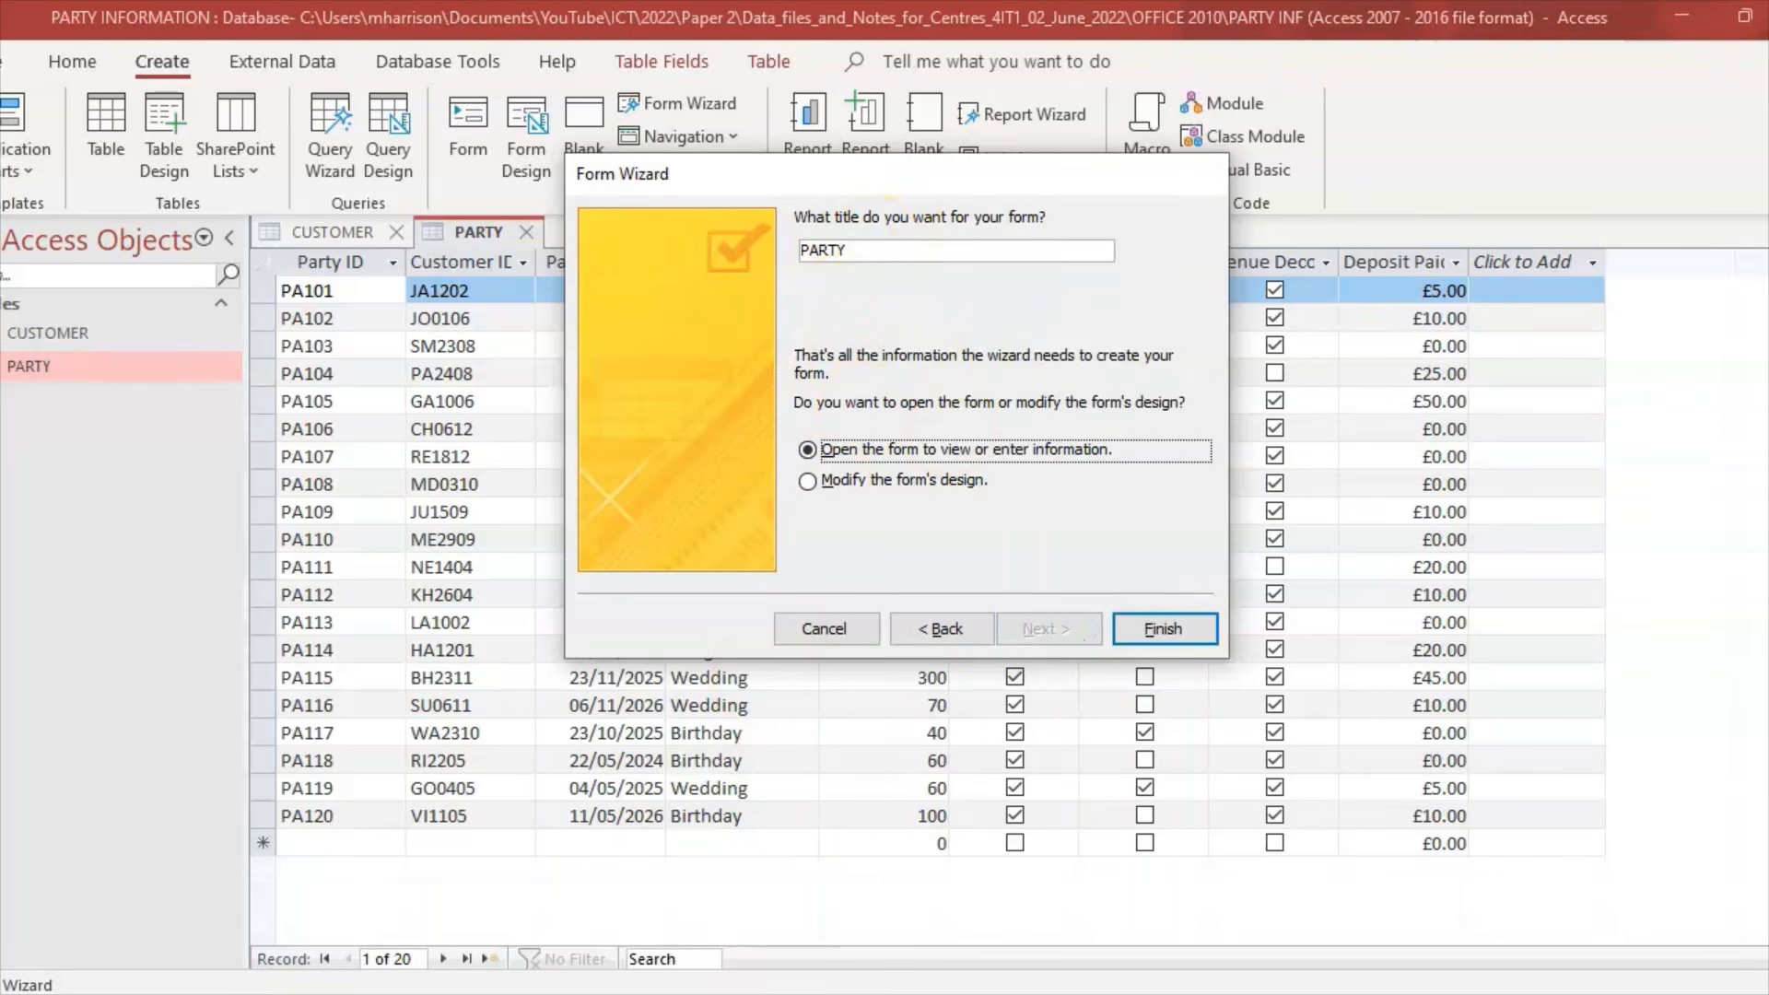
Step: Recheck the question paper, then begin editing the form title as PARTY_ in capitals
{"action": "mouse_move", "coordinate": [734, 993]}
{"action": "left_click", "coordinate": [710, 889]}
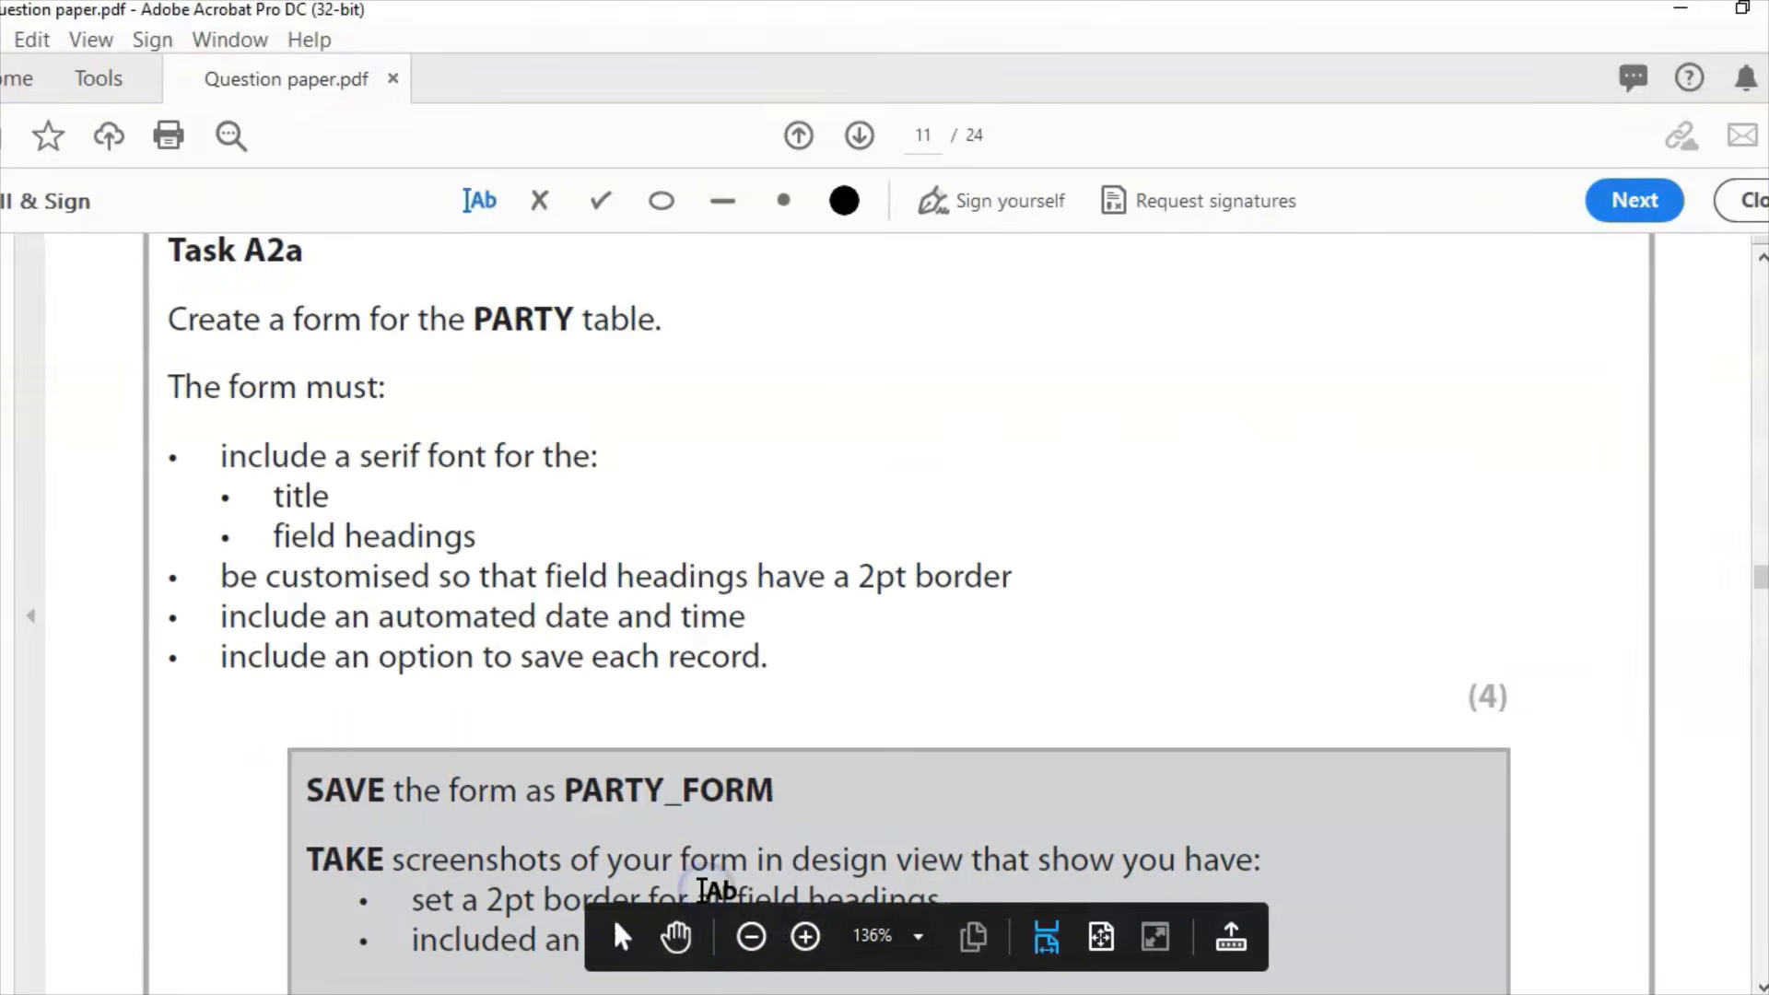
{"action": "key", "text": "alt+Tab"}
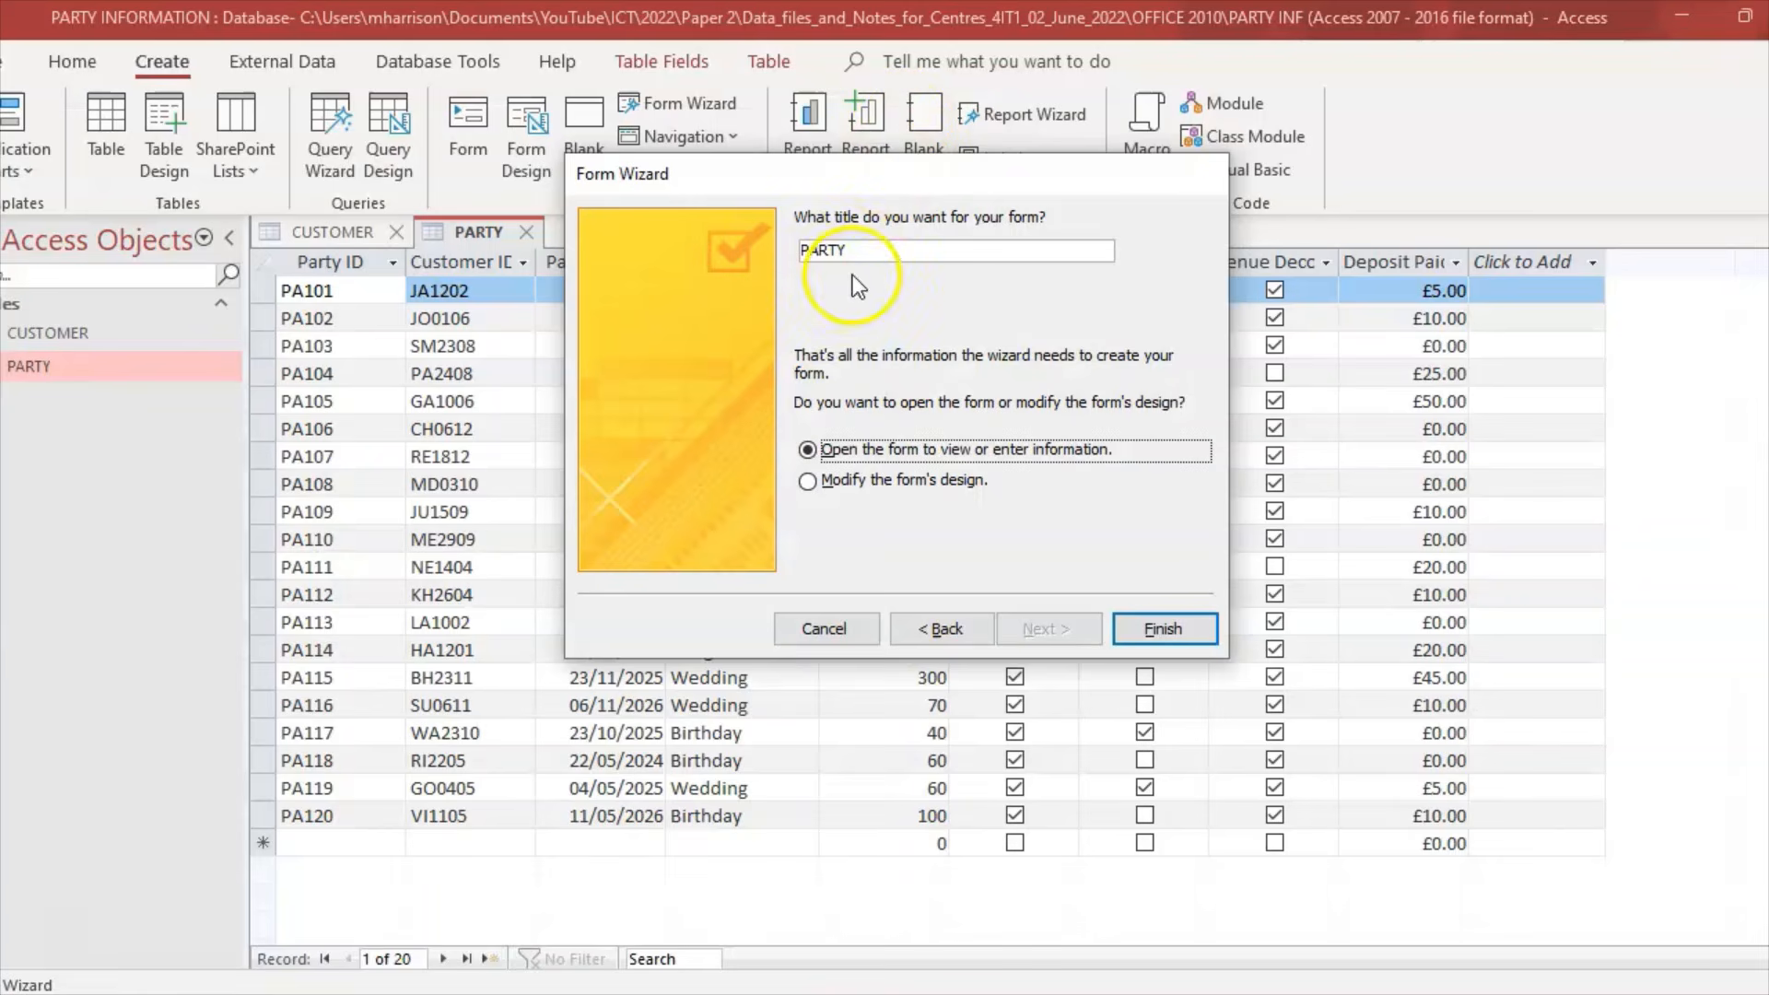
{"action": "left_click", "coordinate": [866, 250]}
{"action": "type", "text": "_"}
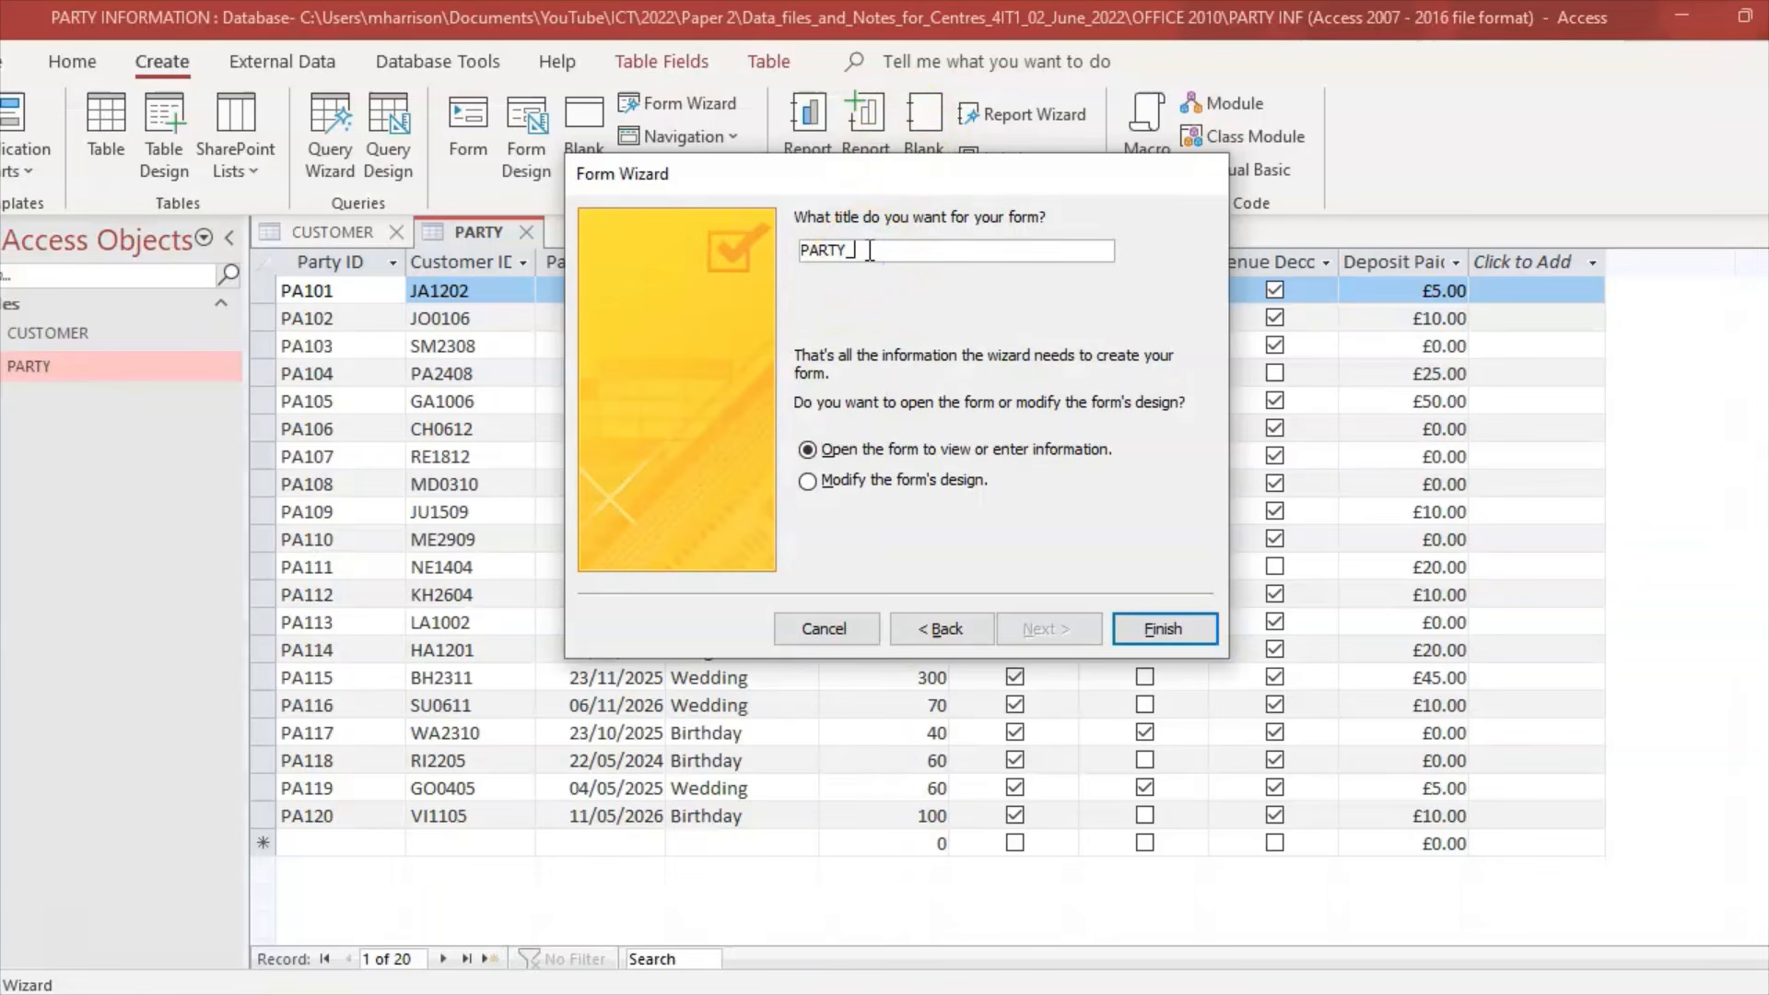
{"action": "key", "text": "Caps_Lock"}
{"action": "key", "text": "Caps_Lock"}
Step: Choose to modify the form's design and finish creating PARTY_FORM
{"action": "left_click", "coordinate": [881, 479]}
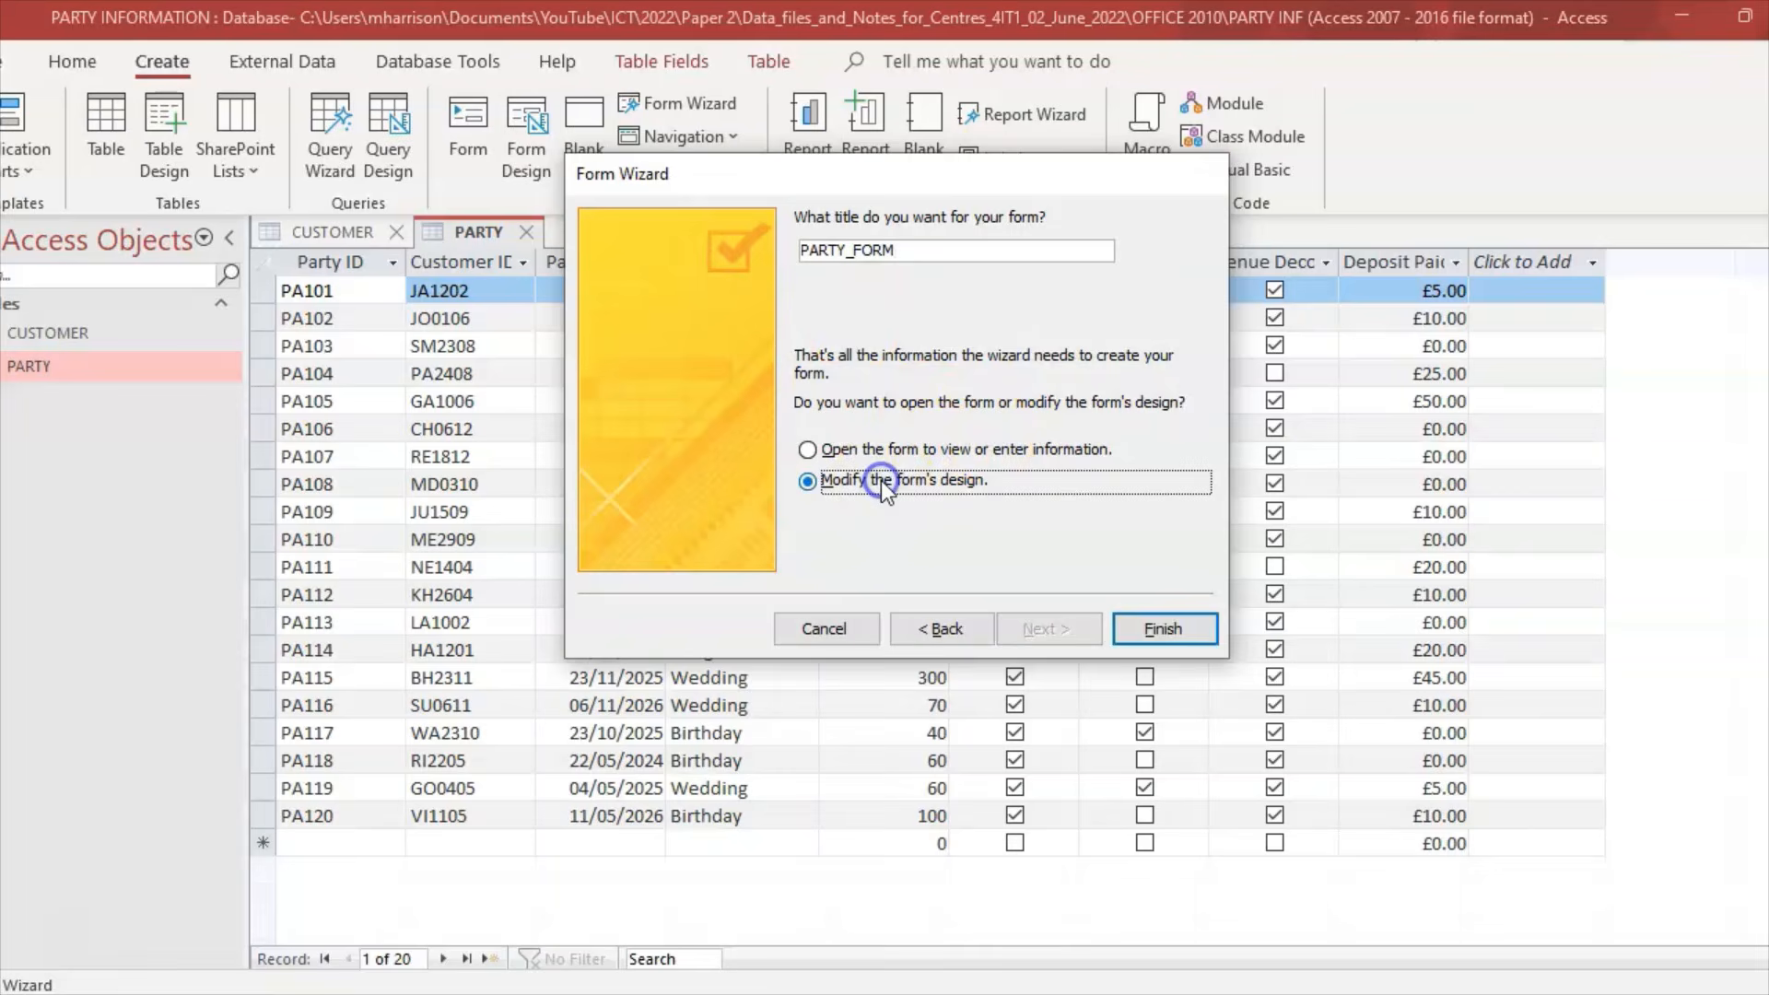
{"action": "left_click", "coordinate": [1188, 645]}
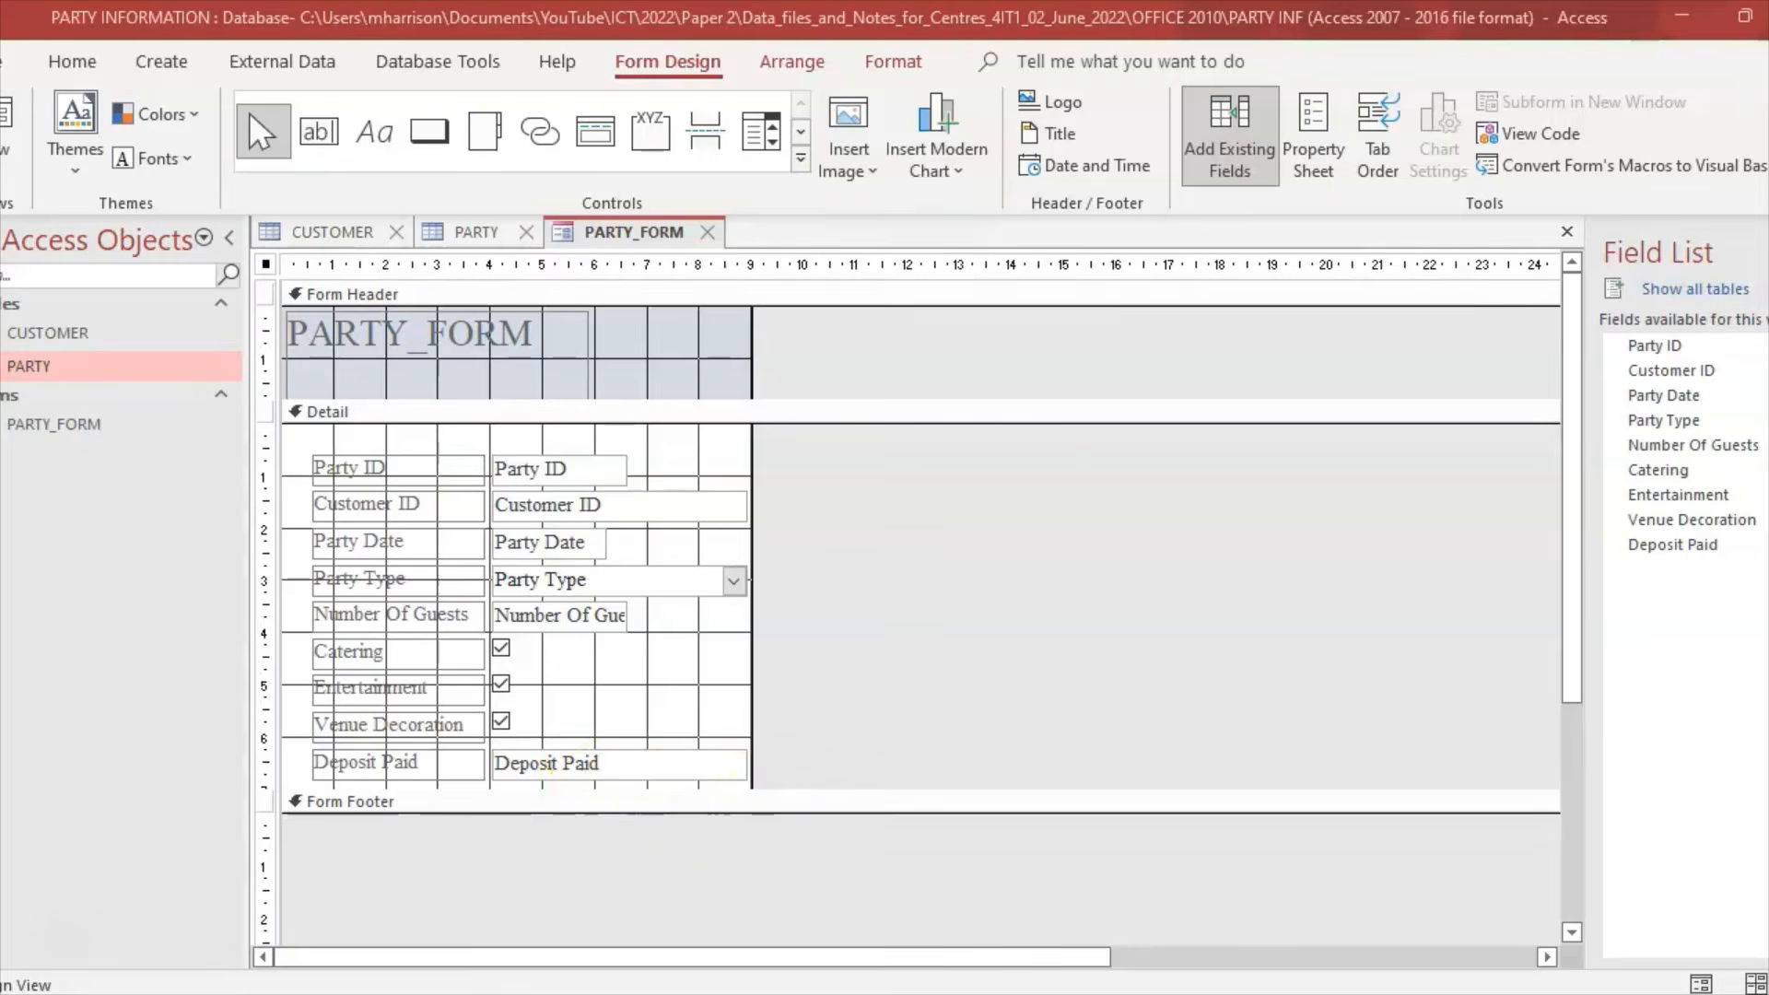
{"action": "key", "text": "alt+Tab"}
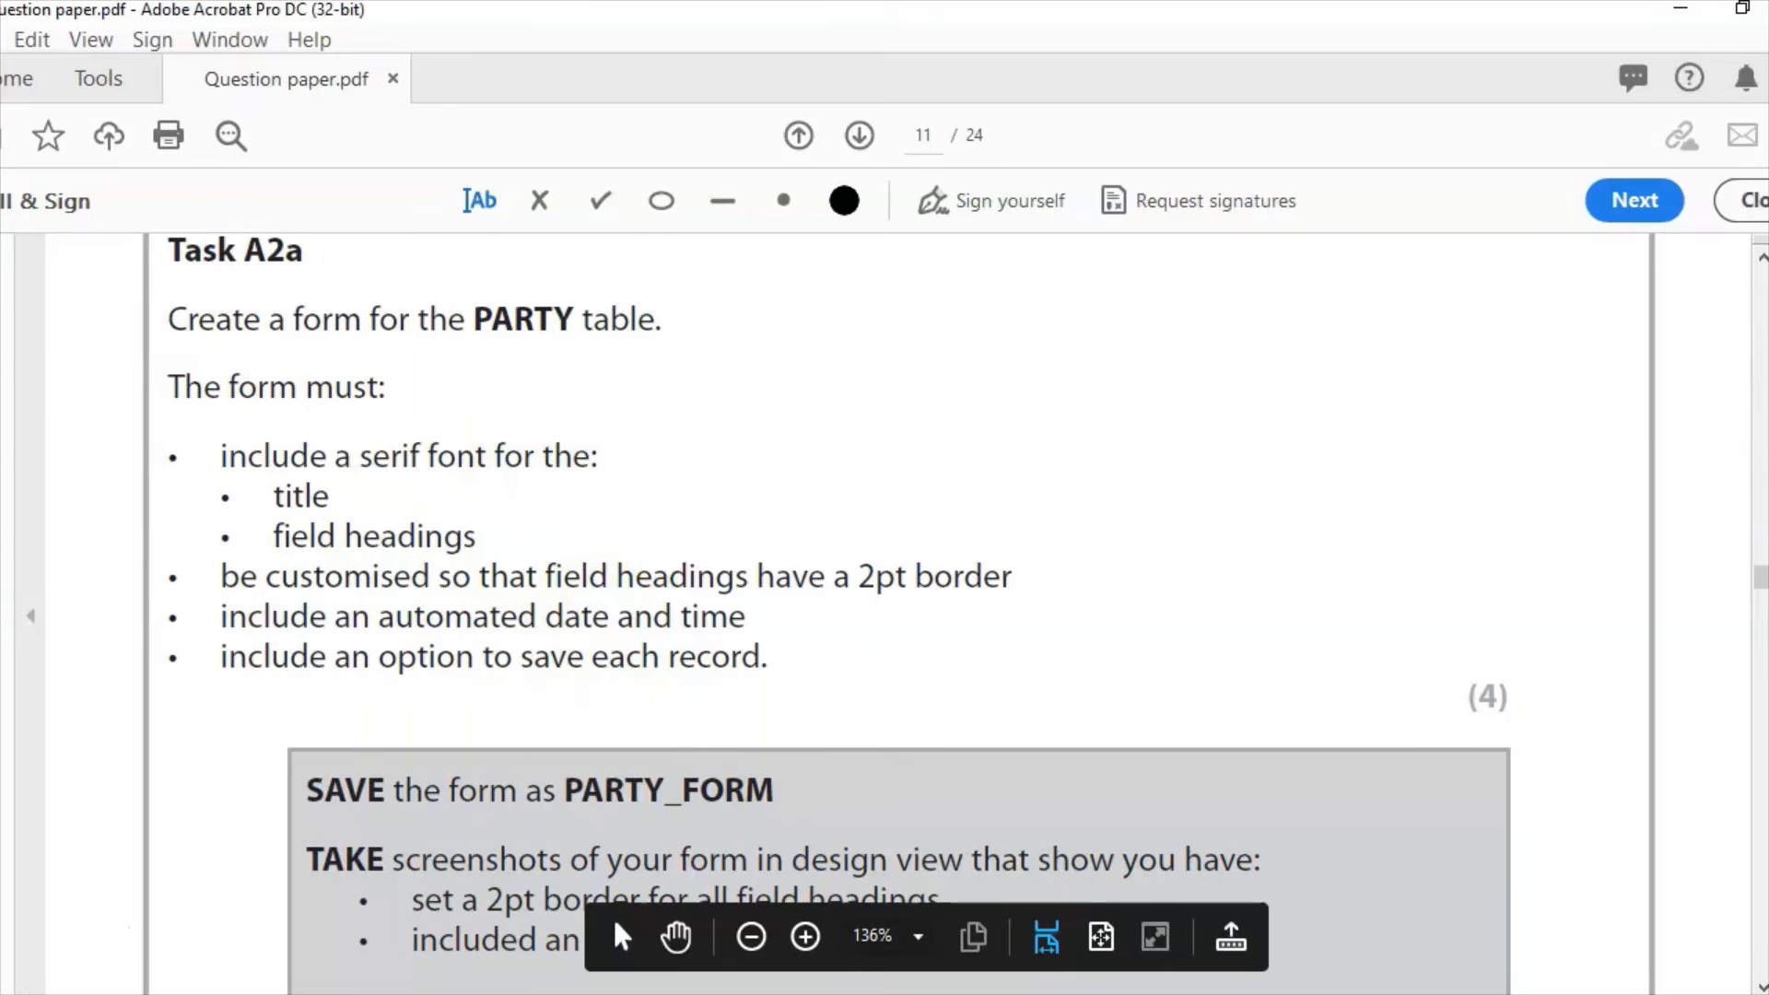
{"action": "key", "text": "alt+Tab"}
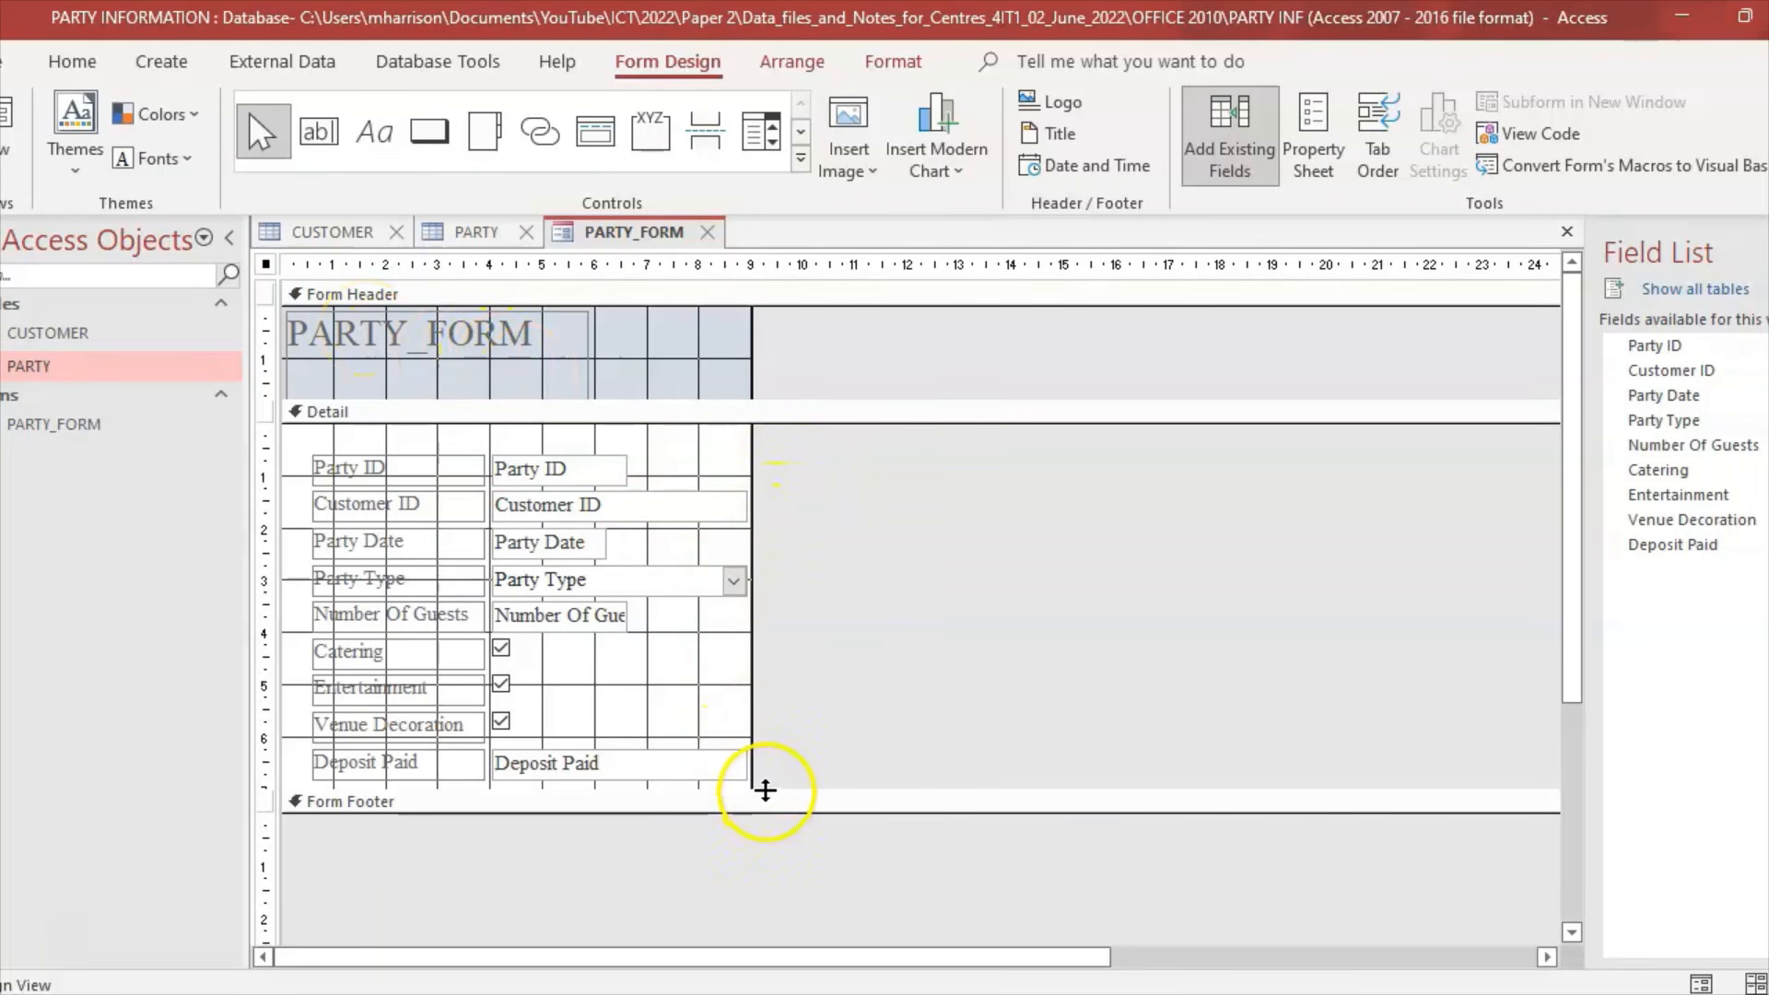
Step: Make the Detail section taller and the form wider, then select the nine field labels
{"action": "left_click_drag", "start_coordinate": [766, 792], "coordinate": [765, 826]}
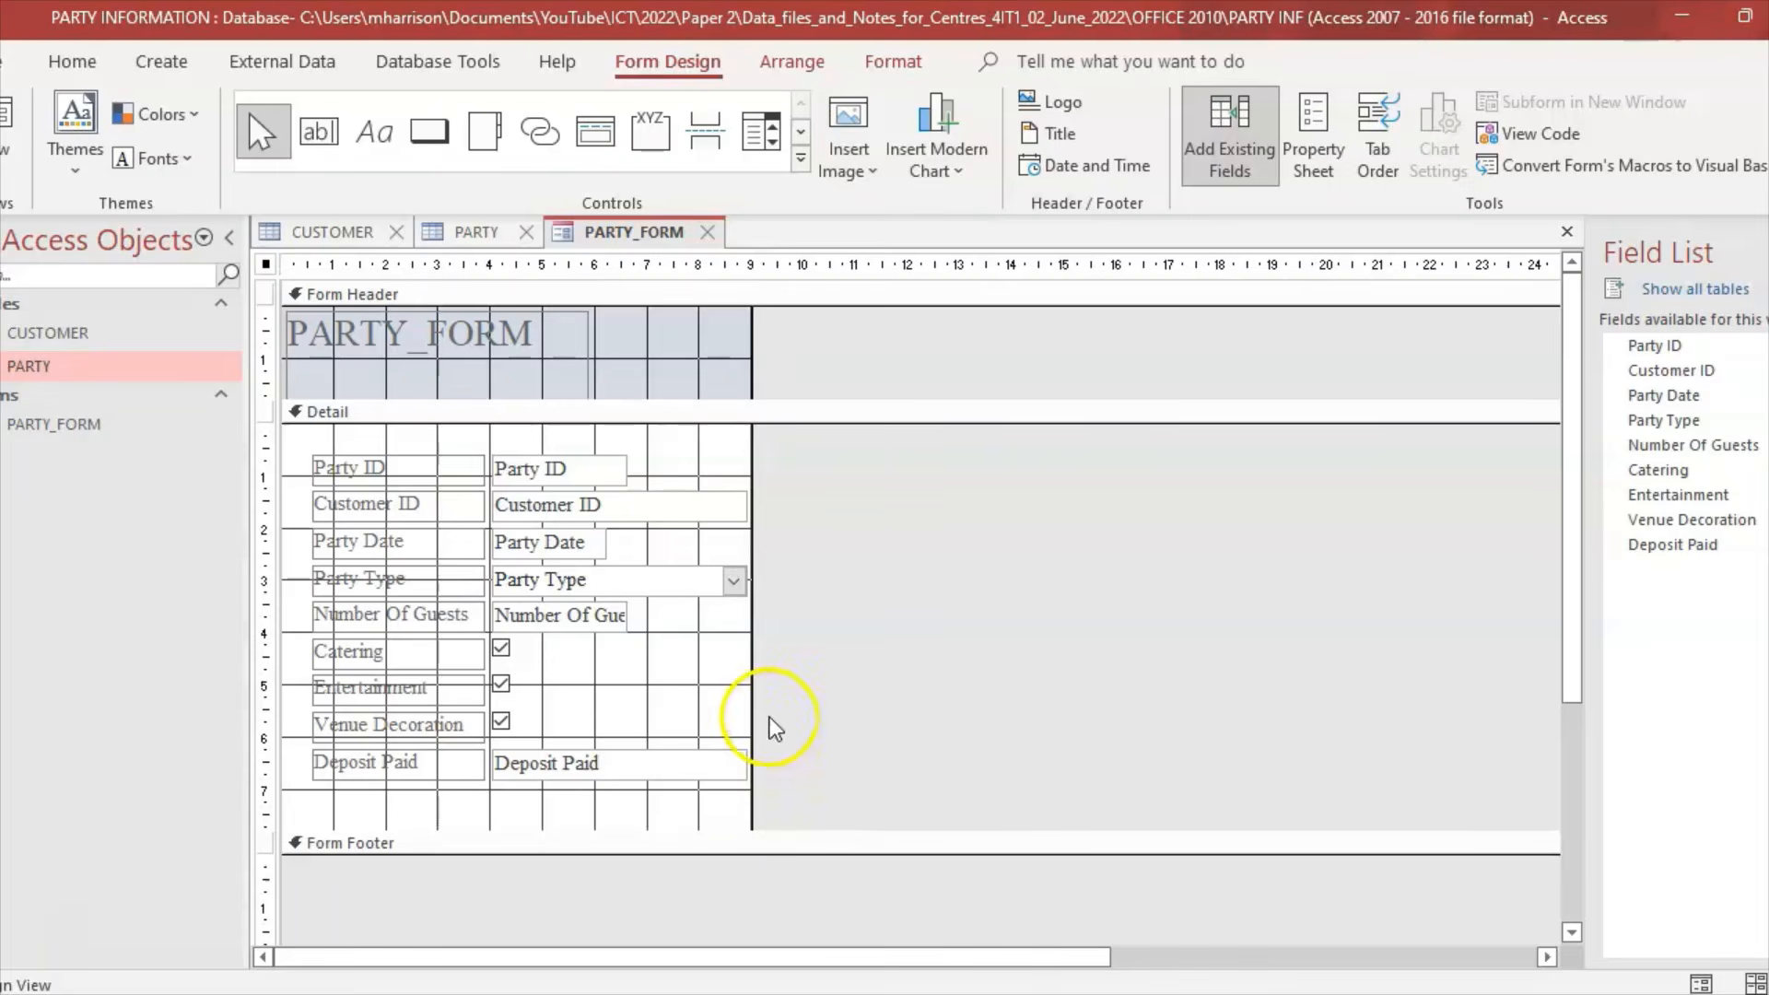
{"action": "left_click_drag", "start_coordinate": [750, 703], "coordinate": [830, 695]}
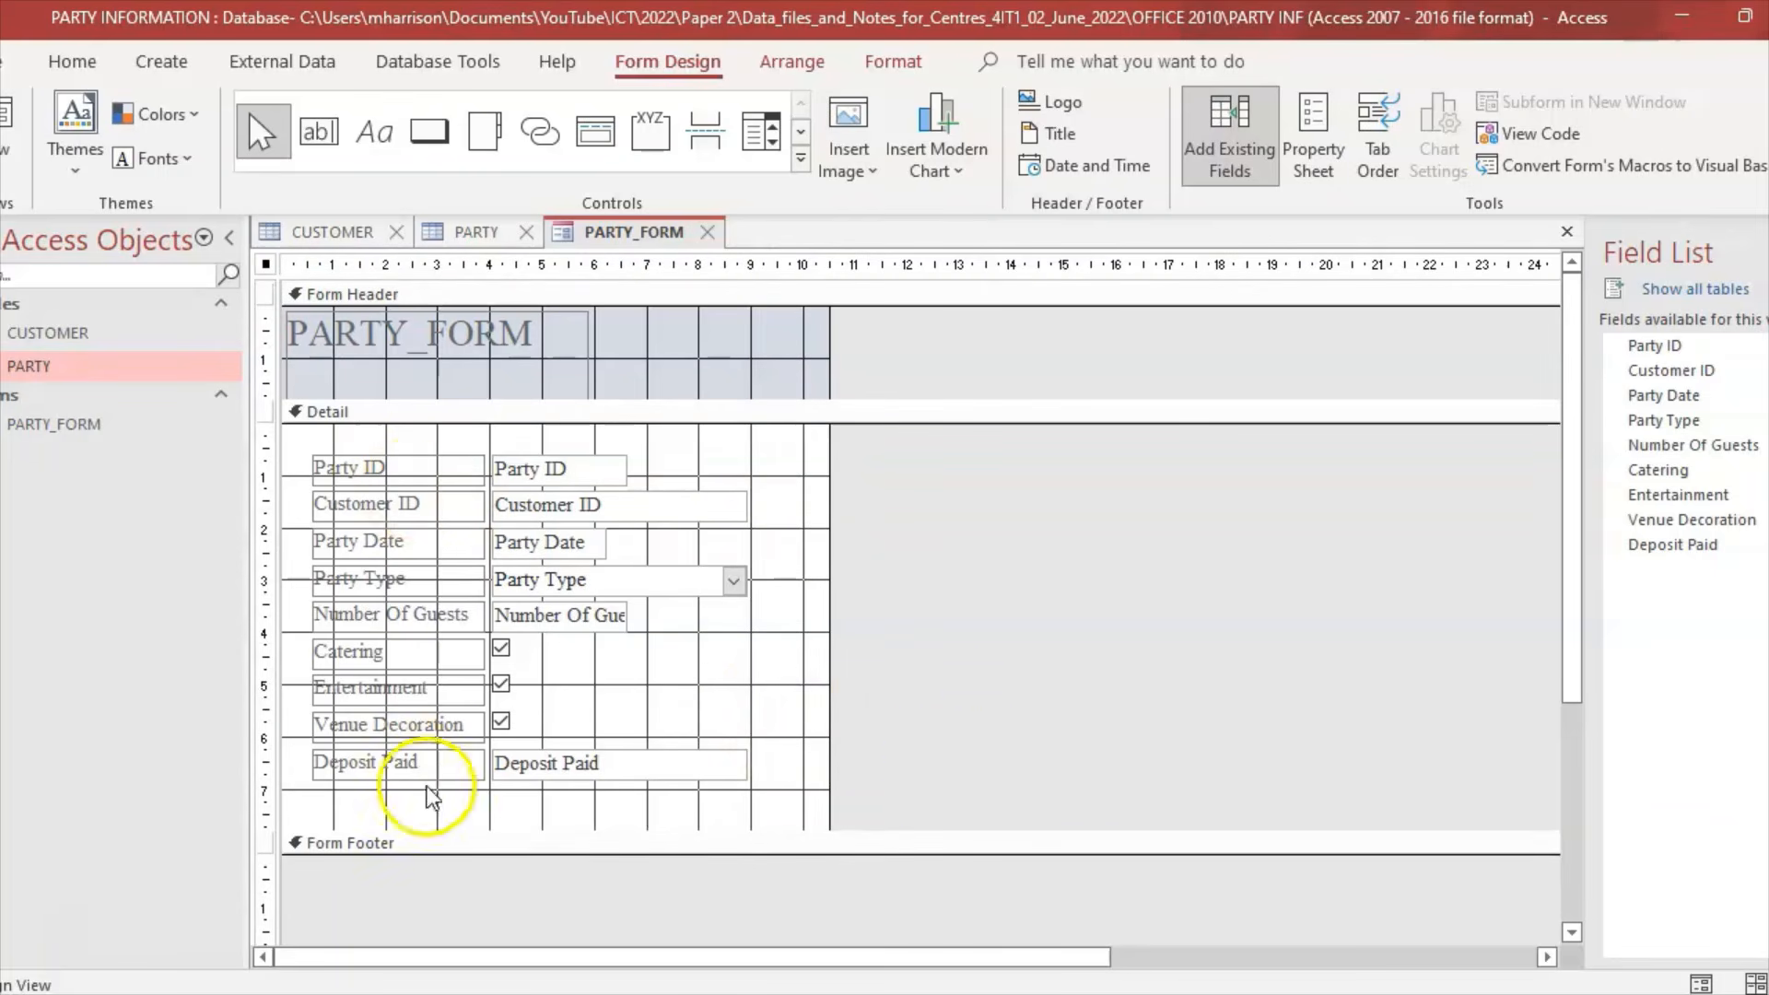
{"action": "left_click", "coordinate": [699, 993]}
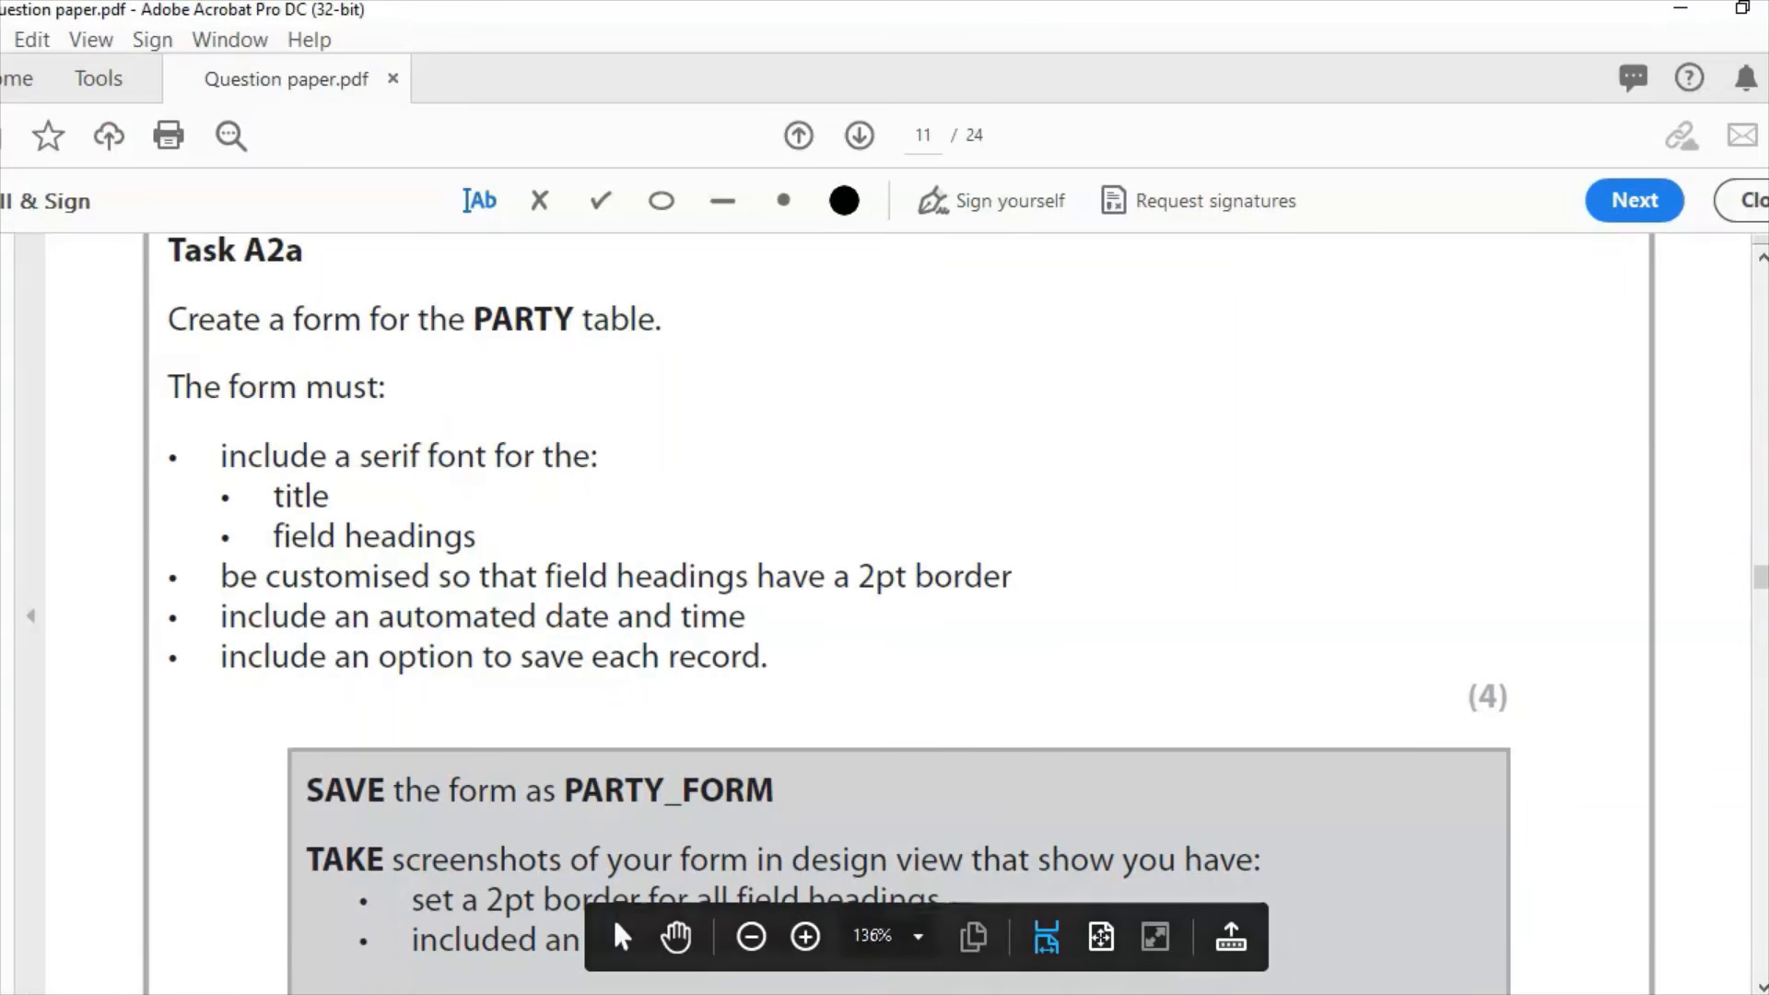
{"action": "mouse_move", "coordinate": [902, 993]}
{"action": "left_click", "coordinate": [901, 959]}
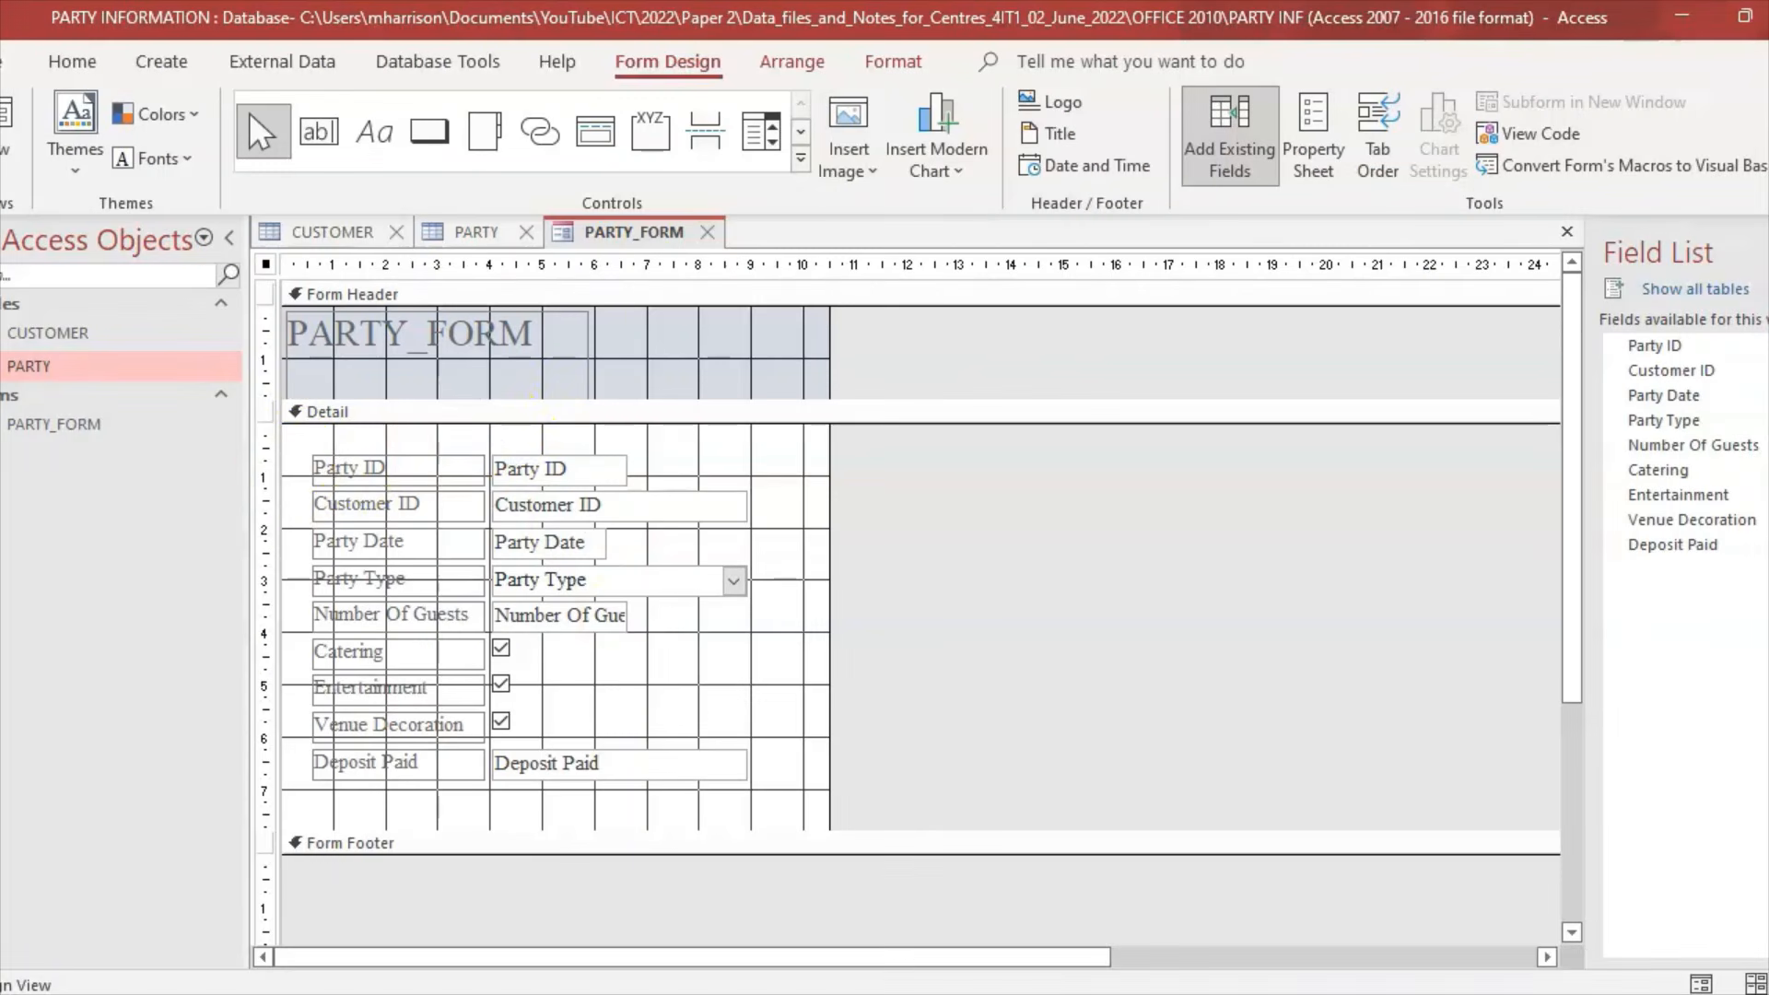
{"action": "left_click_drag", "start_coordinate": [297, 430], "coordinate": [491, 803]}
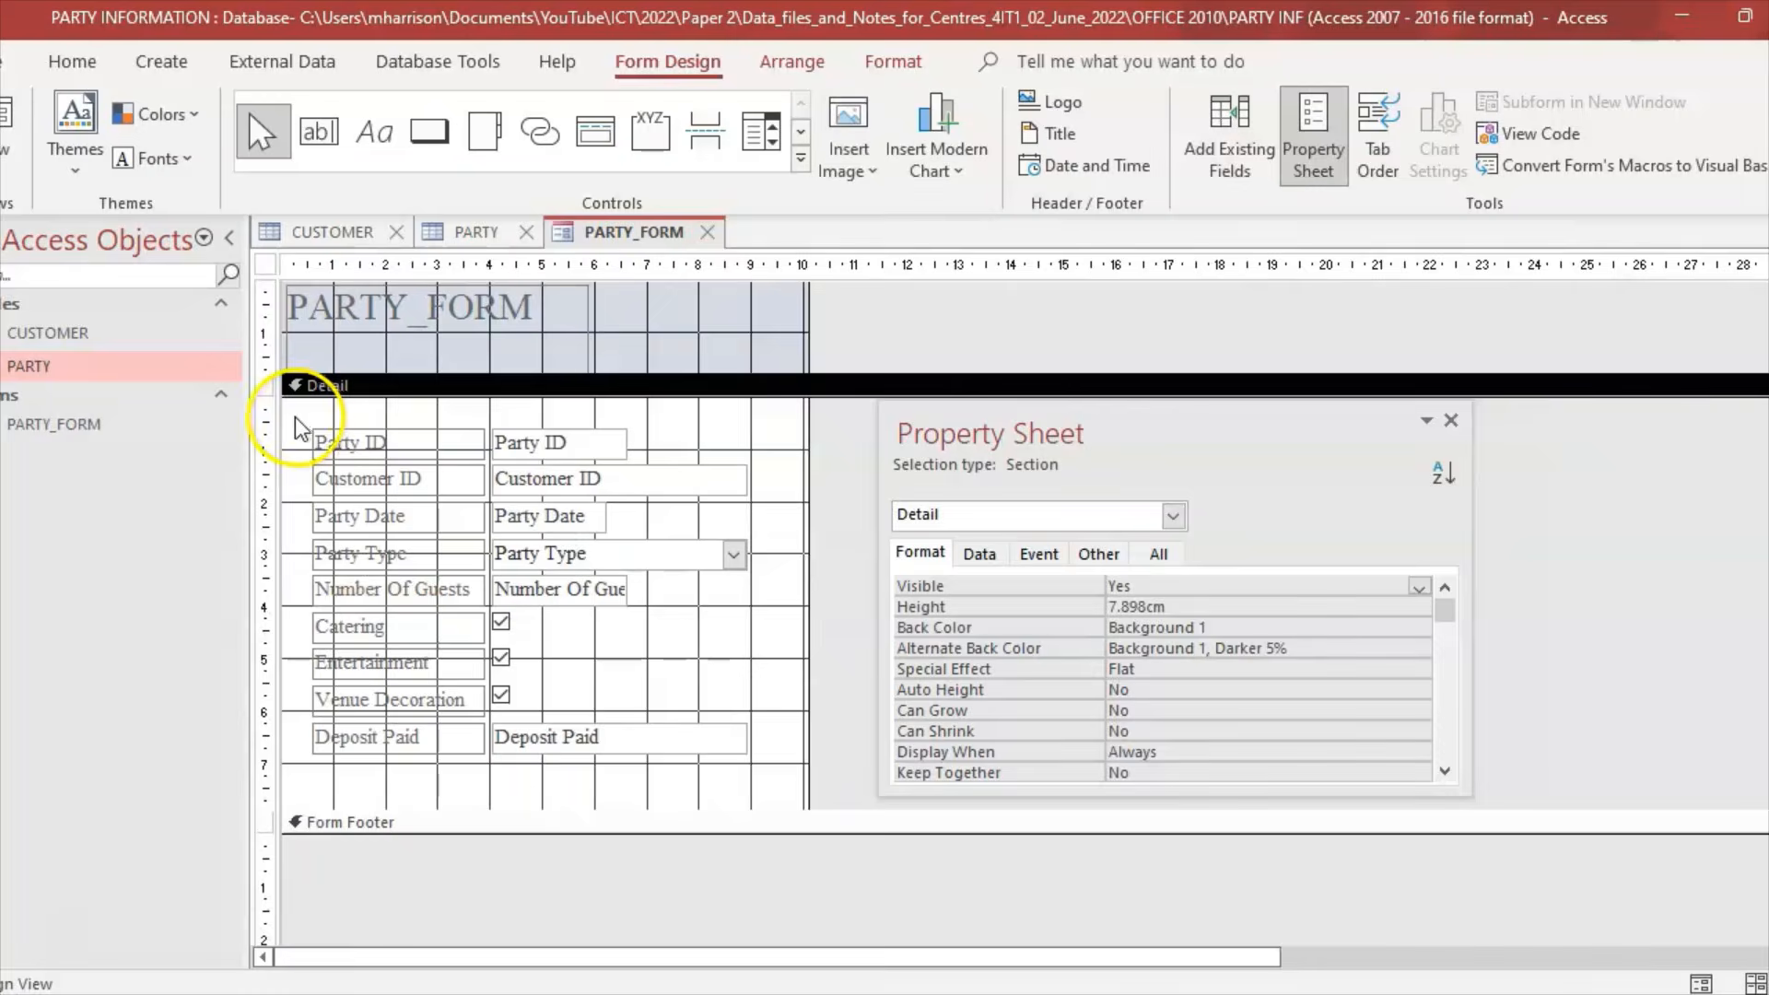
Step: Set Border Width to 2 pt for all nine selected field heading labels
{"action": "left_click_drag", "start_coordinate": [295, 418], "coordinate": [484, 760]}
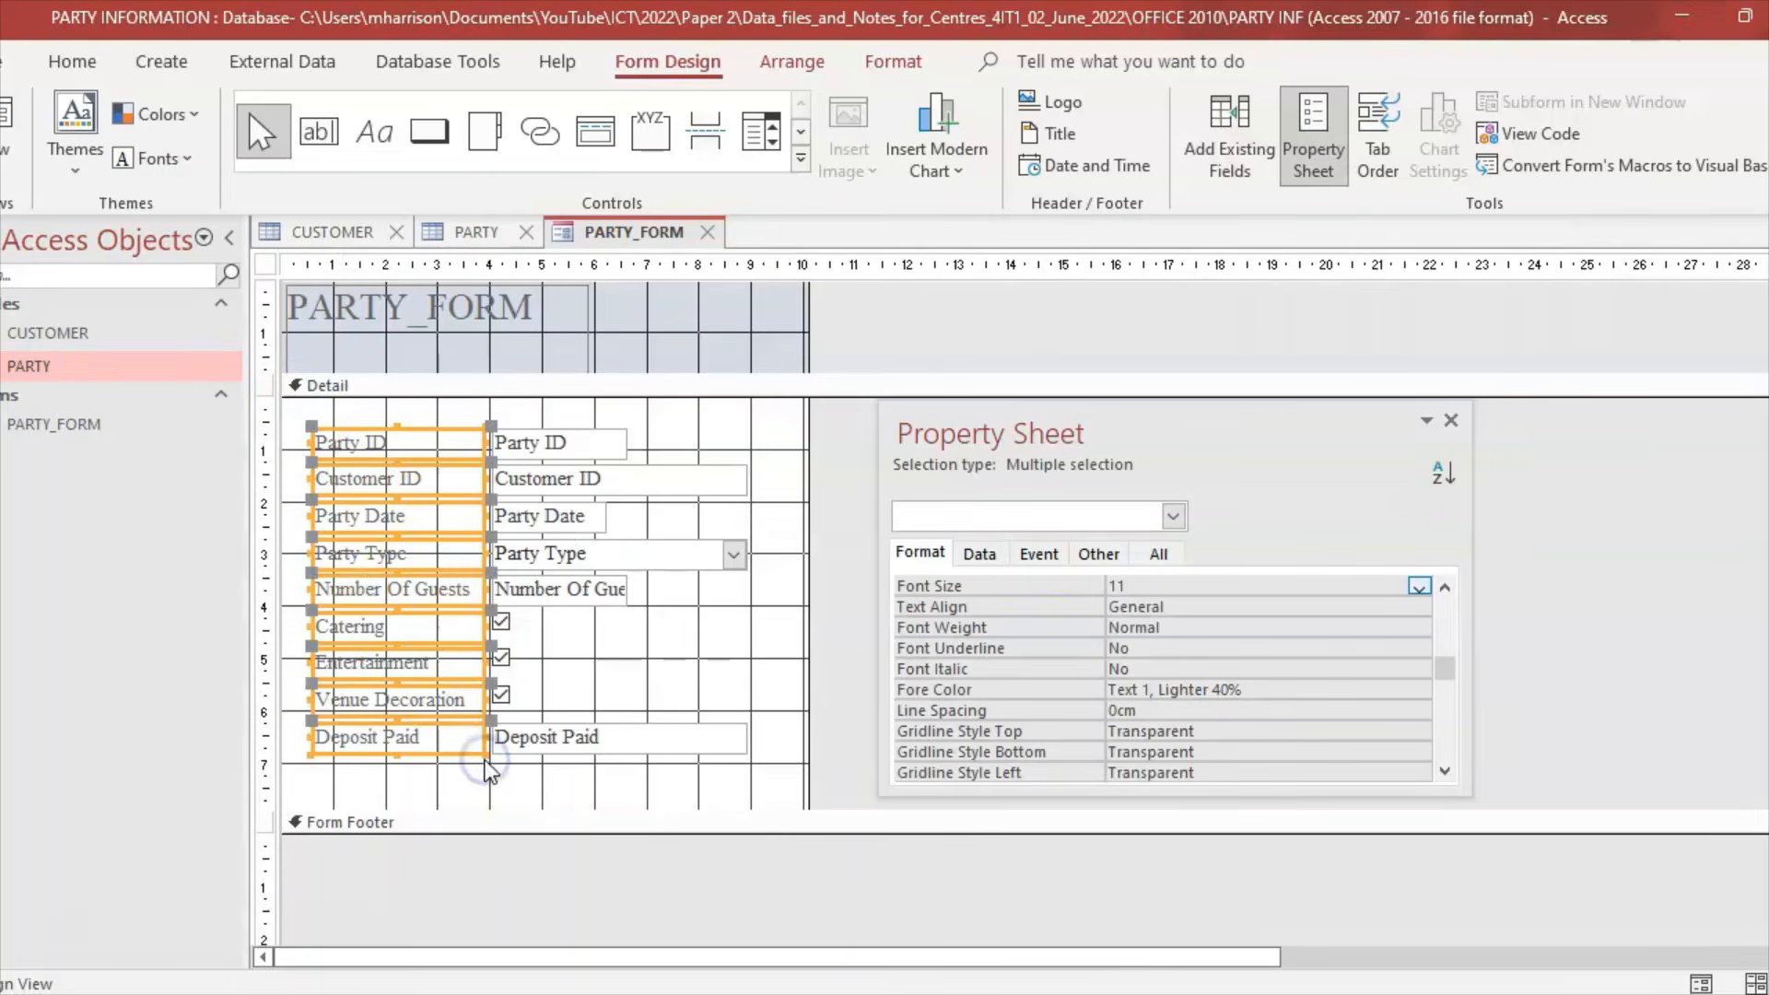
{"action": "left_click_drag", "start_coordinate": [1283, 426], "coordinate": [1355, 436]}
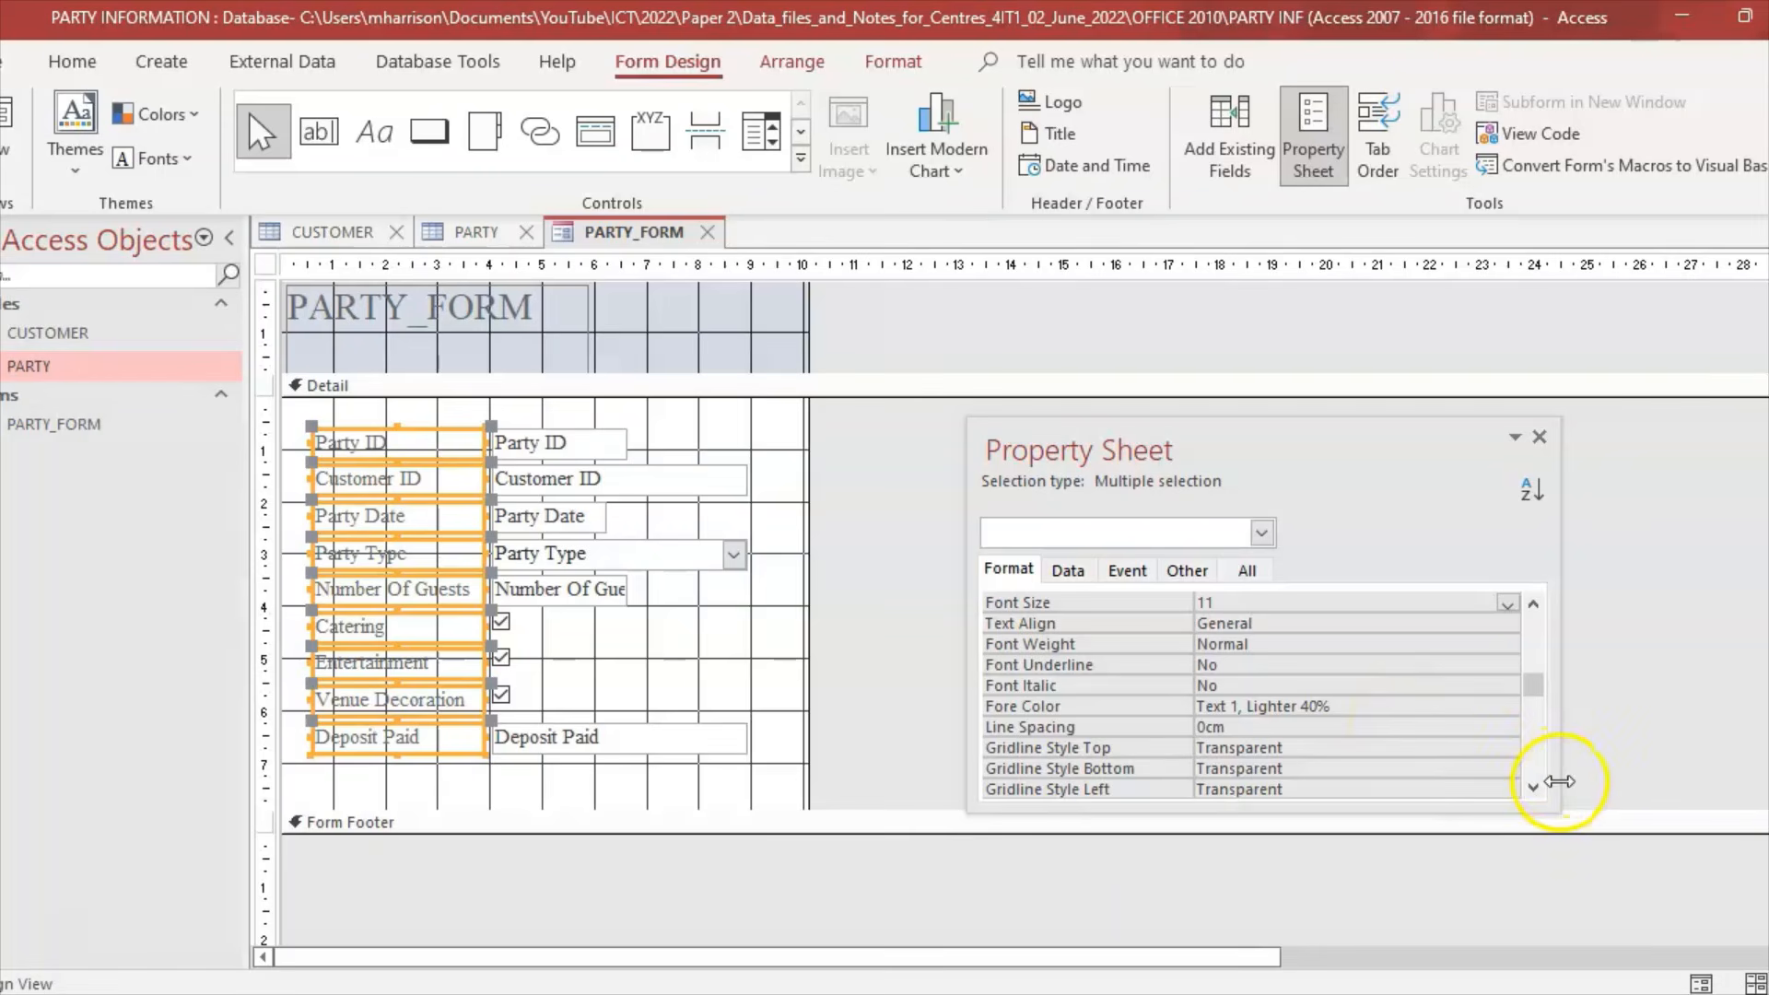
{"action": "left_click", "coordinate": [1246, 571]}
{"action": "left_click_drag", "start_coordinate": [1540, 683], "coordinate": [1544, 665]}
{"action": "left_click", "coordinate": [1451, 602]}
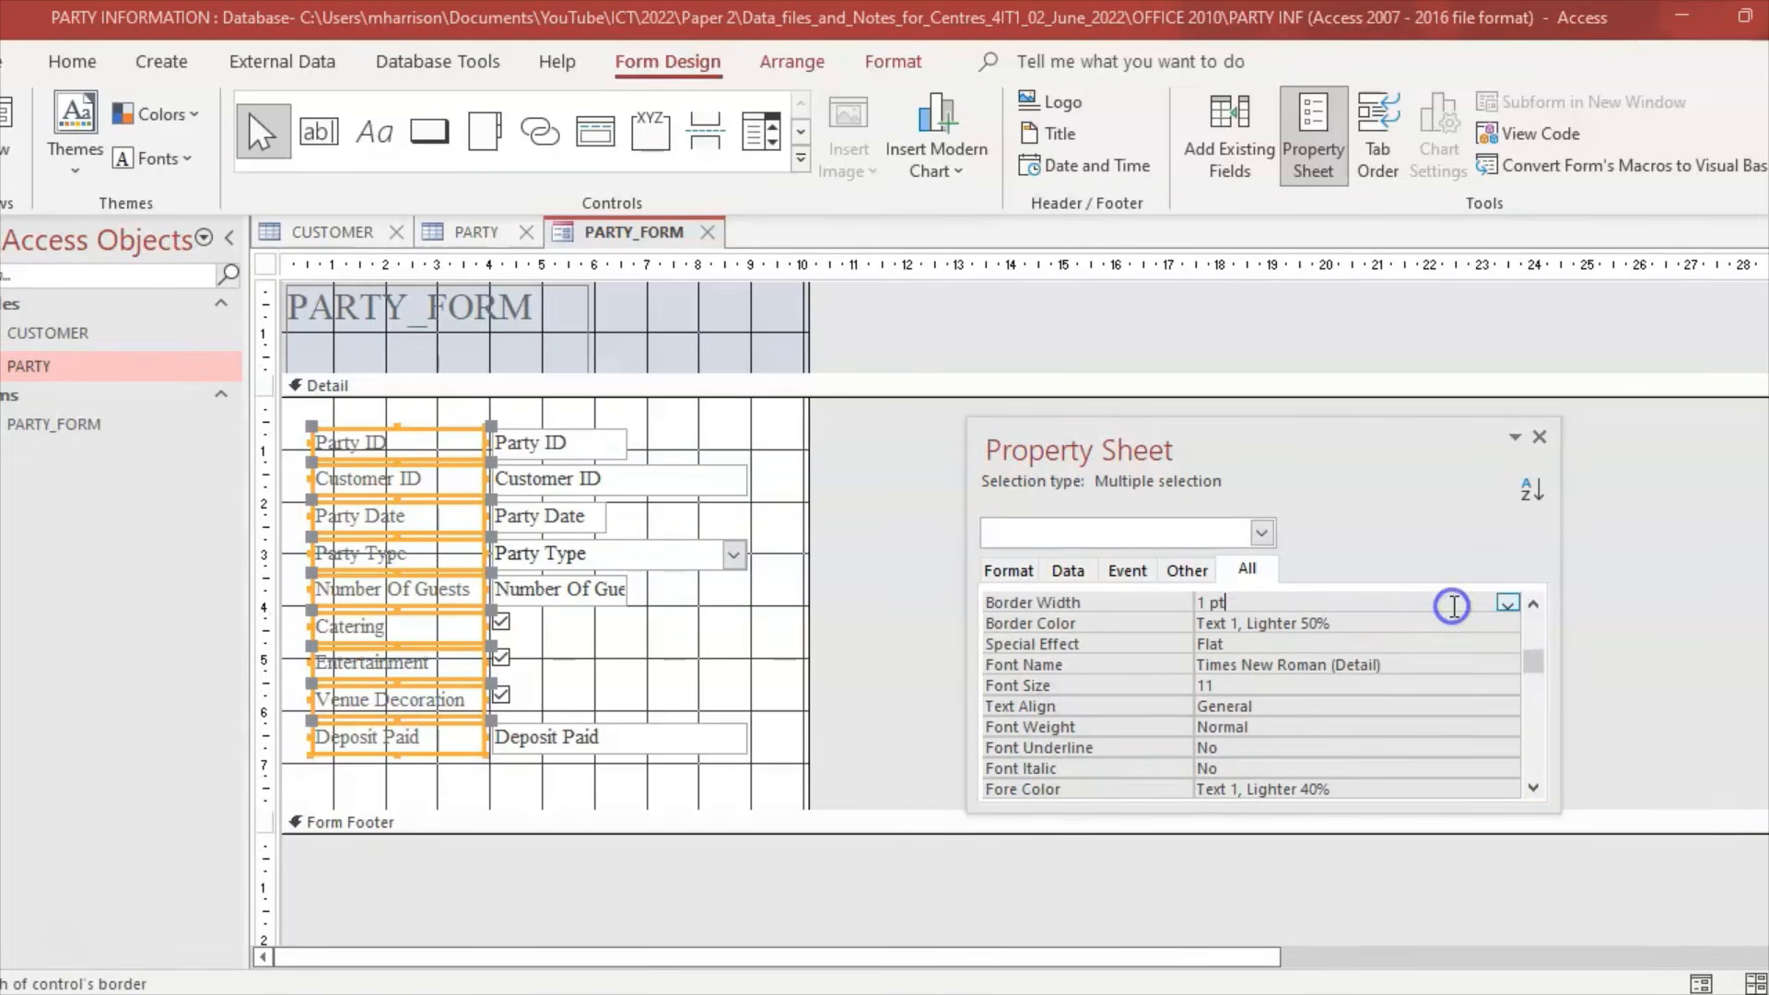
{"action": "left_click", "coordinate": [1508, 604]}
{"action": "left_click", "coordinate": [1356, 662]}
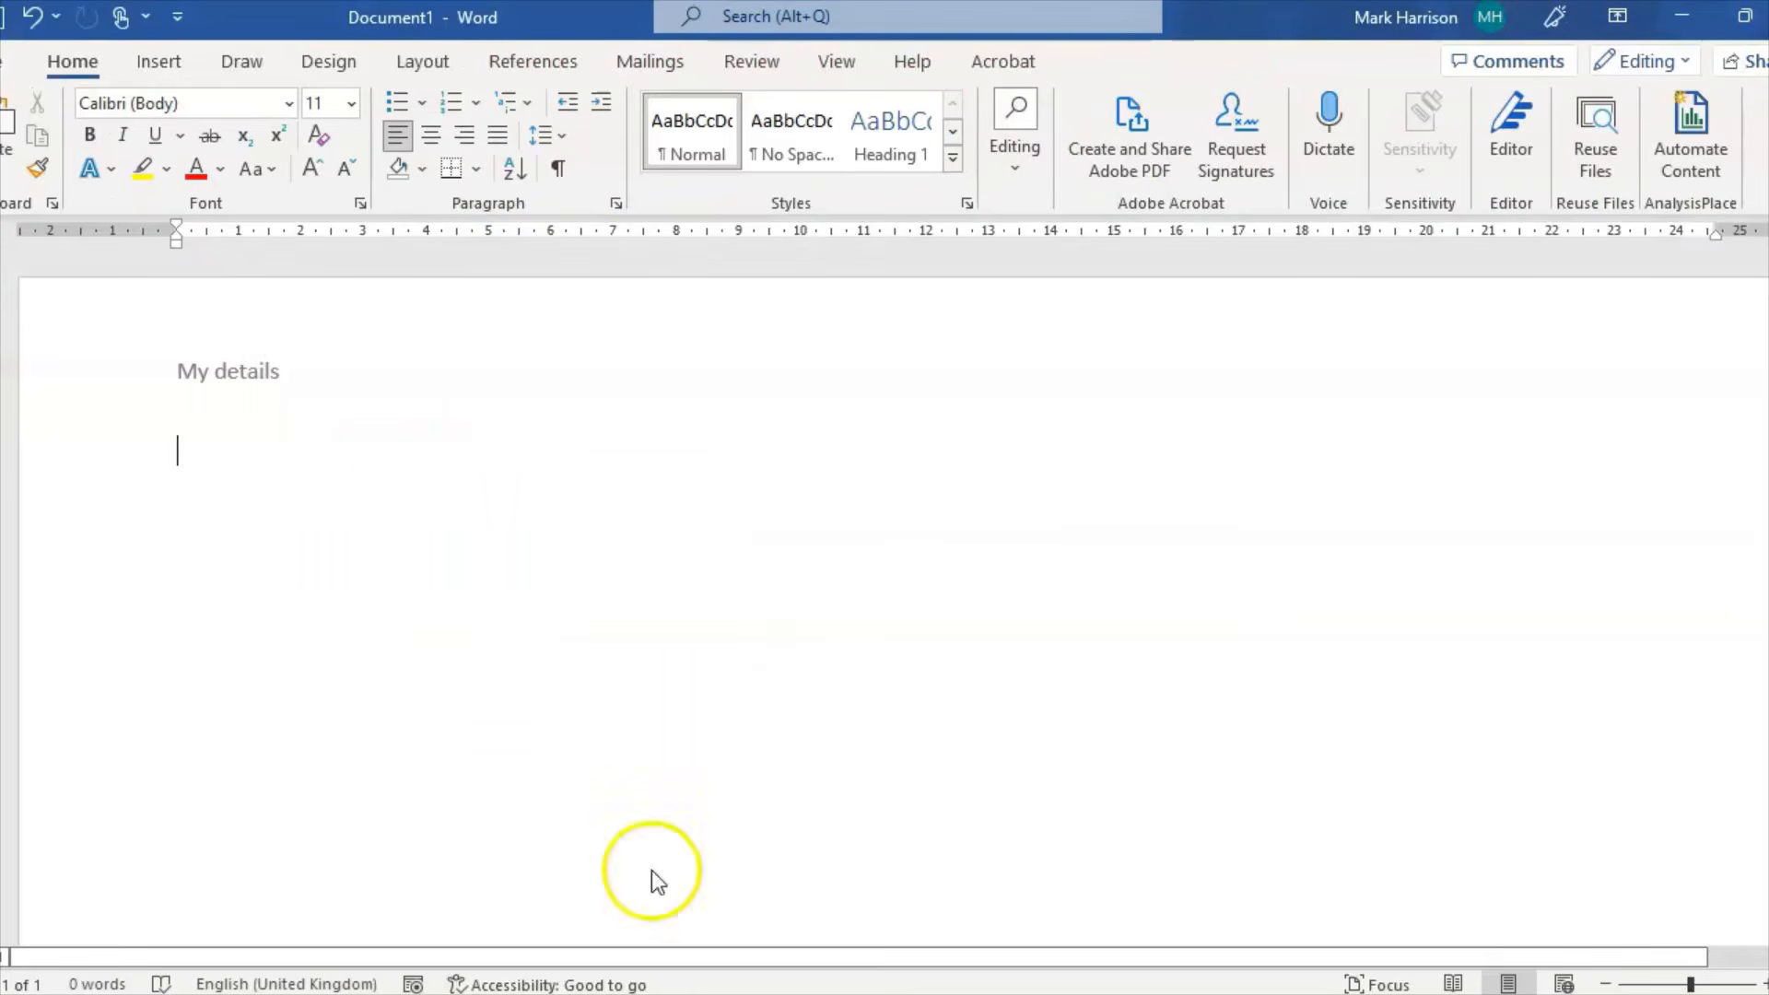
Step: Paste a screenshot of the form design into Word and close the Property Sheet
{"action": "key", "text": "ctrl+v"}
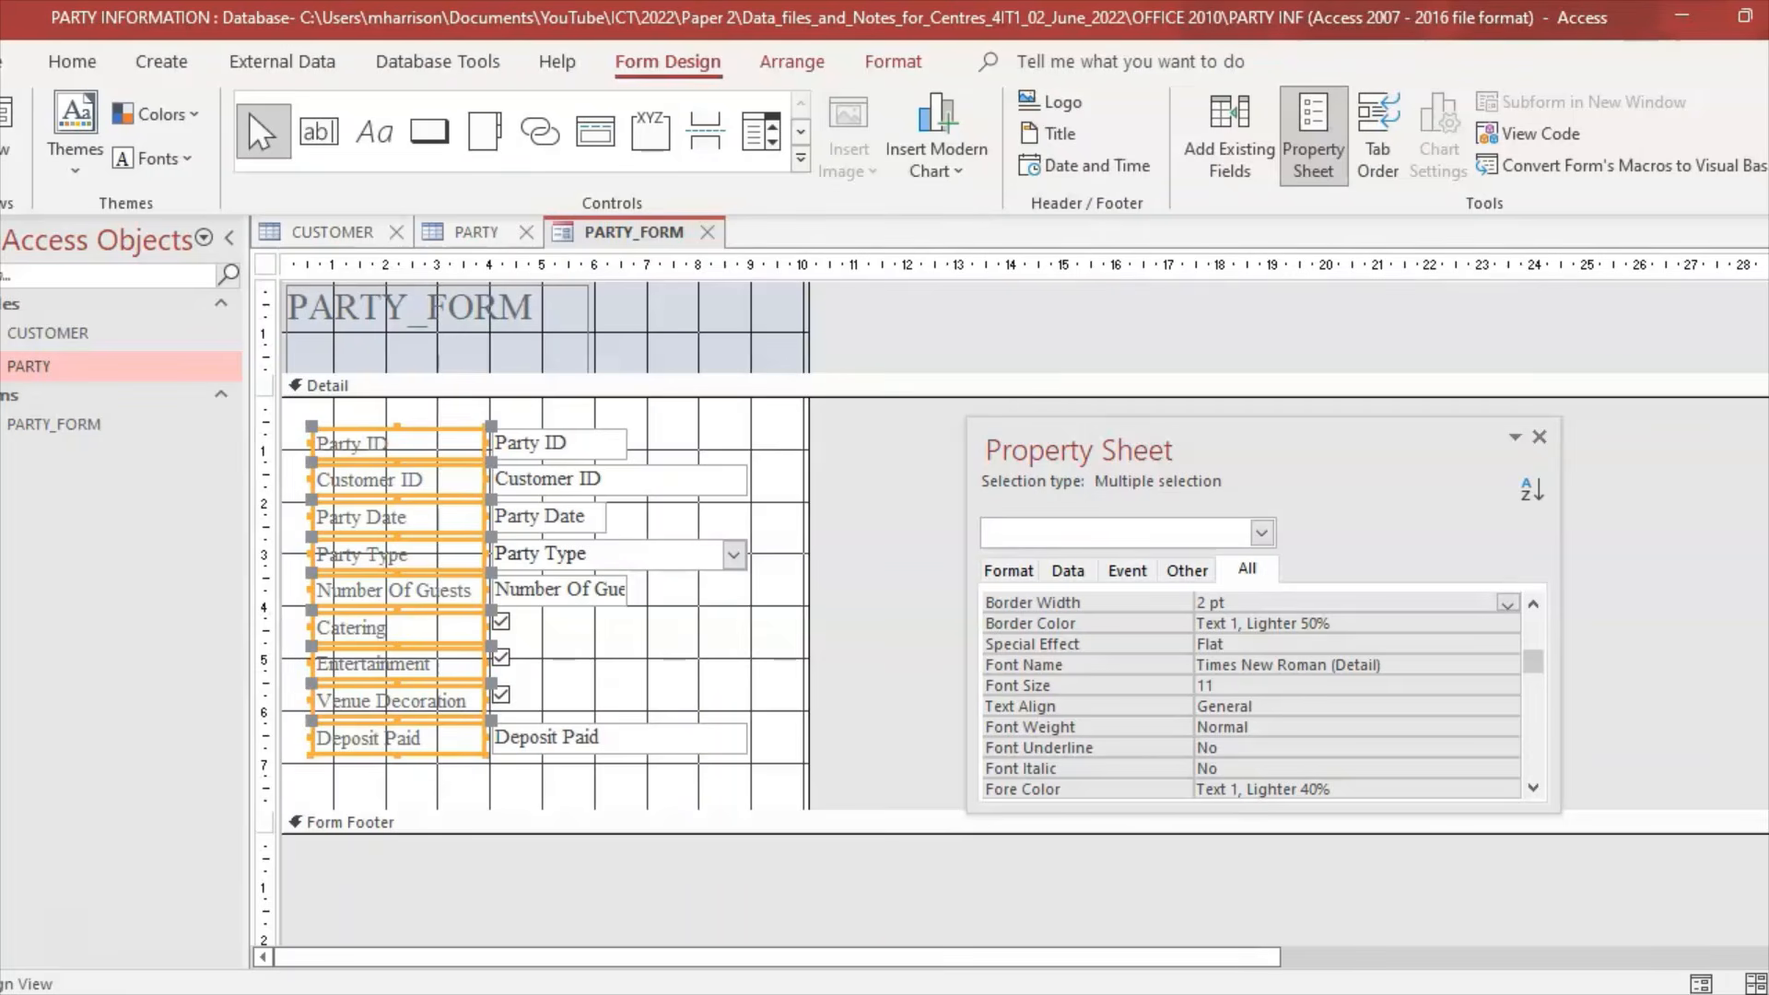
{"action": "left_click", "coordinate": [1539, 437]}
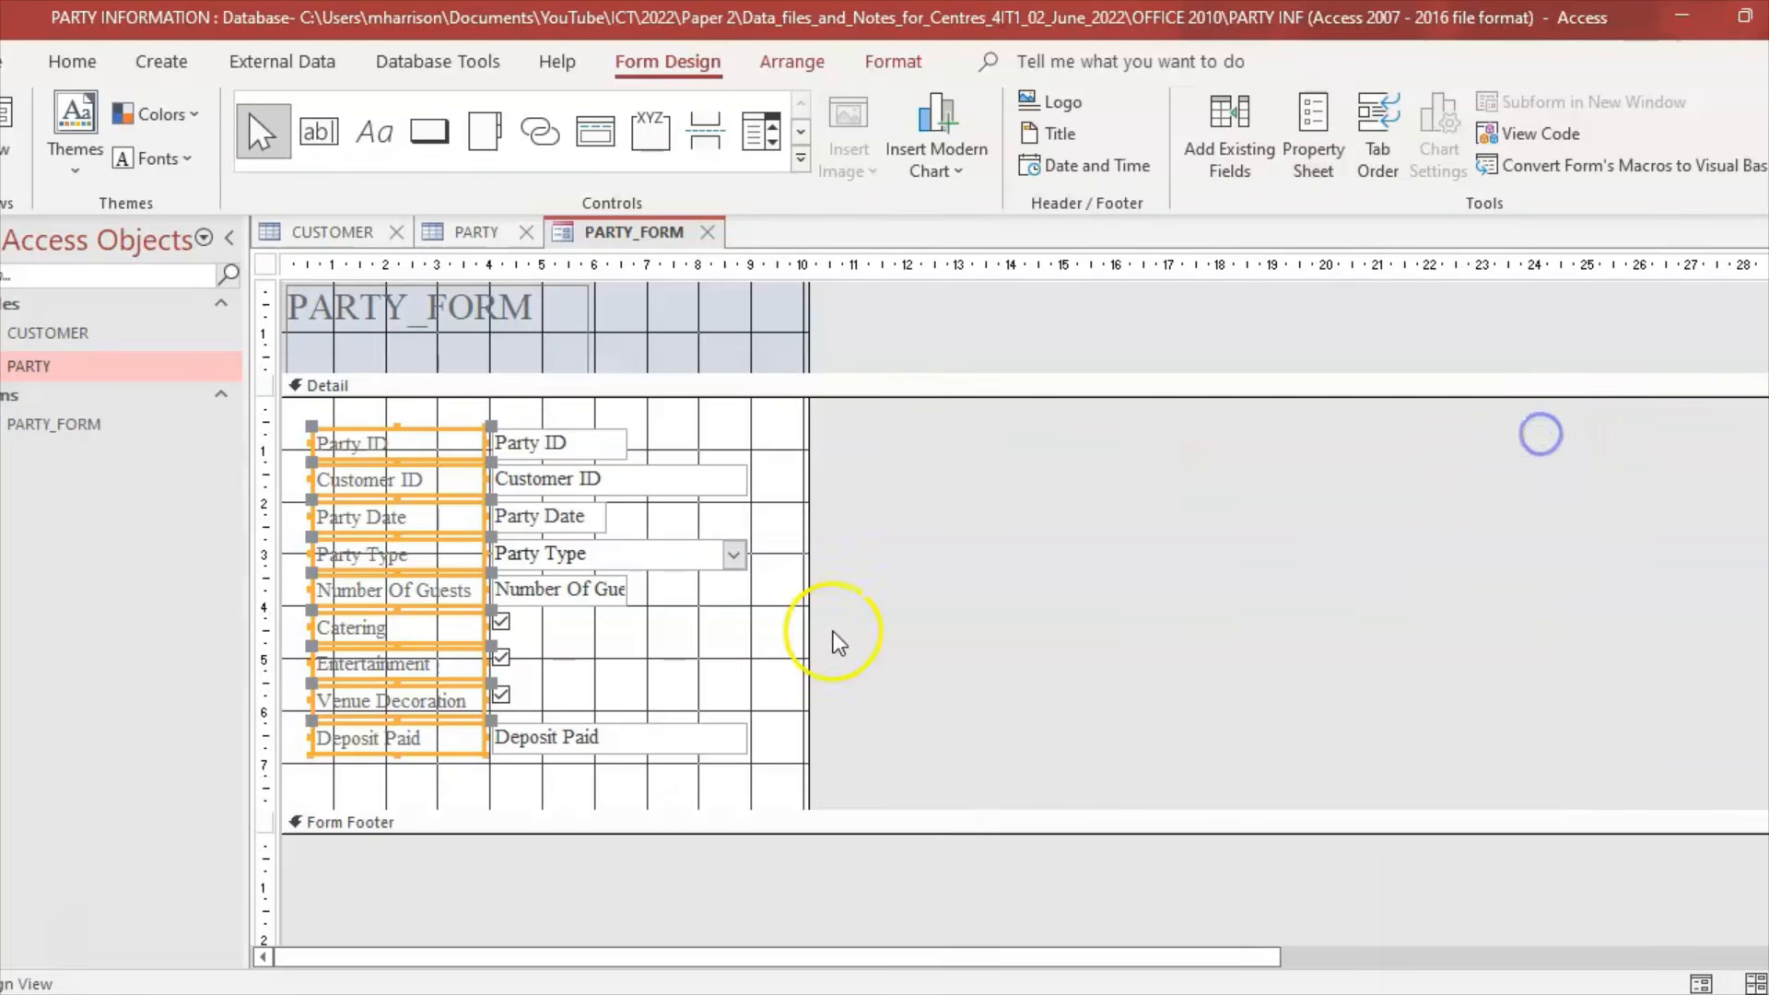
{"action": "left_click", "coordinate": [770, 601]}
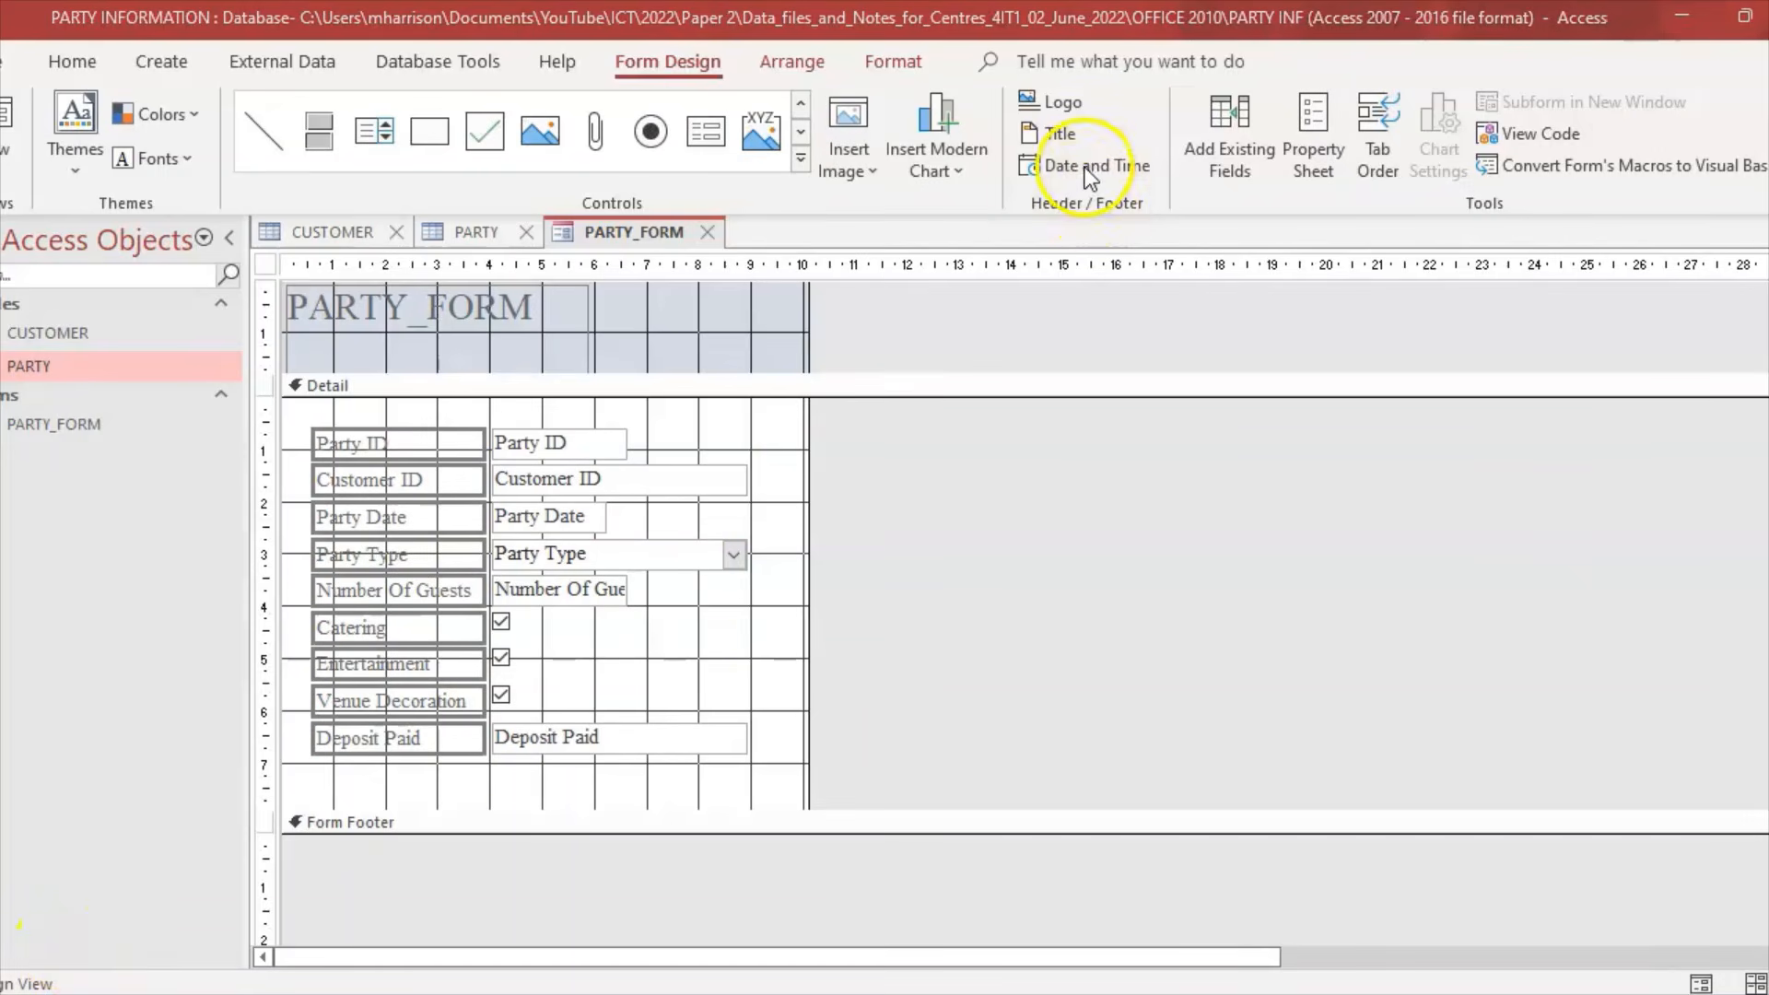
Step: Add automatic =Date() and =Time() to the form header and enlarge the Detail section
{"action": "left_click", "coordinate": [1086, 166]}
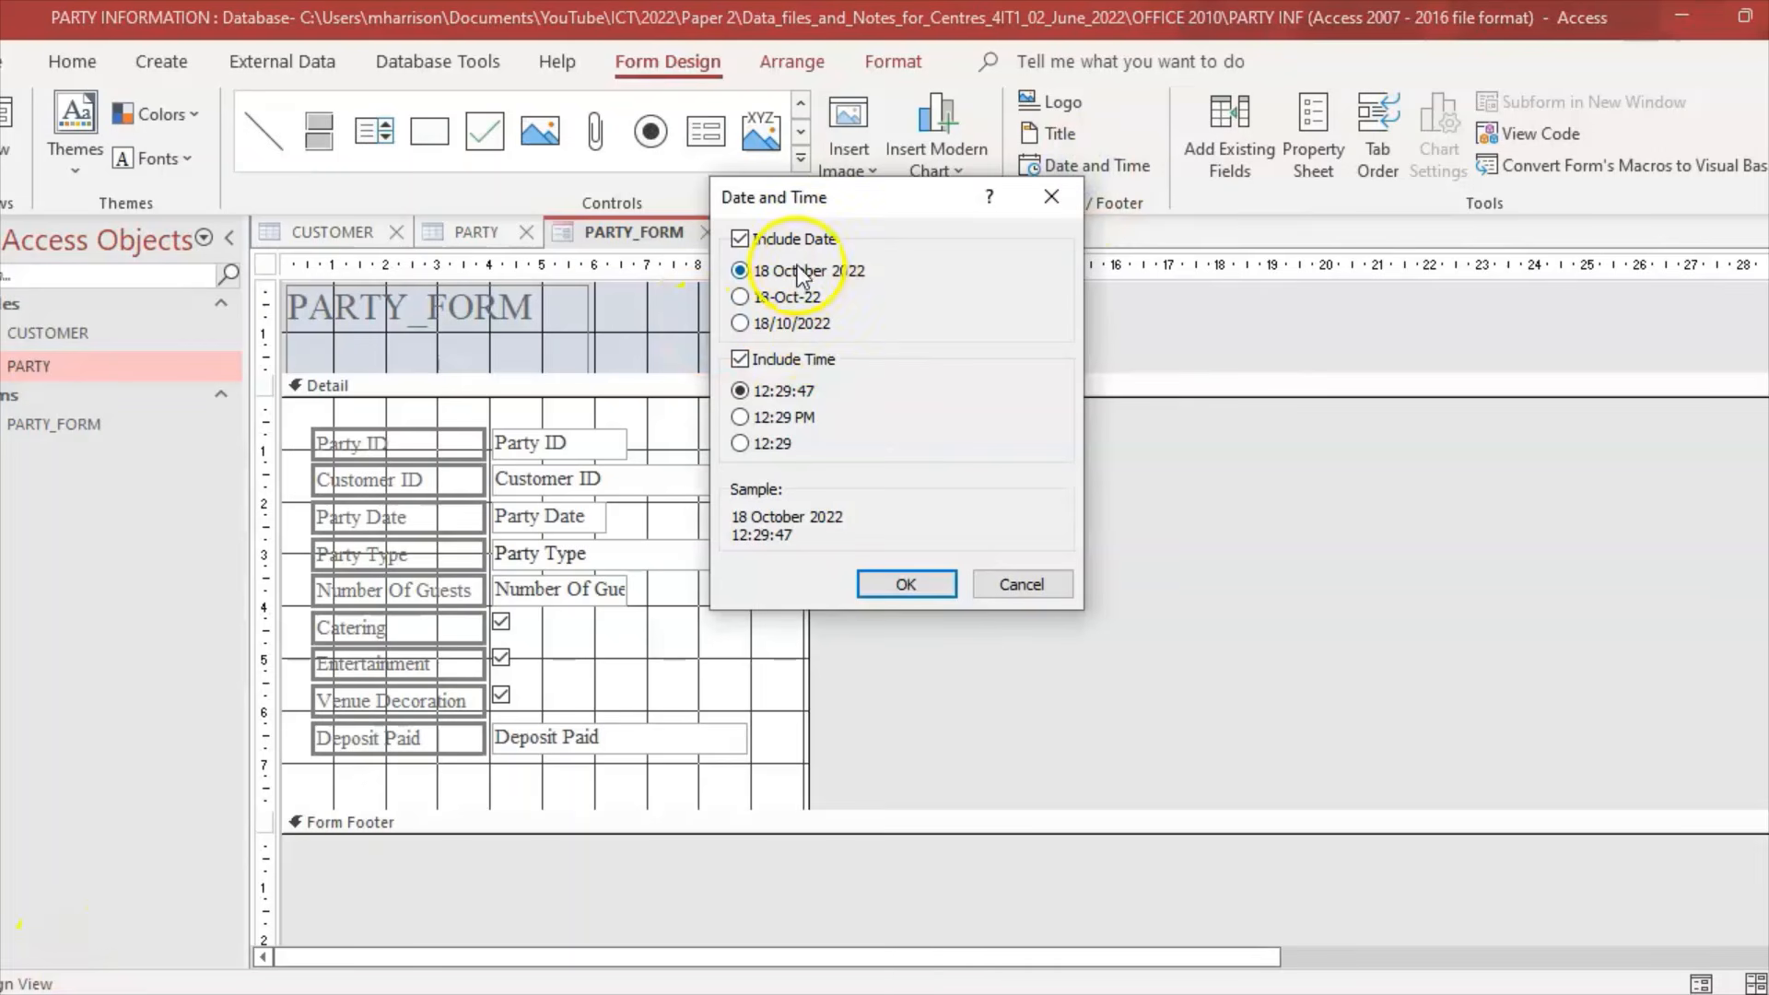
{"action": "left_click", "coordinate": [903, 586]}
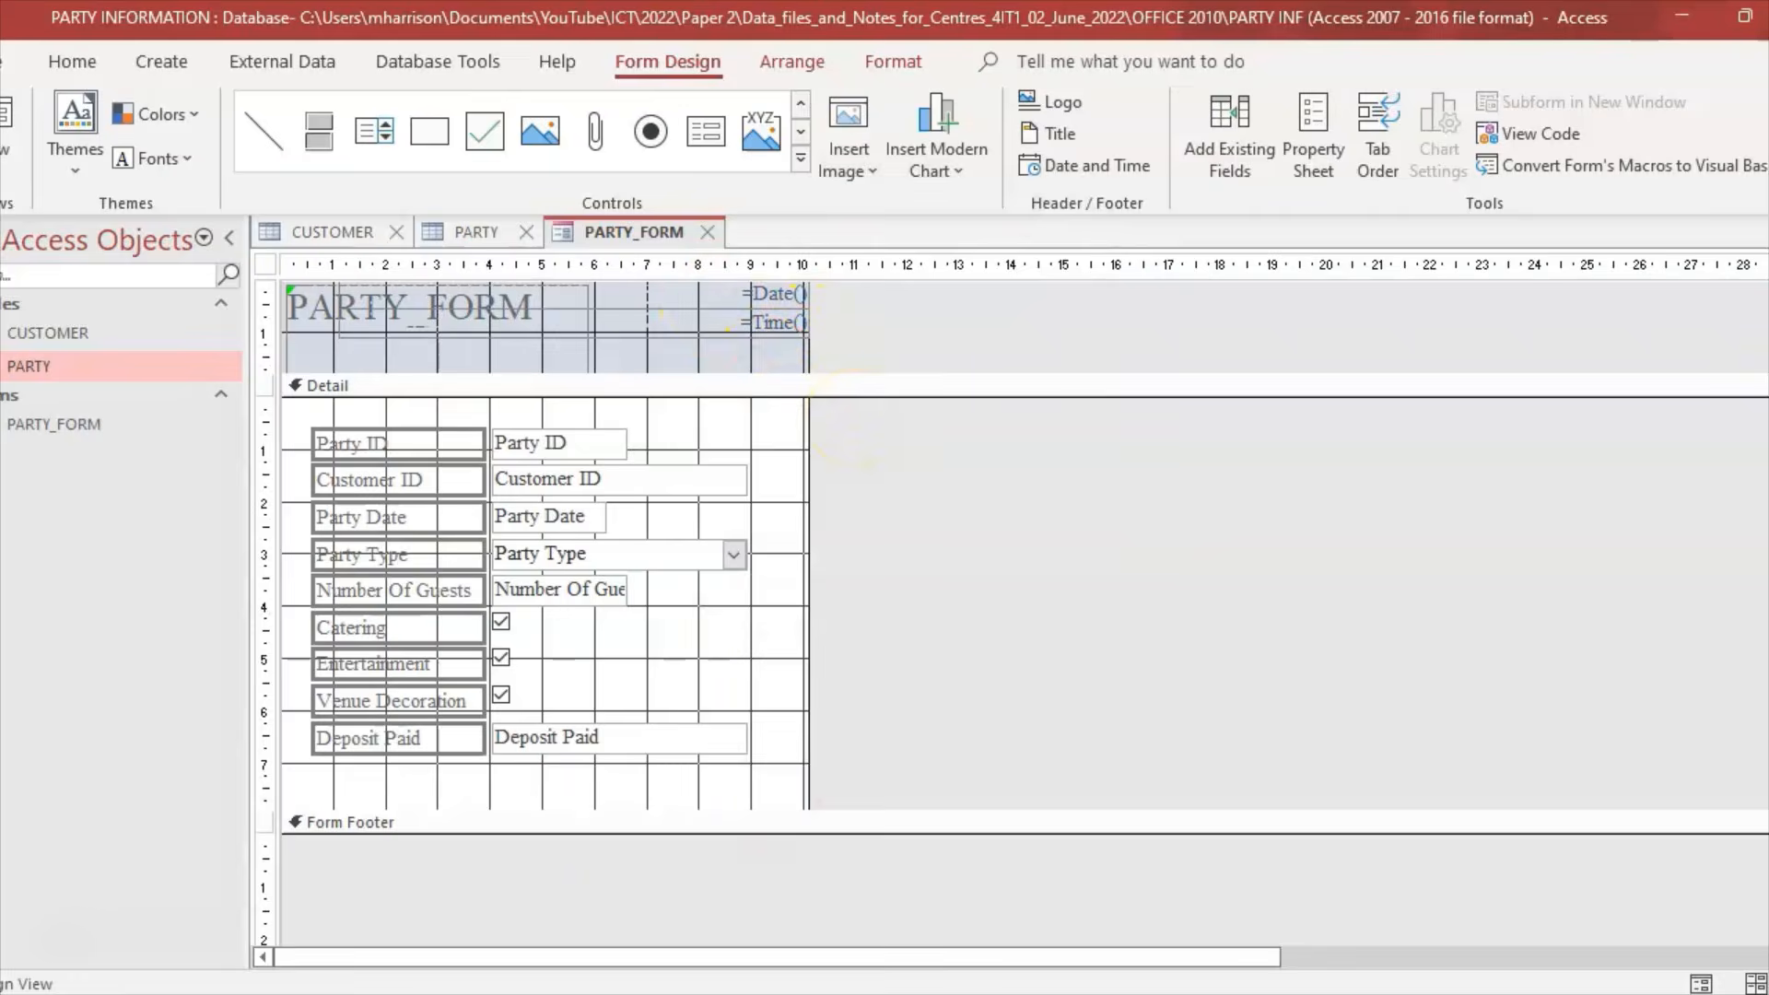
{"action": "key", "text": "alt+Tab"}
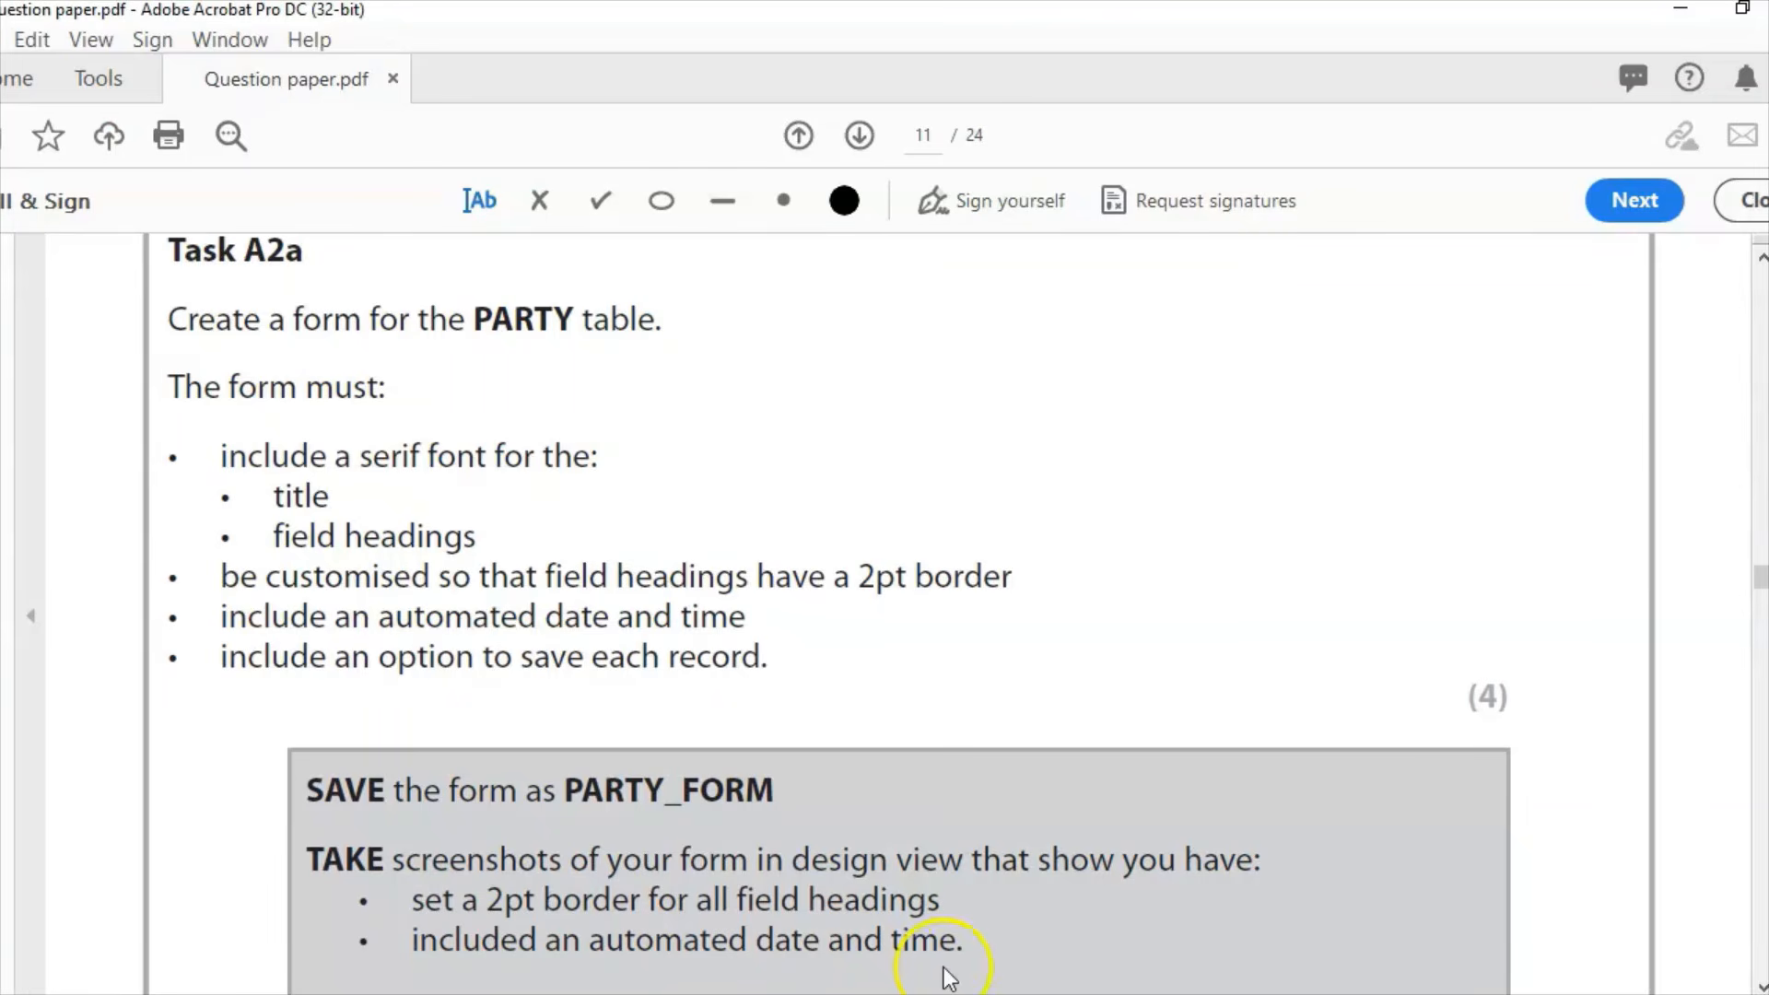
{"action": "key", "text": "alt+Tab"}
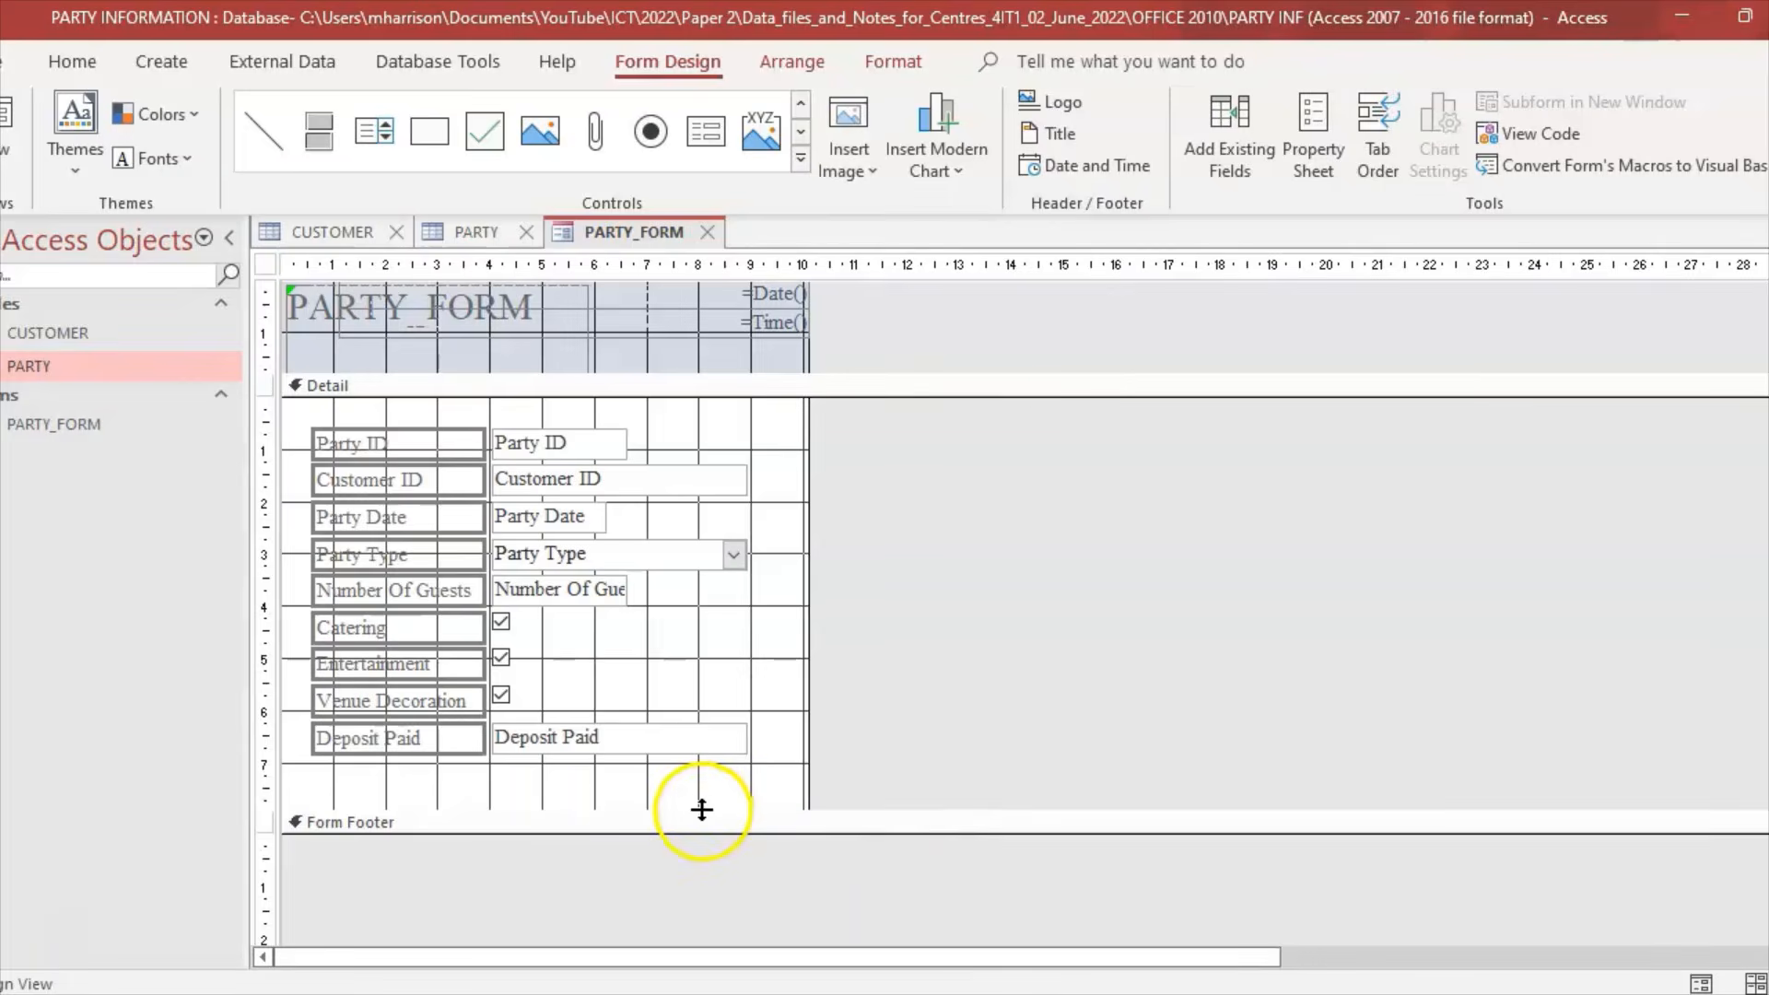
{"action": "left_click_drag", "start_coordinate": [702, 809], "coordinate": [703, 861]}
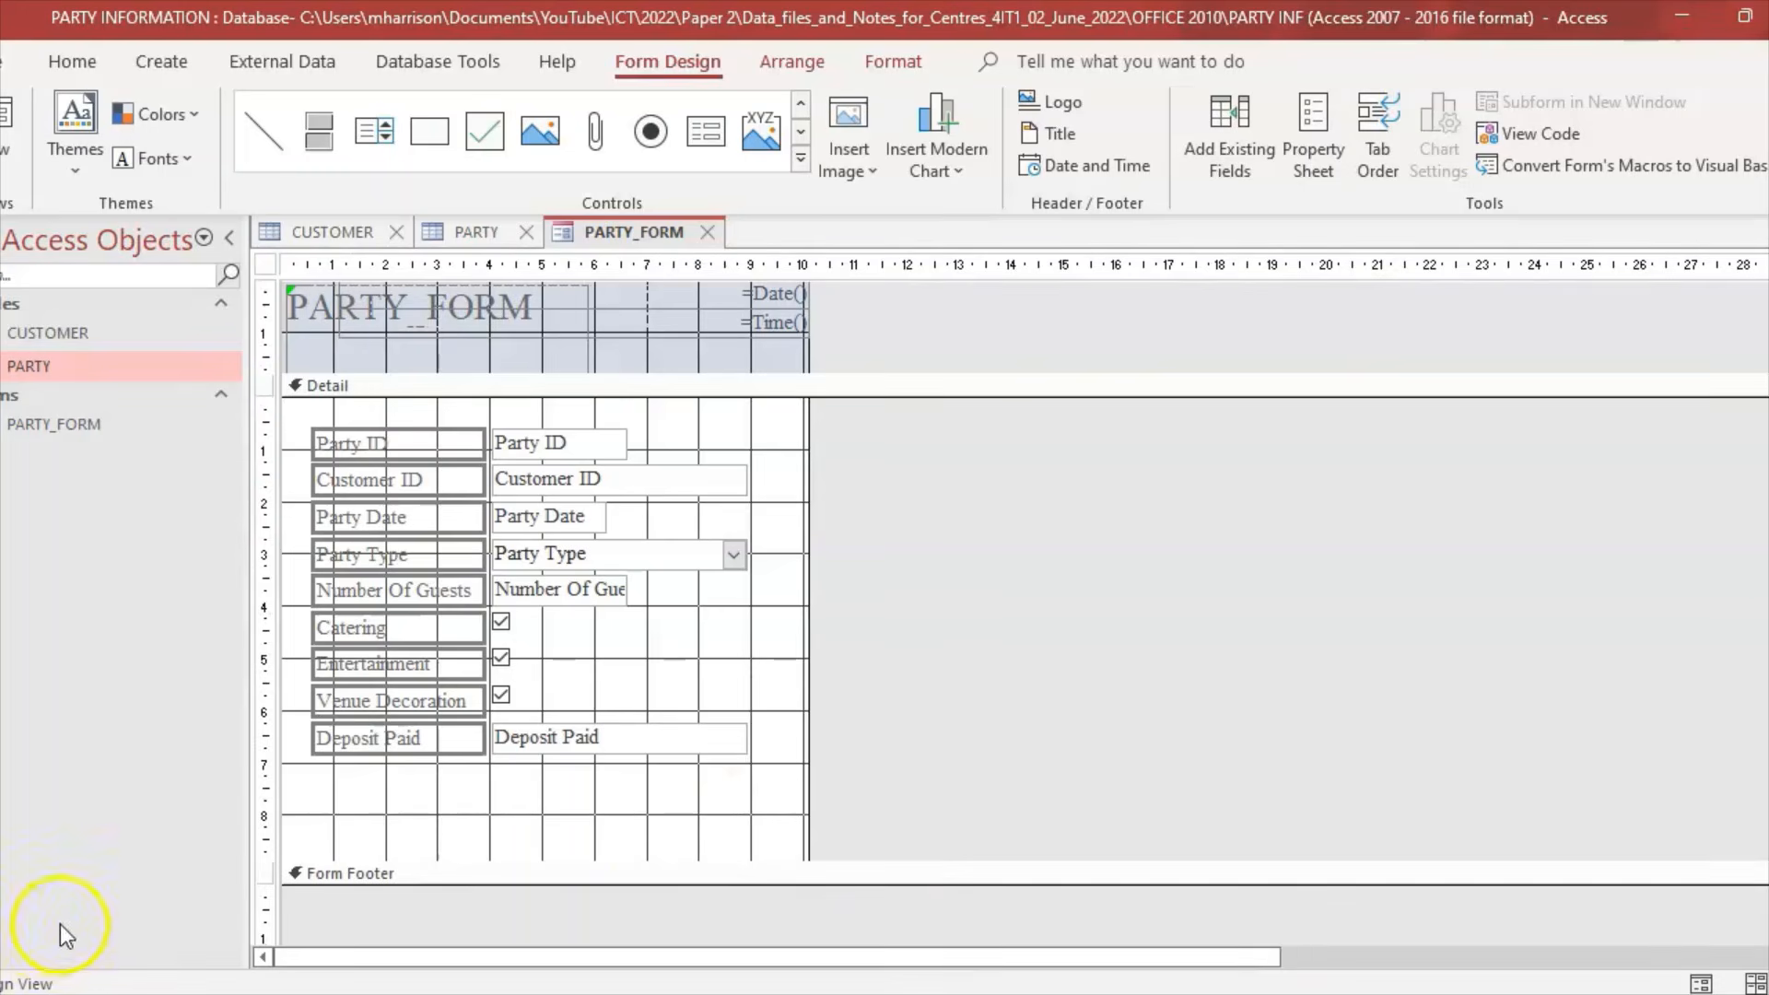
Step: Draw a command button below Deposit Paid that runs Record Operations > Save Record, shown as text
{"action": "left_click", "coordinate": [691, 63]}
{"action": "left_click", "coordinate": [434, 130]}
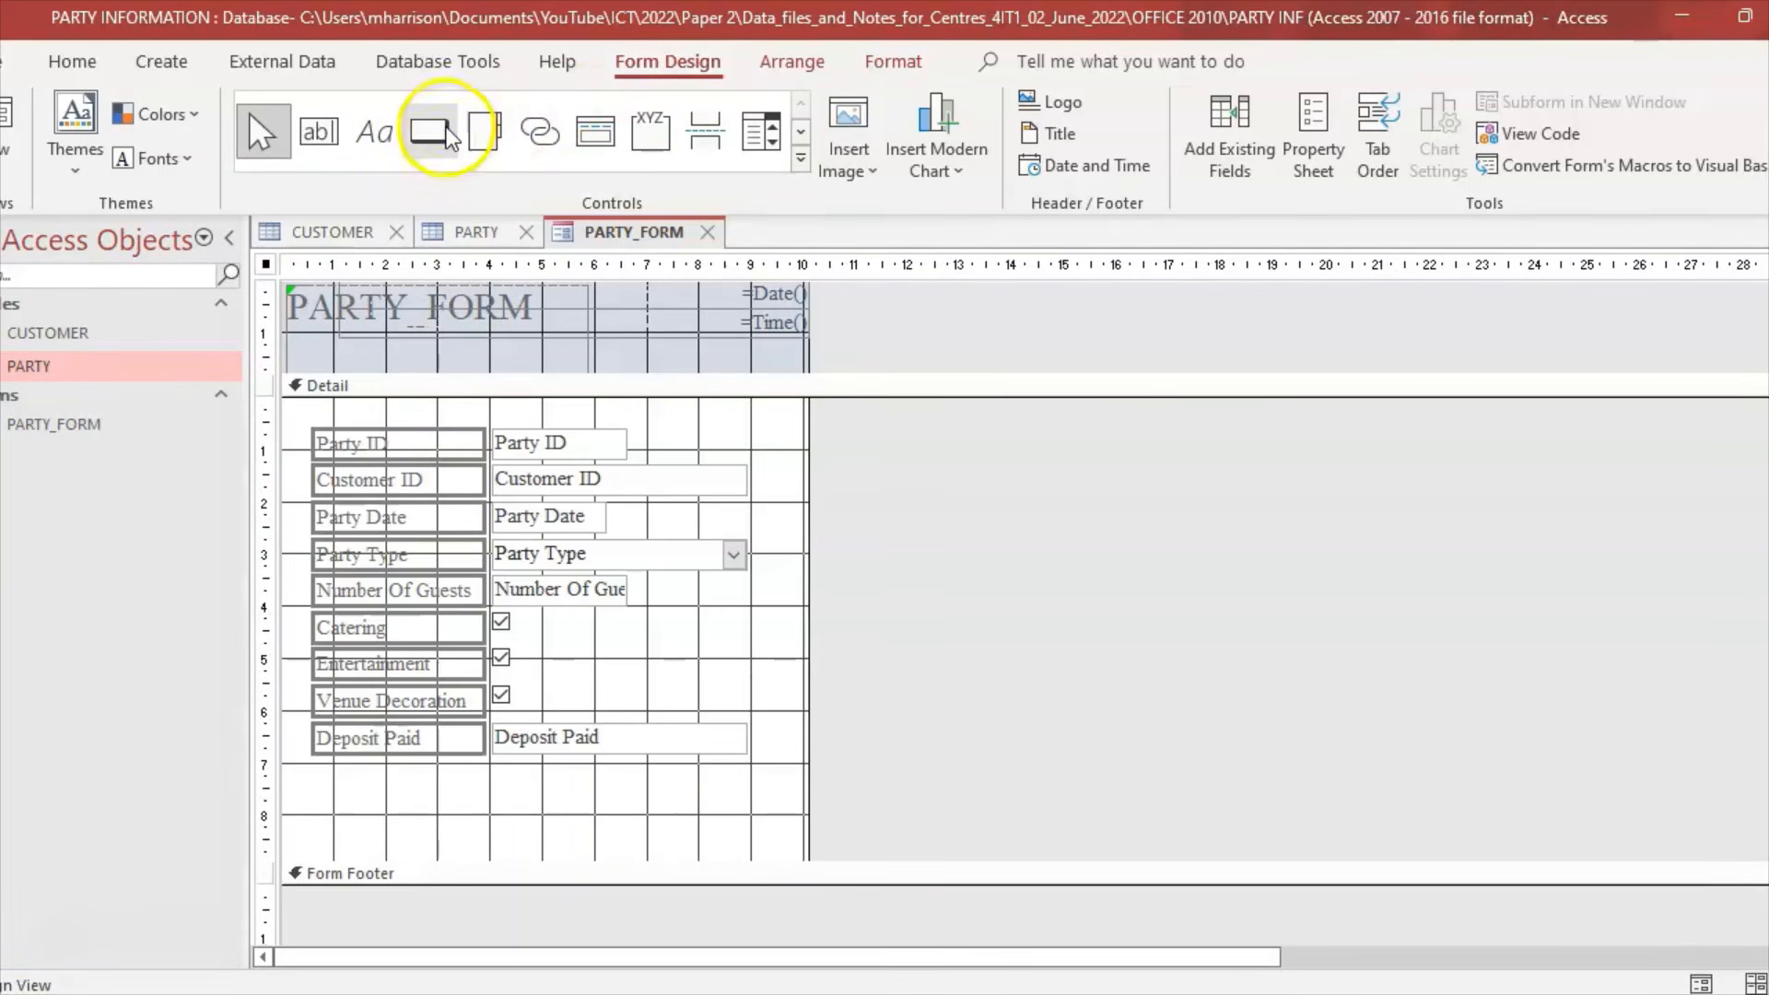
{"action": "left_click_drag", "start_coordinate": [312, 776], "coordinate": [514, 833]}
{"action": "left_click", "coordinate": [883, 395]}
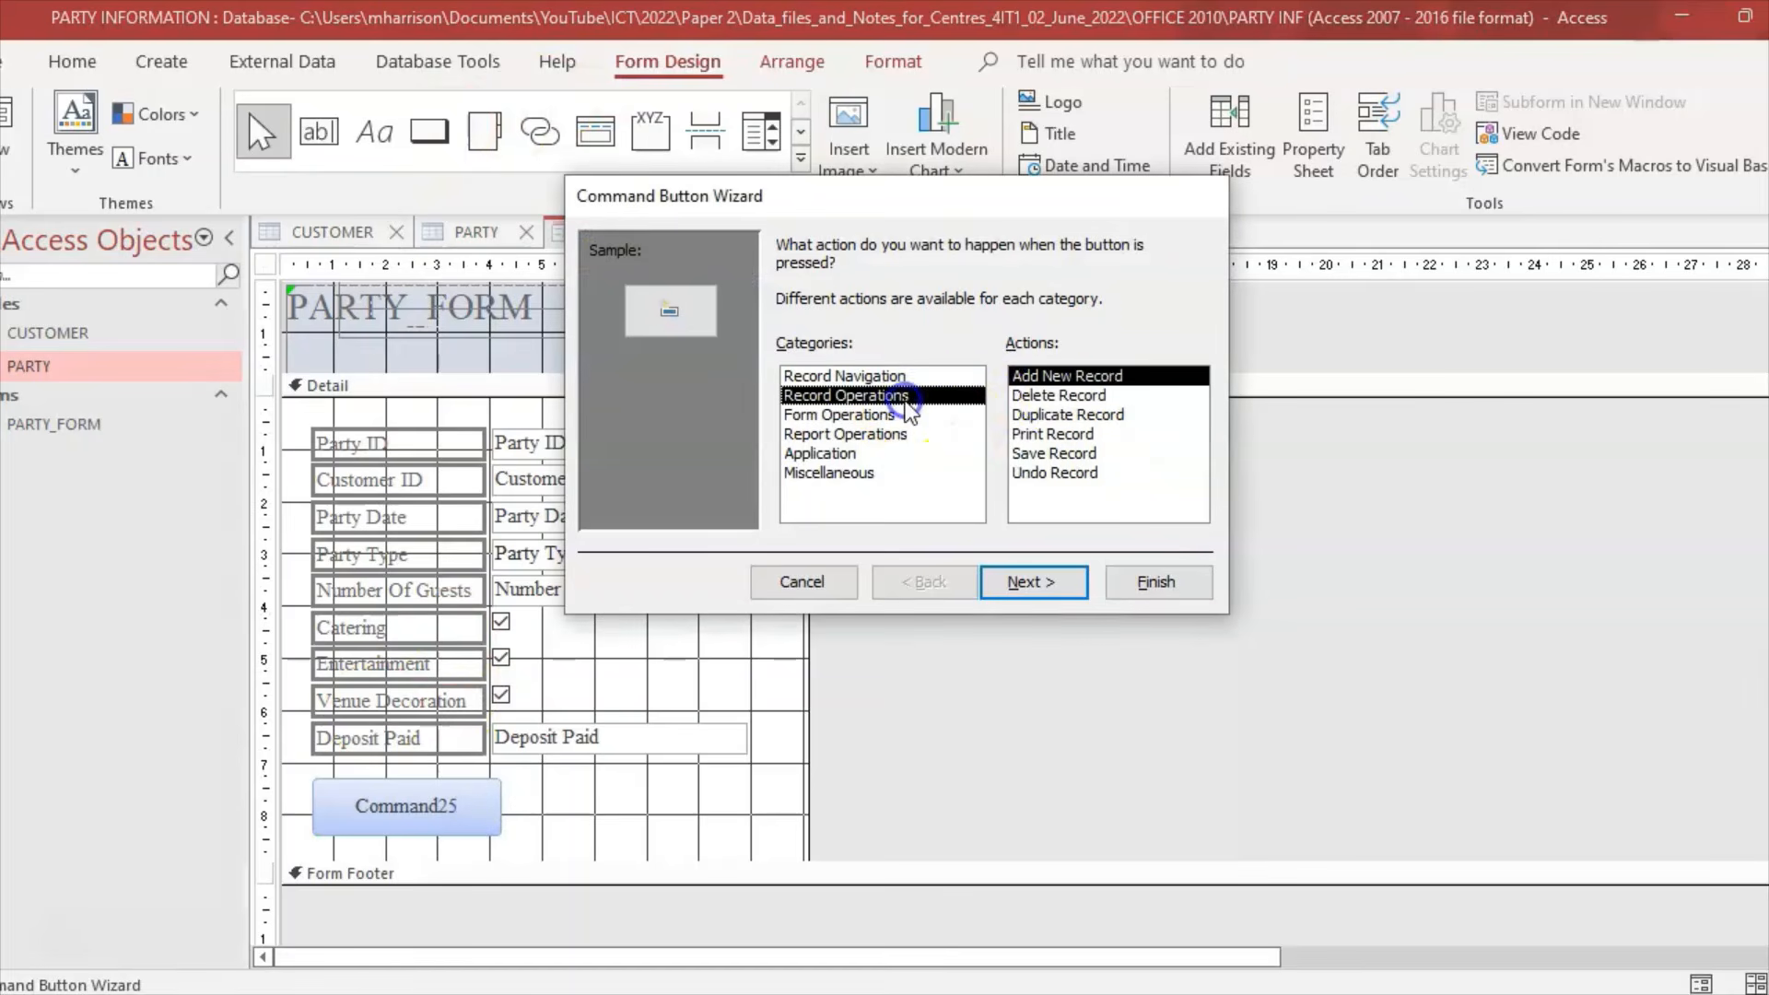
{"action": "left_click", "coordinate": [1071, 452]}
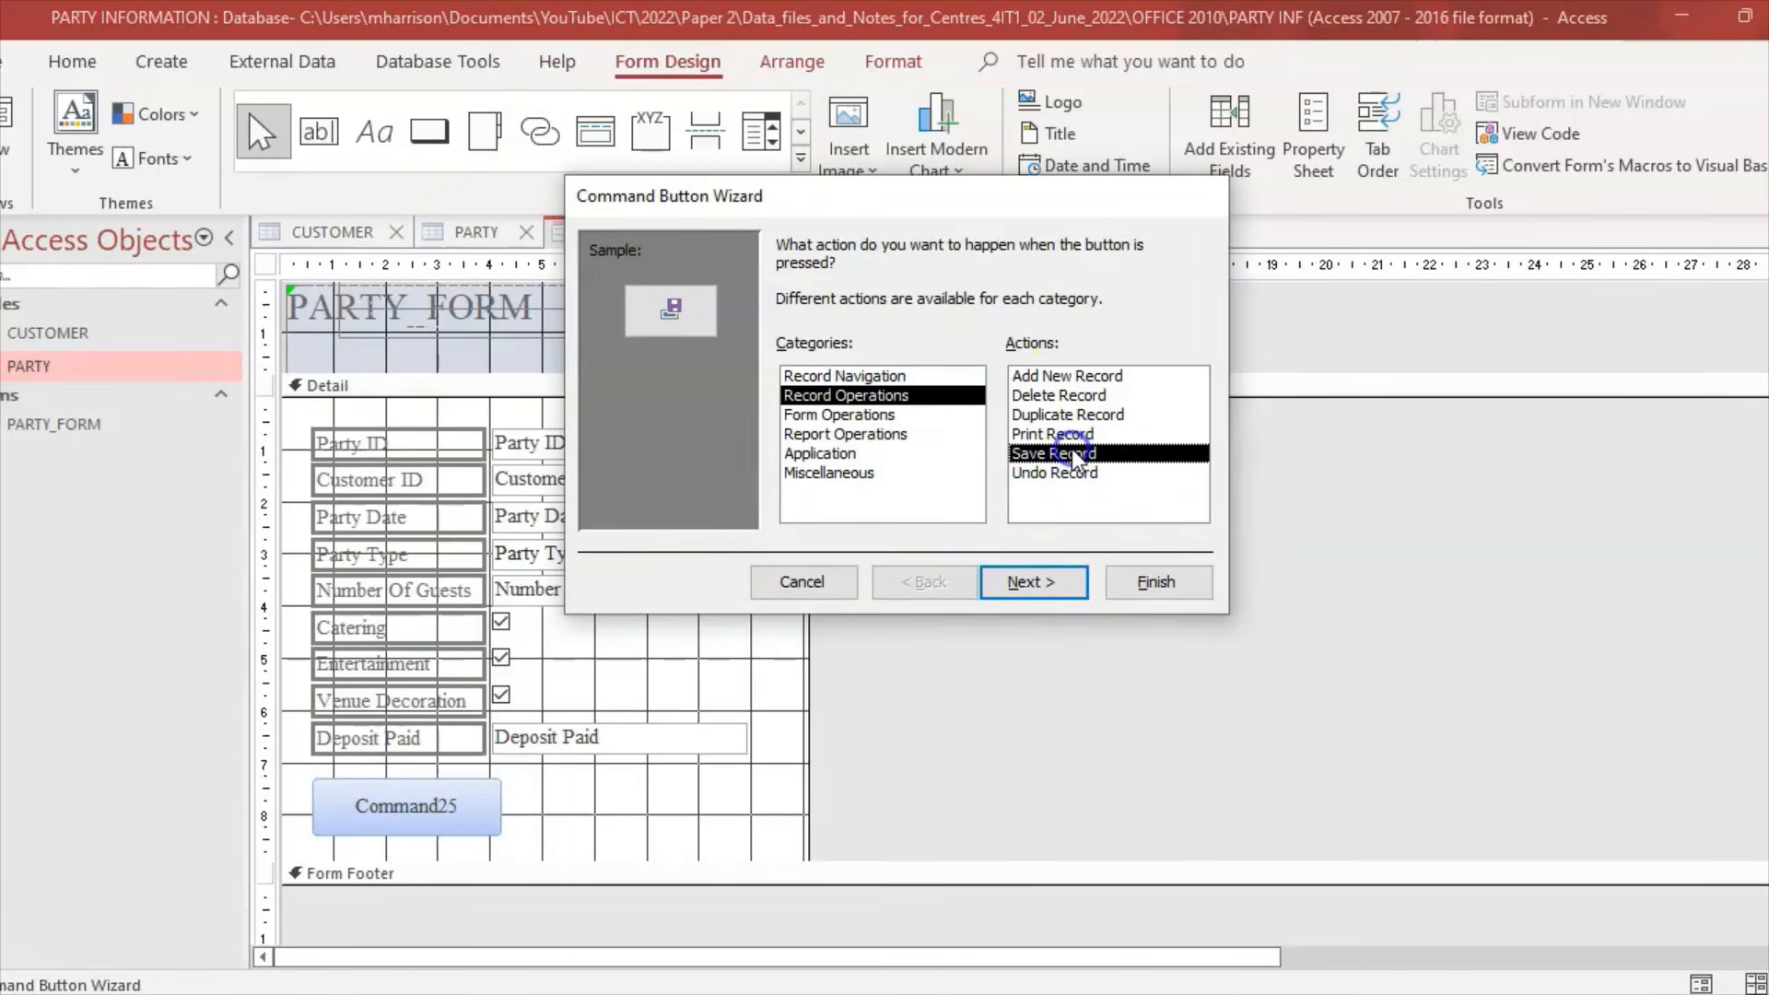
{"action": "left_click", "coordinate": [1041, 582]}
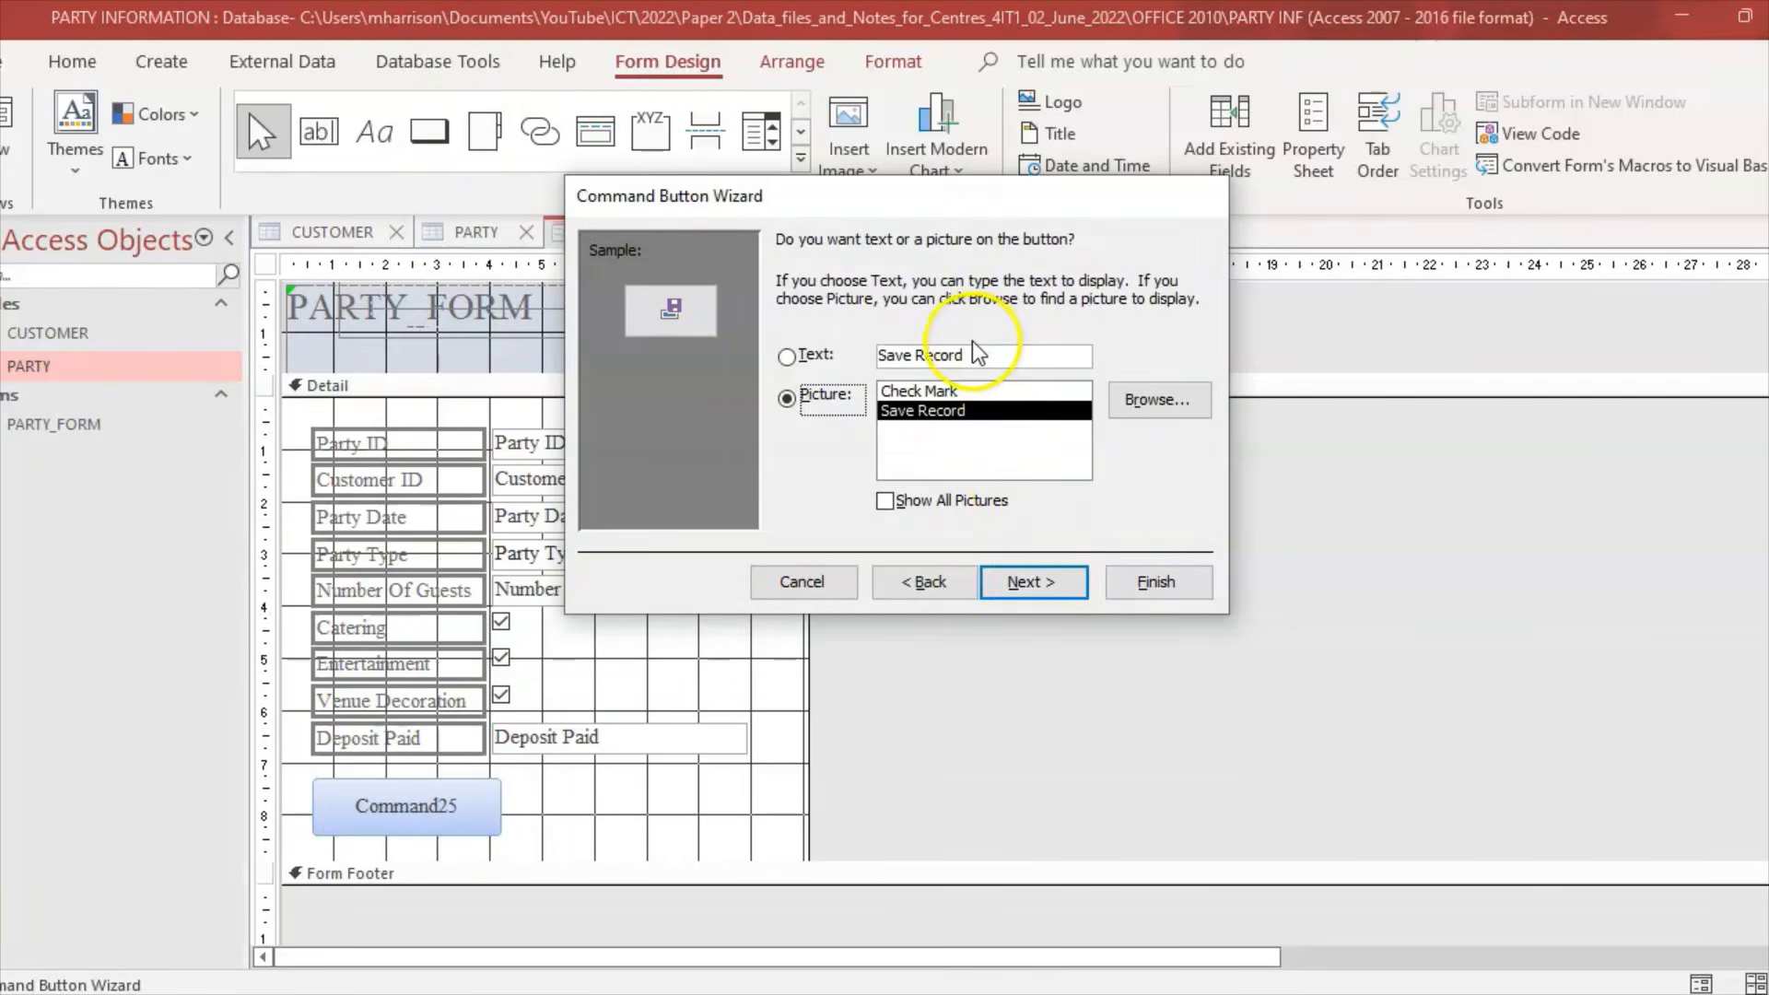
{"action": "left_click", "coordinate": [787, 358]}
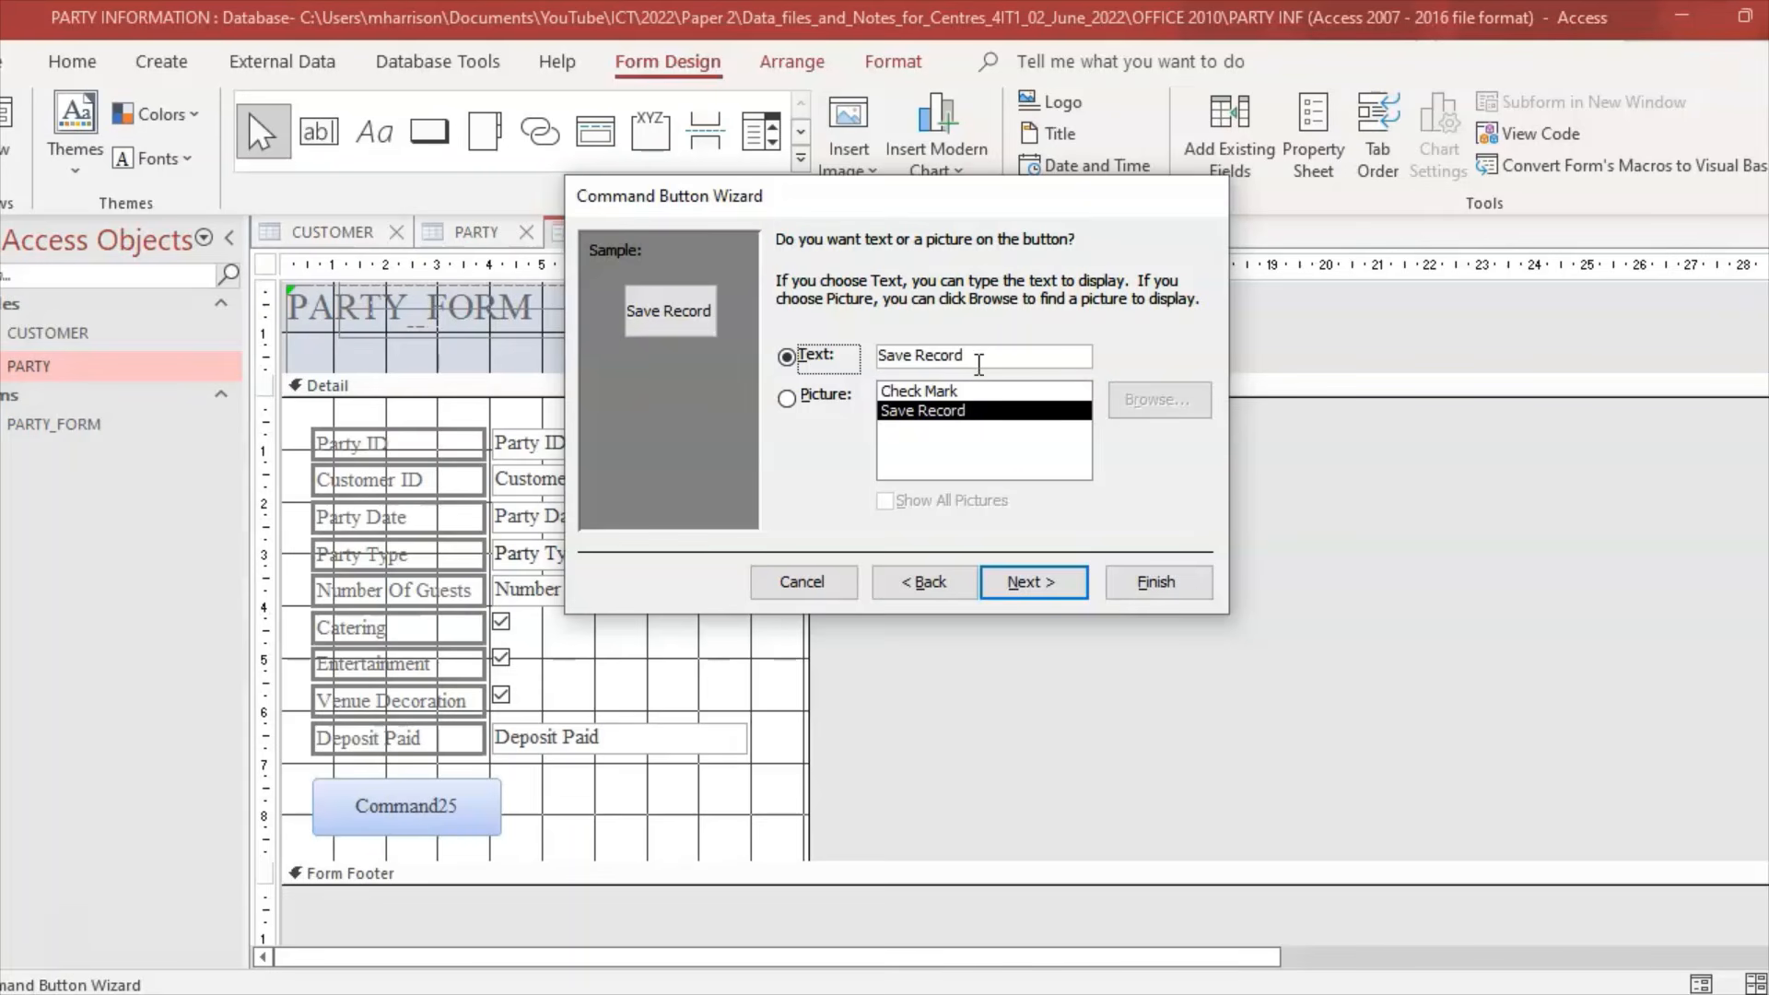
Step: Name the button SaveRecord, finish the wizard, and bring up the question paper
{"action": "left_click", "coordinate": [1041, 584]}
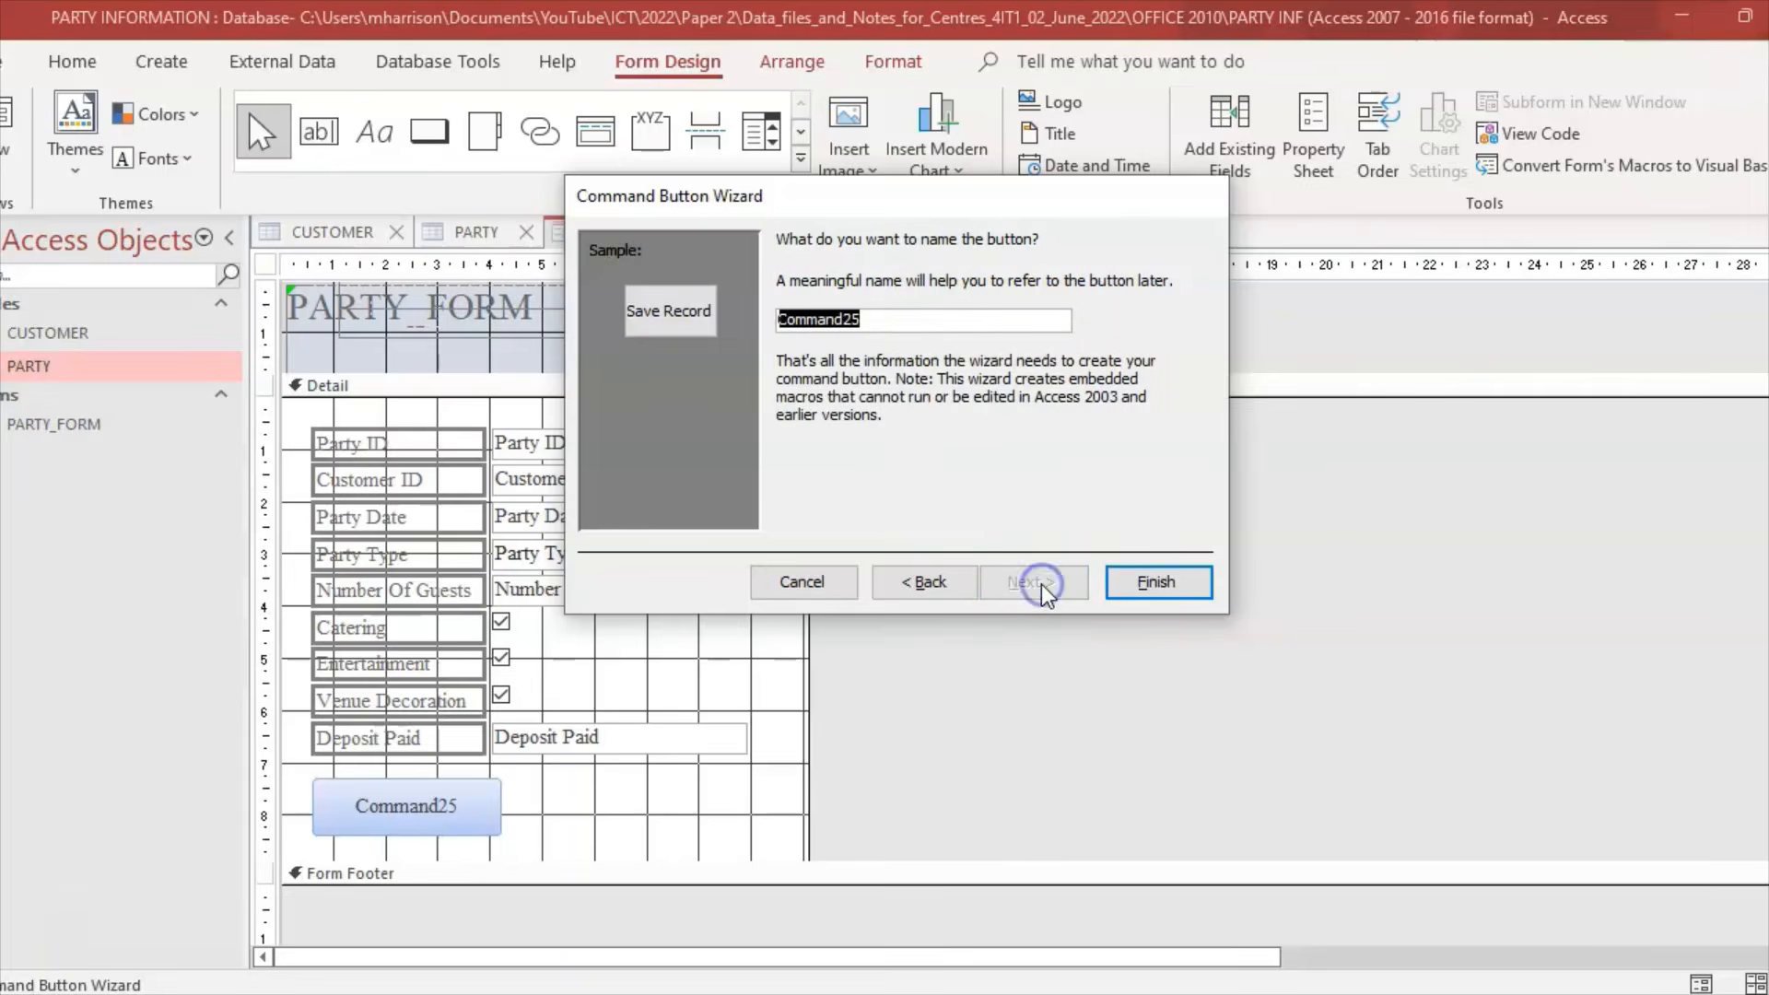
{"action": "left_click", "coordinate": [886, 341]}
{"action": "type", "text": "Save"}
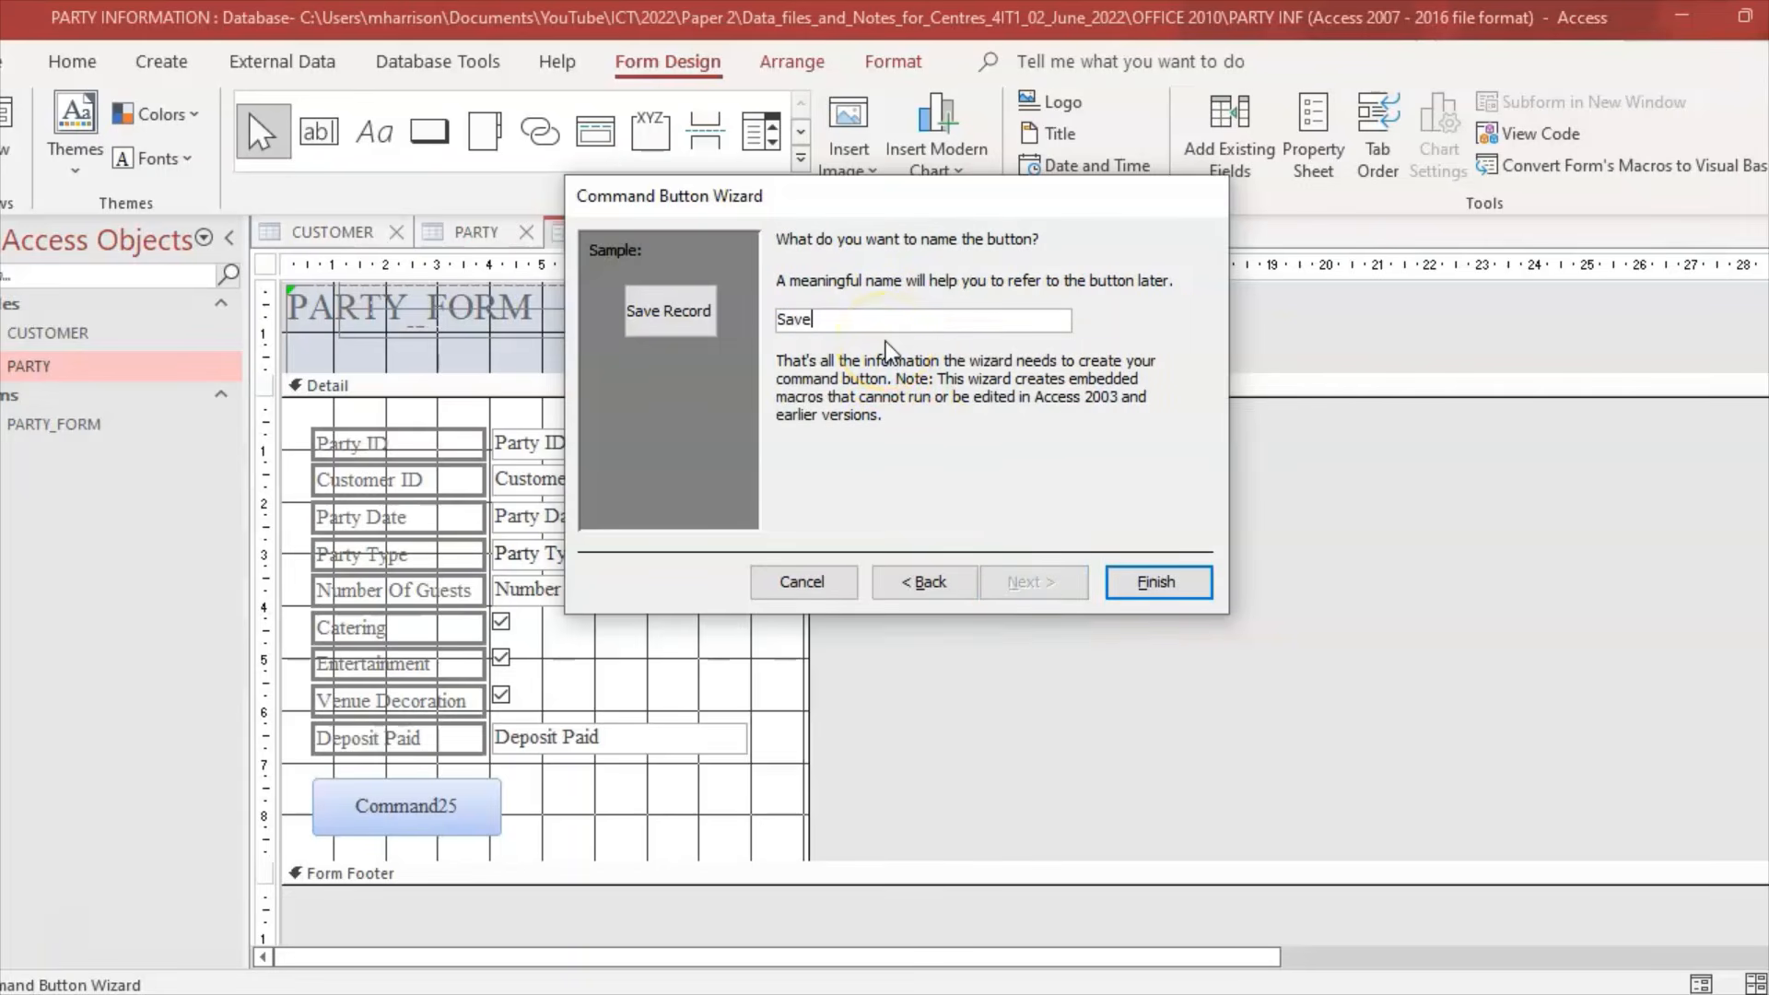
{"action": "type", "text": "Record"}
{"action": "left_click", "coordinate": [1152, 581]}
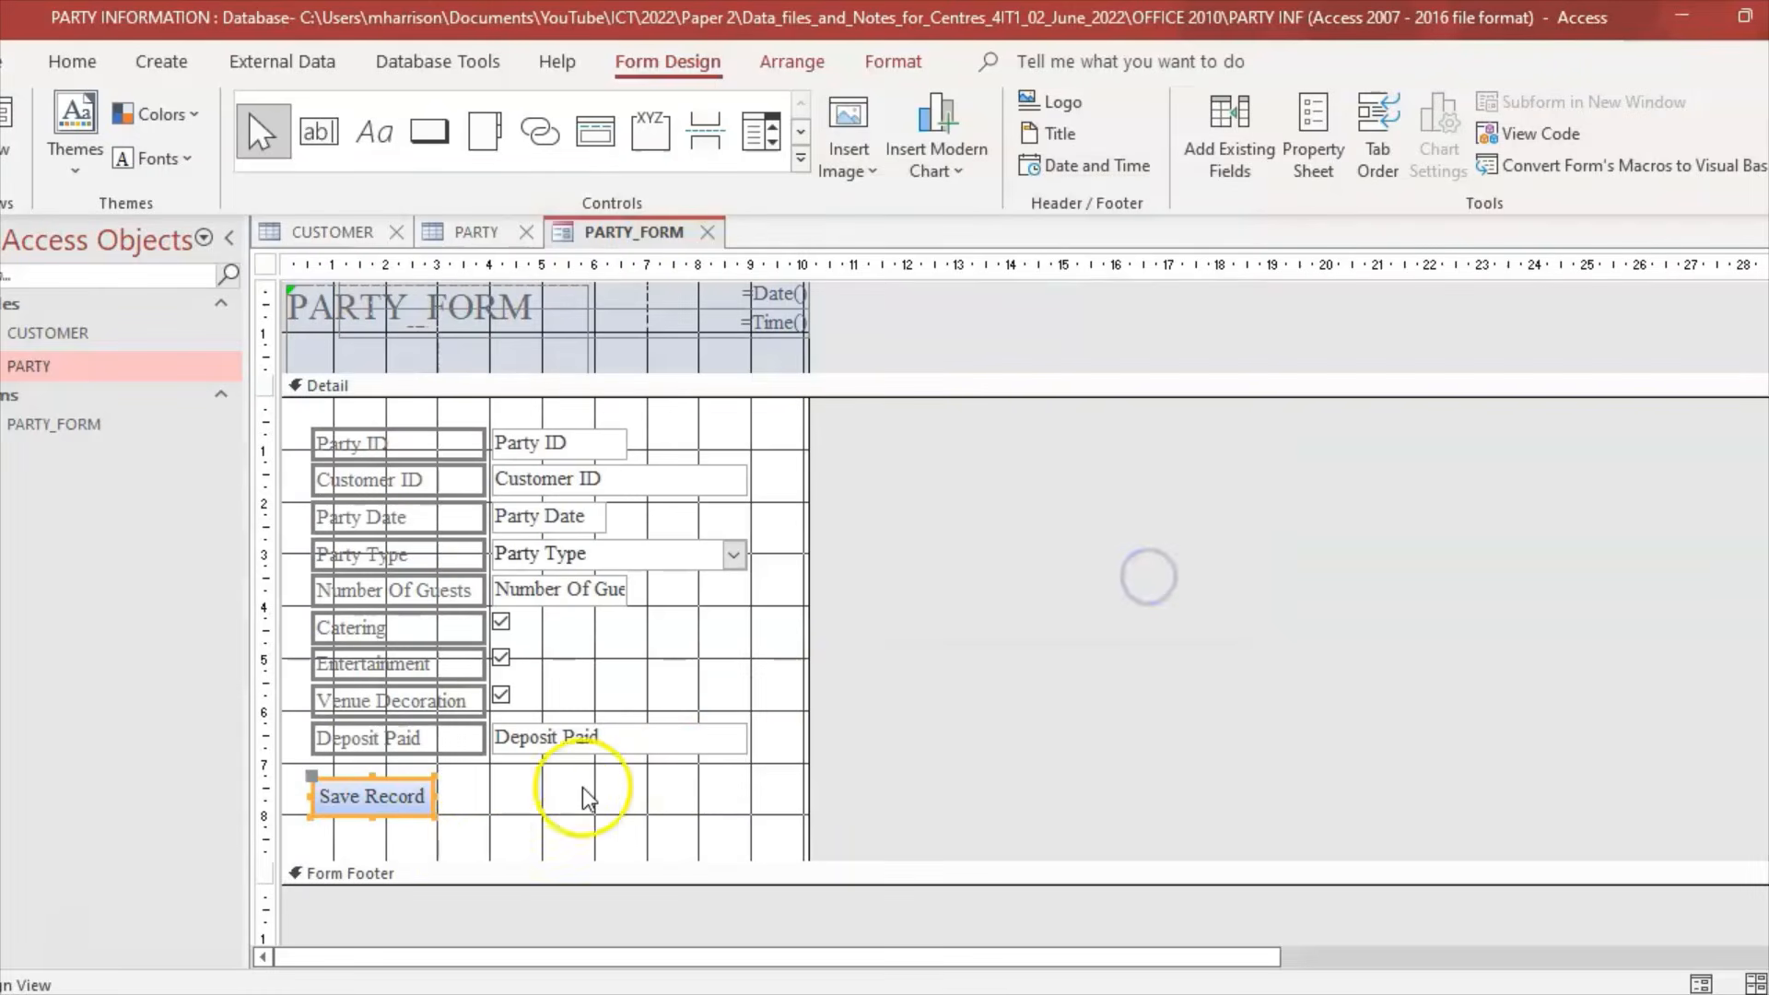
{"action": "left_click", "coordinate": [475, 836]}
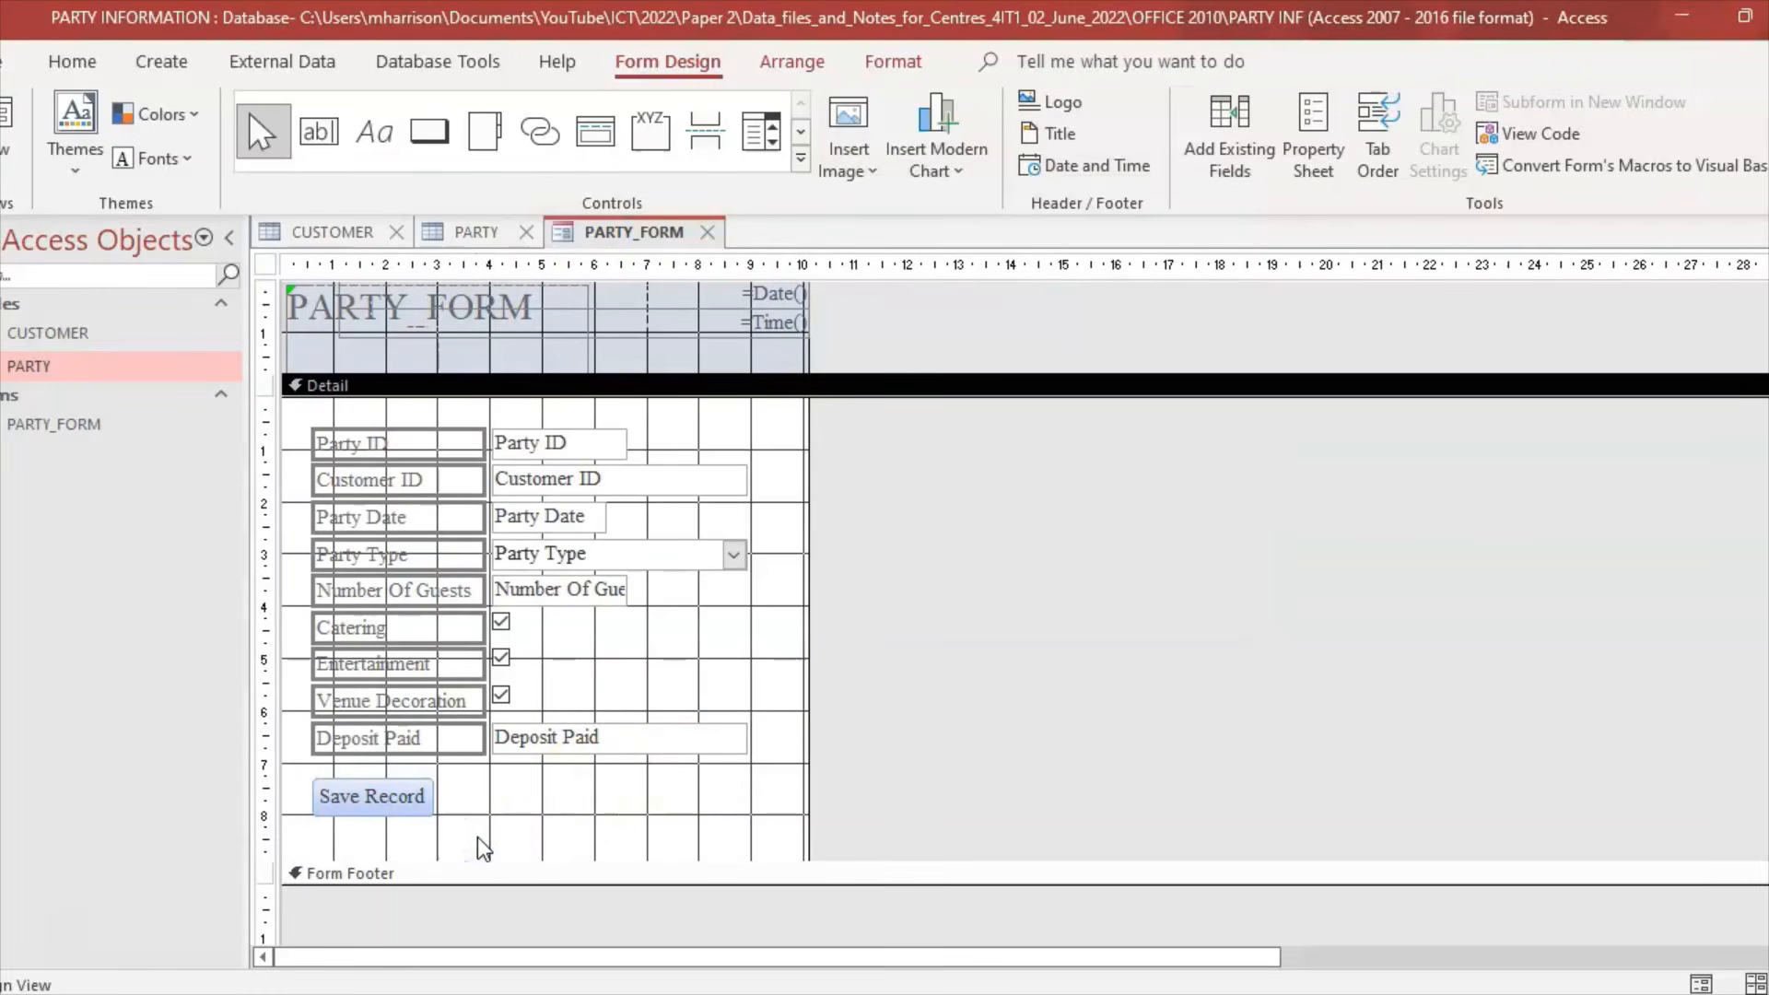
{"action": "left_click", "coordinate": [744, 915]}
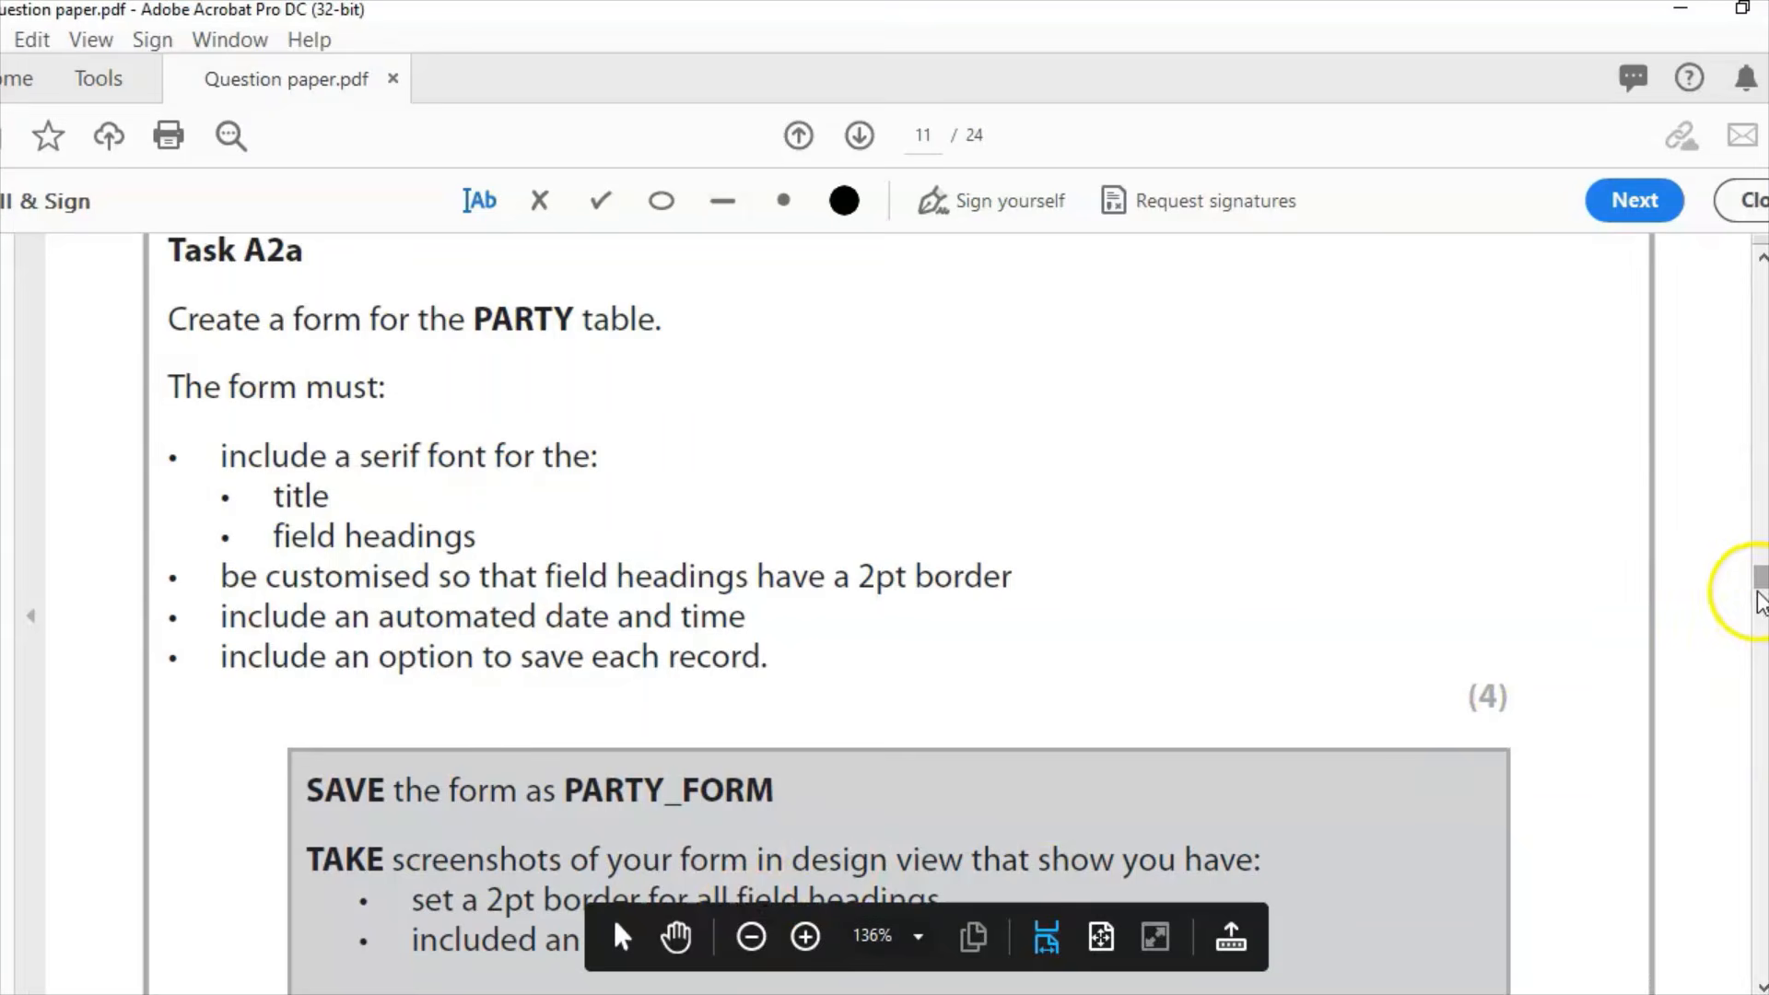
Step: Look over the Task A2b page of the question paper, then return to the PARTY_FORM design
{"action": "scroll", "coordinate": [1761, 599], "scroll_direction": "down", "scroll_amount": 5}
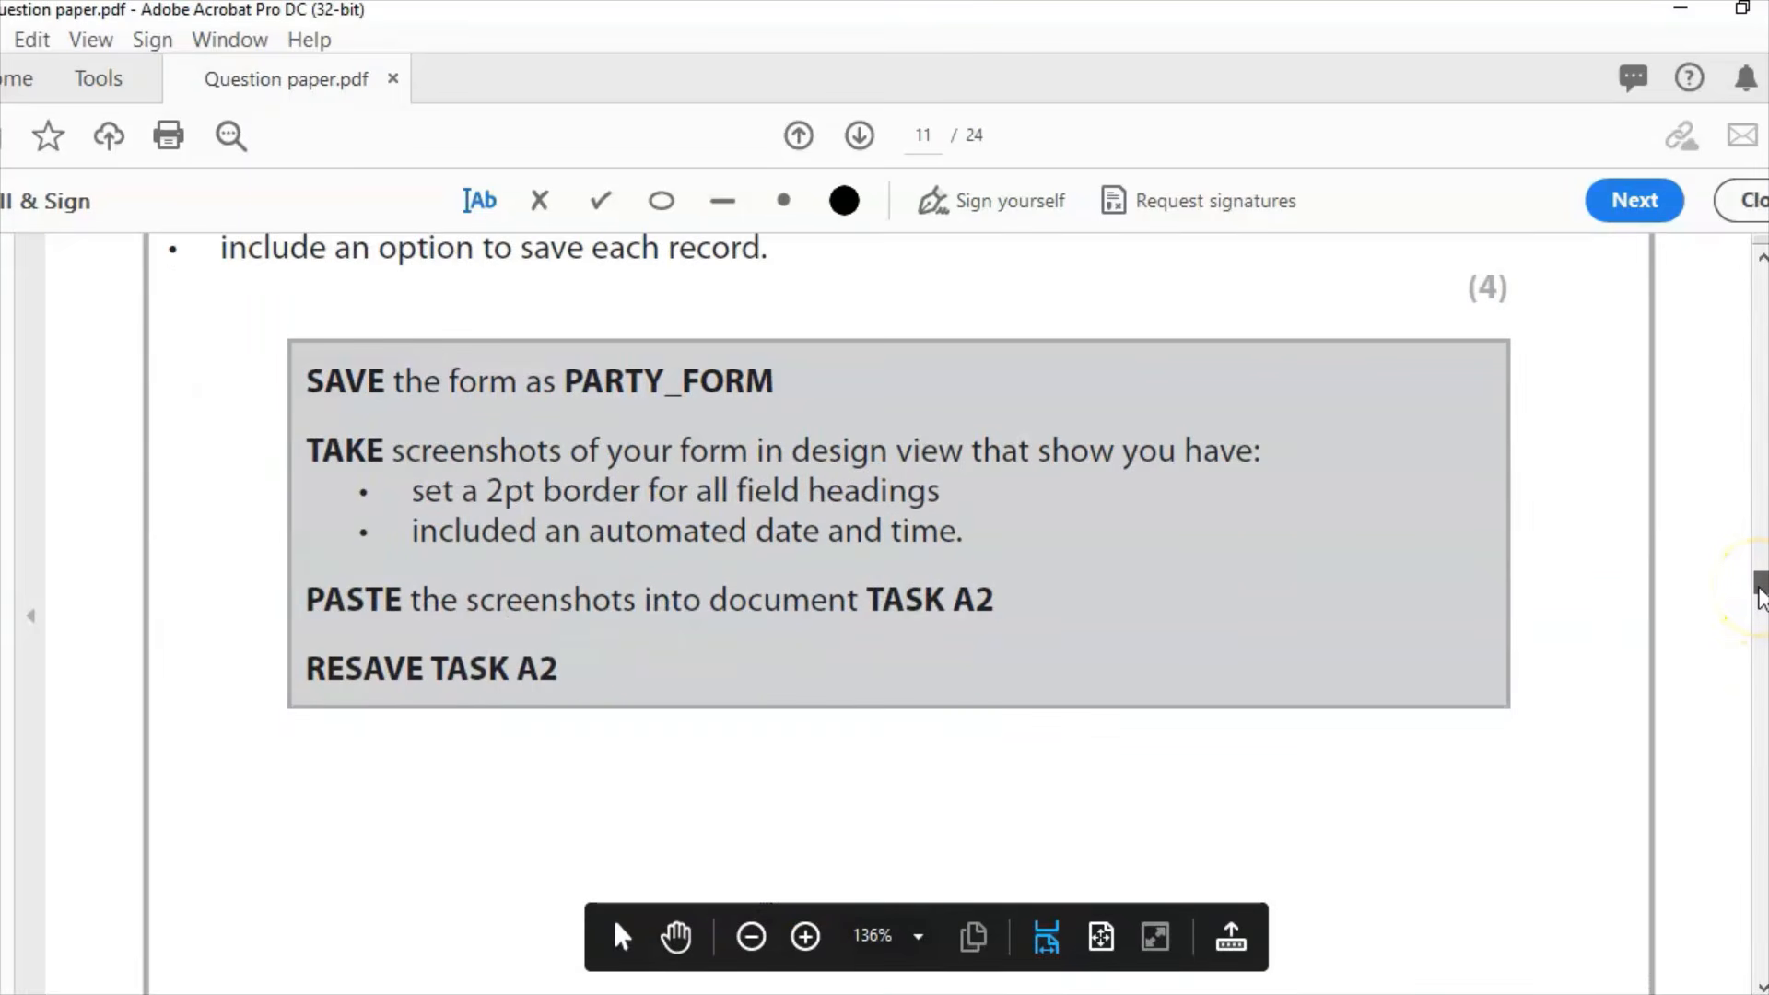
{"action": "scroll", "coordinate": [1762, 597], "scroll_direction": "up", "scroll_amount": 3}
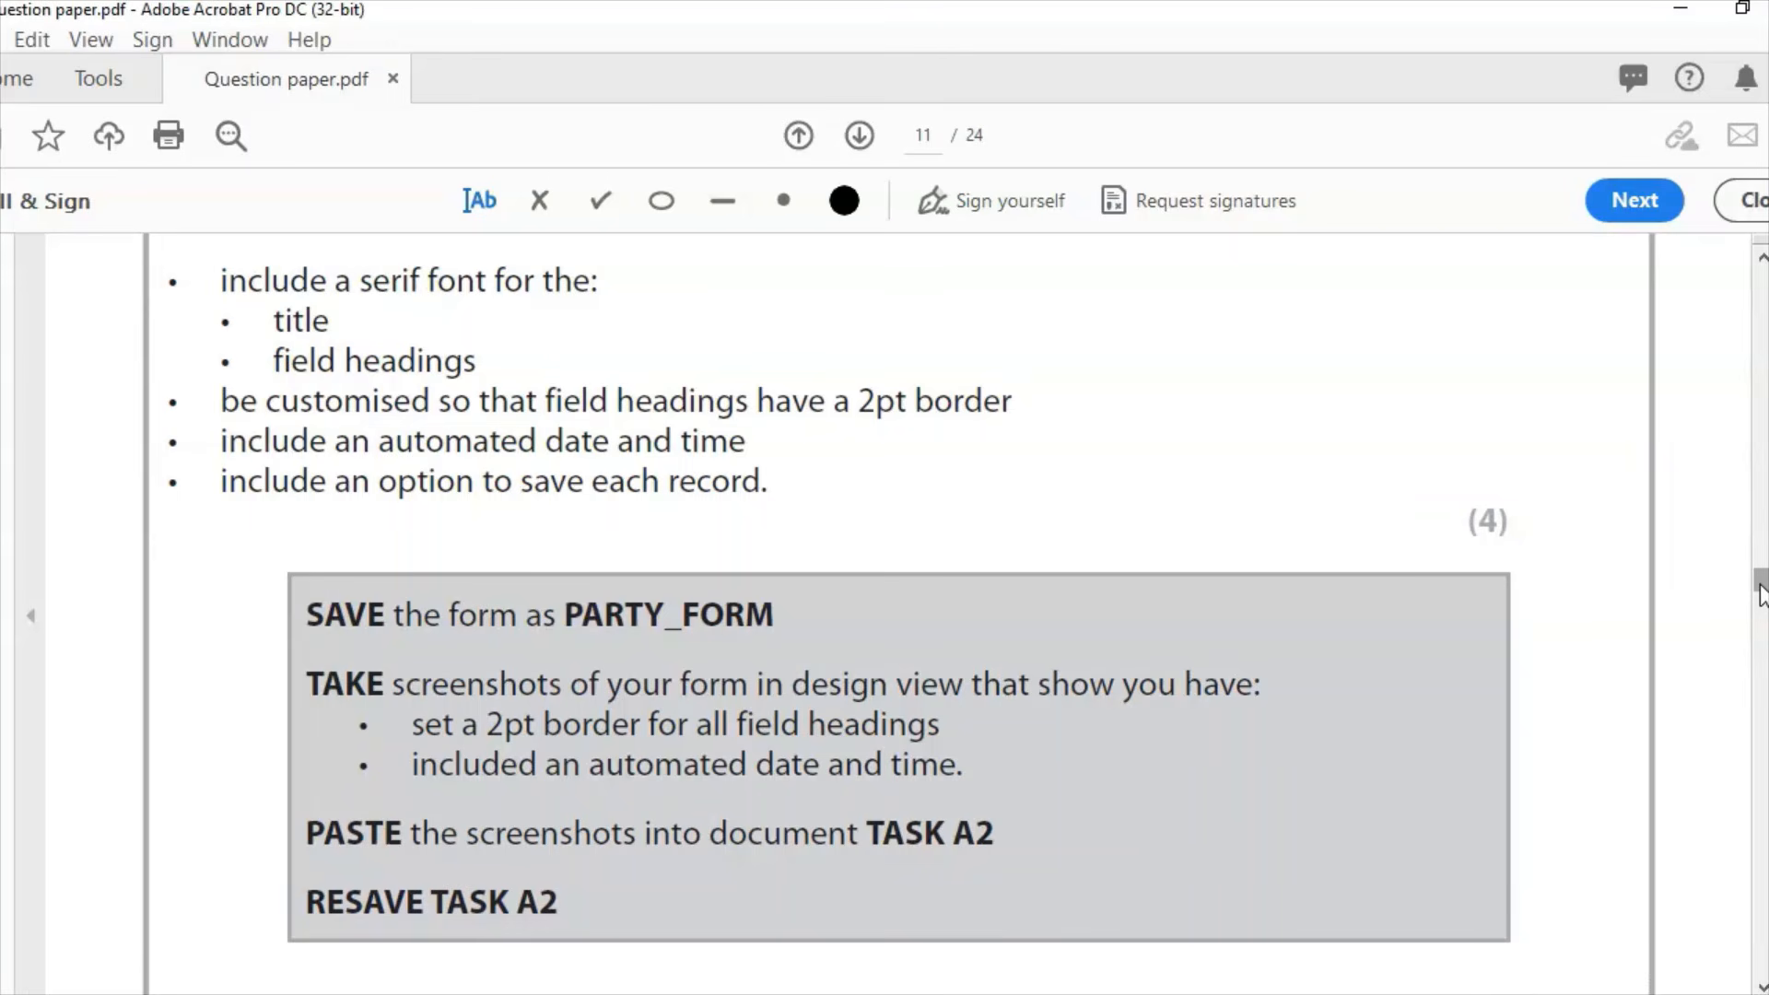
{"action": "left_click", "coordinate": [876, 994]}
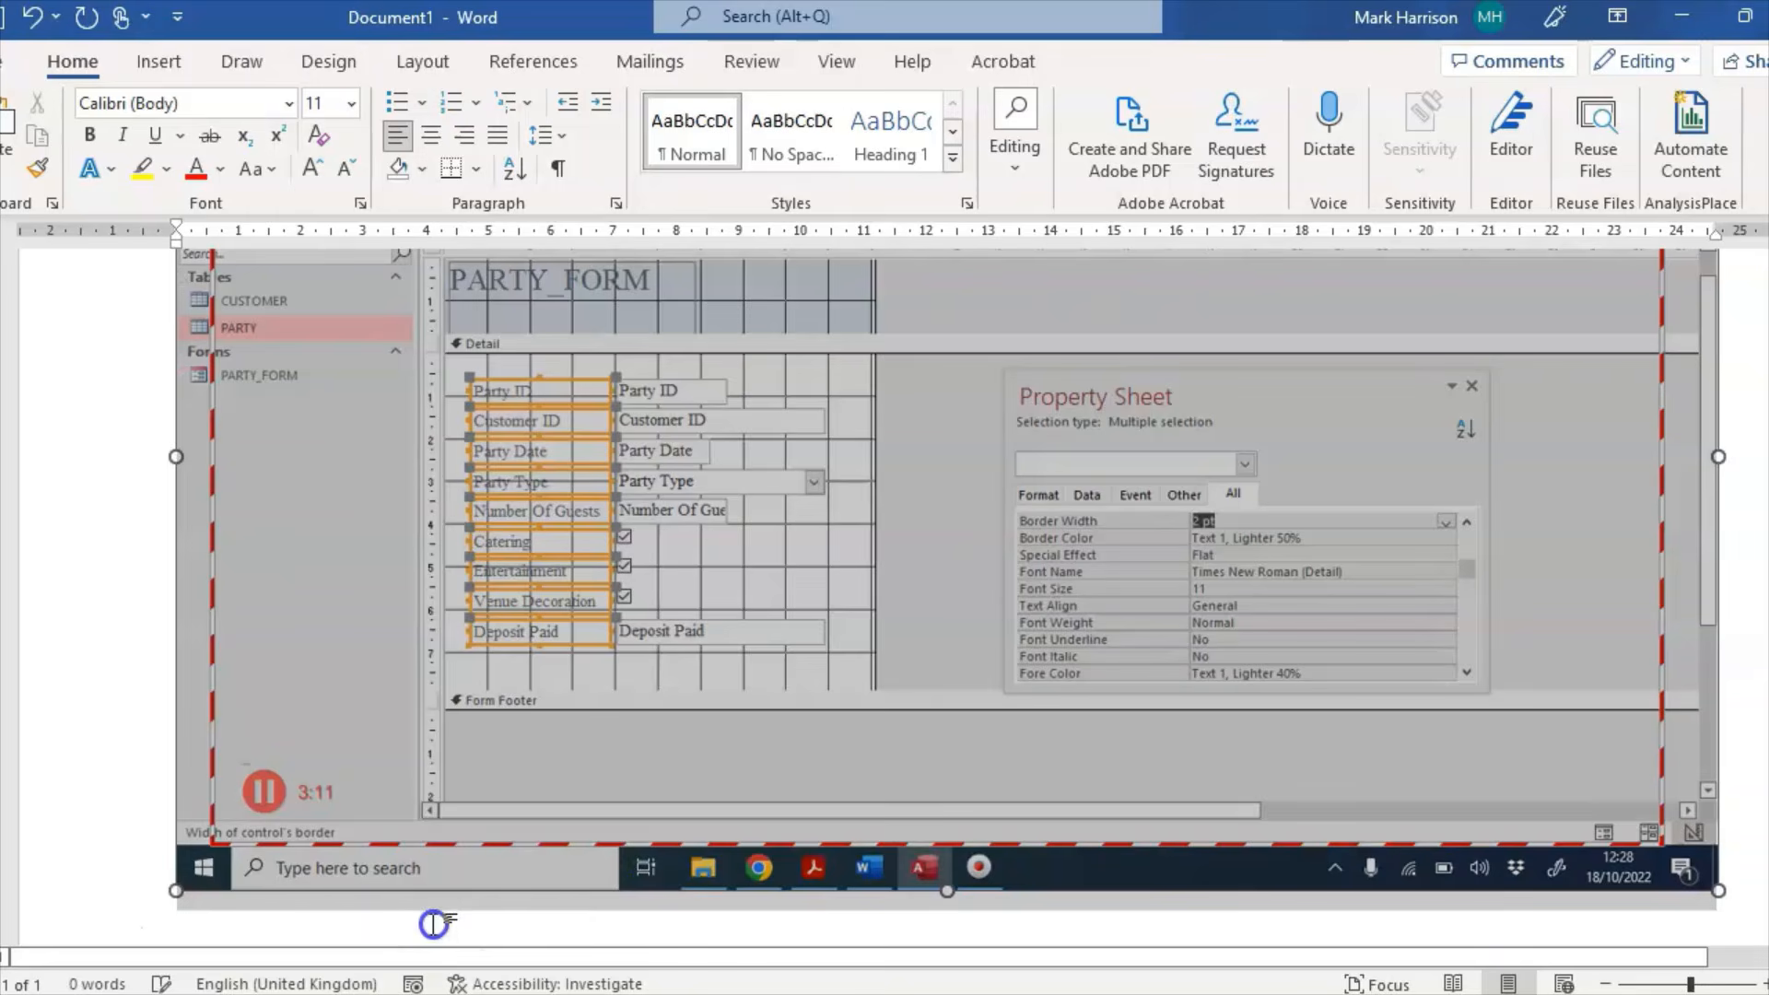
{"action": "left_click", "coordinate": [1738, 891]}
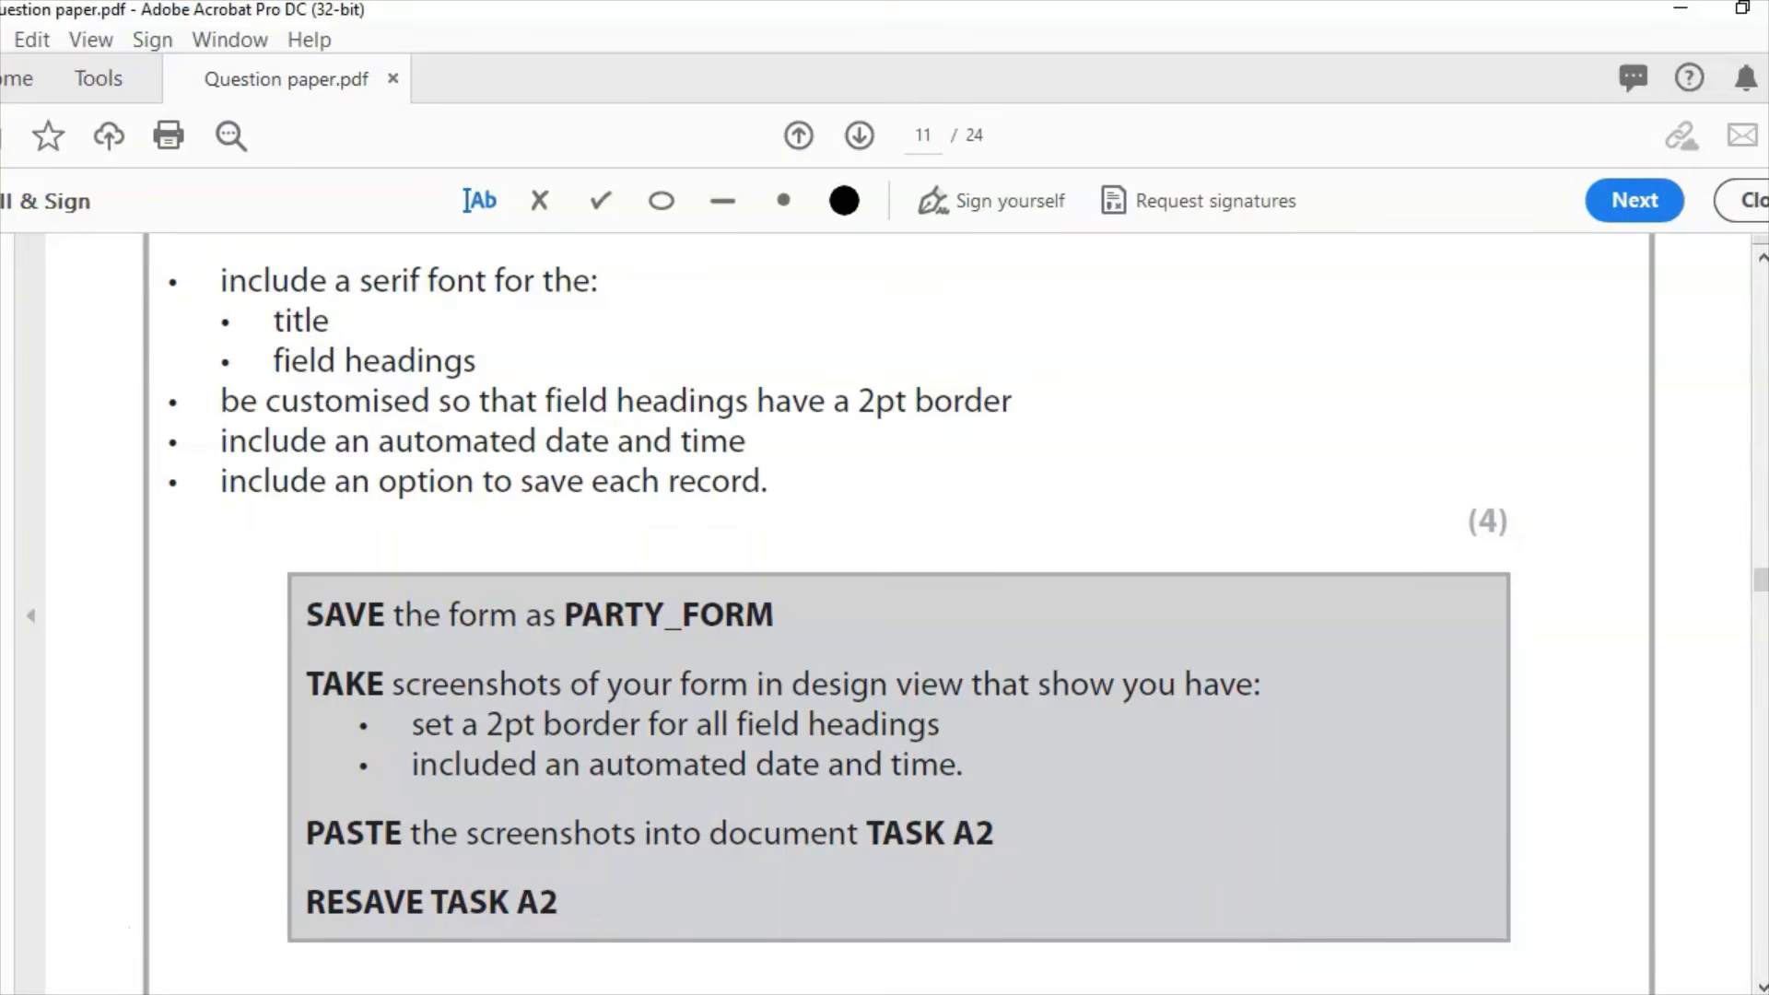
{"action": "left_click", "coordinate": [900, 993]}
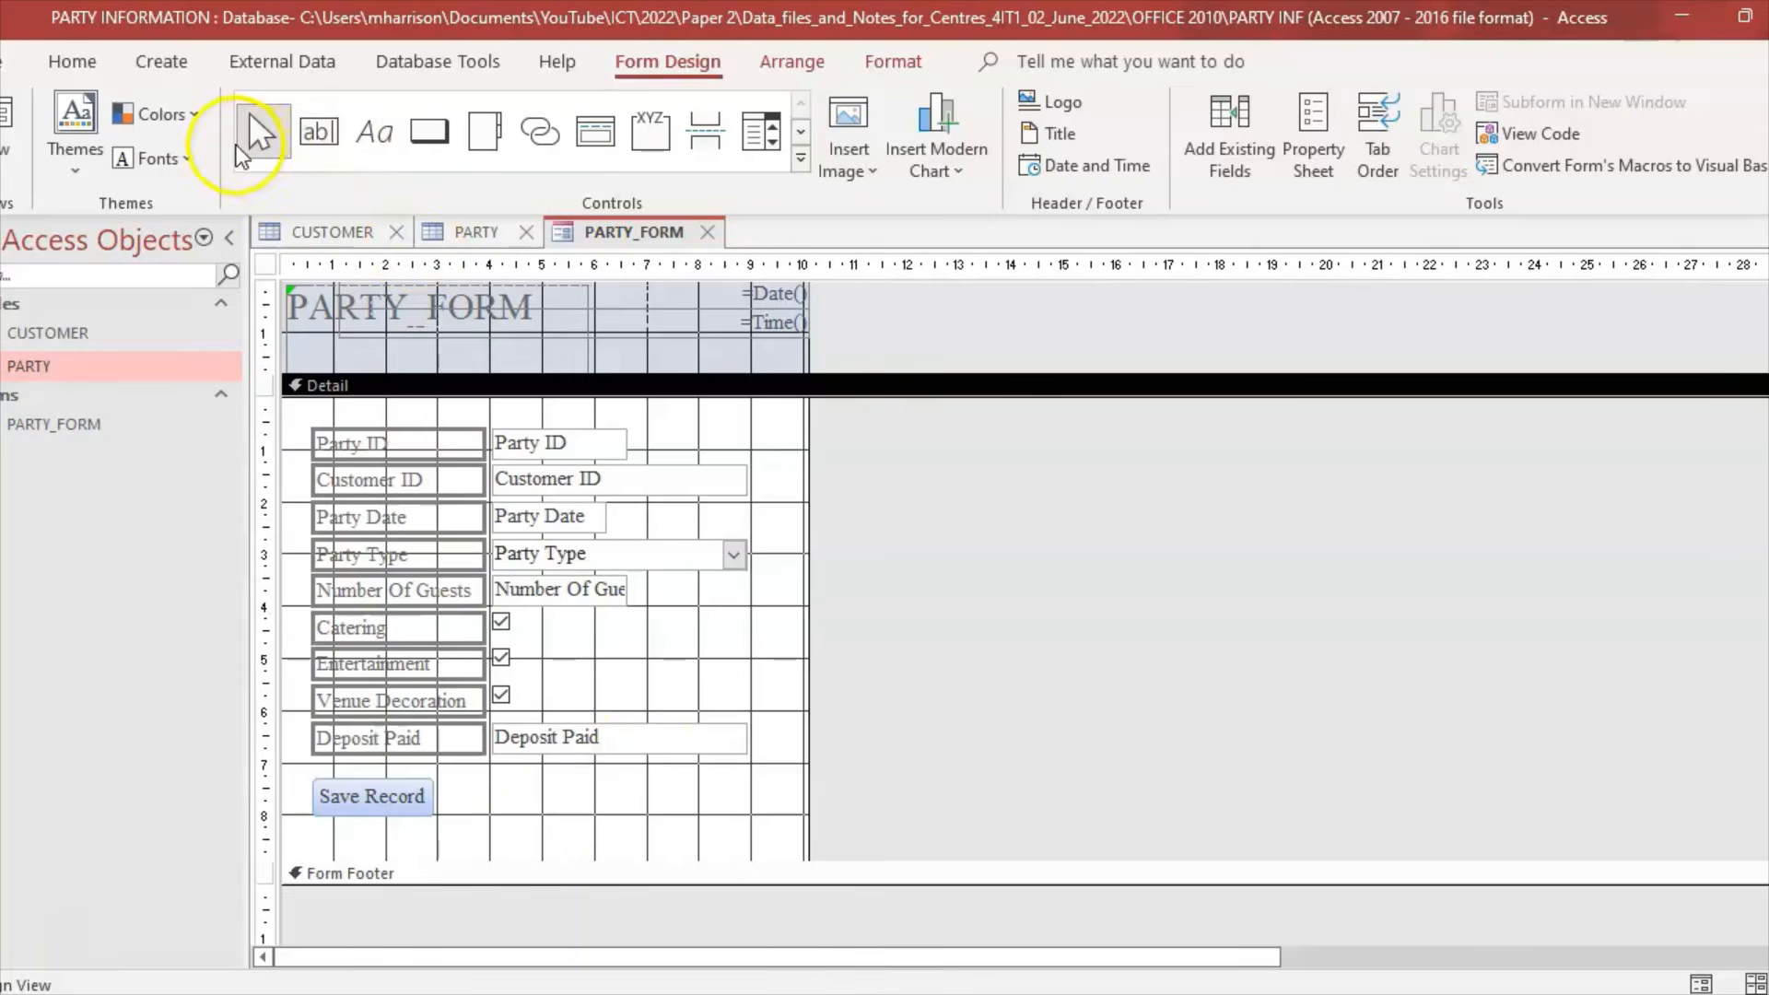
Step: Save the PARTY_FORM design and scroll through the Task A2b requirements
{"action": "left_click", "coordinate": [9, 63]}
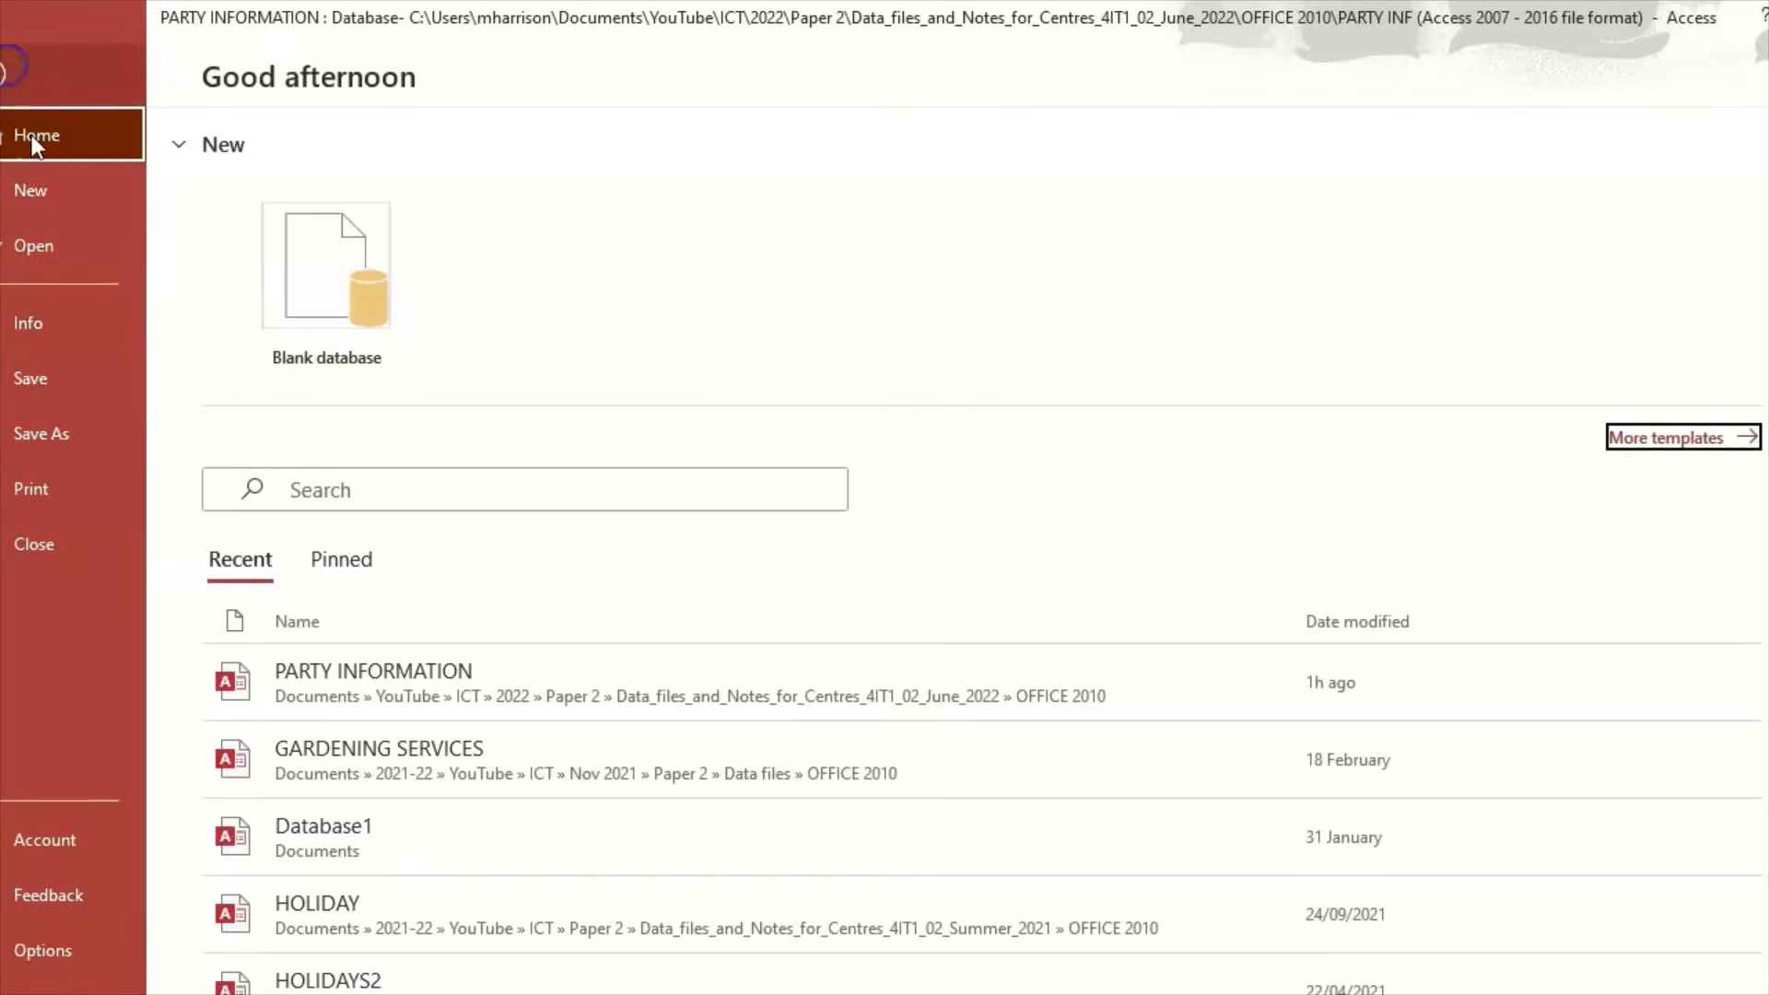
{"action": "left_click", "coordinate": [31, 378]}
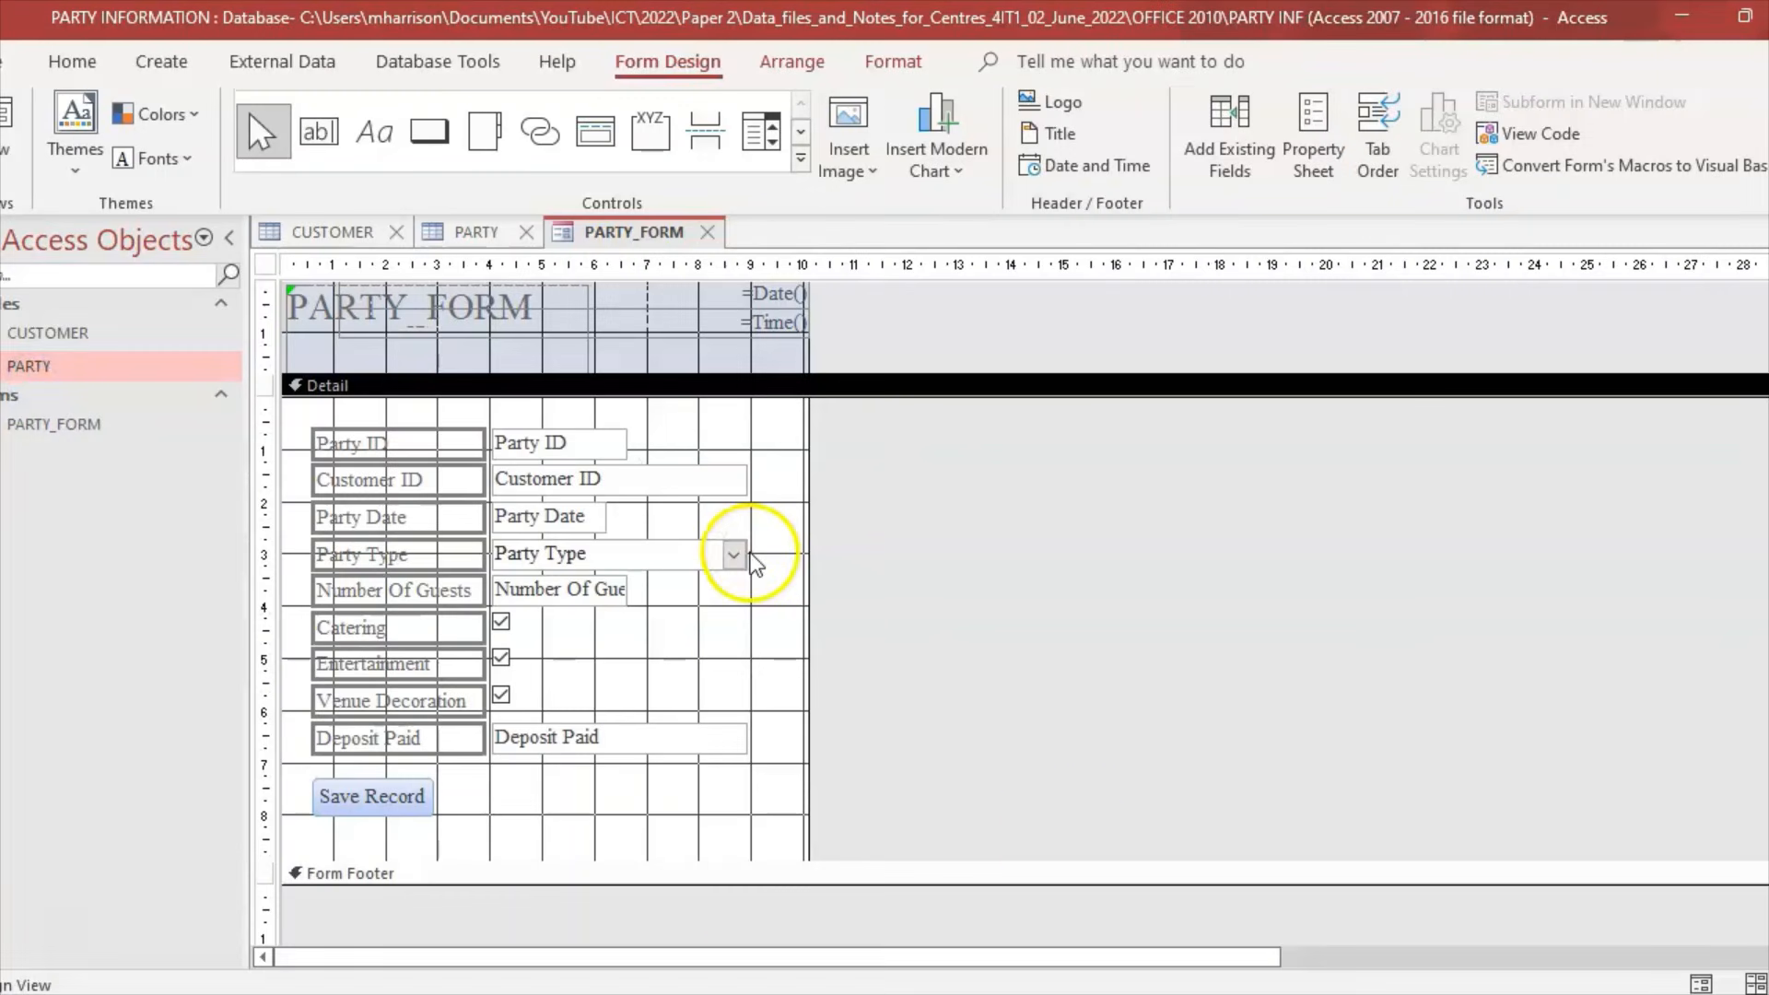
{"action": "left_click", "coordinate": [763, 993]}
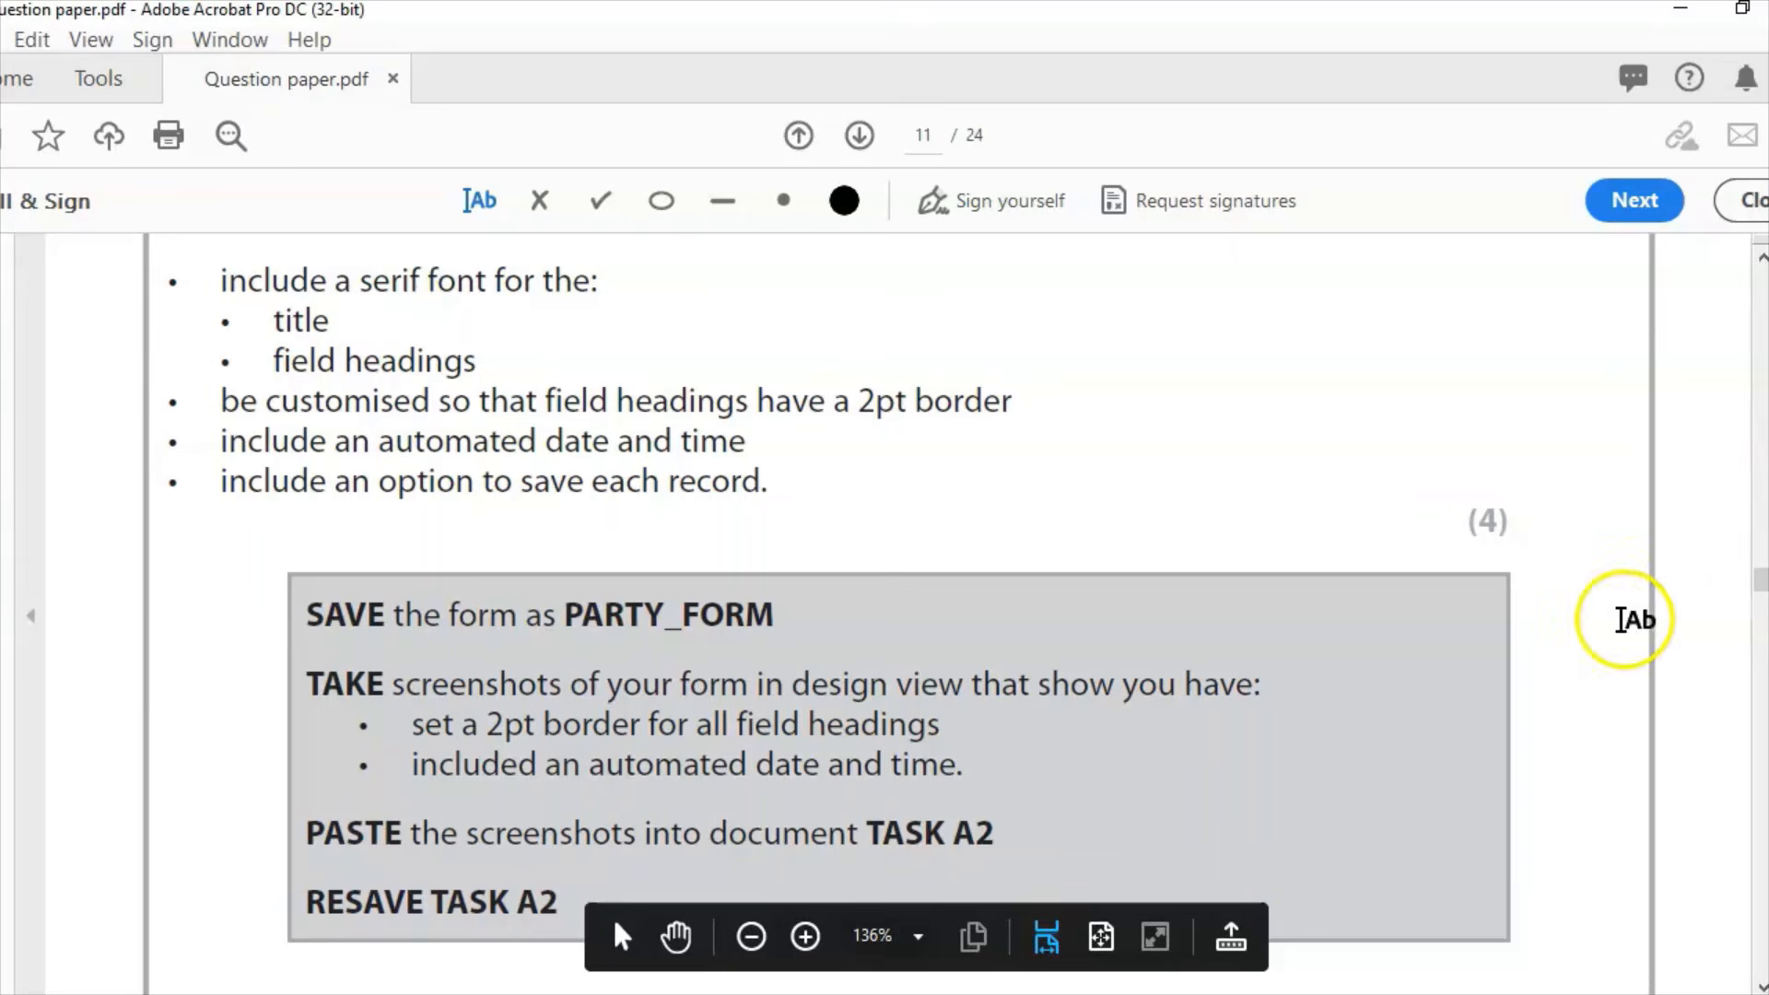
{"action": "scroll", "coordinate": [1762, 594], "scroll_direction": "down", "scroll_amount": 5}
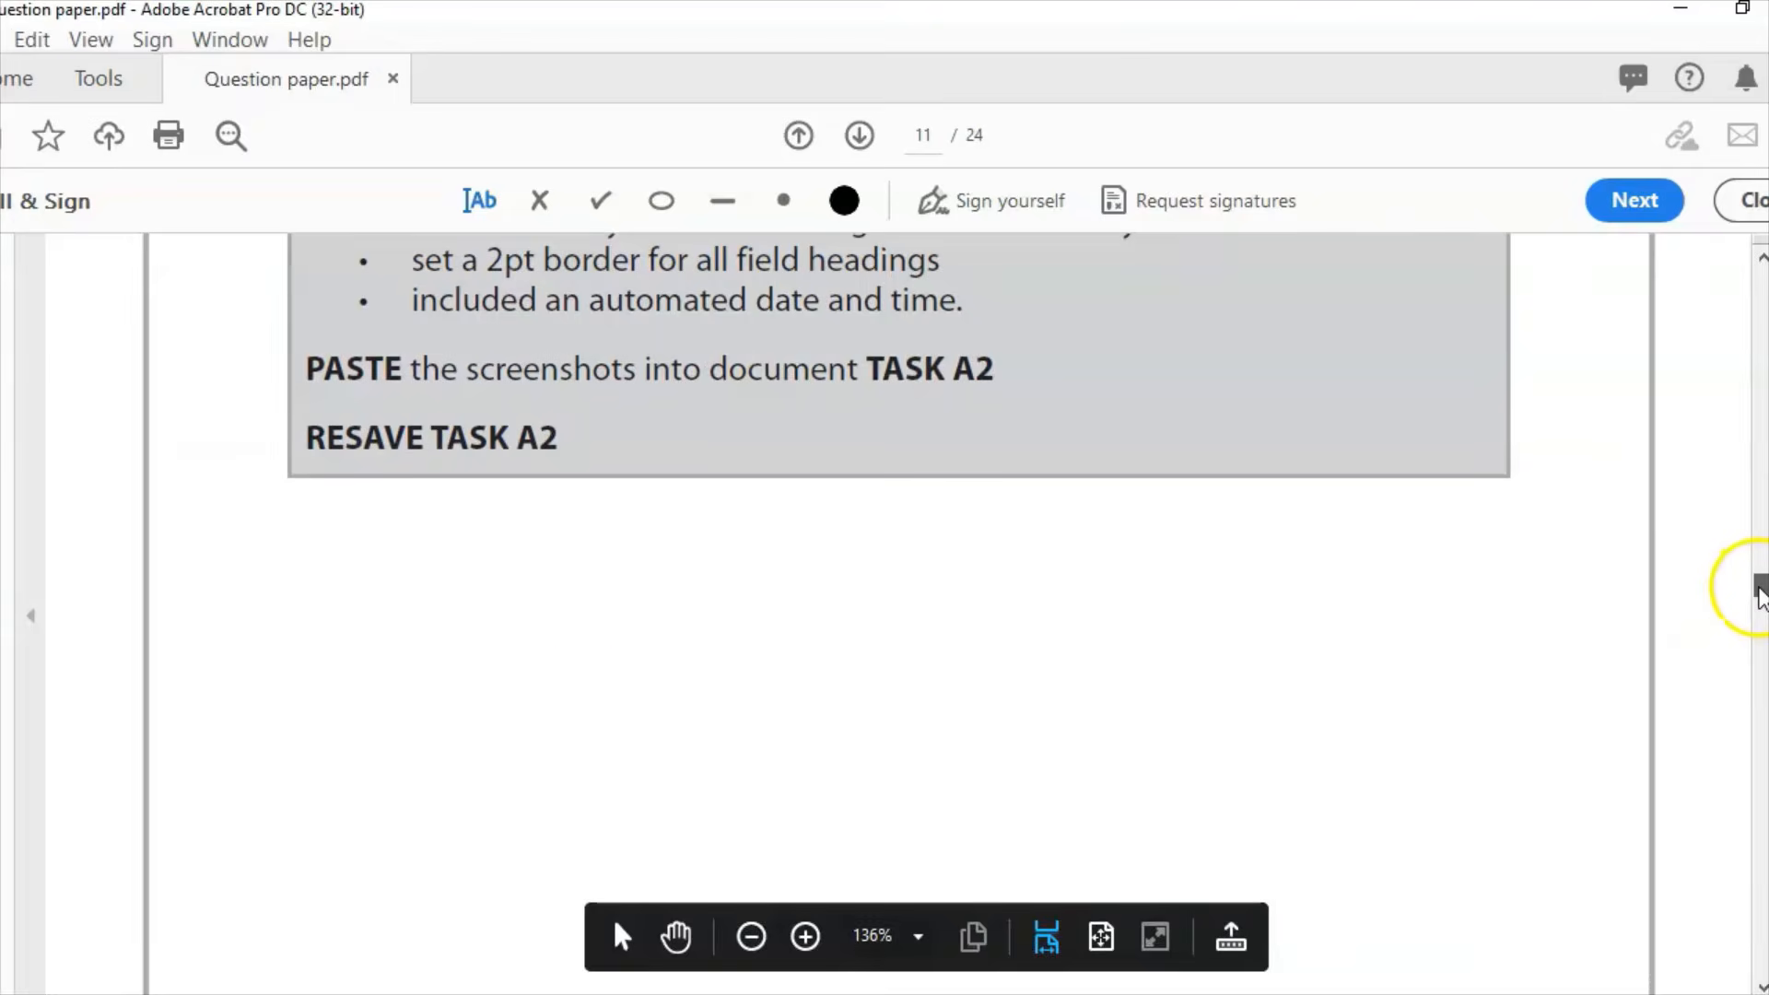
{"action": "scroll", "coordinate": [1762, 594], "scroll_direction": "down", "scroll_amount": 6}
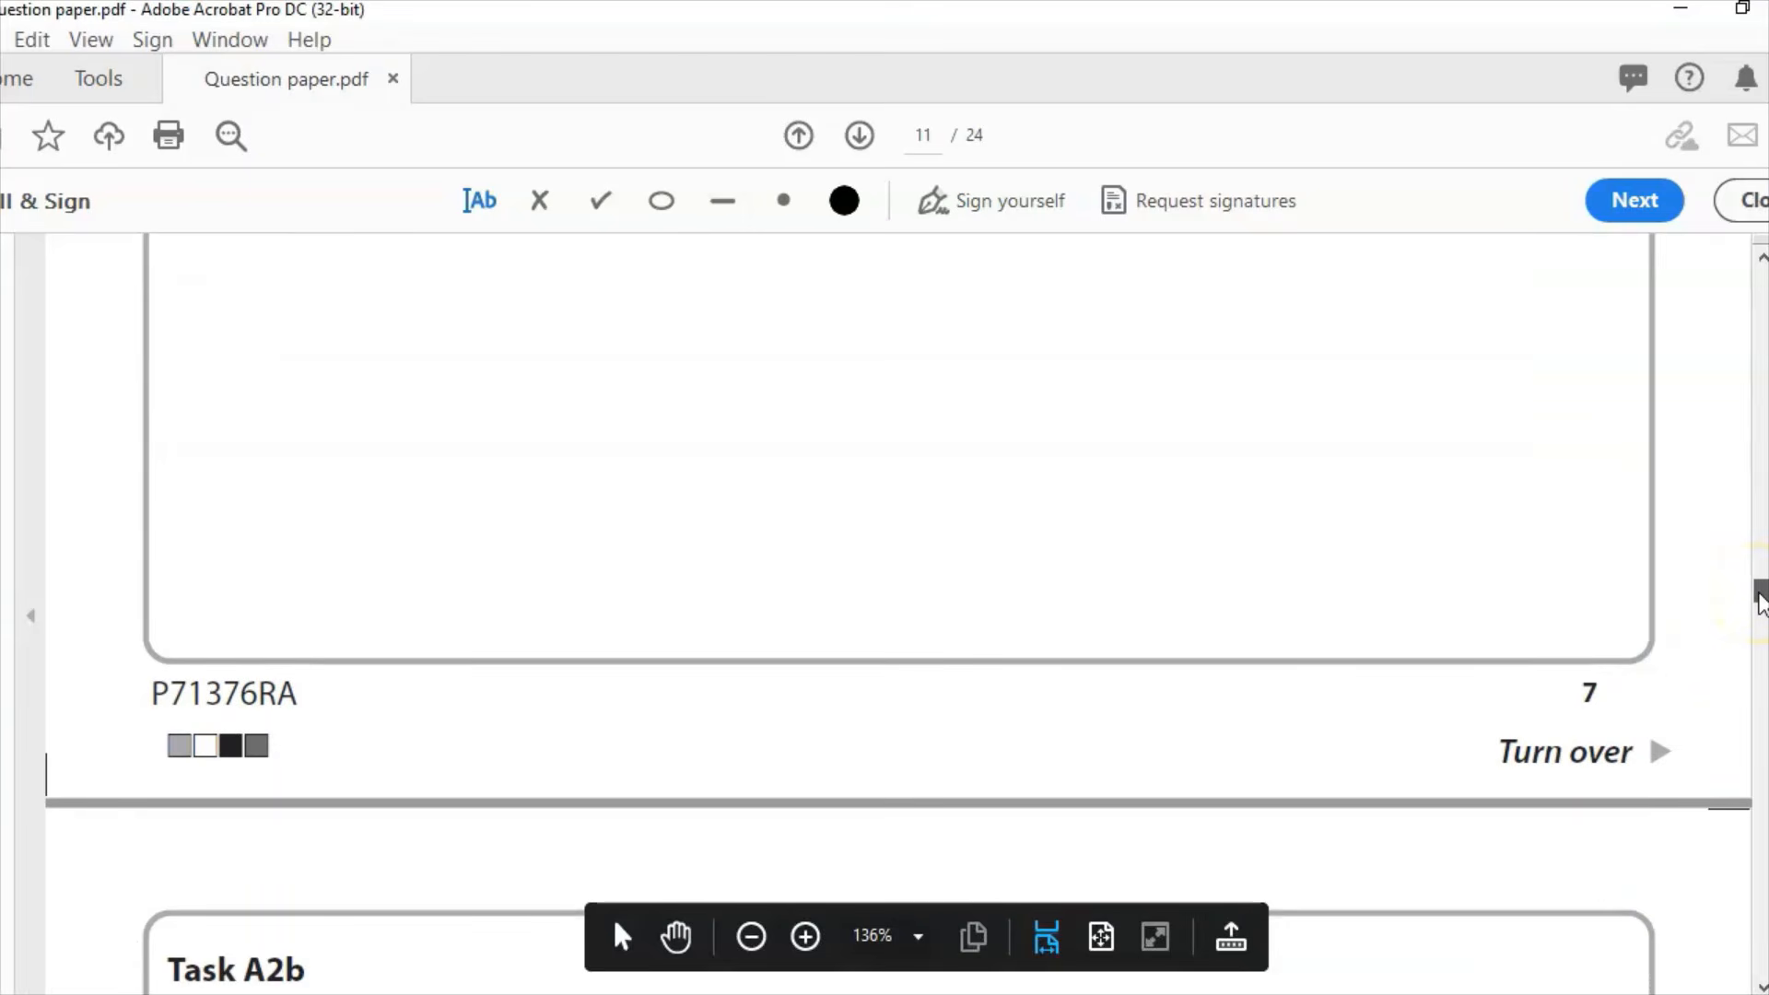
{"action": "scroll", "coordinate": [1762, 604], "scroll_direction": "down", "scroll_amount": 7}
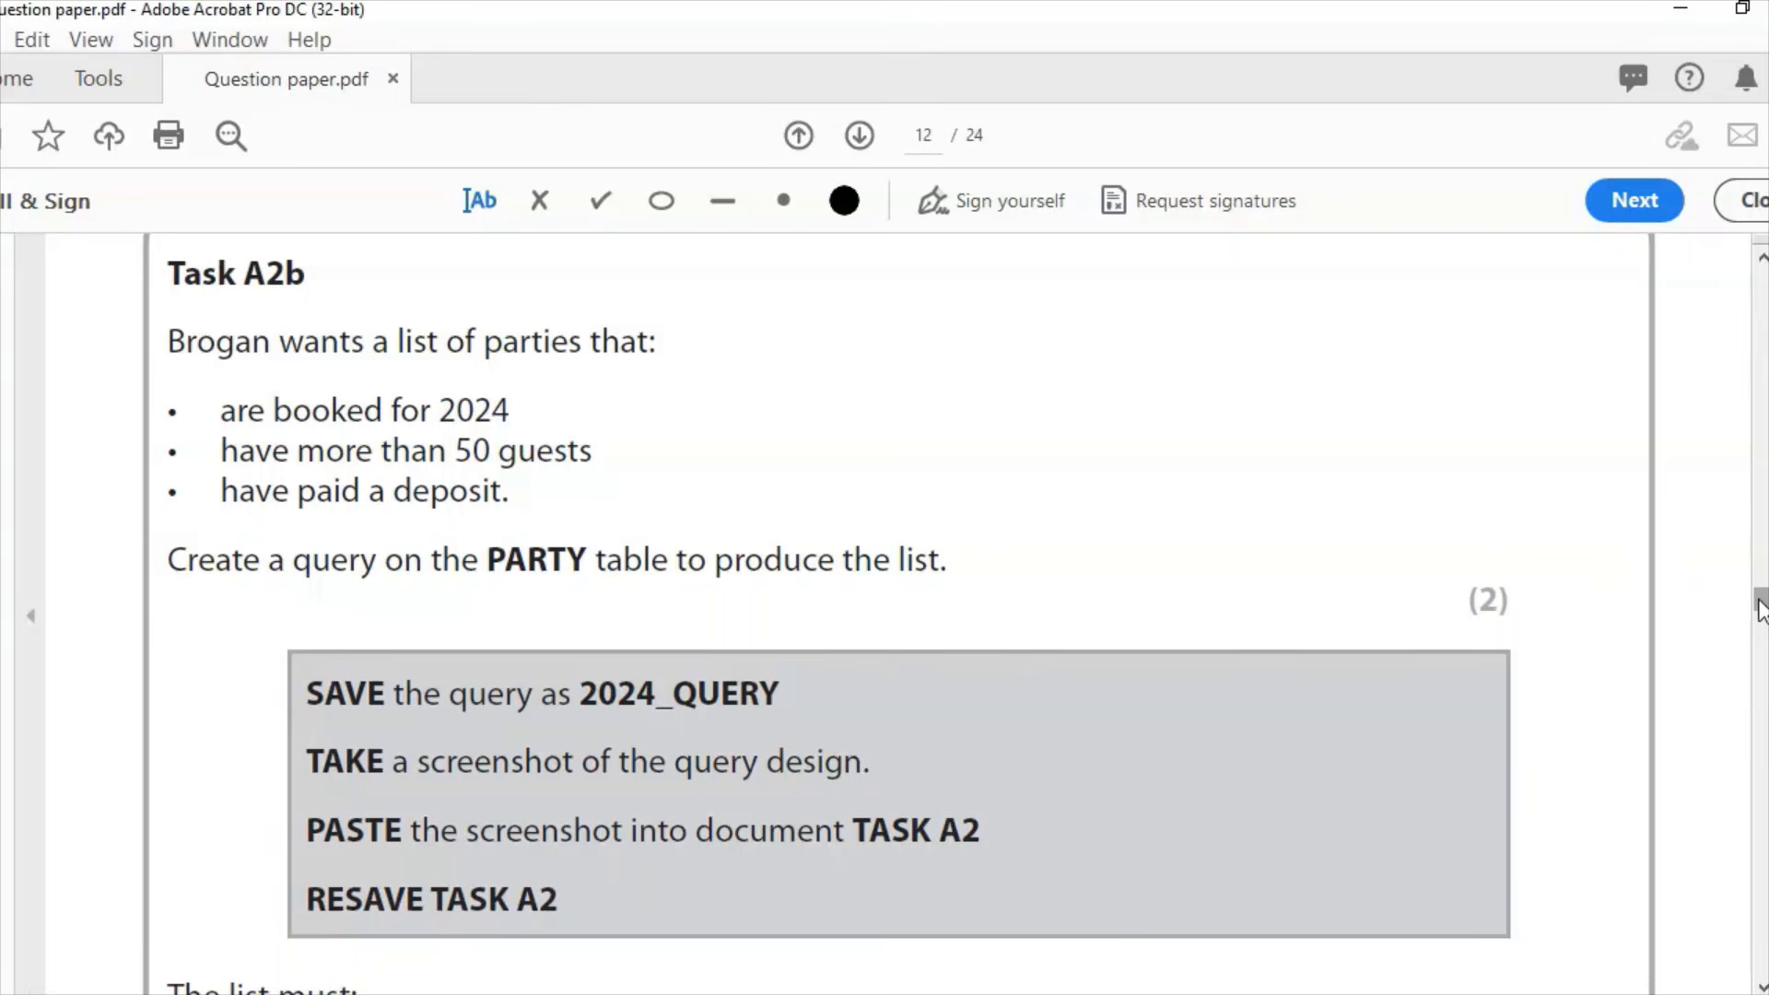
Step: Close the PARTY_FORM, PARTY and CUSTOMER tabs in Access
{"action": "left_click", "coordinate": [59, 937]}
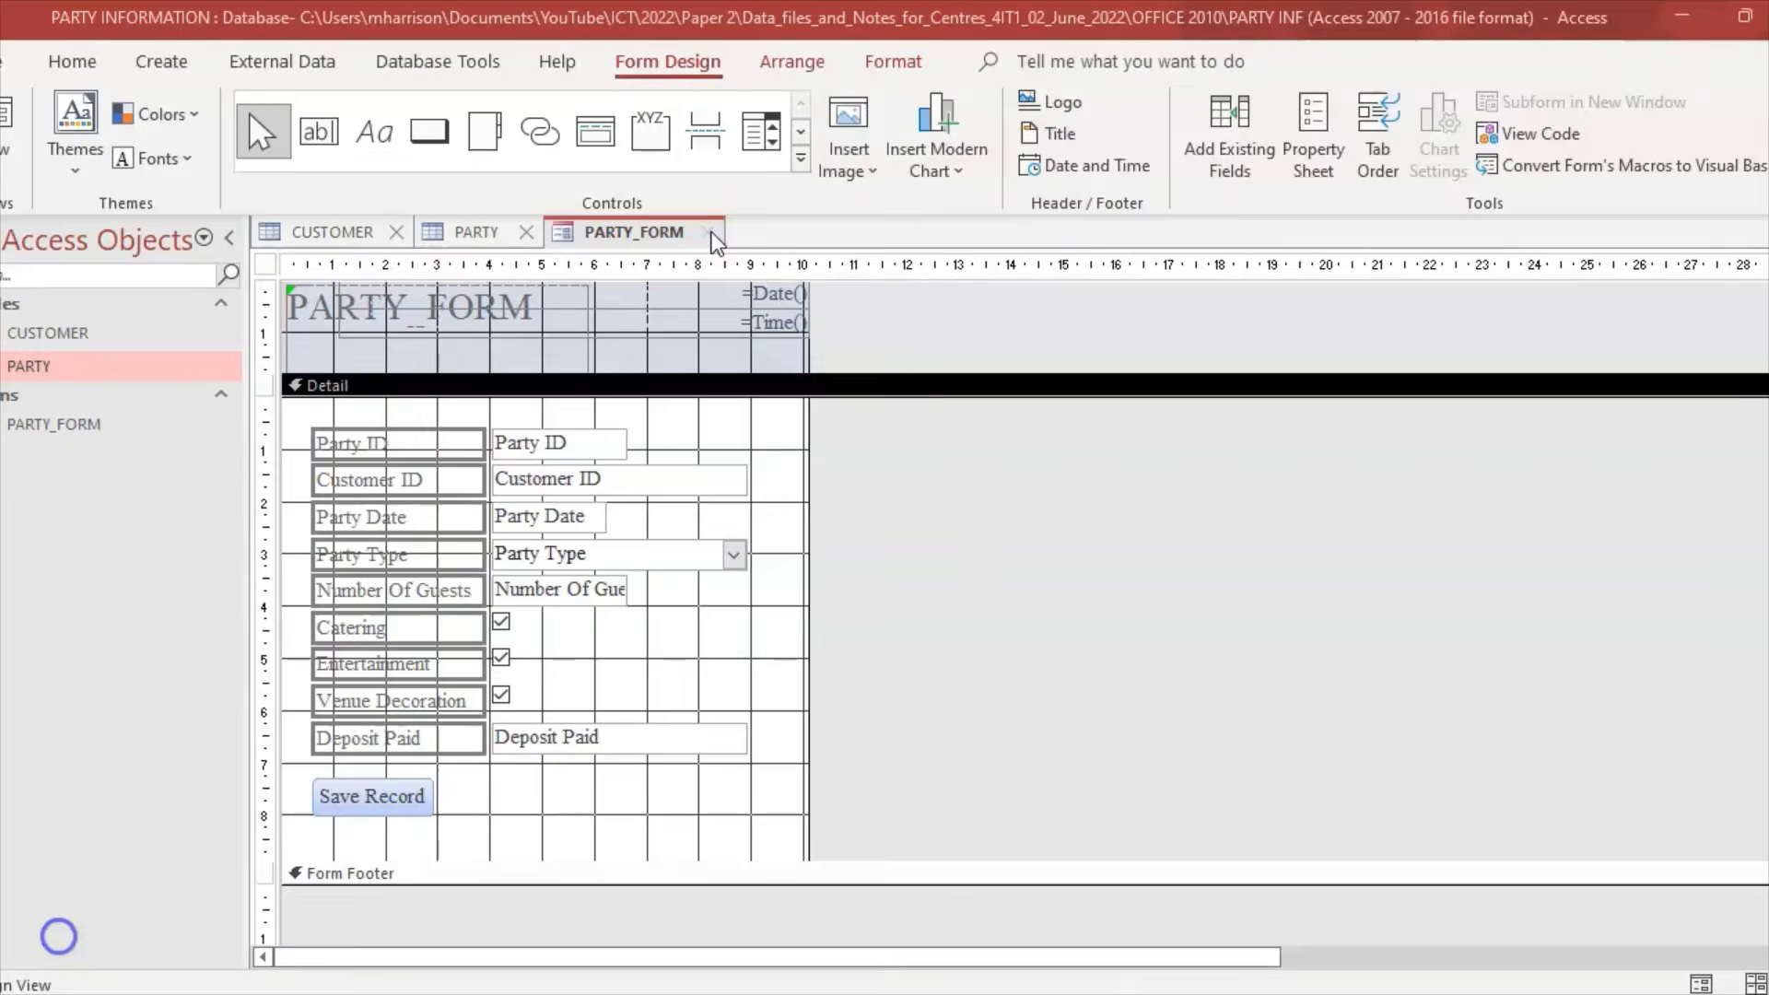
{"action": "left_click", "coordinate": [710, 233]}
{"action": "left_click", "coordinate": [524, 231]}
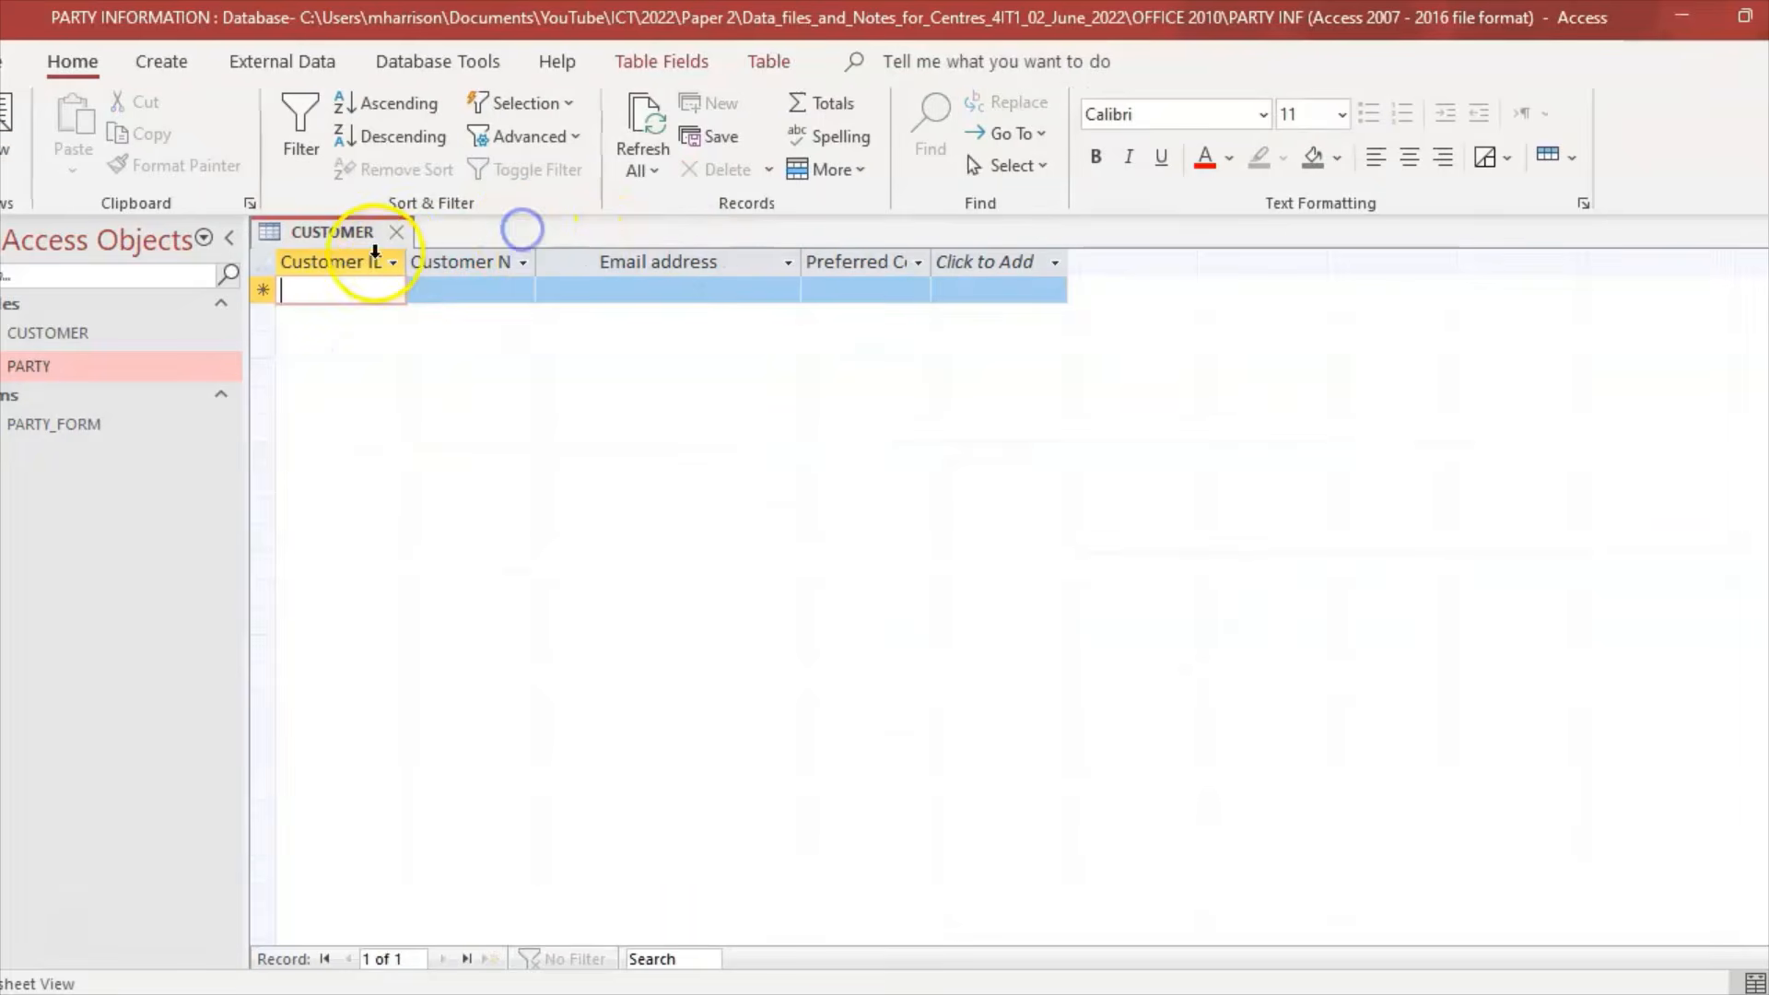
{"action": "left_click", "coordinate": [394, 232]}
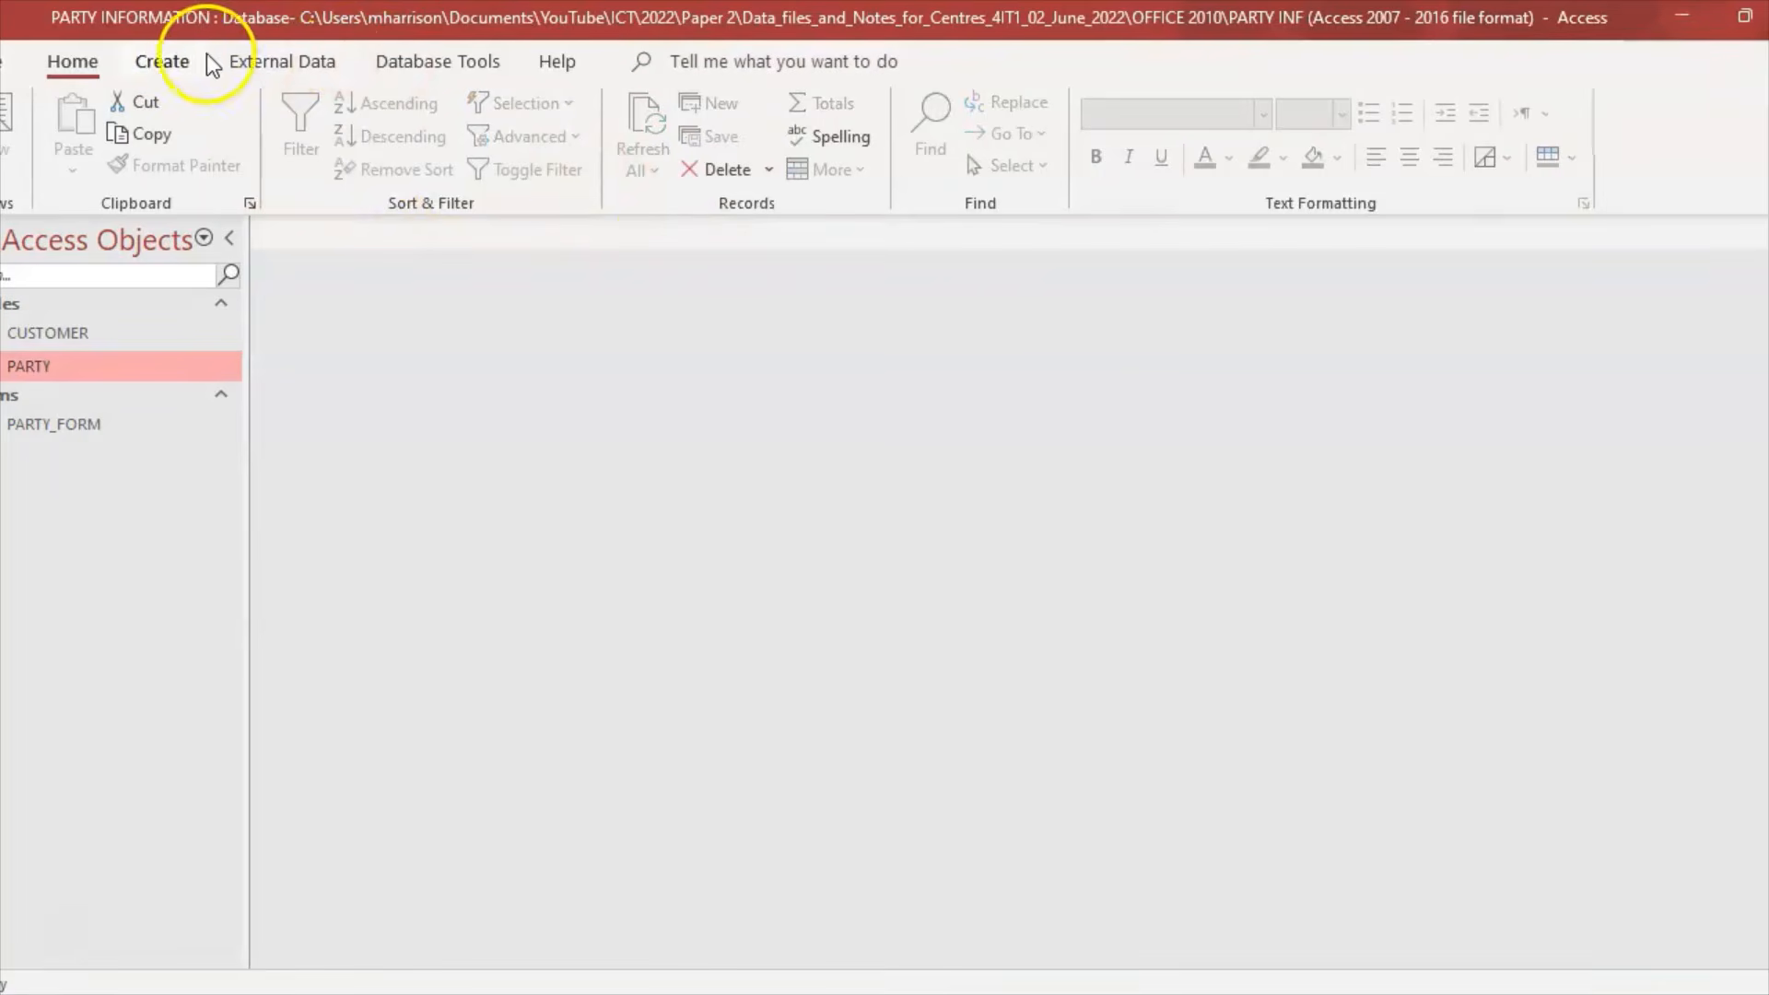
{"action": "left_click", "coordinate": [164, 59]}
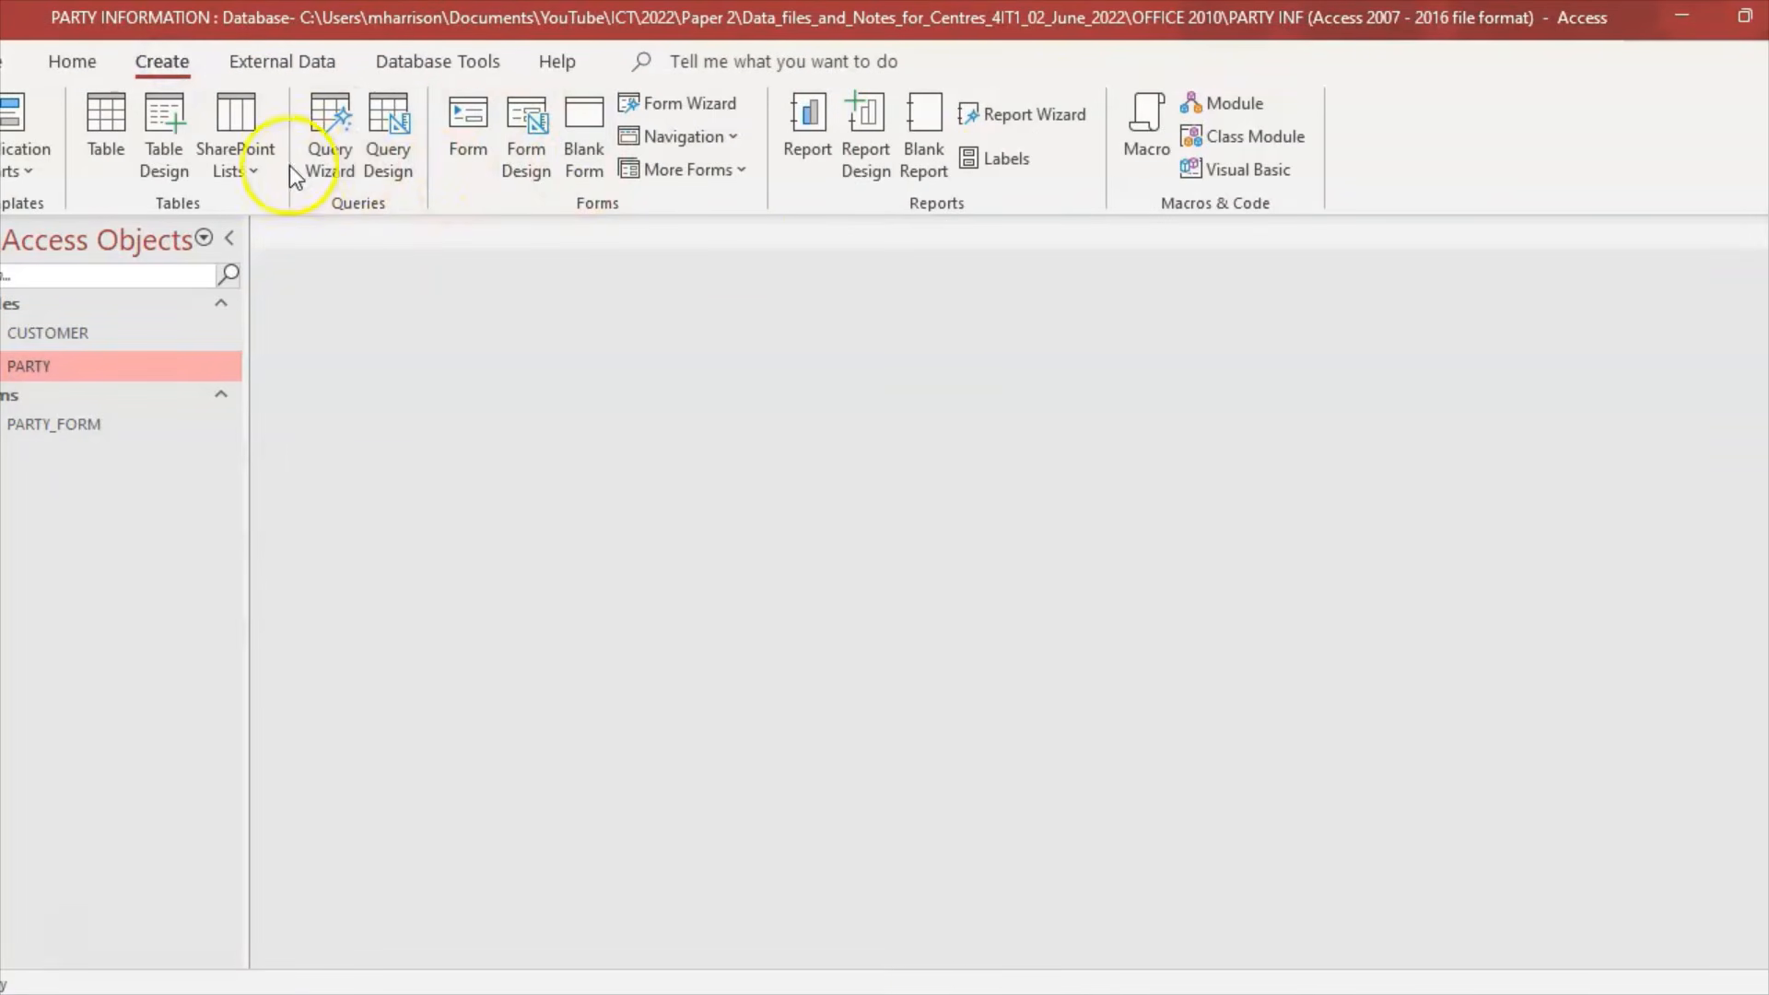
Step: Start a new query on the PARTY table with Party ID, Customer ID, Party Date and Party Type
{"action": "left_click", "coordinate": [368, 163]}
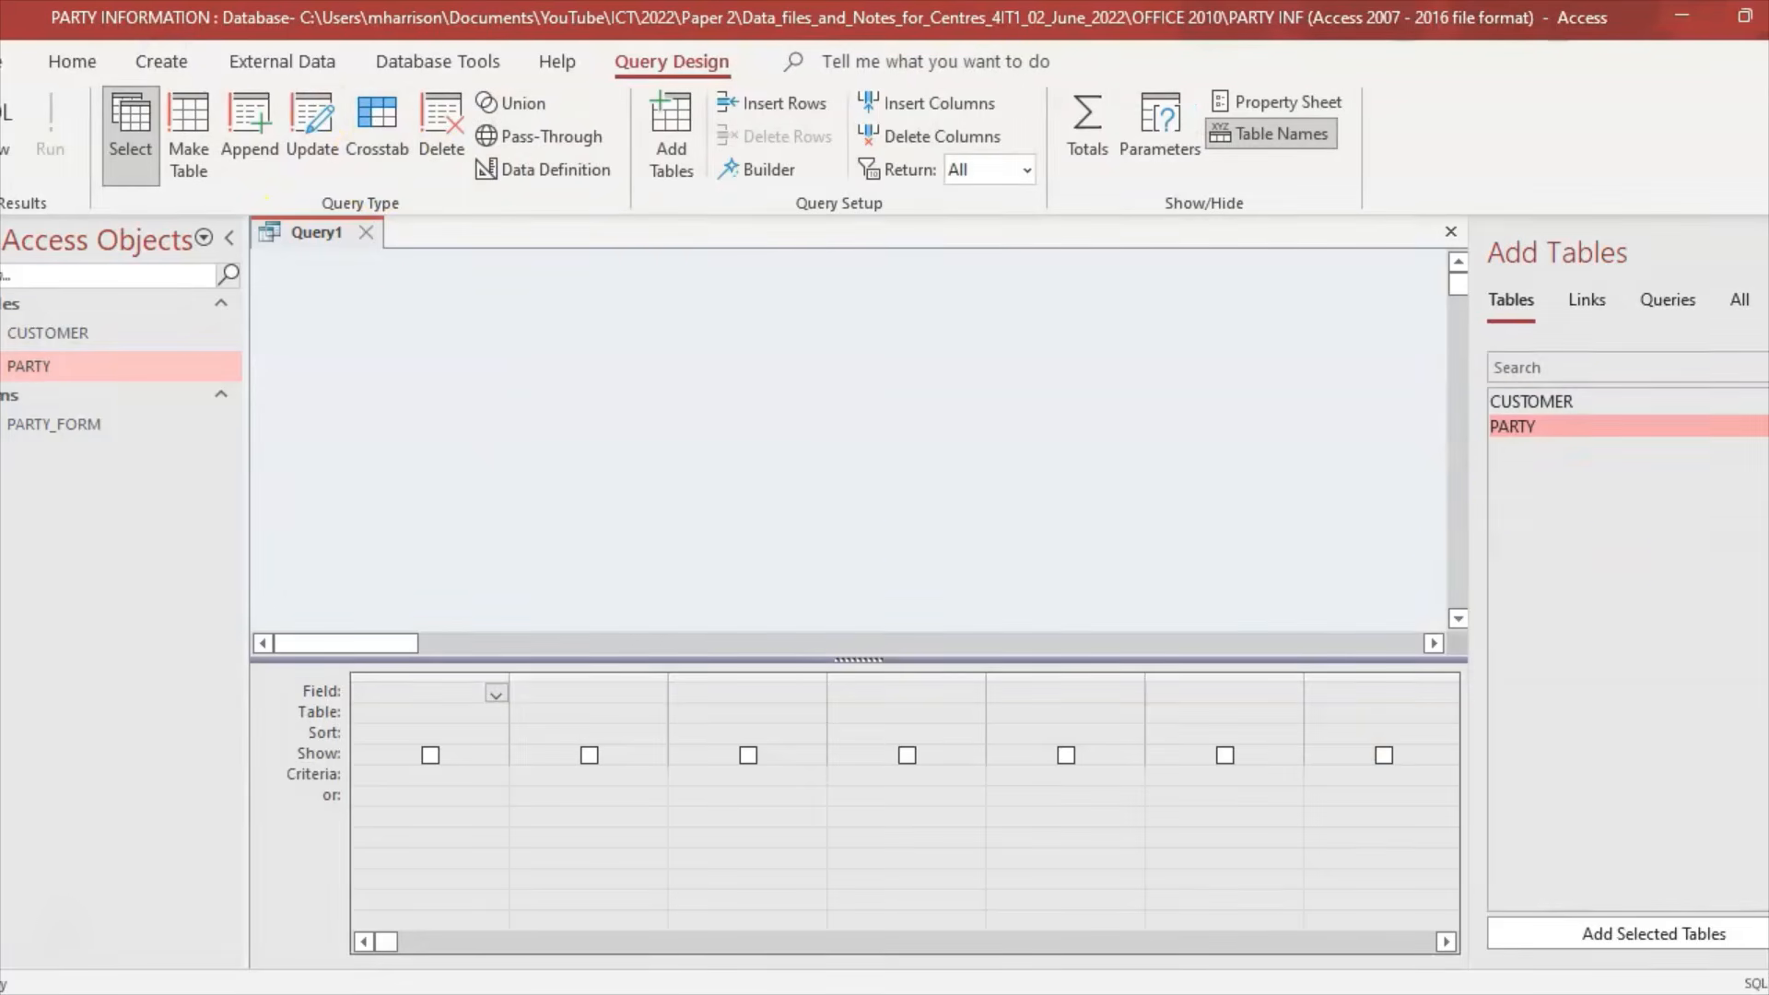
{"action": "left_click", "coordinate": [867, 994]}
{"action": "double_click", "coordinate": [1549, 429]}
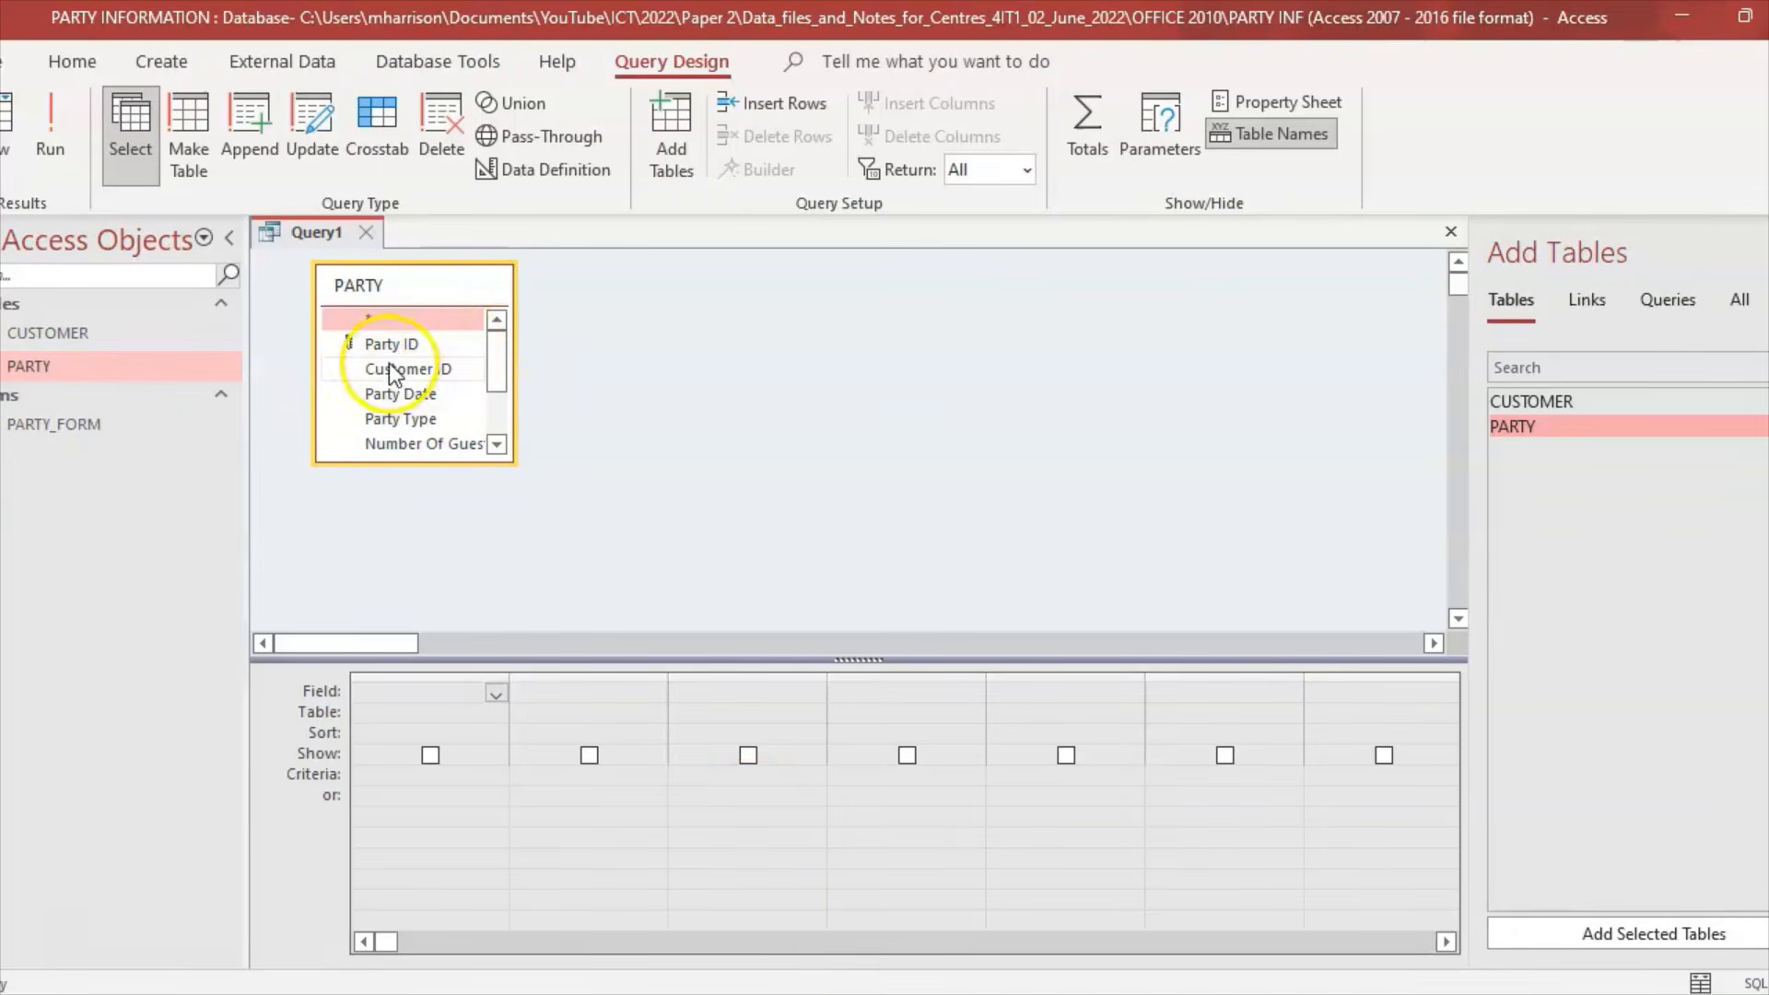
{"action": "double_click", "coordinate": [393, 346]}
{"action": "double_click", "coordinate": [390, 369]}
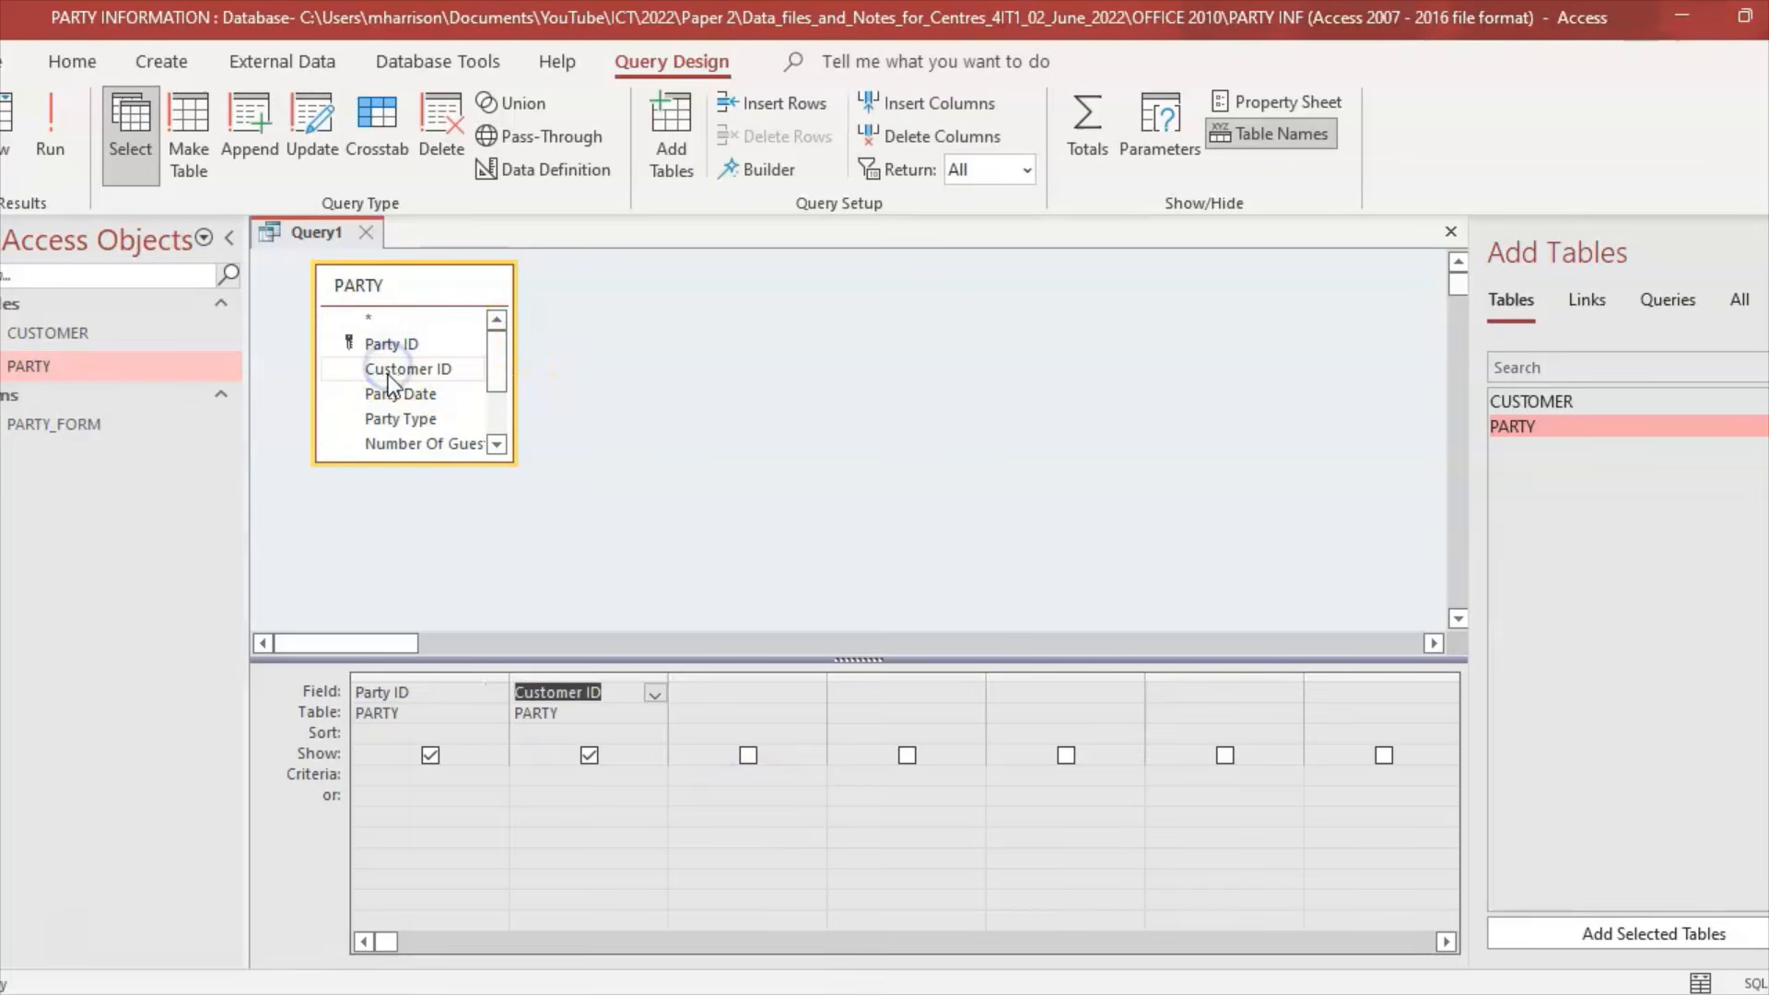
{"action": "double_click", "coordinate": [391, 392]}
{"action": "double_click", "coordinate": [387, 419]}
Step: Add Number Of Guests, Catering, Entertainment, Venue Decoration and Deposit Paid to the query grid
{"action": "left_click_drag", "start_coordinate": [496, 387], "coordinate": [496, 419]}
{"action": "left_click", "coordinate": [445, 359]}
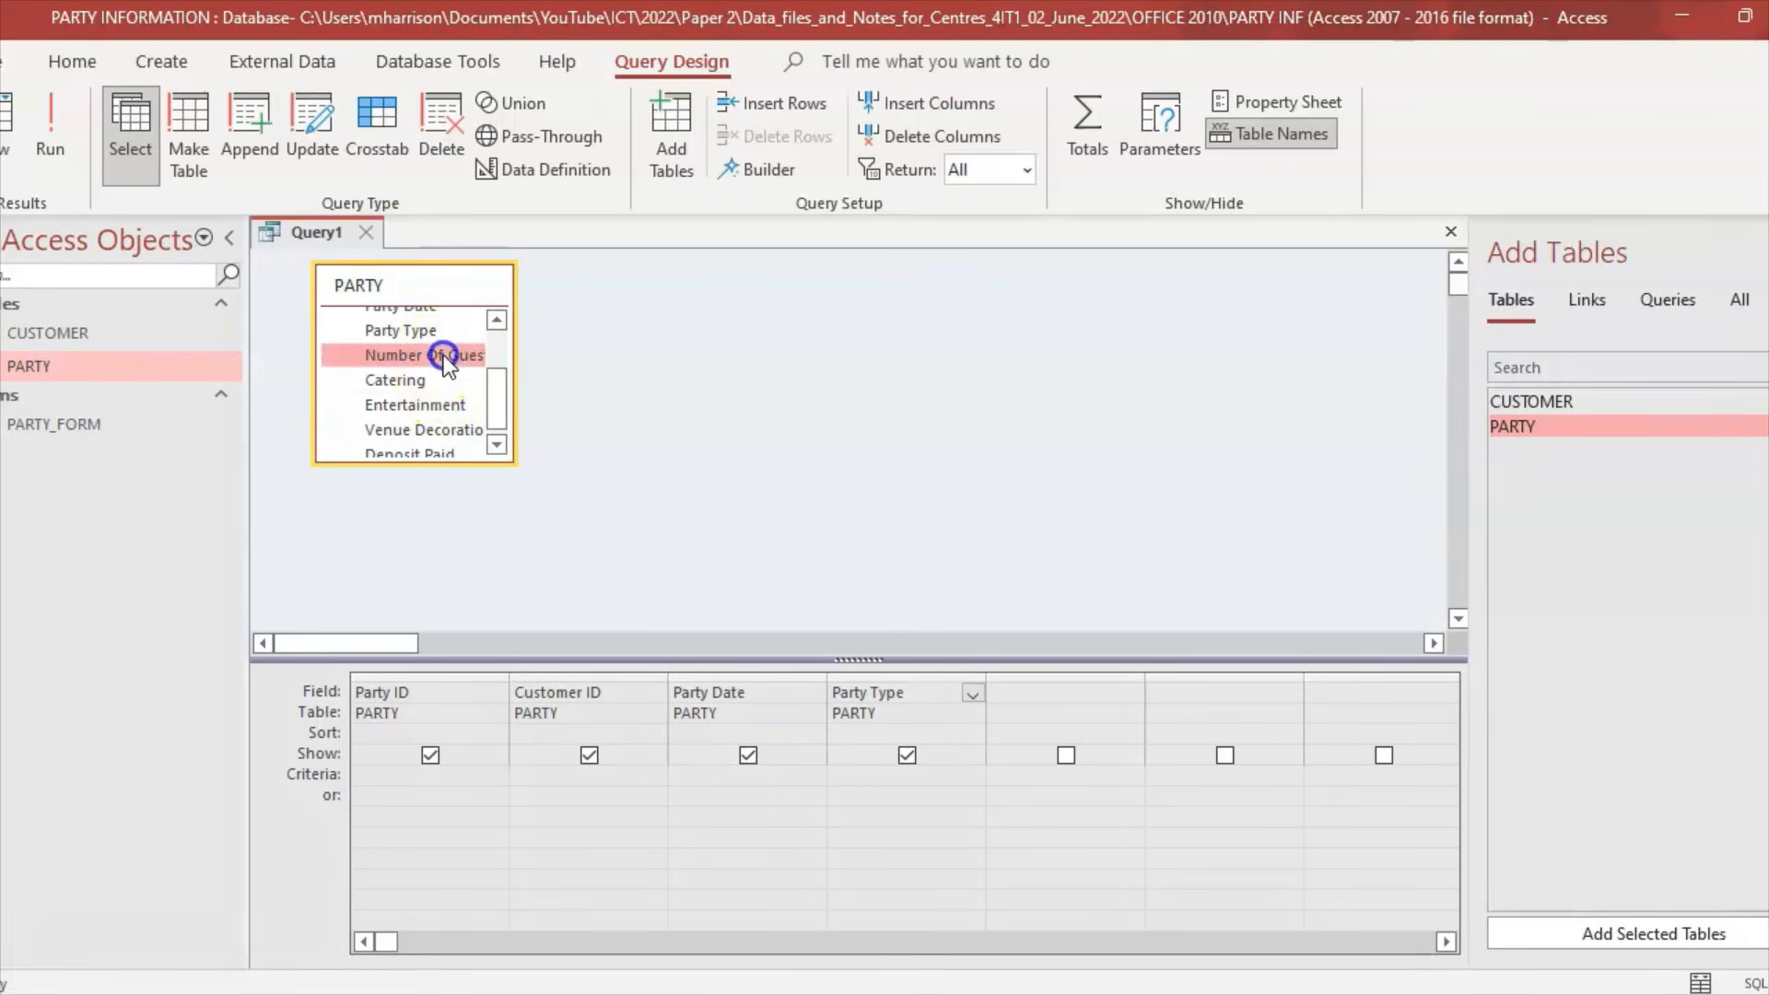
{"action": "double_click", "coordinate": [445, 360]}
{"action": "double_click", "coordinate": [396, 381]}
{"action": "left_click", "coordinate": [396, 414]}
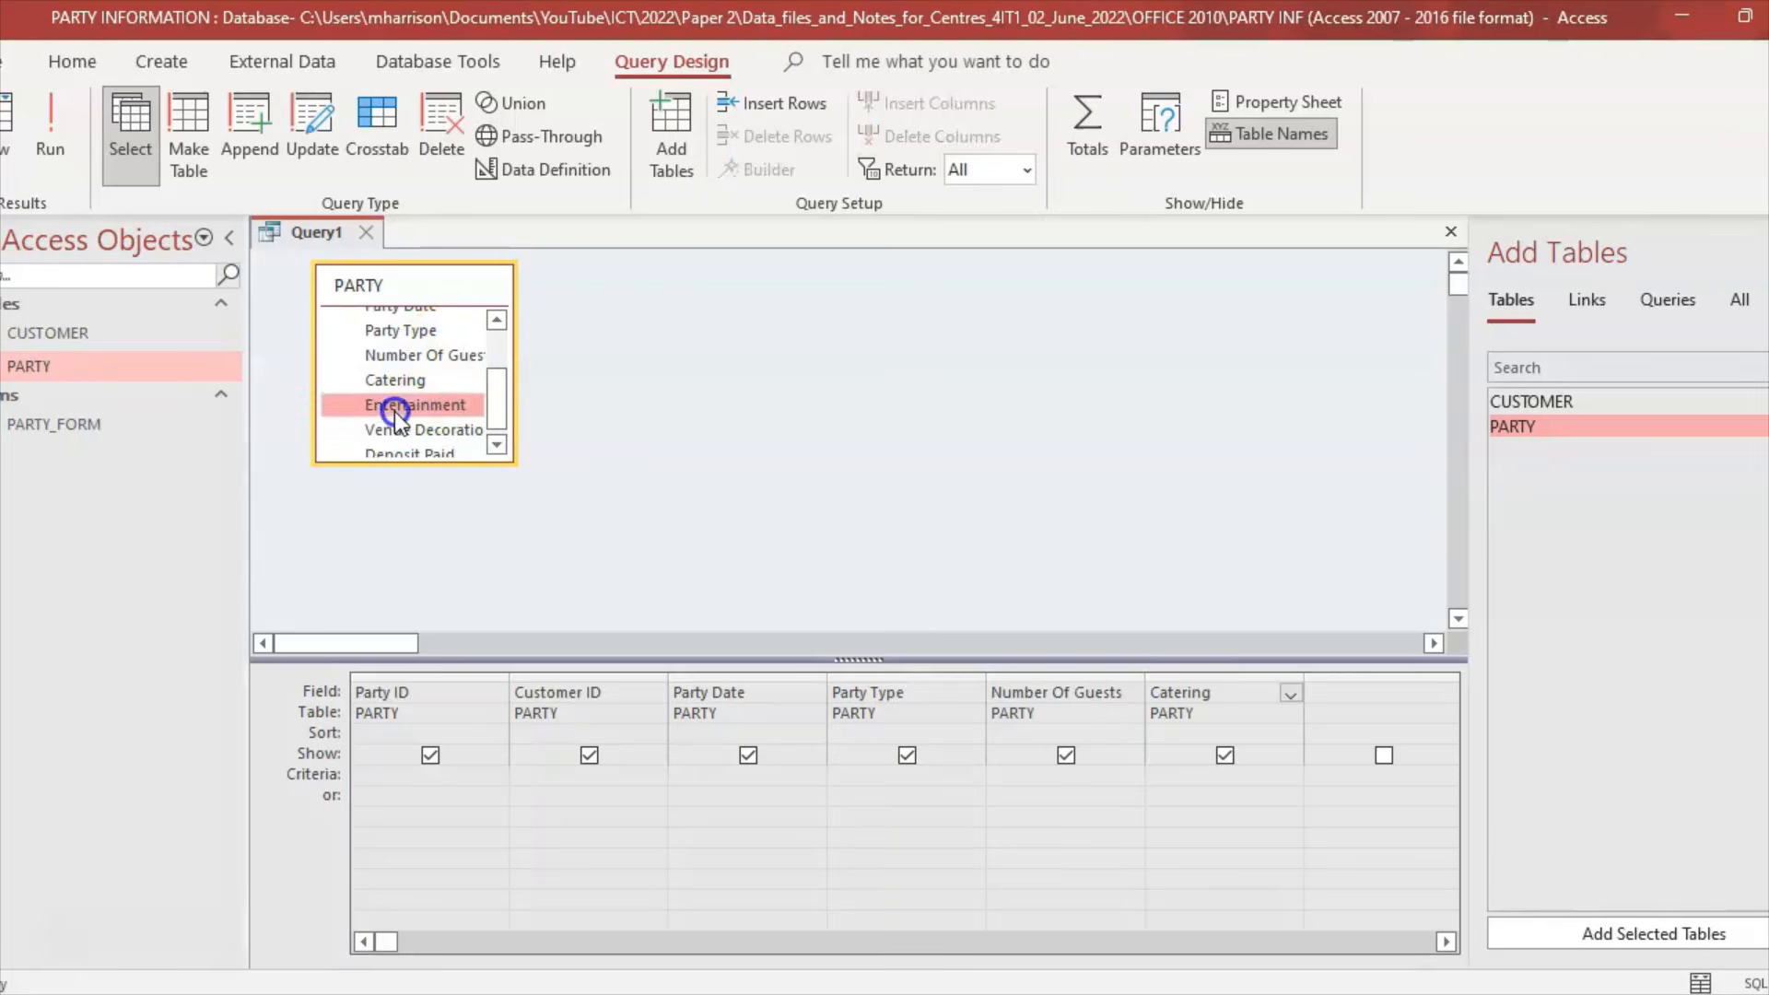
{"action": "double_click", "coordinate": [394, 405]}
{"action": "left_click", "coordinate": [394, 430]}
{"action": "left_click_drag", "start_coordinate": [501, 407], "coordinate": [496, 433]}
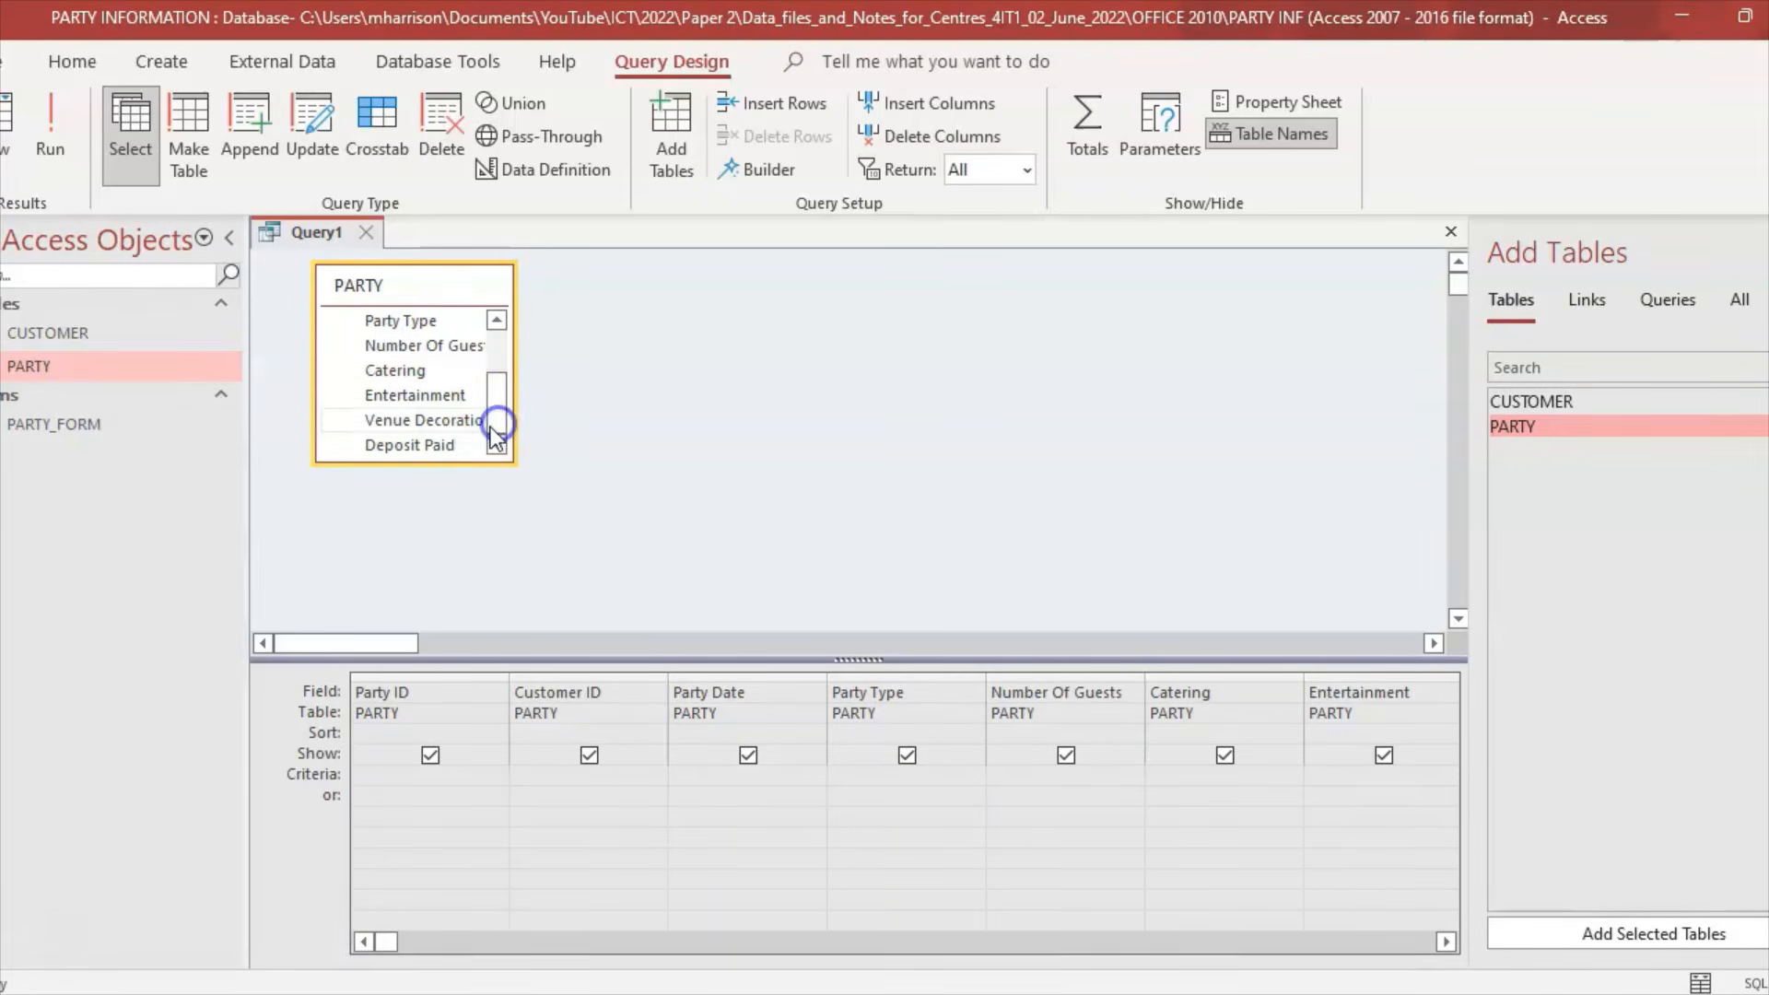
{"action": "double_click", "coordinate": [454, 442]}
{"action": "left_click", "coordinate": [821, 993]}
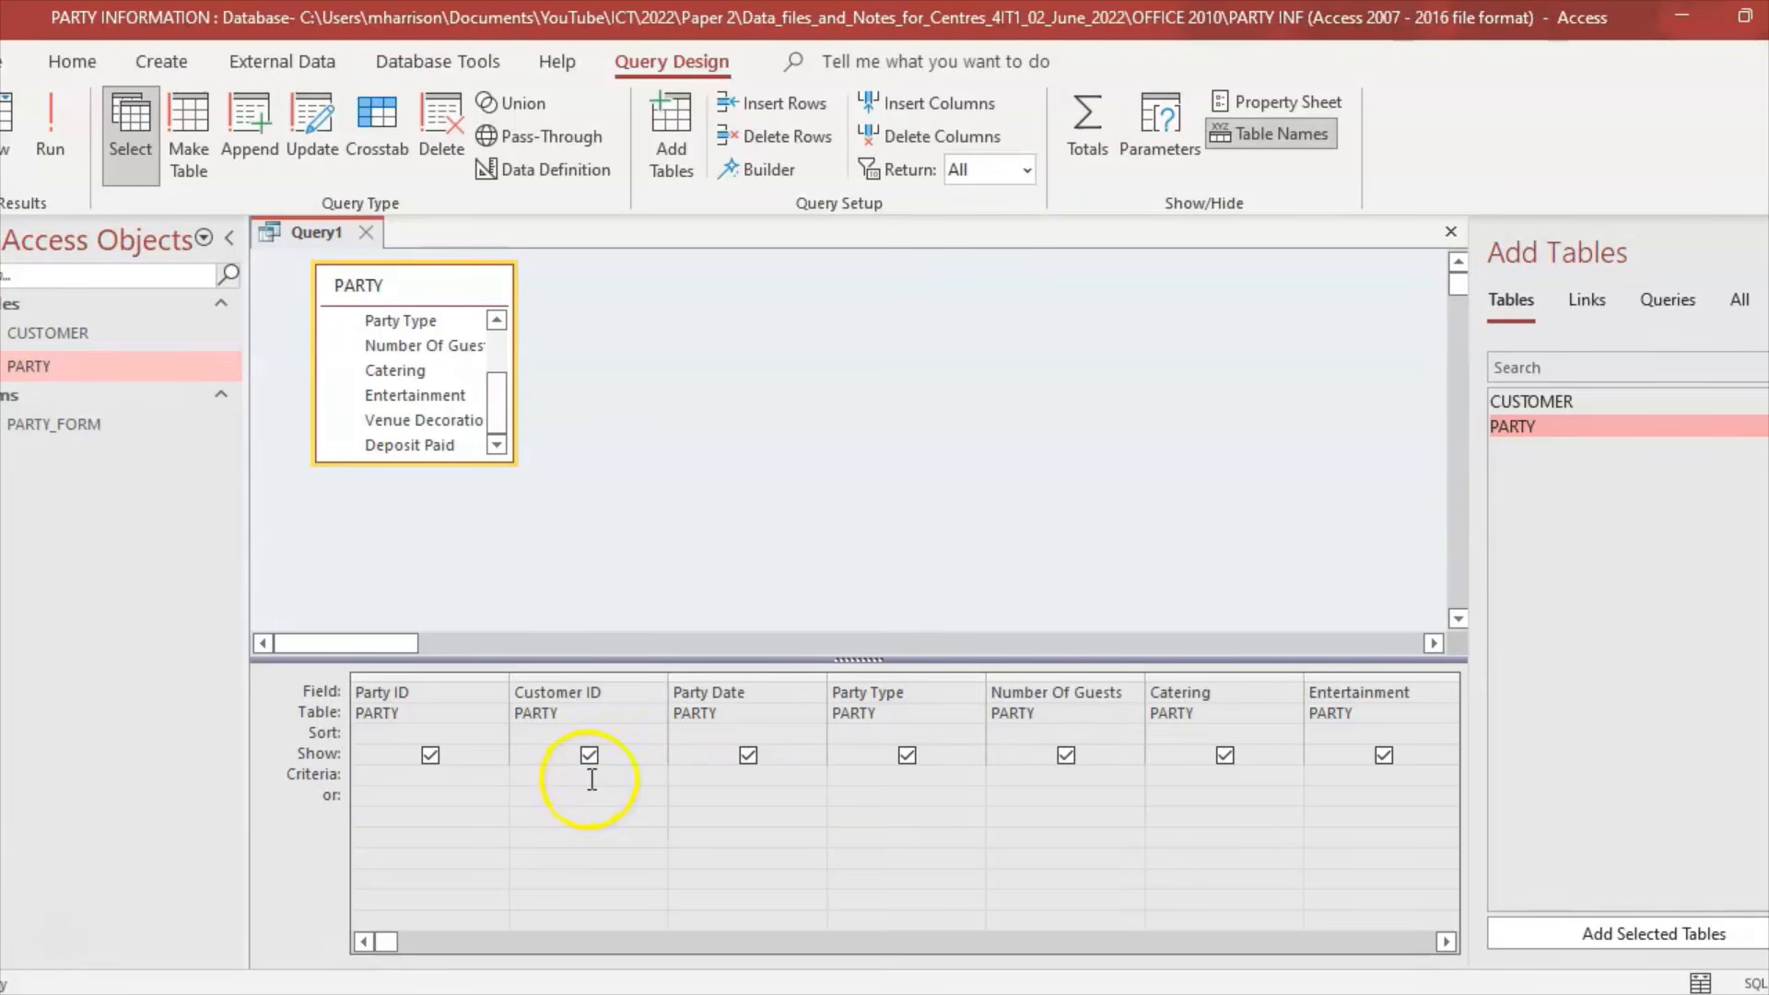
Step: Give Party Date the criterion Like "**/**/2024" and run the query, returning 8 records
{"action": "left_click", "coordinate": [57, 932]}
{"action": "left_click", "coordinate": [454, 784]}
{"action": "left_click", "coordinate": [583, 788]}
{"action": "left_click", "coordinate": [691, 777]}
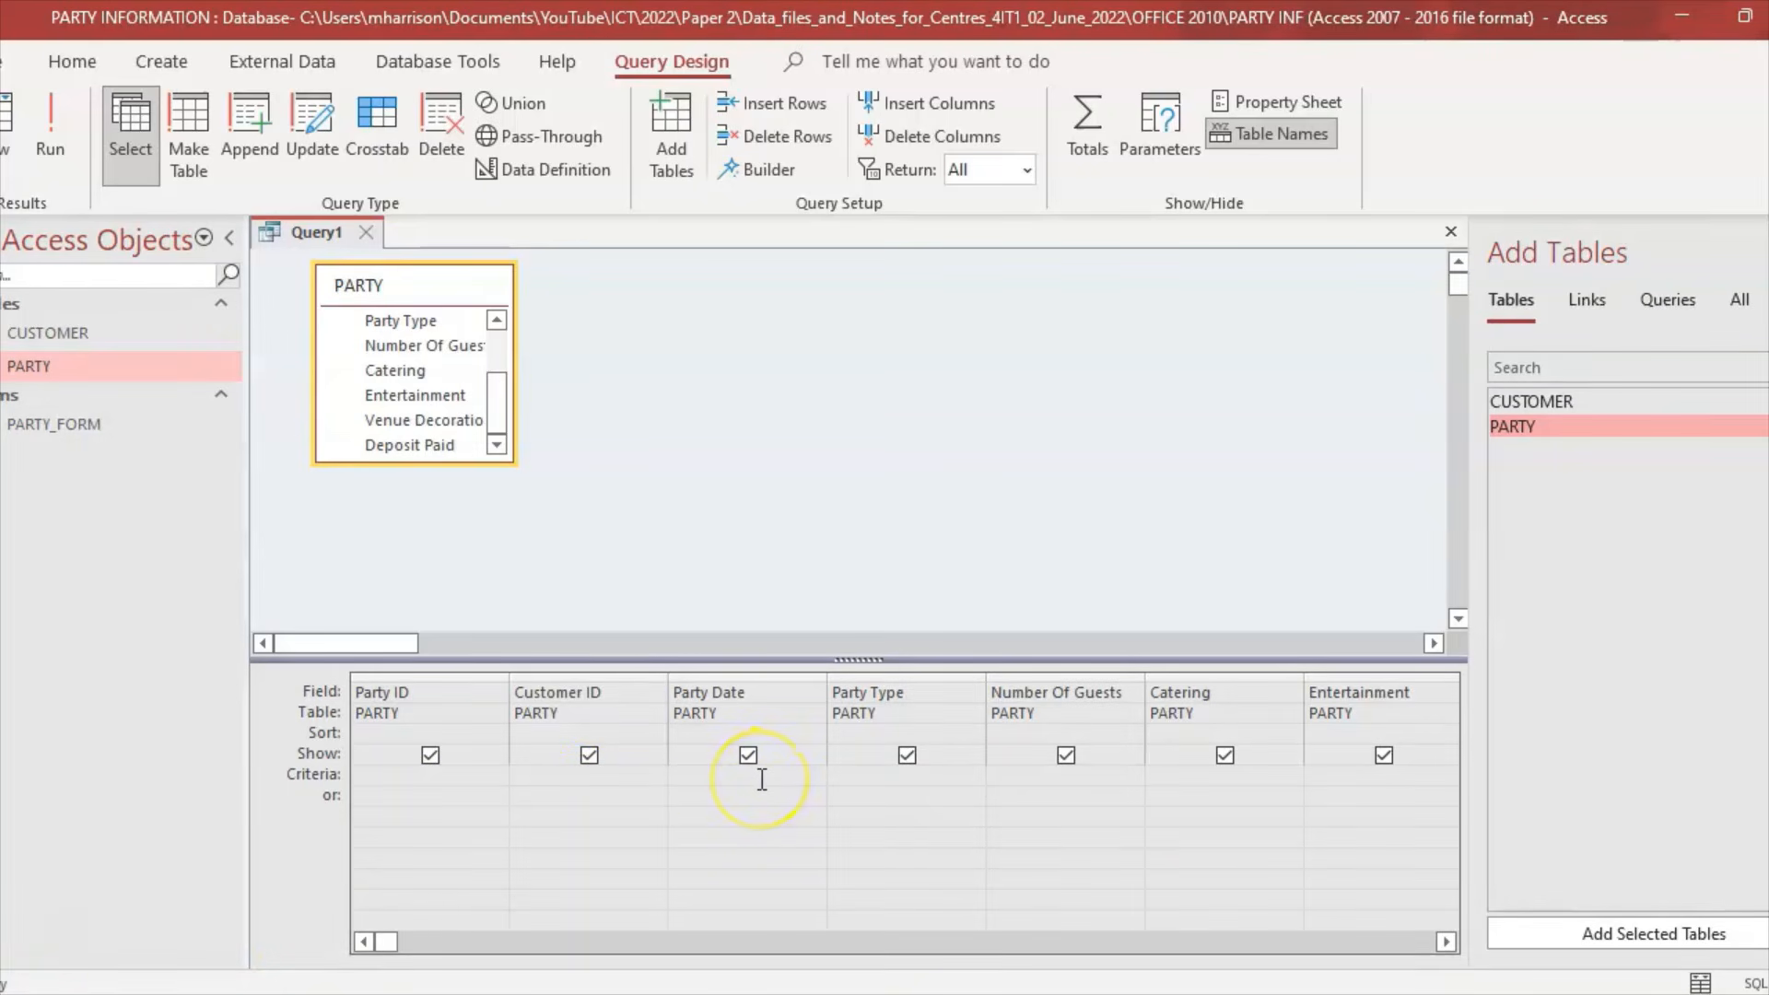
{"action": "type", "text": "Like"}
{"action": "type", "text": "\"**/**/2024\""}
{"action": "left_click", "coordinate": [774, 790]}
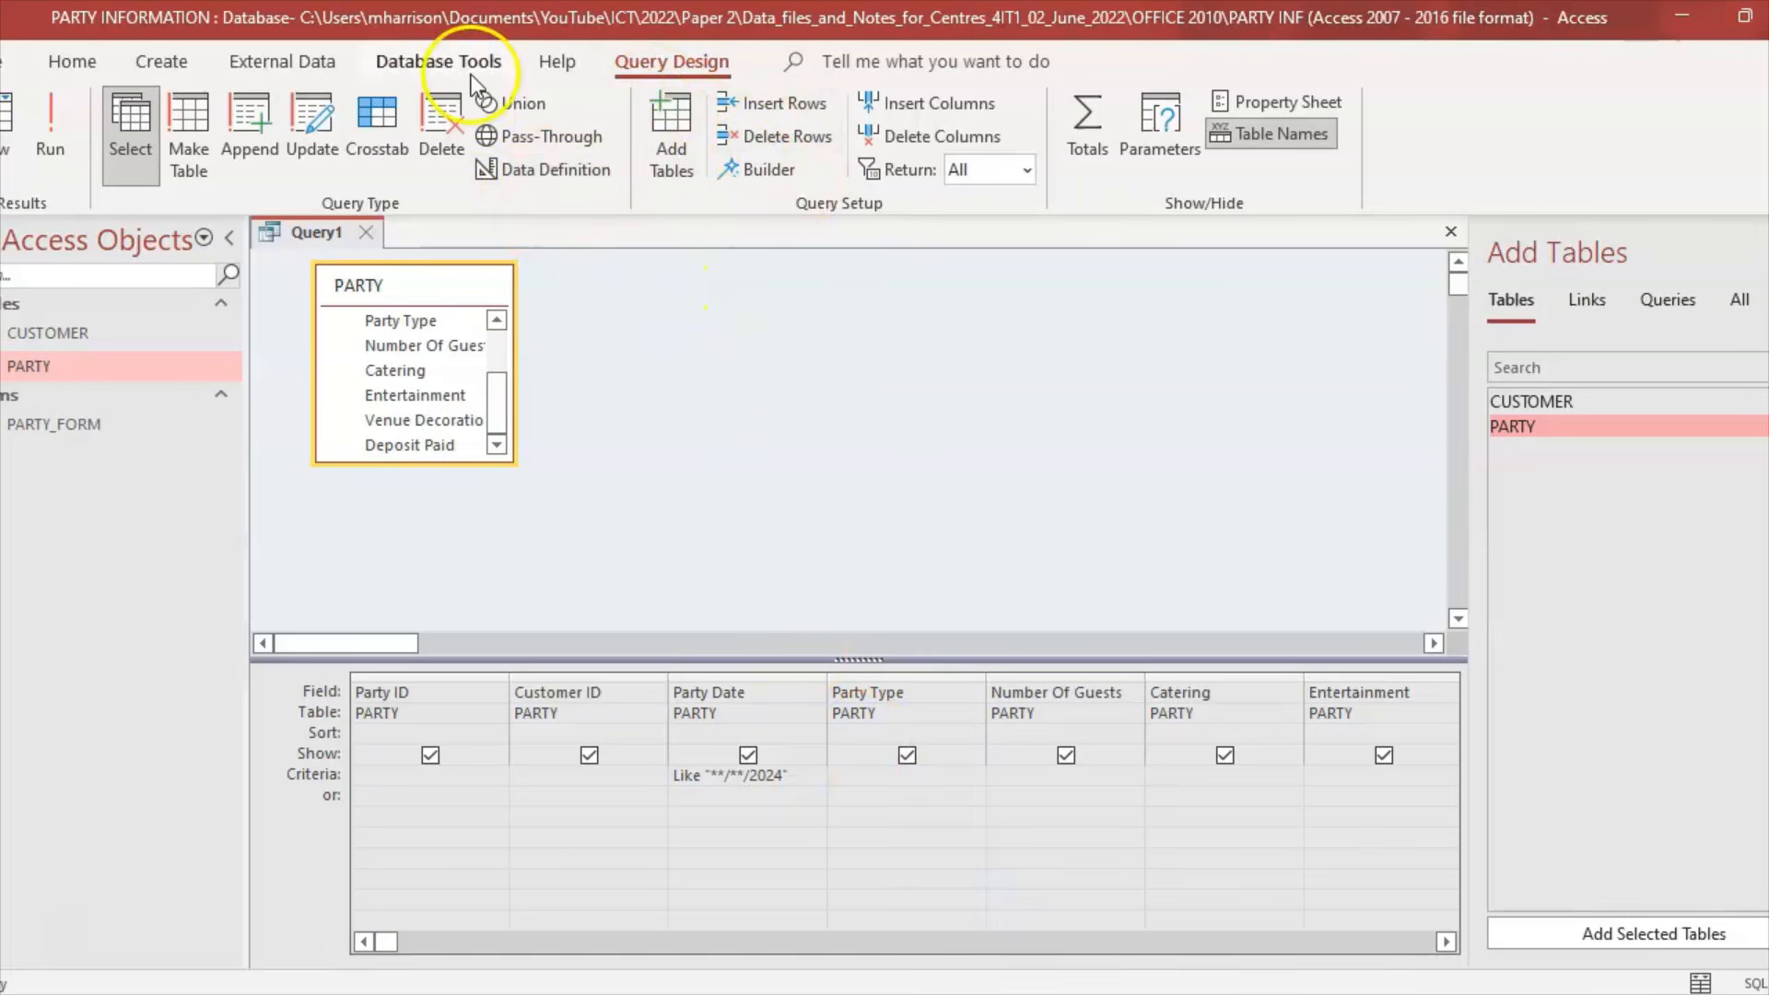
{"action": "left_click", "coordinate": [63, 140]}
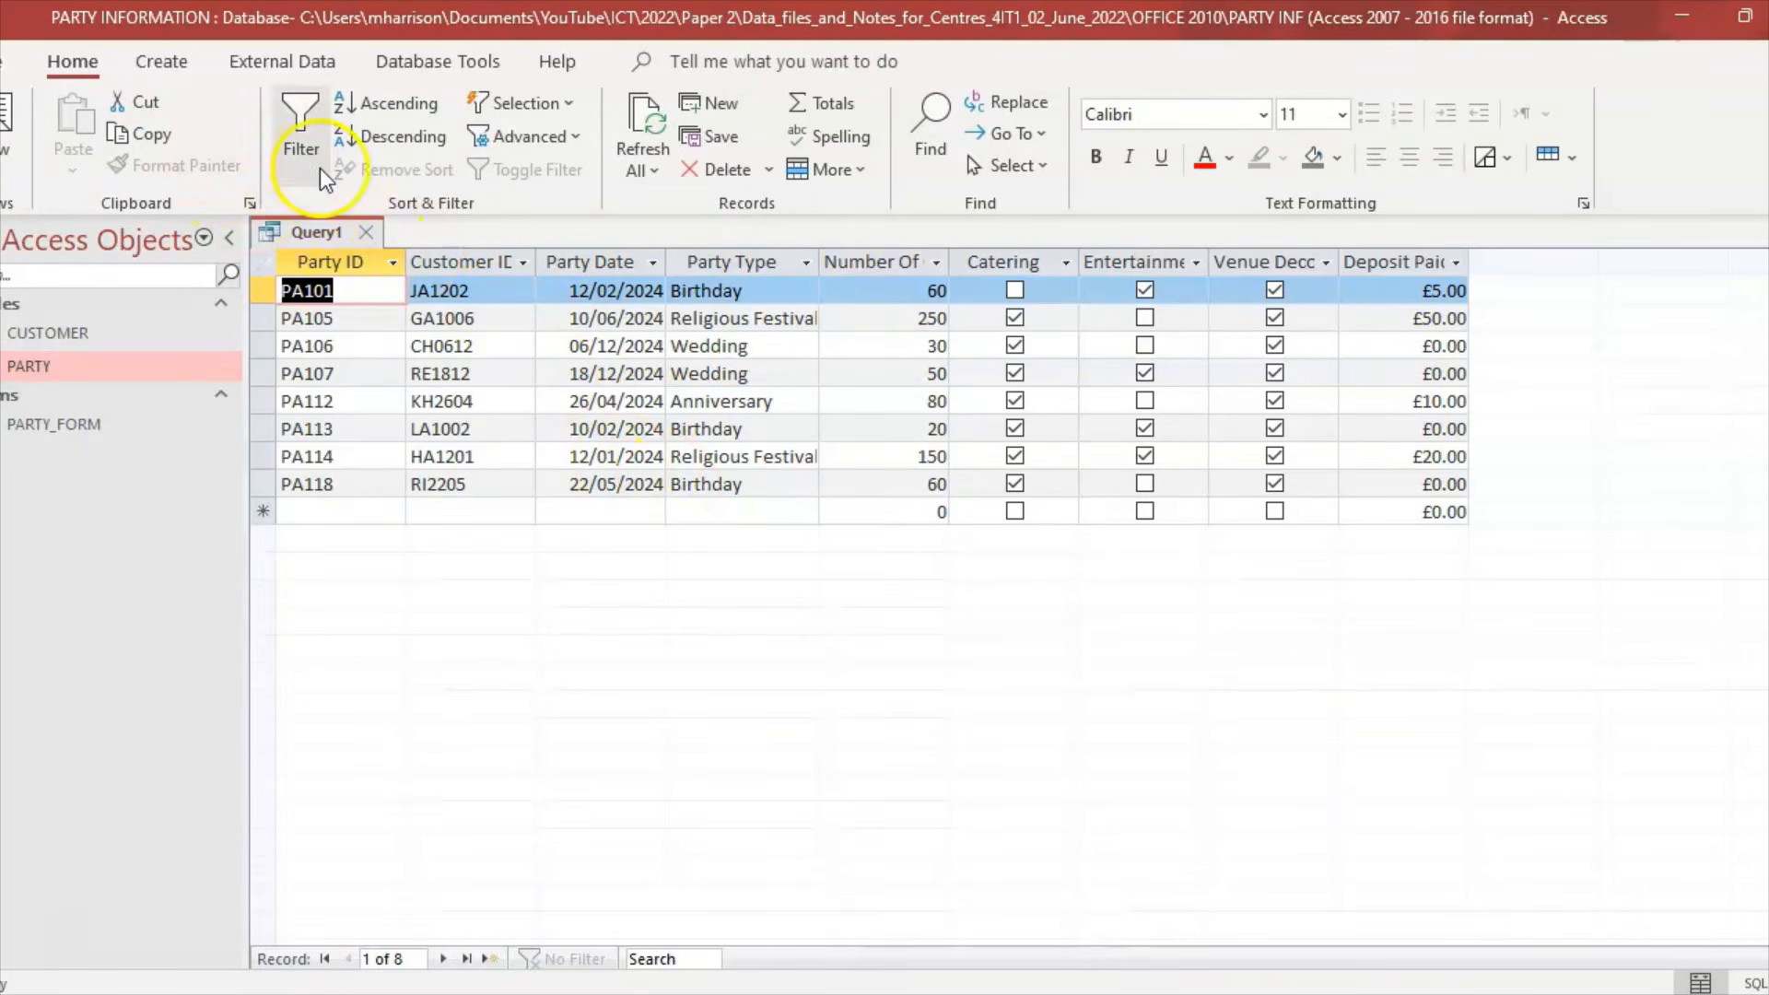
Step: Add a >50 criterion on Number Of Guests, run it for five records, and return to Design View
{"action": "left_click", "coordinate": [15, 164]}
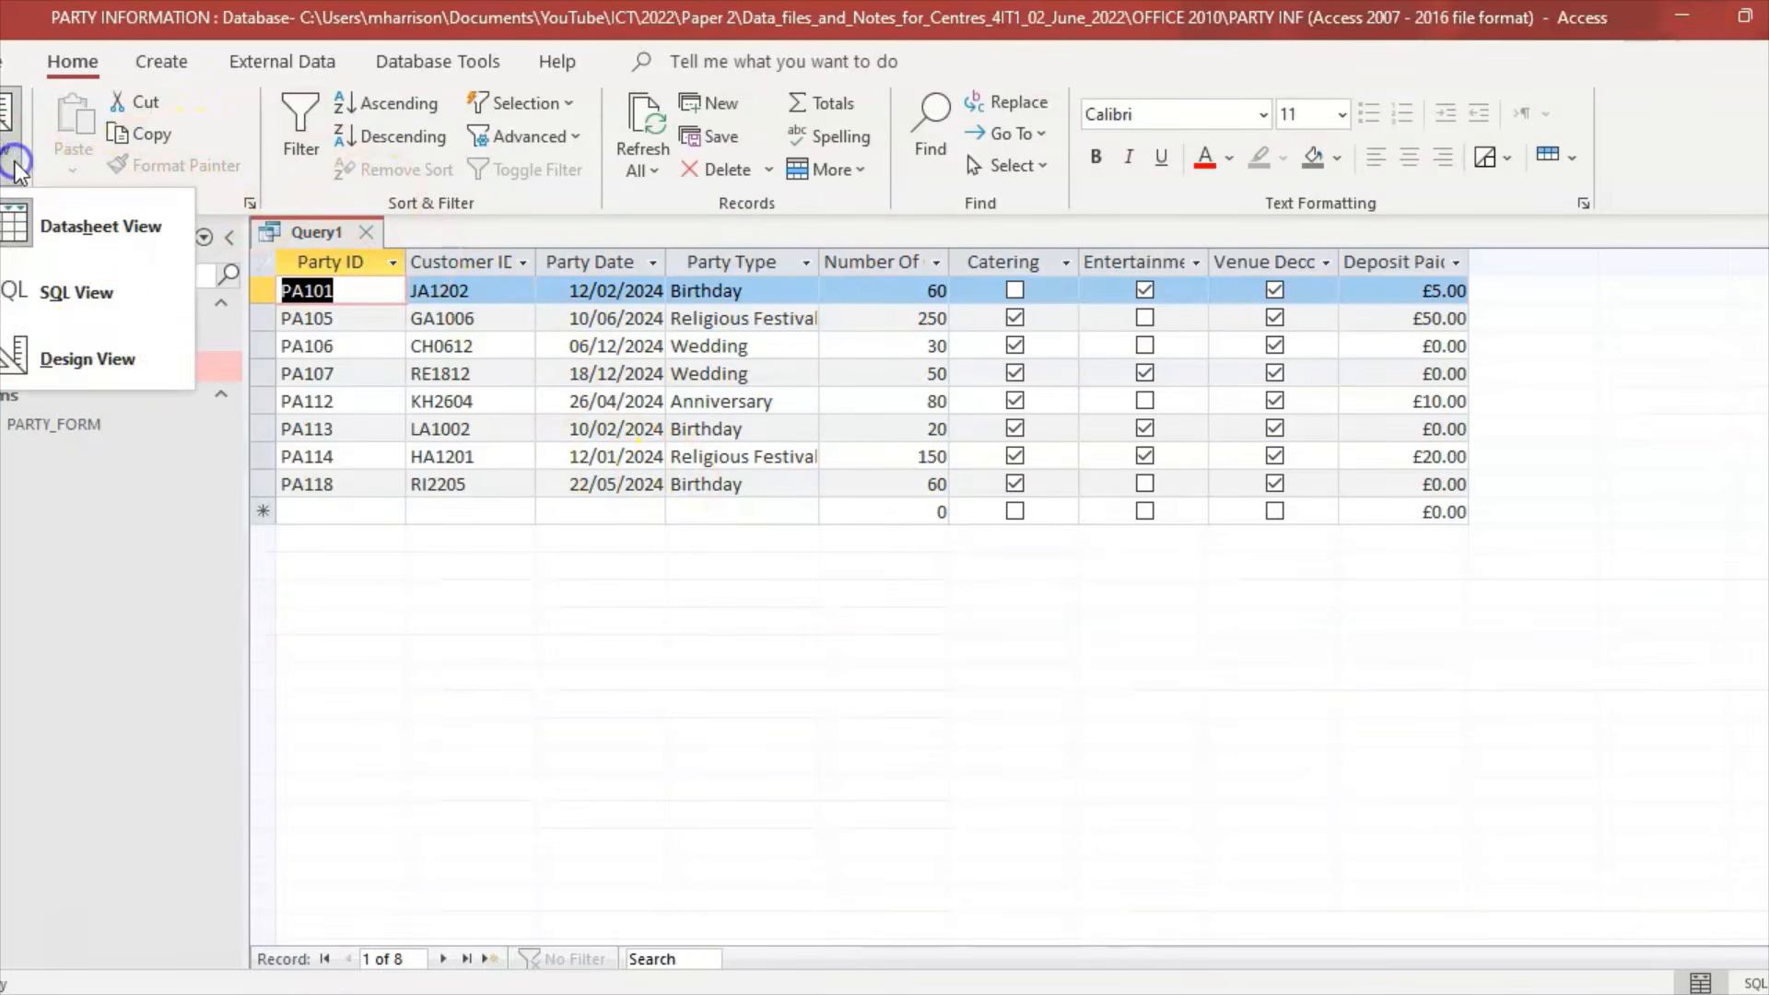
{"action": "left_click", "coordinate": [92, 354]}
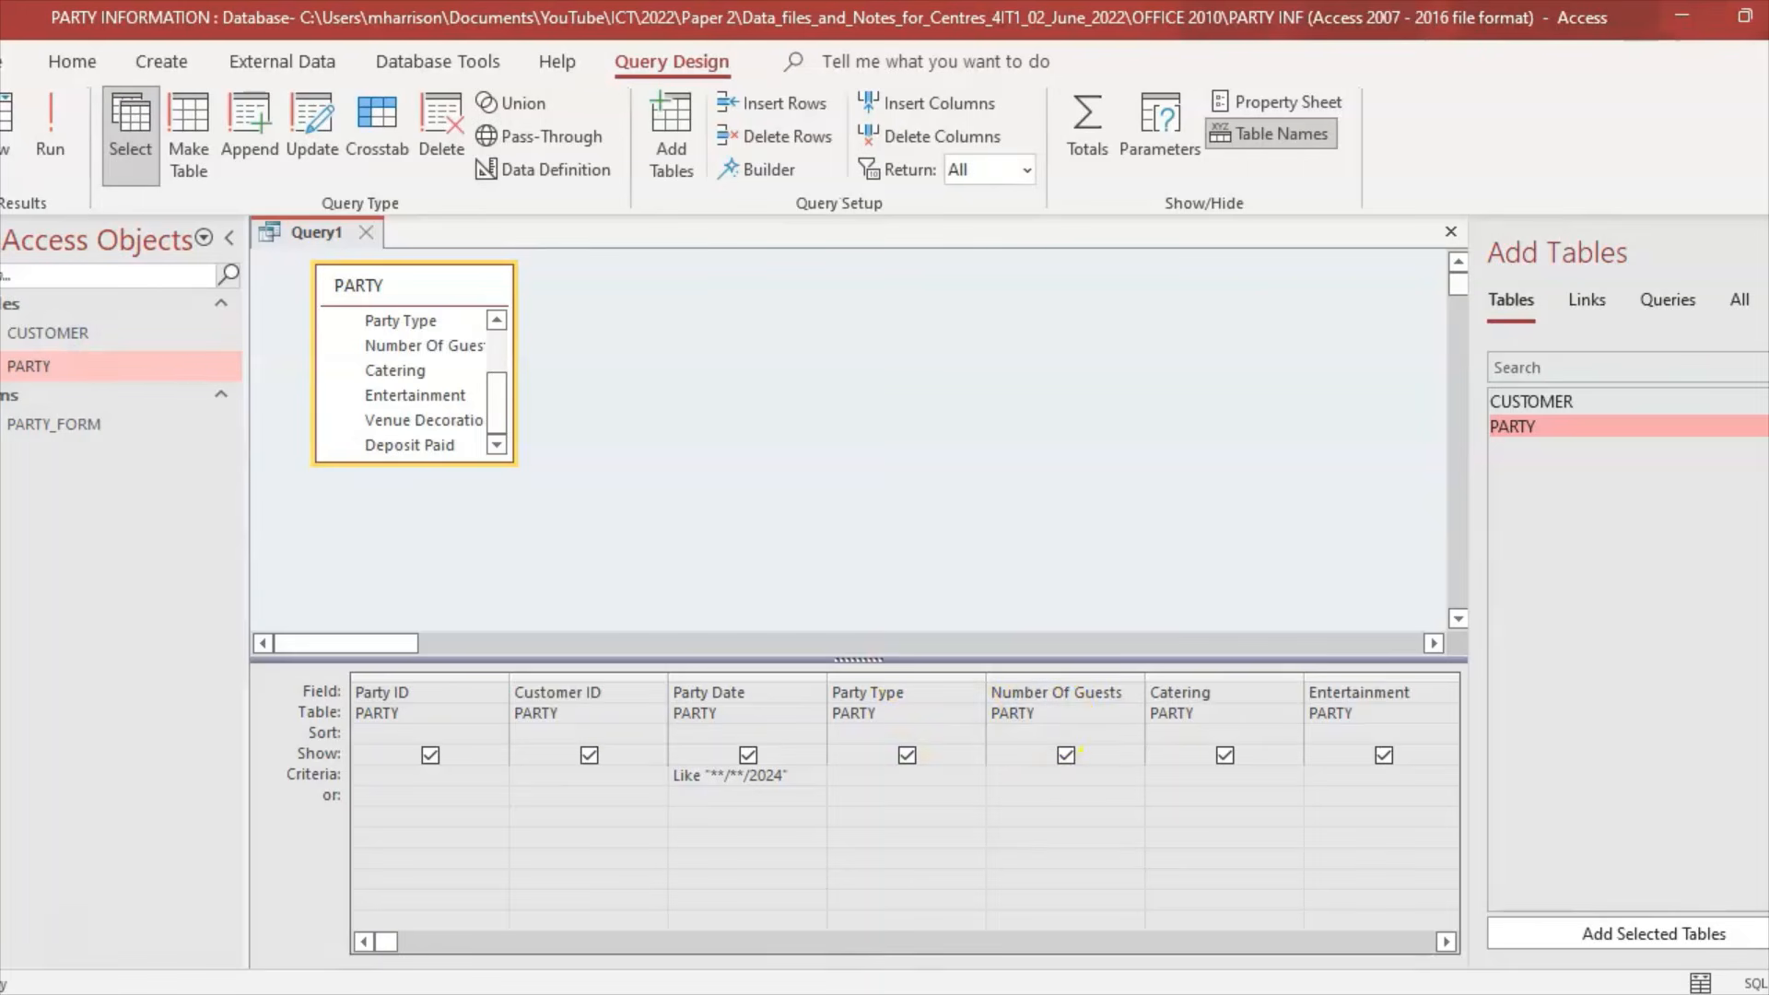
{"action": "key", "text": "alt+Tab"}
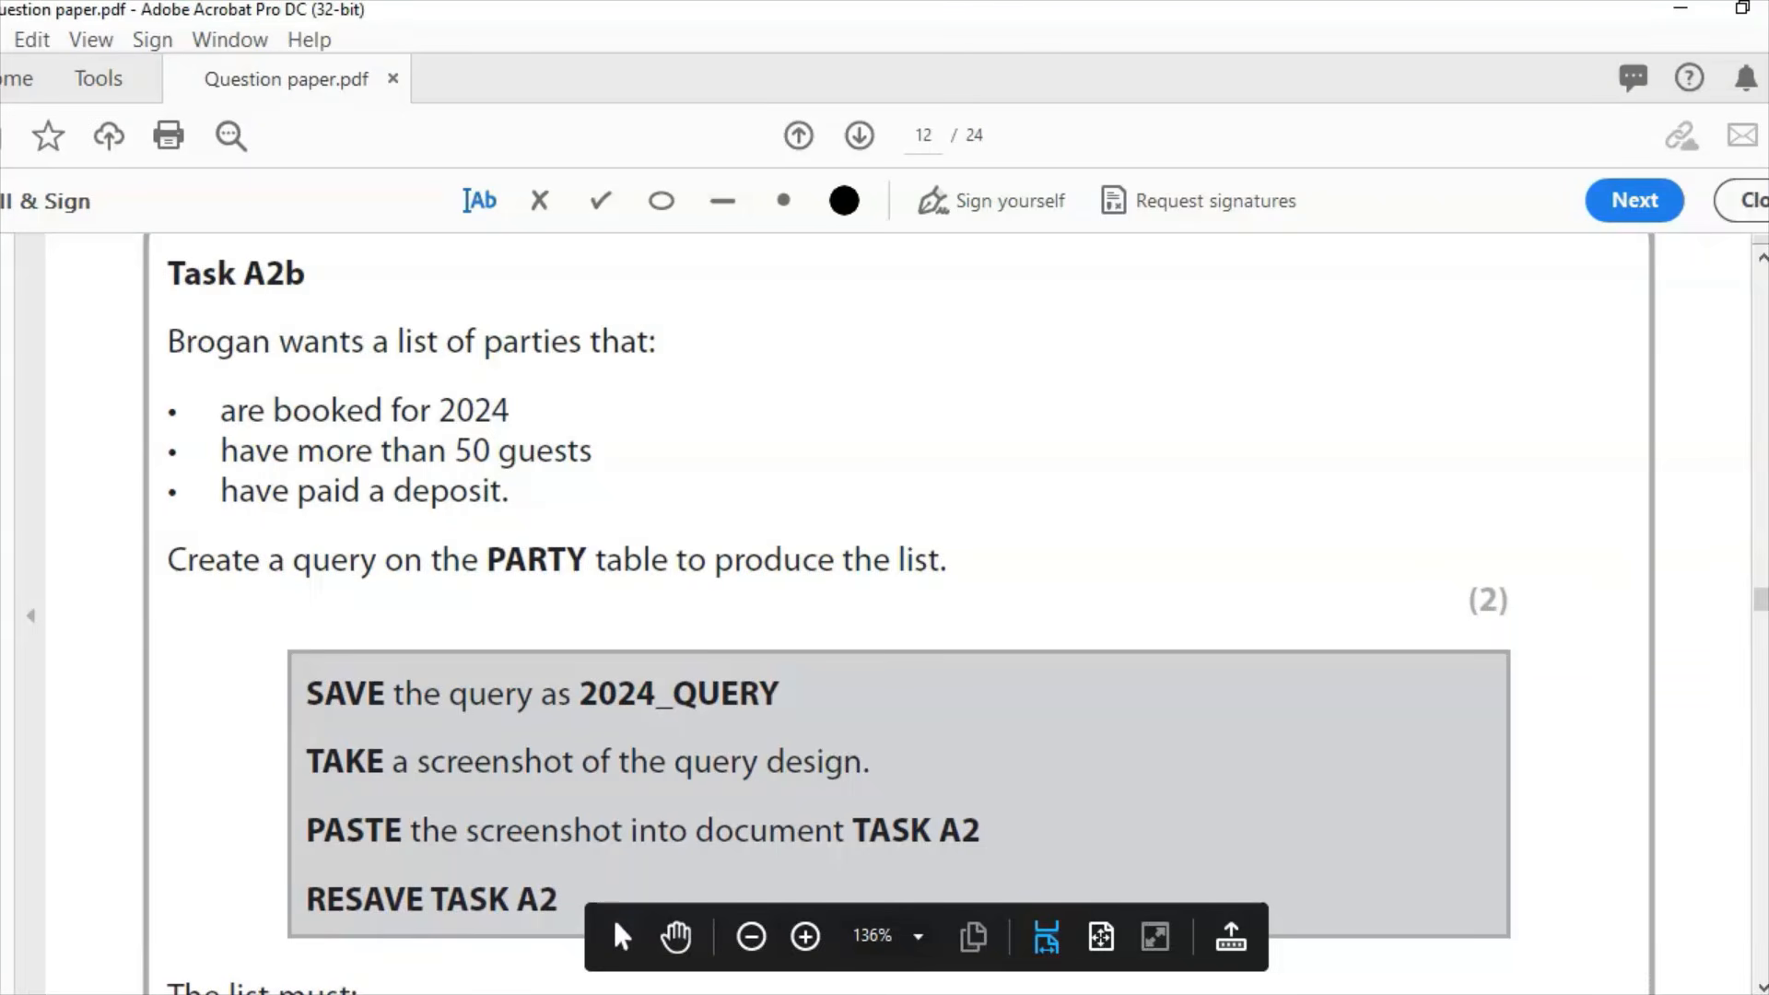
{"action": "key", "text": "alt+Tab"}
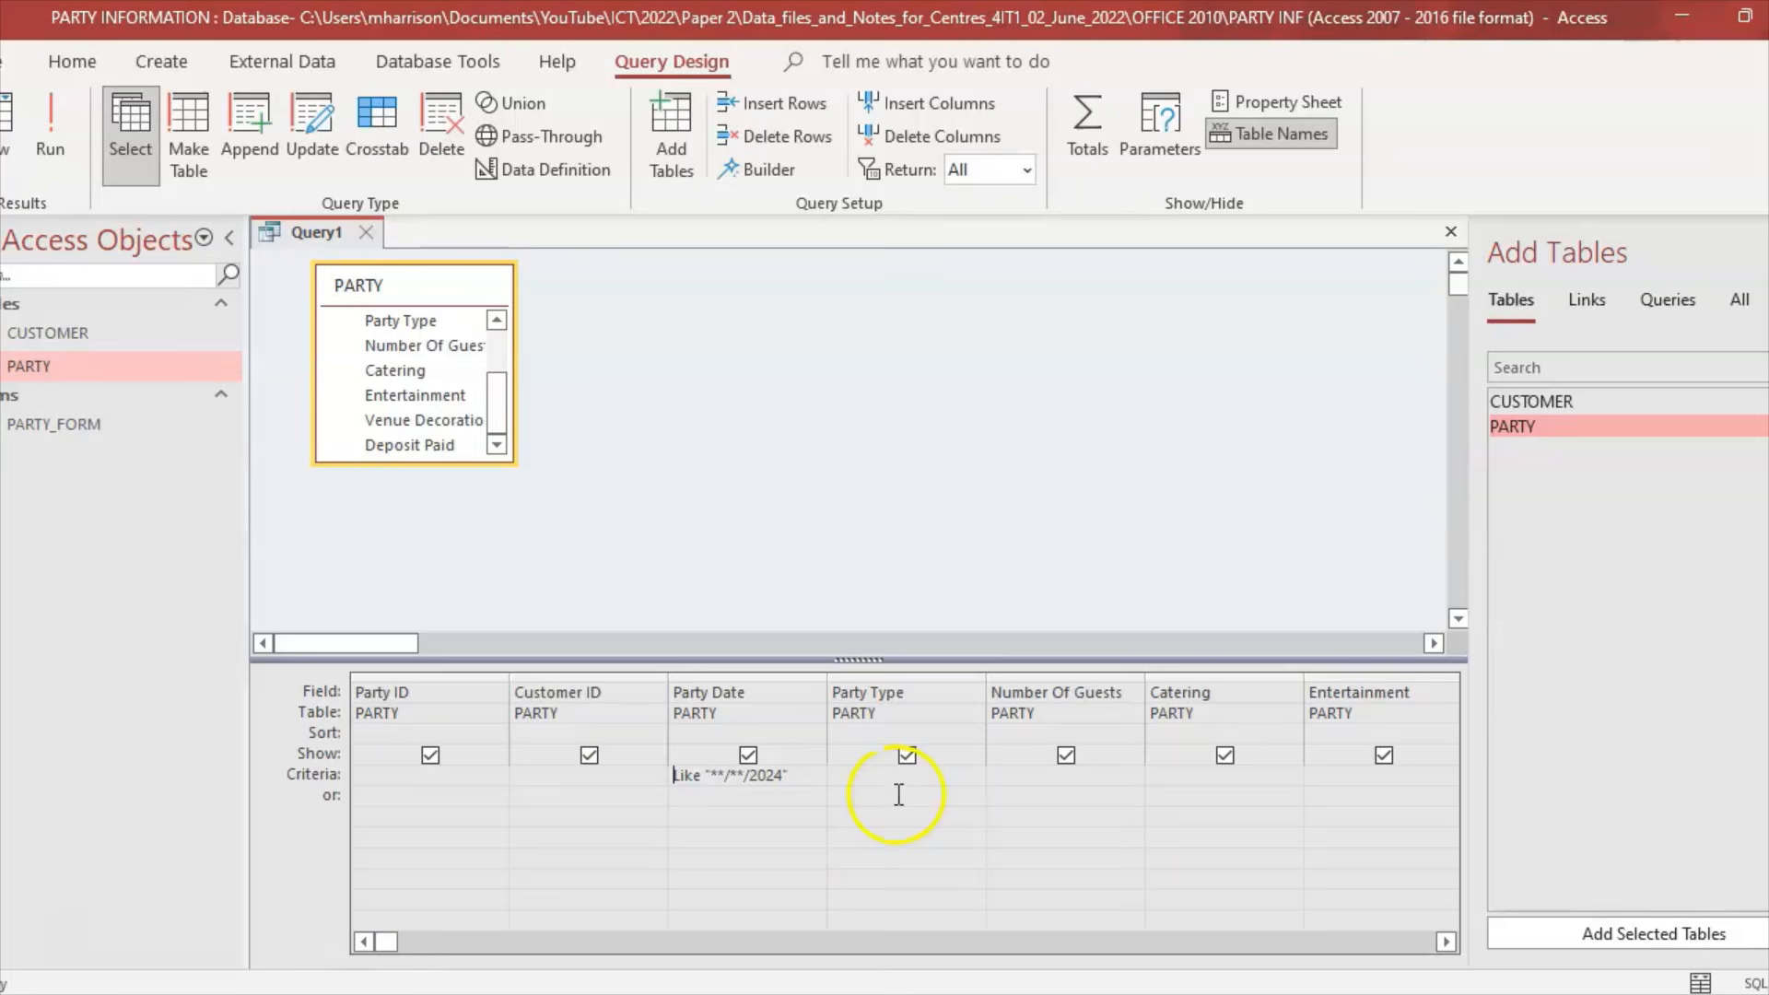
{"action": "left_click", "coordinate": [1005, 774]}
{"action": "type", "text": ">50"}
{"action": "left_click", "coordinate": [46, 136]}
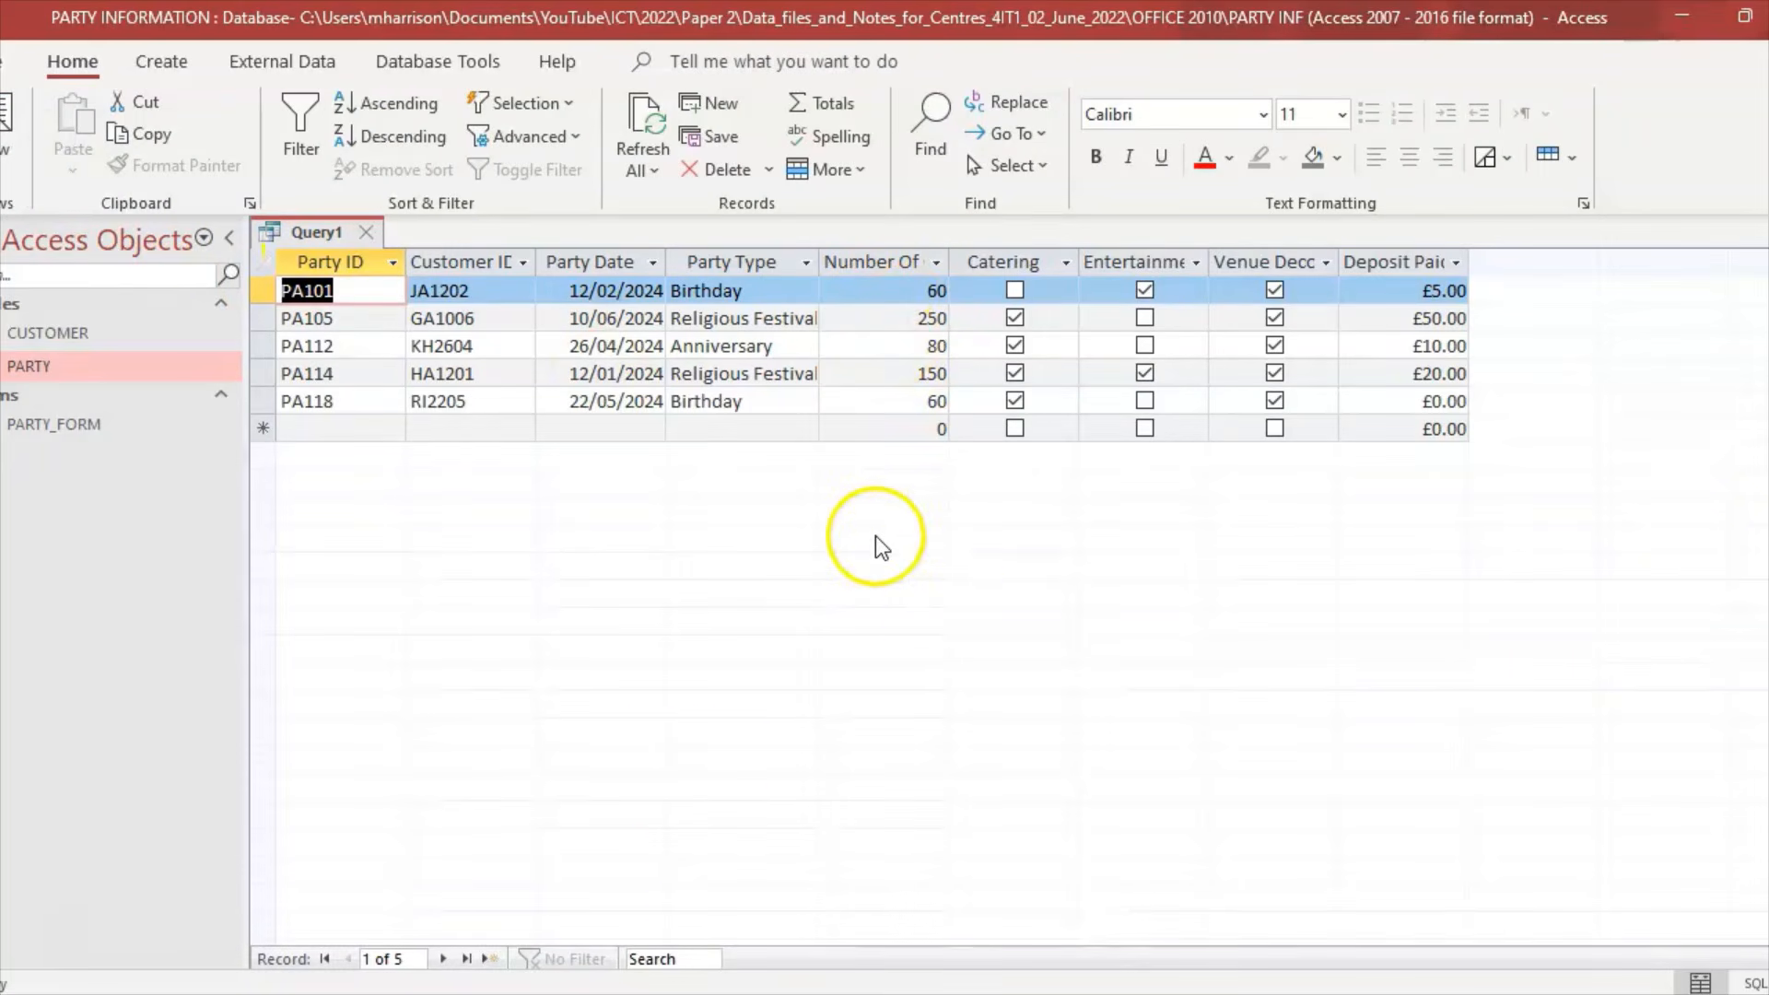
{"action": "left_click", "coordinate": [687, 993]}
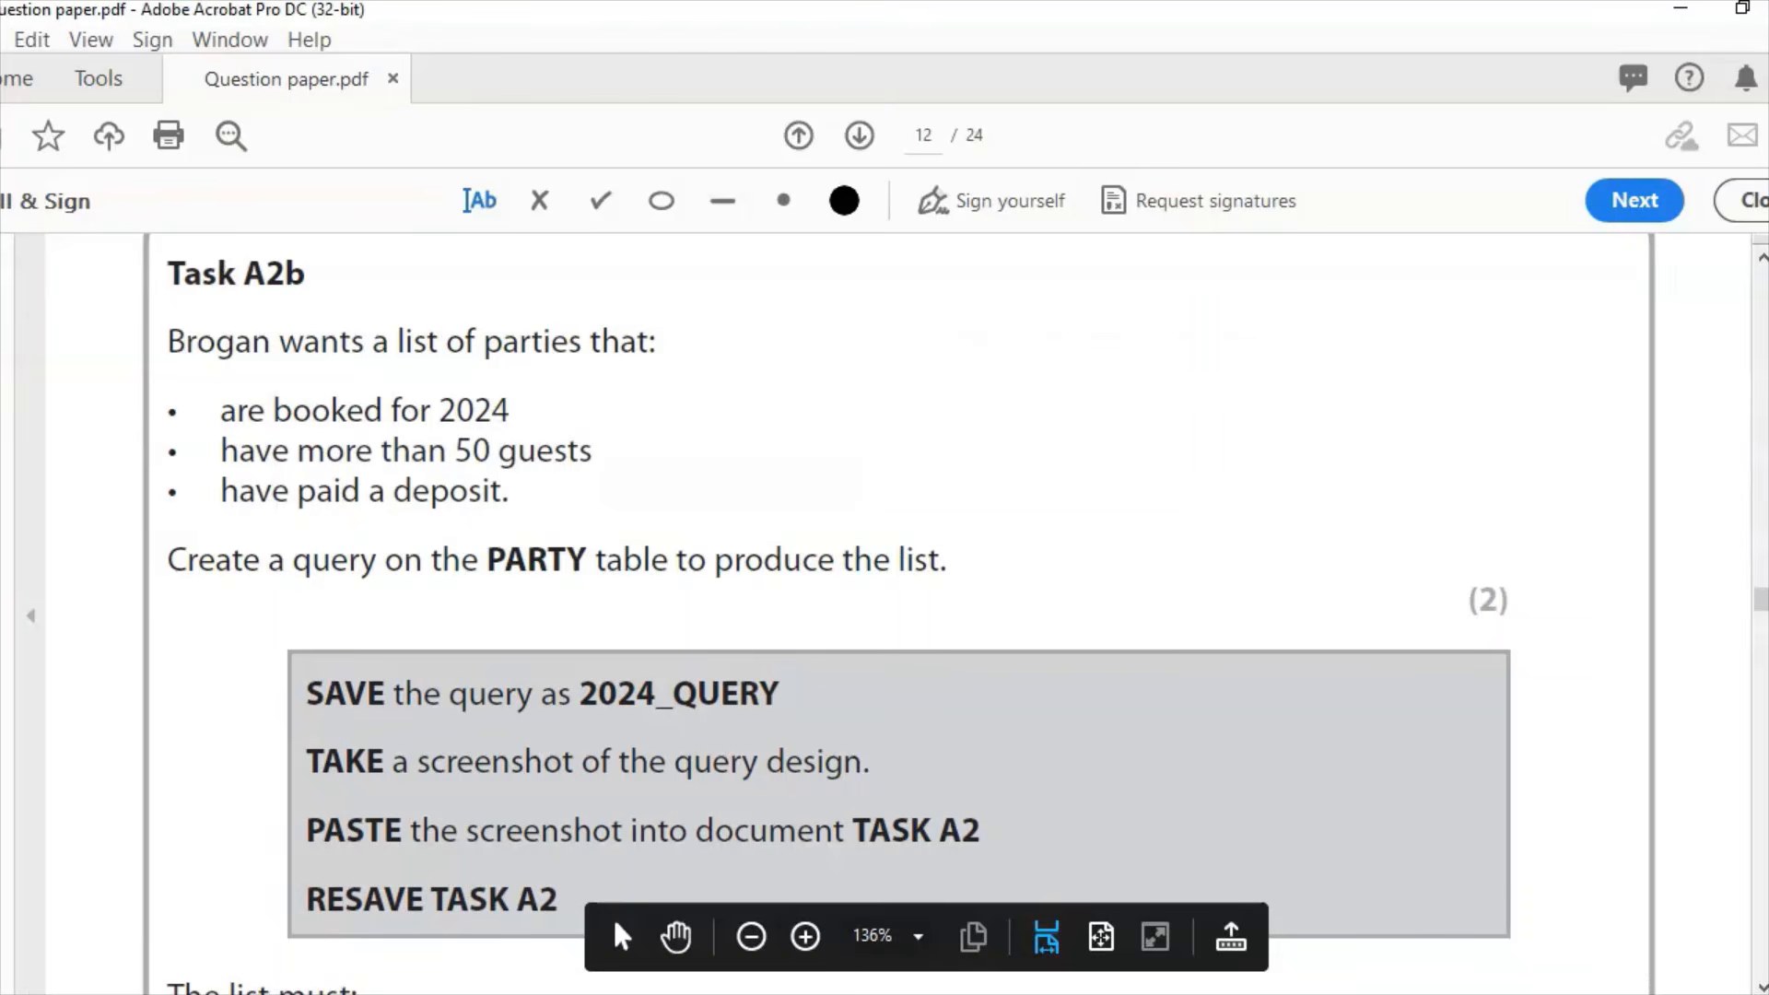
{"action": "key", "text": "alt+Tab"}
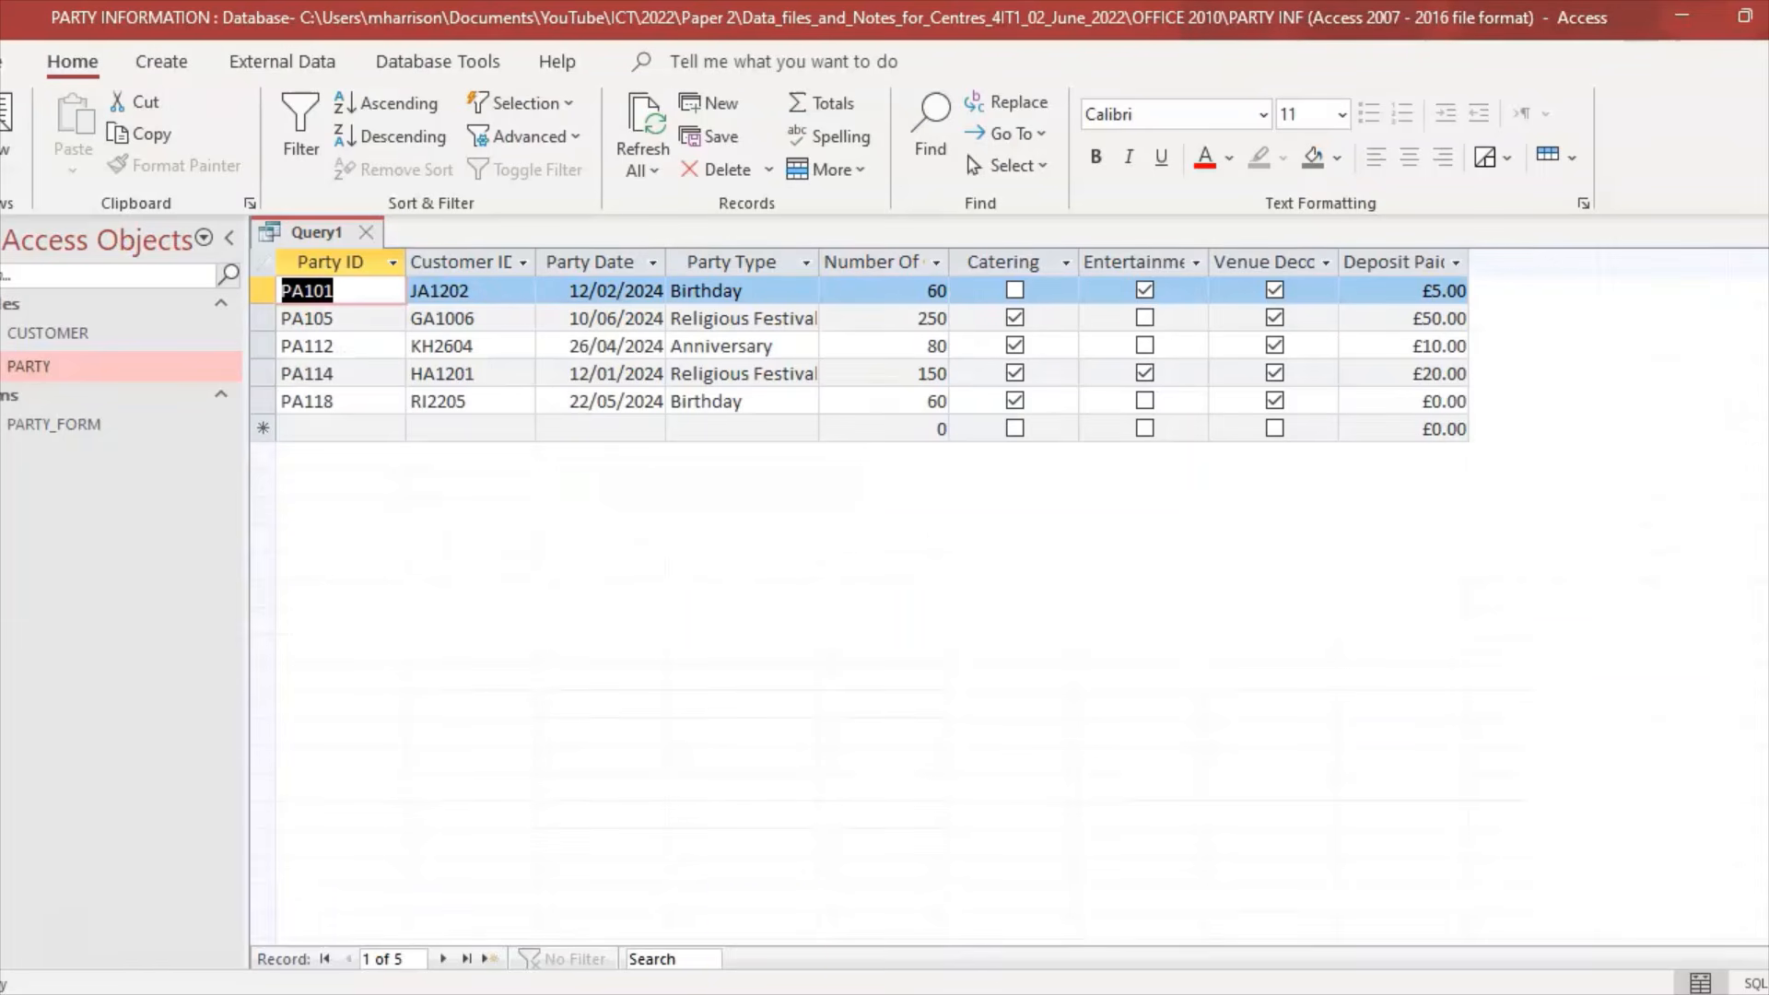
{"action": "left_click", "coordinate": [10, 170]}
{"action": "left_click", "coordinate": [63, 357]}
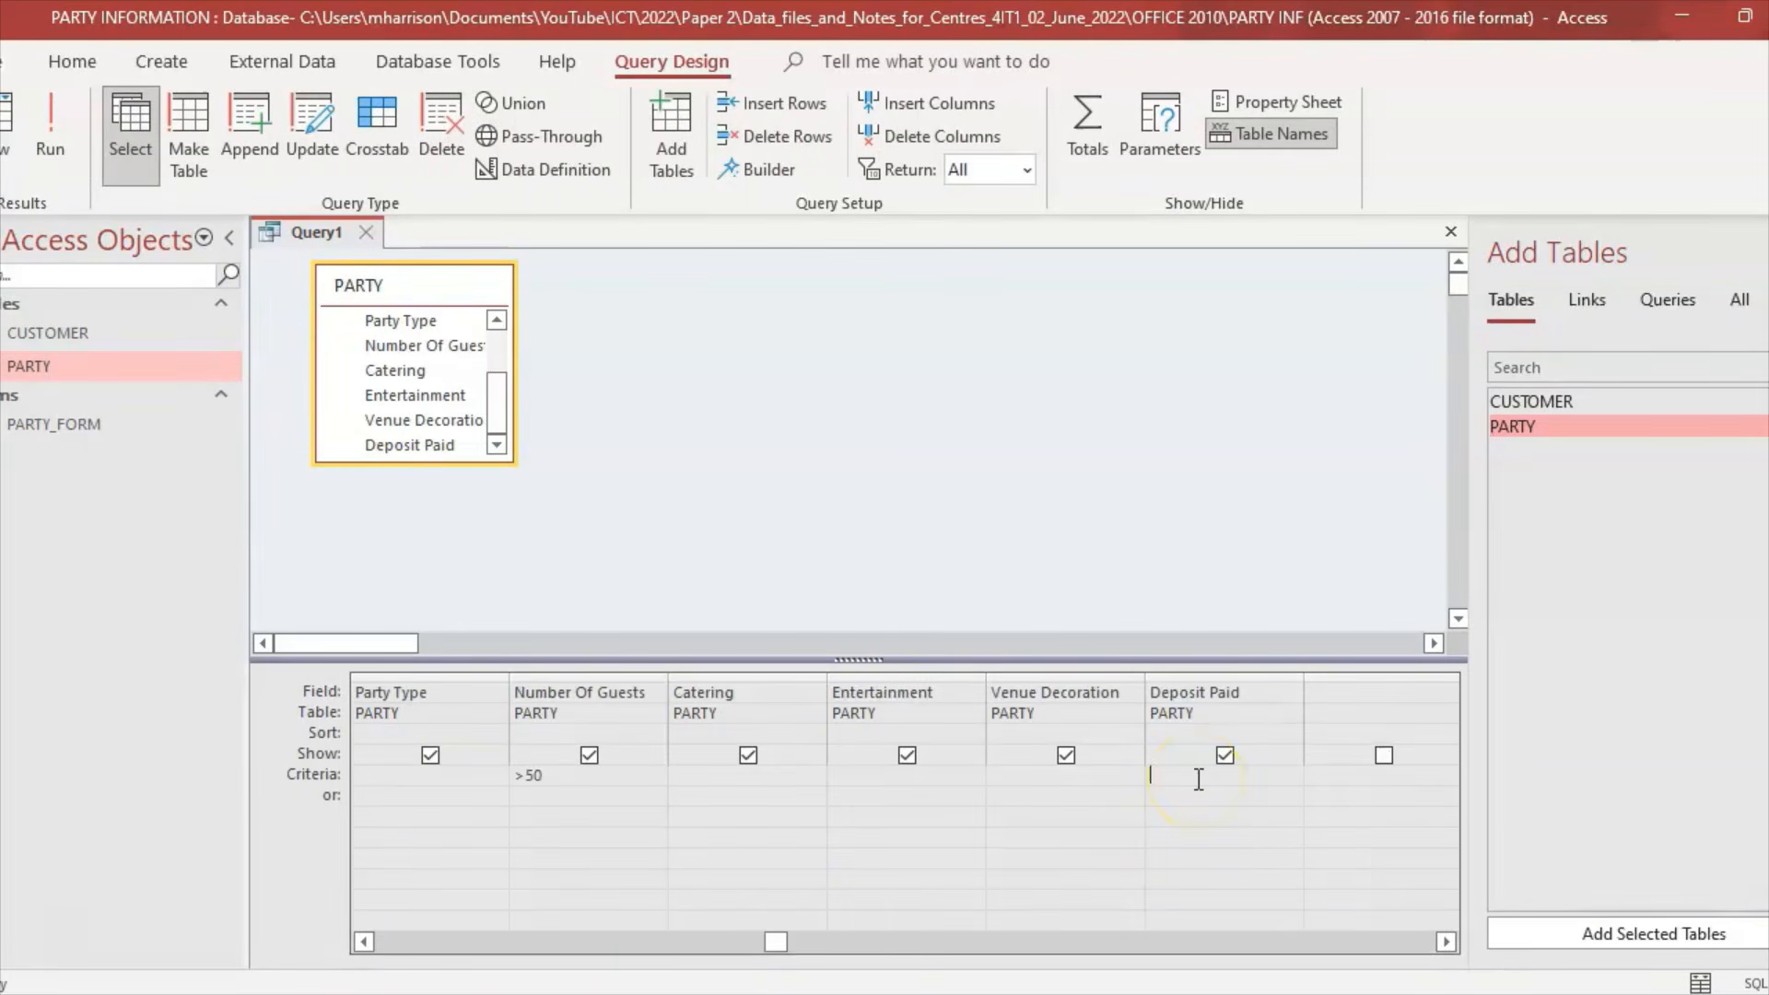
Step: Add a >0 criterion on Deposit Paid and run the query, leaving four records
{"action": "left_click", "coordinate": [1198, 783]}
{"action": "type", "text": ">0"}
{"action": "left_click", "coordinate": [56, 125]}
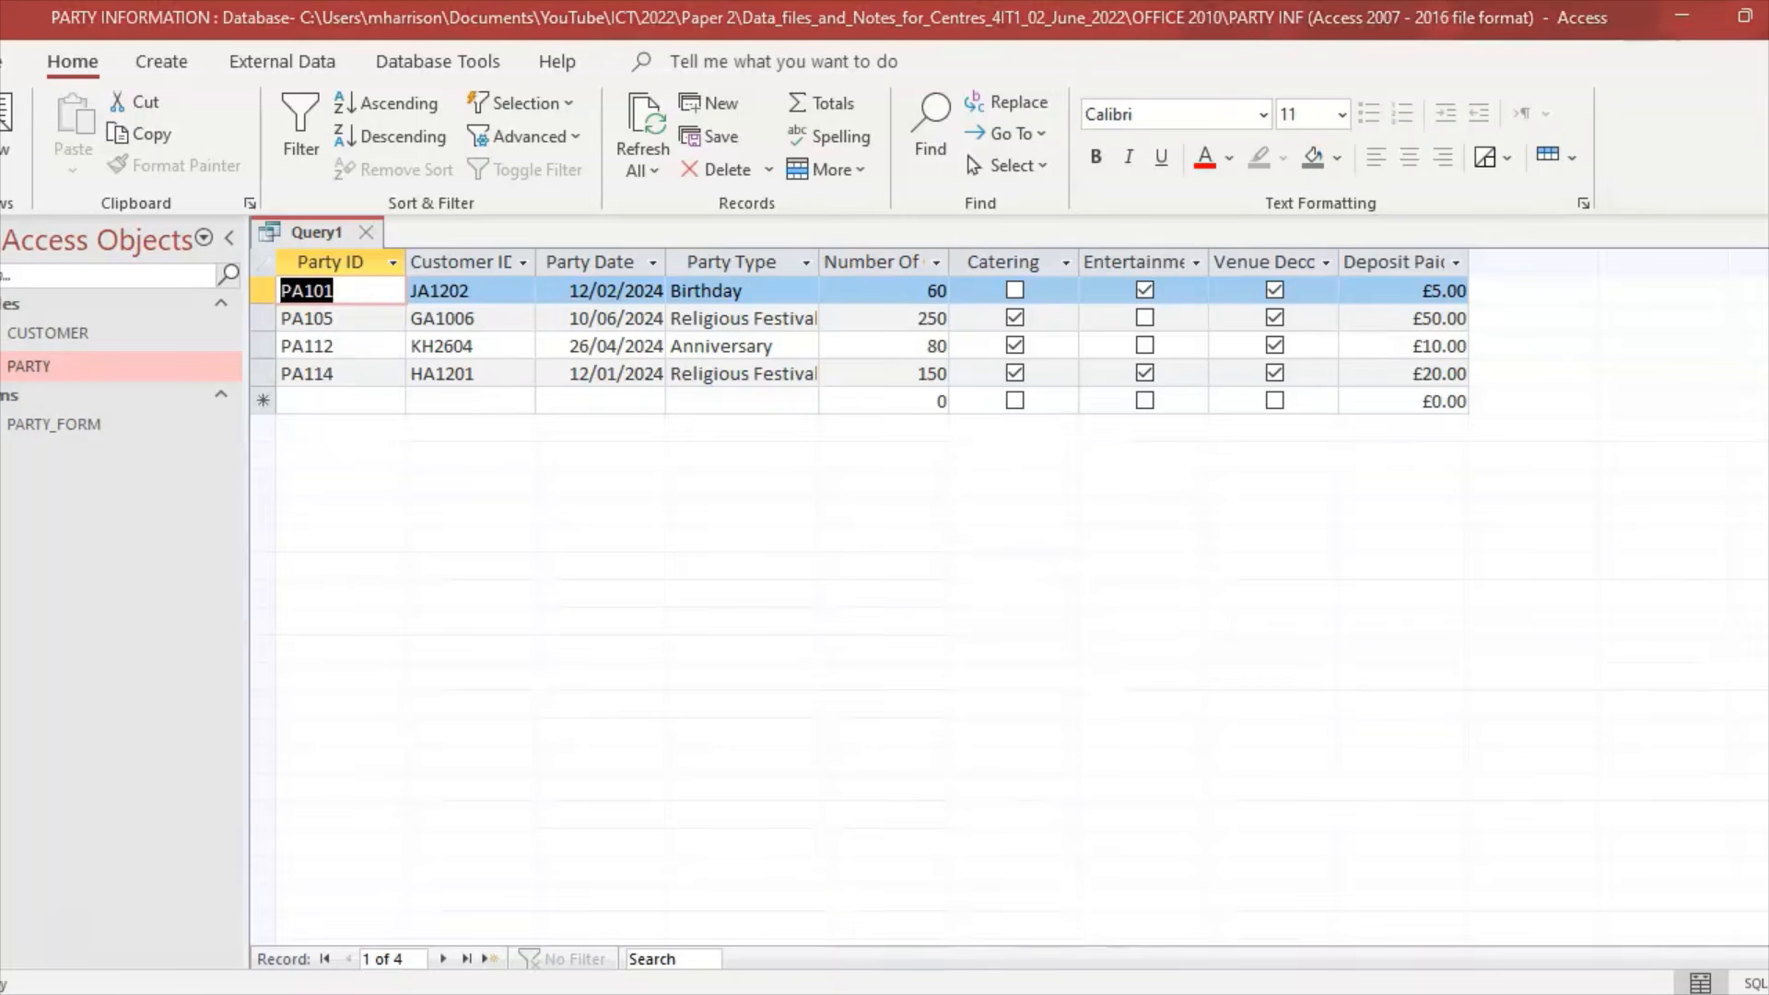
{"action": "left_click", "coordinate": [737, 994]}
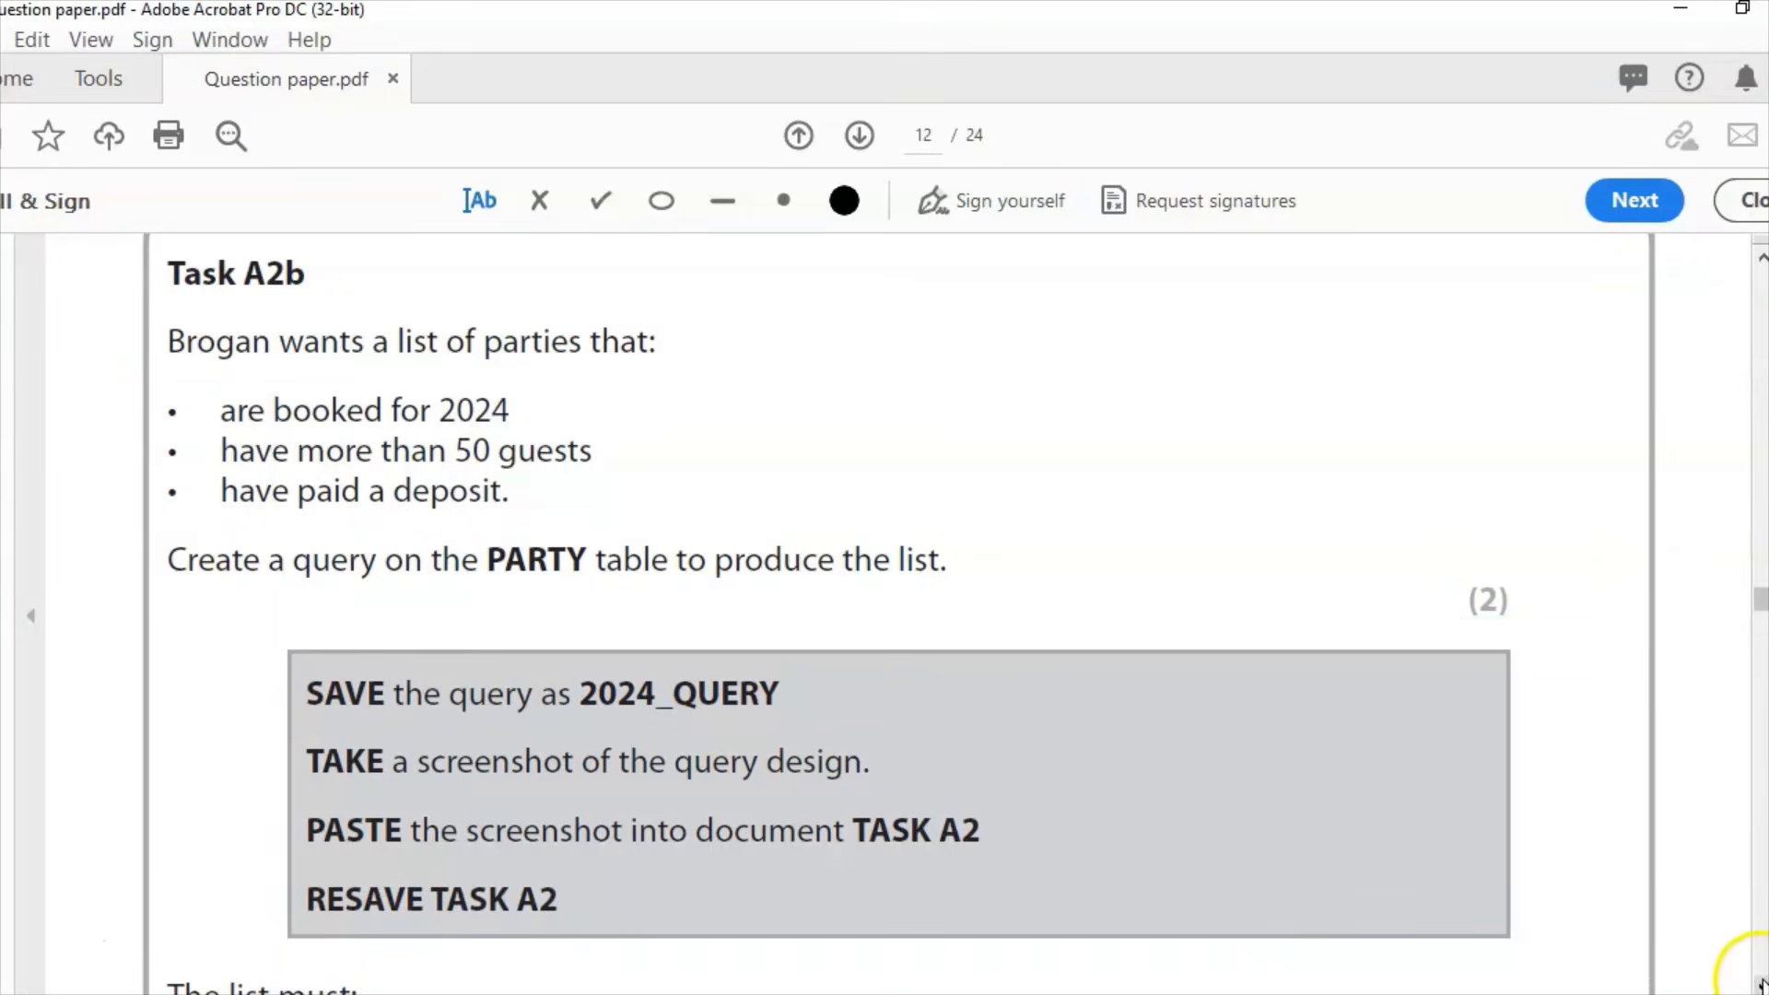
{"action": "scroll", "coordinate": [1762, 984], "scroll_direction": "down", "scroll_amount": 5}
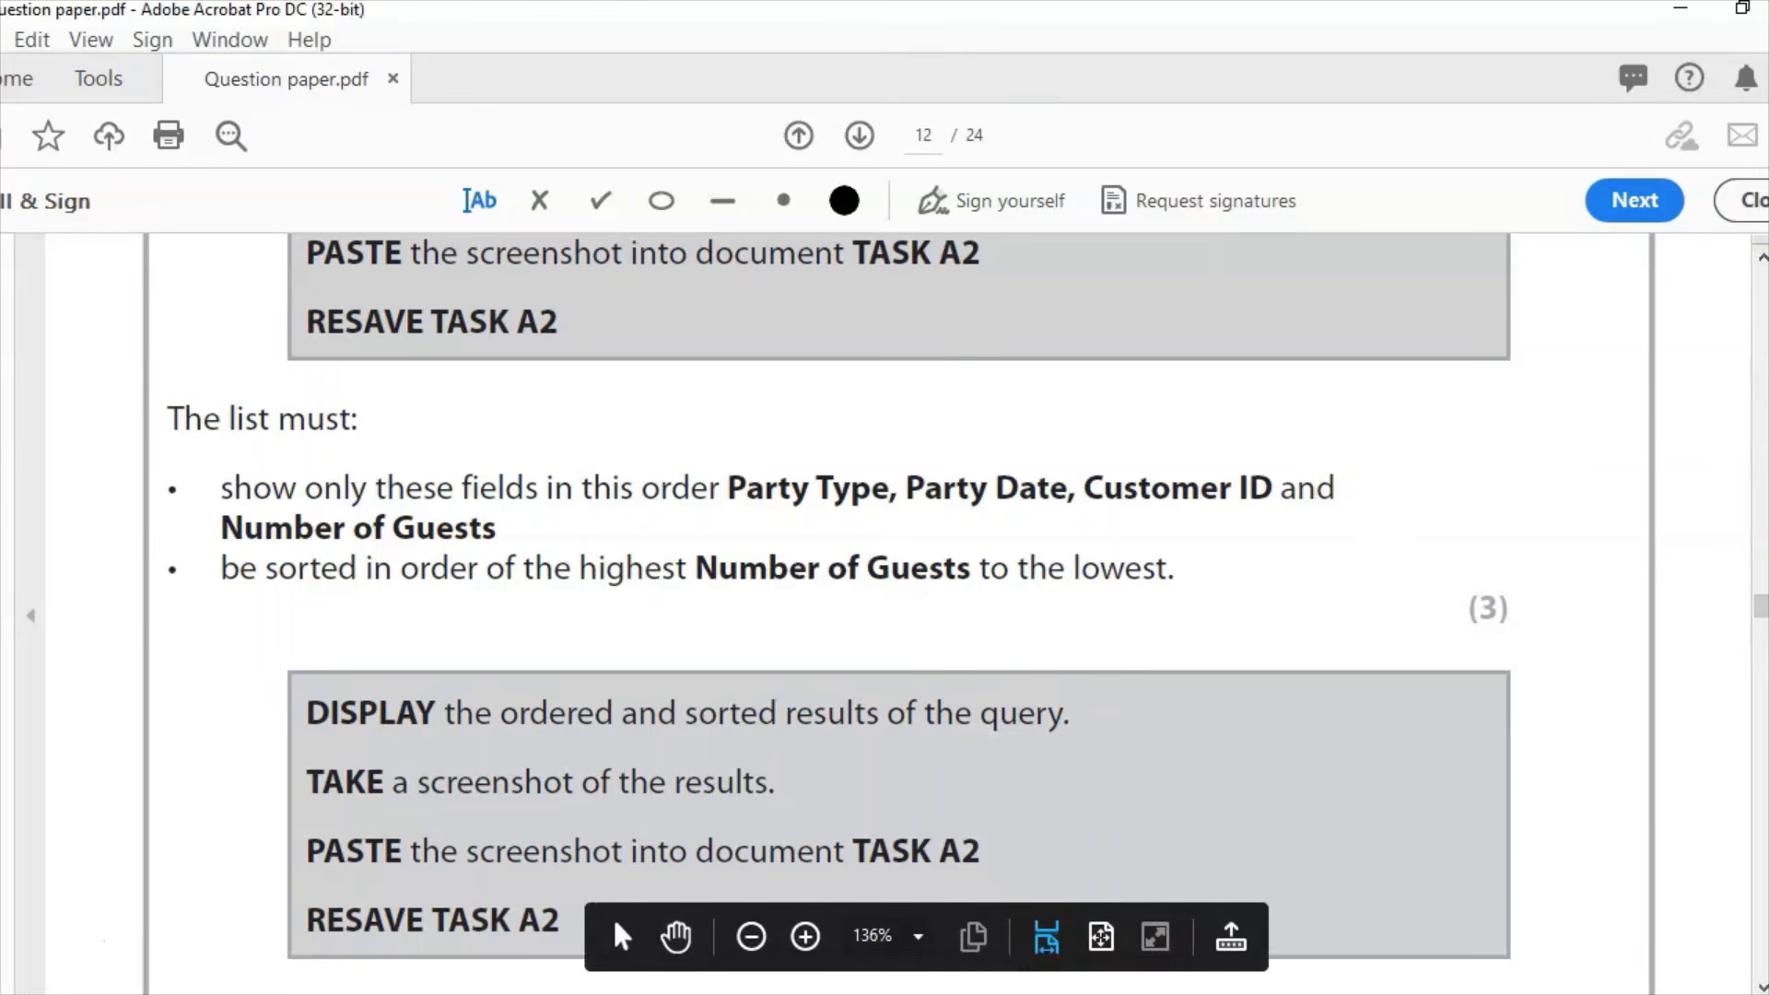
{"action": "key", "text": "alt+Tab"}
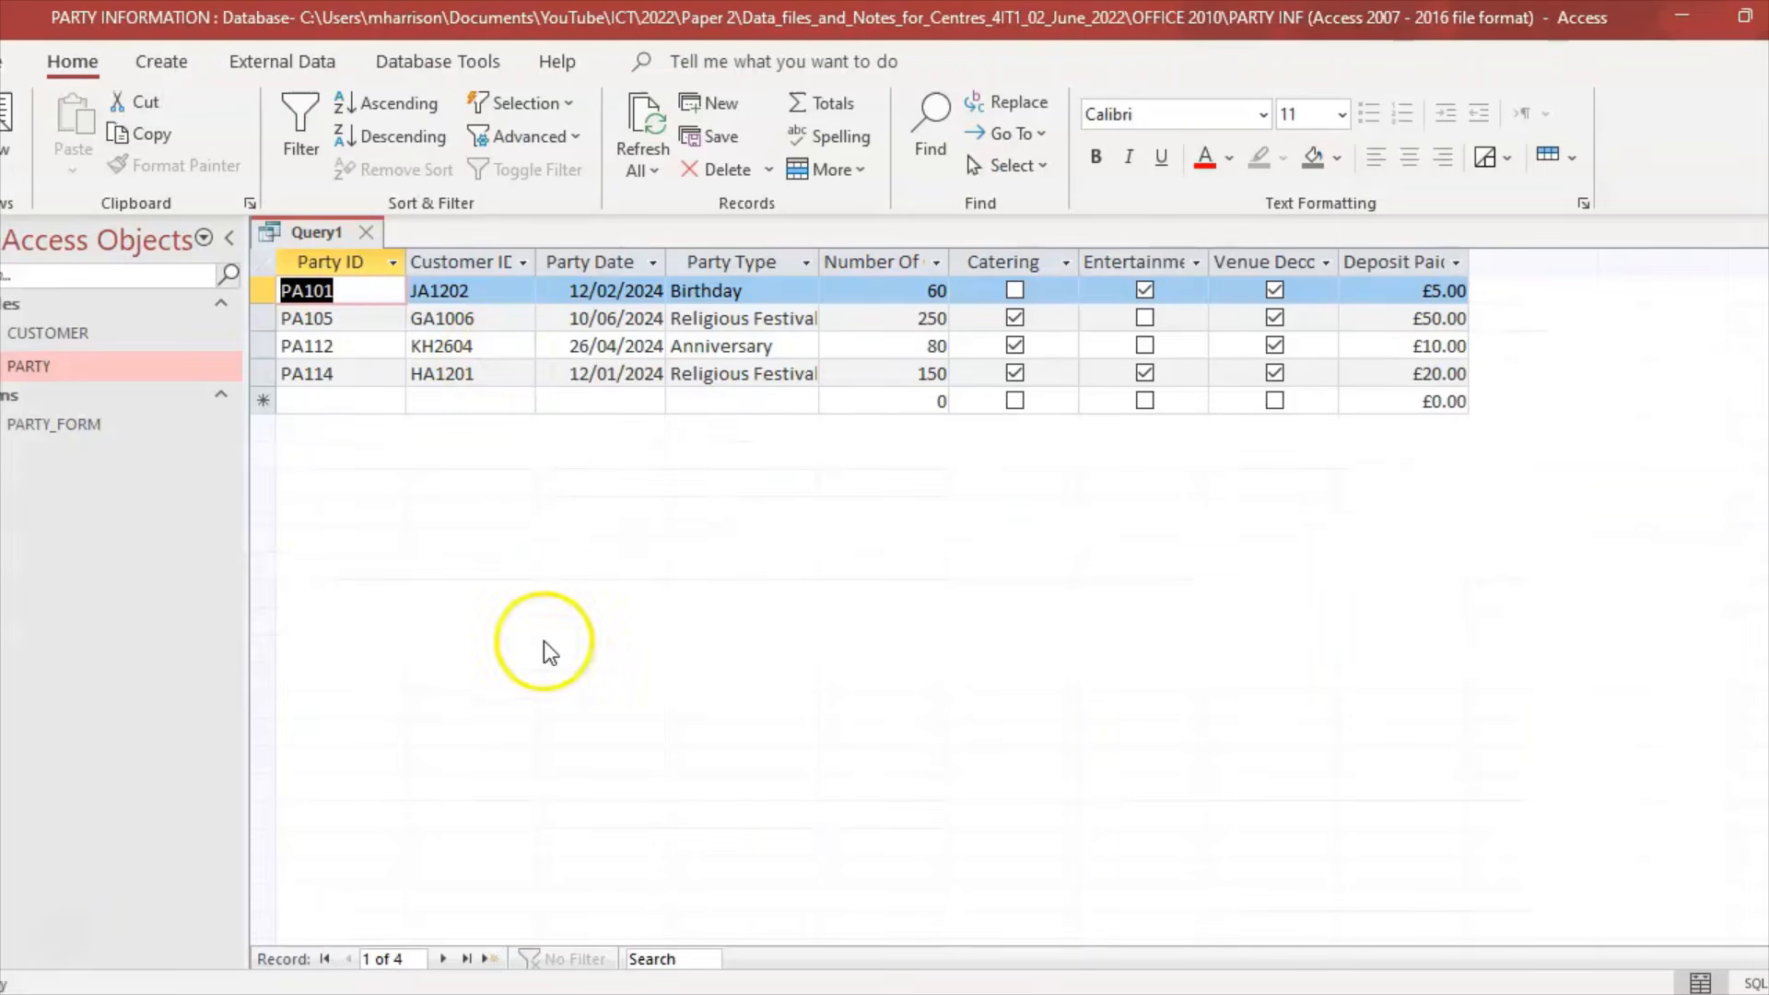
Step: Return to Design View and compare the query grid with the question paper's requirements
{"action": "left_click", "coordinate": [18, 180]}
{"action": "left_click", "coordinate": [61, 356]}
{"action": "left_click", "coordinate": [430, 756]}
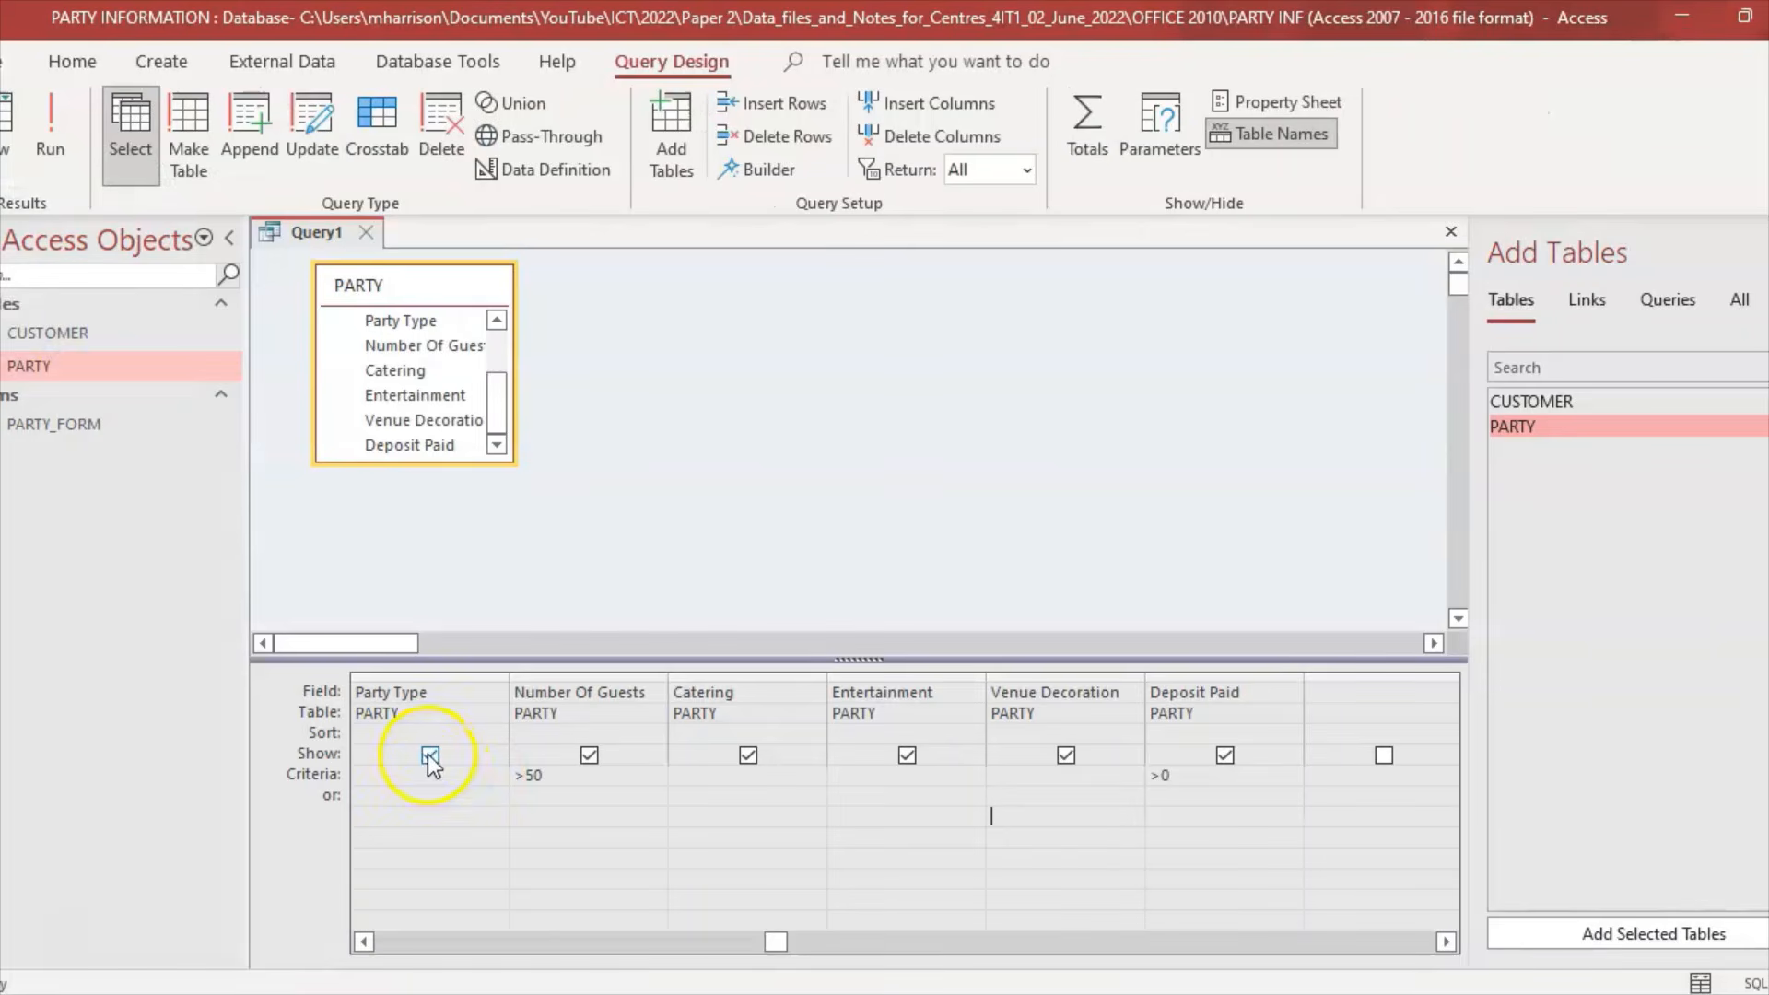
{"action": "key", "text": "alt+Tab"}
{"action": "key", "text": "alt+Tab"}
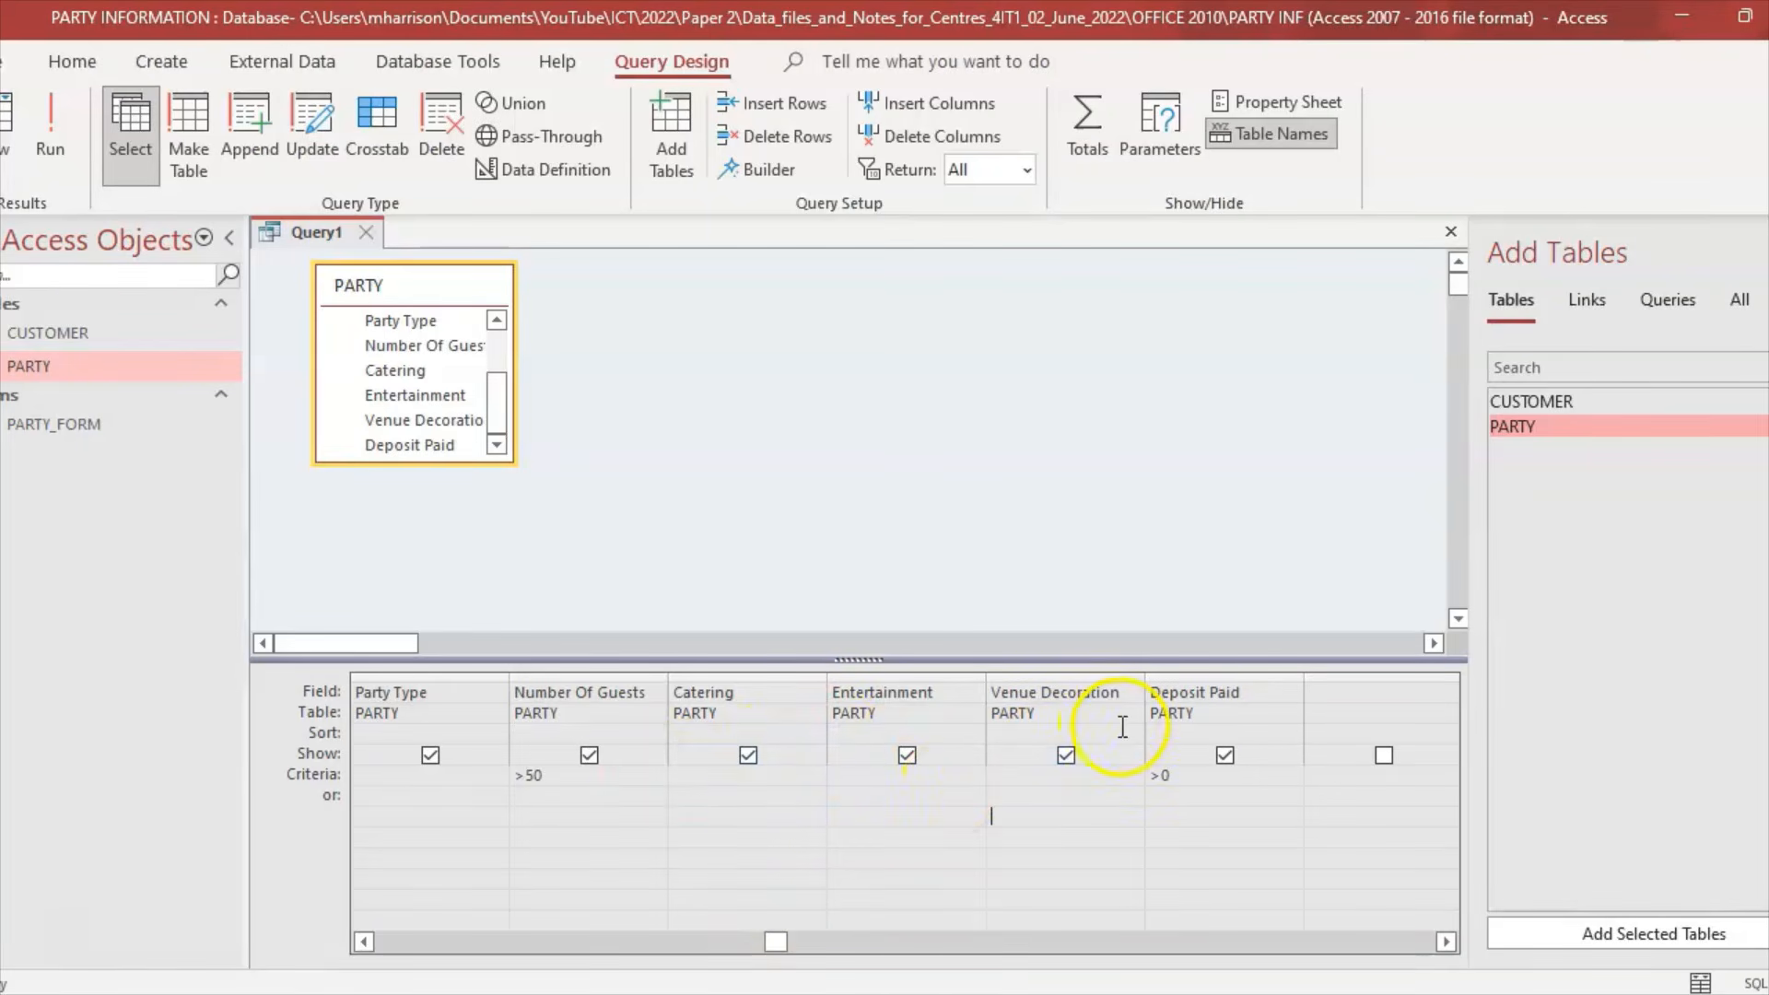
{"action": "scroll", "coordinate": [768, 793], "scroll_direction": "left", "scroll_amount": 3}
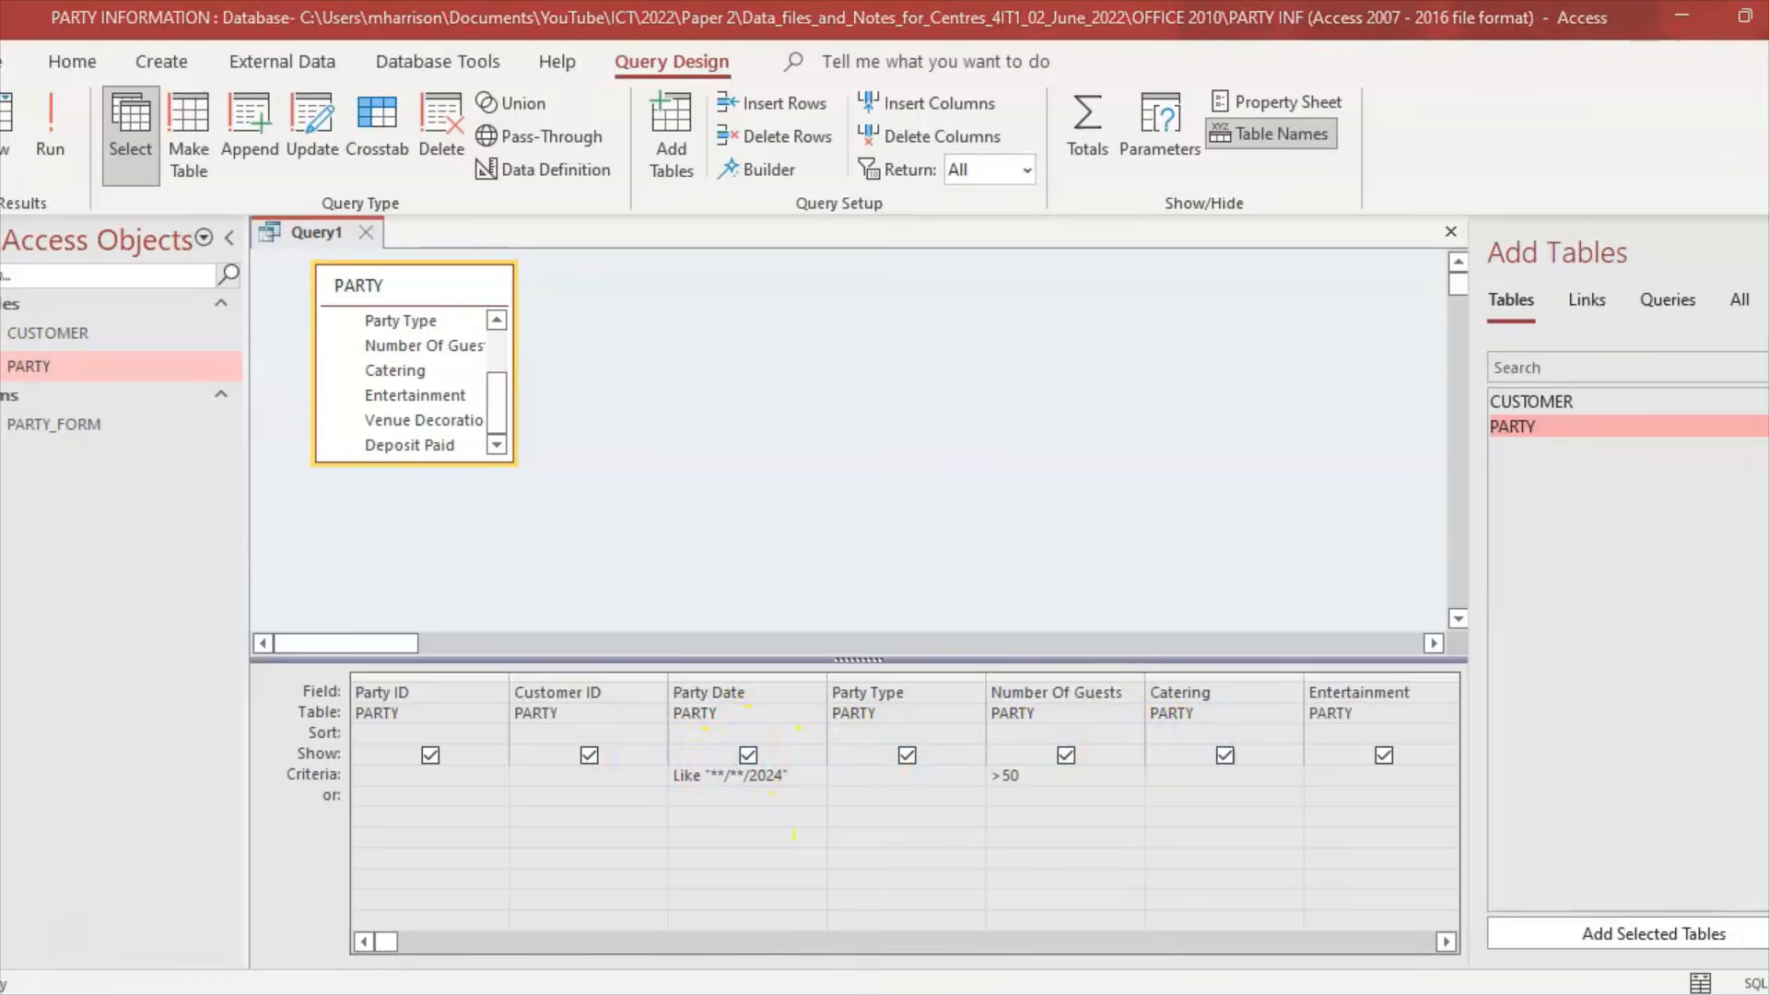
{"action": "key", "text": "alt+Tab"}
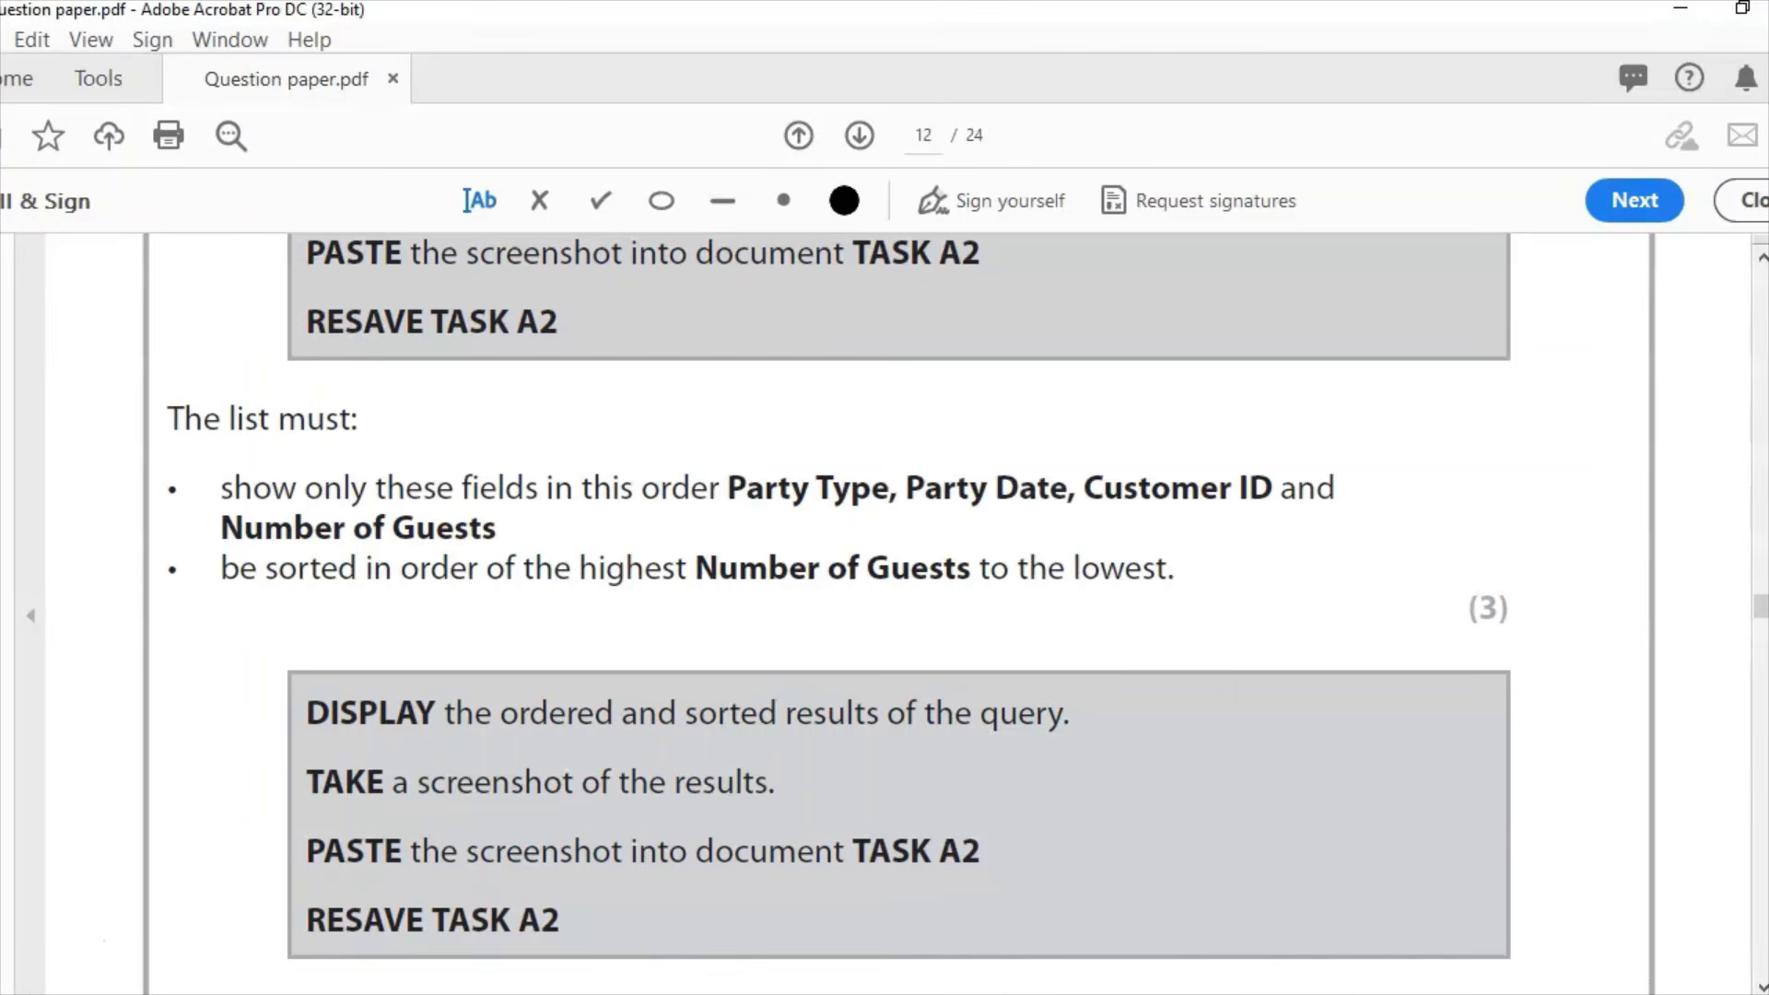
{"action": "key", "text": "alt+Tab"}
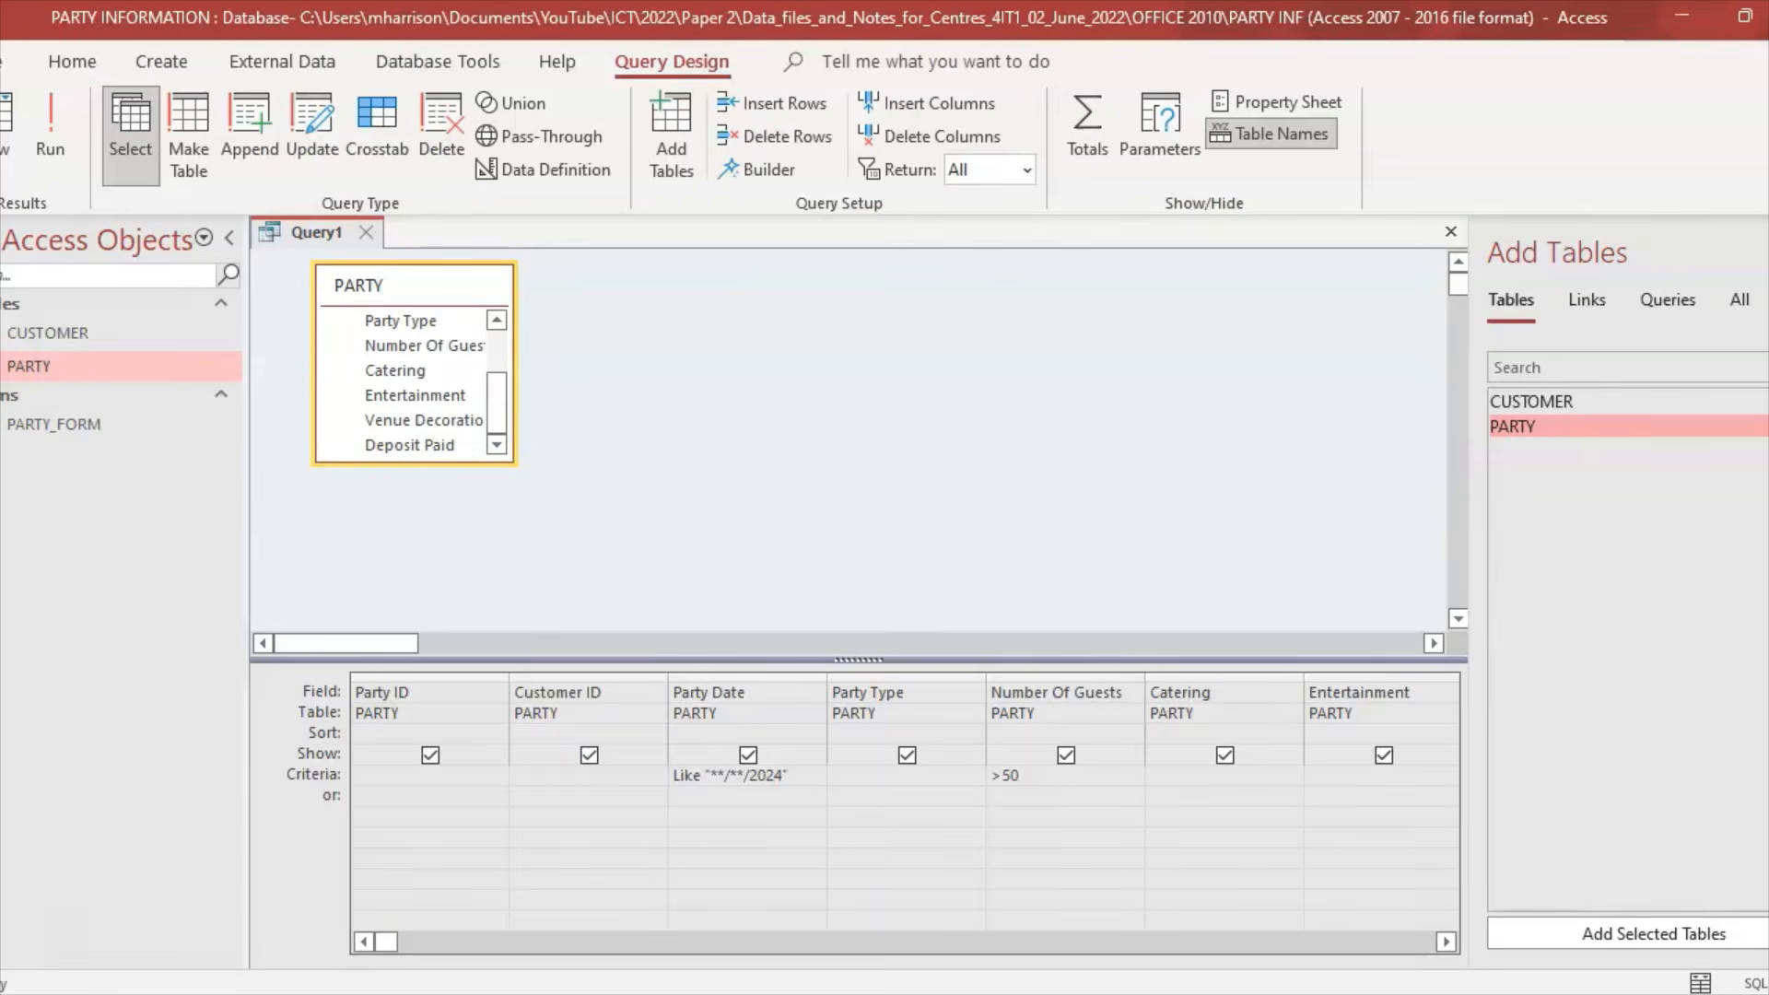
Step: Untick Show for Party ID, Catering, Entertainment, Venue Decoration and Deposit Paid
{"action": "left_click", "coordinate": [430, 762]}
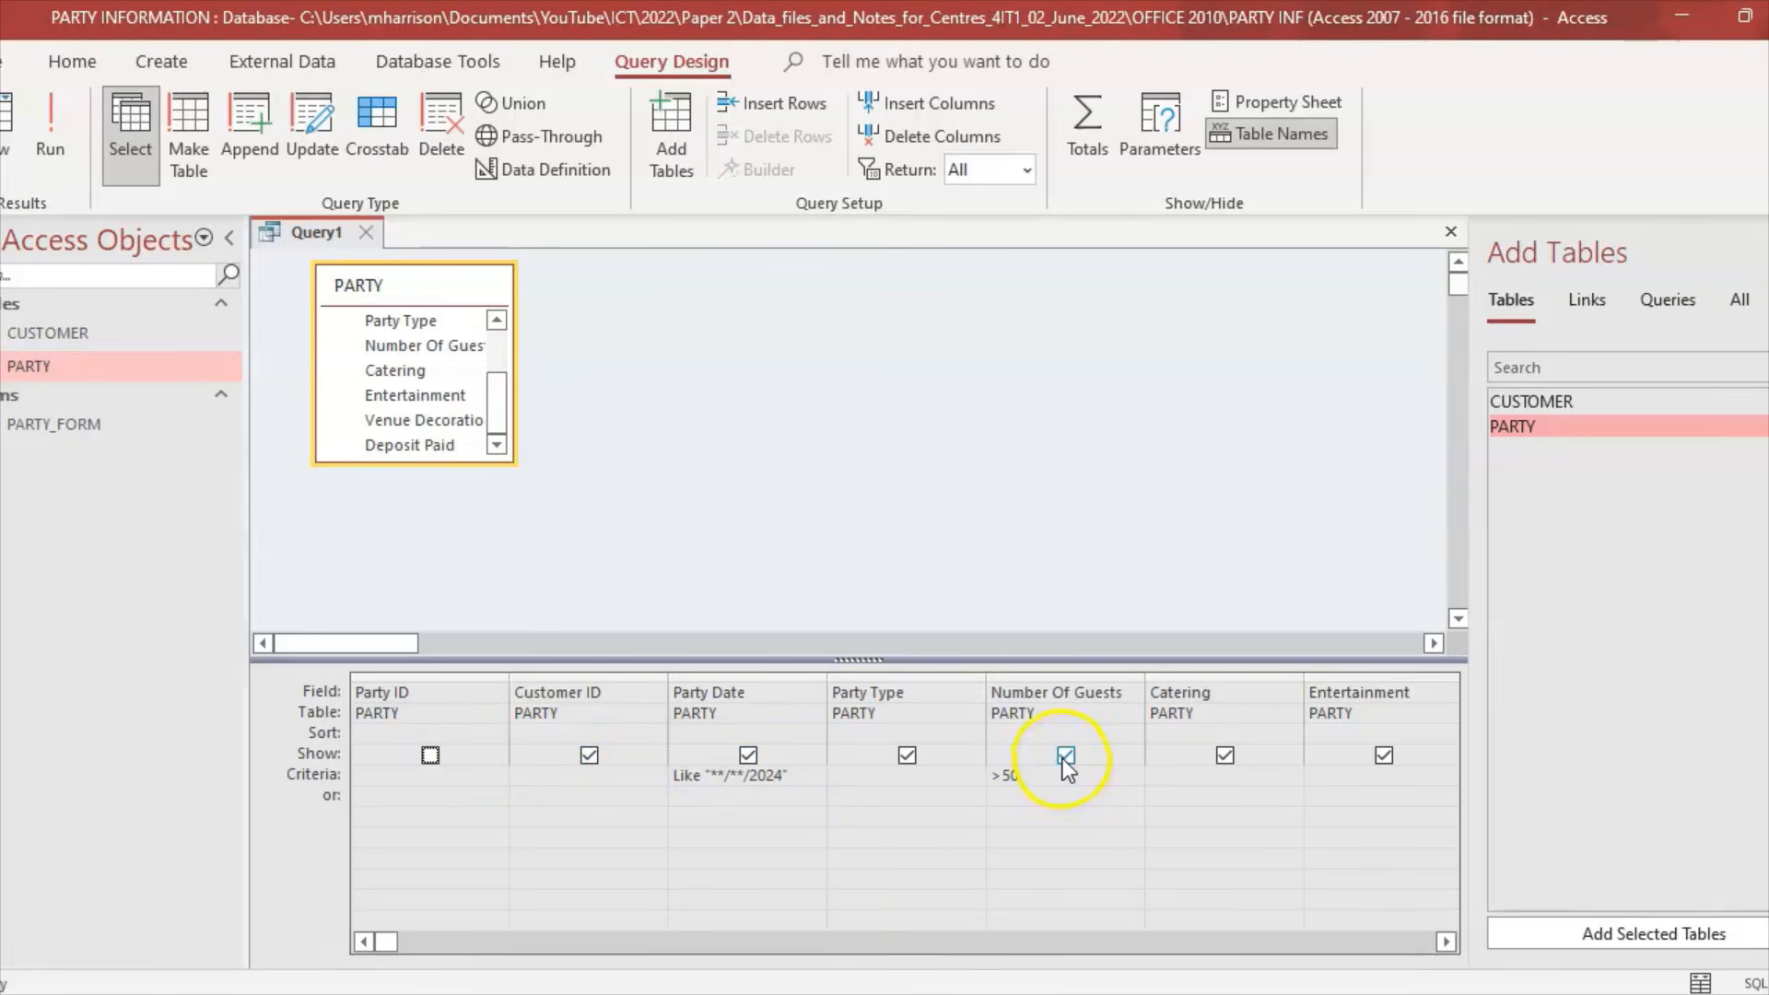
{"action": "left_click", "coordinate": [1224, 755]}
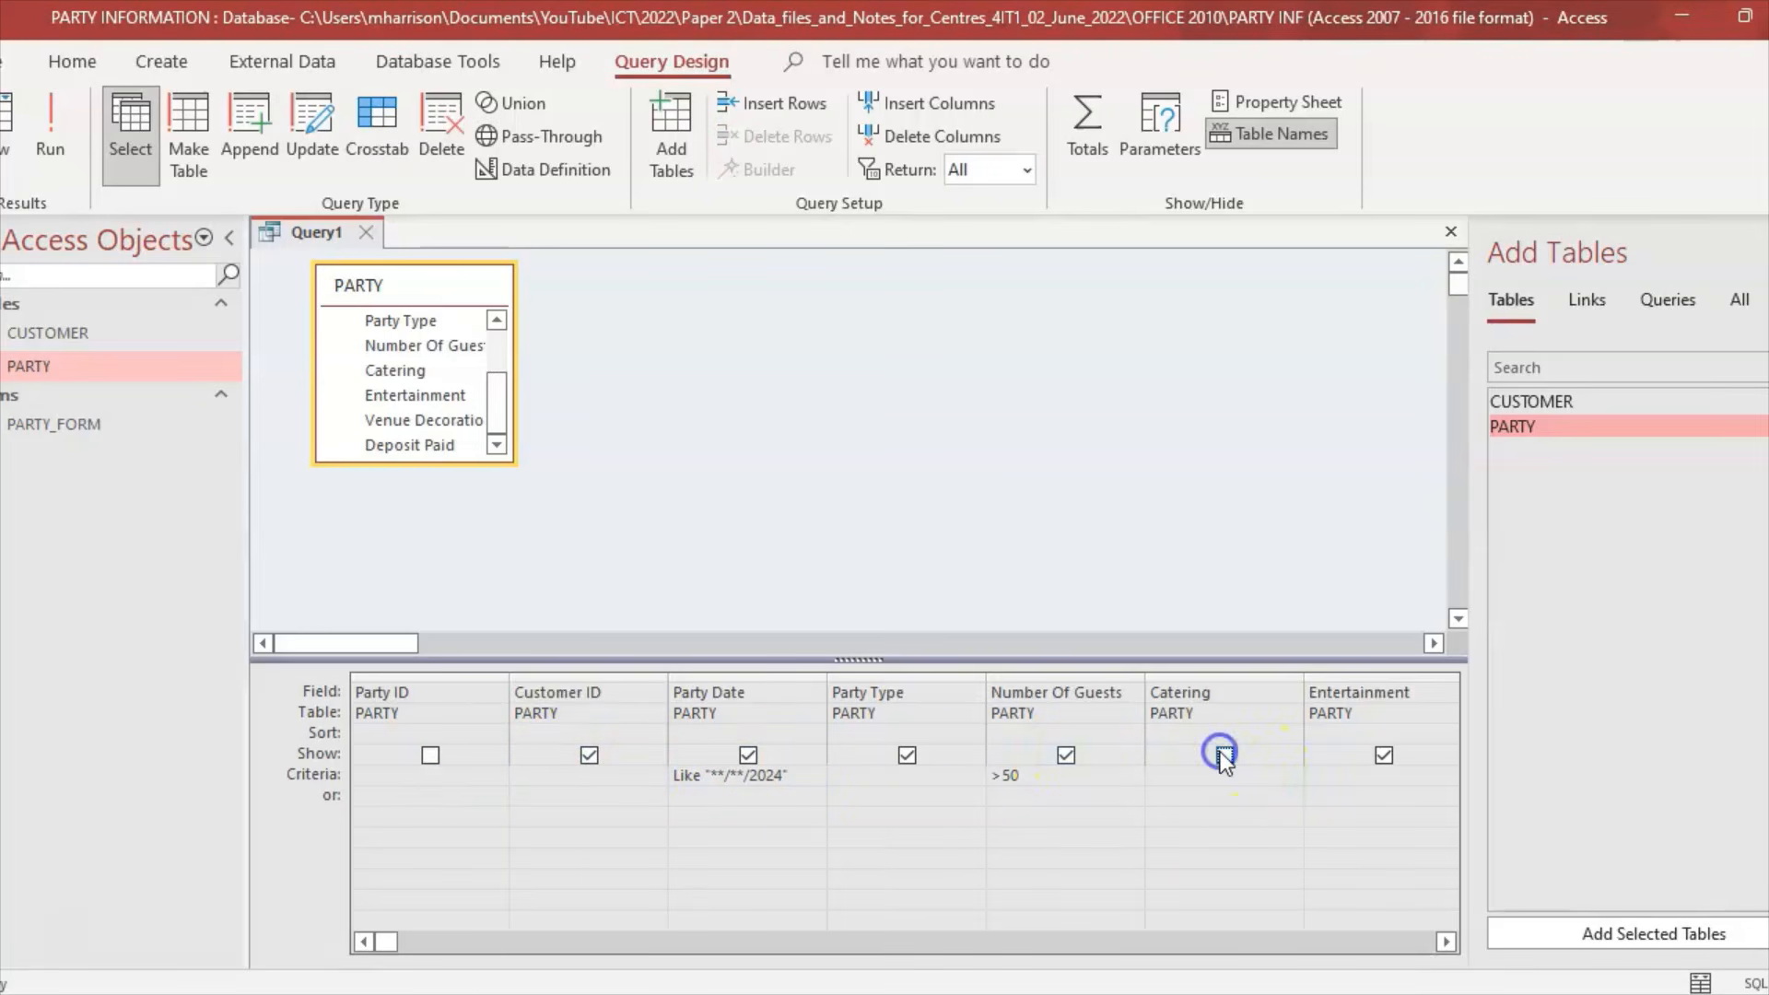
{"action": "left_click", "coordinate": [1377, 760]}
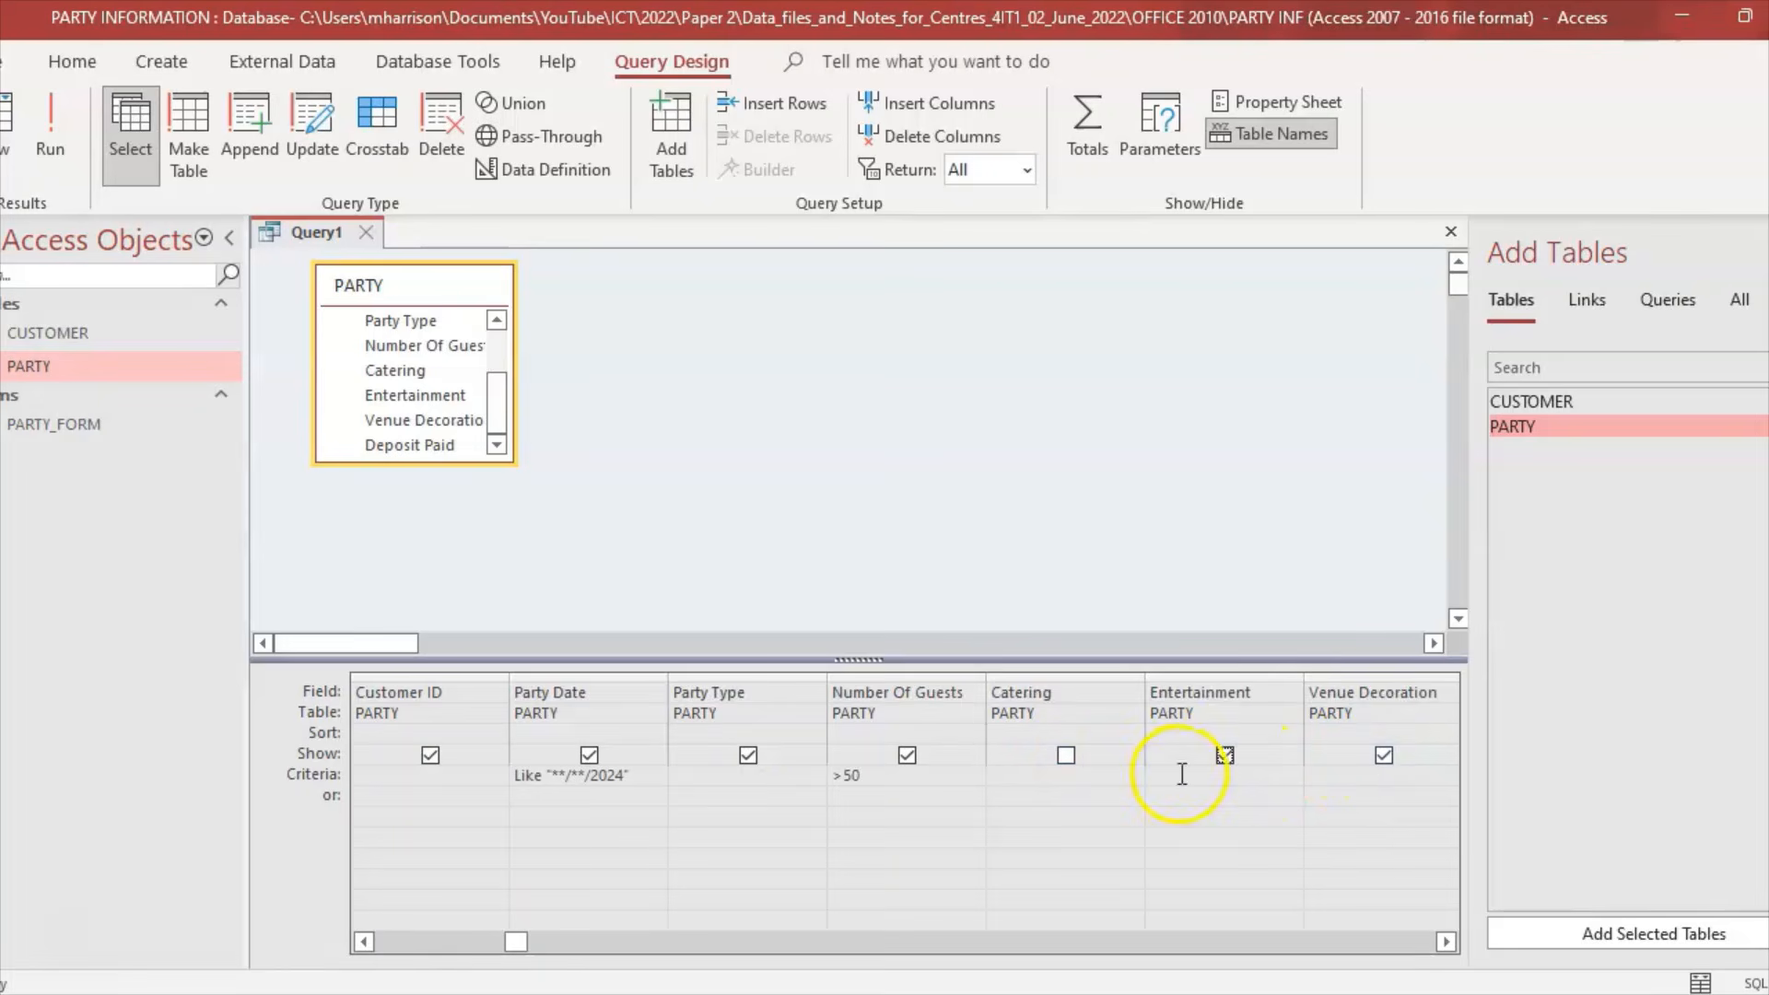
{"action": "left_click", "coordinate": [1231, 759]}
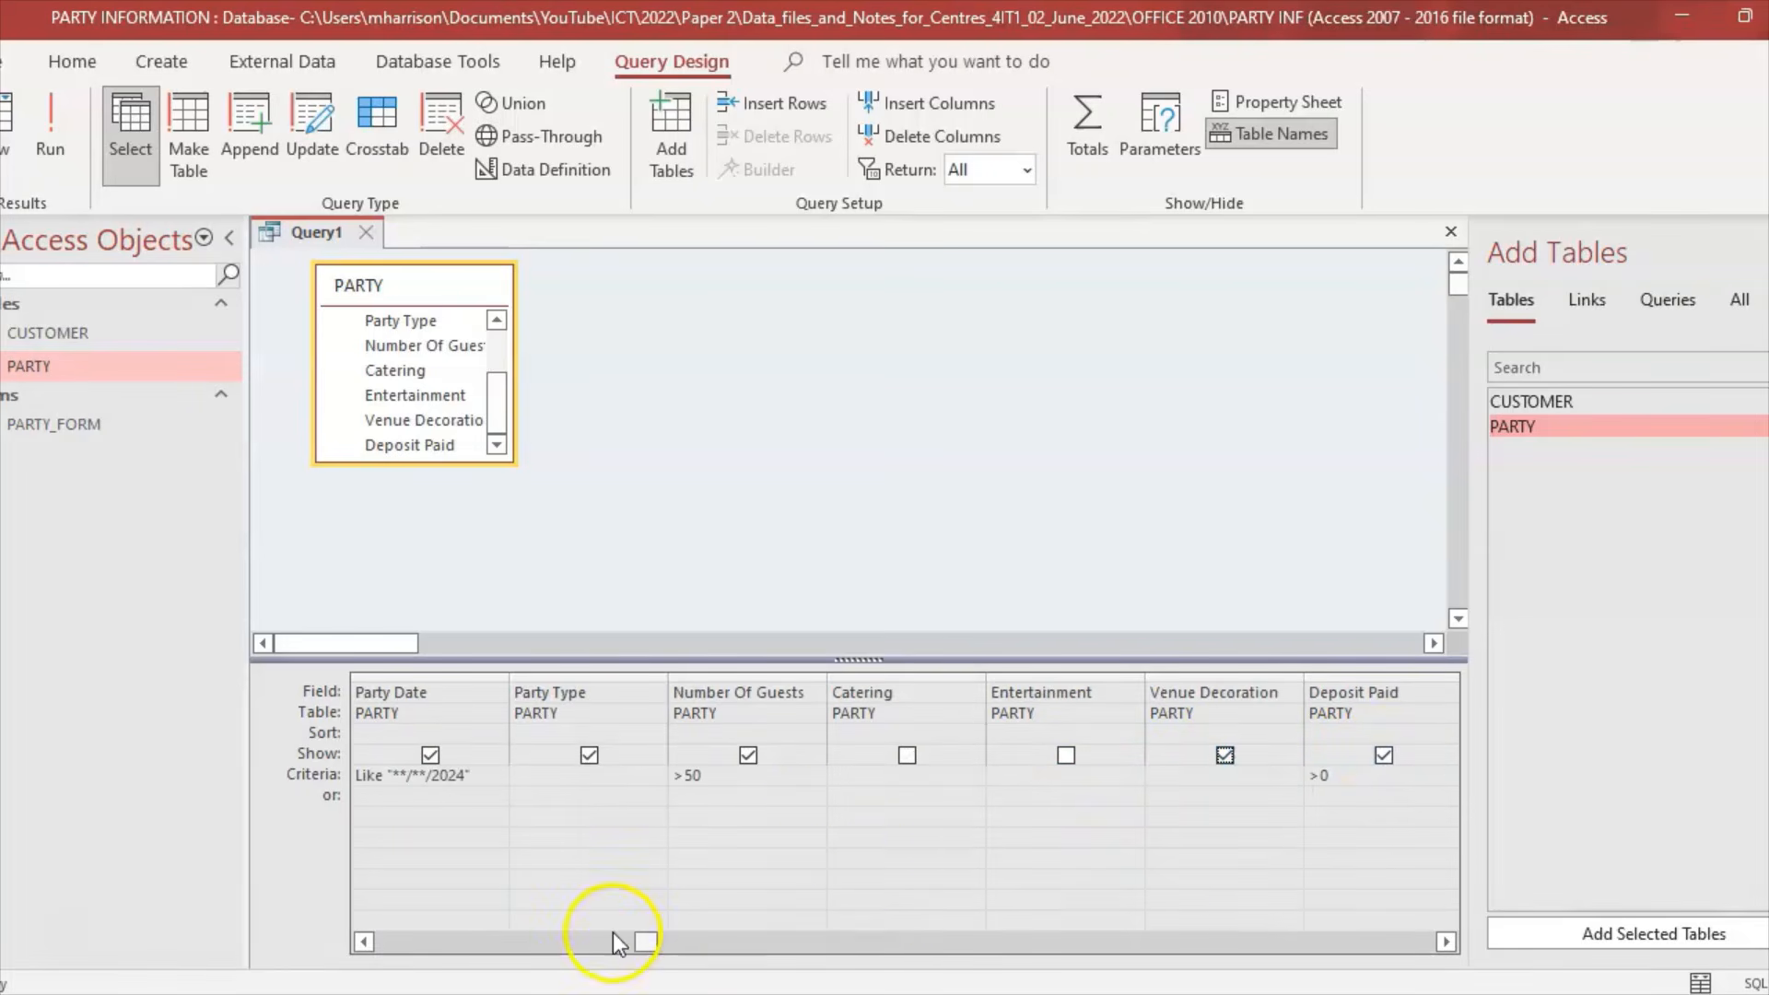
{"action": "left_click", "coordinate": [1225, 756]}
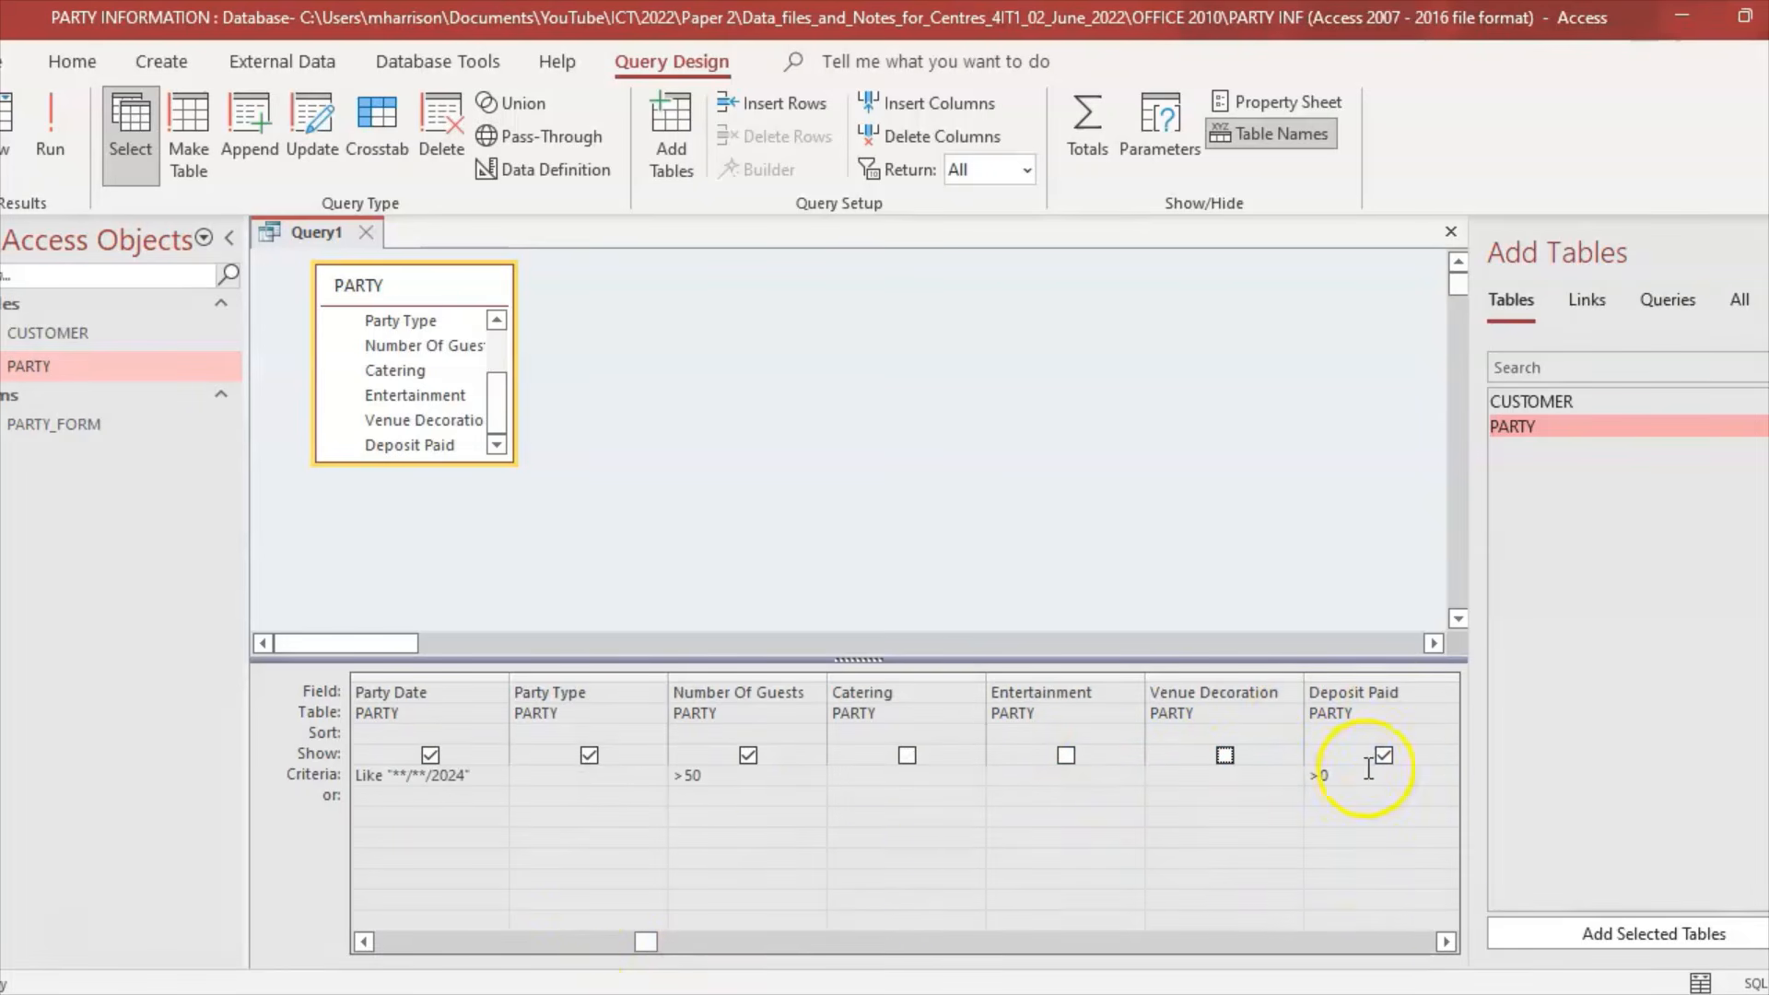
{"action": "double_click", "coordinate": [1445, 943]}
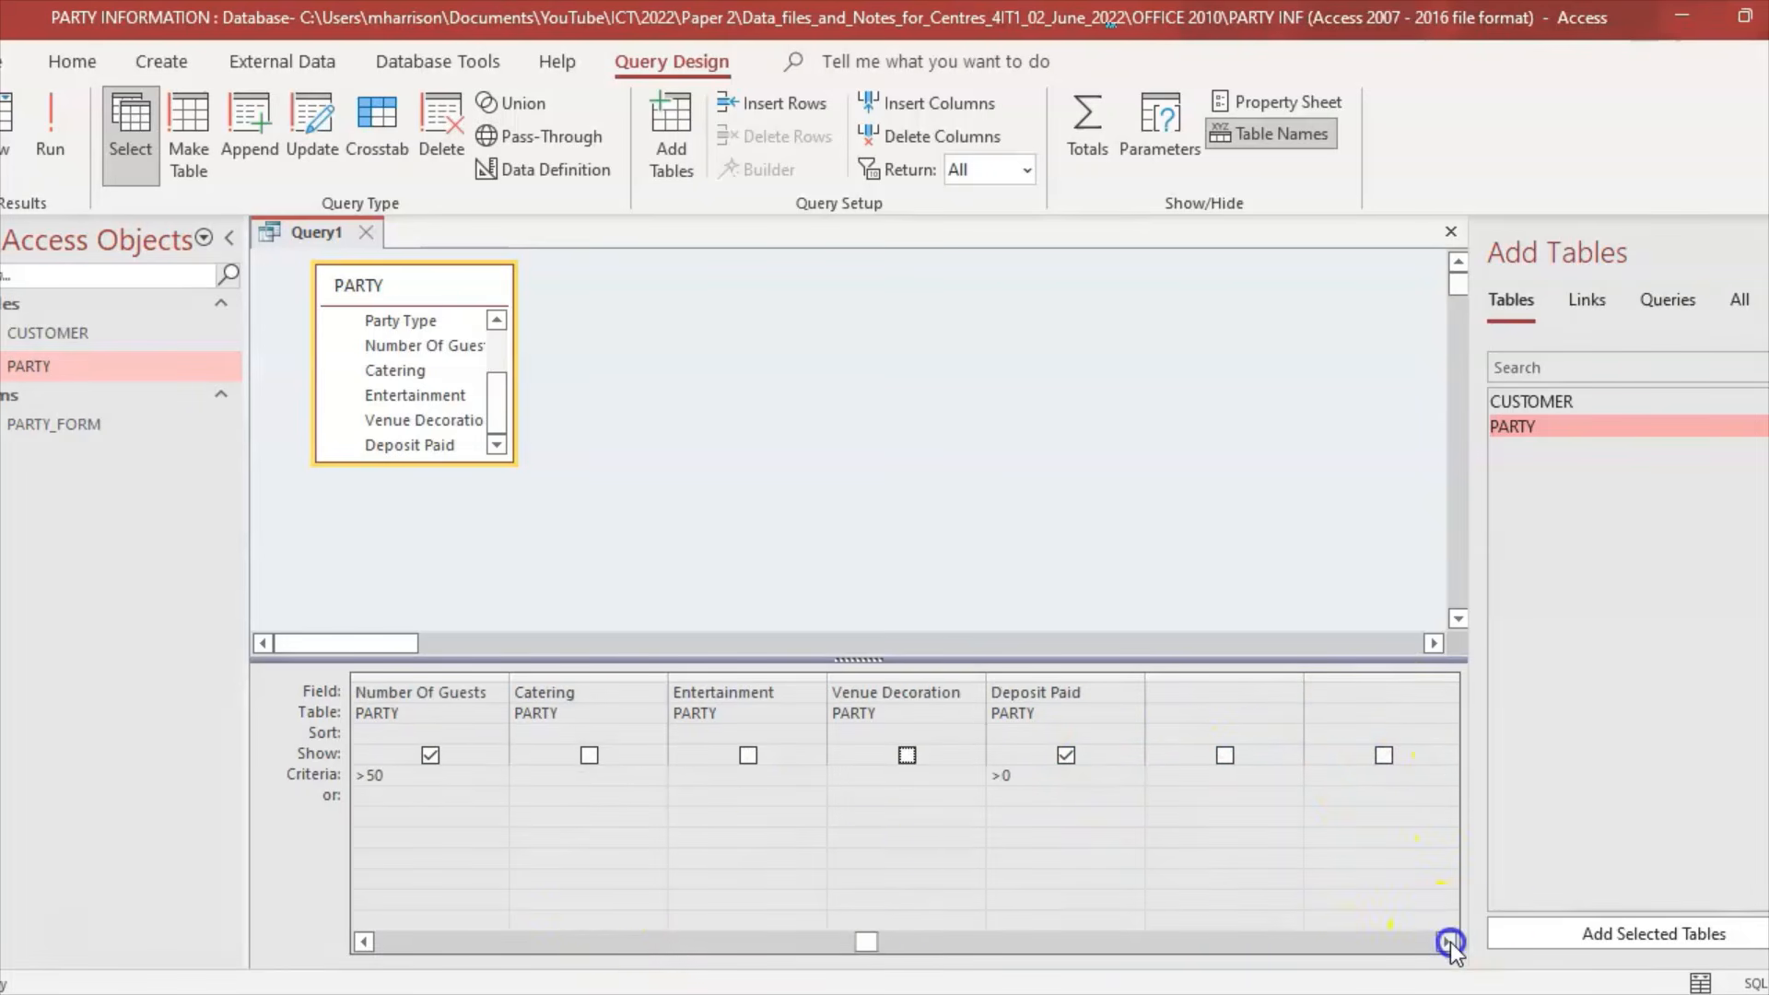
{"action": "left_click", "coordinate": [1062, 763]}
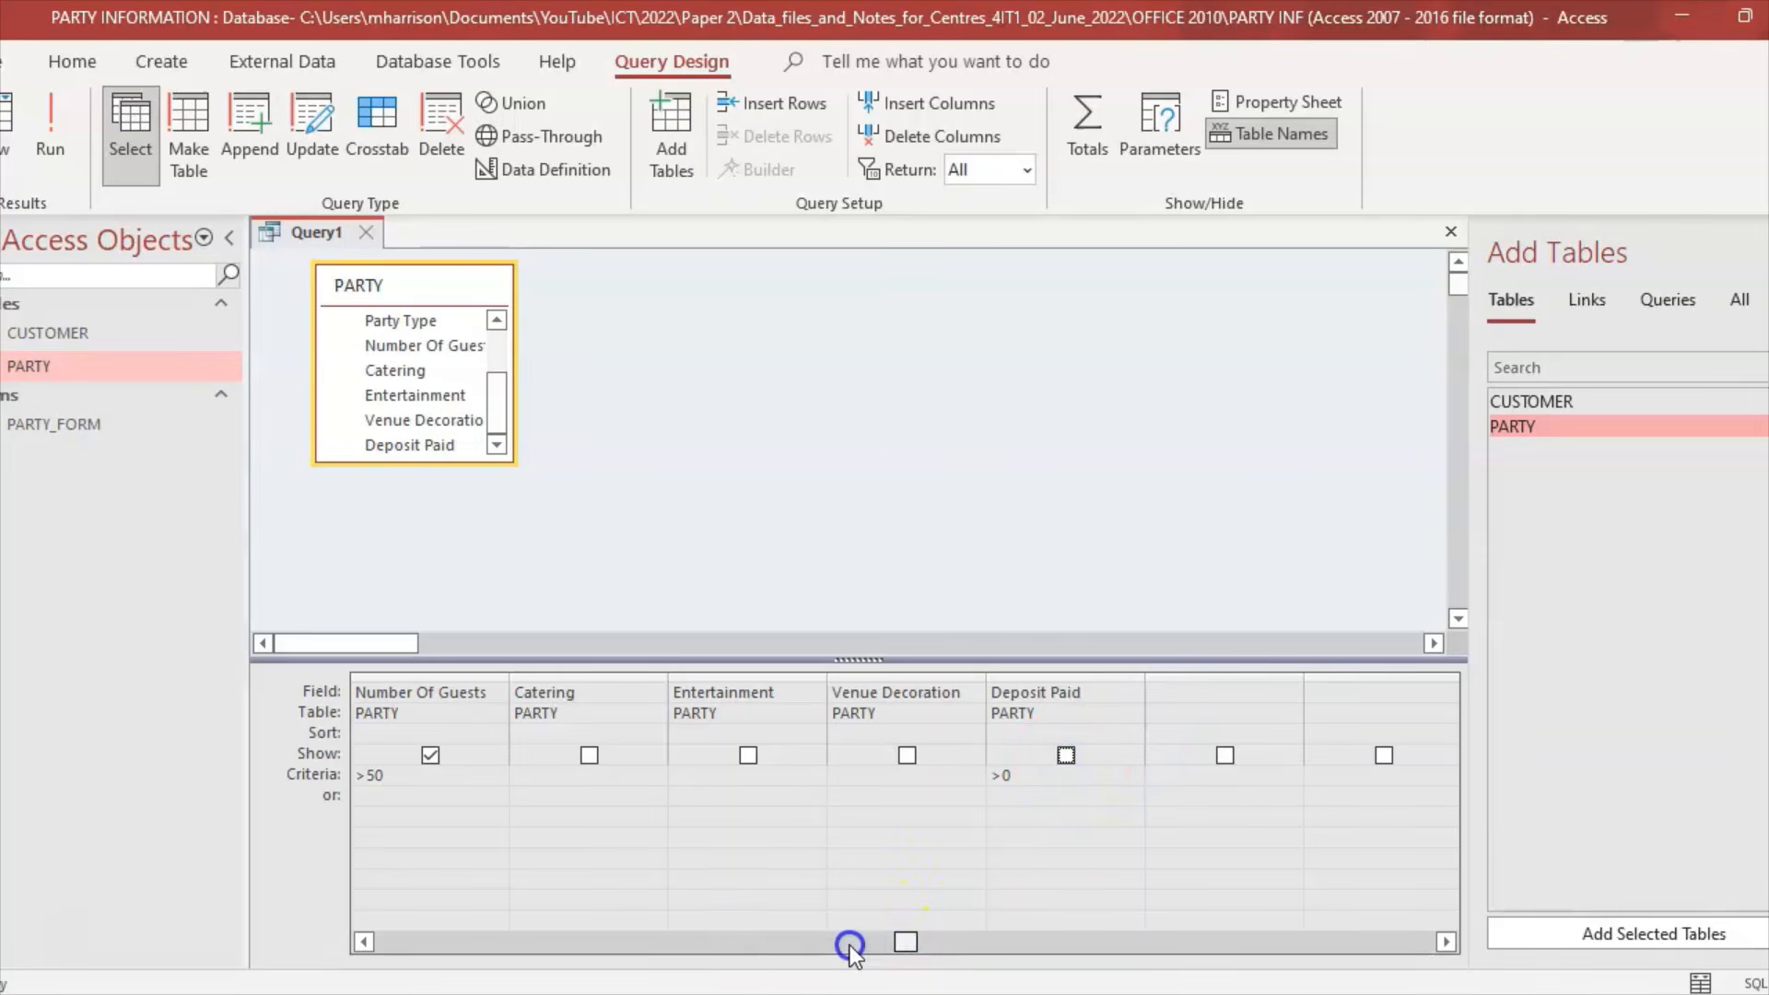
{"action": "left_click", "coordinate": [849, 944]}
{"action": "left_click", "coordinate": [700, 944]}
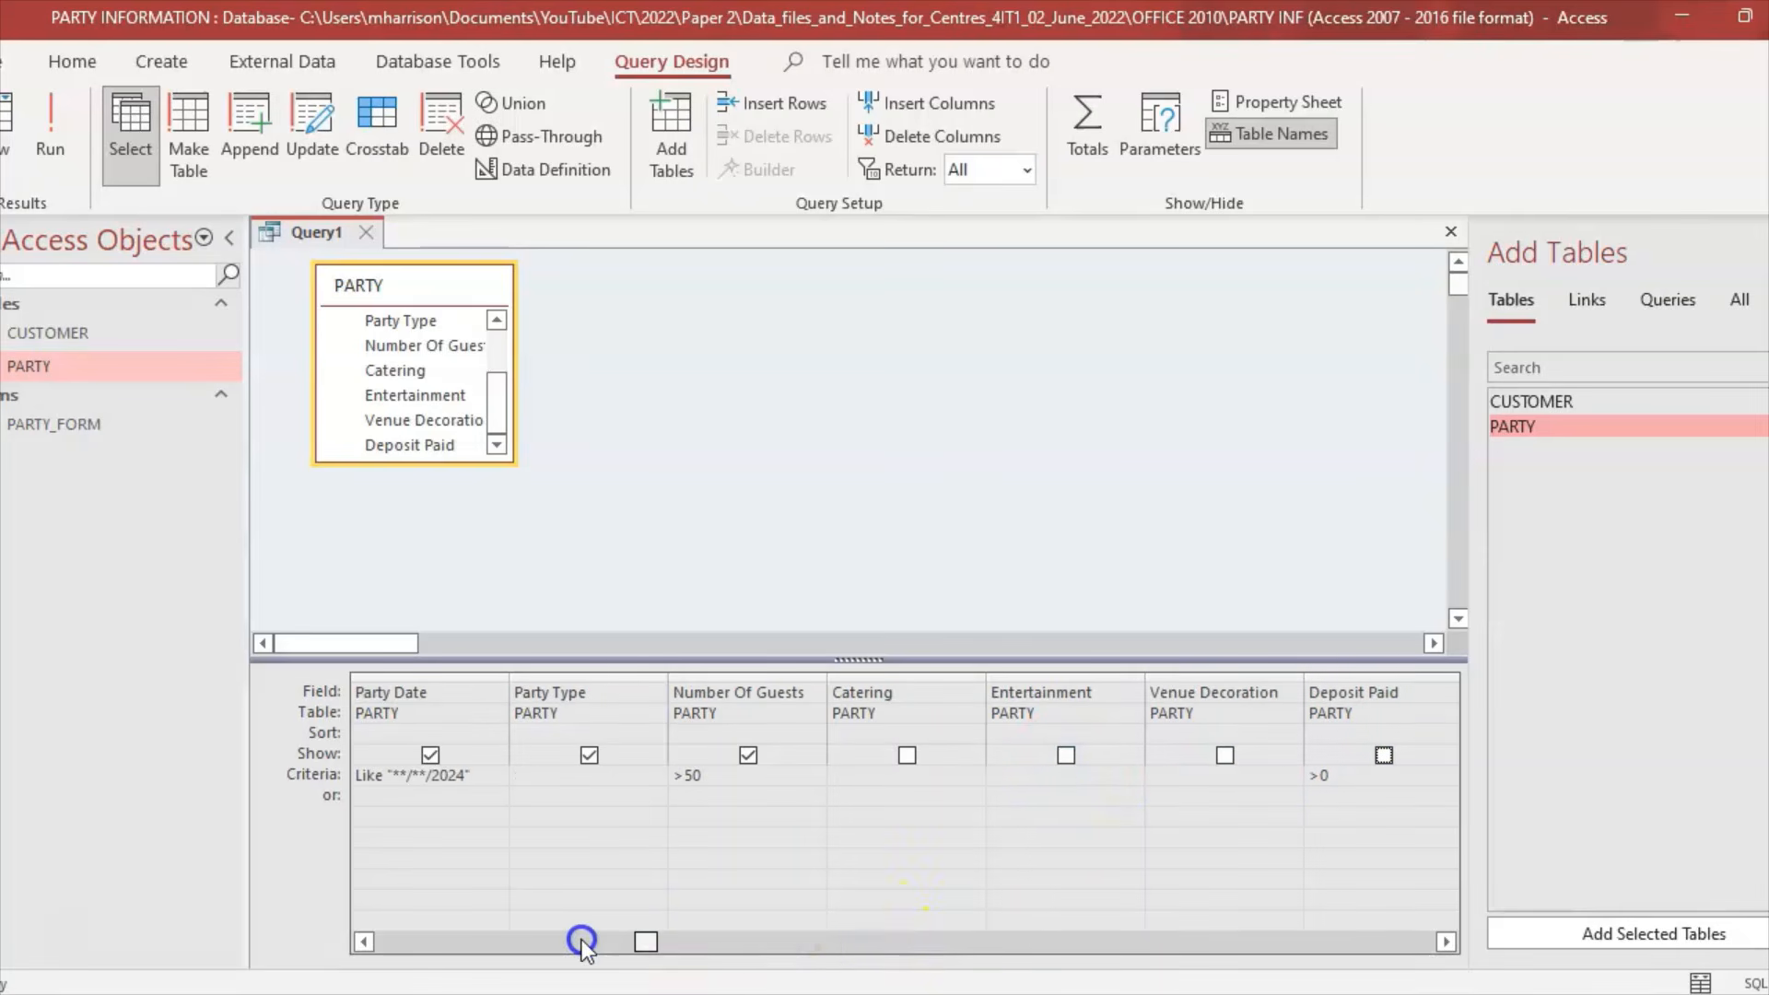
{"action": "left_click", "coordinate": [569, 943]}
{"action": "key", "text": "alt+Tab"}
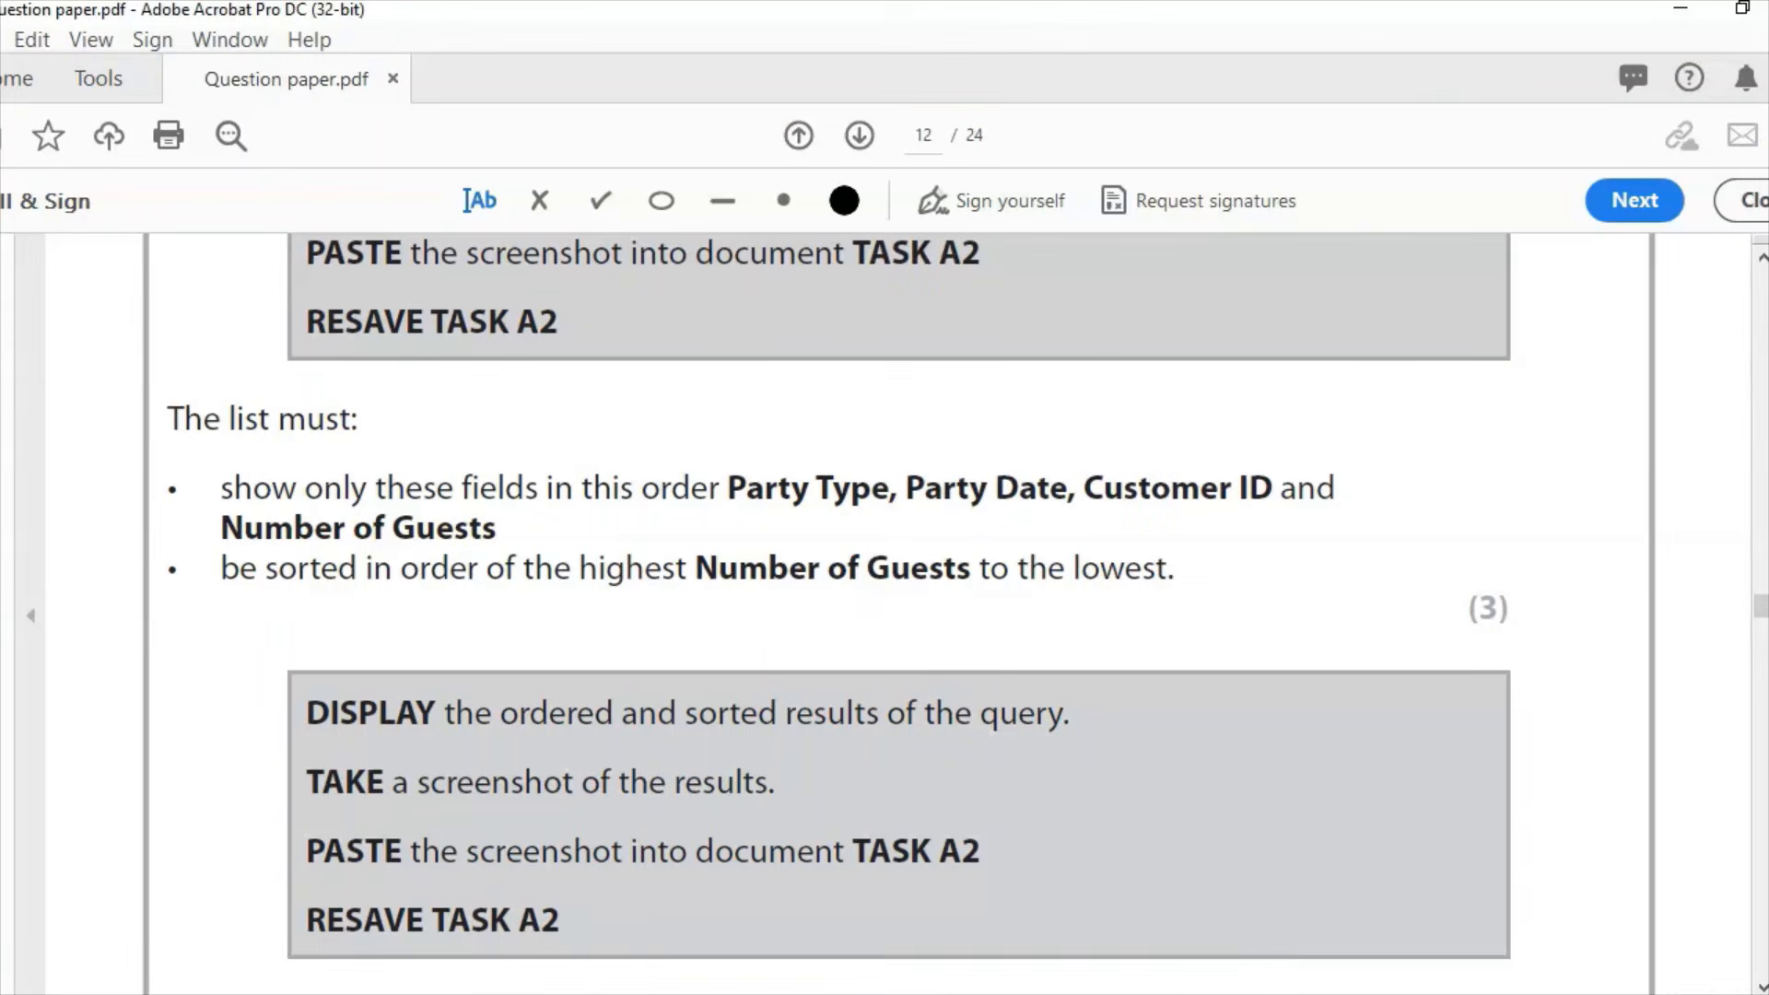
Step: Move the Party Type and Party Date columns ahead of Customer ID in the query grid
{"action": "key", "text": "alt+Tab"}
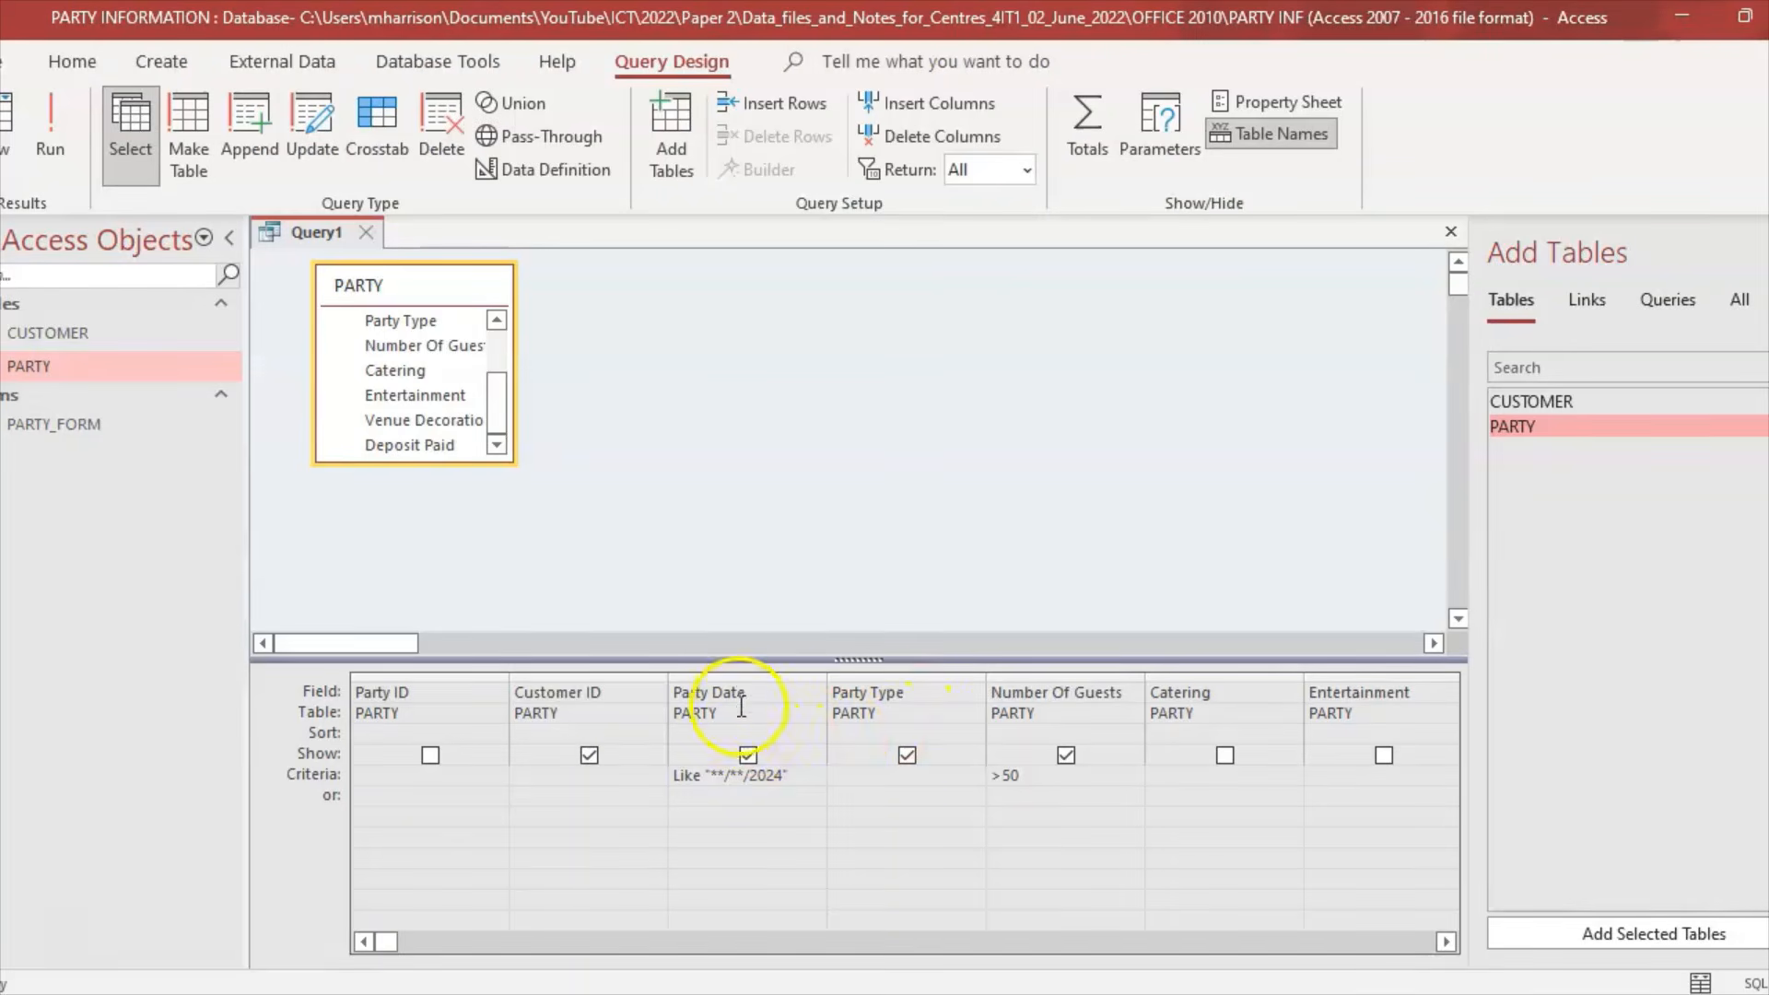
{"action": "left_click", "coordinate": [939, 676]}
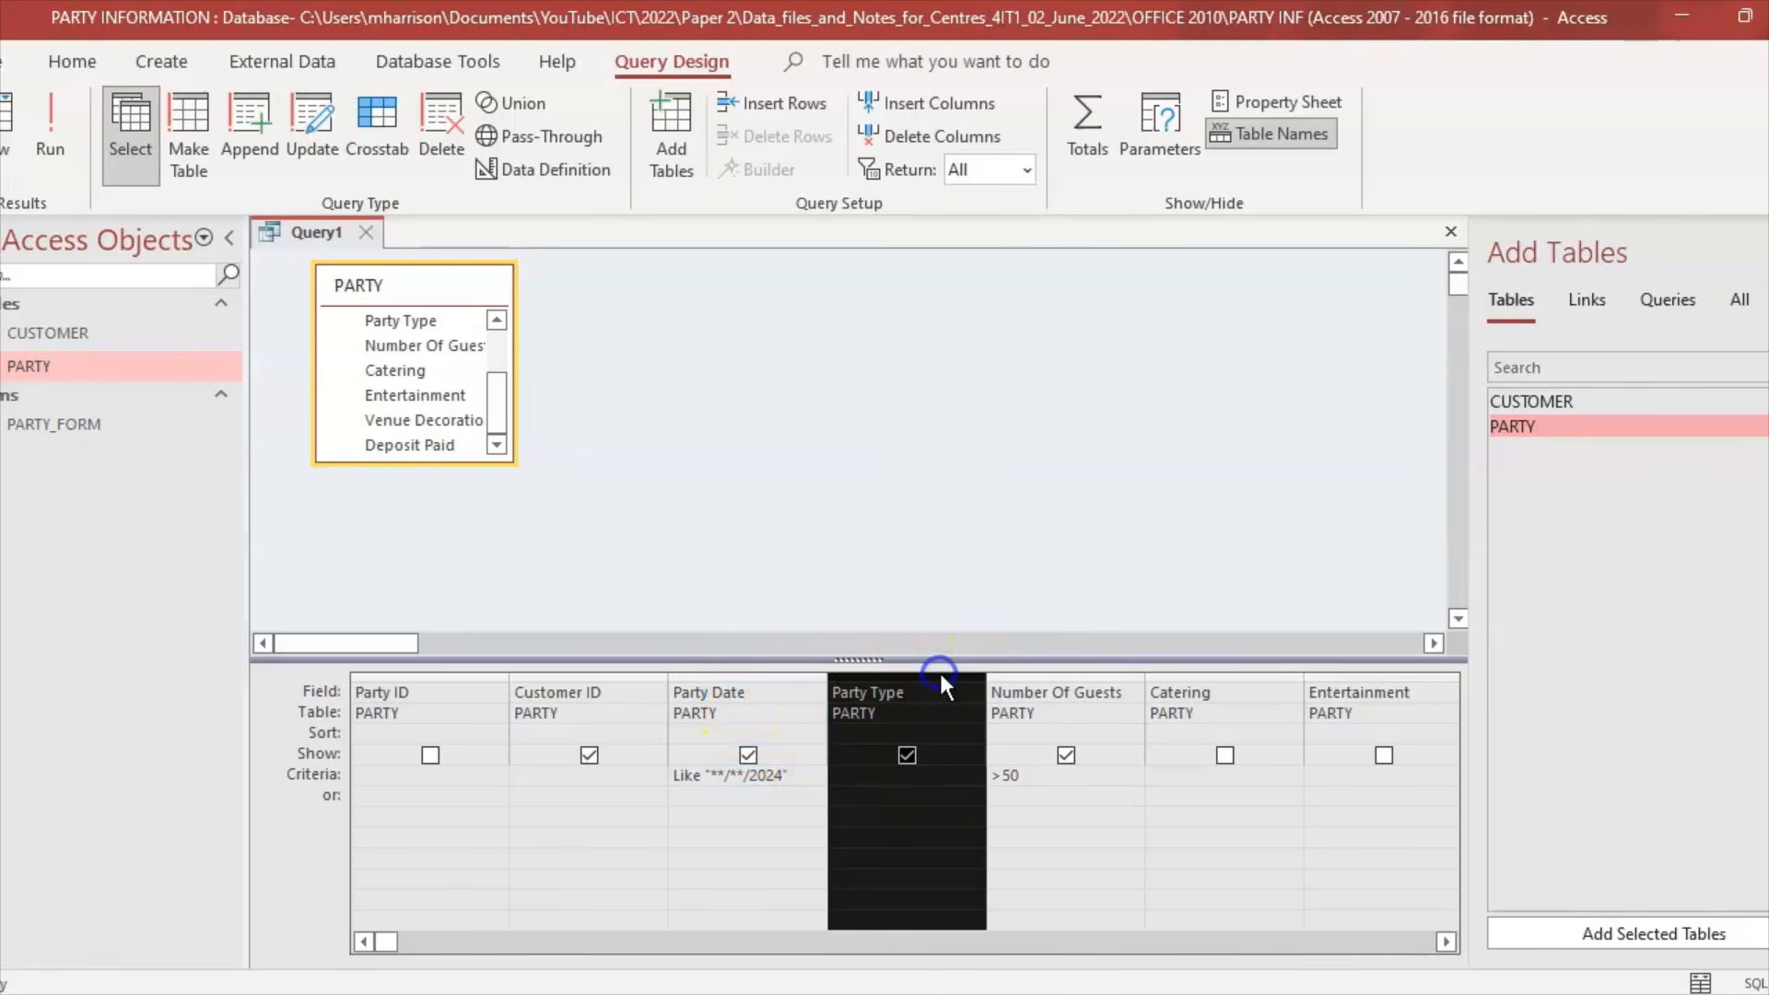
{"action": "left_click_drag", "start_coordinate": [940, 675], "coordinate": [549, 667]}
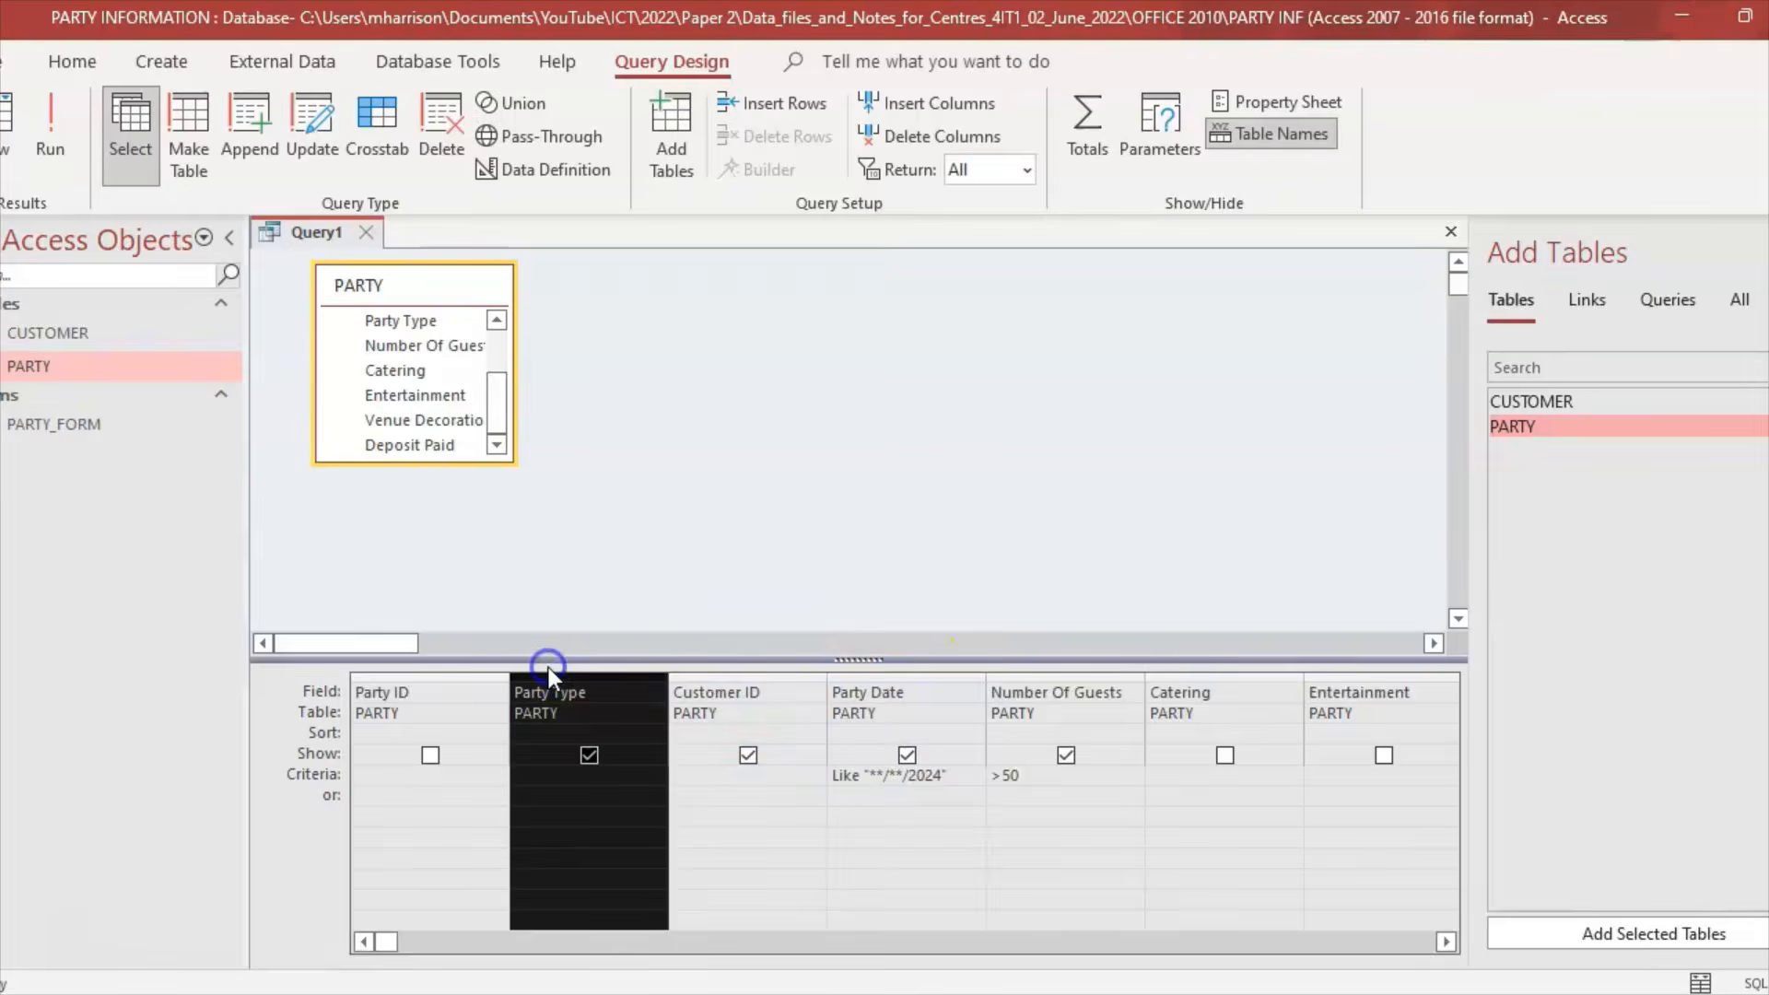
{"action": "key", "text": "alt+Tab"}
{"action": "key", "text": "alt+Tab"}
{"action": "left_click", "coordinate": [924, 674]}
{"action": "left_click_drag", "start_coordinate": [924, 674], "coordinate": [673, 680]}
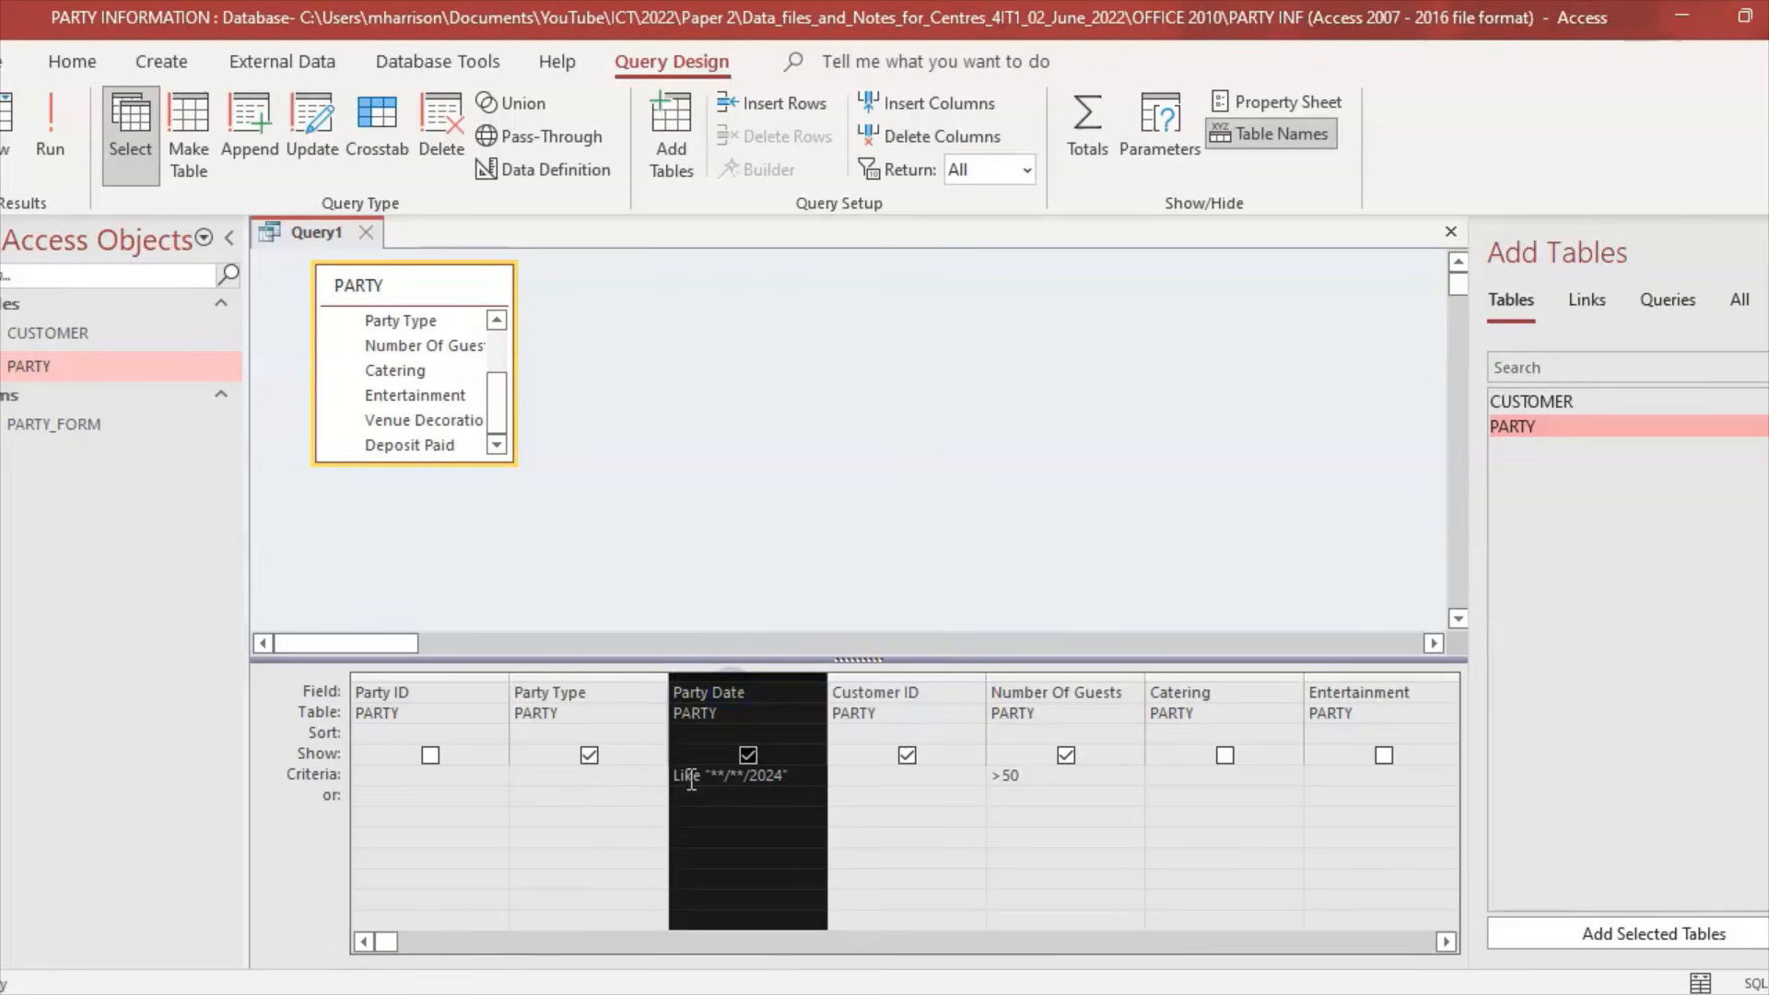
{"action": "key", "text": "alt+Tab"}
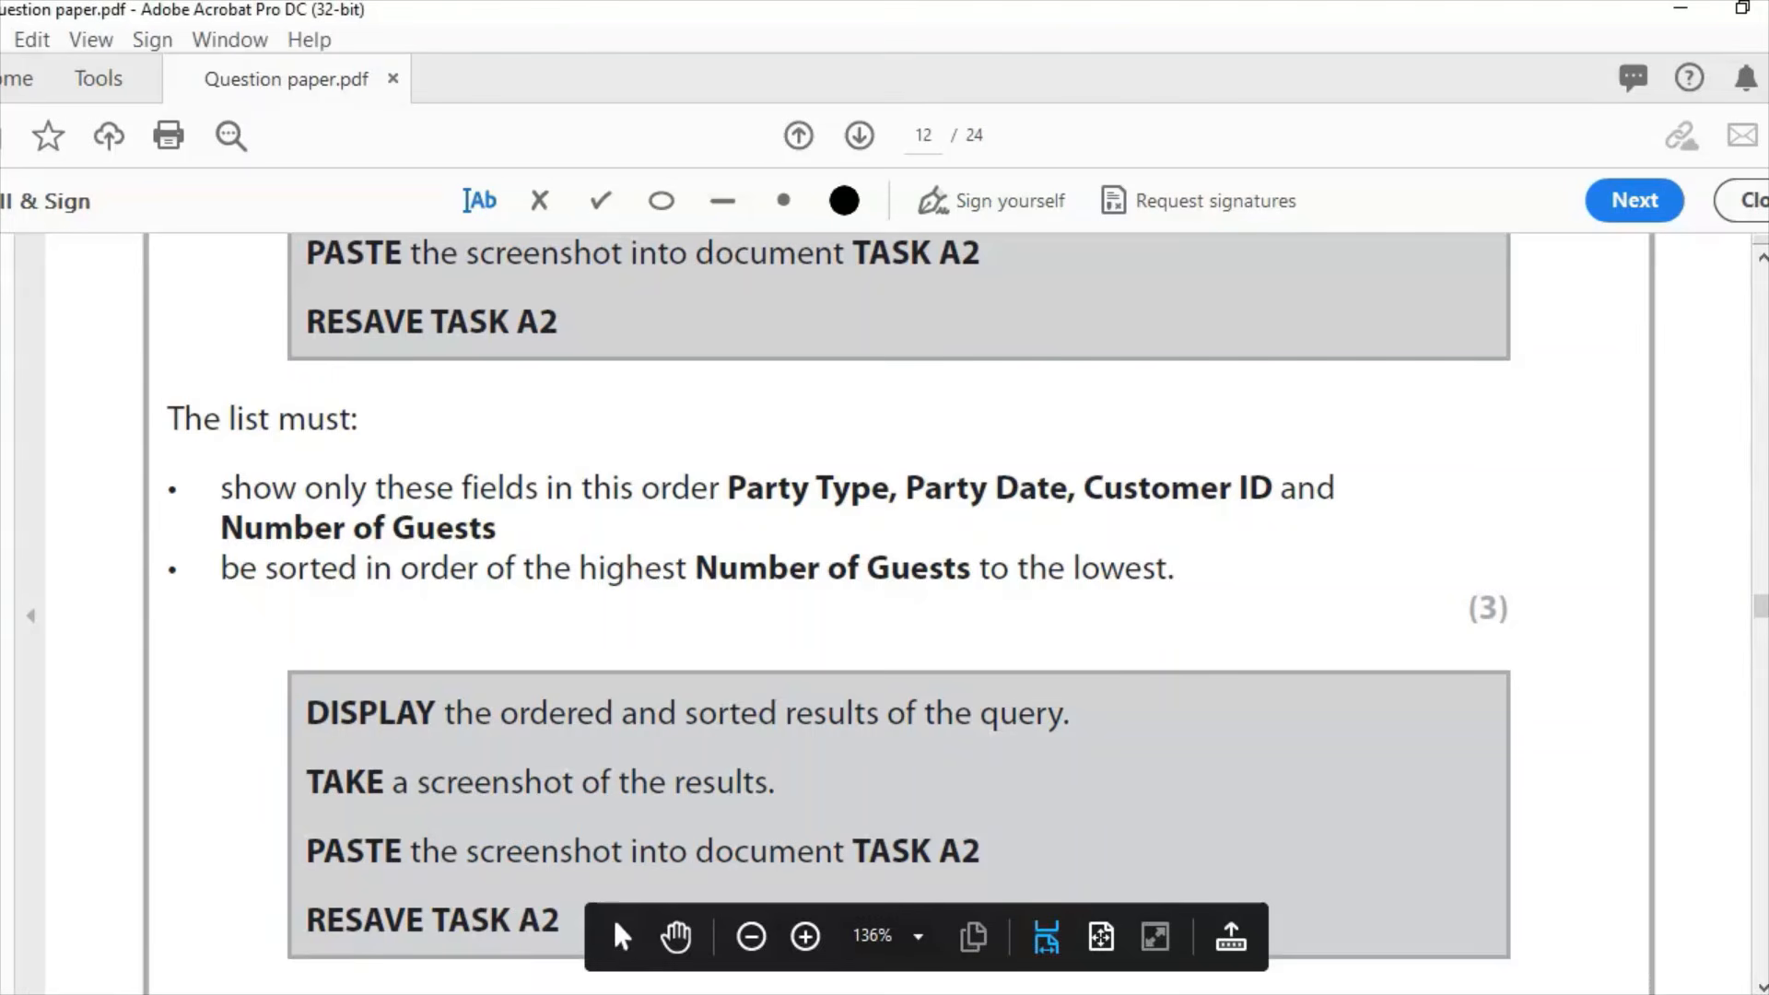
{"action": "key", "text": "alt+Tab"}
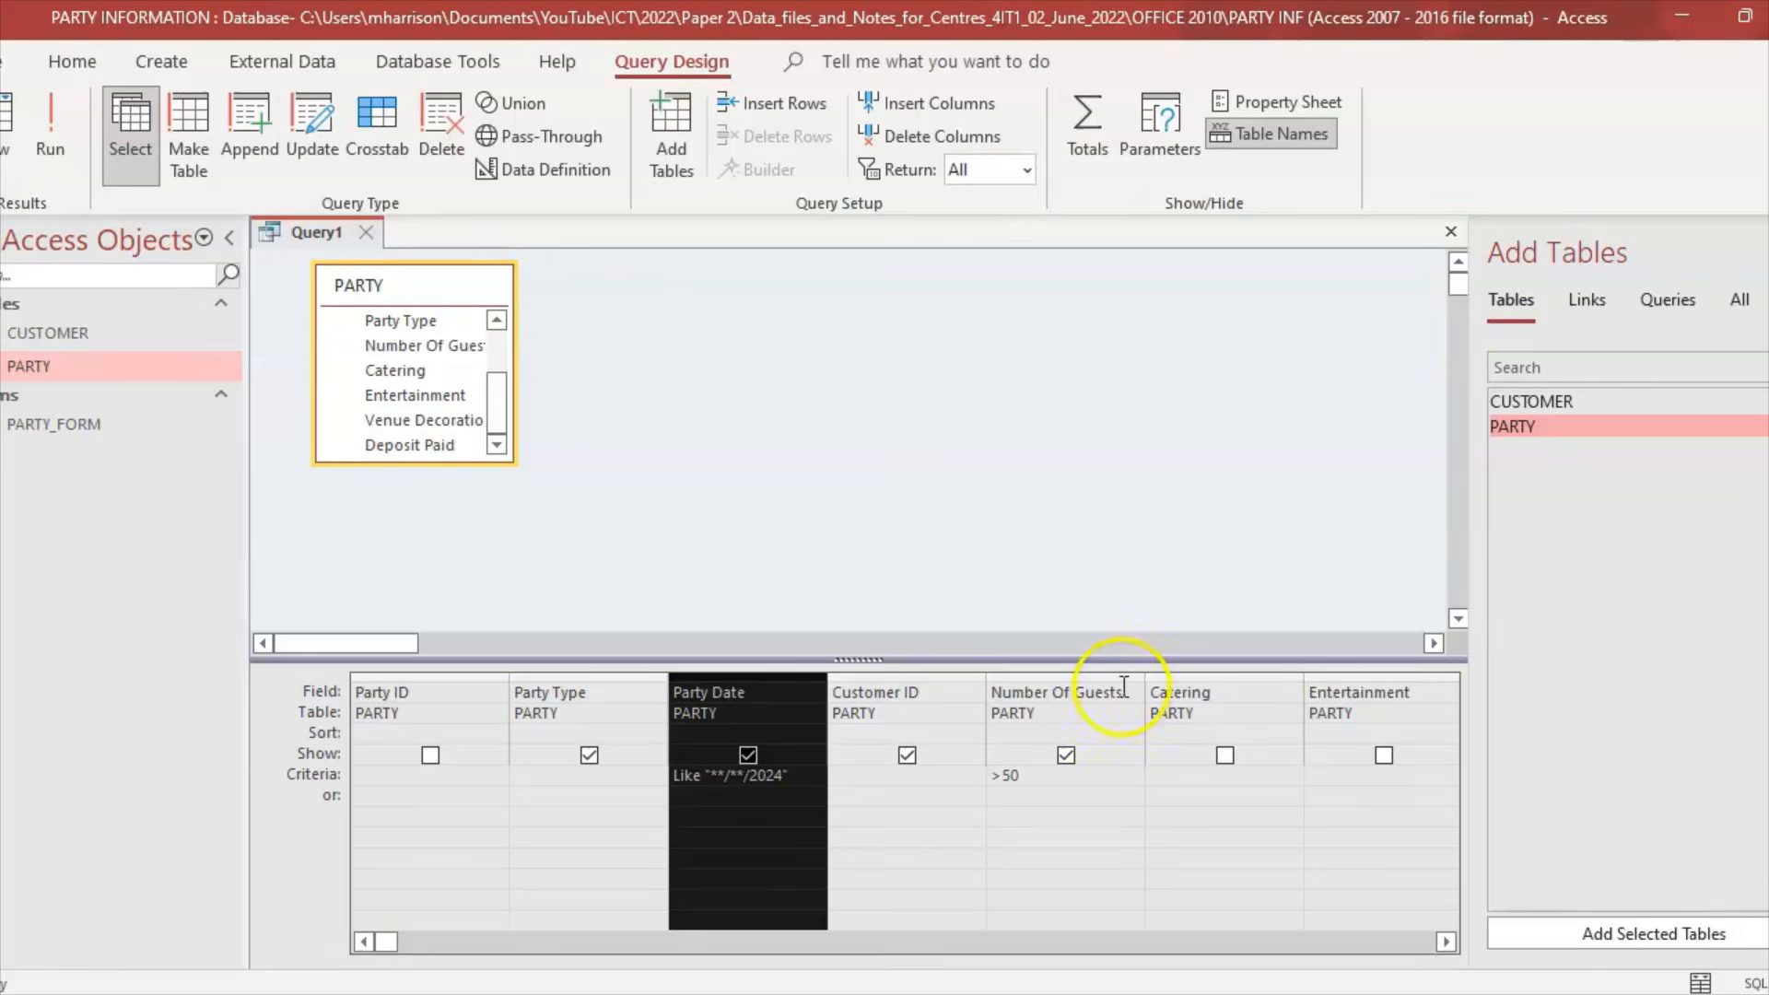
{"action": "left_click", "coordinate": [896, 691]}
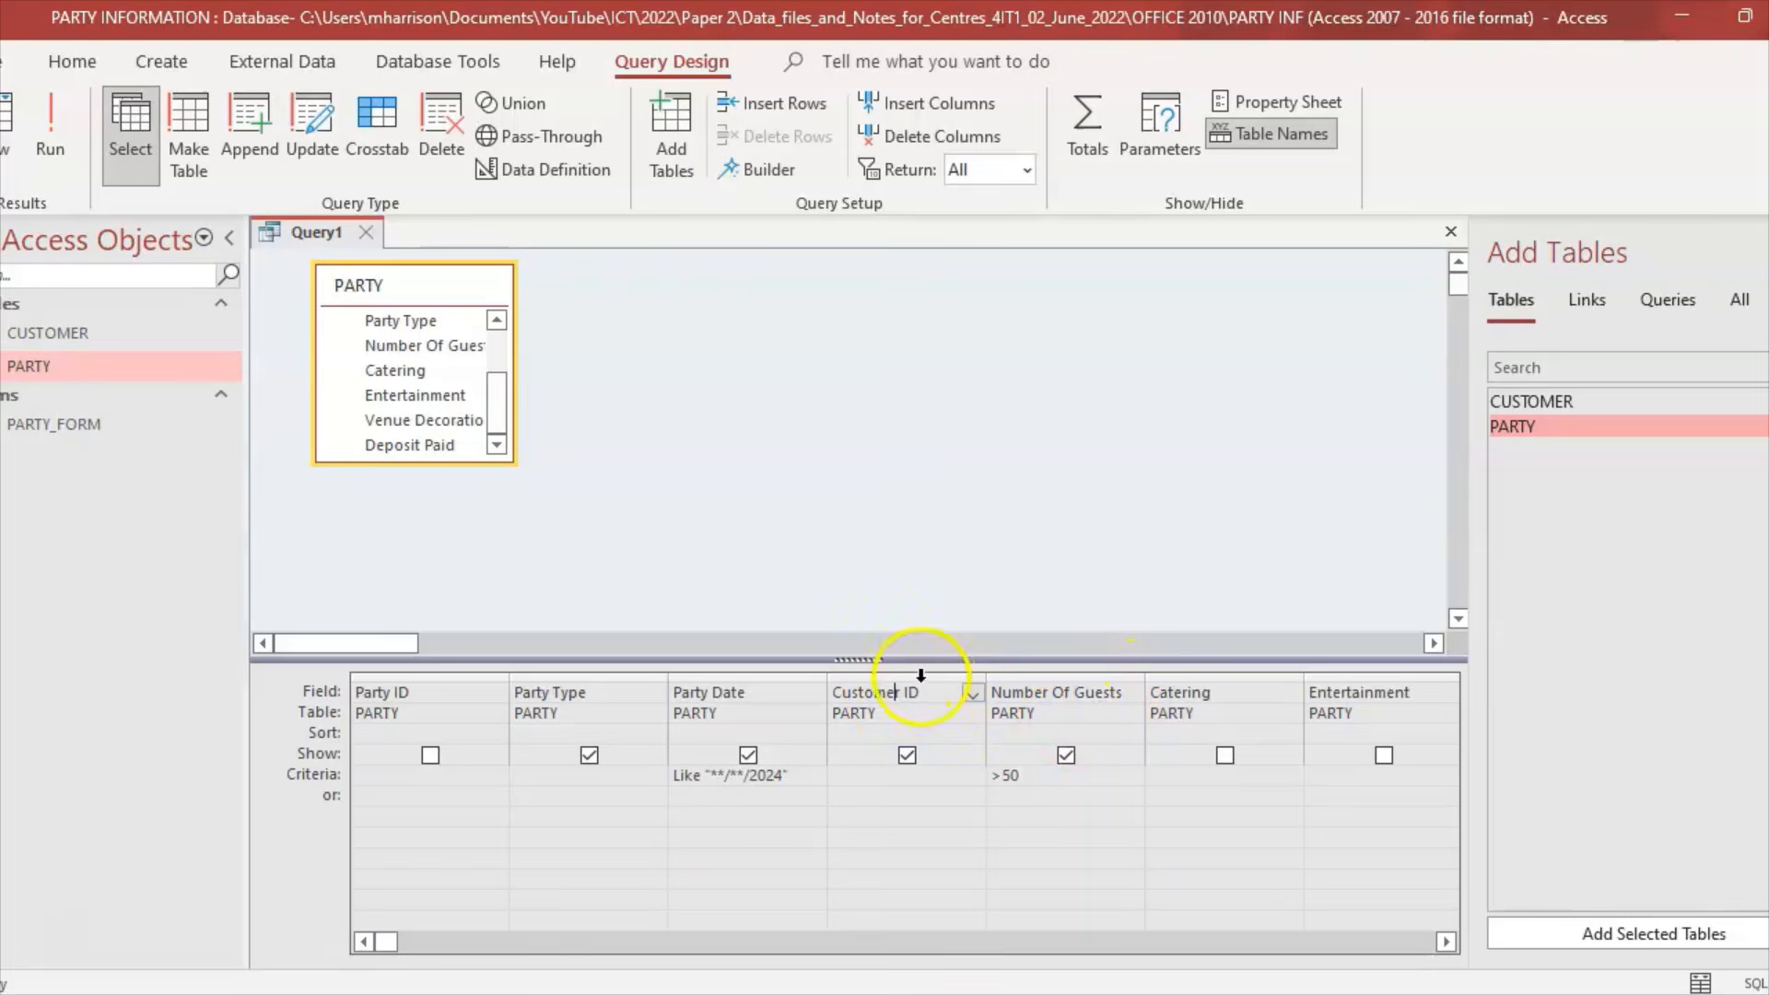
{"action": "key", "text": "alt+Tab"}
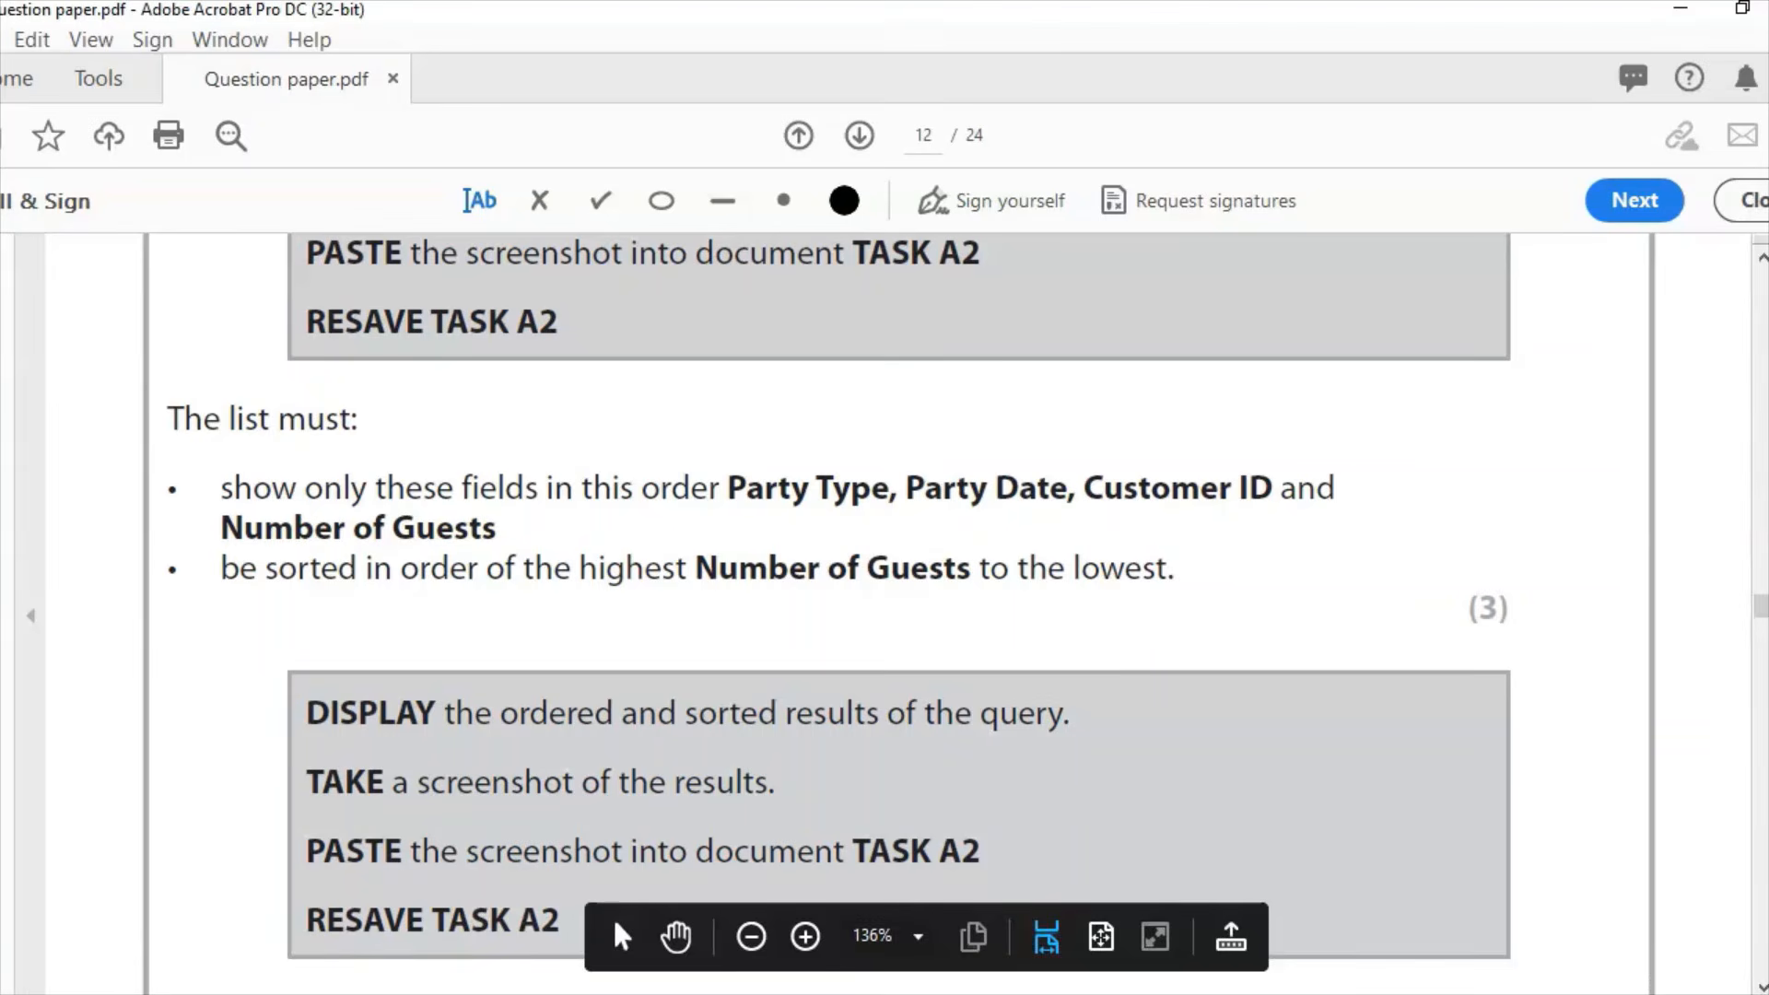
{"action": "key", "text": "alt+Tab"}
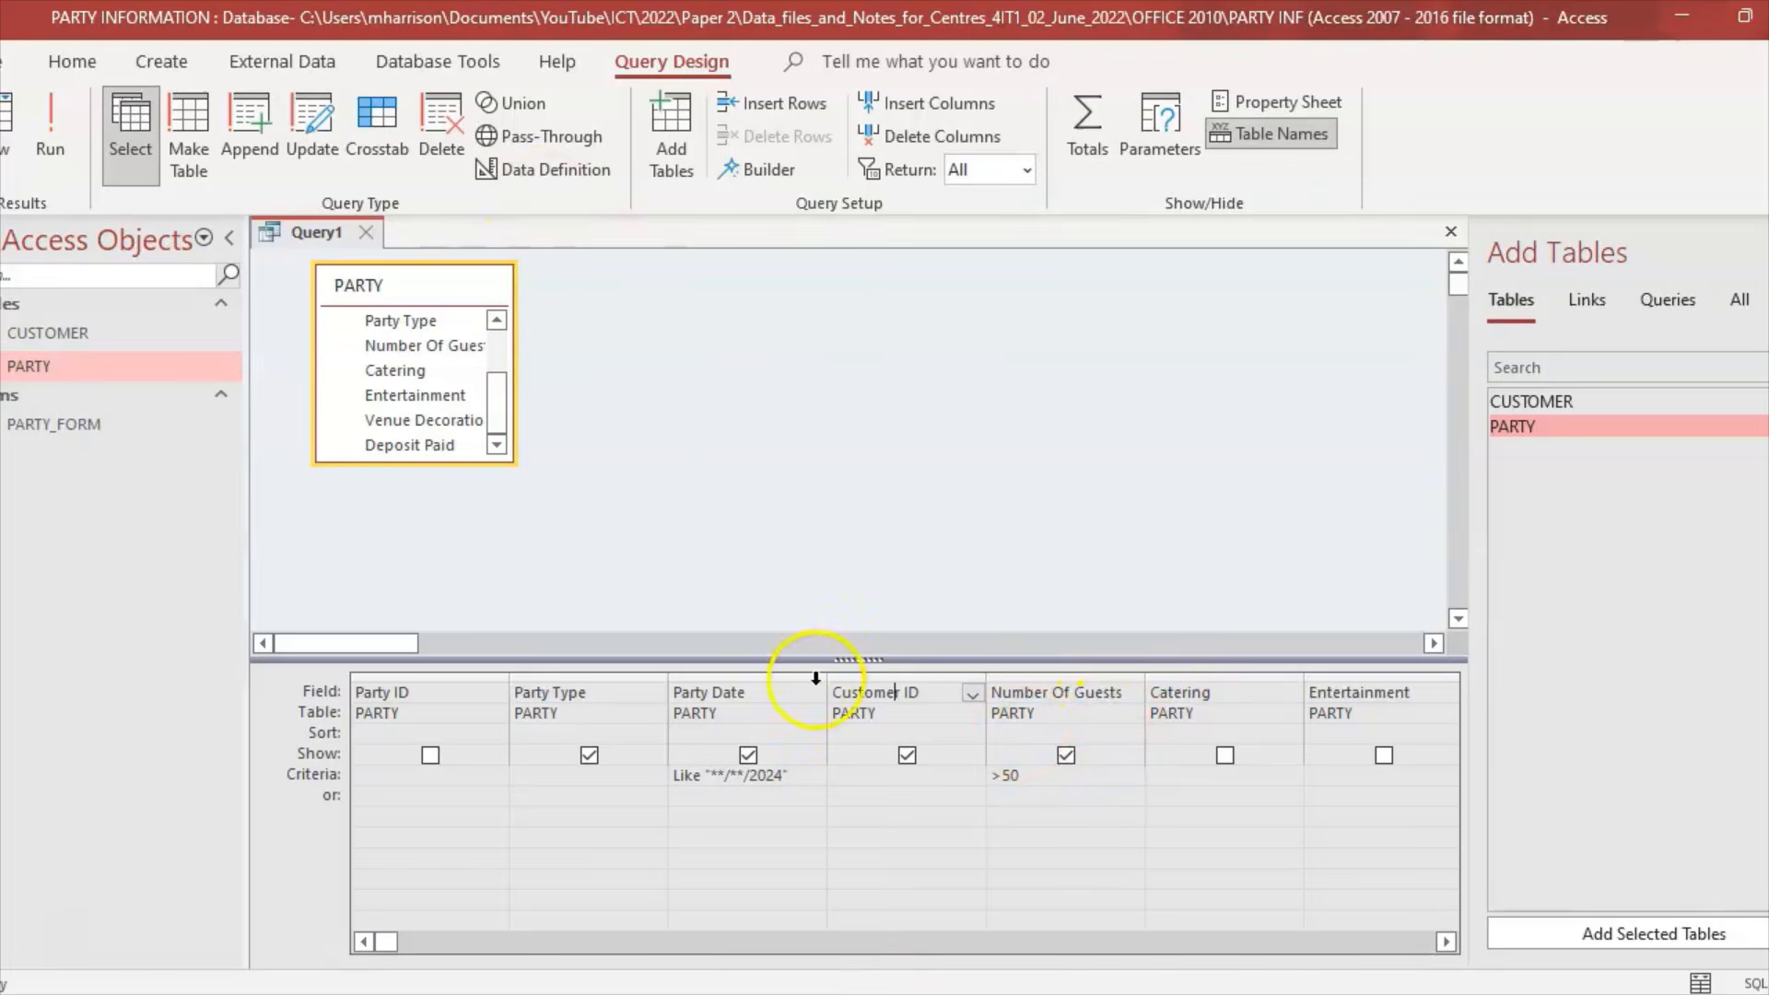
Step: Sort Number Of Guests descending and run the query, listing four parties from 250 to 60 guests
{"action": "key", "text": "alt+Tab"}
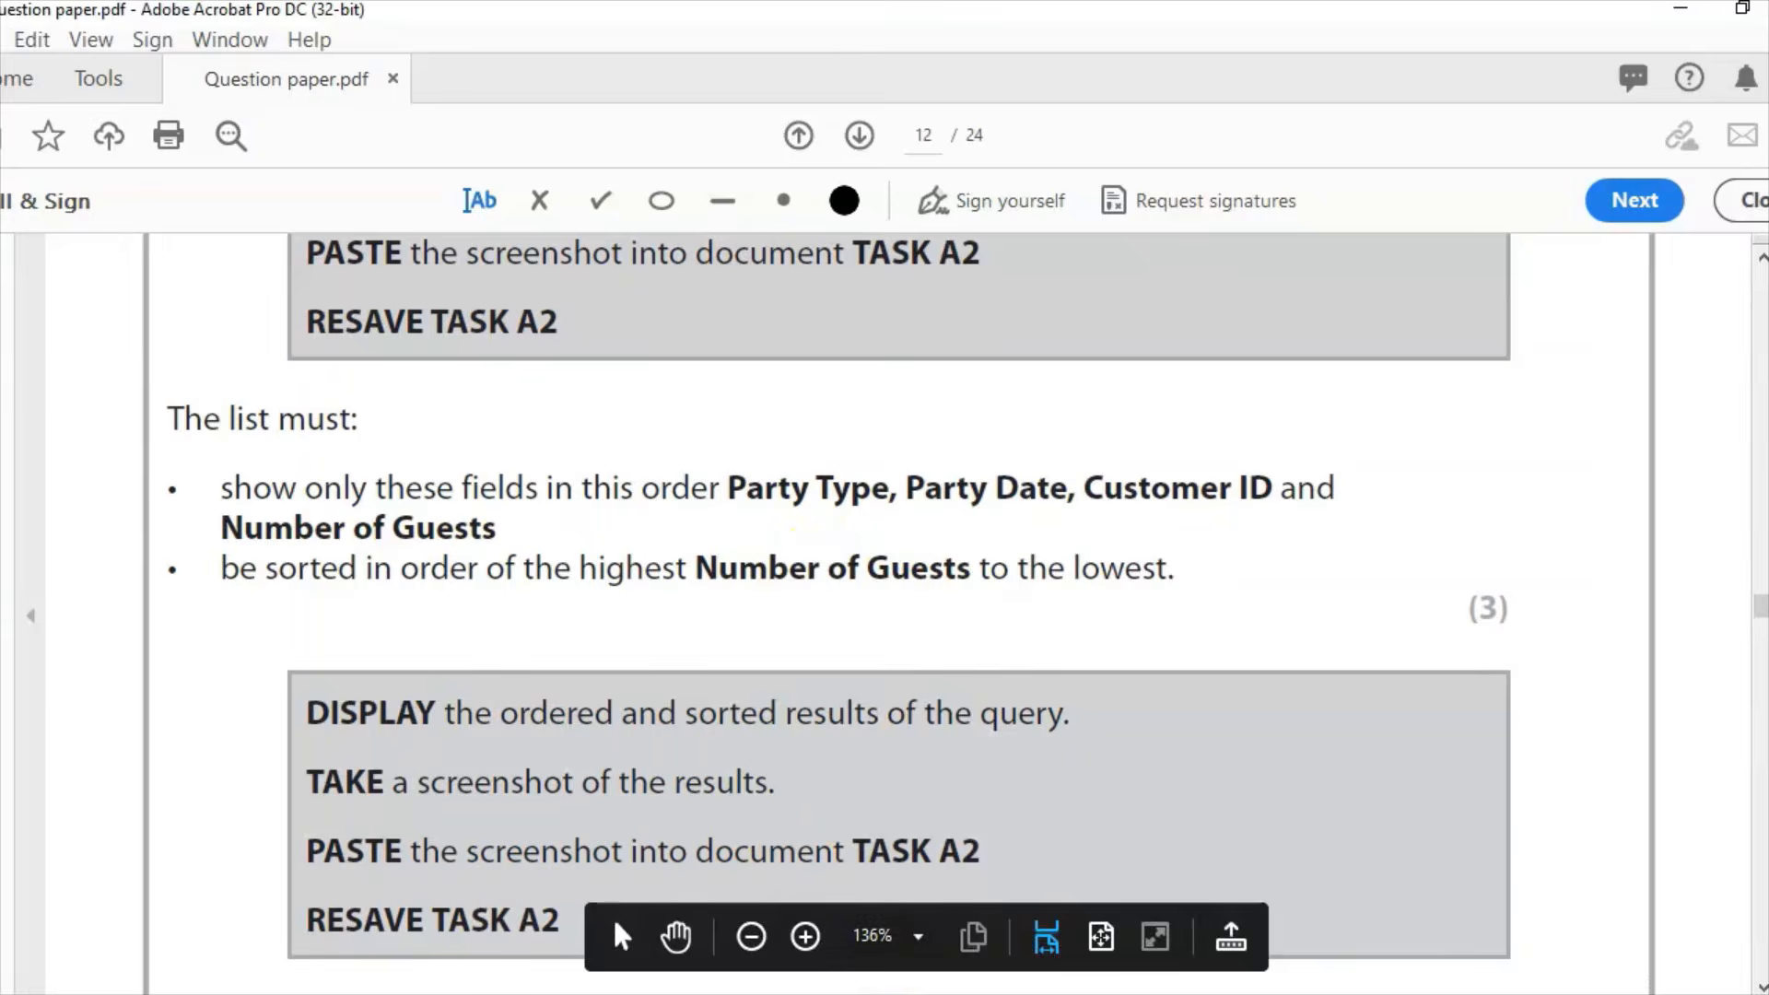
{"action": "key", "text": "alt+Tab"}
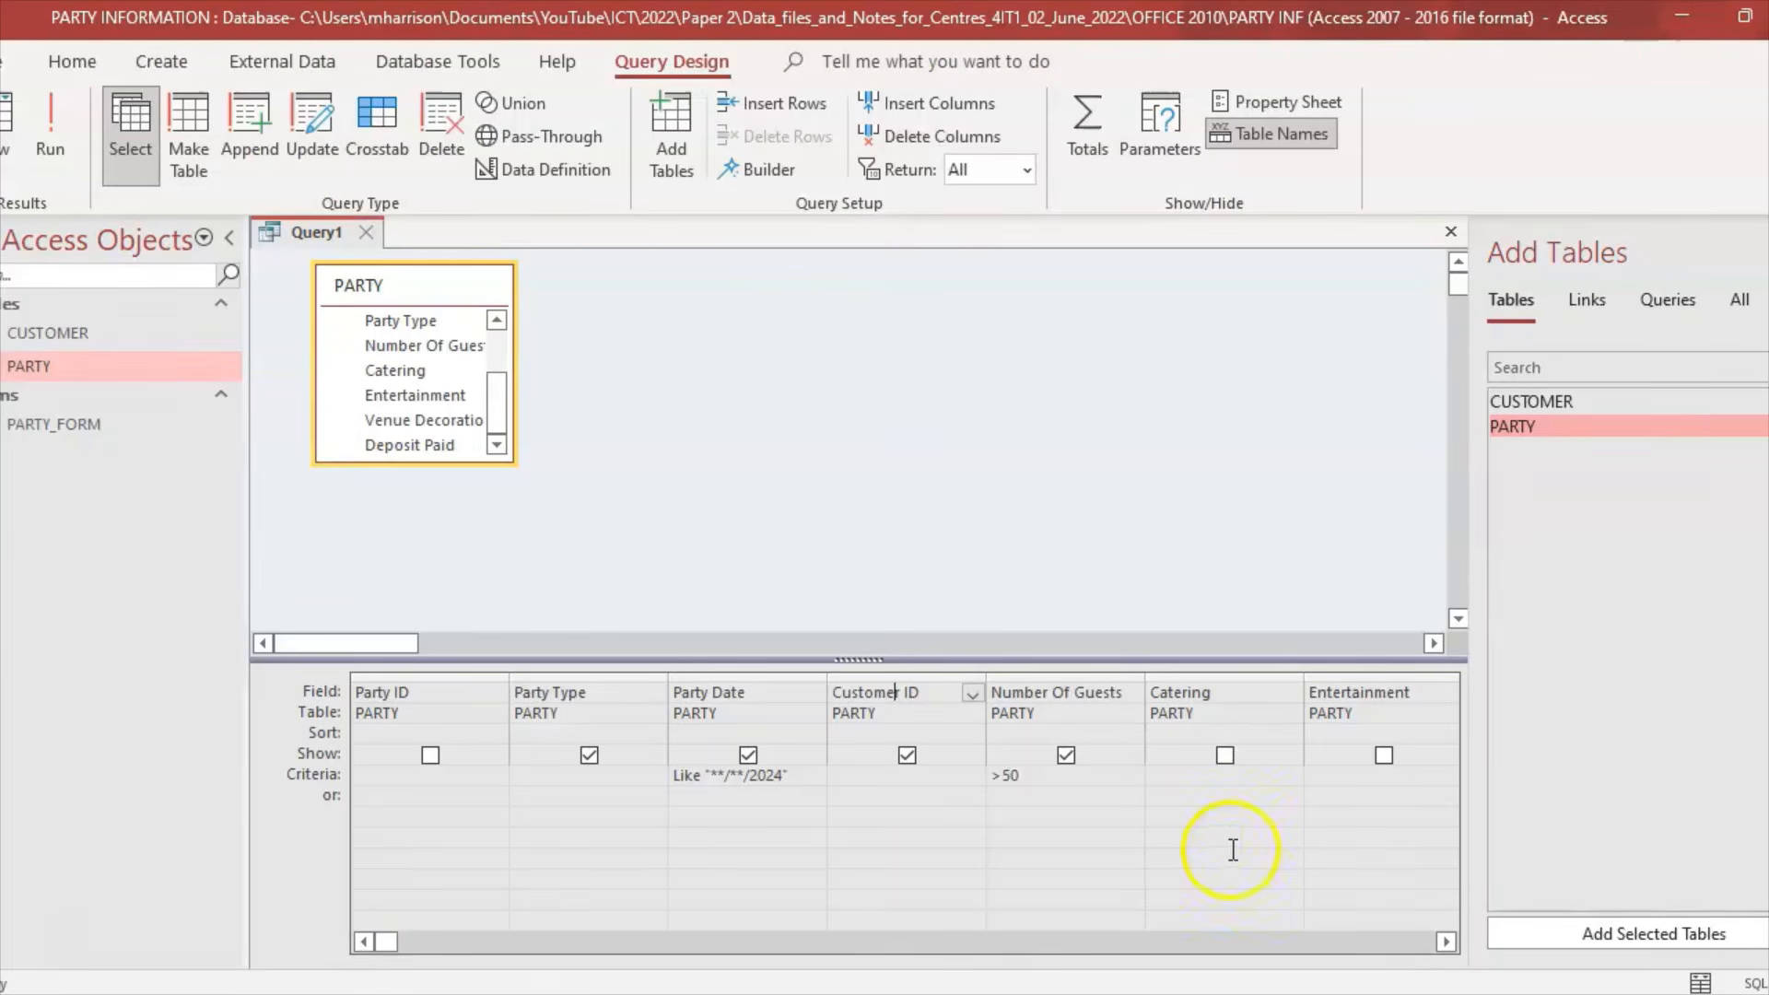
{"action": "left_click", "coordinate": [1084, 732]}
{"action": "left_click", "coordinate": [1132, 734]}
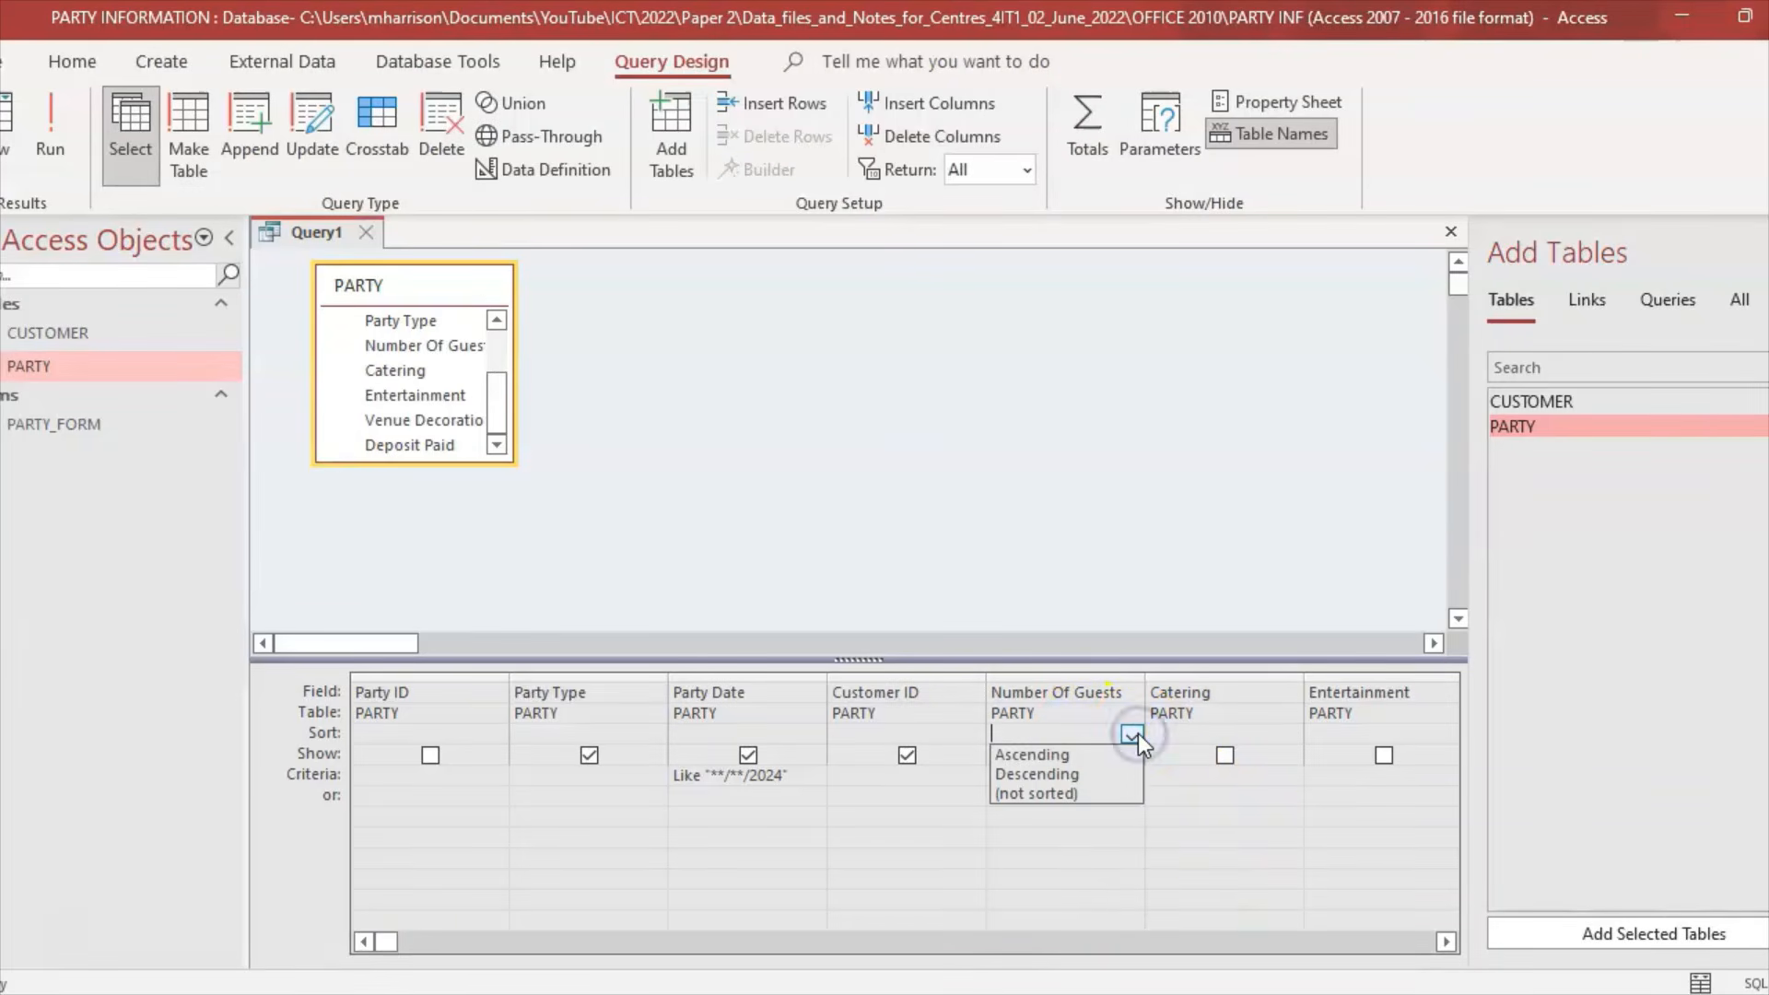
{"action": "left_click", "coordinate": [1070, 771]}
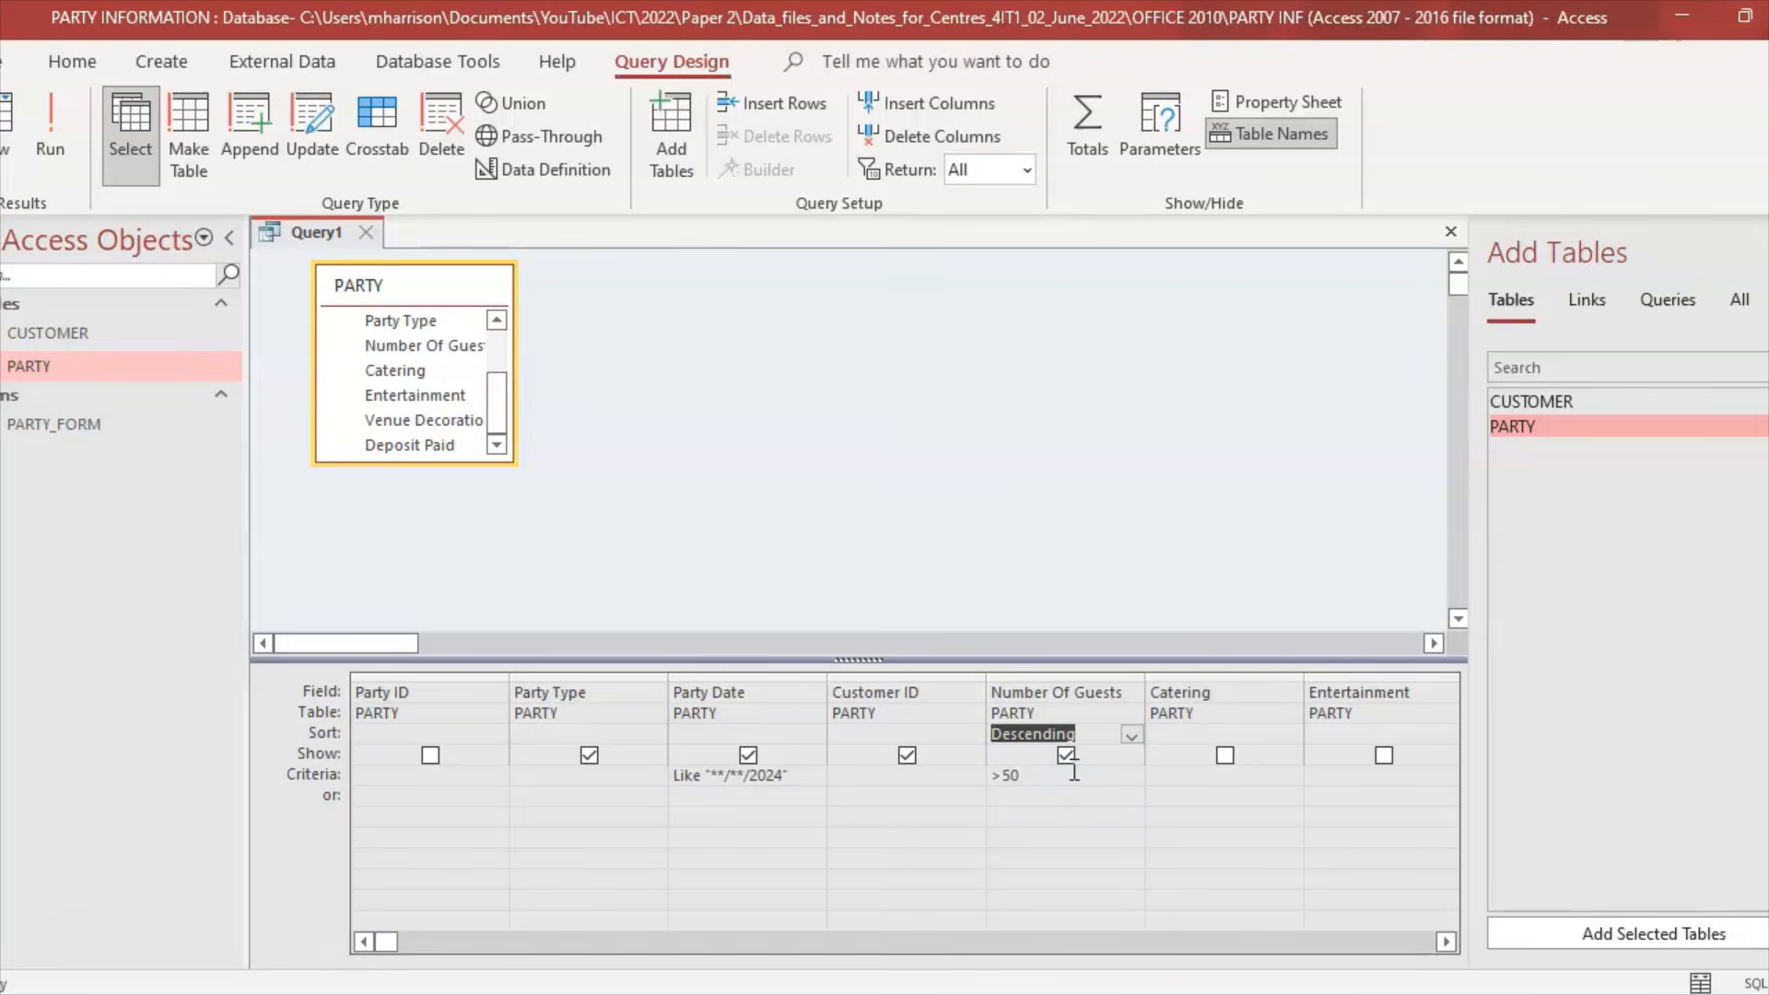
{"action": "left_click", "coordinate": [46, 129]}
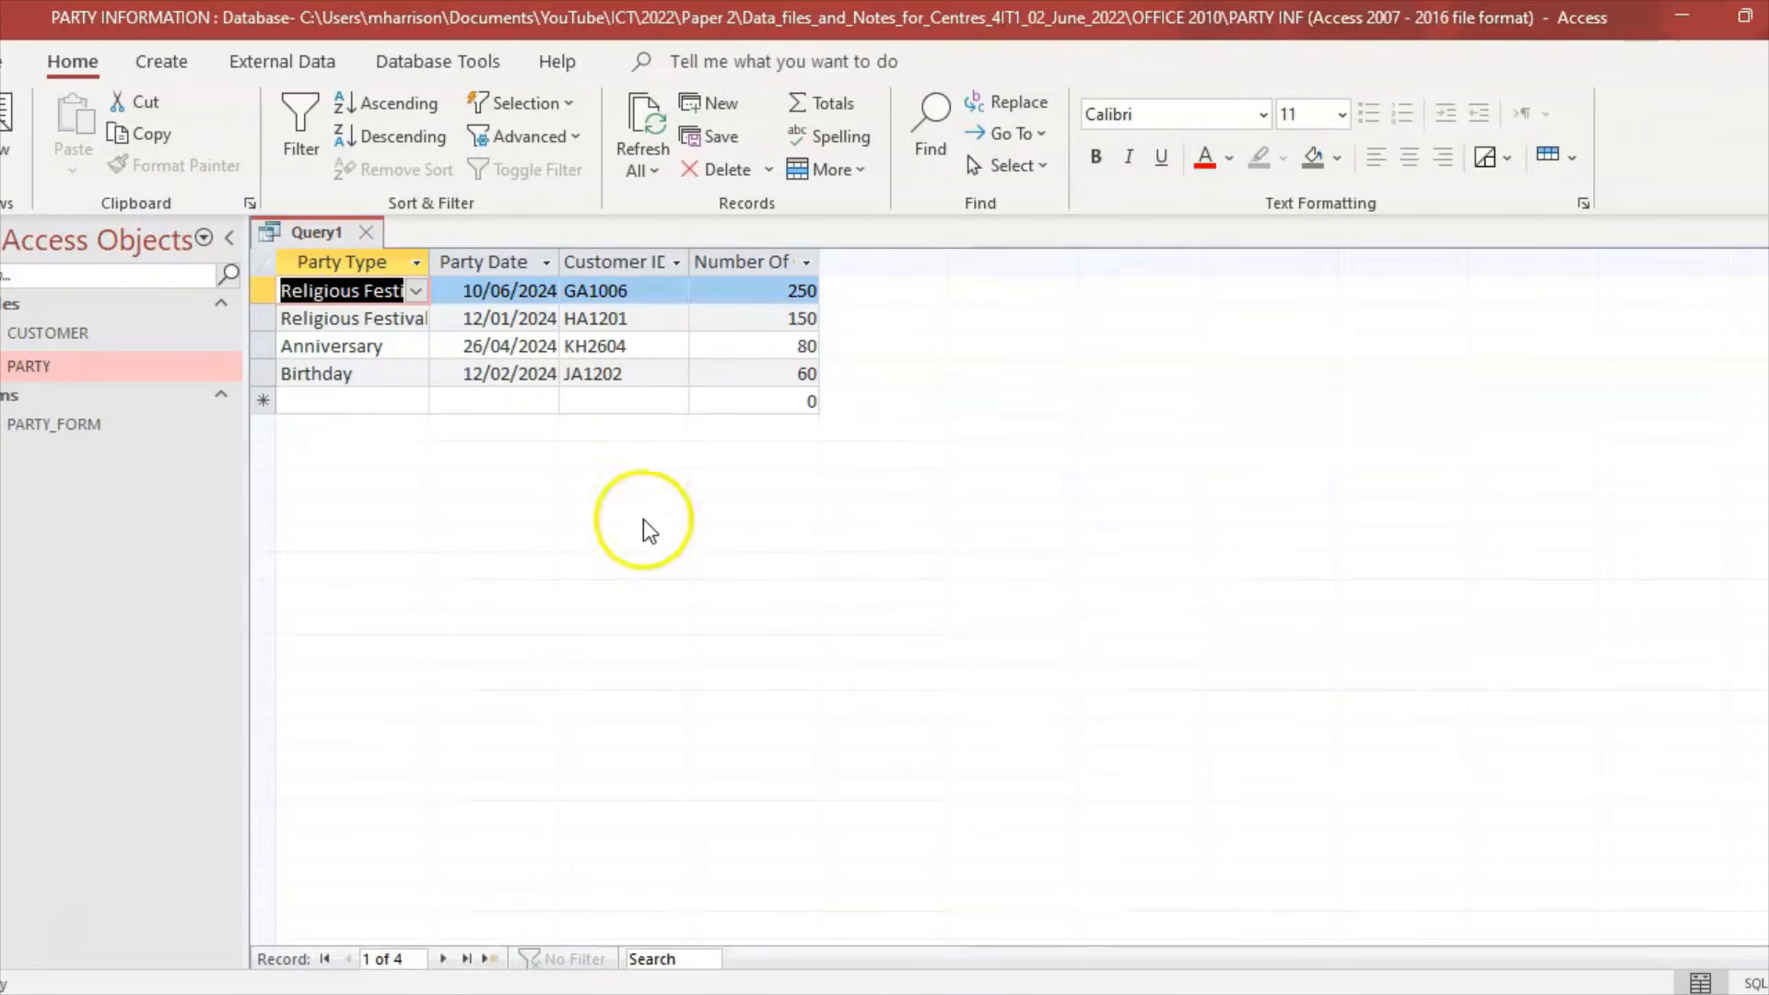
Step: Widen the Party Type, Party Date, Customer ID and Number Of Guests result columns
{"action": "left_click_drag", "start_coordinate": [430, 261], "coordinate": [485, 254]}
{"action": "left_click_drag", "start_coordinate": [613, 255], "coordinate": [636, 254]}
{"action": "left_click_drag", "start_coordinate": [761, 256], "coordinate": [789, 256]}
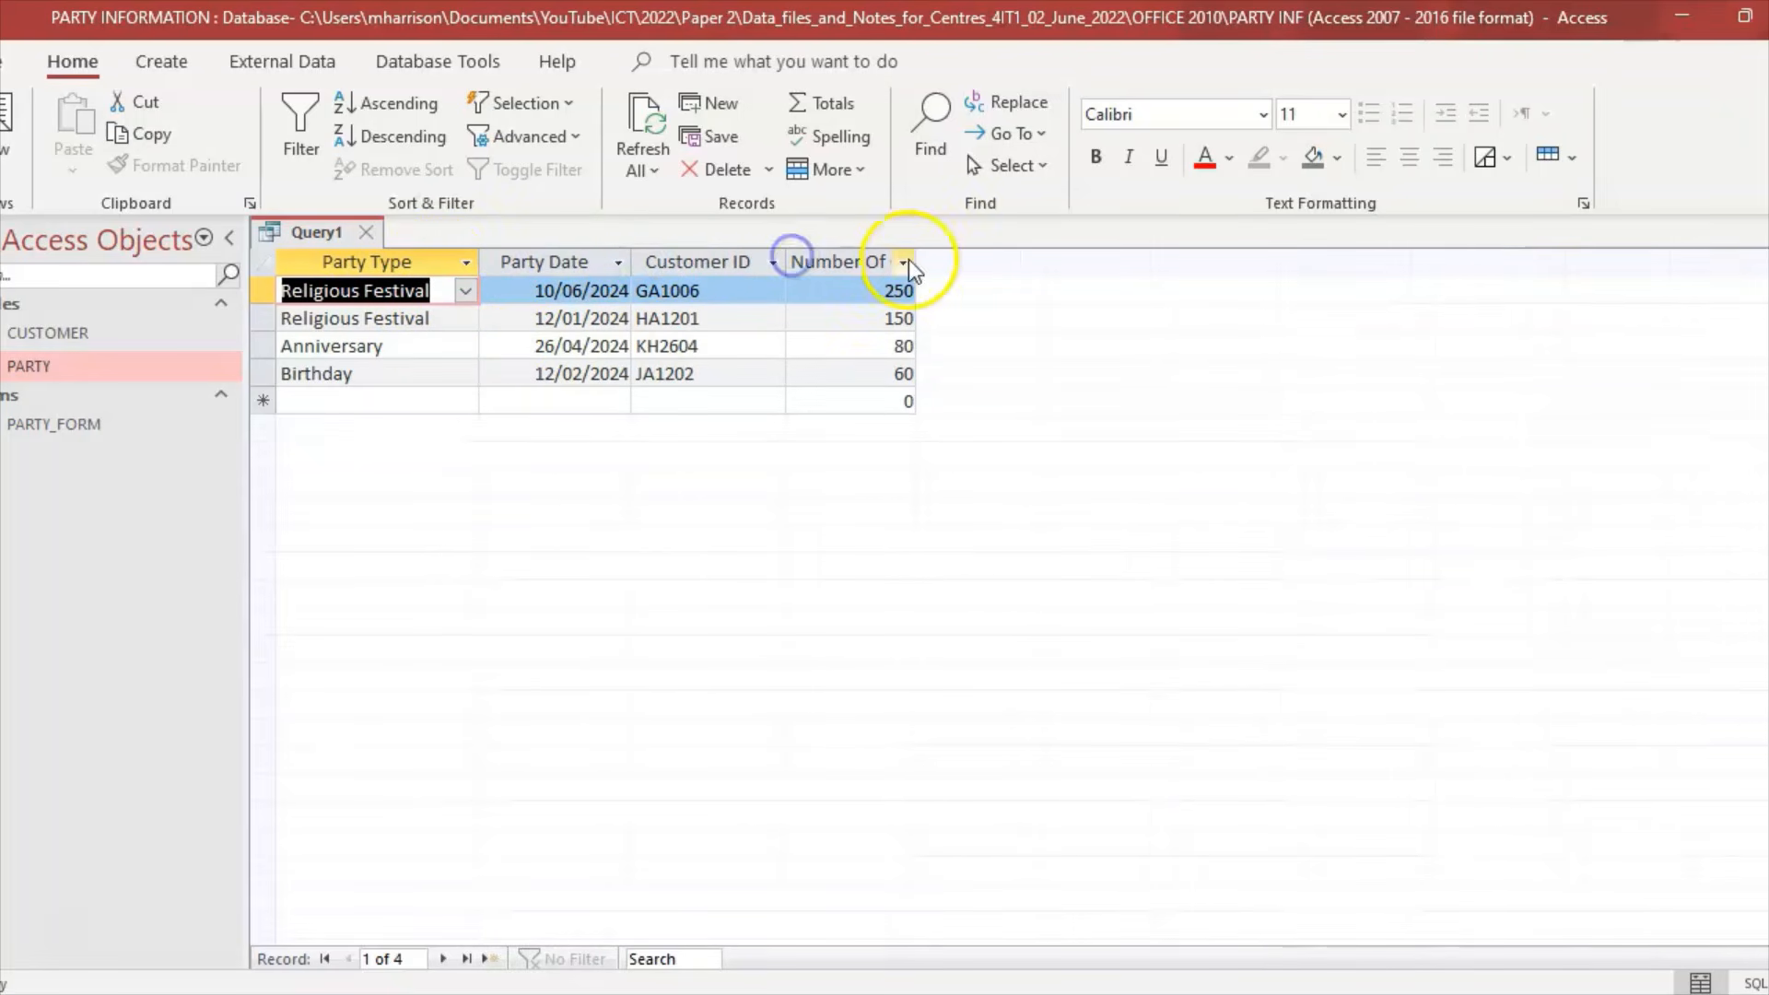
{"action": "left_click_drag", "start_coordinate": [914, 258], "coordinate": [936, 257]}
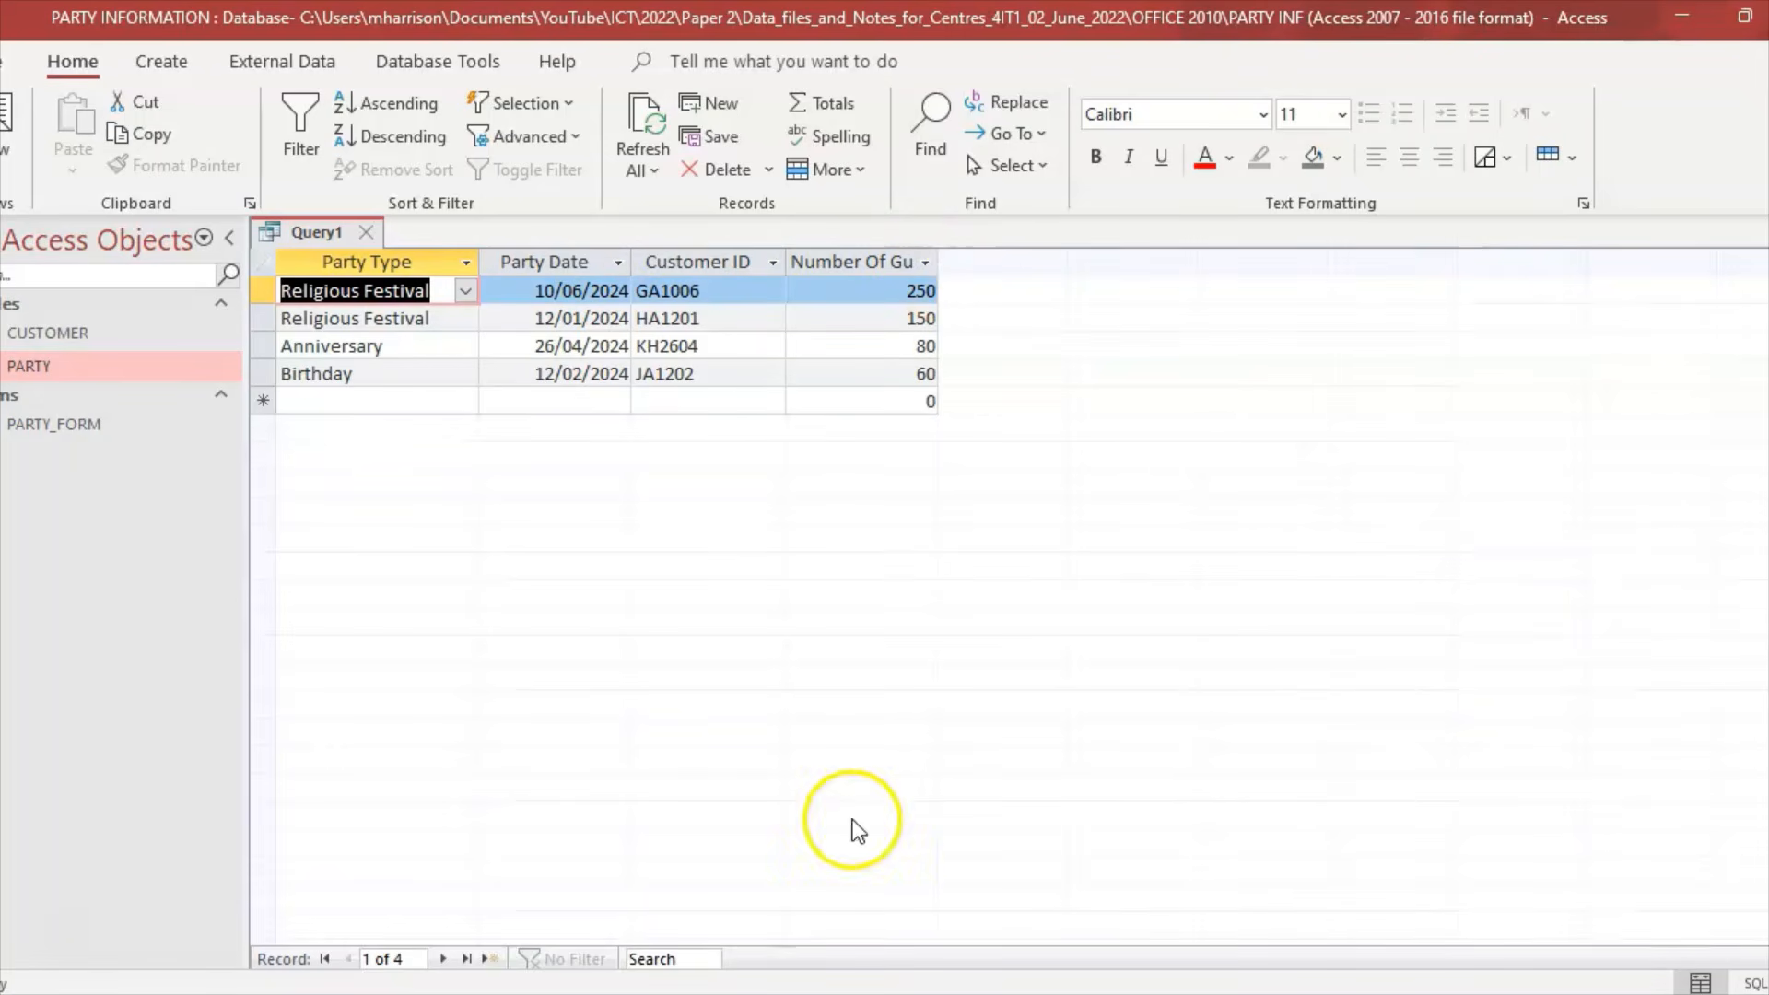
{"action": "left_click", "coordinate": [758, 994]}
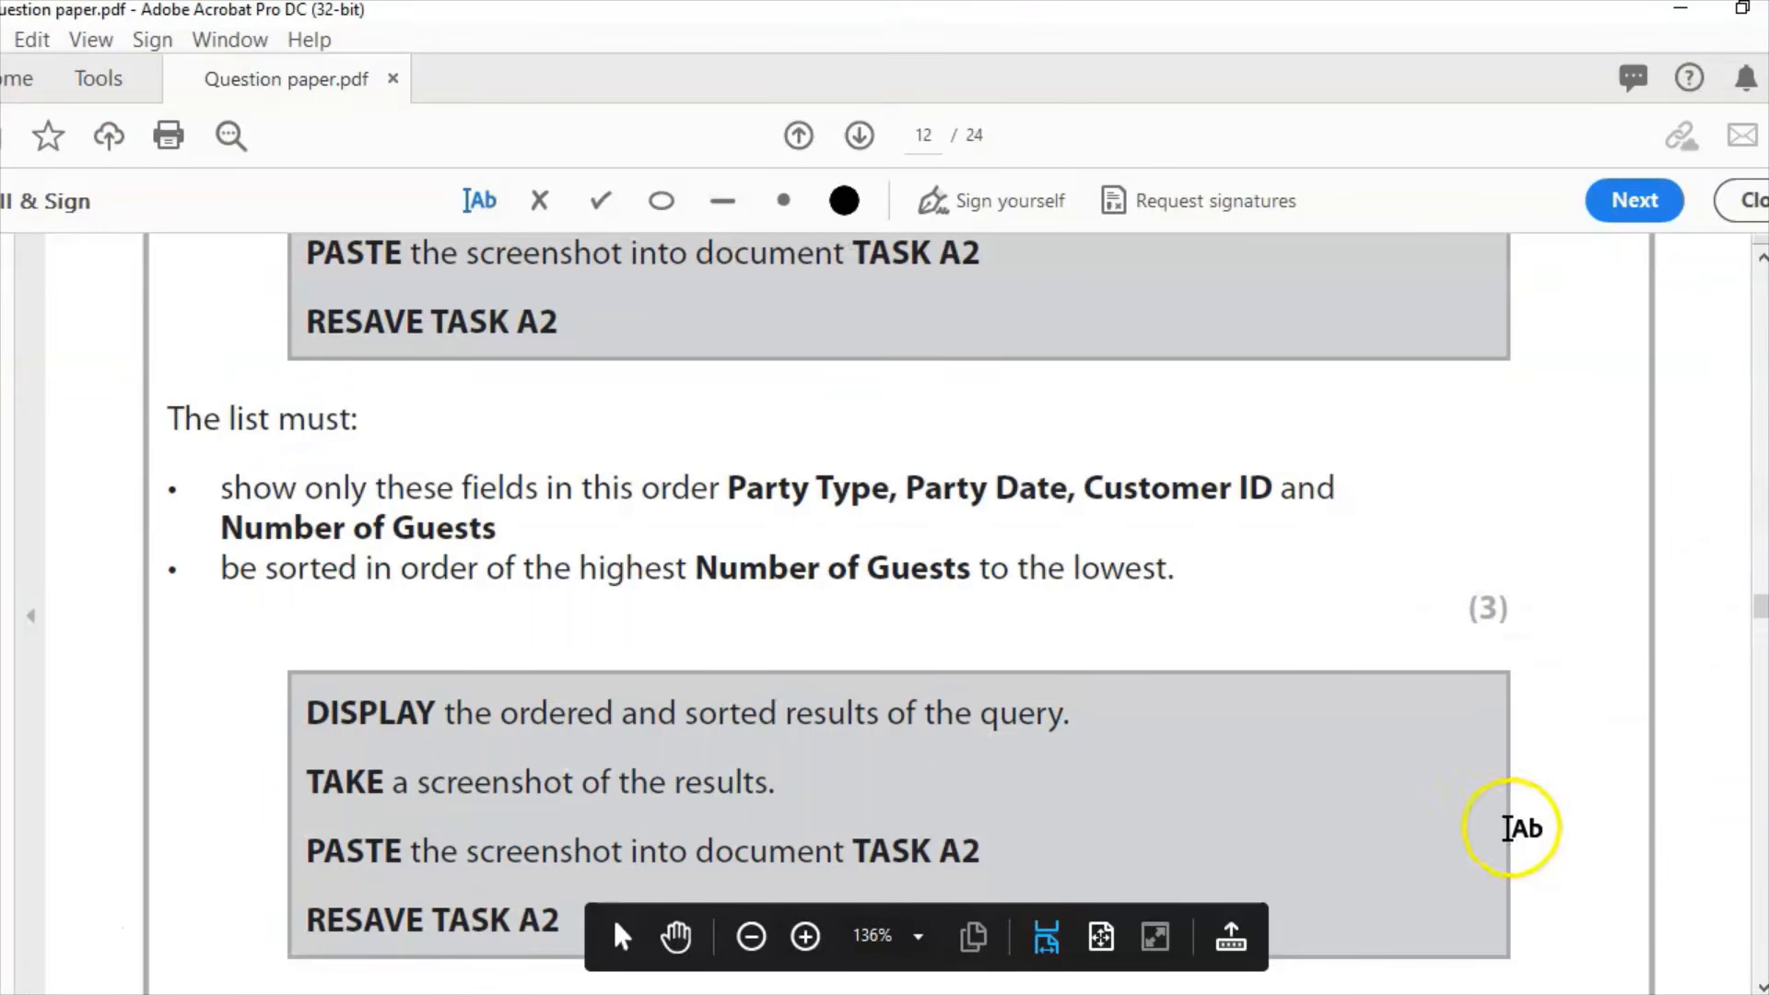
{"action": "left_click", "coordinate": [1760, 987]}
{"action": "left_click", "coordinate": [1761, 988]}
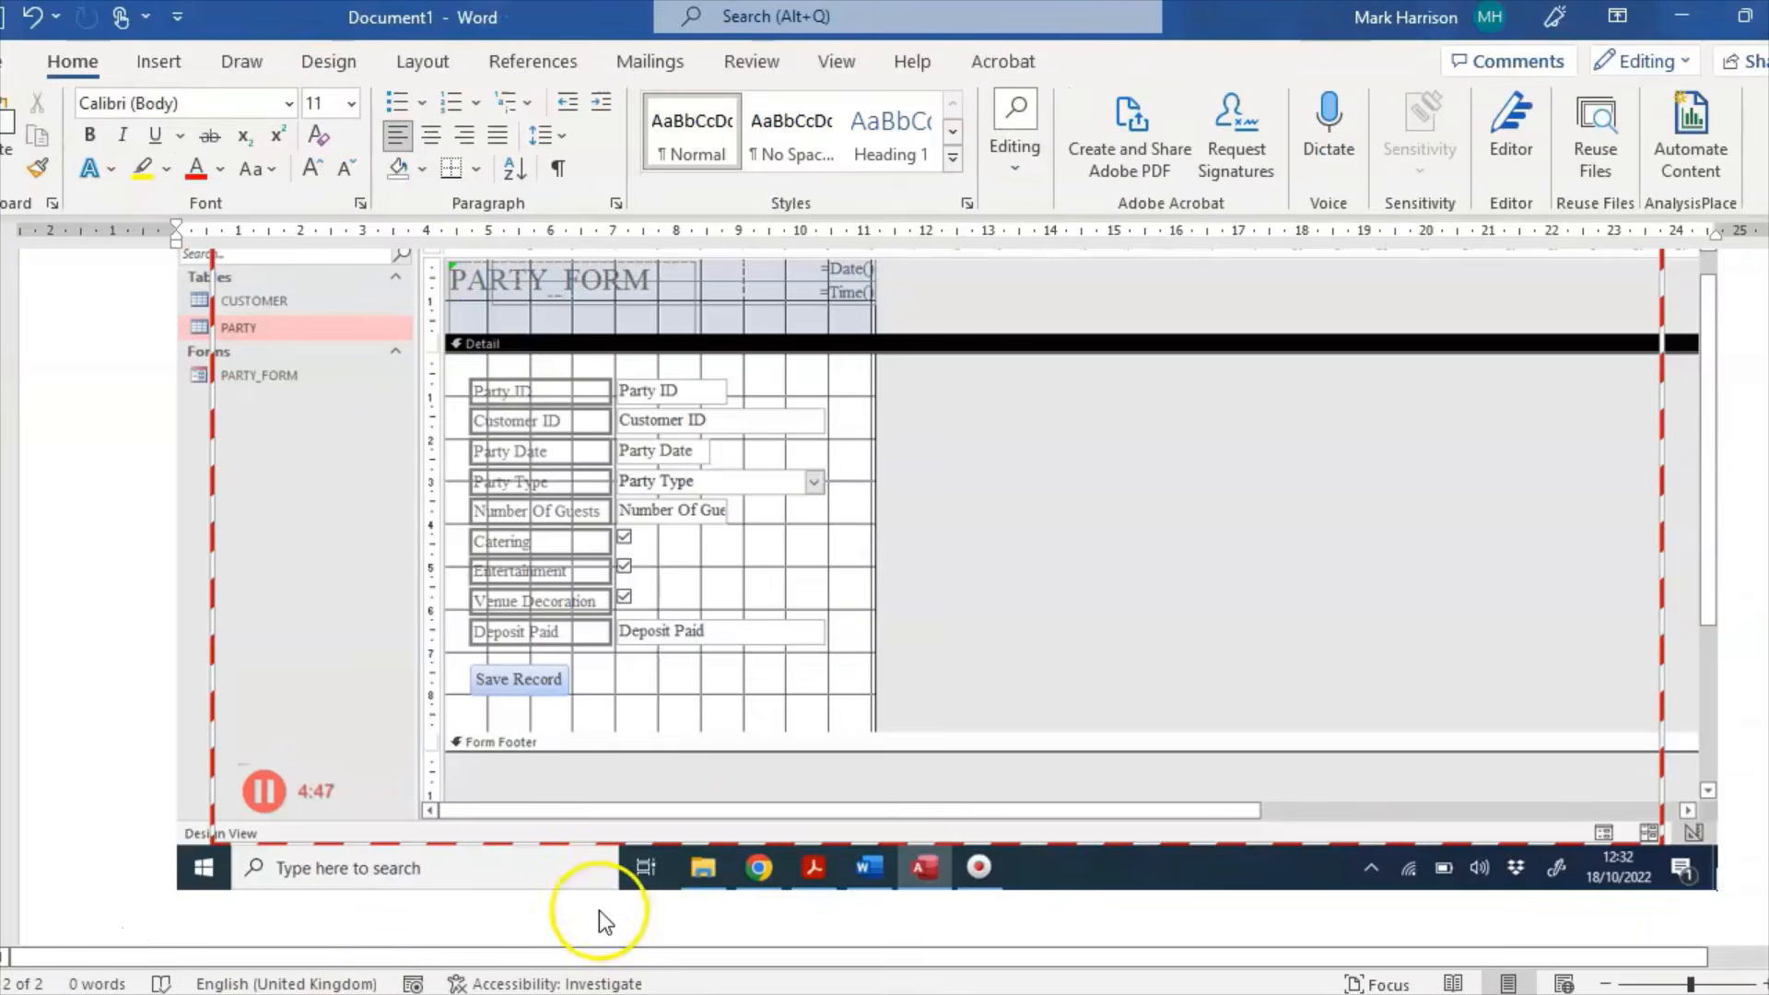
Step: Paste the sorted query results screenshot on a new line below the form screenshot in Word
{"action": "left_click", "coordinate": [368, 930]}
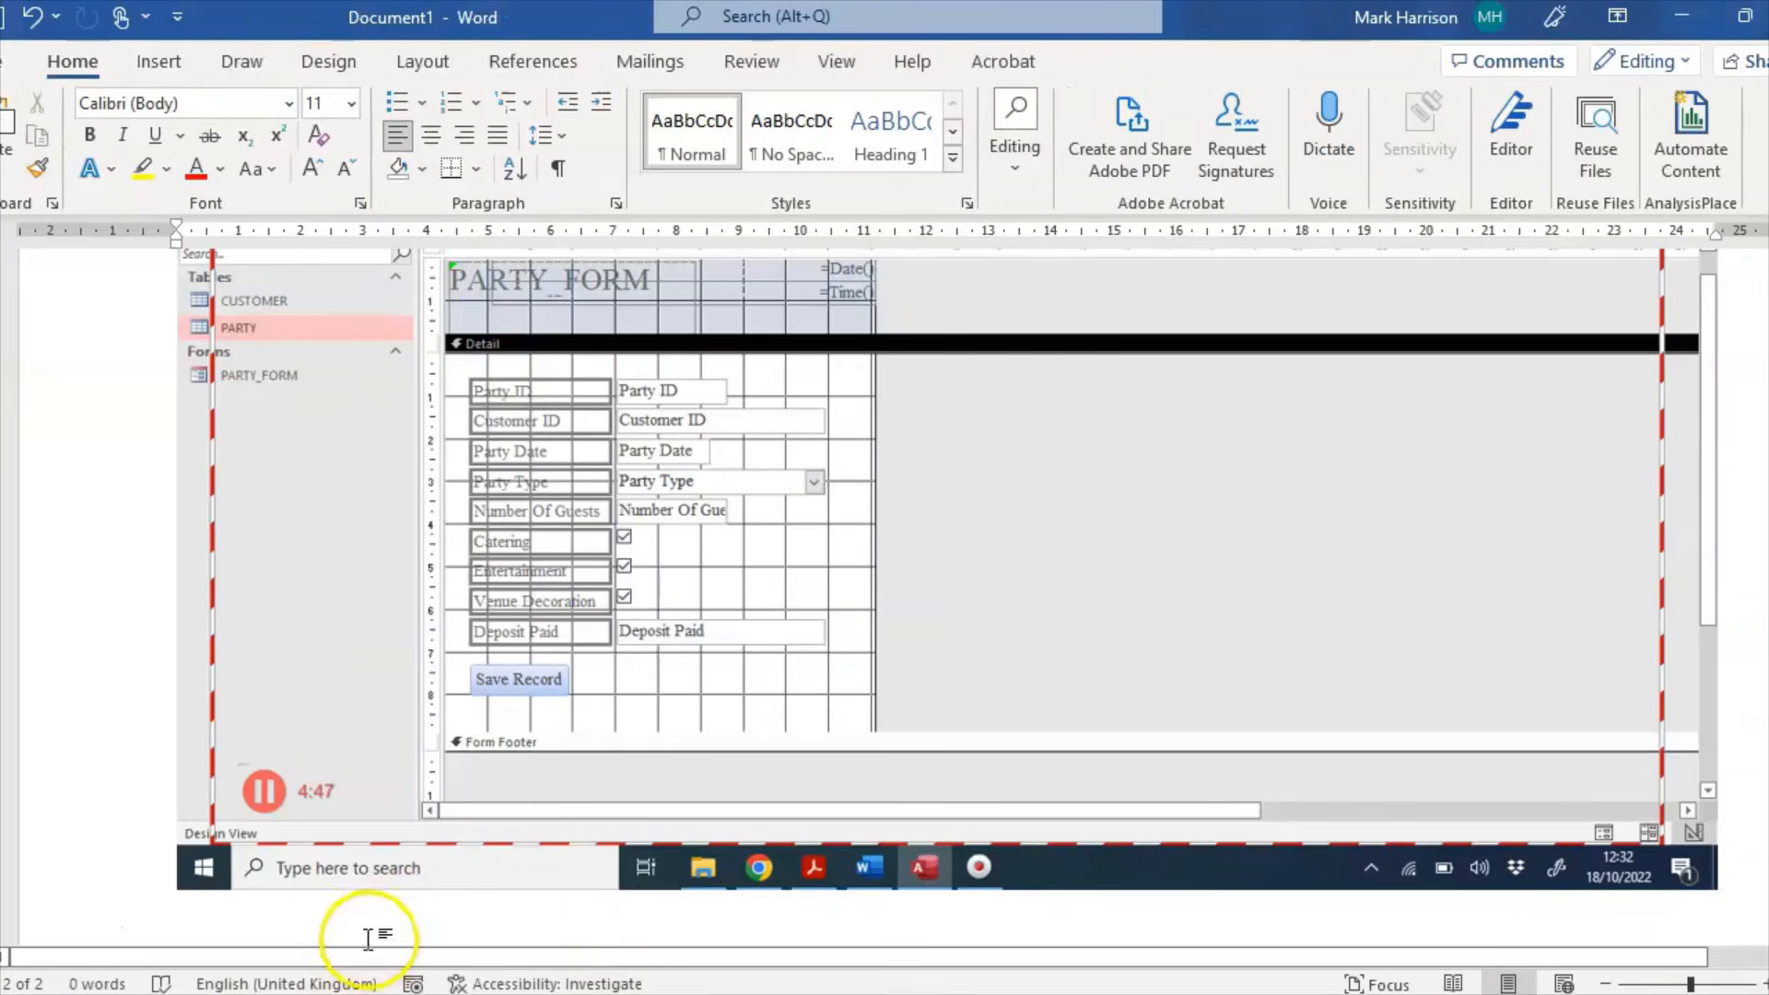
{"action": "key", "text": "ctrl+v"}
{"action": "left_click", "coordinate": [1583, 866]}
{"action": "left_click", "coordinate": [1730, 890]}
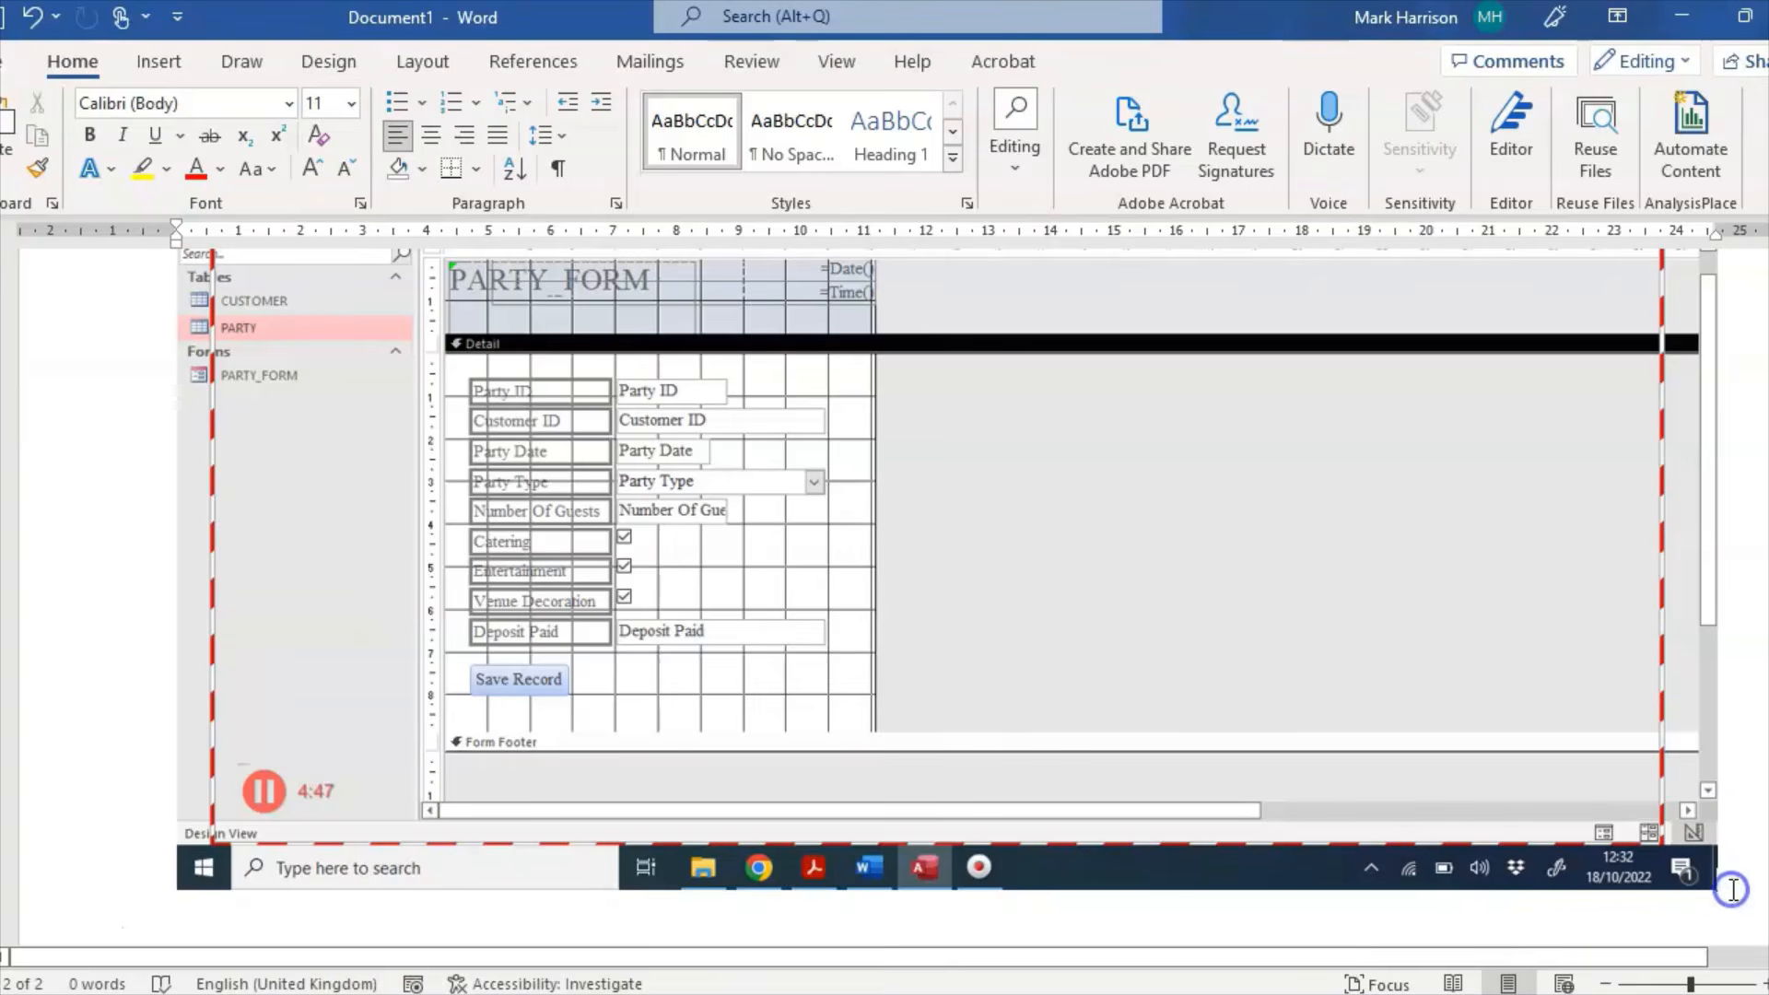
{"action": "key", "text": "Return"}
{"action": "key", "text": "ctrl+v"}
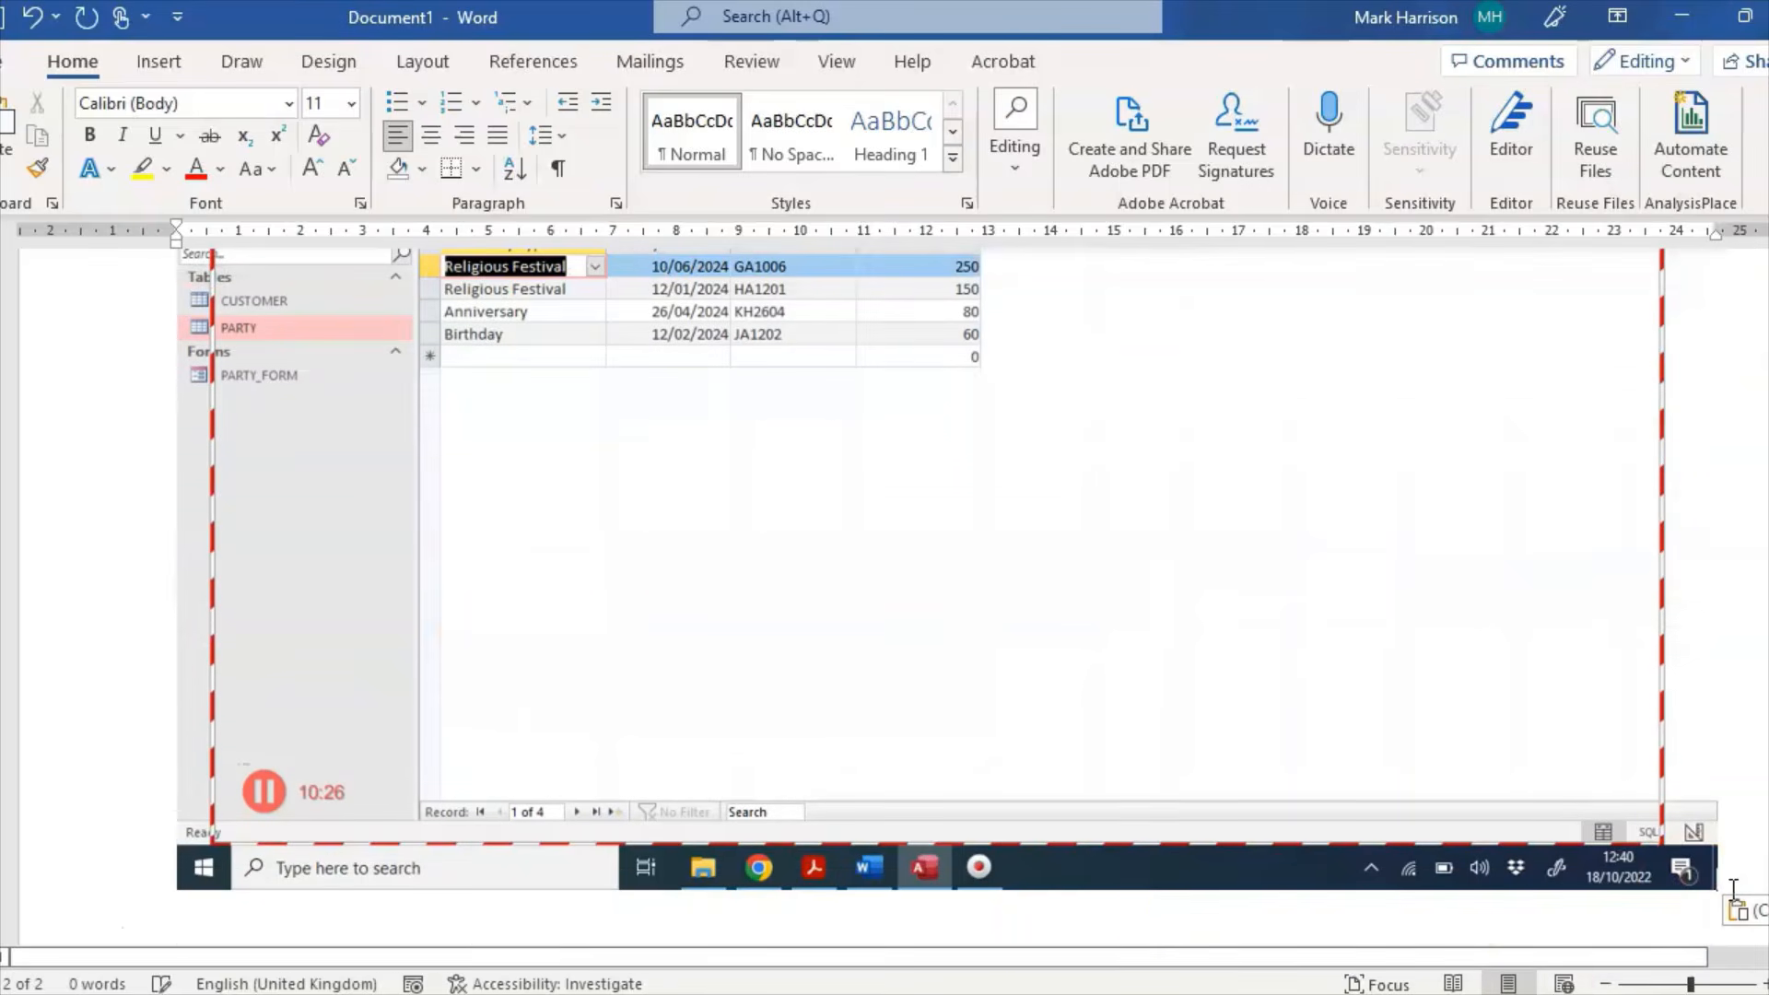
{"action": "left_click", "coordinate": [955, 969]}
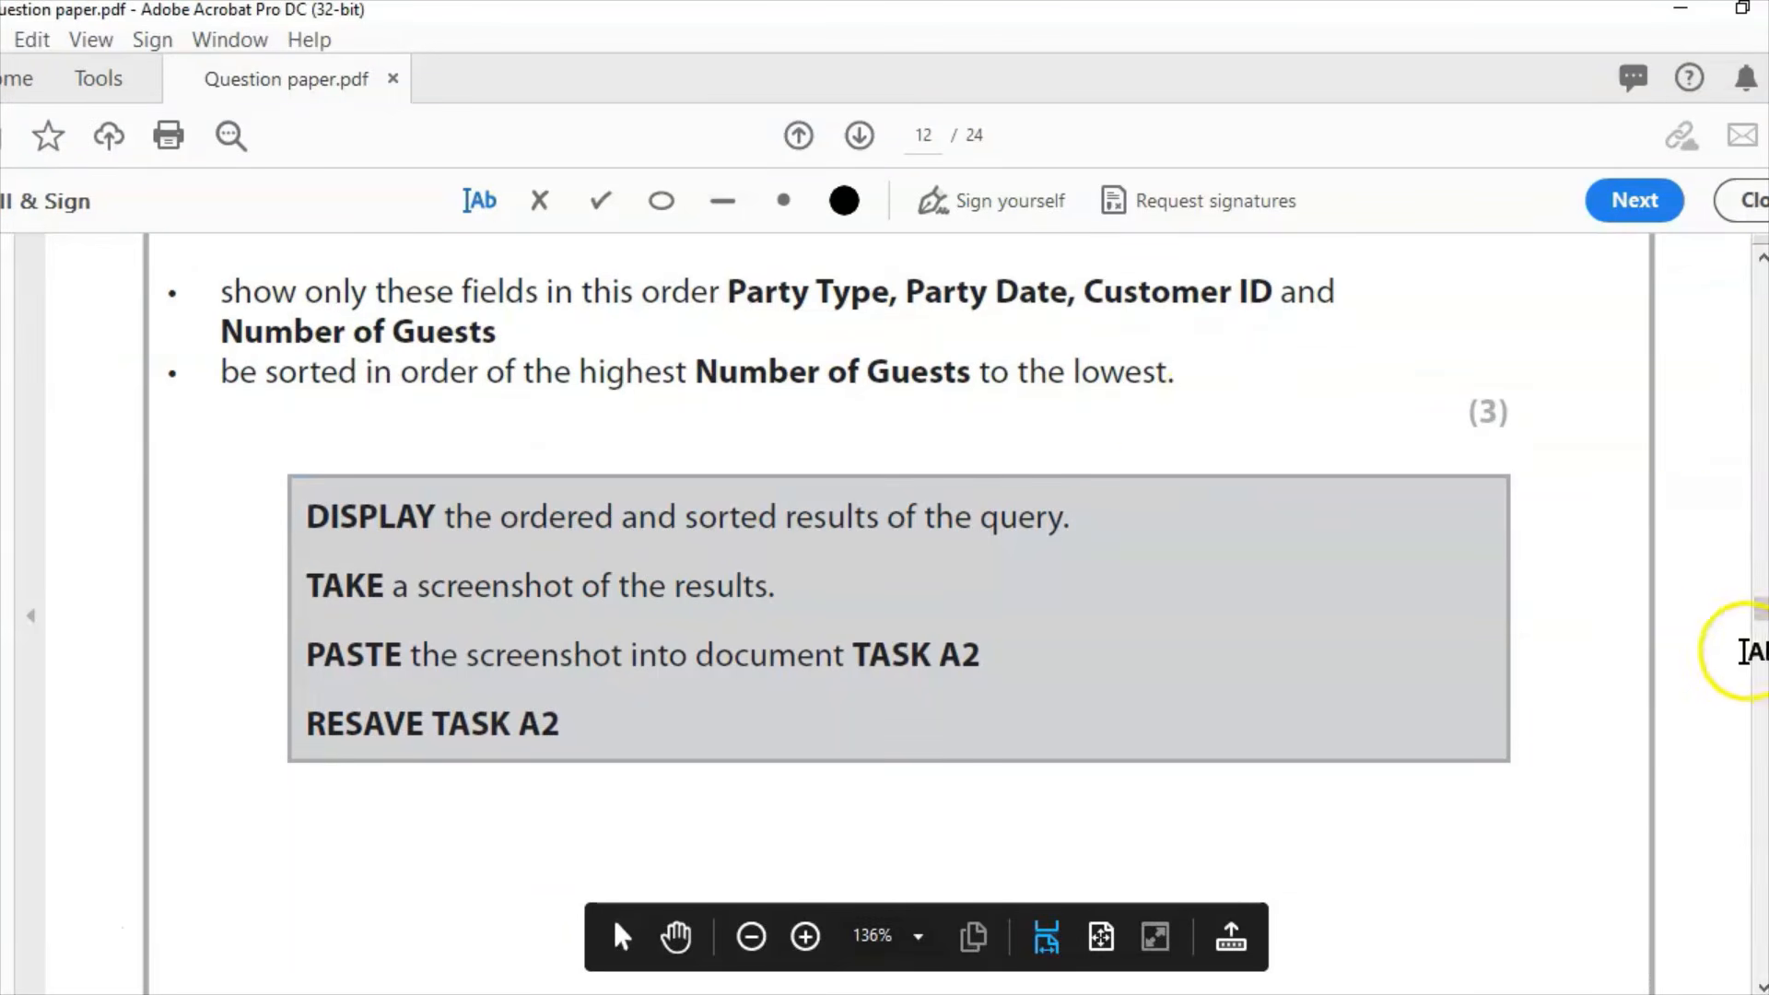
{"action": "mouse_move", "coordinate": [1758, 603]}
{"action": "left_mouse_down"}
{"action": "mouse_move", "coordinate": [1762, 636]}
{"action": "mouse_move", "coordinate": [1760, 616]}
{"action": "left_mouse_up"}
Step: Save the Access query as 2024_QUERY and close its results tab
{"action": "key", "text": "alt+Tab"}
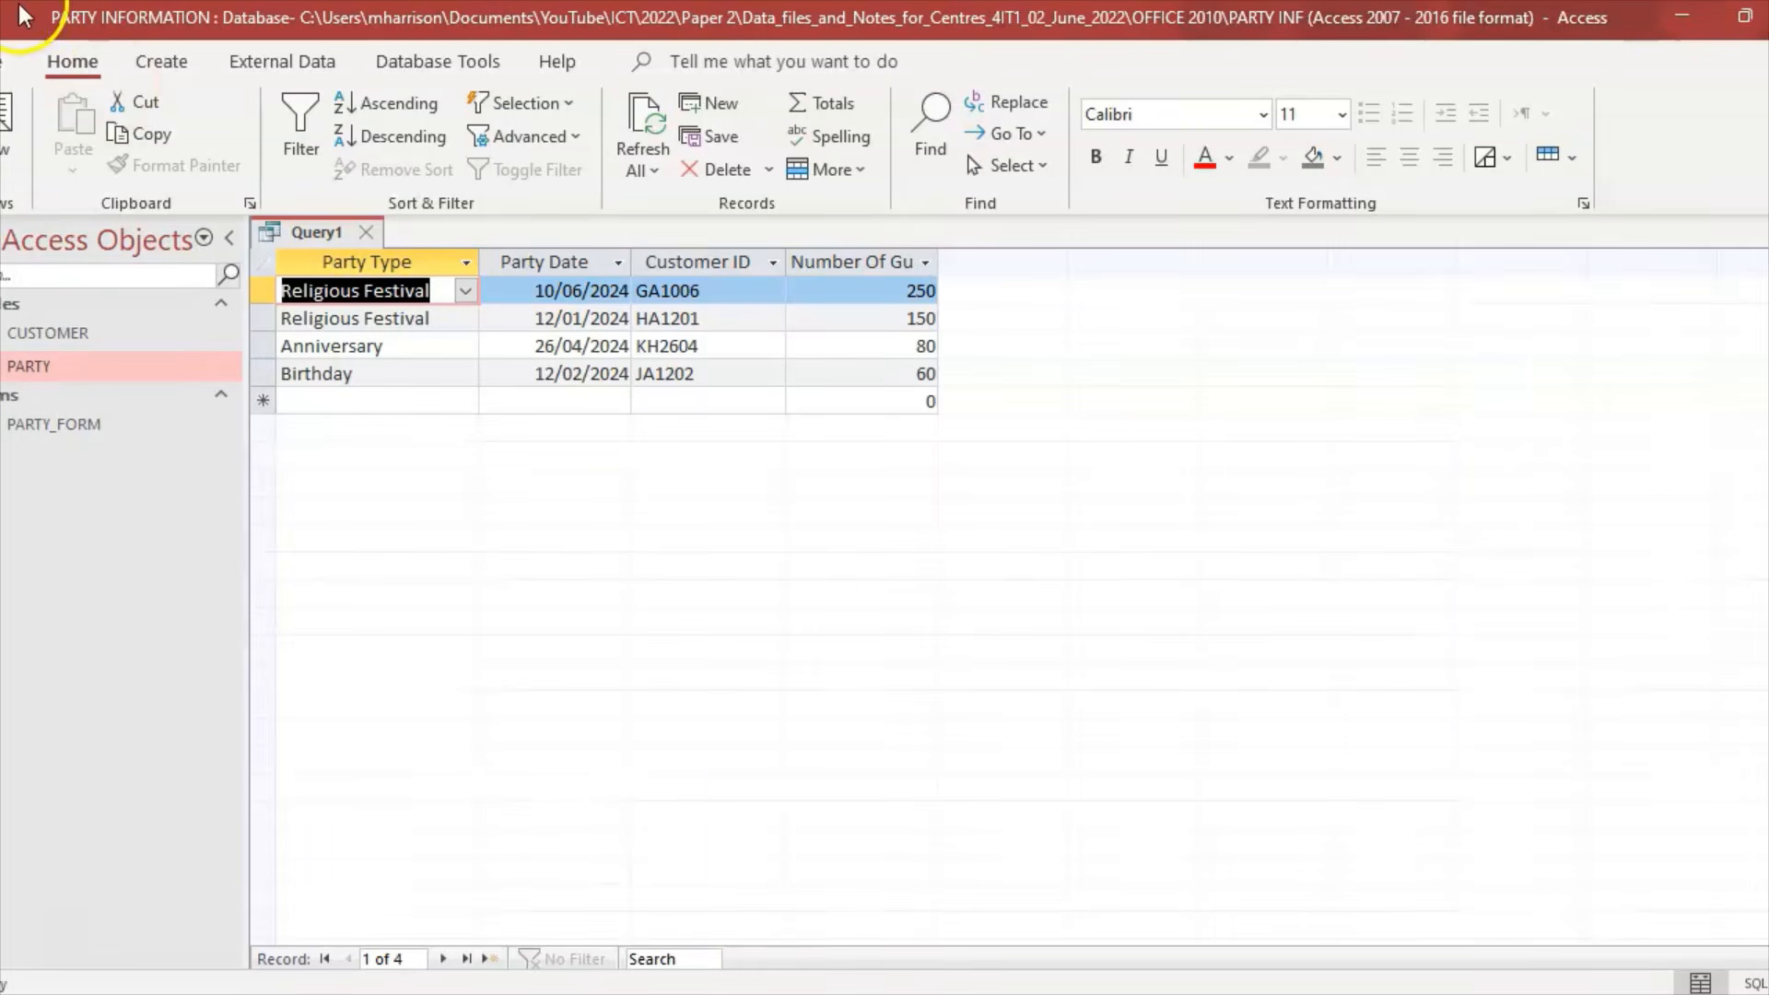
{"action": "key", "text": "ctrl+s"}
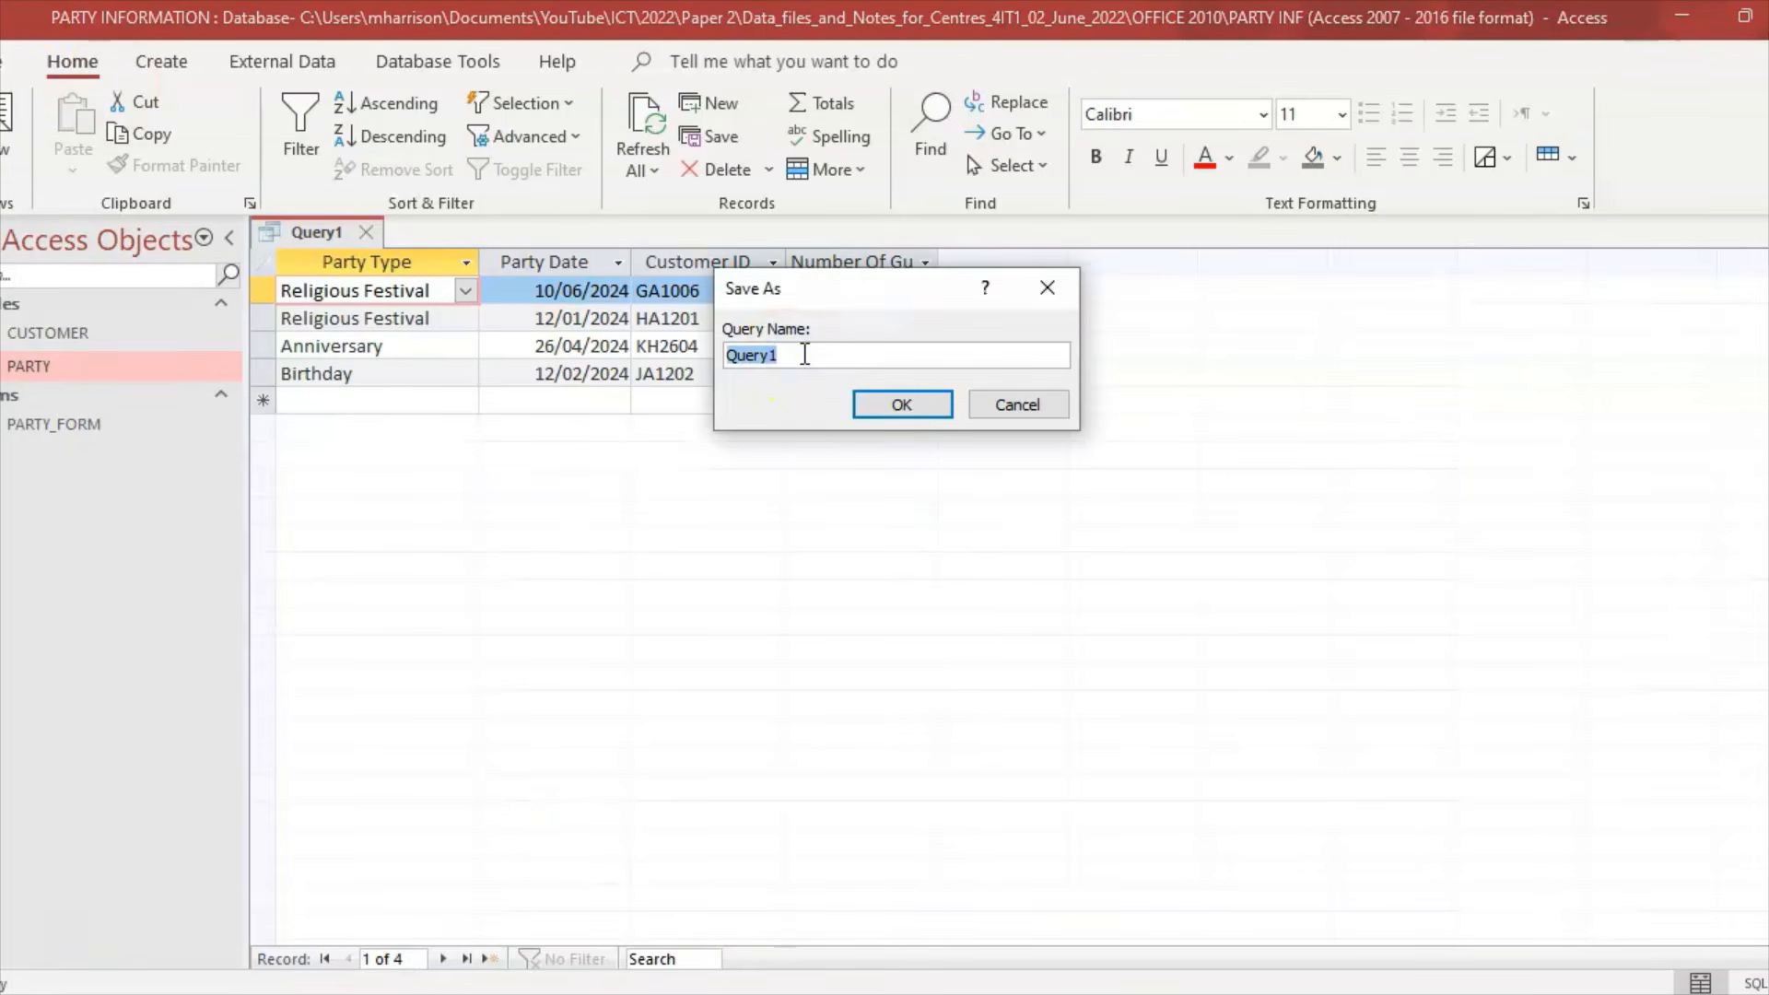
{"action": "type", "text": "2024_QU"}
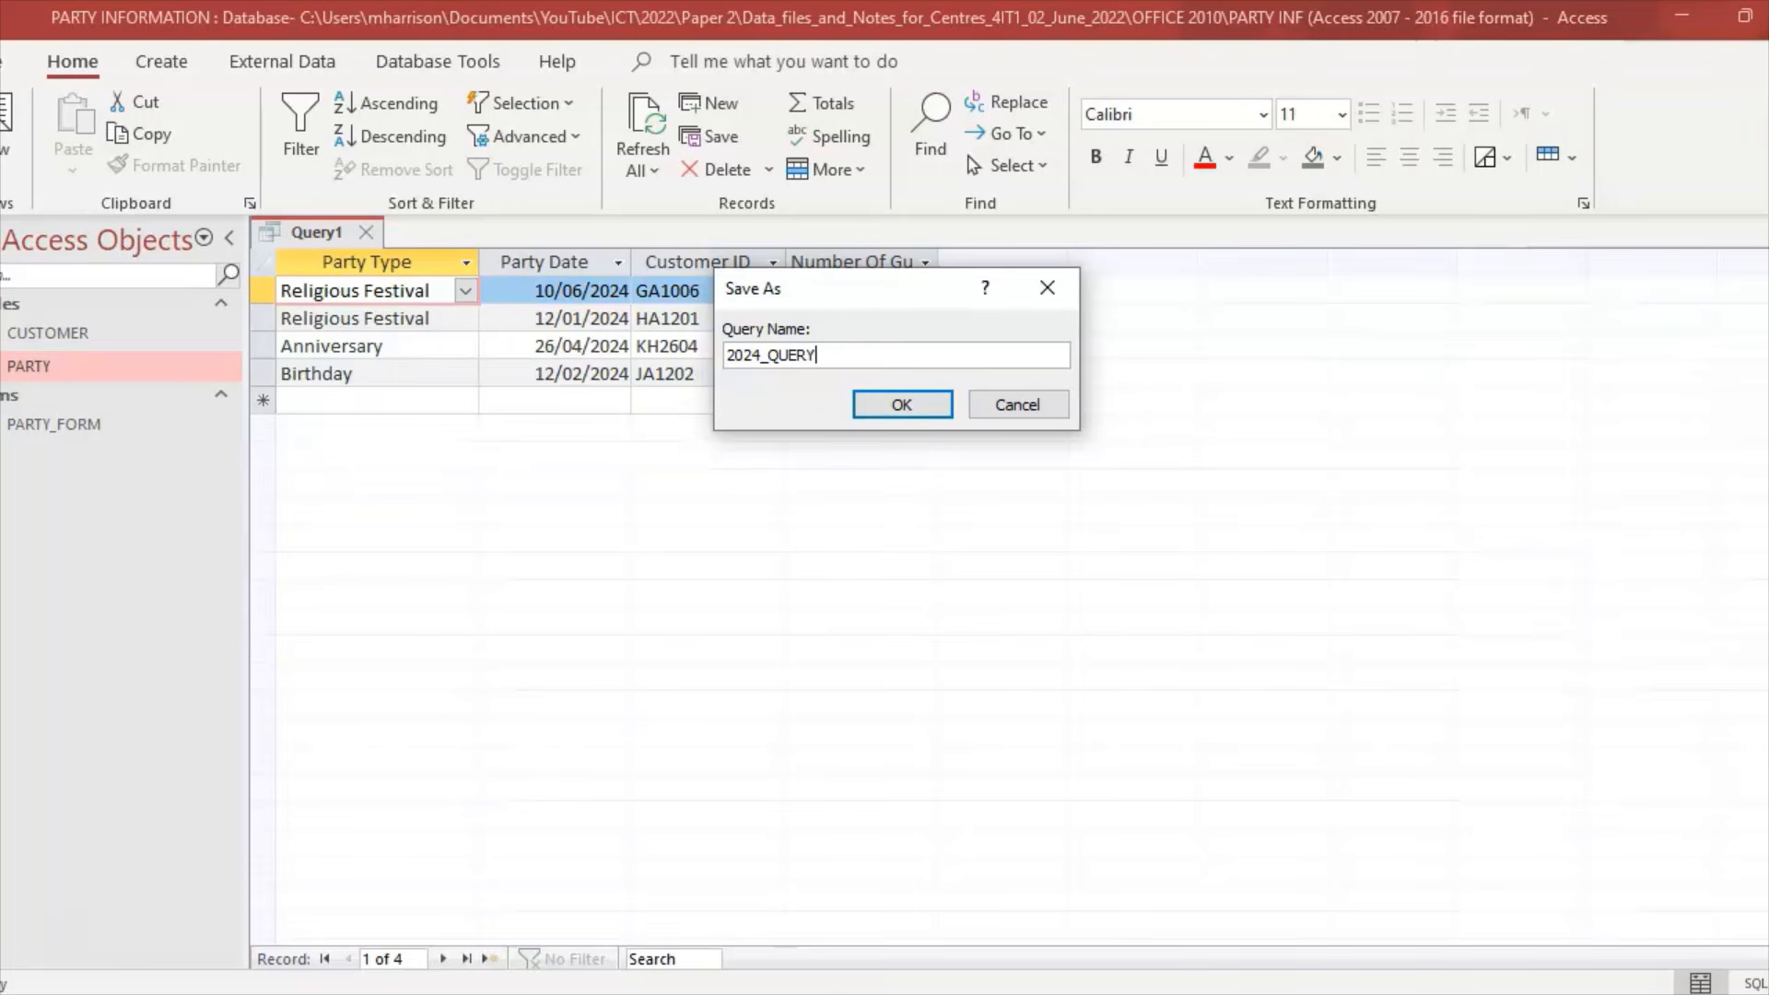
{"action": "type", "text": "ERY"}
{"action": "left_click", "coordinate": [903, 406]}
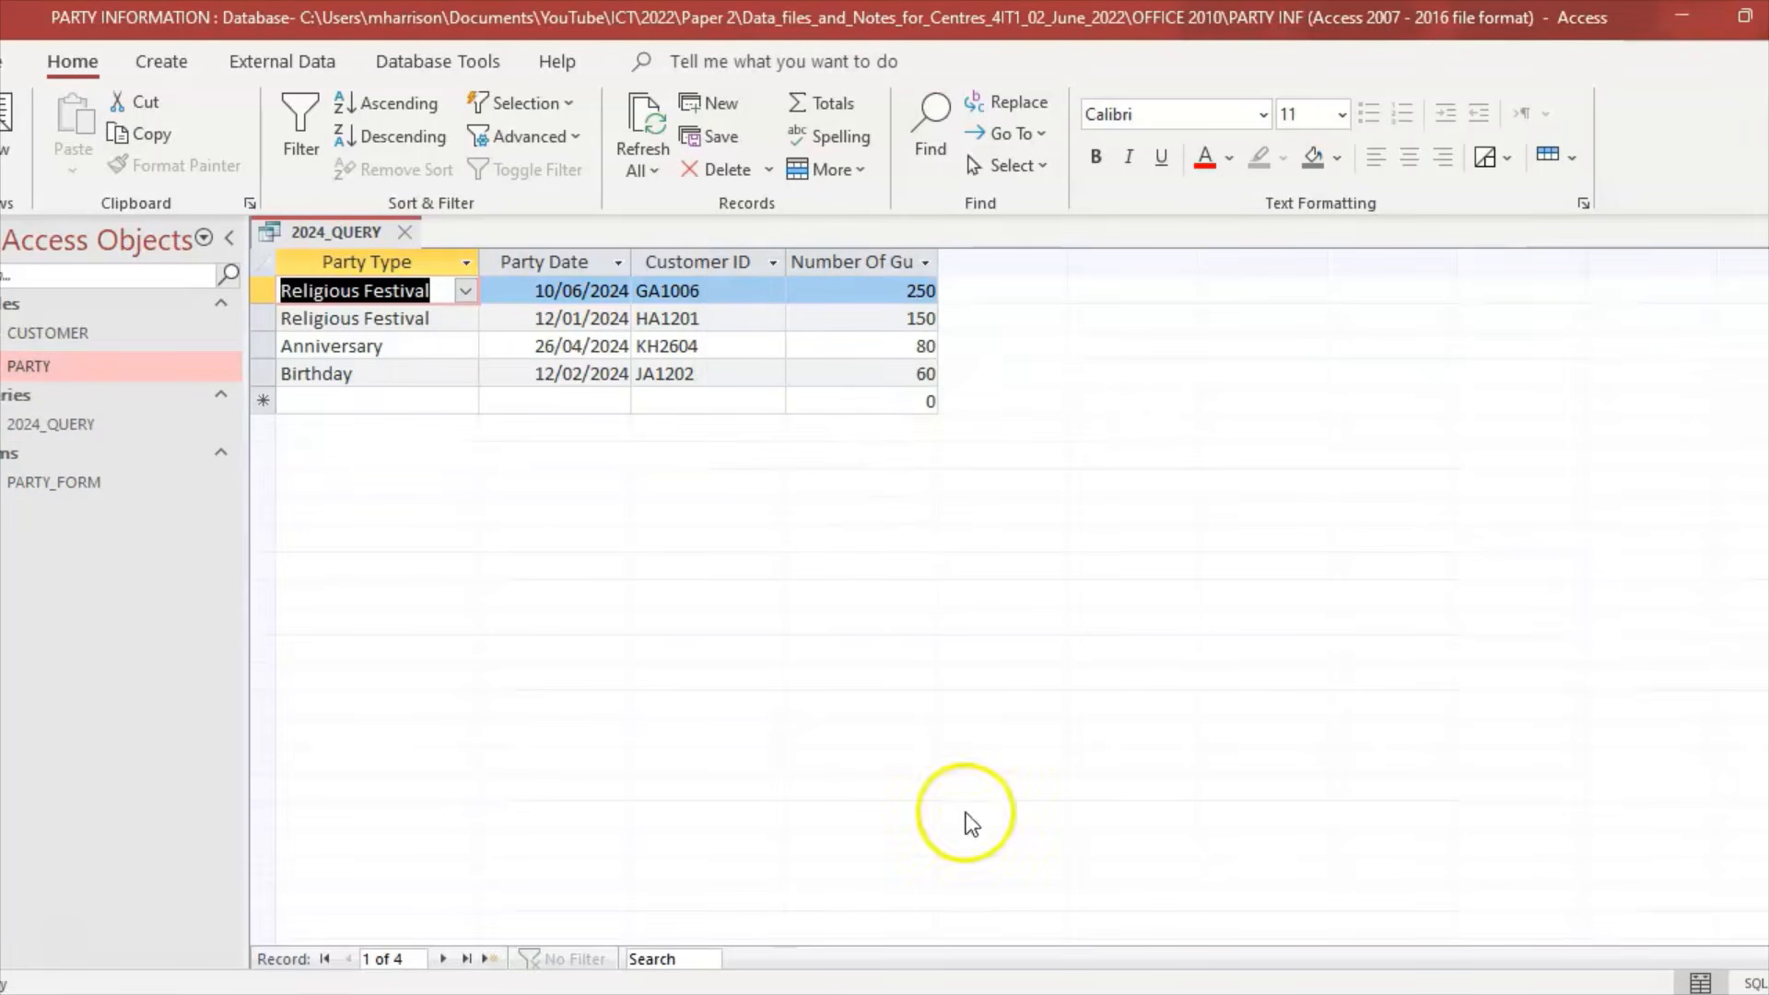
{"action": "left_click", "coordinate": [404, 231]}
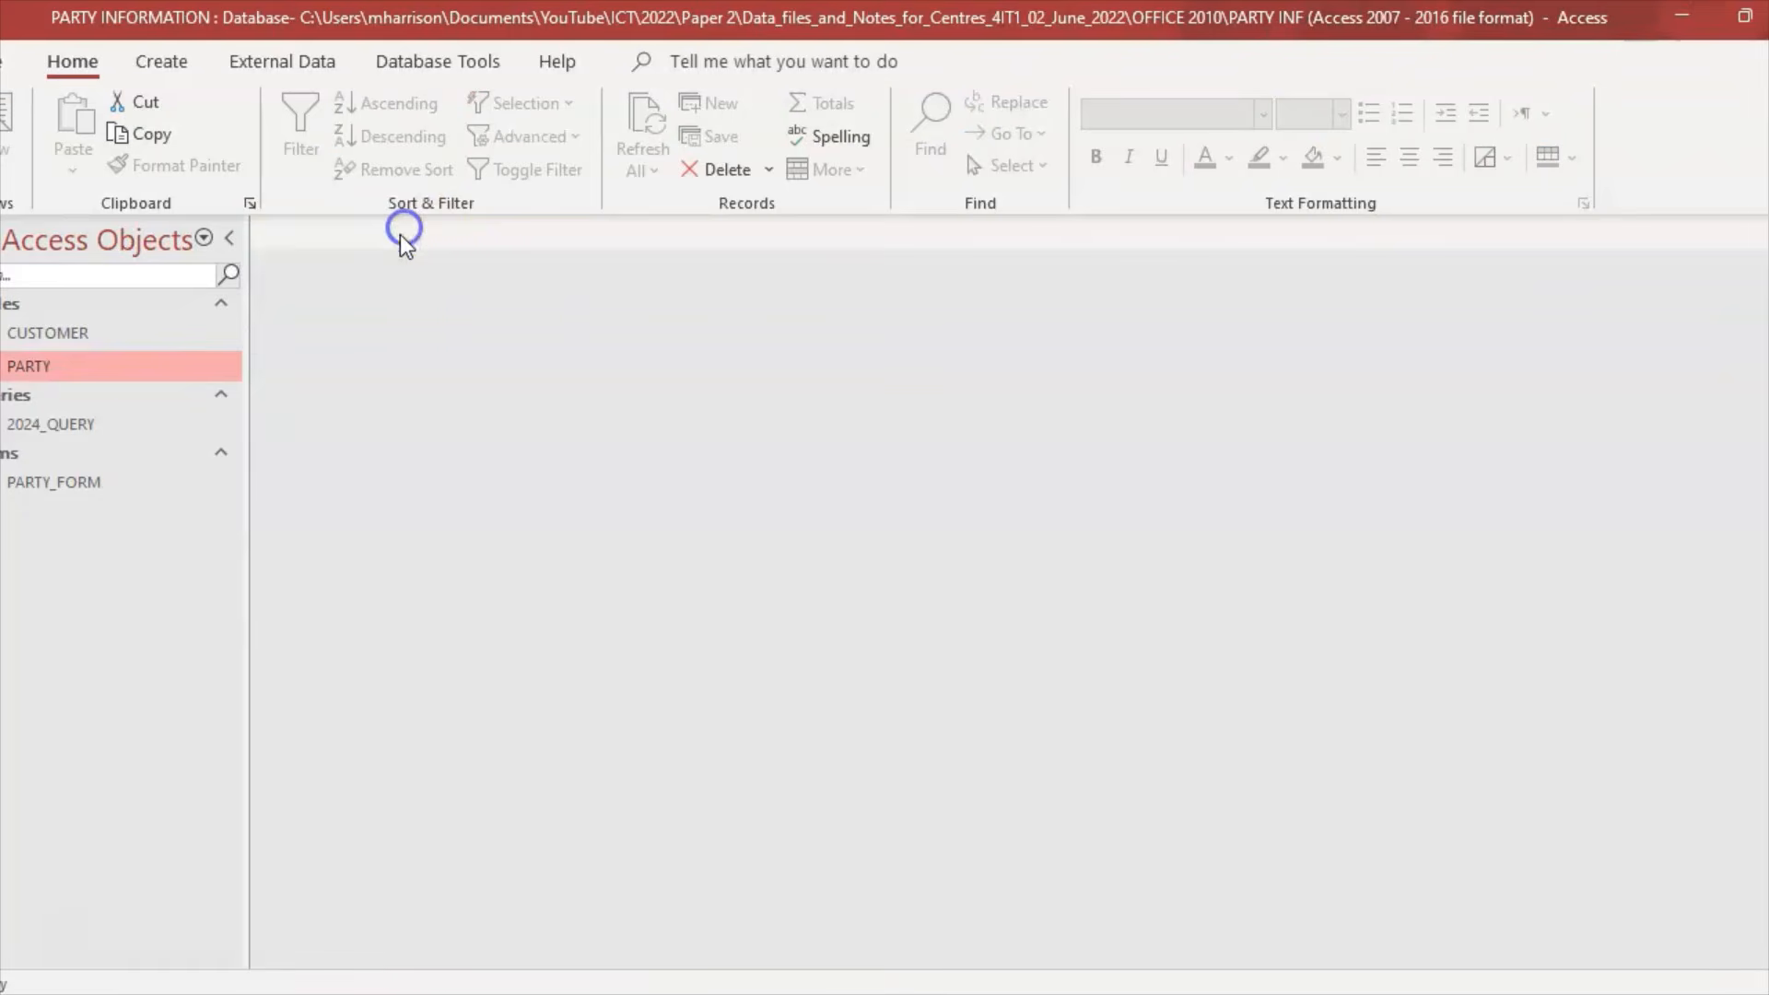
{"action": "key", "text": "alt+Tab"}
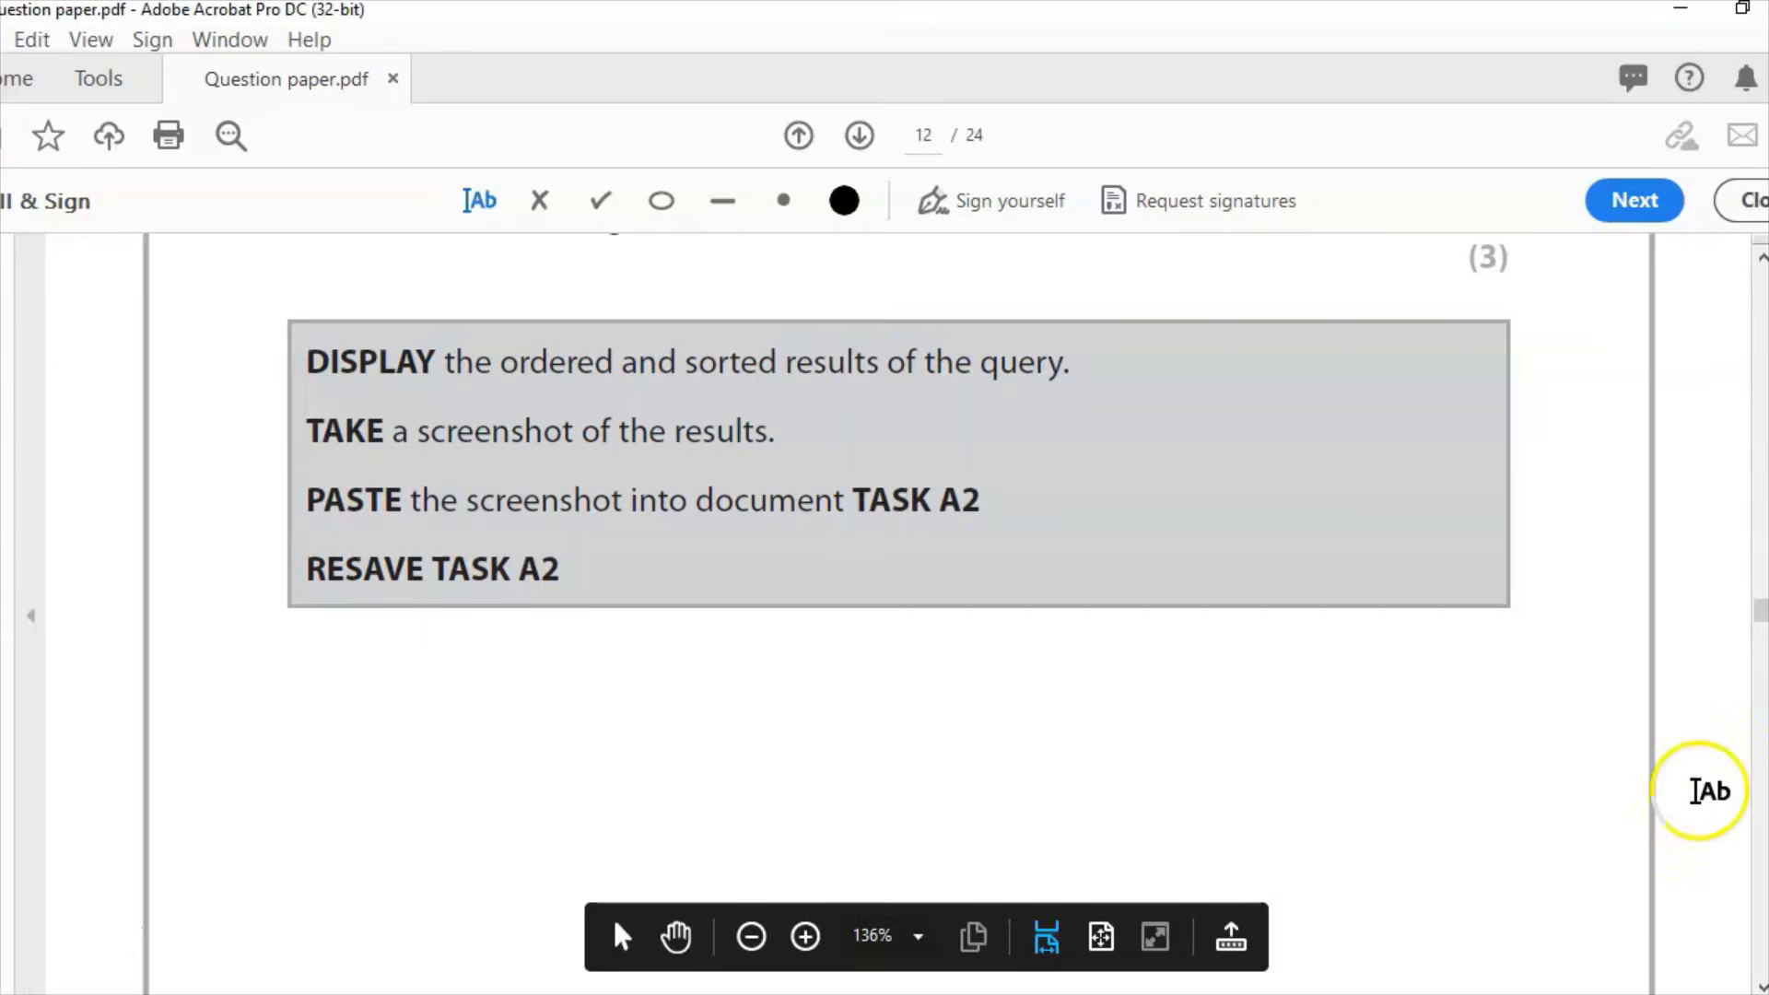
Step: Scroll the question paper to Task A2c on page 13, the SERVICES_QUERY requirements
{"action": "left_click_drag", "start_coordinate": [1761, 601], "coordinate": [1762, 631]}
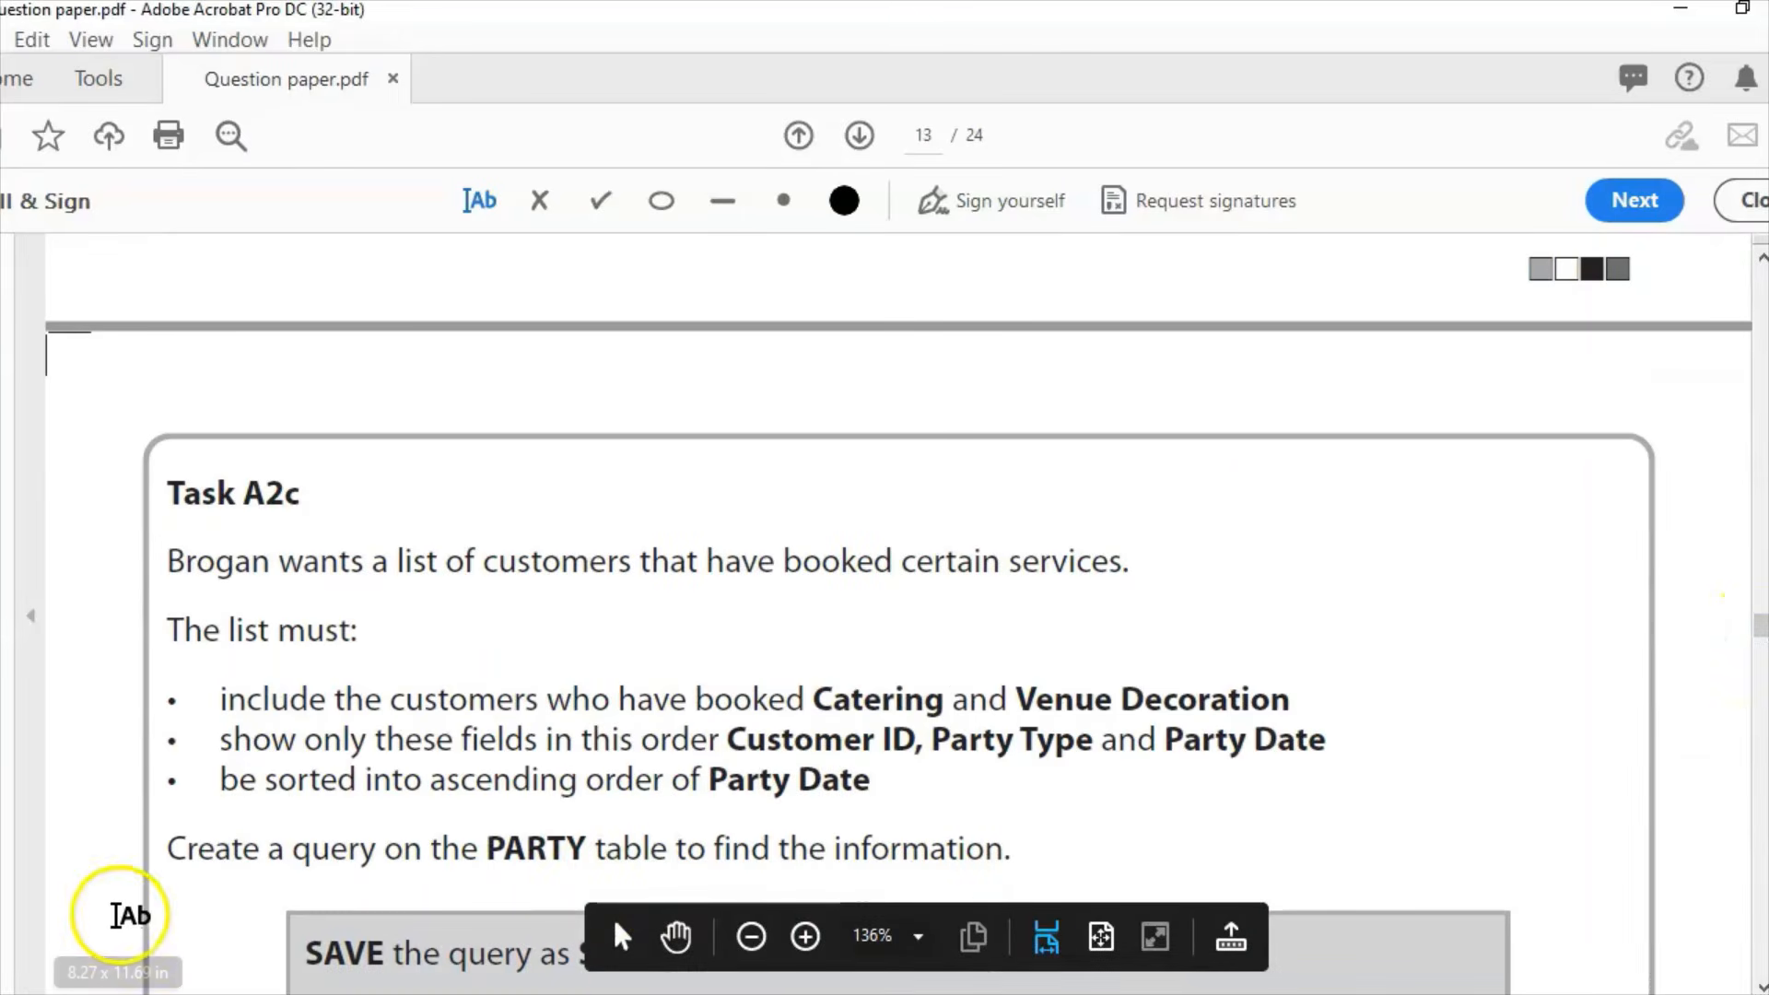
{"action": "scroll", "coordinate": [1183, 841], "scroll_direction": "down", "scroll_amount": 3}
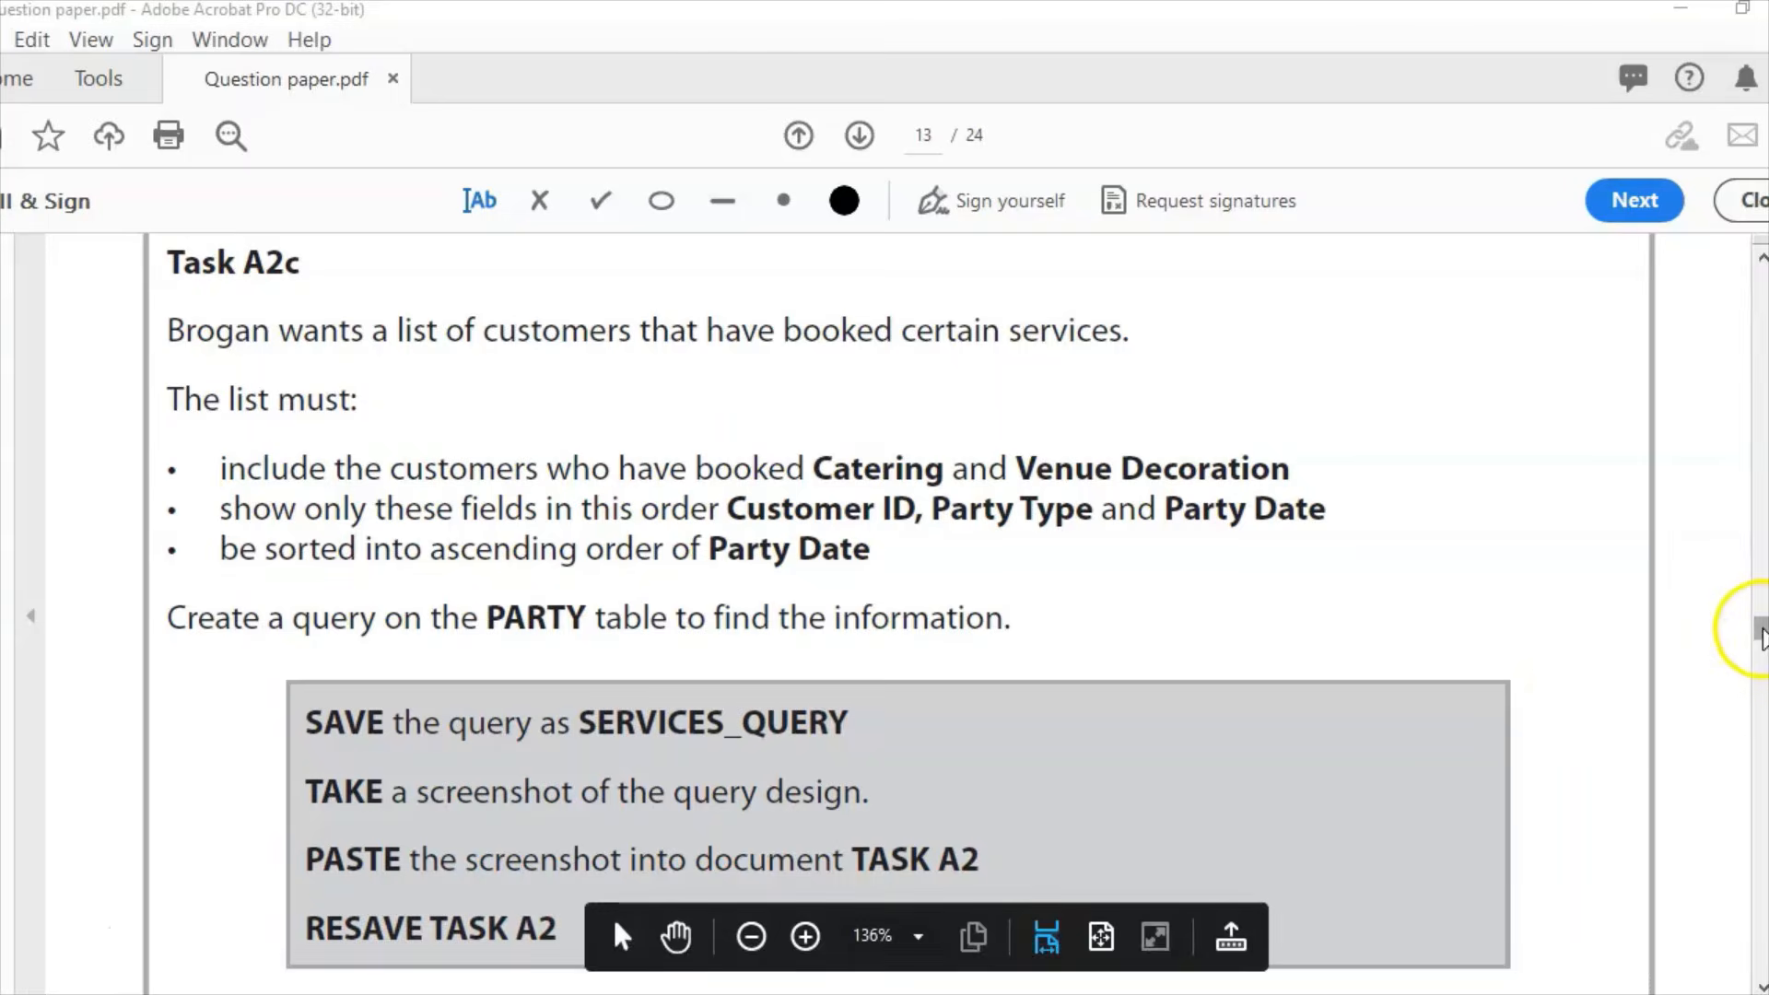
{"action": "left_click_drag", "start_coordinate": [1760, 628], "coordinate": [1760, 634]}
{"action": "scroll", "coordinate": [1760, 636], "scroll_direction": "up", "scroll_amount": 2}
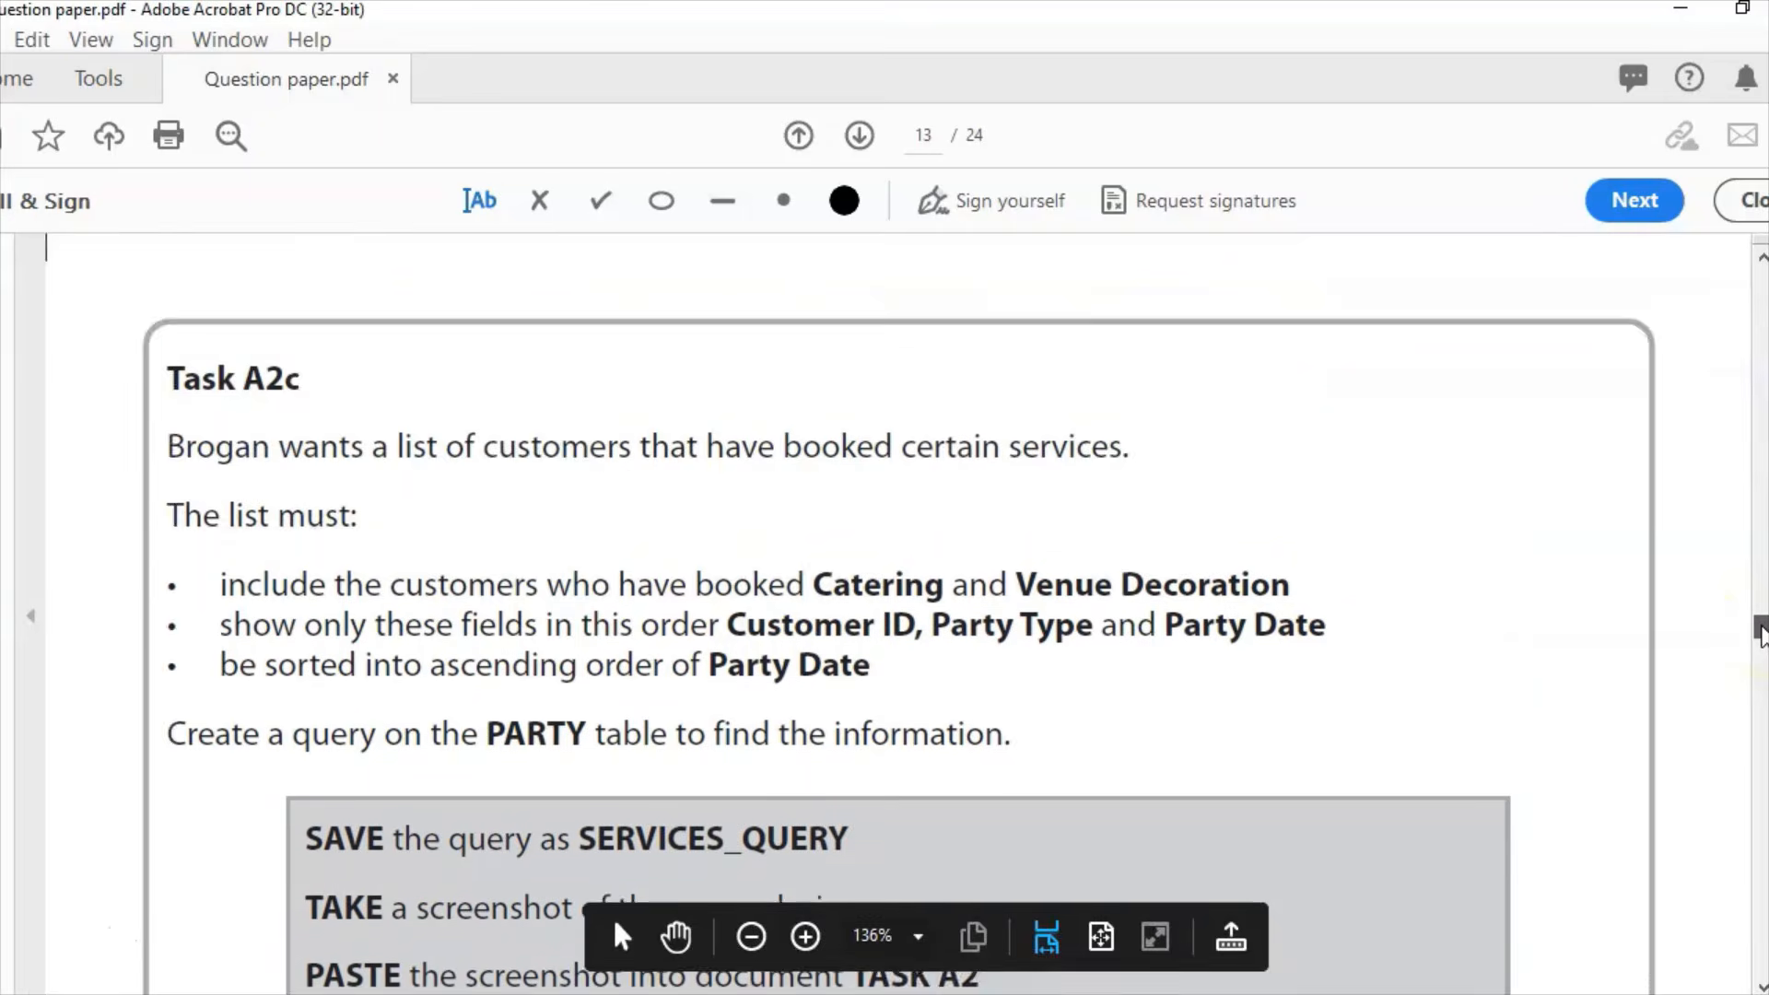
{"action": "scroll", "coordinate": [1760, 636], "scroll_direction": "down", "scroll_amount": 4}
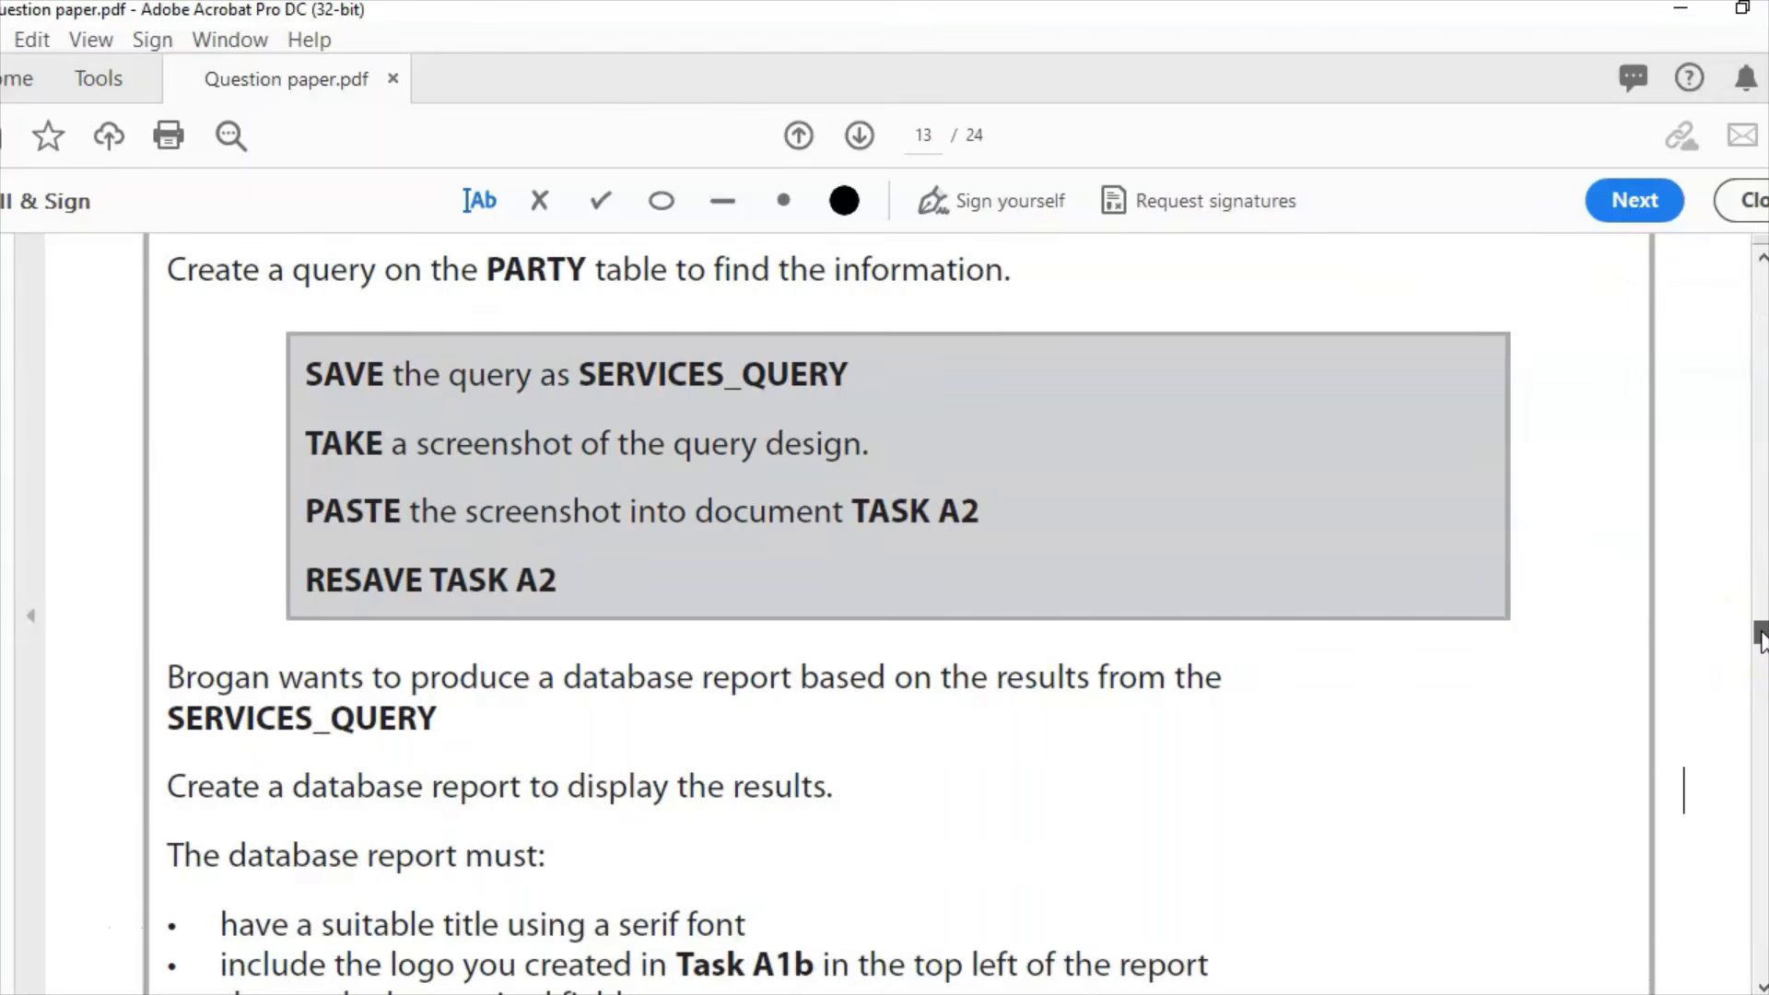
{"action": "scroll", "coordinate": [1760, 636], "scroll_direction": "up", "scroll_amount": 5}
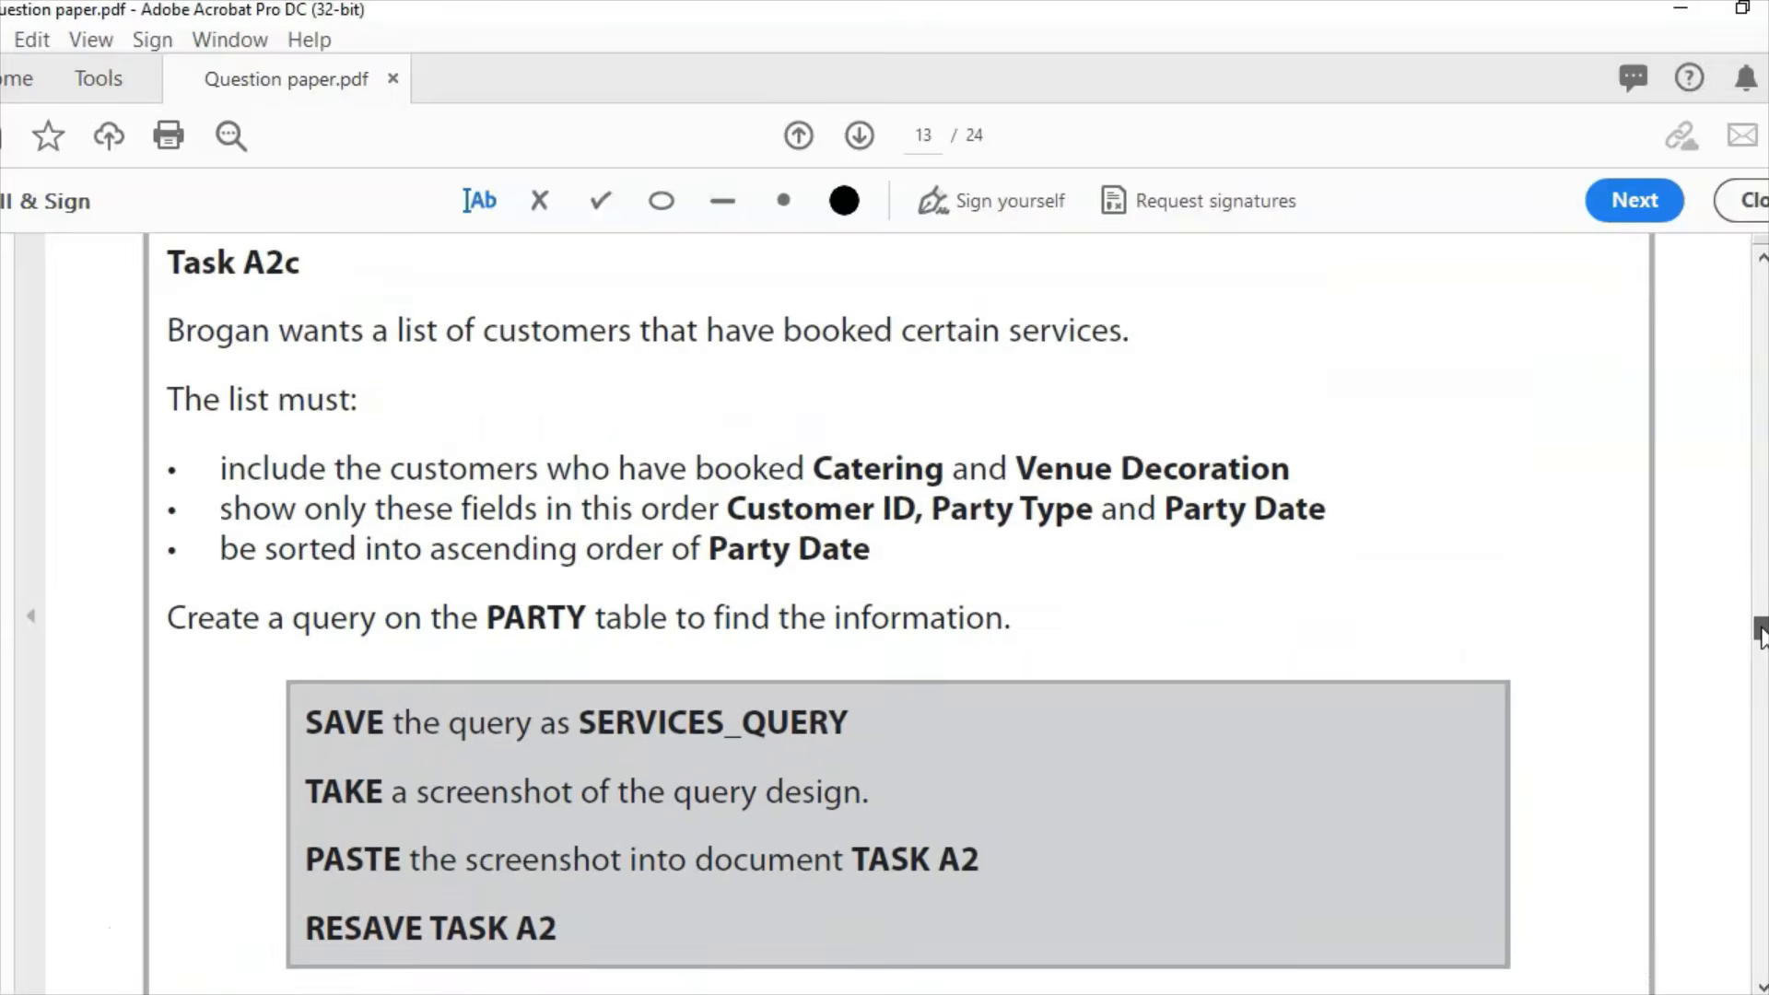
{"action": "scroll", "coordinate": [1760, 634], "scroll_direction": "down", "scroll_amount": 3}
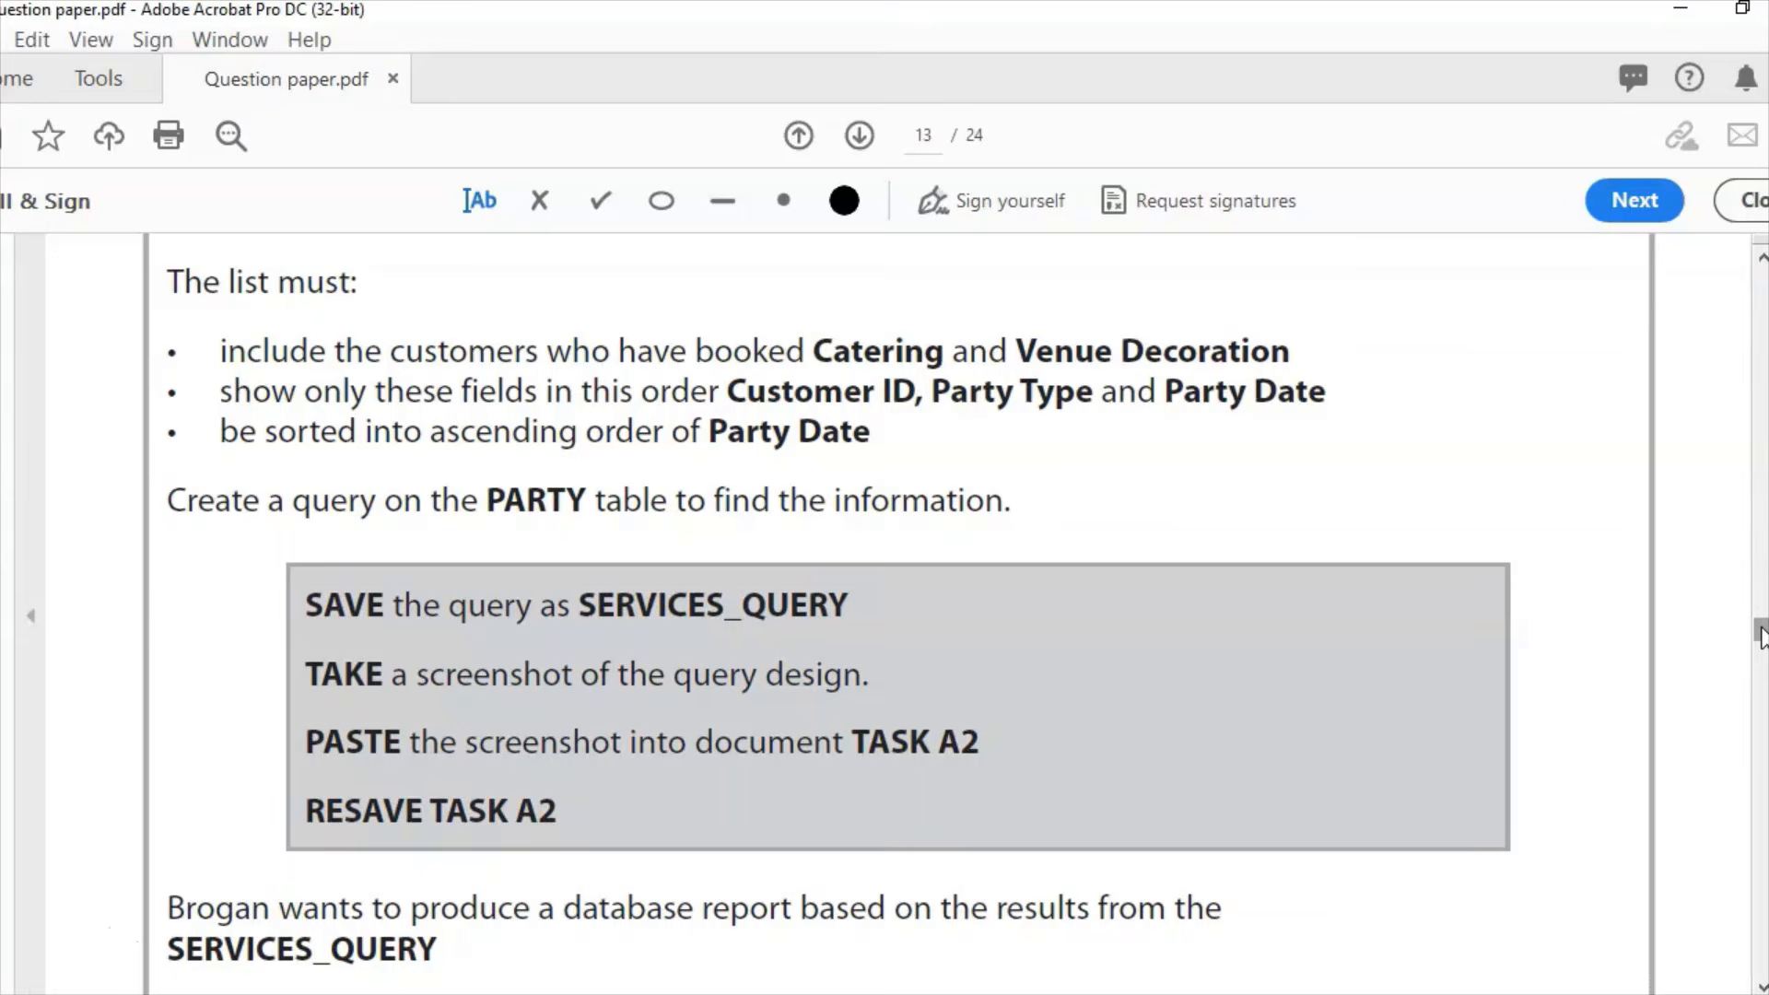
Step: Open the PARTY table and start a new query design with PARTY added
{"action": "left_click", "coordinate": [634, 992]}
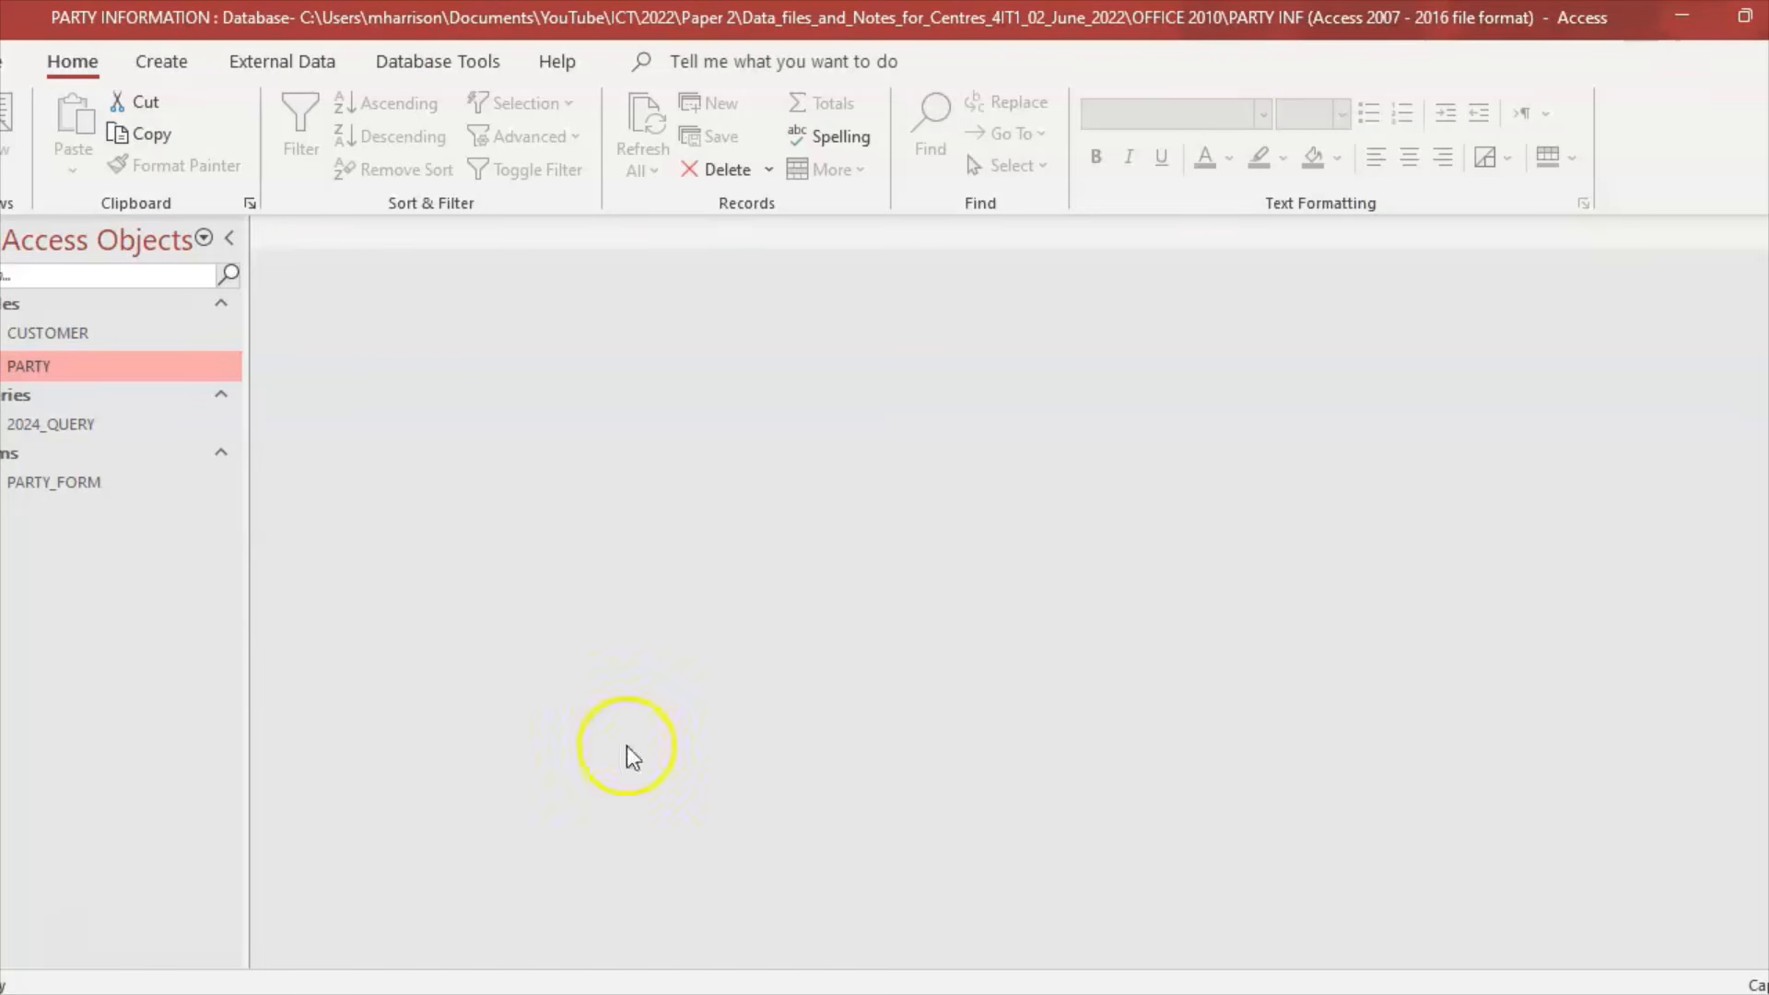
{"action": "double_click", "coordinate": [101, 367]}
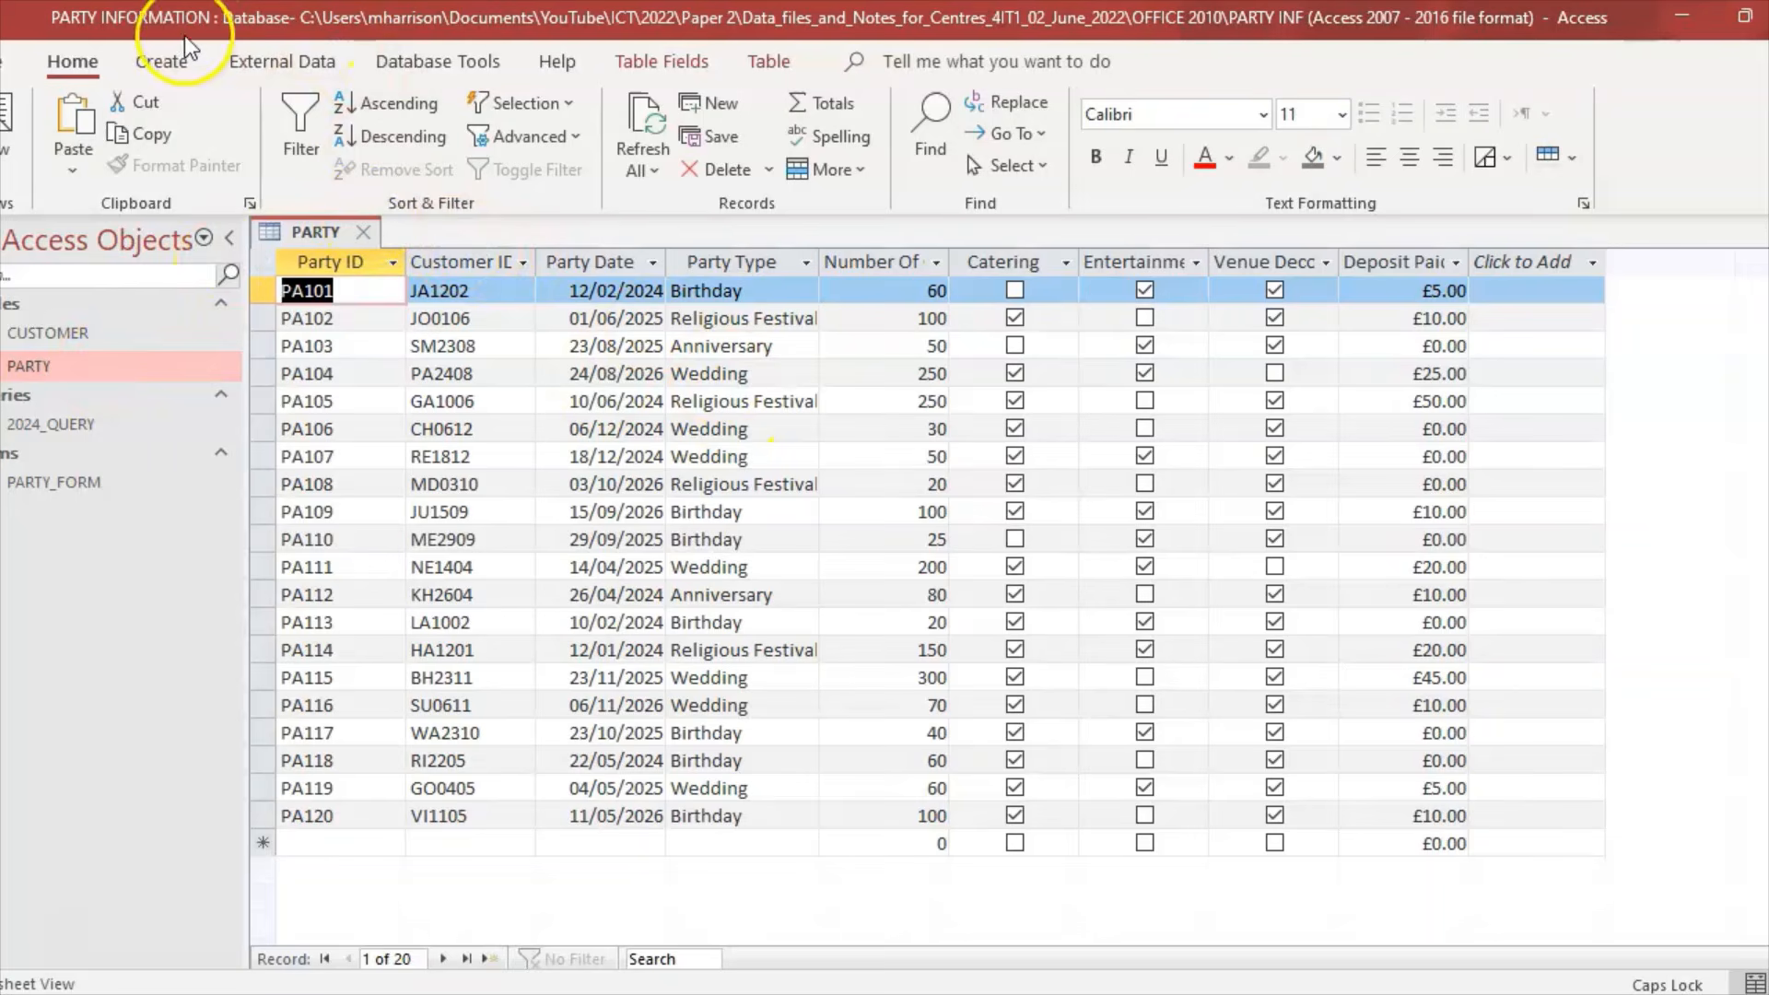
{"action": "left_click", "coordinate": [175, 61]}
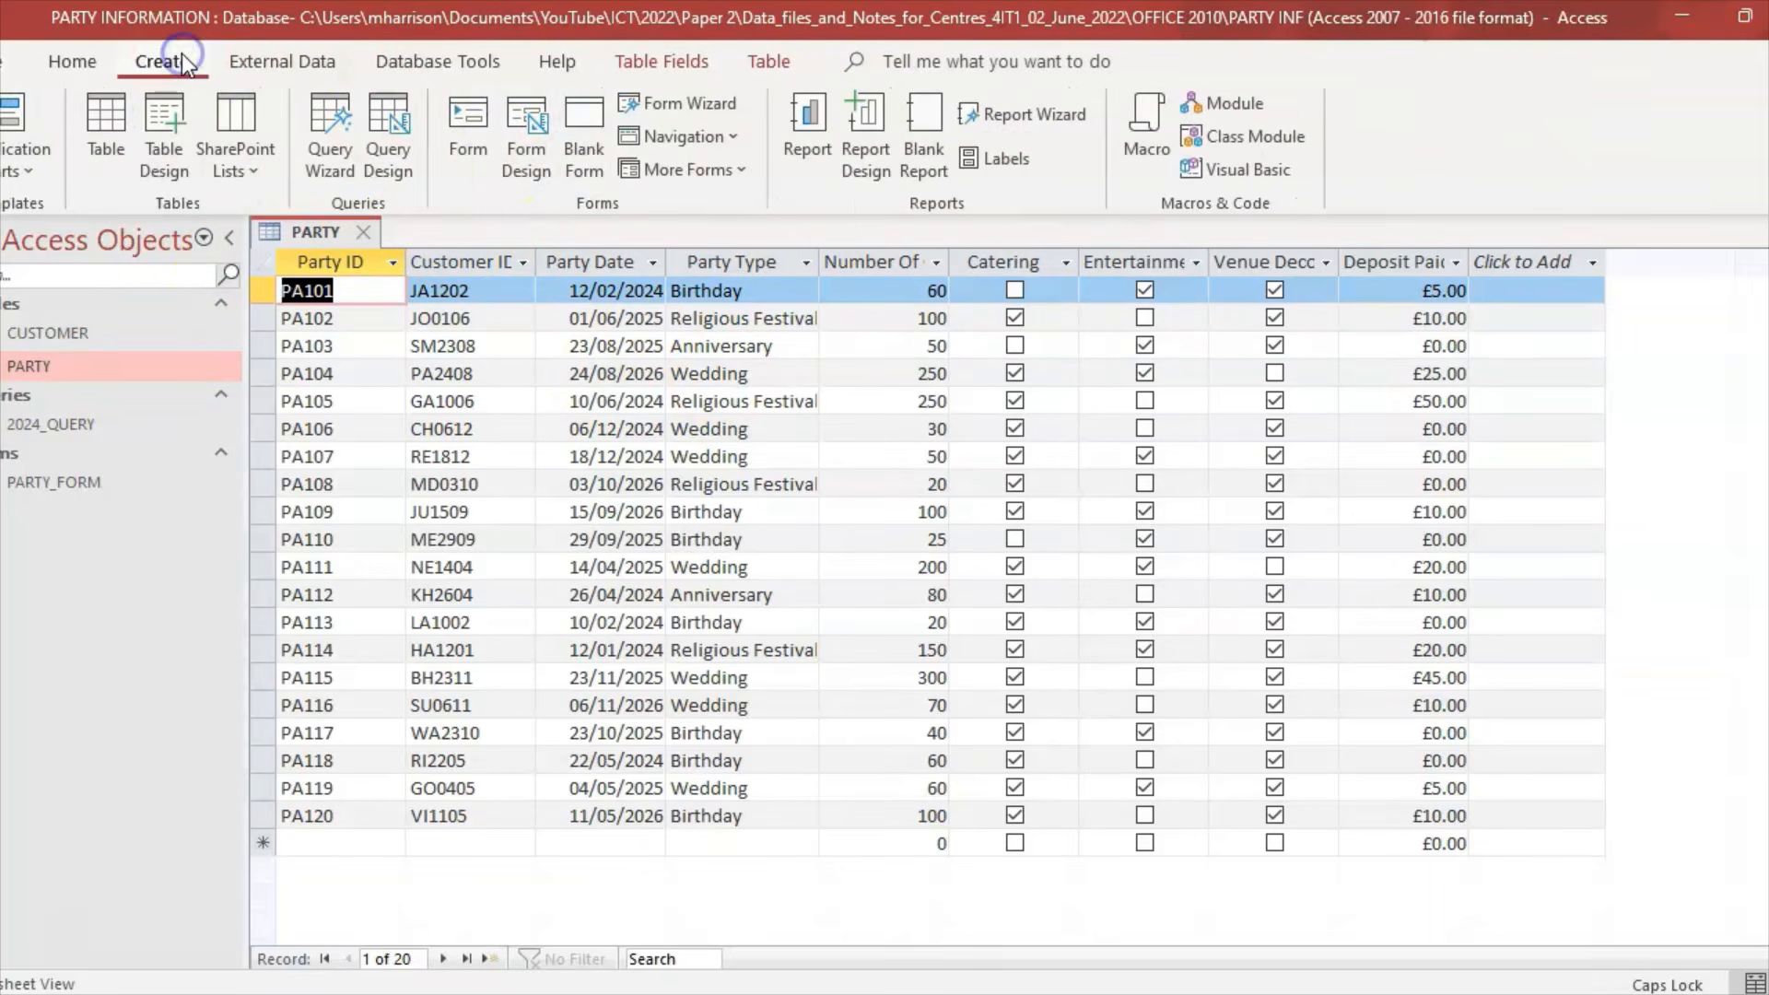
{"action": "left_click", "coordinate": [385, 147]}
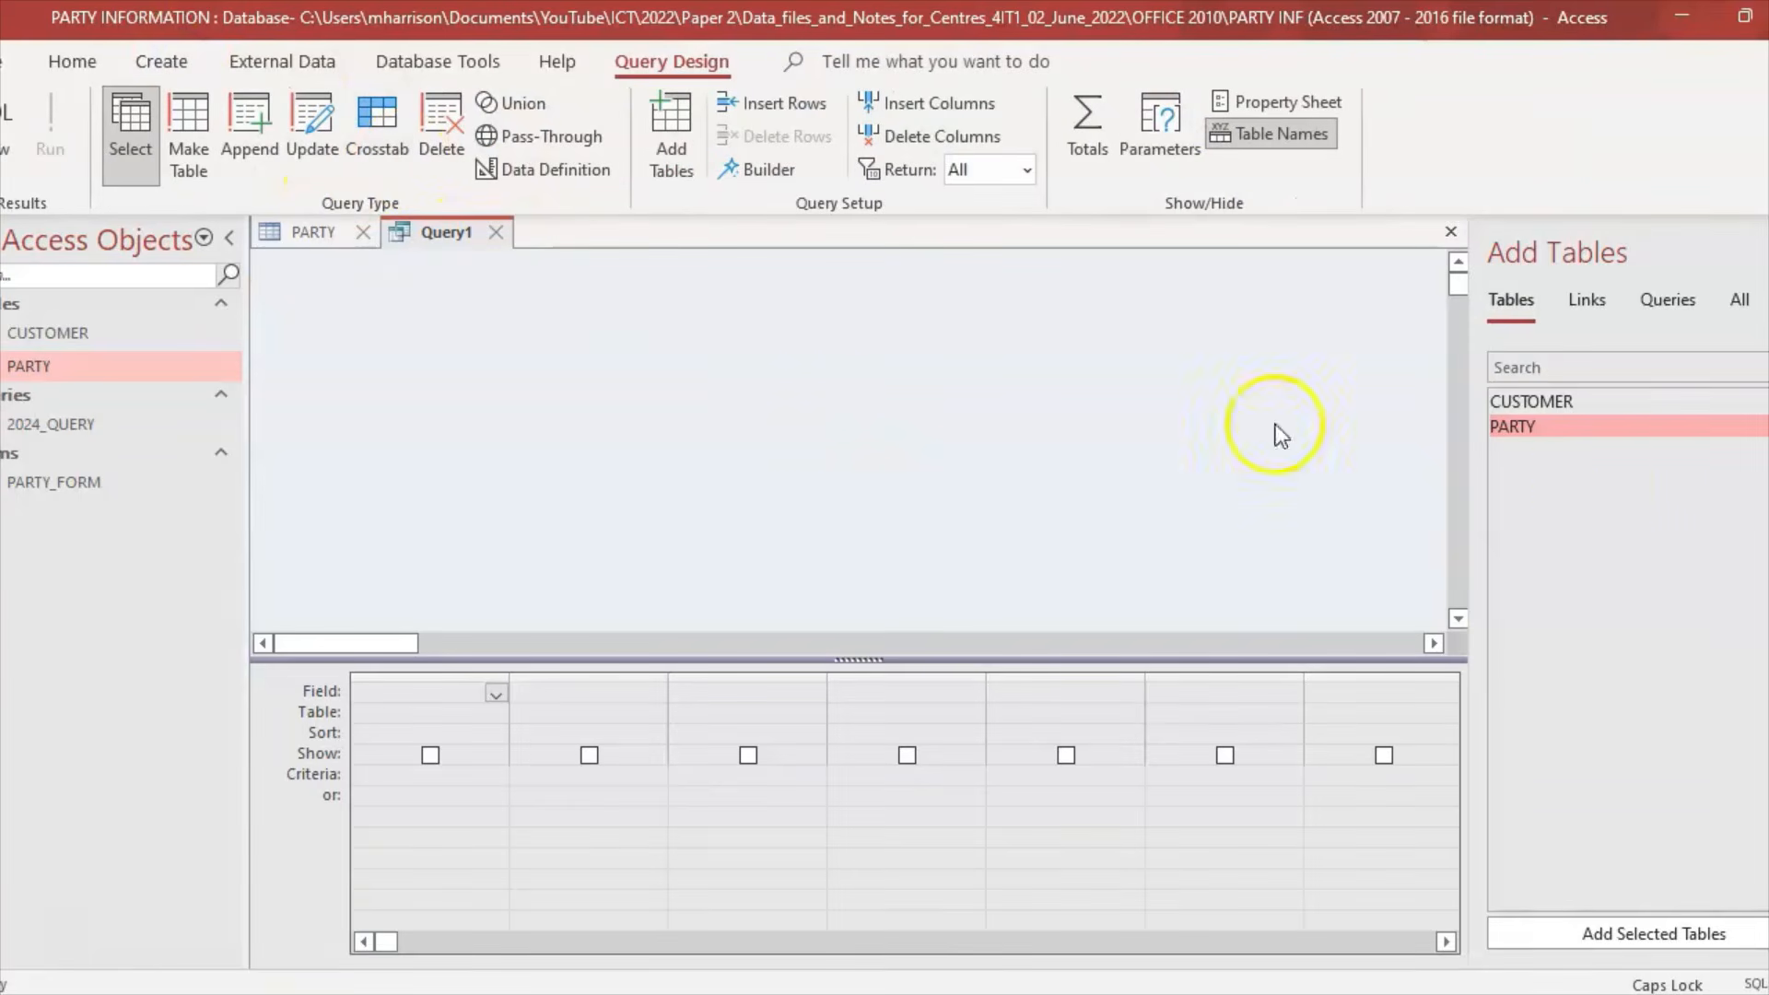
{"action": "double_click", "coordinate": [1583, 424]}
Step: Add Party ID, Customer ID, Party Date, Party Type, Number Of Guests and Catering to the grid
{"action": "double_click", "coordinate": [392, 345]}
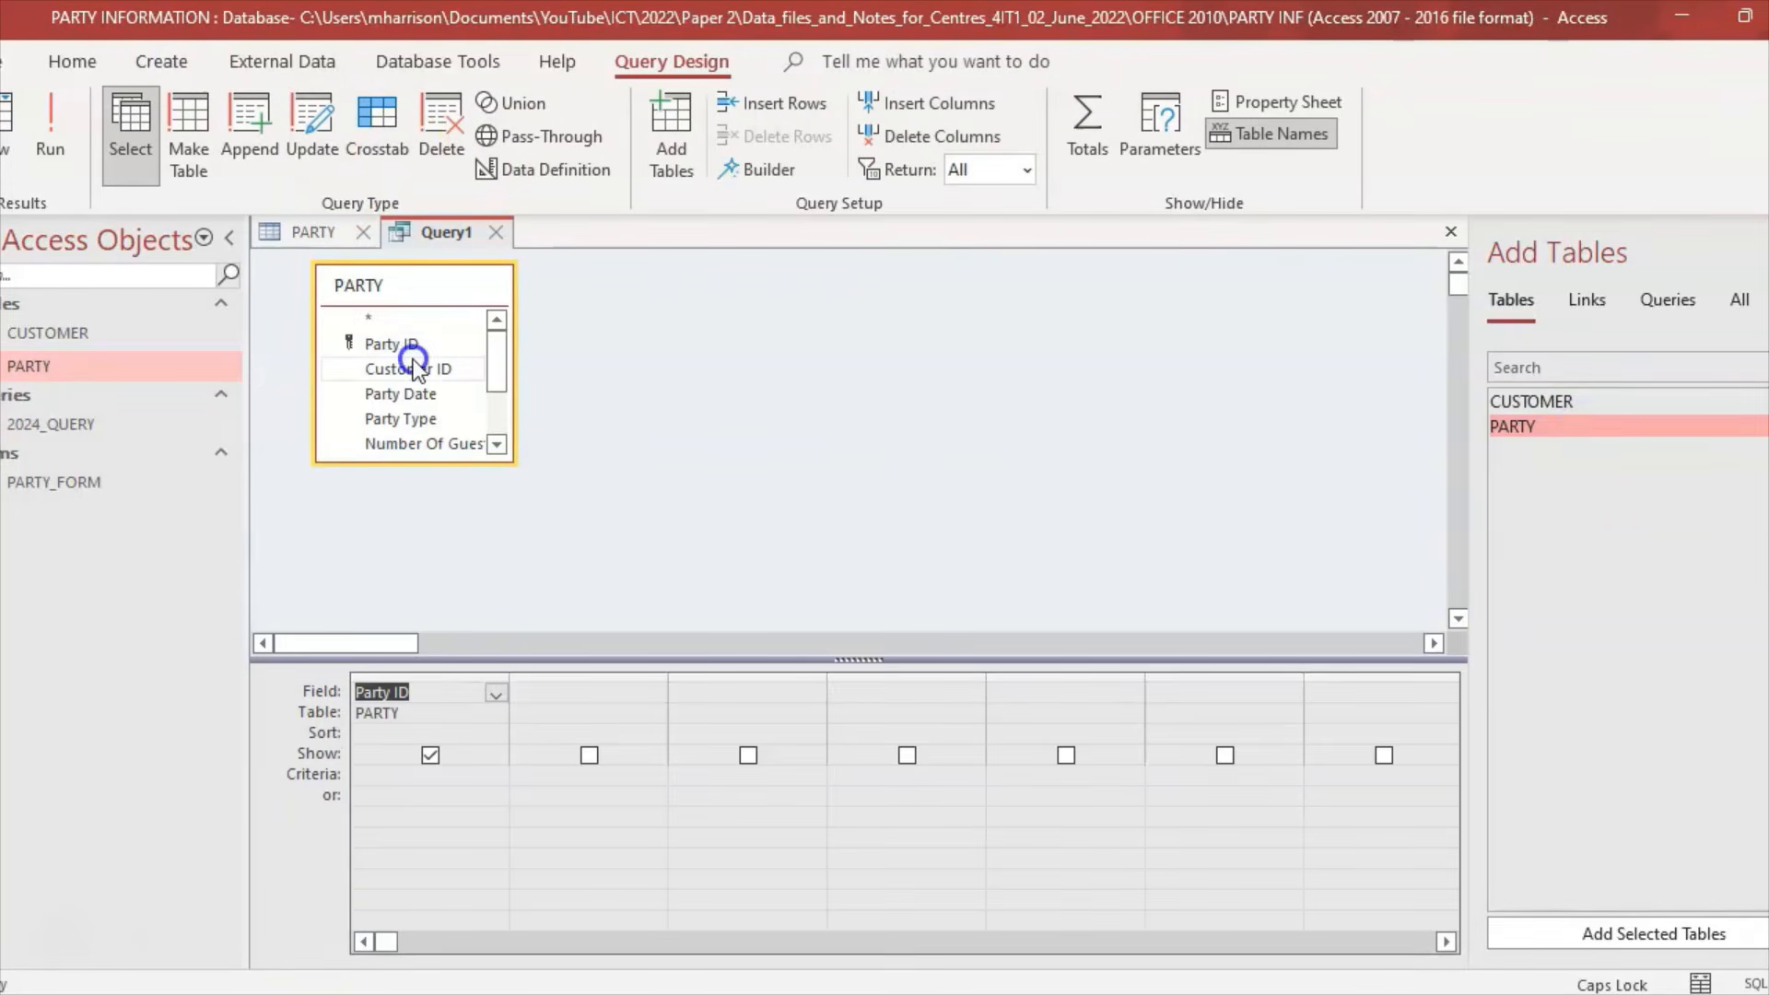
{"action": "double_click", "coordinate": [398, 369]}
{"action": "double_click", "coordinate": [401, 394]}
{"action": "double_click", "coordinate": [401, 418]}
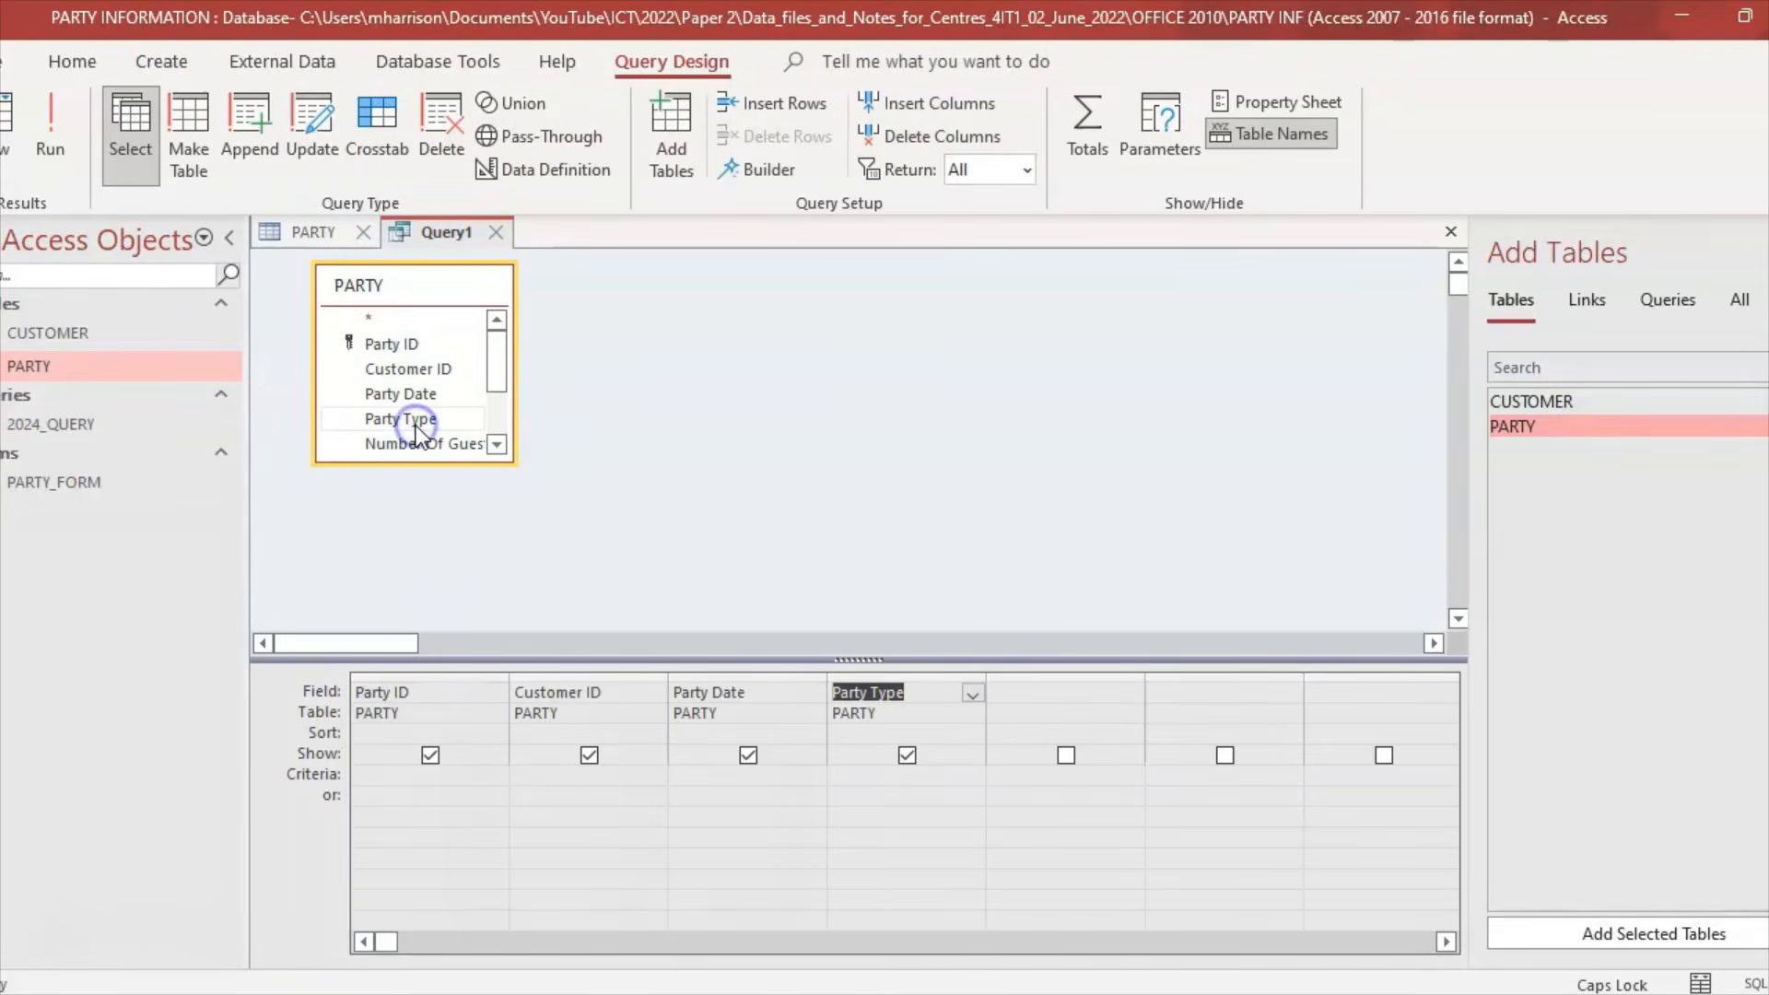
{"action": "left_click_drag", "start_coordinate": [498, 376], "coordinate": [498, 402]}
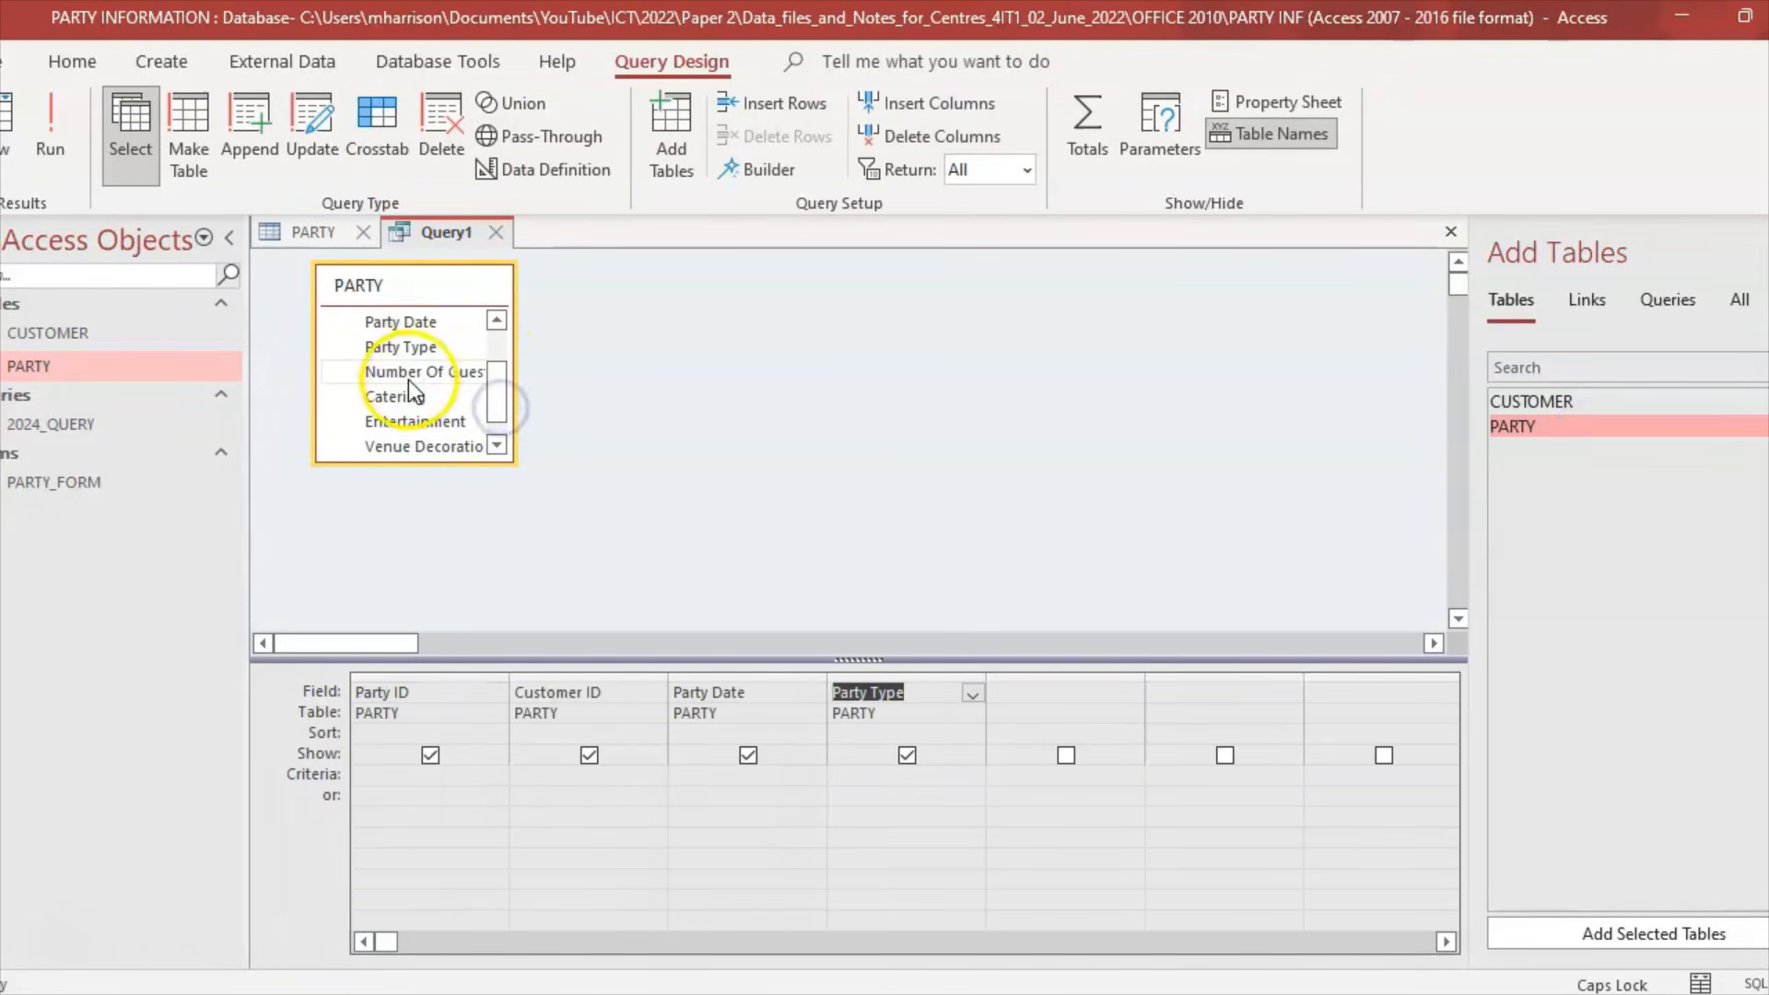
{"action": "double_click", "coordinate": [408, 372]}
{"action": "double_click", "coordinate": [402, 396]}
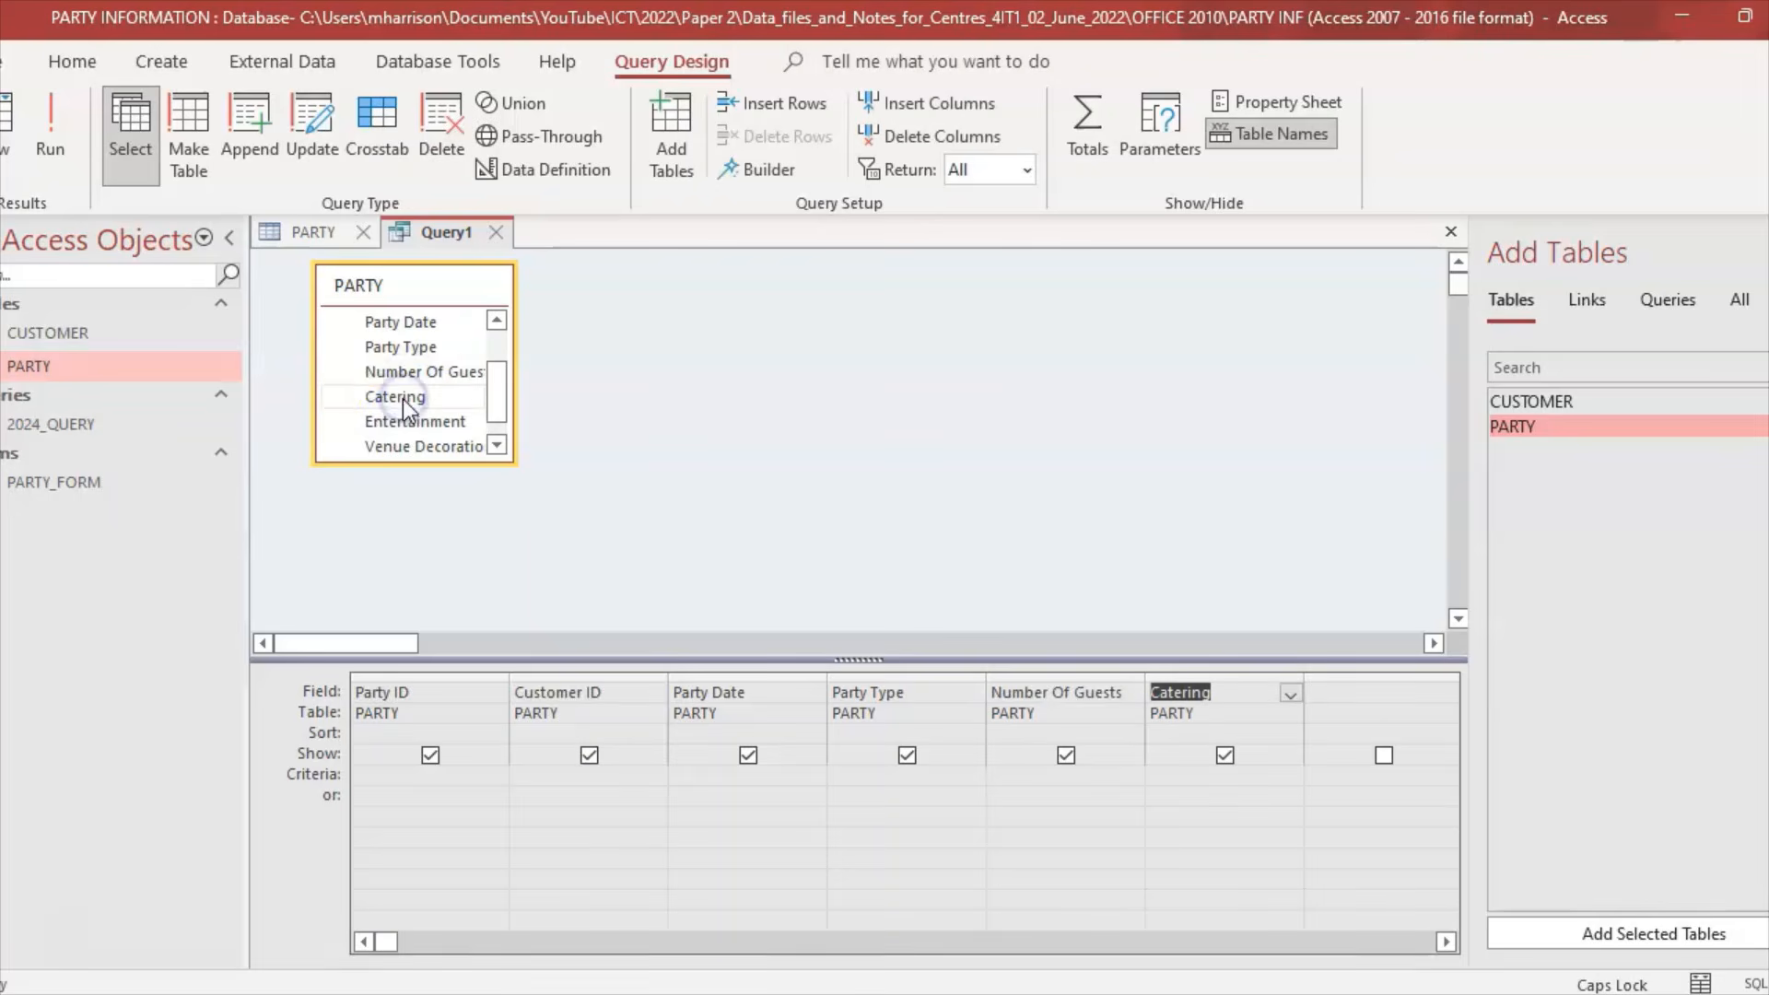
Step: Add Entertainment, cut its duplicate column, then add Venue Decoration and Deposit Paid
{"action": "double_click", "coordinate": [406, 420]}
{"action": "double_click", "coordinate": [406, 420]}
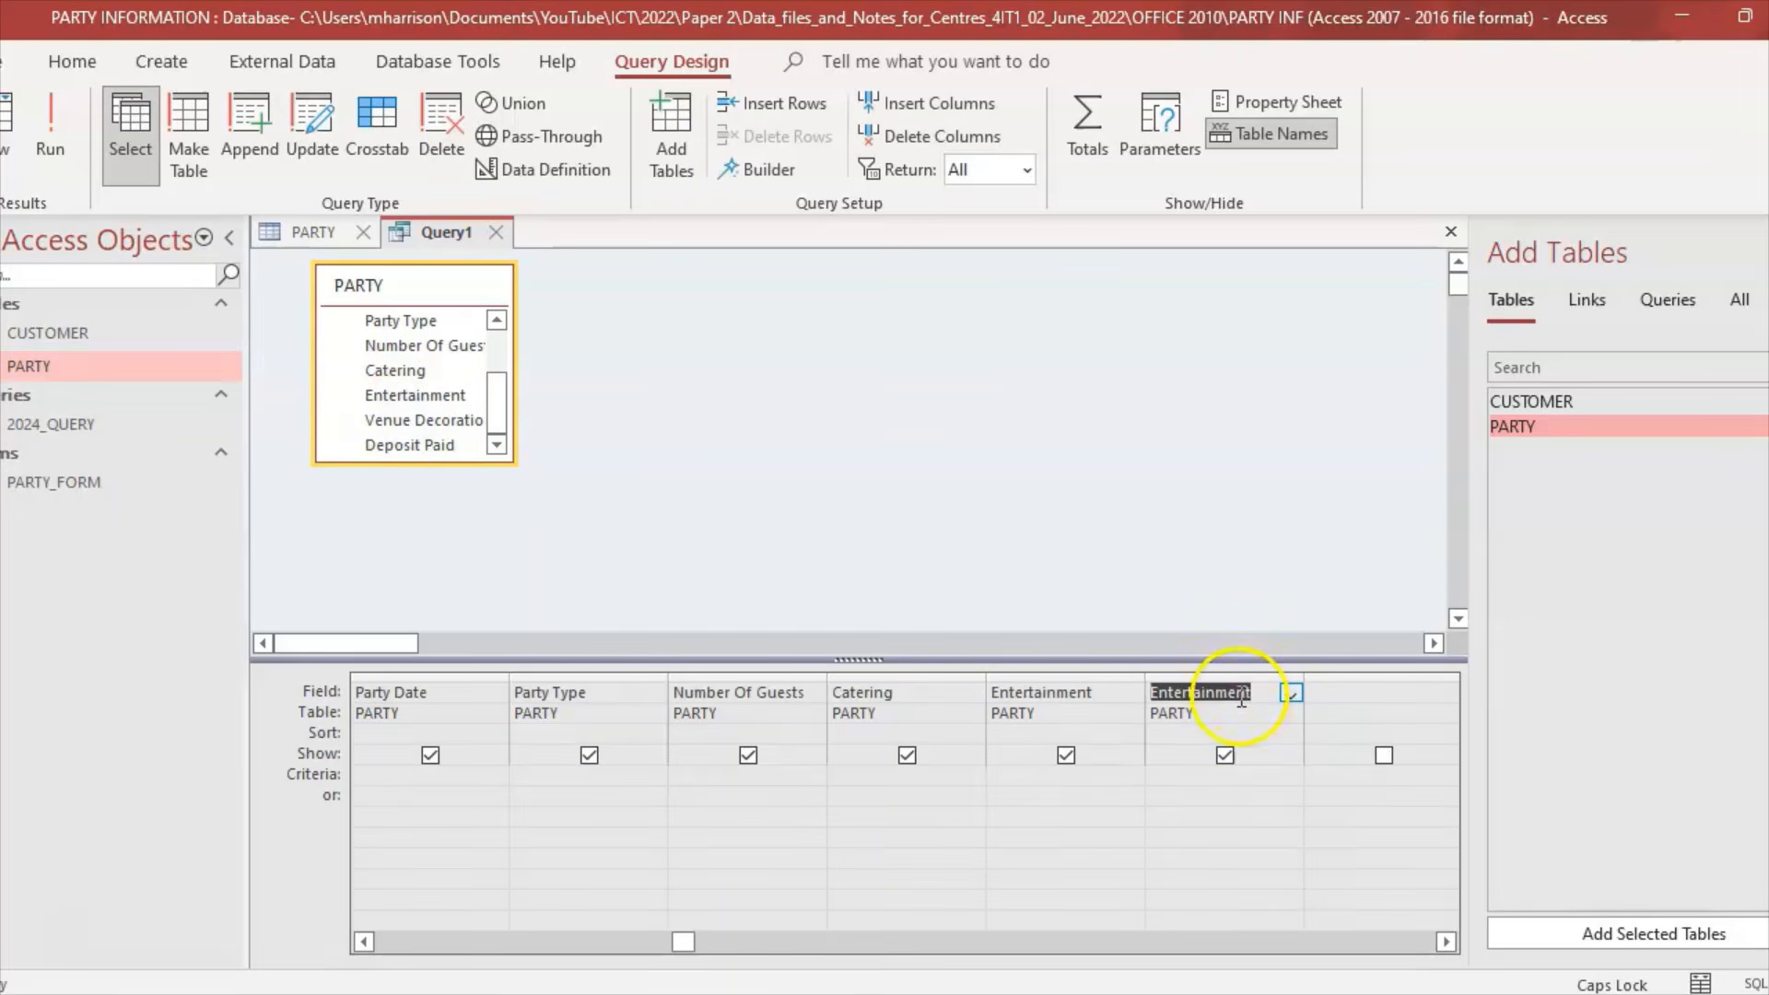
{"action": "left_click", "coordinate": [1239, 700]}
{"action": "right_click", "coordinate": [1240, 700]}
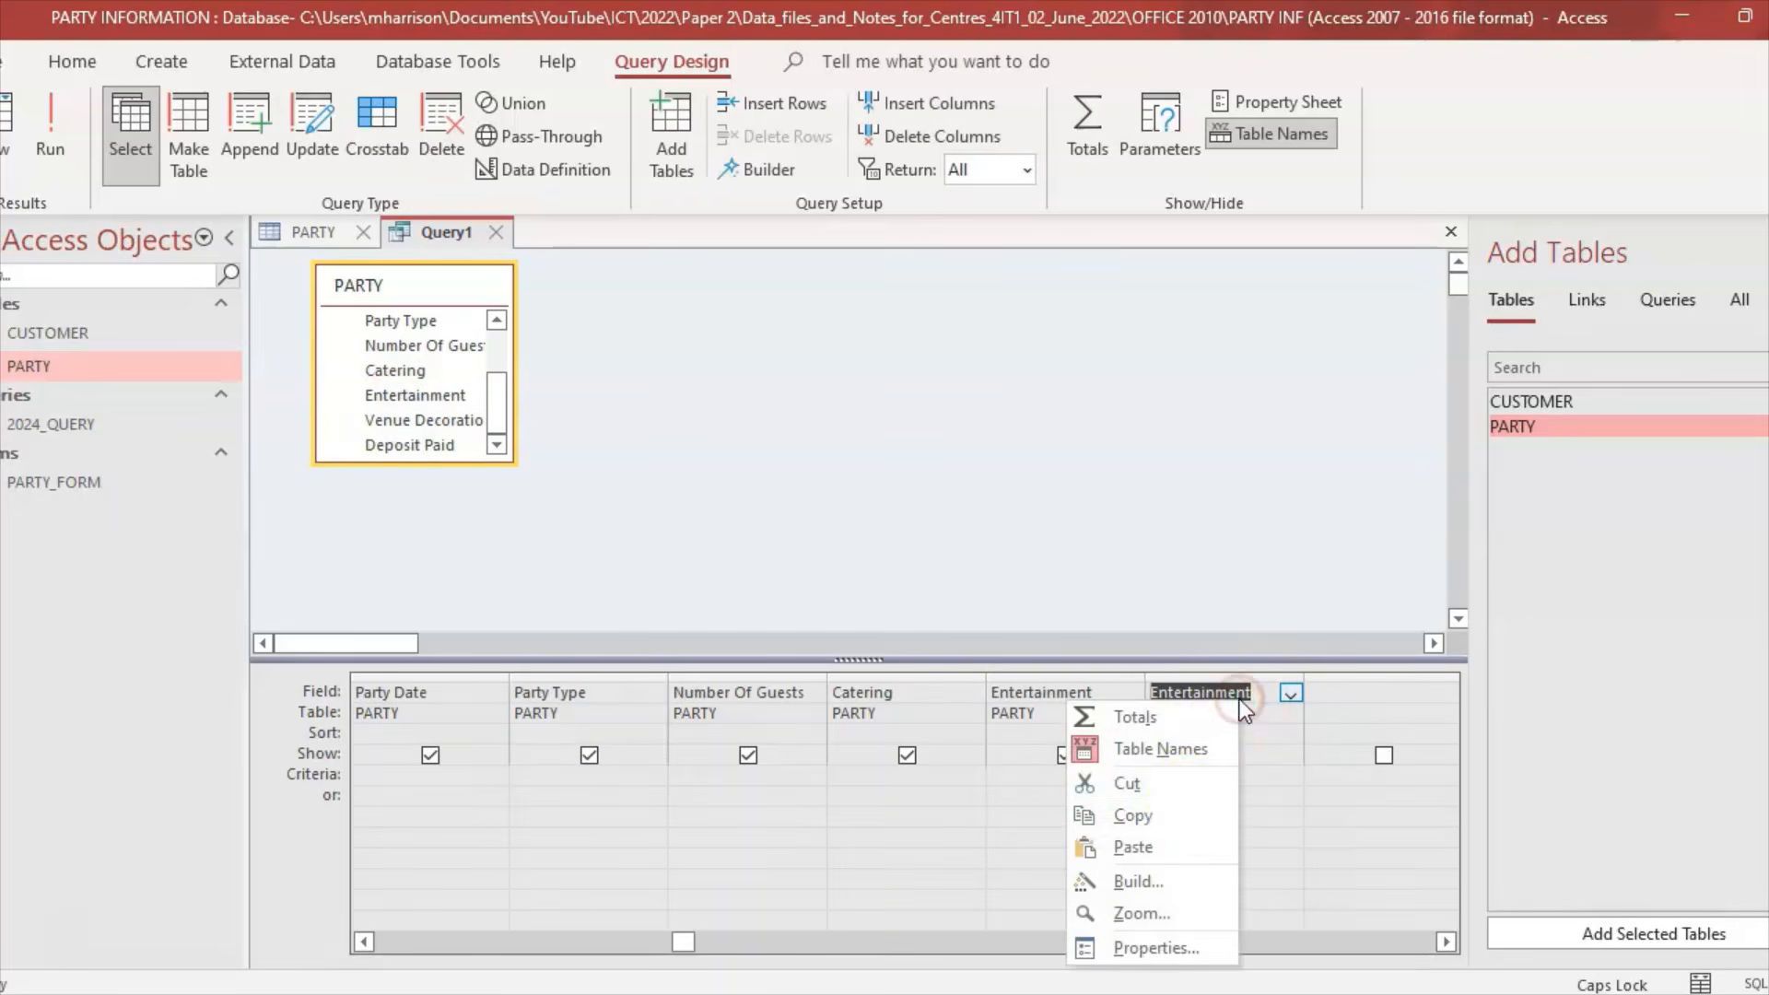
{"action": "left_click", "coordinate": [1188, 786]}
{"action": "double_click", "coordinate": [420, 420]}
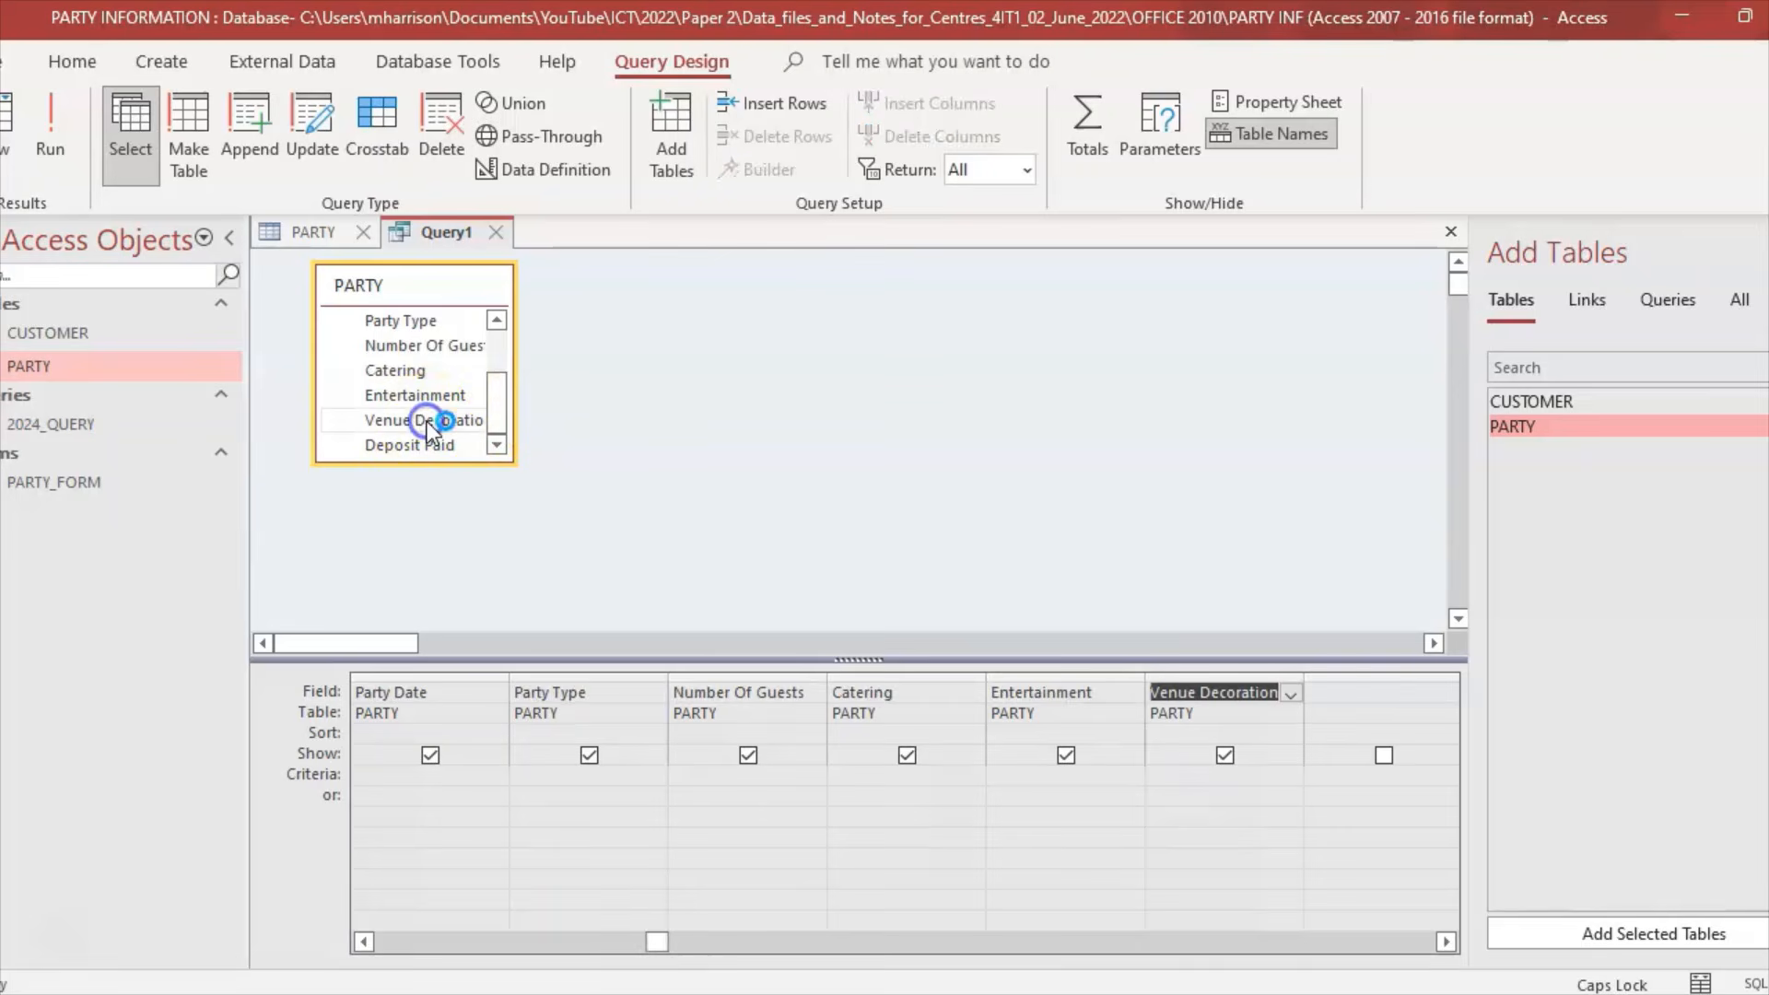
{"action": "double_click", "coordinate": [429, 448]}
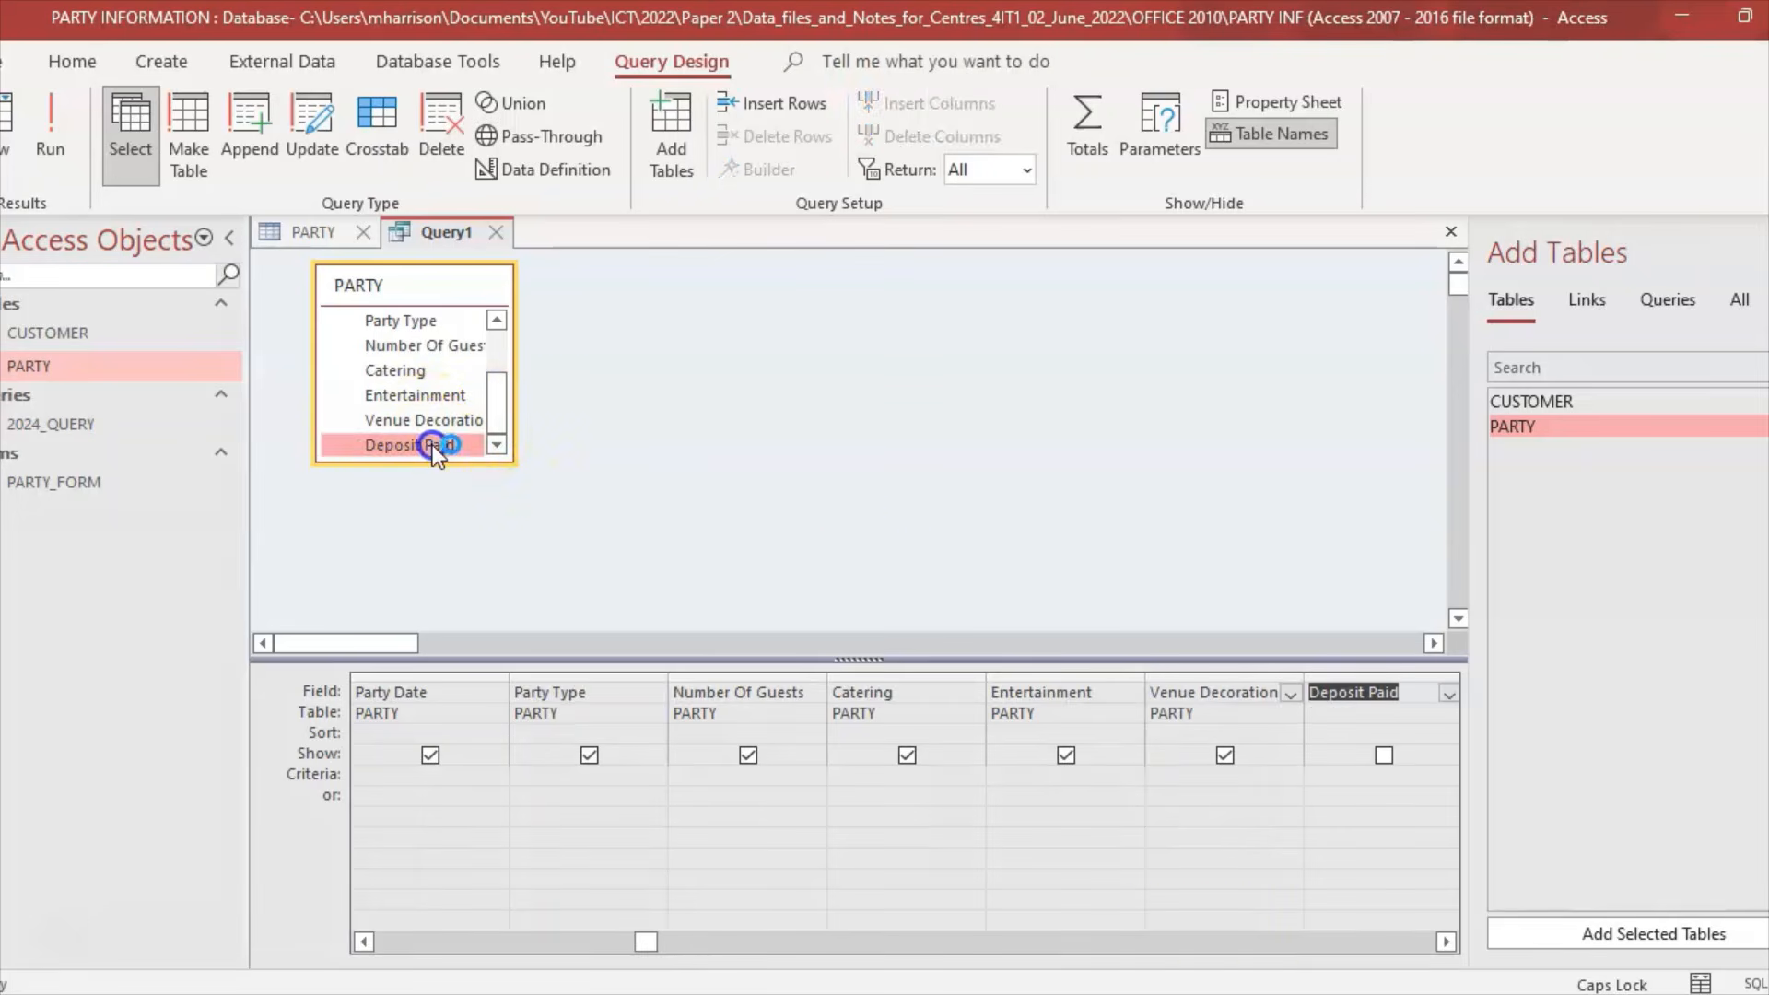
{"action": "left_click", "coordinate": [366, 940]}
{"action": "left_click", "coordinate": [366, 940]}
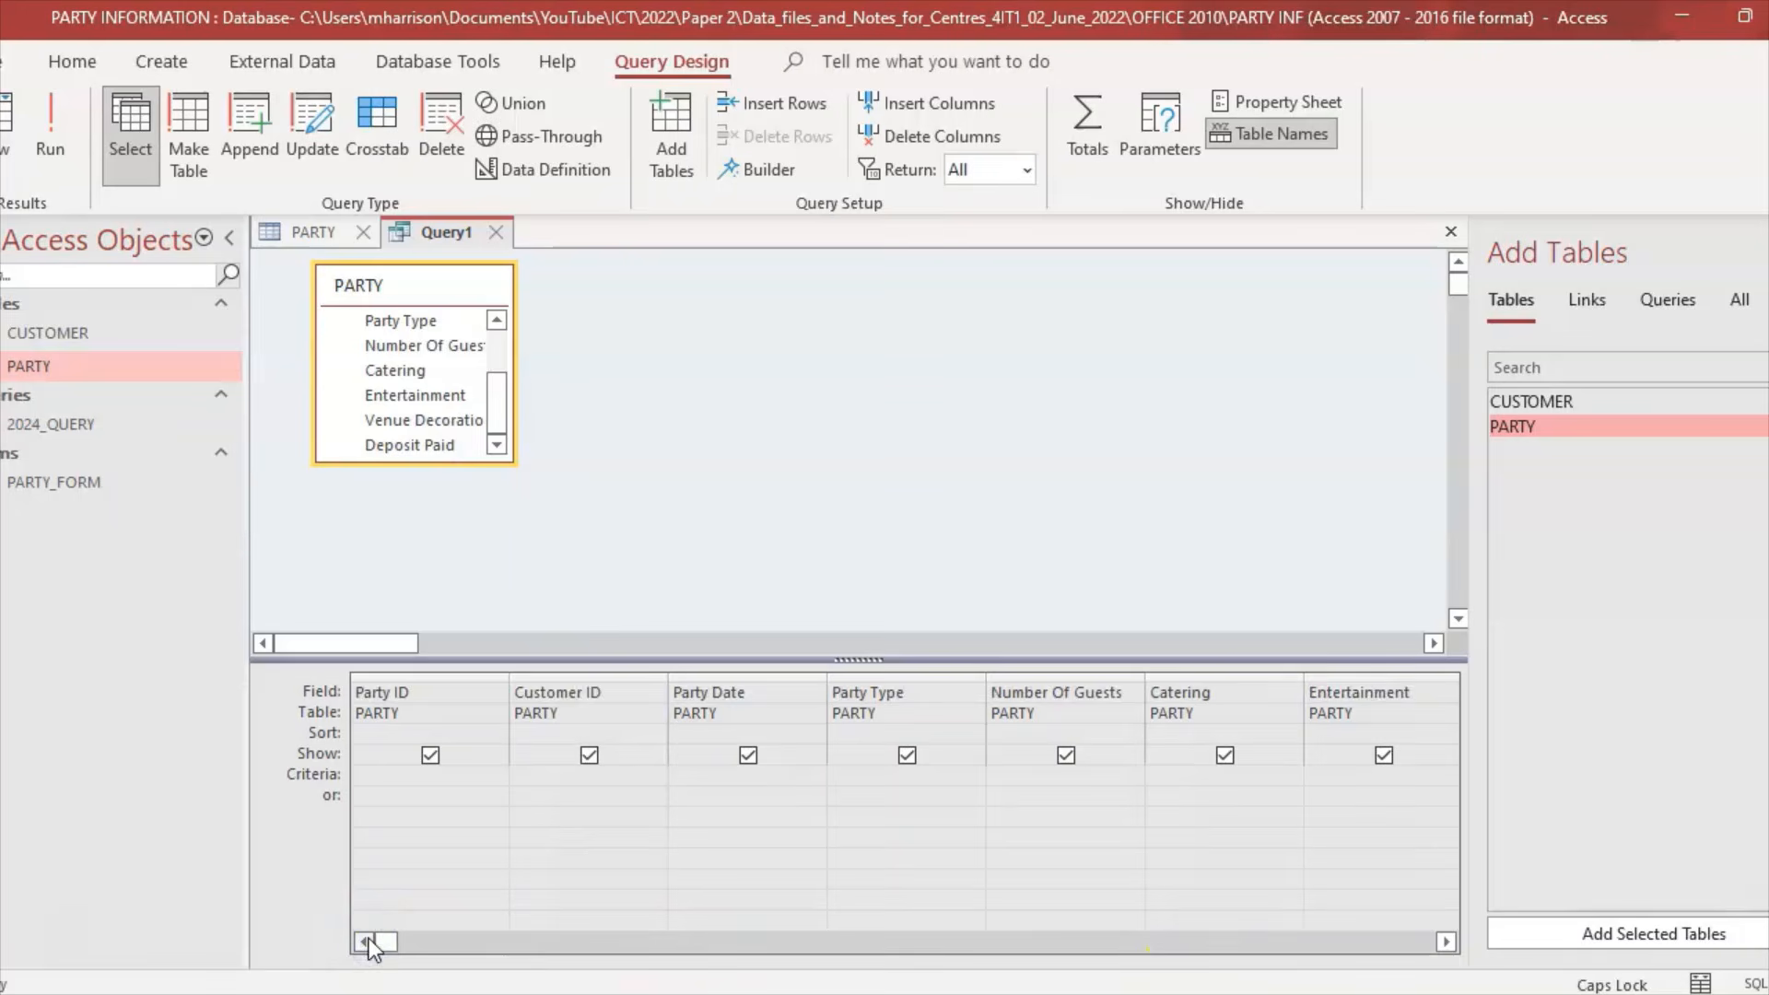
Step: Enter Yes criteria under Catering and Venue Decoration, run to get 15 records, and return to Design View
{"action": "left_click", "coordinate": [718, 921]}
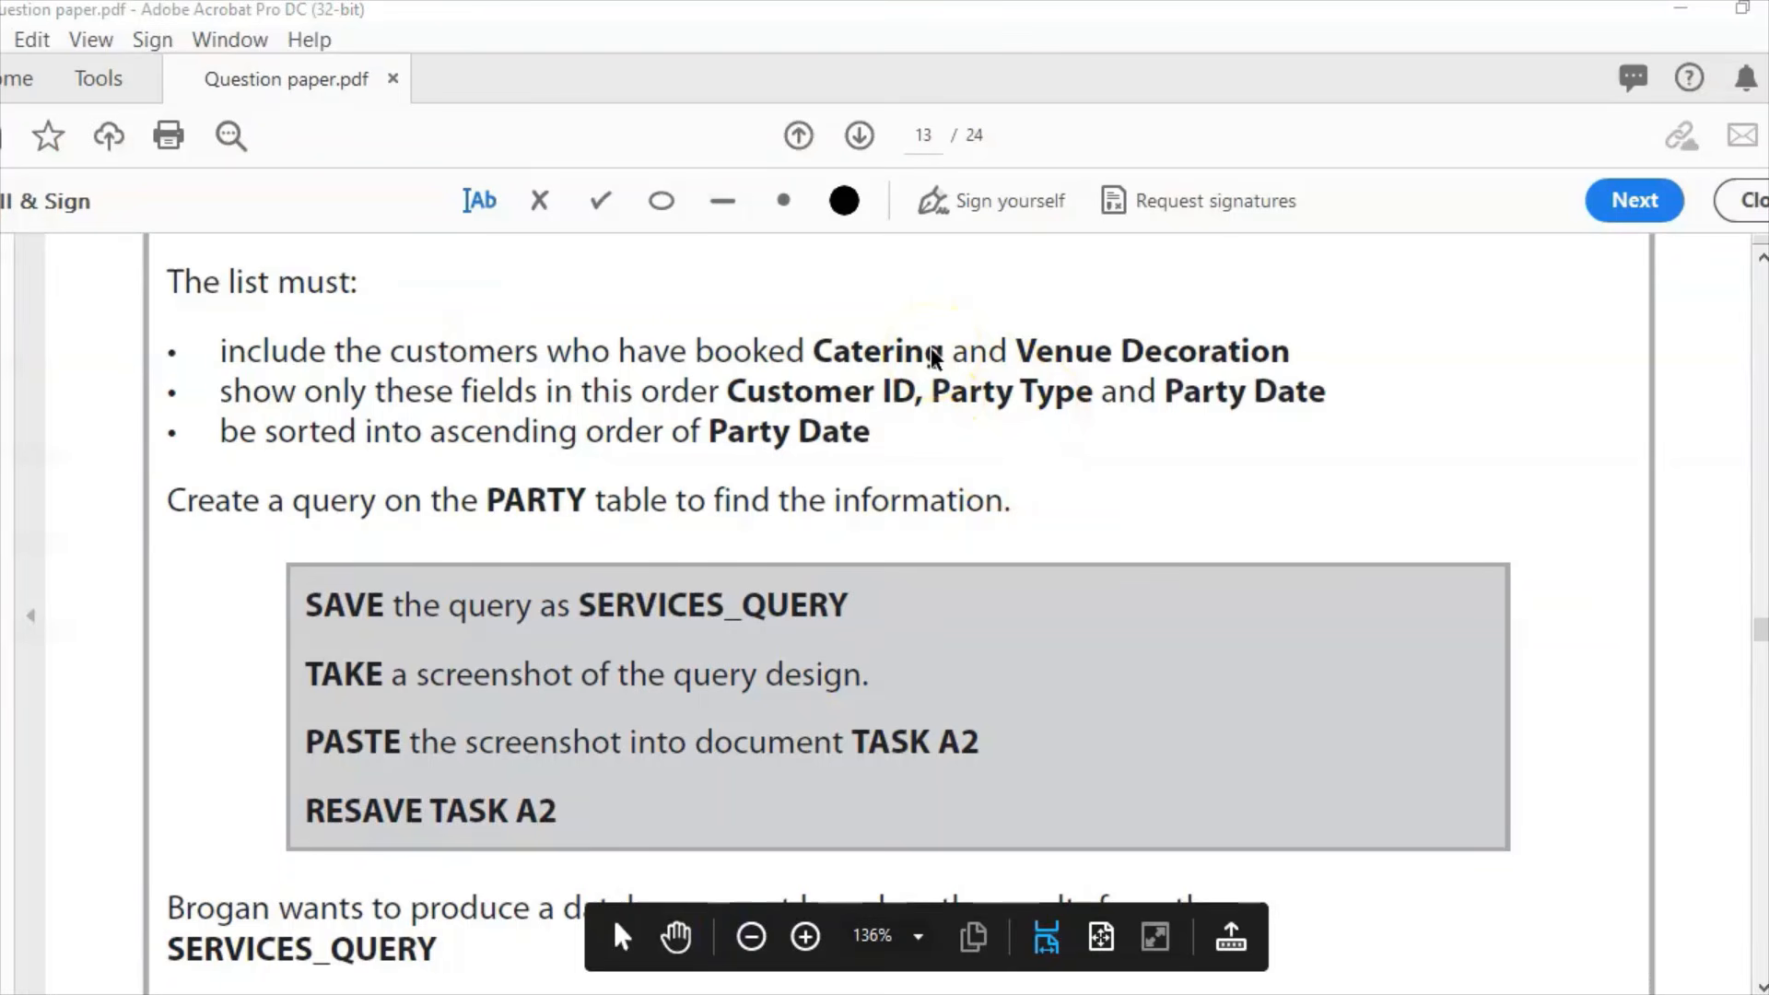
{"action": "left_click", "coordinate": [1194, 886]}
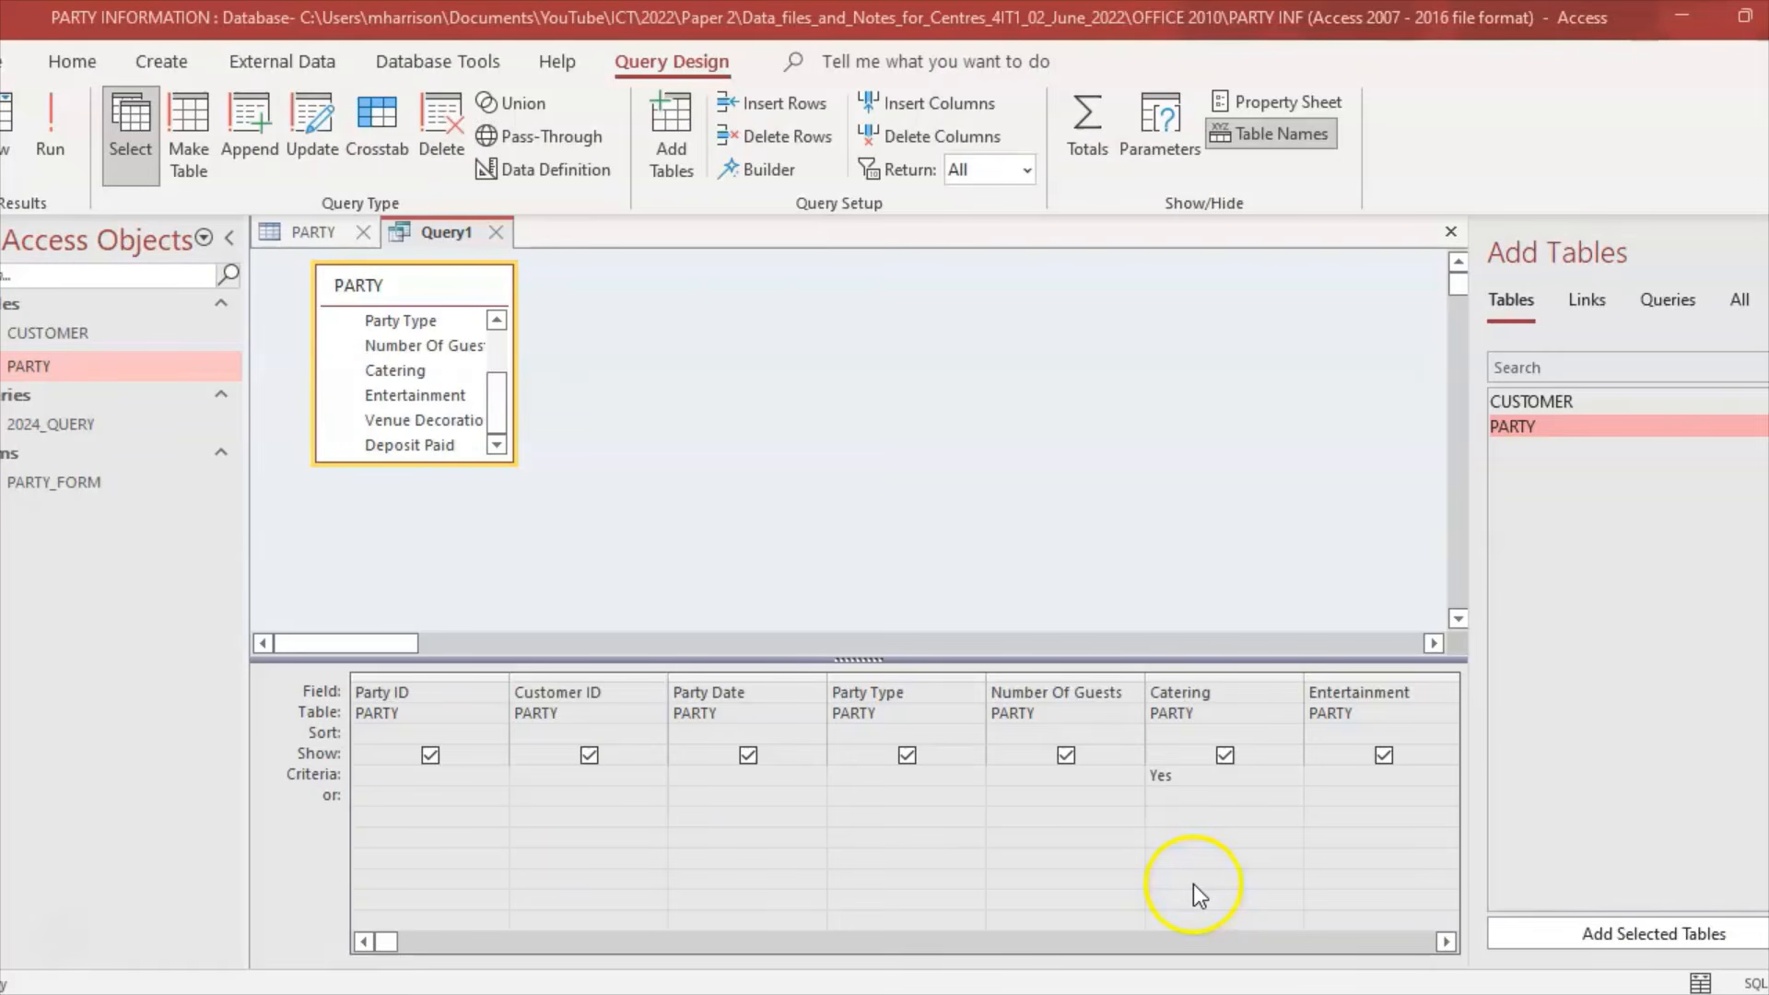
{"action": "left_click", "coordinate": [1448, 942]}
{"action": "left_click", "coordinate": [1448, 942]}
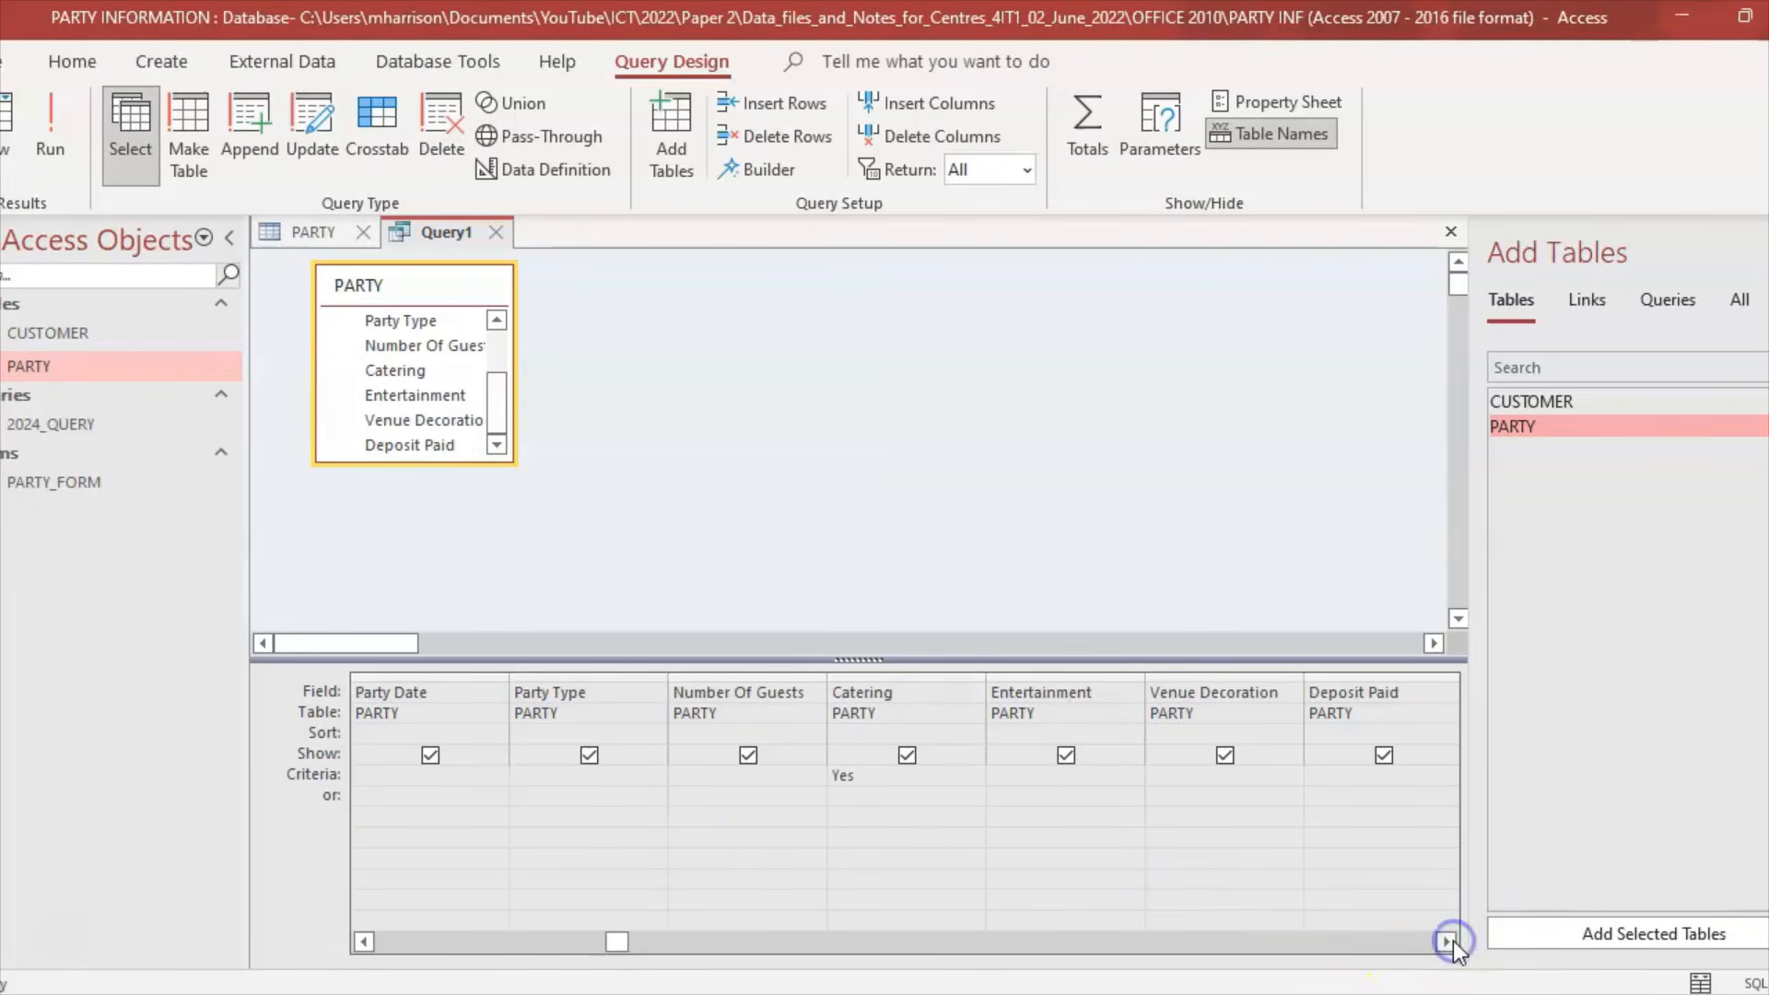
{"action": "left_click", "coordinate": [1180, 776]}
{"action": "type", "text": "Yes"}
{"action": "key", "text": "Escape"}
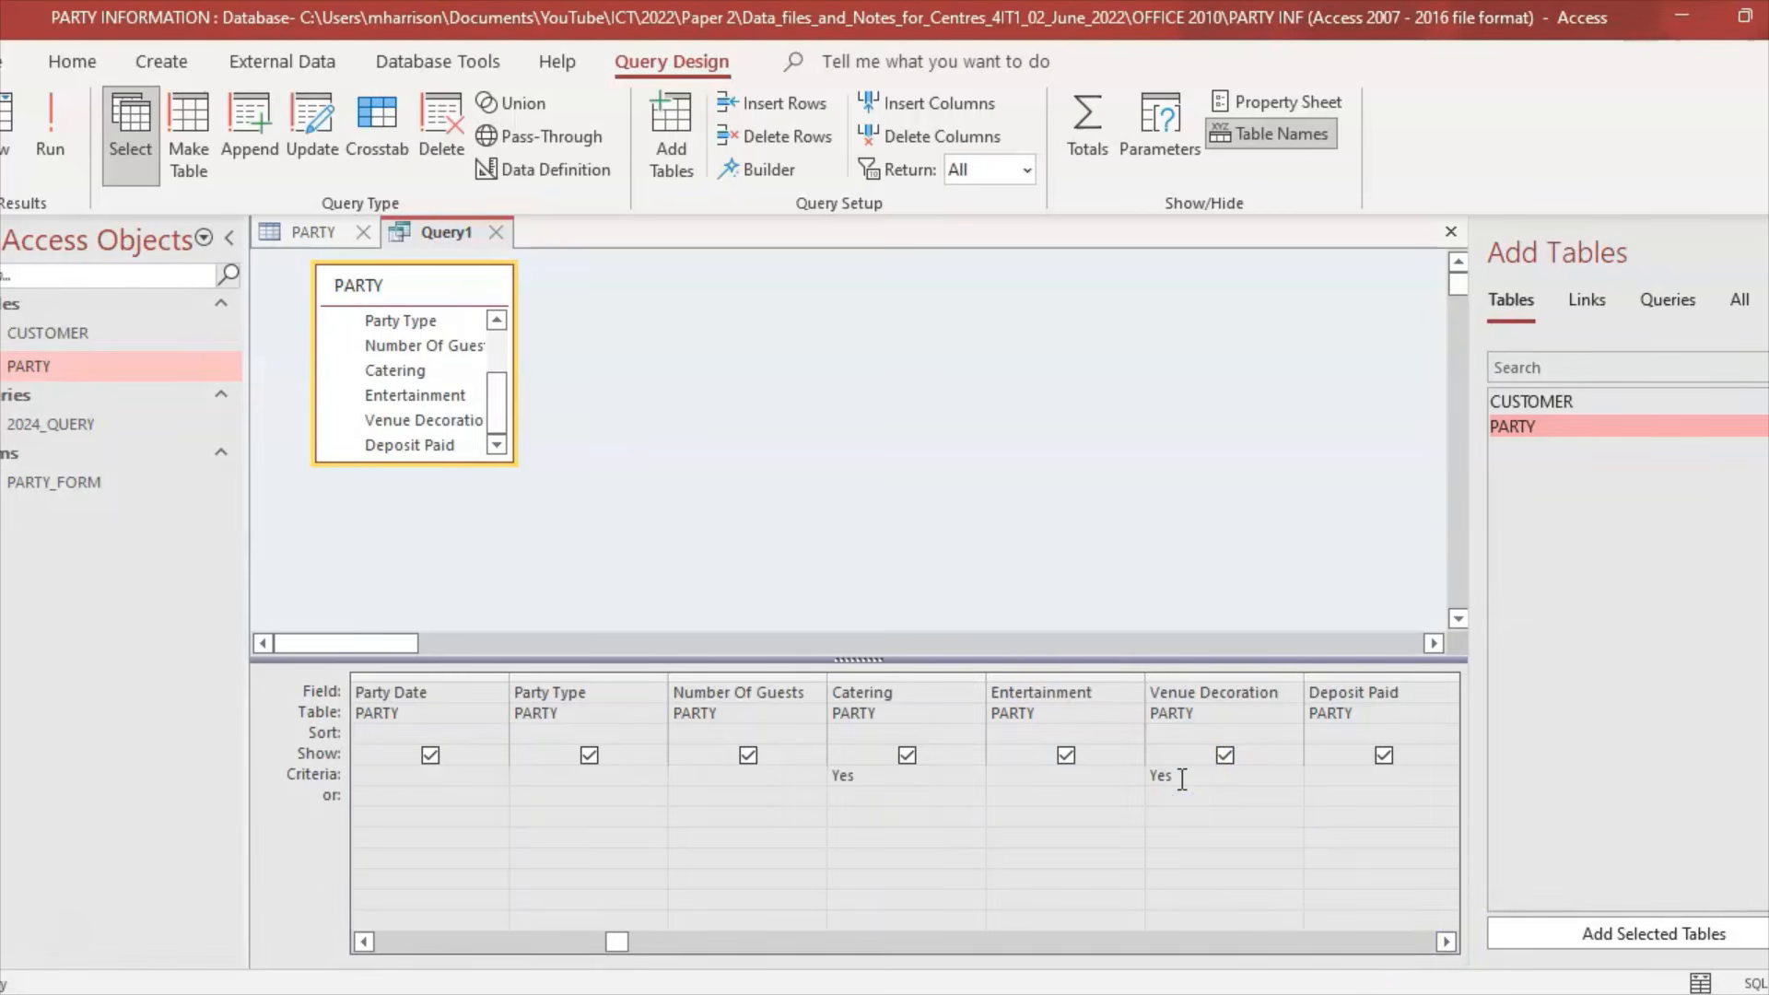
{"action": "left_click", "coordinate": [51, 147]}
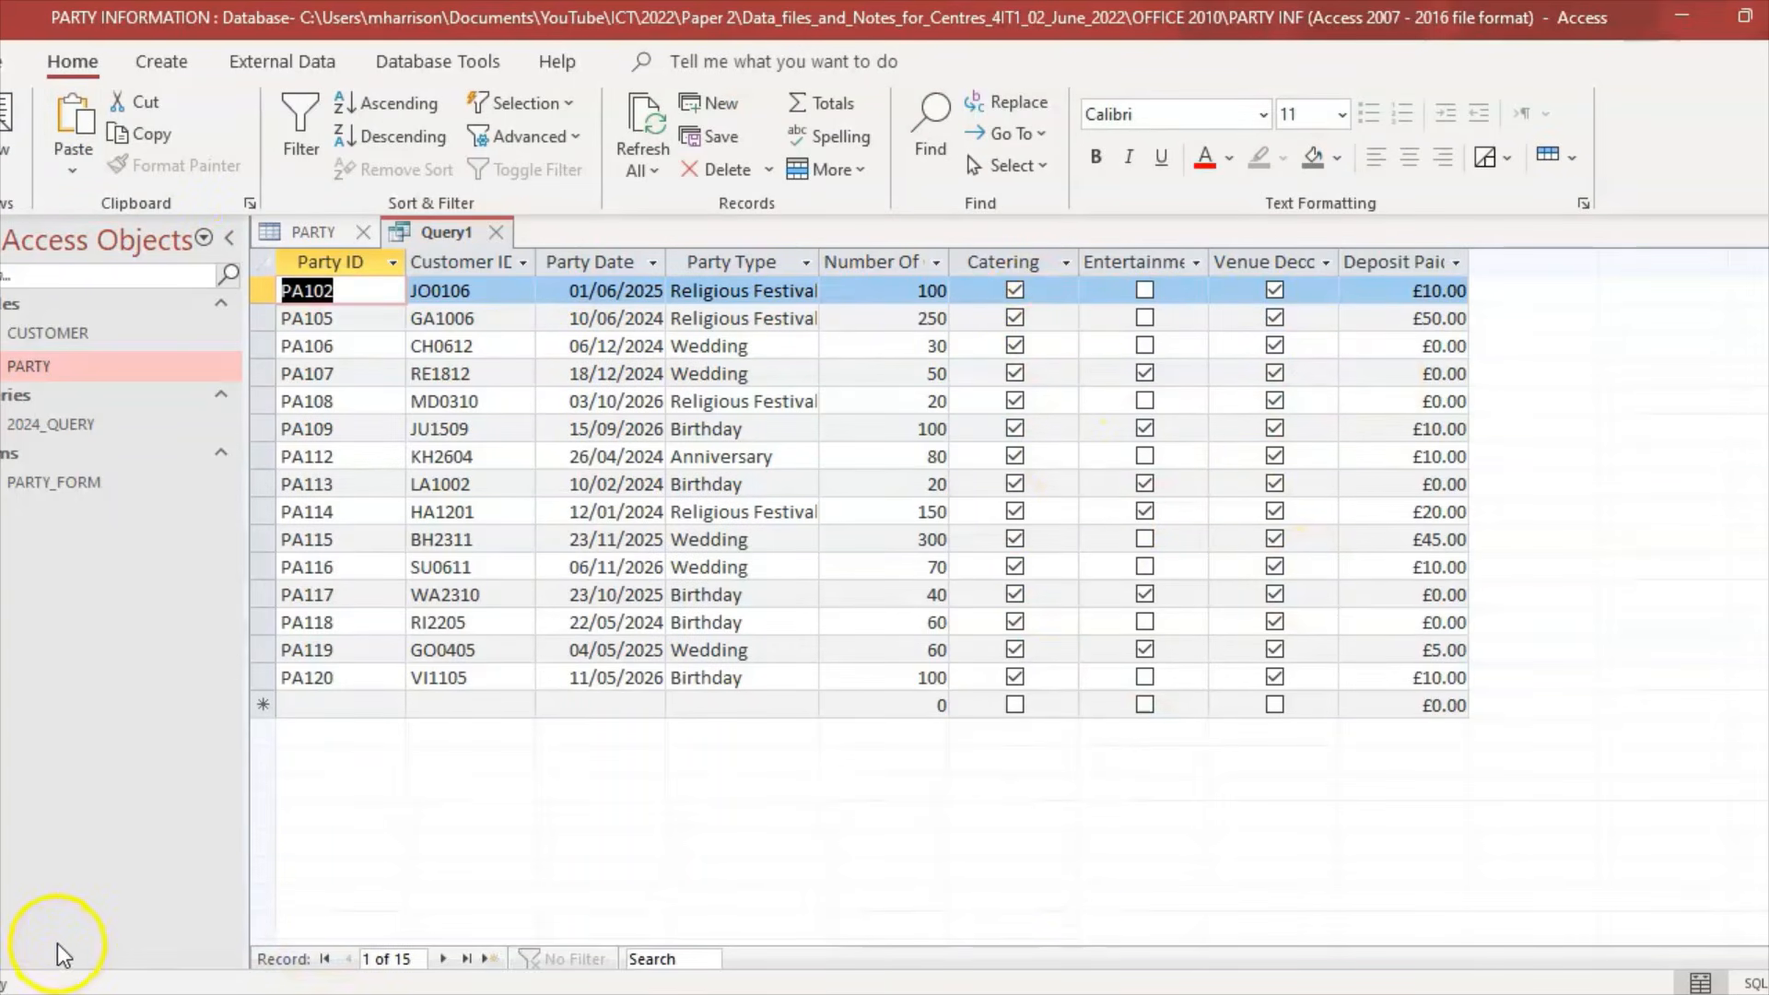
{"action": "left_click", "coordinate": [9, 180]}
{"action": "left_click", "coordinate": [91, 355]}
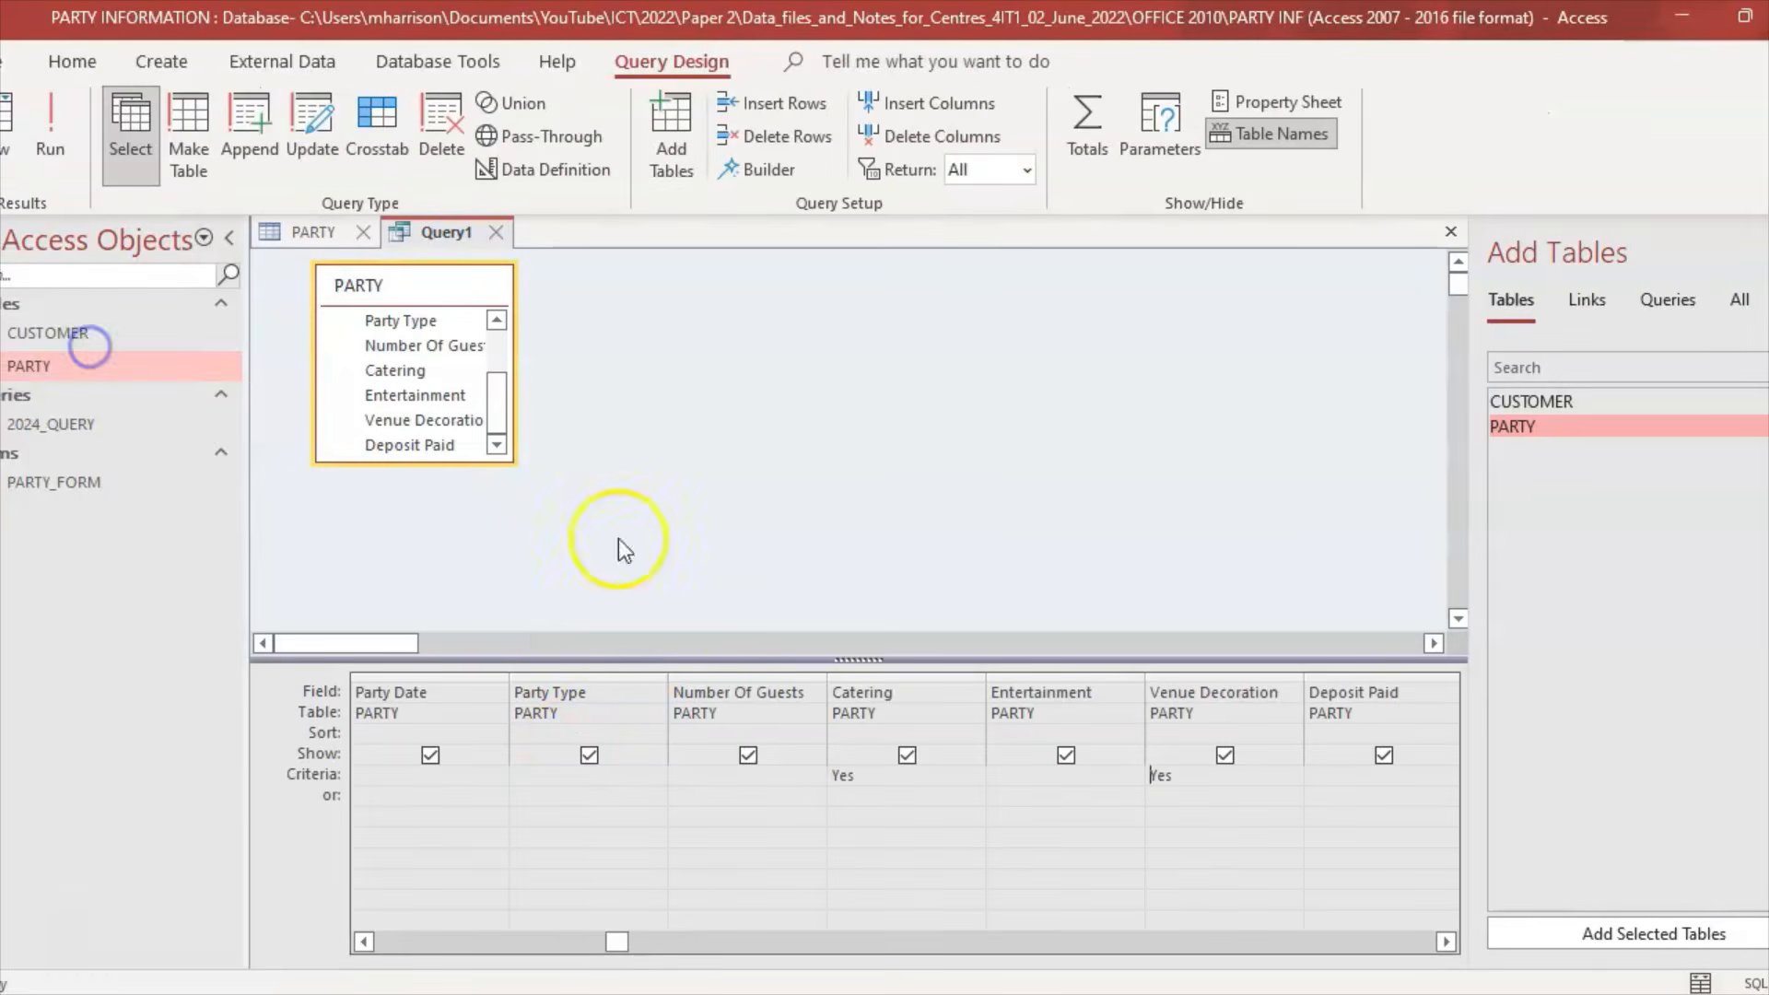
Step: Untick Show for Party ID, Number Of Guests, Catering and Entertainment
{"action": "key", "text": "alt+Tab"}
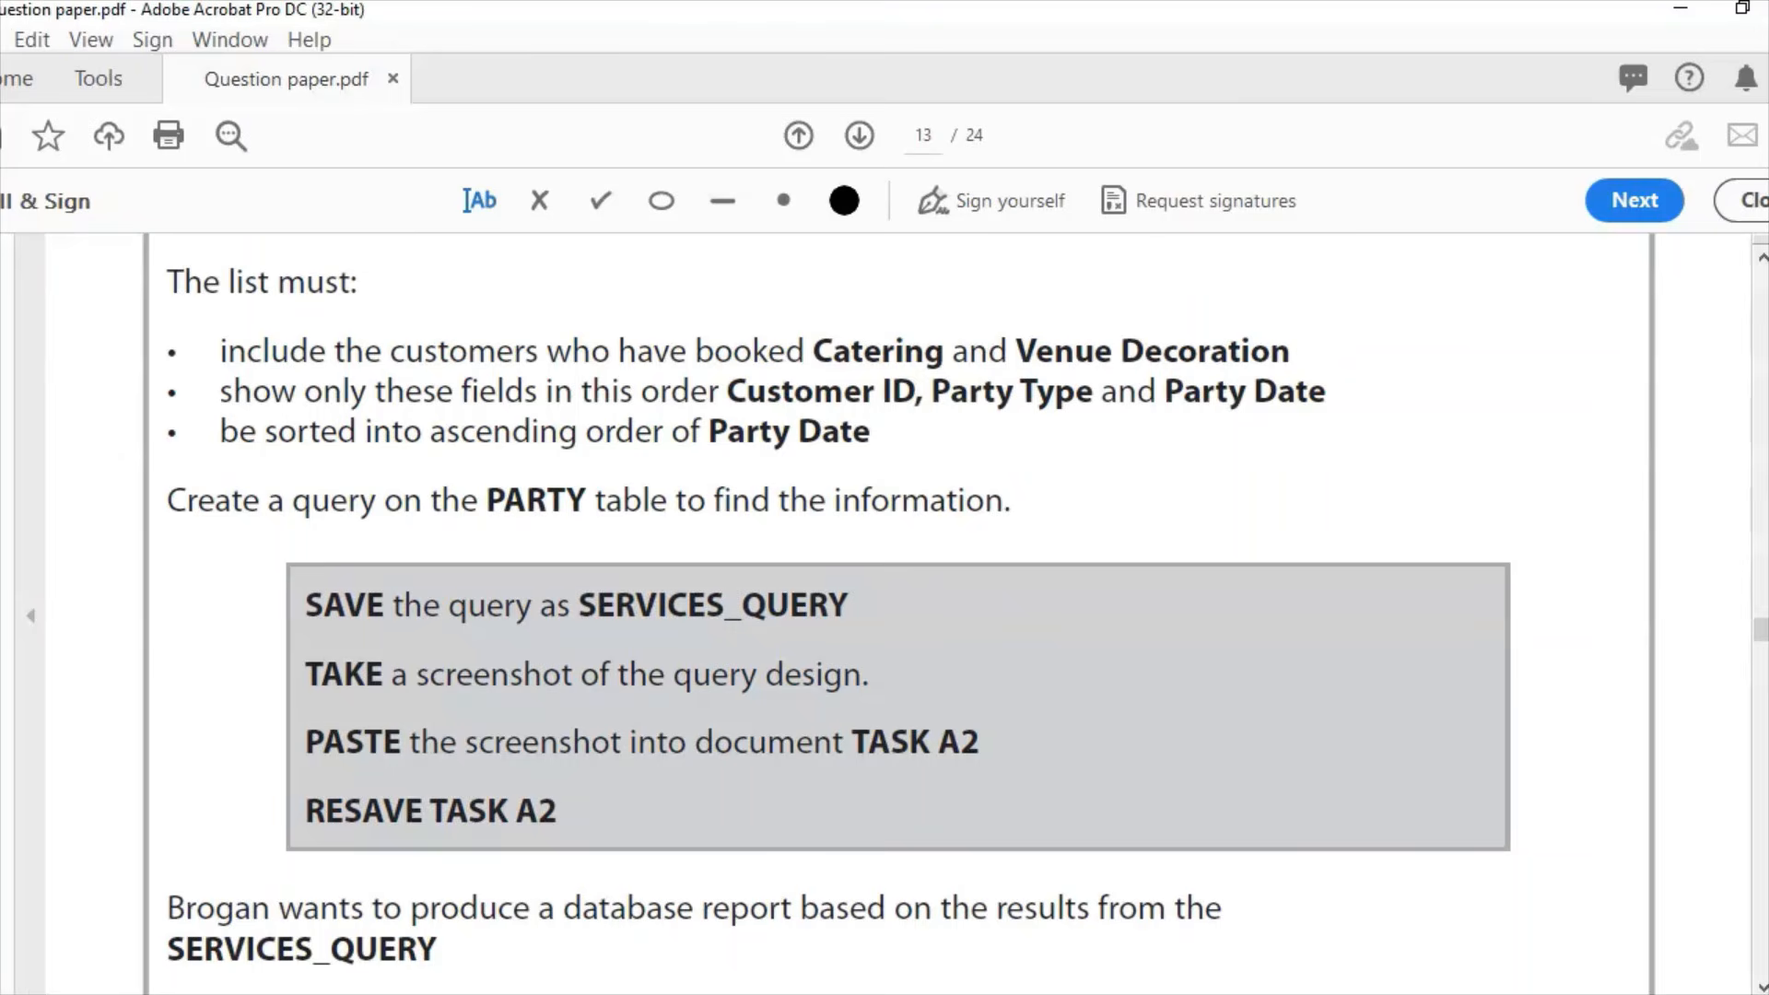
{"action": "key", "text": "alt+Tab"}
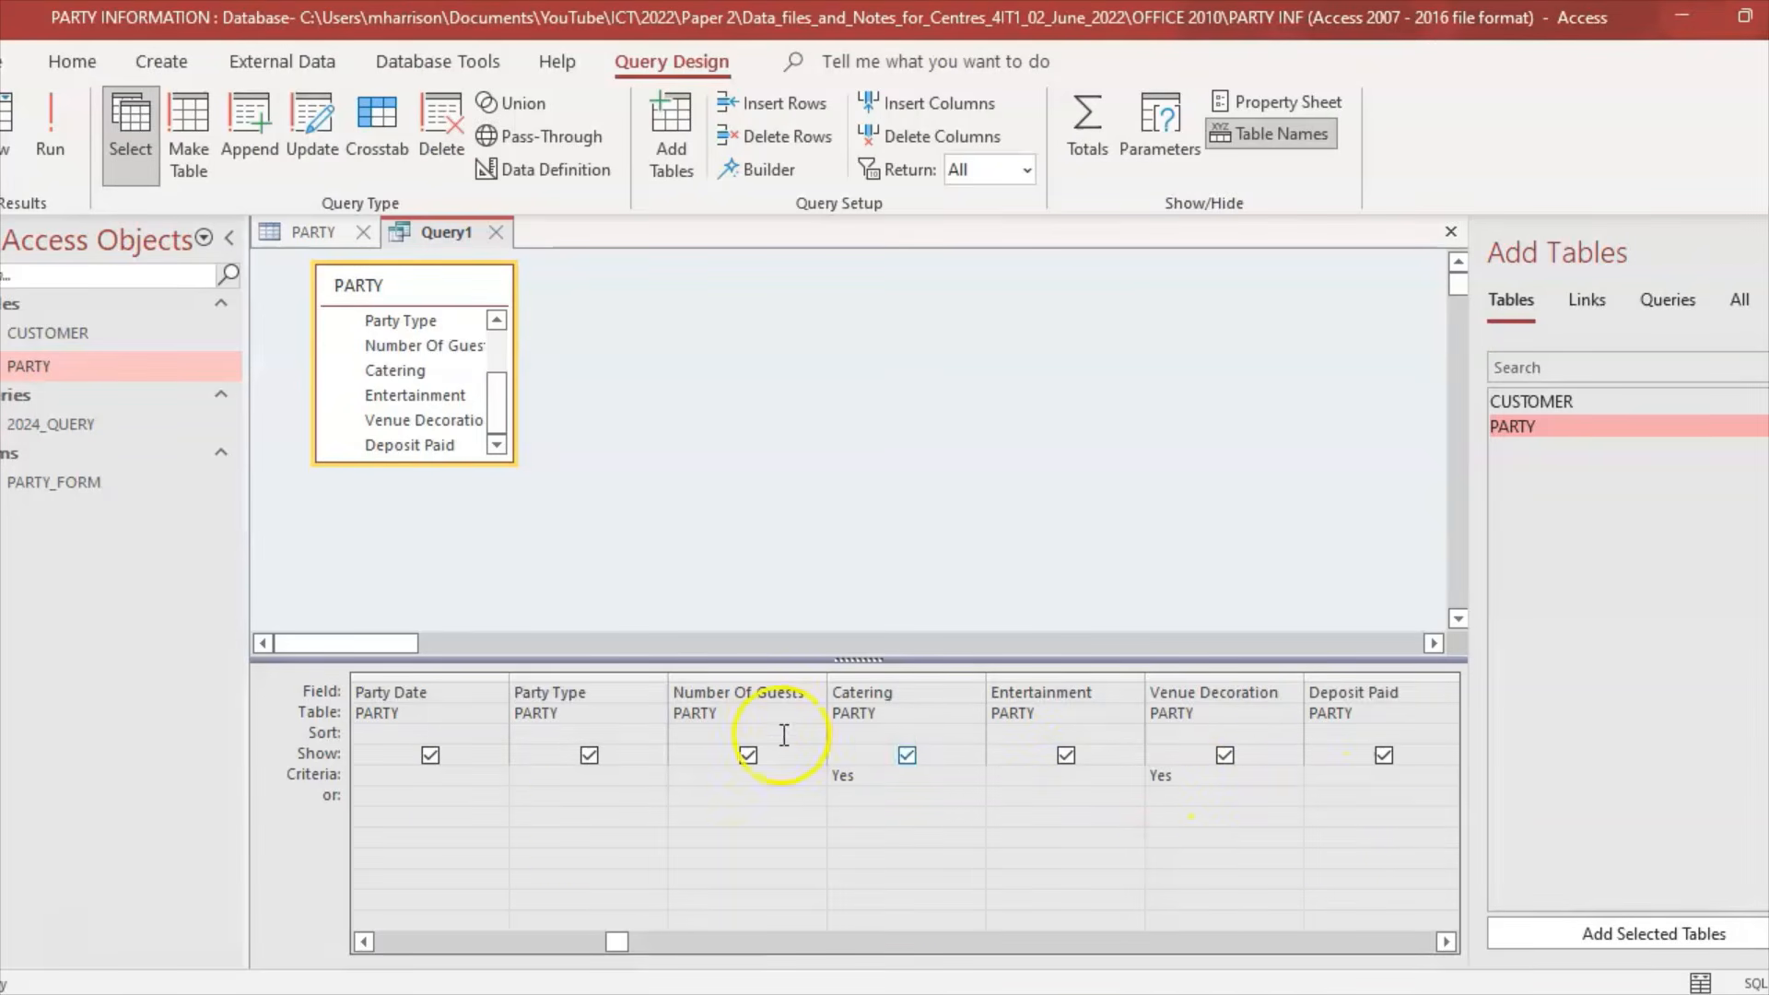
{"action": "key", "text": "alt+Tab"}
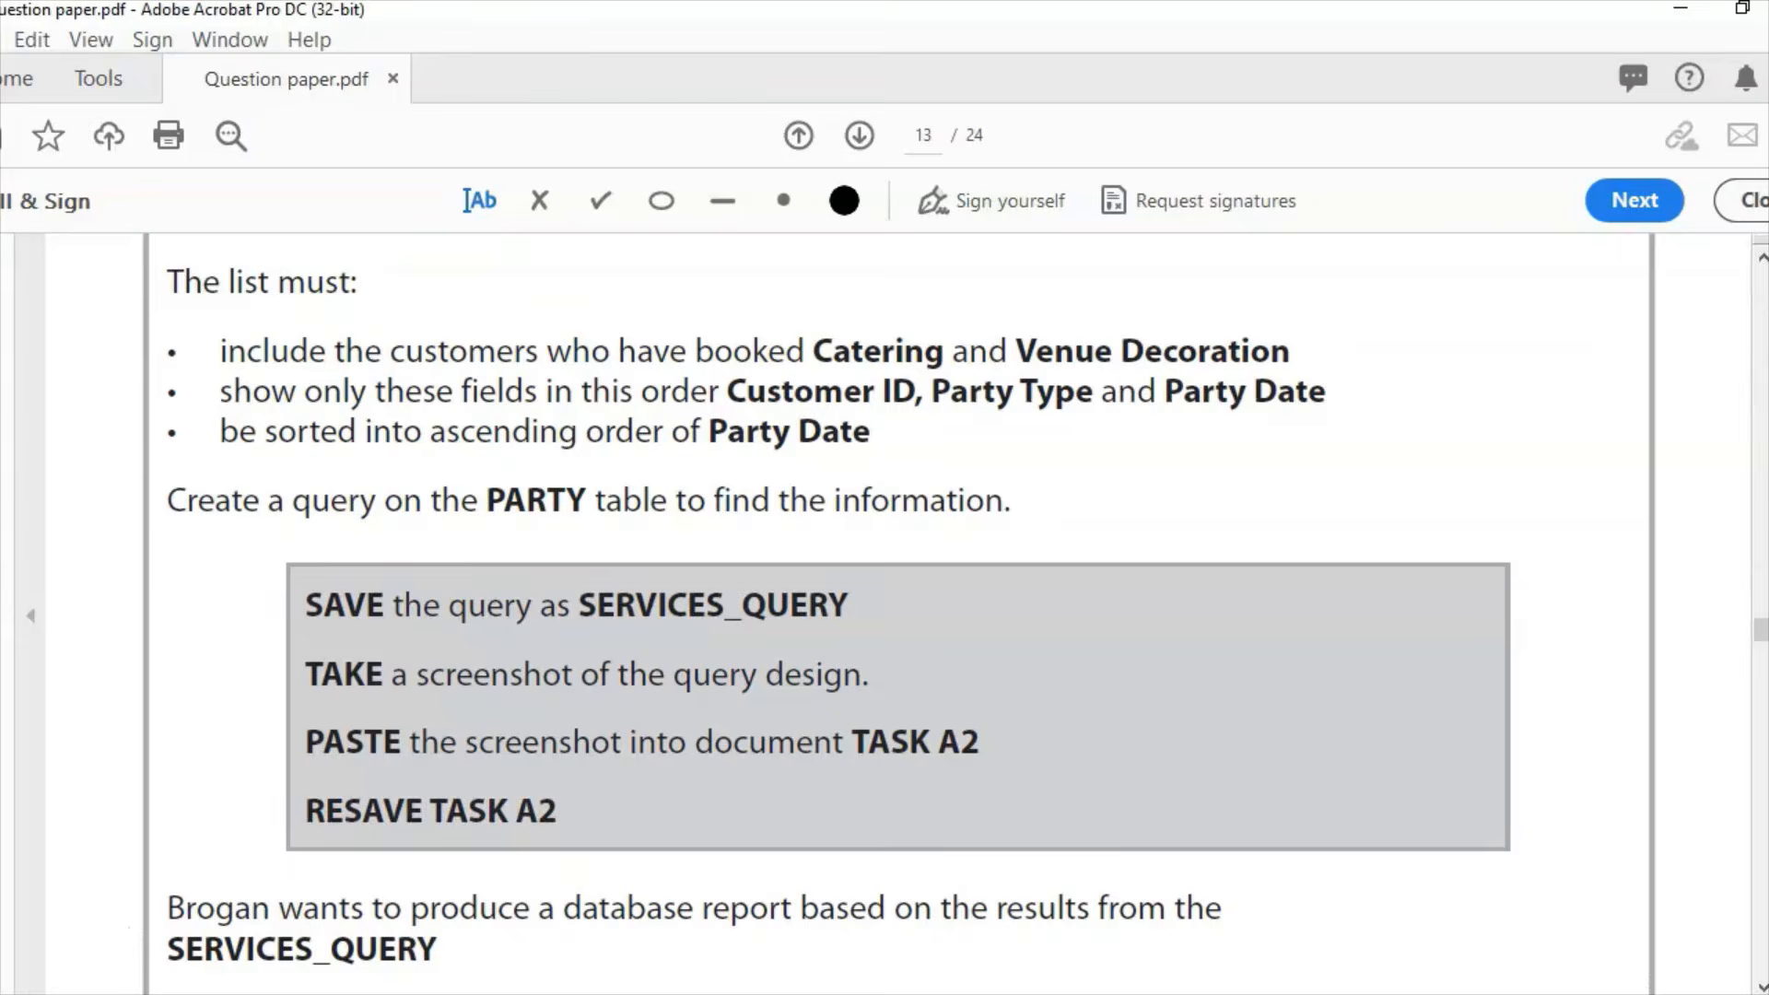
{"action": "key", "text": "alt+Tab"}
{"action": "left_click_drag", "start_coordinate": [620, 940], "coordinate": [392, 908]}
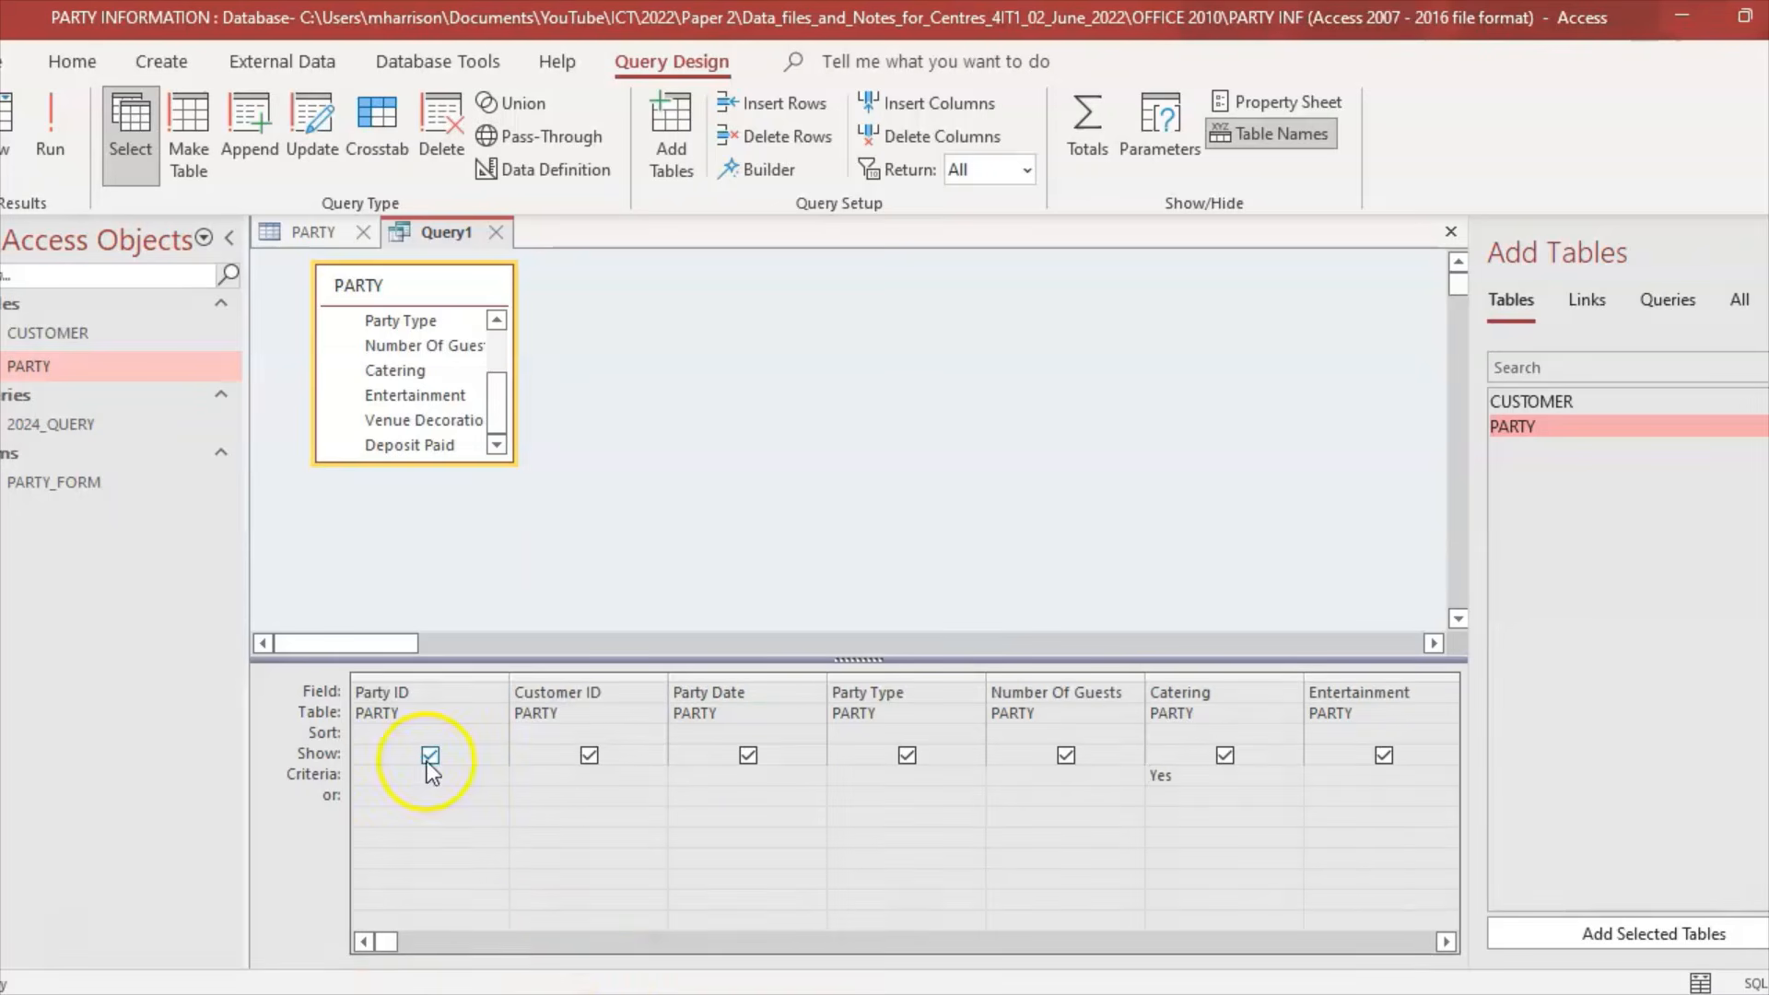
{"action": "left_click", "coordinate": [429, 755]}
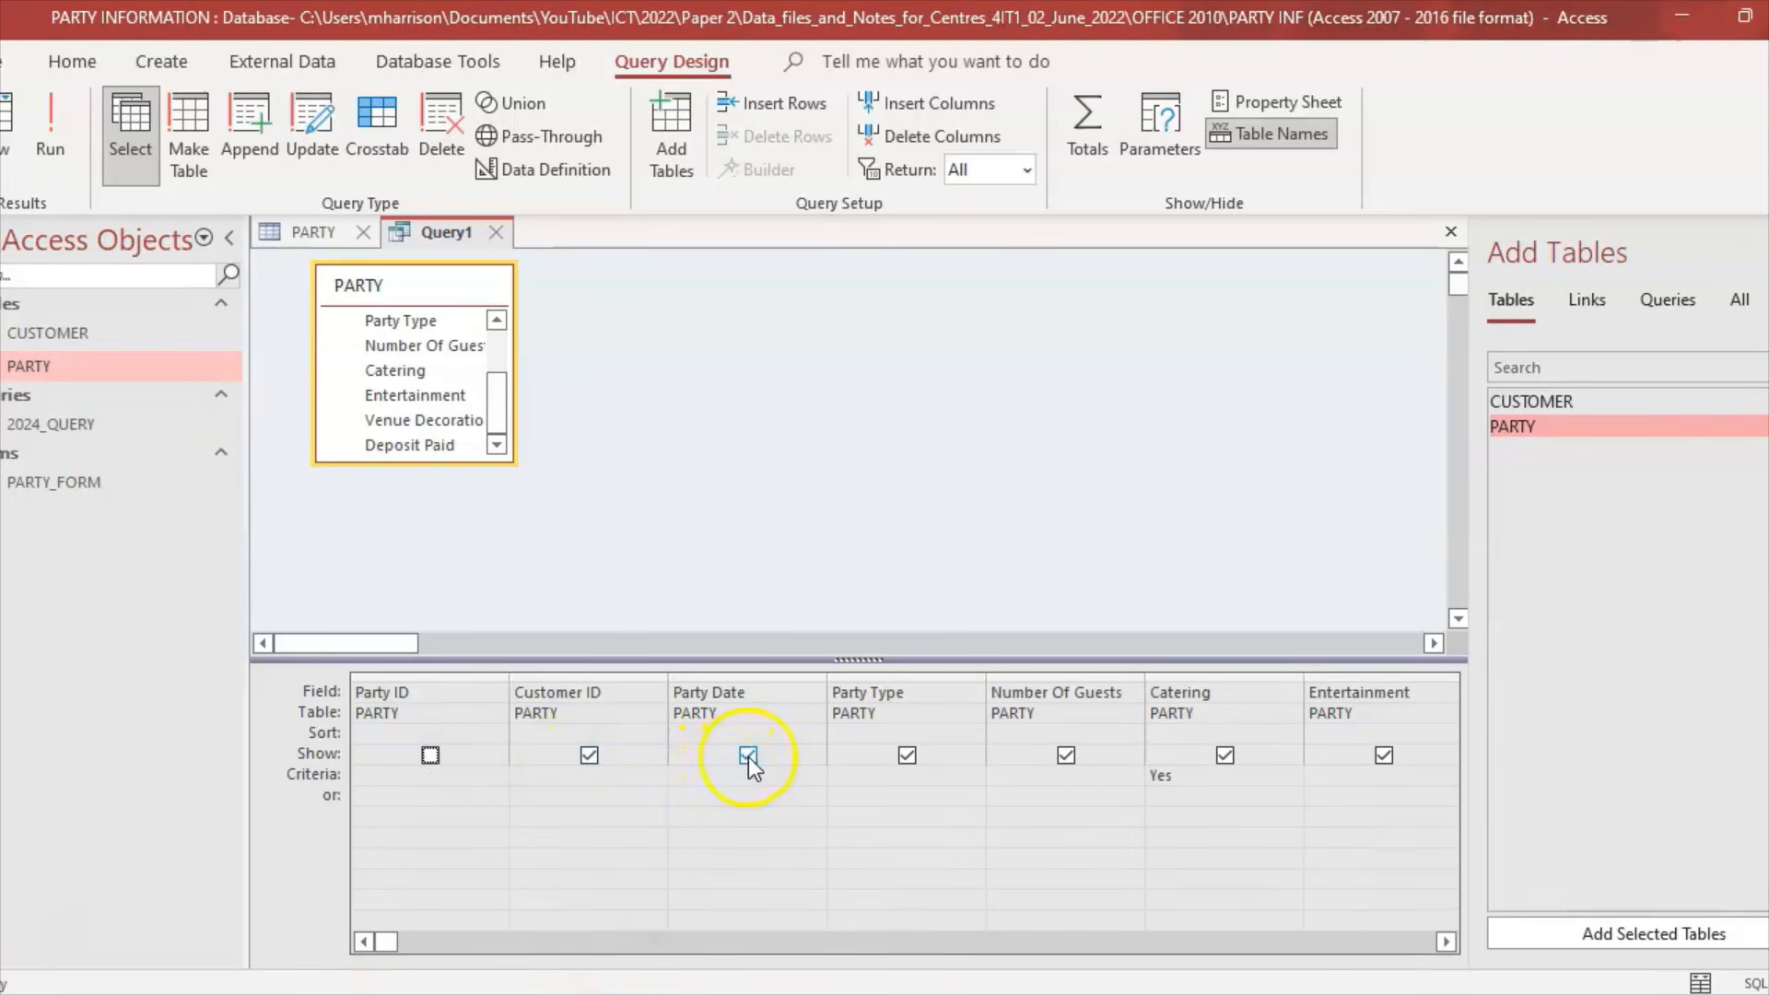
{"action": "left_click", "coordinate": [1066, 756]}
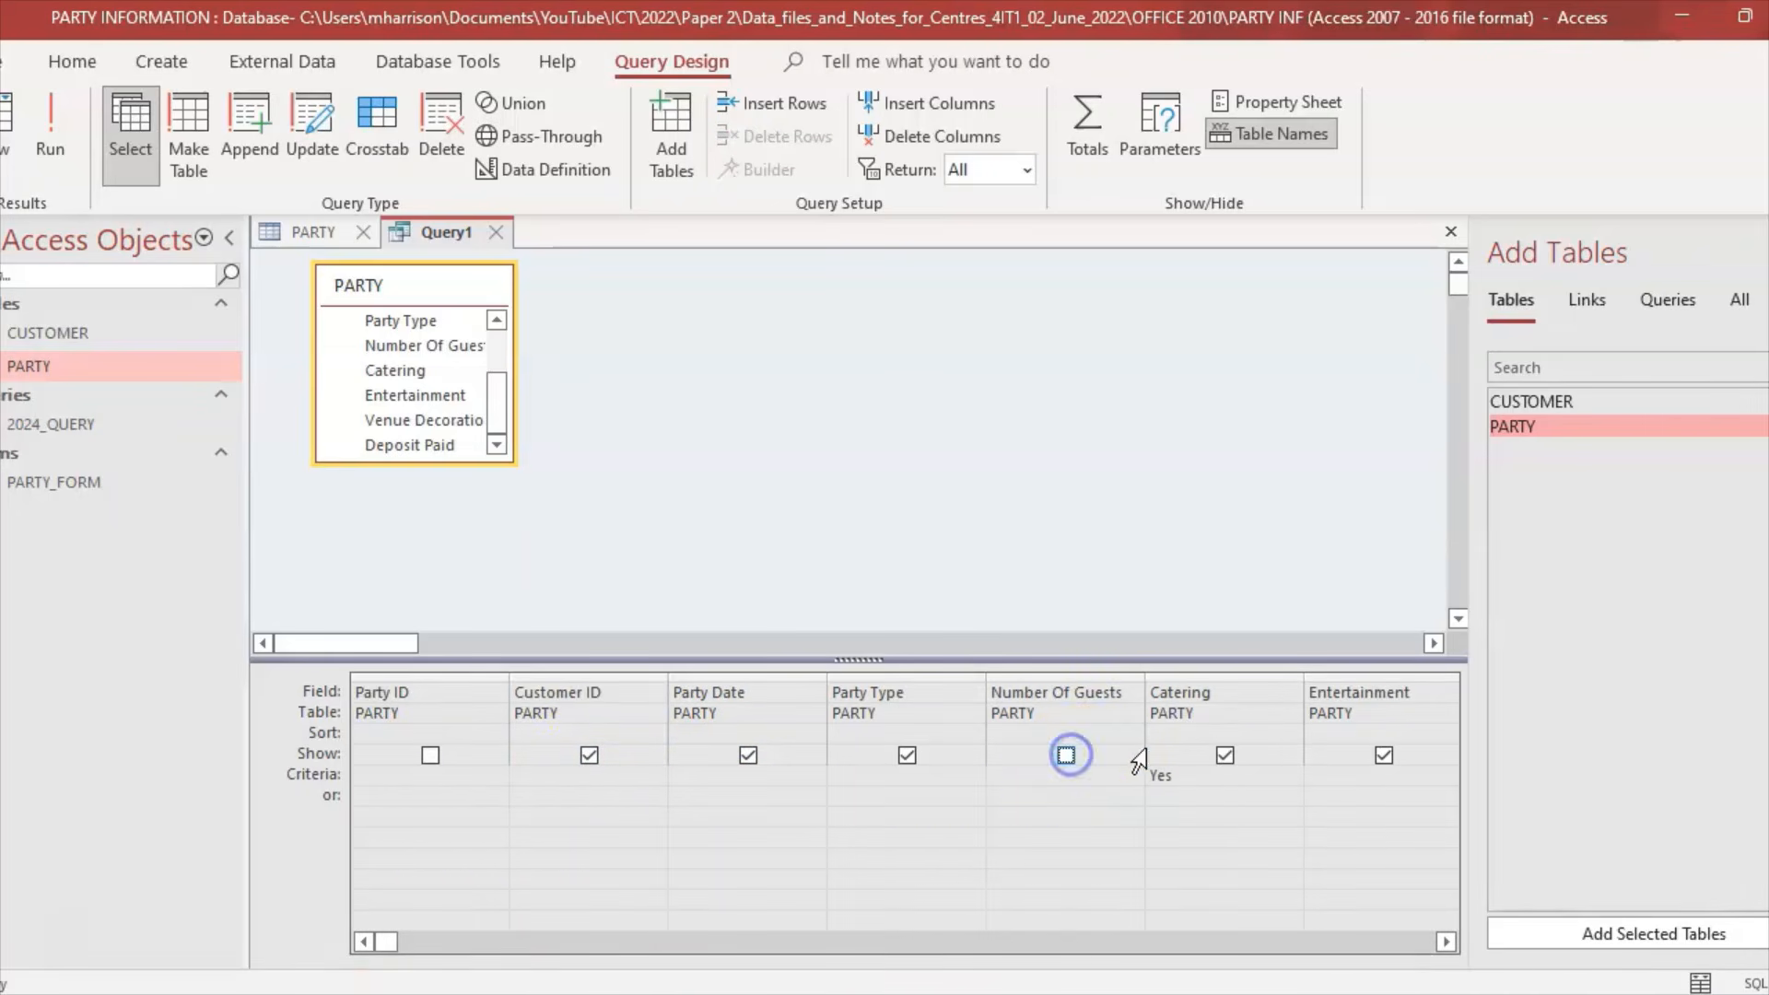
{"action": "left_click", "coordinate": [1225, 756]}
{"action": "left_click", "coordinate": [1384, 755]}
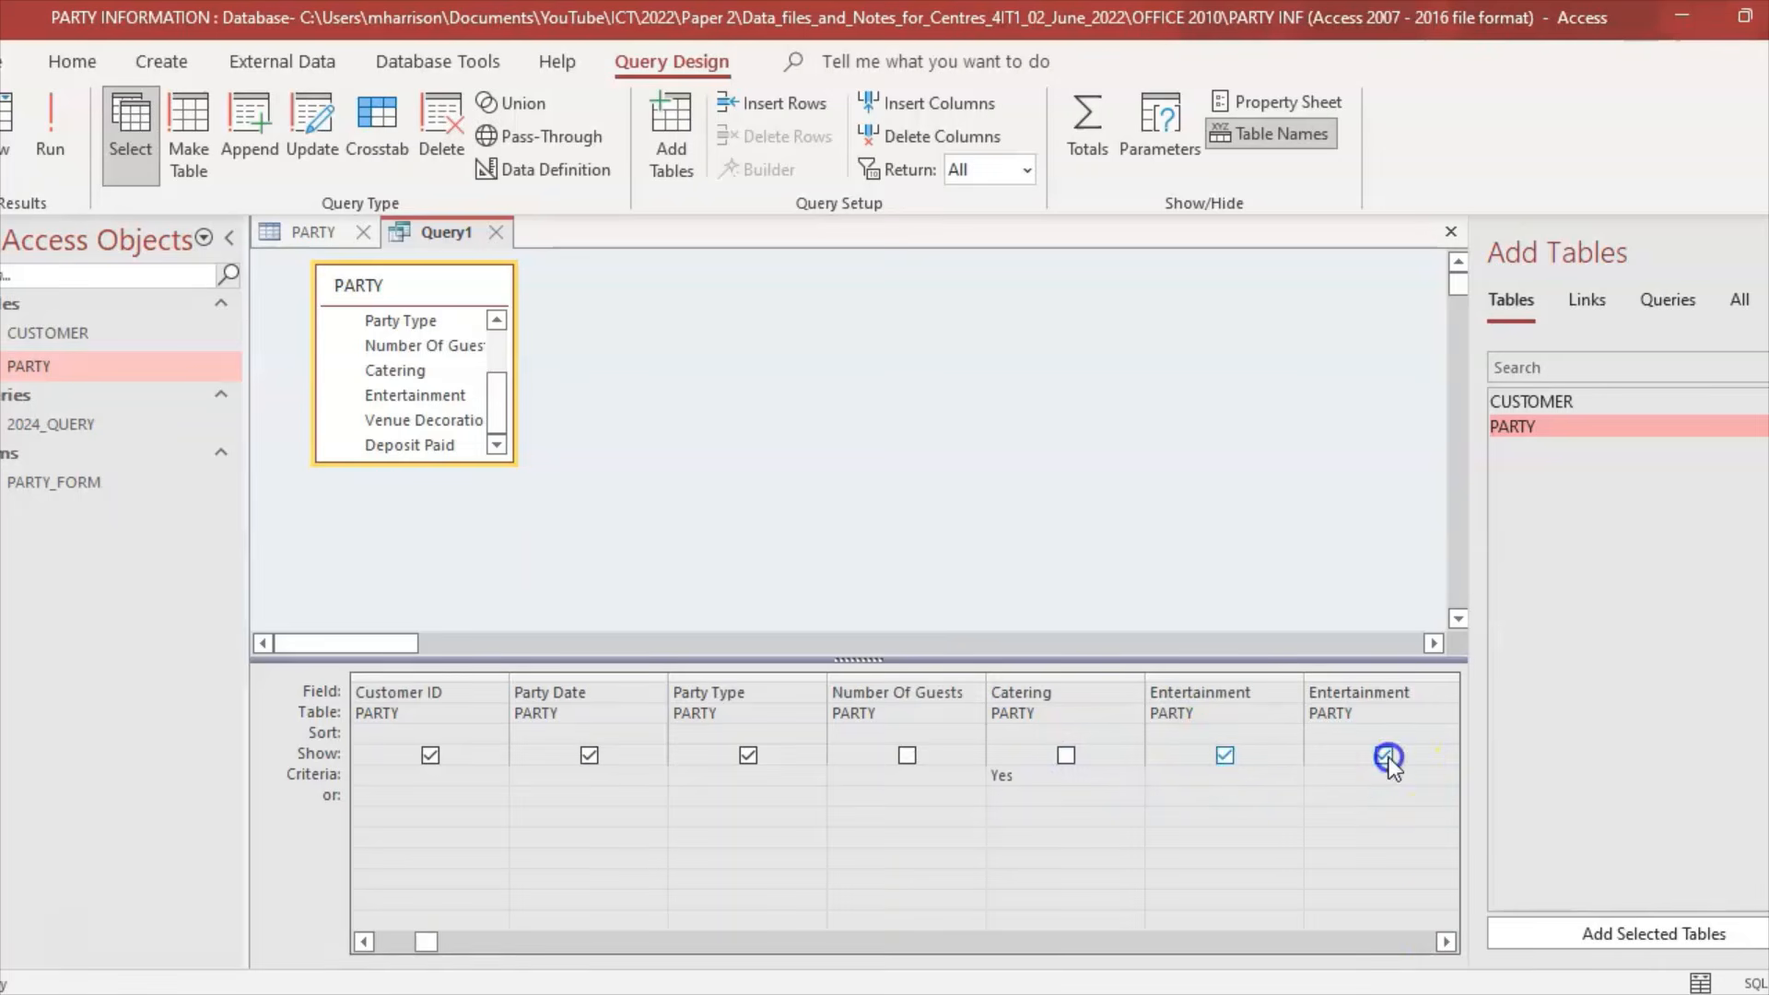
{"action": "left_click", "coordinate": [1225, 755]}
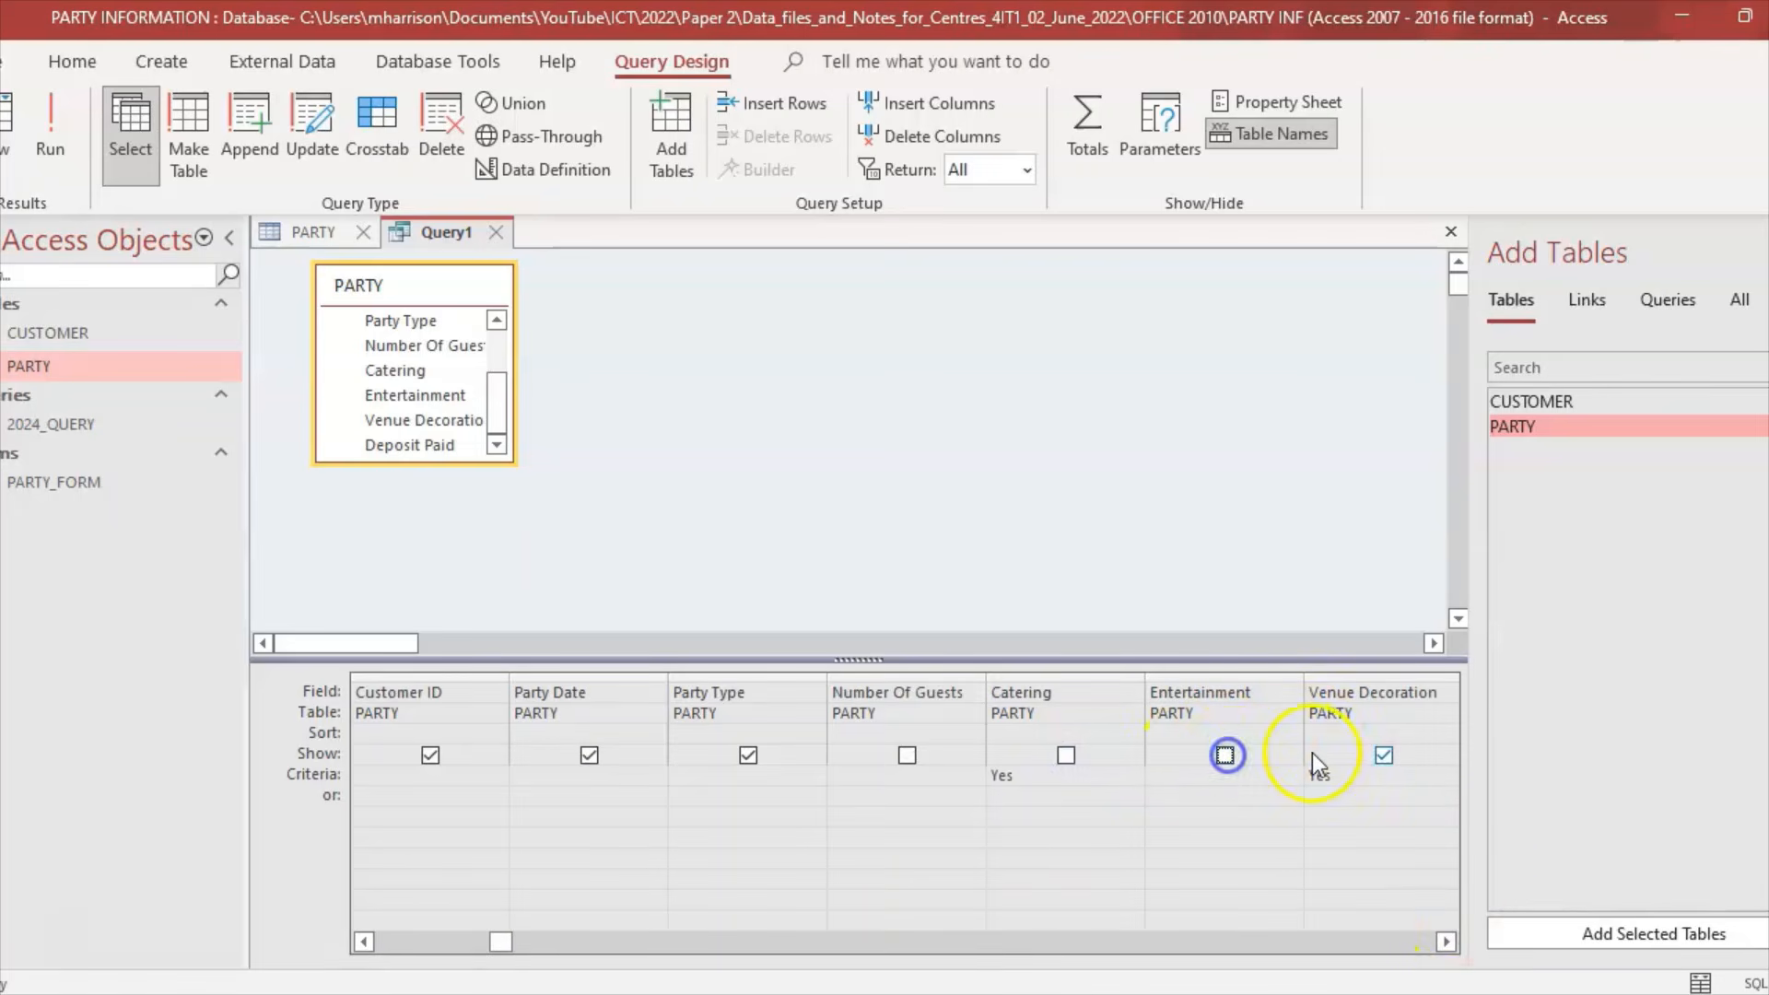
Step: Untick Show for Venue Decoration and Deposit Paid, then recheck the question paper
{"action": "left_click", "coordinate": [1384, 756]}
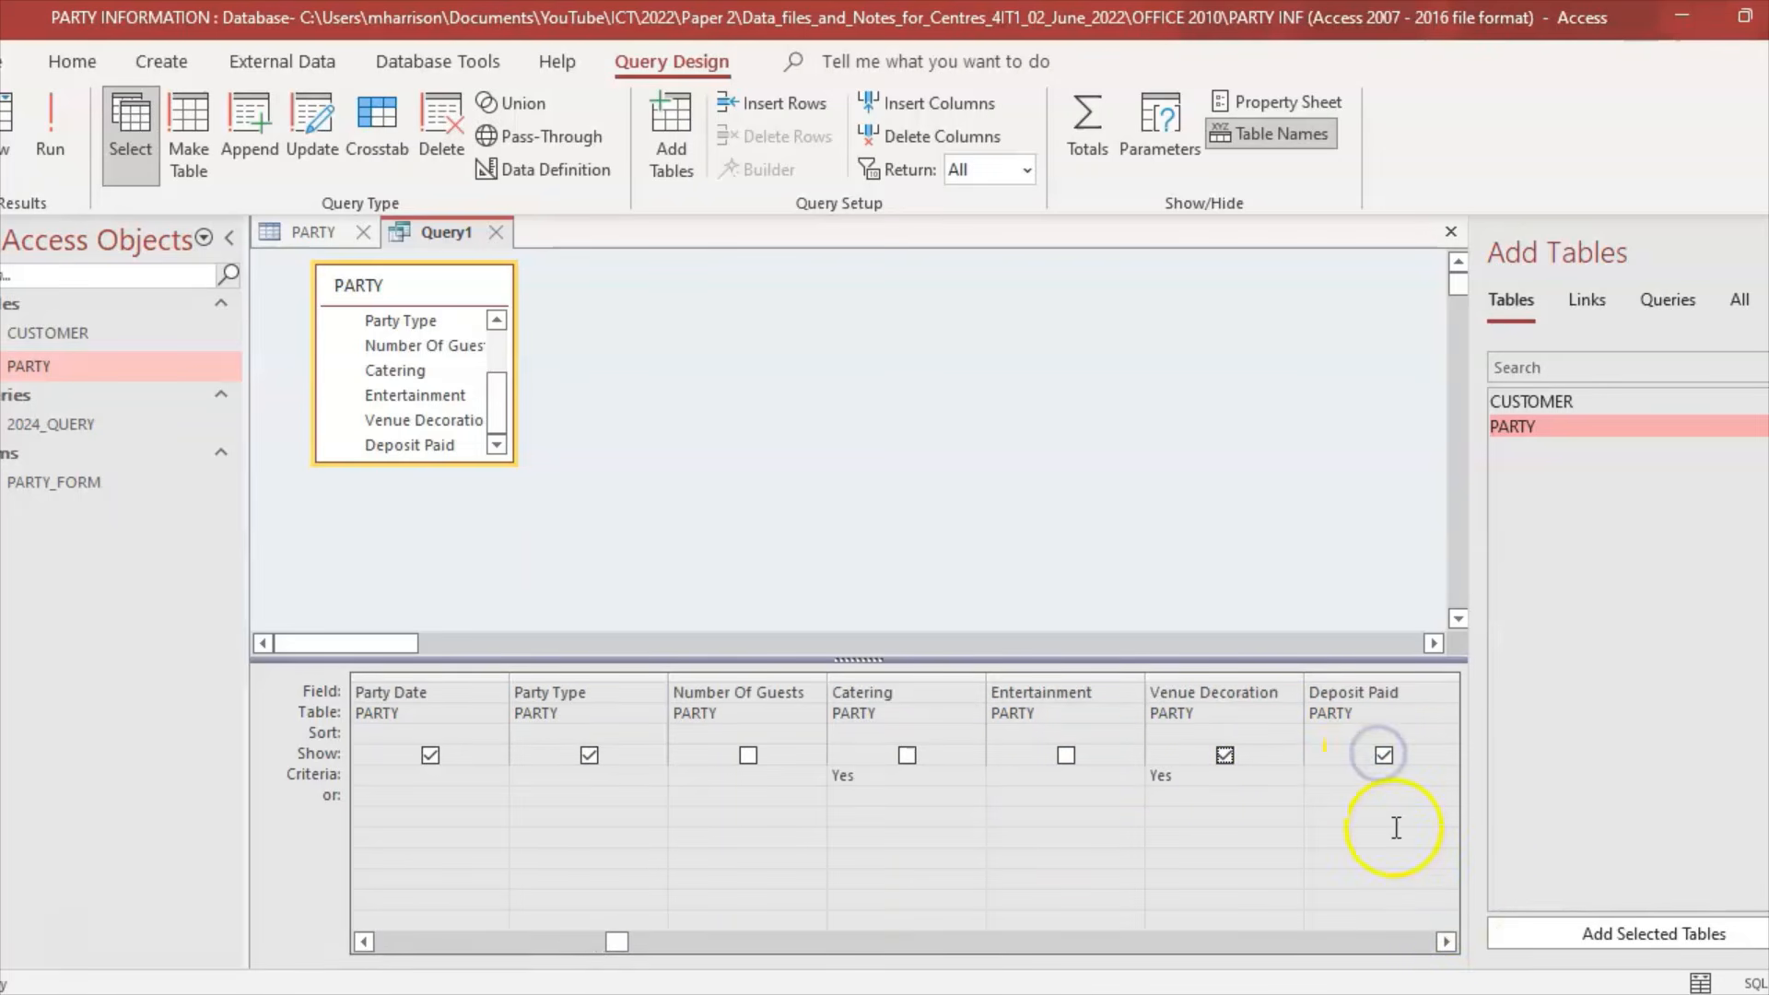
{"action": "left_click", "coordinate": [1225, 755]}
{"action": "left_click", "coordinate": [1384, 755]}
{"action": "left_click", "coordinate": [1224, 757]}
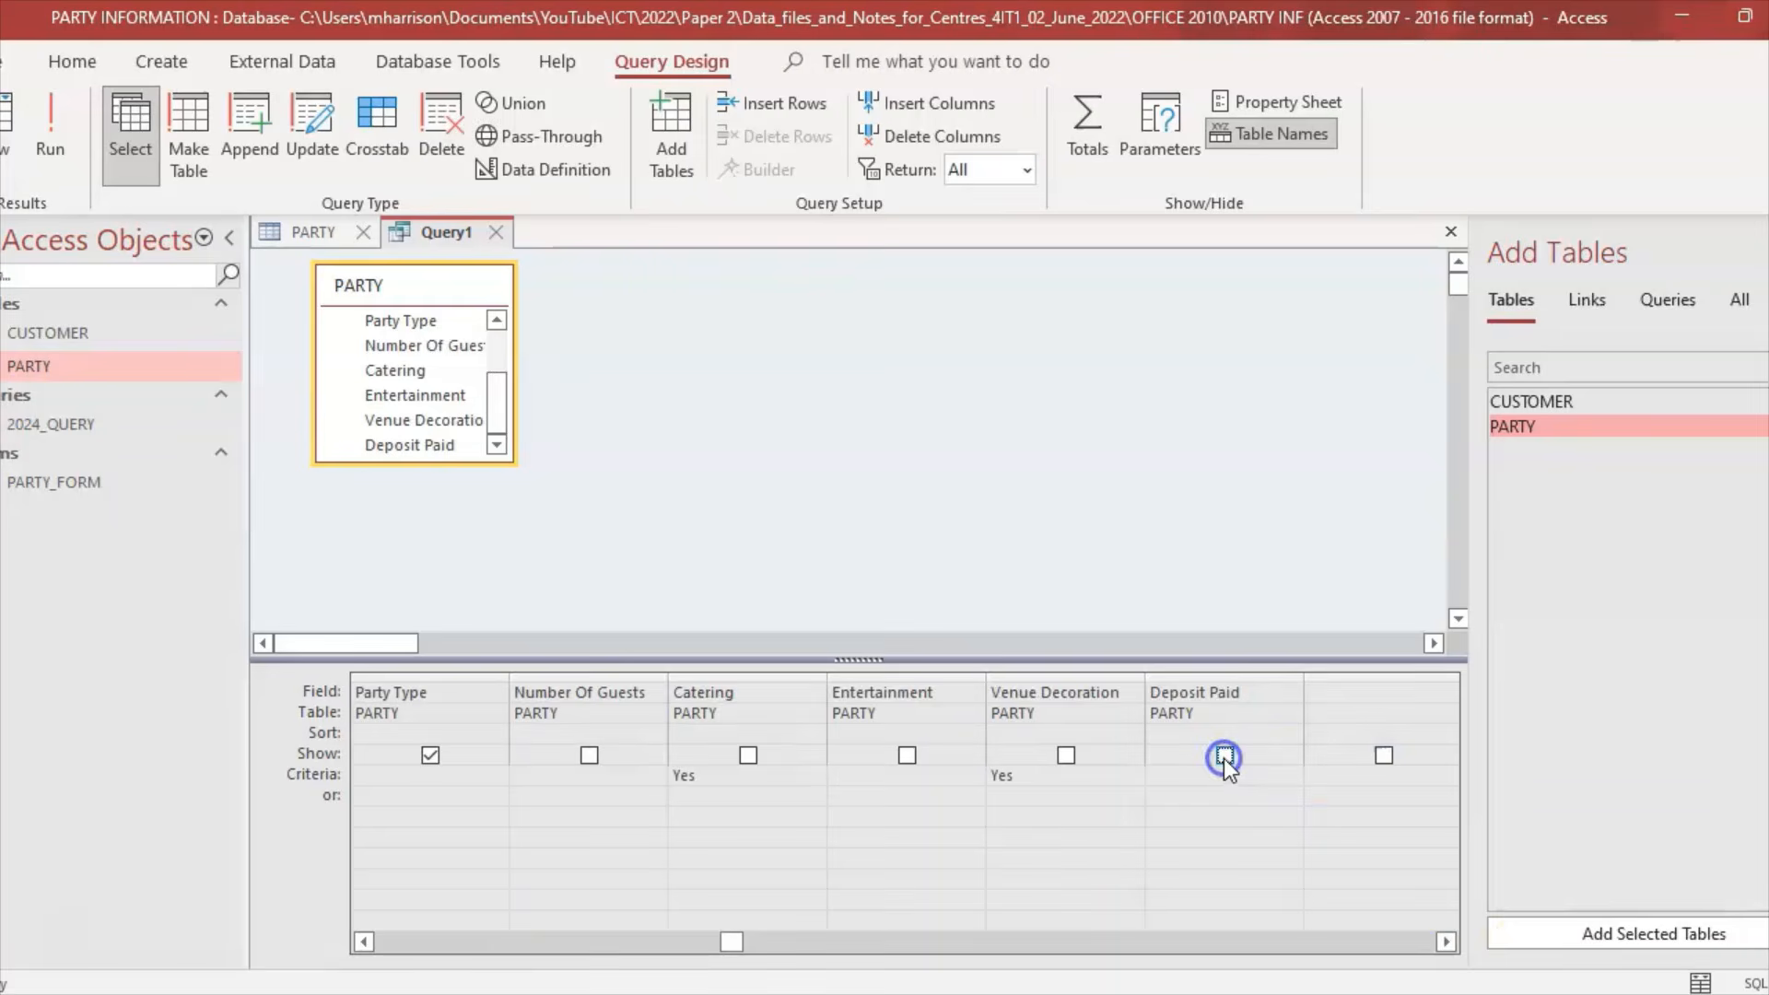
{"action": "key", "text": "alt+Tab"}
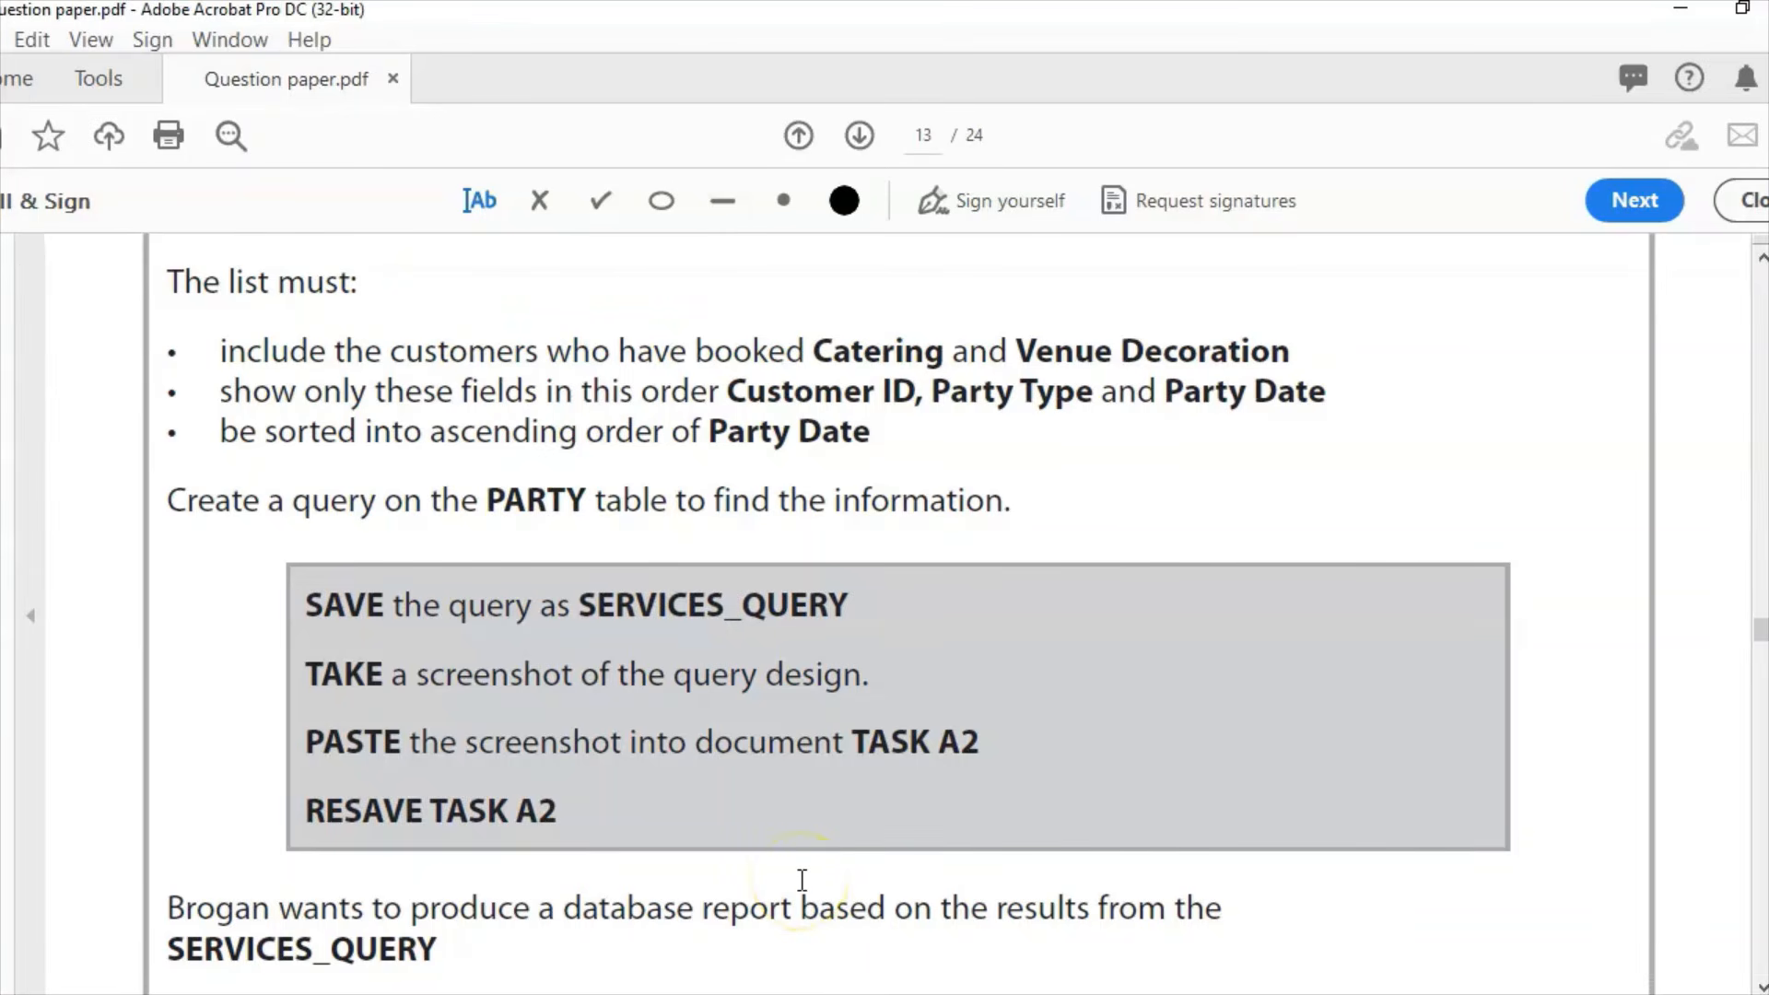
{"action": "key", "text": "alt+Tab"}
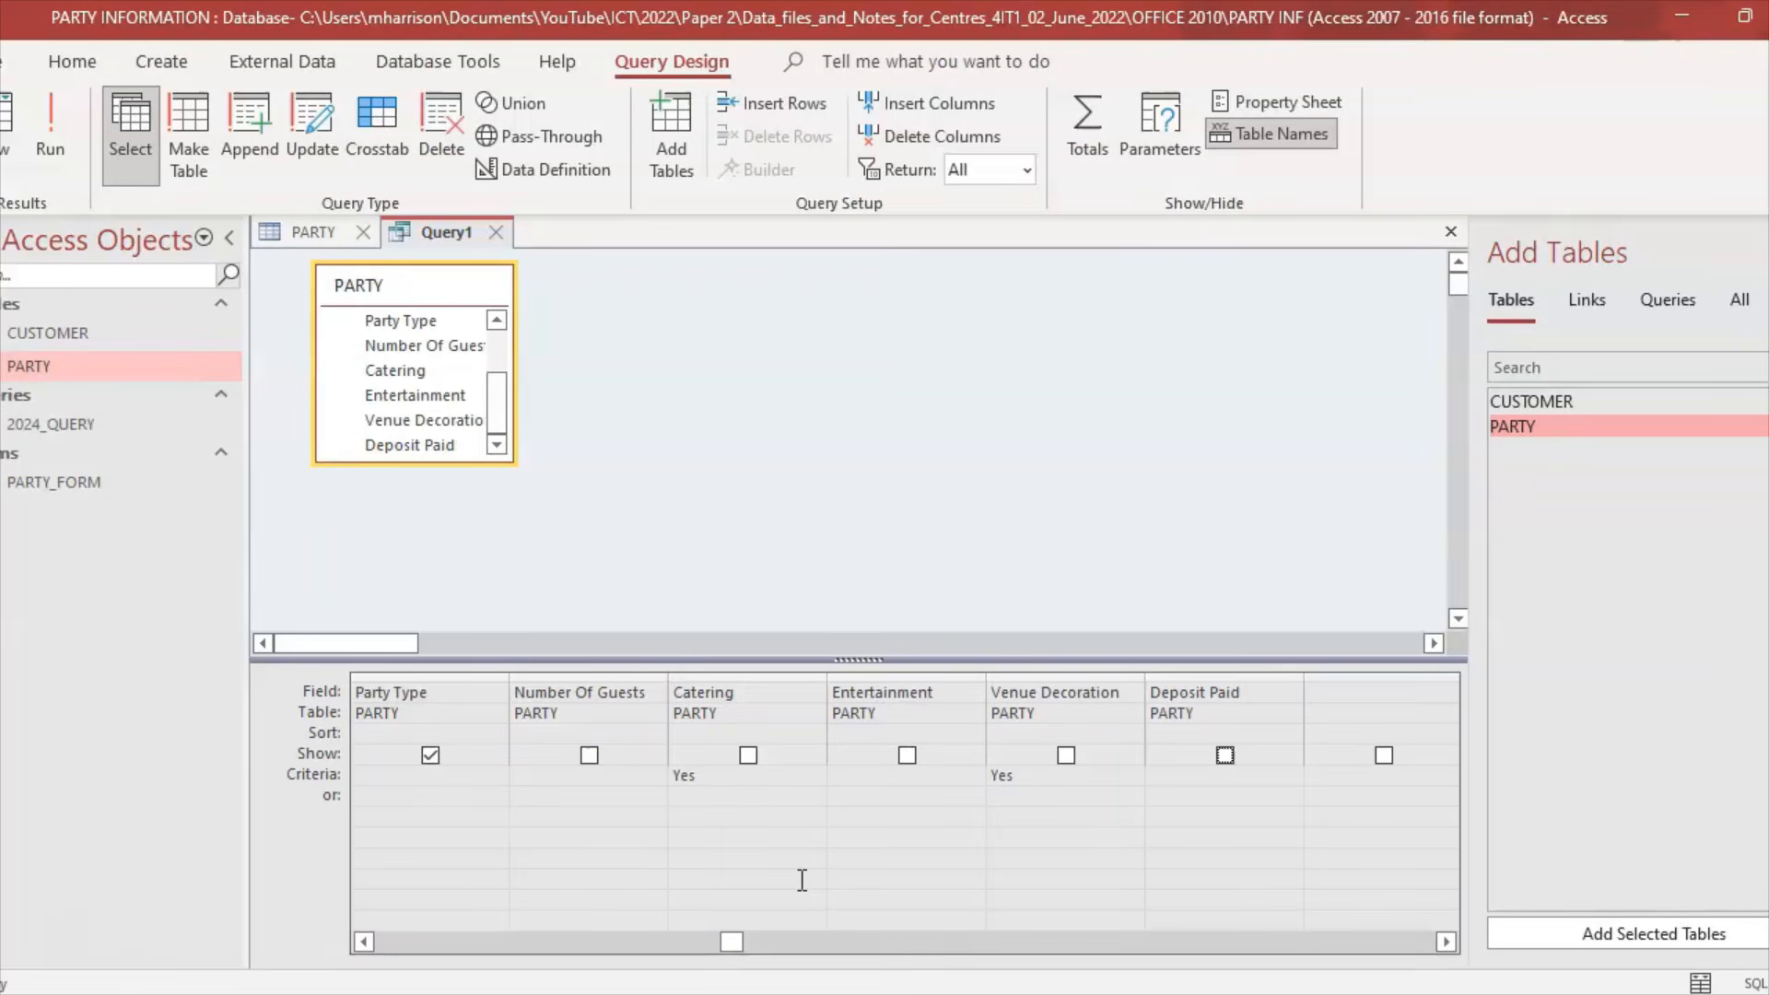
Step: Move the Party Type column ahead of Party Date and run the query, showing 15 records
{"action": "left_click", "coordinate": [366, 943]}
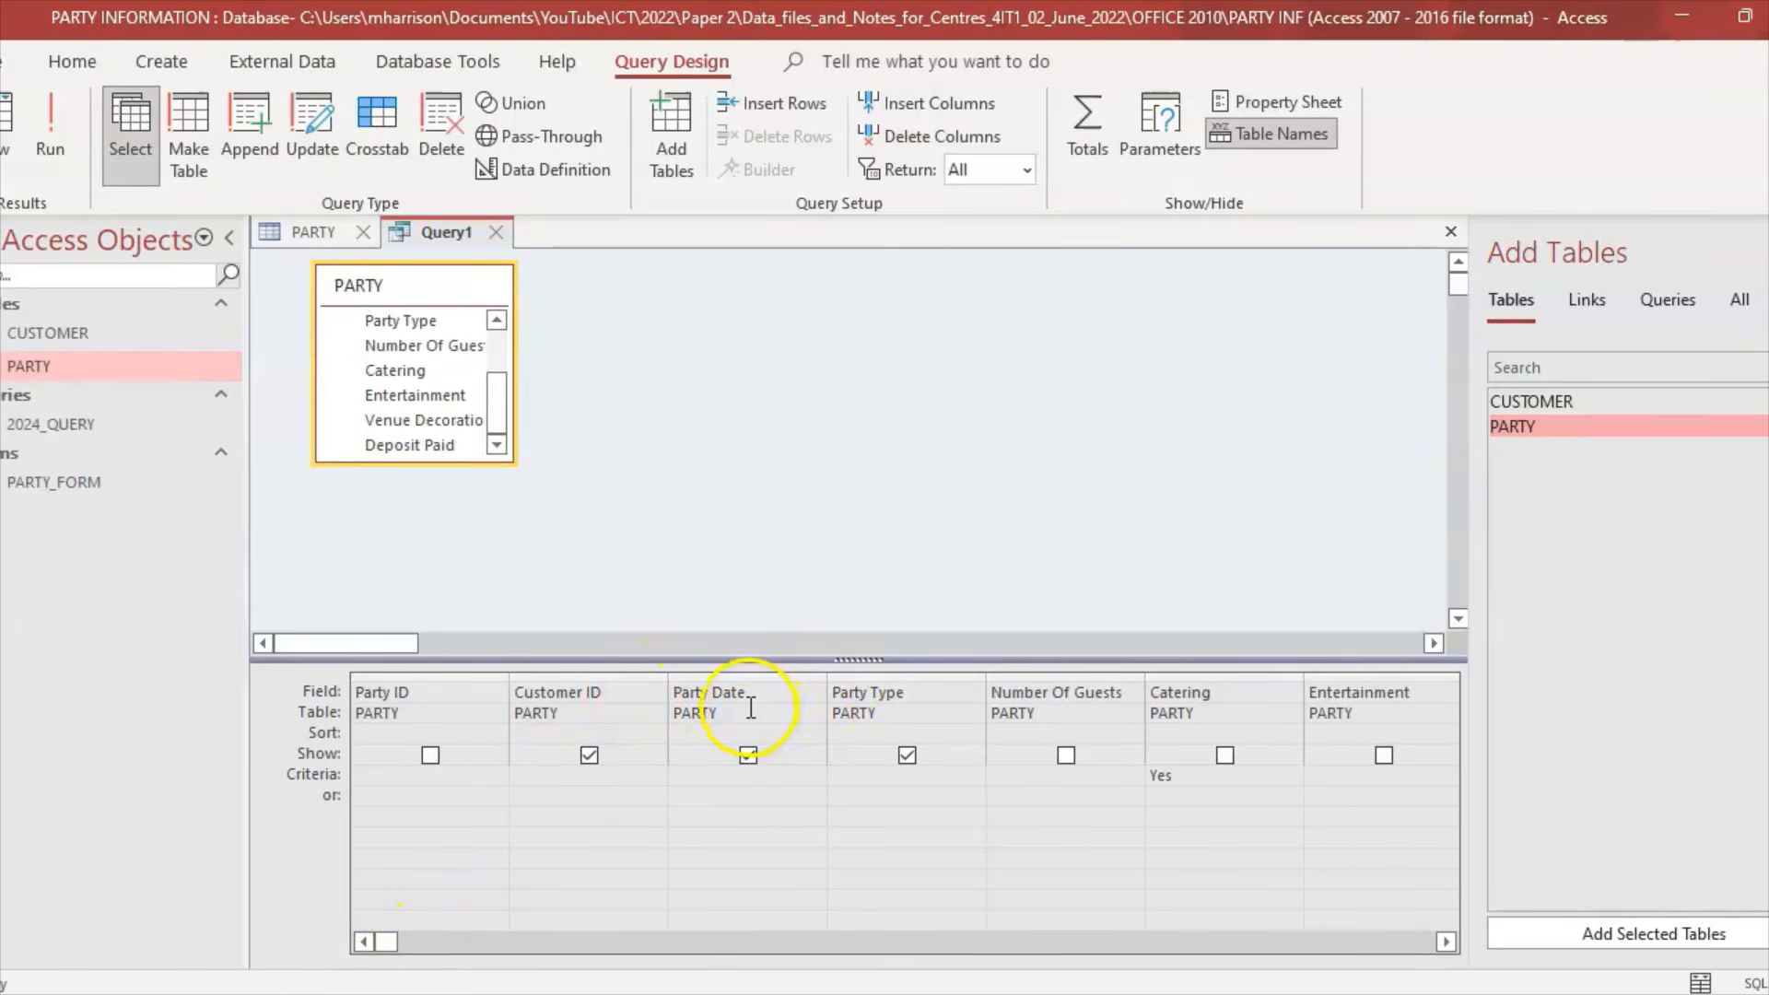
{"action": "left_click", "coordinate": [917, 677]}
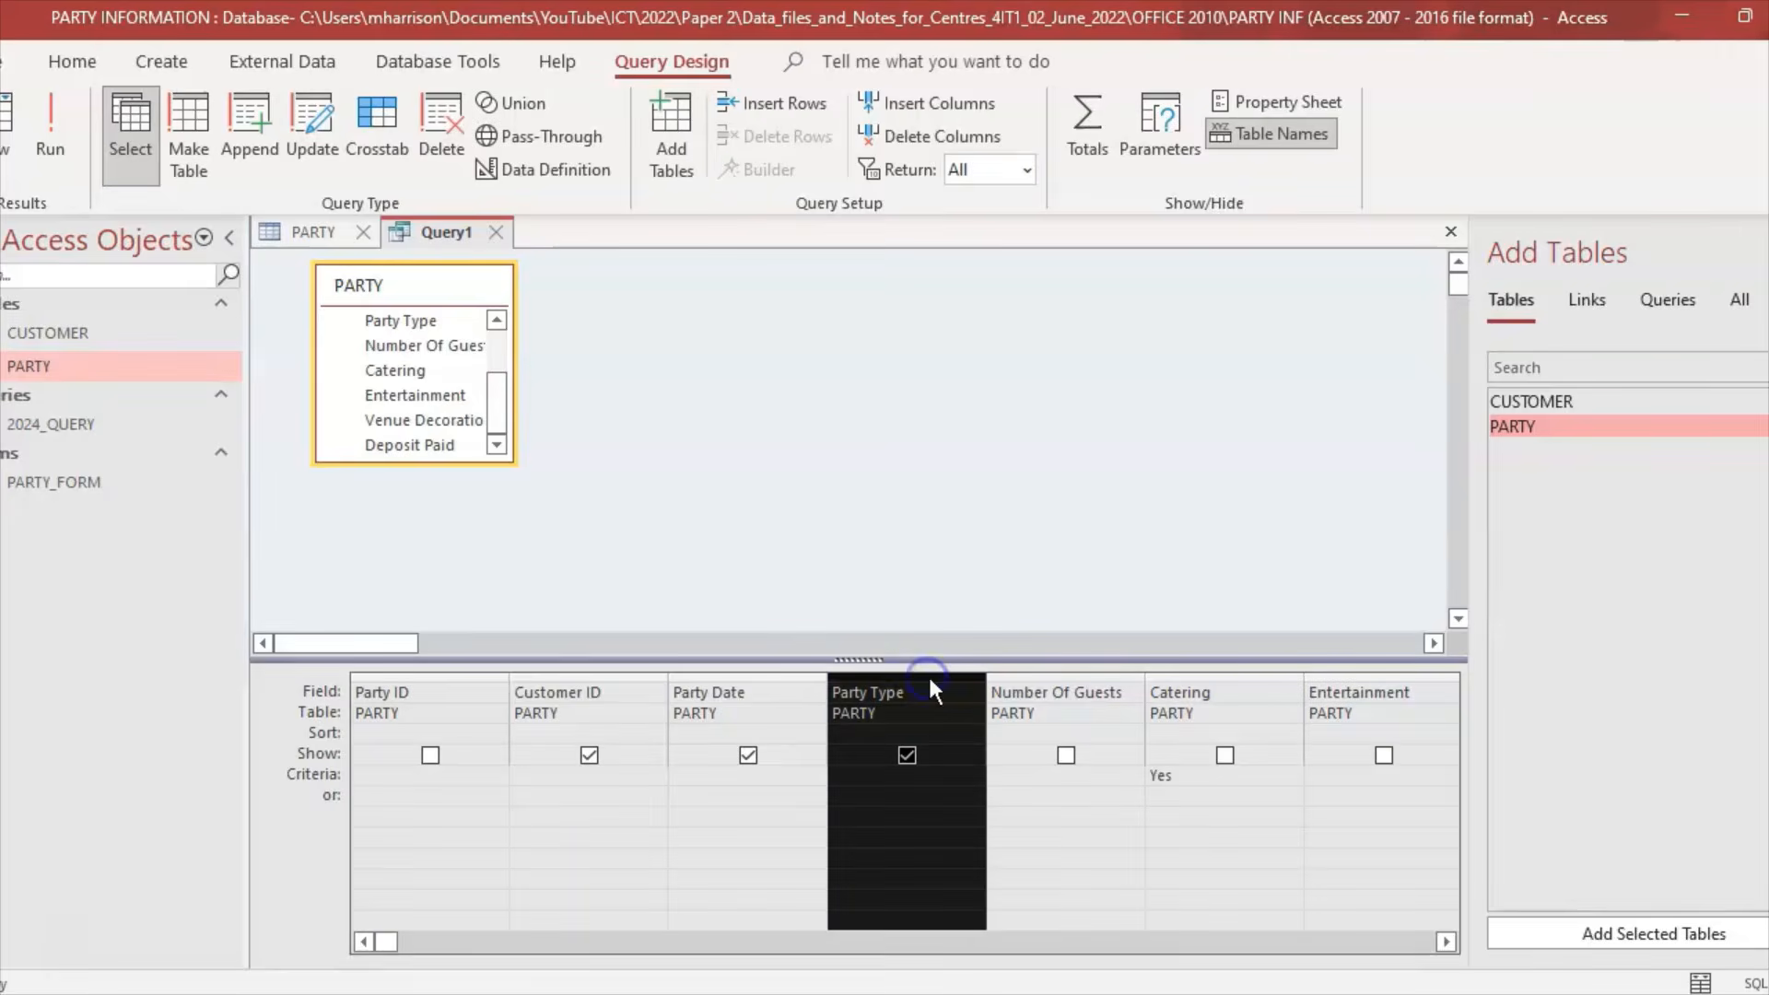
{"action": "left_click_drag", "start_coordinate": [927, 678], "coordinate": [762, 677]}
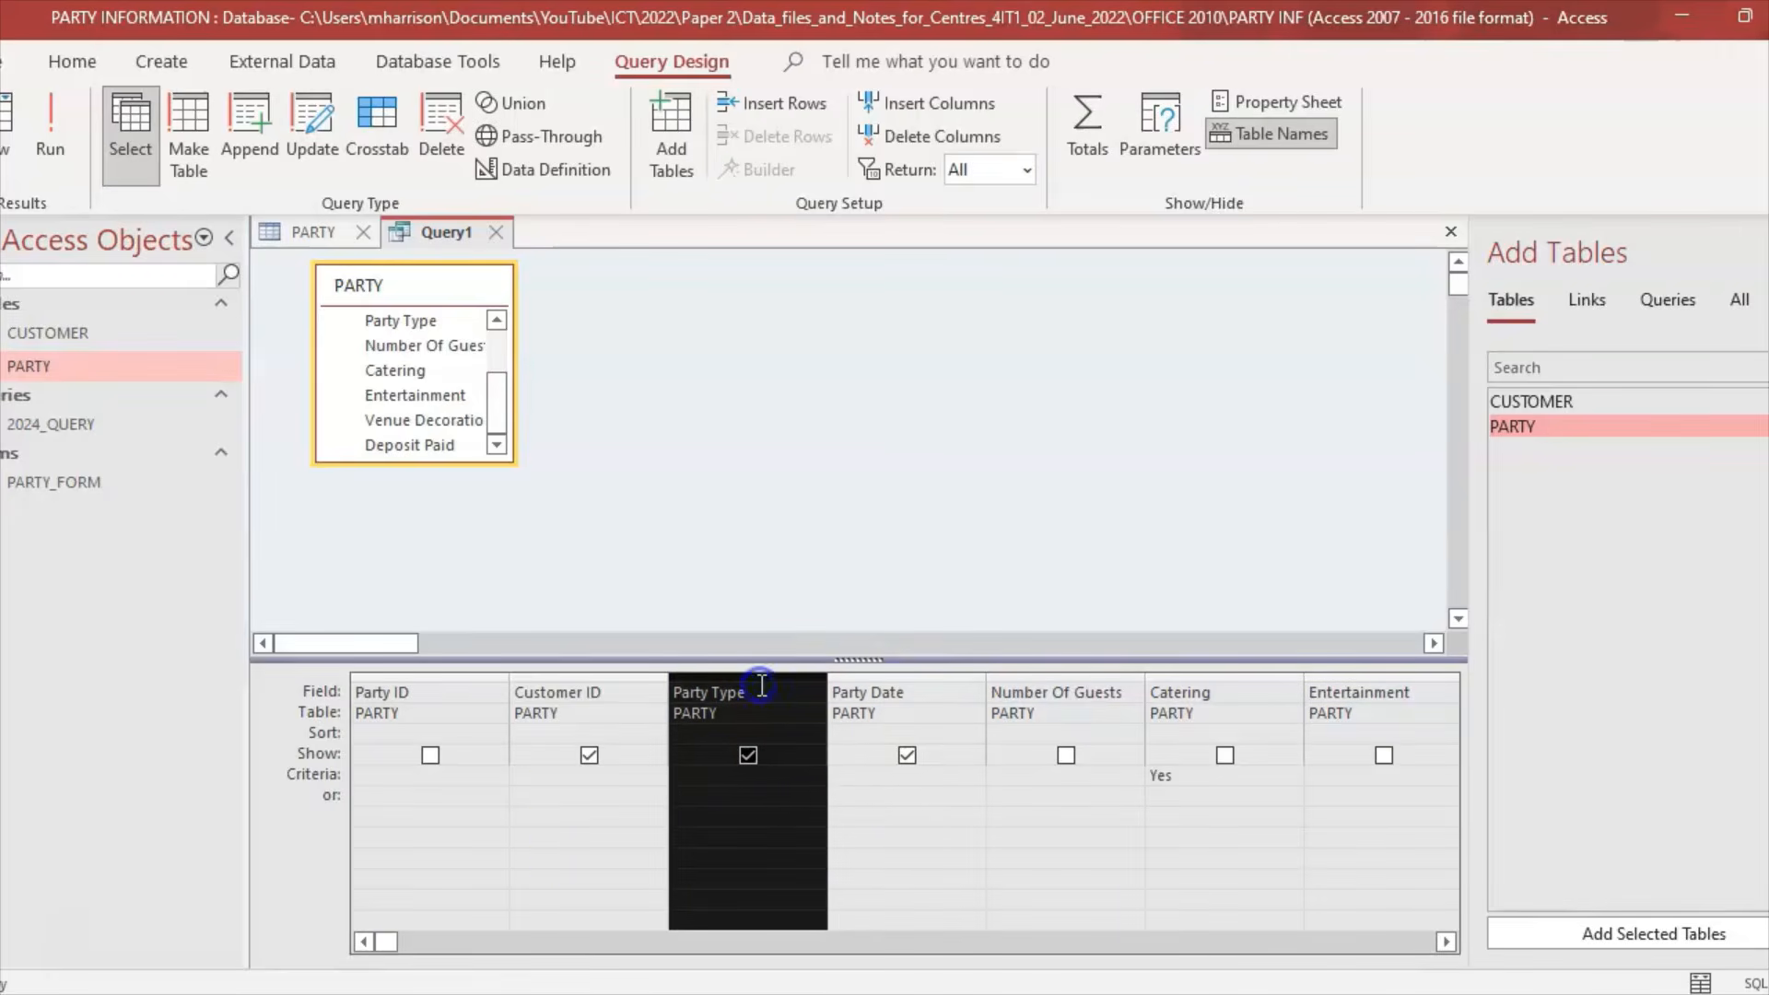
{"action": "left_click", "coordinate": [598, 811]}
{"action": "left_click", "coordinate": [50, 138]}
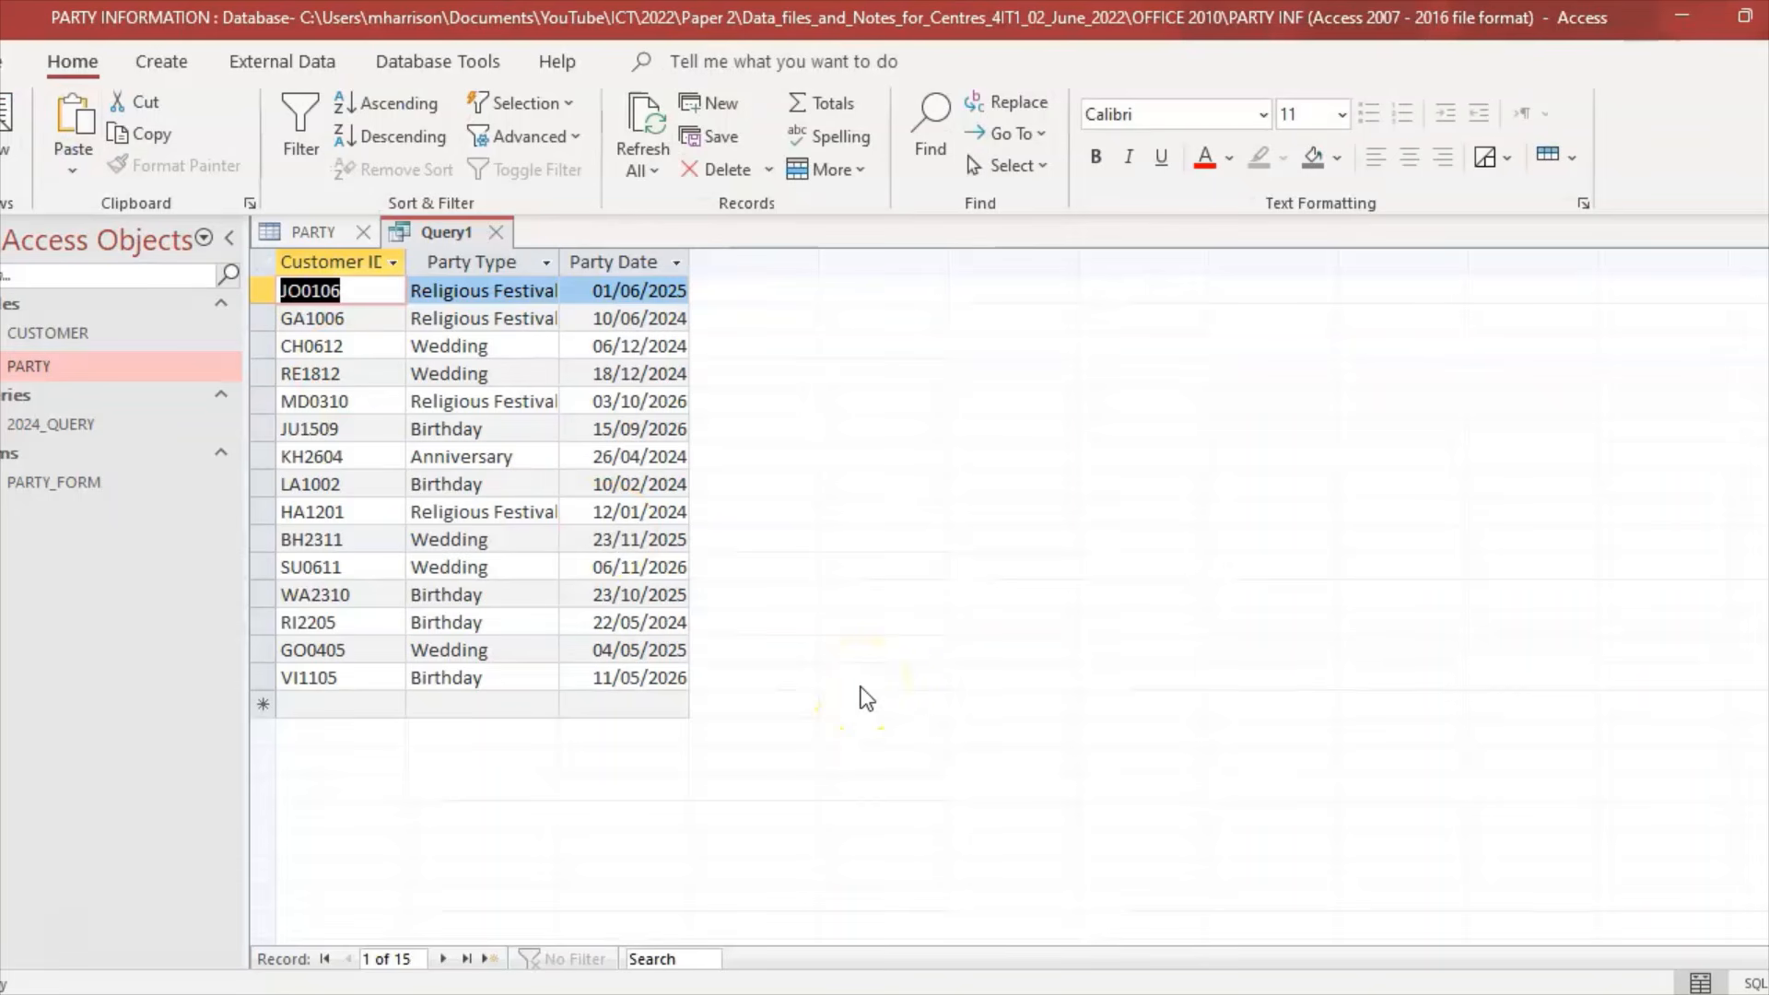
{"action": "left_click", "coordinate": [798, 993]}
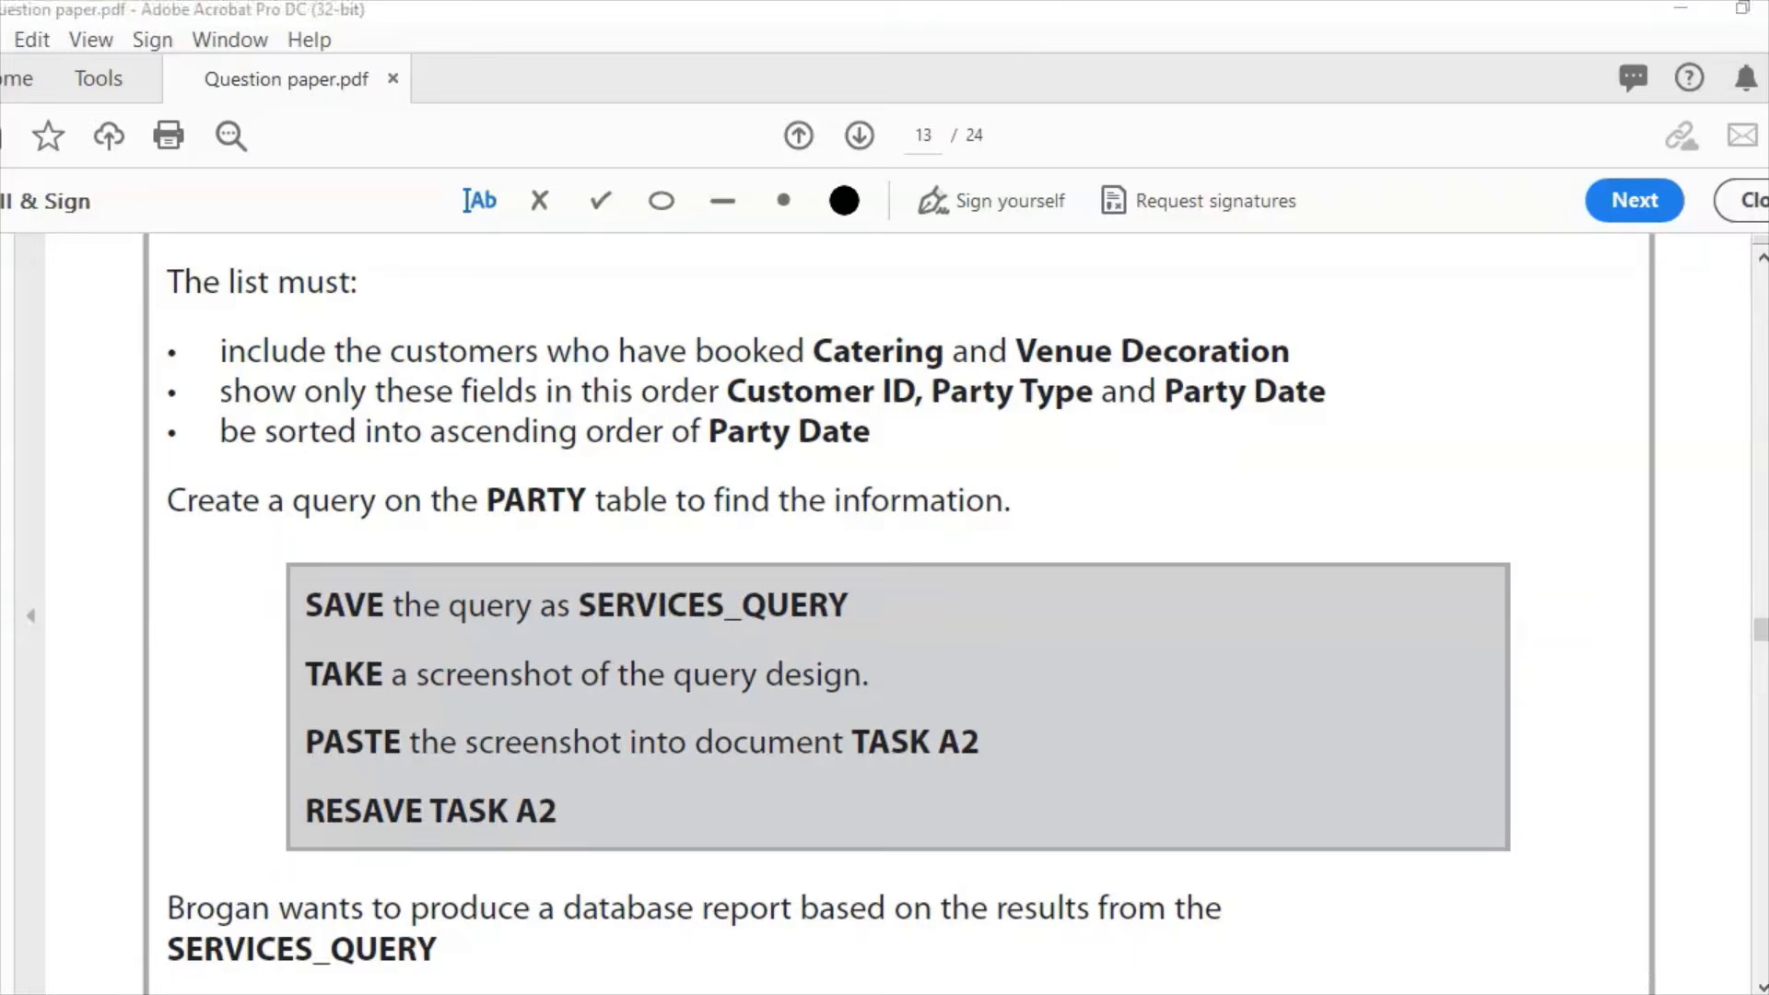
Step: Set Party Date to sort Ascending in Design View and run the query
{"action": "left_click", "coordinate": [783, 993]}
{"action": "left_click", "coordinate": [24, 164]}
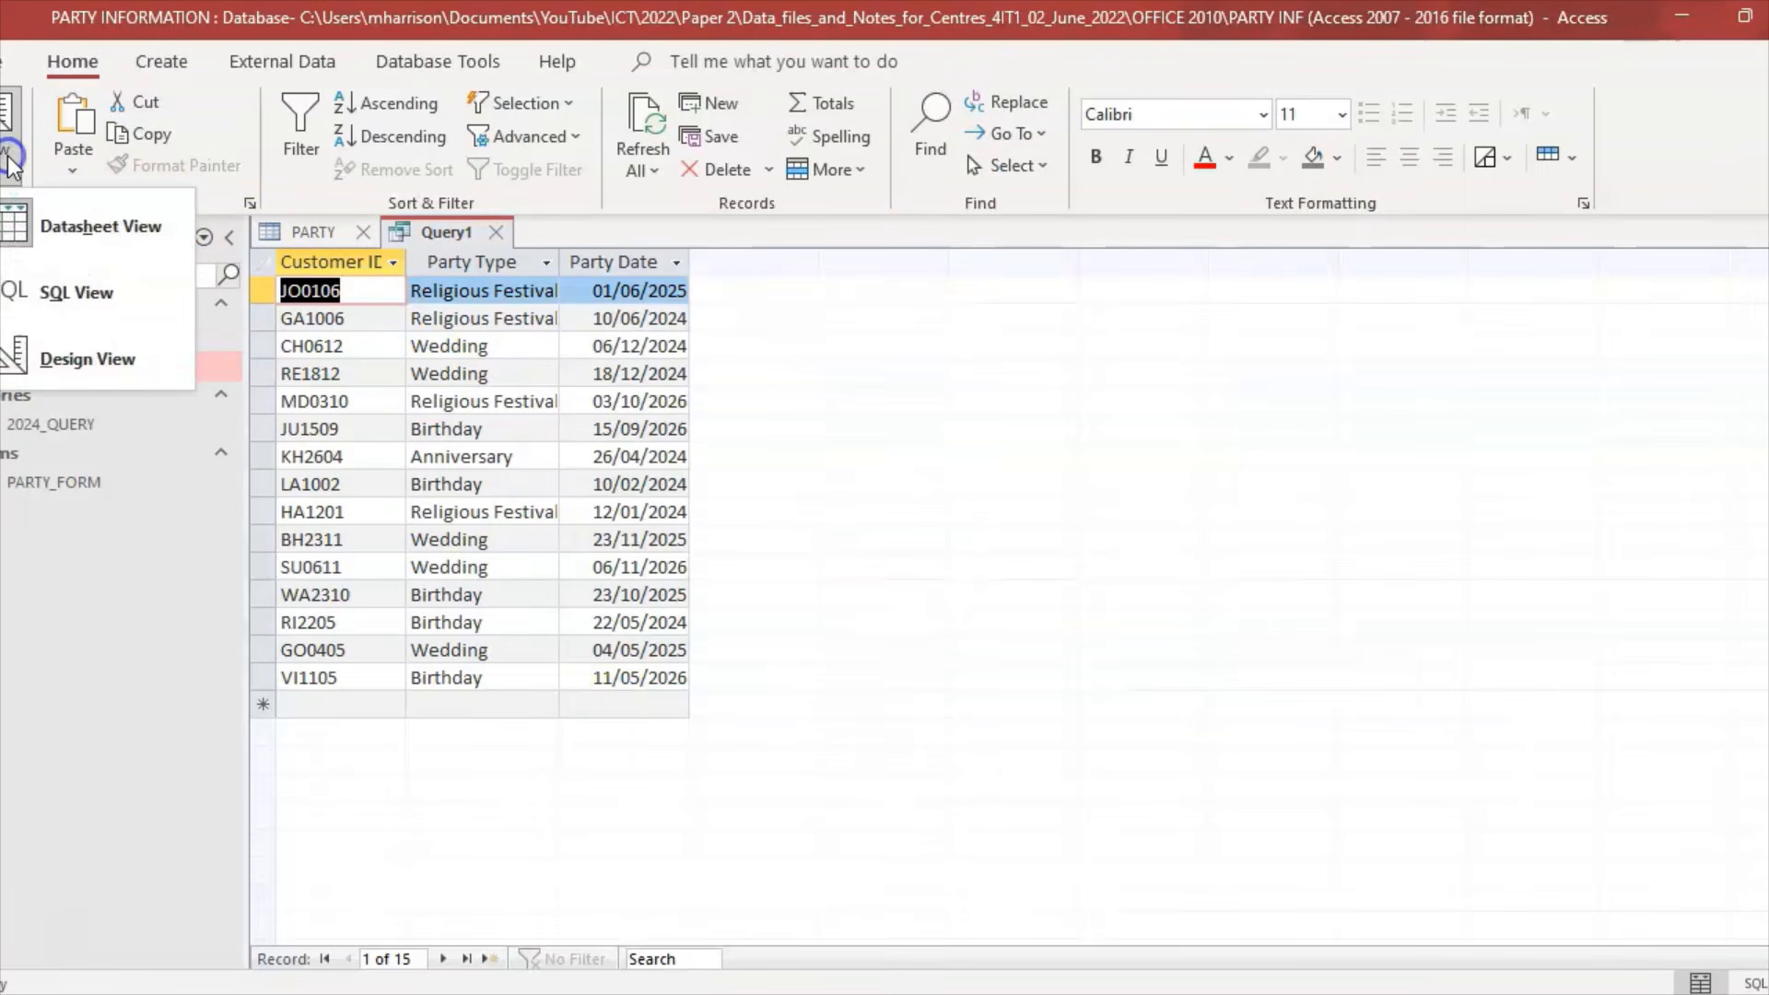
{"action": "left_click", "coordinate": [73, 352]}
{"action": "left_click", "coordinate": [964, 745]}
{"action": "left_click", "coordinate": [965, 738]}
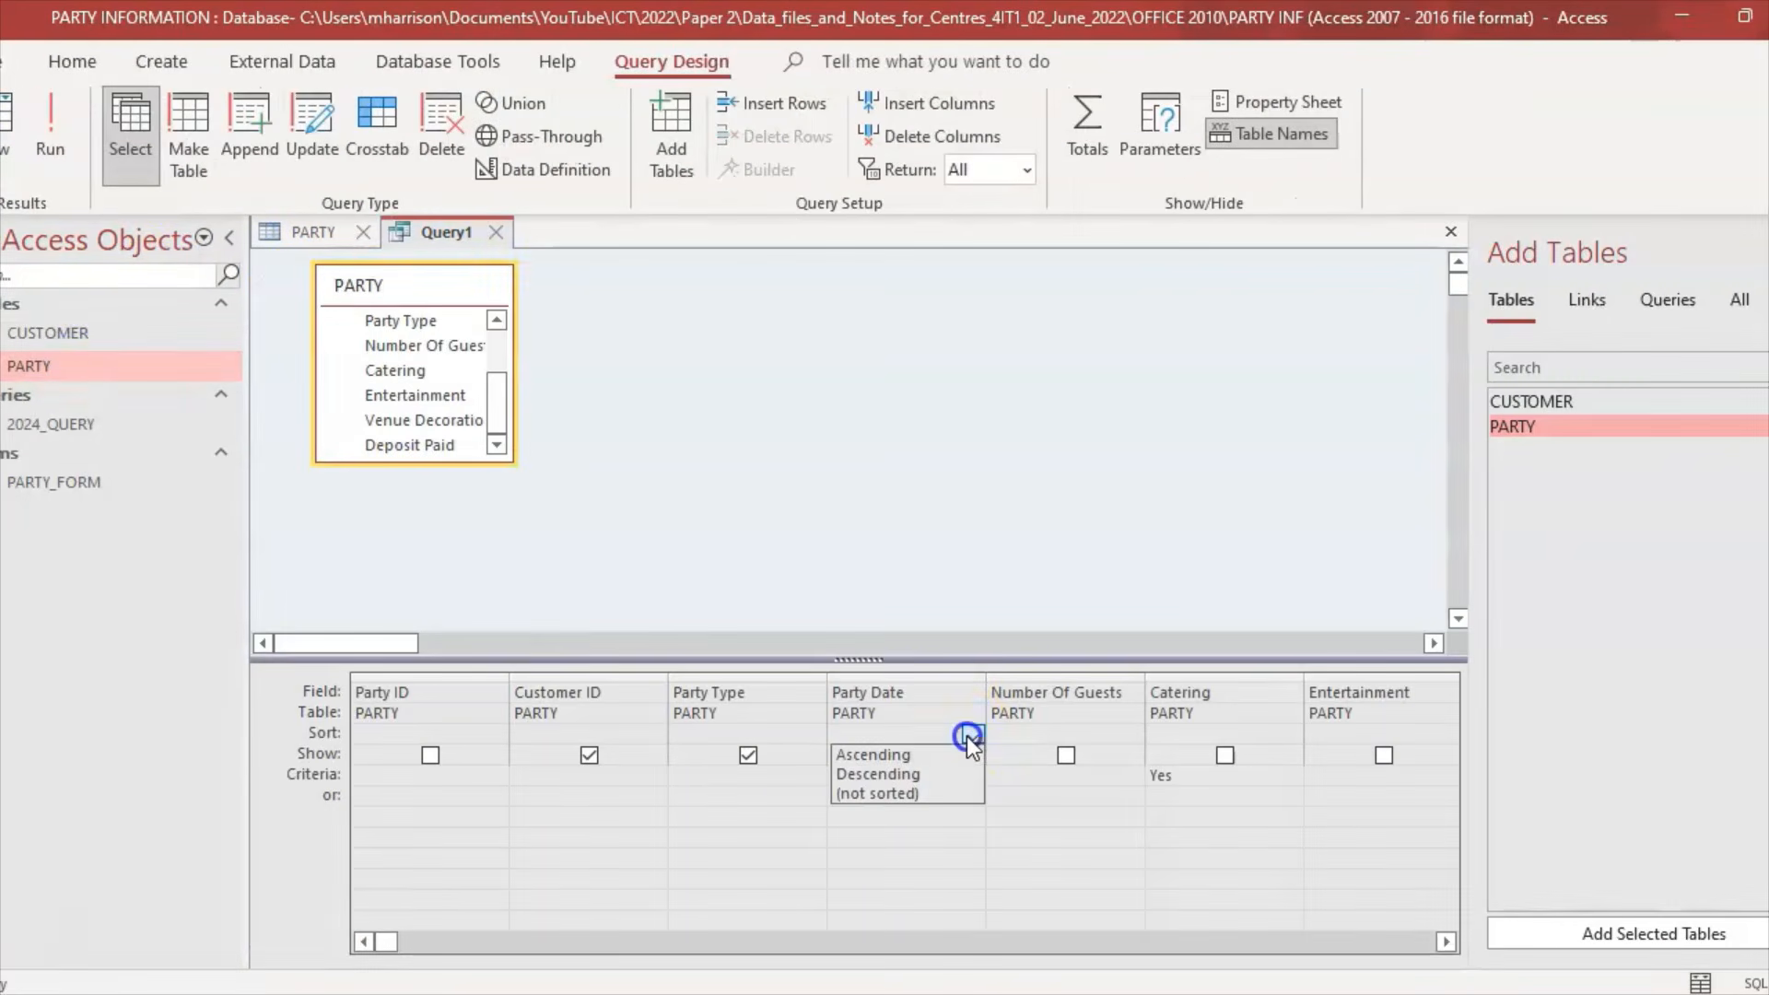
{"action": "left_click", "coordinate": [914, 750]}
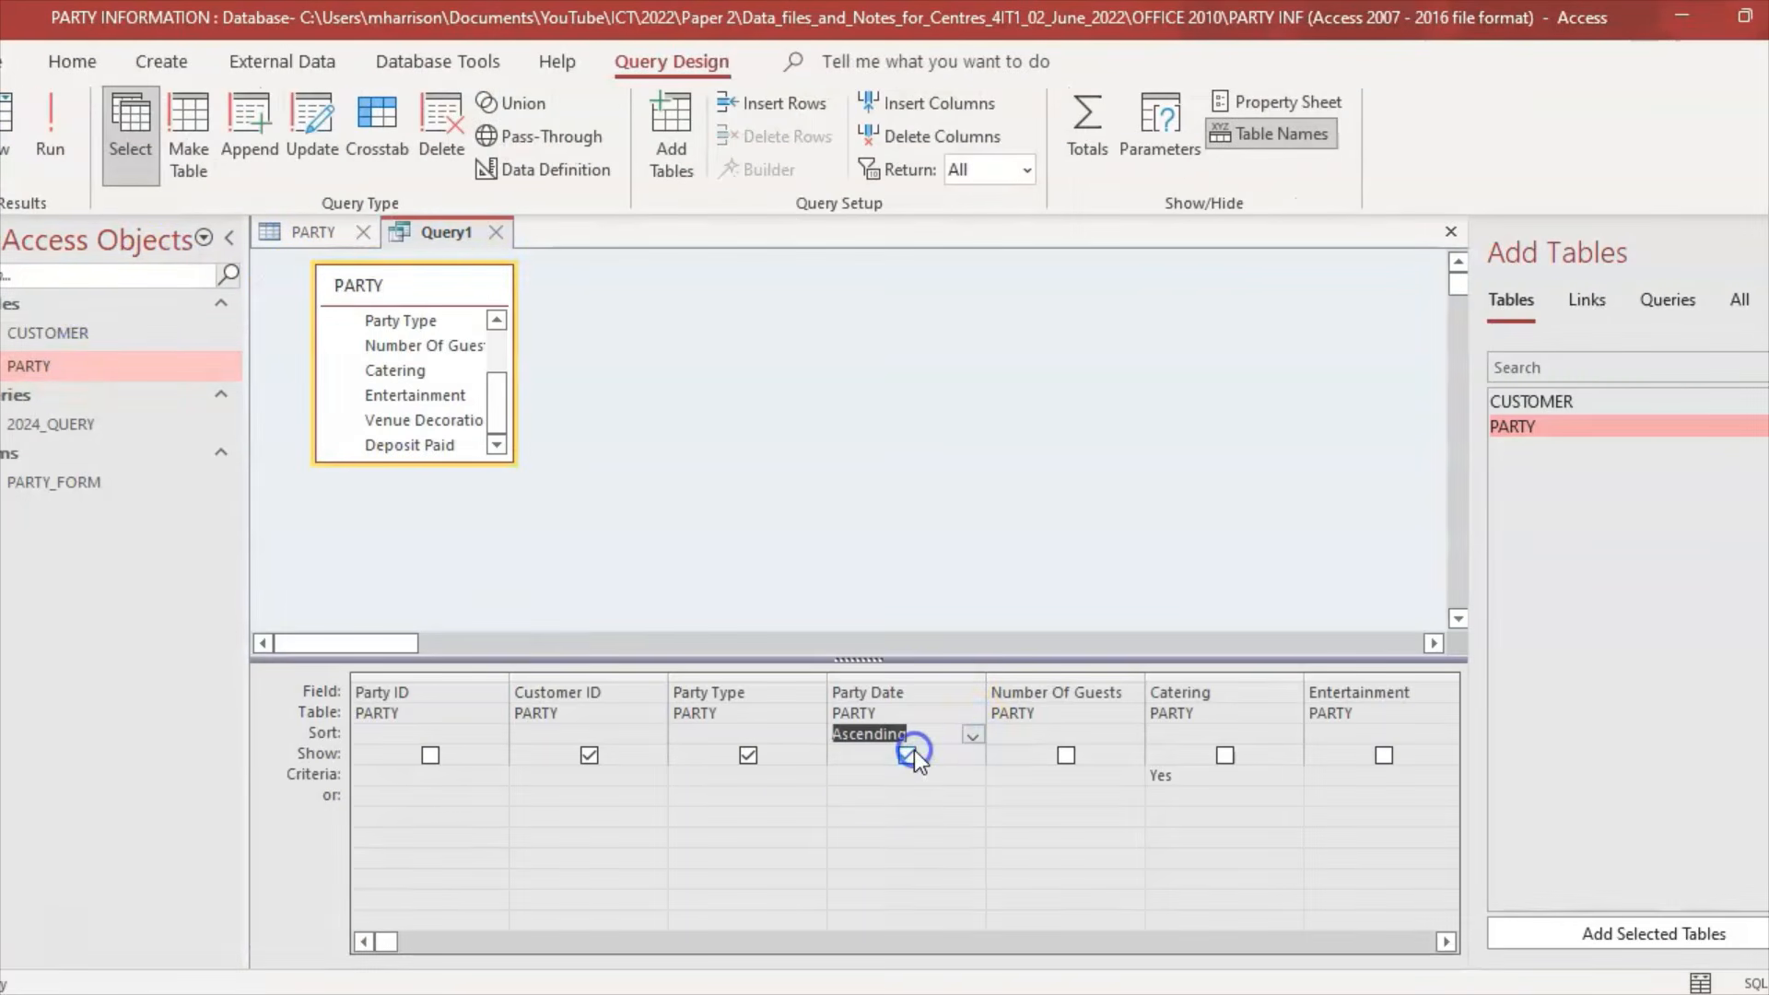
{"action": "left_click", "coordinate": [44, 164]}
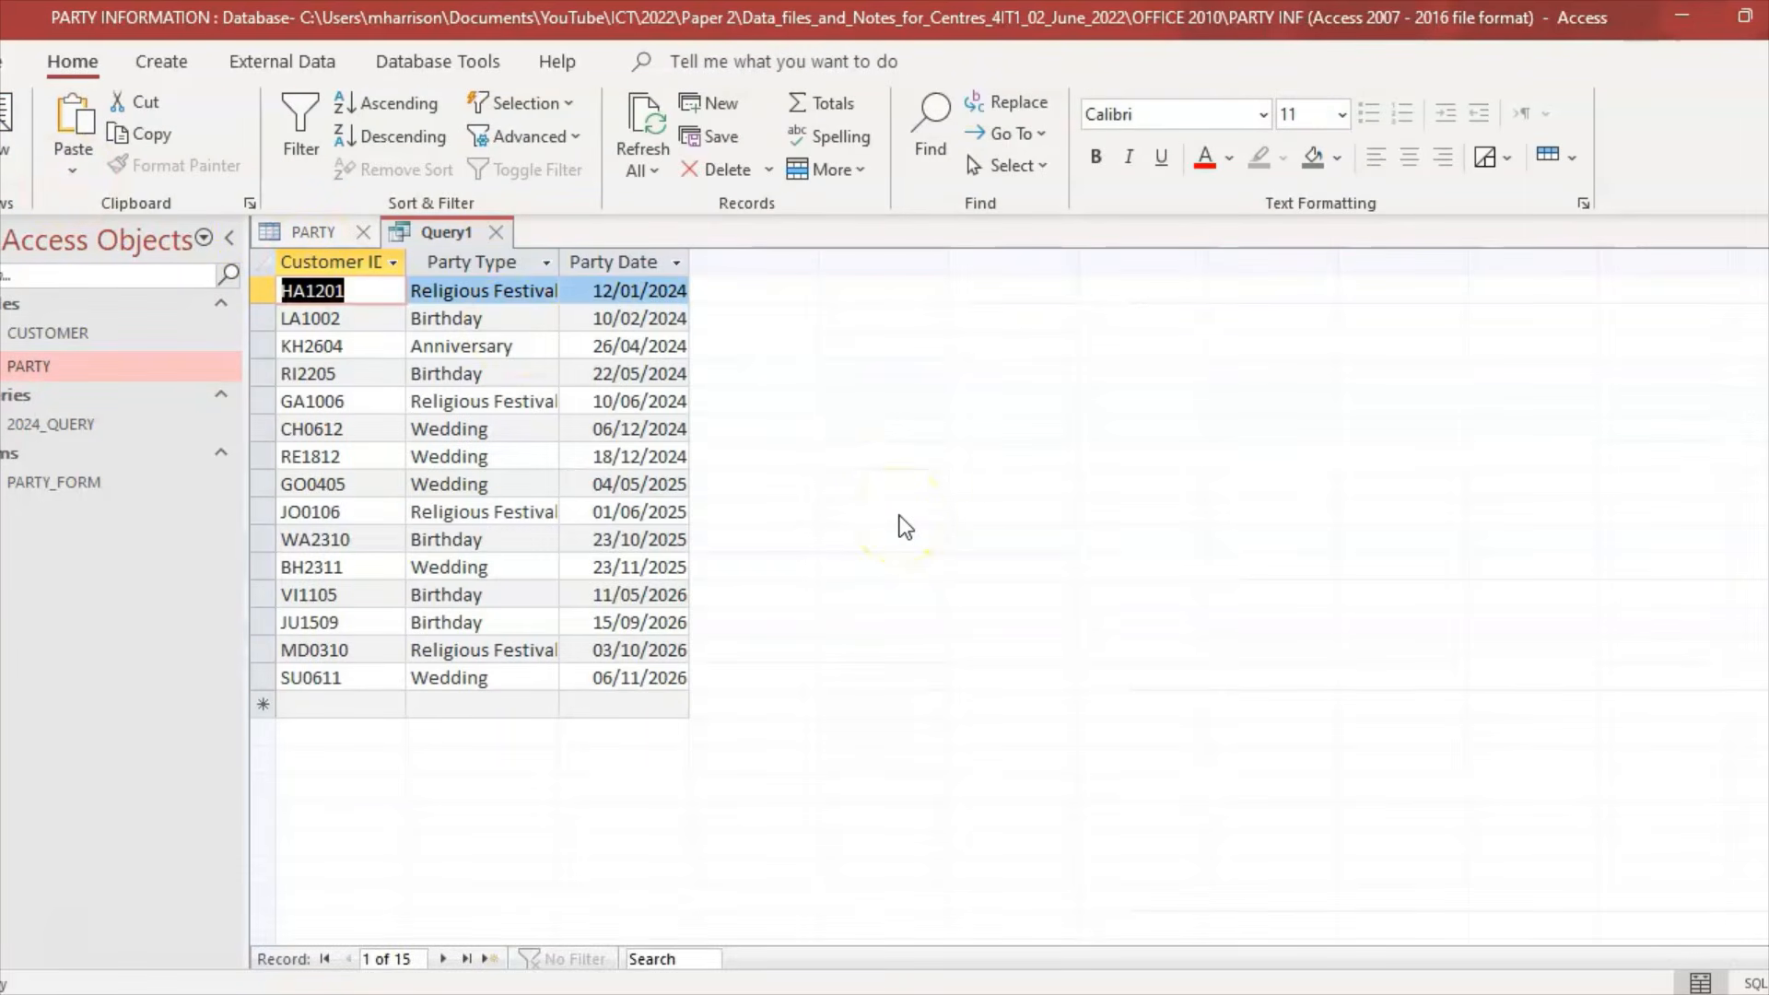
Step: Compare the date-ordered results with the question paper, then return the query to Design View
{"action": "left_click", "coordinate": [921, 993]}
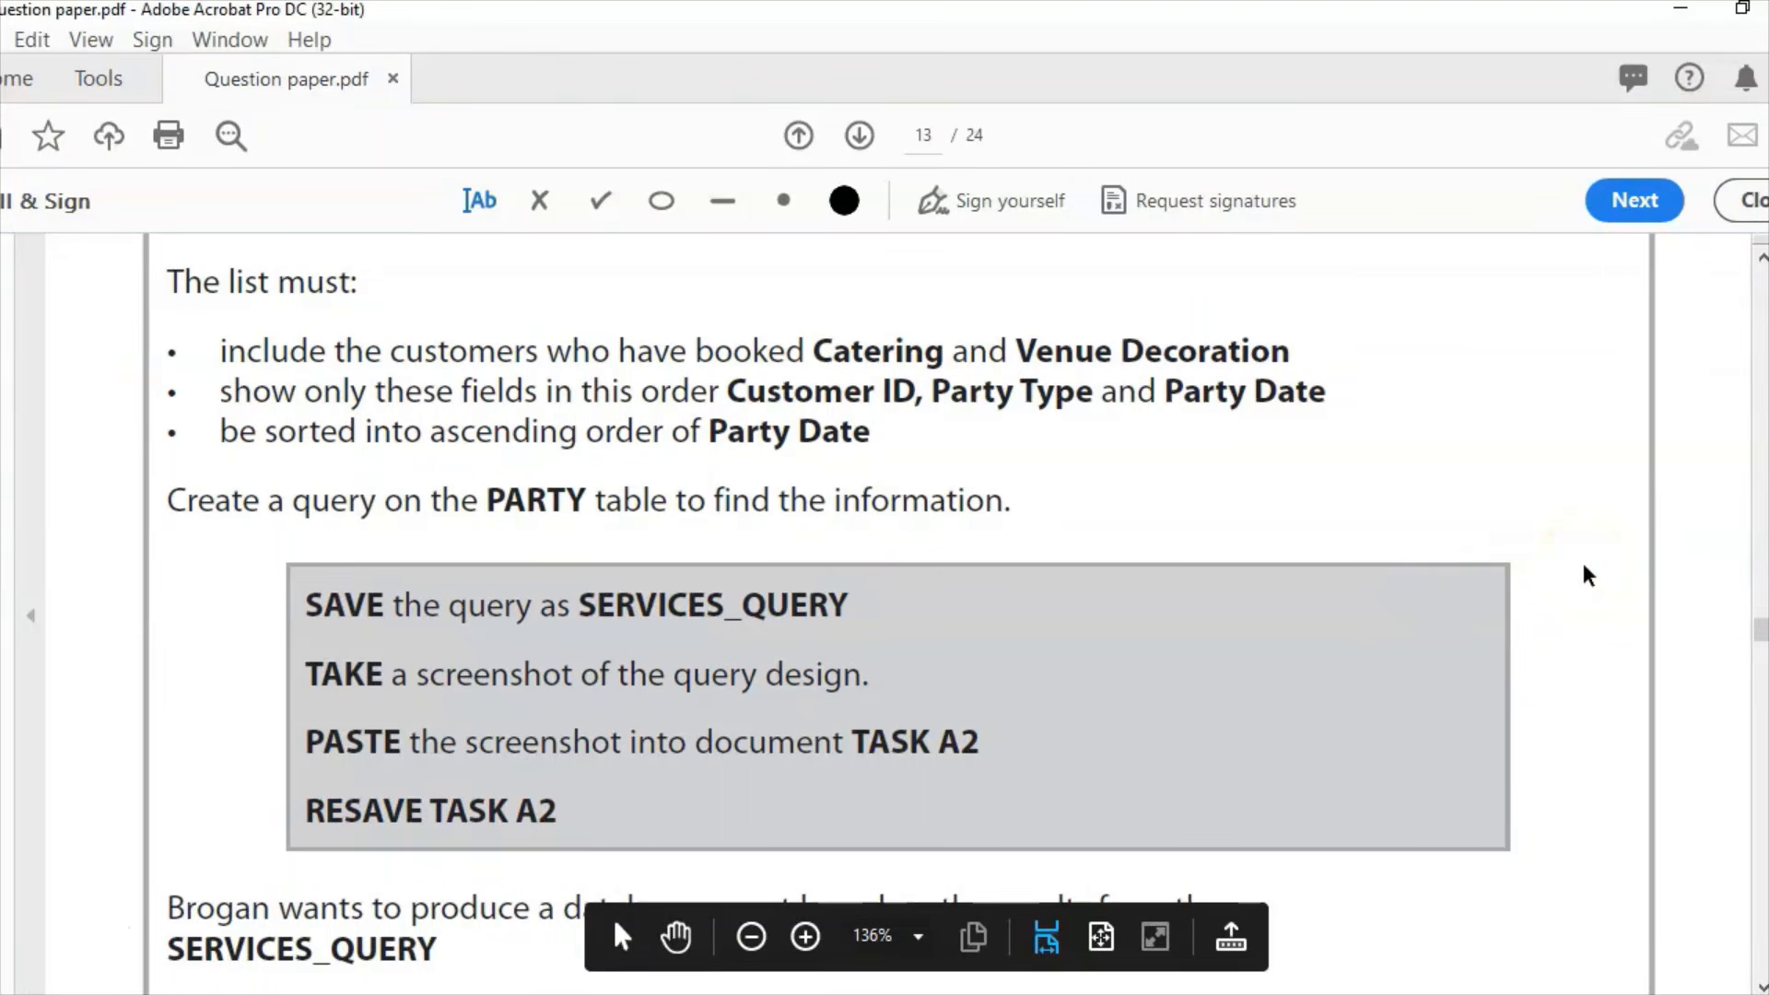
{"action": "left_click", "coordinate": [1569, 588]}
{"action": "left_click", "coordinate": [903, 993]}
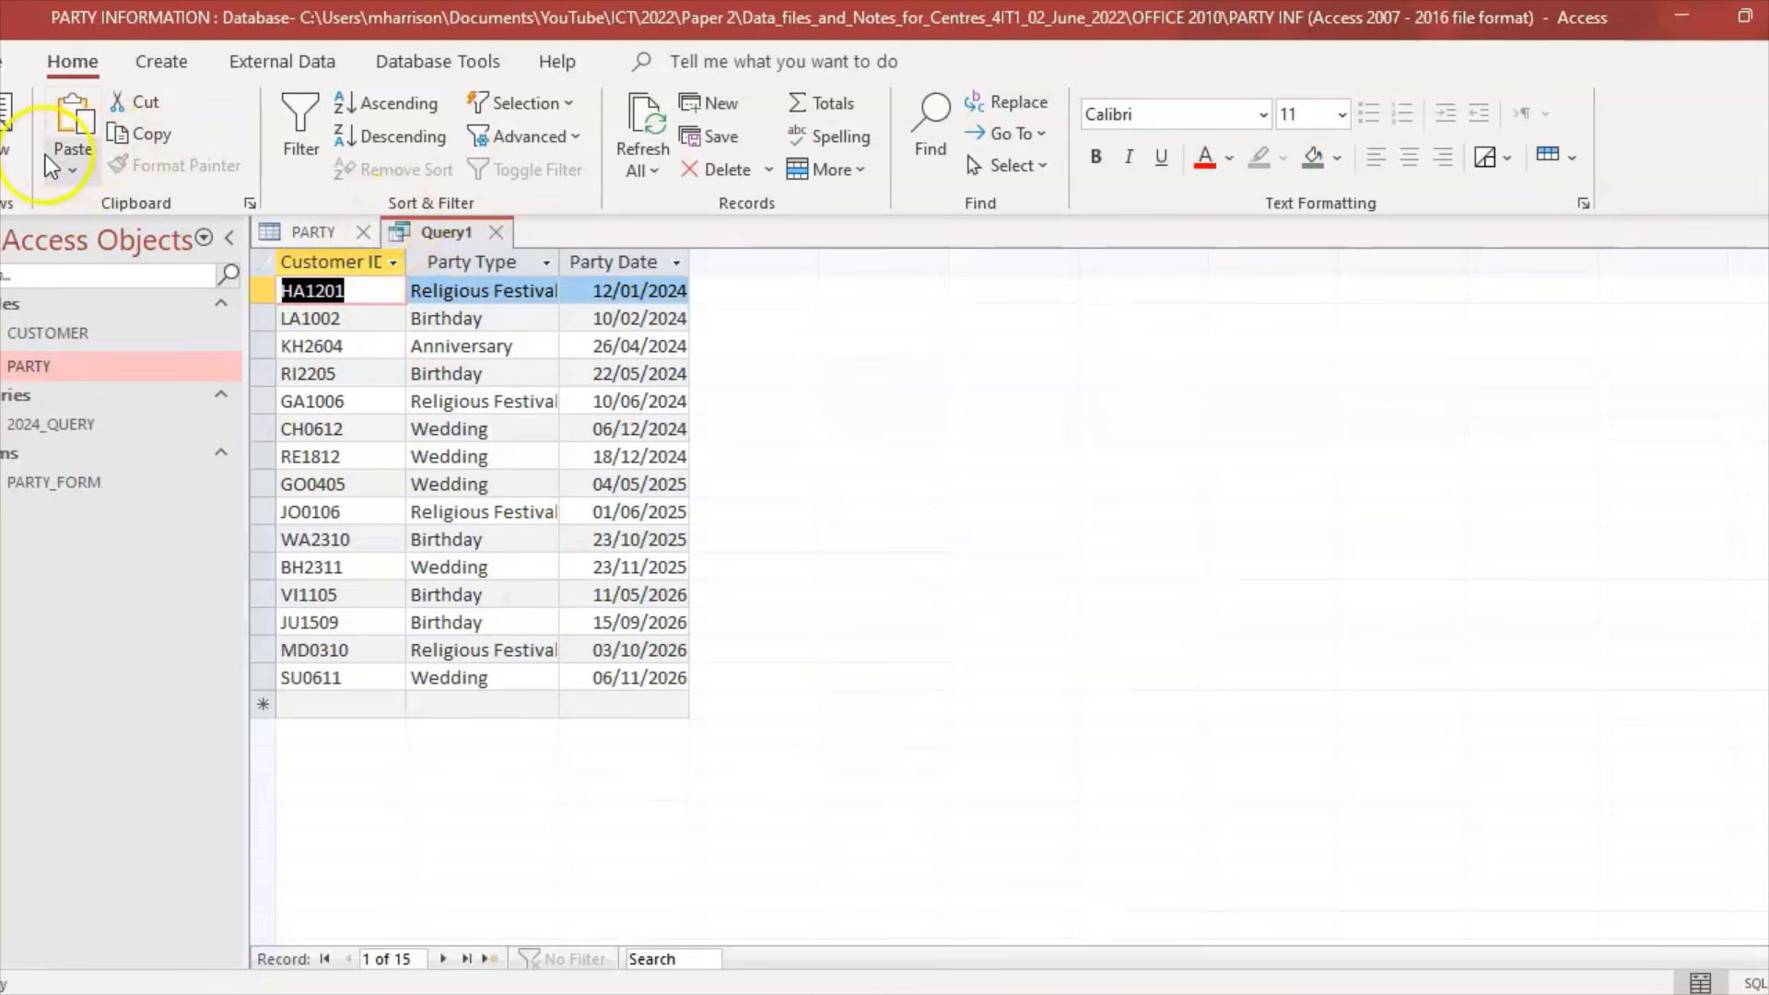
{"action": "left_click", "coordinate": [16, 162]}
{"action": "left_click", "coordinate": [92, 343]}
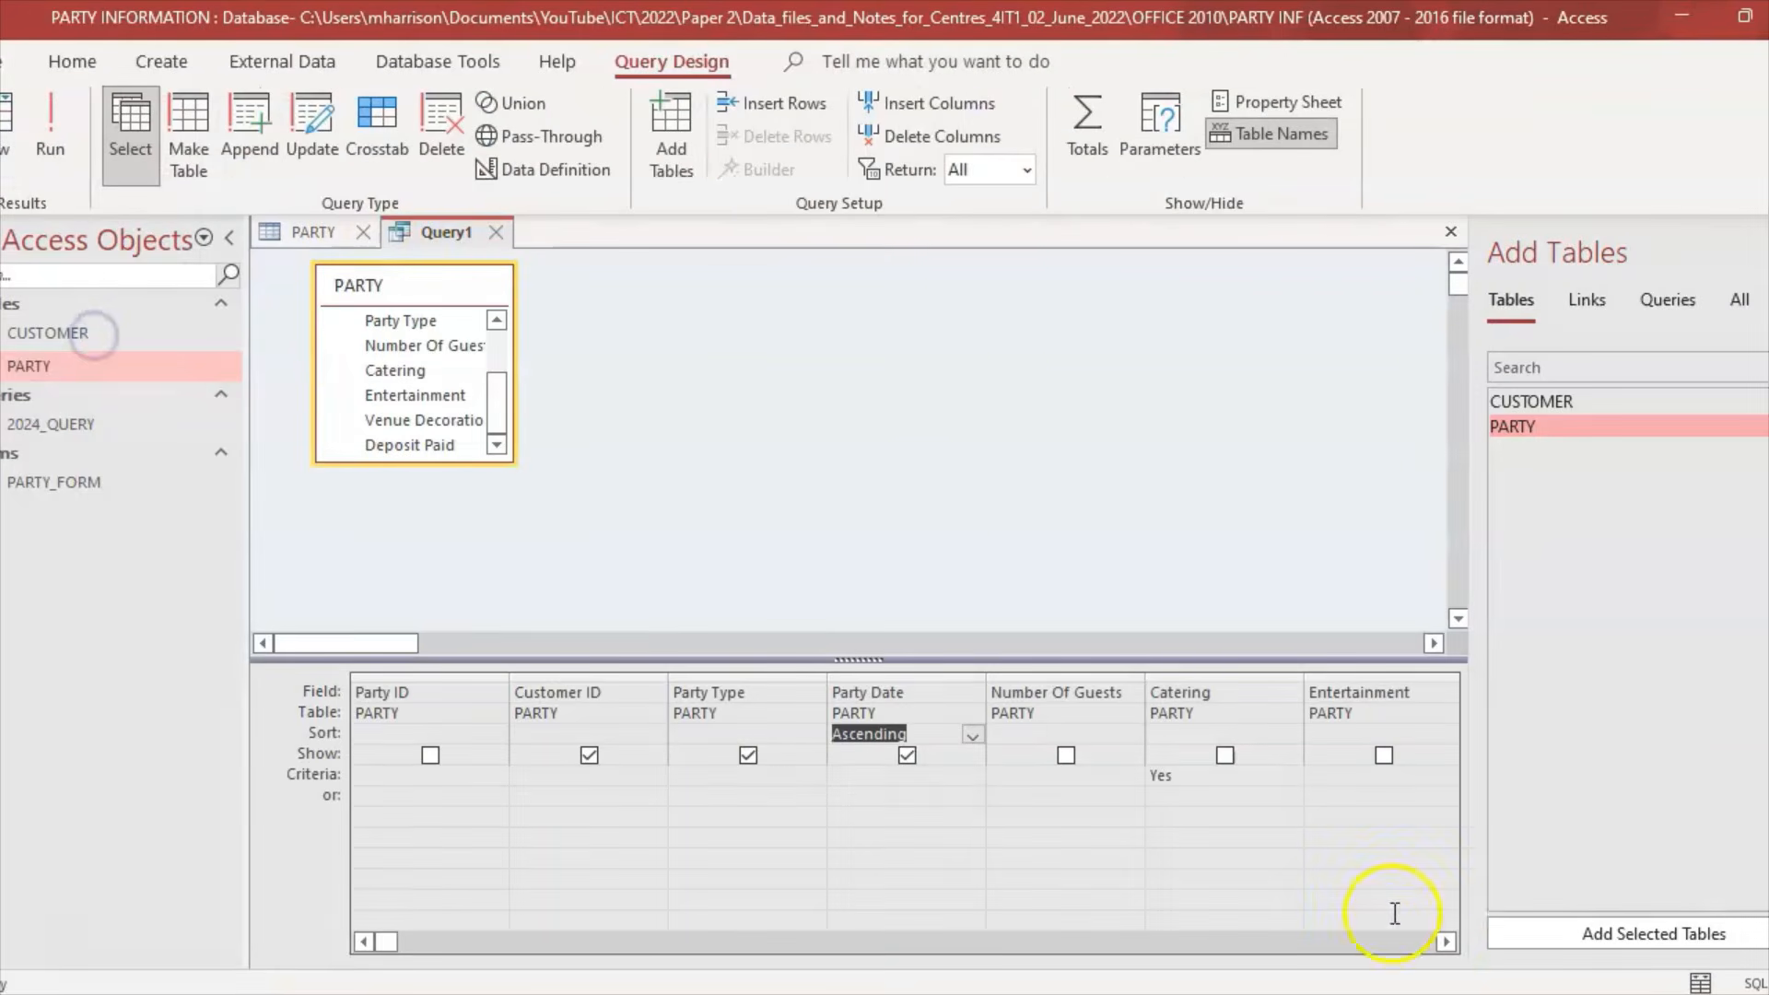
{"action": "left_click", "coordinate": [1447, 941]}
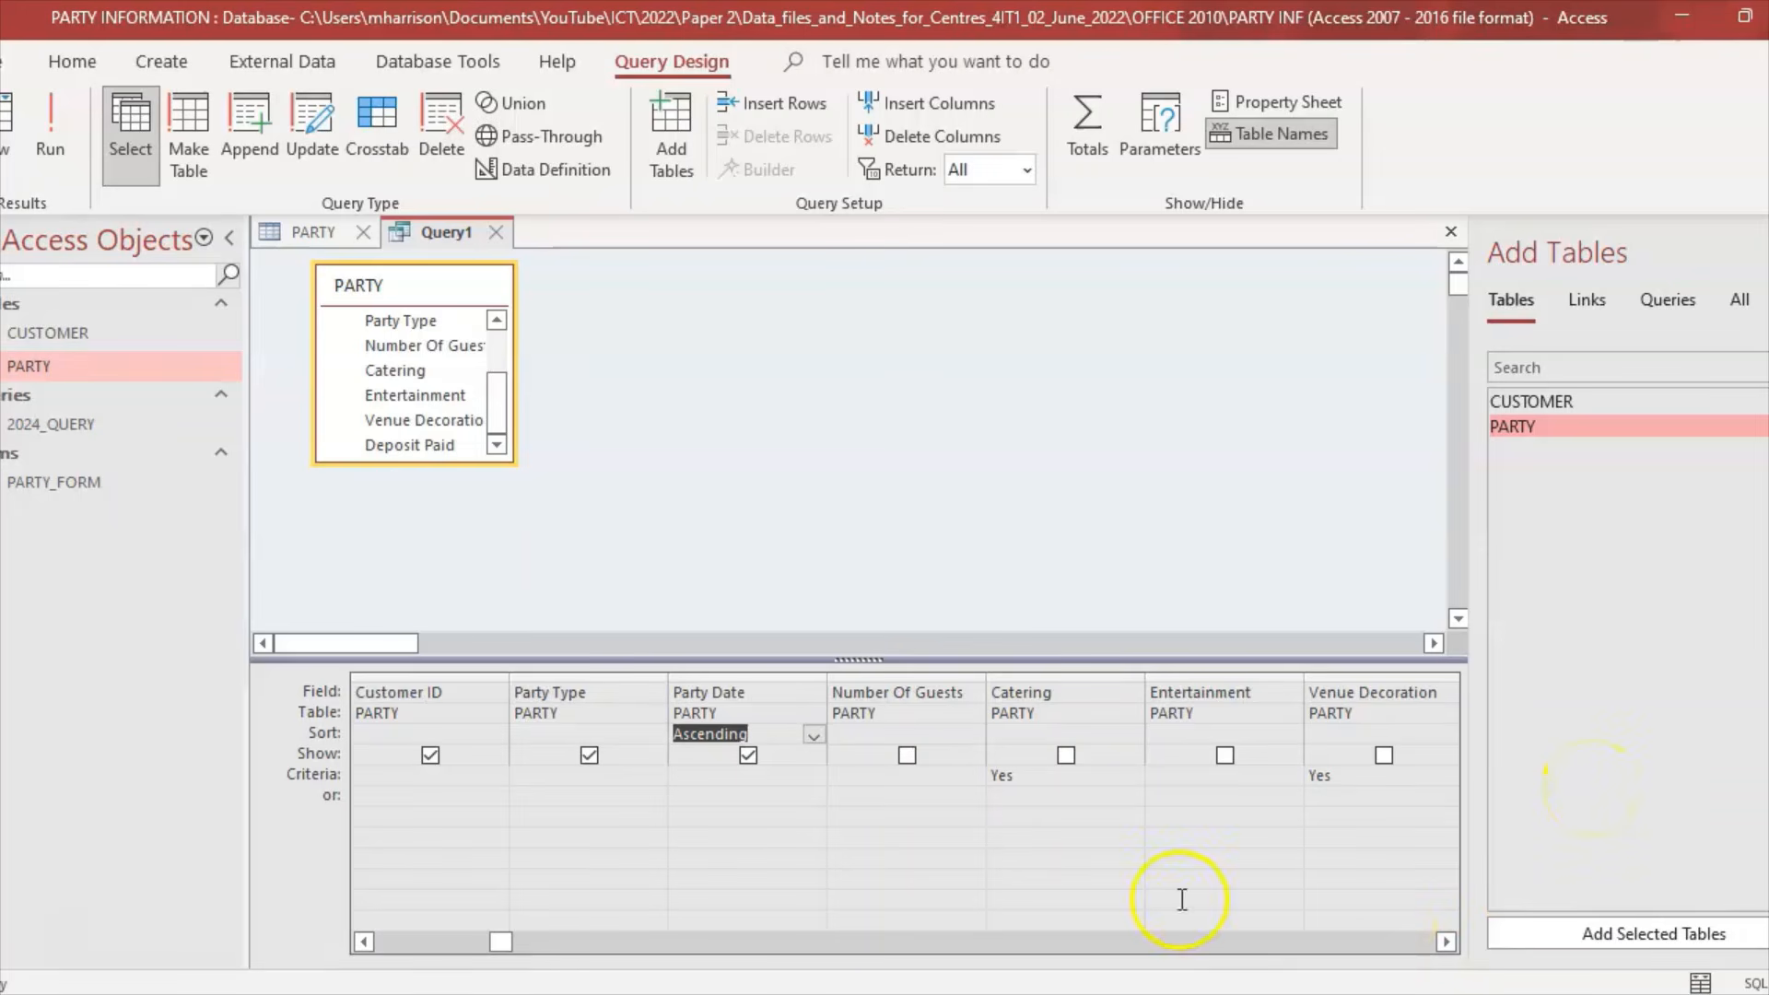
{"action": "key", "text": "alt+Tab"}
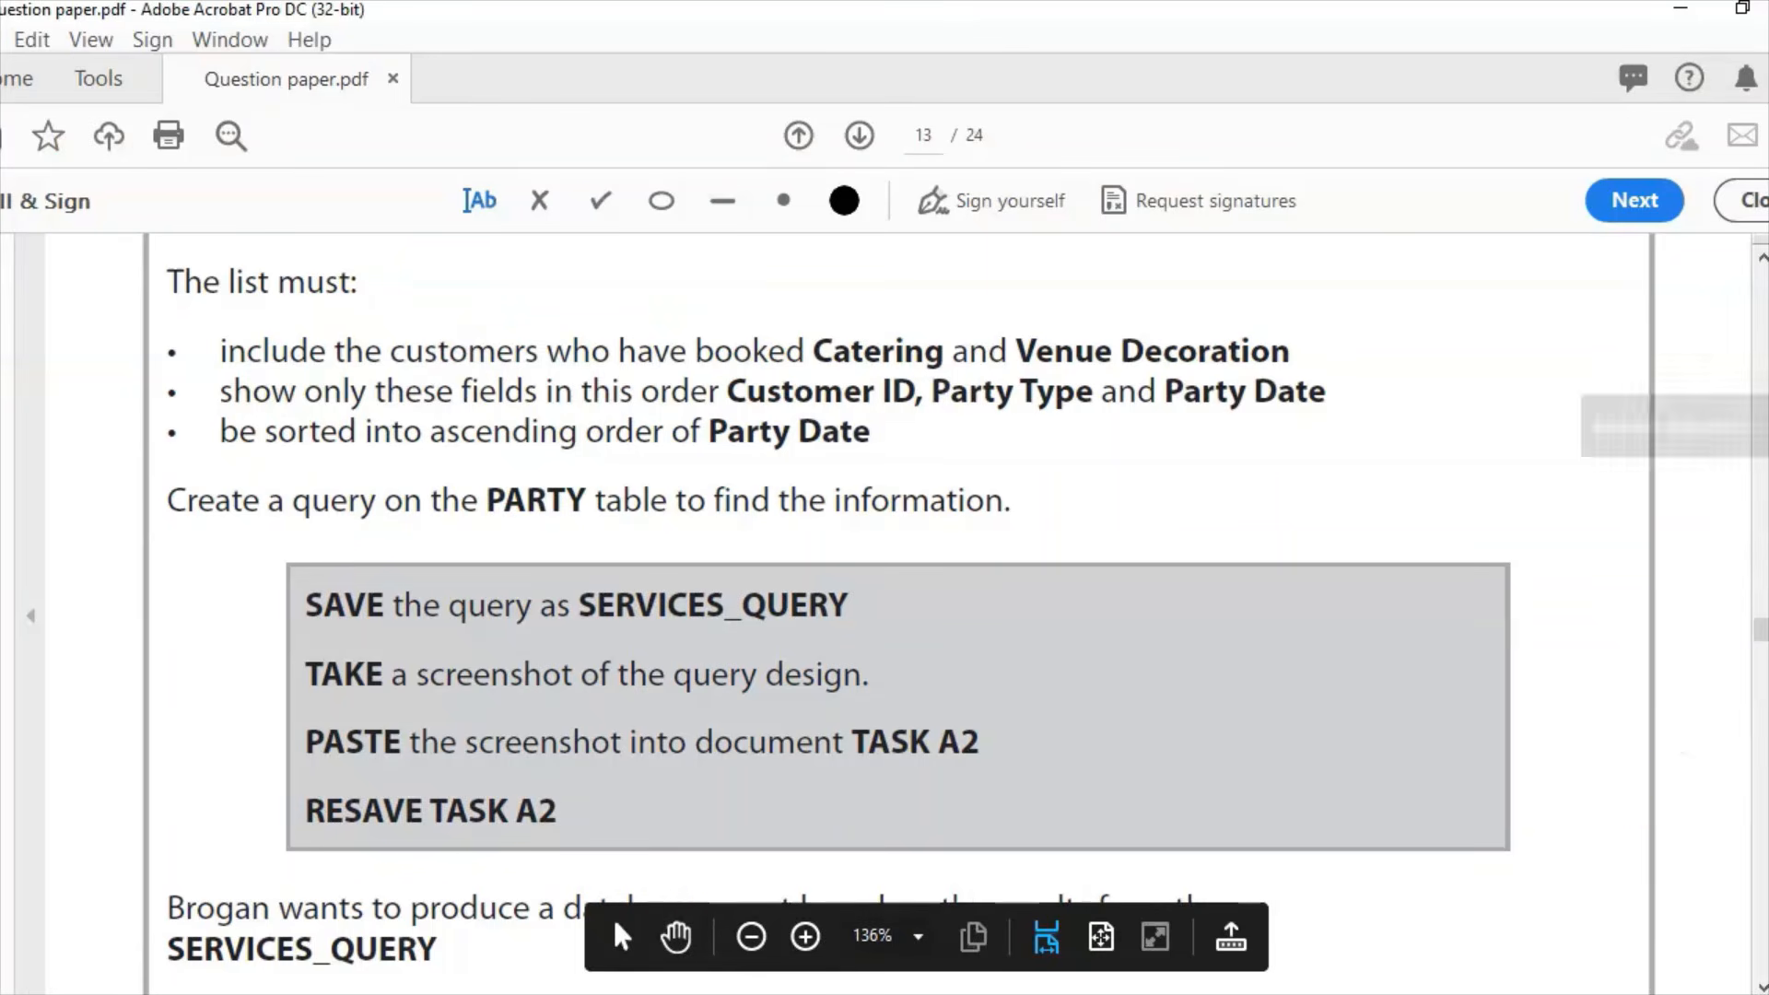
Step: Save the query as SERVICES_QUERY
{"action": "scroll", "coordinate": [1758, 634], "scroll_direction": "down", "scroll_amount": 3}
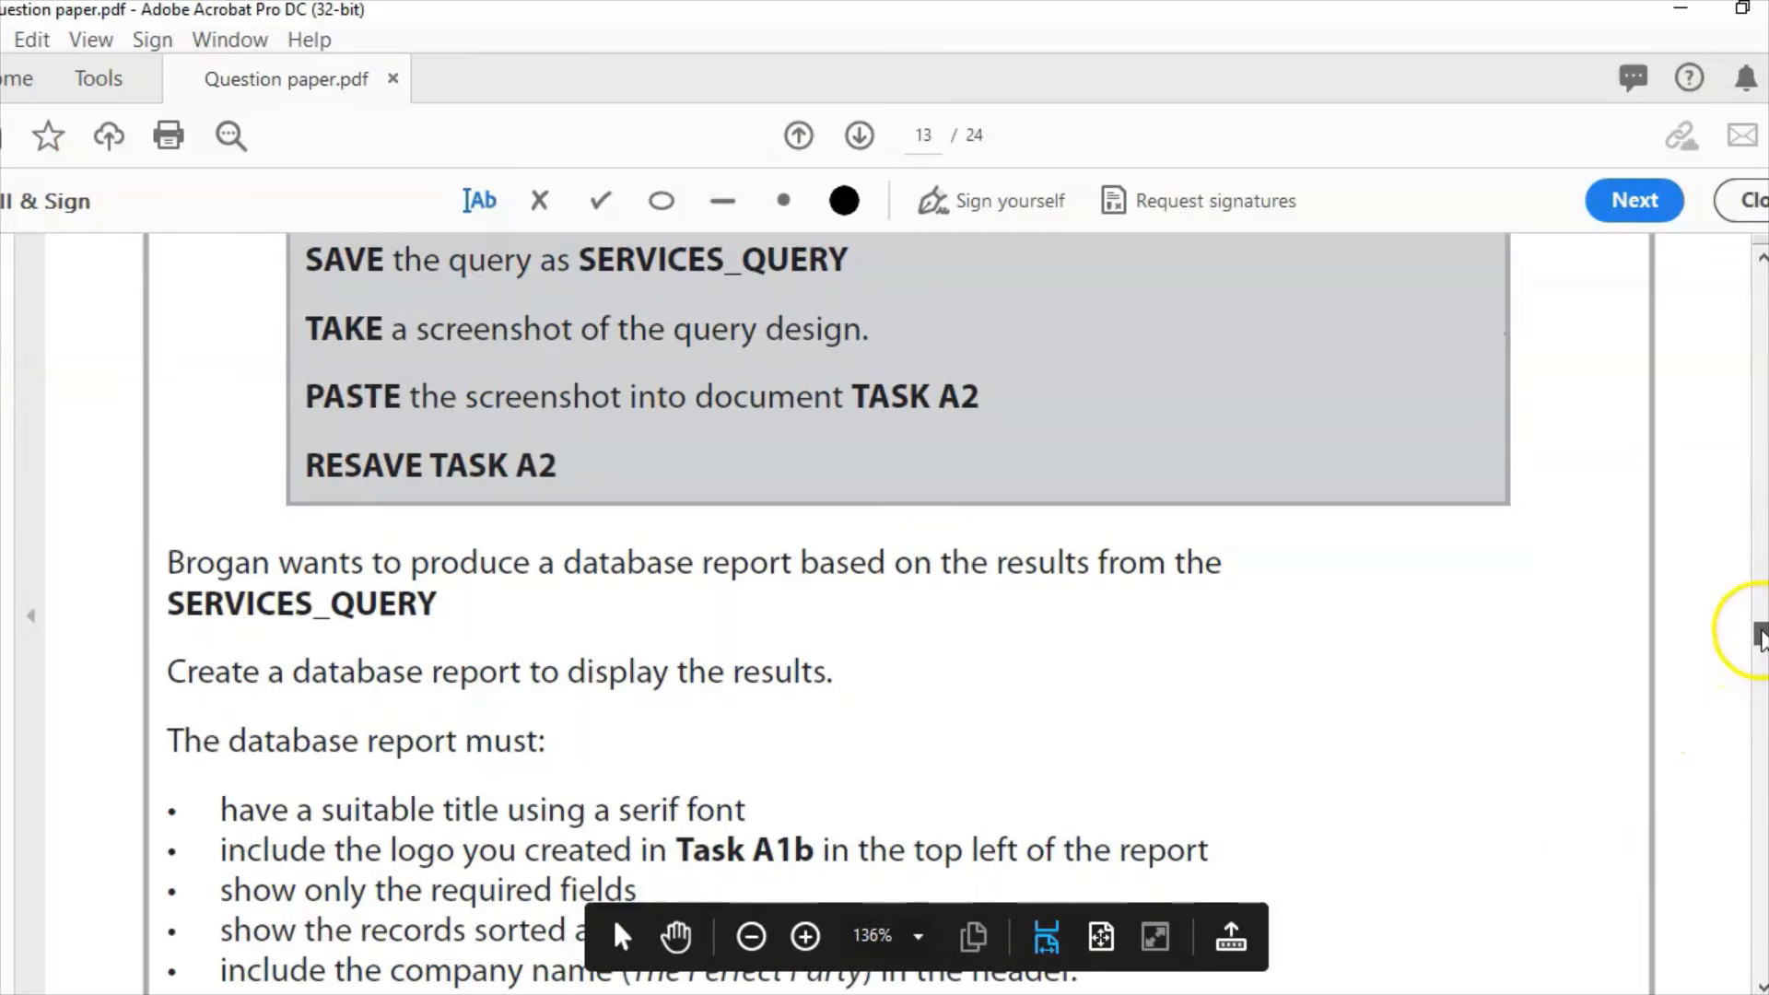
{"action": "key", "text": "alt+Tab"}
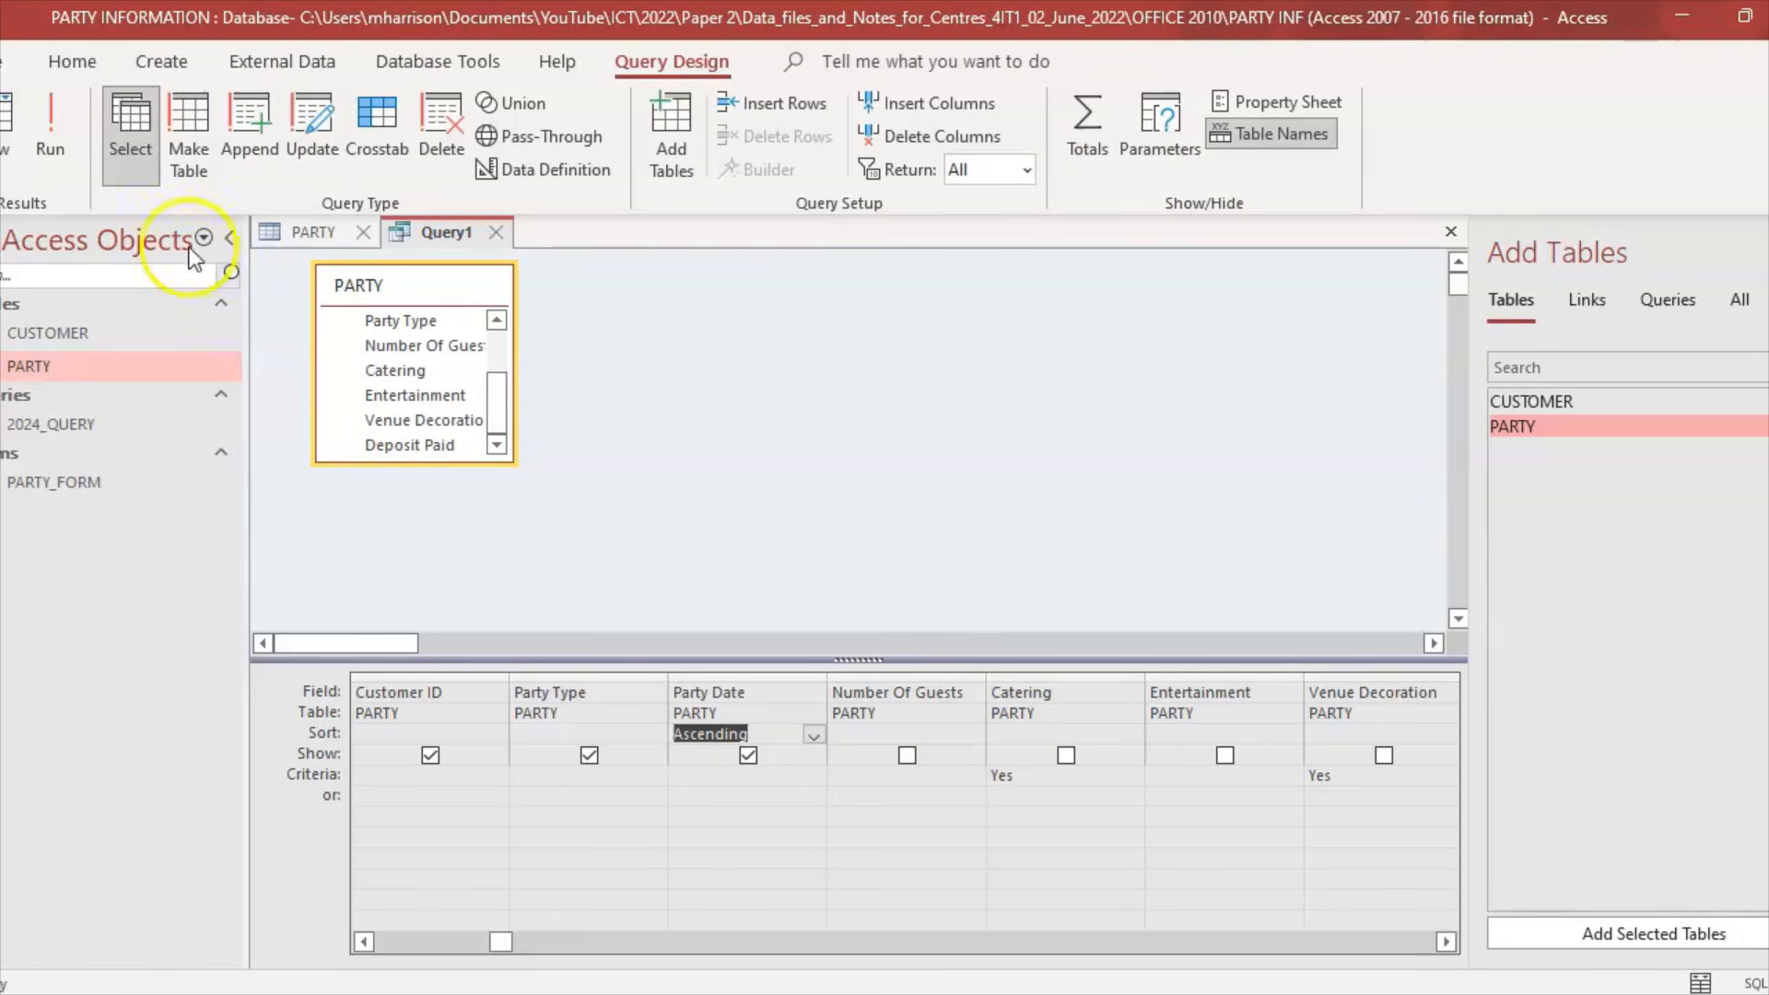
{"action": "left_click", "coordinate": [9, 62]}
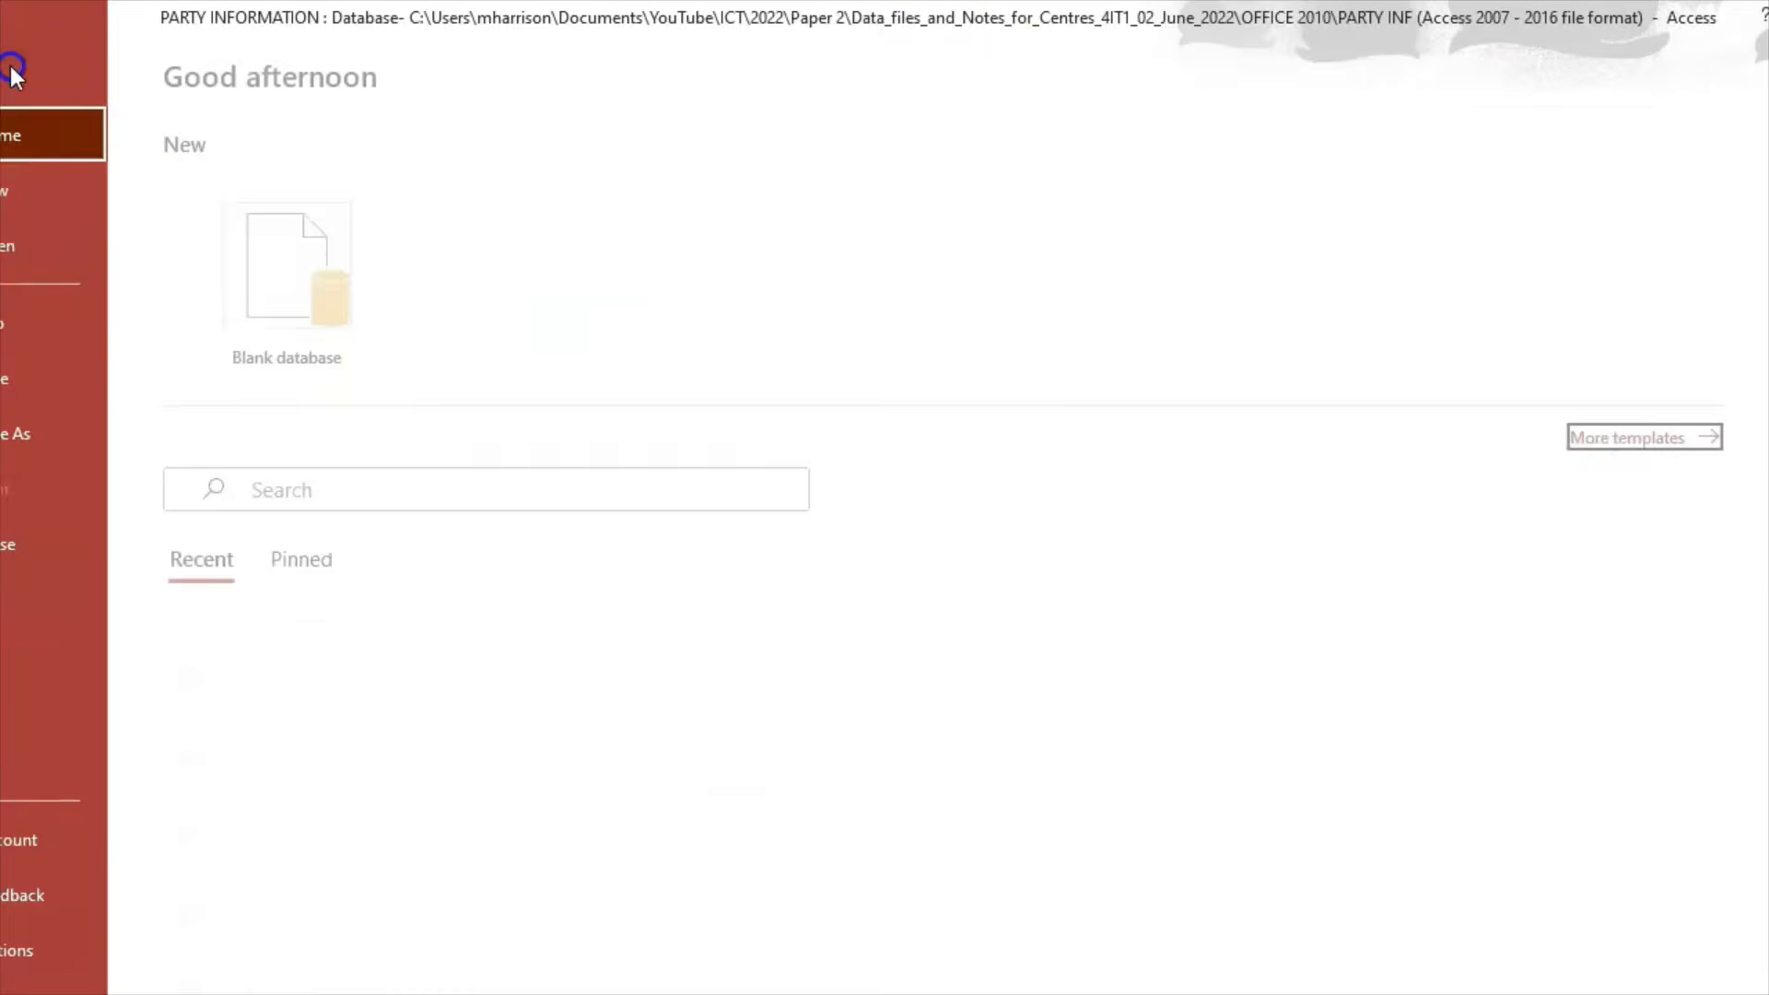
{"action": "left_click", "coordinate": [90, 363]}
{"action": "type", "text": "SERVICES"}
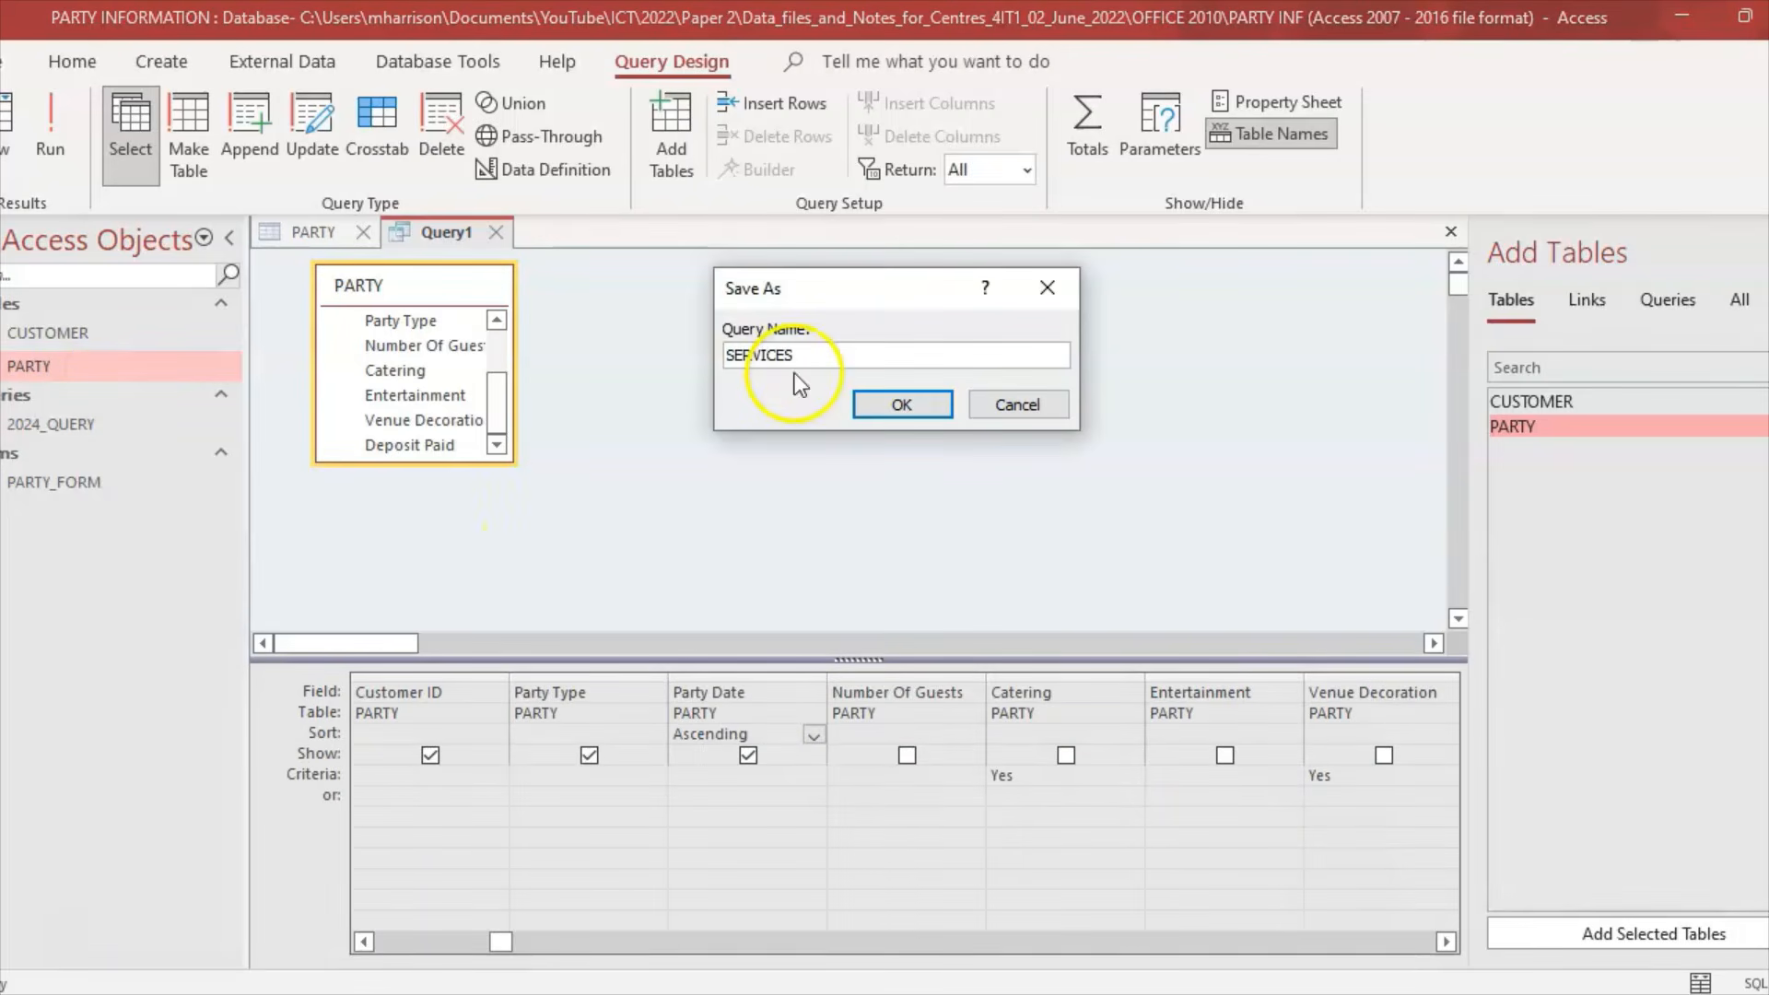
{"action": "type", "text": "_QUERY"}
{"action": "left_click", "coordinate": [935, 400]}
Step: Read through the report task in the question paper, then return to the query design
{"action": "left_click", "coordinate": [922, 993]}
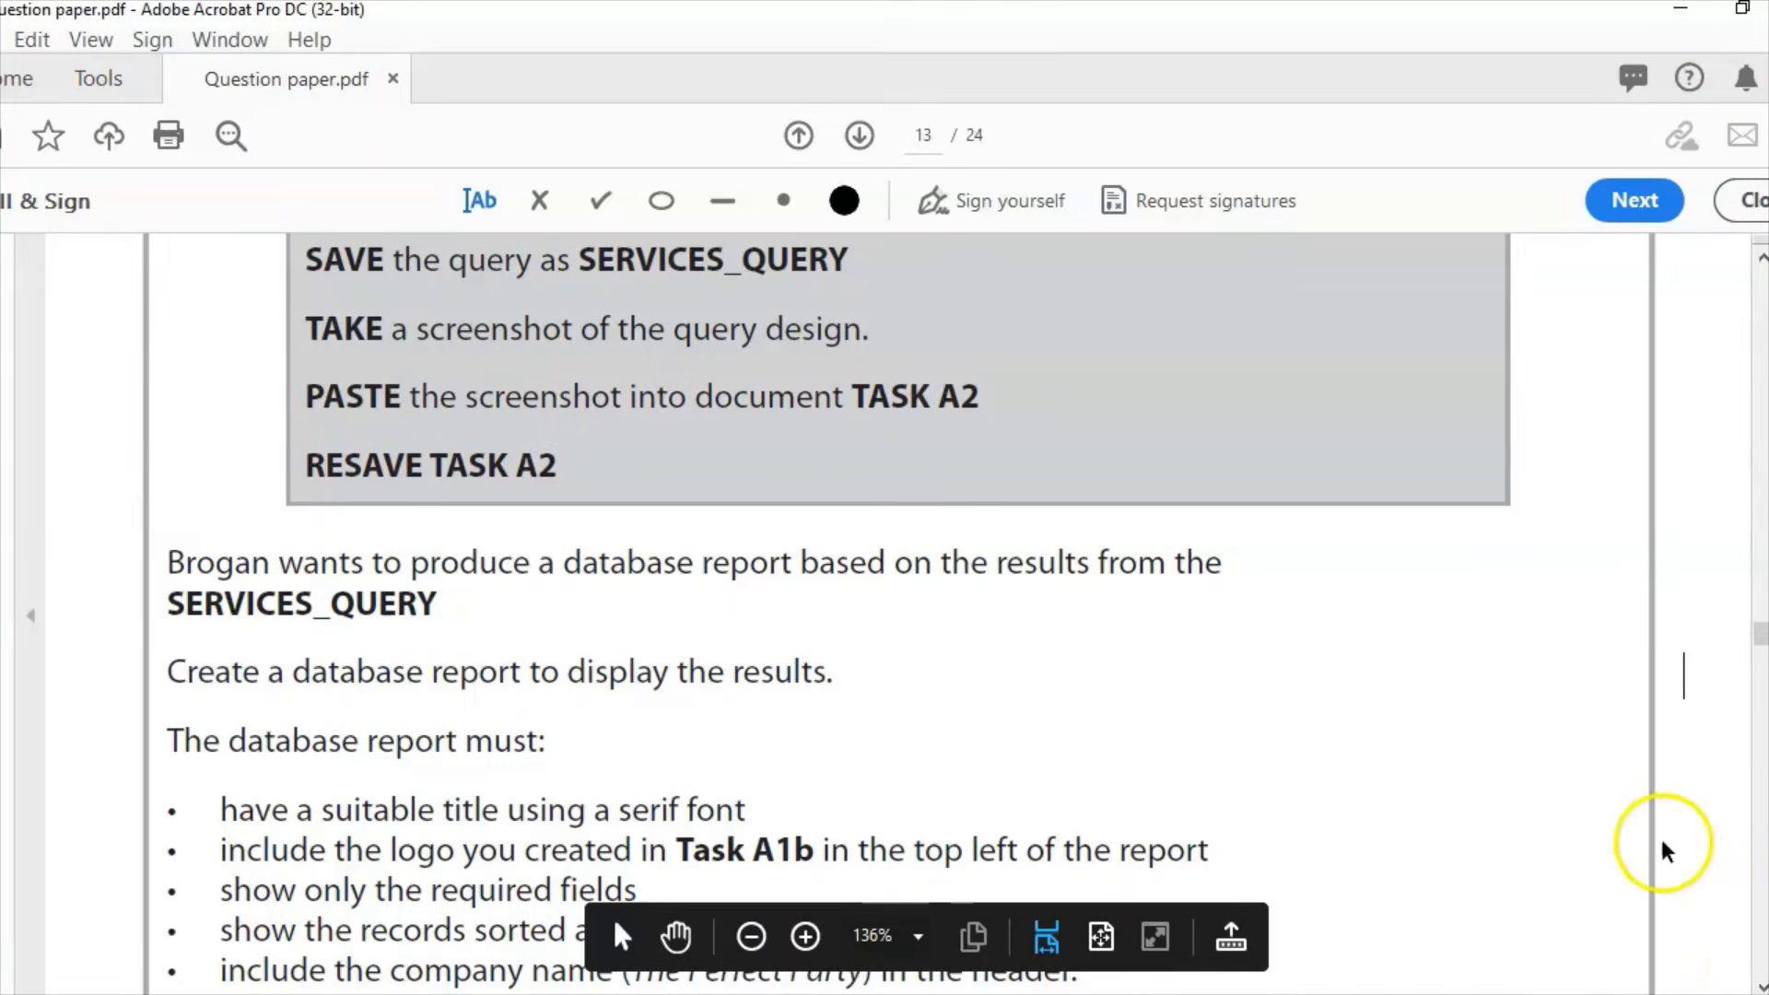
{"action": "scroll", "coordinate": [1684, 677], "scroll_direction": "down", "scroll_amount": 2}
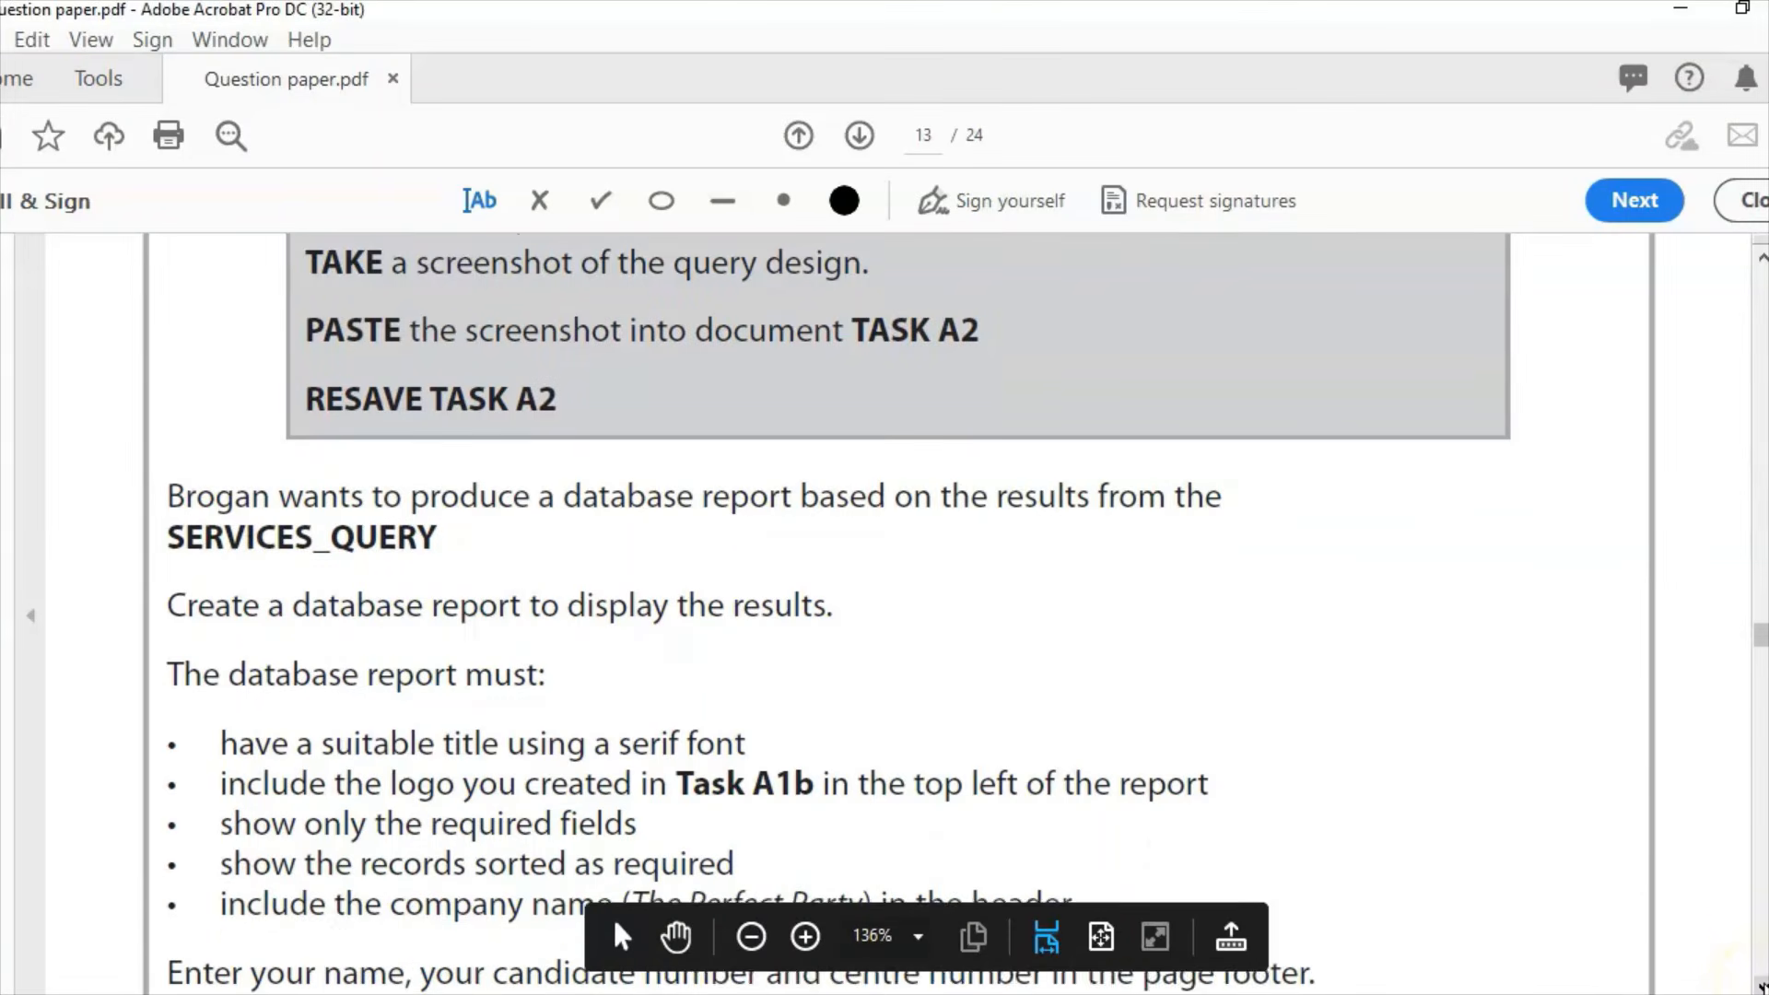
{"action": "scroll", "coordinate": [611, 916], "scroll_direction": "down", "scroll_amount": 6}
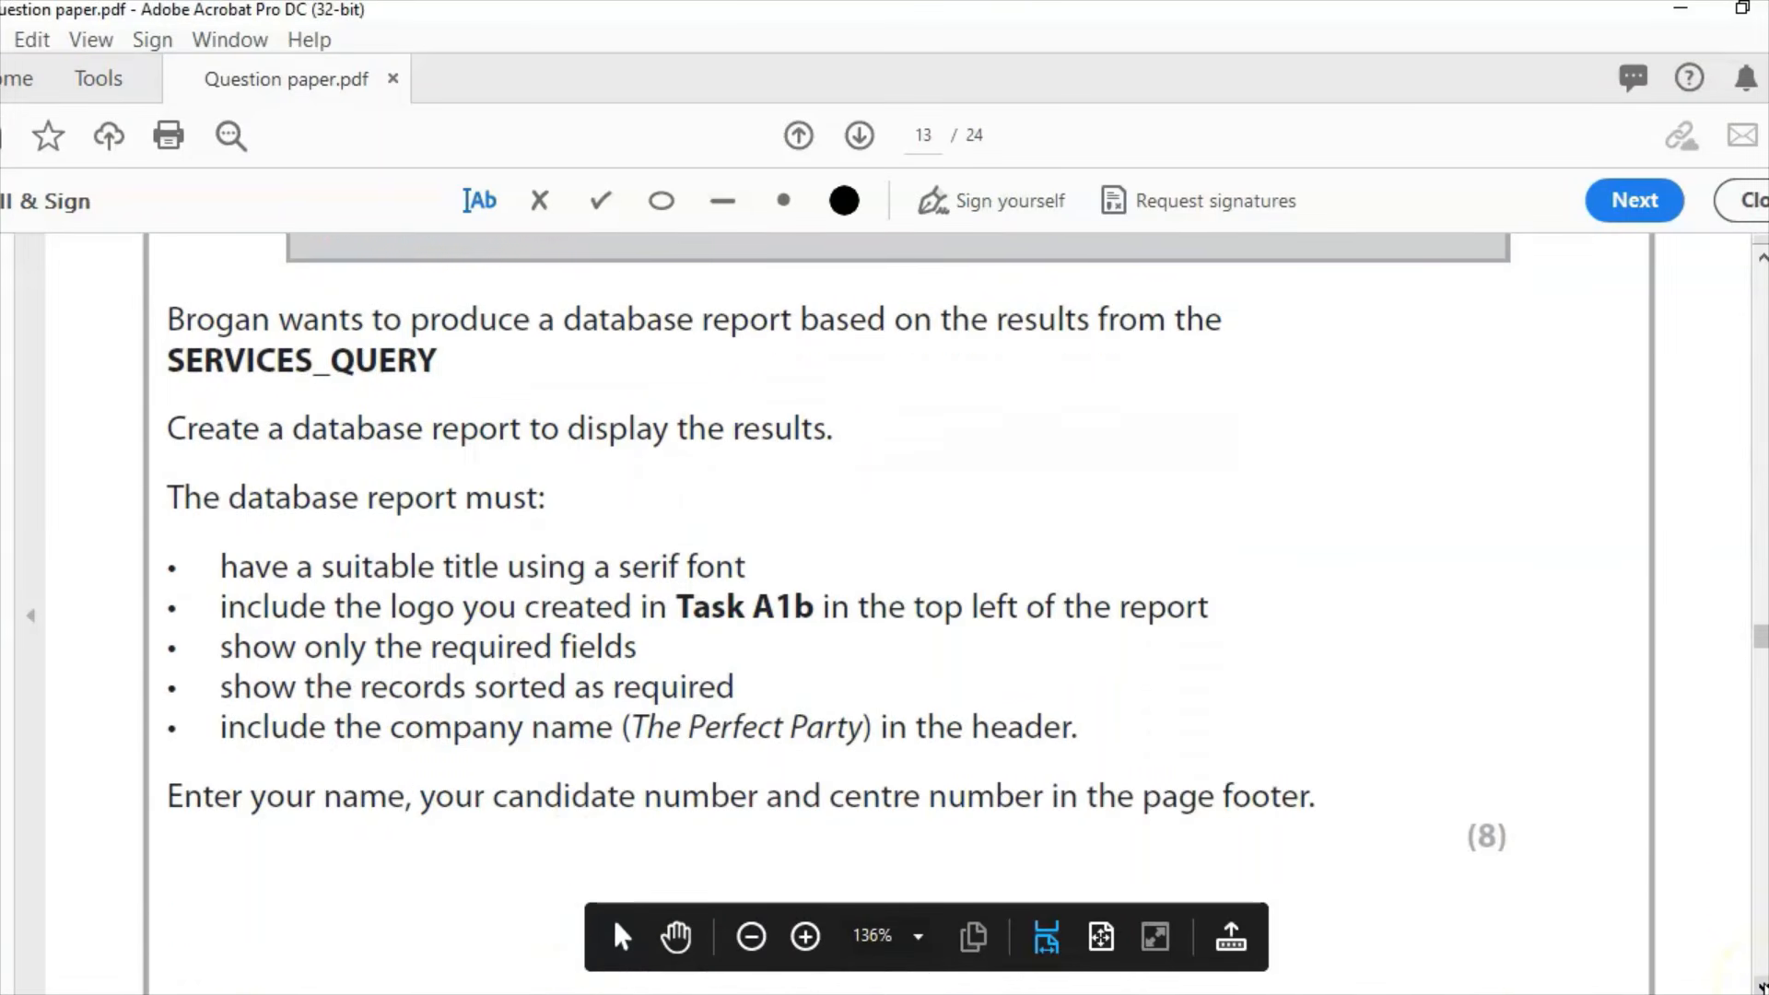
{"action": "scroll", "coordinate": [921, 608], "scroll_direction": "down", "scroll_amount": 1}
{"action": "scroll", "coordinate": [921, 608], "scroll_direction": "down", "scroll_amount": 1}
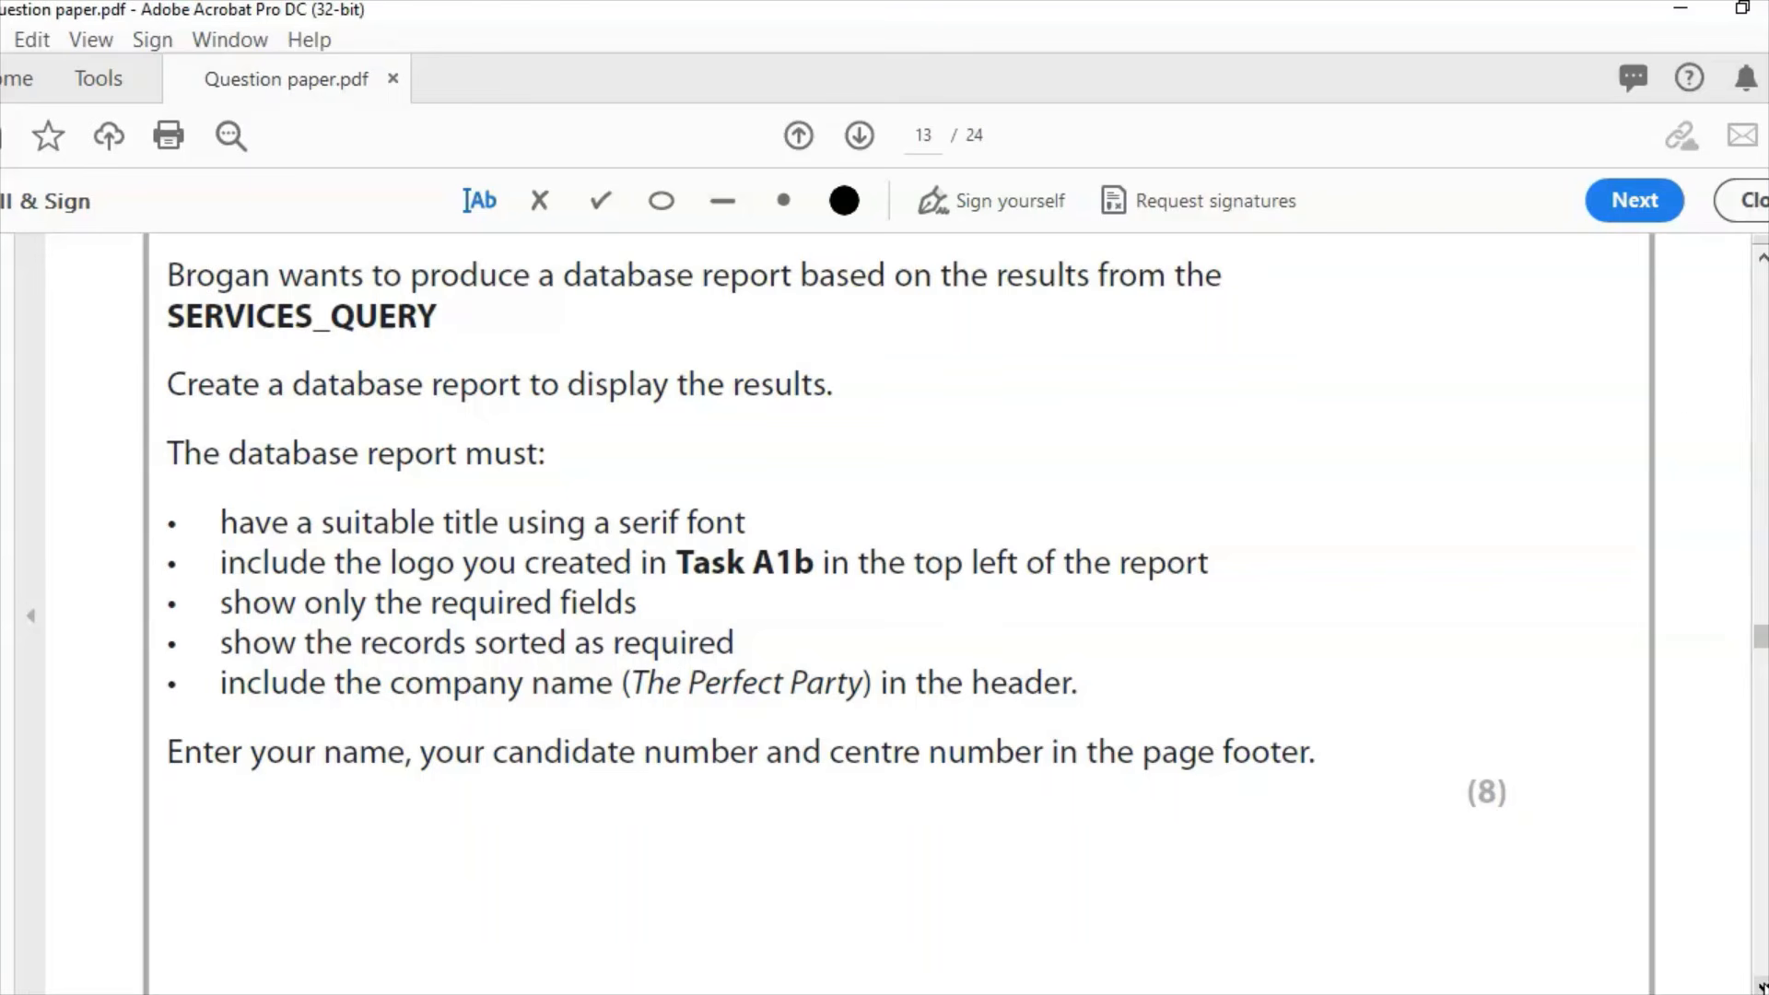
{"action": "left_click", "coordinate": [1097, 993]}
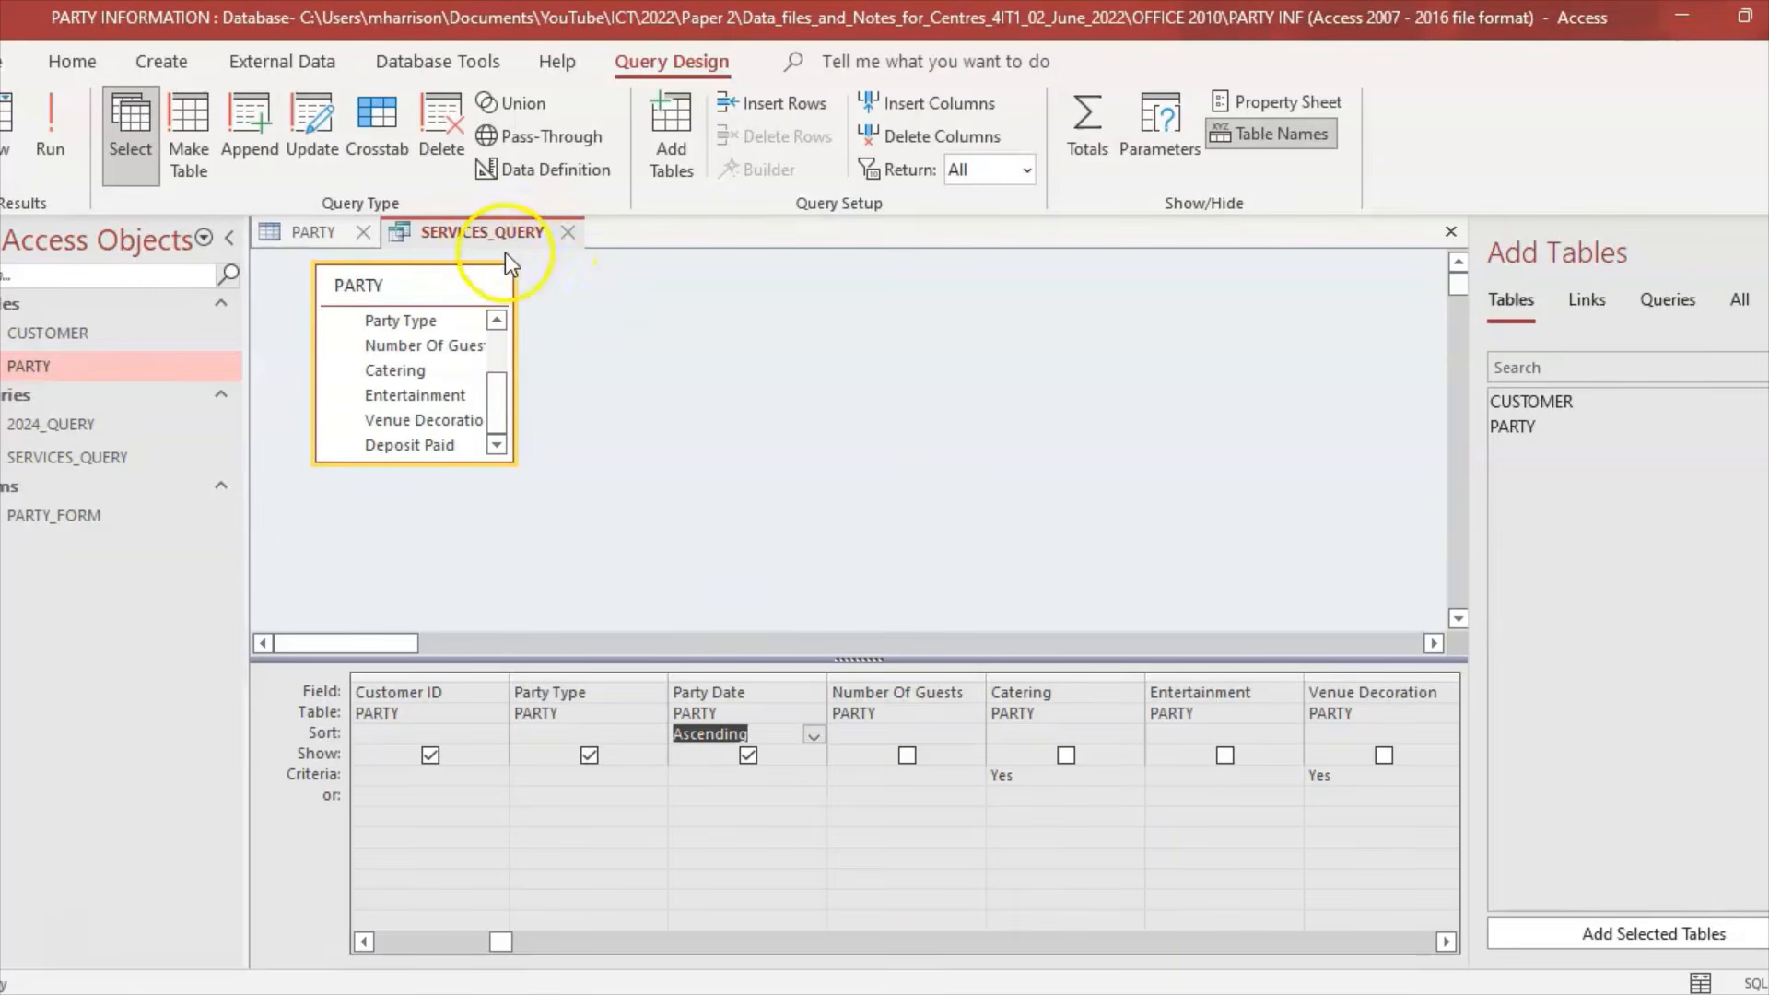
Step: Close the query and PARTY tabs and start a Report Wizard on SERVICES_QUERY with all three fields
{"action": "left_click", "coordinate": [568, 236]}
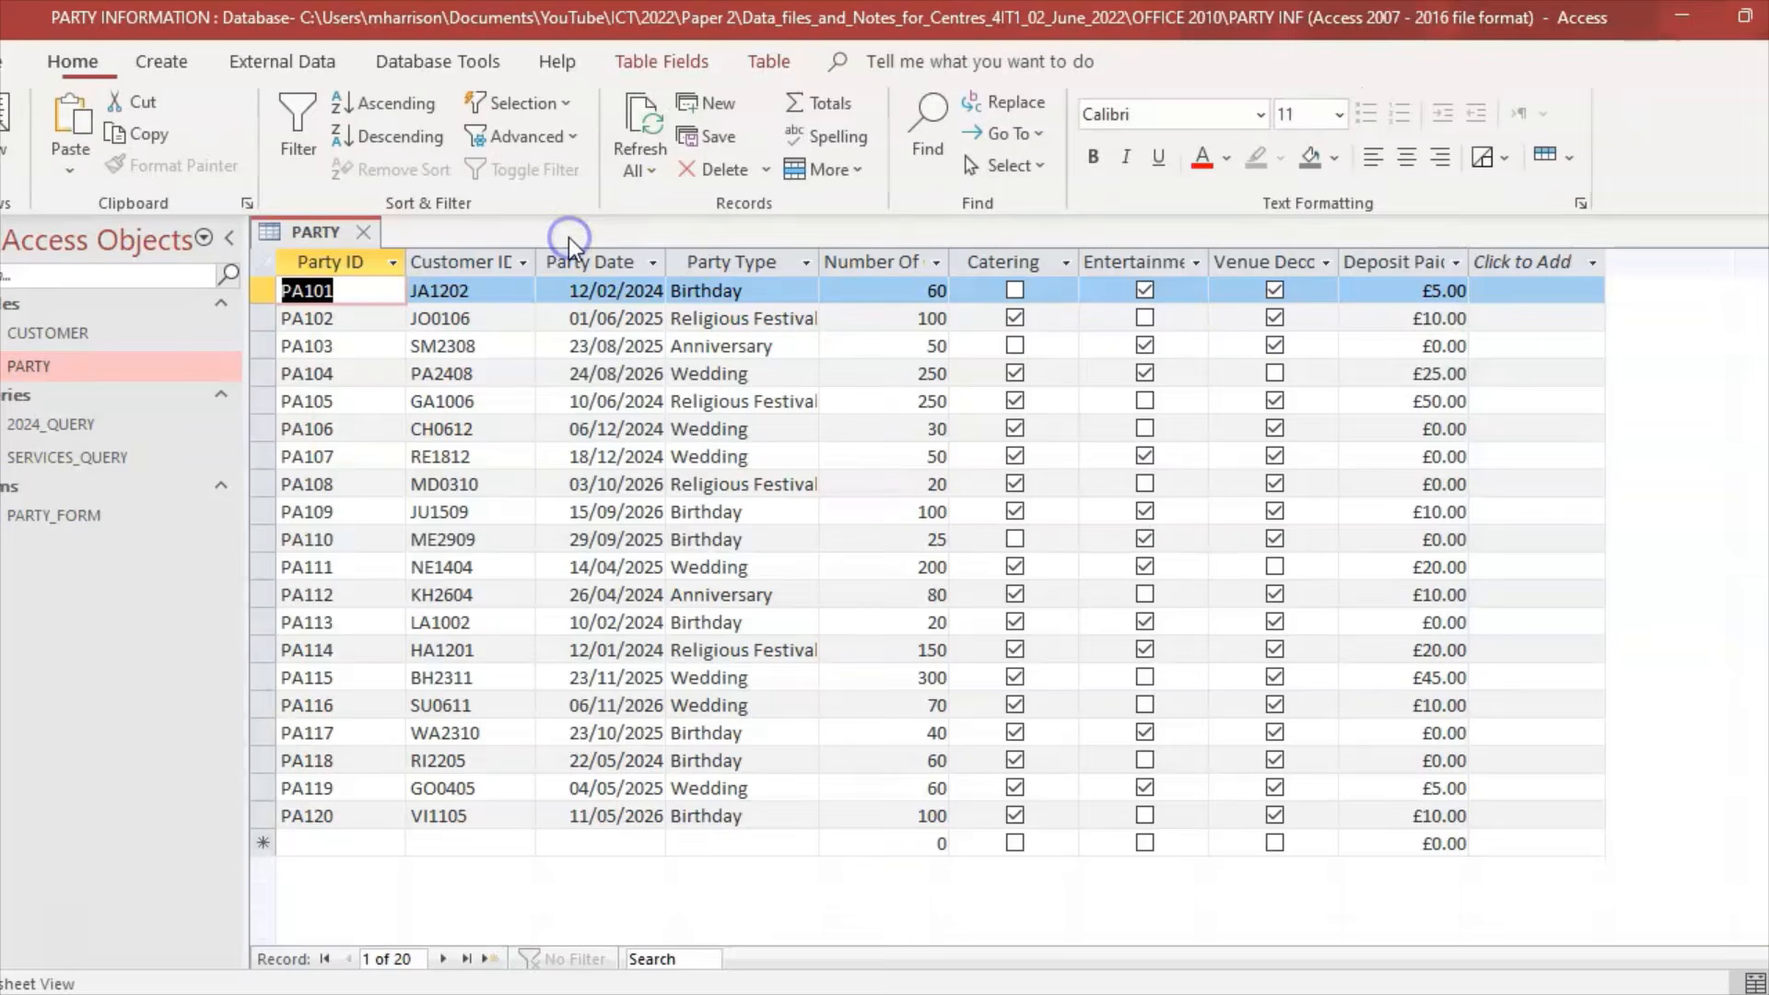
{"action": "left_click", "coordinate": [372, 230]}
{"action": "left_click", "coordinate": [182, 59]}
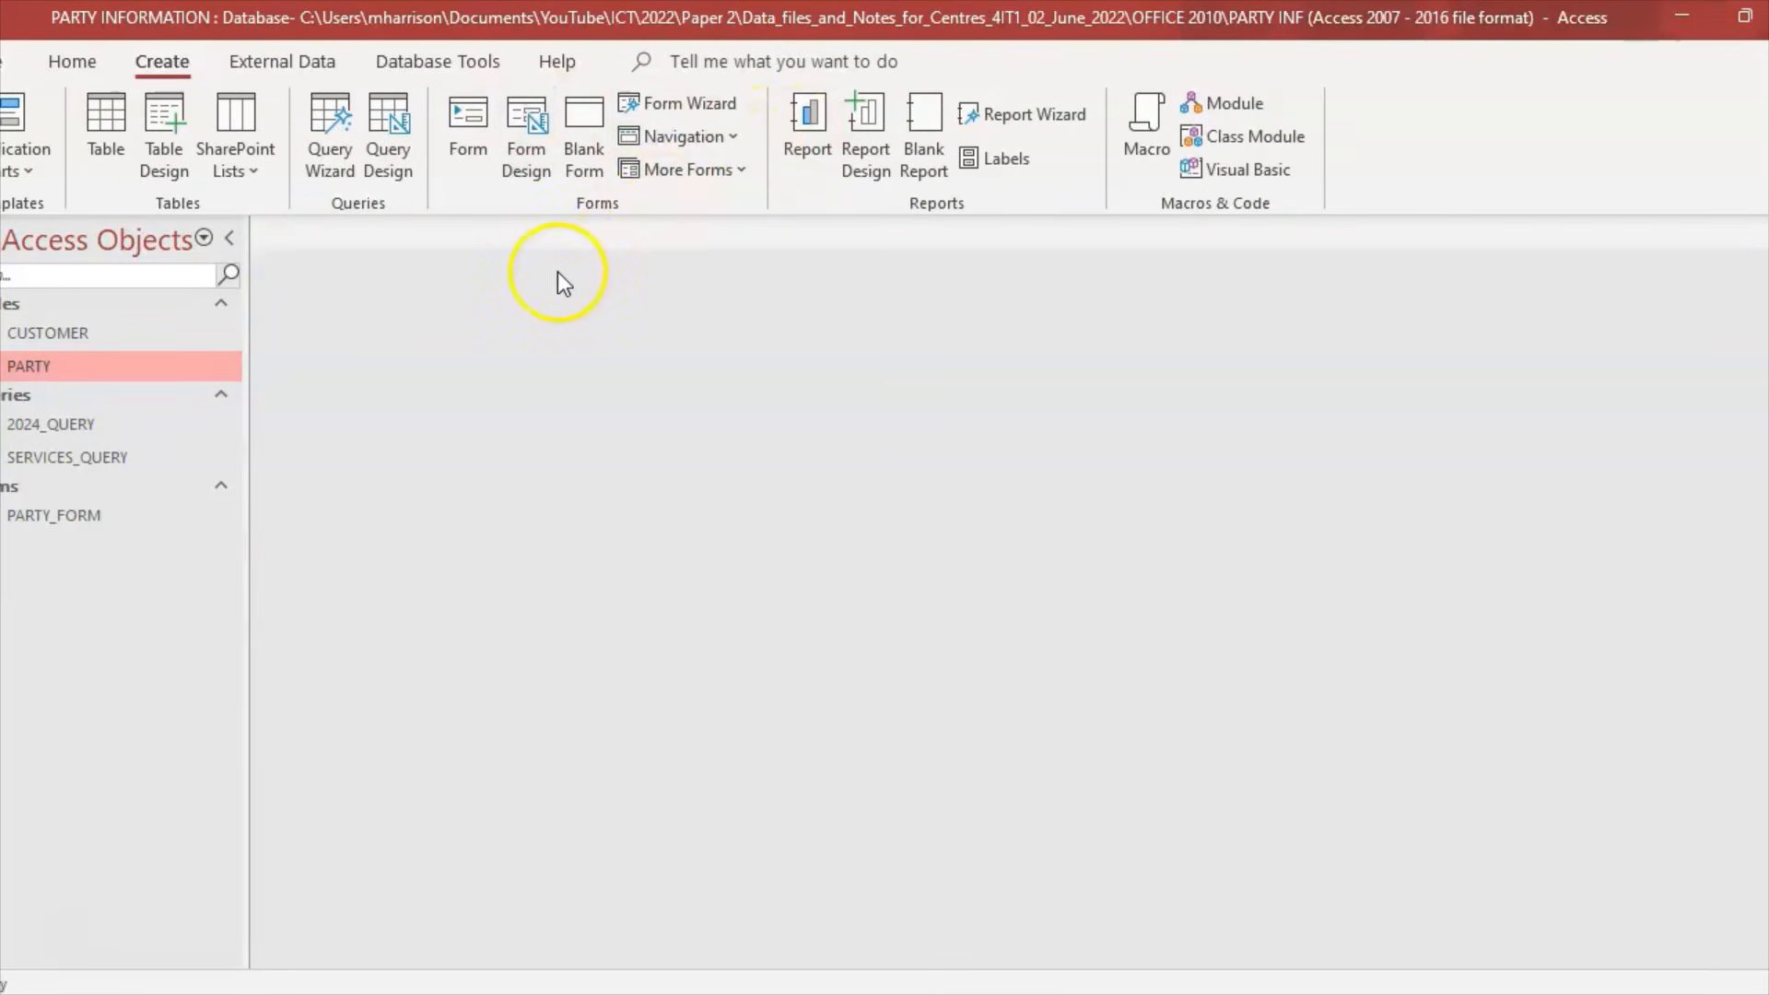
{"action": "left_click", "coordinate": [1023, 114]}
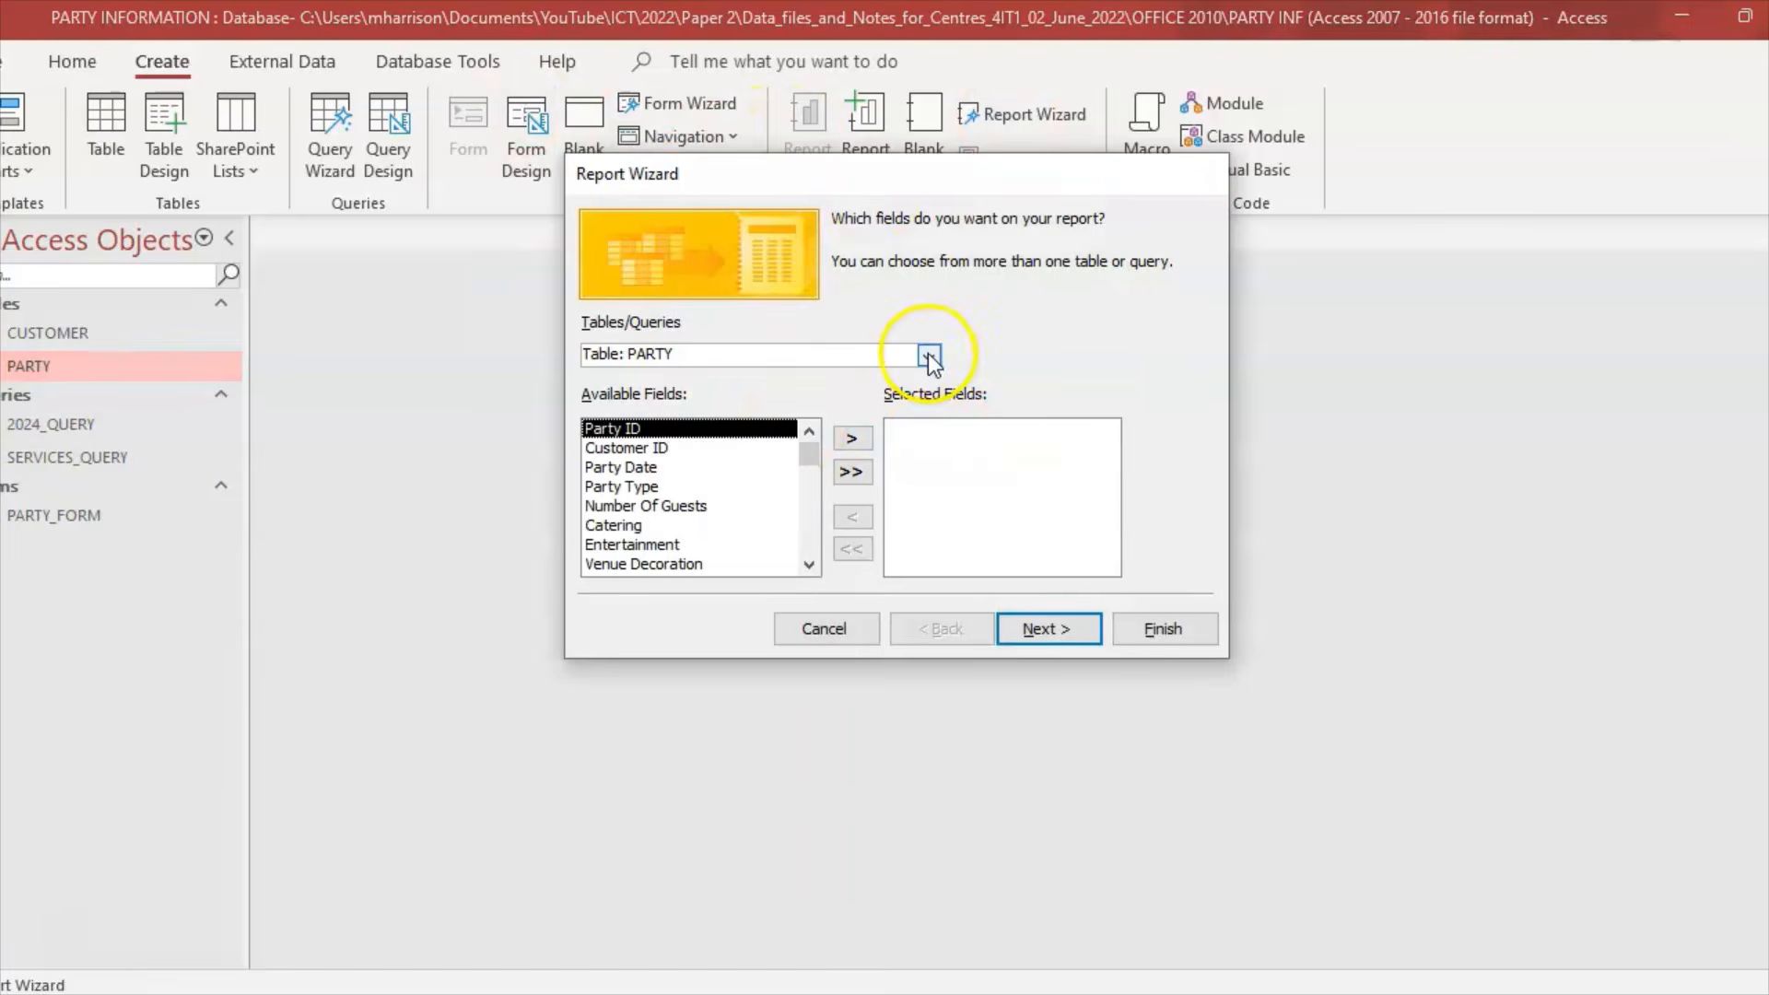
{"action": "left_click", "coordinate": [929, 355]}
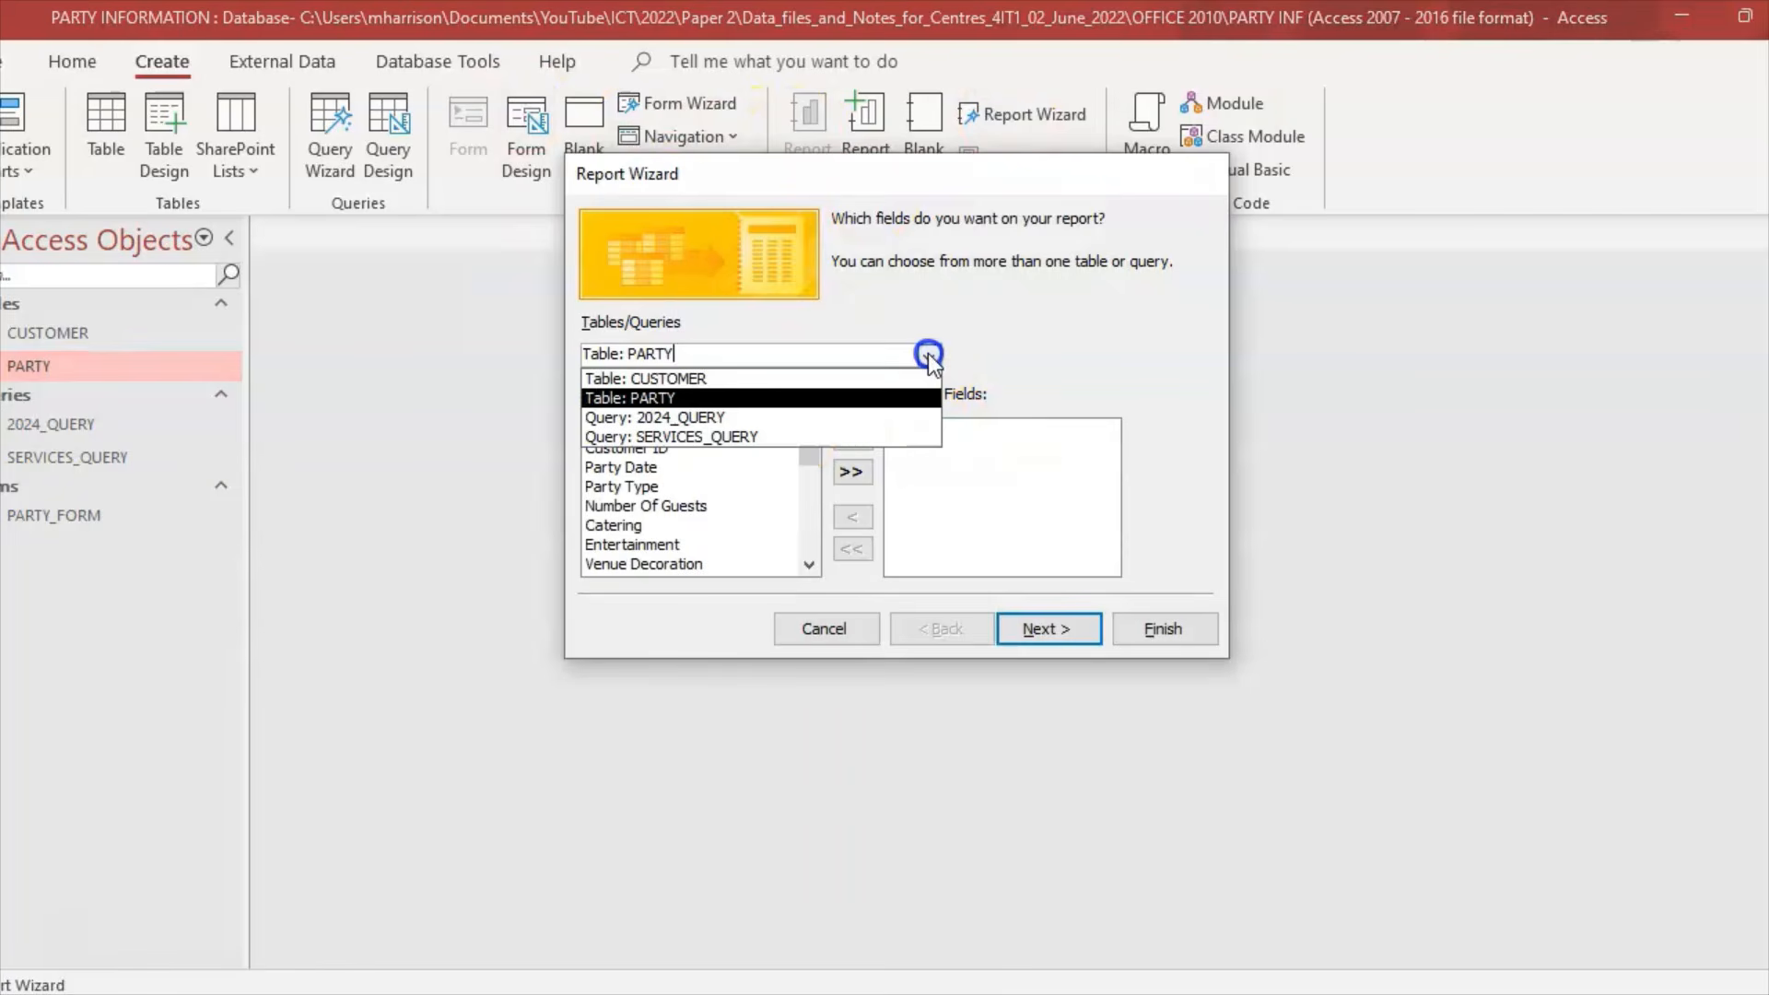
{"action": "left_click", "coordinate": [792, 437]}
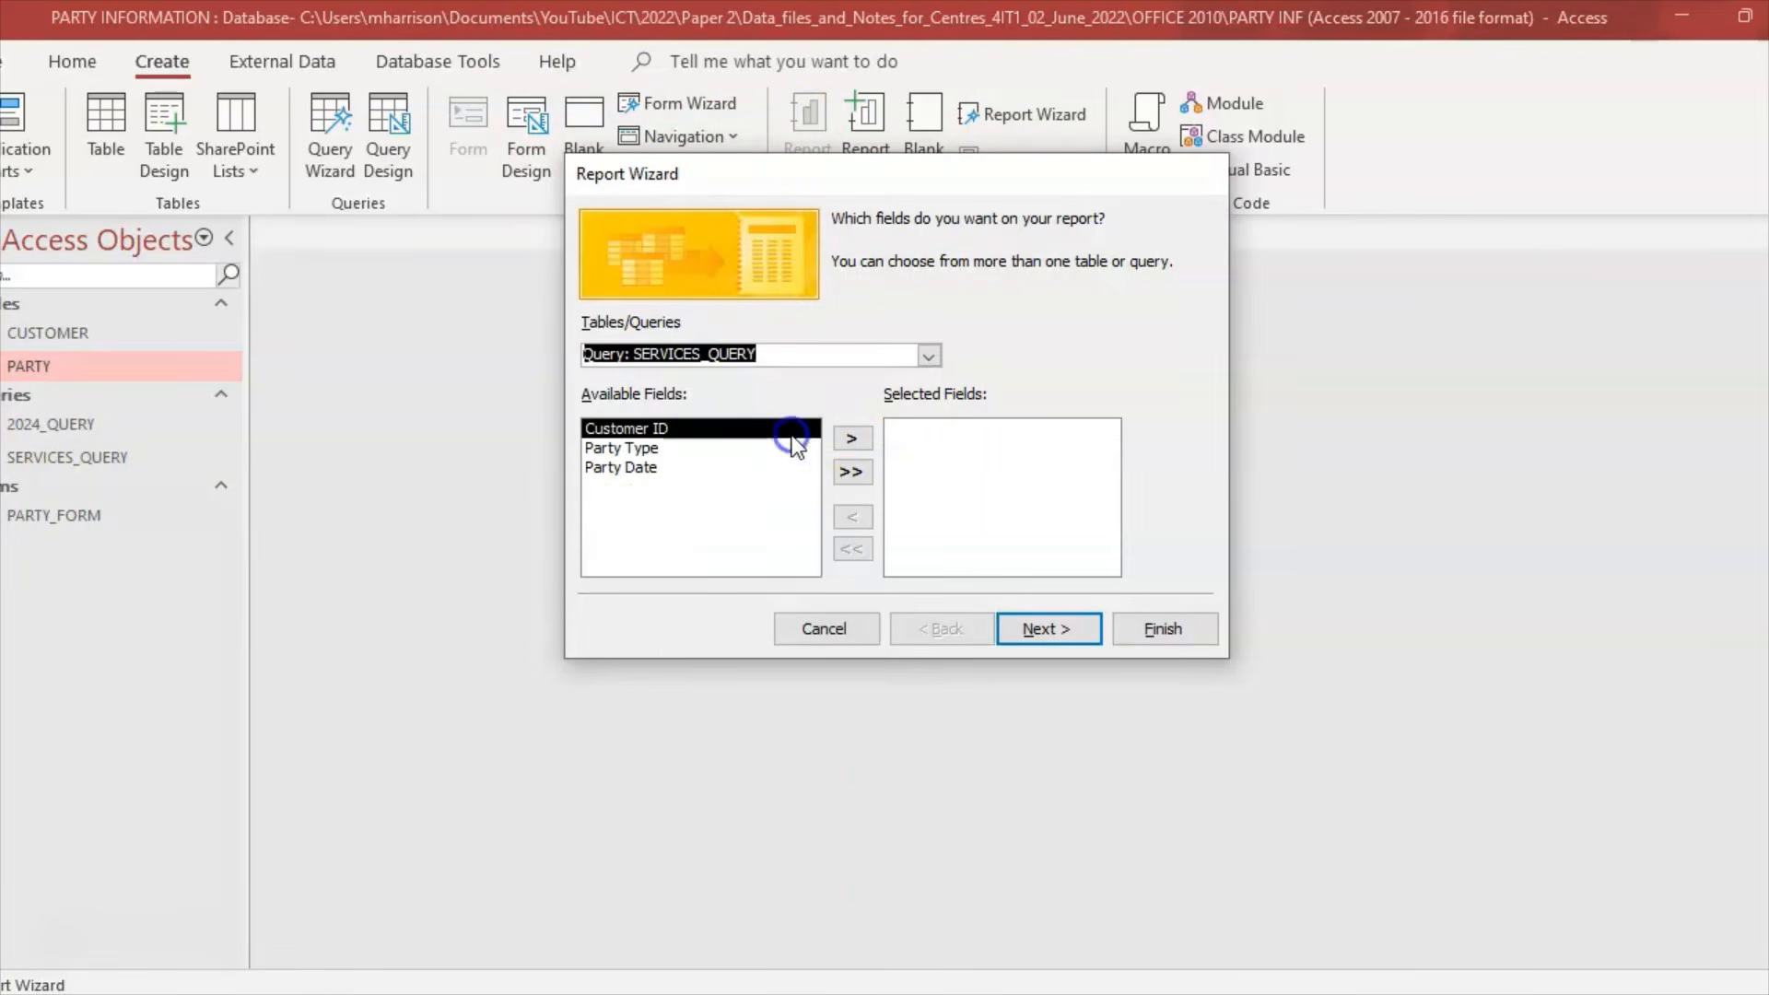
{"action": "left_click", "coordinate": [853, 472]}
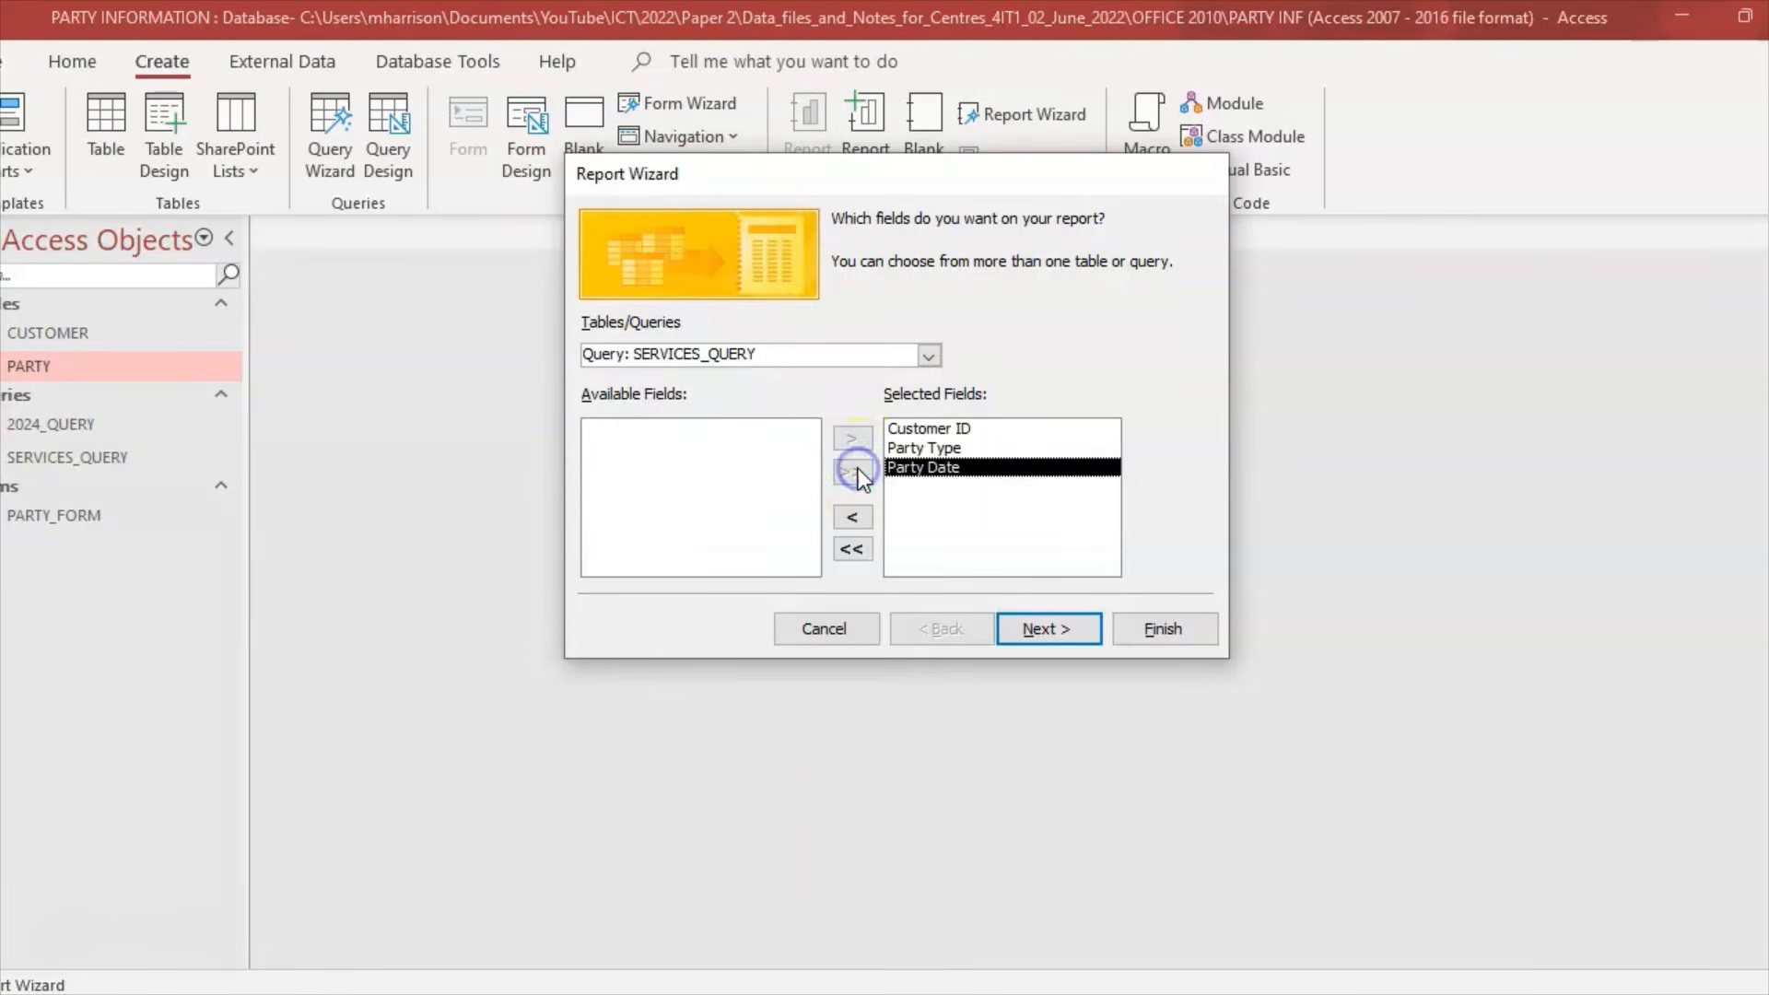
Step: Accept the grouping, sorting and layout defaults and choose to modify the report's design
{"action": "left_click", "coordinate": [1042, 634]}
{"action": "left_click", "coordinate": [1042, 634]}
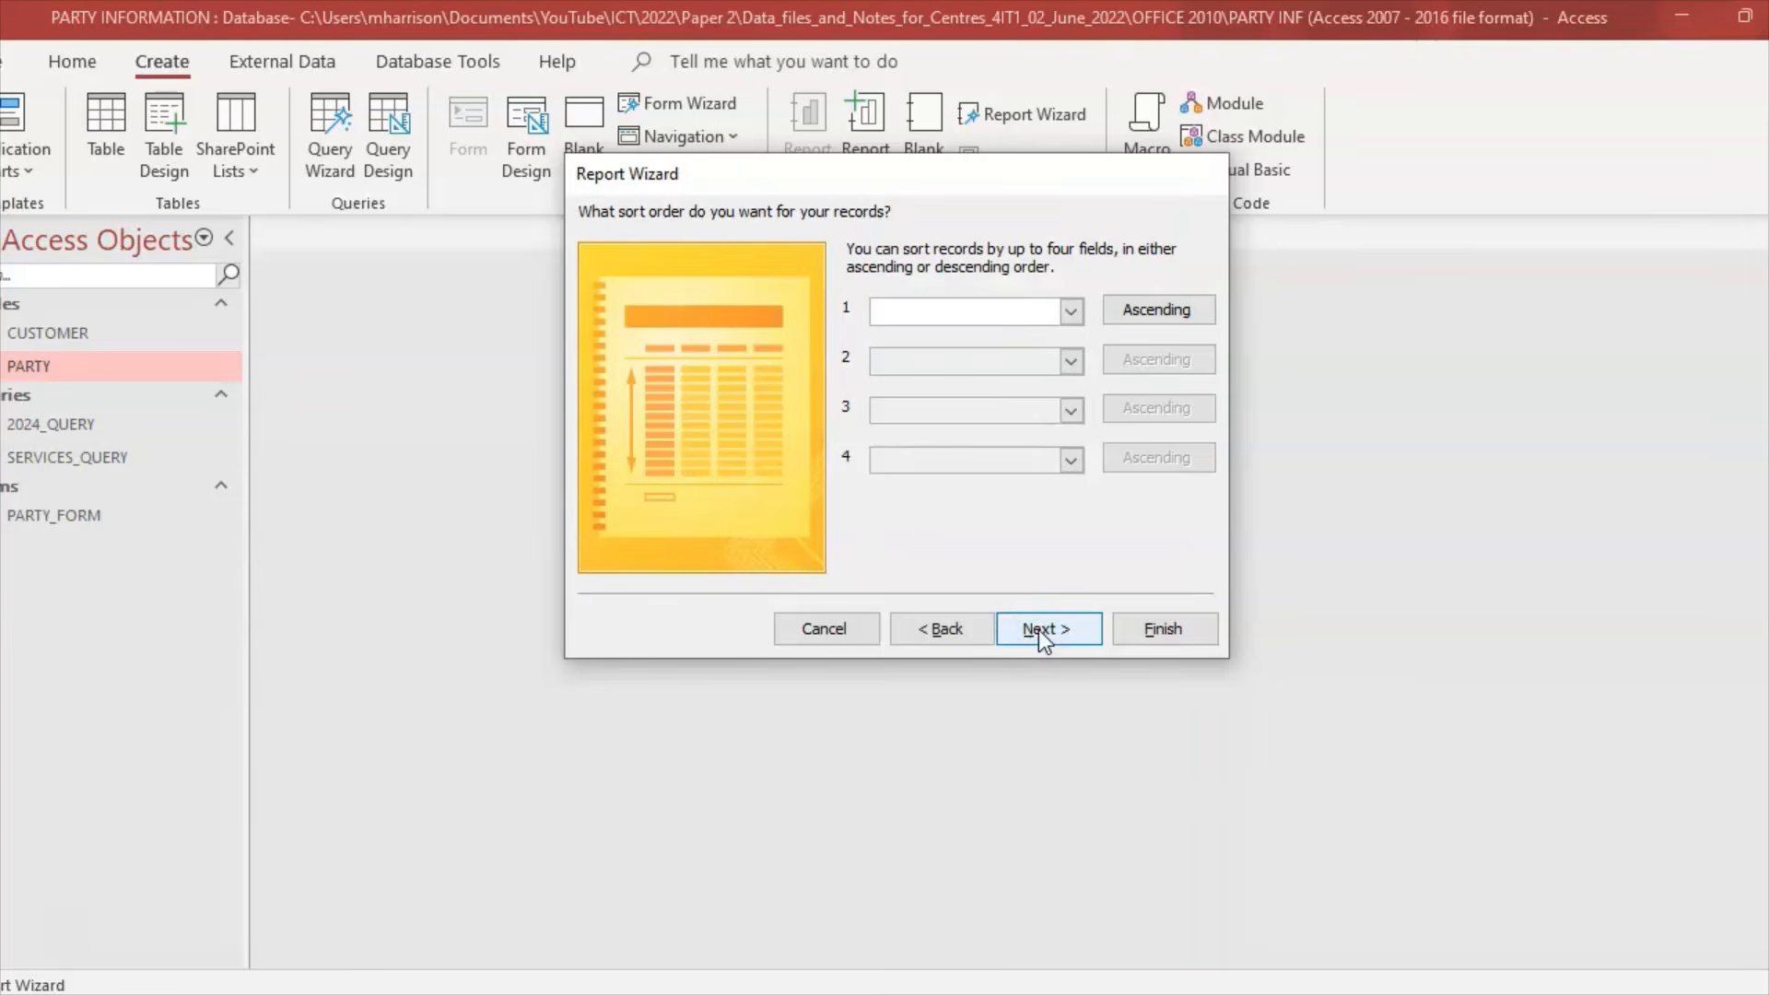
{"action": "left_click", "coordinate": [1042, 634]}
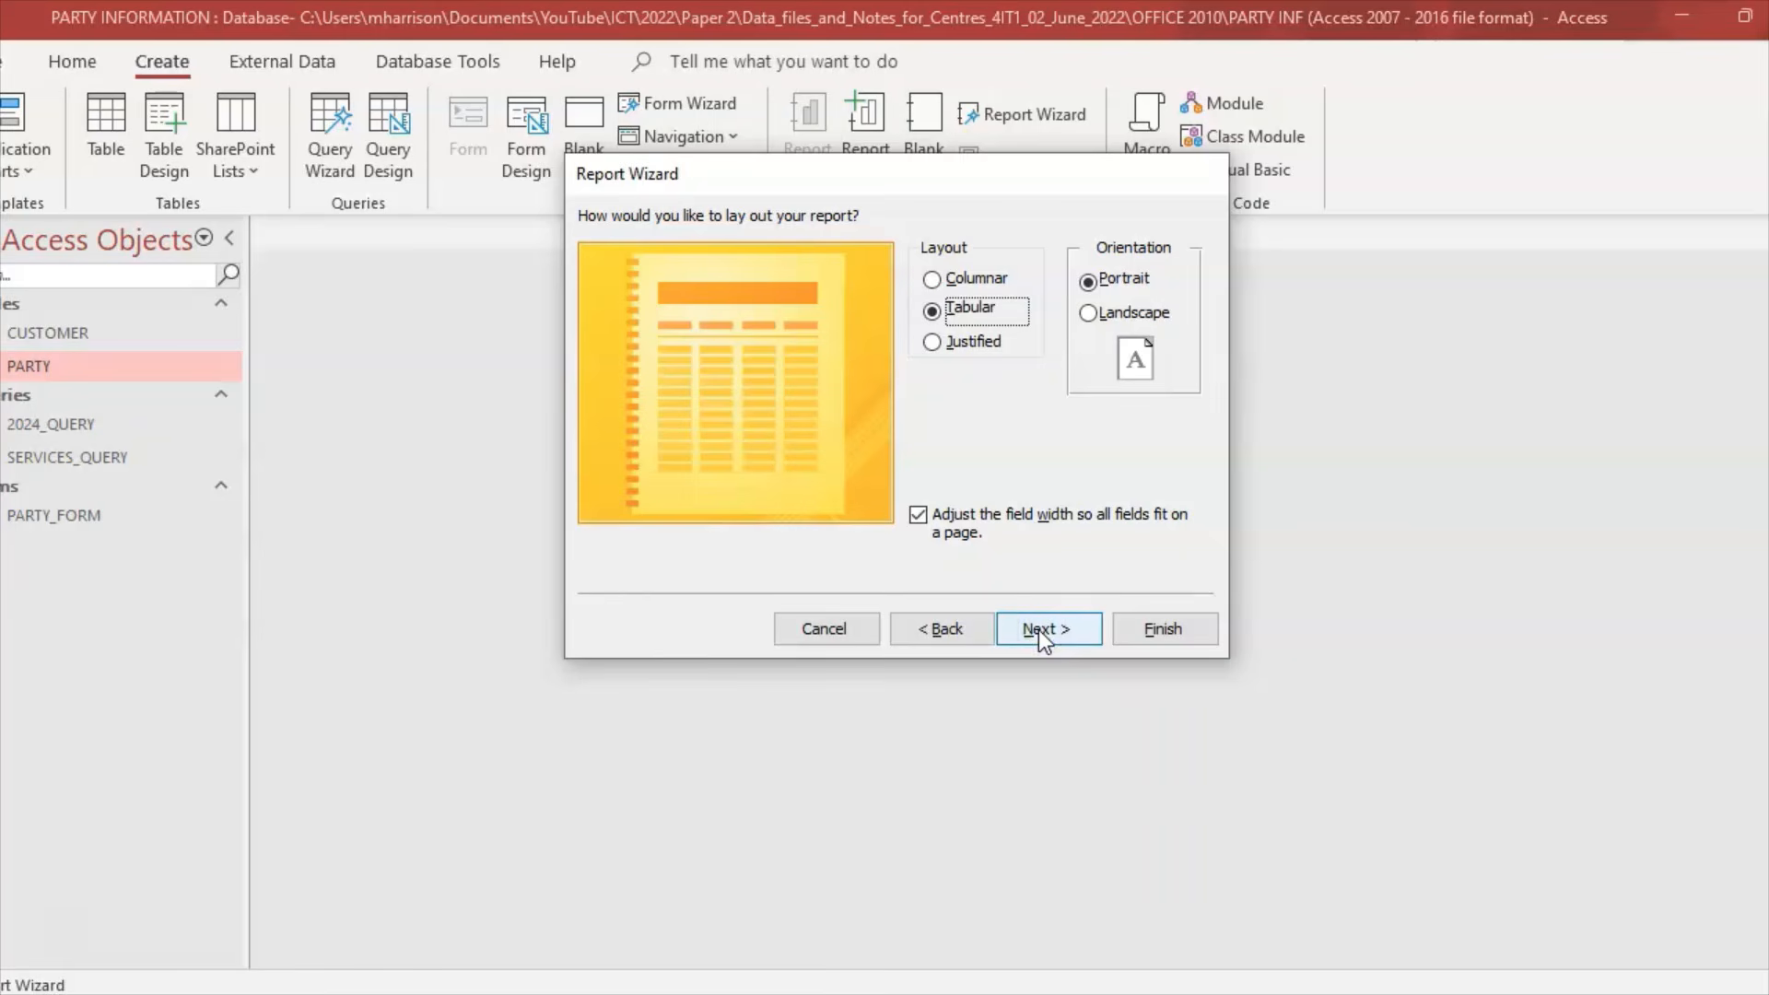
{"action": "left_click", "coordinate": [1047, 634]}
{"action": "left_click", "coordinate": [898, 480]}
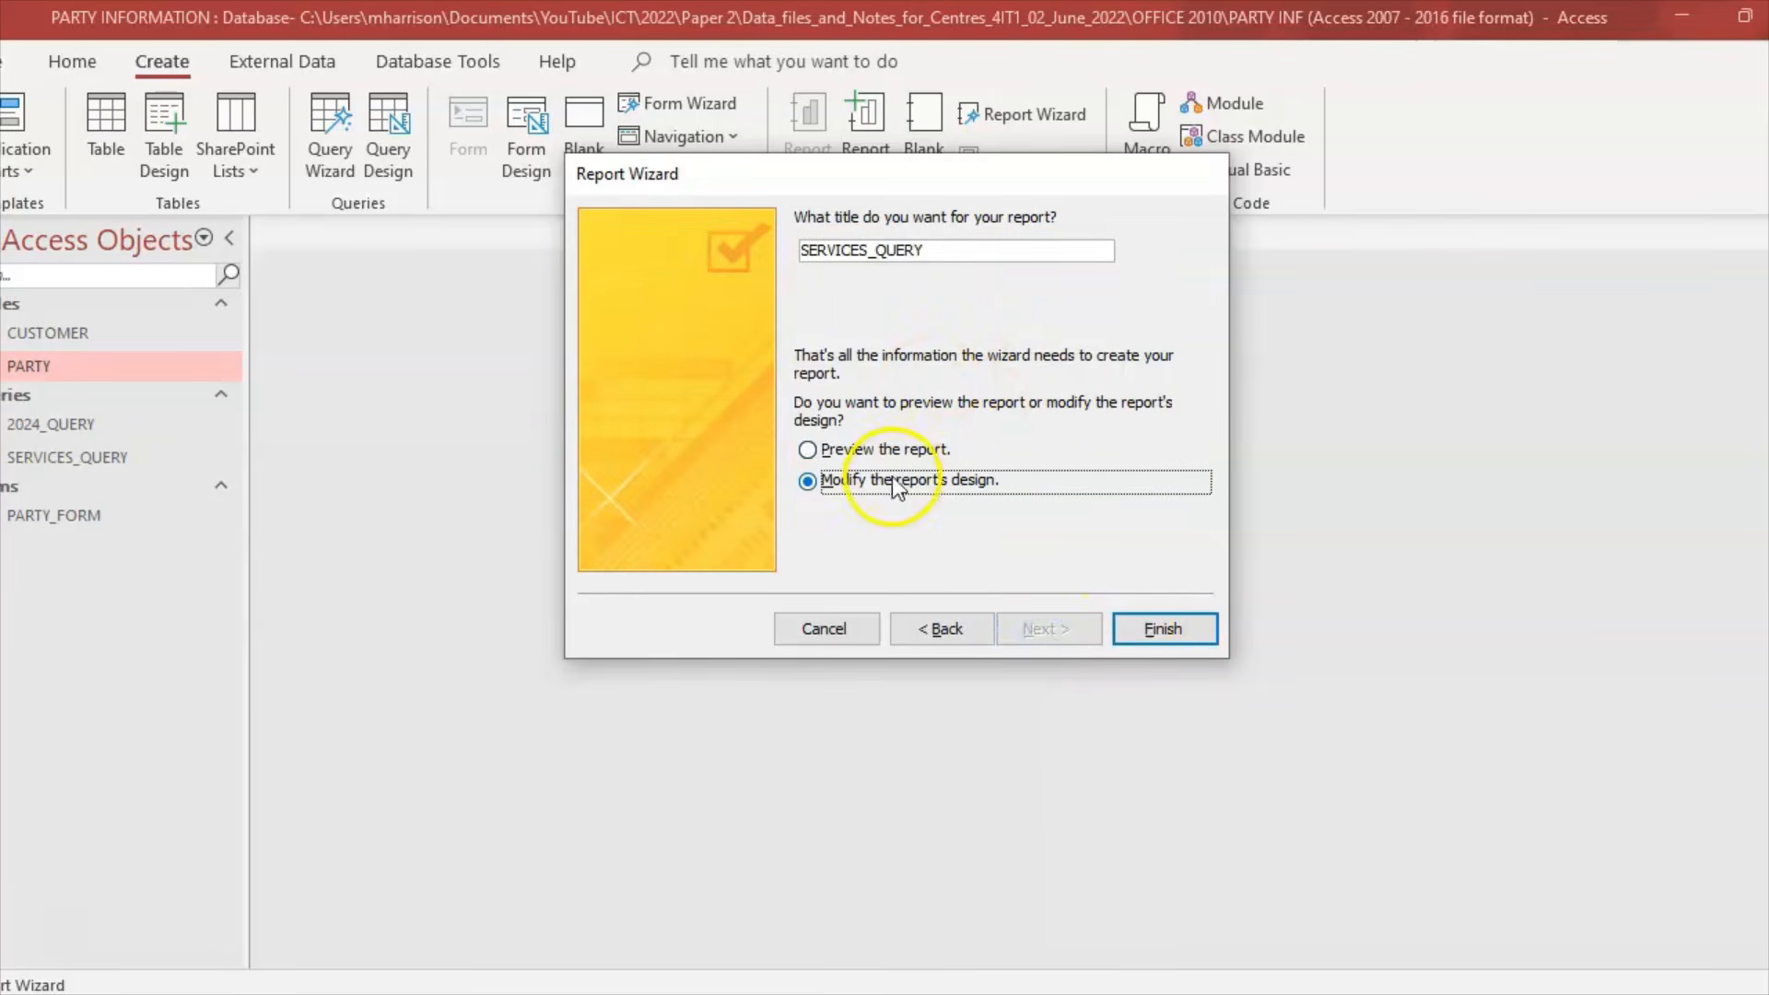
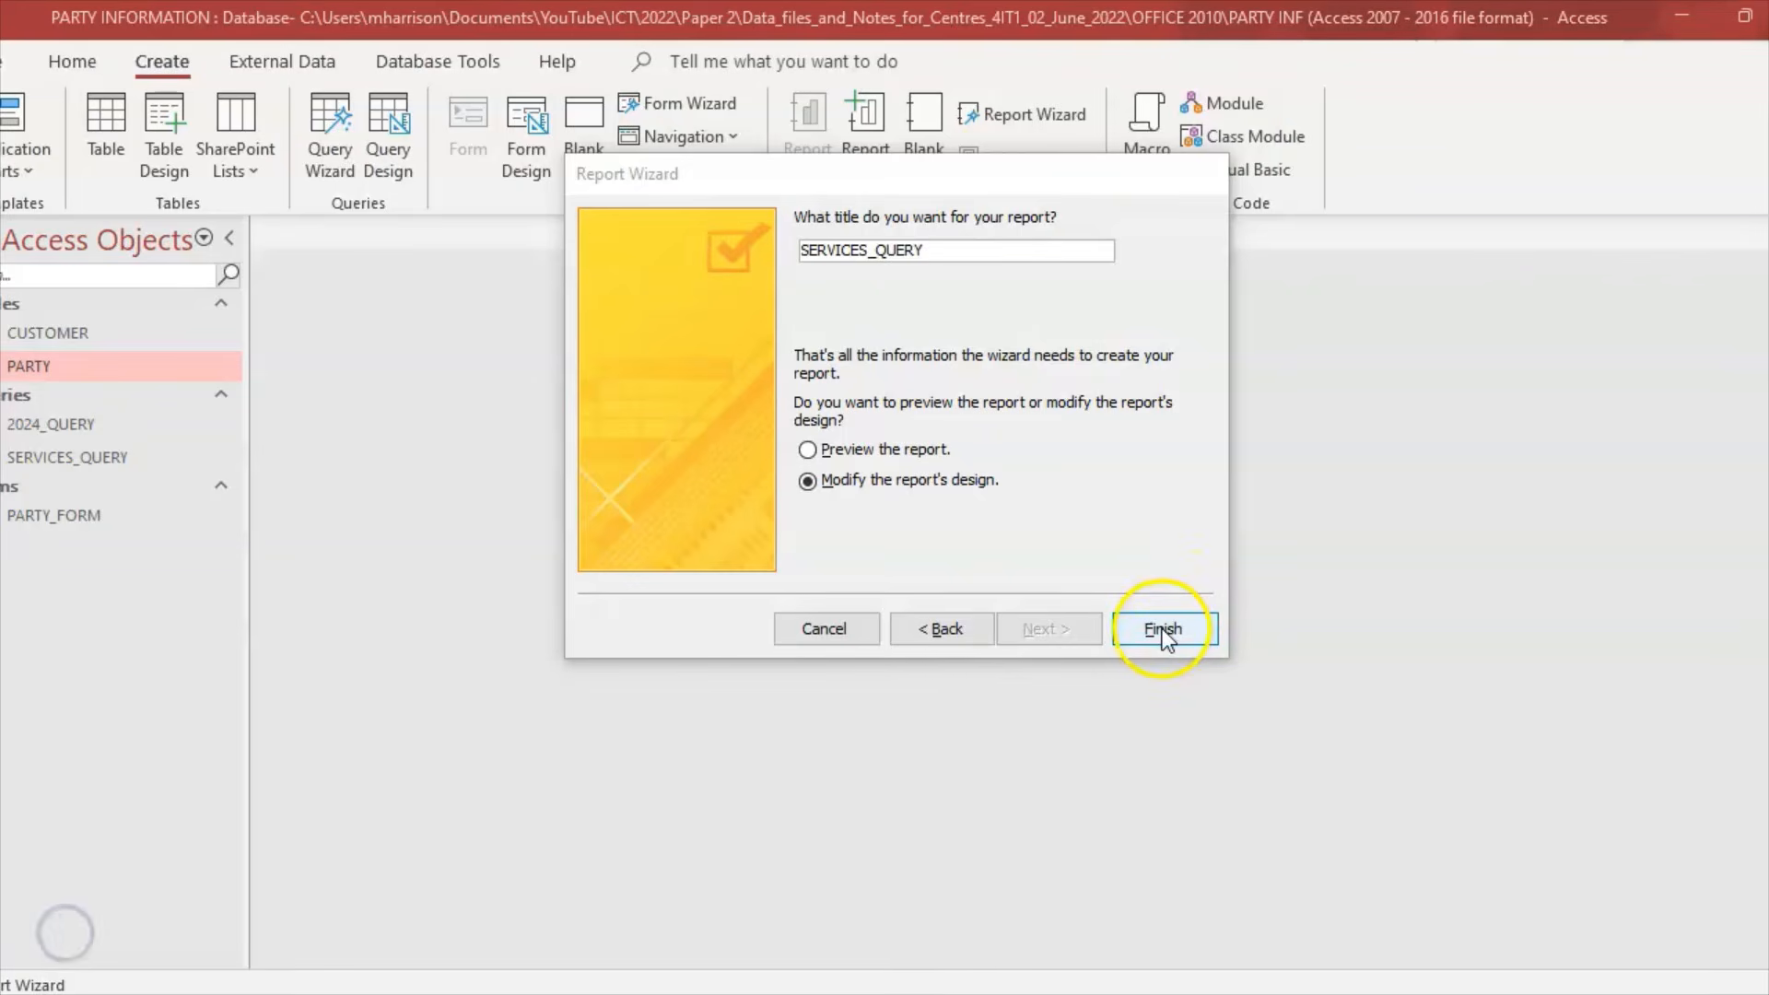
Step: Finish the Report Wizard, reread the report task in the question paper, and return to the report design
{"action": "left_click", "coordinate": [1163, 629]}
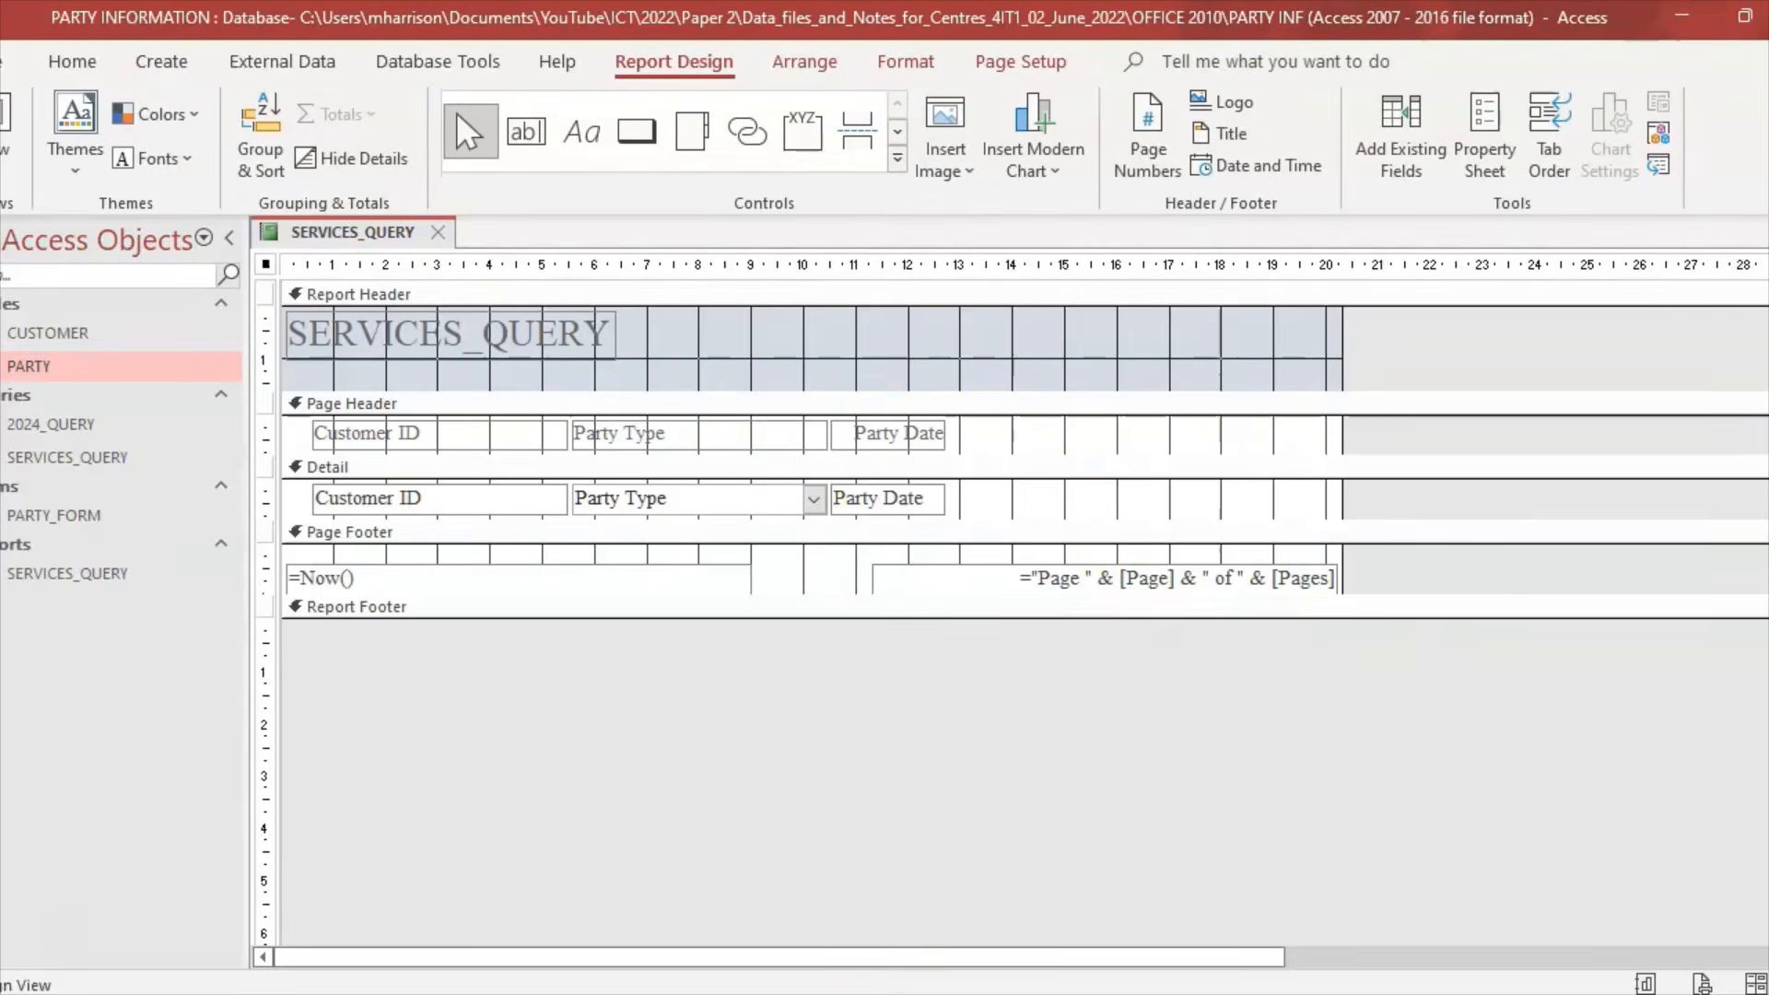
{"action": "left_click", "coordinate": [967, 994]}
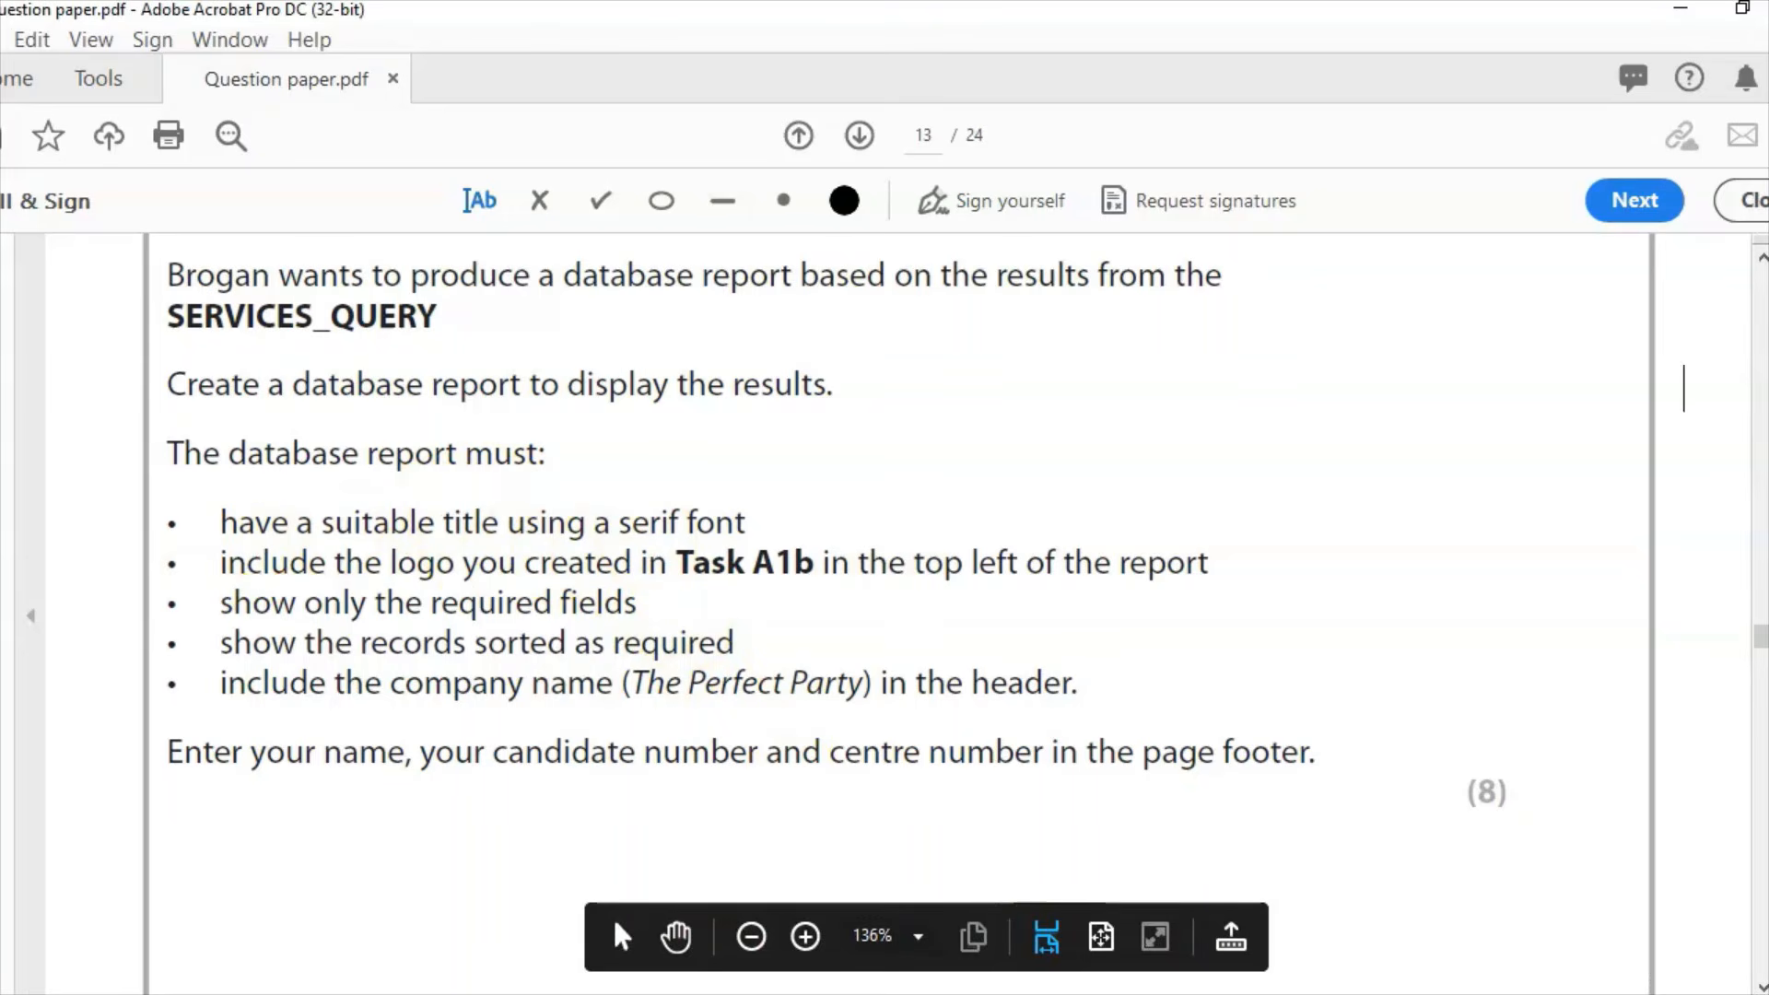
{"action": "left_click", "coordinate": [968, 994]}
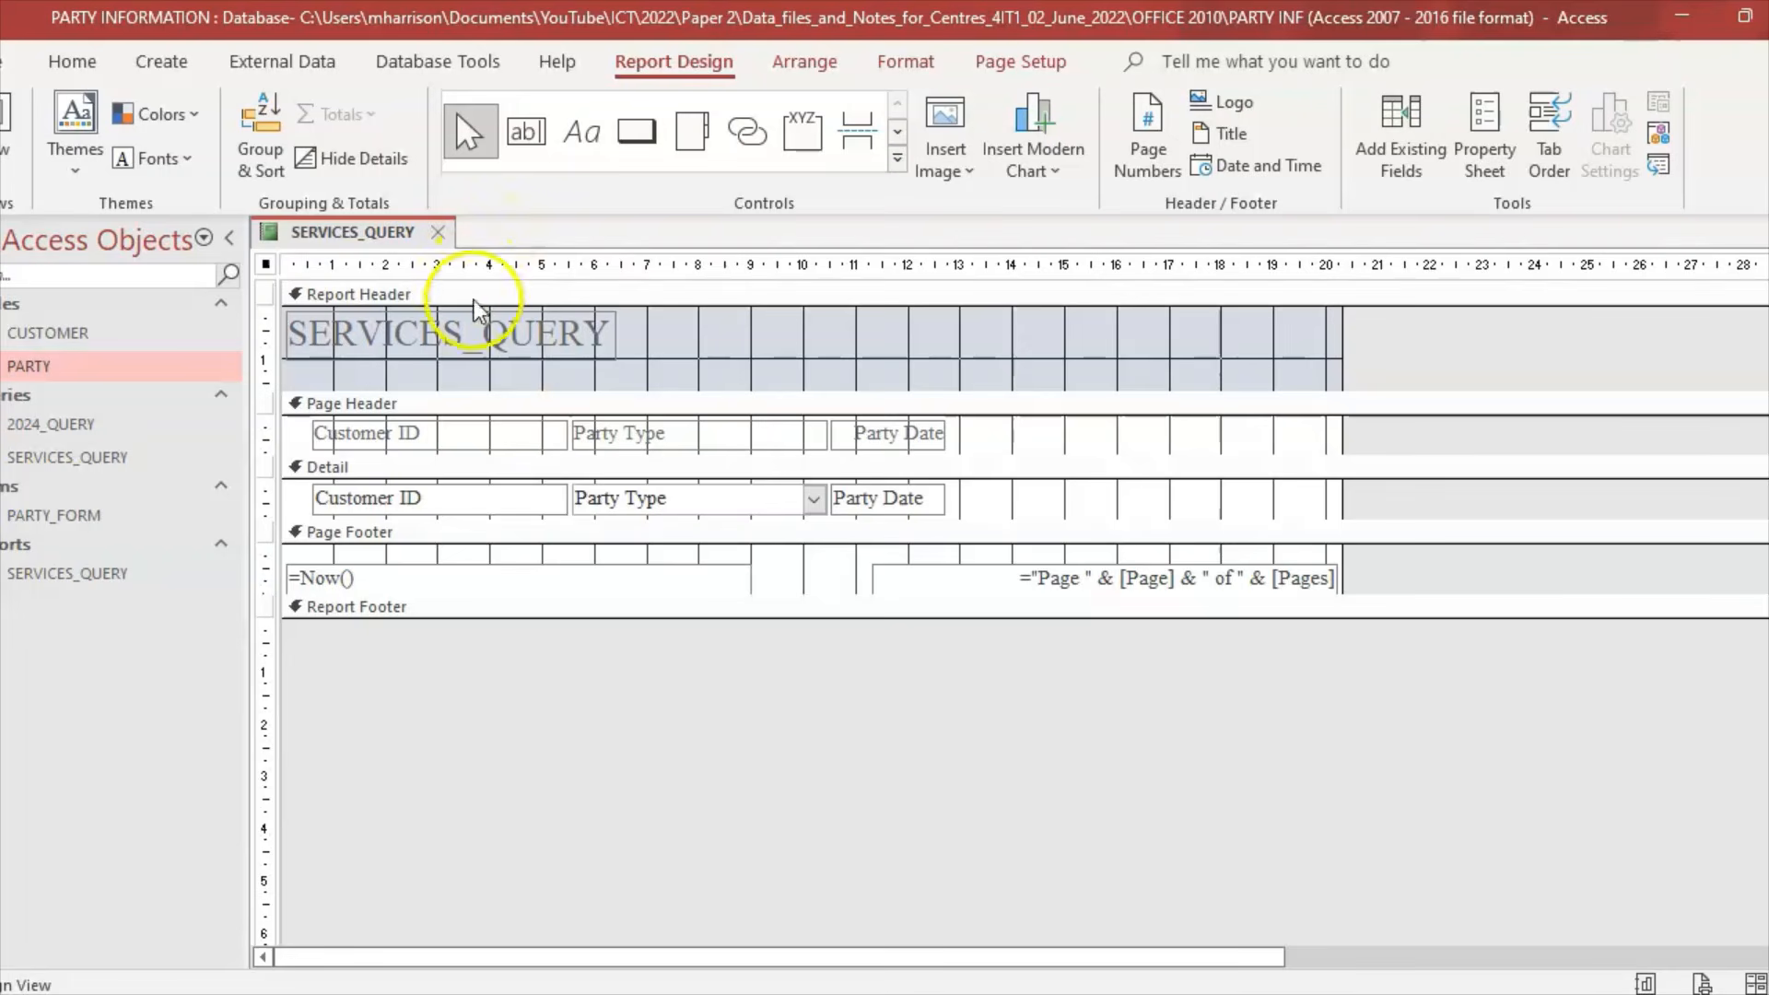
{"action": "left_click", "coordinate": [482, 344]}
Step: Delete the underscore from the SERVICES_QUERY report title
{"action": "left_click", "coordinate": [482, 343]}
{"action": "left_click", "coordinate": [603, 329]}
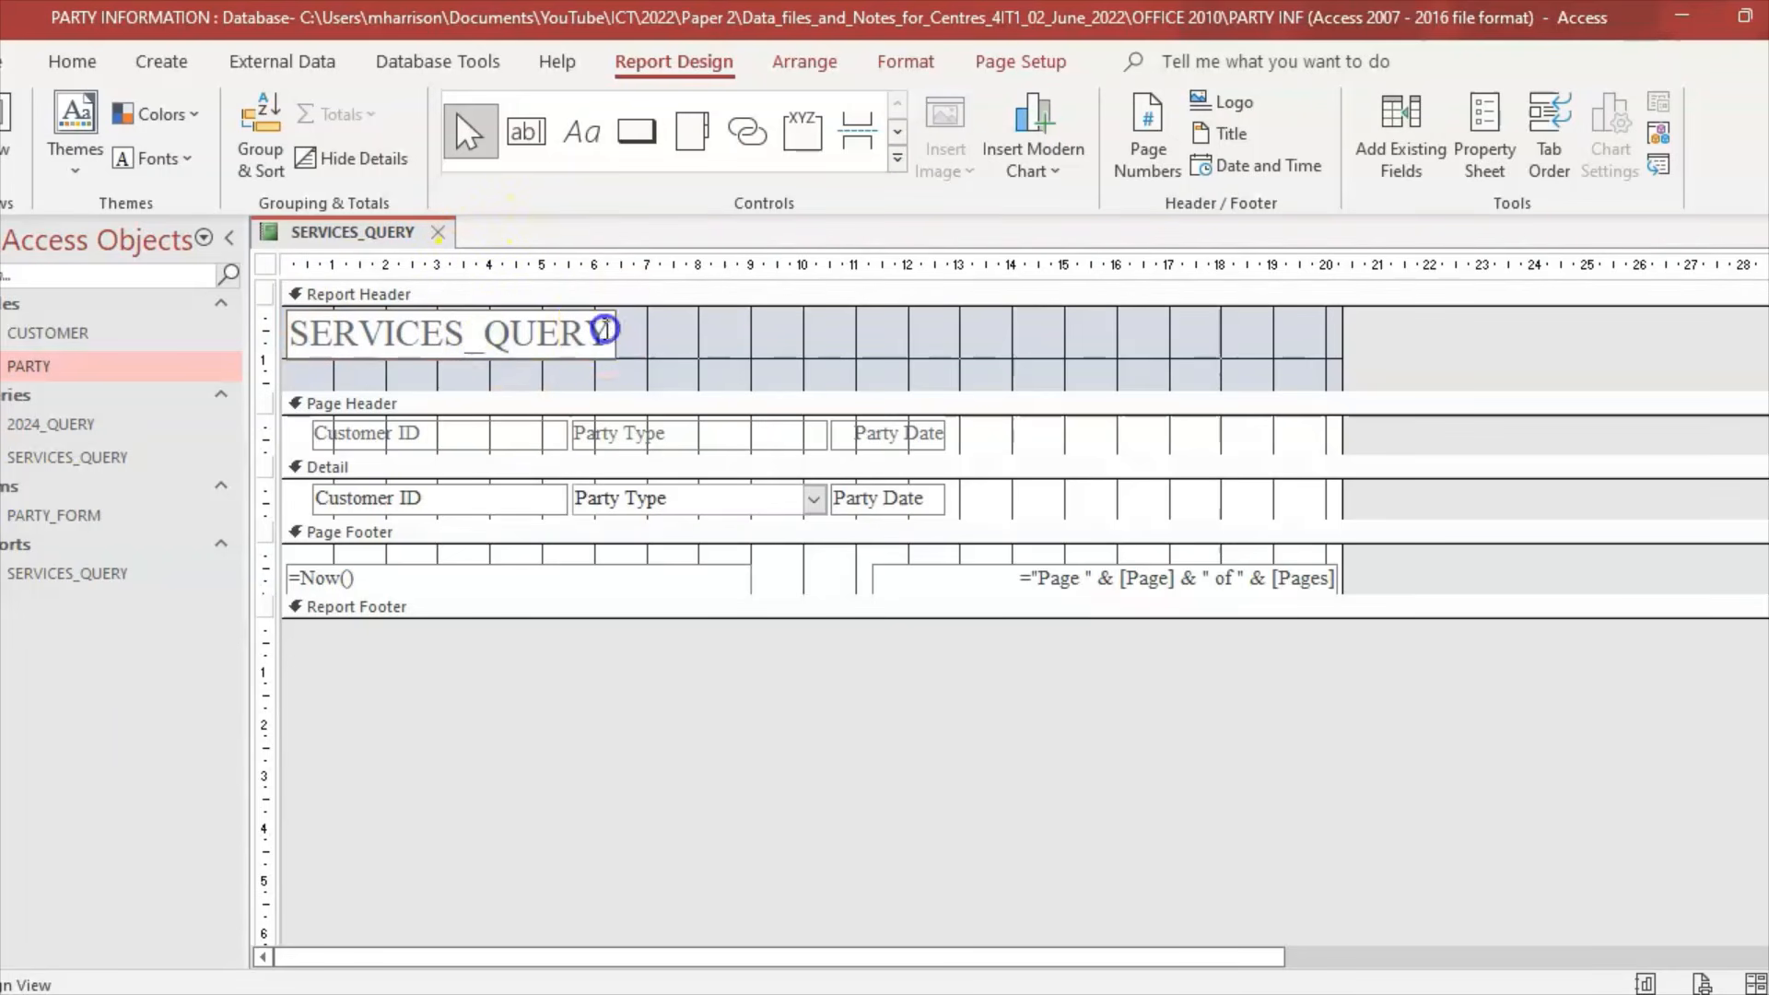
{"action": "left_click_drag", "start_coordinate": [603, 329], "coordinate": [489, 328]}
{"action": "left_click", "coordinate": [489, 333]}
{"action": "key", "text": "BackSpace"}
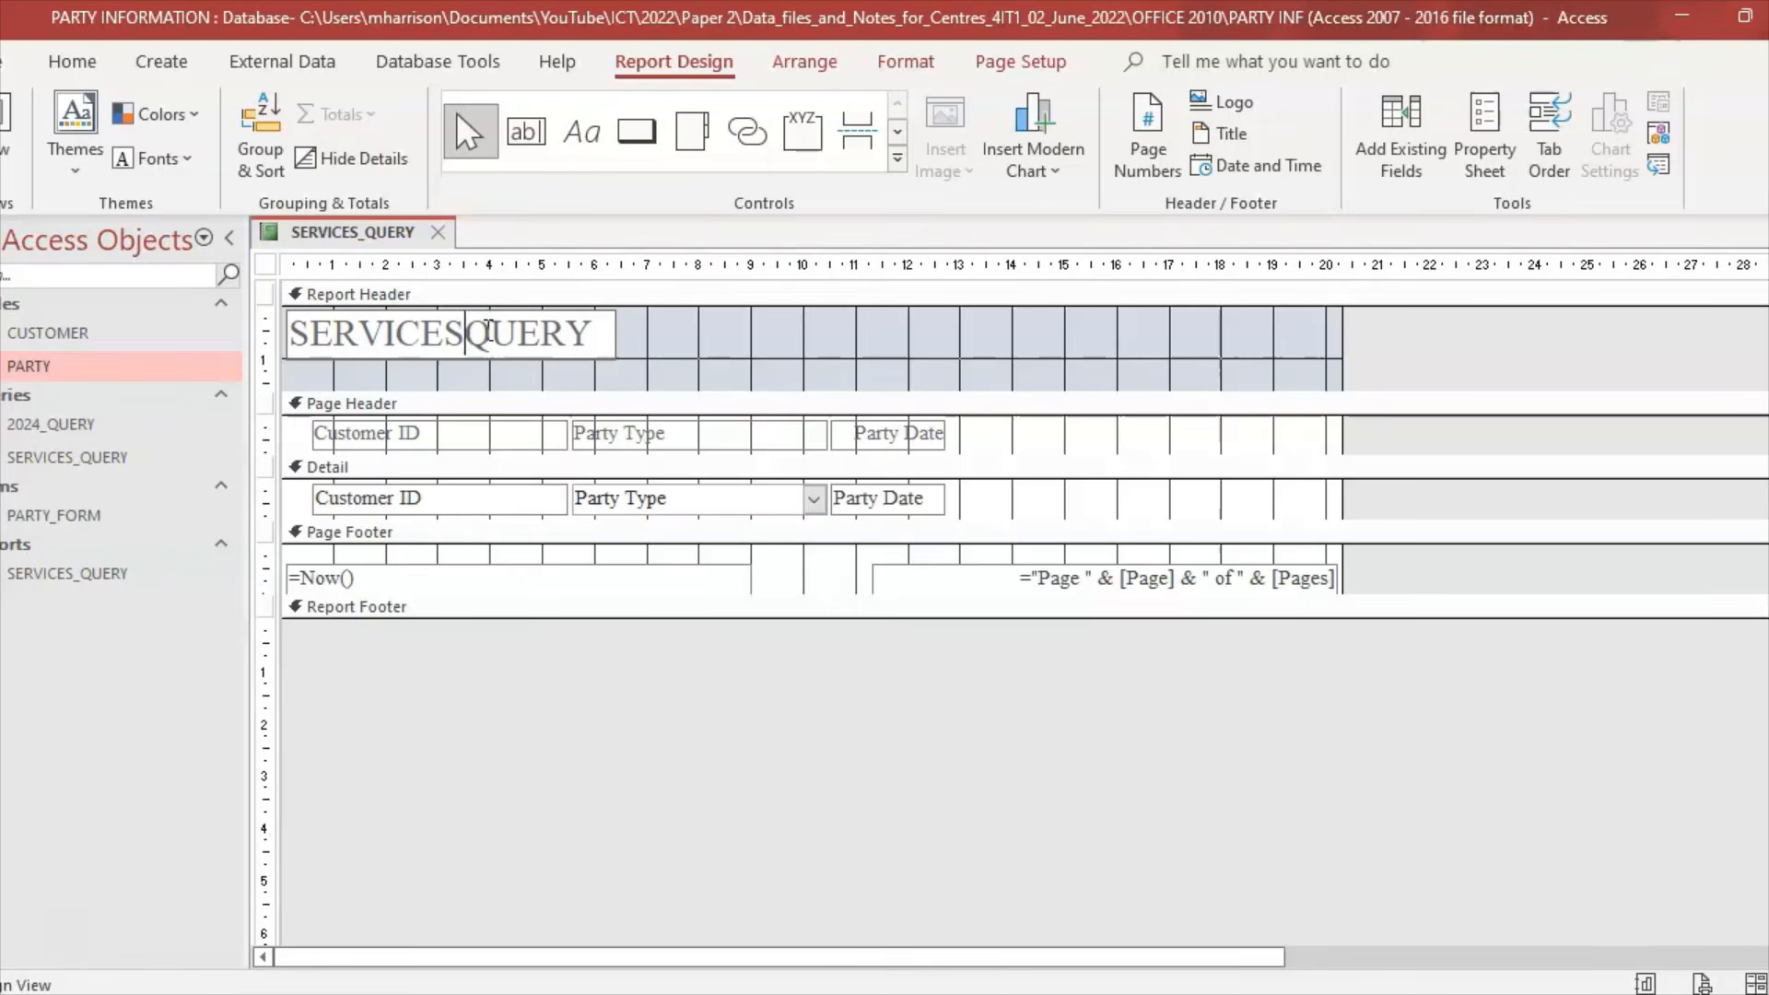
{"action": "left_click", "coordinate": [808, 348]}
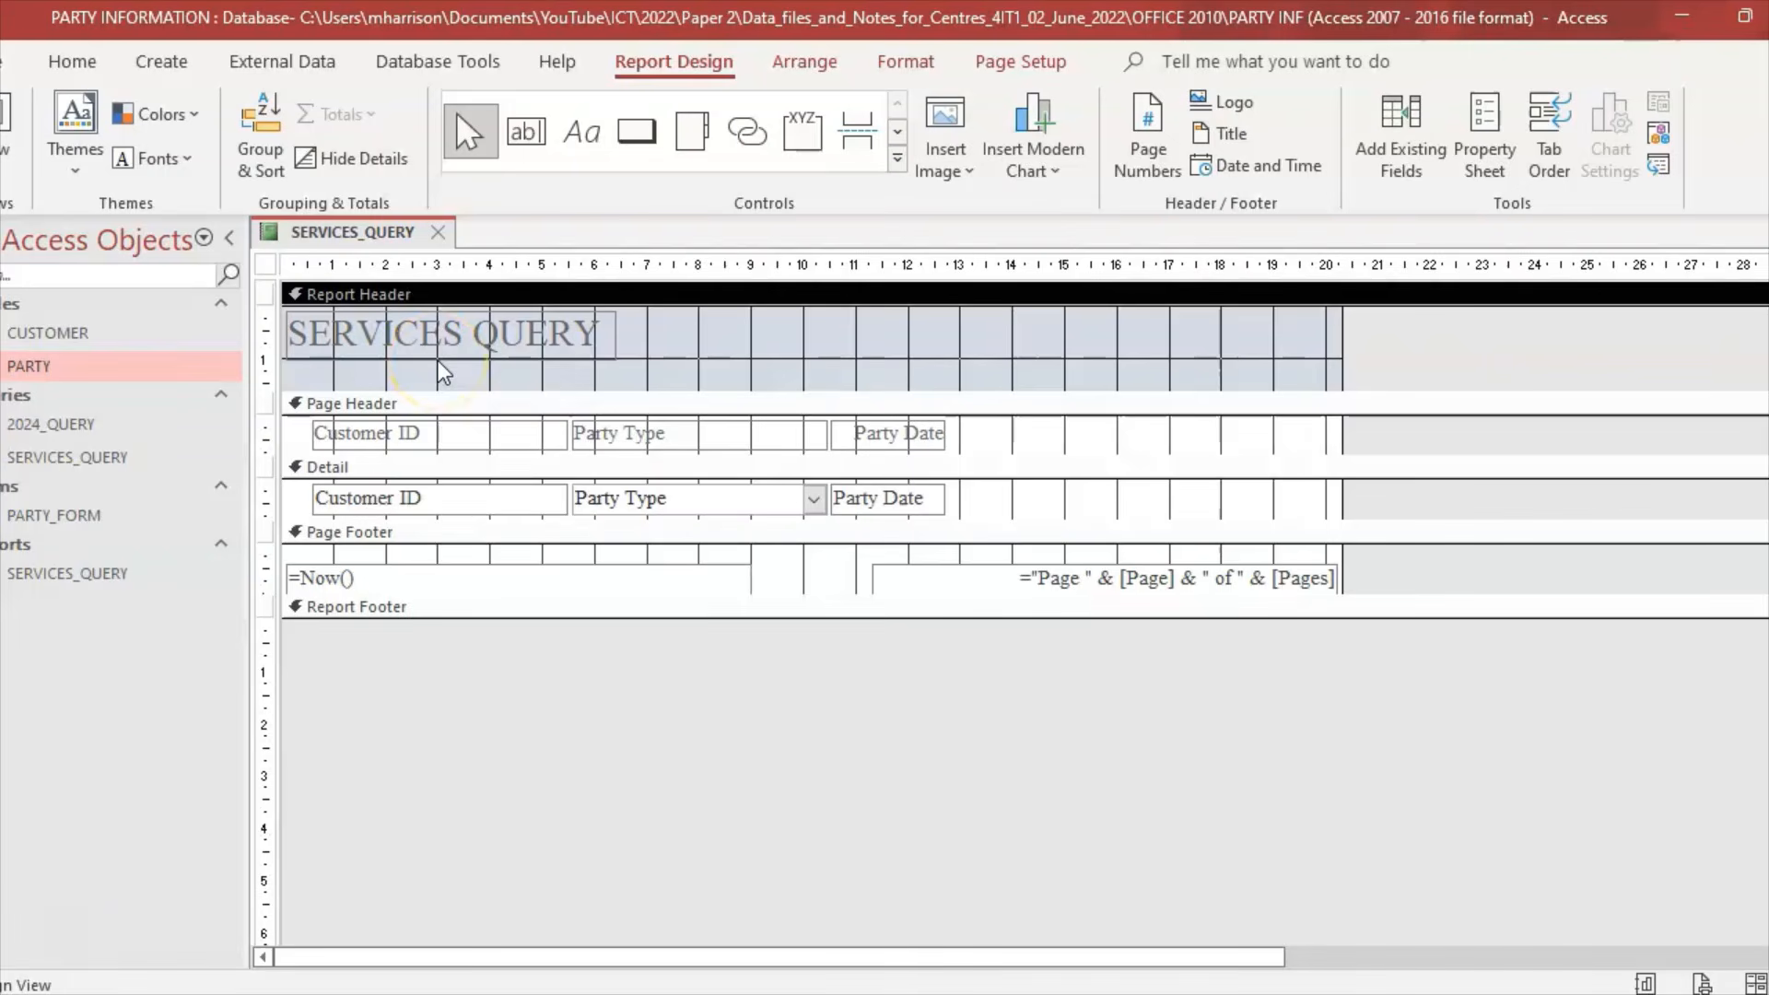
Step: Replace the report title text with 'Catering and Venue Decoration'
{"action": "left_click", "coordinate": [587, 332]}
{"action": "left_click_drag", "start_coordinate": [599, 331], "coordinate": [267, 328]}
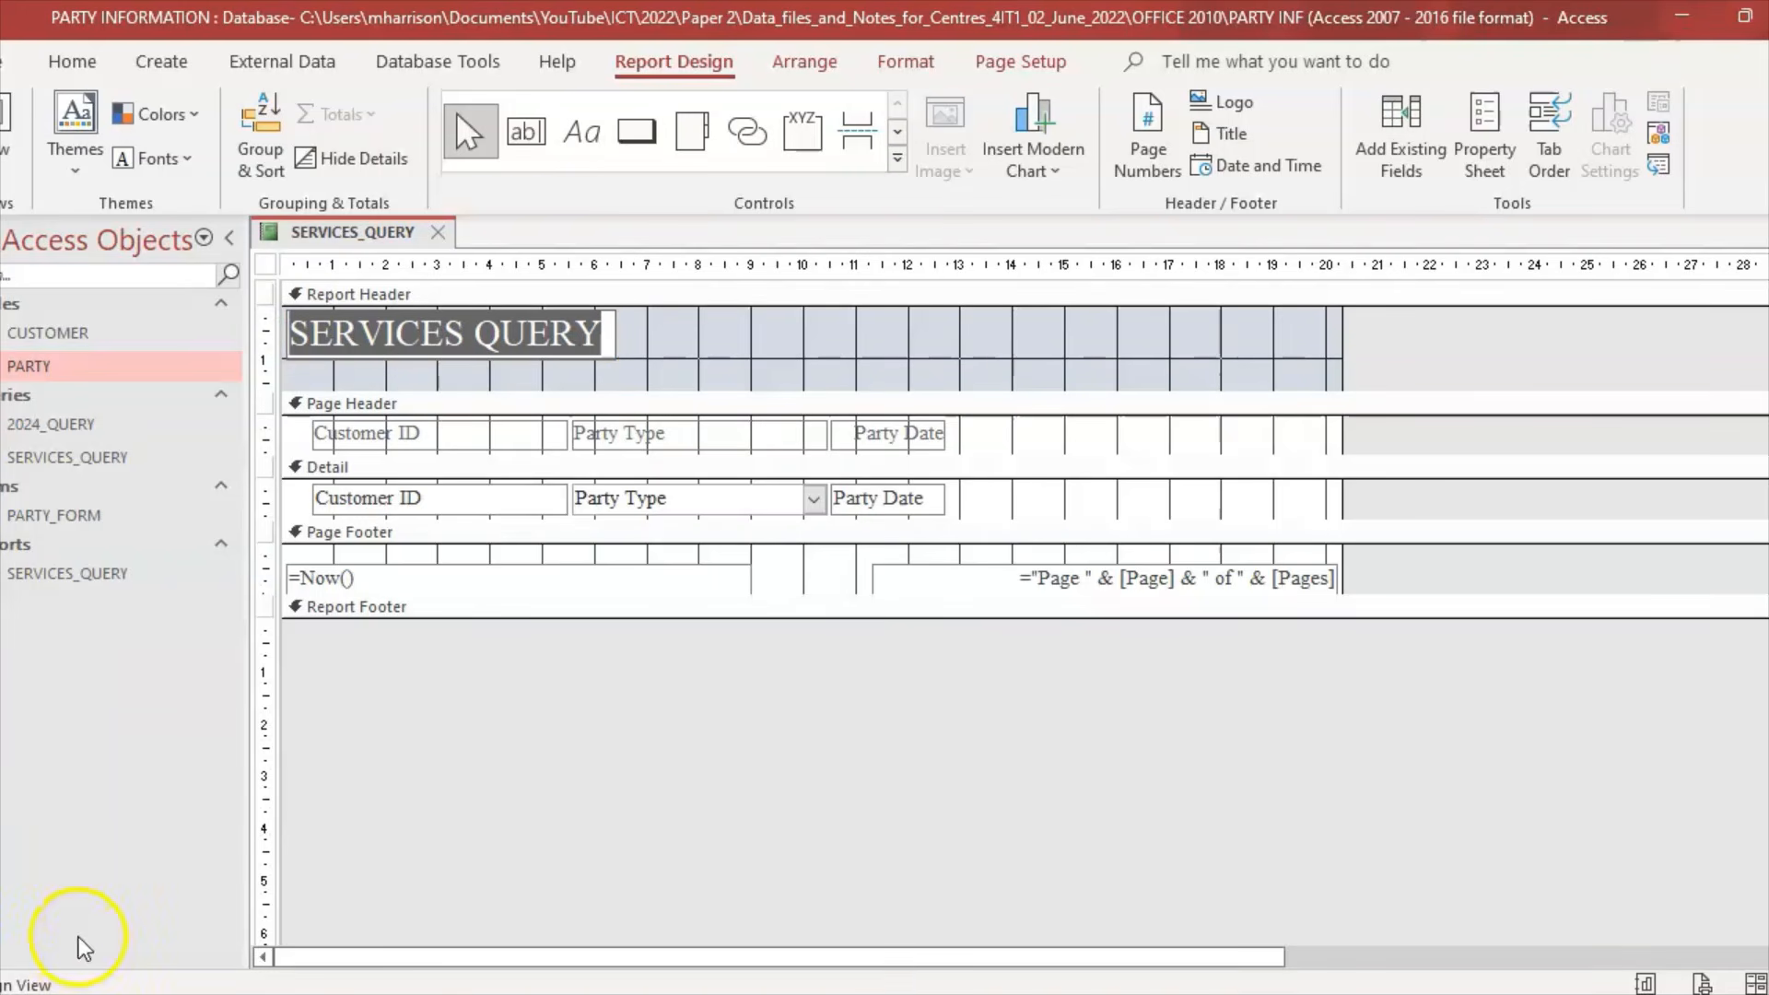
{"action": "type", "text": "Catering"}
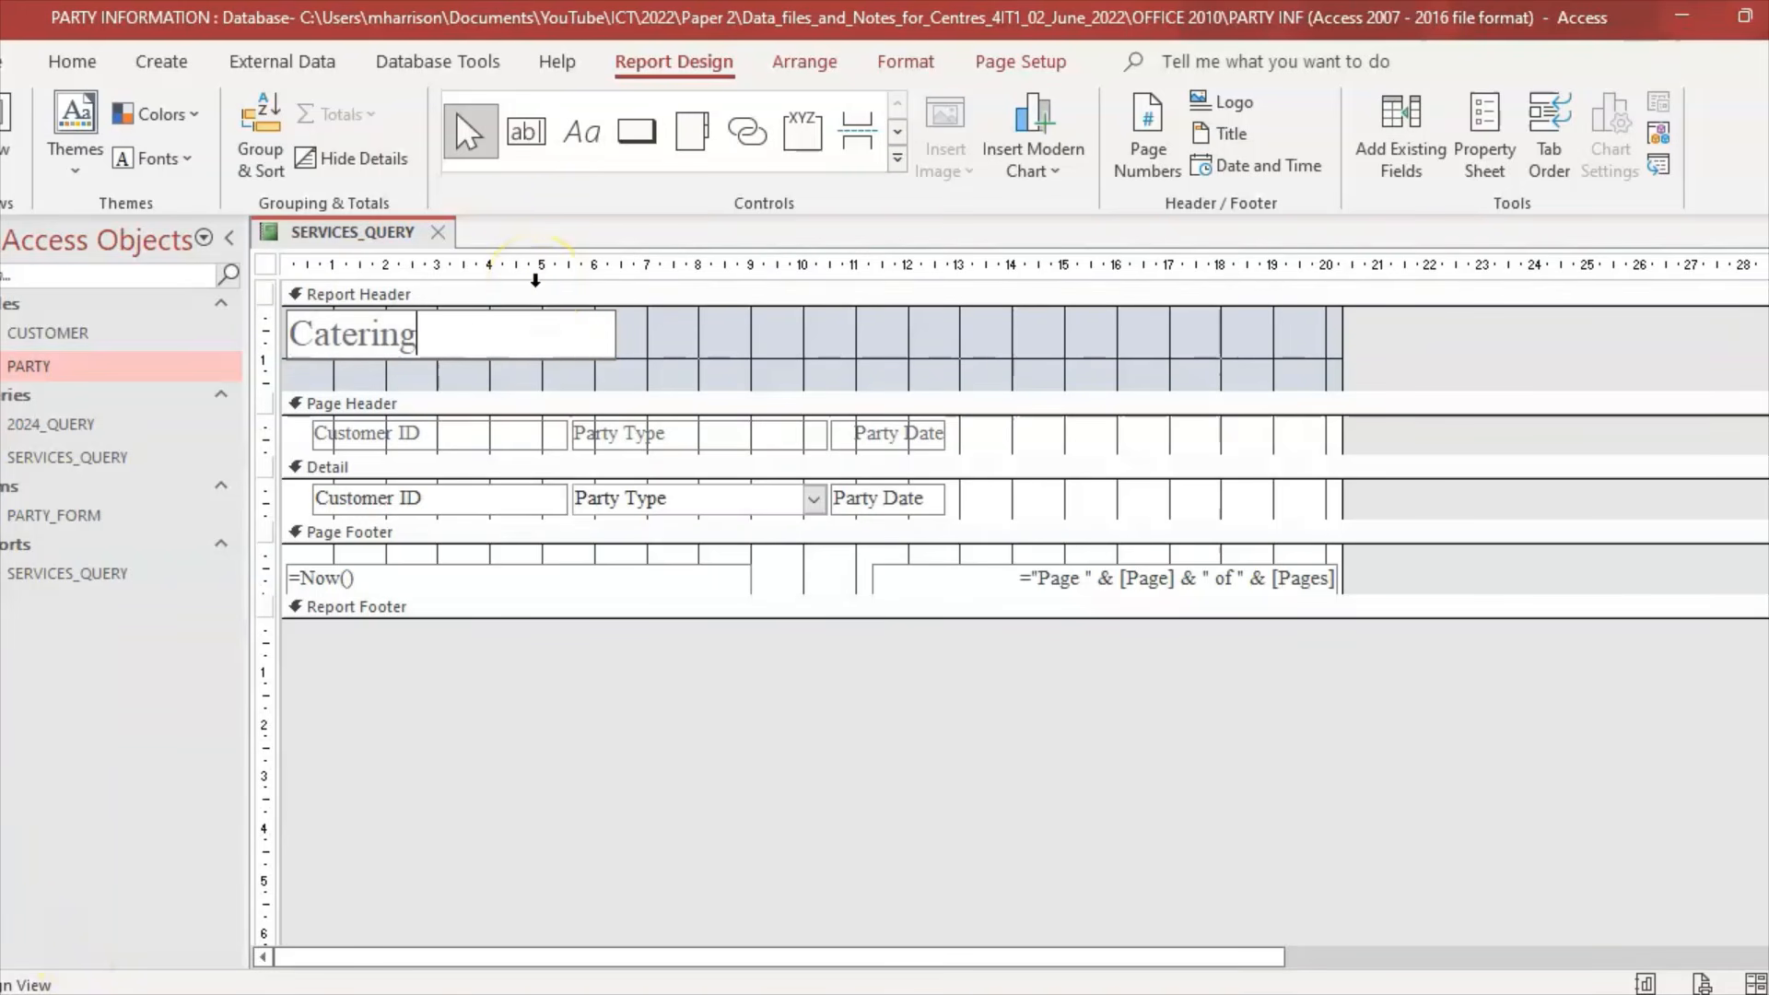
{"action": "type", "text": " and Venue"}
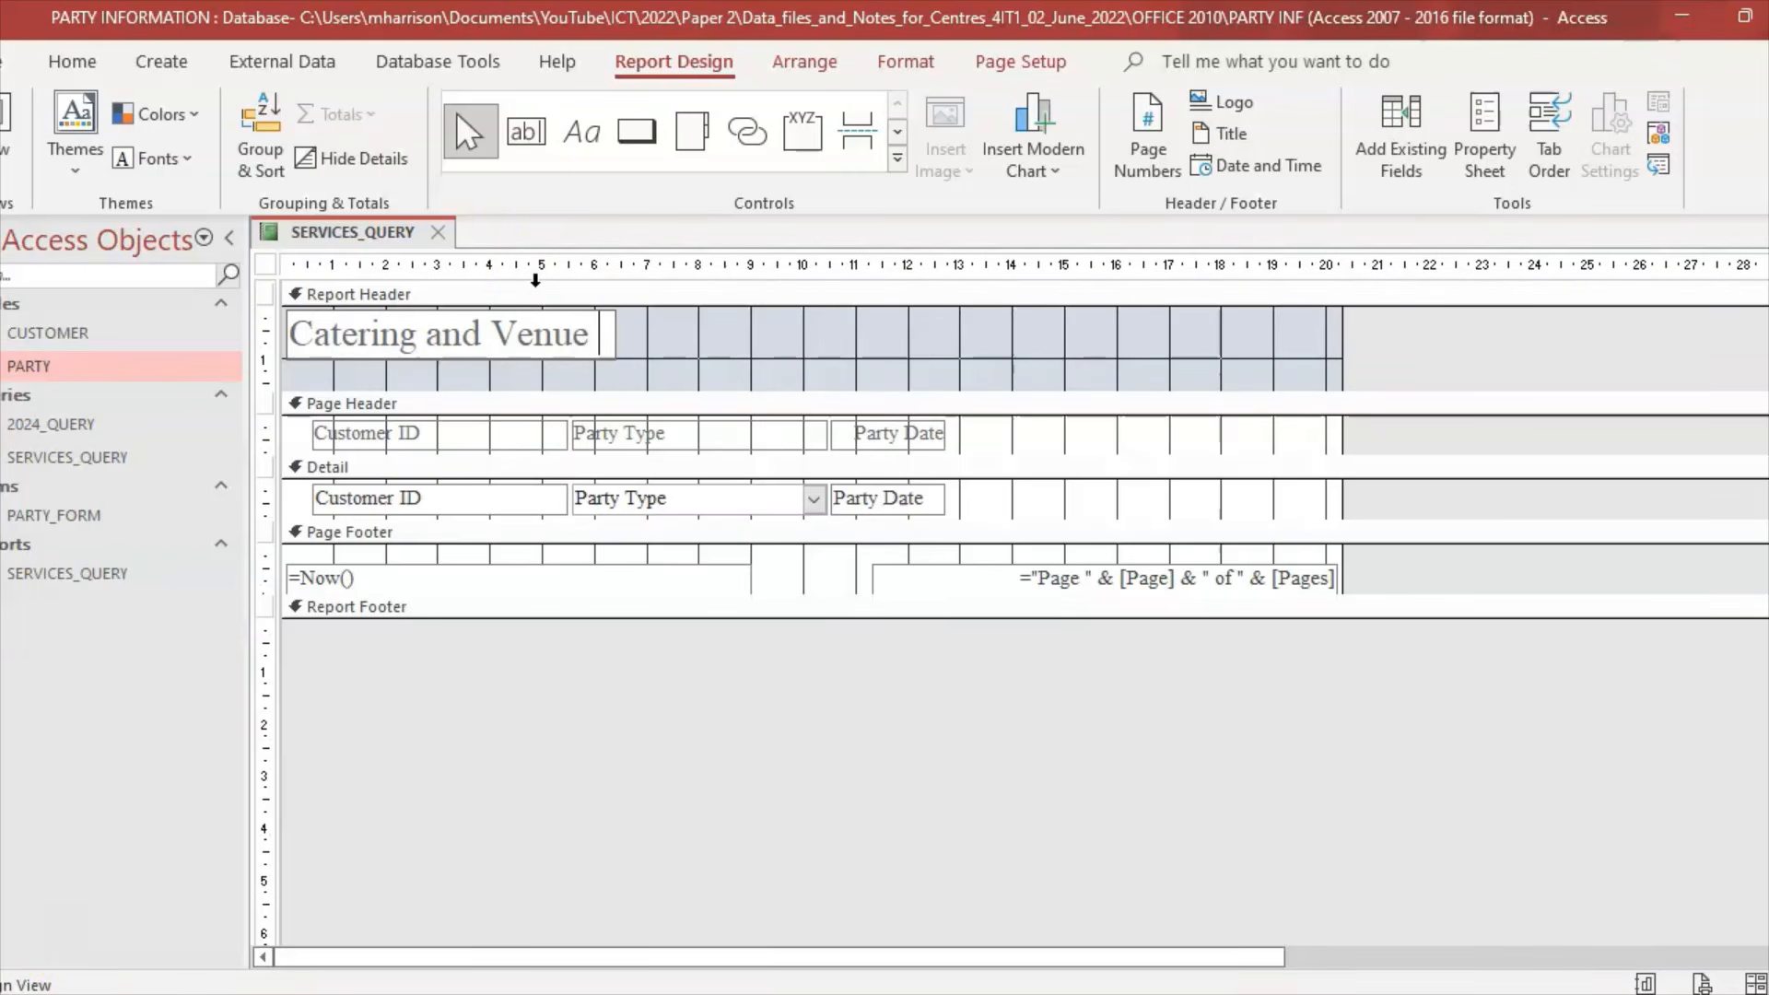
{"action": "type", "text": " Decoration"}
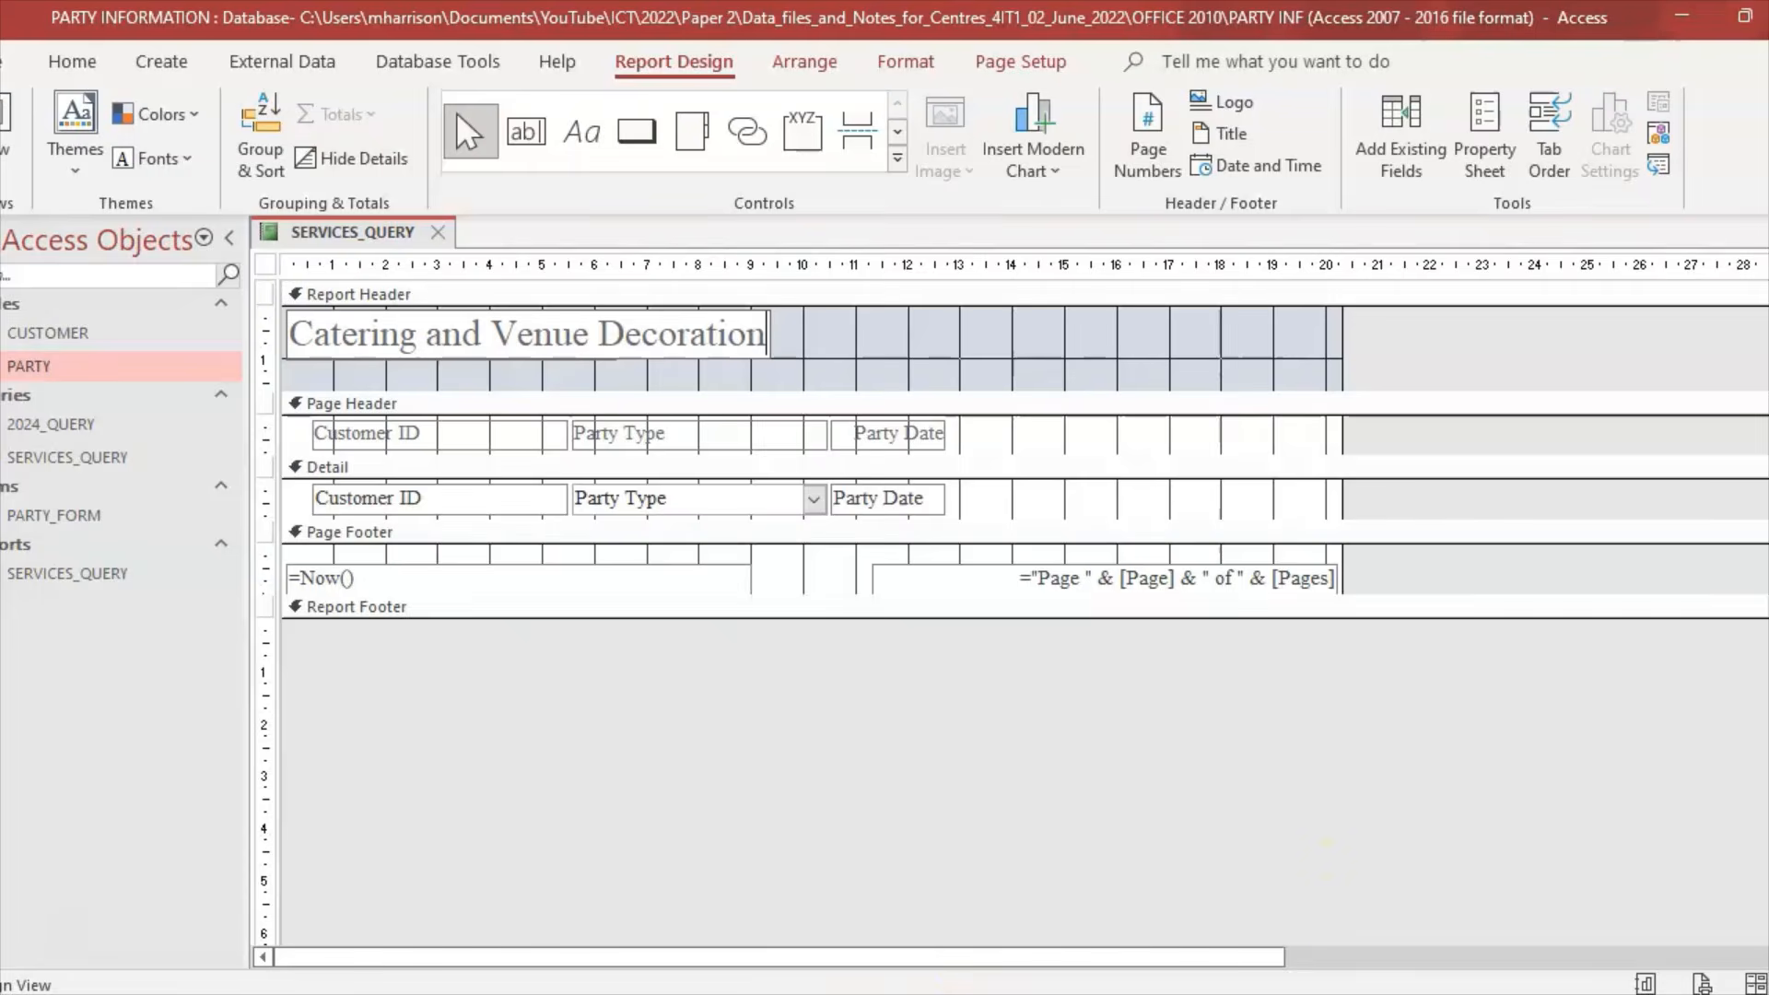
{"action": "left_click", "coordinate": [840, 993]}
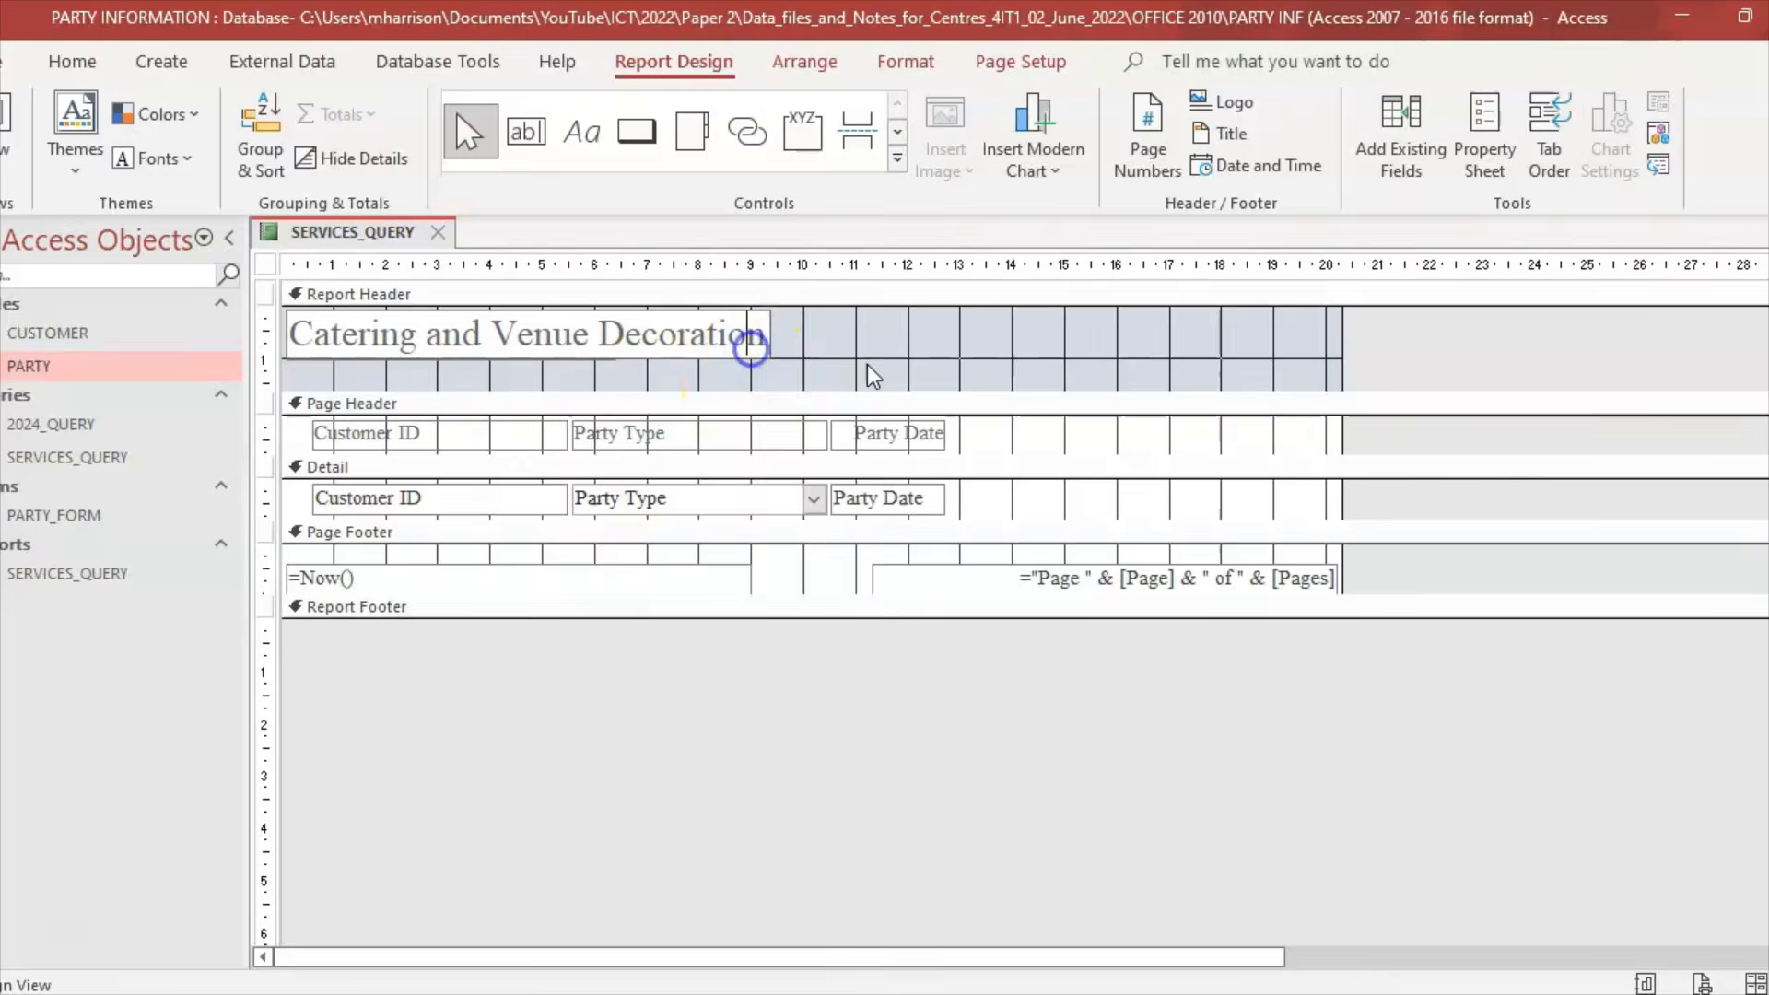
Step: Move the report title label further right in the Report Header
{"action": "left_click", "coordinate": [770, 348]}
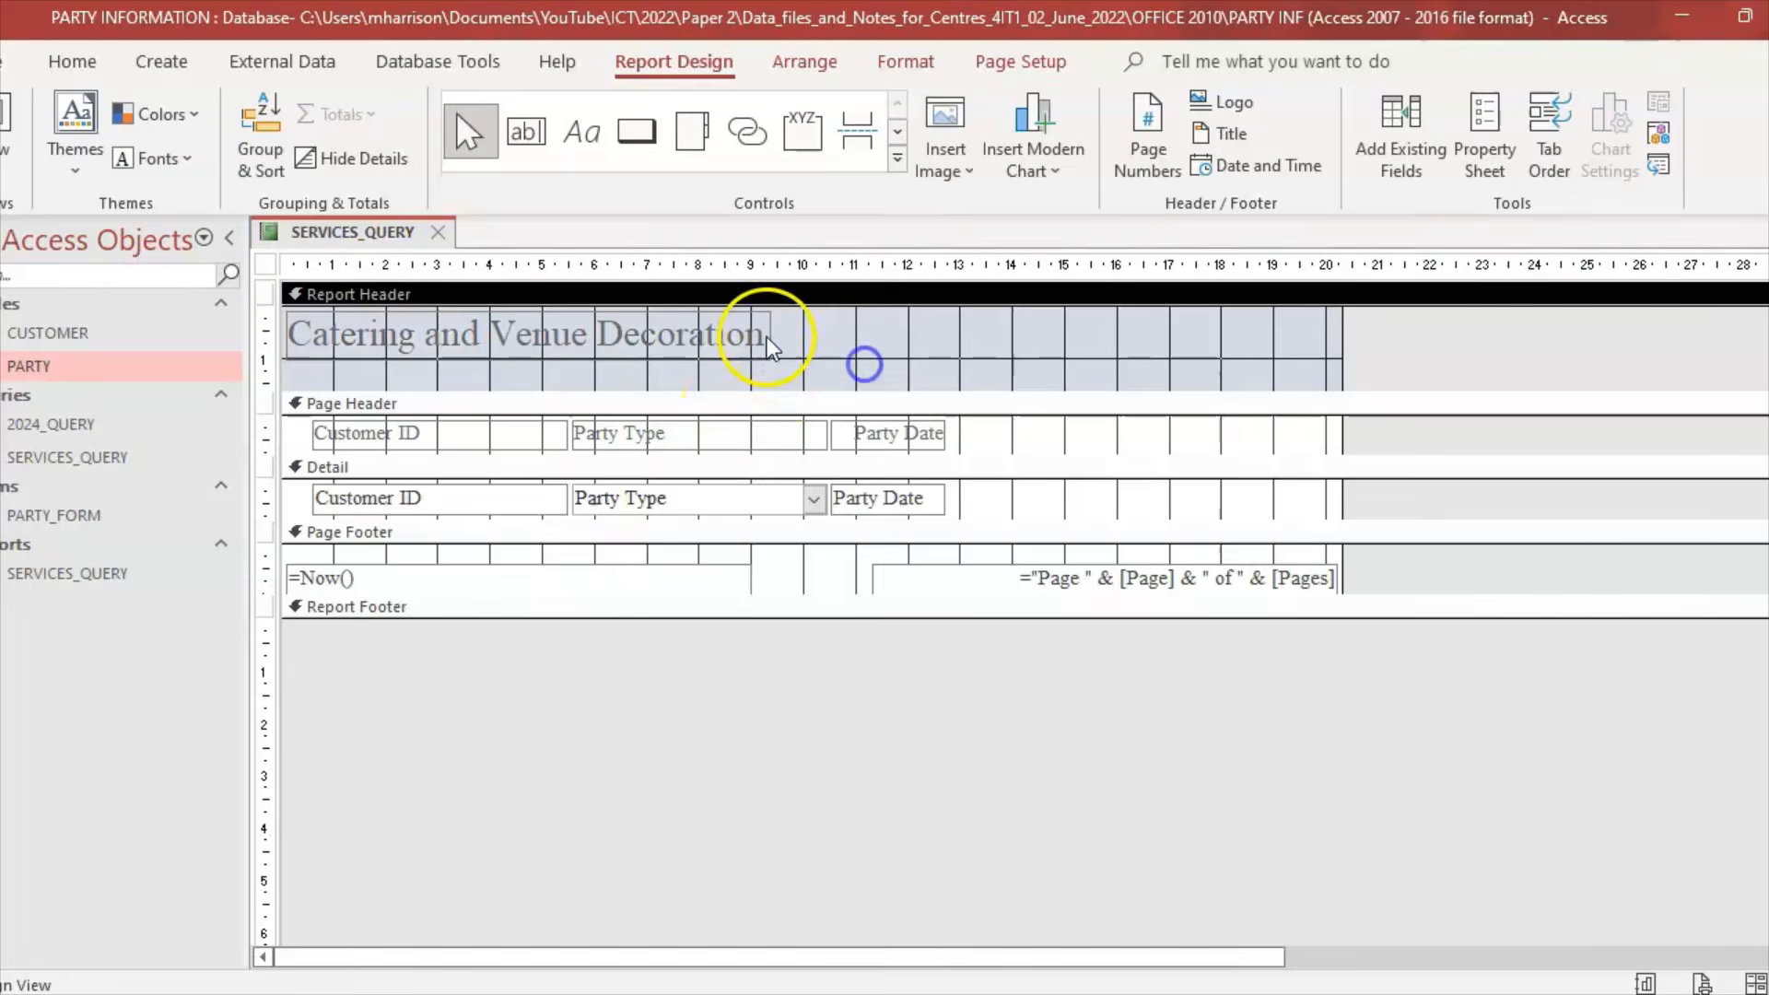
{"action": "left_click", "coordinate": [765, 328]}
{"action": "left_click_drag", "start_coordinate": [770, 332], "coordinate": [947, 318]}
{"action": "double_click", "coordinate": [297, 332]}
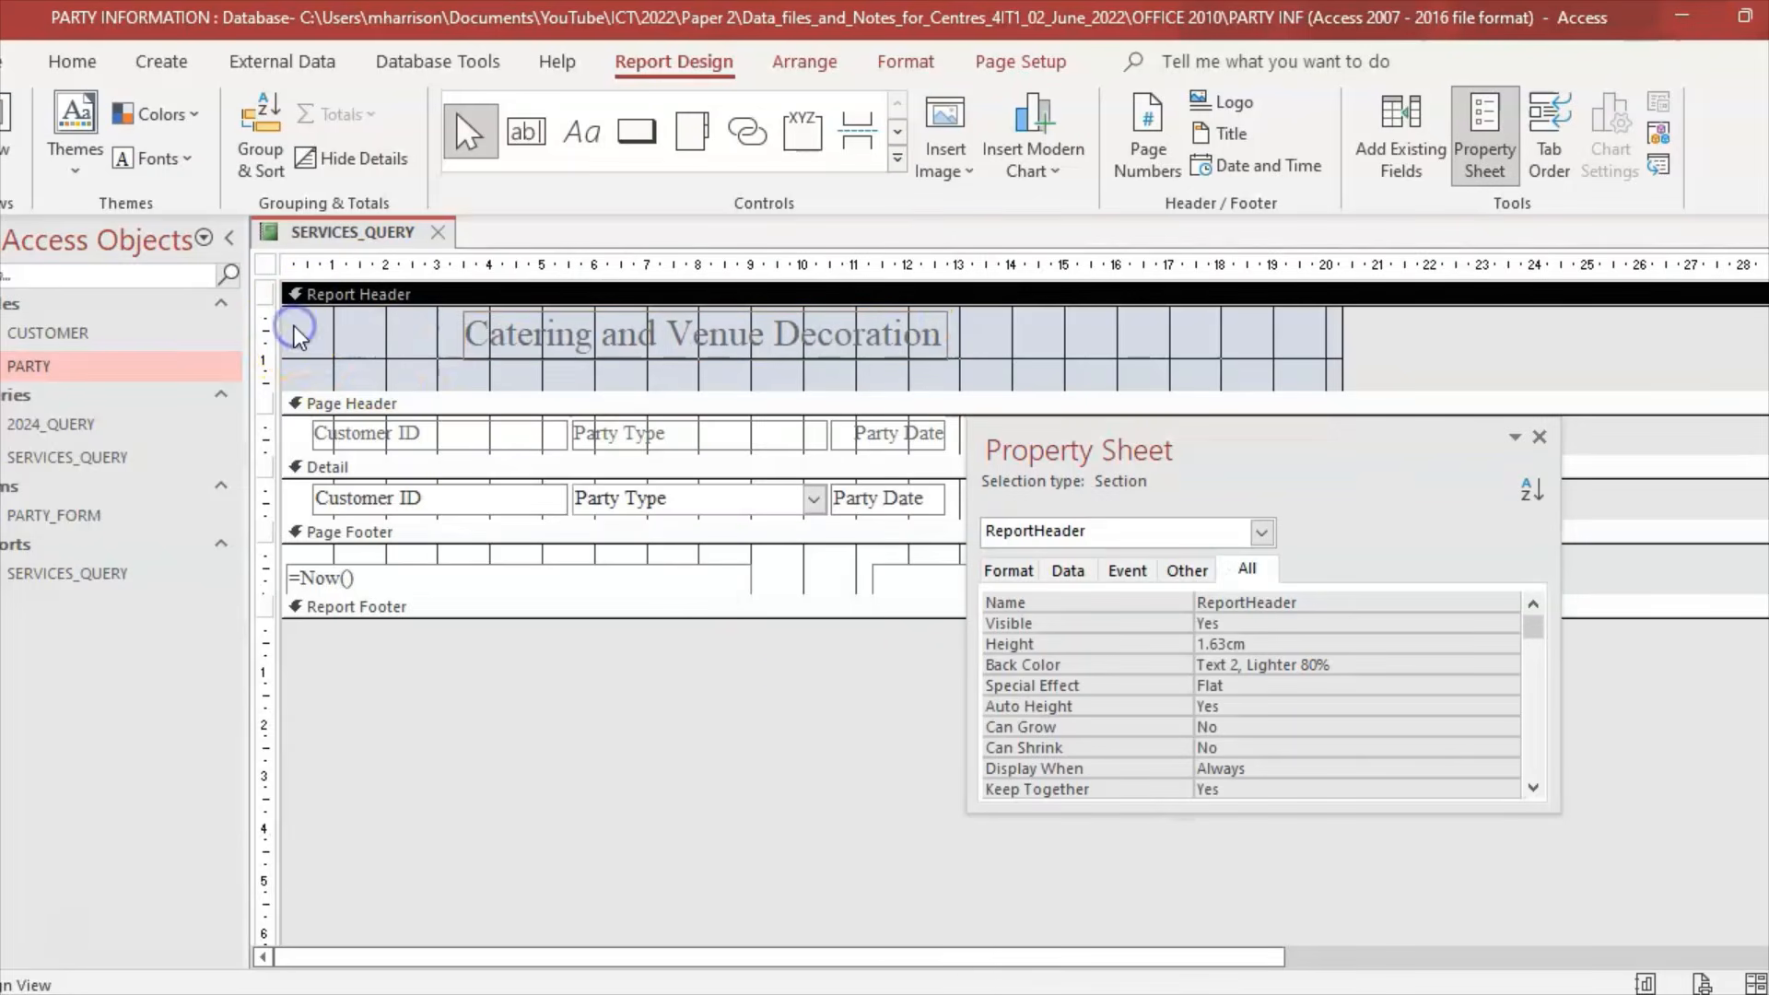
{"action": "left_click", "coordinate": [1538, 437]}
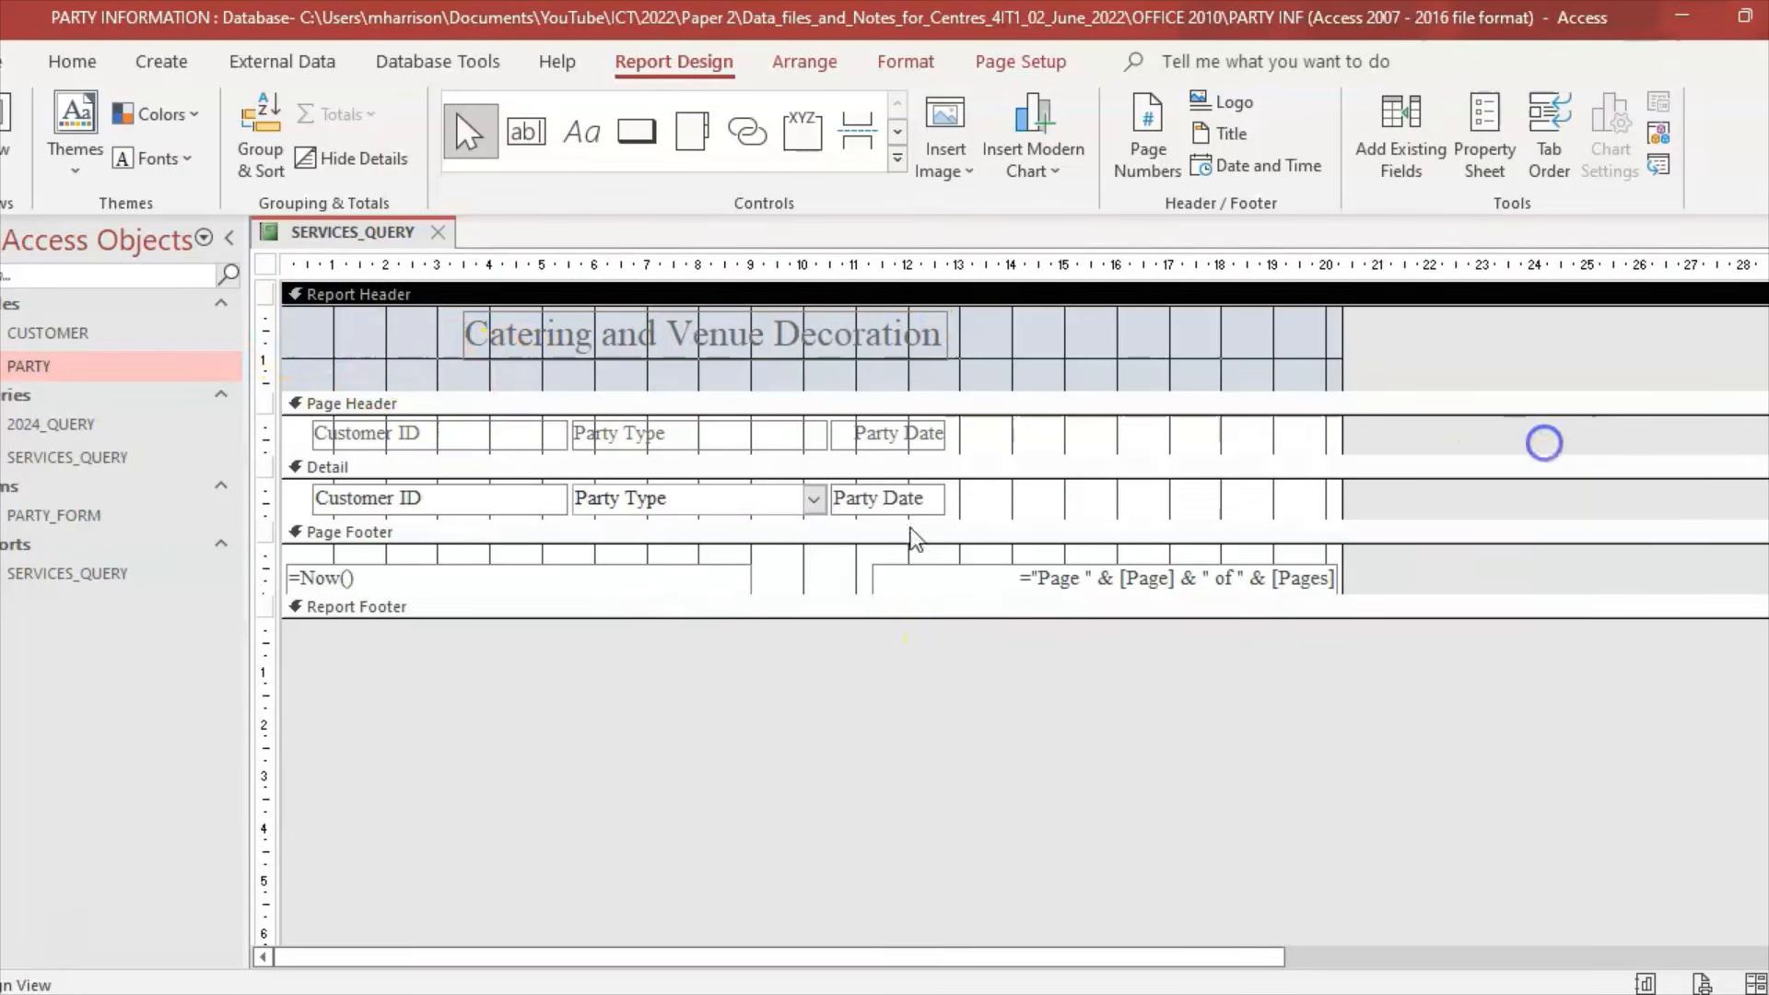
Step: Insert the party balloons logo at the top left of the Report Header
{"action": "left_click", "coordinate": [963, 162]}
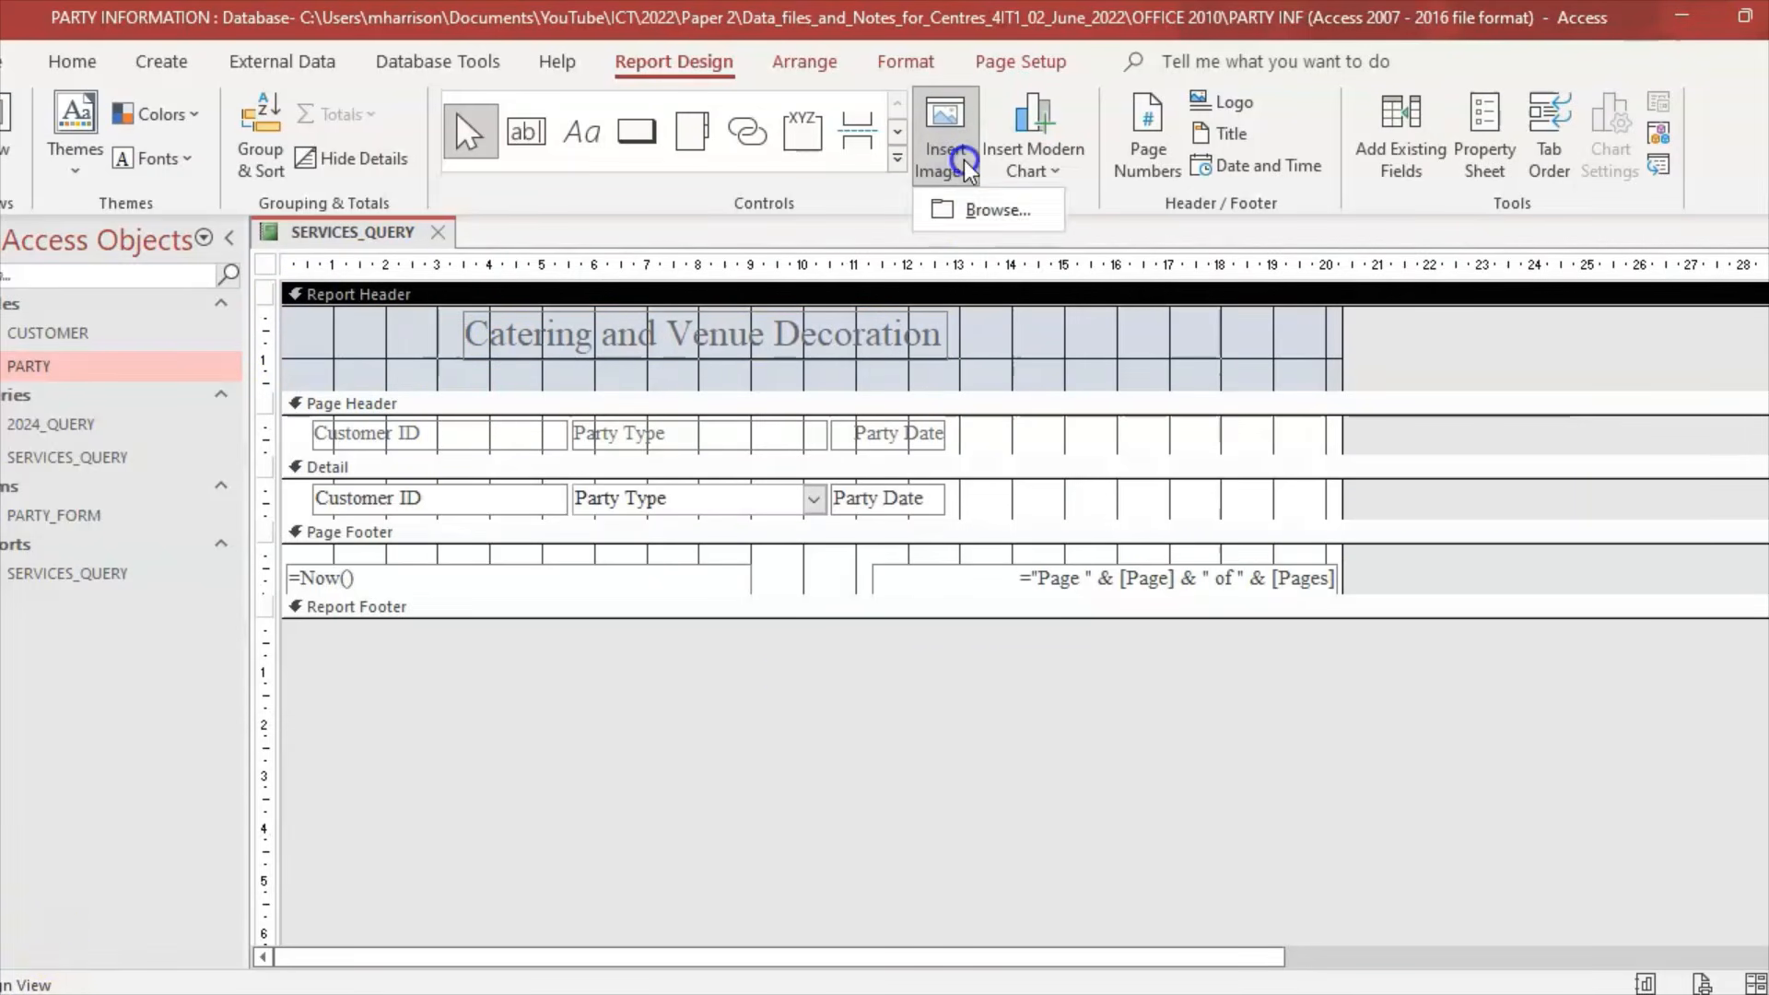
{"action": "left_click", "coordinate": [998, 209]}
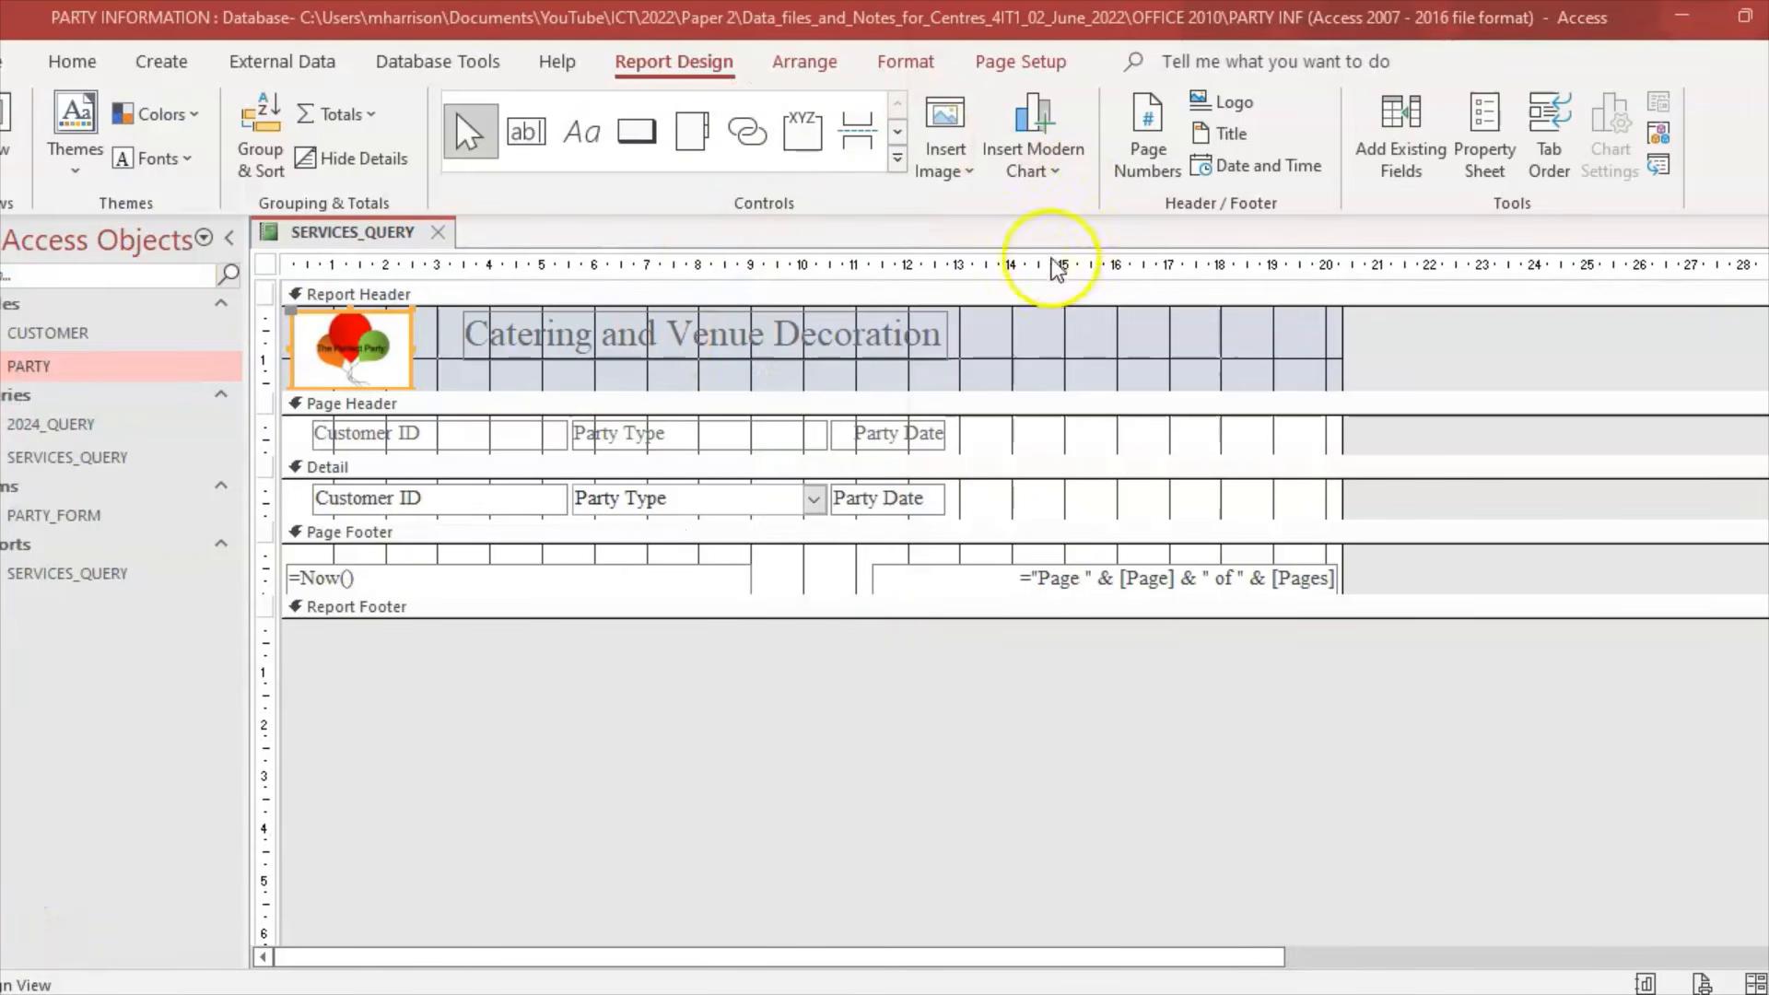
{"action": "left_click", "coordinate": [1054, 339]}
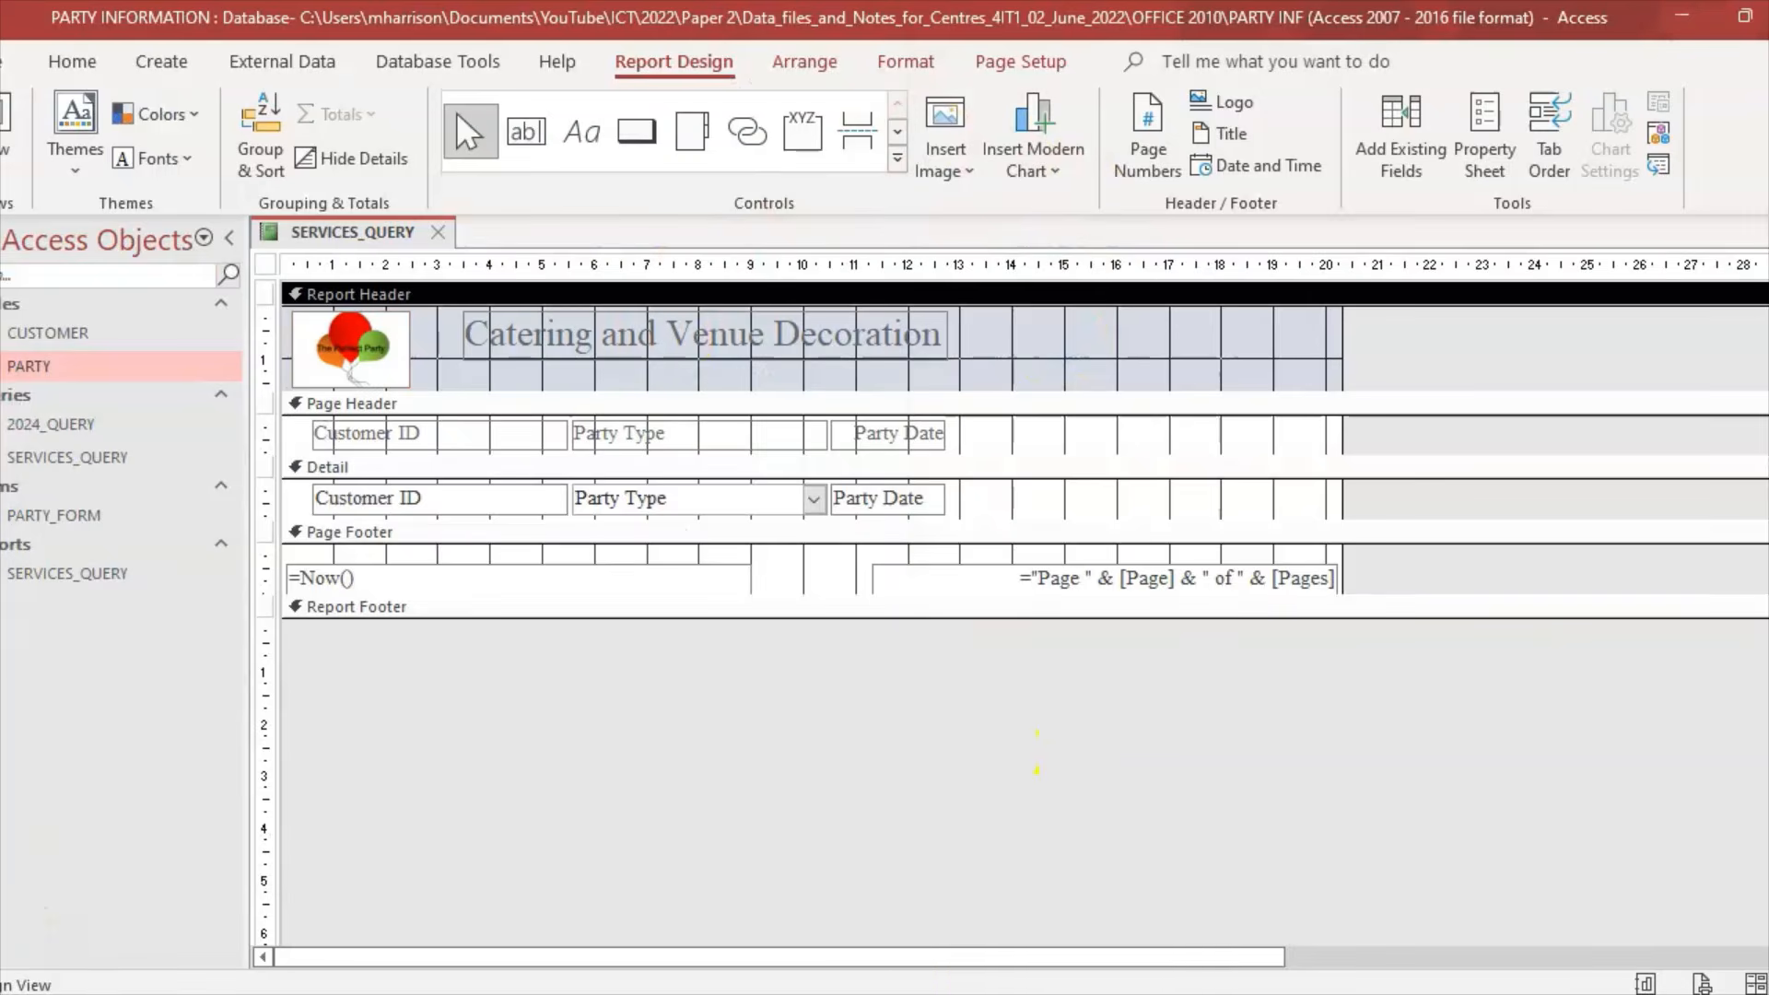
{"action": "key", "text": "alt+Tab"}
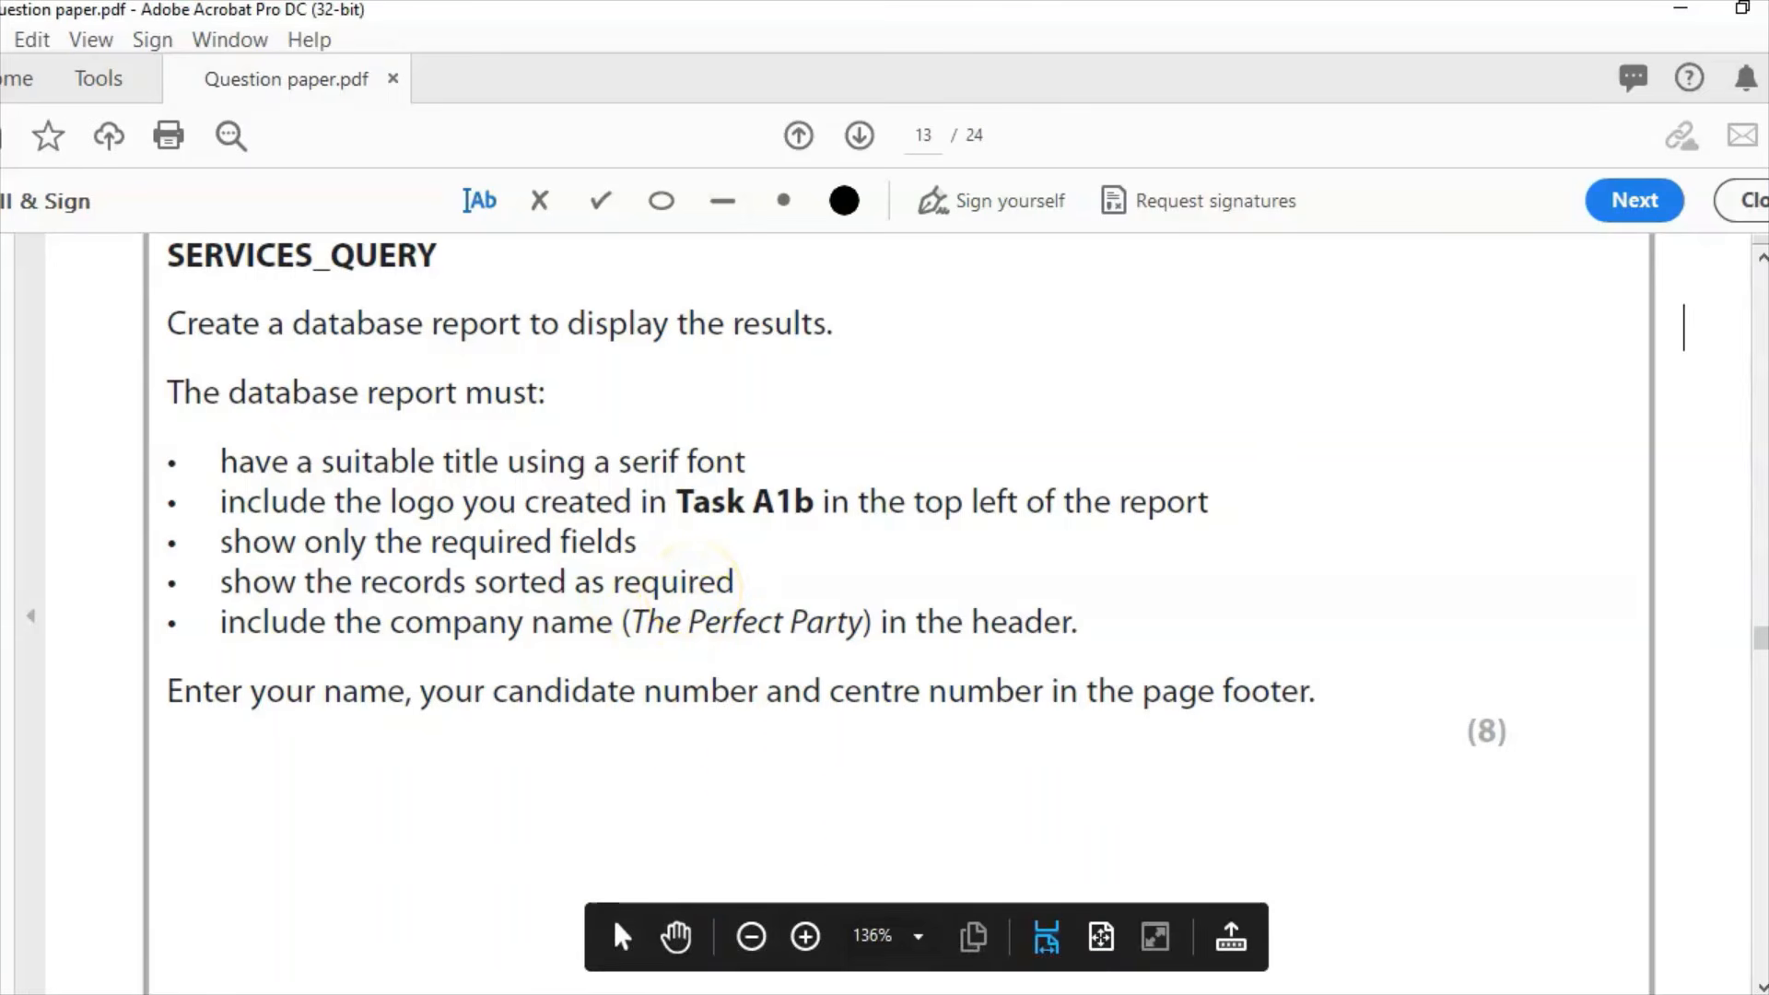
{"action": "key", "text": "alt+Tab"}
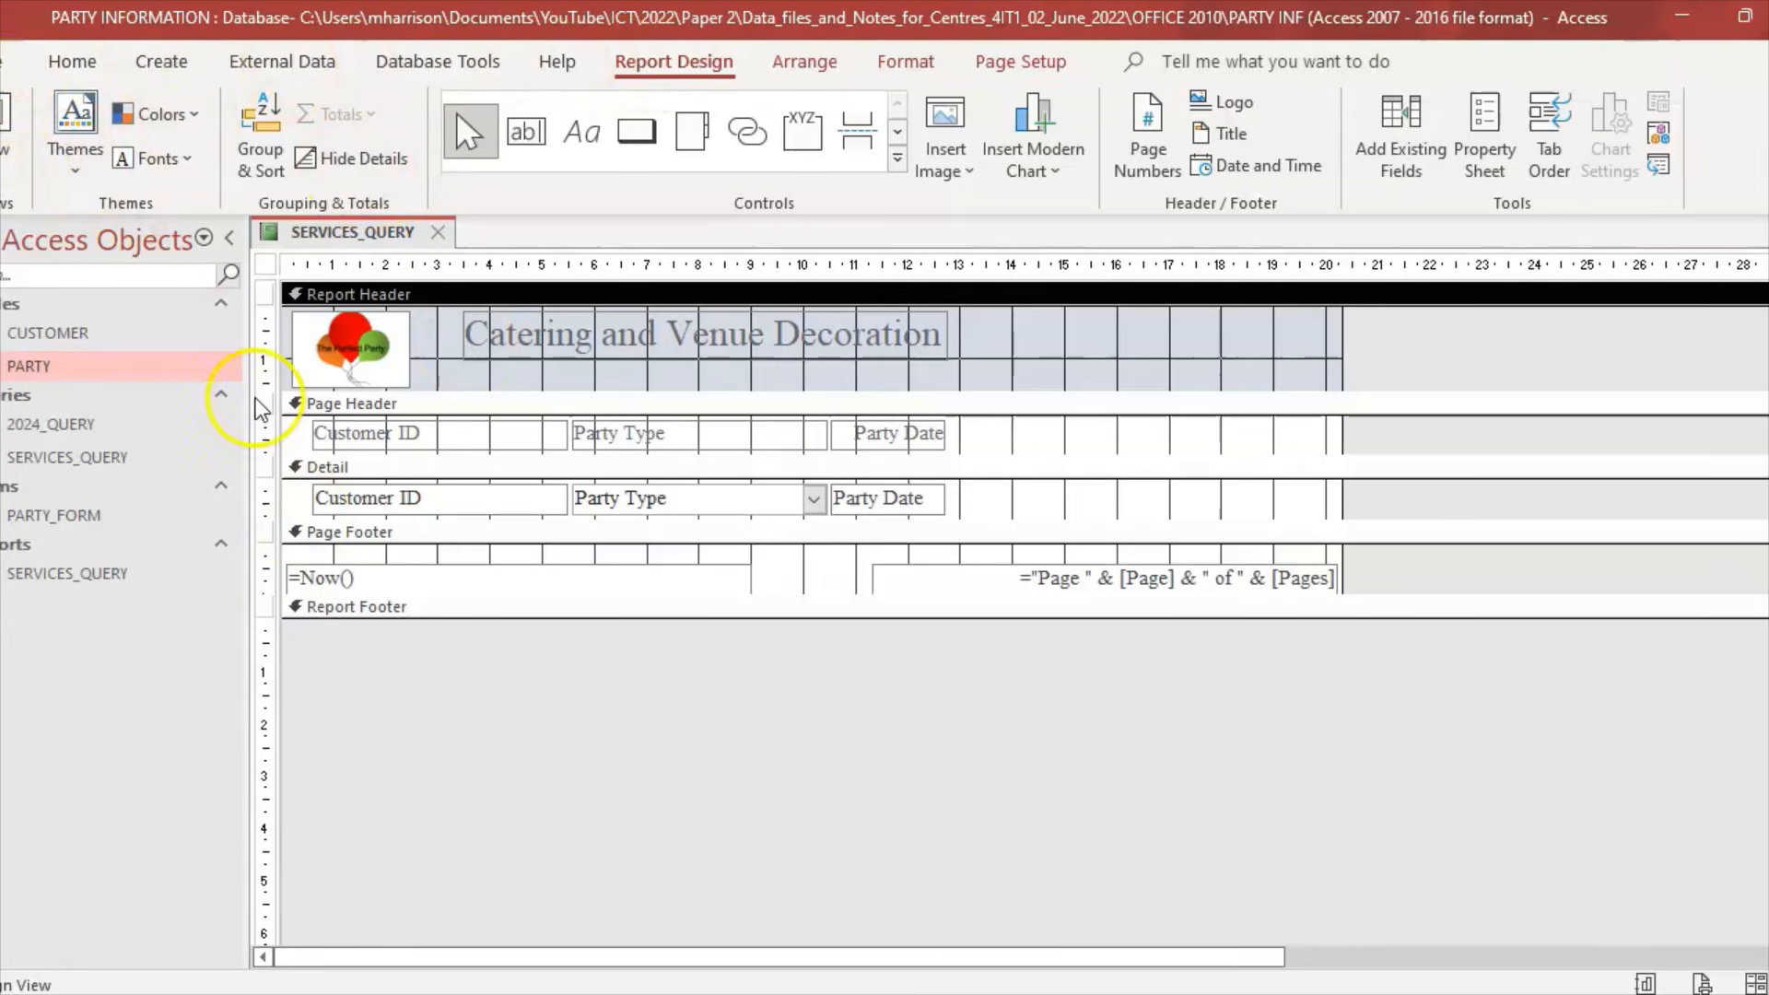
Step: Preview the printed report, checking its logo, title and records, then return to the question paper
{"action": "left_click", "coordinate": [12, 147]}
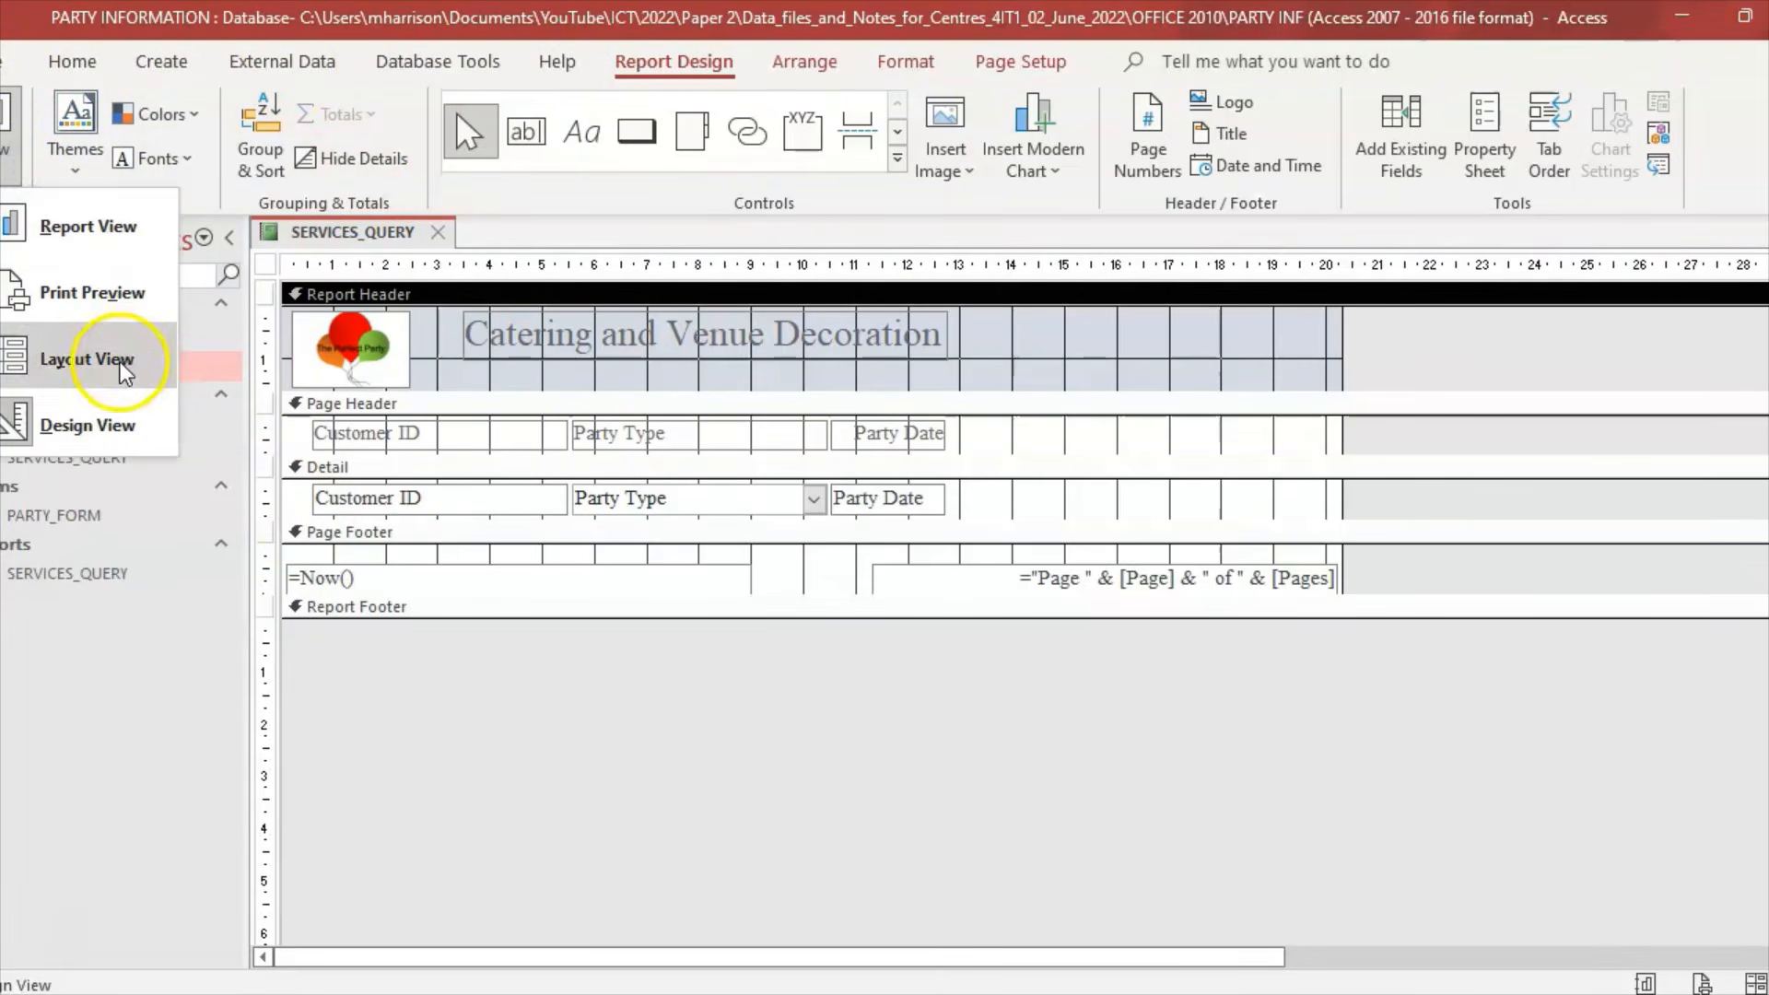
{"action": "left_click", "coordinate": [109, 300]}
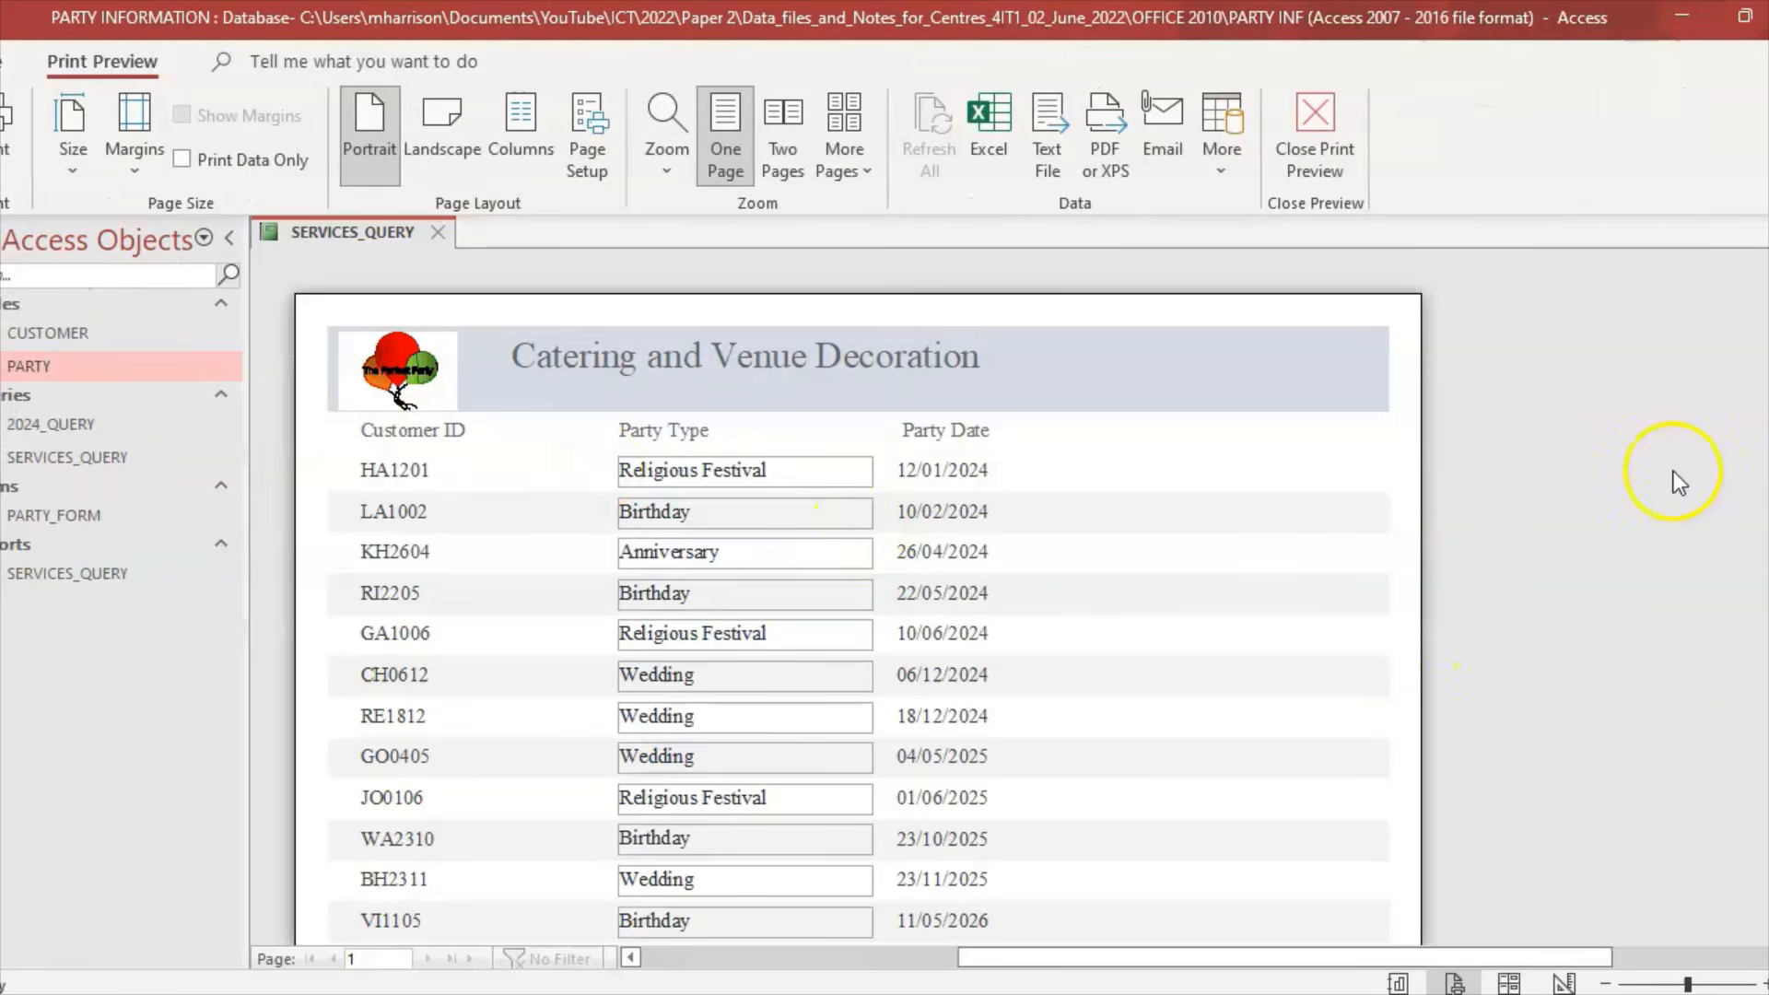
{"action": "scroll", "coordinate": [858, 595], "scroll_direction": "down", "scroll_amount": 1}
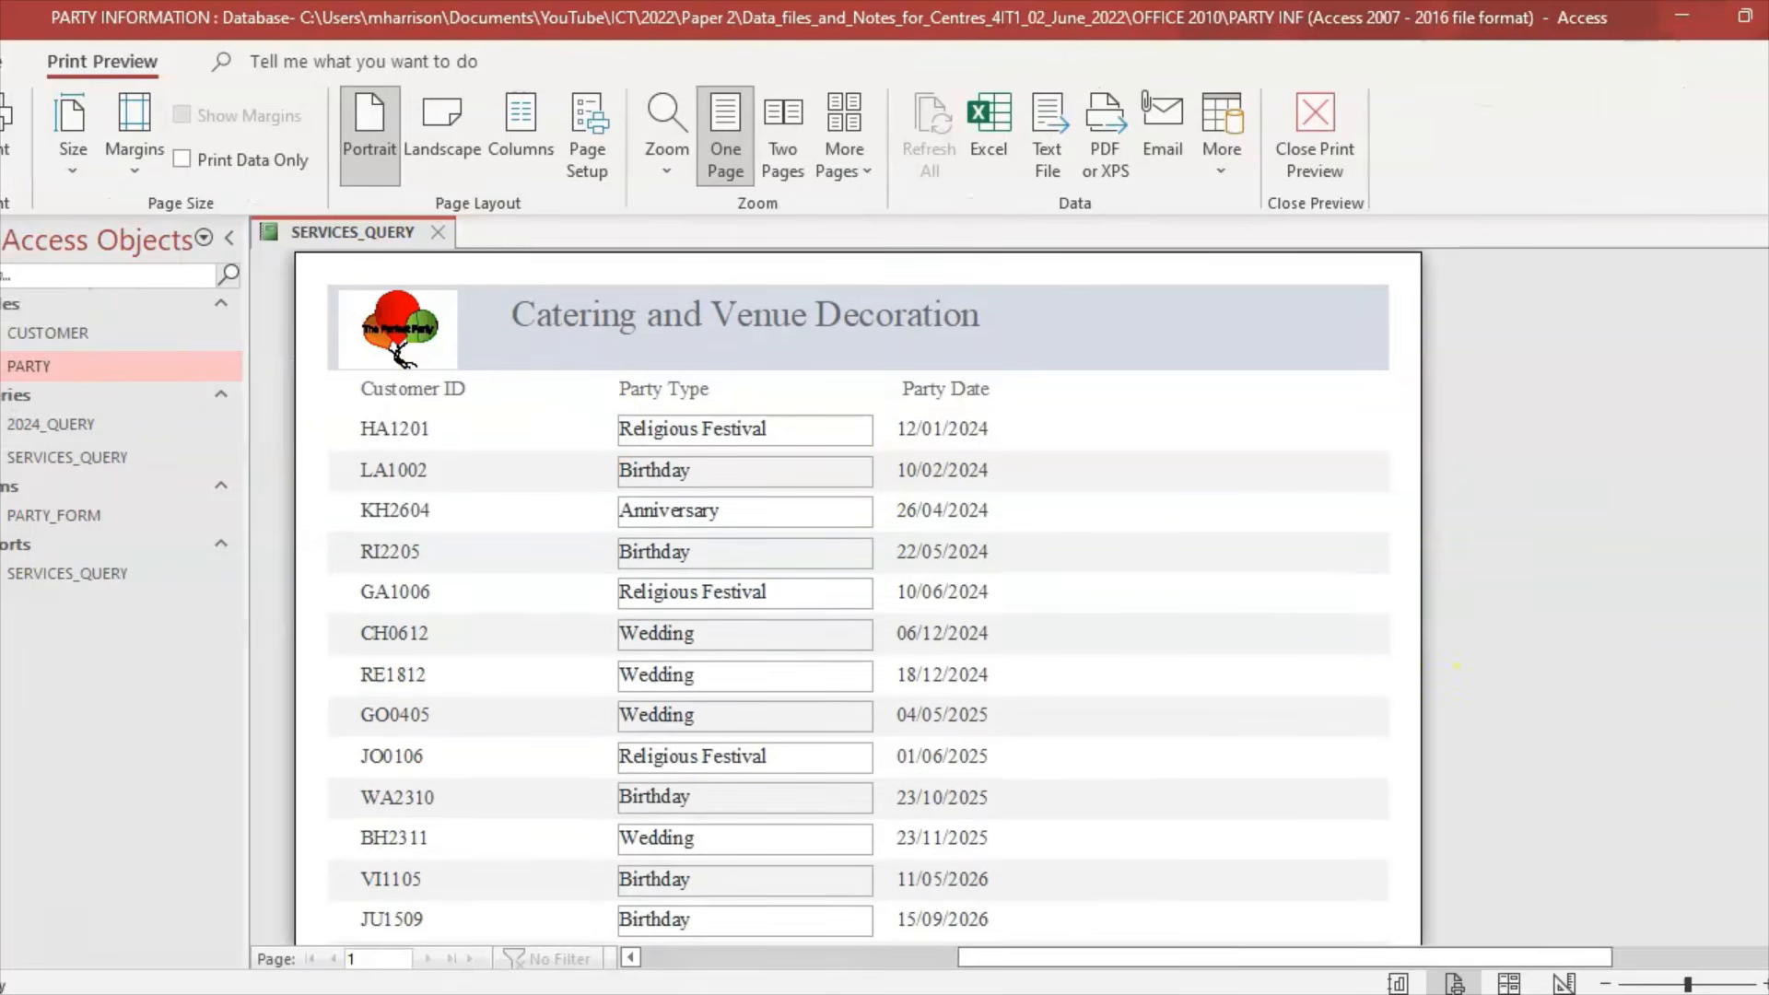
{"action": "scroll", "coordinate": [858, 595], "scroll_direction": "down", "scroll_amount": 1}
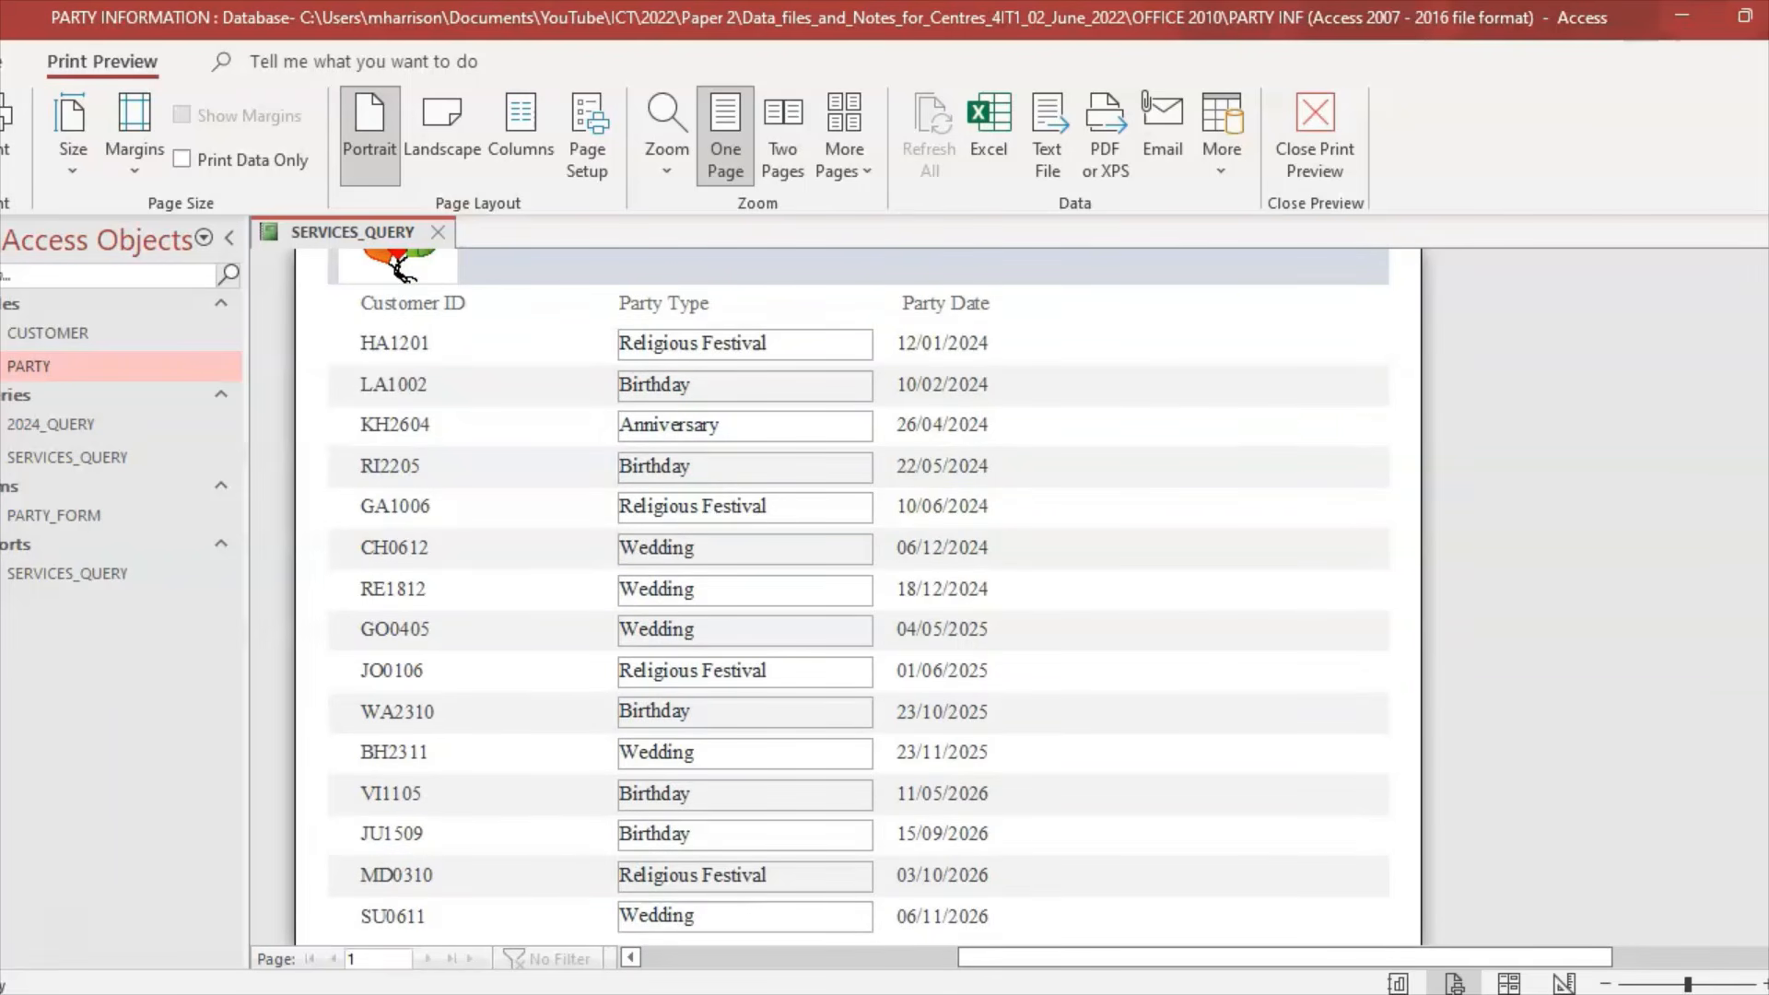
{"action": "scroll", "coordinate": [858, 590], "scroll_direction": "down", "scroll_amount": 2}
{"action": "scroll", "coordinate": [859, 590], "scroll_direction": "up", "scroll_amount": 2}
{"action": "scroll", "coordinate": [859, 590], "scroll_direction": "down", "scroll_amount": 1}
{"action": "scroll", "coordinate": [859, 589], "scroll_direction": "up", "scroll_amount": 3}
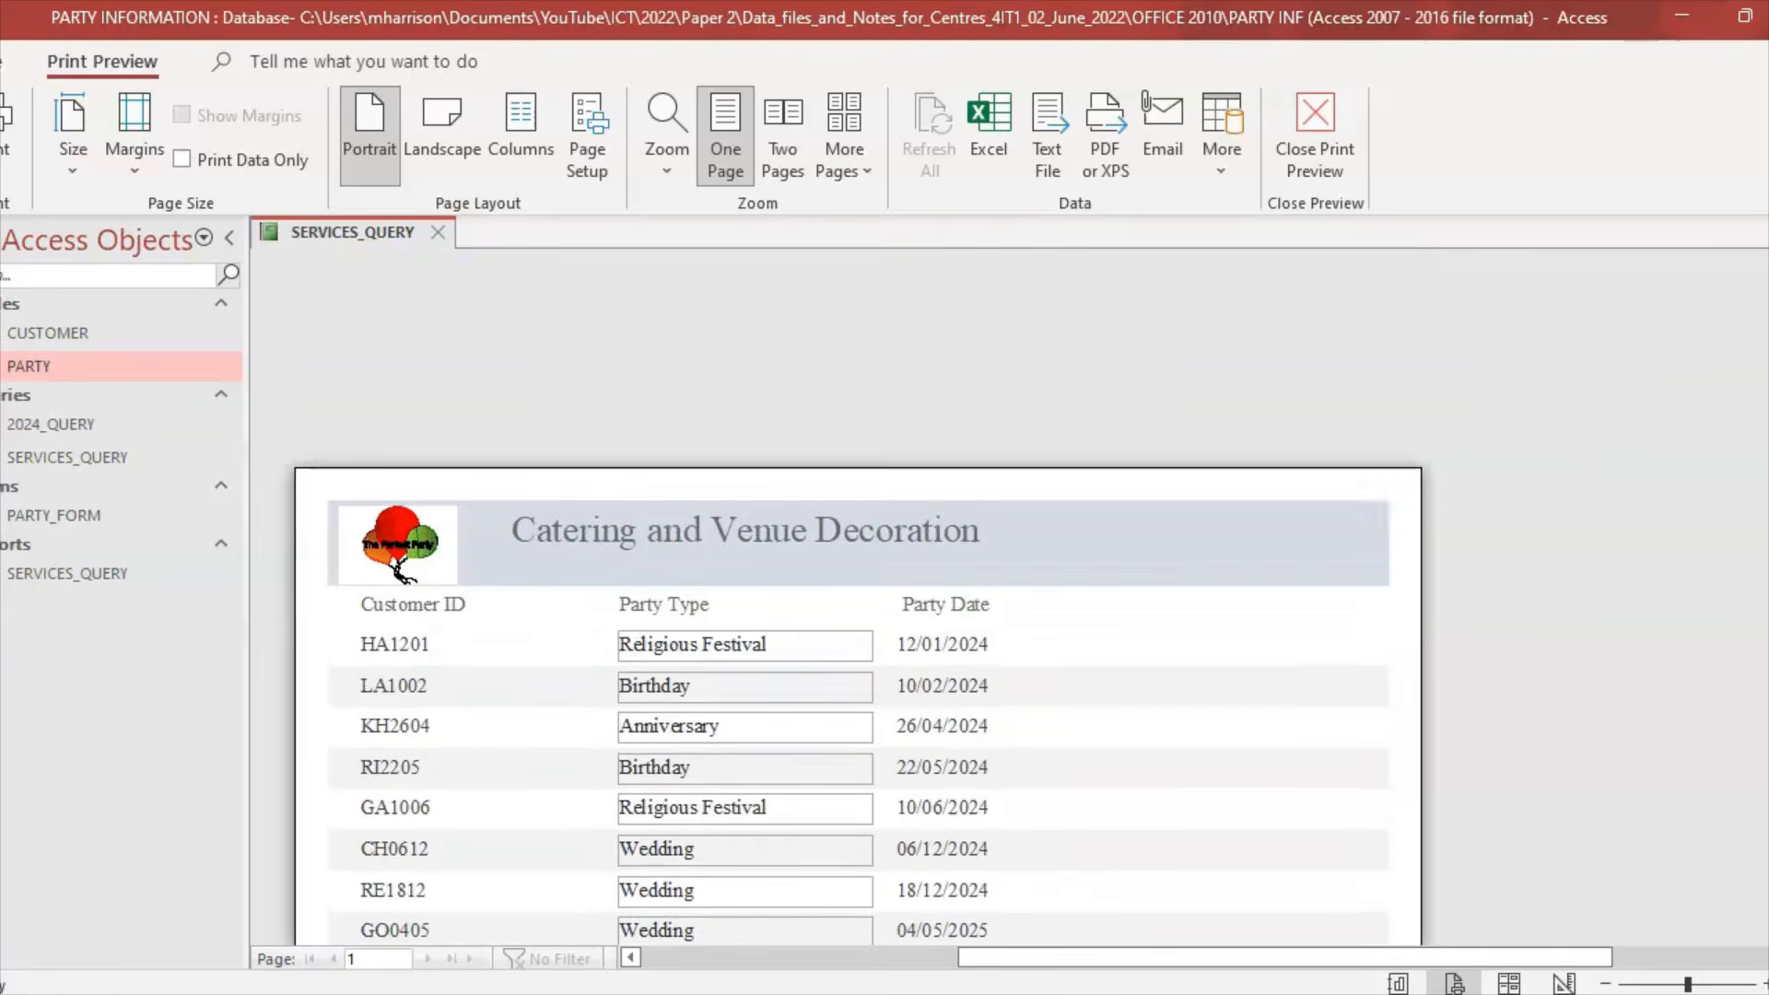
{"action": "scroll", "coordinate": [859, 590], "scroll_direction": "down", "scroll_amount": 2}
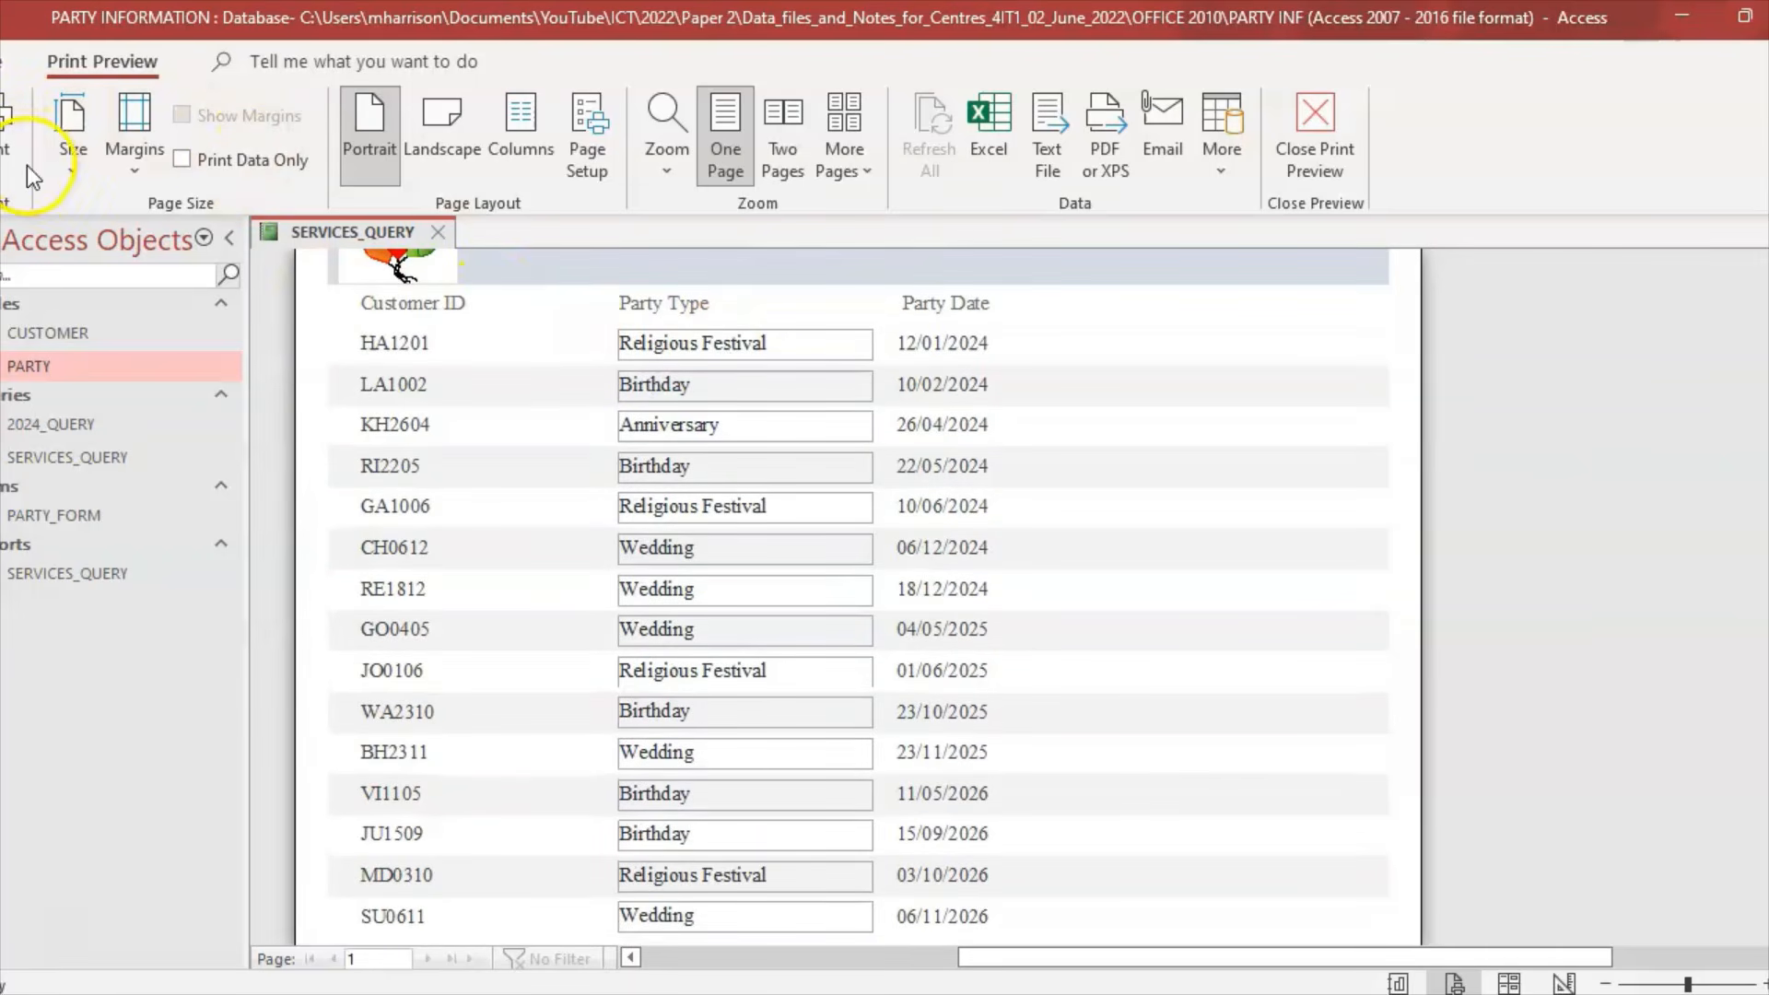
{"action": "left_click", "coordinate": [1301, 157]}
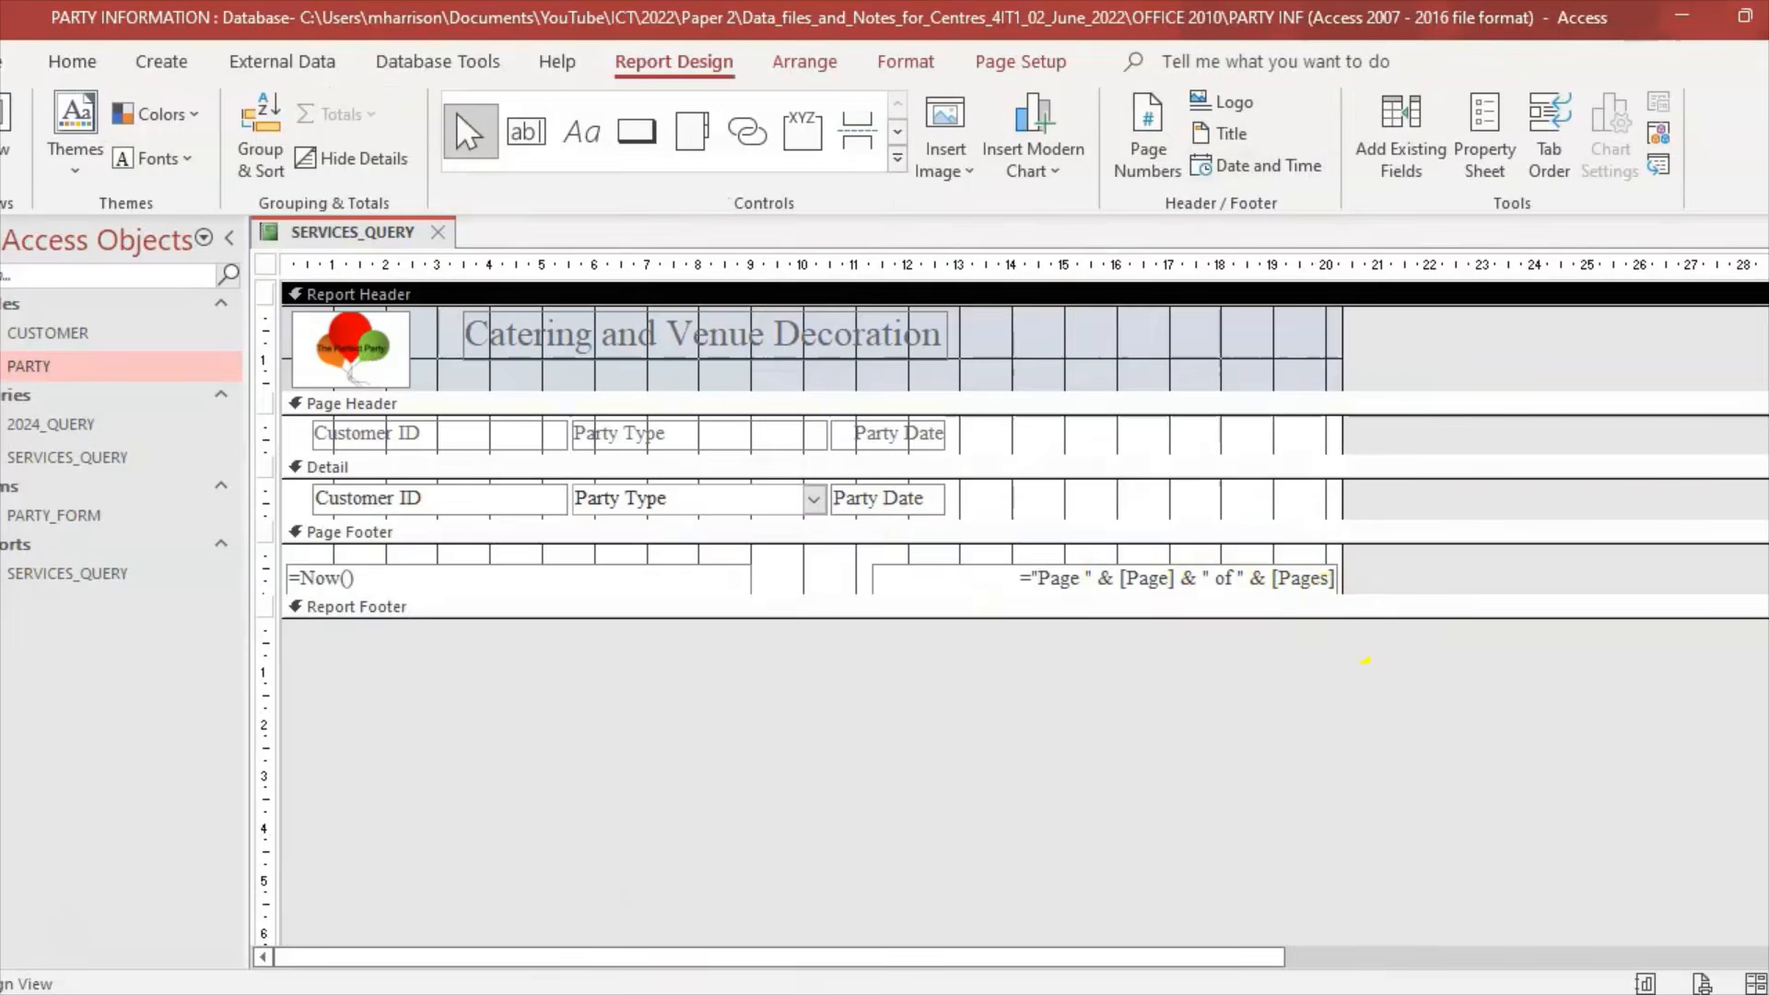
{"action": "left_click", "coordinate": [711, 976]}
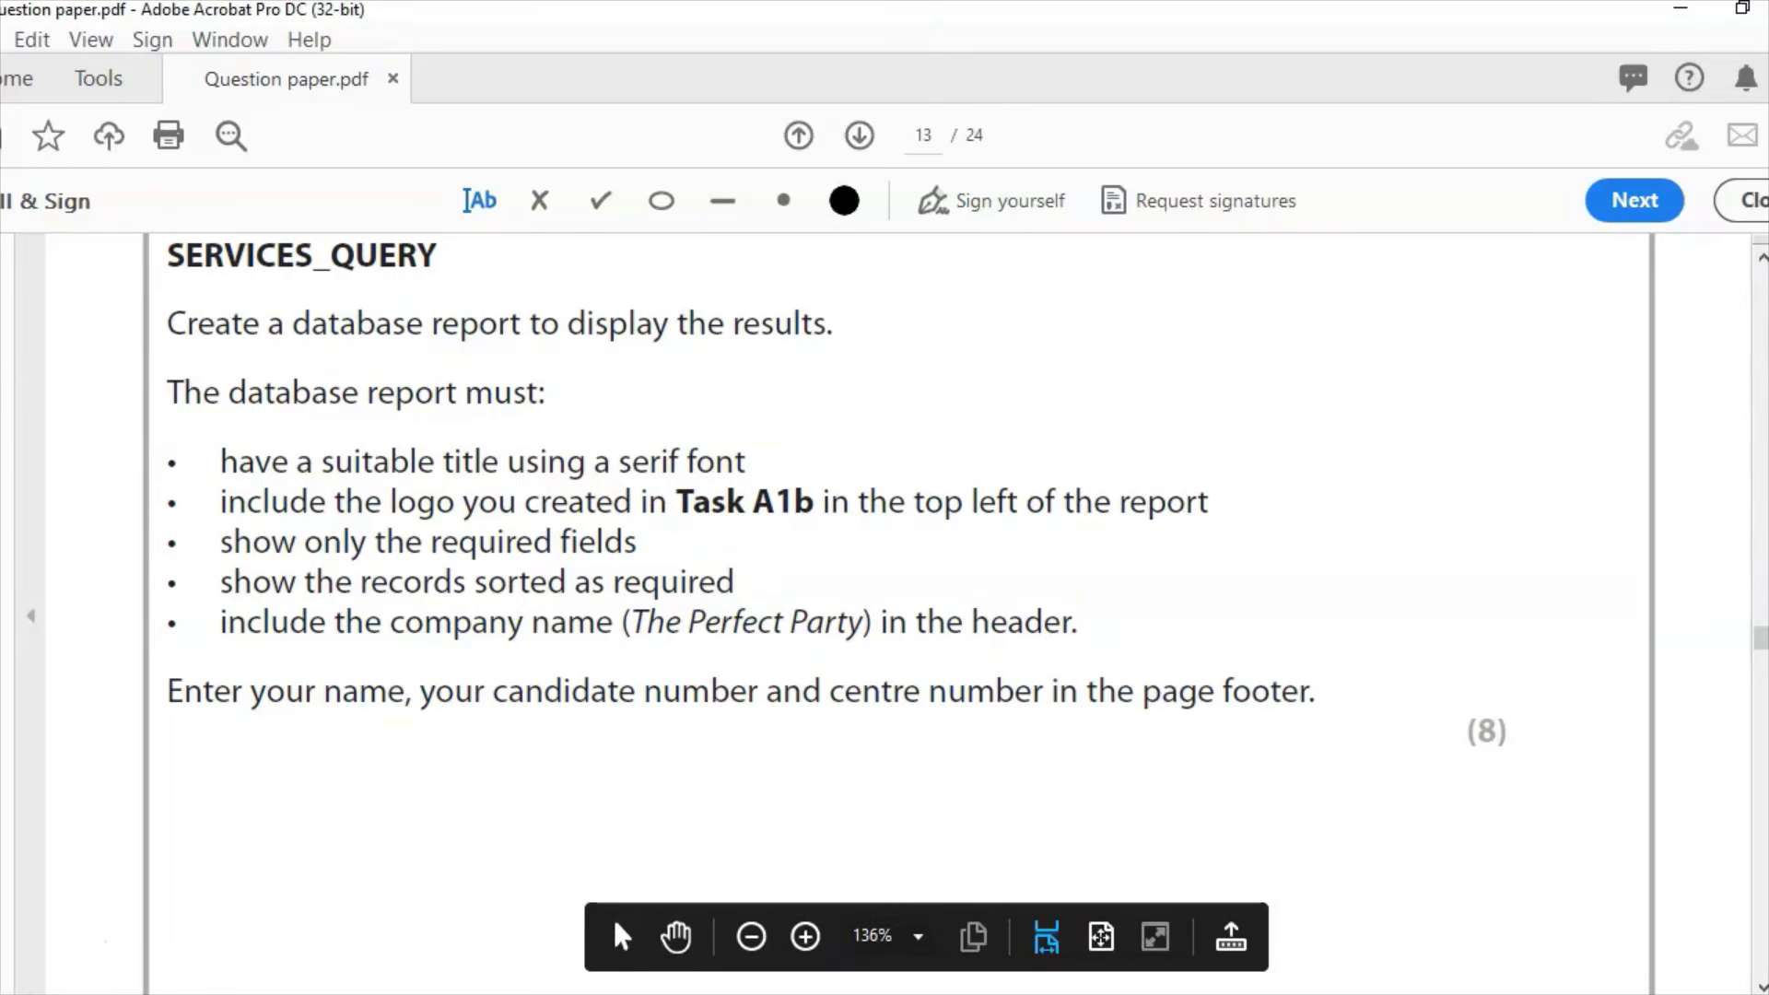
Step: Make the Report Header taller and move the Catering and Venue Decoration title lower
{"action": "left_click", "coordinate": [874, 990]}
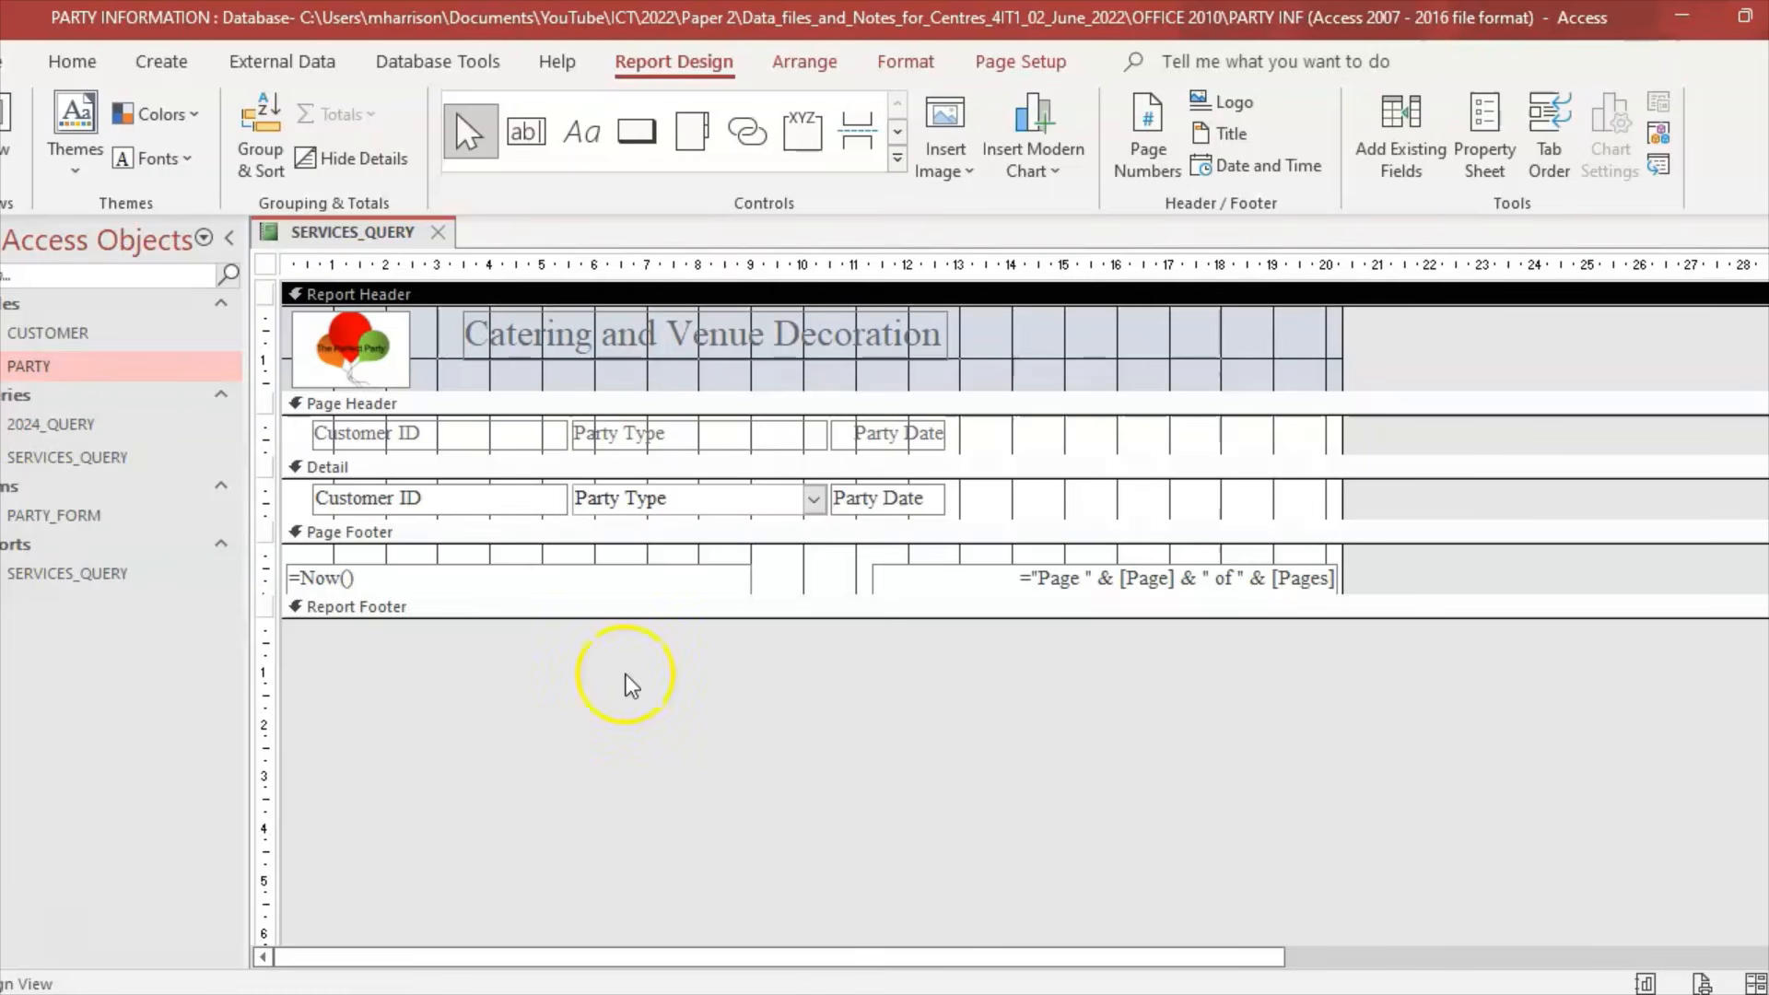
{"action": "left_click", "coordinate": [475, 337]}
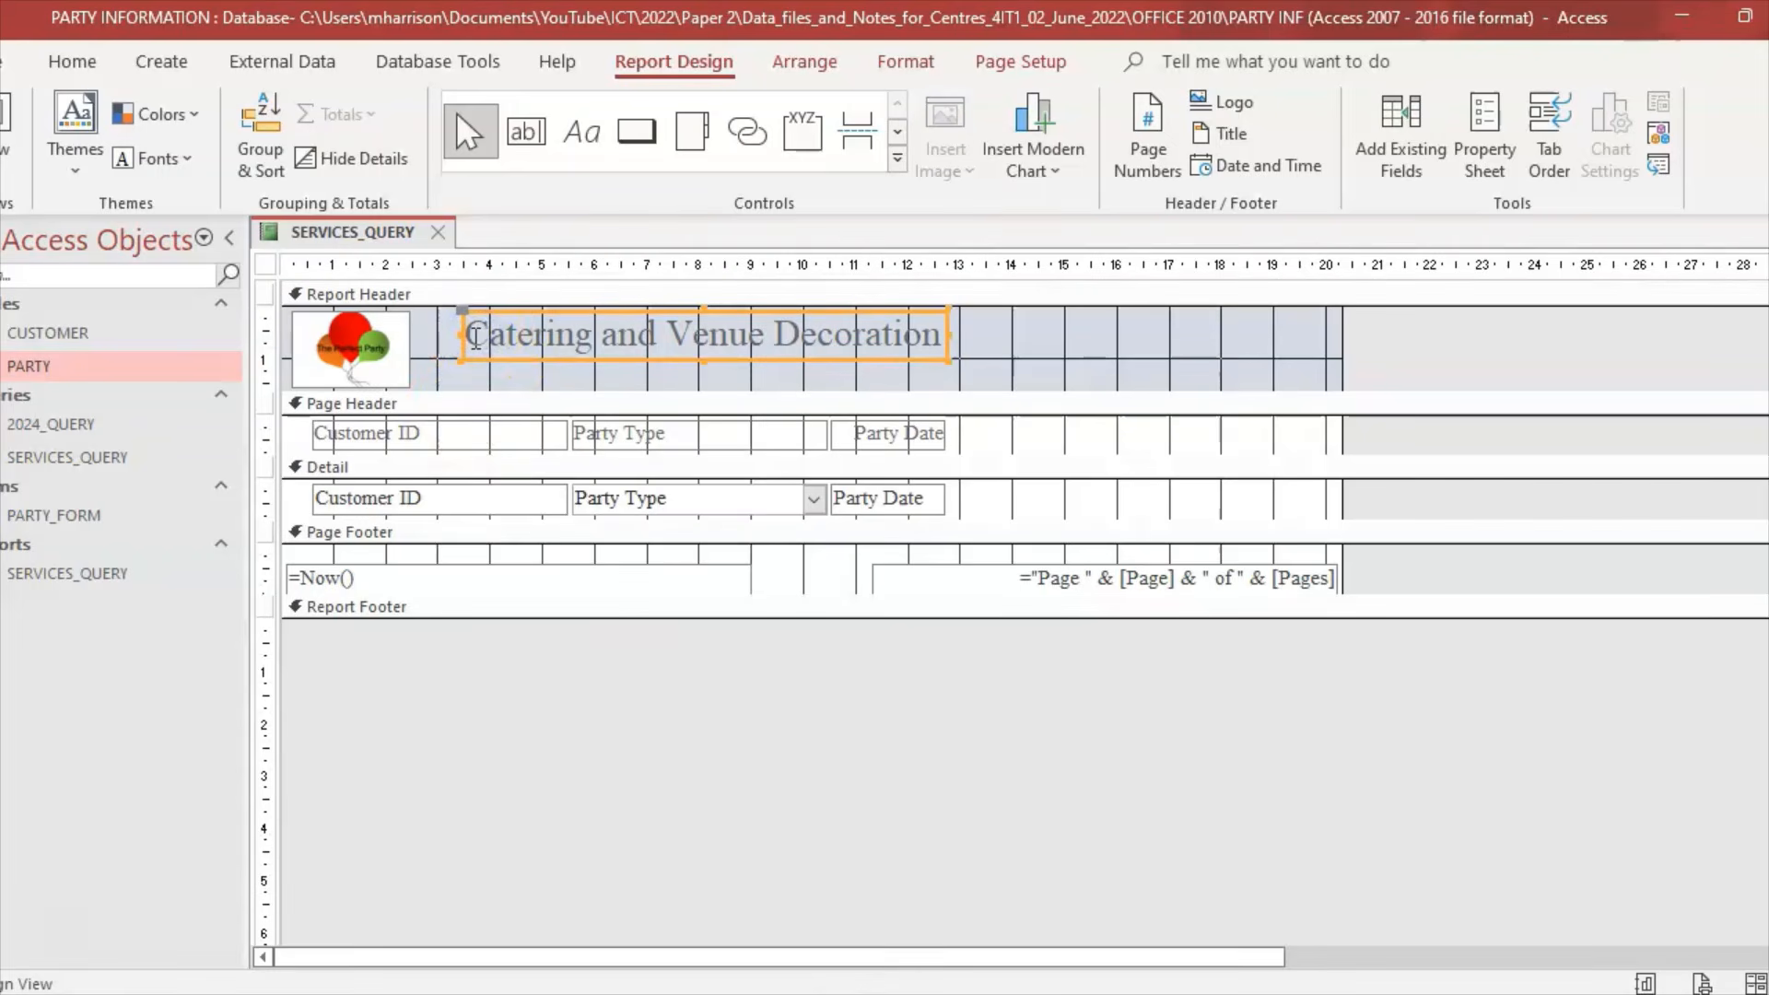
{"action": "left_click", "coordinate": [471, 337]}
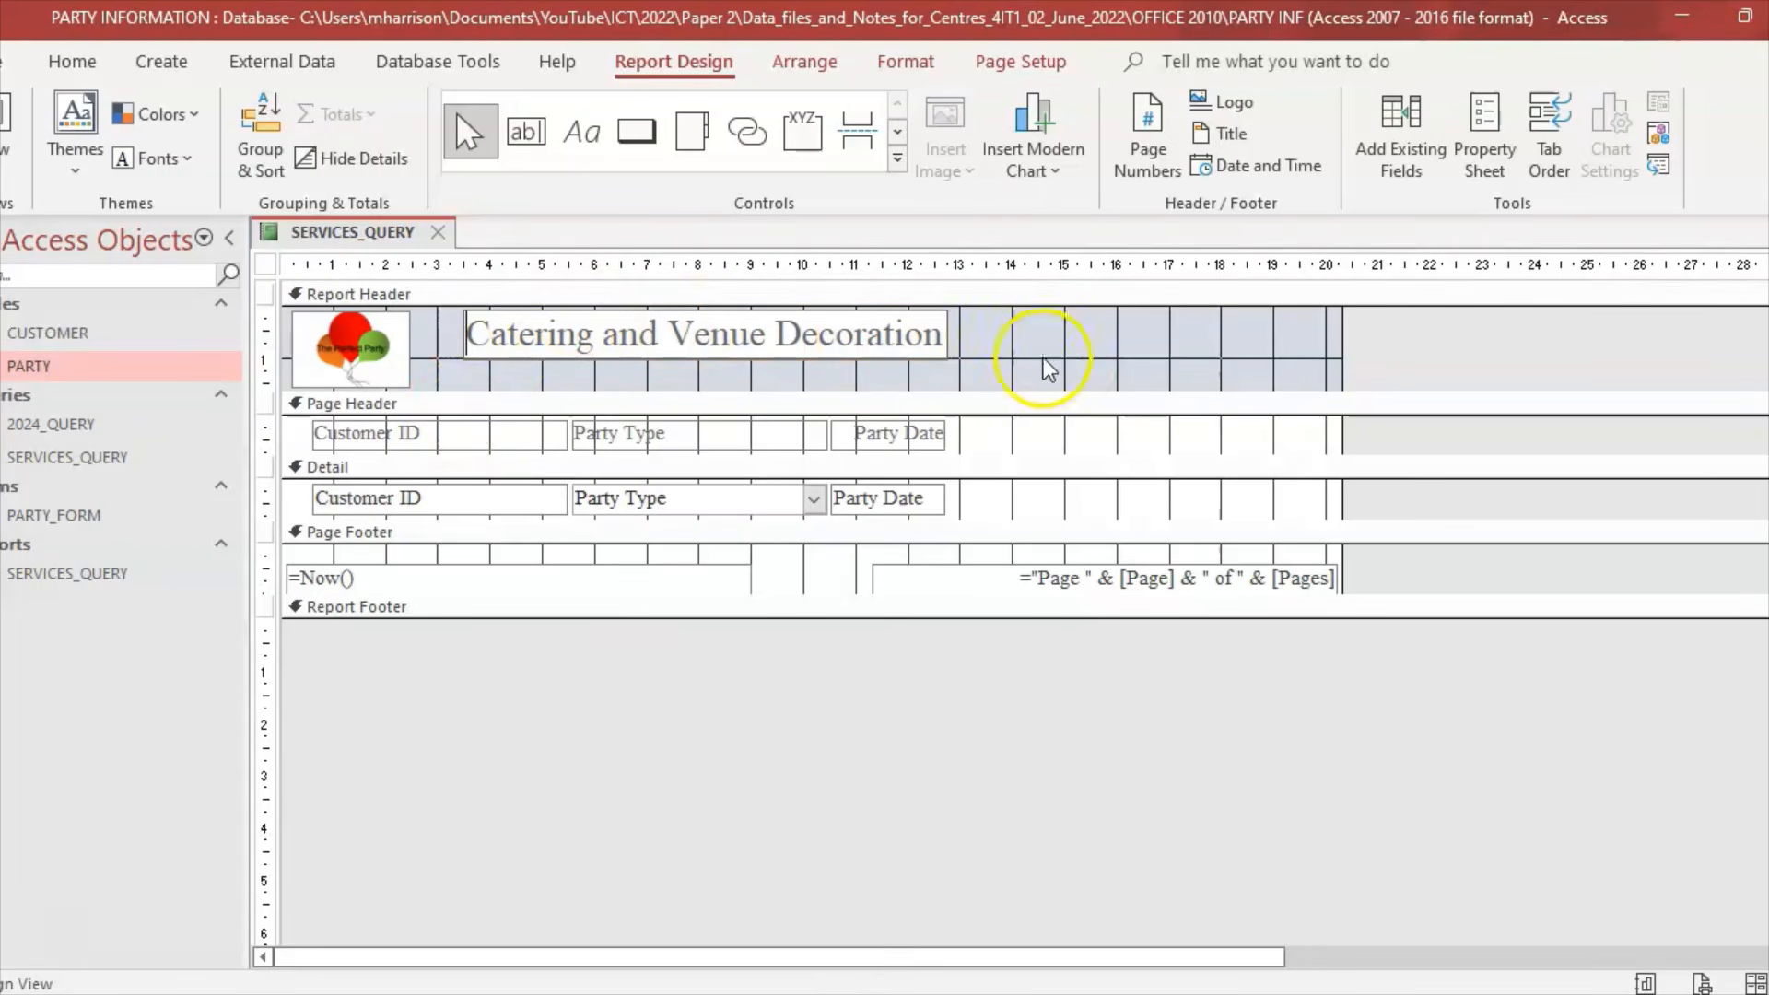
{"action": "left_click_drag", "start_coordinate": [932, 391], "coordinate": [936, 430]}
{"action": "left_click_drag", "start_coordinate": [800, 350], "coordinate": [798, 419]}
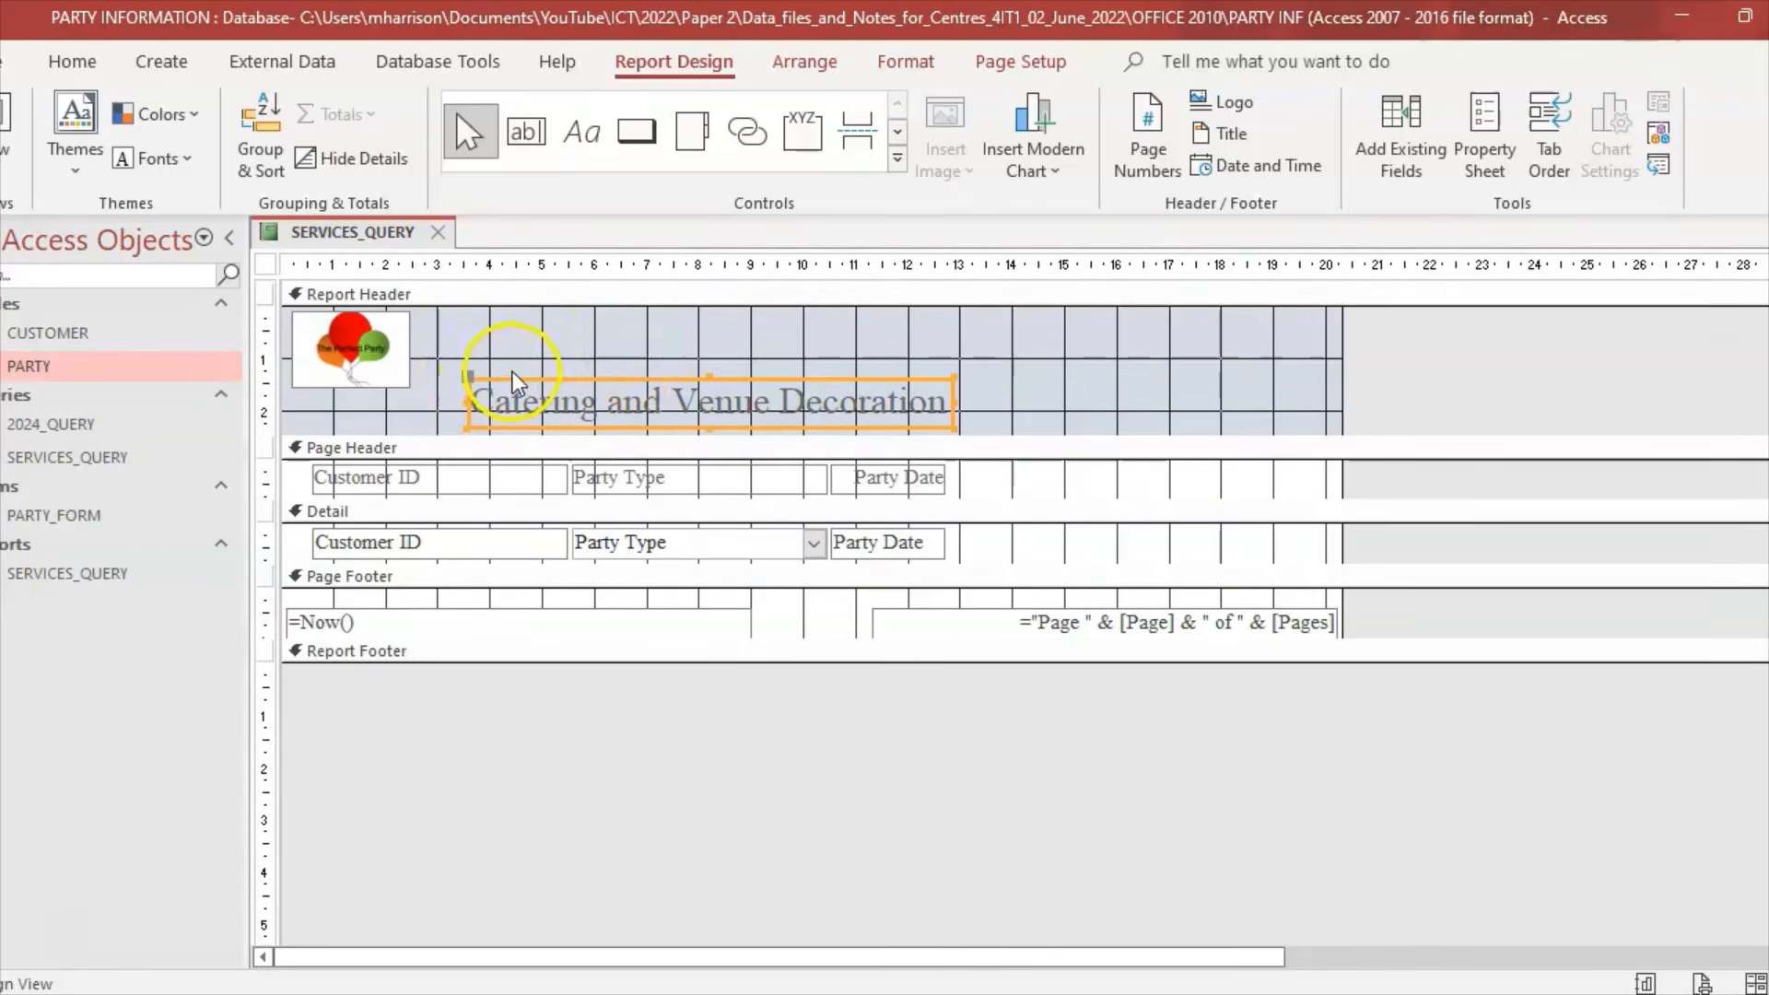
{"action": "left_click", "coordinate": [521, 350]}
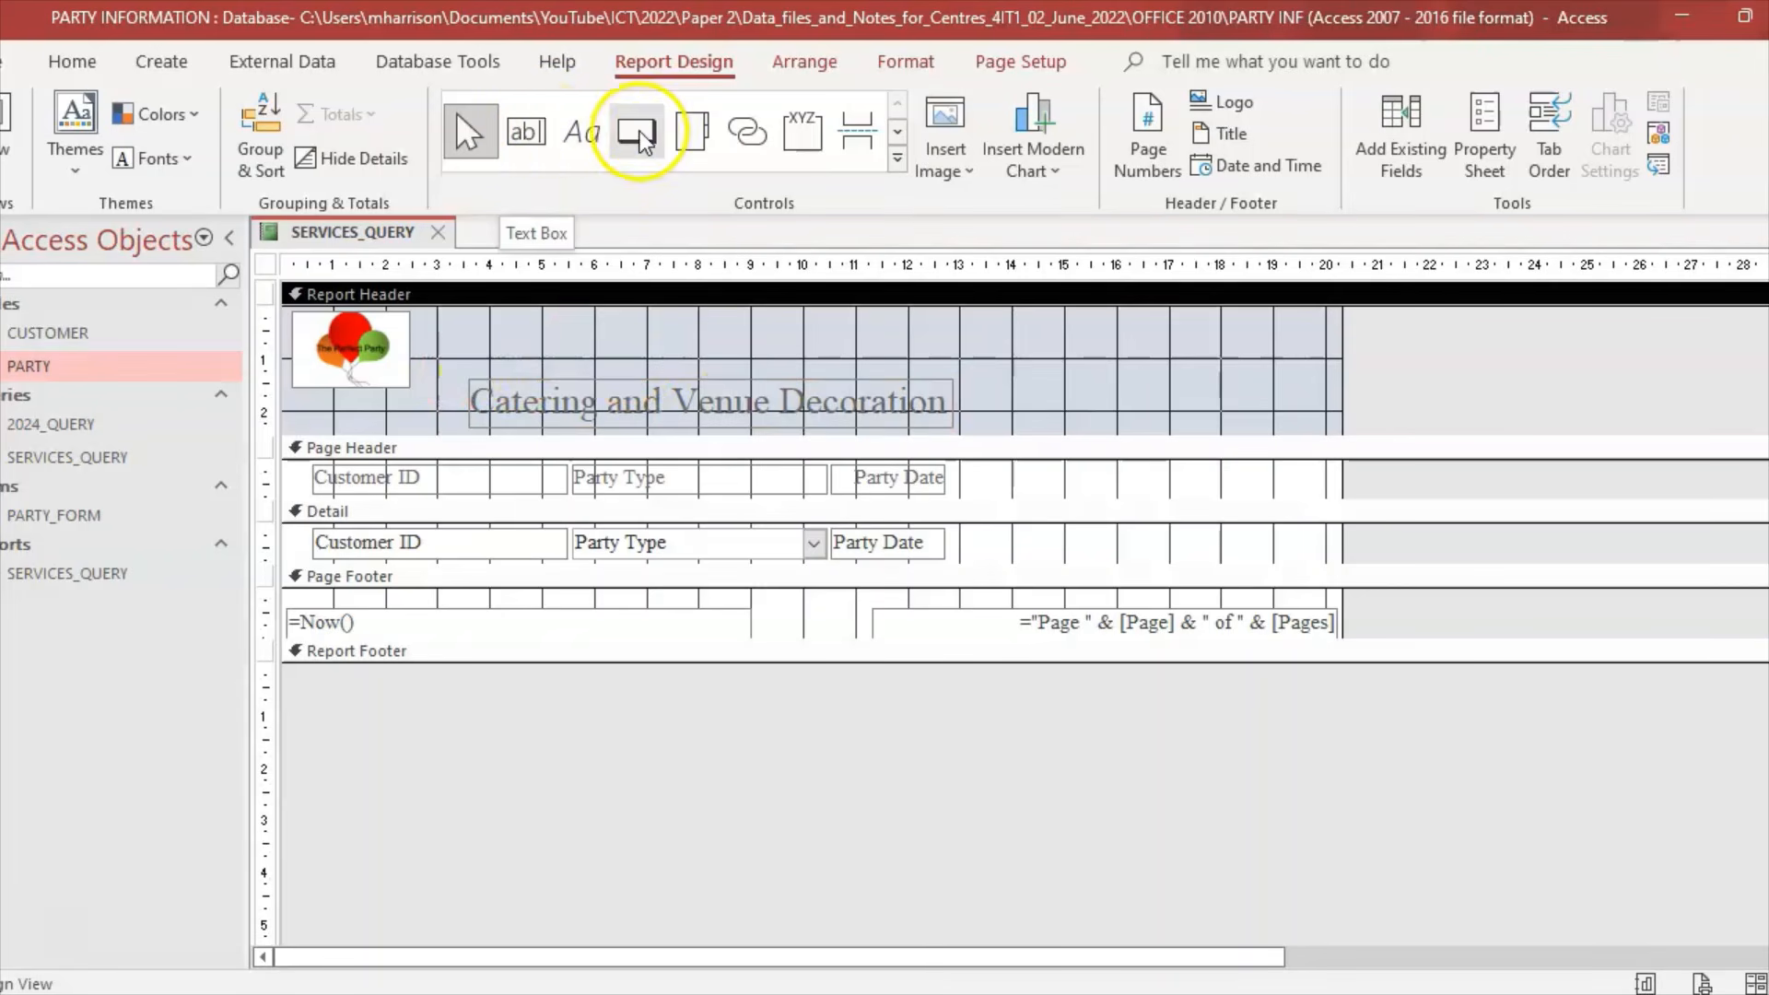
Step: Add a label at the top of the header reading 'The Perfect Party'
{"action": "left_click", "coordinate": [589, 138]}
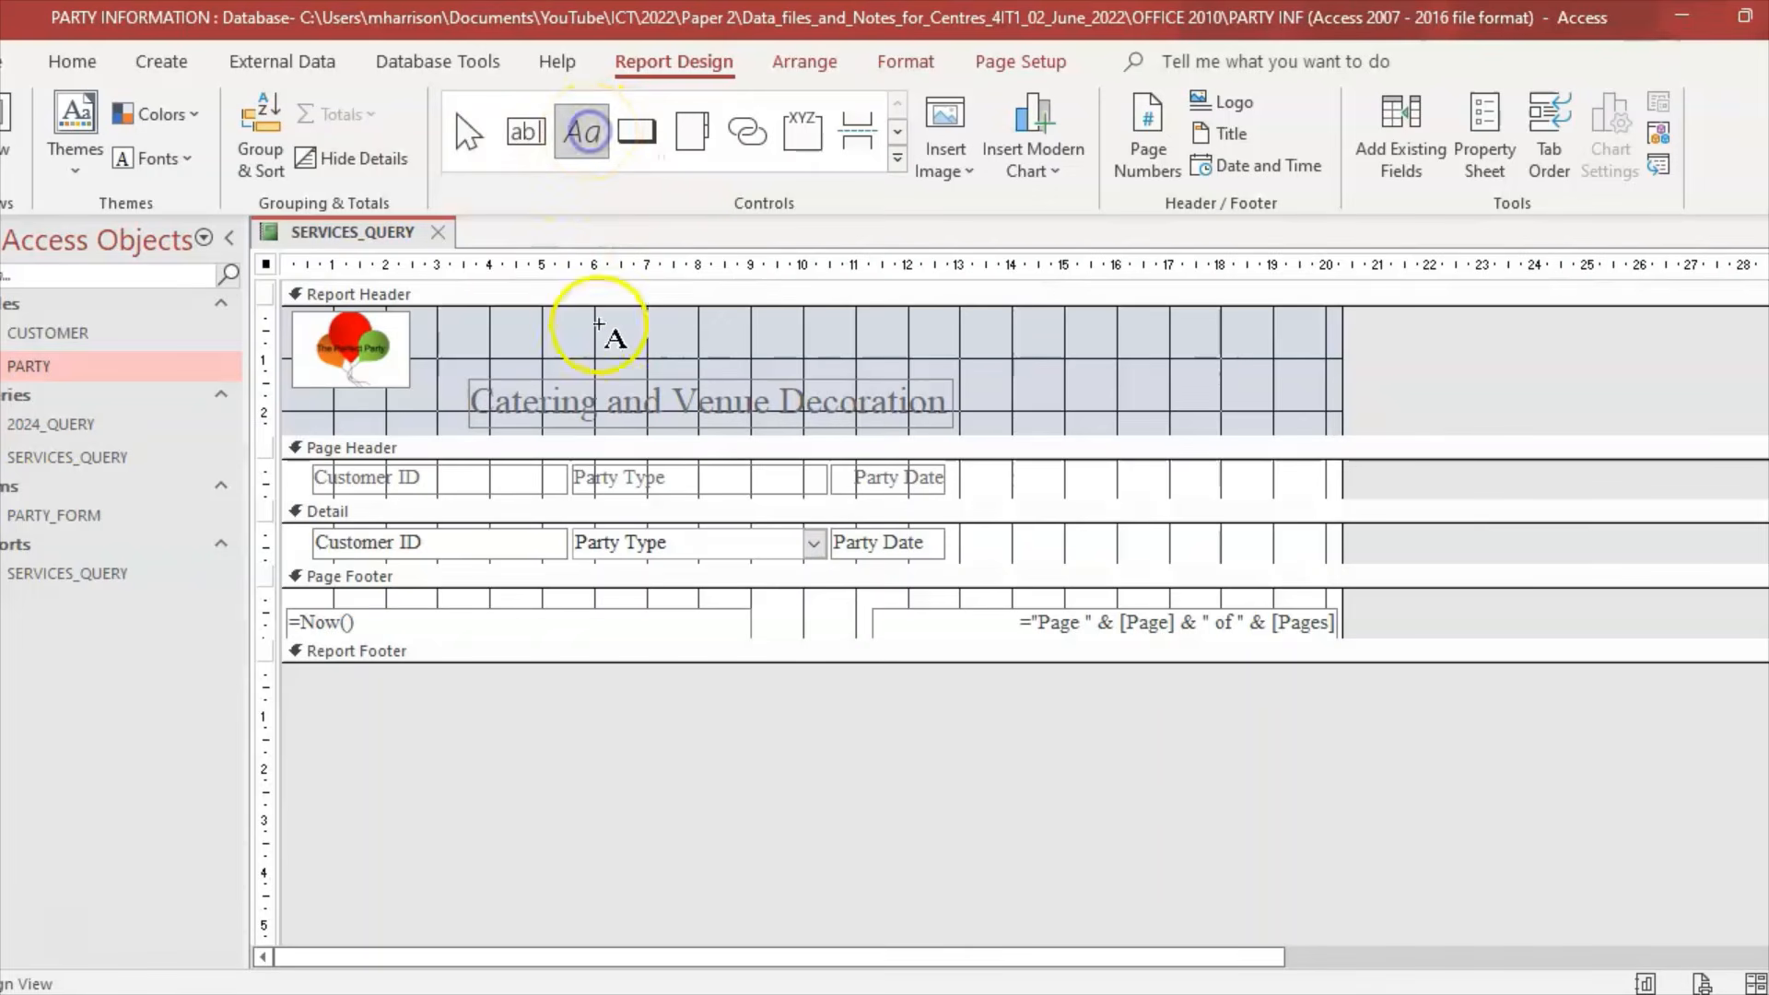
{"action": "left_click_drag", "start_coordinate": [486, 316], "coordinate": [955, 377]}
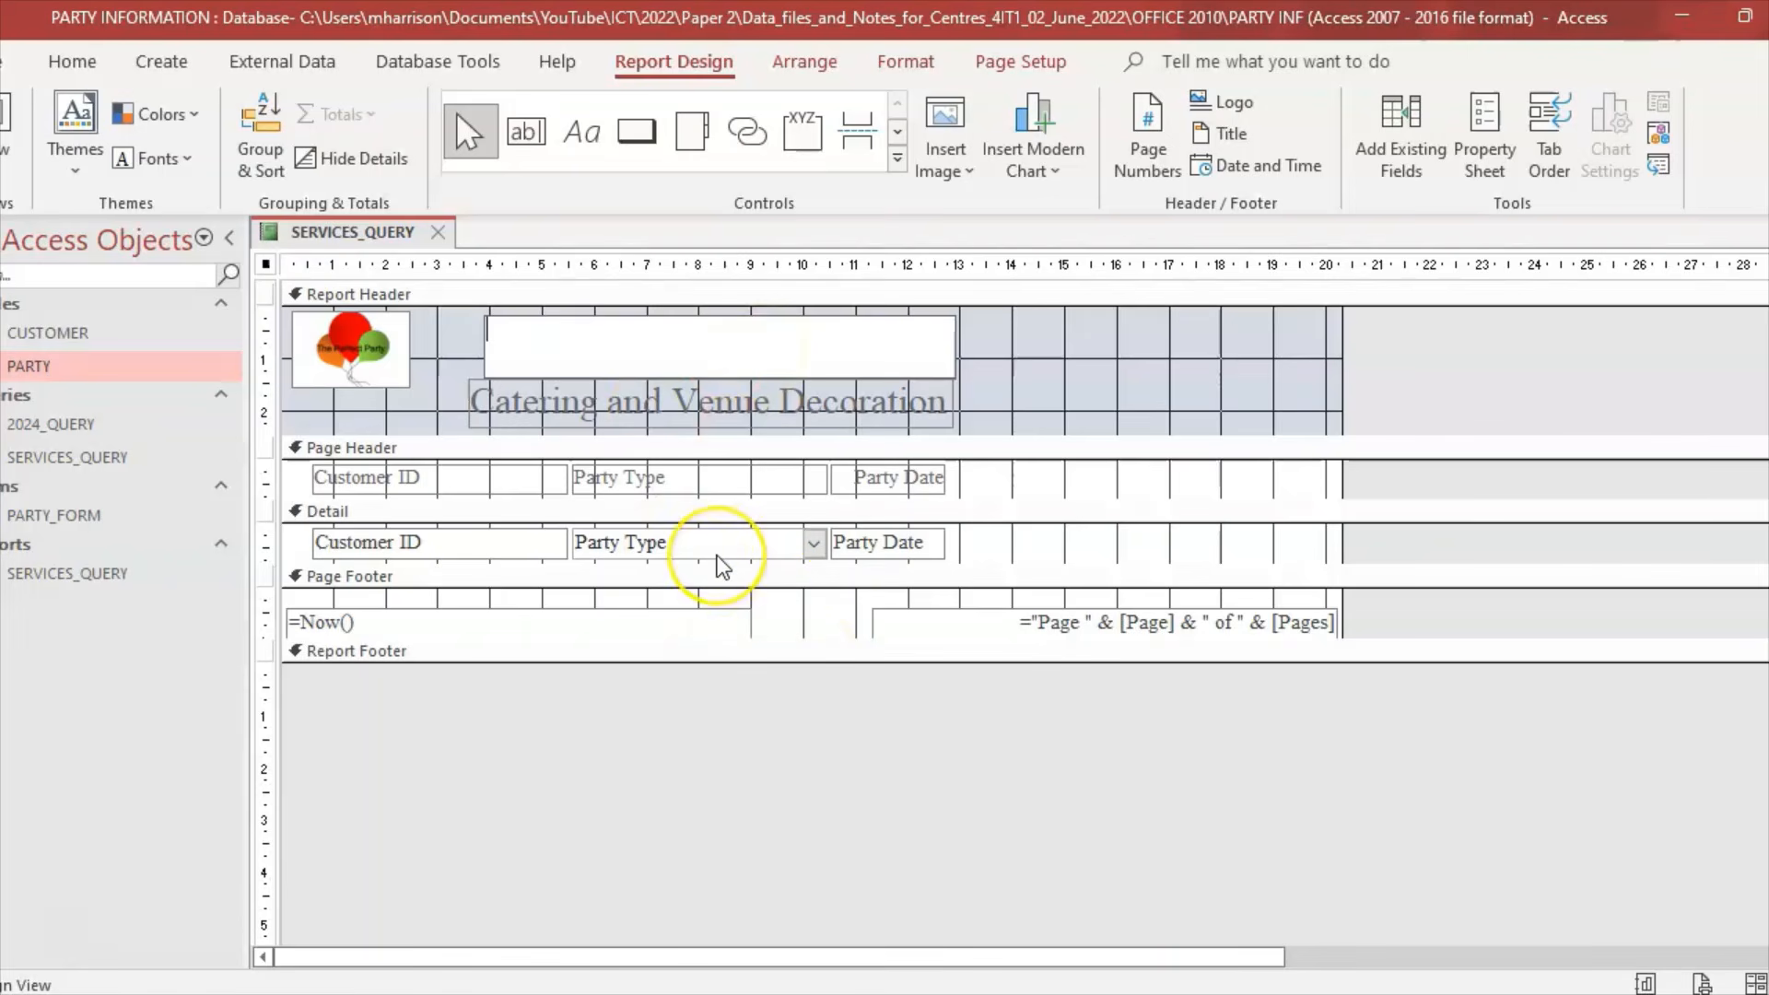
{"action": "type", "text": "The Per"}
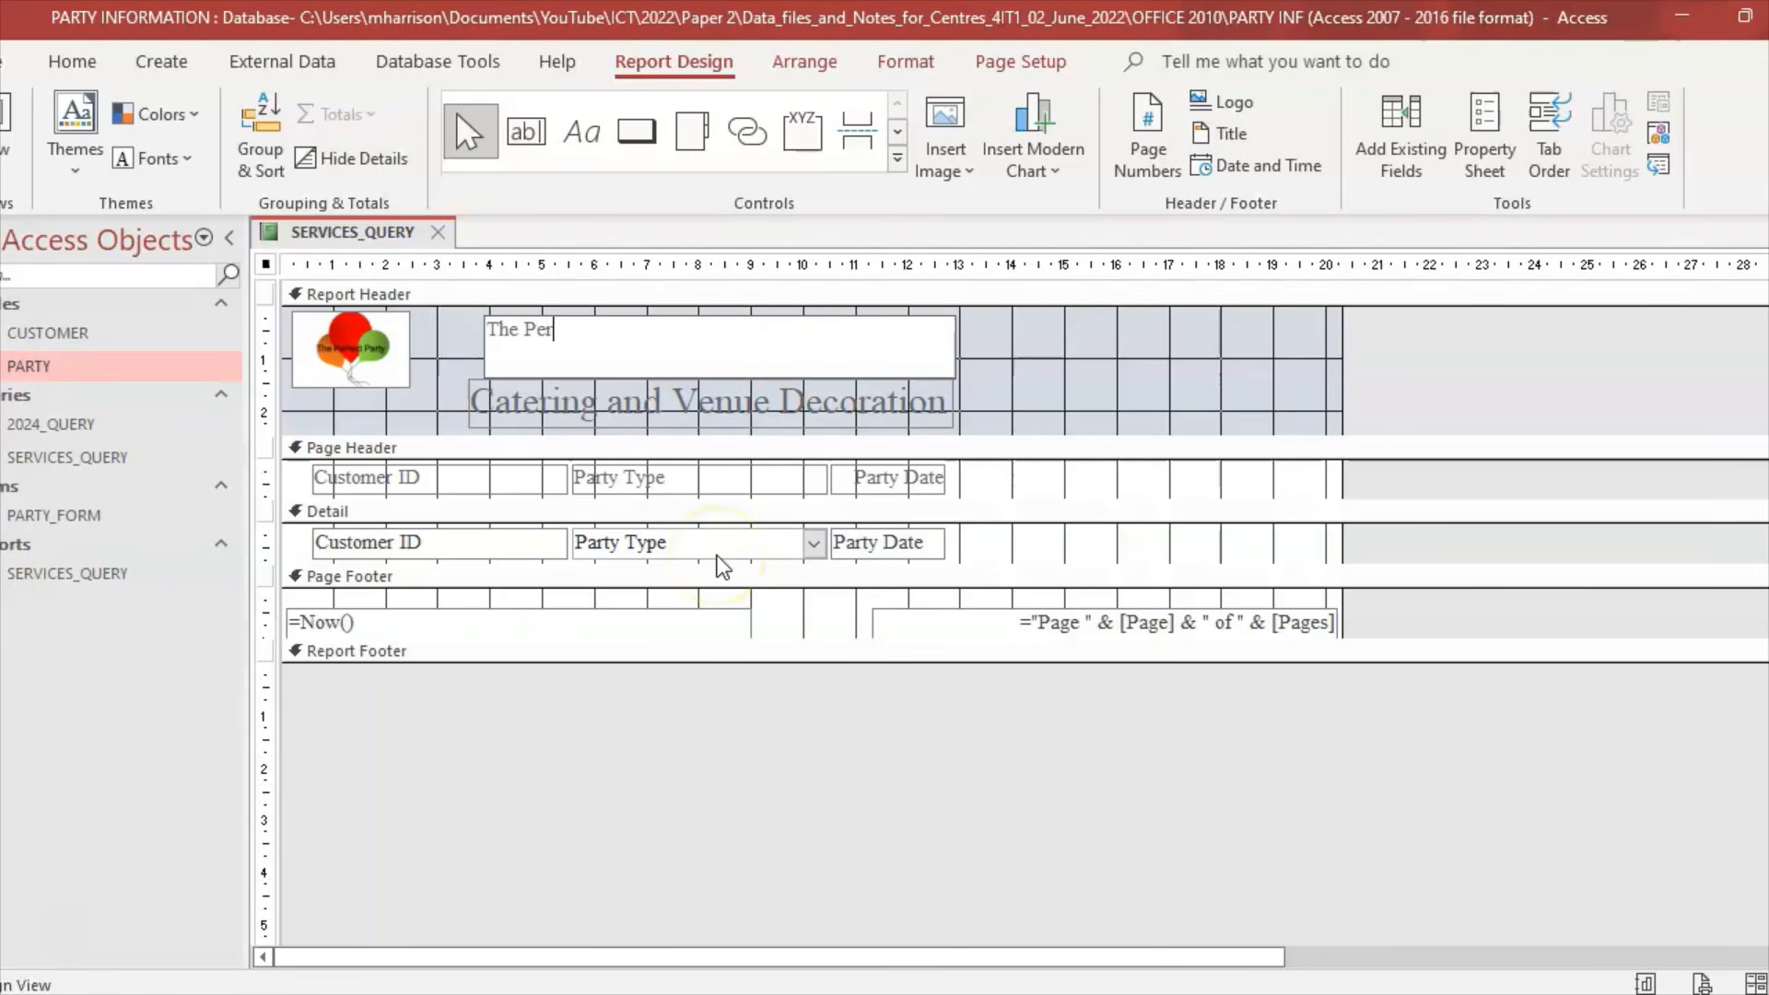
{"action": "type", "text": "fect Party"}
Step: Set The Perfect Party label text to 22 pt
{"action": "left_click", "coordinate": [1093, 334]}
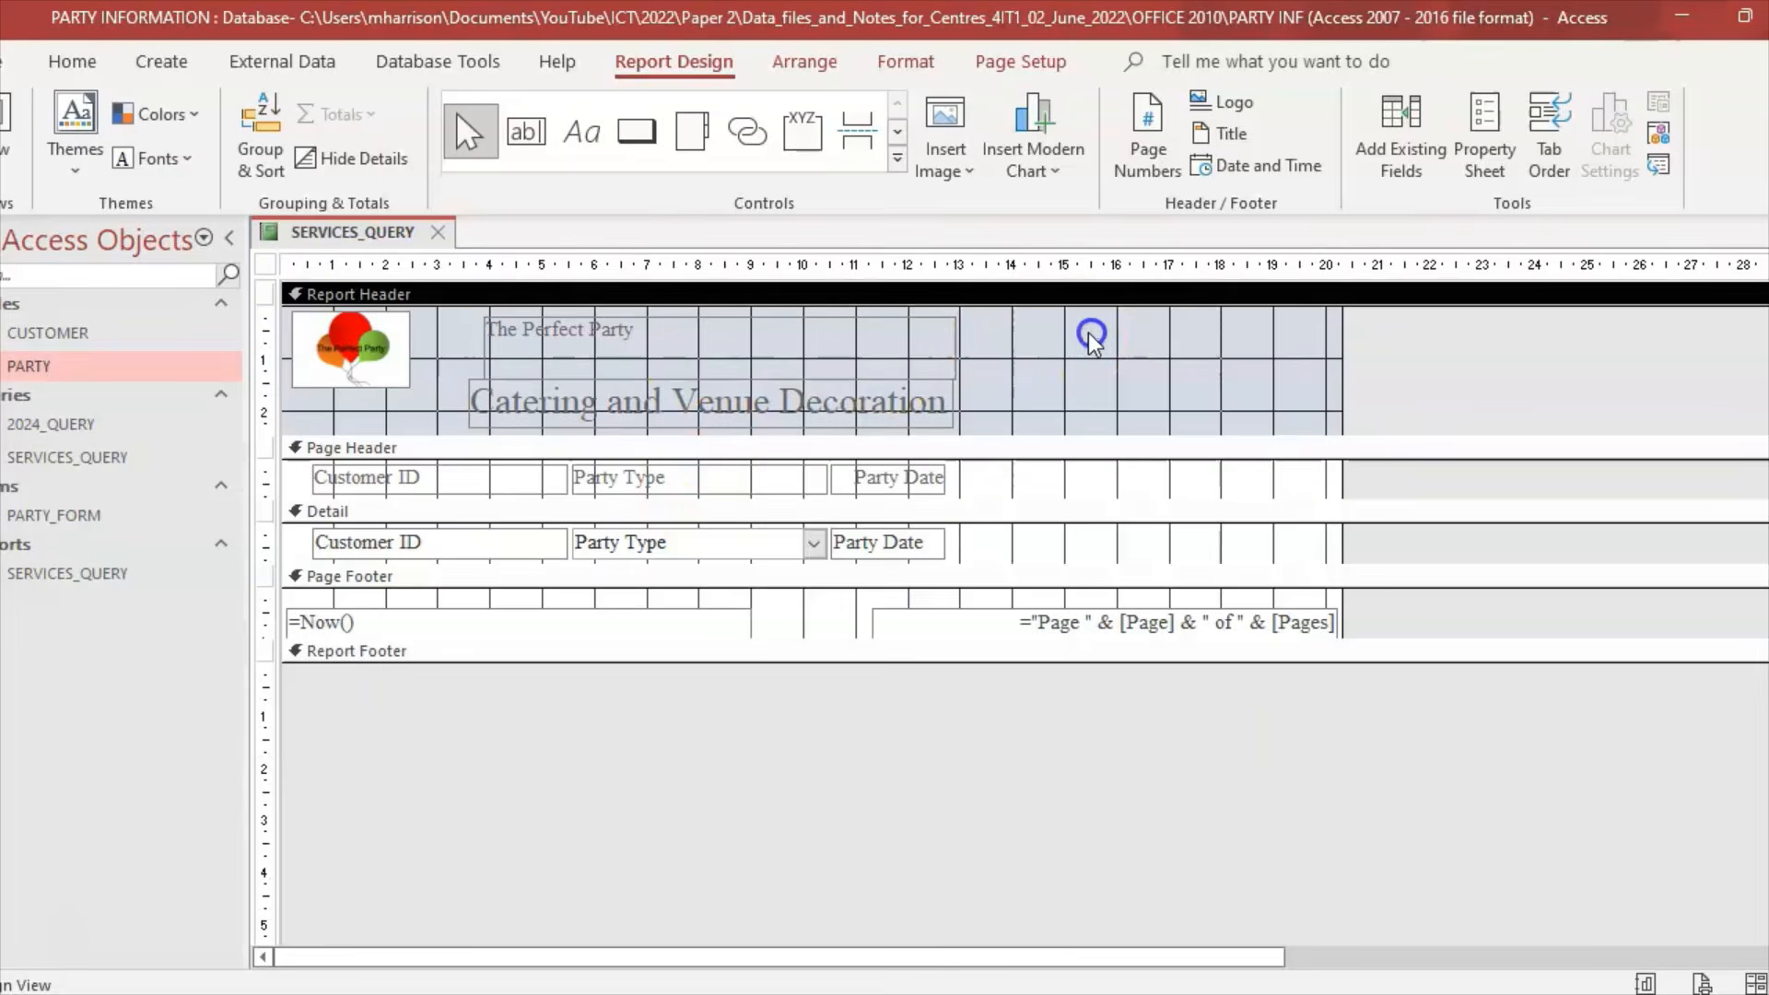
{"action": "left_click", "coordinate": [591, 372]}
{"action": "left_click_drag", "start_coordinate": [666, 333], "coordinate": [425, 331]}
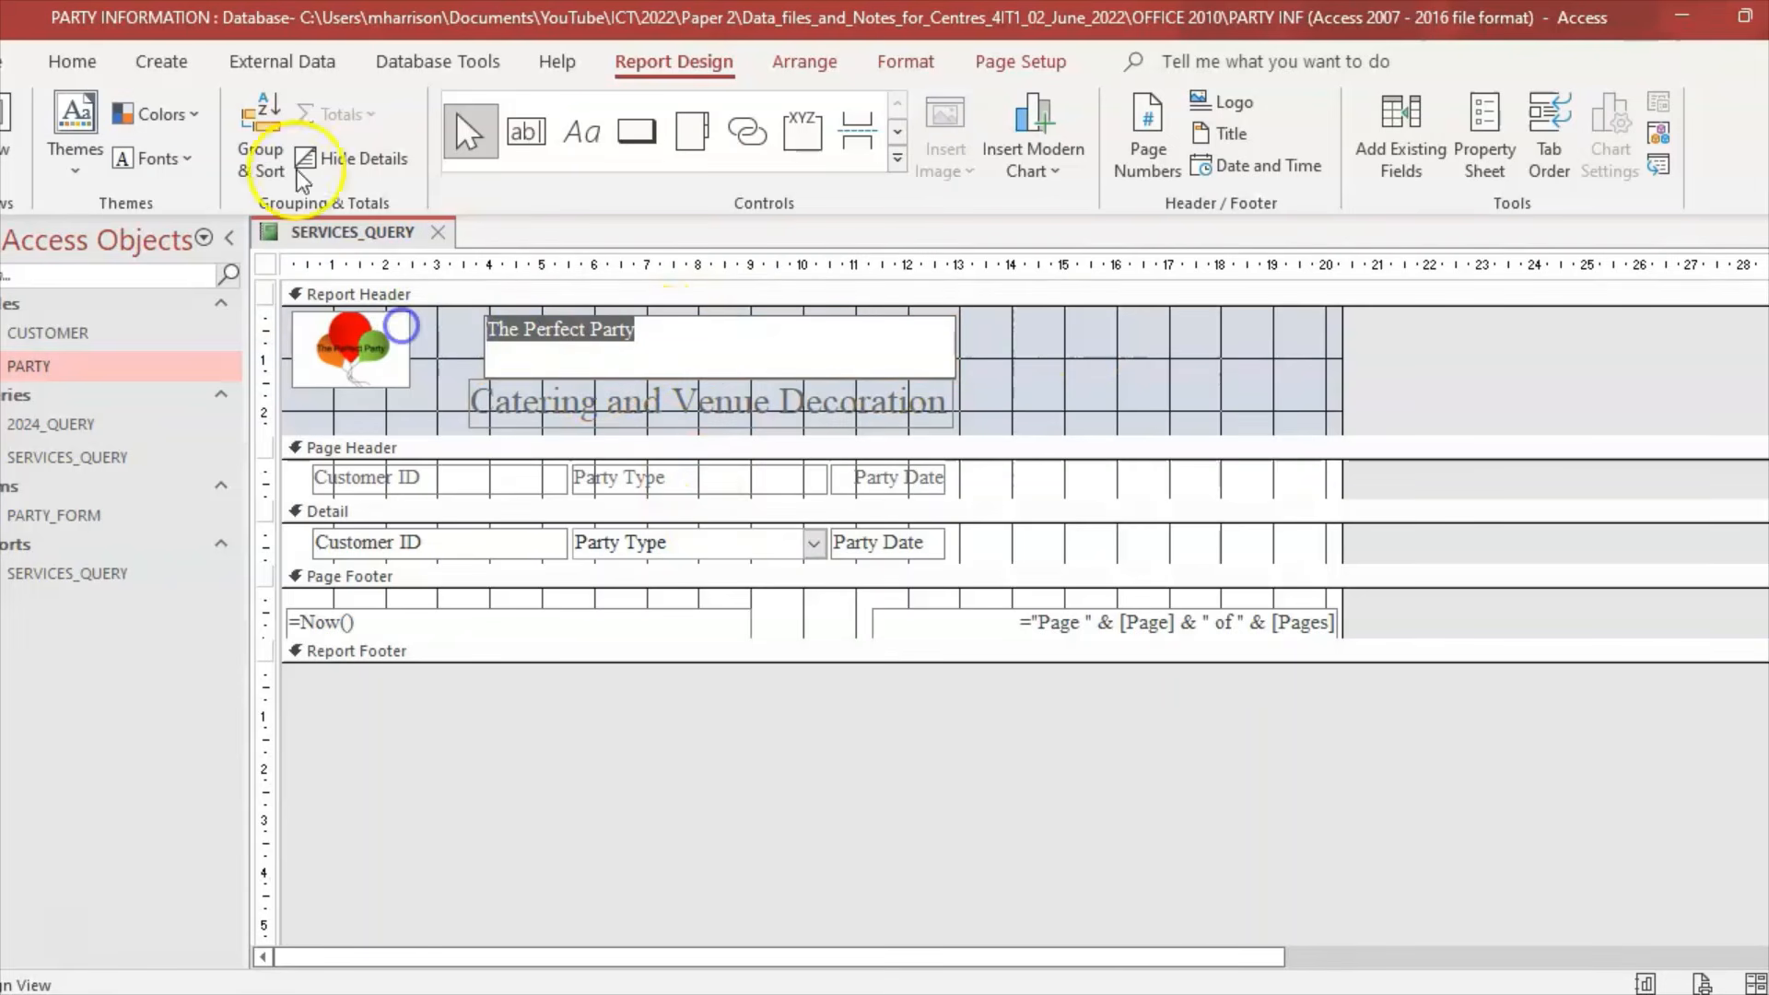
{"action": "left_click", "coordinate": [73, 61]}
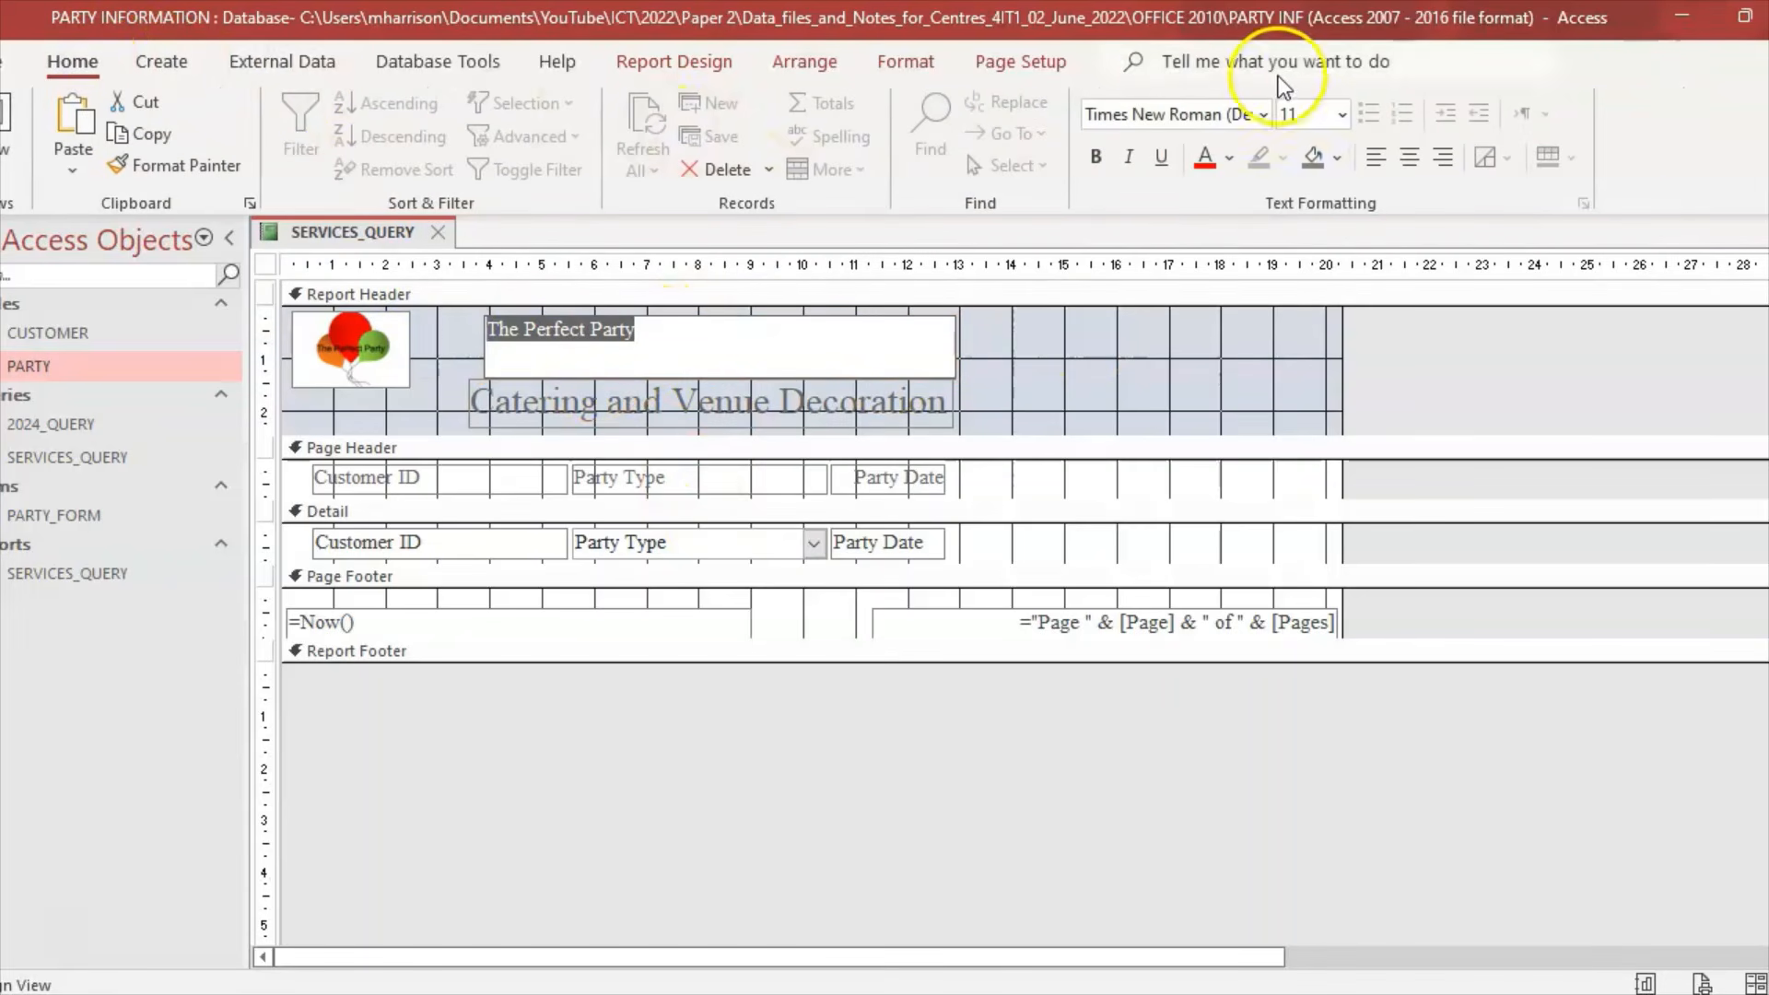
{"action": "left_click", "coordinate": [1342, 115]}
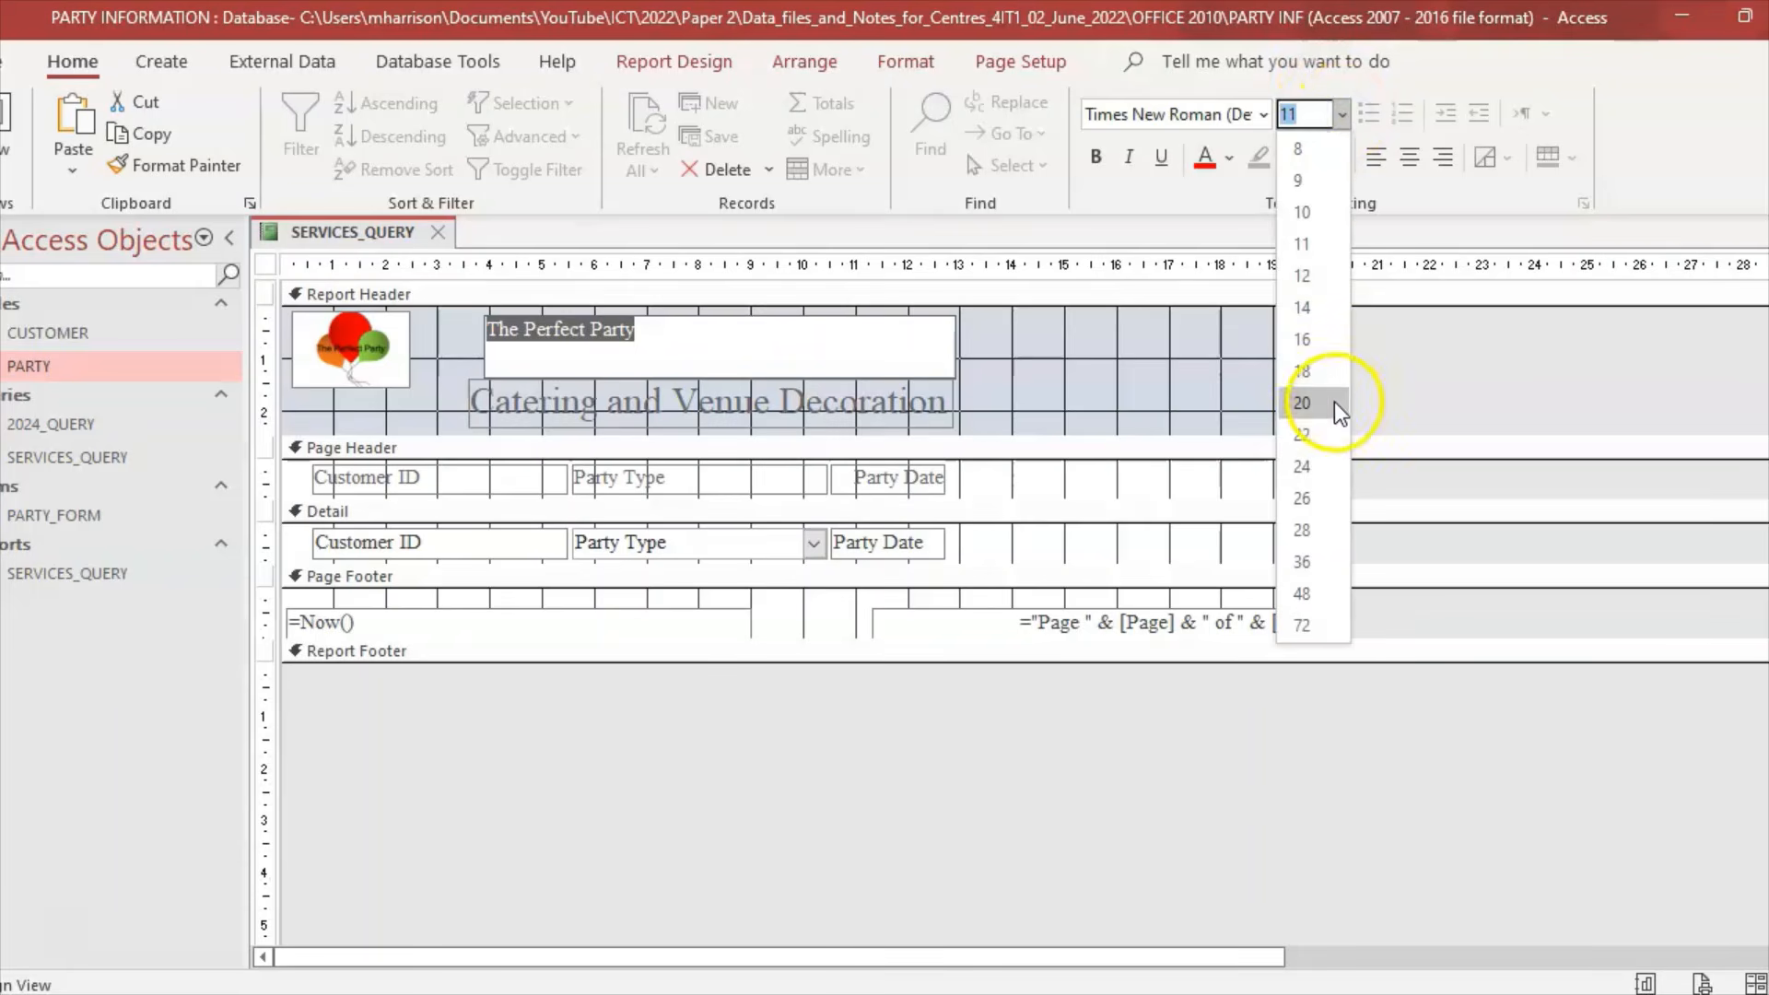
{"action": "left_click", "coordinate": [1334, 402]}
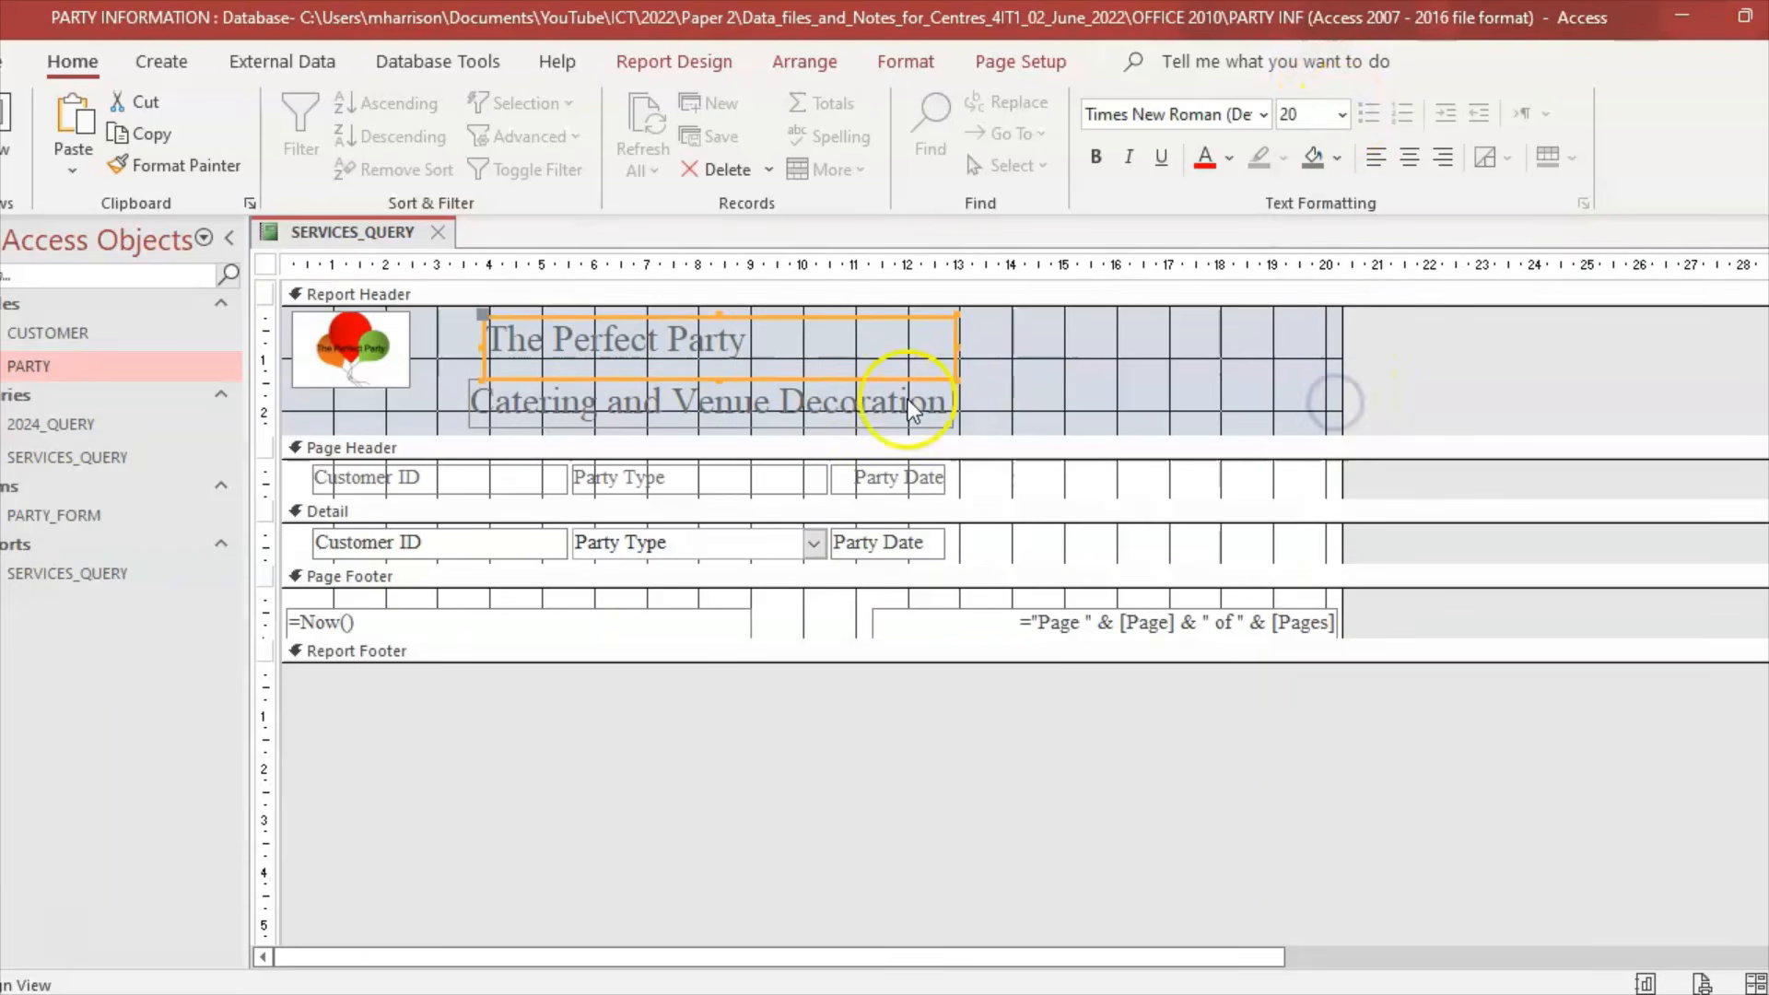
{"action": "left_click", "coordinate": [1342, 115]}
{"action": "left_click", "coordinate": [1326, 434]}
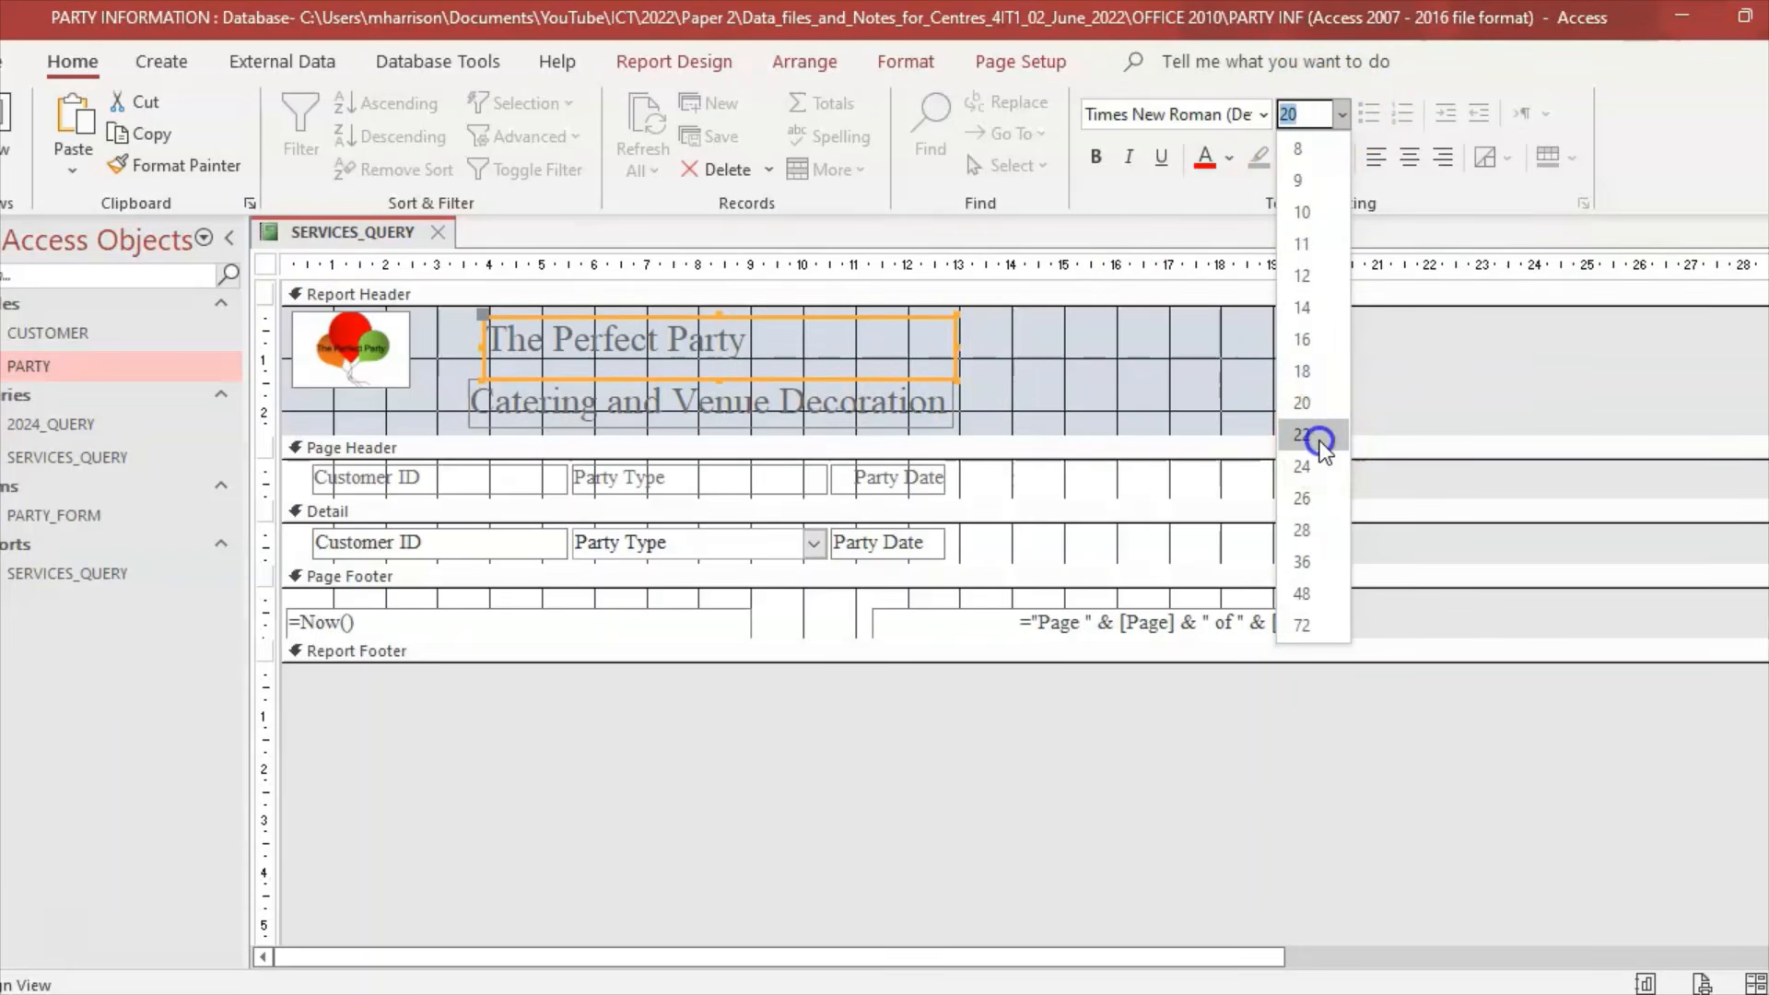
Step: Shift The Perfect Party label slightly left and delete the =Now() date box from the page footer
{"action": "left_click", "coordinate": [1004, 369]}
{"action": "left_click", "coordinate": [861, 337]}
{"action": "left_click_drag", "start_coordinate": [960, 339], "coordinate": [932, 339]}
{"action": "left_click", "coordinate": [943, 340]}
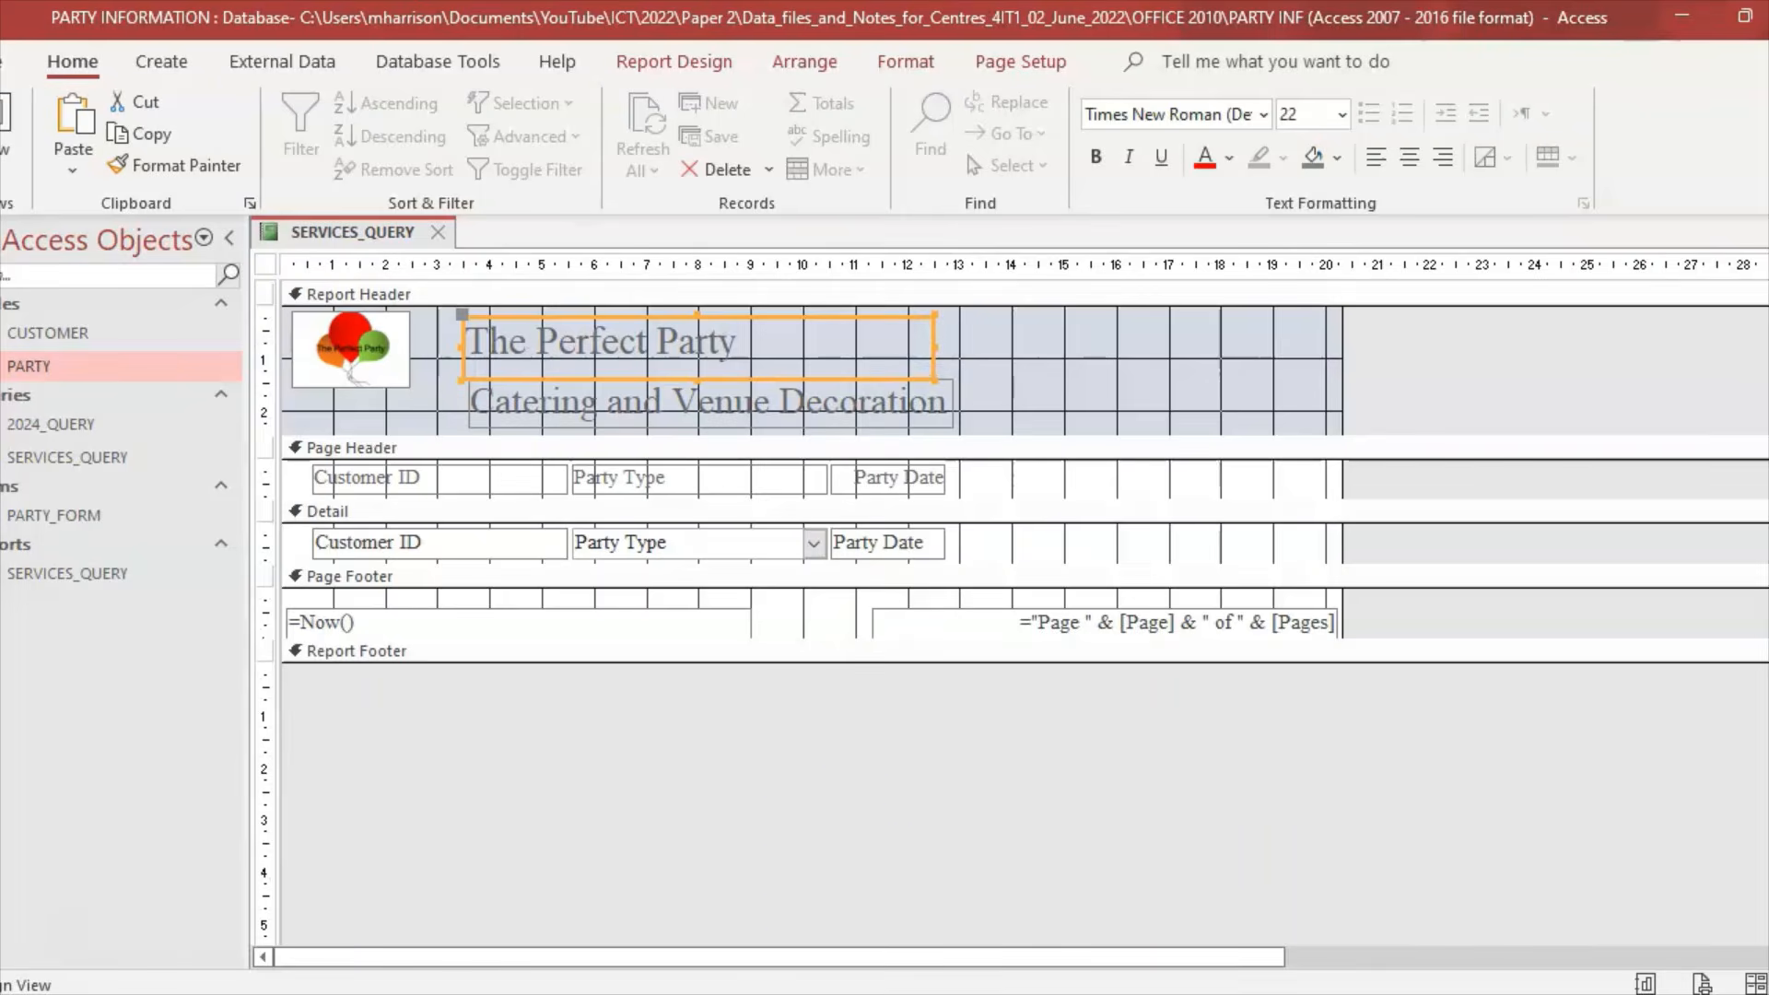
{"action": "key", "text": "alt+Tab"}
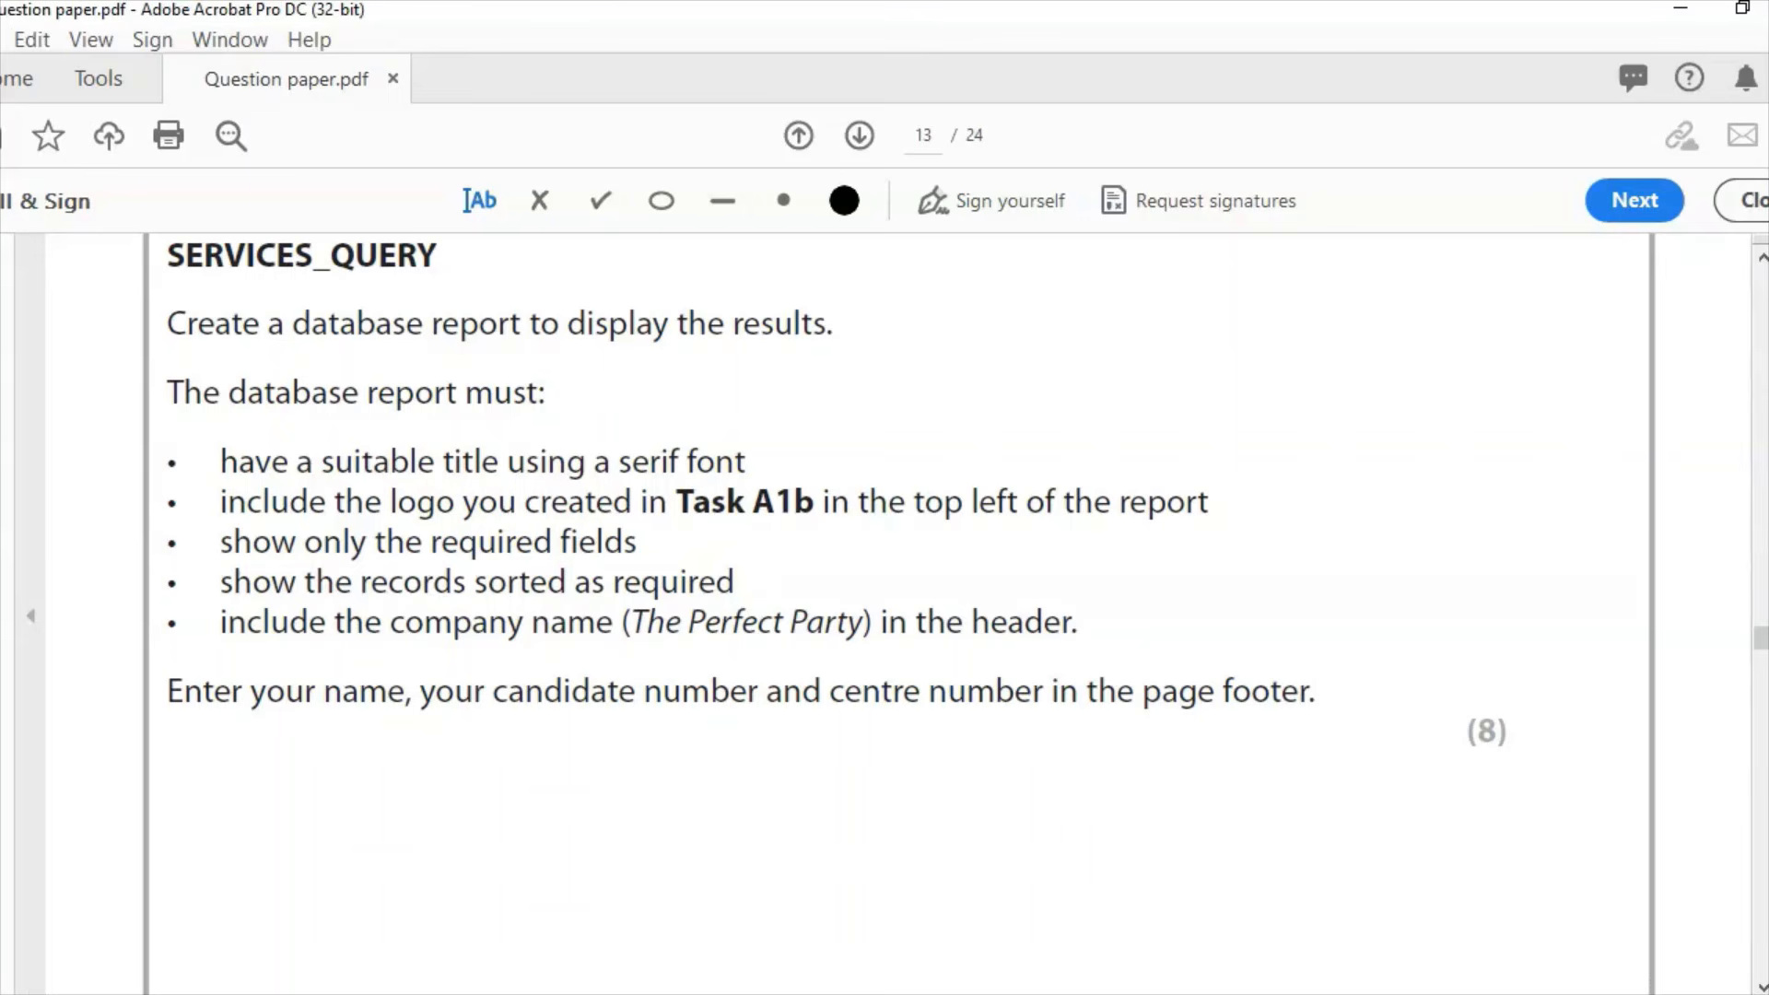
{"action": "key", "text": "alt+Tab"}
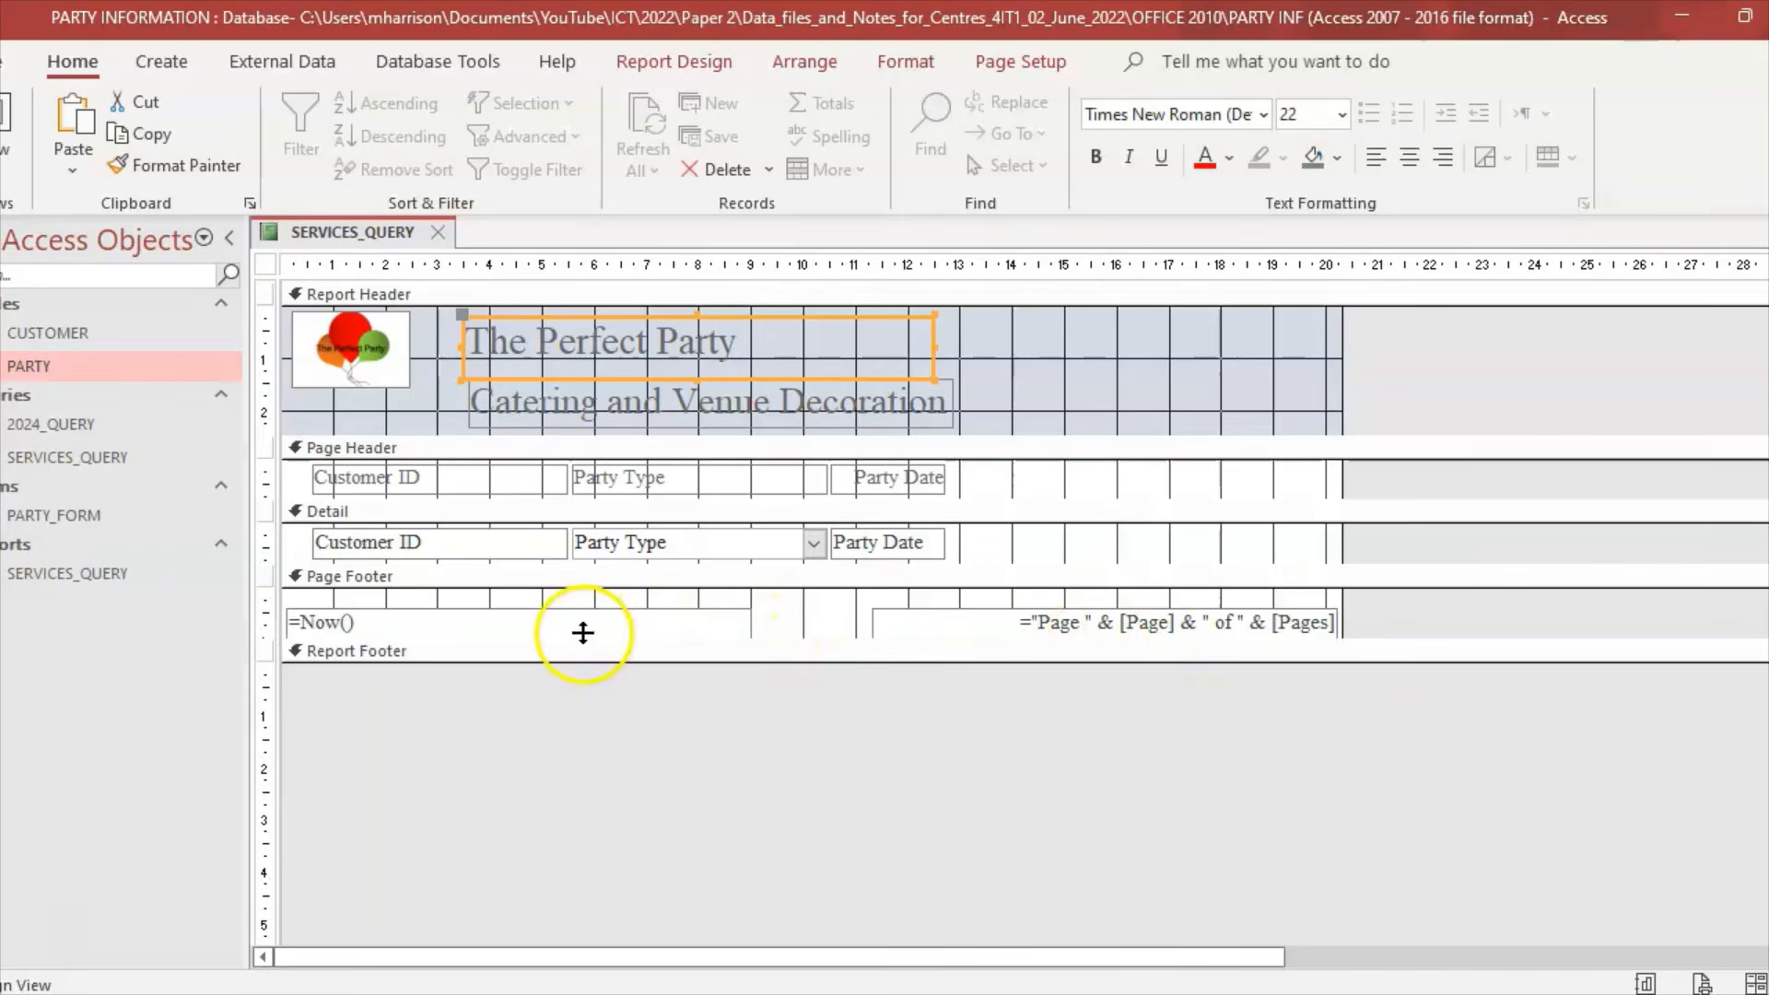
{"action": "left_click", "coordinate": [728, 619]}
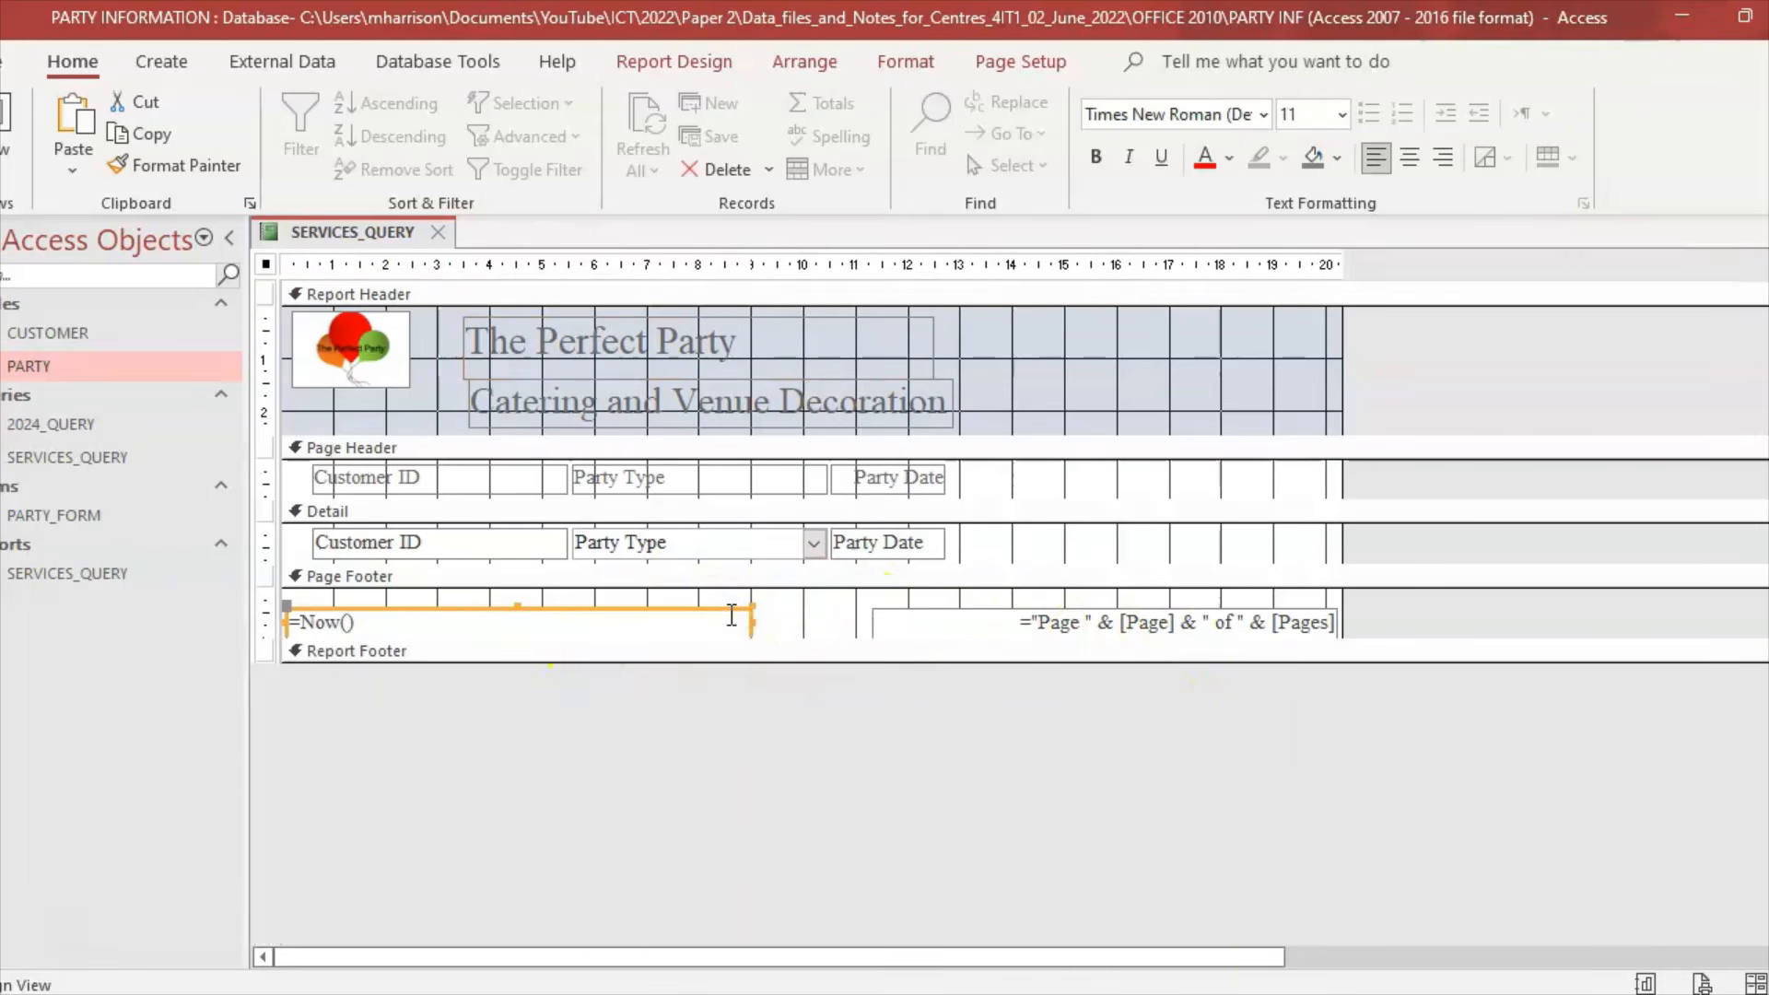
{"action": "key", "text": "Delete"}
Step: Delete the page-number box from the page footer
{"action": "left_click", "coordinate": [955, 612]}
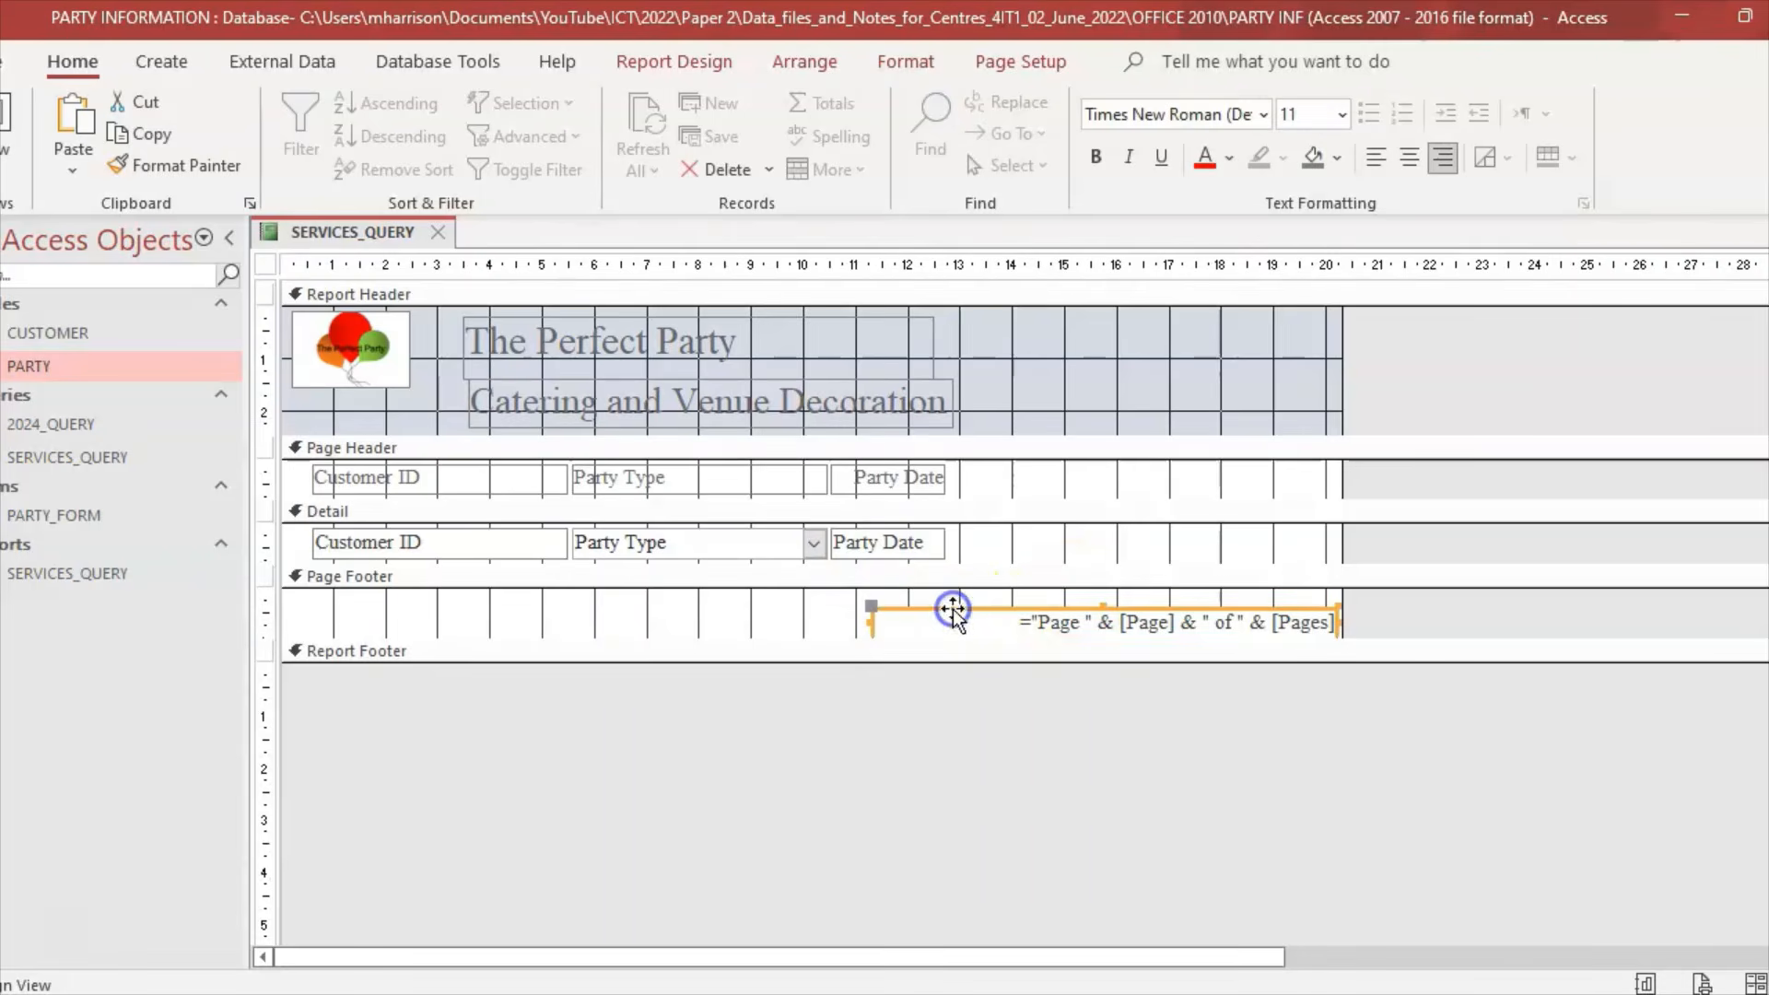
{"action": "key", "text": "Delete"}
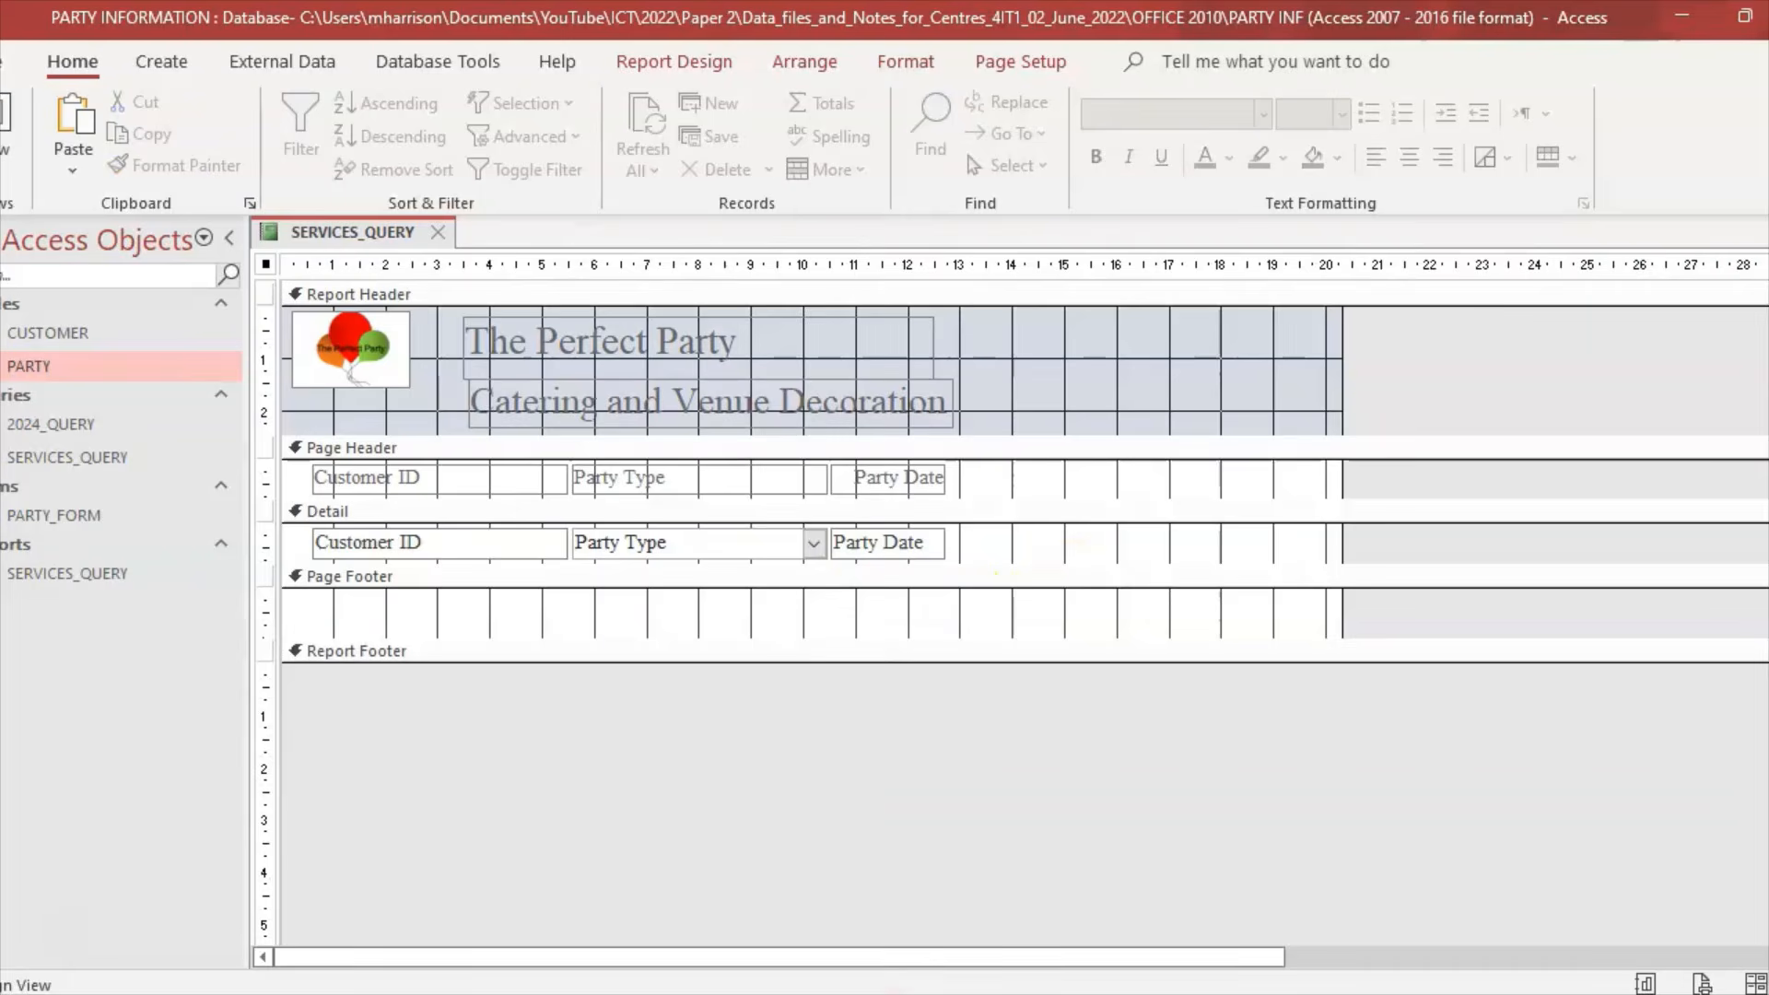
{"action": "key", "text": "alt+Tab"}
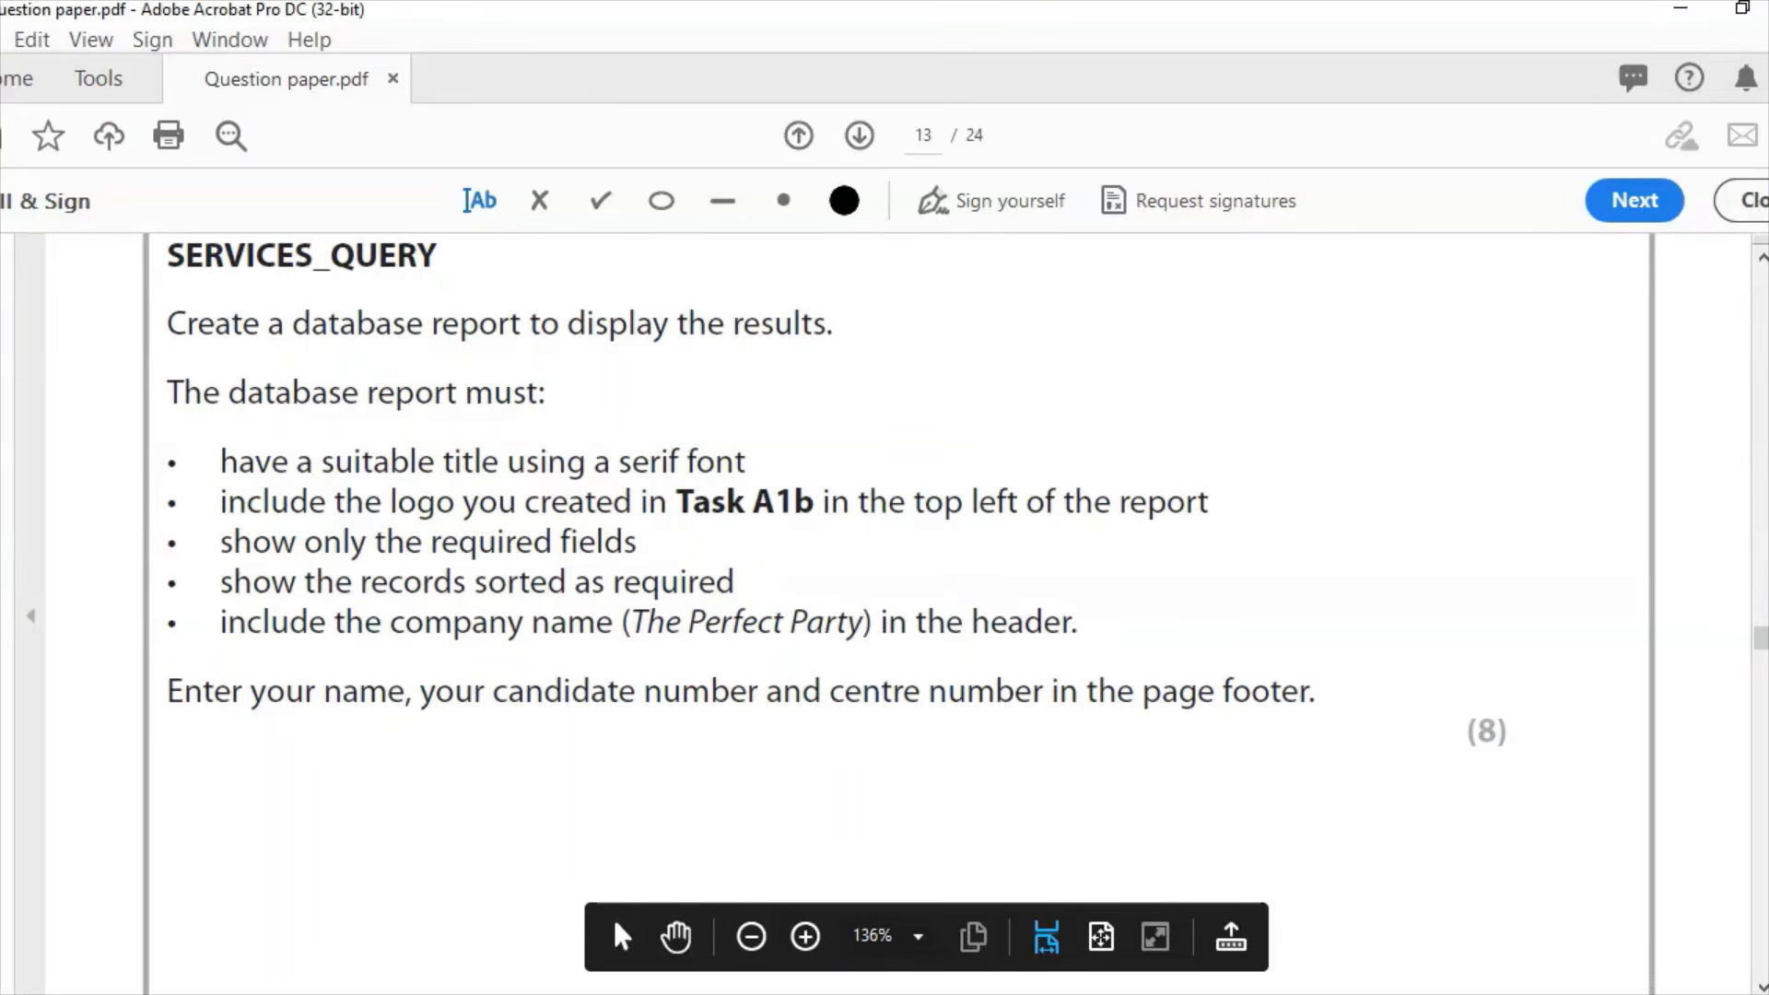
{"action": "key", "text": "alt+Tab"}
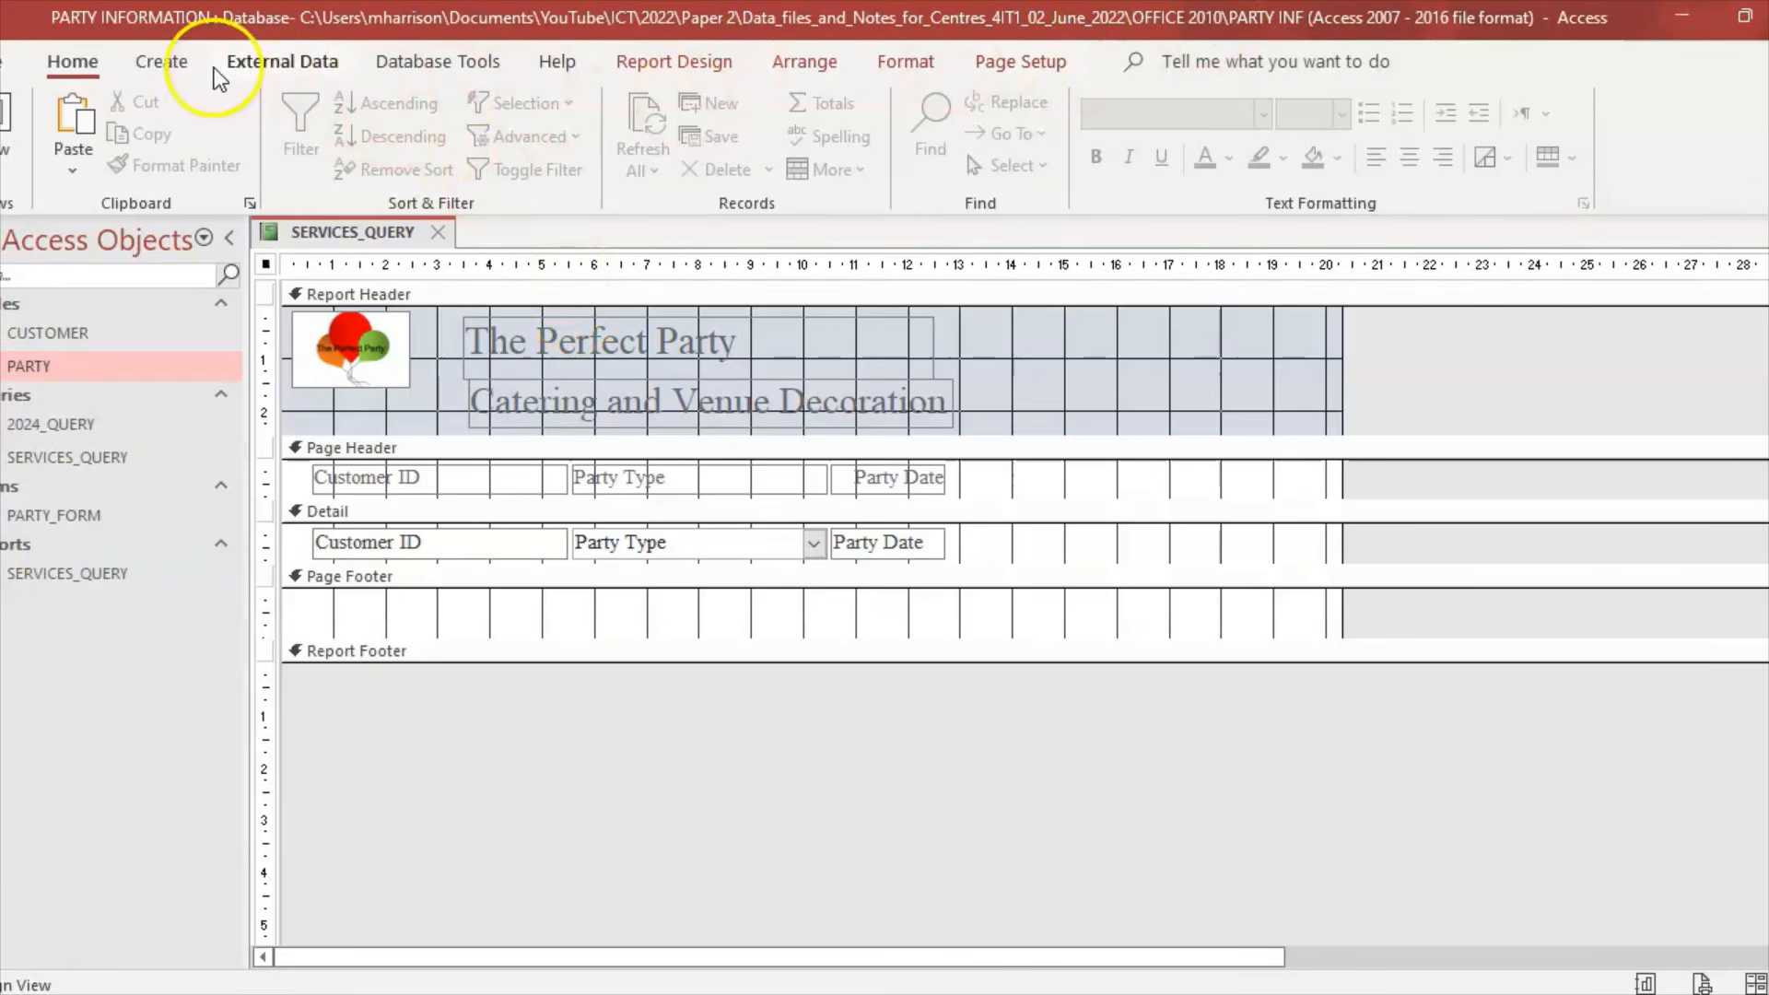
Step: Add a 'My details' label across the page footer
{"action": "left_click", "coordinate": [687, 628]}
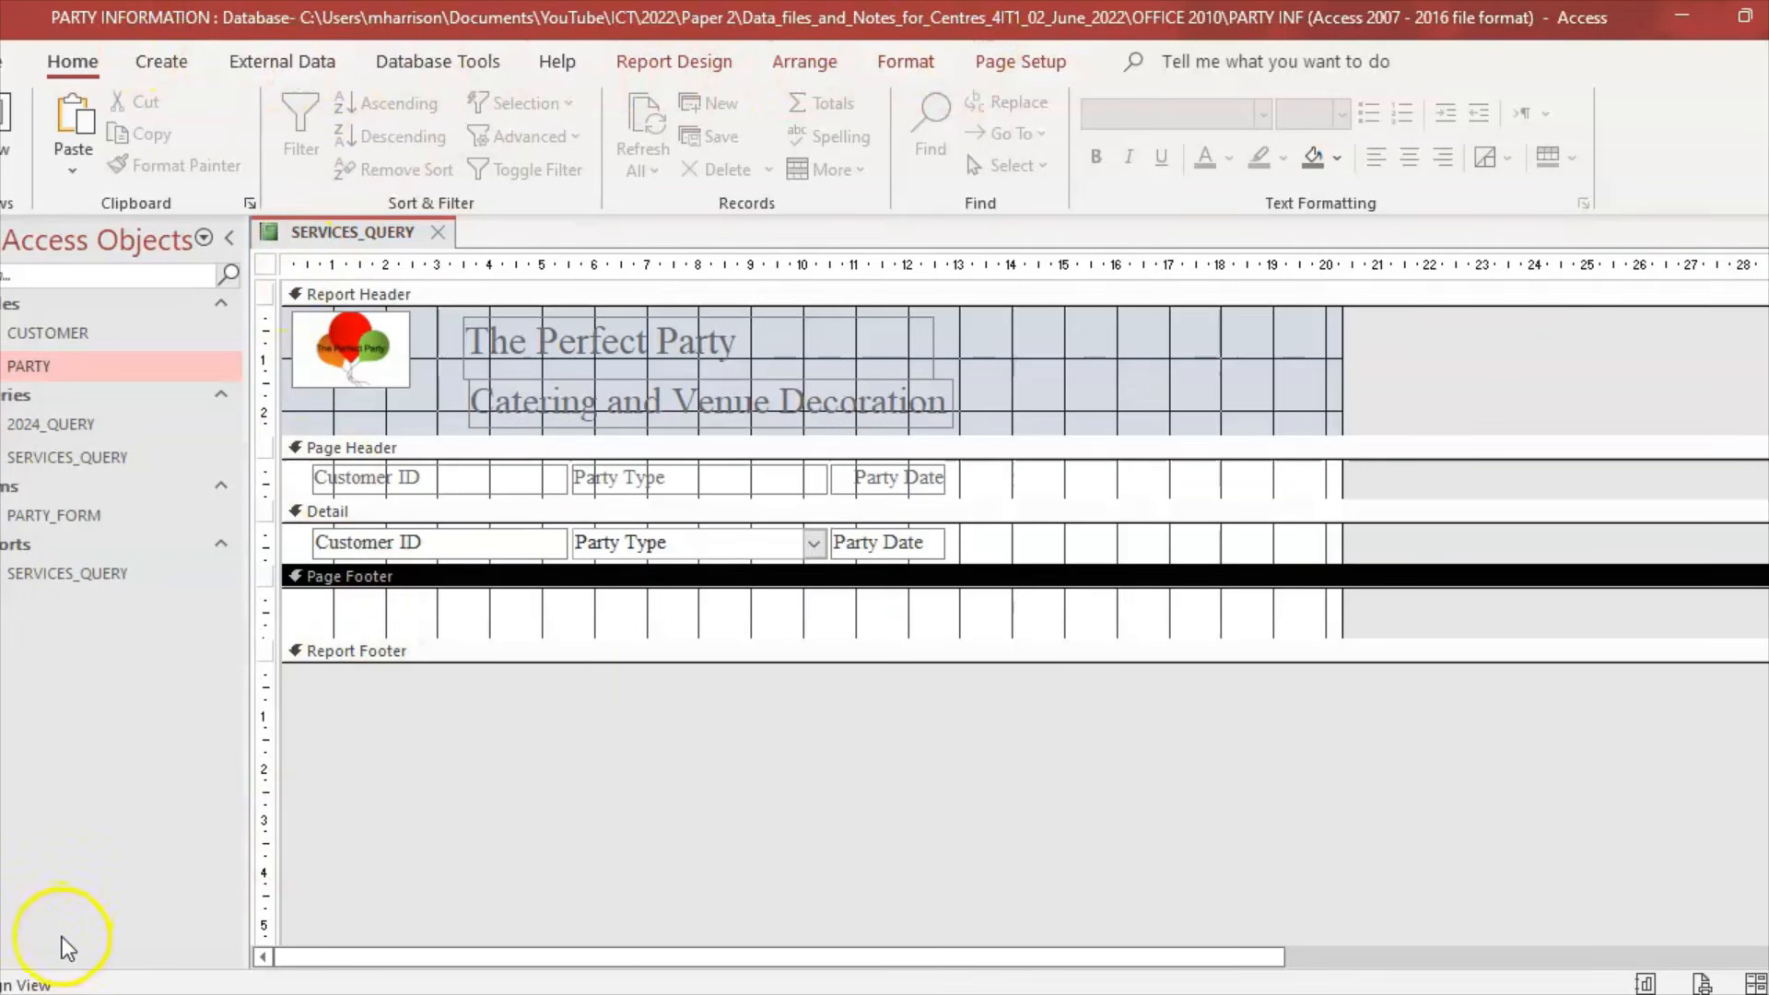
{"action": "left_click", "coordinate": [687, 62]}
{"action": "left_click", "coordinate": [571, 133]}
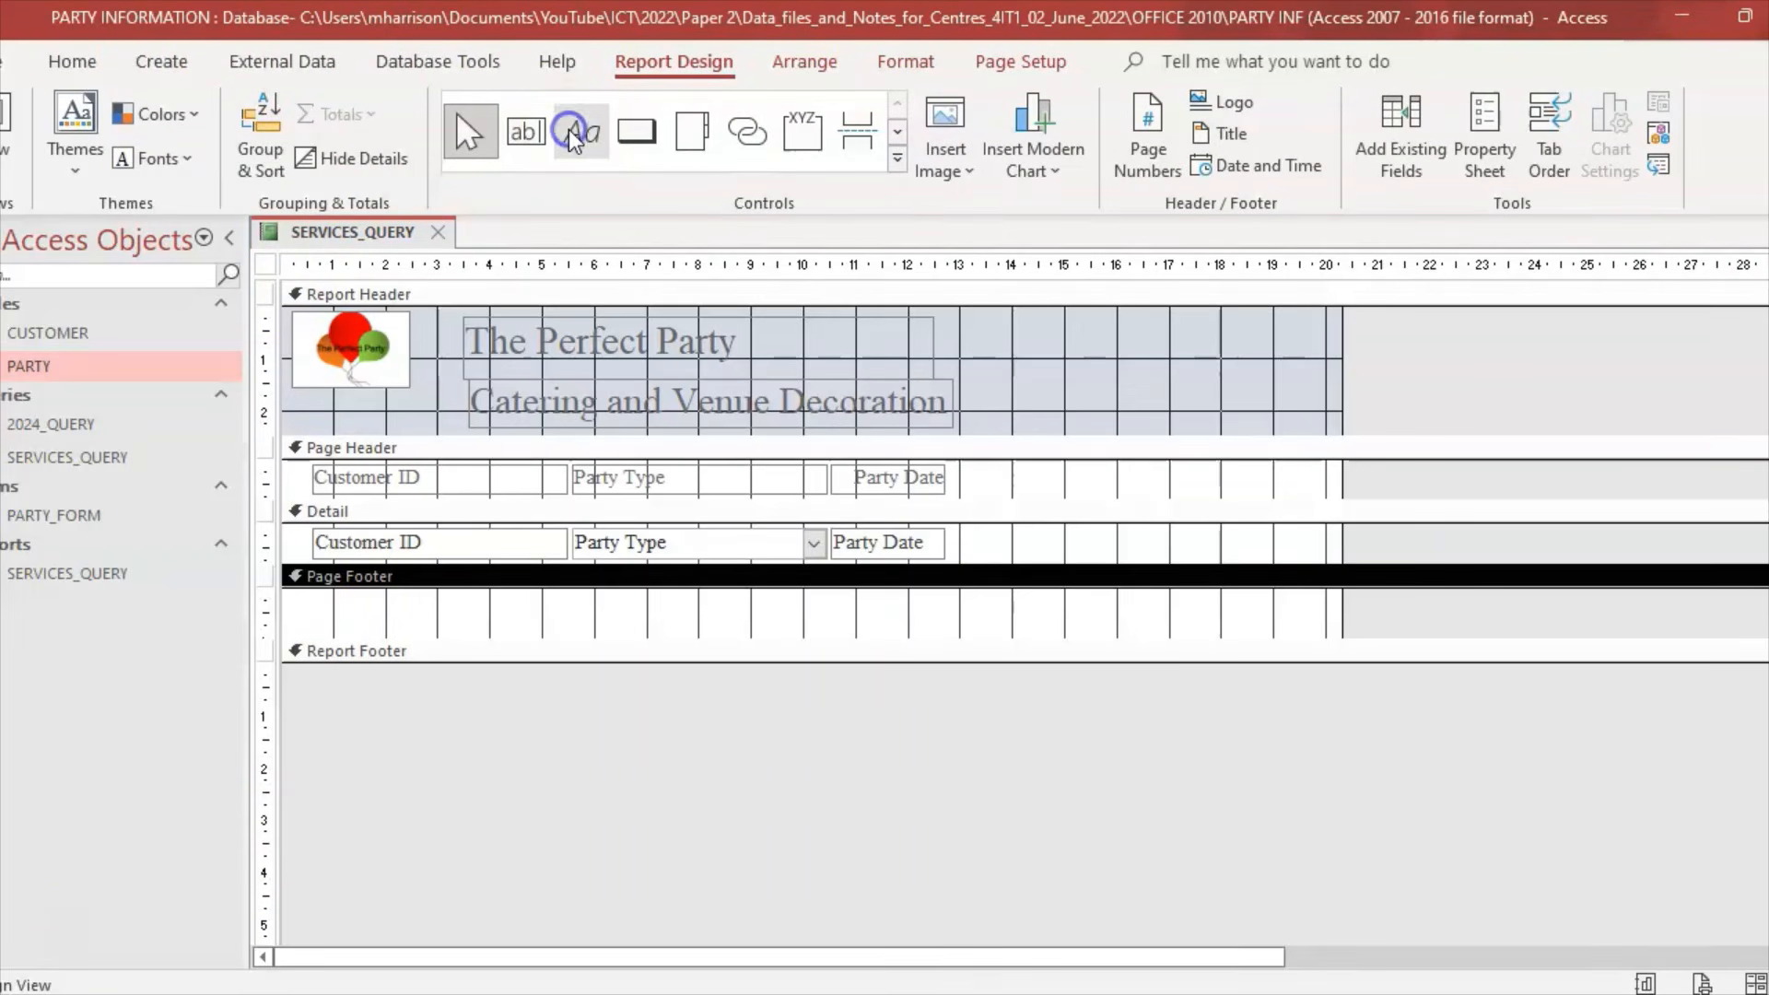
{"action": "left_click", "coordinate": [582, 132]}
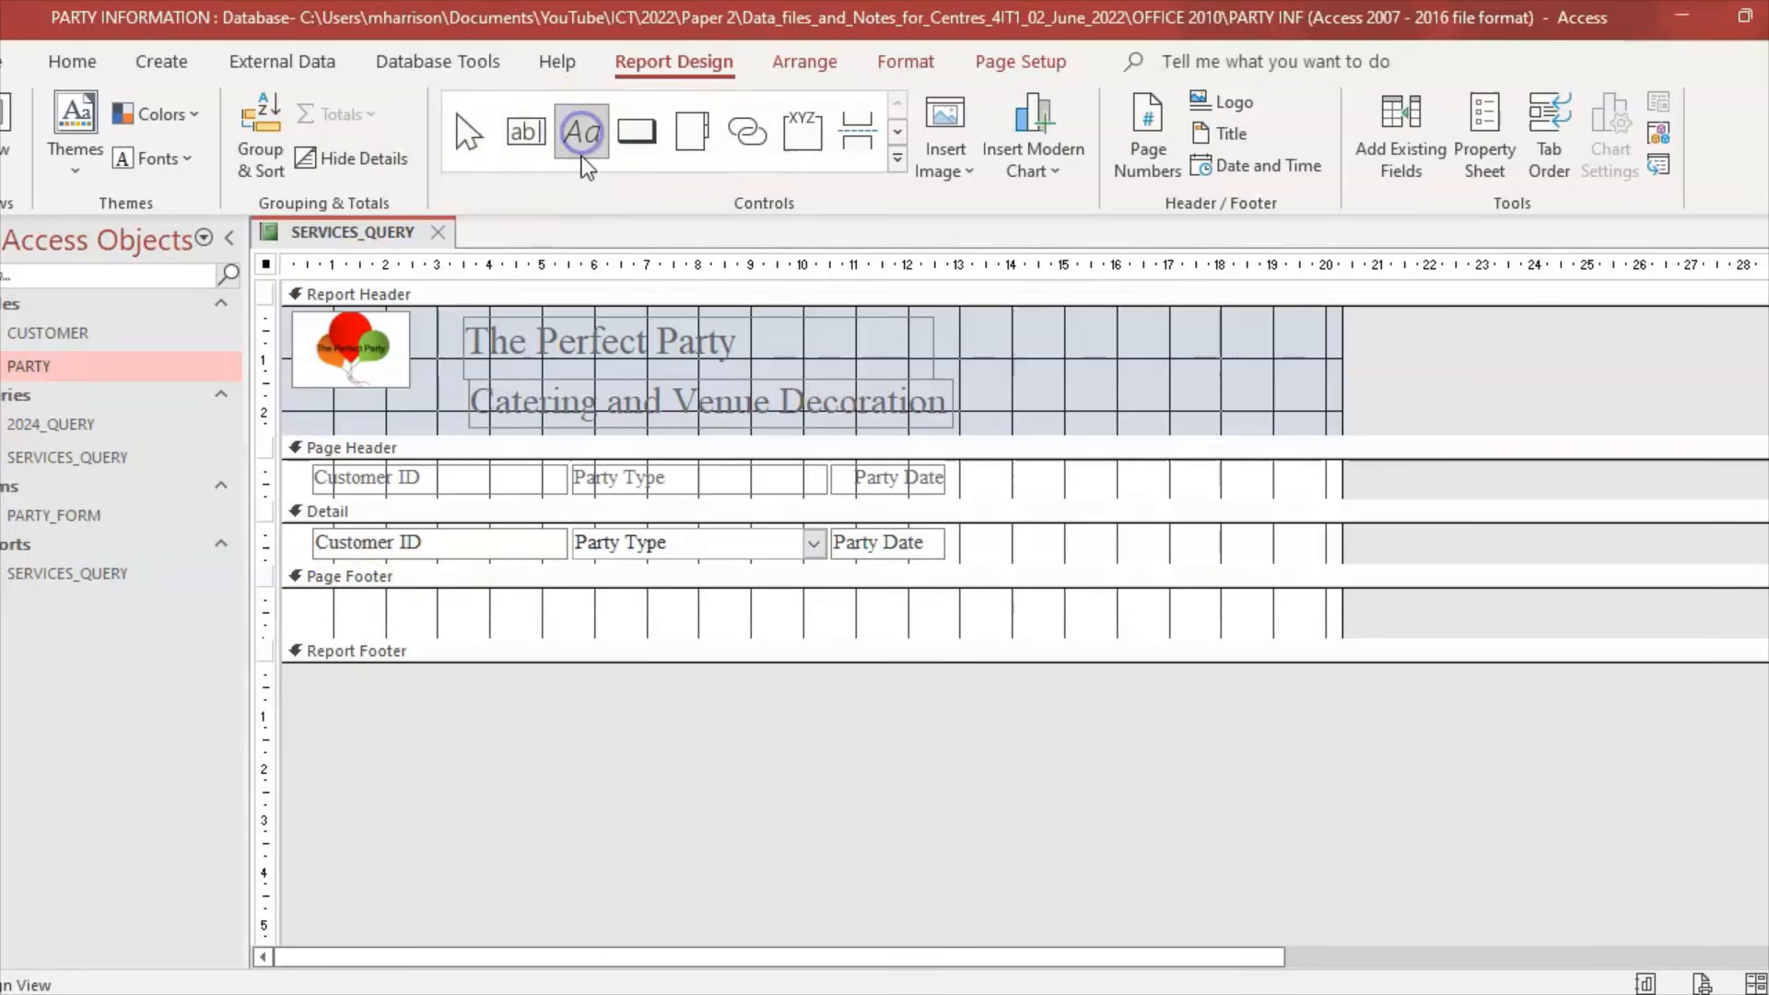
{"action": "left_click_drag", "start_coordinate": [313, 599], "coordinate": [873, 632]}
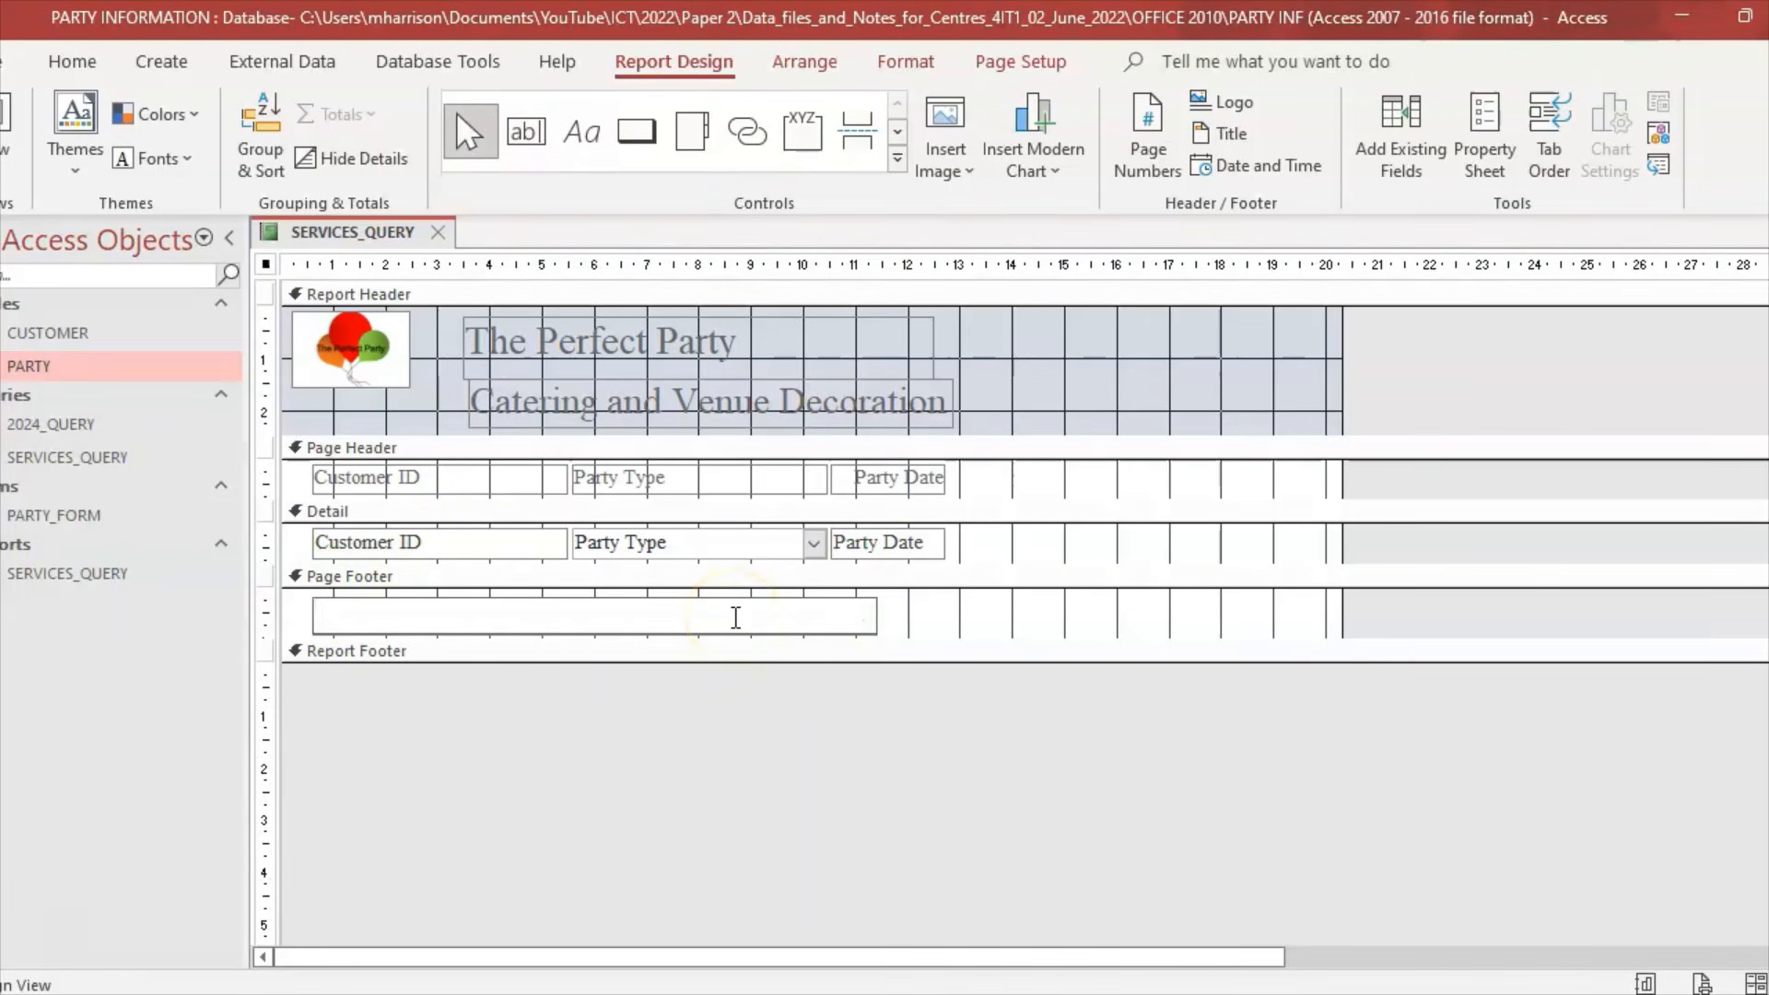
{"action": "type", "text": "My details"}
{"action": "key", "text": "Return"}
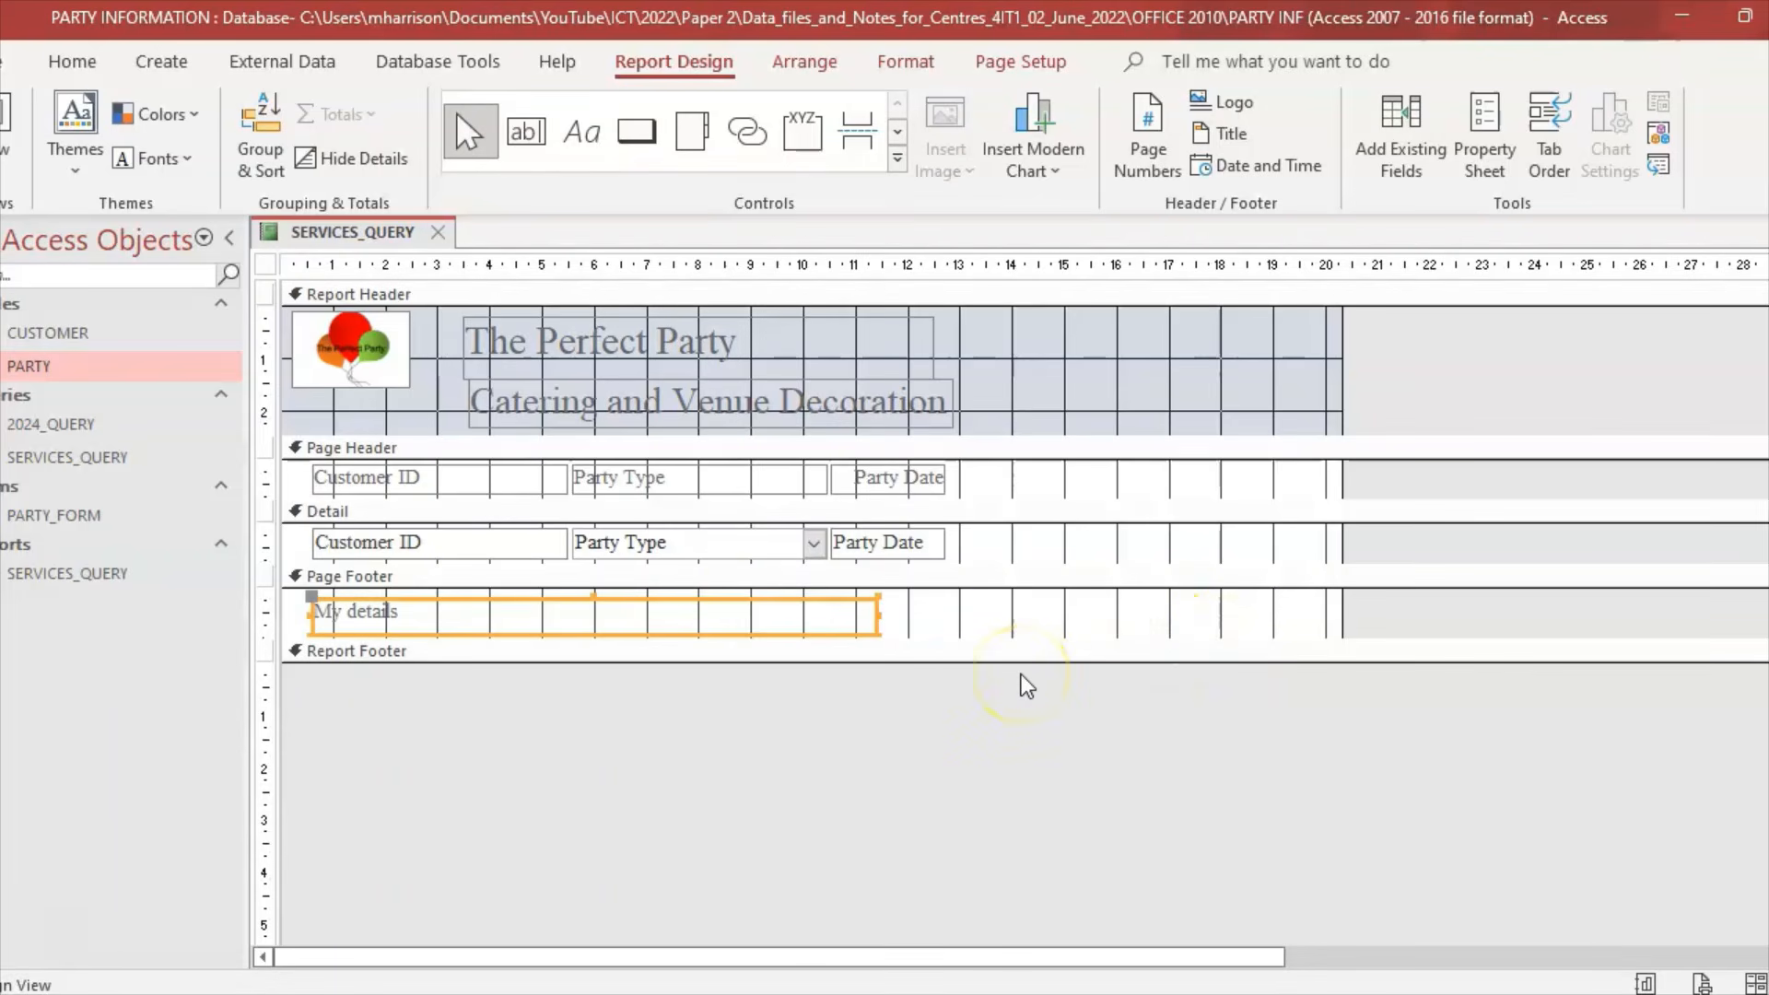
{"action": "key", "text": "alt+Tab"}
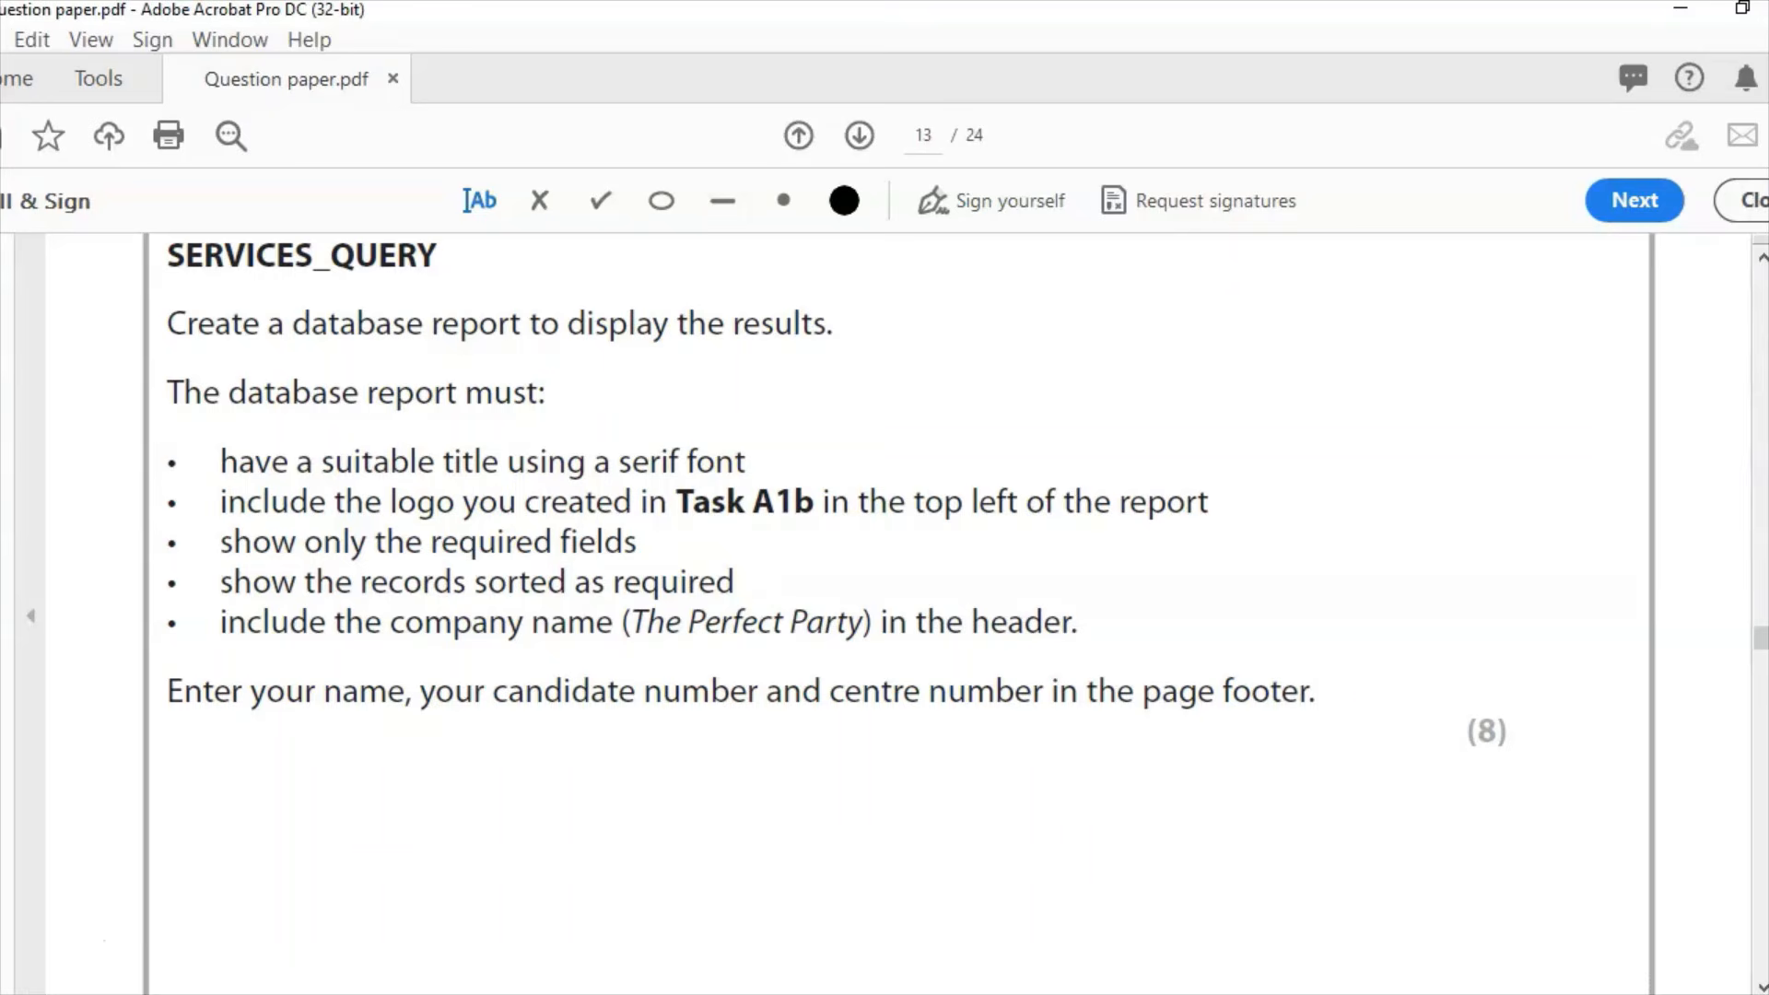
Step: Scroll the question paper to the page 14 screenshot instructions, then go back to Access
{"action": "left_click_drag", "start_coordinate": [1753, 632], "coordinate": [1755, 654]}
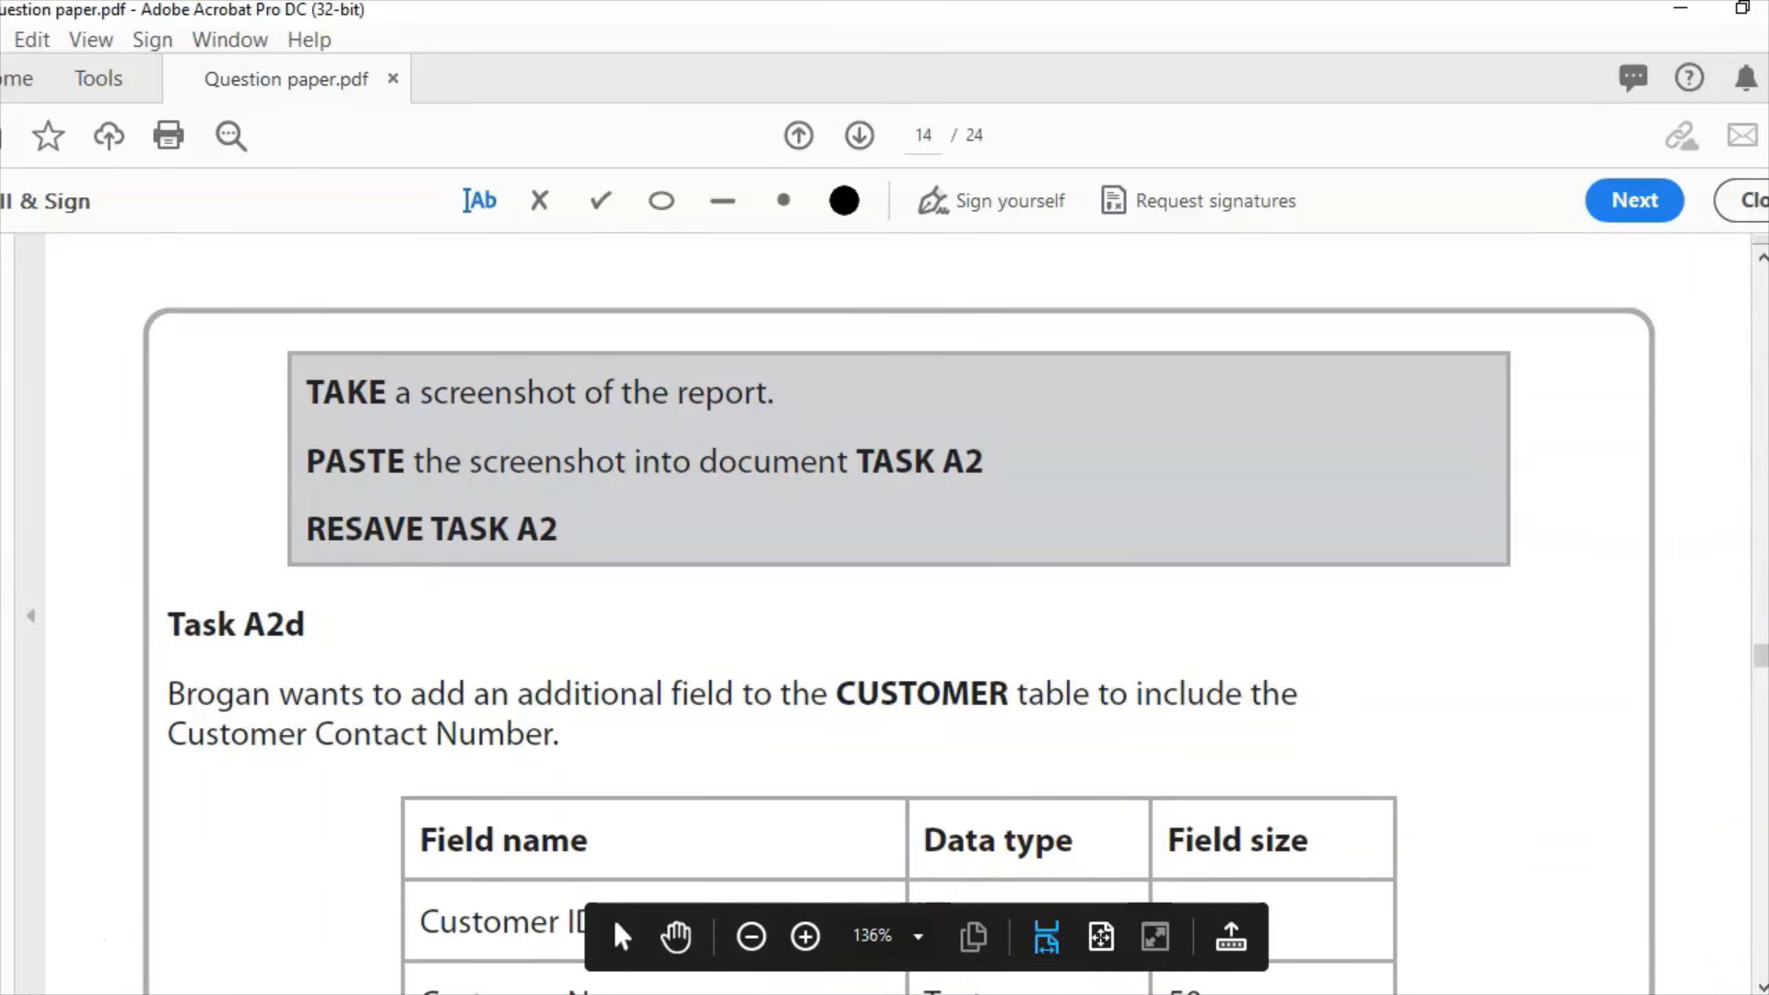
{"action": "left_click", "coordinate": [909, 994]}
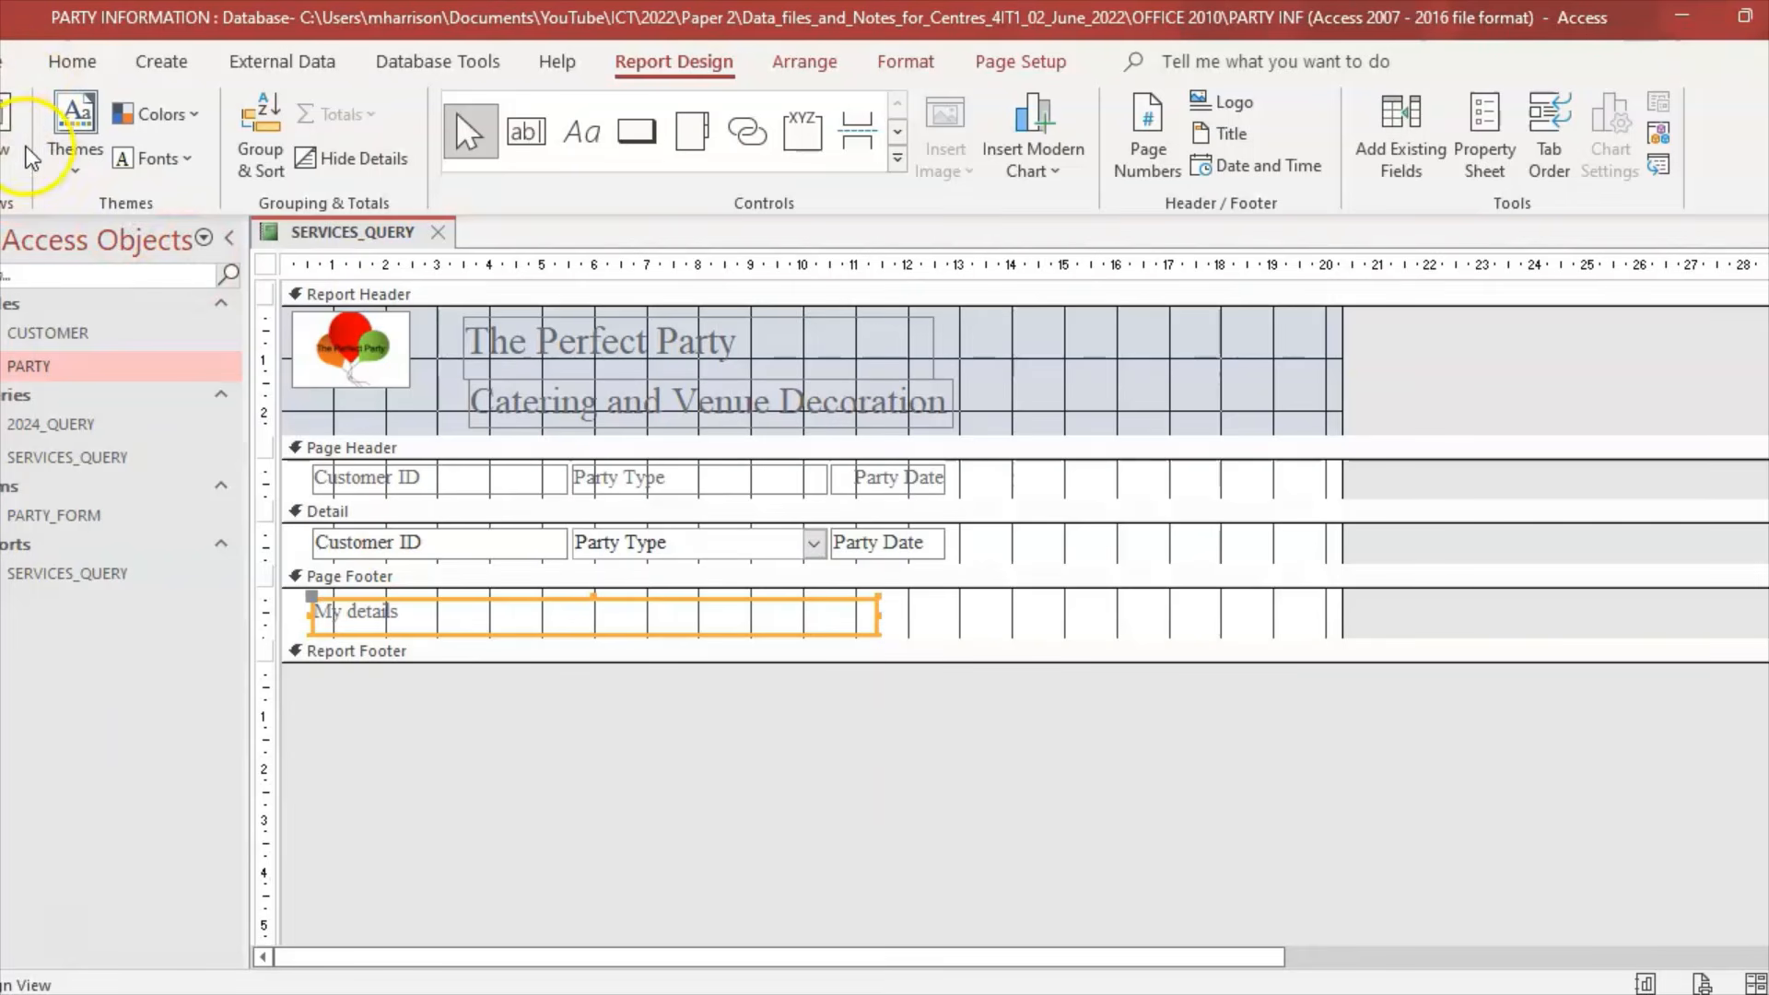
Step: Print-preview the report zoomed out to a full page and scroll through it
{"action": "left_click", "coordinate": [20, 172]}
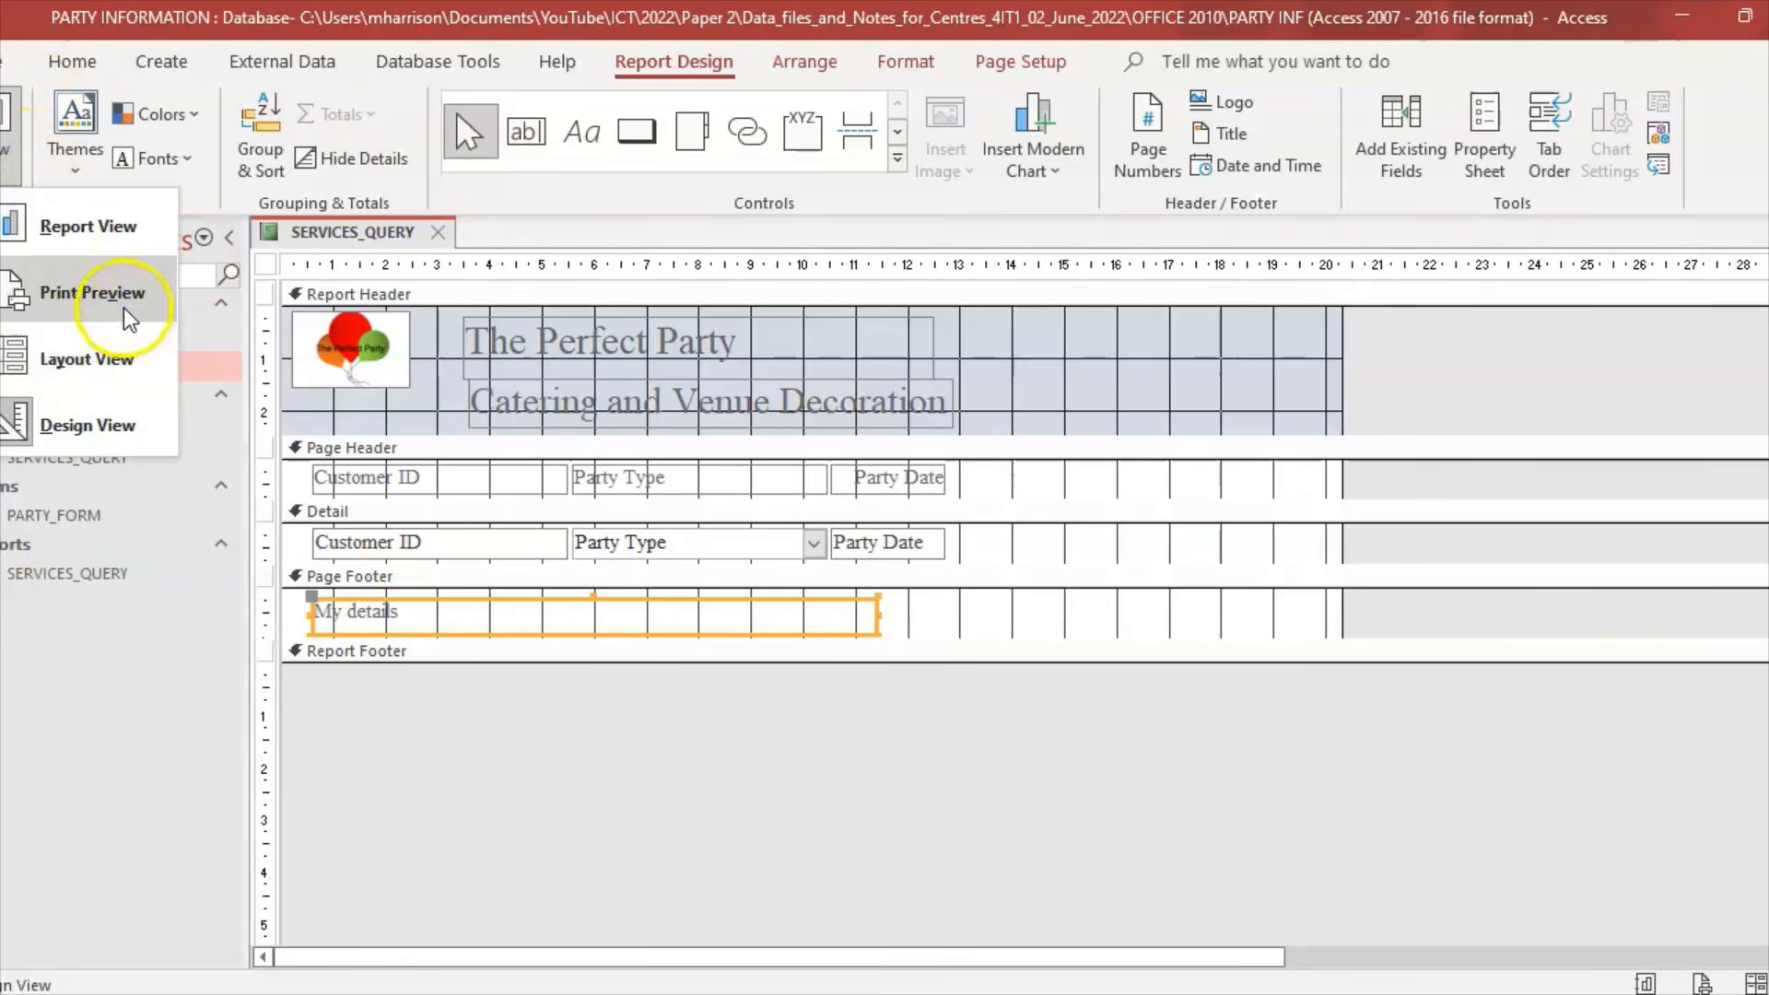
{"action": "left_click", "coordinate": [83, 292]}
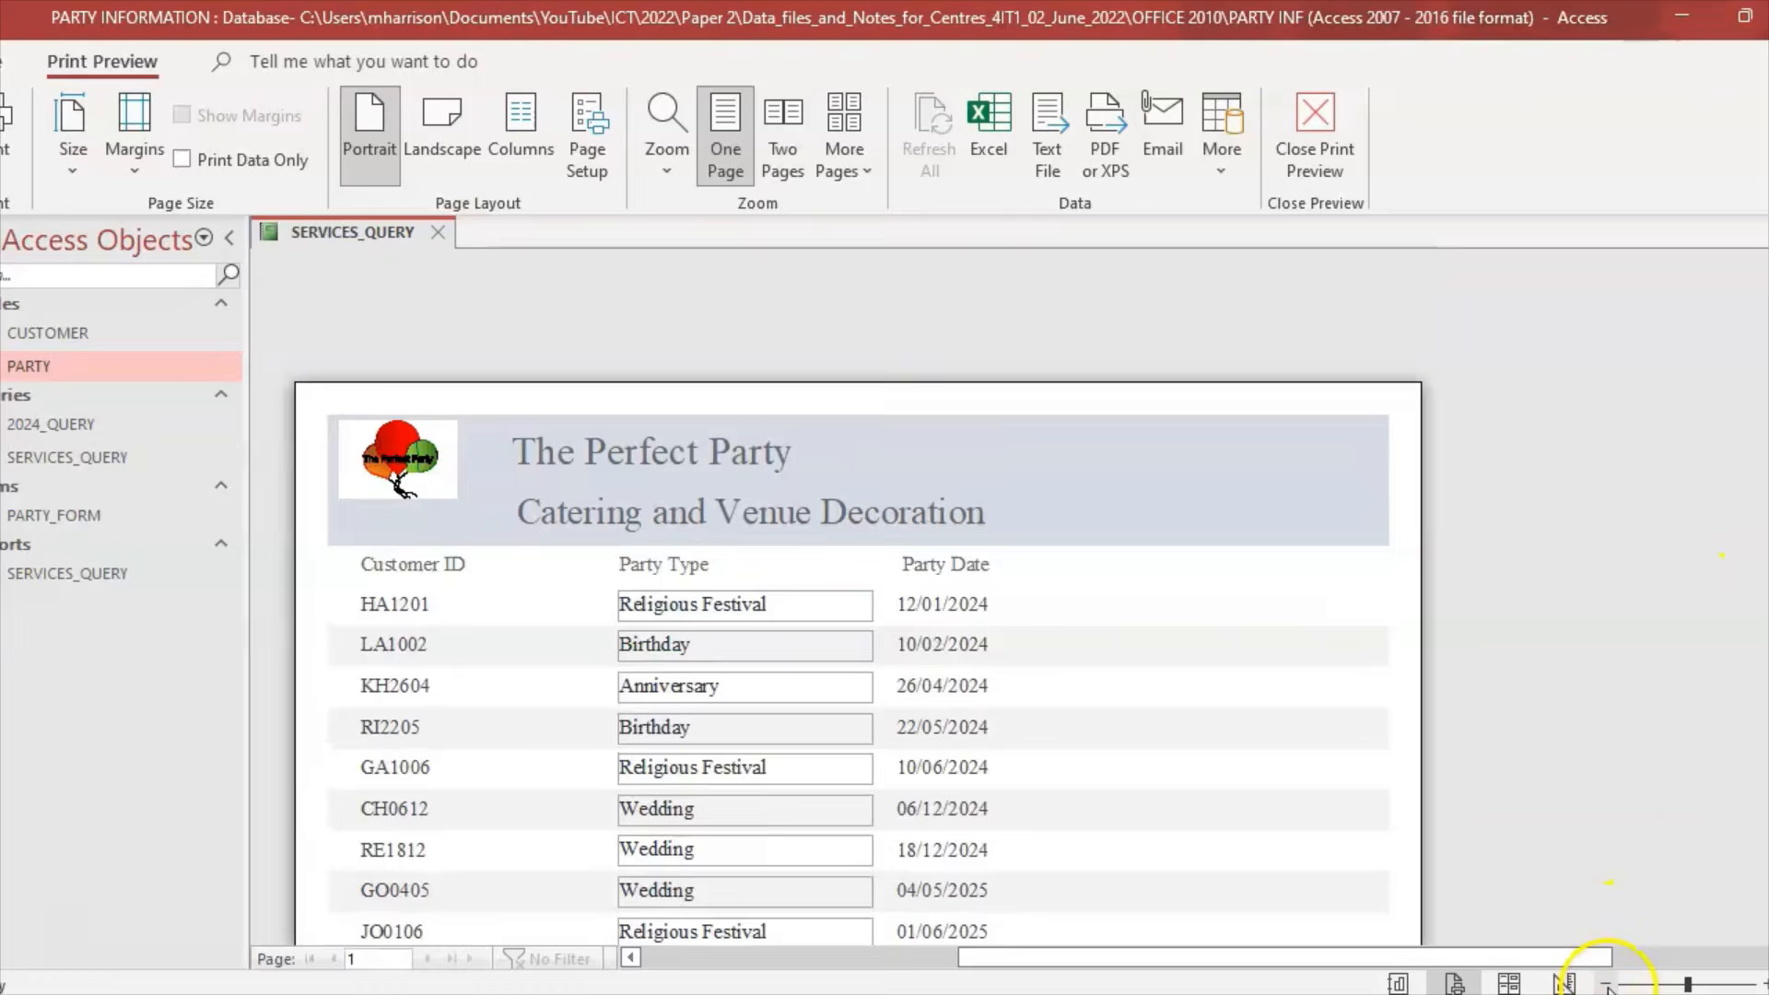
{"action": "left_click", "coordinate": [1606, 983]}
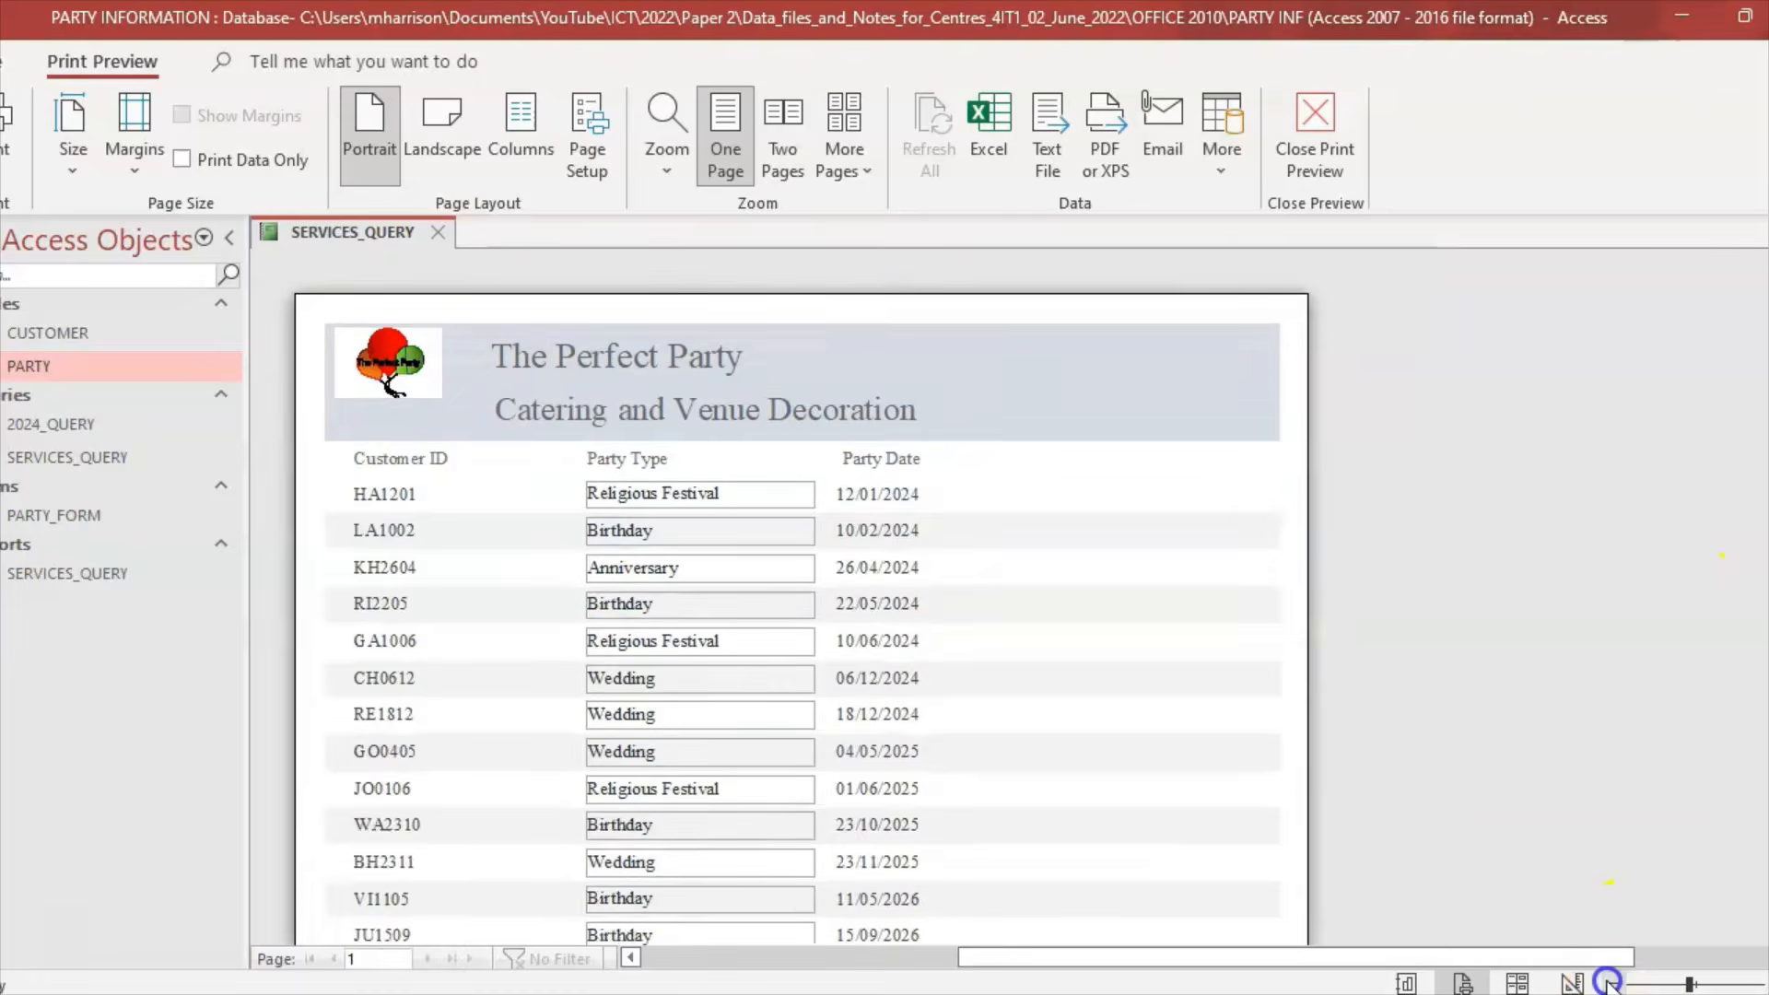
{"action": "left_click", "coordinate": [1607, 984]}
{"action": "left_click", "coordinate": [1608, 984]}
{"action": "scroll", "coordinate": [1009, 596], "scroll_direction": "down", "scroll_amount": 3}
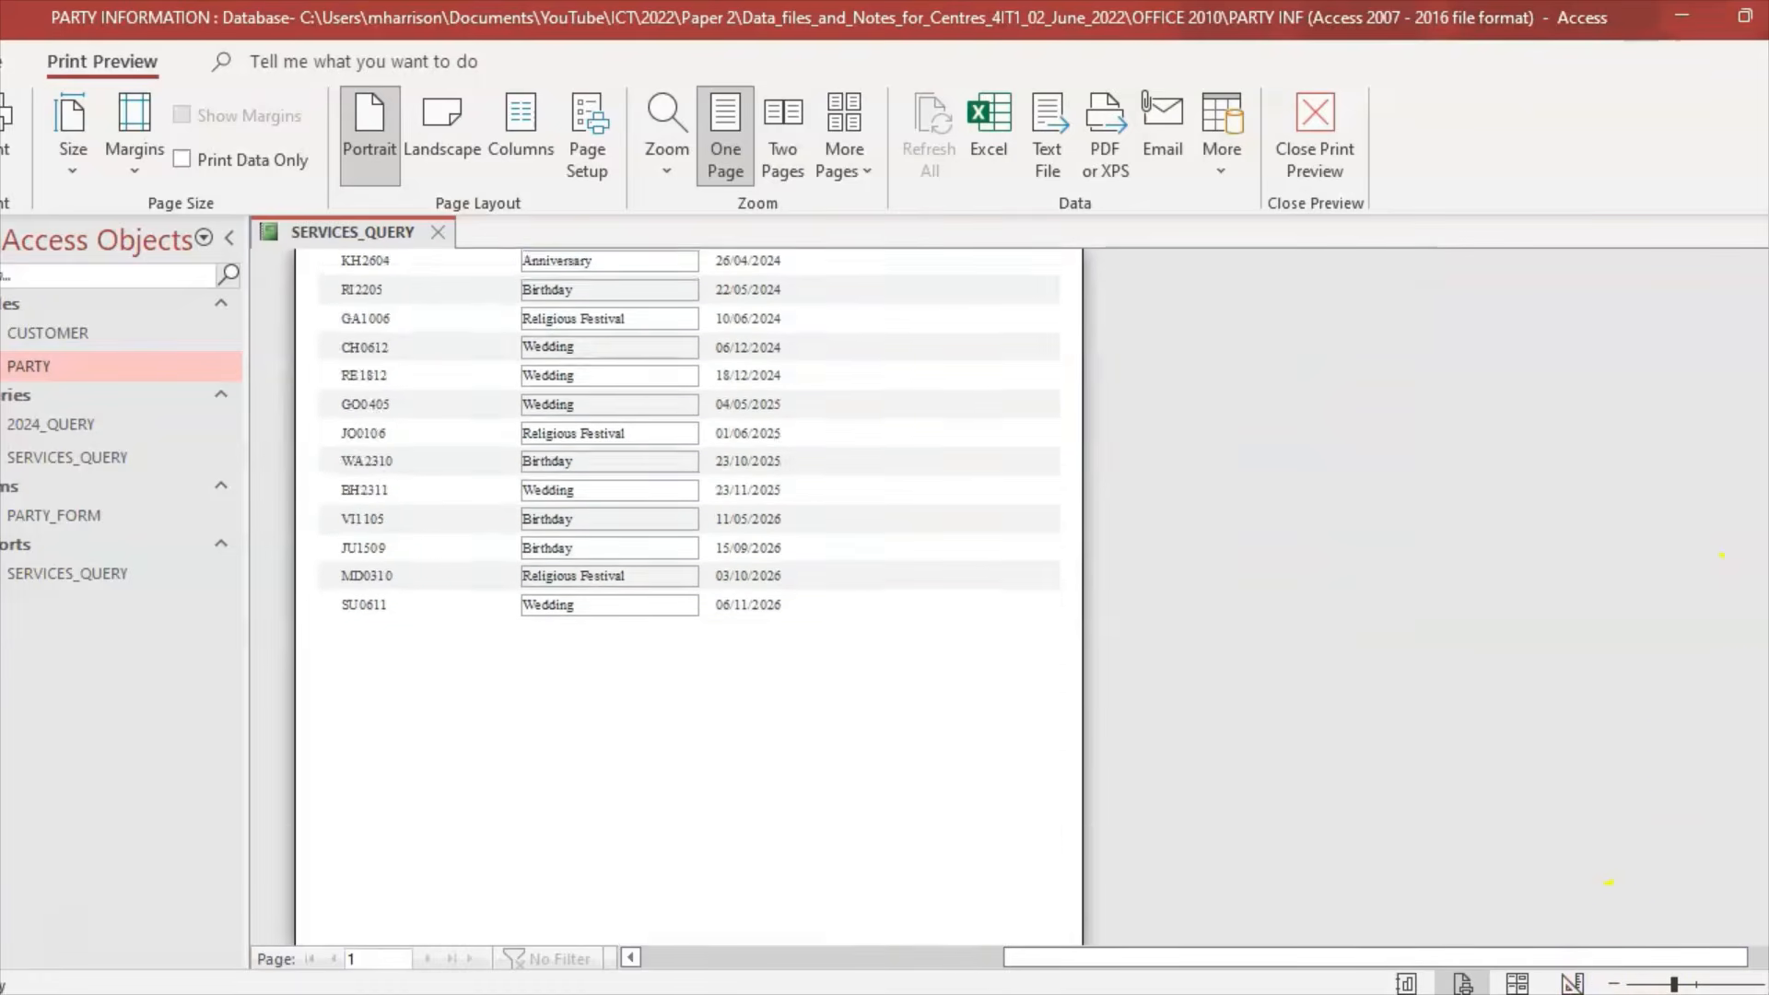
{"action": "scroll", "coordinate": [689, 599], "scroll_direction": "down", "scroll_amount": 2}
{"action": "scroll", "coordinate": [689, 599], "scroll_direction": "up", "scroll_amount": 5}
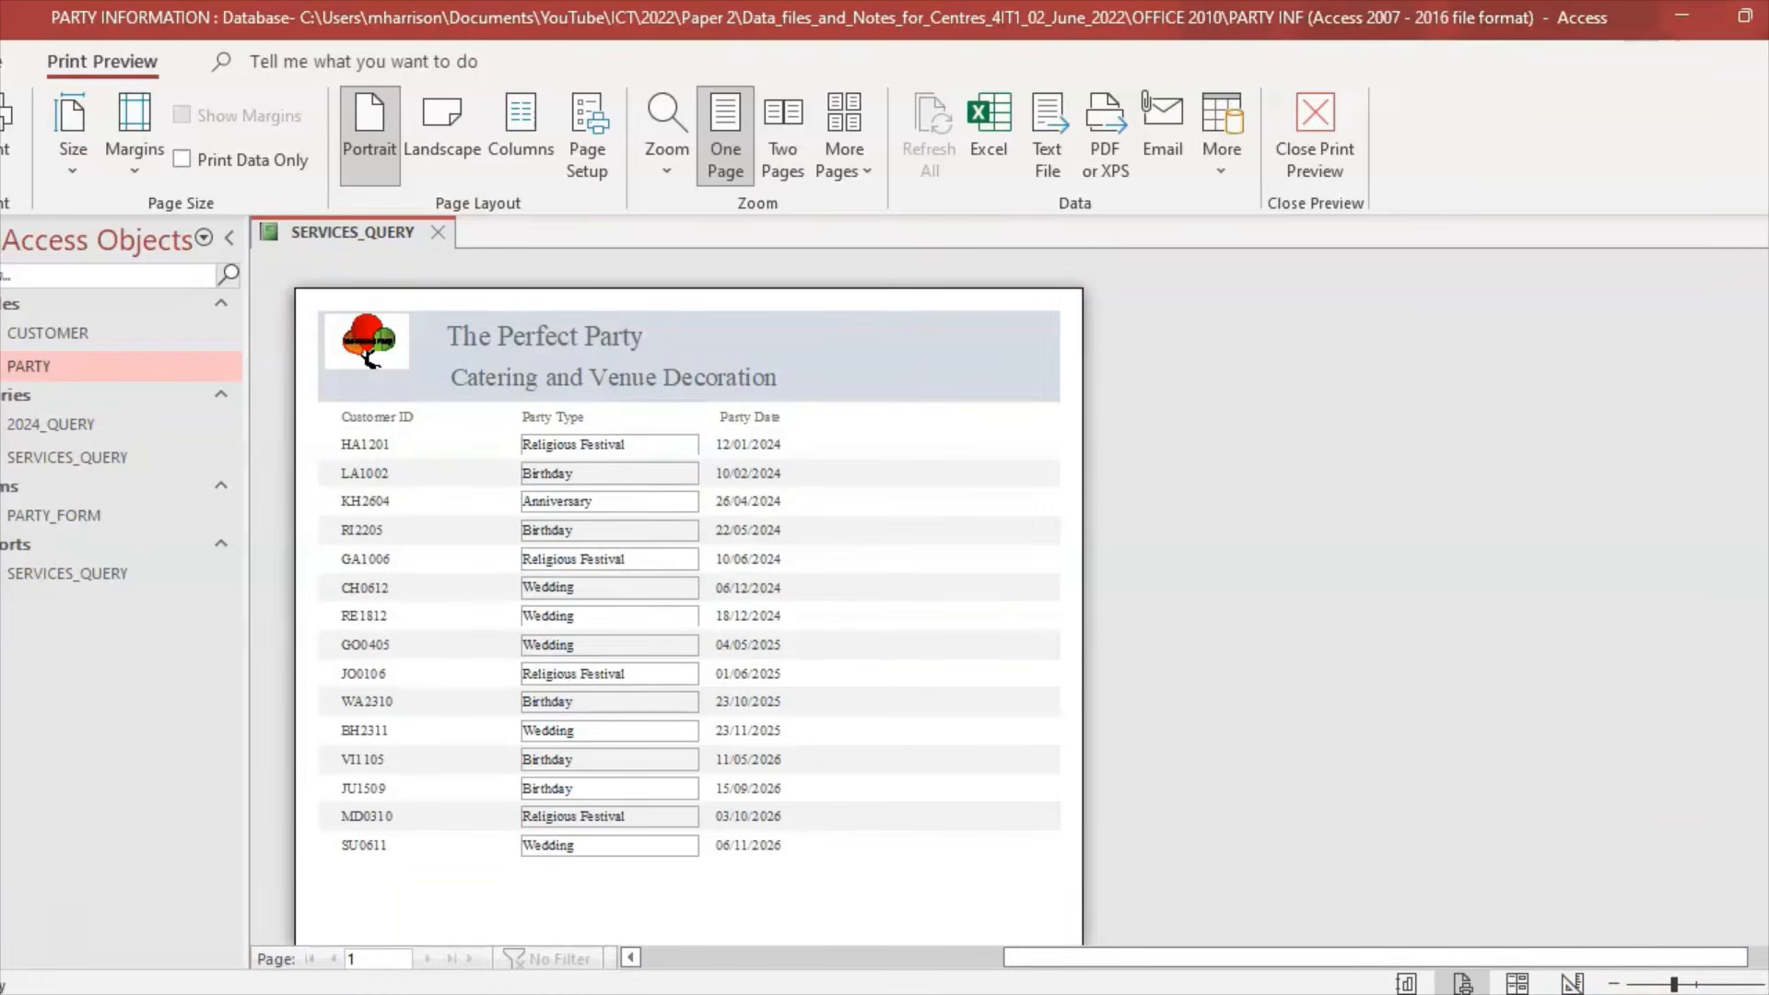
{"action": "scroll", "coordinate": [690, 613], "scroll_direction": "up", "scroll_amount": 1}
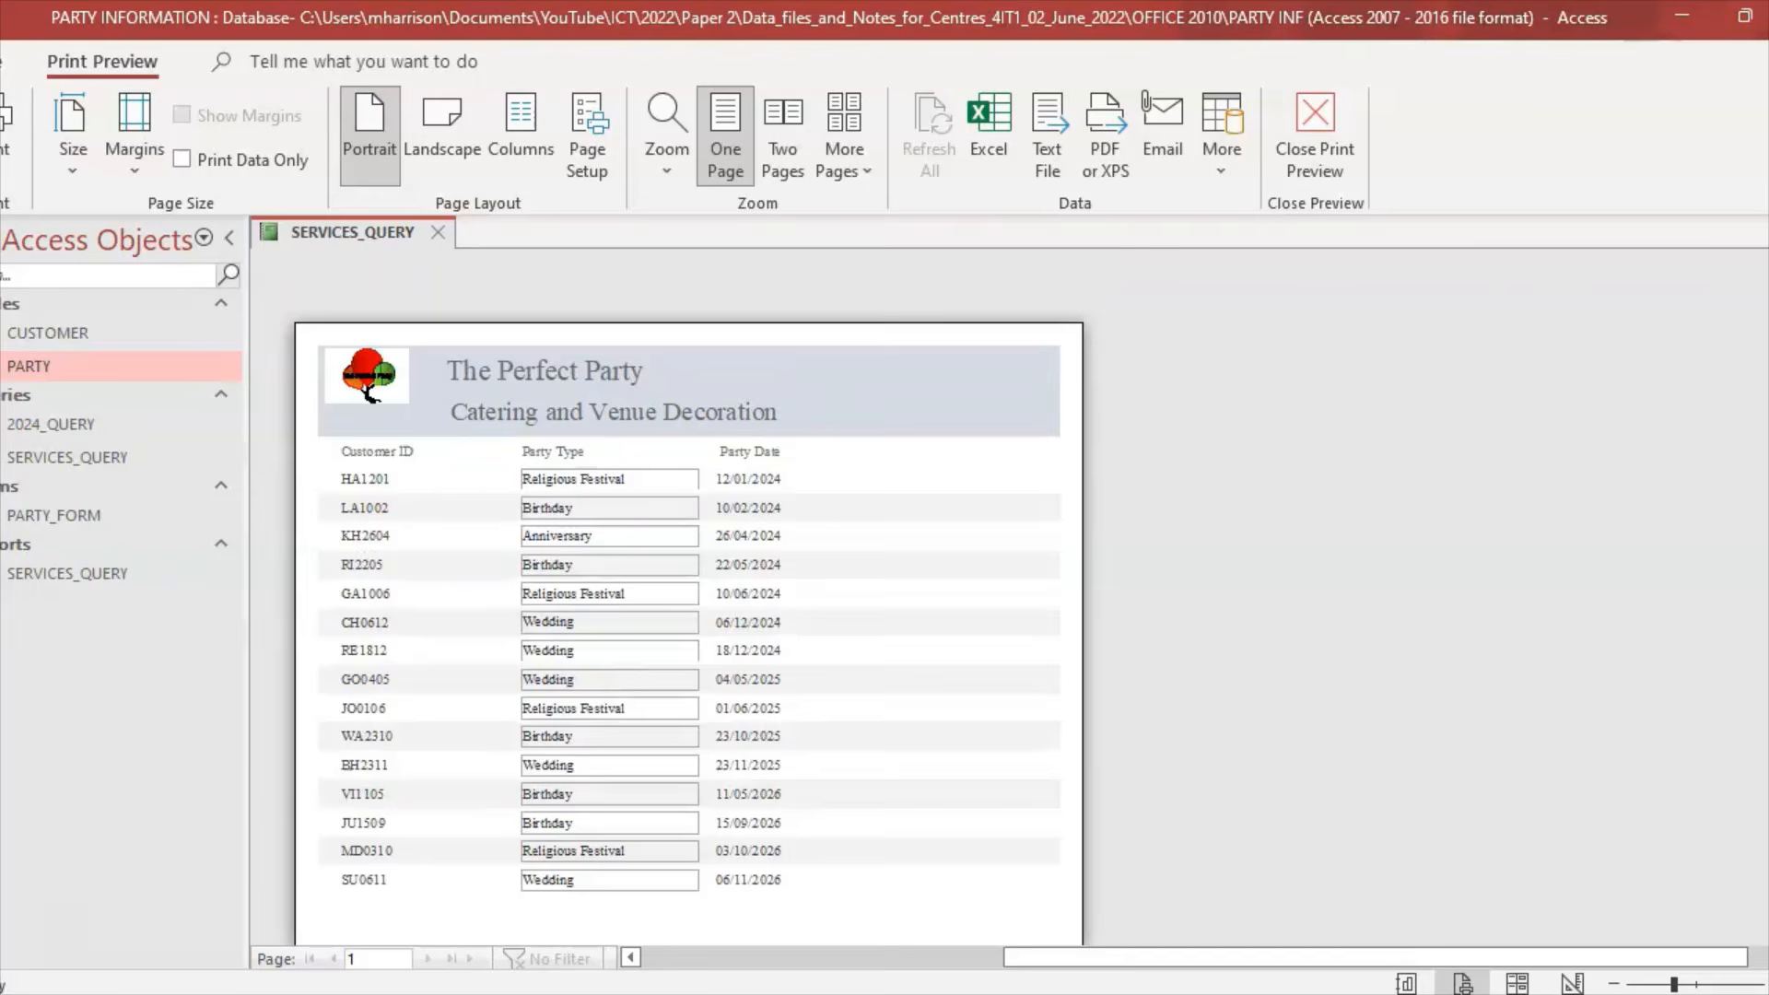
{"action": "scroll", "coordinate": [689, 599], "scroll_direction": "down", "scroll_amount": 3}
{"action": "scroll", "coordinate": [690, 599], "scroll_direction": "up", "scroll_amount": 4}
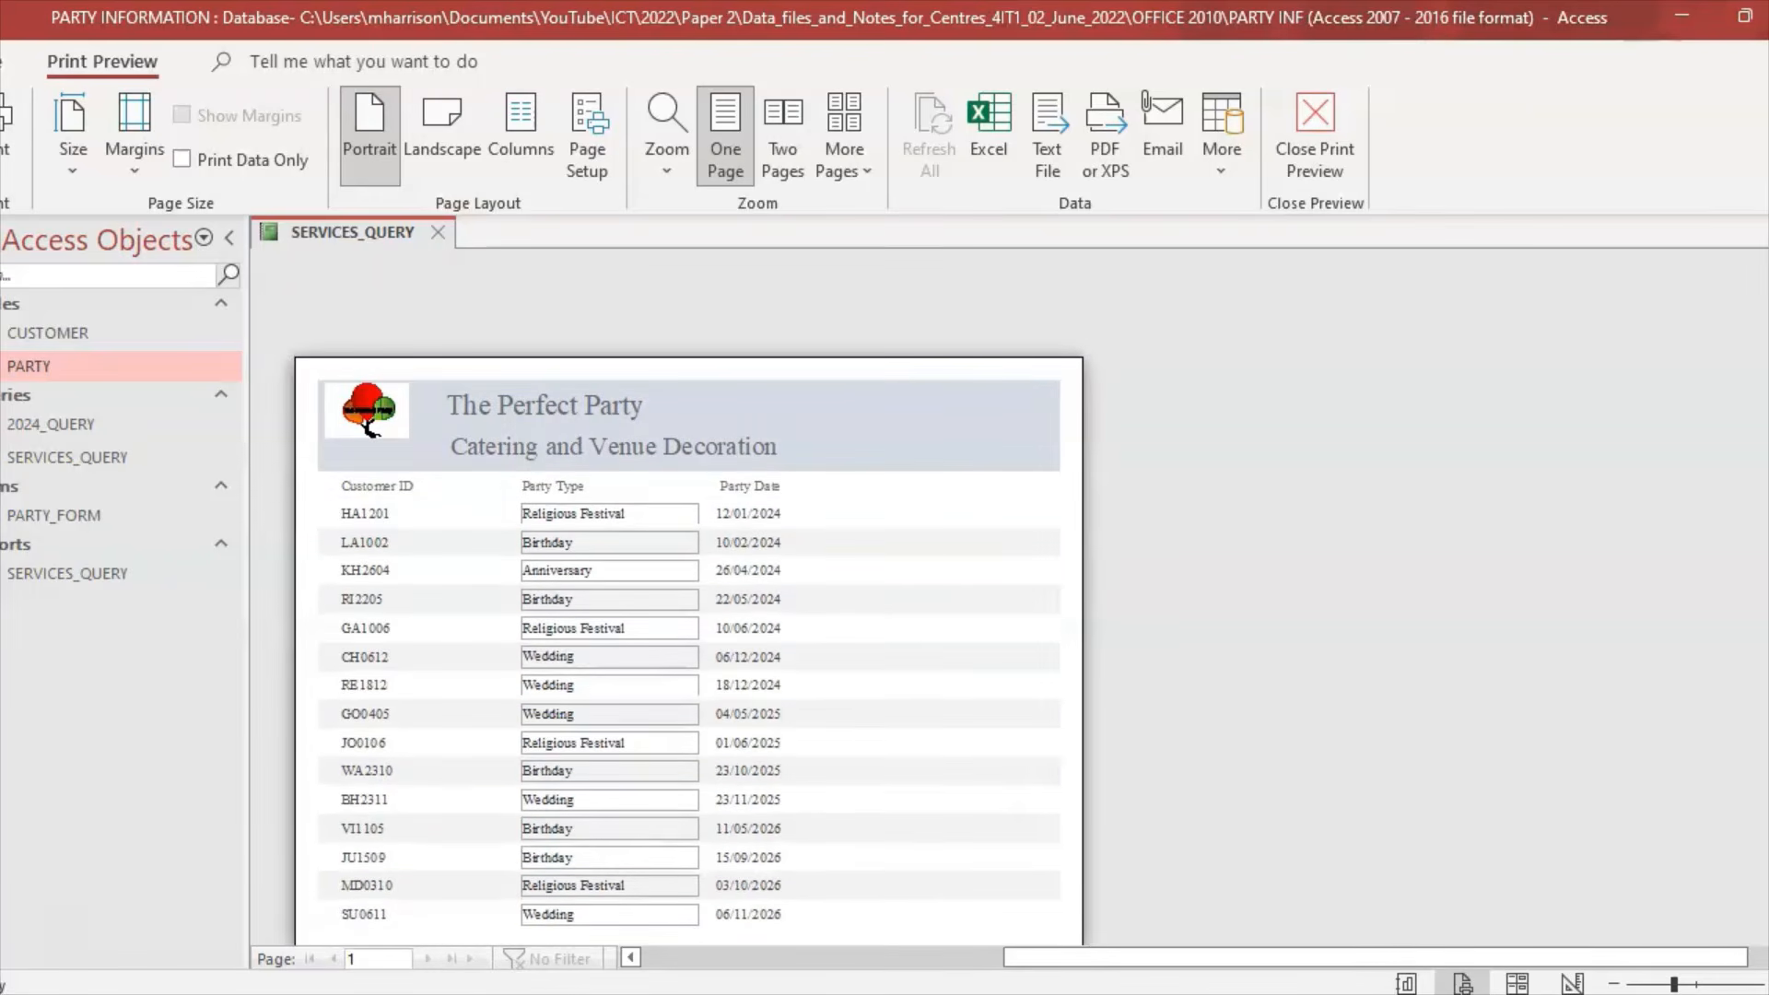
{"action": "scroll", "coordinate": [690, 599], "scroll_direction": "down", "scroll_amount": 2}
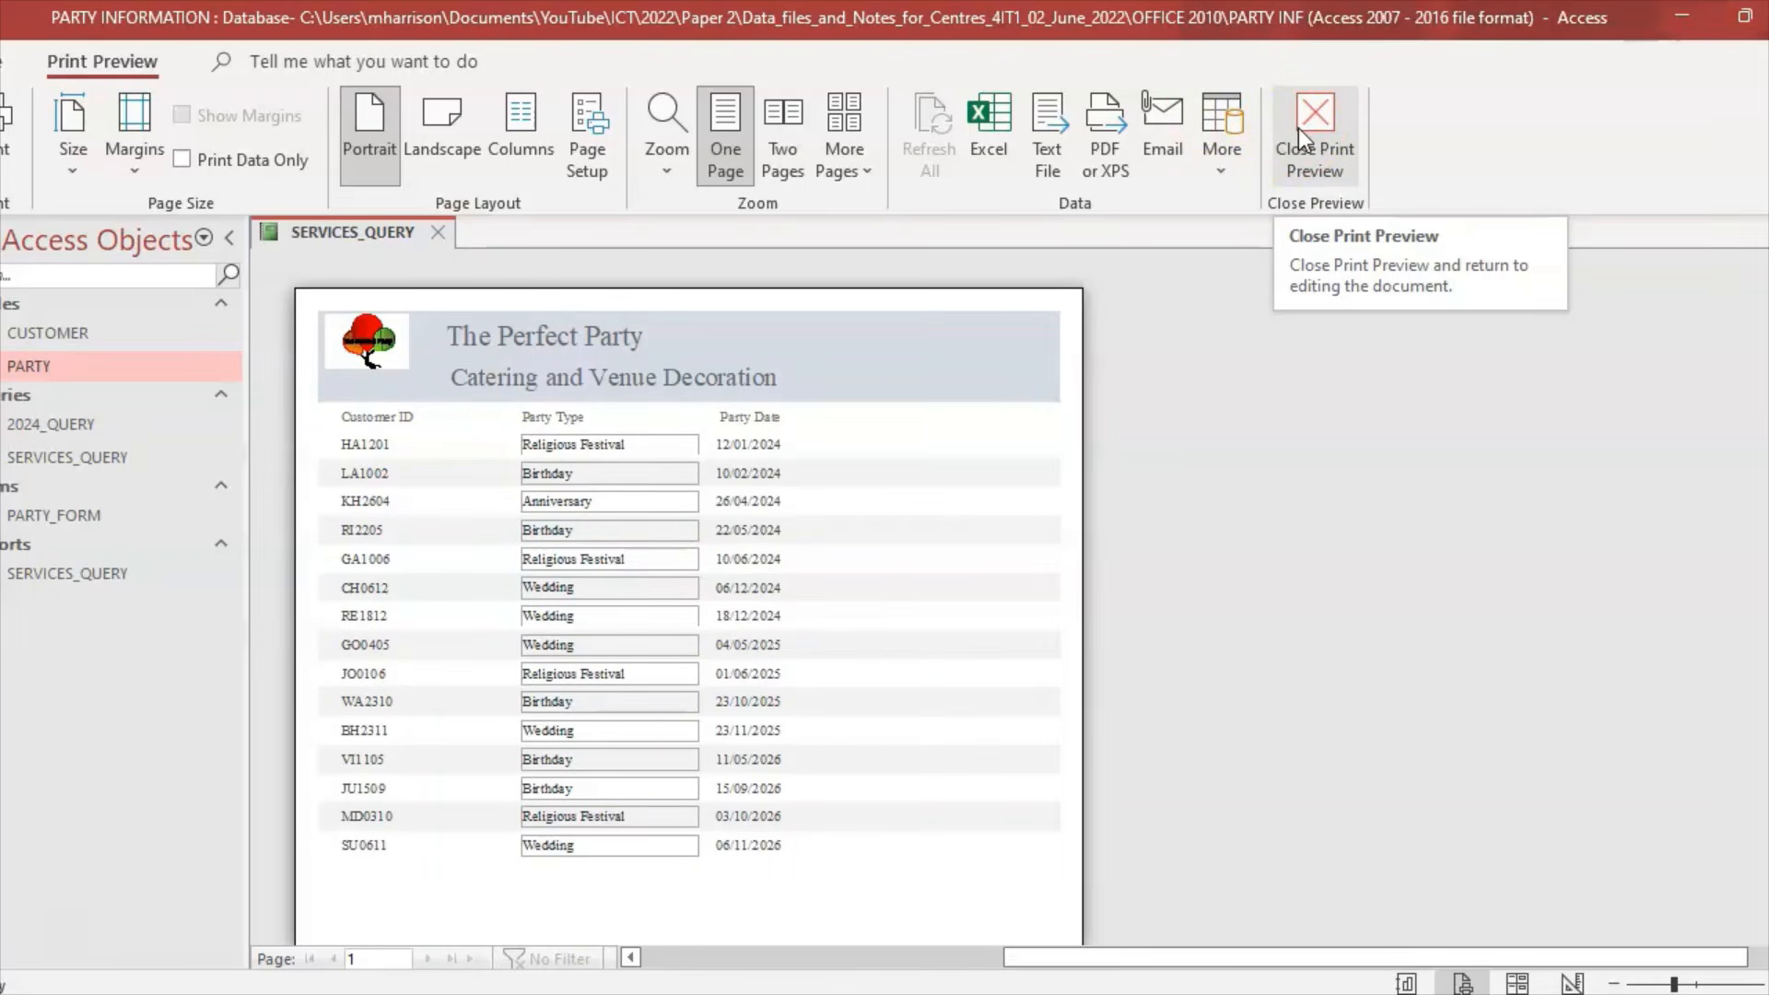
{"action": "left_click", "coordinate": [1297, 129]}
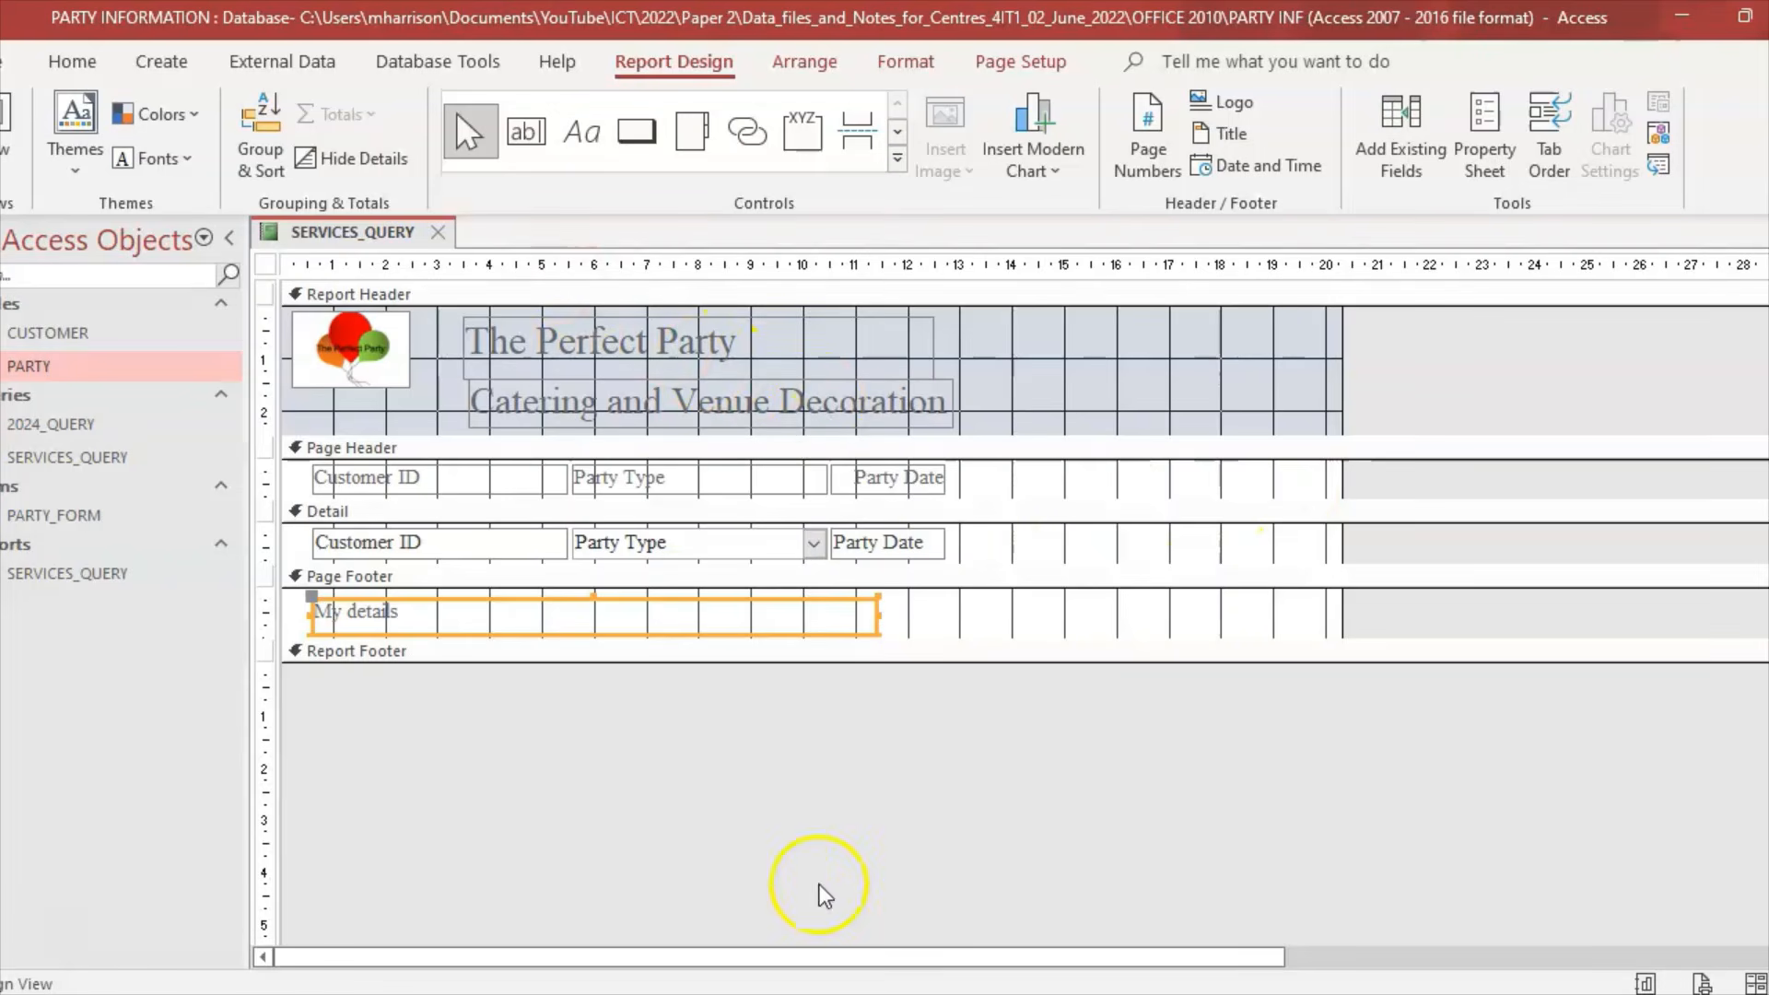
Step: Close the SERVICES_QUERY report, saving its design changes, and return to the question paper
{"action": "left_click", "coordinate": [440, 233]}
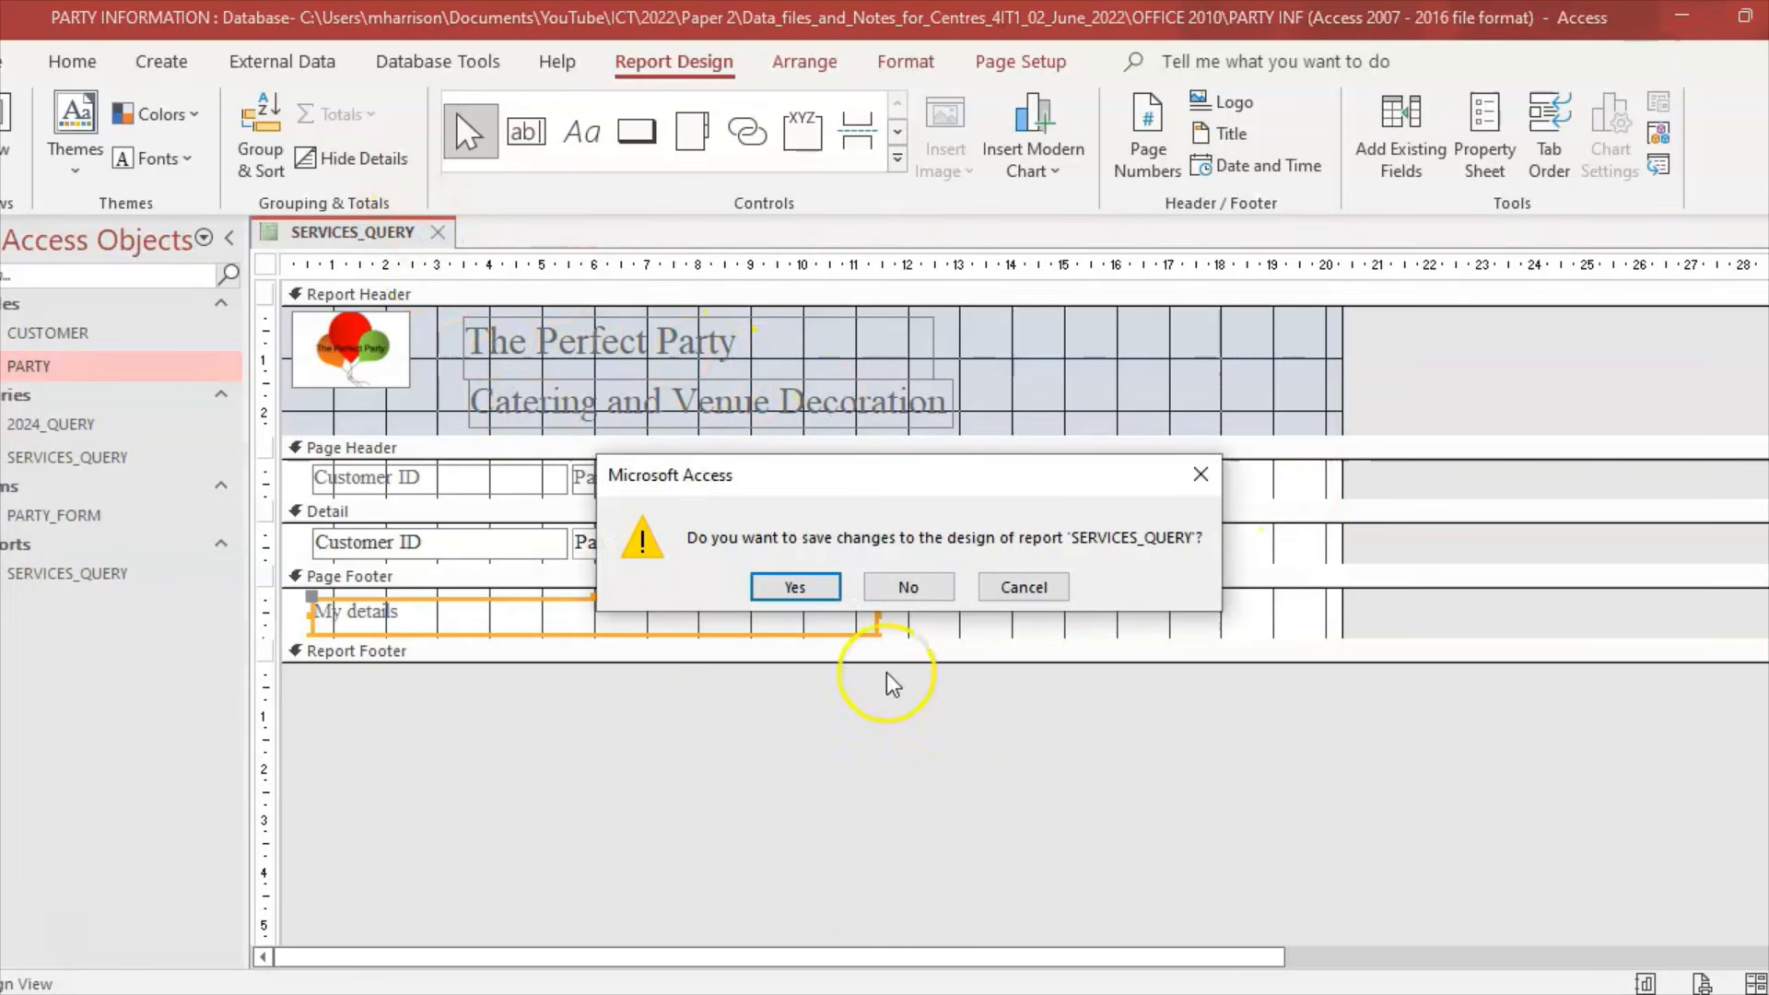
{"action": "left_click", "coordinate": [798, 588]}
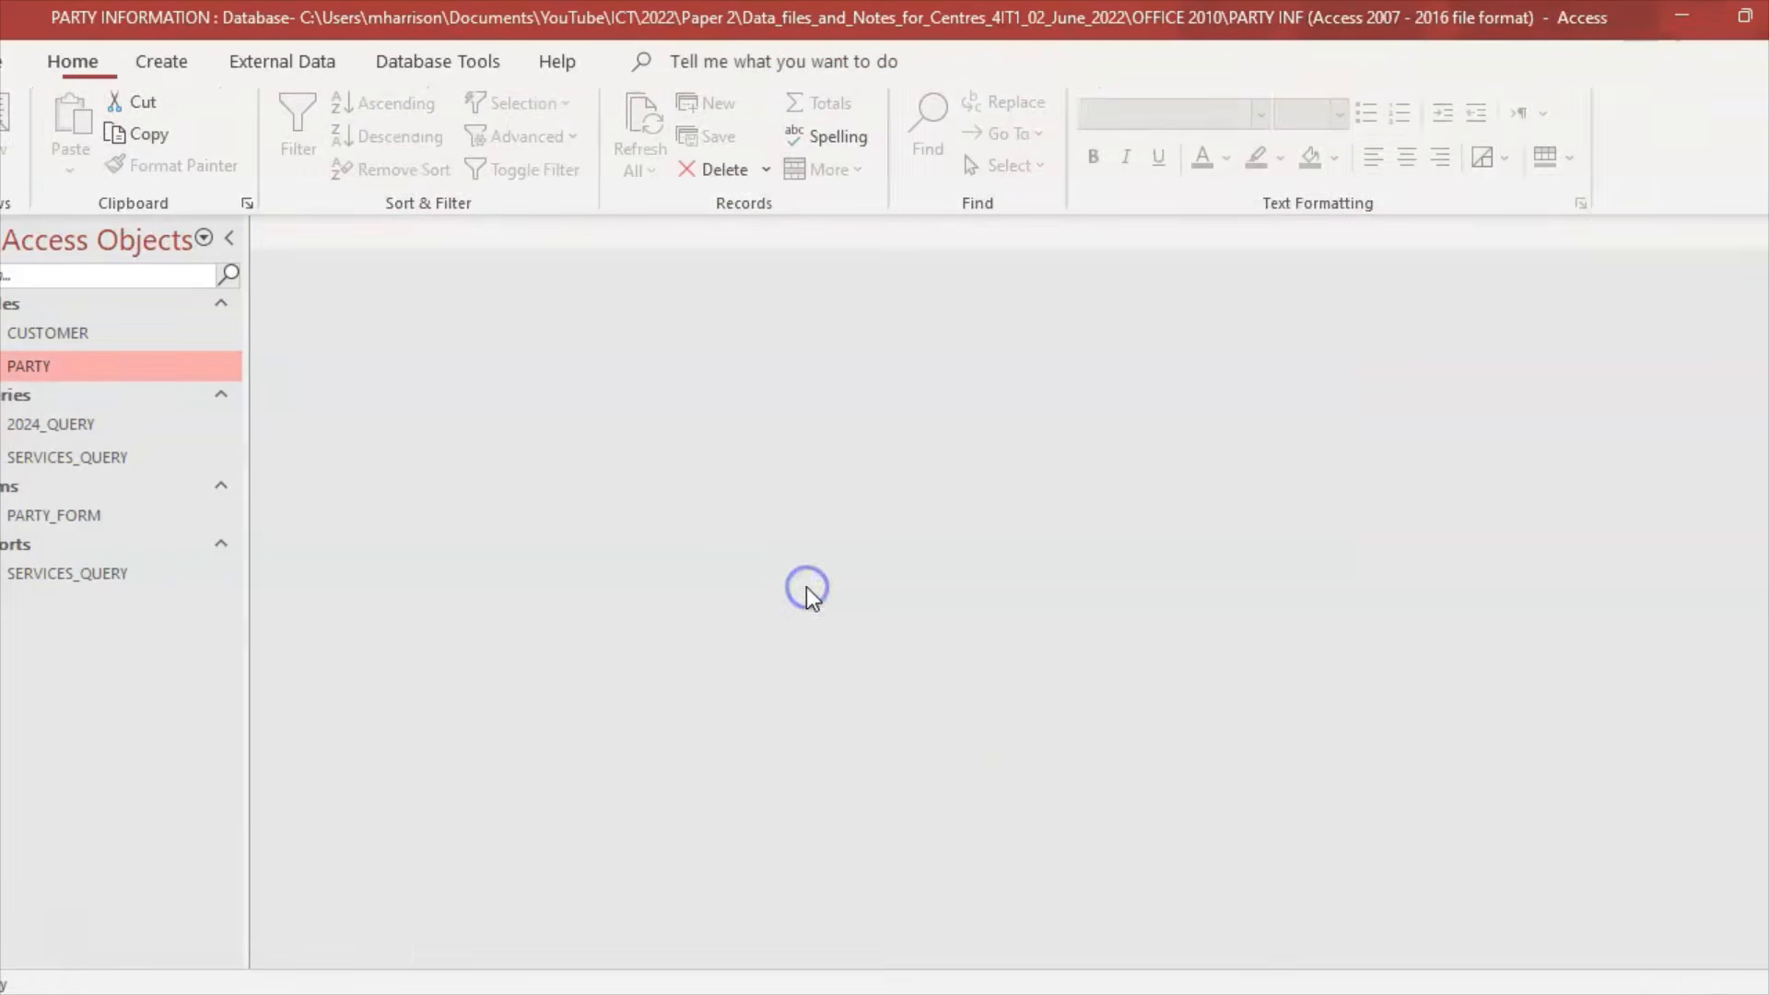
{"action": "key", "text": "alt+Tab"}
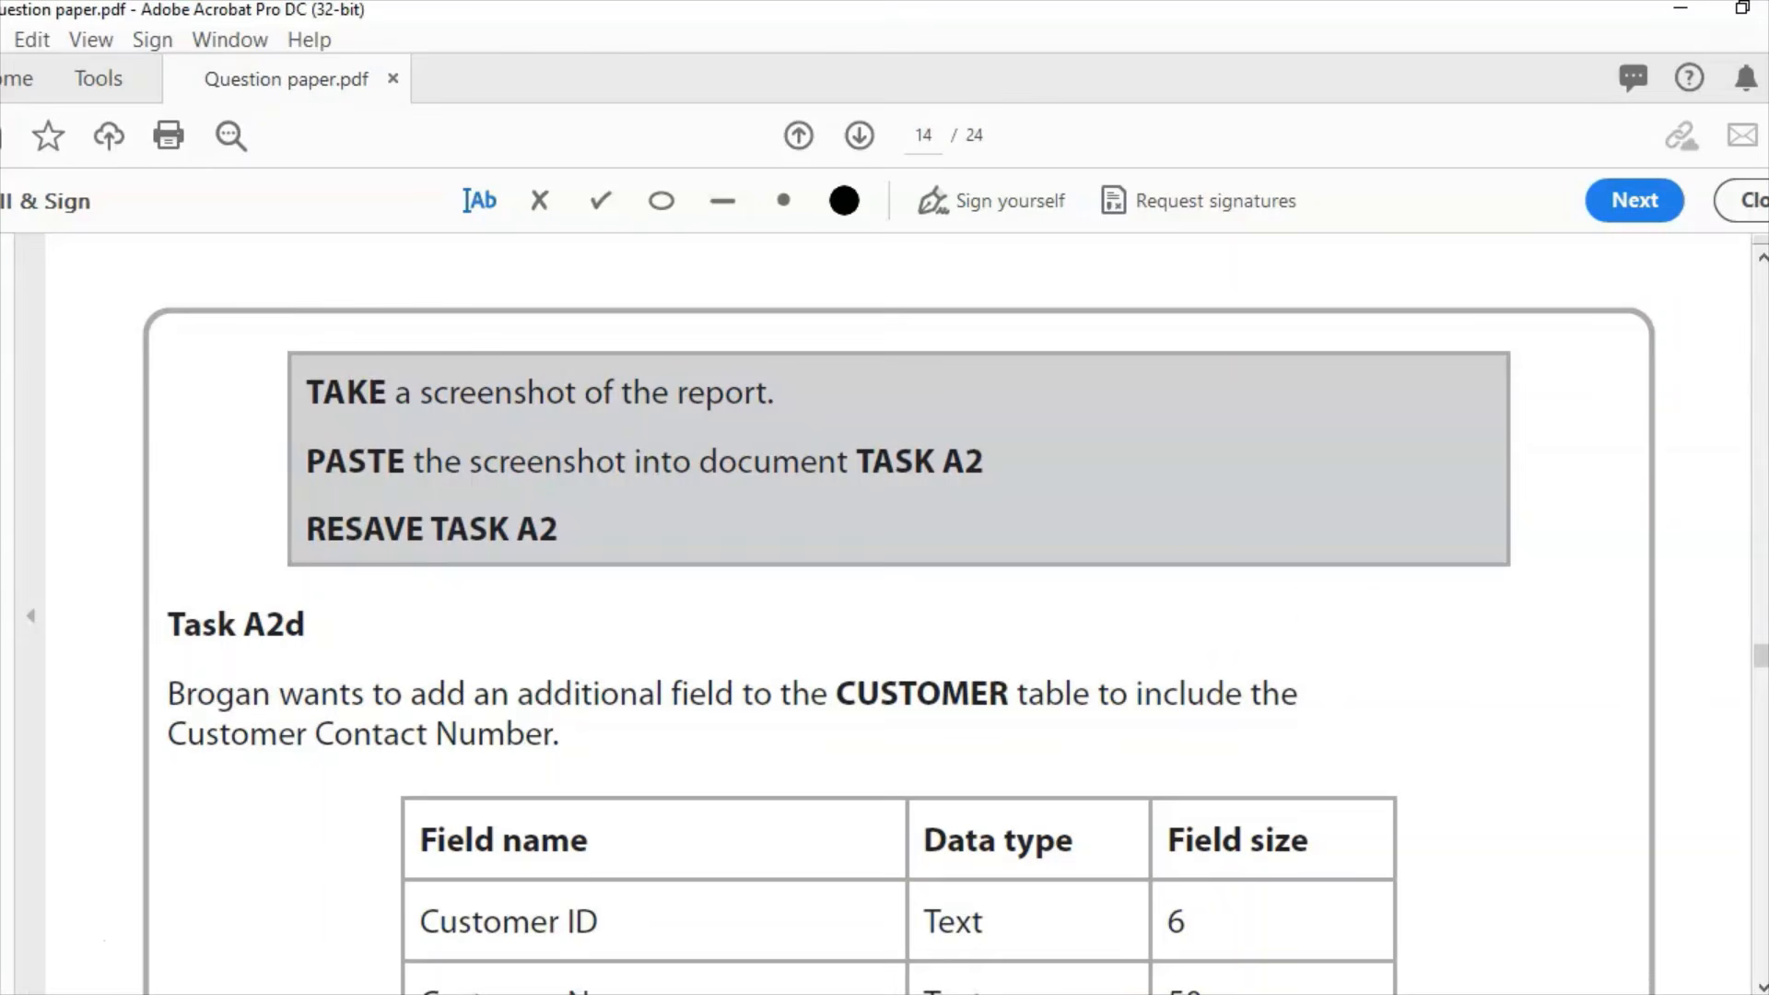
Step: Scroll the question paper to page 14's Task A2d field table and questions (i) to (iii)
{"action": "left_click_drag", "start_coordinate": [1762, 658], "coordinate": [1762, 664]}
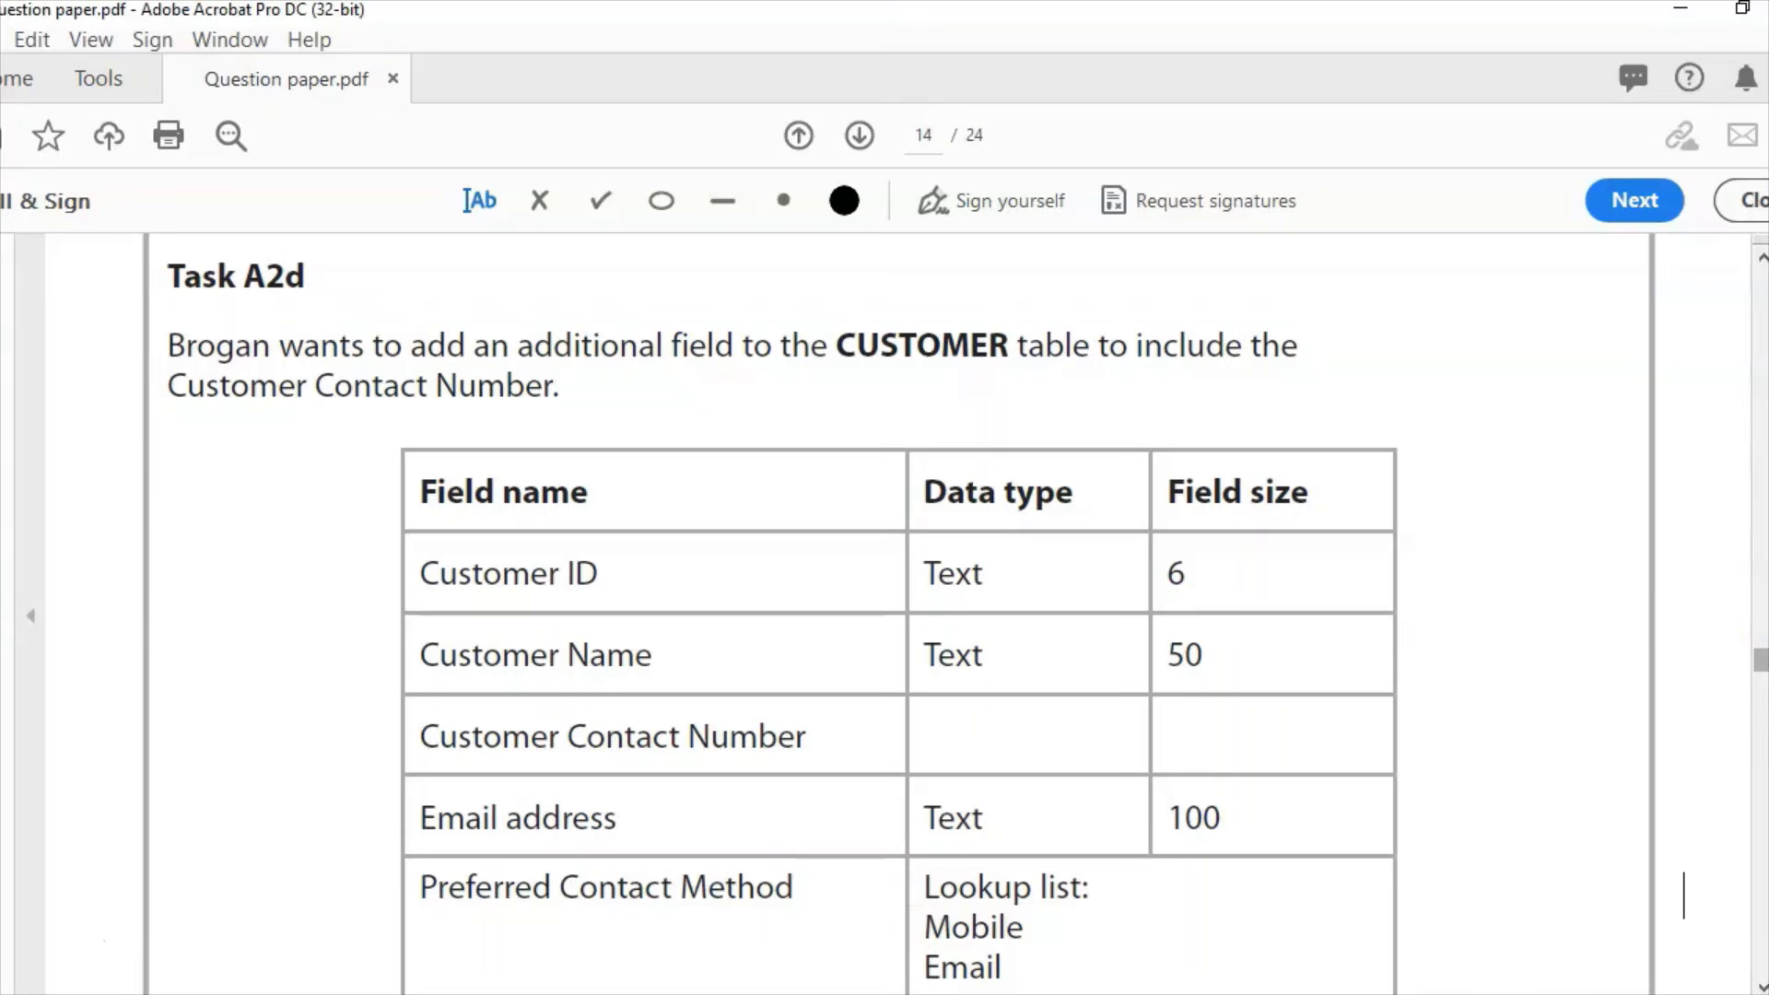
{"action": "left_click_drag", "start_coordinate": [1760, 660], "coordinate": [1760, 672]}
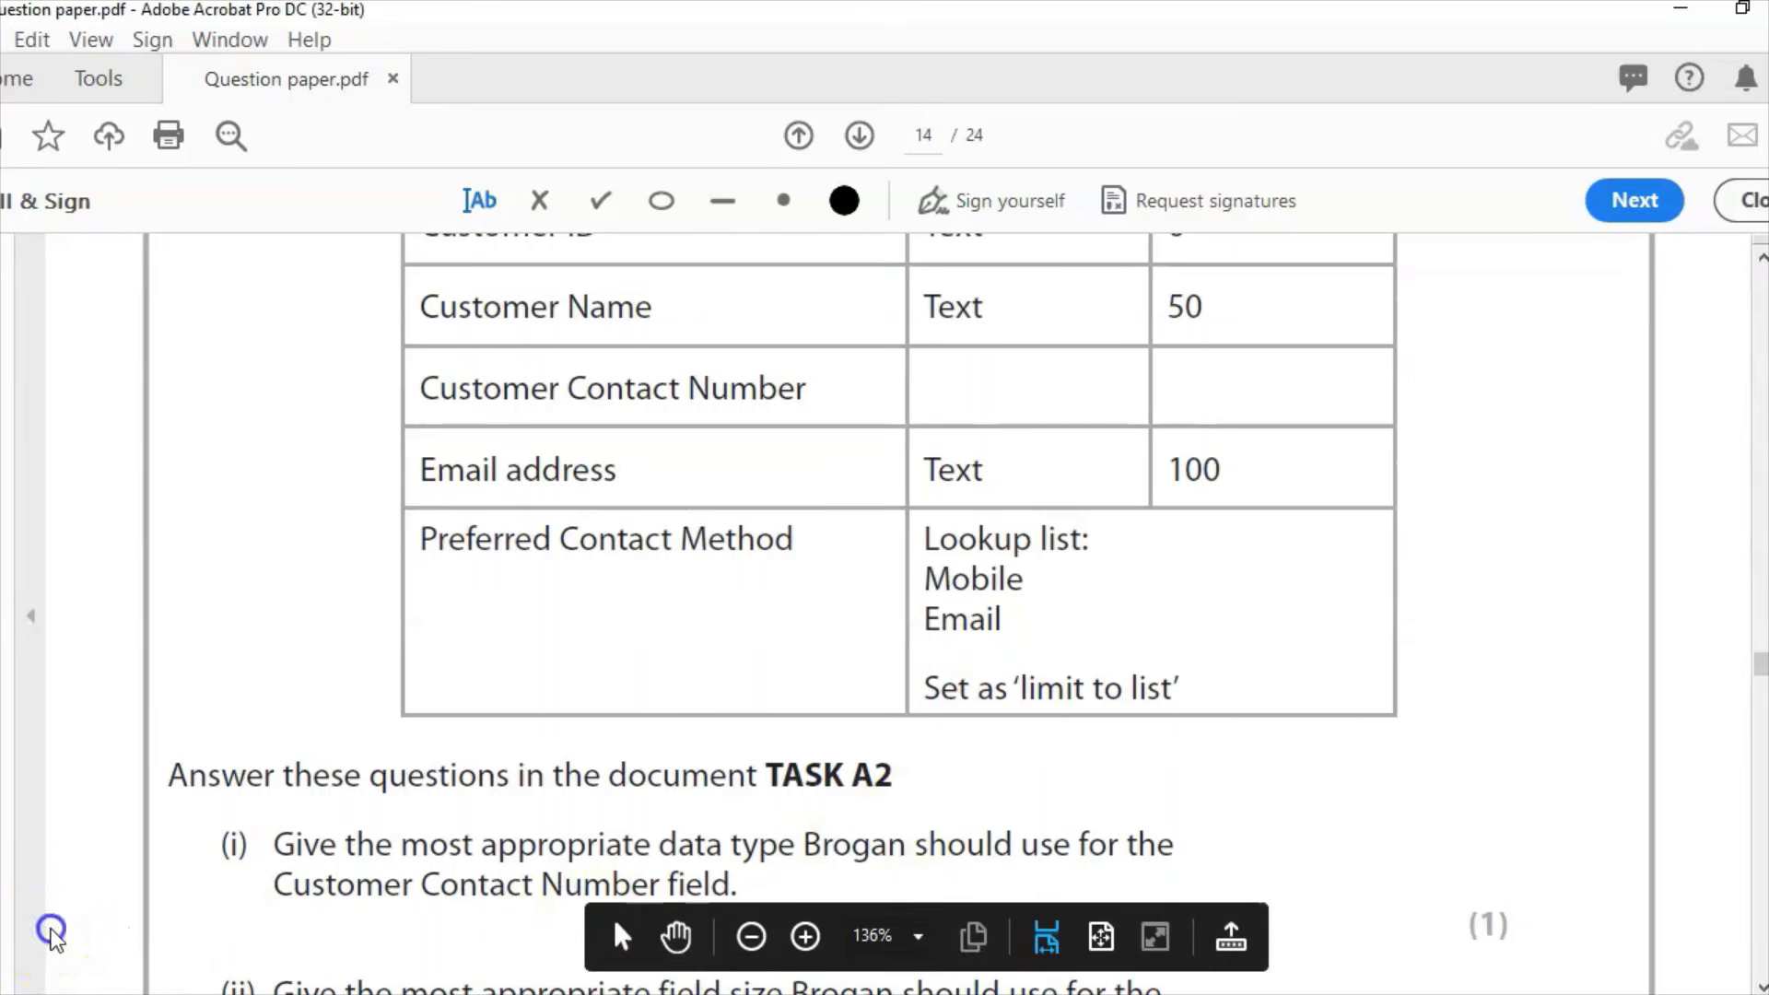
{"action": "scroll", "coordinate": [52, 932], "scroll_direction": "down", "scroll_amount": 5}
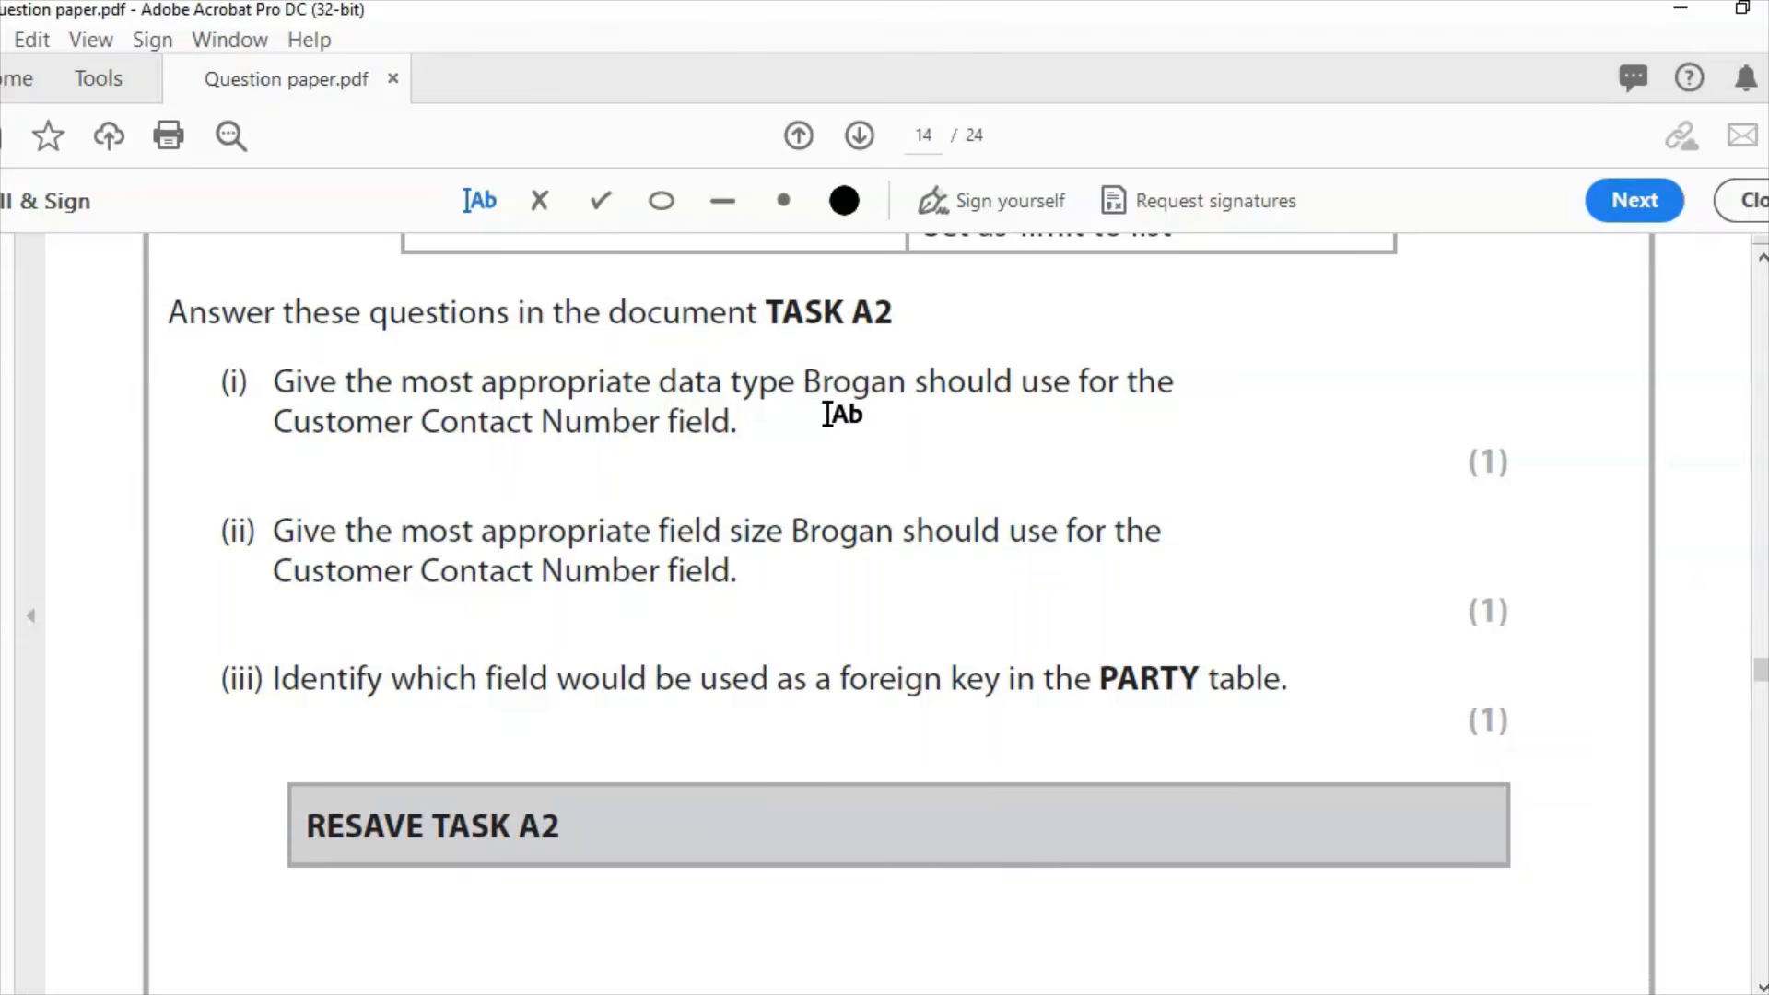
Step: Type the answers Text, 15 and CustomerID under questions (i), (ii) and (iii)
{"action": "left_click", "coordinate": [450, 469]}
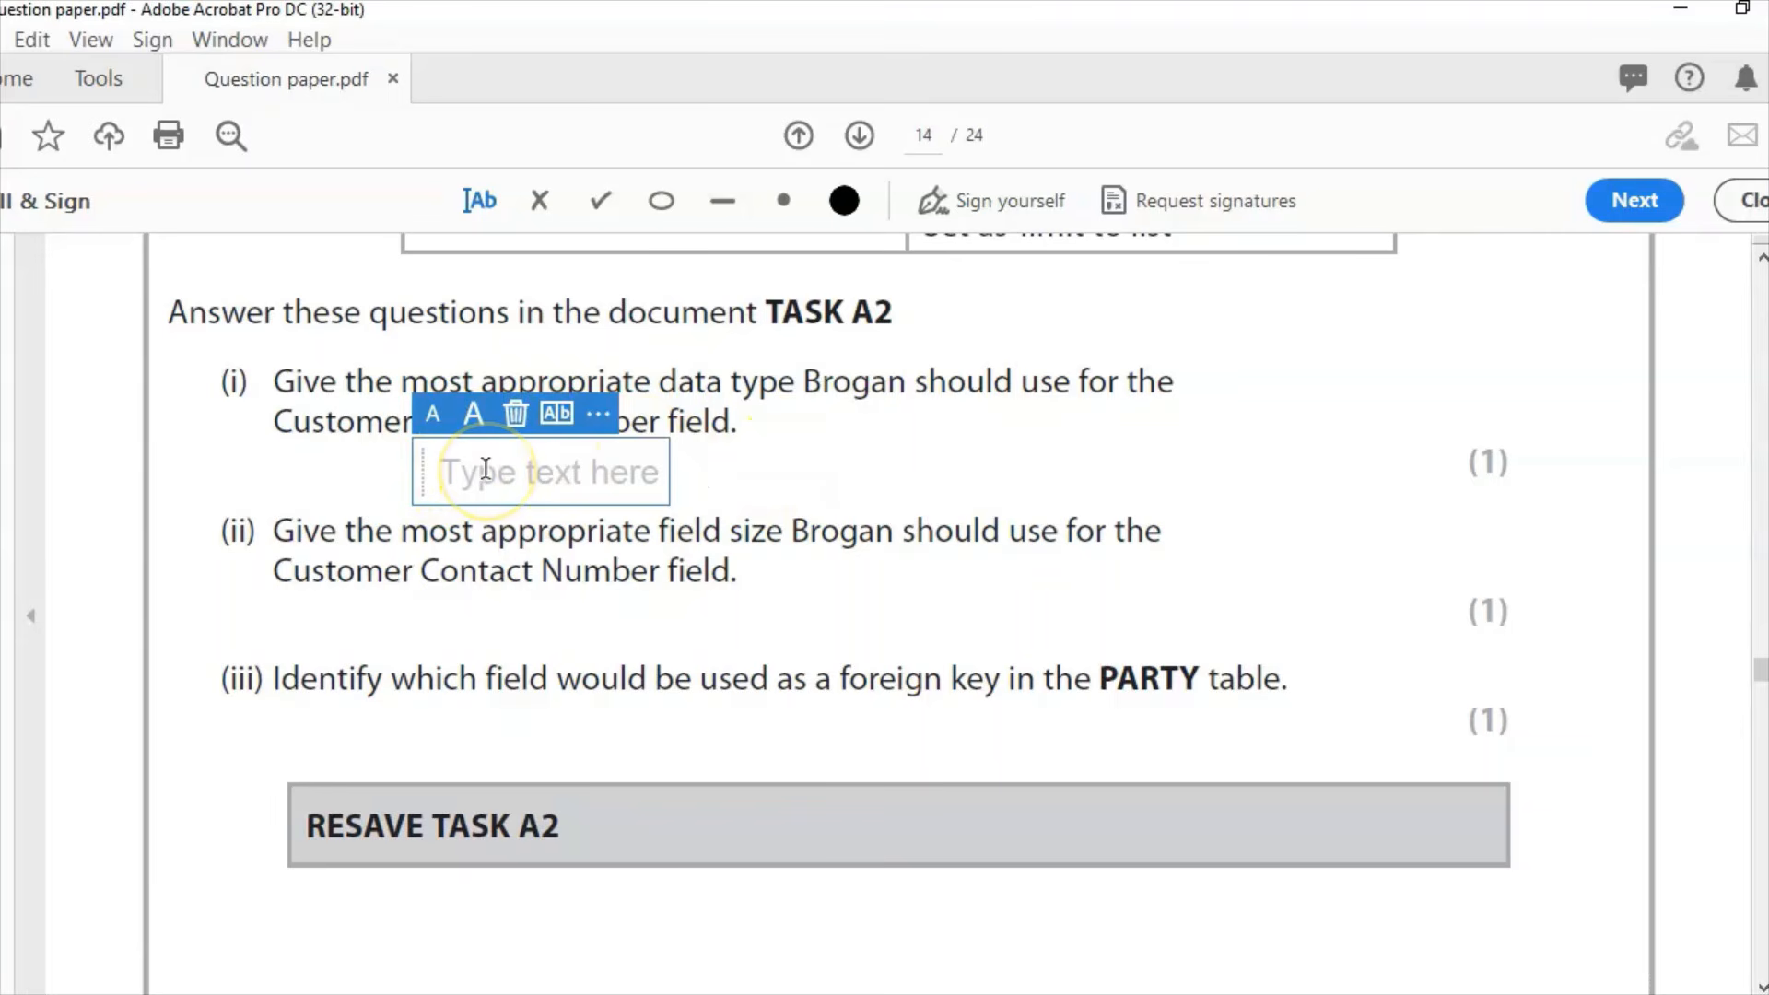
{"action": "type", "text": "Text"}
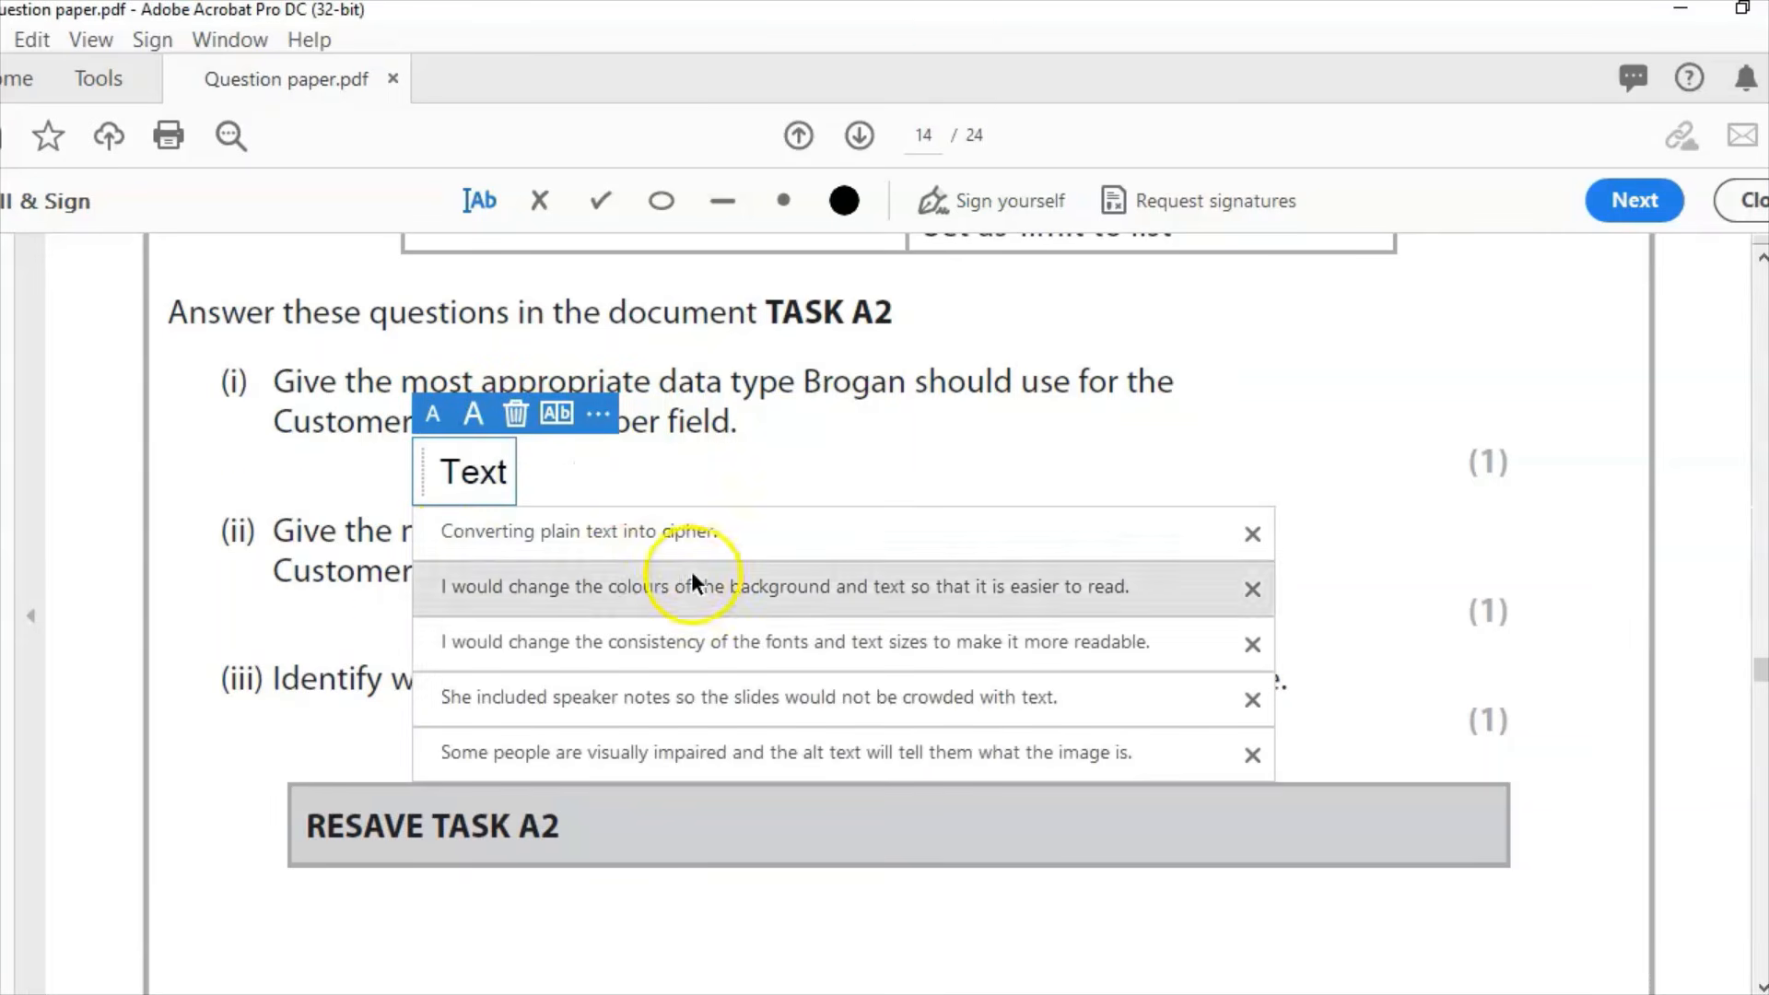
{"action": "left_click", "coordinate": [284, 524]}
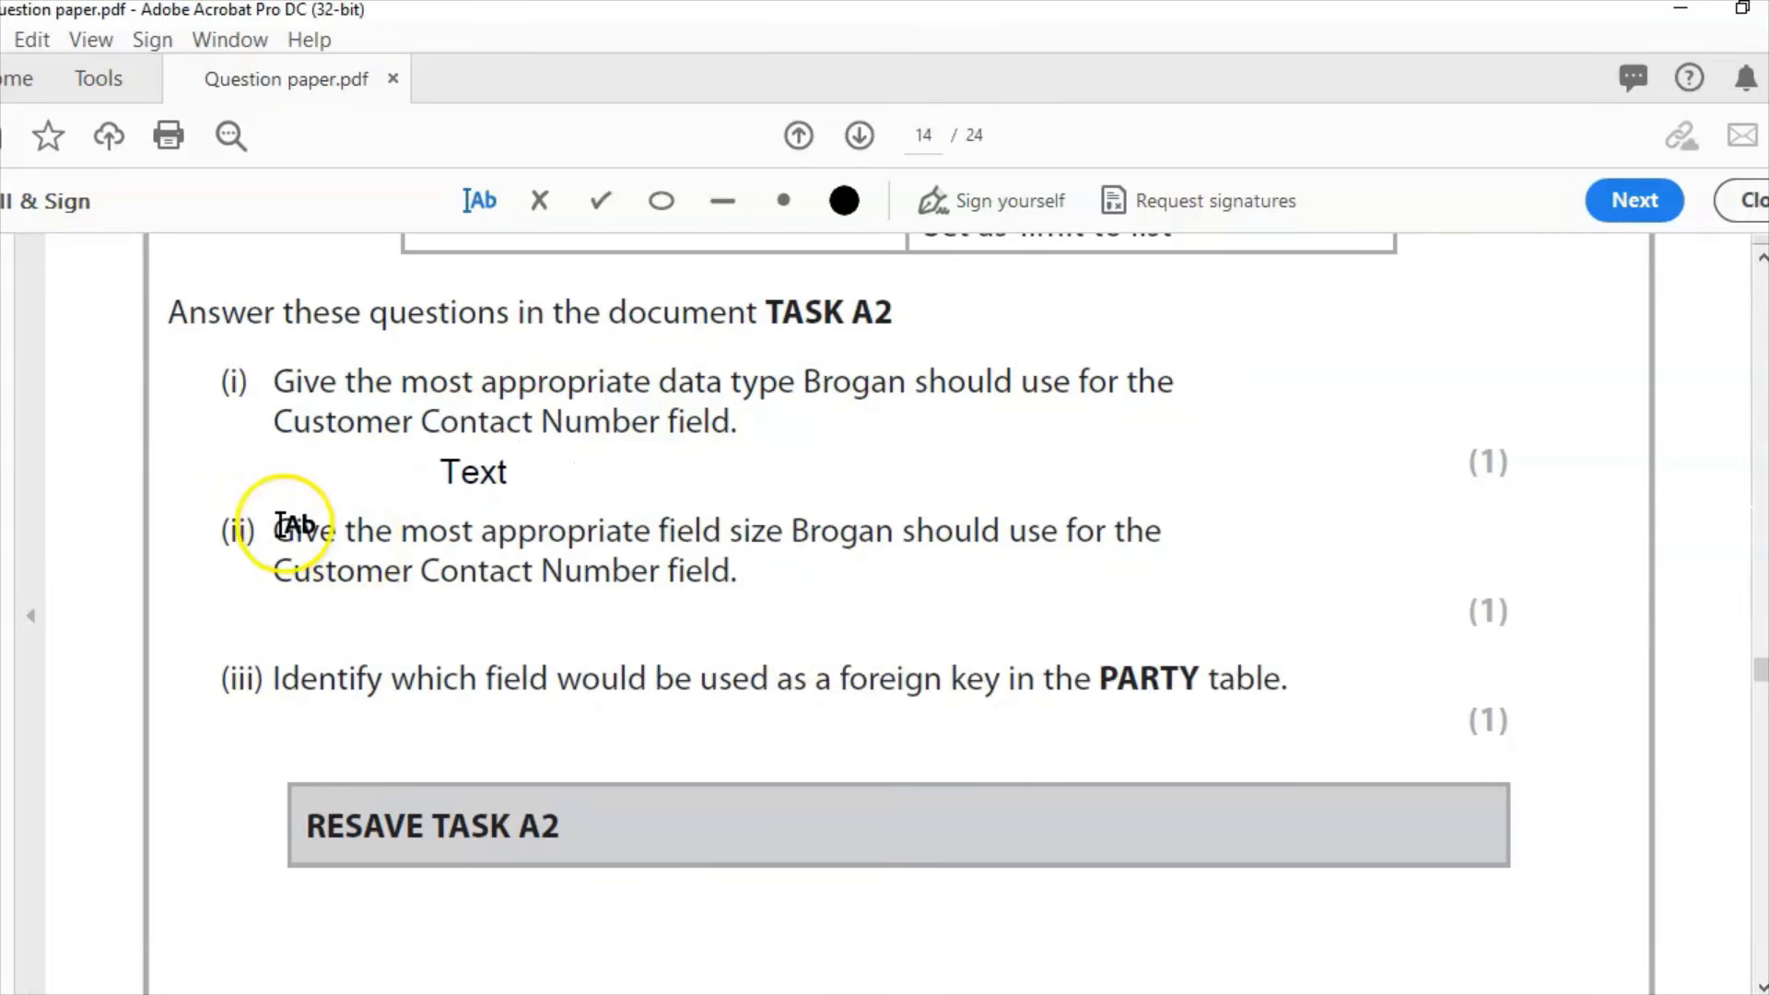
{"action": "left_click", "coordinate": [848, 641]}
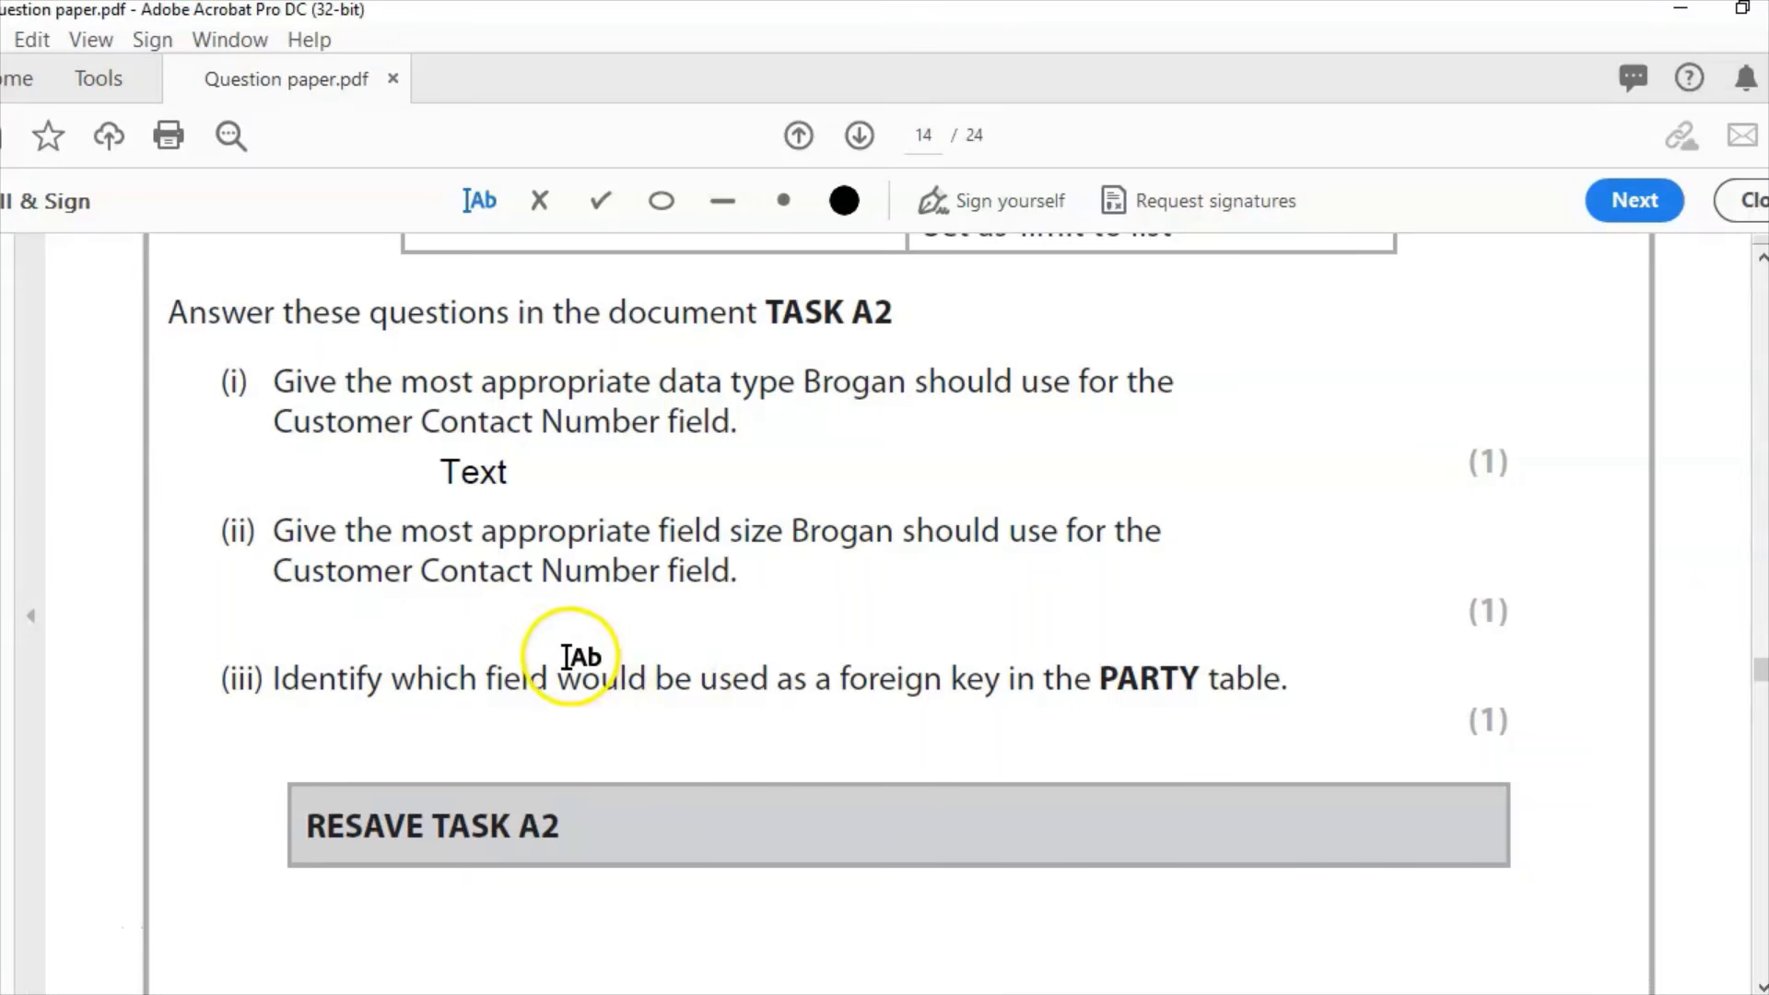
{"action": "left_click", "coordinate": [456, 626]}
{"action": "type", "text": "15"}
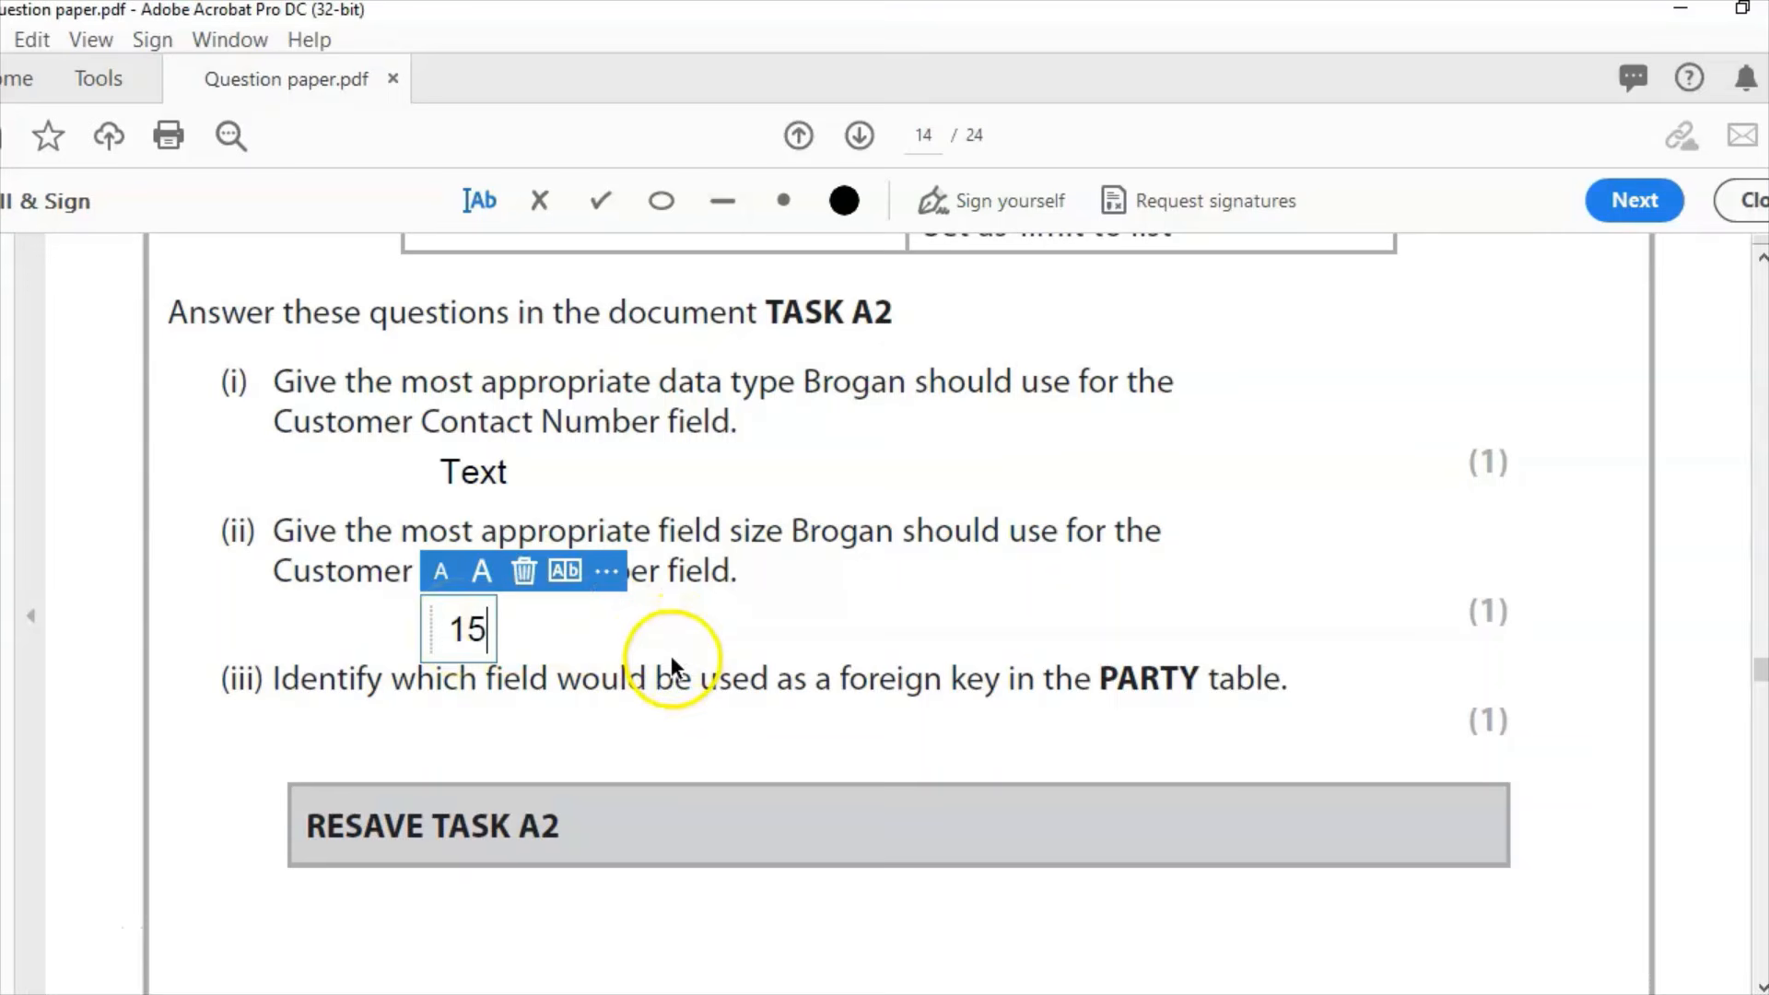
{"action": "key", "text": "Escape"}
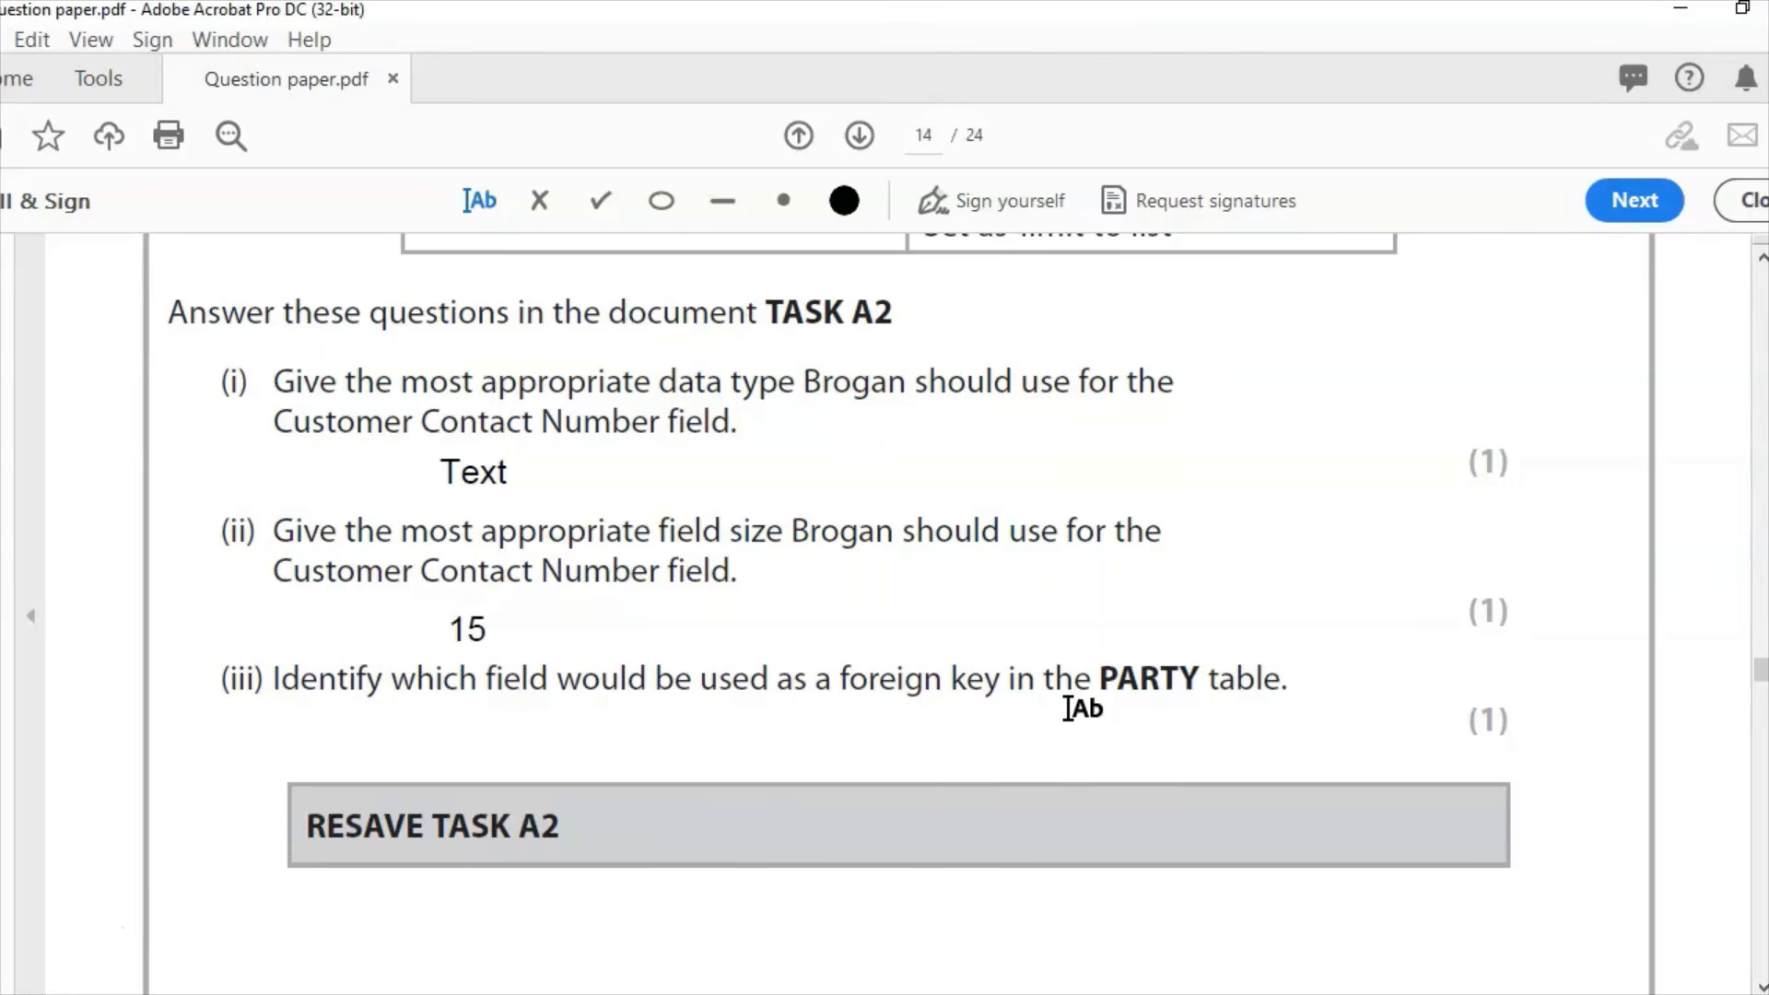
{"action": "left_click", "coordinate": [423, 726]}
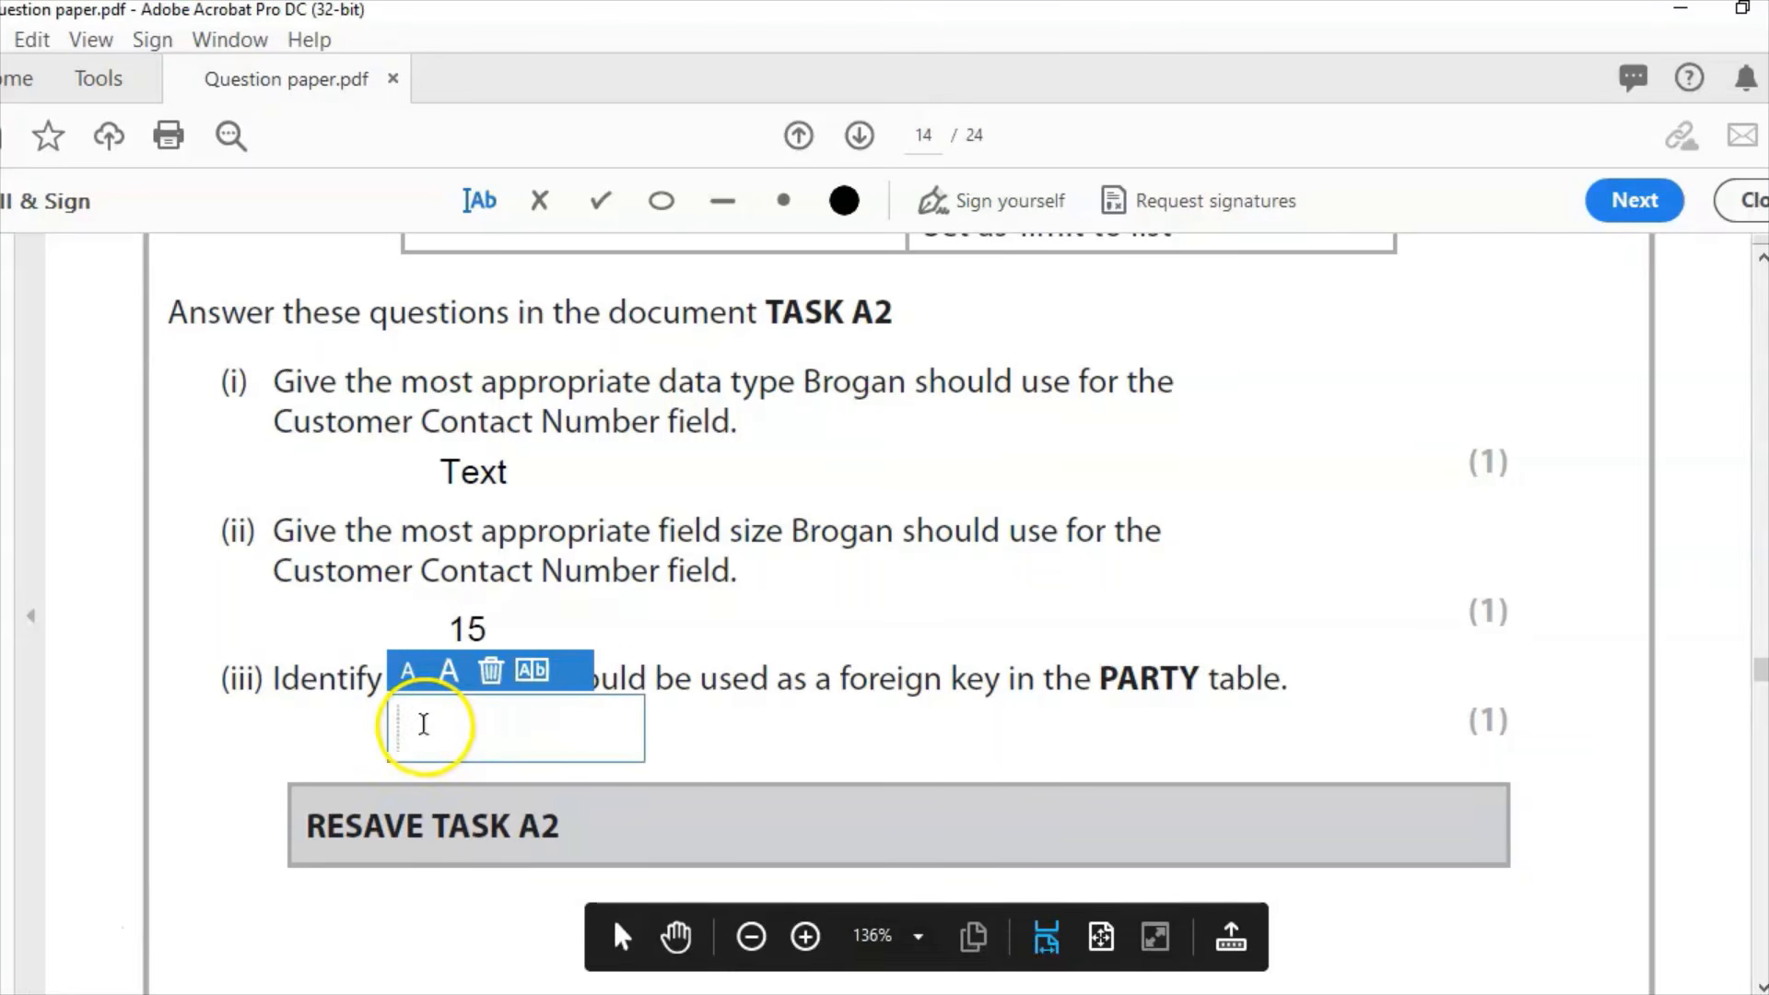
{"action": "type", "text": "Customer"}
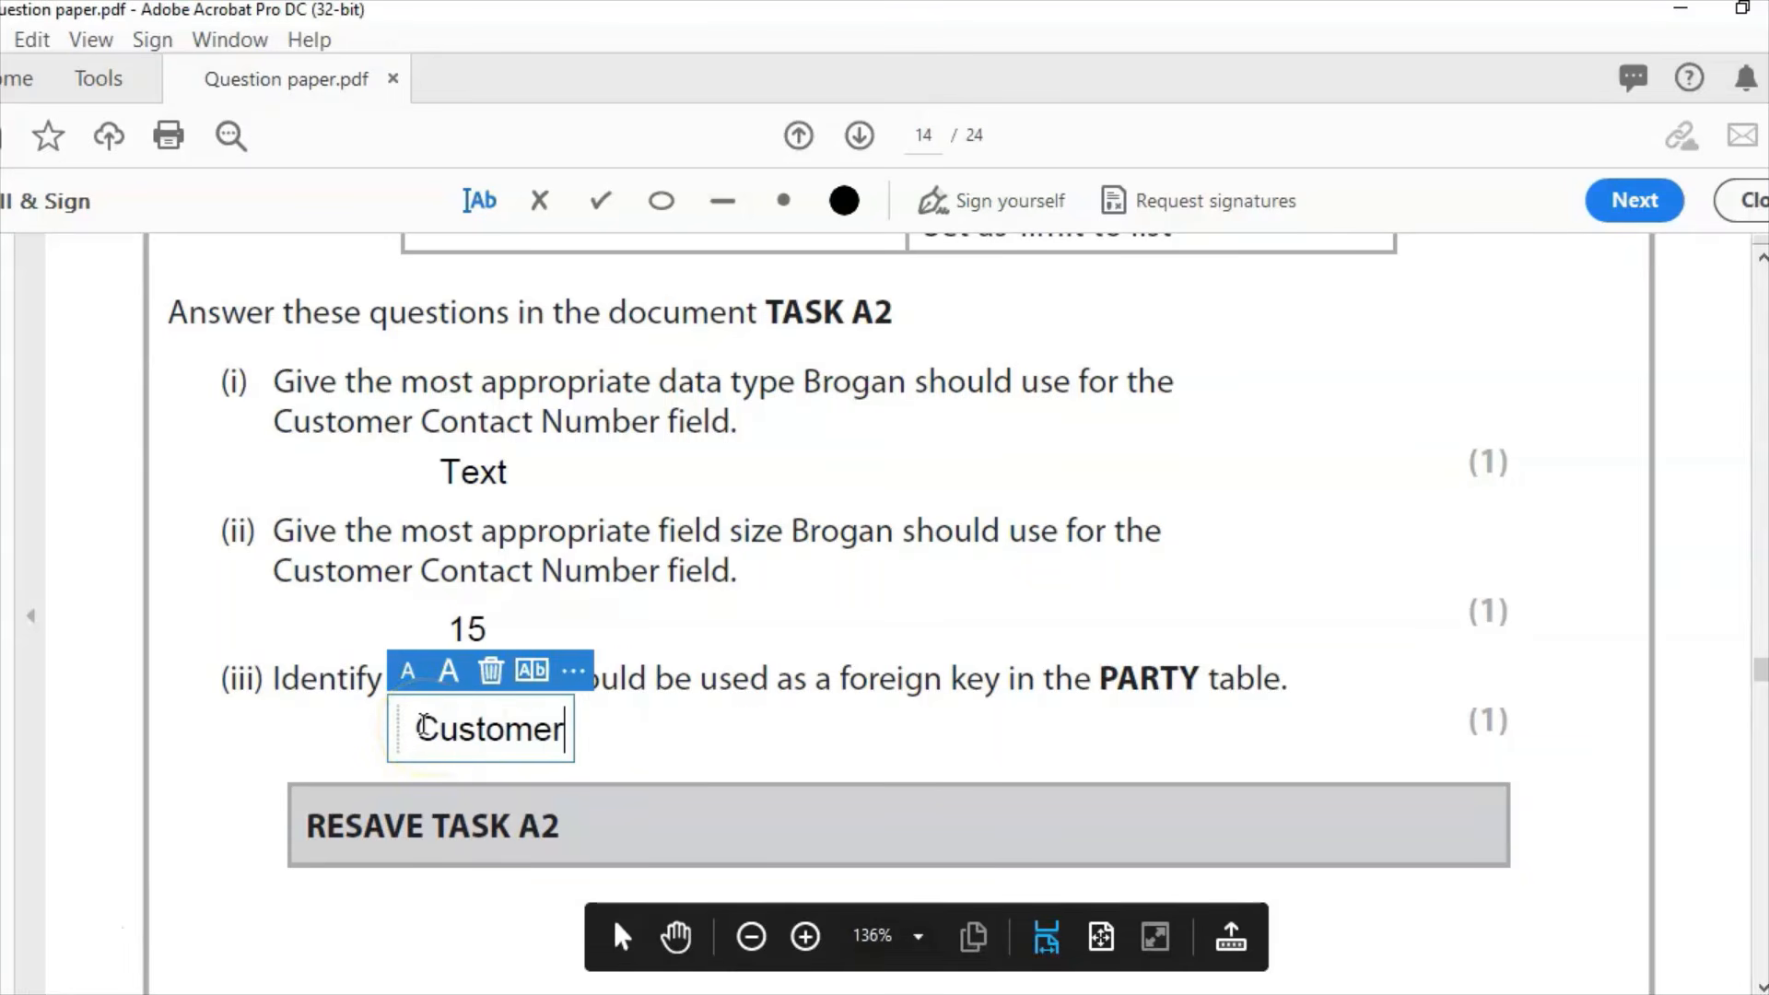
{"action": "type", "text": "ID"}
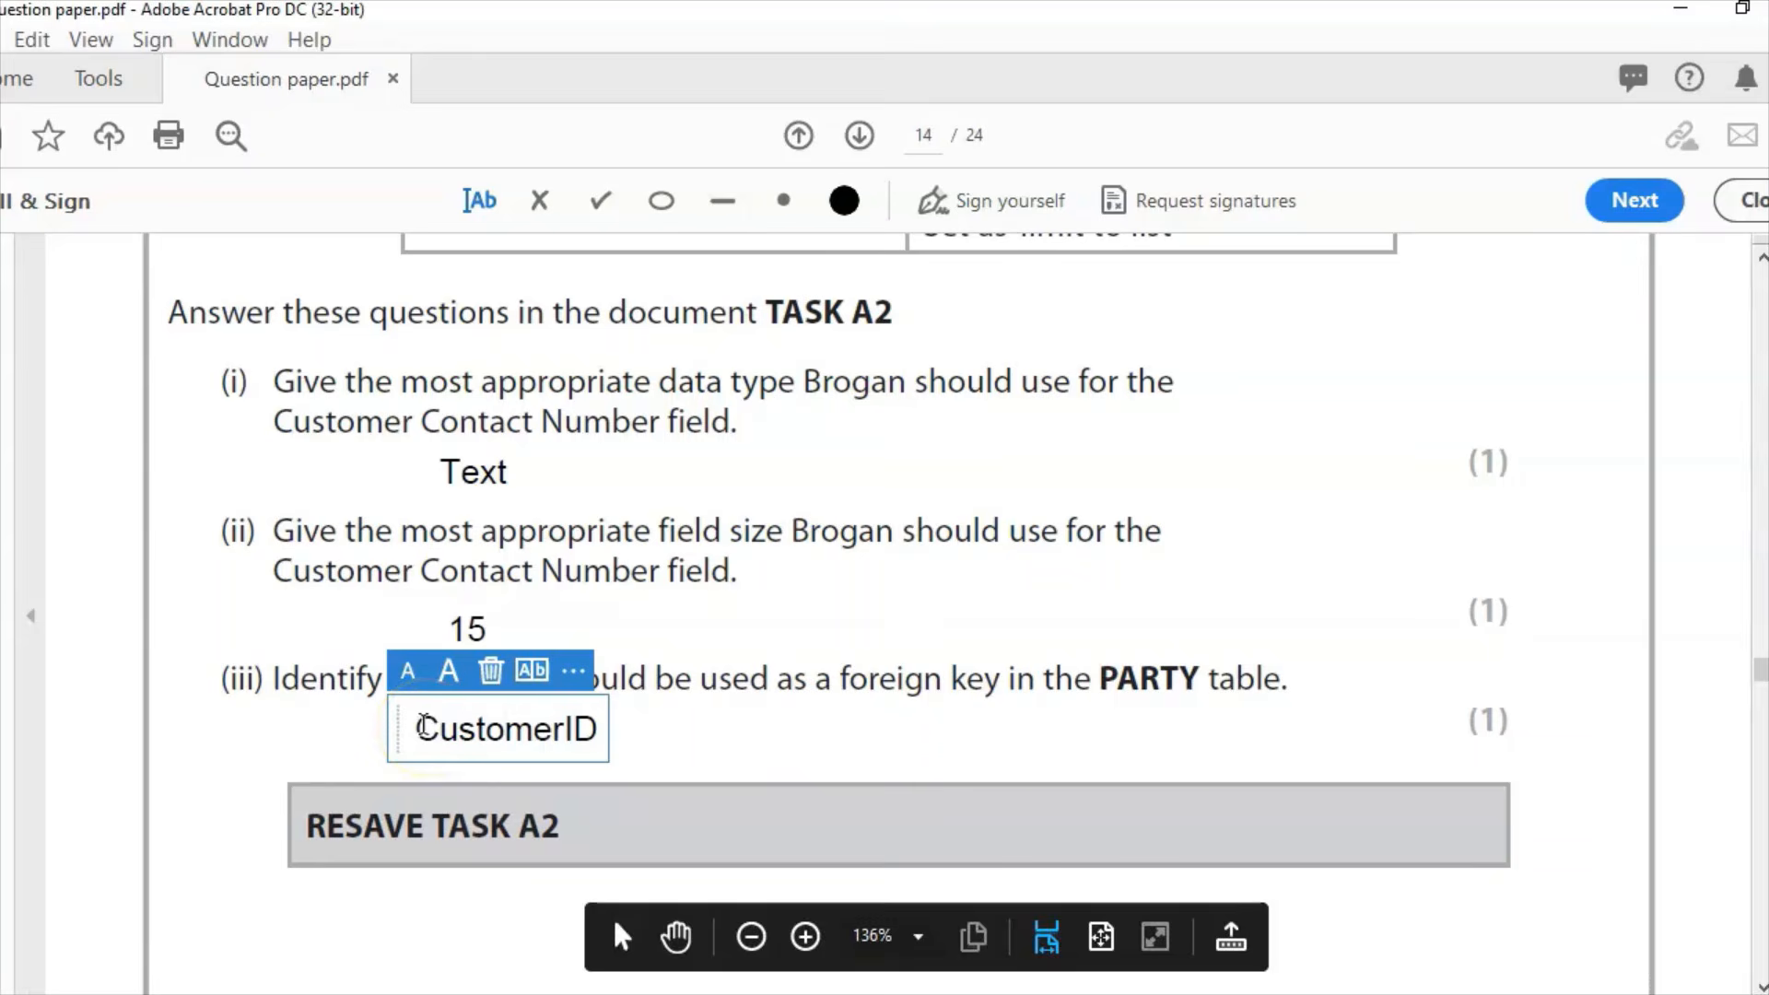
{"action": "left_click", "coordinate": [933, 702]}
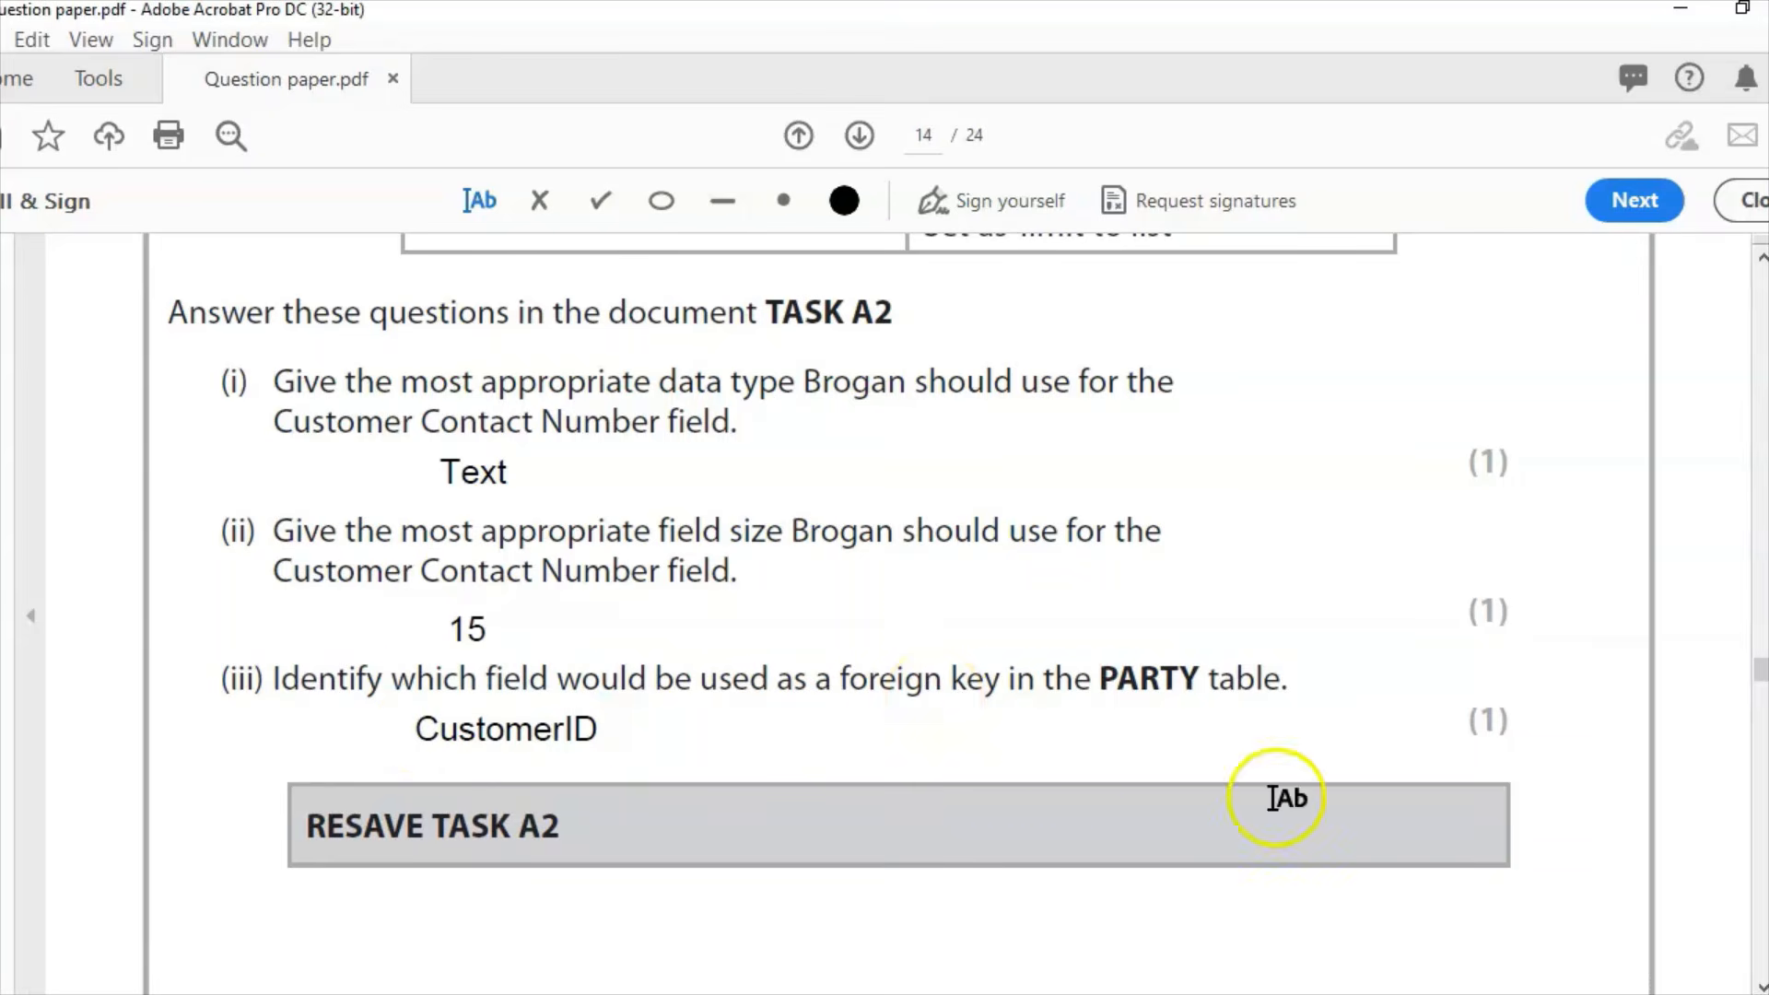
Step: Scroll down to question (iv) on page 15, then switch to the PARTY INFORMATION database
{"action": "left_click", "coordinate": [1763, 988]}
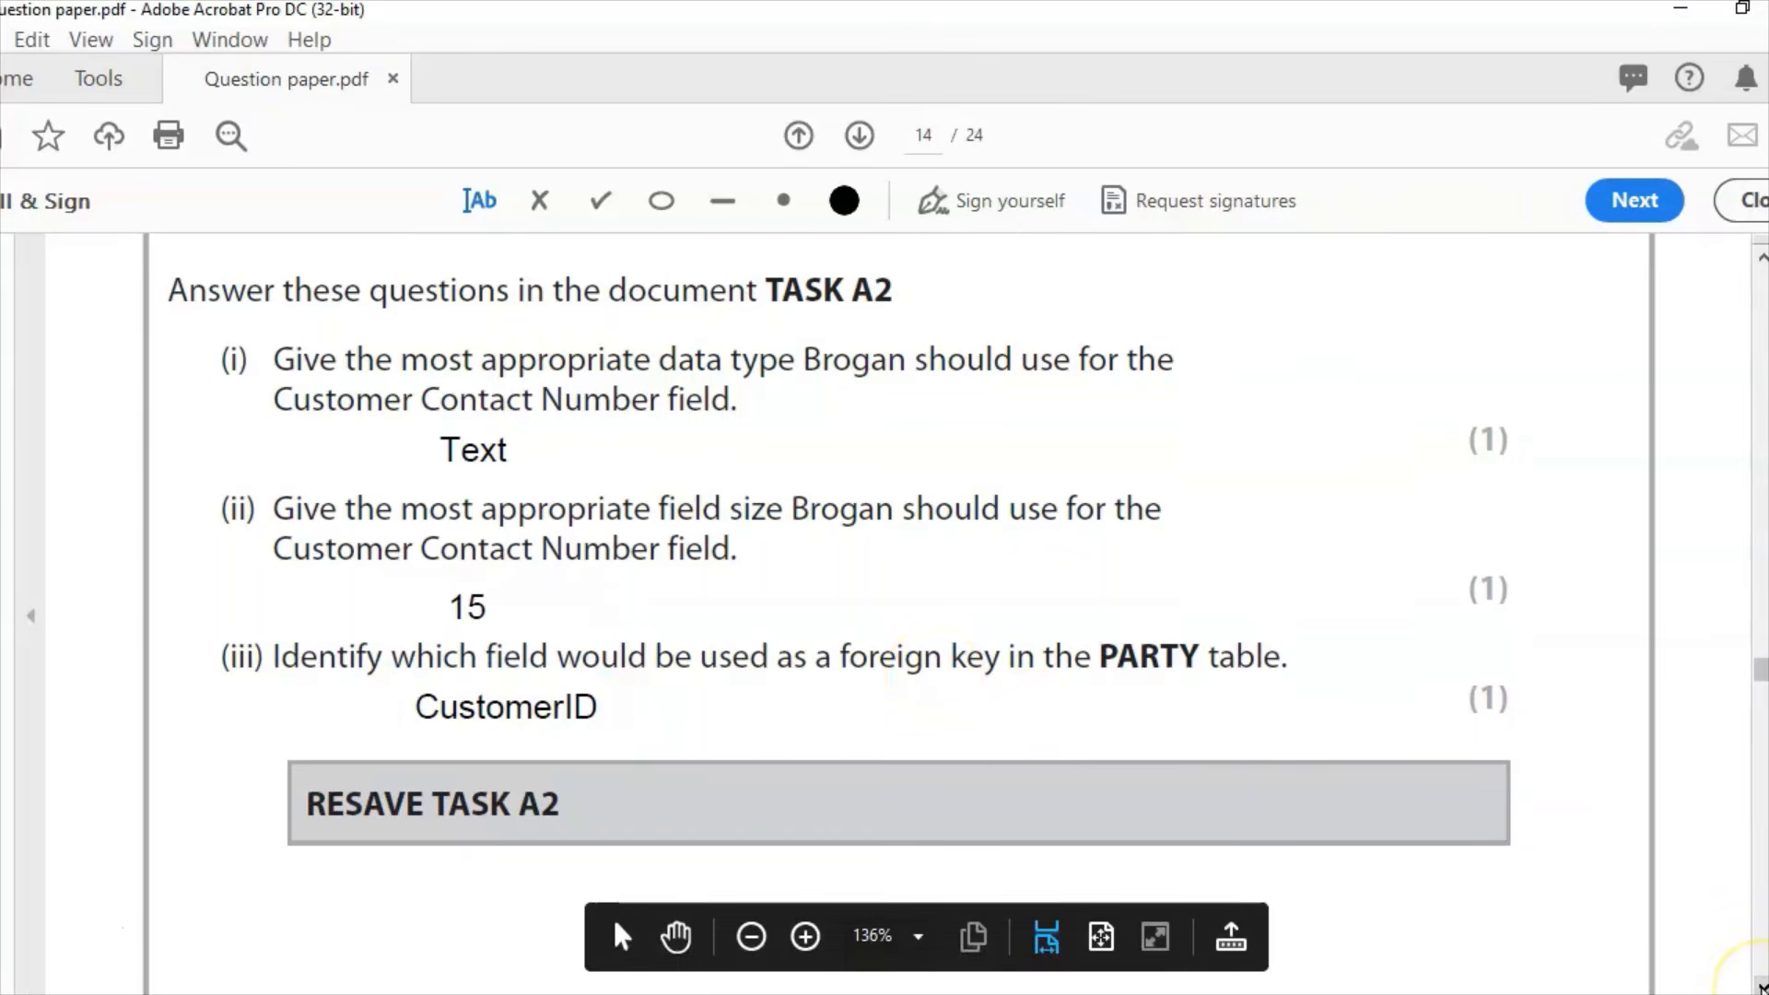
{"action": "left_click", "coordinate": [1763, 988]}
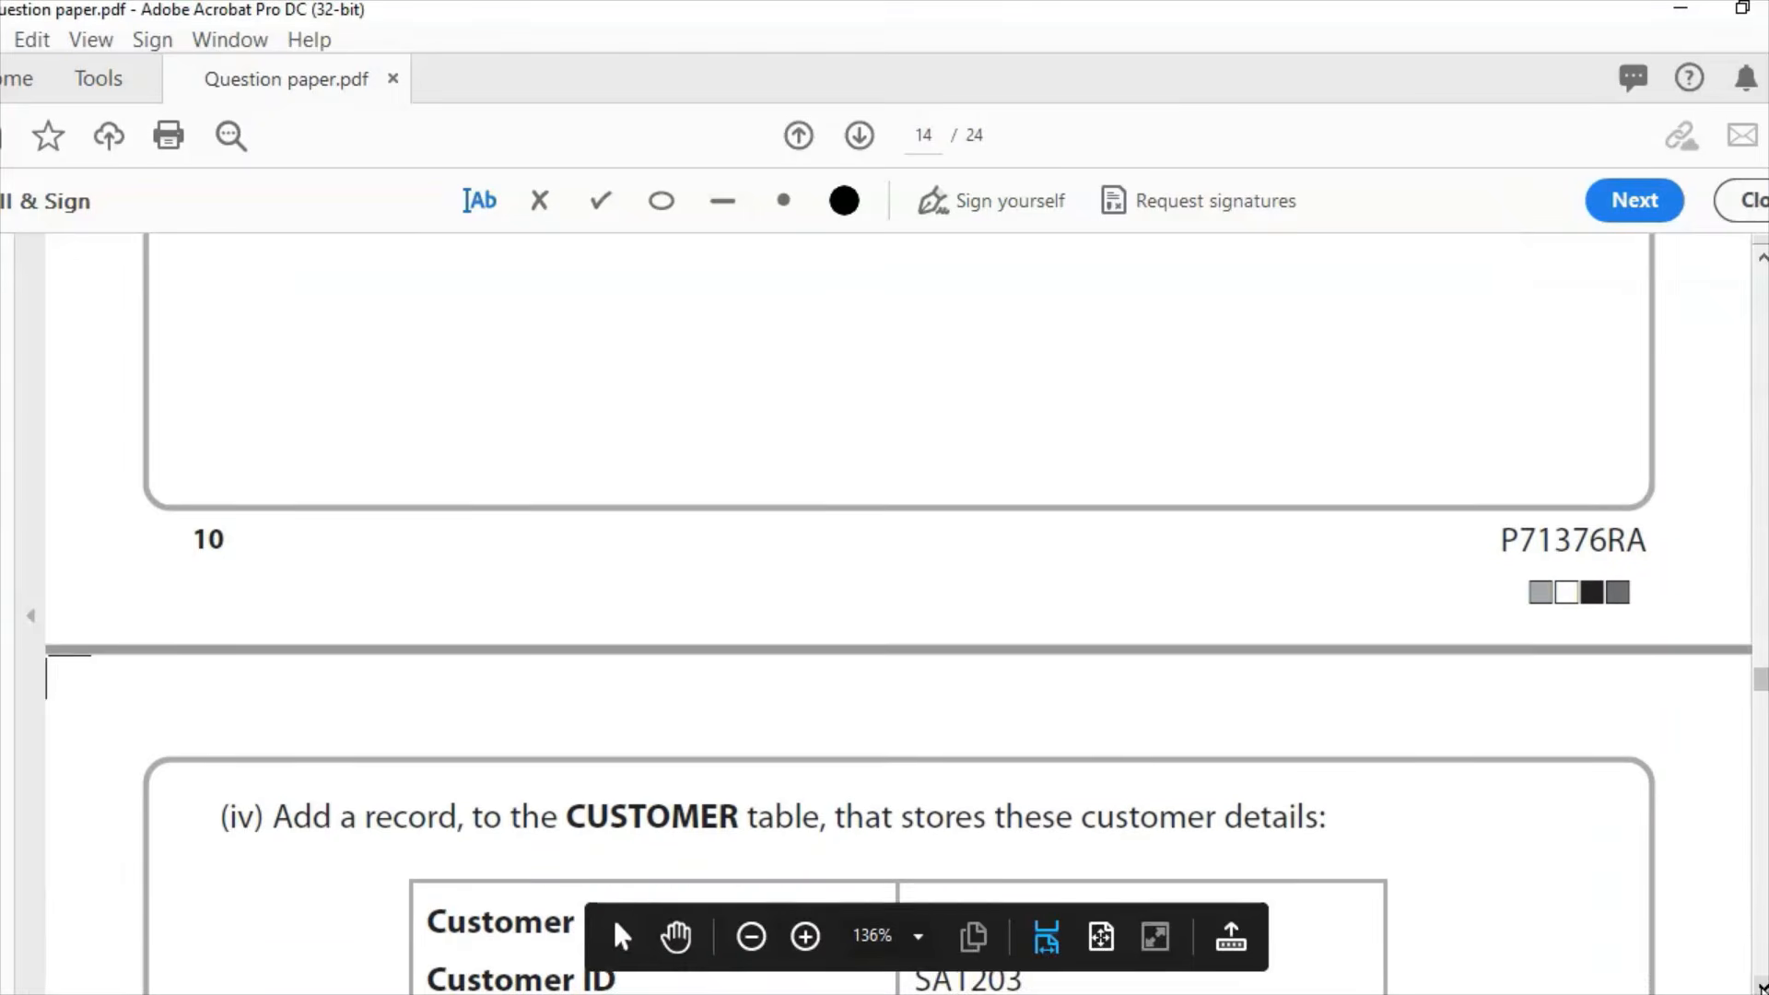
{"action": "left_click", "coordinate": [1764, 988]}
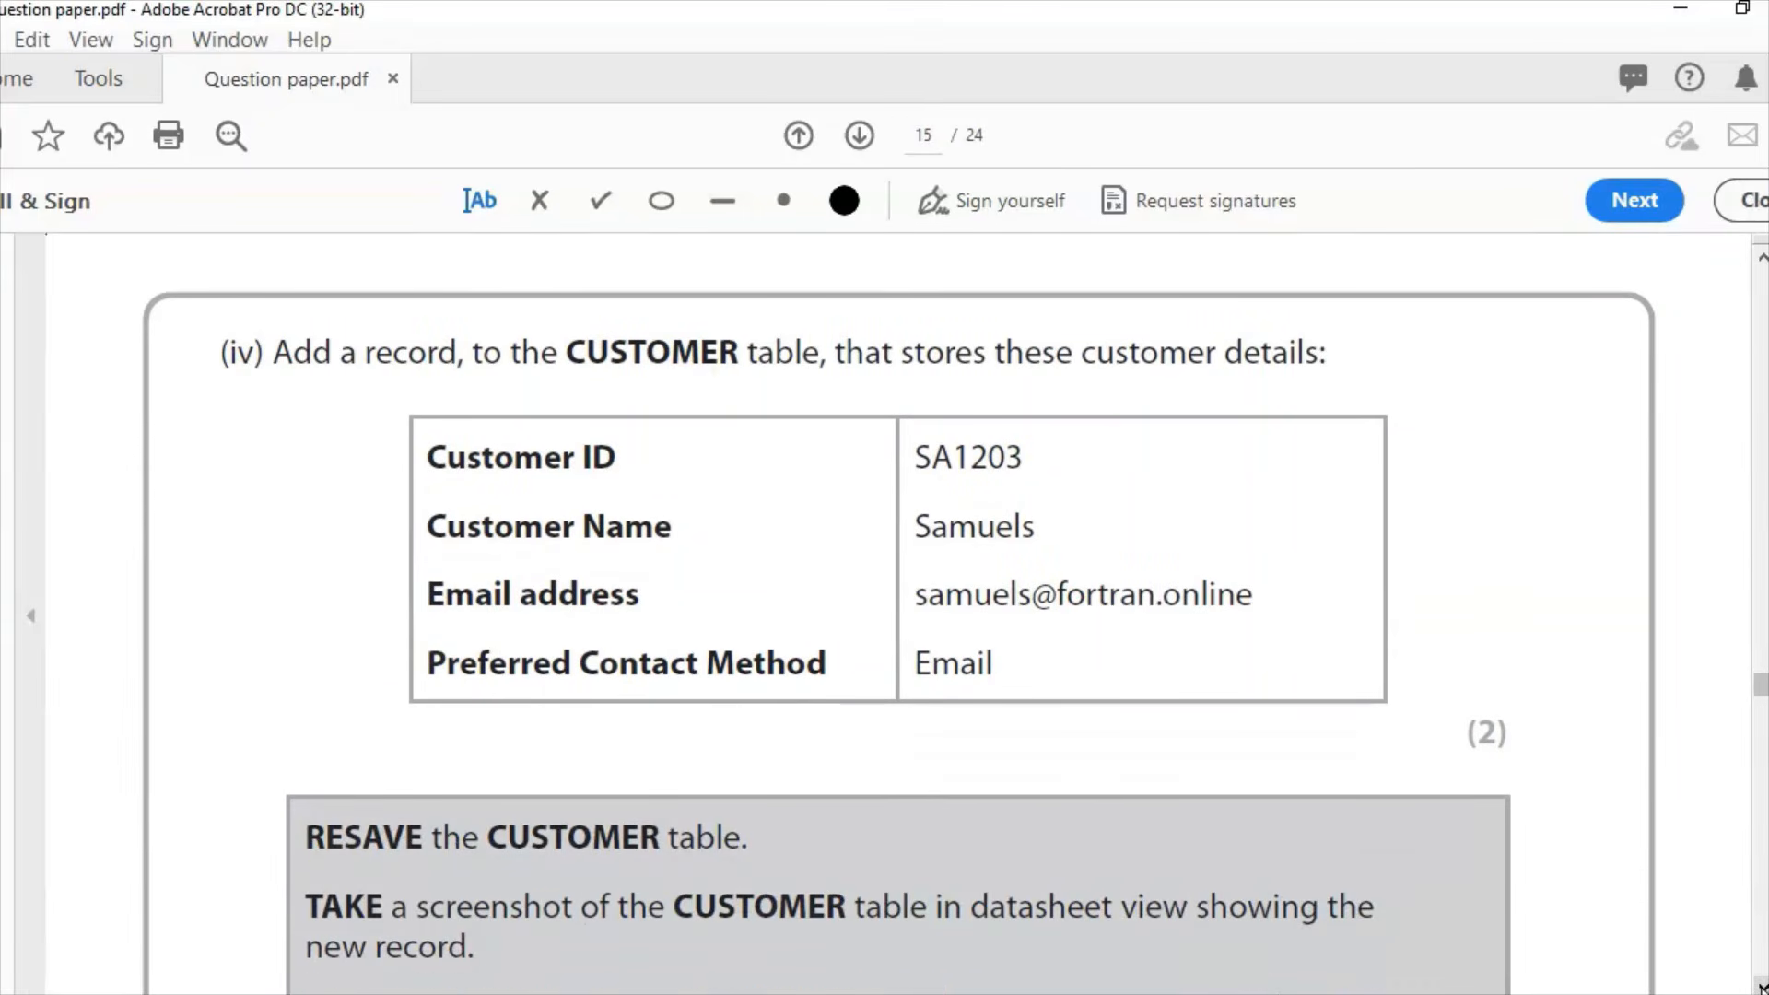
{"action": "left_click", "coordinate": [1764, 987]}
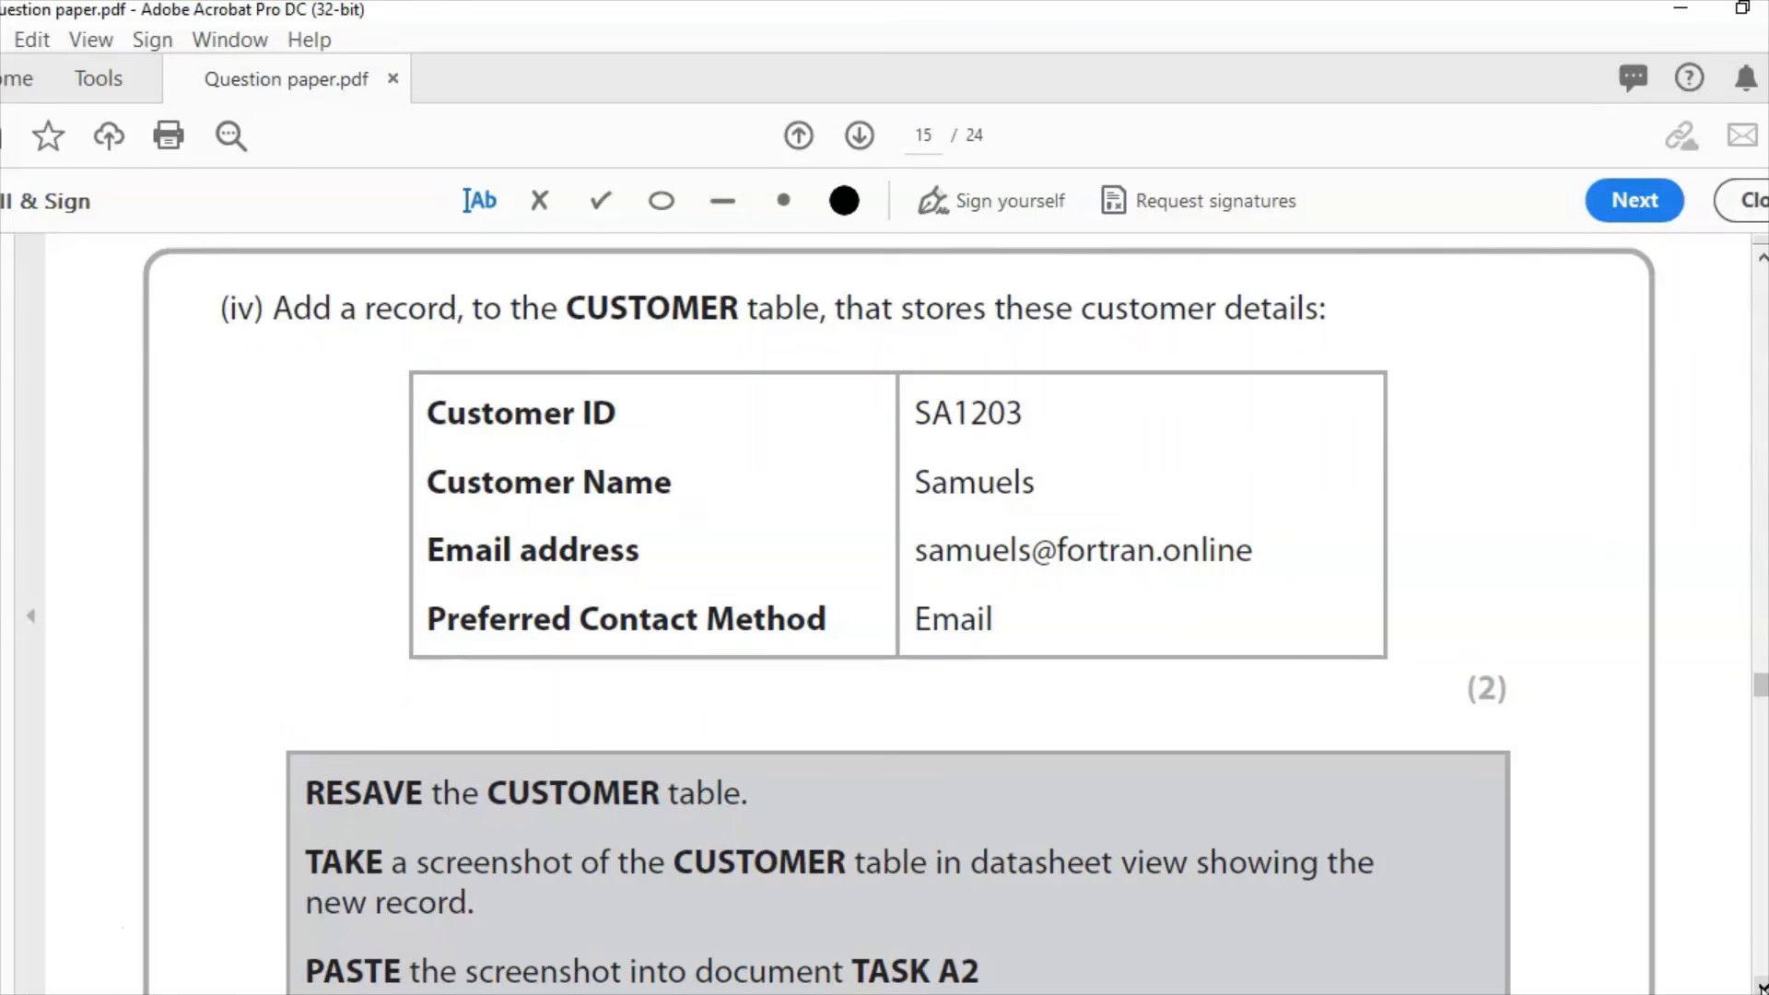
{"action": "key", "text": "alt+Tab"}
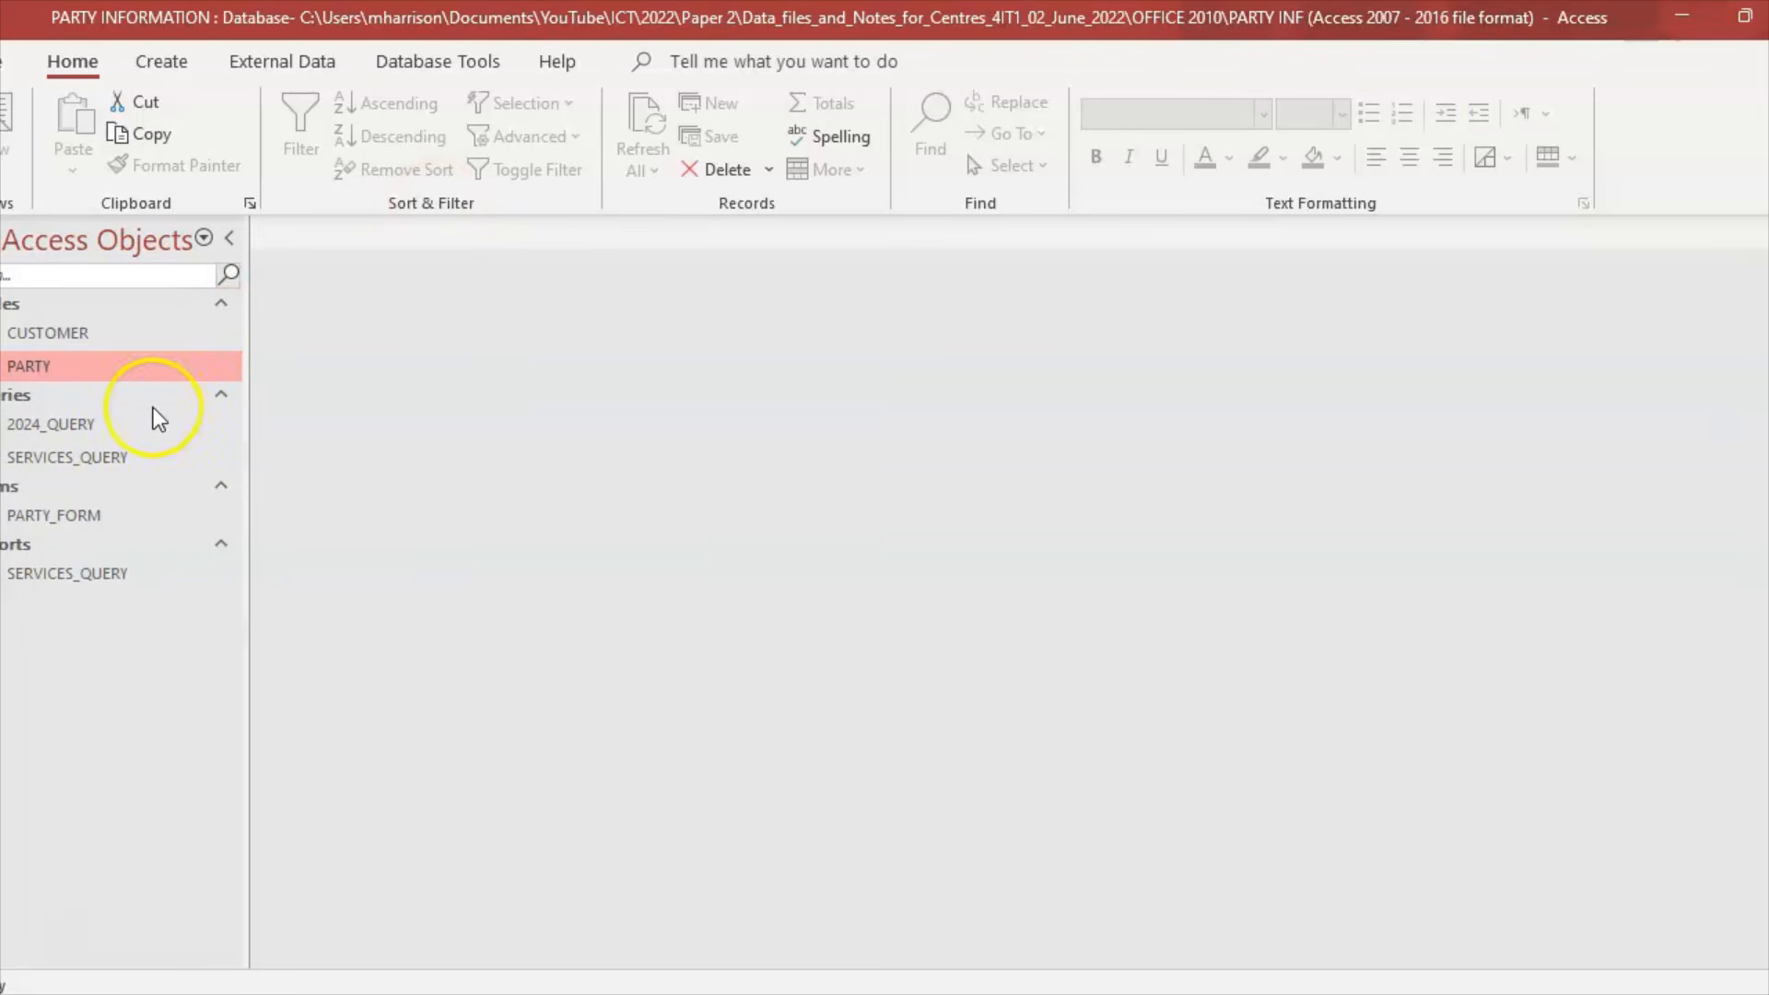
Step: Open the CUSTOMER table and enter the new customer's ID from the question paper
{"action": "double_click", "coordinate": [64, 332]}
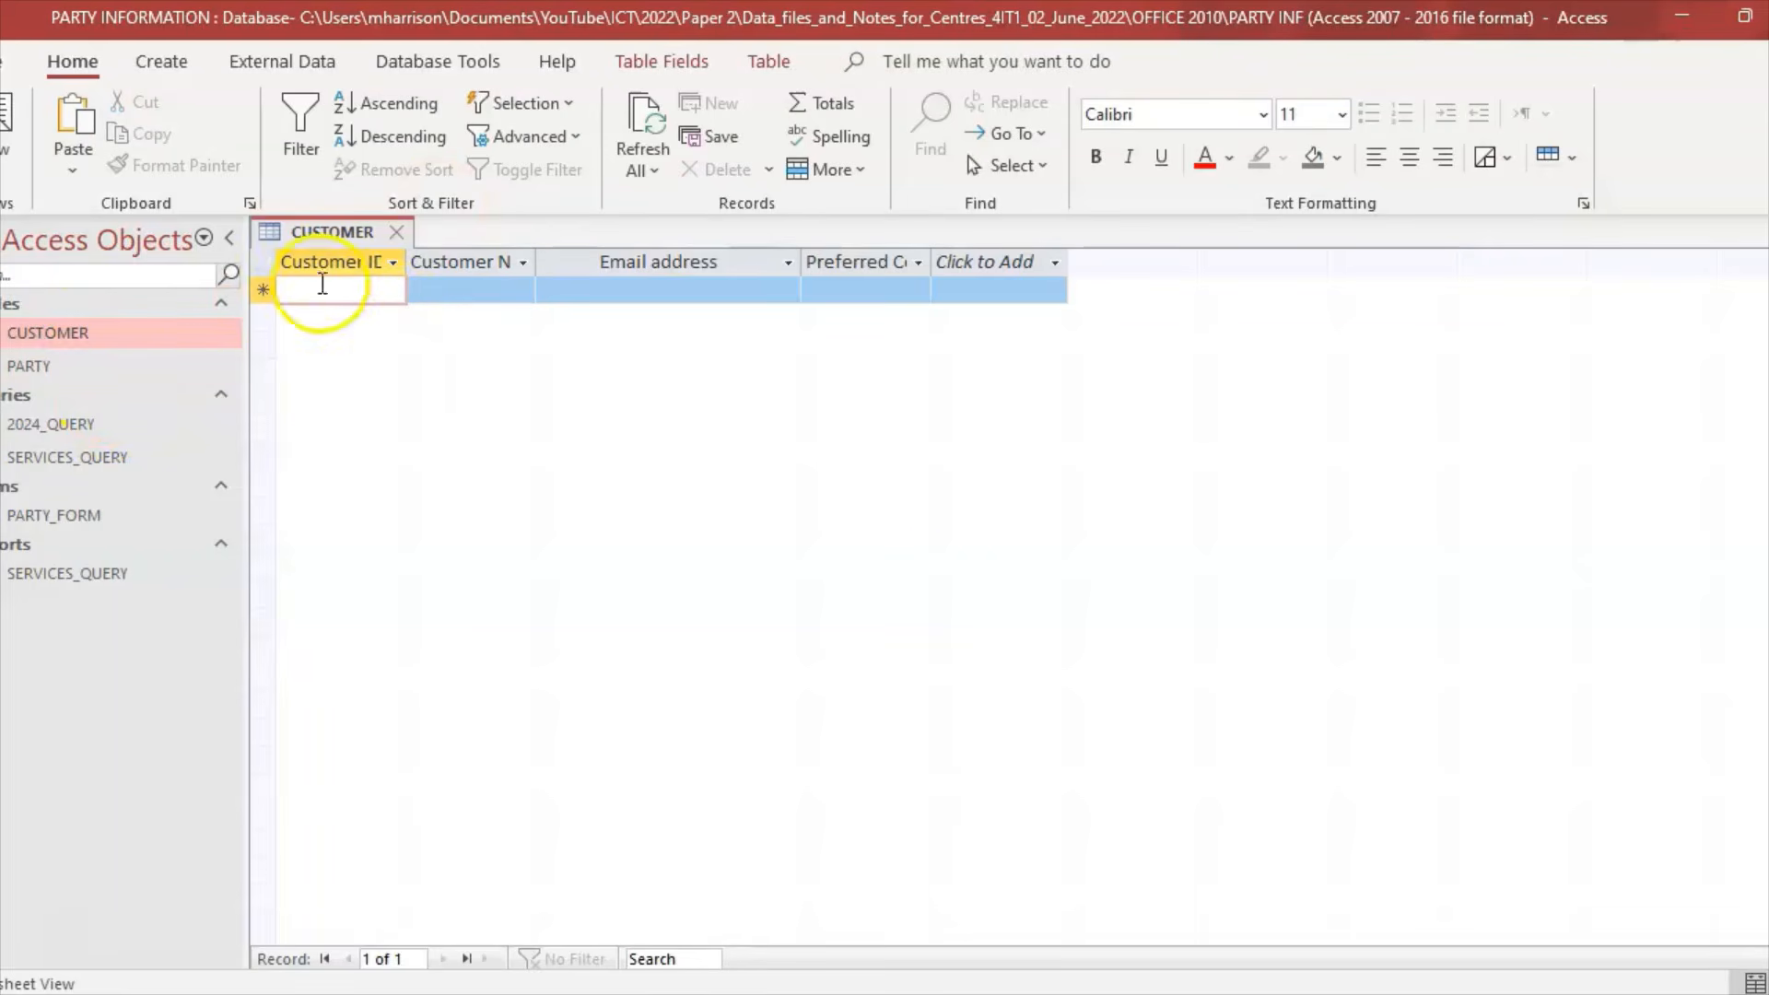
{"action": "key", "text": "alt+Tab"}
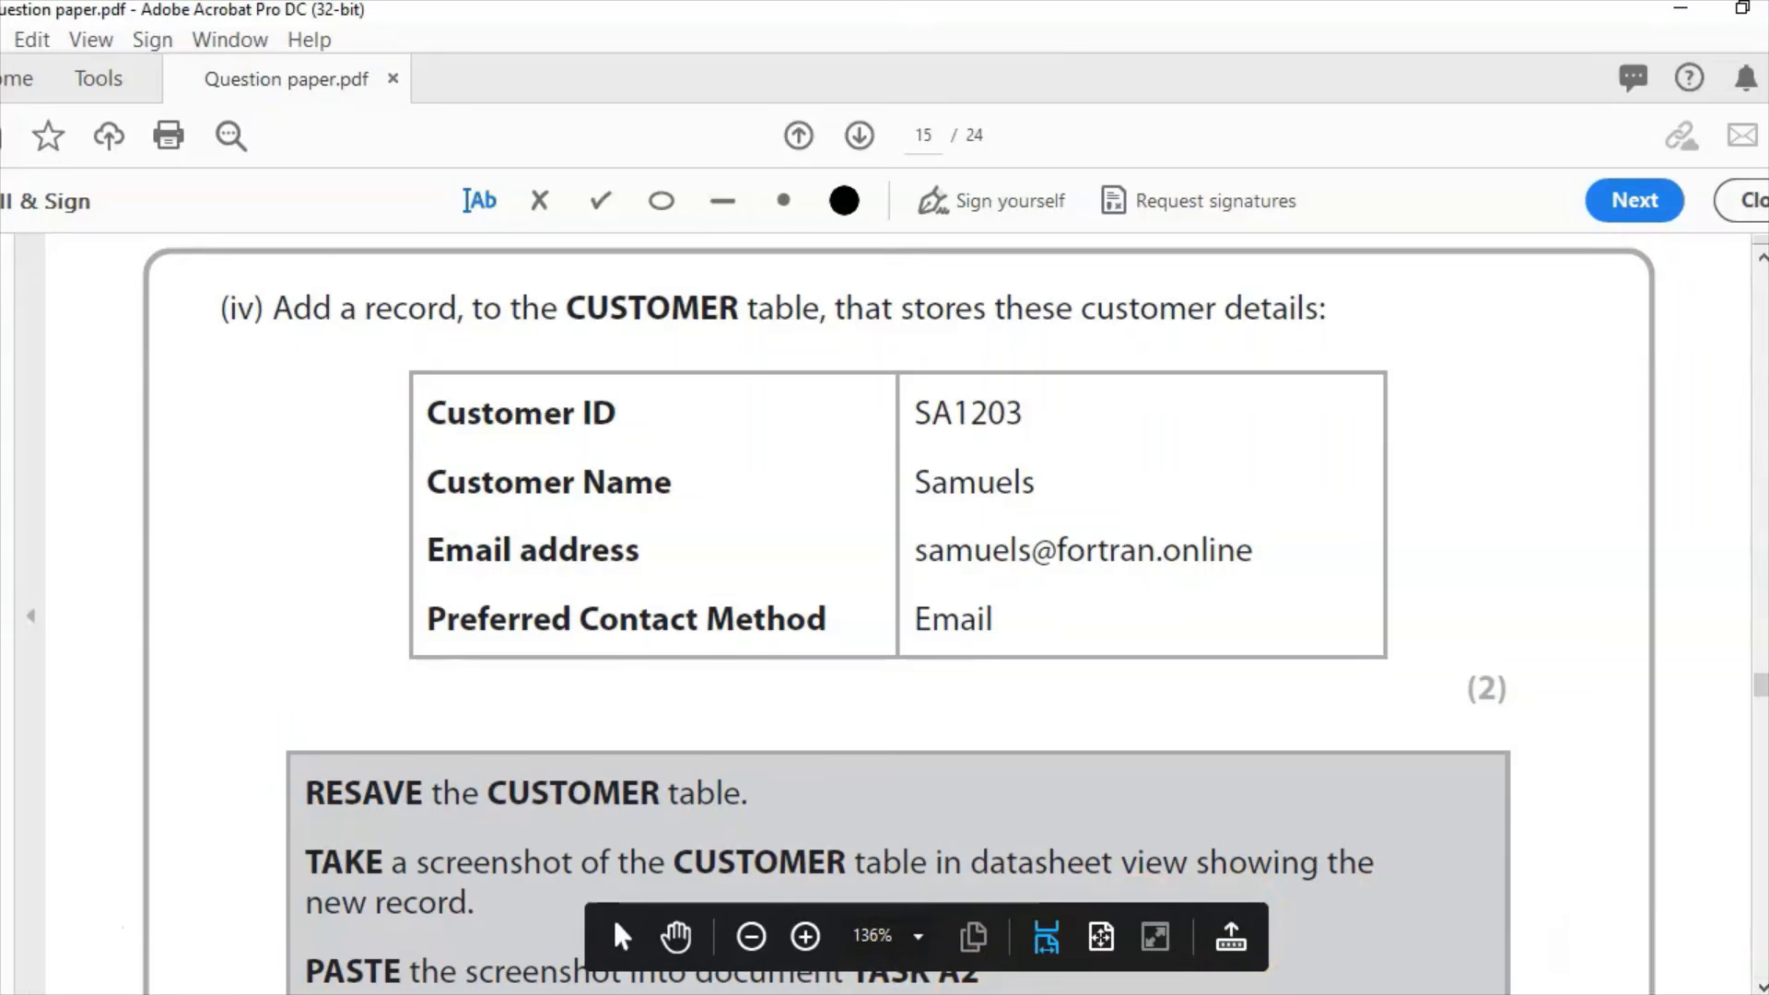
{"action": "key", "text": "alt+Tab"}
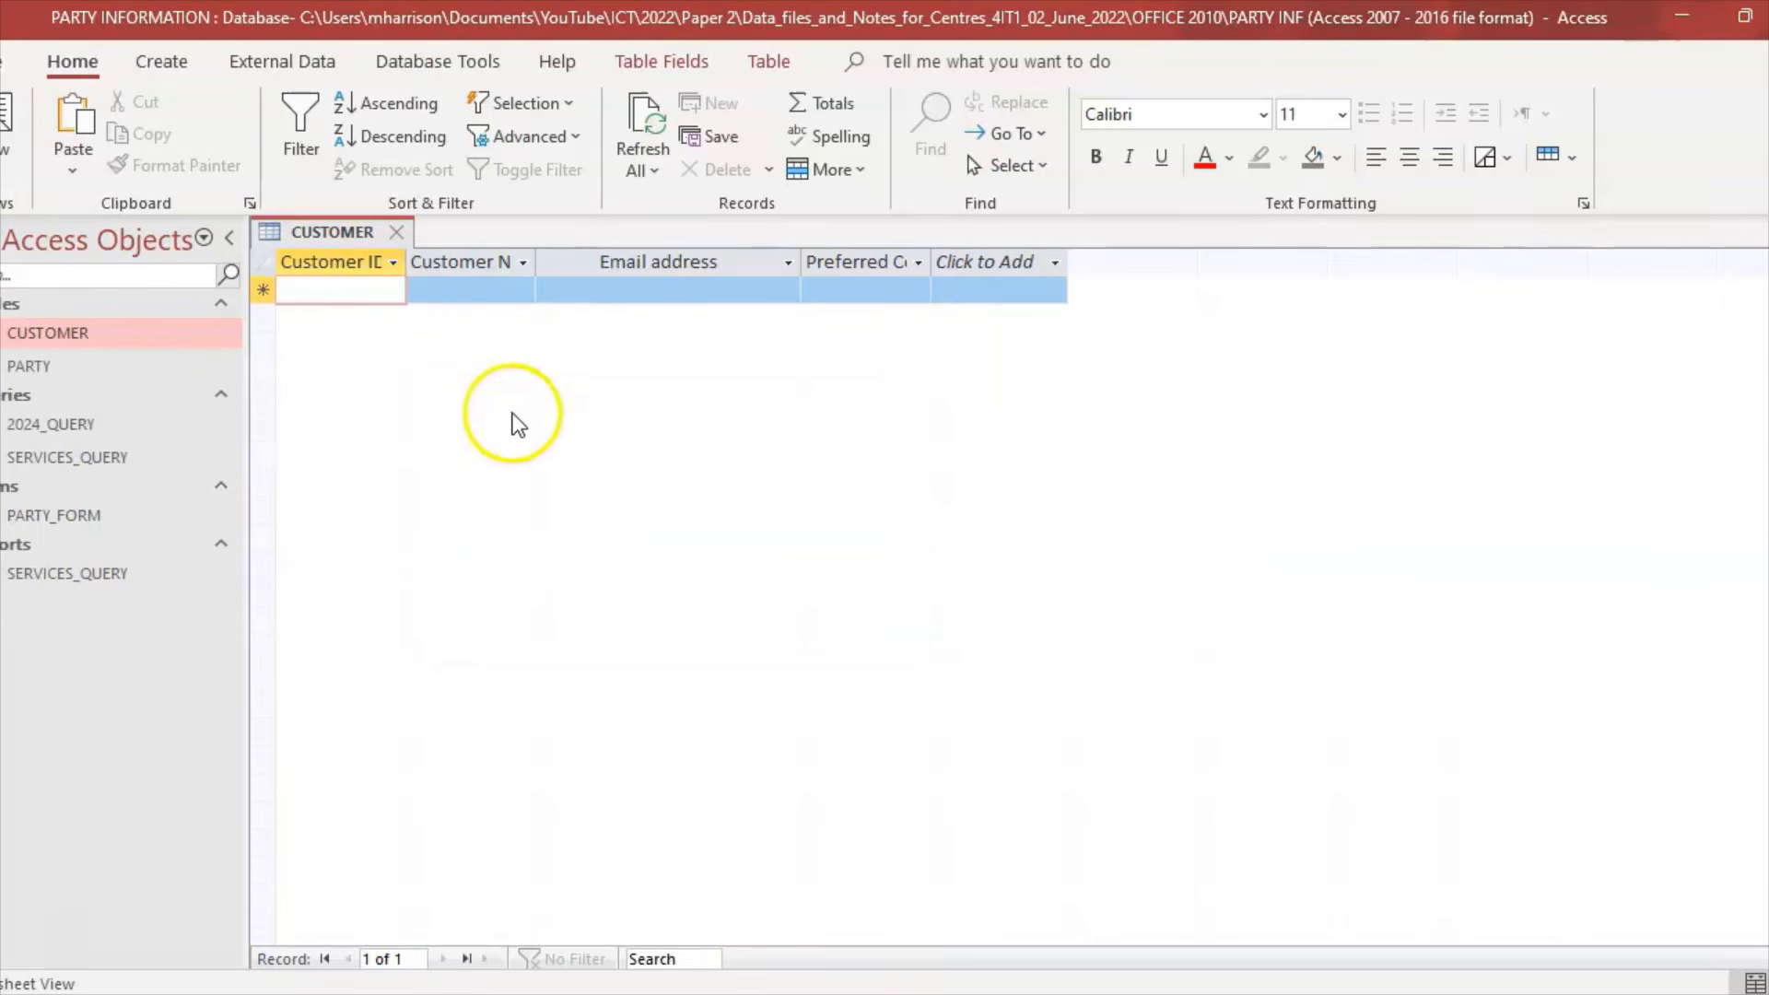
{"action": "type", "text": "SA1203"}
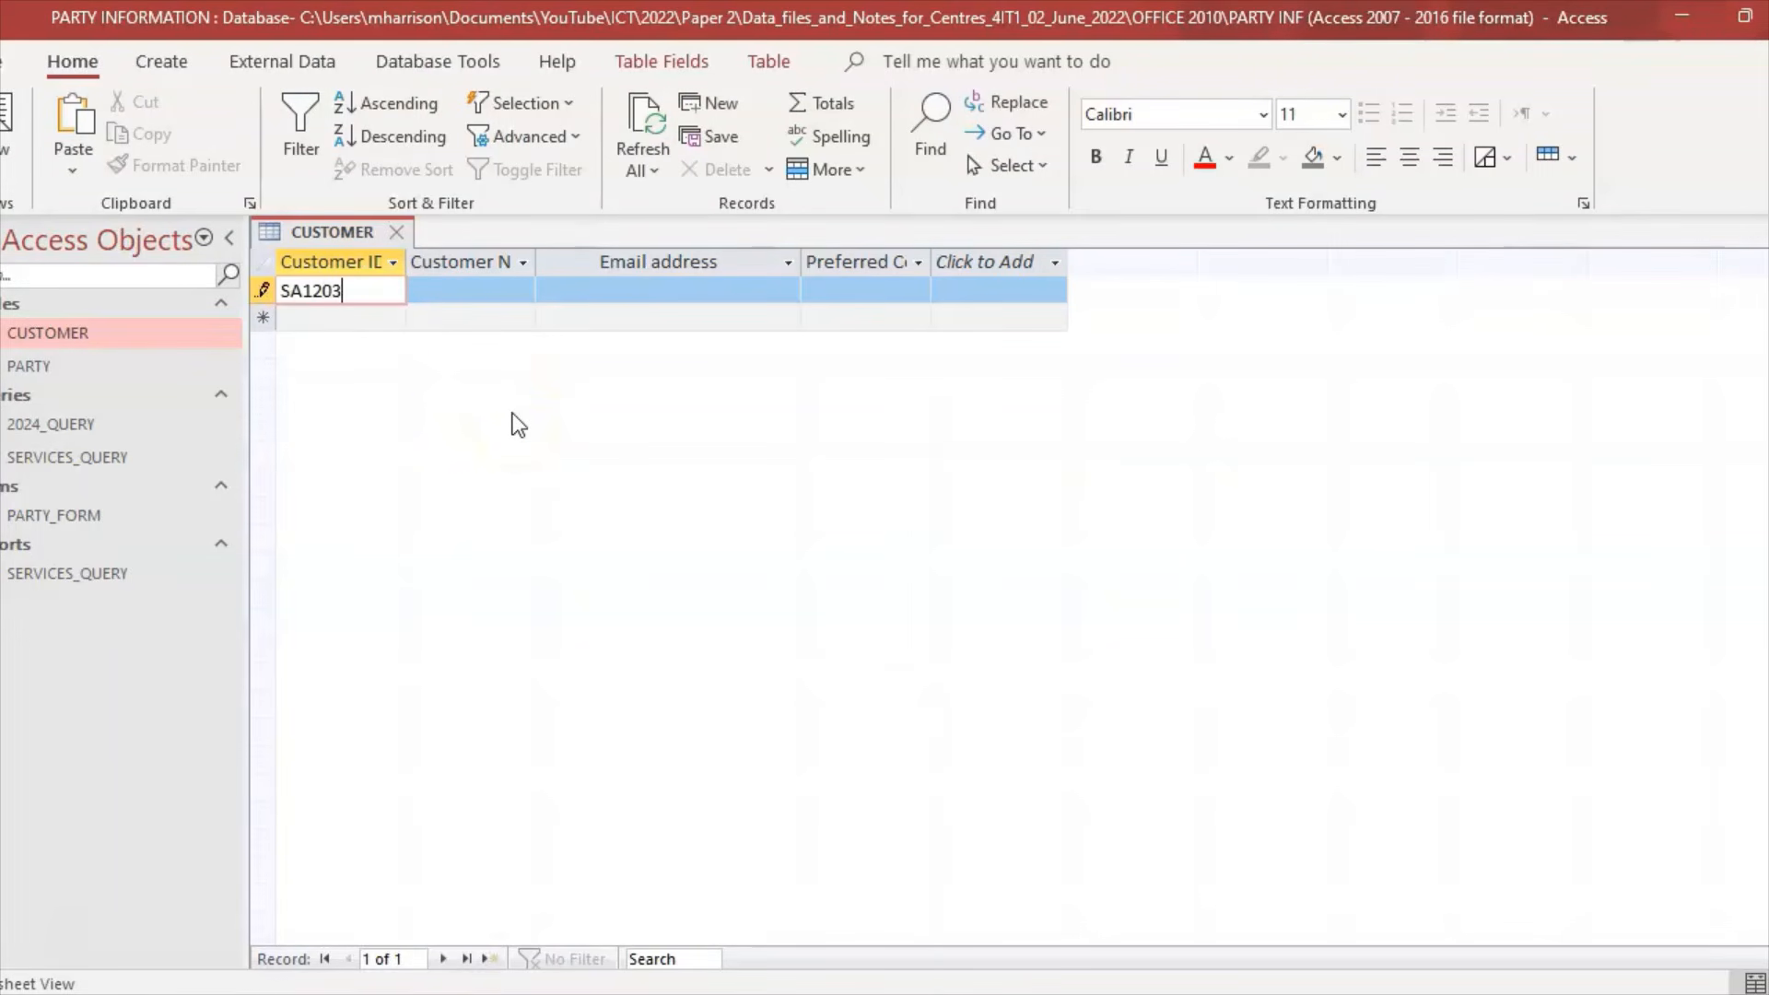
{"action": "key", "text": "alt+Tab"}
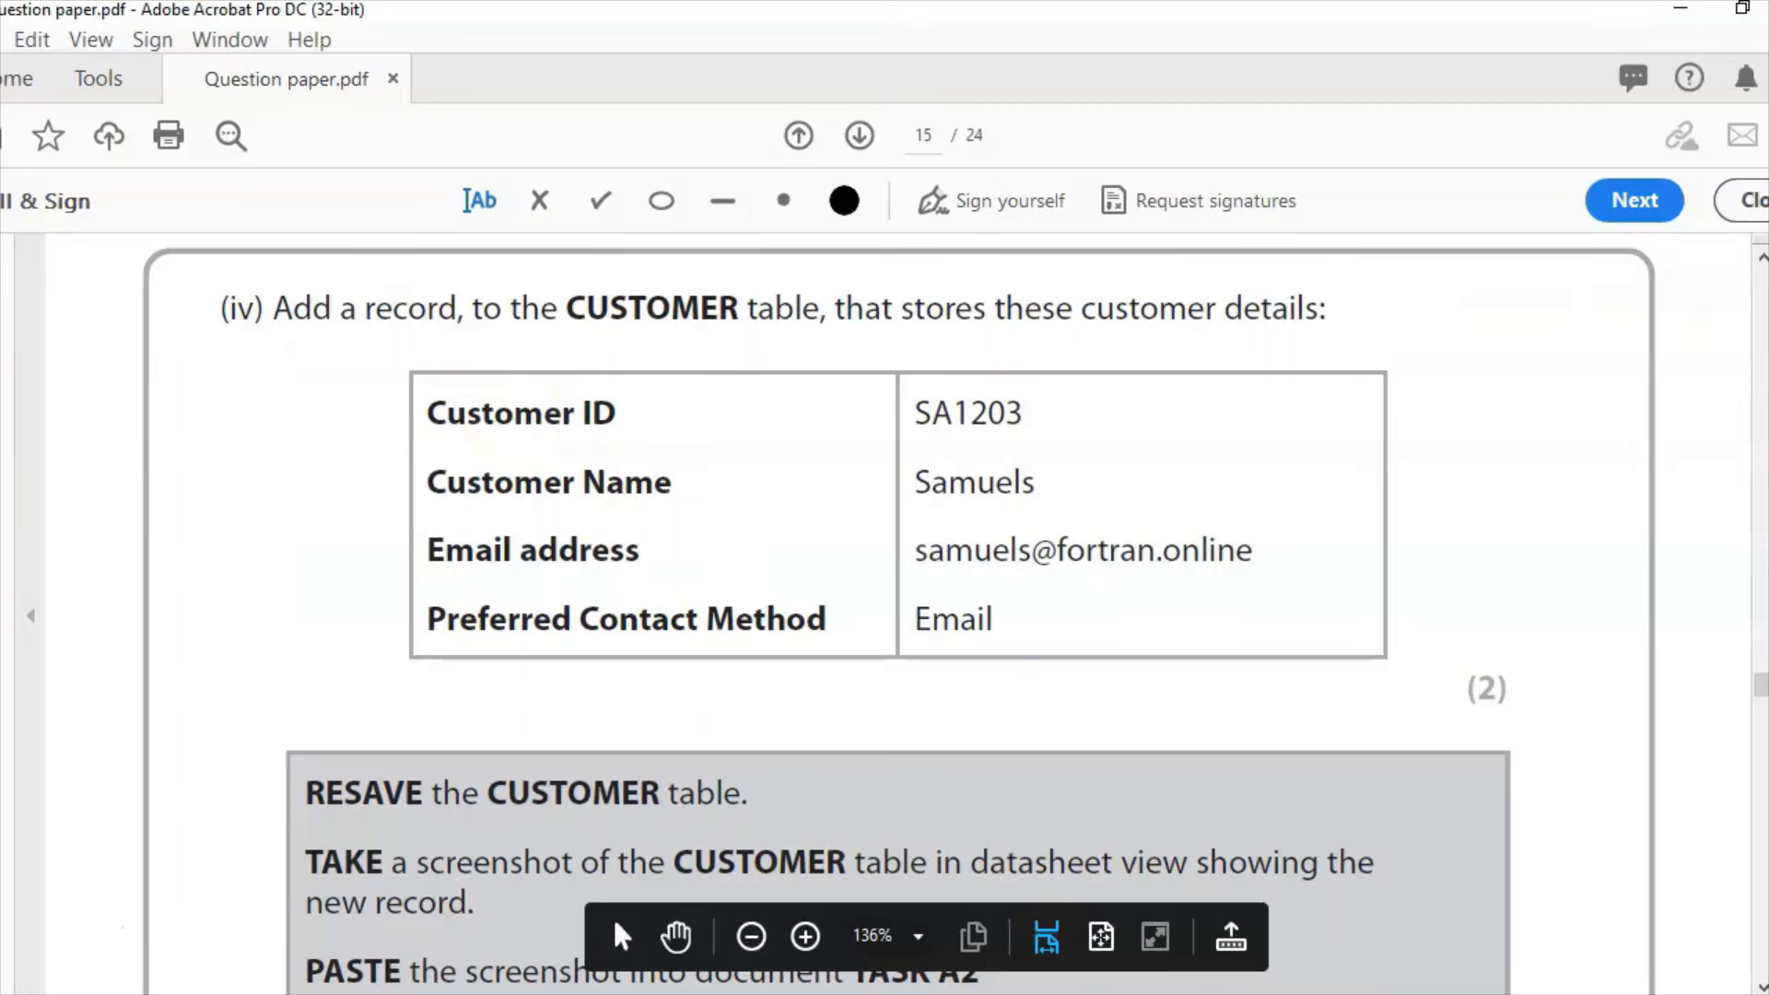
{"action": "key", "text": "alt+Tab"}
Step: Fill in the new customer's name and e-mail address in the record
{"action": "left_click", "coordinate": [474, 293]}
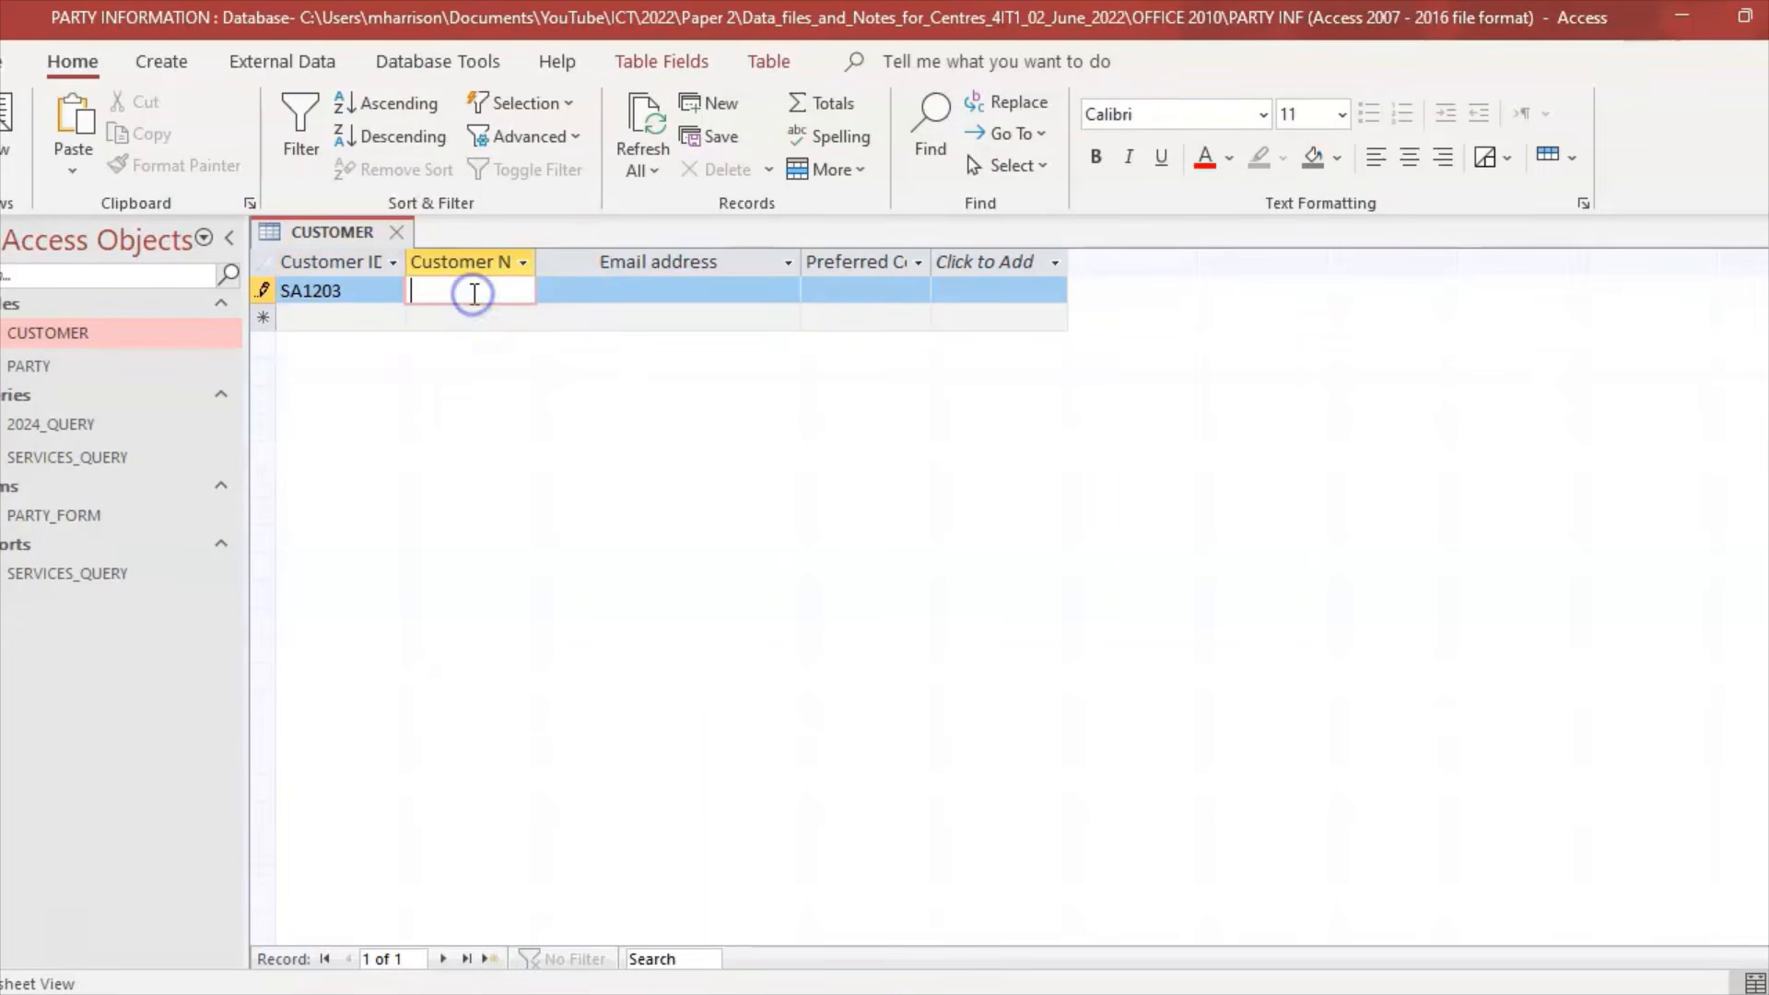
{"action": "type", "text": "Samuel"}
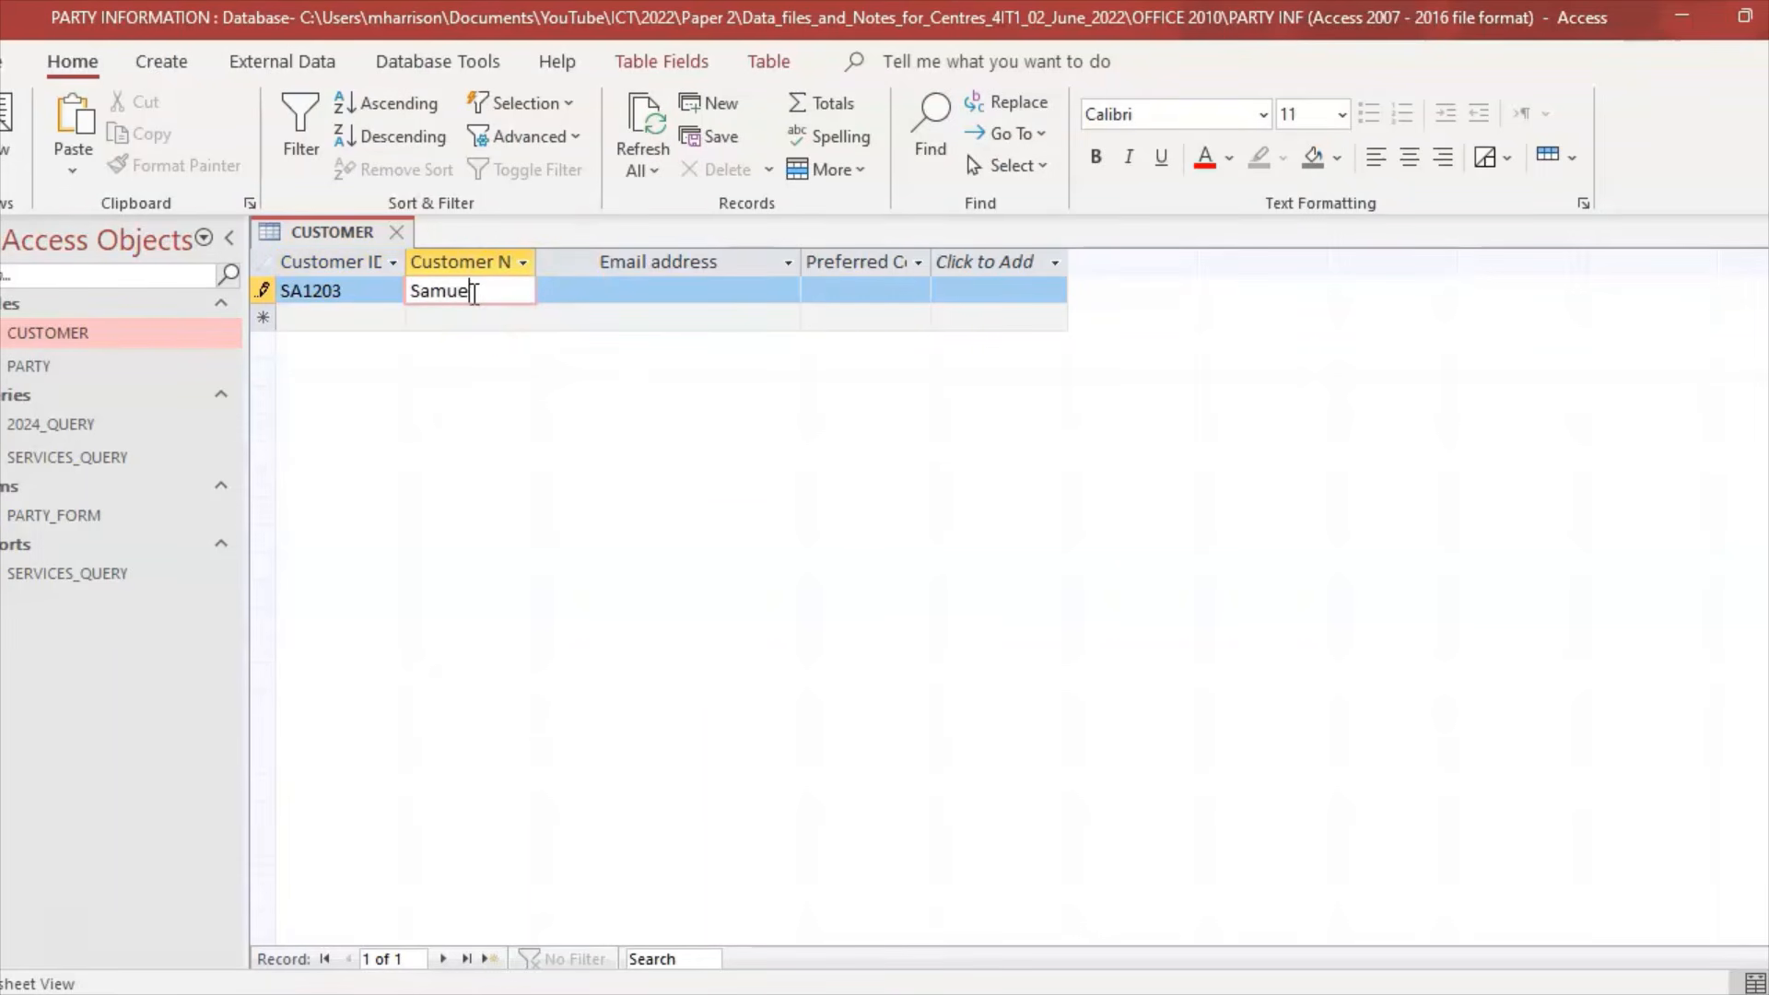
{"action": "type", "text": "s"}
{"action": "left_click", "coordinate": [606, 287]}
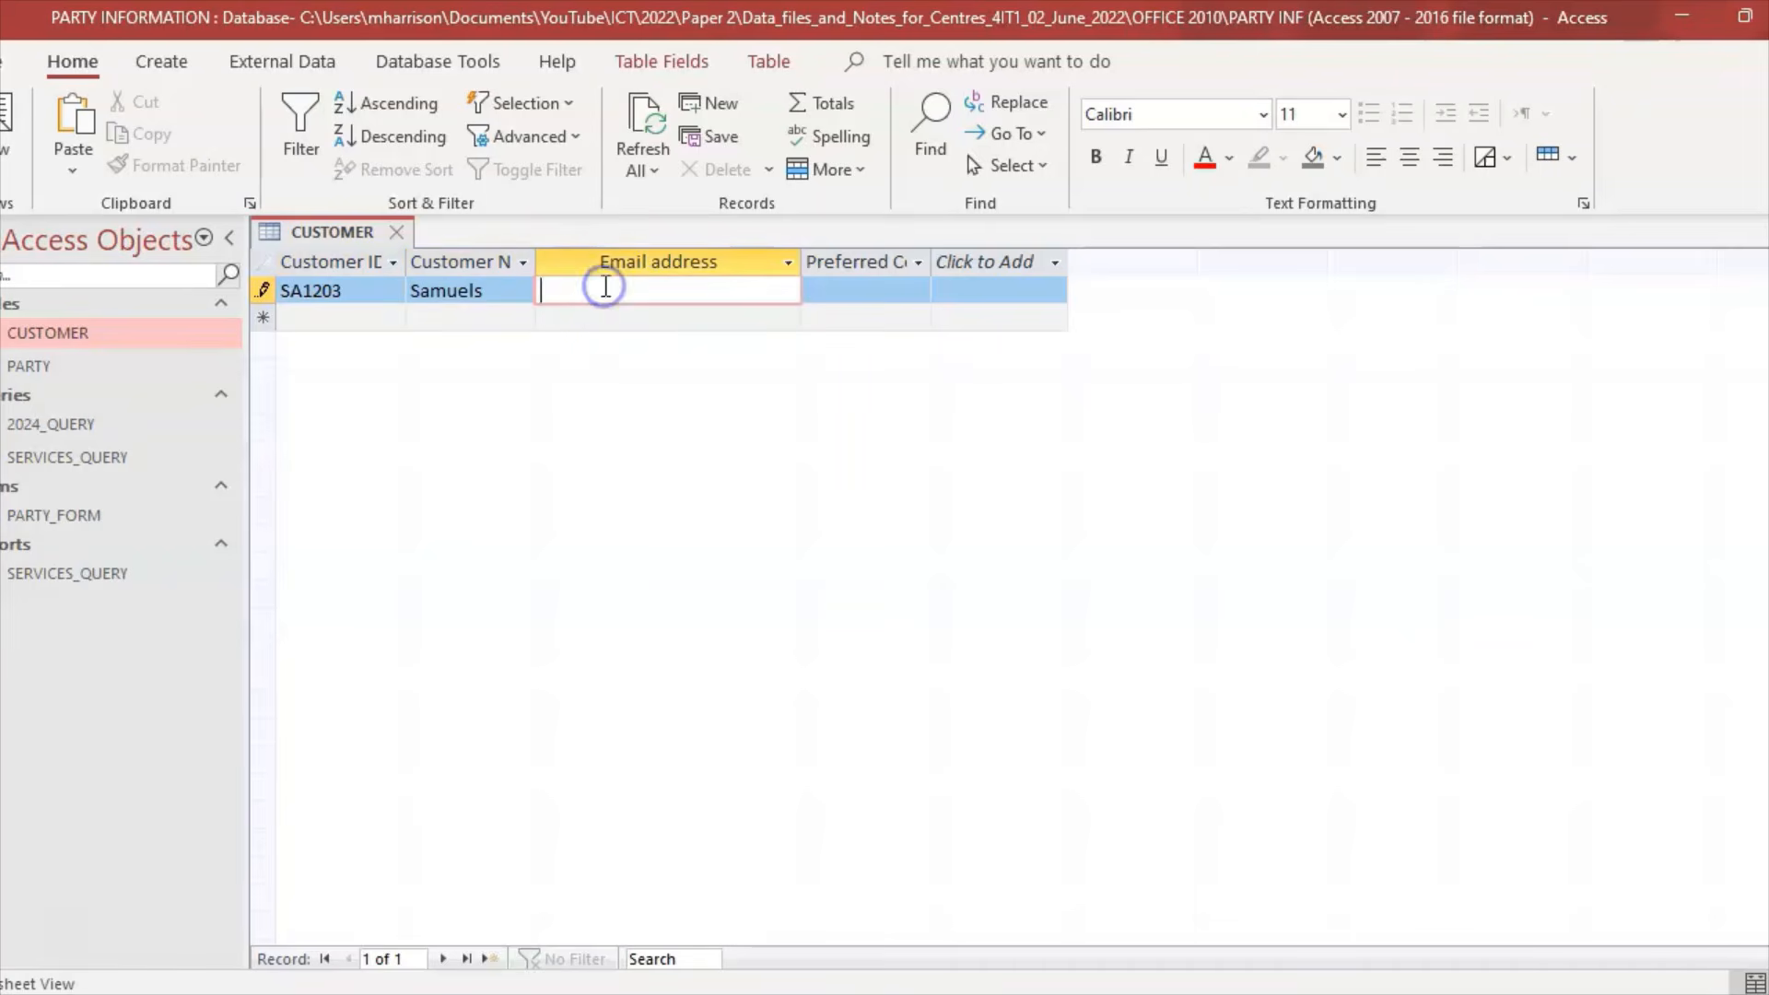
{"action": "left_click", "coordinate": [977, 993]}
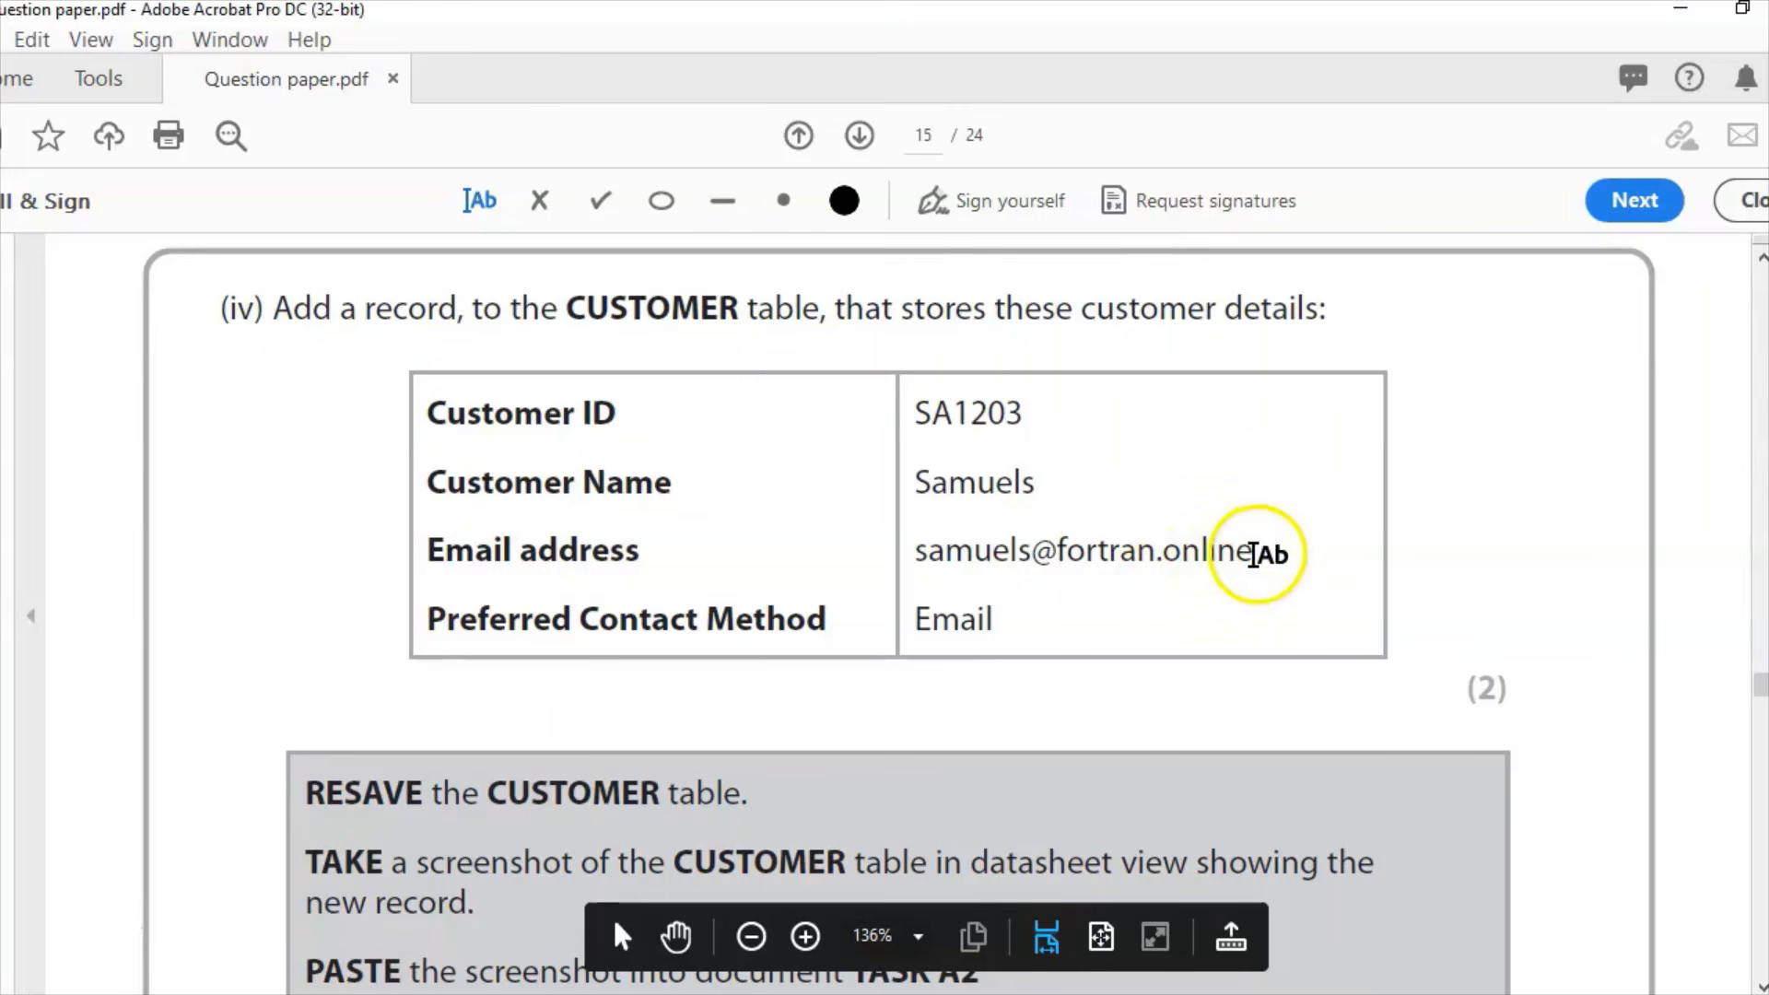
{"action": "left_click", "coordinate": [1253, 555]}
{"action": "left_click", "coordinate": [1238, 629]}
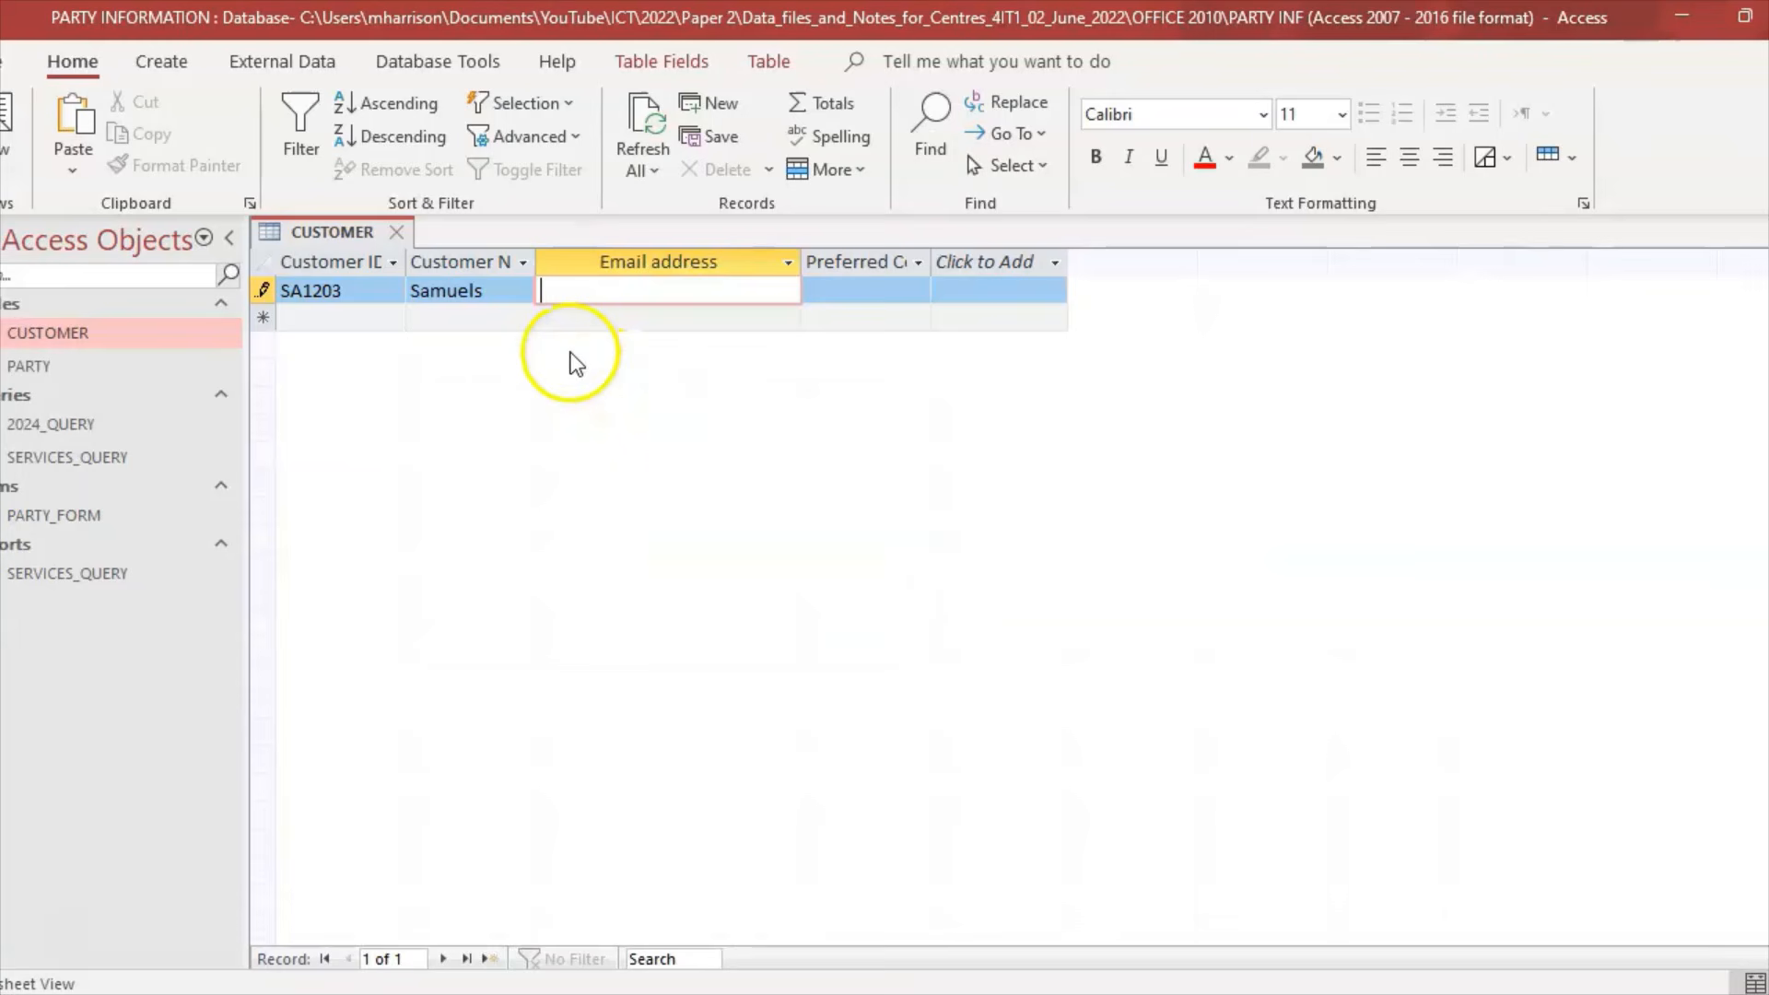
{"action": "left_click", "coordinate": [567, 345]}
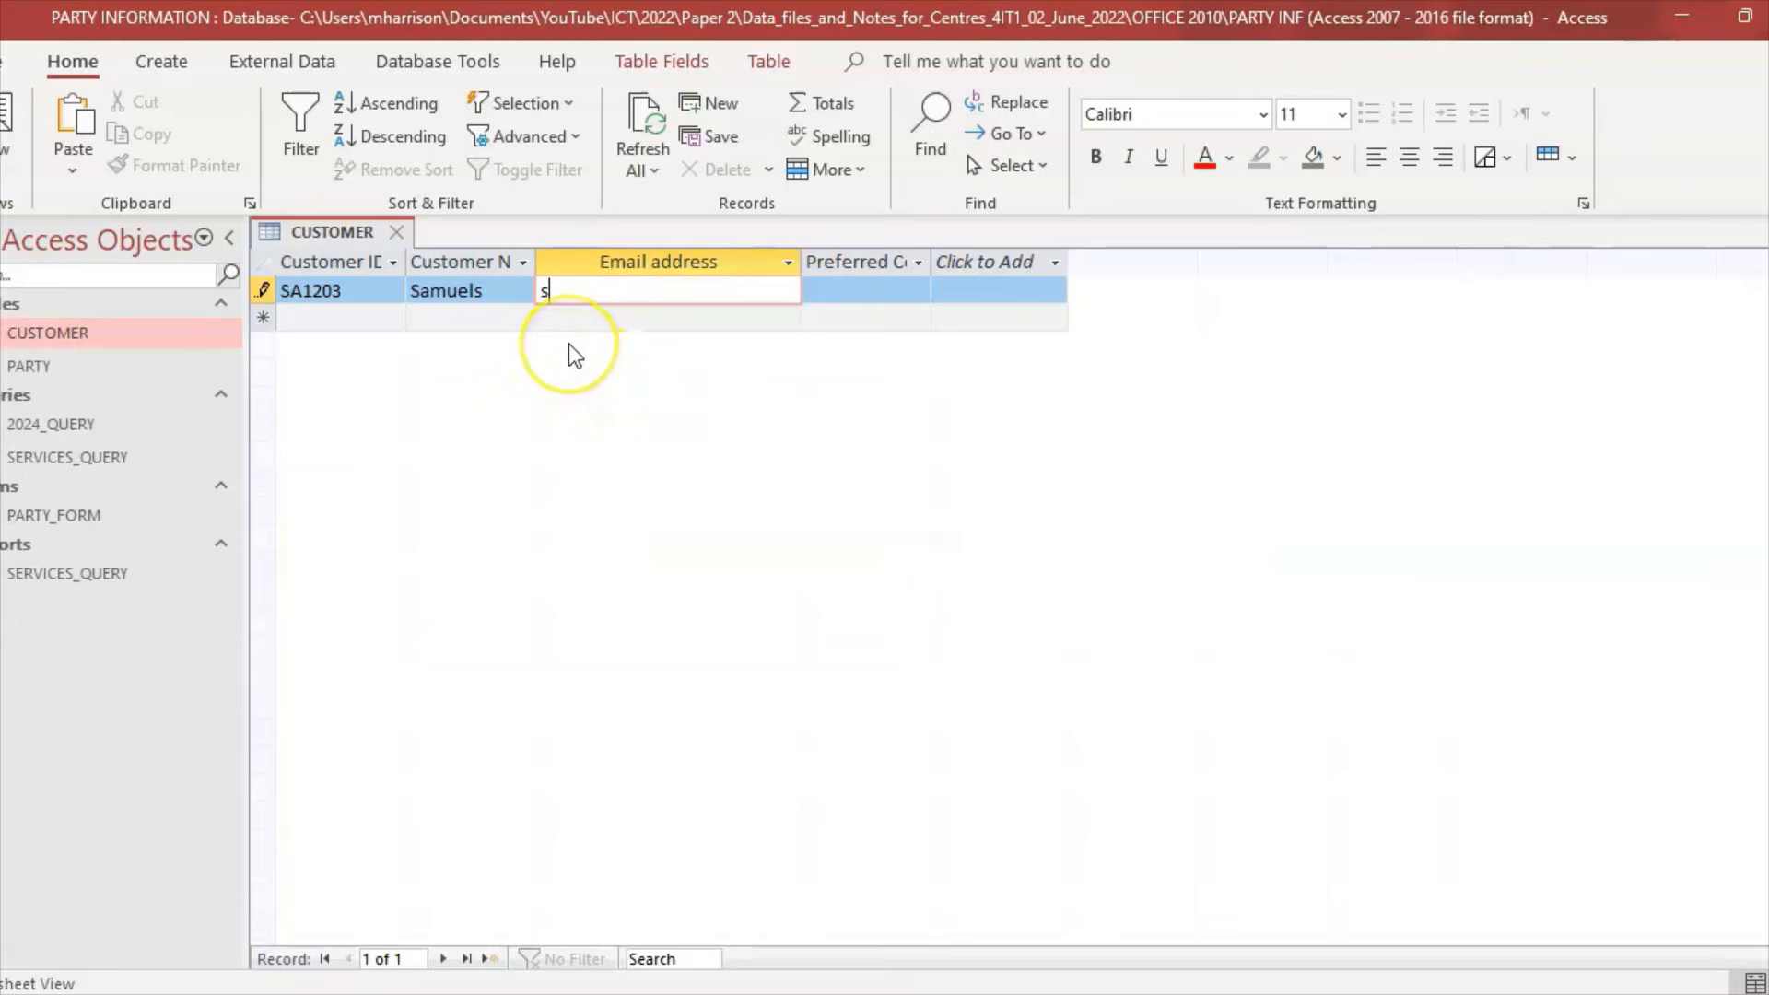
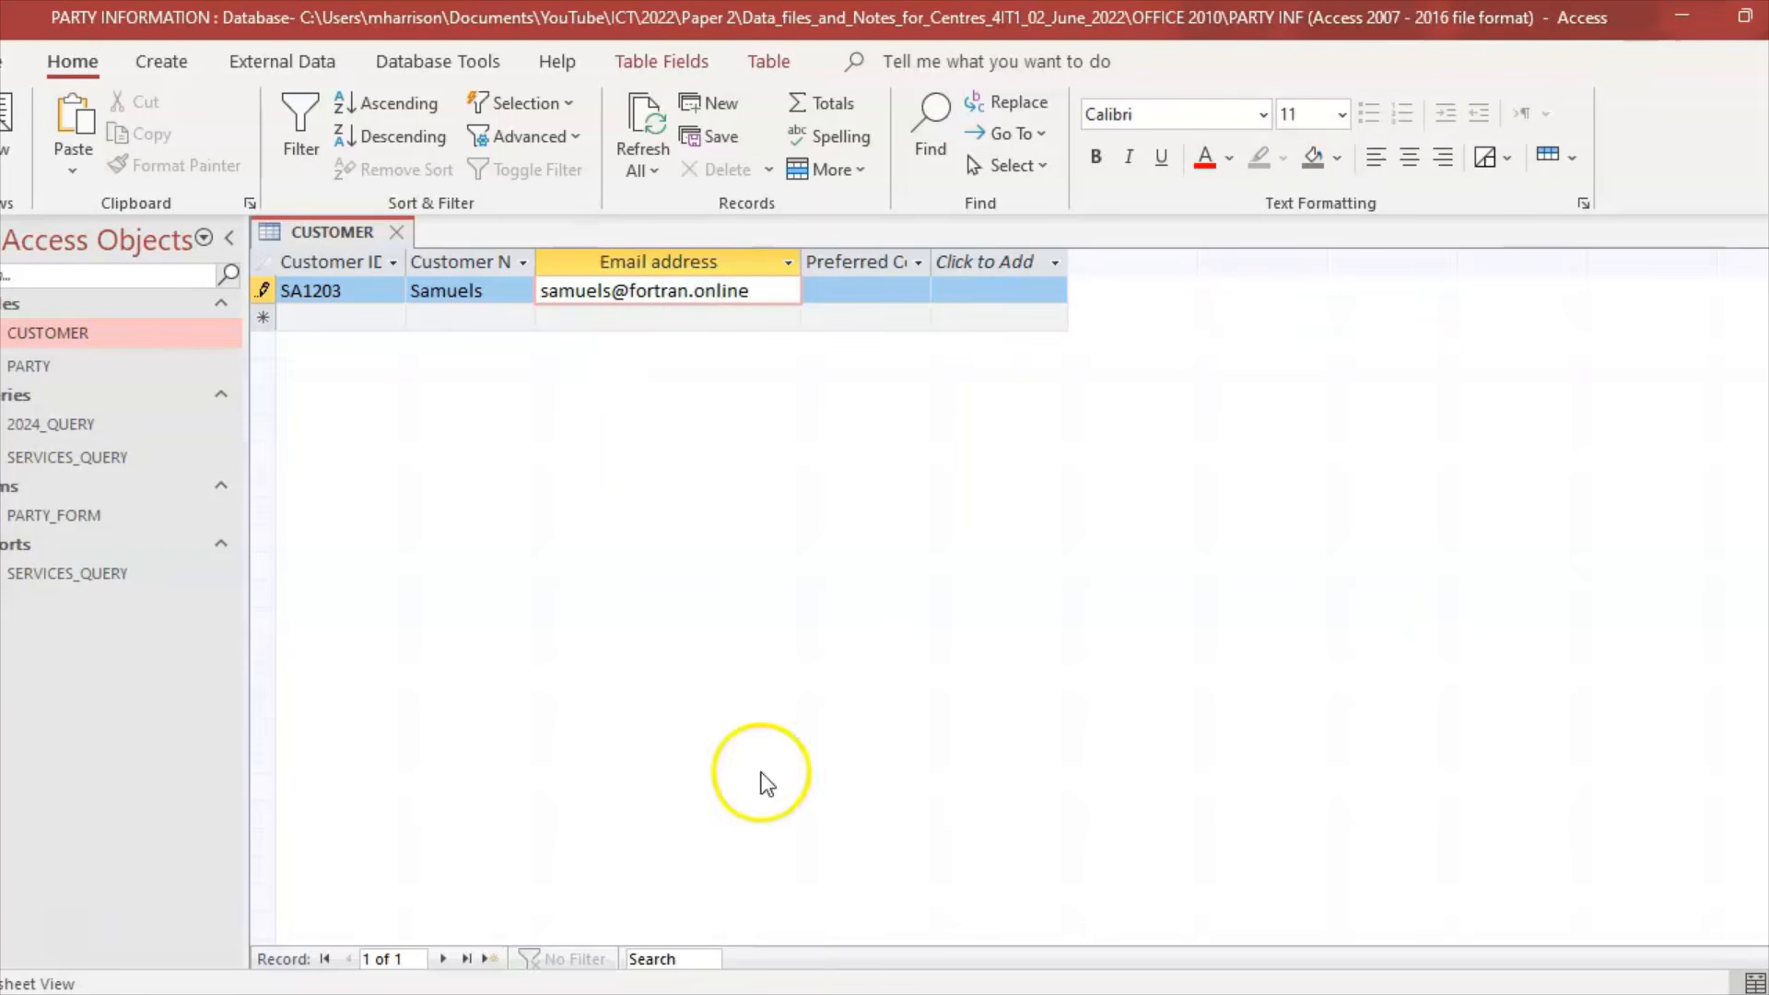
Step: Set the record's Preferred Contact Method to Email and commit the record
{"action": "left_click", "coordinate": [931, 993]}
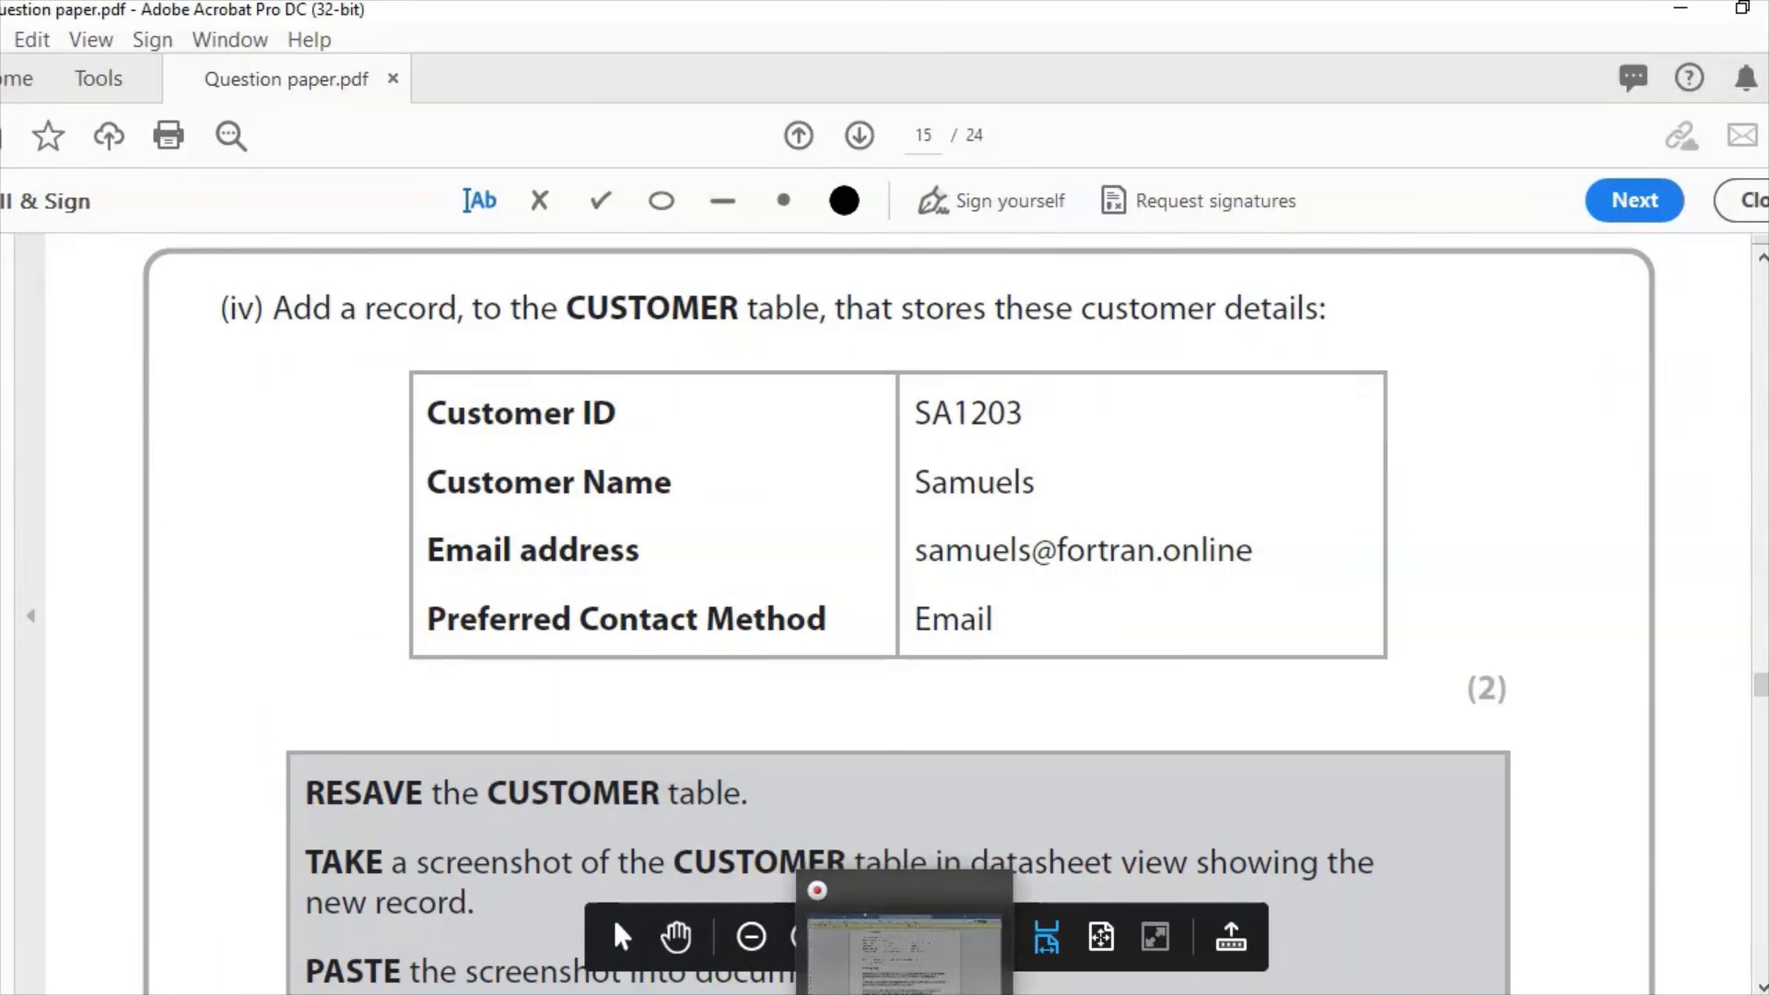
{"action": "left_click", "coordinate": [990, 993]}
{"action": "left_click", "coordinate": [821, 292]}
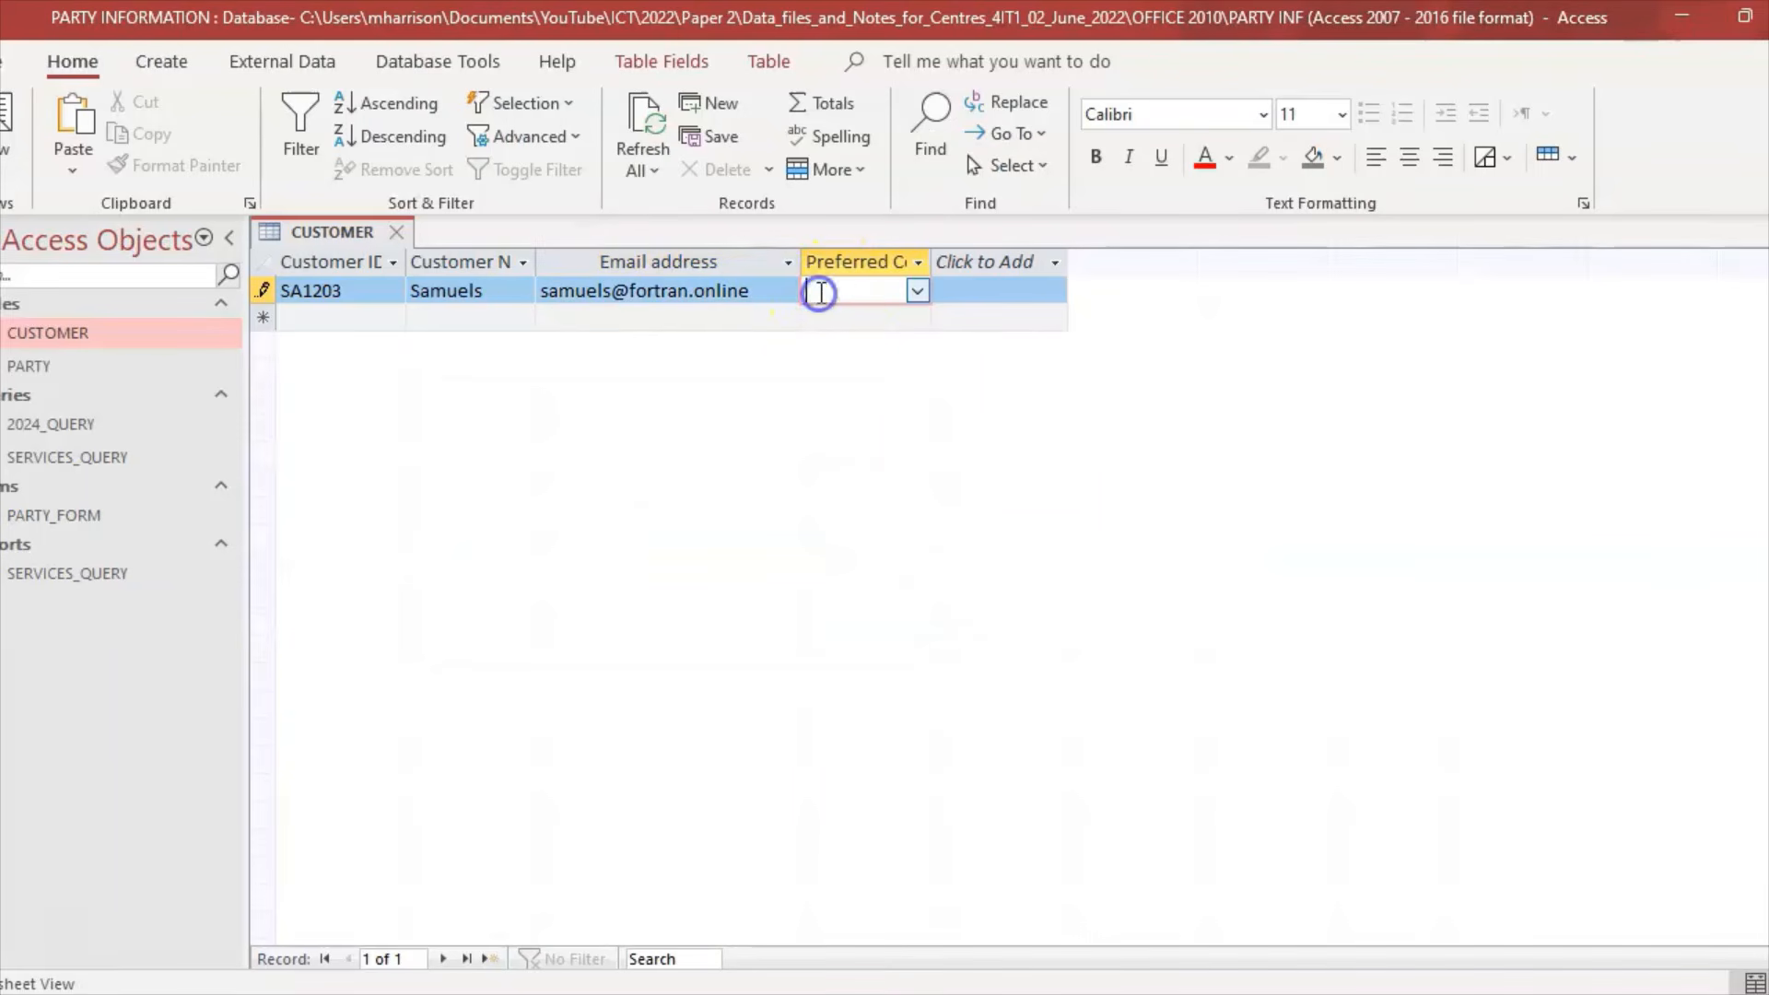
{"action": "type", "text": "Email"}
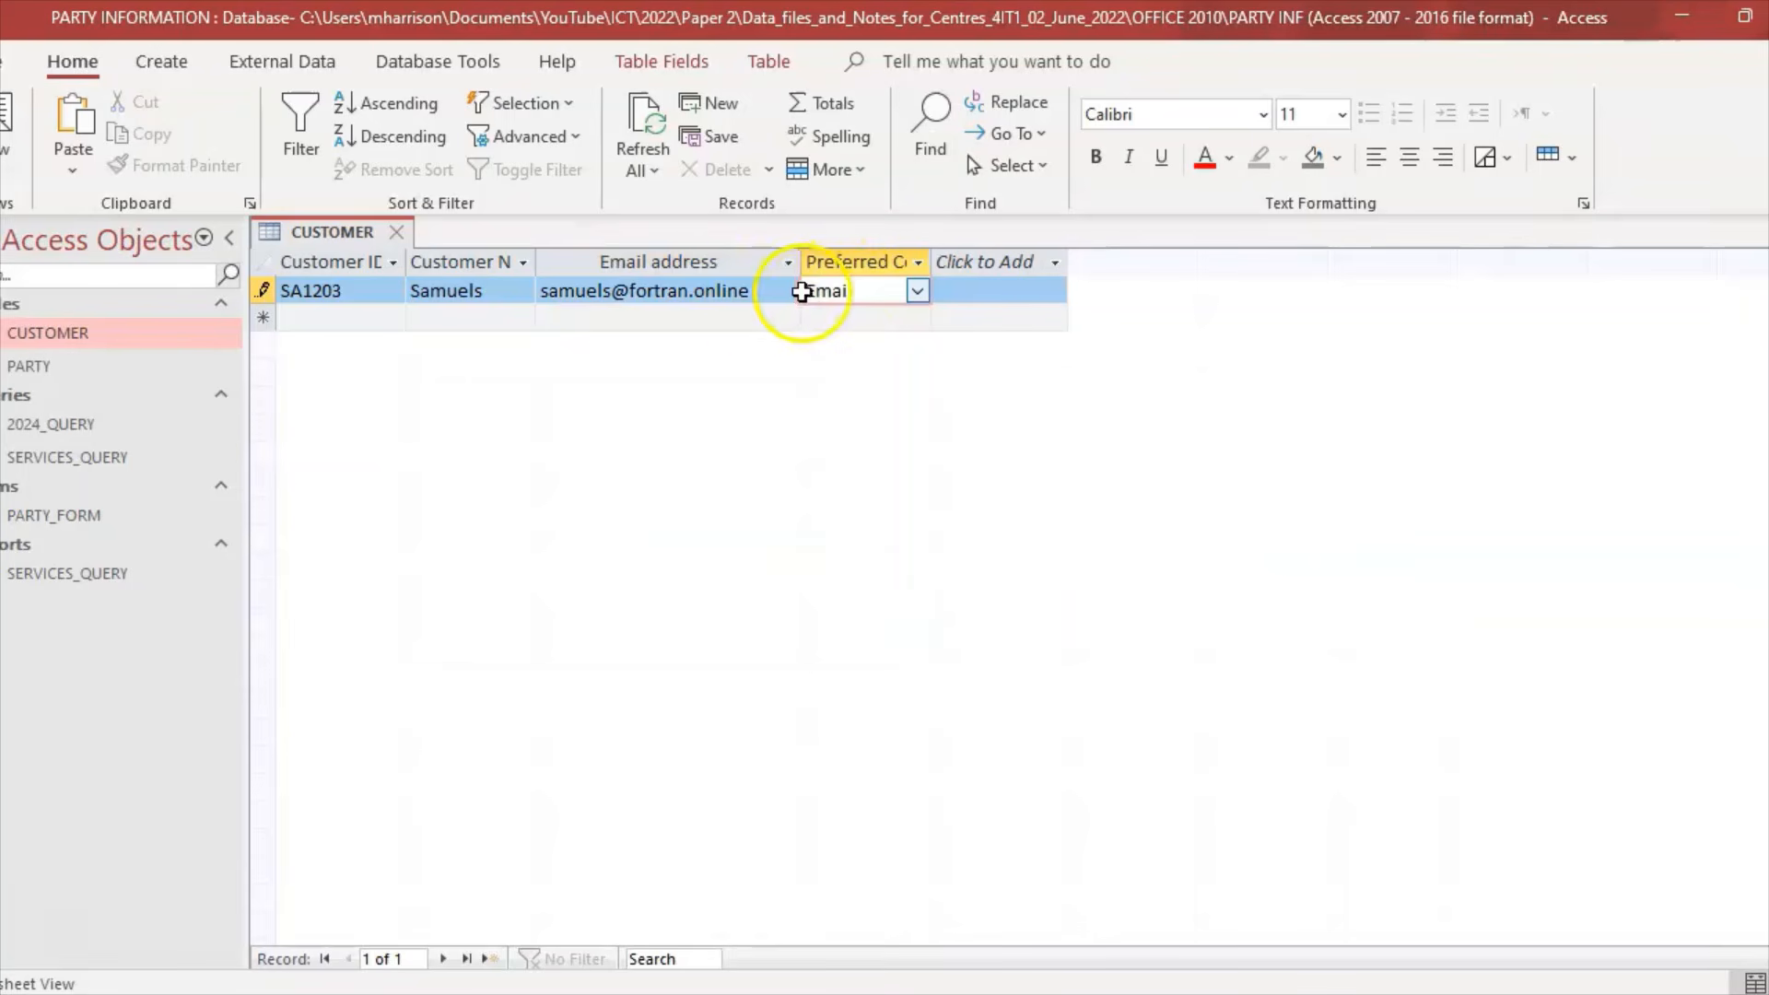
{"action": "left_click", "coordinate": [707, 318]}
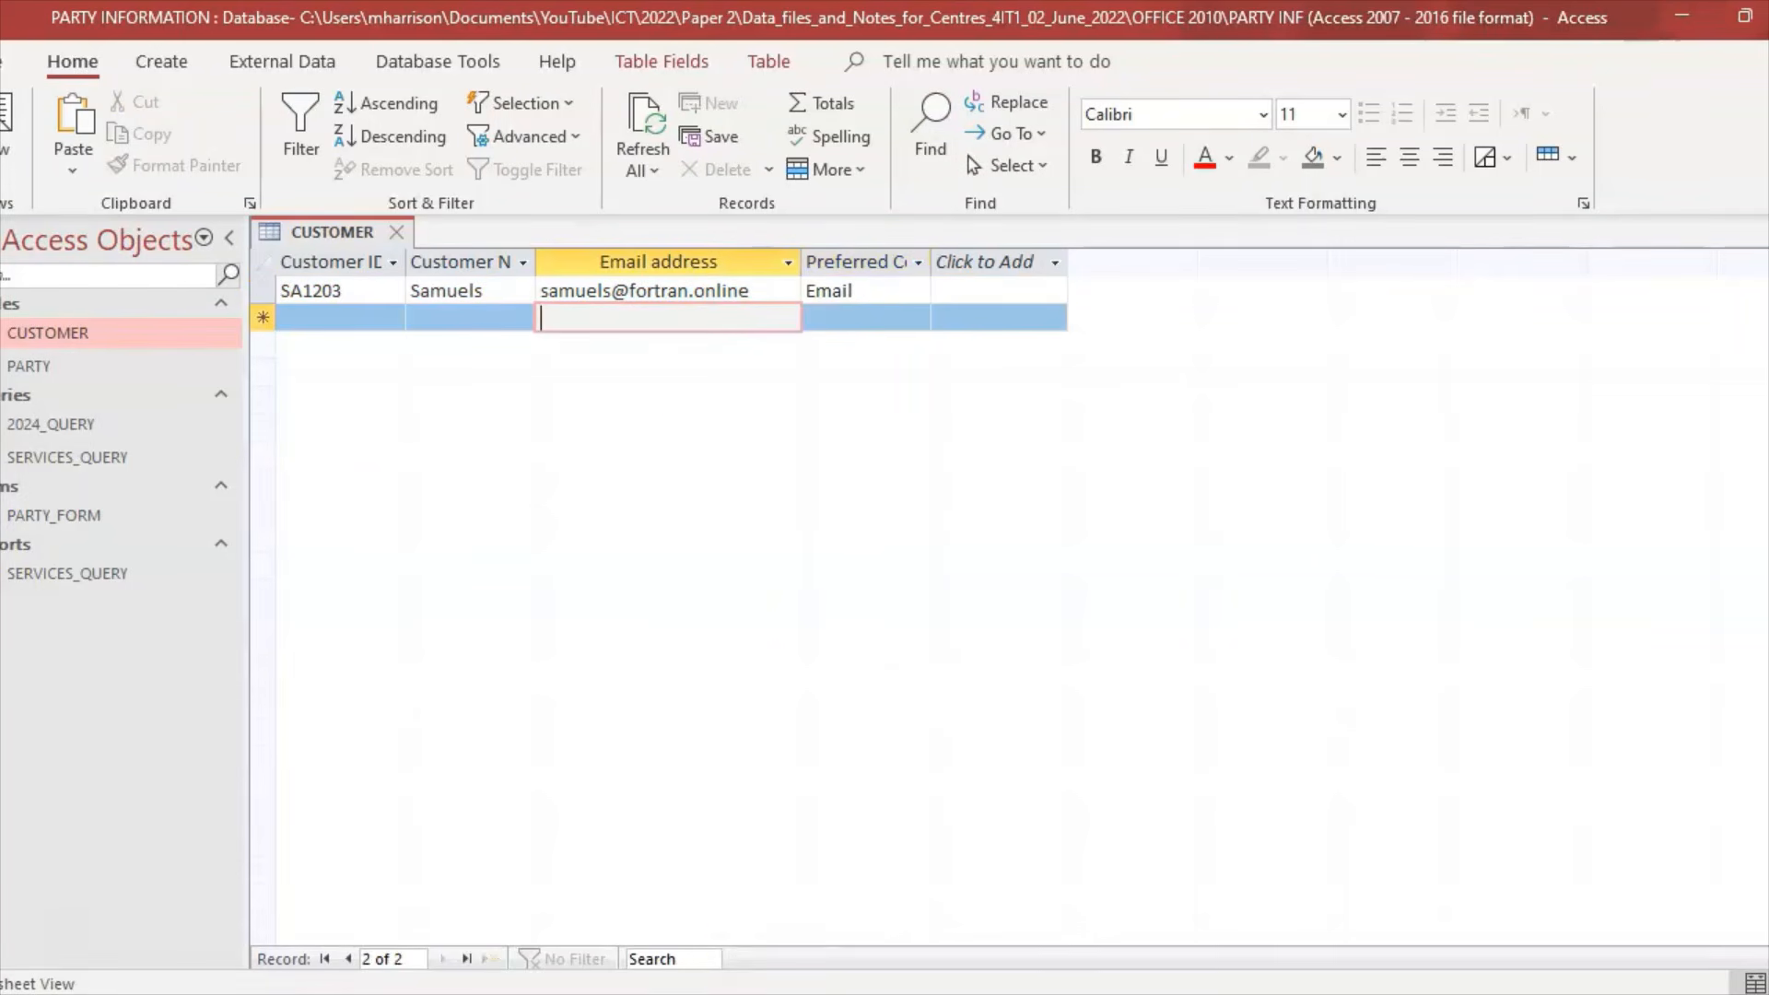
Step: Save the CUSTOMER table and close it
{"action": "left_click", "coordinate": [817, 990]}
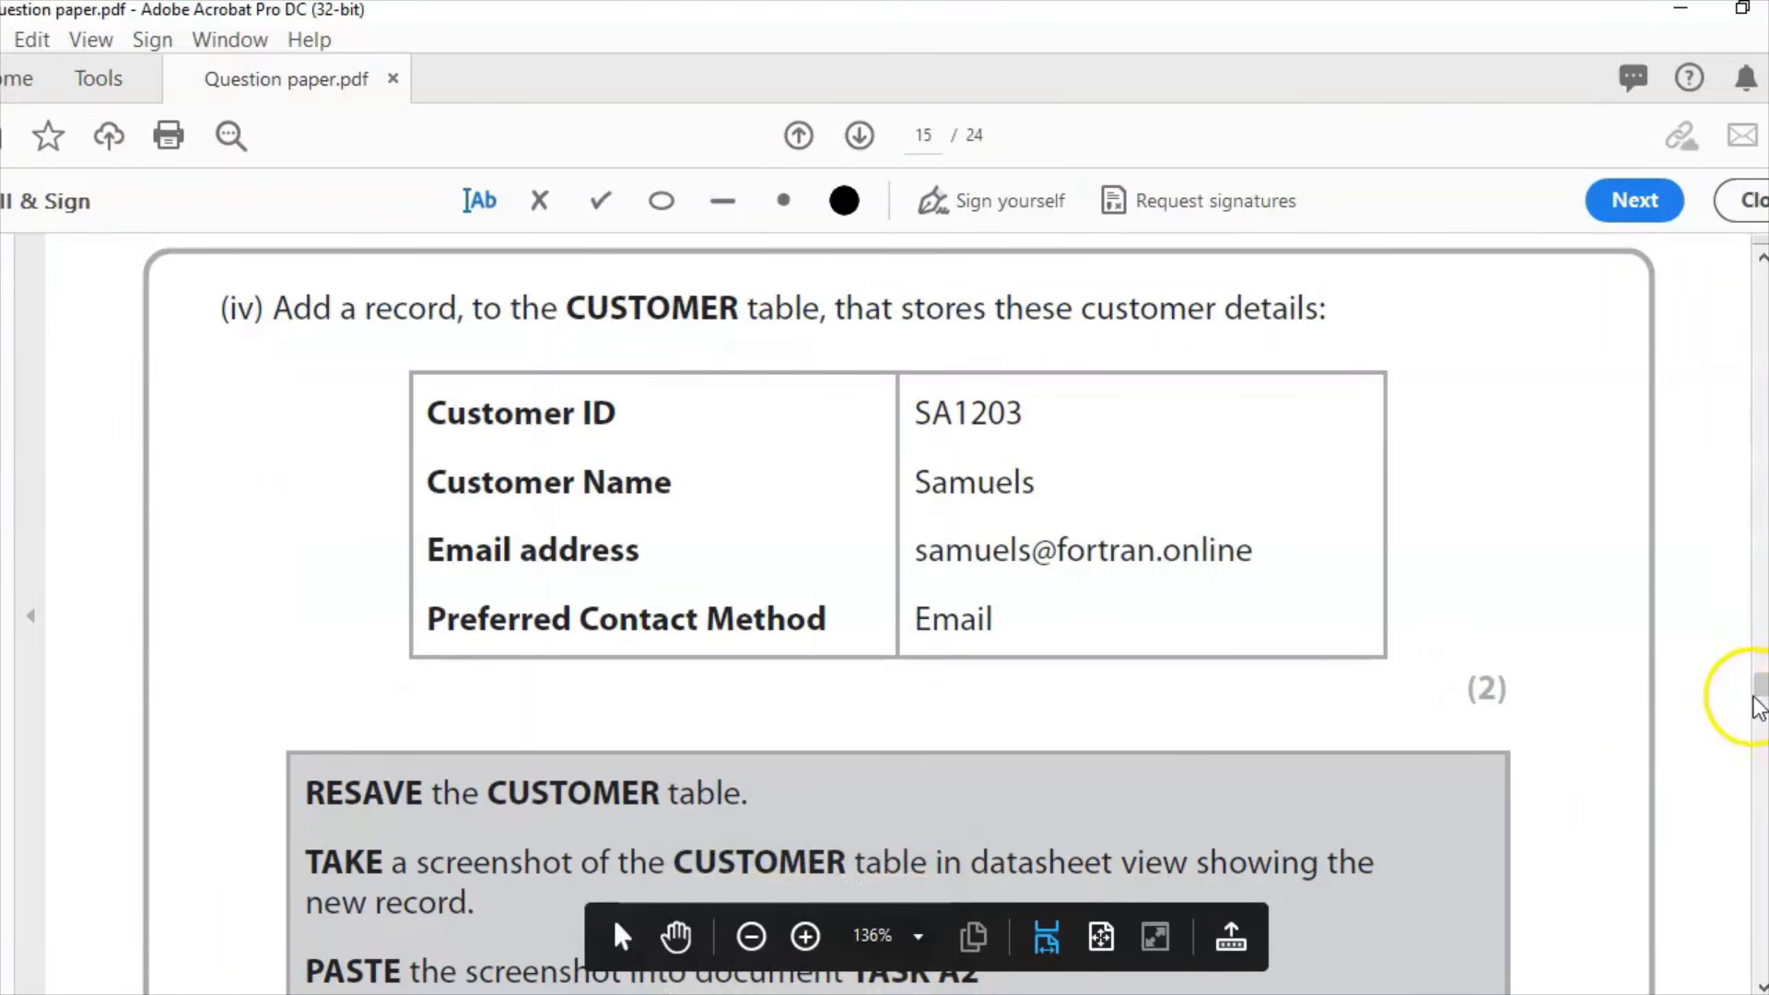
{"action": "scroll", "coordinate": [1759, 695], "scroll_direction": "down", "scroll_amount": 5}
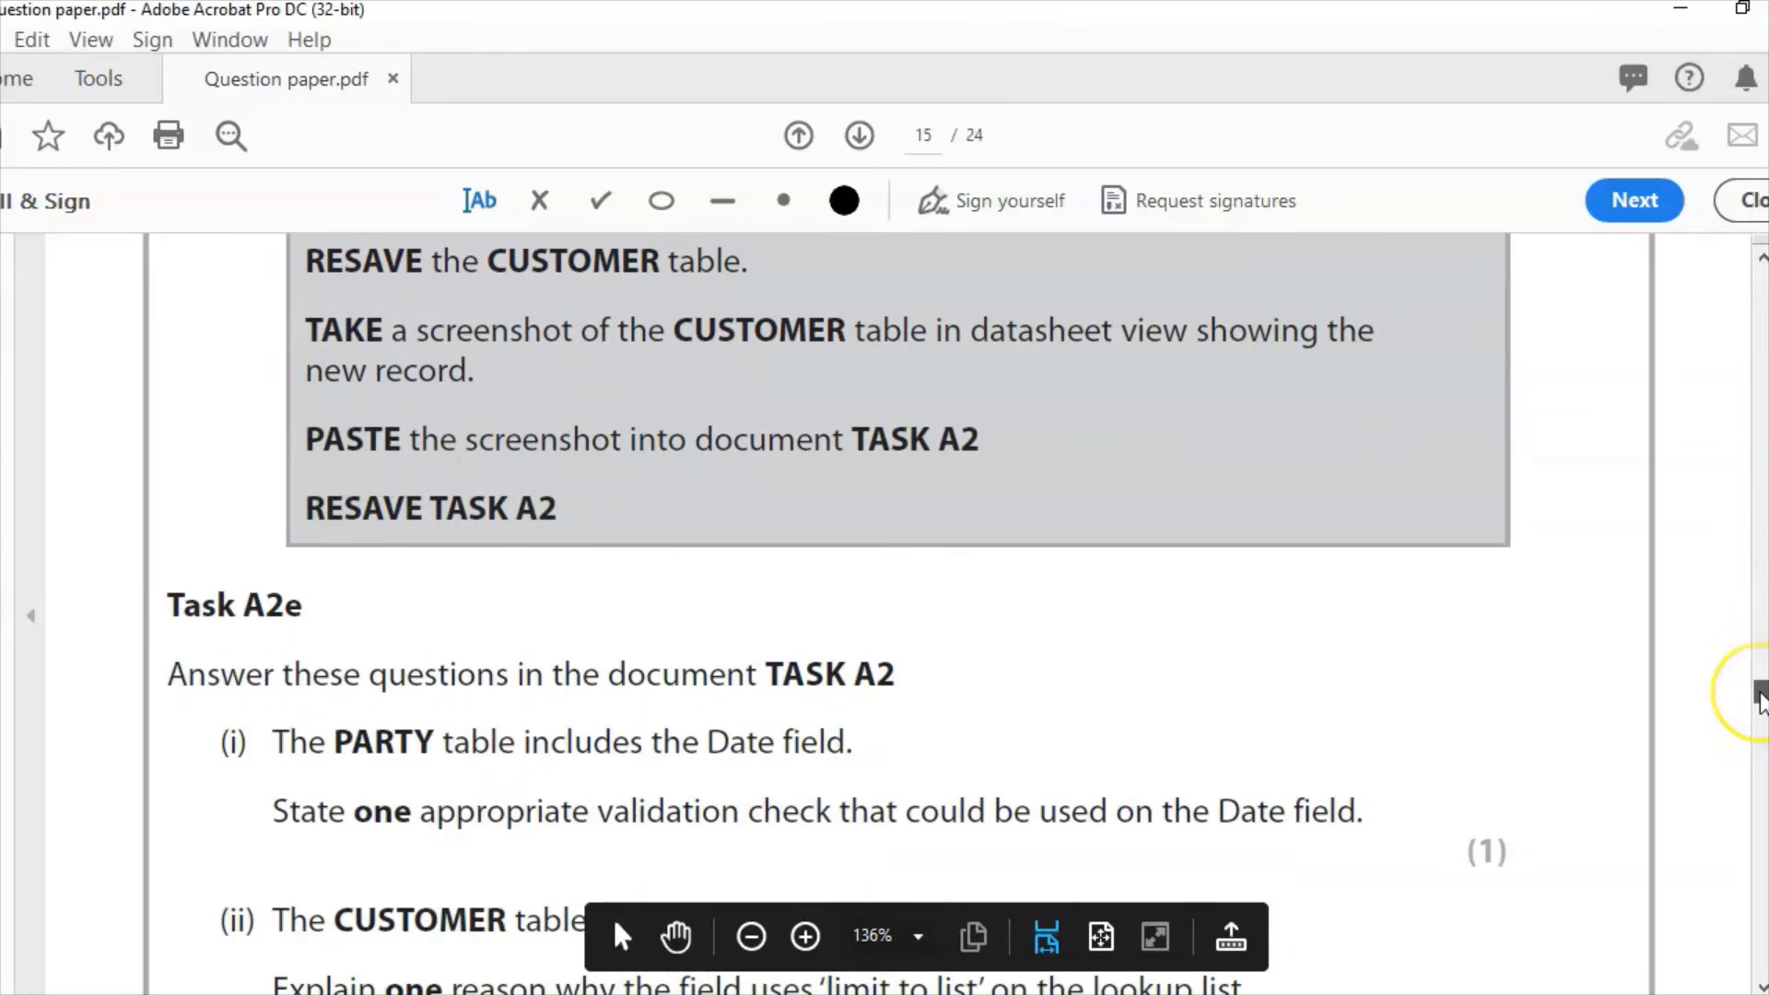
{"action": "scroll", "coordinate": [1760, 700], "scroll_direction": "down", "scroll_amount": 3}
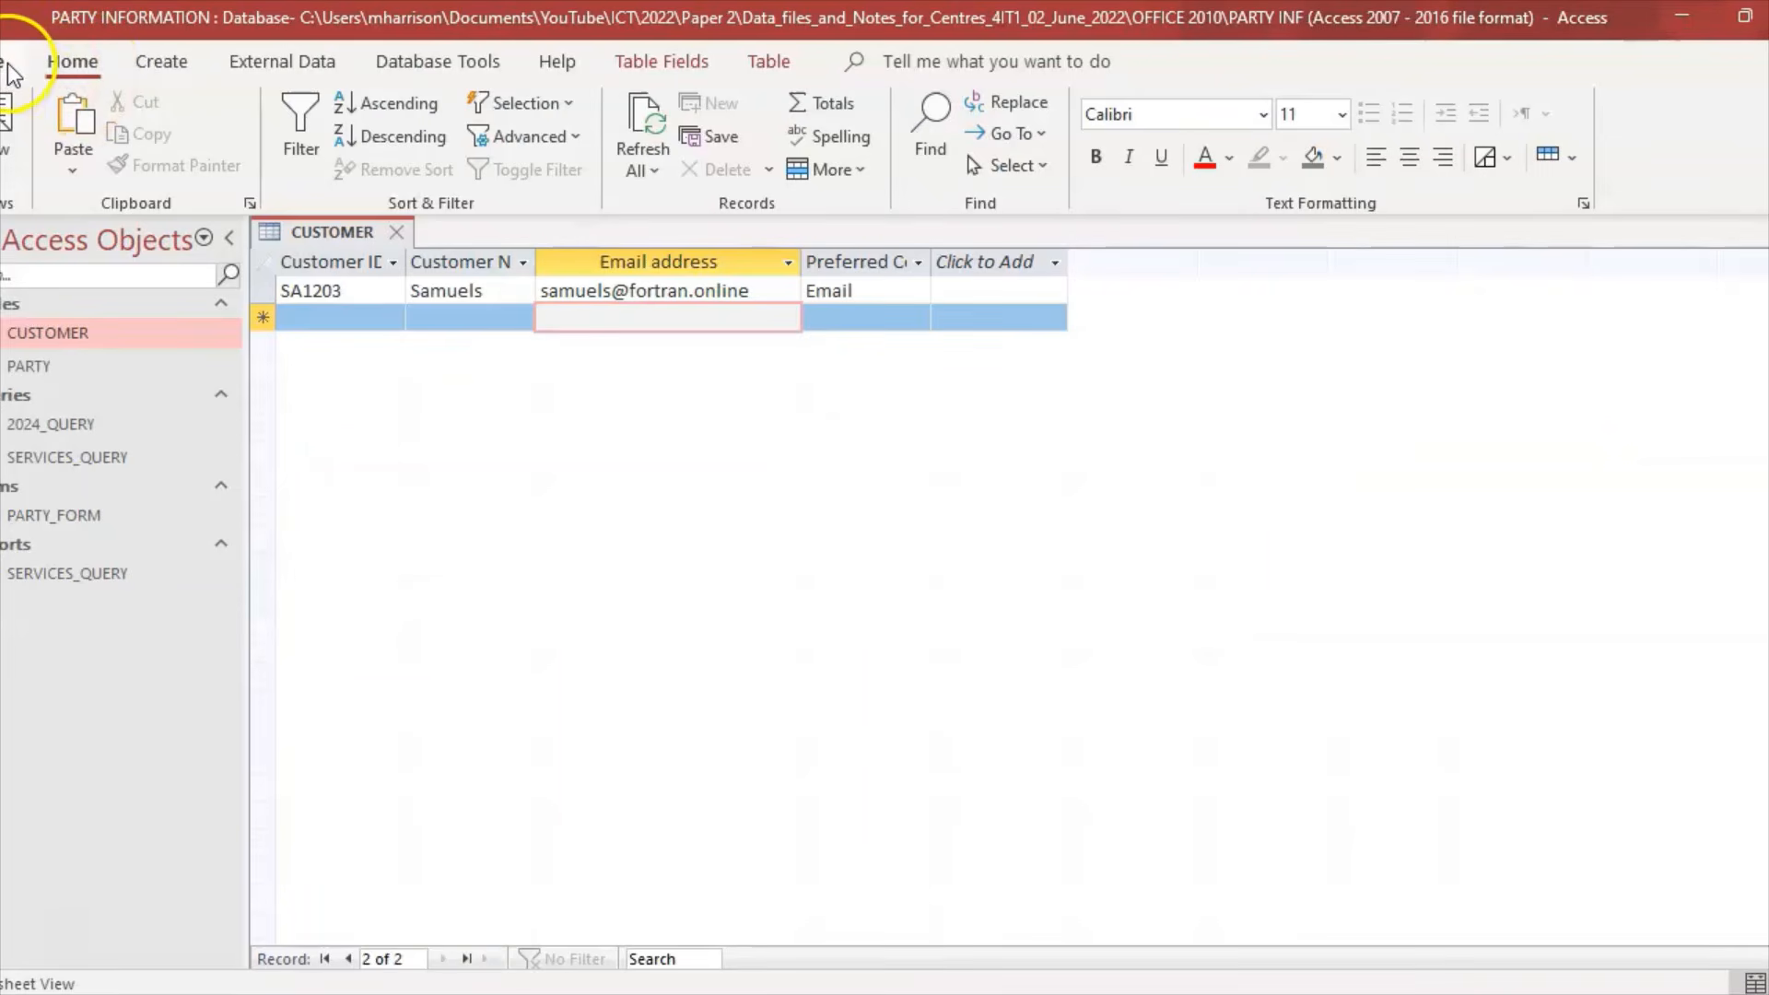
{"action": "left_click", "coordinate": [12, 70]}
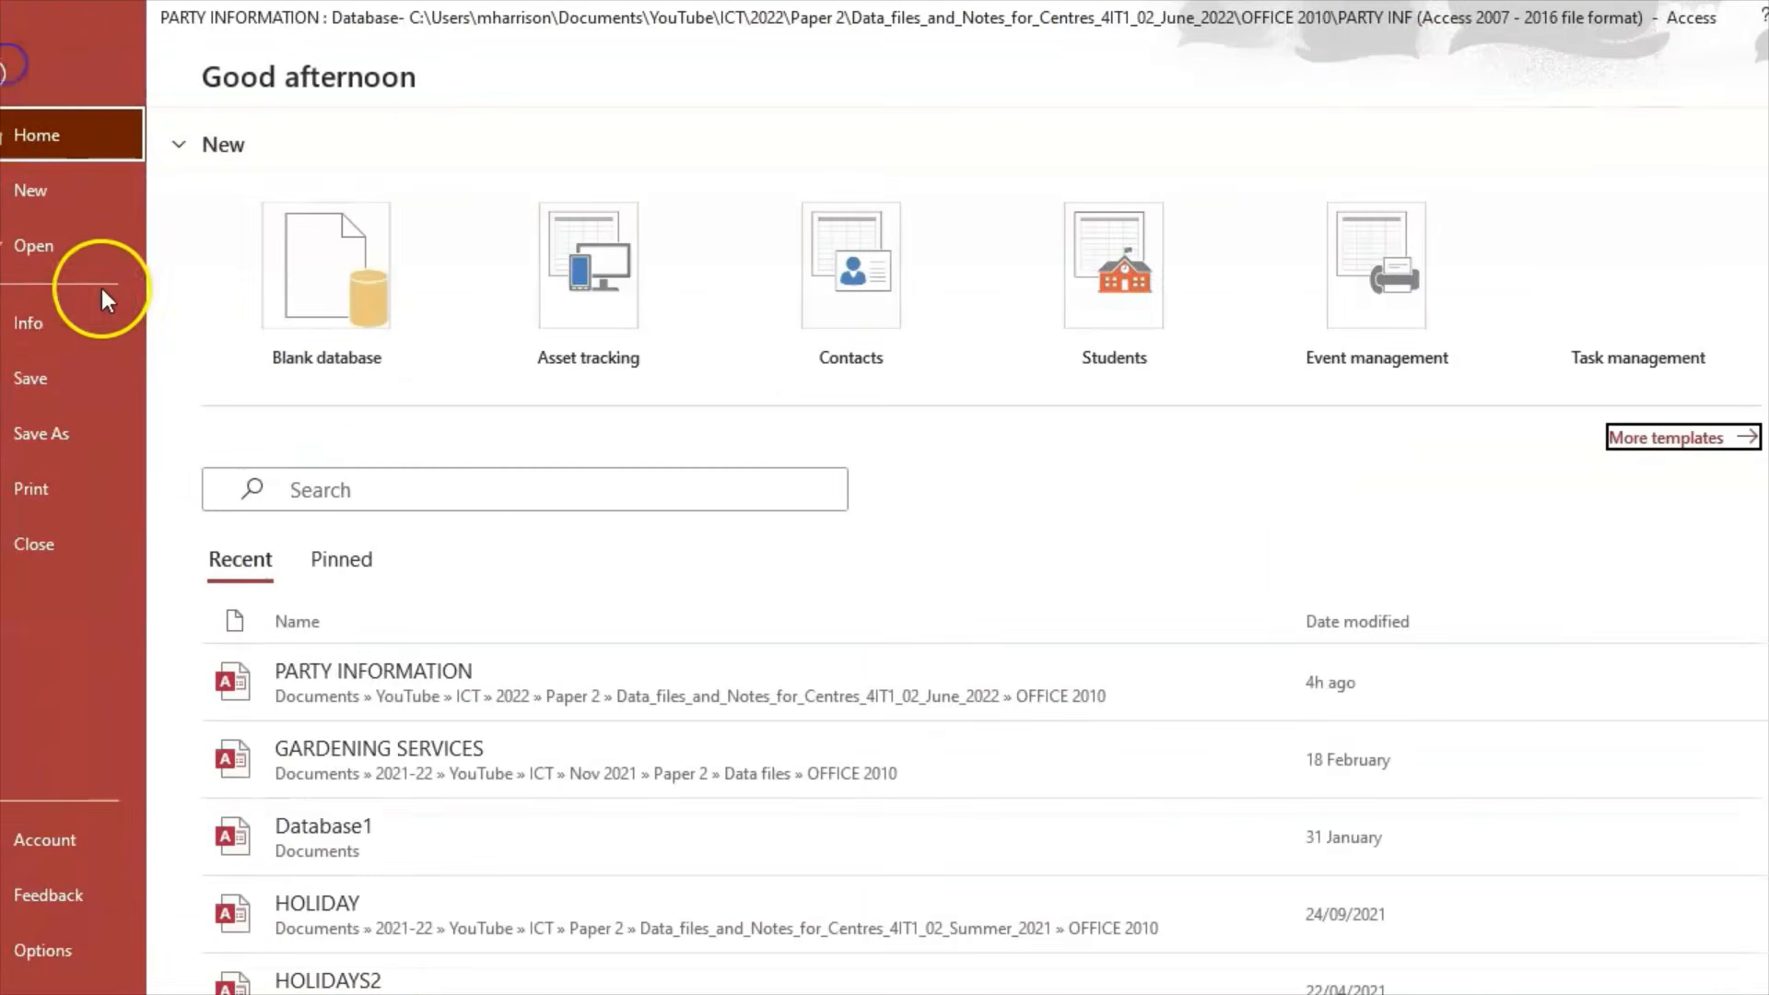
{"action": "left_click", "coordinate": [33, 376]}
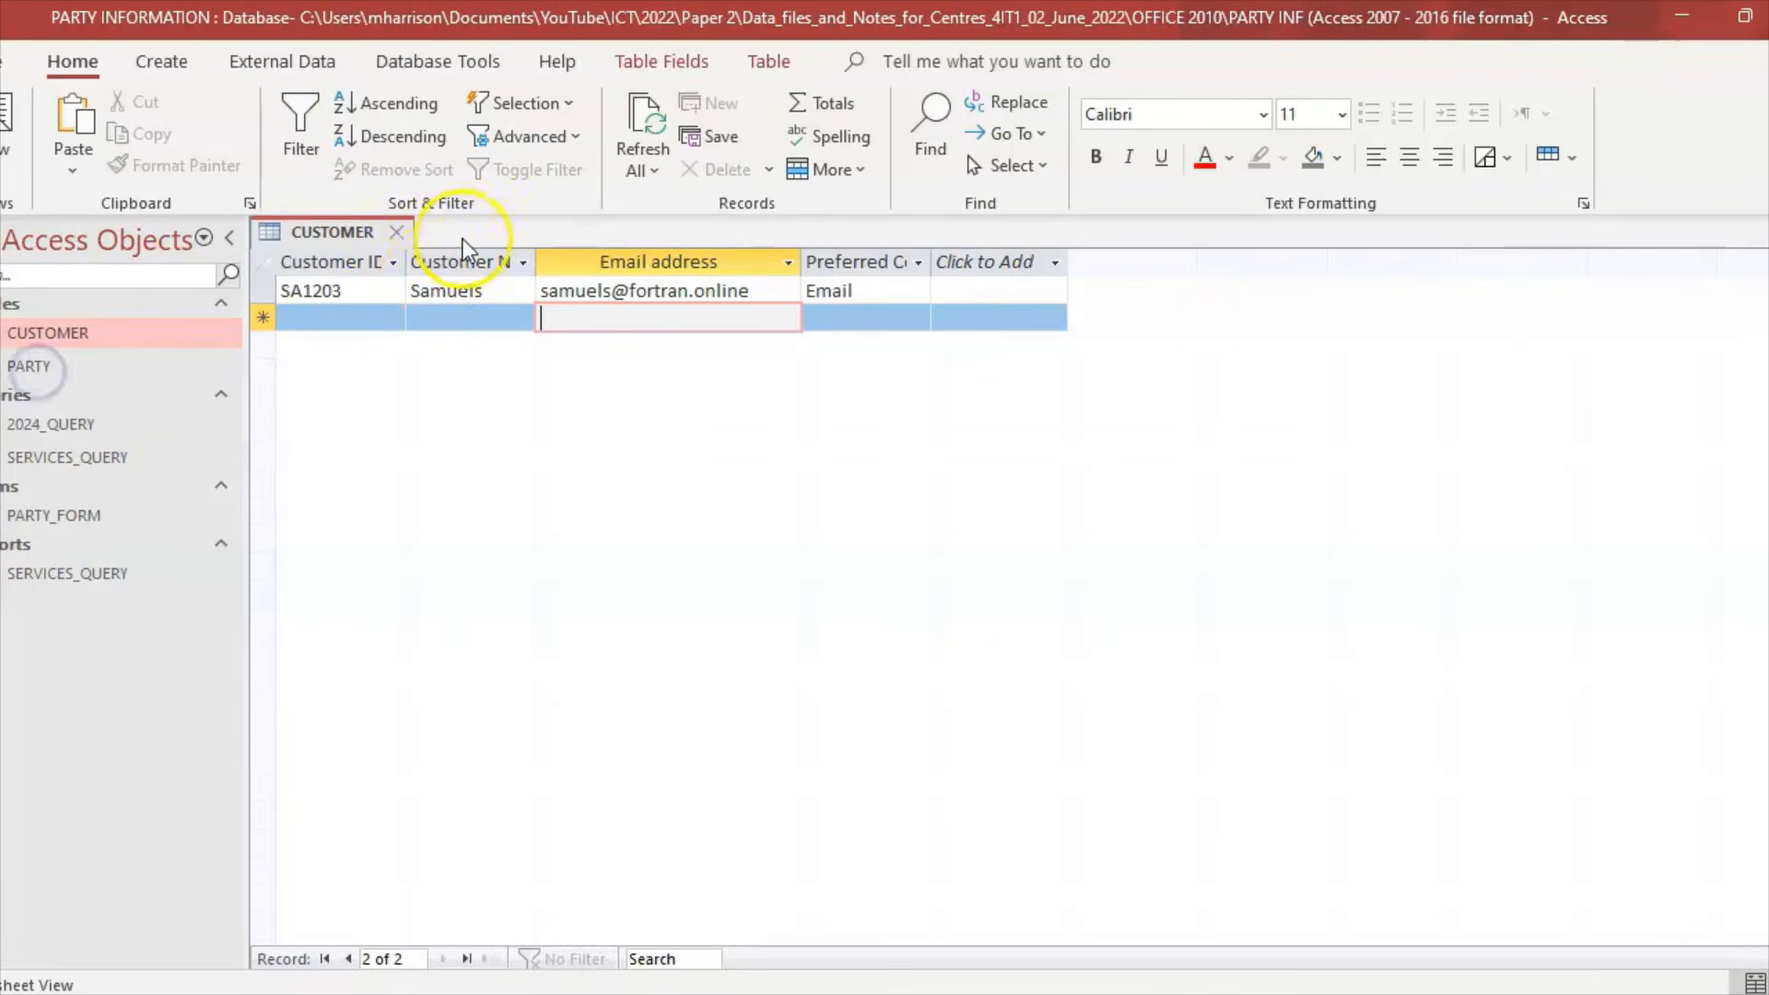
{"action": "left_click", "coordinate": [395, 232]}
Step: Type 'Presence check.' as the Date field answer to Task A2e question (i)
{"action": "left_click", "coordinate": [737, 994]}
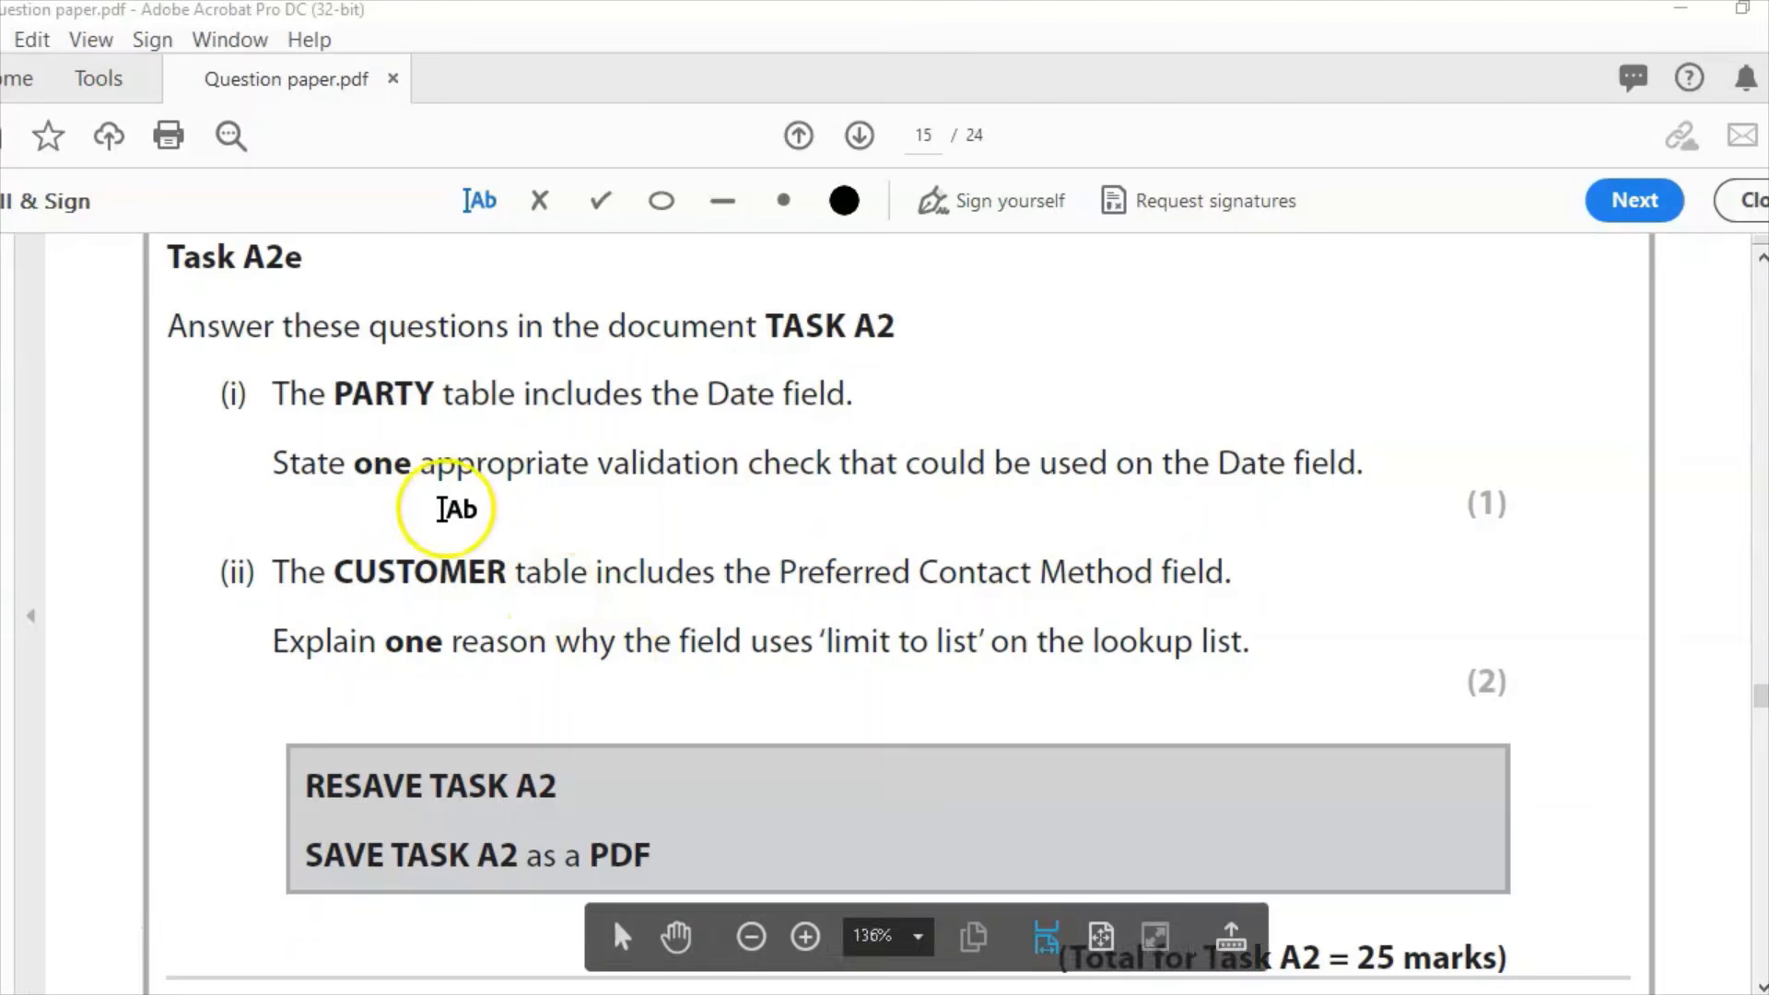
{"action": "left_click", "coordinate": [435, 513]}
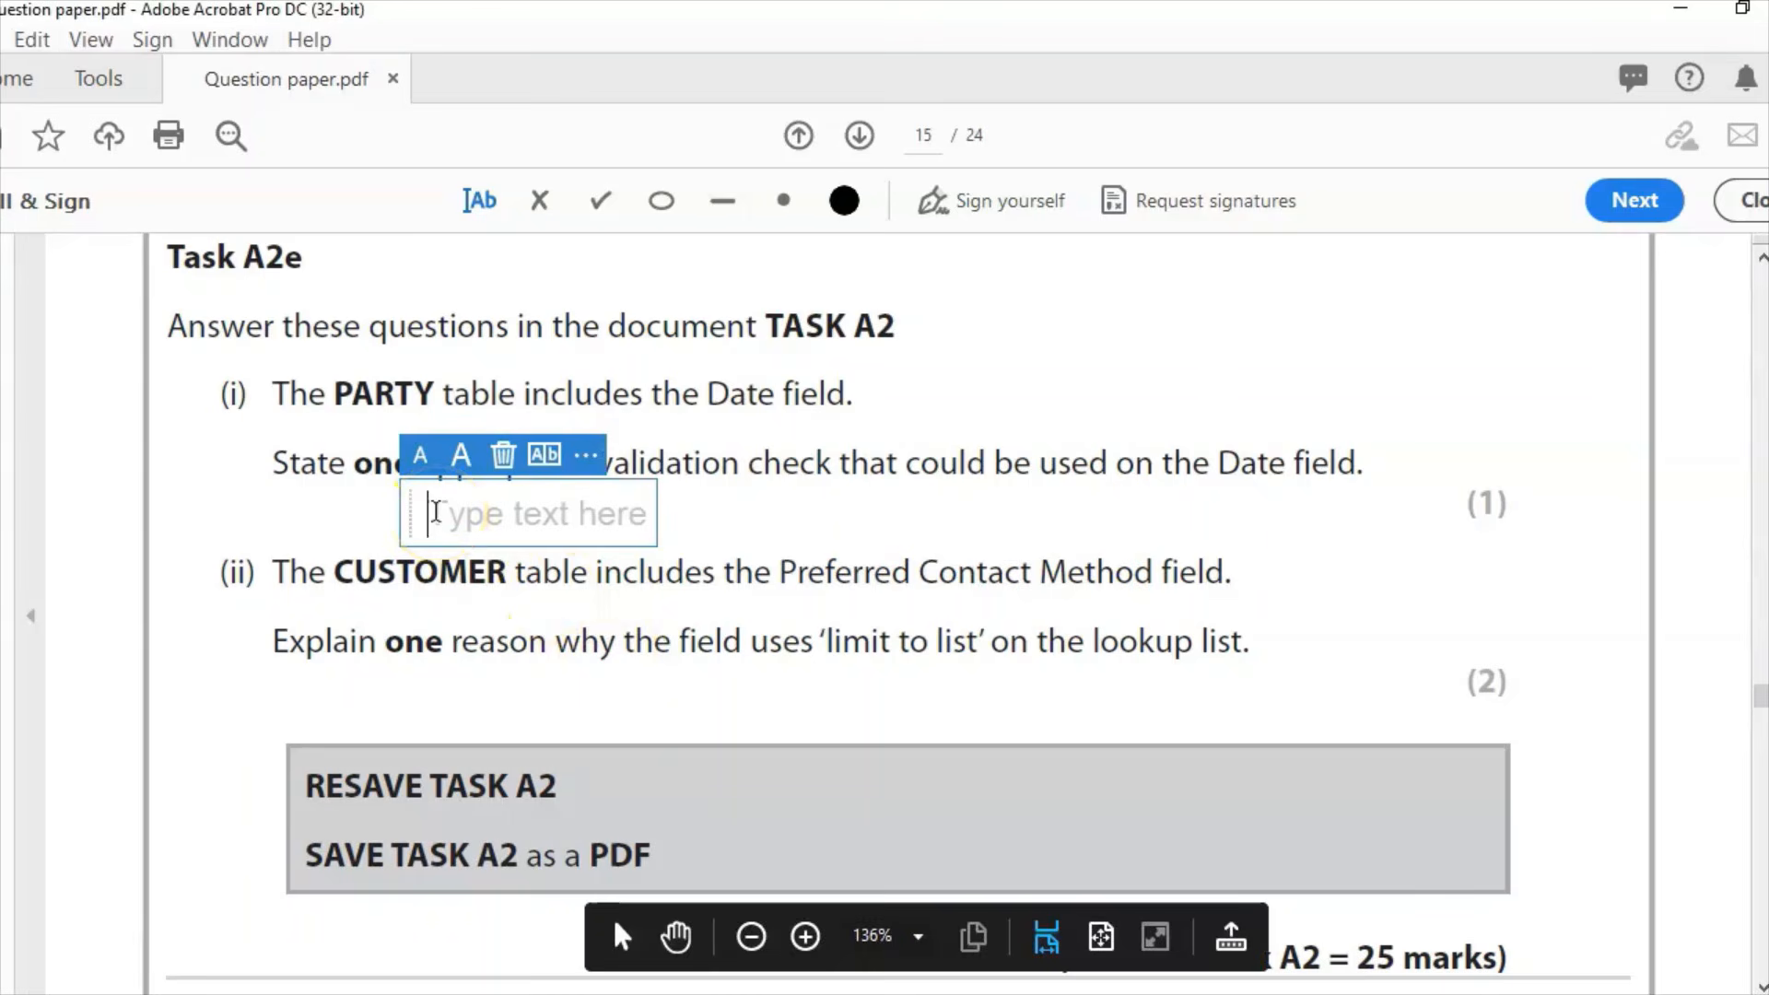
{"action": "type", "text": "Prese"}
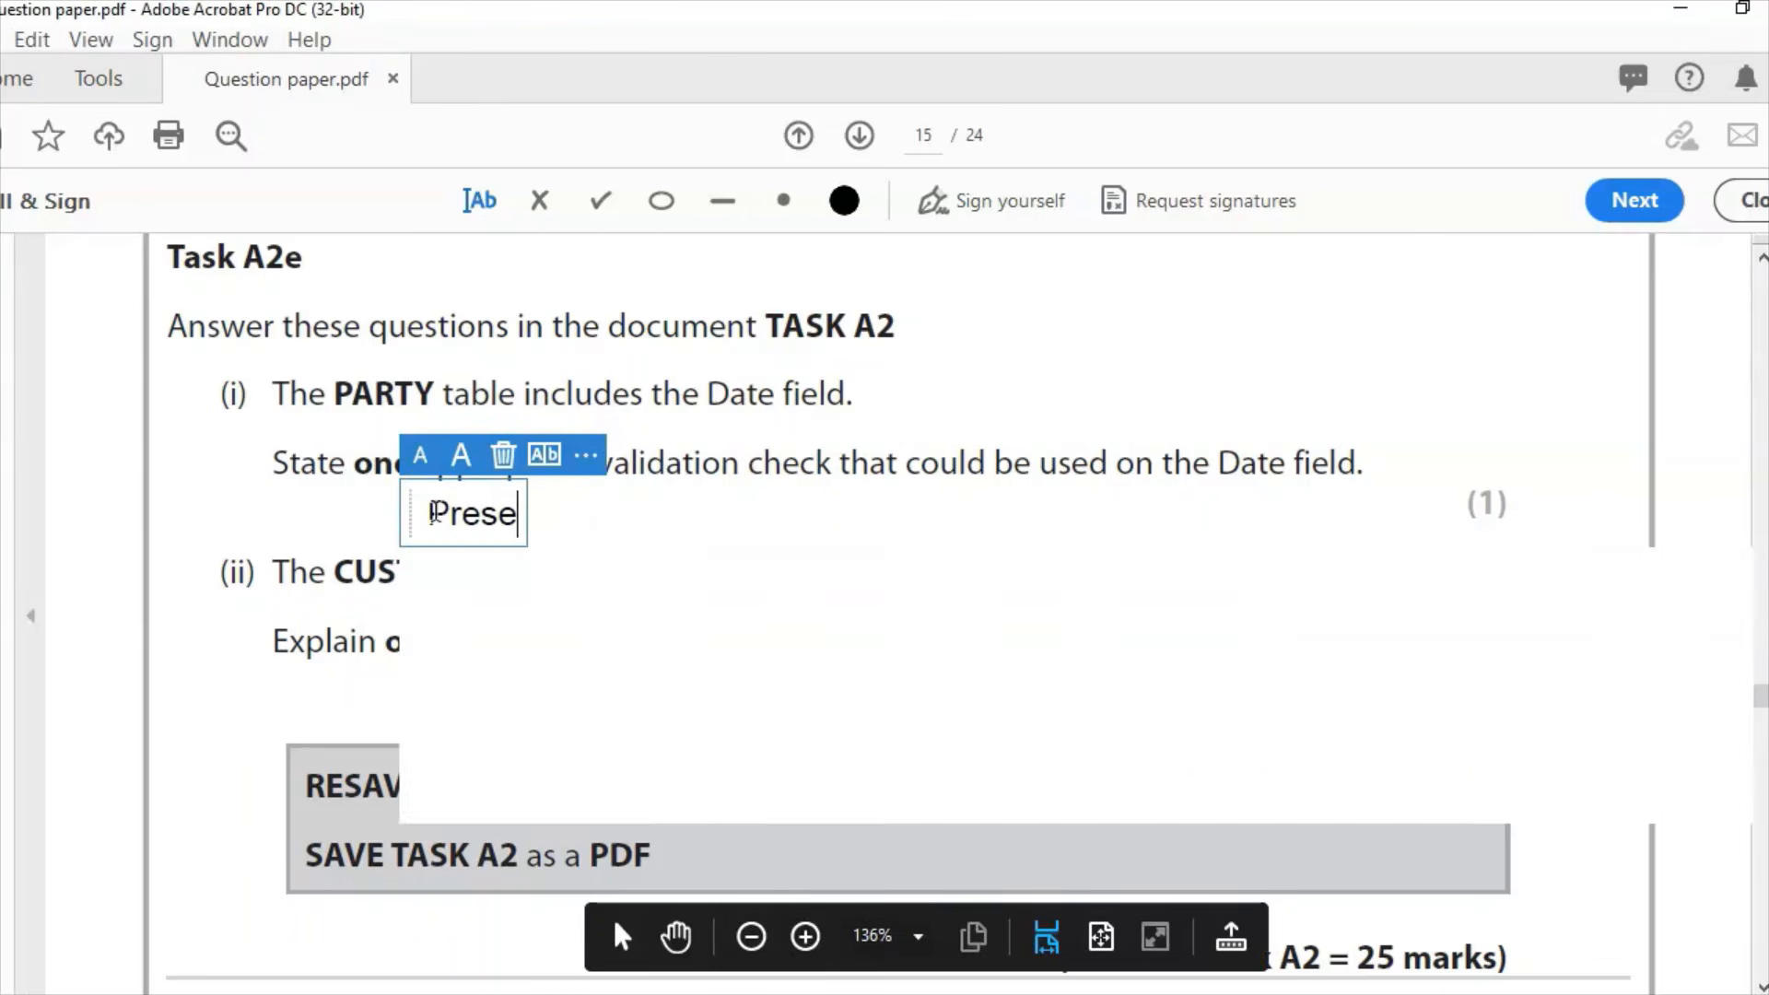
{"action": "type", "text": "nce check."}
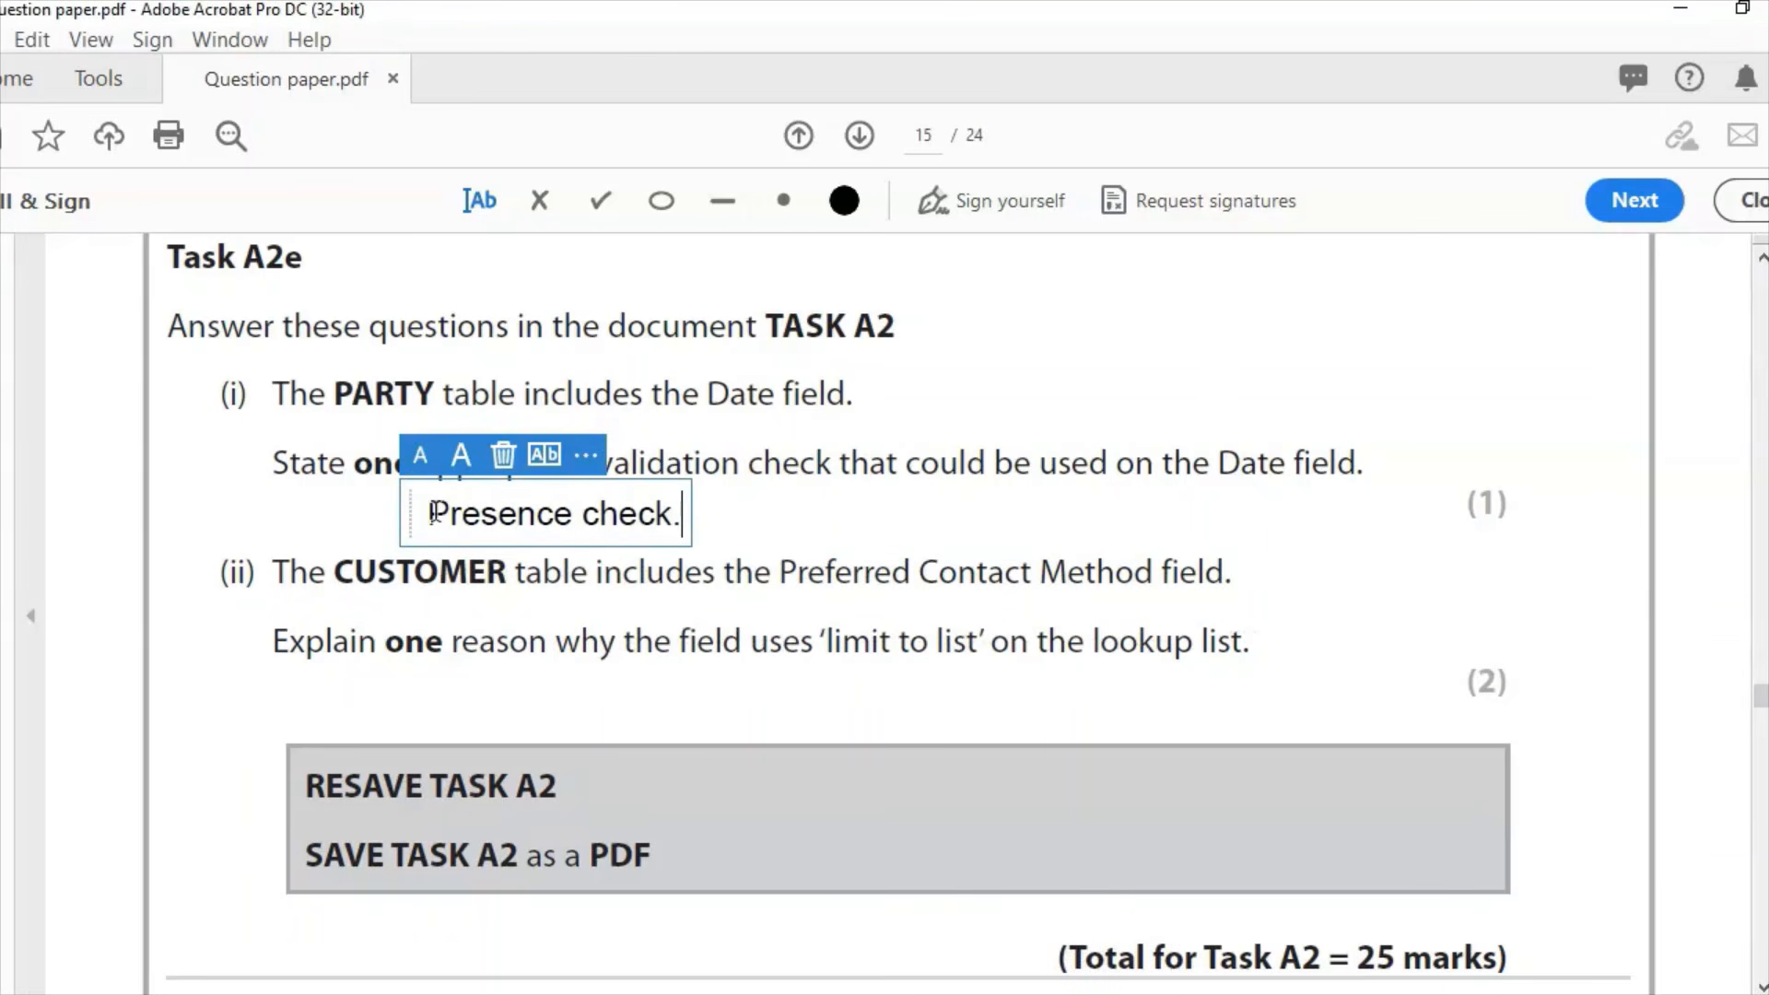
{"action": "left_click", "coordinate": [768, 547]}
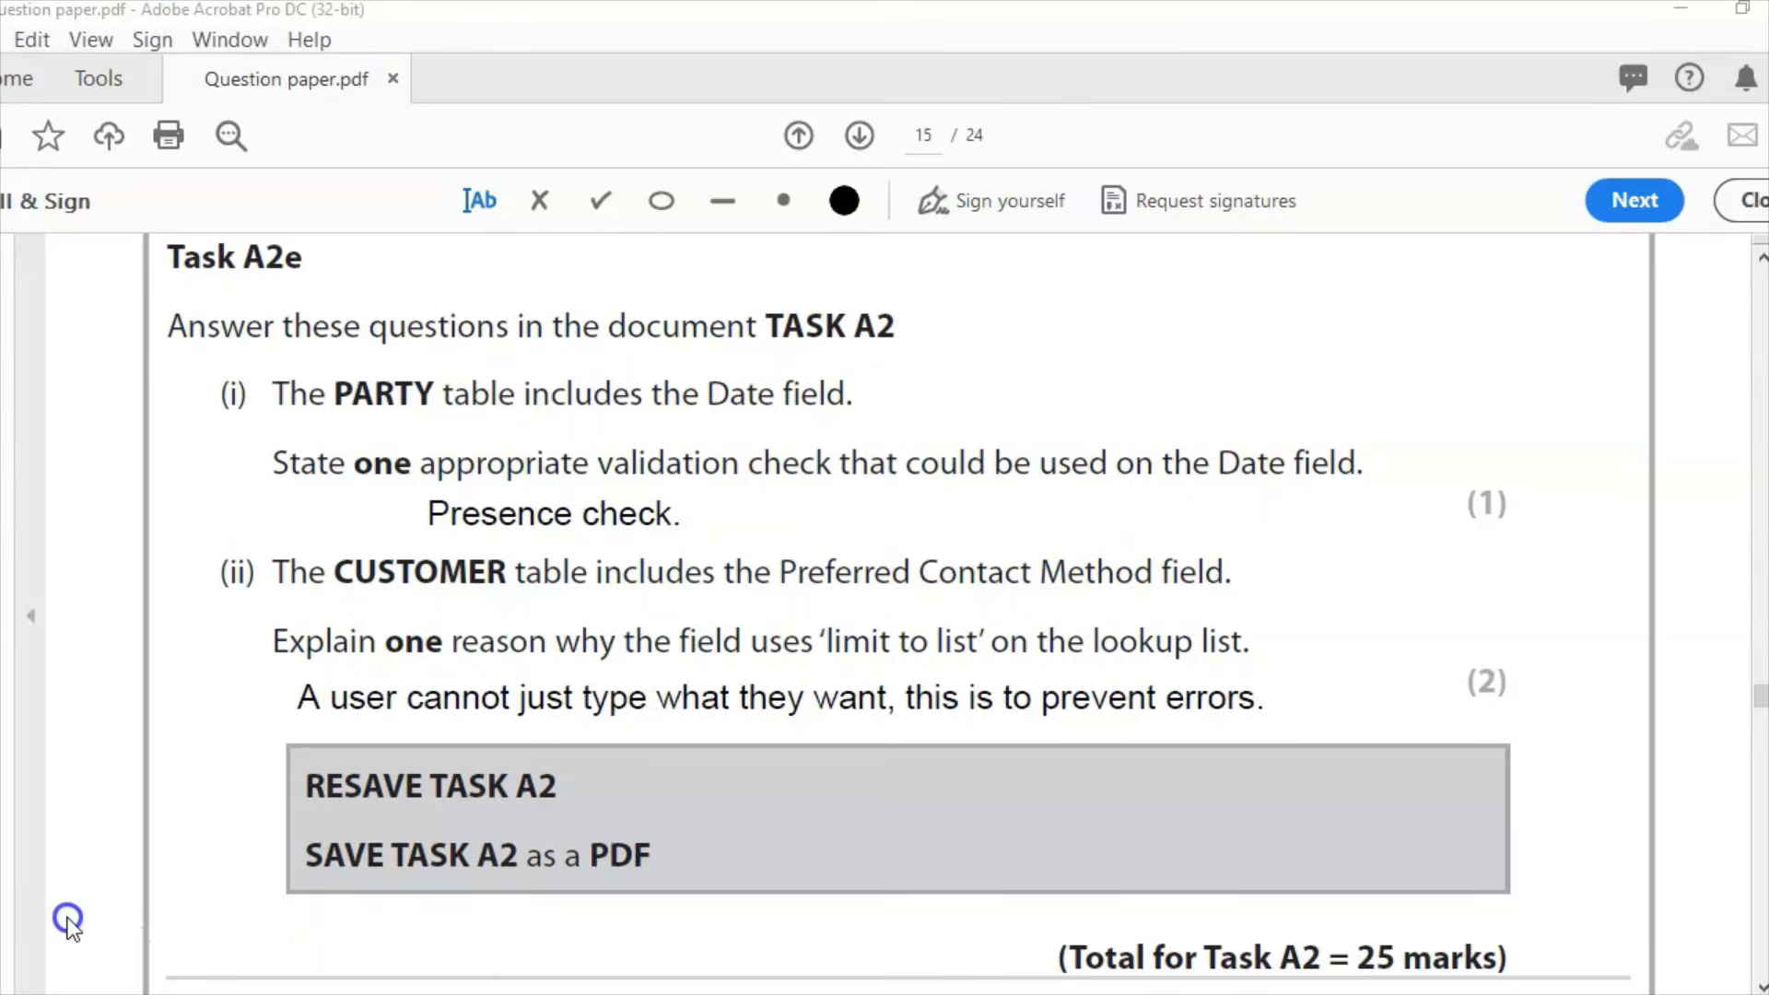
Step: Review the WEB PAGES document, then return to the question paper at Task A3
{"action": "scroll", "coordinate": [68, 921], "scroll_direction": "down", "scroll_amount": 5}
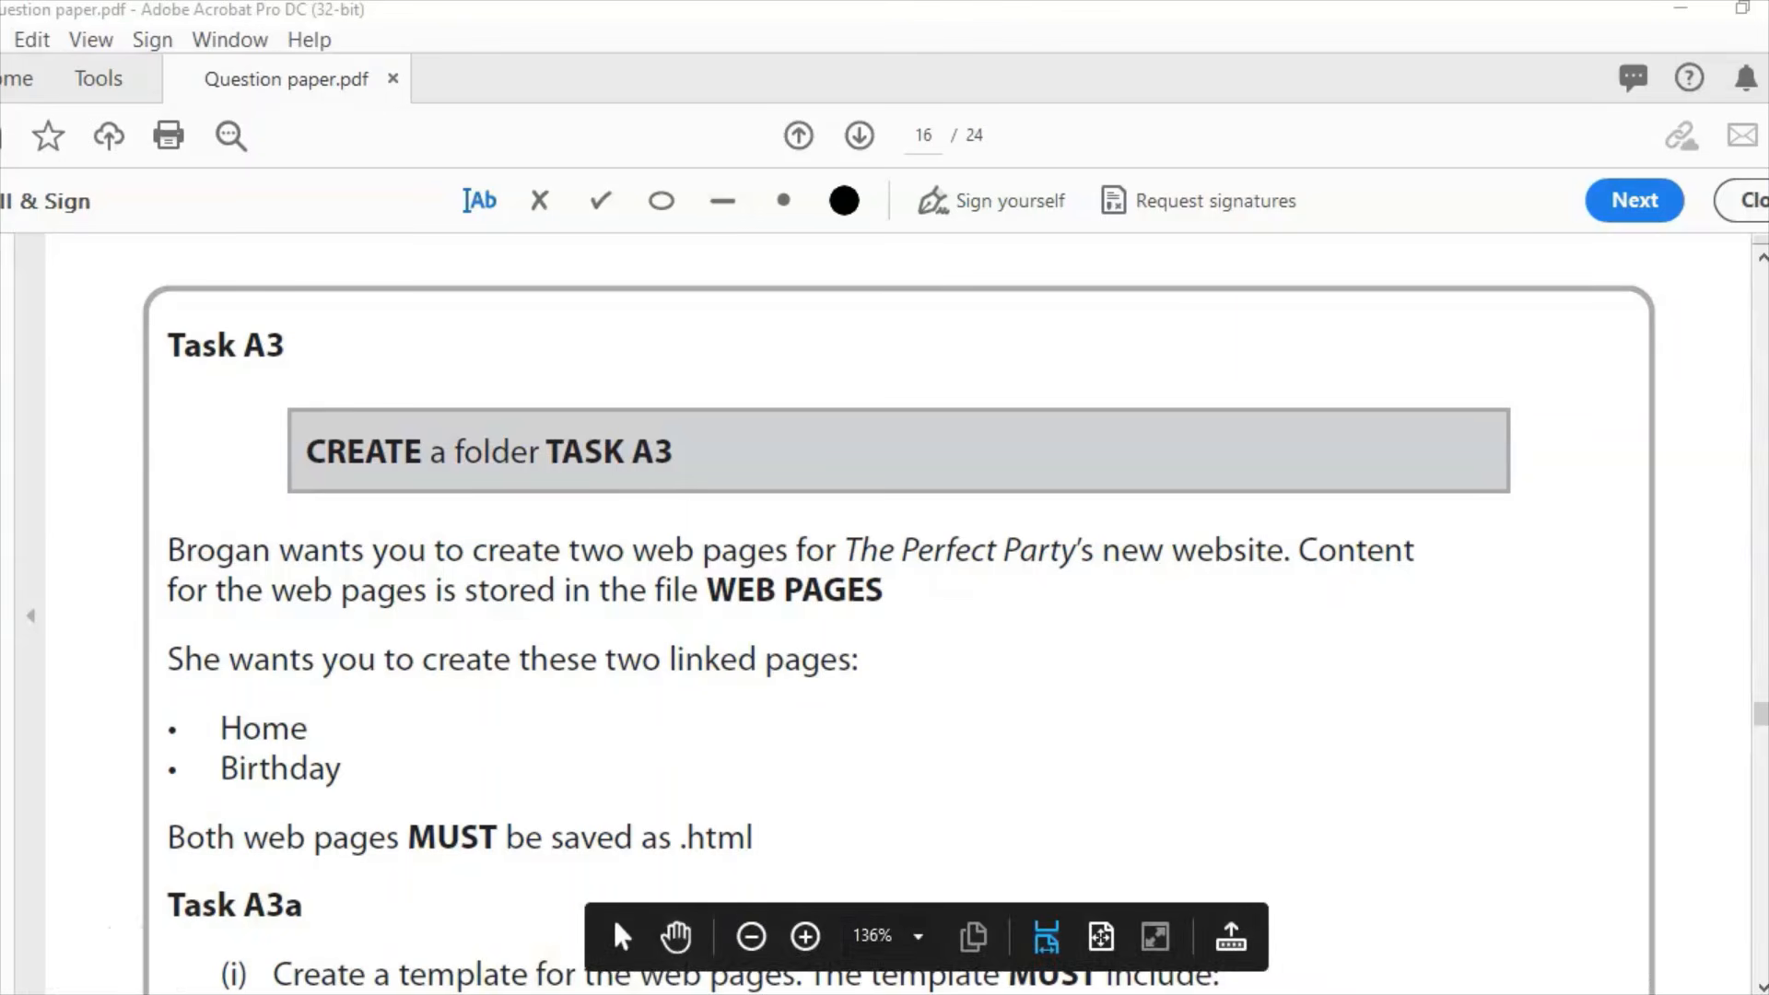
{"action": "left_click", "coordinate": [829, 994]}
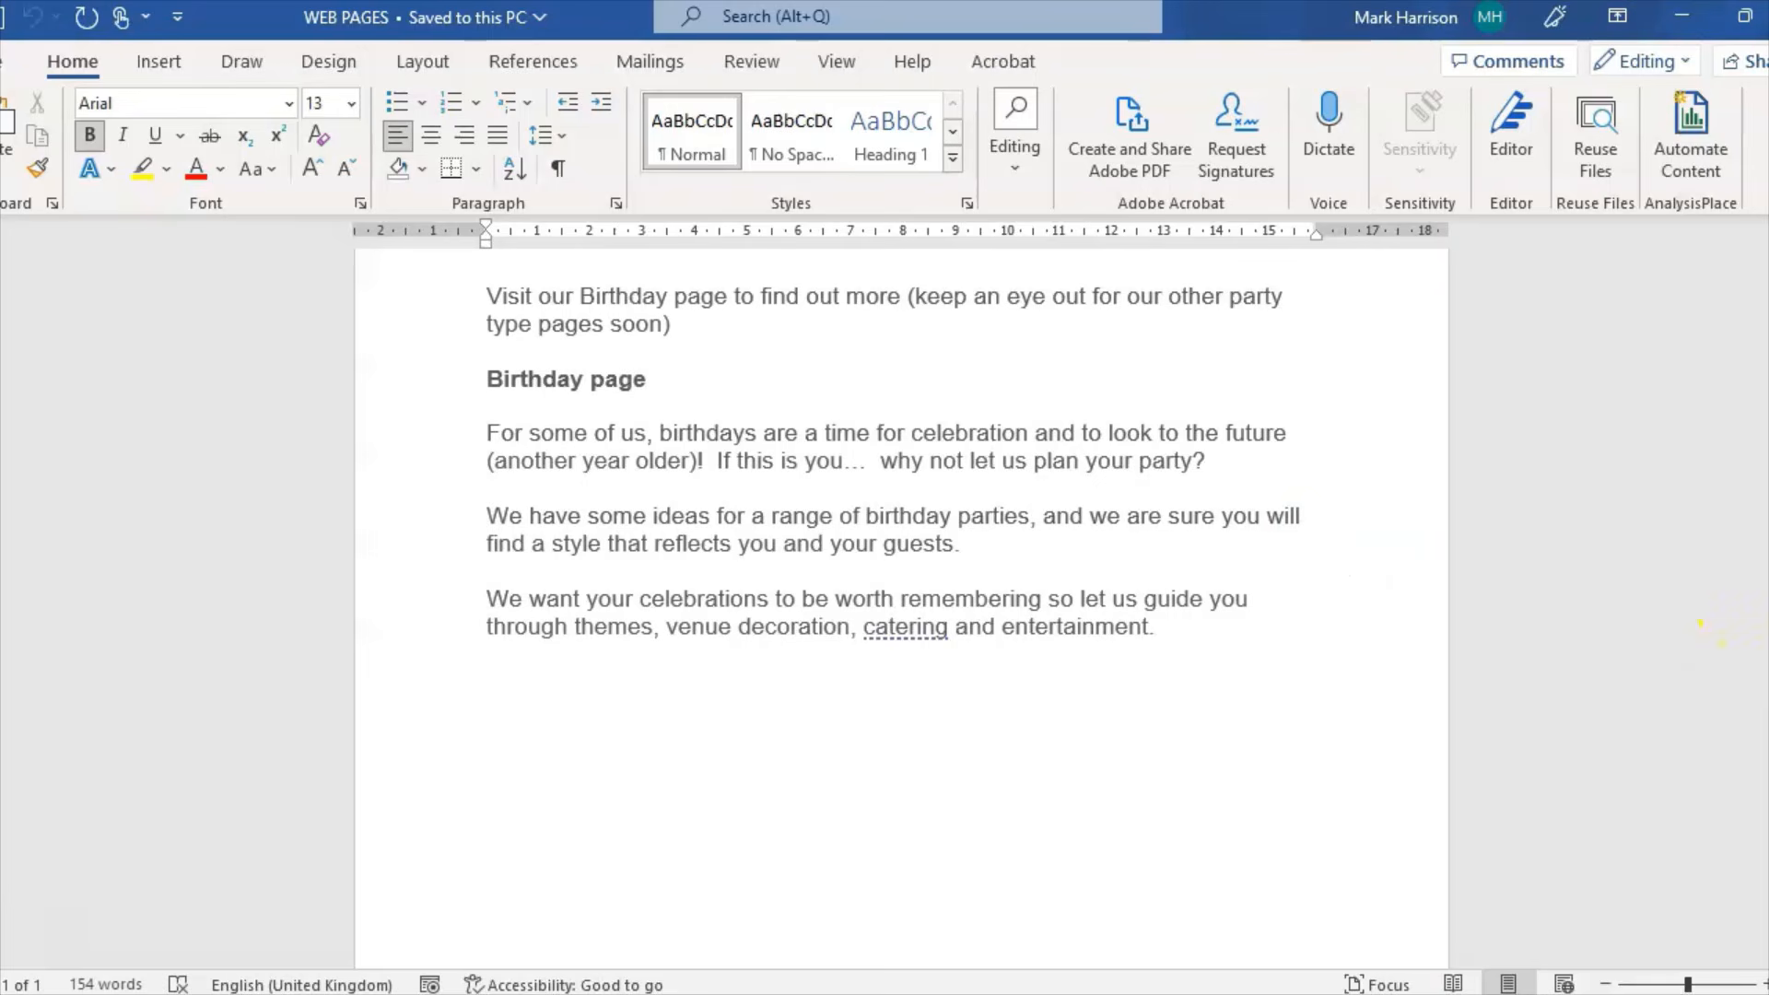
{"action": "scroll", "coordinate": [1713, 617], "scroll_direction": "up", "scroll_amount": 5}
{"action": "scroll", "coordinate": [1714, 617], "scroll_direction": "up", "scroll_amount": 1}
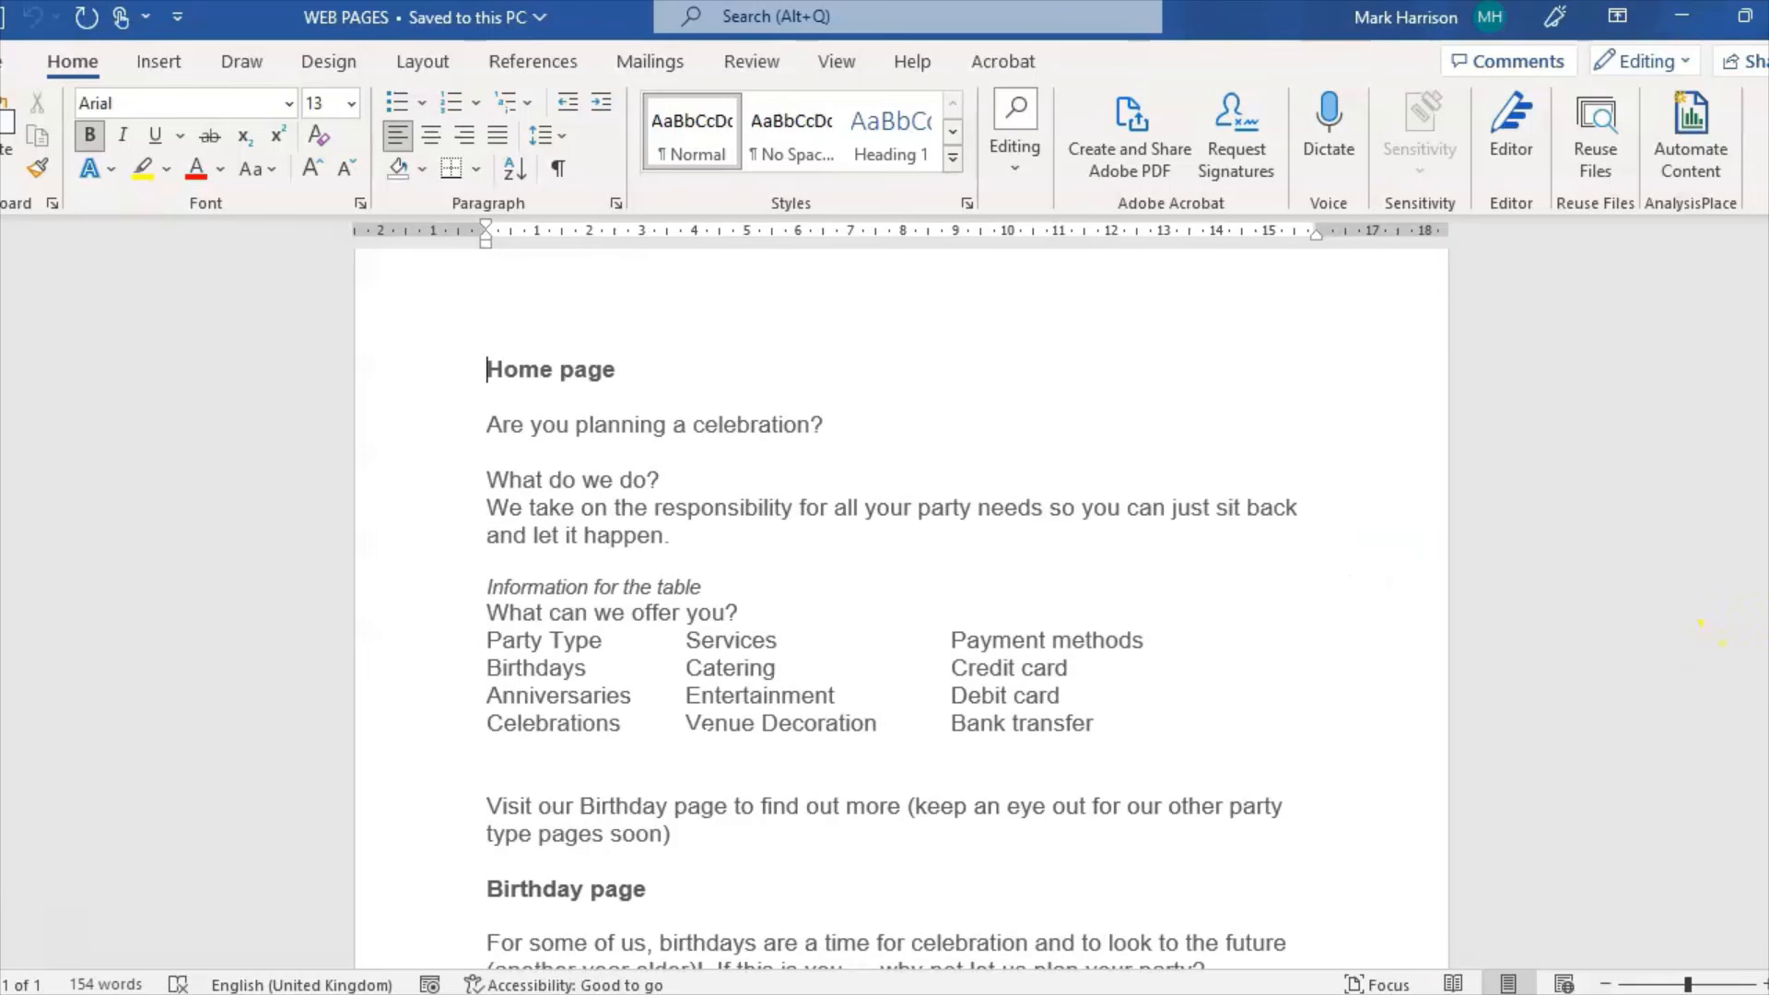
{"action": "left_click", "coordinate": [1682, 13]}
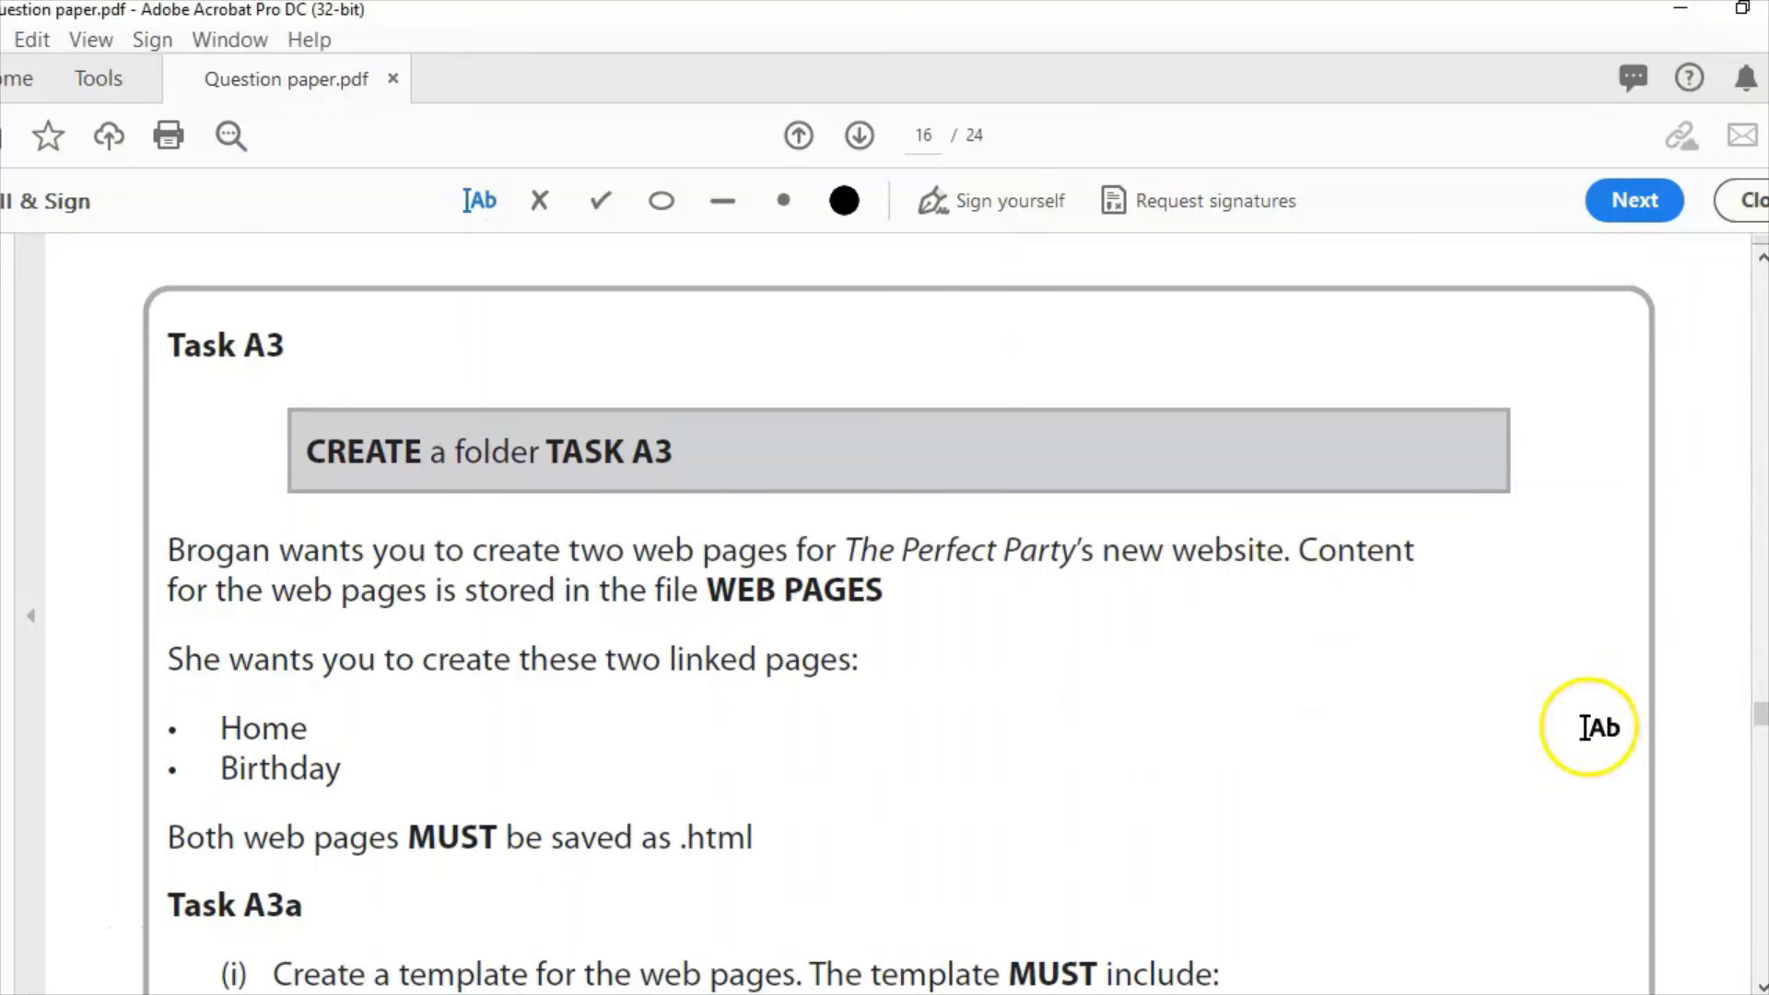
{"action": "left_click_drag", "start_coordinate": [1761, 719], "coordinate": [1762, 720]}
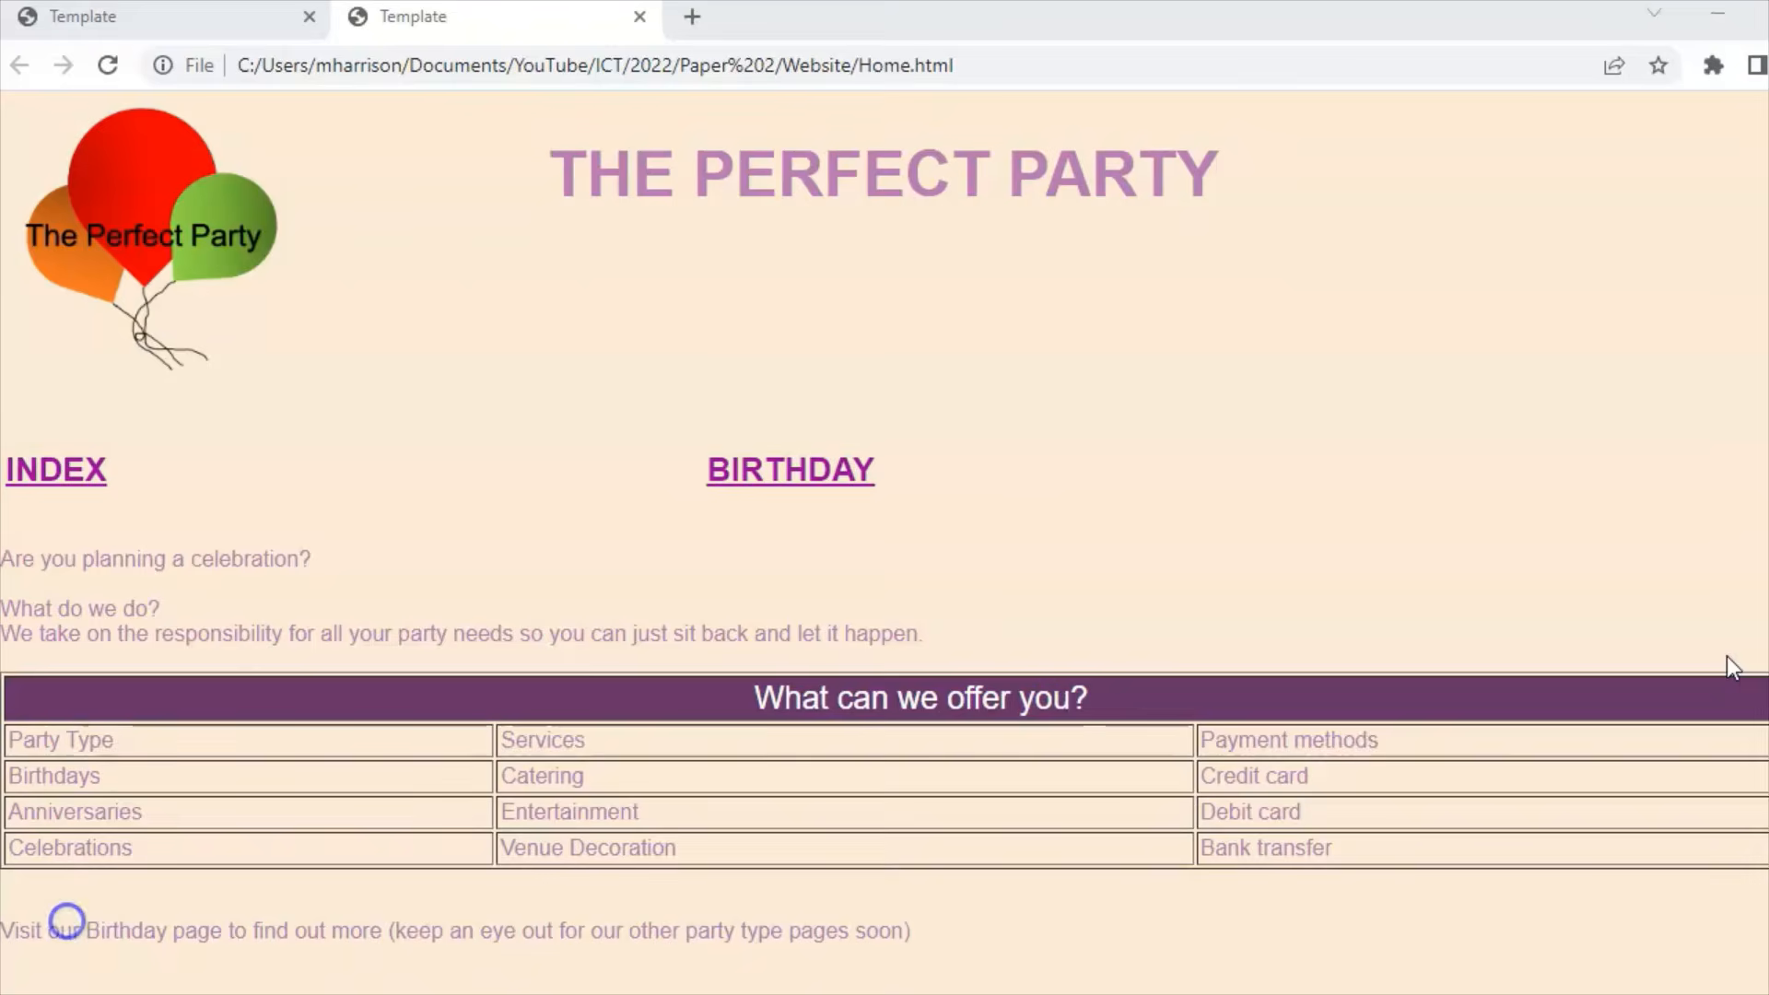
Step: Follow the INDEX link on the Home page and scroll through the result
{"action": "scroll", "coordinate": [1732, 667], "scroll_direction": "down", "scroll_amount": 1}
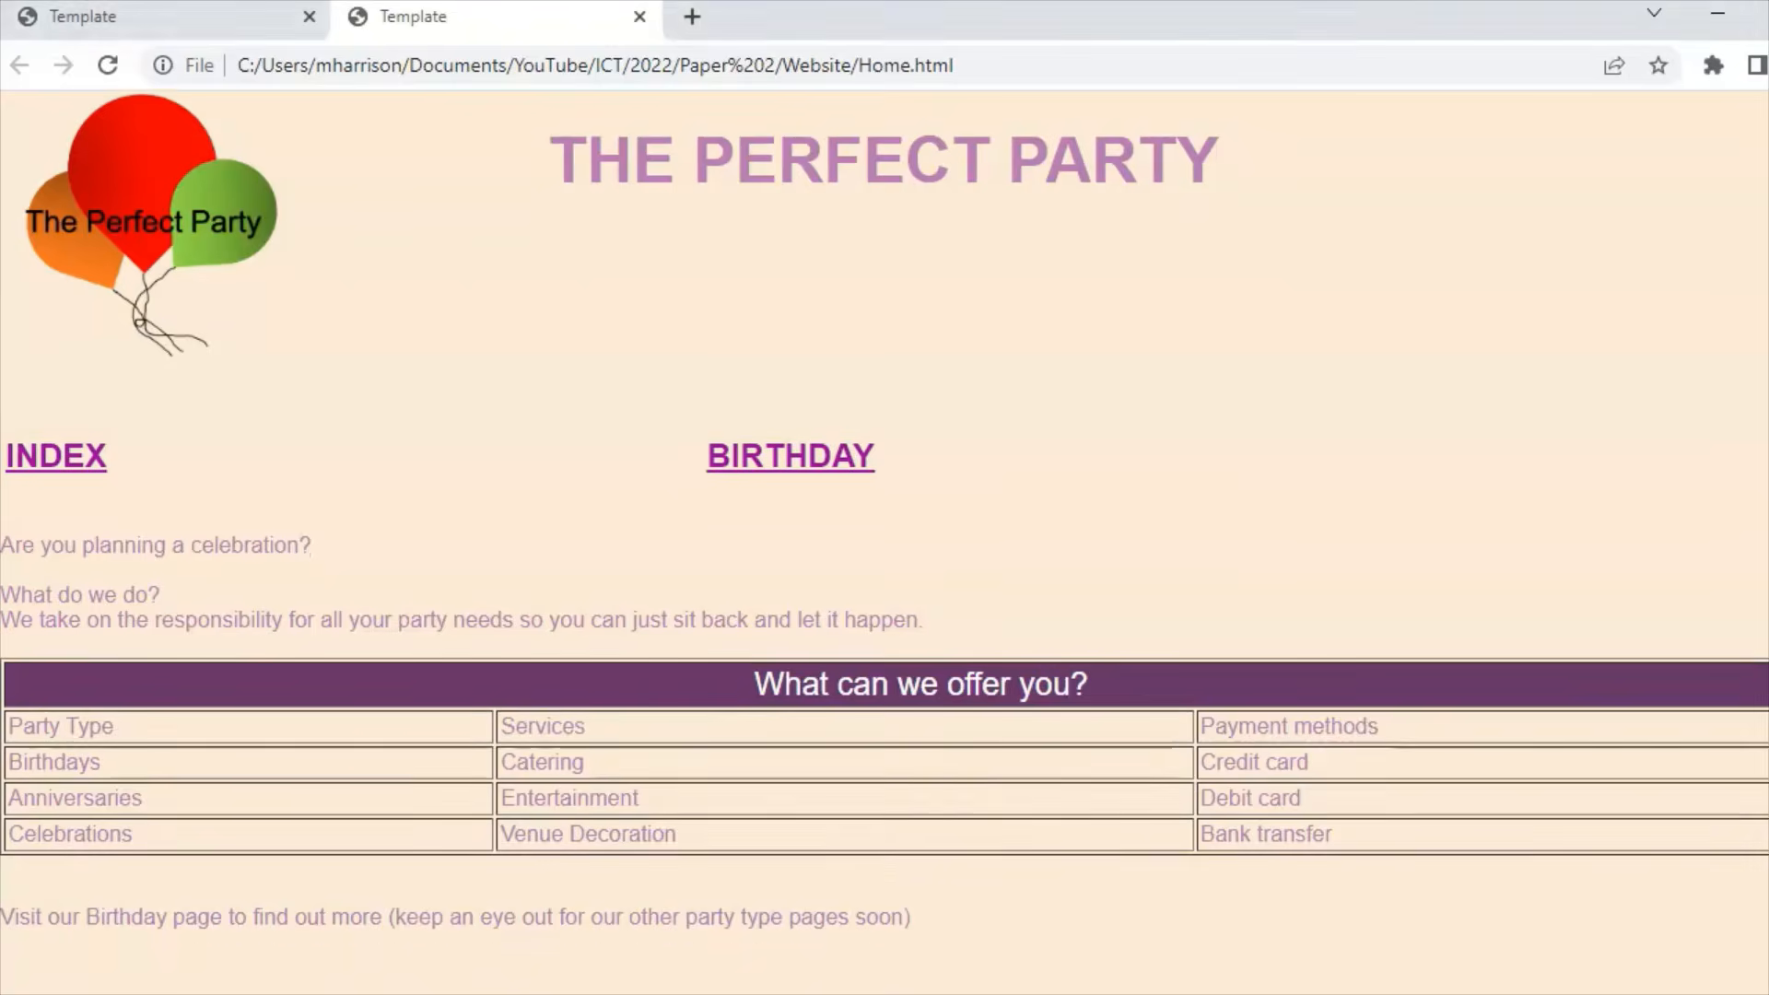
{"action": "scroll", "coordinate": [69, 468], "scroll_direction": "up", "scroll_amount": 1}
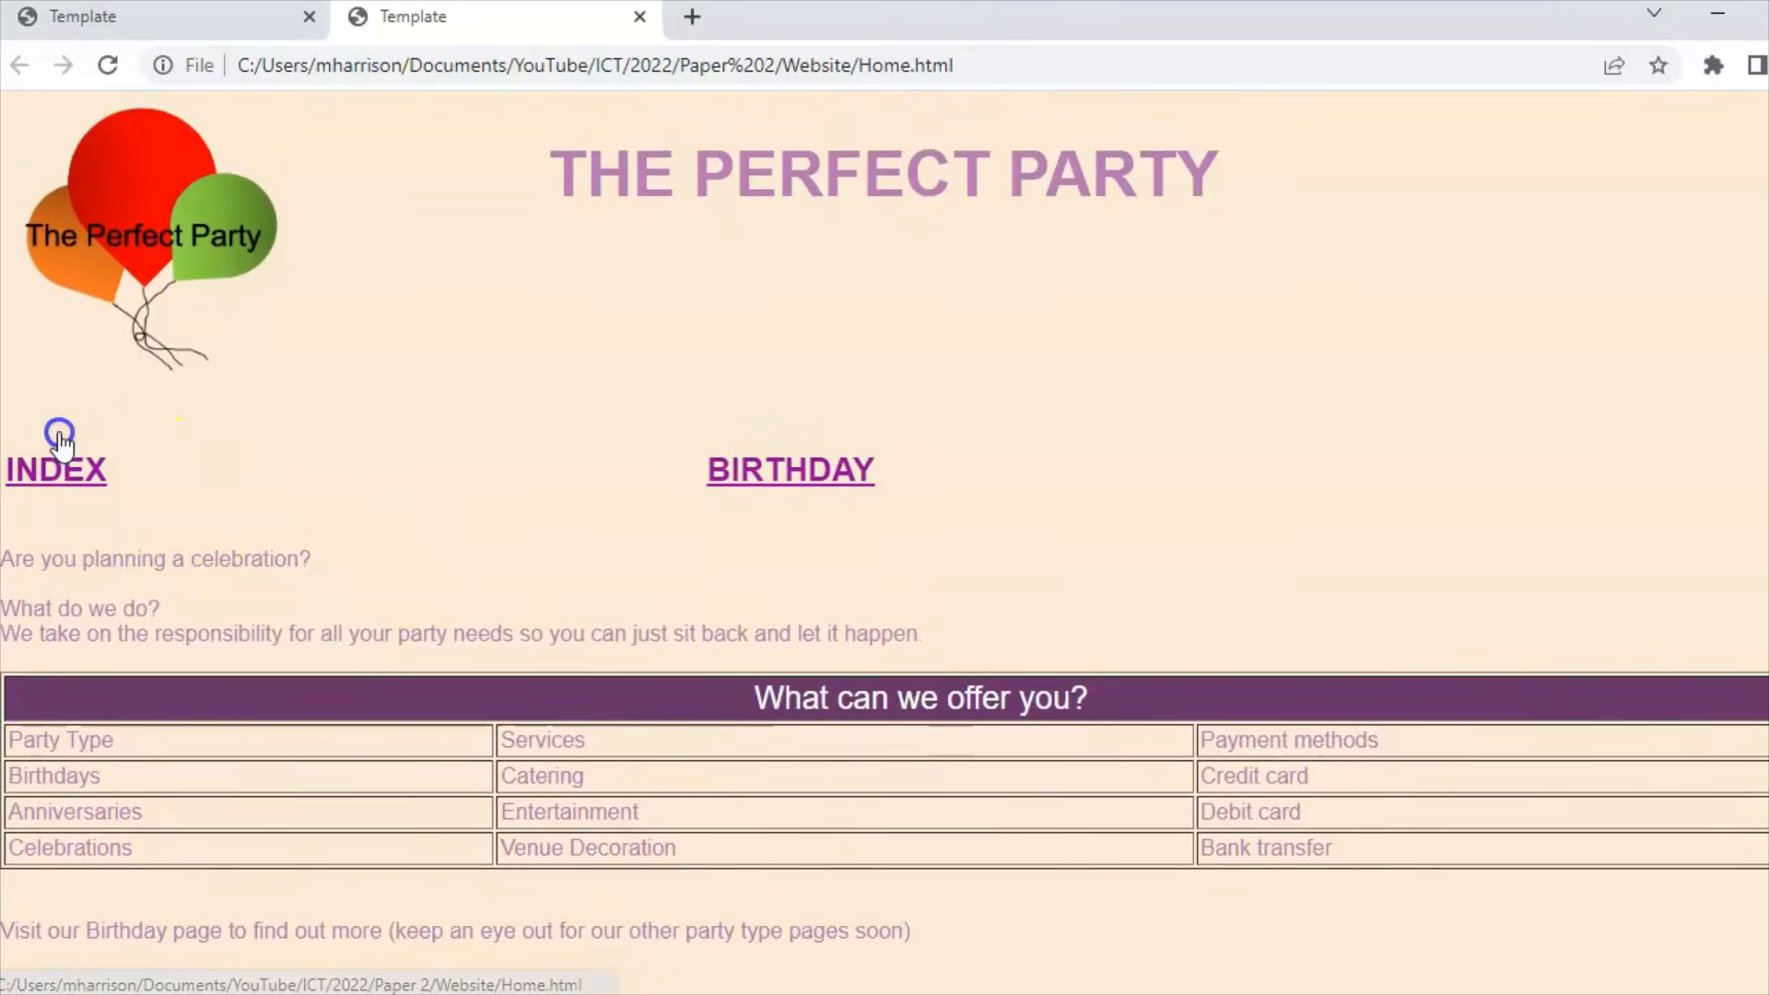
{"action": "left_click", "coordinate": [73, 470]}
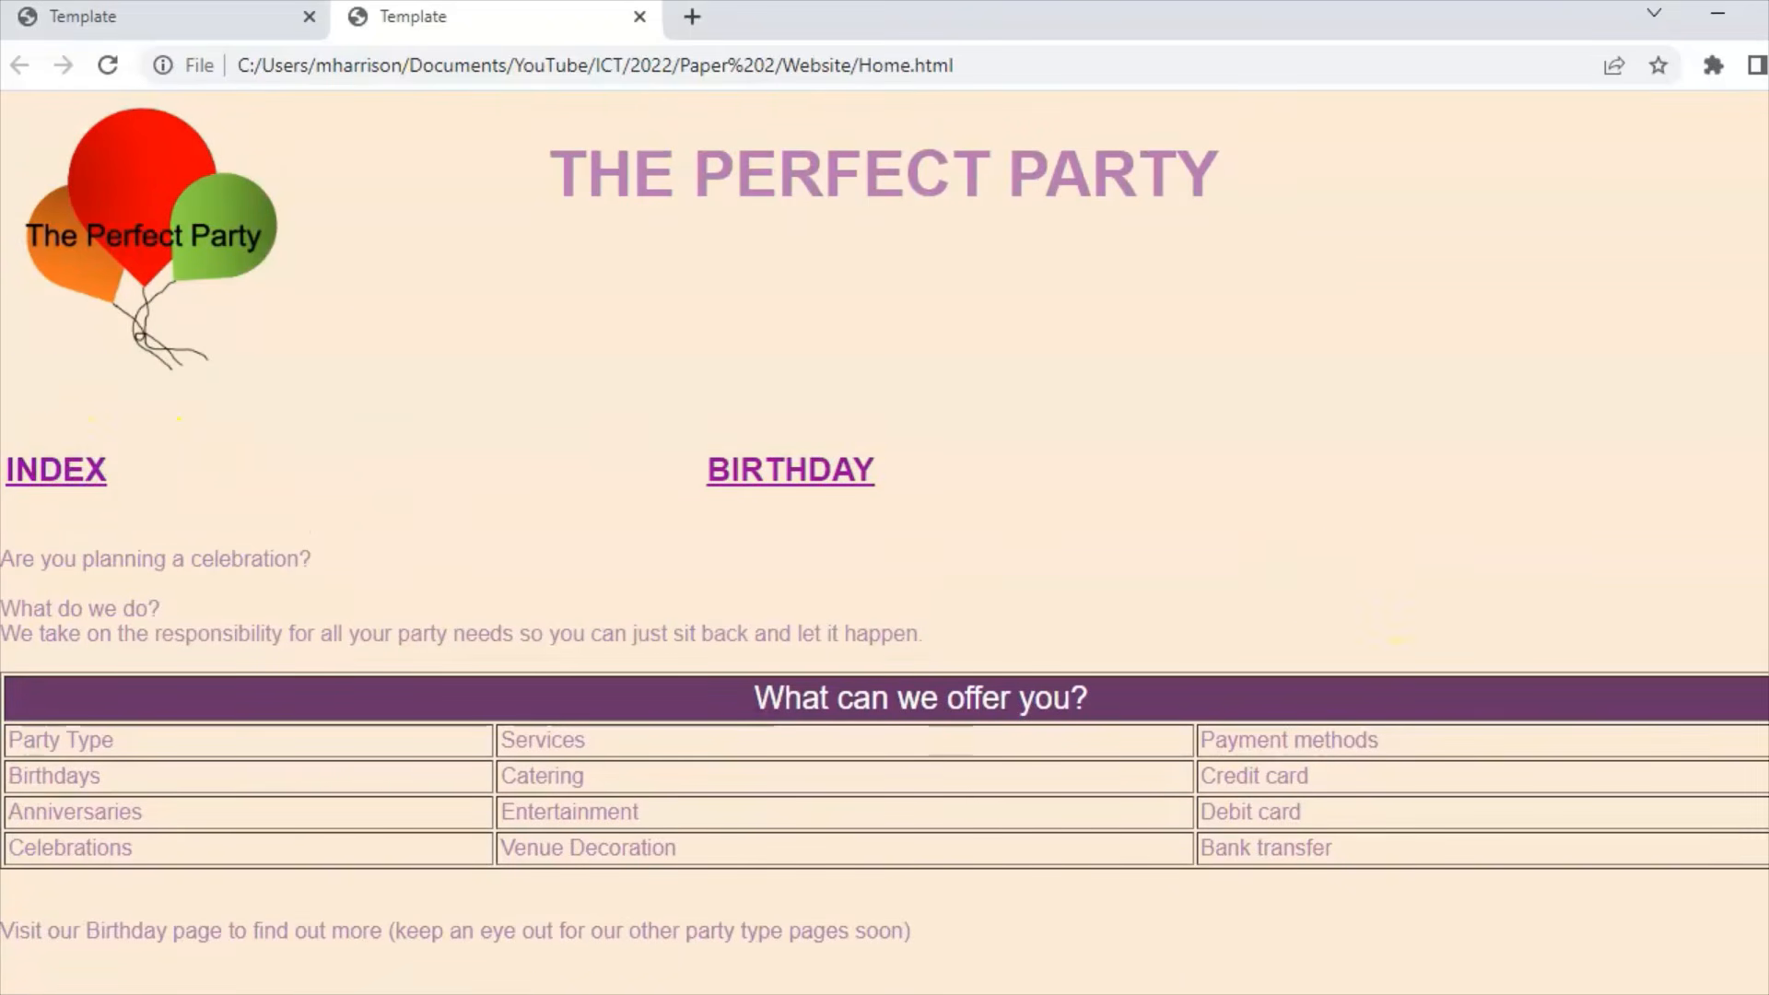
{"action": "scroll", "coordinate": [1375, 608], "scroll_direction": "down", "scroll_amount": 3}
{"action": "scroll", "coordinate": [884, 516], "scroll_direction": "down", "scroll_amount": 2}
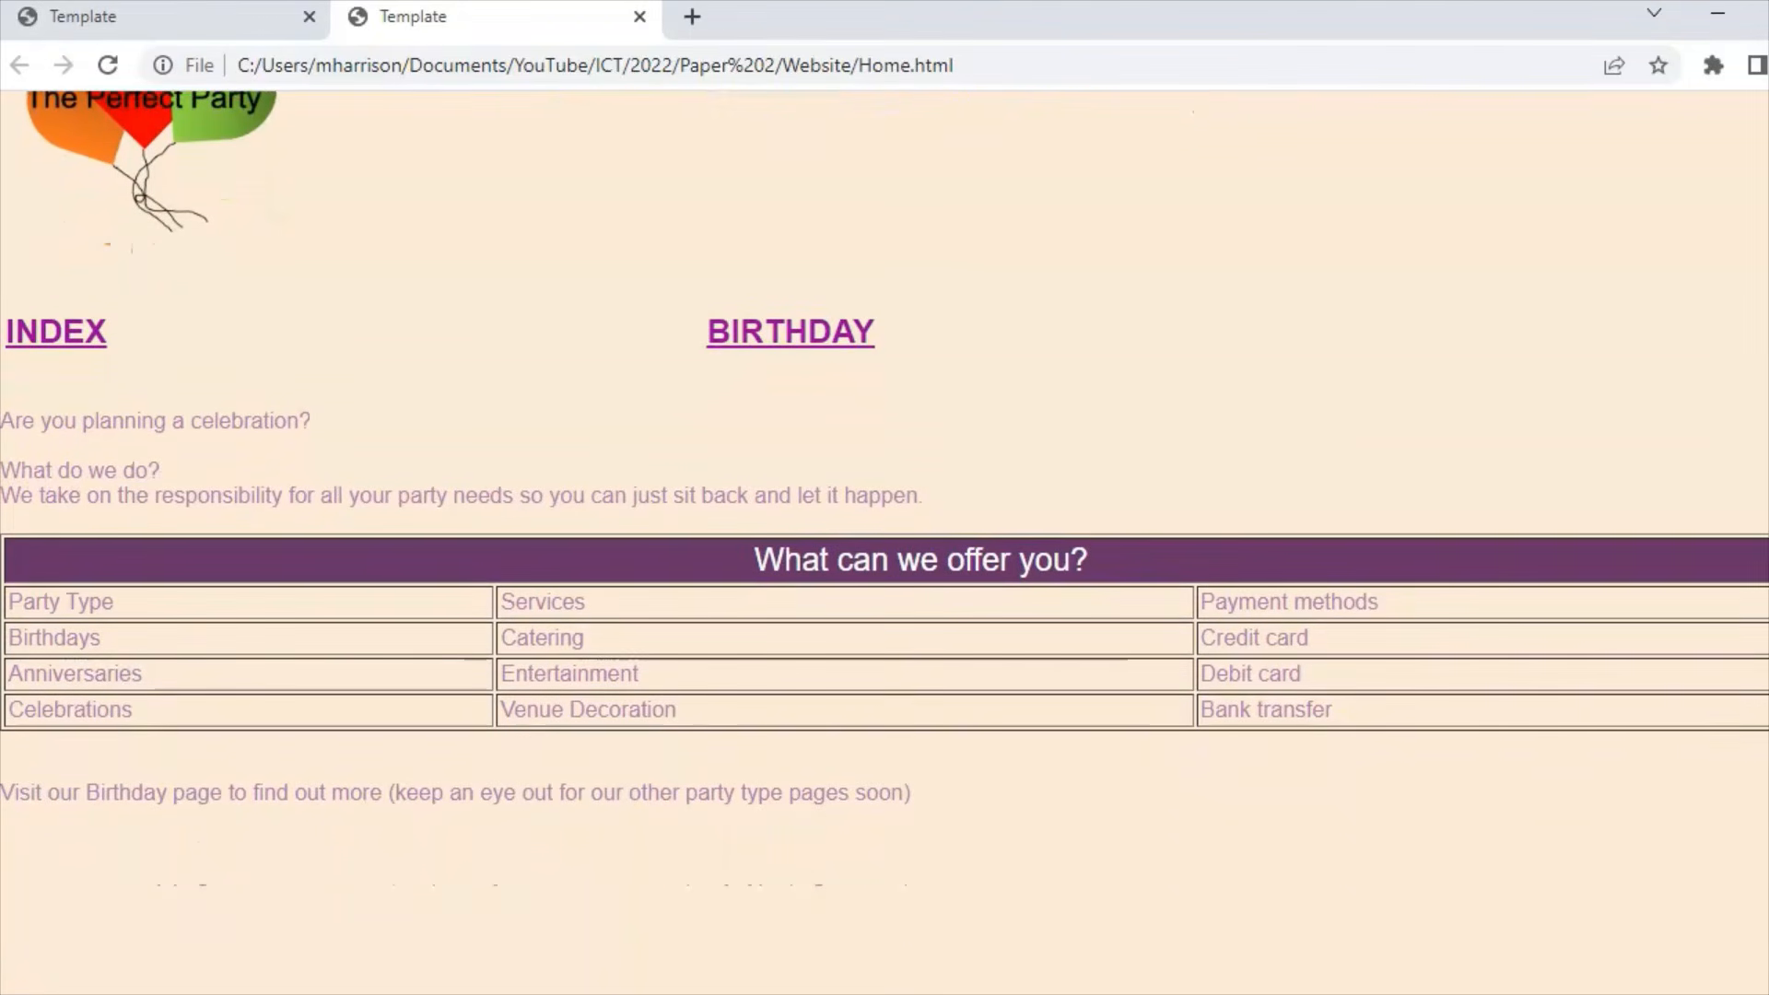
{"action": "scroll", "coordinate": [1412, 431], "scroll_direction": "up", "scroll_amount": 3}
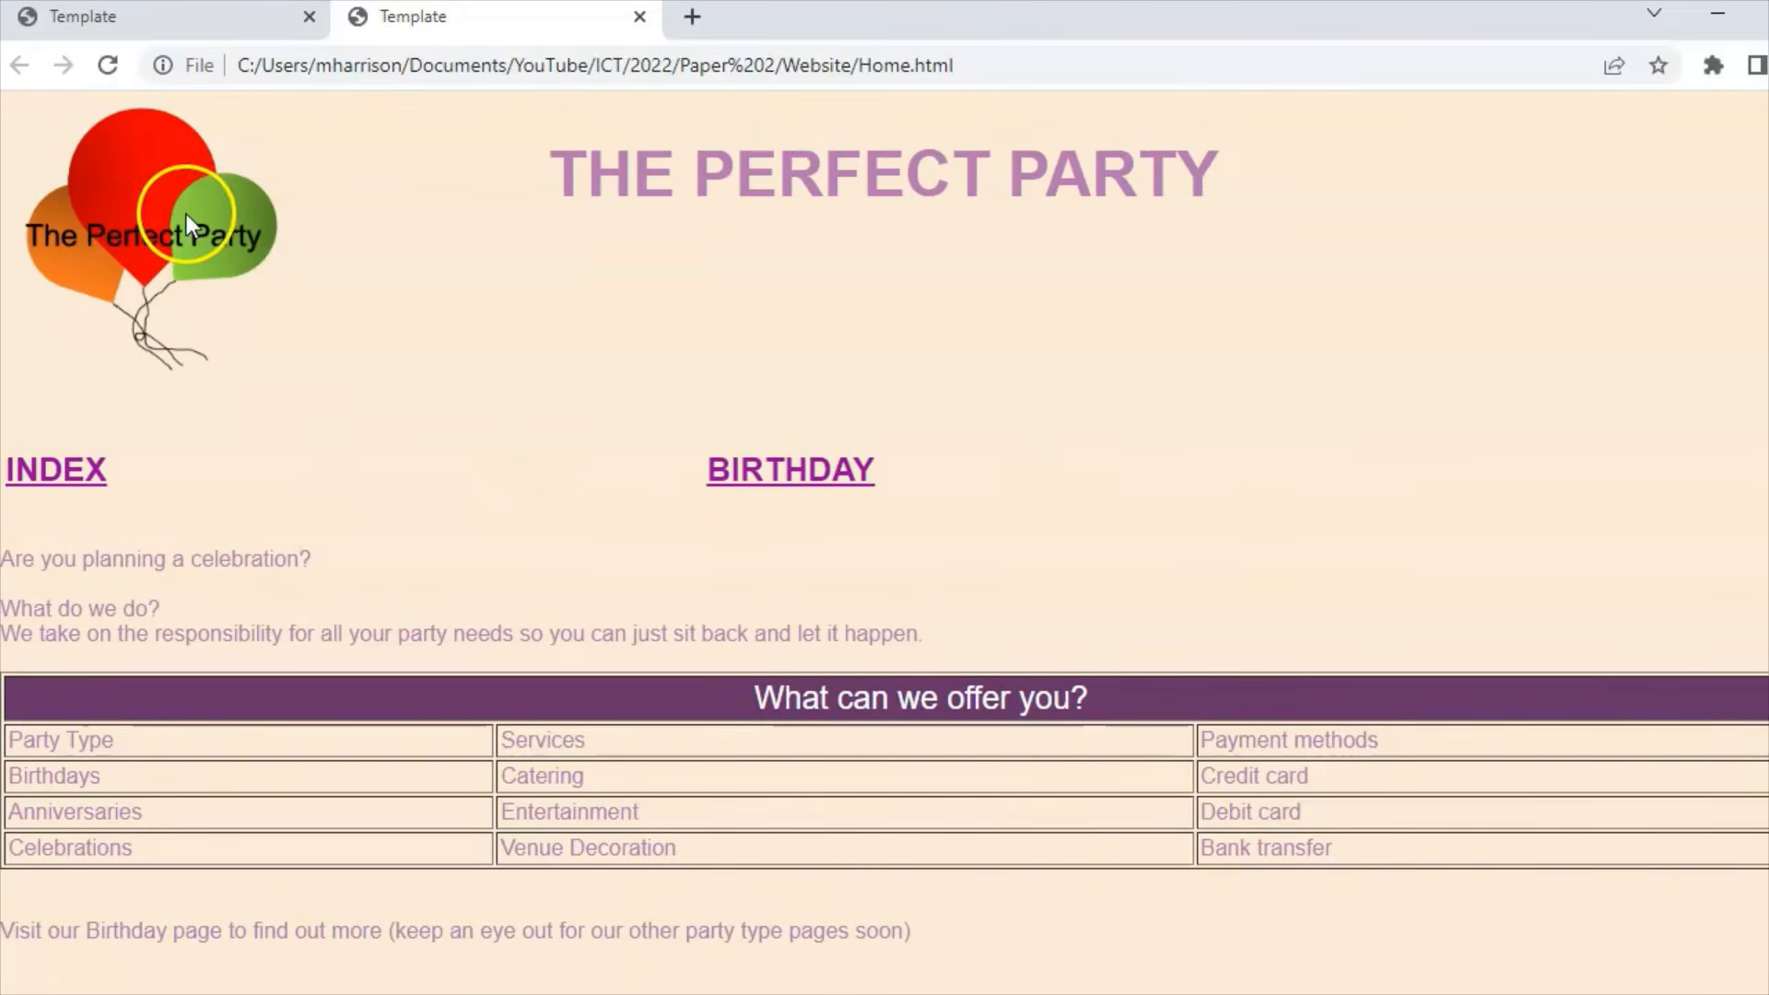
Step: Open the Birthday page via BIRTHDAY, then return to Home through INDEX
{"action": "left_click", "coordinate": [805, 477]}
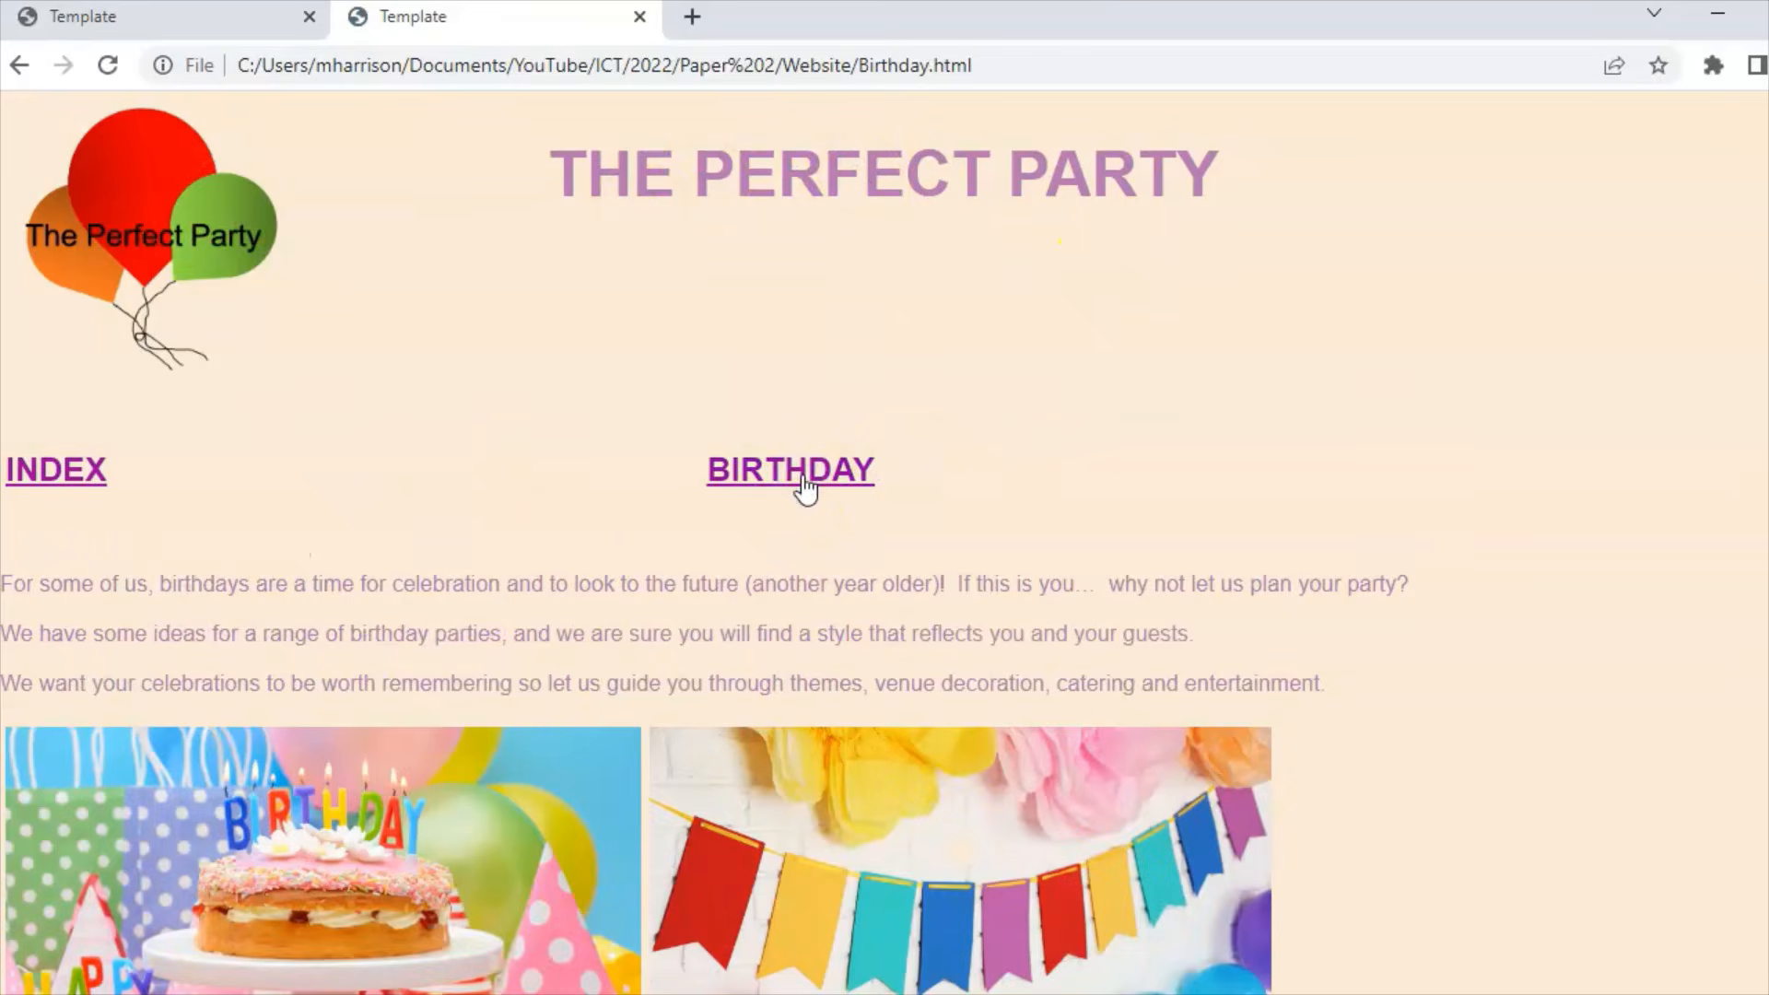
{"action": "scroll", "coordinate": [705, 542], "scroll_direction": "down", "scroll_amount": 4}
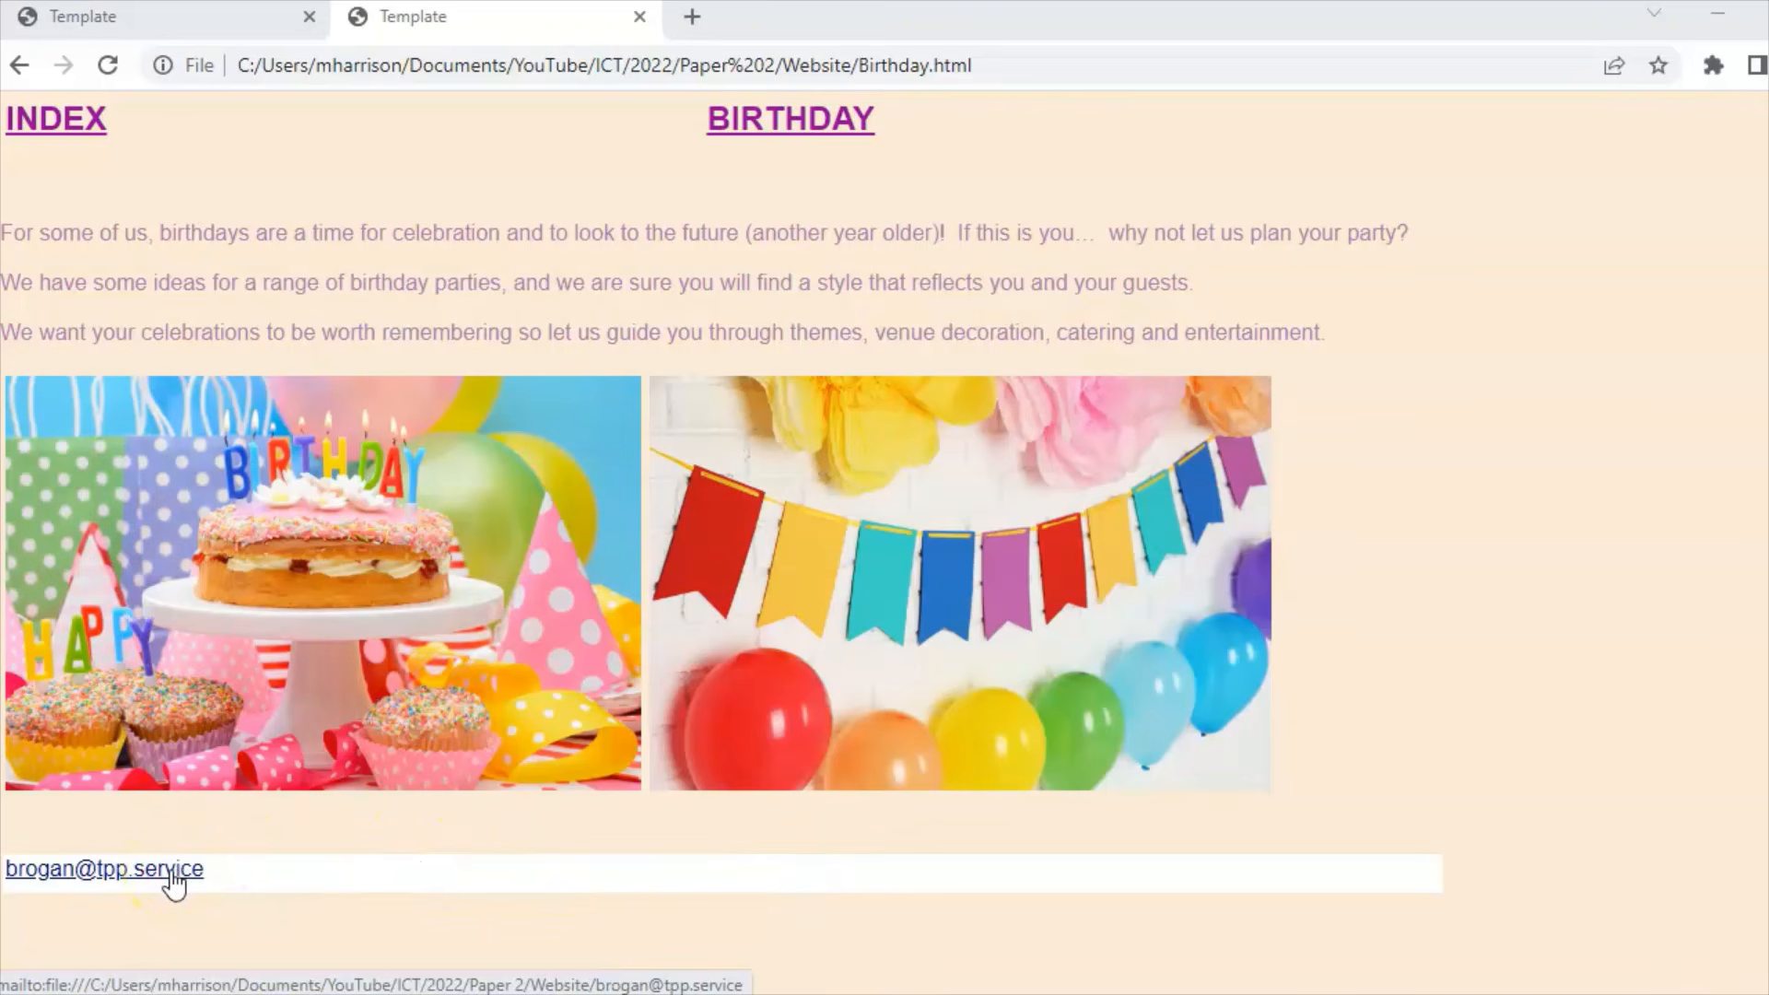
{"action": "left_click", "coordinate": [45, 118]}
{"action": "scroll", "coordinate": [1249, 539], "scroll_direction": "down", "scroll_amount": 3}
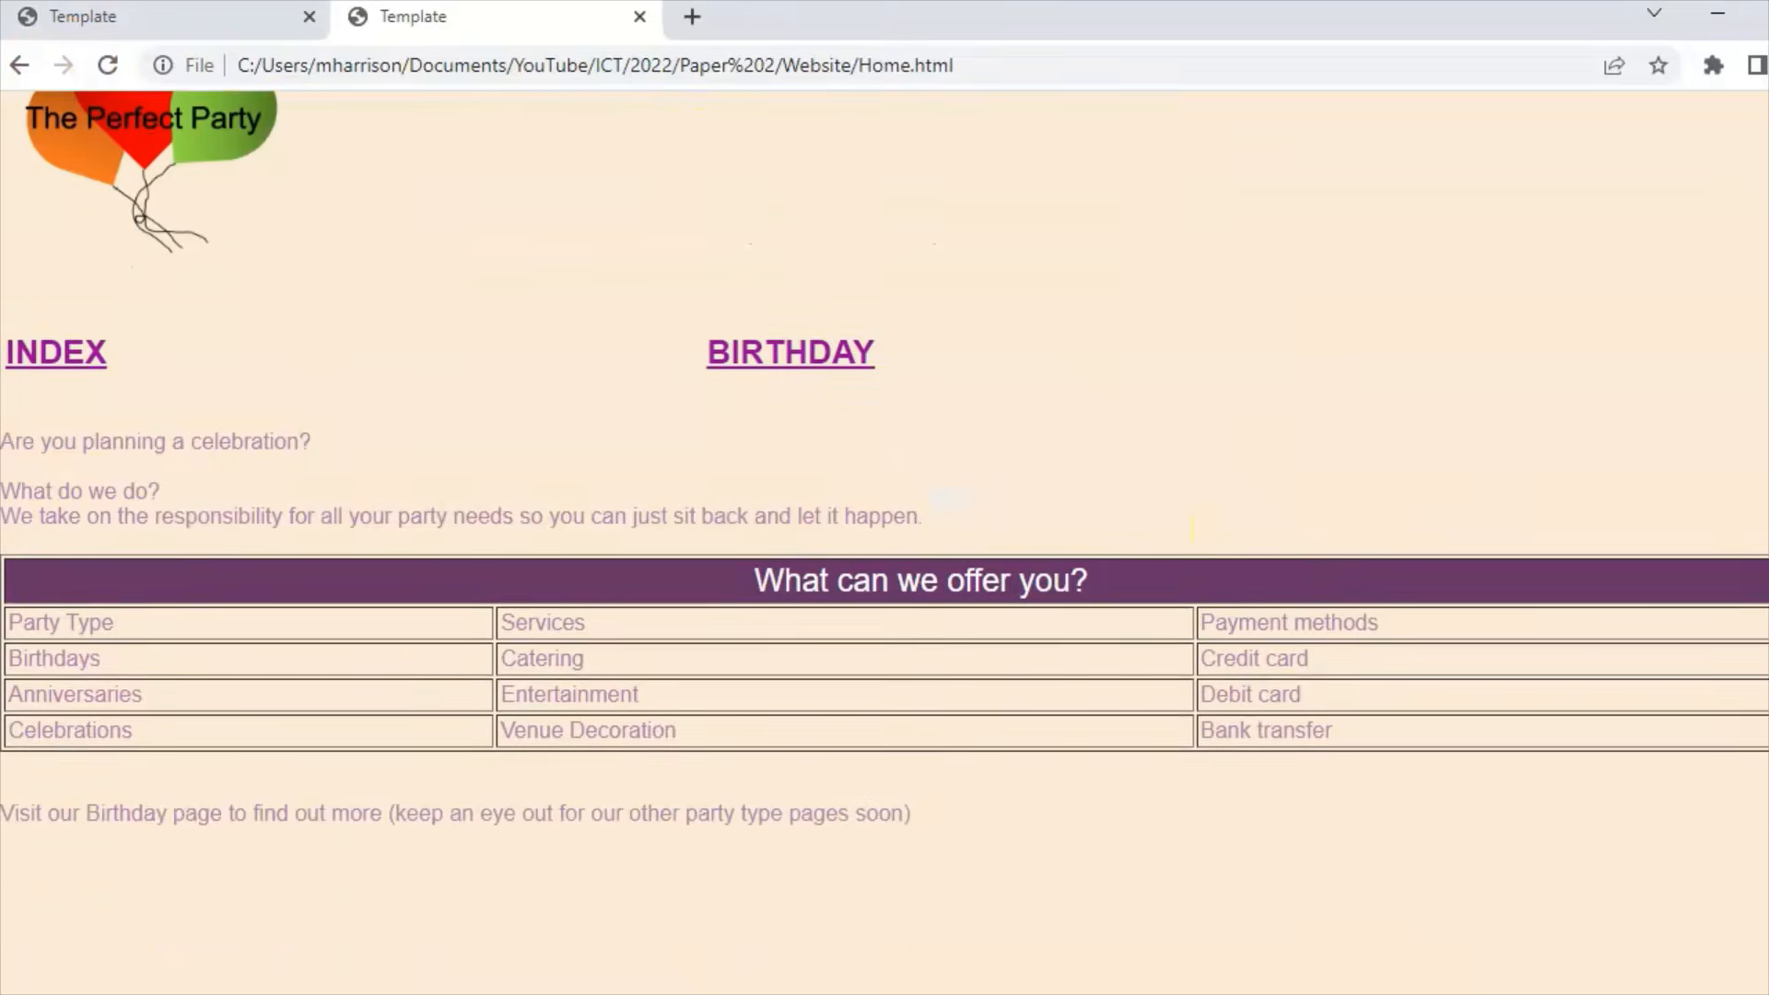
{"action": "scroll", "coordinate": [949, 499], "scroll_direction": "up", "scroll_amount": 3}
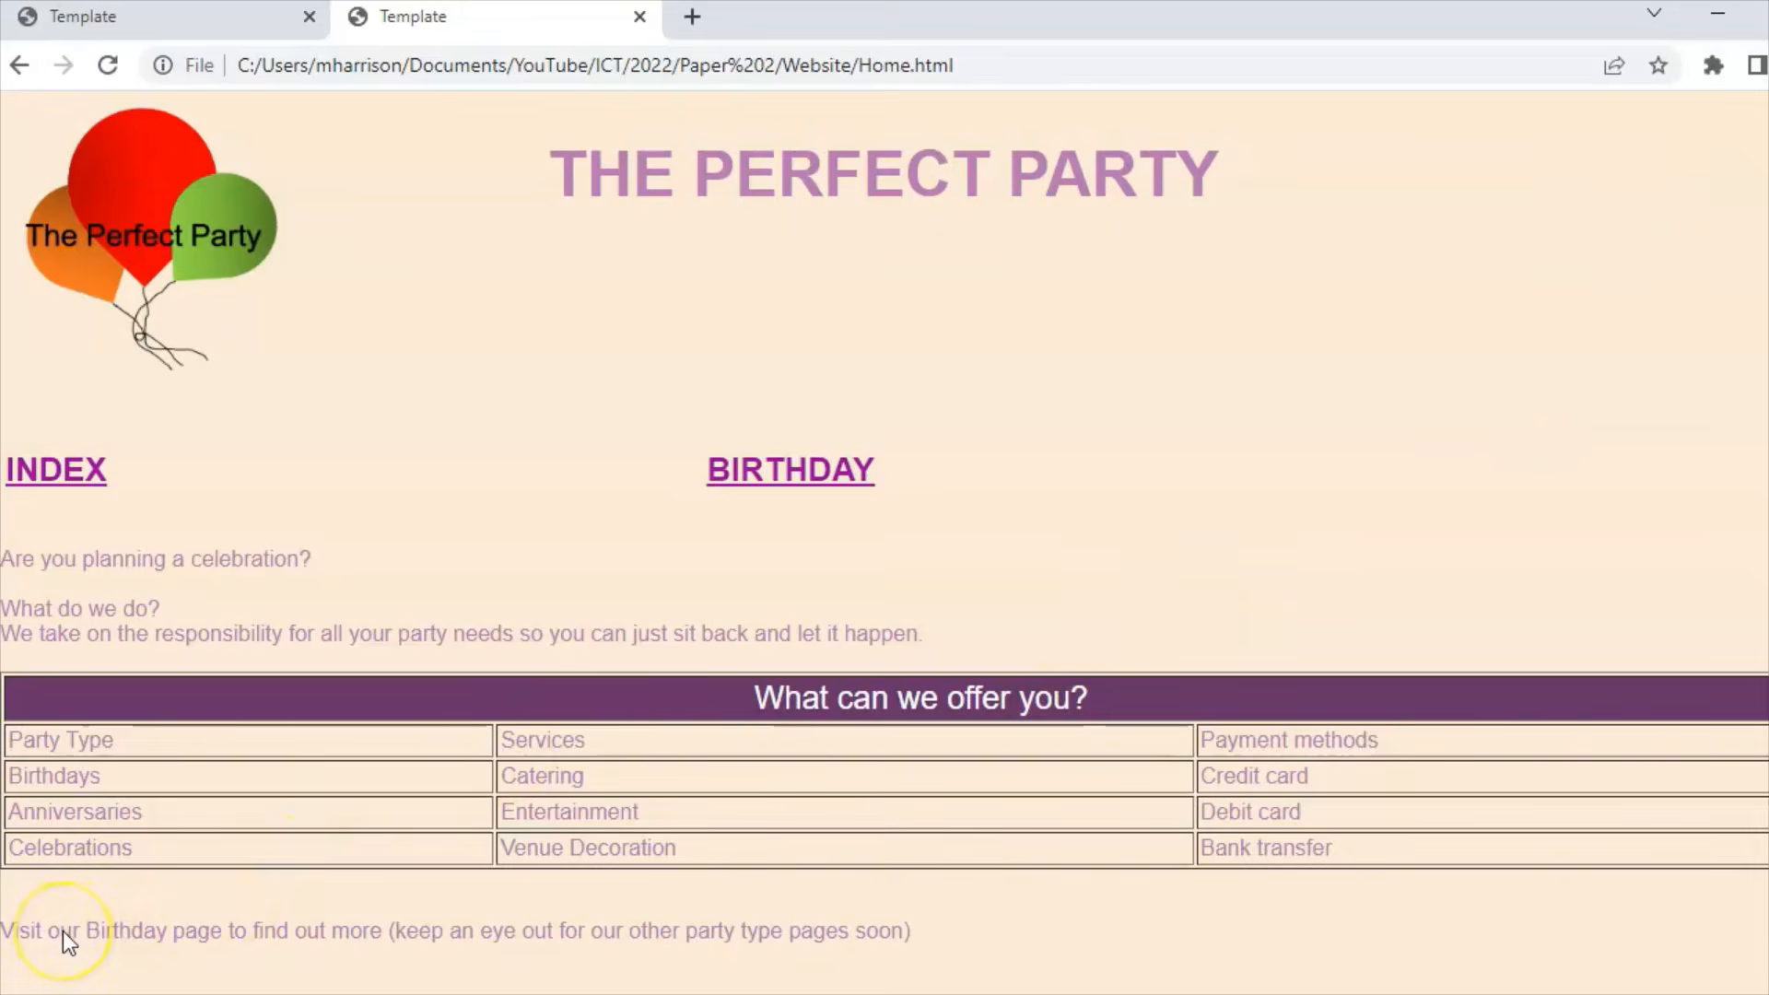
{"action": "key", "text": "alt+Tab"}
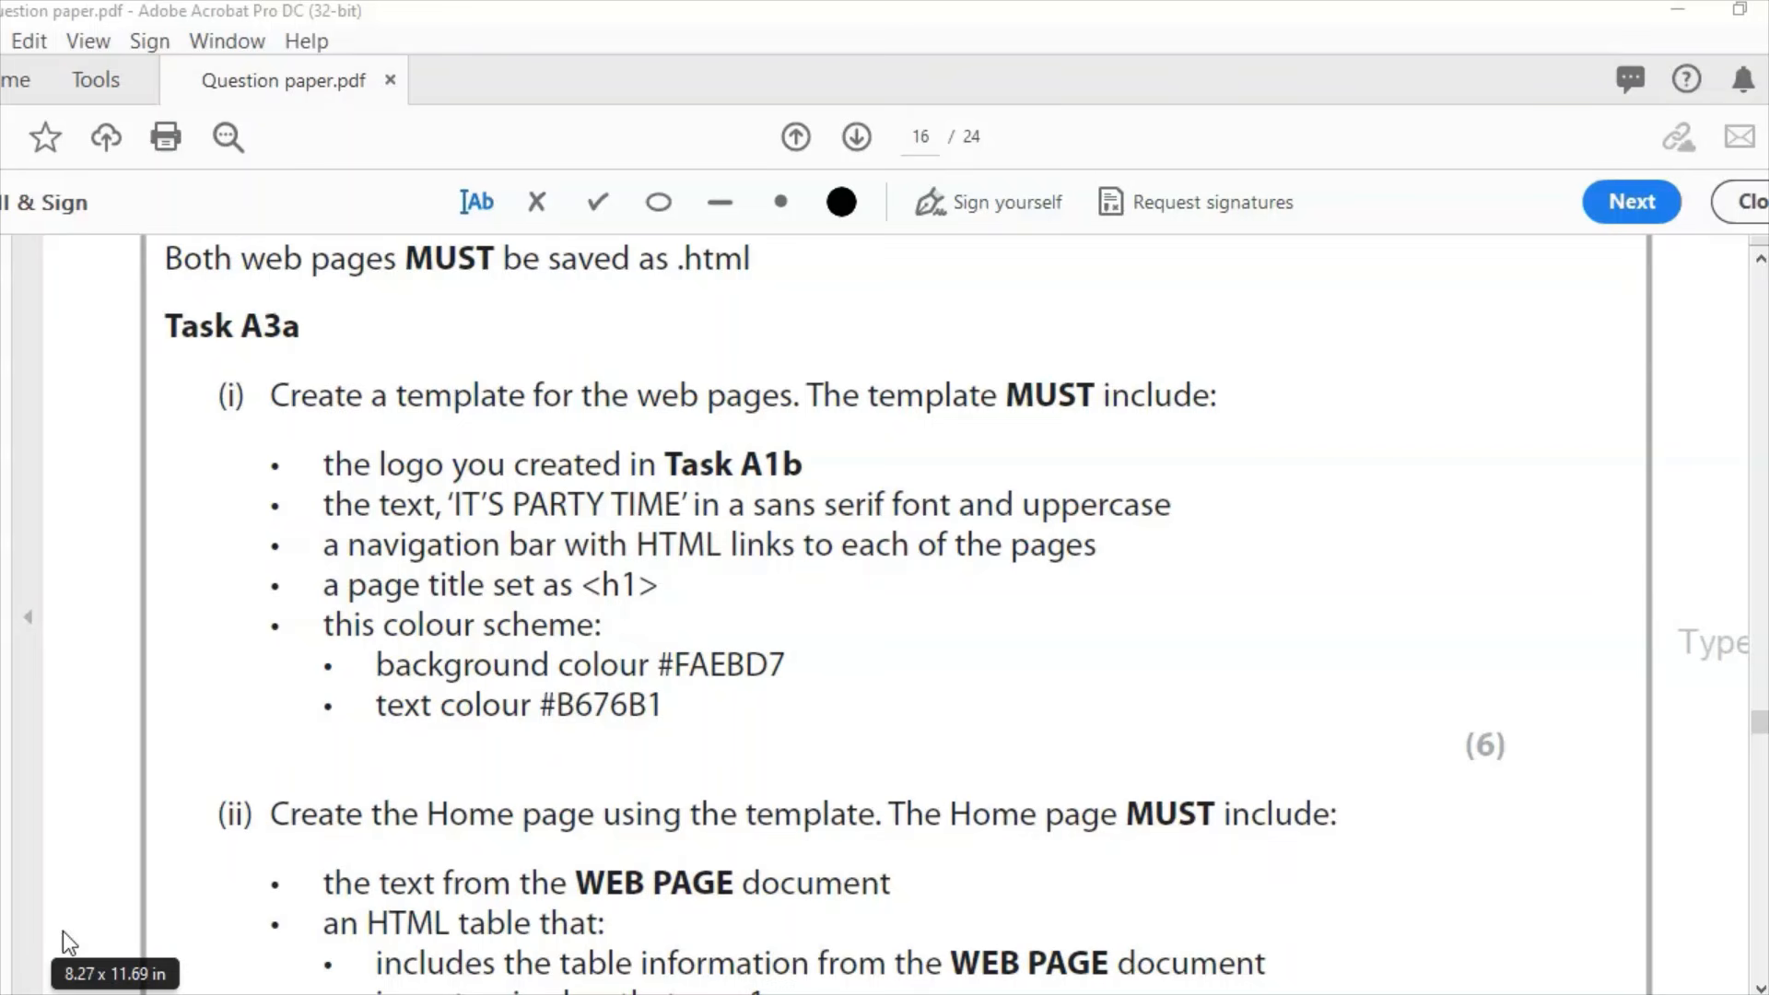
{"action": "left_click", "coordinate": [63, 931]}
Step: Create a new blank document in KompoZer
{"action": "key", "text": "alt+Tab"}
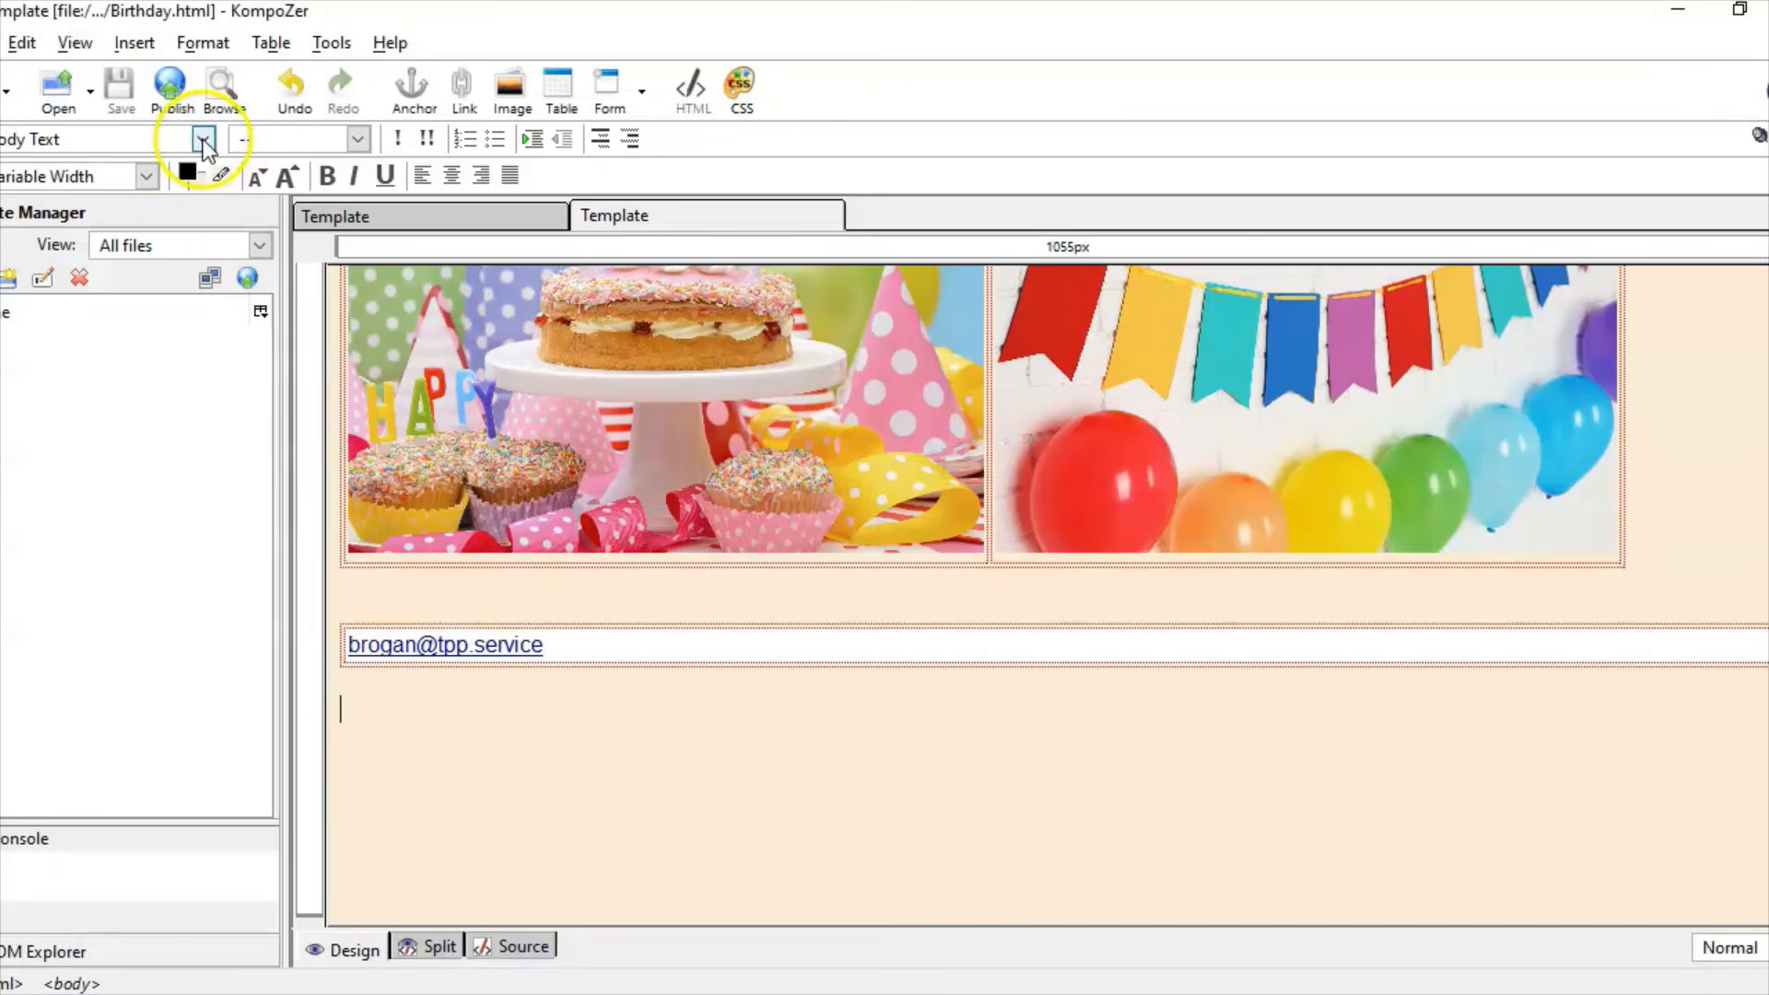
{"action": "left_click", "coordinate": [3, 43]}
{"action": "left_click", "coordinate": [12, 71]}
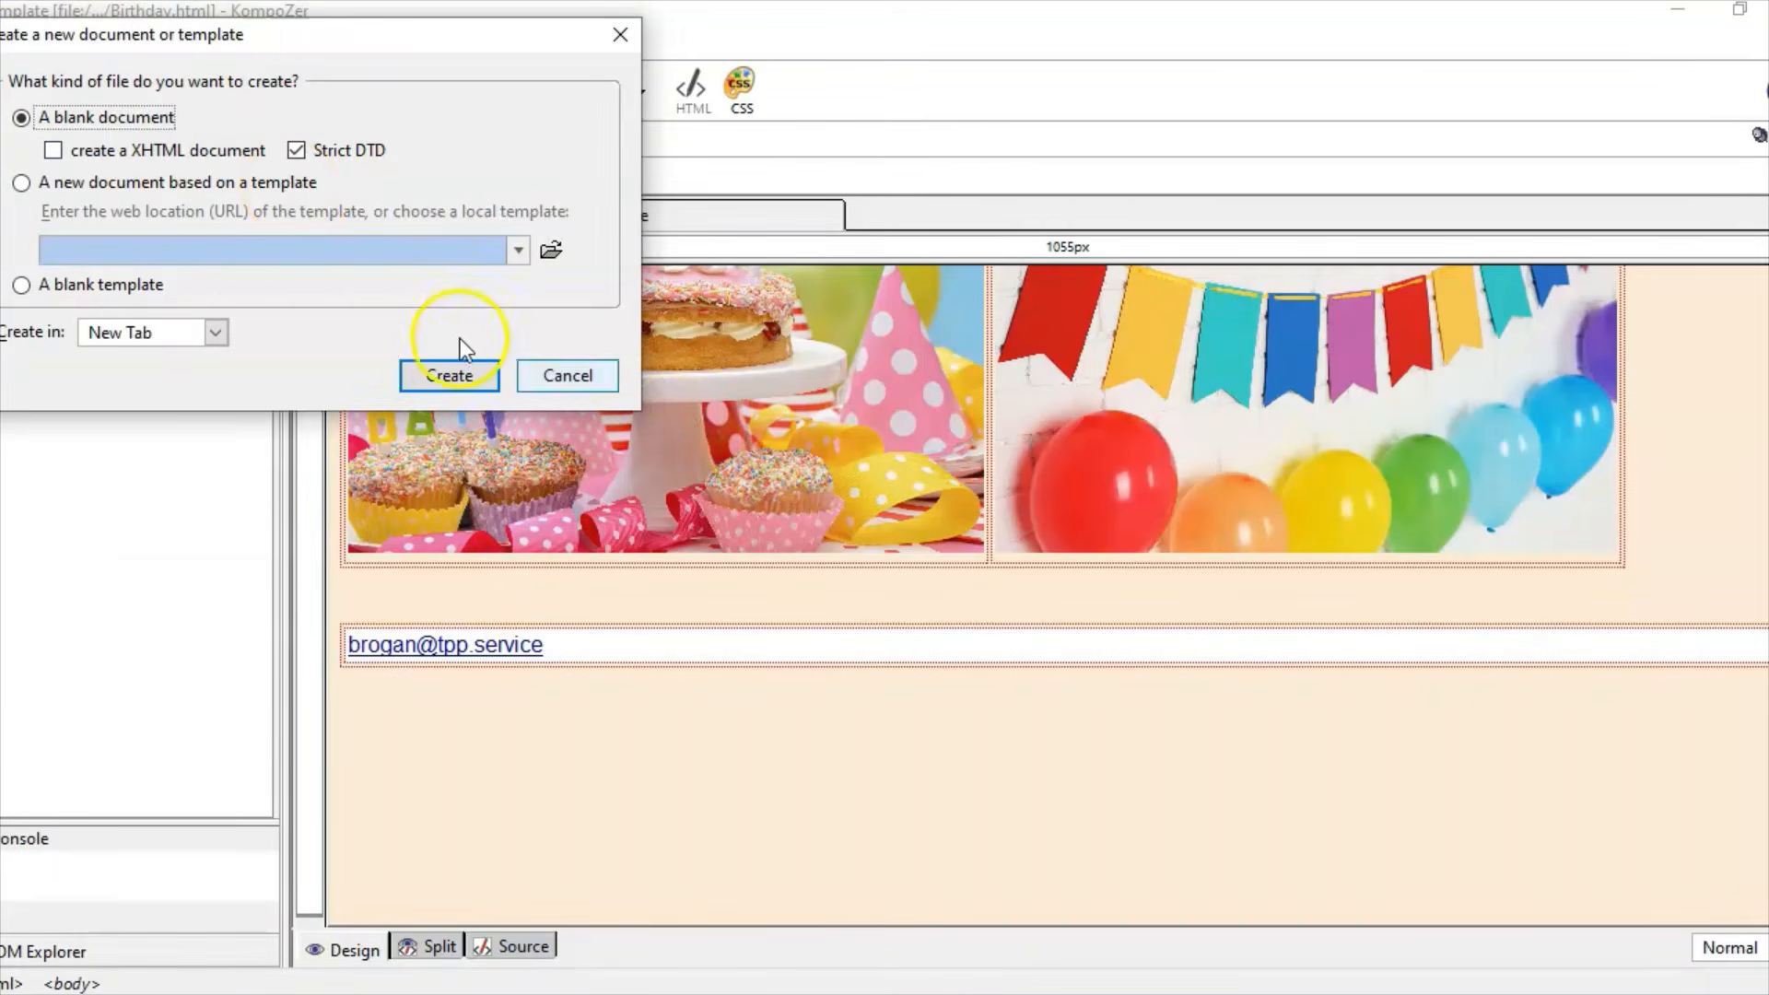
{"action": "left_click", "coordinate": [450, 374]}
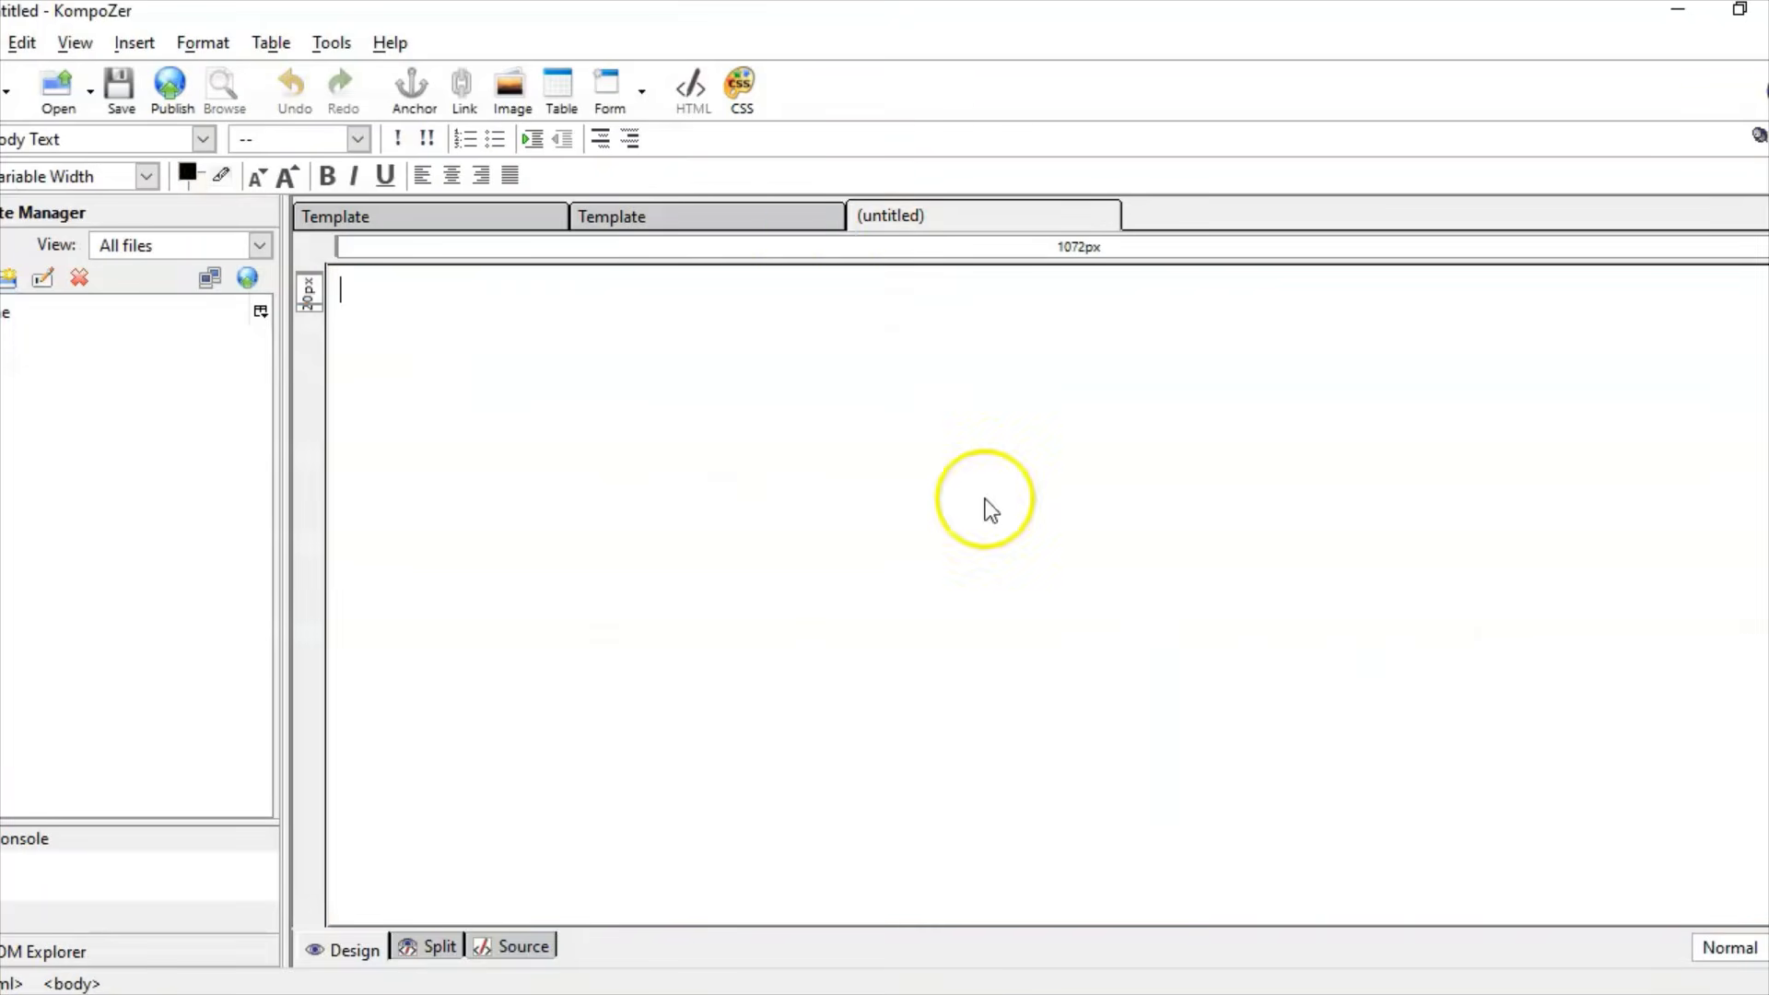
{"action": "left_click", "coordinate": [65, 946]}
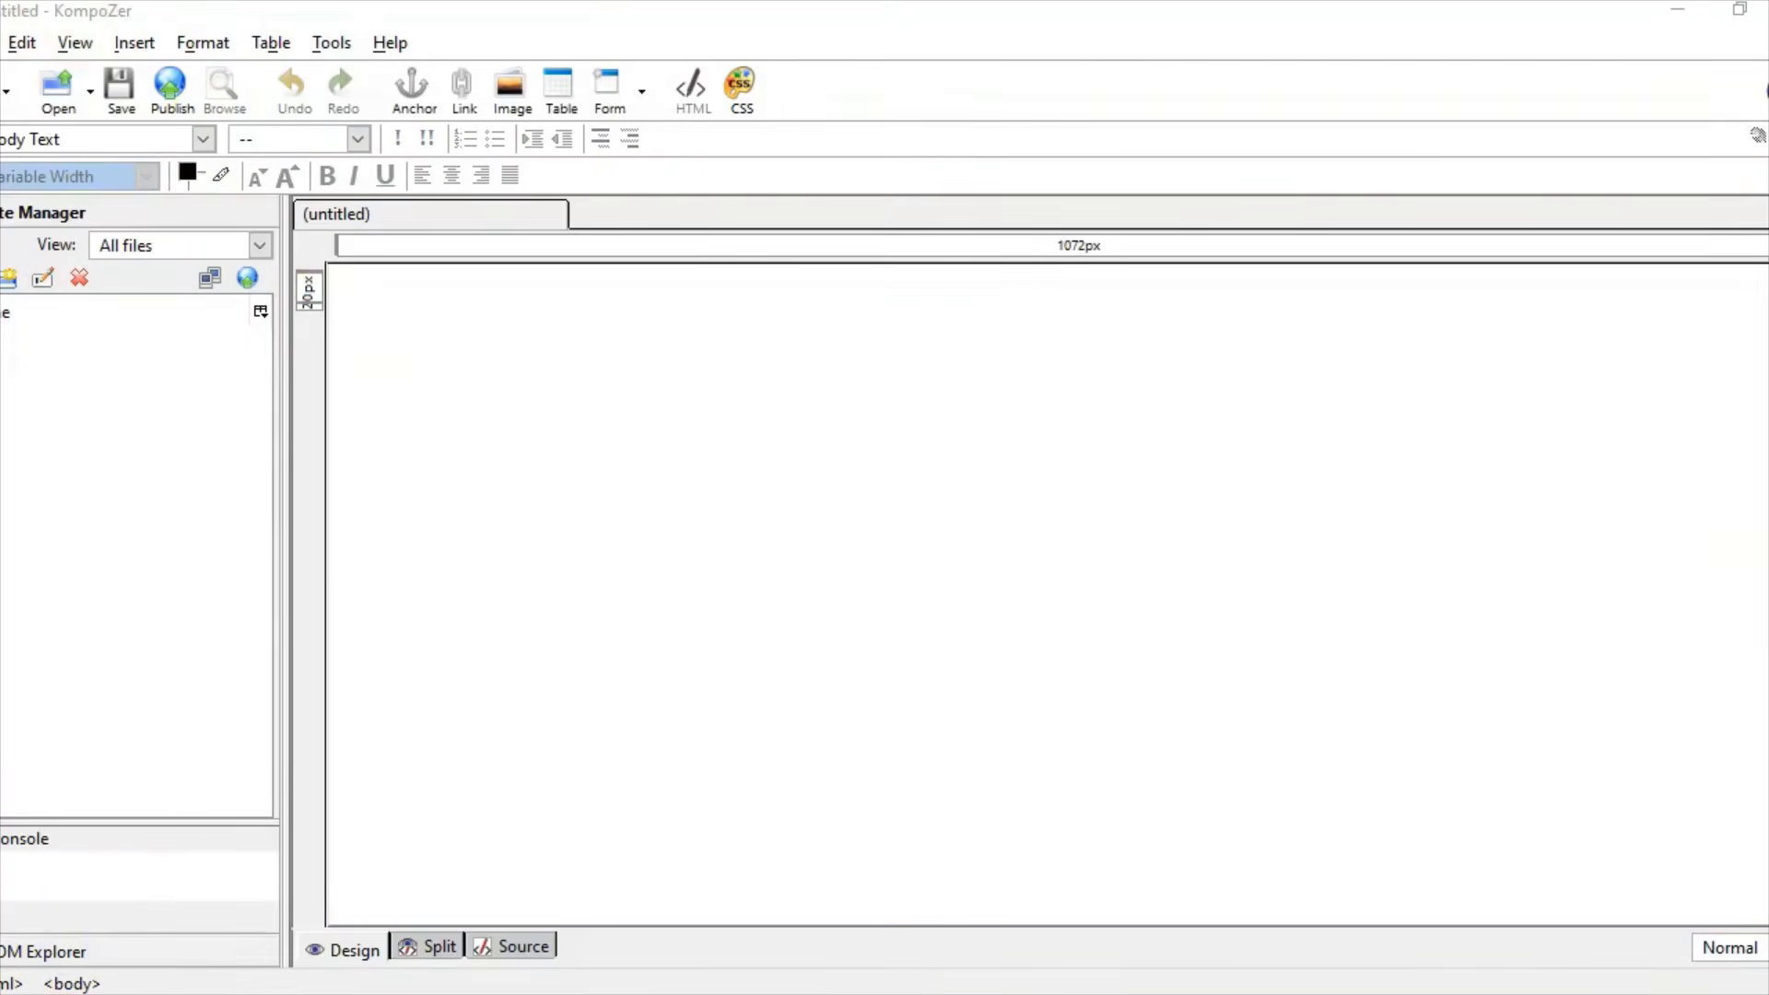
Step: Start Save As and enter Template as the page title
{"action": "key", "text": "alt+f"}
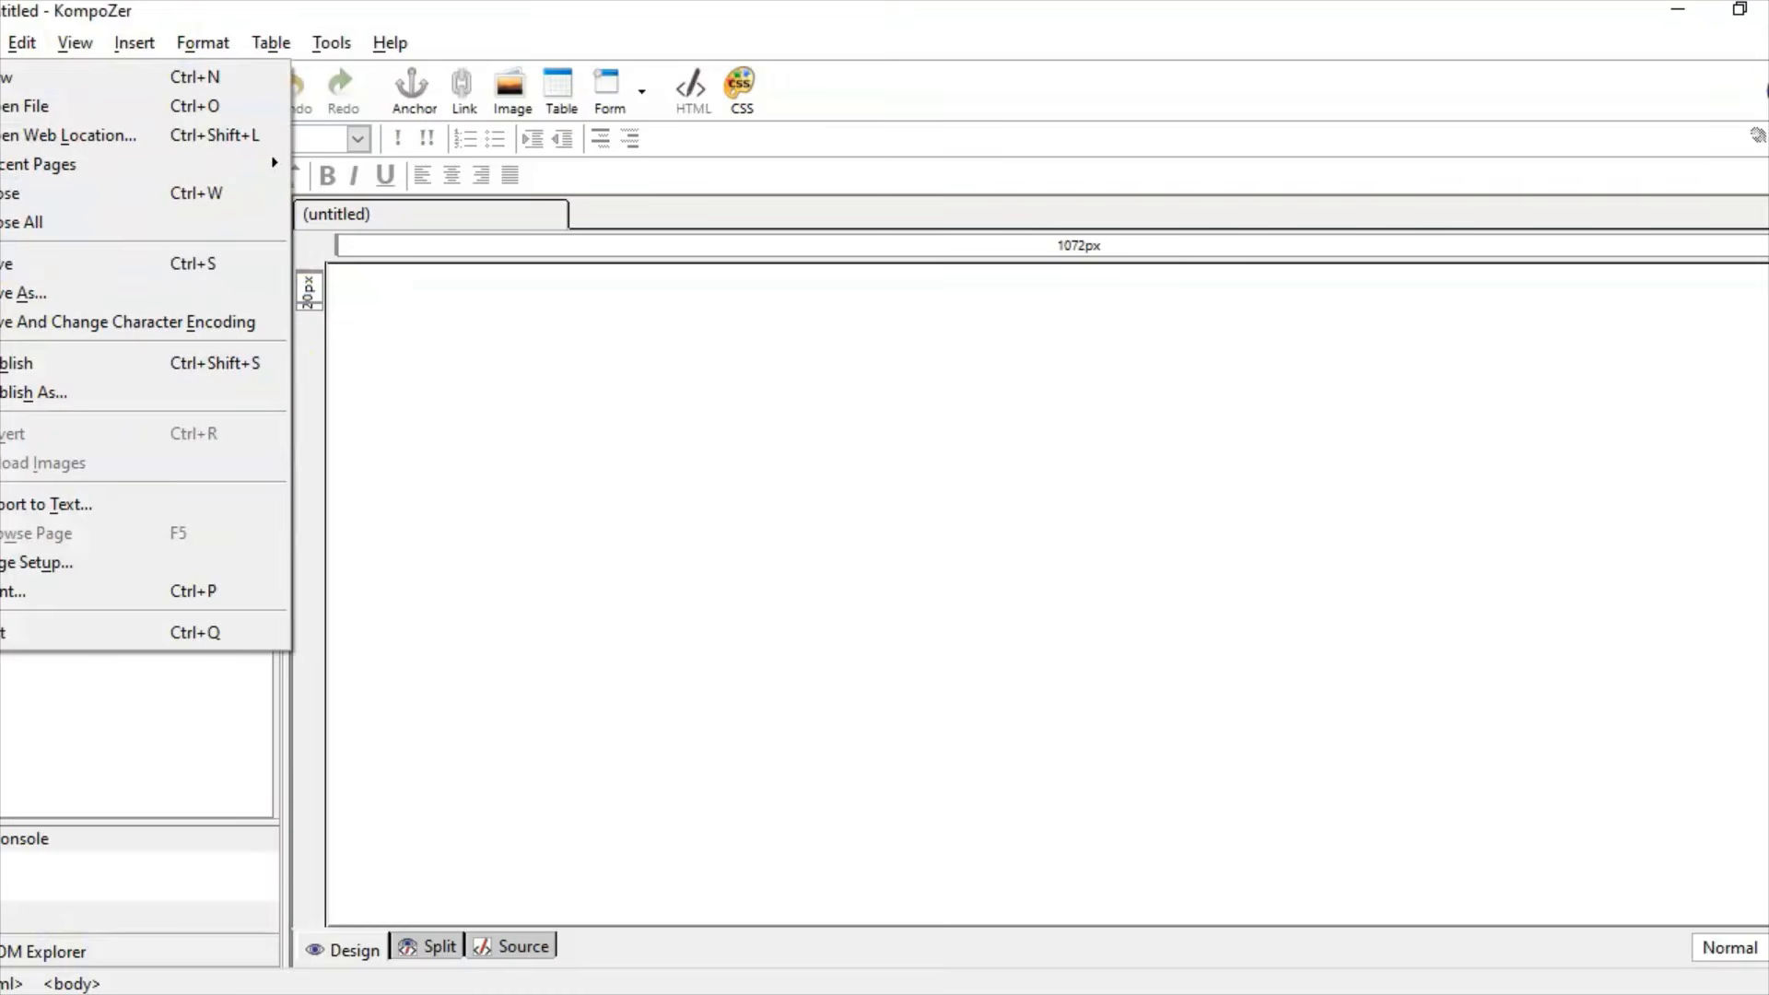
{"action": "left_click", "coordinate": [48, 295]}
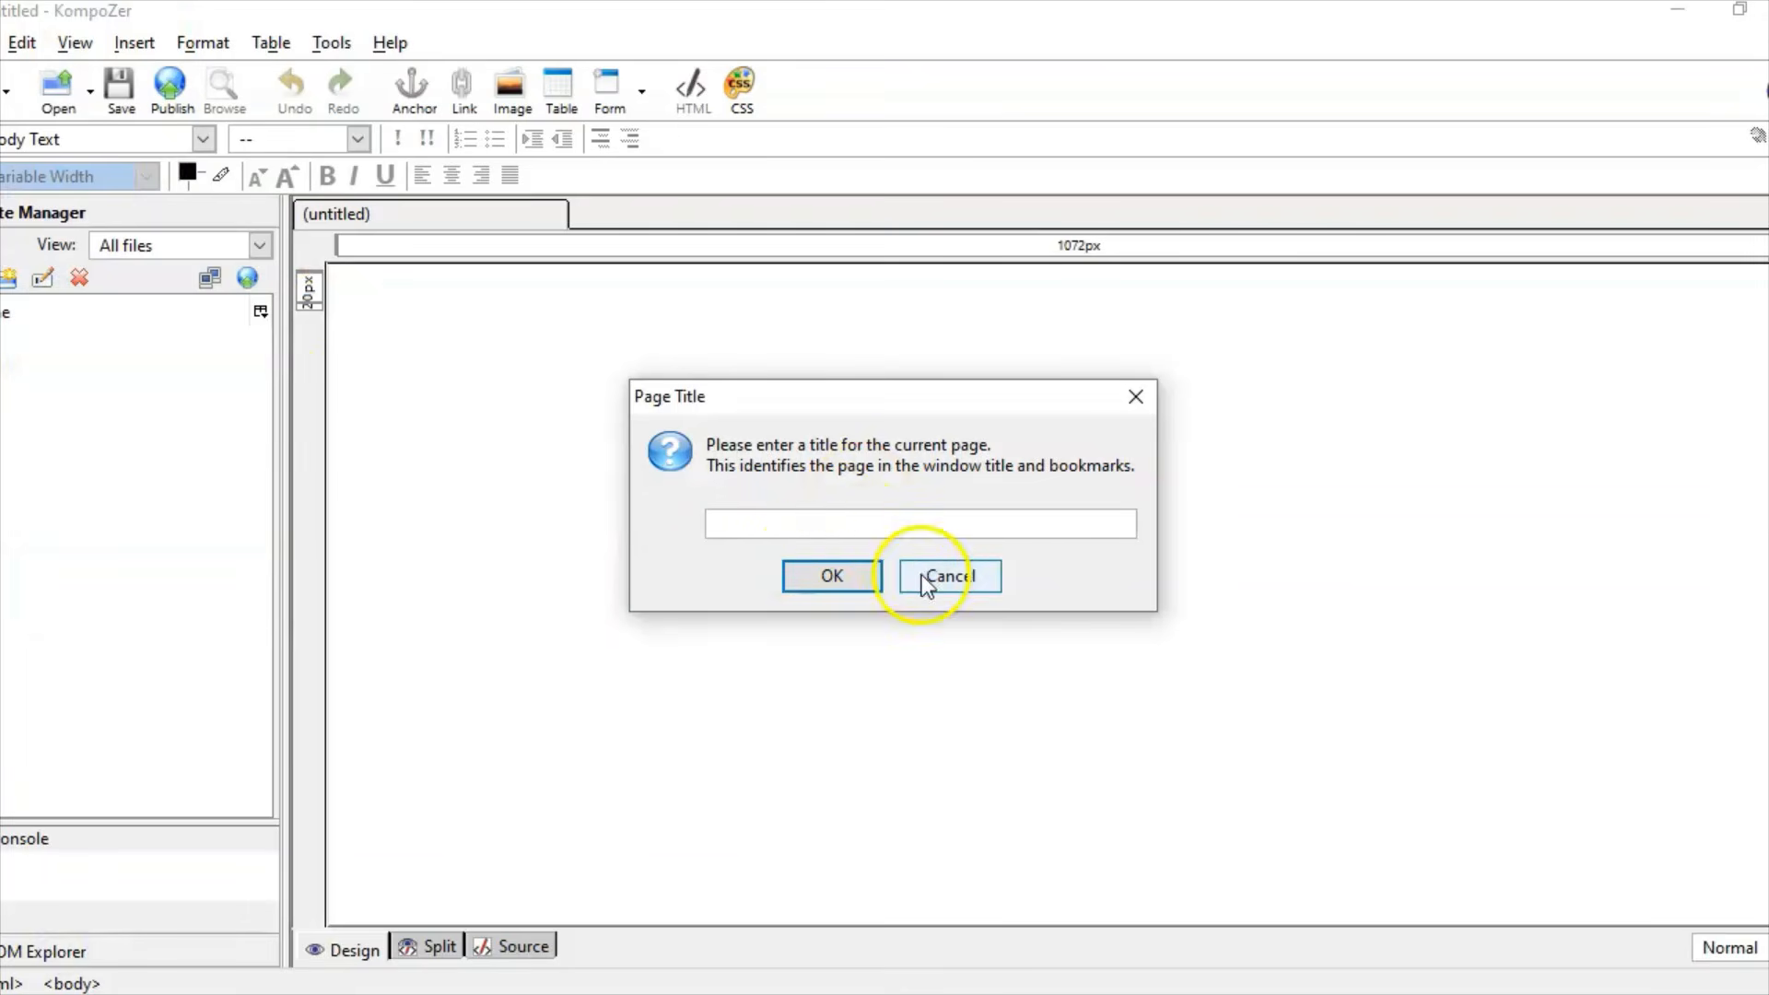
{"action": "type", "text": "Template"}
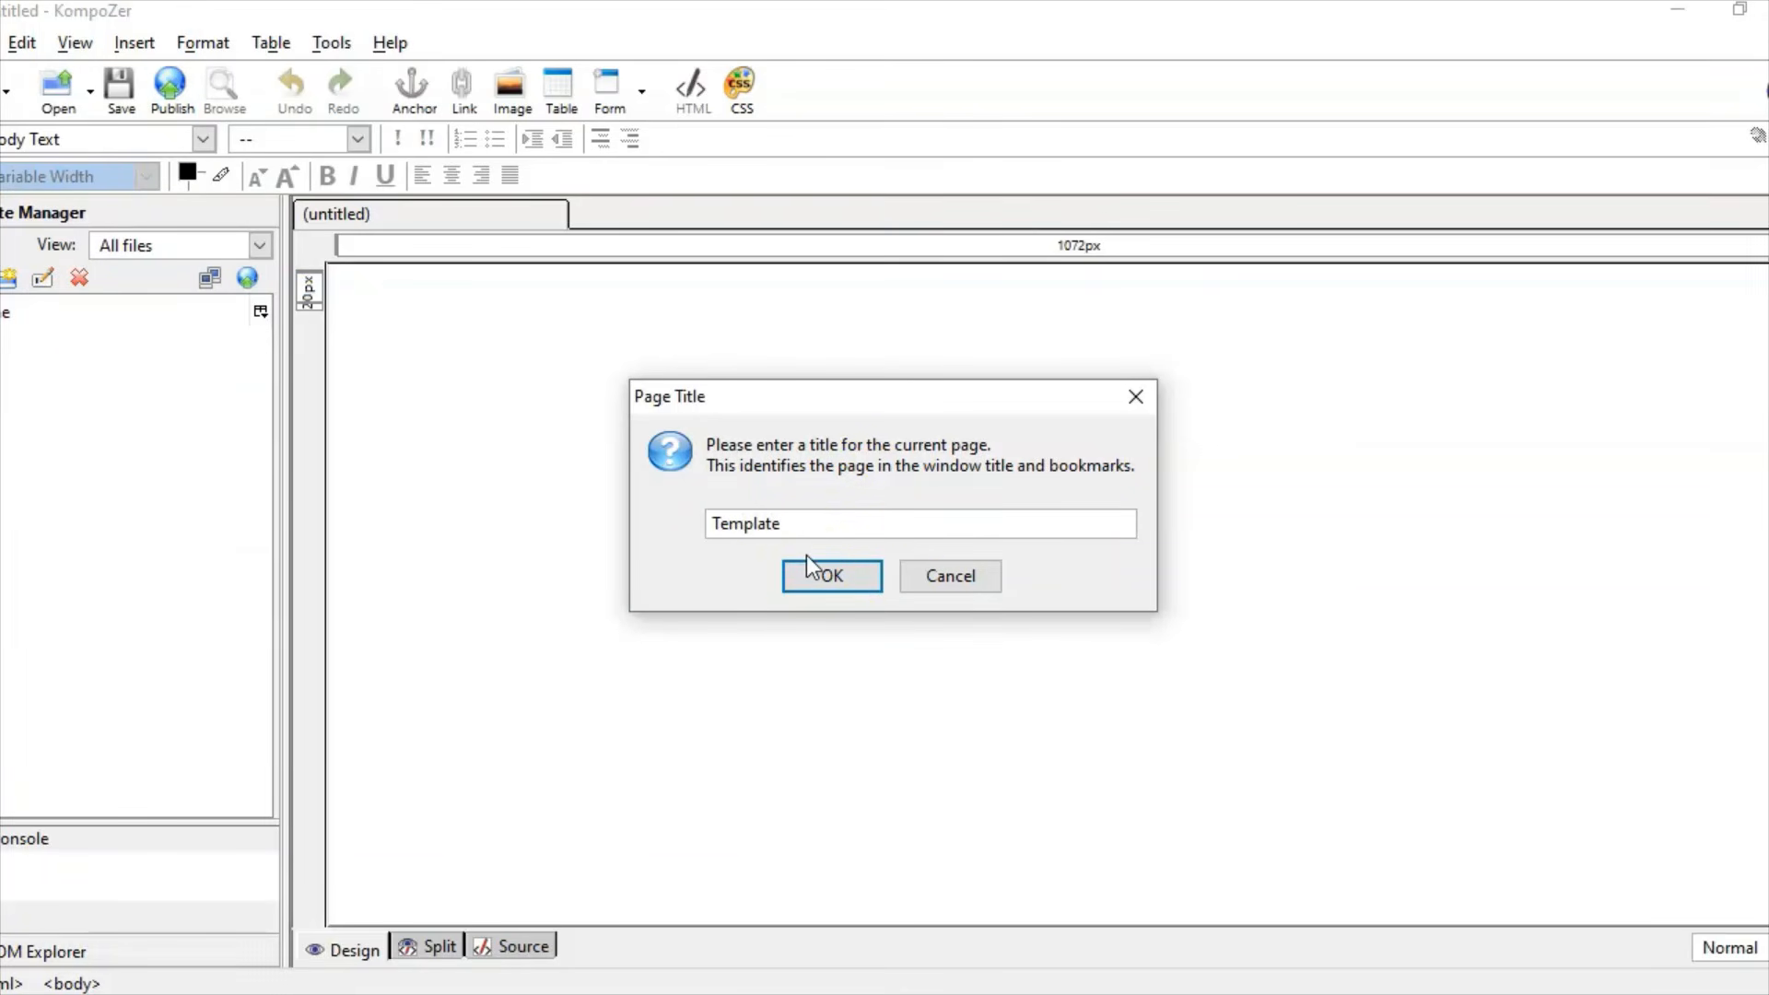
{"action": "left_click", "coordinate": [819, 578]}
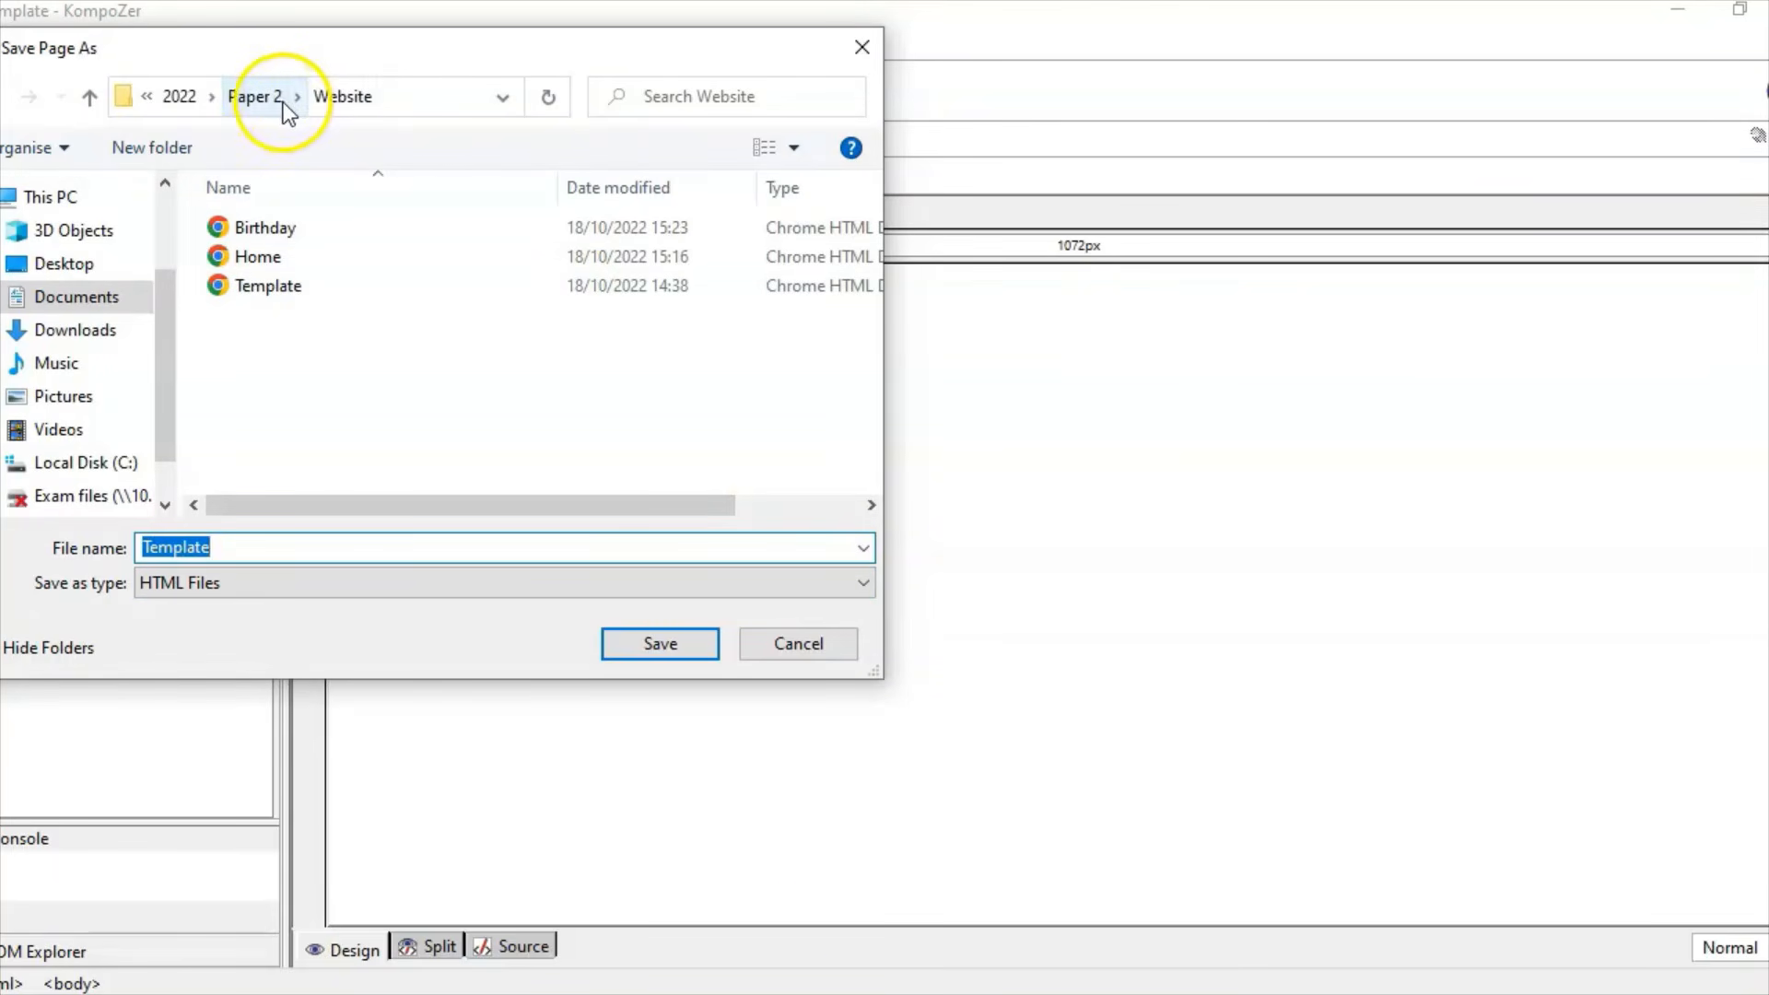
Step: Scroll the question paper up to the Task A3 introduction, then bring forward the Website folder
{"action": "left_click", "coordinate": [743, 993]}
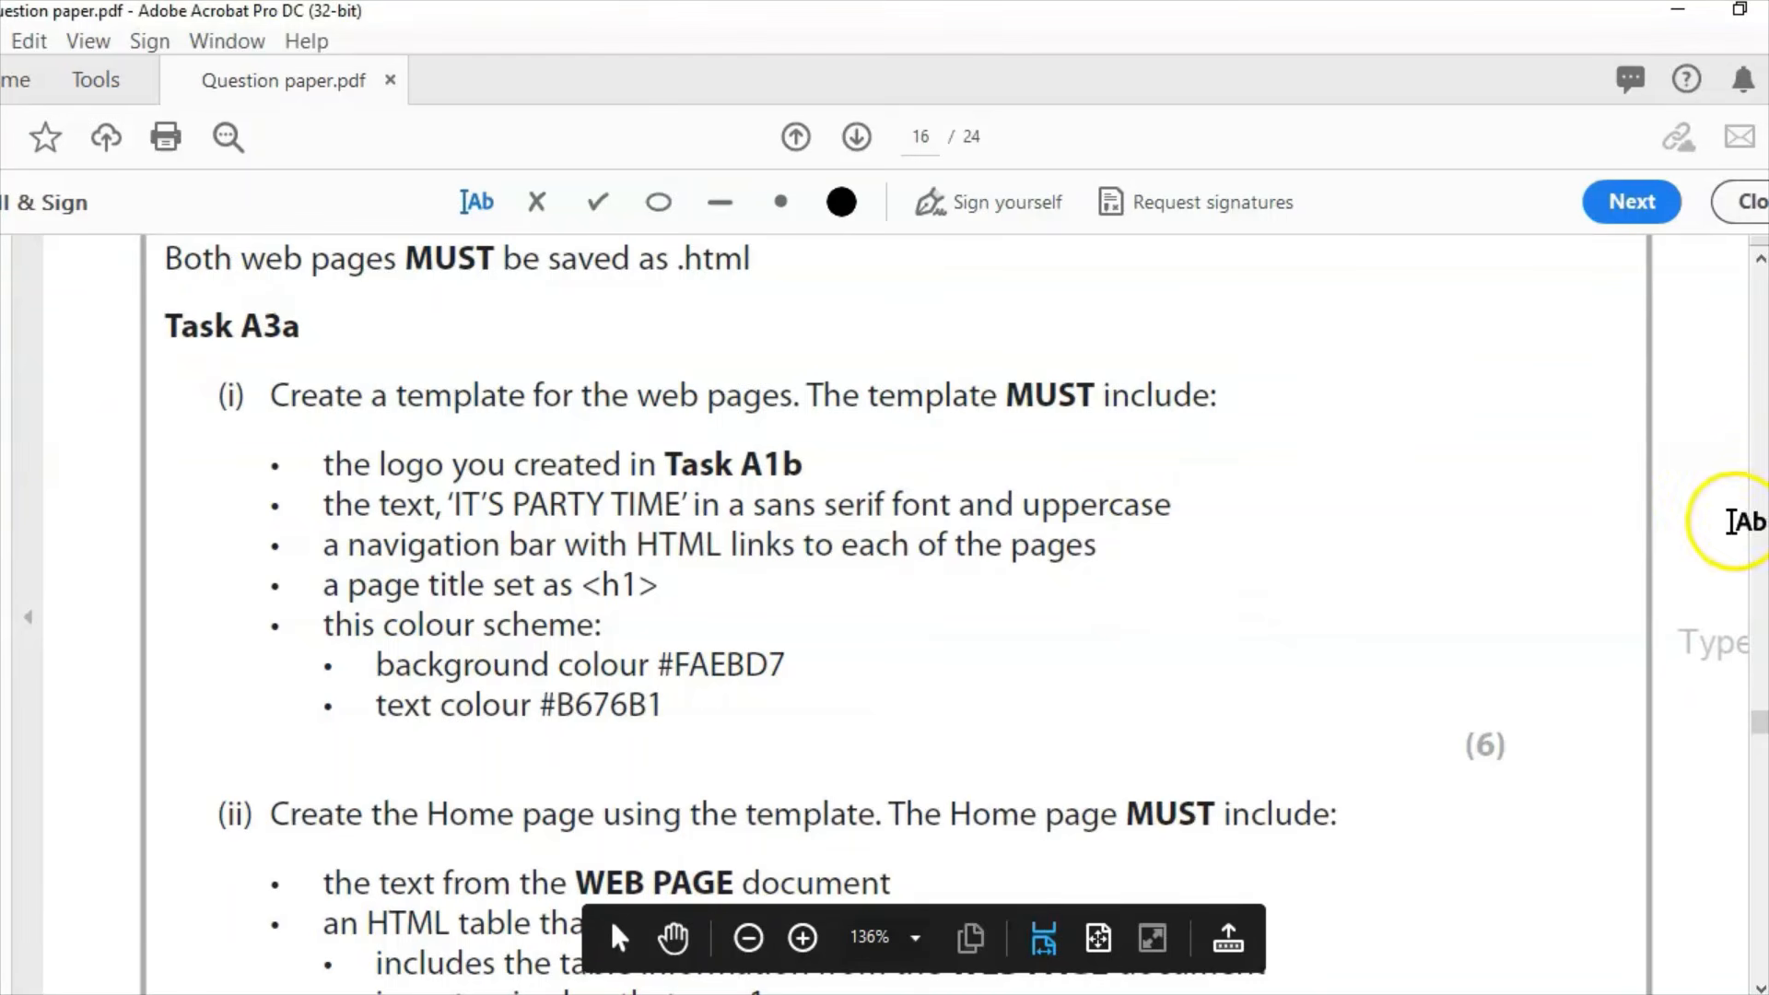
{"action": "left_click", "coordinate": [1759, 262]}
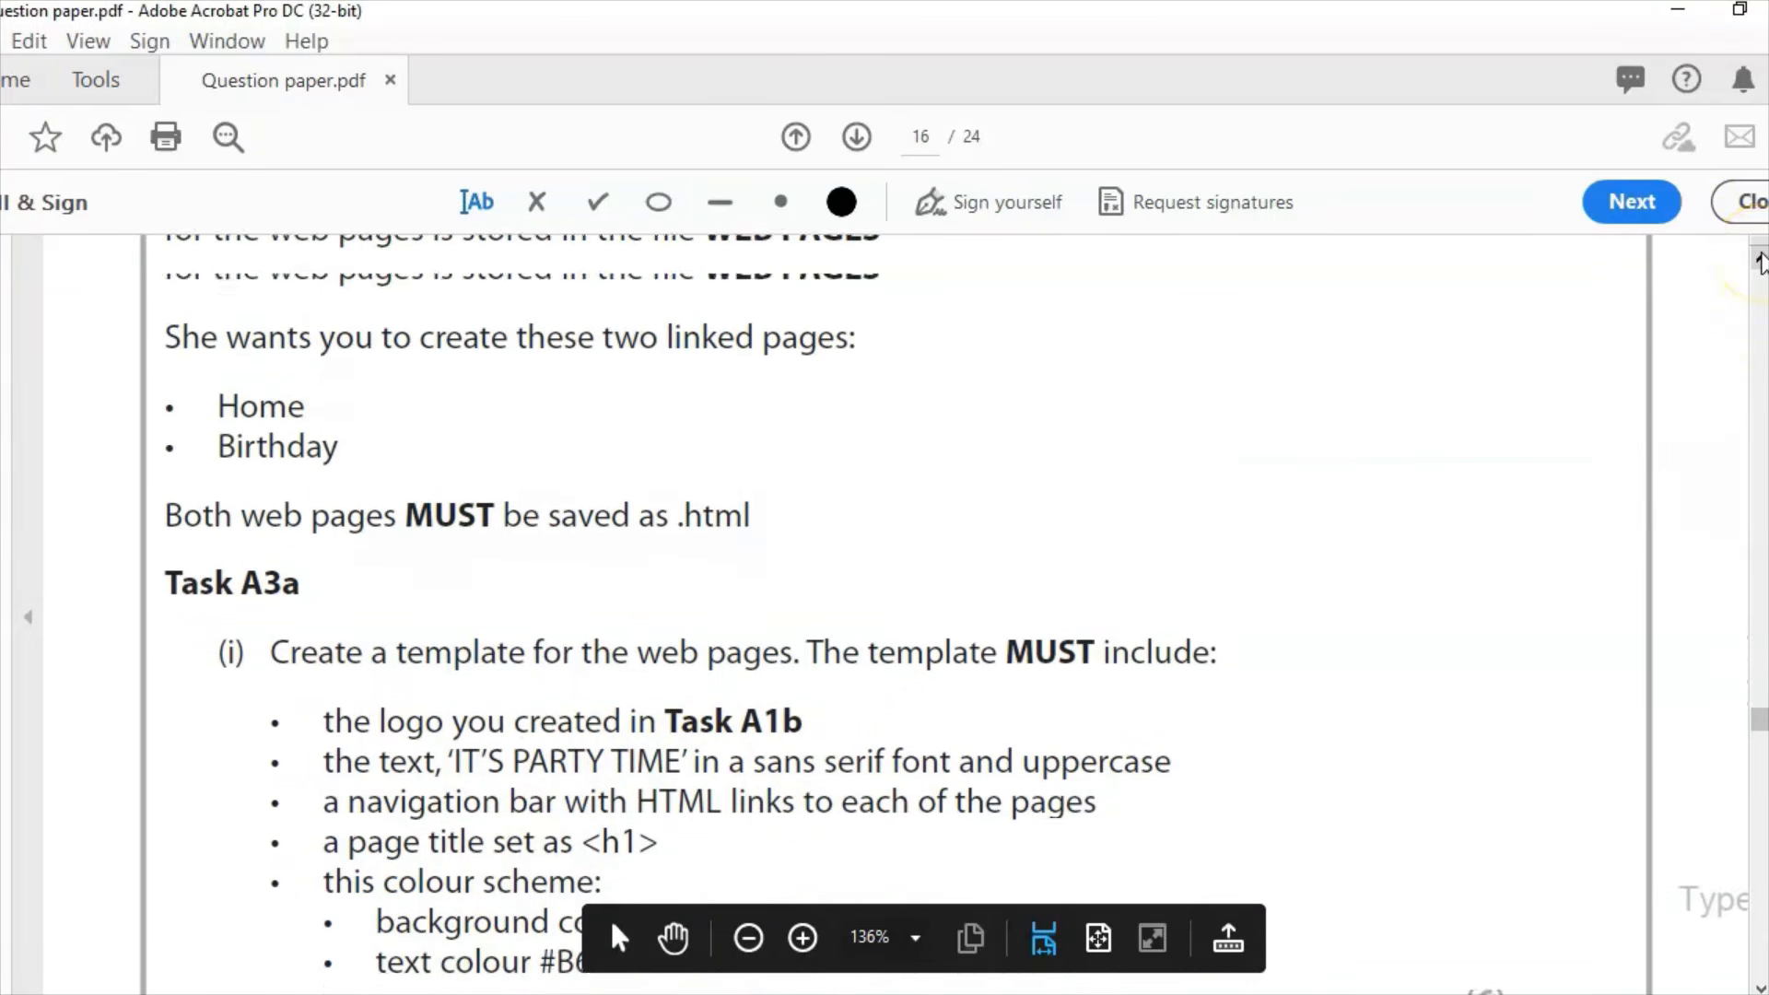
{"action": "left_click", "coordinate": [1760, 262]}
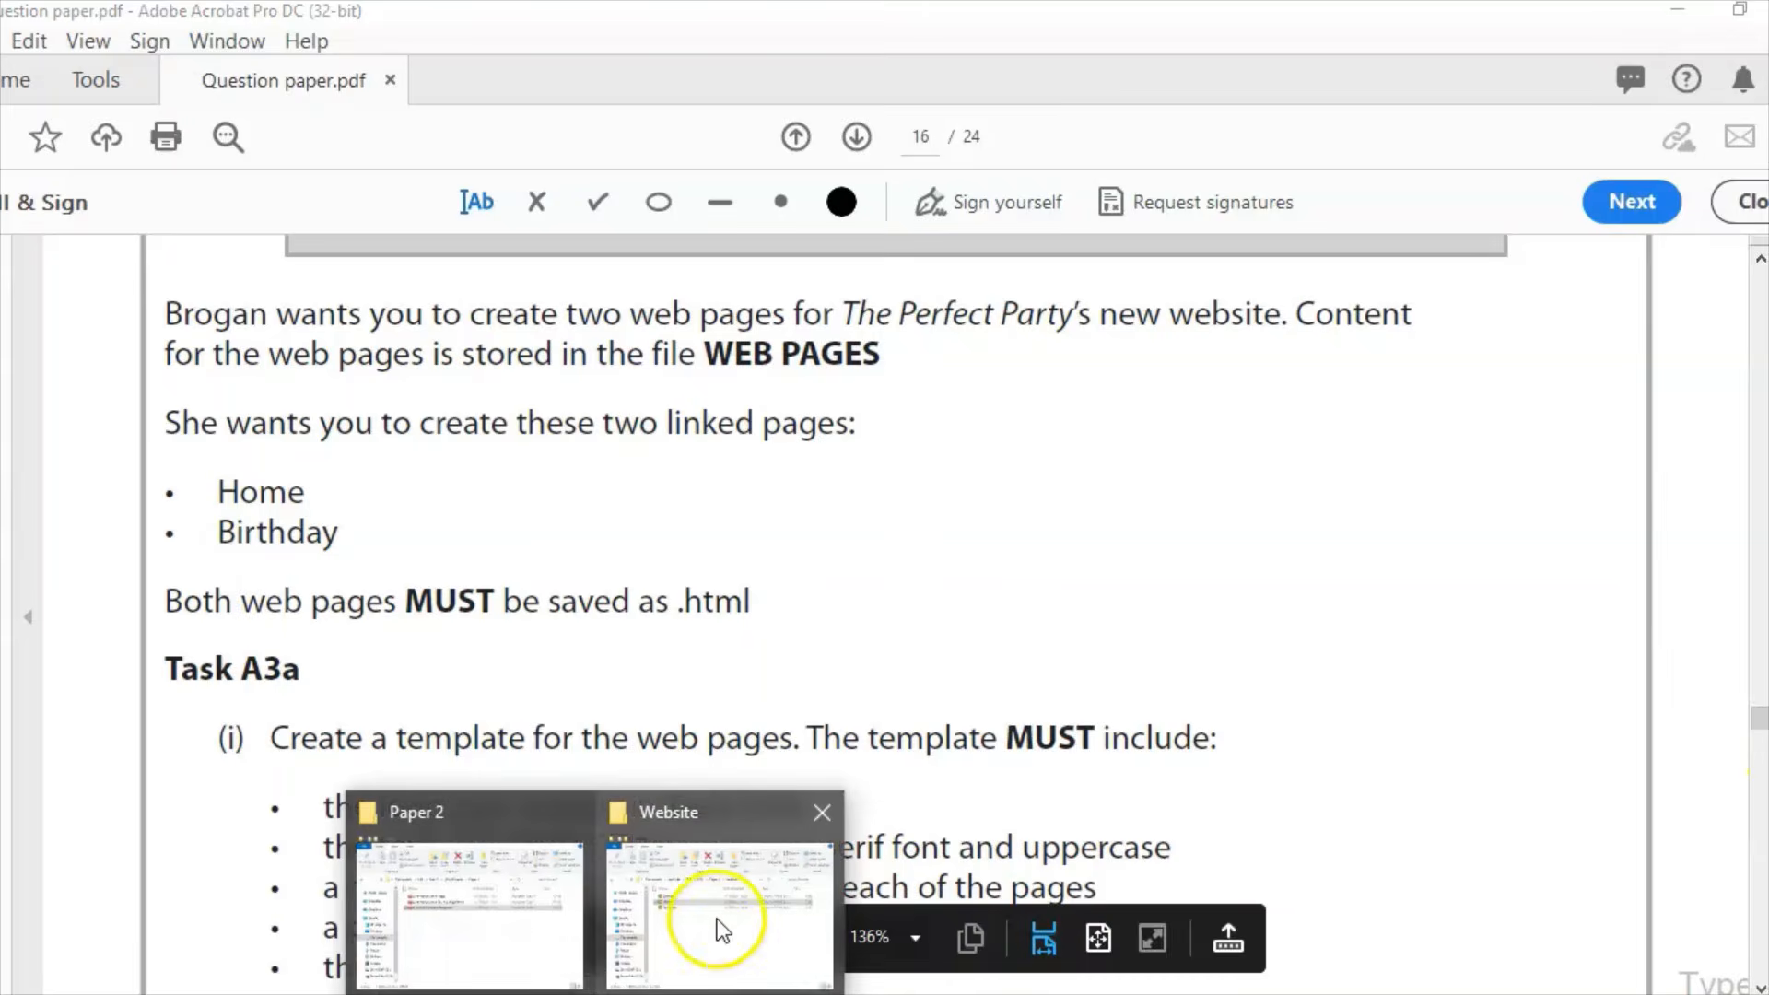
{"action": "left_click", "coordinate": [710, 916]}
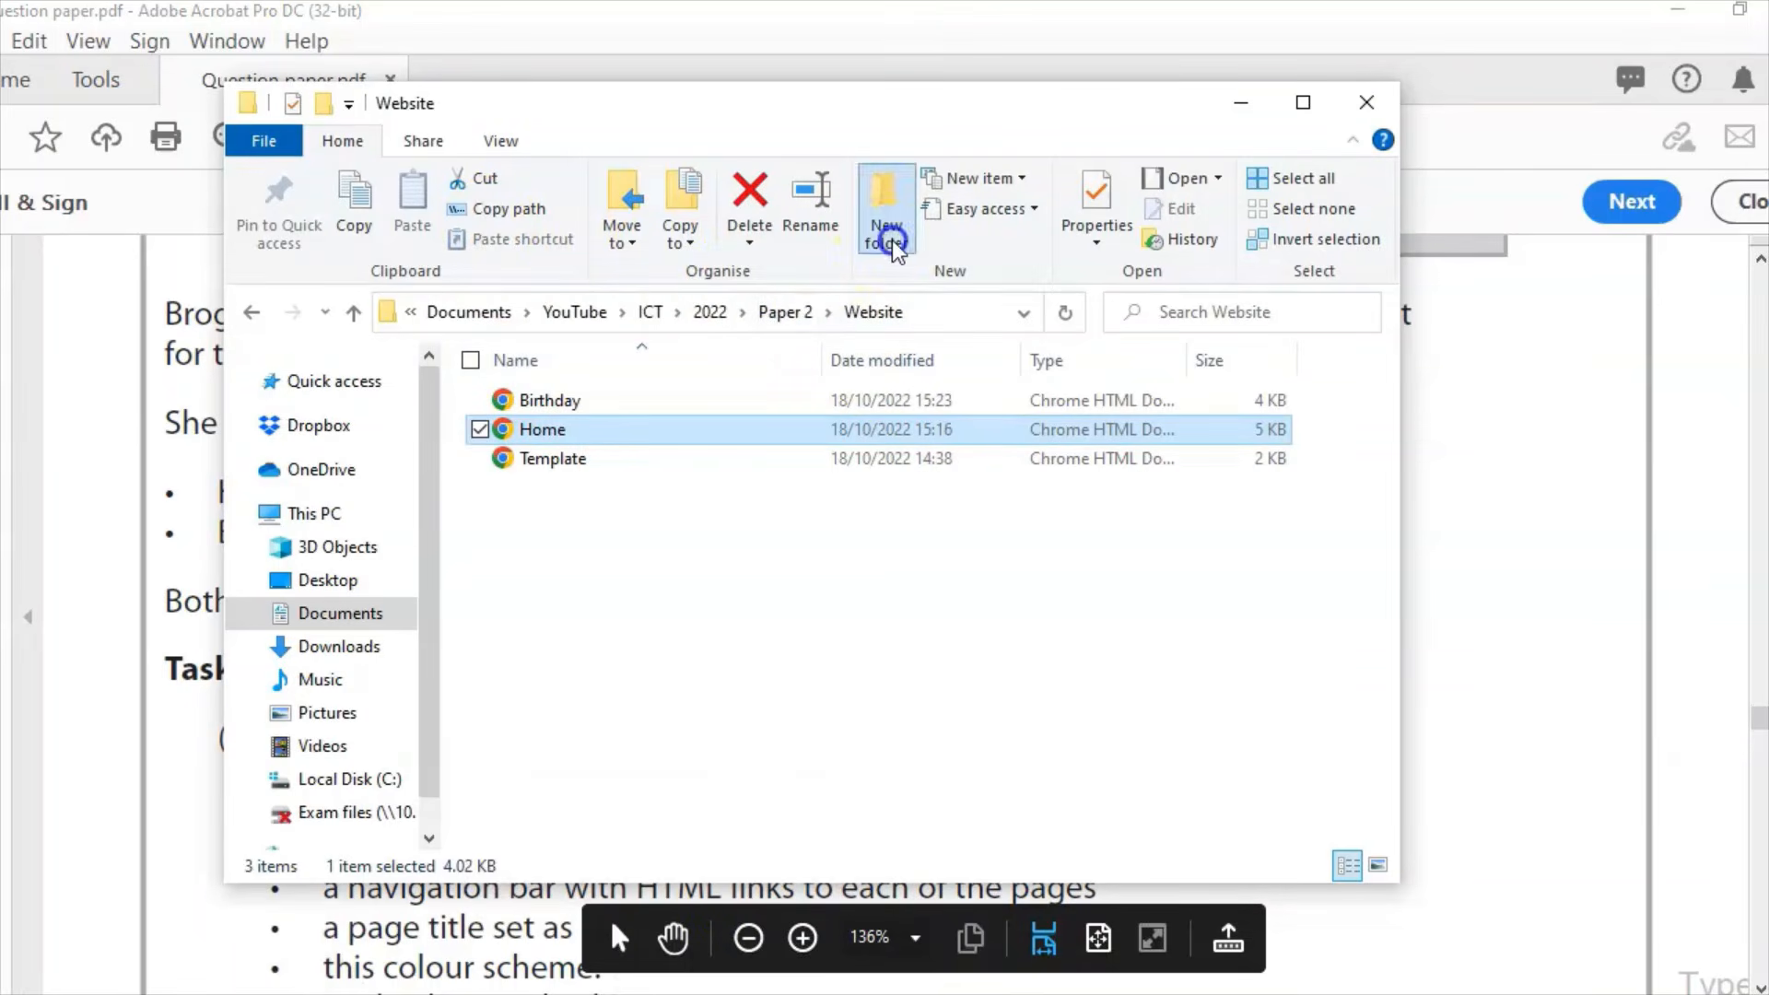
Step: Make a new WEB PAGES folder inside Website, open it, and close Explorer
{"action": "left_click", "coordinate": [884, 216]}
{"action": "type", "text": "WE"}
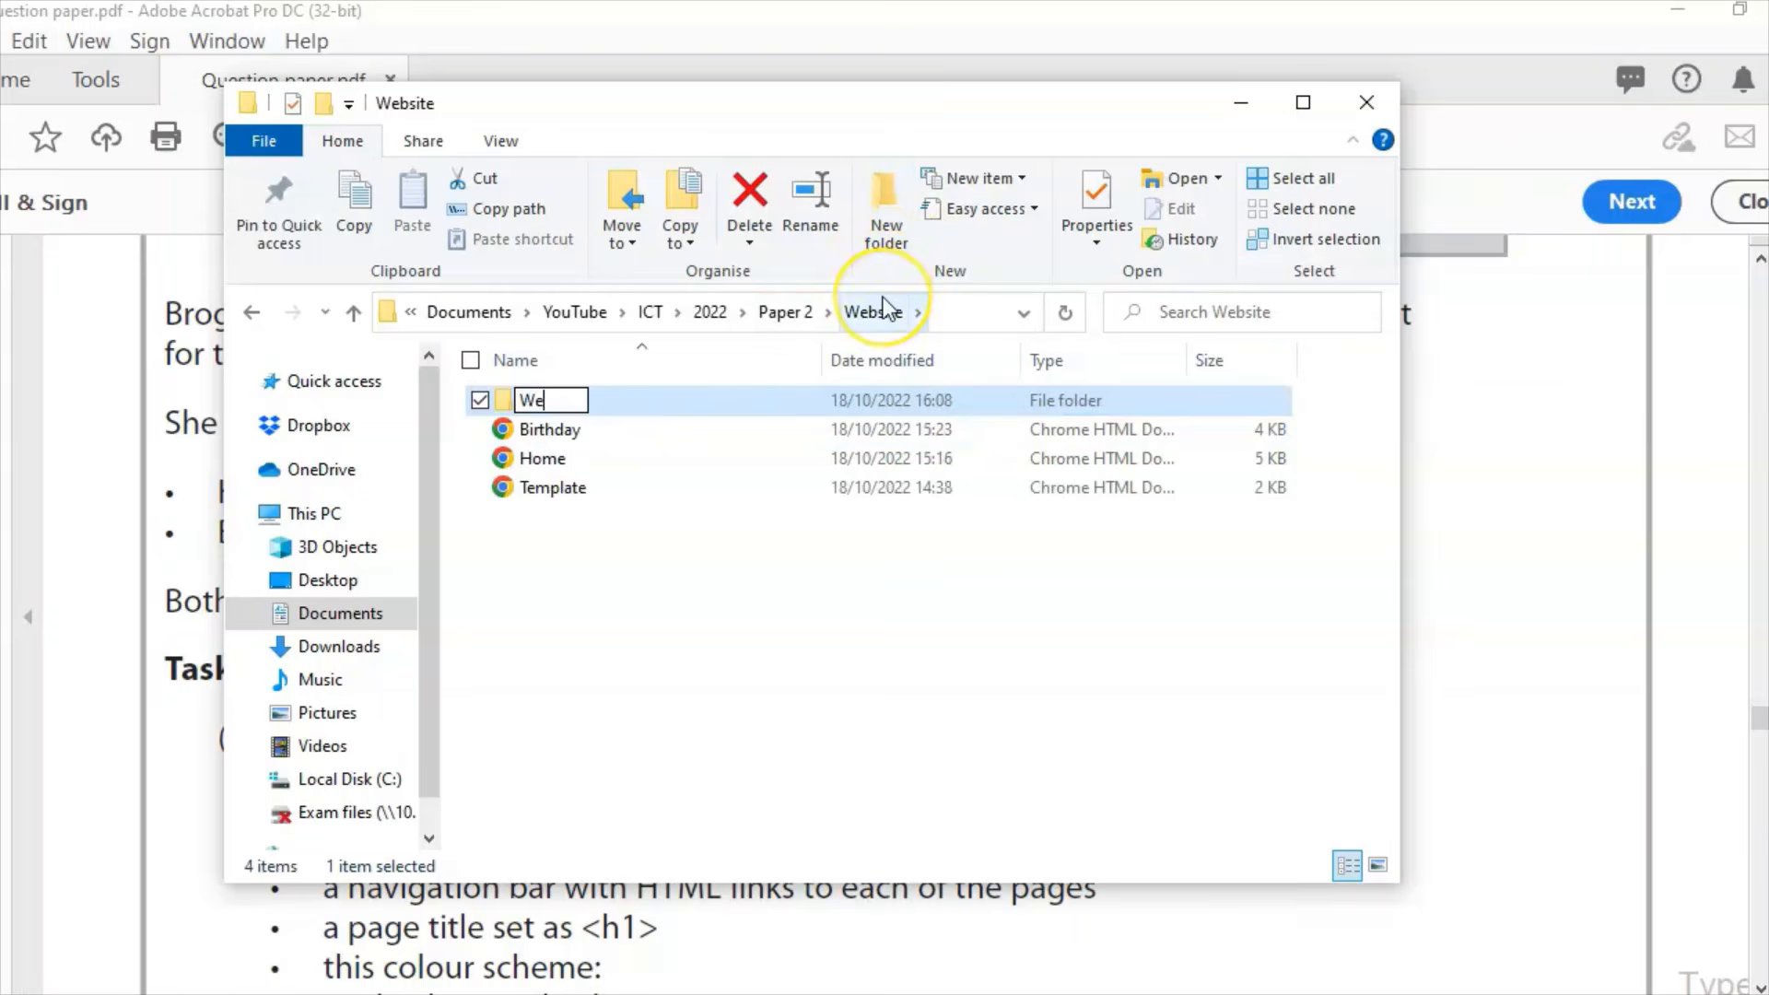
{"action": "type", "text": "B P"}
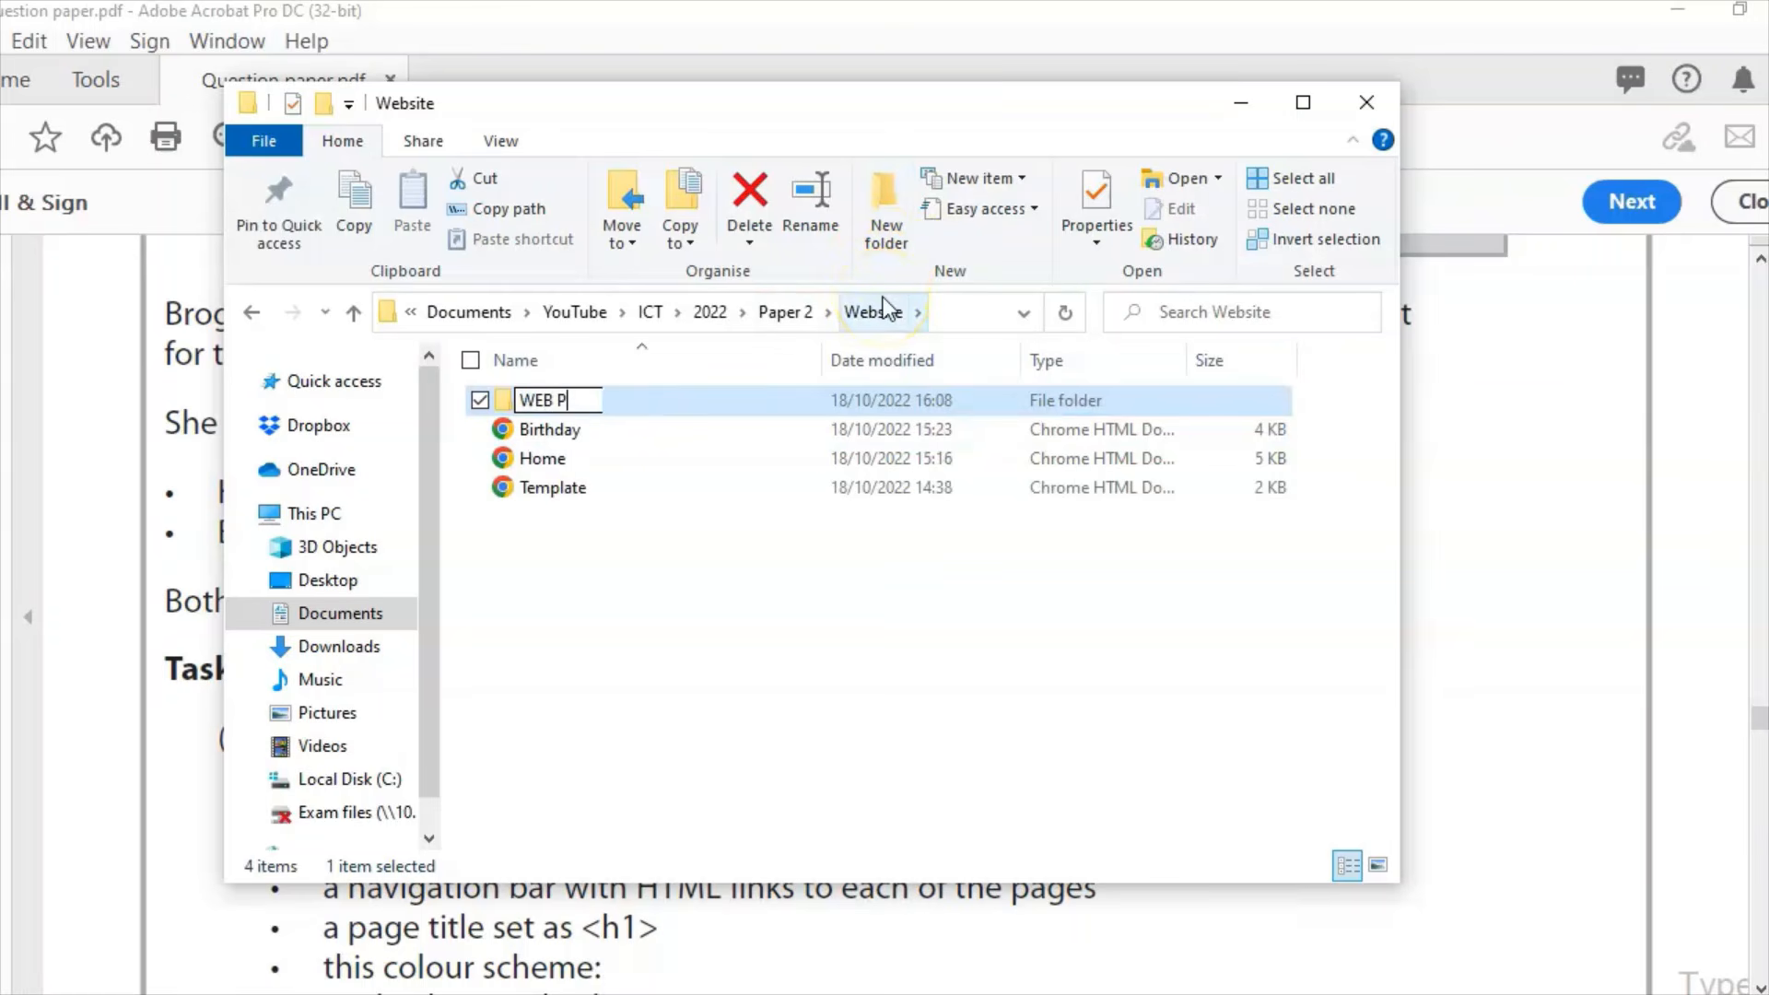
{"action": "type", "text": "AGES"}
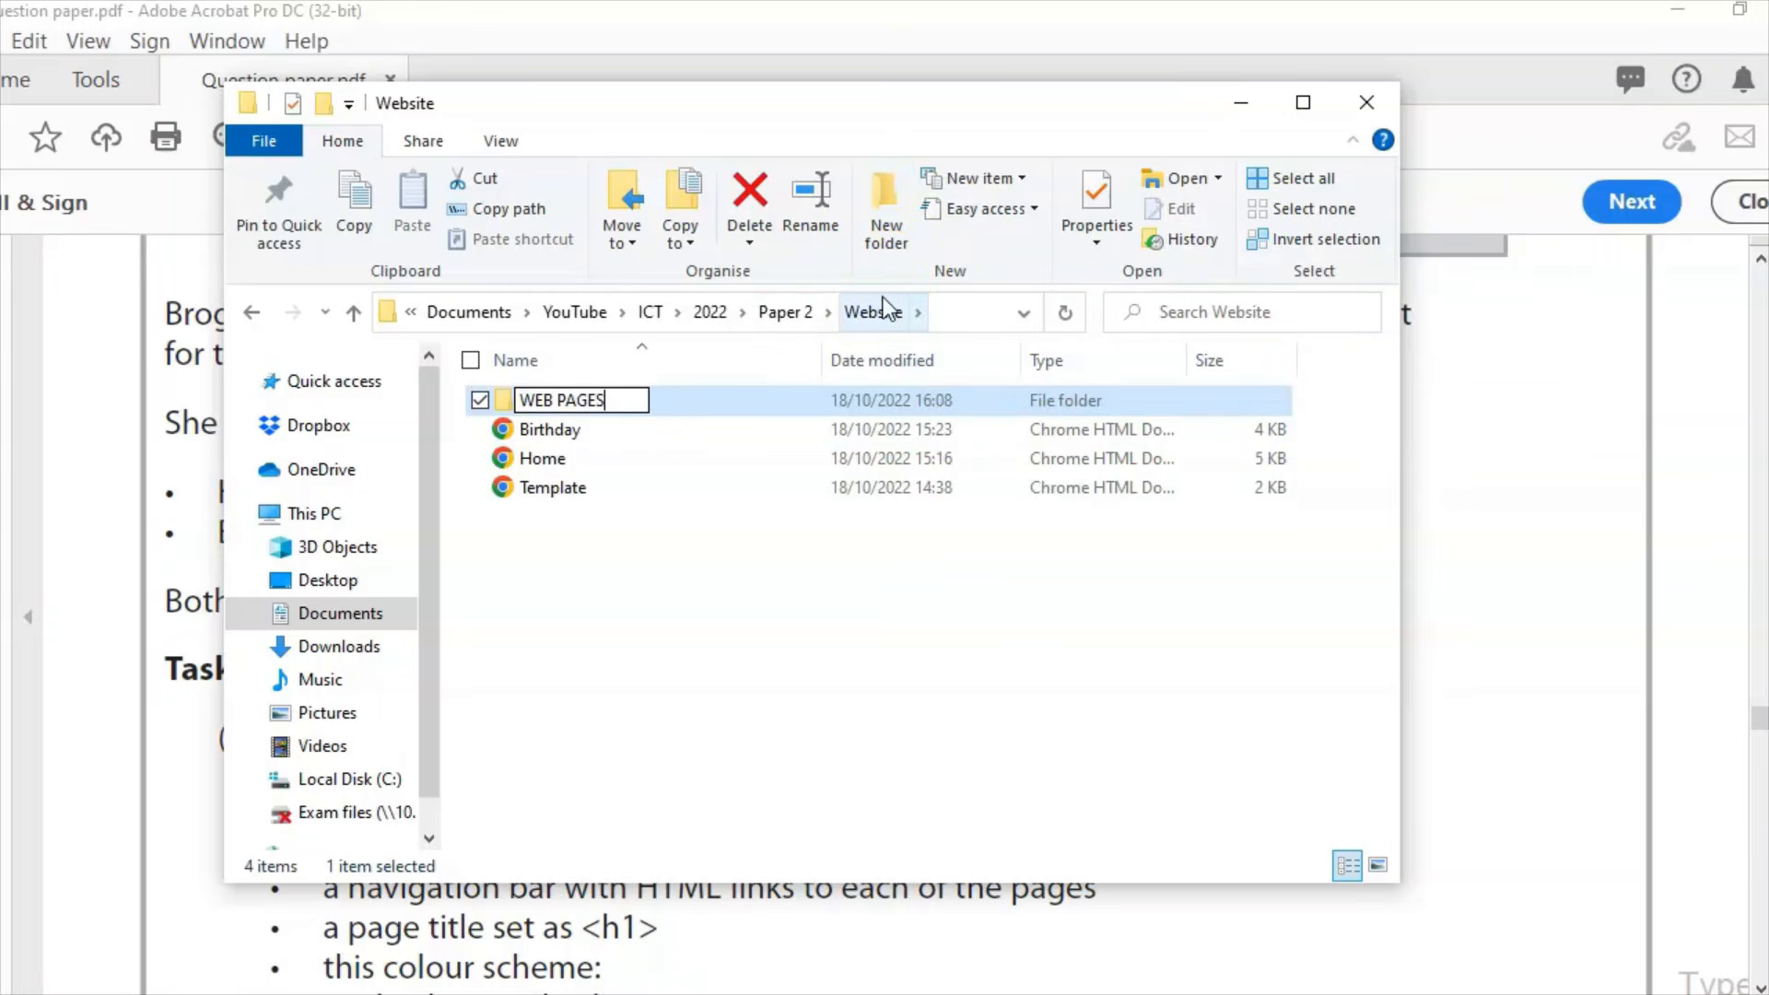
{"action": "key", "text": "Return"}
{"action": "key", "text": "Return"}
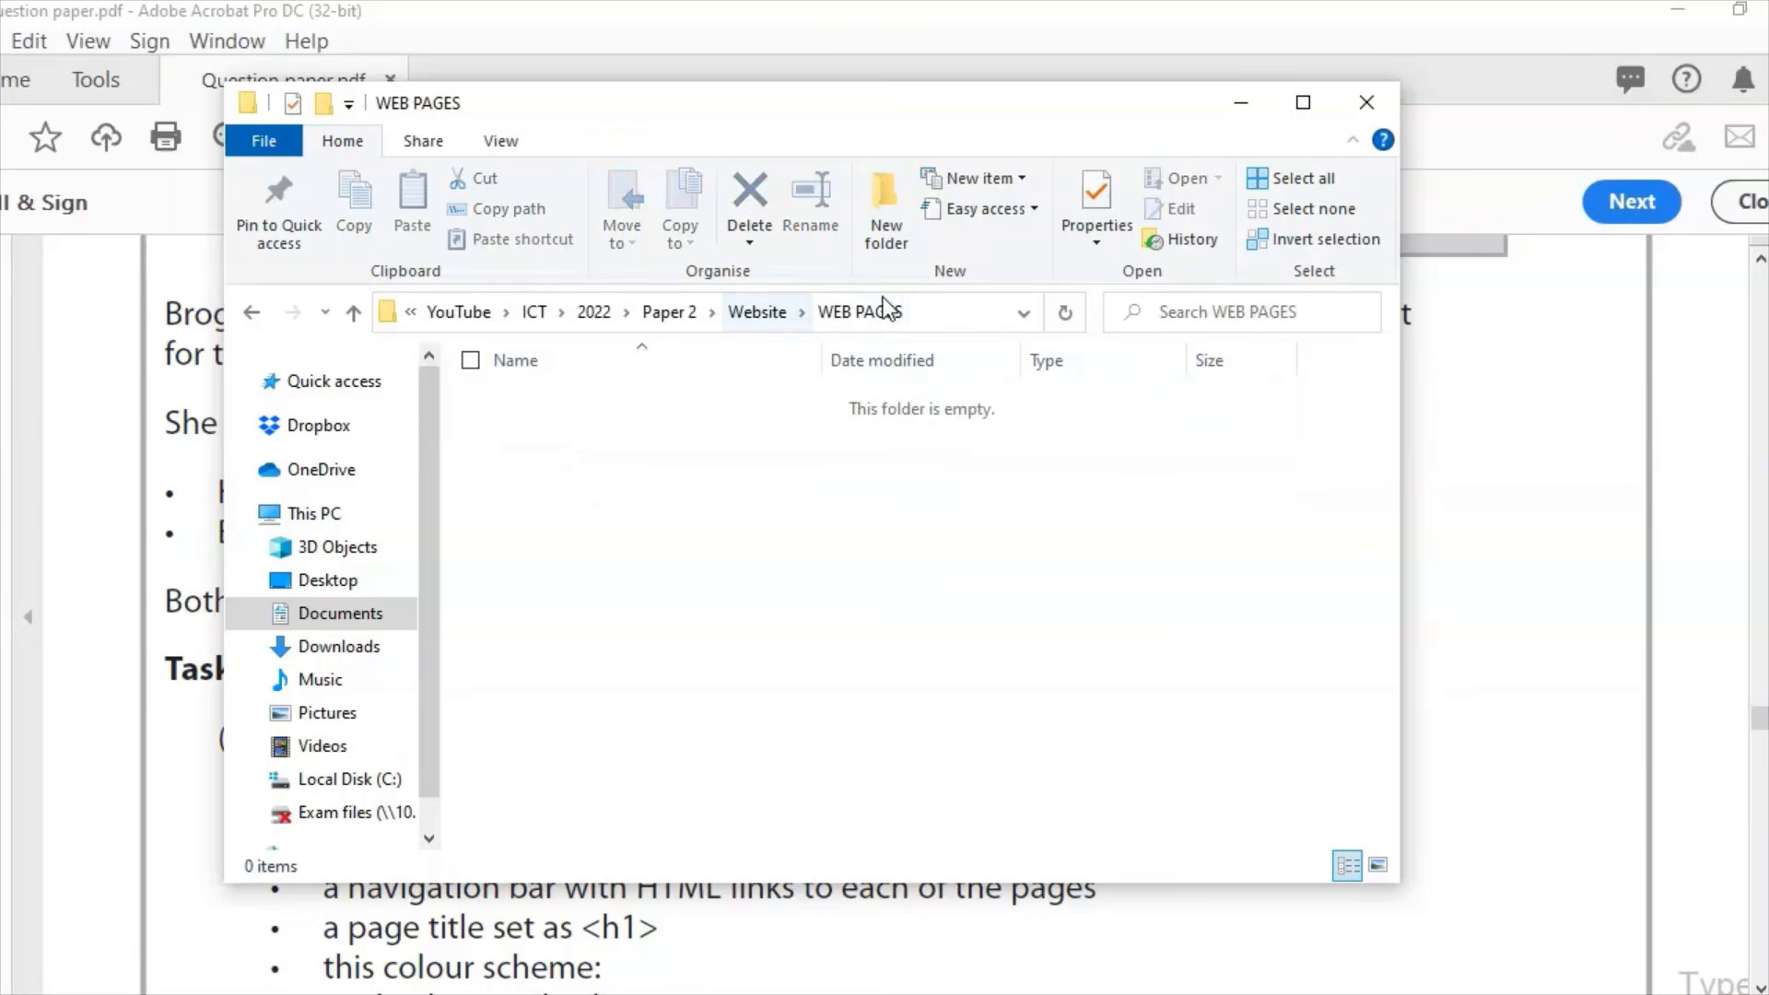
{"action": "left_click", "coordinate": [1366, 103]}
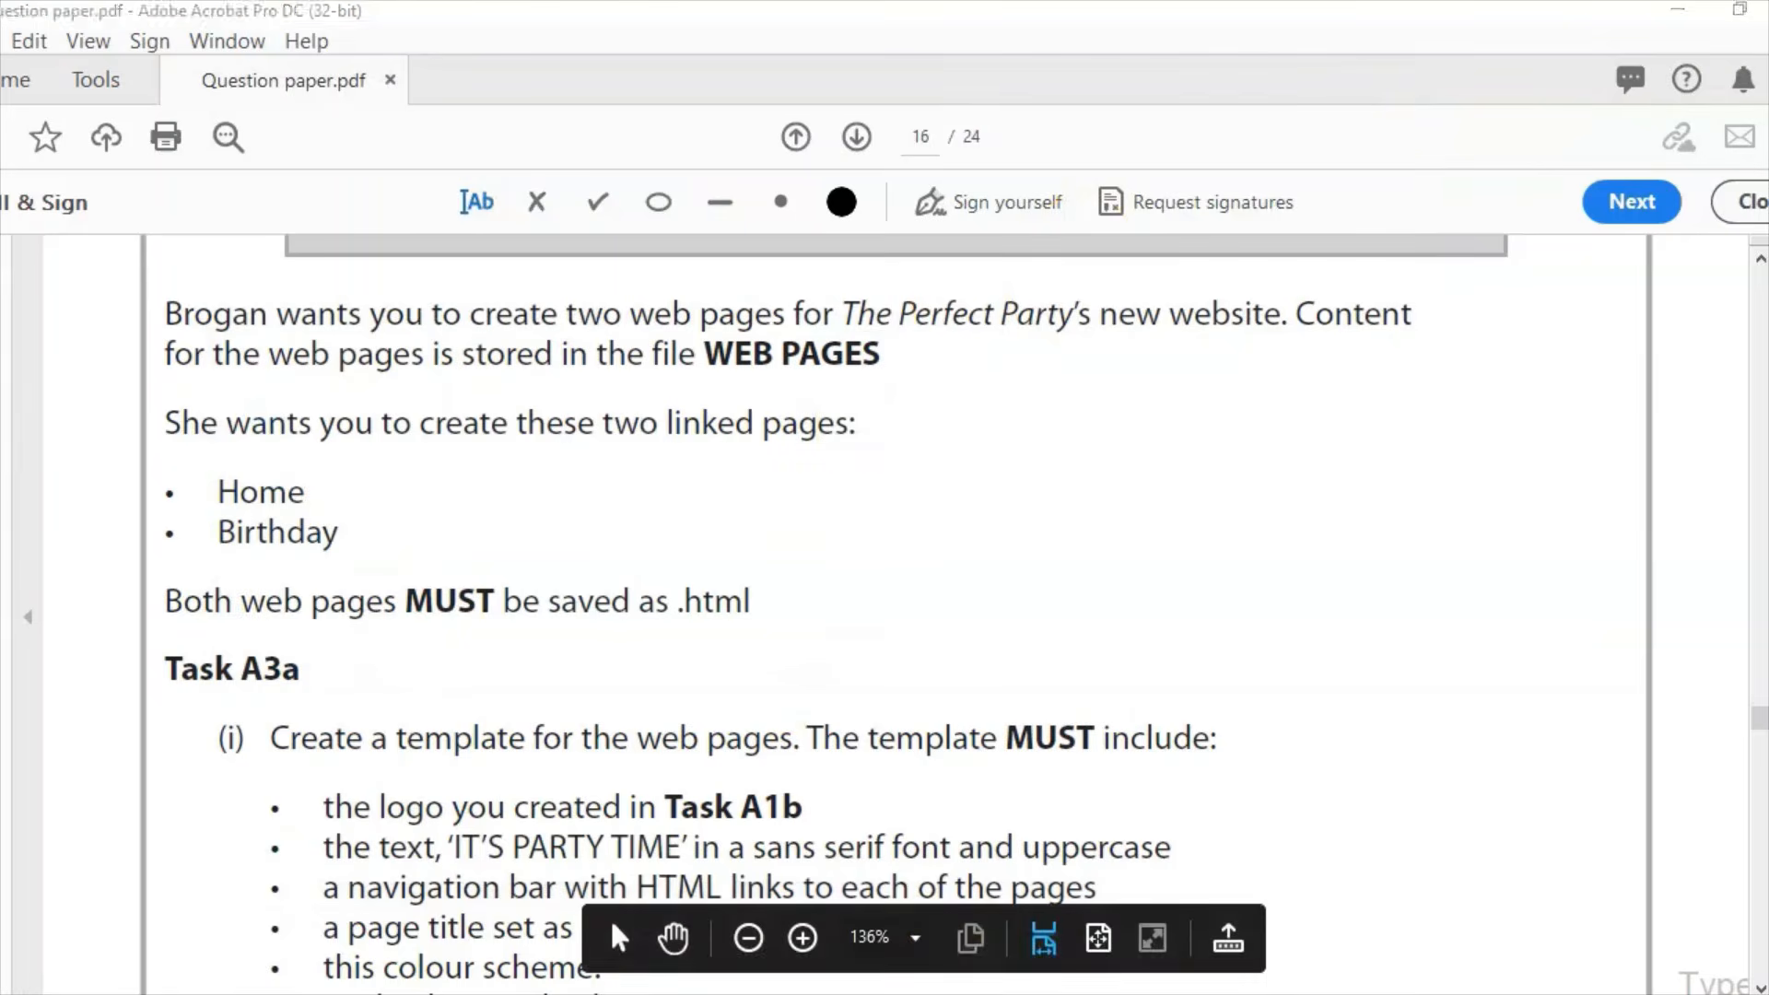
Step: Save the page as Template in the WEB PAGES folder, then minimise Chrome
{"action": "left_click", "coordinate": [898, 994]}
{"action": "double_click", "coordinate": [243, 231]}
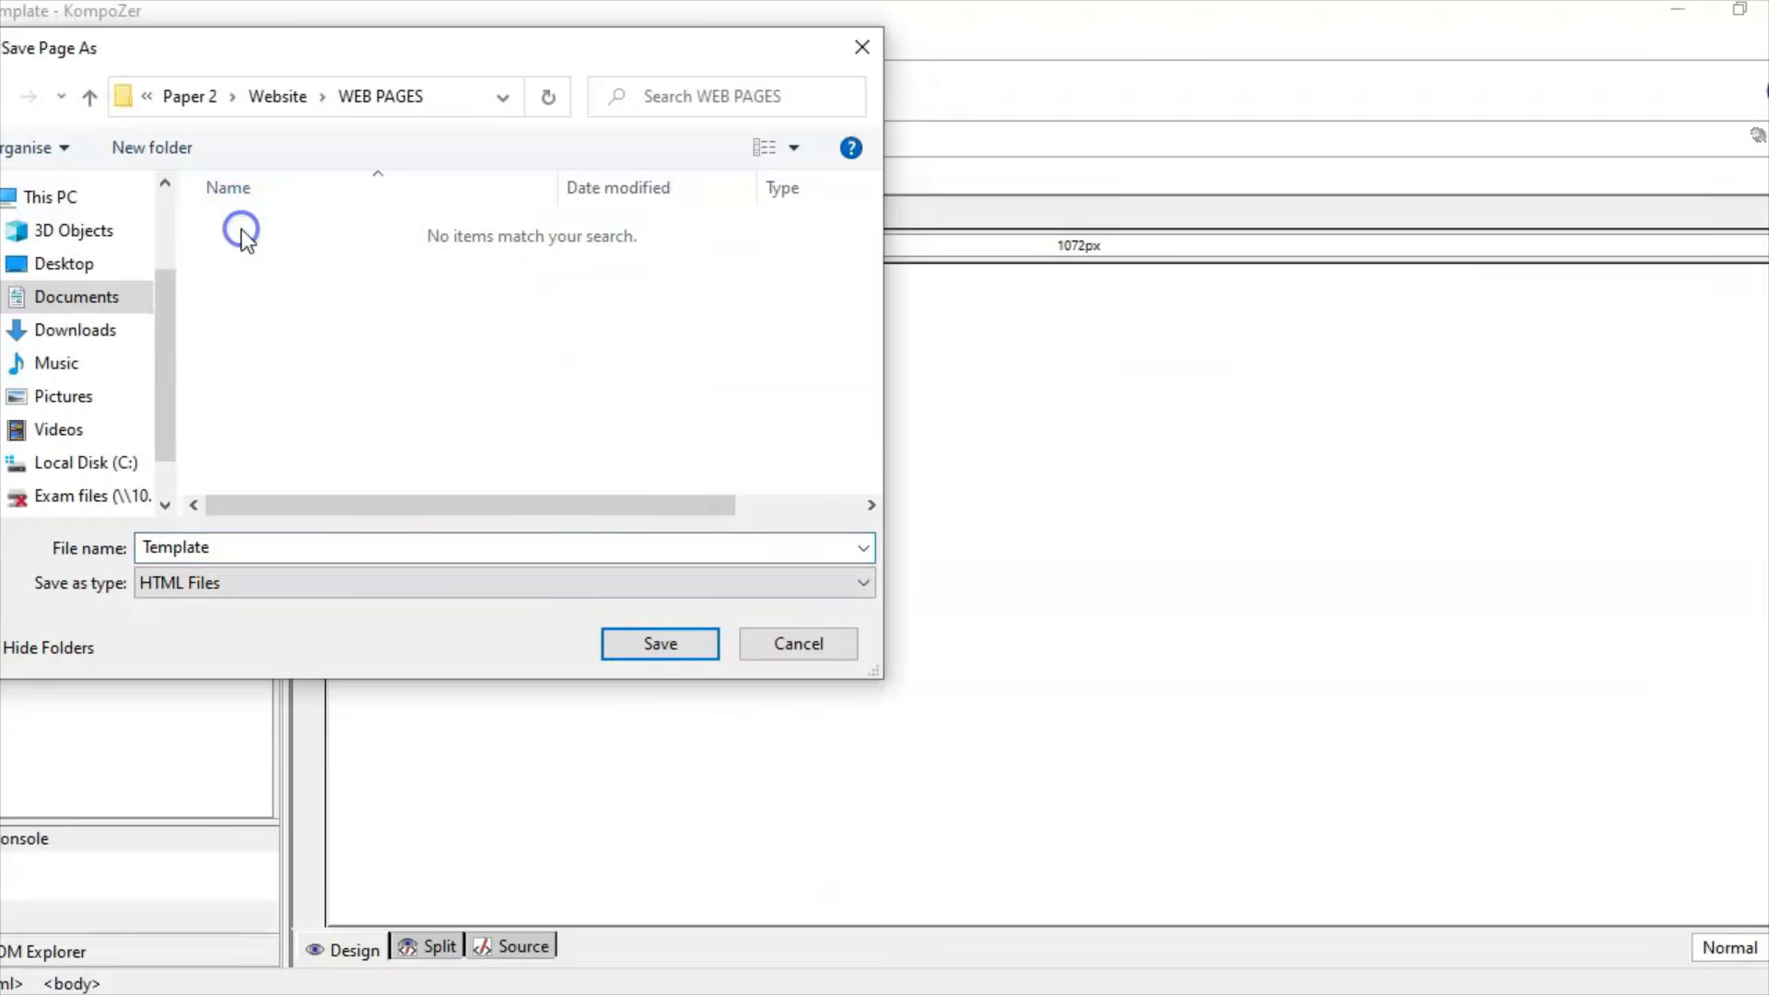
{"action": "left_click", "coordinate": [660, 643]}
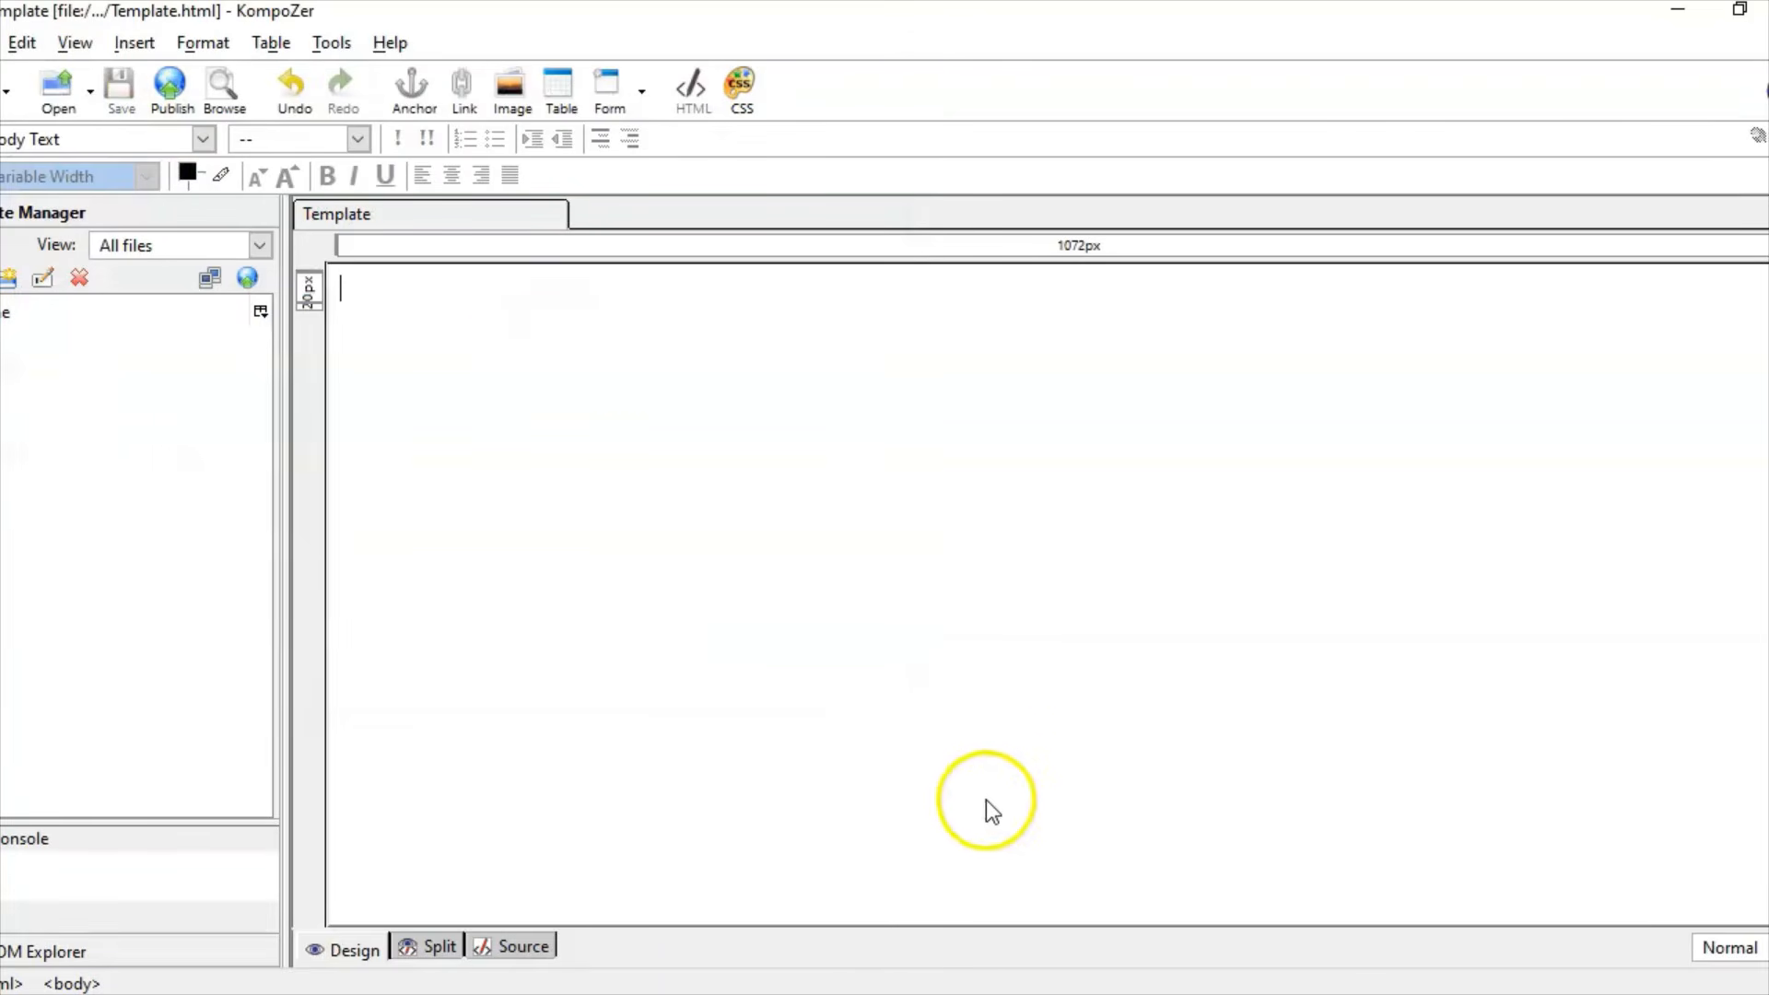
{"action": "left_click", "coordinate": [648, 994]}
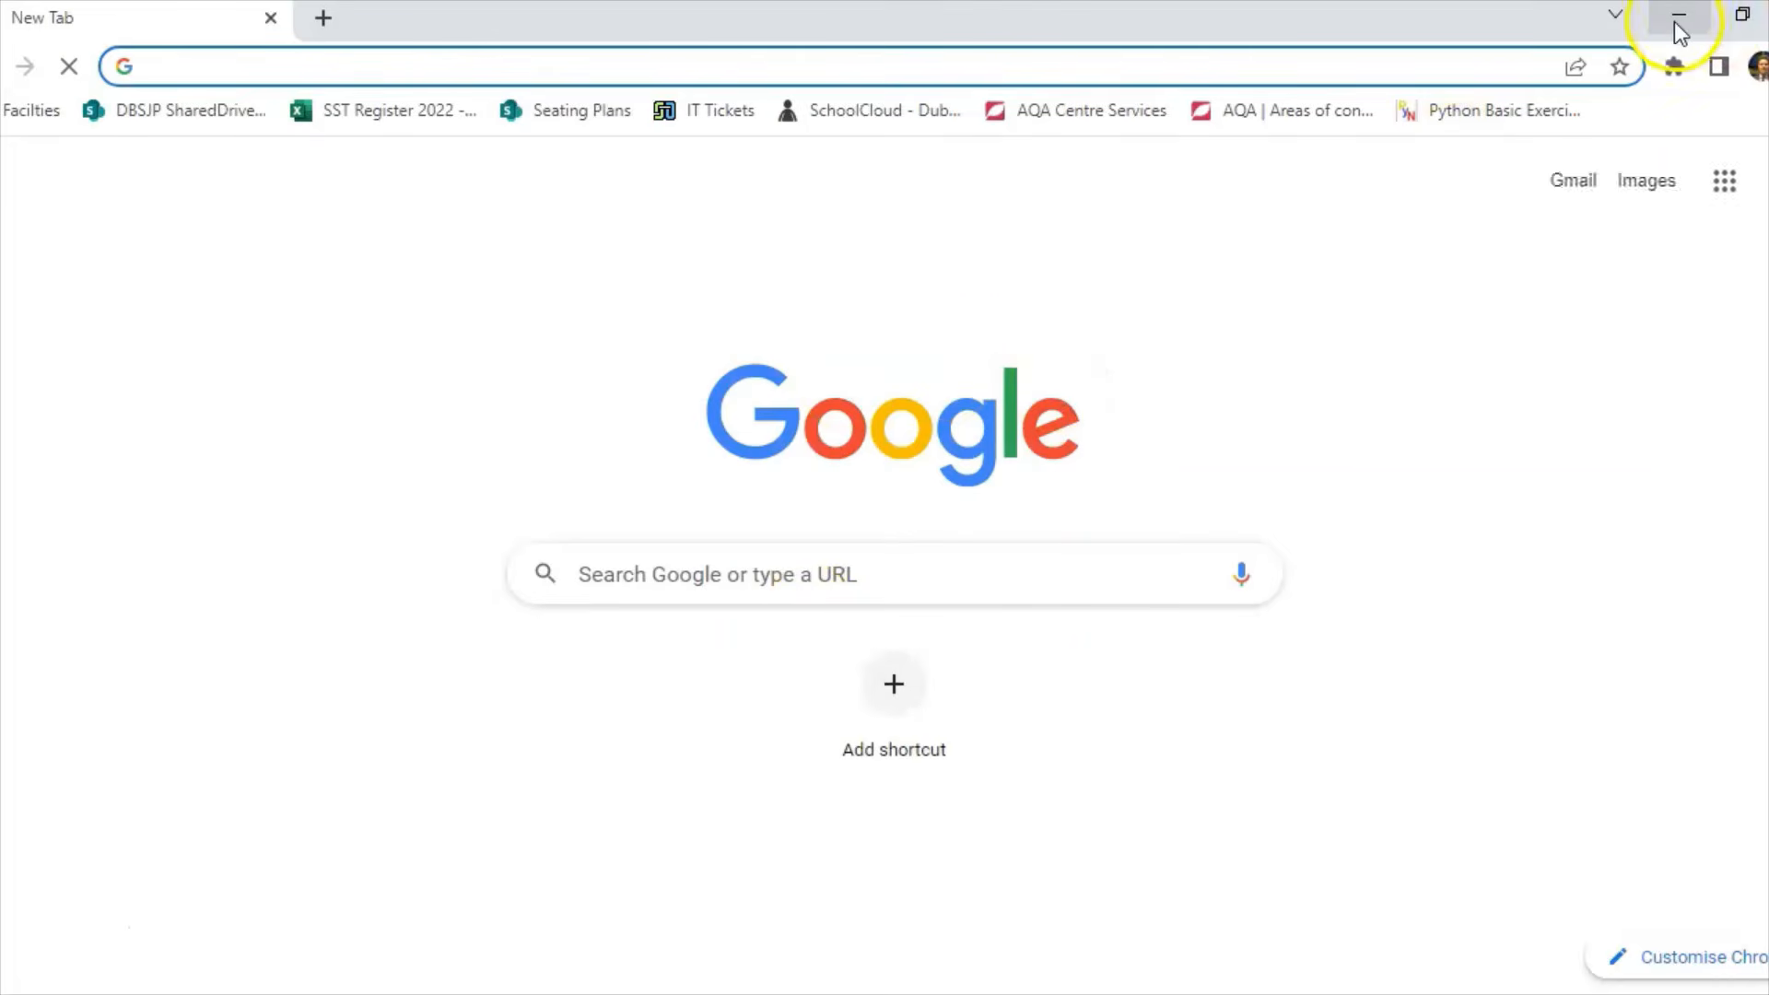
{"action": "left_click", "coordinate": [1679, 16]}
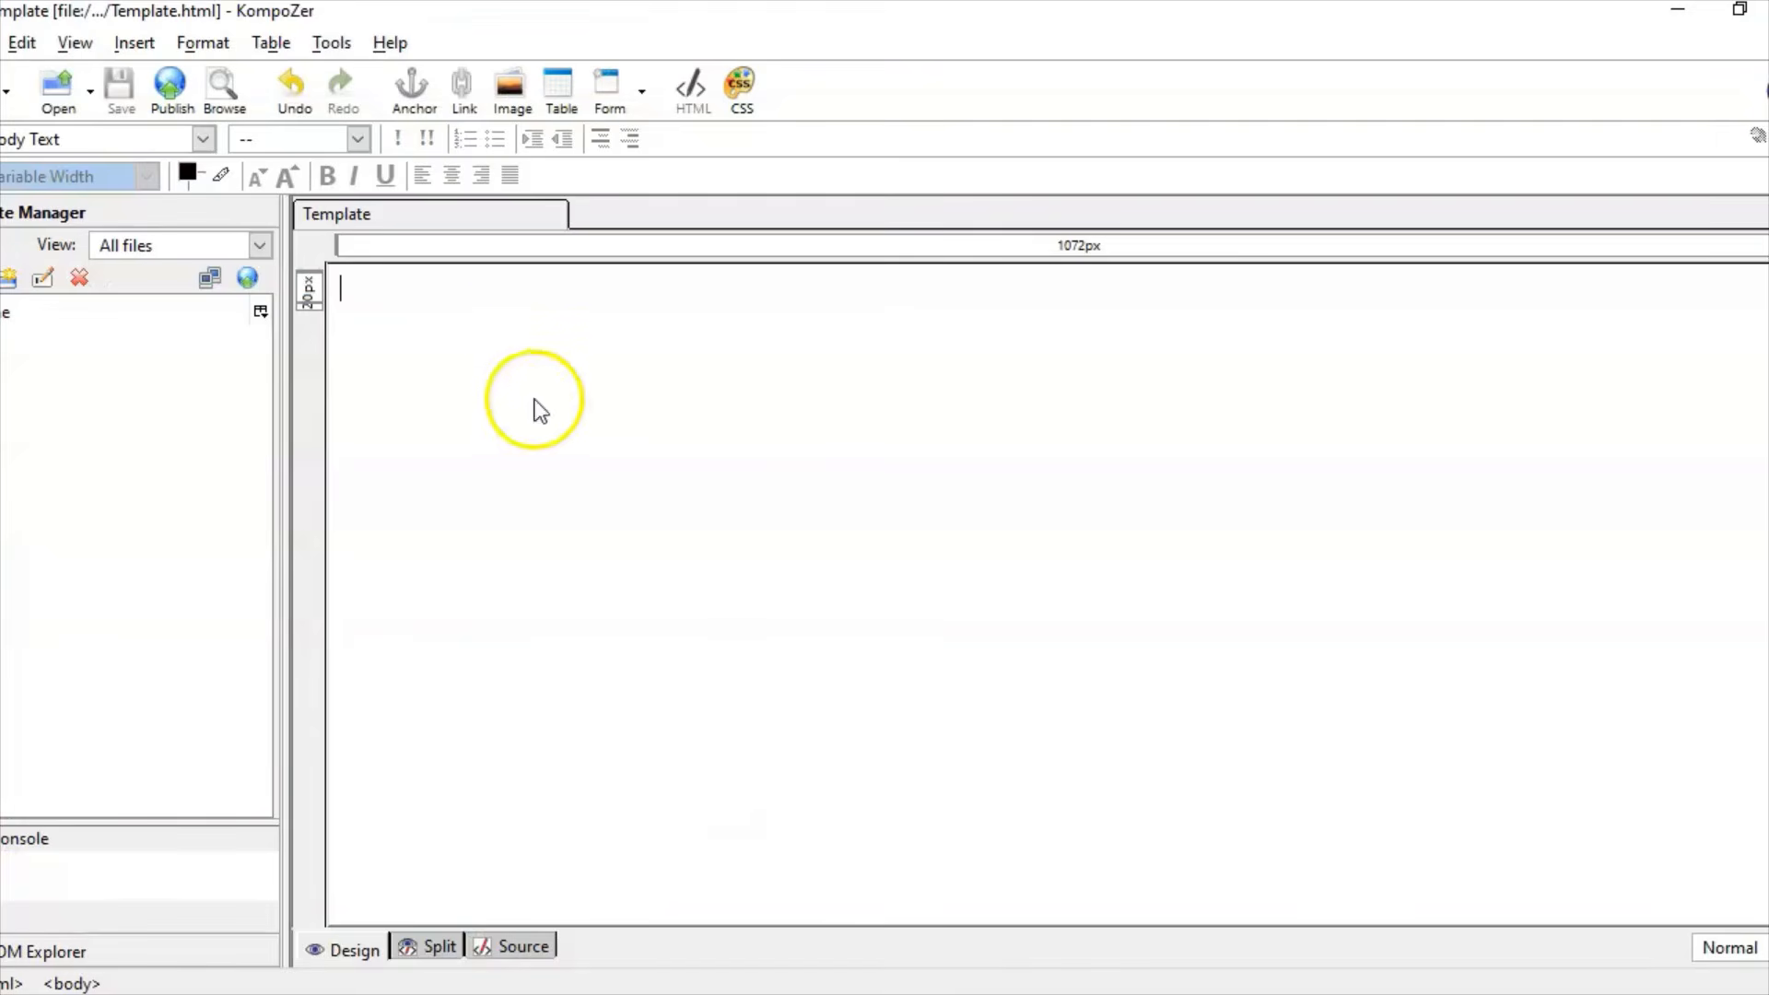
Step: Insert a table with 1 row and 2 columns
{"action": "left_click", "coordinate": [125, 48]}
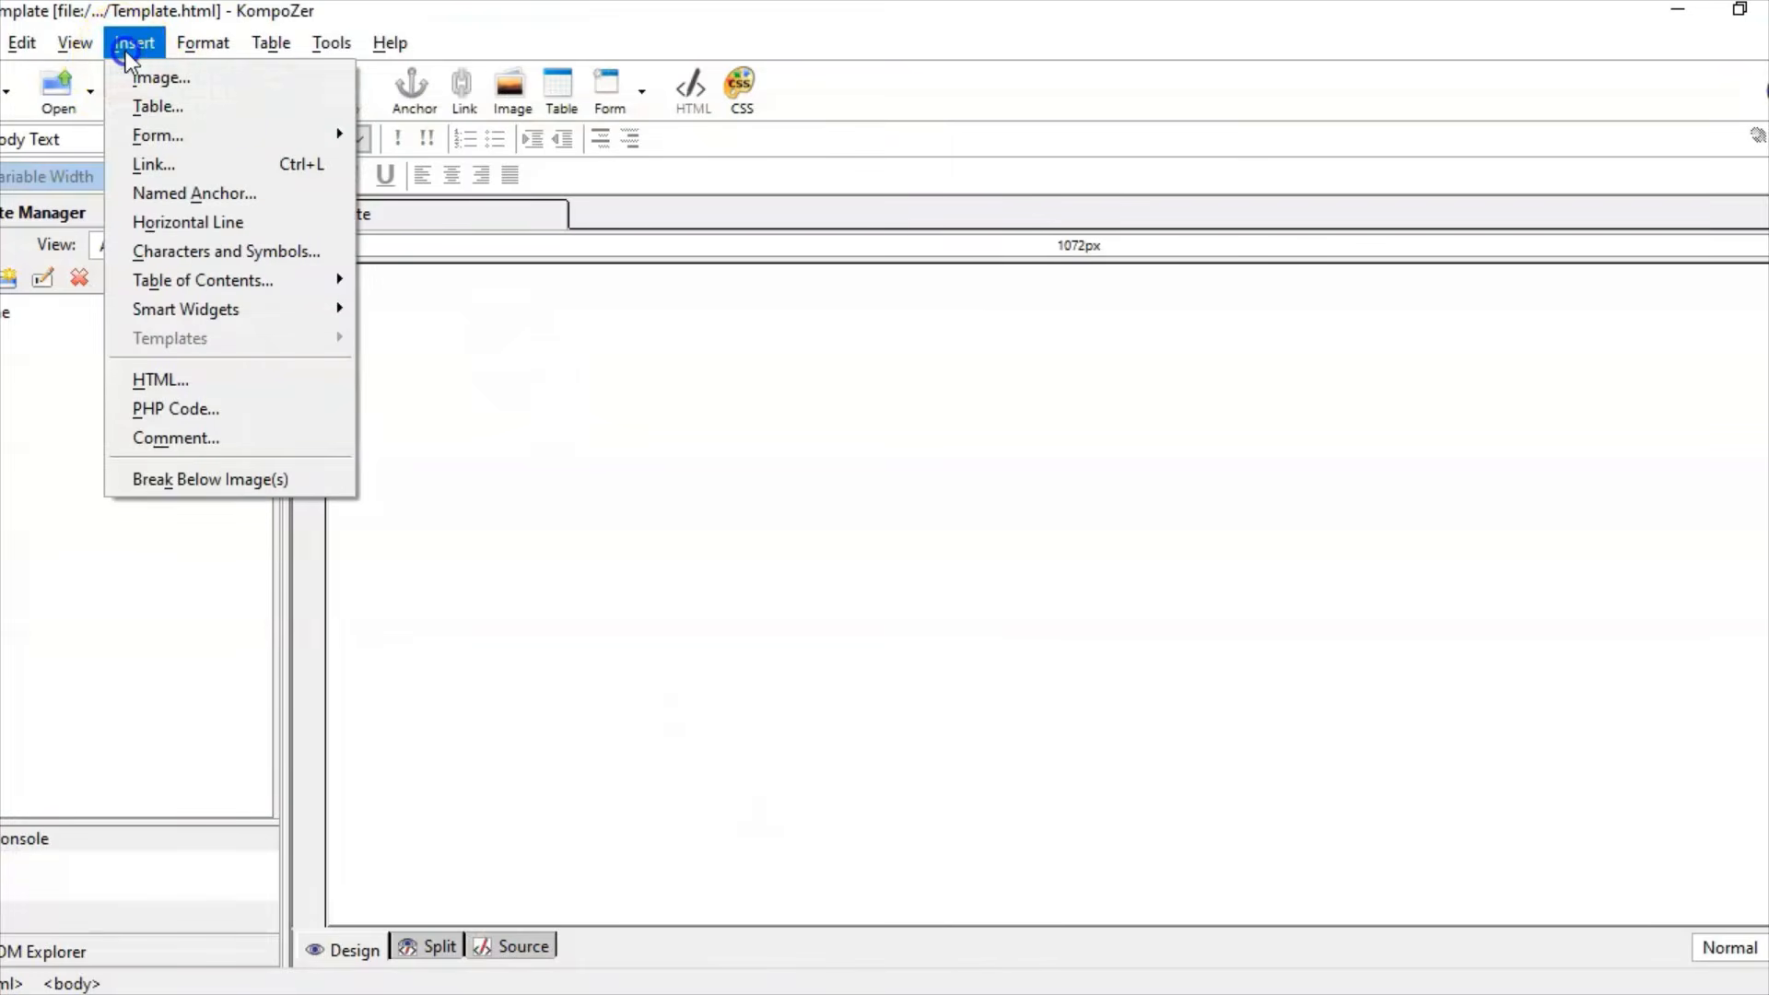
{"action": "left_click", "coordinate": [179, 99]}
{"action": "left_click", "coordinate": [101, 170]}
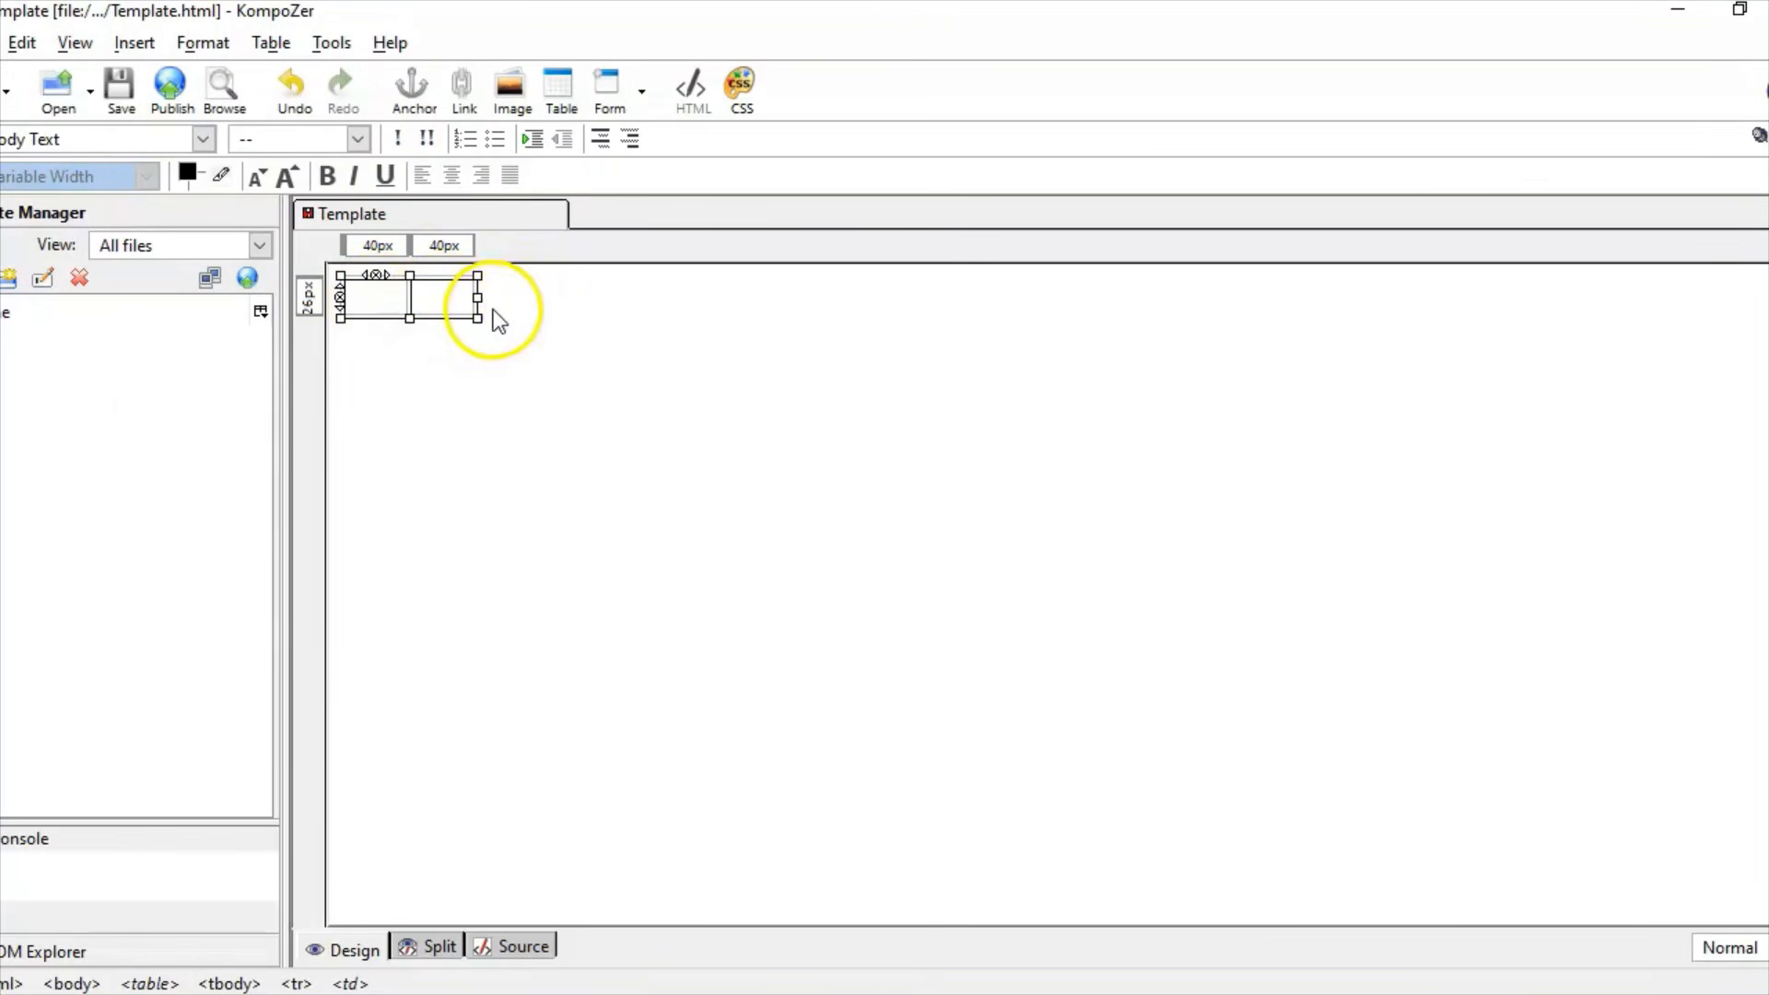
Step: Set the table border to 0 and place the cursor in the left cell
{"action": "left_click", "coordinate": [278, 41]}
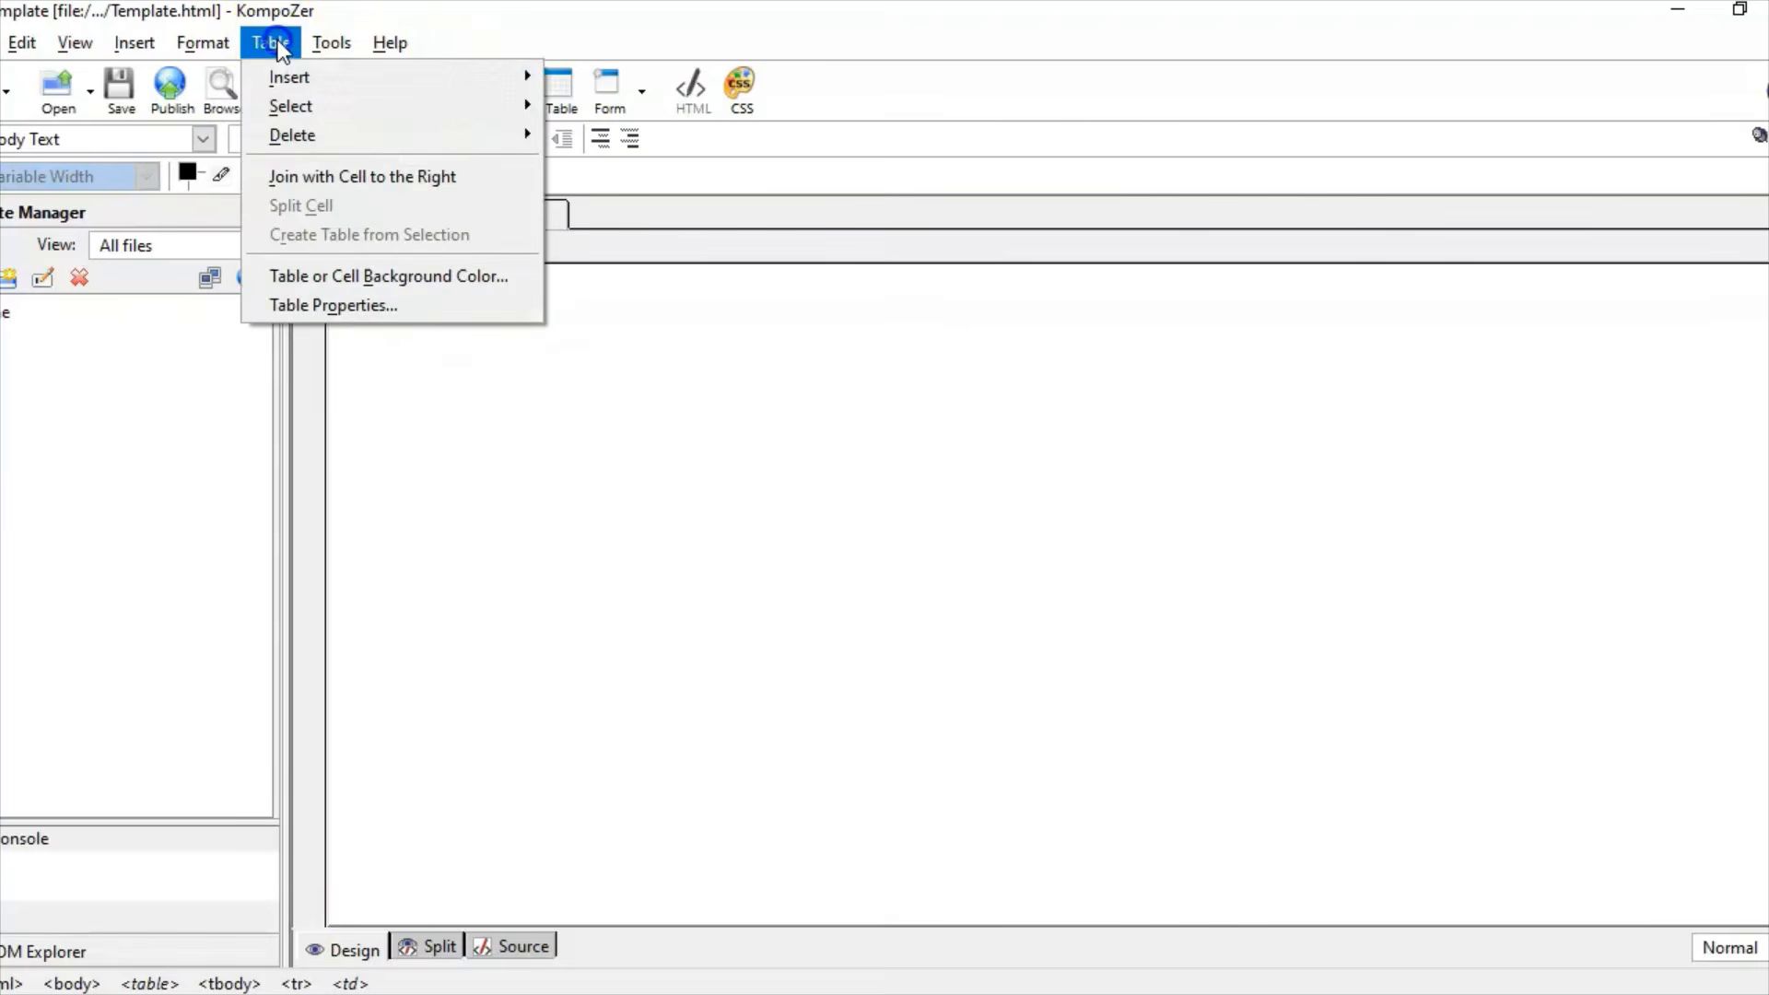
{"action": "mouse_move", "coordinate": [331, 42]}
{"action": "mouse_move", "coordinate": [271, 42]}
{"action": "left_click", "coordinate": [333, 304]}
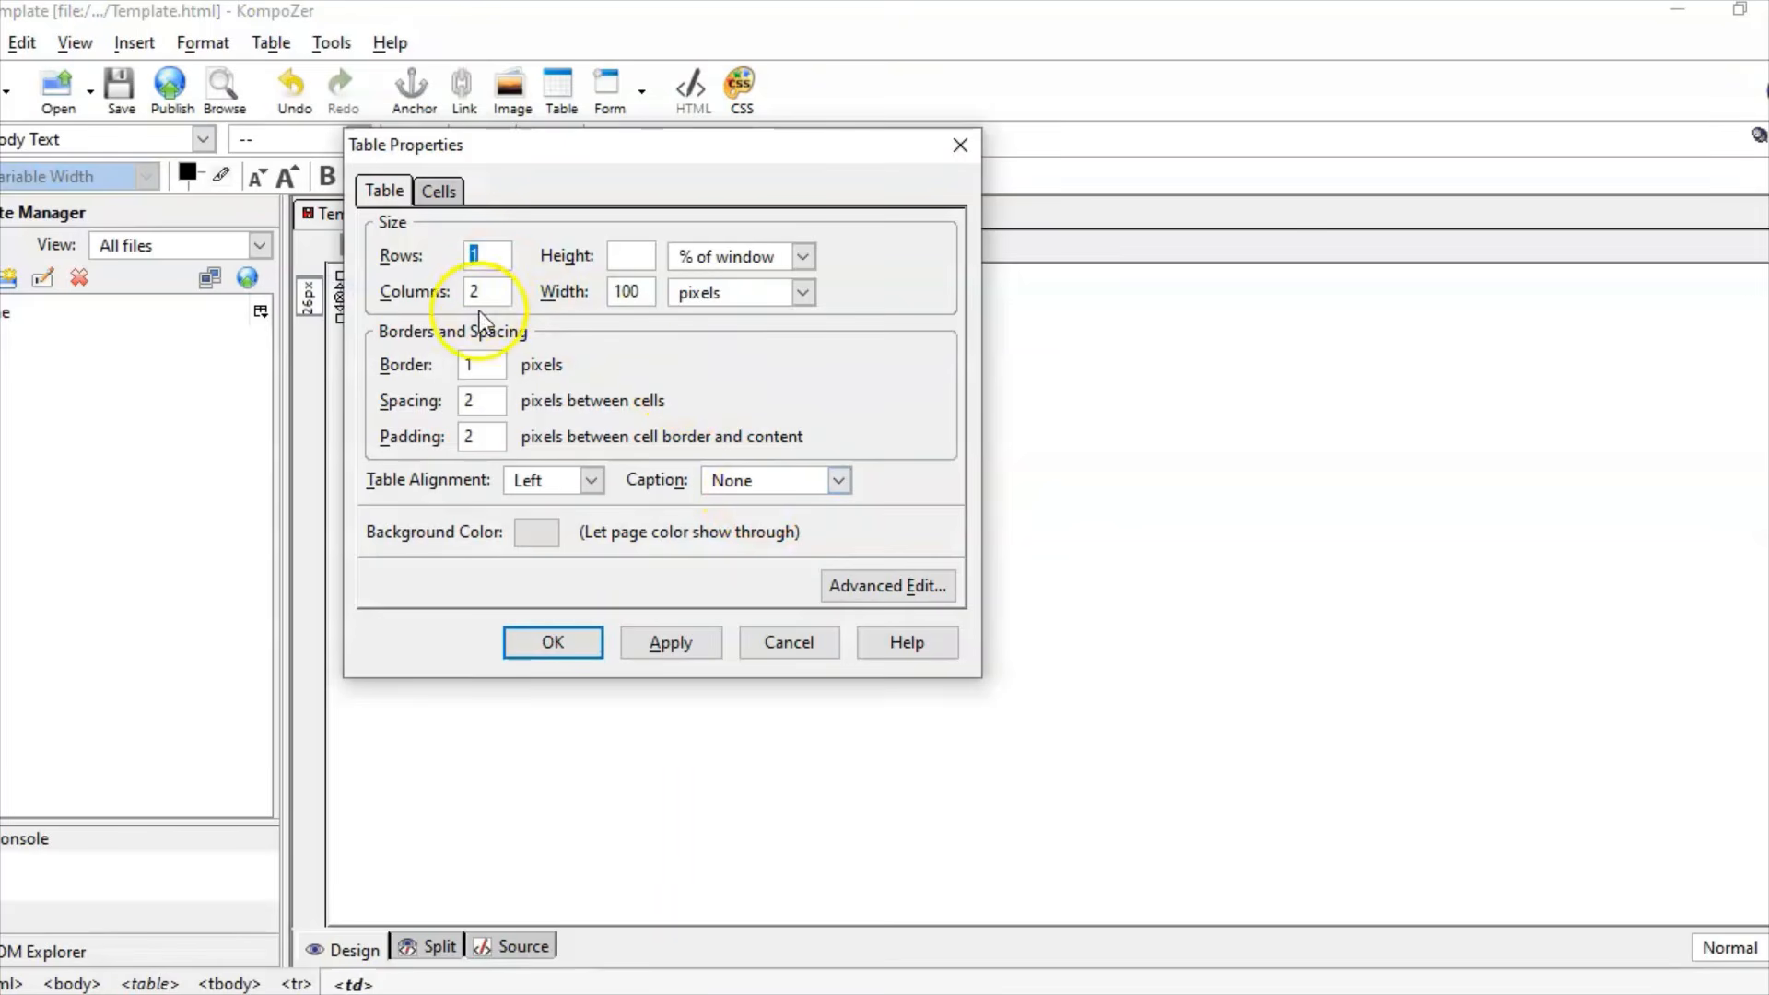
{"action": "double_click", "coordinate": [467, 365]}
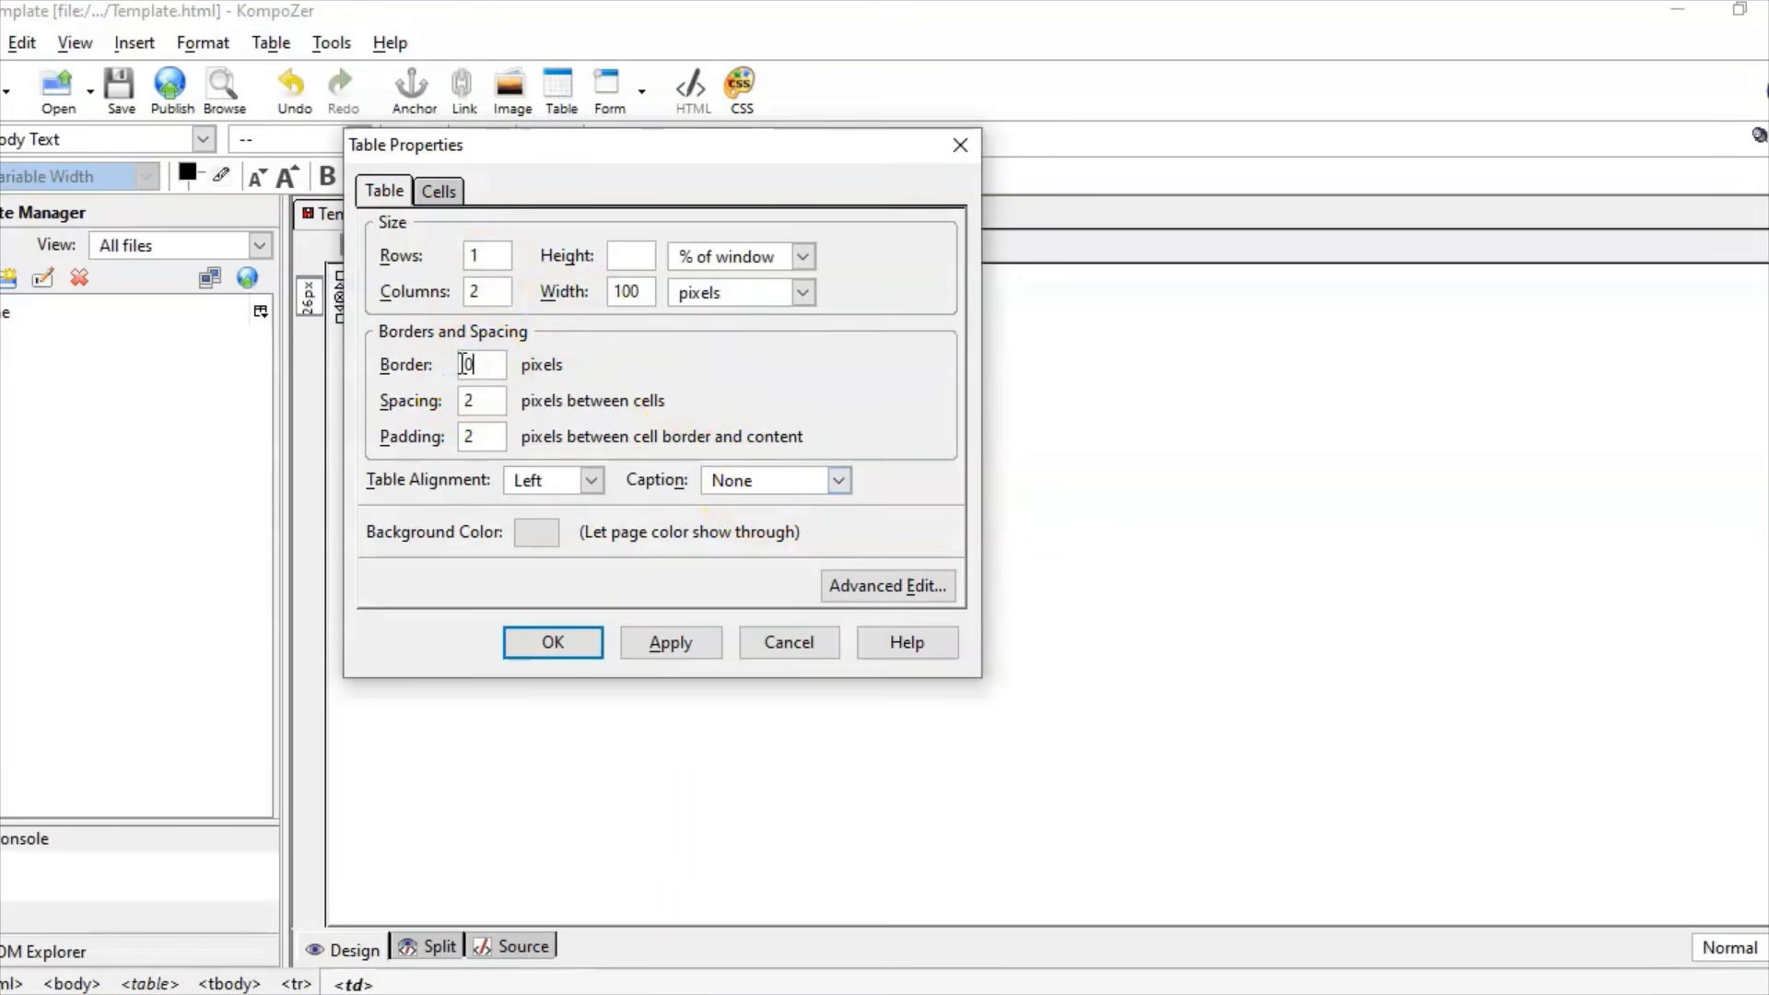
{"action": "type", "text": "0"}
{"action": "left_click", "coordinate": [635, 638]}
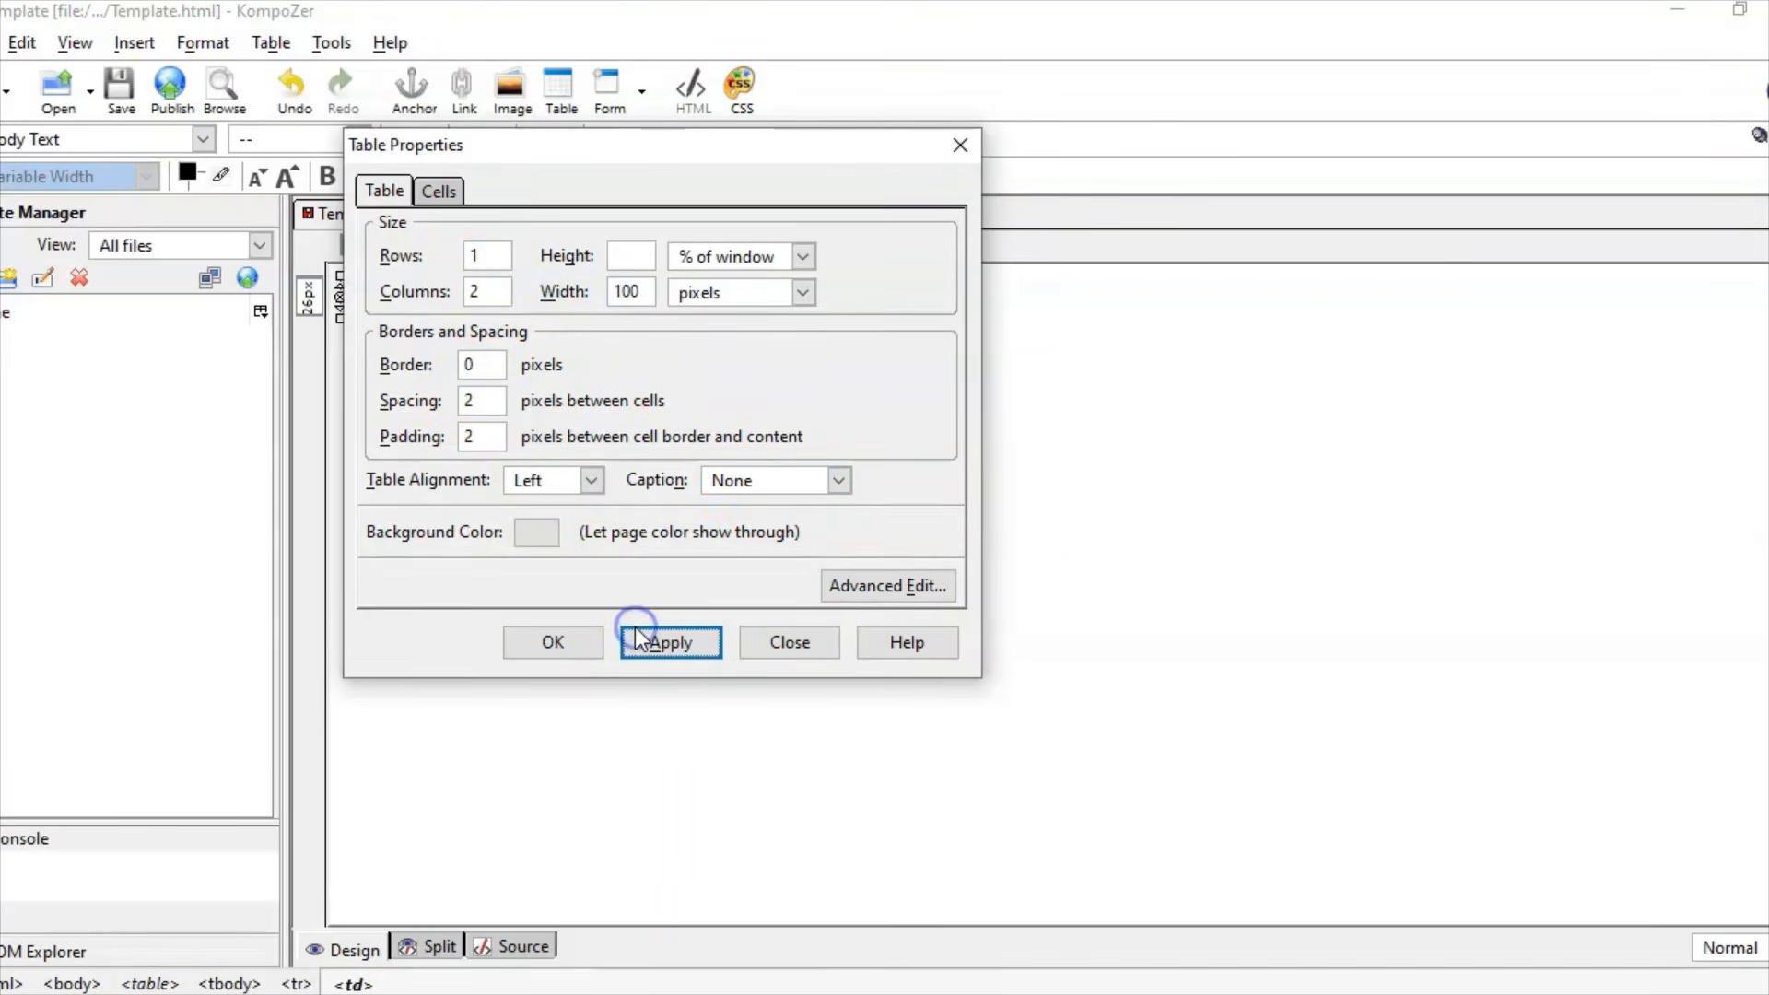
{"action": "left_click", "coordinate": [558, 645]}
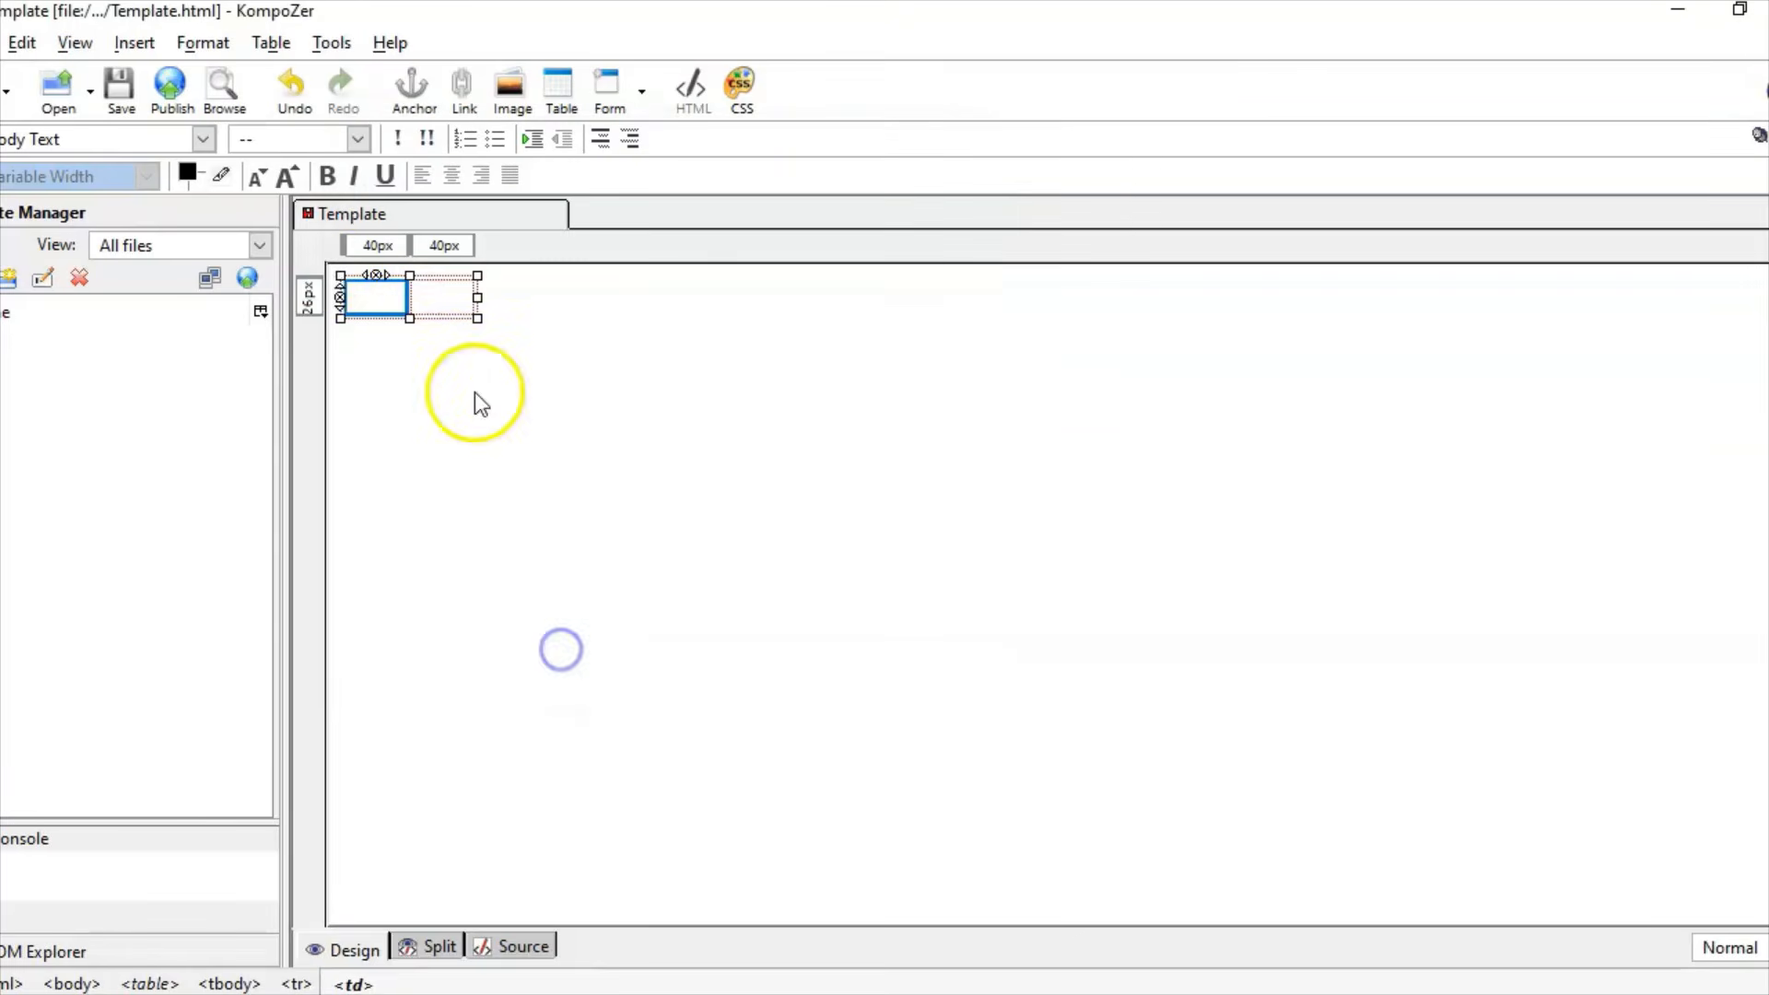
{"action": "left_click", "coordinate": [369, 295]}
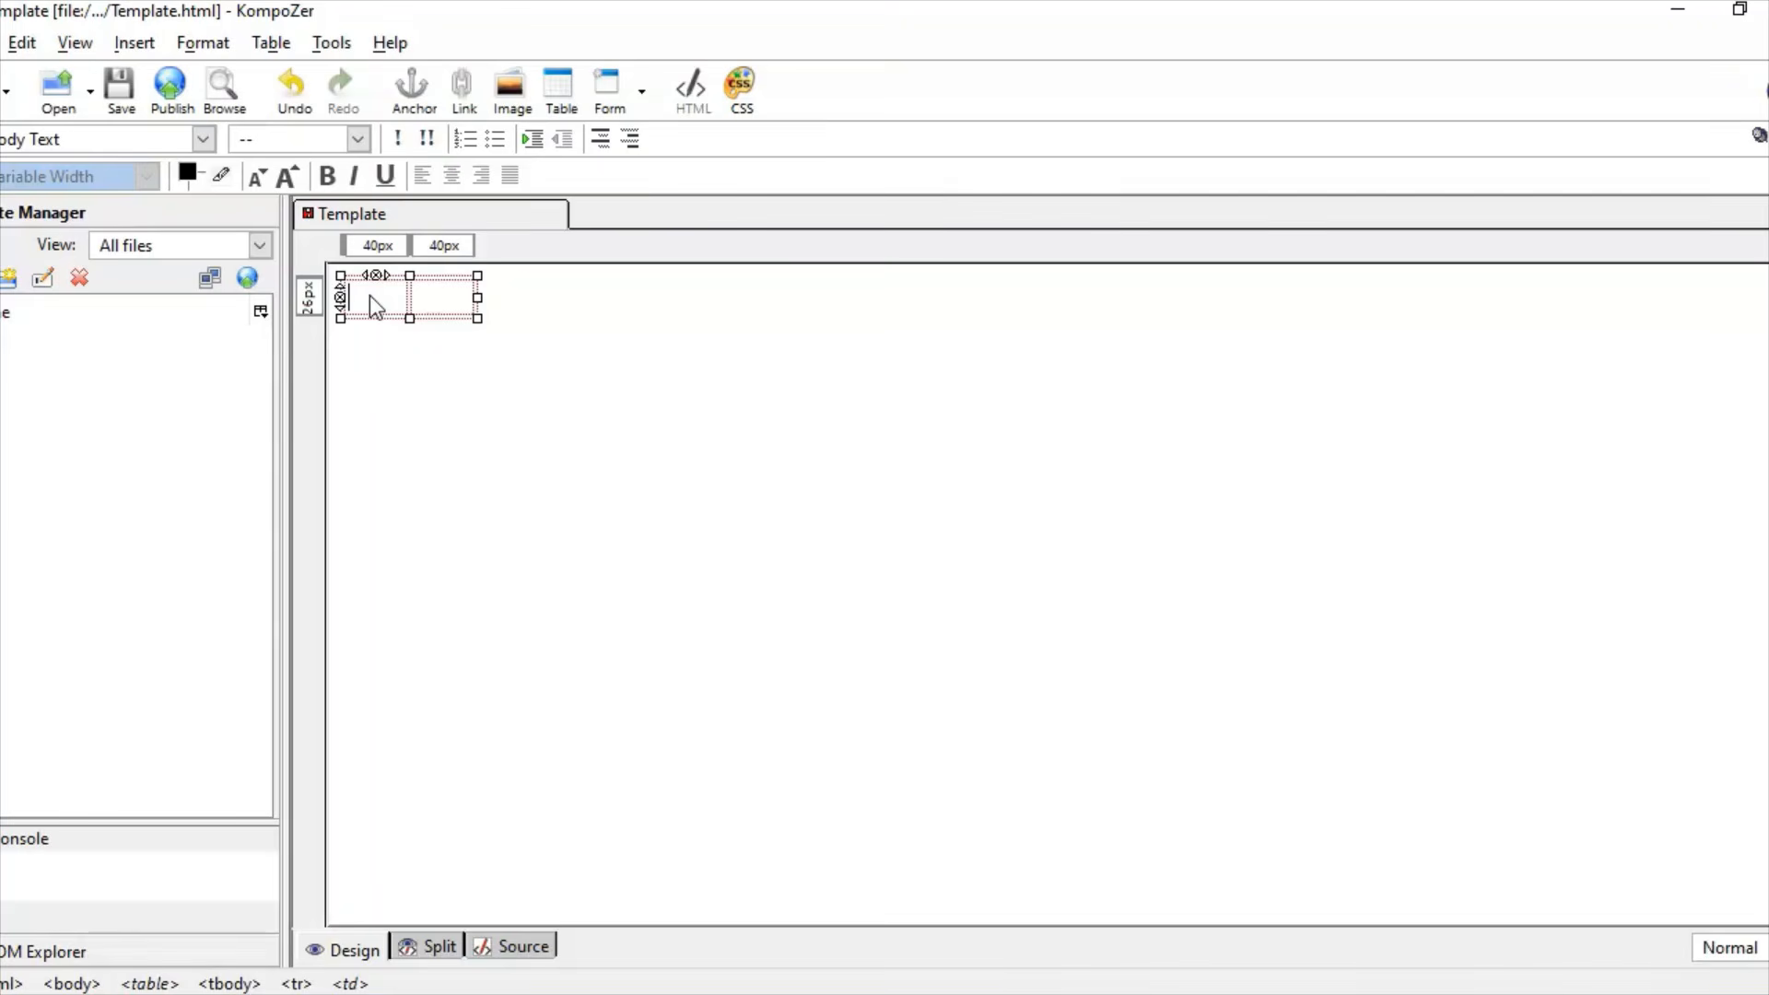
{"action": "left_click", "coordinate": [525, 96]}
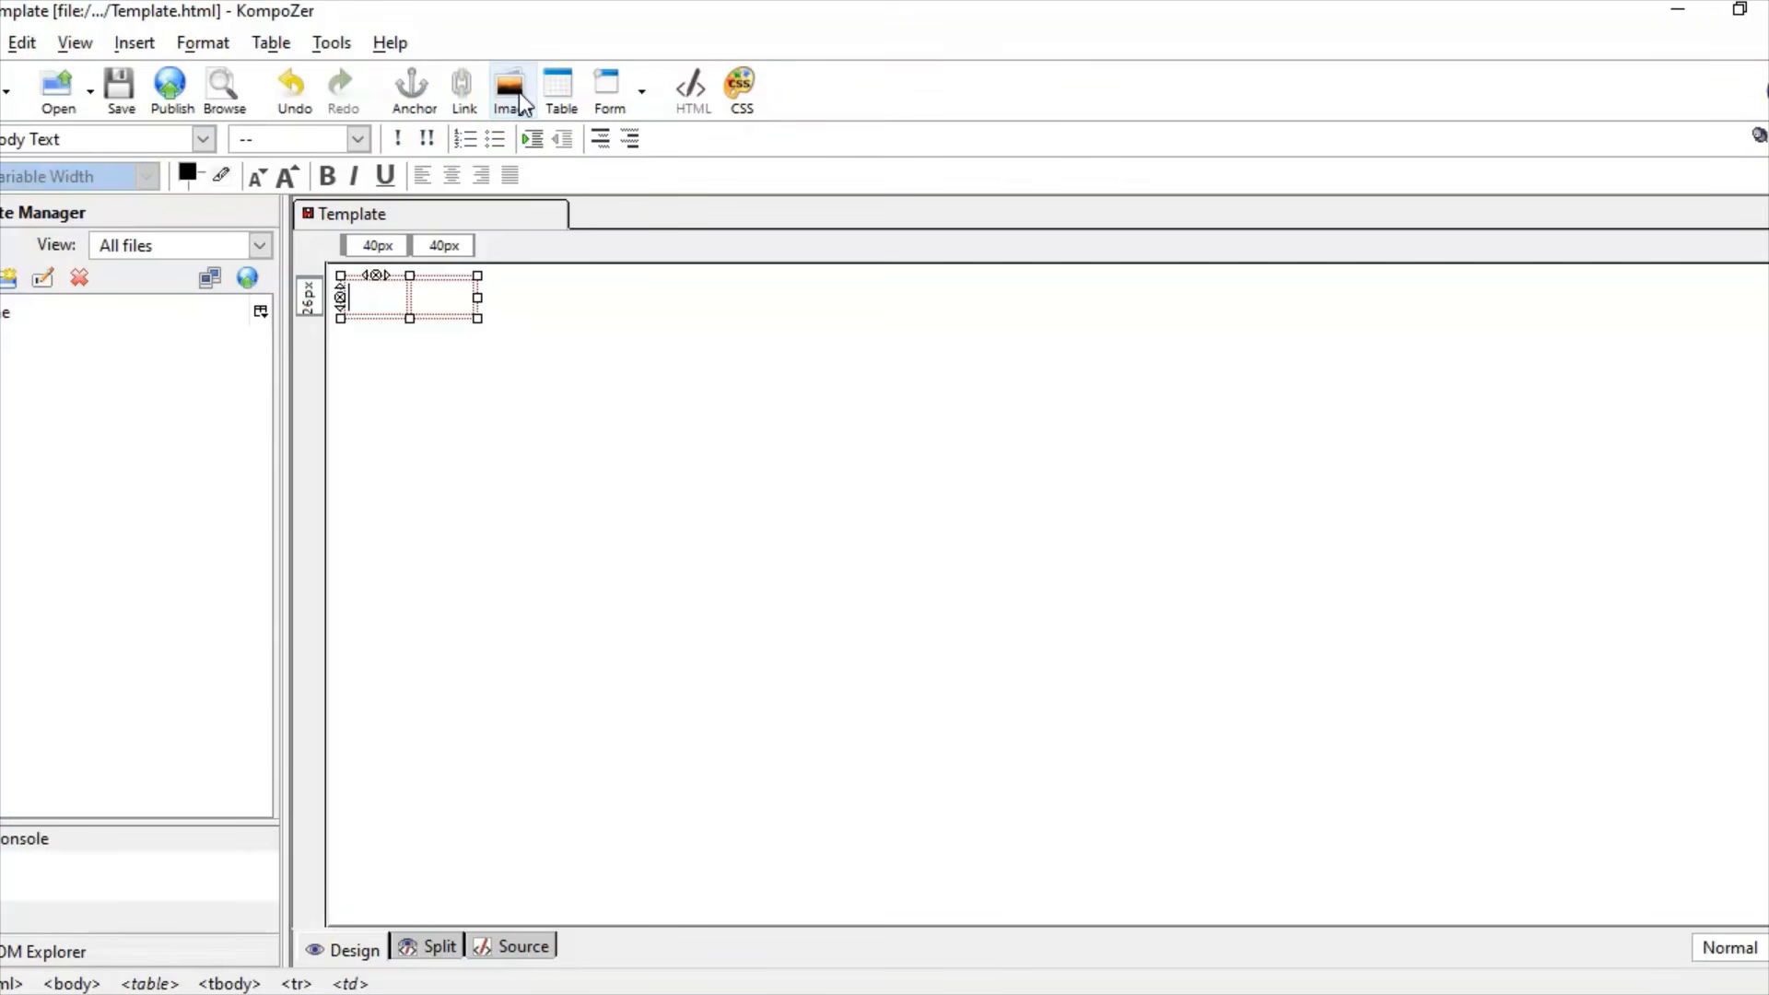
Step: Insert LOGO.png into the table's left cell without alternate text
{"action": "left_click", "coordinate": [523, 101]}
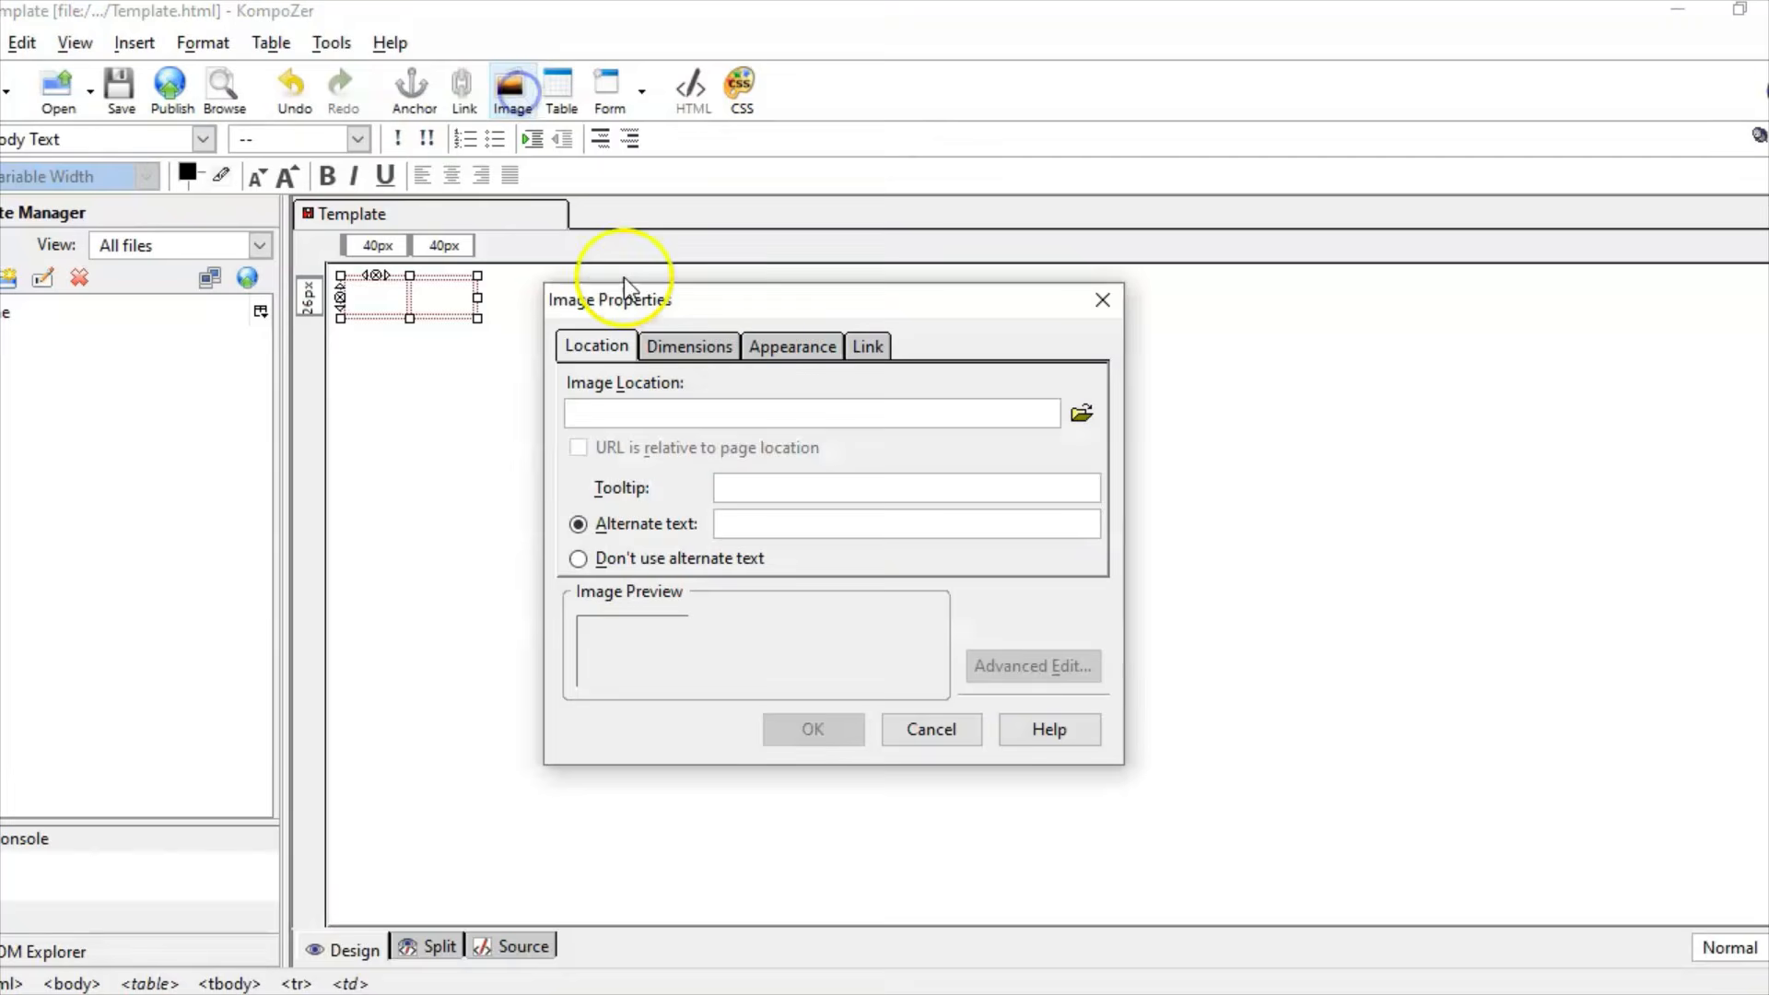
{"action": "left_click", "coordinate": [1083, 412]}
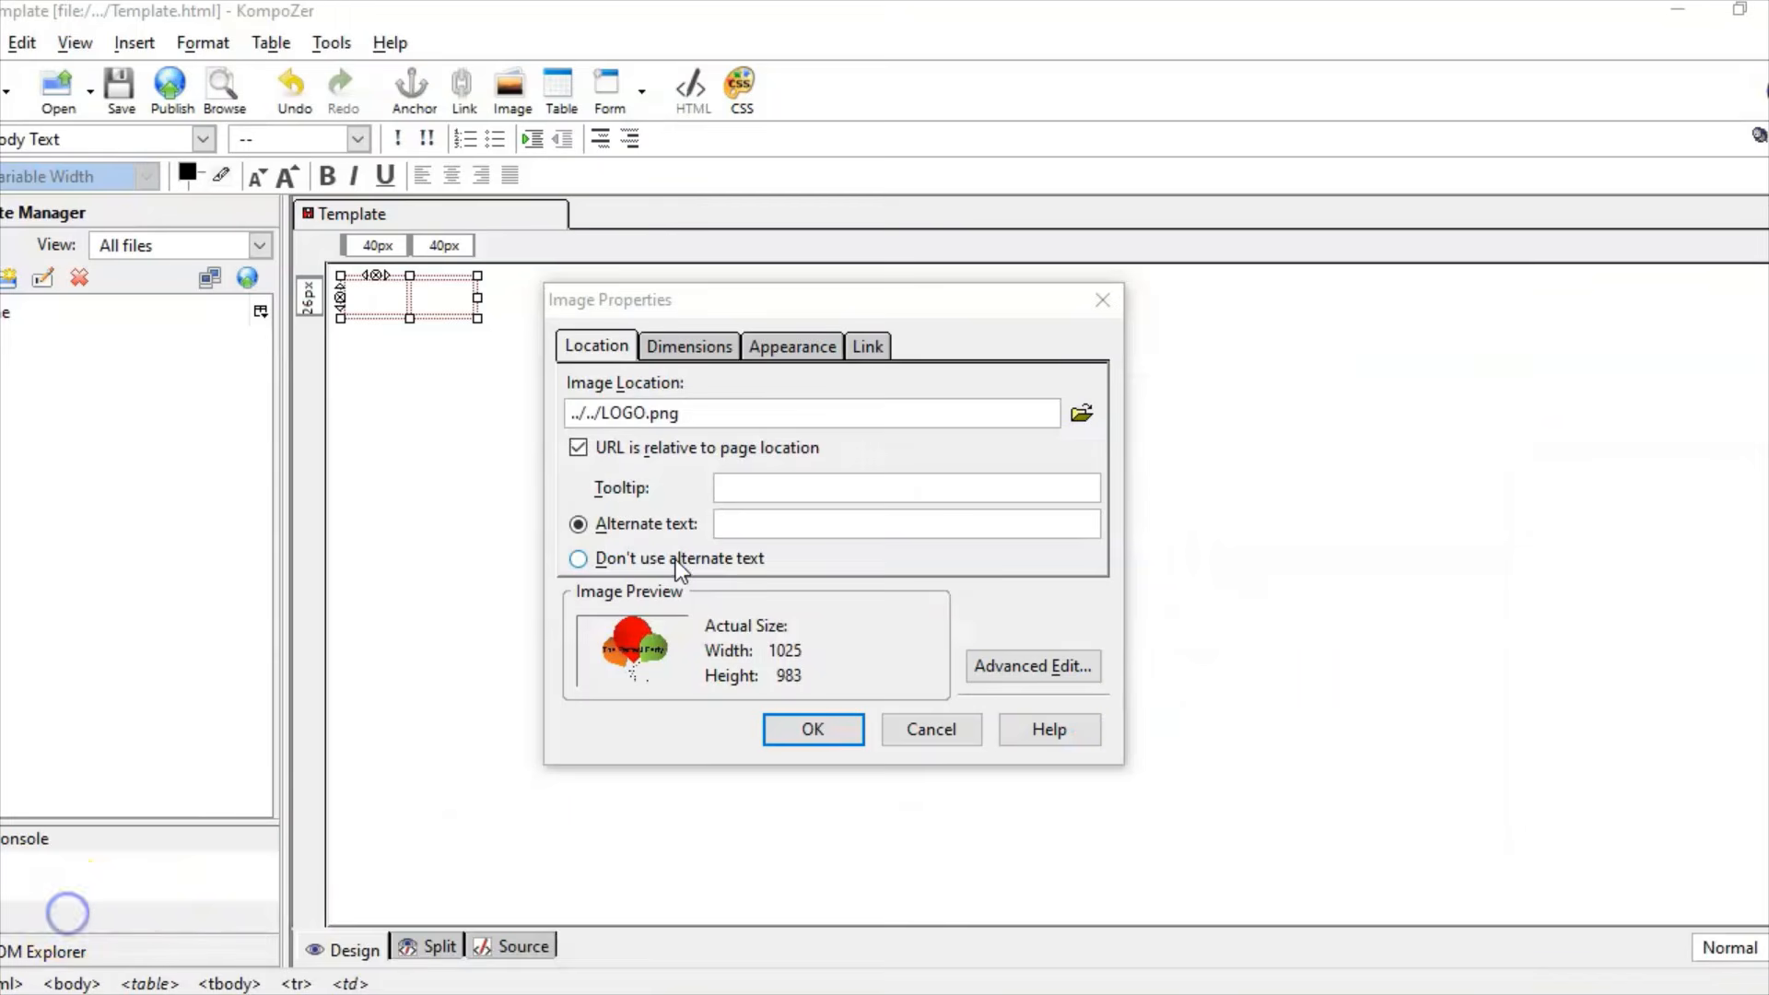
{"action": "left_click", "coordinate": [679, 559]}
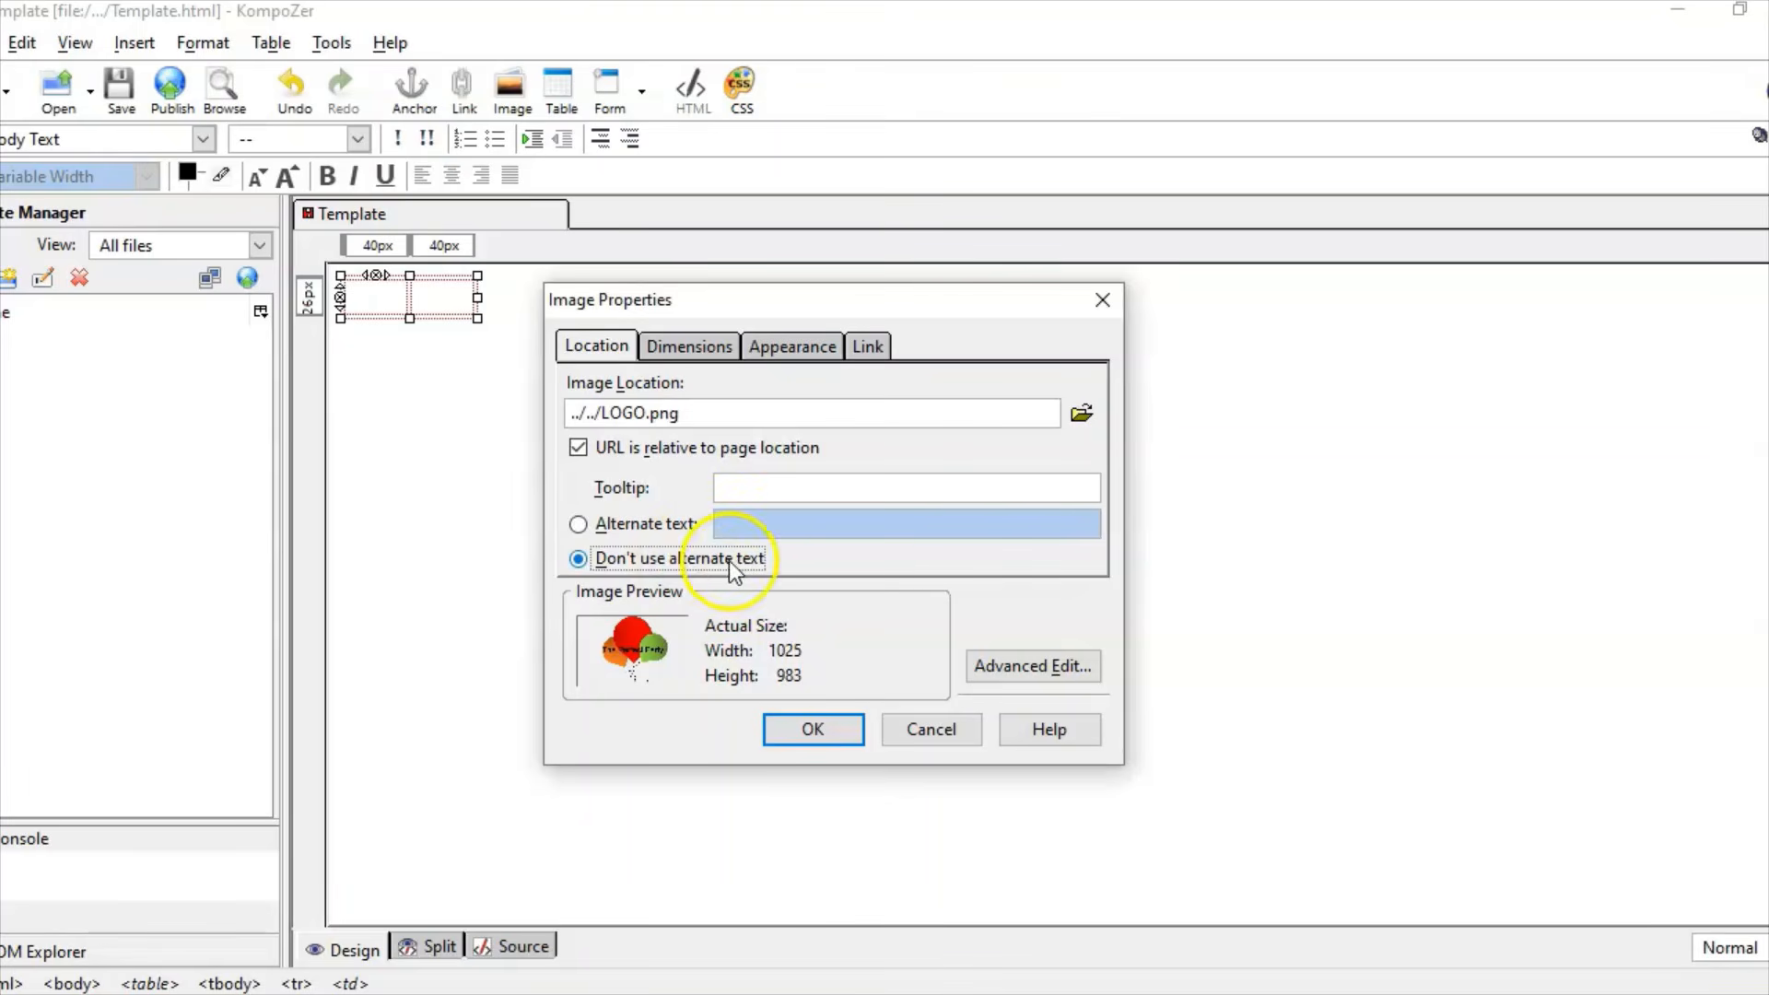
{"action": "left_click", "coordinate": [783, 732]}
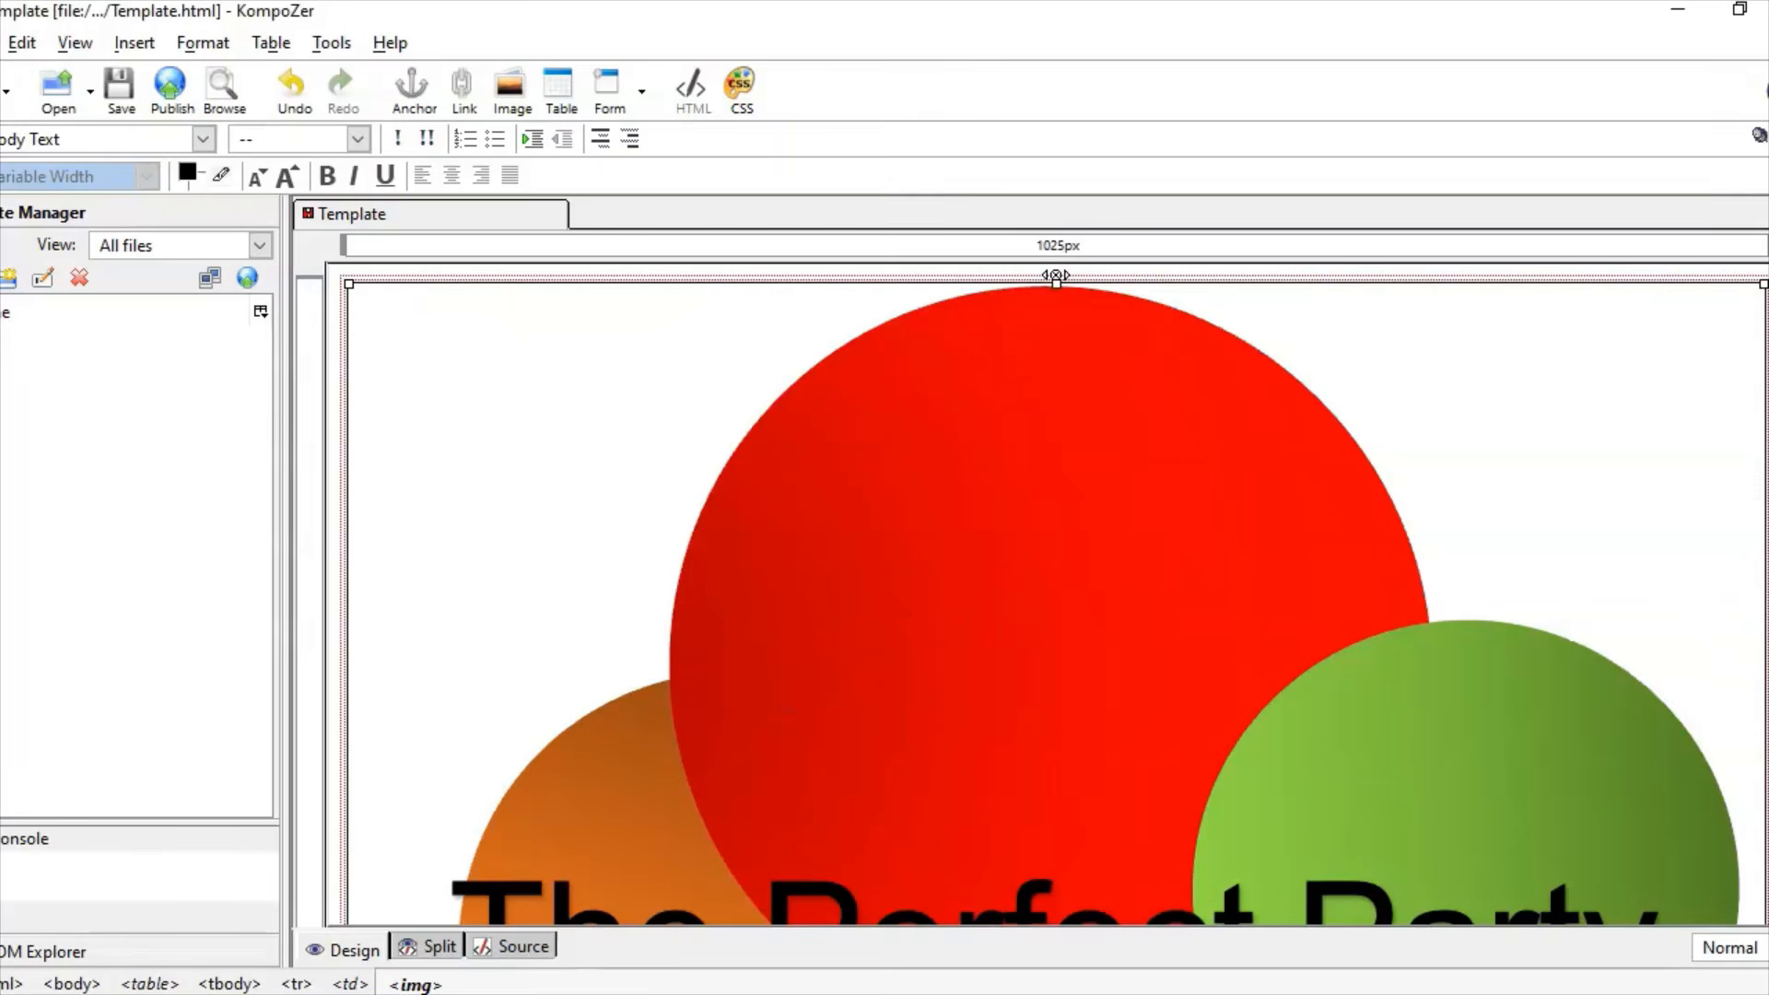
Step: Shrink the logo to about 167 px wide, then bring up the question paper
{"action": "scroll", "coordinate": [1056, 274], "scroll_direction": "down", "scroll_amount": 10}
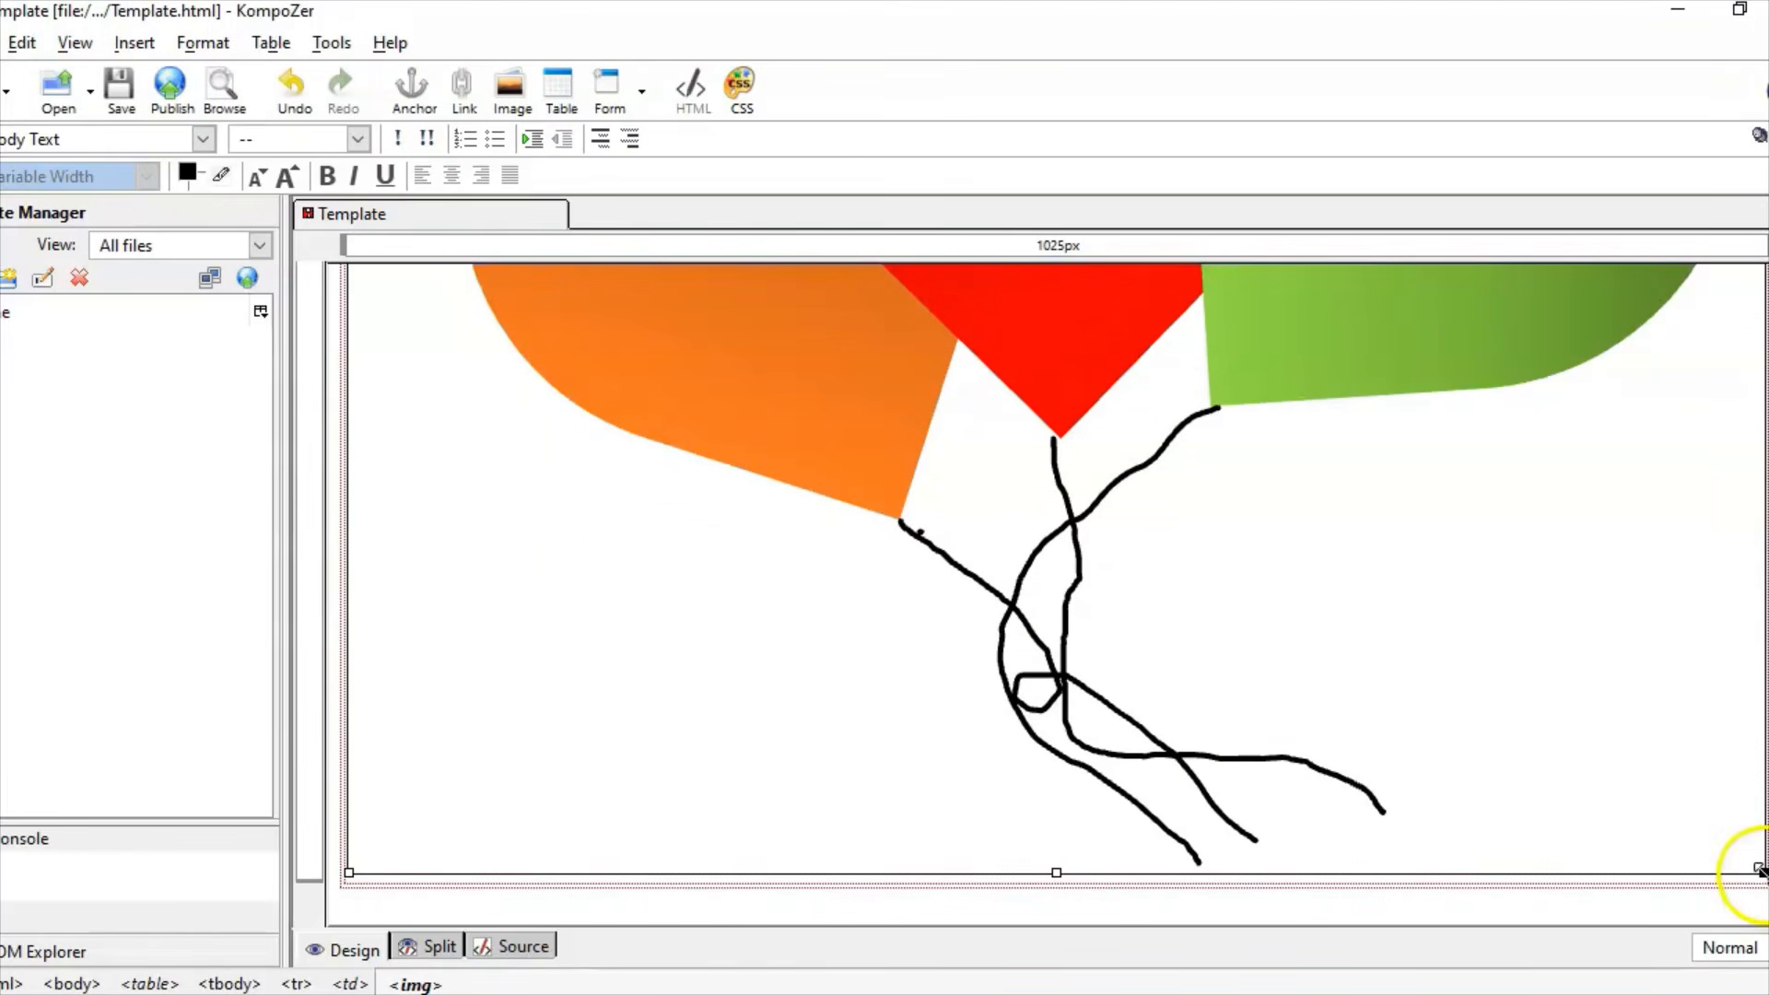
{"action": "left_click_drag", "start_coordinate": [1761, 870], "coordinate": [732, 364]}
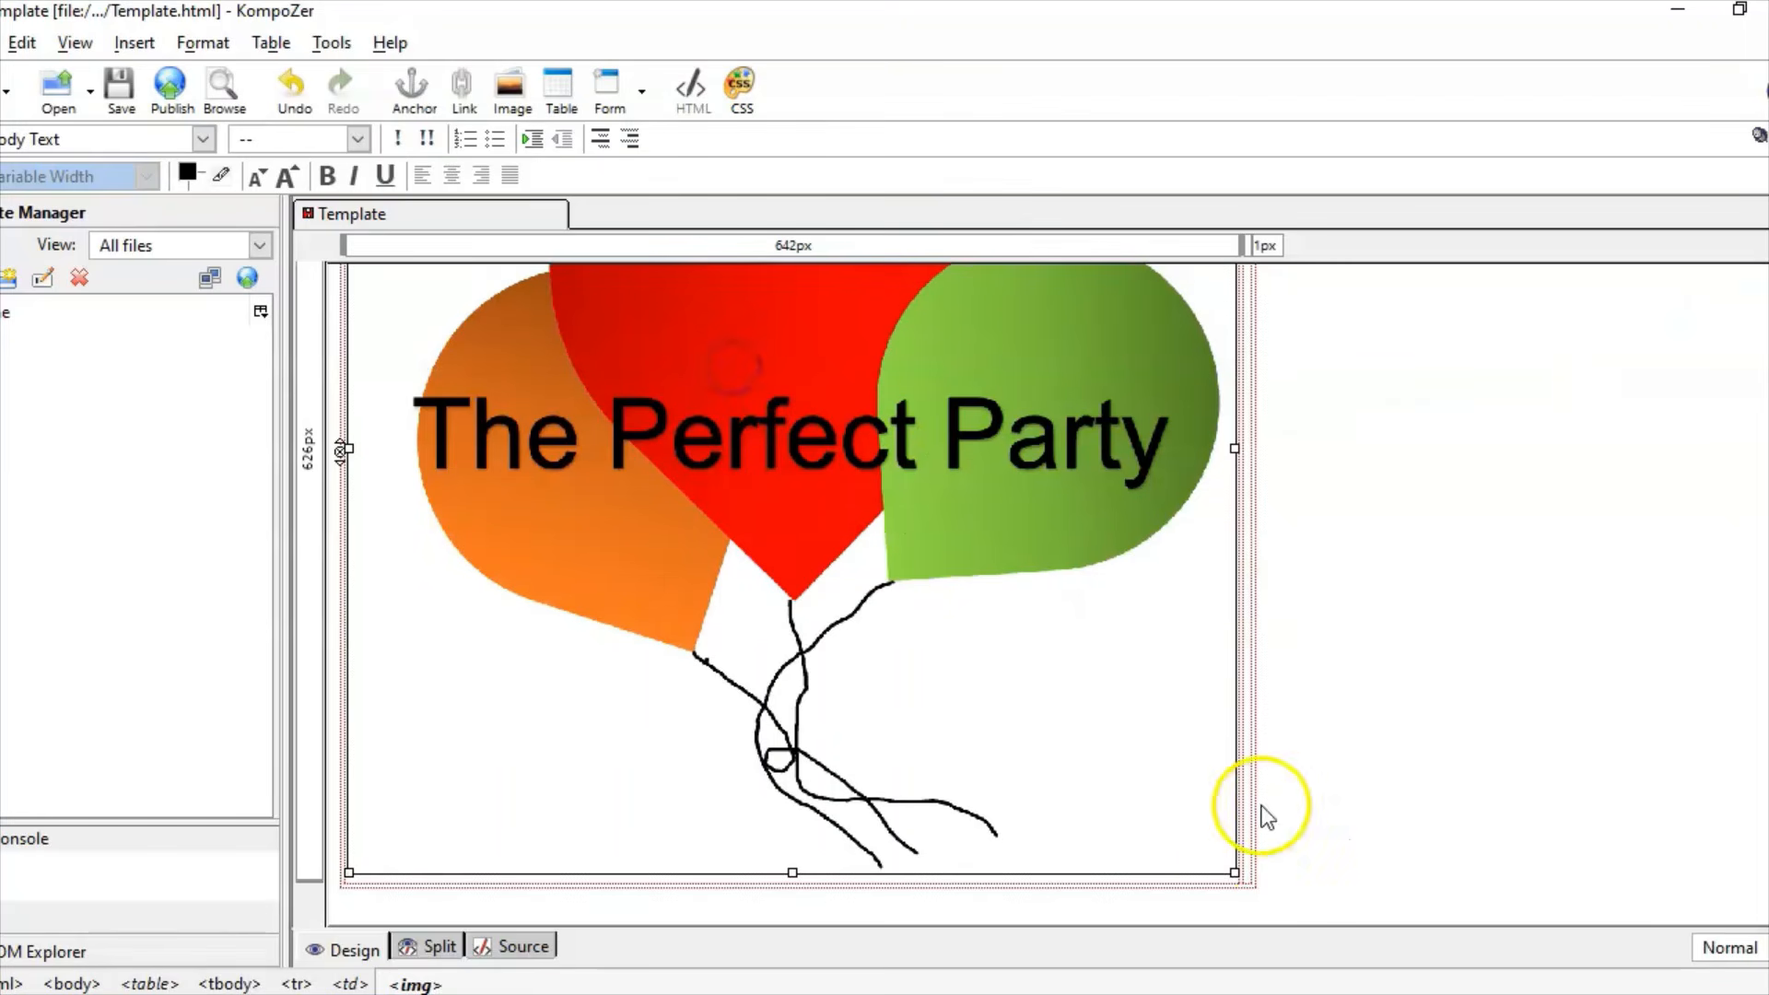
{"action": "left_click_drag", "start_coordinate": [1236, 872], "coordinate": [599, 518]}
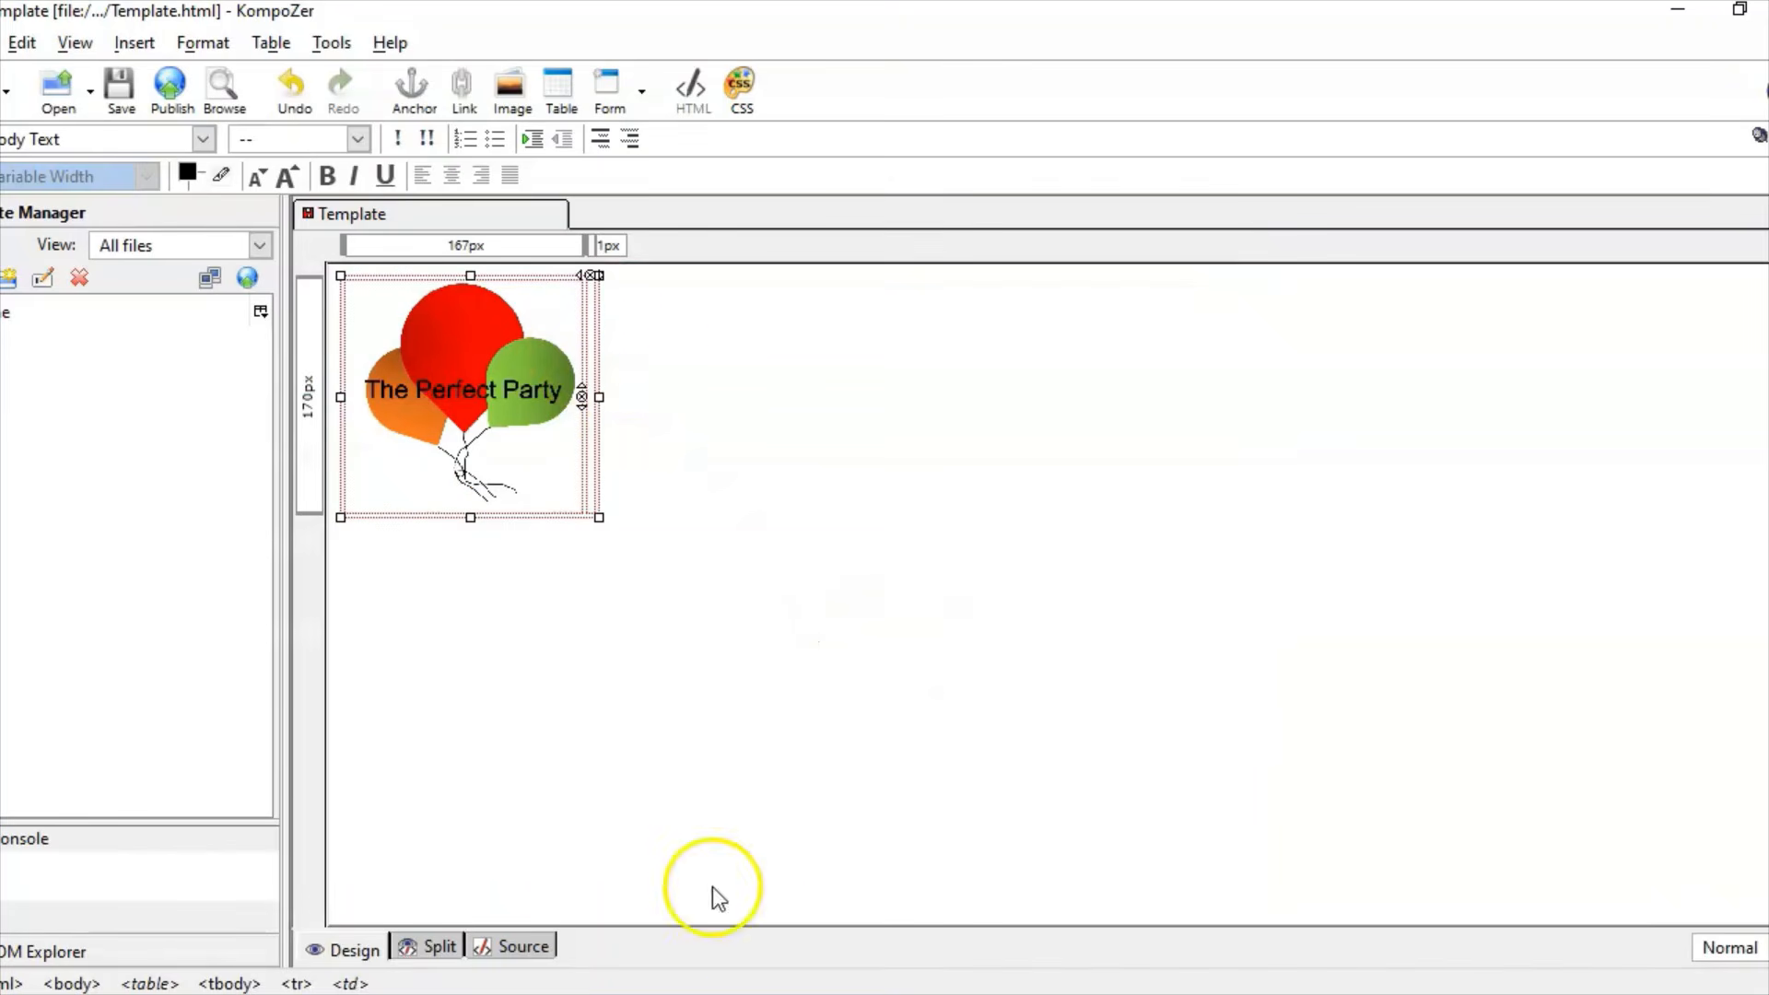
{"action": "left_click", "coordinate": [746, 993]}
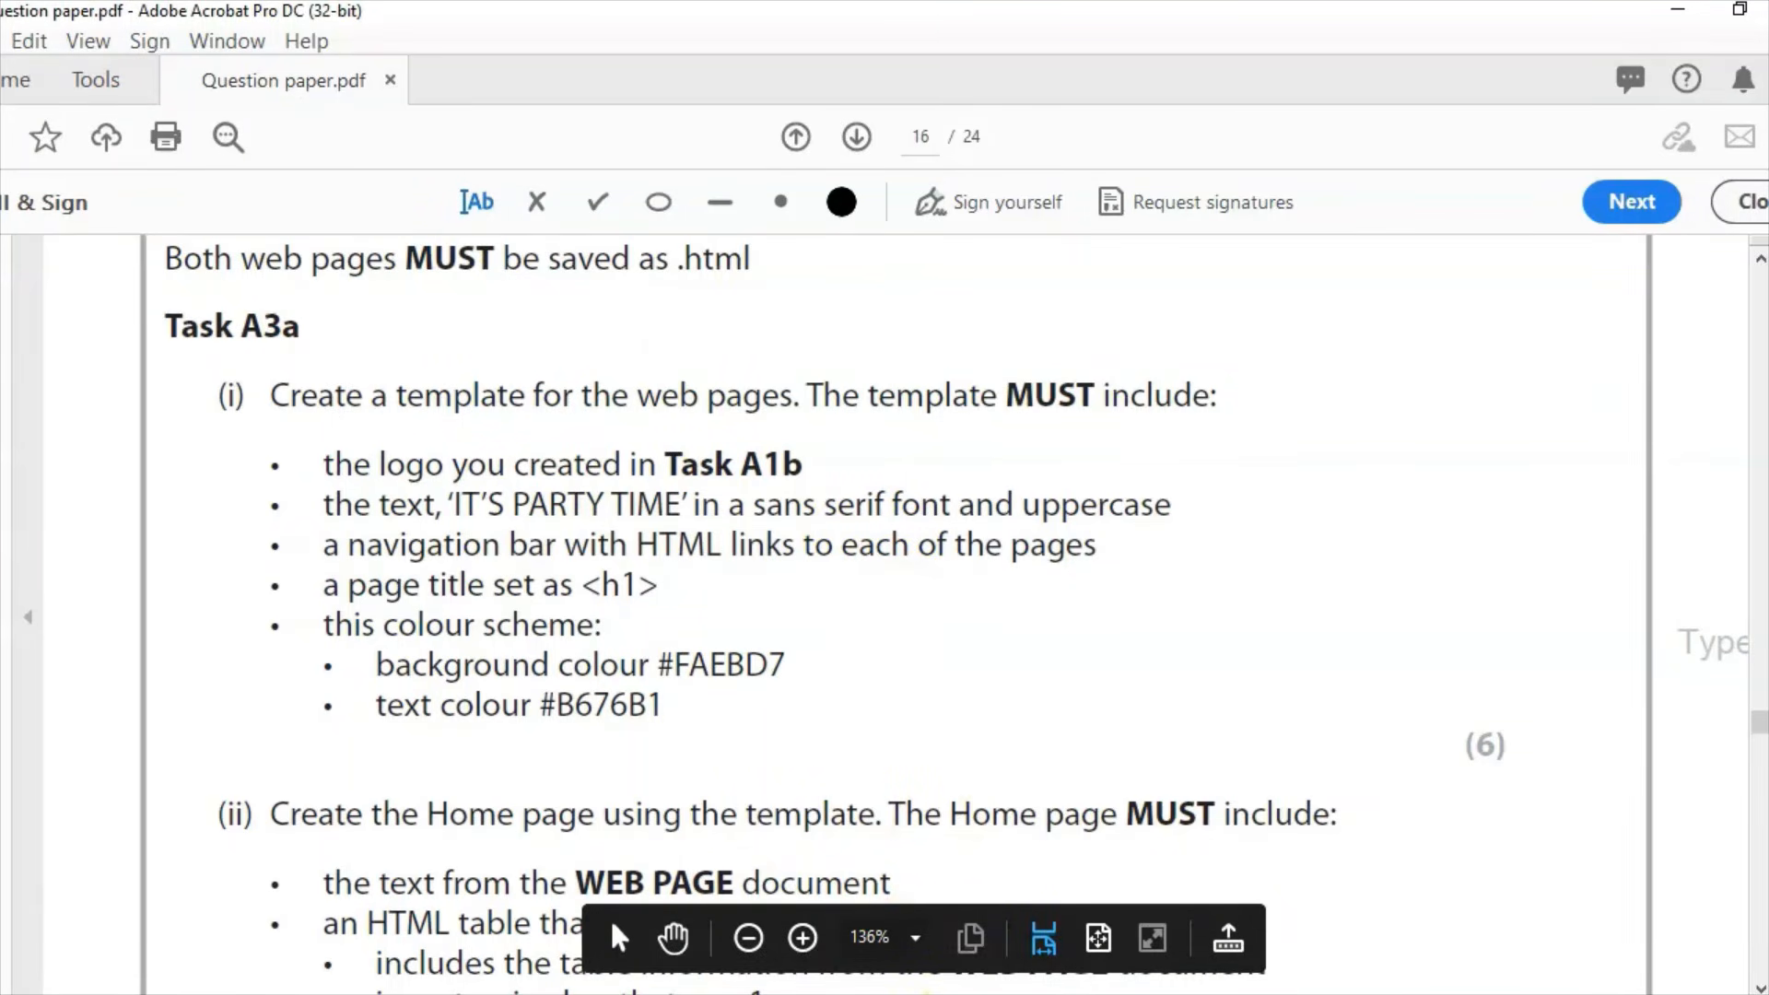
Step: Type the heading text IT'S PARTY TIME in the template's right table cell
{"action": "left_click", "coordinate": [802, 994]}
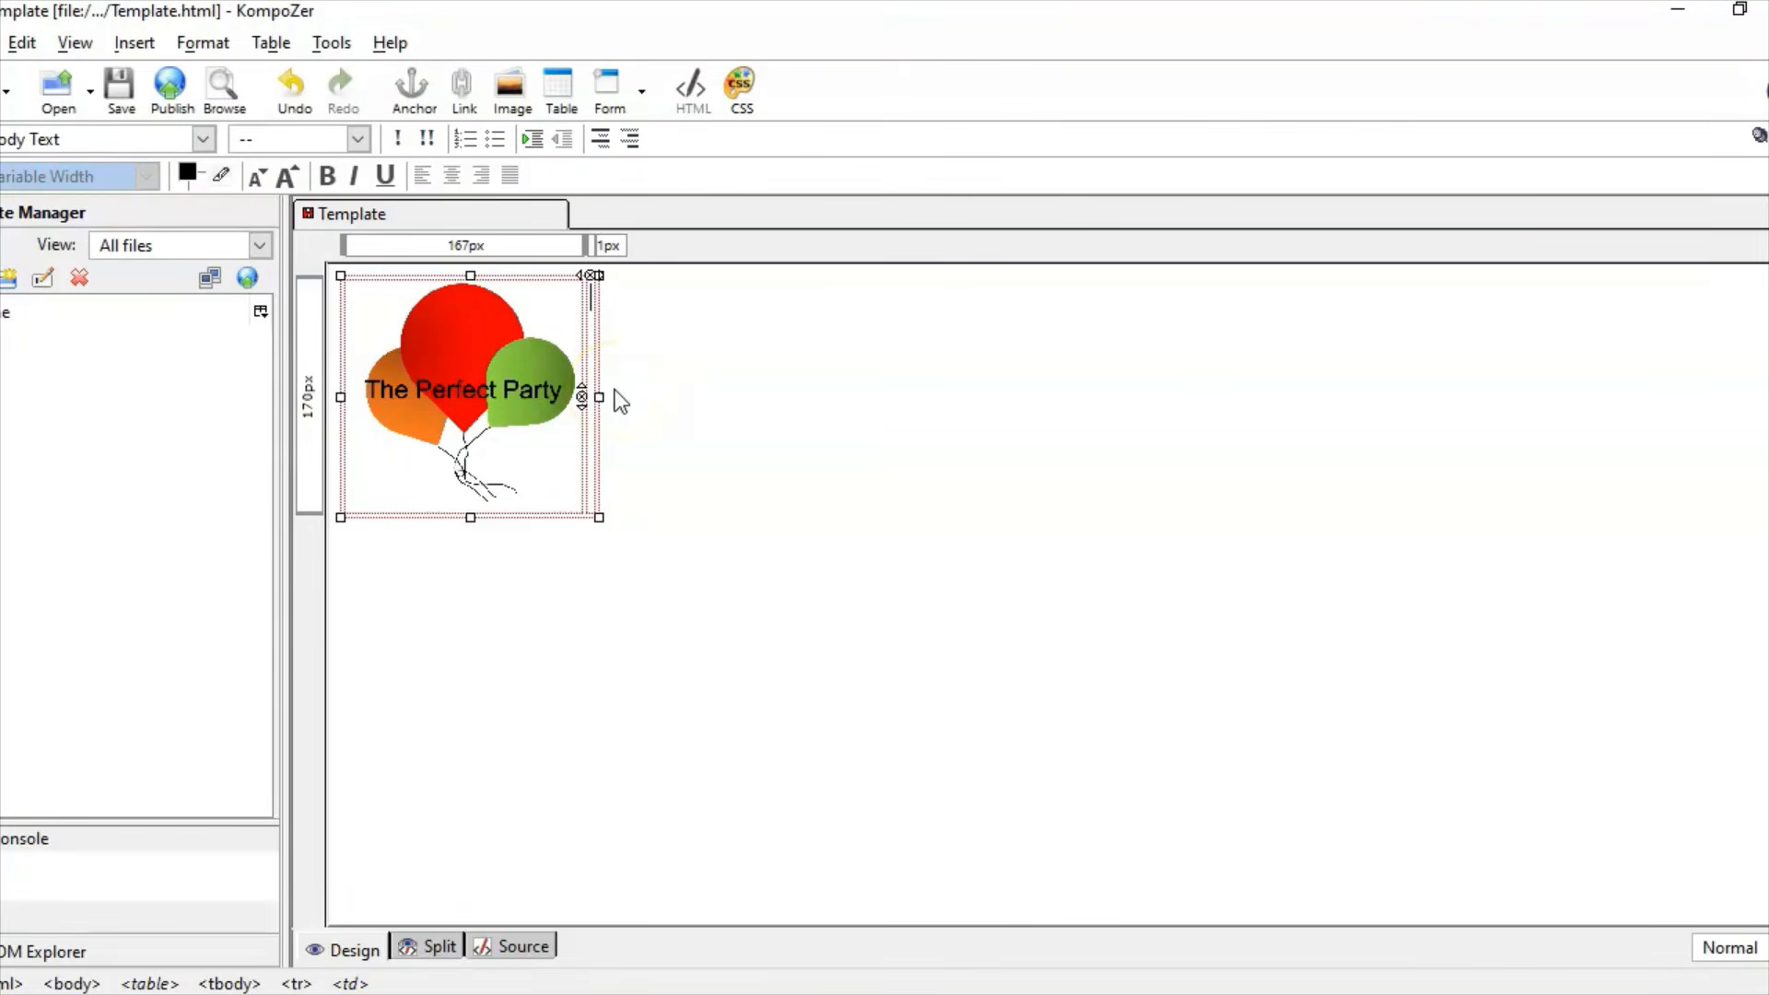
{"action": "type", "text": "IT'S"}
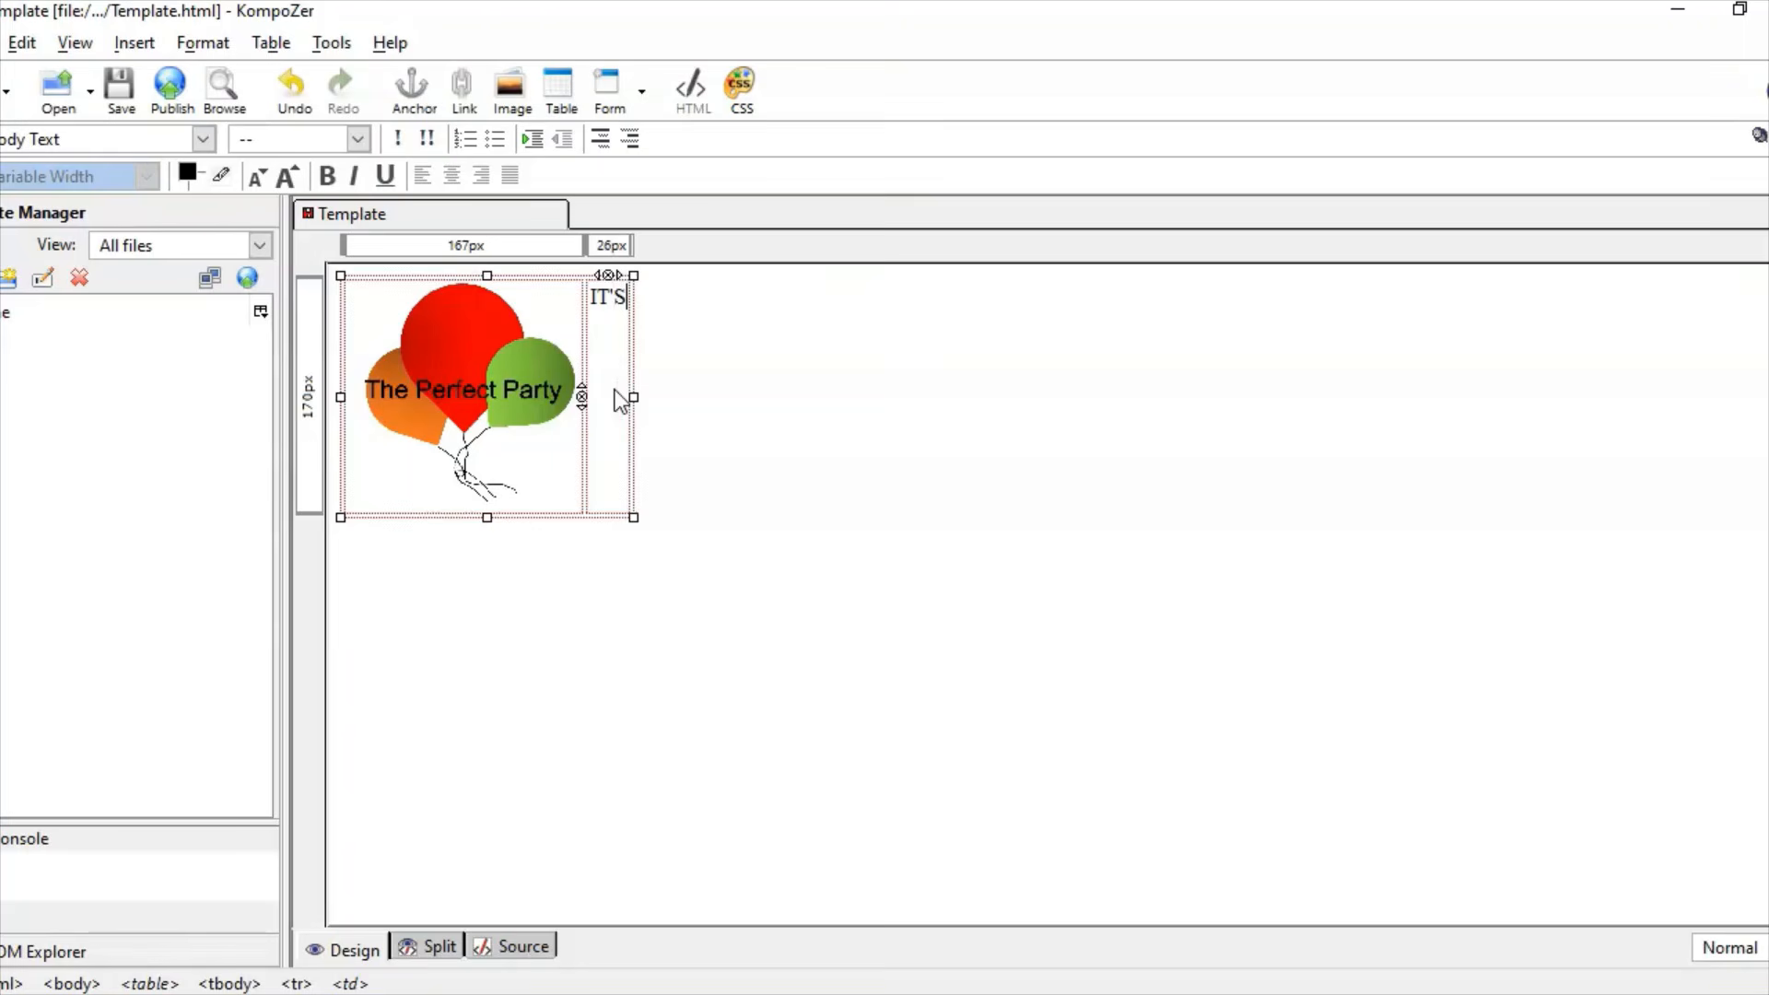
{"action": "key", "text": "Return"}
{"action": "type", "text": "PARTY TIME"}
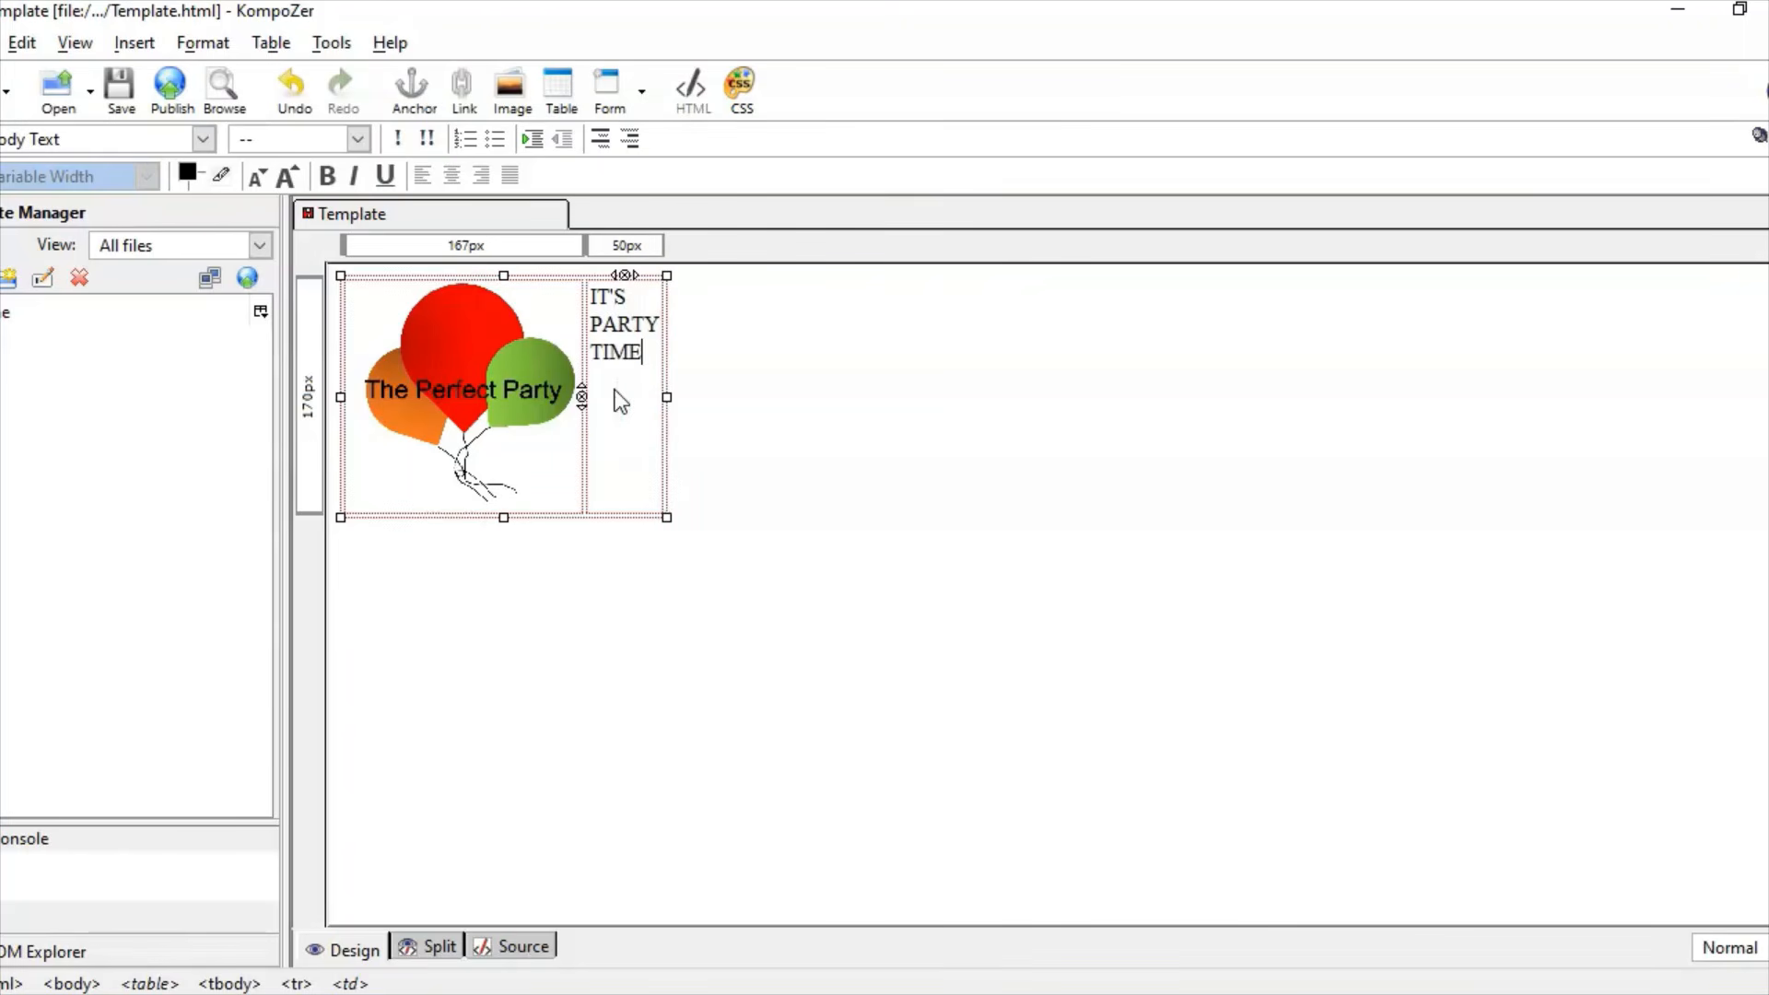
Step: Format IT'S PARTY TIME as Heading 1, enlarged twice, in Helvetica, Arial
{"action": "left_click", "coordinate": [667, 400]}
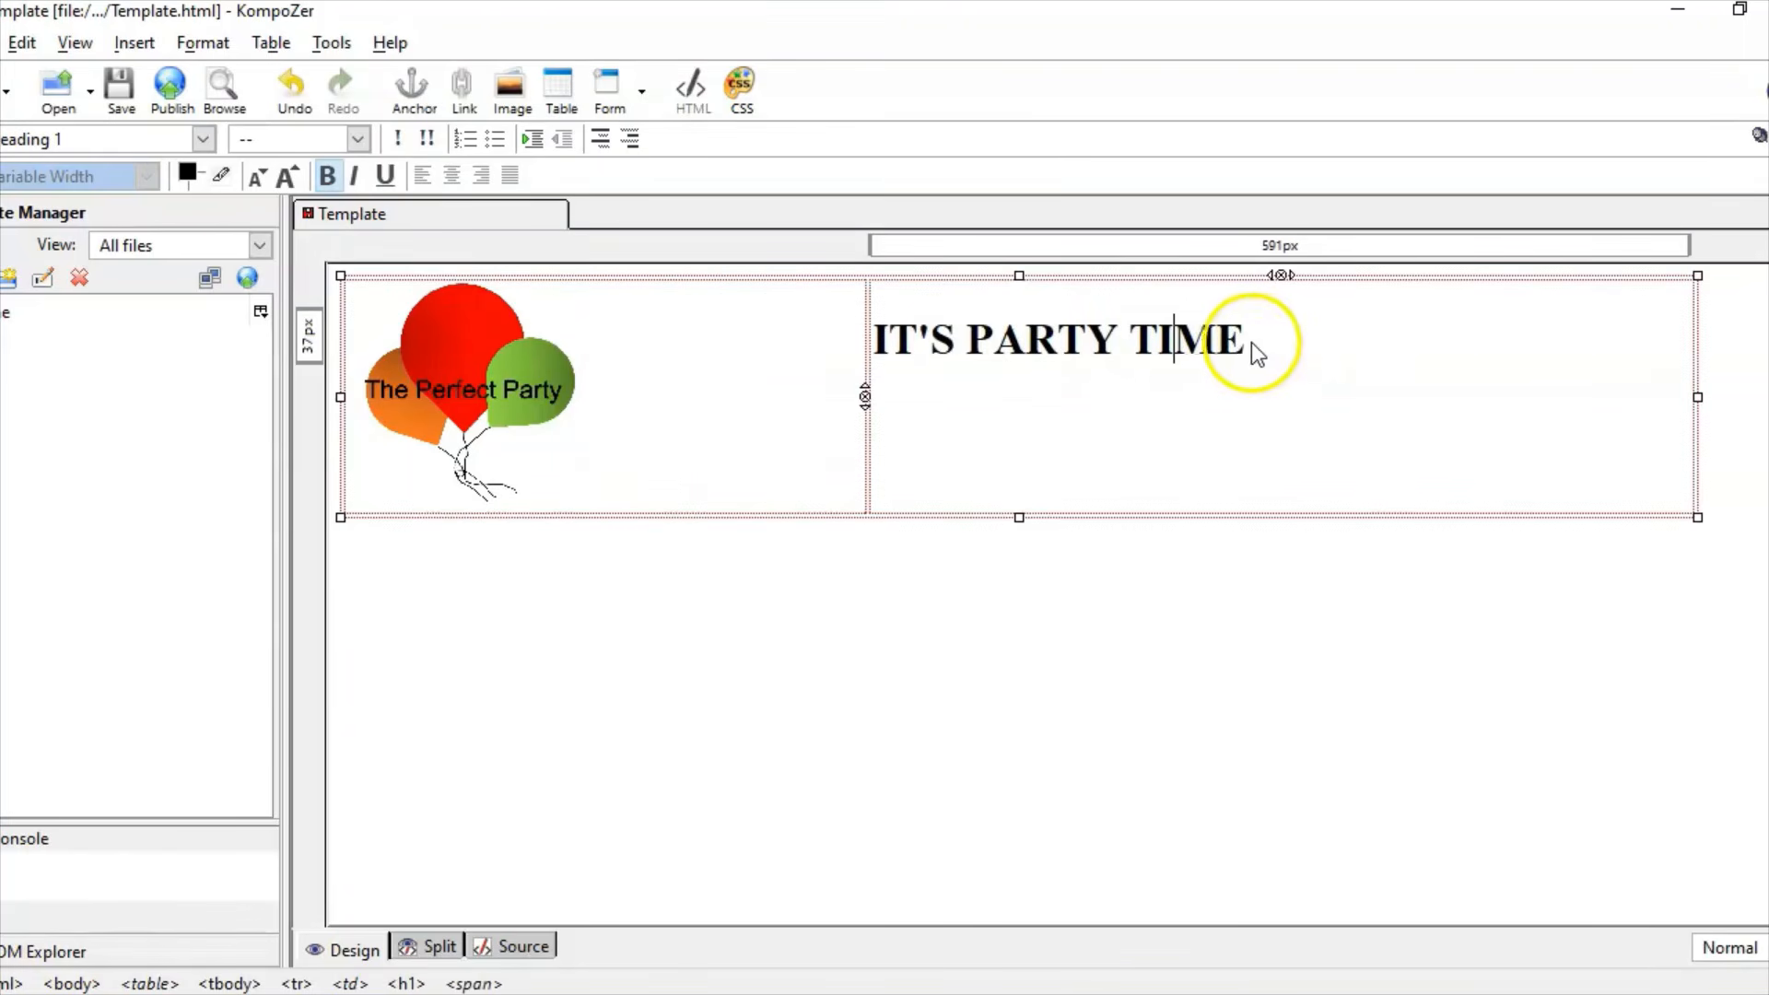
{"action": "left_click_drag", "start_coordinate": [1246, 343], "coordinate": [874, 341]}
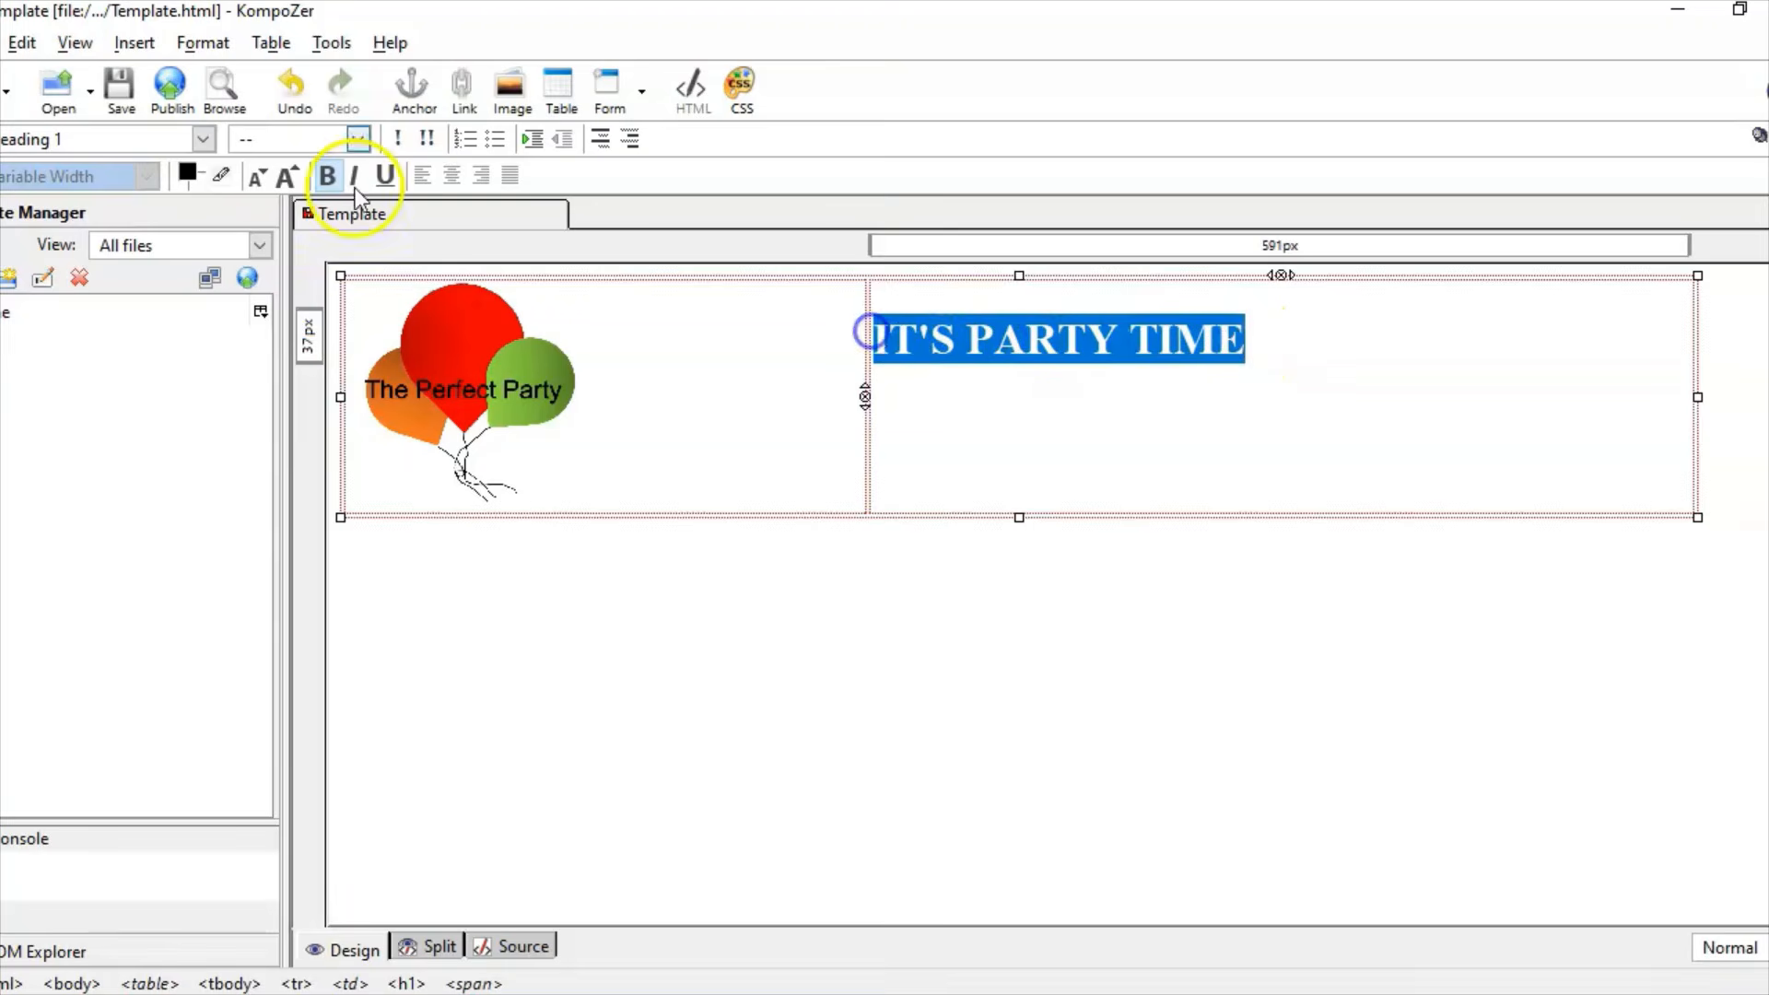
{"action": "left_click", "coordinate": [203, 140]}
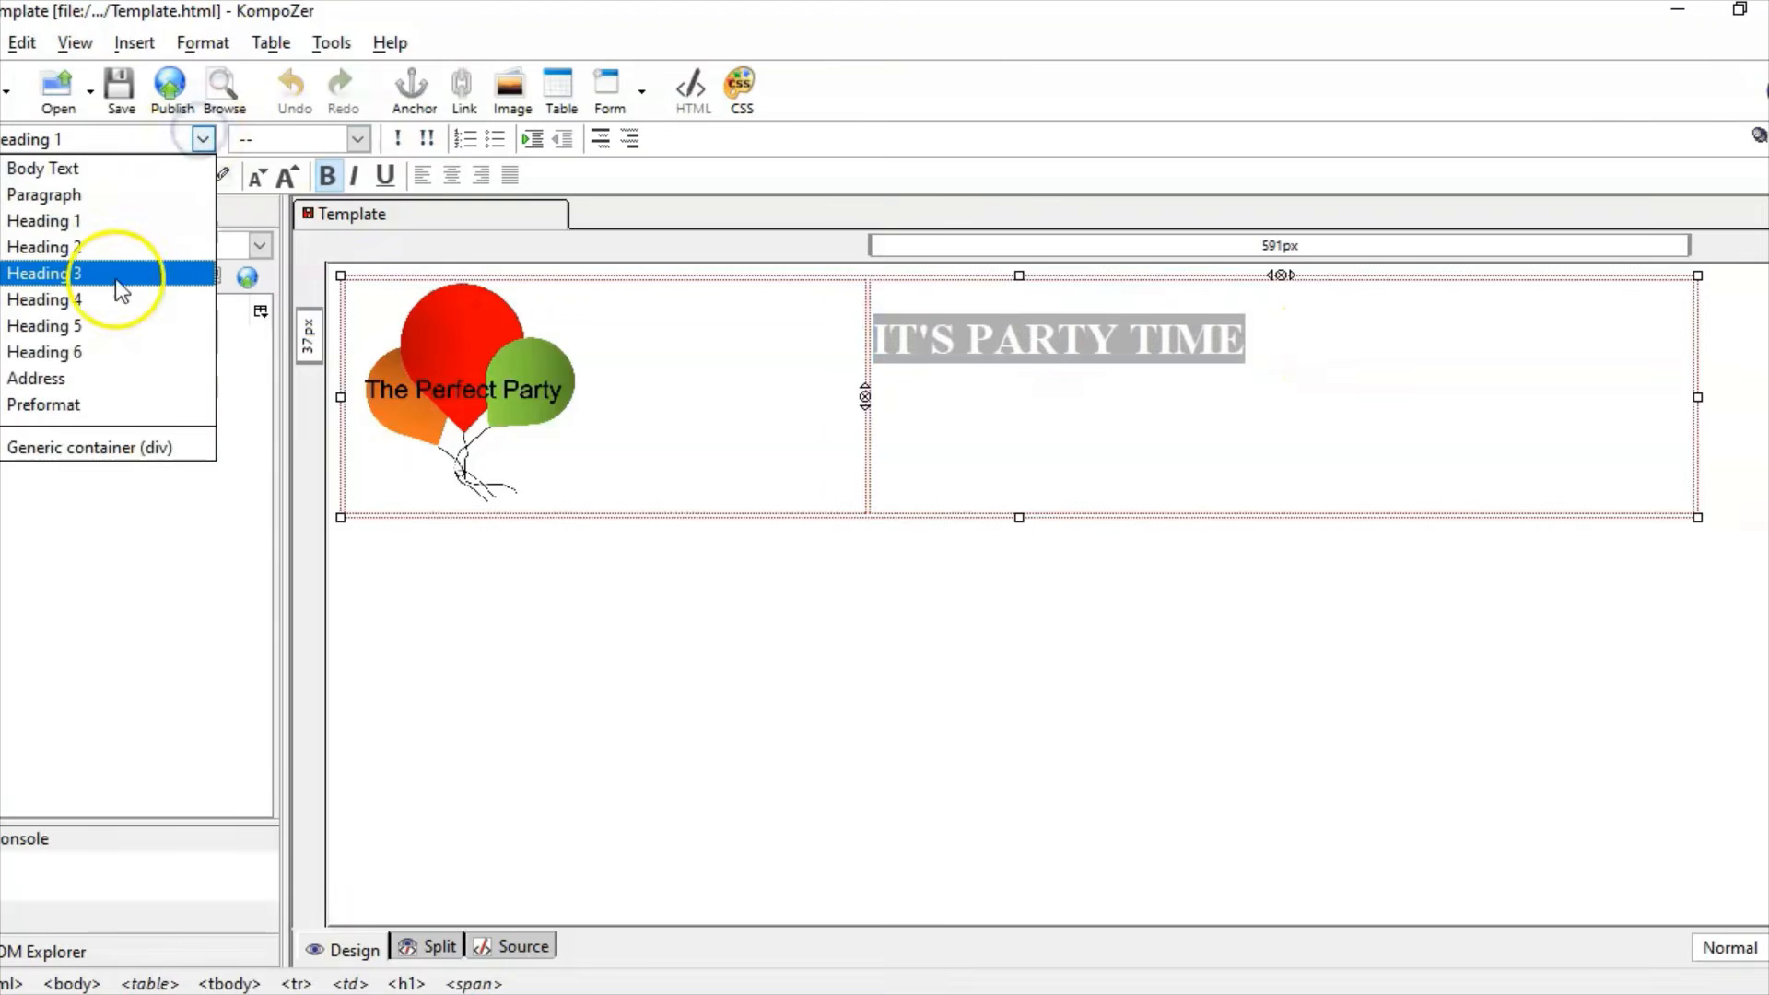
{"action": "left_click", "coordinate": [126, 223]}
{"action": "left_click", "coordinate": [289, 171]}
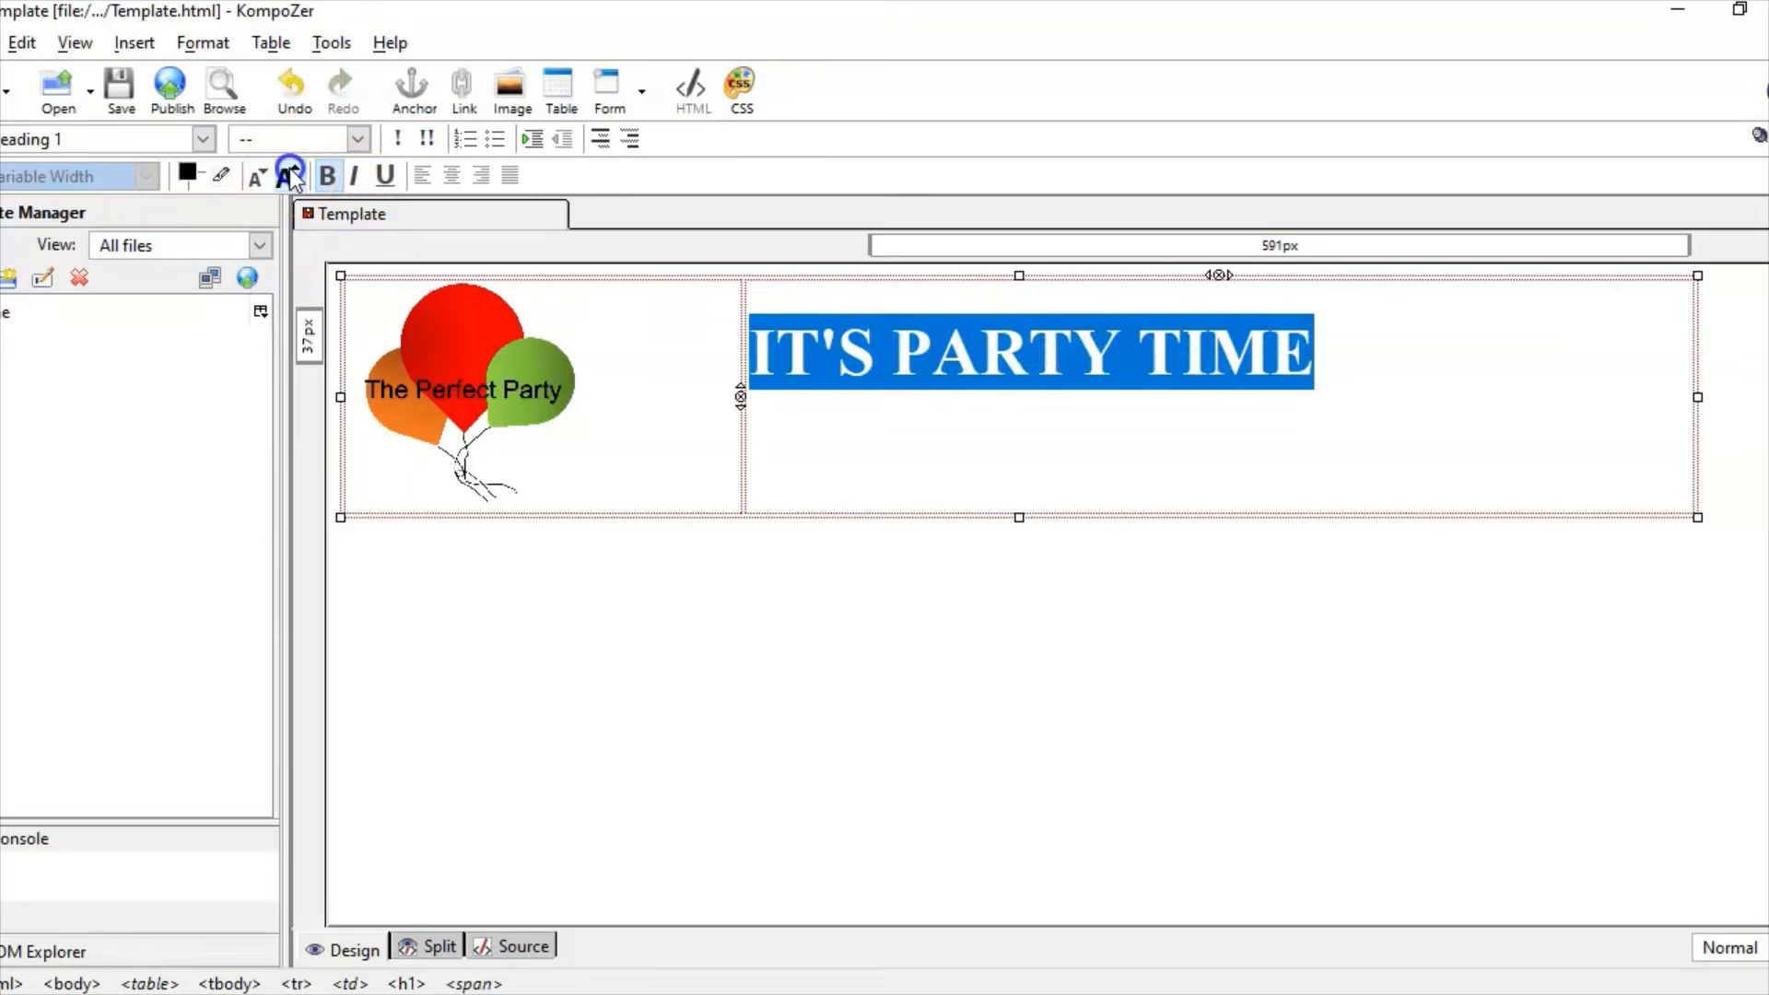
{"action": "left_click", "coordinate": [289, 170]}
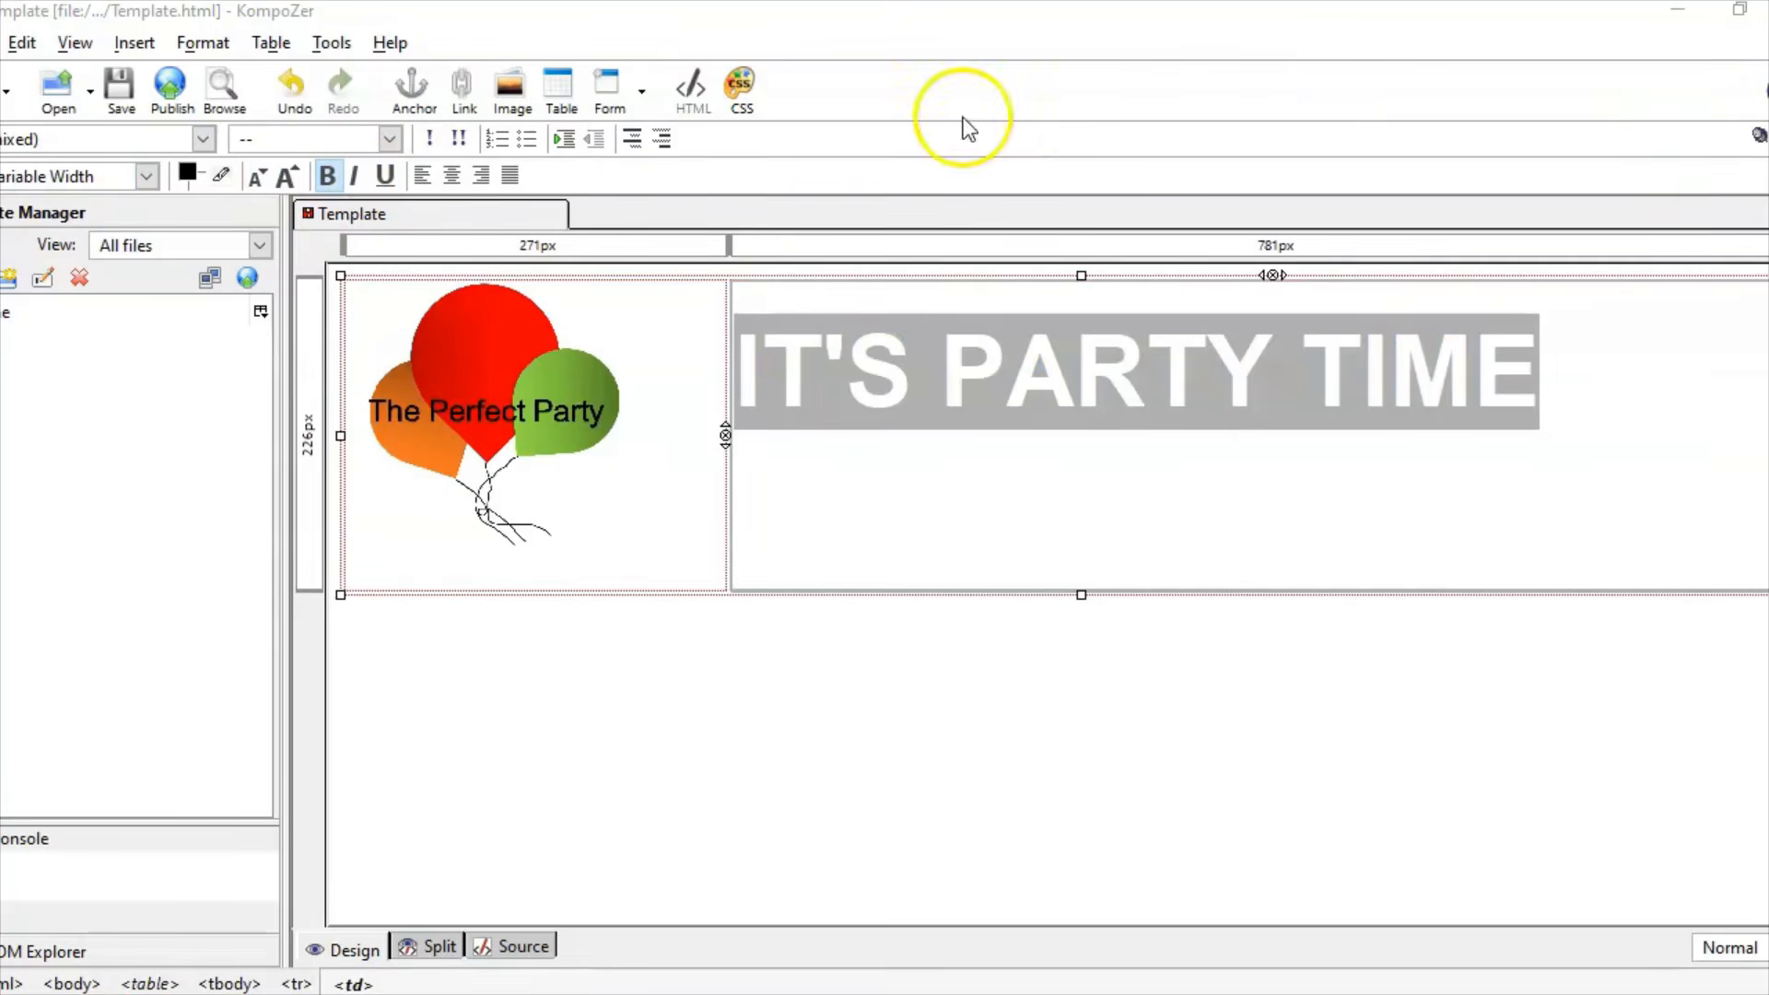
{"action": "left_click", "coordinate": [204, 46]}
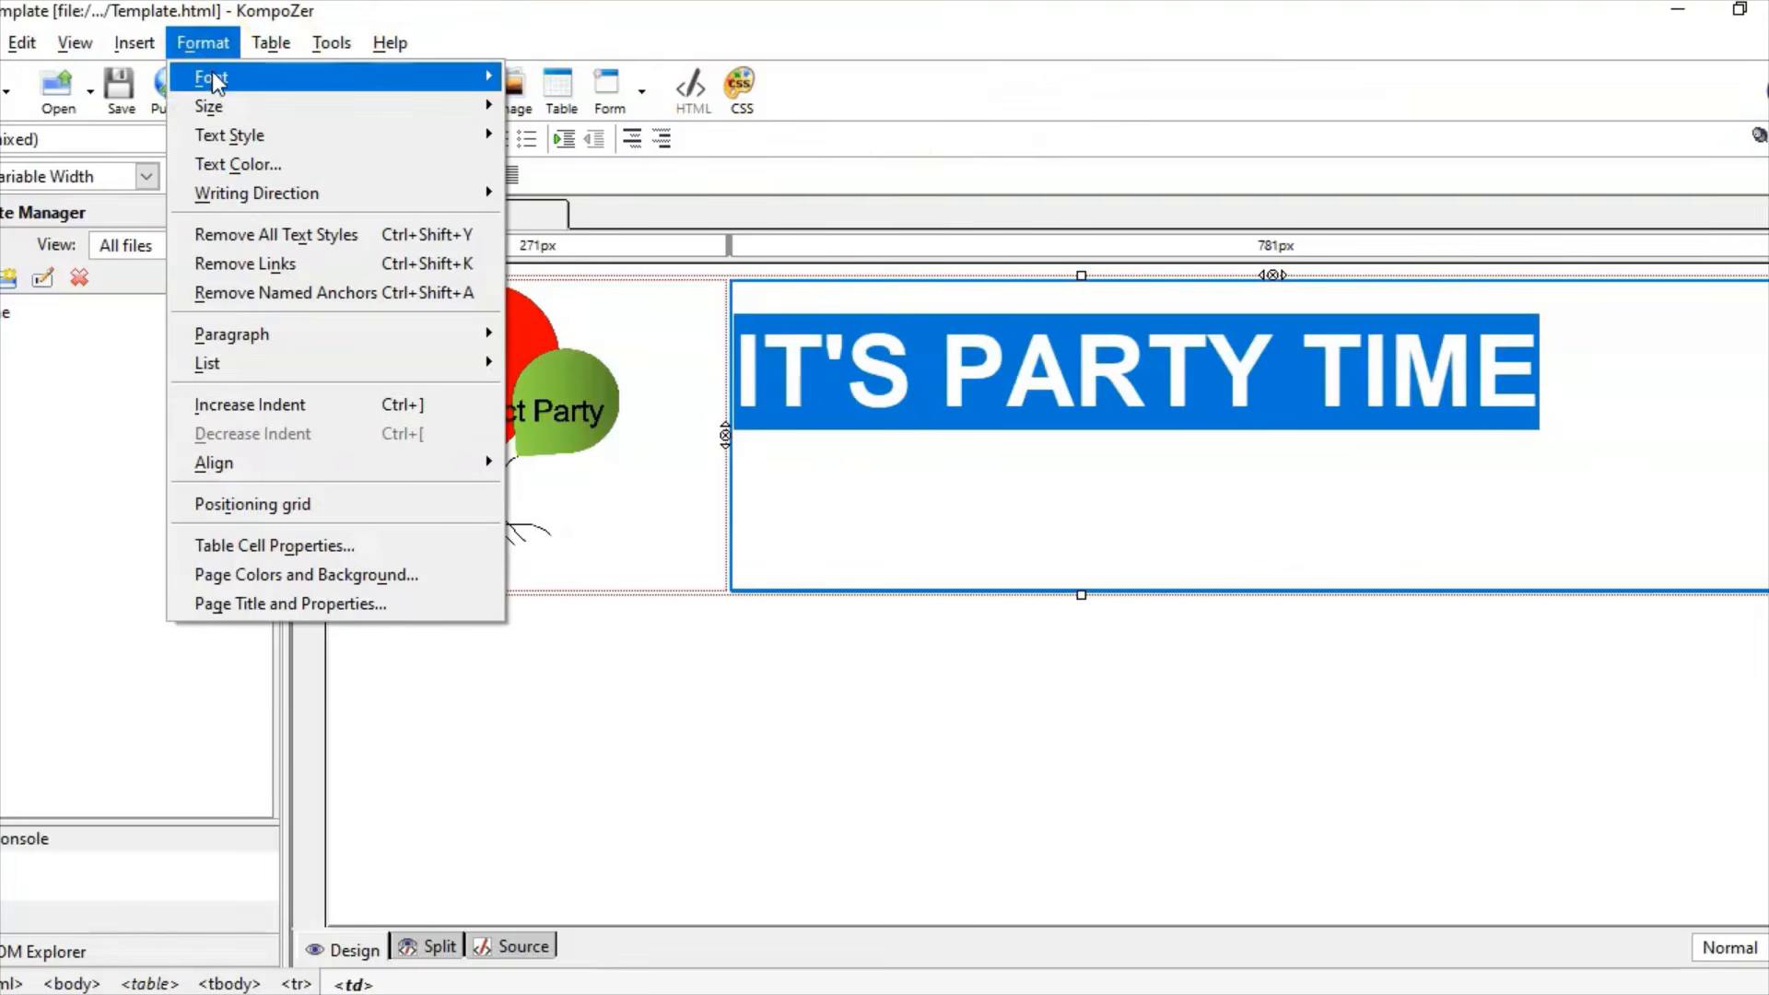
{"action": "mouse_move", "coordinate": [214, 75]}
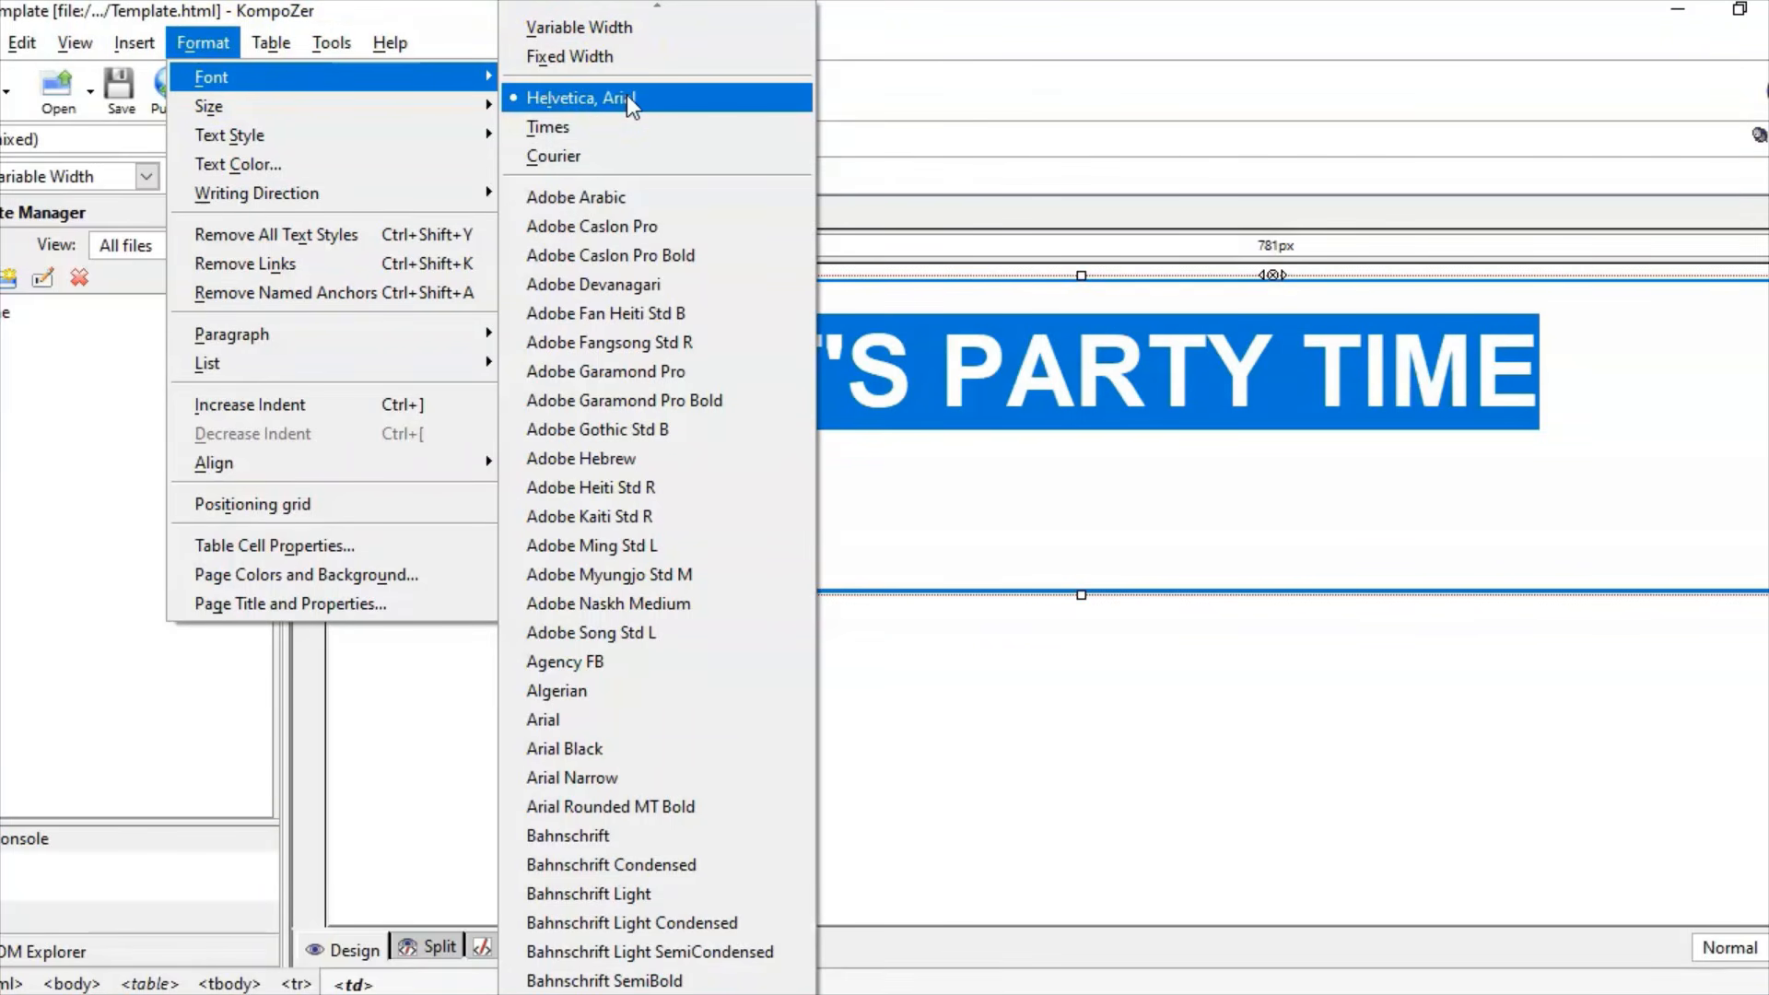
{"action": "left_click", "coordinate": [1111, 658]}
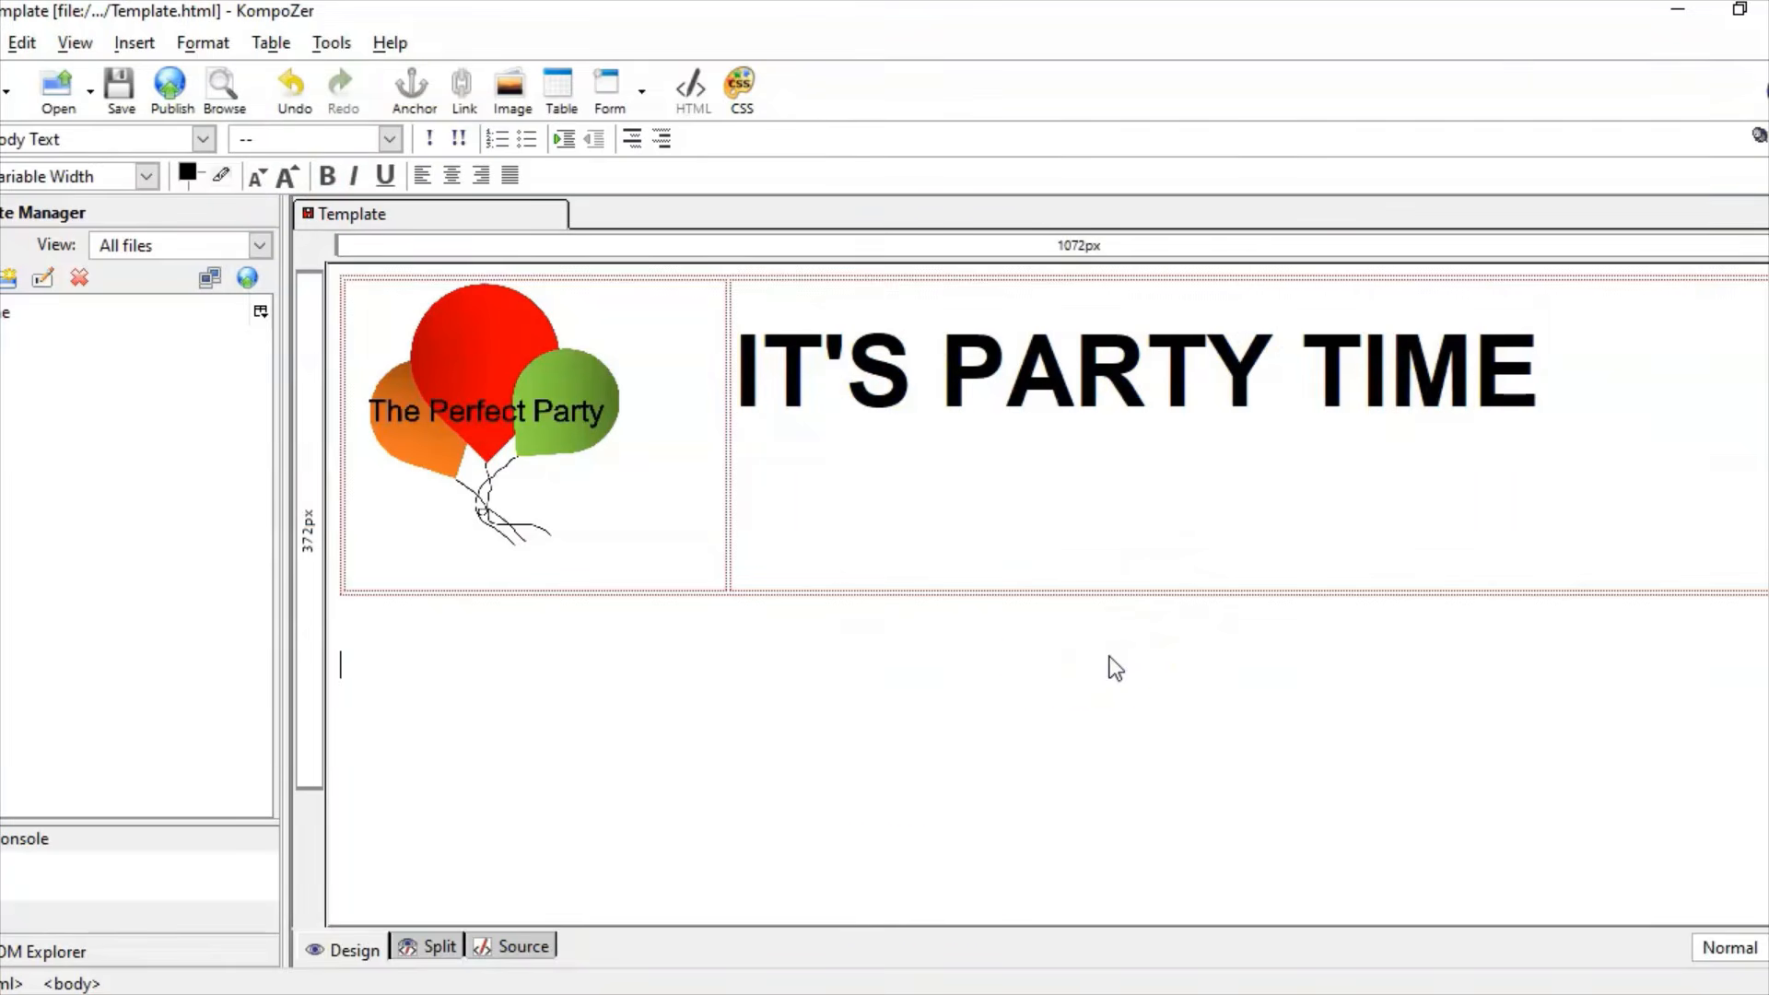
{"action": "left_click", "coordinate": [932, 993]}
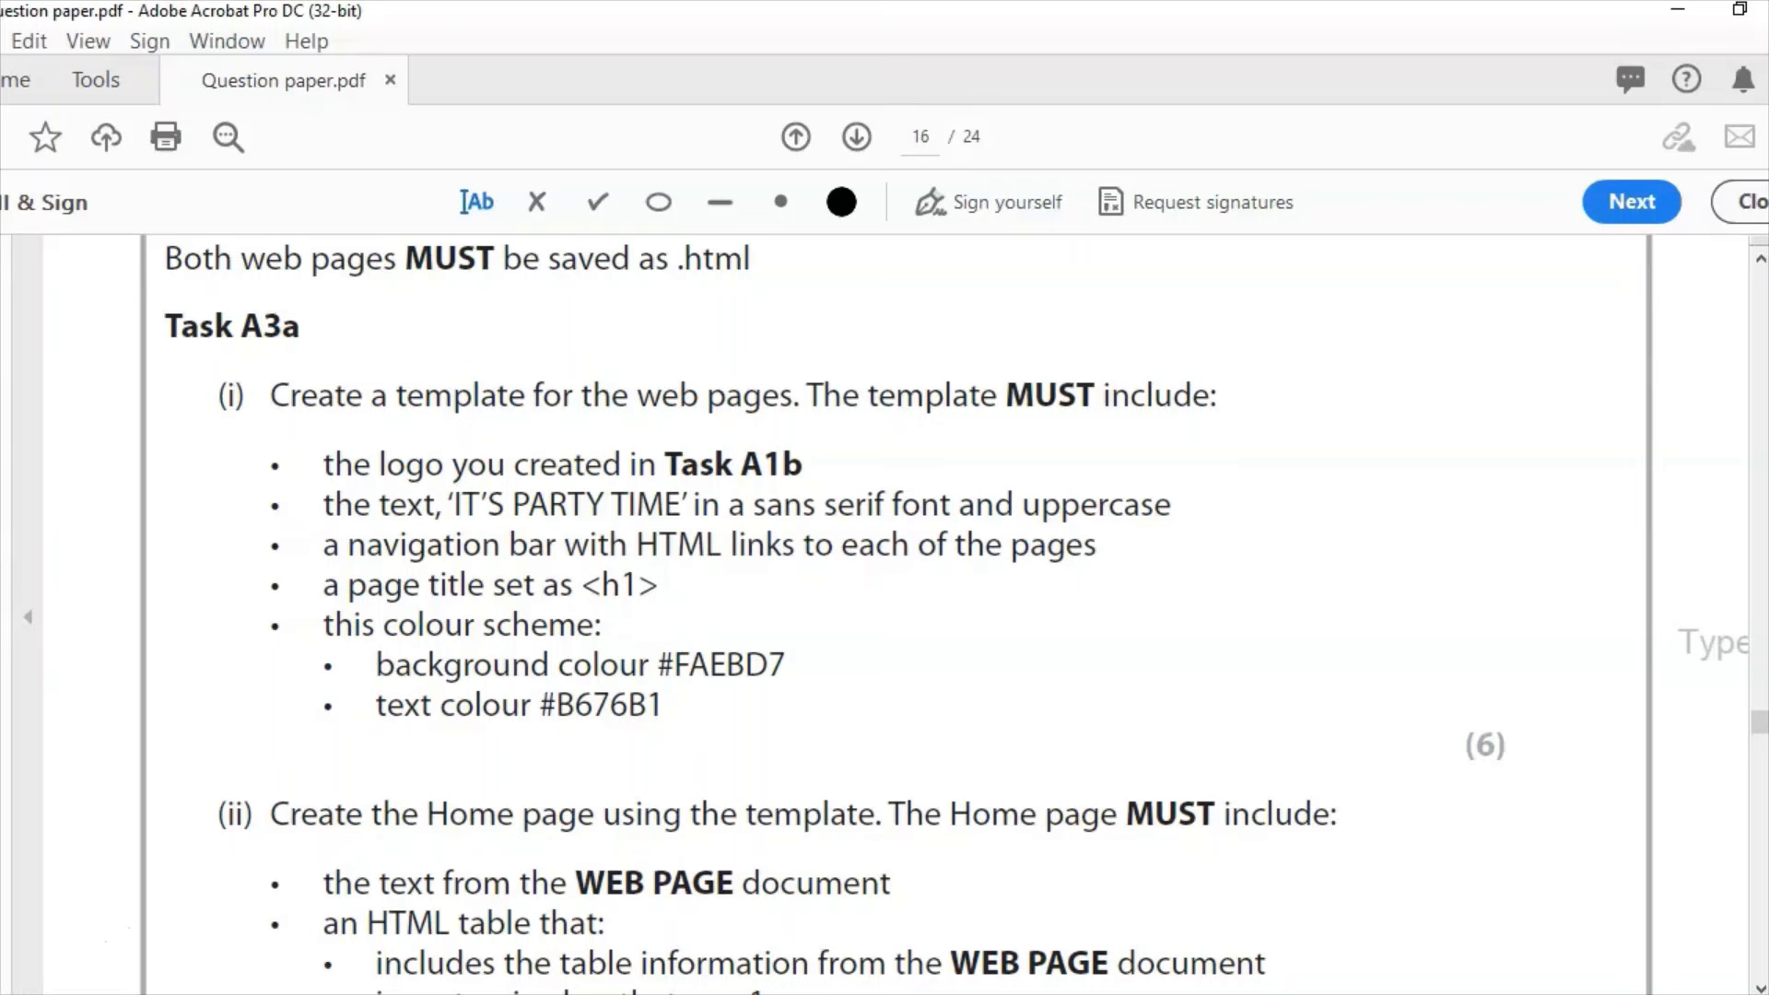
Step: Insert a one-row, two-cell table below the header containing INDEX and BIRTHDAY
{"action": "left_click", "coordinate": [875, 993]}
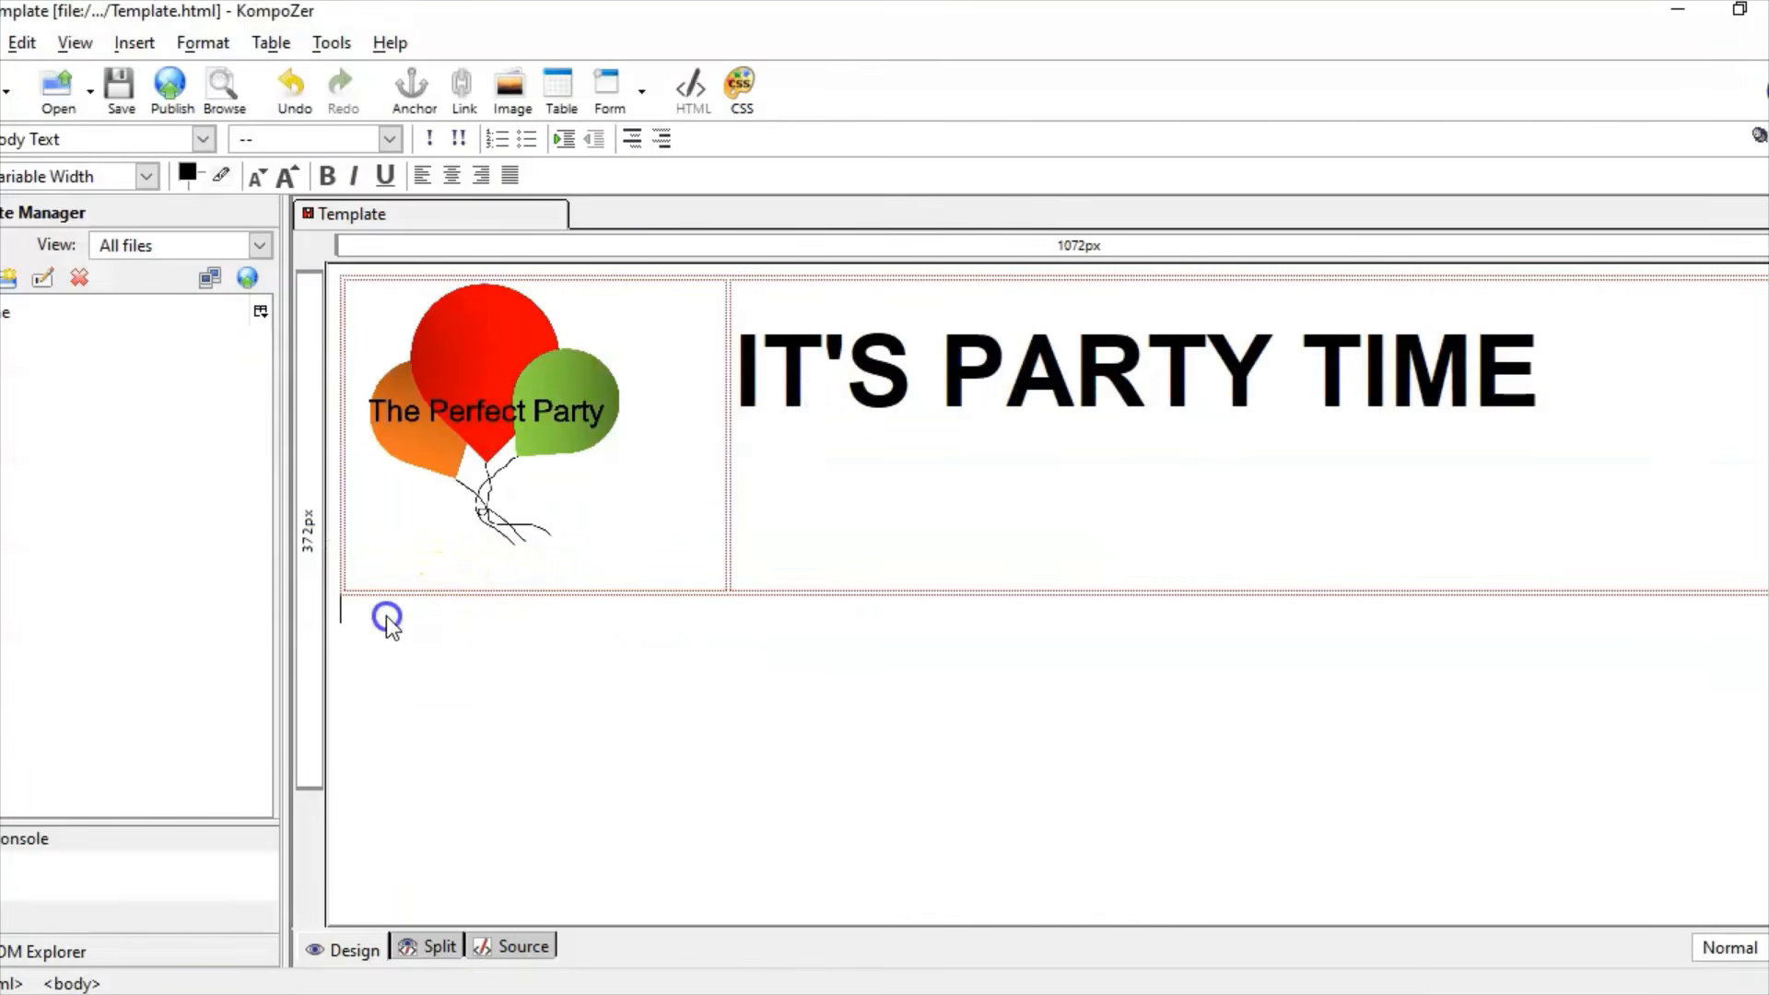
{"action": "left_click", "coordinate": [134, 42]}
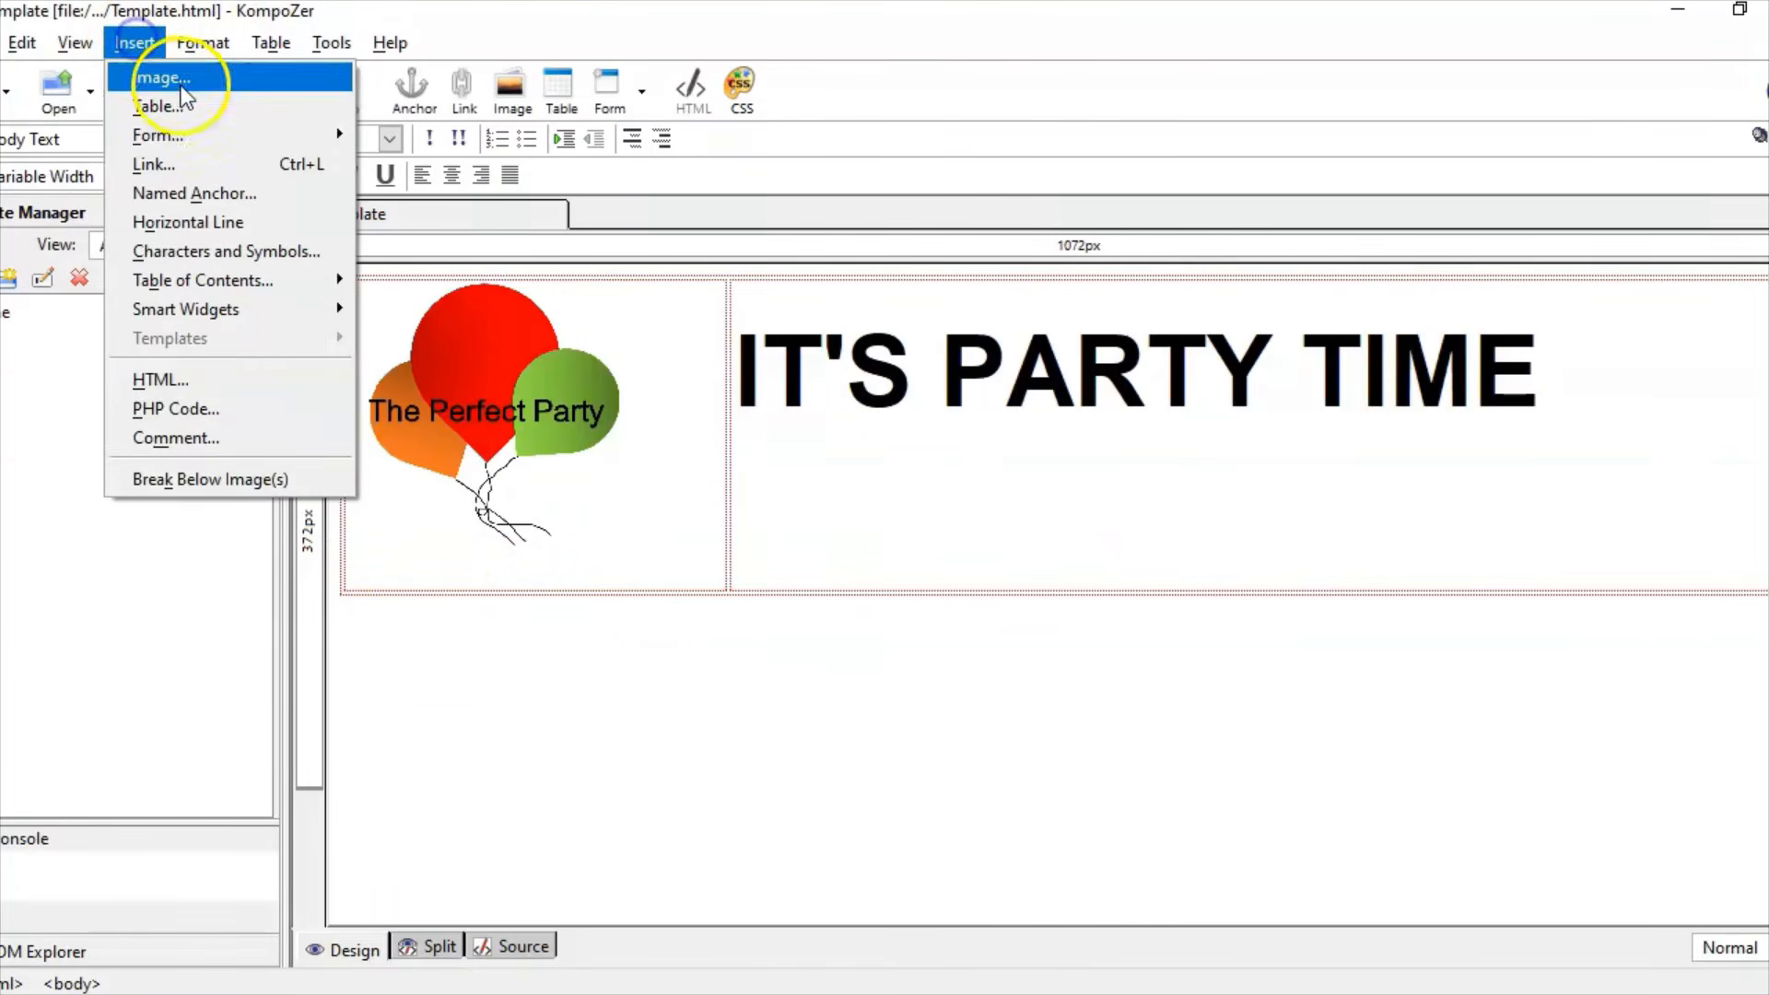
{"action": "left_click", "coordinate": [185, 104]}
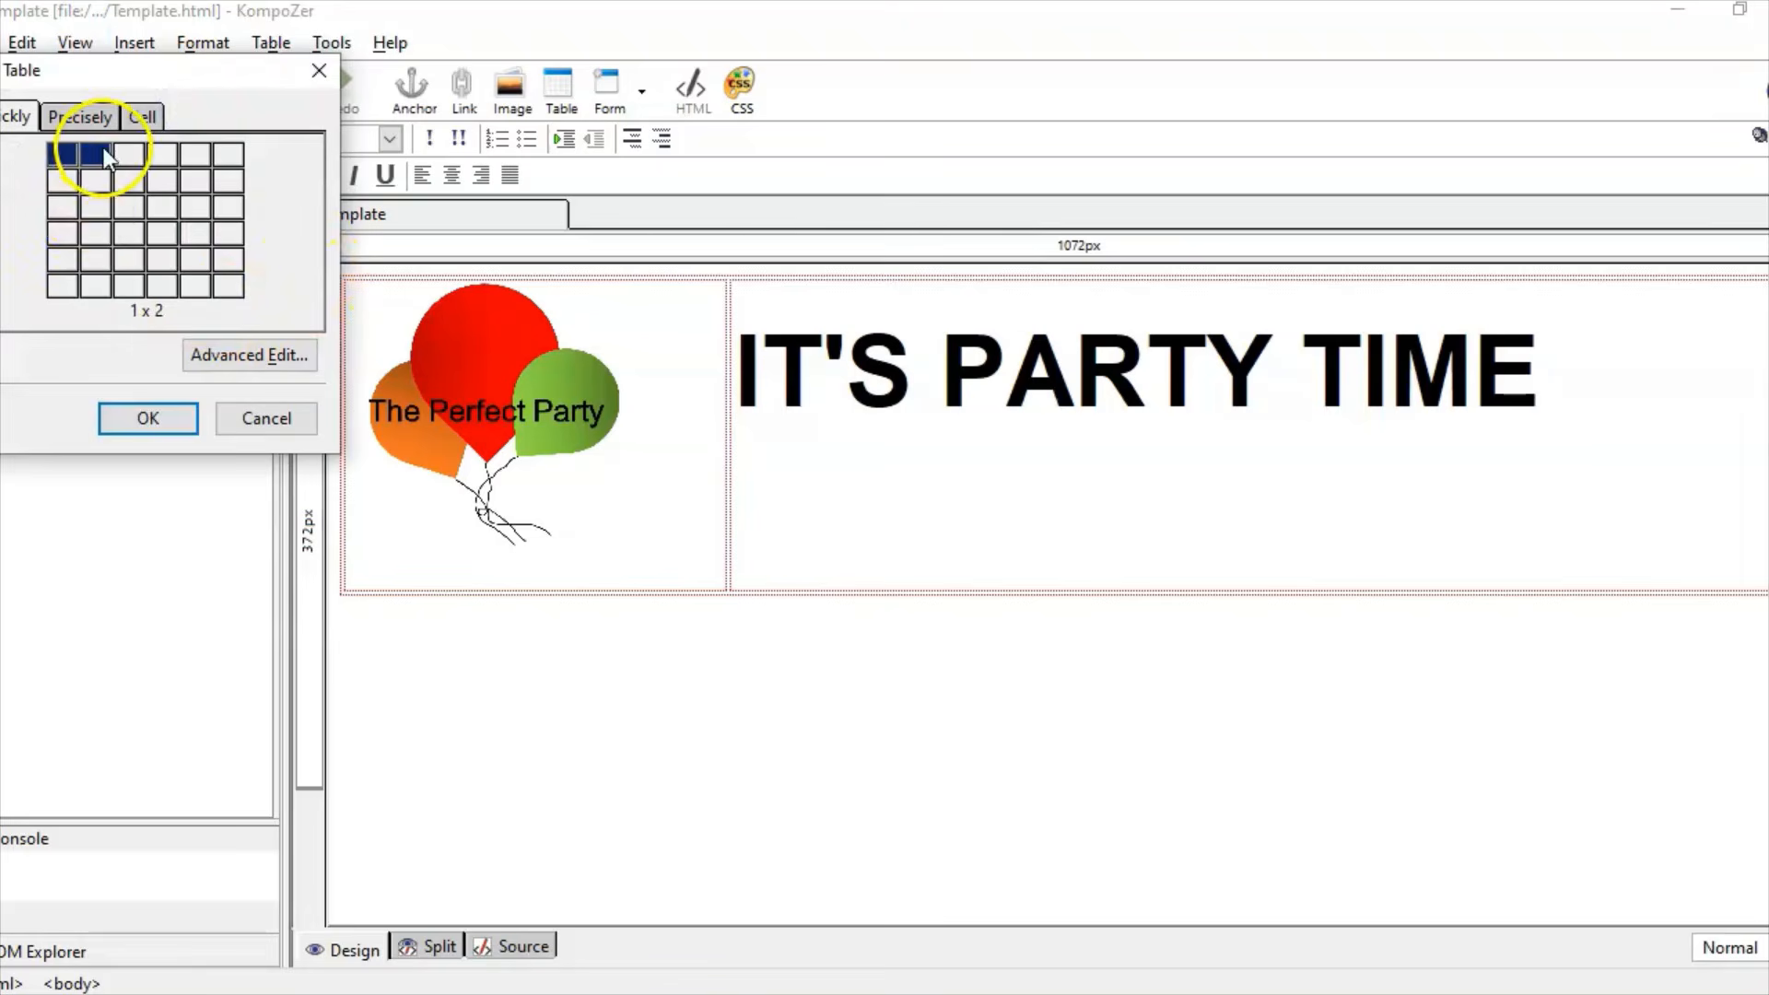
{"action": "left_click", "coordinate": [106, 157]}
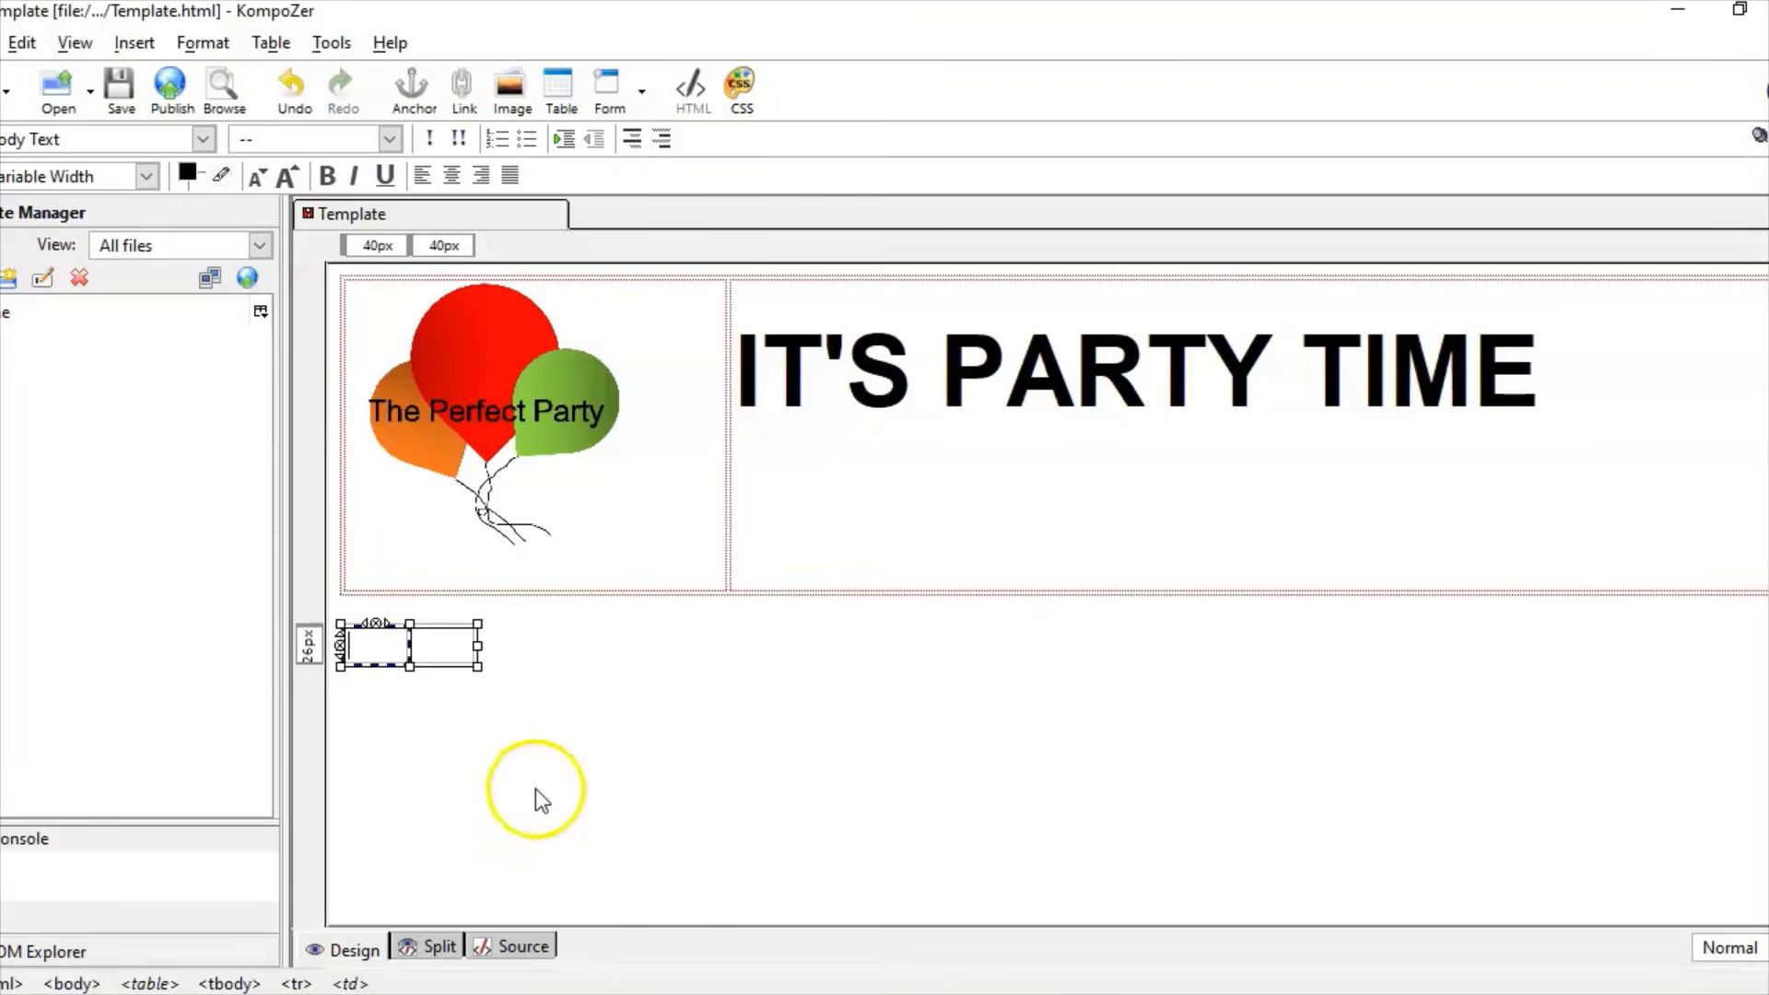
{"action": "type", "text": "in"}
{"action": "key", "text": "BackSpace"}
{"action": "key", "text": "BackSpace"}
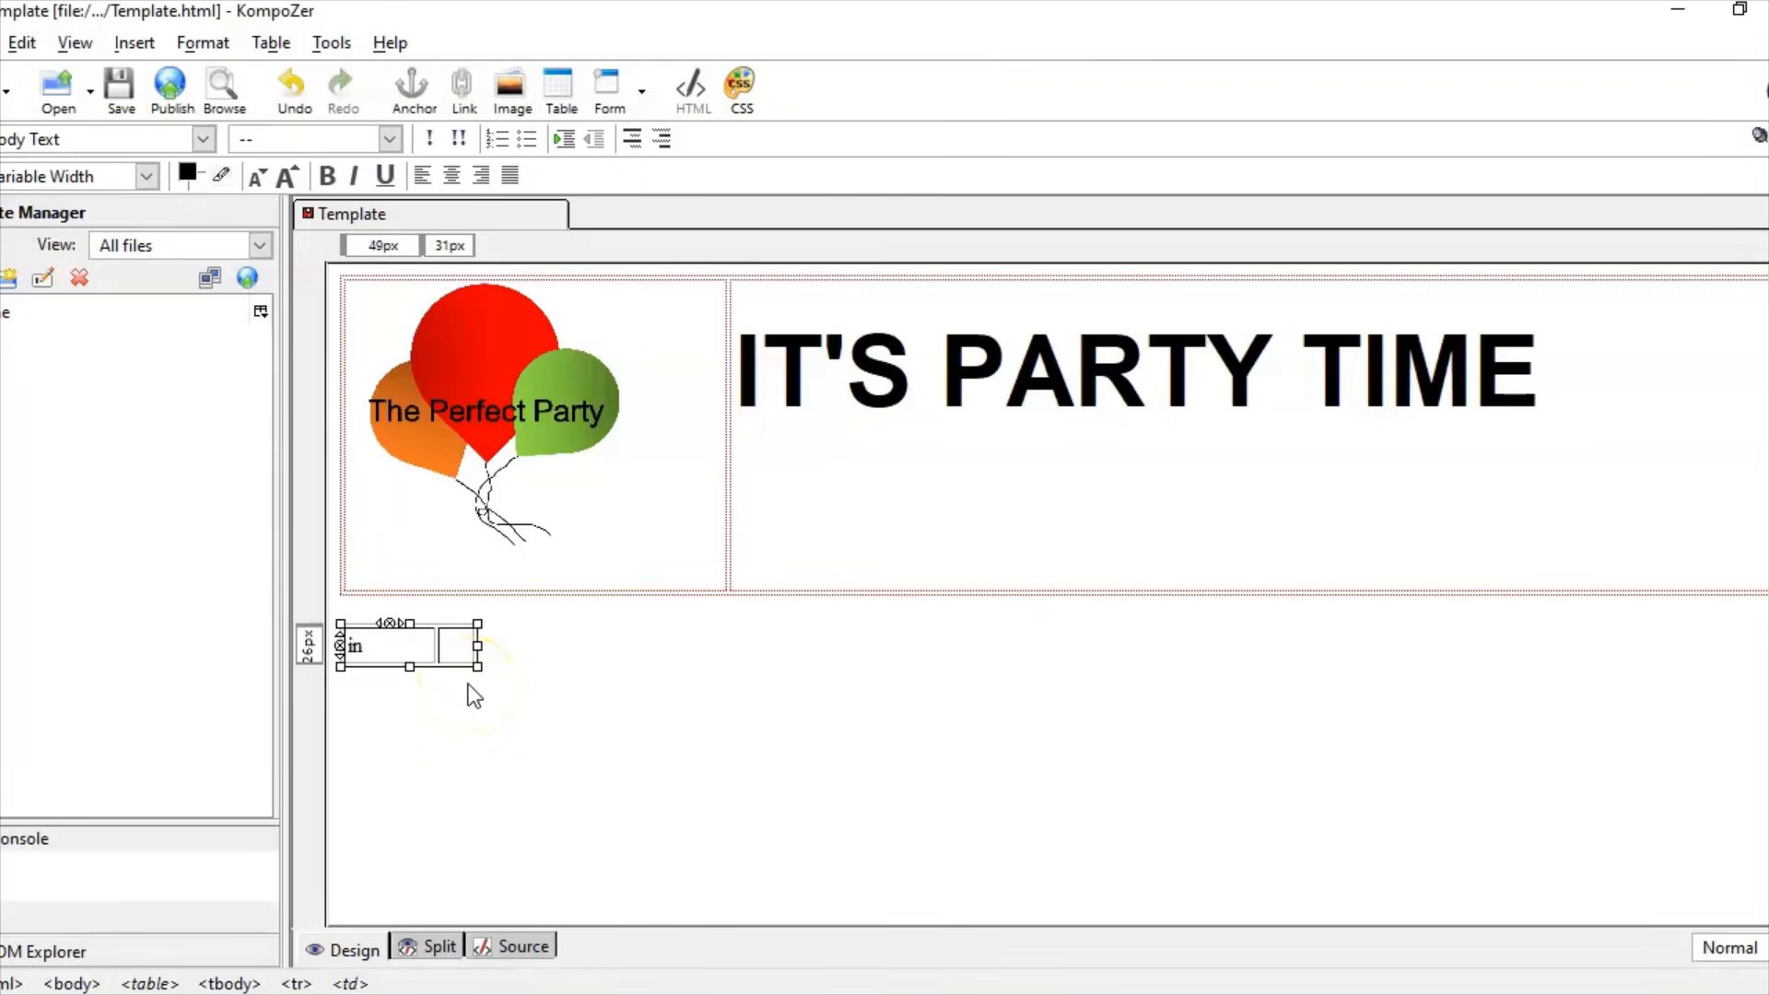
{"action": "type", "text": "INDEX"}
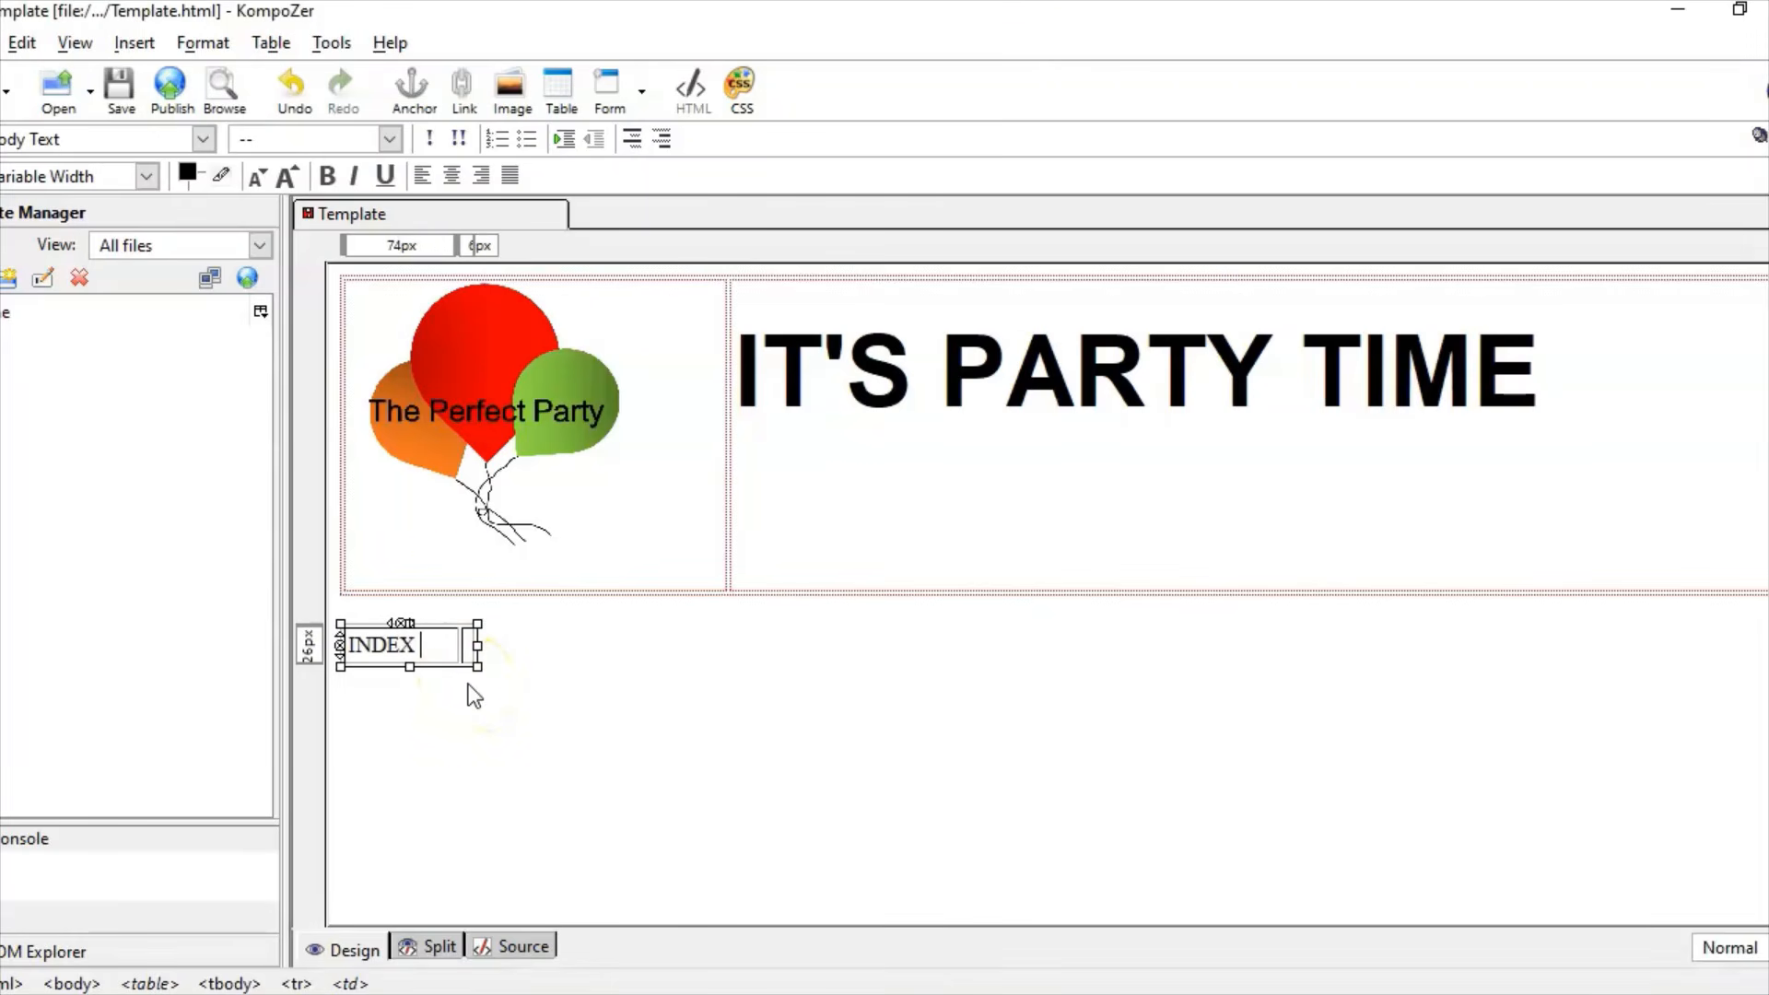
{"action": "left_click", "coordinate": [471, 642]}
{"action": "type", "text": "BIRTHDAY"}
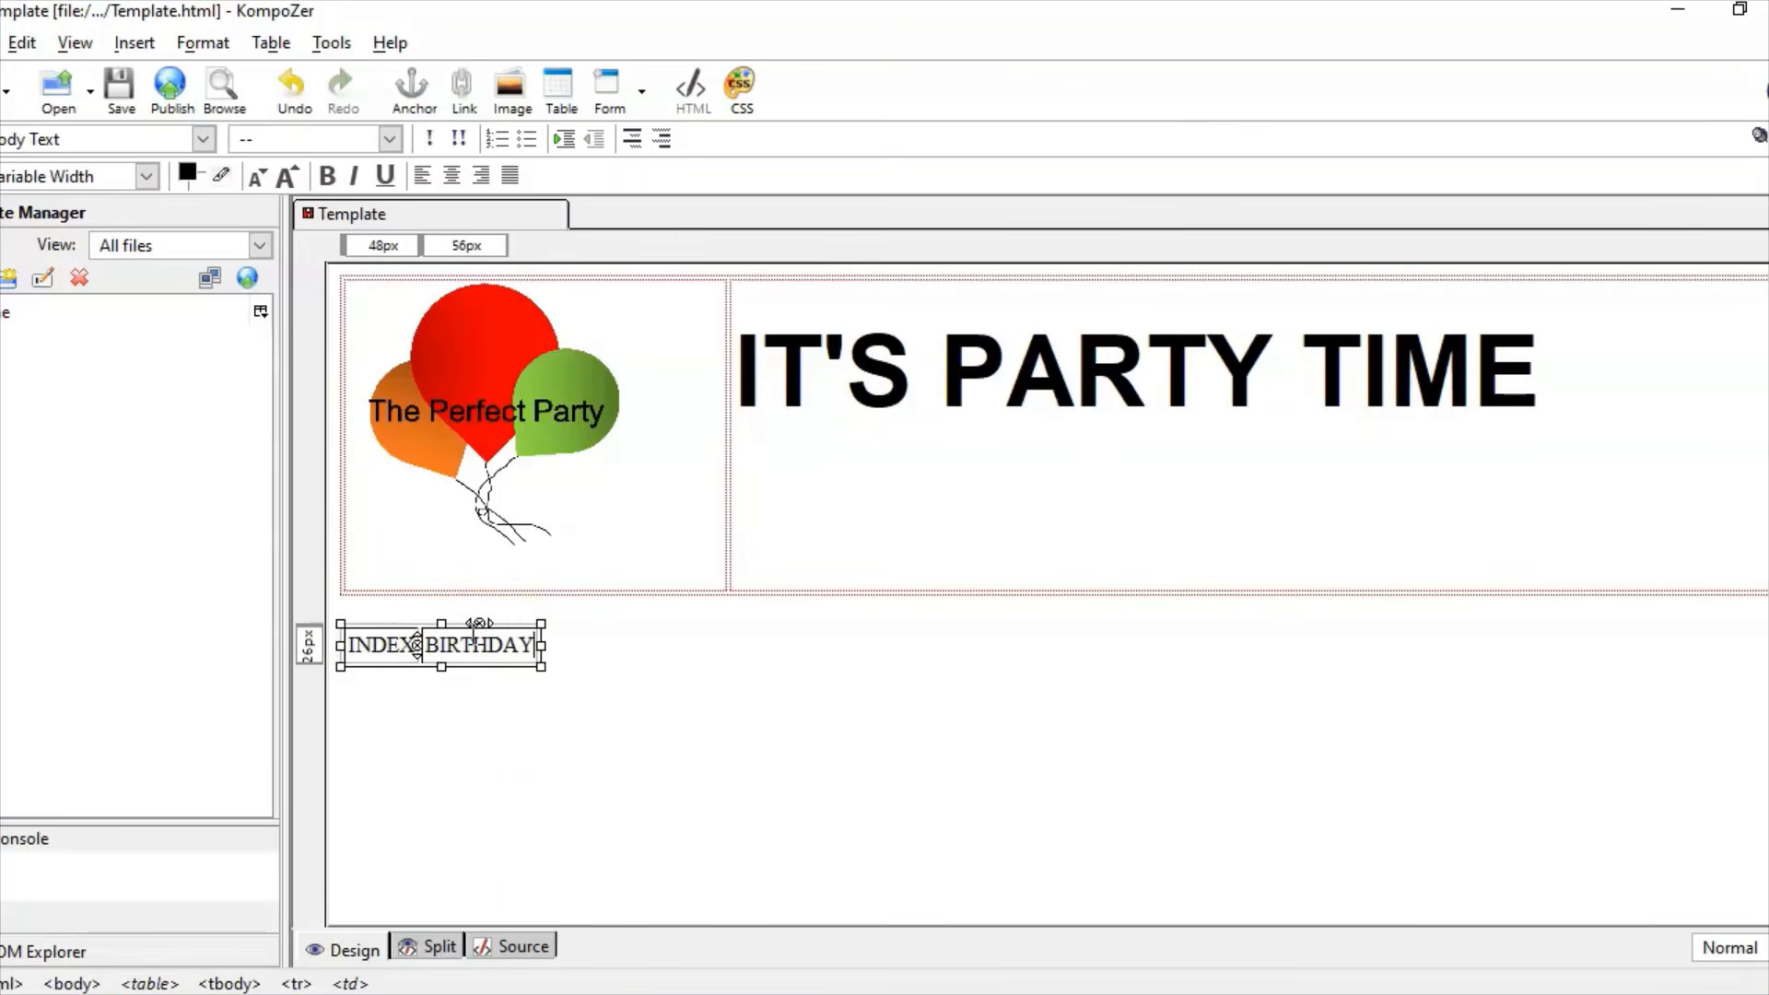
Step: Set the INDEX and BIRTHDAY text to Helvetica, Arial, enlarged three sizes
{"action": "left_click_drag", "start_coordinate": [530, 650], "coordinate": [342, 635]}
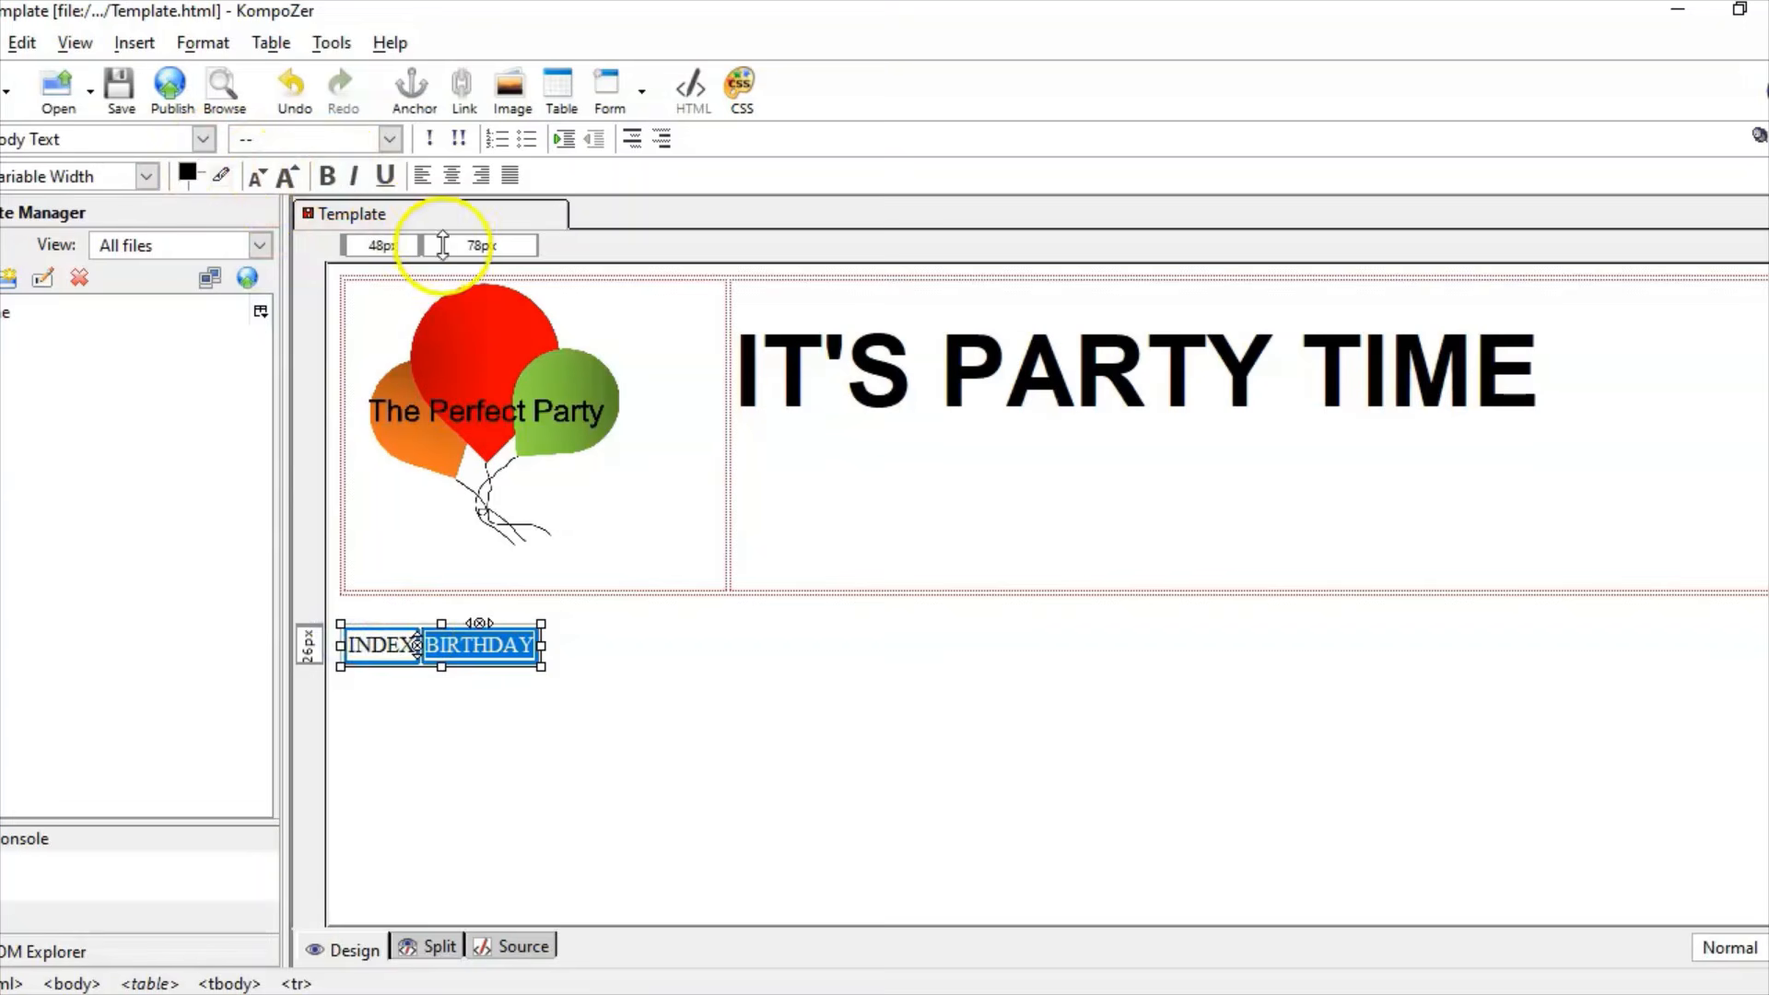
{"action": "left_click", "coordinate": [199, 29]}
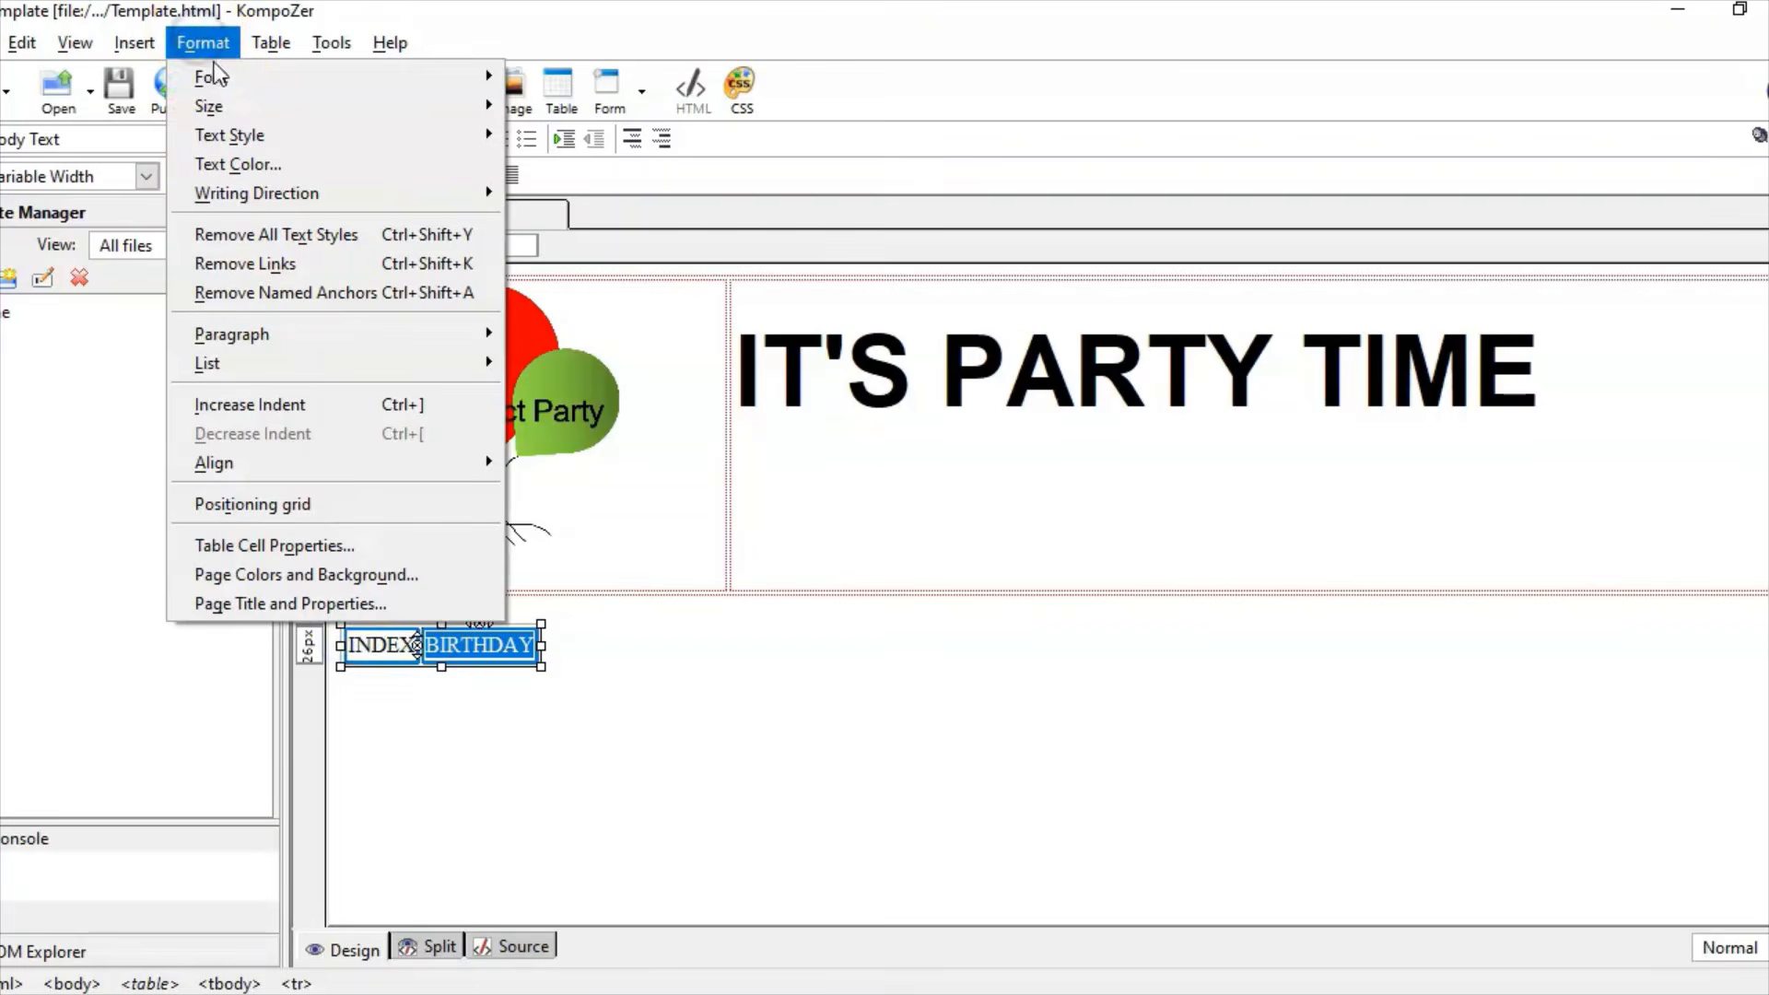
{"action": "mouse_move", "coordinate": [217, 74]}
{"action": "left_click", "coordinate": [638, 96]}
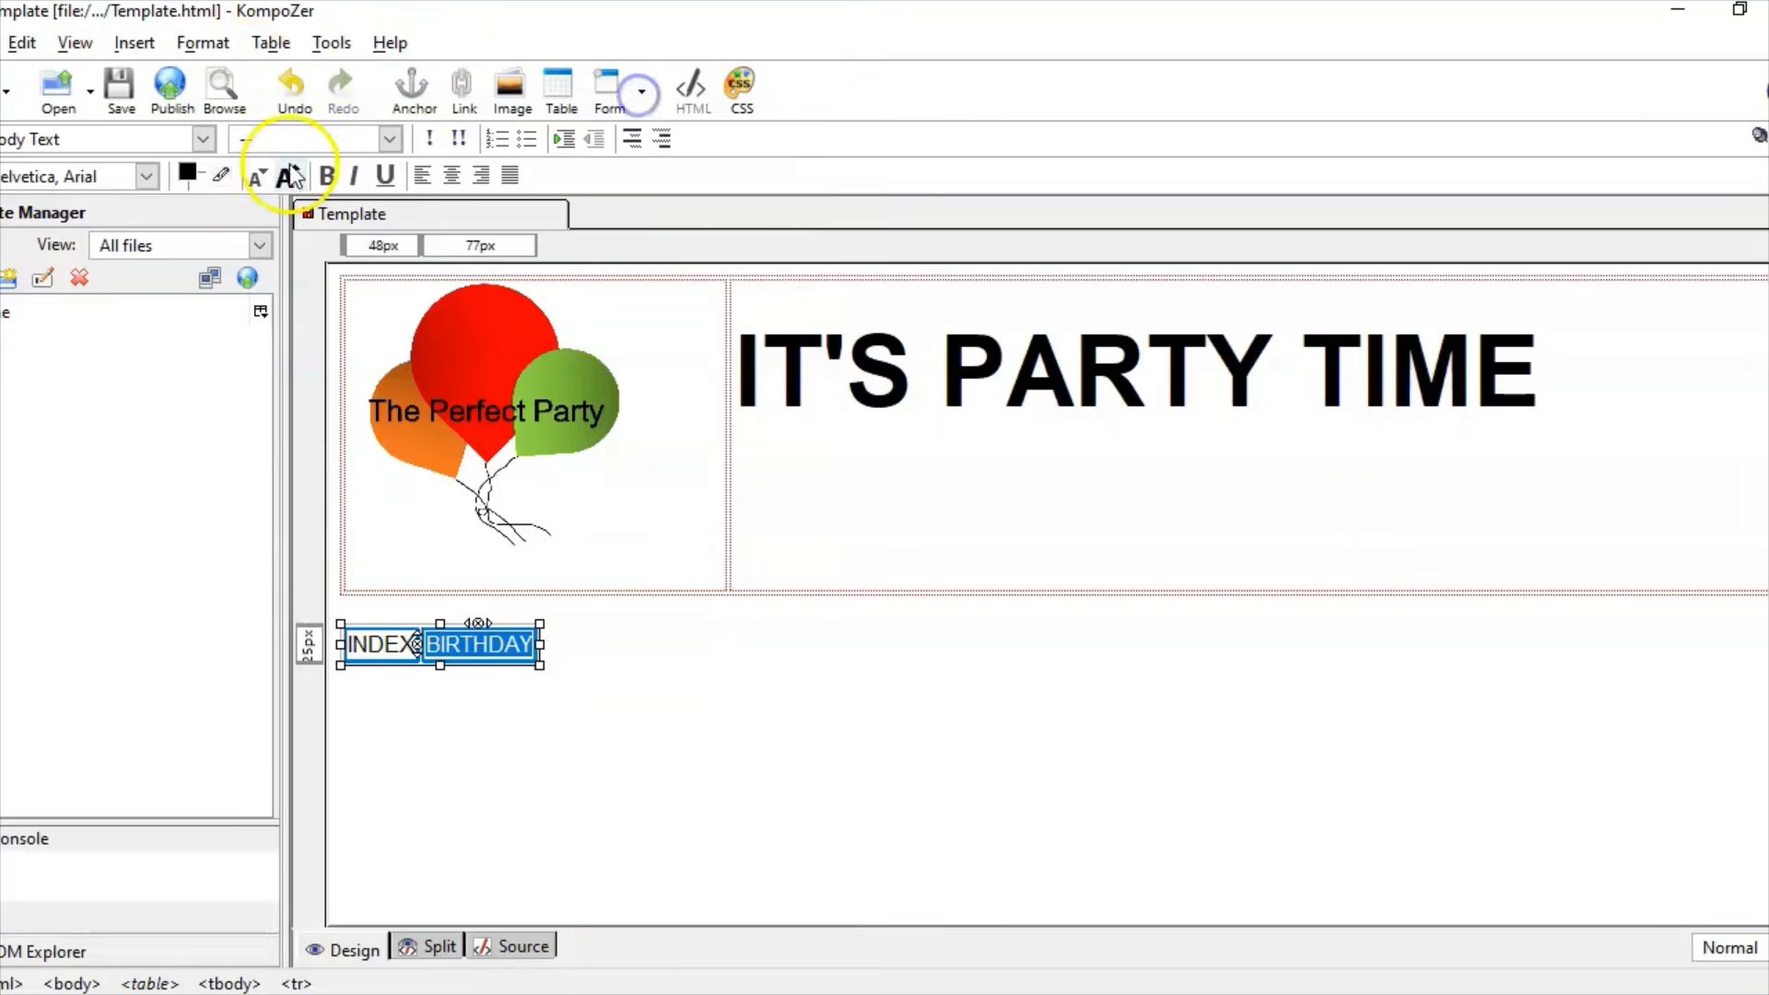
{"action": "left_click", "coordinate": [286, 173]}
{"action": "left_click", "coordinate": [285, 173]}
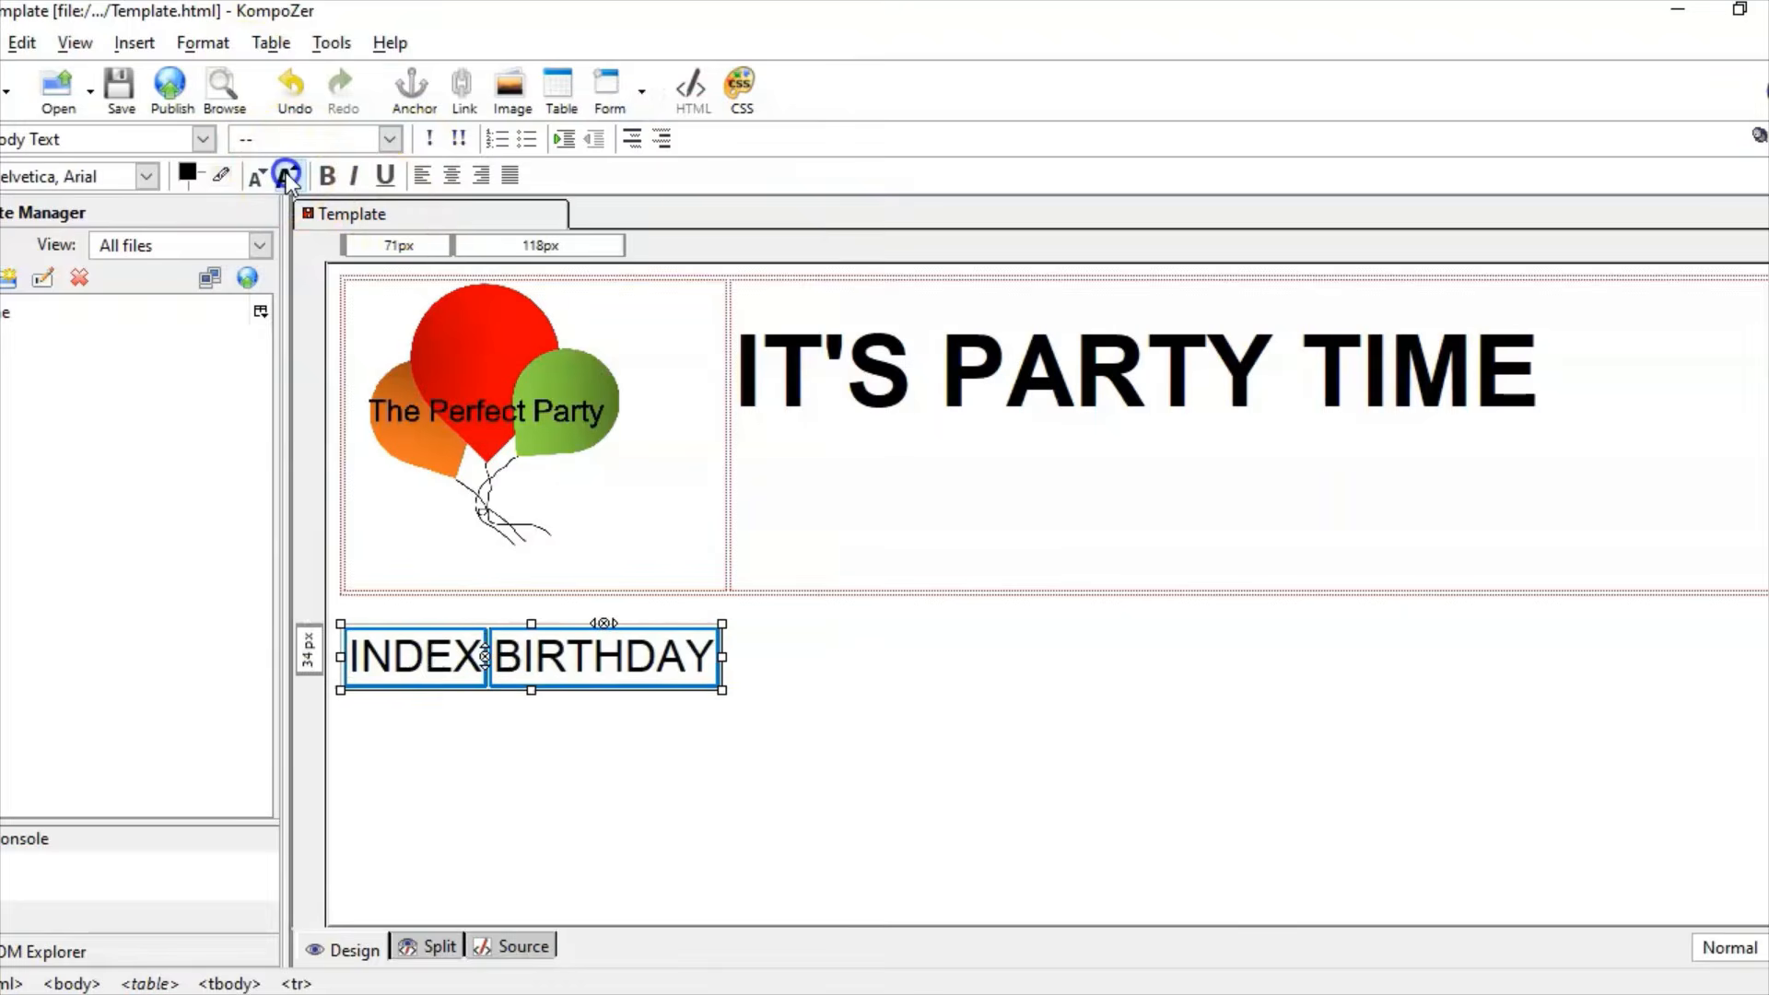
{"action": "left_click", "coordinate": [286, 174]}
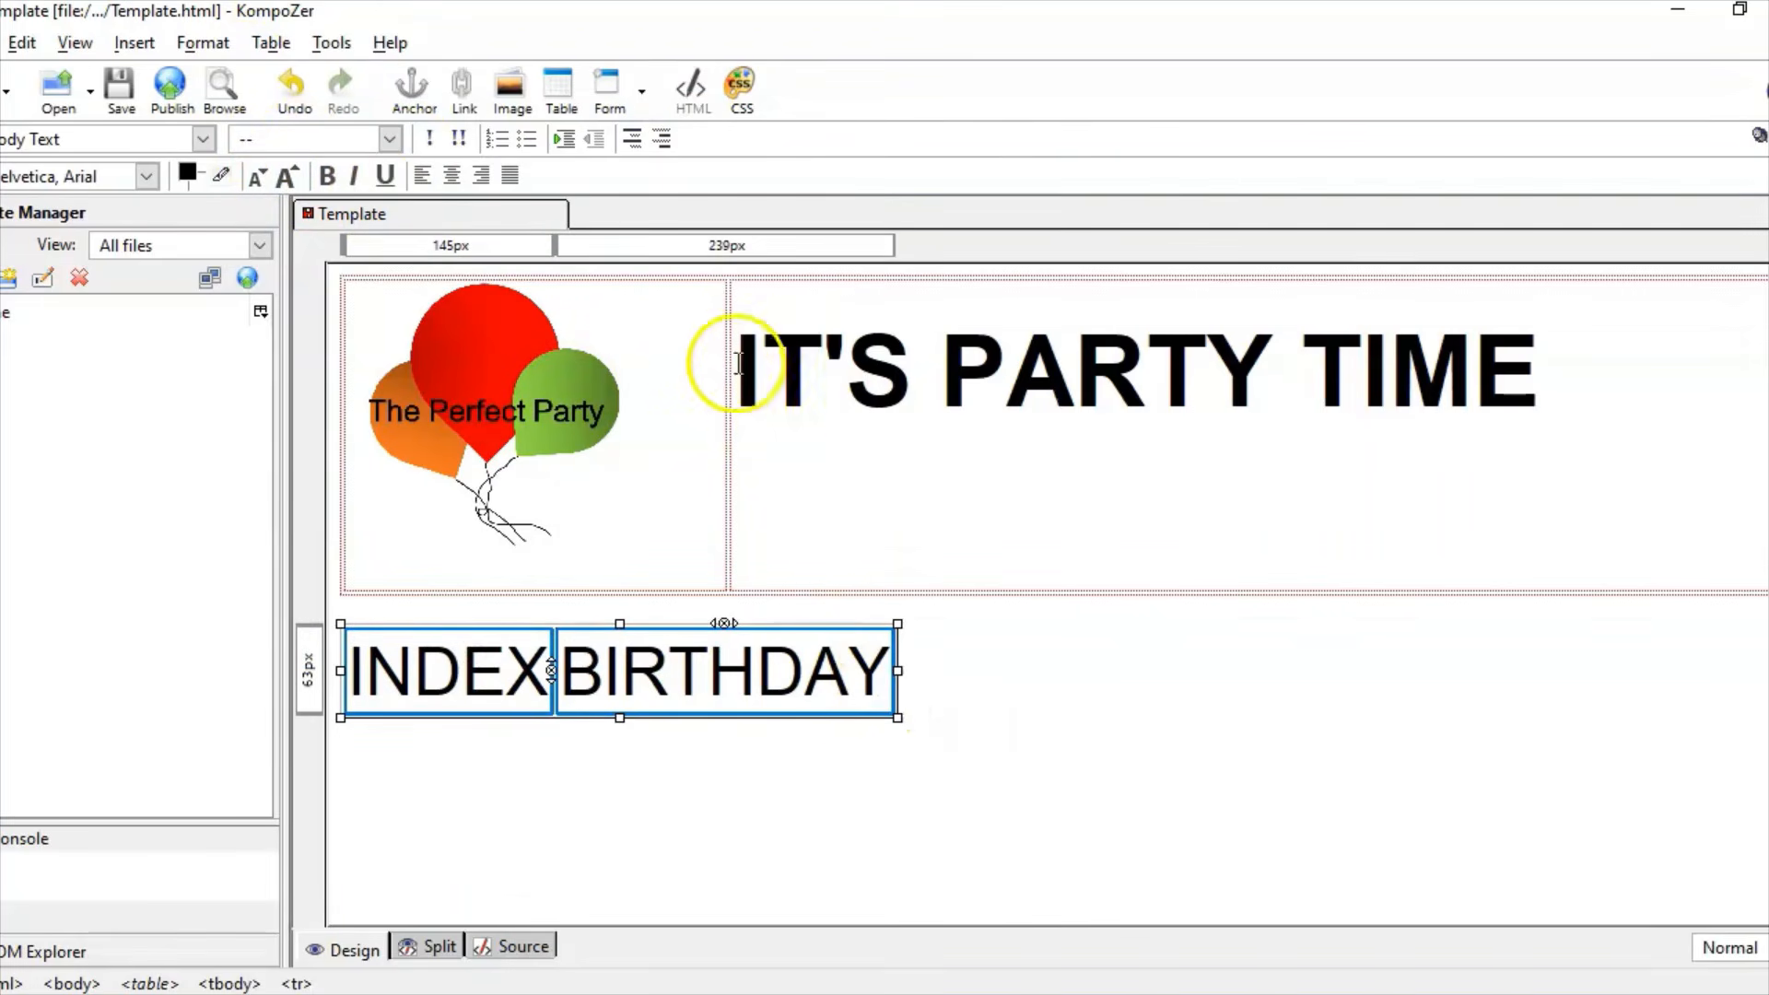
{"action": "left_click", "coordinate": [268, 45]}
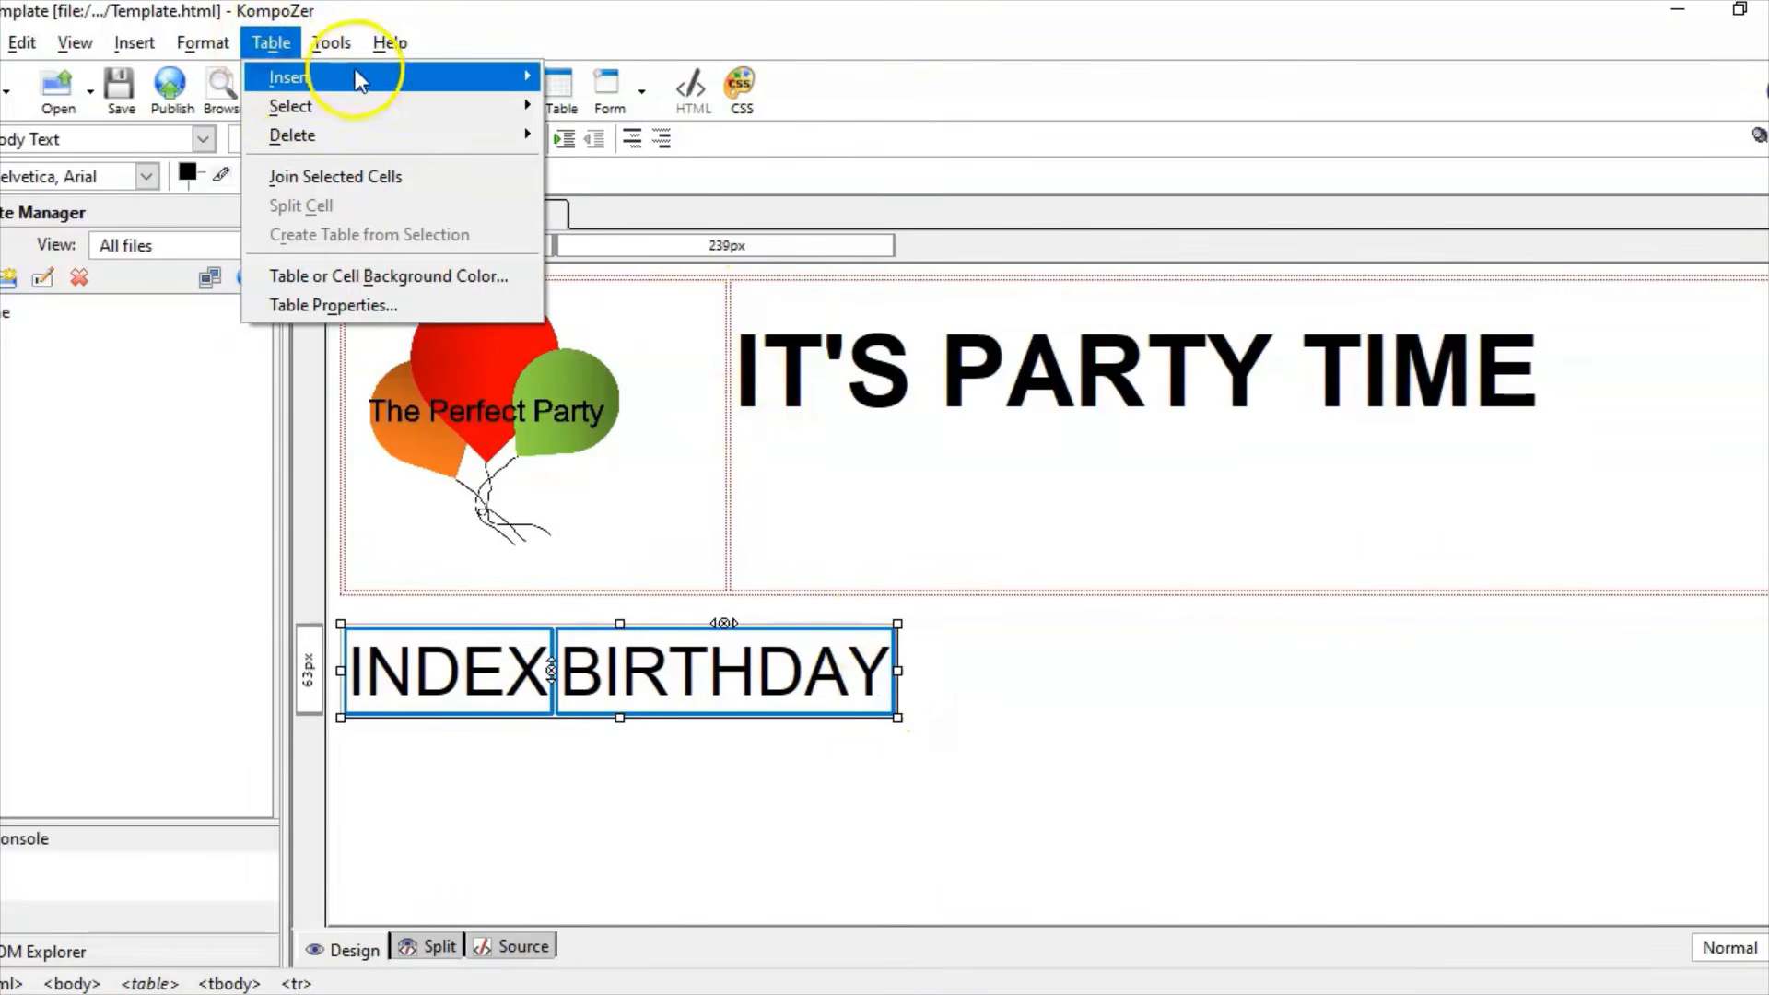
Step: Give the navigation table border 0 and a dark purple cell background
{"action": "left_click", "coordinate": [392, 309]}
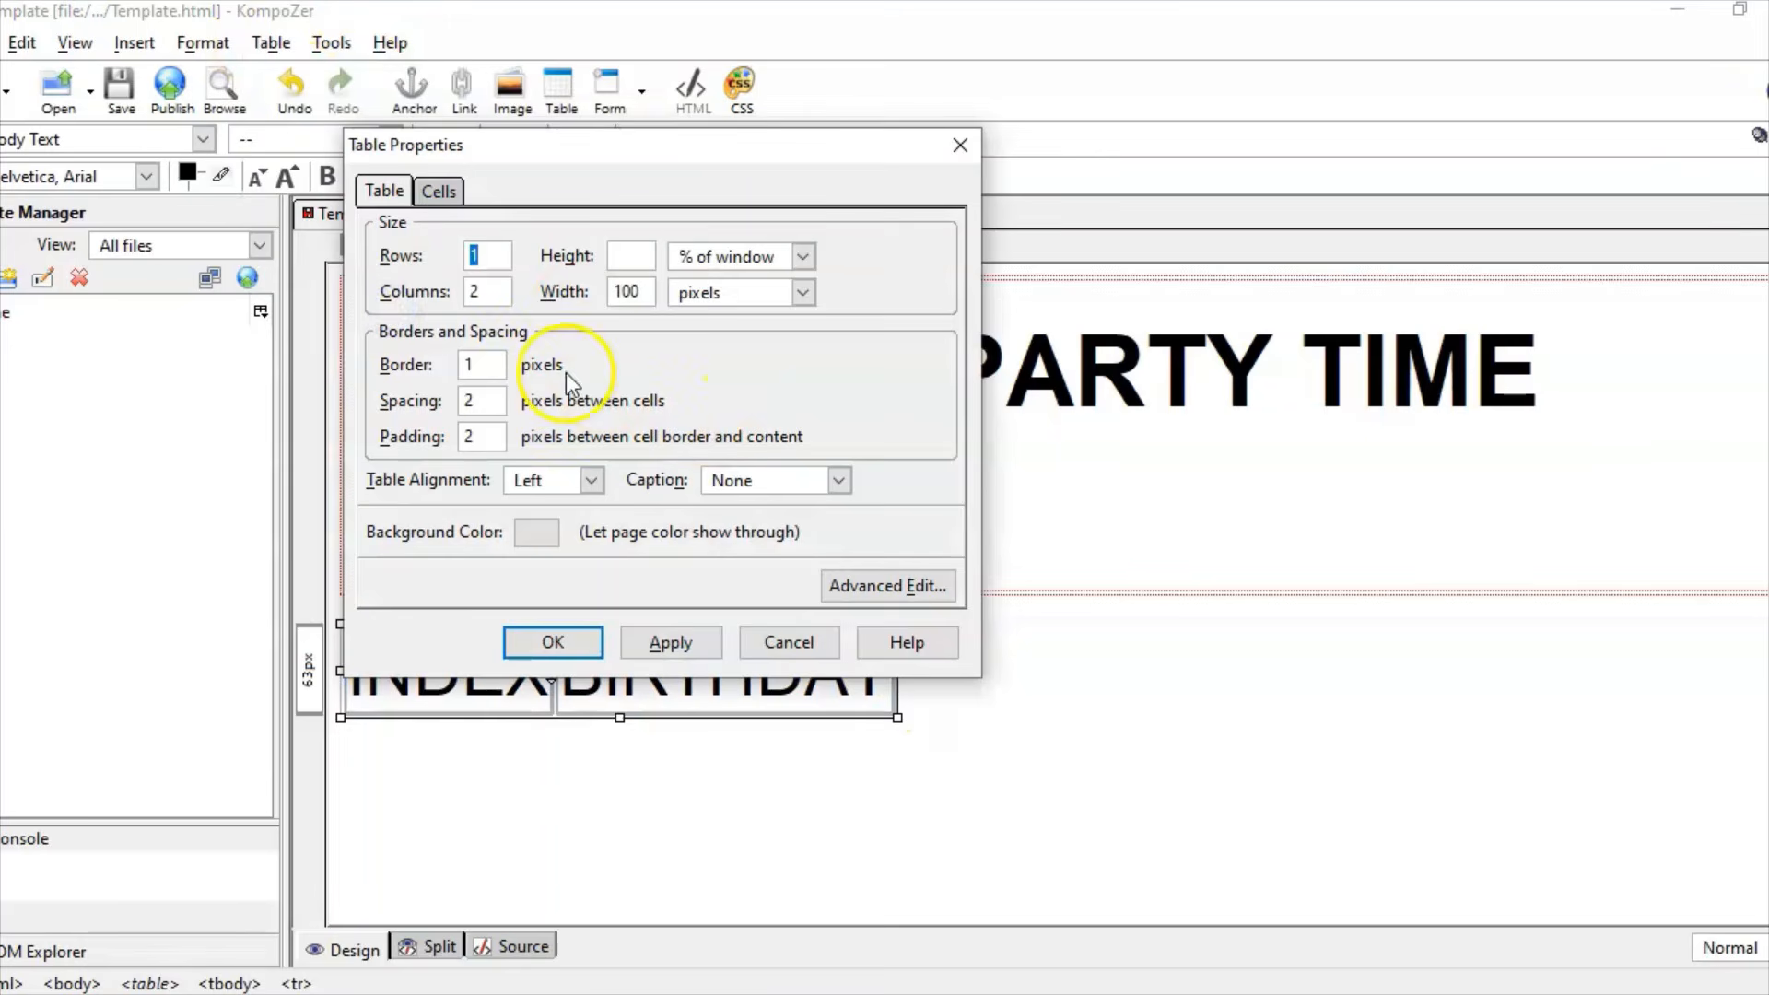
{"action": "left_click", "coordinate": [464, 365]}
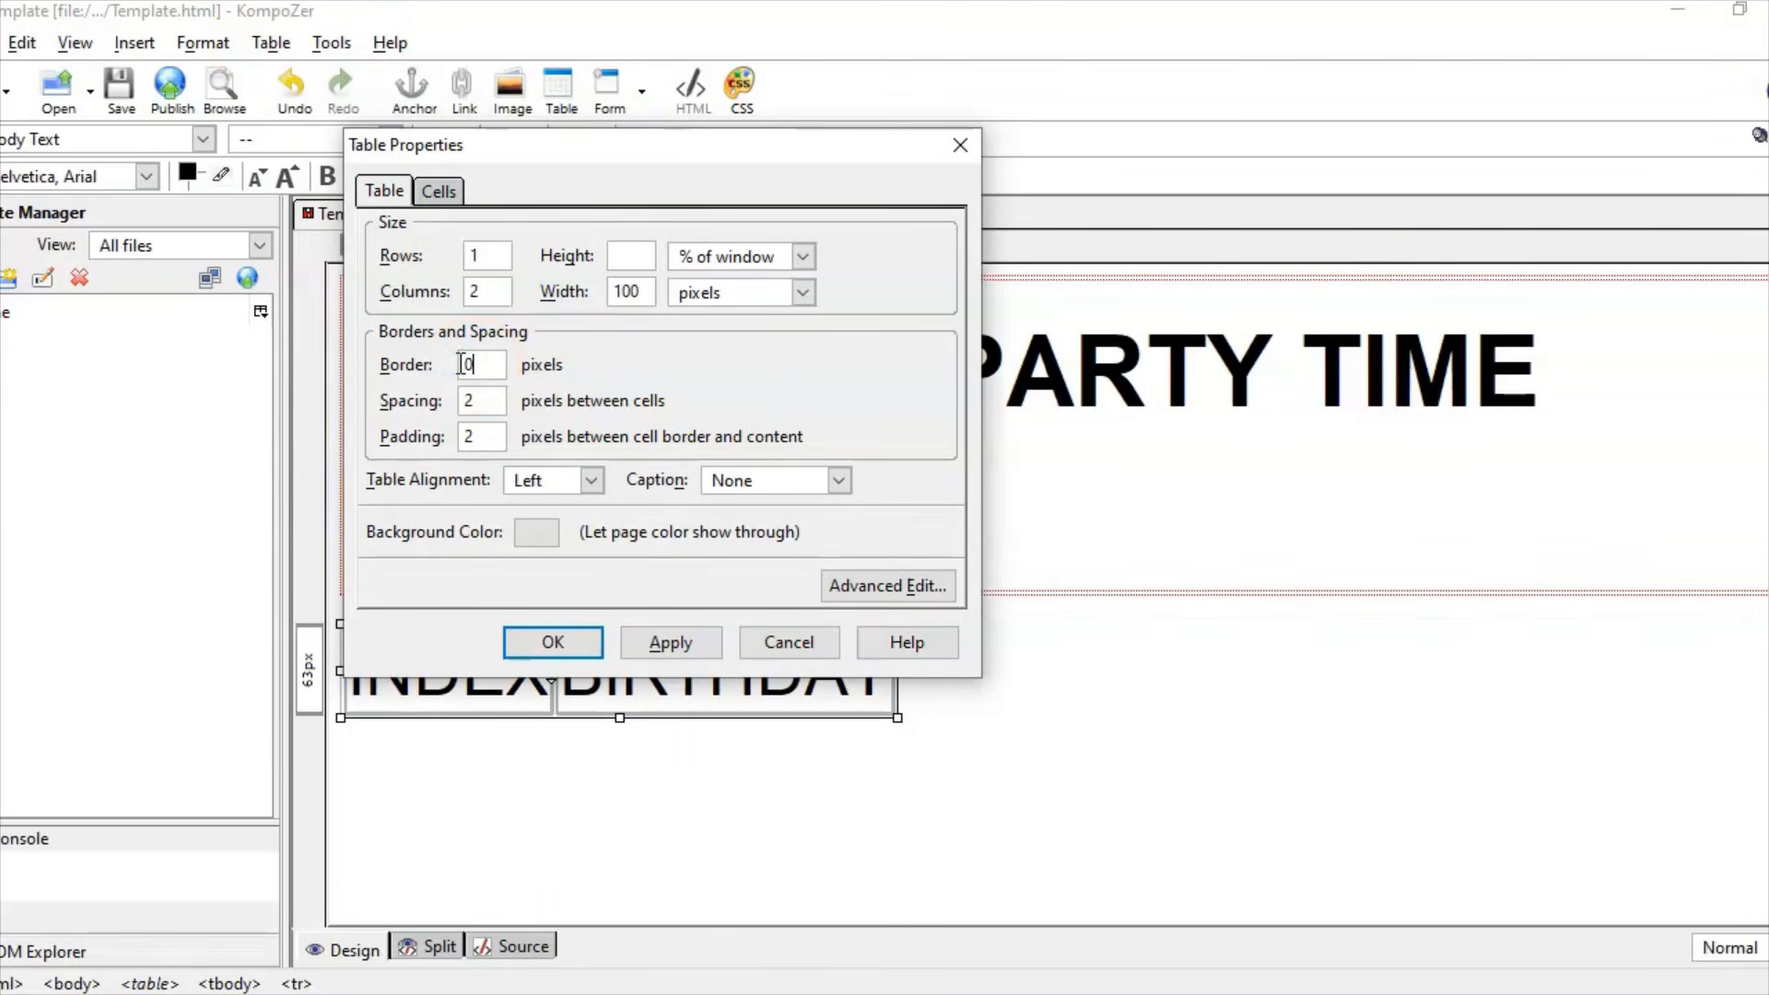
{"action": "left_click", "coordinate": [439, 194]}
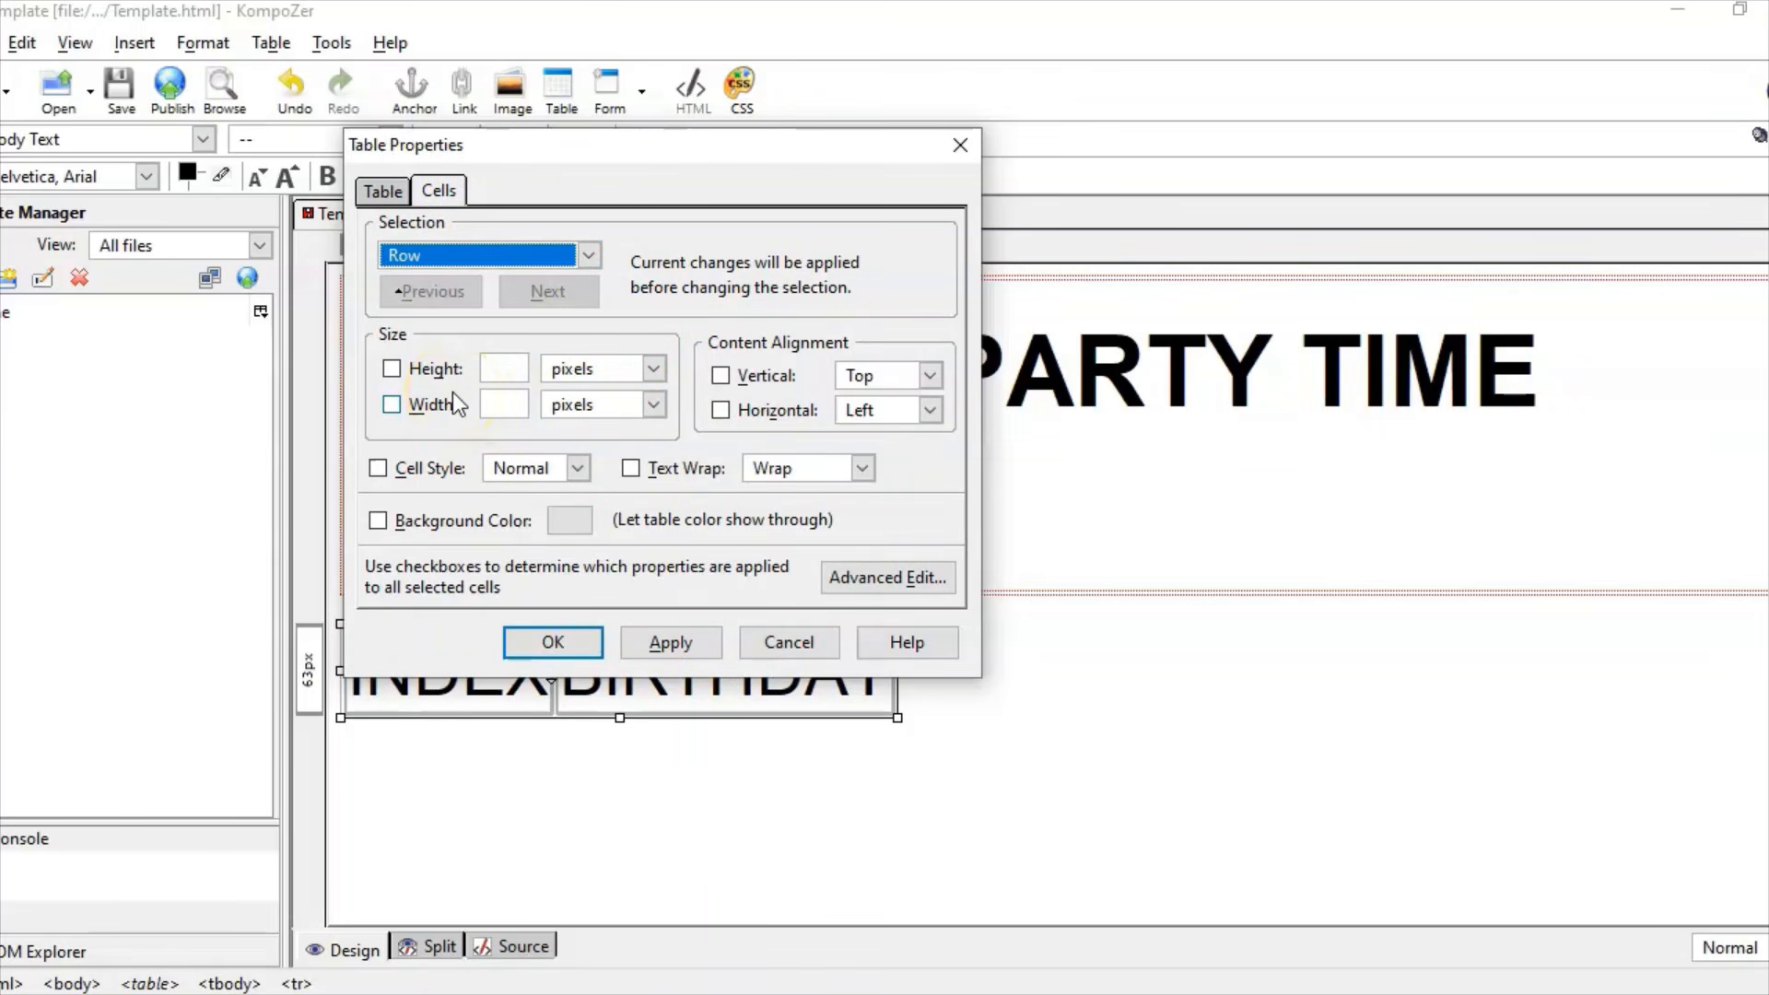
{"action": "left_click", "coordinate": [456, 523]}
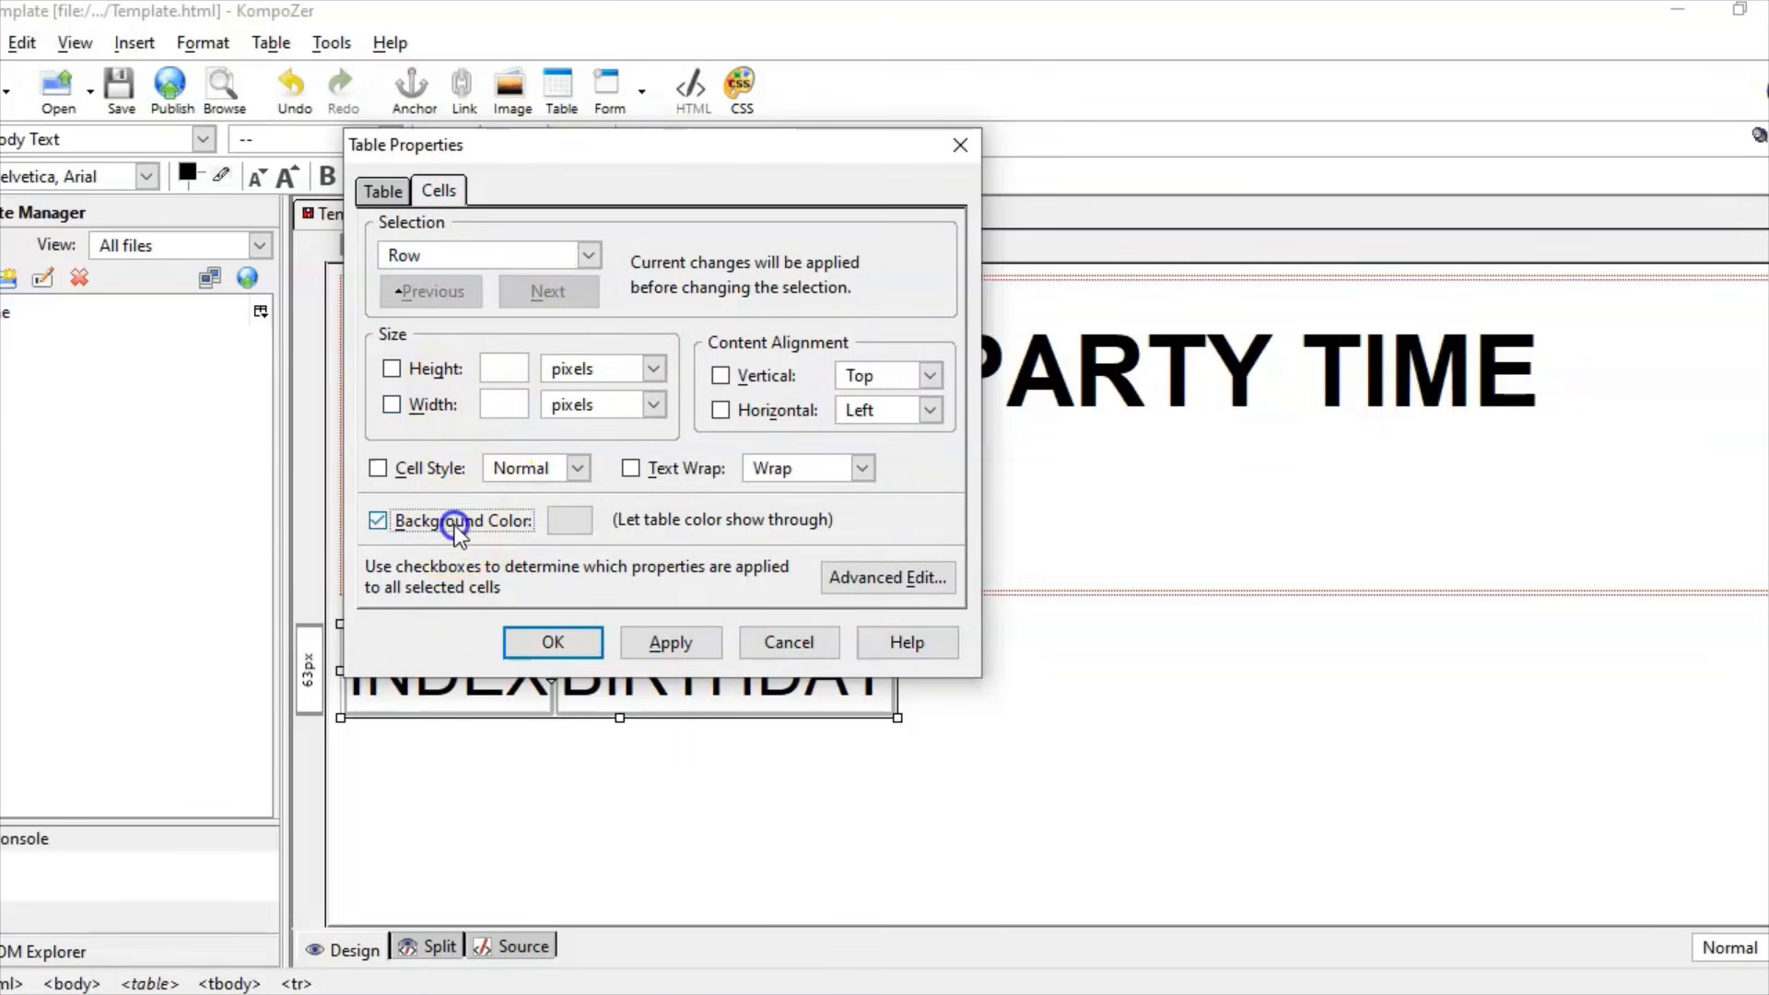
{"action": "left_click", "coordinate": [569, 522]}
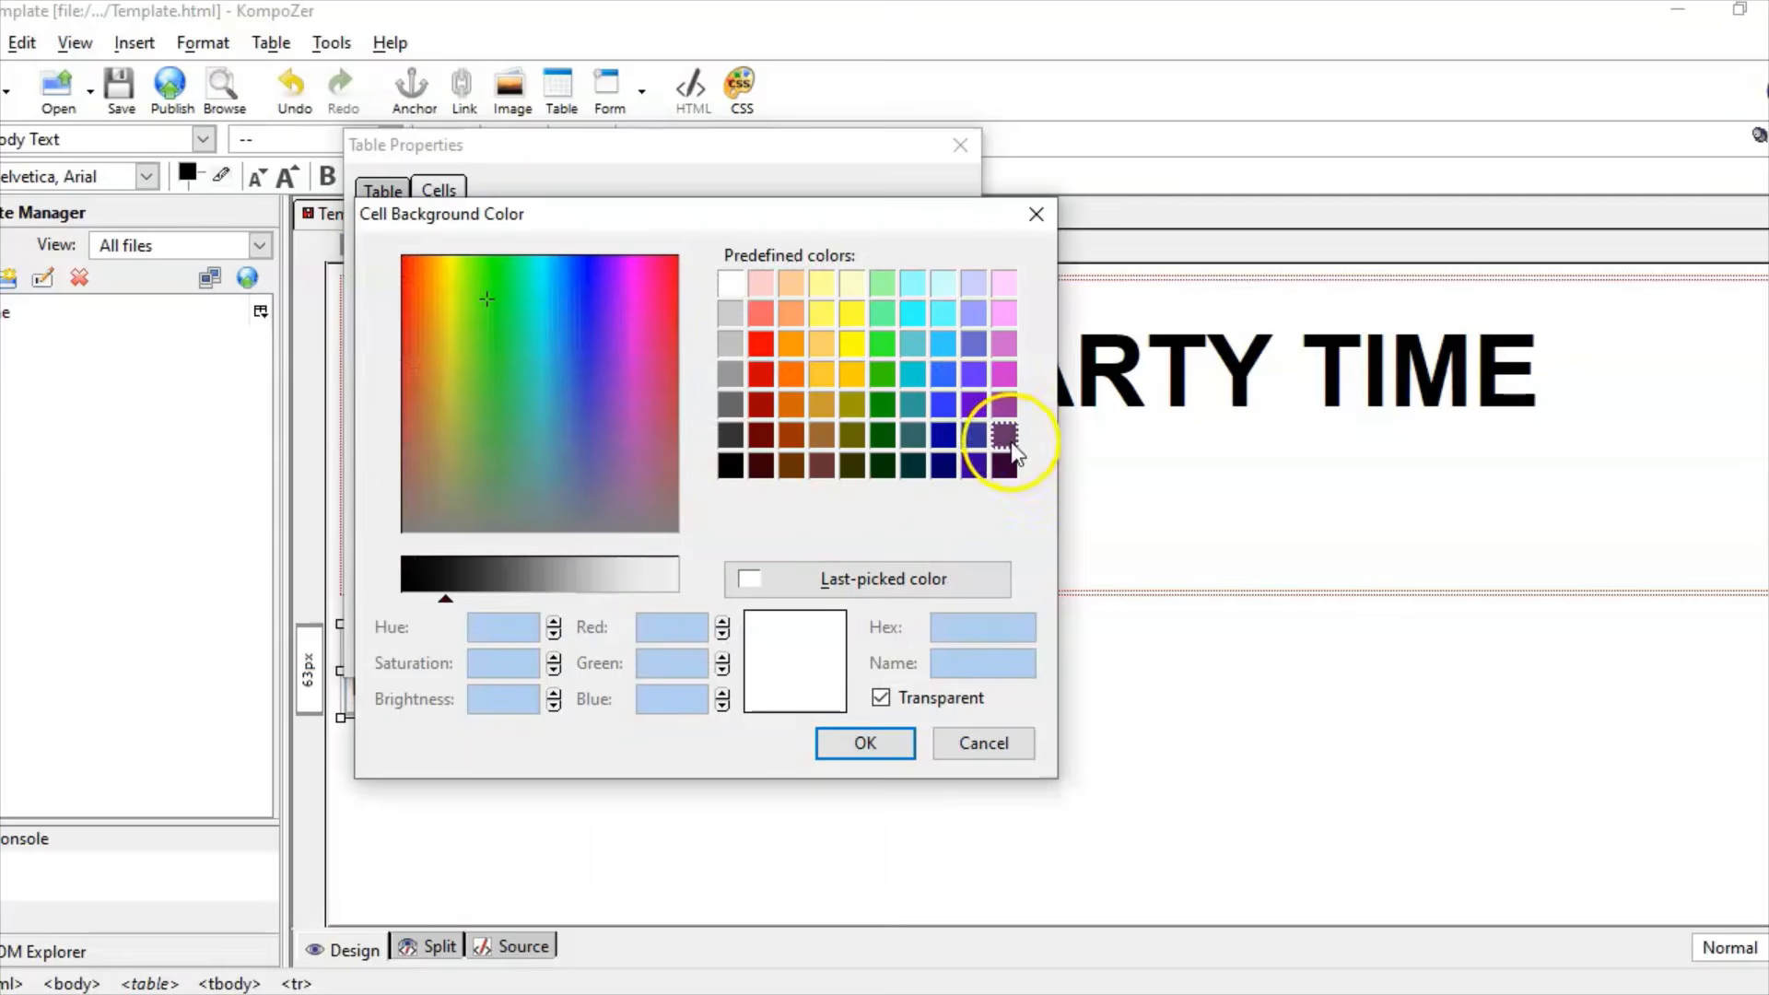
{"action": "left_click", "coordinate": [1001, 433]}
{"action": "left_click", "coordinate": [863, 746]}
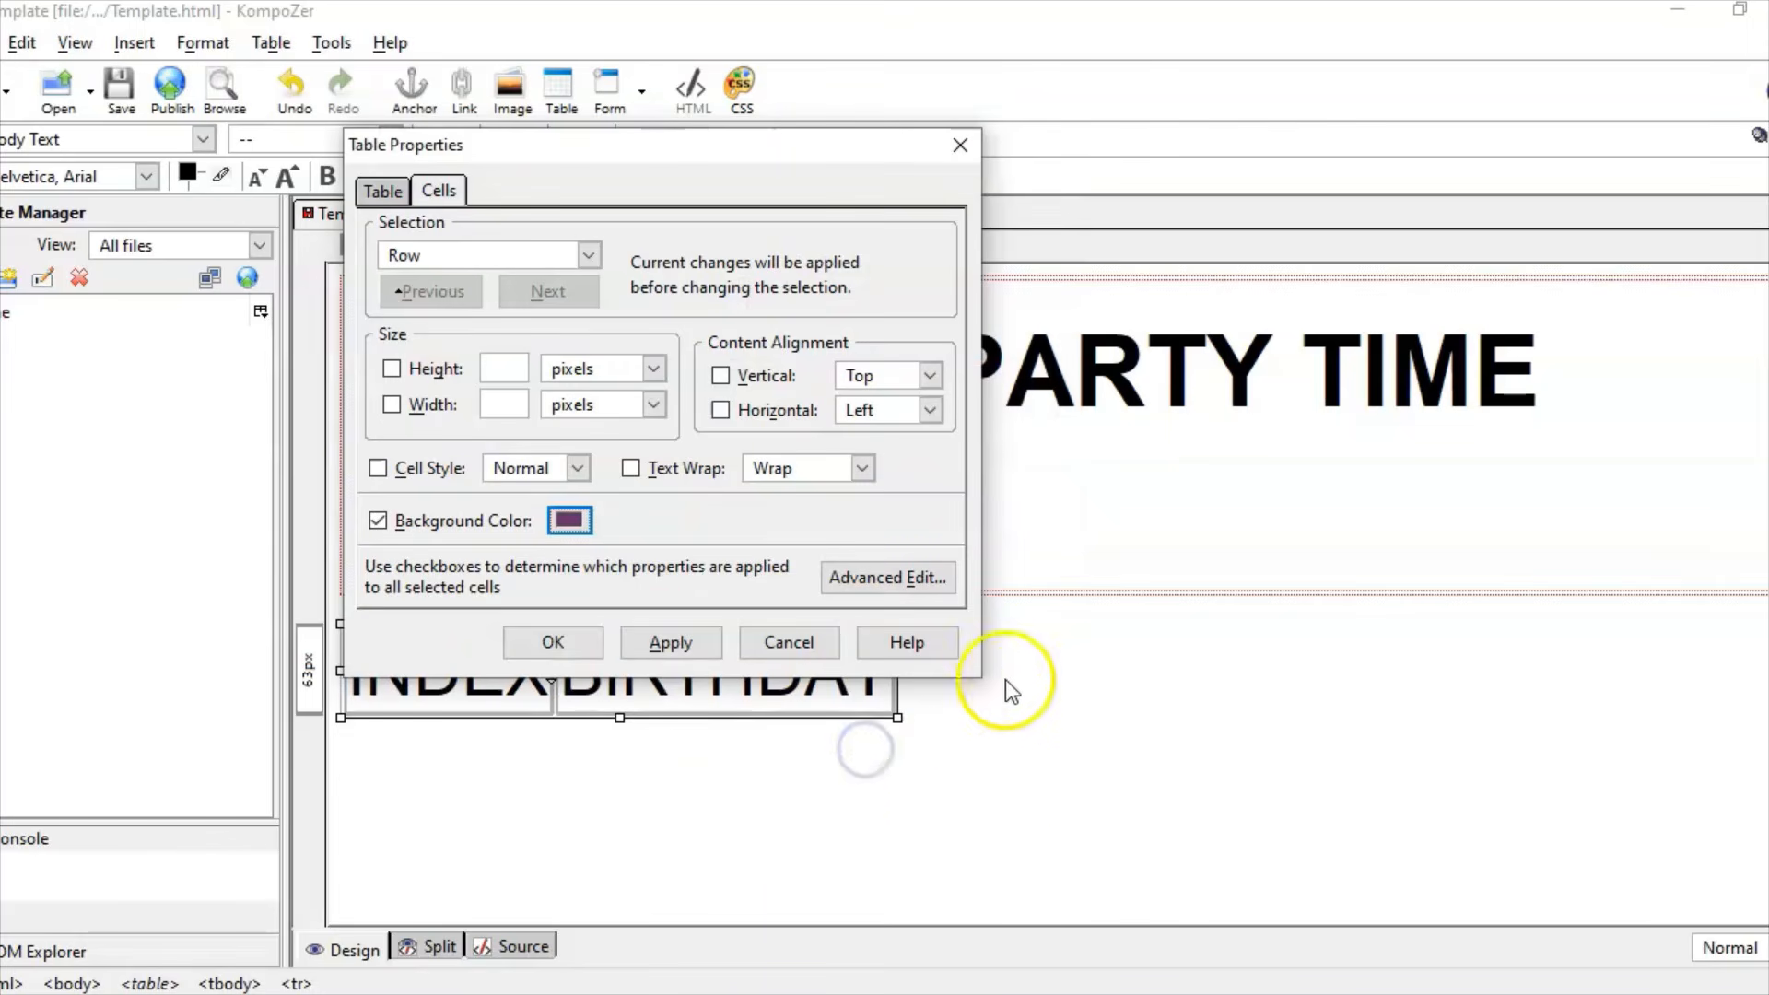
{"action": "left_click", "coordinate": [670, 642]}
{"action": "left_click", "coordinate": [539, 648]}
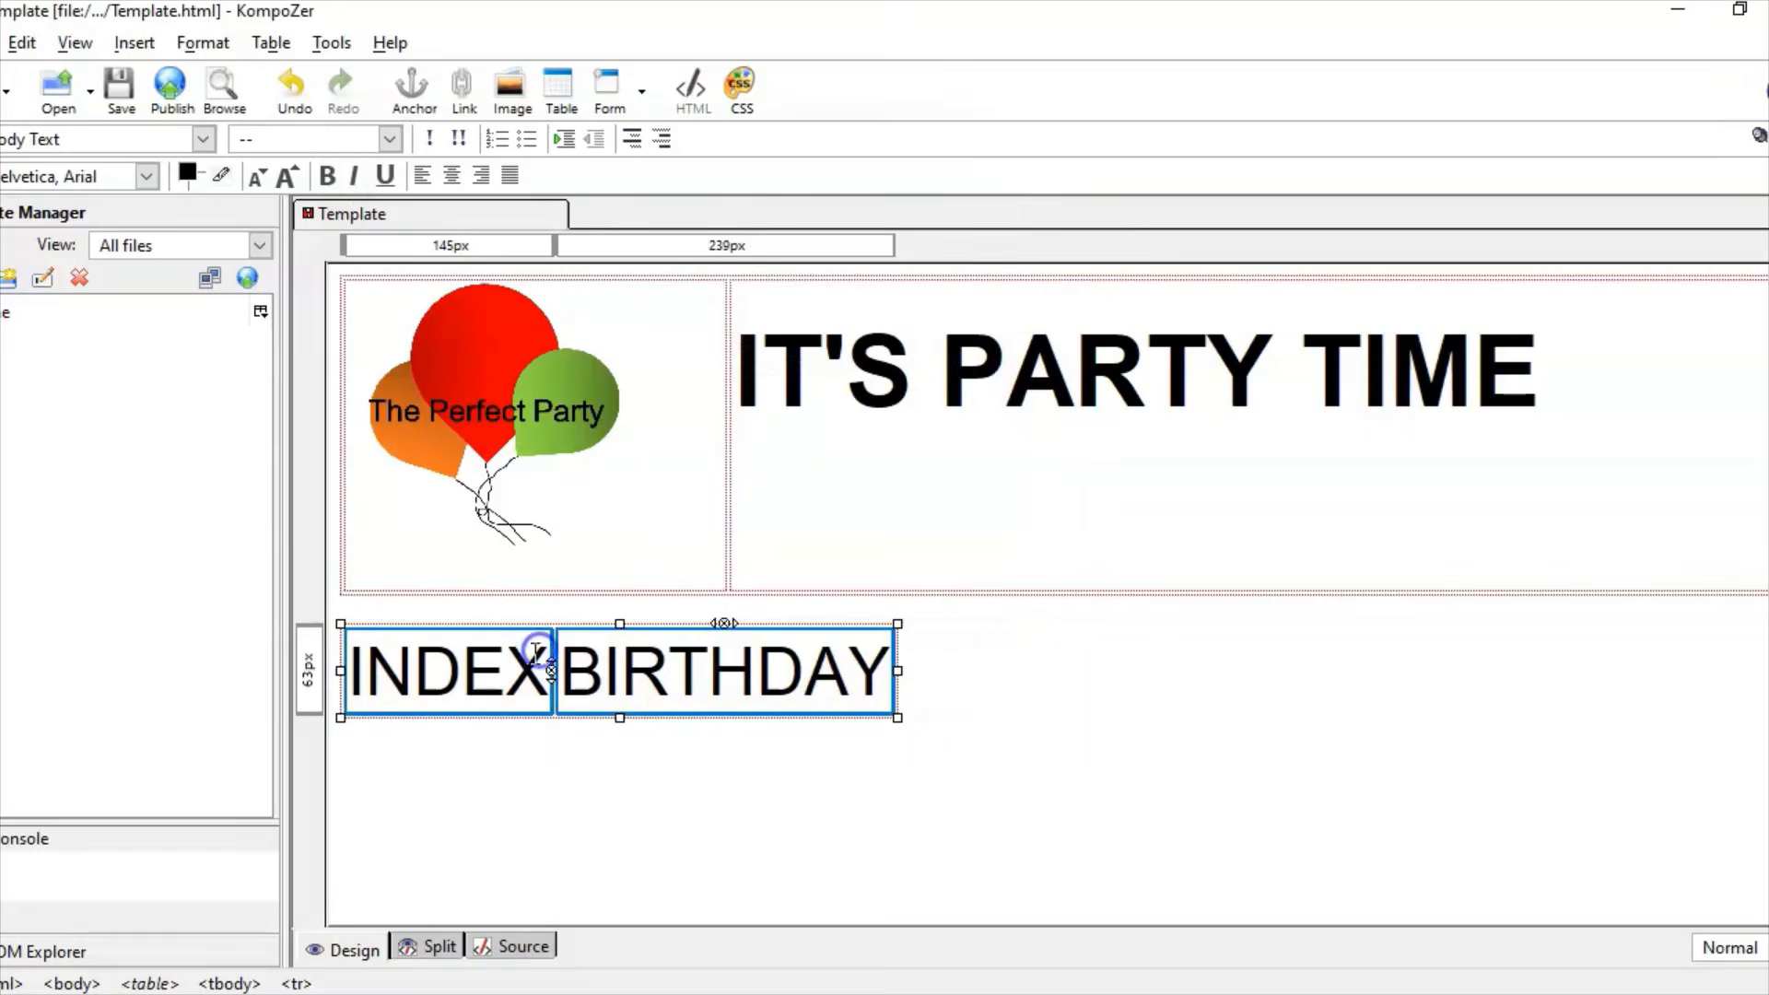
Step: Deselect the navigation table to view its purple cells
{"action": "left_click", "coordinate": [584, 624]}
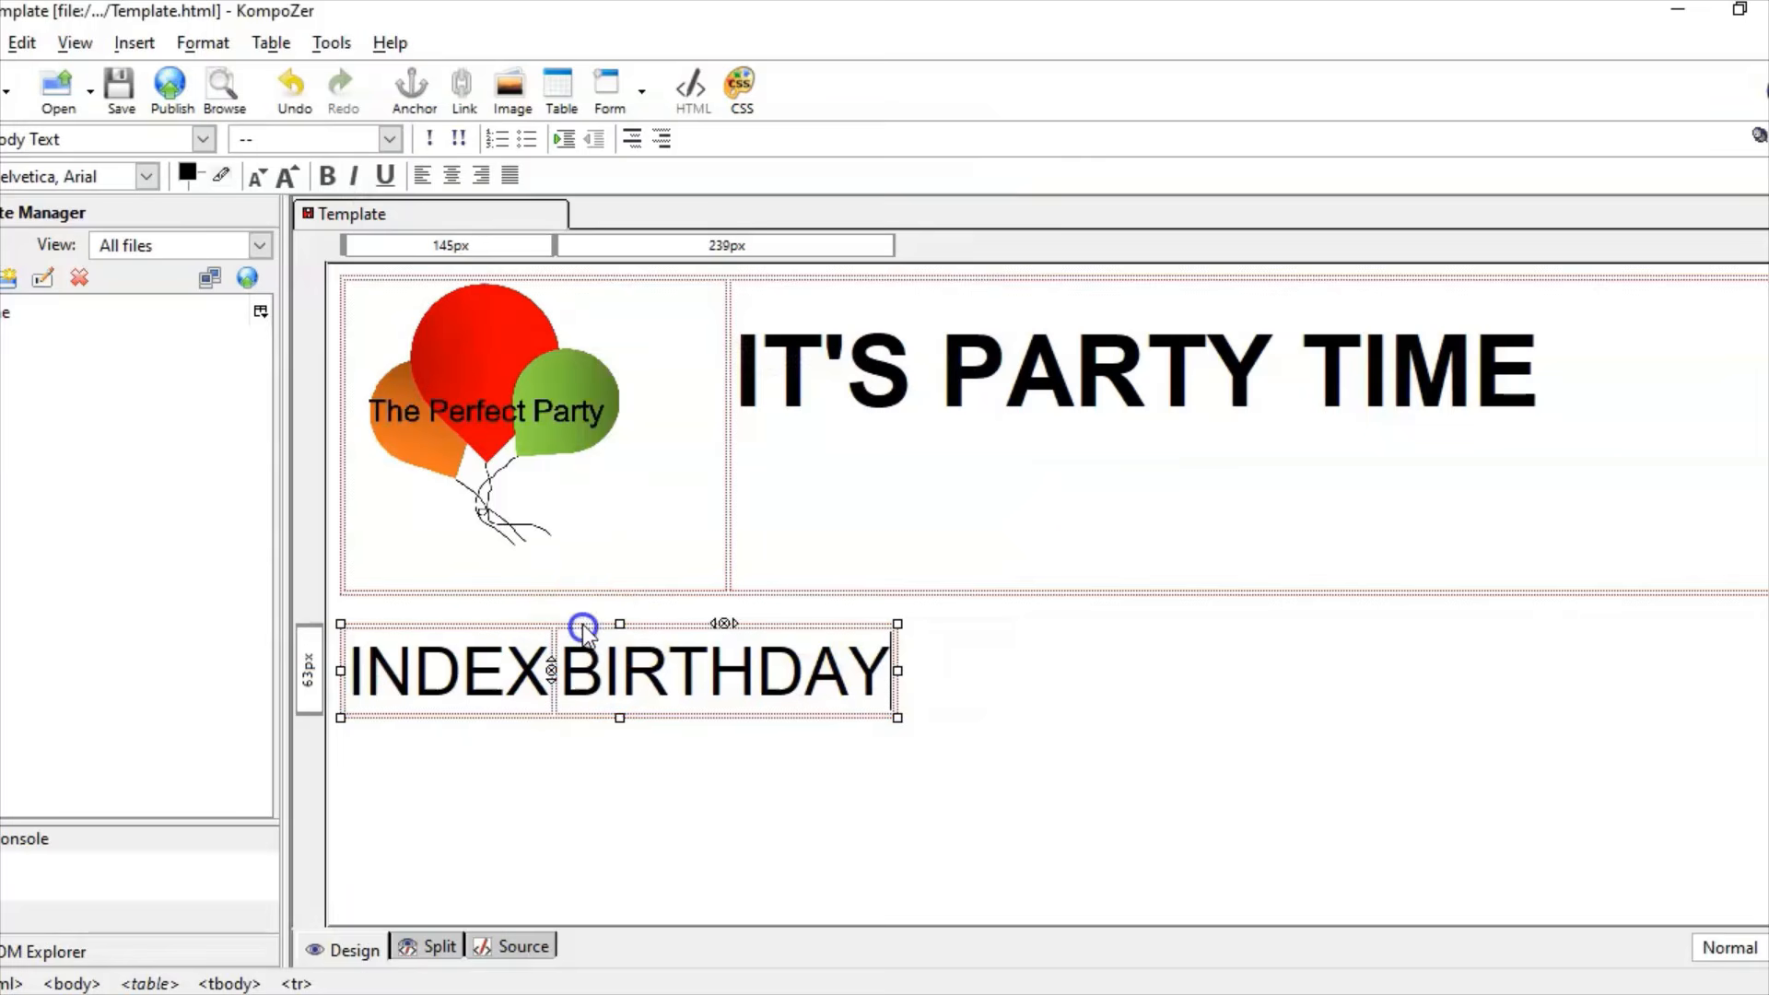
{"action": "left_click", "coordinate": [71, 907]}
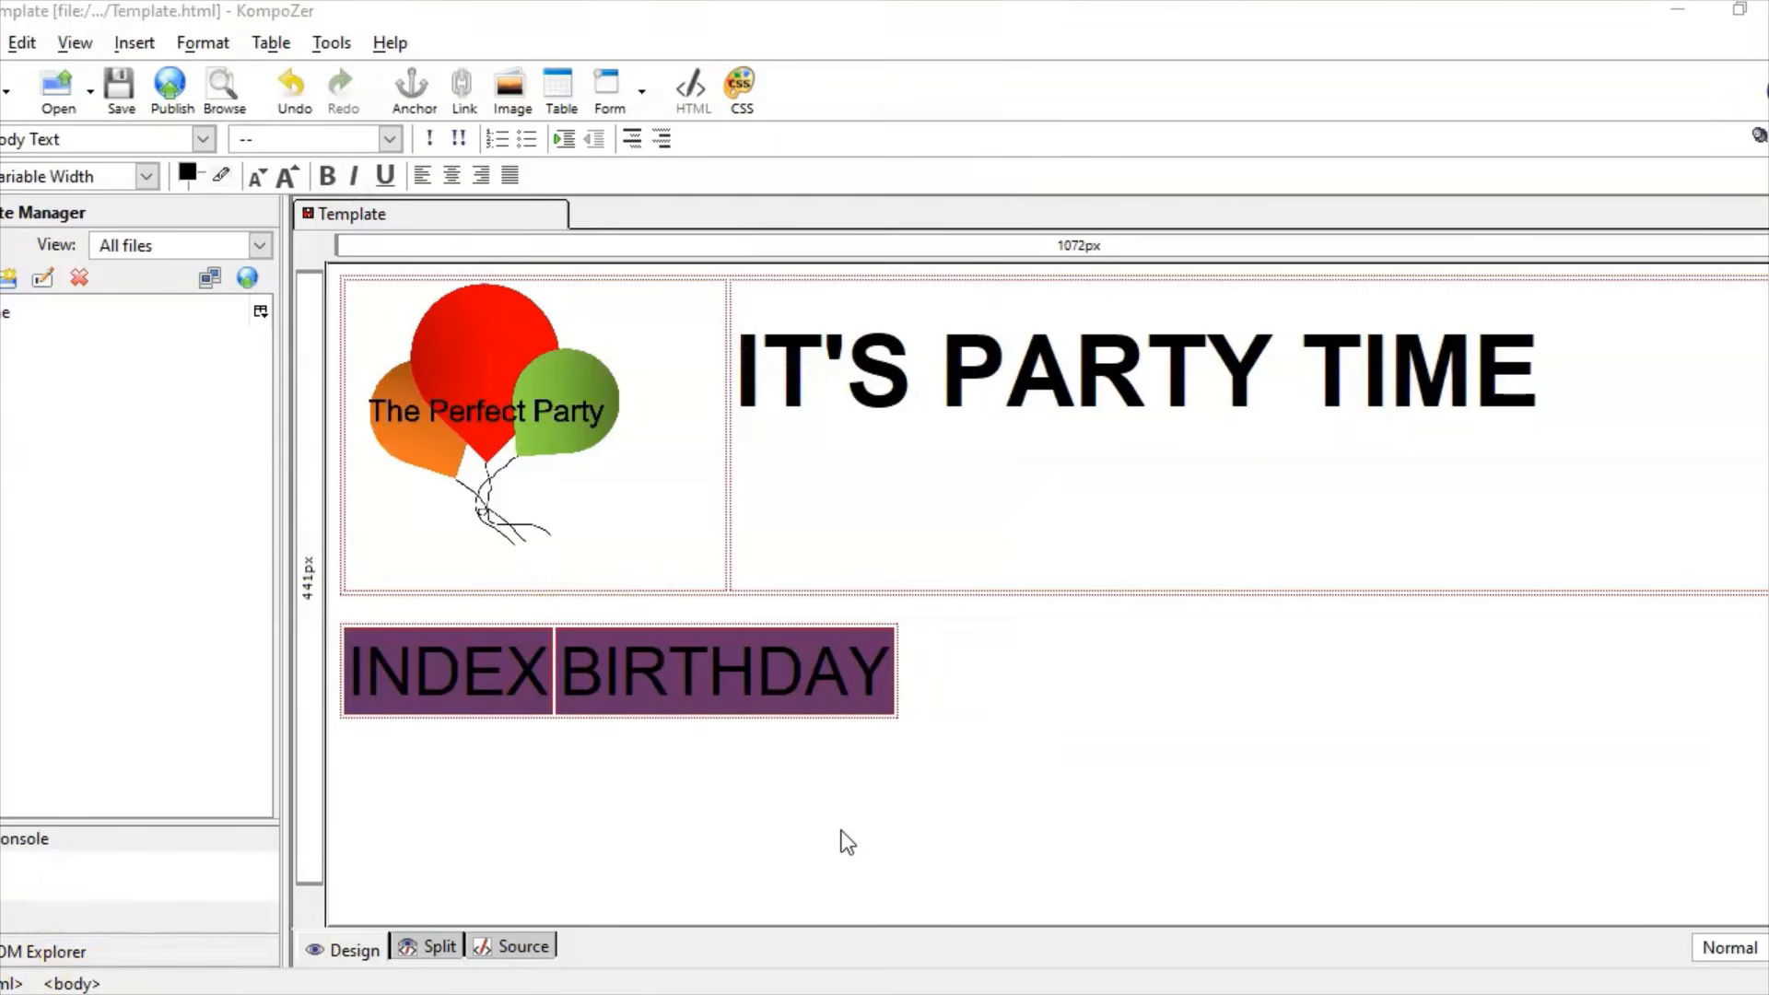
{"action": "left_click", "coordinate": [1031, 764]}
Step: In Page Colors and Background, use custom colours and set normal text to #B676B1
{"action": "left_click", "coordinate": [811, 958]}
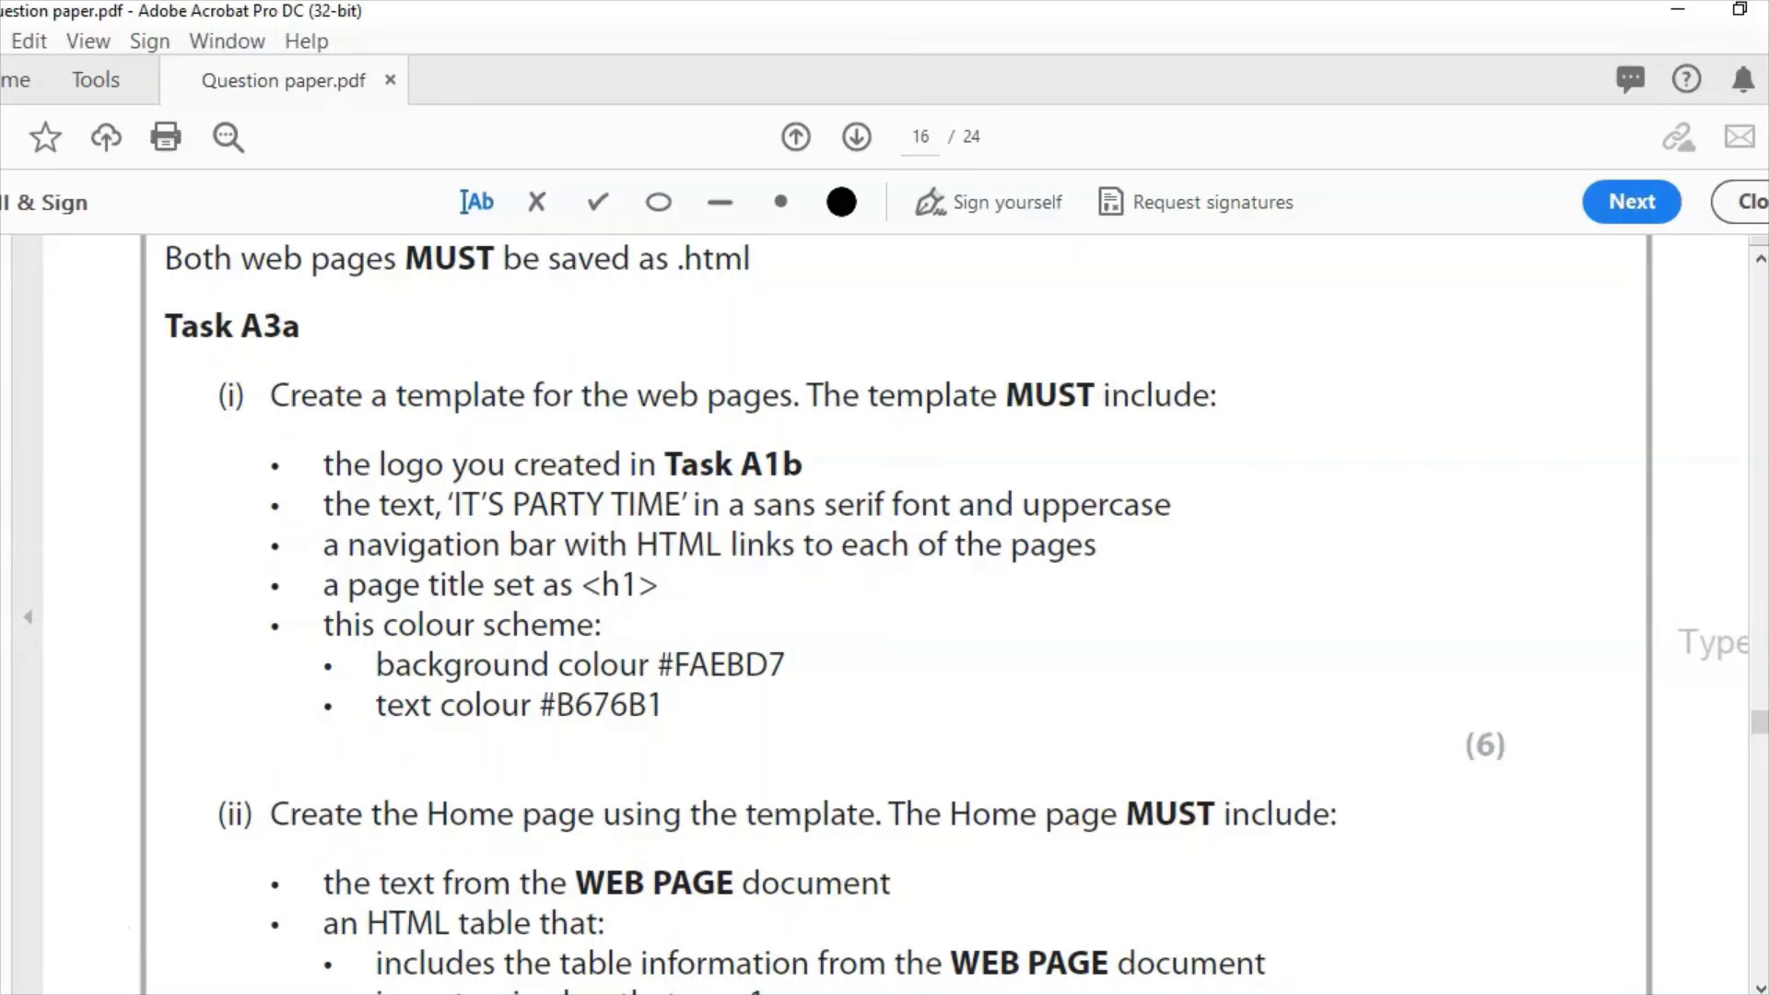
{"action": "key", "text": "alt+Tab"}
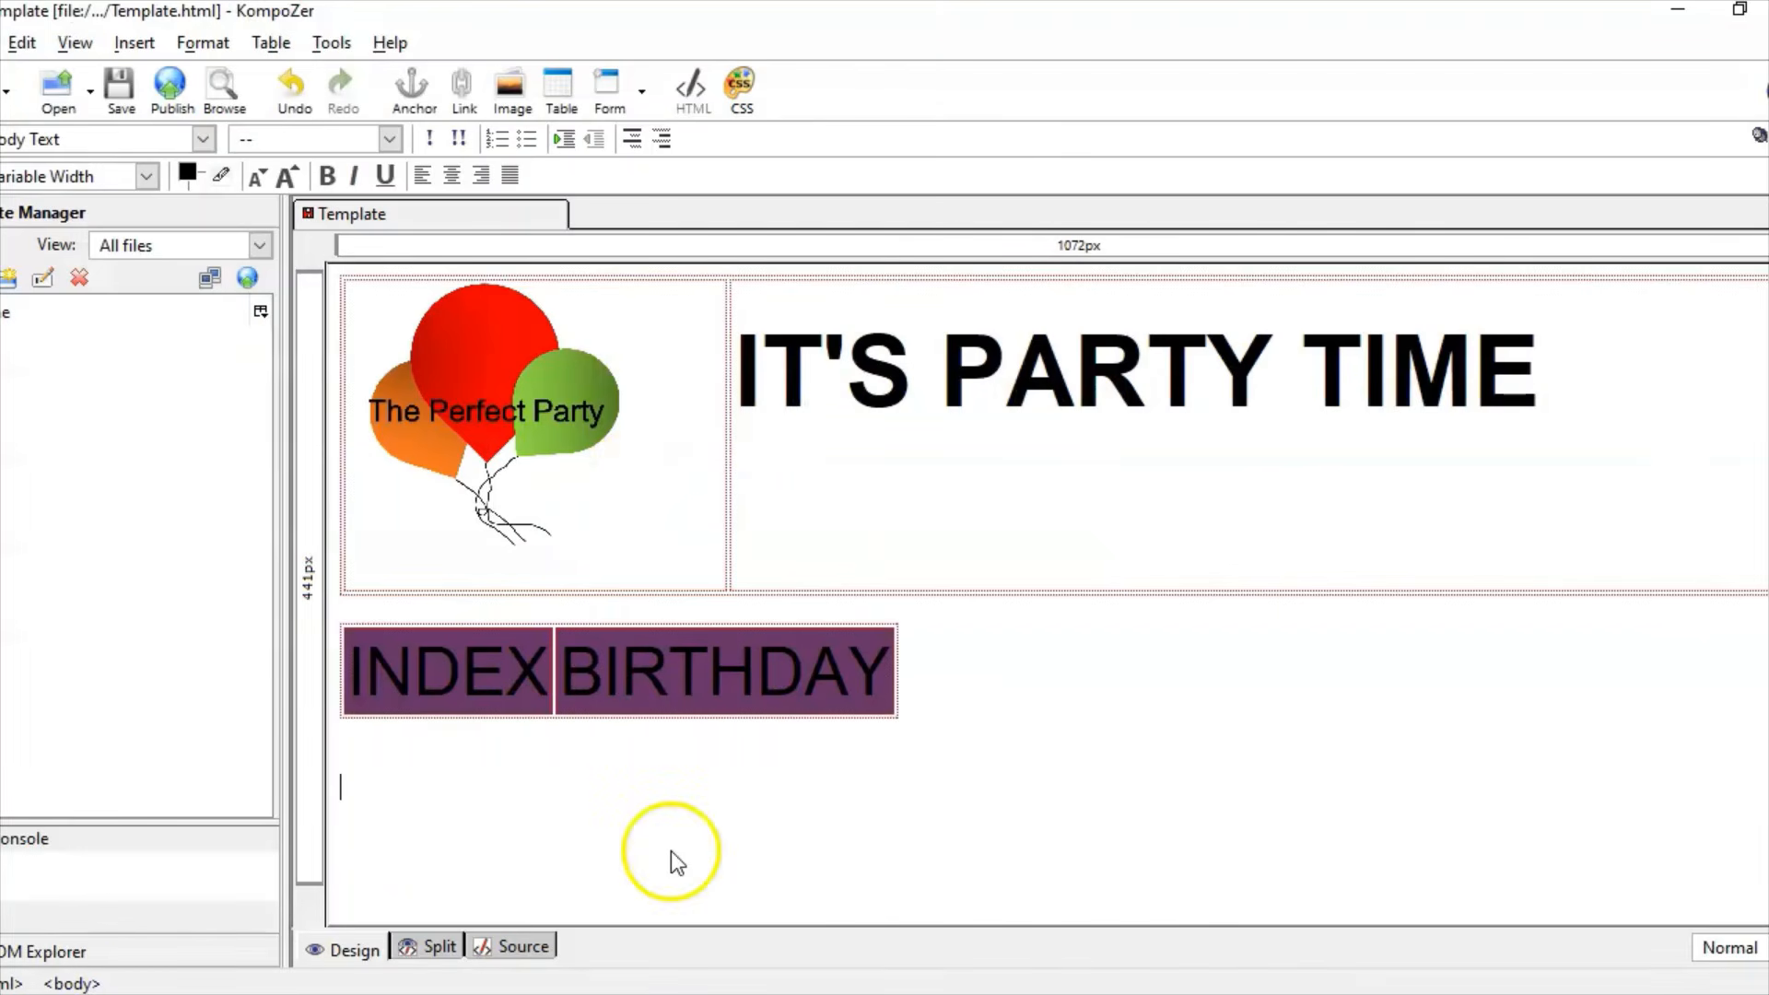
{"action": "left_click", "coordinate": [204, 40]}
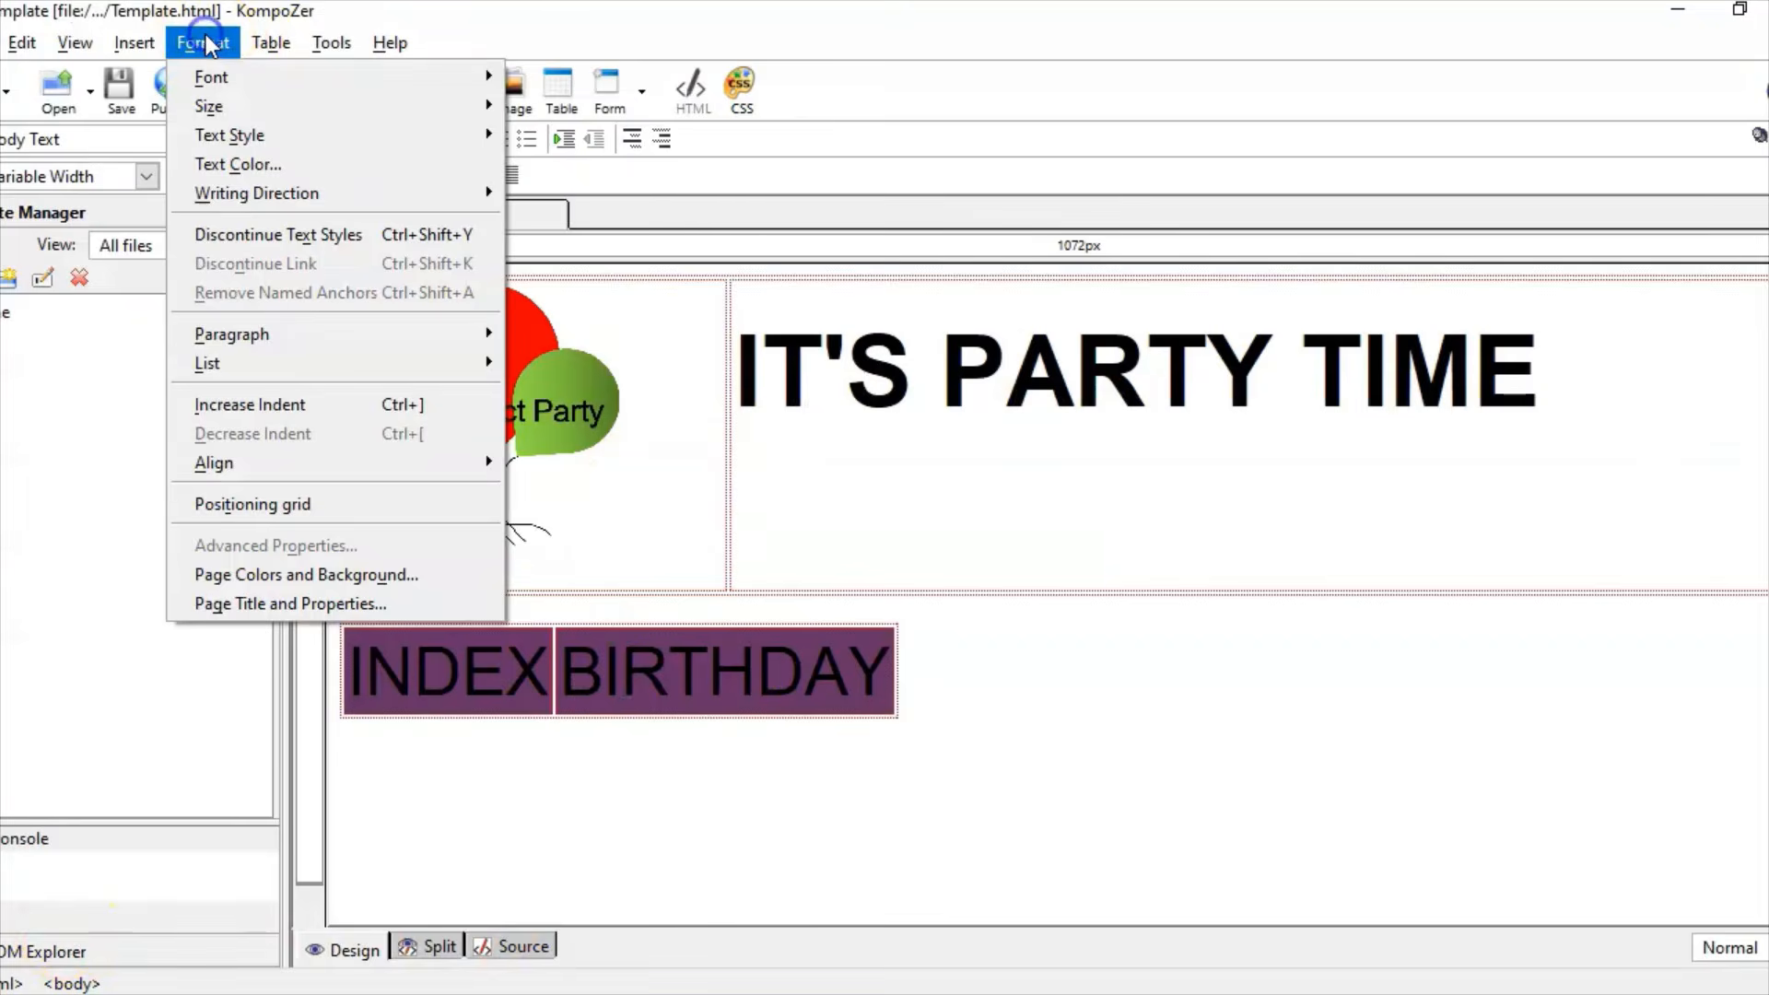
{"action": "left_click", "coordinate": [295, 577]}
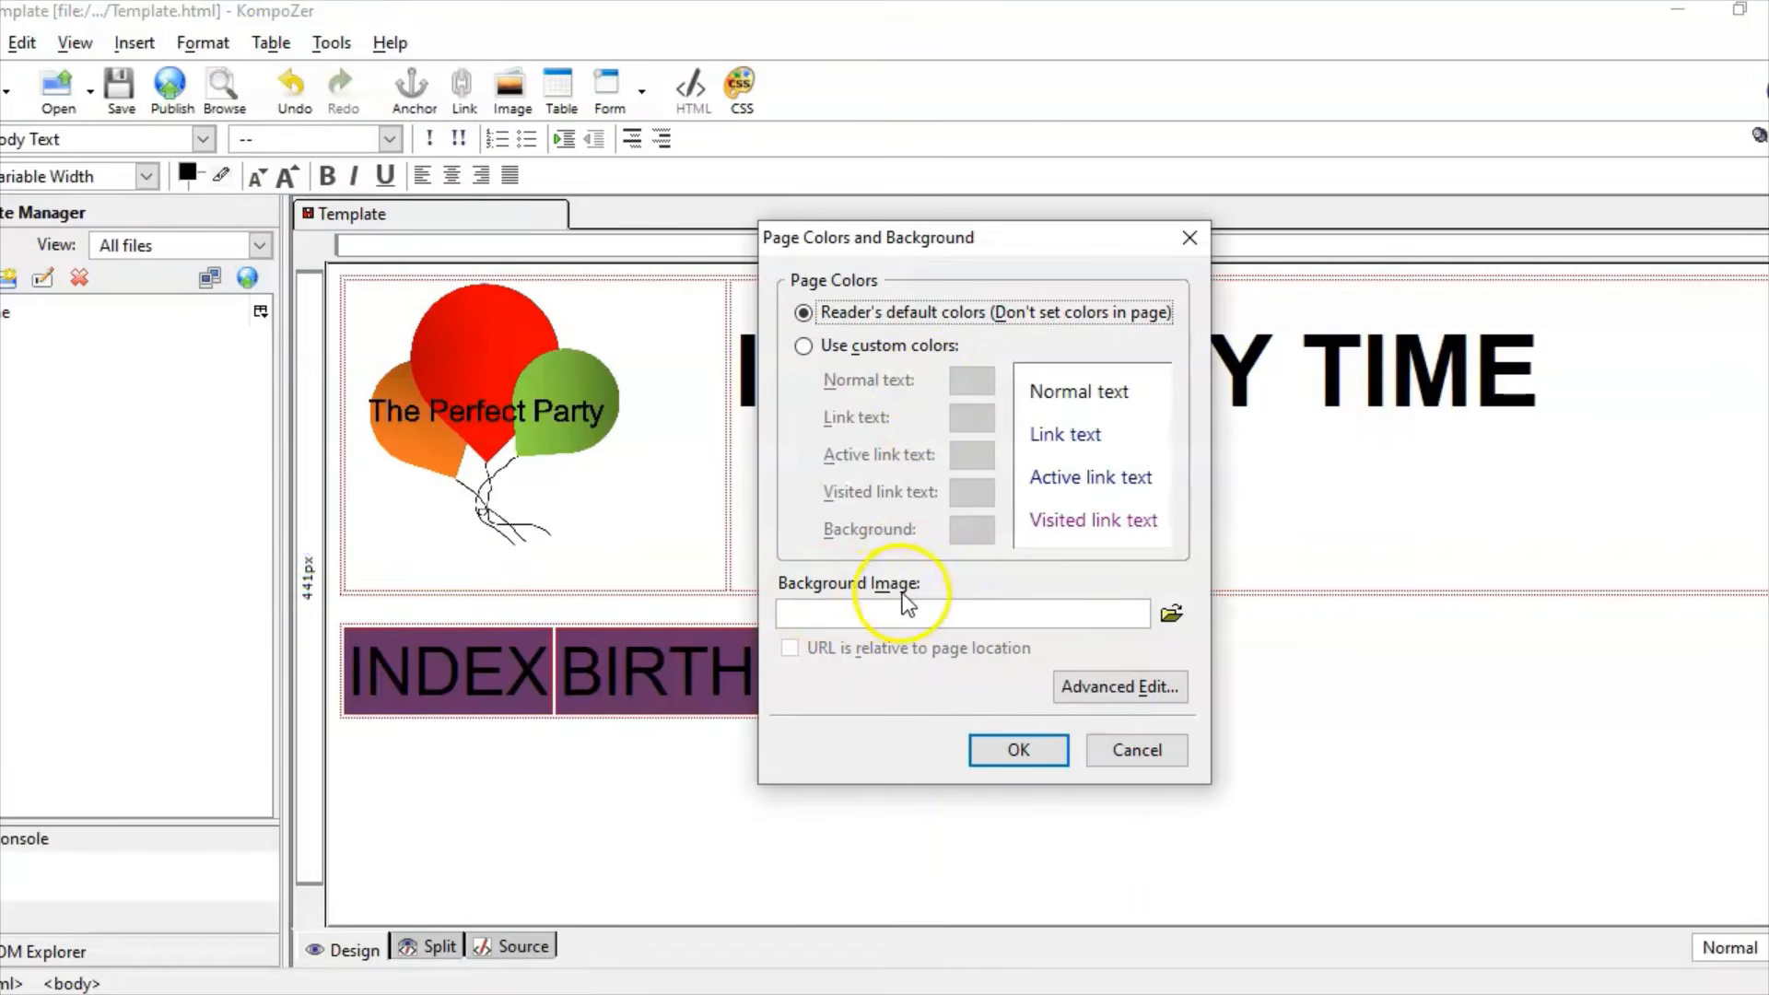
{"action": "left_click", "coordinate": [871, 350]}
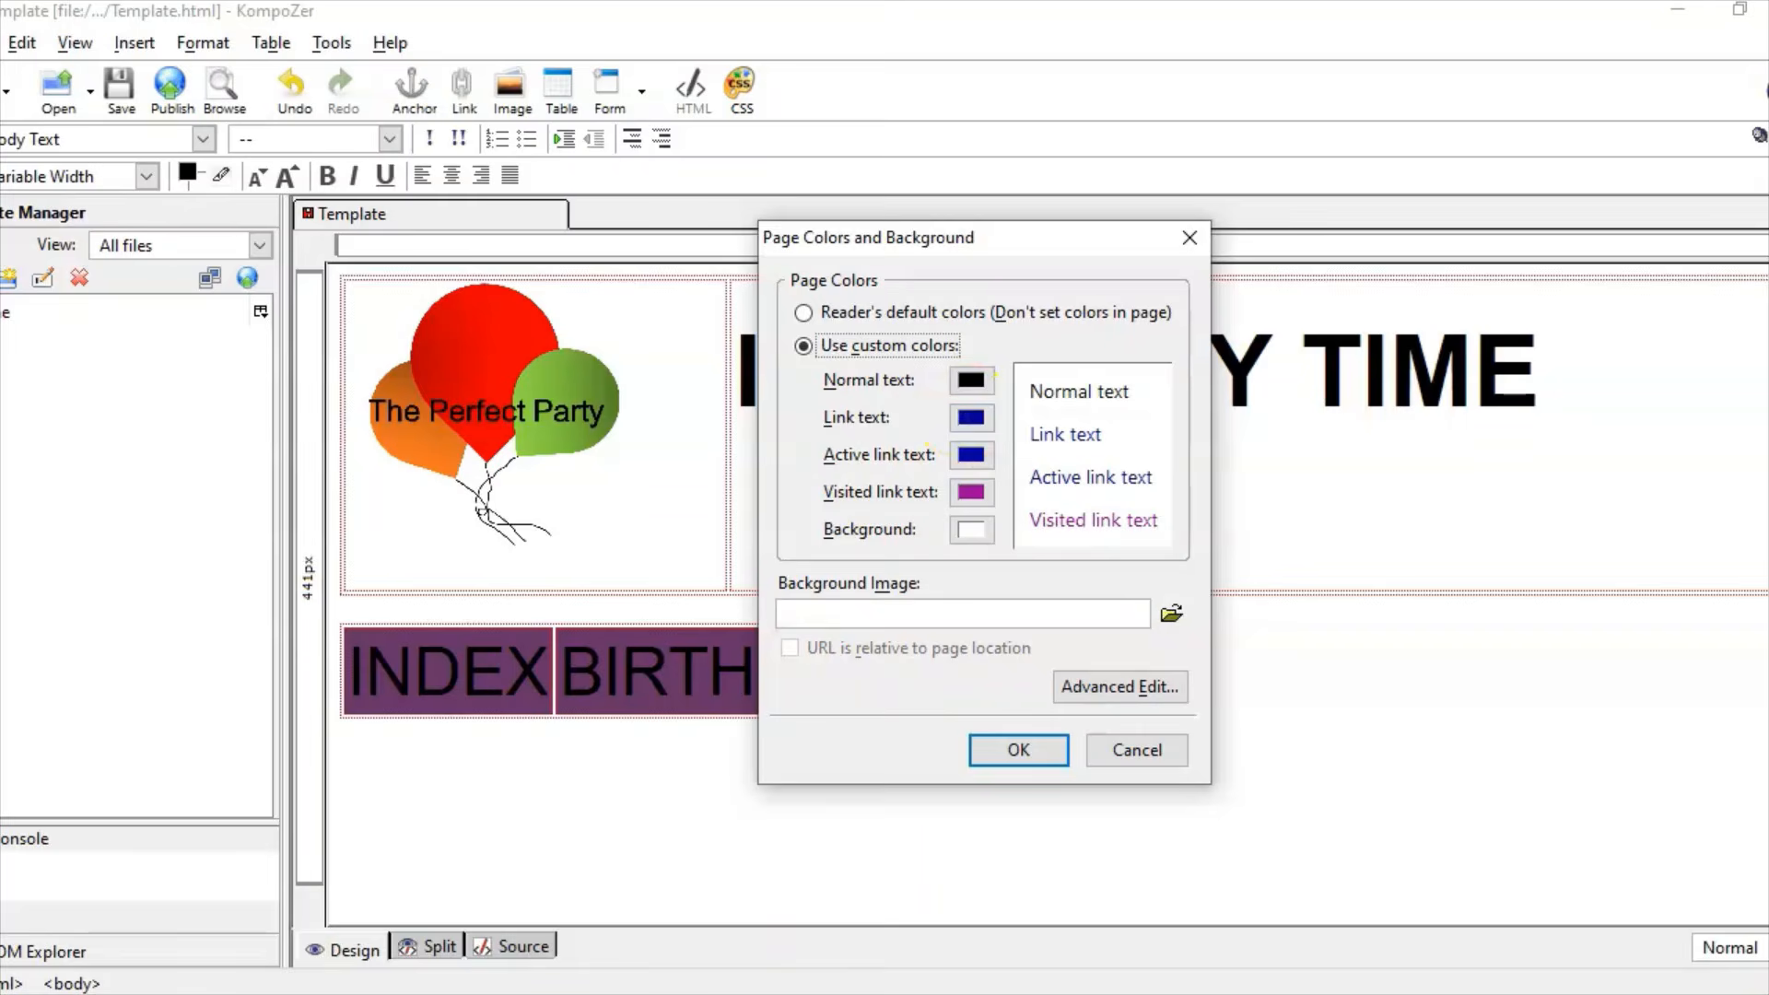
{"action": "key", "text": "alt+Tab"}
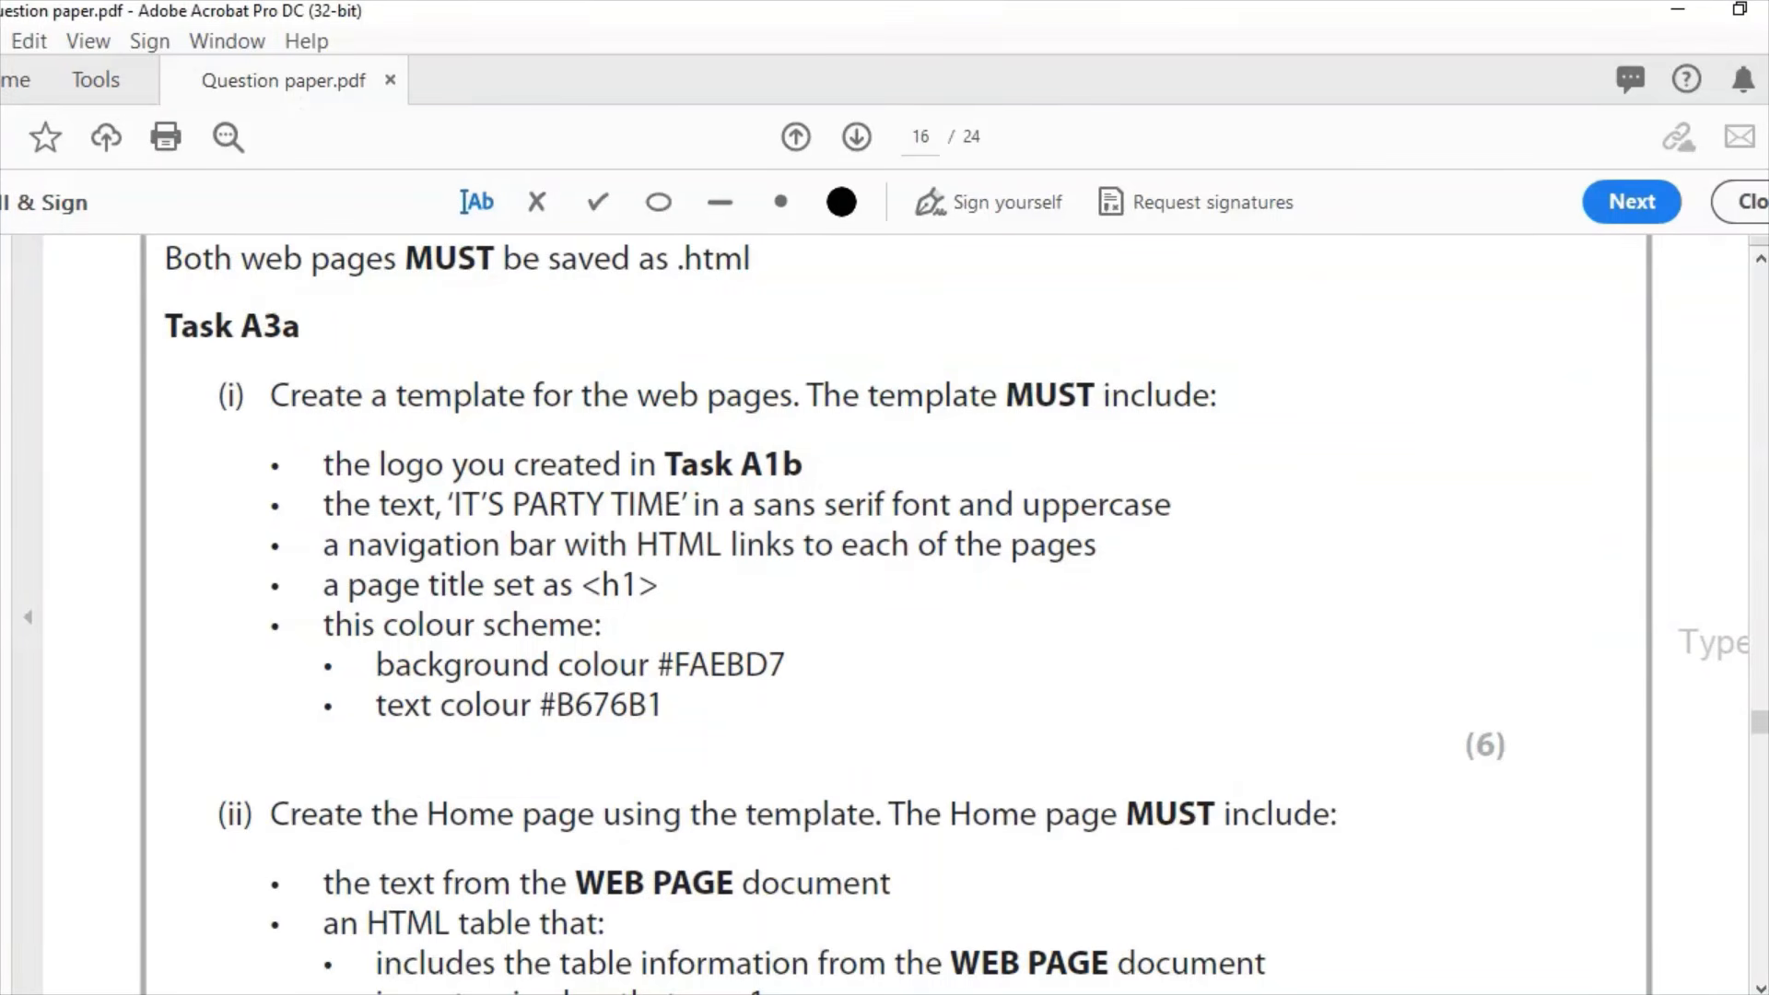
{"action": "key", "text": "alt+Tab"}
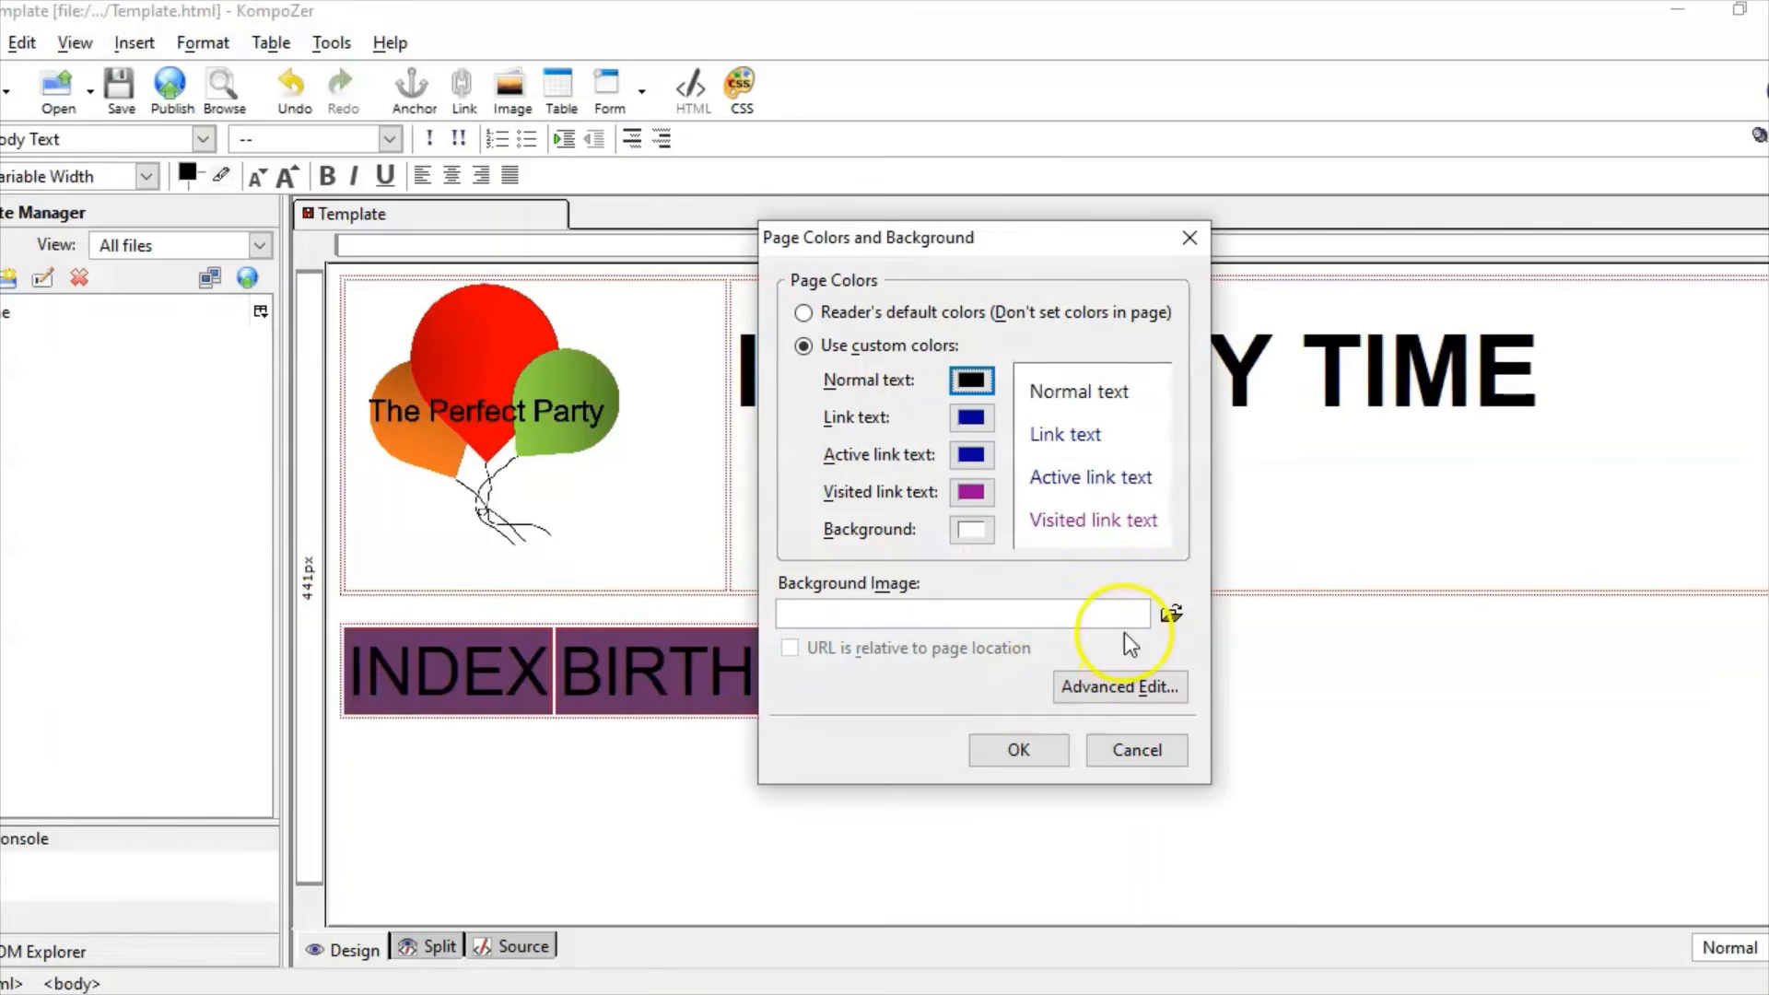
{"action": "left_click", "coordinate": [971, 379]}
{"action": "left_click_drag", "start_coordinate": [1362, 721], "coordinate": [1429, 716]}
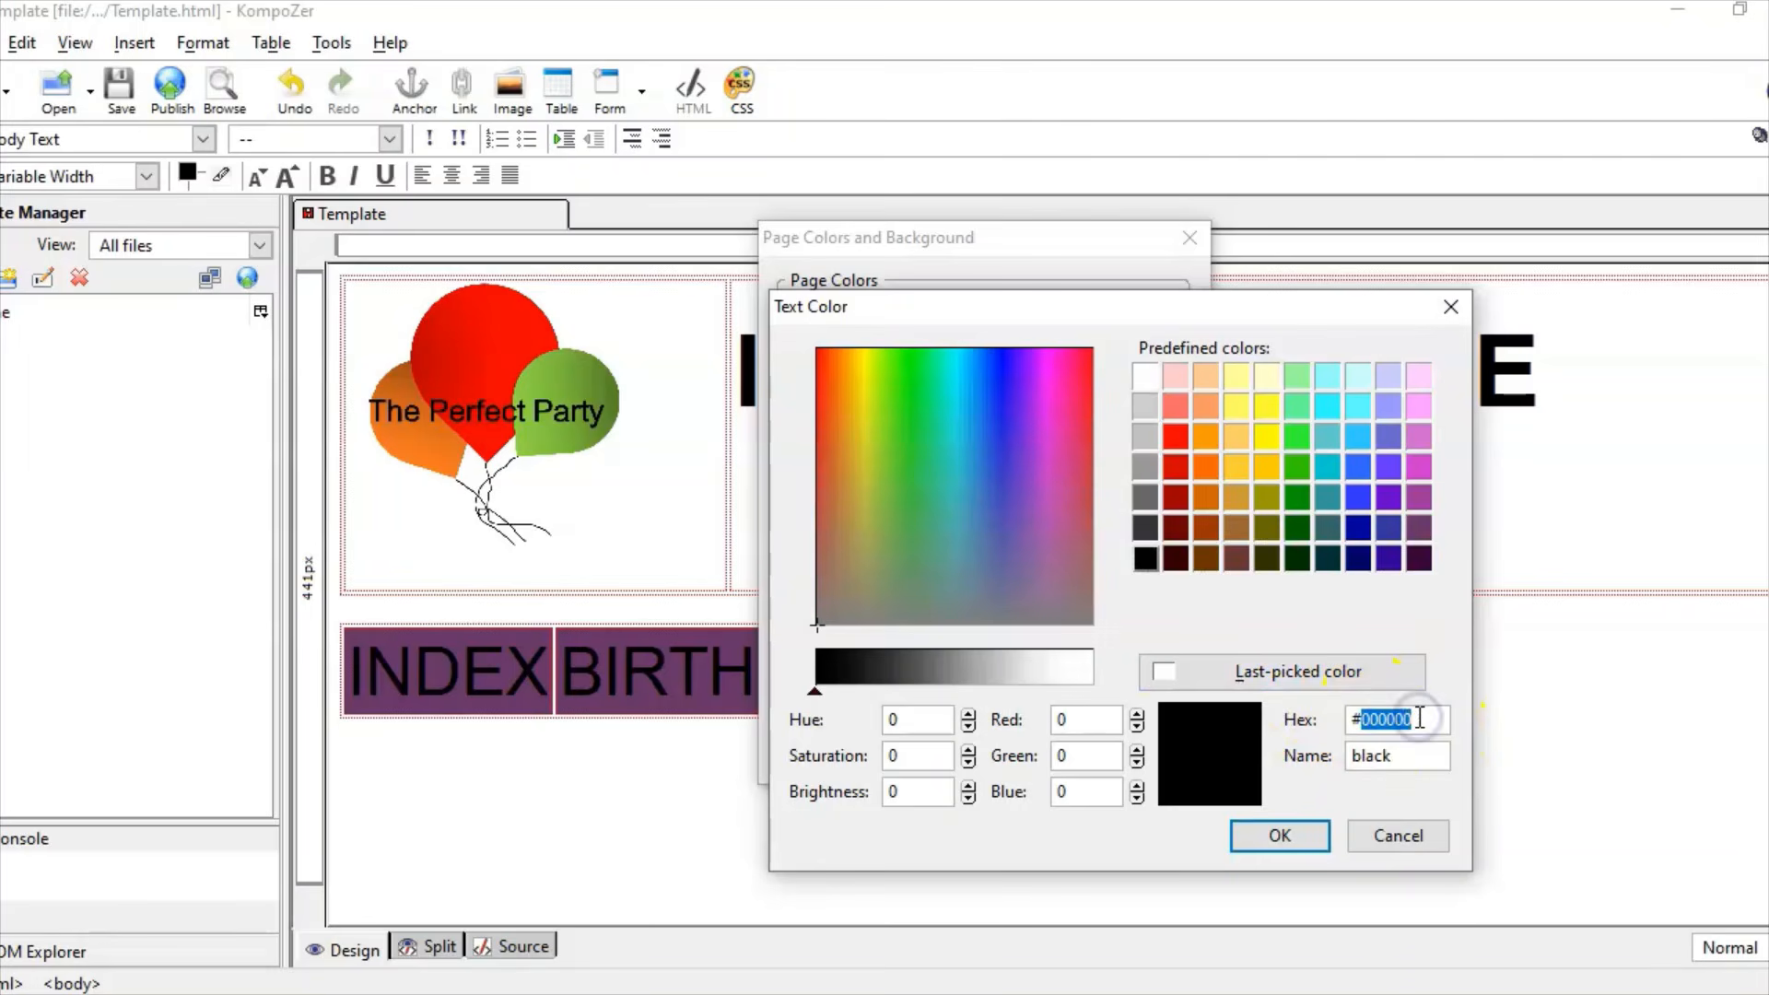
{"action": "type", "text": "b67"}
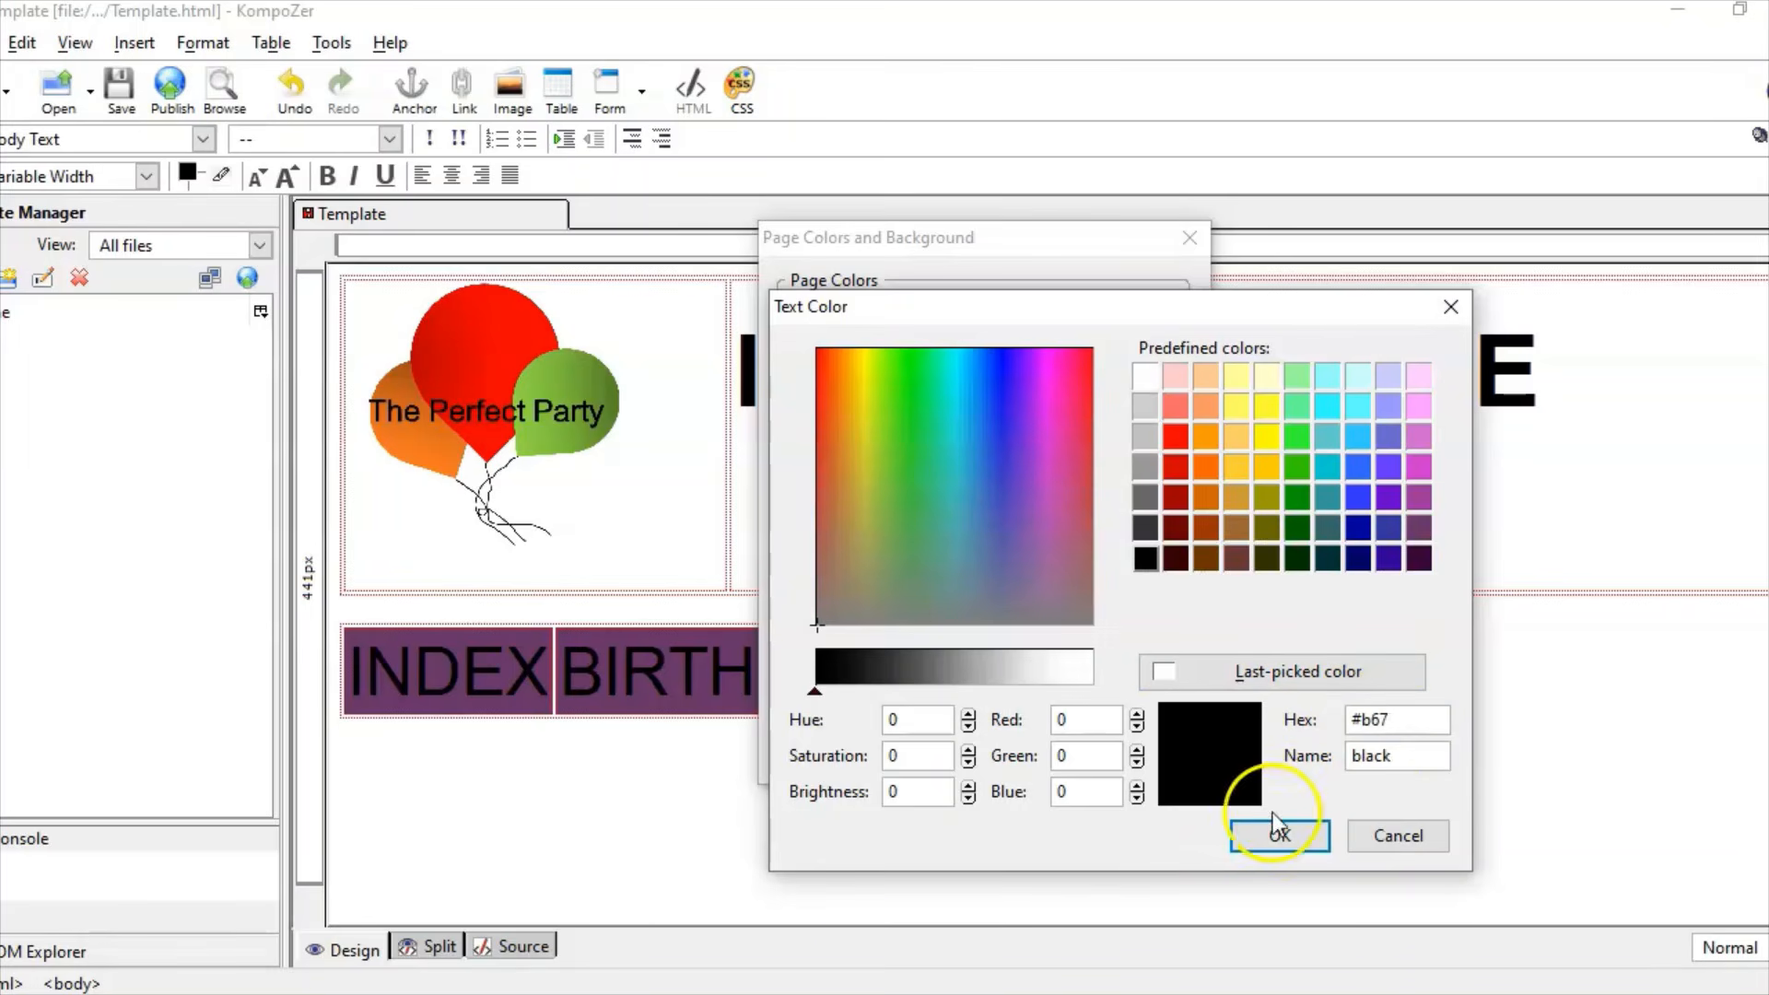
{"action": "left_click", "coordinate": [857, 993]}
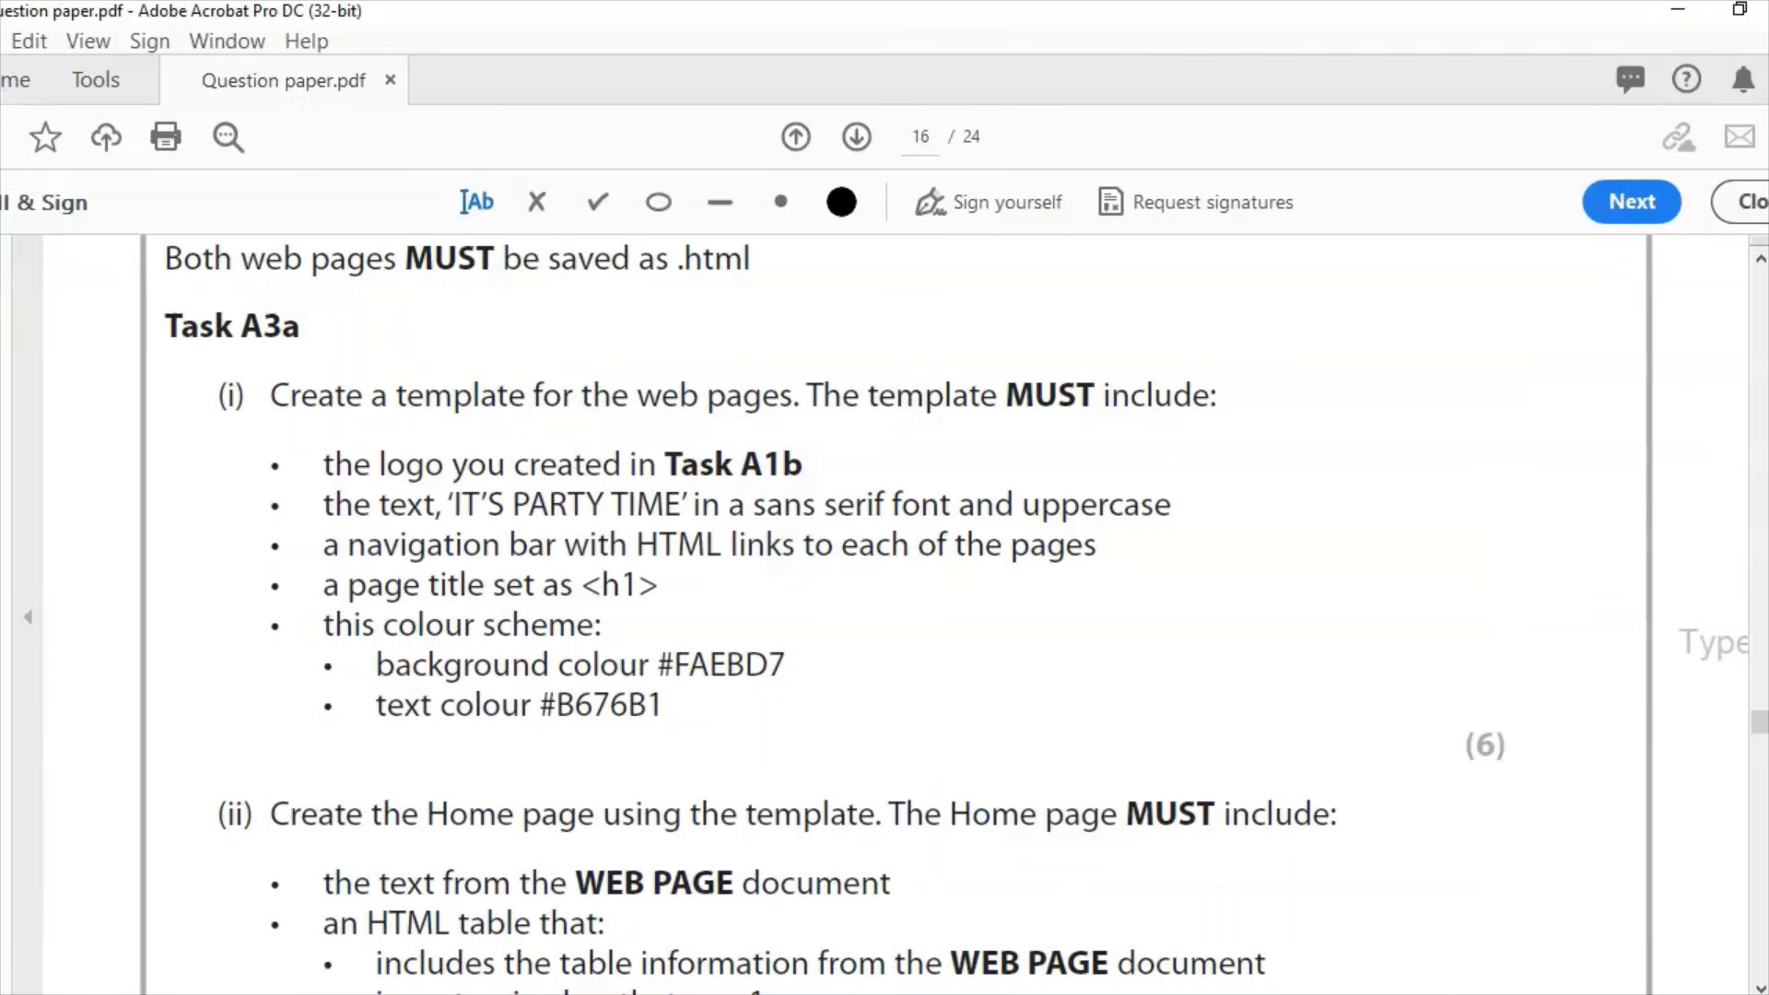
{"action": "left_click", "coordinate": [863, 993]}
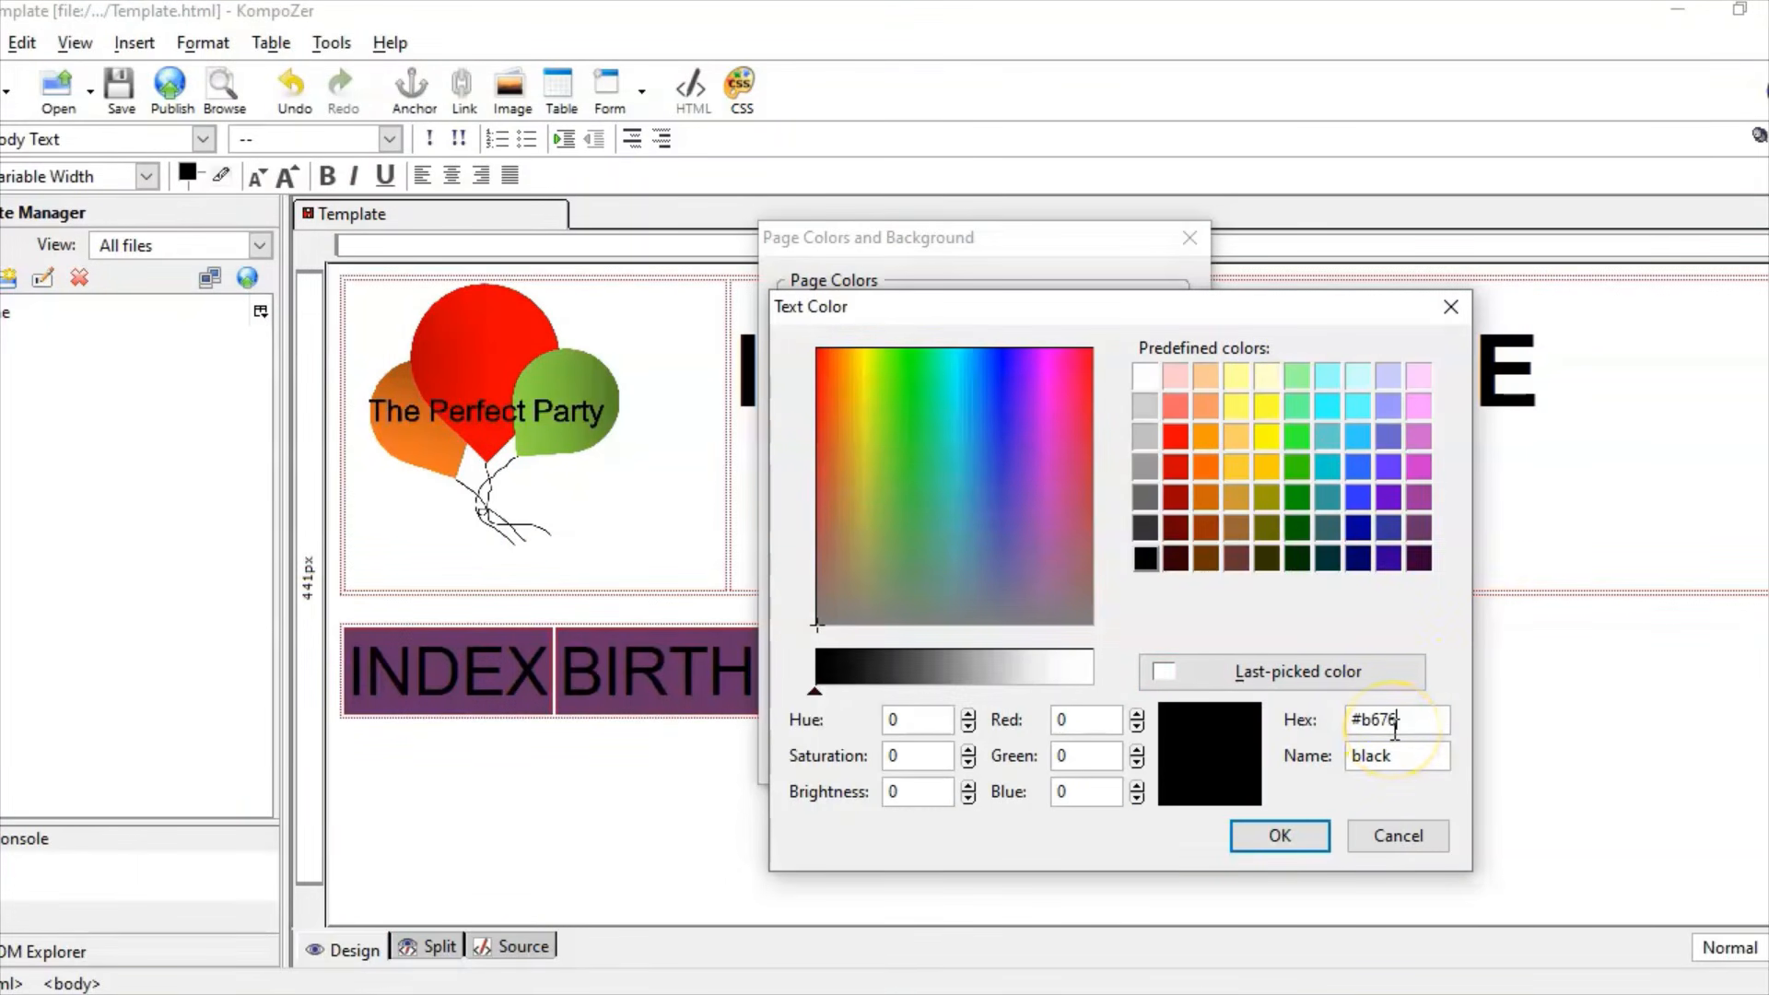
{"action": "left_click", "coordinate": [1281, 835]}
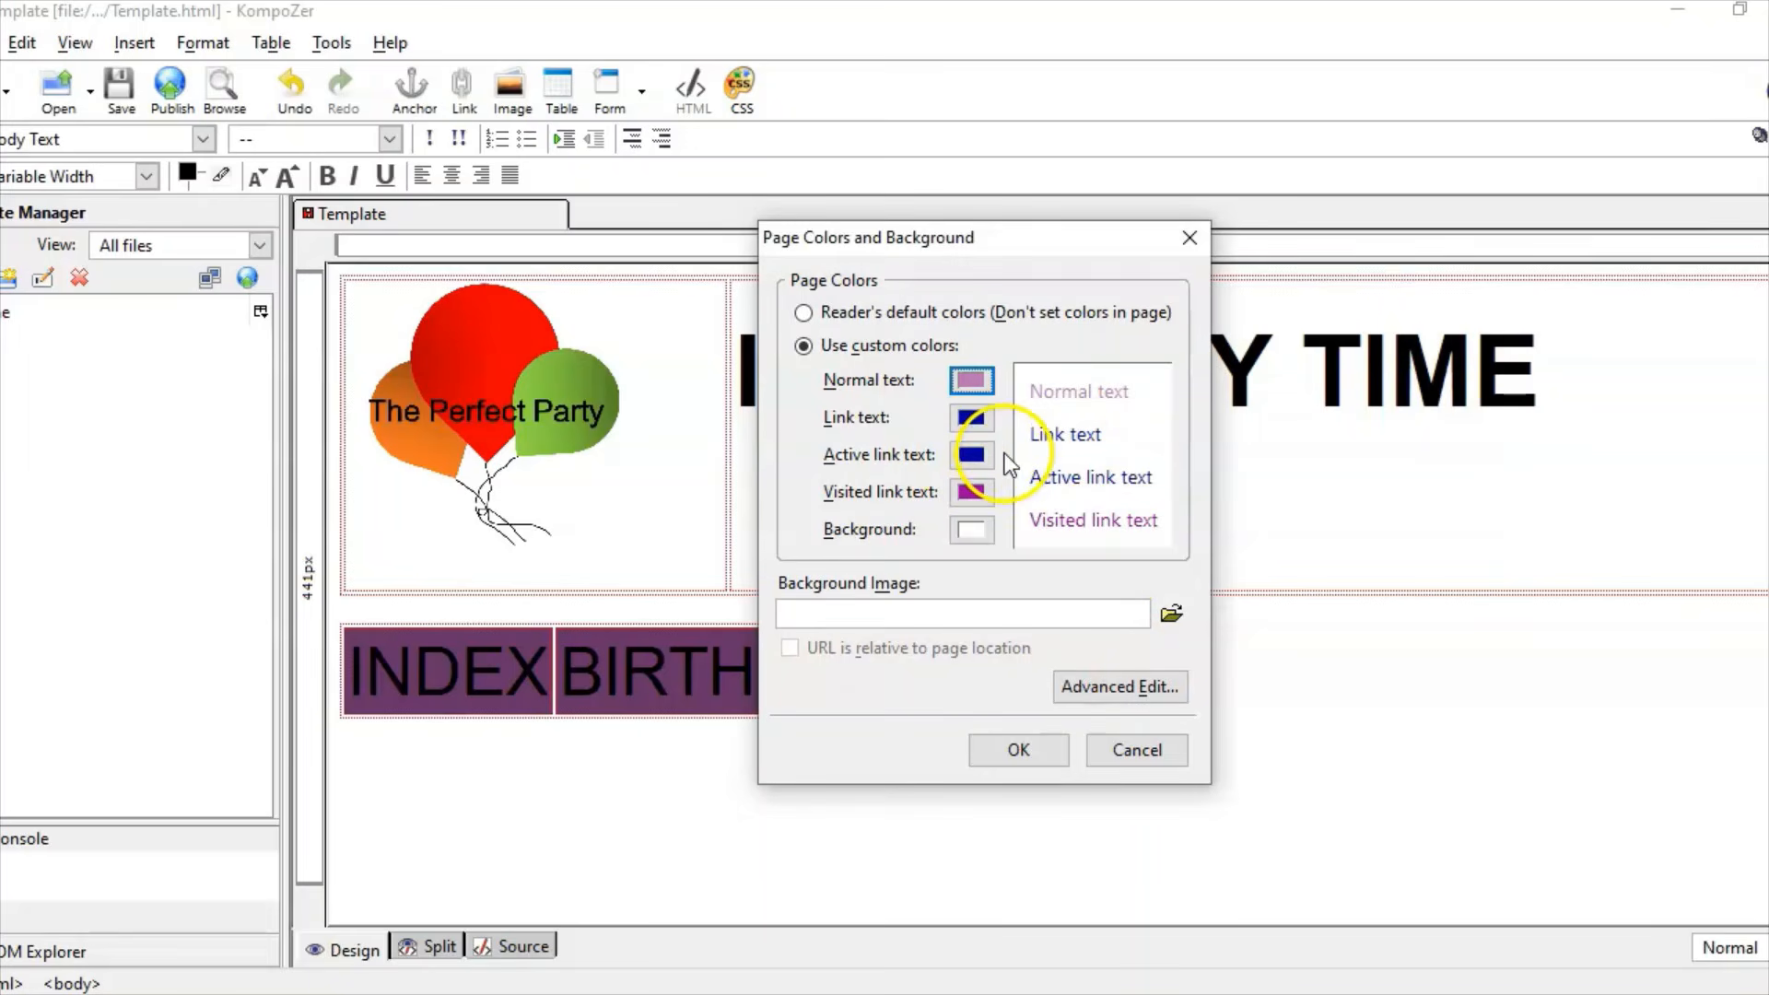
Step: Set the page background to peach #FAEBD7 and apply both page colours
{"action": "key", "text": "alt+Tab"}
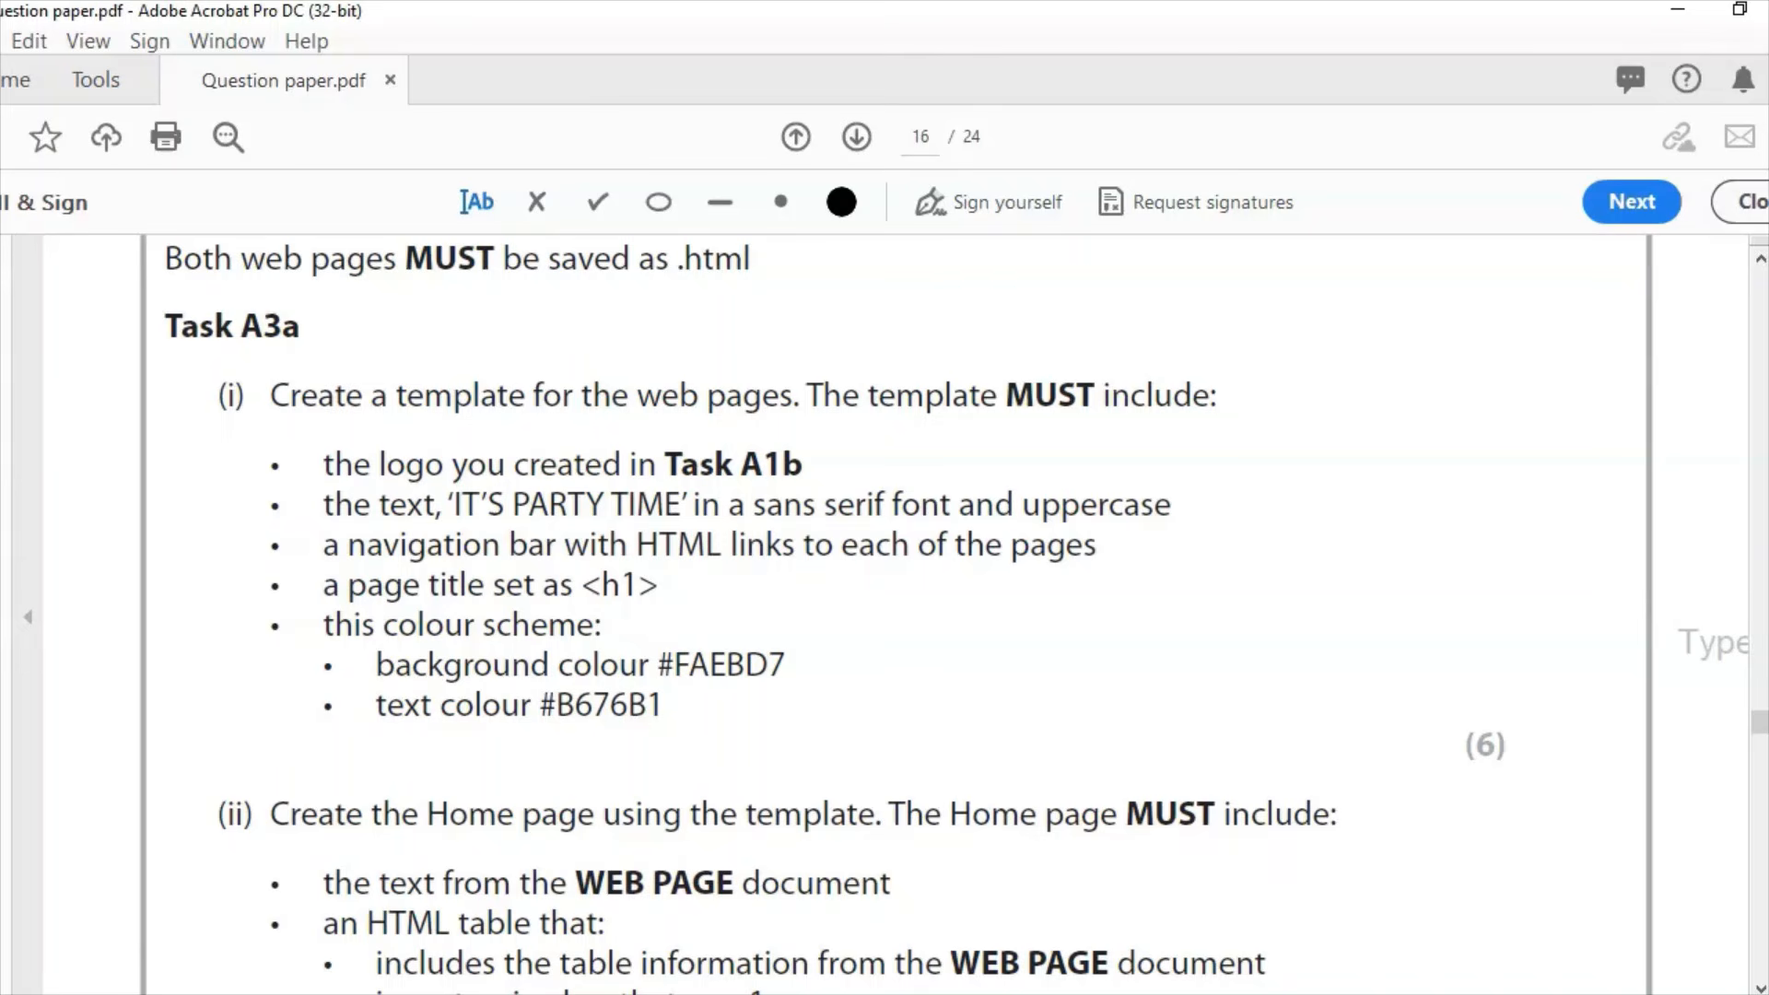
{"action": "key", "text": "alt+Tab"}
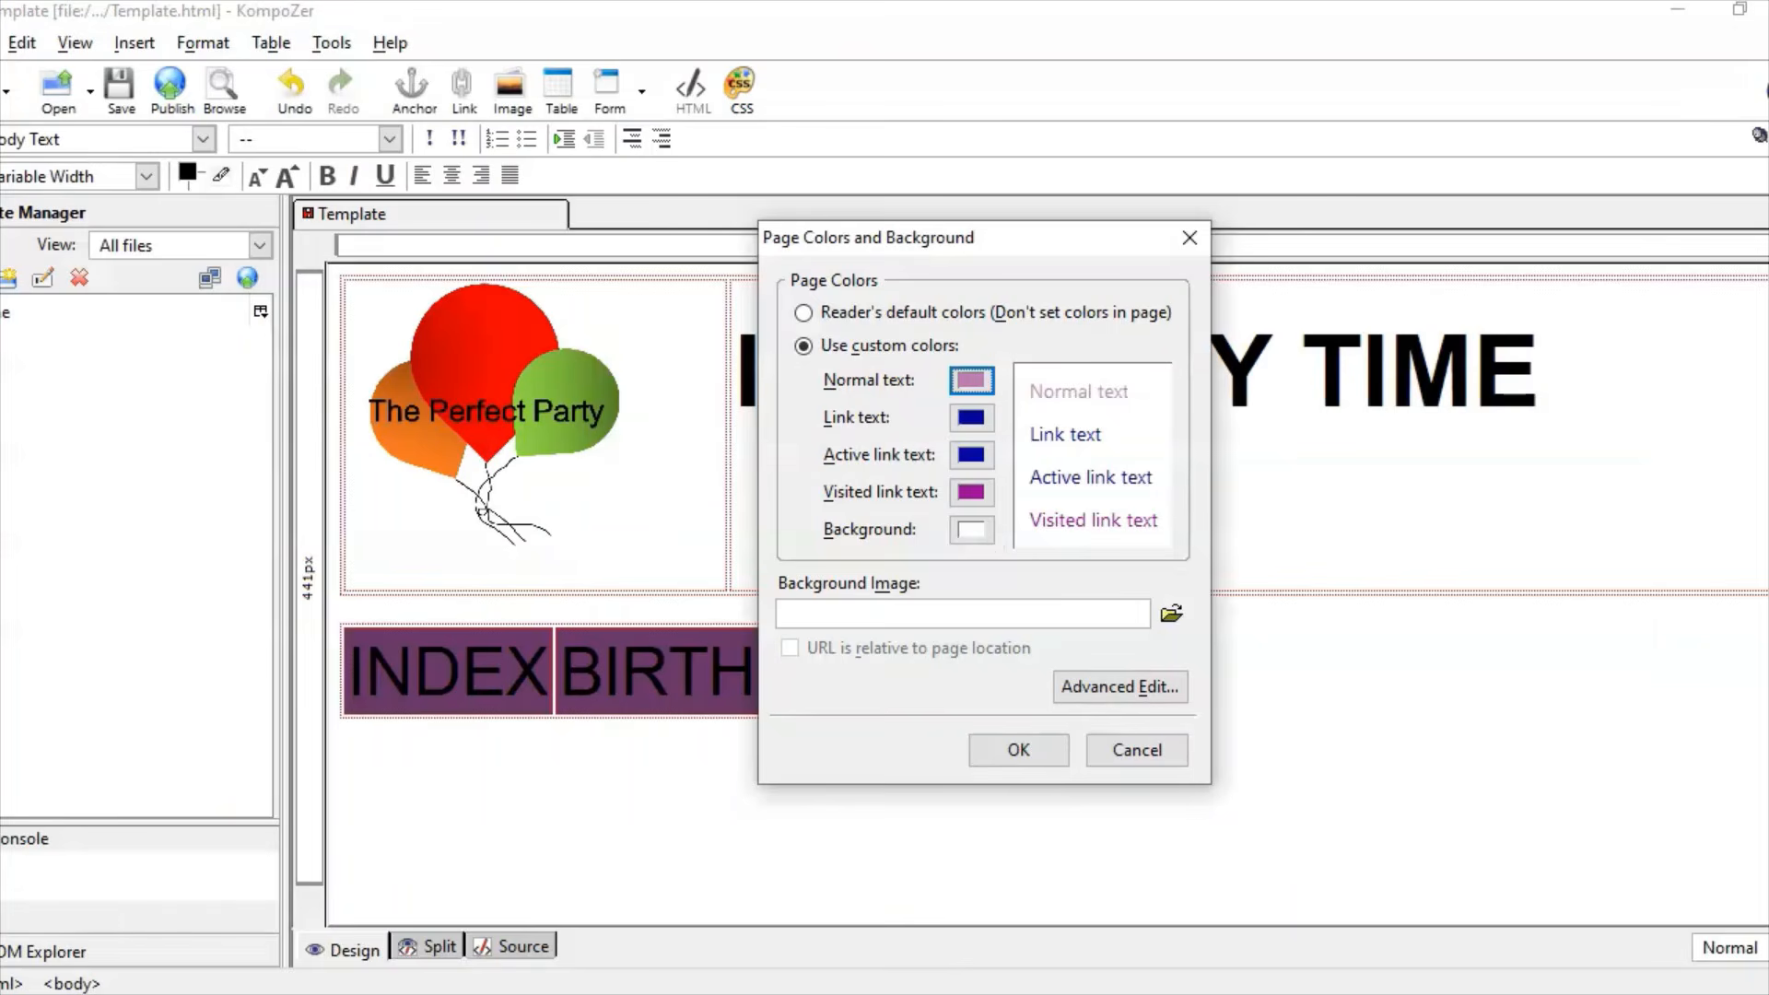
{"action": "left_click", "coordinate": [972, 532]}
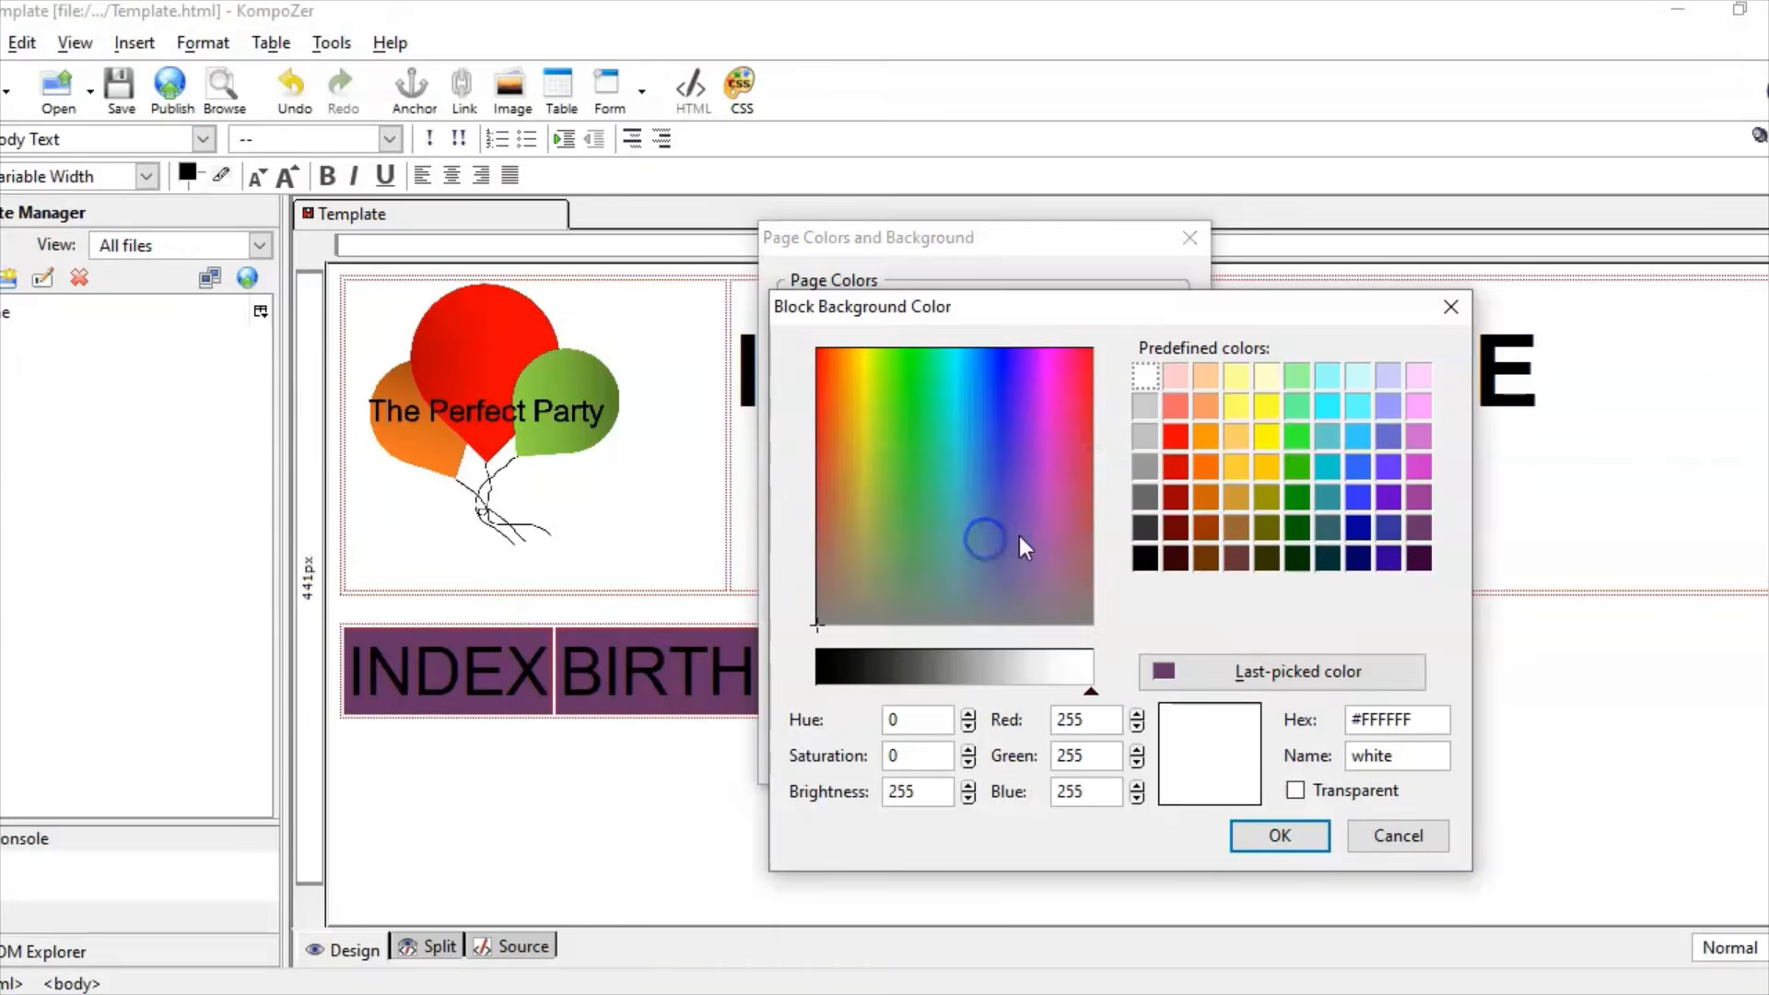
{"action": "left_click", "coordinate": [1419, 722]}
{"action": "left_click", "coordinate": [1423, 725]}
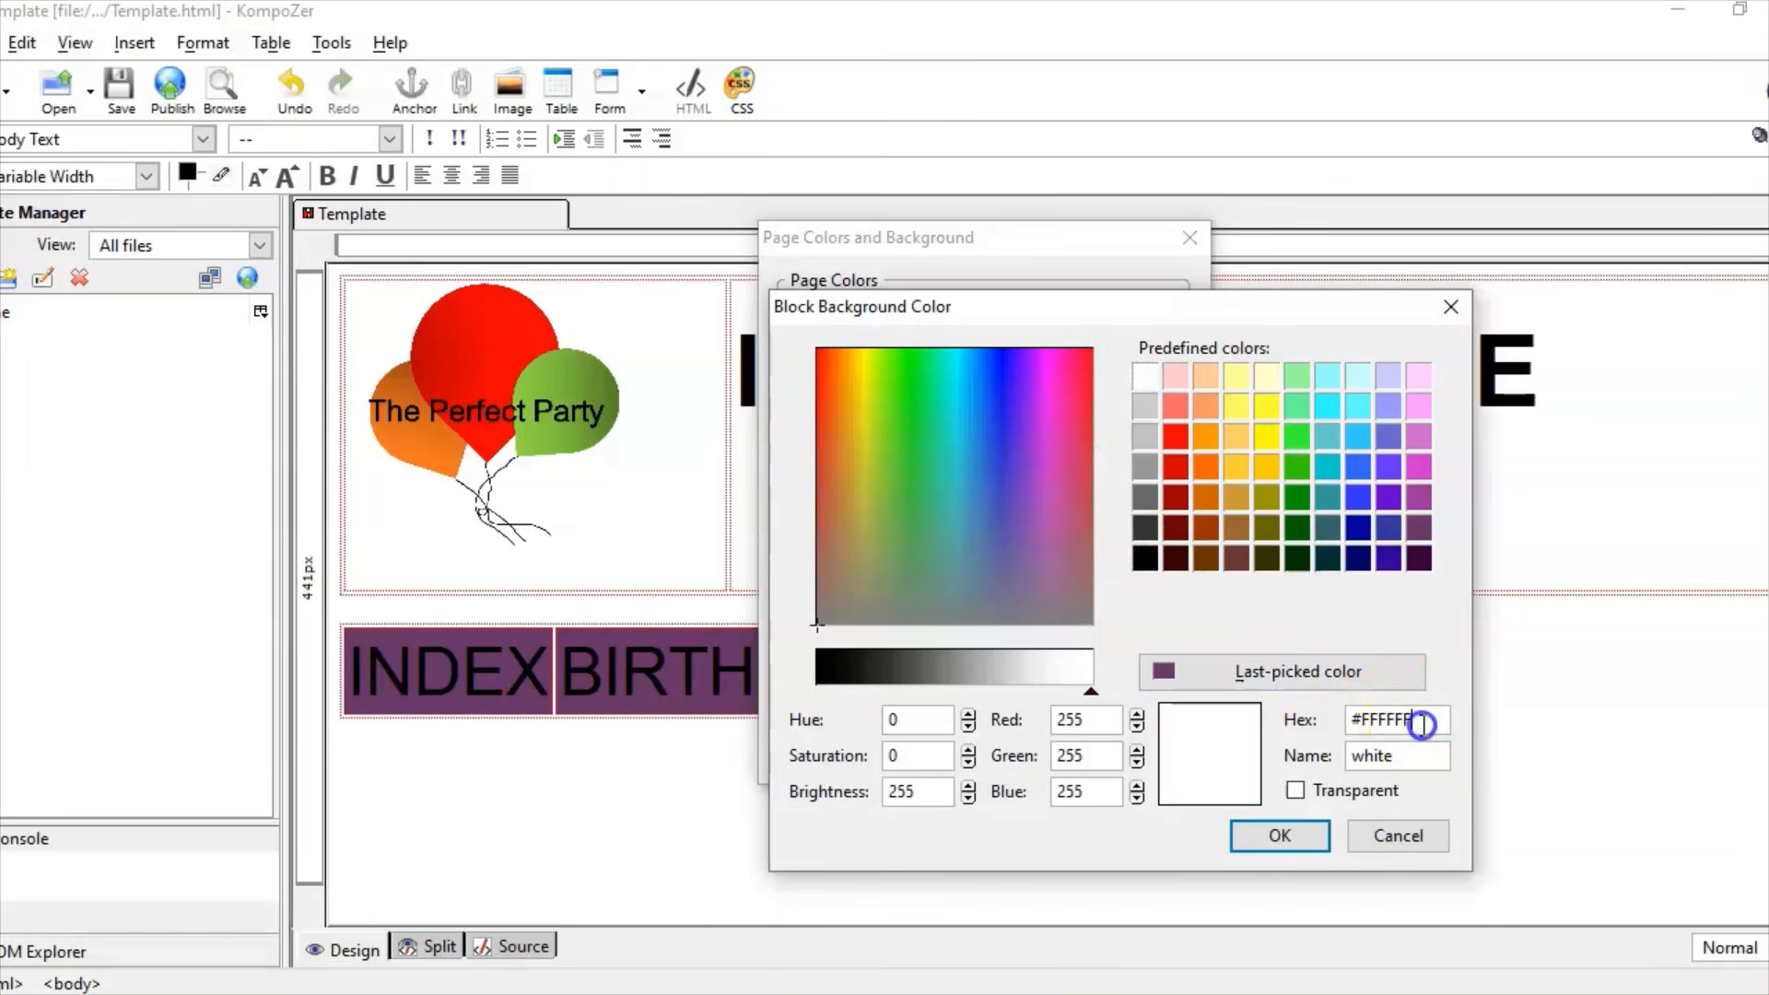
{"action": "double_click", "coordinate": [1424, 725]}
{"action": "key", "text": "BackSpace"}
{"action": "type", "text": "#FAE"}
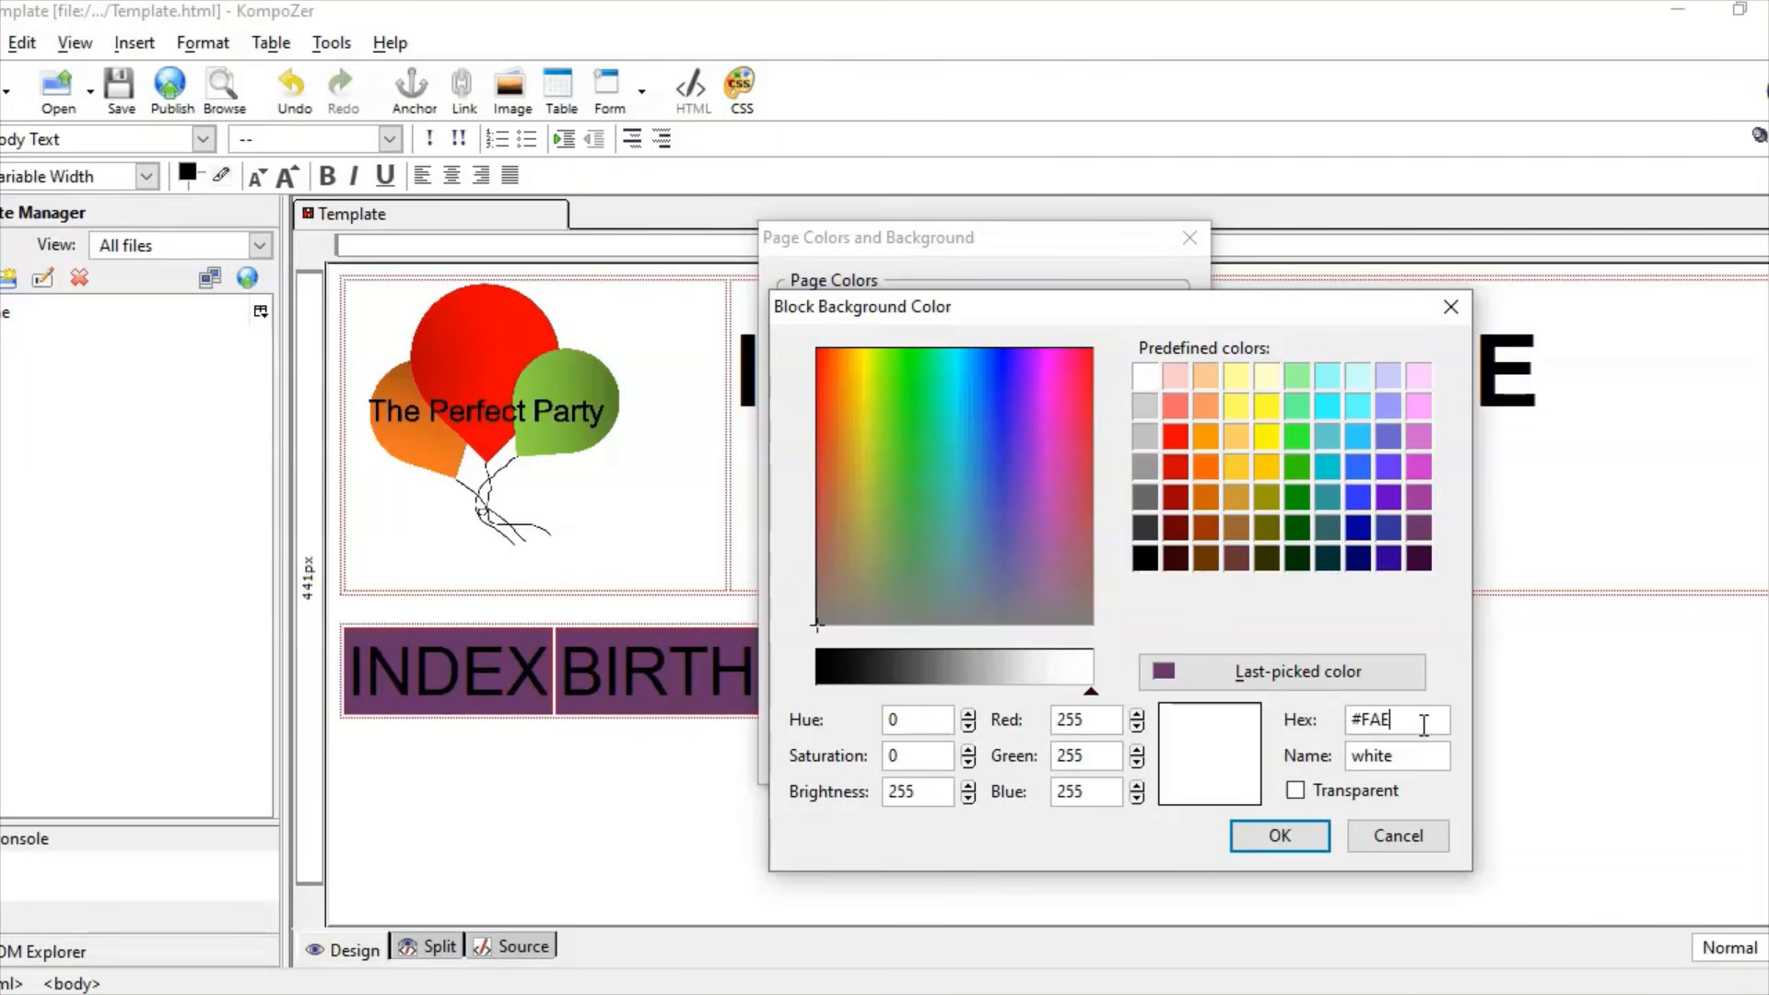
{"action": "left_click", "coordinate": [854, 994]}
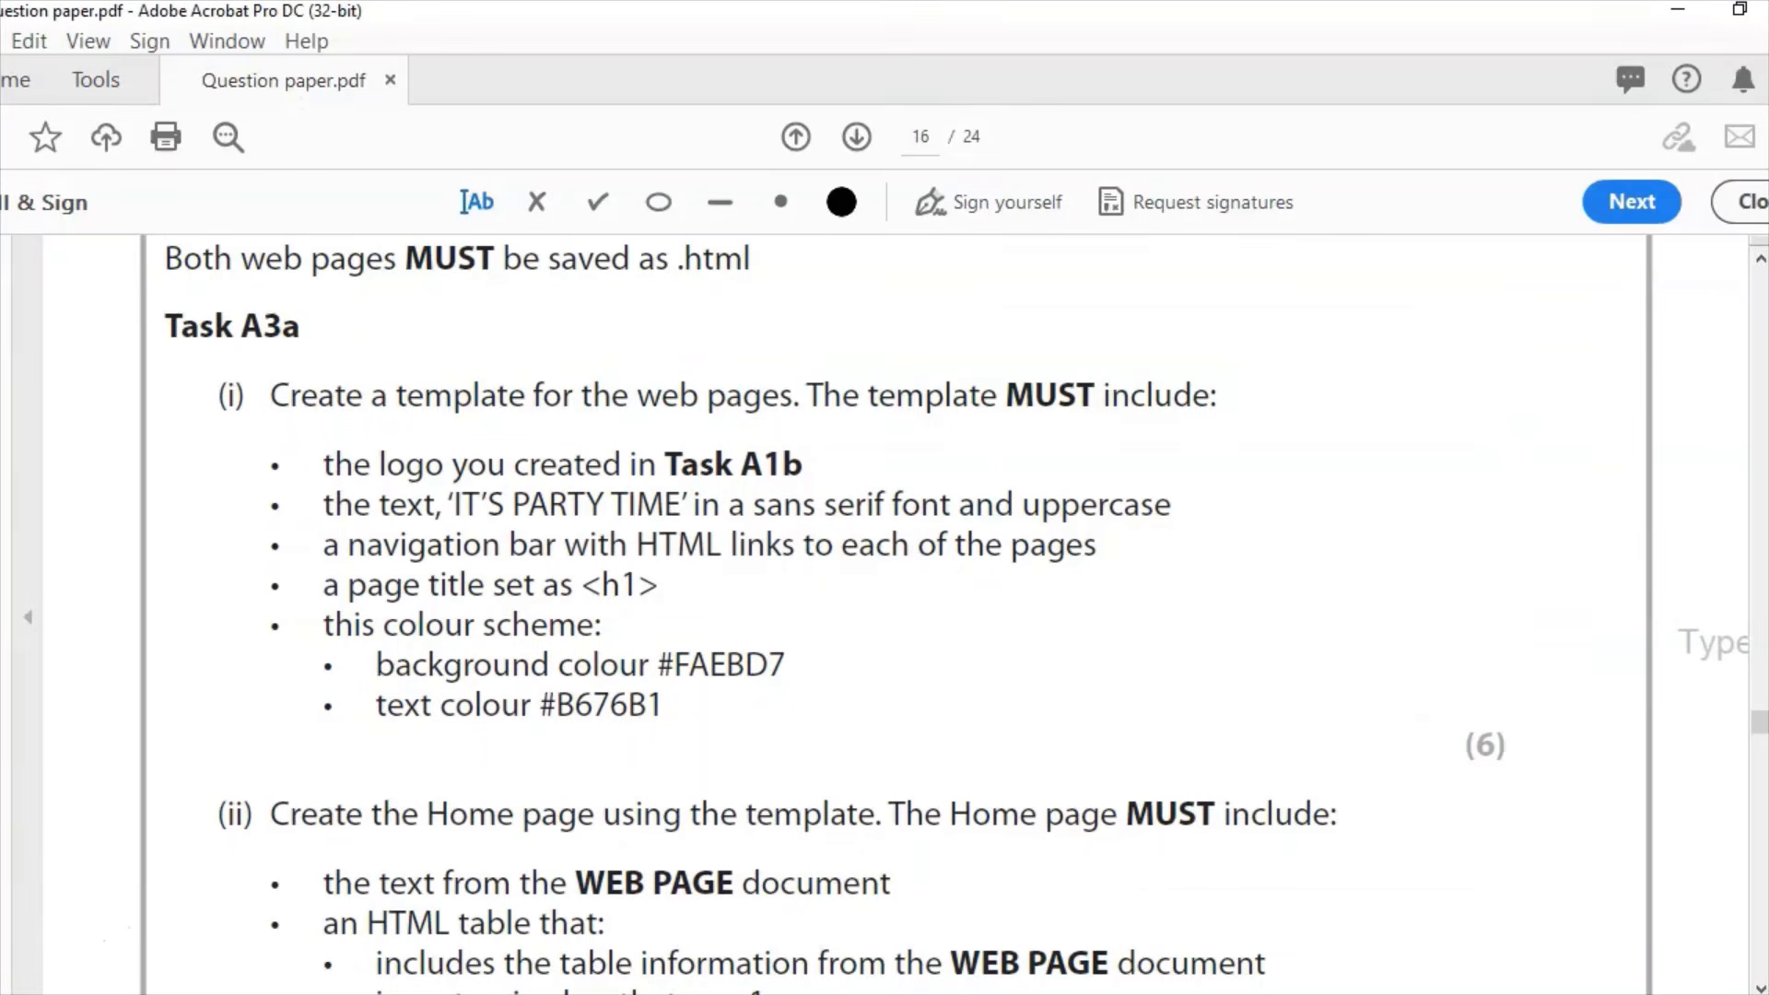
{"action": "left_click", "coordinate": [801, 994]}
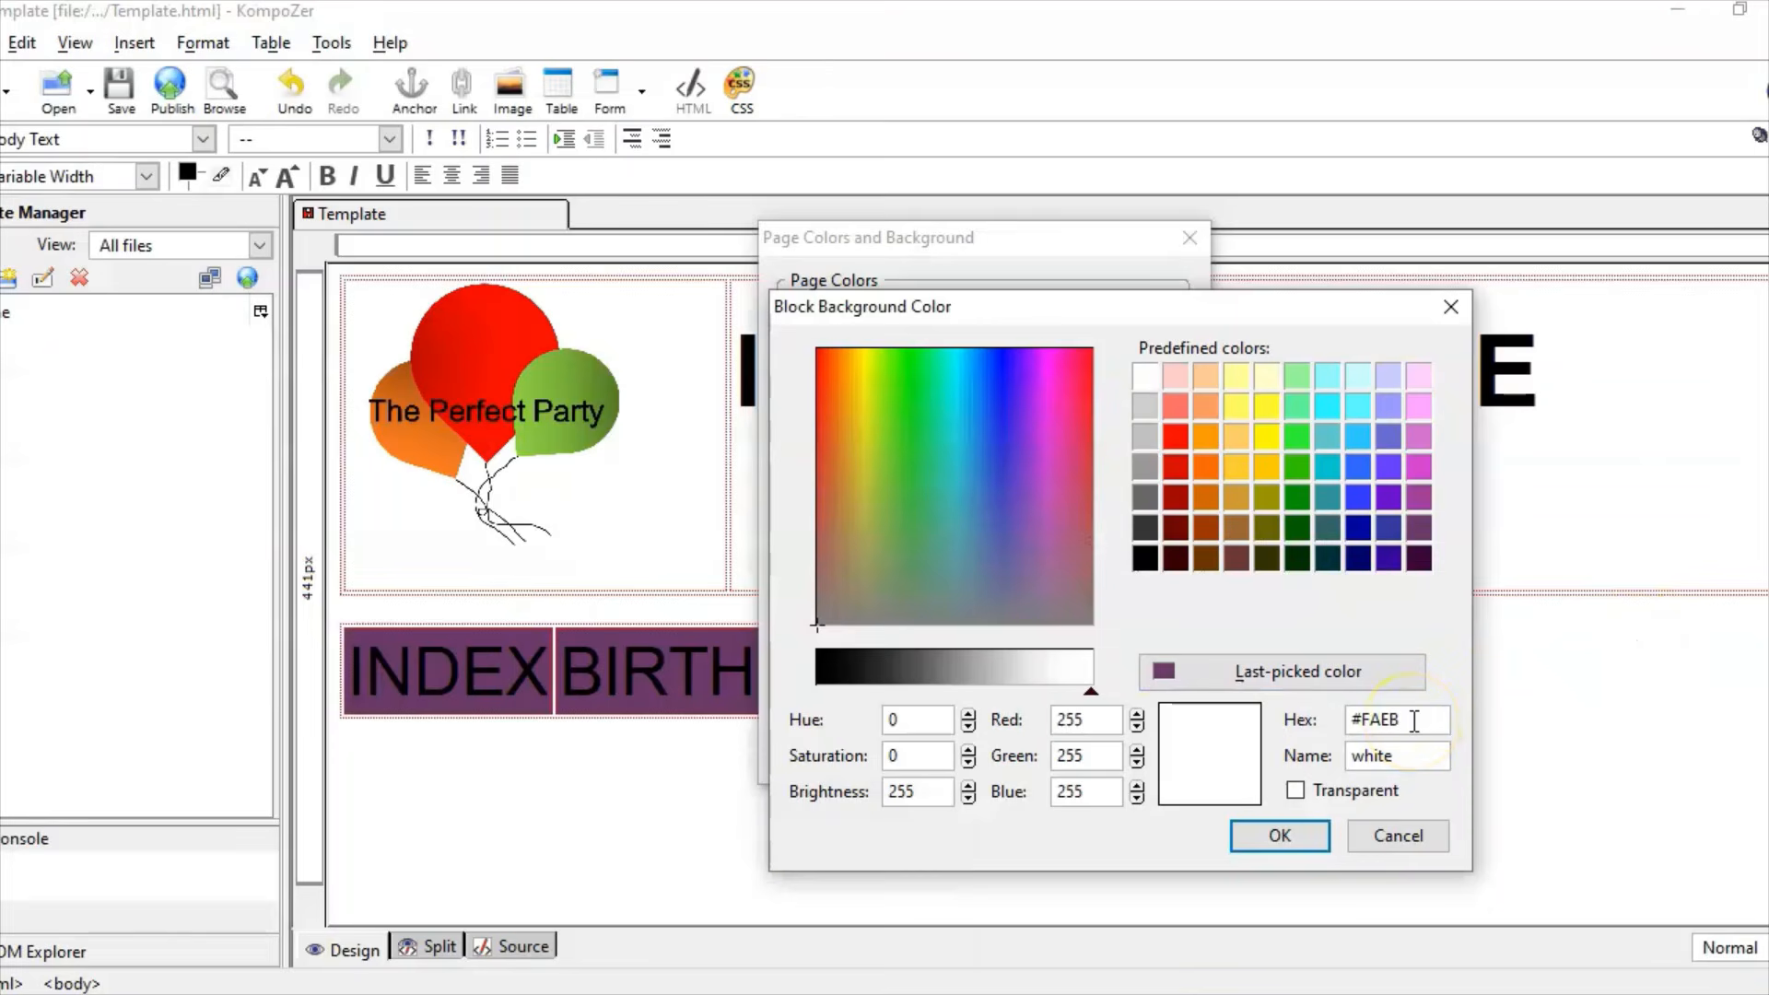
{"action": "left_click", "coordinate": [1309, 837]}
{"action": "left_click", "coordinate": [1019, 750]}
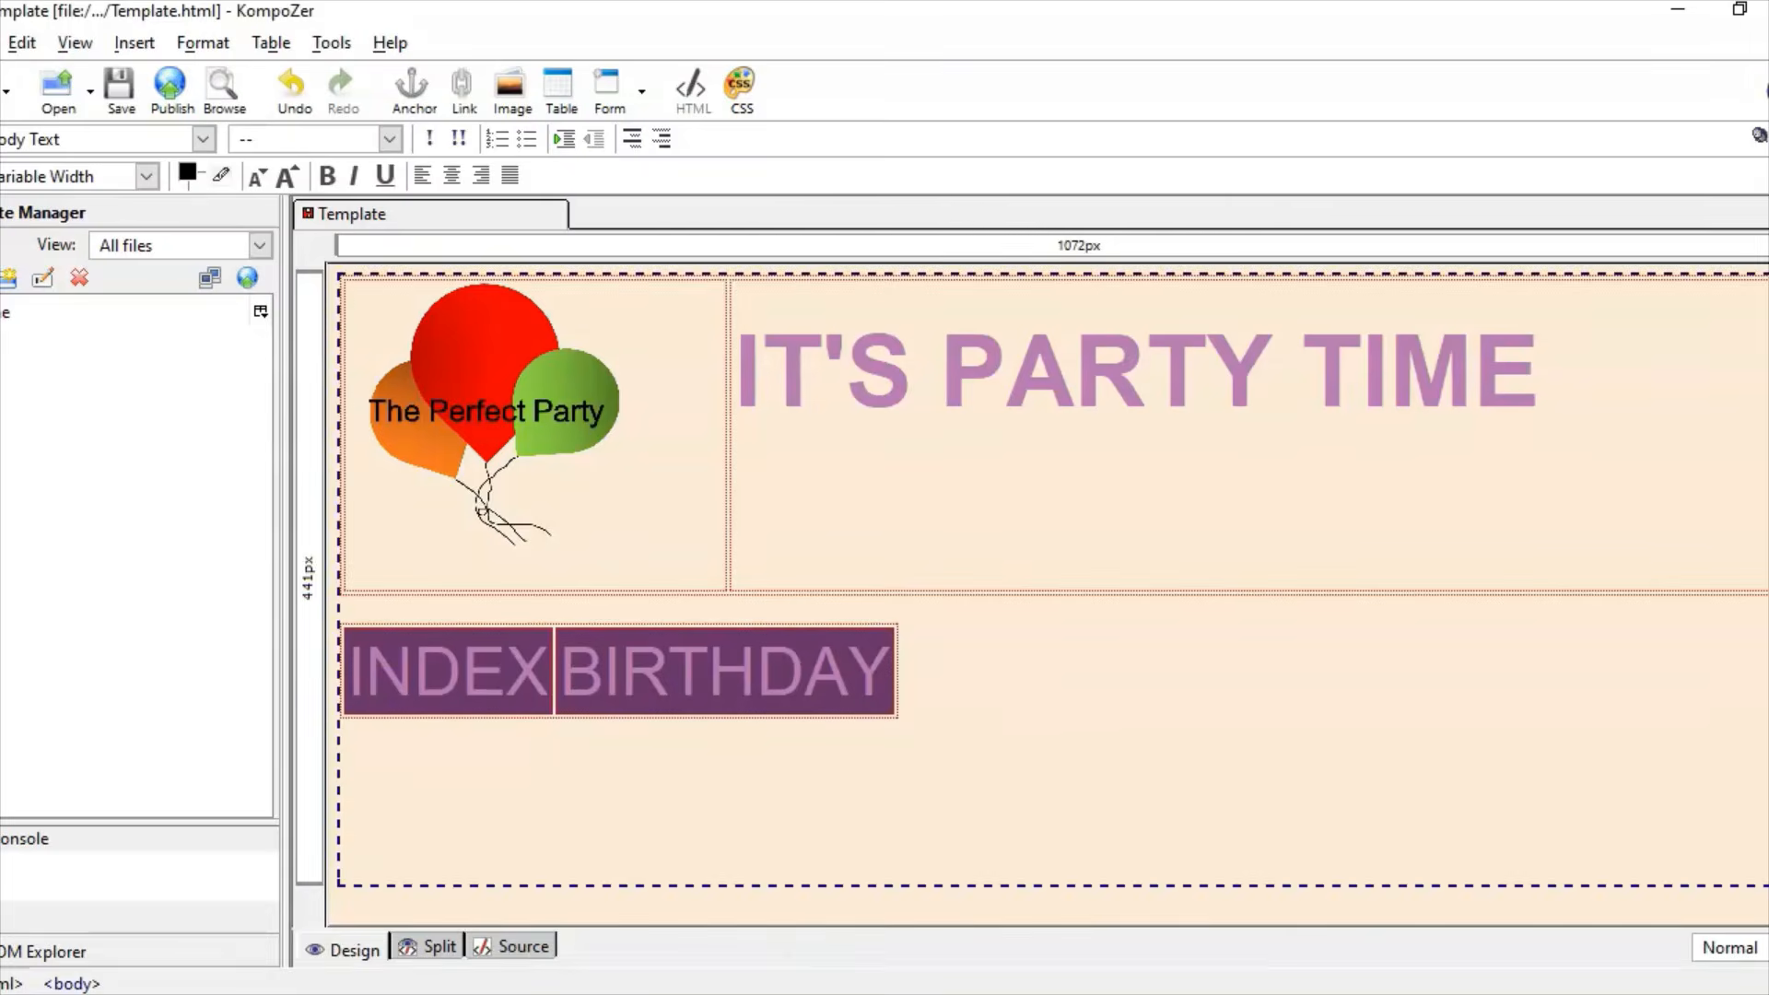
{"action": "left_click", "coordinate": [645, 994]}
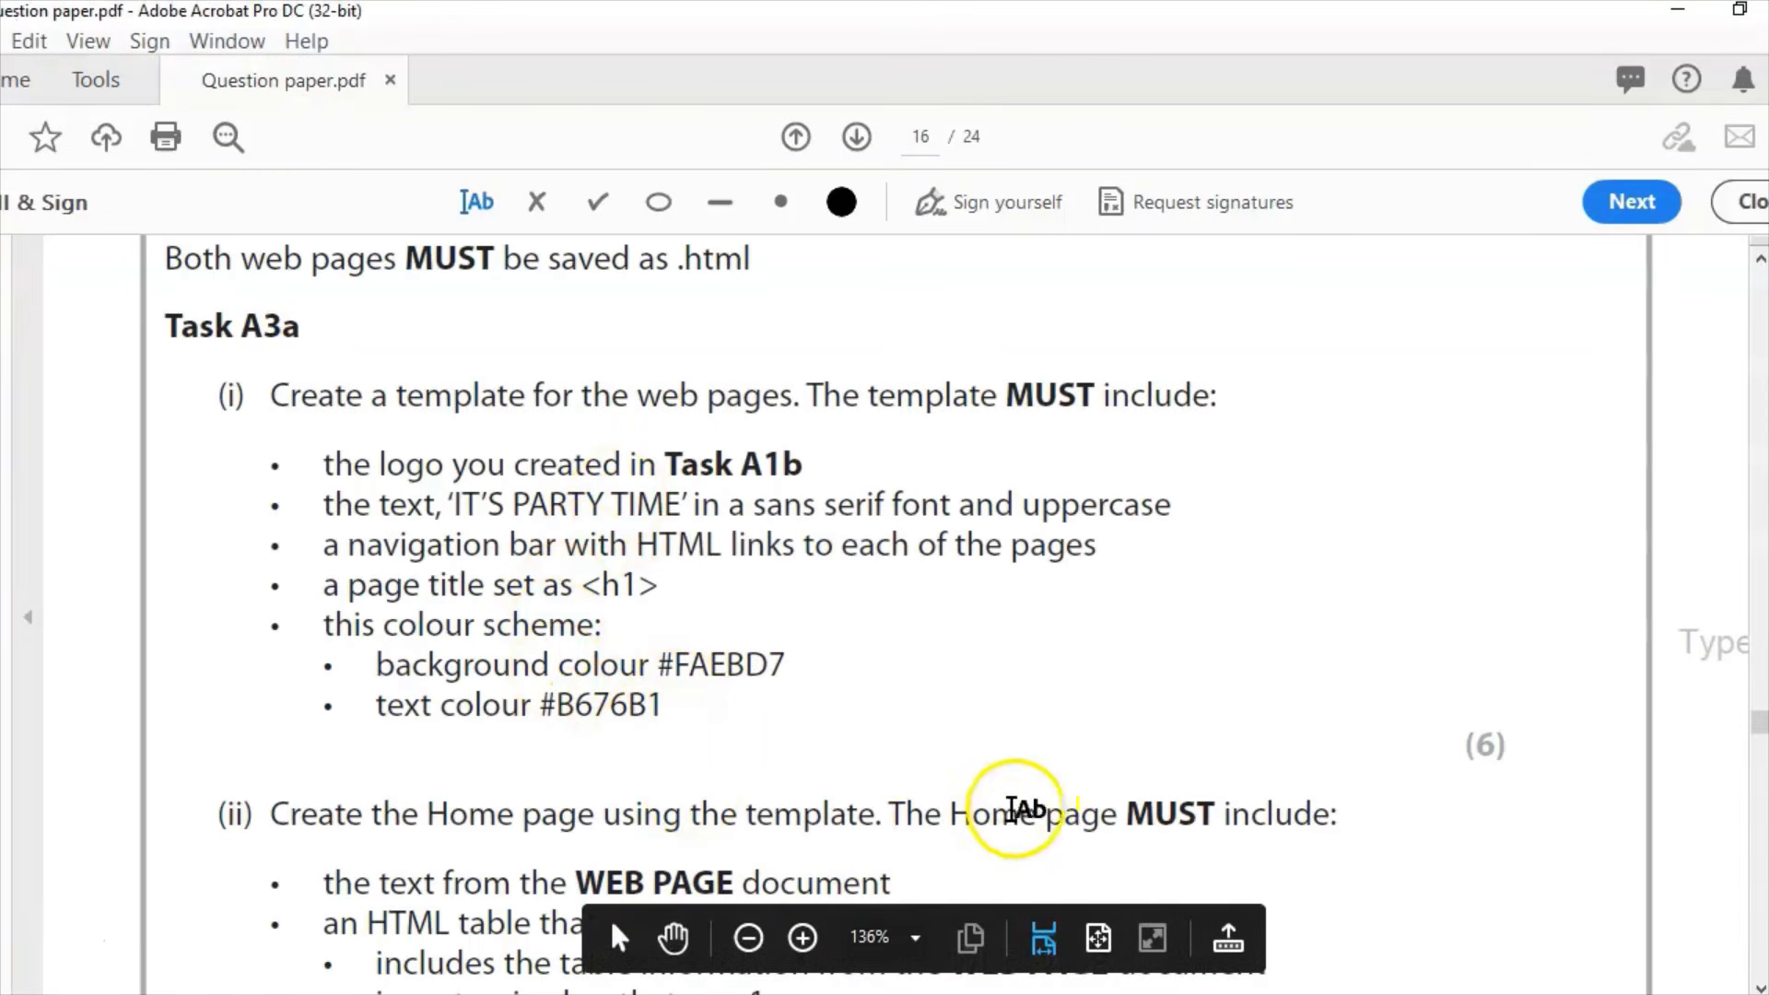
Step: Save the party template as HOME.html using Save As
{"action": "key", "text": "alt+Tab"}
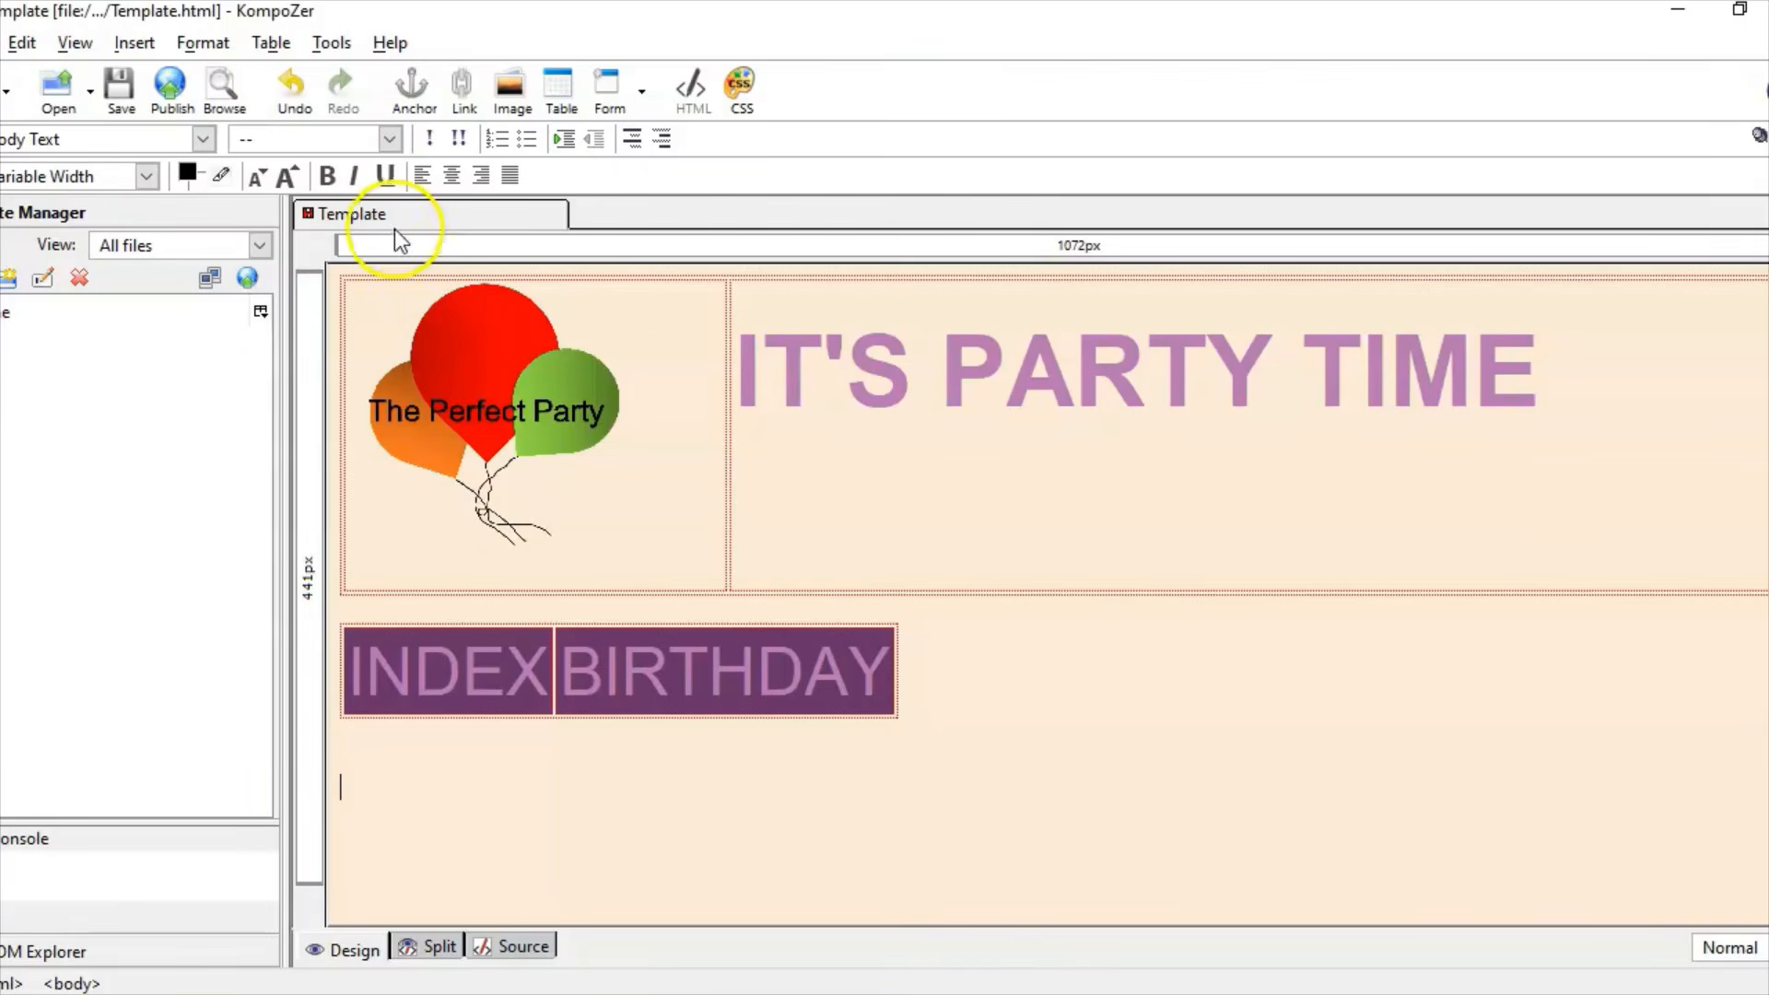
{"action": "left_click", "coordinate": [0, 42]}
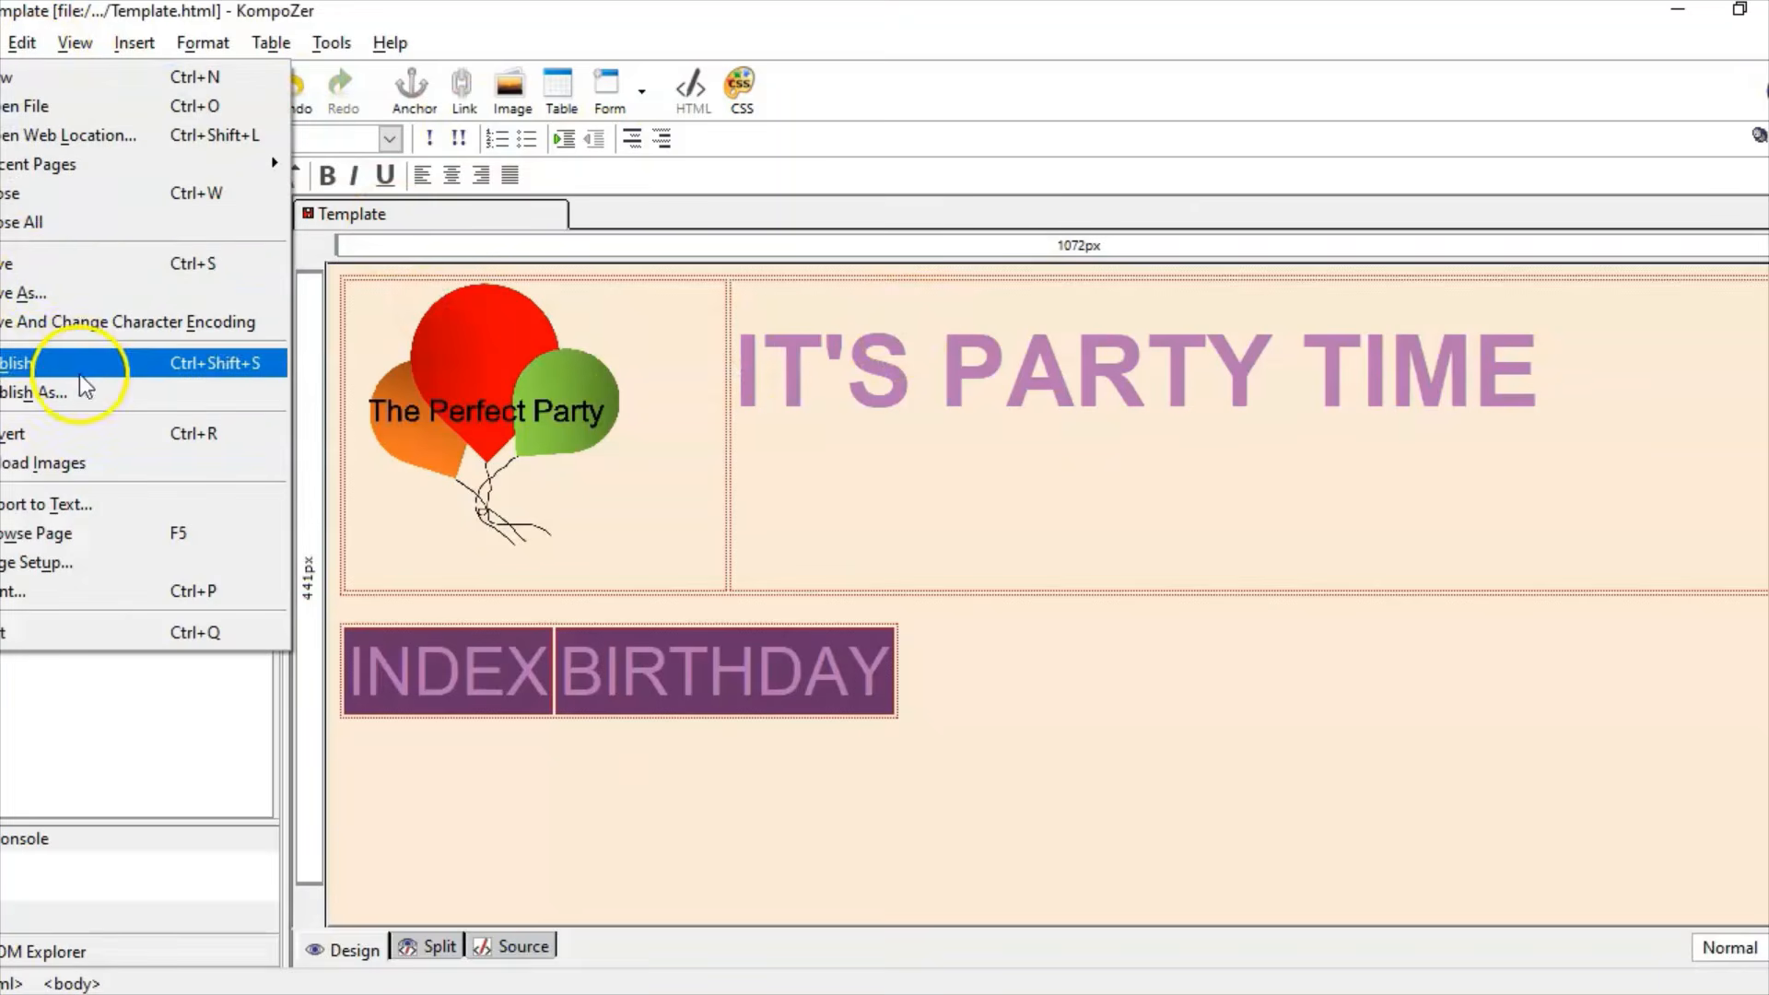
{"action": "left_click", "coordinate": [38, 287]}
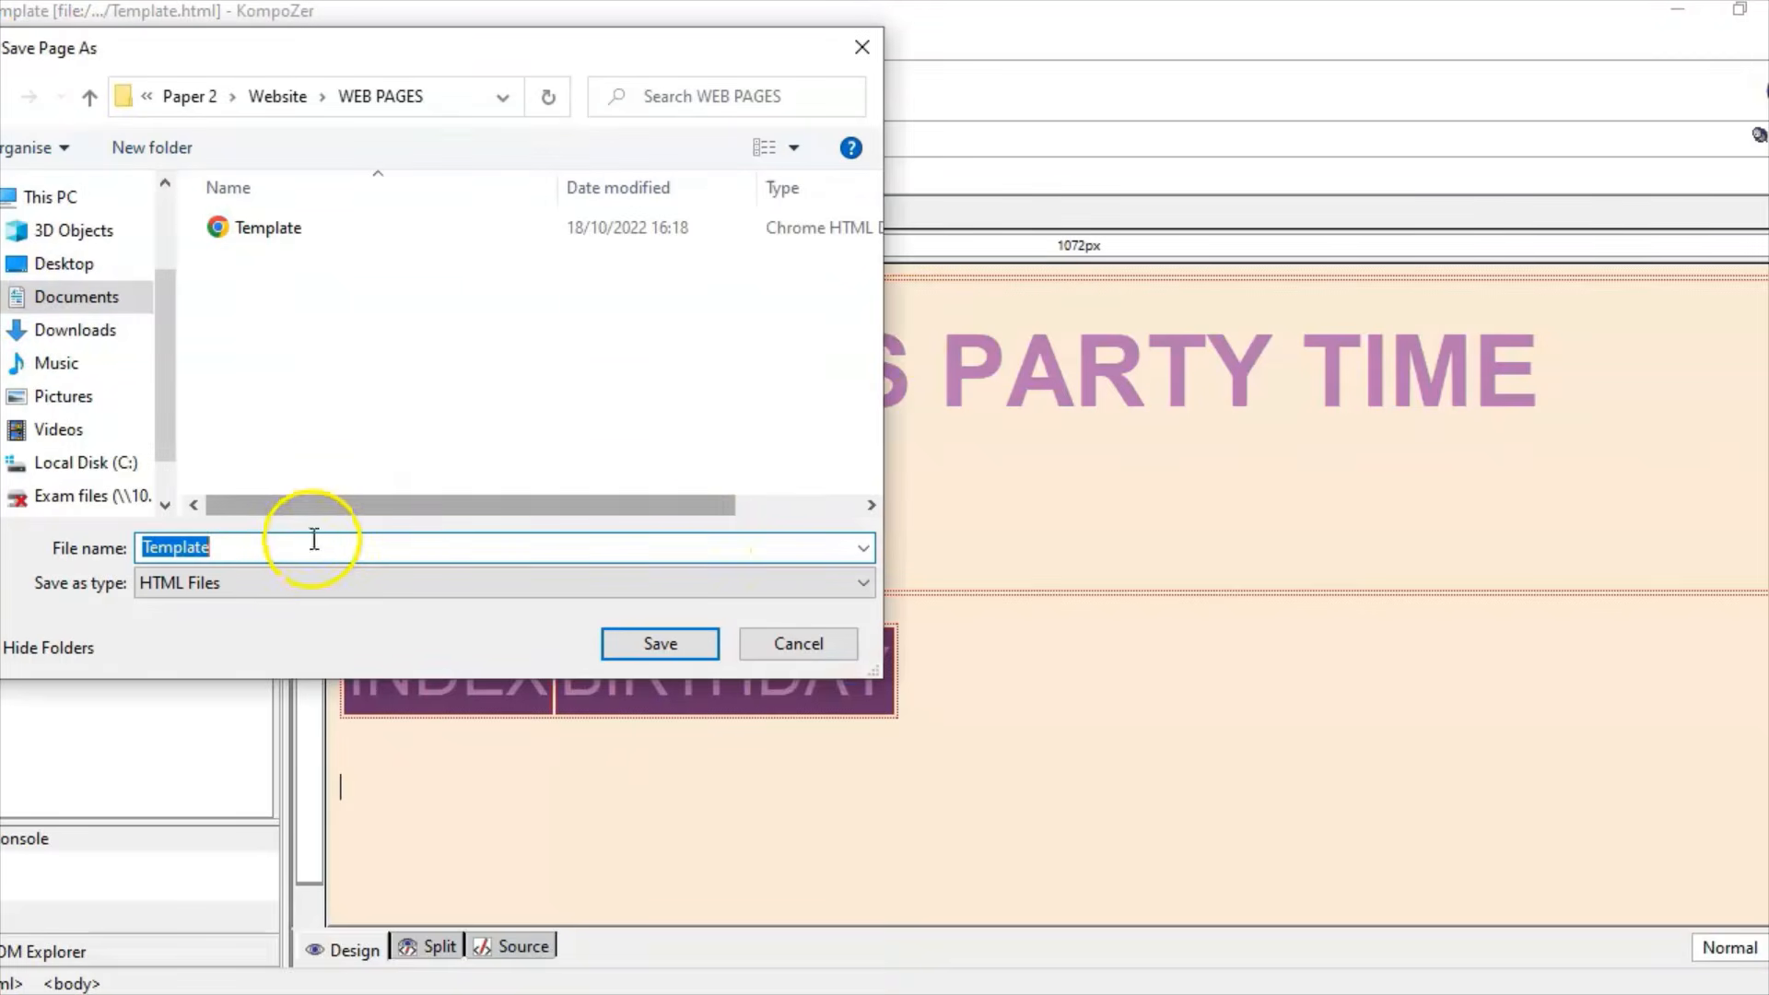
{"action": "type", "text": "HOME"}
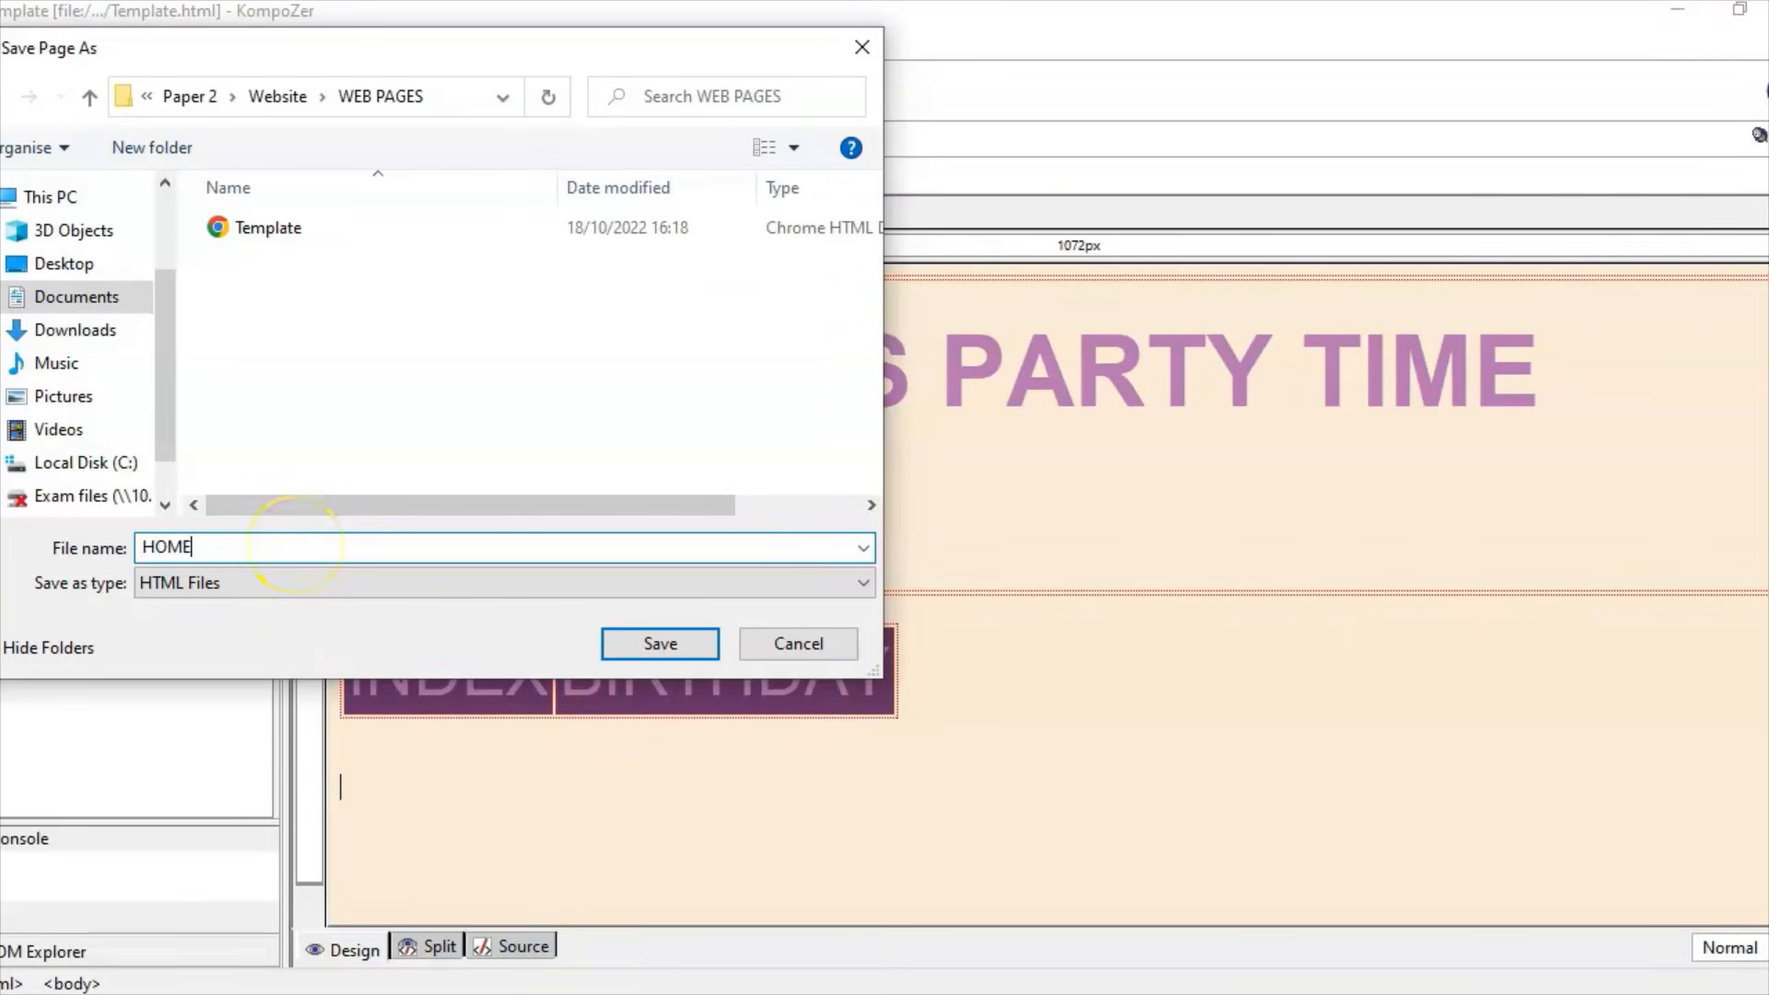
{"action": "key", "text": "Return"}
{"action": "left_click", "coordinate": [967, 724]}
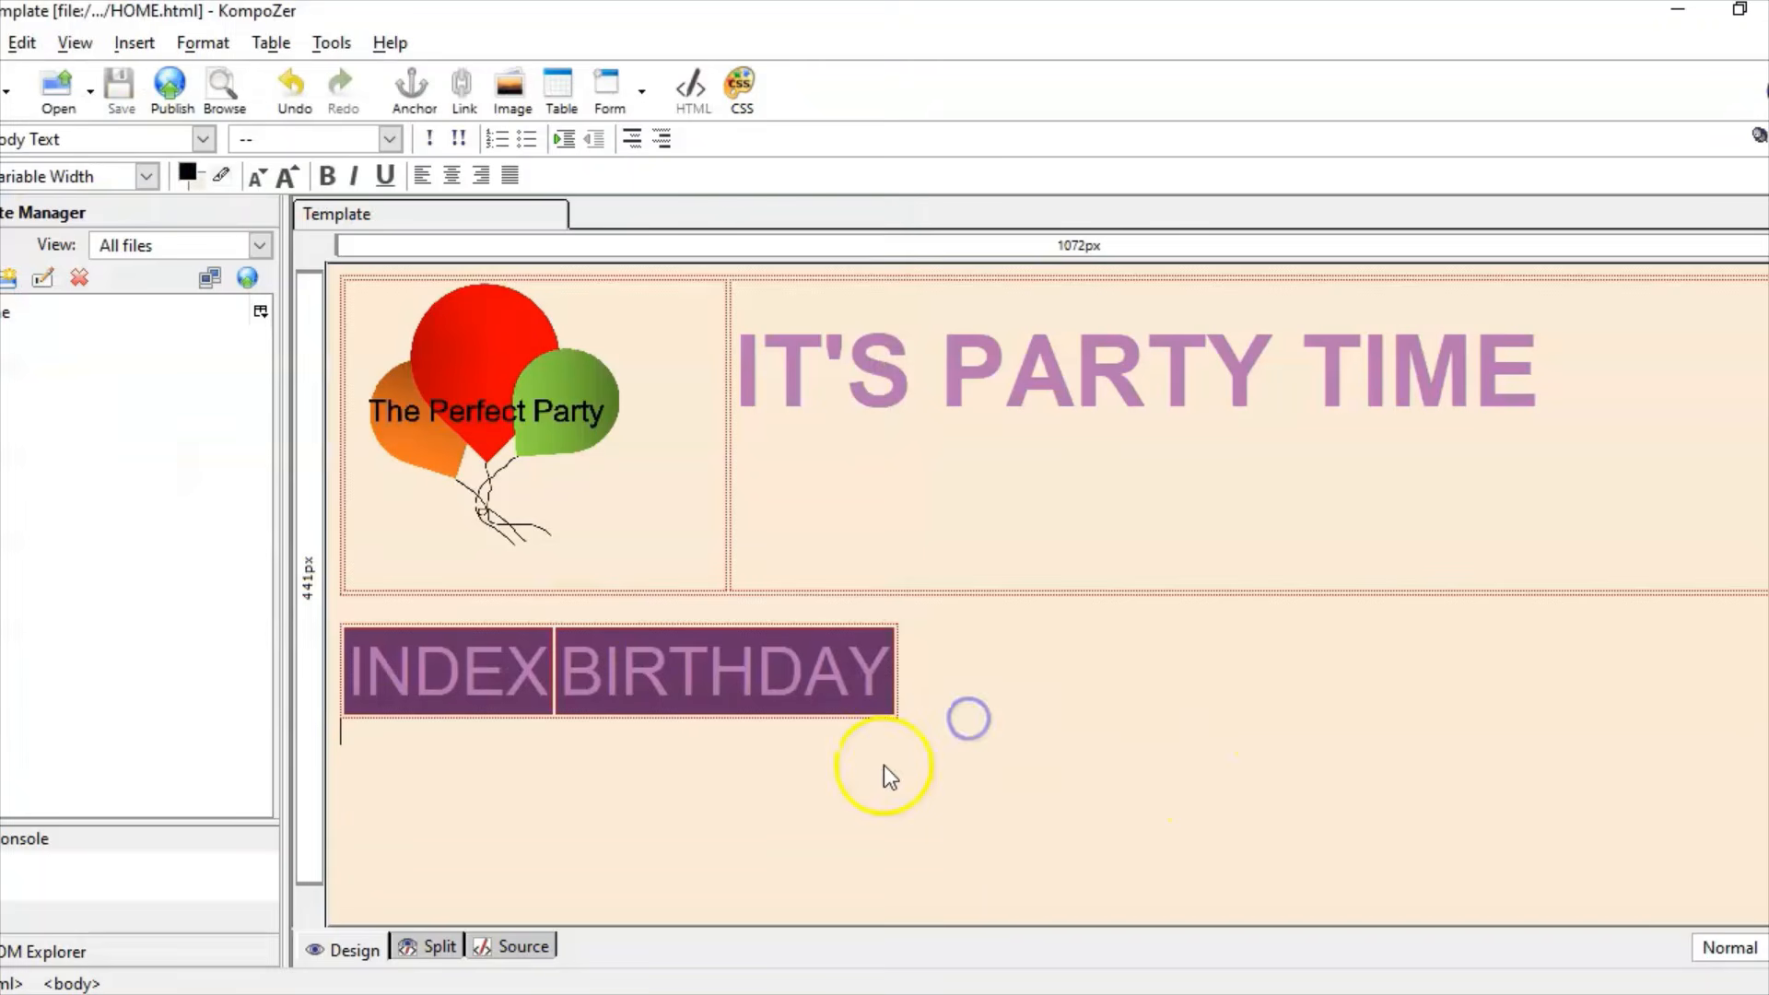
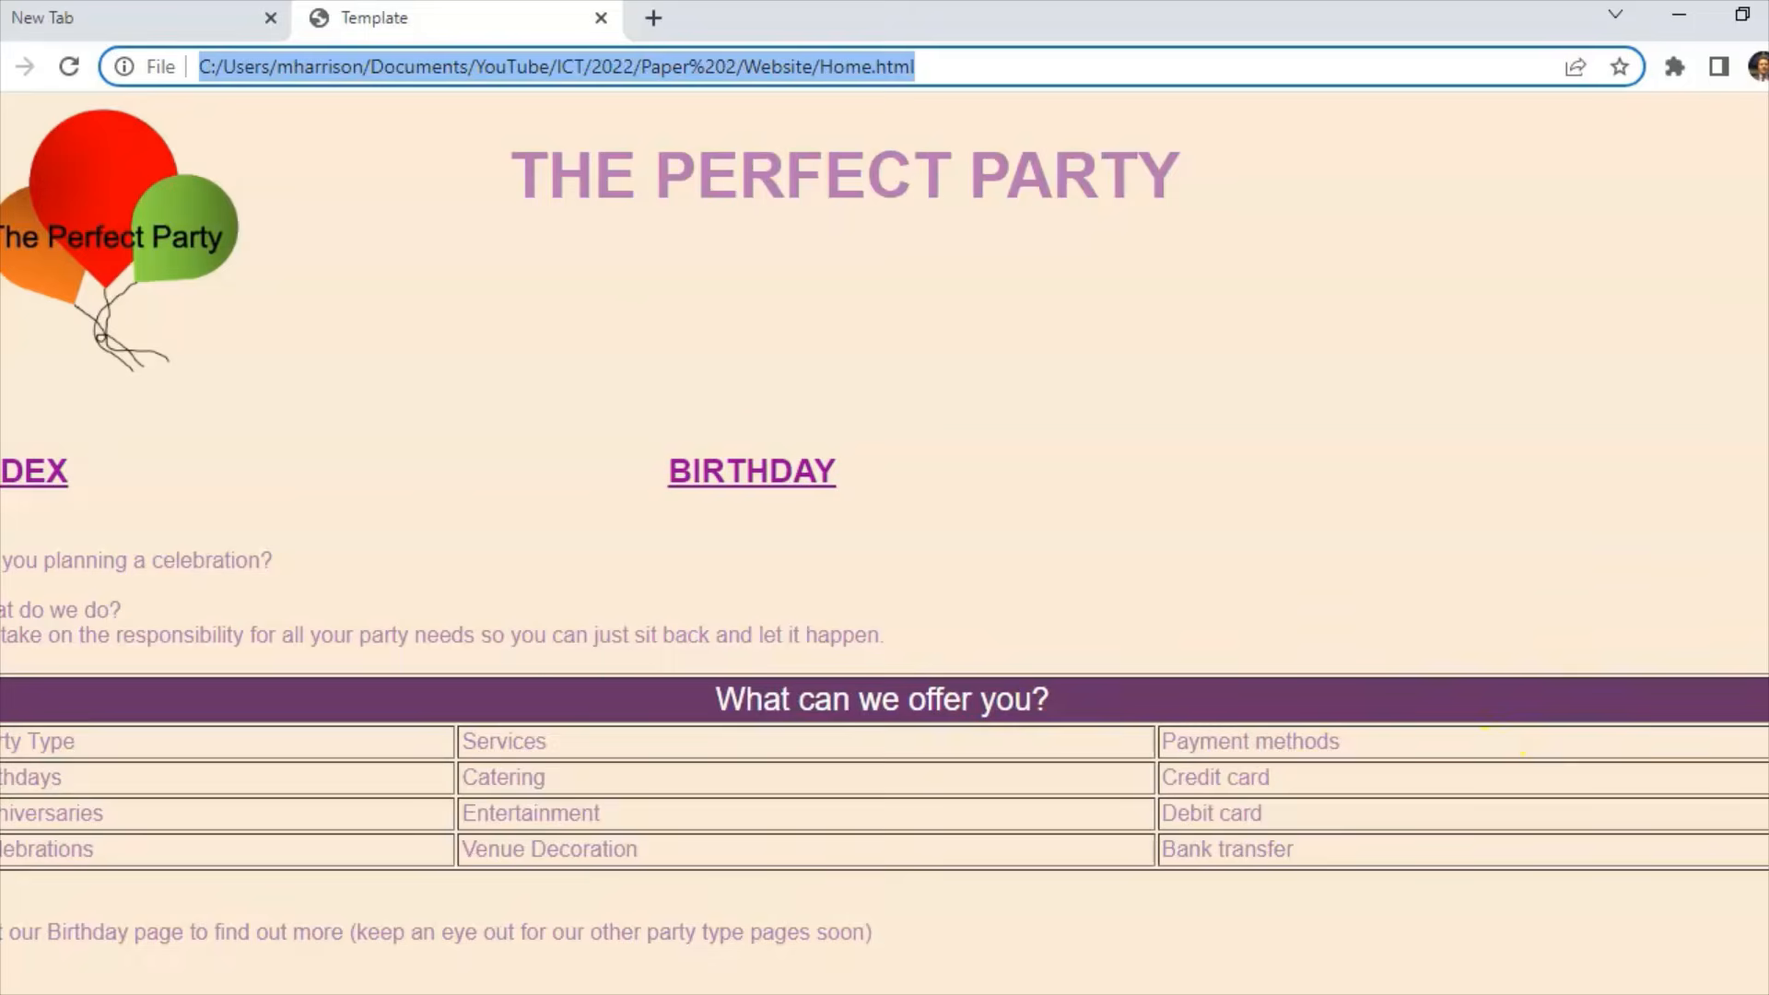
Step: Paste the Word introduction text, without formatting, on a new line below the navigation bar
{"action": "scroll", "coordinate": [820, 724], "scroll_direction": "down", "scroll_amount": 1}
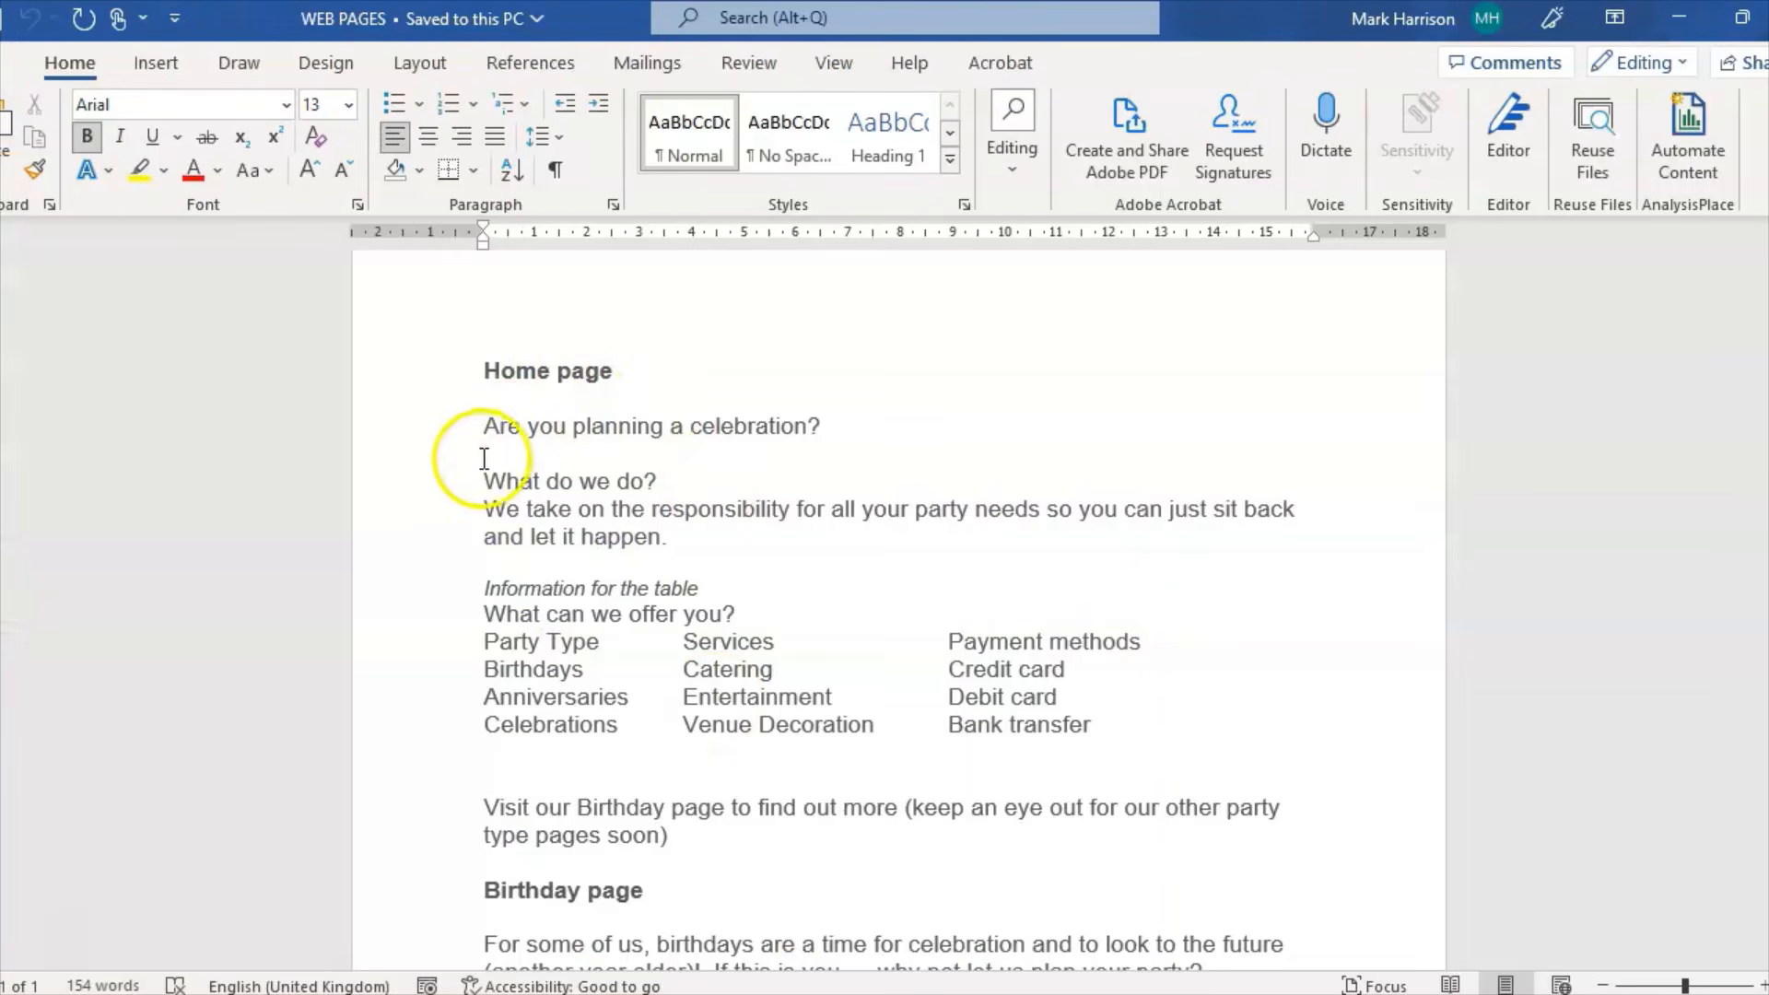
{"action": "left_click_drag", "start_coordinate": [481, 426], "coordinate": [745, 537]}
{"action": "key", "text": "super+c"}
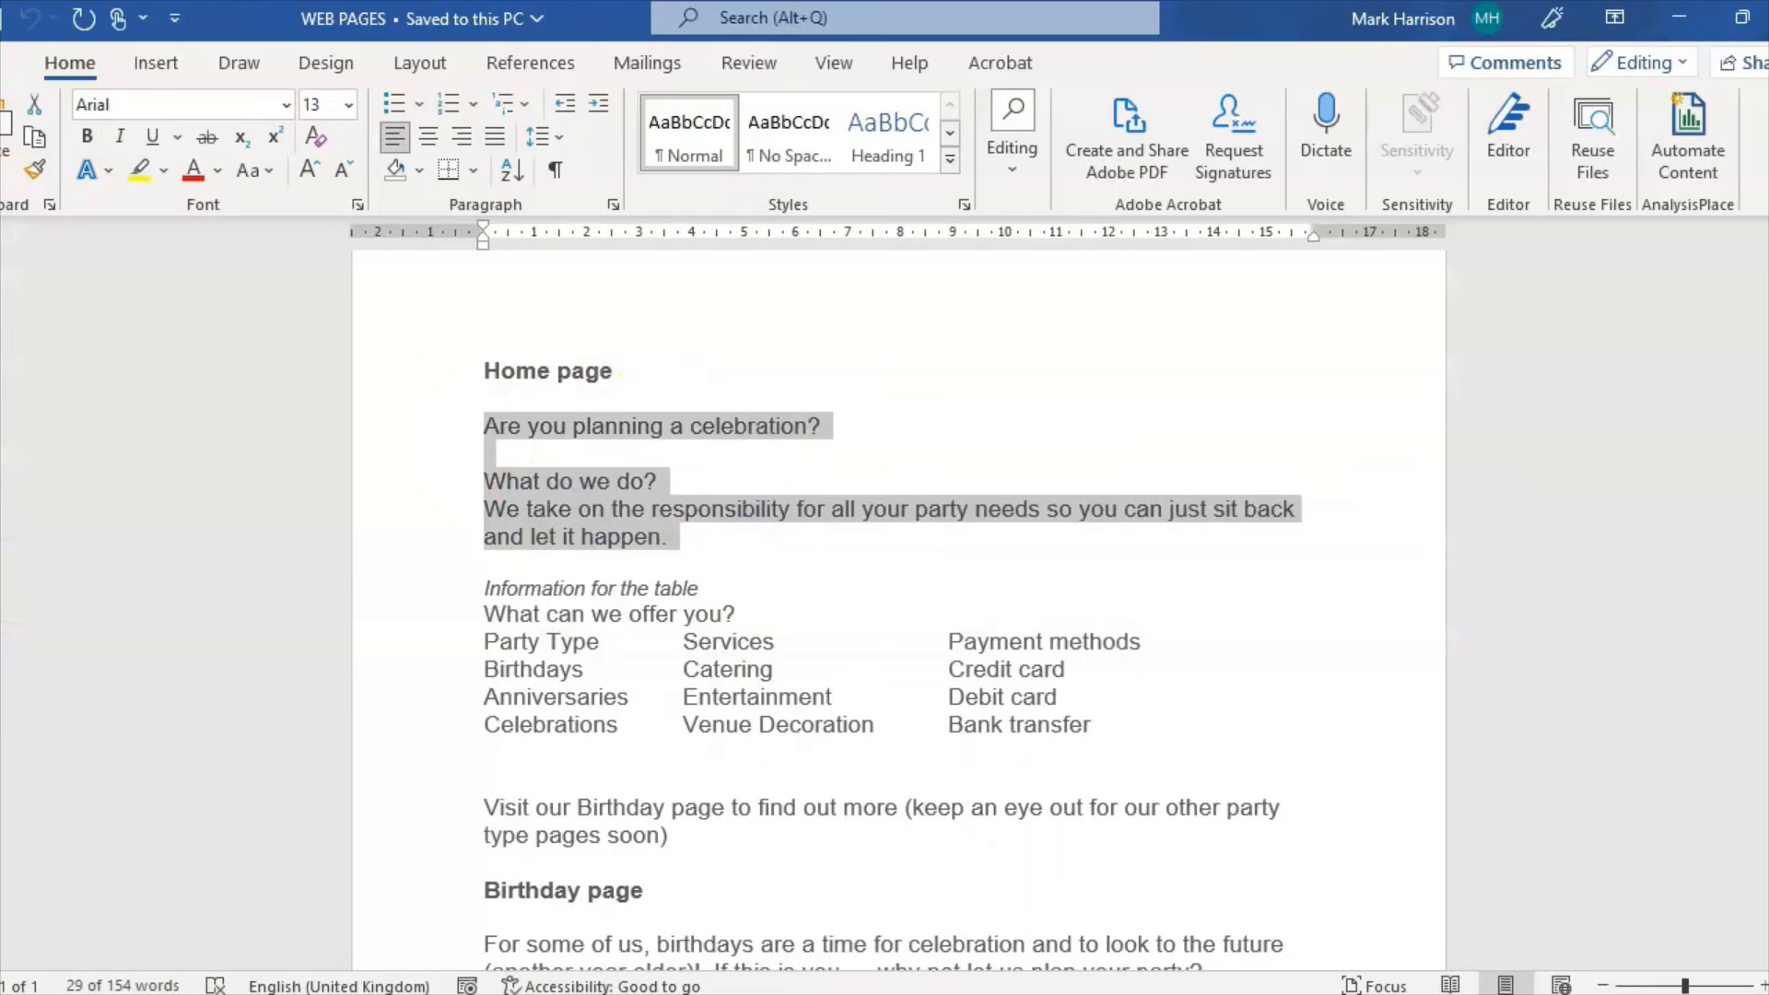
{"action": "left_click", "coordinate": [527, 728]}
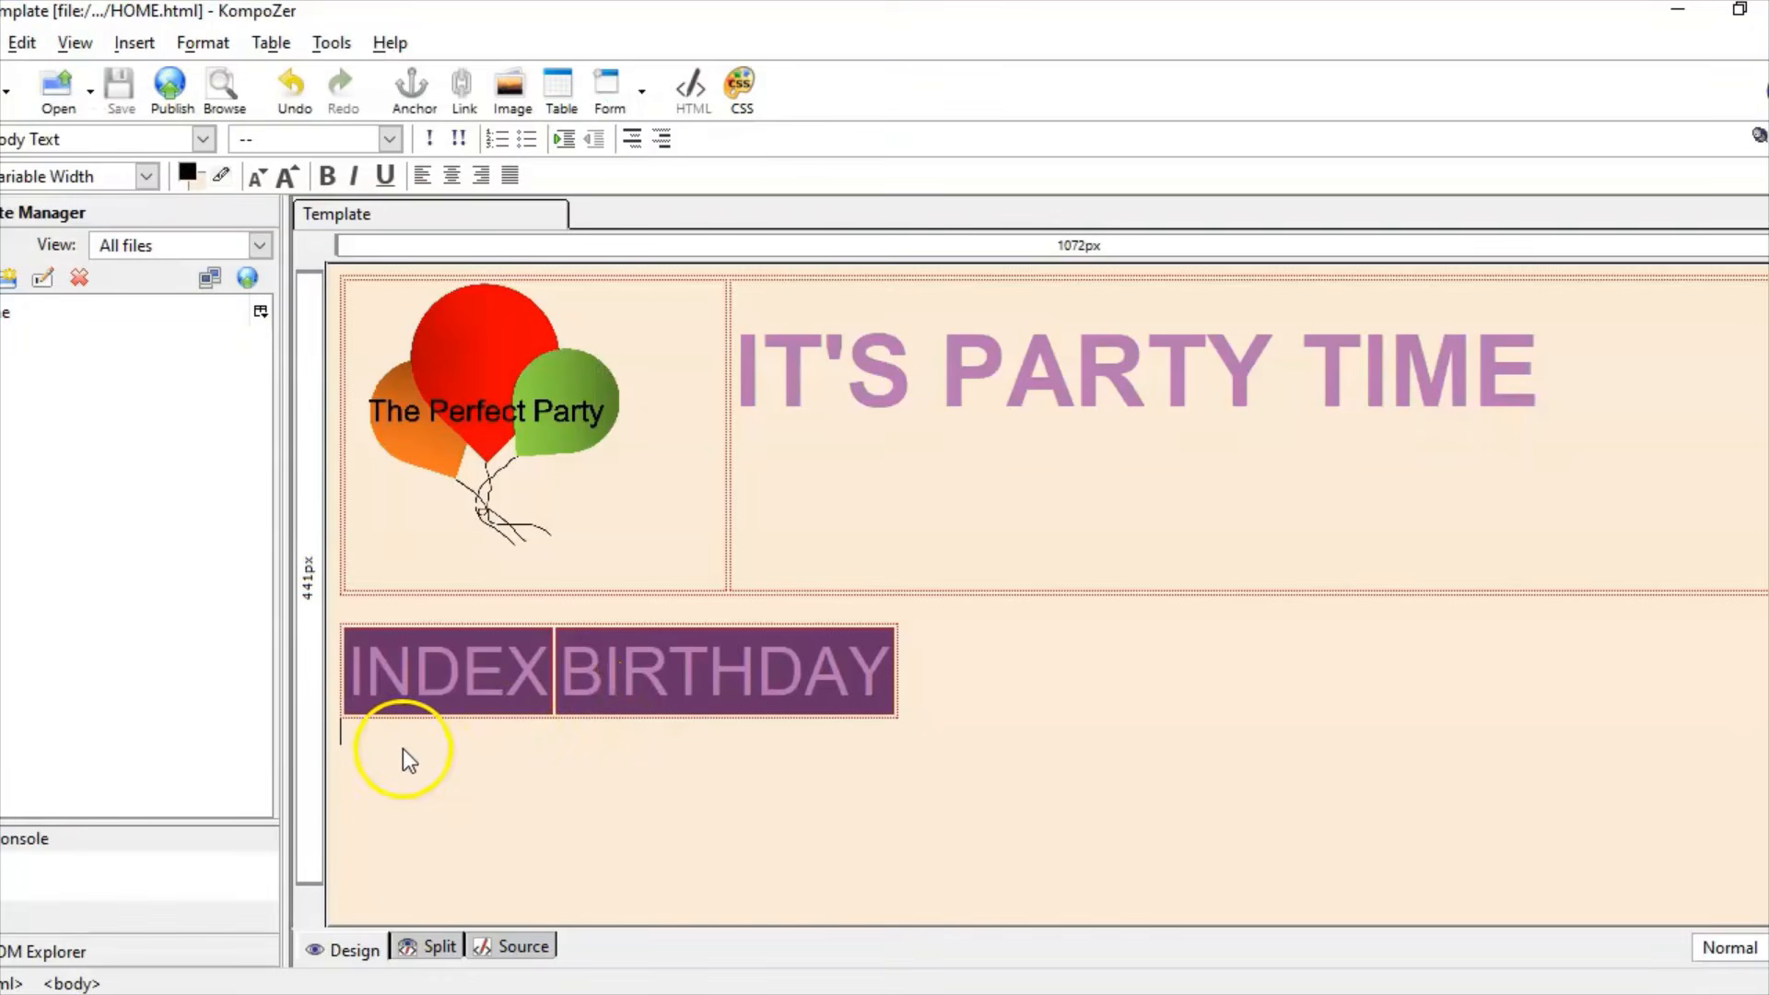
{"action": "key", "text": "Return"}
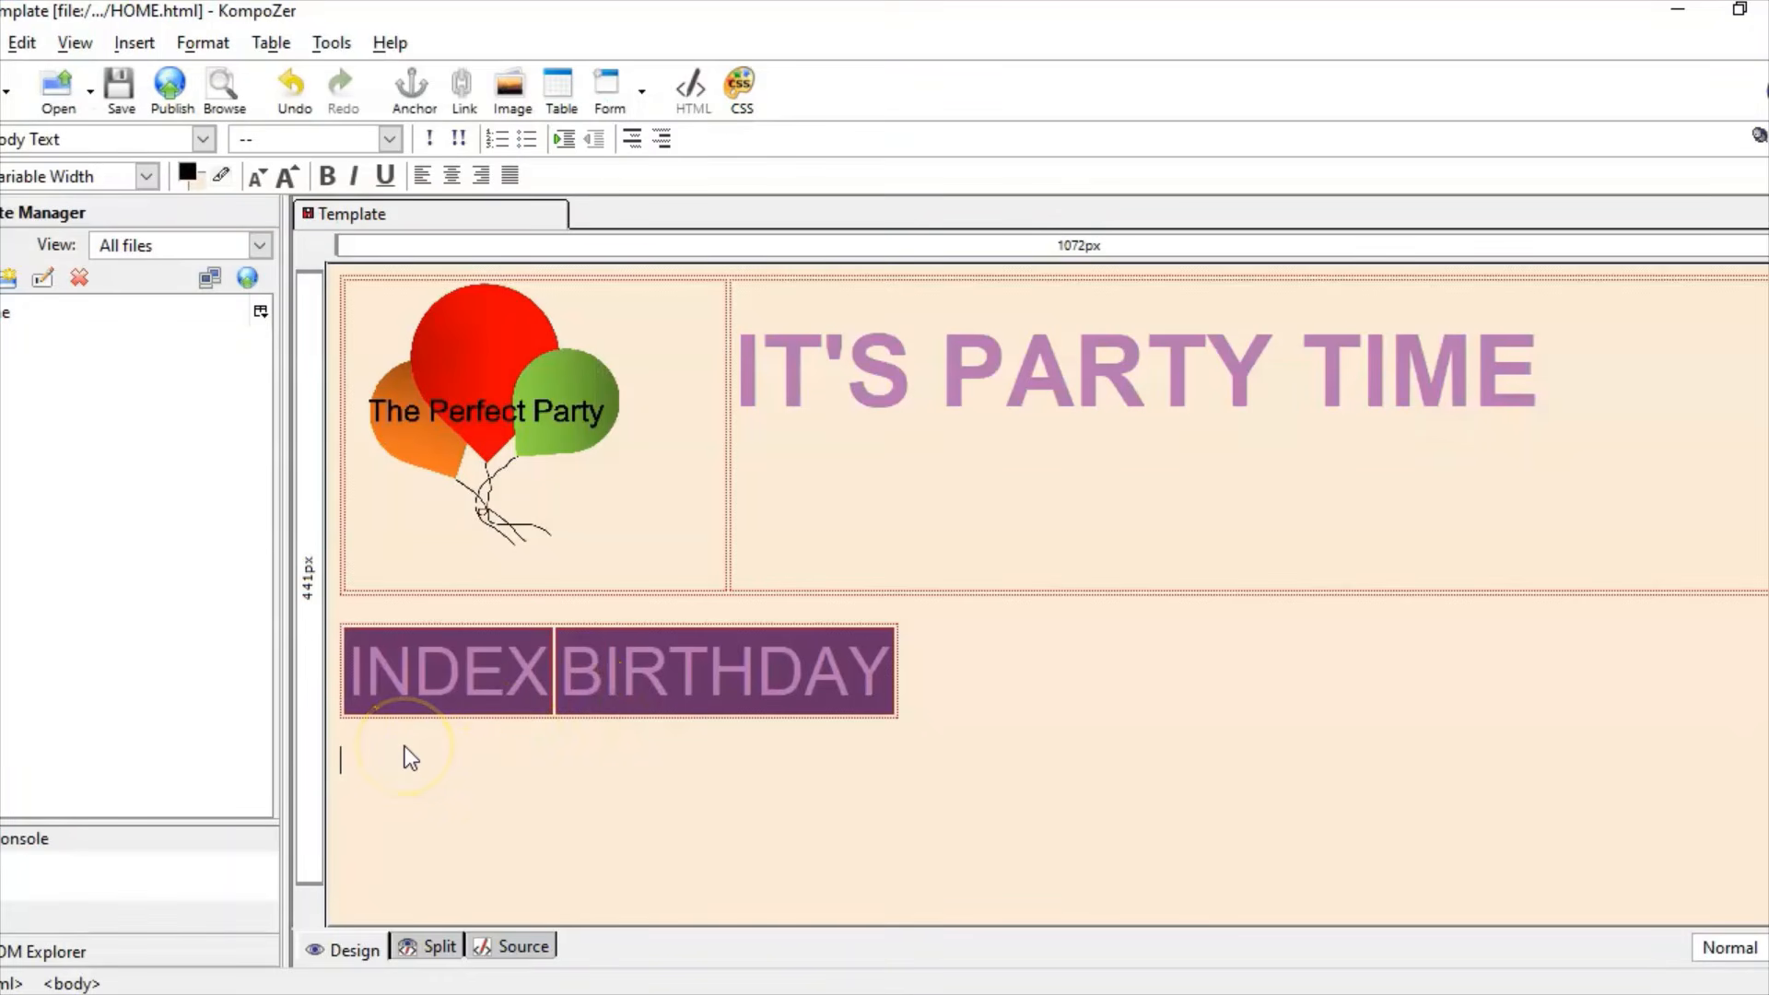
{"action": "right_click", "coordinate": [401, 761]}
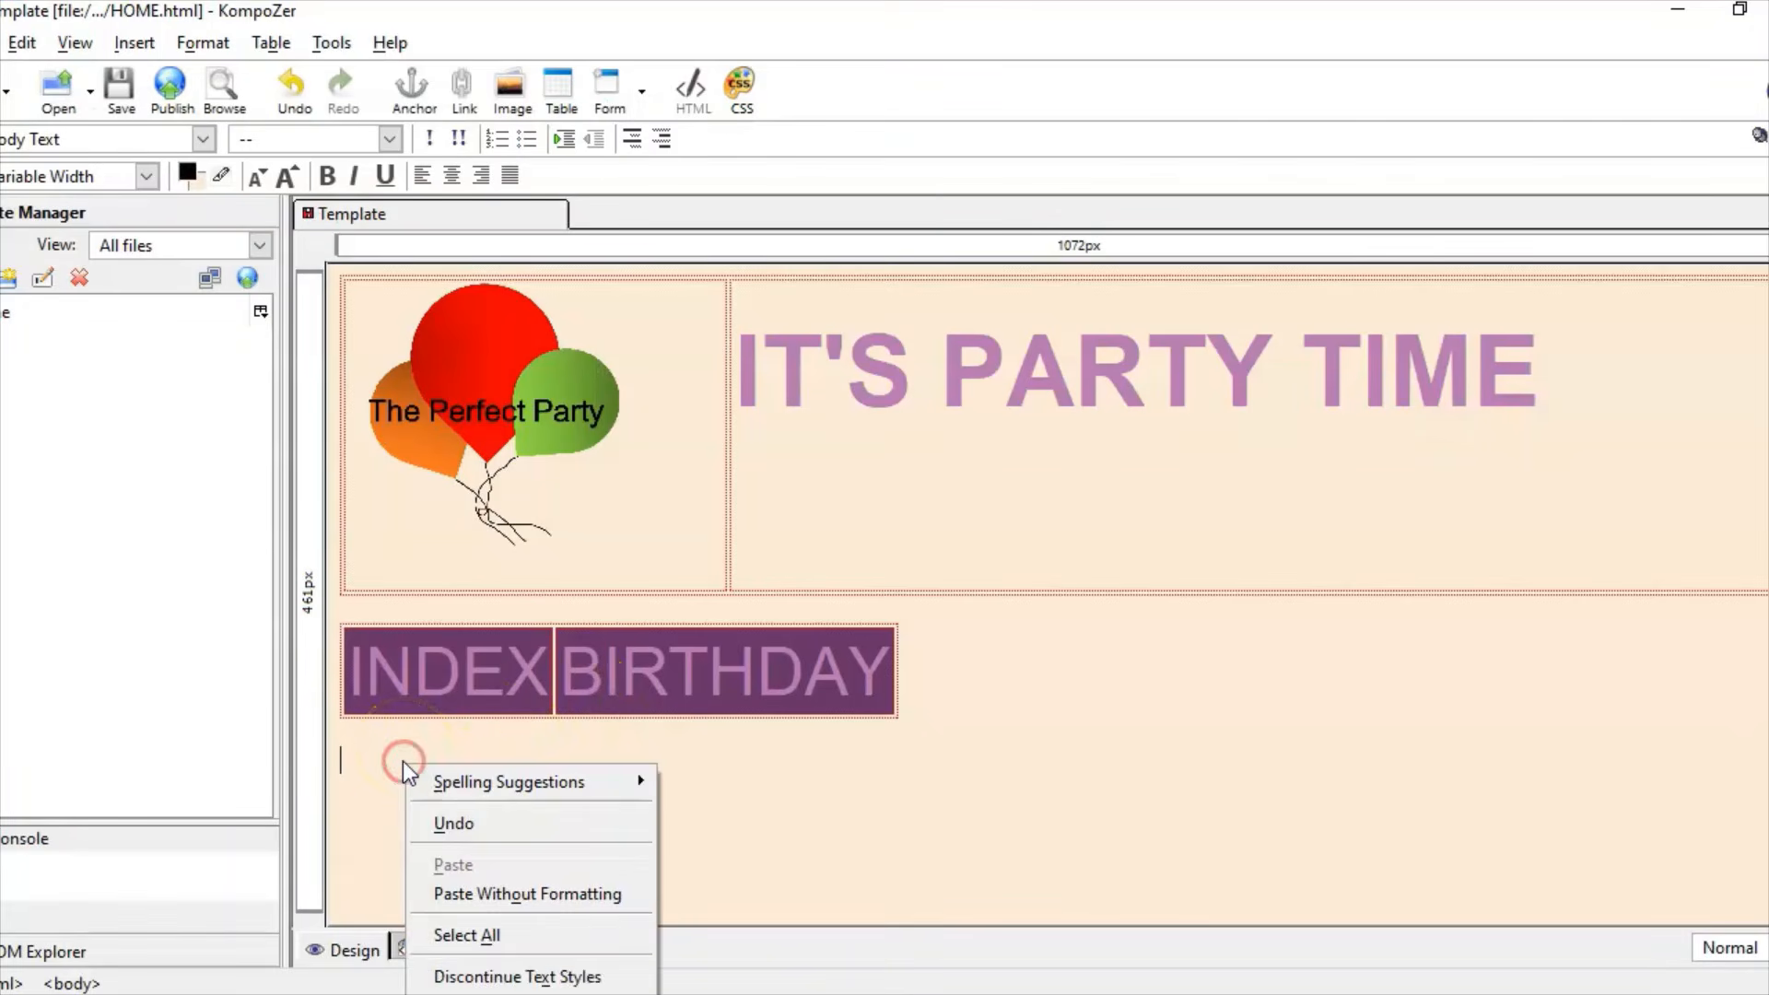
{"action": "left_click", "coordinate": [569, 895]}
Step: Set the pasted introduction text to the Helvetica, Arial font
{"action": "left_click_drag", "start_coordinate": [1132, 843], "coordinate": [339, 748]}
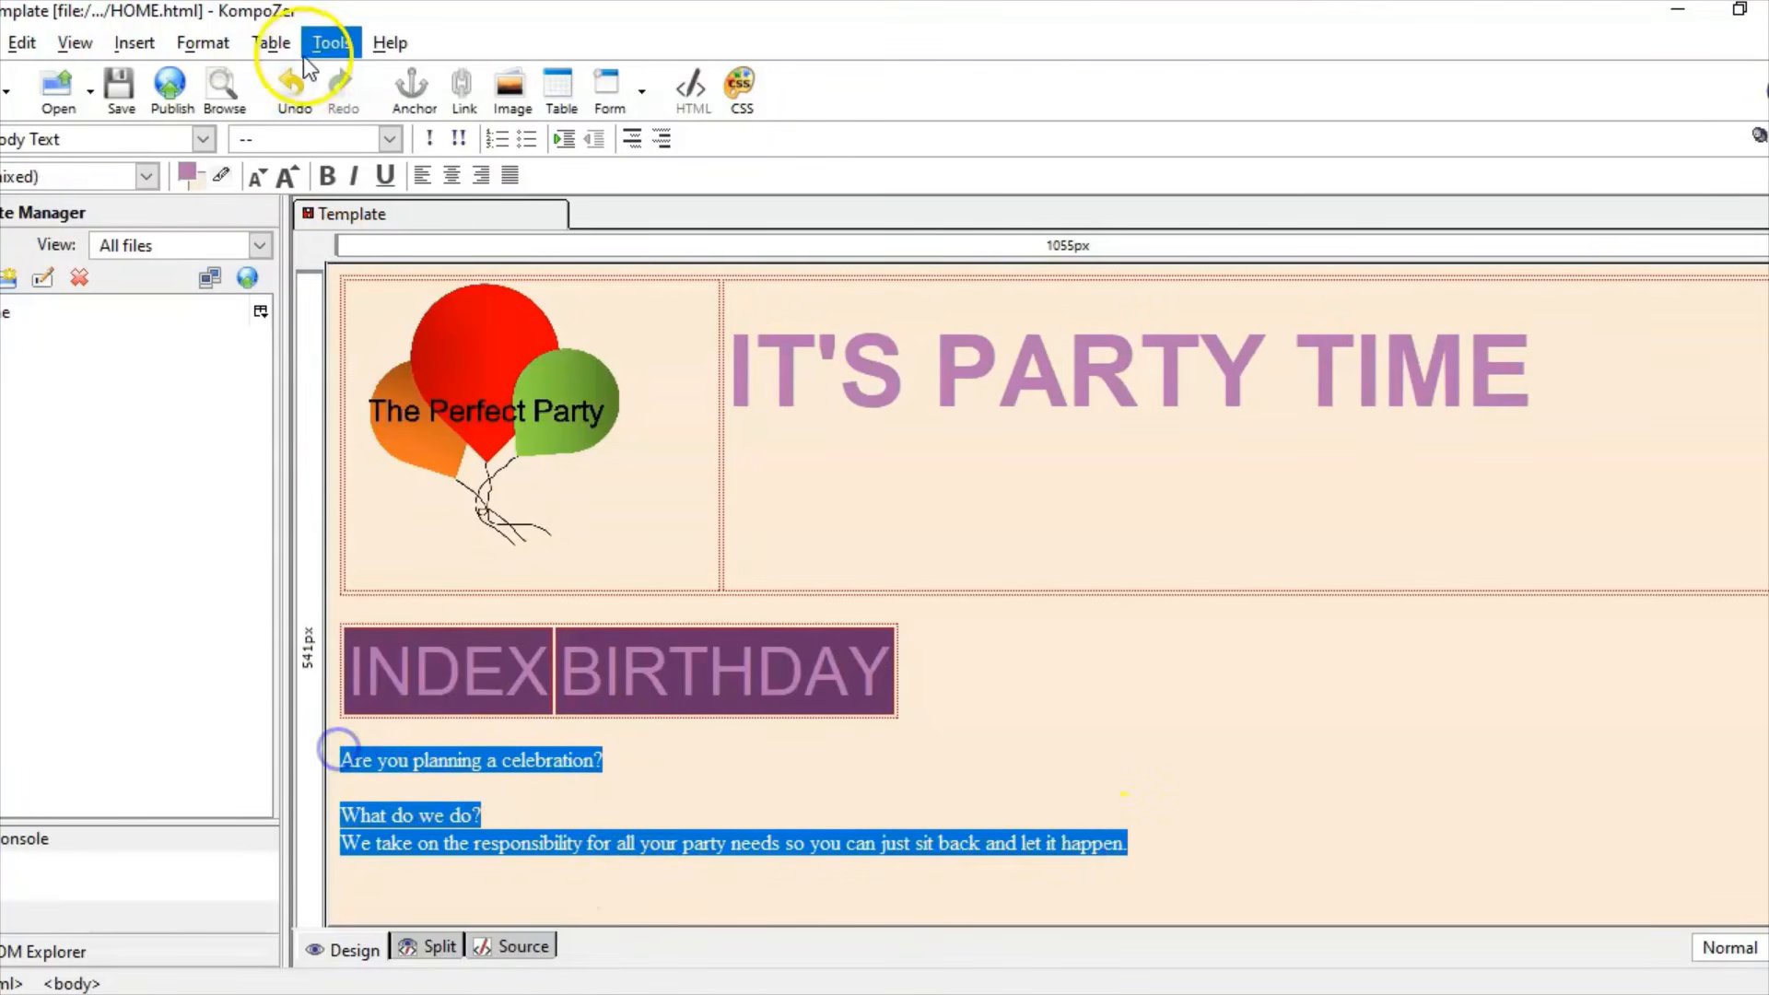
{"action": "left_click", "coordinate": [197, 42]}
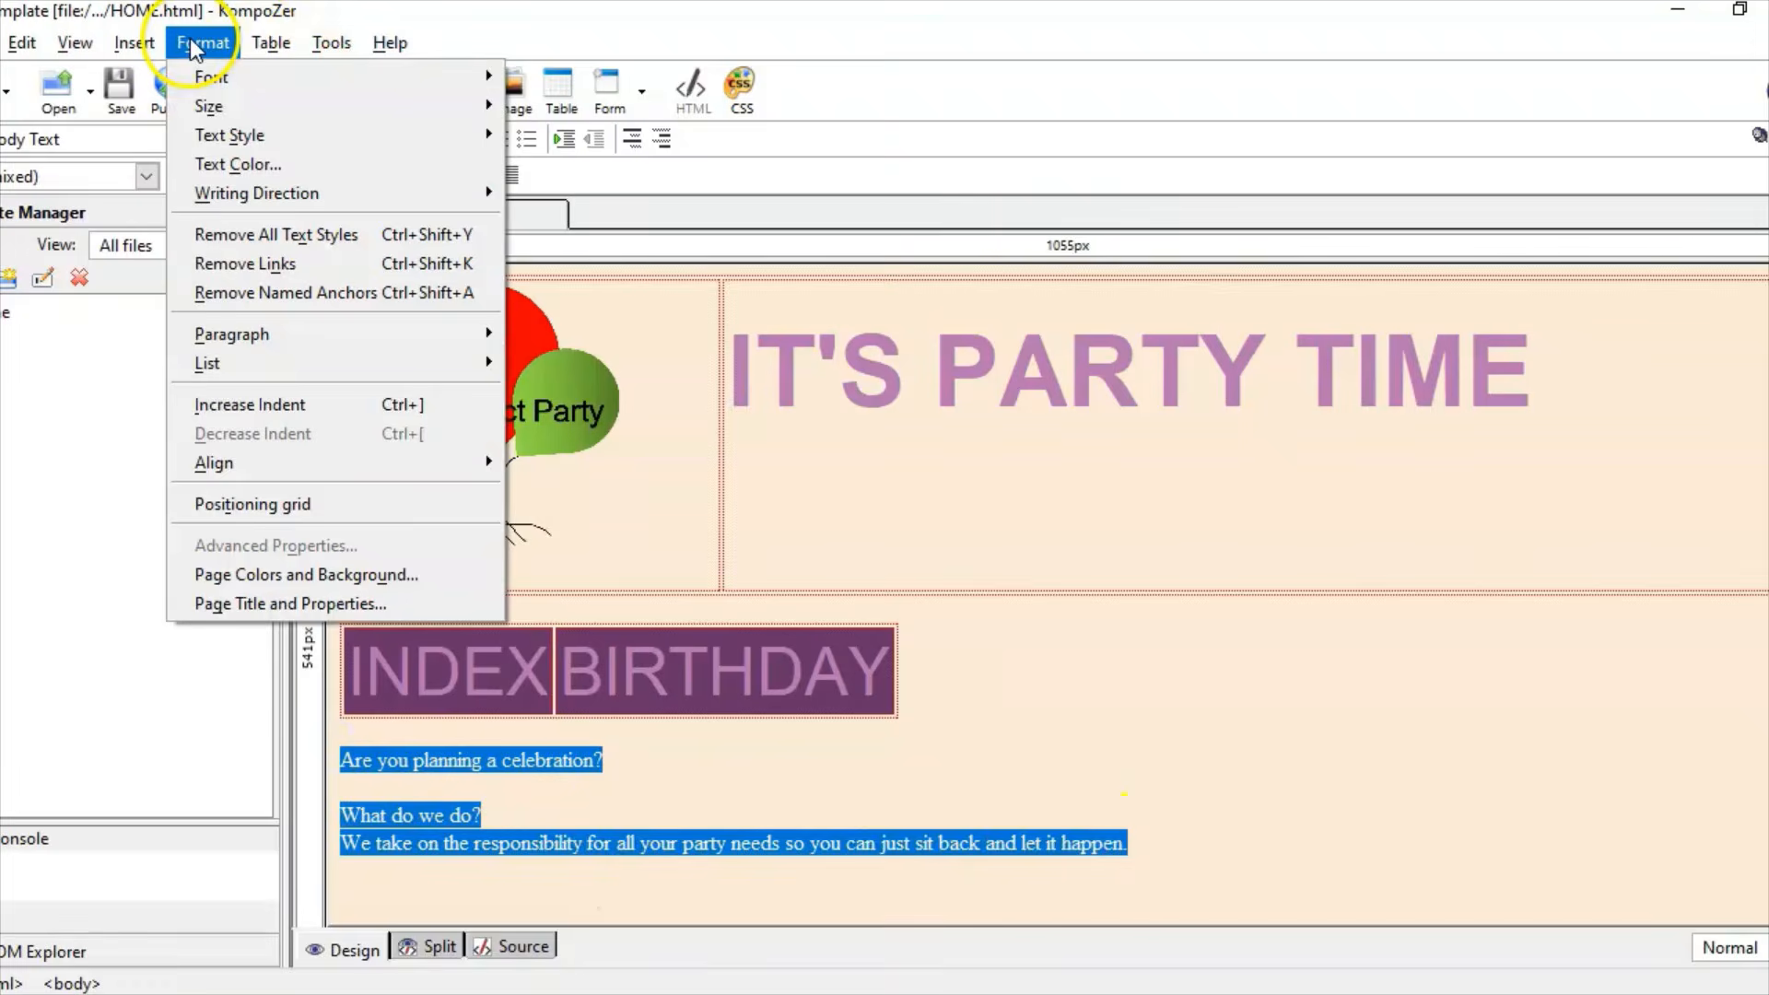
{"action": "mouse_move", "coordinate": [221, 76]}
{"action": "left_click", "coordinate": [593, 98]}
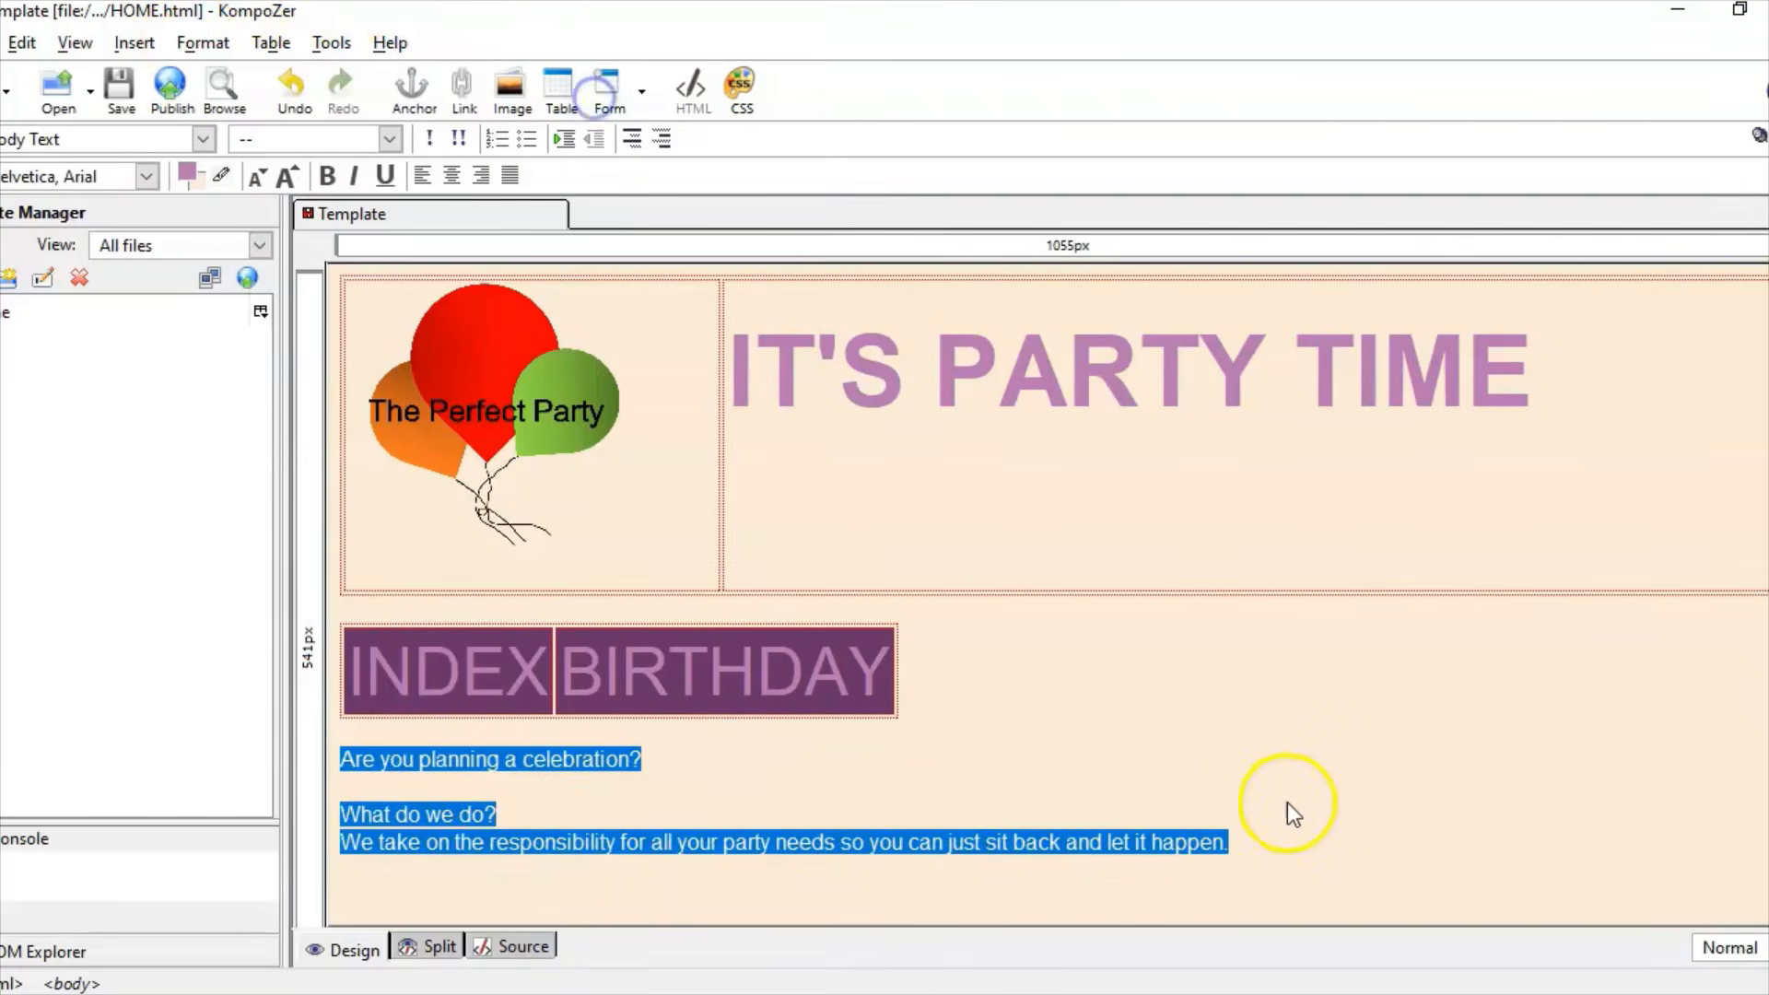
Step: Move the final sentence into its own paragraph and add an empty line below the text
{"action": "left_click", "coordinate": [1240, 820]}
{"action": "key", "text": "Return"}
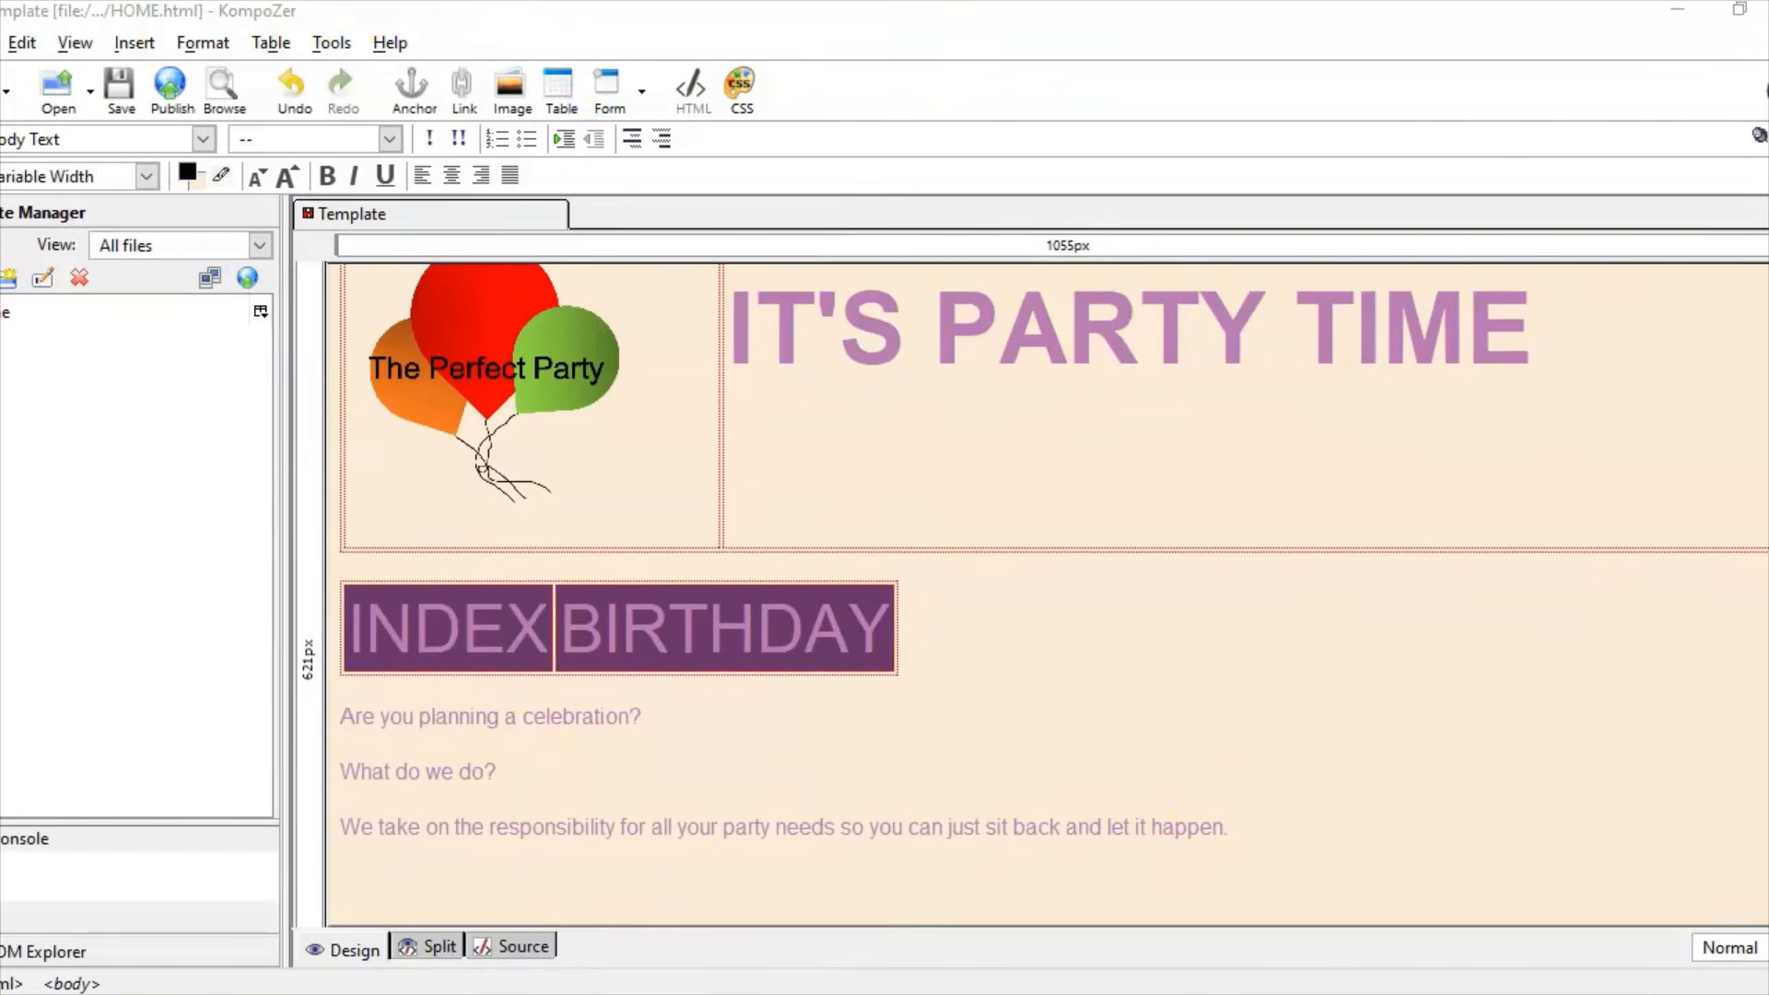
{"action": "left_click", "coordinate": [1290, 816]}
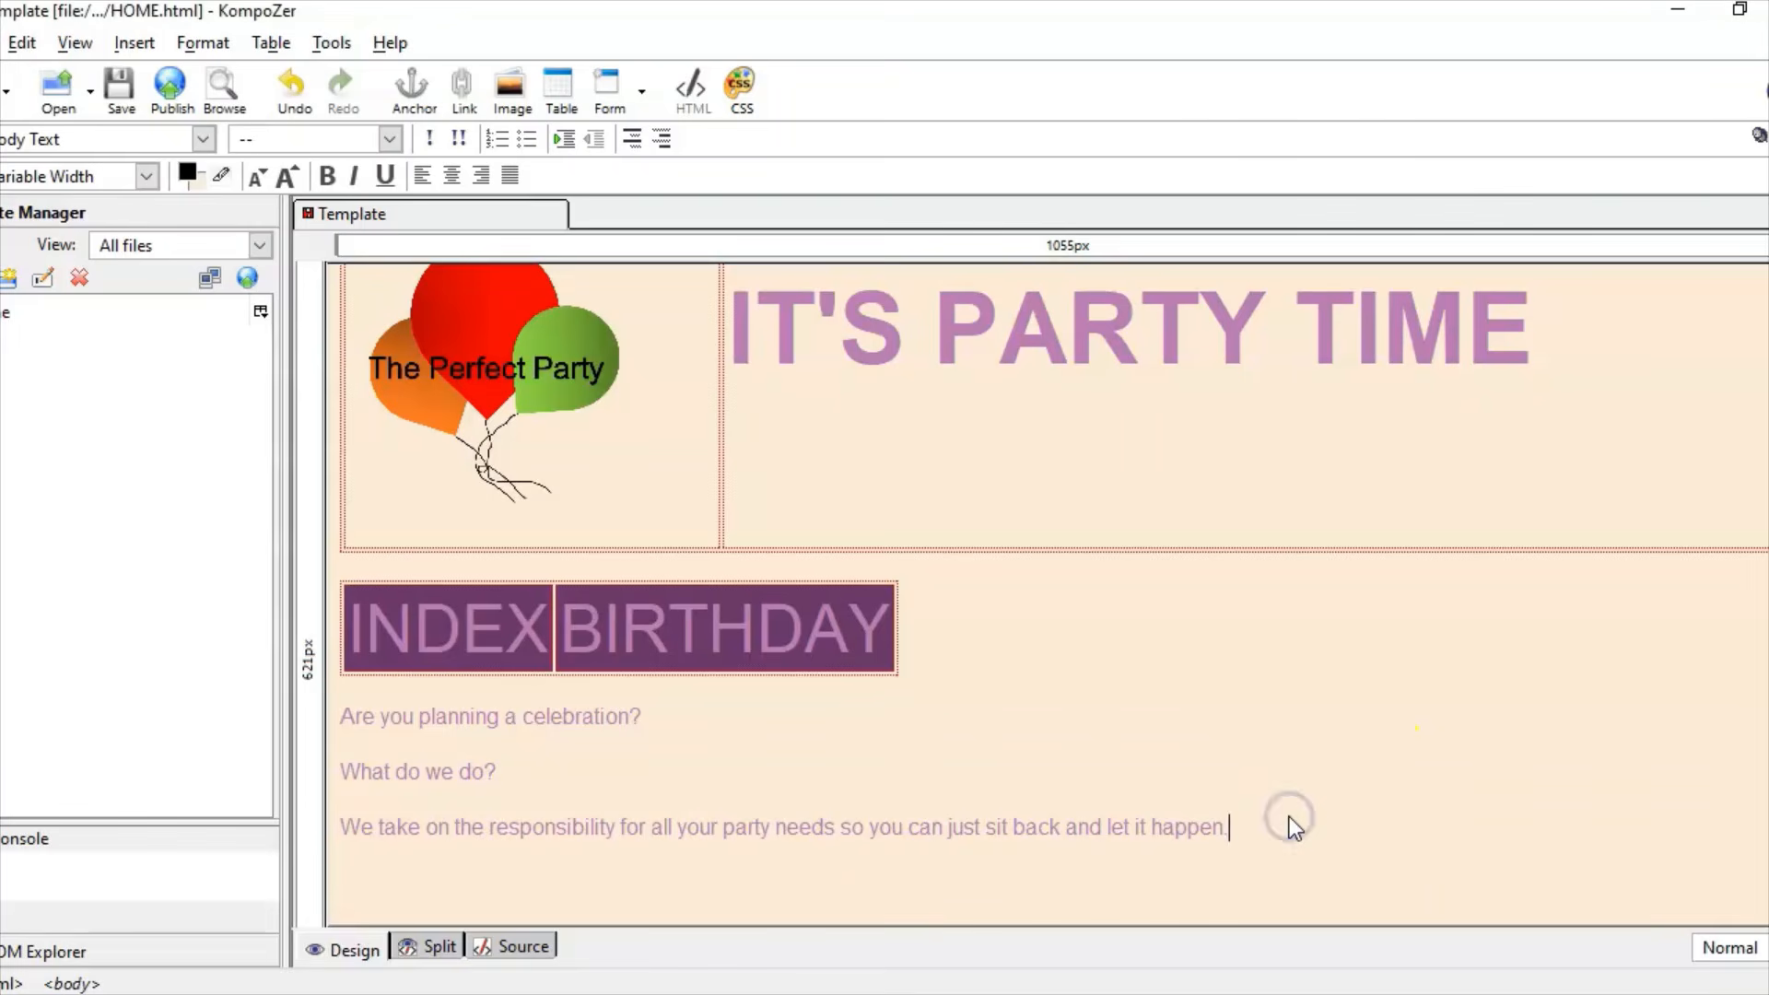
{"action": "key", "text": "Return"}
{"action": "key", "text": "alt+Tab"}
Step: Insert a 5-row, 3-column table below the introduction text
{"action": "left_click", "coordinate": [582, 601]}
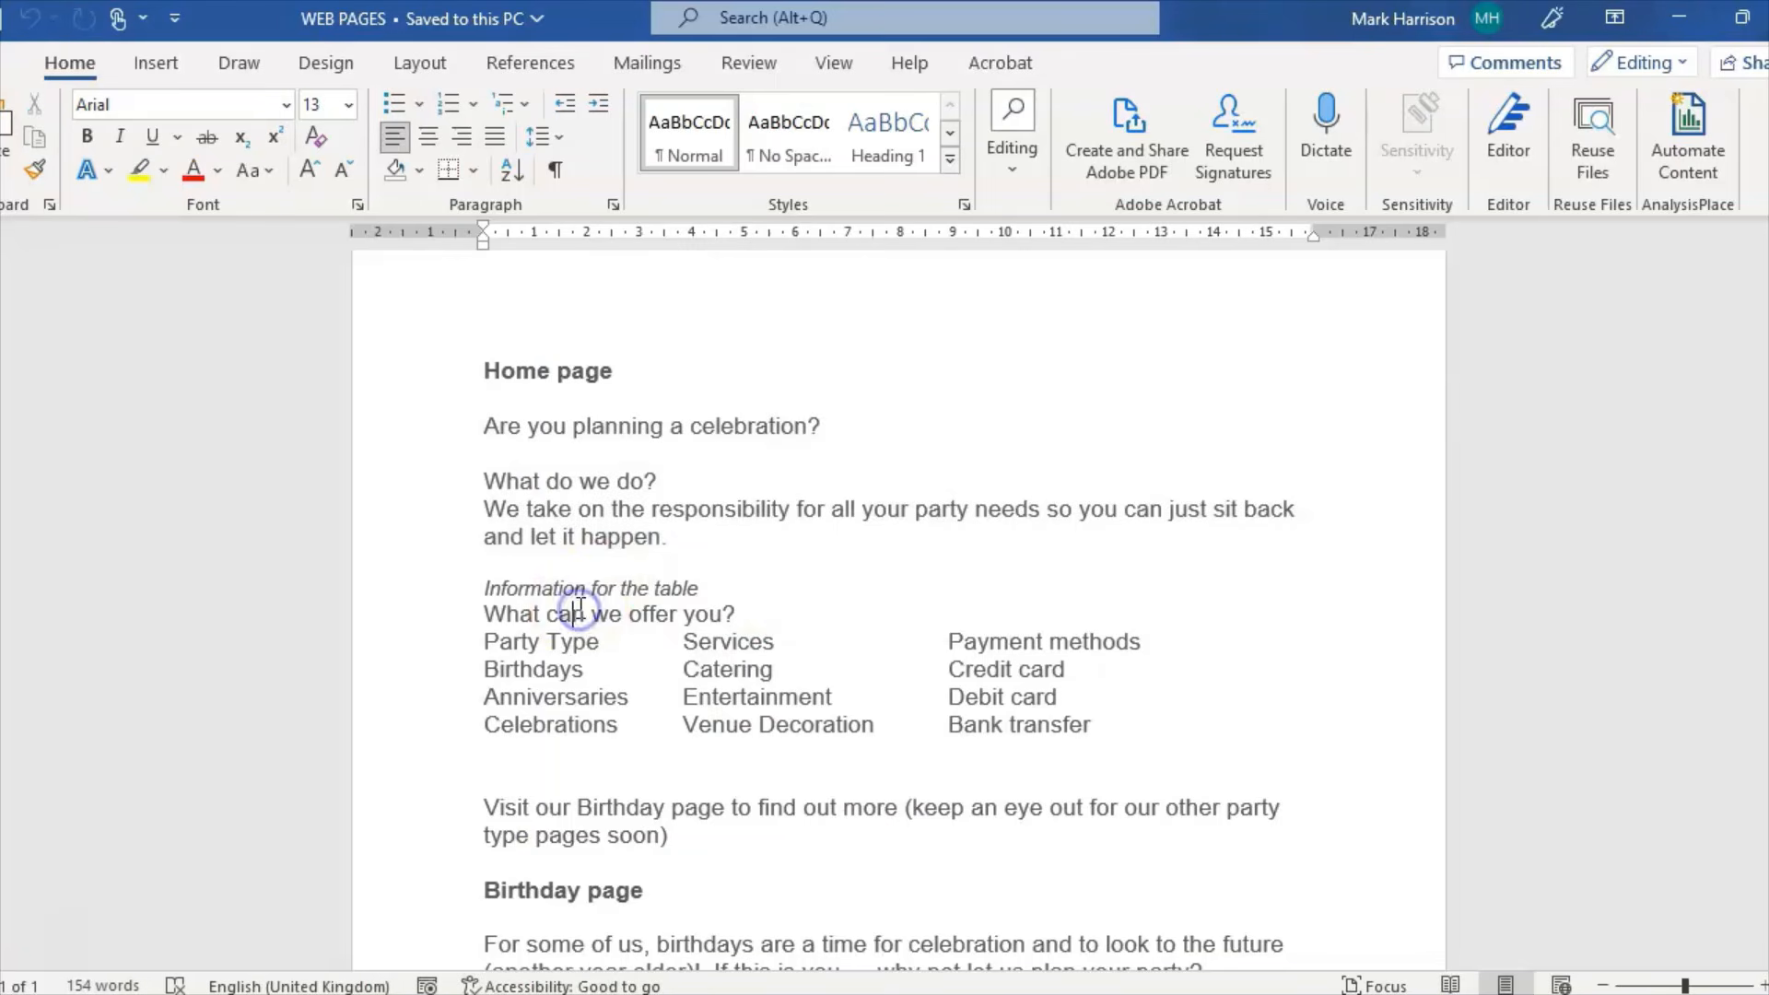
{"action": "mouse_move", "coordinate": [933, 993]}
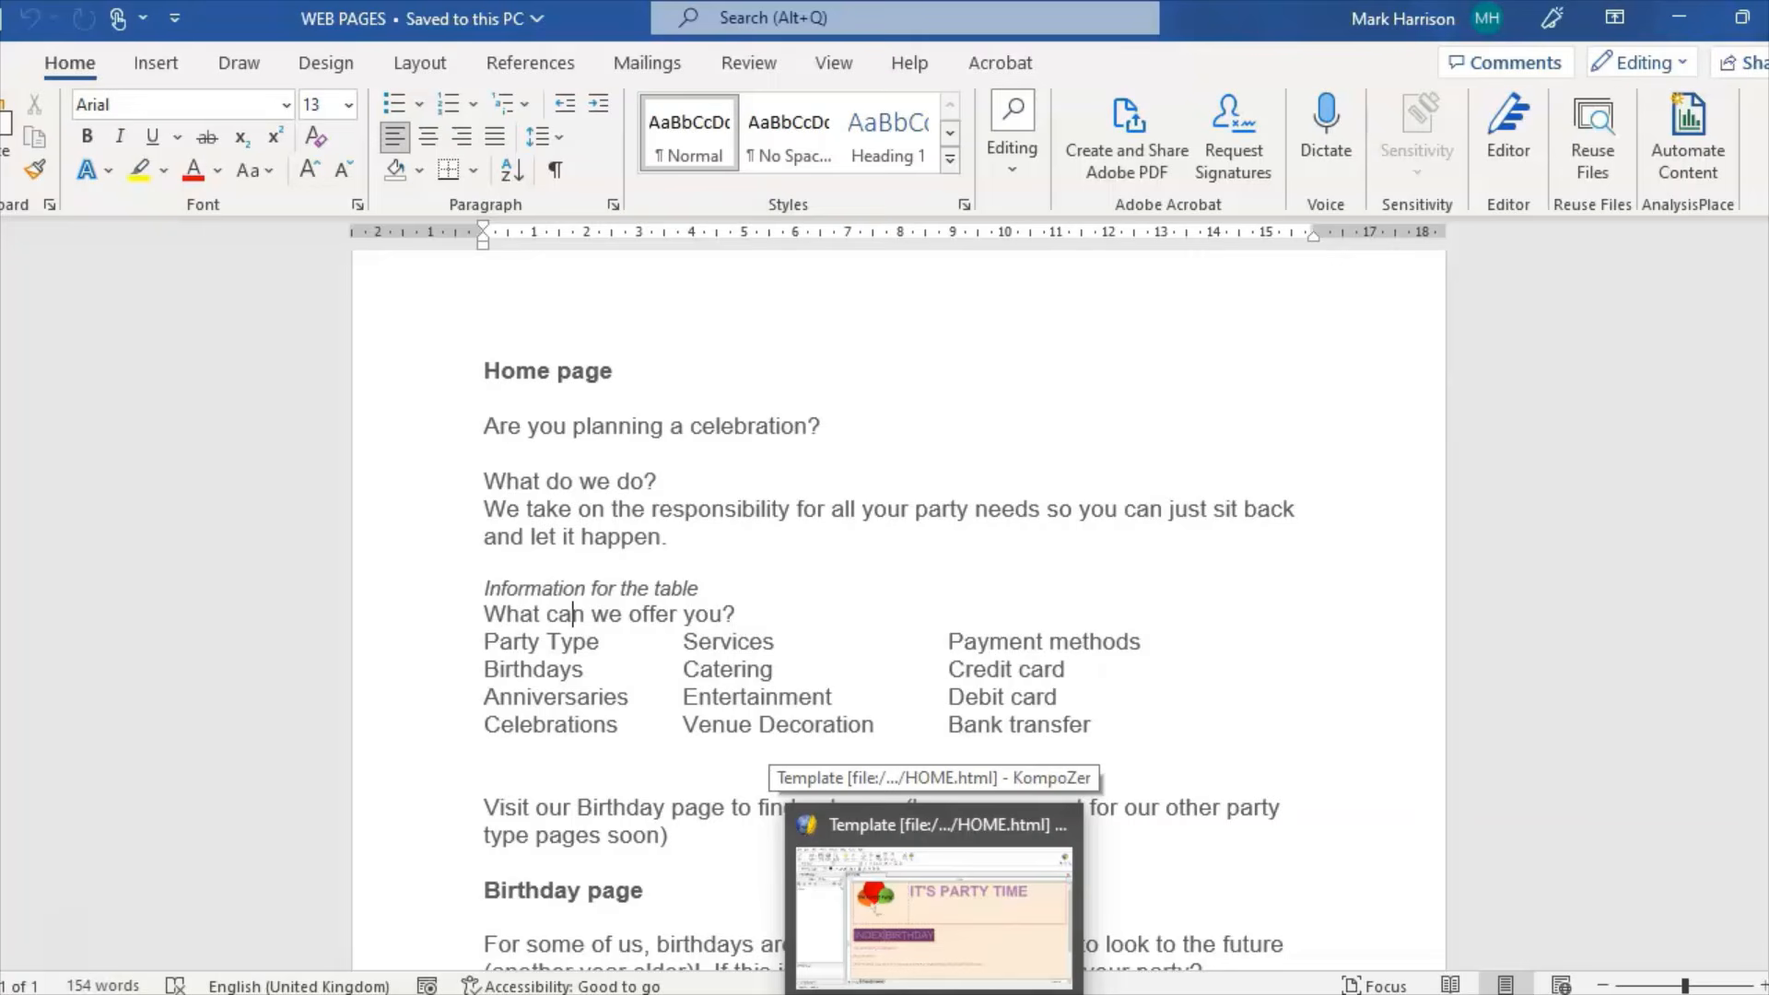
{"action": "left_click", "coordinate": [933, 912]}
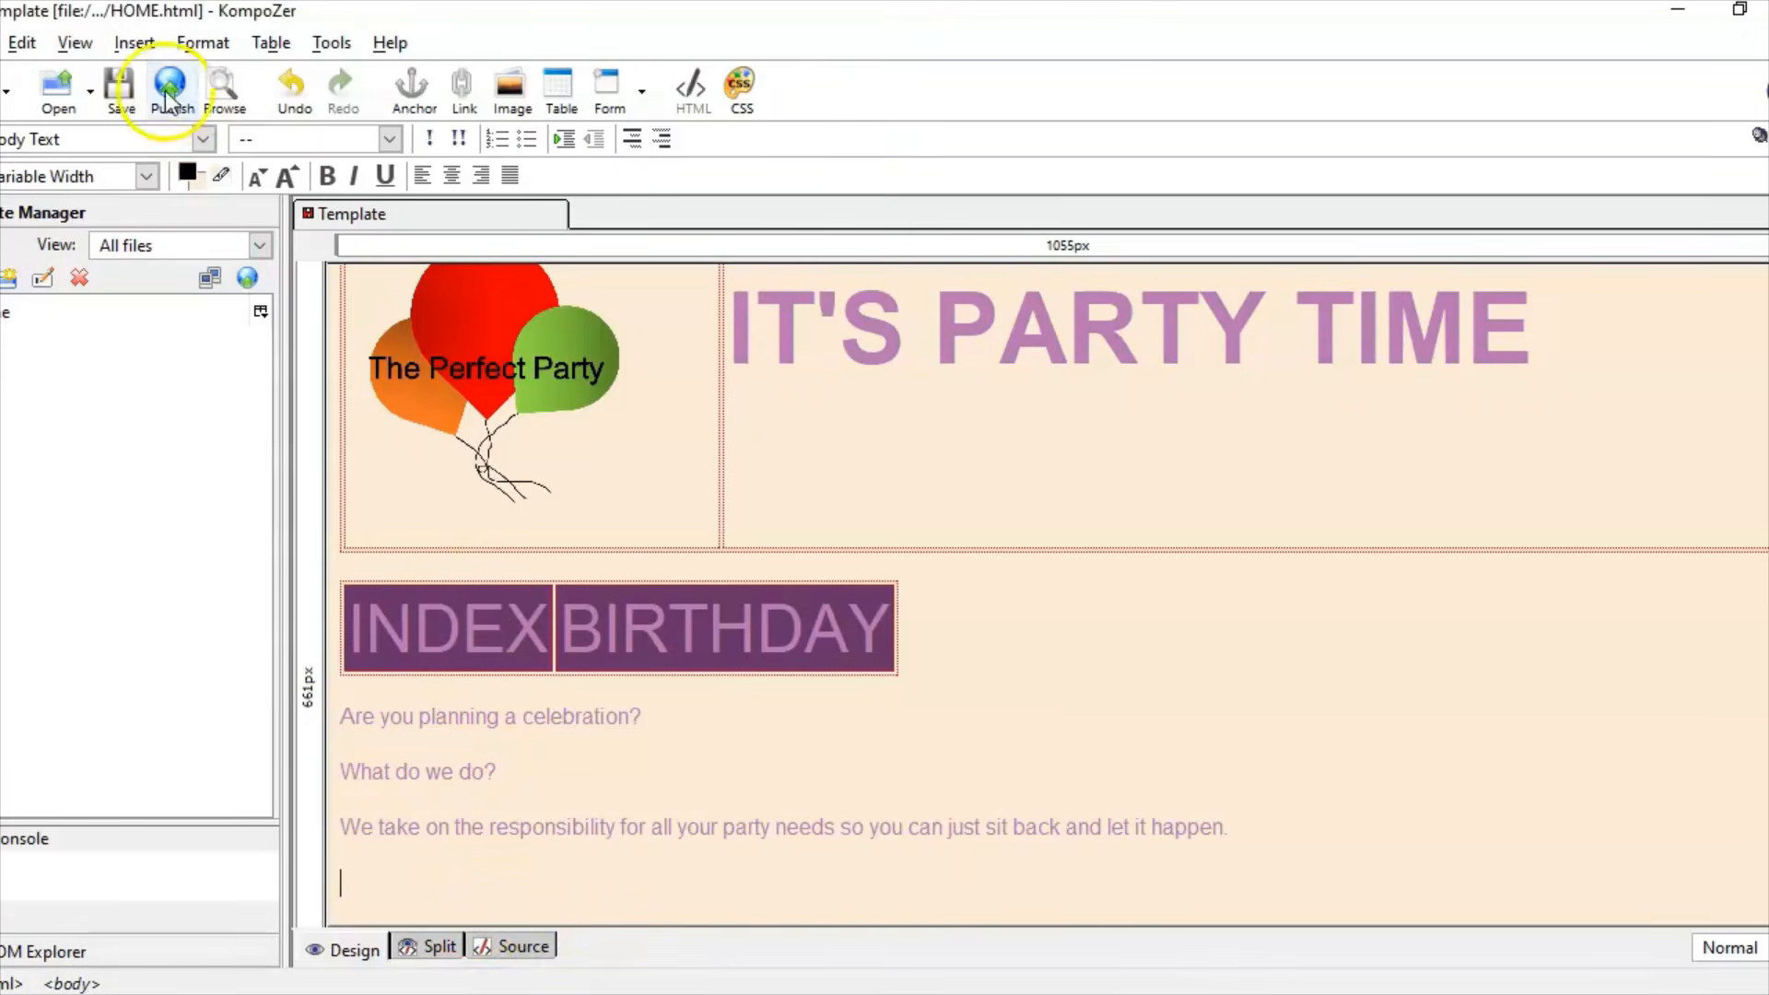
{"action": "left_click", "coordinate": [131, 43]}
{"action": "left_click", "coordinate": [192, 96]}
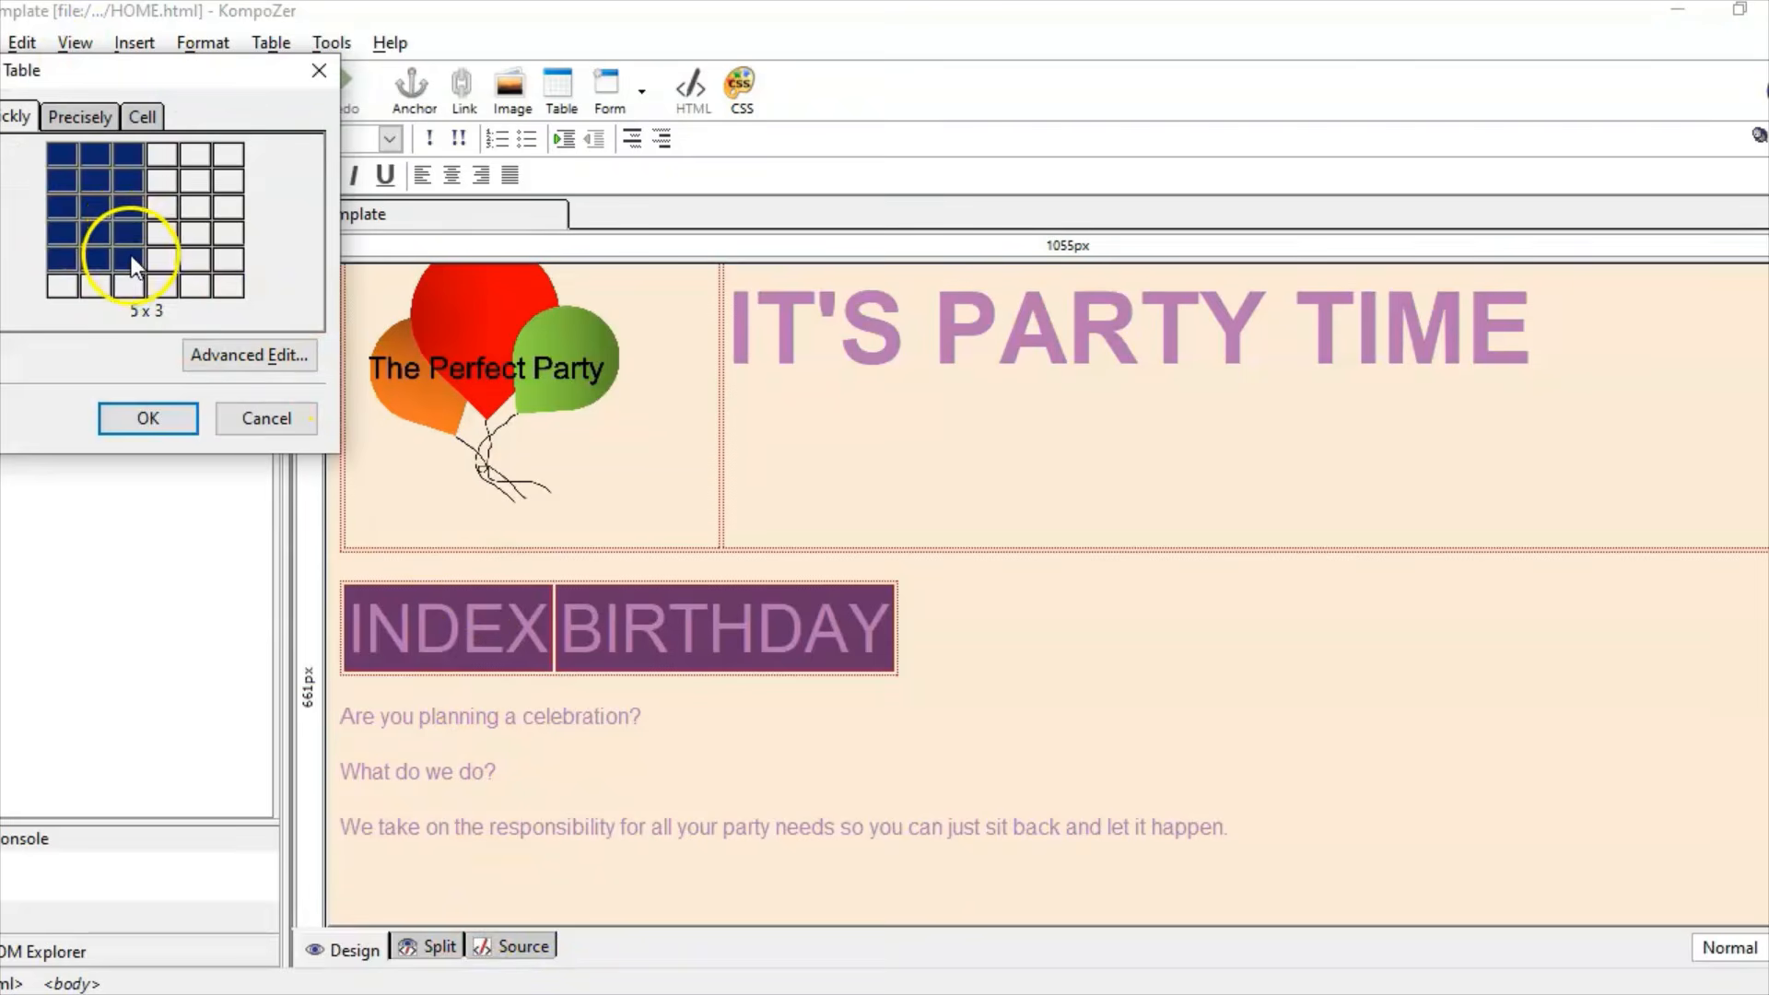
{"action": "left_click", "coordinate": [131, 256]}
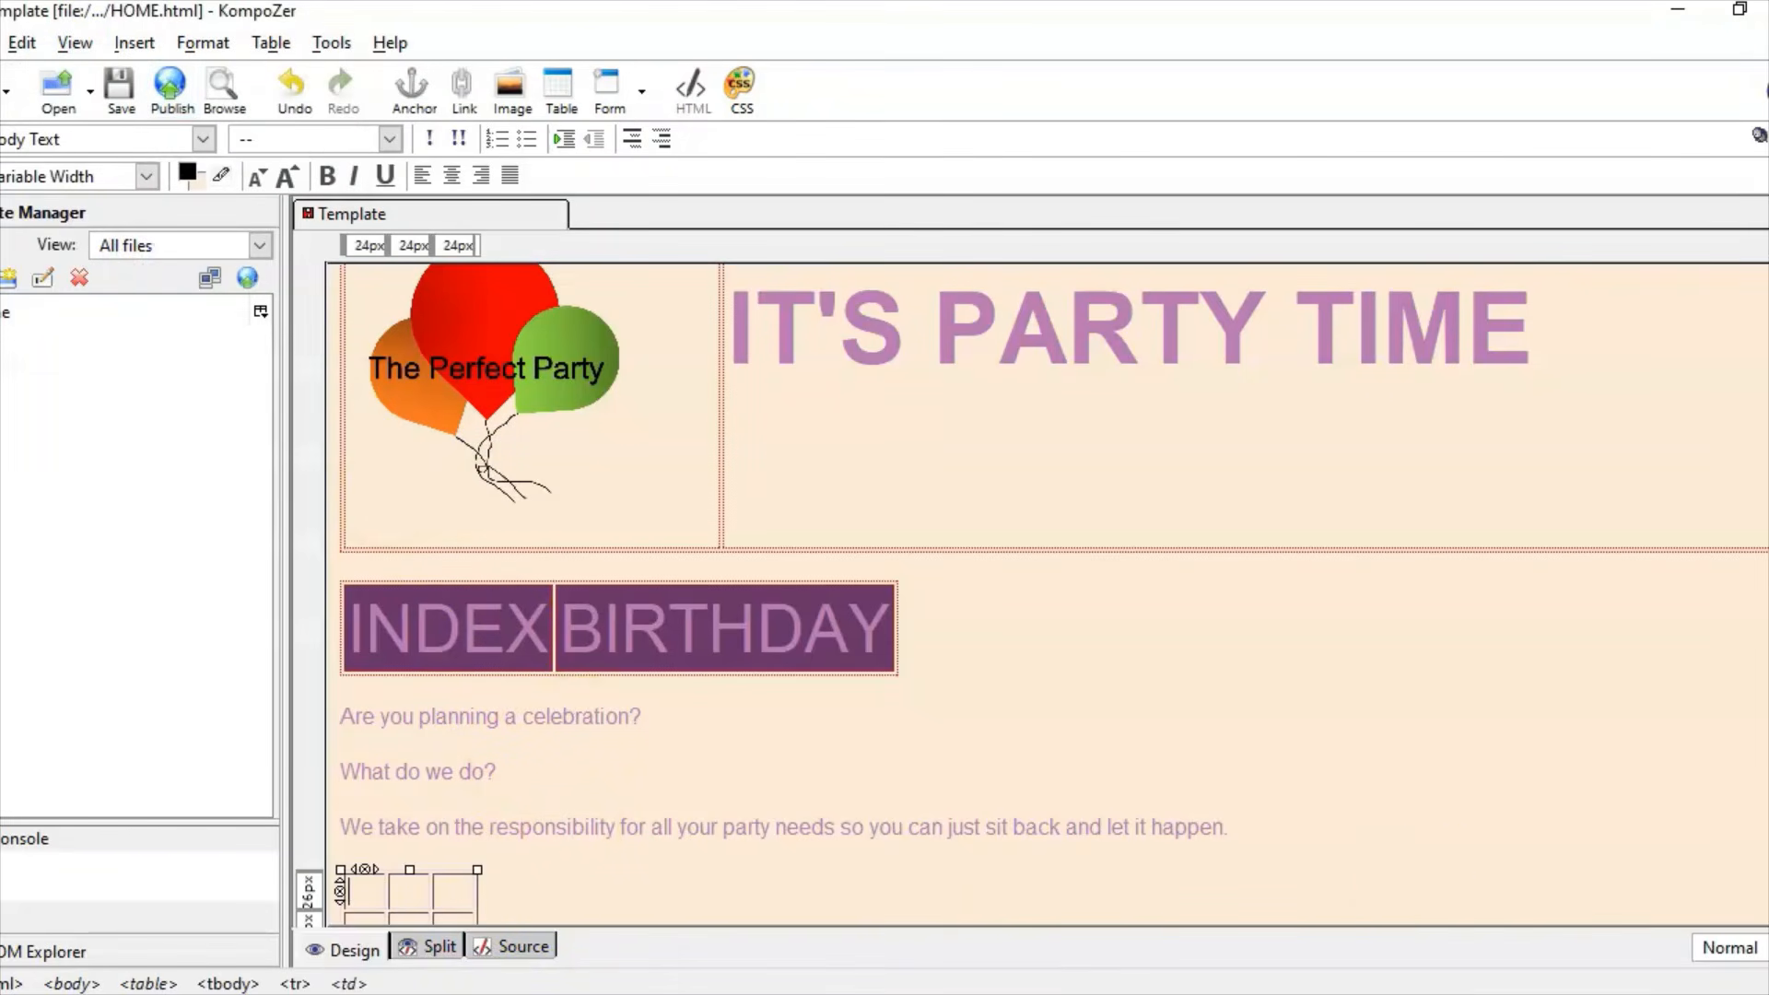
Step: Stretch the table across the page and select the first two top-row cells
{"action": "scroll", "coordinate": [1047, 594], "scroll_direction": "down", "scroll_amount": 4}
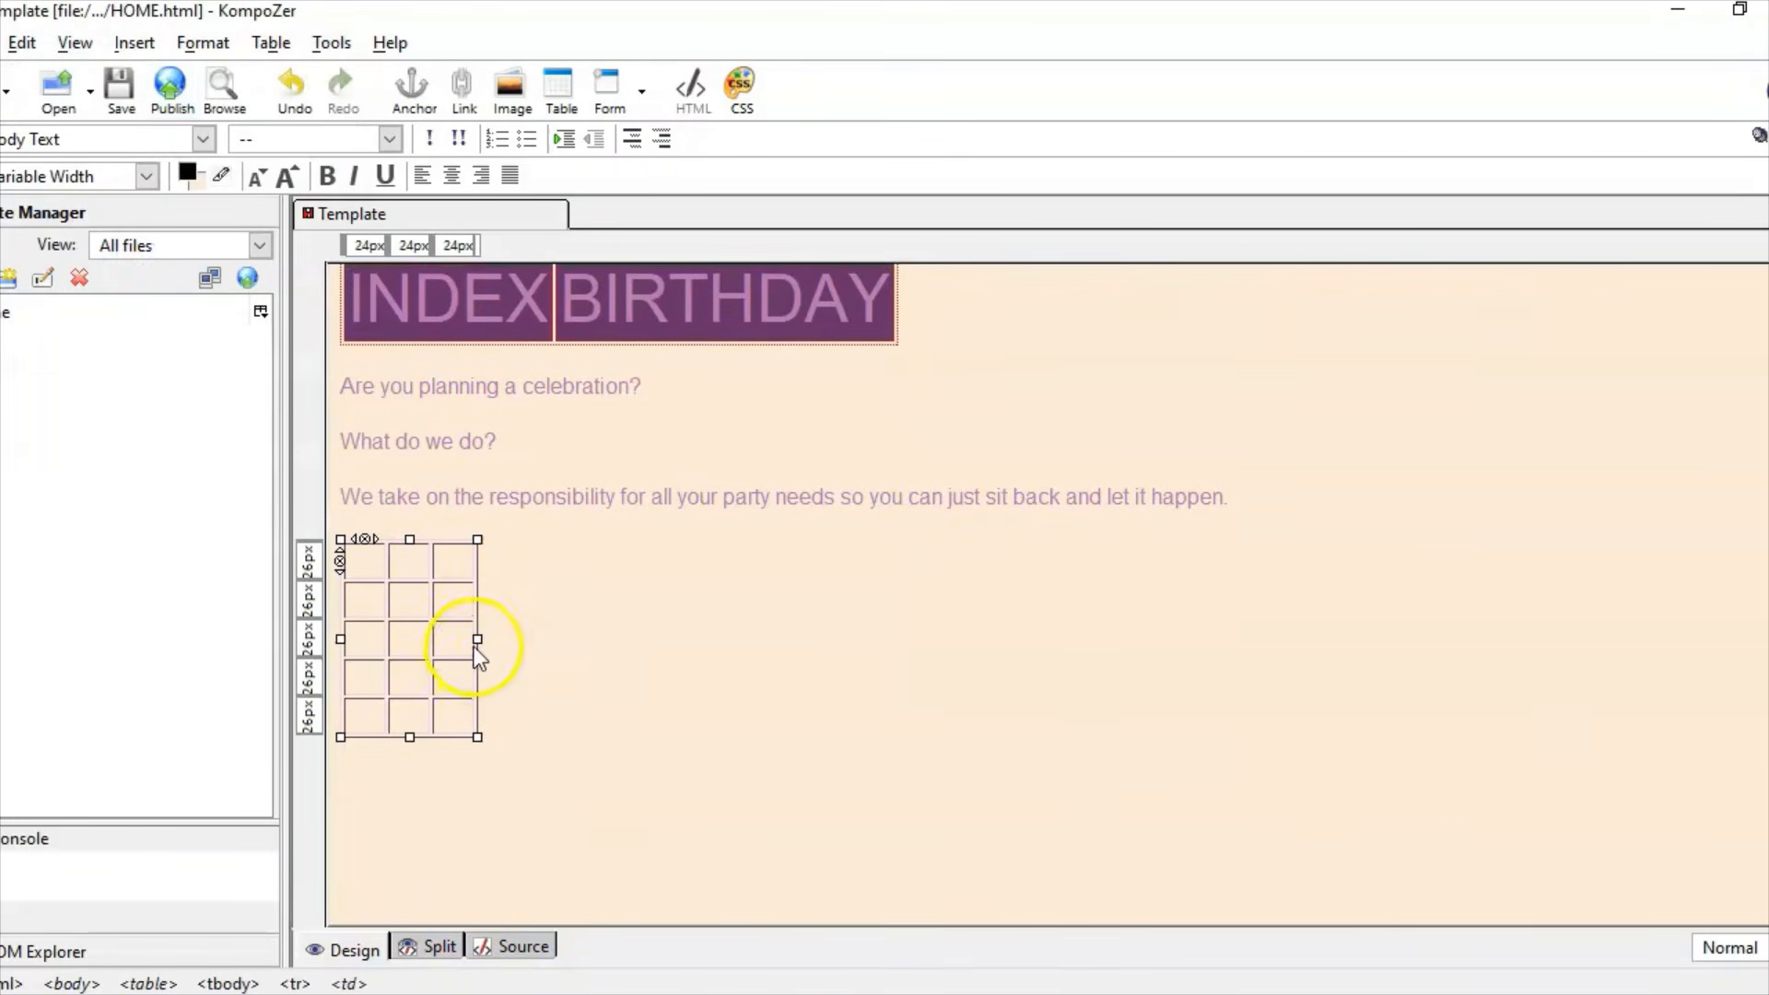
{"action": "left_click_drag", "start_coordinate": [478, 638], "coordinate": [1604, 696]}
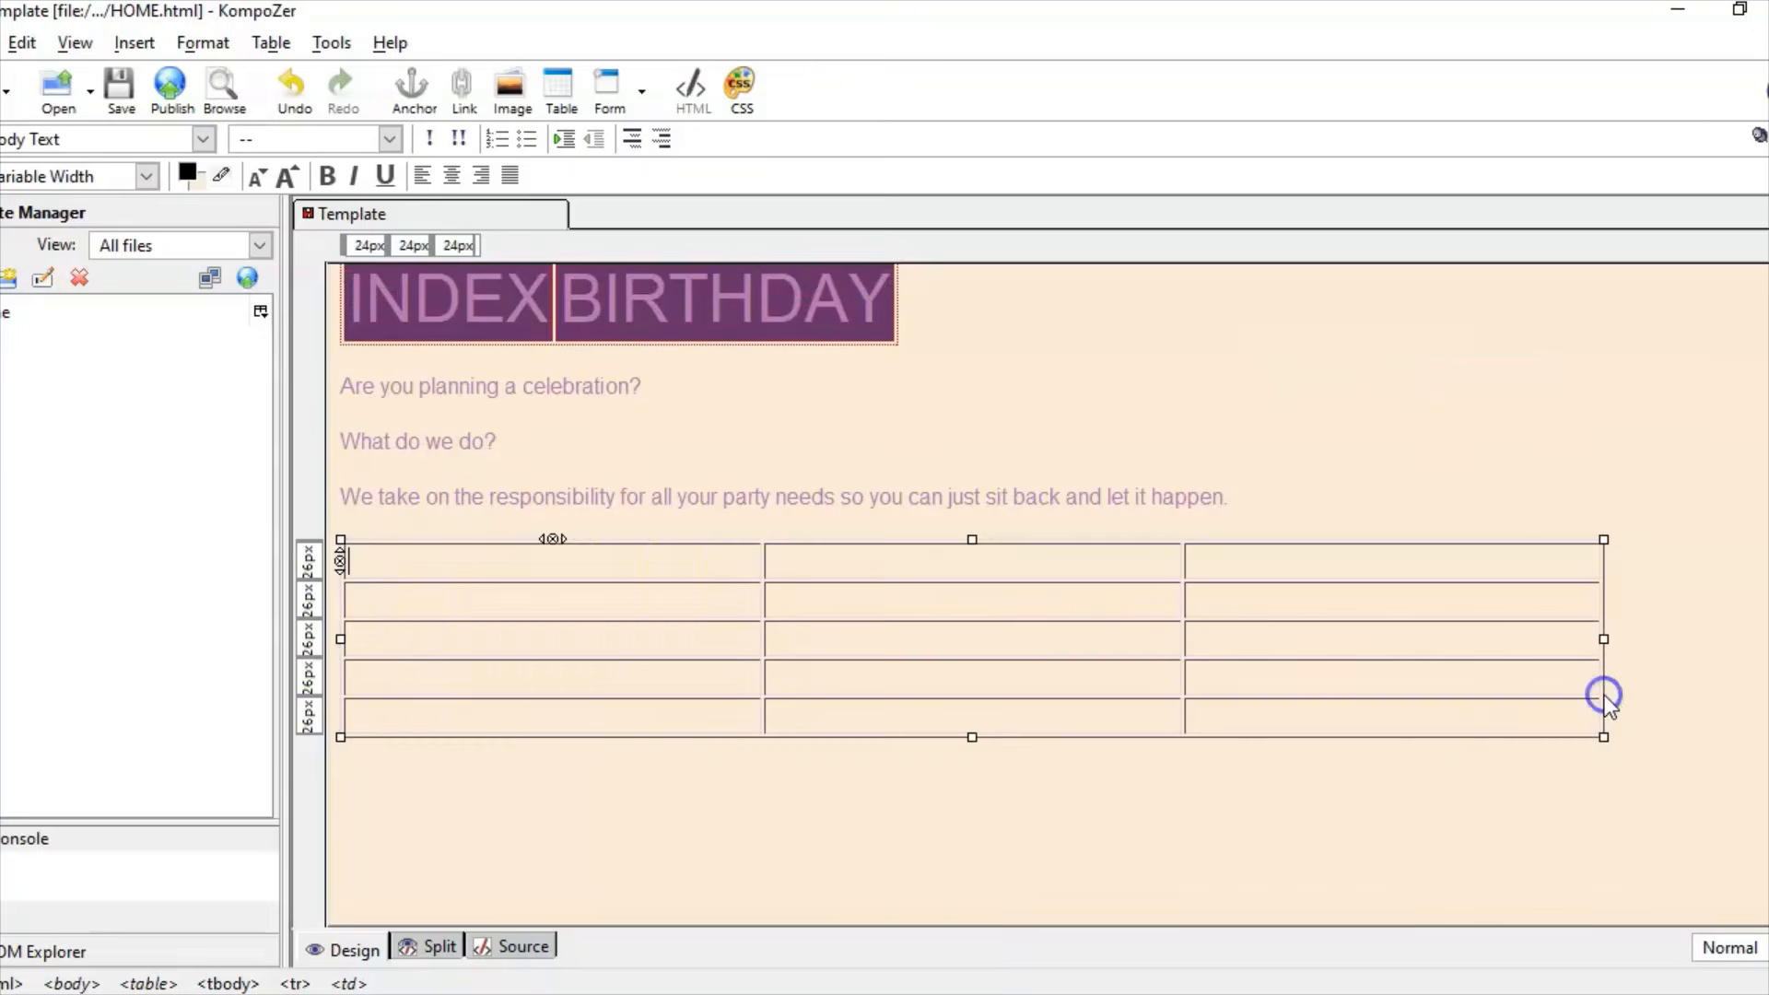
{"action": "left_click", "coordinate": [639, 560]}
{"action": "left_click_drag", "start_coordinate": [648, 562], "coordinate": [1301, 565]}
{"action": "left_click", "coordinate": [719, 972]}
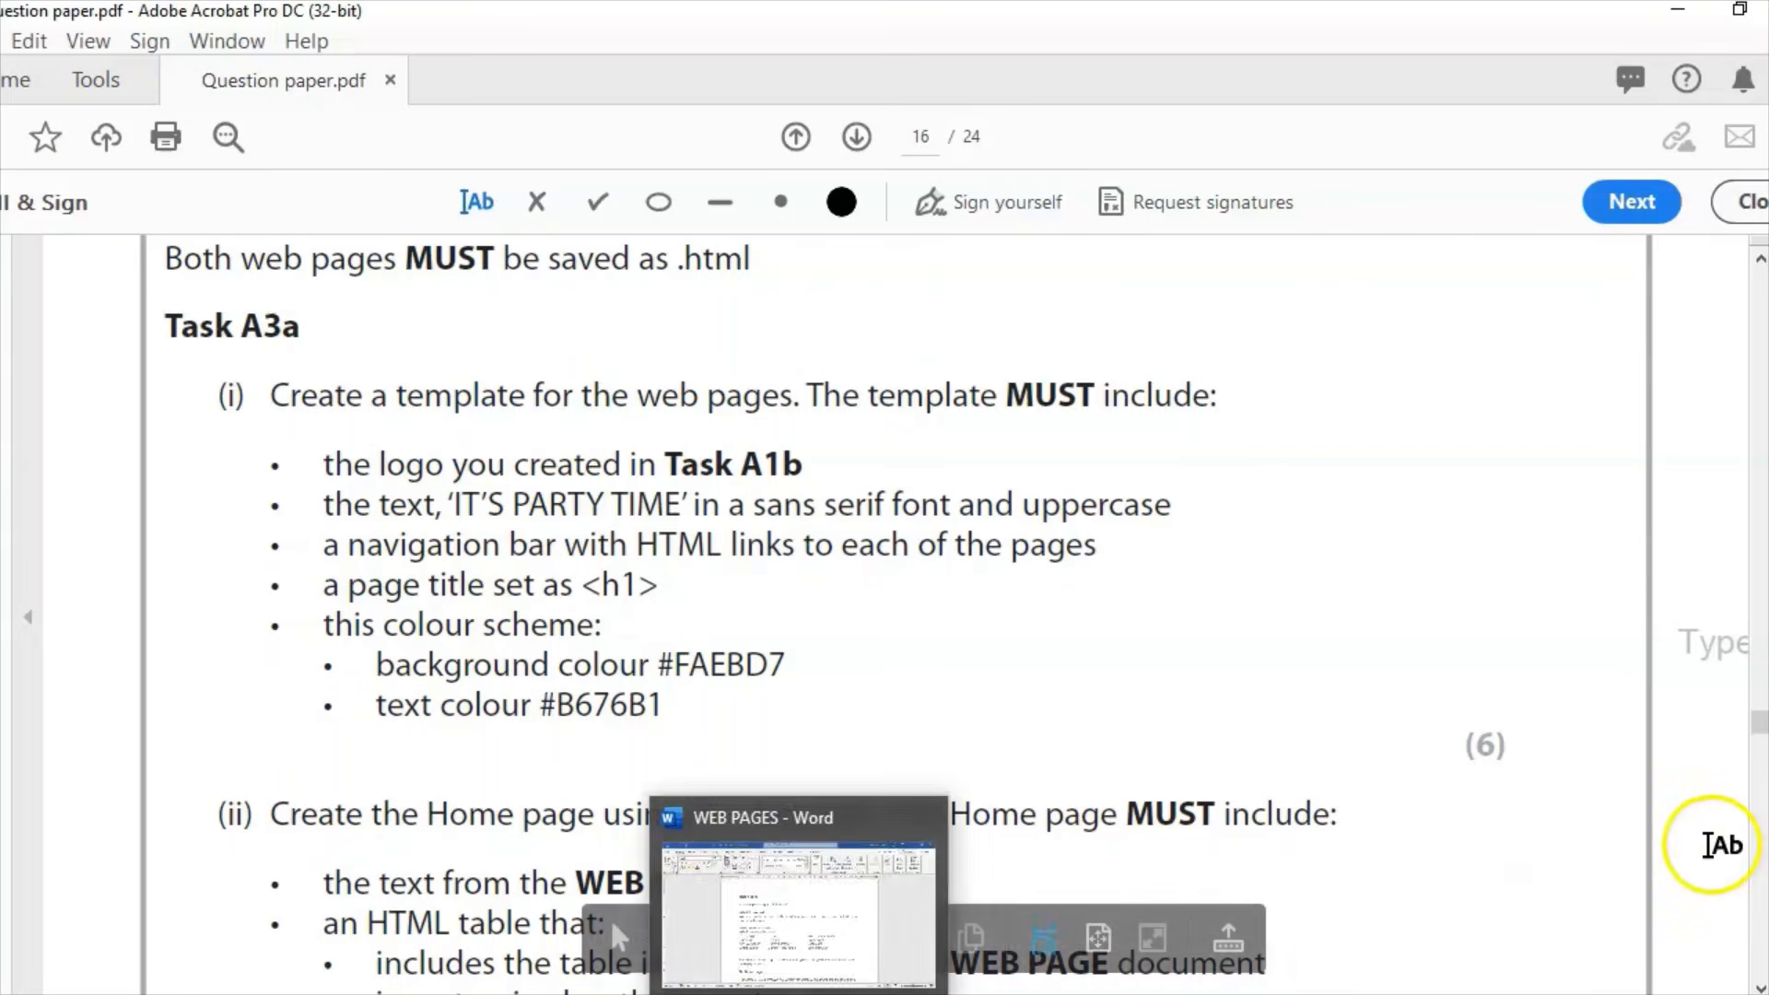
{"action": "scroll", "coordinate": [1755, 728], "scroll_direction": "down", "scroll_amount": 5}
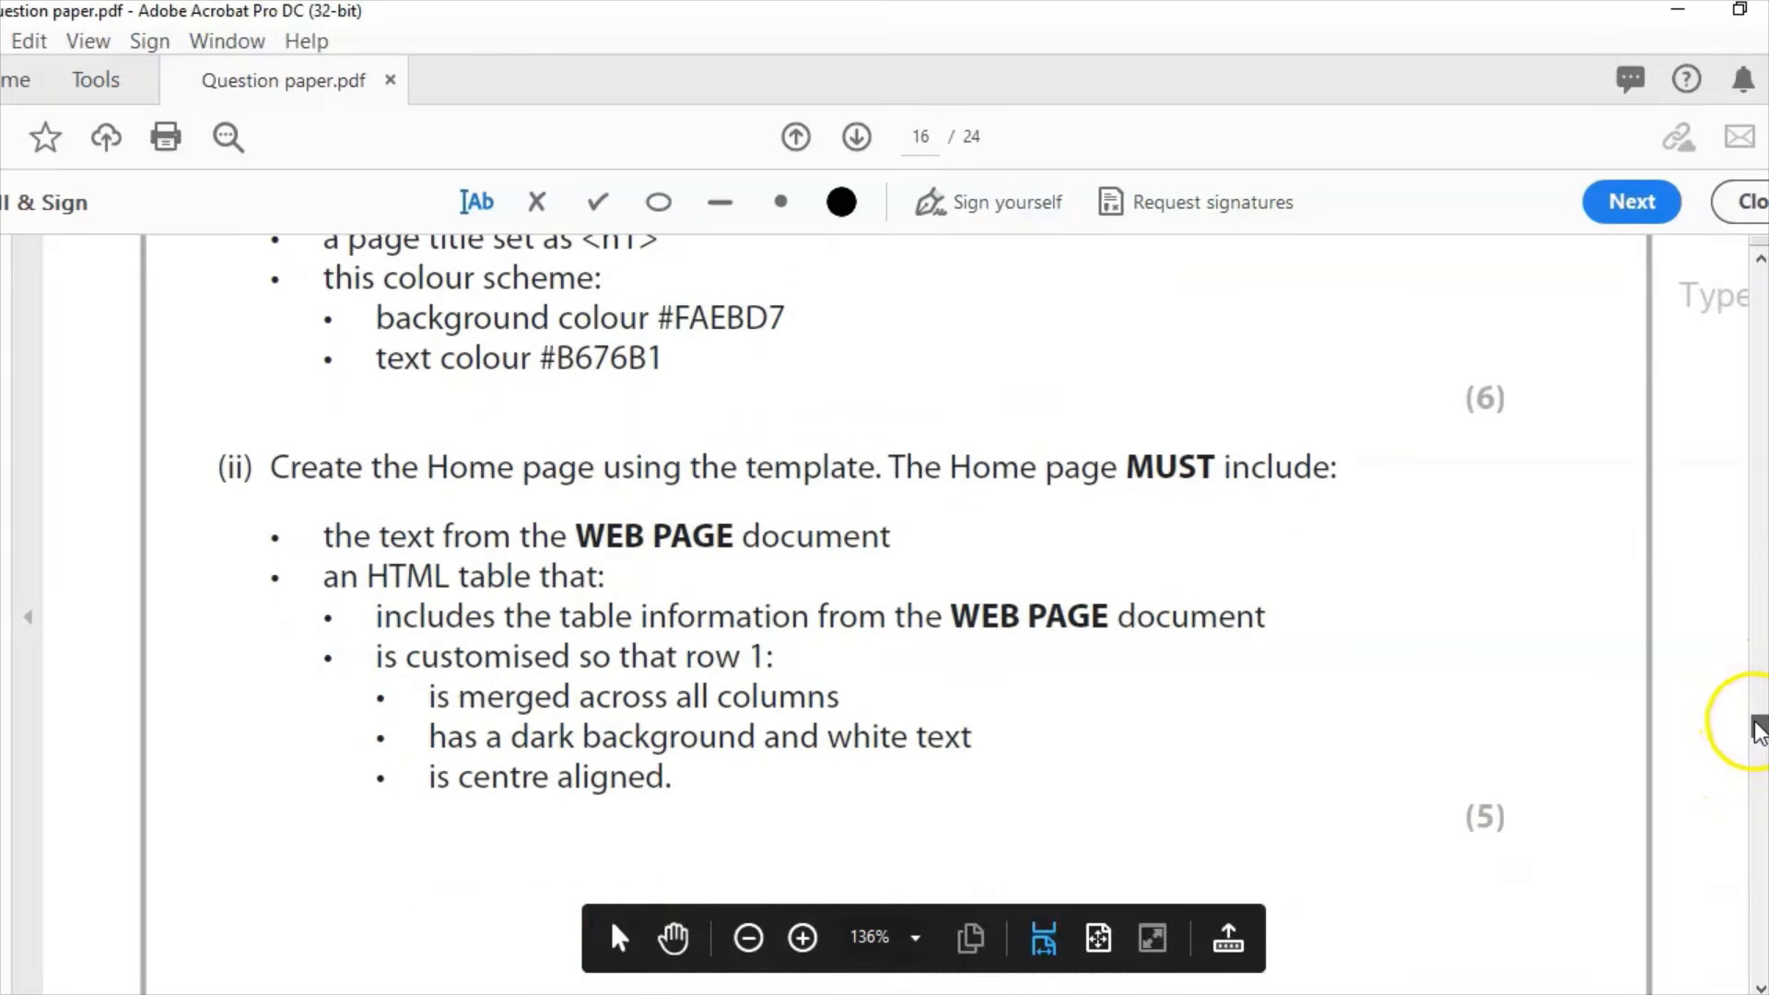
{"action": "scroll", "coordinate": [1755, 728], "scroll_direction": "down", "scroll_amount": 3}
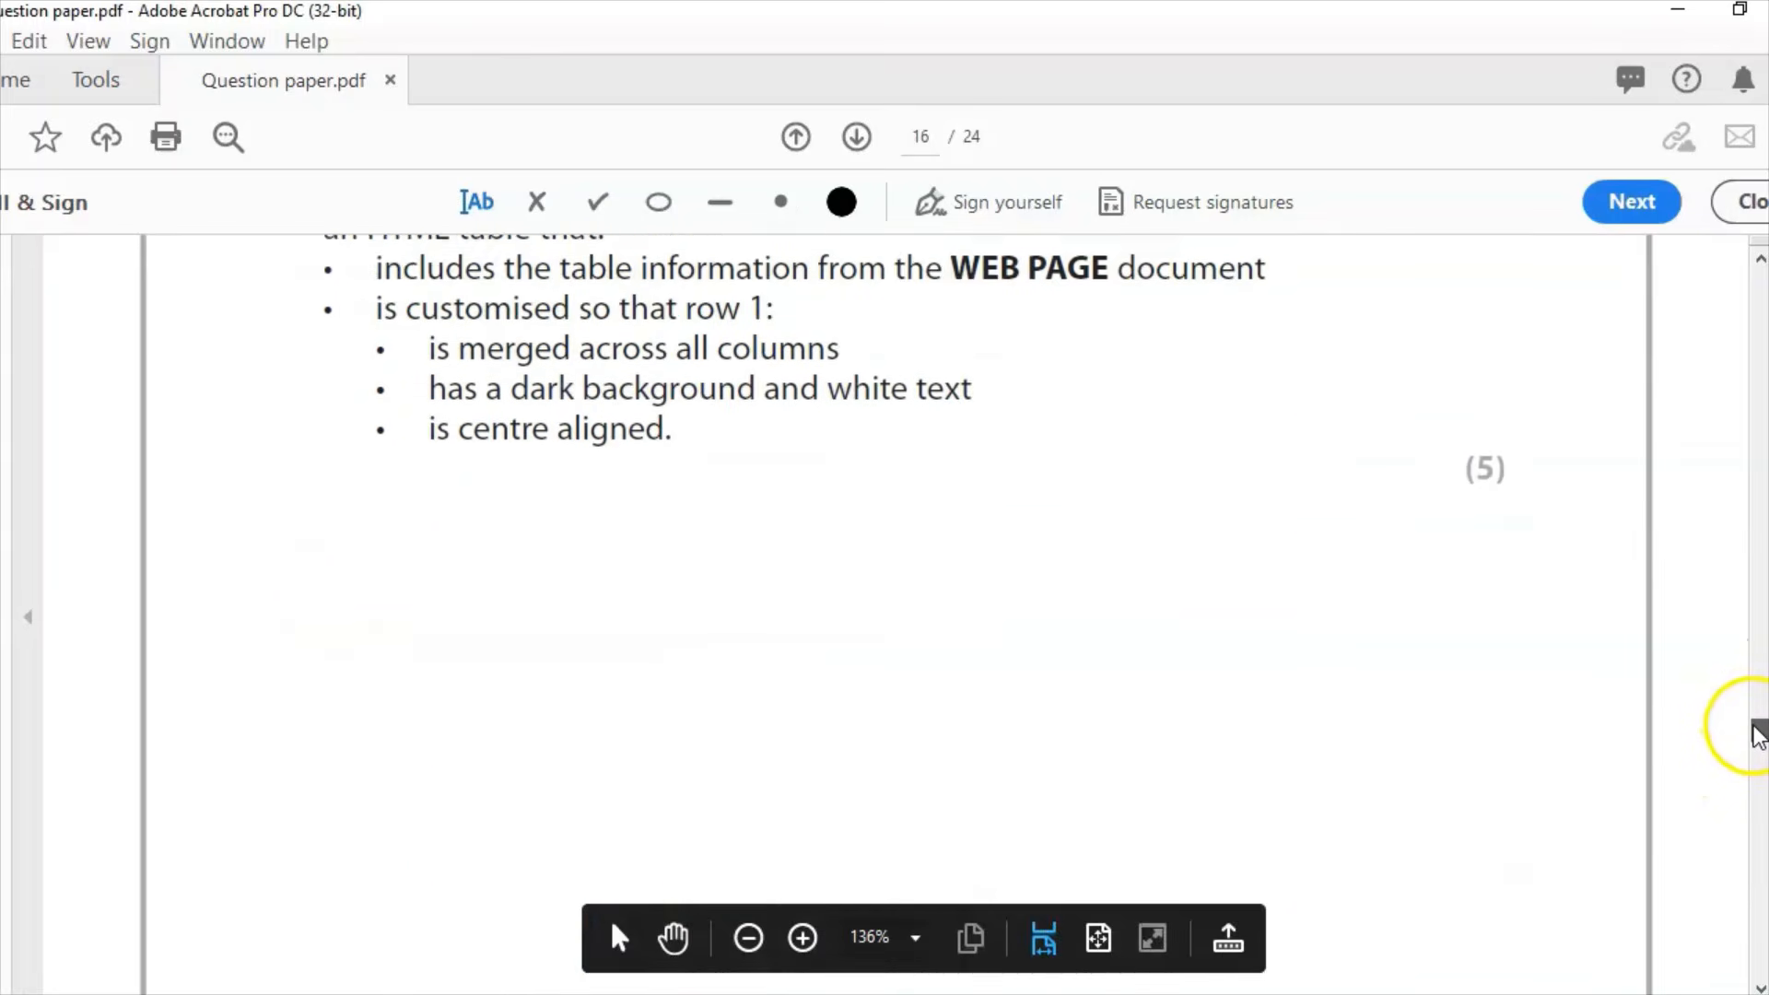
{"action": "scroll", "coordinate": [1755, 734], "scroll_direction": "up", "scroll_amount": 3}
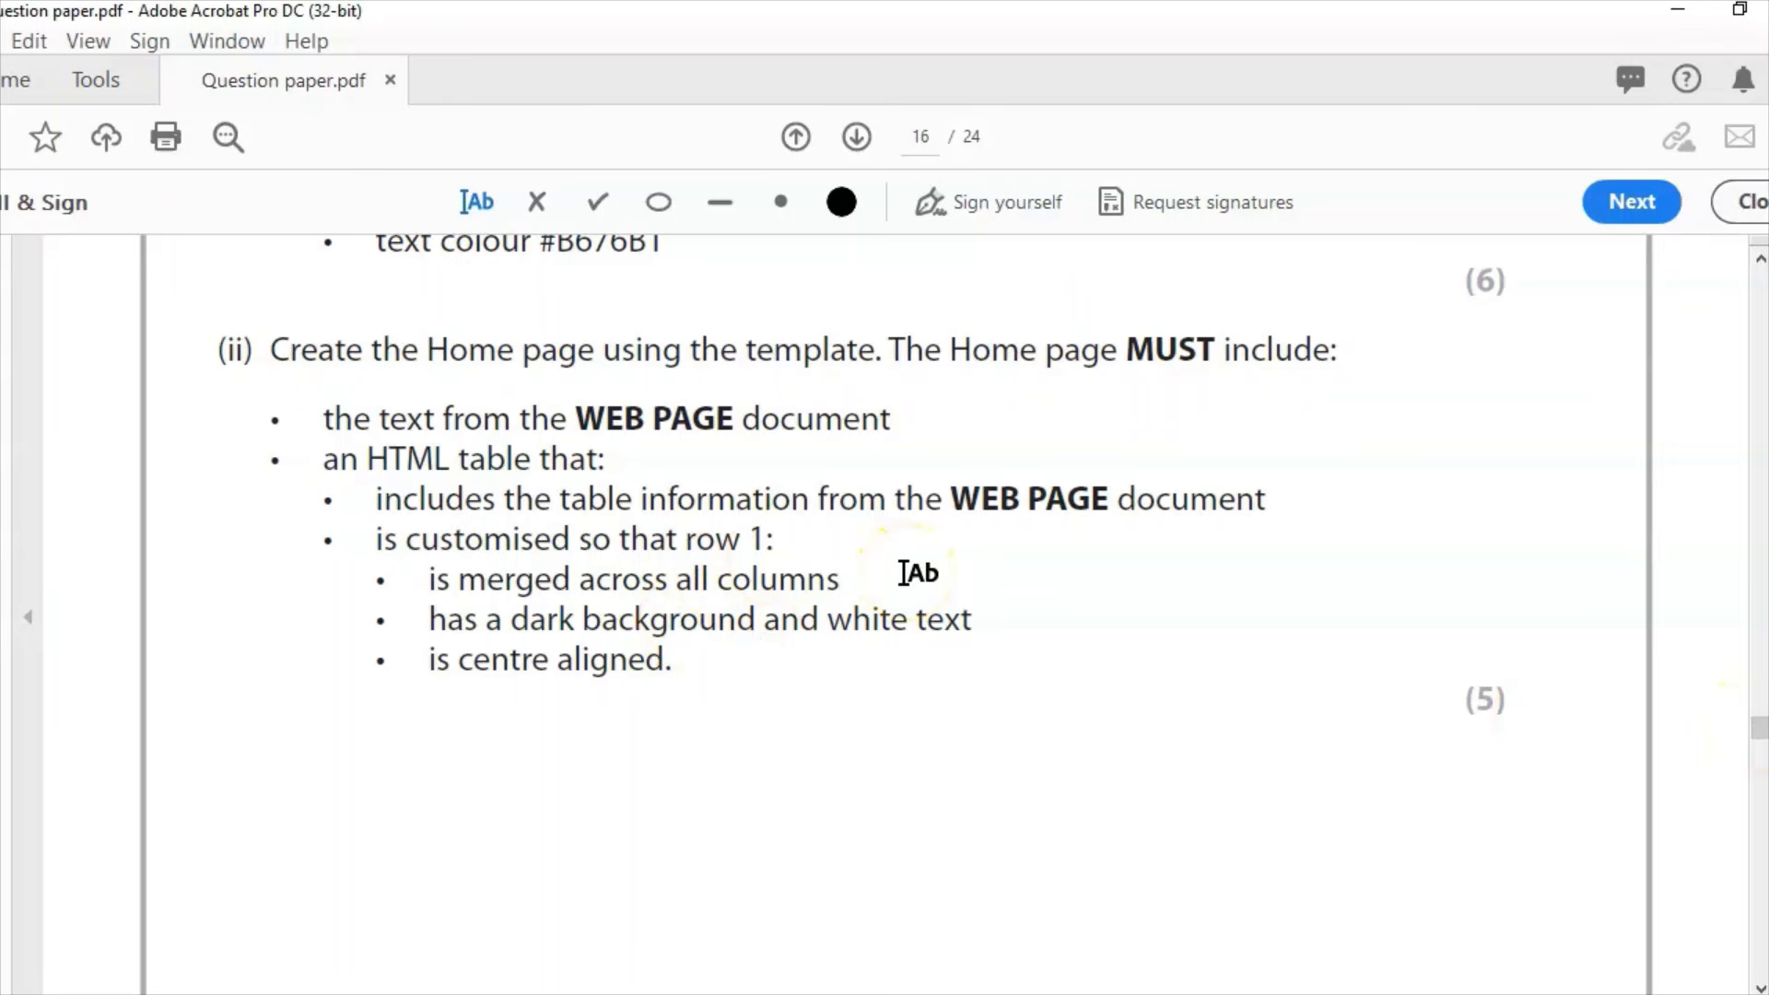
{"action": "left_click", "coordinate": [866, 994]}
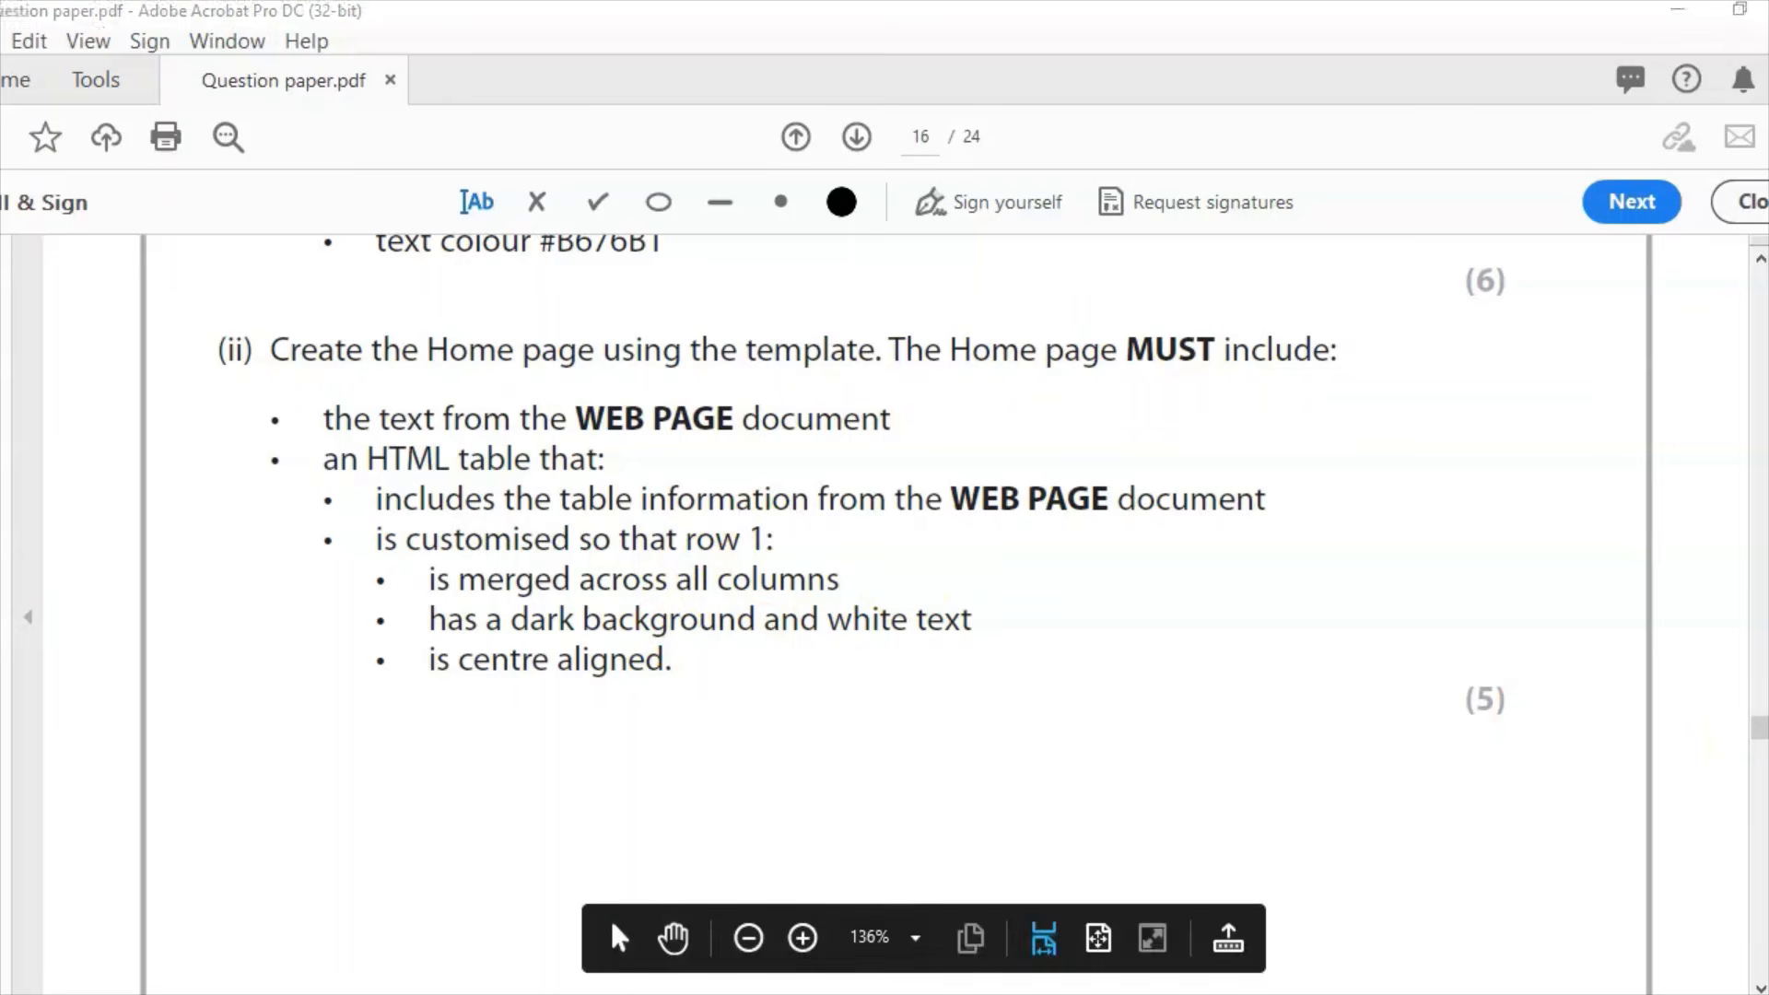
Step: Merge the table's top-row cells into one centre-aligned cell
{"action": "left_click", "coordinate": [325, 46]}
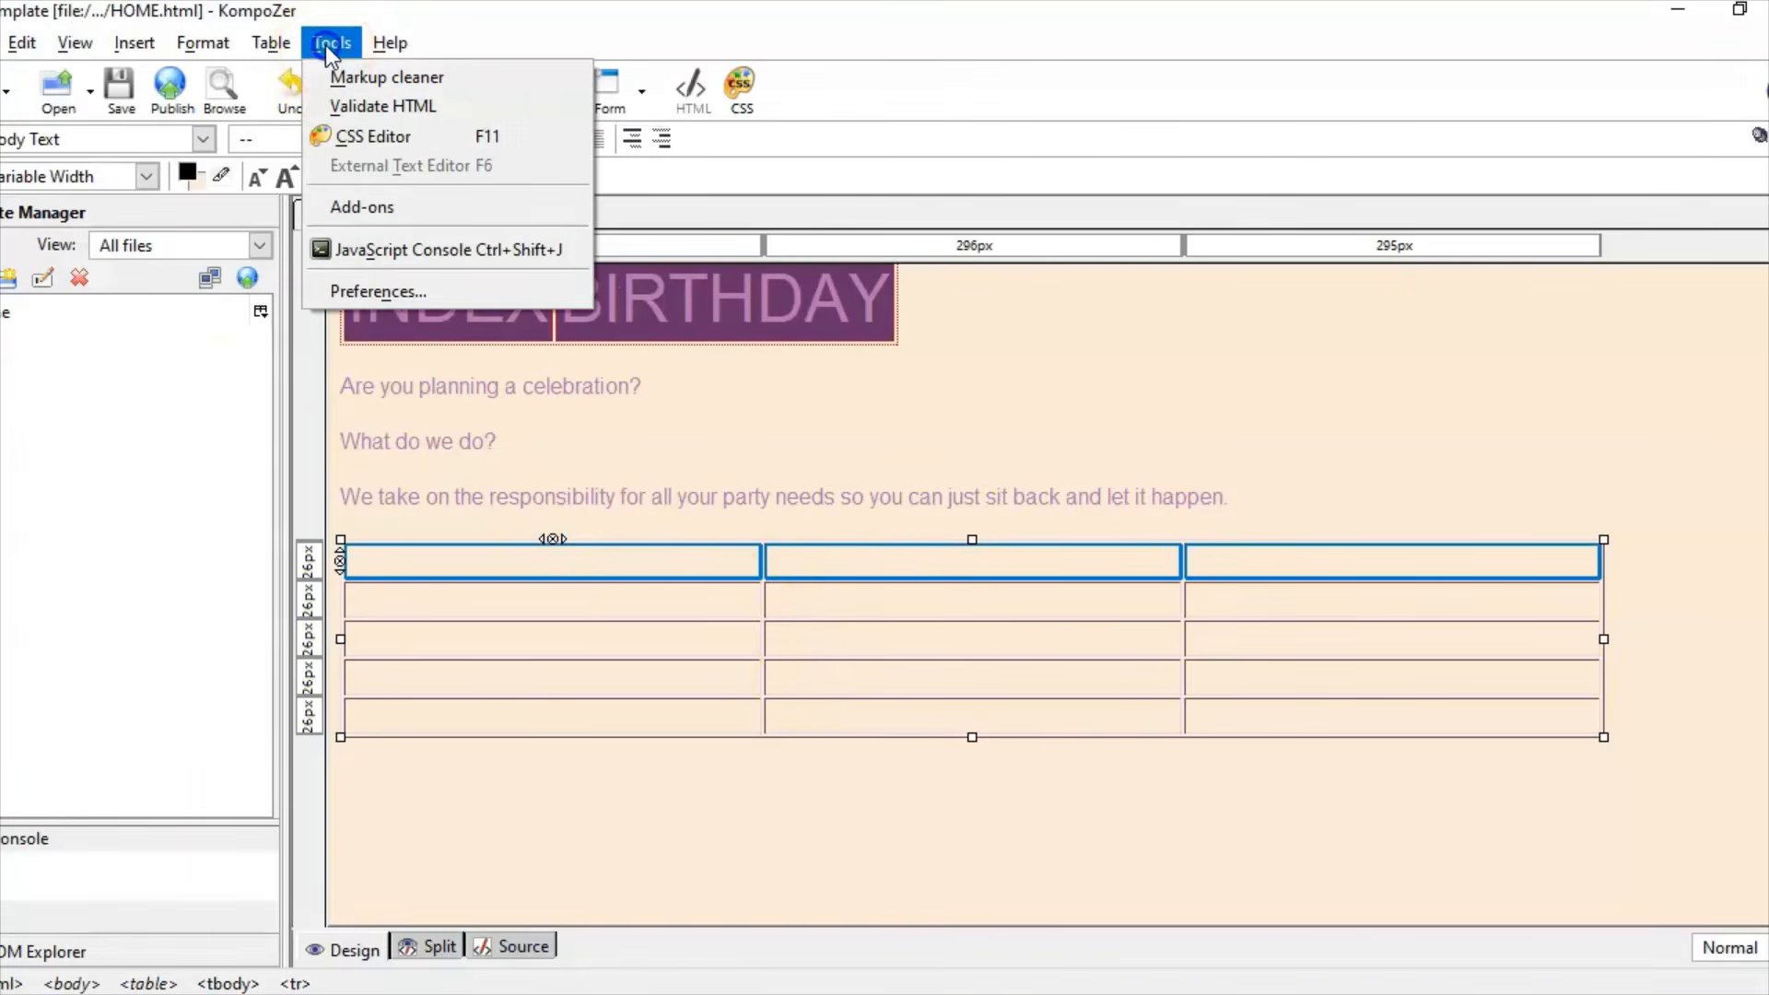
{"action": "left_click", "coordinate": [273, 42]}
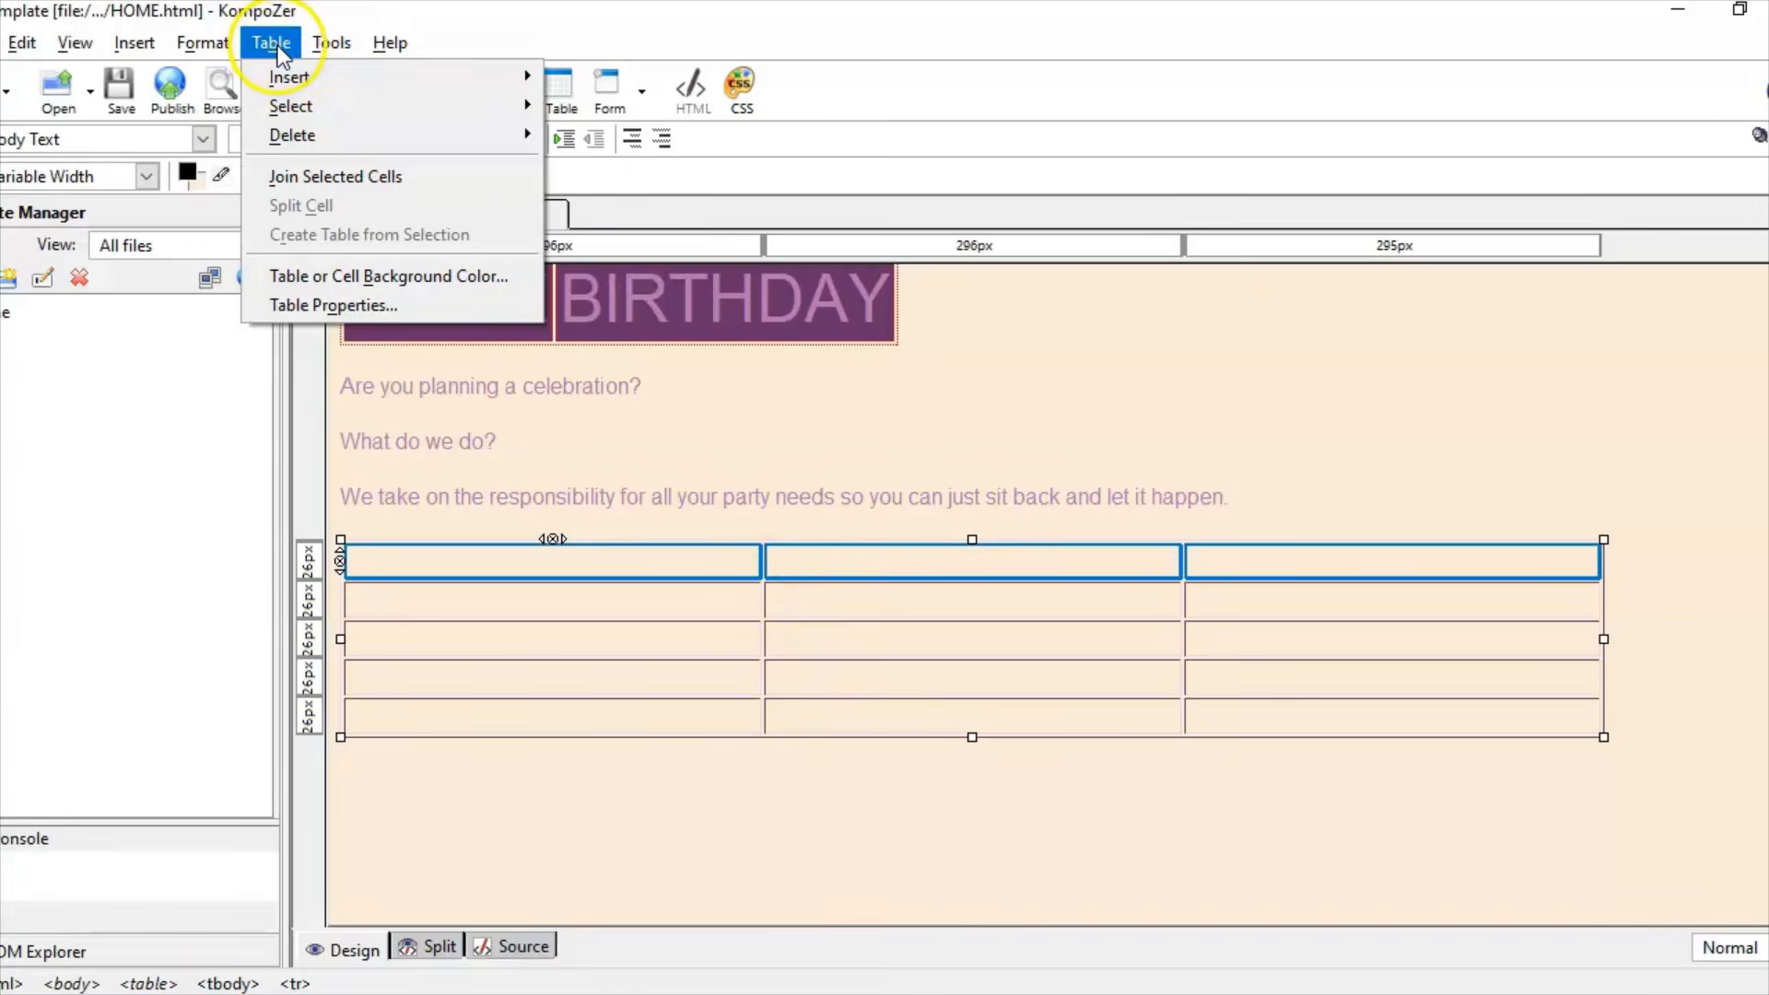
{"action": "left_click", "coordinate": [339, 177]}
{"action": "left_click", "coordinate": [798, 568]}
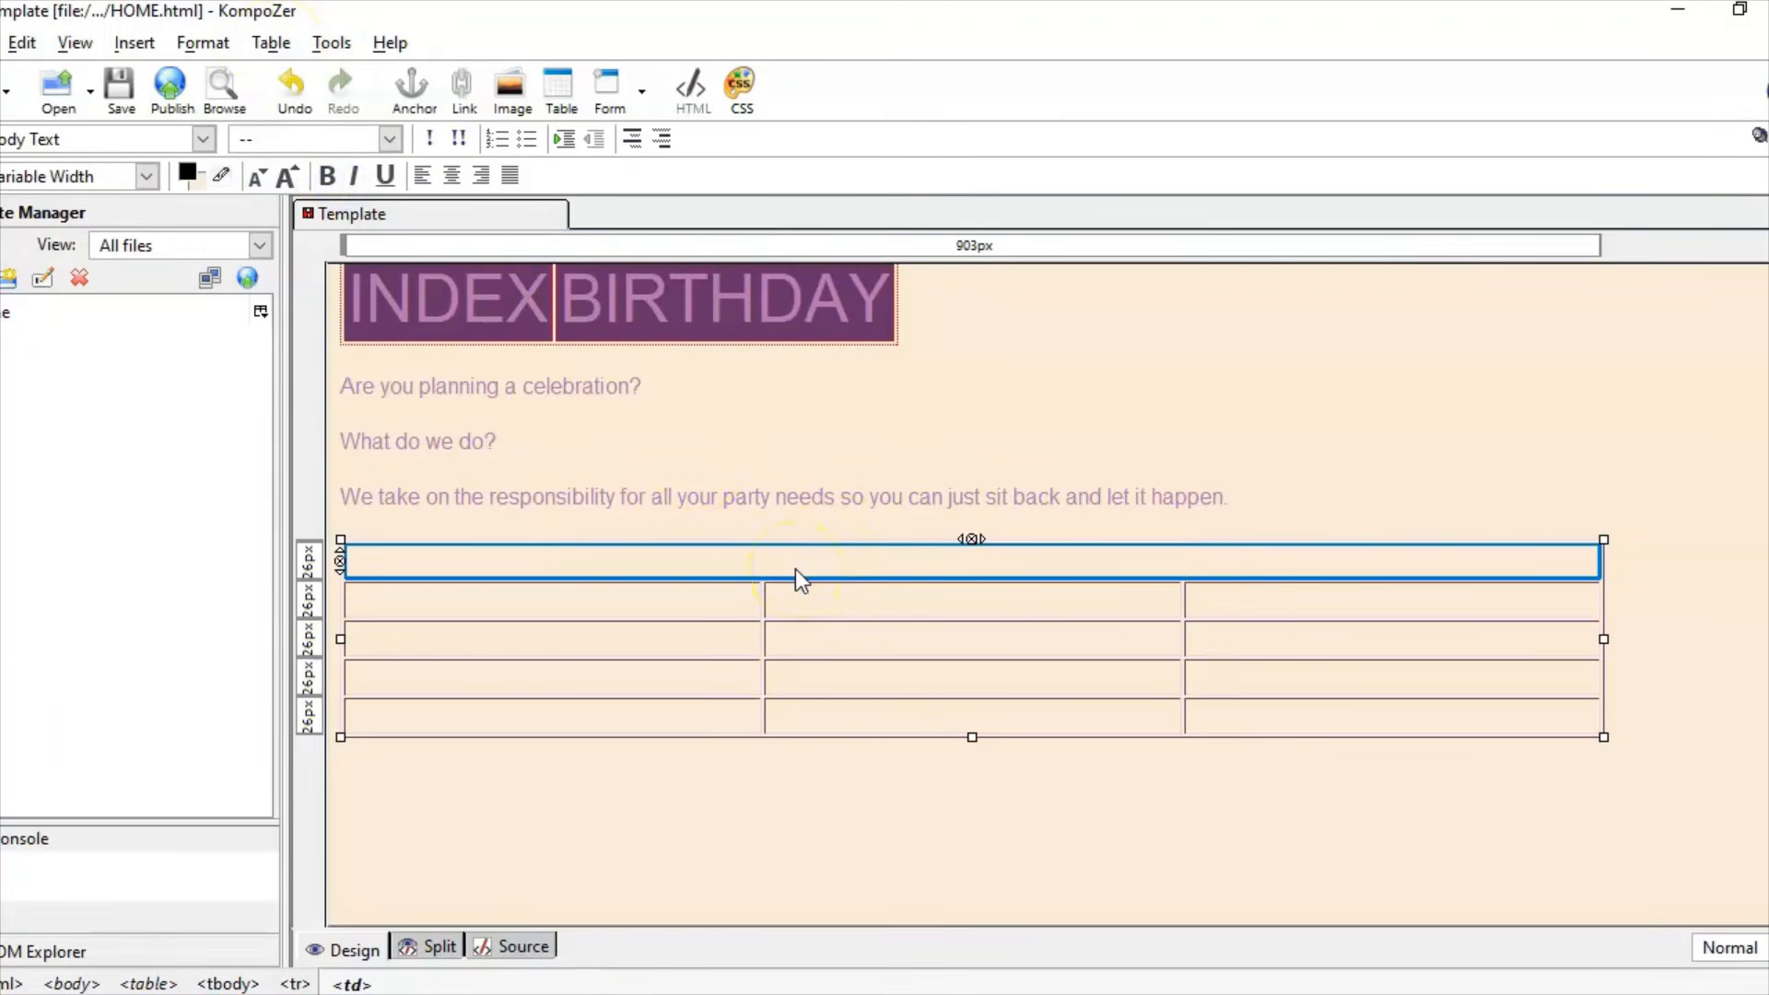
{"action": "left_click", "coordinate": [451, 175]}
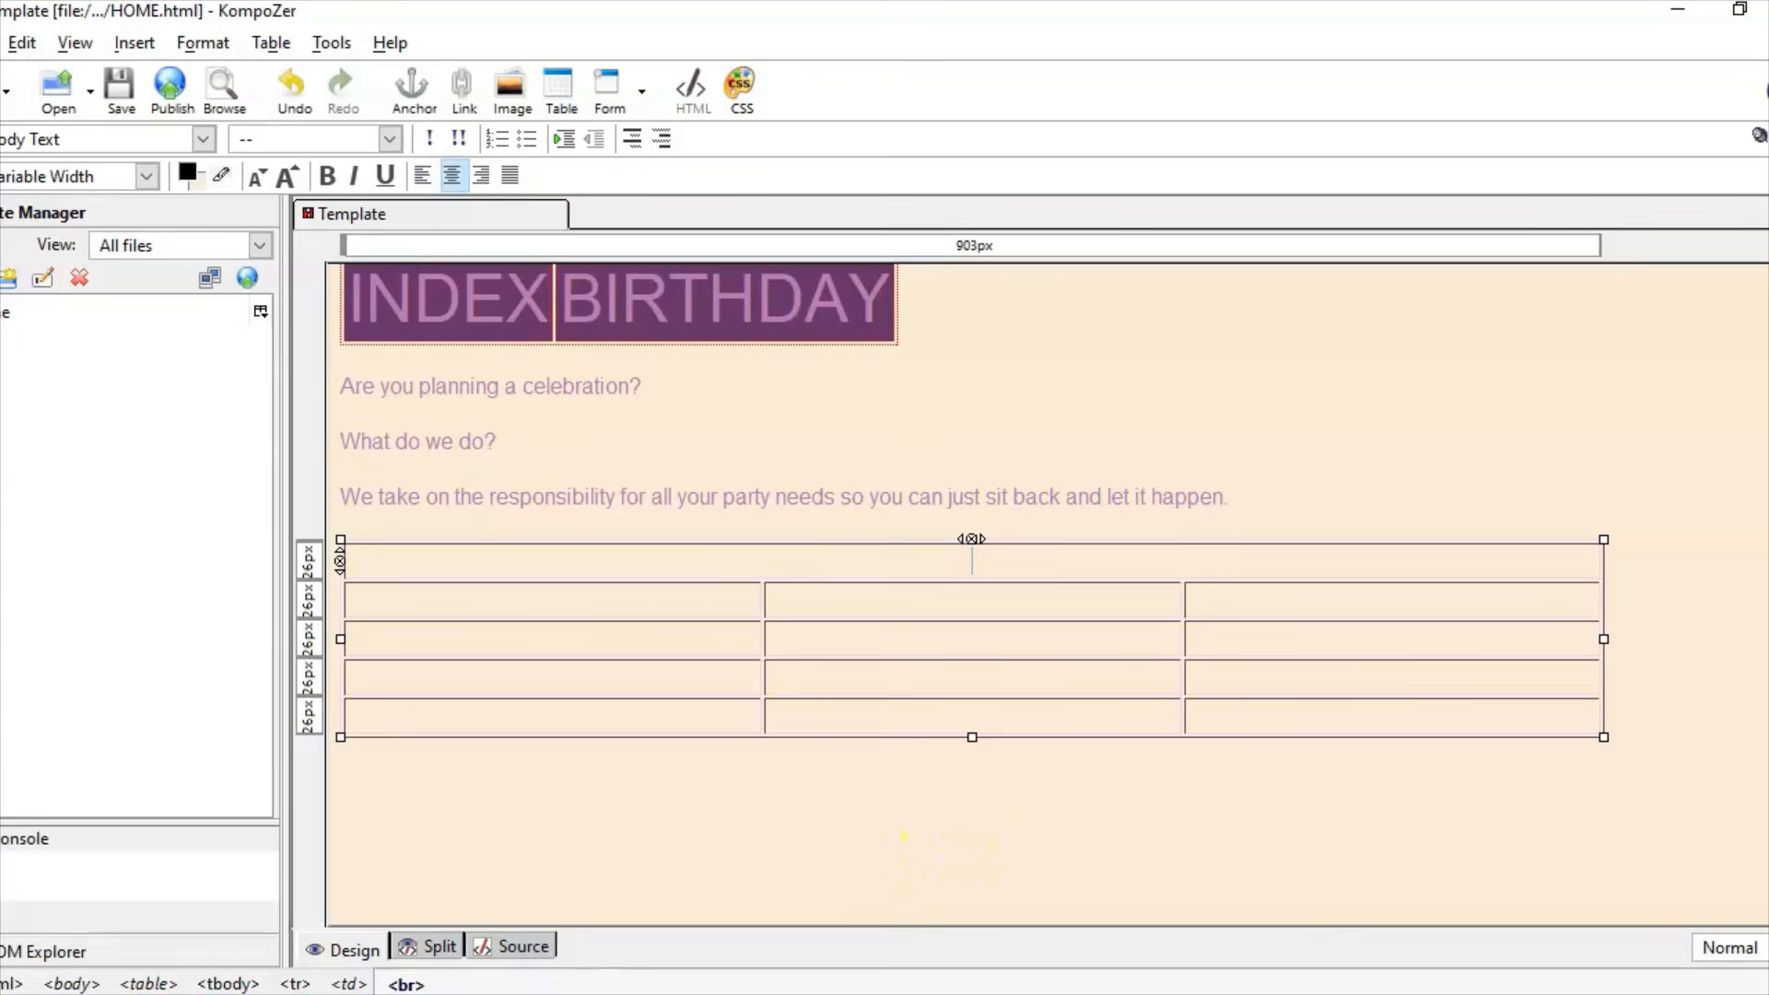
Step: Copy 'What can we offer you?' from Word and paste it into the merged top cell
{"action": "key", "text": "alt+Tab"}
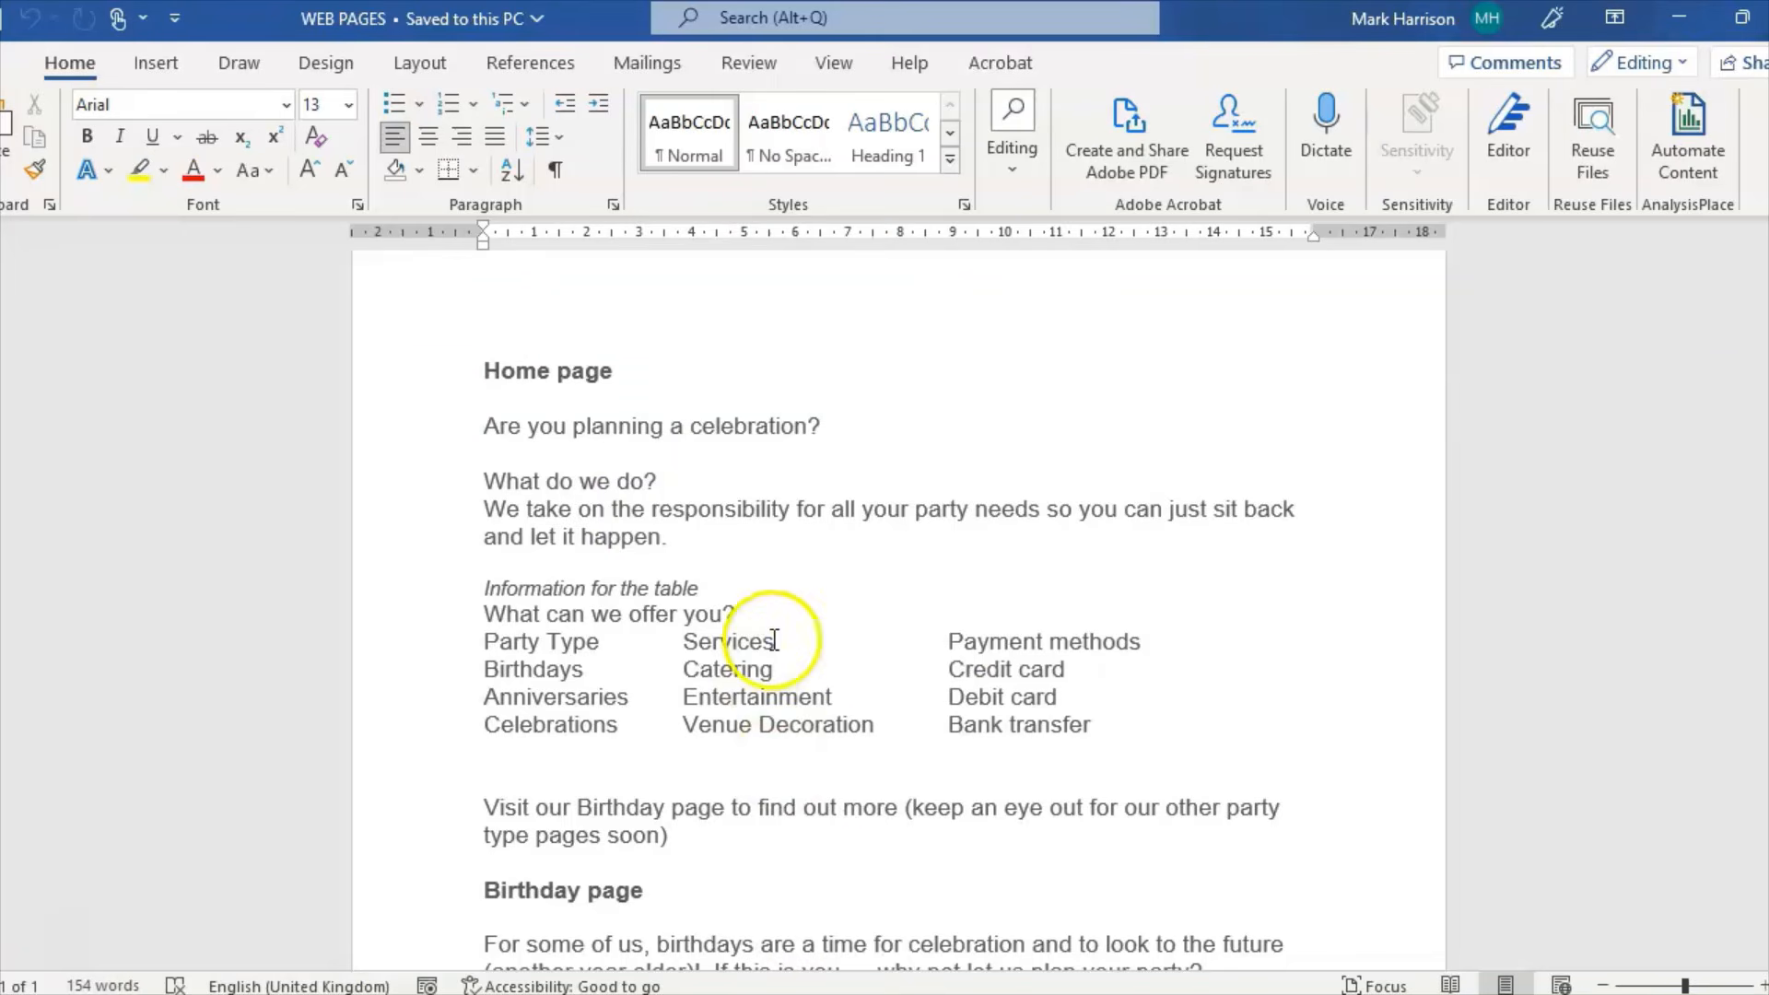
{"action": "left_click_drag", "start_coordinate": [742, 614], "coordinate": [516, 610]}
{"action": "key", "text": "super+c"}
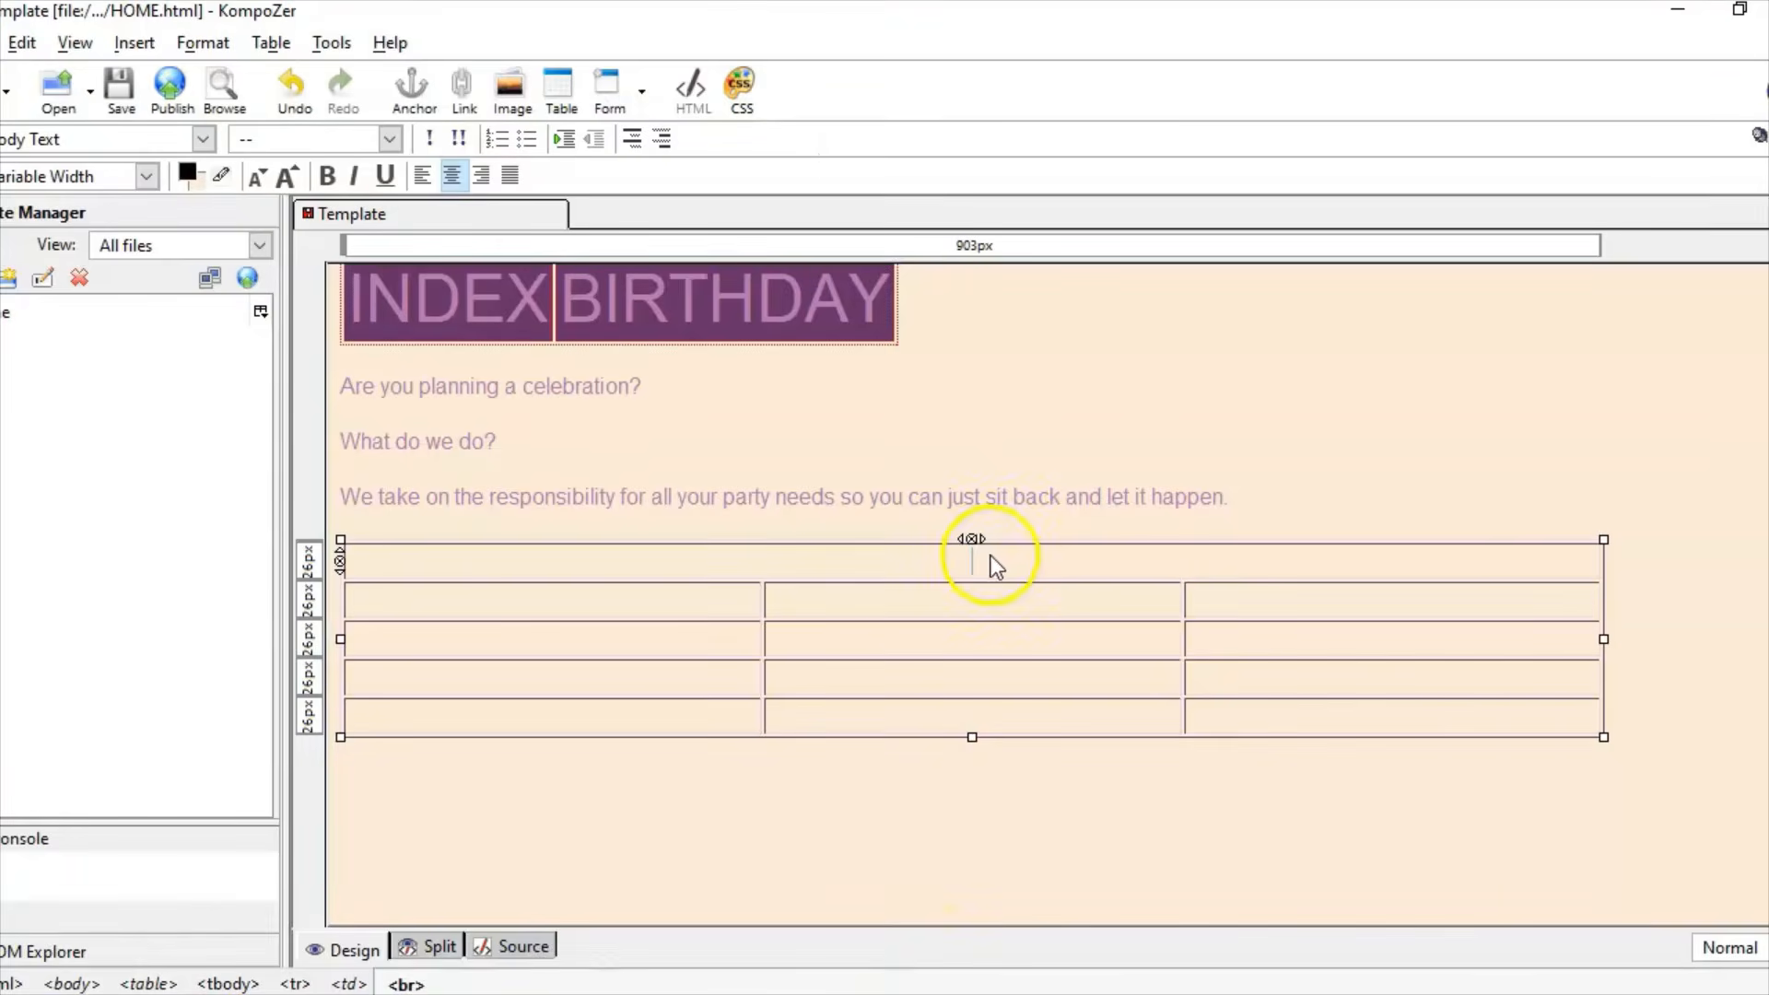
{"action": "right_click", "coordinate": [994, 563]}
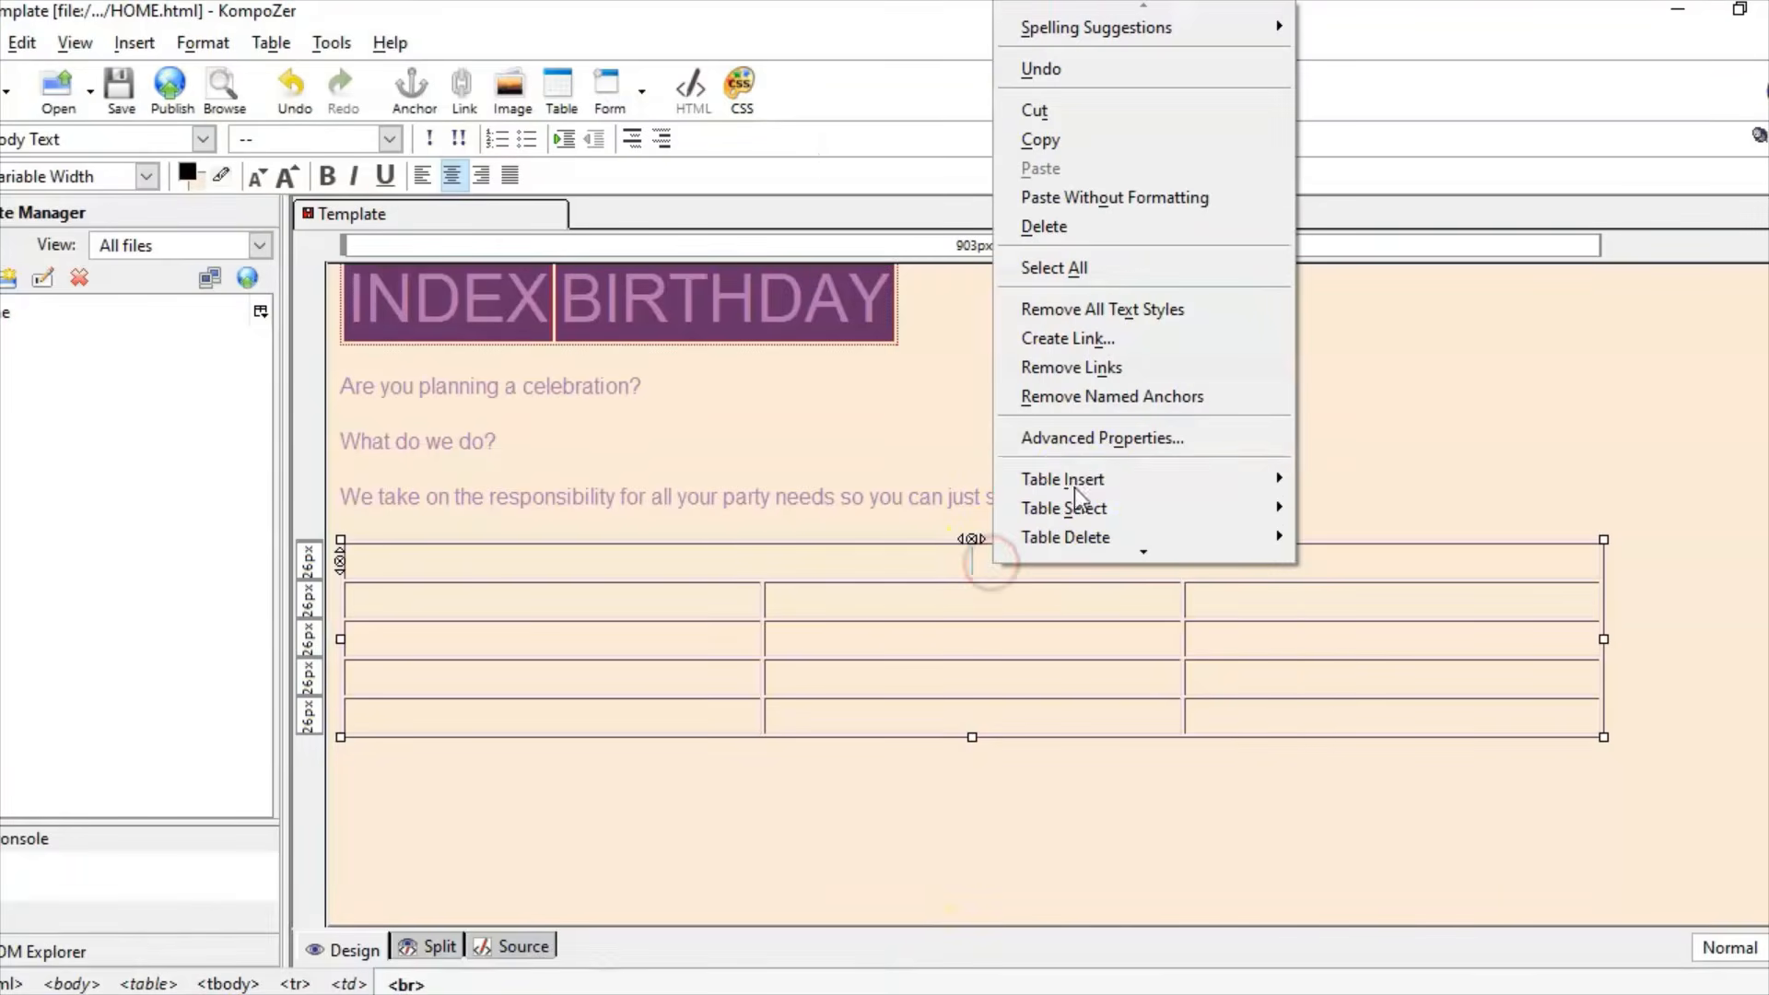
{"action": "left_click", "coordinate": [1119, 196]}
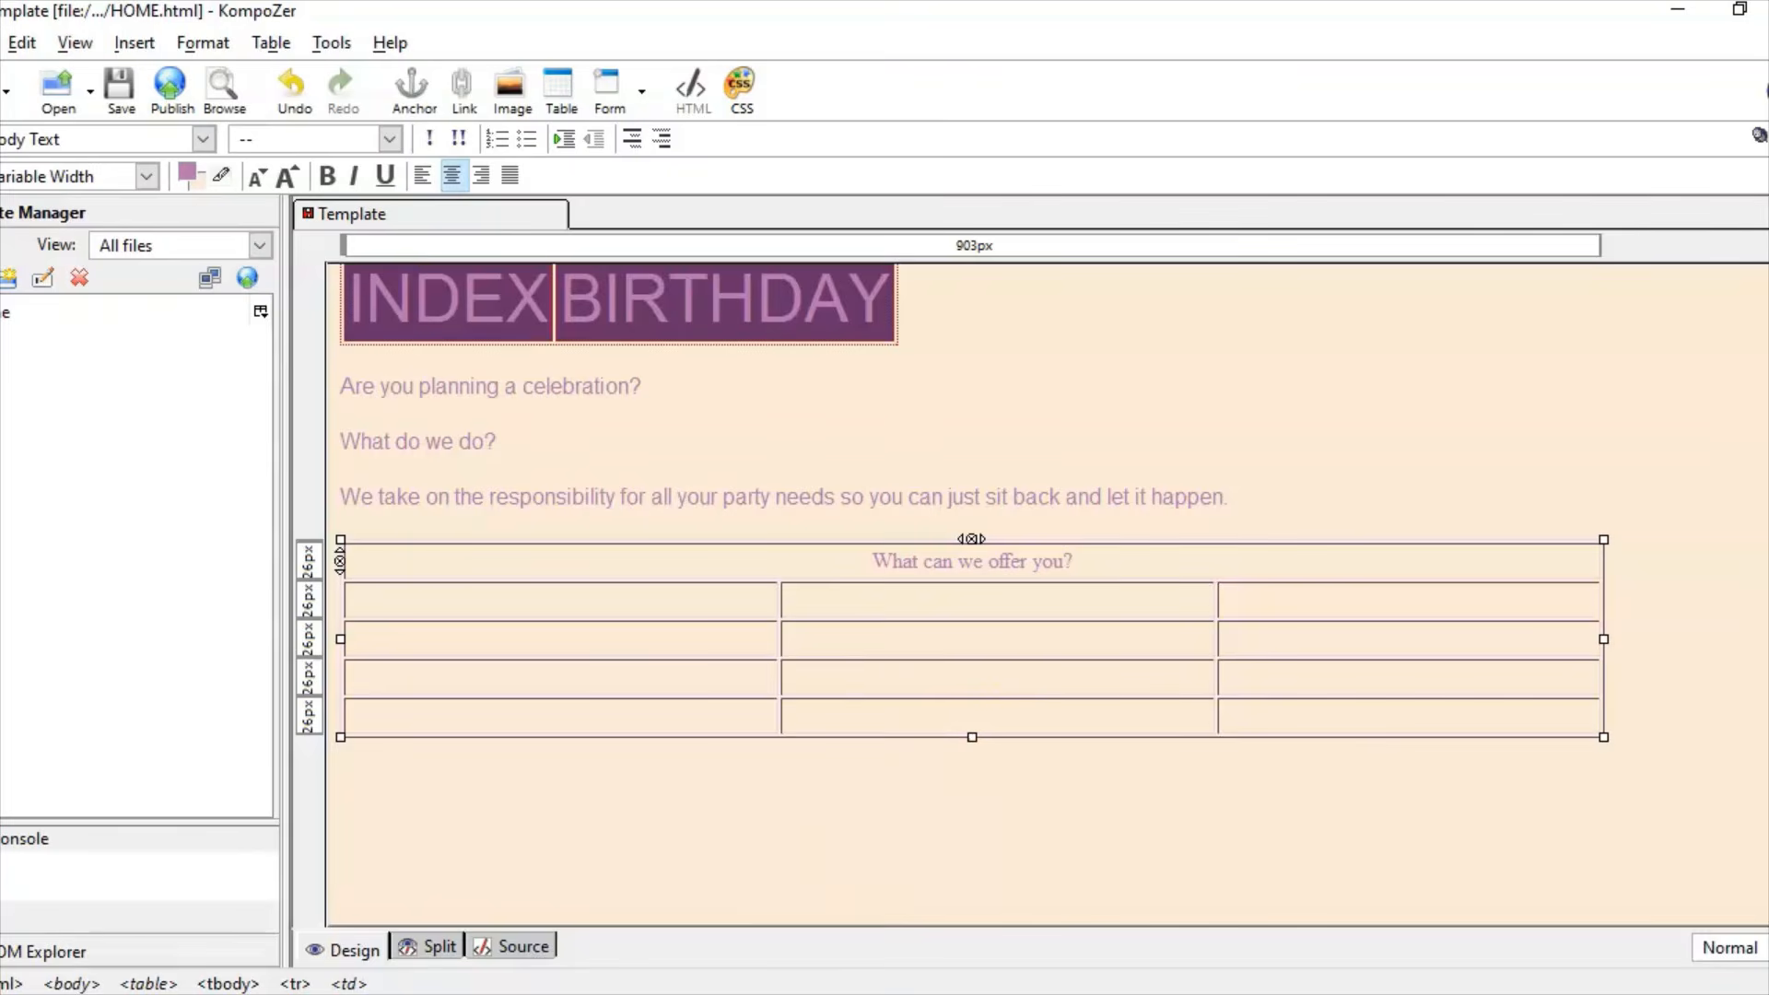
Step: Close the Access database window and return to the web page
{"action": "key", "text": "alt+Tab"}
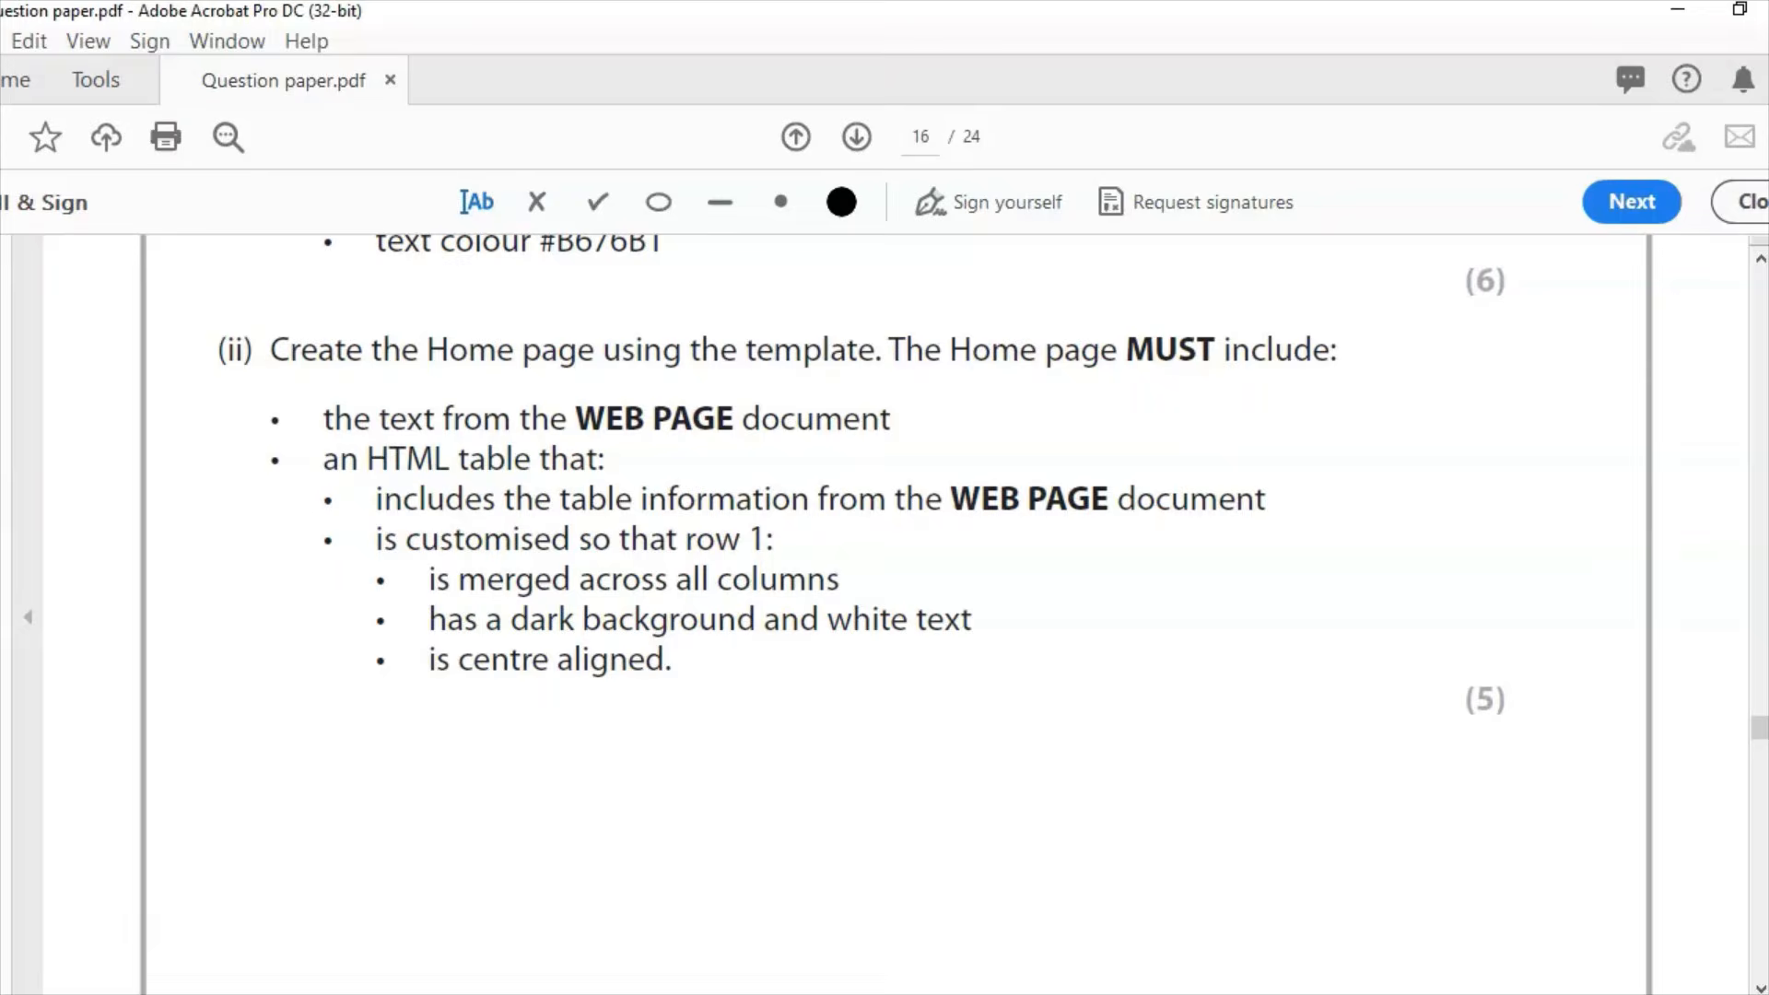
{"action": "key", "text": "alt+Tab"}
{"action": "left_click", "coordinate": [724, 654]}
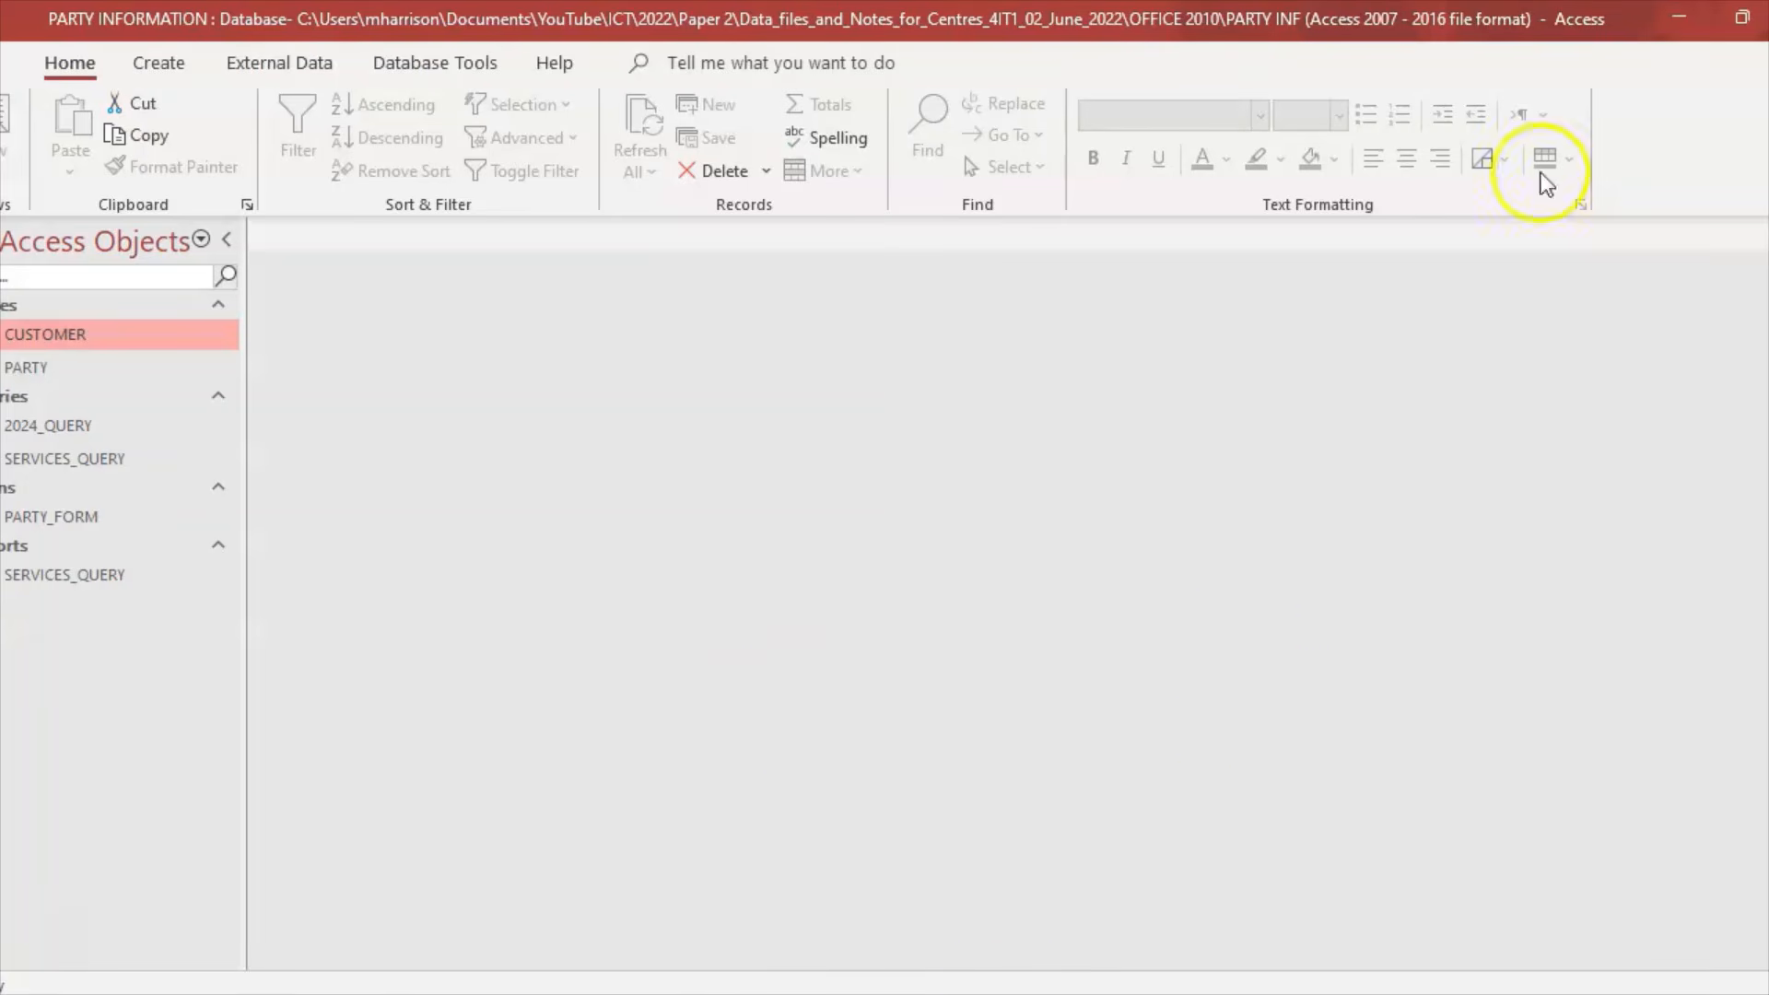
{"action": "left_click", "coordinate": [1768, 16]}
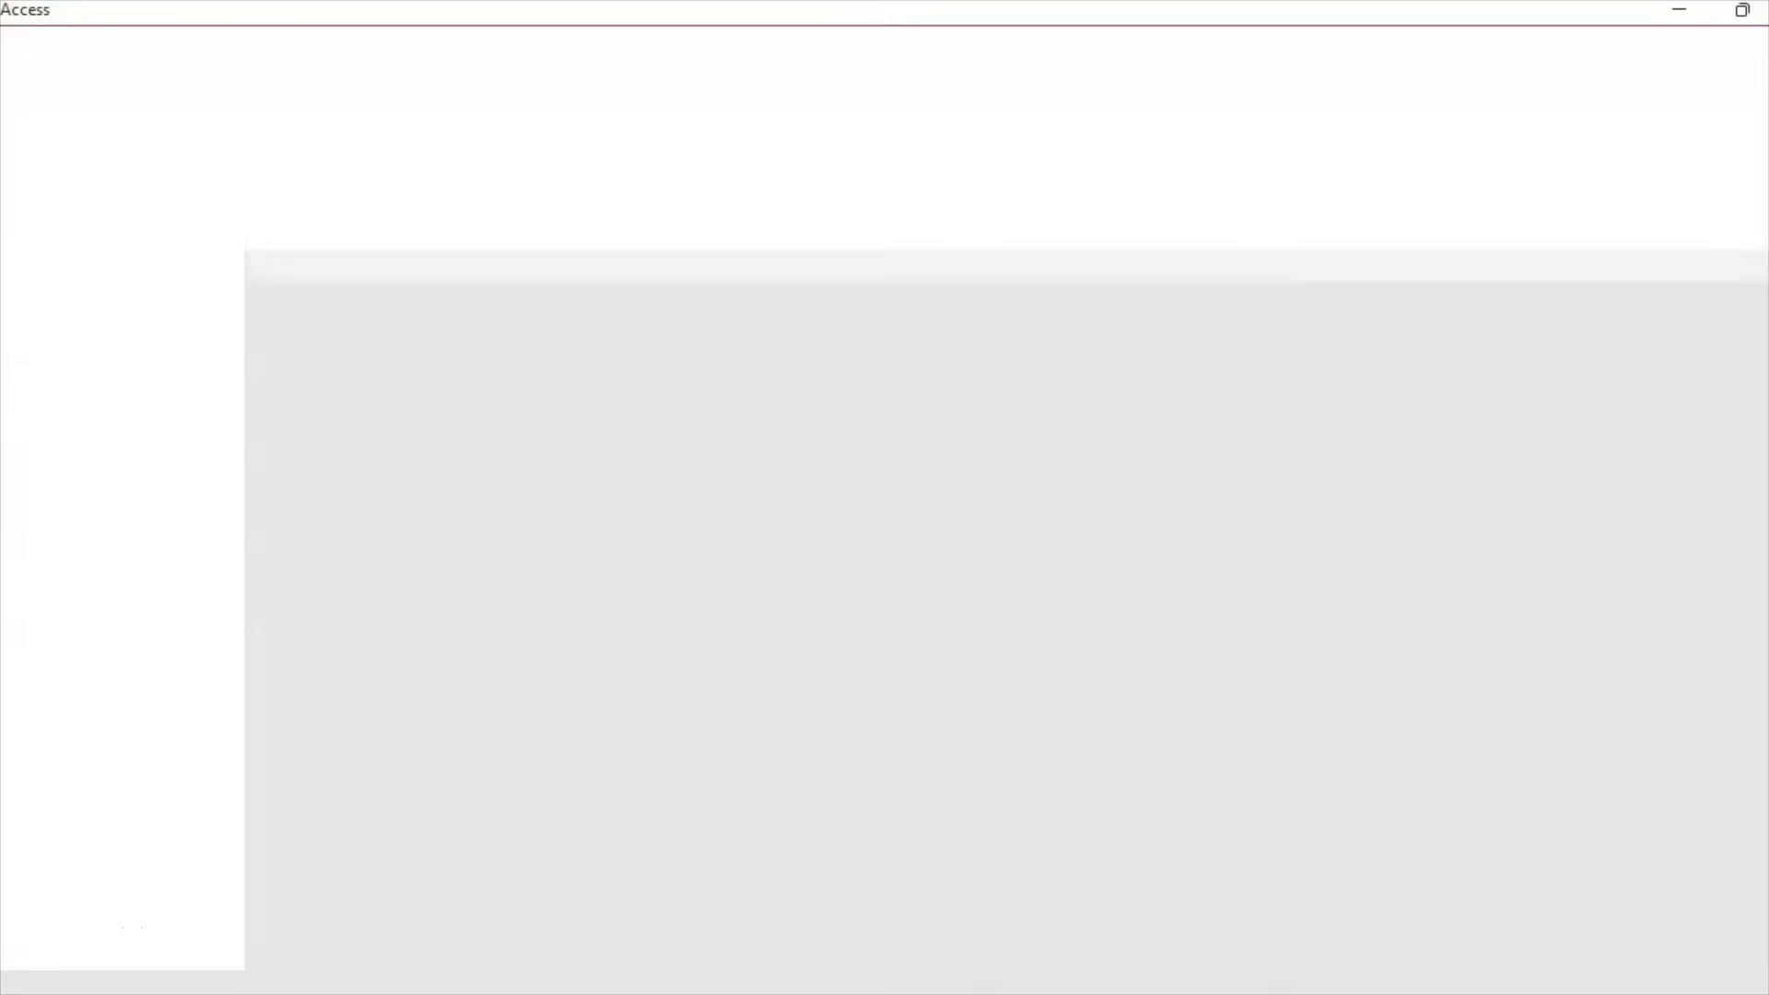
{"action": "key", "text": "alt+Tab"}
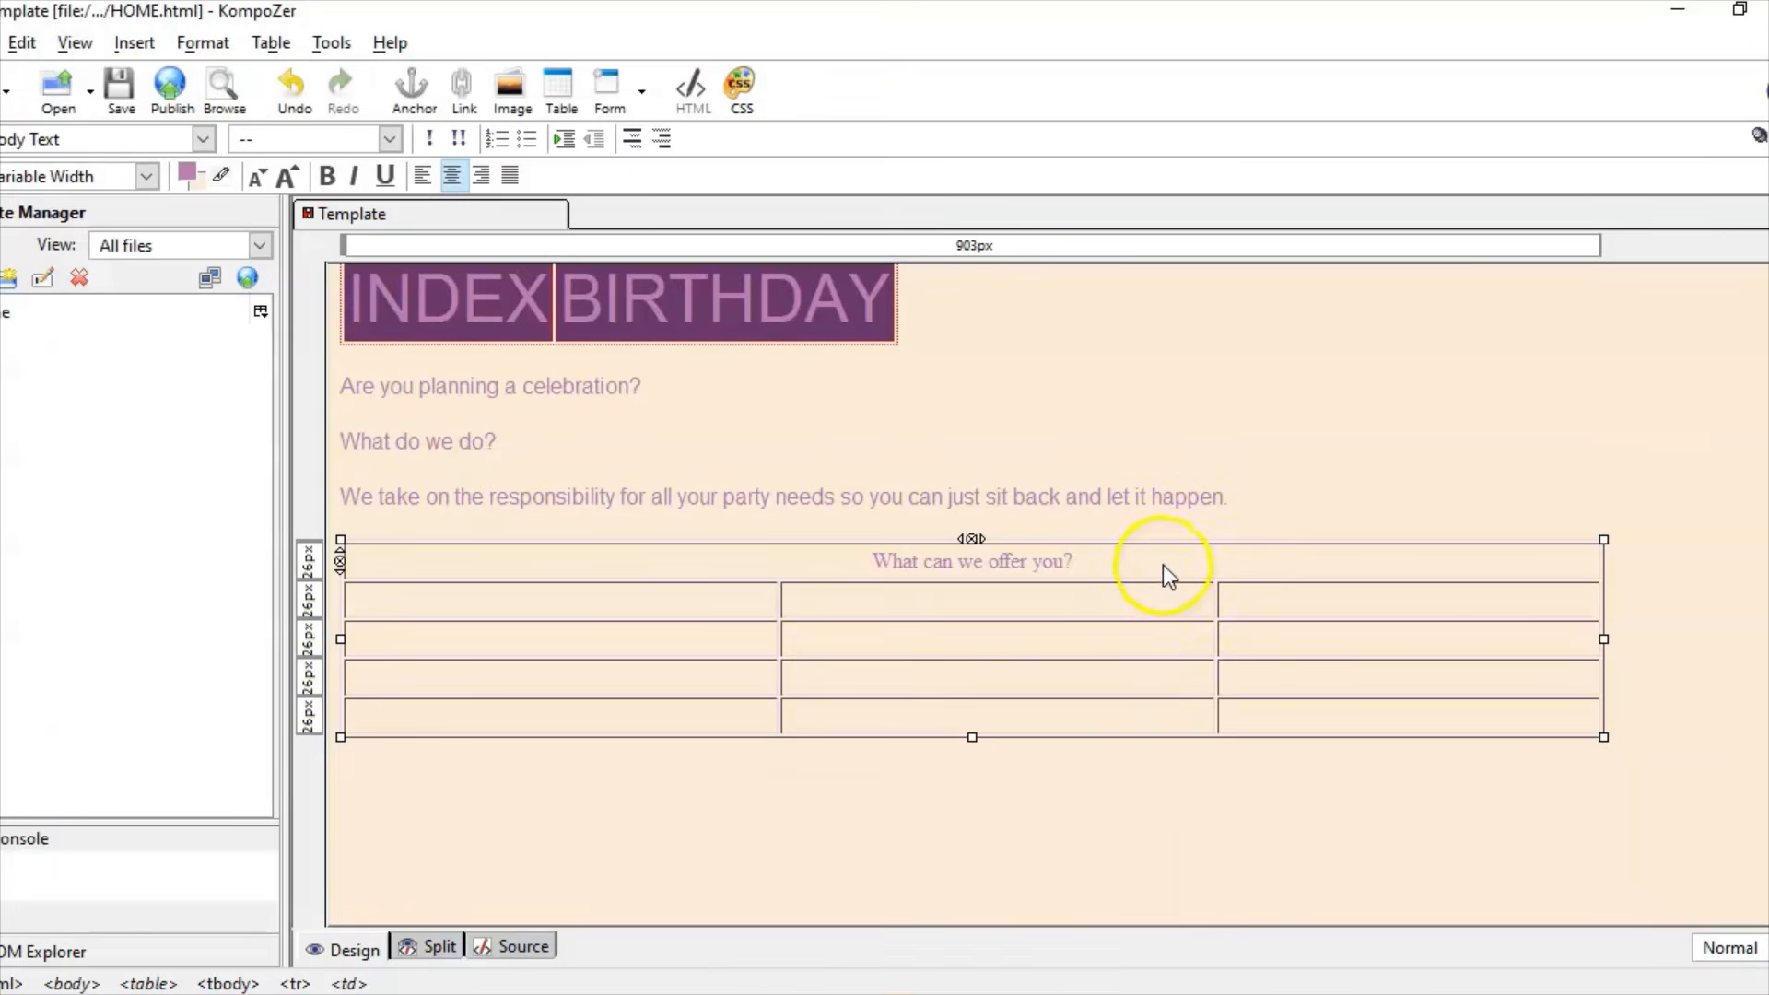
Step: Set the heading 'What can we offer you?' to Helvetica, Arial
{"action": "left_click_drag", "start_coordinate": [1145, 564], "coordinate": [860, 557]}
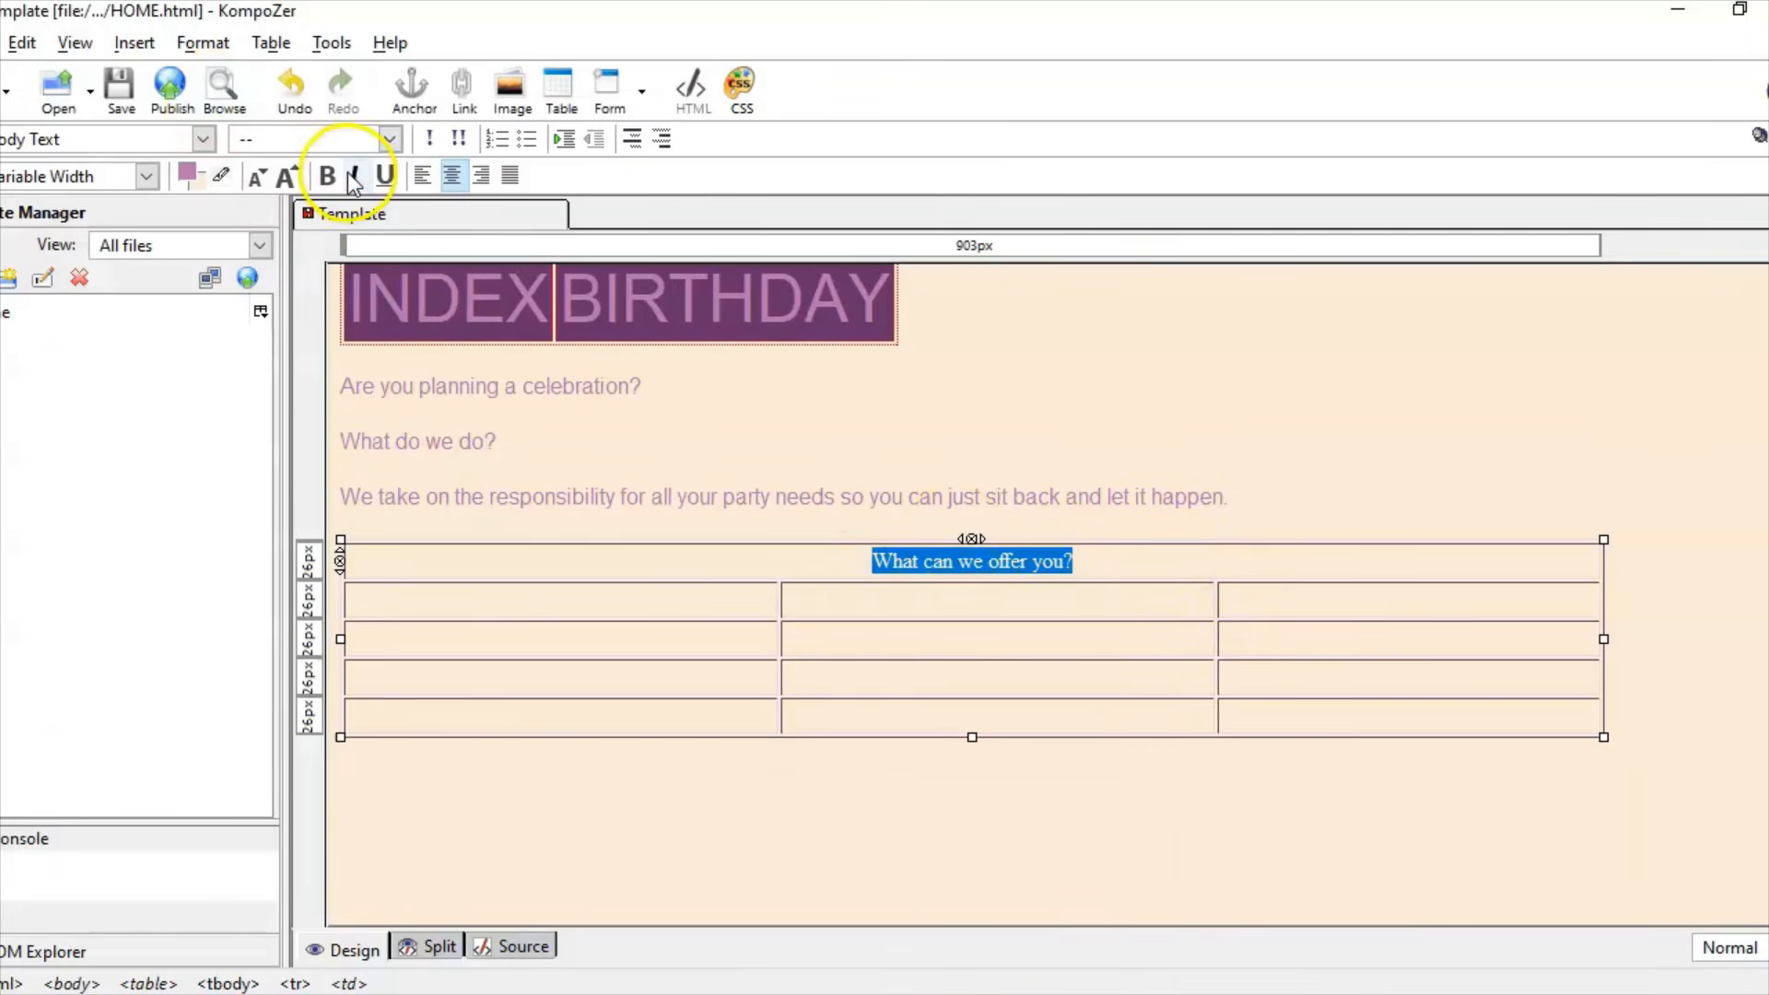
{"action": "left_click", "coordinate": [203, 42]}
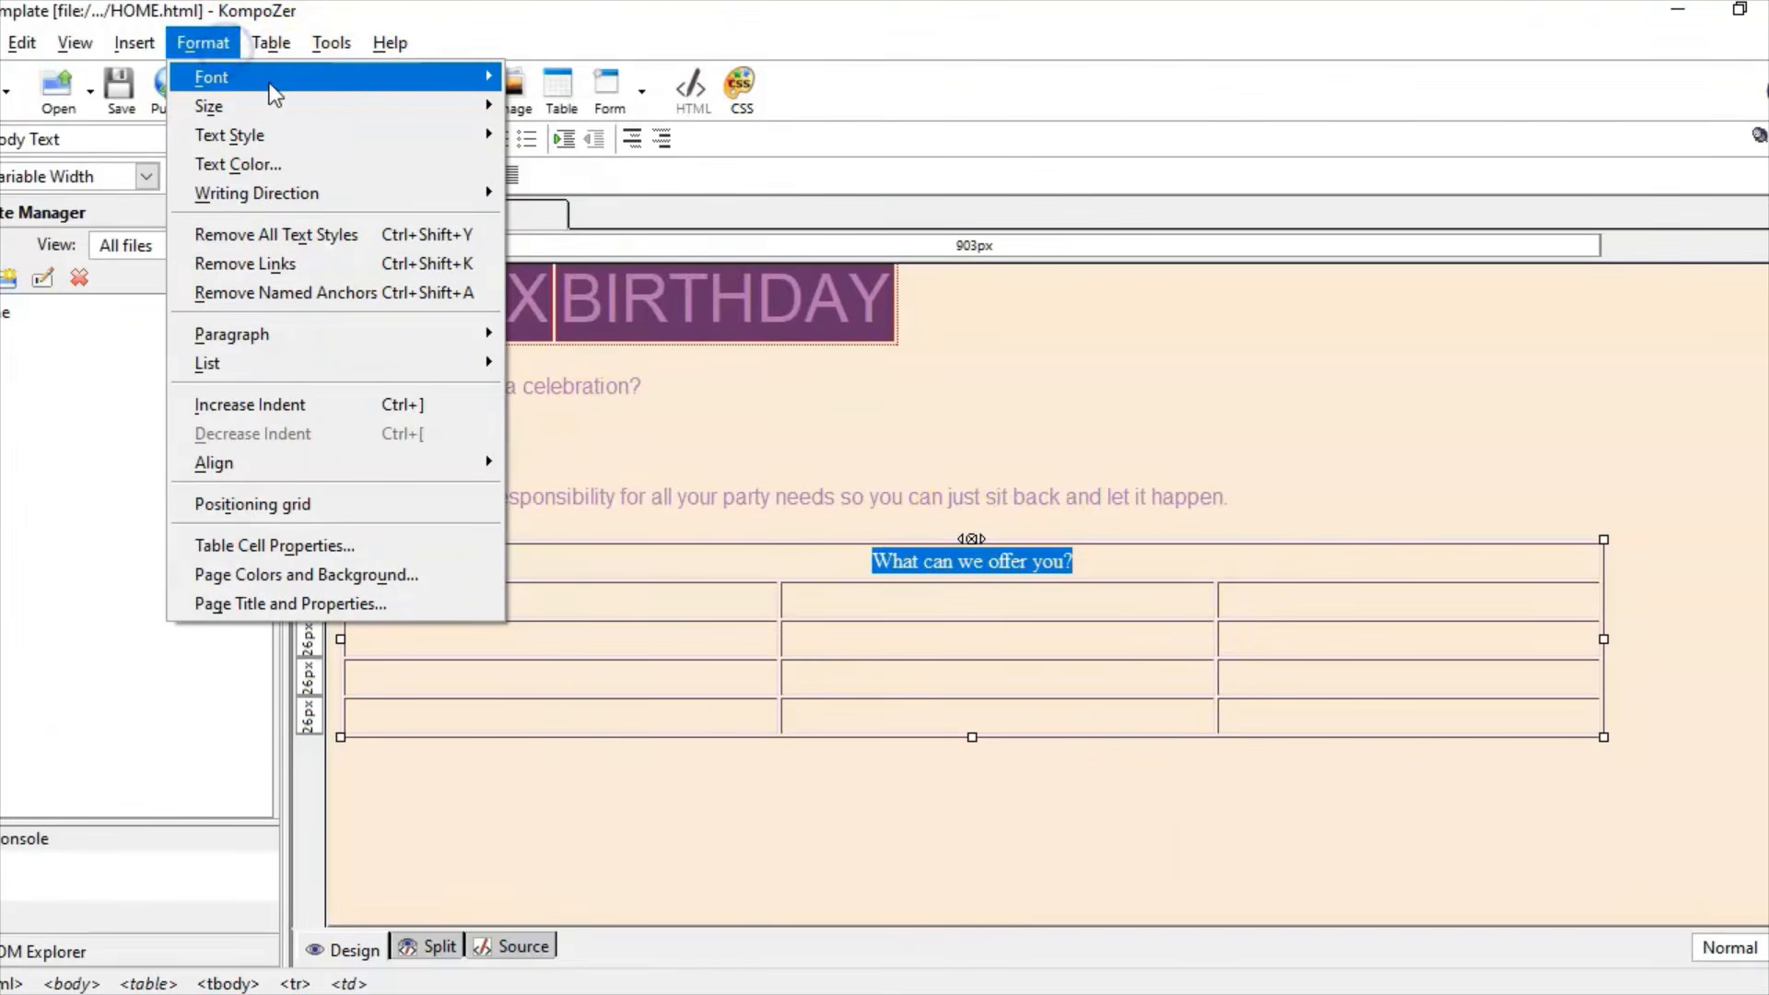
{"action": "mouse_move", "coordinate": [272, 83]}
{"action": "left_click", "coordinate": [590, 96]}
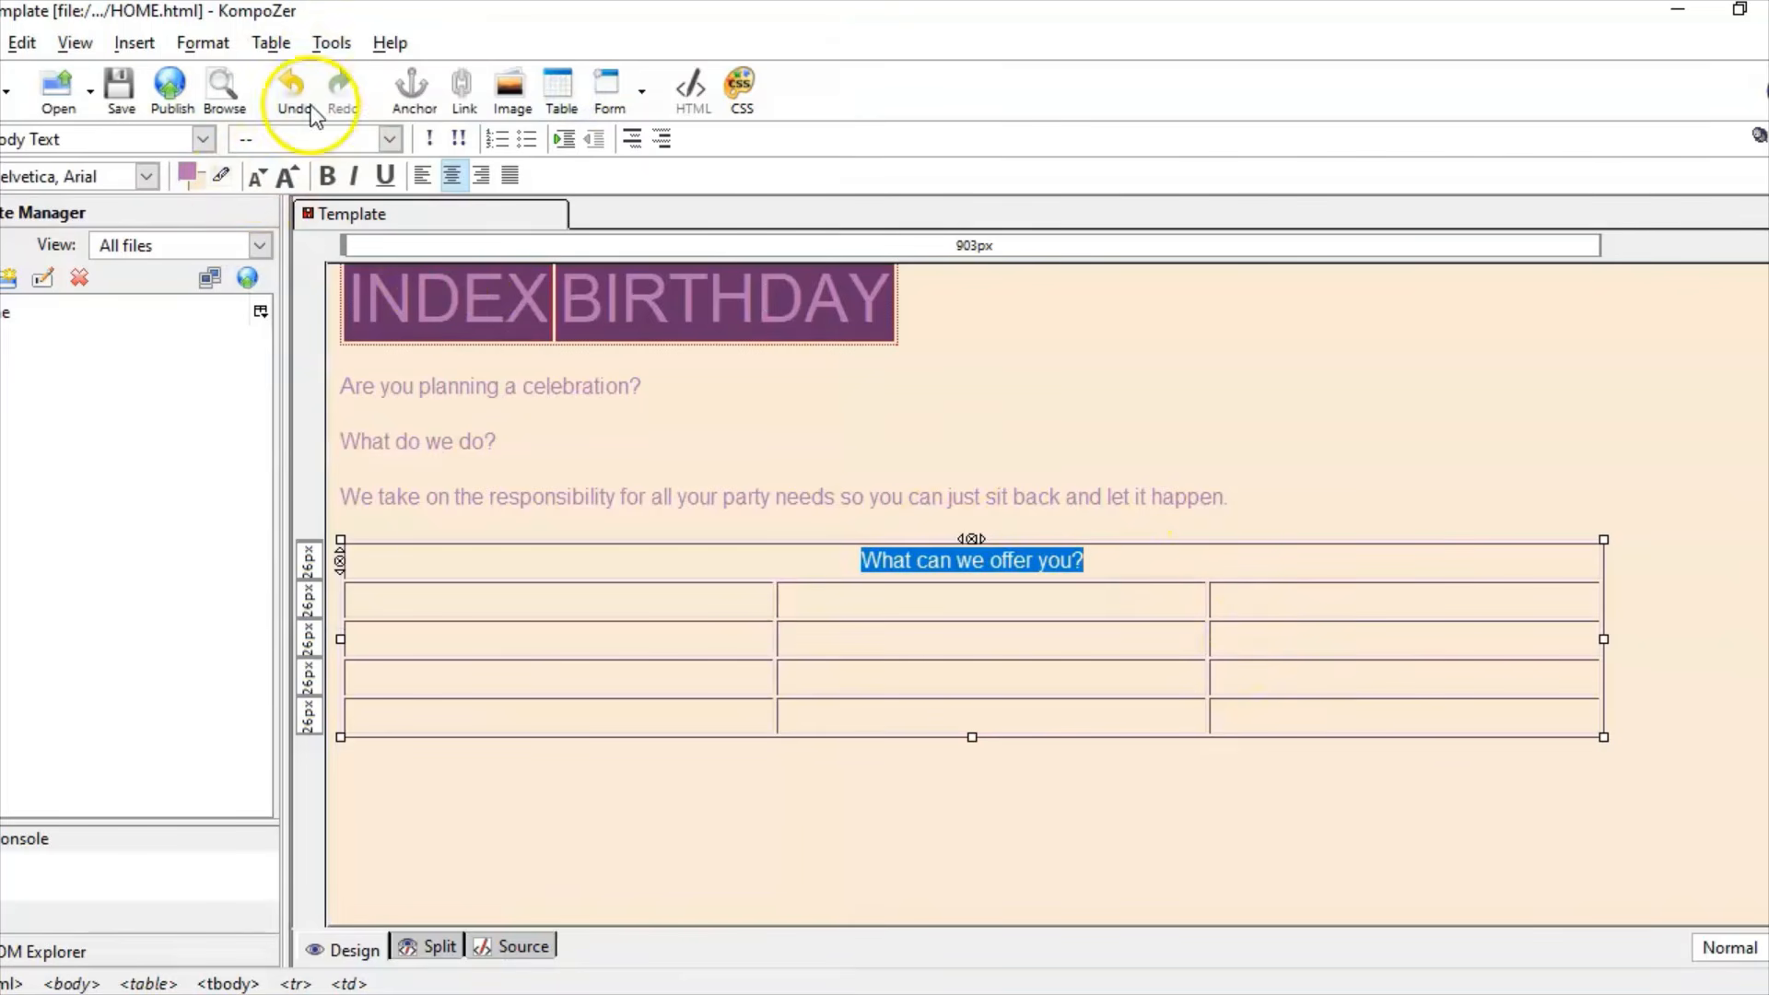
Step: Make the heading text white
{"action": "left_click", "coordinate": [207, 43]}
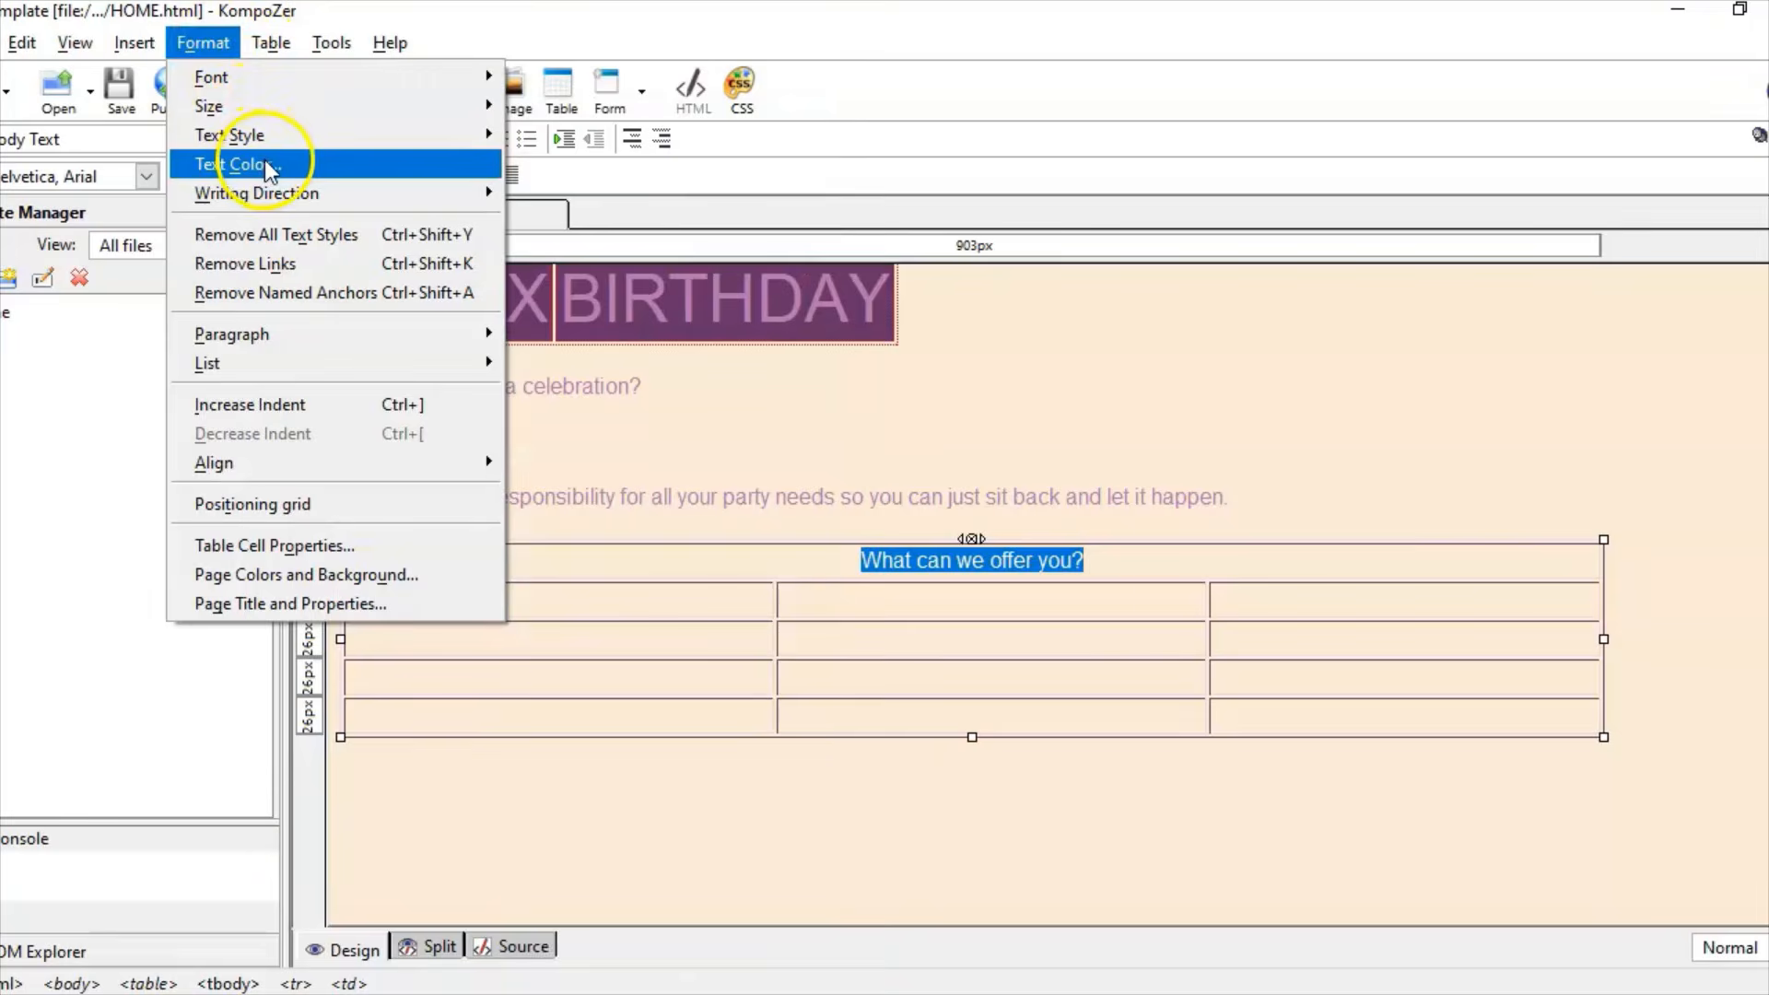
{"action": "left_click", "coordinate": [264, 162]}
{"action": "left_click", "coordinate": [330, 142]}
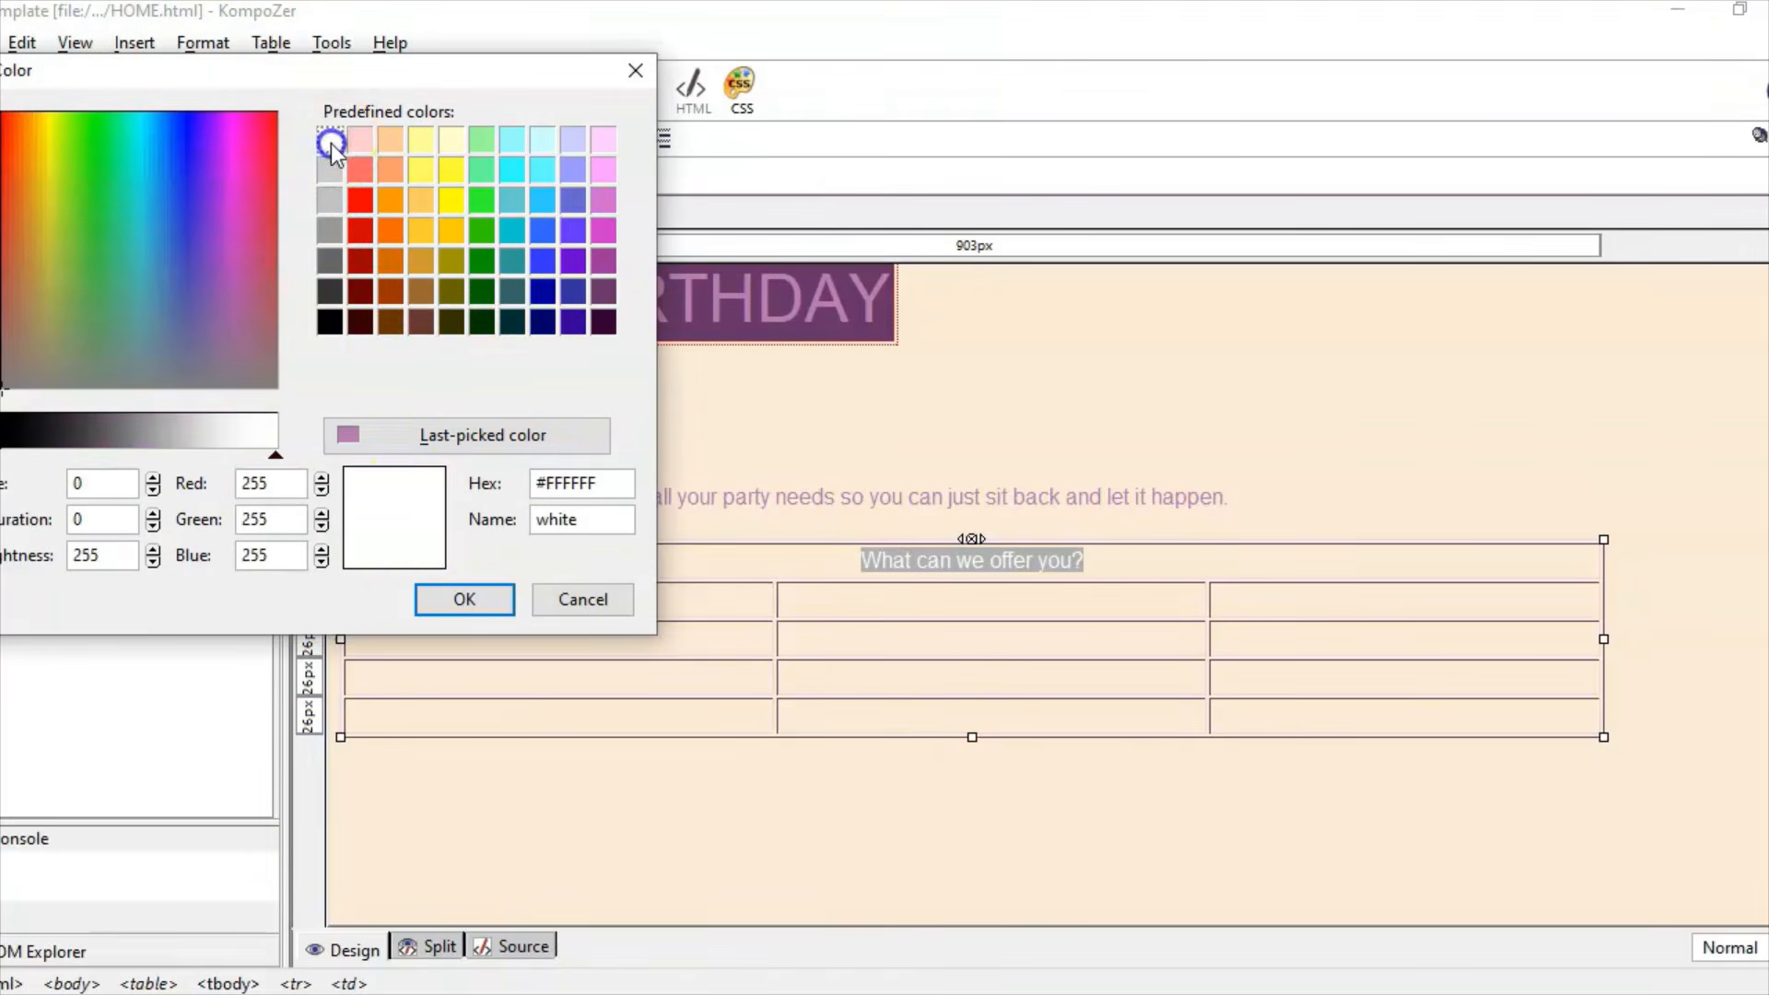
{"action": "left_click", "coordinate": [450, 599]}
{"action": "left_click", "coordinate": [1281, 562]}
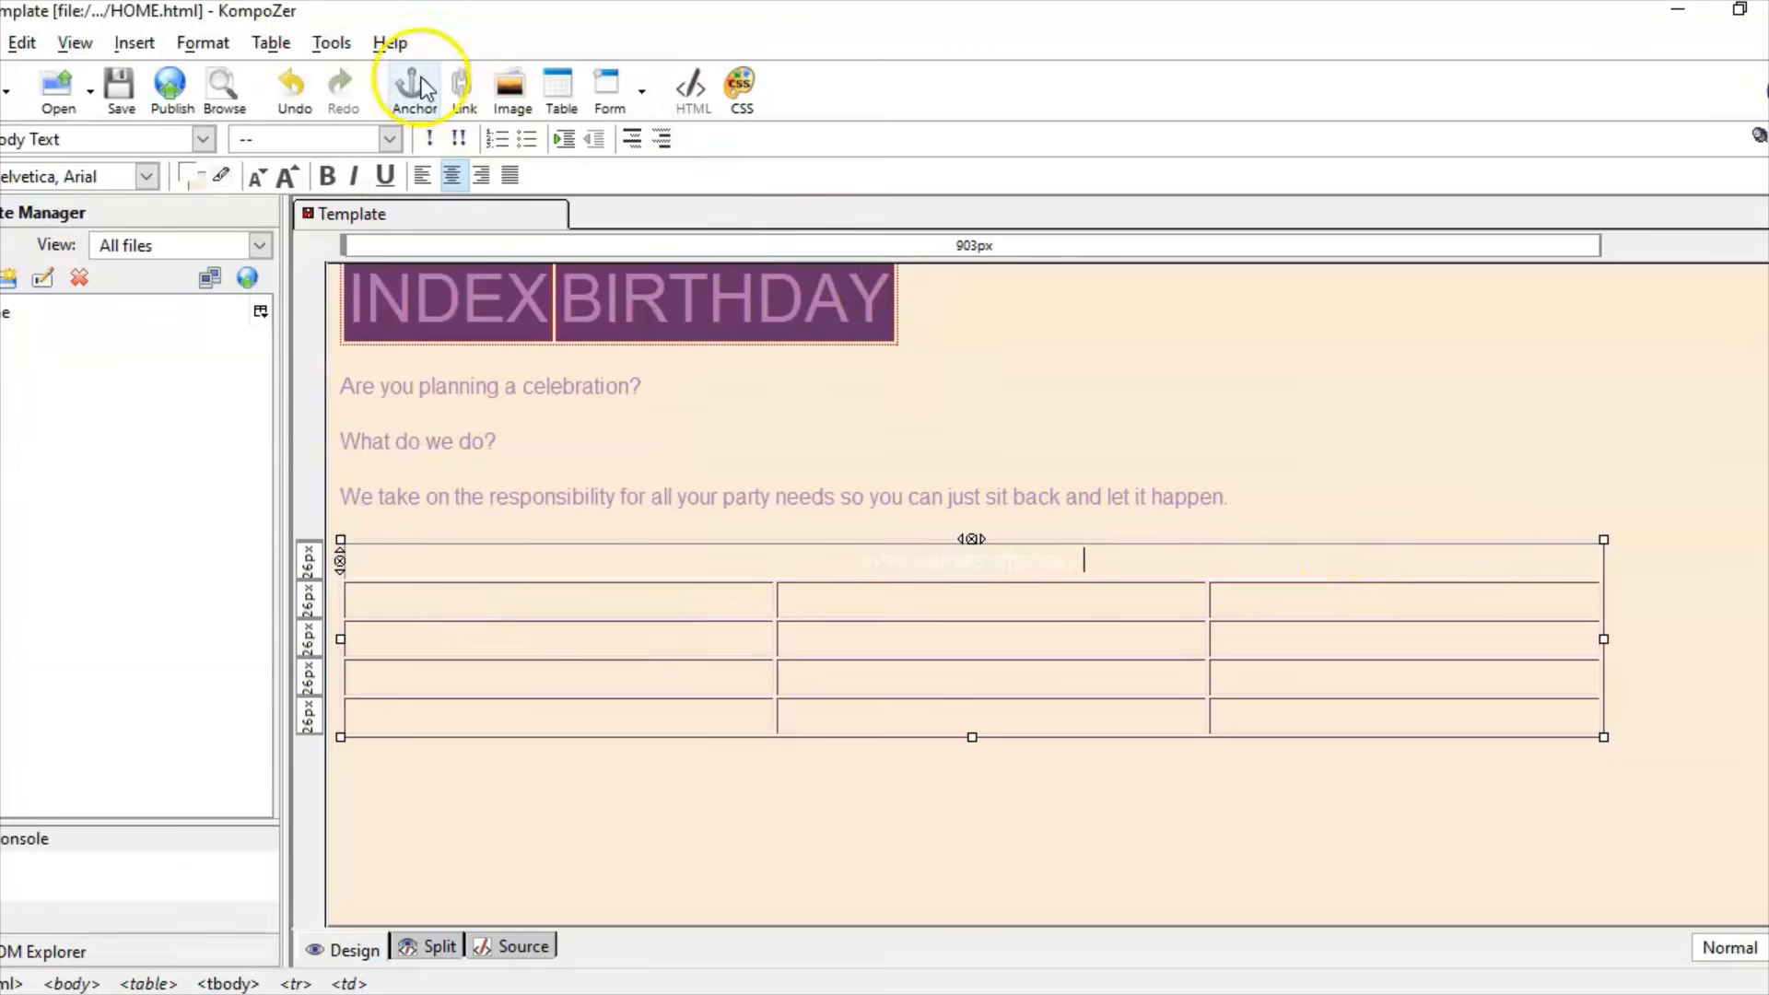
Step: Give the heading cell the last-picked purple background colour
{"action": "left_click_drag", "start_coordinate": [1135, 562], "coordinate": [667, 577]}
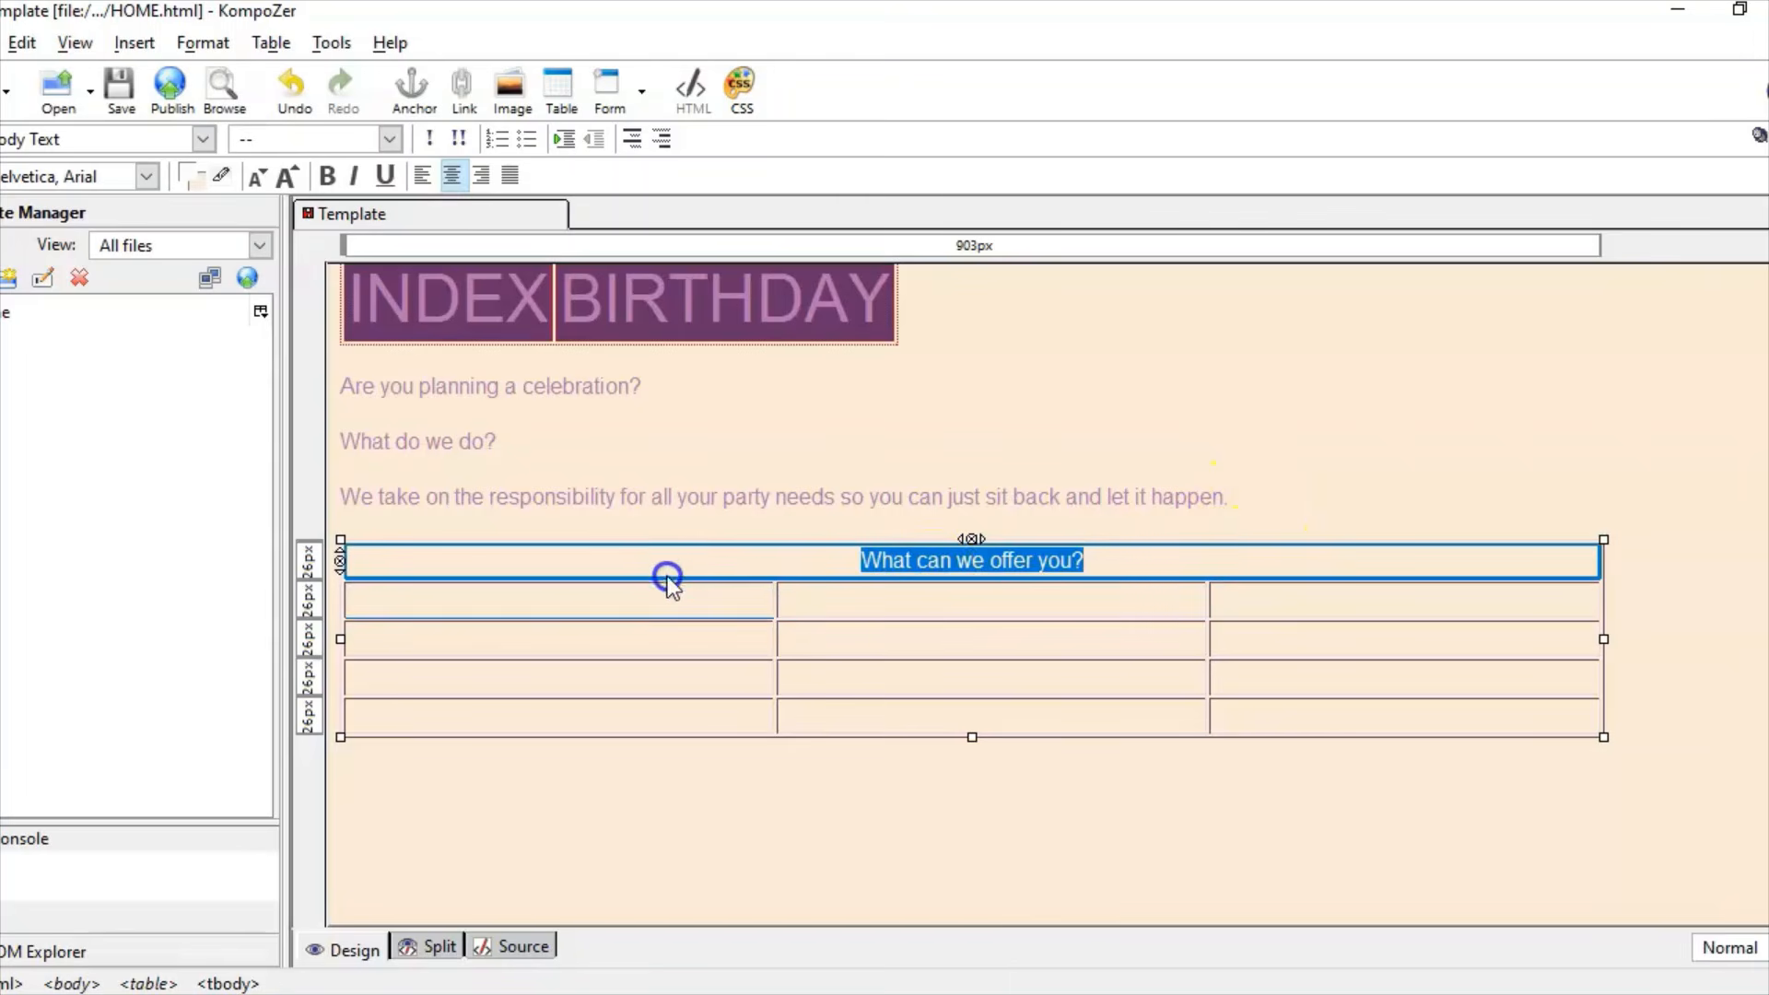
{"action": "left_click", "coordinate": [284, 42]}
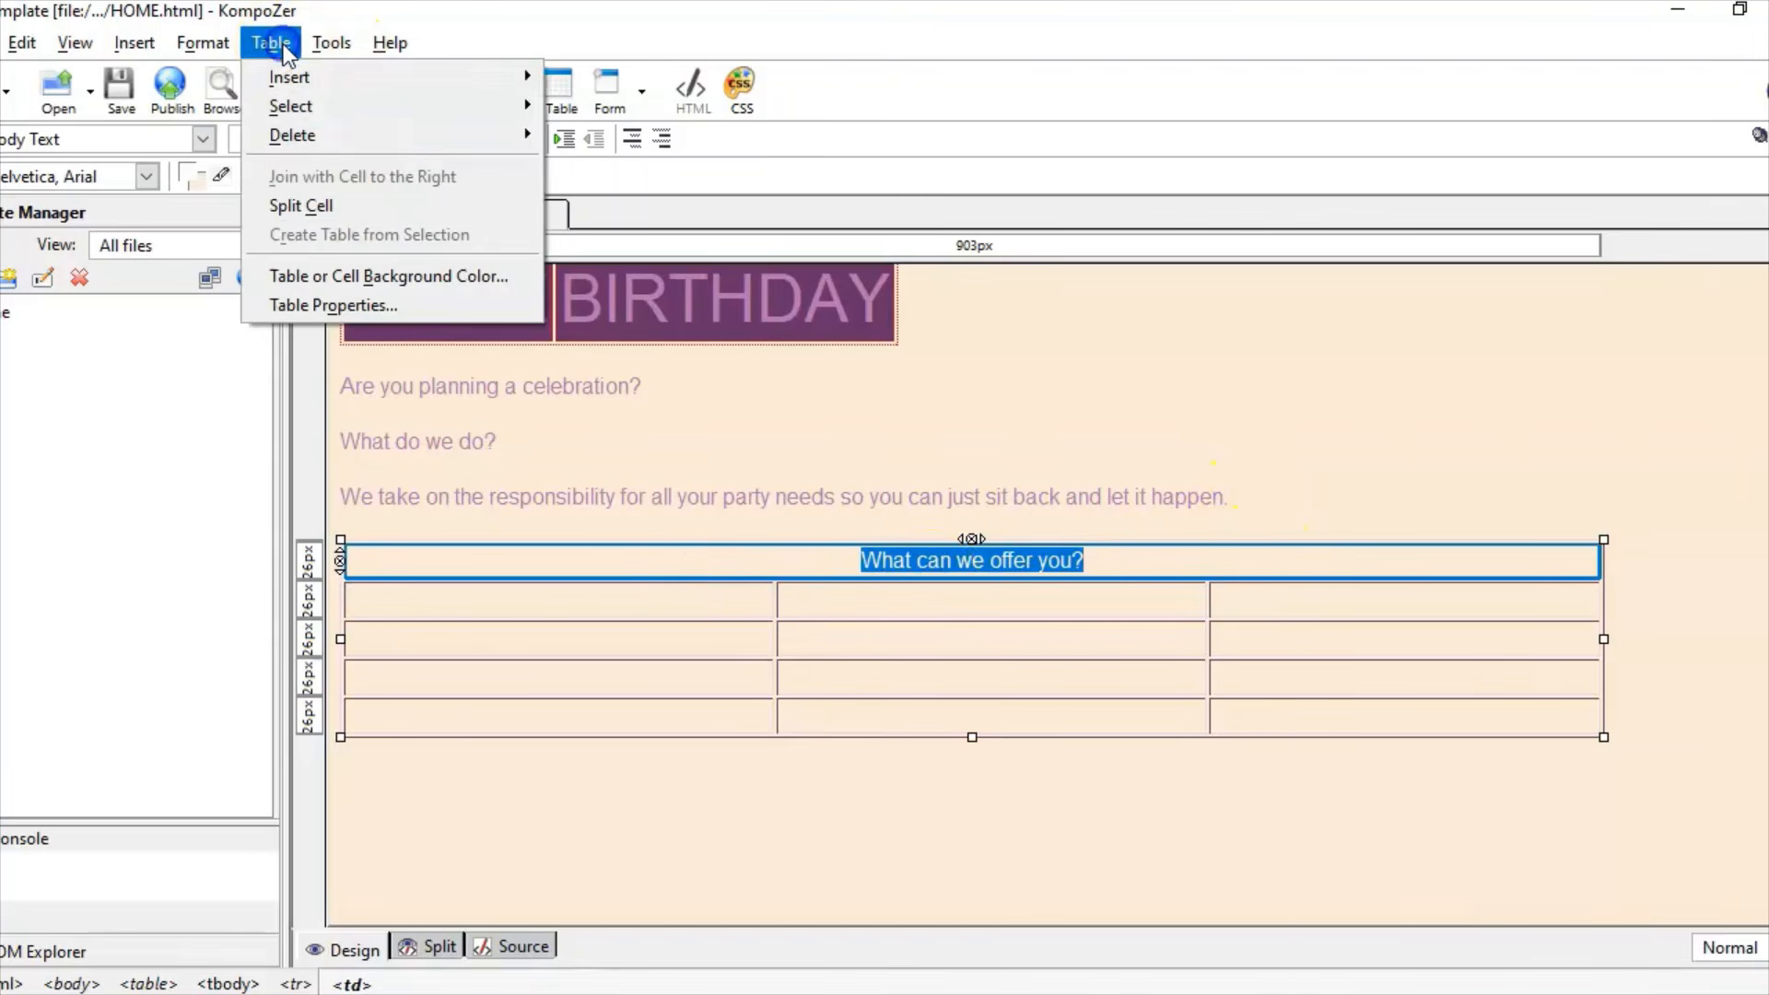
{"action": "left_click", "coordinate": [385, 277]}
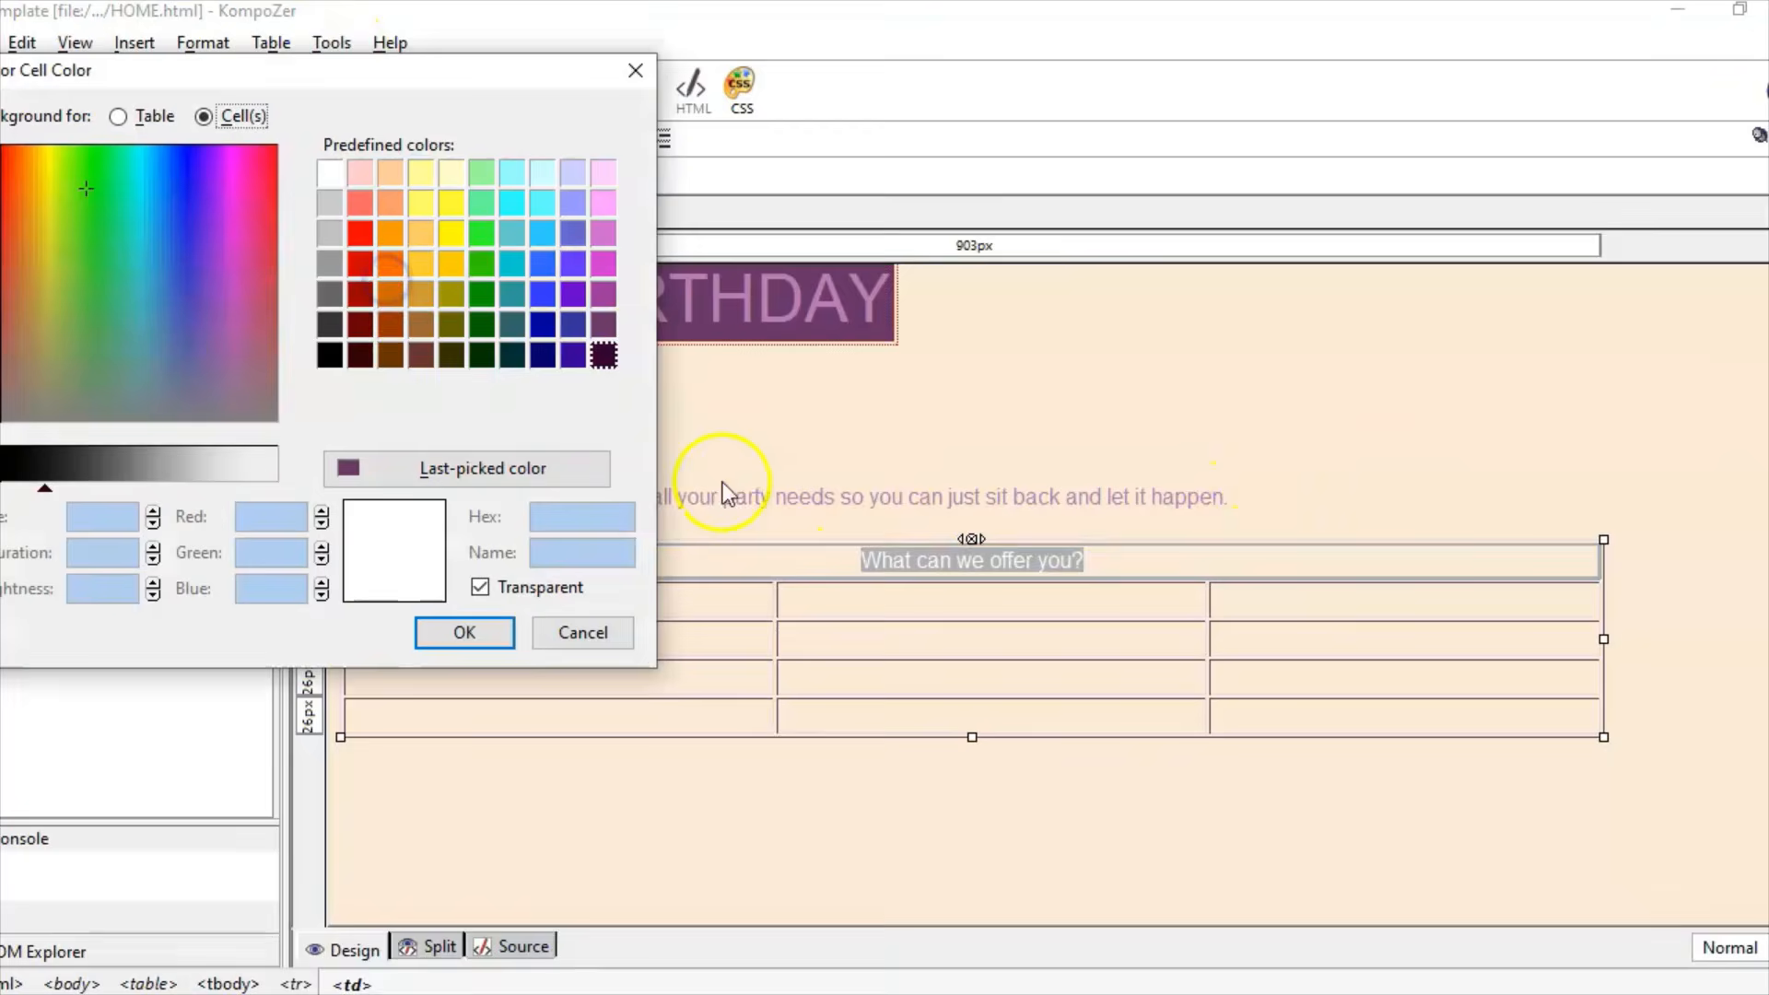
{"action": "left_click", "coordinate": [394, 460]}
{"action": "left_click", "coordinate": [468, 634]}
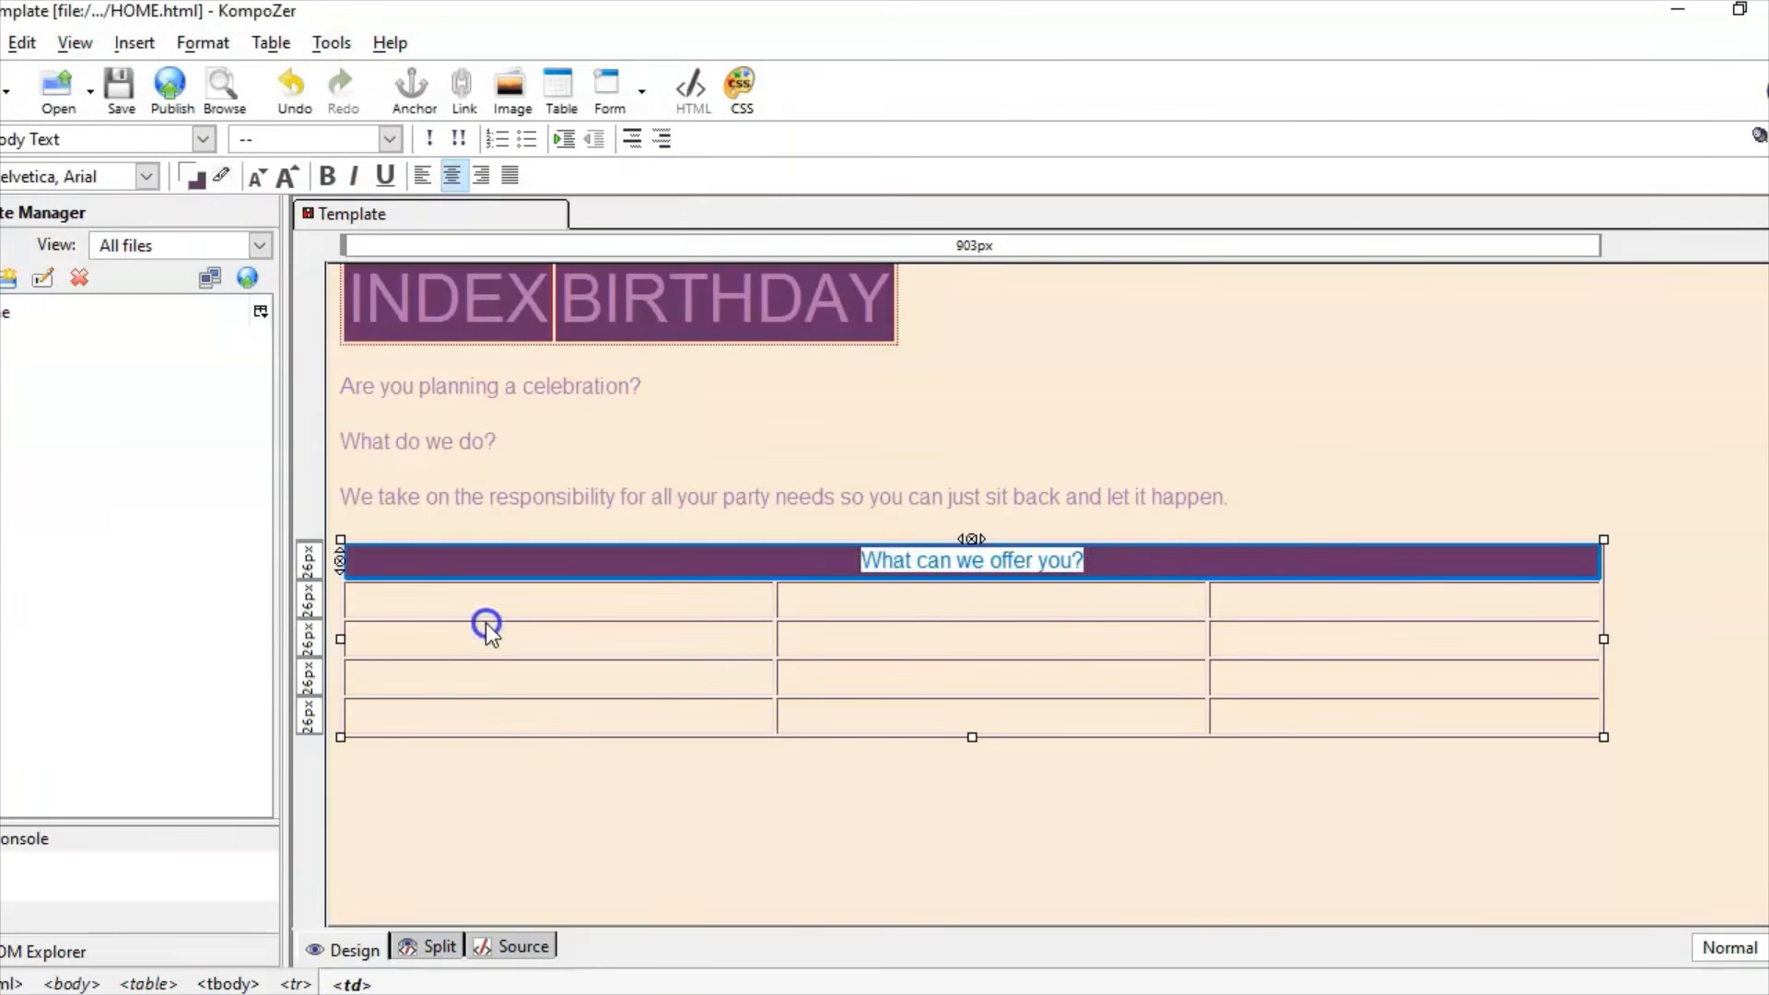
Step: Copy 'Party Type' from Word and paste it as plain text into the second row's first cell
{"action": "left_click", "coordinate": [1045, 631]}
{"action": "left_click", "coordinate": [565, 615]}
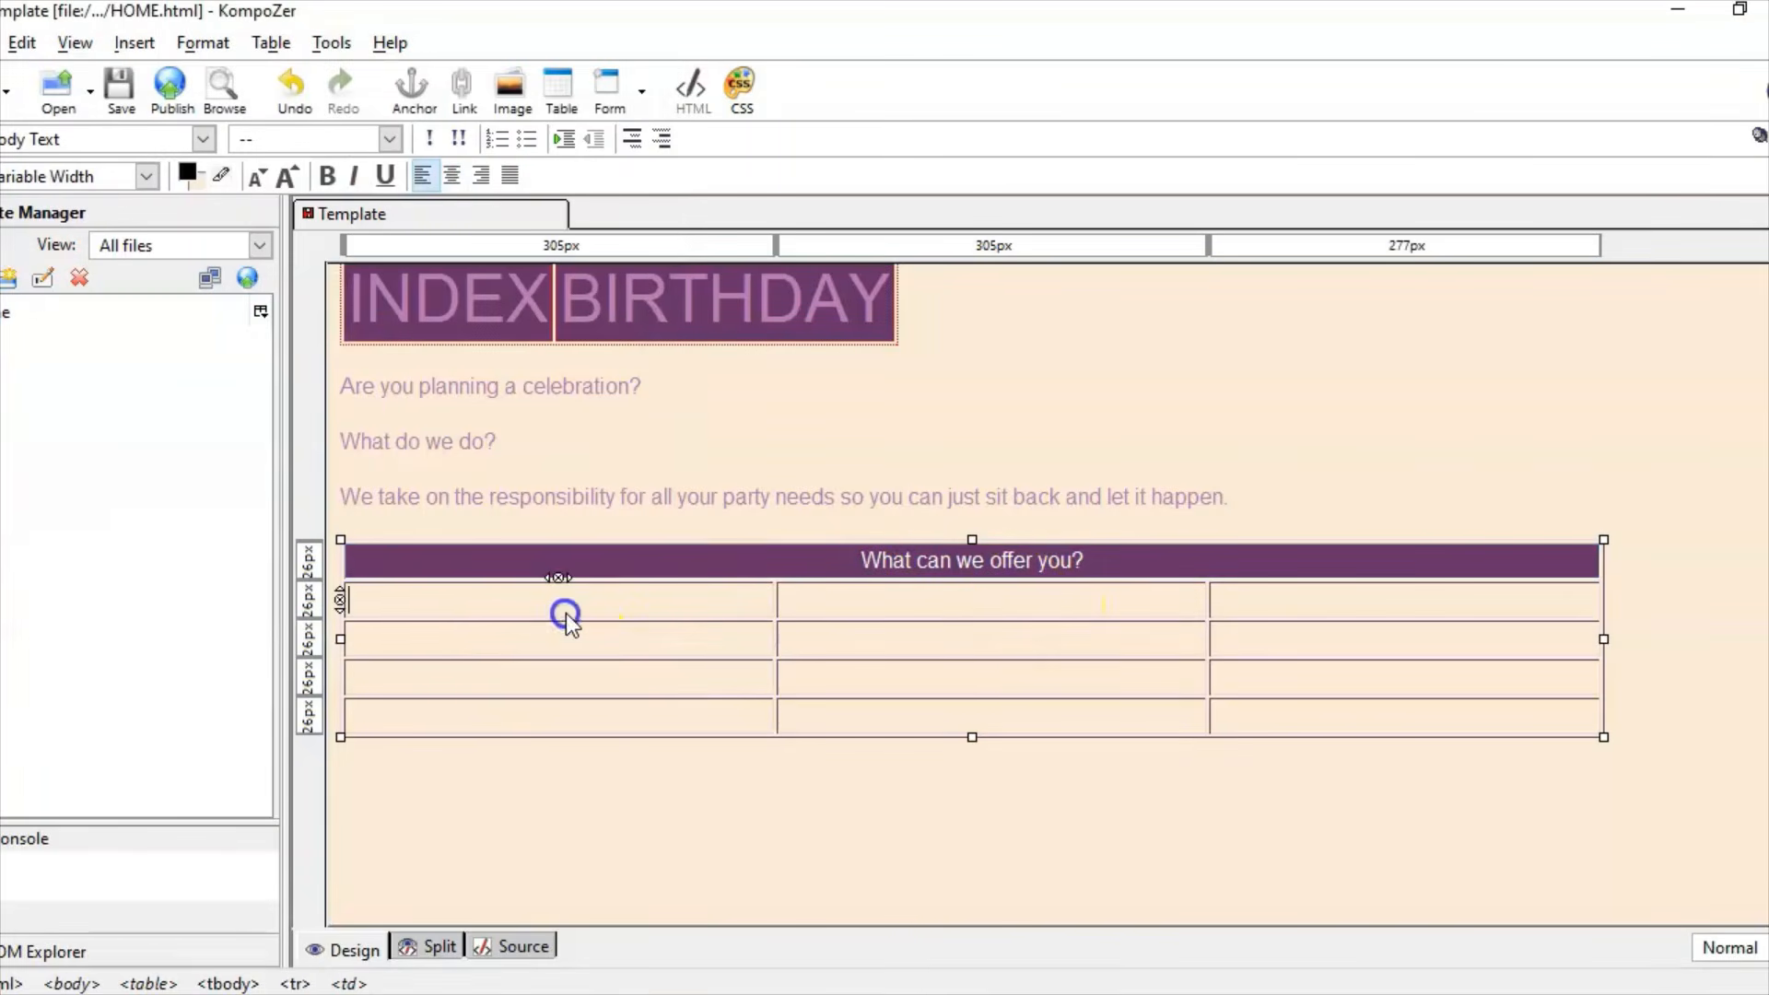
{"action": "left_click", "coordinate": [369, 994]}
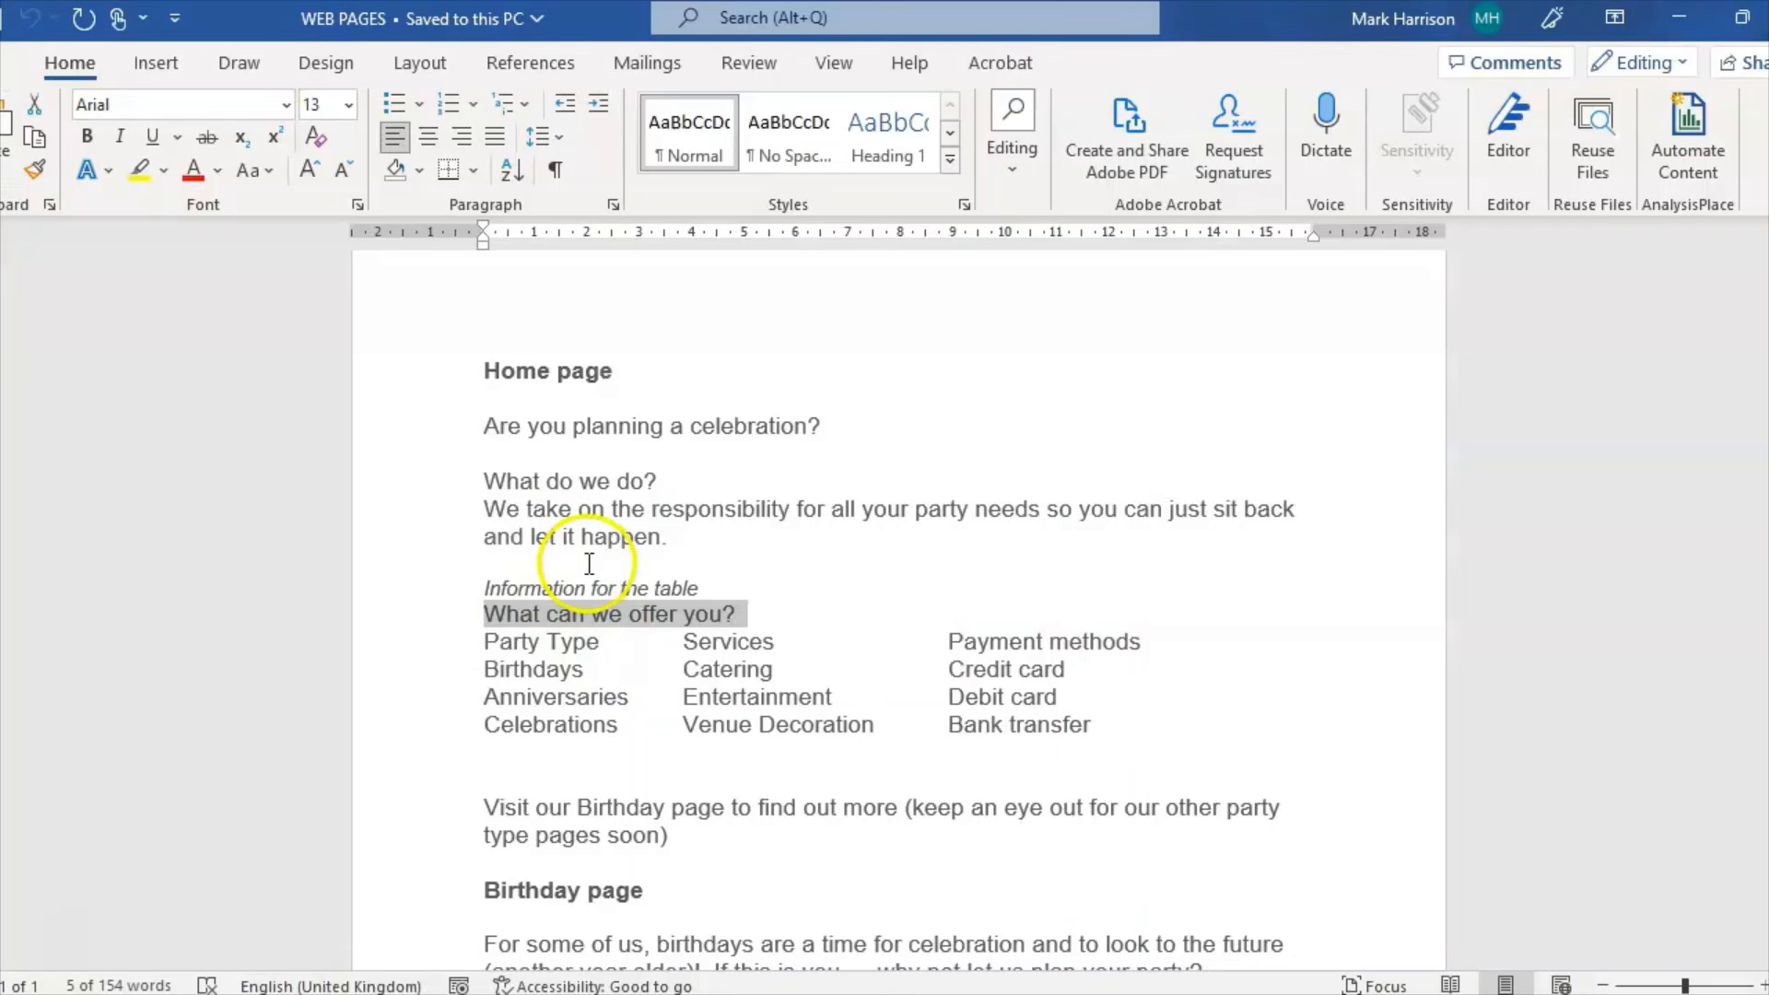
{"action": "left_click", "coordinate": [462, 639]}
{"action": "left_click", "coordinate": [486, 643]}
{"action": "left_click_drag", "start_coordinate": [491, 643], "coordinate": [616, 633]}
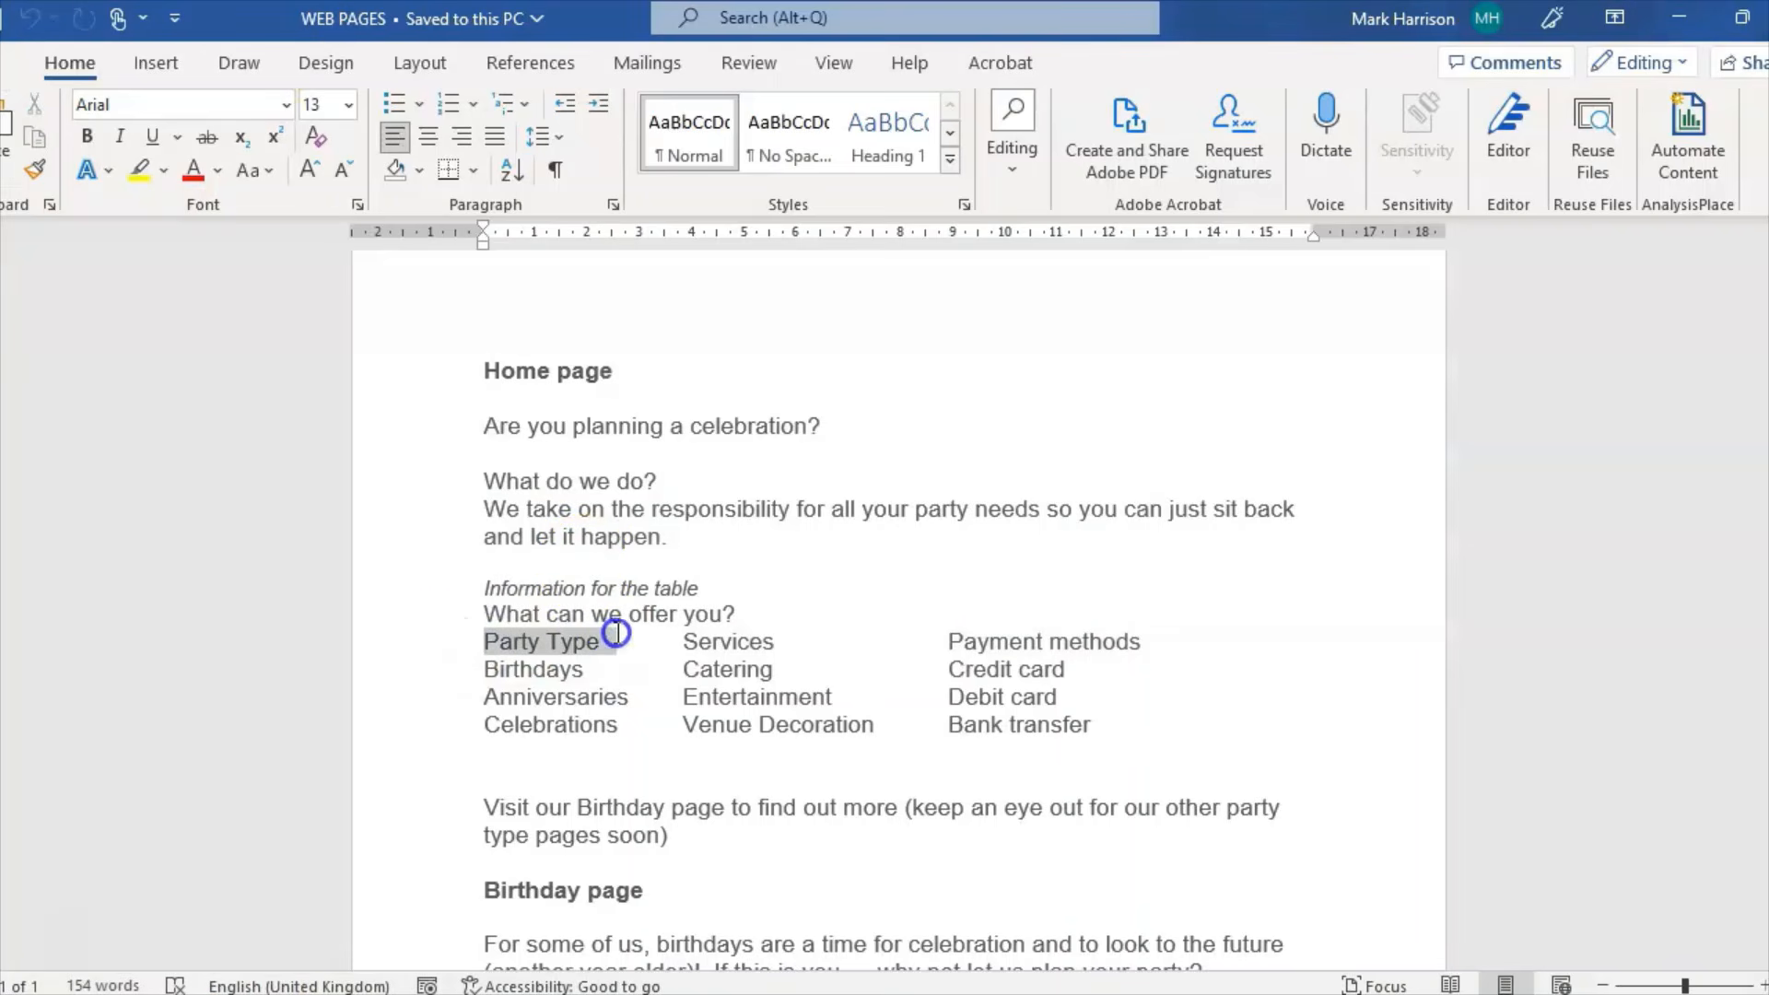
{"action": "key", "text": "ctrl+c"}
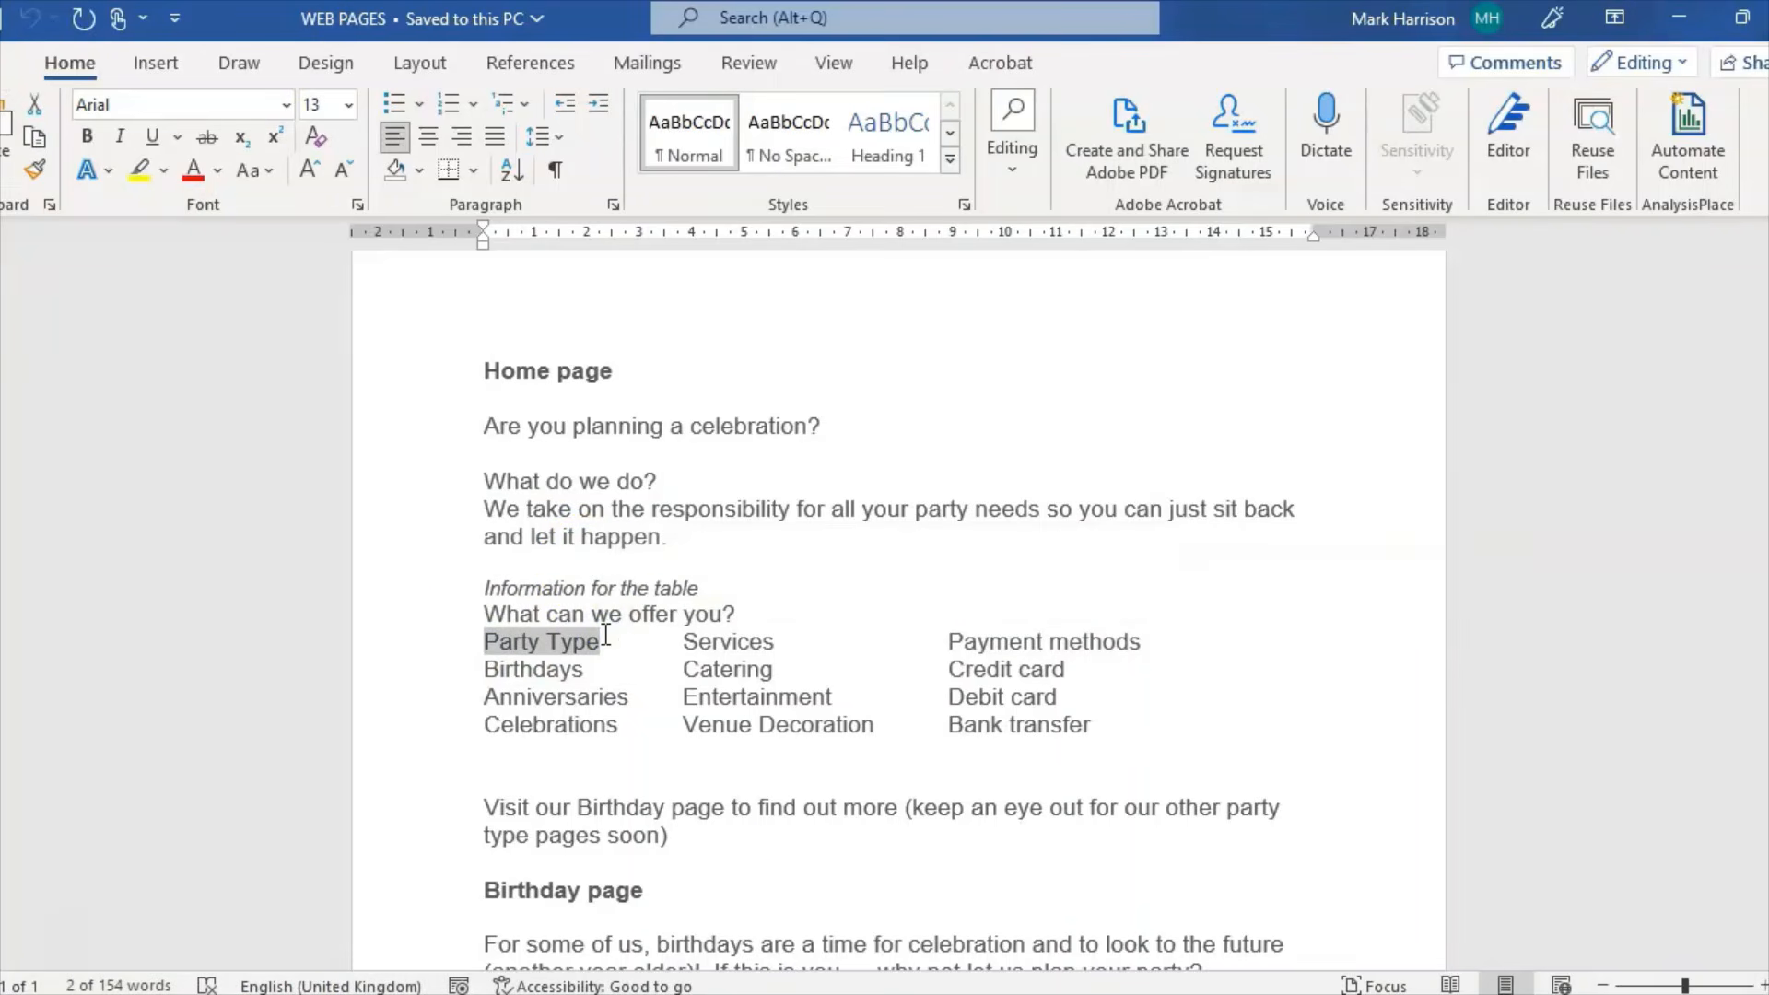
{"action": "key", "text": "alt+Tab"}
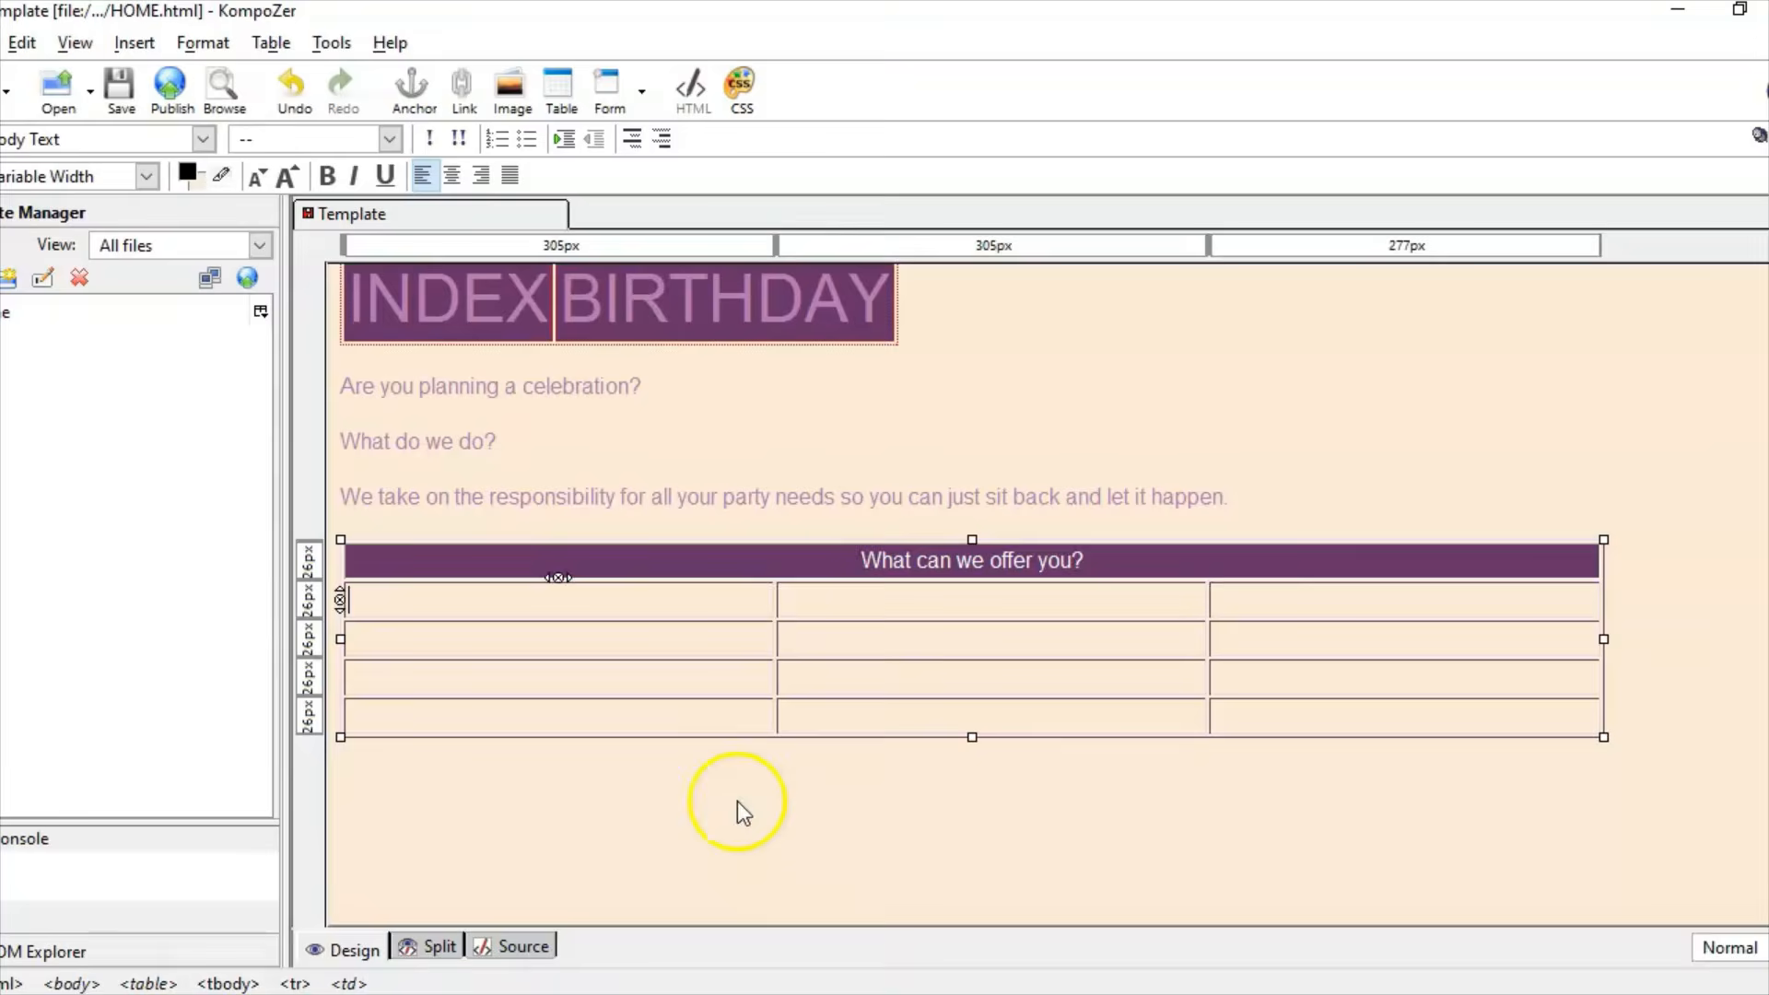
{"action": "right_click", "coordinate": [493, 597]}
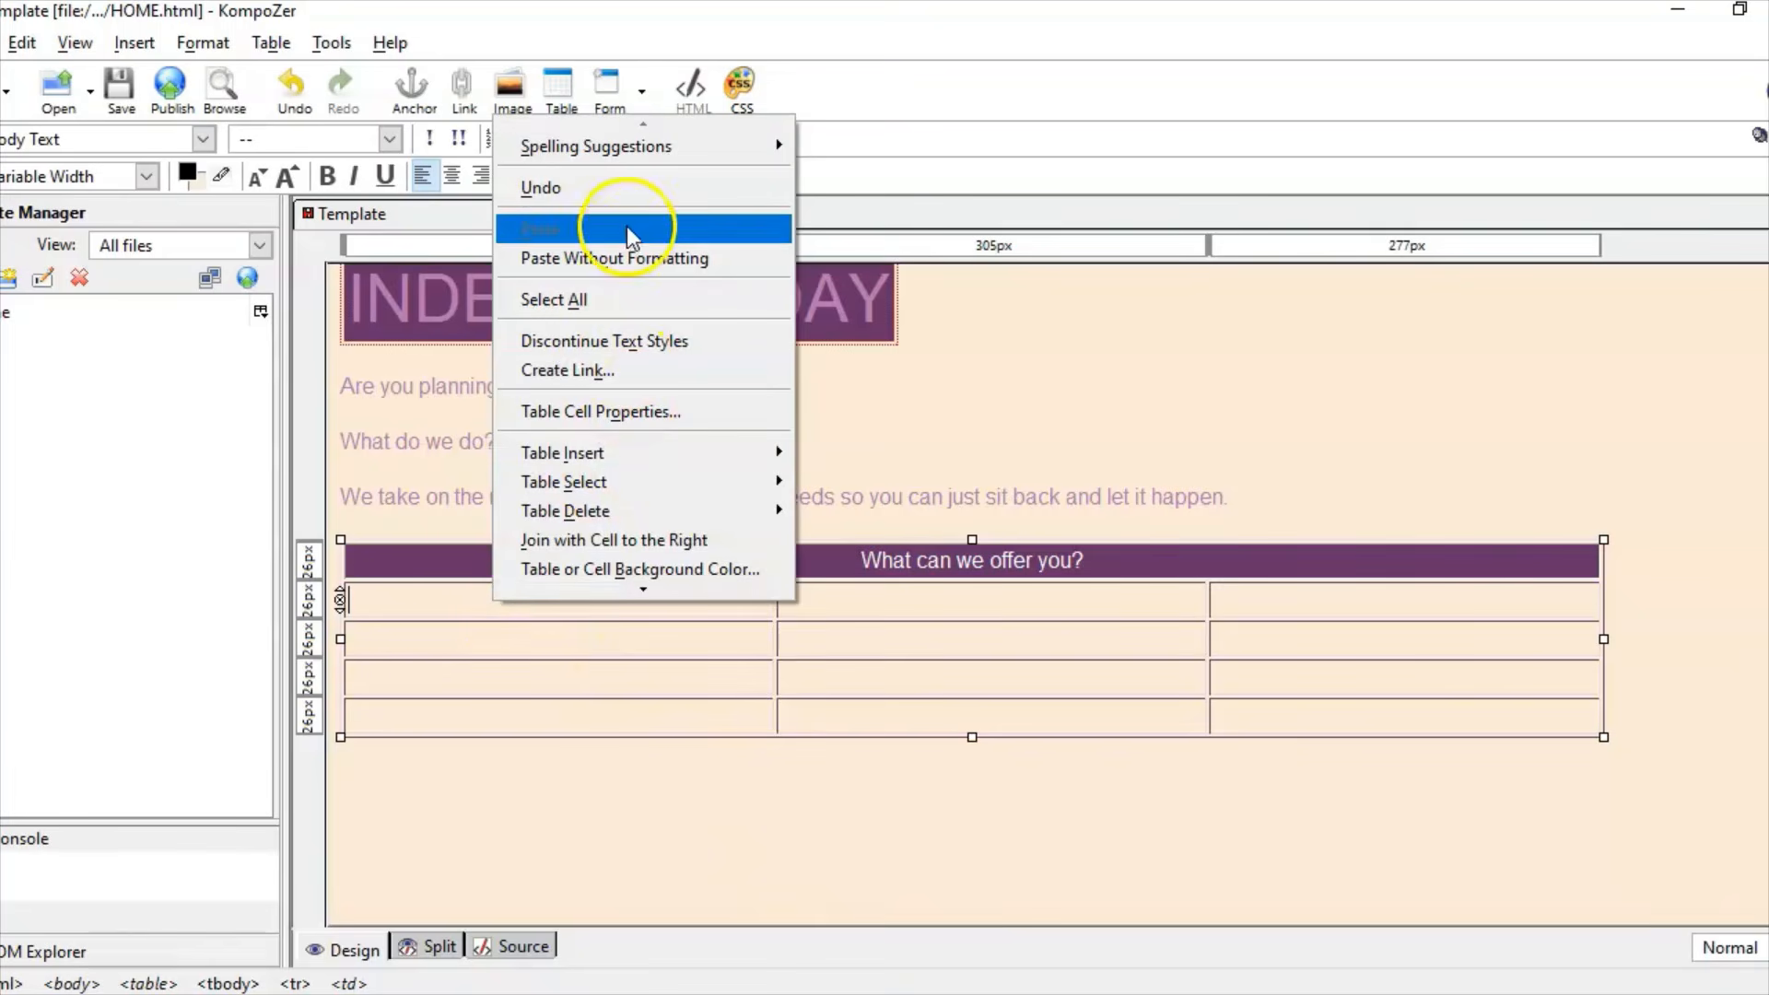
{"action": "left_click", "coordinate": [626, 256]}
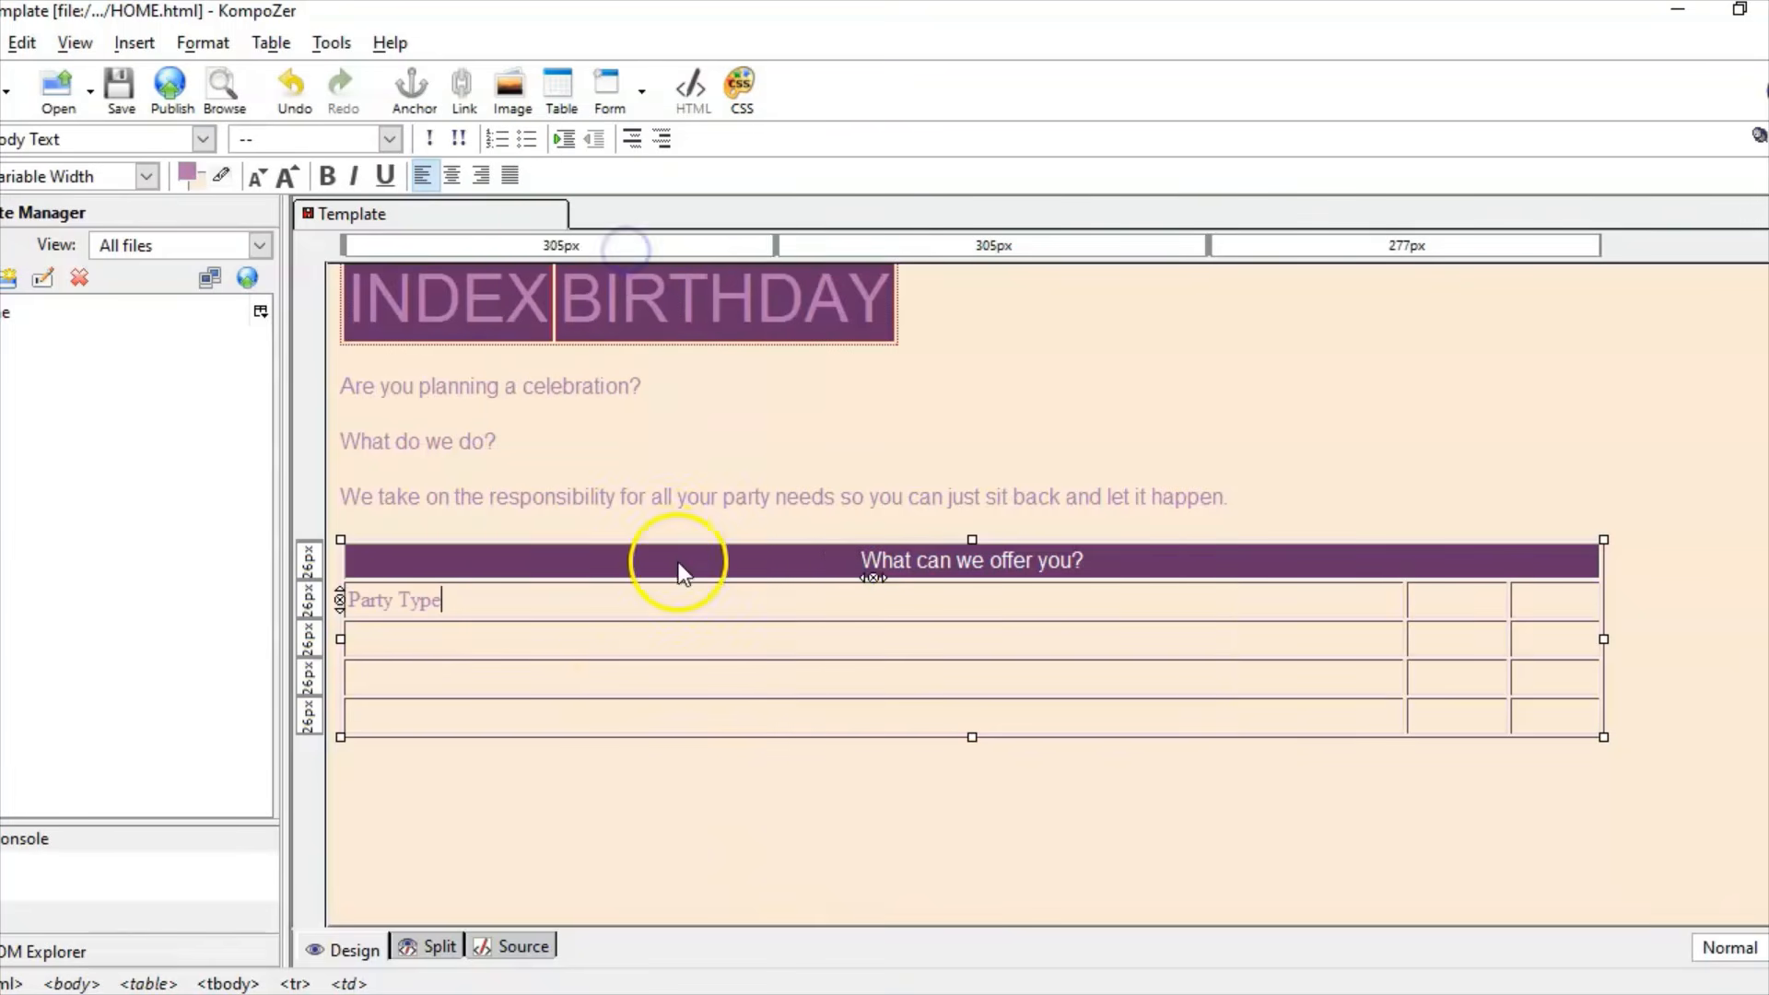
Step: Paste 'Services' and 'Payment methods' as plain text into the second and third cells
{"action": "left_click", "coordinate": [1413, 592]}
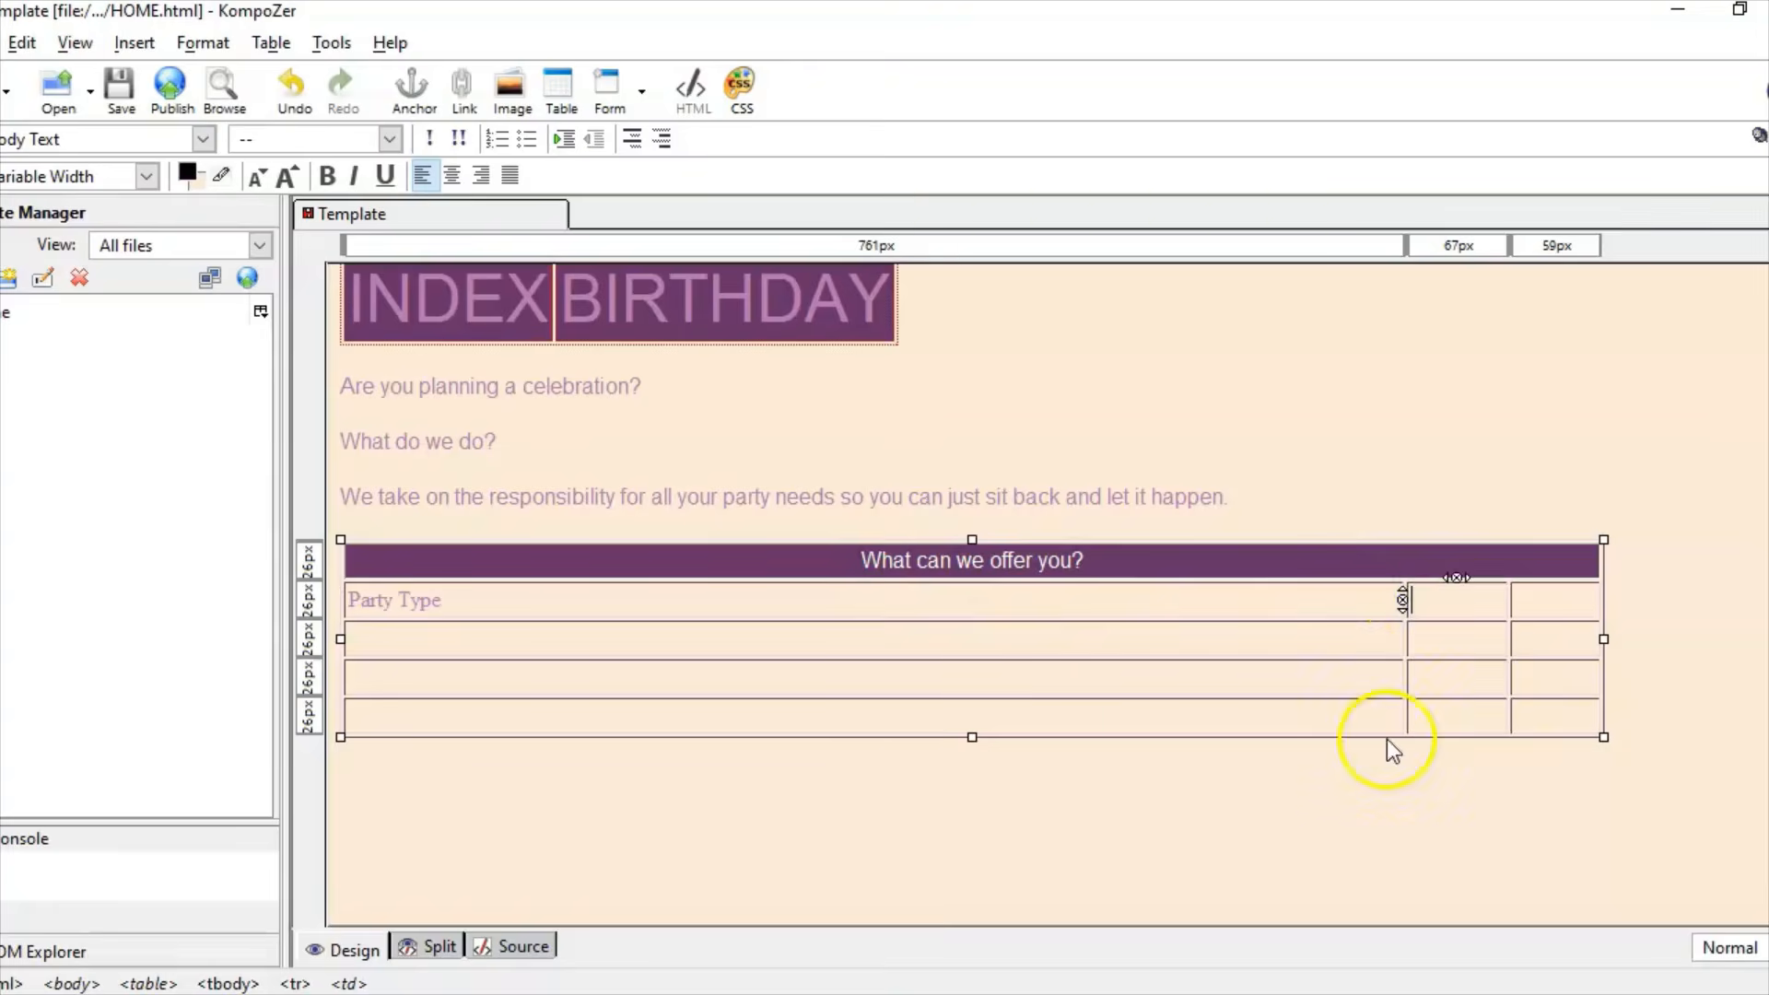
{"action": "left_click", "coordinate": [783, 991]}
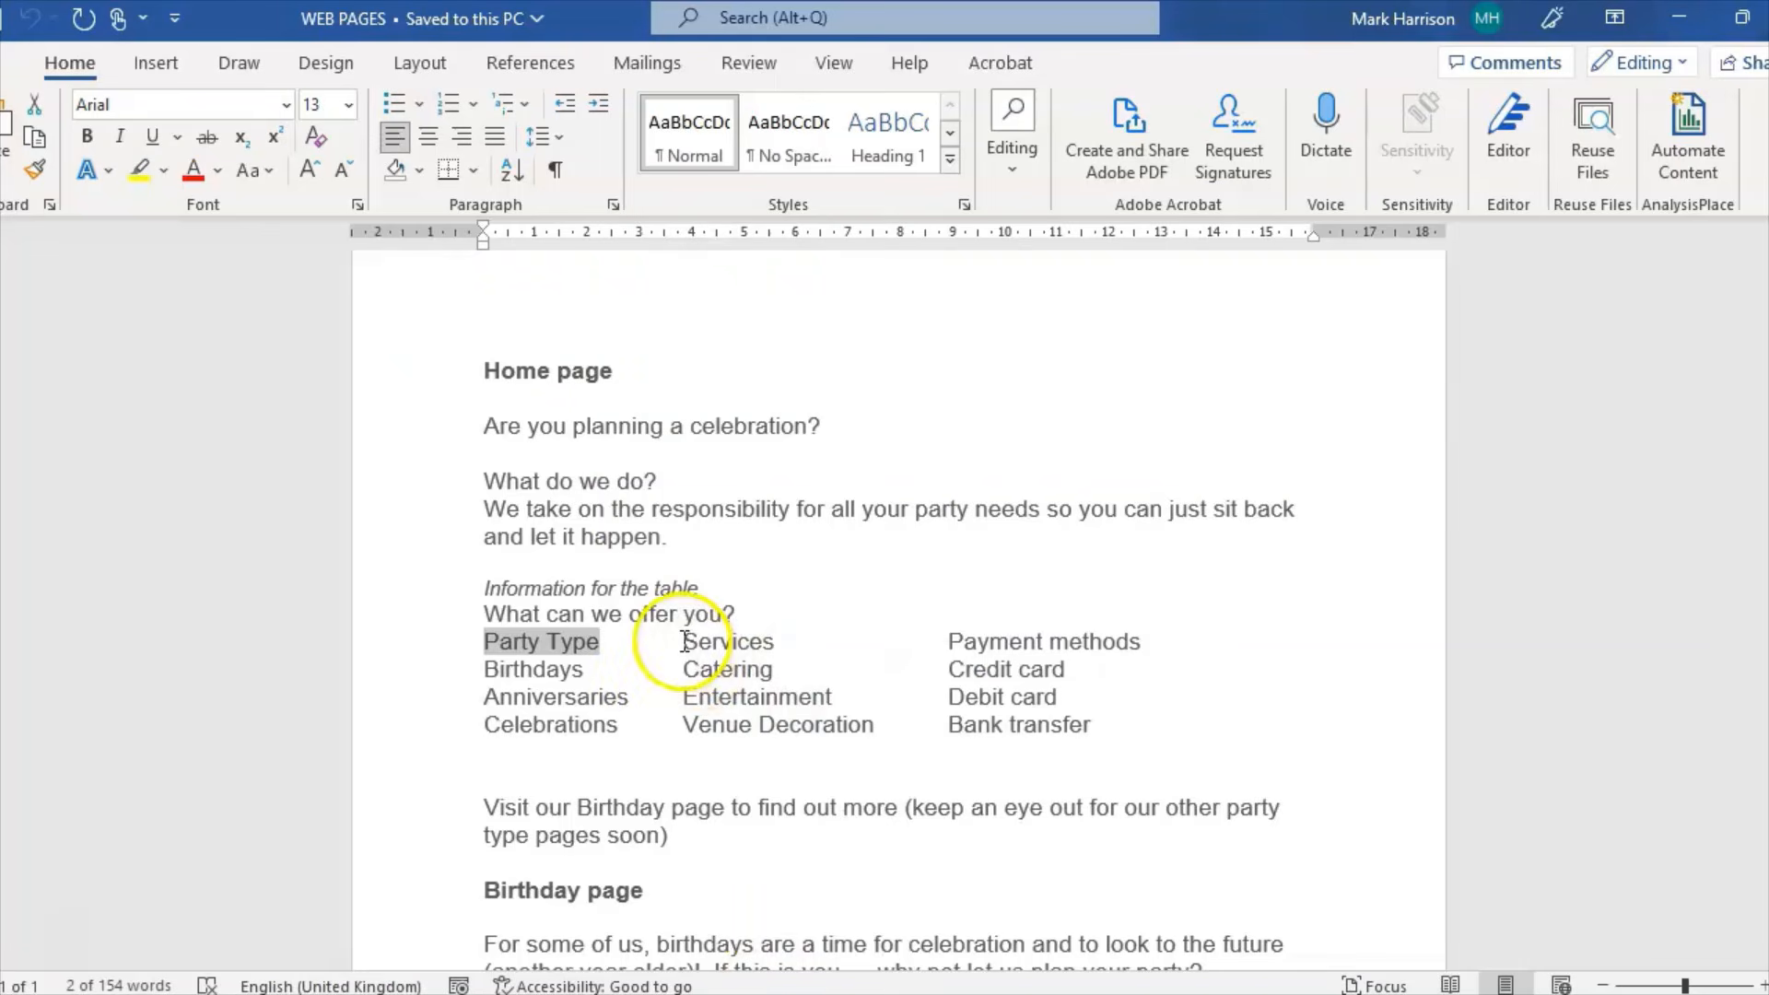
{"action": "left_click_drag", "start_coordinate": [683, 641], "coordinate": [779, 642]}
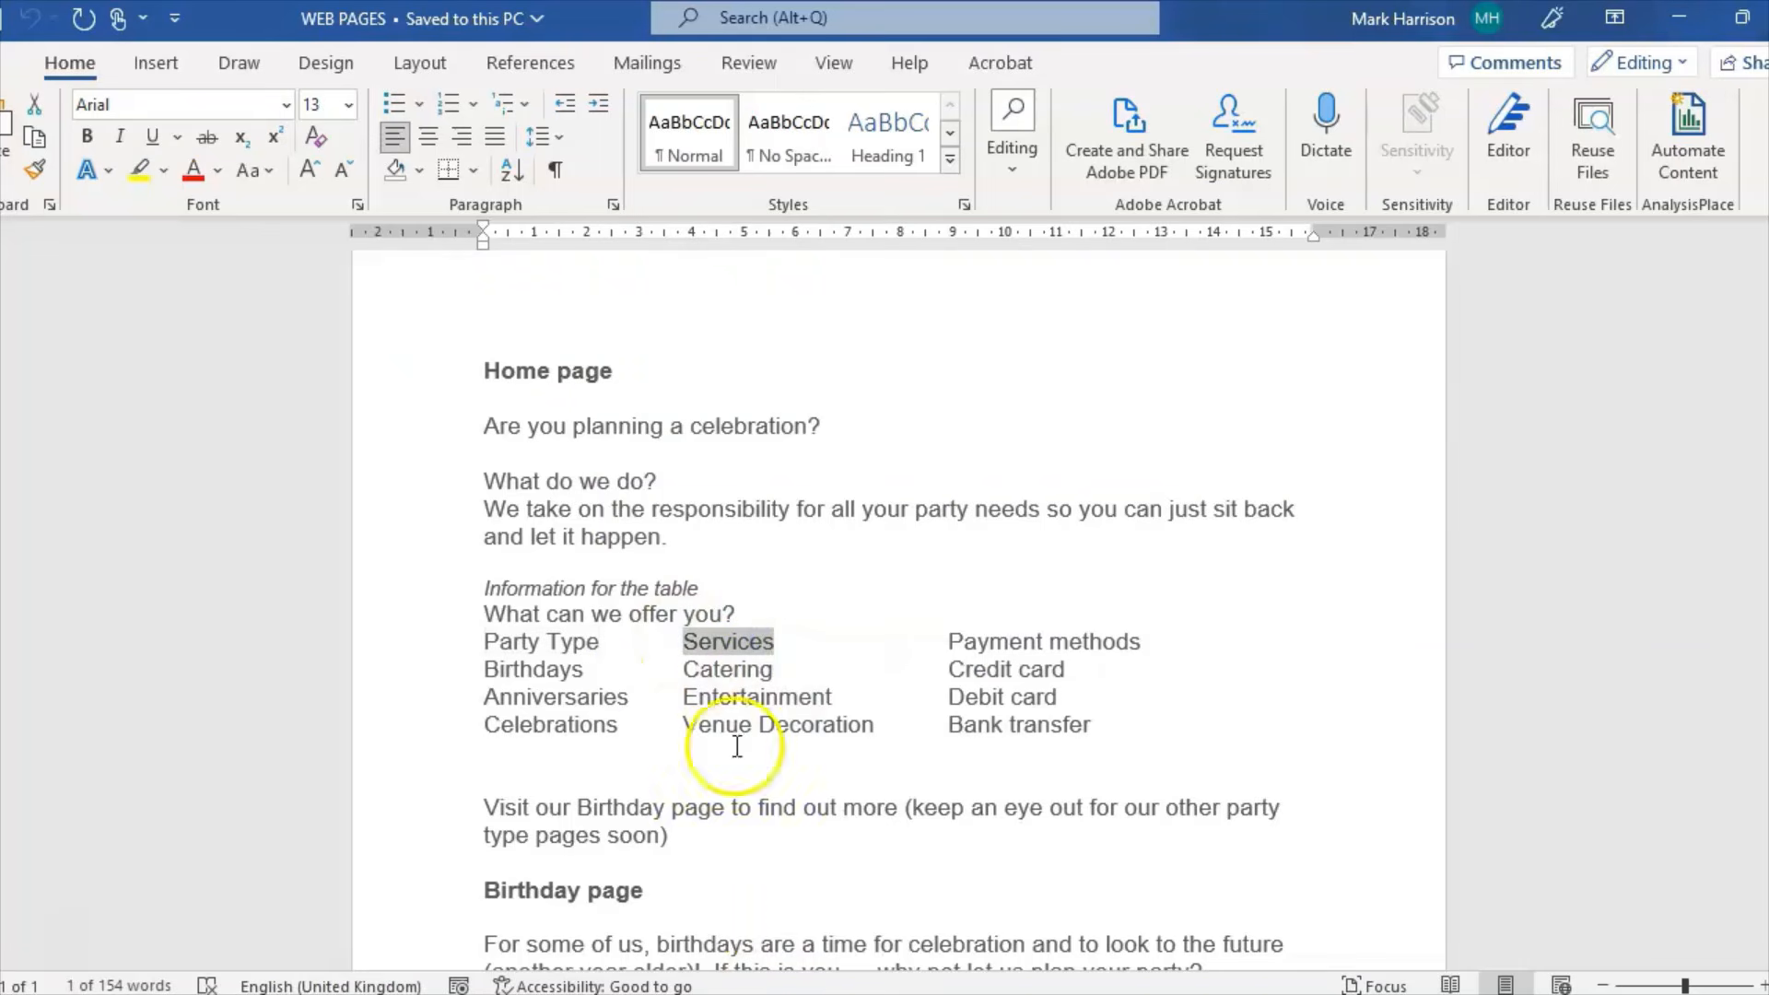
{"action": "left_click", "coordinate": [774, 992]}
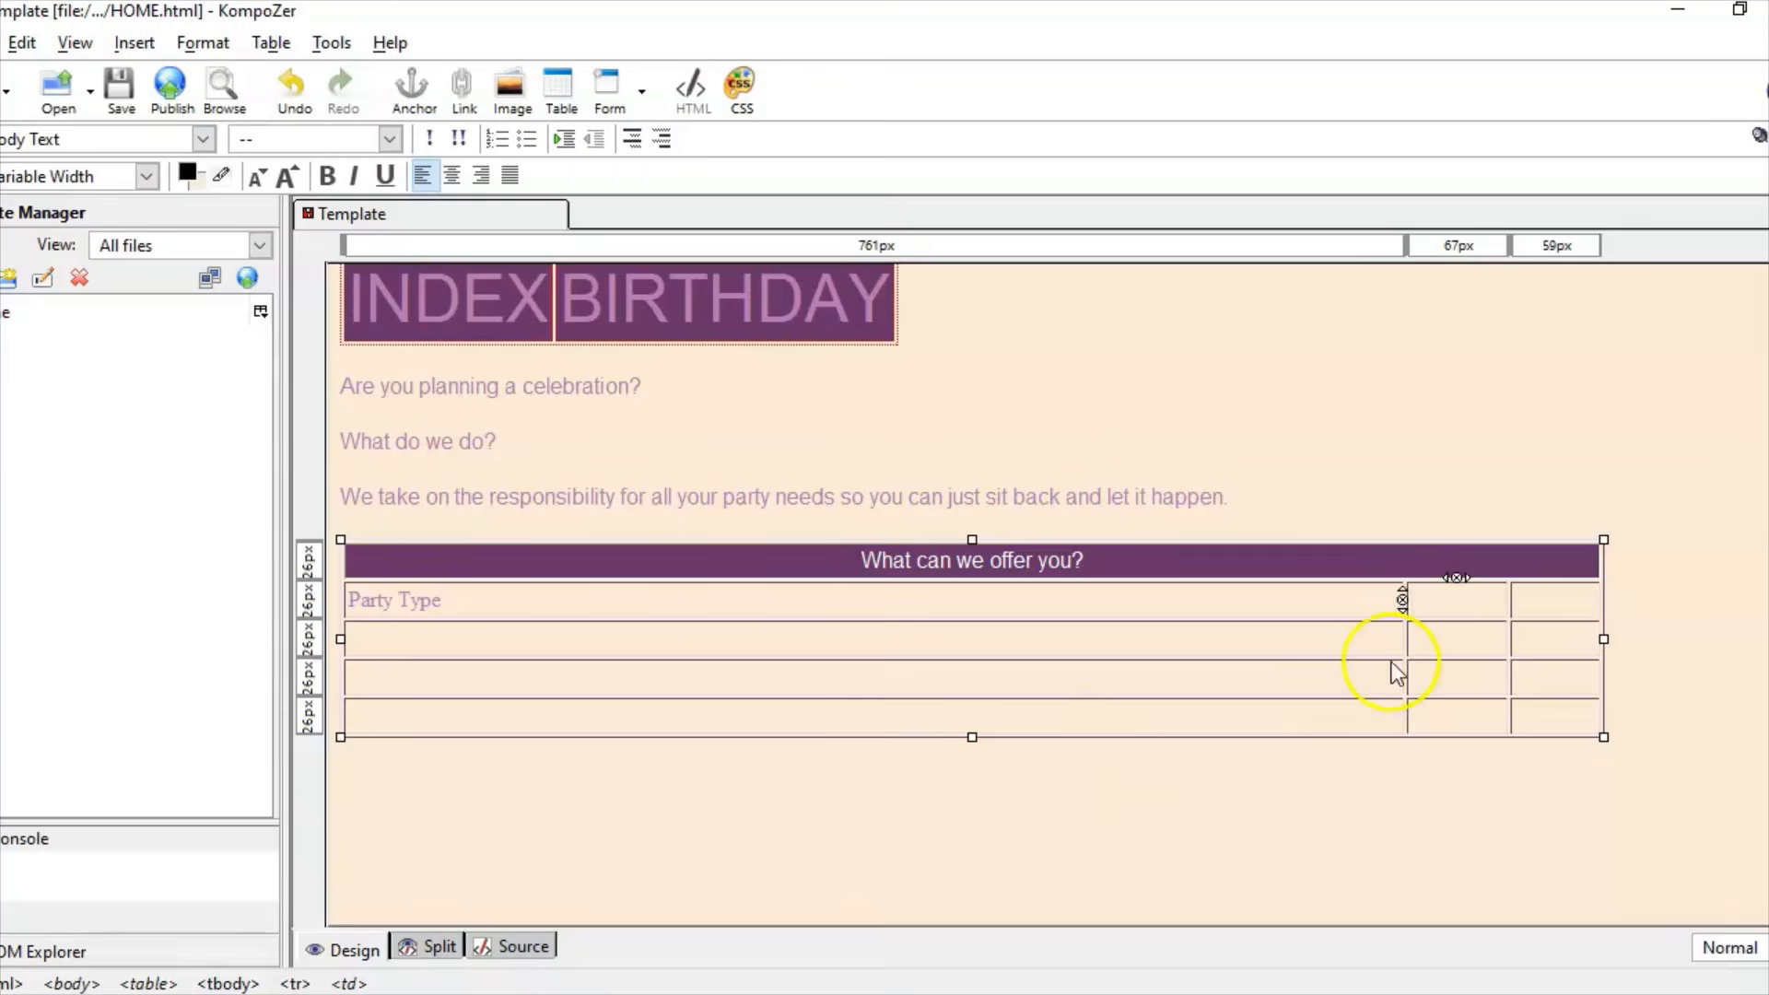
{"action": "right_click", "coordinate": [1448, 607]}
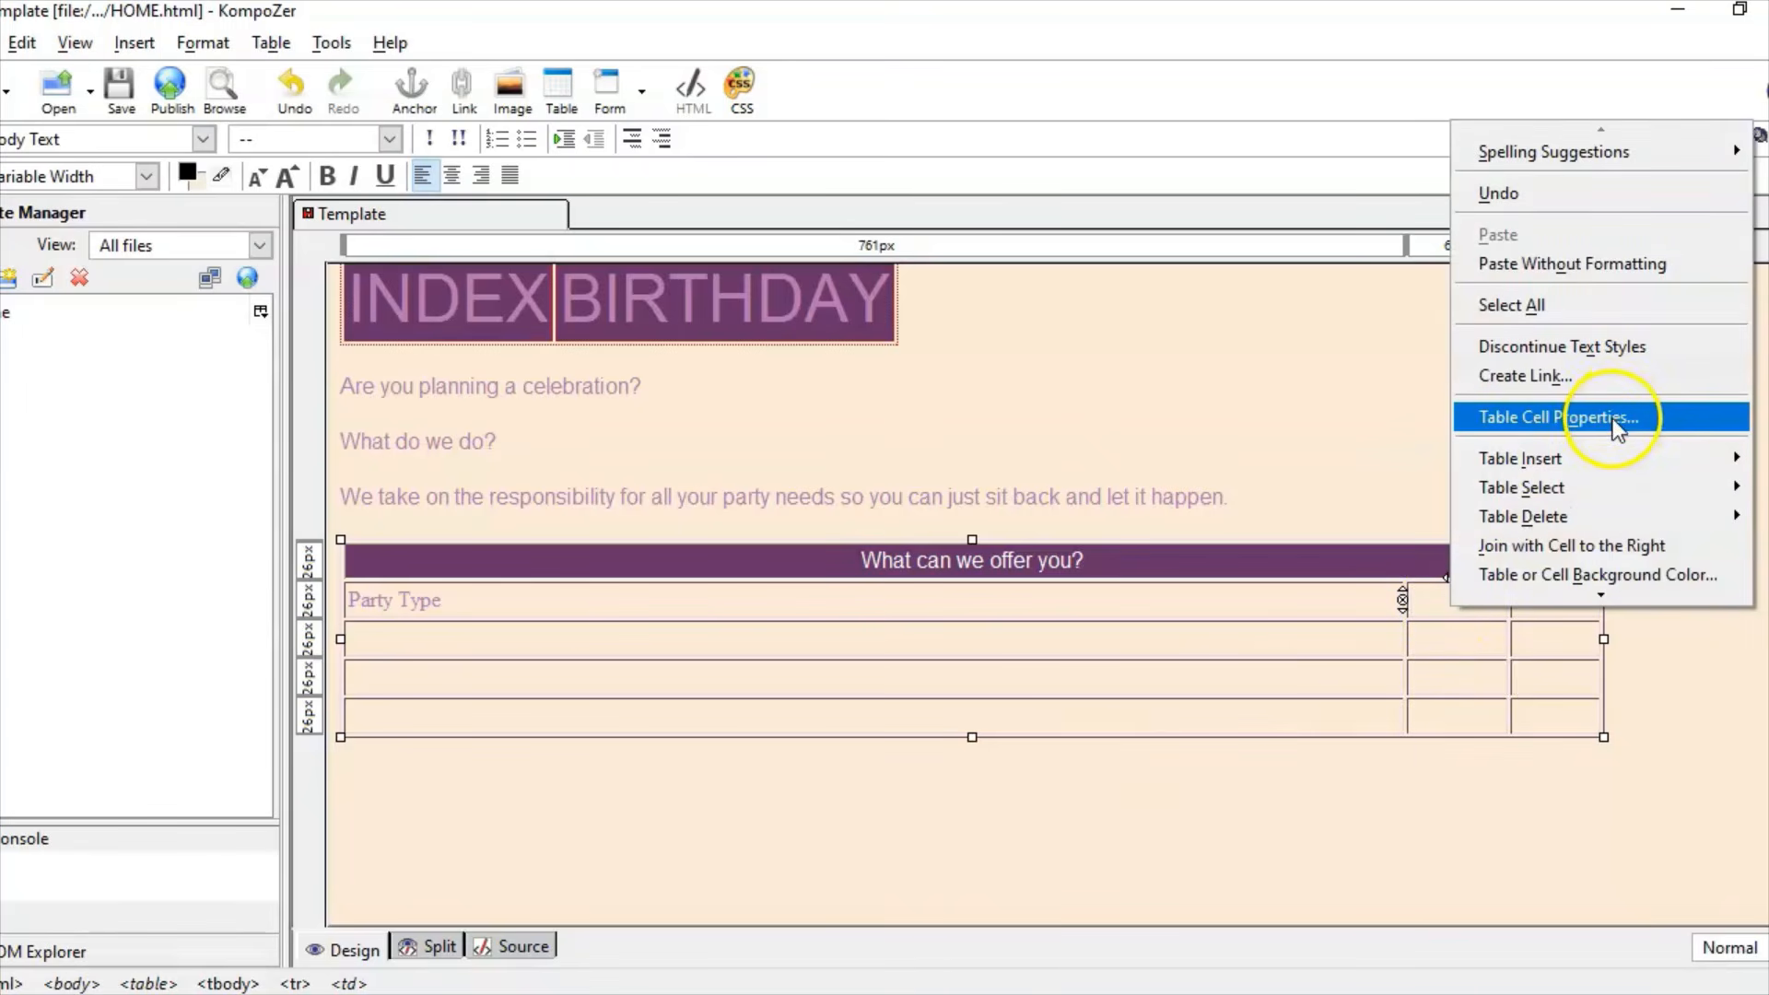
{"action": "left_click", "coordinate": [1612, 266]}
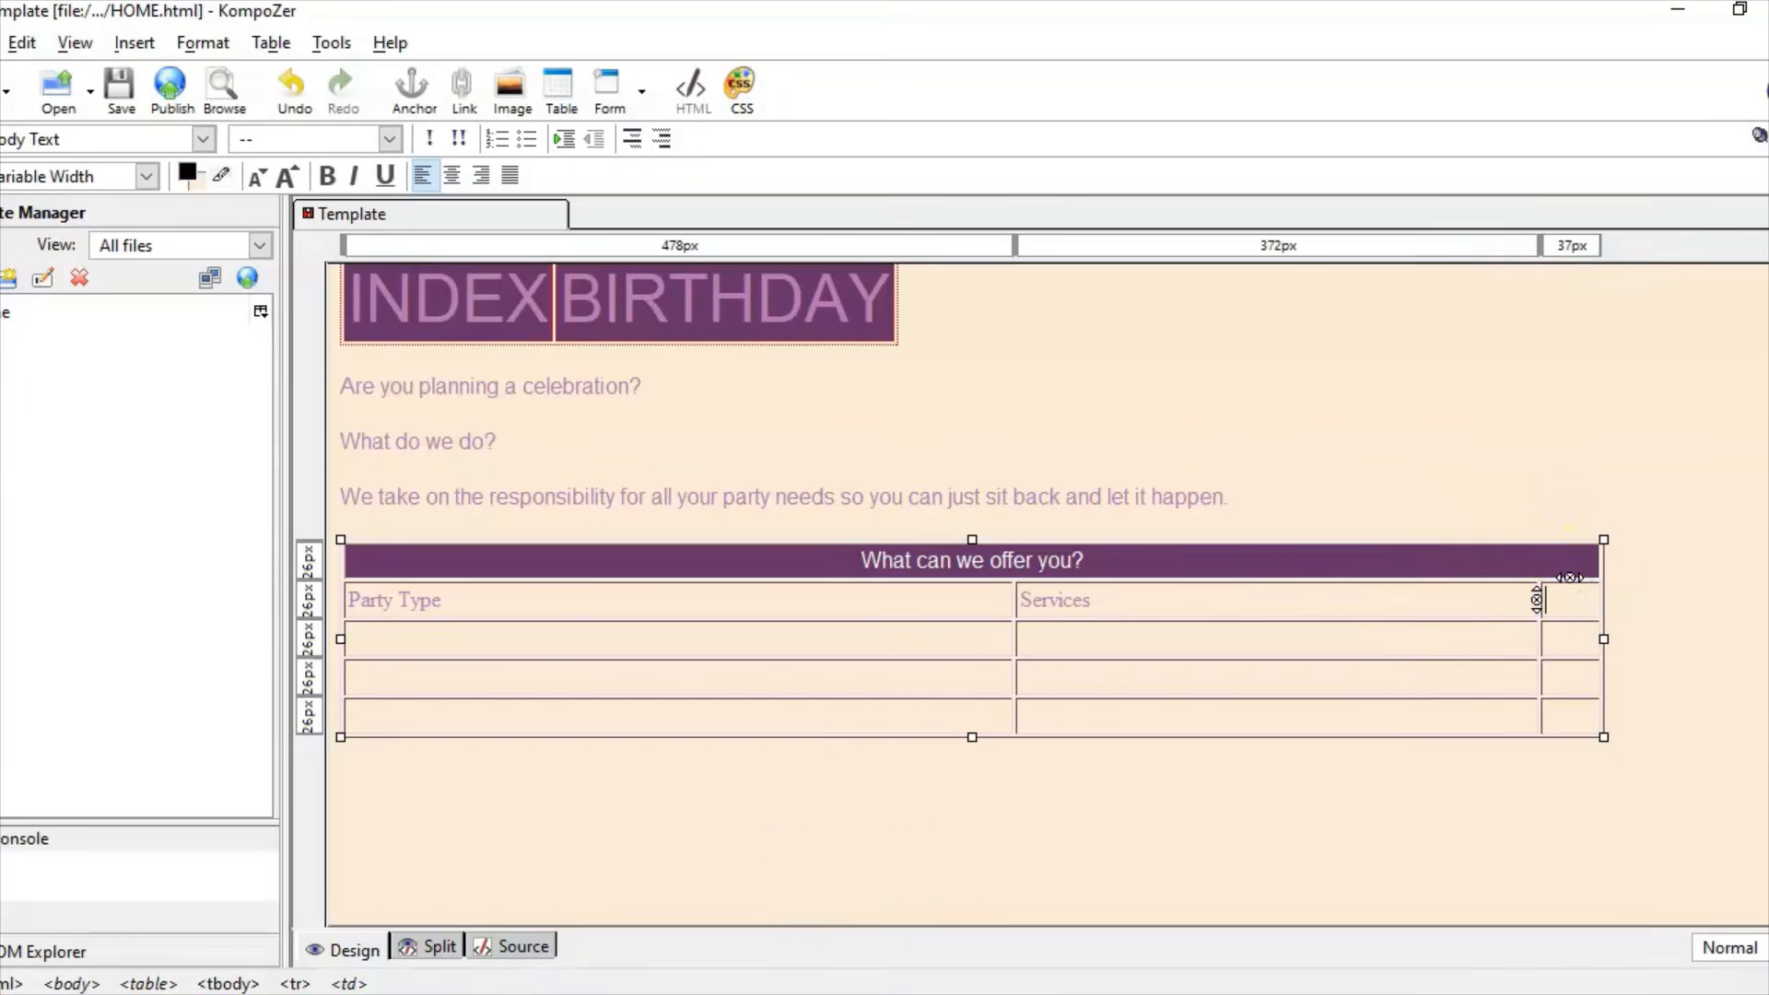
{"action": "key", "text": "alt+Tab"}
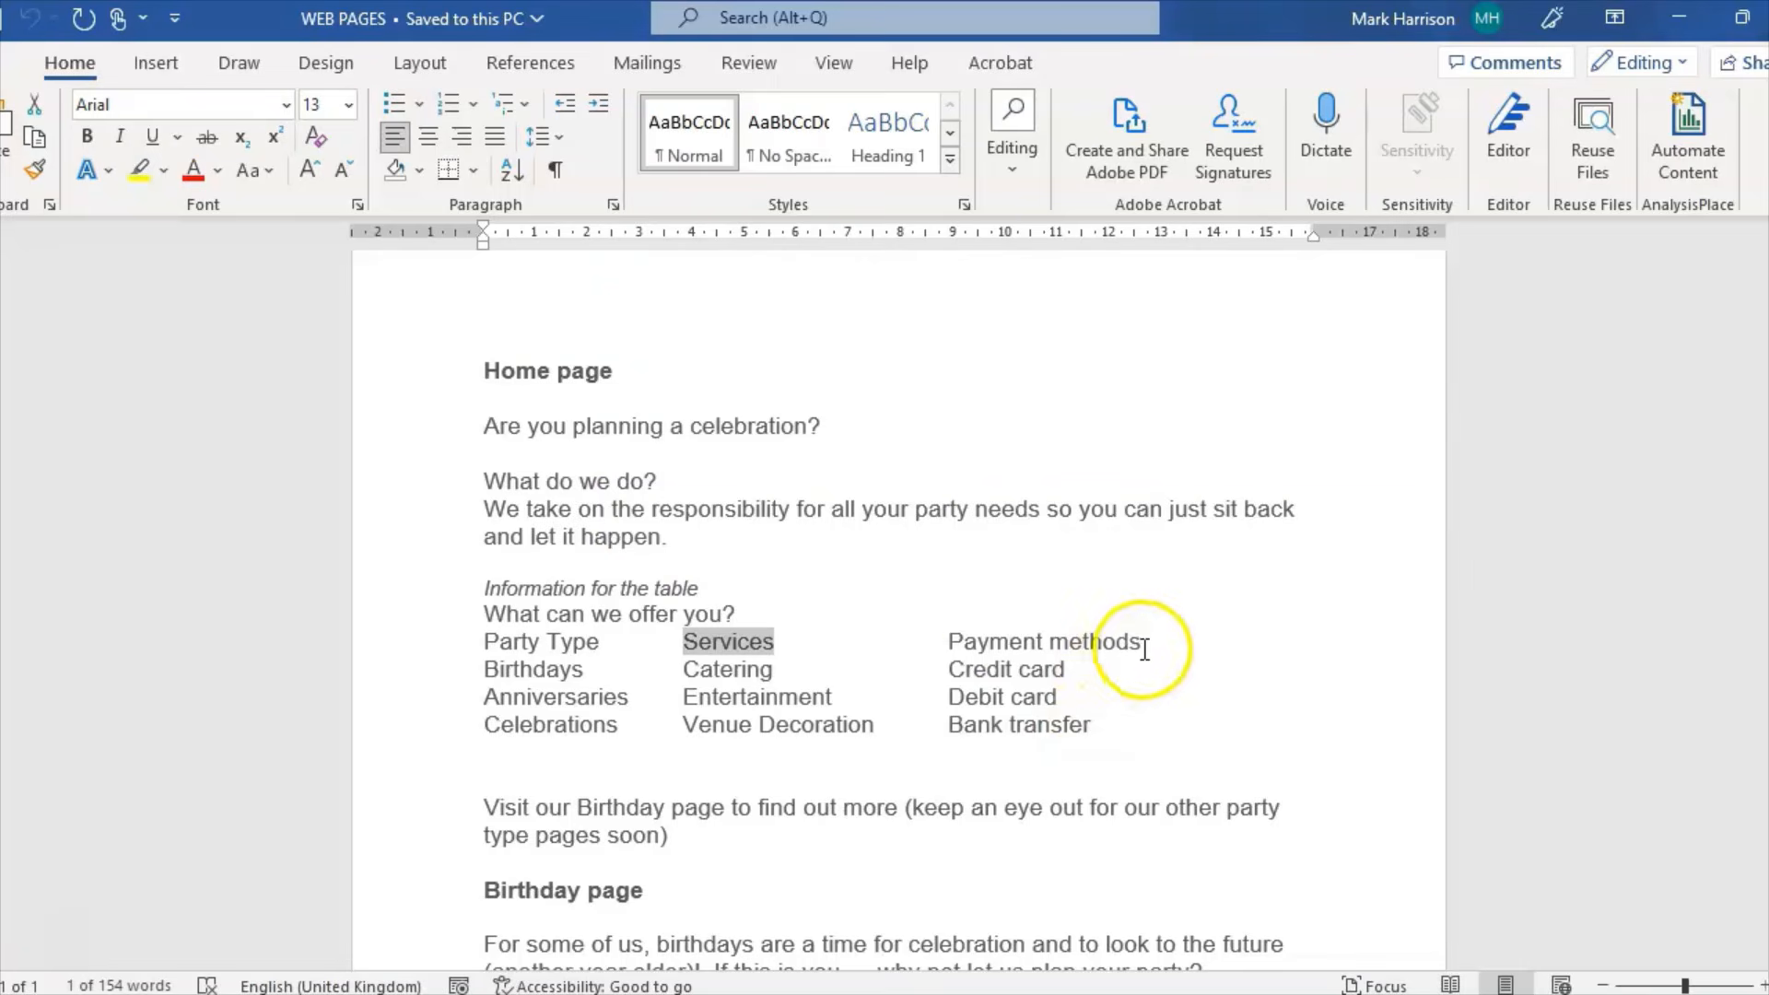
{"action": "left_click_drag", "start_coordinate": [1144, 647], "coordinate": [967, 640]}
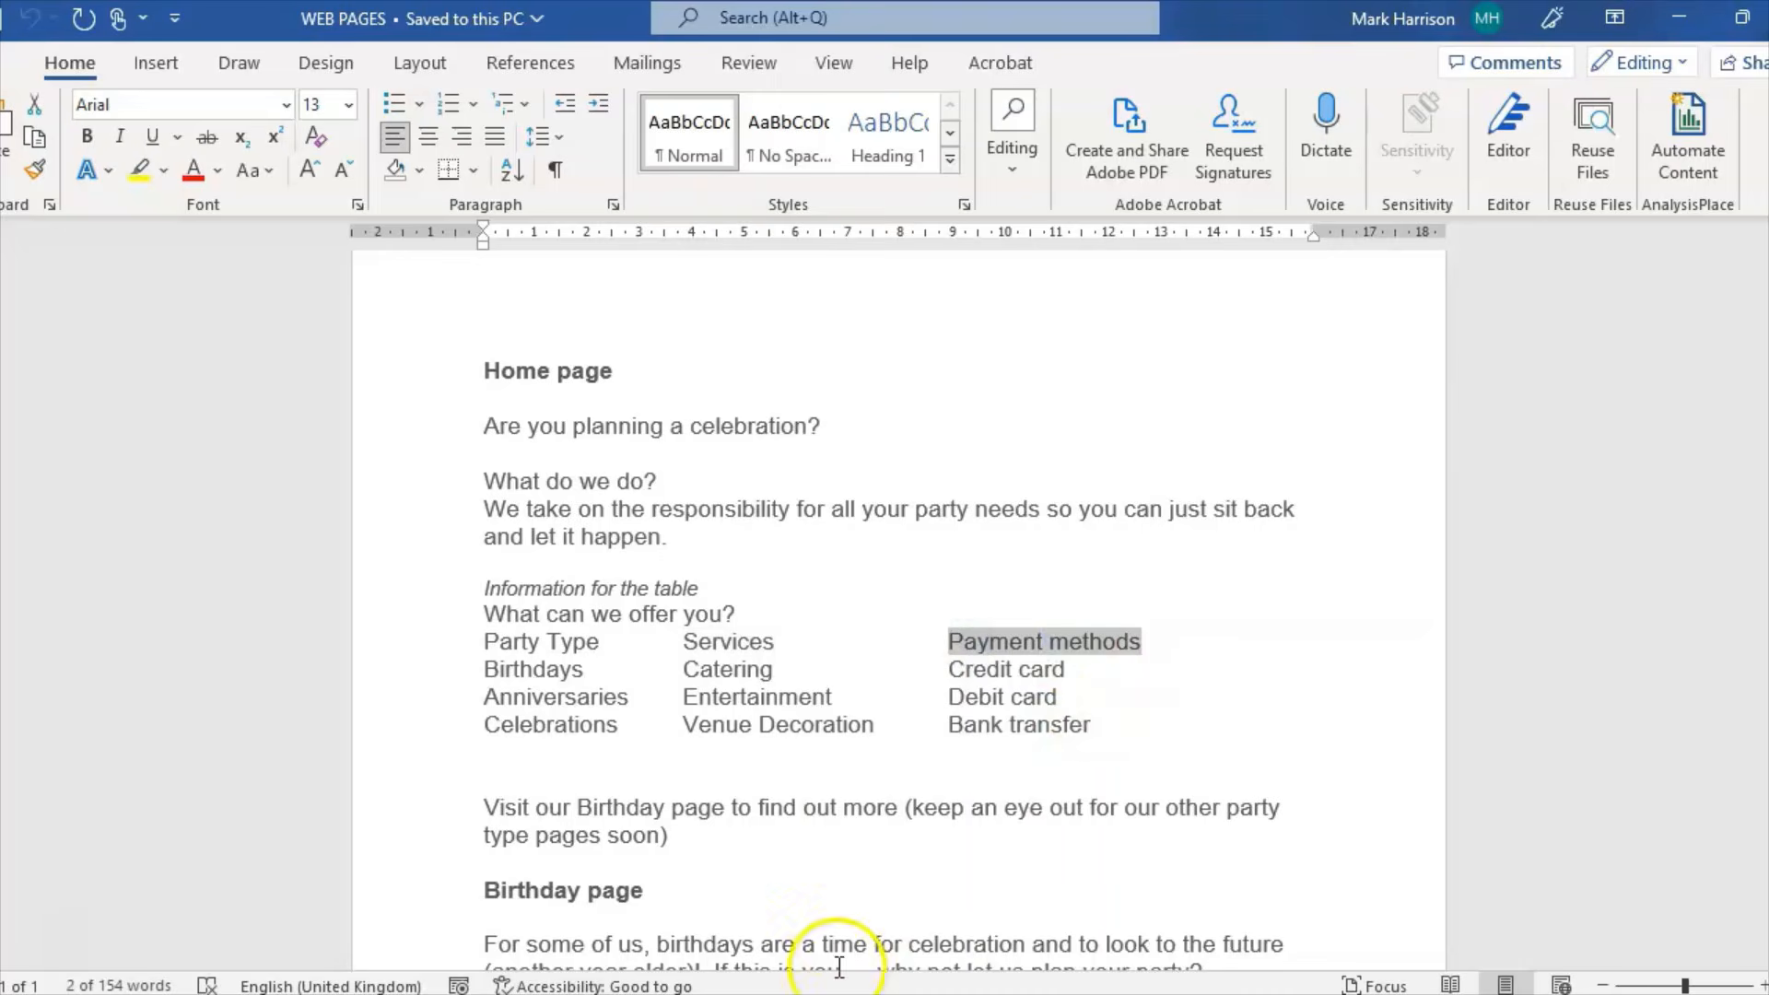
{"action": "key", "text": "alt+Tab"}
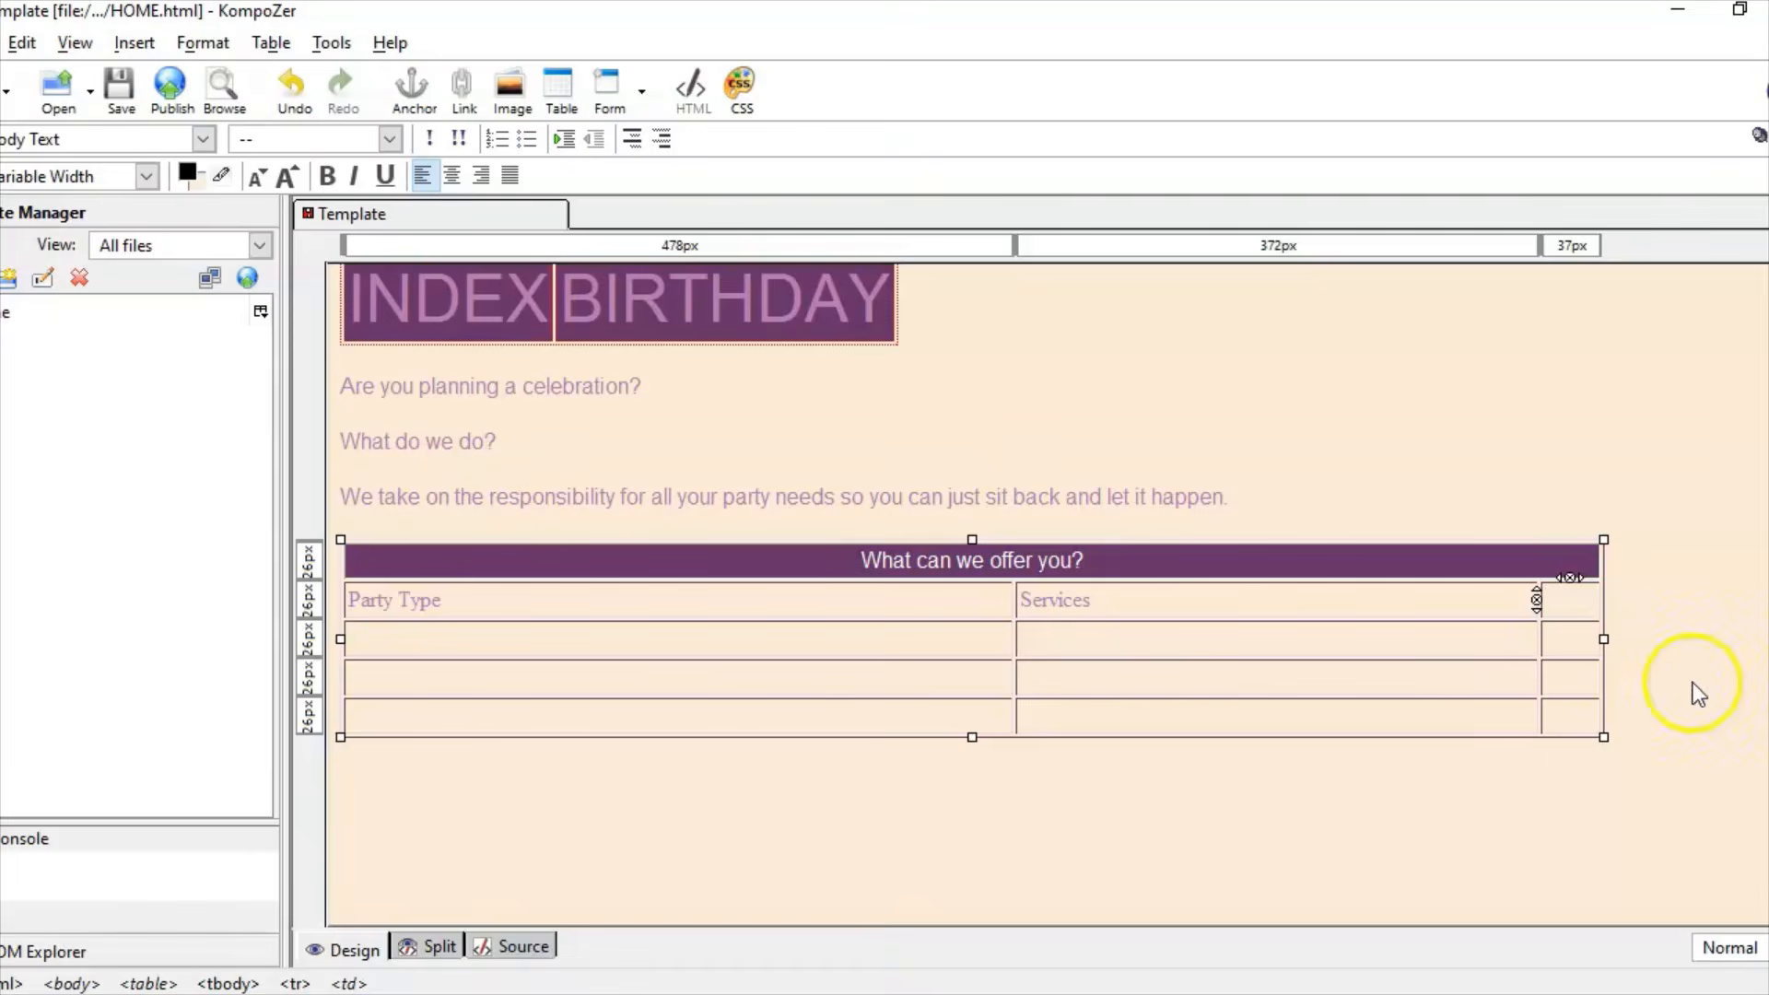
{"action": "right_click", "coordinate": [1567, 597]}
{"action": "left_click", "coordinate": [1654, 284]}
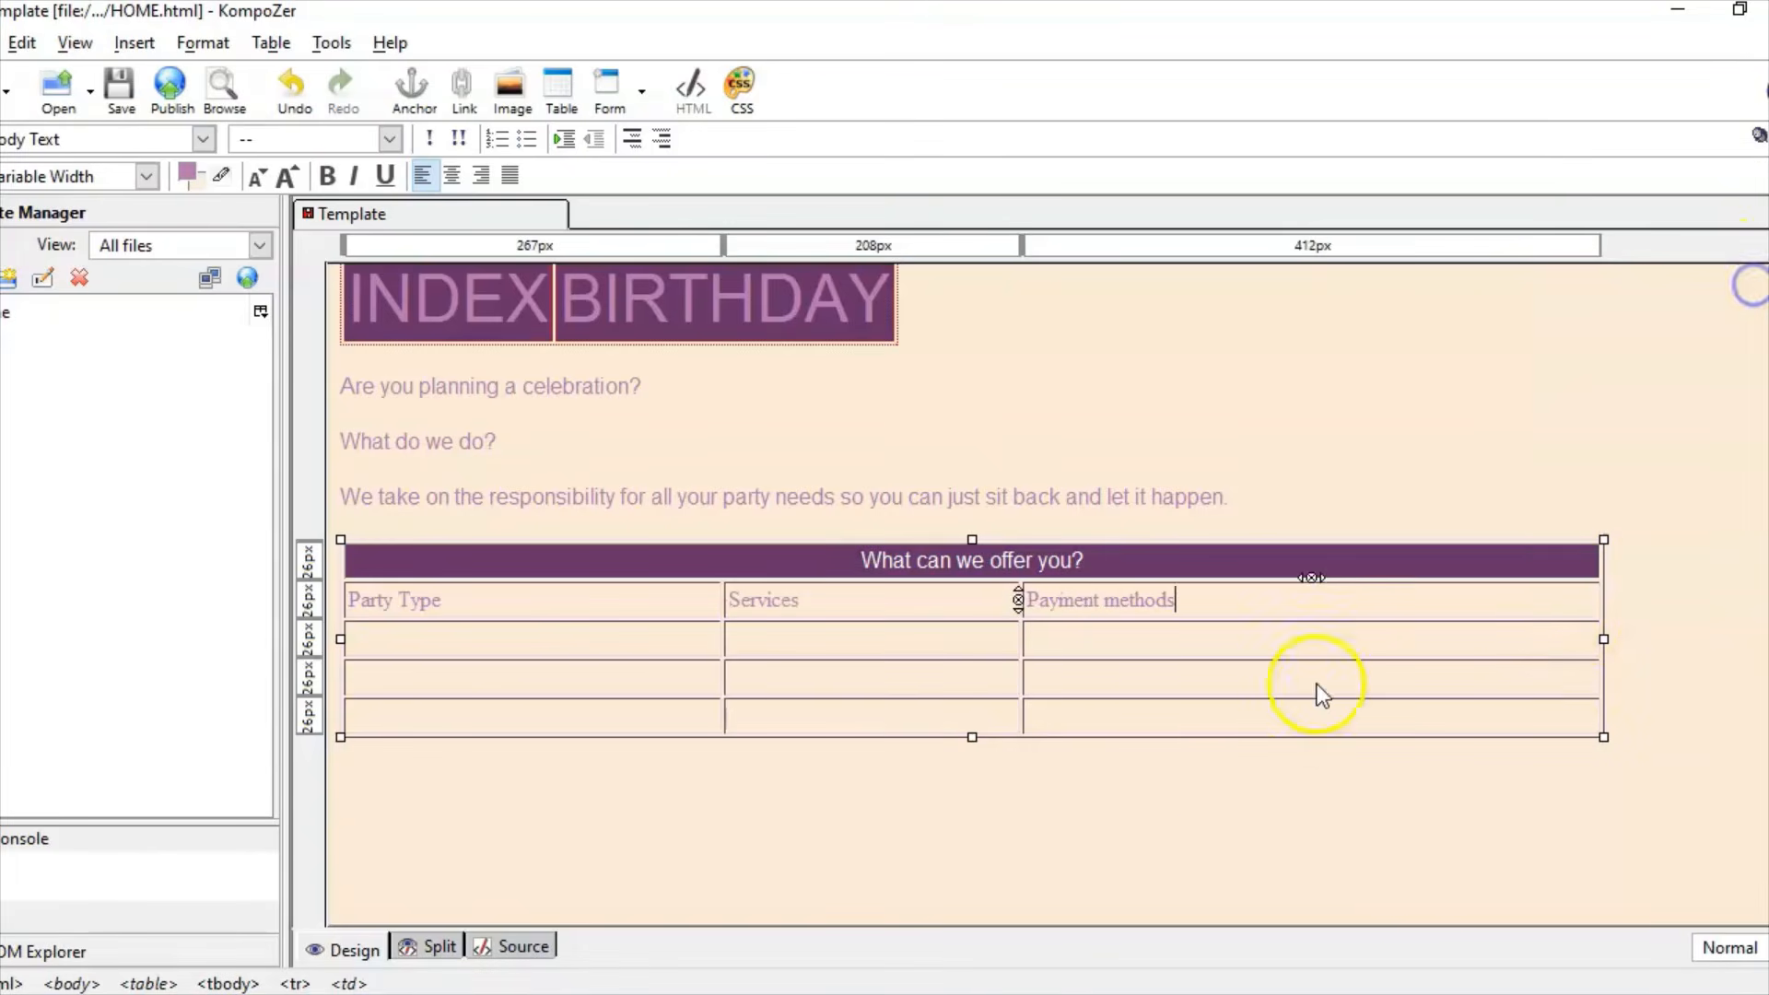
{"action": "left_click", "coordinate": [1116, 658]}
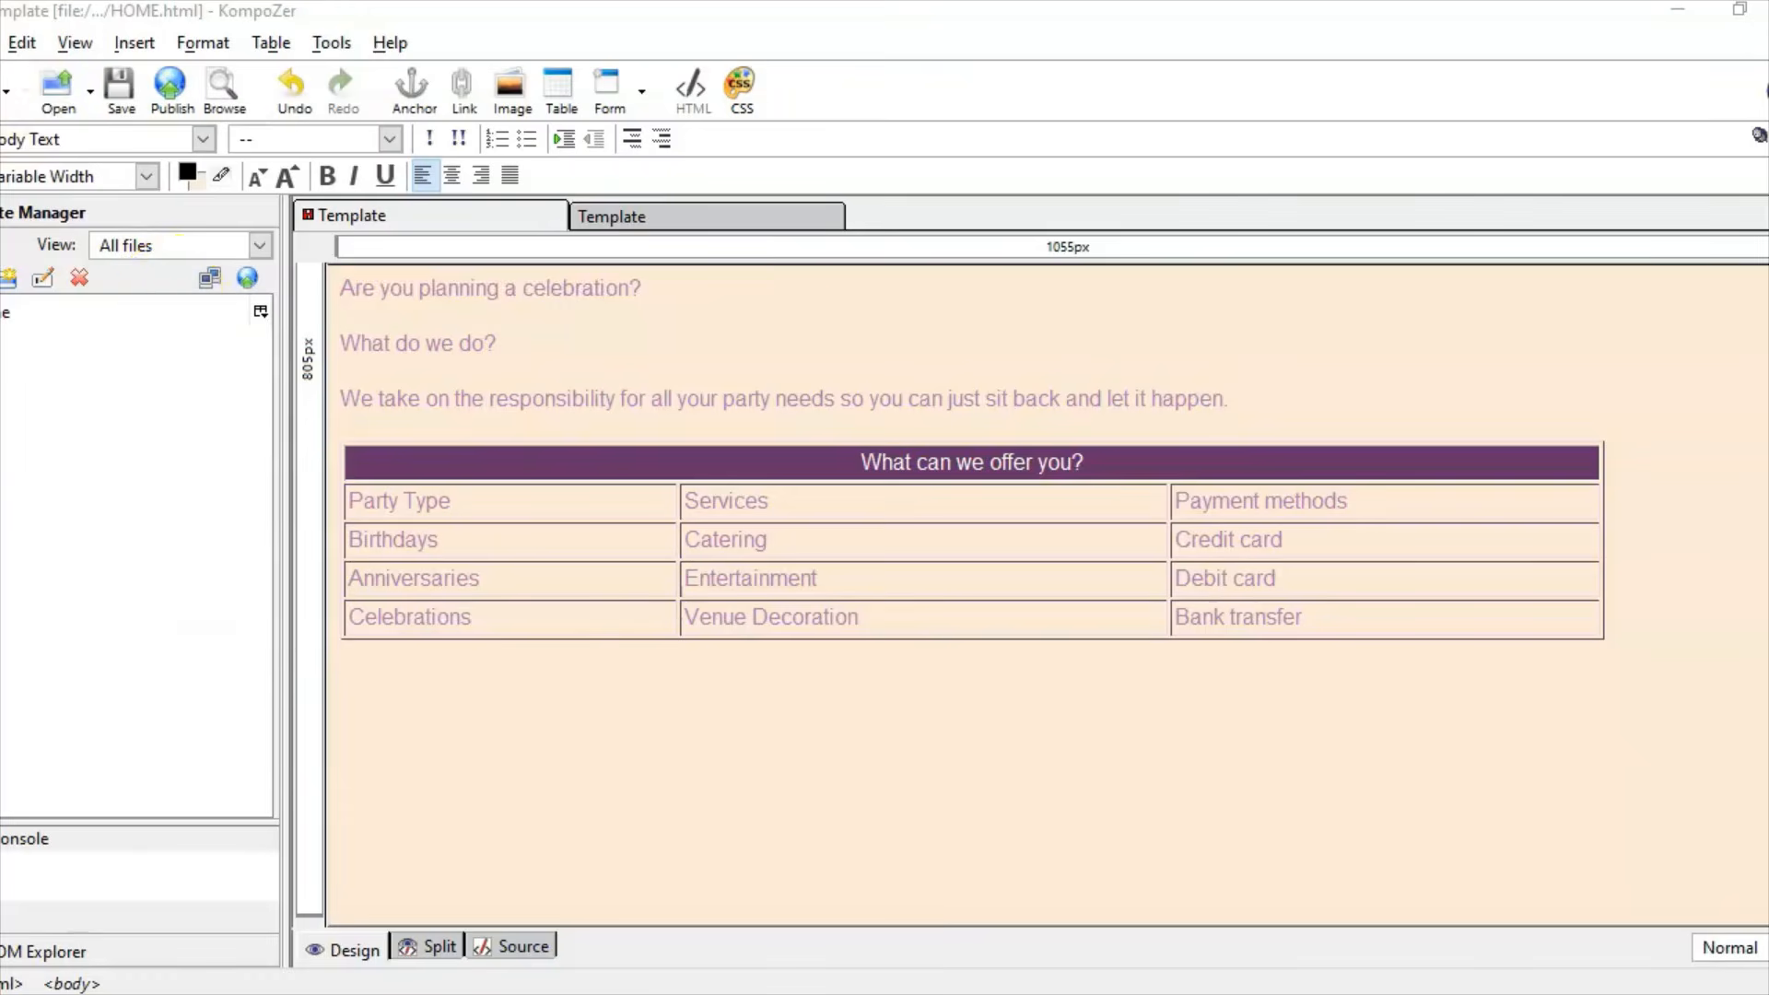
Step: Save the page over the existing HOME file, confirming the overwrite
{"action": "left_click", "coordinate": [3, 42]}
{"action": "left_click", "coordinate": [118, 291]}
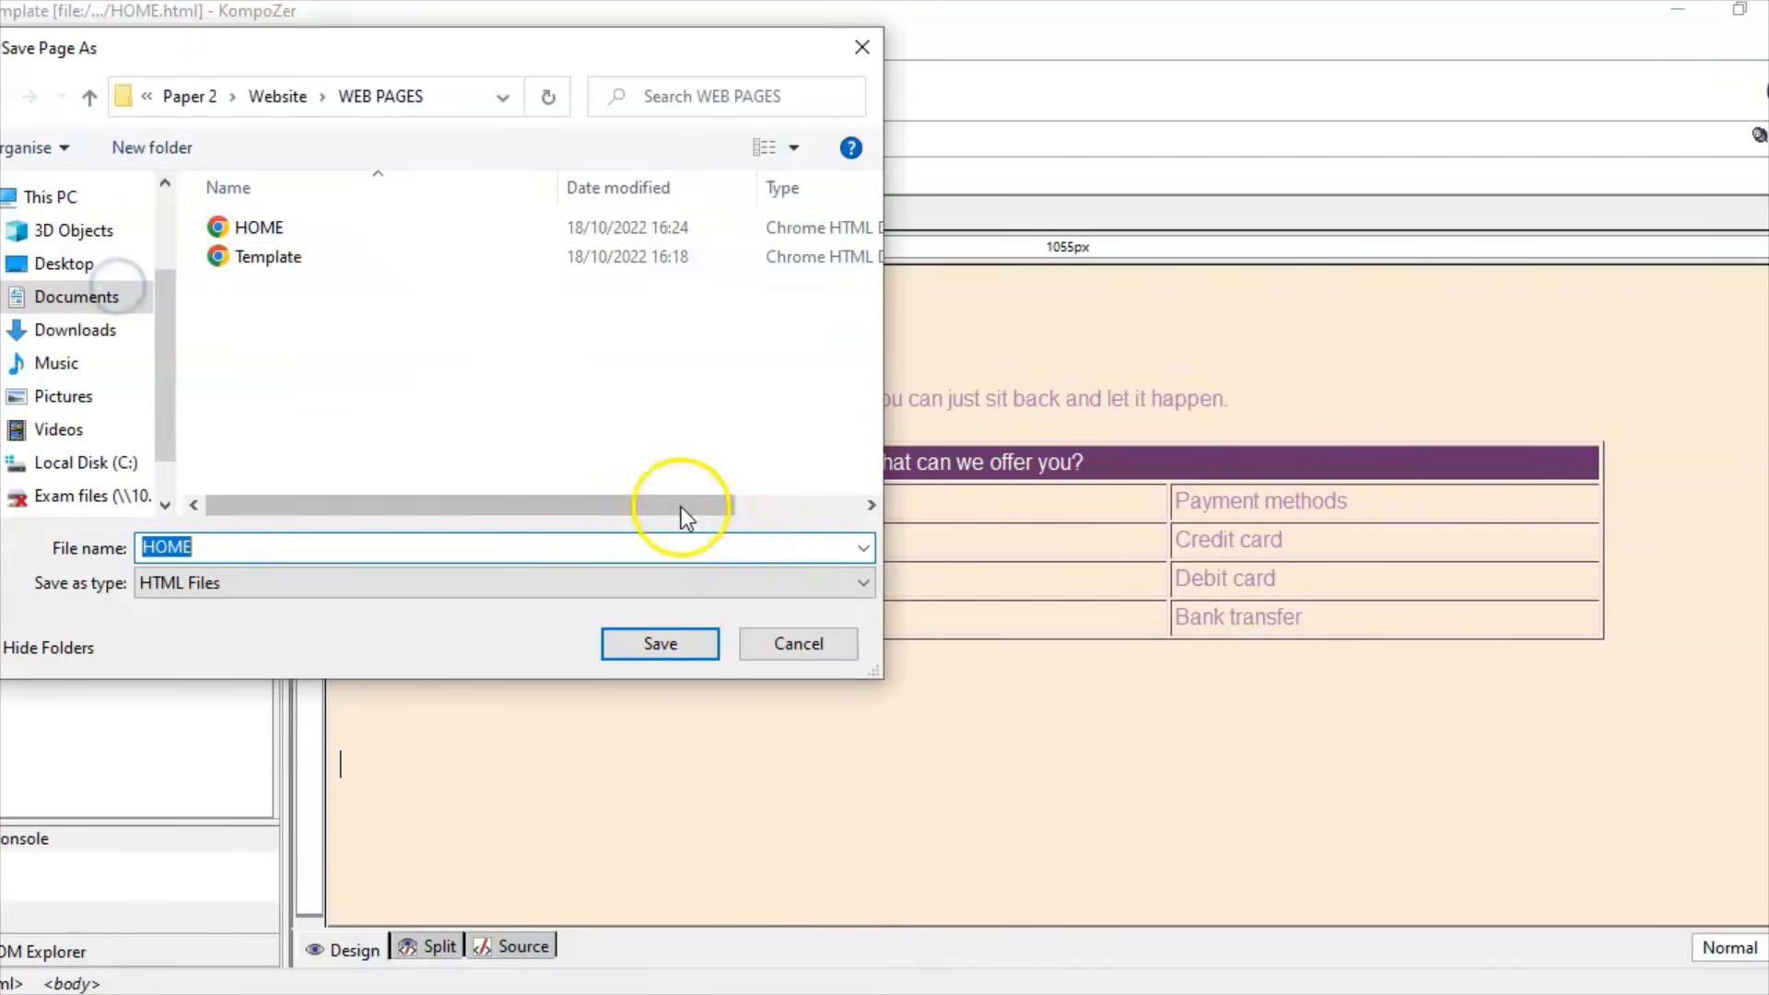
{"action": "left_click", "coordinate": [283, 235]}
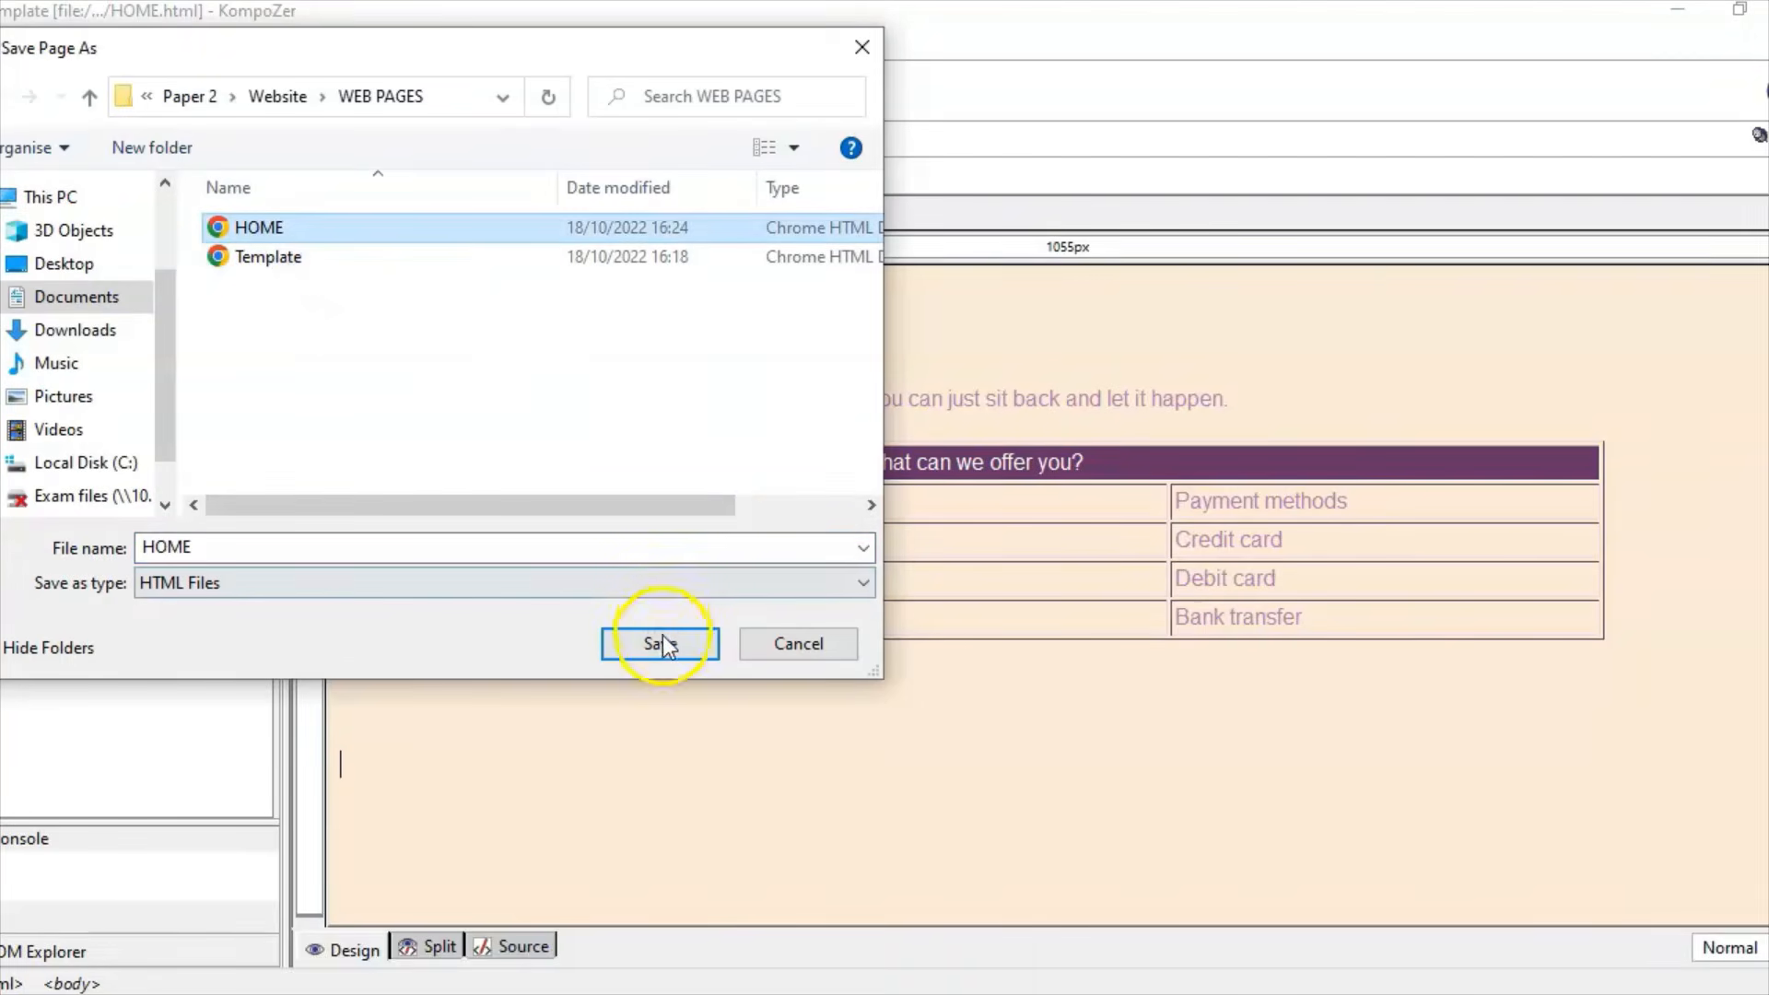
{"action": "left_click", "coordinate": [660, 639]}
{"action": "left_click", "coordinate": [978, 517]}
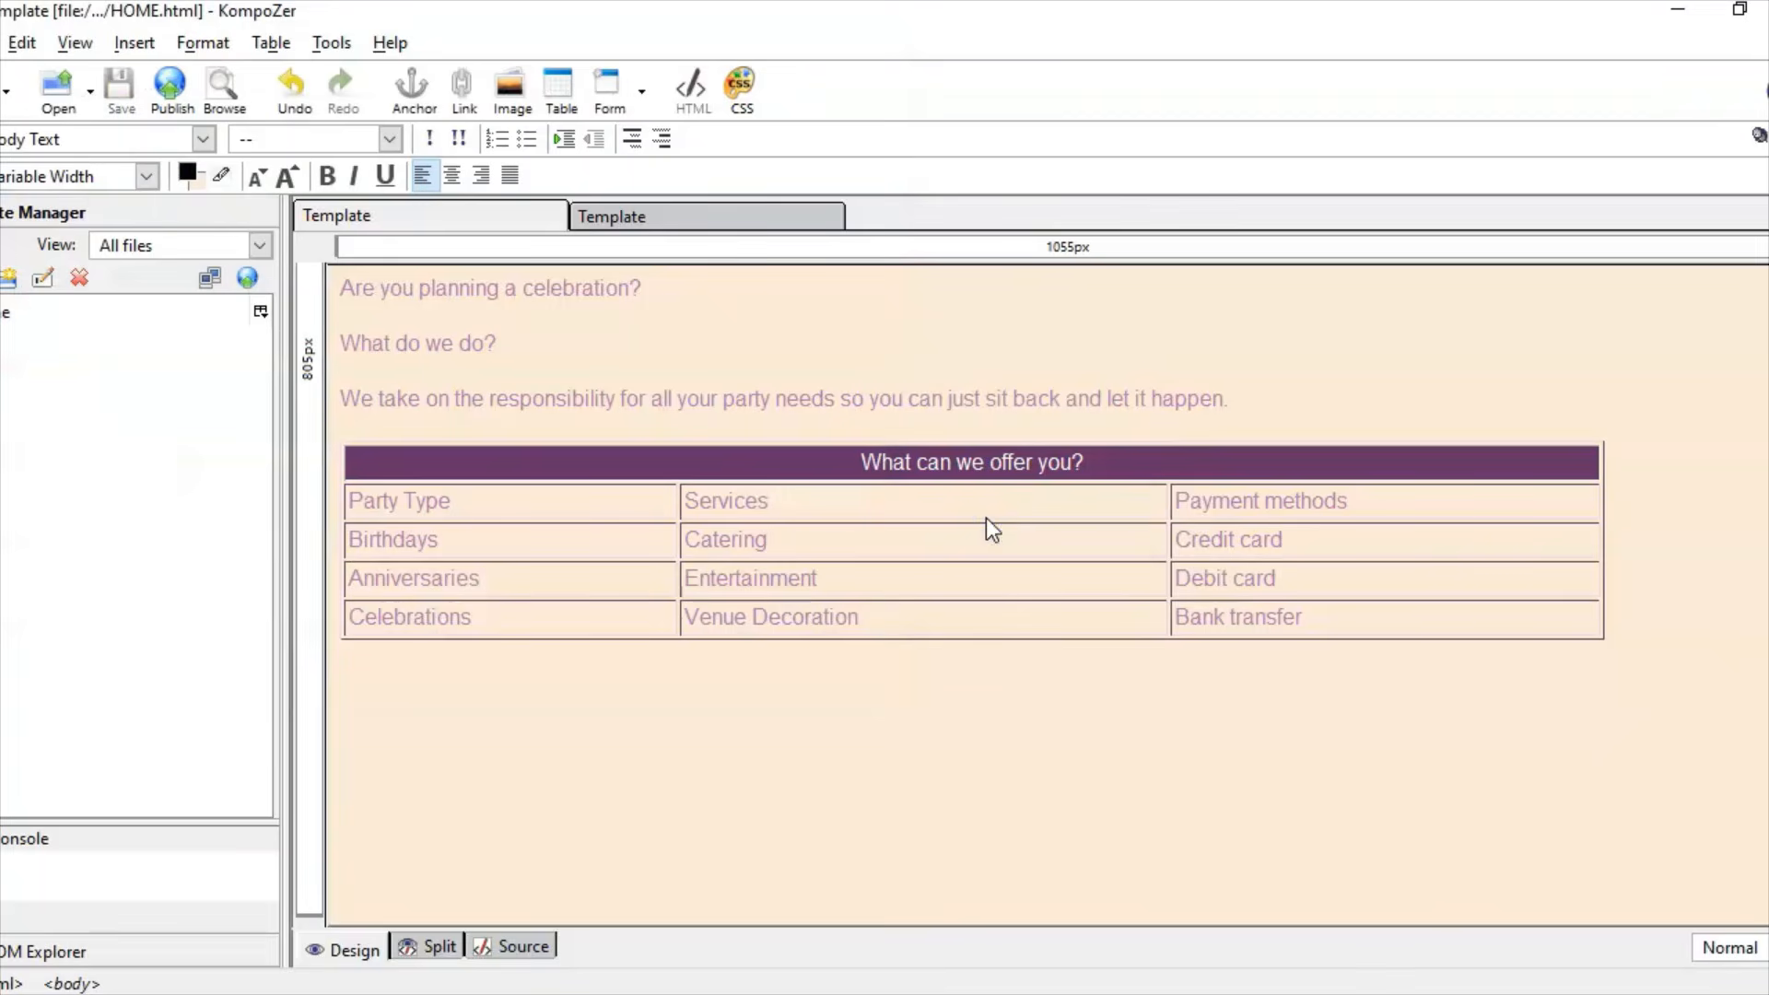
{"action": "left_click", "coordinate": [791, 708]}
{"action": "left_click", "coordinate": [490, 708]}
{"action": "left_click", "coordinate": [700, 993]}
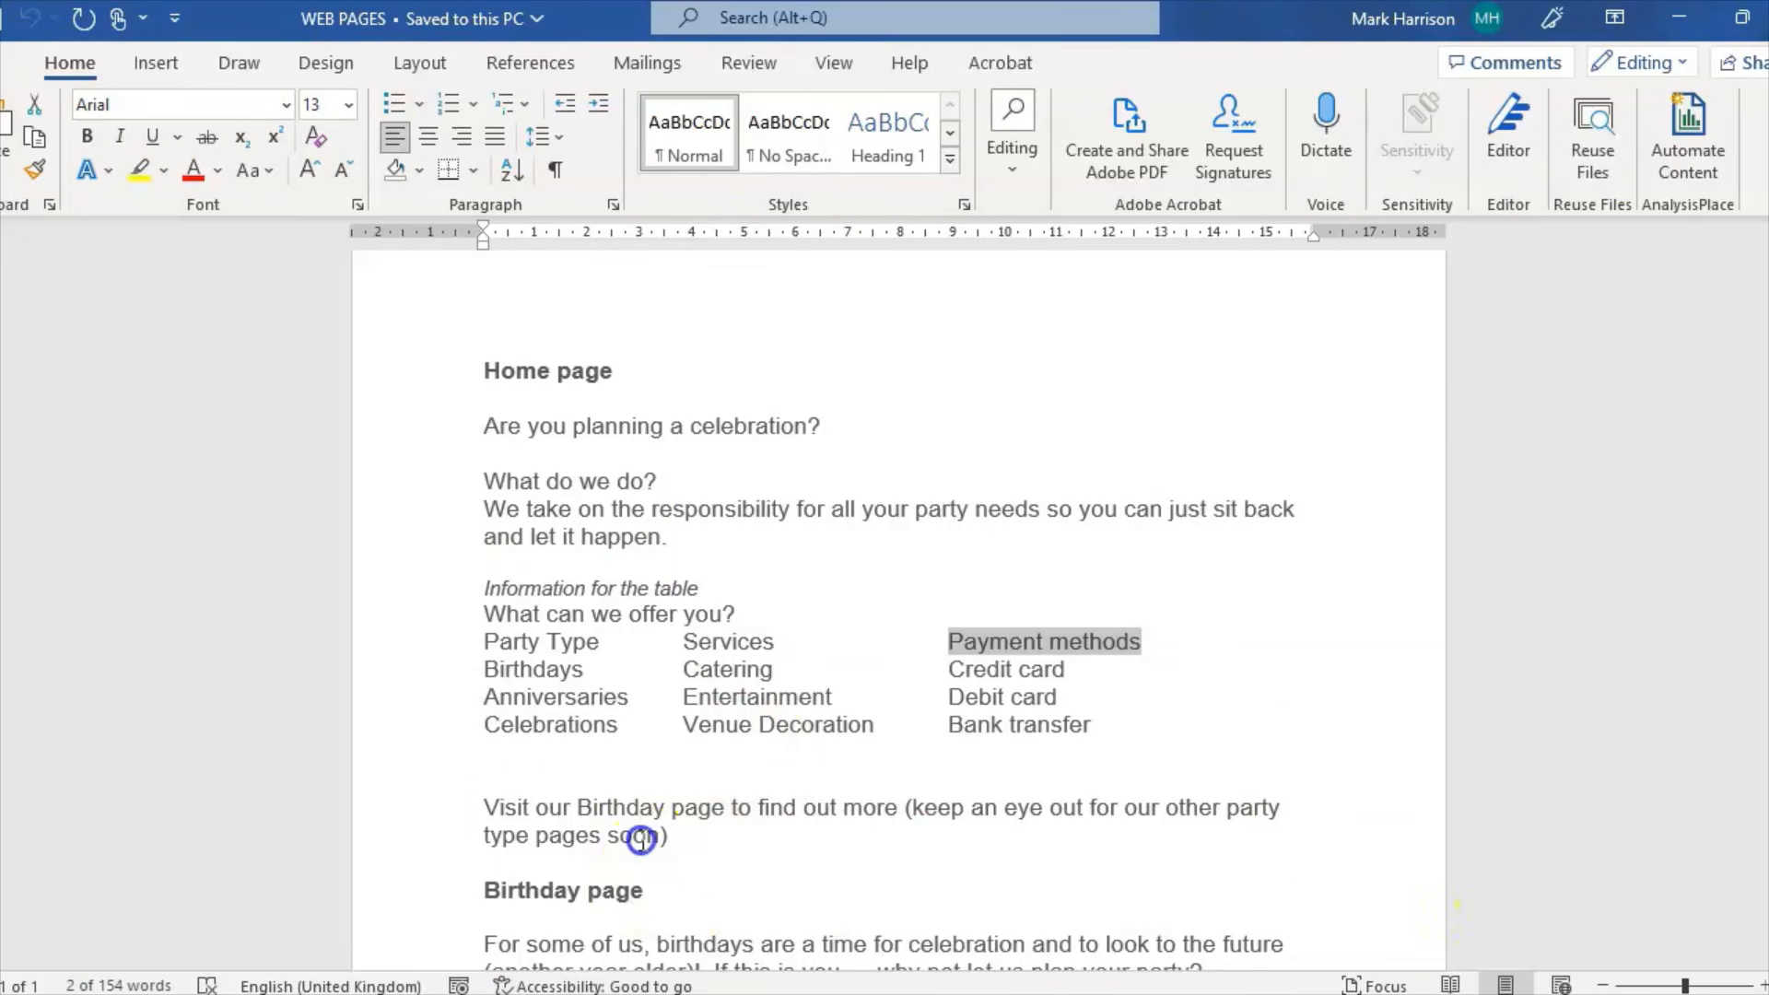
Step: Paste the 'Visit our Birthday page' sentence without formatting below the table
{"action": "left_click_drag", "start_coordinate": [636, 833], "coordinate": [479, 821]}
{"action": "key", "text": "super+c"}
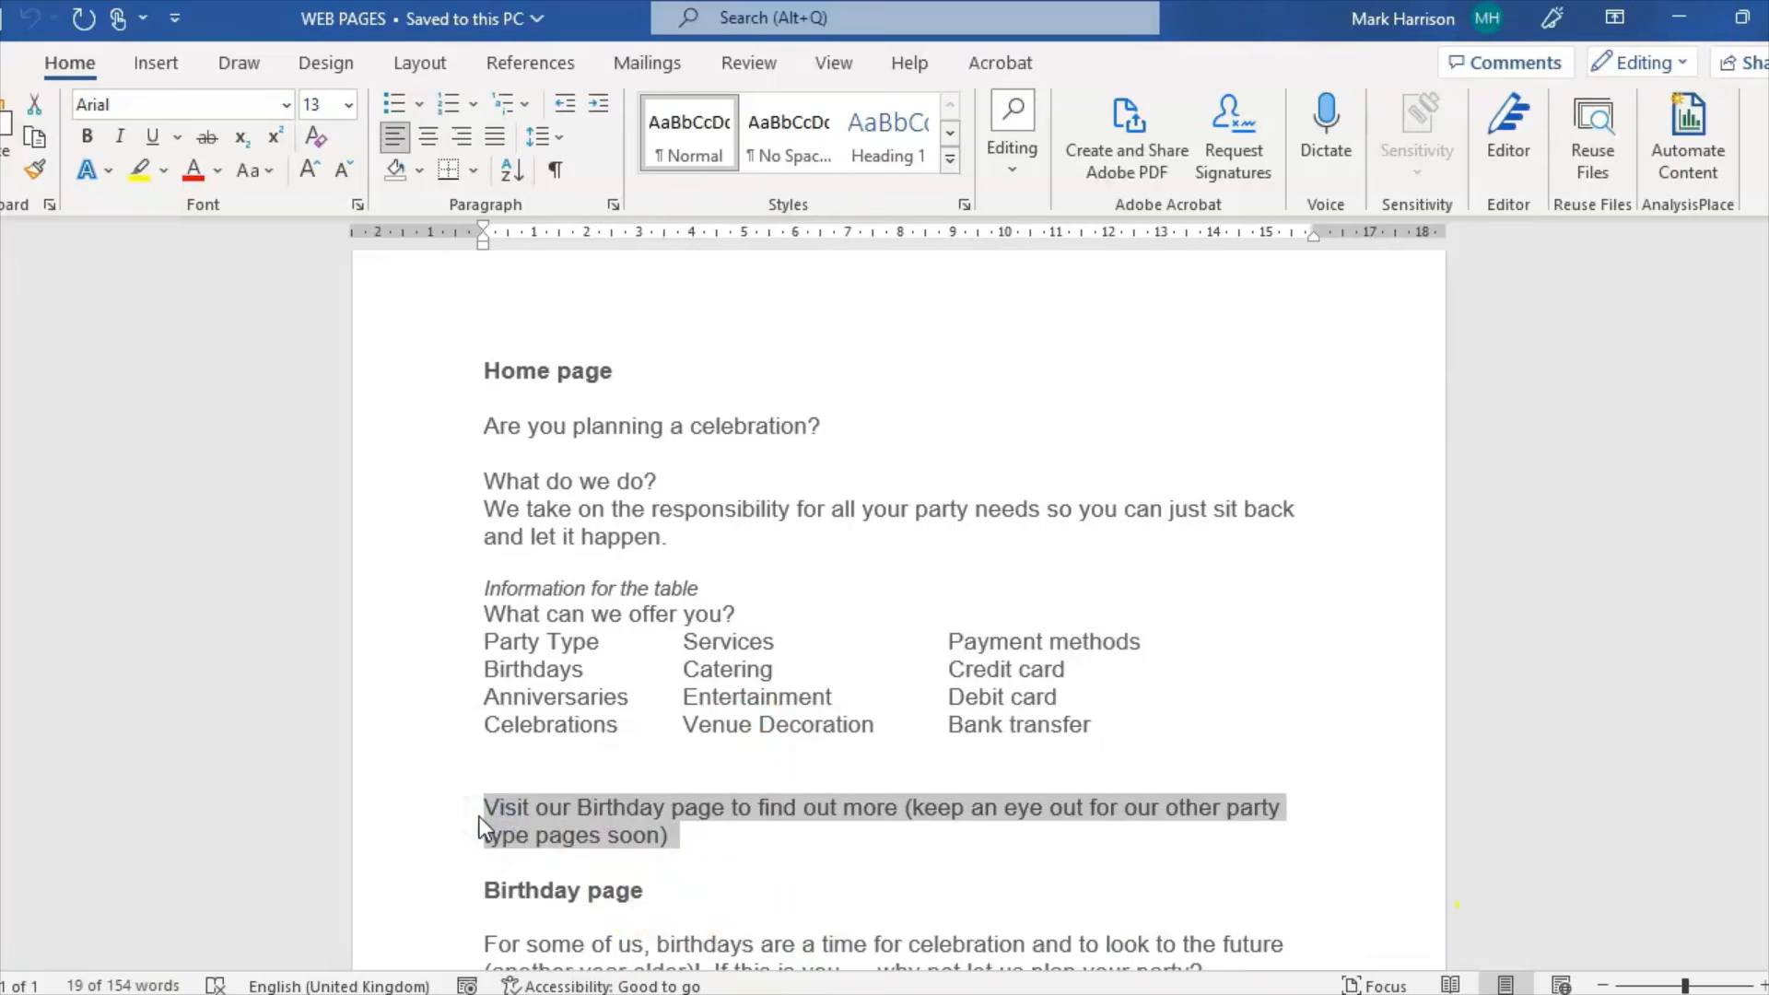
{"action": "left_click", "coordinate": [963, 988]}
{"action": "left_click", "coordinate": [399, 720]}
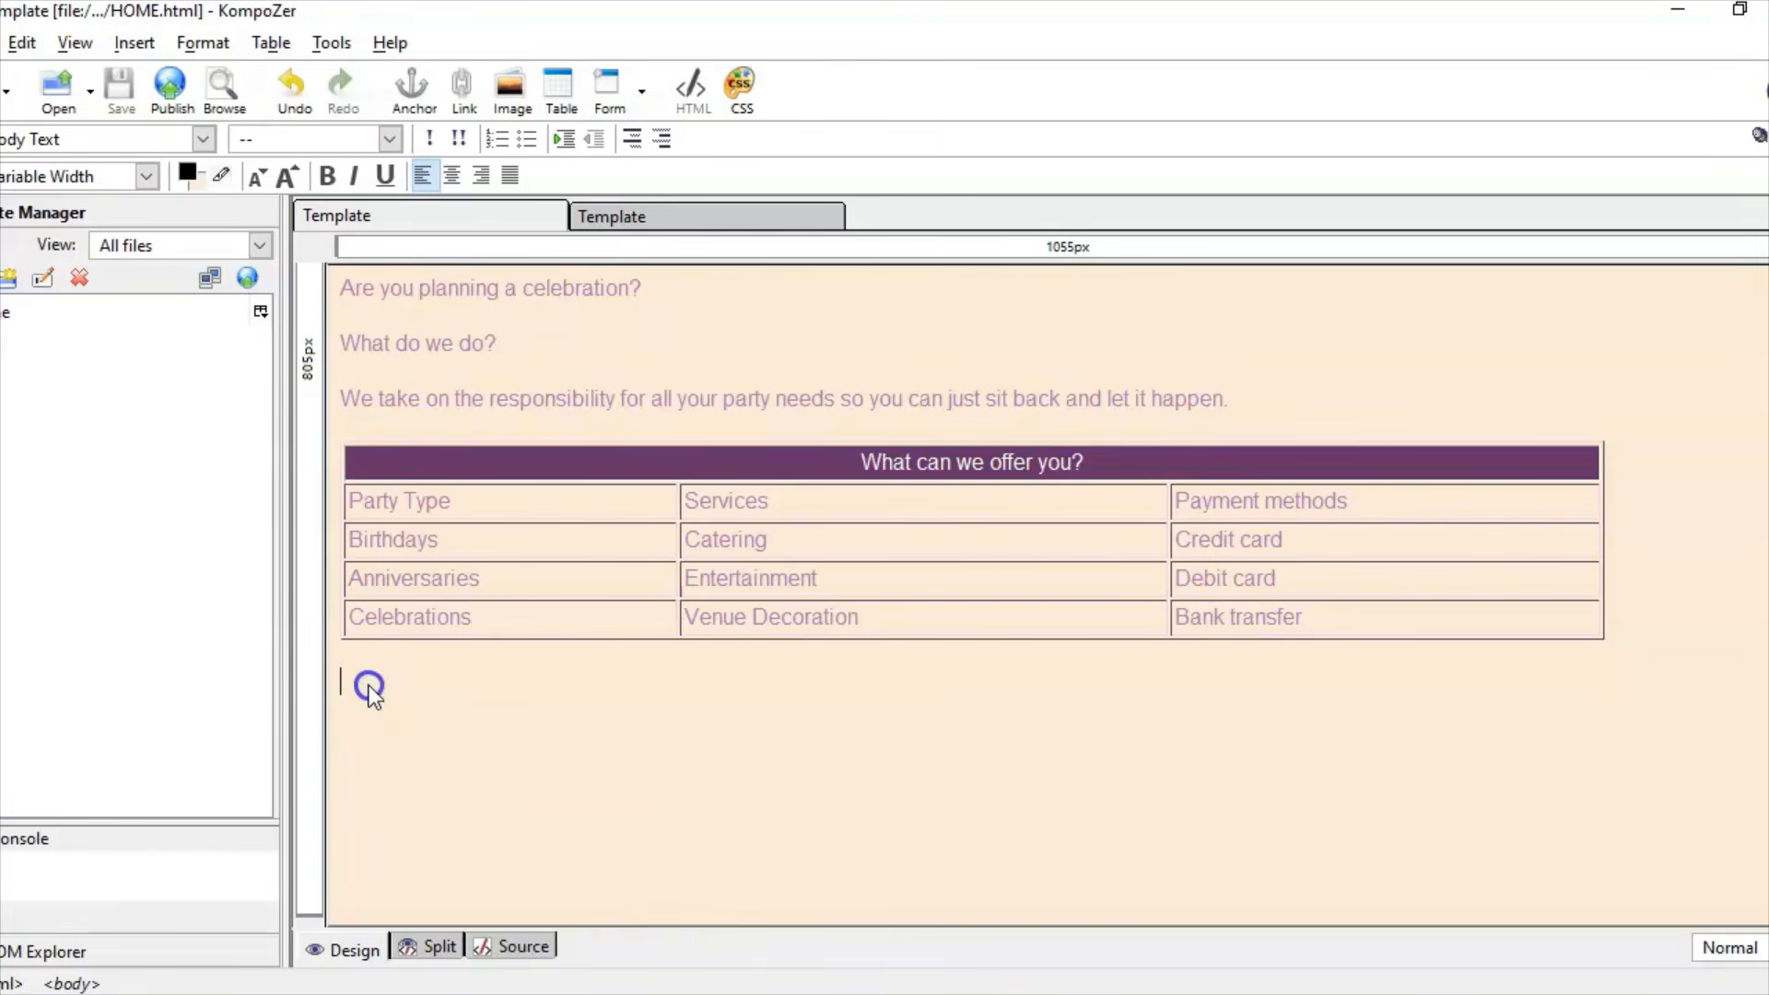
{"action": "right_click", "coordinate": [369, 686]}
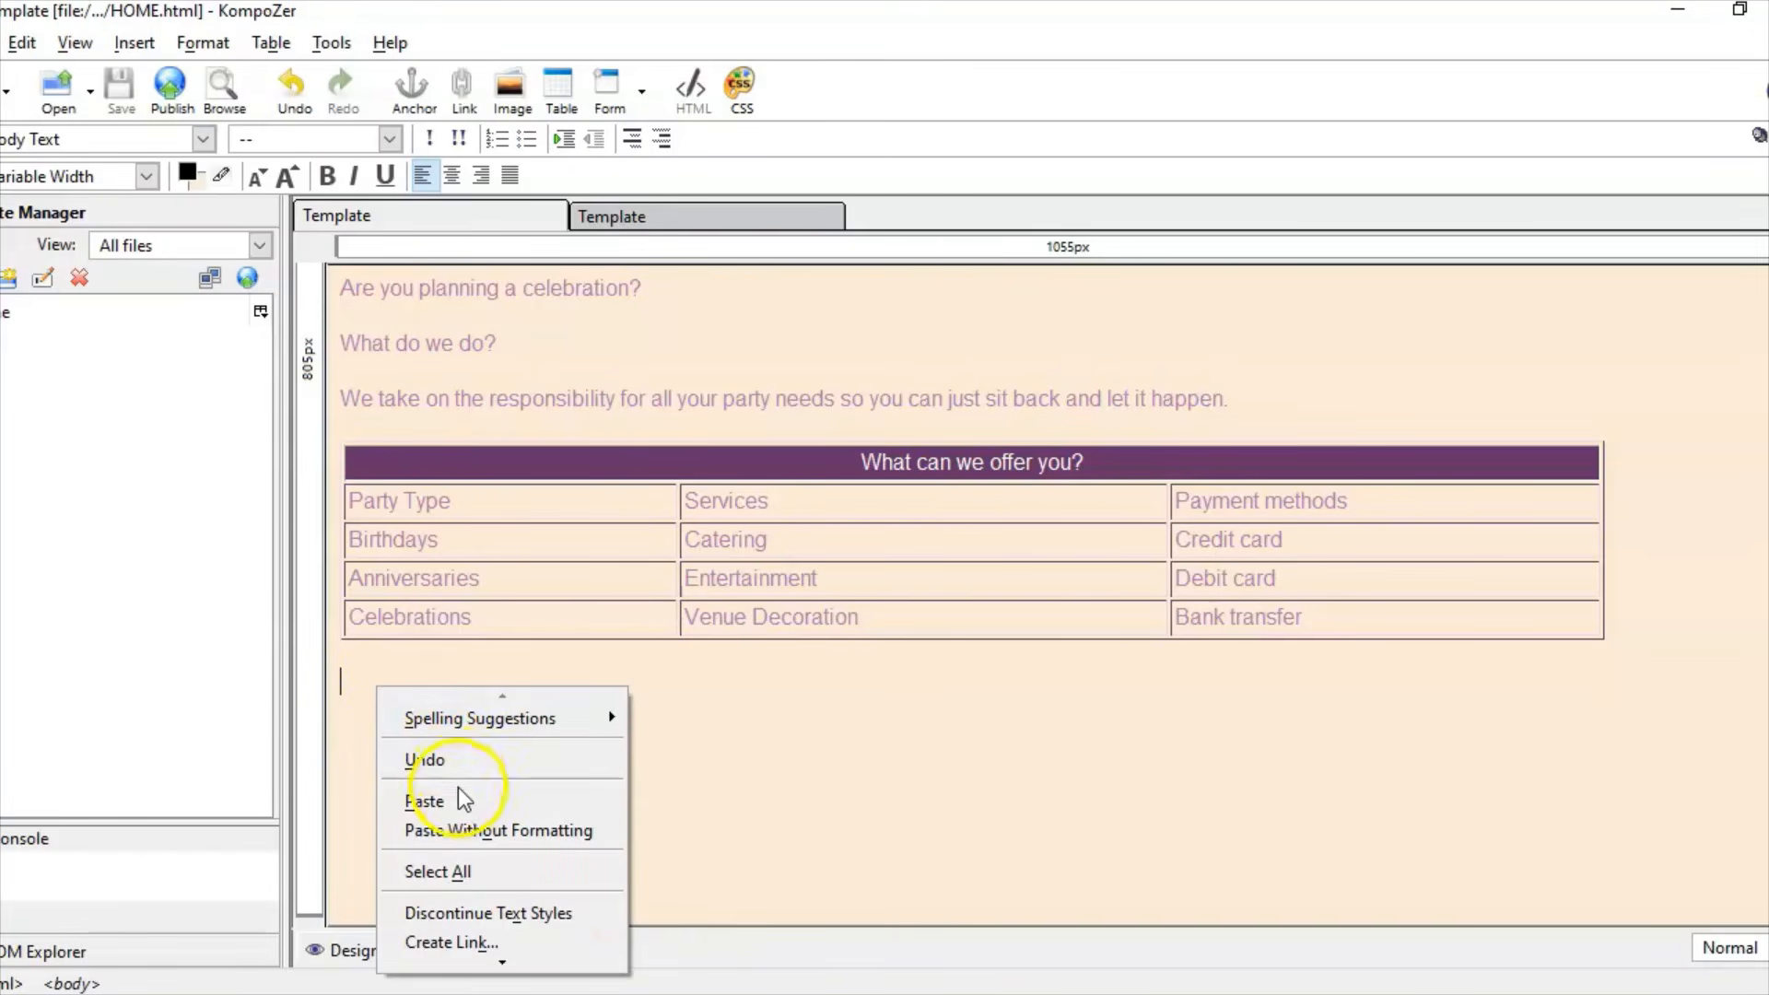
{"action": "left_click", "coordinate": [490, 835]}
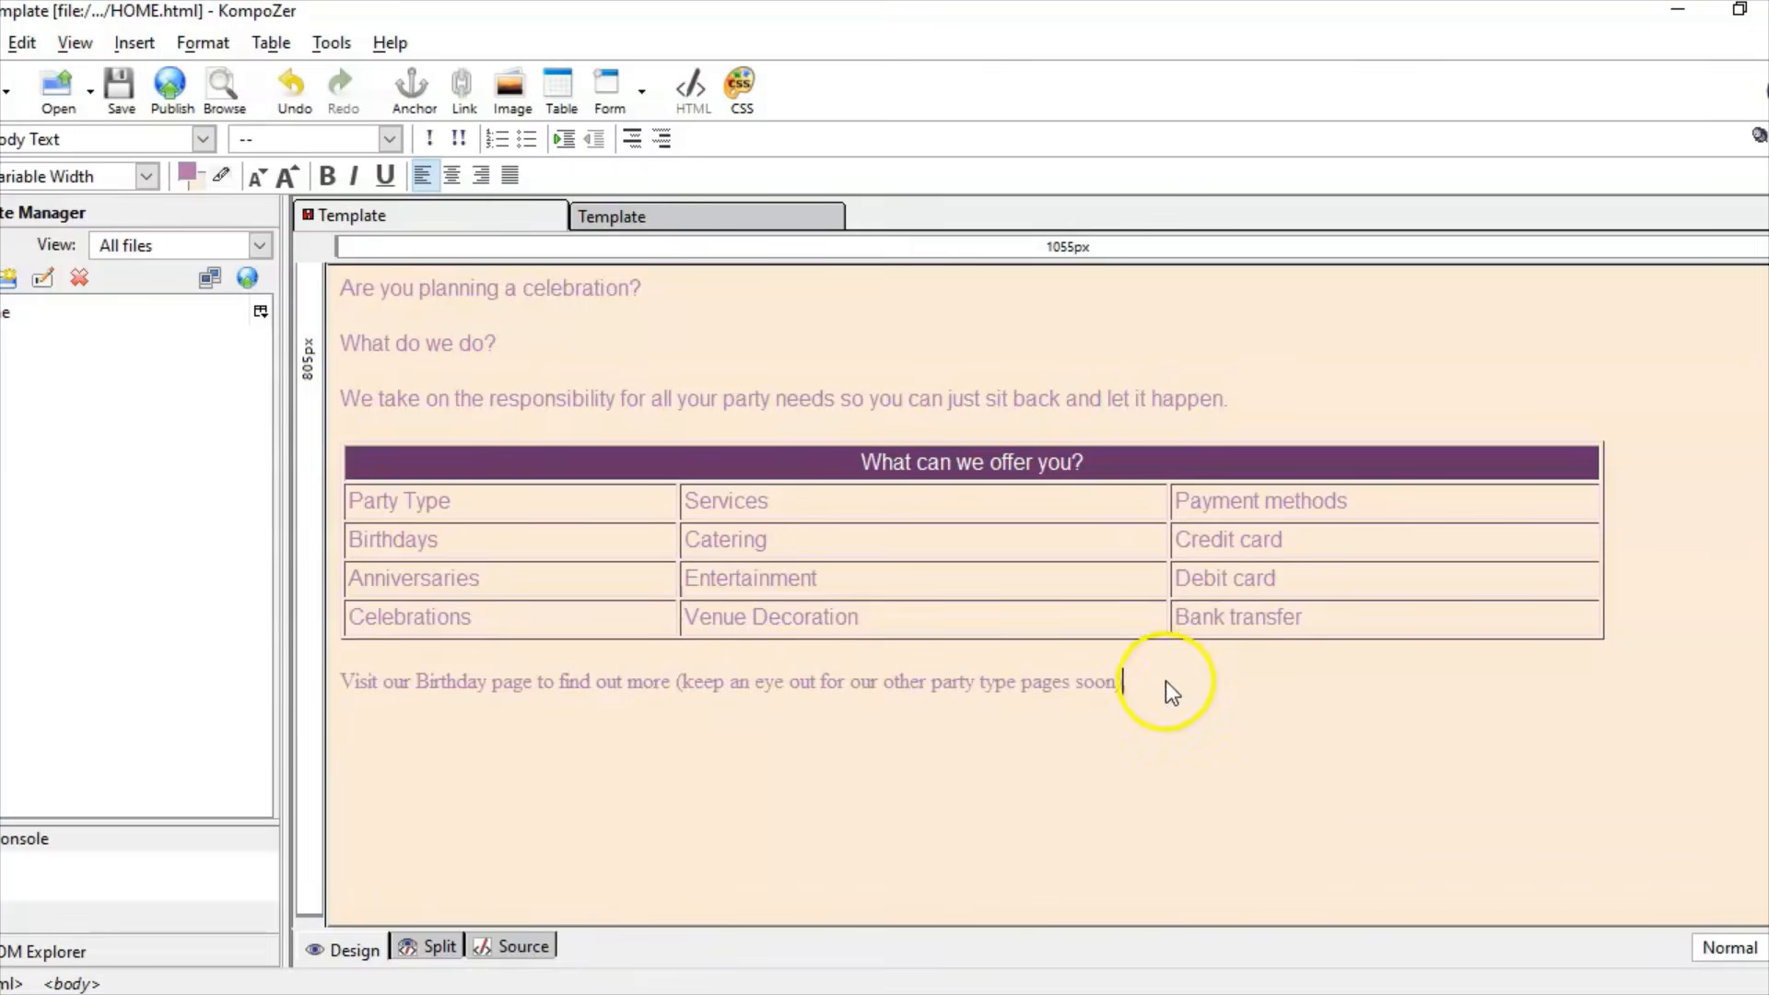
Step: Set the pasted Birthday page sentence to Helvetica, Arial
{"action": "left_click_drag", "start_coordinate": [1164, 683], "coordinate": [343, 682]}
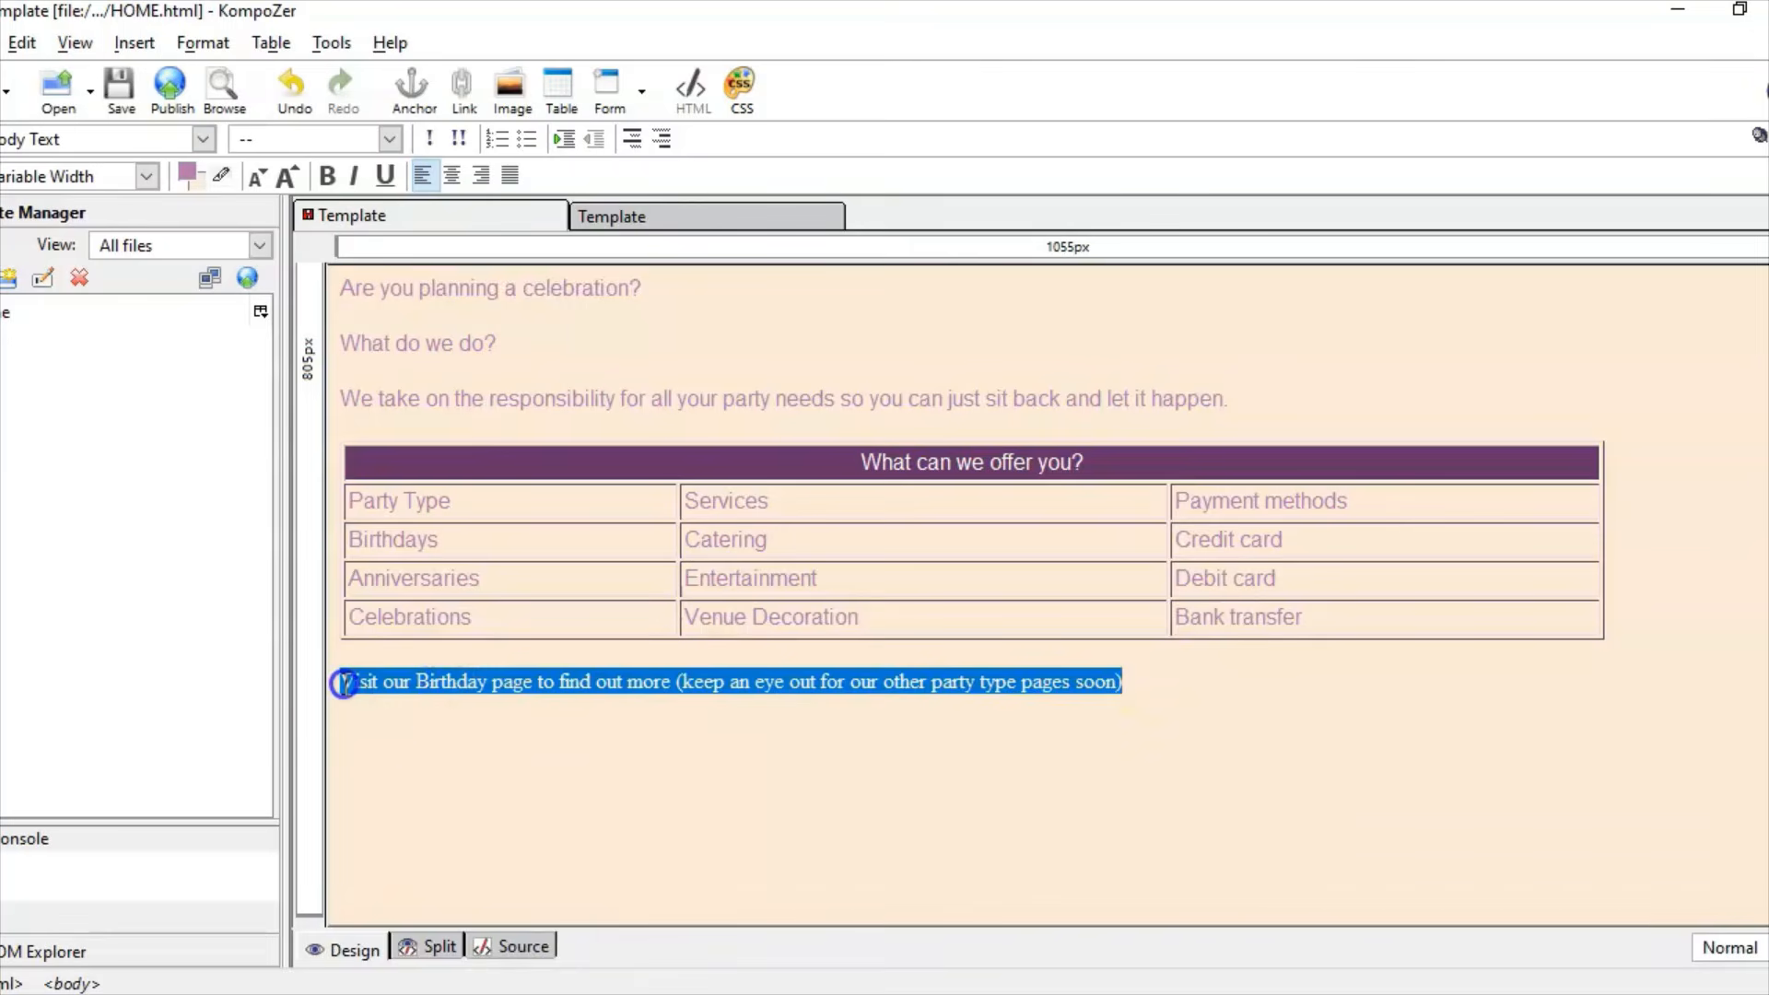
{"action": "left_click", "coordinate": [228, 46]}
{"action": "mouse_move", "coordinate": [268, 81]}
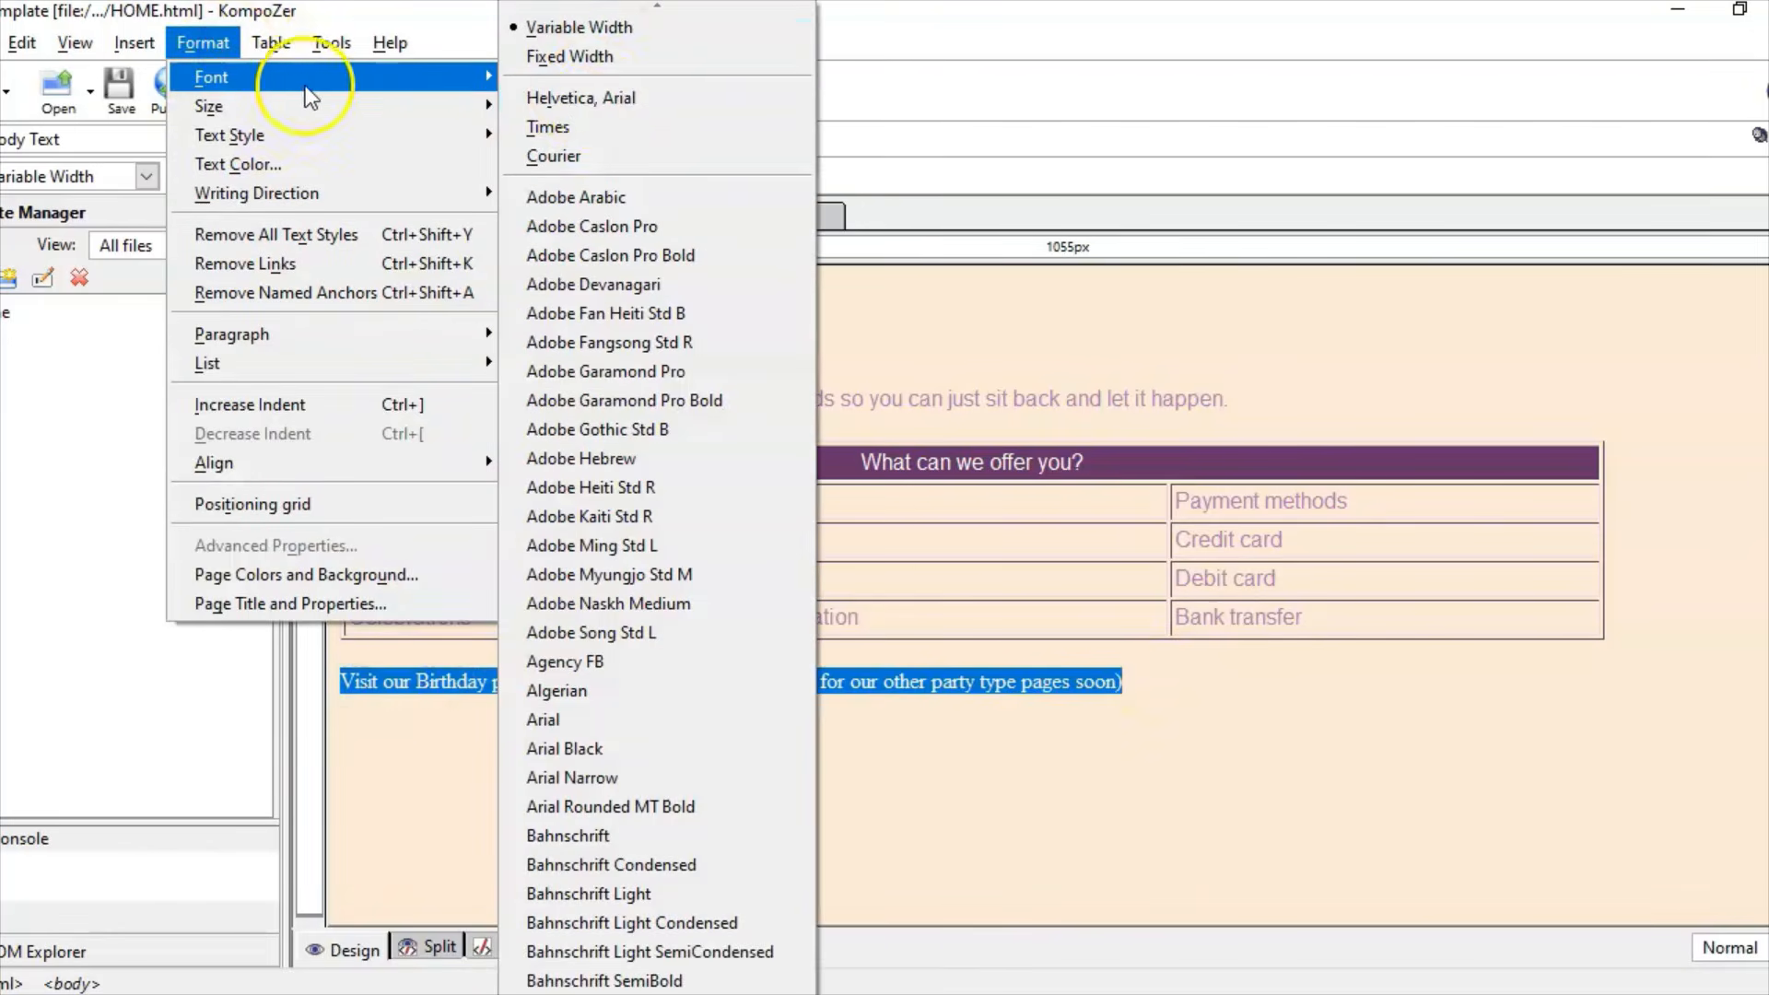
{"action": "left_click", "coordinate": [608, 97]}
{"action": "left_click", "coordinate": [1114, 734]}
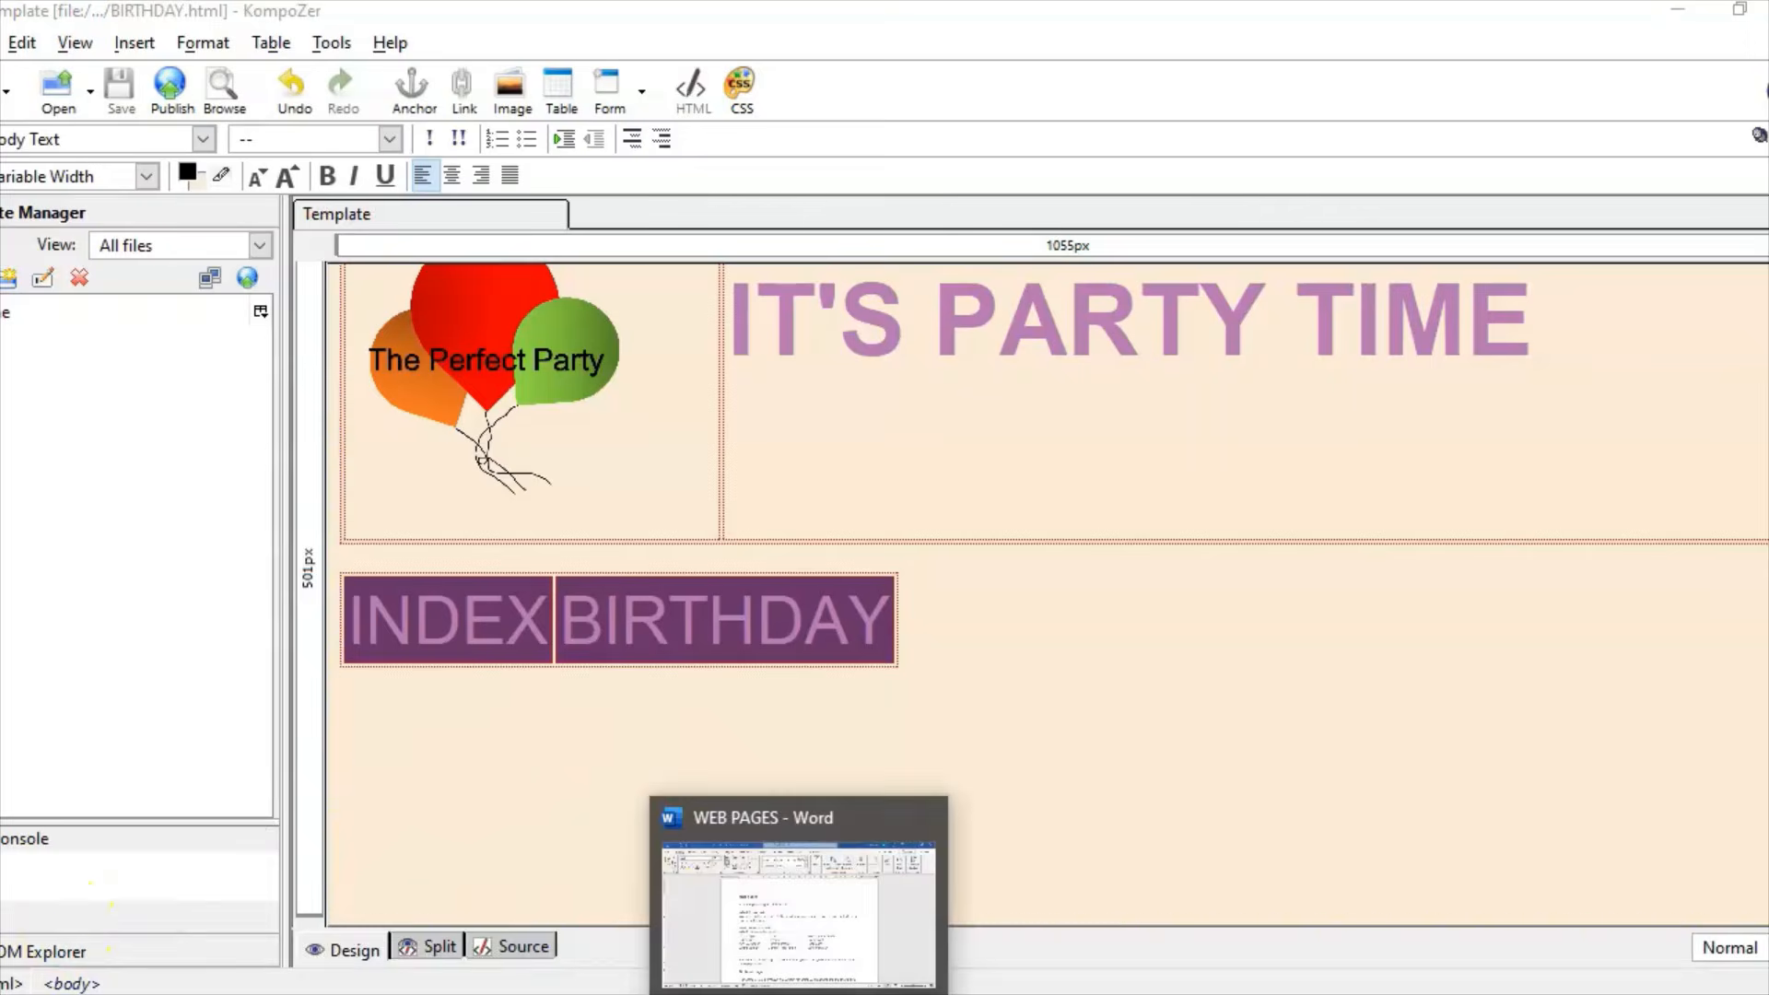
Step: Paste the three Birthday page paragraphs from Word below the INDEX/BIRTHDAY bar, without formatting
{"action": "left_click", "coordinate": [789, 978]}
{"action": "scroll", "coordinate": [1106, 730], "scroll_direction": "down", "scroll_amount": 5}
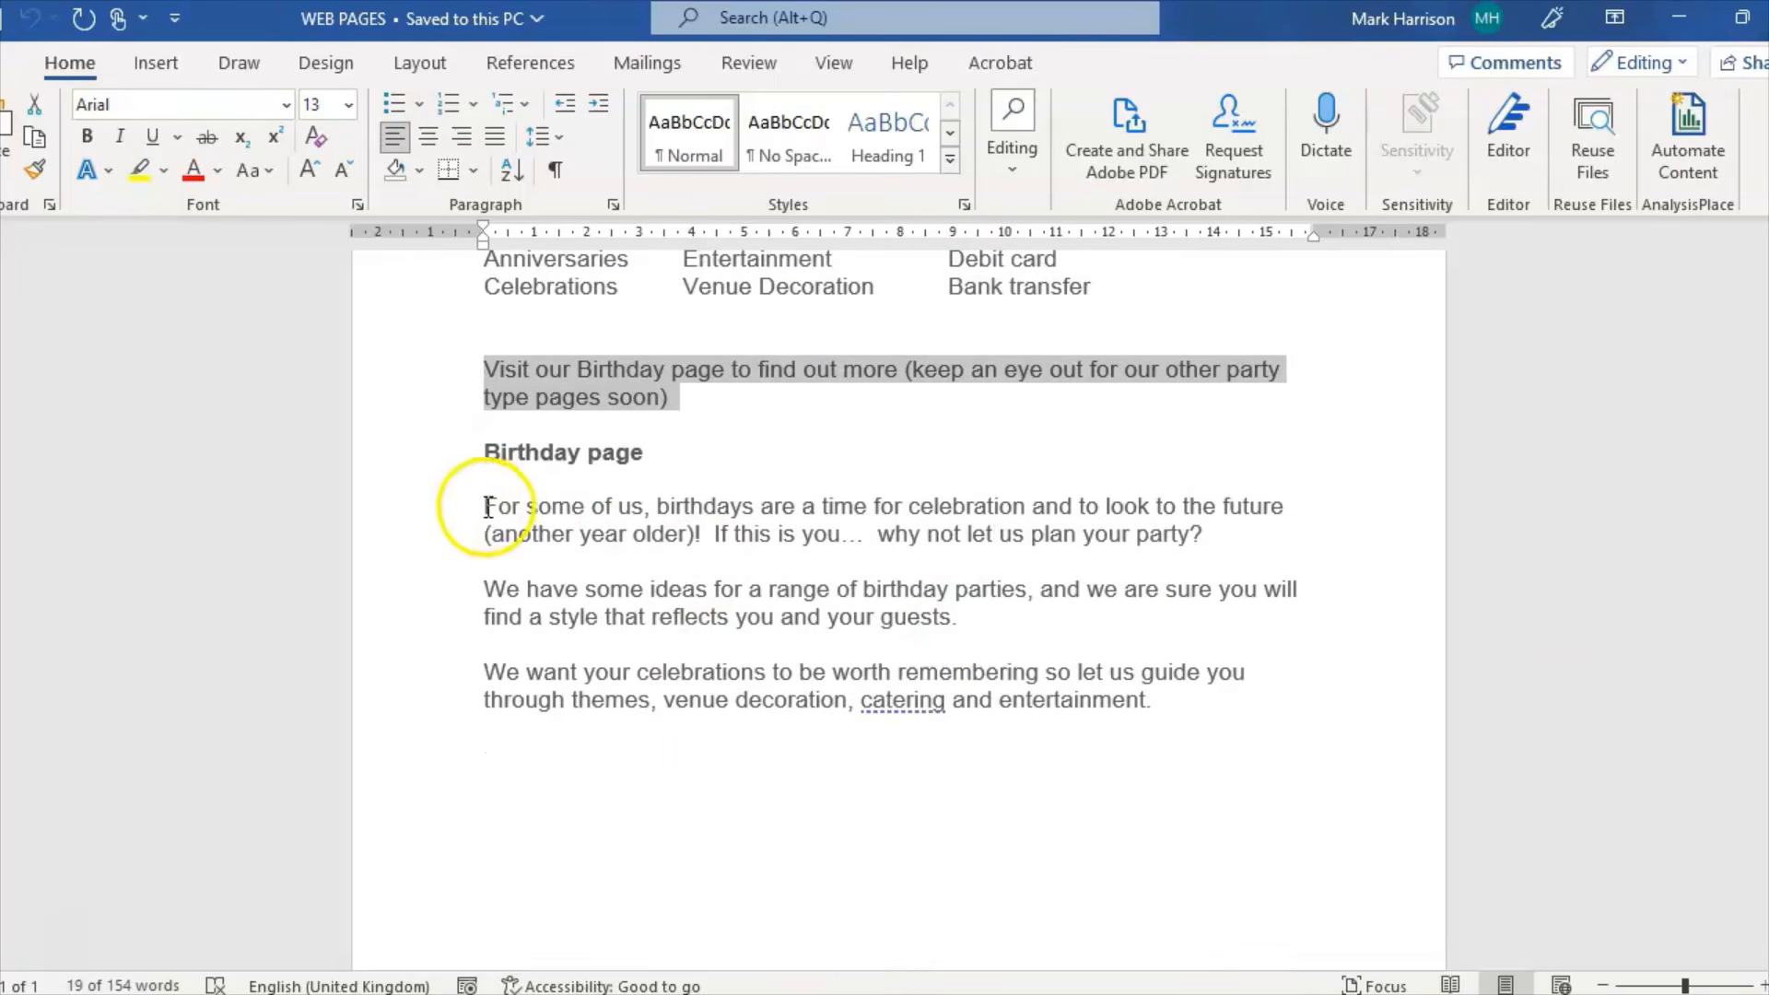
{"action": "left_click_drag", "start_coordinate": [486, 505], "coordinate": [1152, 698]}
{"action": "key", "text": "super+c"}
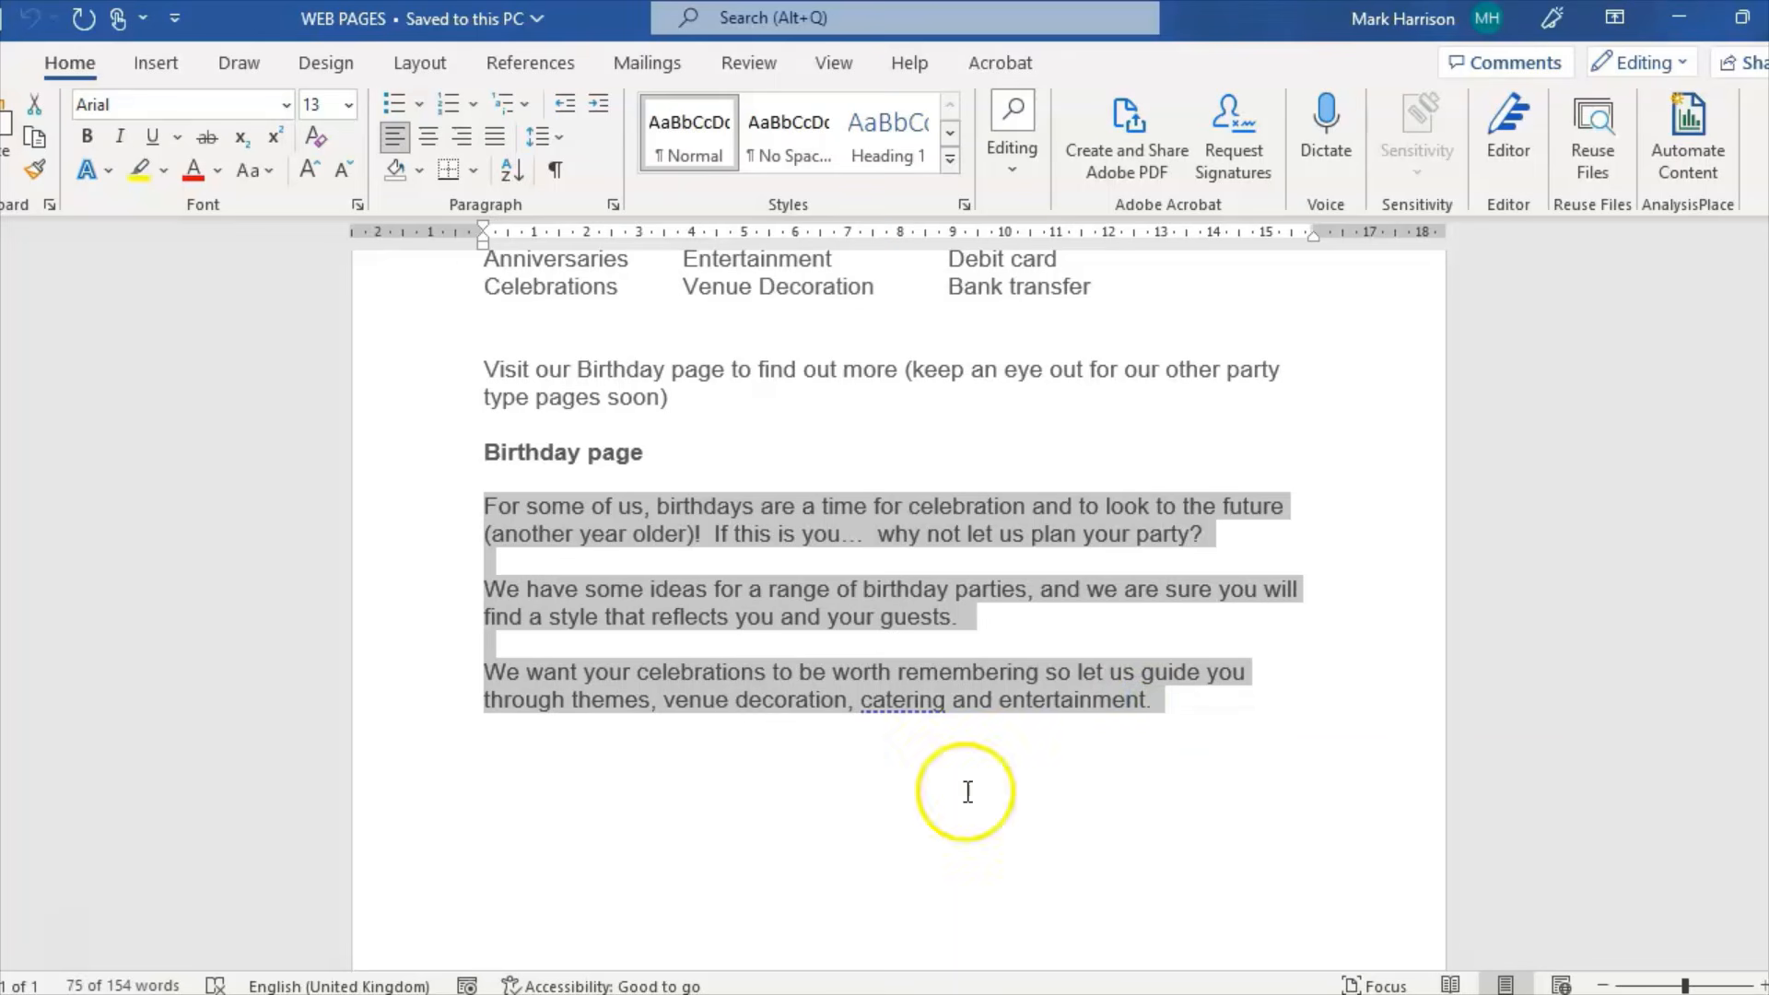
{"action": "left_click", "coordinate": [820, 994]}
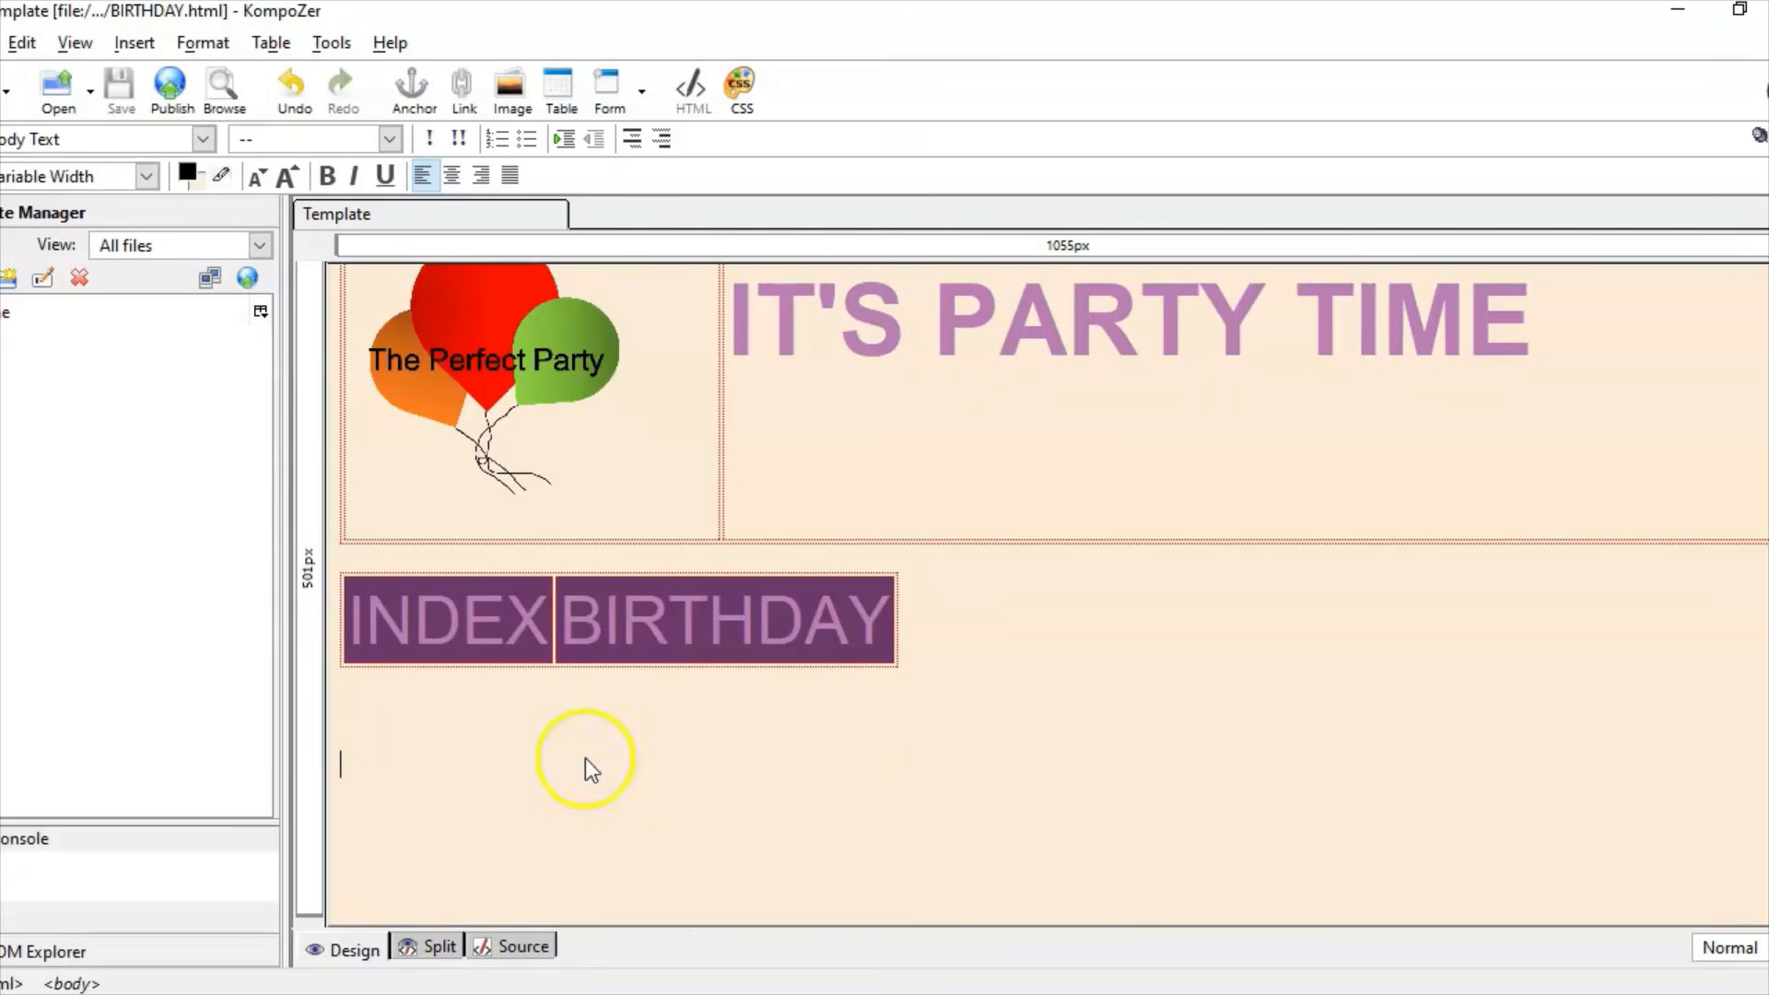
{"action": "right_click", "coordinate": [356, 710]}
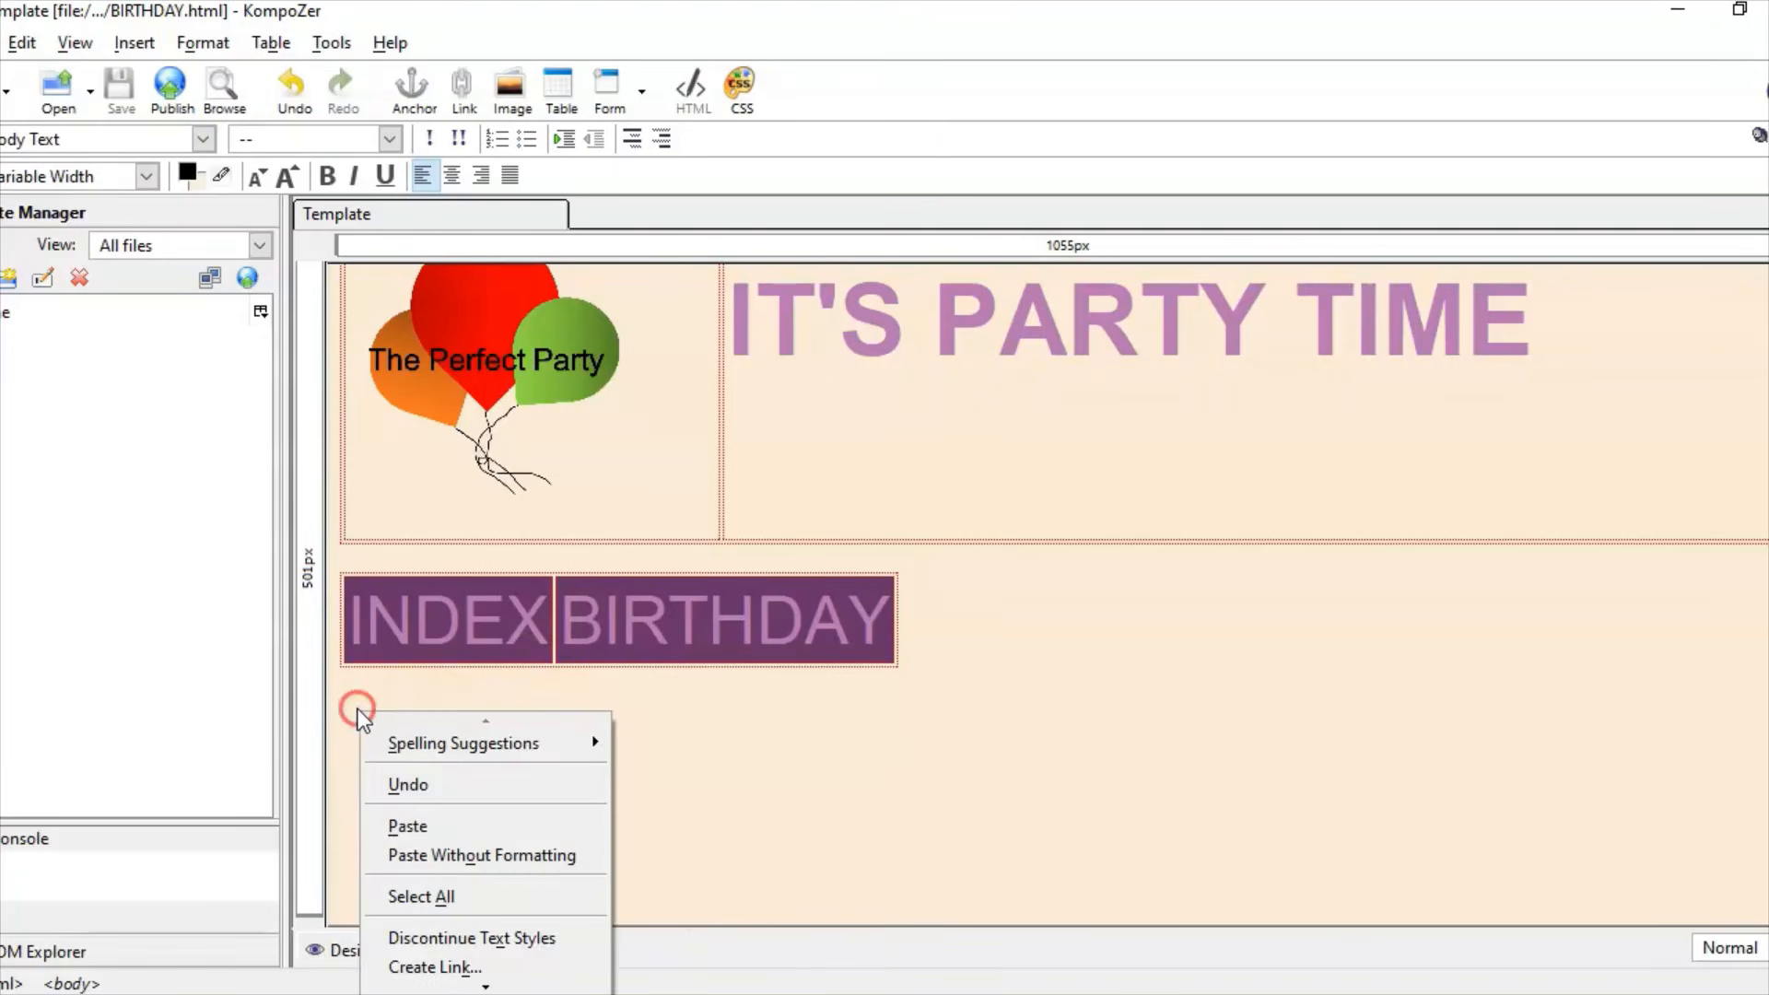
{"action": "left_click", "coordinate": [532, 859]}
Step: Set the three pasted paragraphs to Helvetica, Arial
{"action": "left_click_drag", "start_coordinate": [1489, 866], "coordinate": [341, 705]}
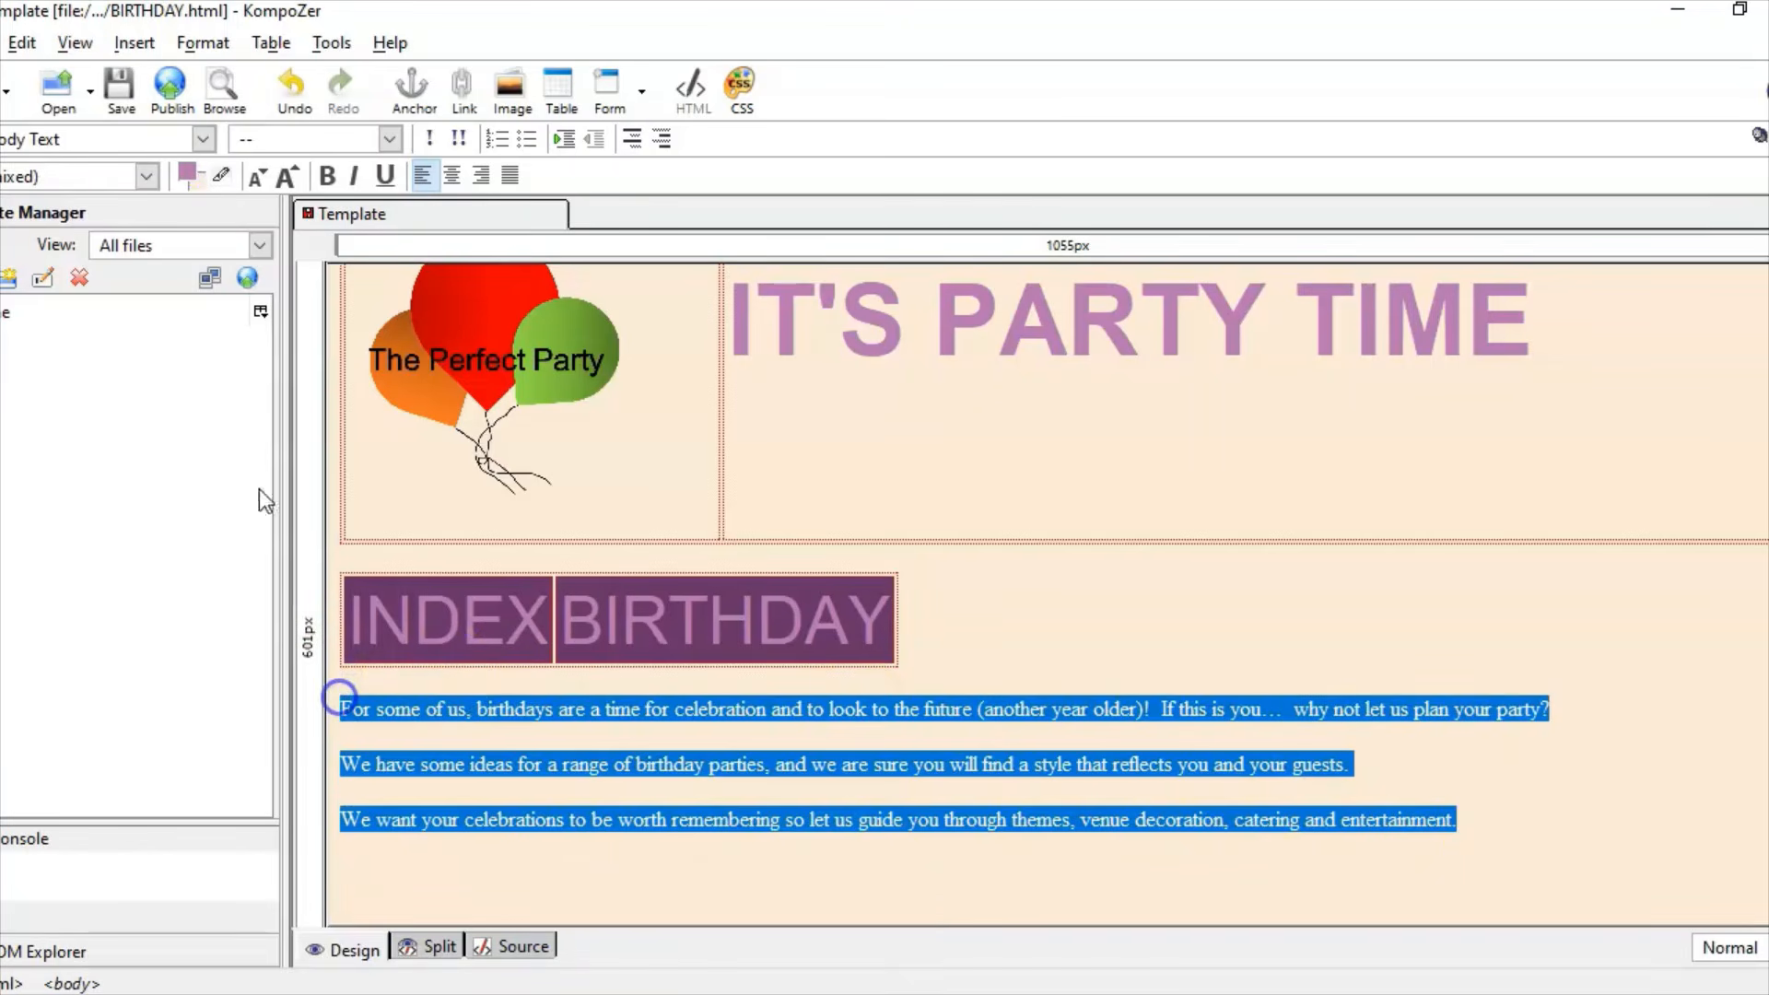
{"action": "left_click", "coordinate": [201, 43]}
{"action": "mouse_move", "coordinate": [231, 77]}
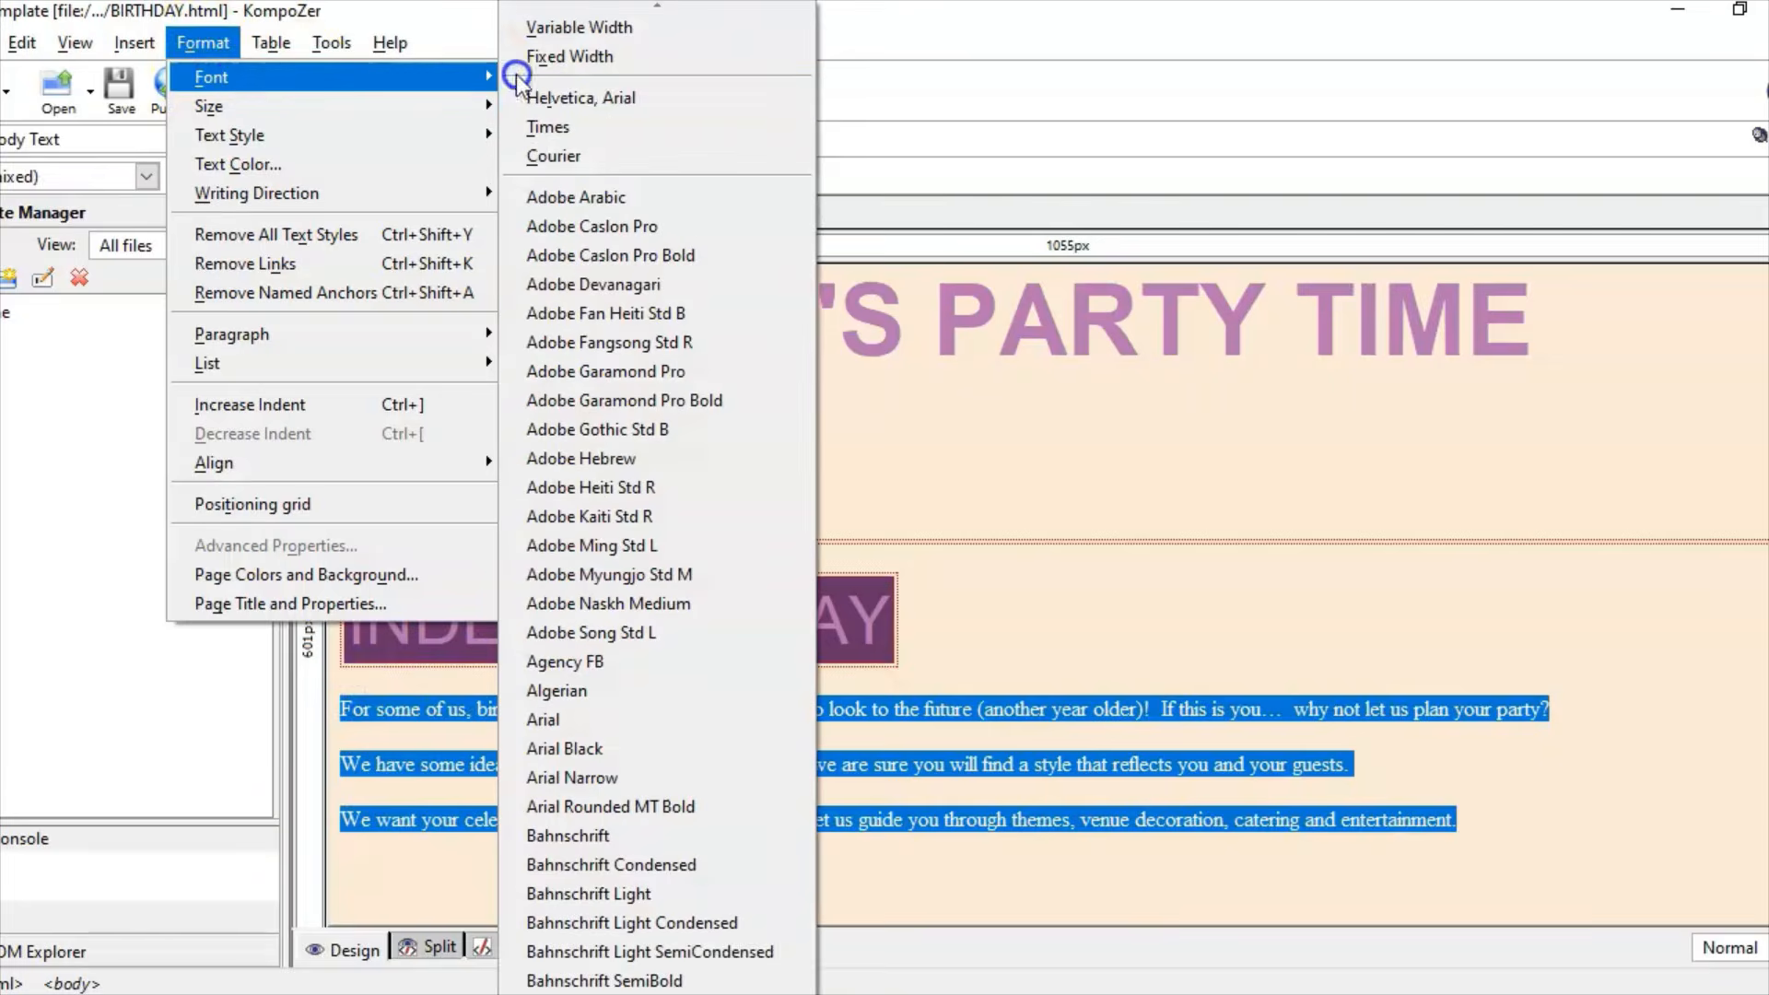
{"action": "left_click", "coordinate": [518, 92]}
{"action": "left_click", "coordinate": [1536, 907]}
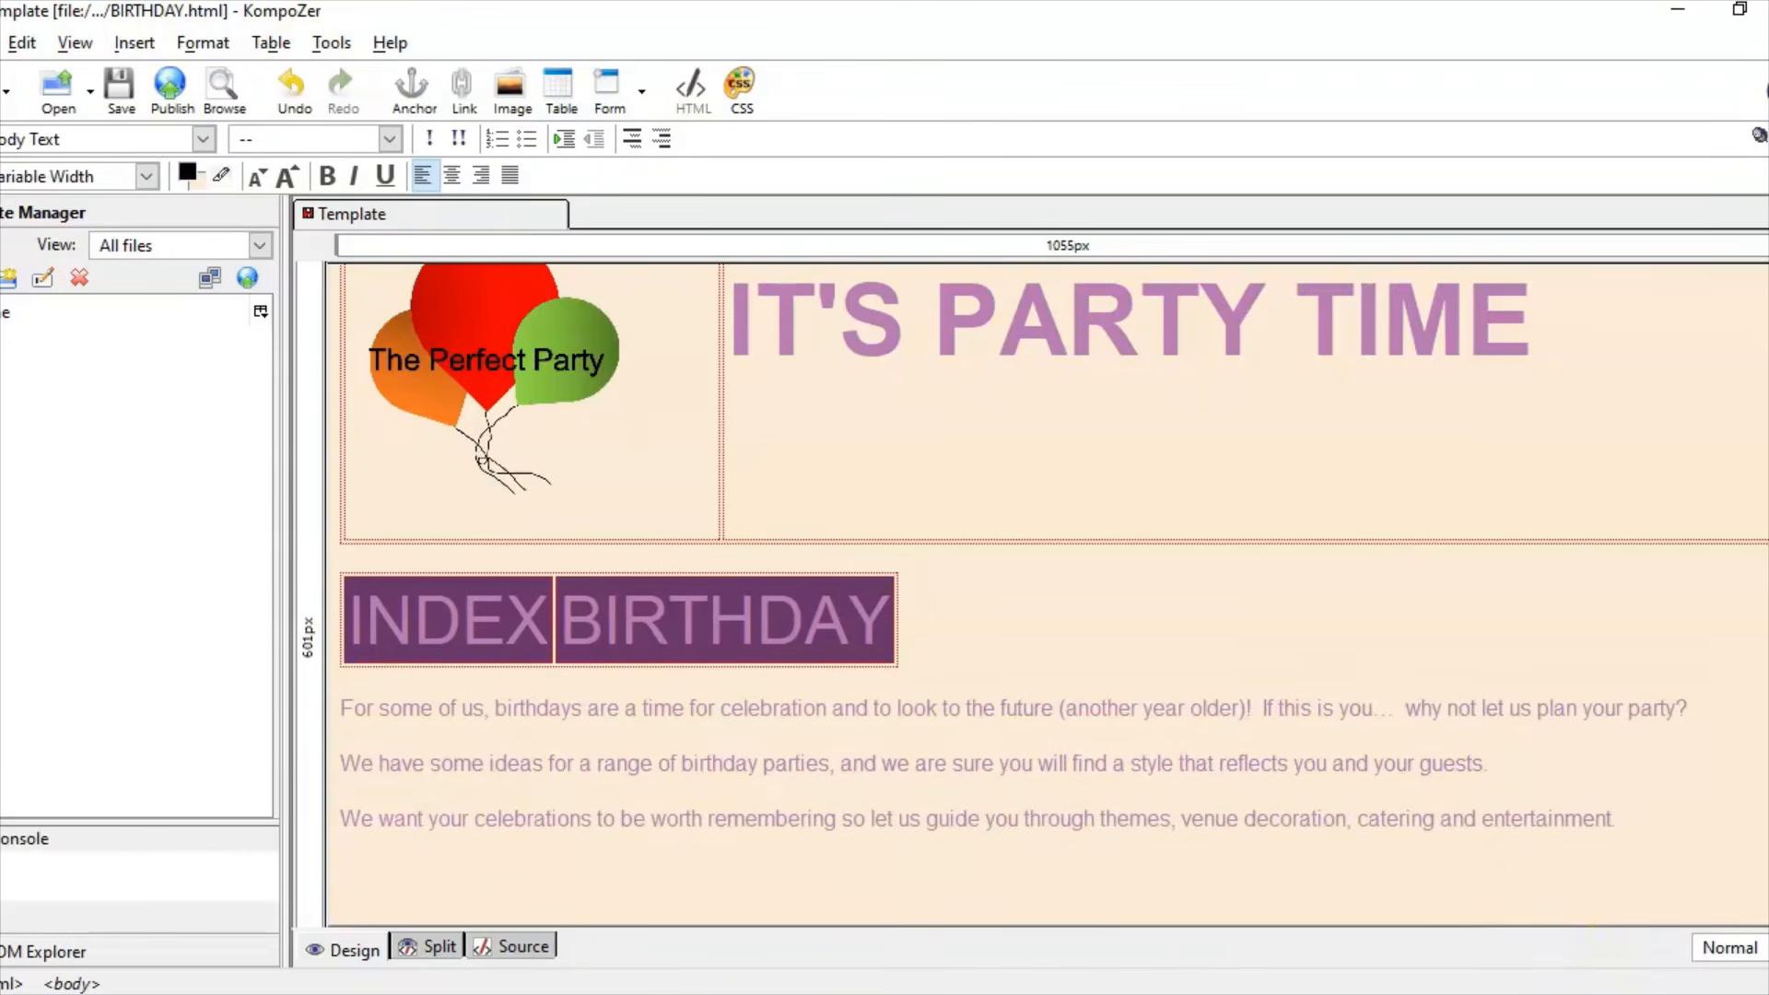
{"action": "scroll", "coordinate": [1152, 830], "scroll_direction": "down", "scroll_amount": 3}
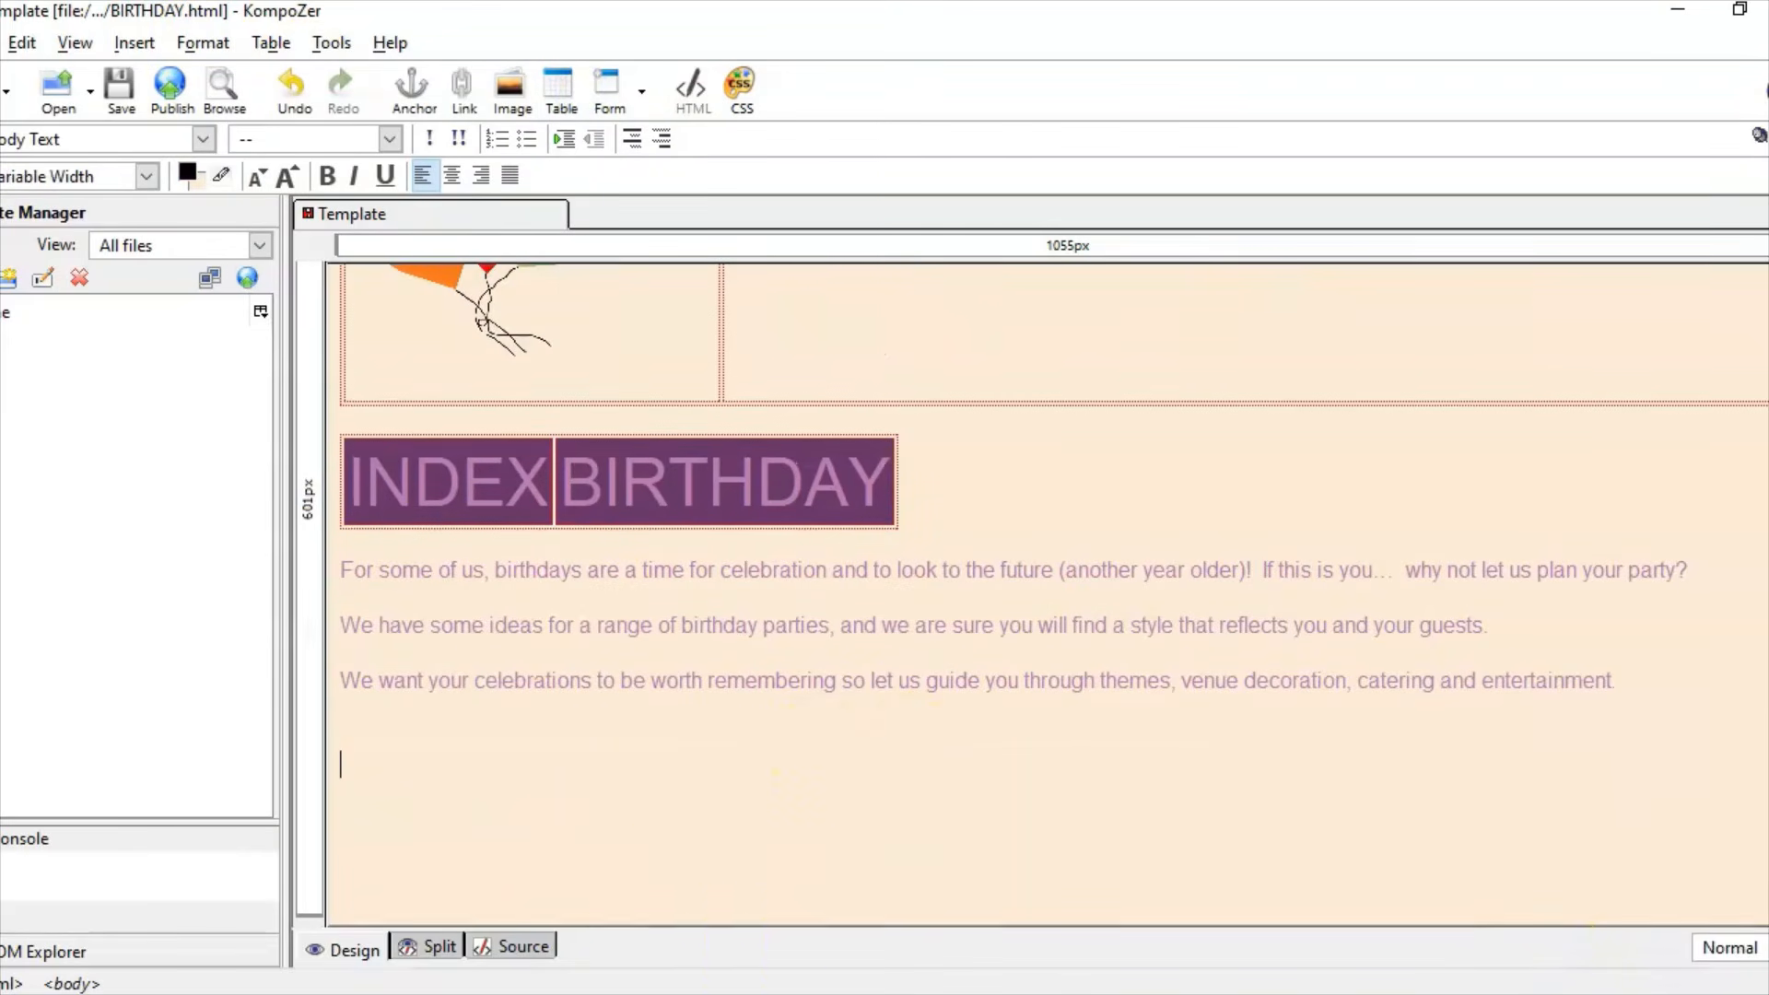
{"action": "left_click", "coordinate": [700, 994]}
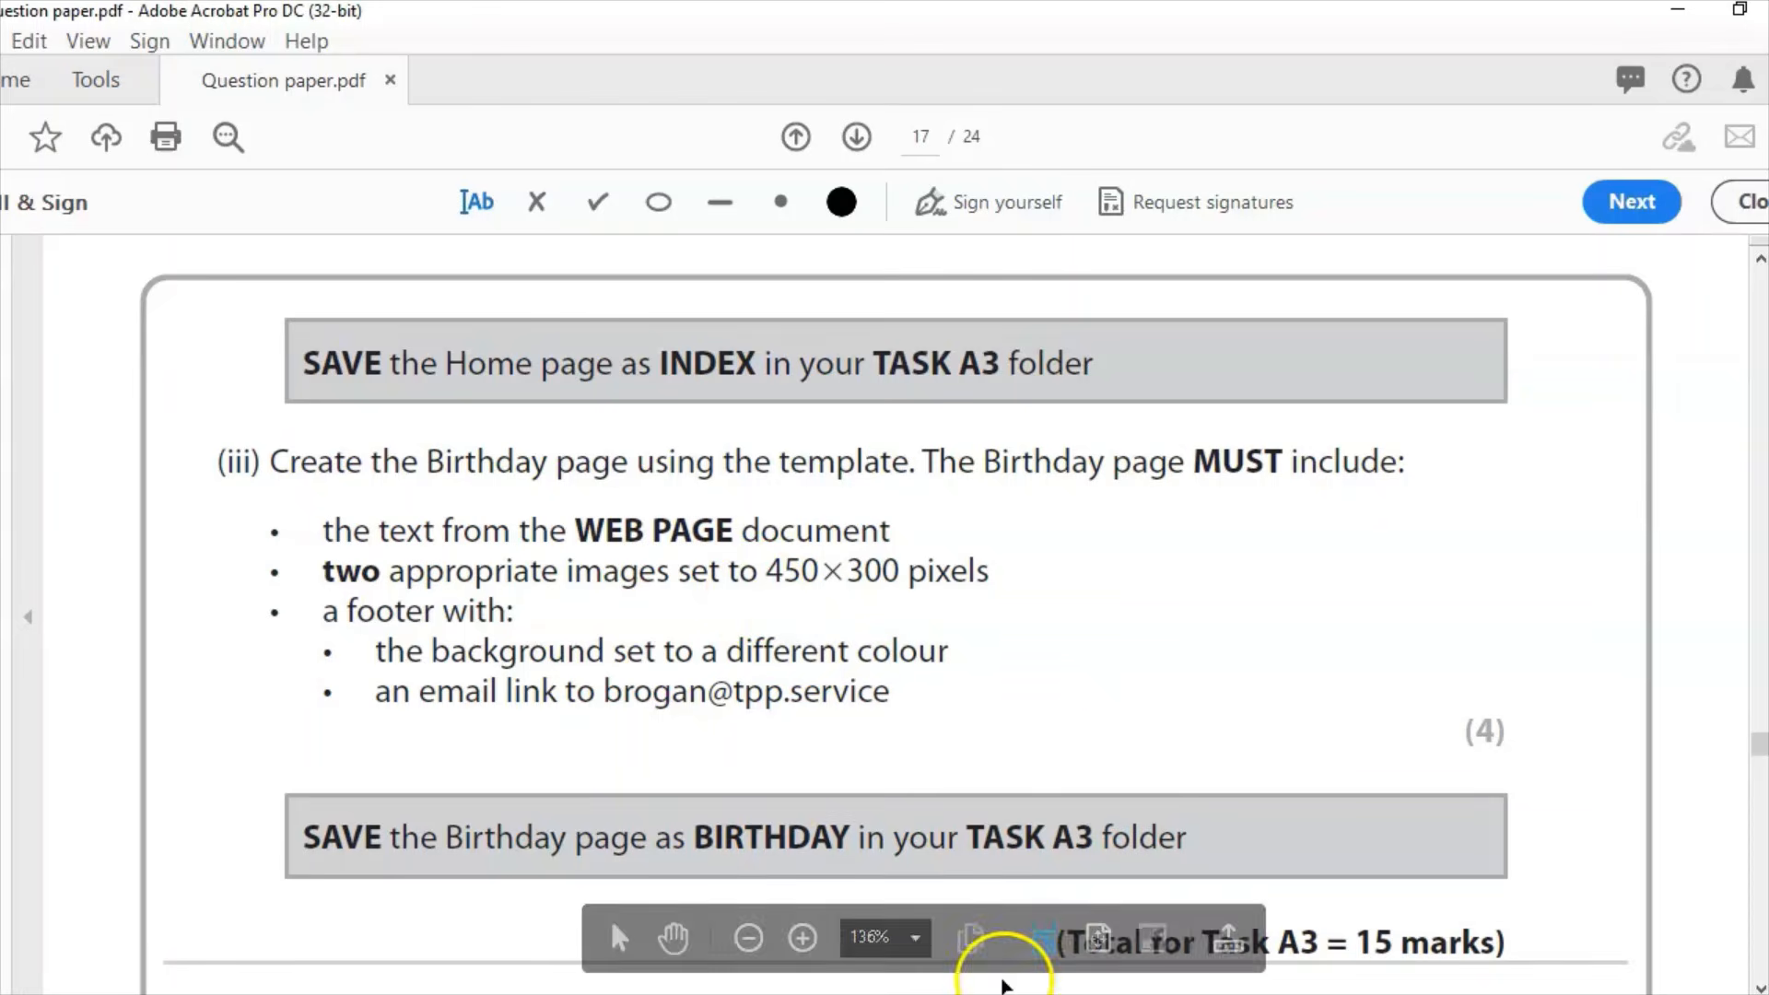
Step: Insert a 1-row, 2-cell table below the paragraphs and enlarge it
{"action": "left_click", "coordinate": [755, 994]}
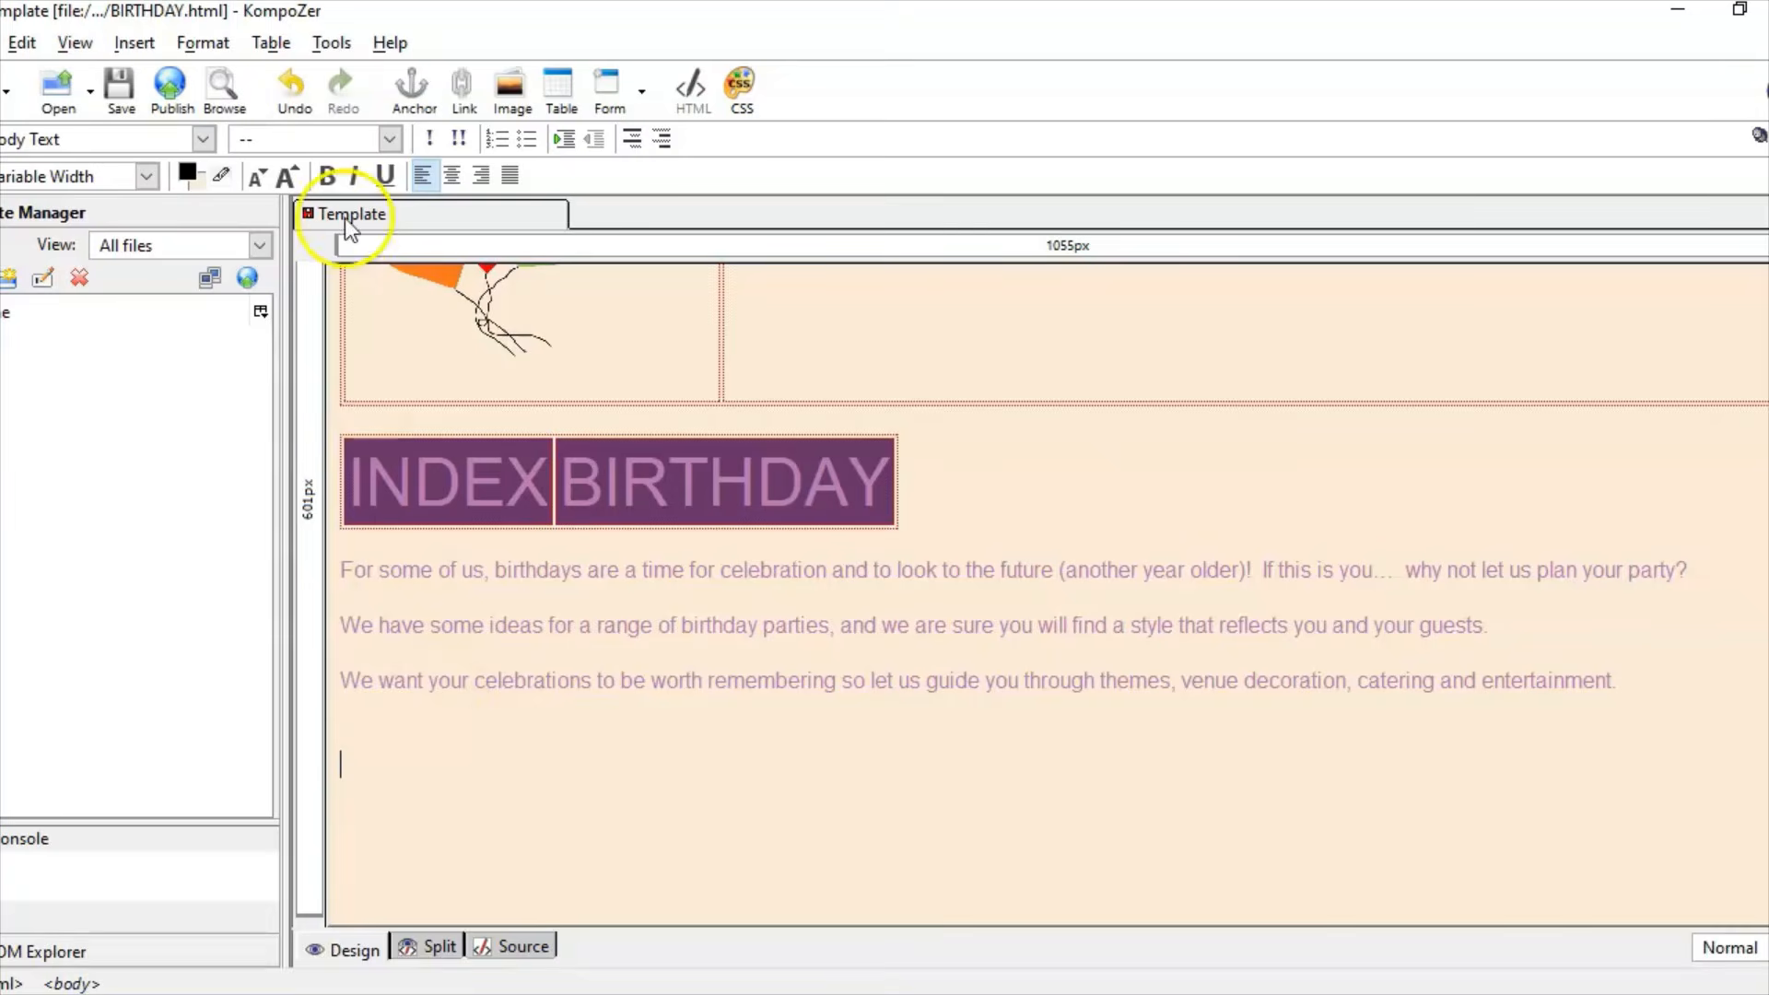
{"action": "left_click", "coordinate": [135, 44]}
{"action": "left_click", "coordinate": [190, 102]}
{"action": "left_click", "coordinate": [97, 164]}
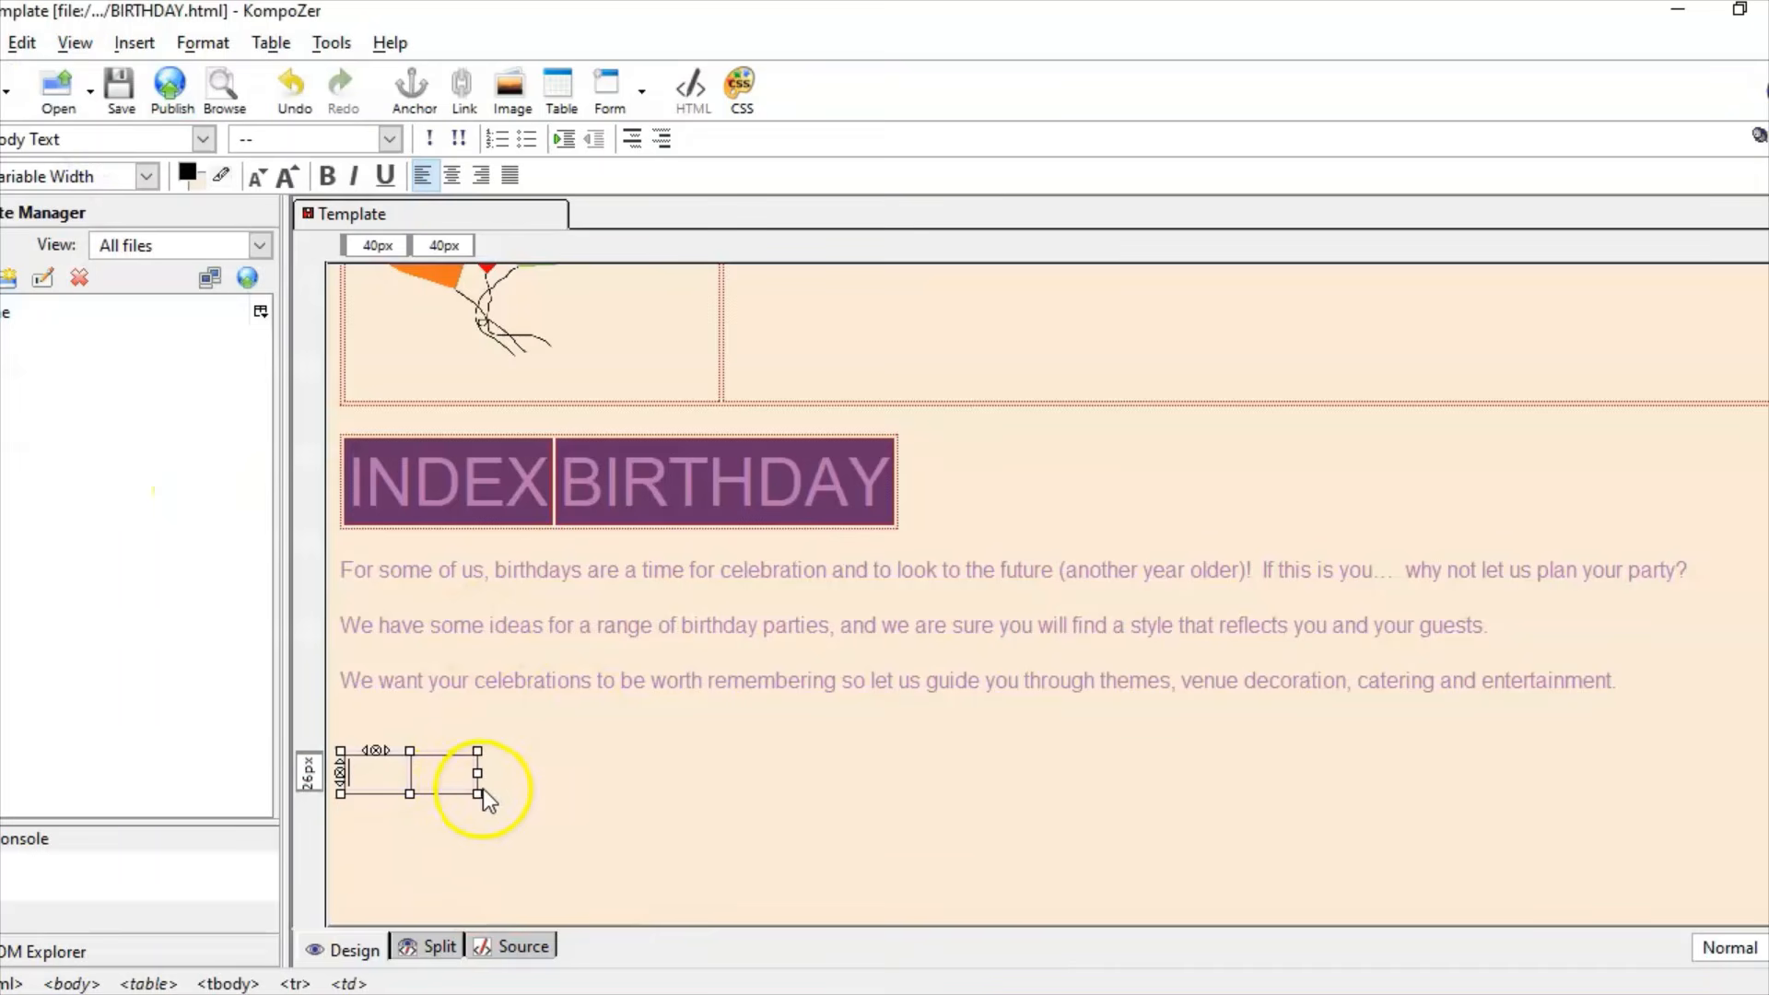
{"action": "left_click_drag", "start_coordinate": [476, 790], "coordinate": [1073, 896]}
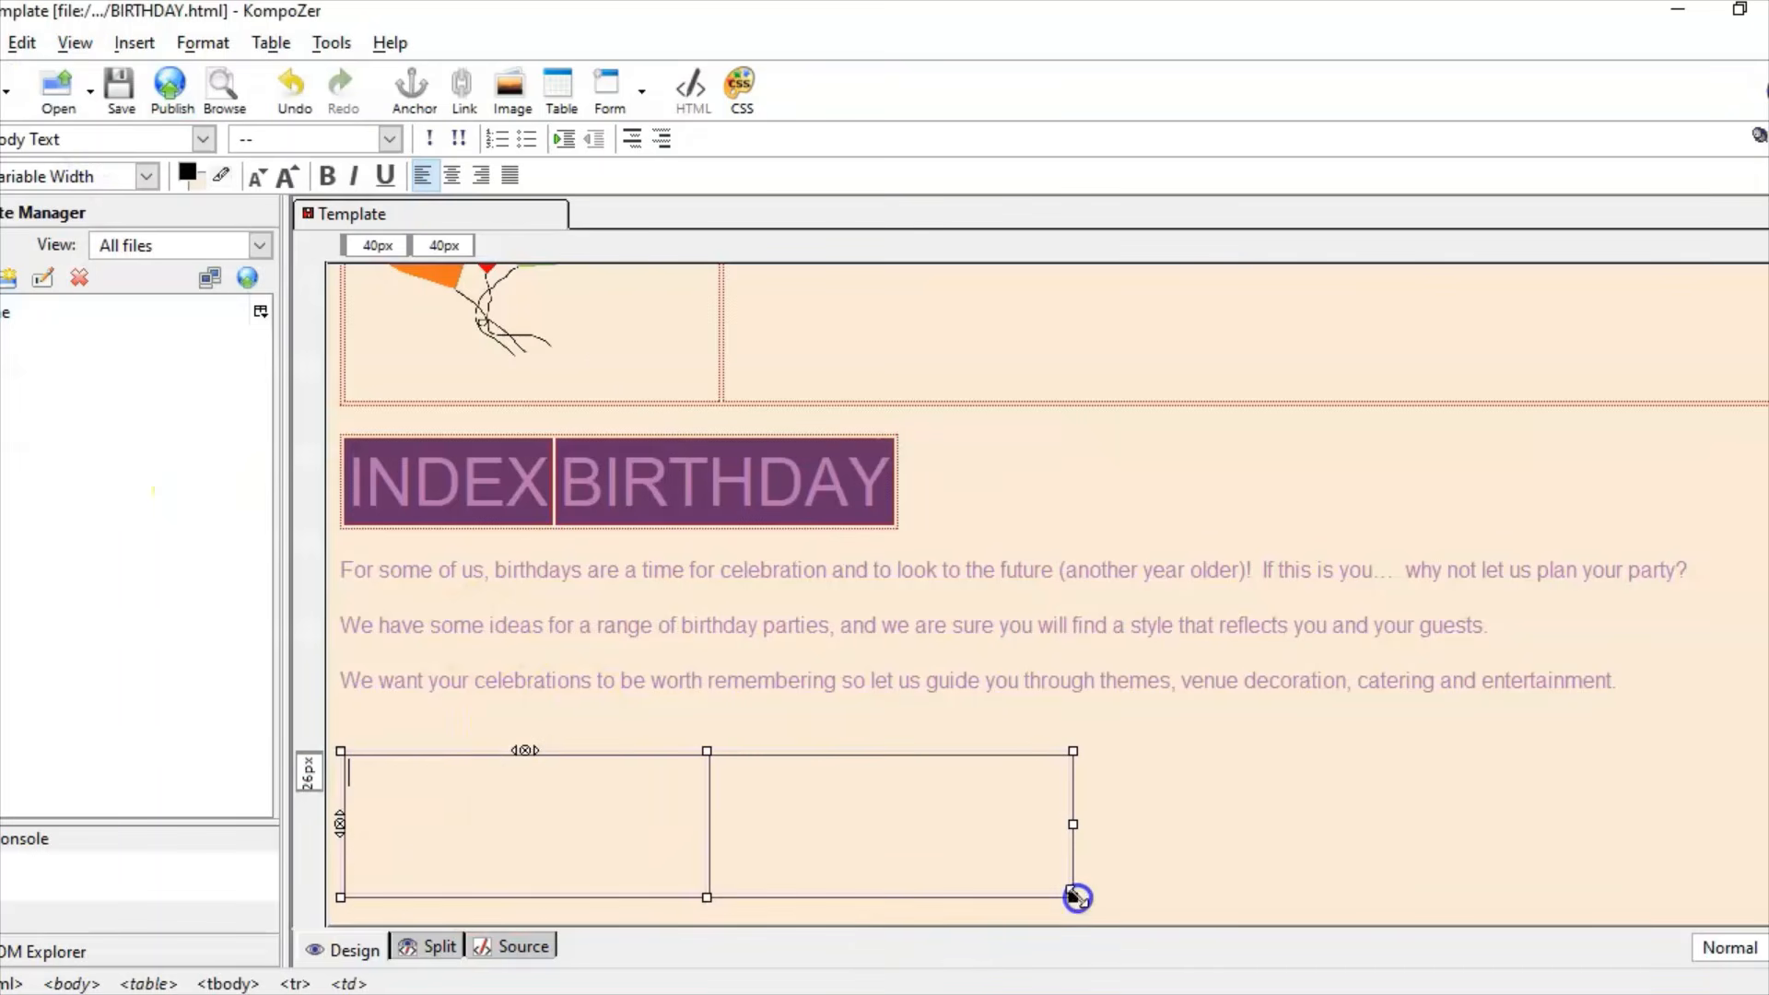
{"action": "left_click", "coordinate": [466, 787]}
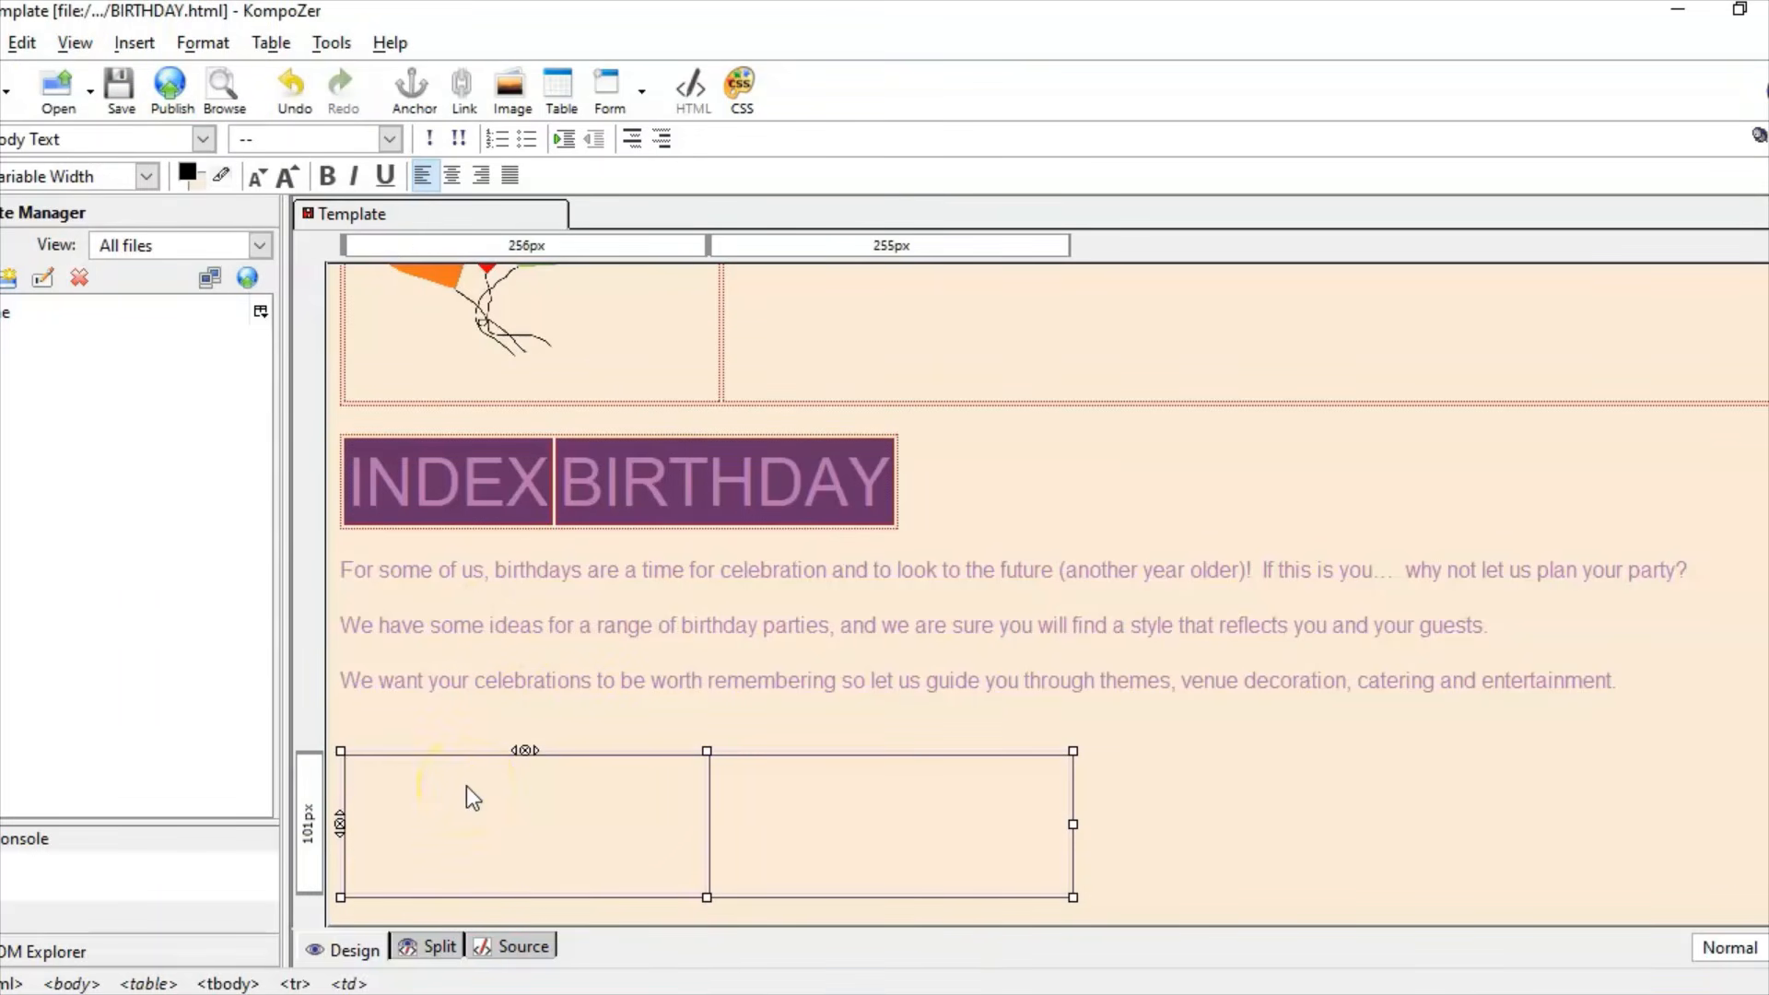
{"action": "left_click", "coordinate": [671, 754]}
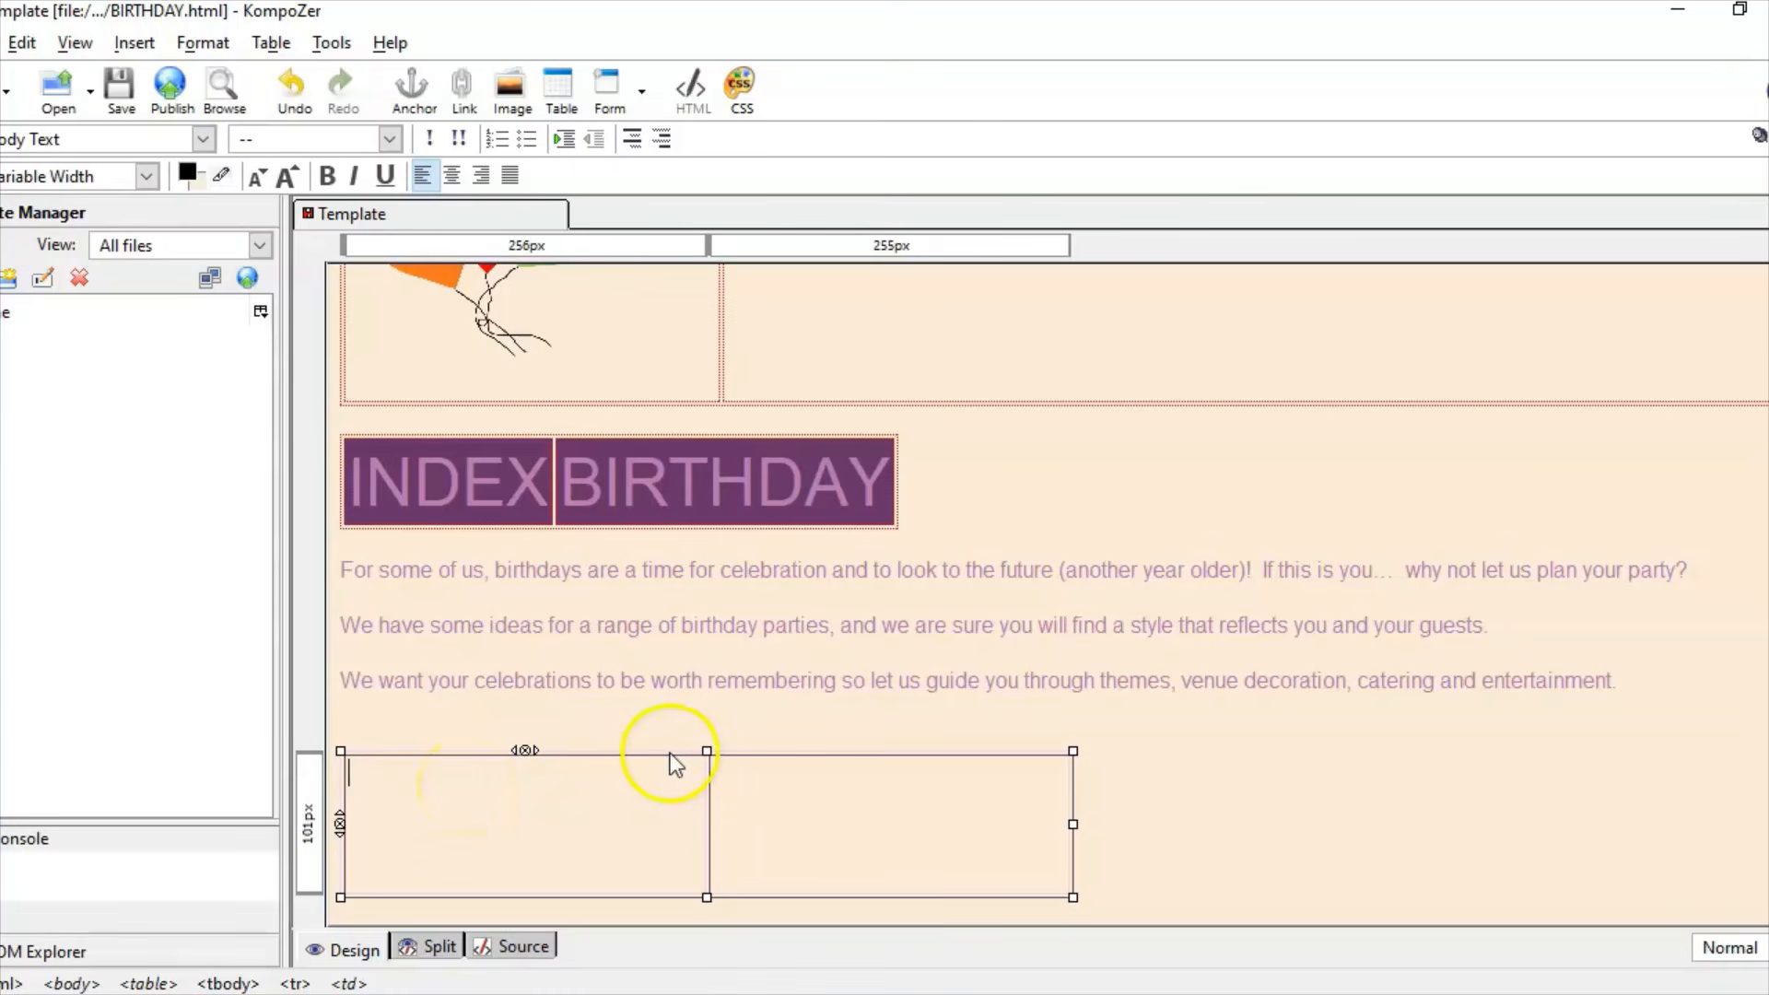
Step: Set the table's border width to 0 in Table Properties
{"action": "left_click", "coordinate": [276, 43]}
{"action": "left_click", "coordinate": [383, 277]}
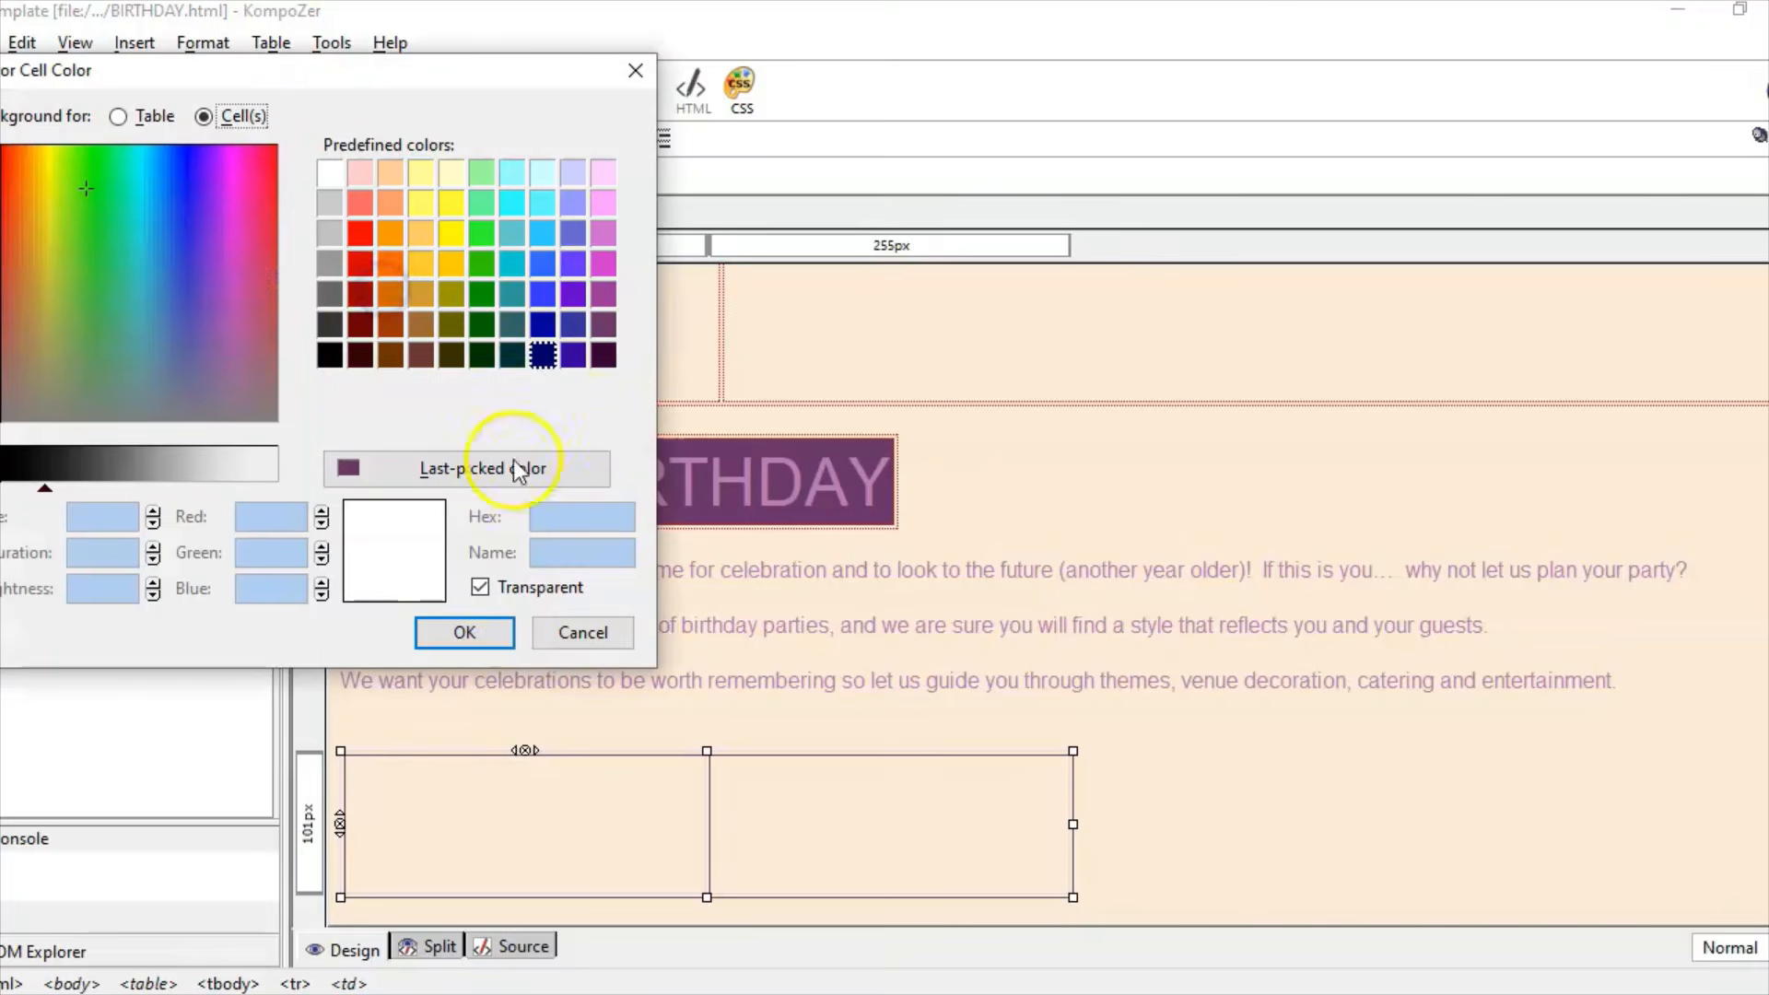
{"action": "left_click", "coordinate": [634, 73]}
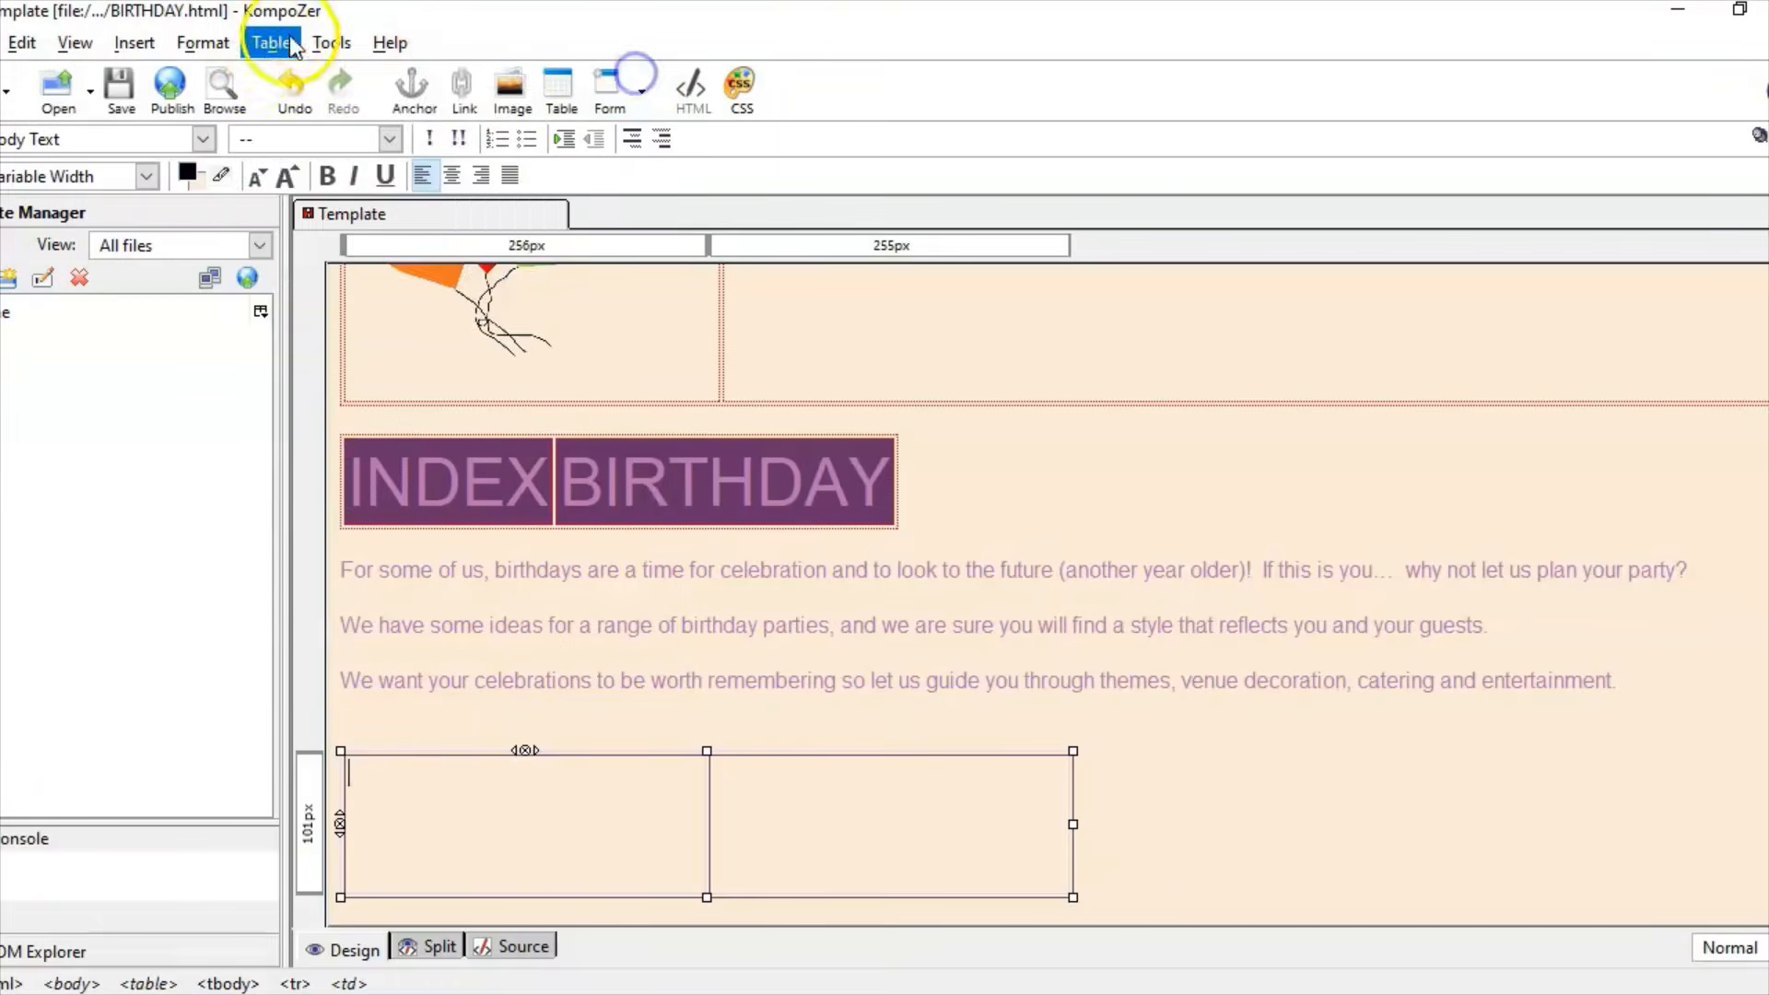
{"action": "left_click", "coordinate": [267, 42]}
{"action": "left_click", "coordinate": [339, 300]}
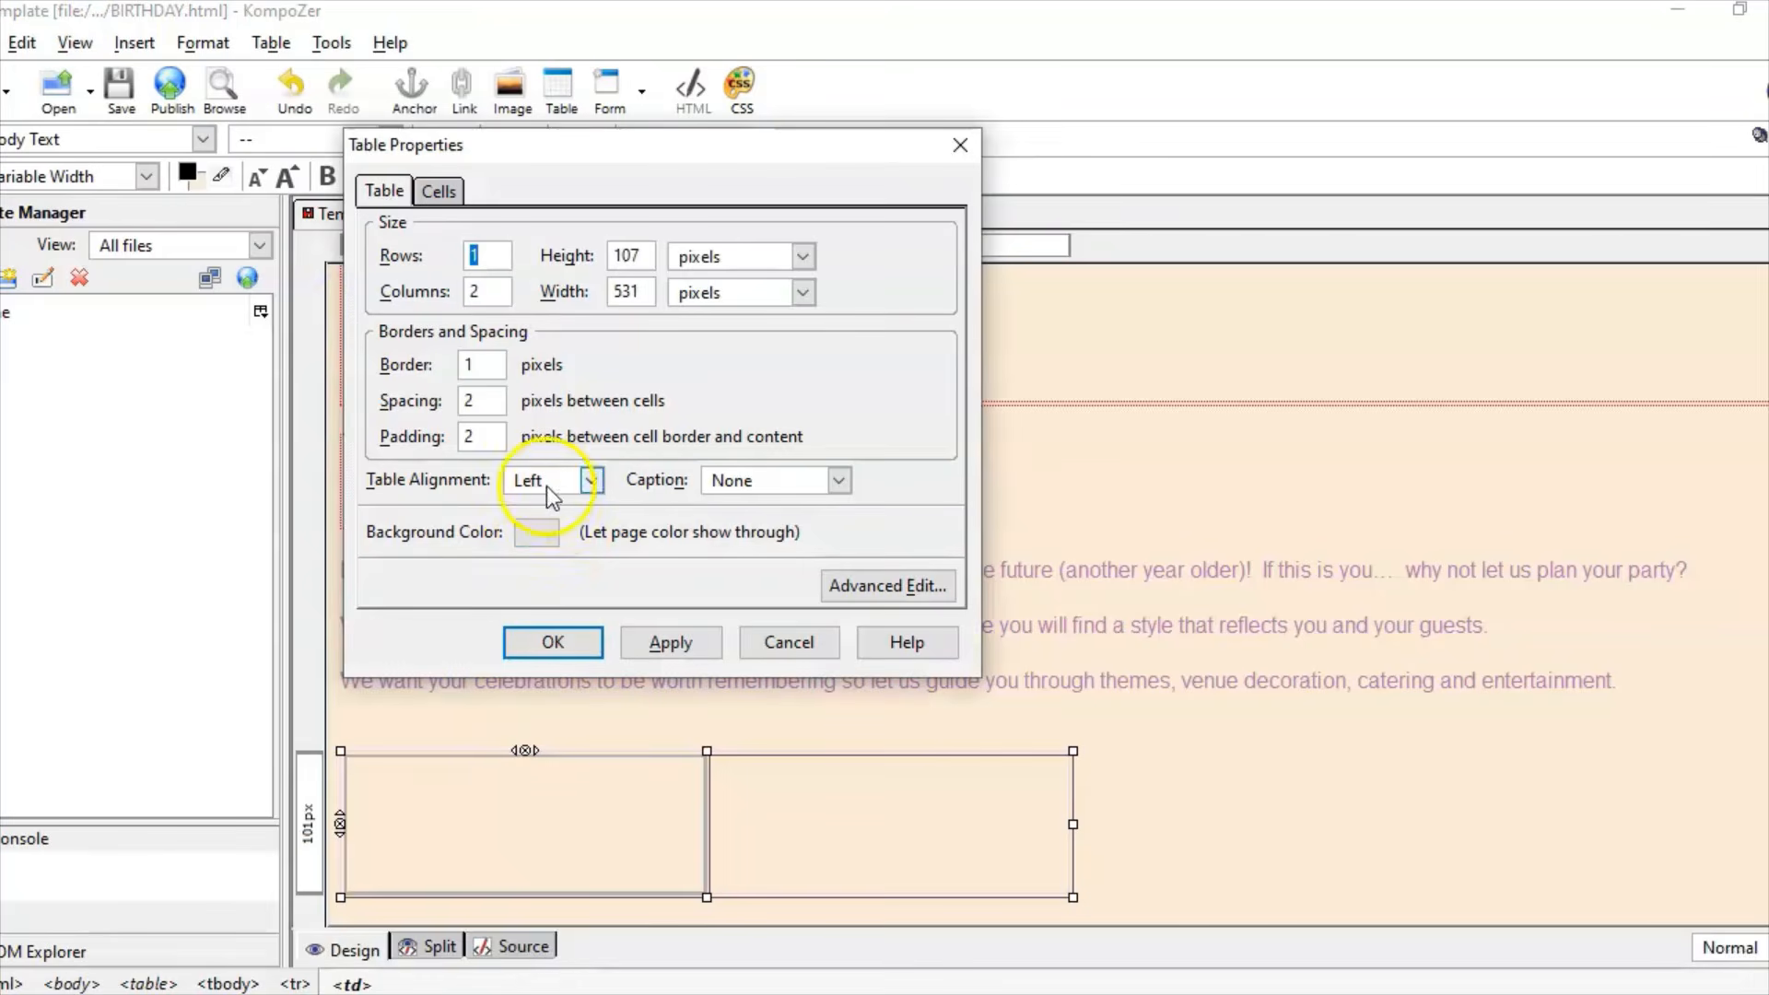
{"action": "double_click", "coordinate": [466, 365]}
{"action": "type", "text": "0"}
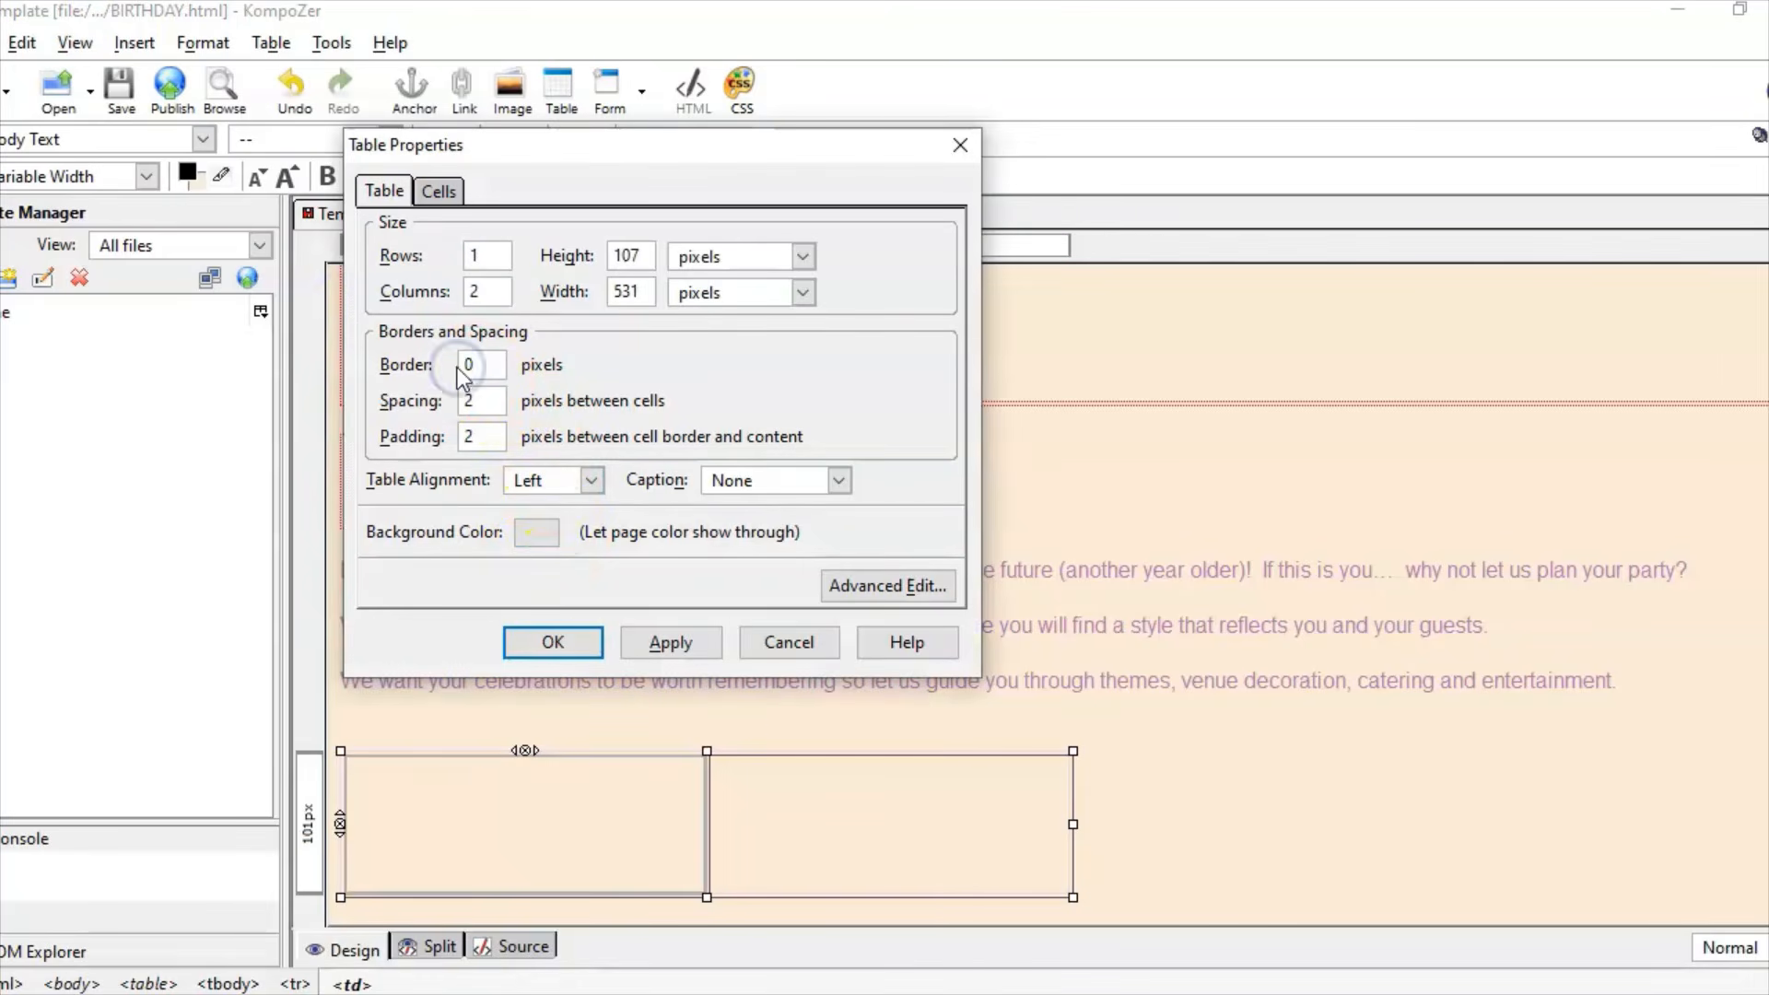
{"action": "left_click", "coordinate": [553, 642]}
{"action": "left_click", "coordinate": [432, 798]}
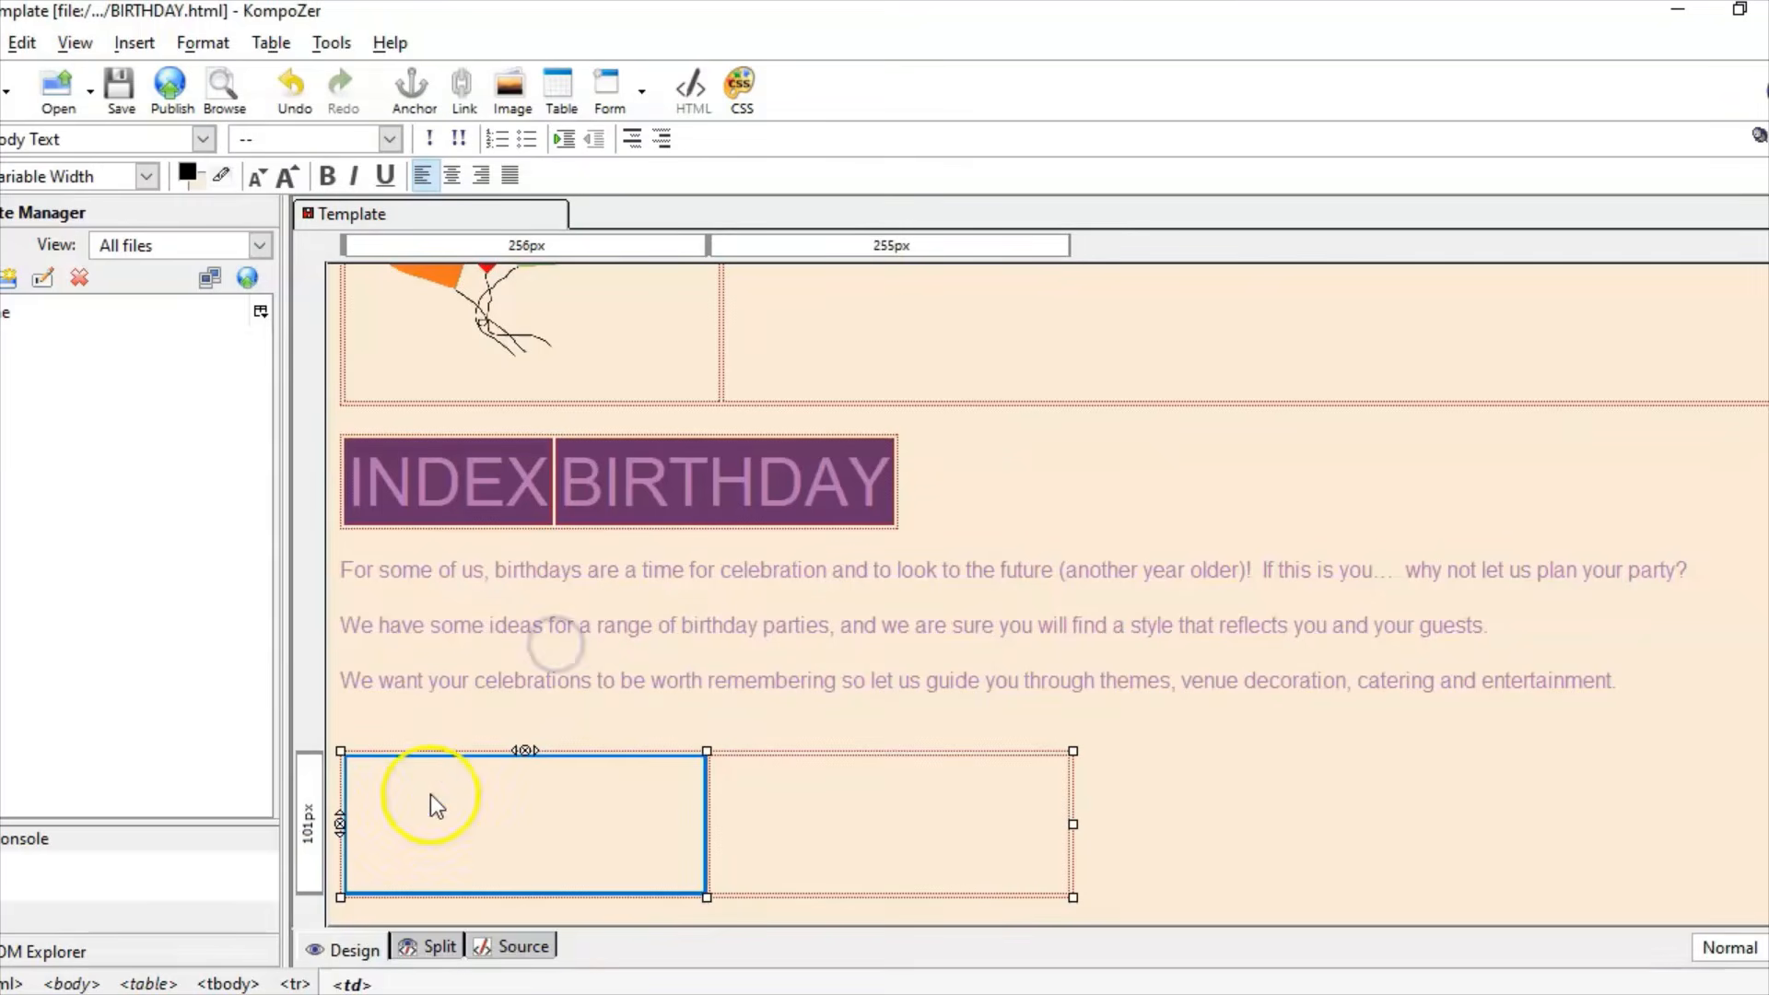
Step: Choose Image 5, the birthday cake picture, from the IMAGES folder for the left table cell
{"action": "left_click", "coordinate": [140, 43]}
{"action": "left_click", "coordinate": [155, 78]}
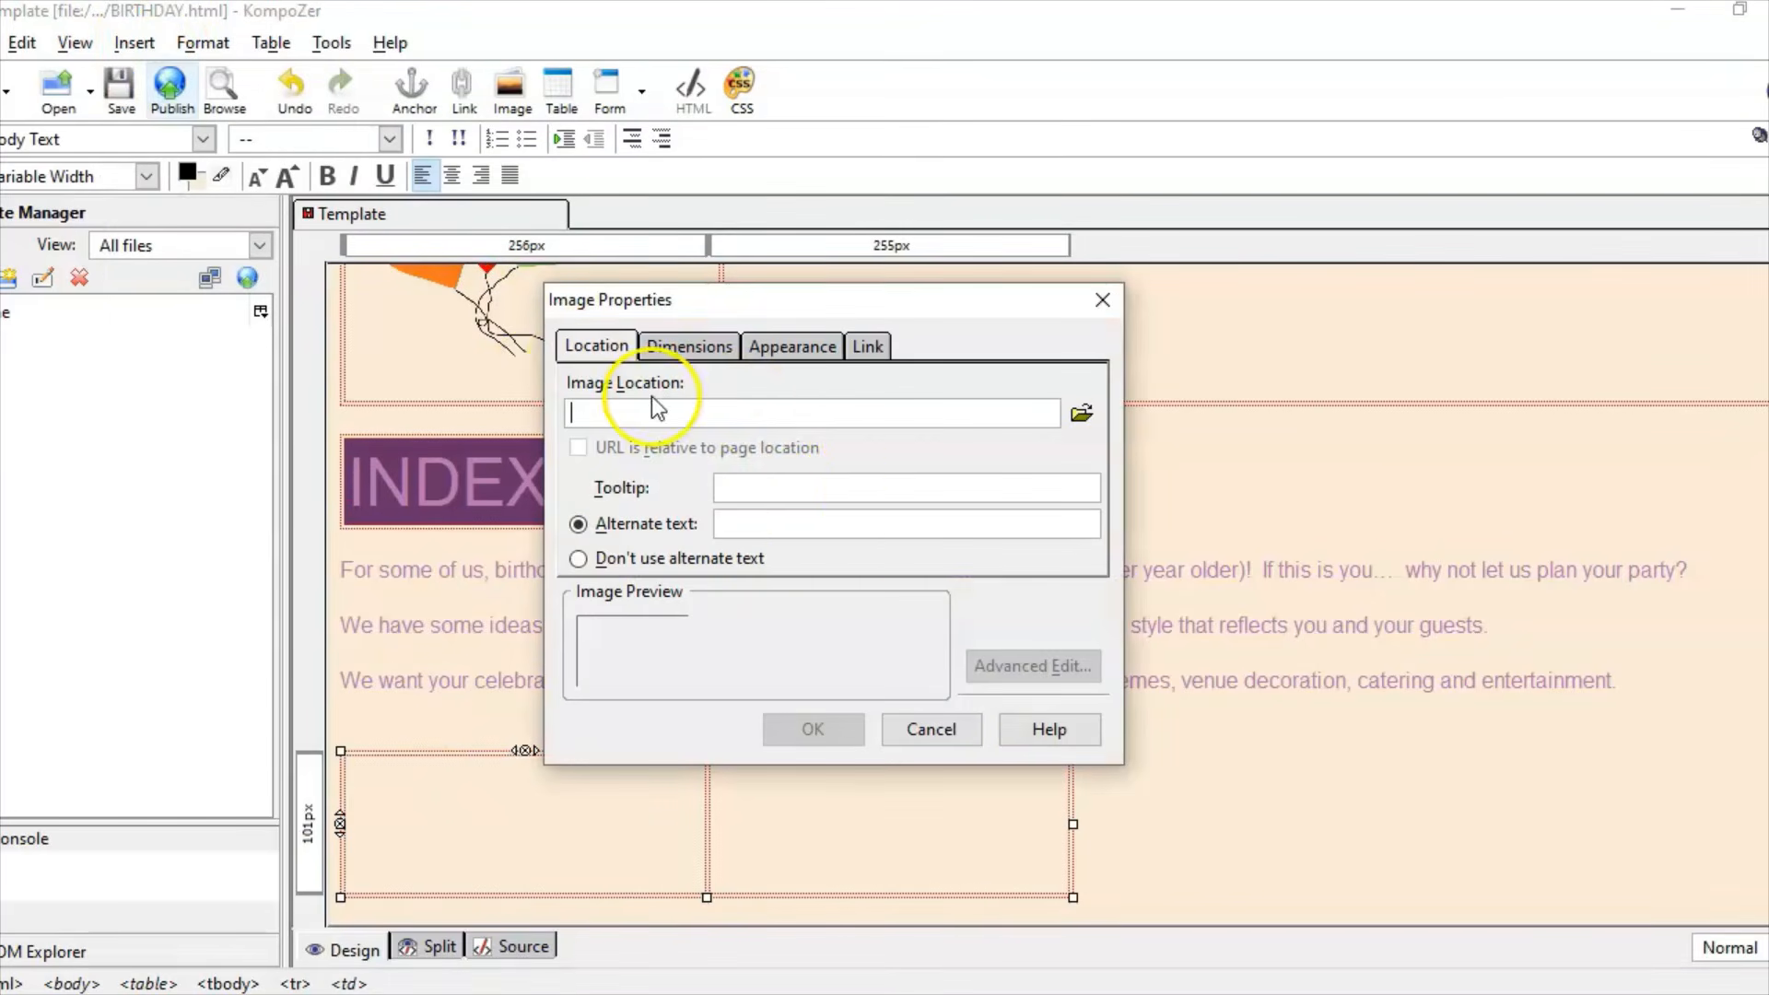
{"action": "left_click", "coordinate": [1081, 413]}
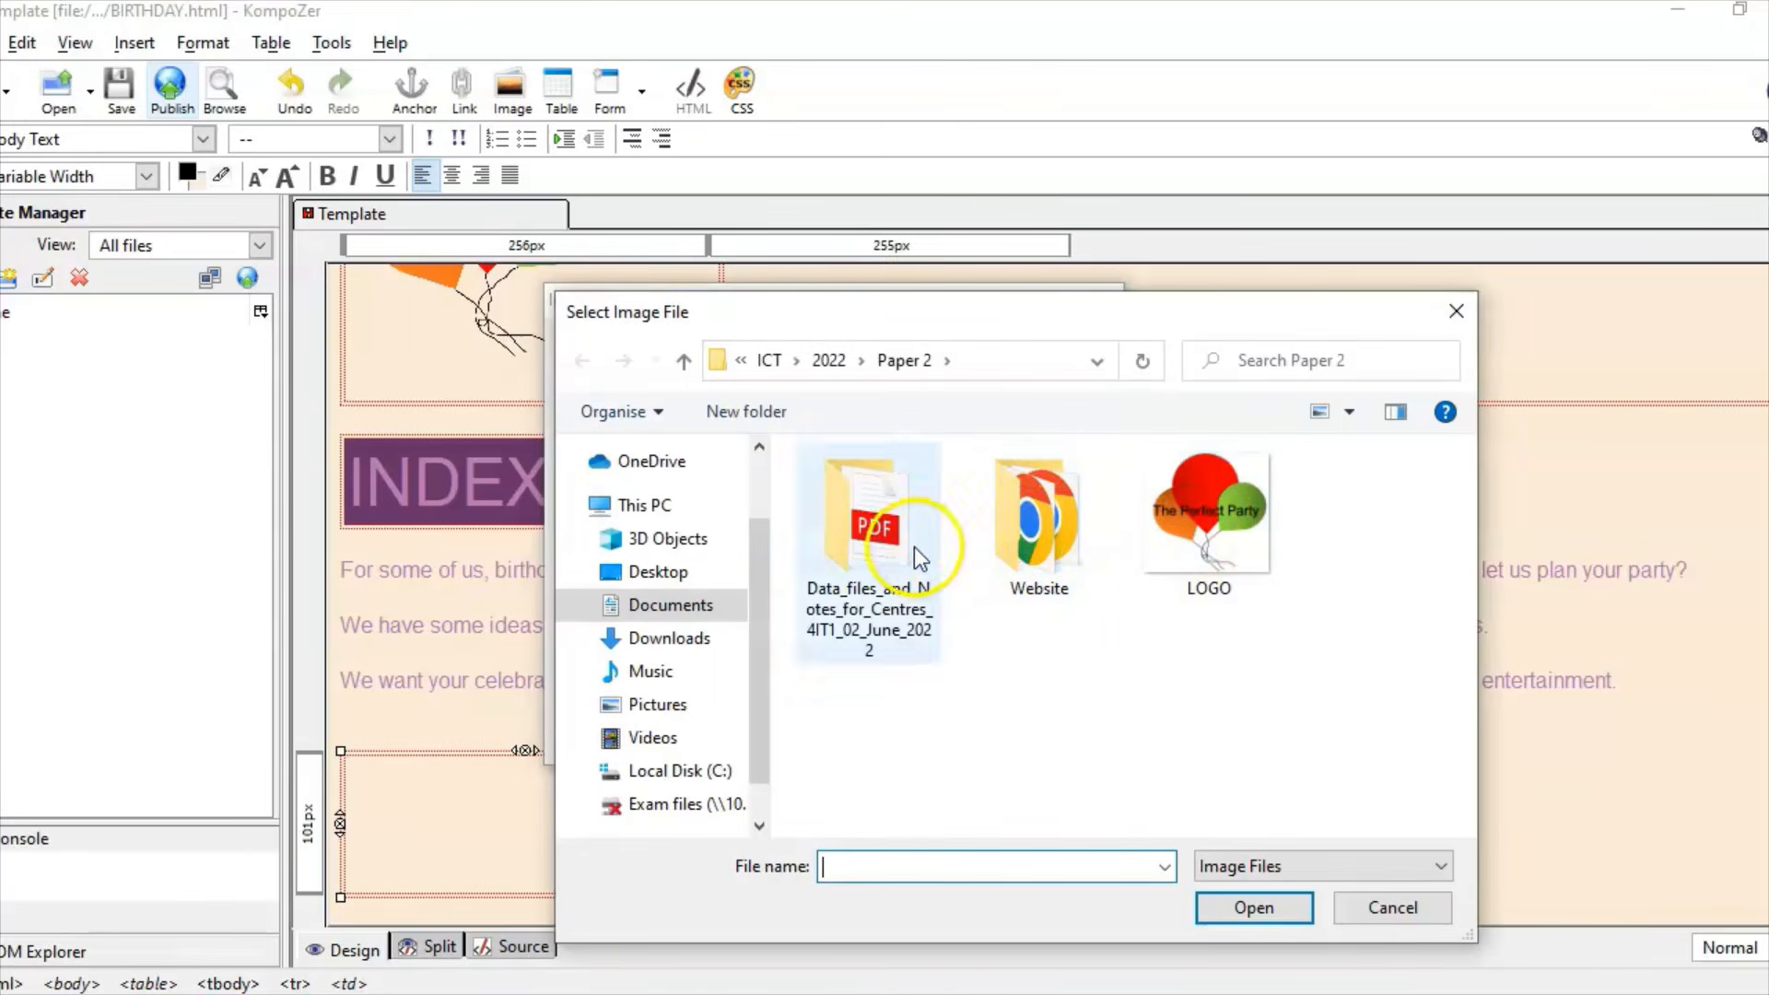
{"action": "double_click", "coordinate": [873, 589]}
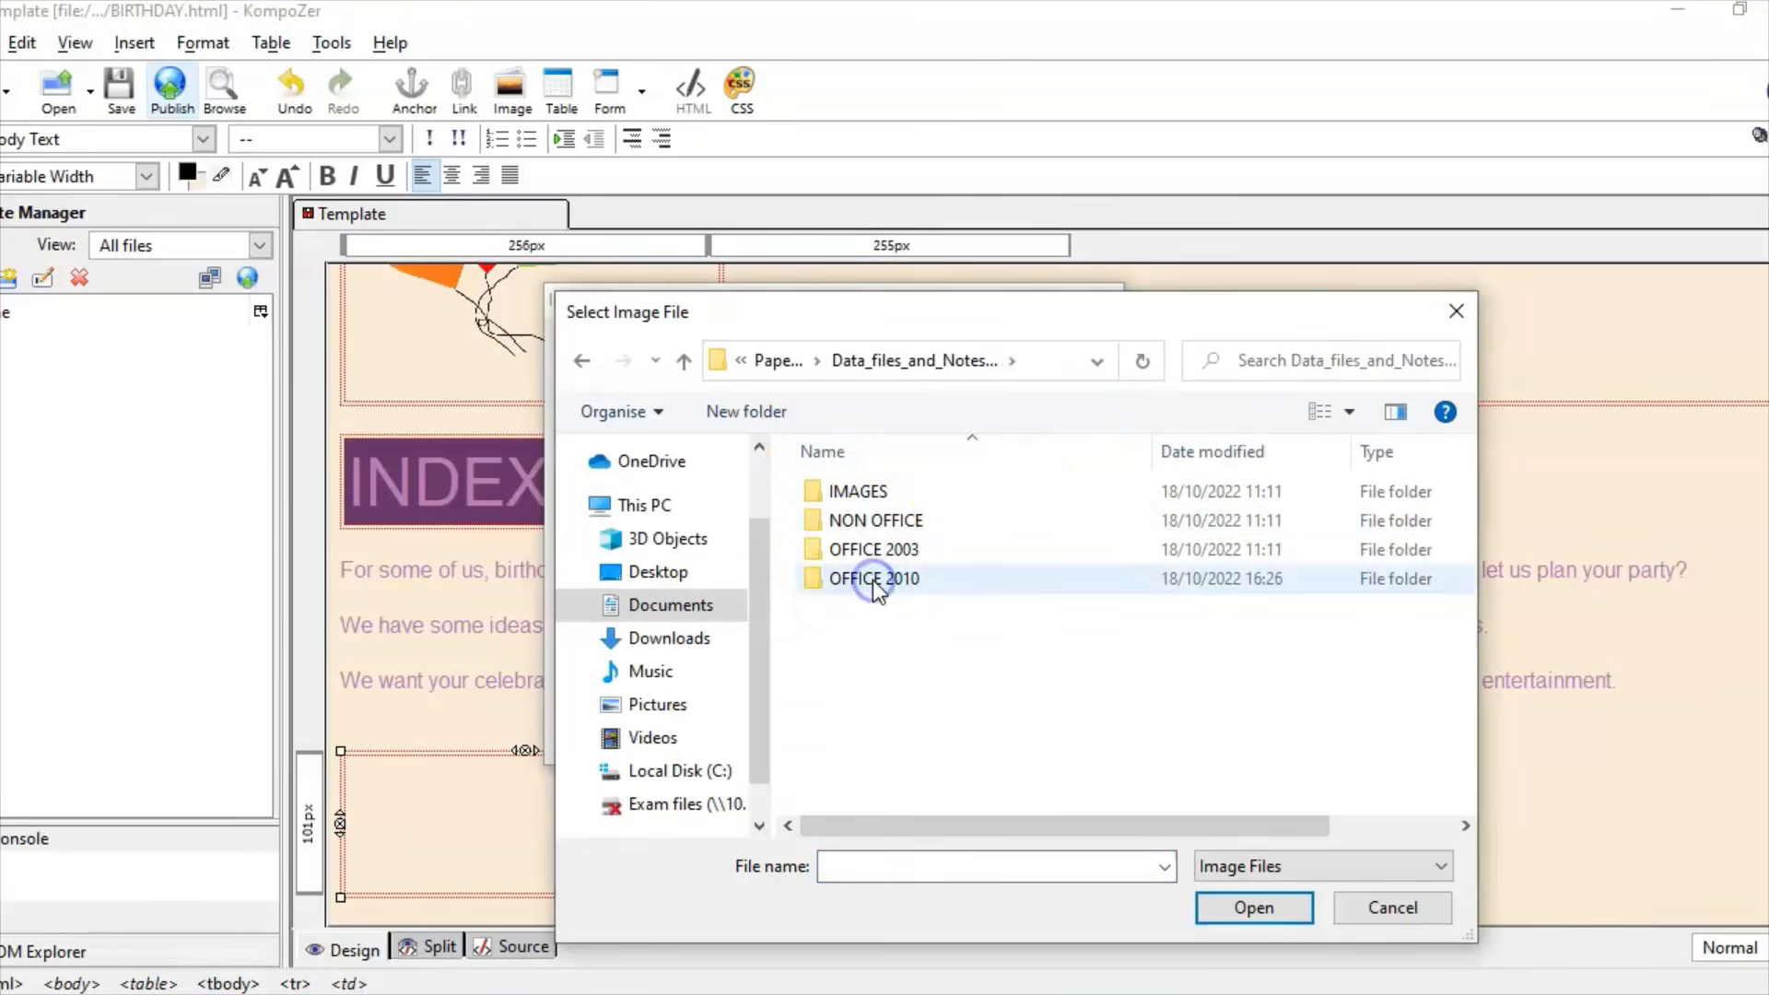
{"action": "left_click", "coordinate": [876, 495]}
{"action": "double_click", "coordinate": [876, 495]}
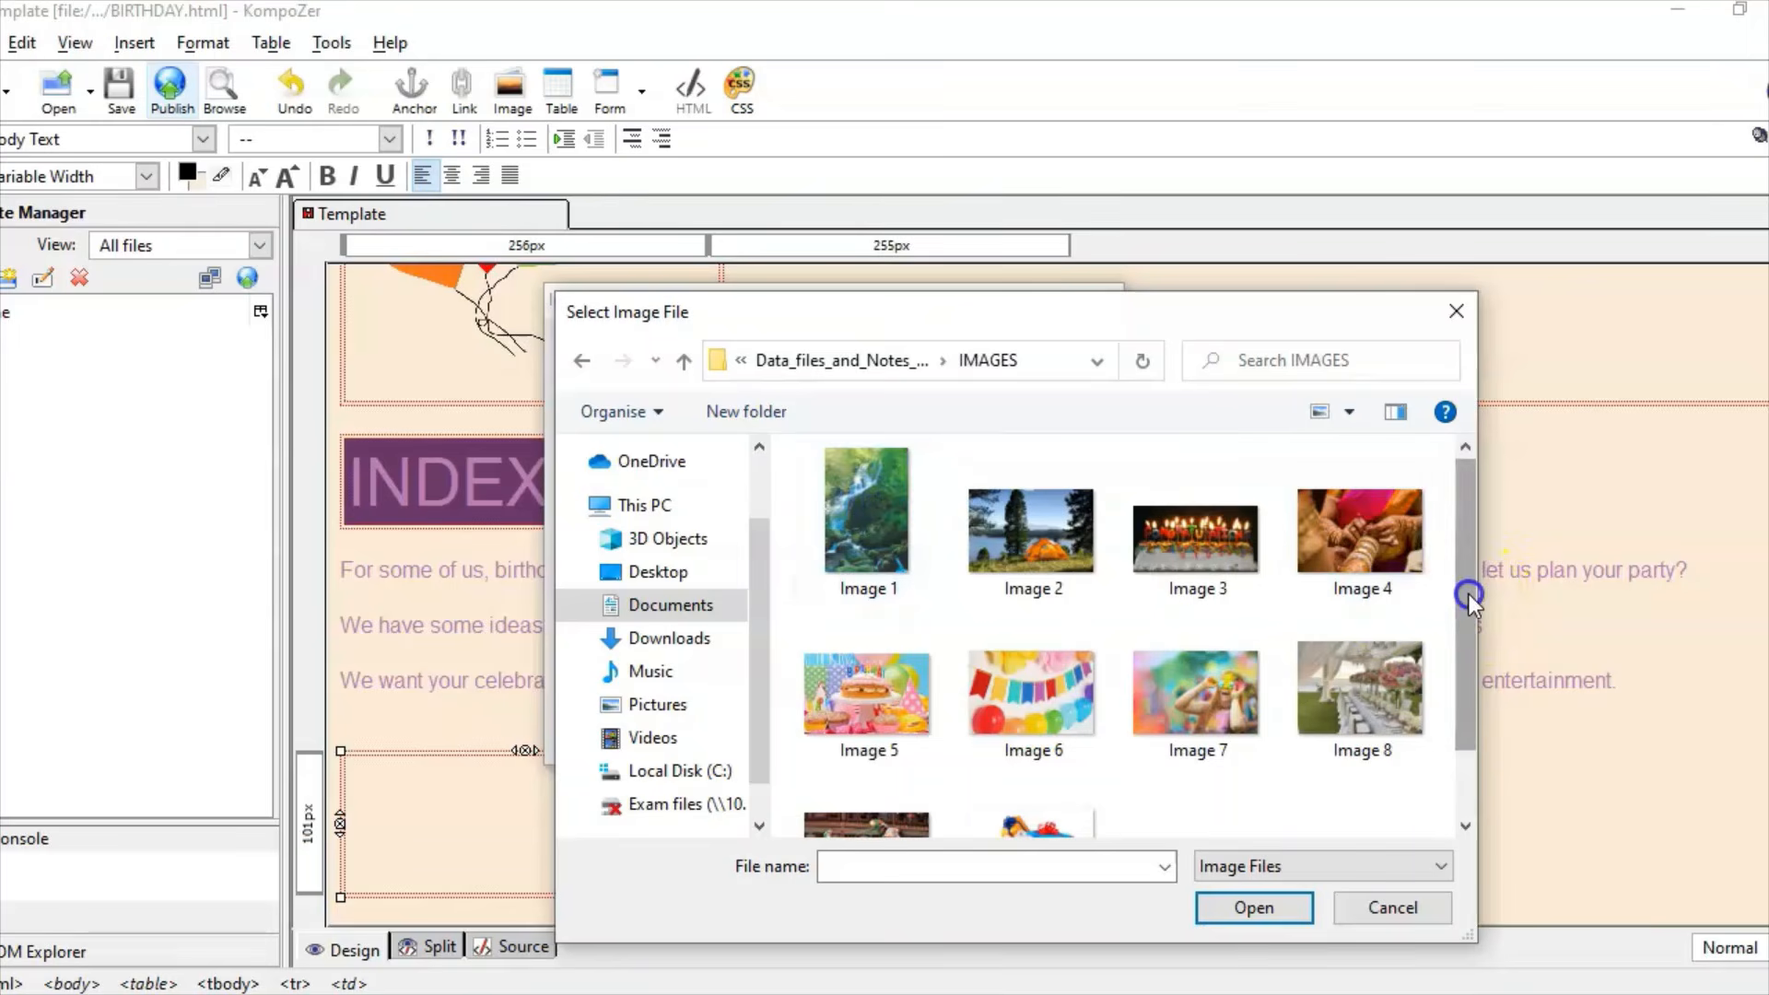
{"action": "left_click_drag", "start_coordinate": [1469, 593], "coordinate": [1473, 677]}
{"action": "left_click", "coordinate": [888, 594]}
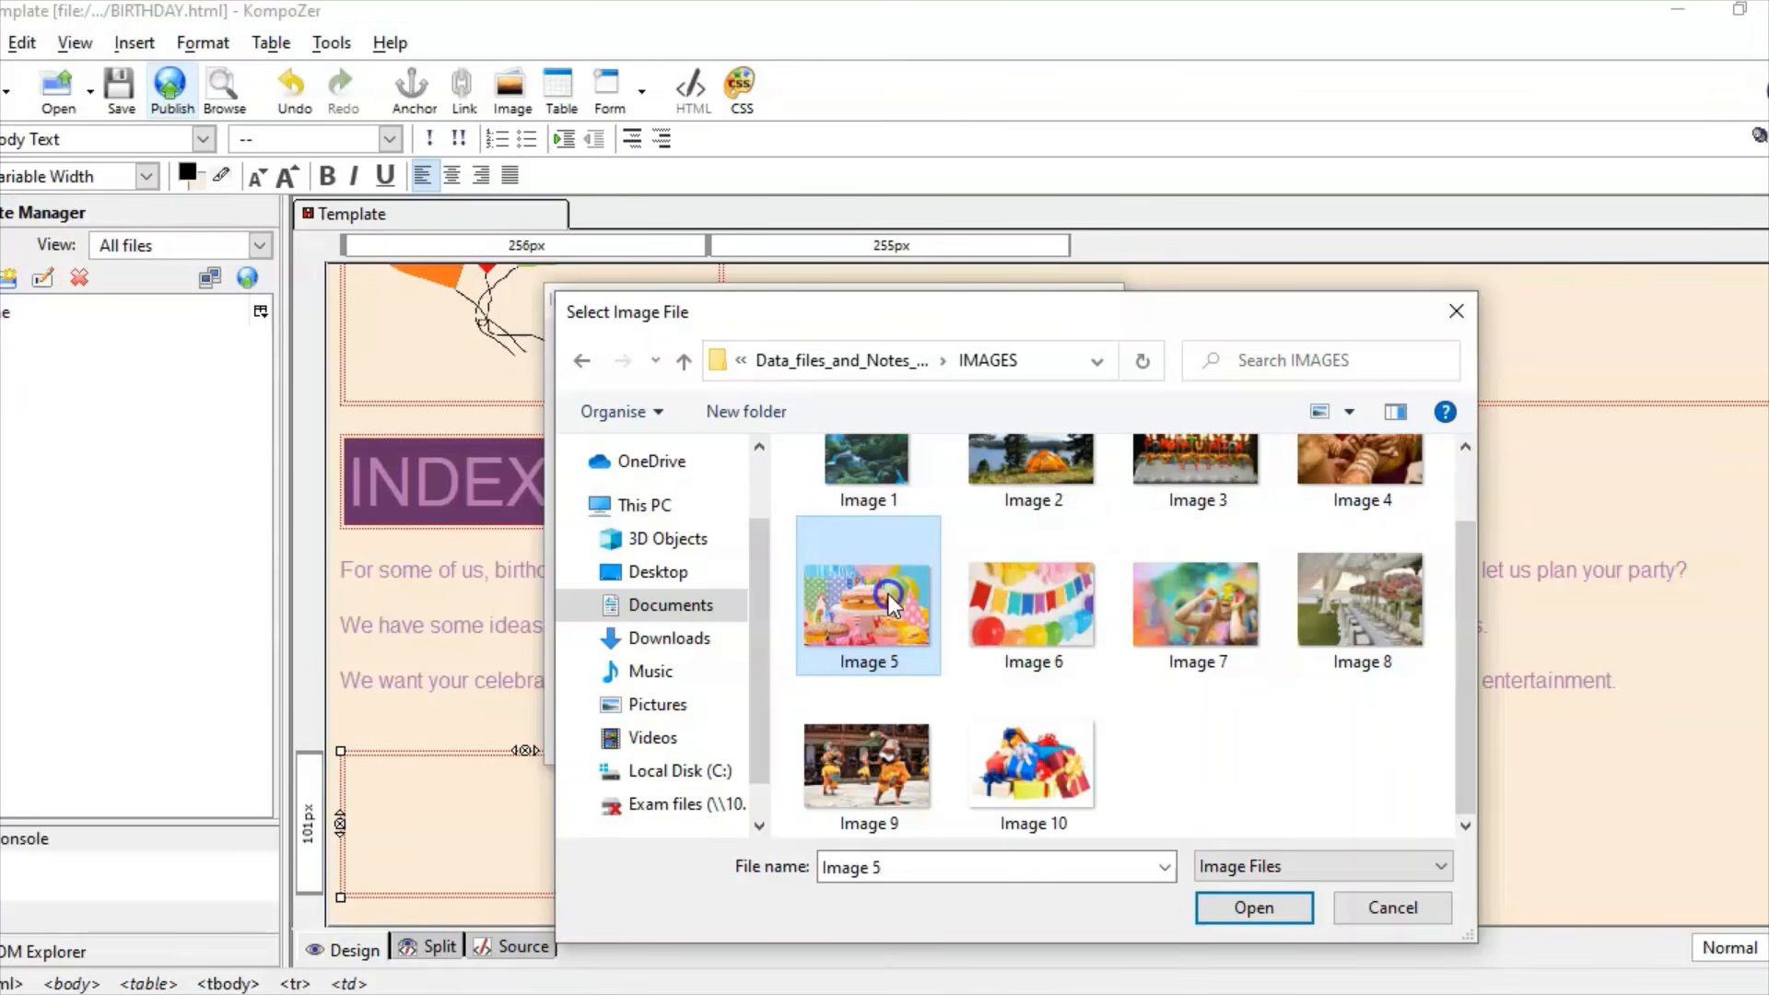
{"action": "double_click", "coordinate": [888, 593]}
Step: Resize it to 450 × 300 pixels with Constrain off, skip alternate text and insert it
{"action": "left_click", "coordinate": [725, 346]}
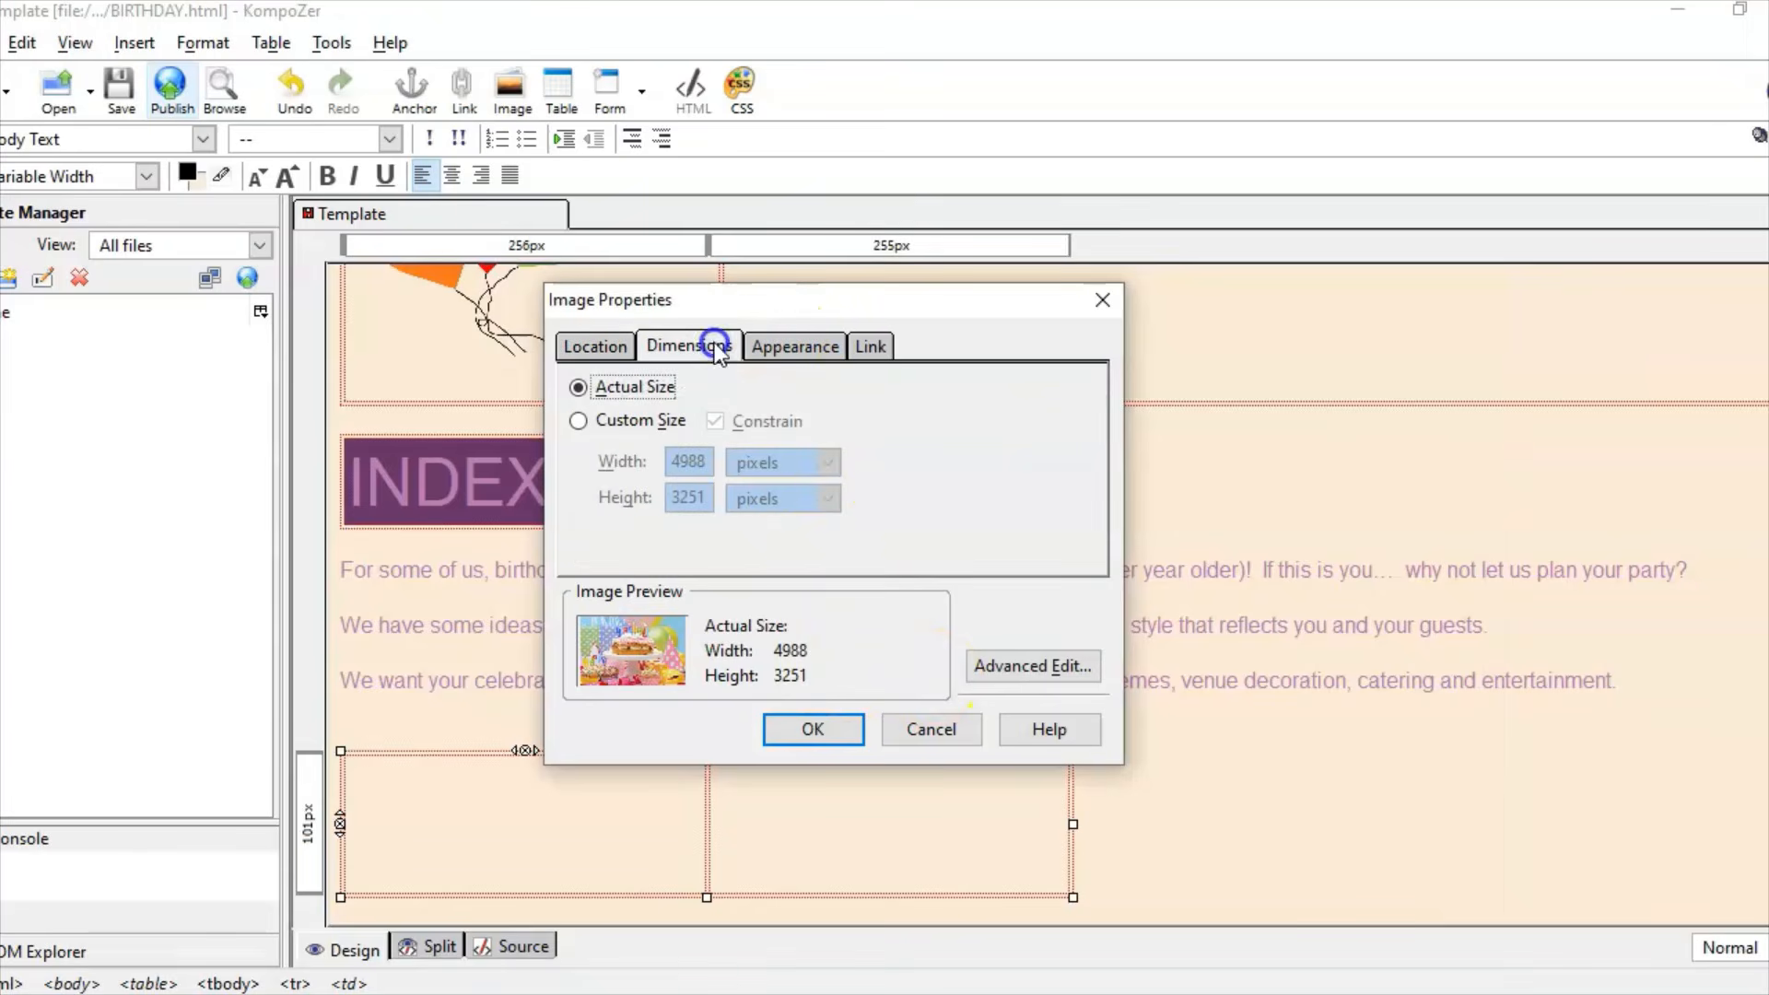
{"action": "left_click", "coordinate": [640, 422]}
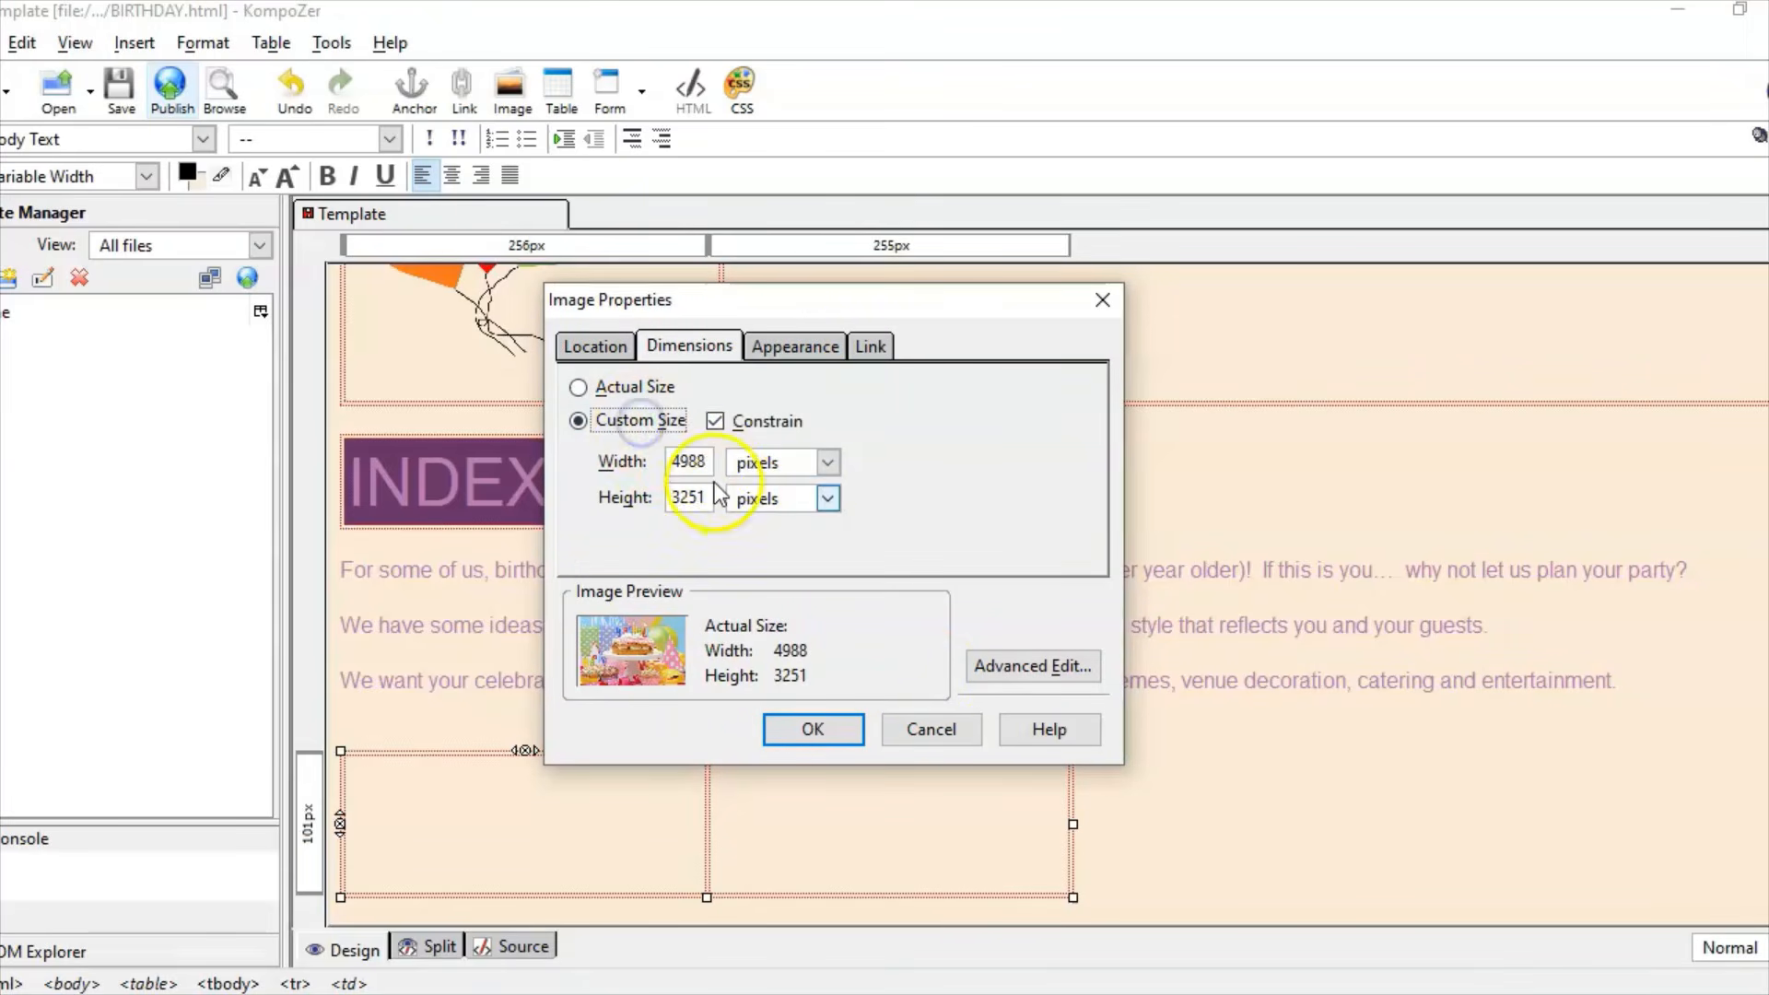
{"action": "double_click", "coordinate": [670, 460]}
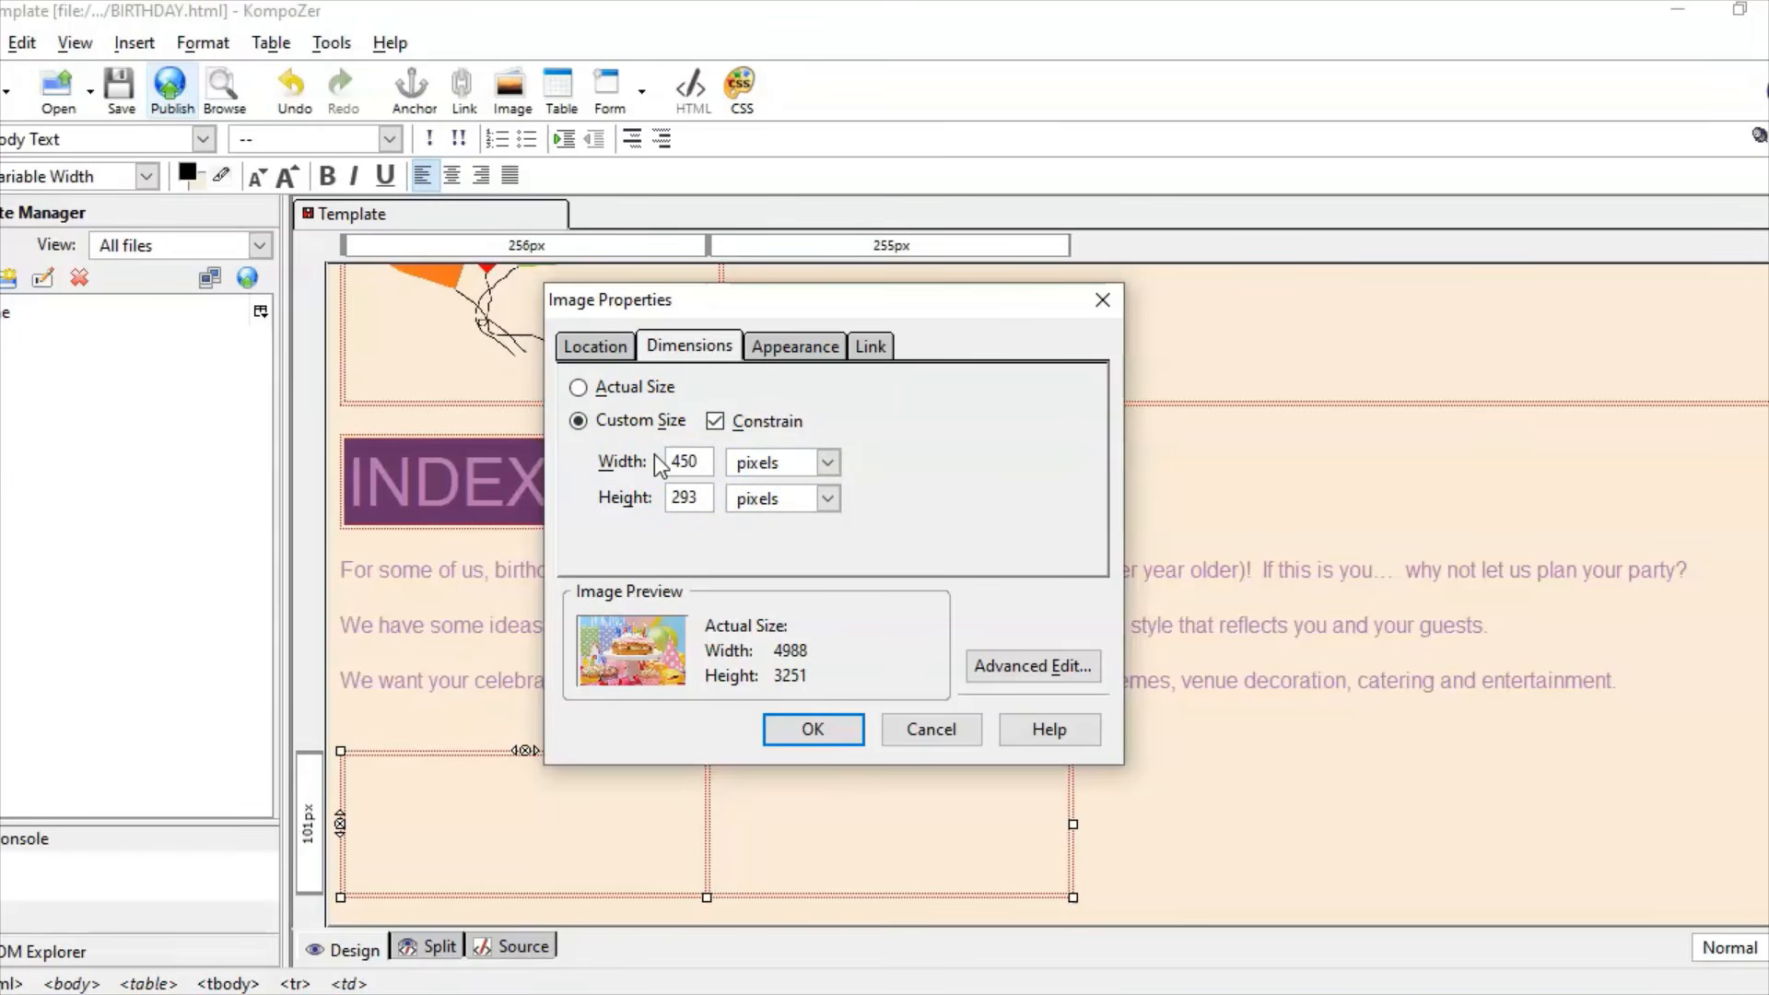
{"action": "left_click", "coordinate": [718, 419]}
{"action": "left_click_drag", "start_coordinate": [701, 491], "coordinate": [660, 494]}
{"action": "type", "text": "300"}
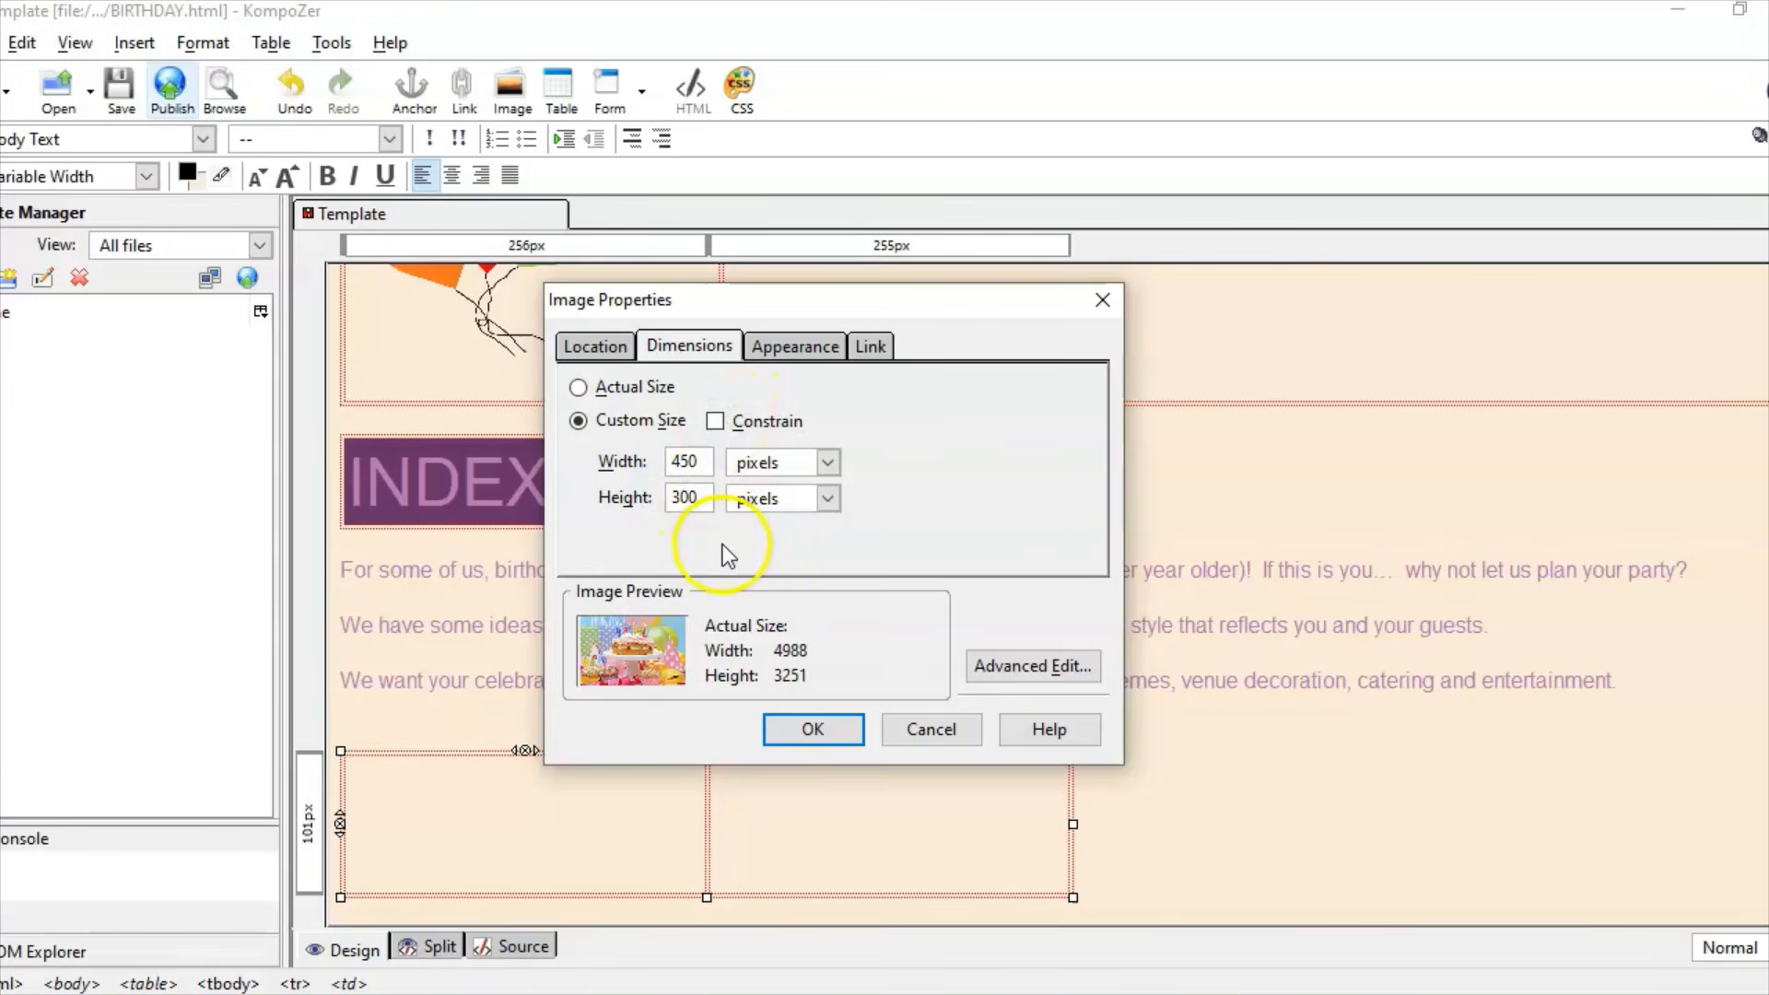
{"action": "left_click", "coordinate": [810, 728]}
{"action": "left_click", "coordinate": [825, 582]}
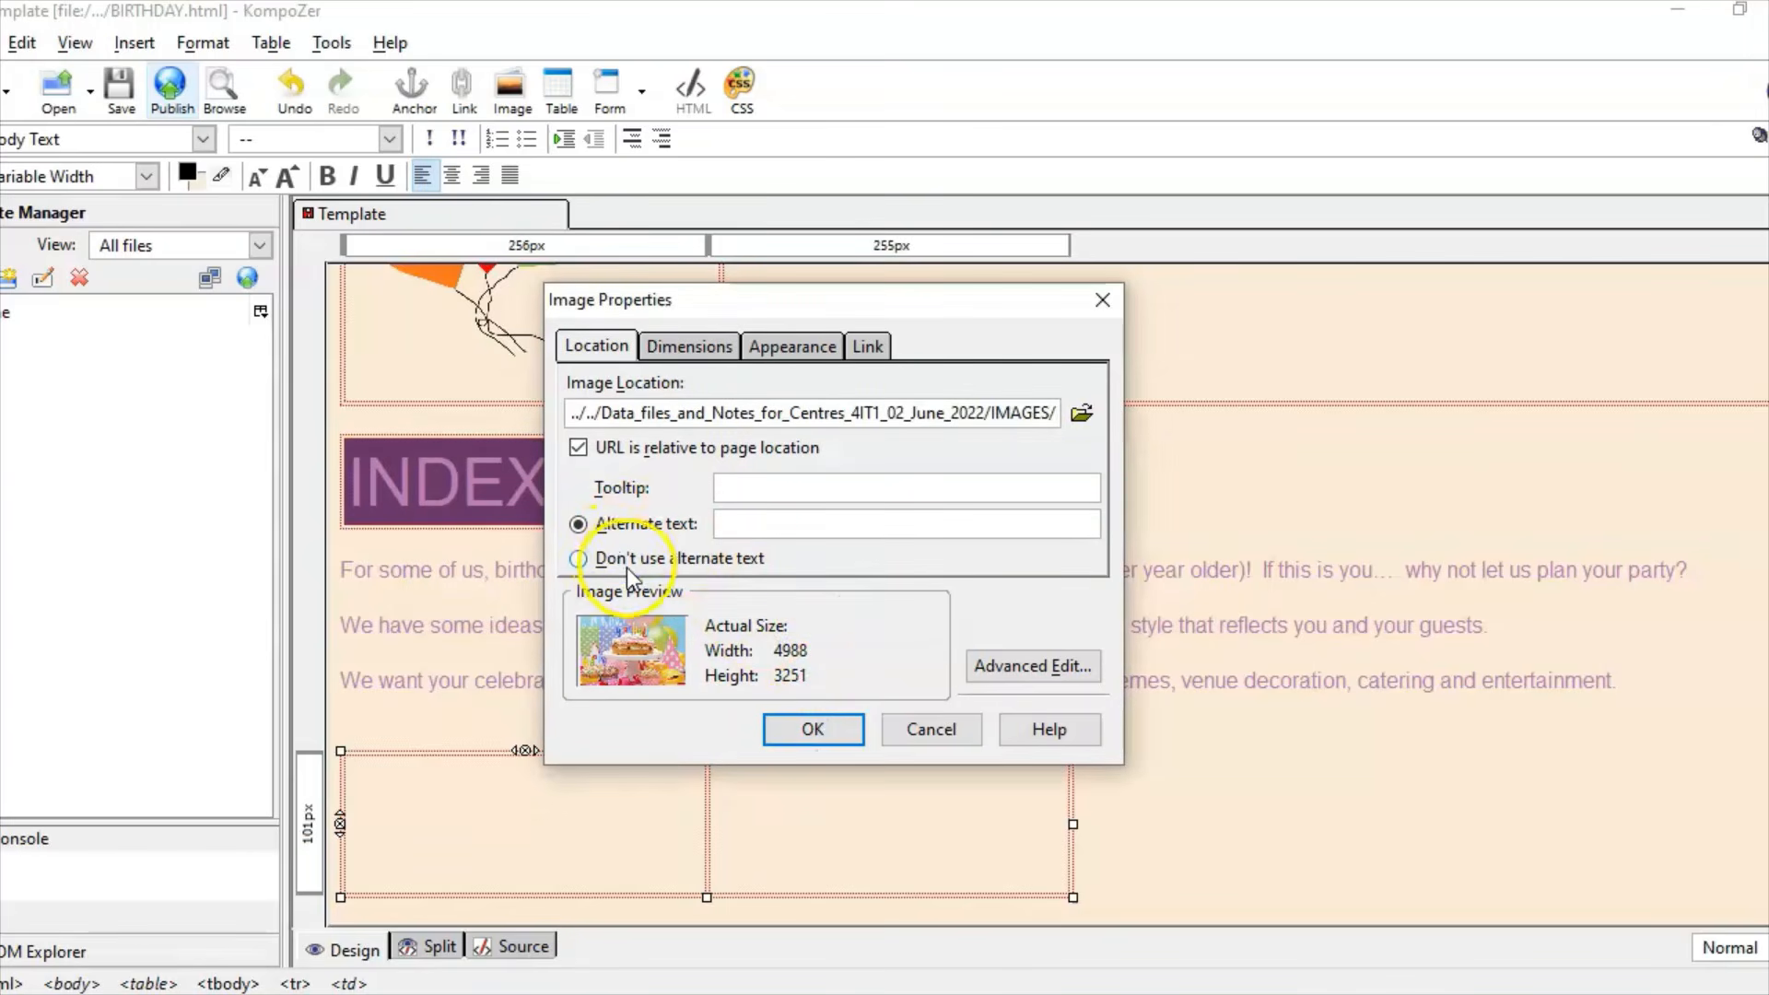
{"action": "left_click", "coordinate": [626, 563]}
{"action": "left_click", "coordinate": [837, 745]}
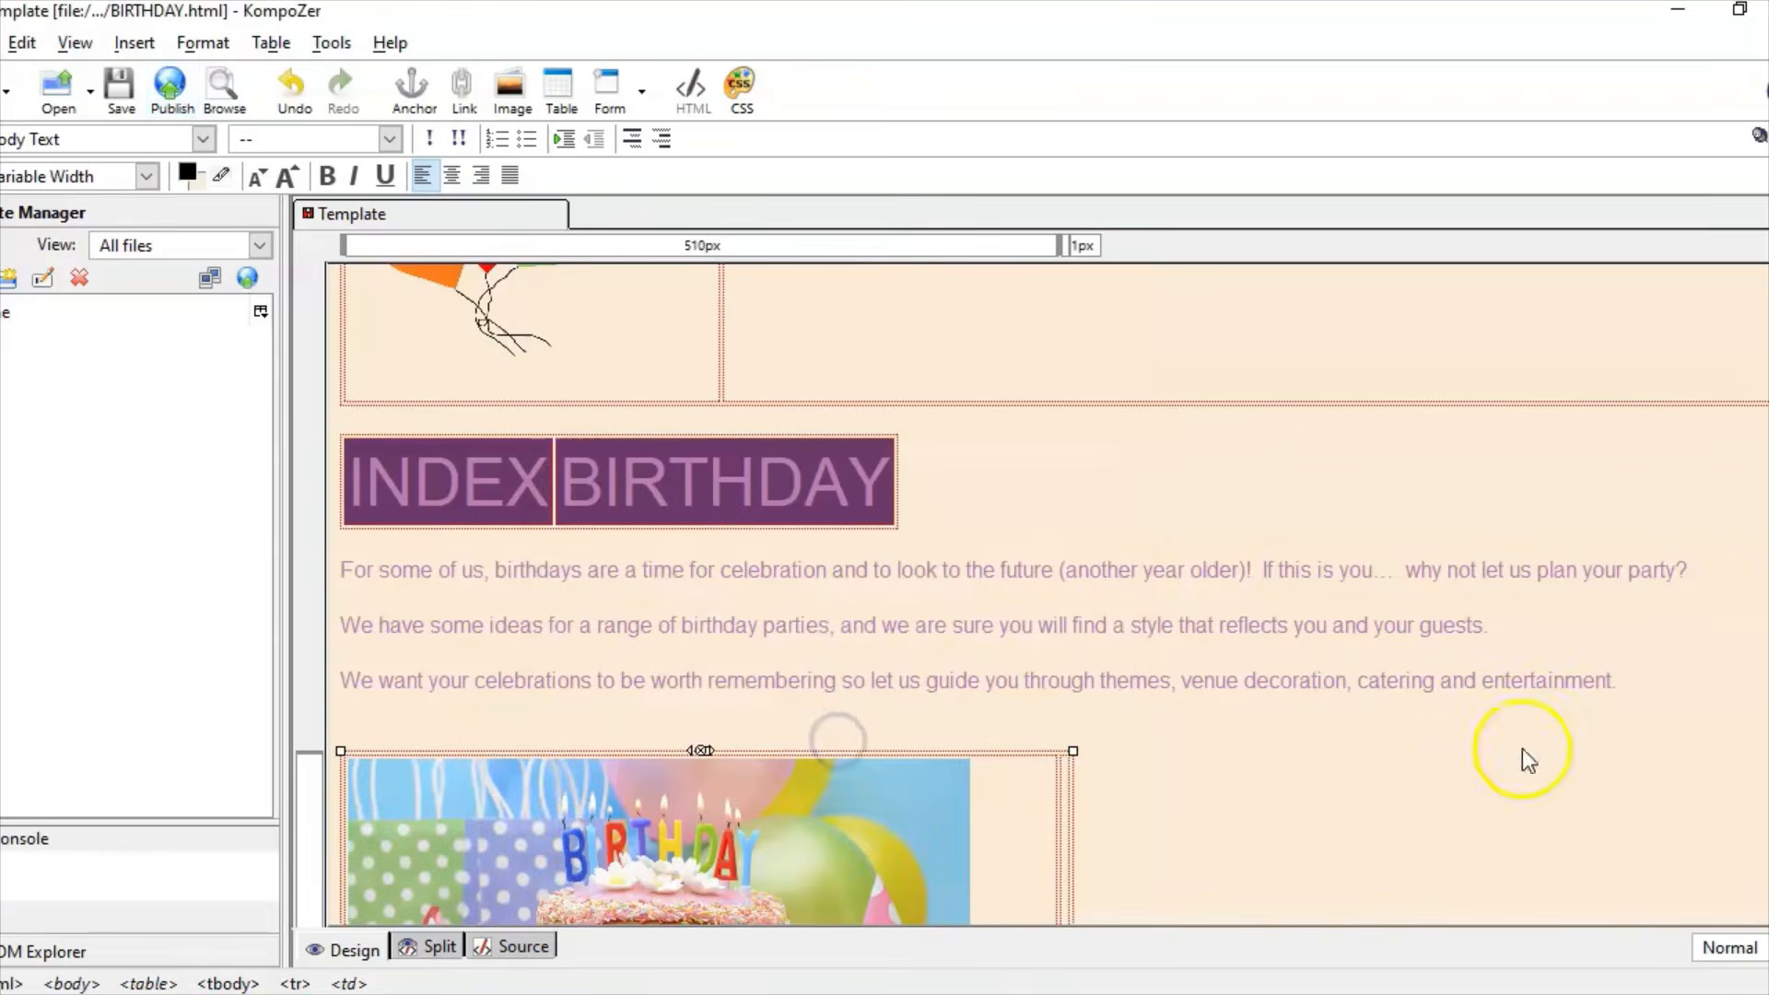
{"action": "scroll", "coordinate": [1524, 759], "scroll_direction": "down", "scroll_amount": 2}
{"action": "scroll", "coordinate": [1047, 594], "scroll_direction": "down", "scroll_amount": 1}
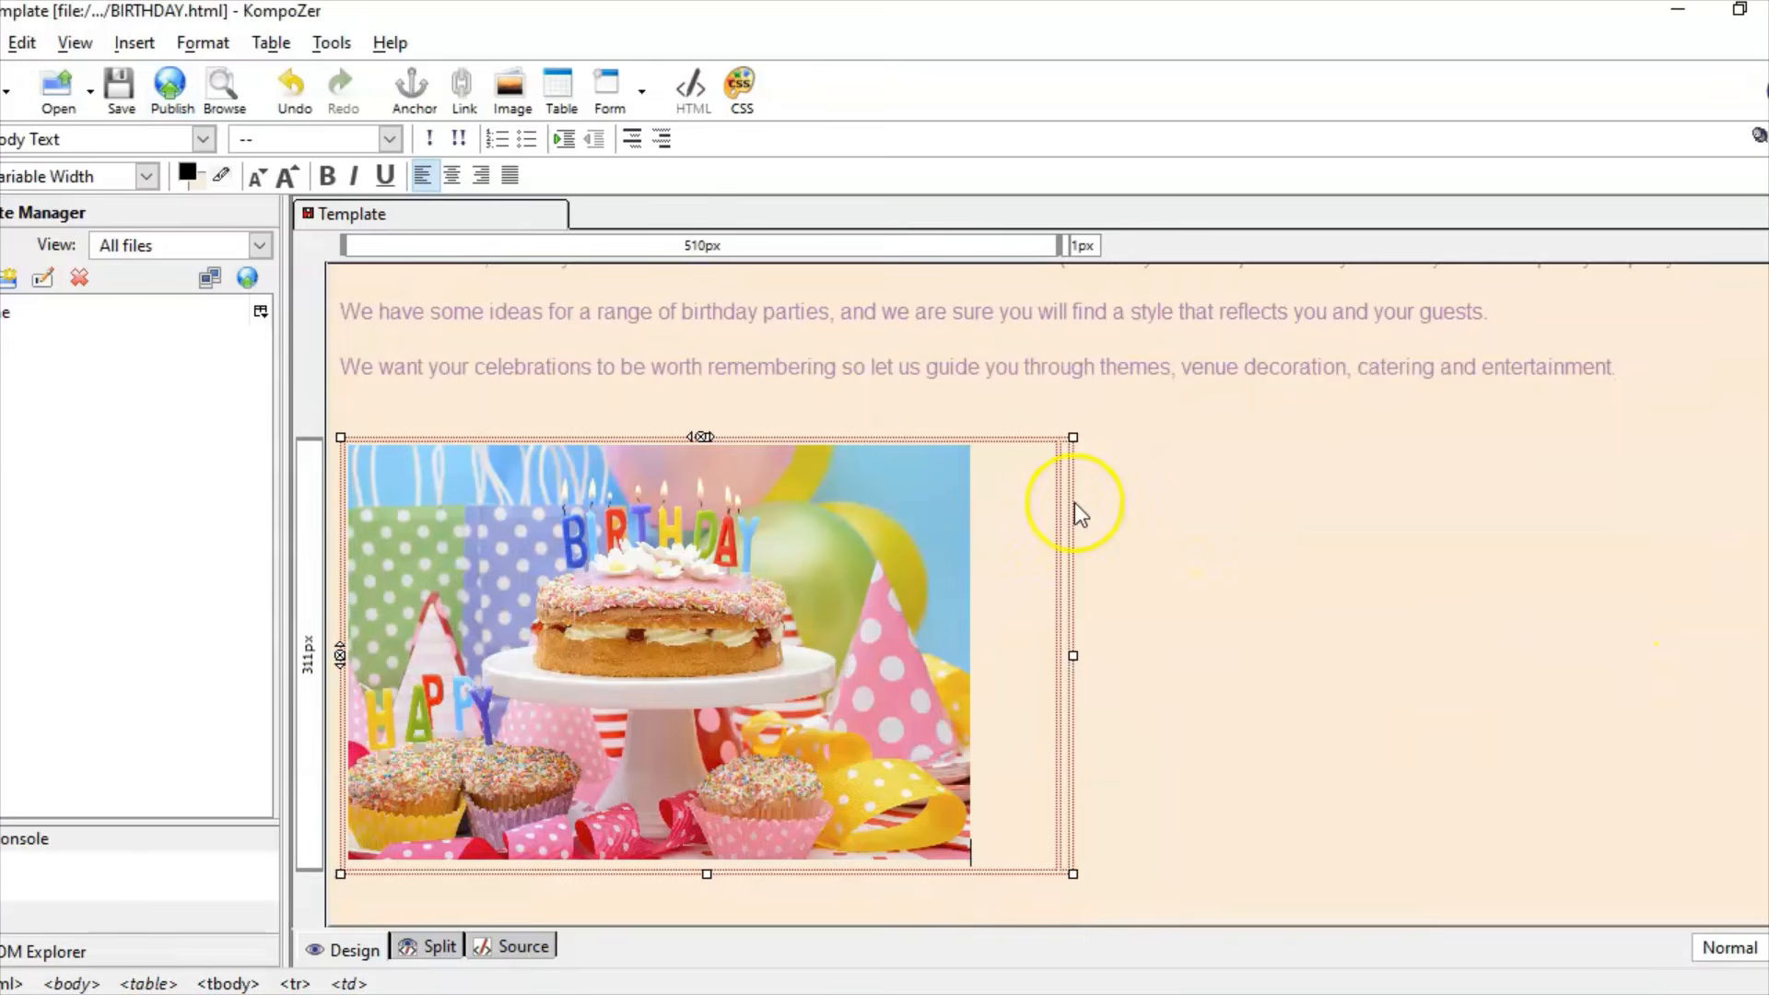
Step: Pick Image 6, the bunting and balloons picture, for the second table cell
{"action": "left_click", "coordinate": [125, 43]}
{"action": "left_click", "coordinate": [161, 77]}
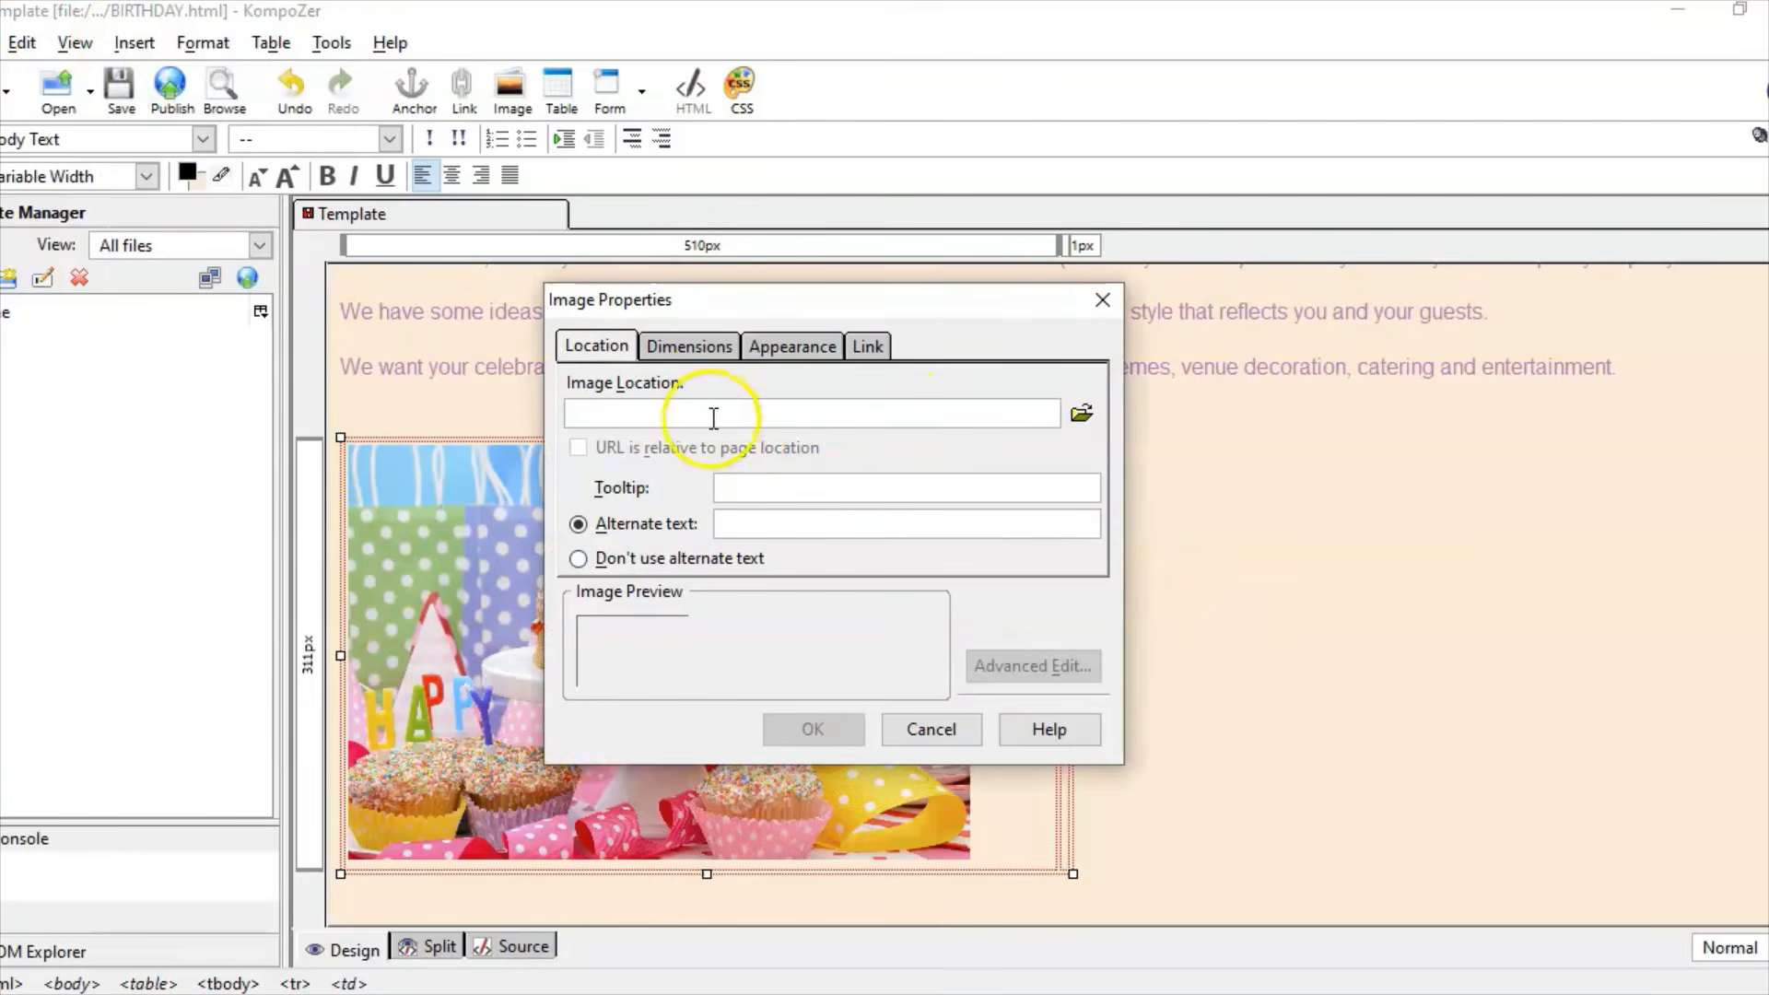
{"action": "left_click", "coordinate": [1081, 417]}
{"action": "double_click", "coordinate": [1064, 682]}
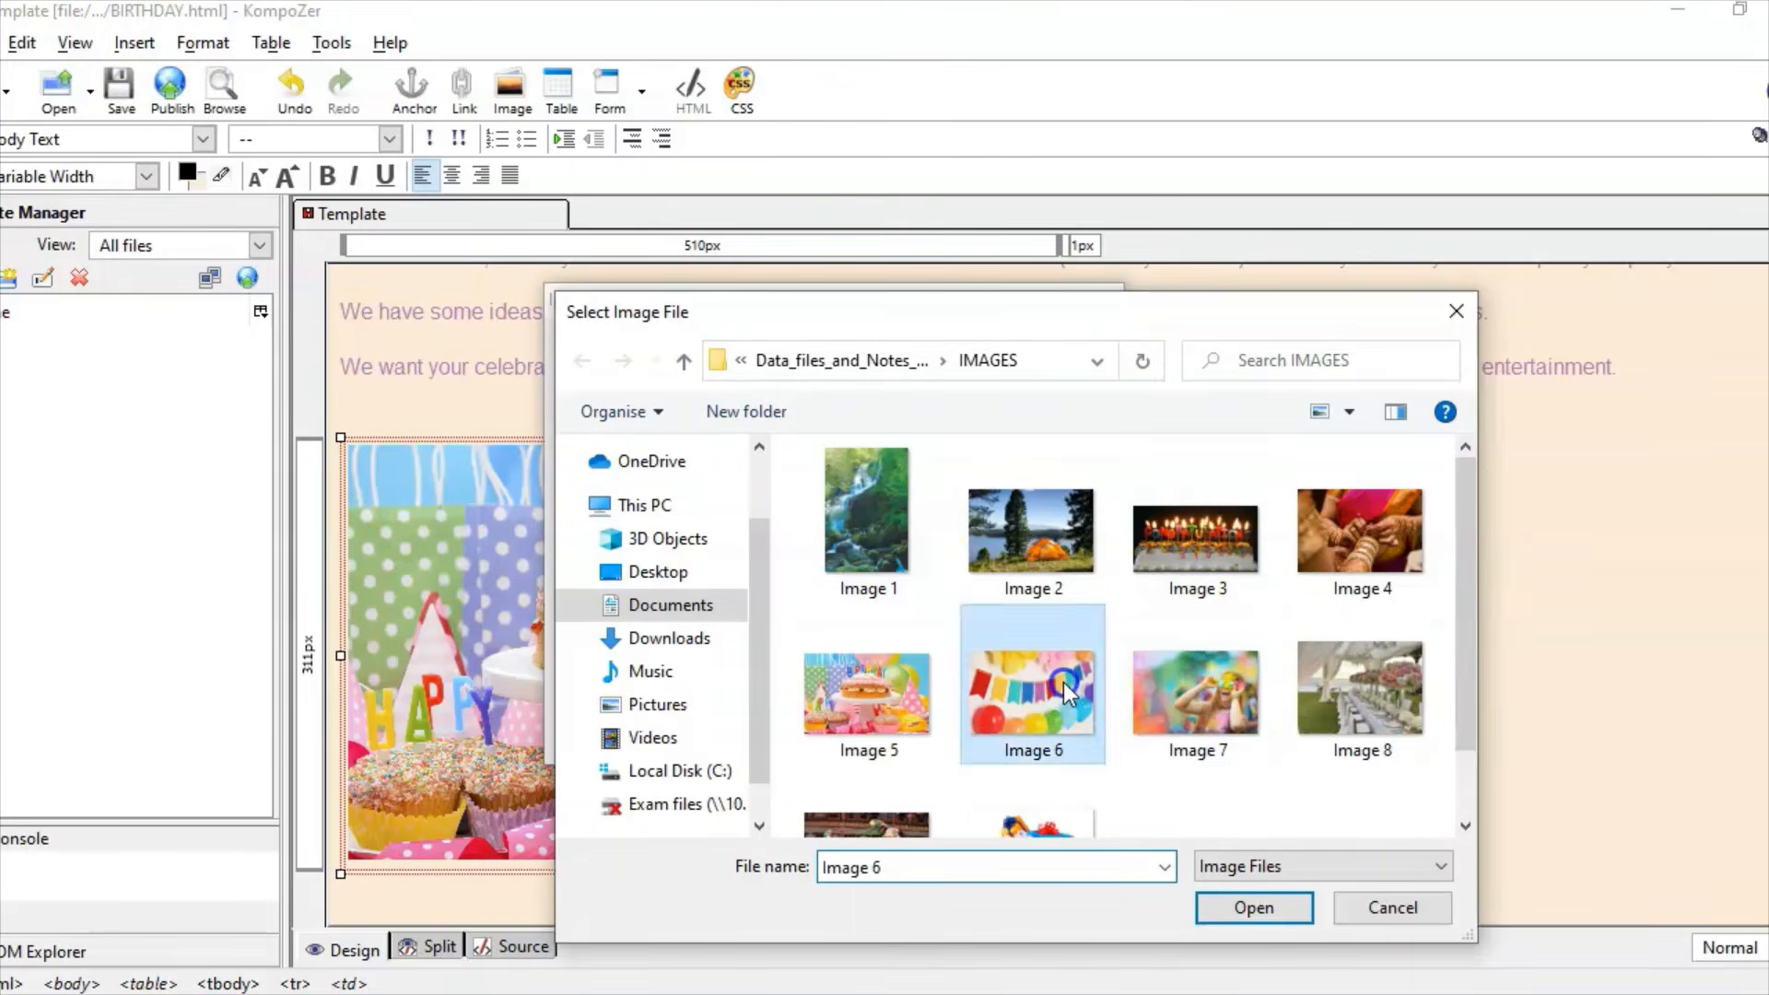
Step: Give the picture a custom size of 450 × 300 pixels with Constrain unchecked
{"action": "left_click", "coordinate": [683, 341]}
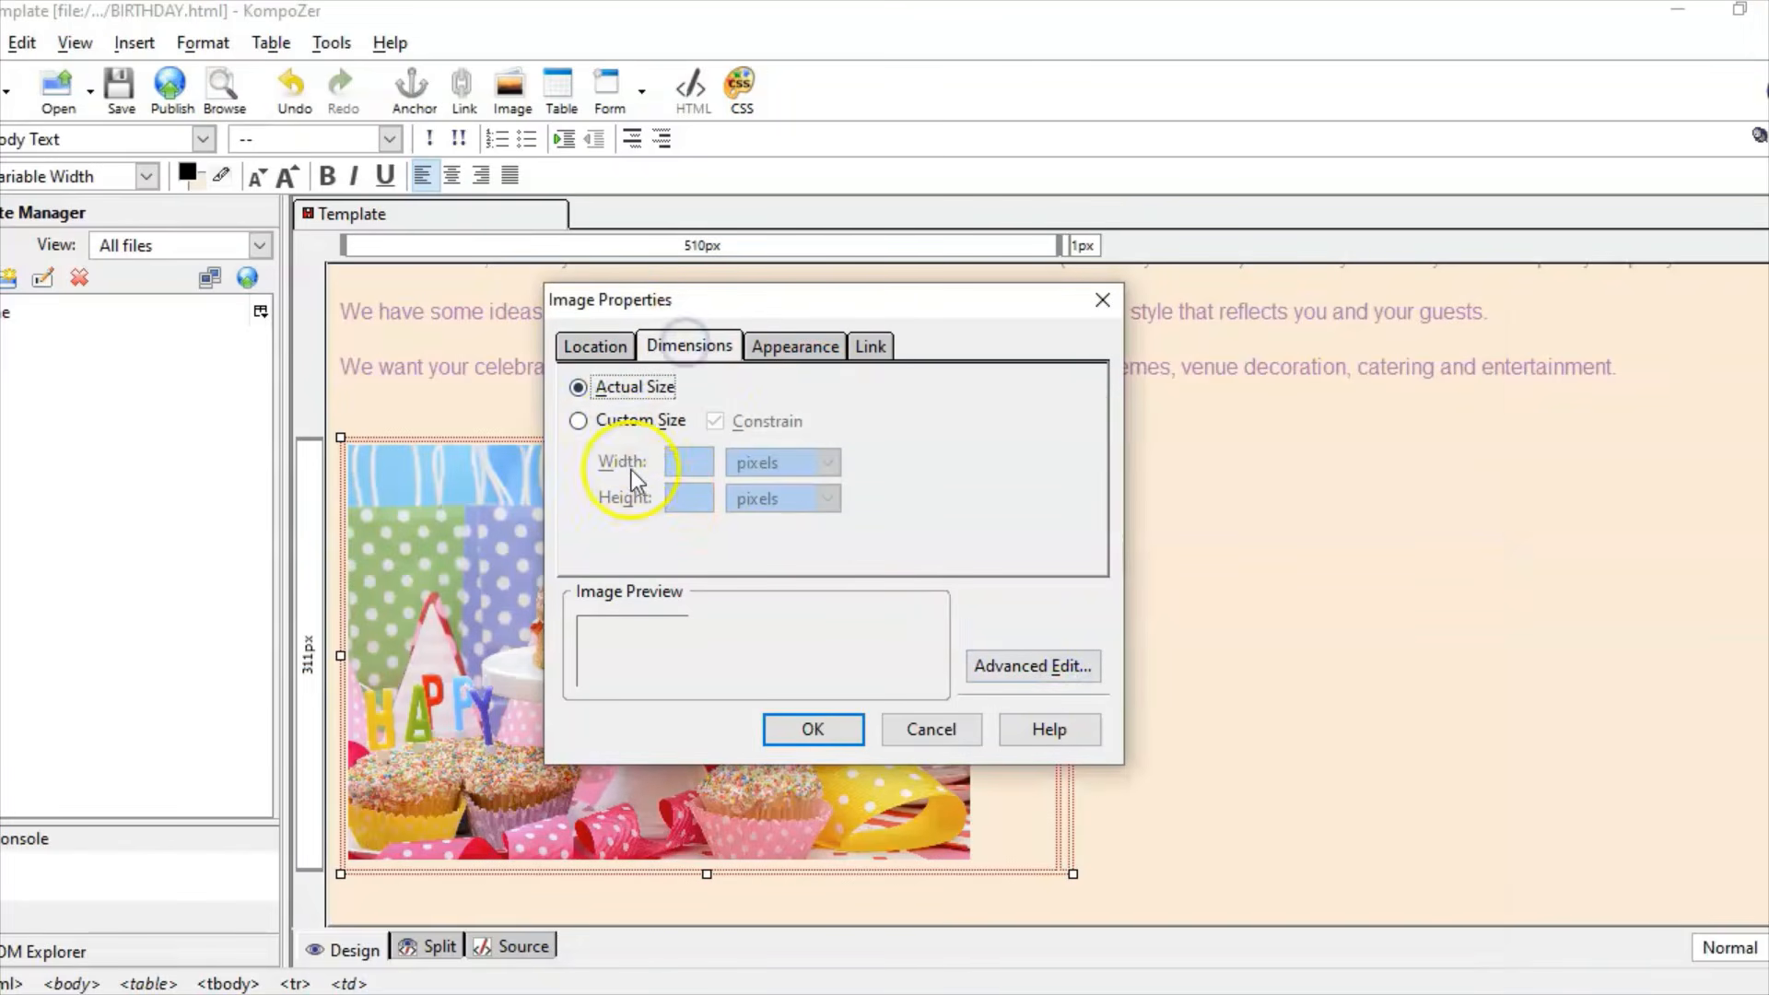
{"action": "left_click", "coordinate": [577, 421]}
{"action": "left_click", "coordinate": [715, 423]}
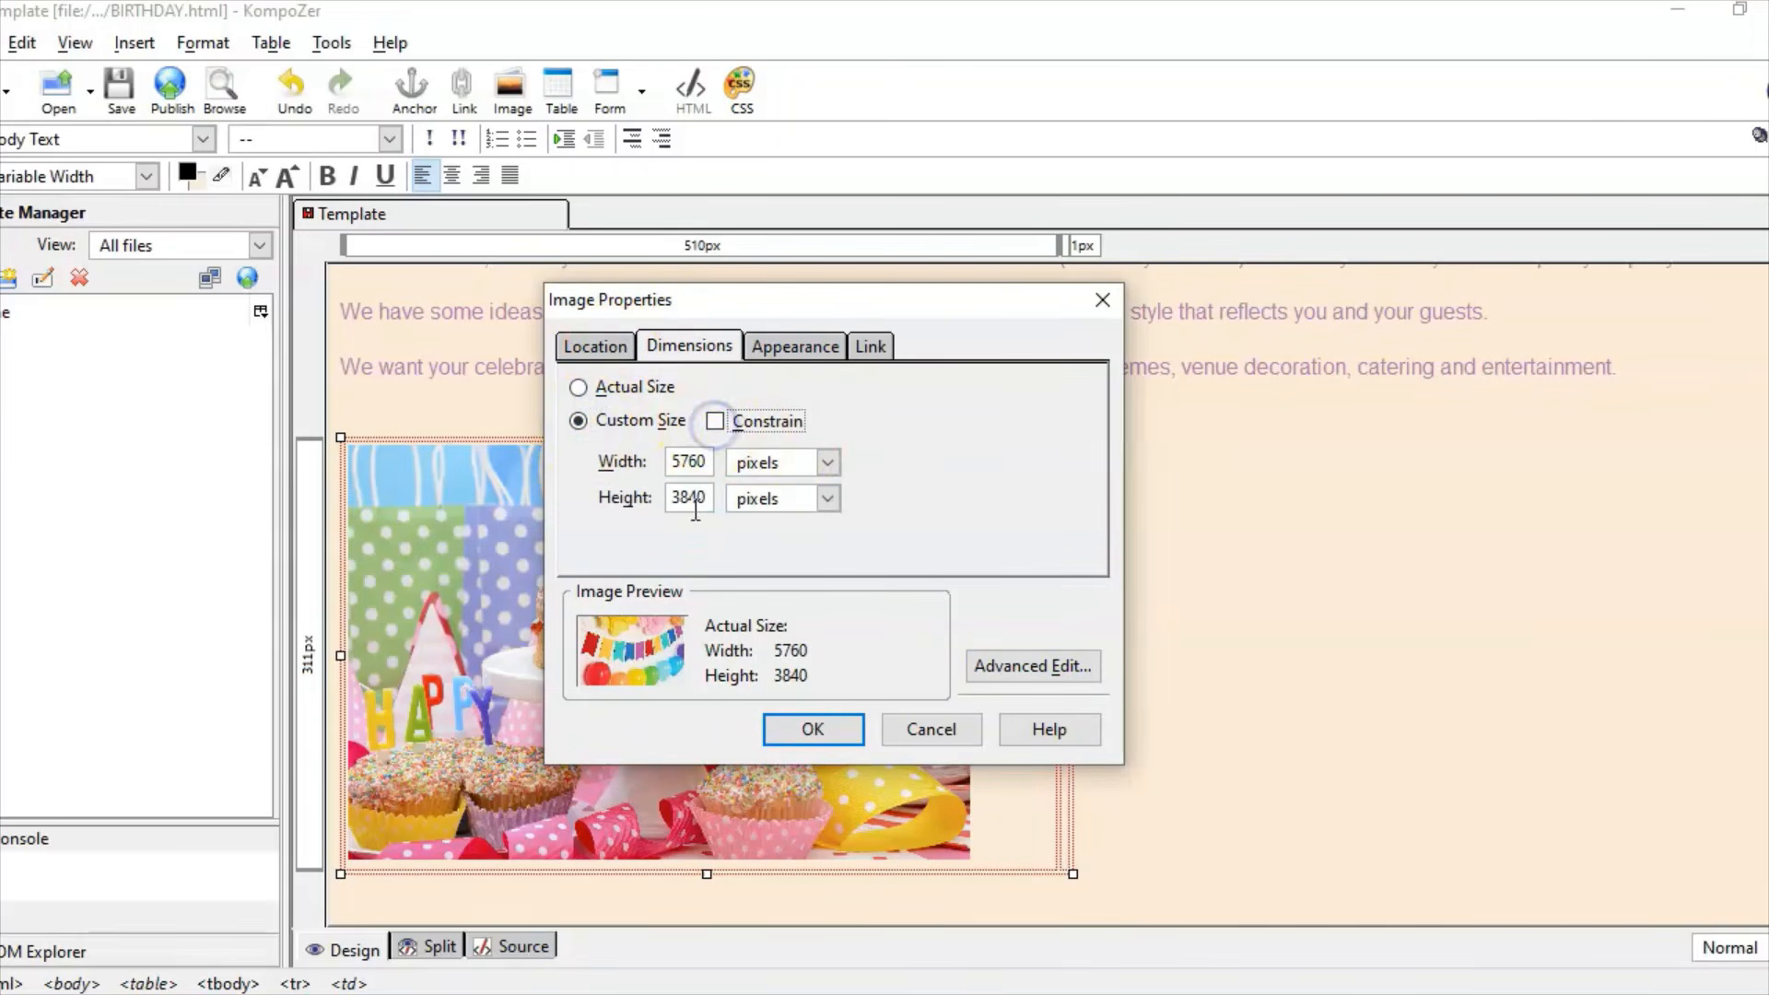
{"action": "left_click", "coordinate": [655, 464]}
{"action": "type", "text": "45"}
{"action": "left_click", "coordinate": [673, 487]}
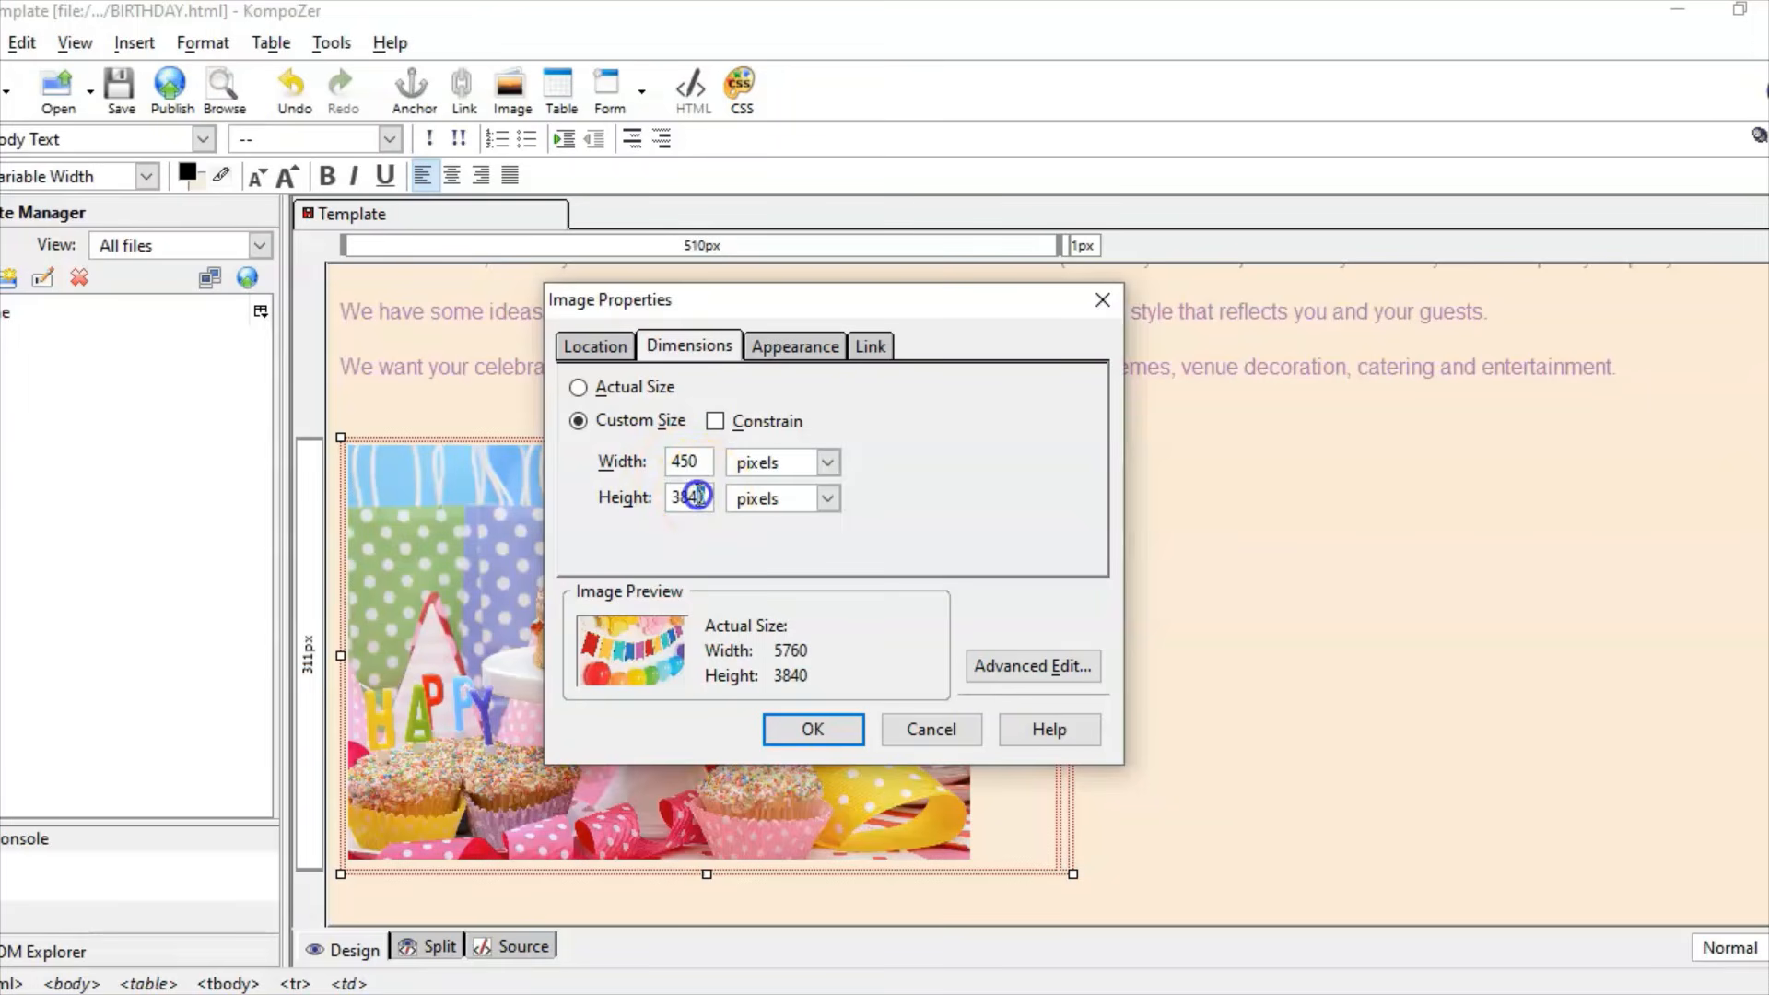
{"action": "type", "text": "300"}
{"action": "left_click", "coordinate": [820, 731]}
Step: Insert the picture without alternate text and place the cursor below both pictures
{"action": "left_click", "coordinate": [822, 582]}
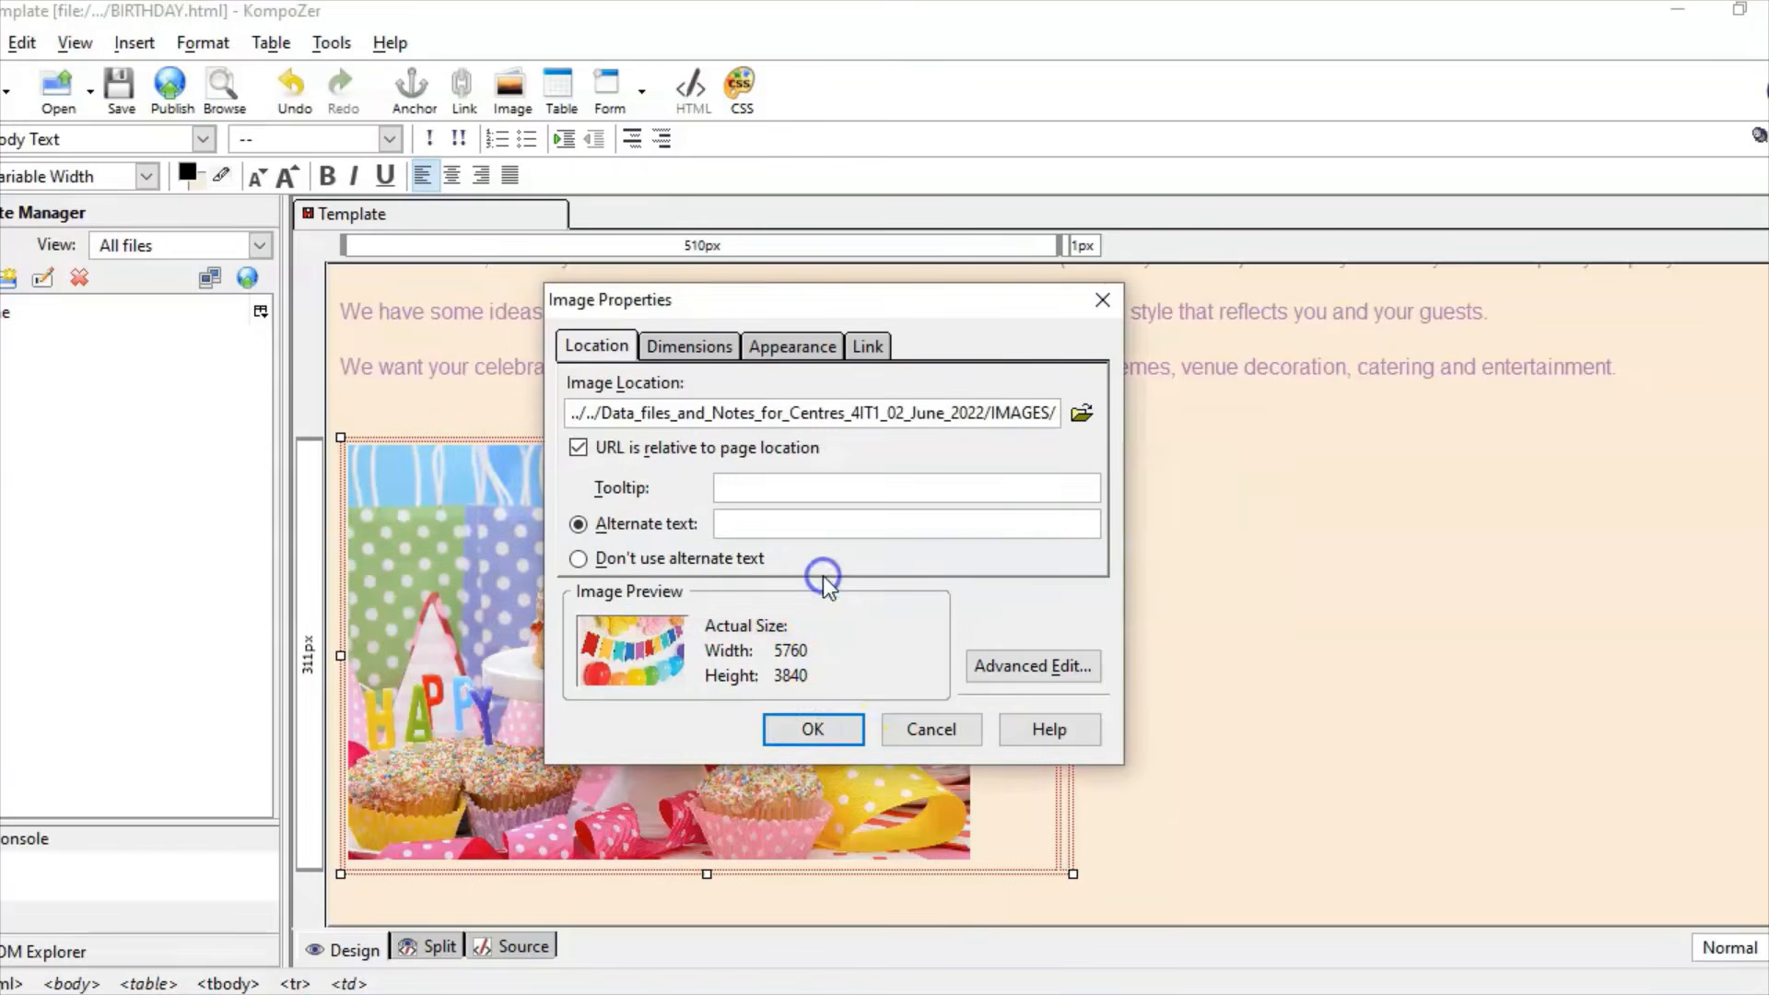
{"action": "left_click", "coordinate": [580, 558]}
{"action": "left_click", "coordinate": [813, 728]}
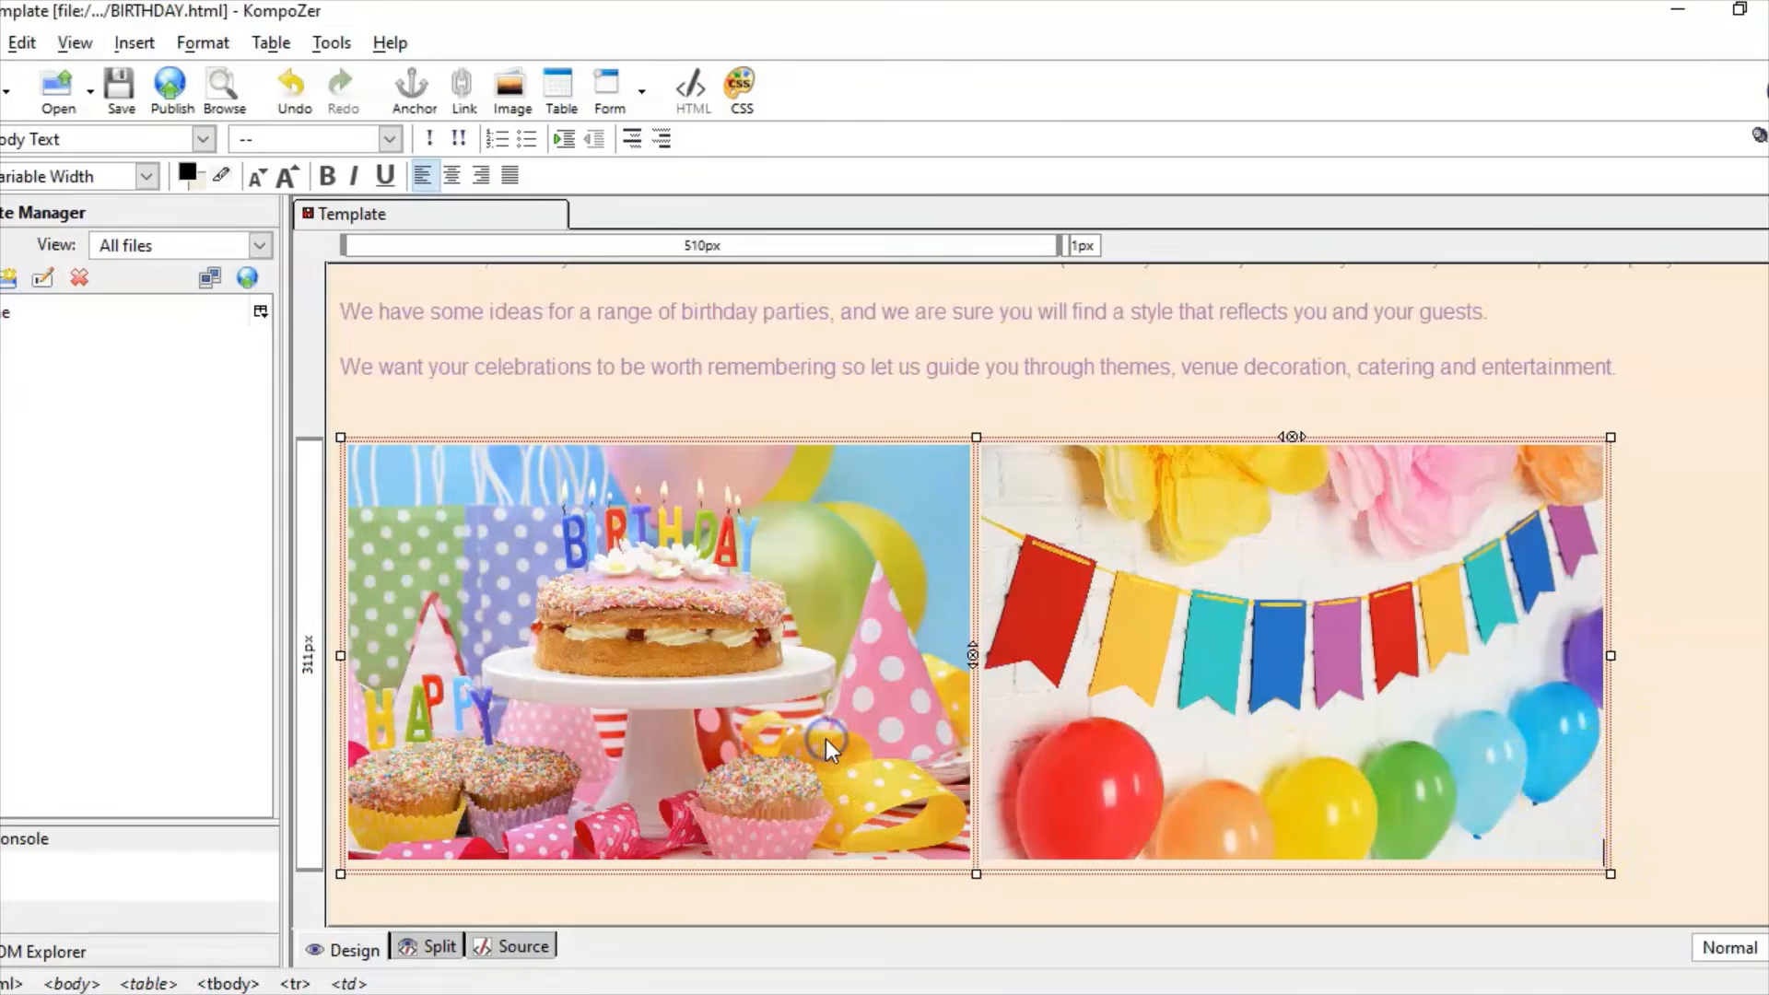
{"action": "left_click", "coordinate": [1653, 755]}
{"action": "scroll", "coordinate": [1048, 594], "scroll_direction": "down", "scroll_amount": 2}
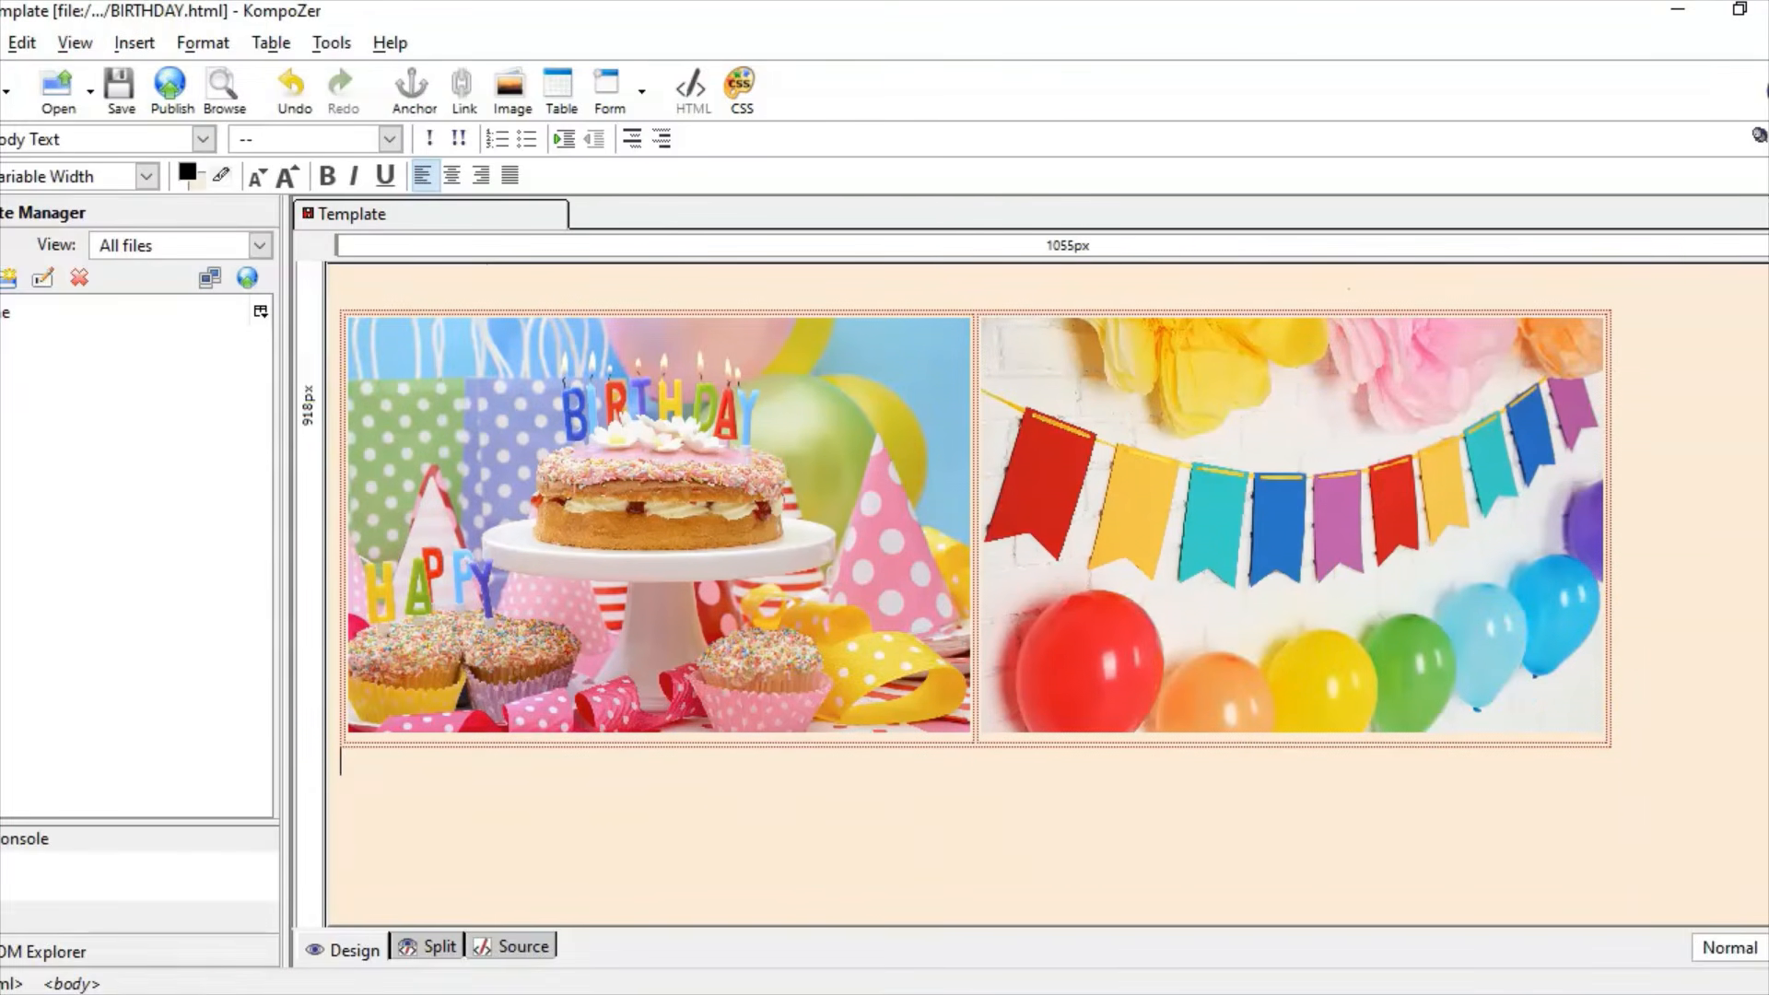
{"action": "left_click", "coordinate": [589, 993]}
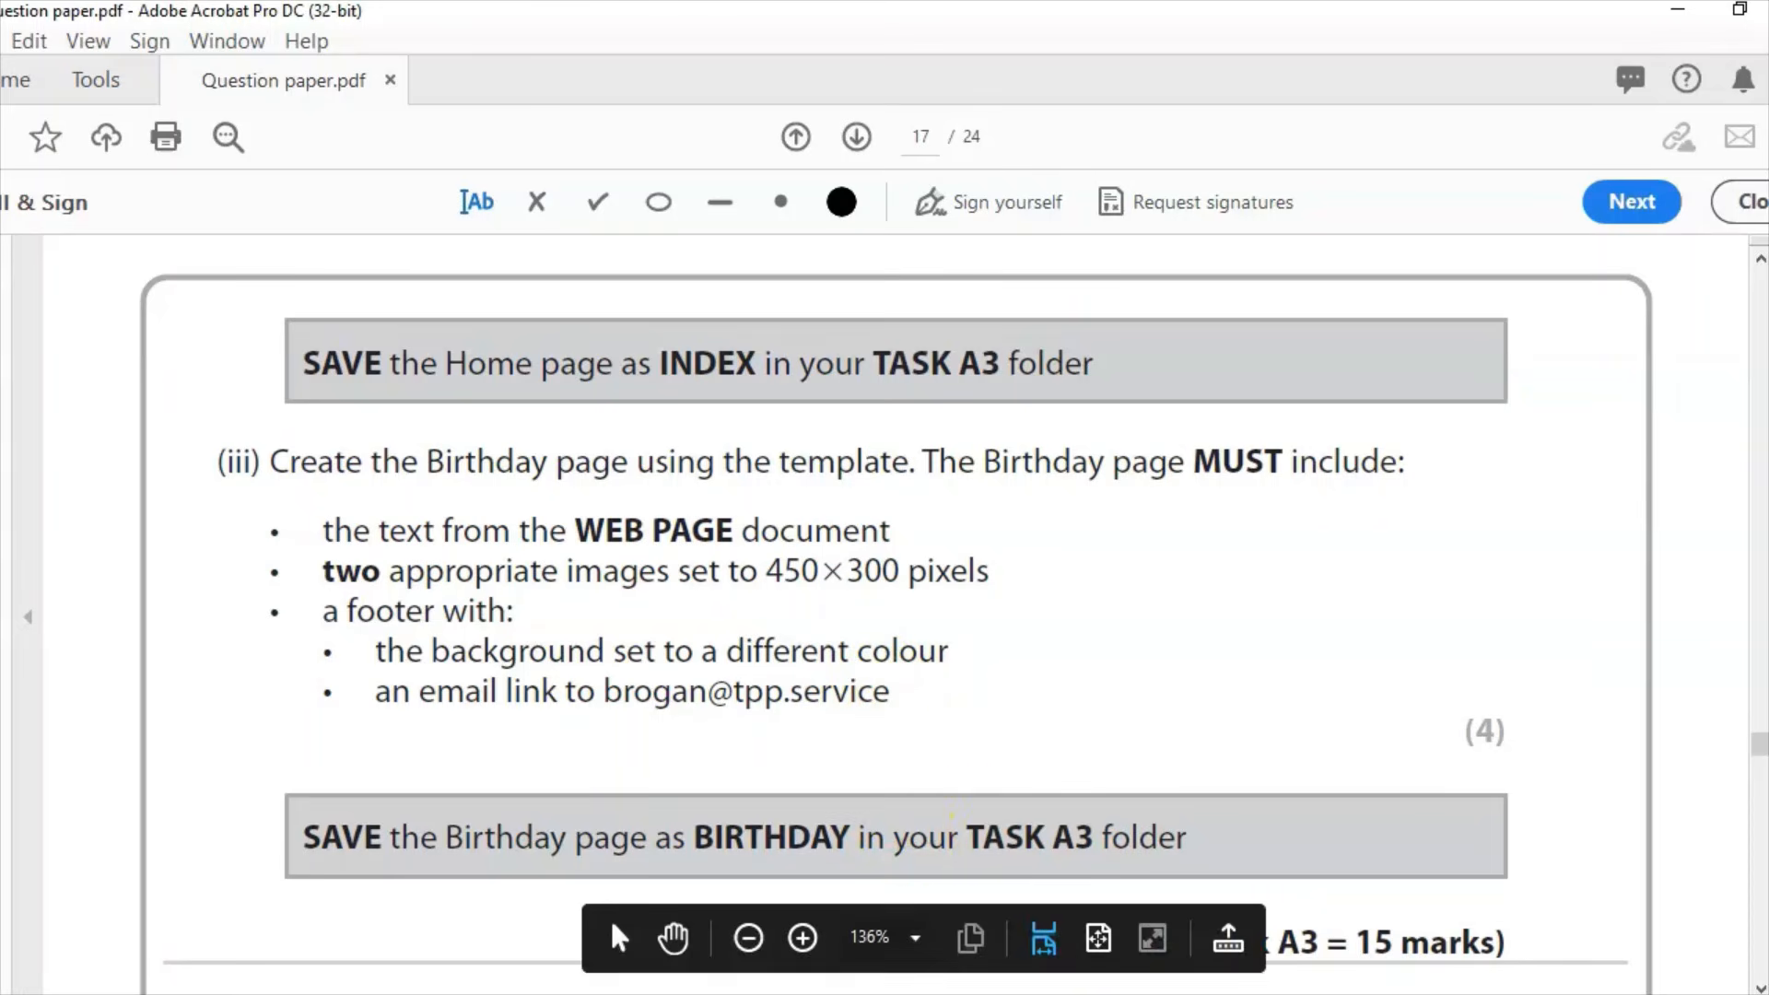
{"action": "key", "text": "alt+Tab"}
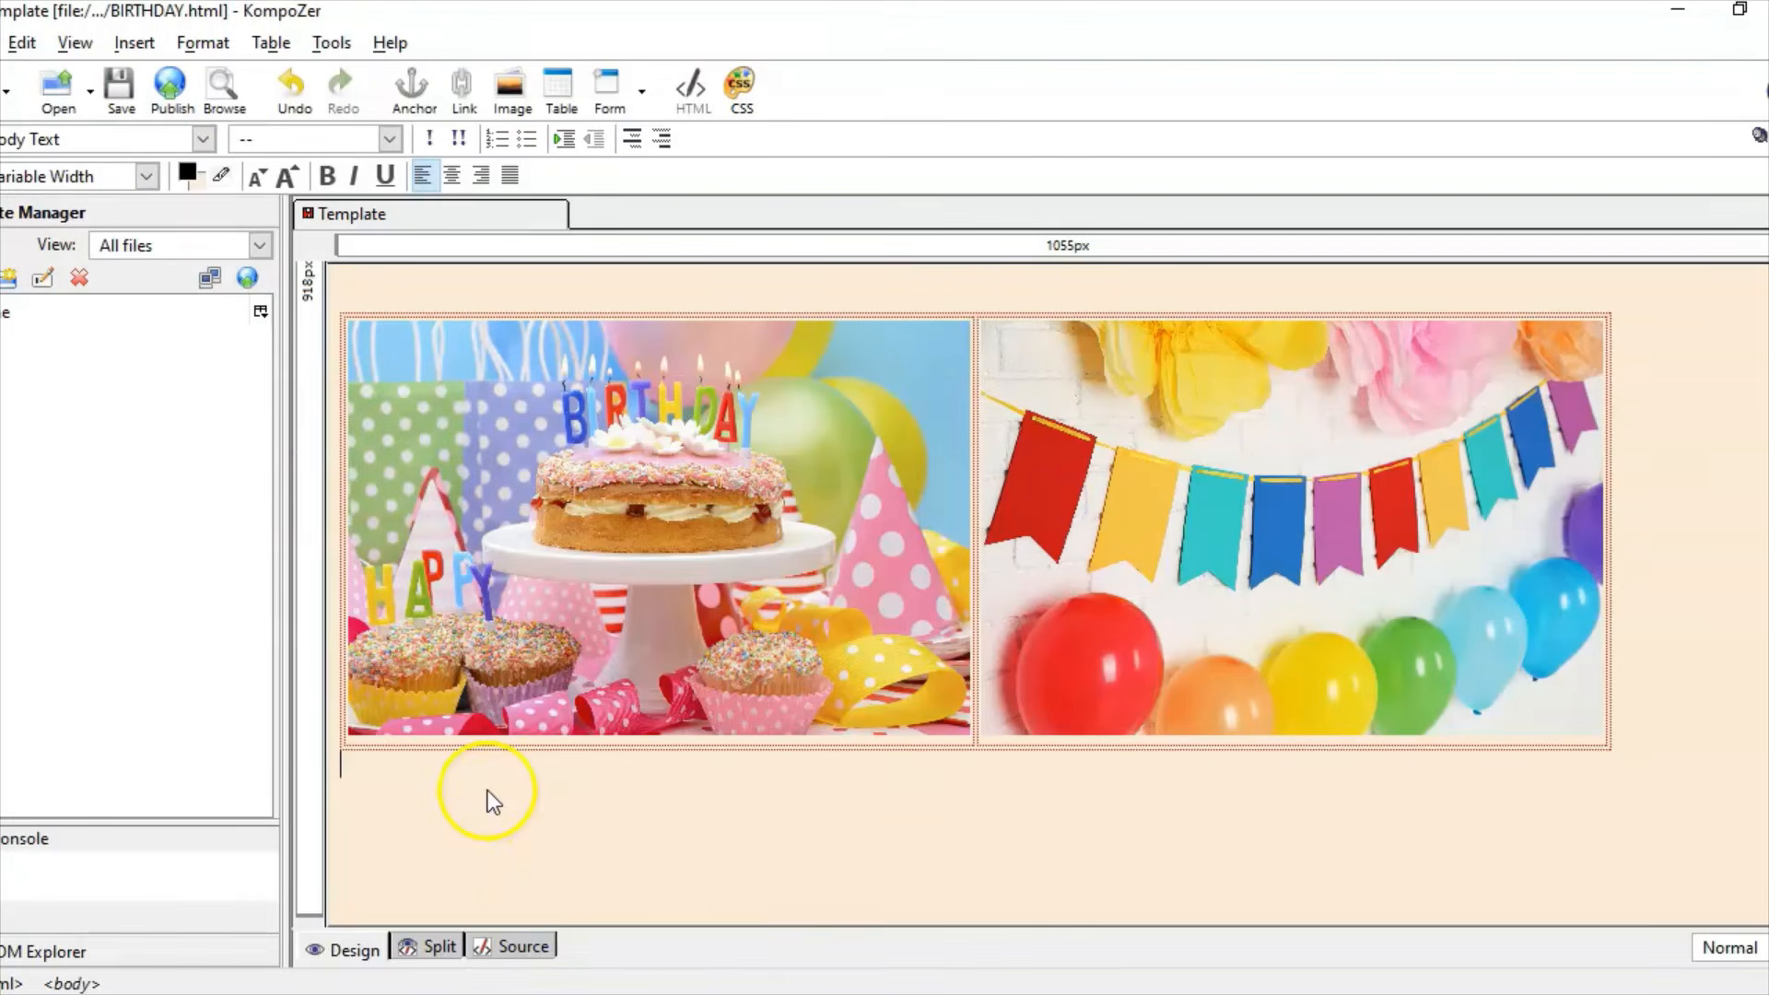
Step: Insert a 1×1 footer table below the pictures and stretch it to their width
{"action": "left_click", "coordinate": [187, 46]}
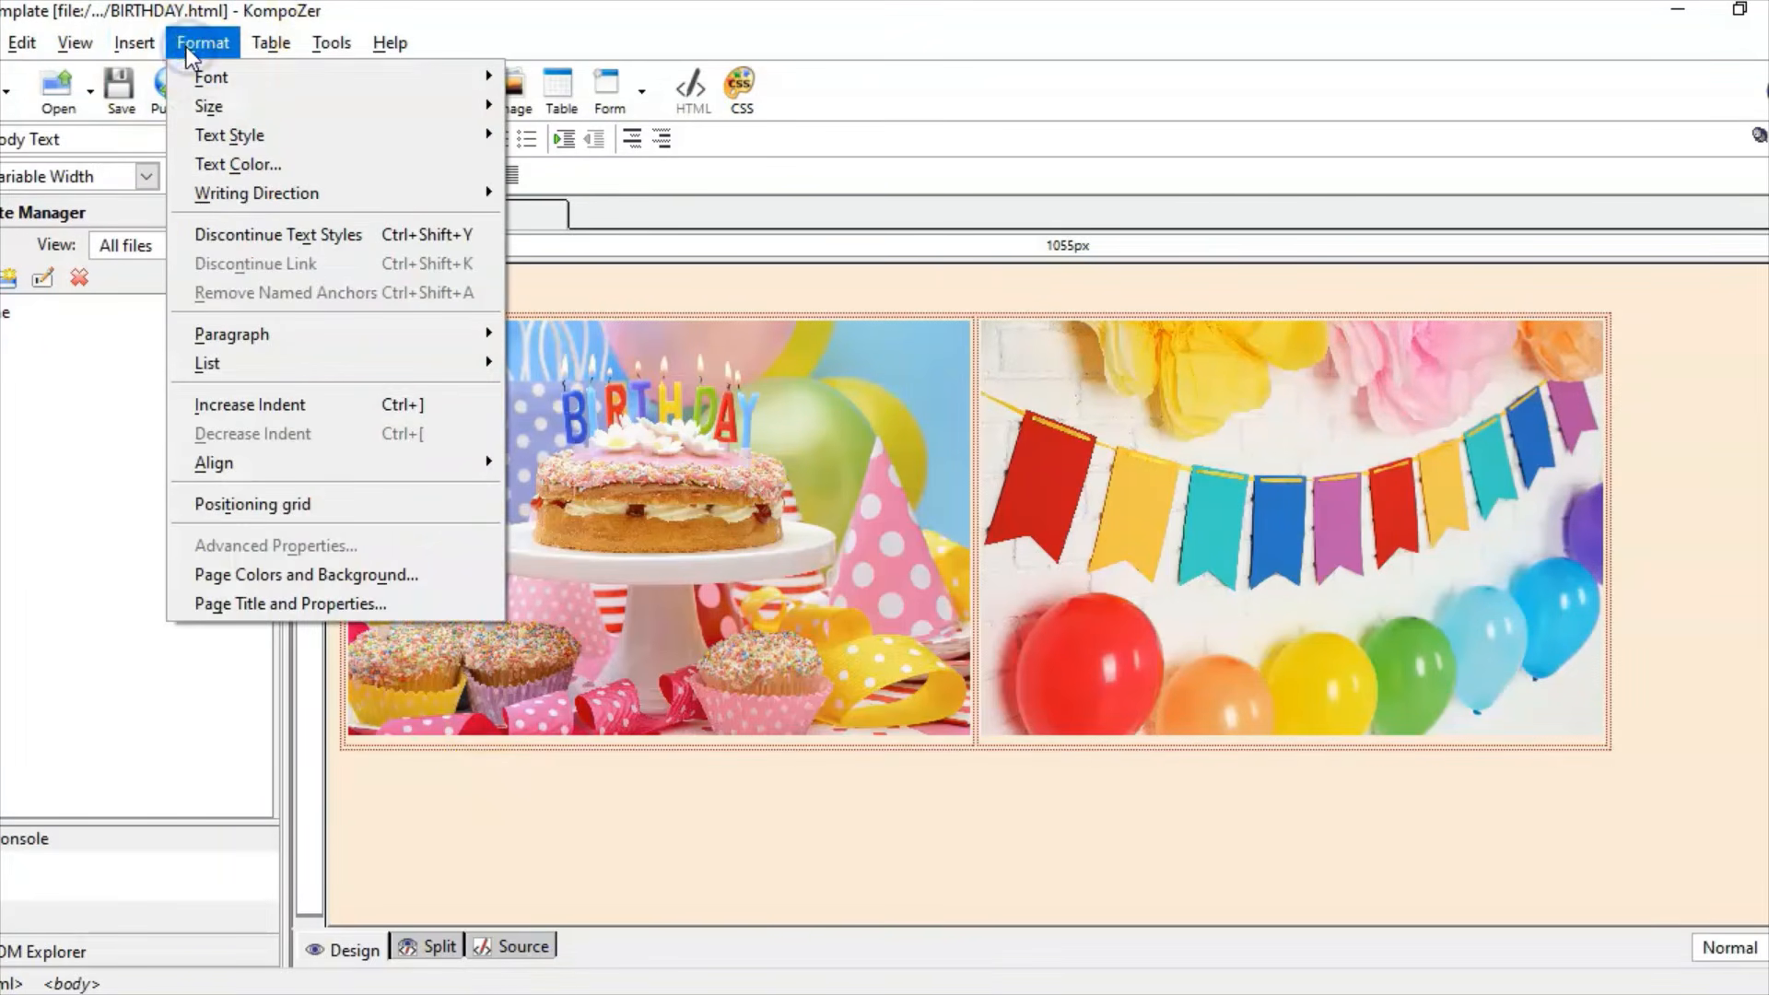
{"action": "mouse_move", "coordinate": [250, 42]}
{"action": "mouse_move", "coordinate": [276, 75]}
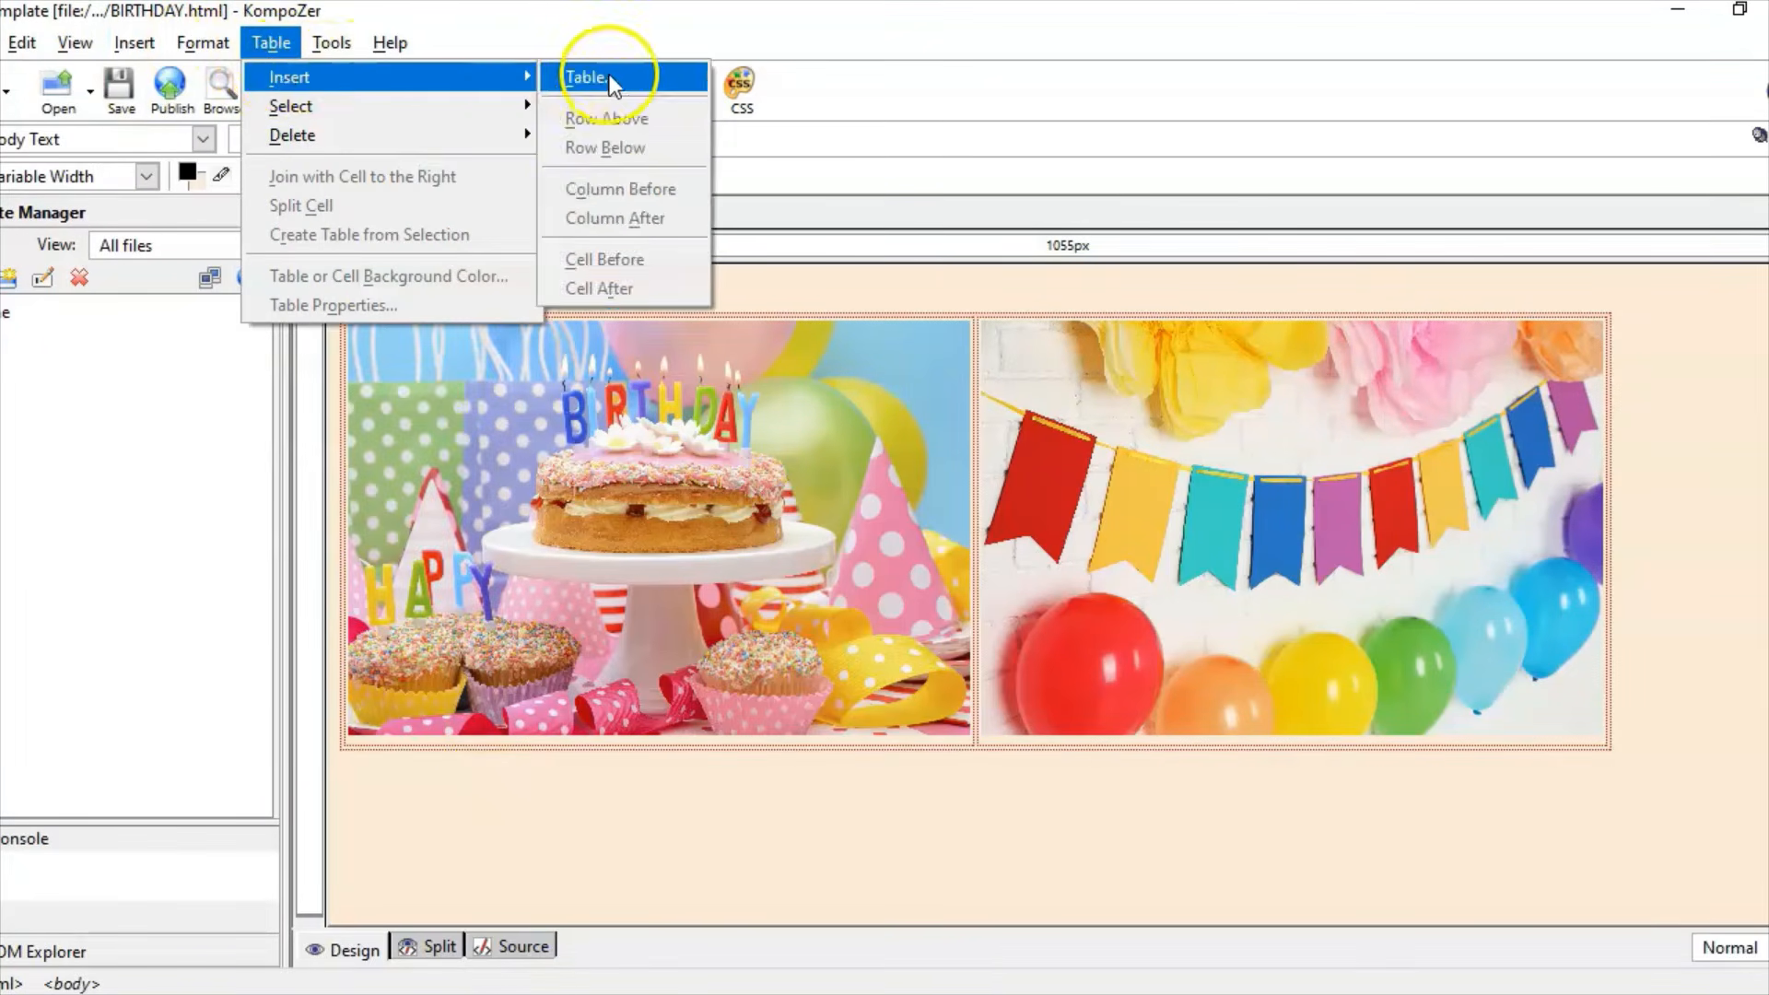
{"action": "left_click", "coordinate": [590, 78]}
{"action": "left_click", "coordinate": [64, 156]}
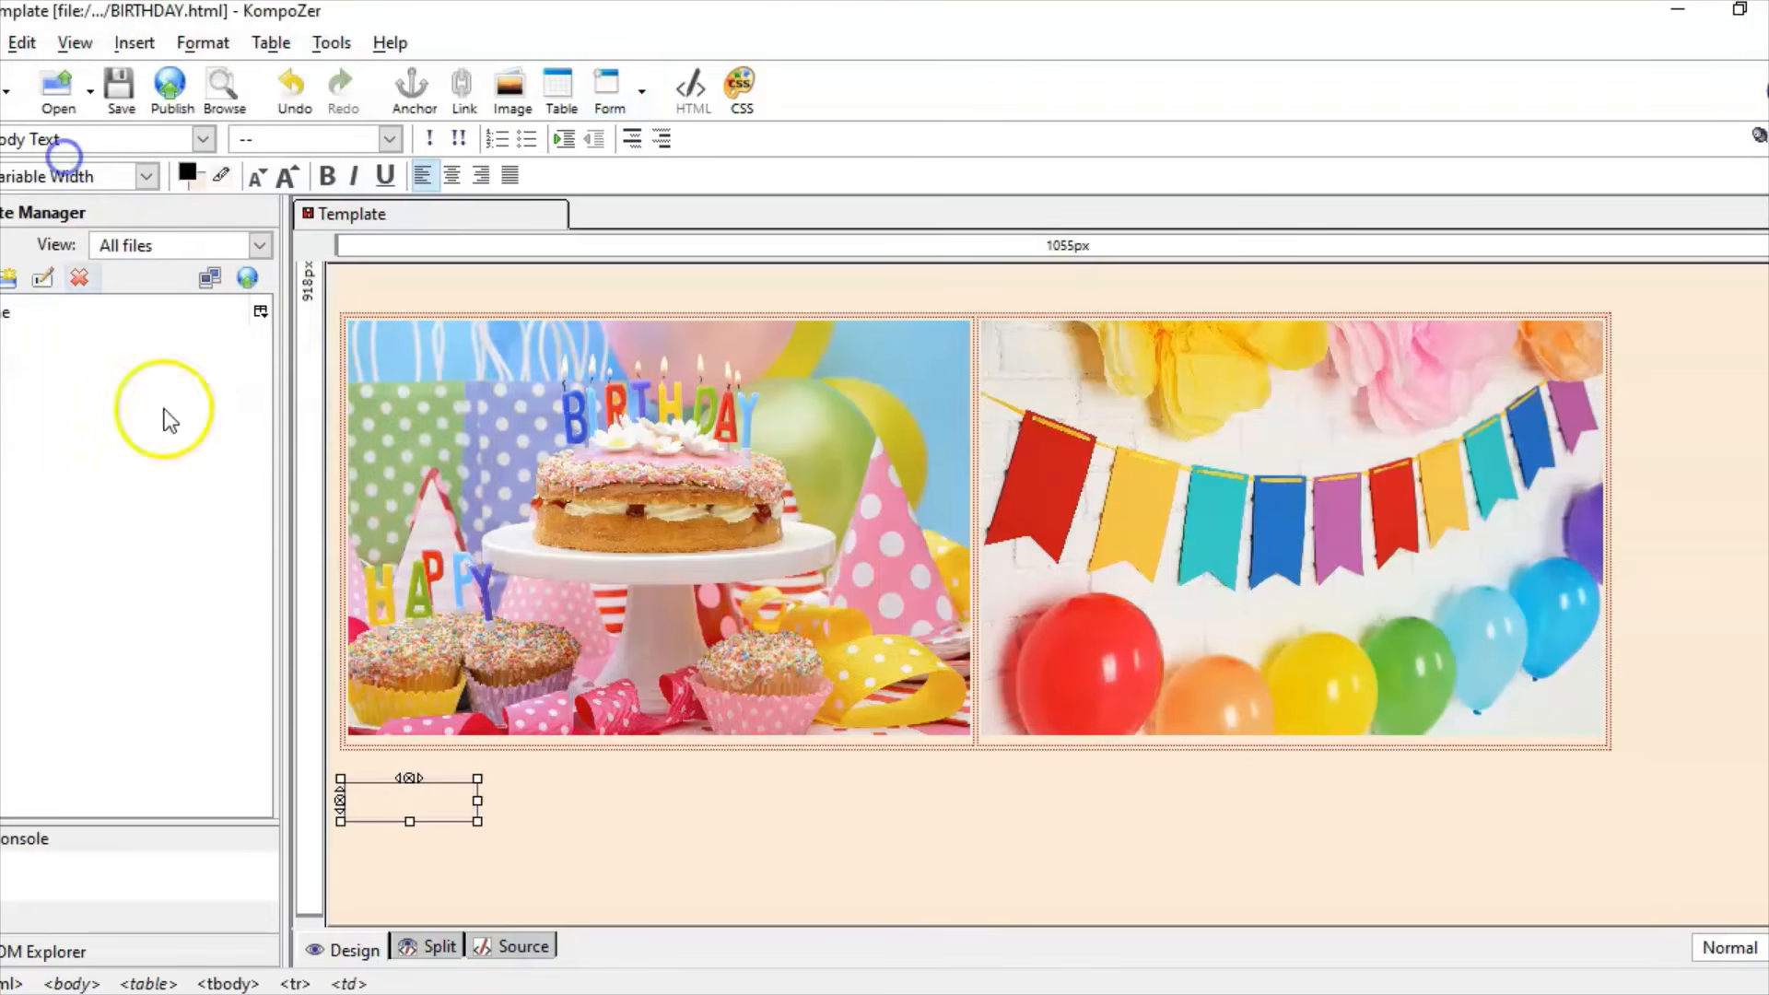
{"action": "left_click_drag", "start_coordinate": [478, 798], "coordinate": [1610, 798]}
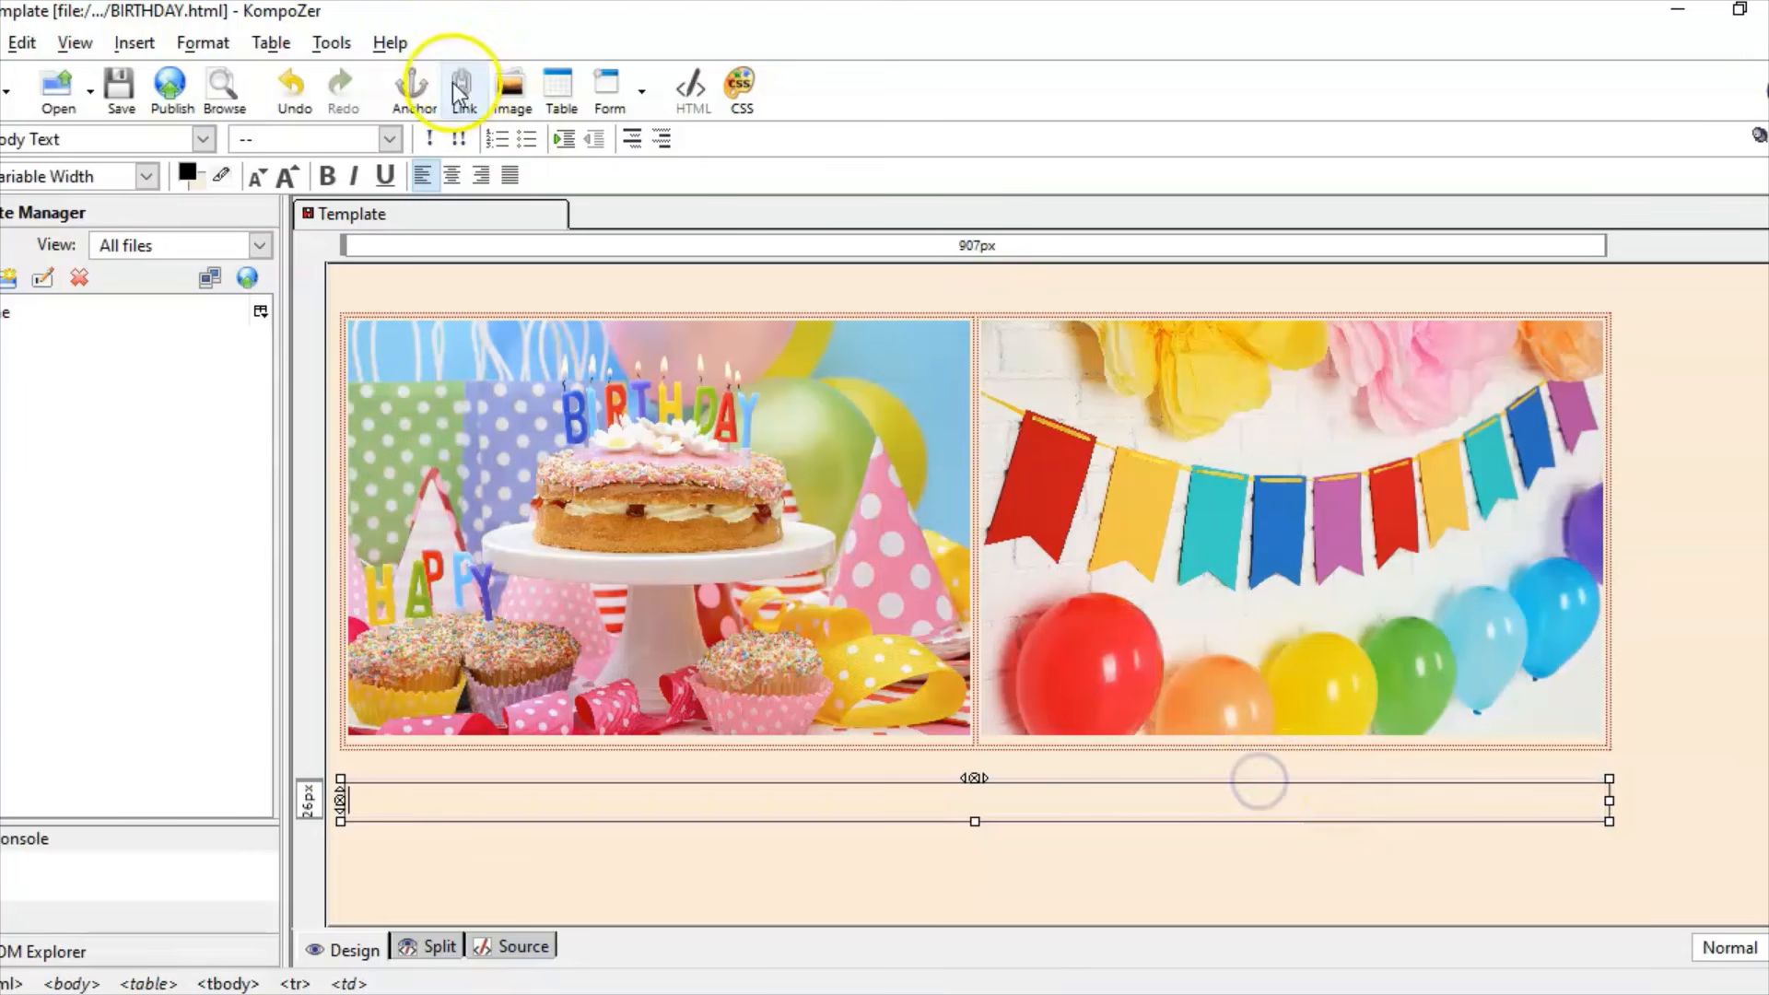
Step: Give the footer cell a lavender background colour
{"action": "left_click", "coordinate": [288, 44]}
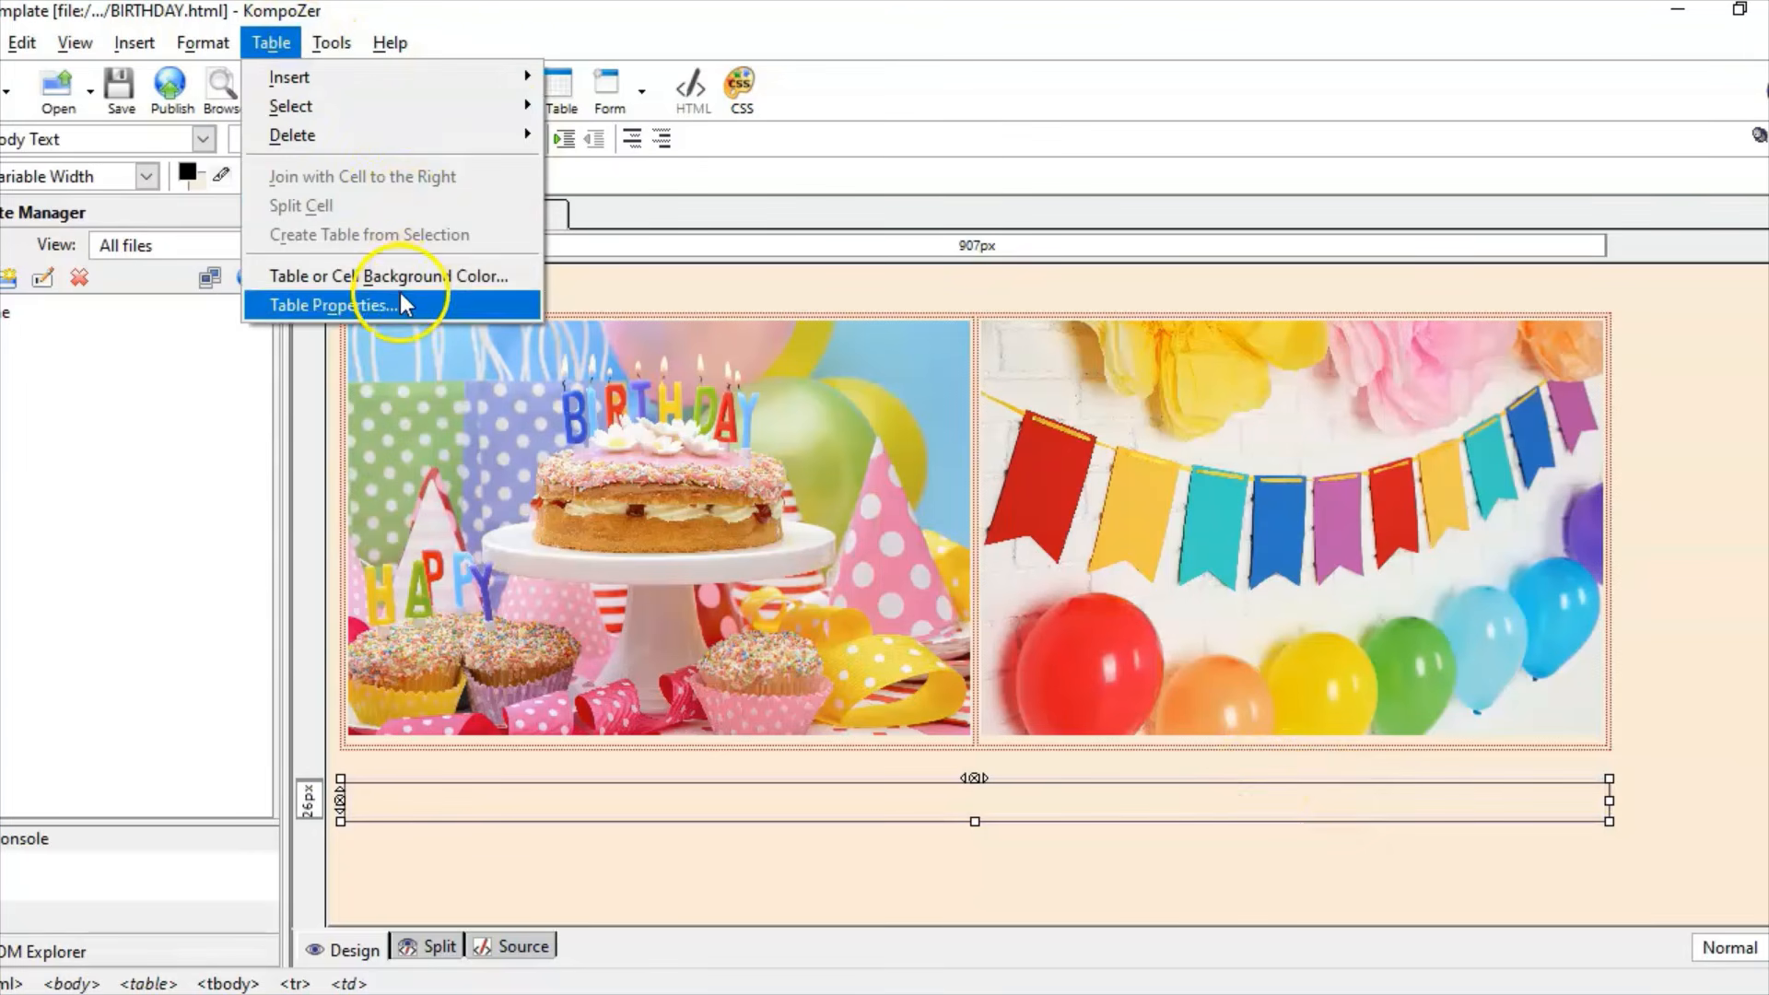
{"action": "left_click", "coordinate": [400, 278]}
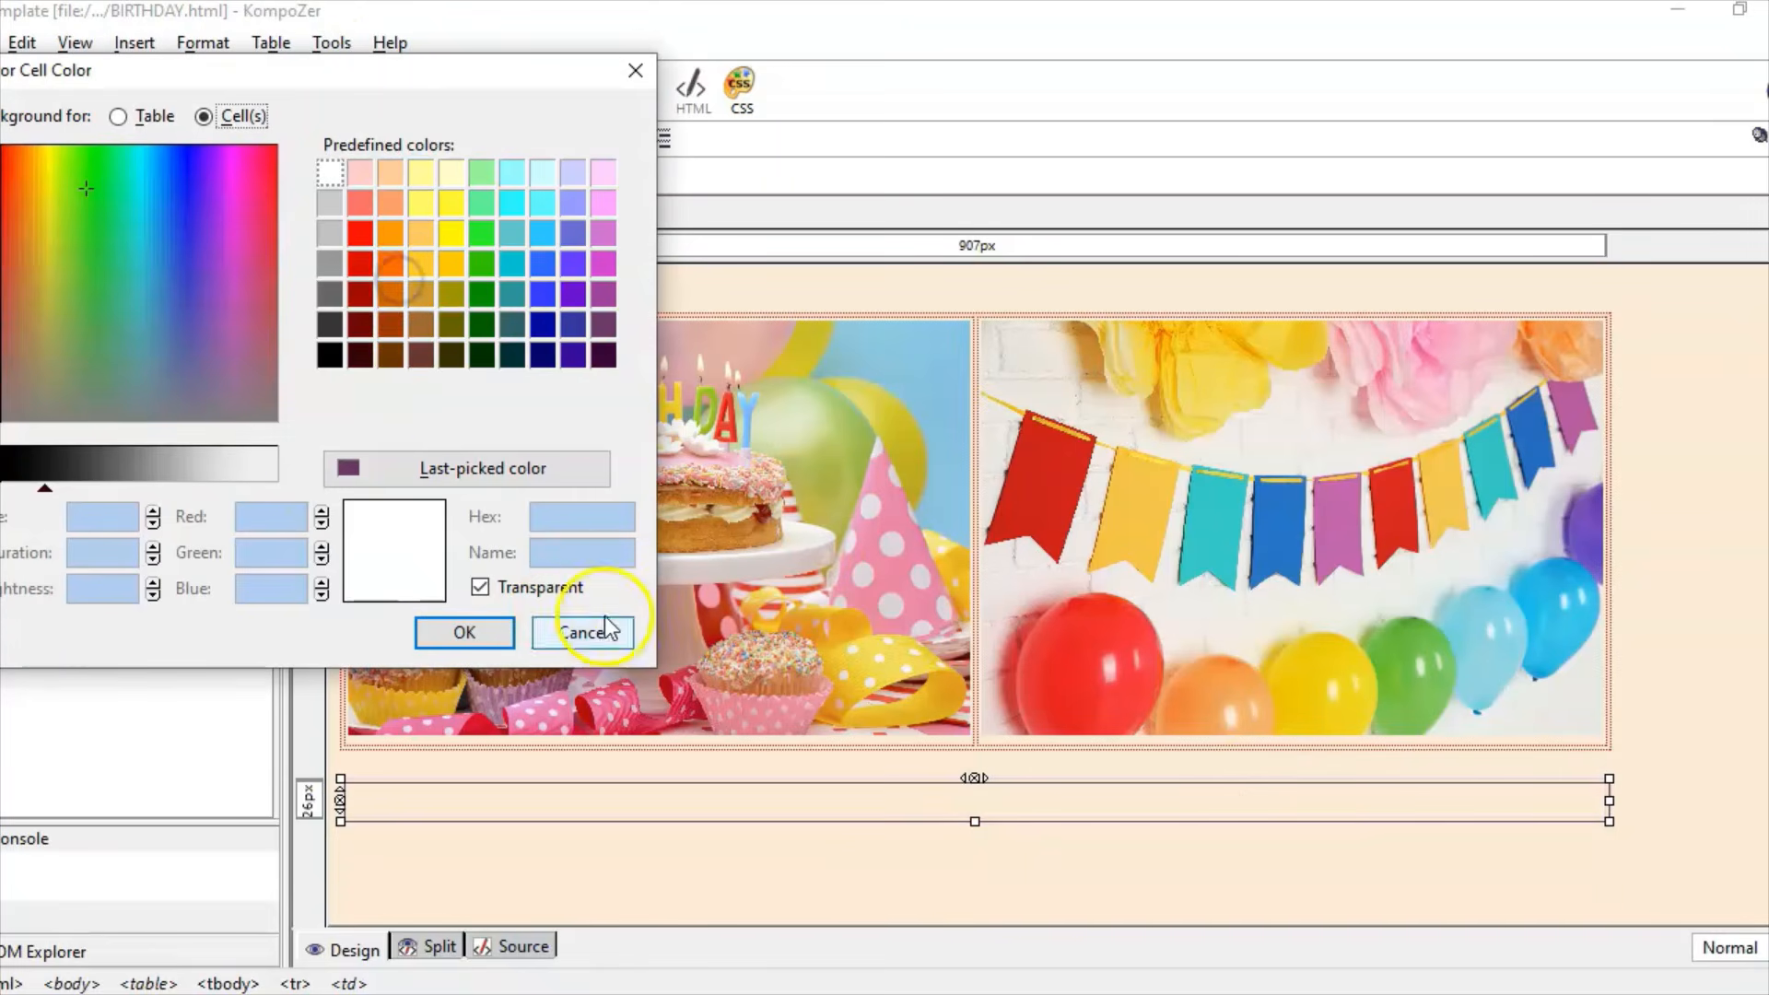
{"action": "left_click", "coordinate": [406, 468]}
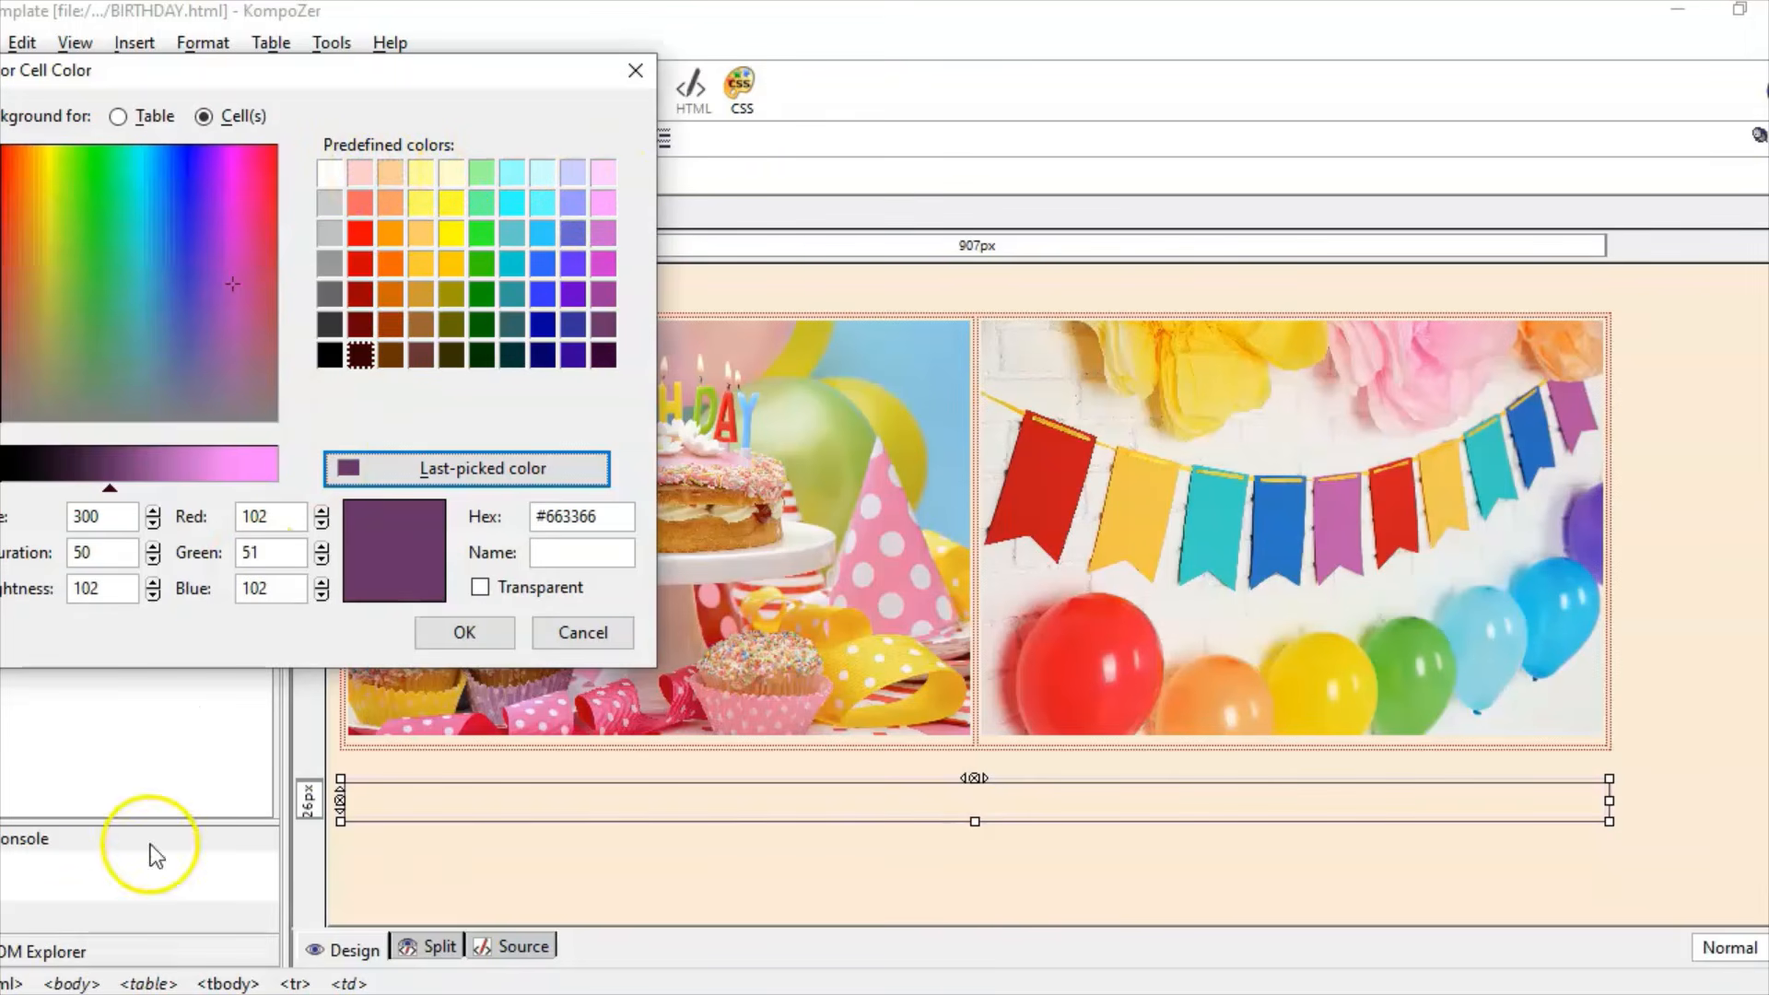
{"action": "left_click", "coordinate": [566, 175]}
{"action": "left_click", "coordinate": [464, 632]}
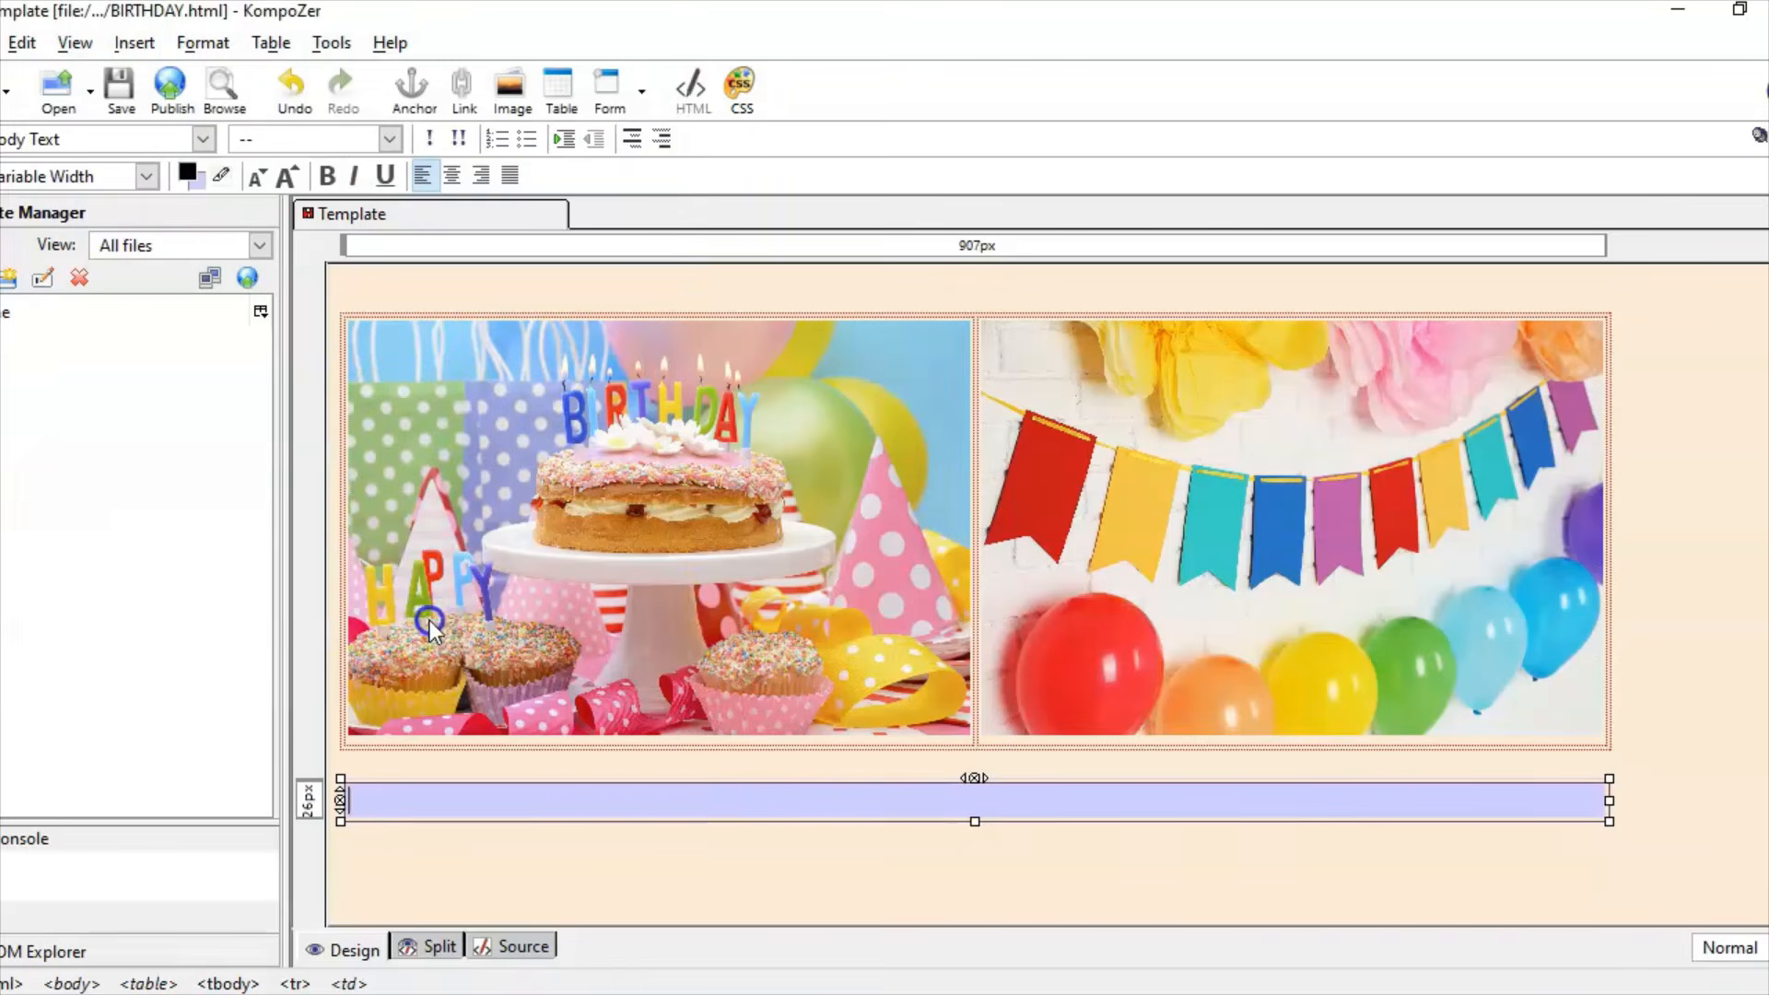
Step: Review the footer table's properties without changes, then return to the question paper
{"action": "left_click", "coordinate": [321, 46]}
{"action": "mouse_move", "coordinate": [271, 43]}
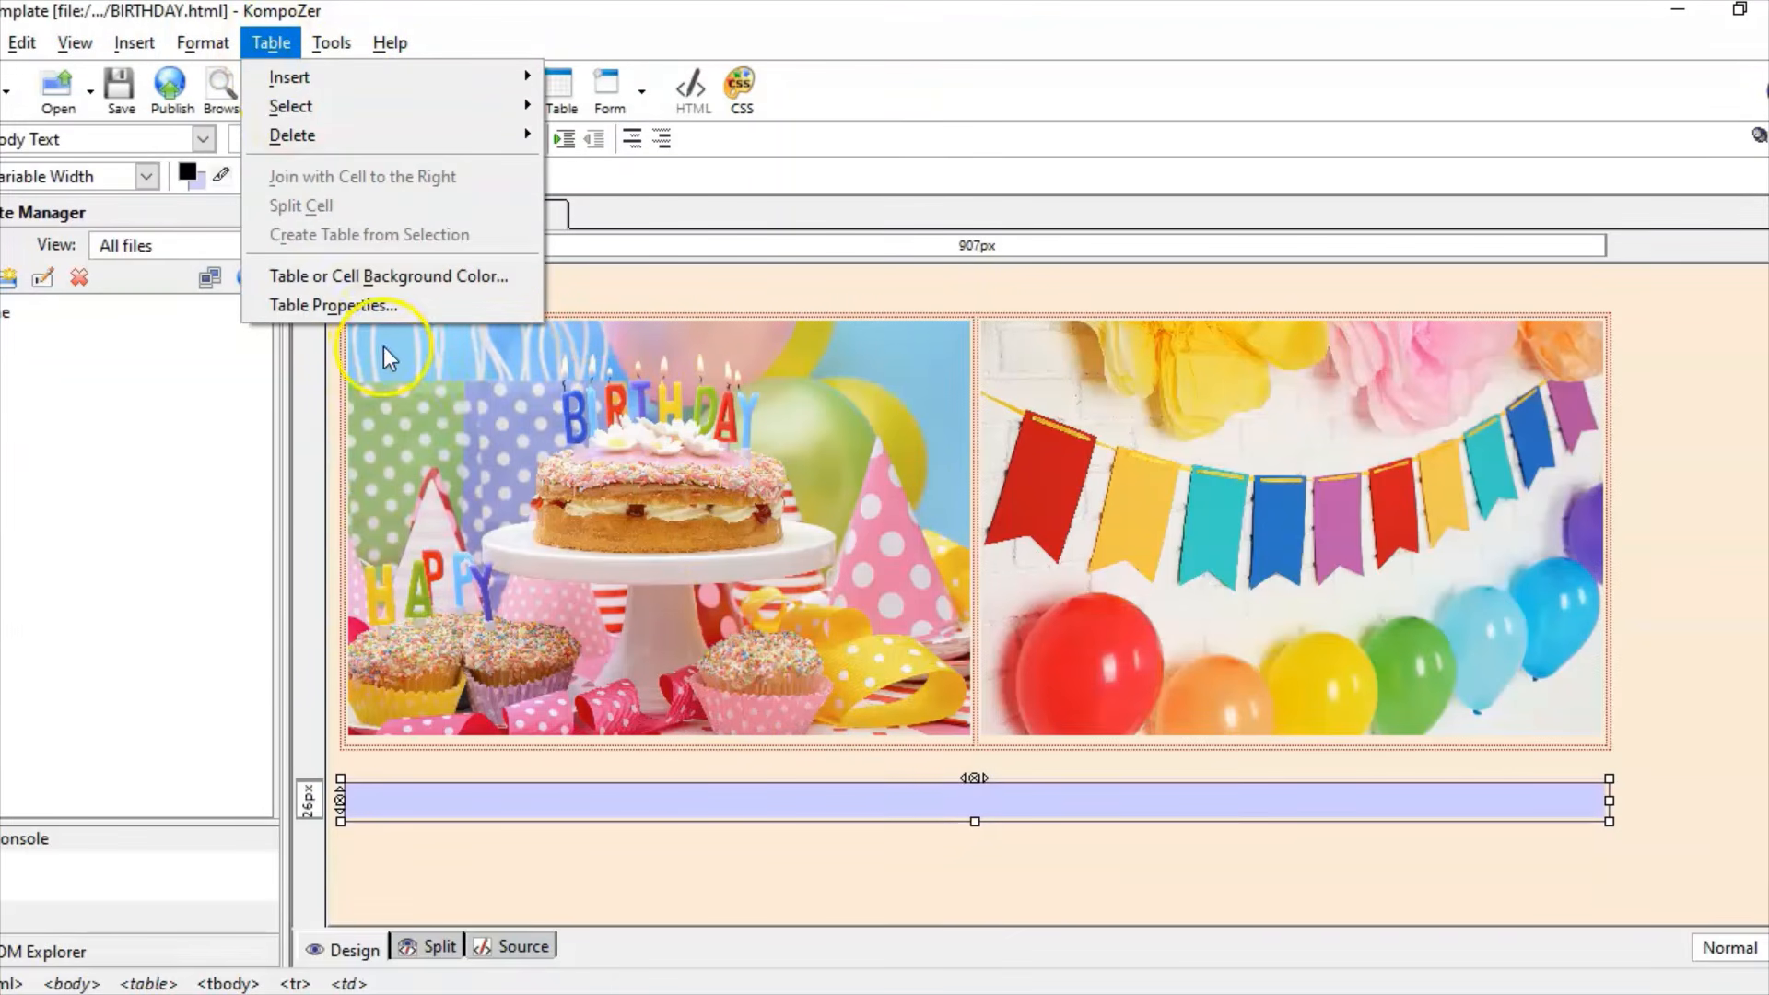
{"action": "left_click", "coordinate": [391, 304]}
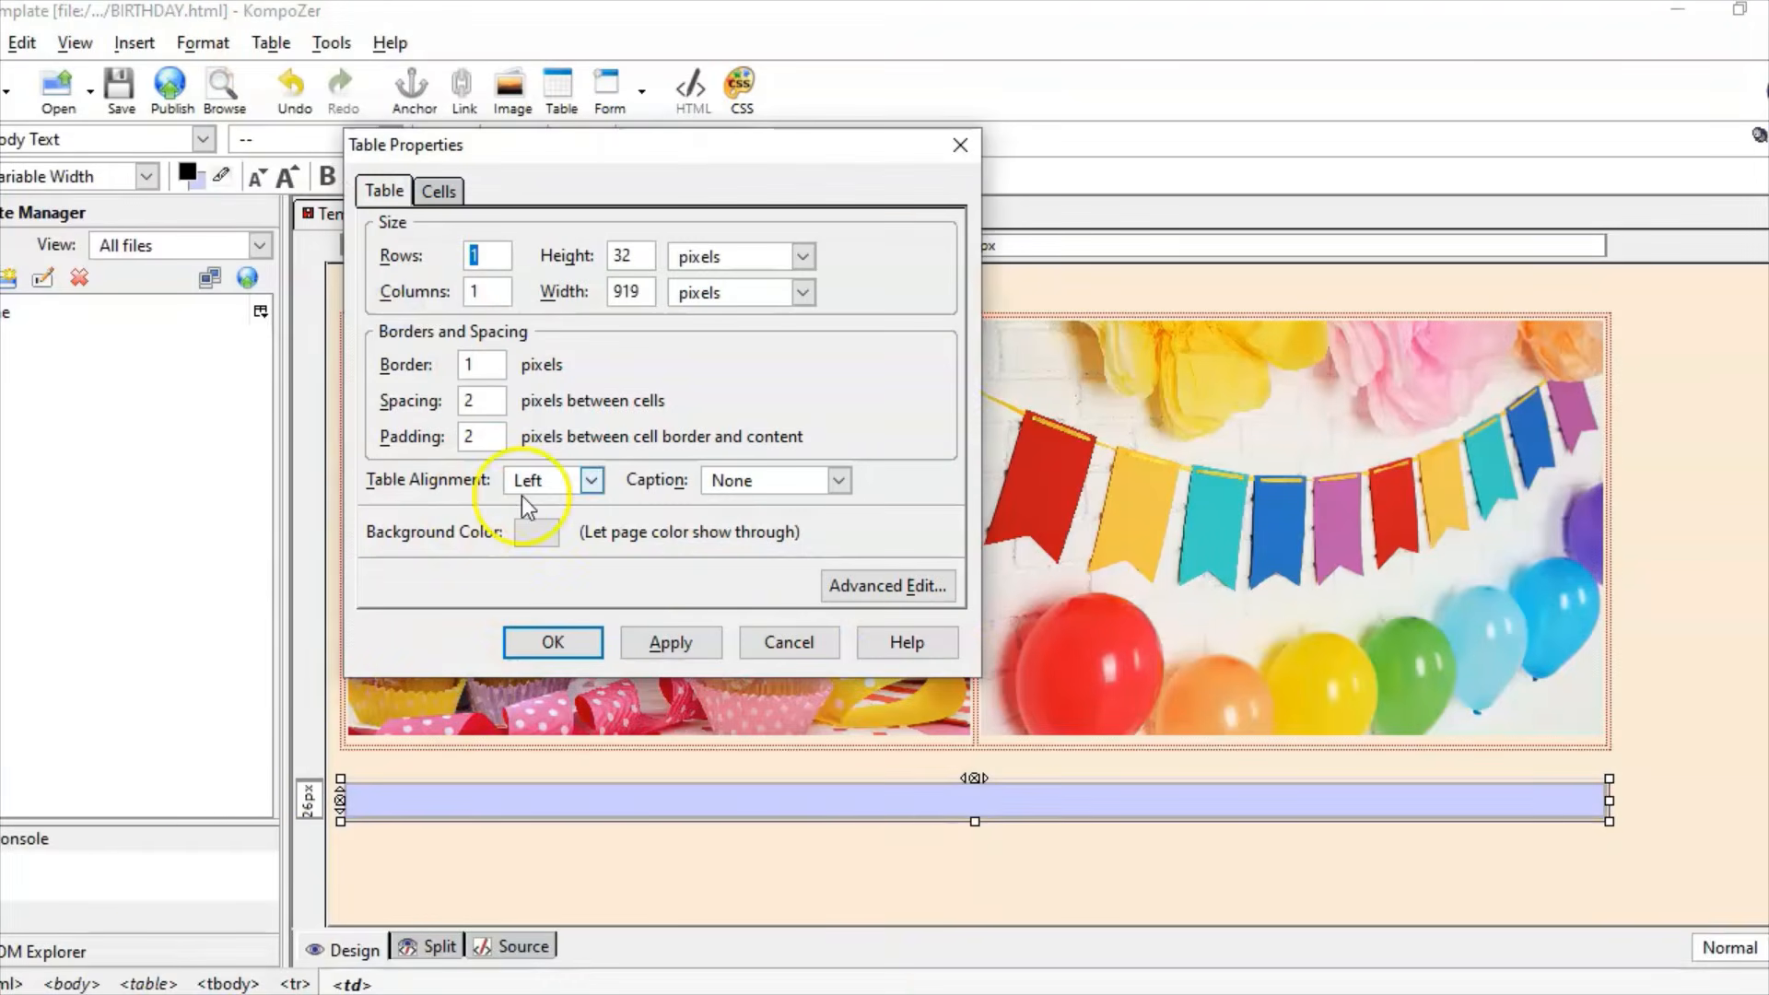
{"action": "left_click", "coordinate": [60, 930]}
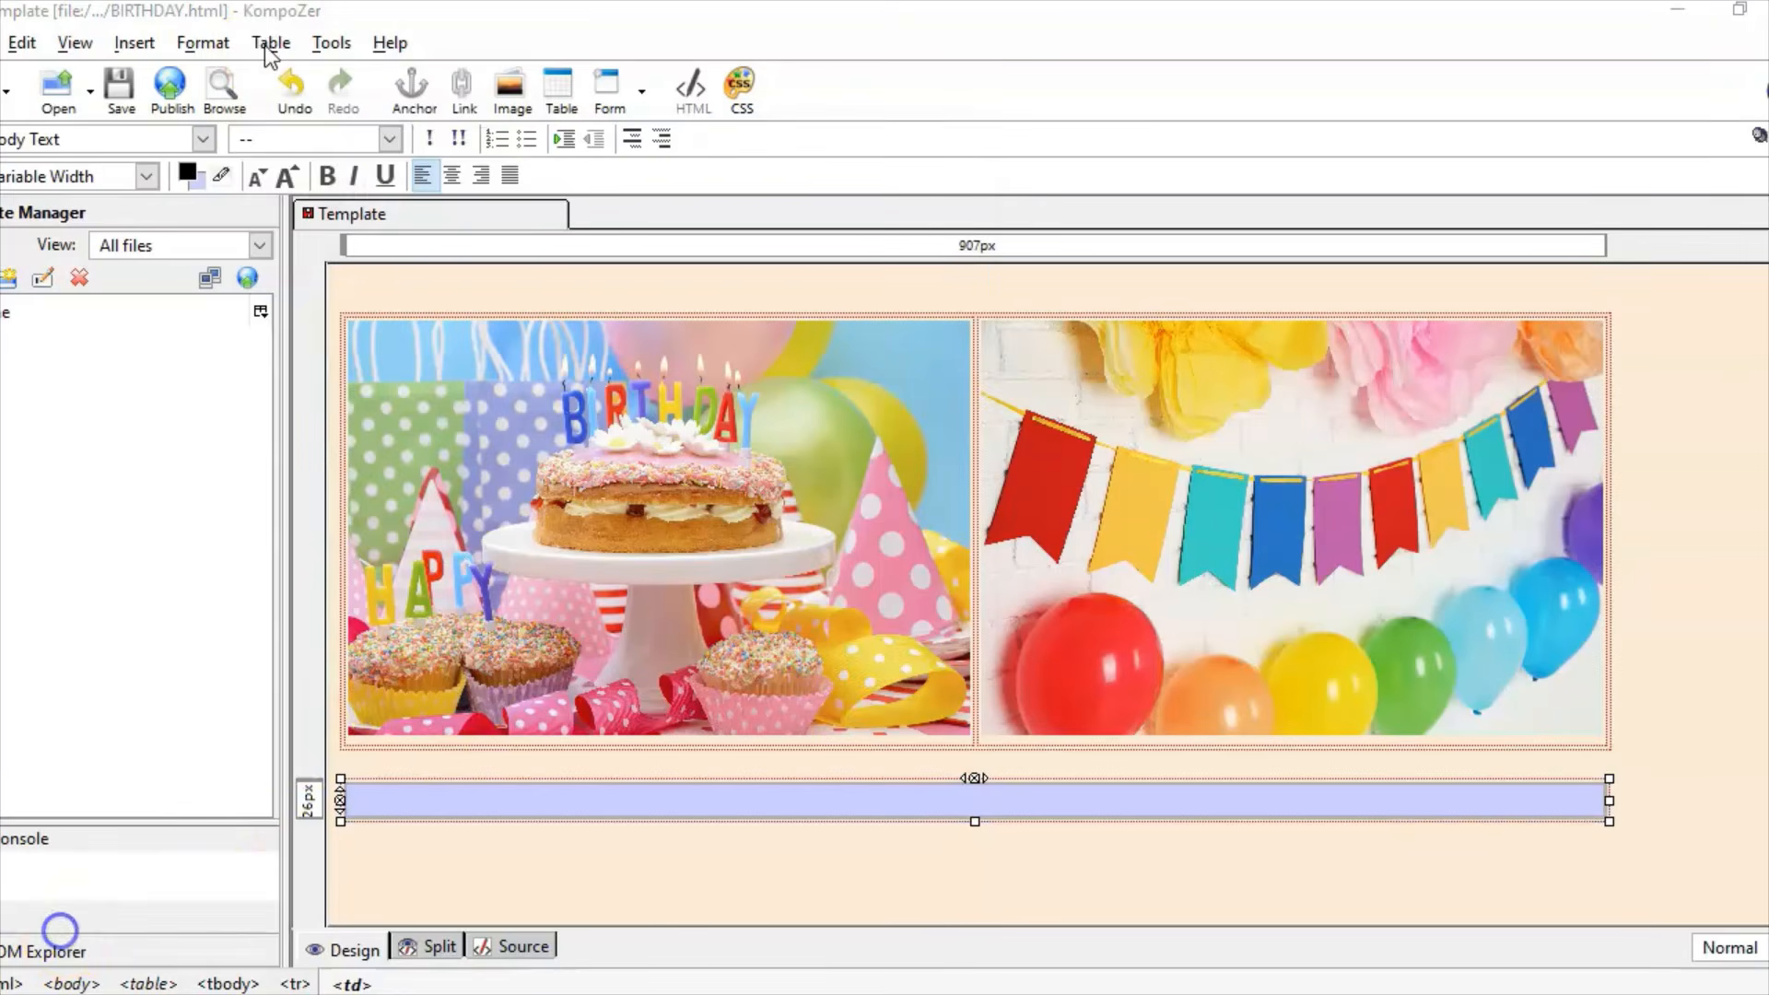
{"action": "left_click", "coordinate": [266, 46]}
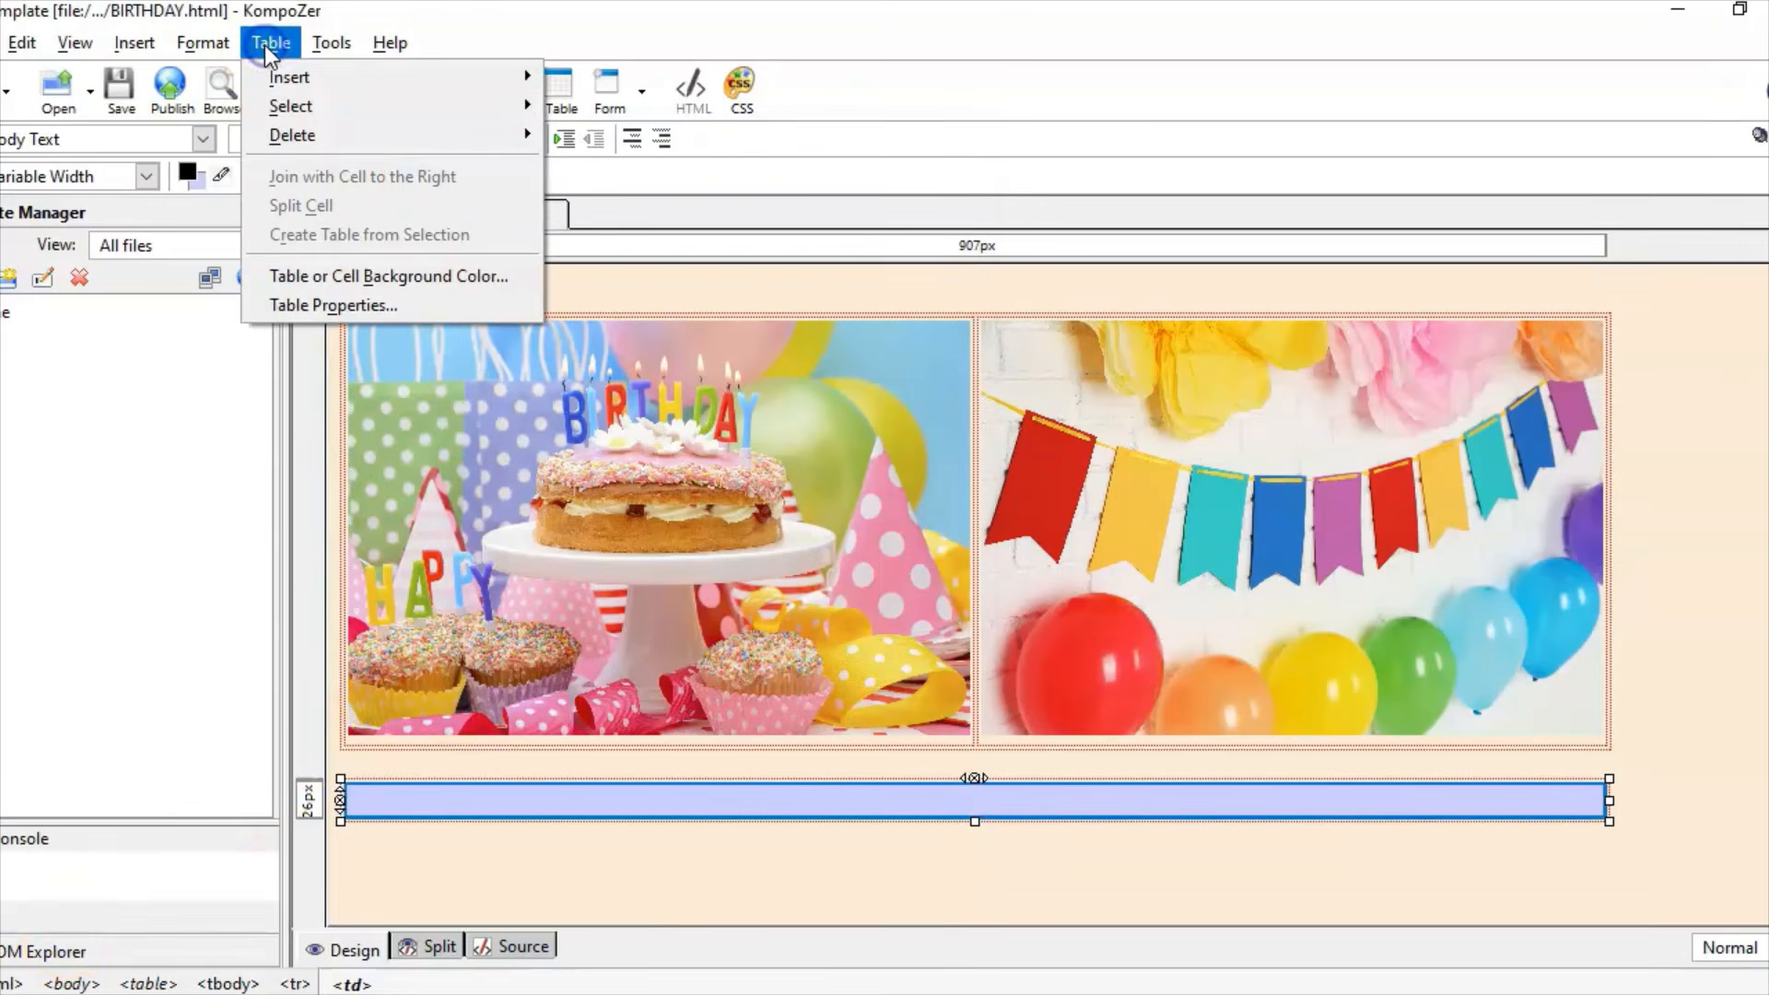
{"action": "left_click", "coordinate": [339, 304]}
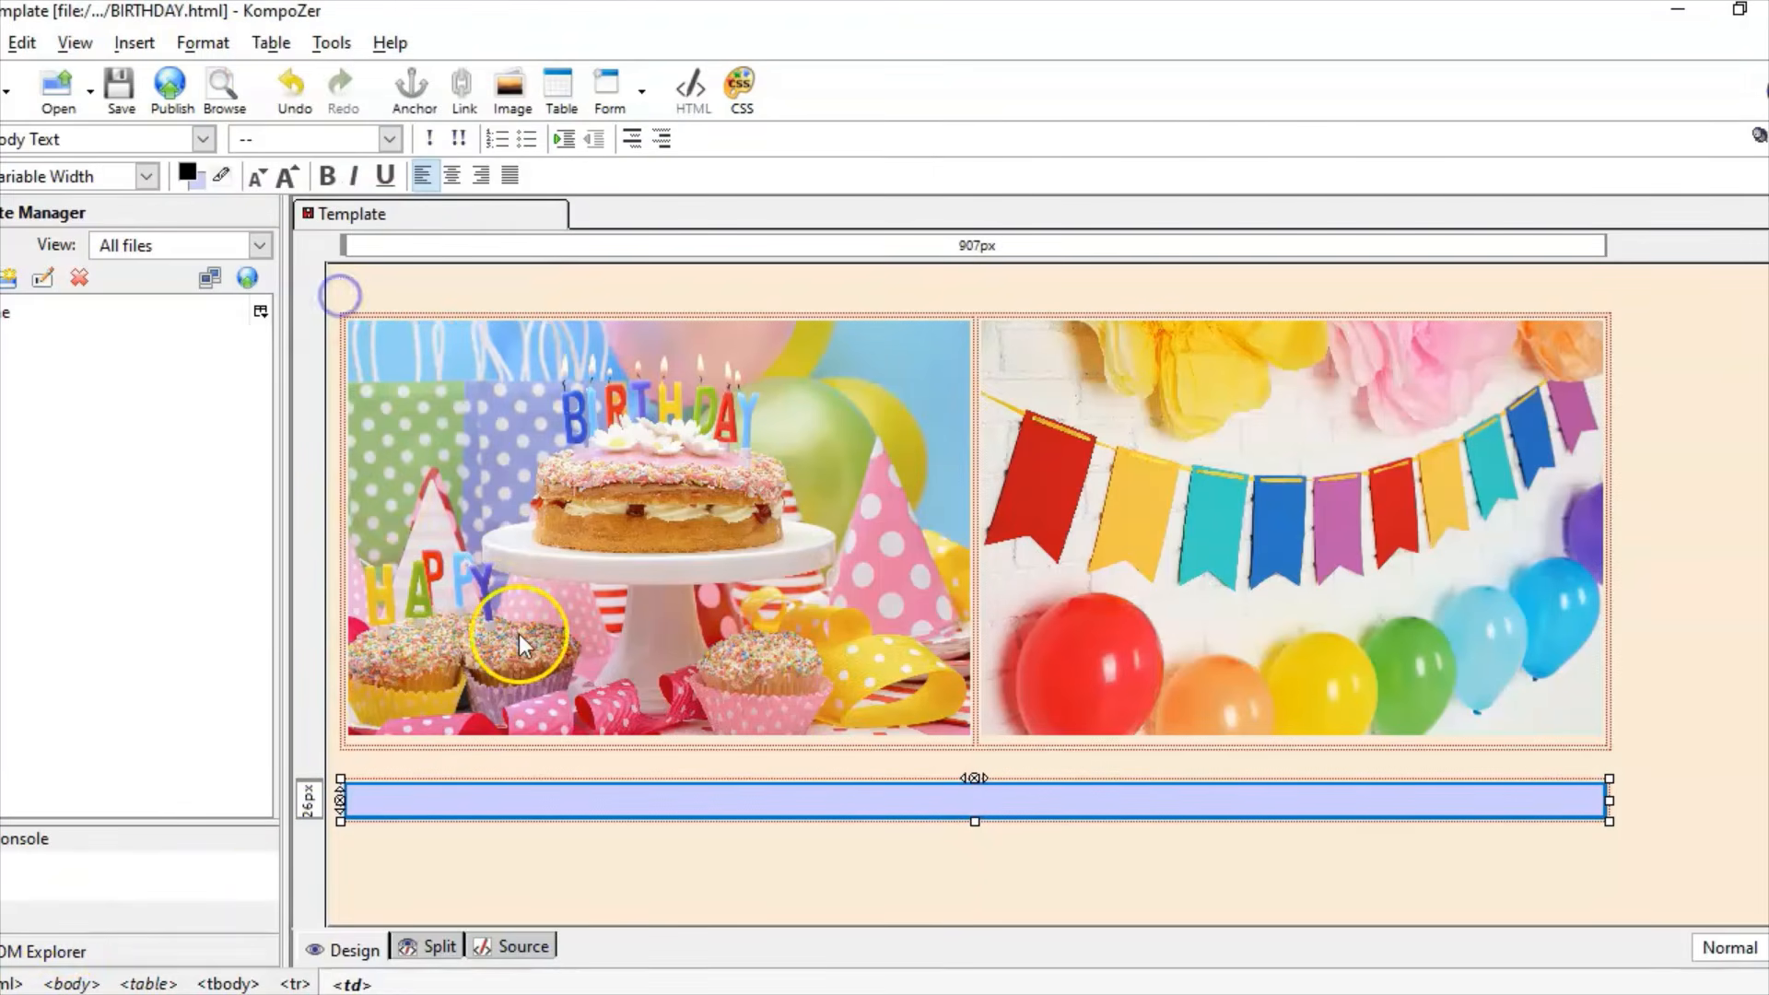
{"action": "left_click", "coordinate": [566, 644]}
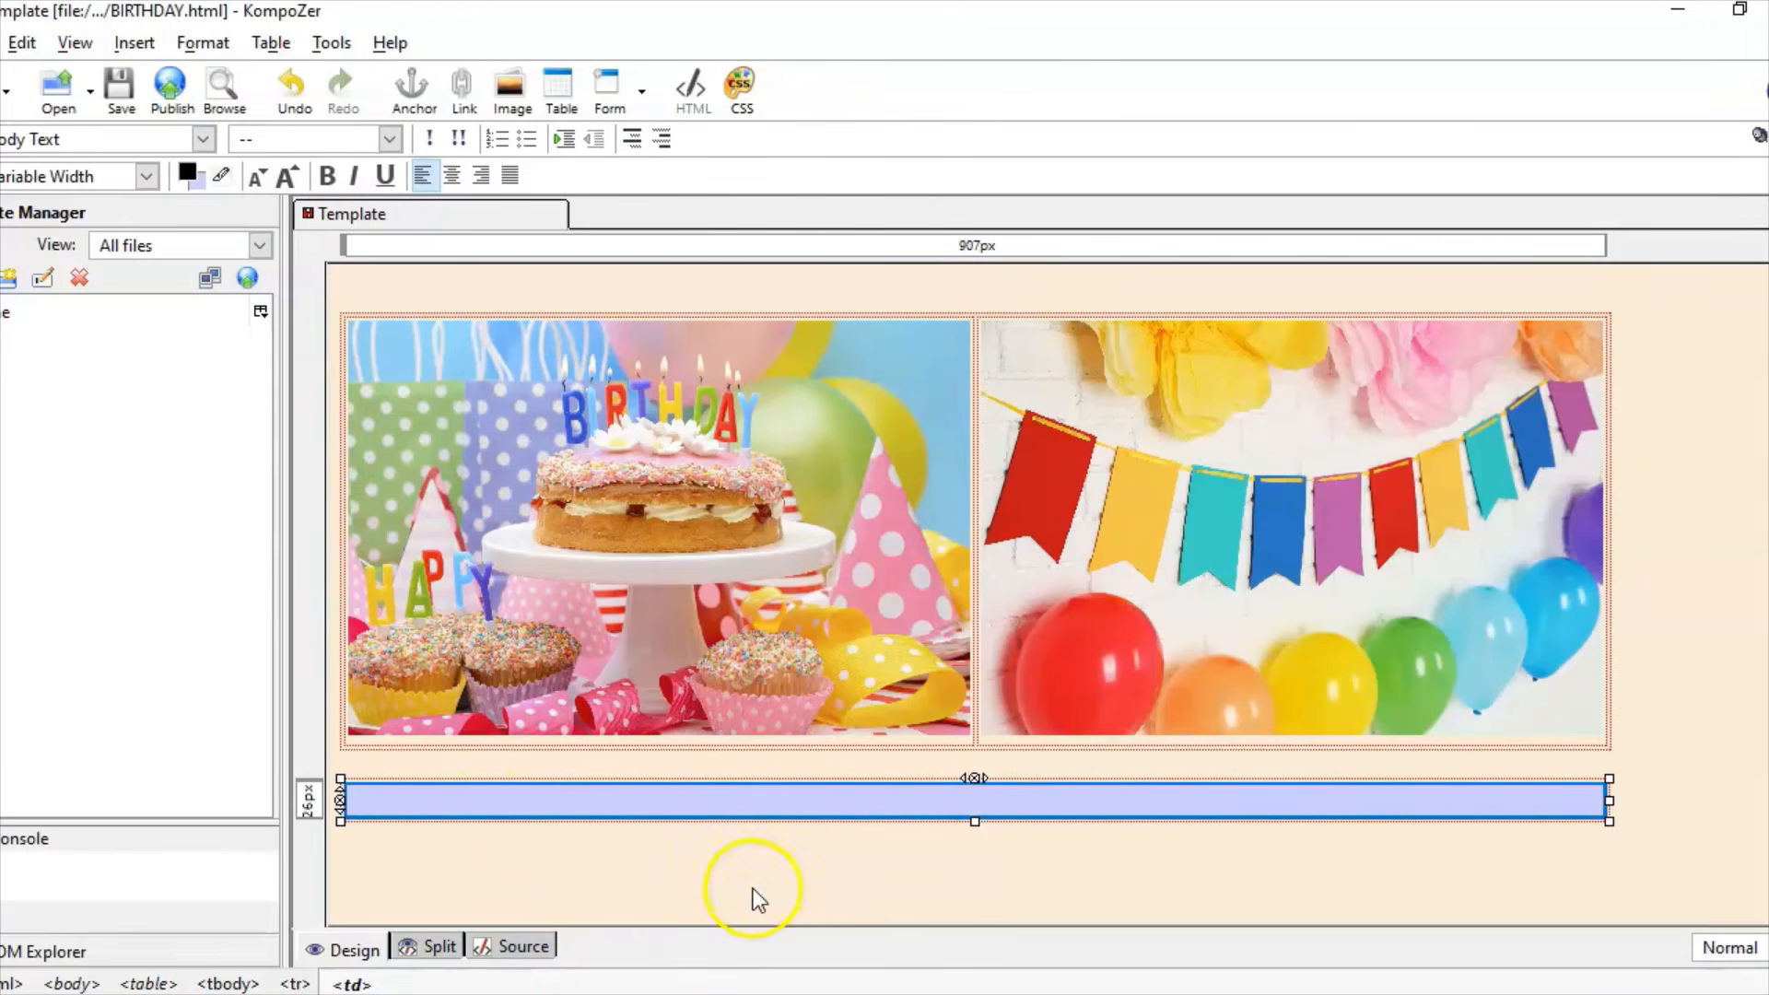
{"action": "key", "text": "alt+Tab"}
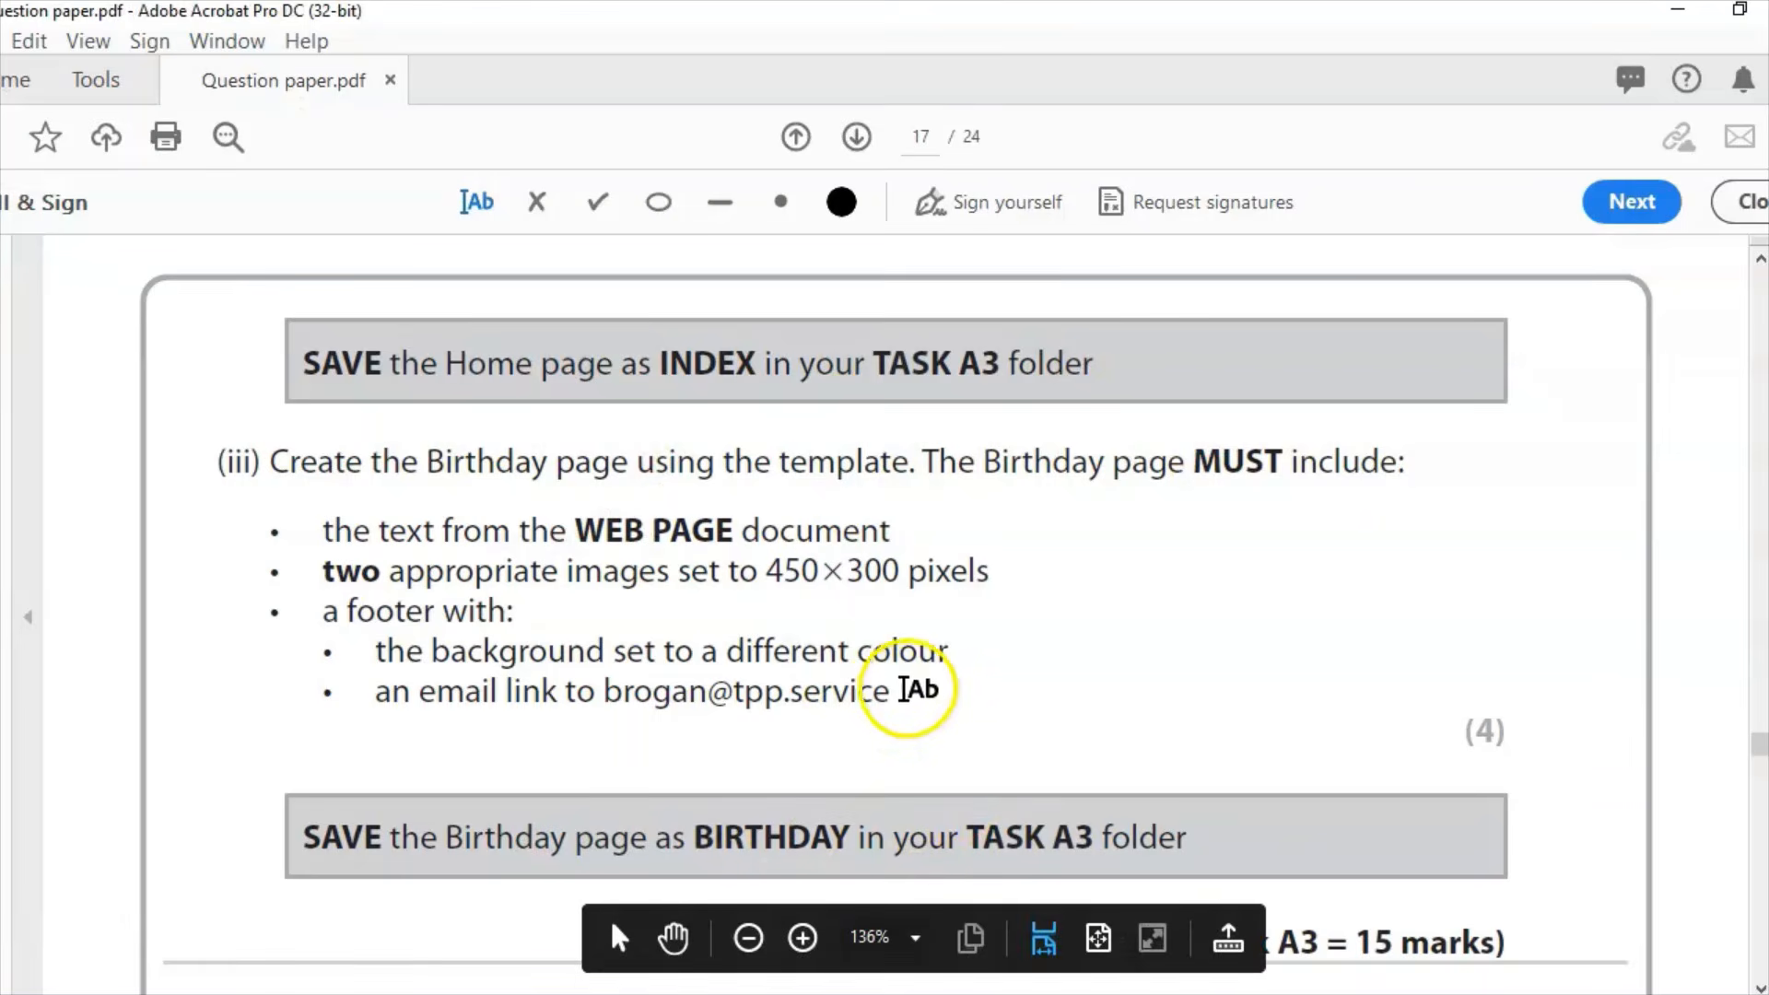
Step: Discard an accidentally created empty text box on the question paper
{"action": "left_click", "coordinate": [908, 691]}
{"action": "left_click", "coordinate": [623, 693]}
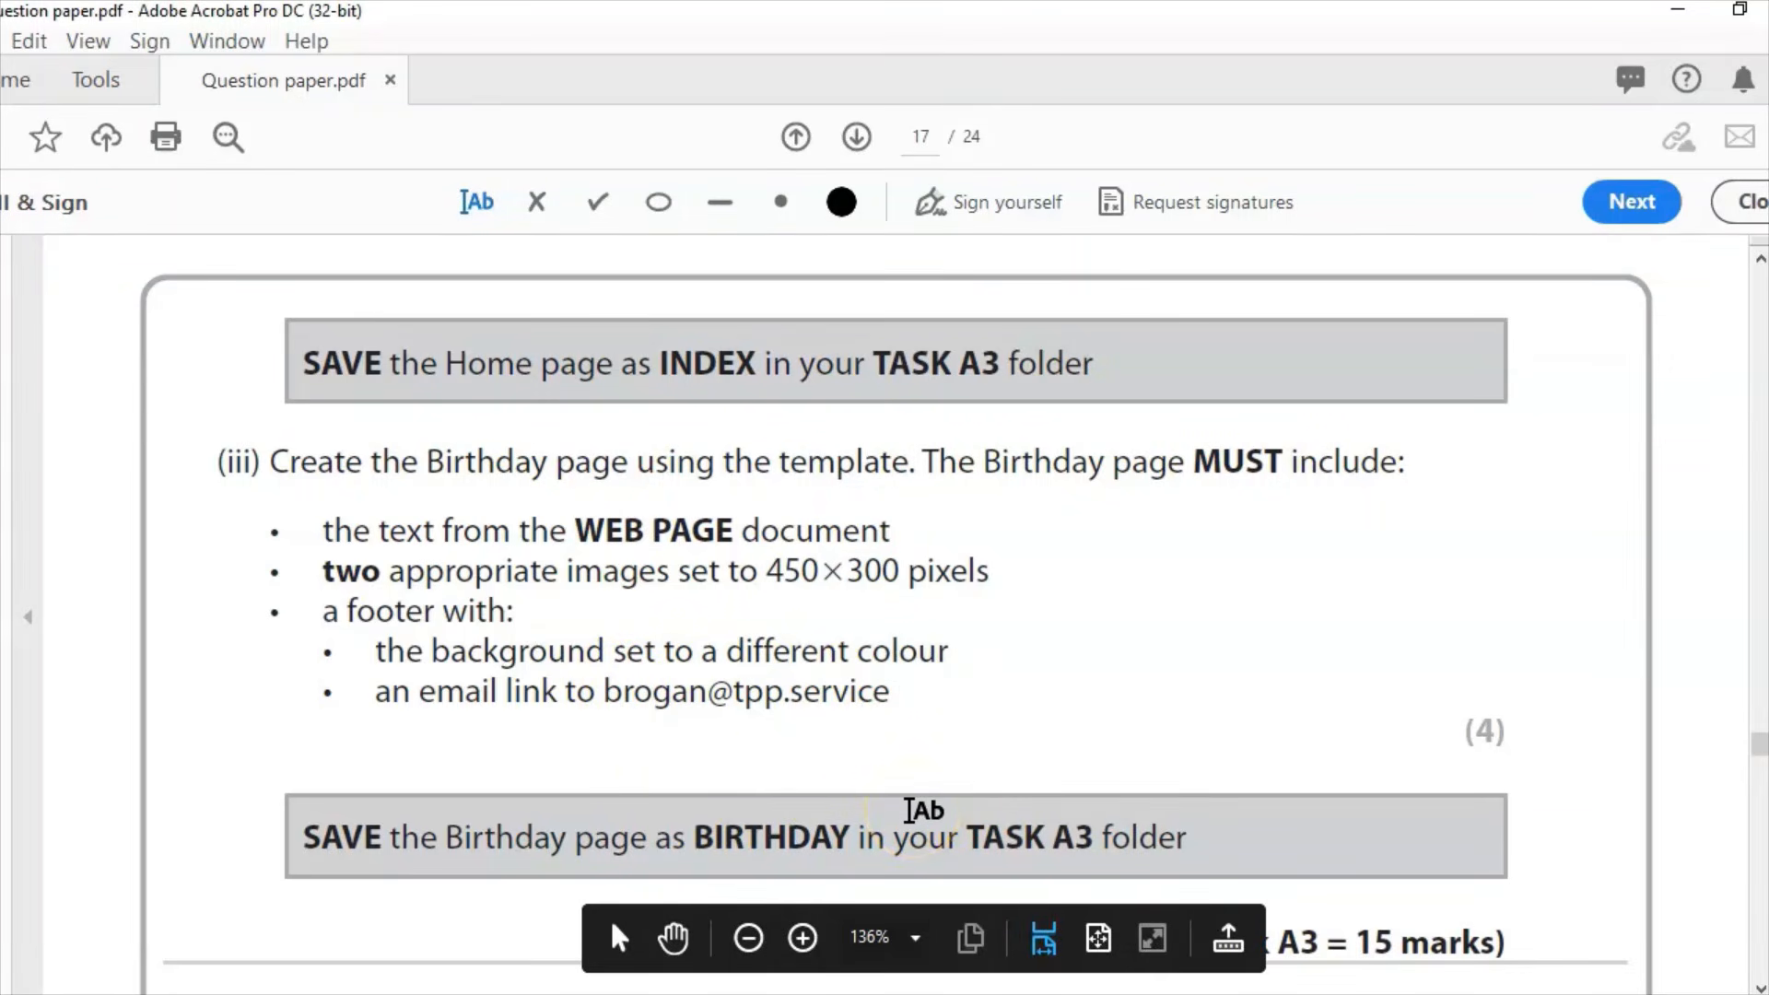
Step: Type the contact e-mail address in the footer cell and set it to Helvetica, Arial
{"action": "key", "text": "alt+Tab"}
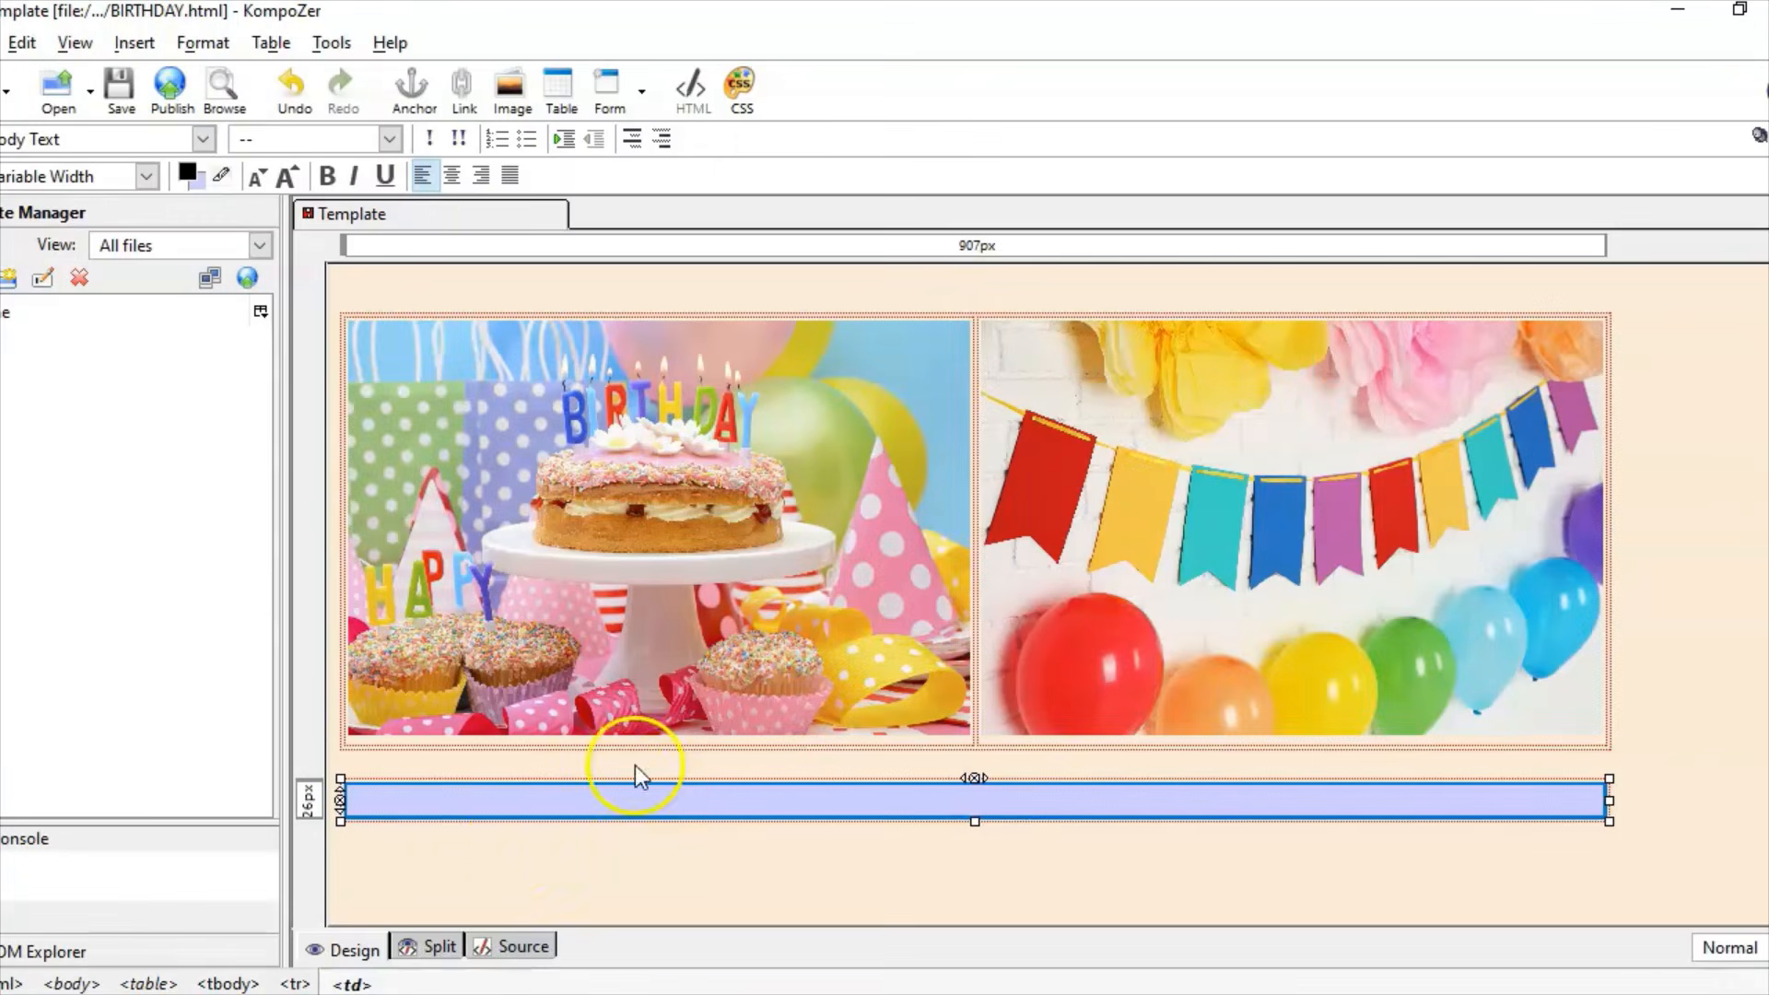
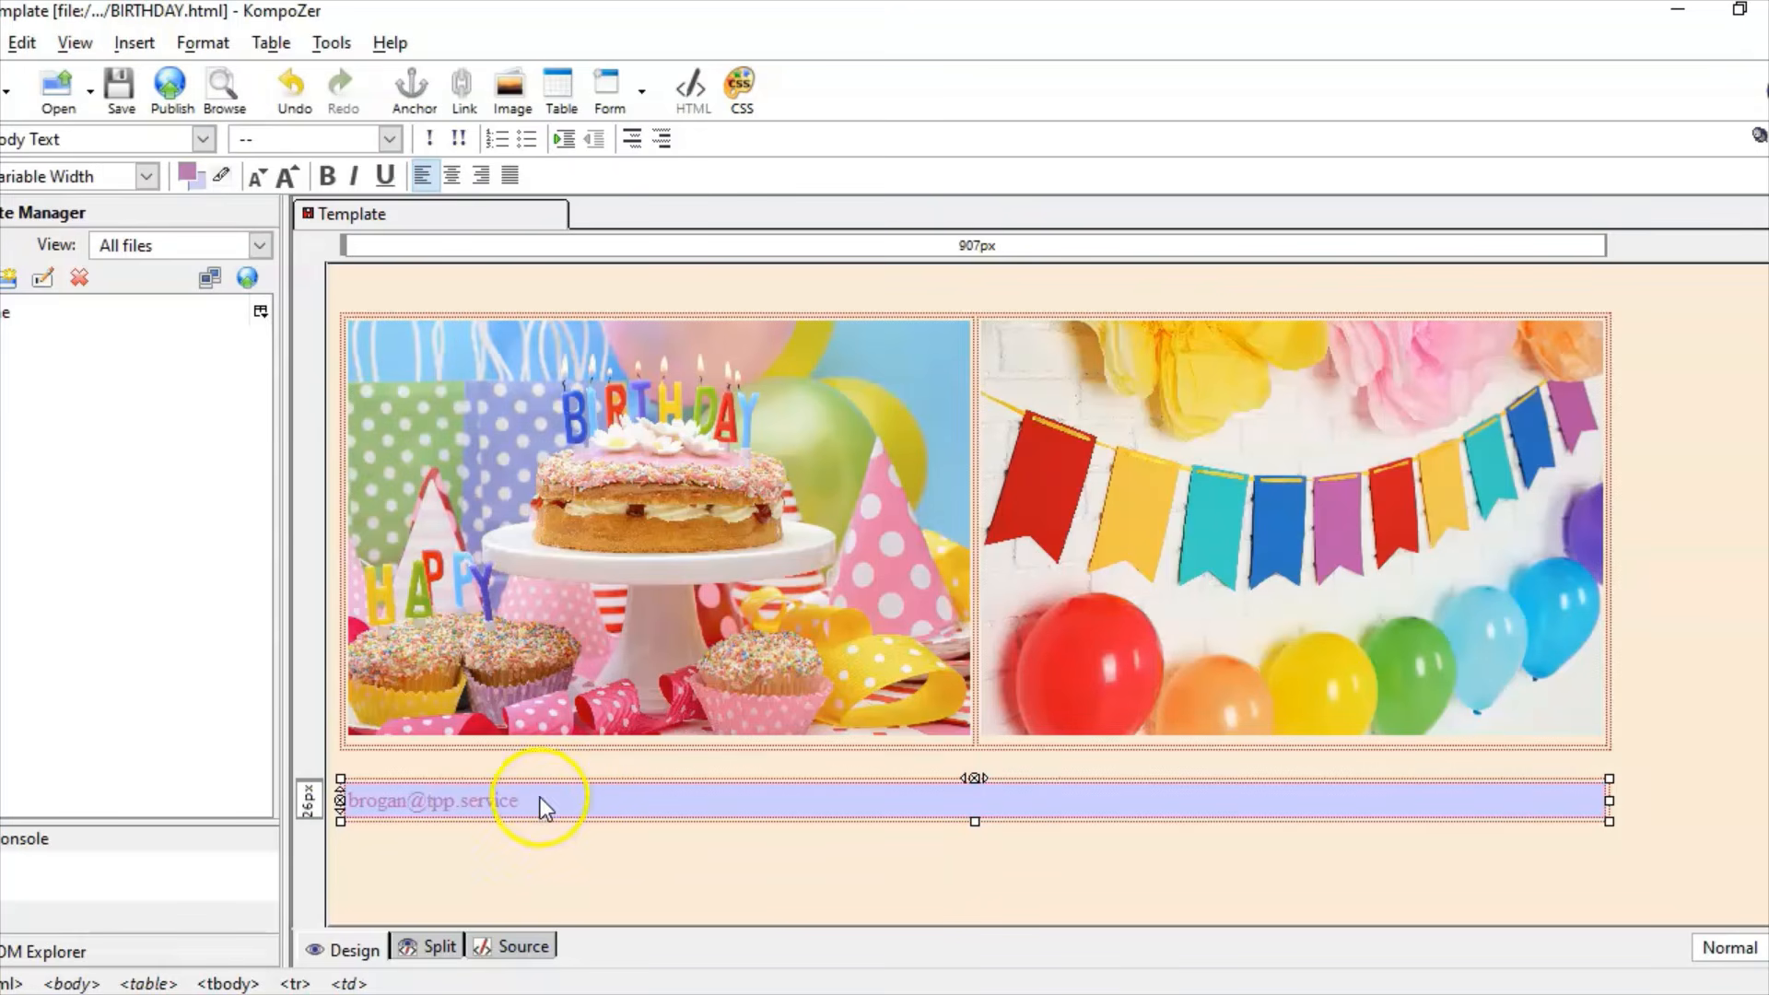
{"action": "left_click_drag", "start_coordinate": [478, 794], "coordinate": [347, 800]}
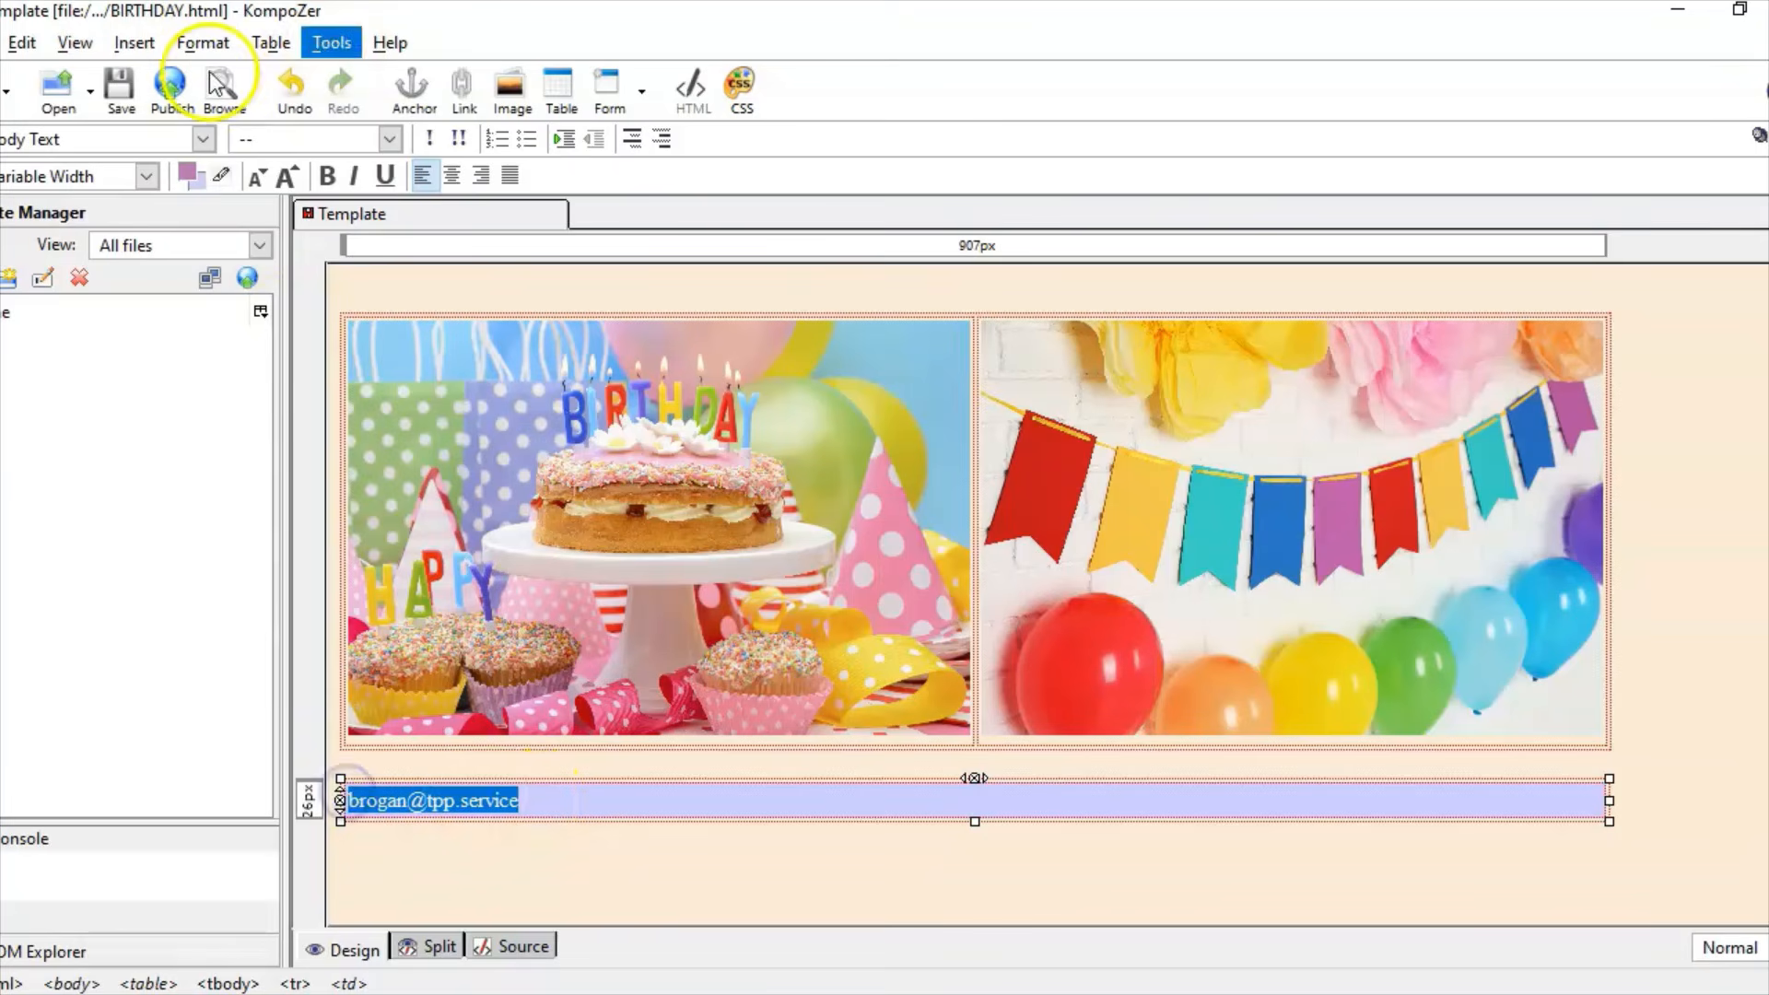
{"action": "left_click", "coordinate": [205, 43]}
{"action": "mouse_move", "coordinate": [402, 81]}
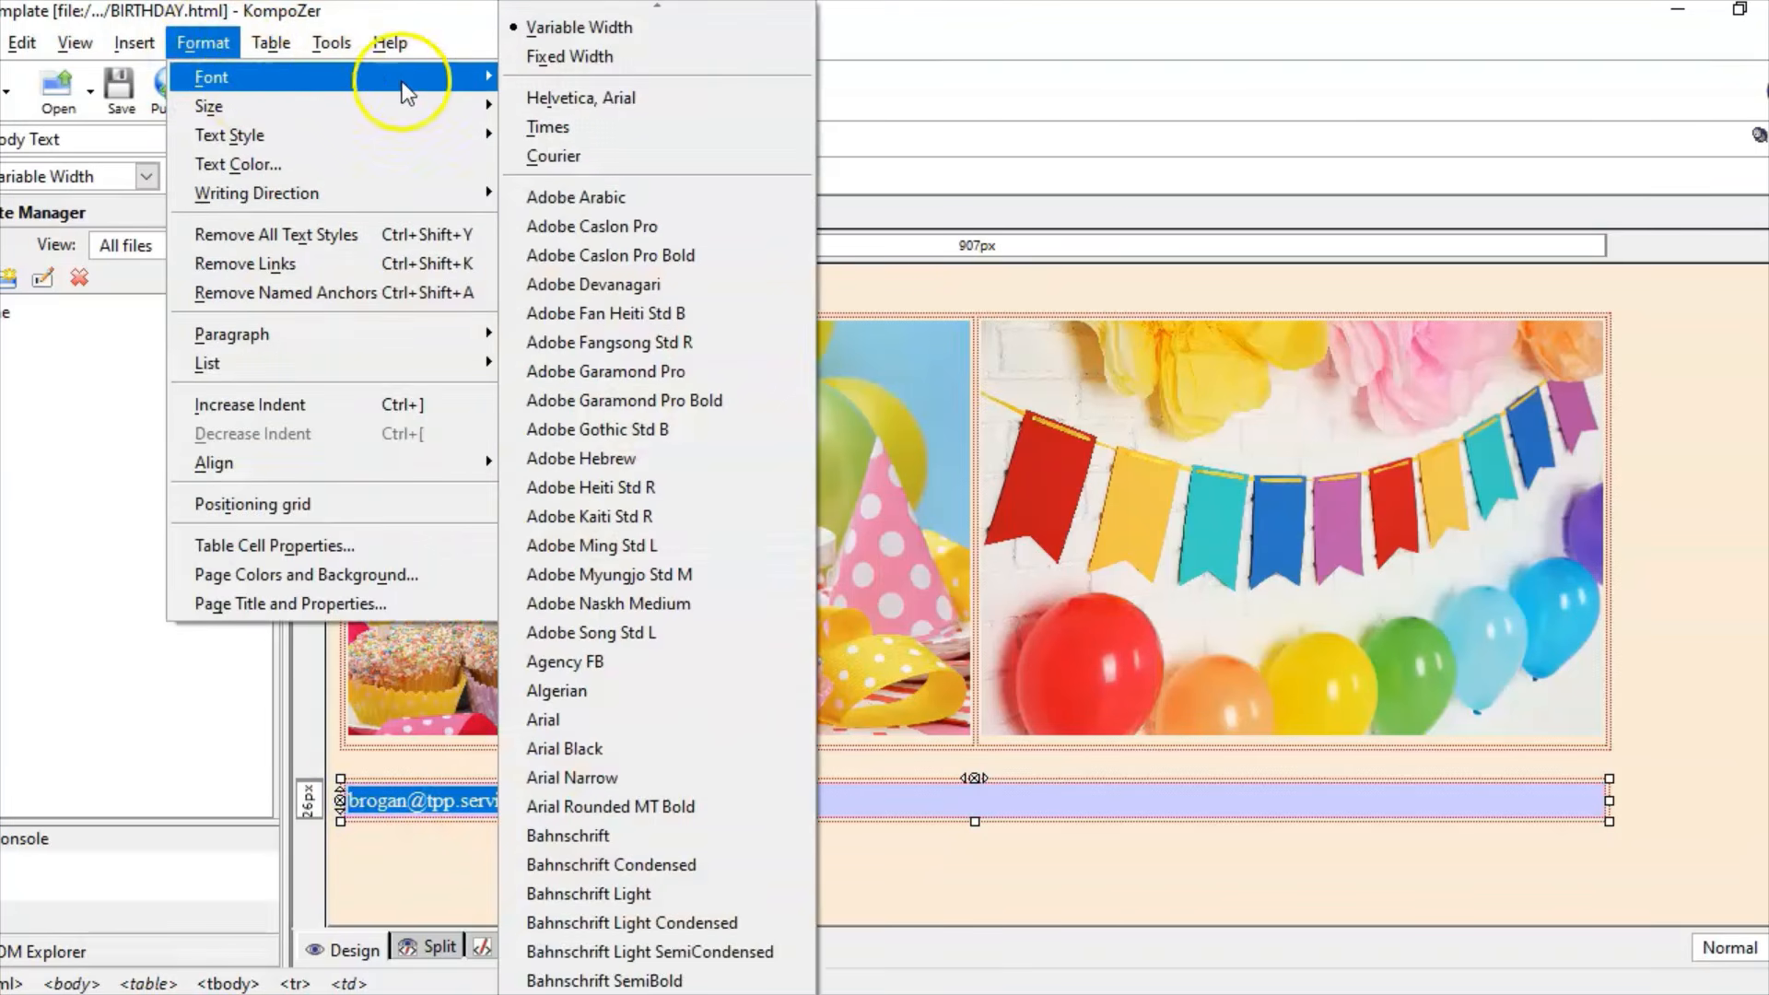
{"action": "left_click", "coordinate": [568, 99]}
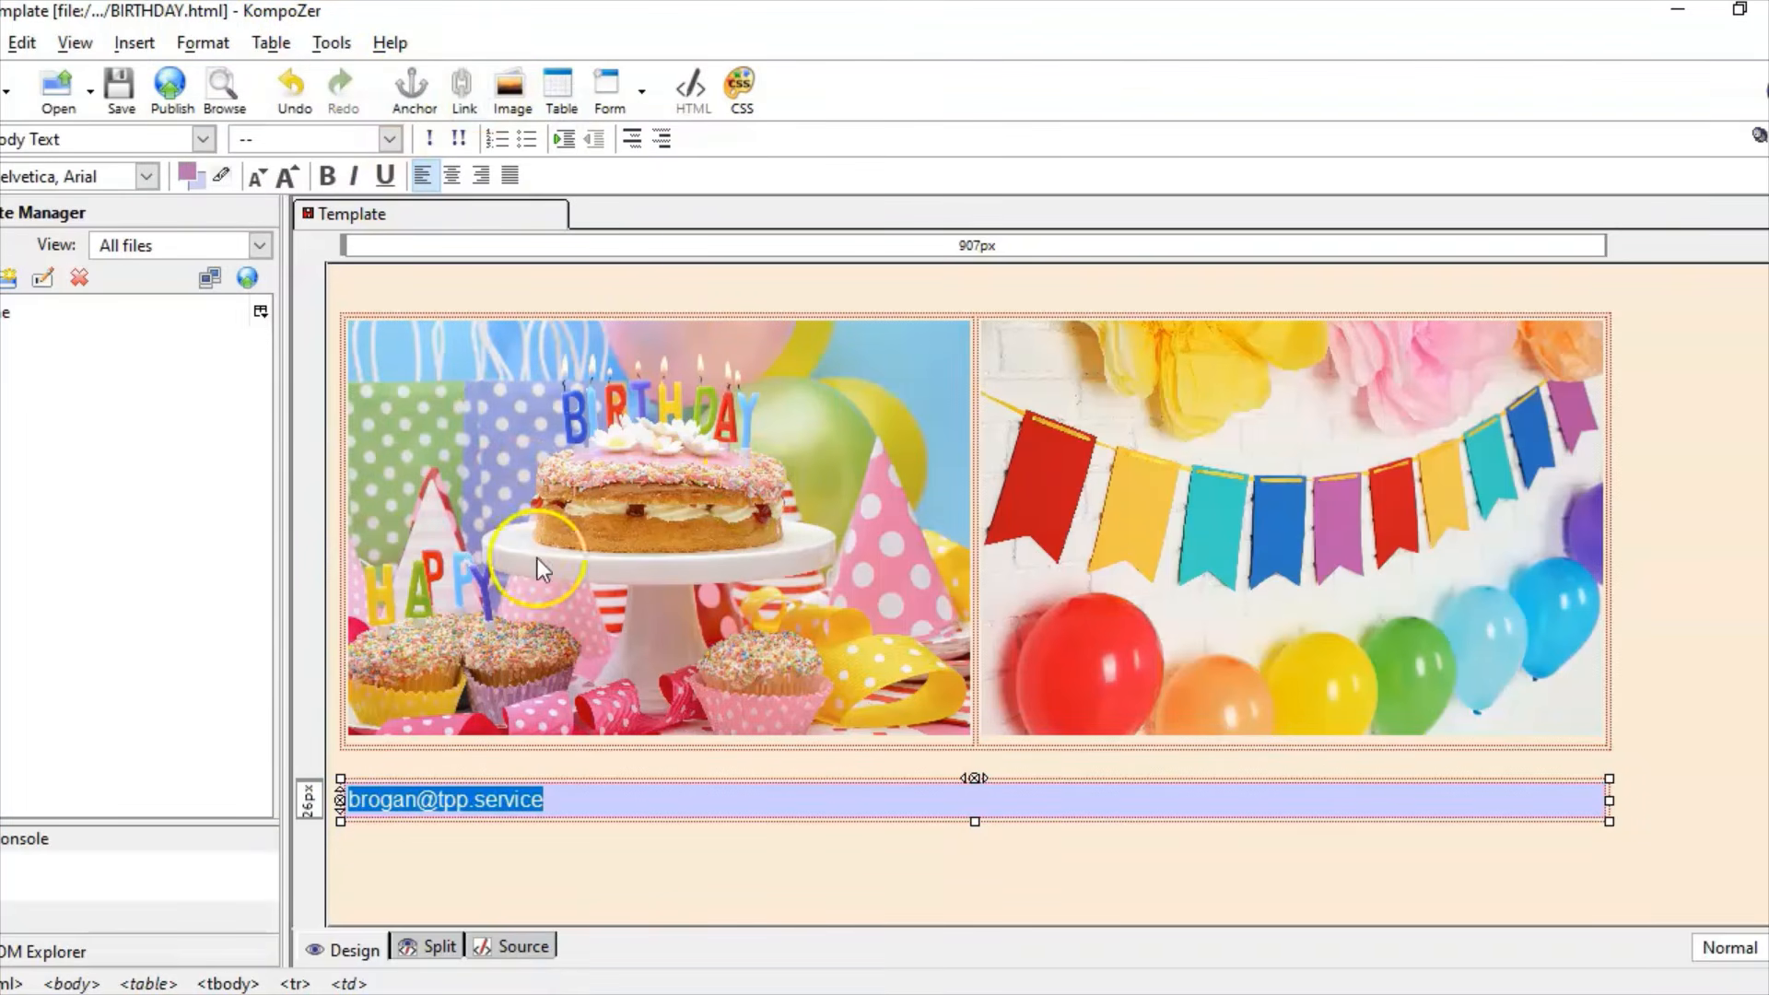
Step: Link the footer text to the contact e-mail address as an e-mail link
{"action": "left_click", "coordinate": [134, 46]}
{"action": "left_click", "coordinate": [226, 166]}
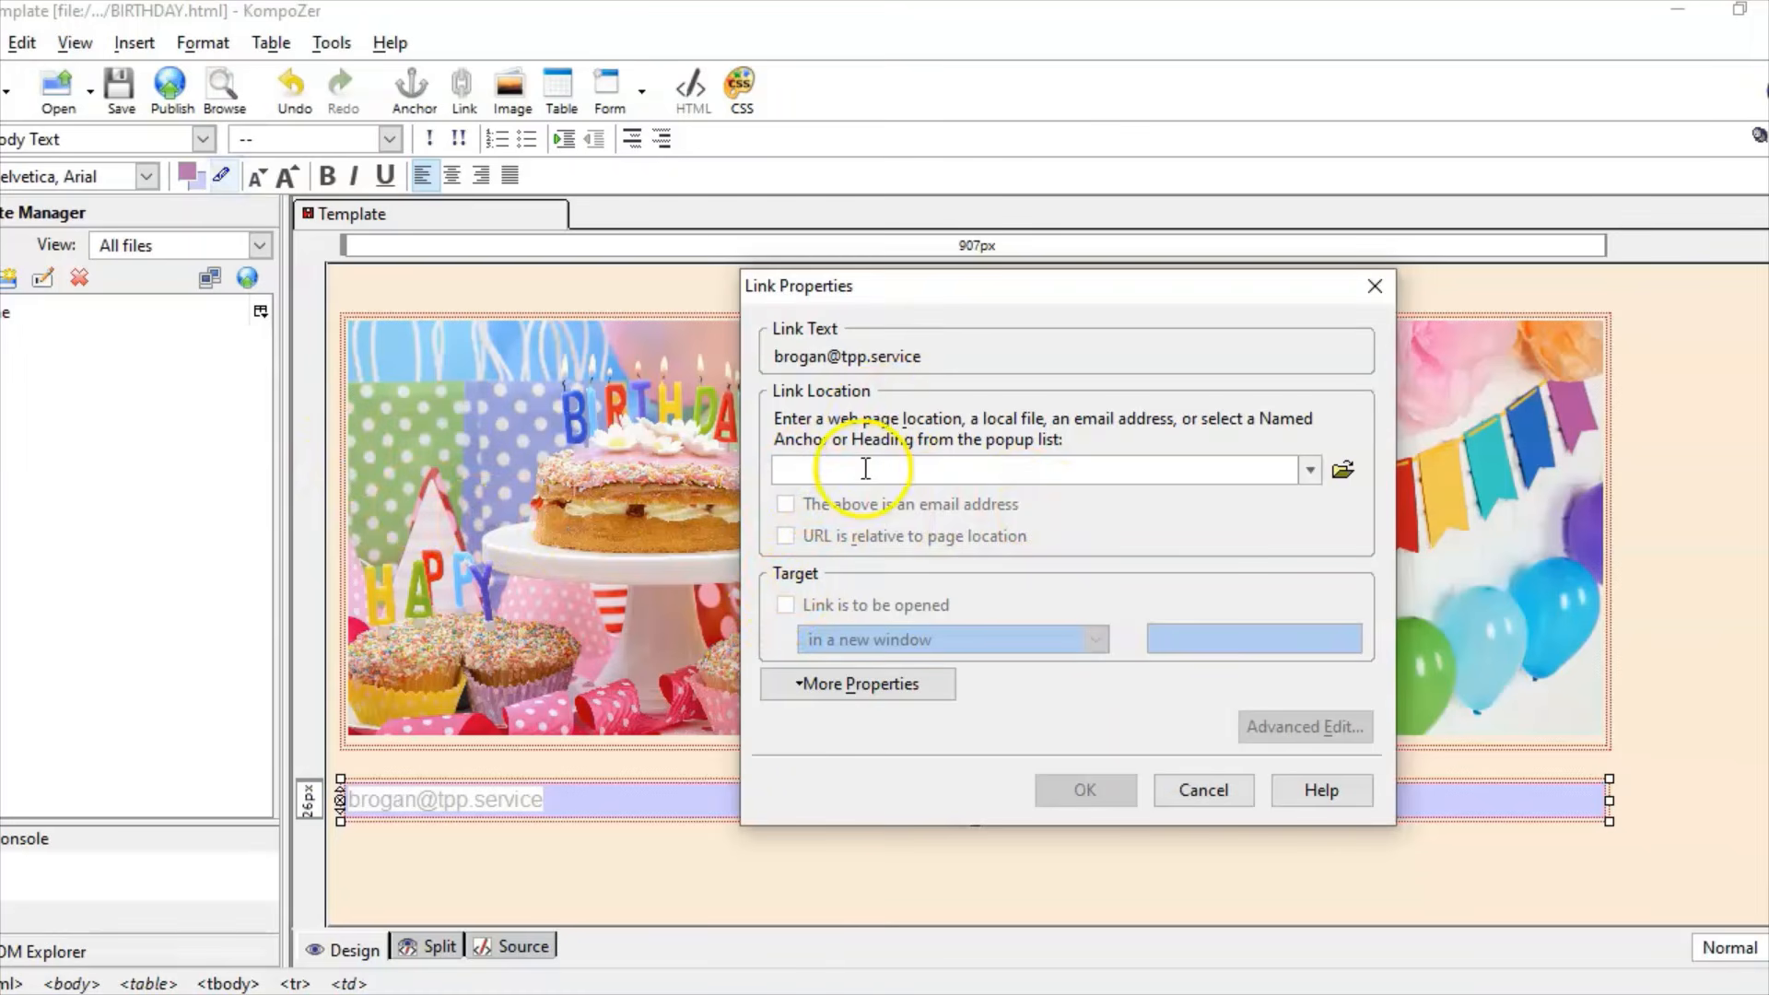
{"action": "left_click", "coordinate": [808, 357]}
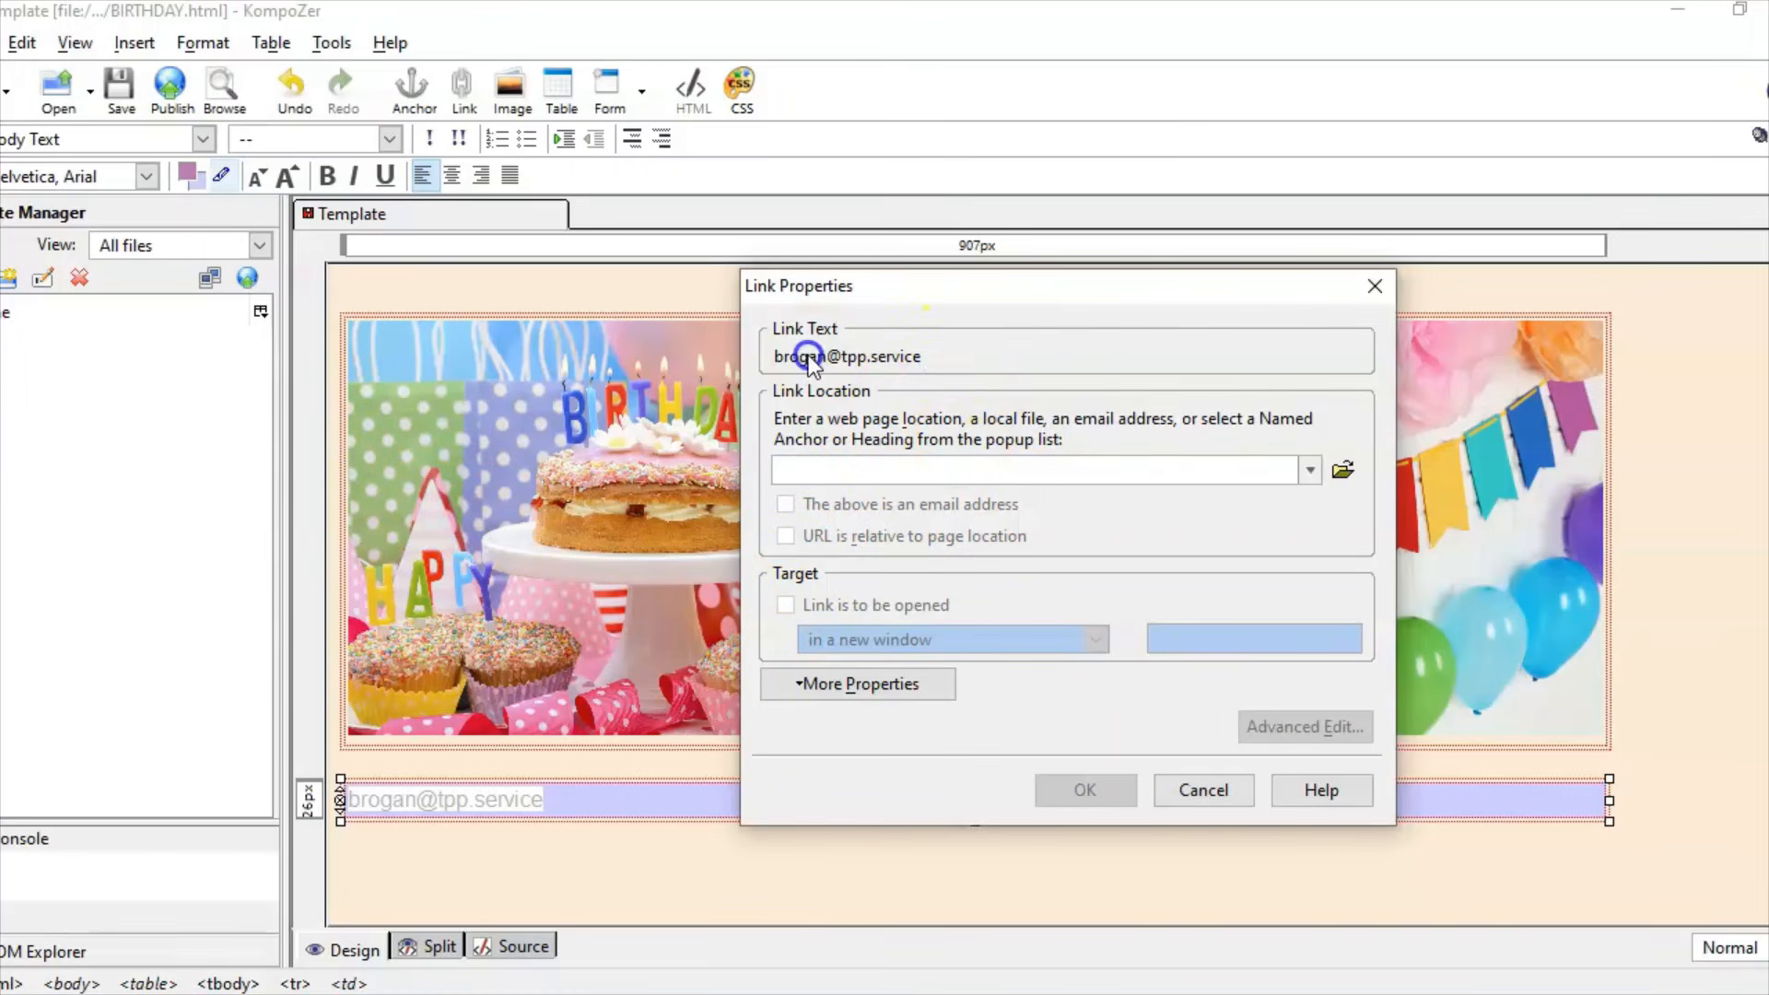
{"action": "left_click", "coordinate": [818, 470]}
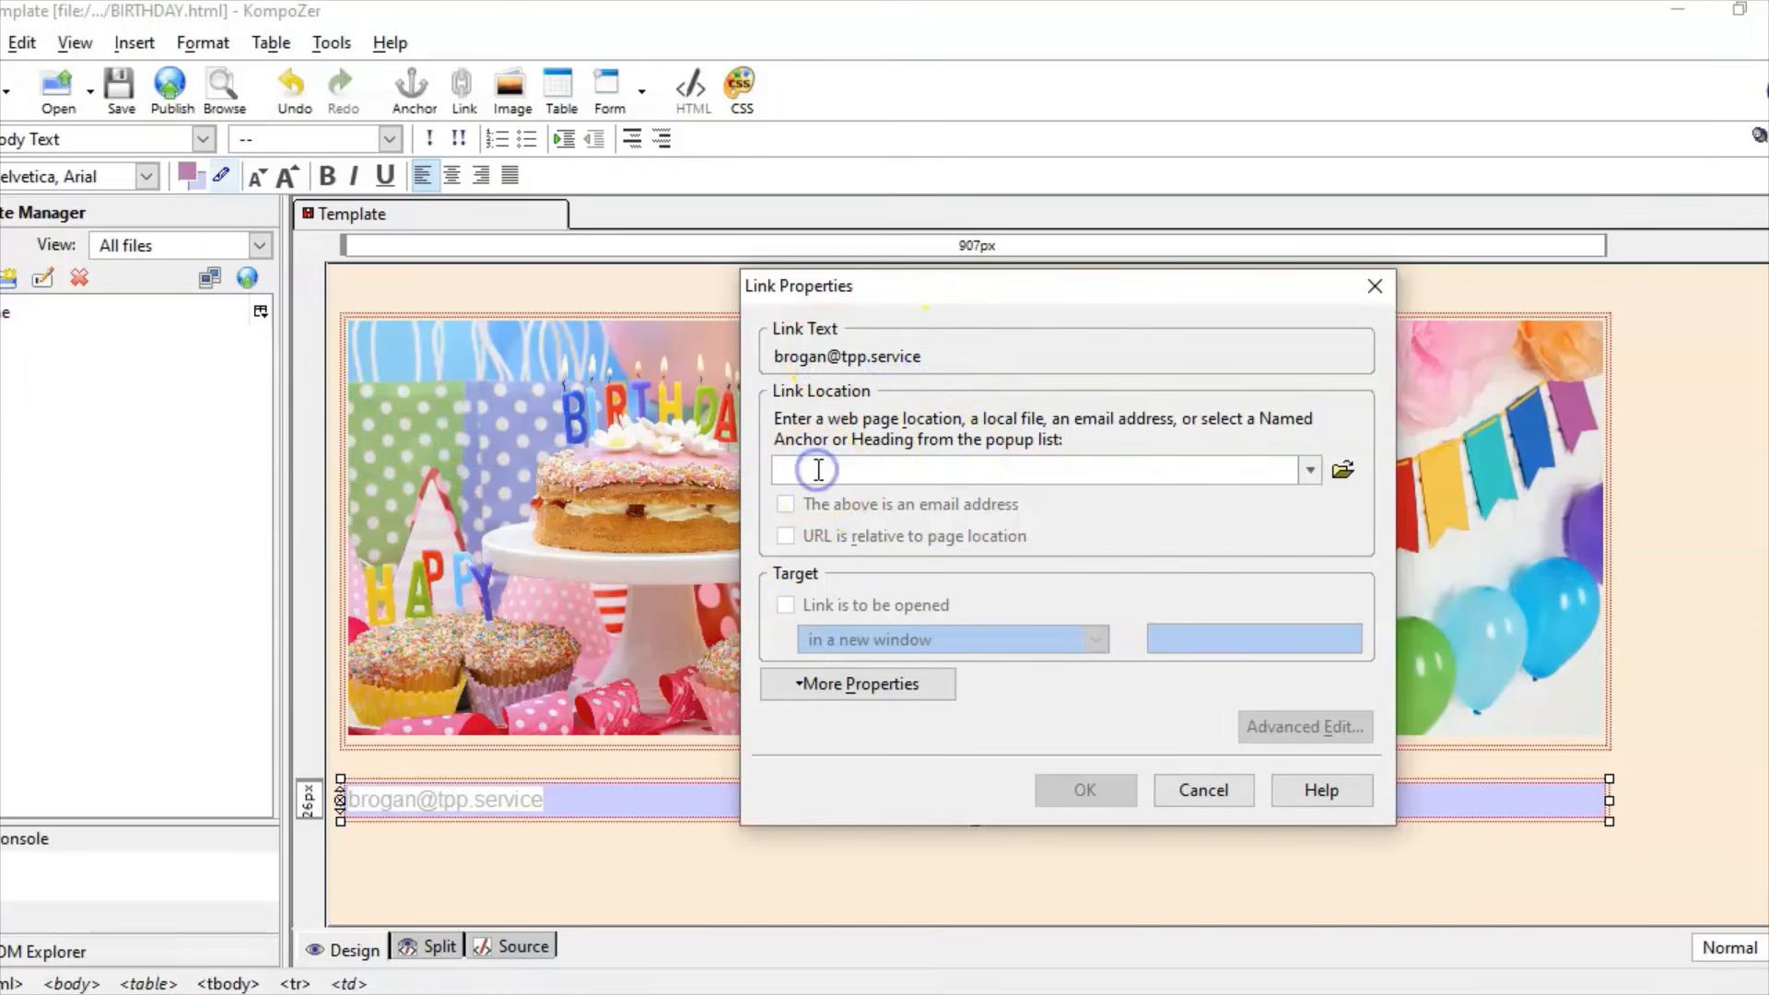
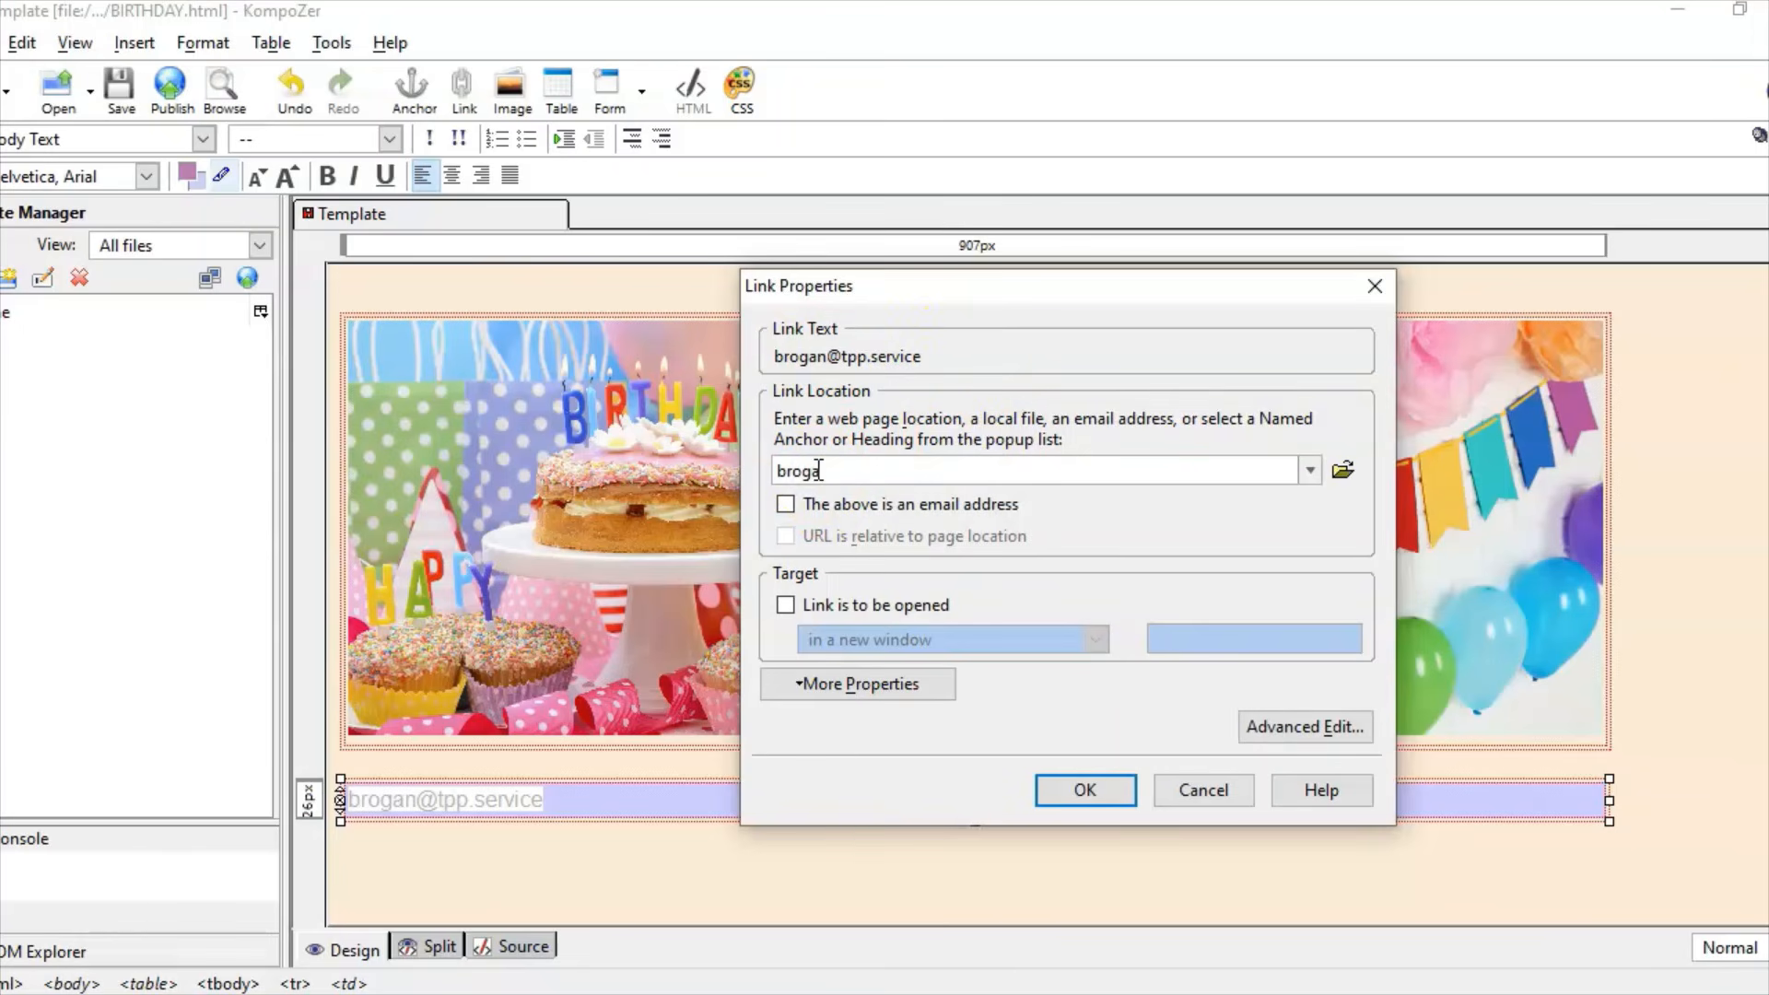
{"action": "left_click", "coordinate": [800, 505]}
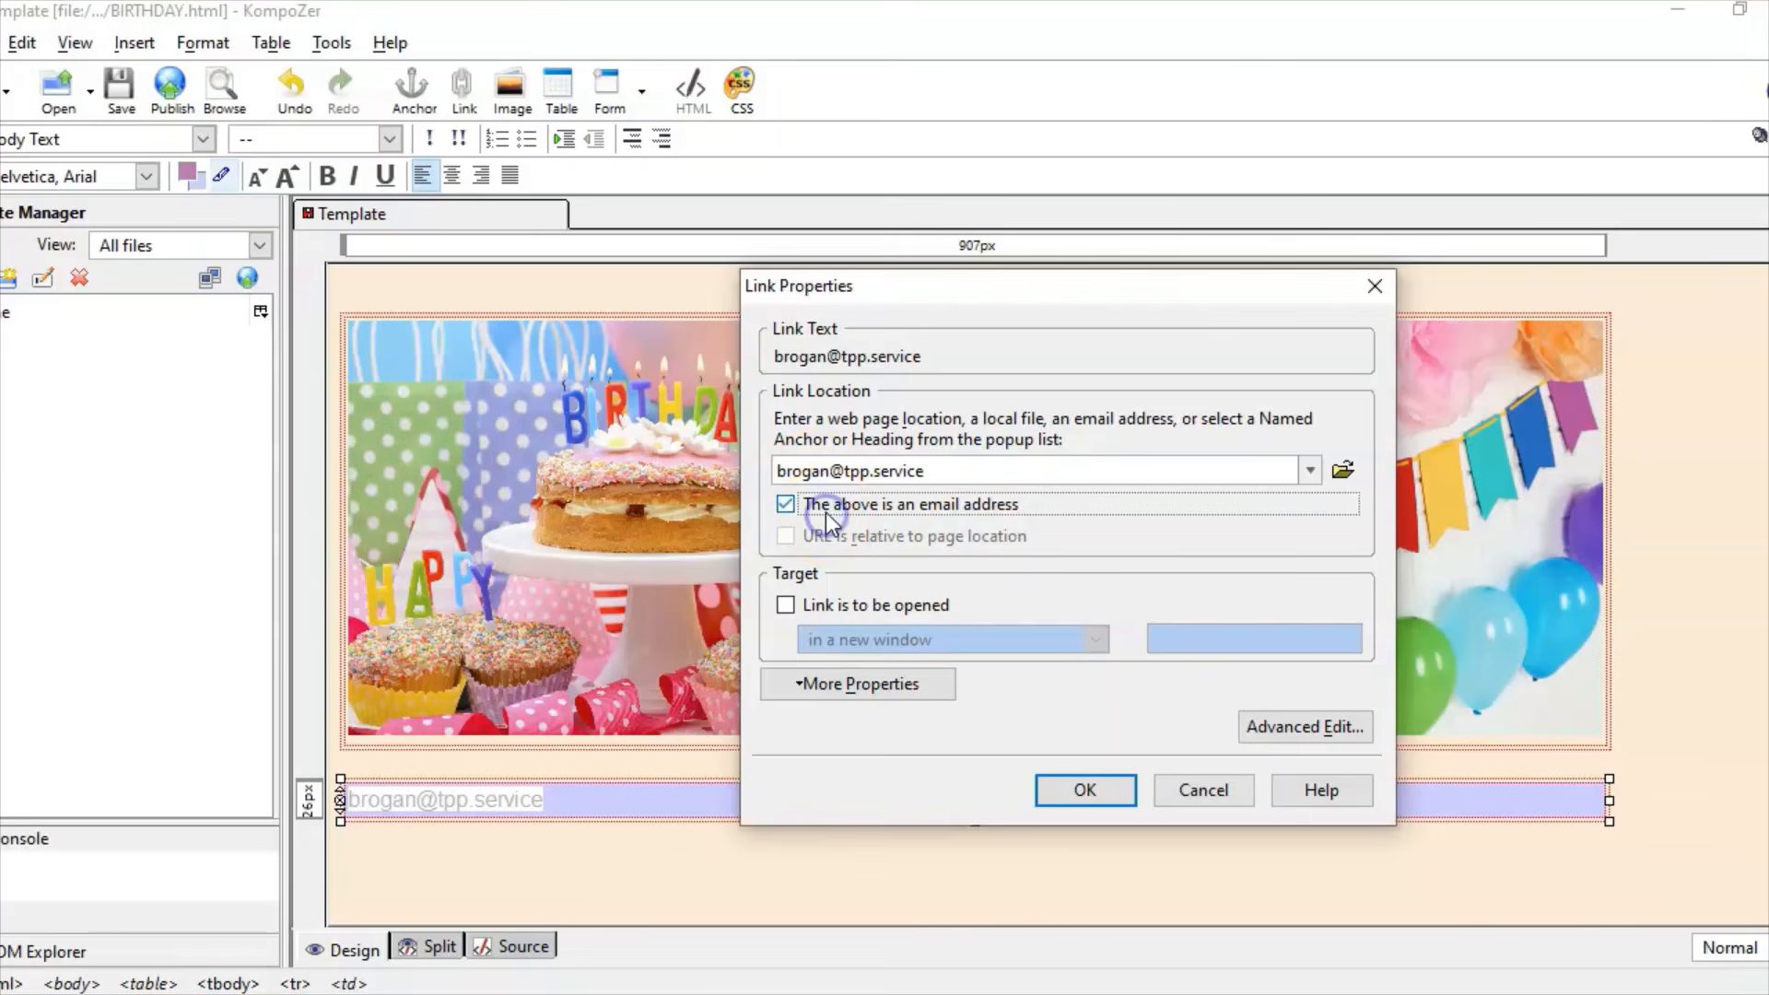
{"action": "left_click", "coordinate": [1085, 791]}
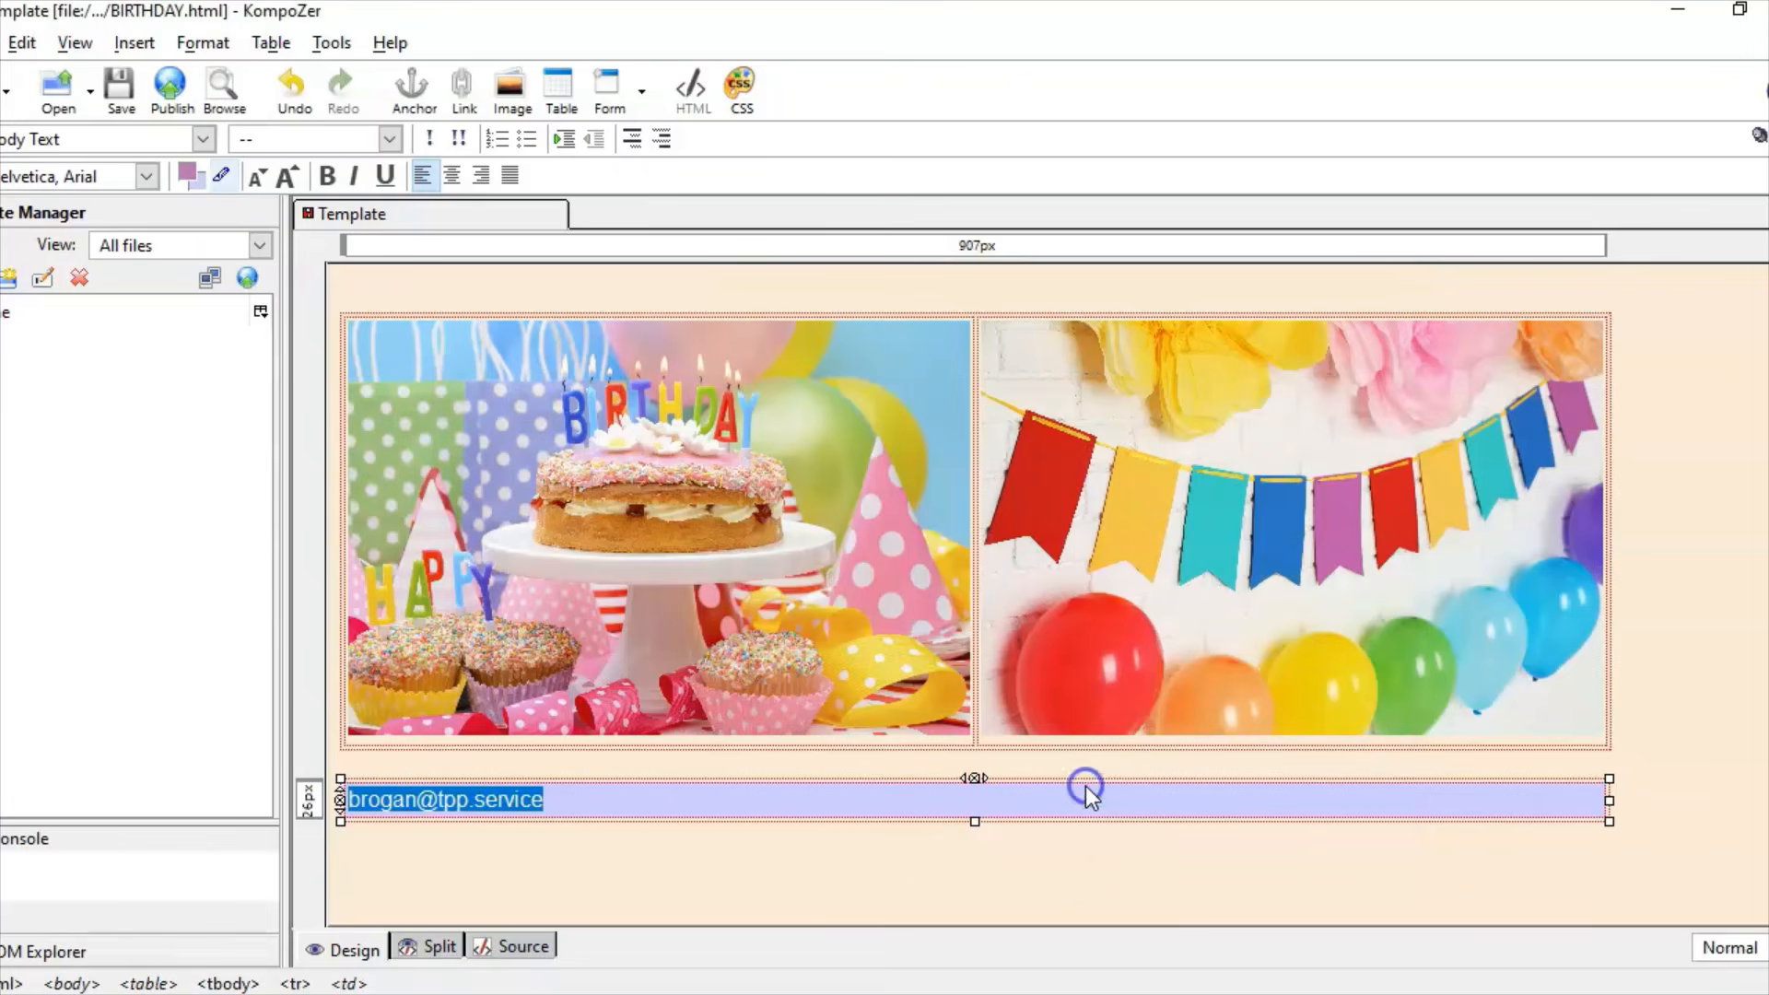
{"action": "left_click", "coordinate": [643, 837]}
{"action": "left_click", "coordinate": [456, 794]}
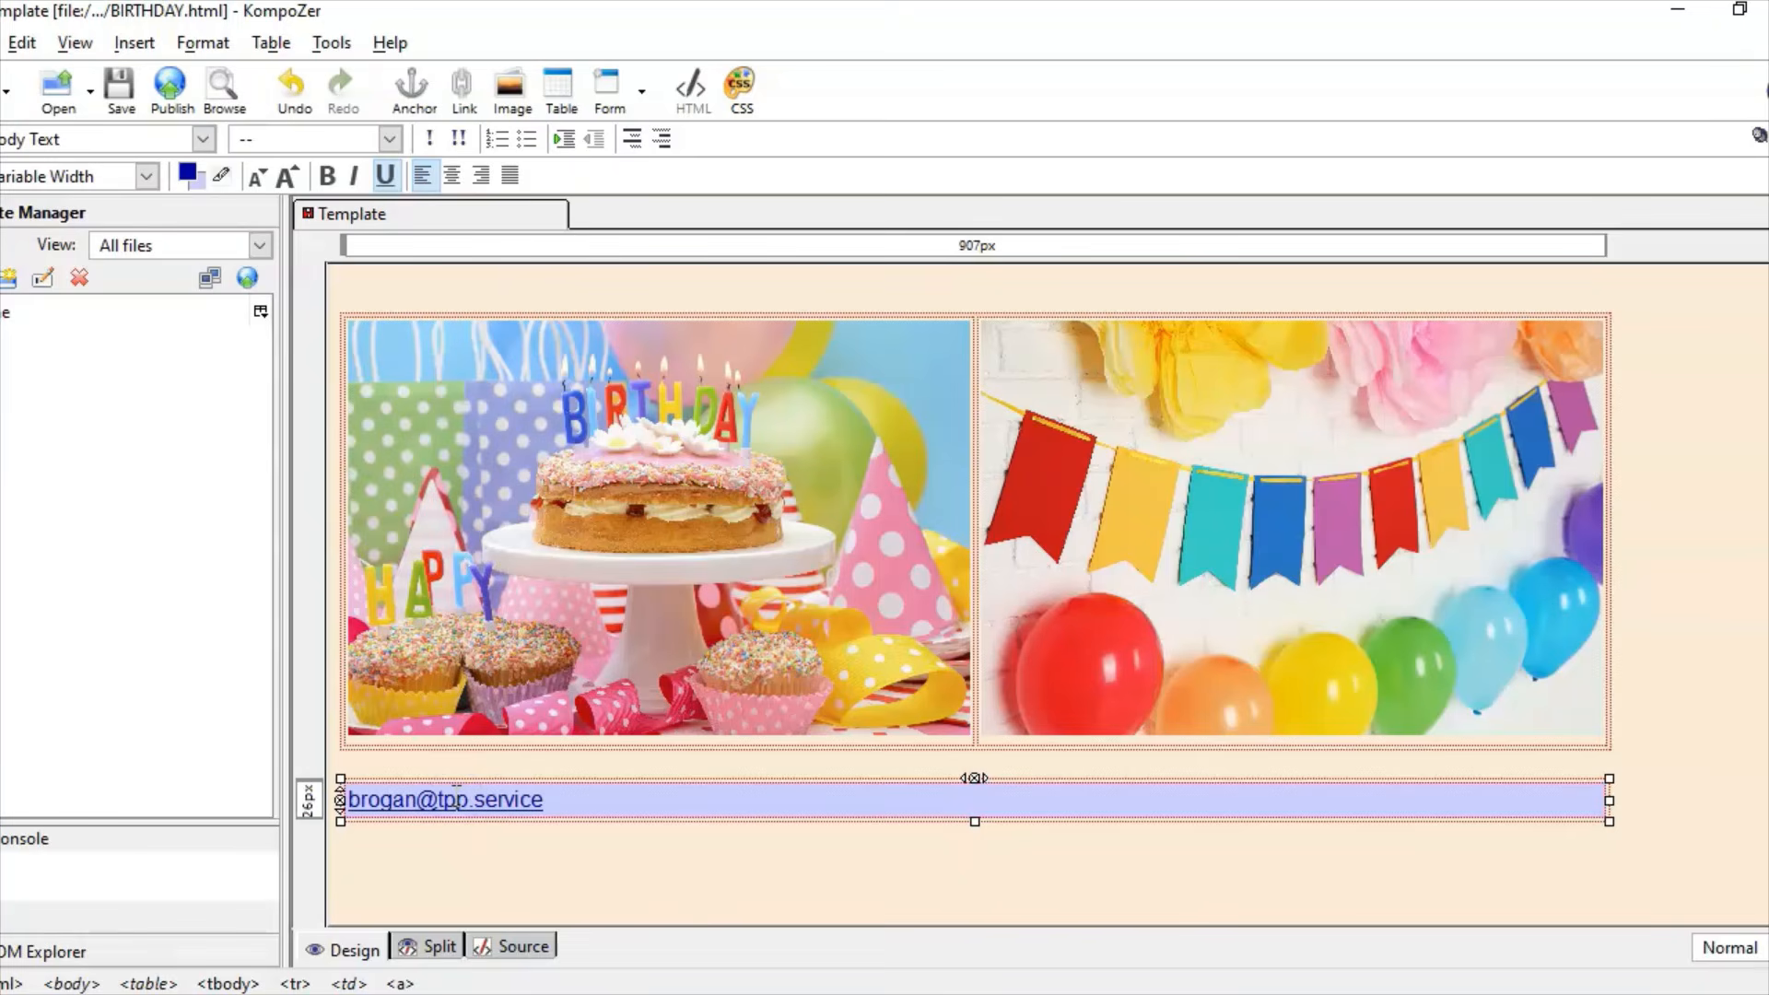
{"action": "left_click", "coordinate": [756, 993]}
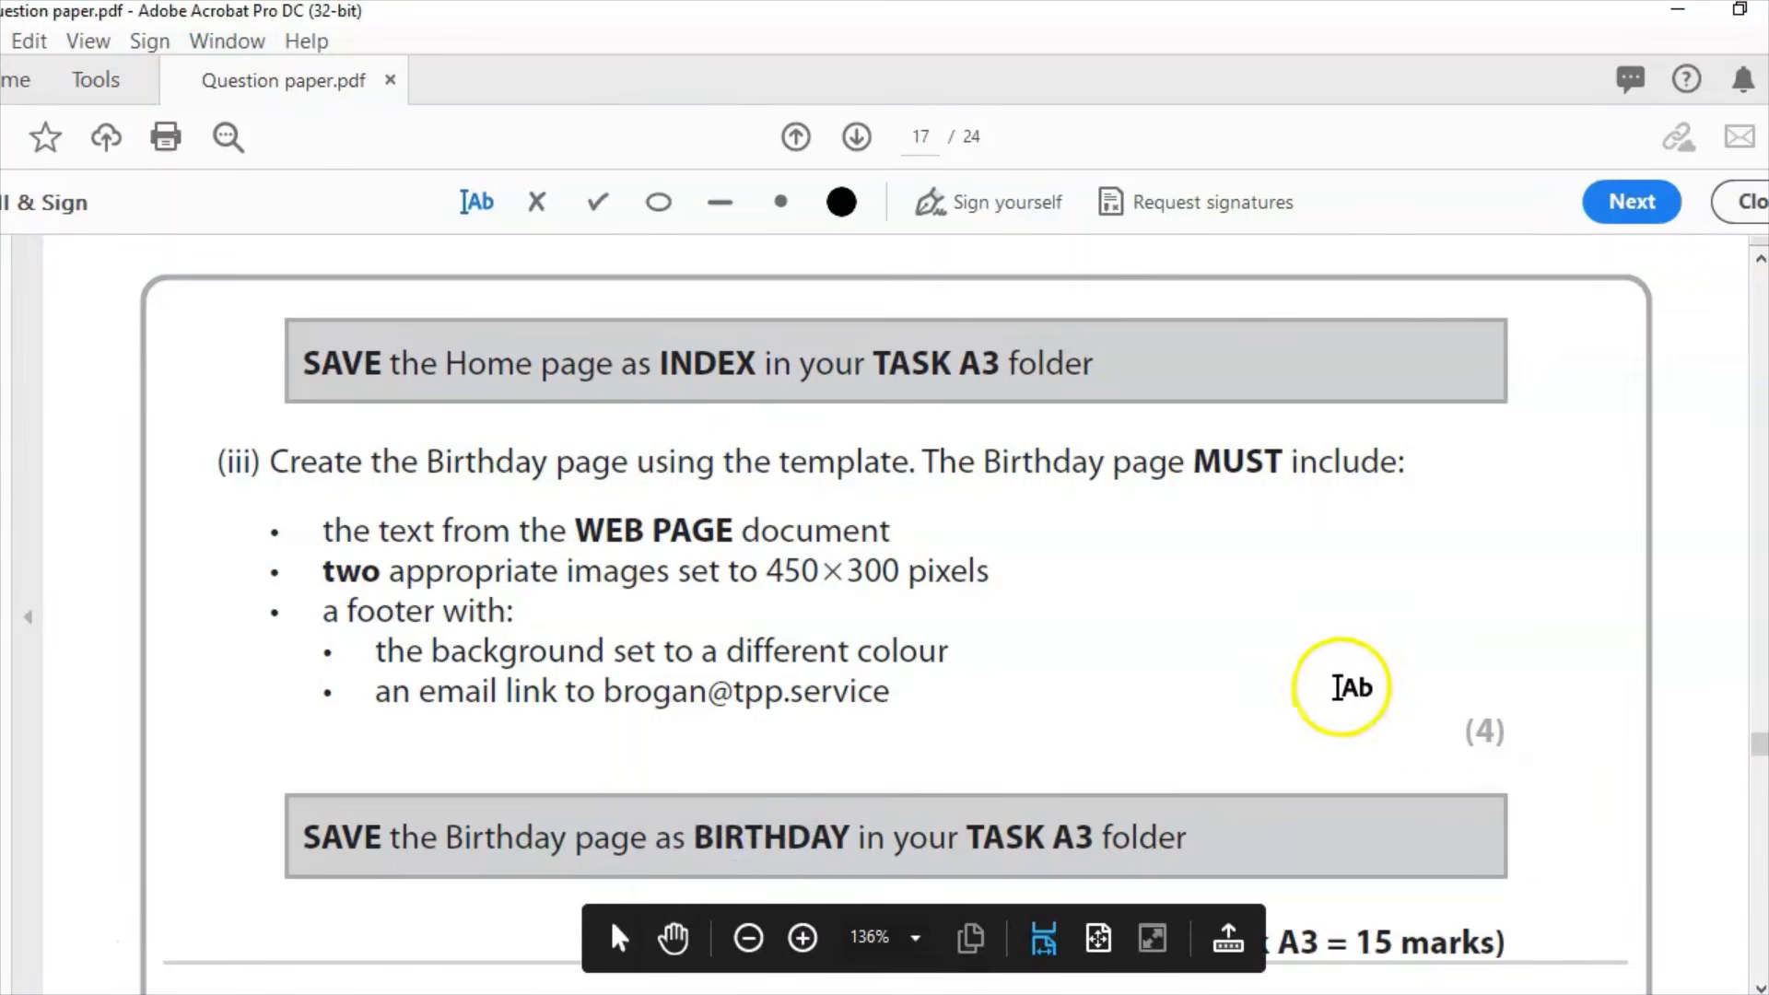
Step: Close the old Home.html preview tab in Chrome and scroll BIRTHDAY.html back to the top
{"action": "left_click", "coordinate": [830, 994]}
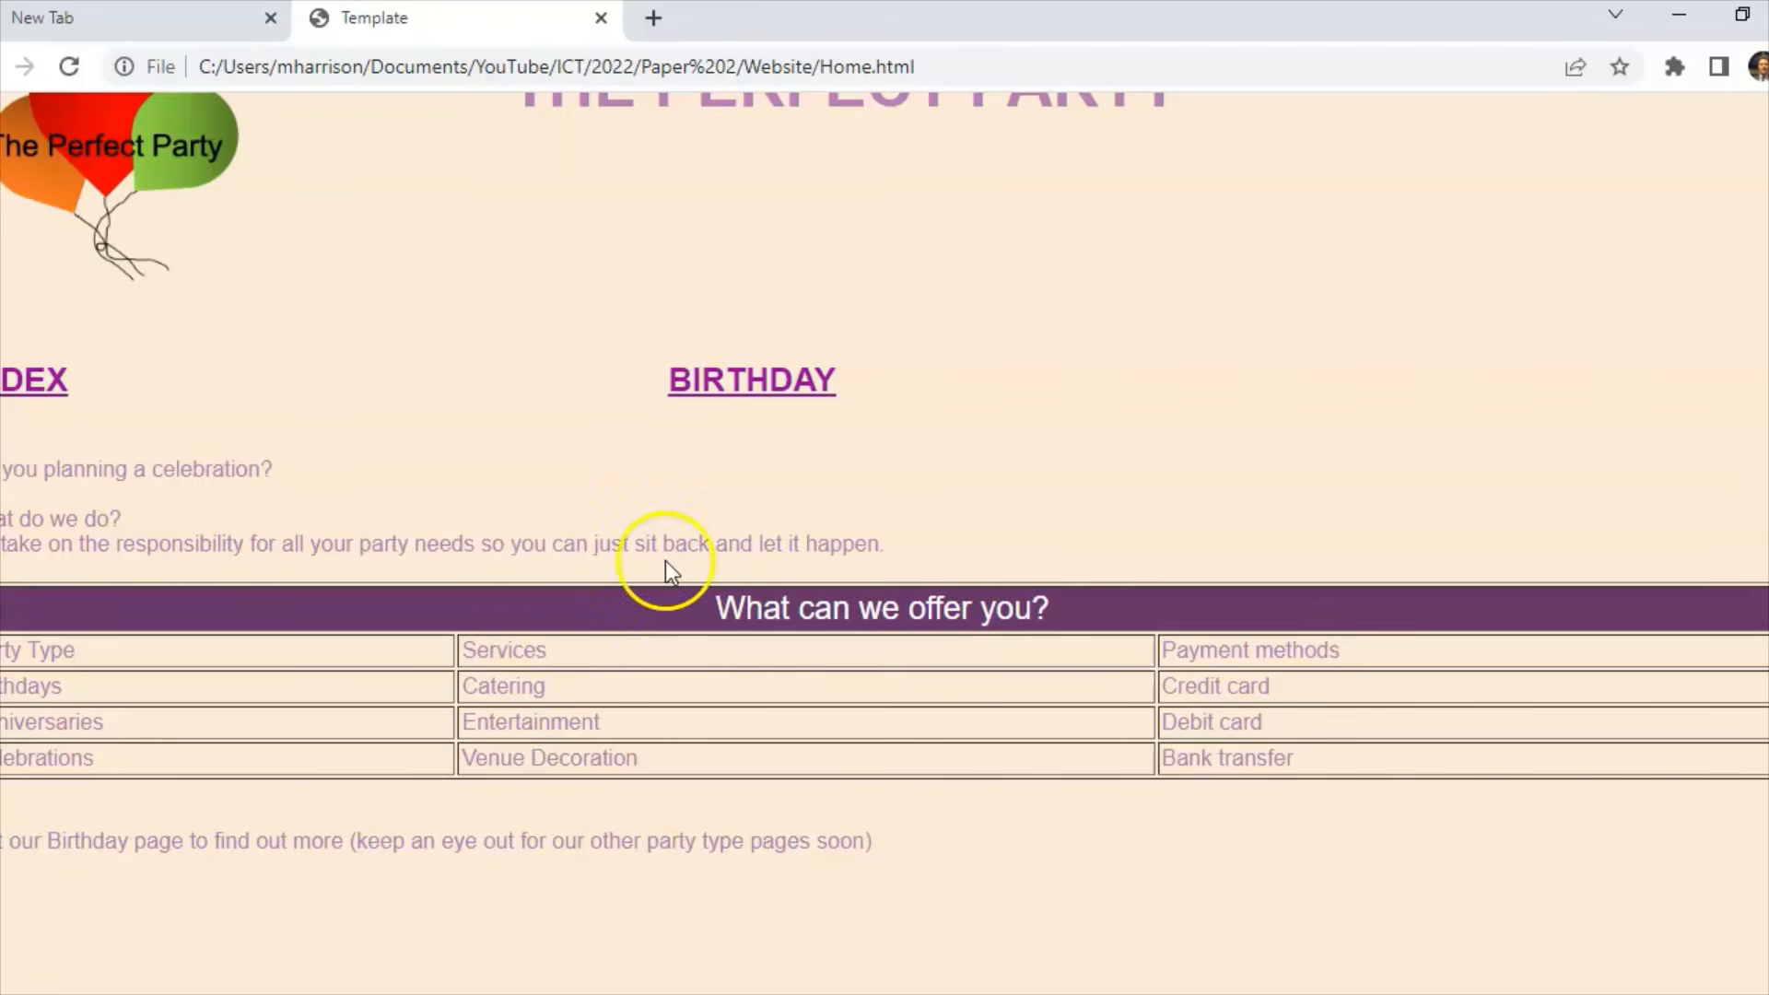
{"action": "left_click", "coordinate": [601, 19]}
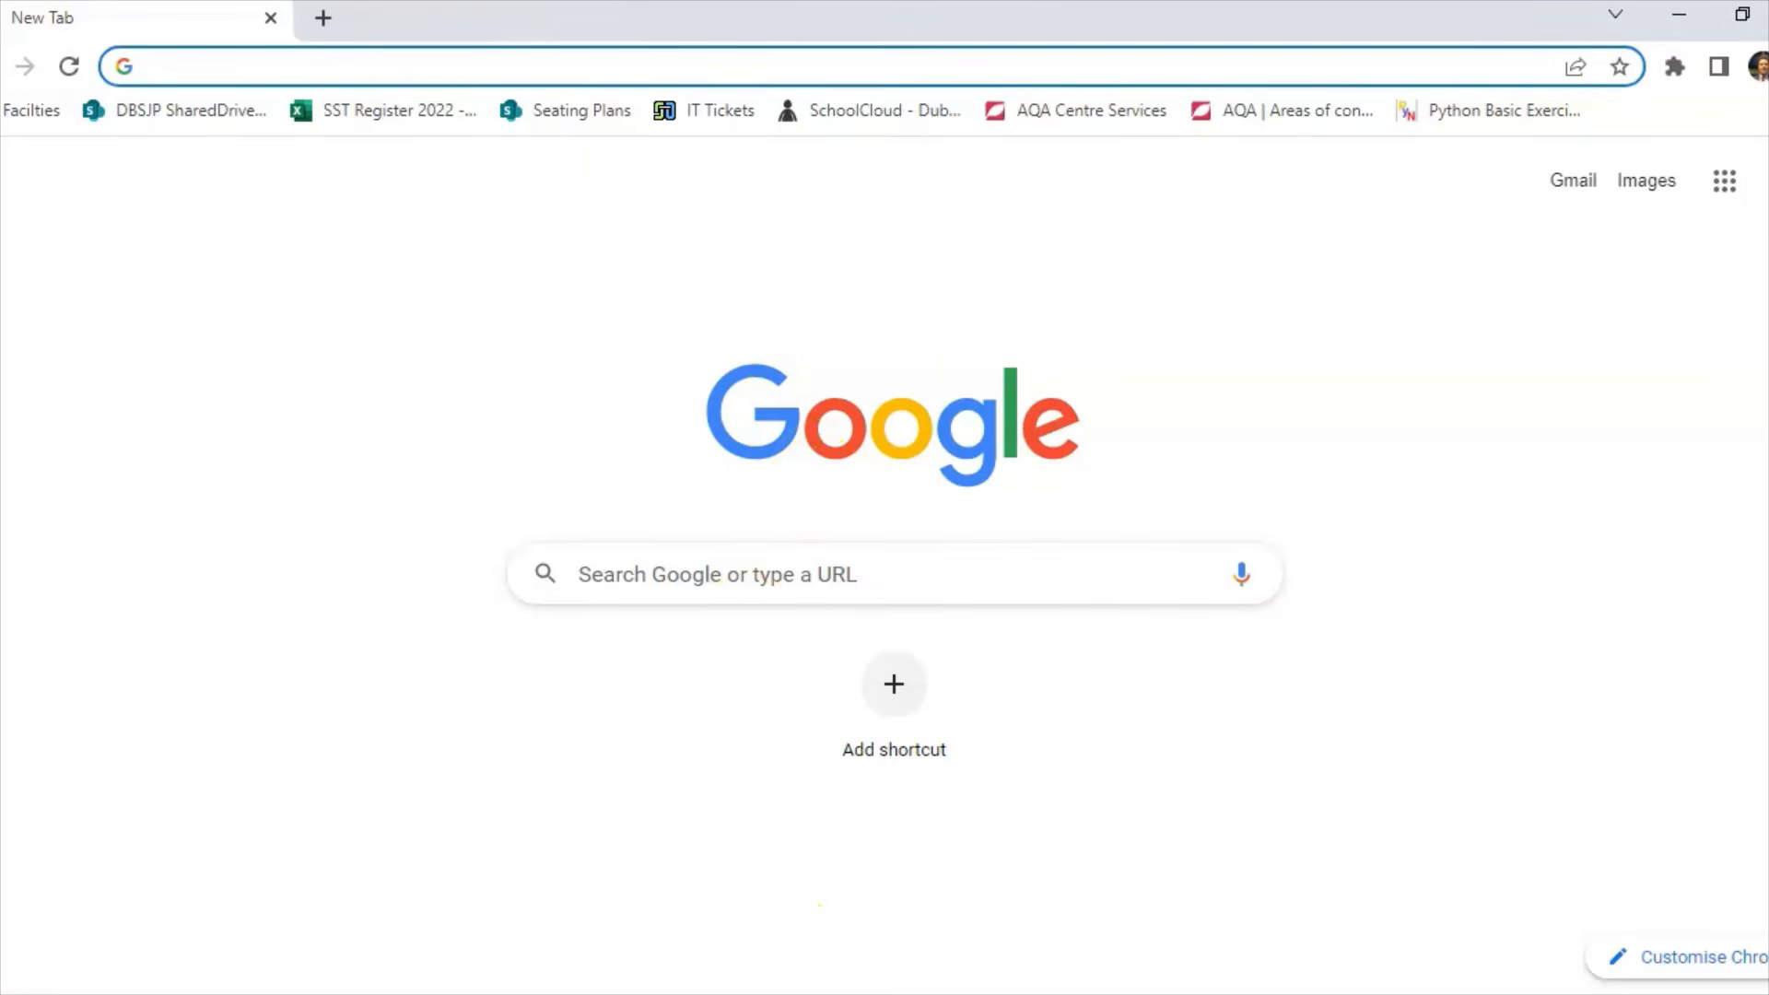
{"action": "left_click", "coordinate": [820, 993]}
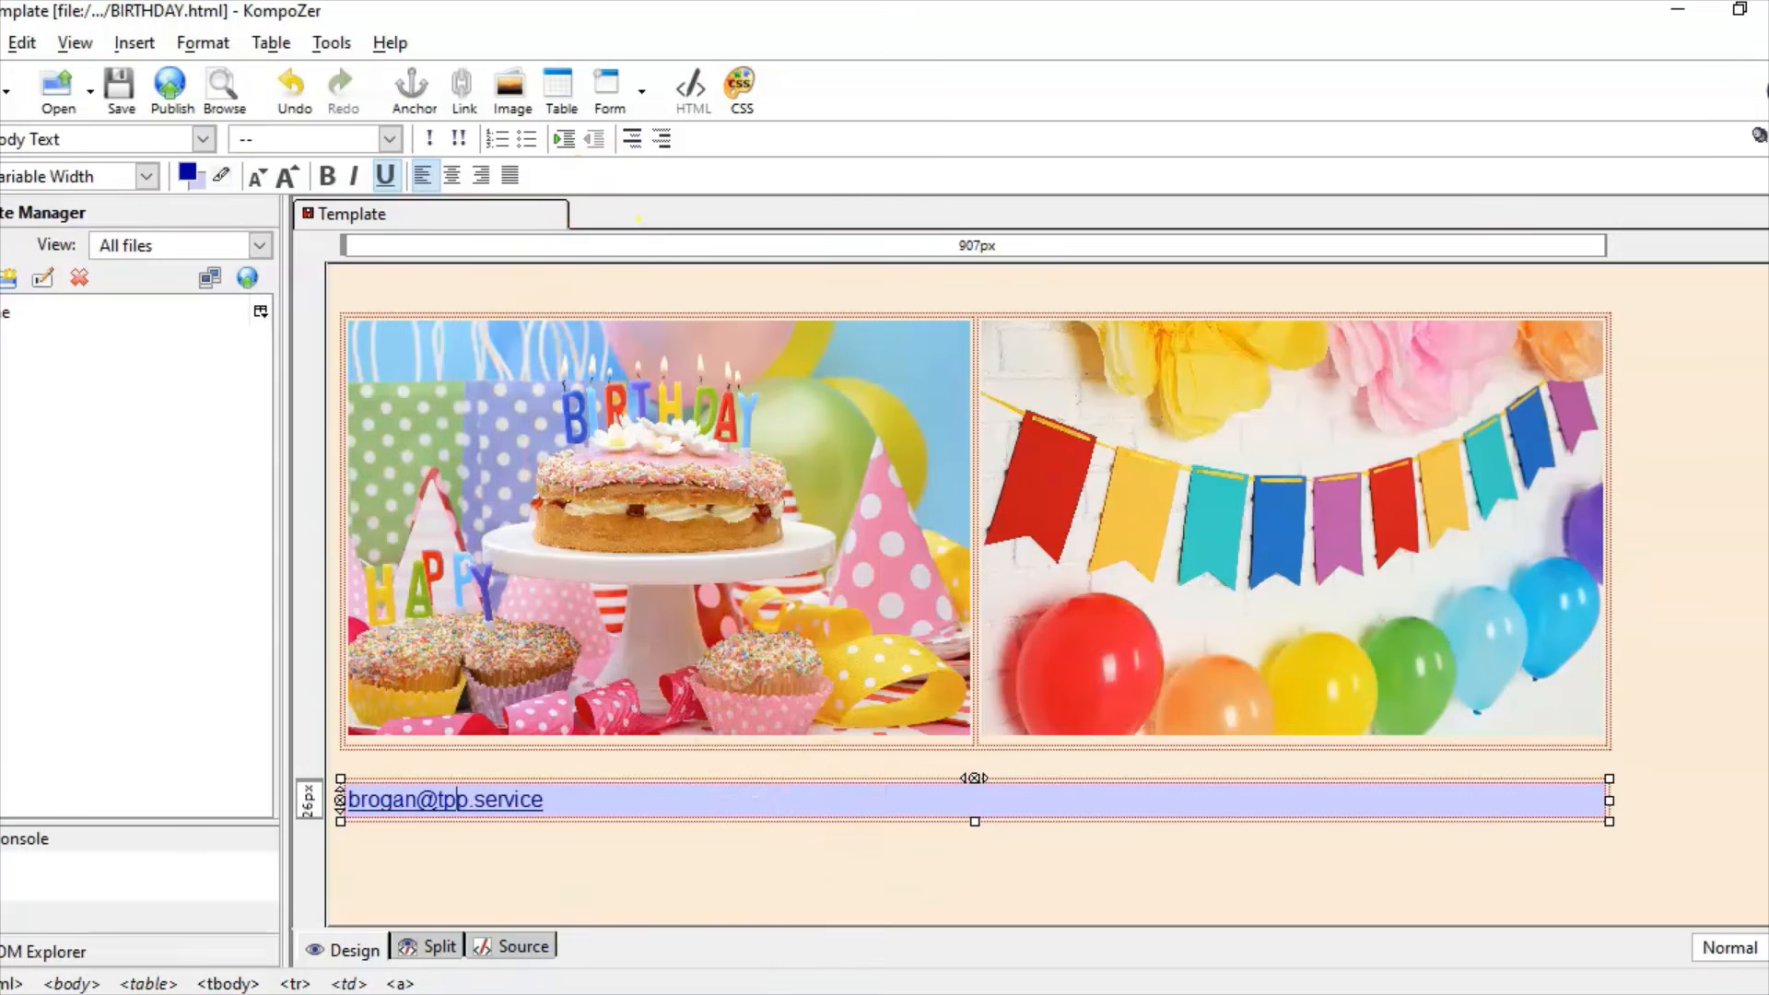
{"action": "scroll", "coordinate": [978, 853], "scroll_direction": "up", "scroll_amount": 8}
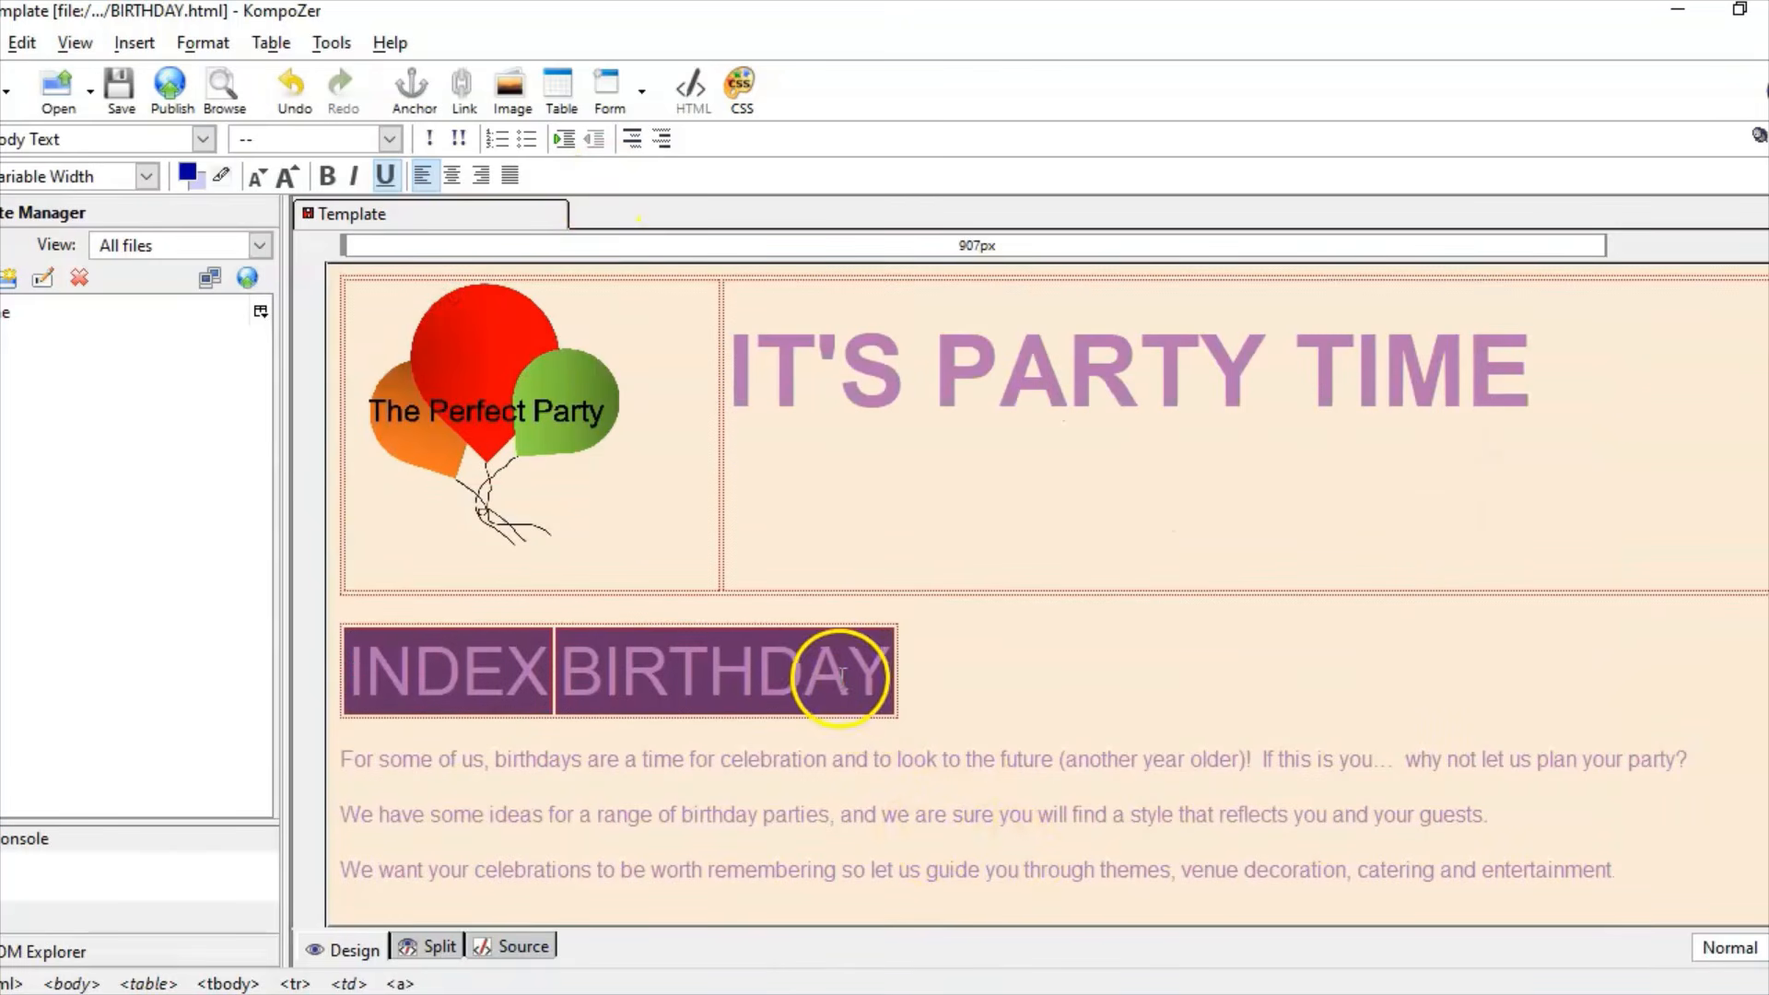
Step: Link the navigation word INDEX to HOME.html
{"action": "left_click", "coordinate": [842, 676]}
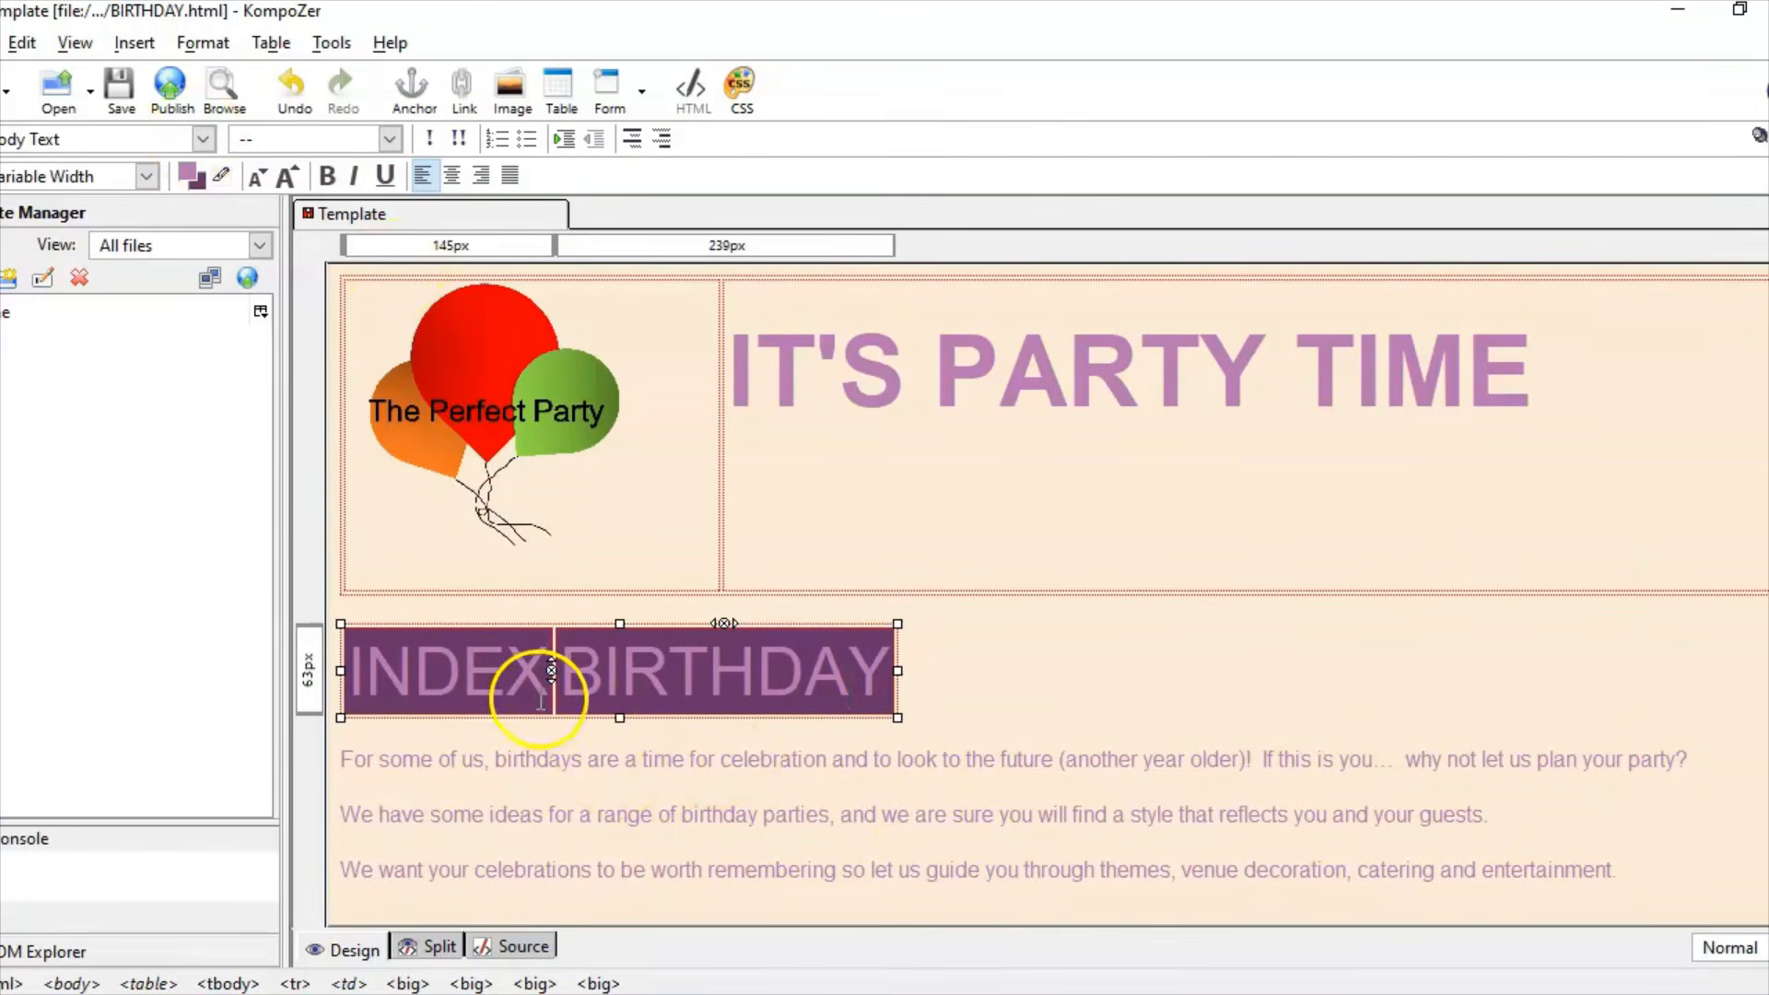
{"action": "left_click_drag", "start_coordinate": [541, 672], "coordinate": [341, 671]}
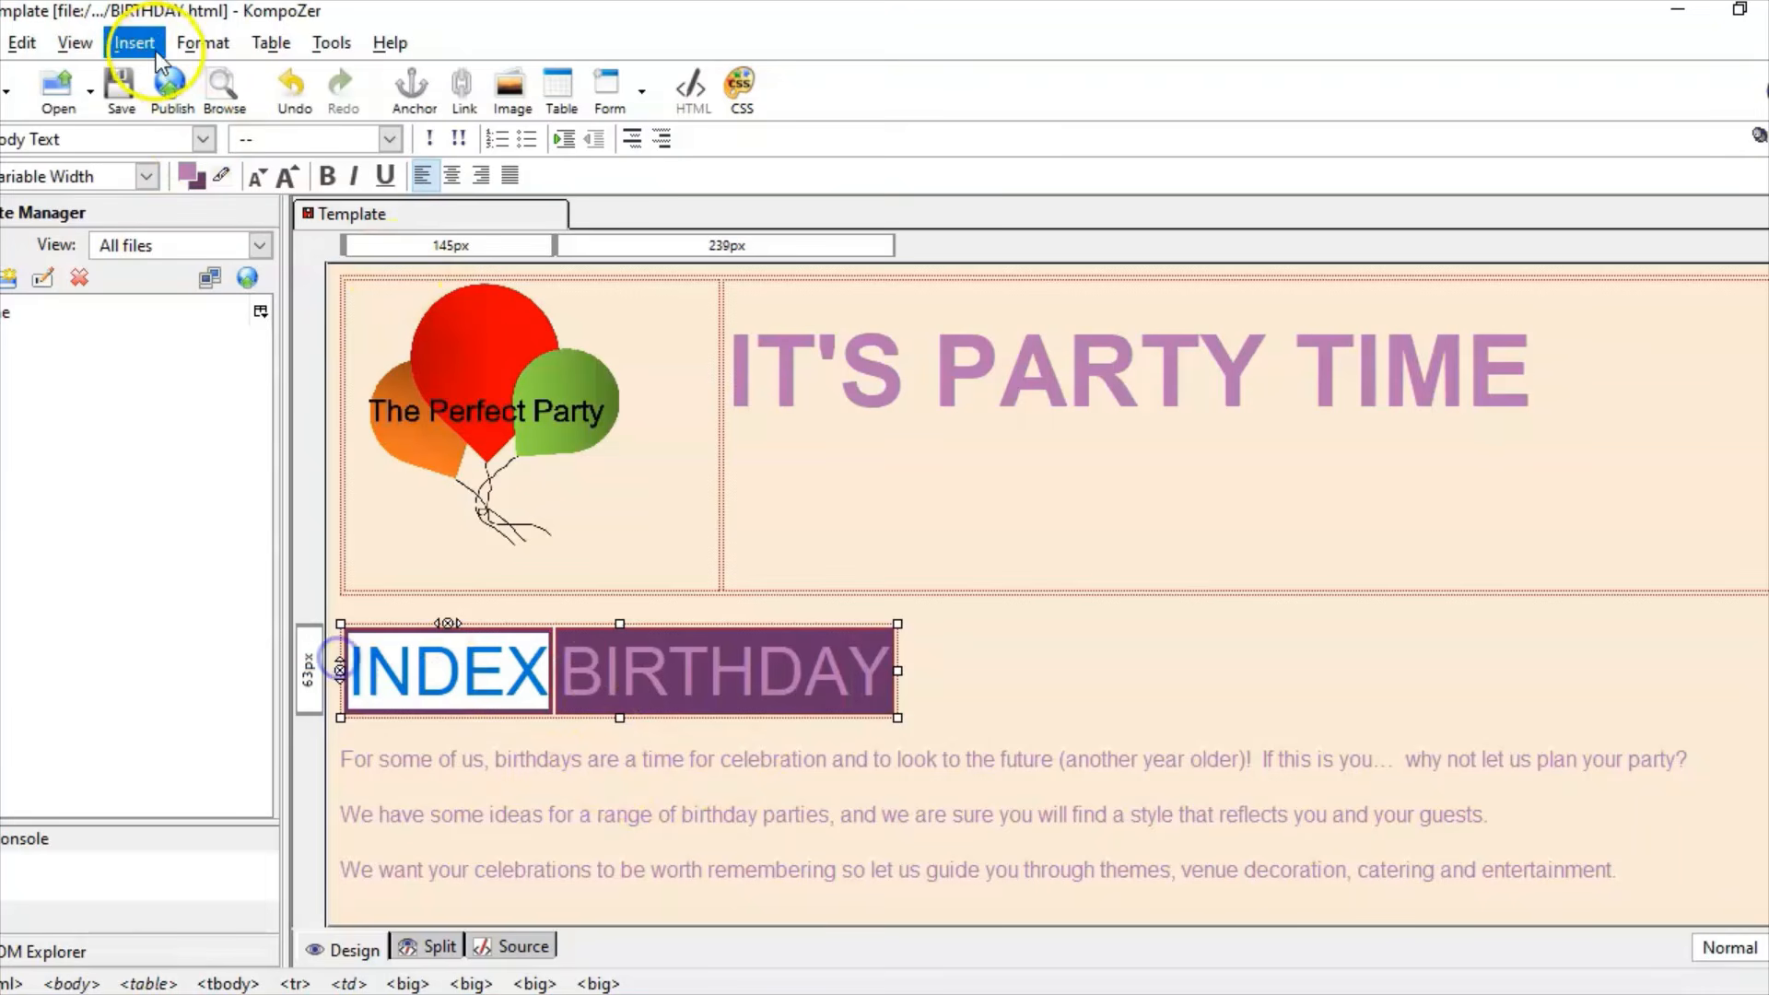
{"action": "left_click", "coordinate": [129, 39]}
{"action": "left_click", "coordinate": [228, 164]}
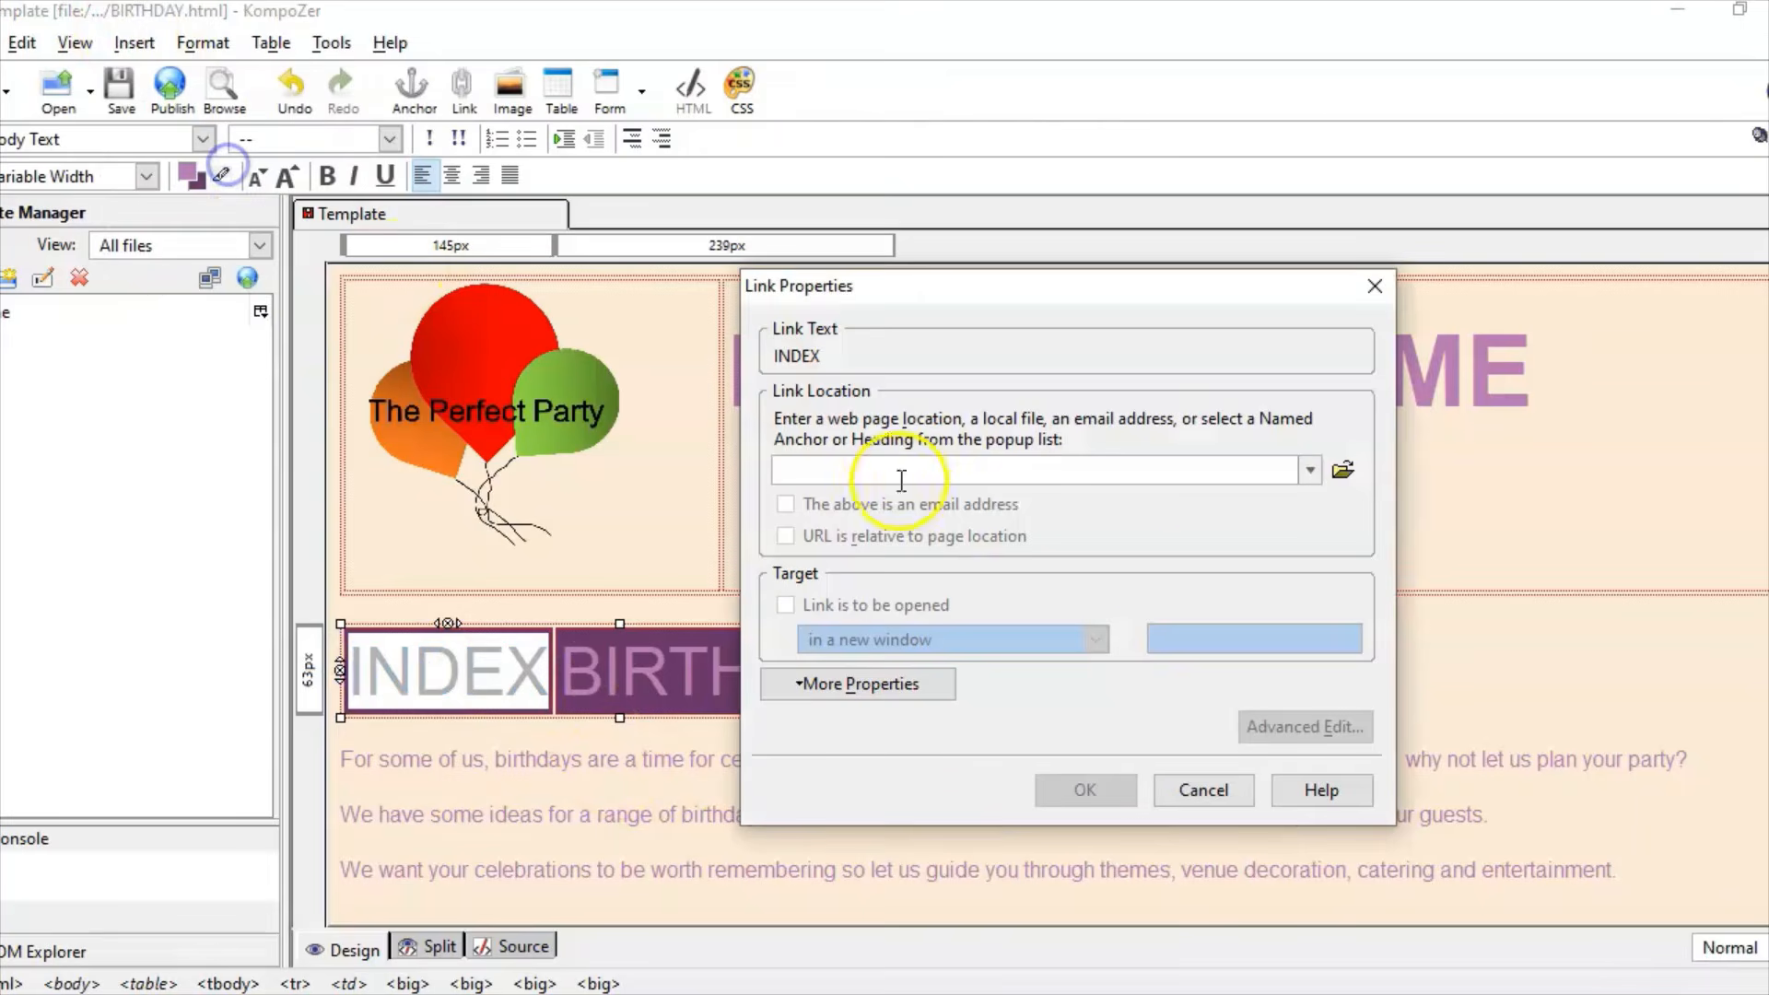
{"action": "left_click", "coordinate": [1354, 470]}
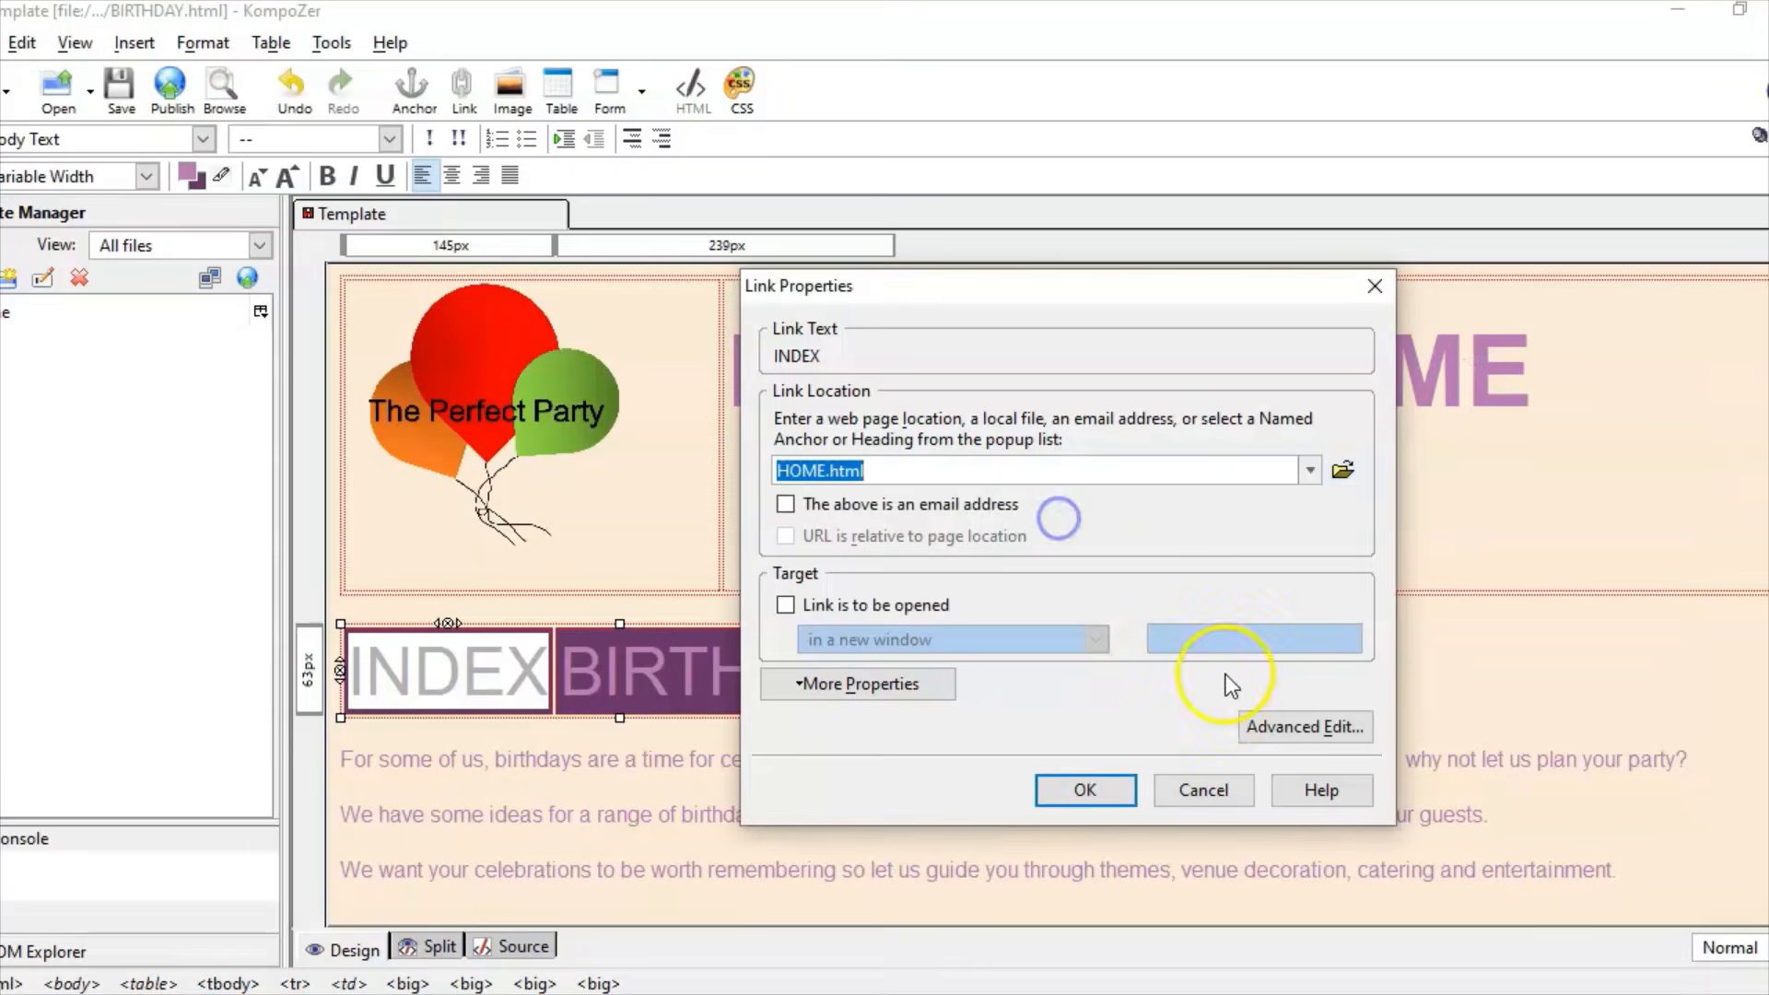
{"action": "left_click", "coordinate": [1098, 790]}
{"action": "left_click", "coordinate": [856, 663]}
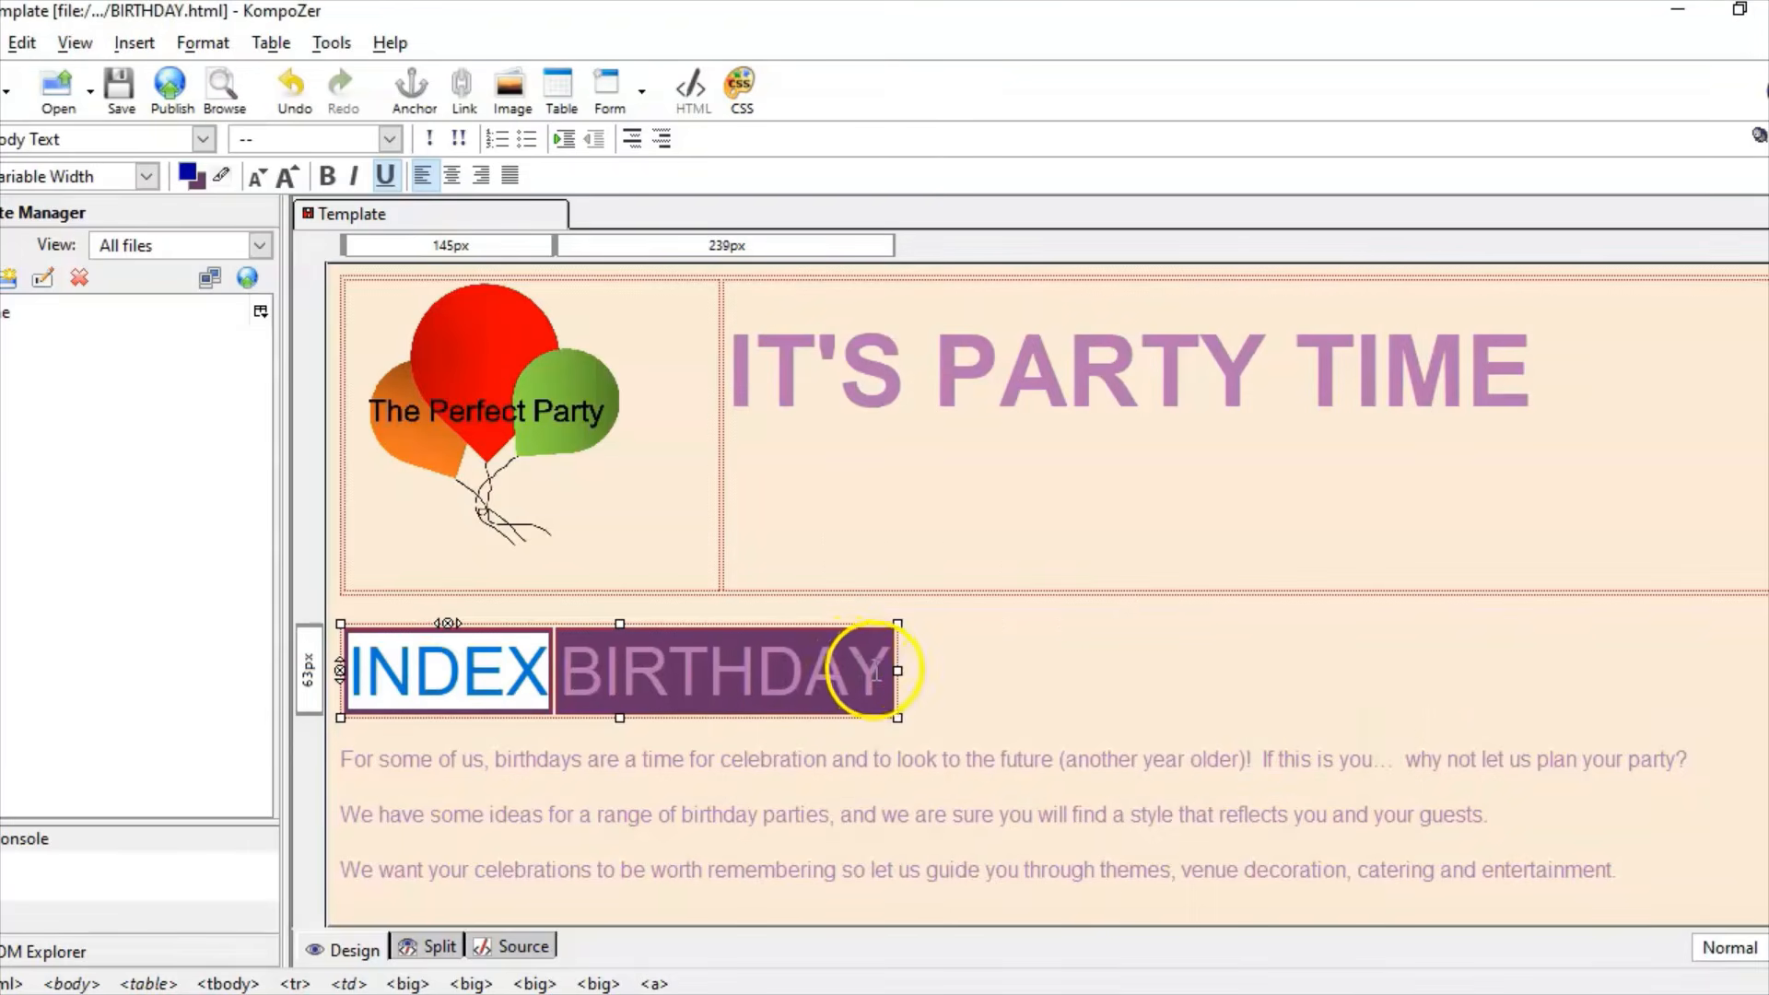
Step: Link the navigation word BIRTHDAY to BIRTHDAY.html
{"action": "left_click_drag", "start_coordinate": [890, 669], "coordinate": [551, 671]}
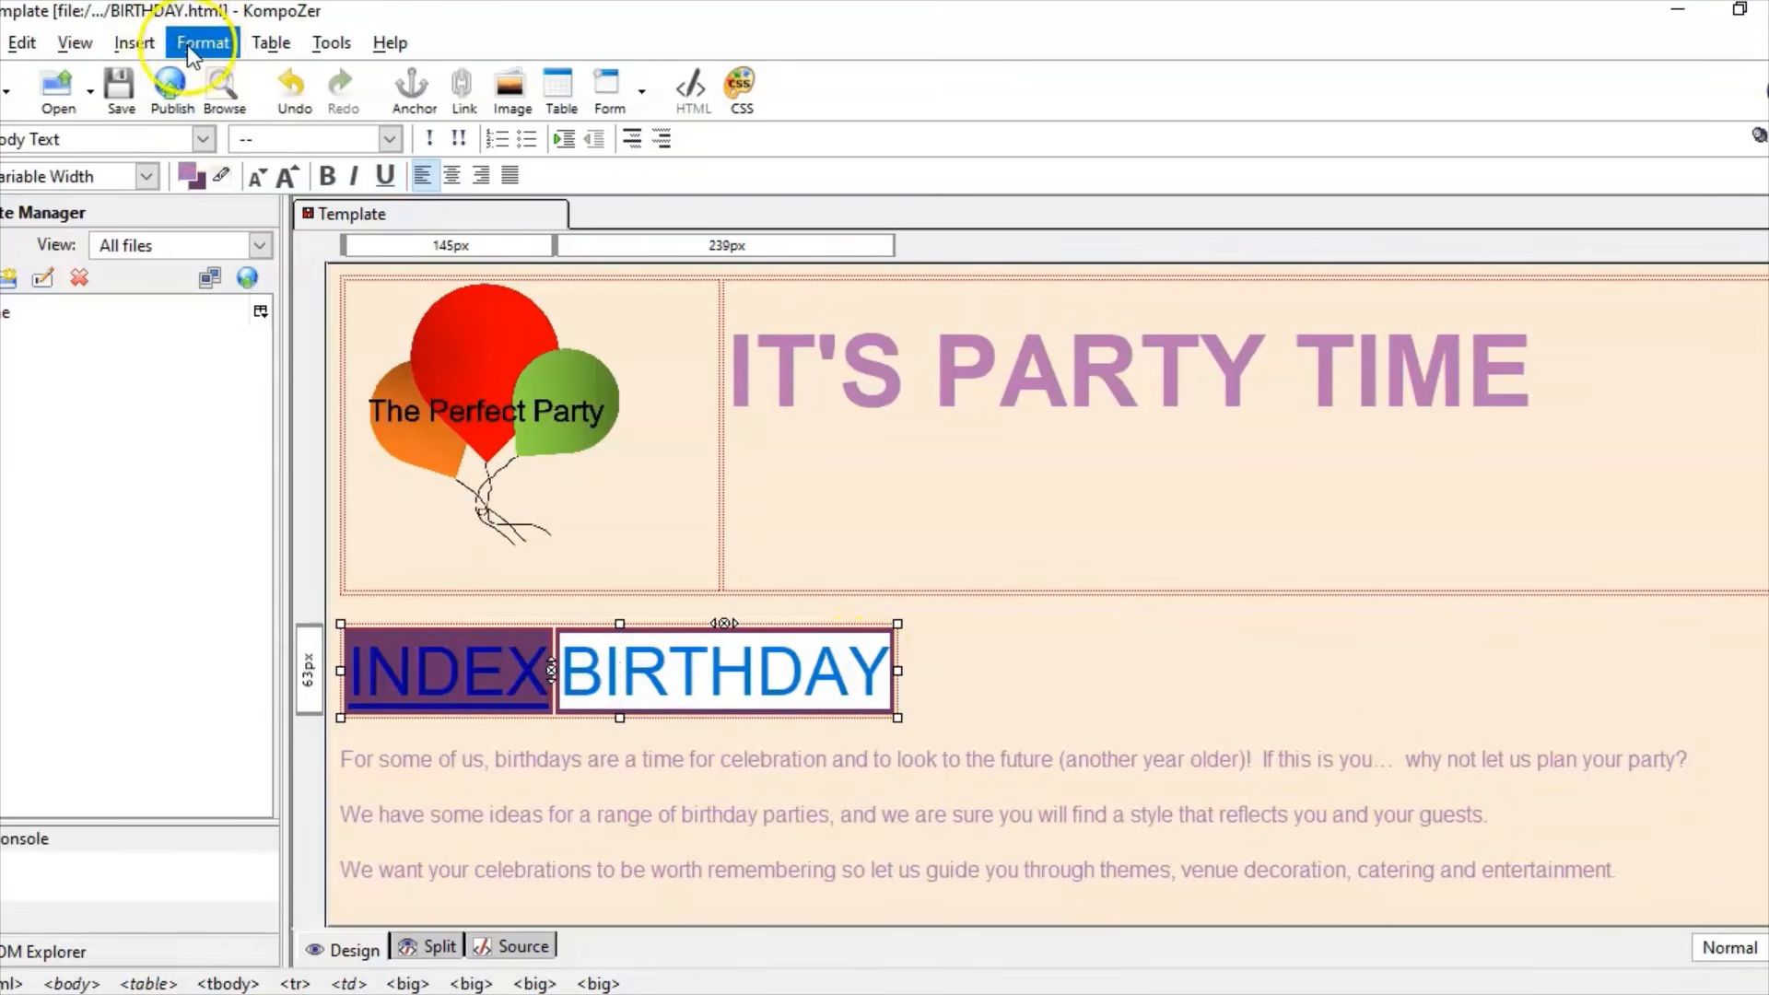
{"action": "left_click", "coordinate": [136, 44]}
{"action": "left_click", "coordinate": [189, 164]}
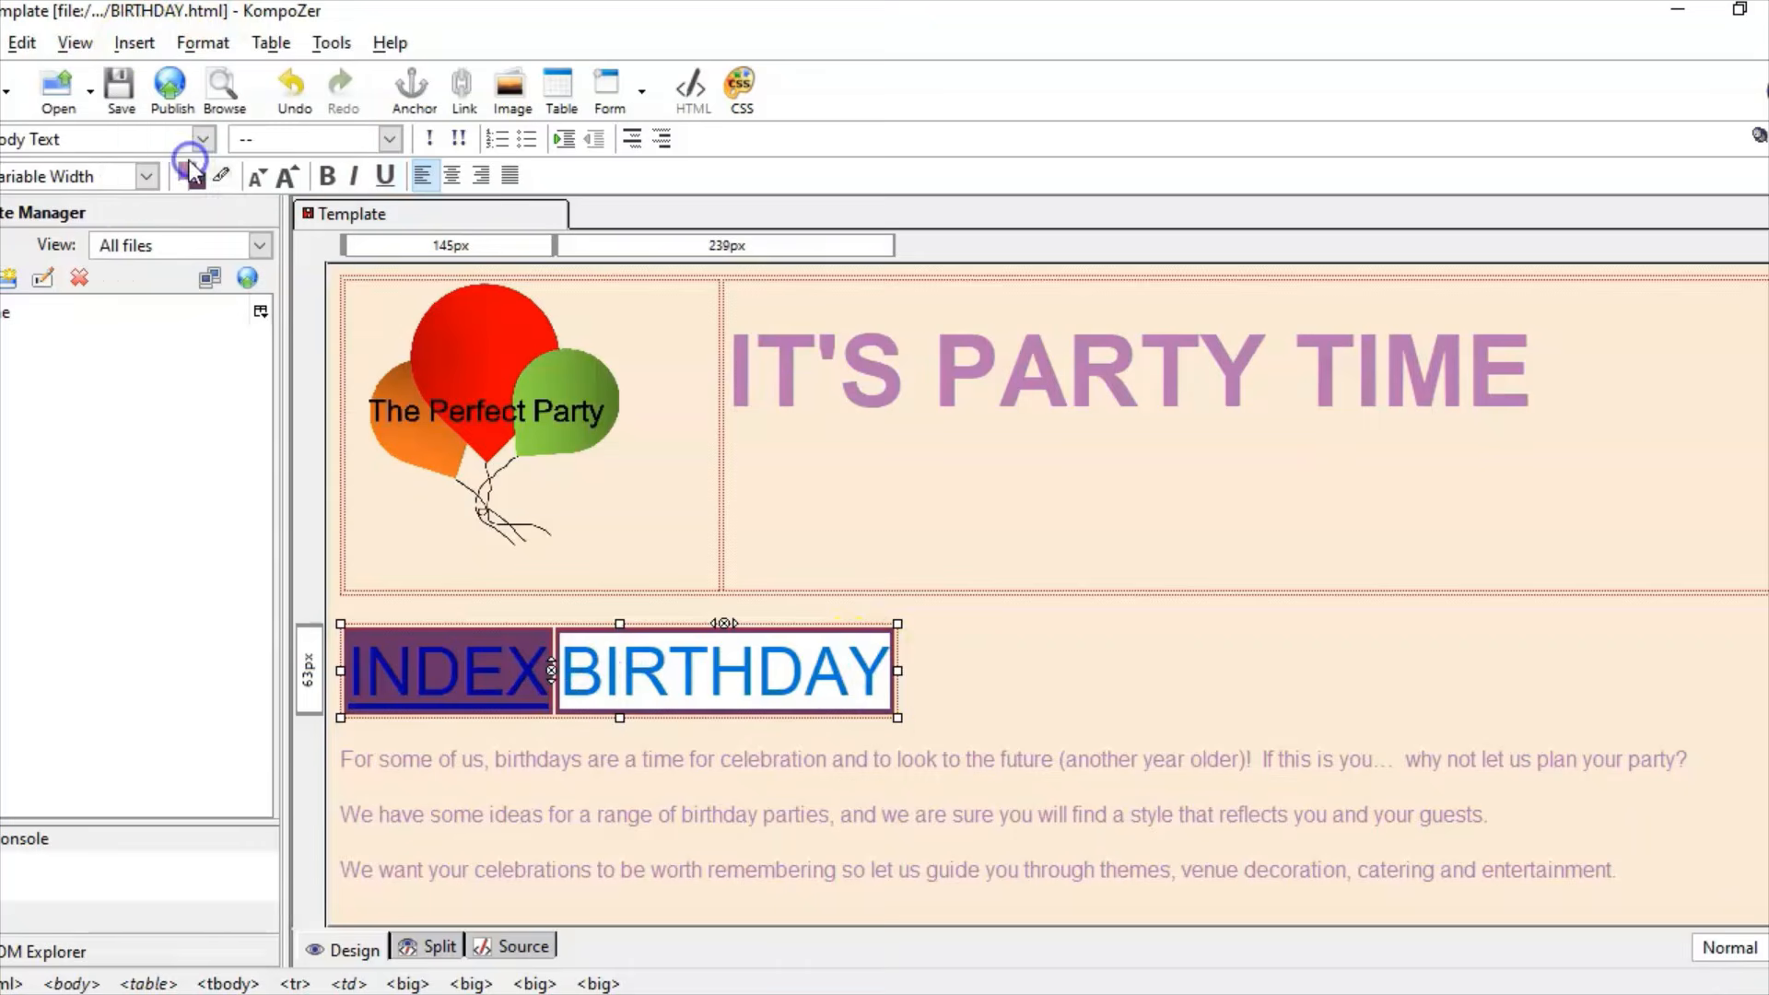
{"action": "left_click", "coordinate": [1347, 472]}
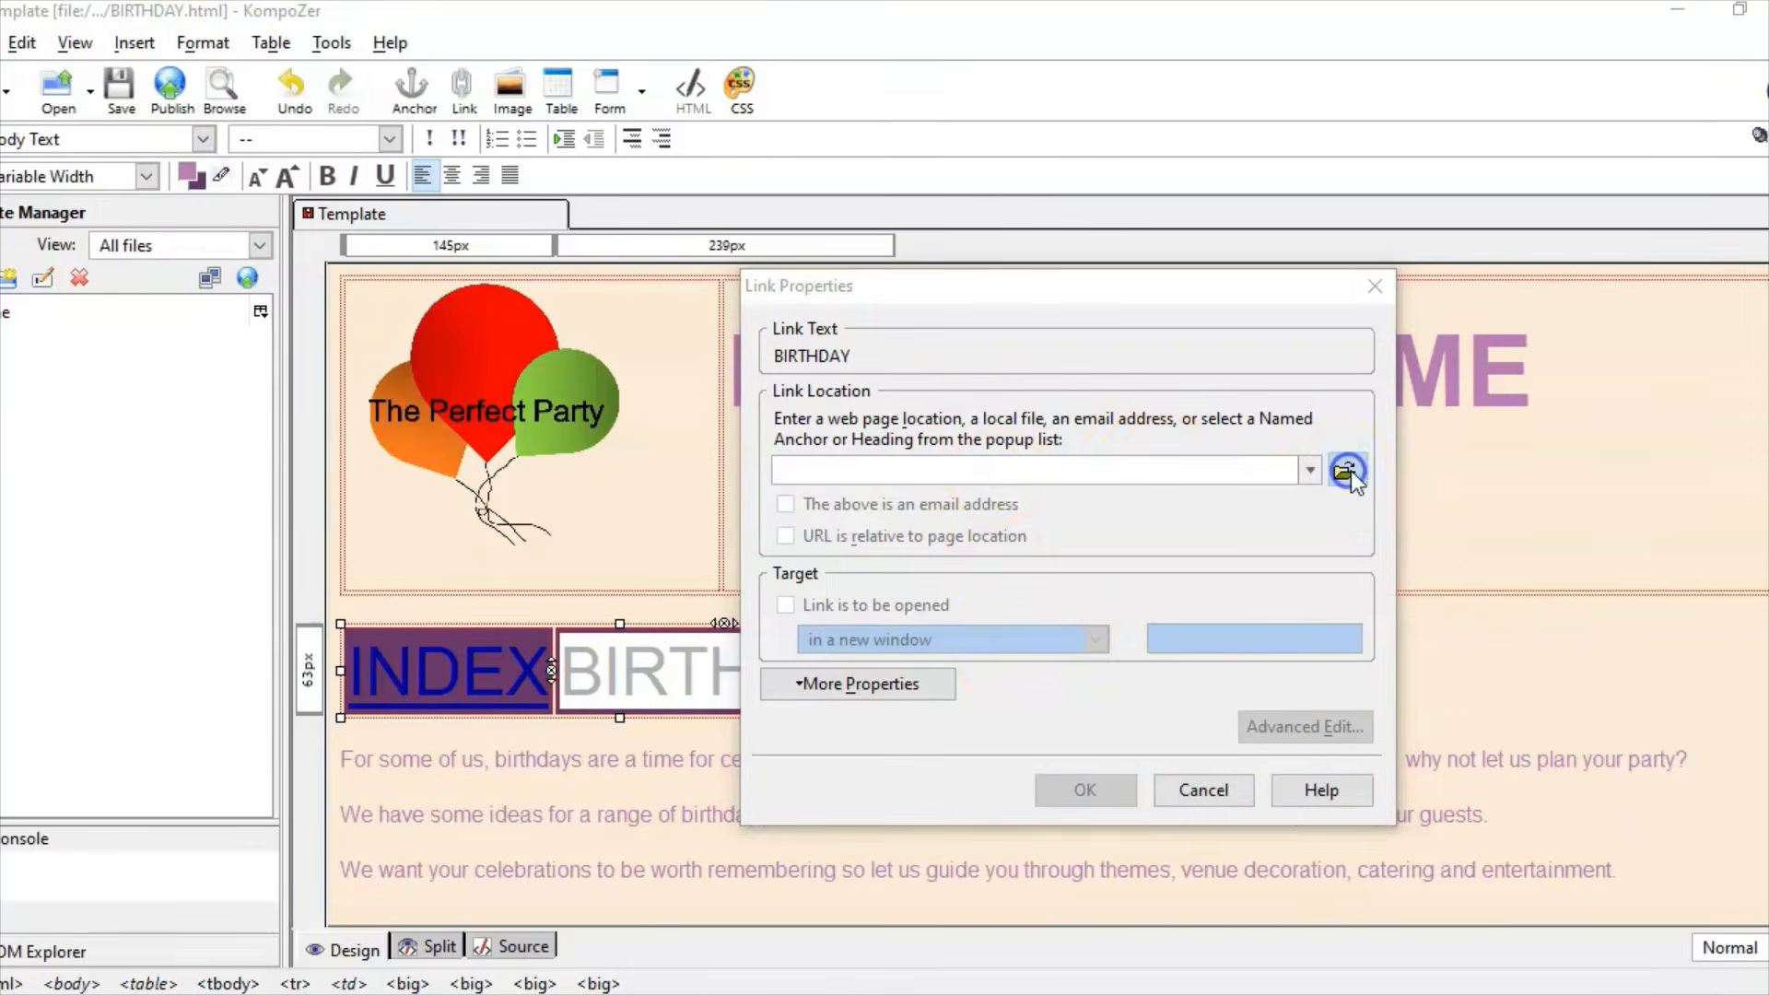
{"action": "double_click", "coordinate": [1064, 502]}
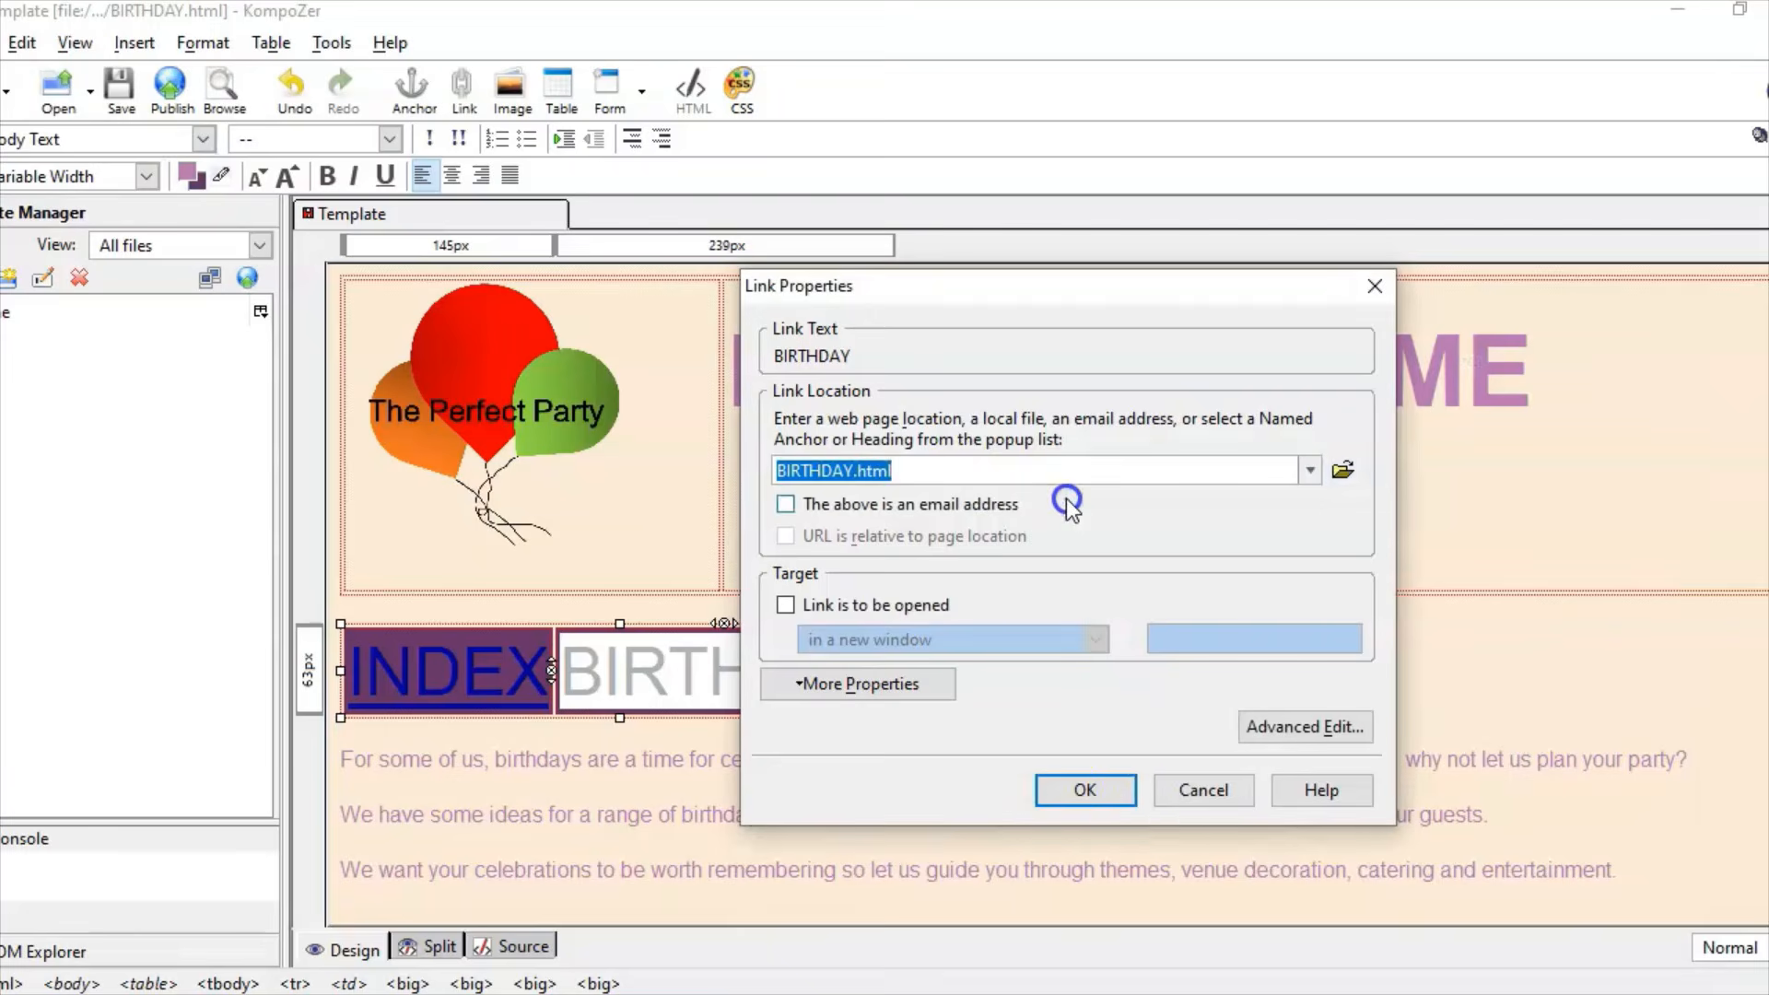
{"action": "left_click", "coordinate": [1104, 790]}
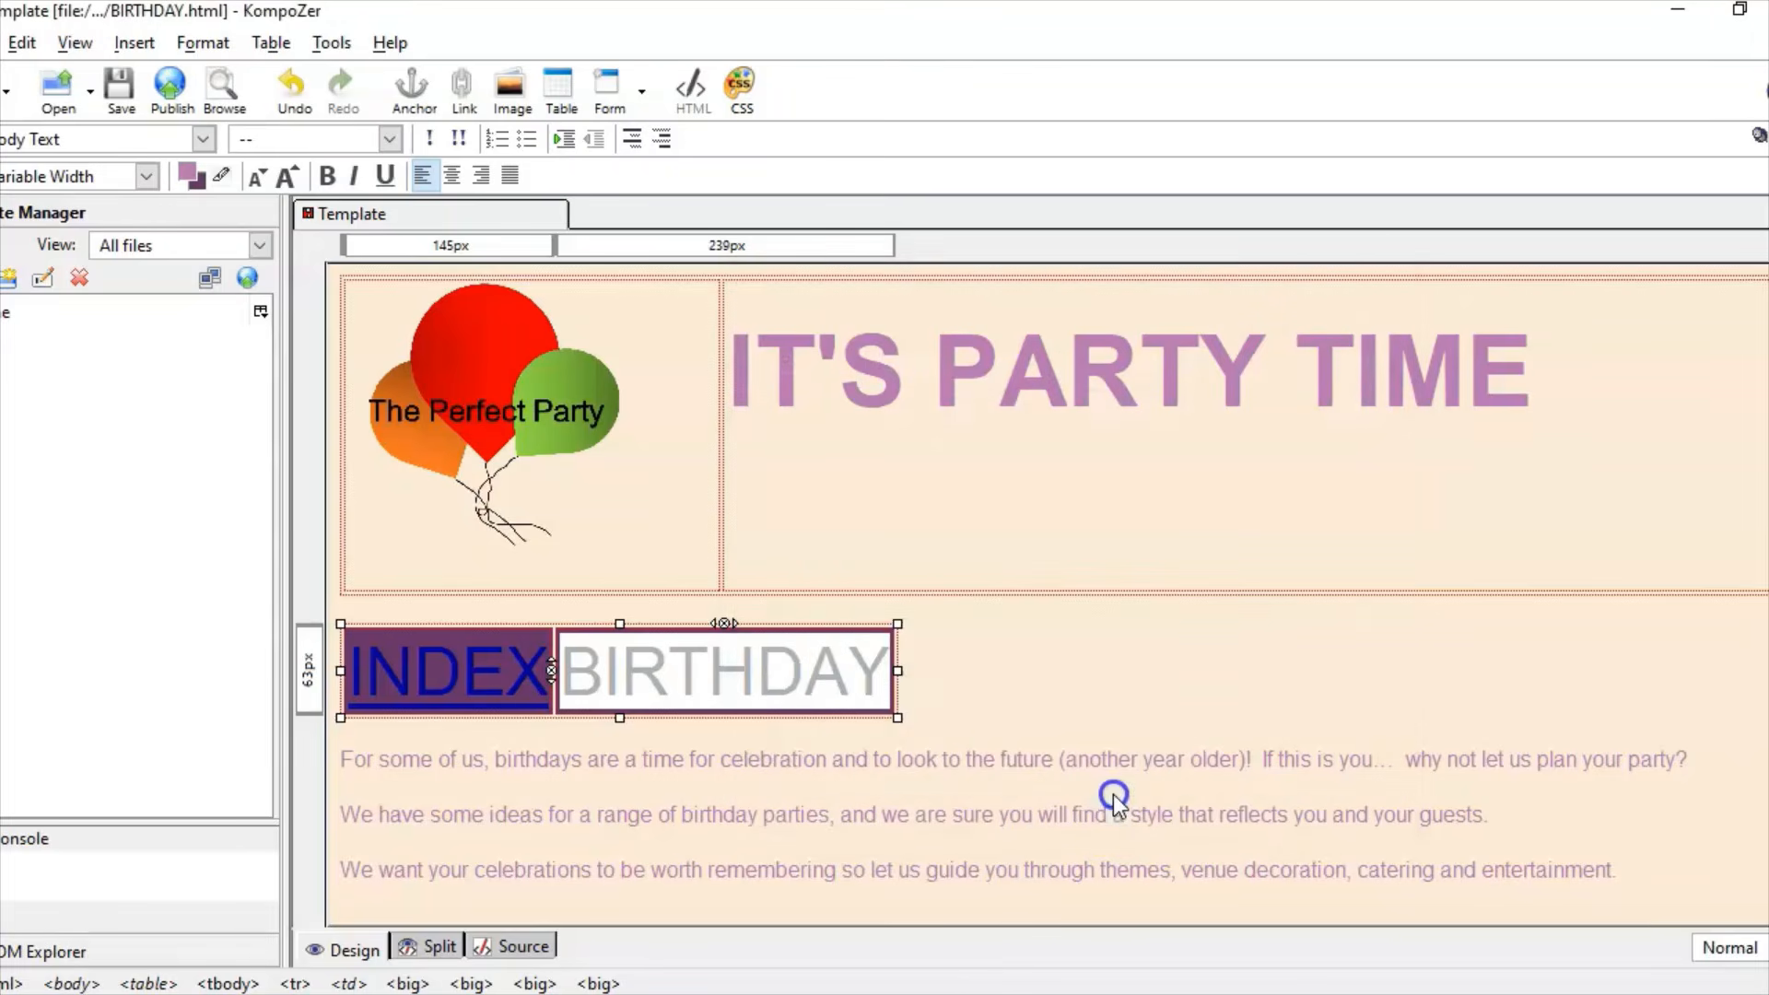
{"action": "left_click", "coordinate": [995, 758]}
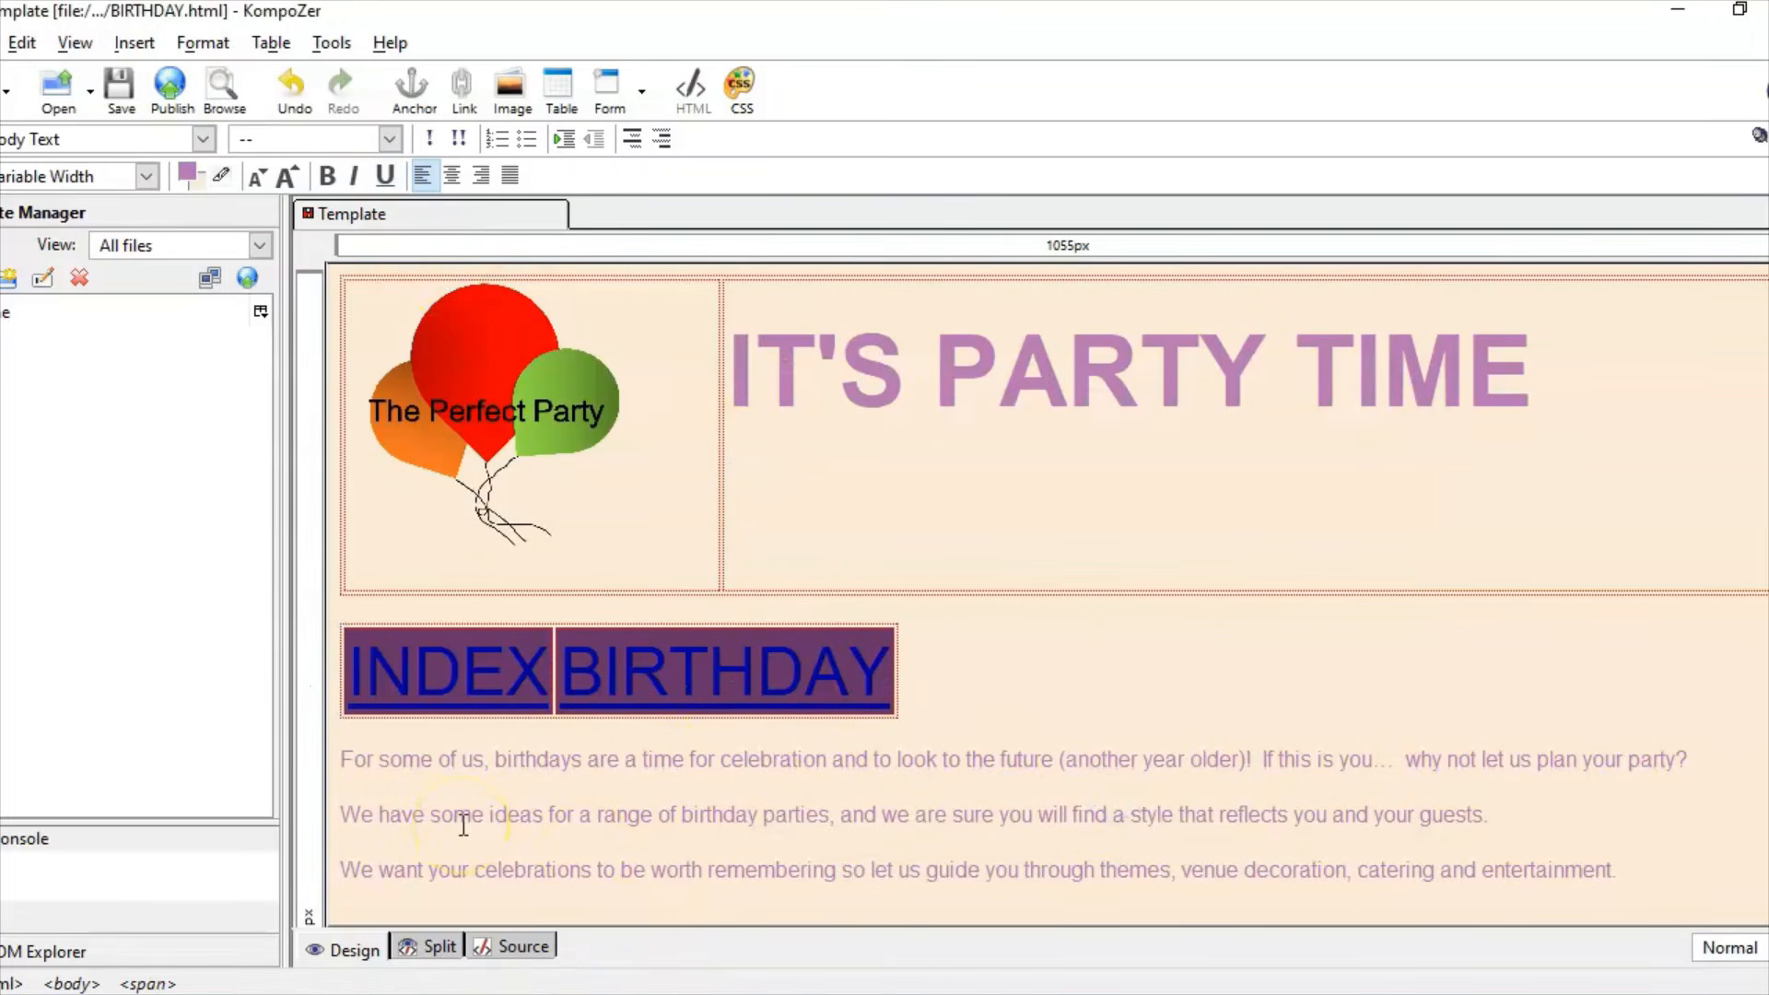
Step: From the HOME page in Chrome, open the Birthday page and test its footer e-mail link
{"action": "left_click", "coordinate": [55, 928]}
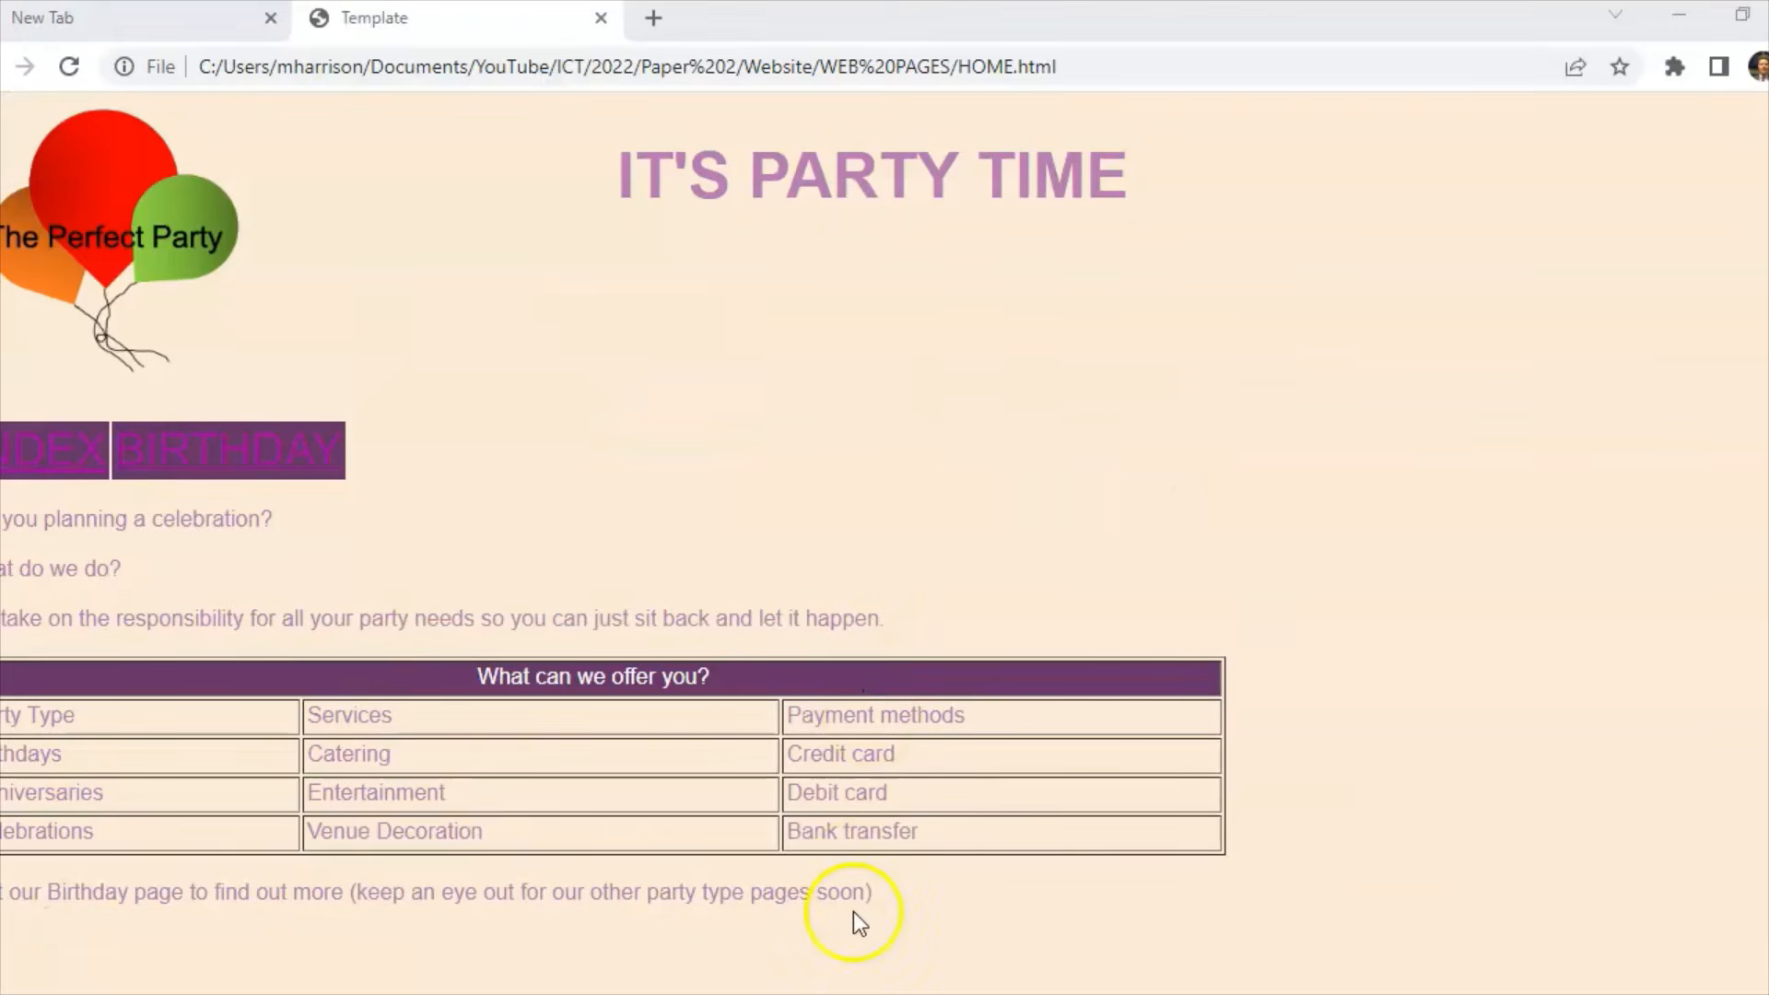
{"action": "key", "text": "alt+Tab"}
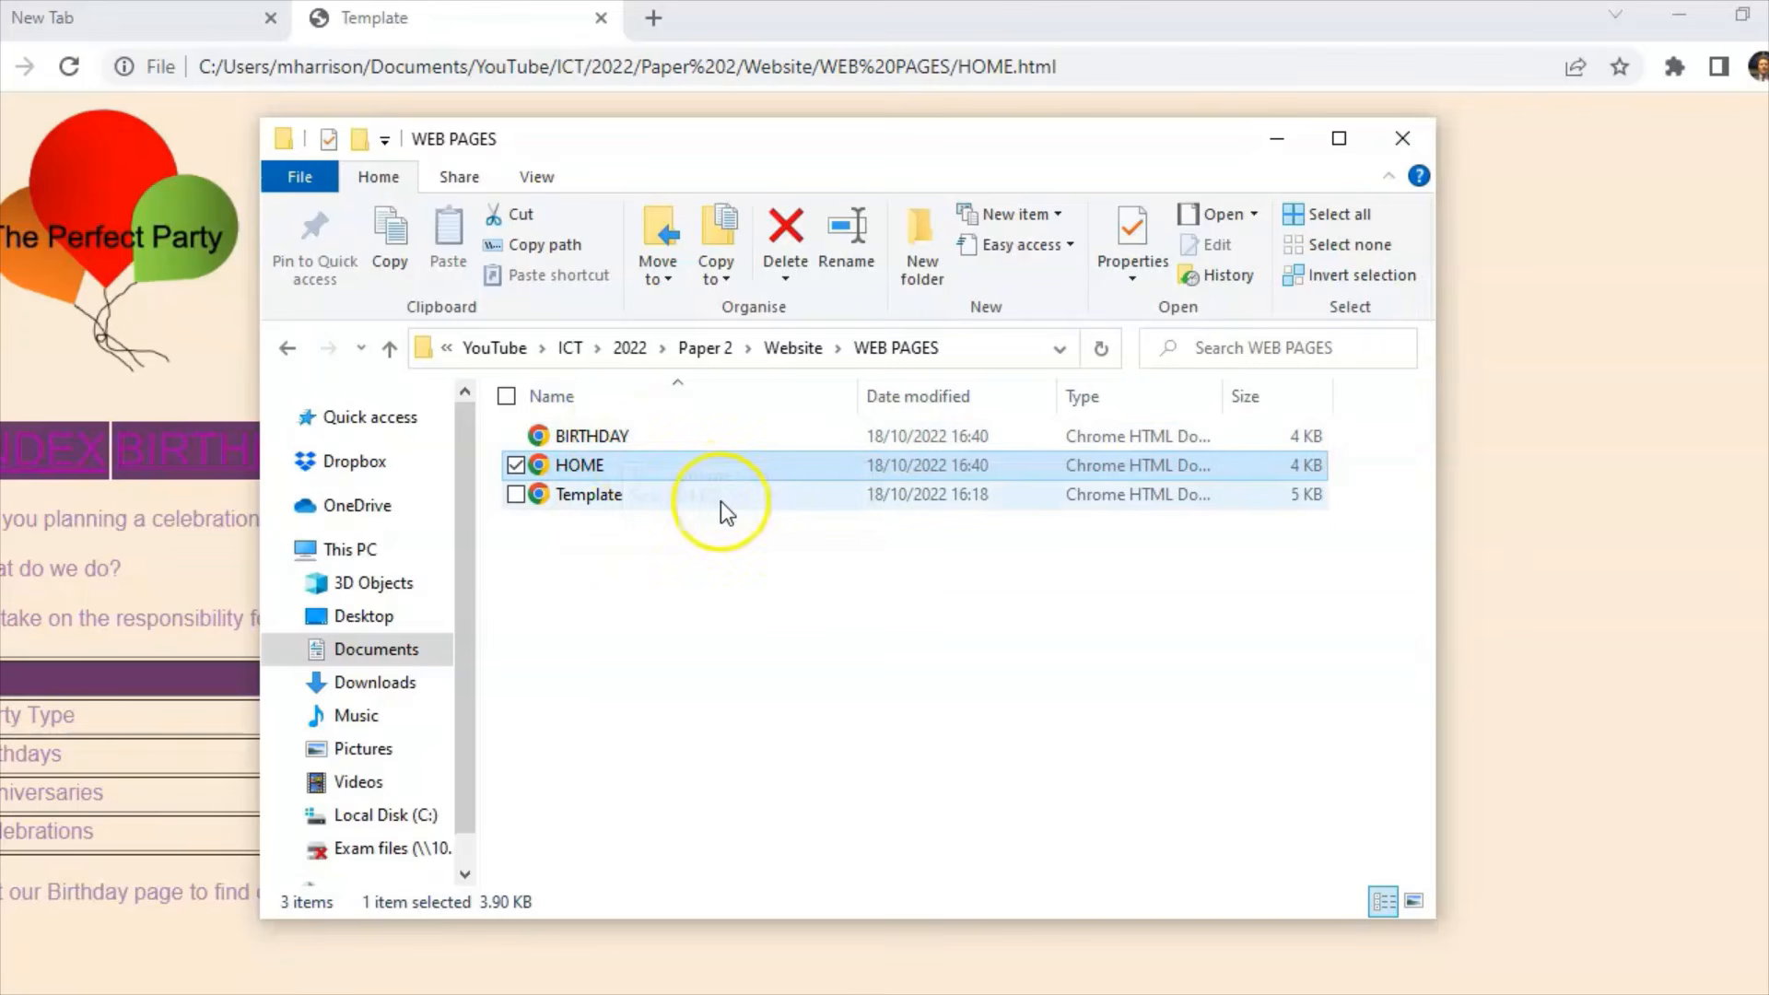
{"action": "left_click", "coordinate": [75, 458]}
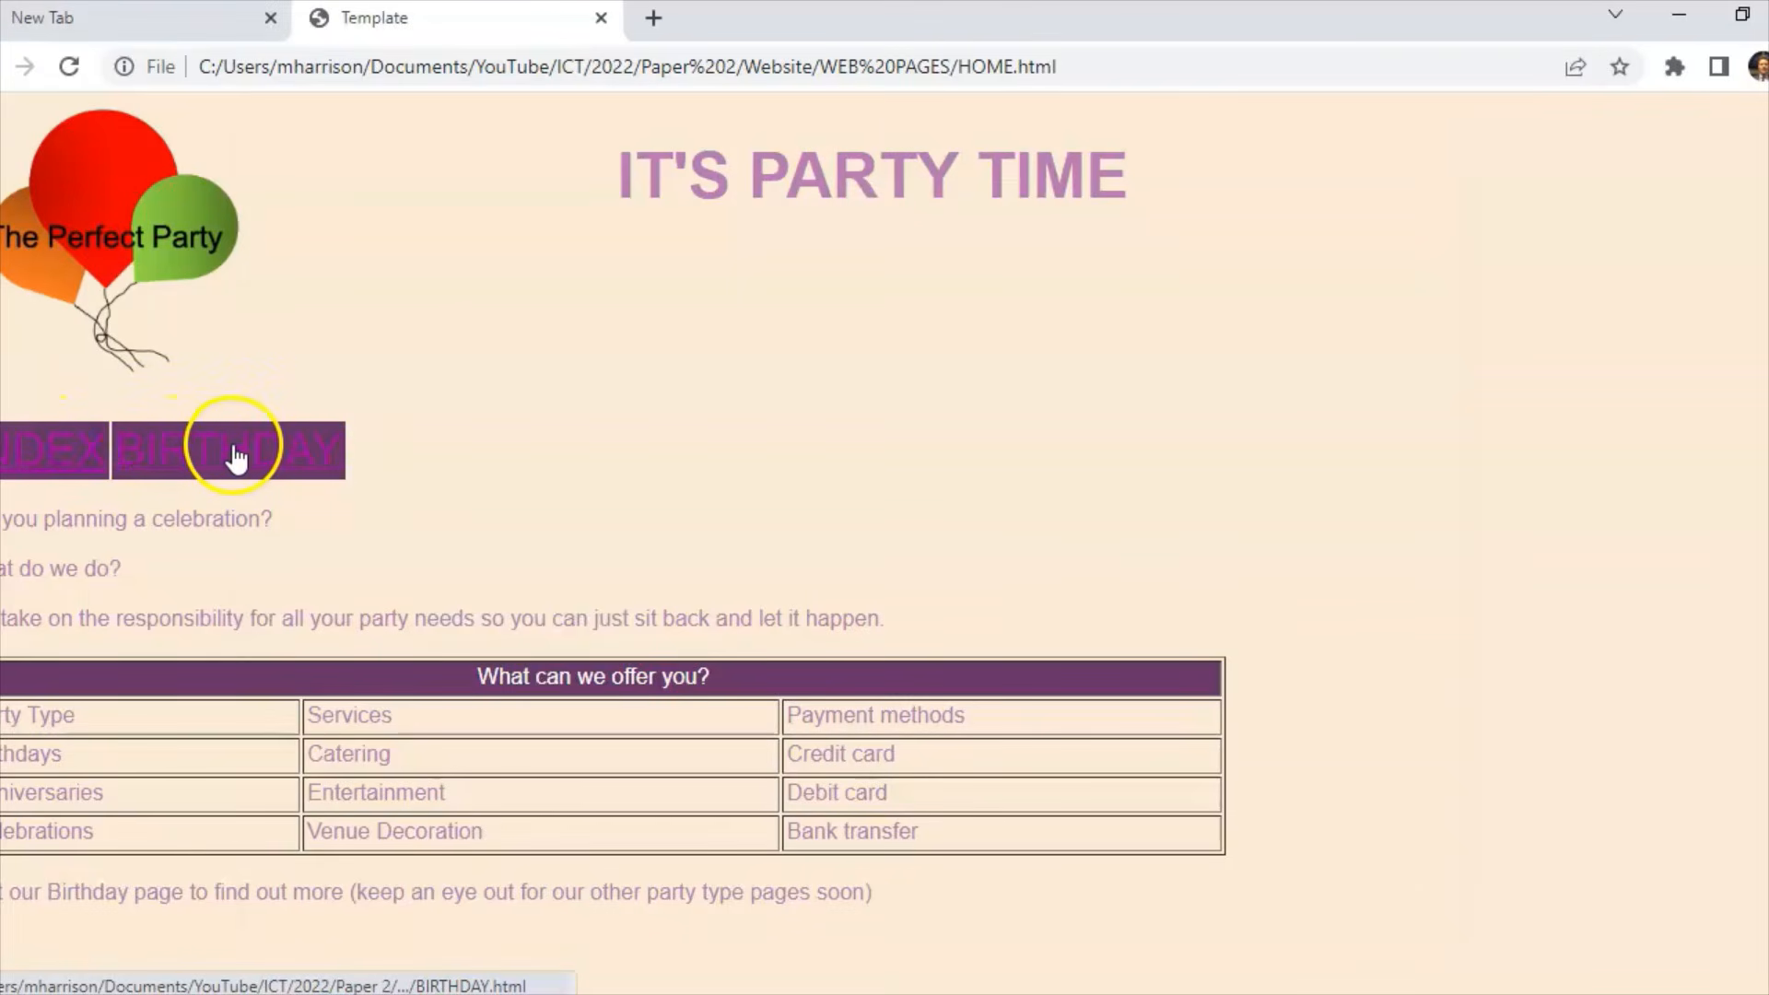
{"action": "scroll", "coordinate": [328, 518], "scroll_direction": "down", "scroll_amount": 1}
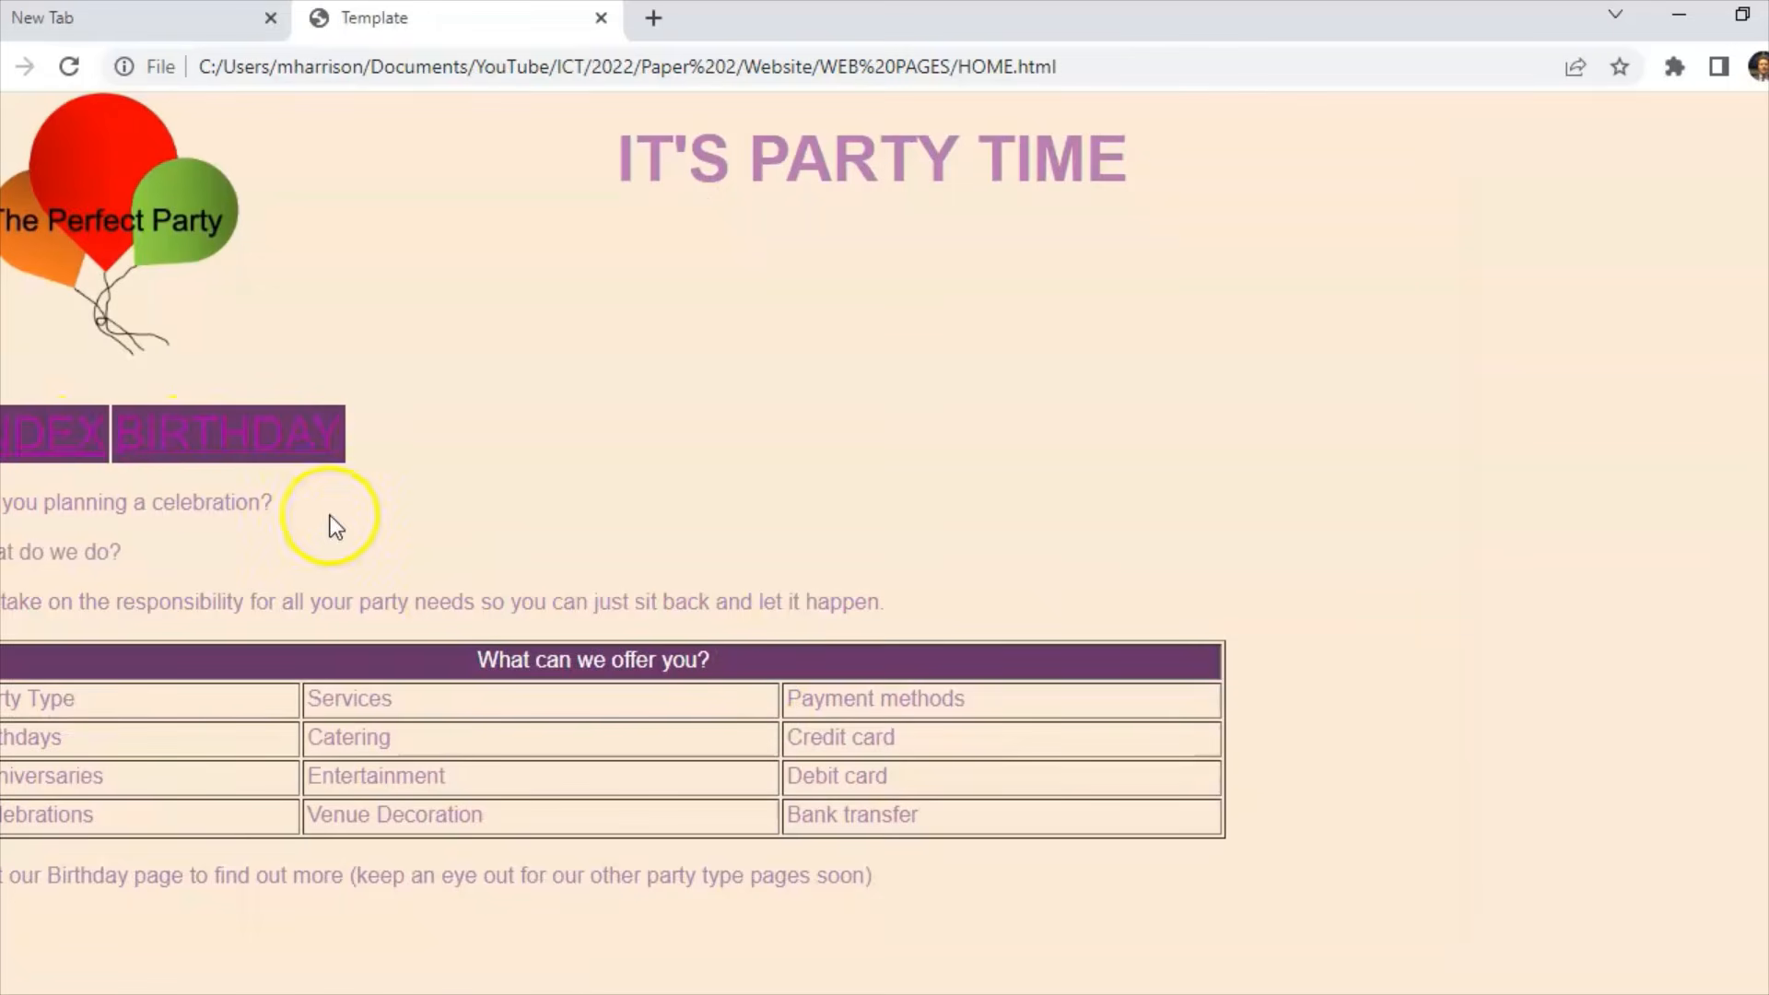
{"action": "left_click", "coordinate": [264, 444]}
{"action": "scroll", "coordinate": [1556, 565], "scroll_direction": "down", "scroll_amount": 3}
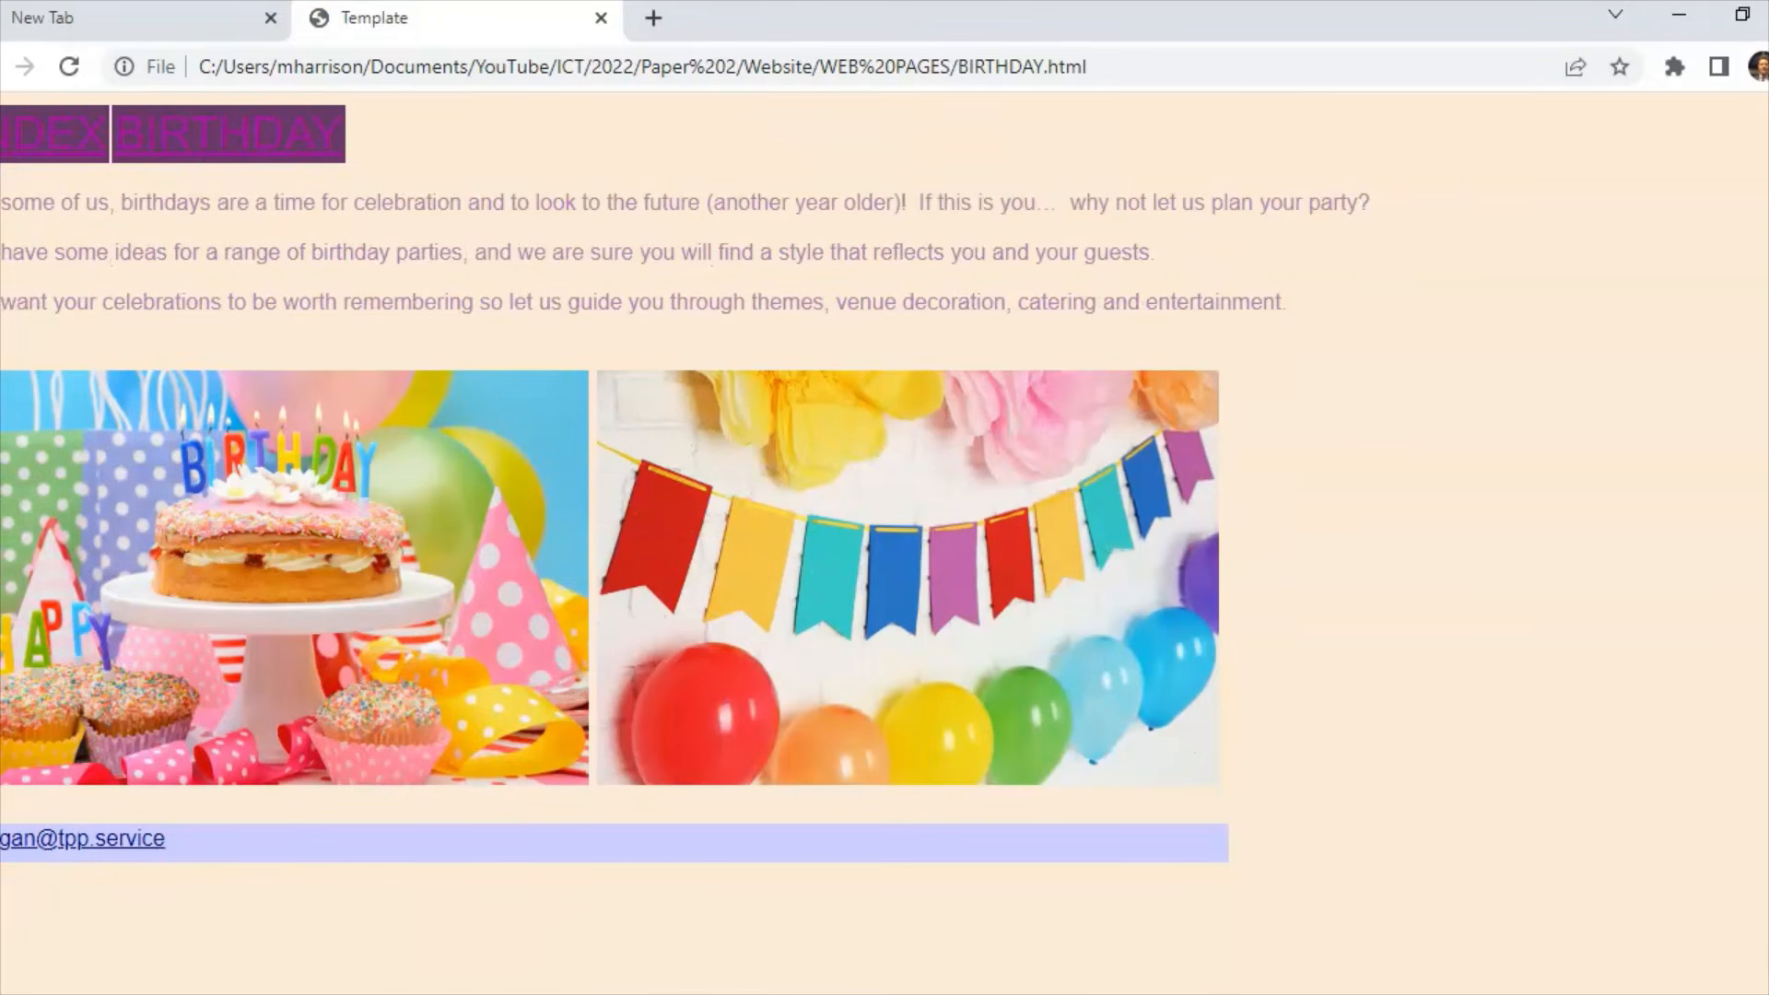
{"action": "left_click", "coordinate": [123, 837]}
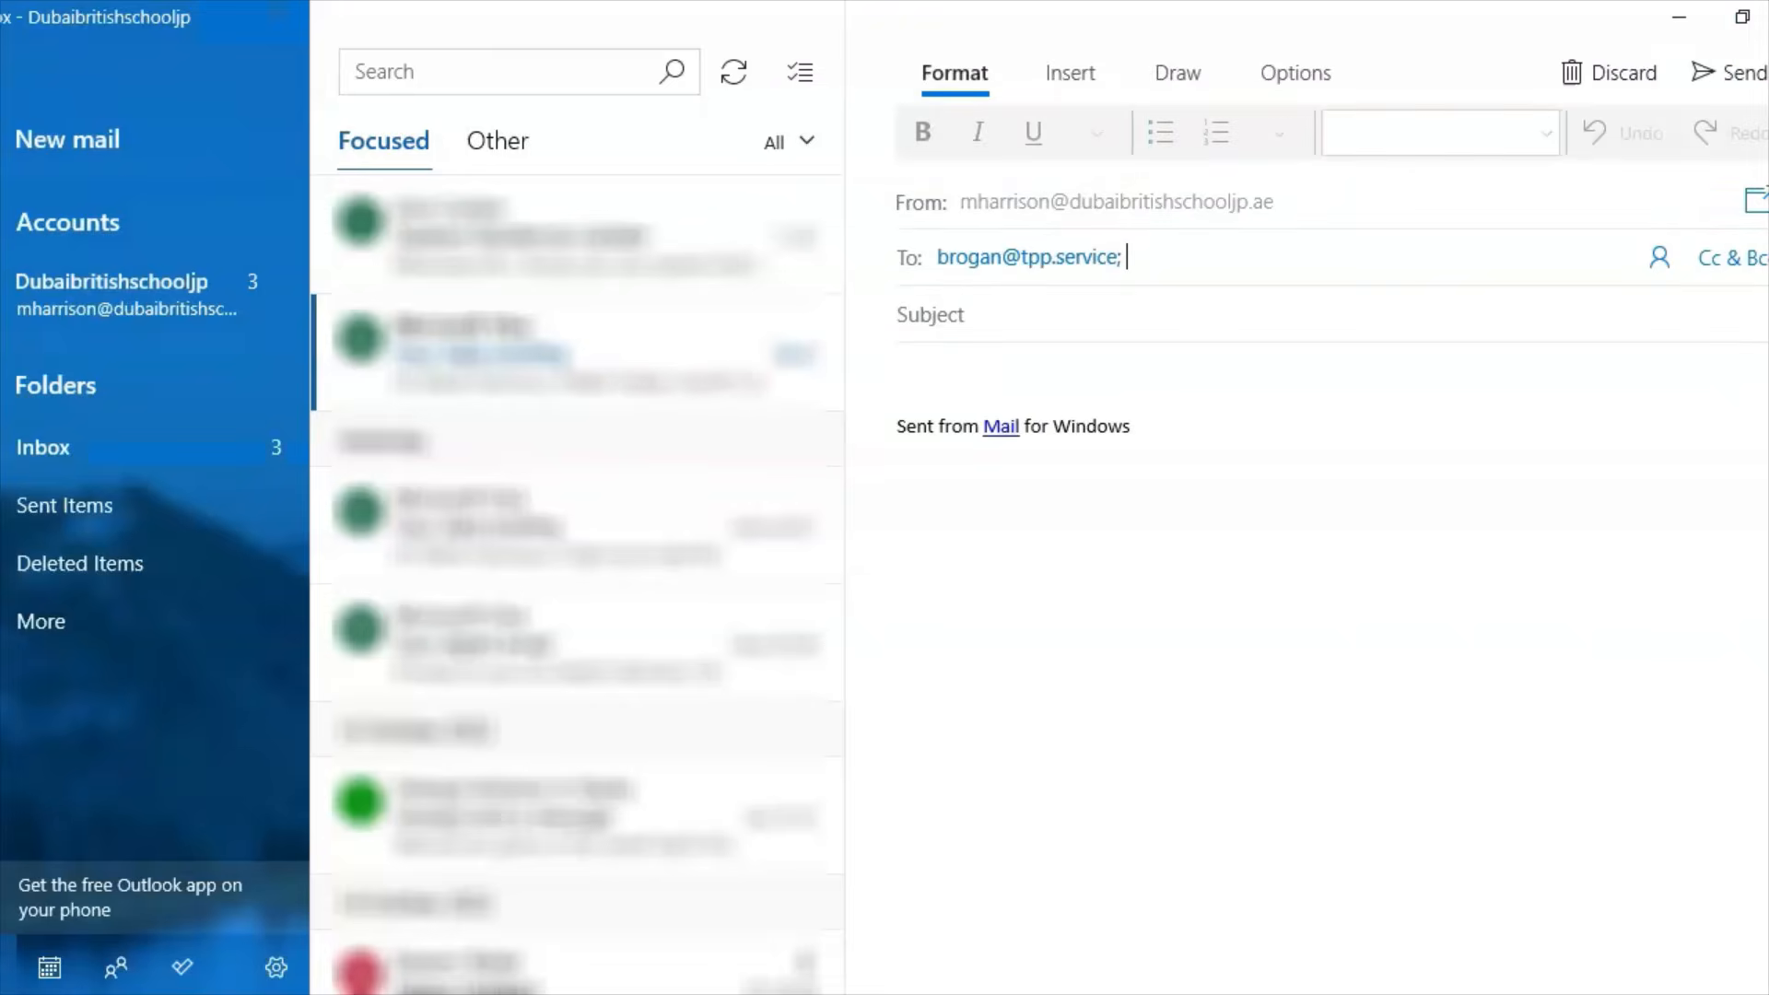
{"action": "left_click", "coordinate": [1679, 18]}
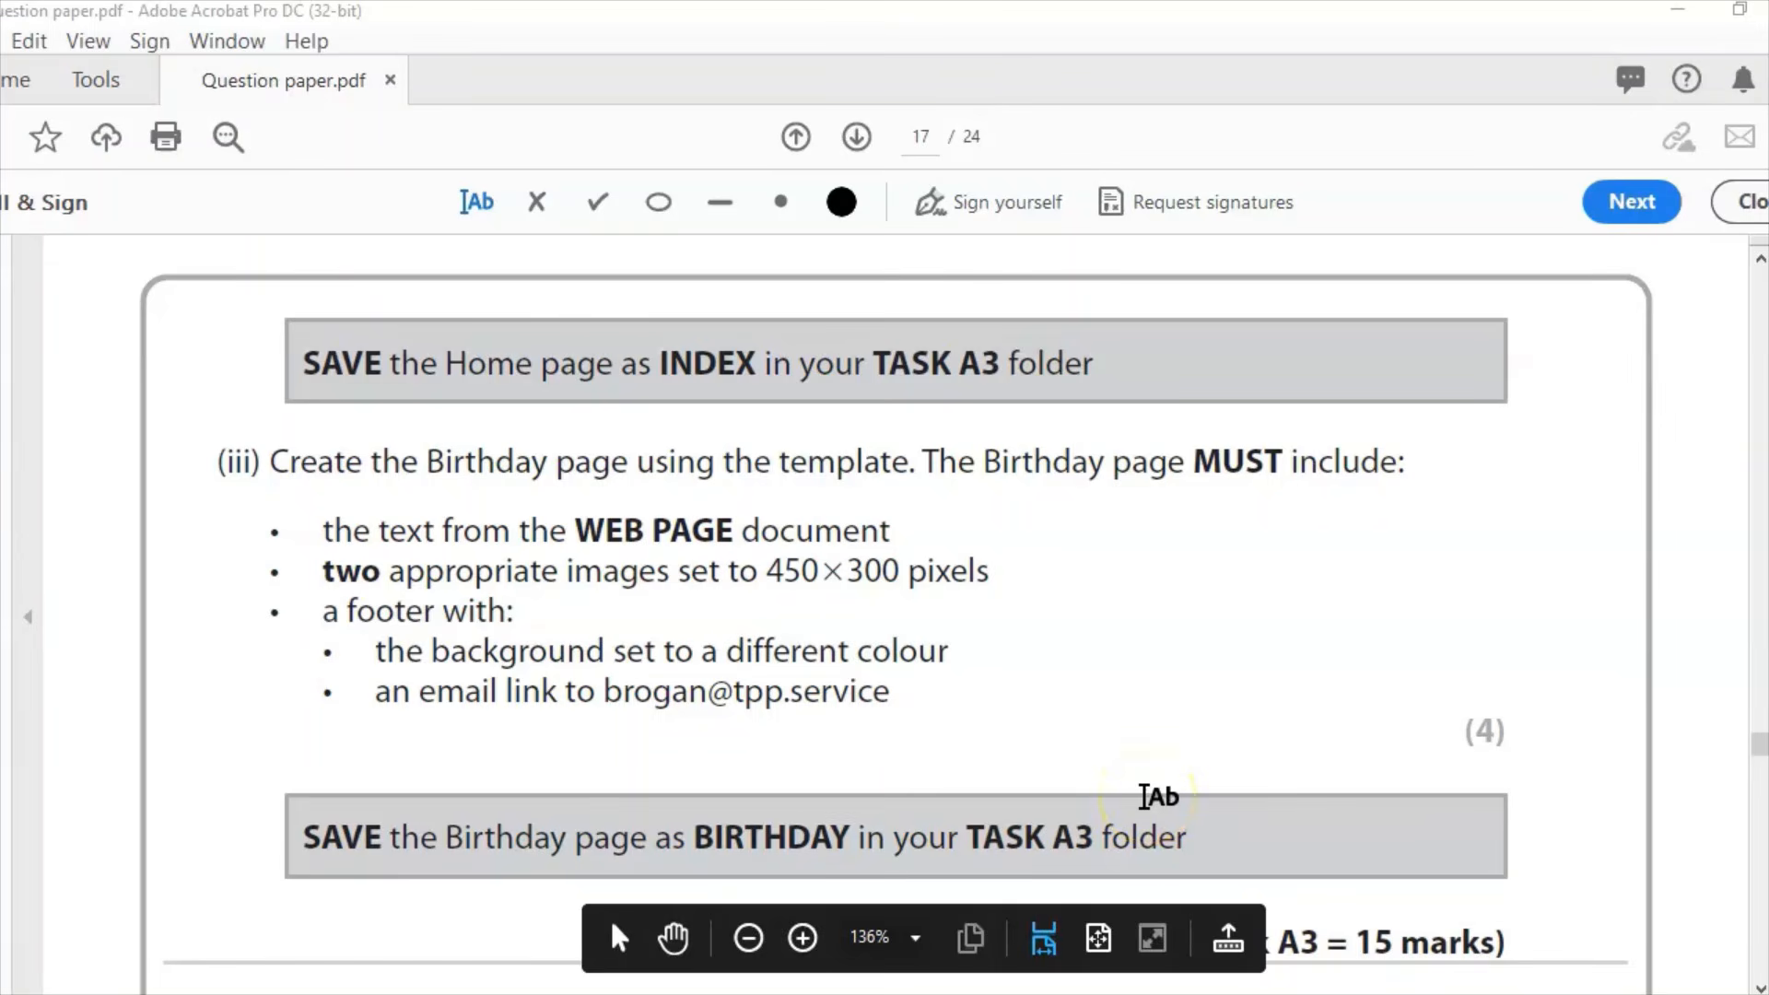
Step: Scroll the question paper to read the Task B1 Birthday page requirements
{"action": "left_click_drag", "start_coordinate": [1763, 747], "coordinate": [1763, 753]}
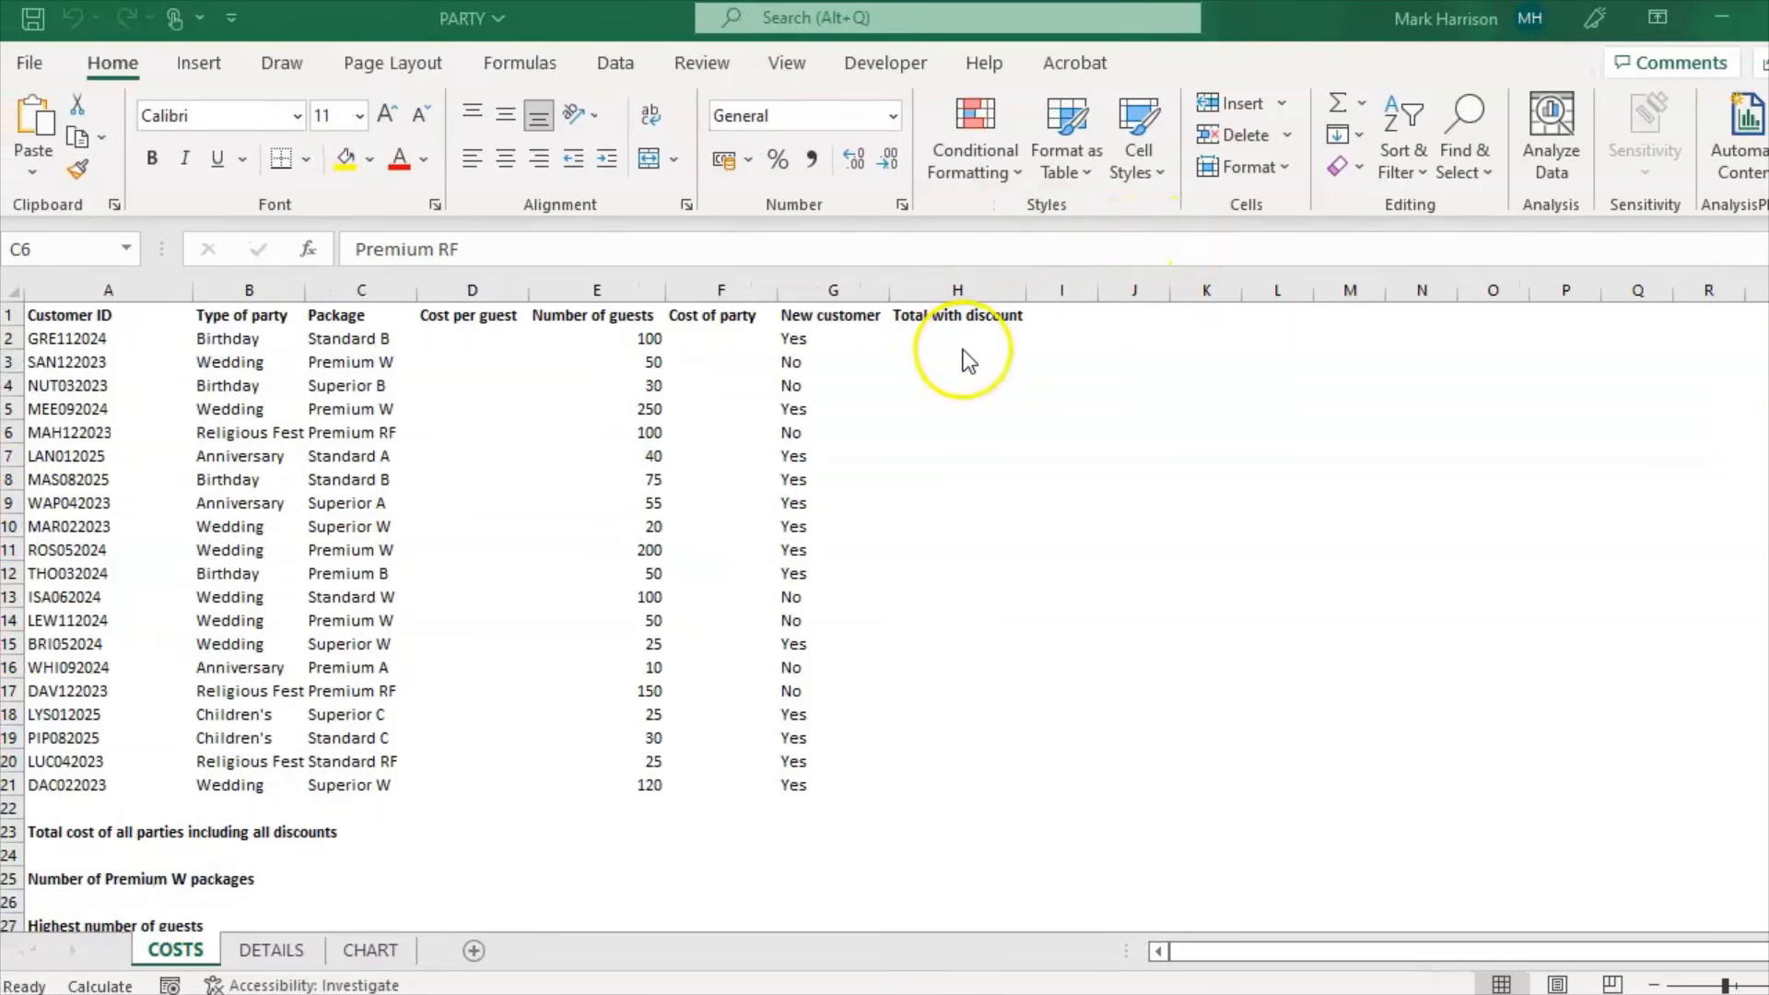
Step: Add a COSTS page header with 'Details' in the centre and 'Task B1' on the left
{"action": "left_click", "coordinate": [199, 63]}
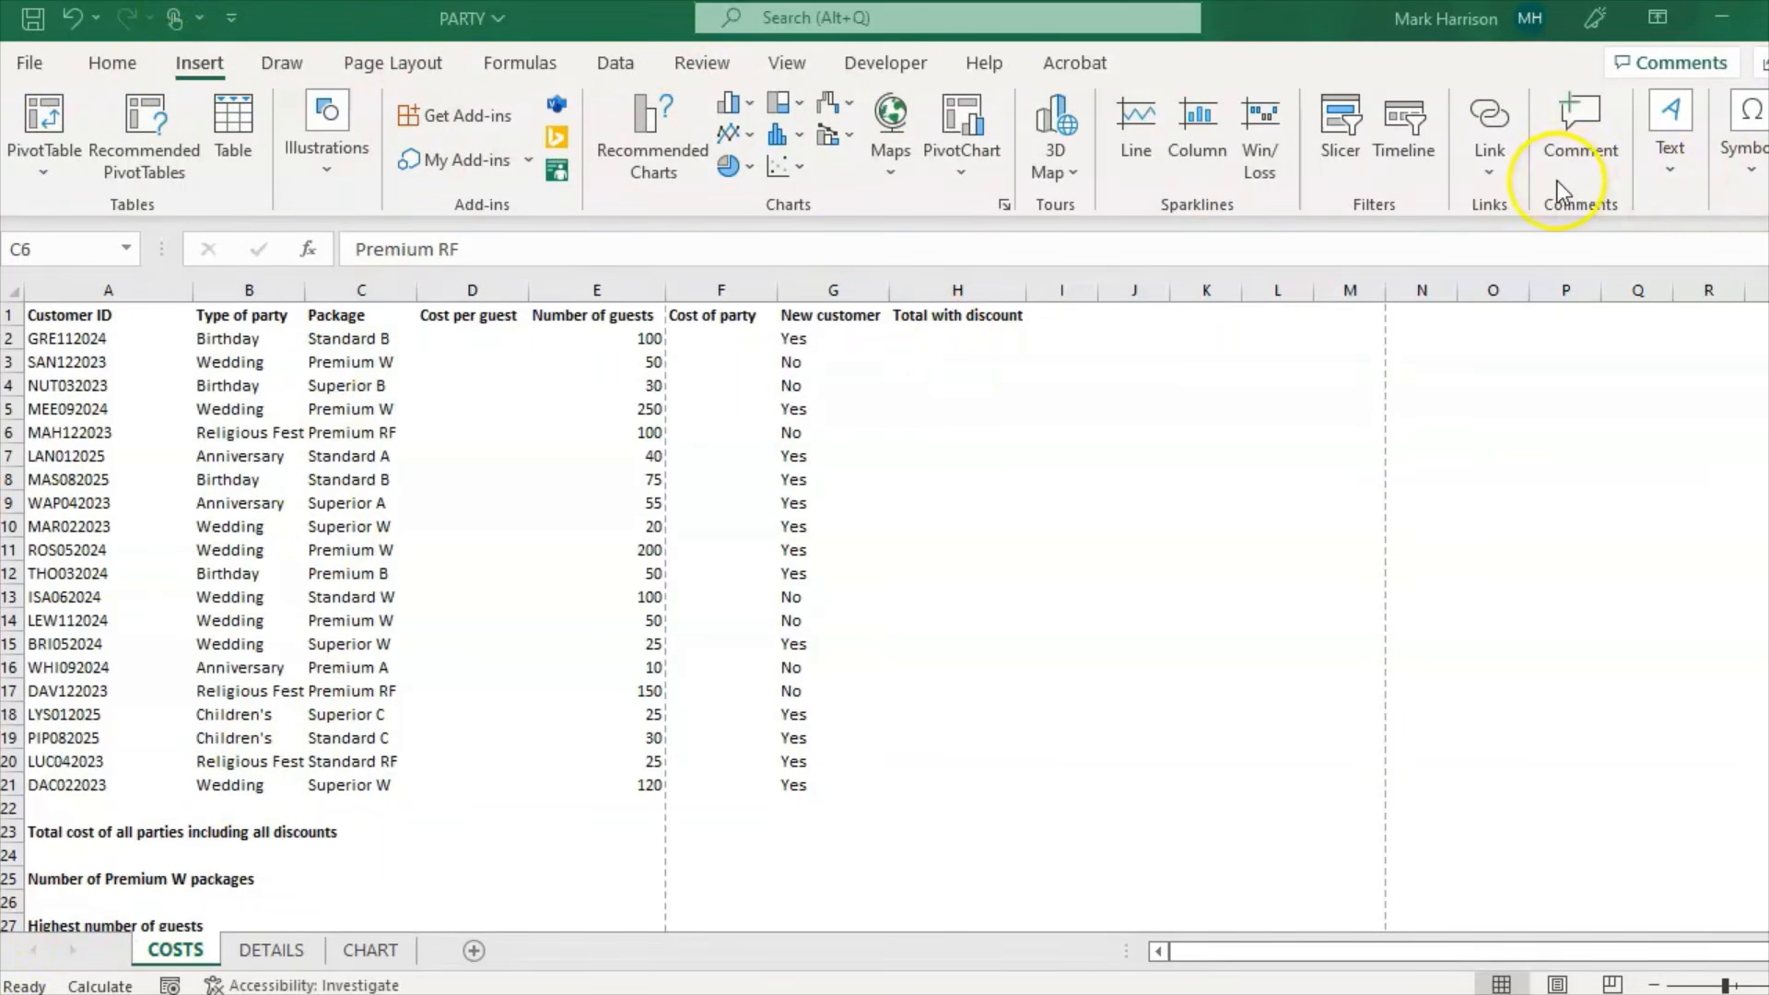
{"action": "left_click", "coordinate": [1677, 162]}
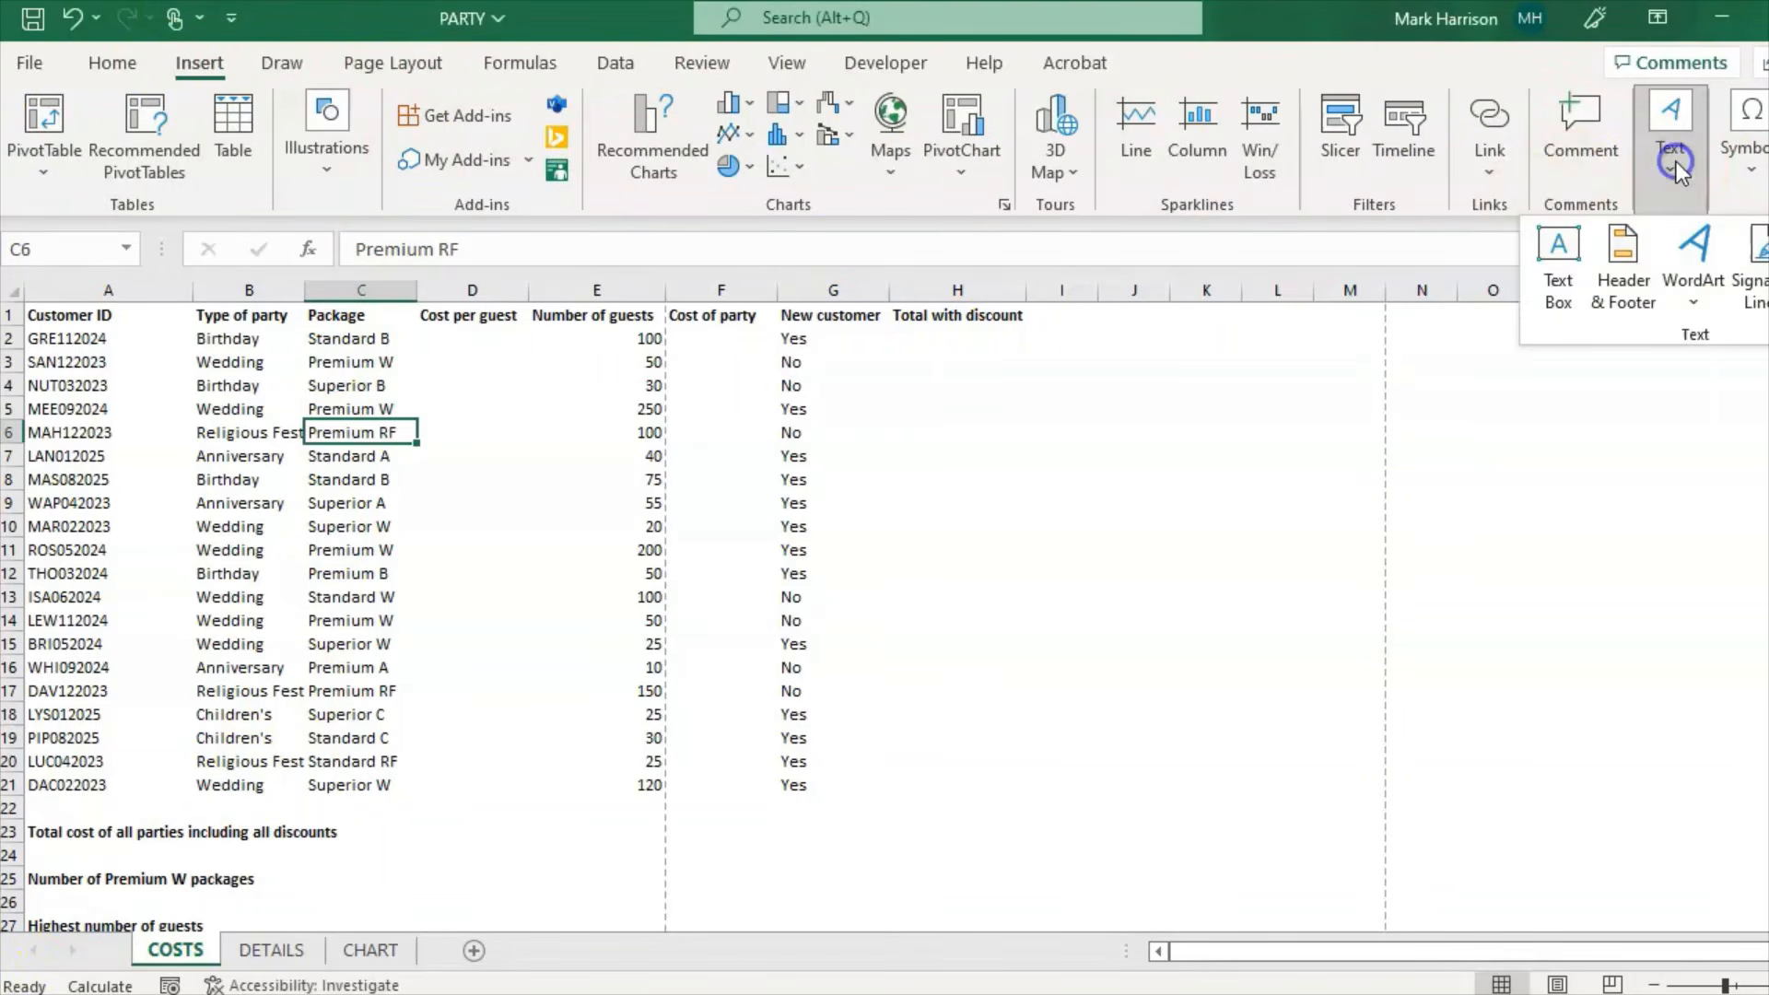
{"action": "left_click", "coordinate": [1624, 289]}
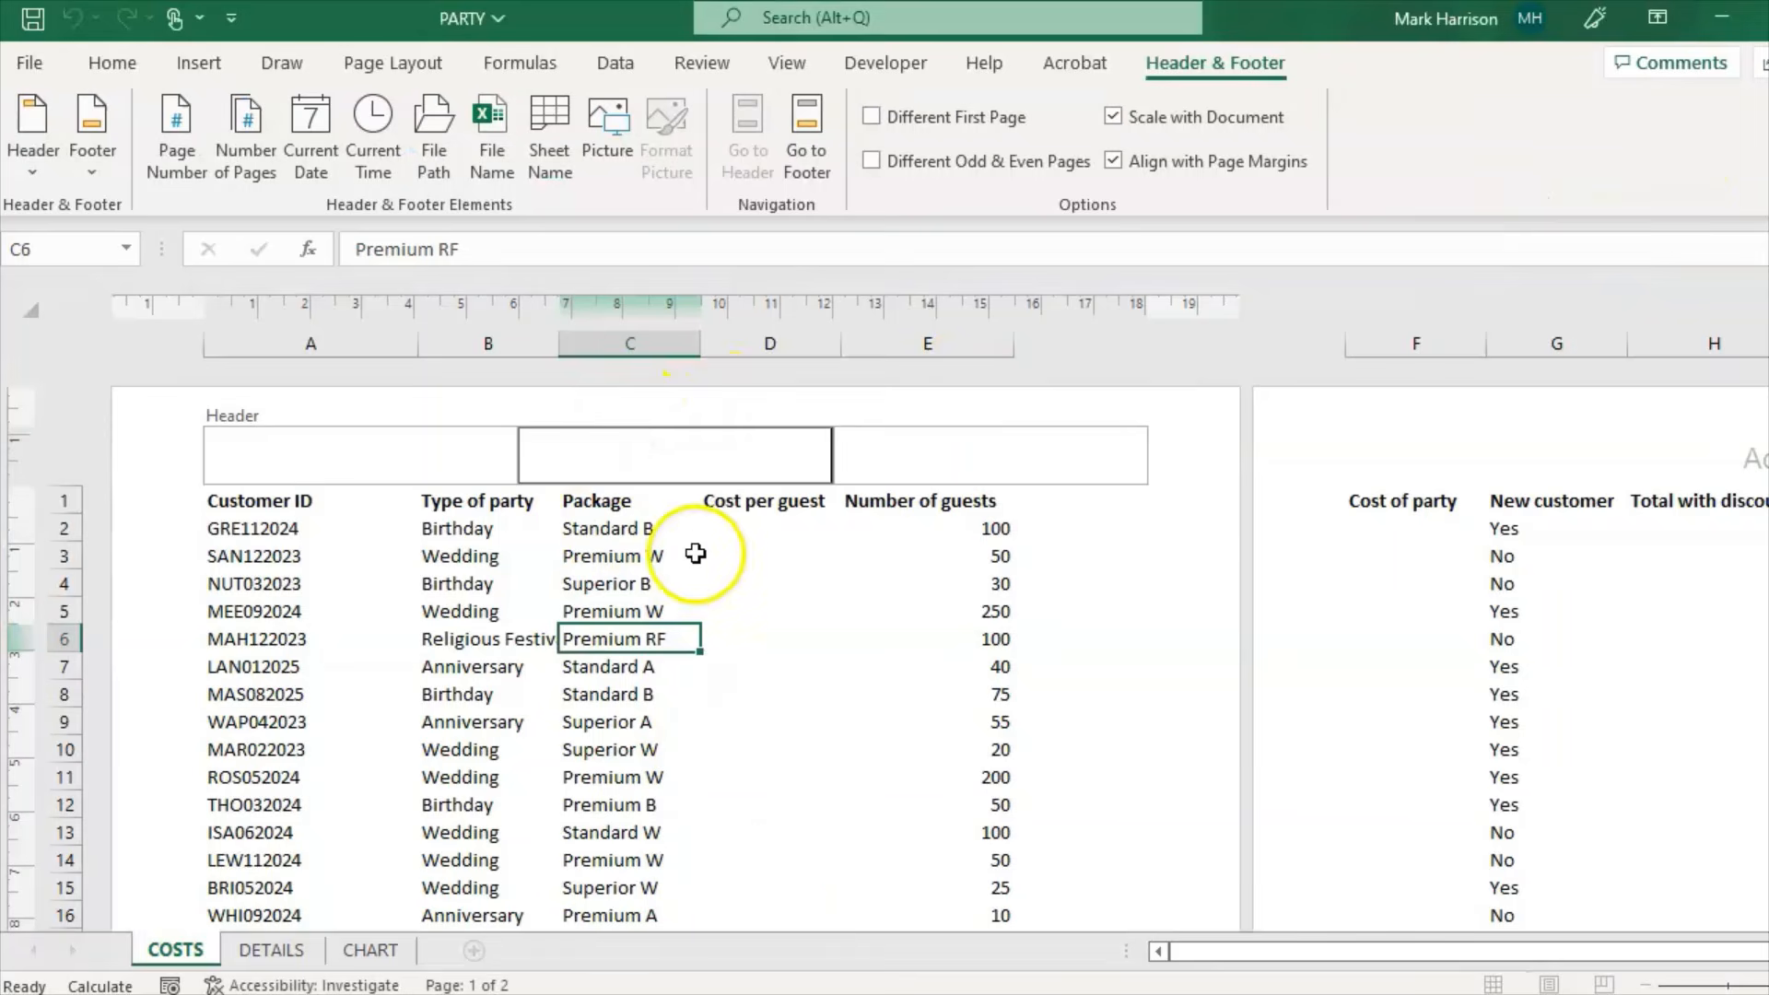
{"action": "type", "text": "Deatila"}
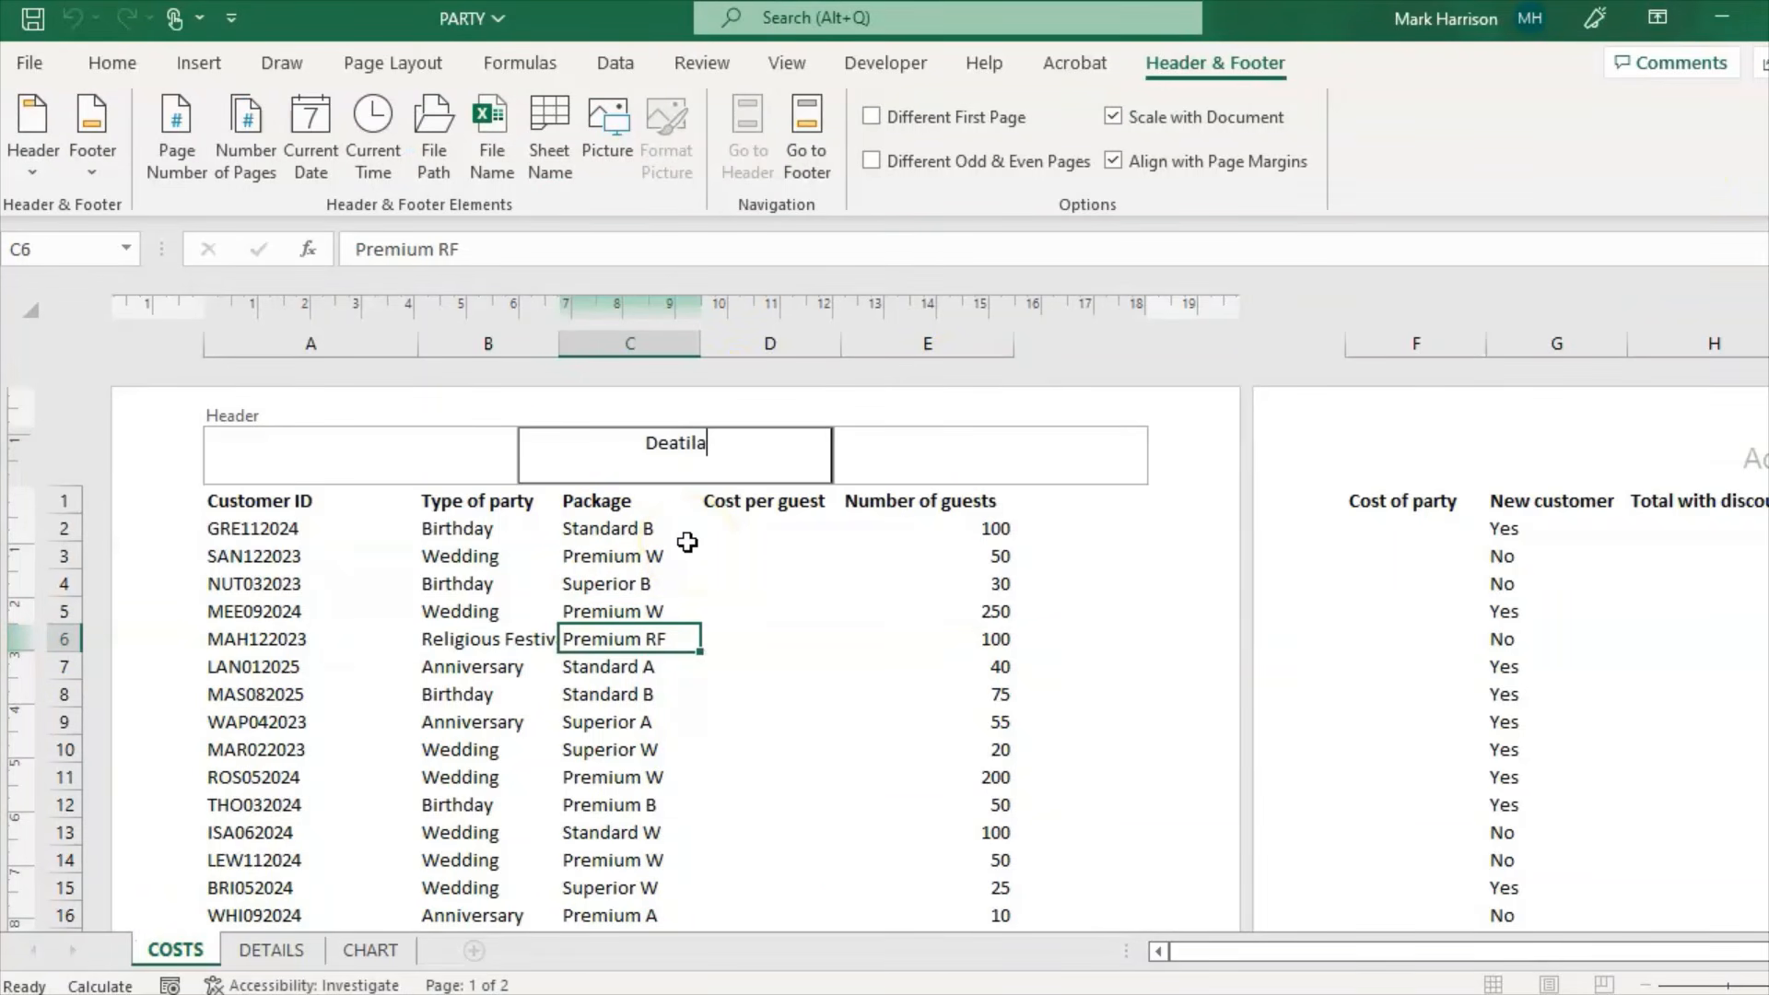
{"action": "key", "text": "BackSpace"}
{"action": "key", "text": "BackSpace"}
{"action": "key", "text": "BackSpace"}
{"action": "key", "text": "BackSpace"}
{"action": "key", "text": "BackSpace"}
{"action": "type", "text": "tails"}
{"action": "key", "text": "alt+Tab"}
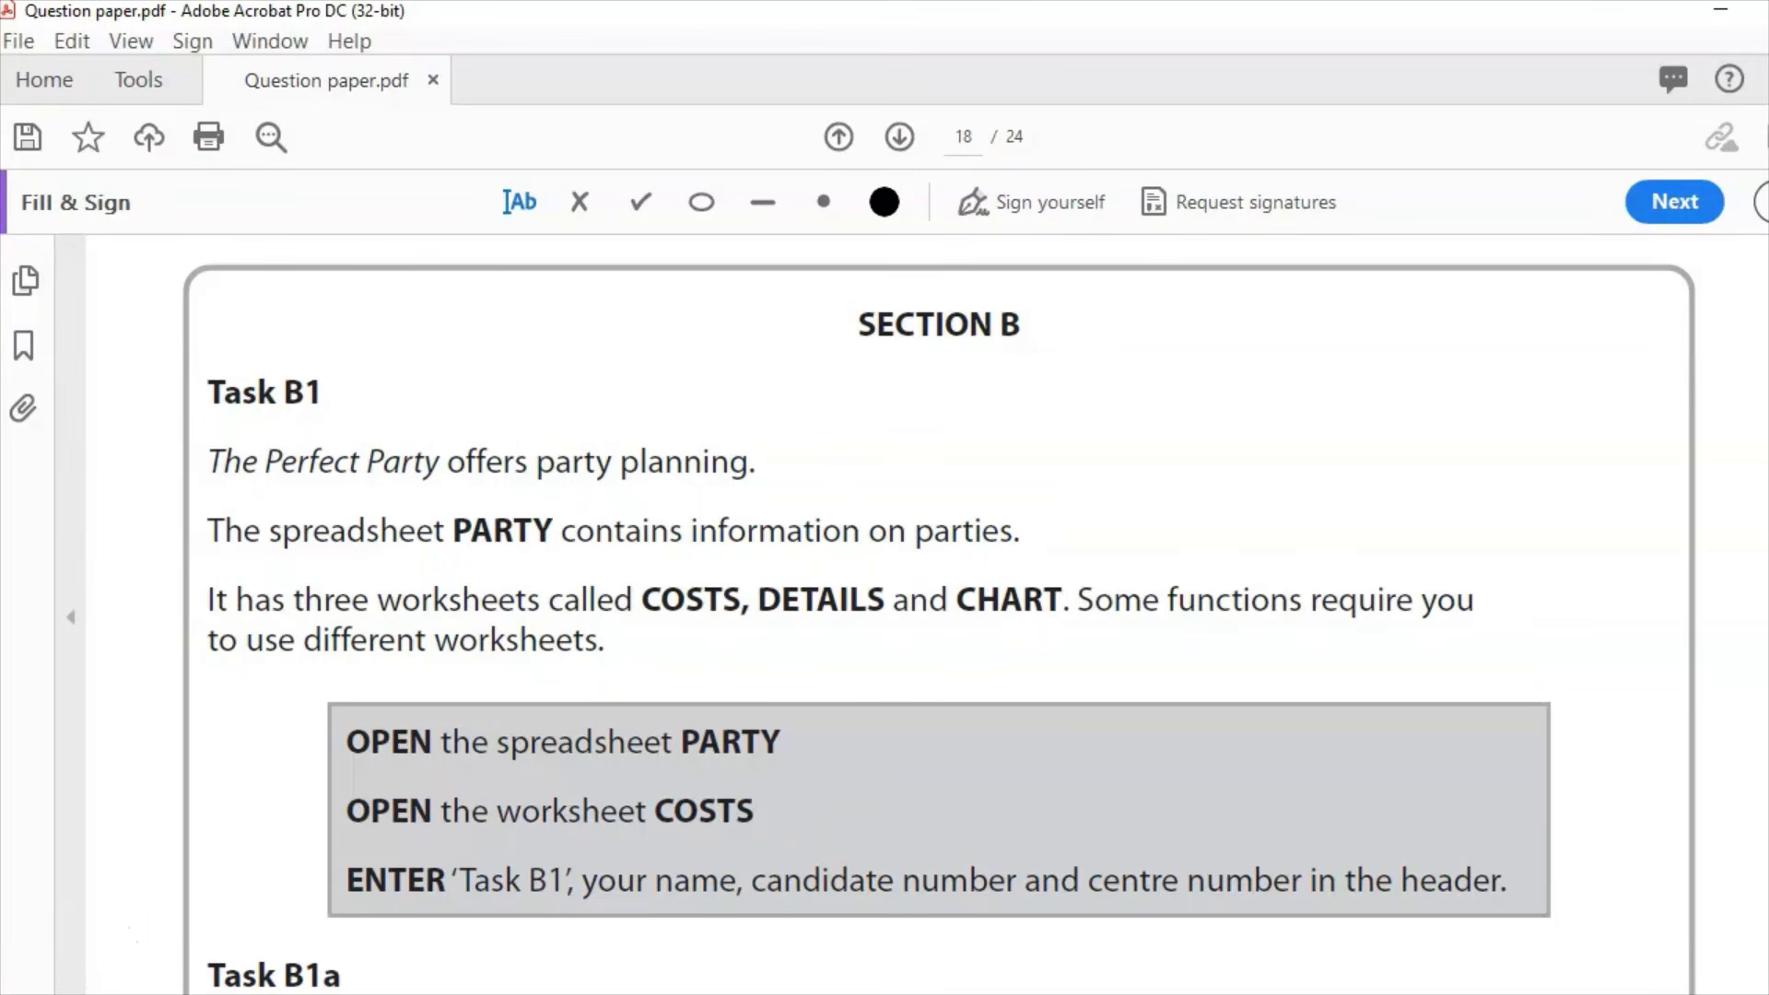
{"action": "key", "text": "alt+Tab"}
{"action": "left_click", "coordinate": [437, 453]}
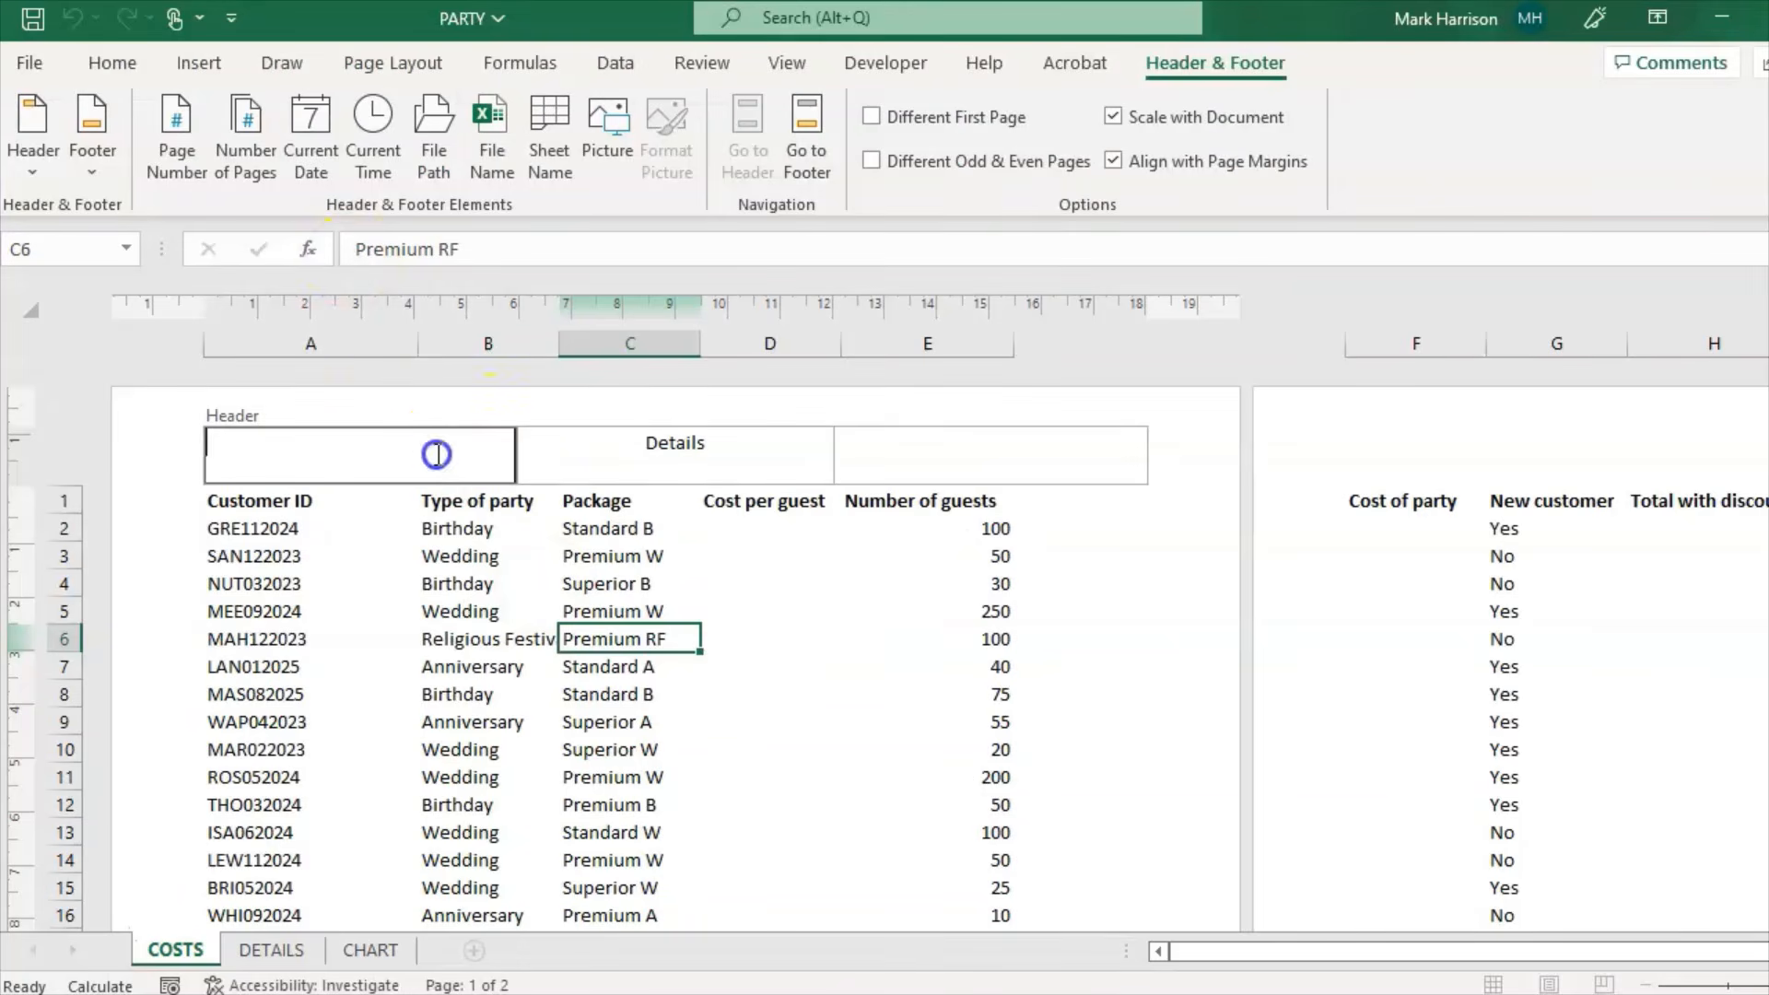
{"action": "type", "text": "Task B1"}
Step: Close the header and return the COSTS sheet to Normal view
{"action": "left_click", "coordinate": [1126, 593]}
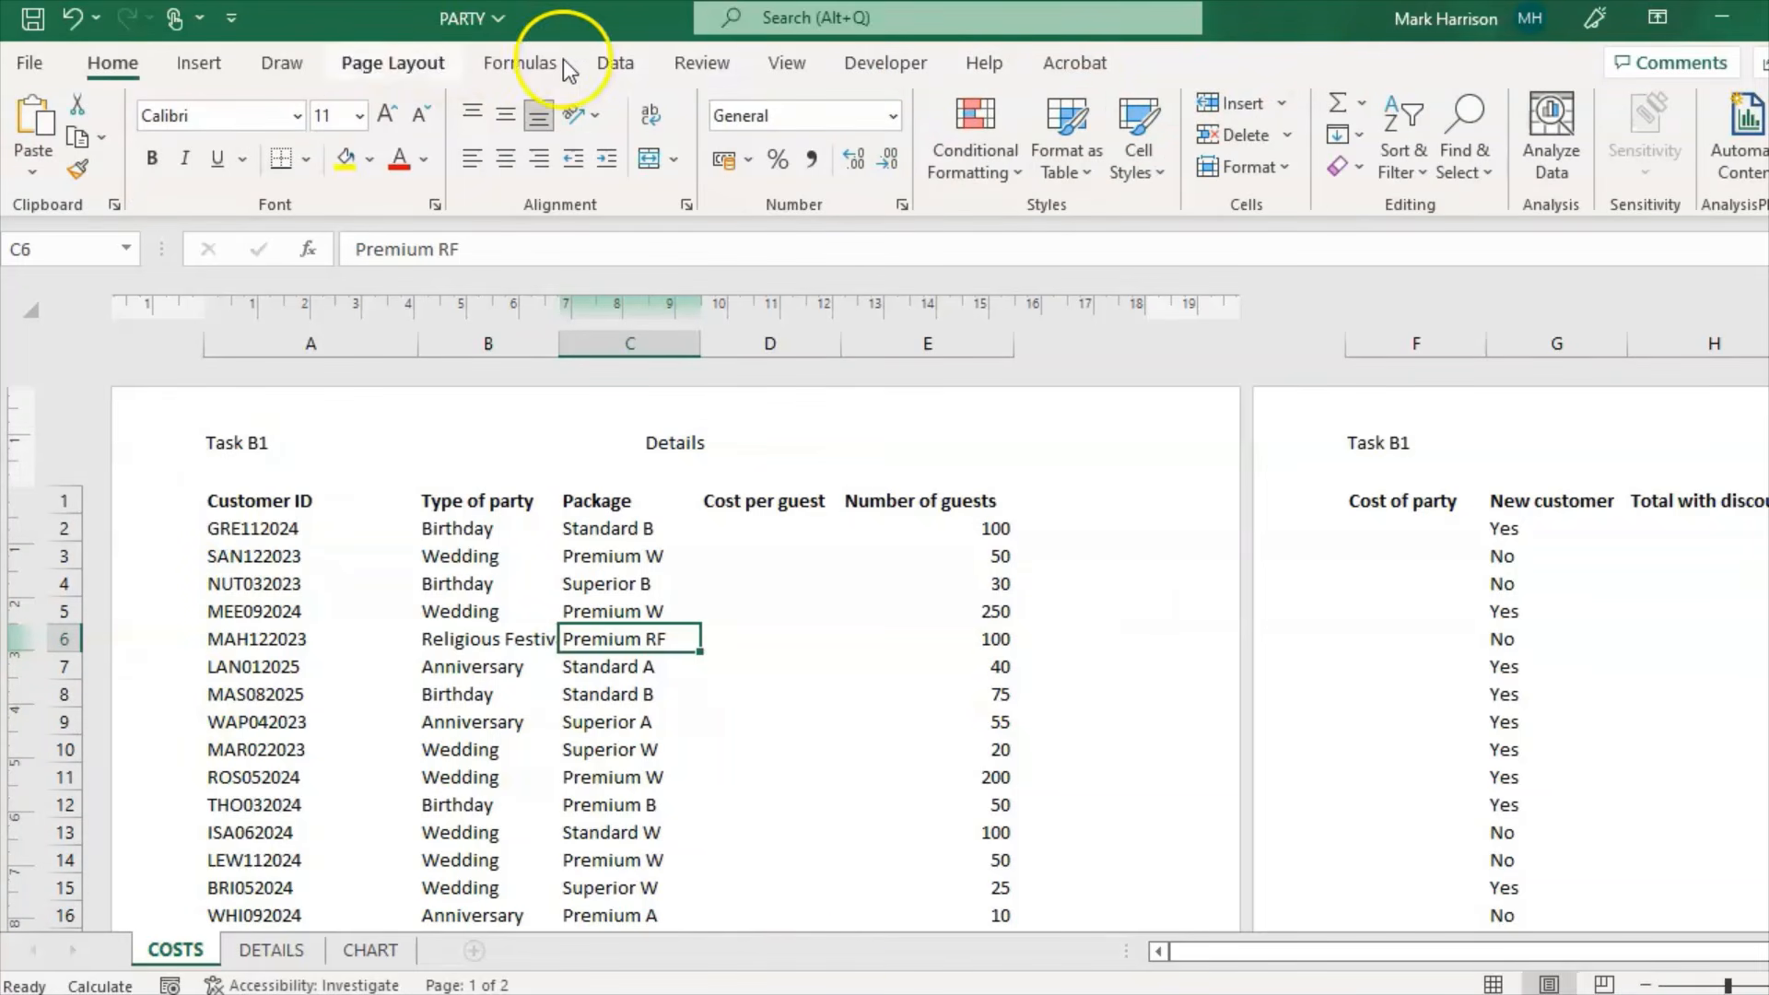
{"action": "left_click", "coordinate": [767, 68]}
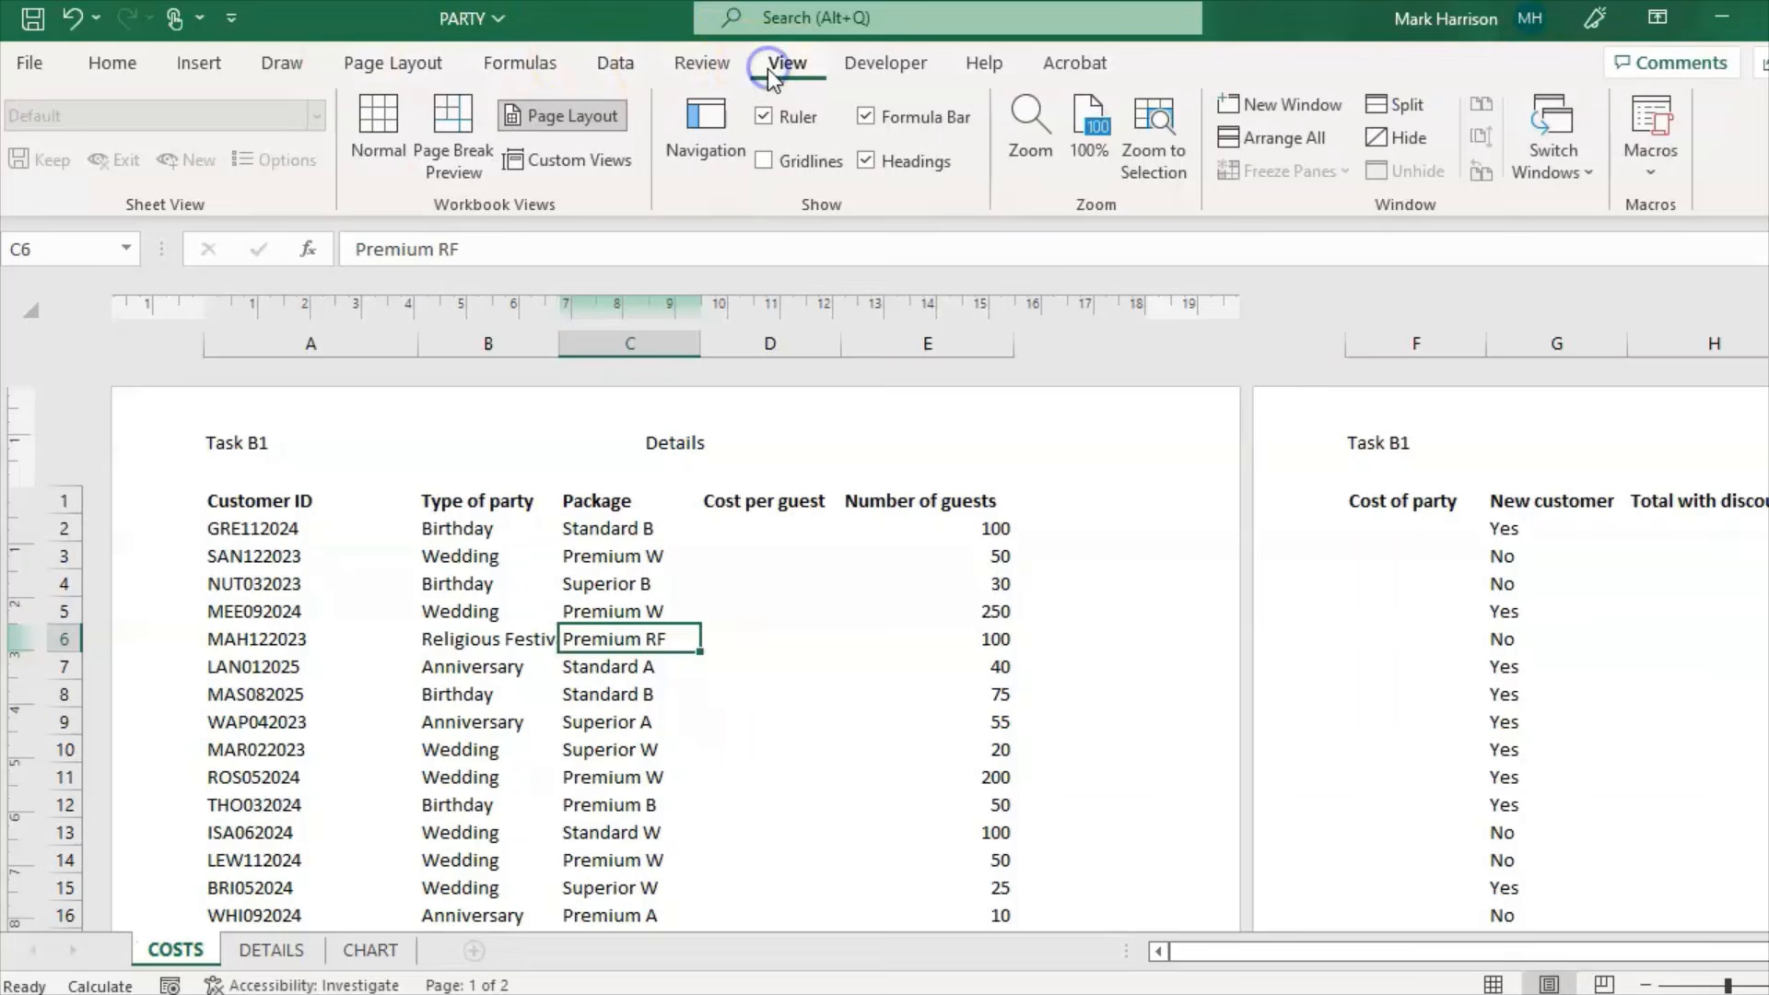
{"action": "left_click", "coordinate": [380, 133]}
{"action": "left_click", "coordinate": [507, 676]}
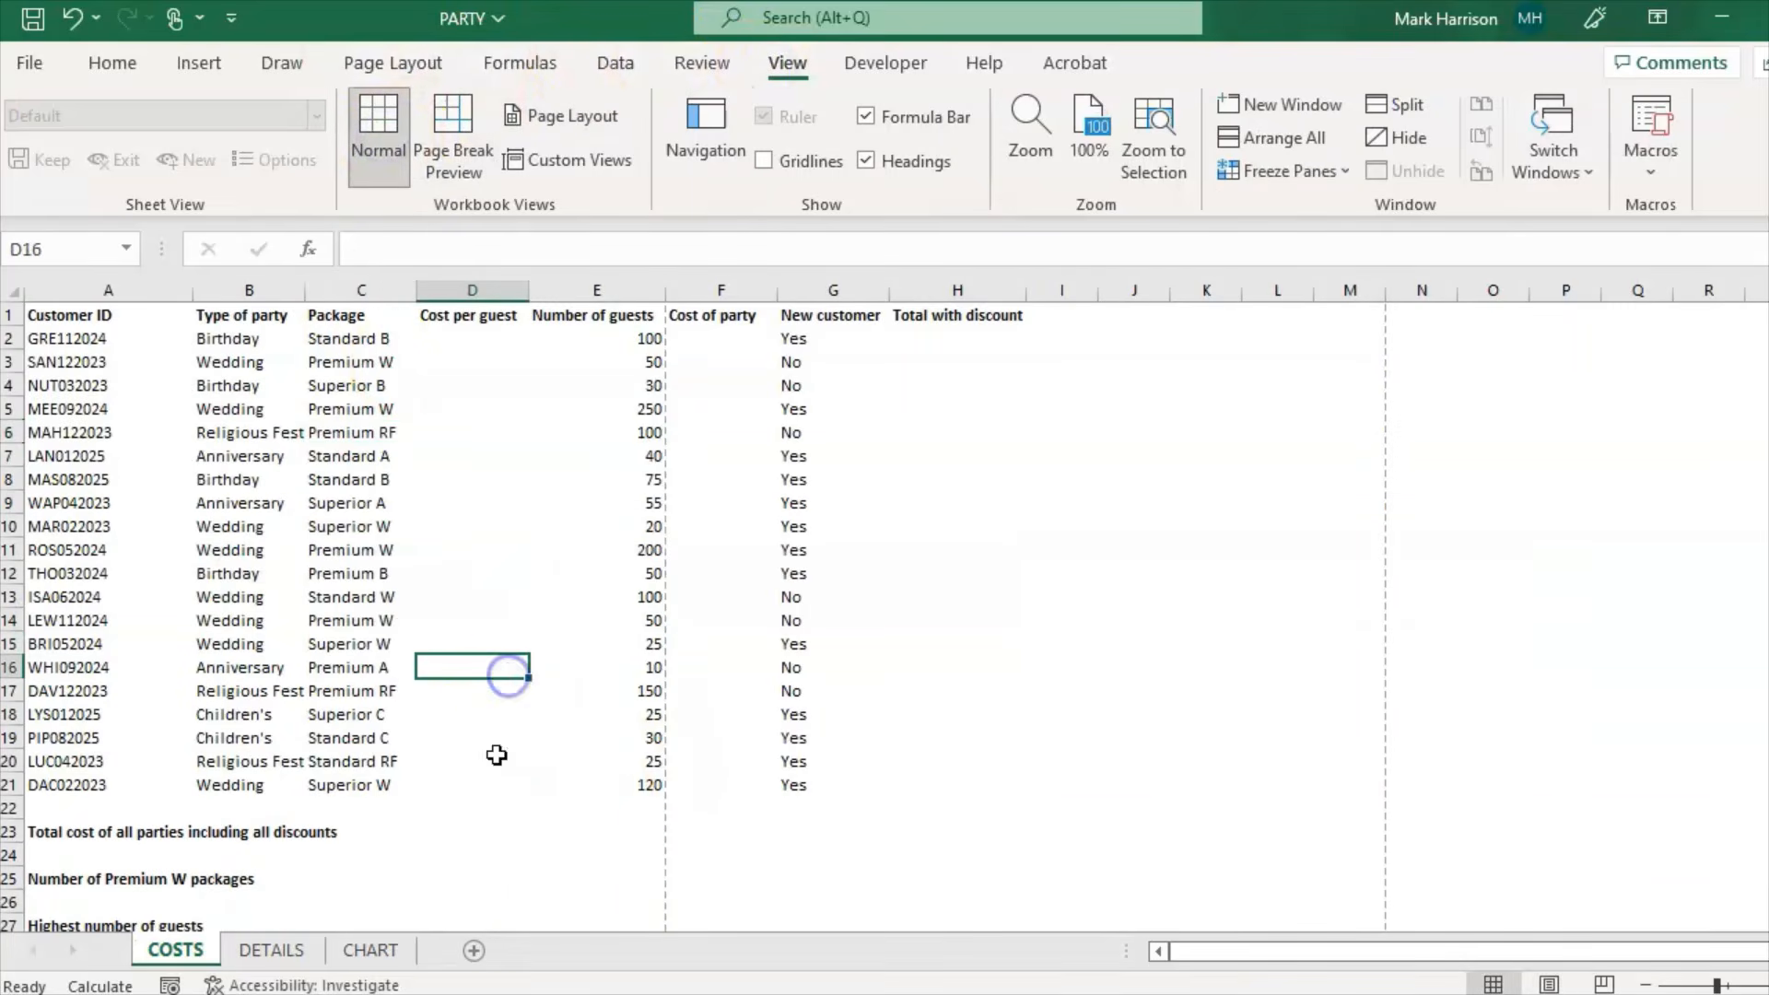
Step: Read Task B1a in the question paper, then come back to the PARTY workbook
{"action": "key", "text": "alt+Tab"}
{"action": "scroll", "coordinate": [885, 553], "scroll_direction": "down", "scroll_amount": 10}
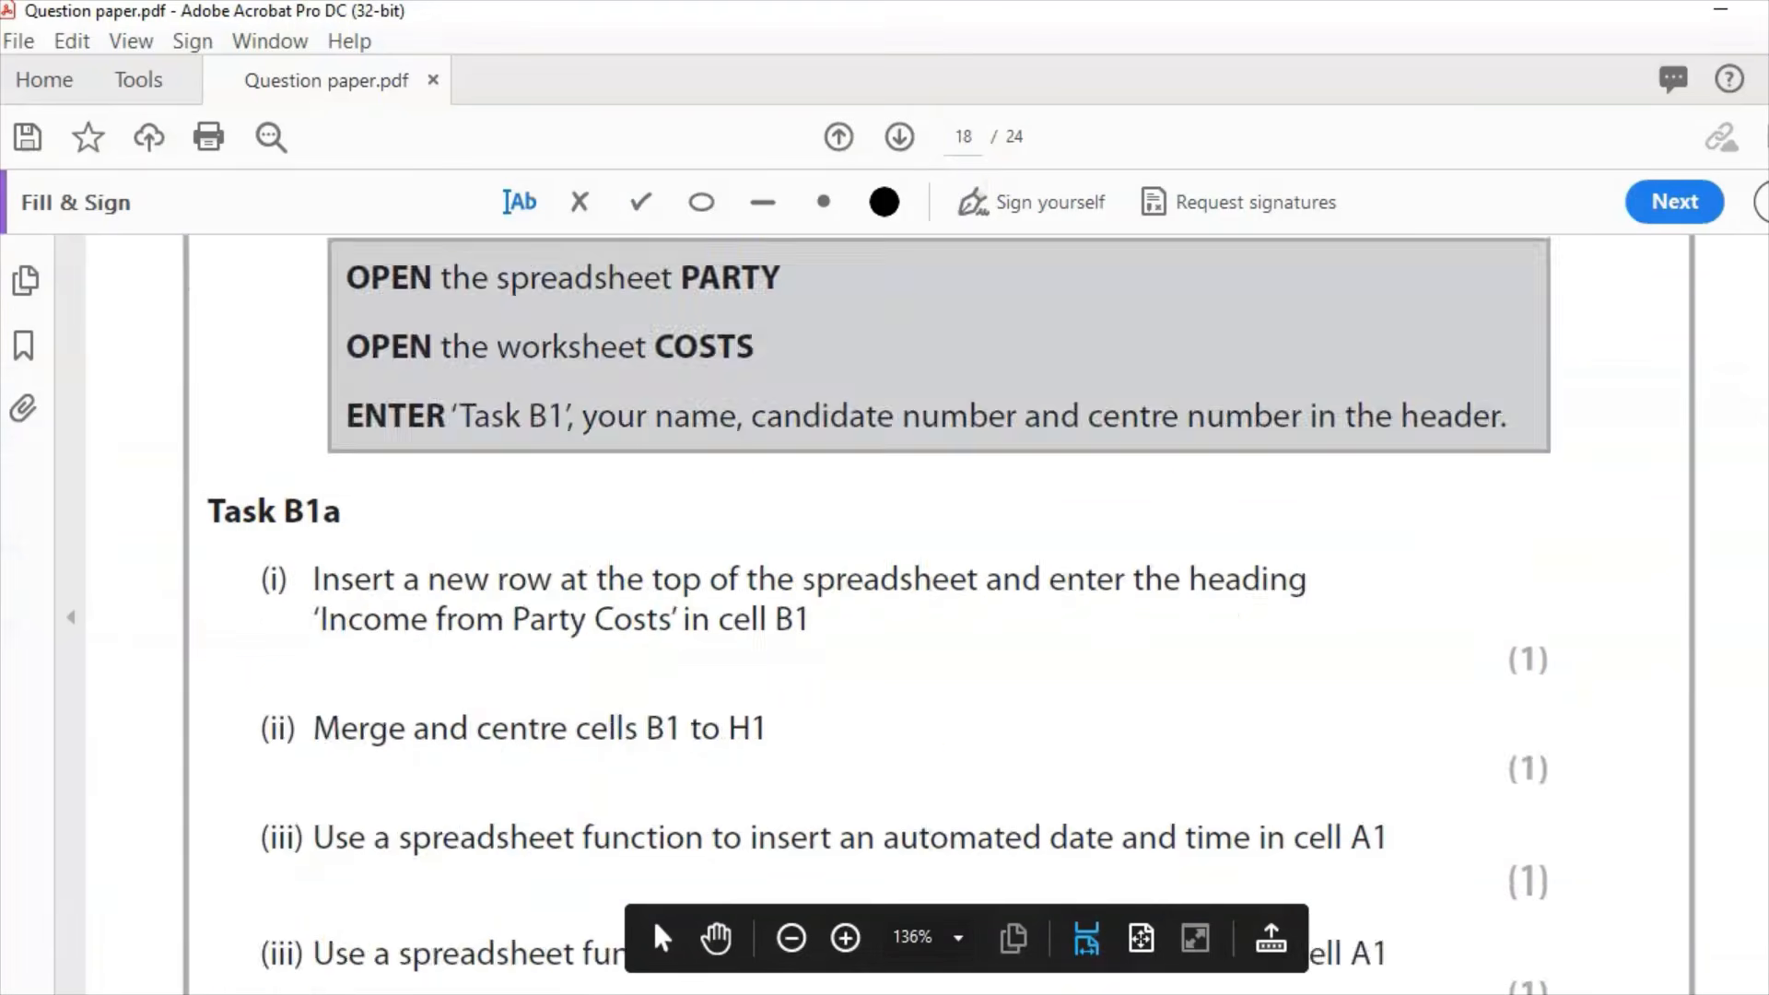
{"action": "scroll", "coordinate": [885, 553], "scroll_direction": "up", "scroll_amount": 3}
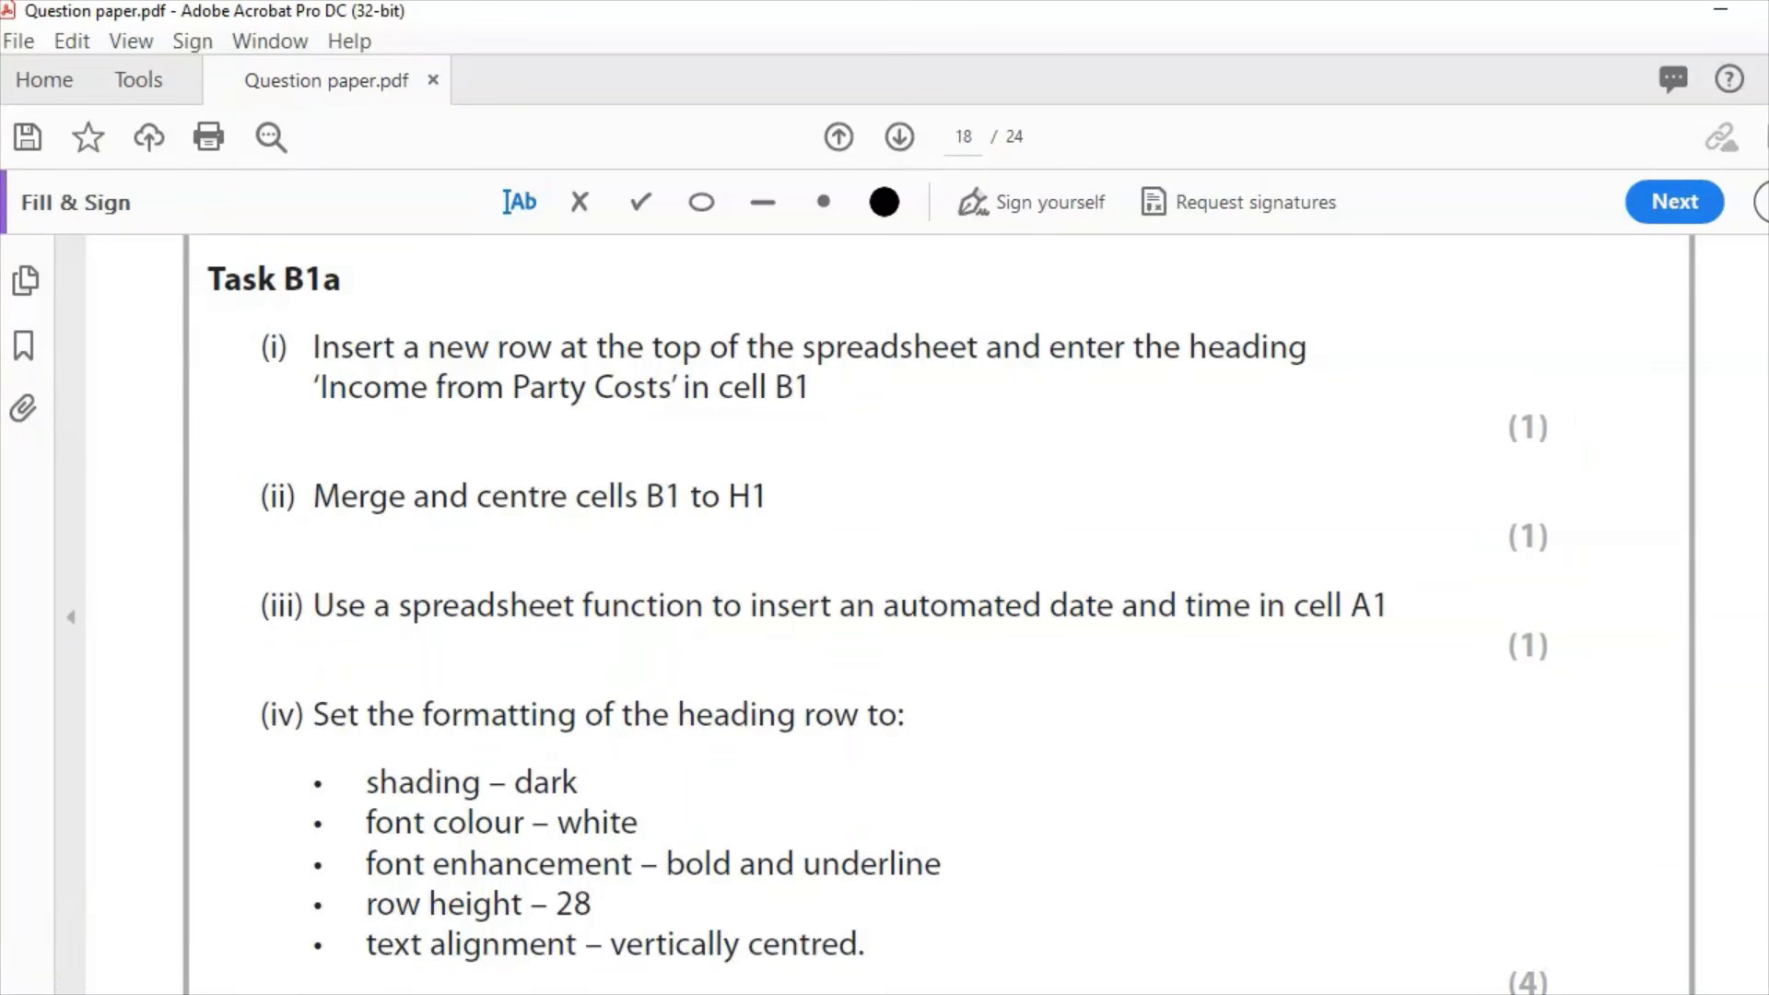
{"action": "key", "text": "alt+Tab"}
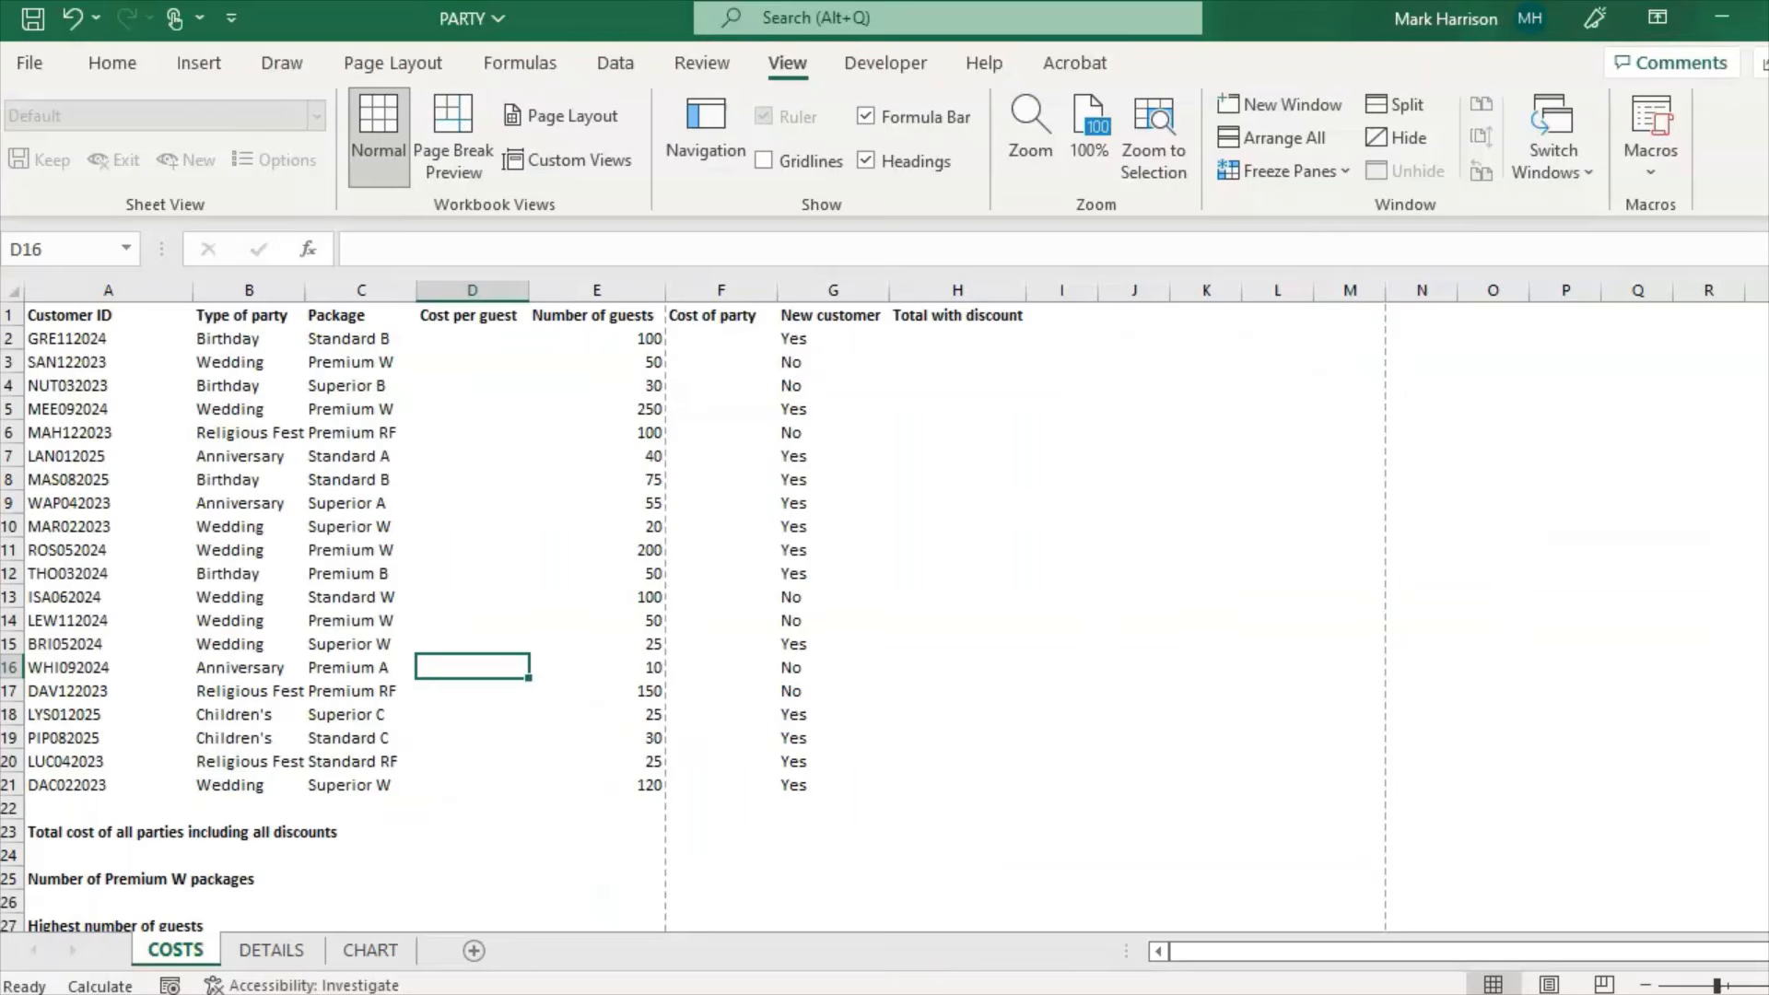
Step: Insert a blank row above the COSTS column headings
{"action": "left_click", "coordinate": [11, 315]}
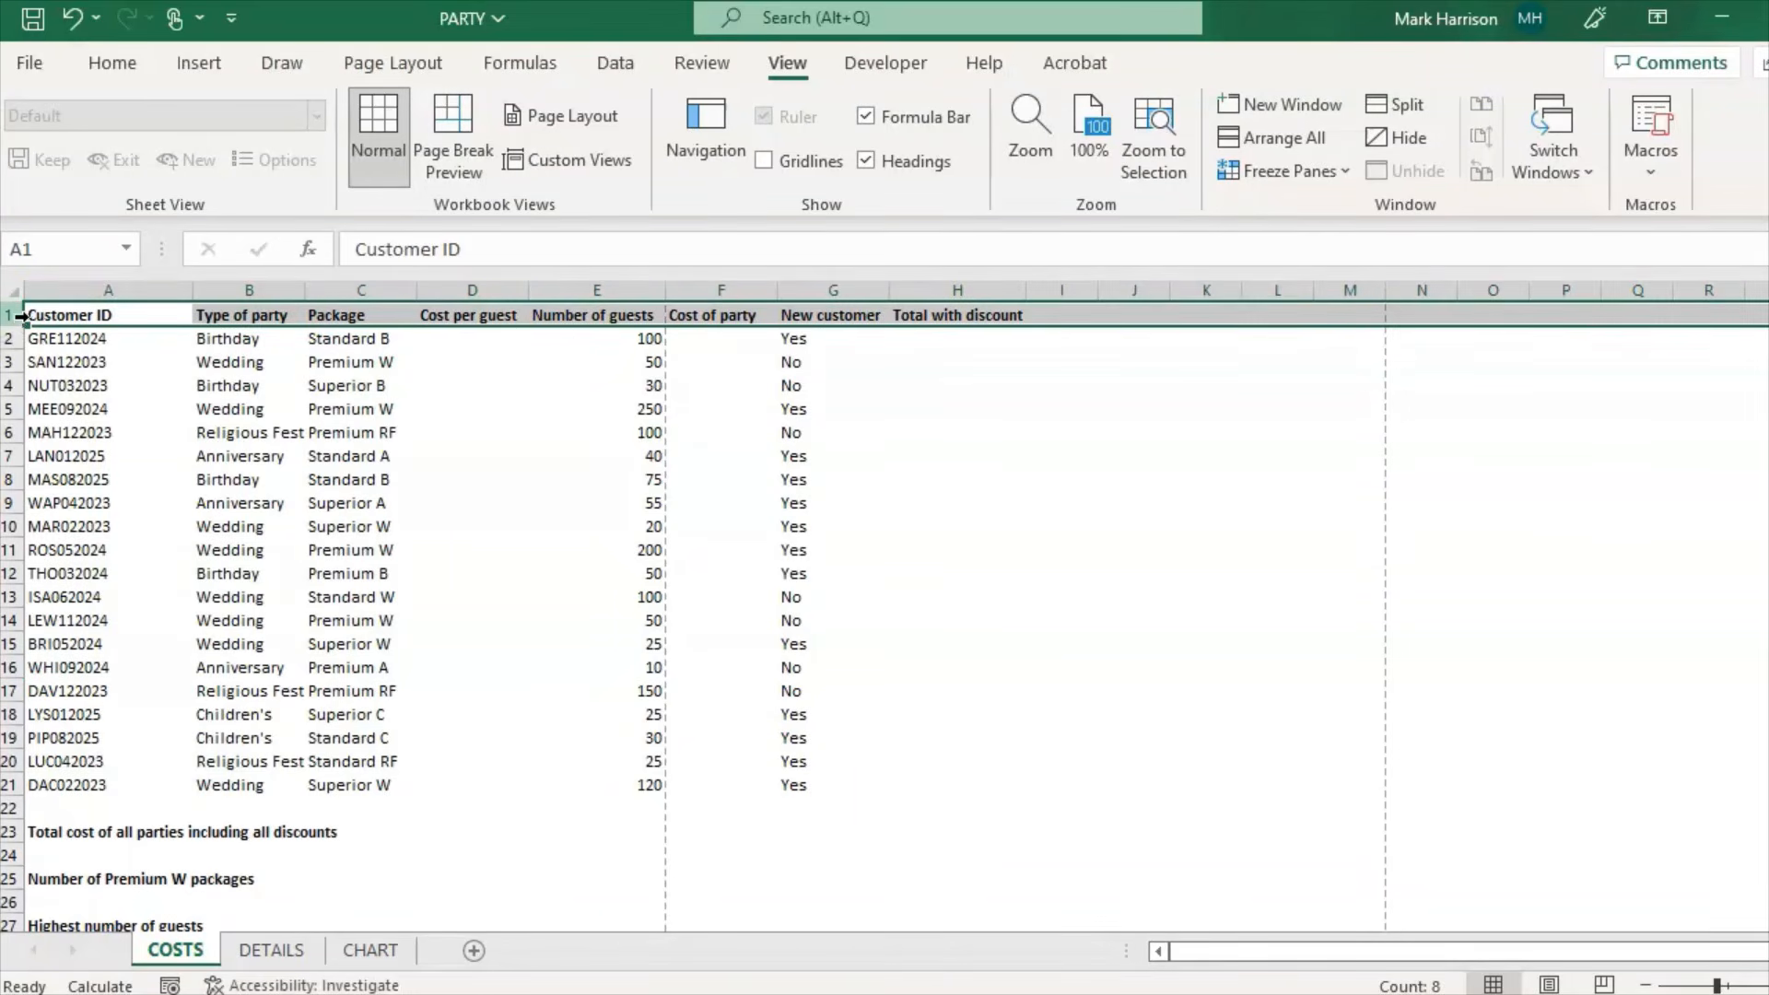
{"action": "right_click", "coordinate": [17, 317]}
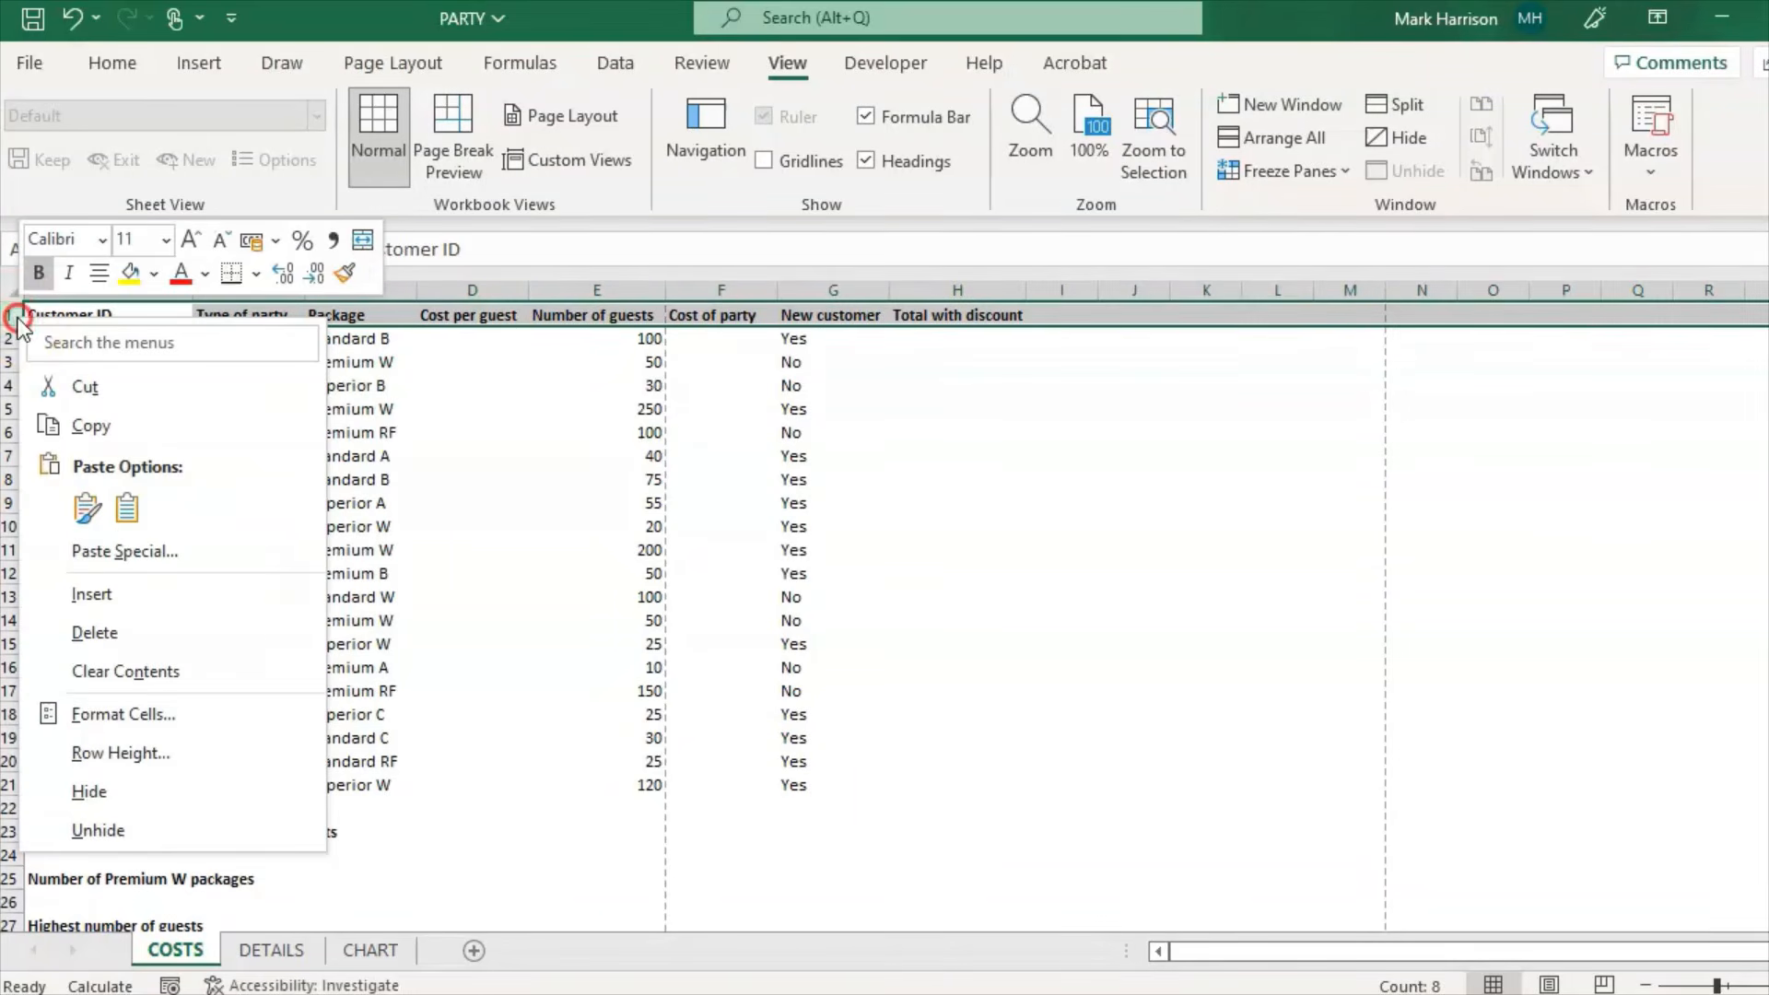
{"action": "left_click", "coordinate": [157, 589]}
{"action": "left_click", "coordinate": [490, 382]}
Step: Enter 'Income from Party Costs' in cell B1 and select B1:H1
{"action": "left_click", "coordinate": [259, 315]}
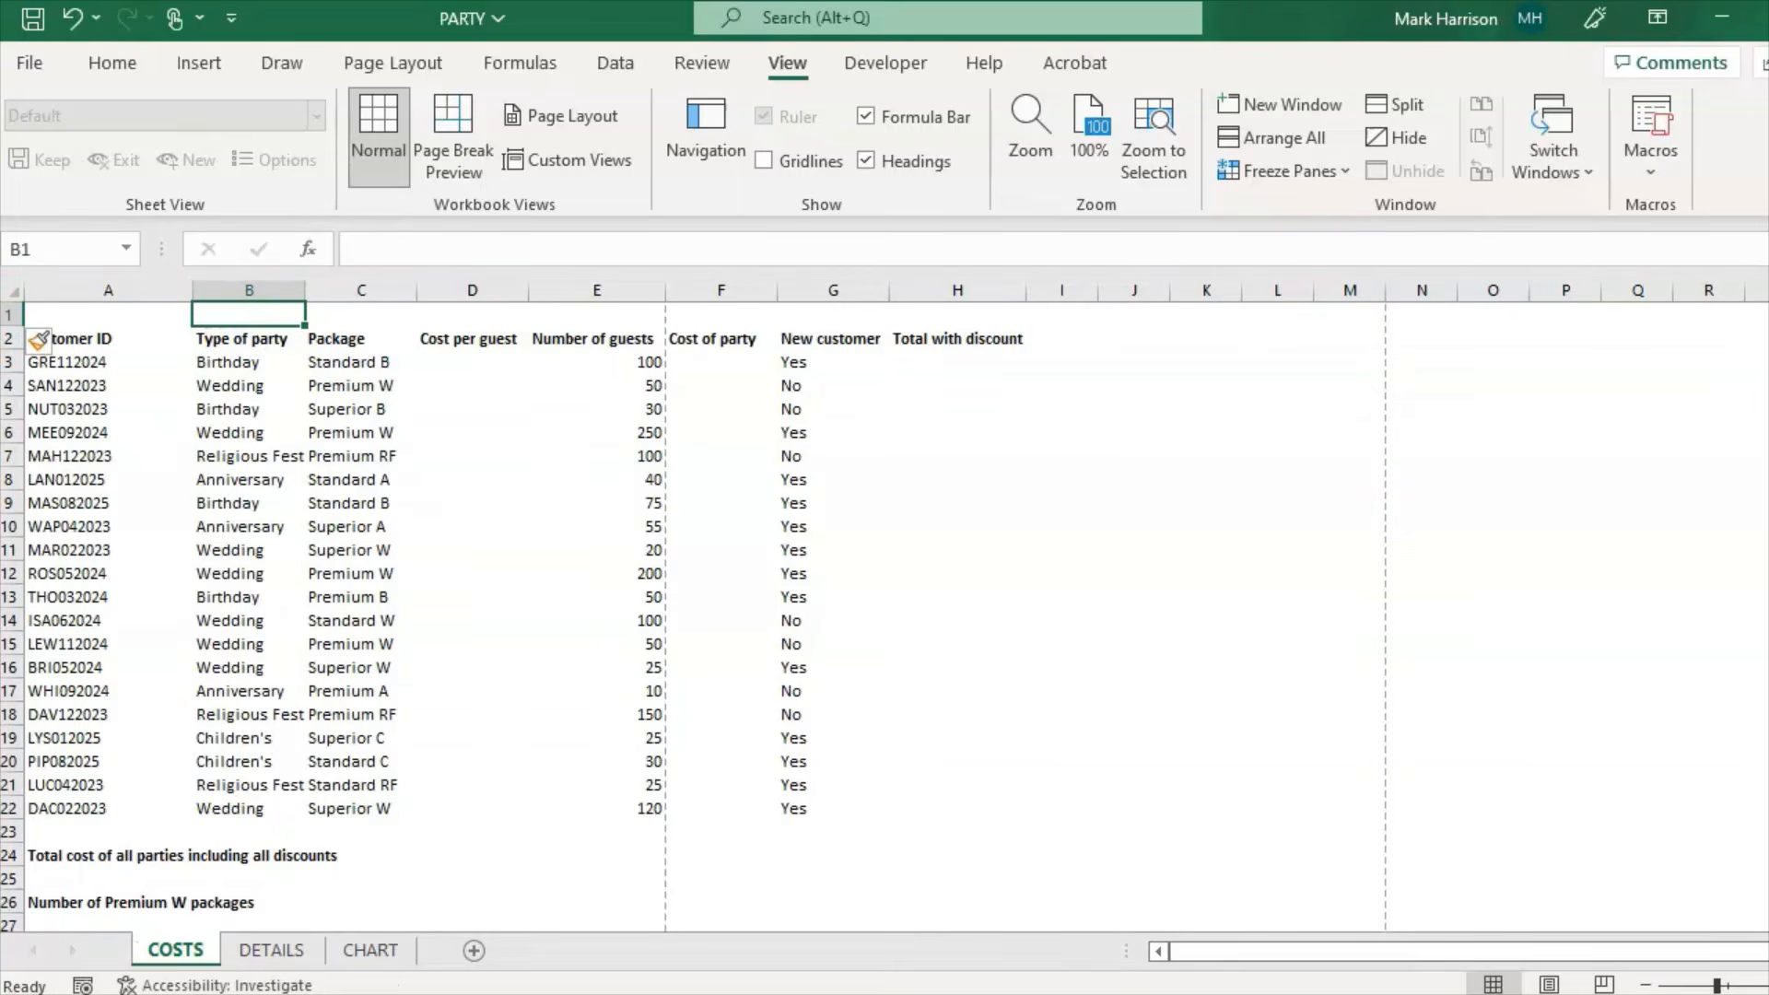
{"action": "key", "text": "alt+Tab"}
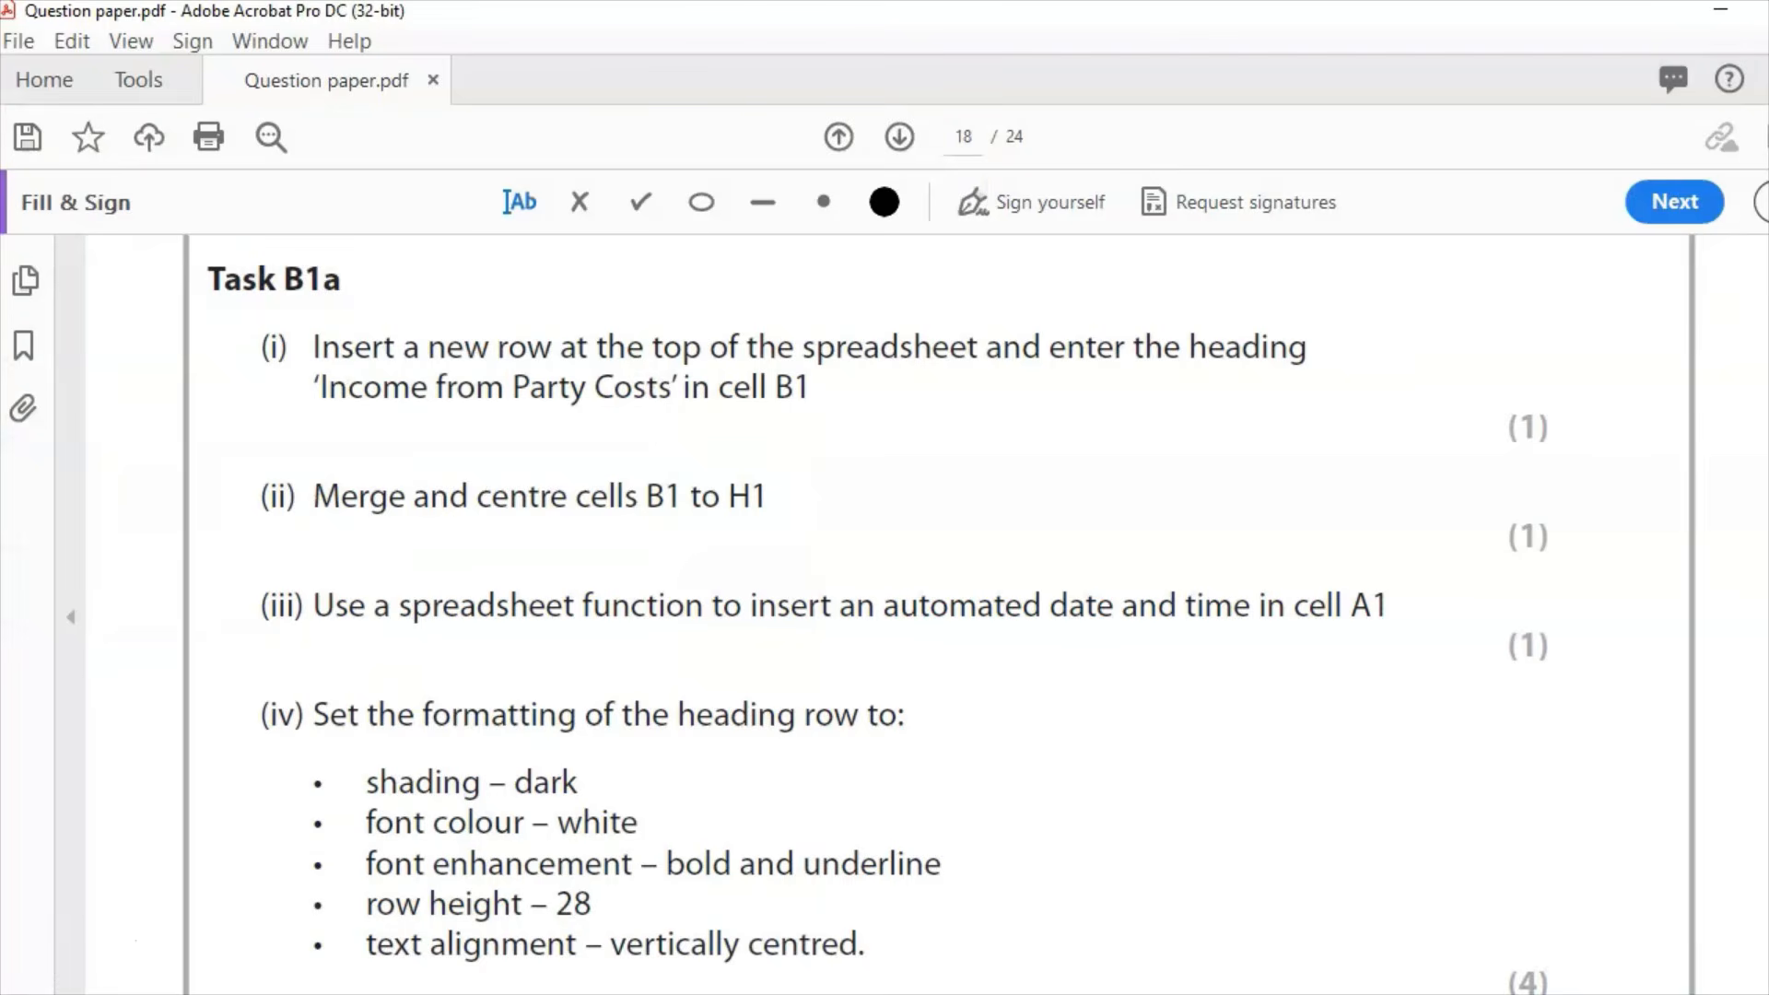
{"action": "key", "text": "alt+Tab"}
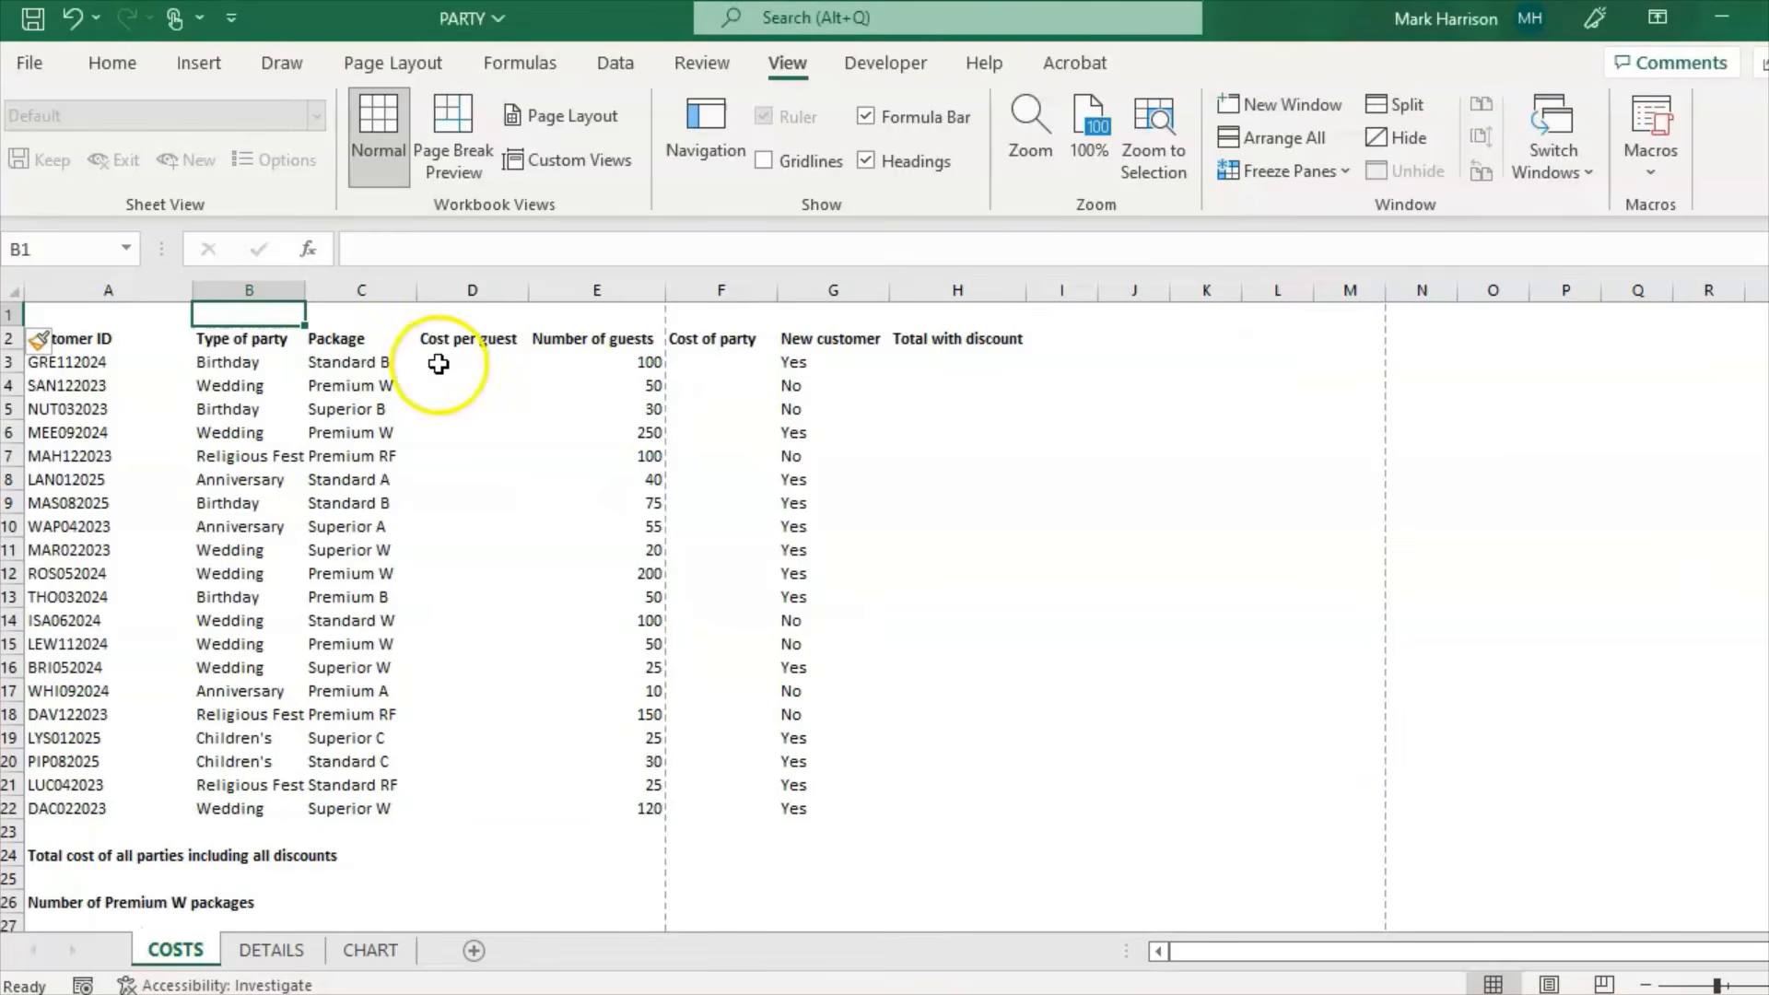
{"action": "left_click", "coordinate": [495, 245]}
{"action": "type", "text": "Income"}
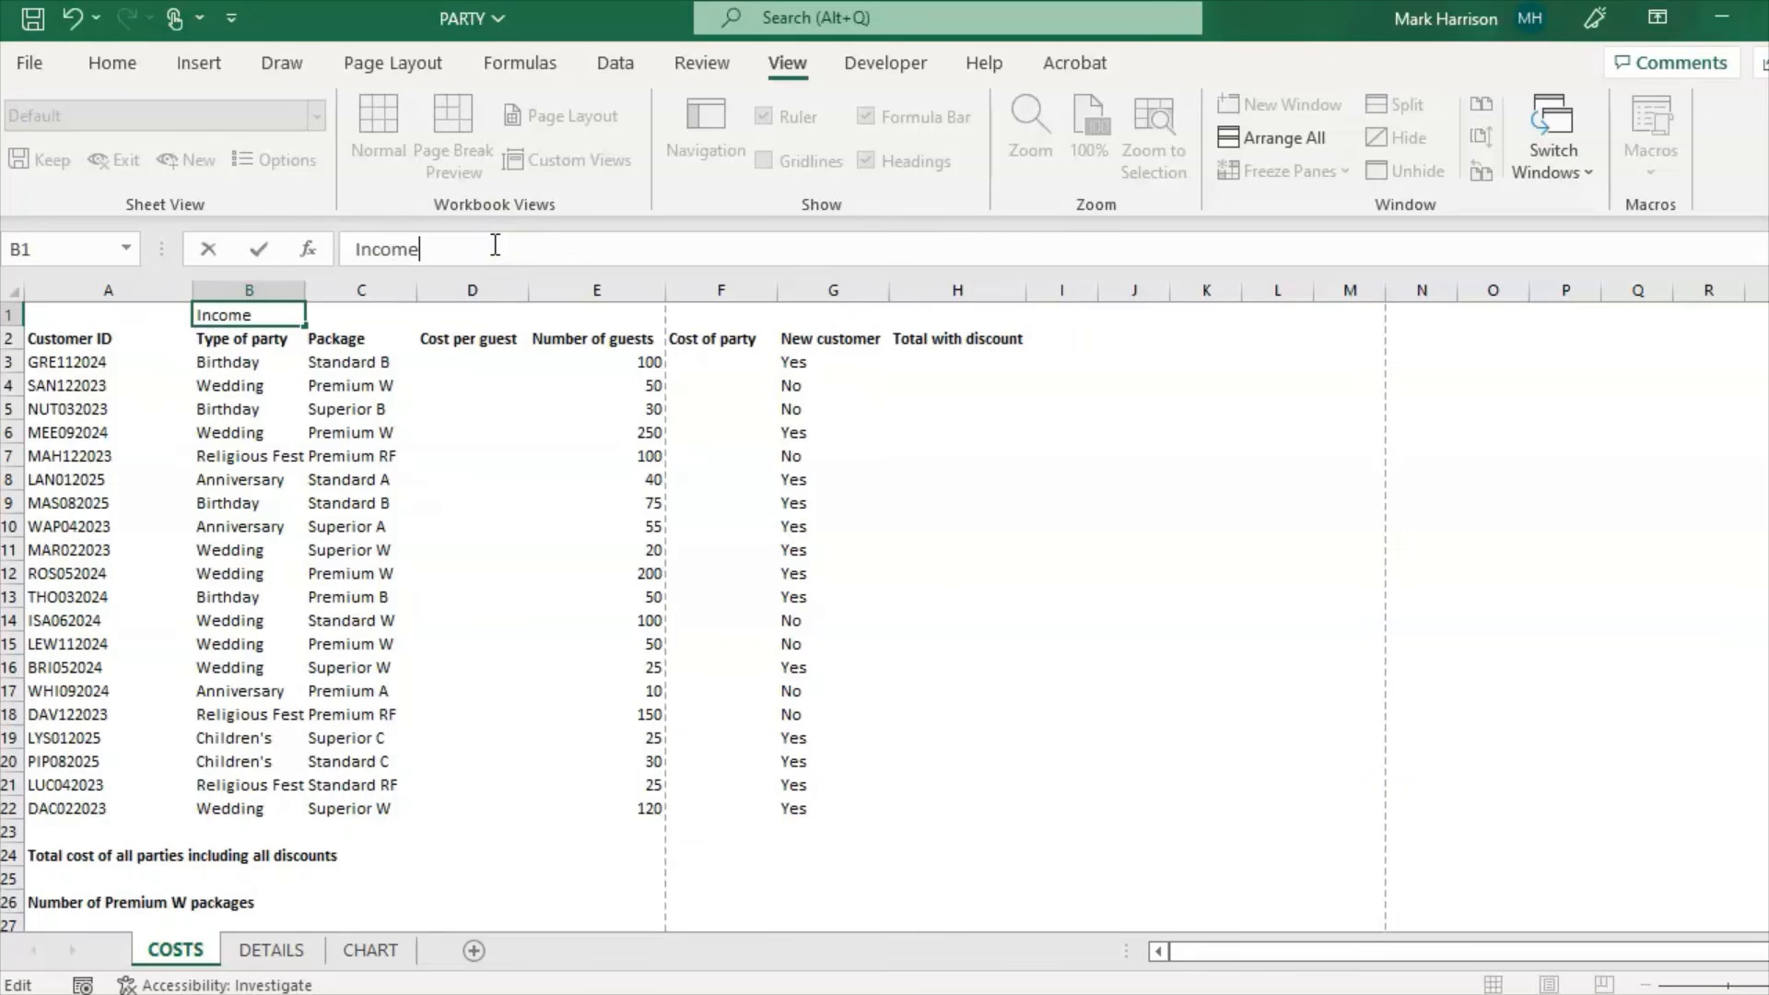
{"action": "type", "text": " from Party Costs"}
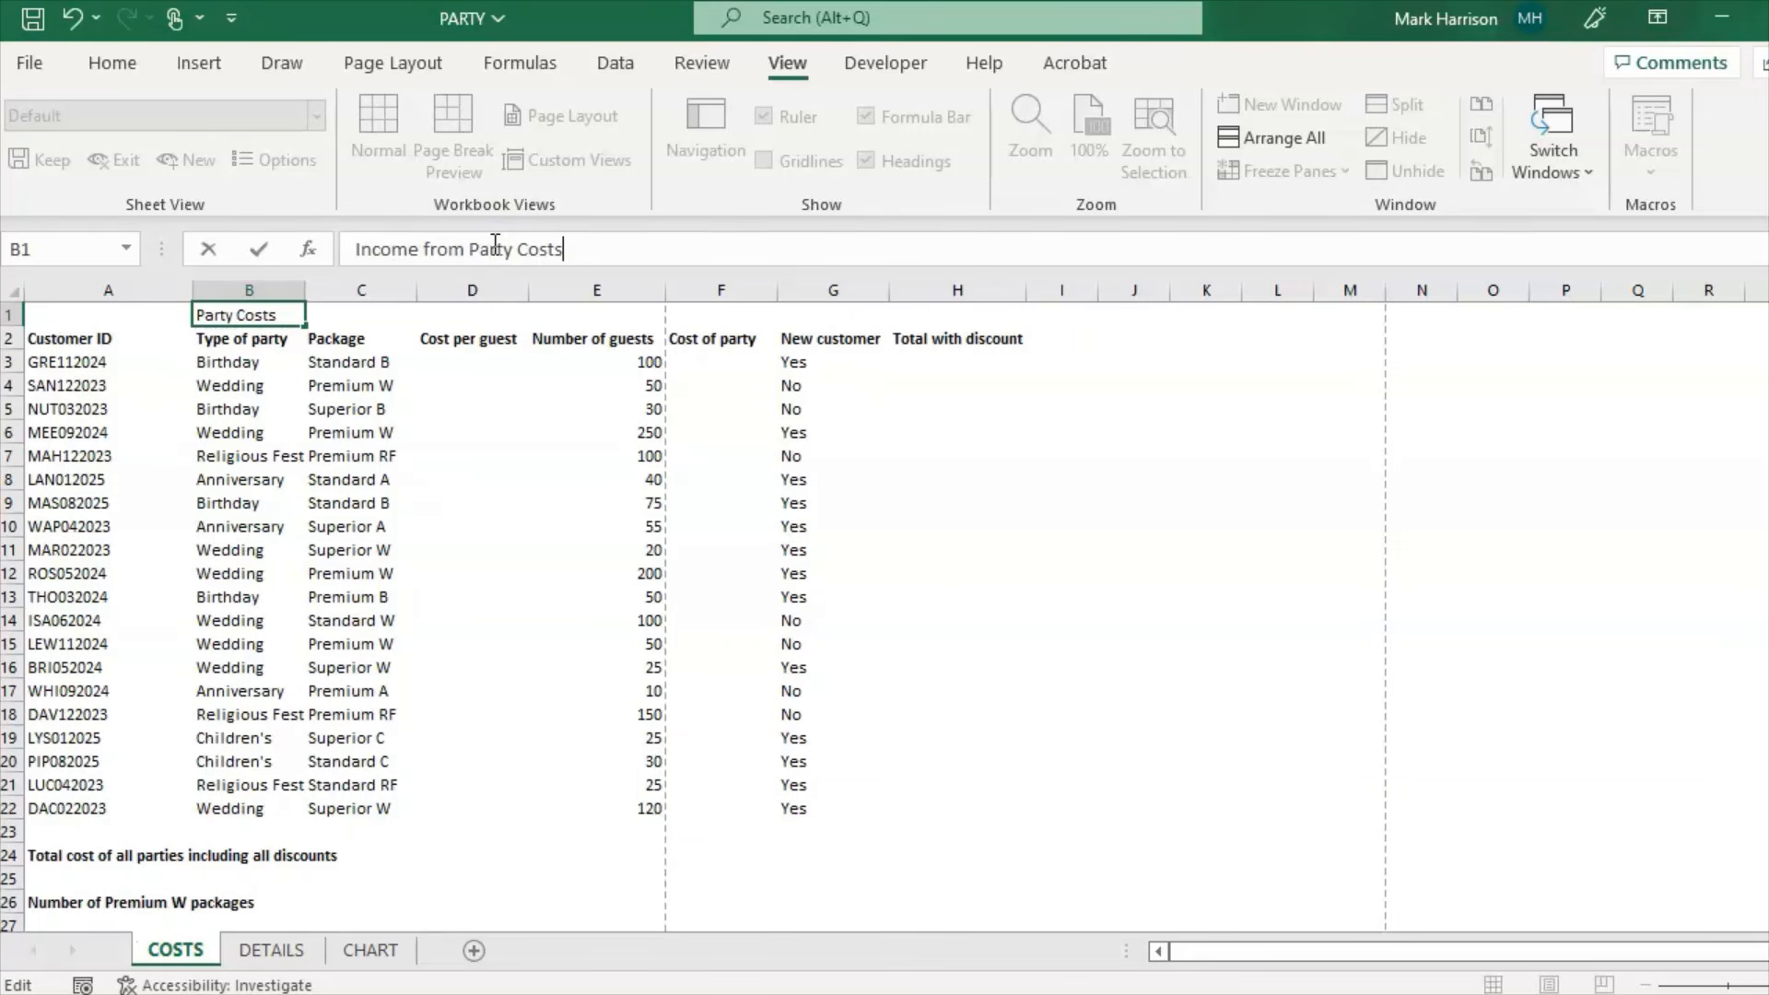
{"action": "key", "text": "alt+Tab"}
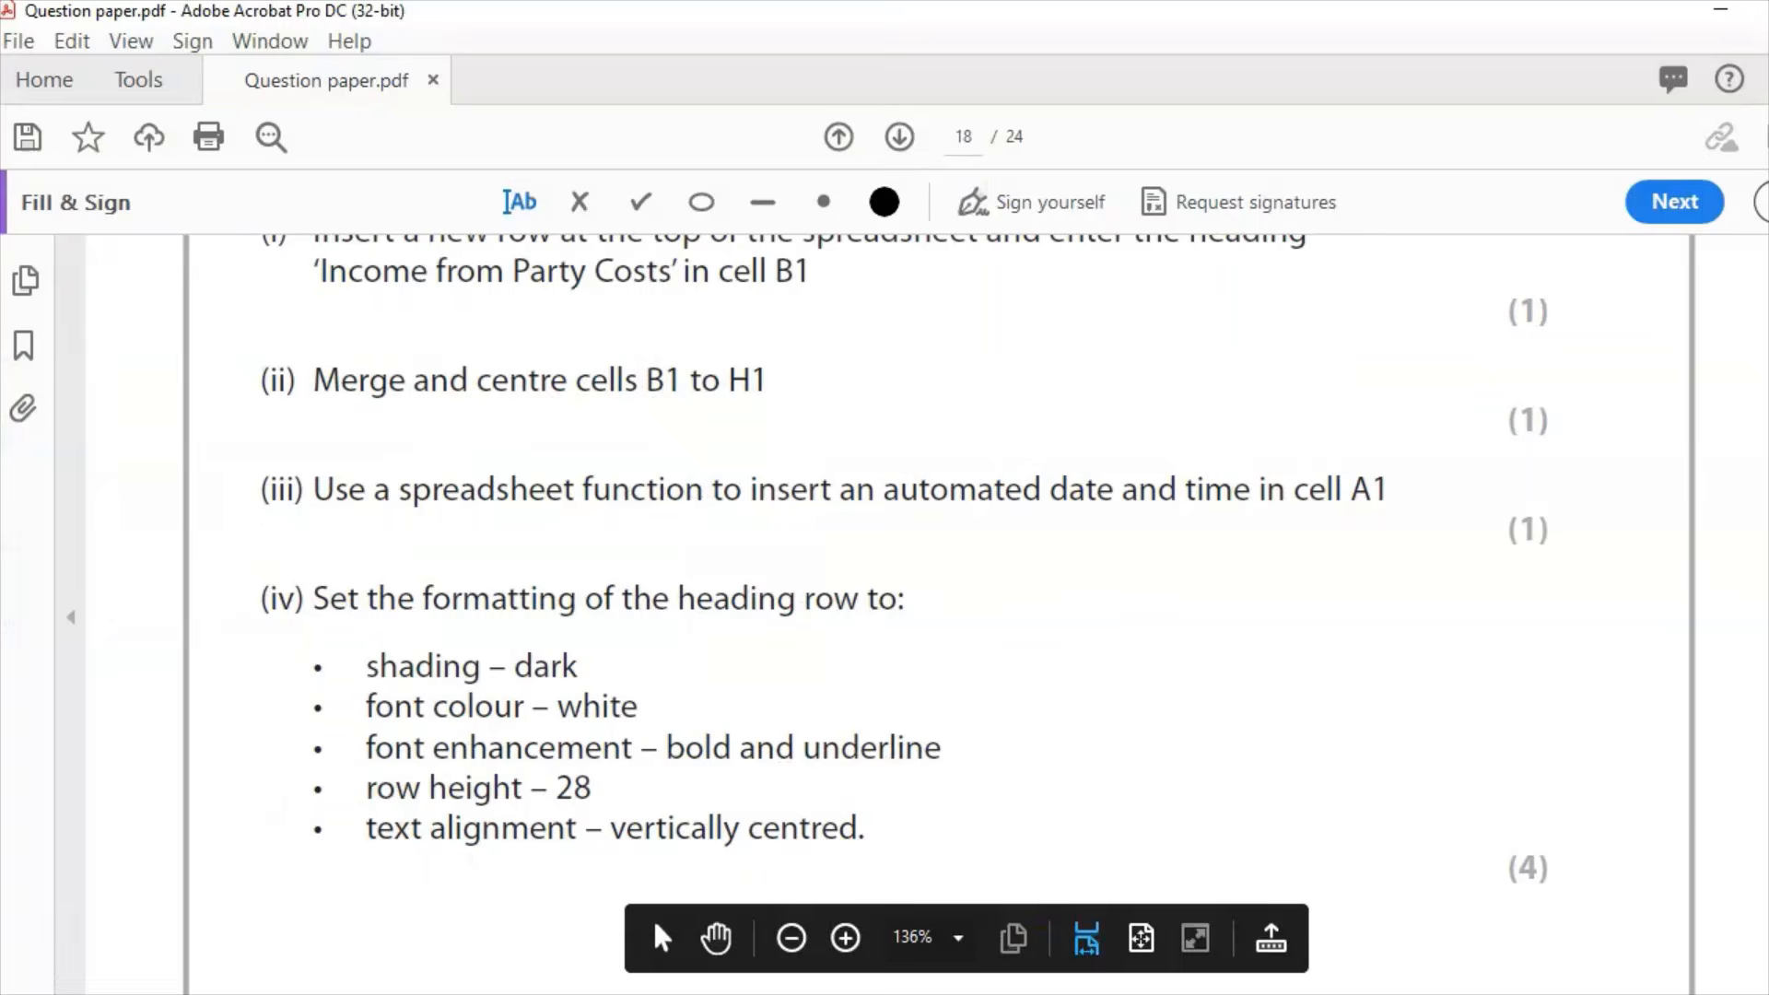
{"action": "key", "text": "alt+Tab"}
{"action": "left_click_drag", "start_coordinate": [242, 309], "coordinate": [961, 316]}
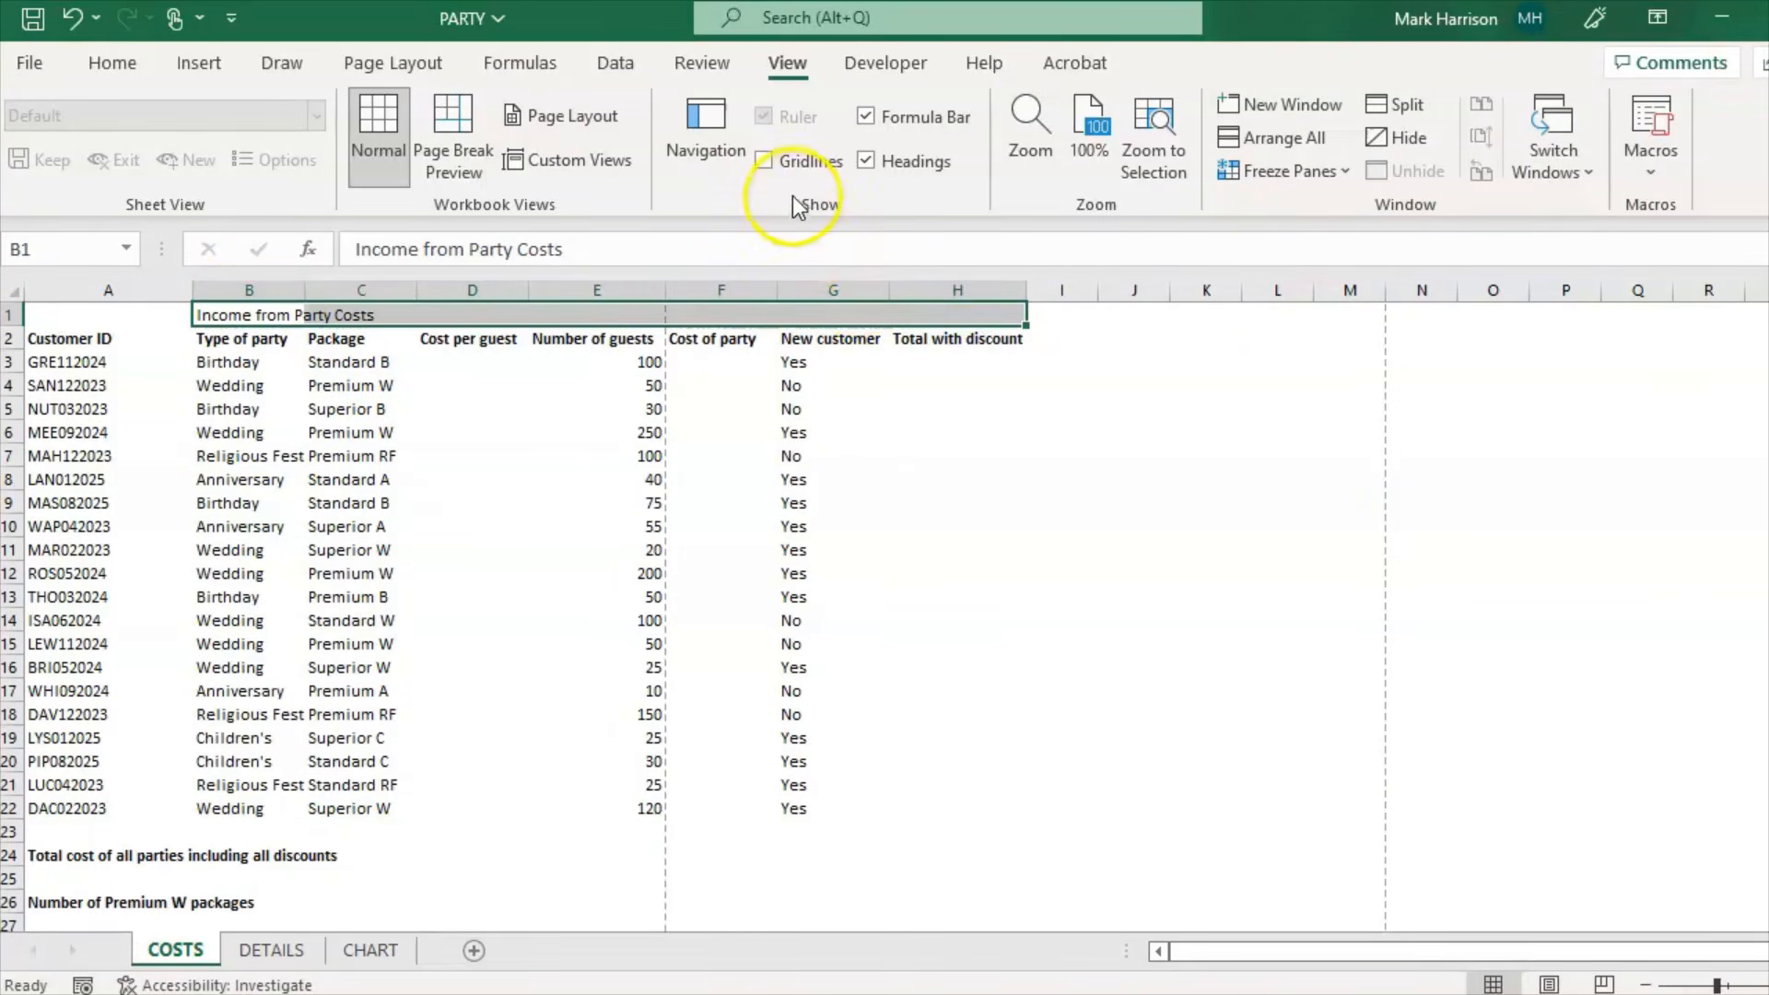
Step: Merge and centre cells B1 to H1
{"action": "left_click", "coordinate": [113, 66]}
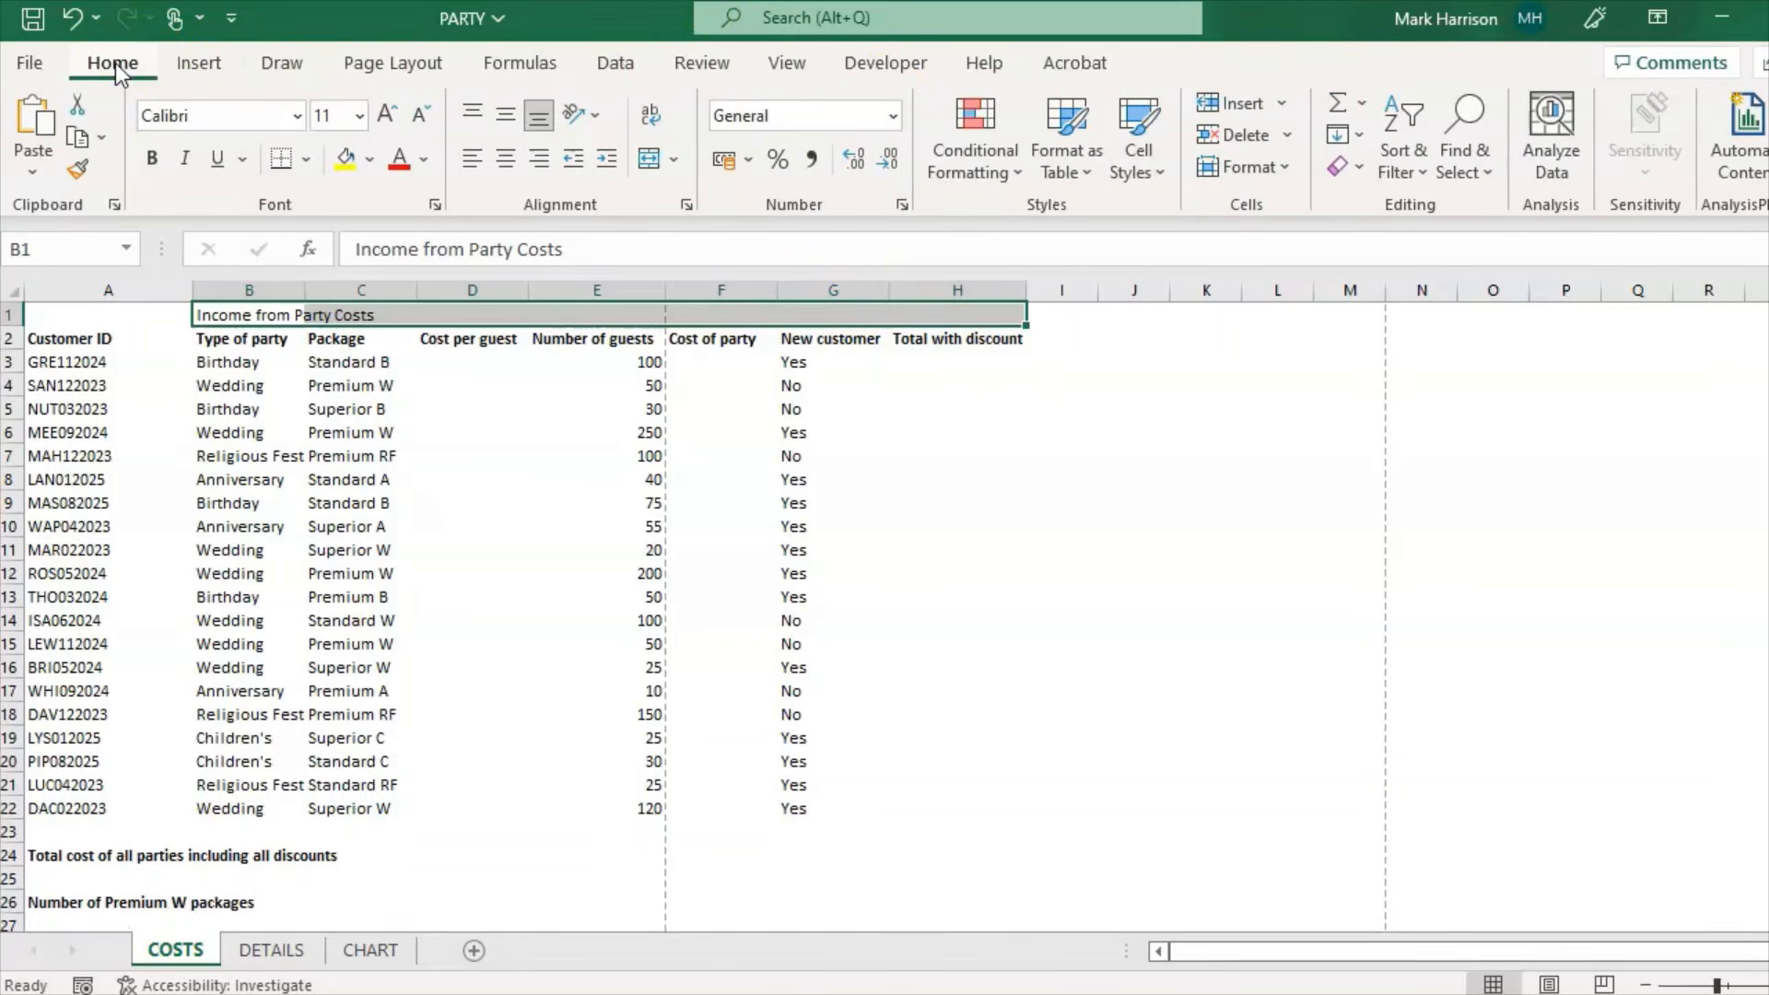
{"action": "left_click", "coordinate": [655, 160]}
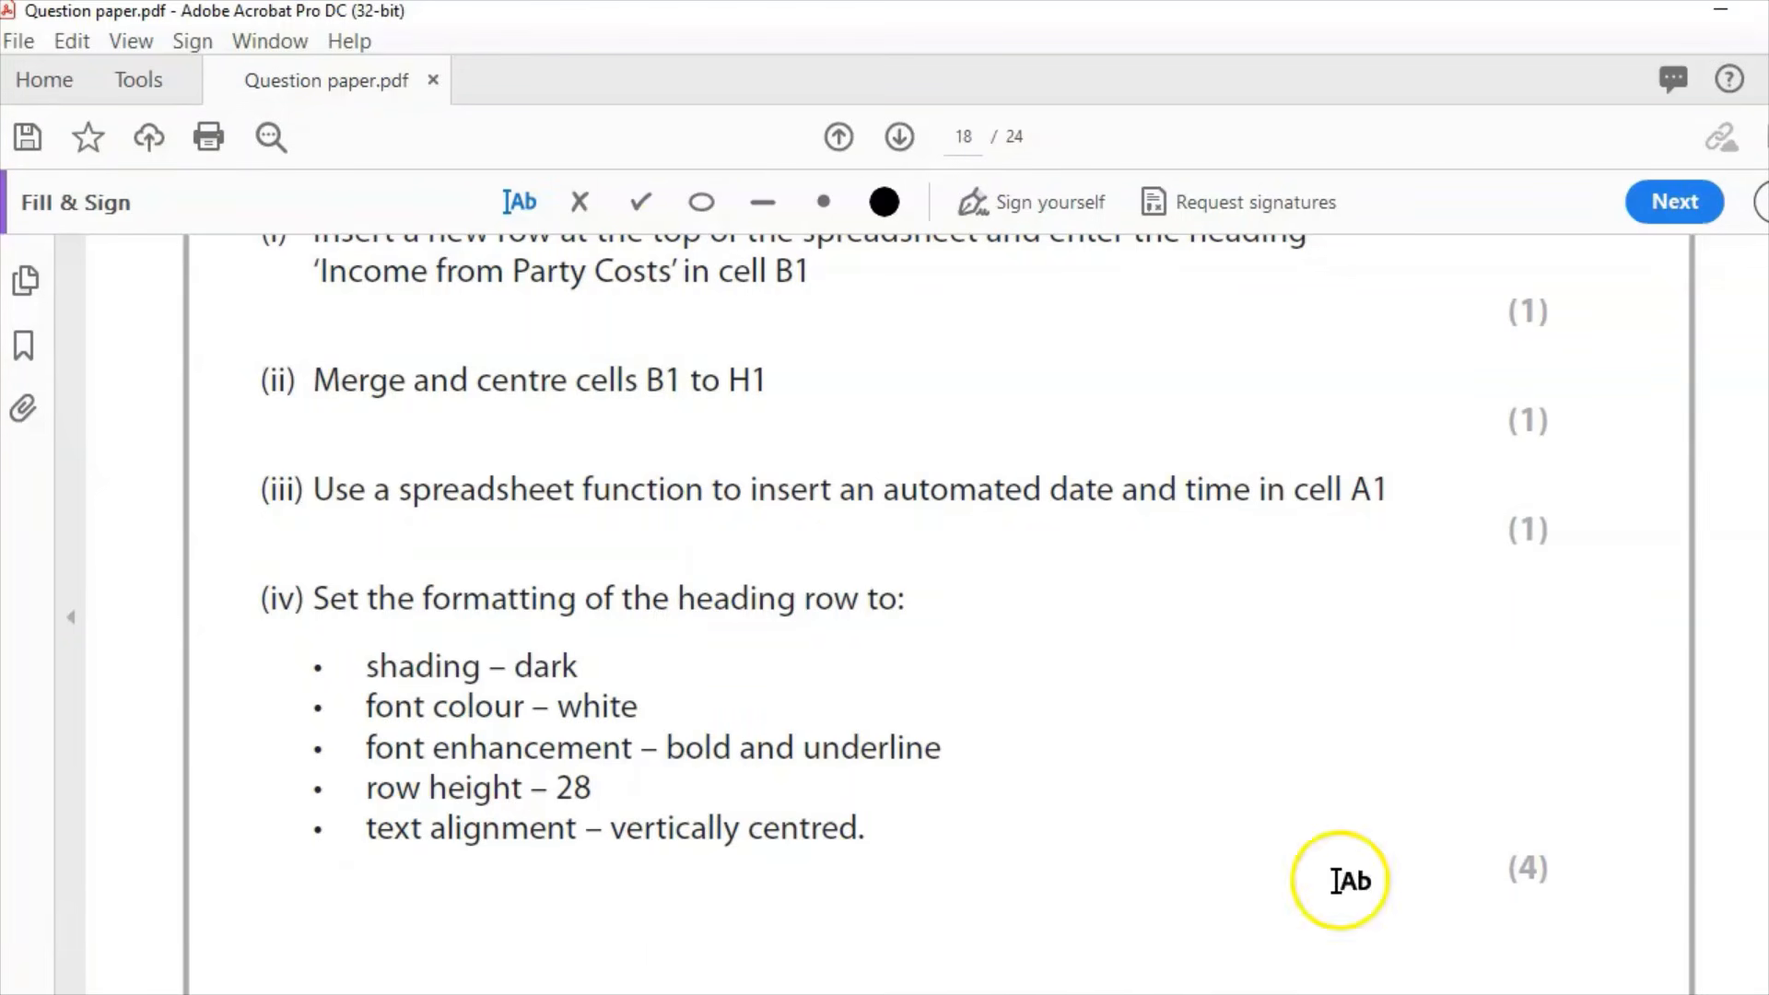
{"action": "left_click", "coordinate": [907, 993]}
Step: Enter =NOW() in A1 for the current date and time, then check question (iv)
{"action": "left_click", "coordinate": [108, 322]}
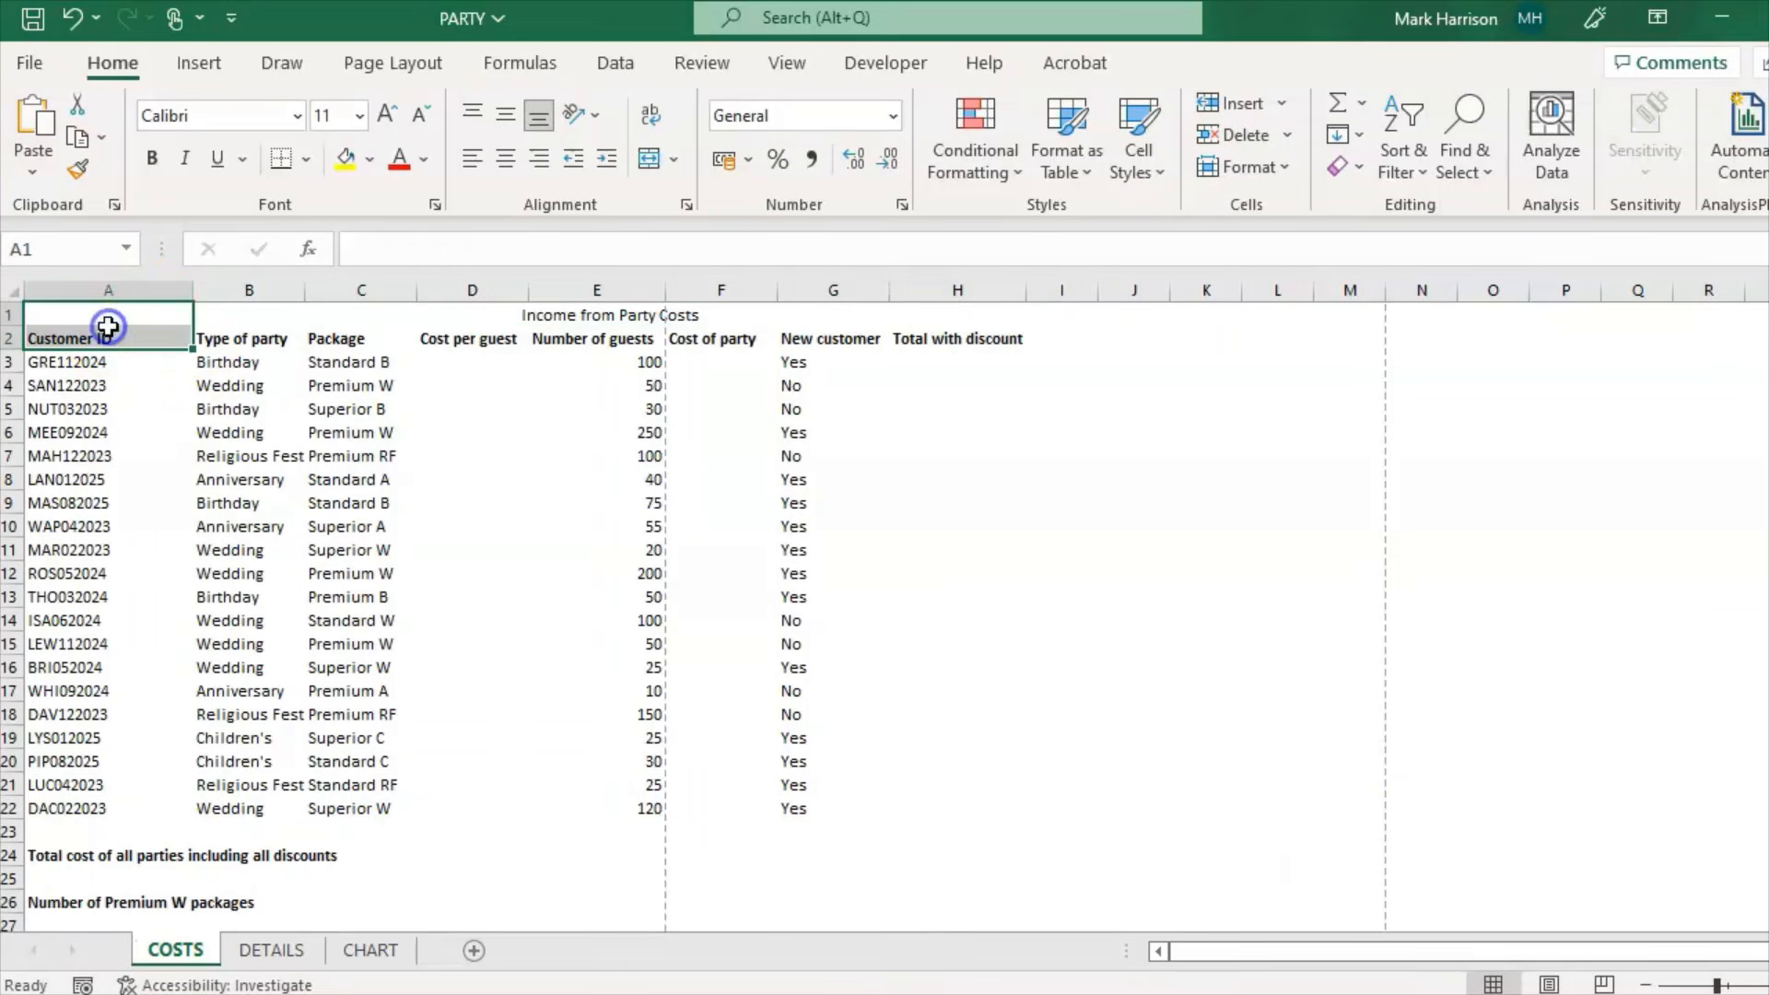
{"action": "left_click", "coordinate": [397, 249]}
{"action": "type", "text": "=NO"}
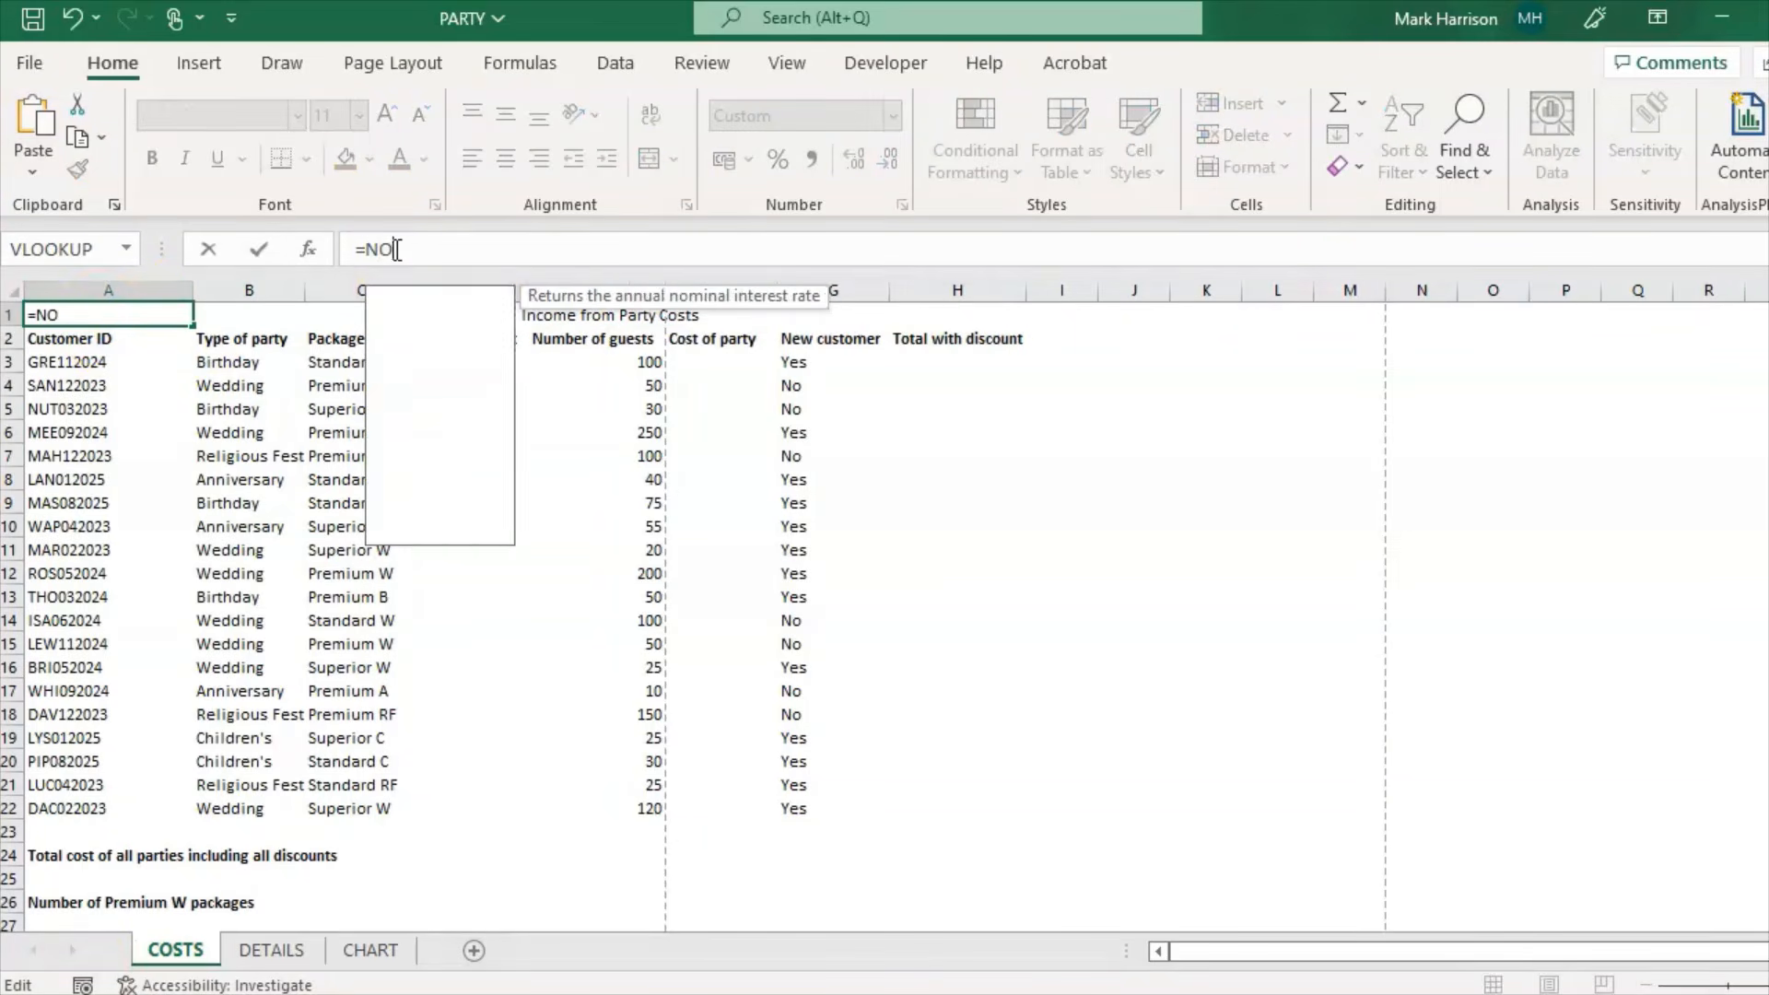
{"action": "type", "text": "W()"}
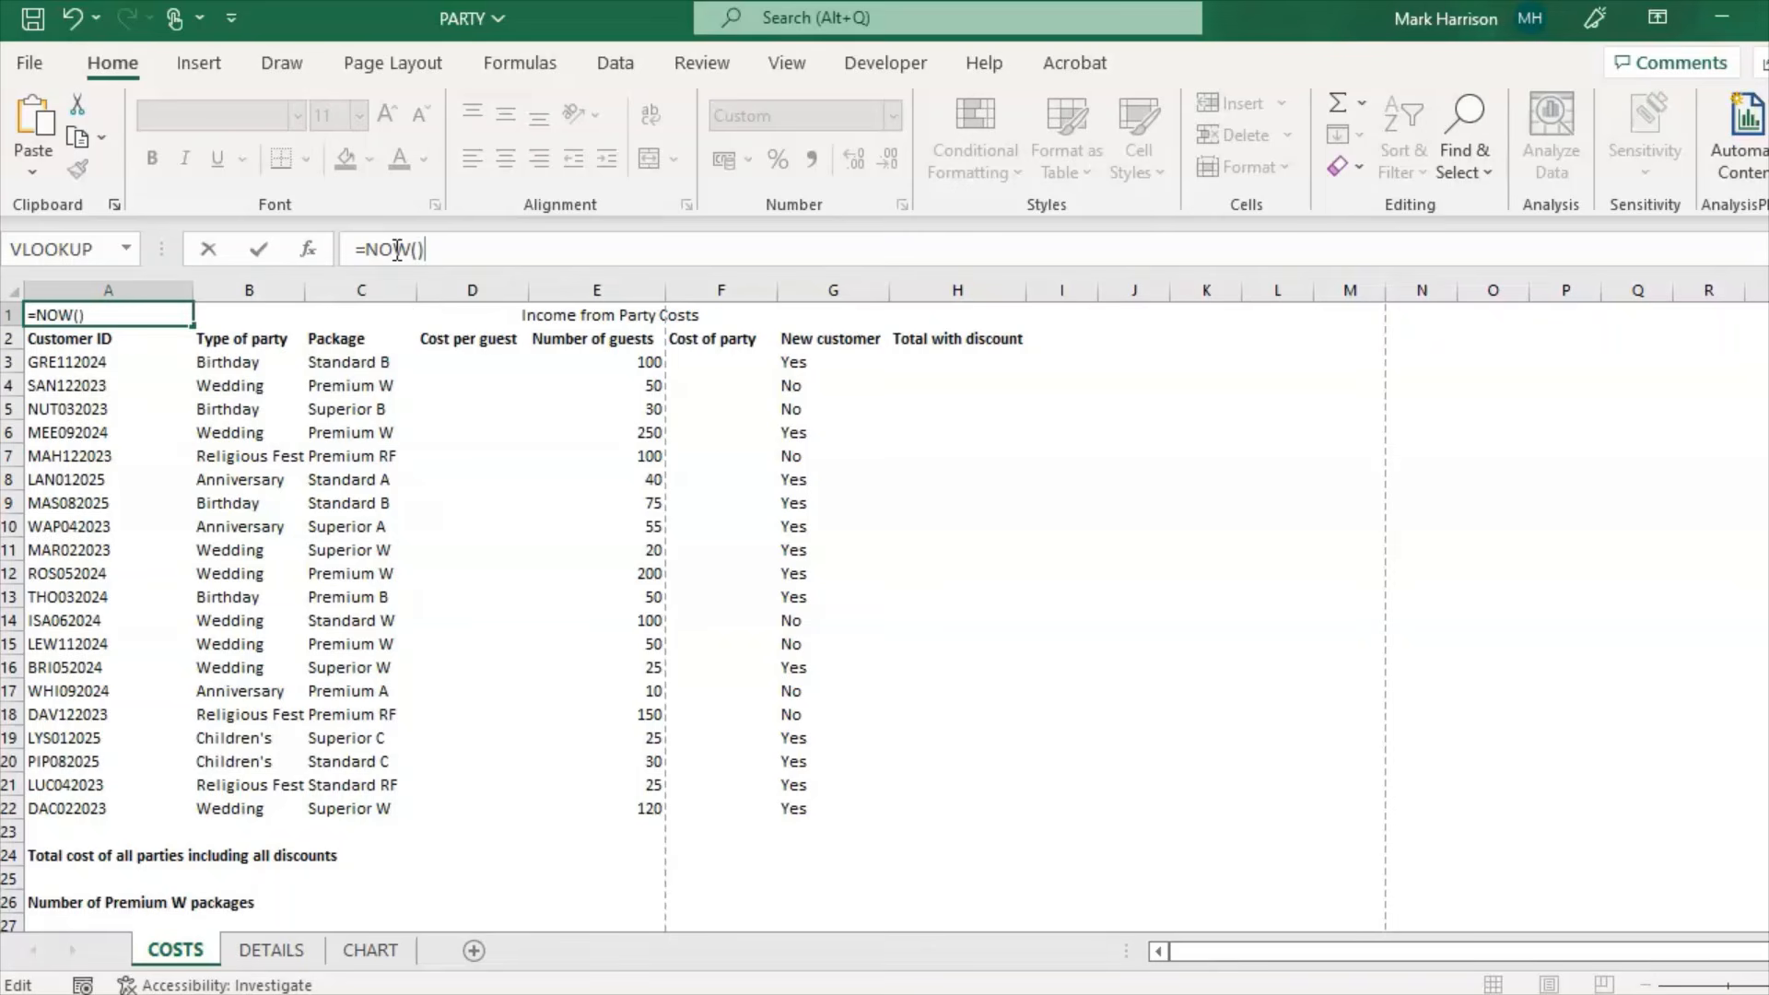
{"action": "key", "text": "Return"}
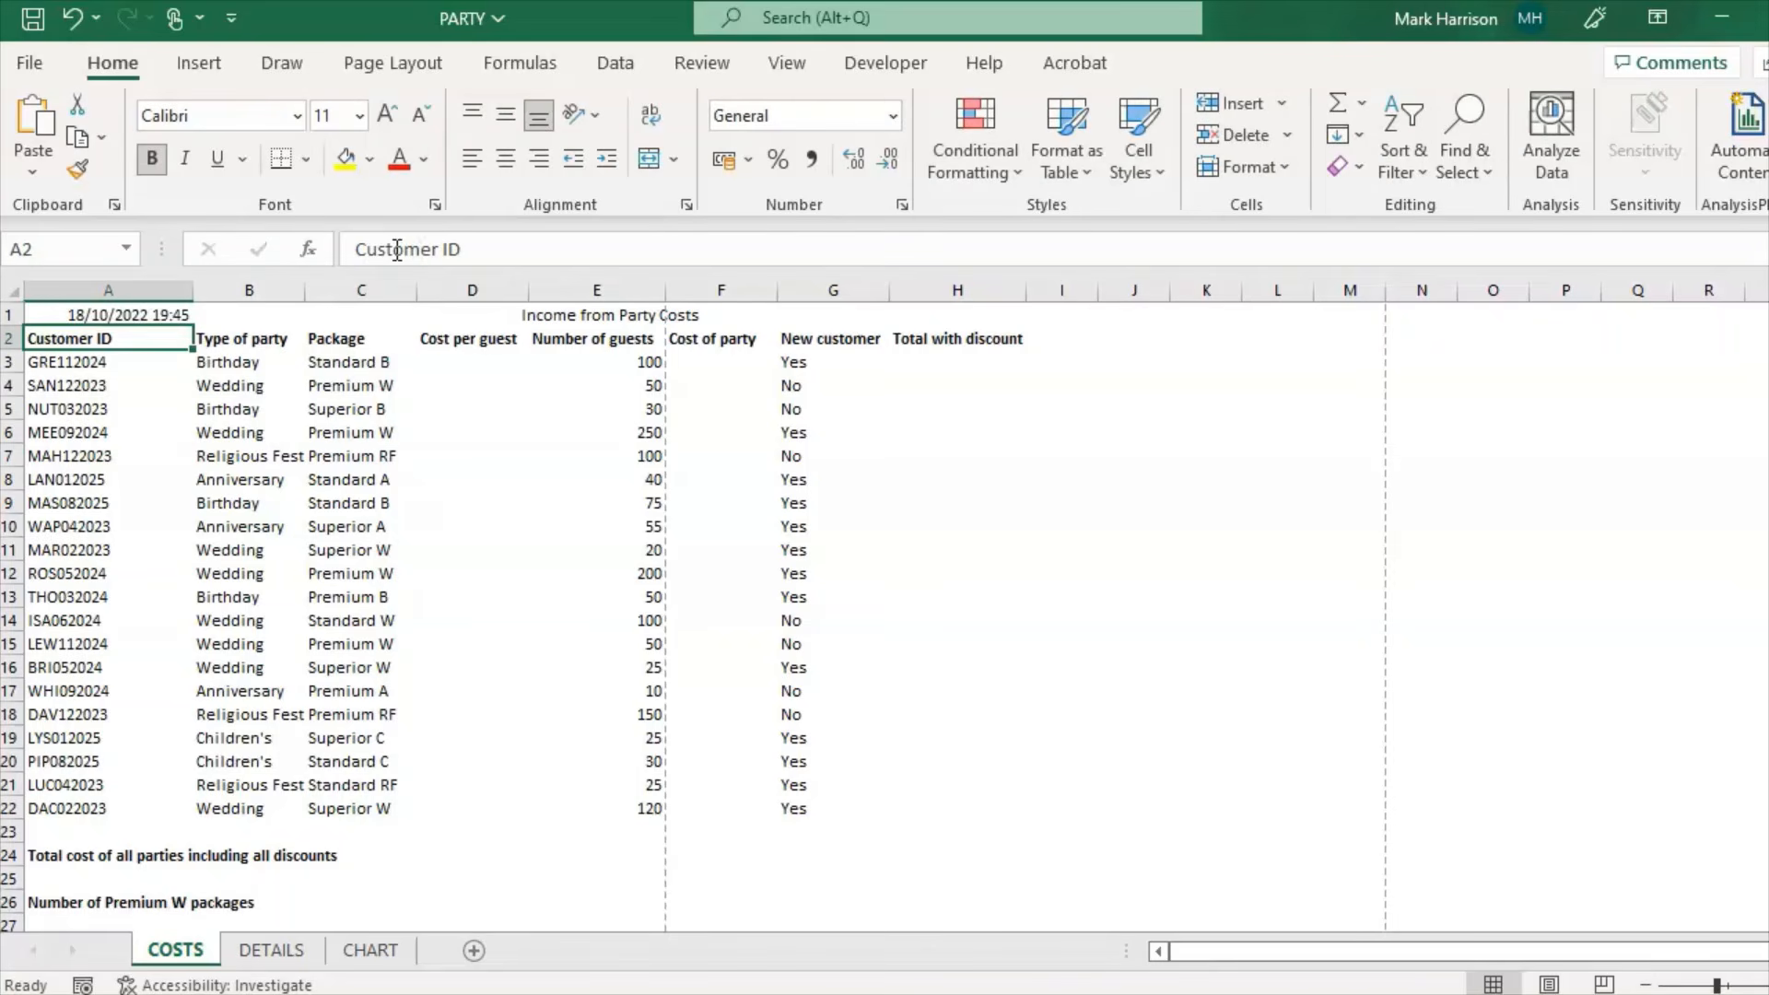
{"action": "left_click", "coordinate": [269, 384]}
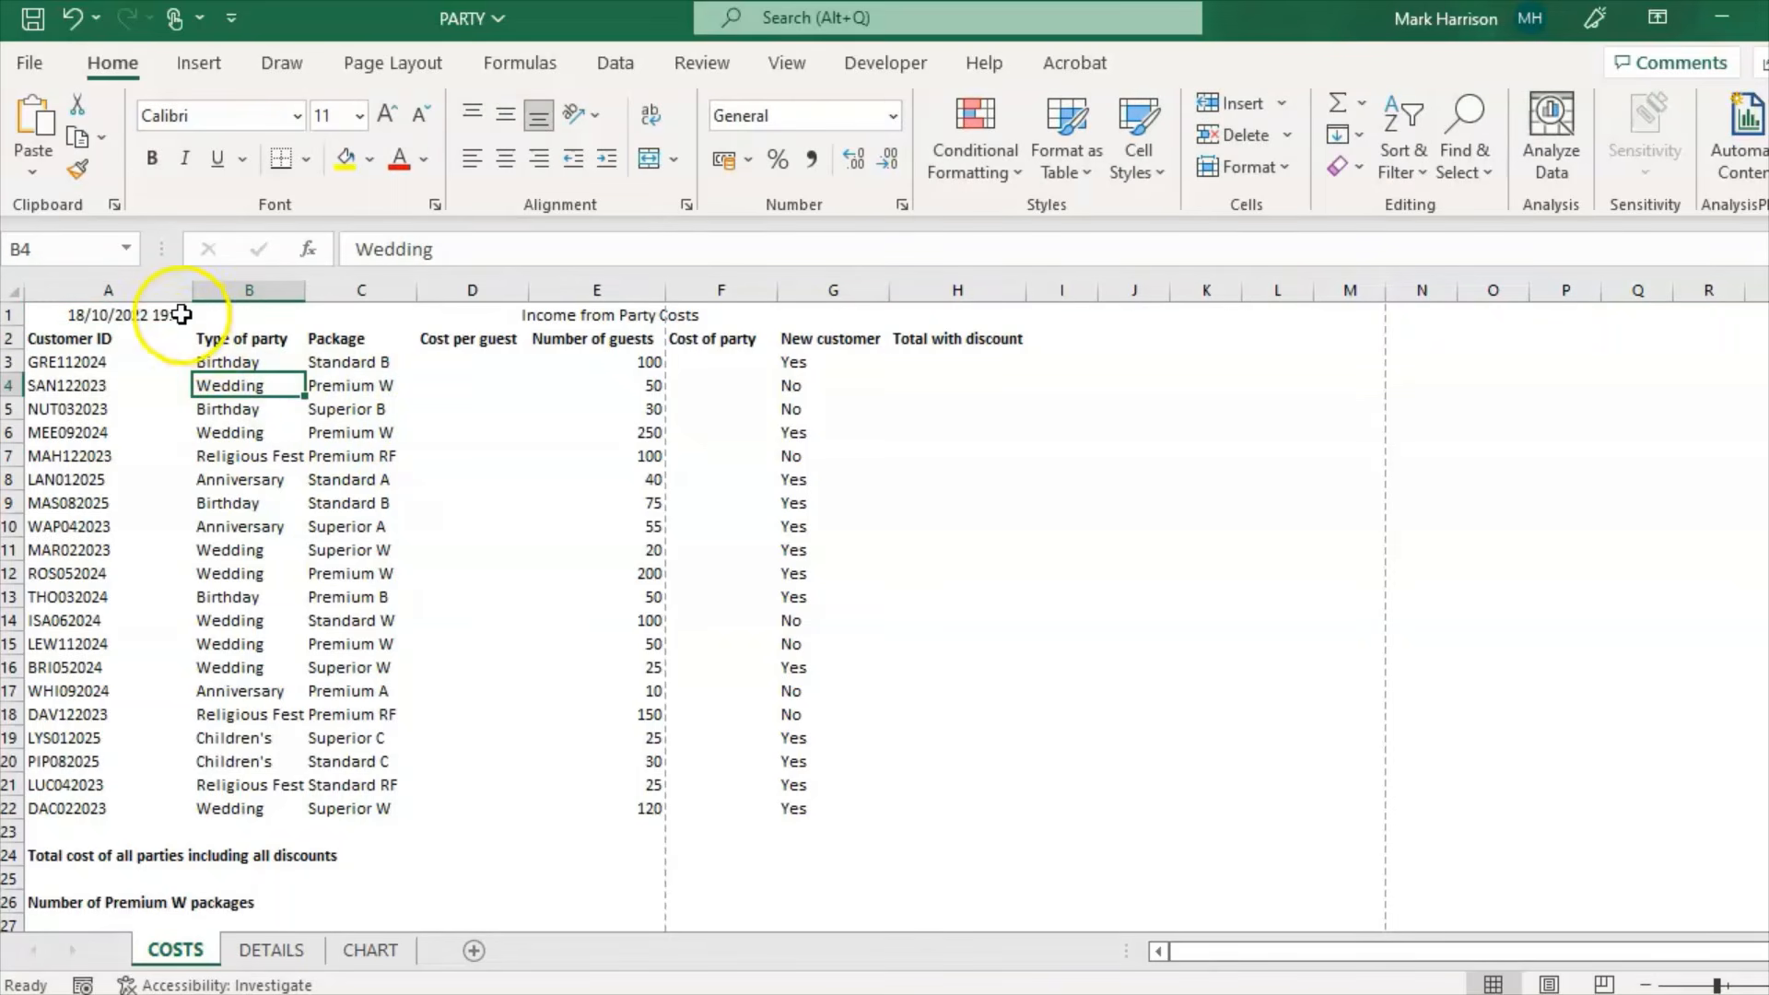
{"action": "left_click", "coordinate": [790, 993]}
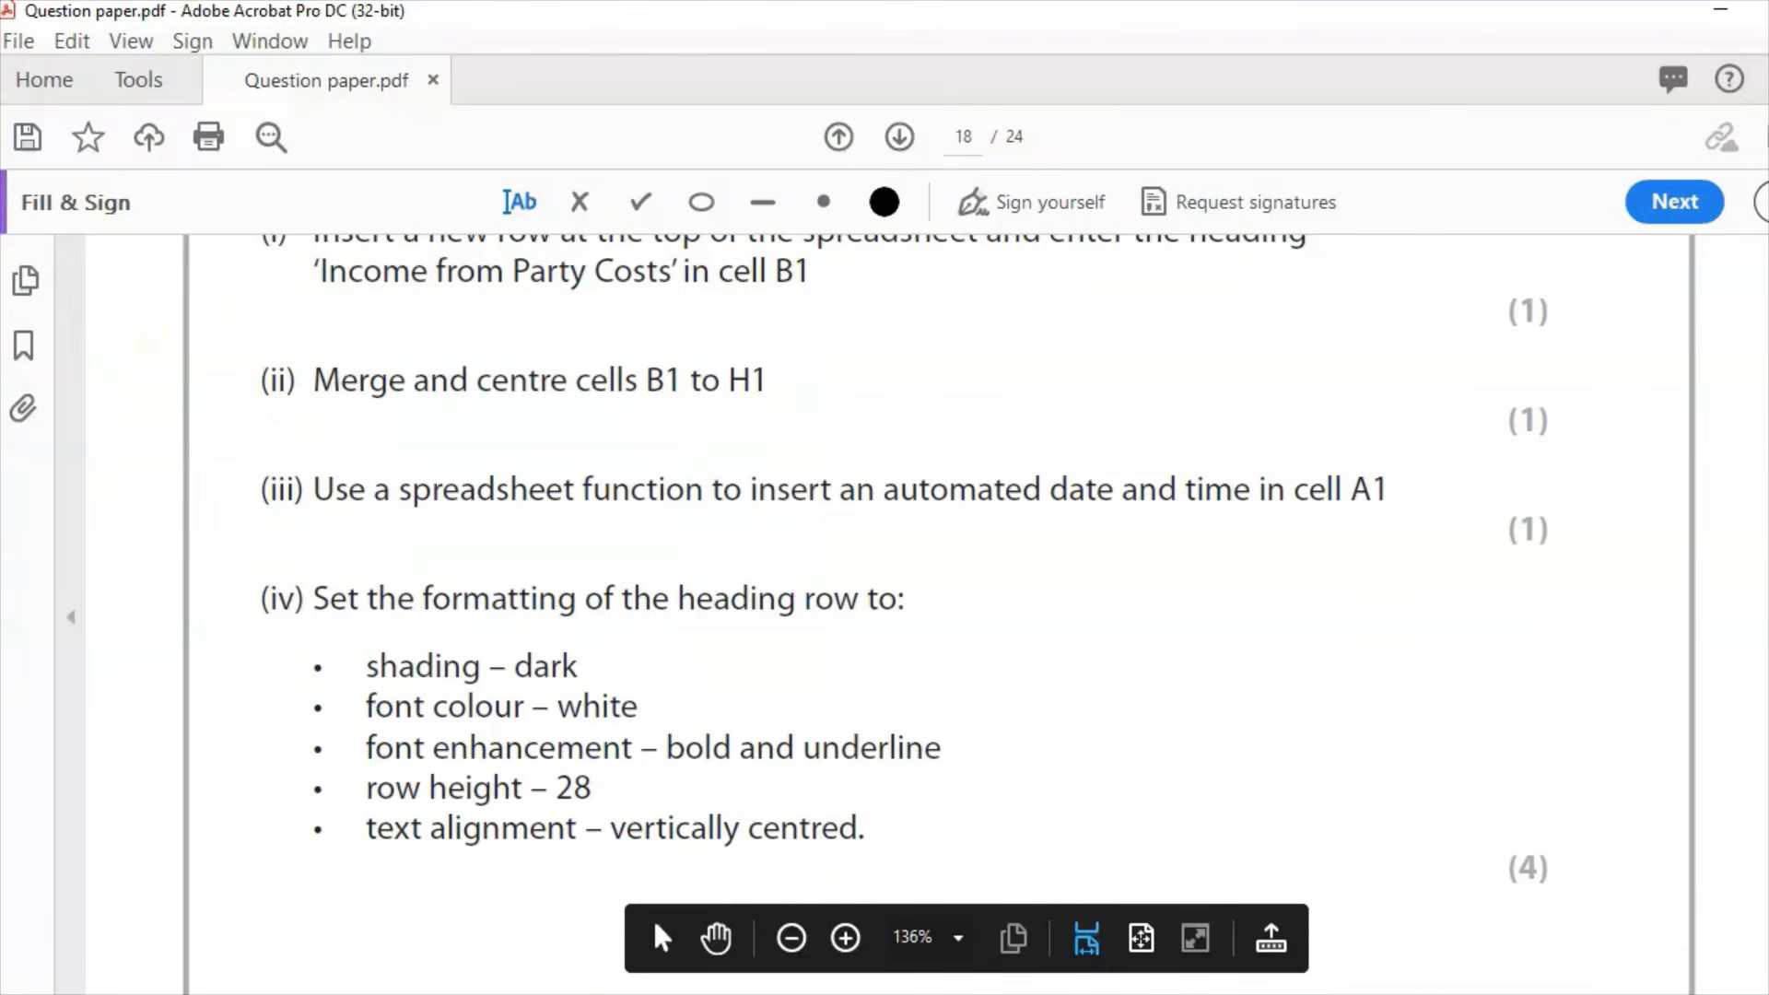
{"action": "scroll", "coordinate": [1576, 705], "scroll_direction": "down", "scroll_amount": 3}
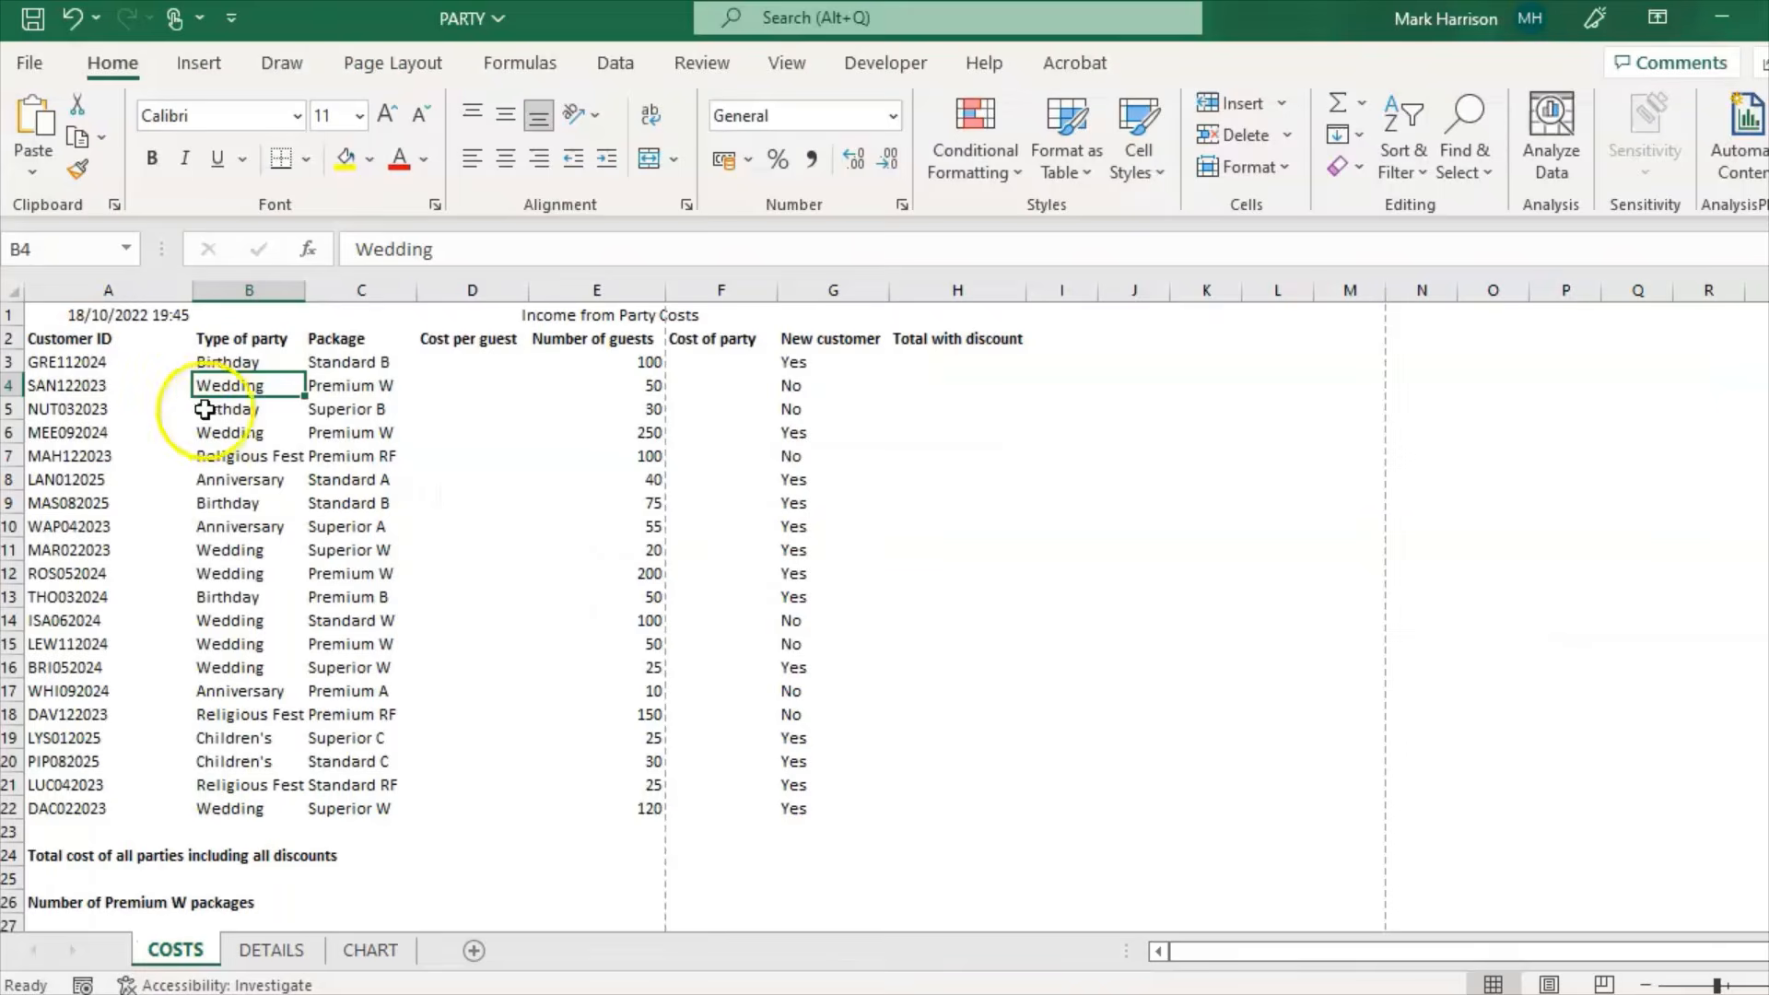
Step: Apply a Dark Blue fill, White font colour, Bold and Underline to row 1
{"action": "left_click", "coordinate": [10, 315]}
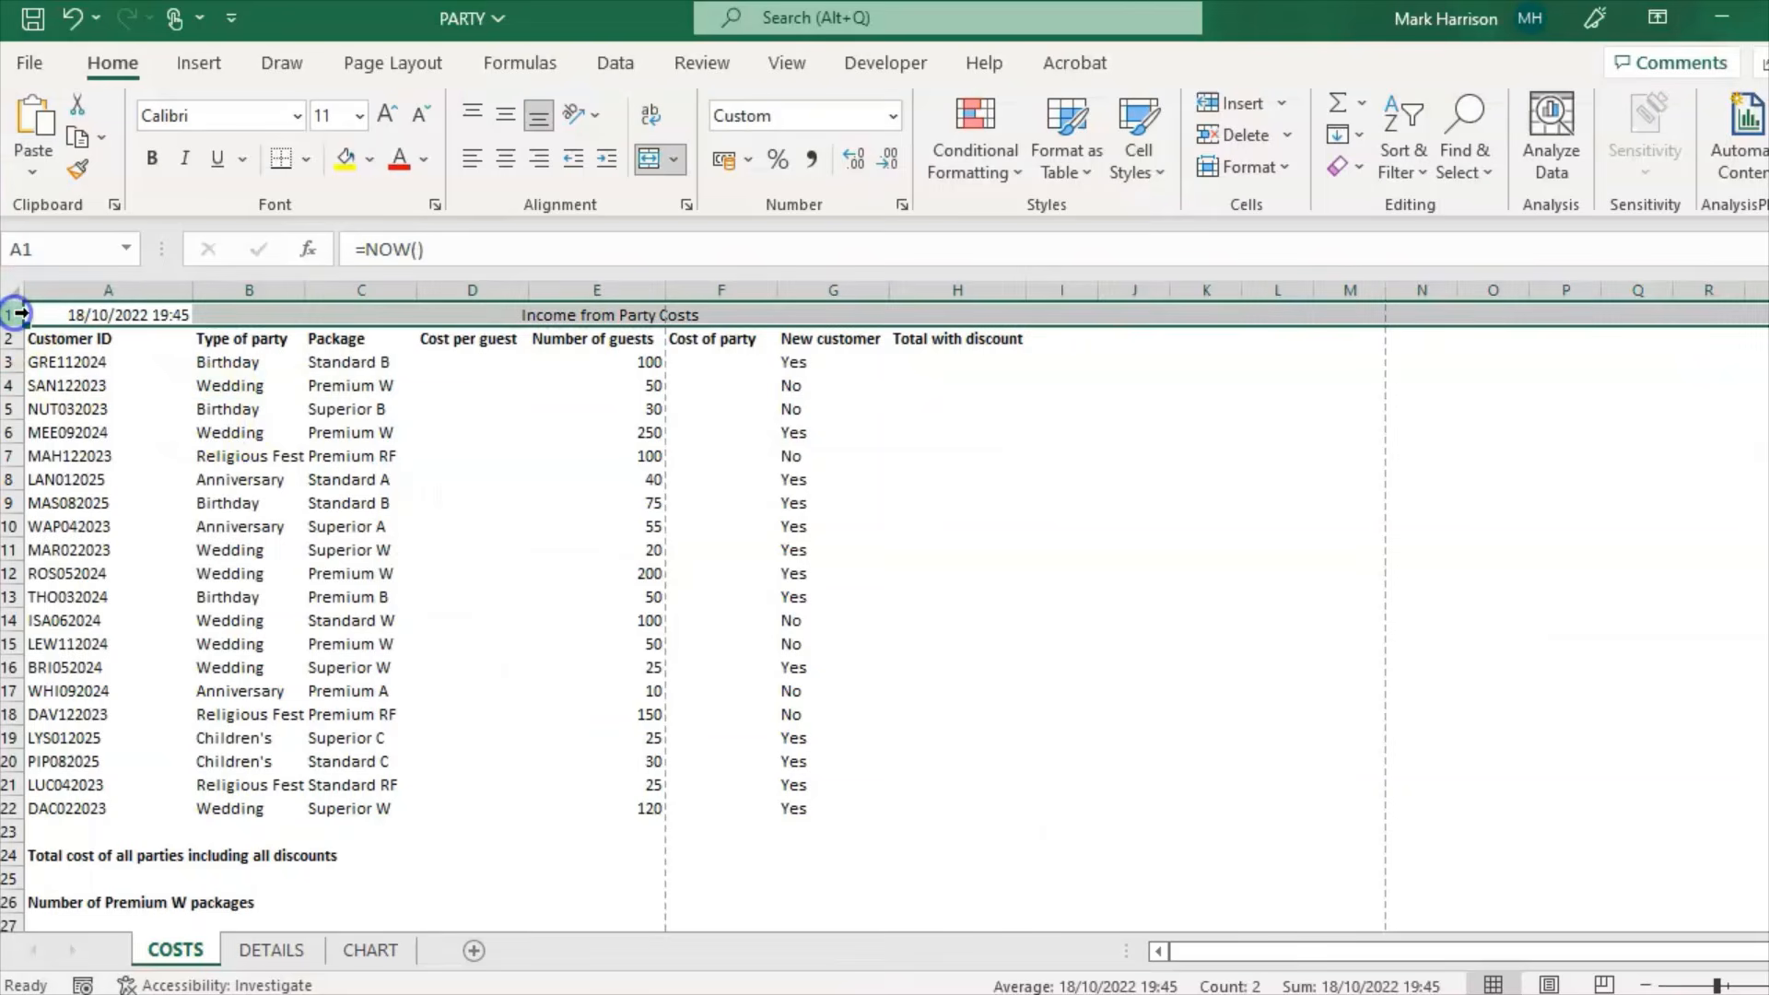
{"action": "left_click", "coordinate": [369, 158]}
{"action": "left_click", "coordinate": [531, 418]}
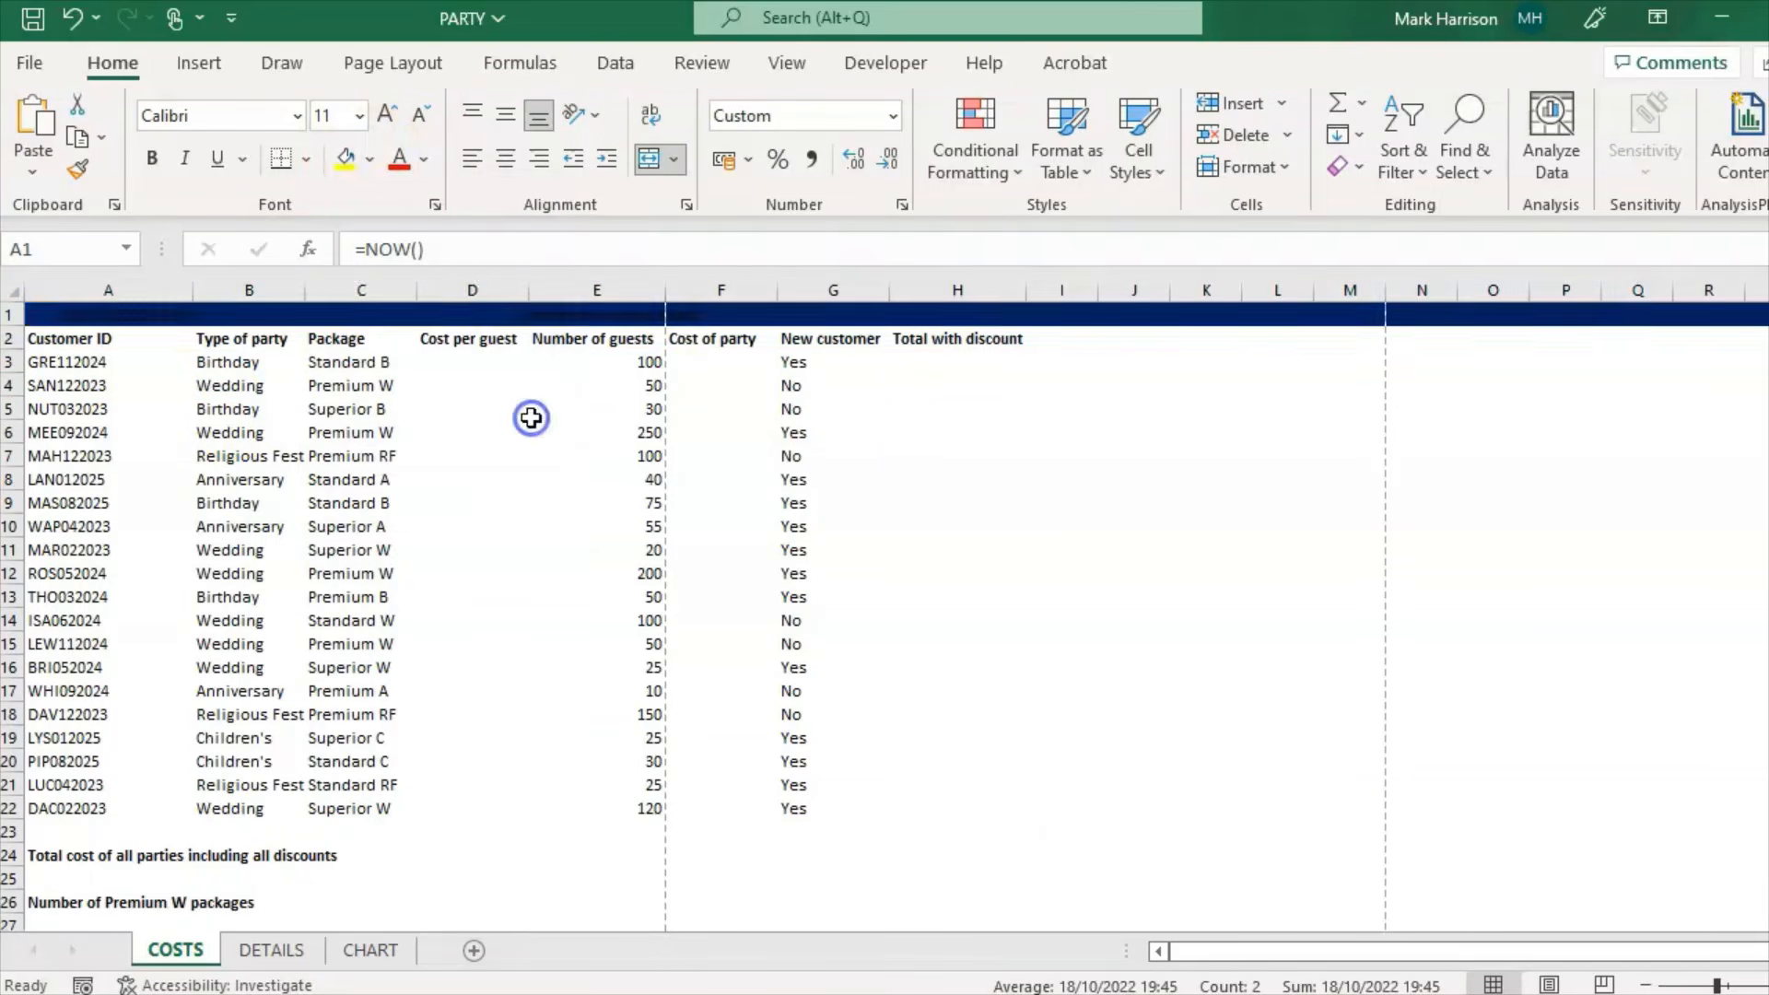
{"action": "left_click", "coordinate": [763, 991]}
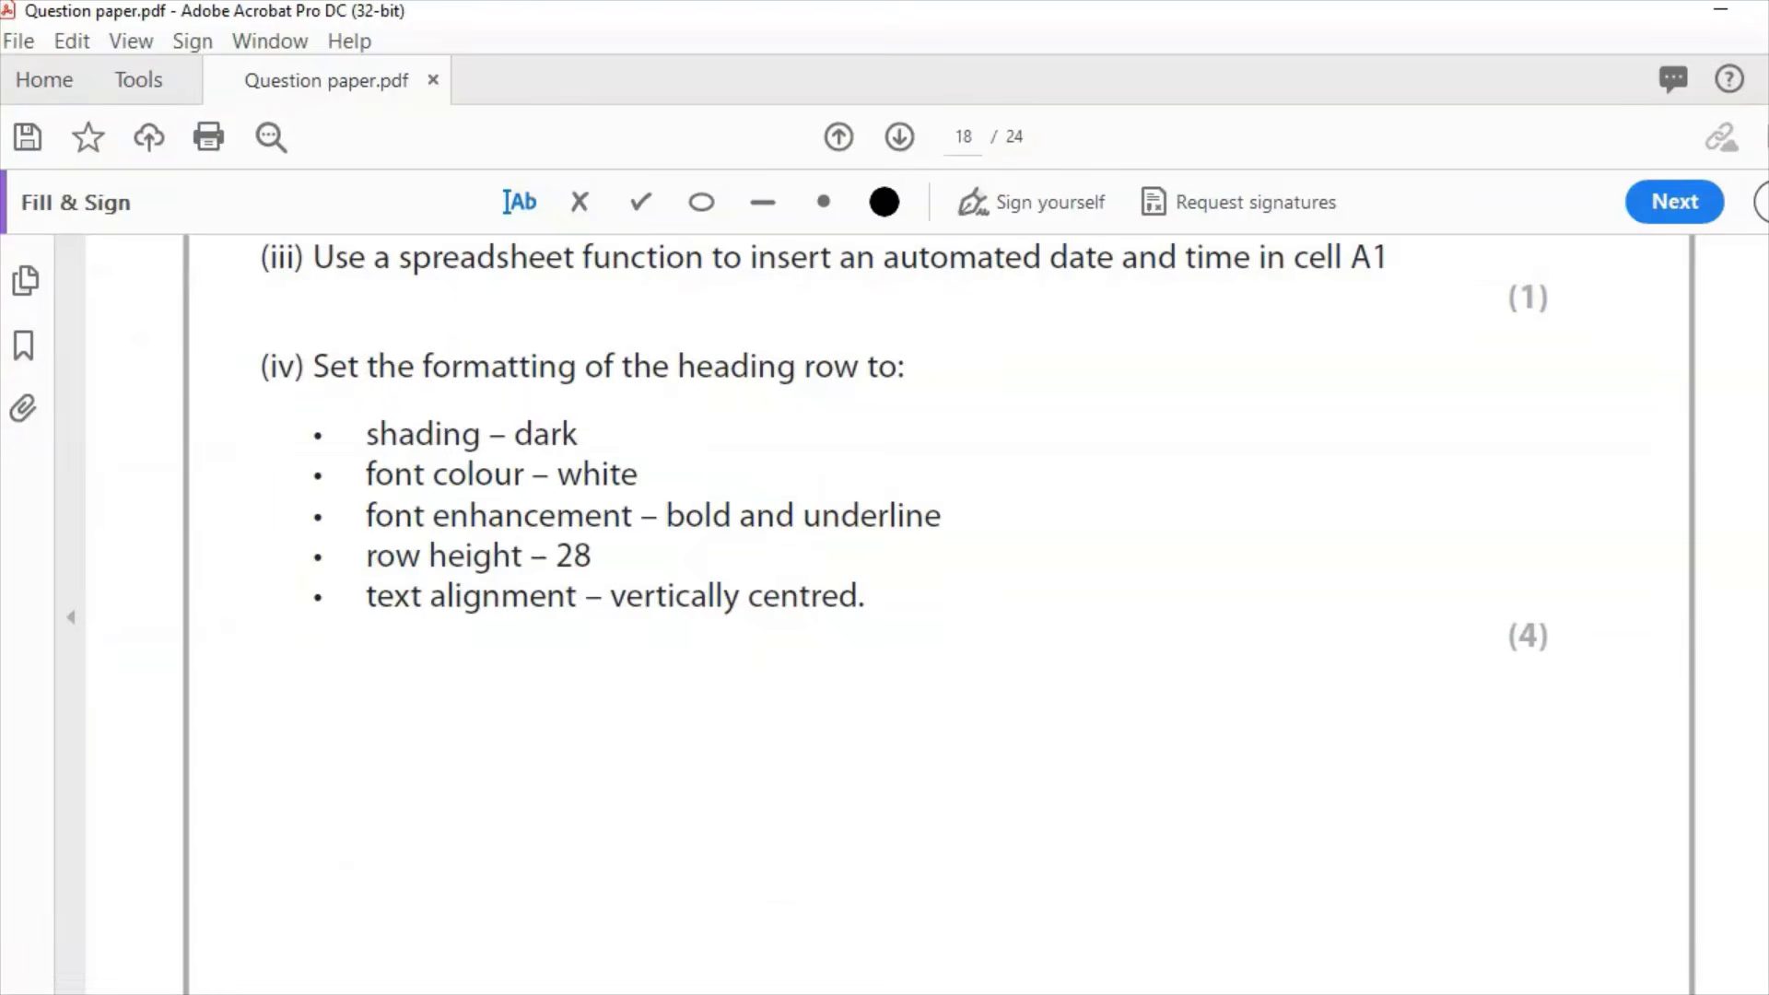
{"action": "left_click", "coordinate": [763, 990]}
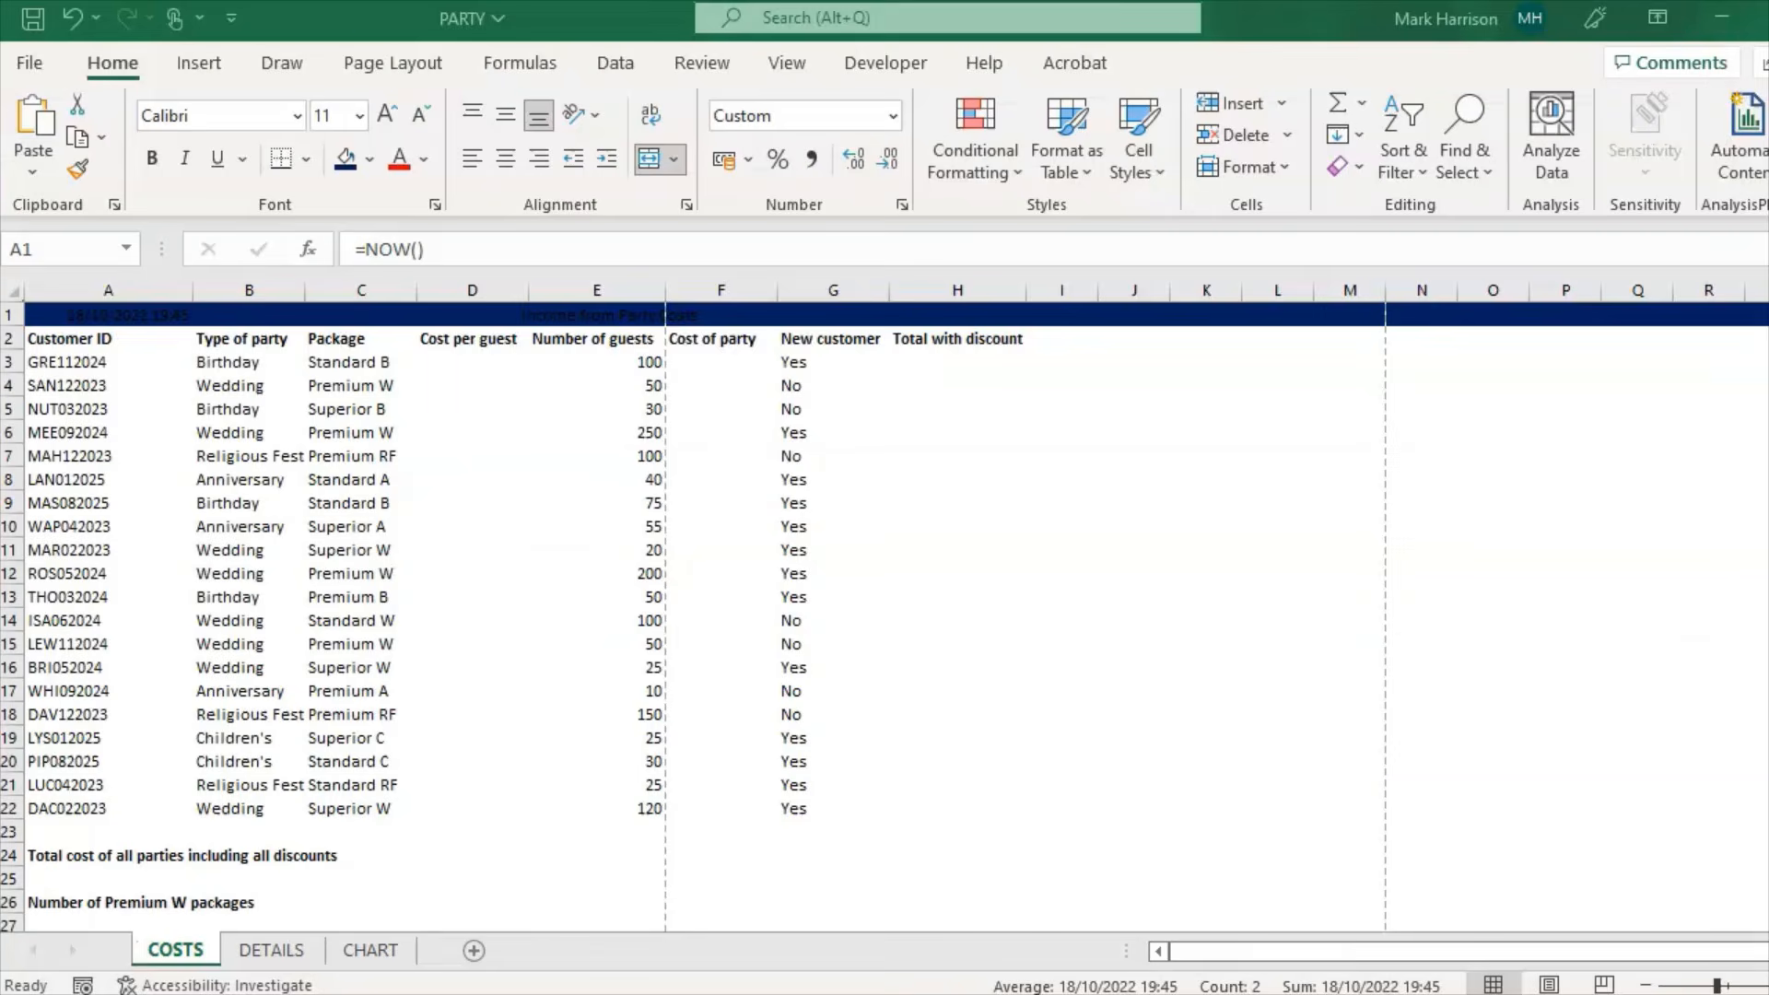
{"action": "left_click", "coordinate": [426, 159]}
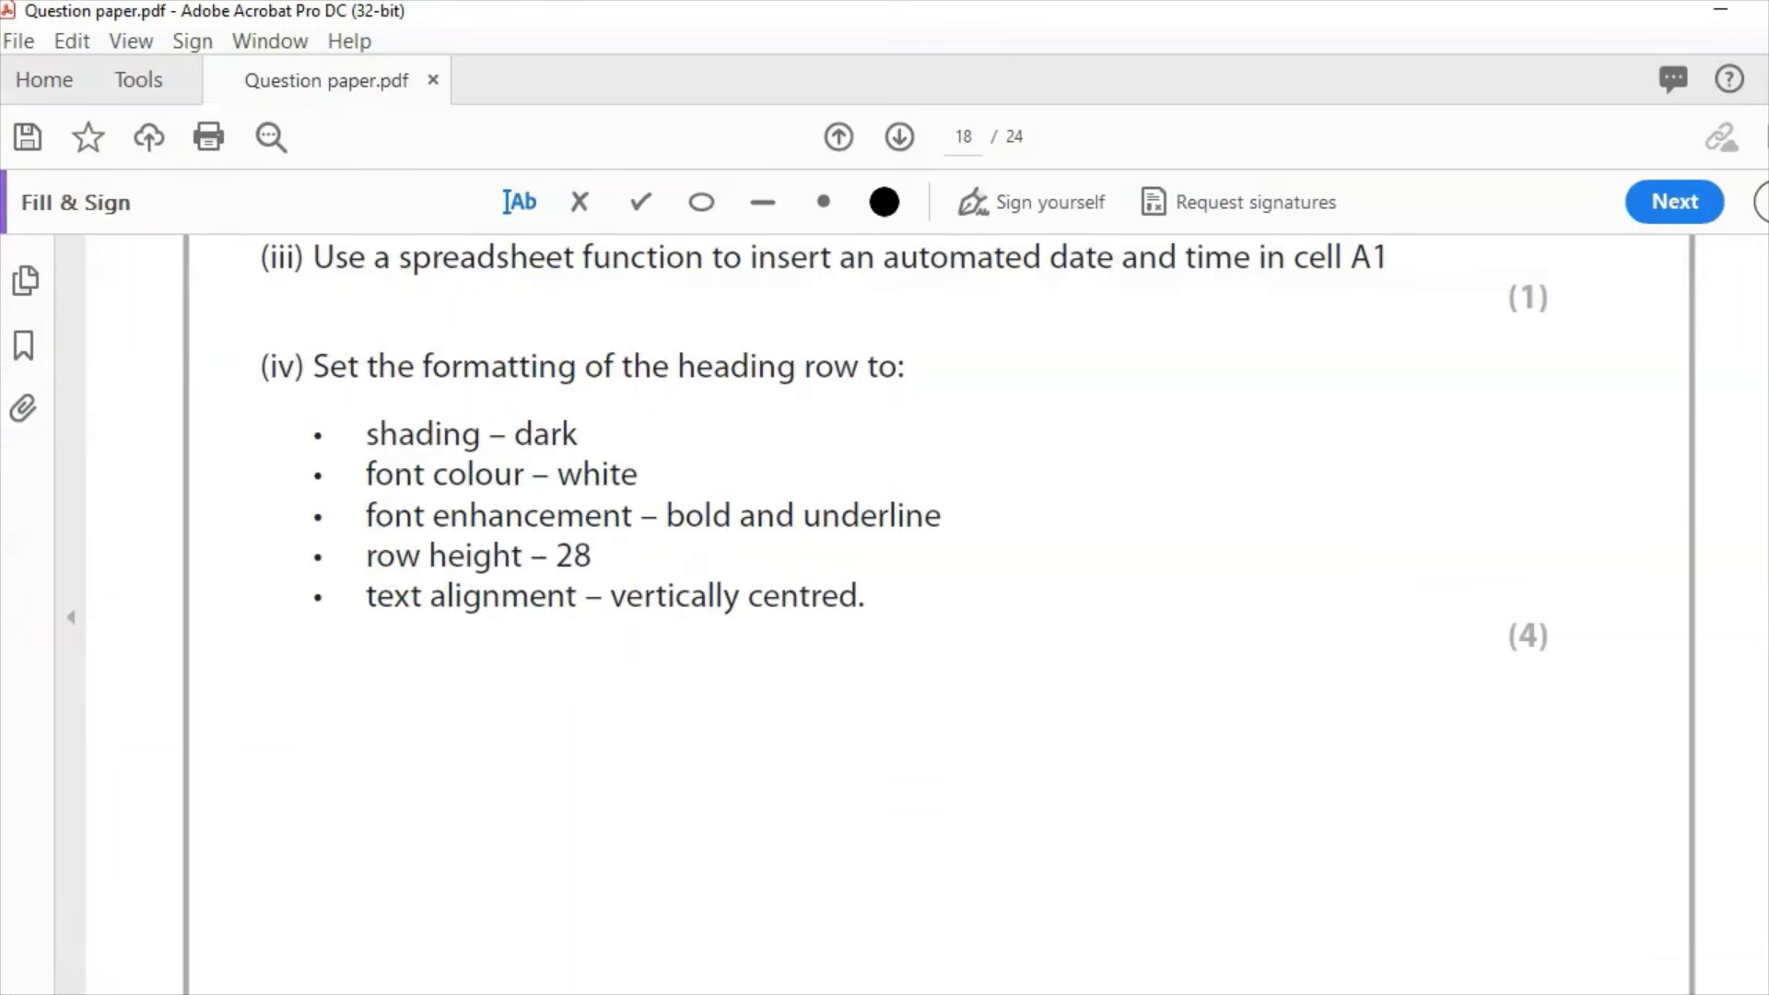
{"action": "left_click", "coordinate": [157, 166]}
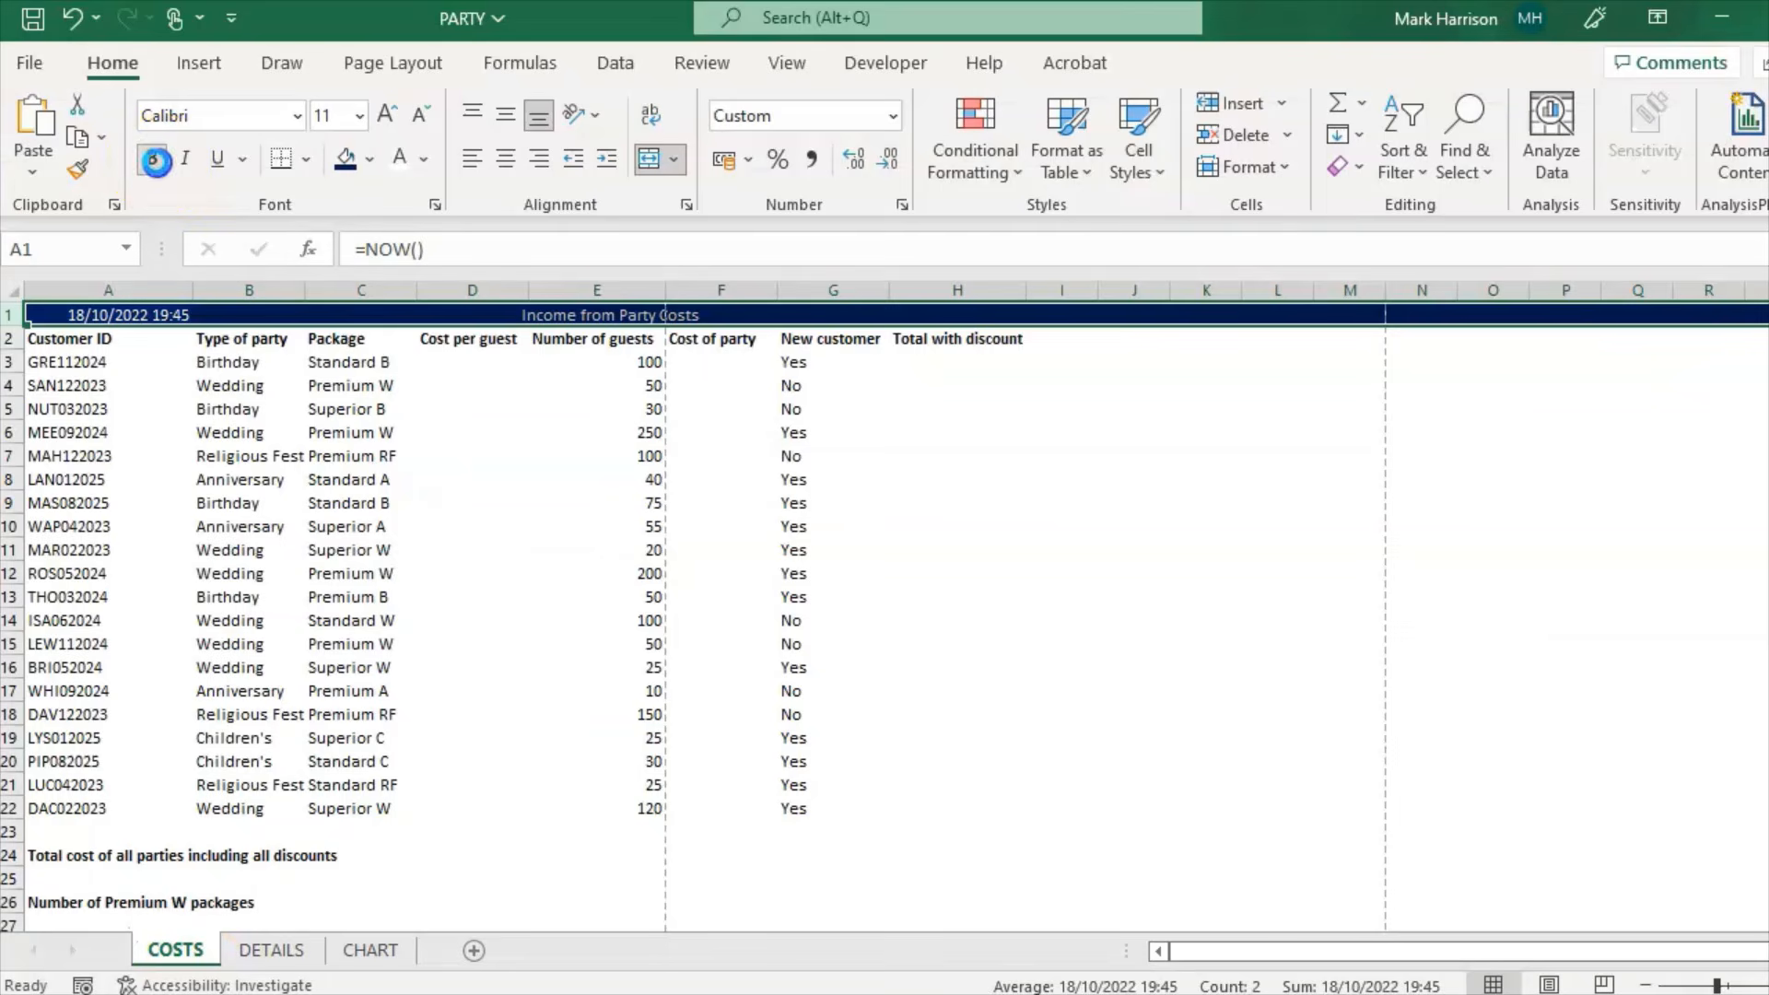
{"action": "left_click", "coordinate": [218, 159]}
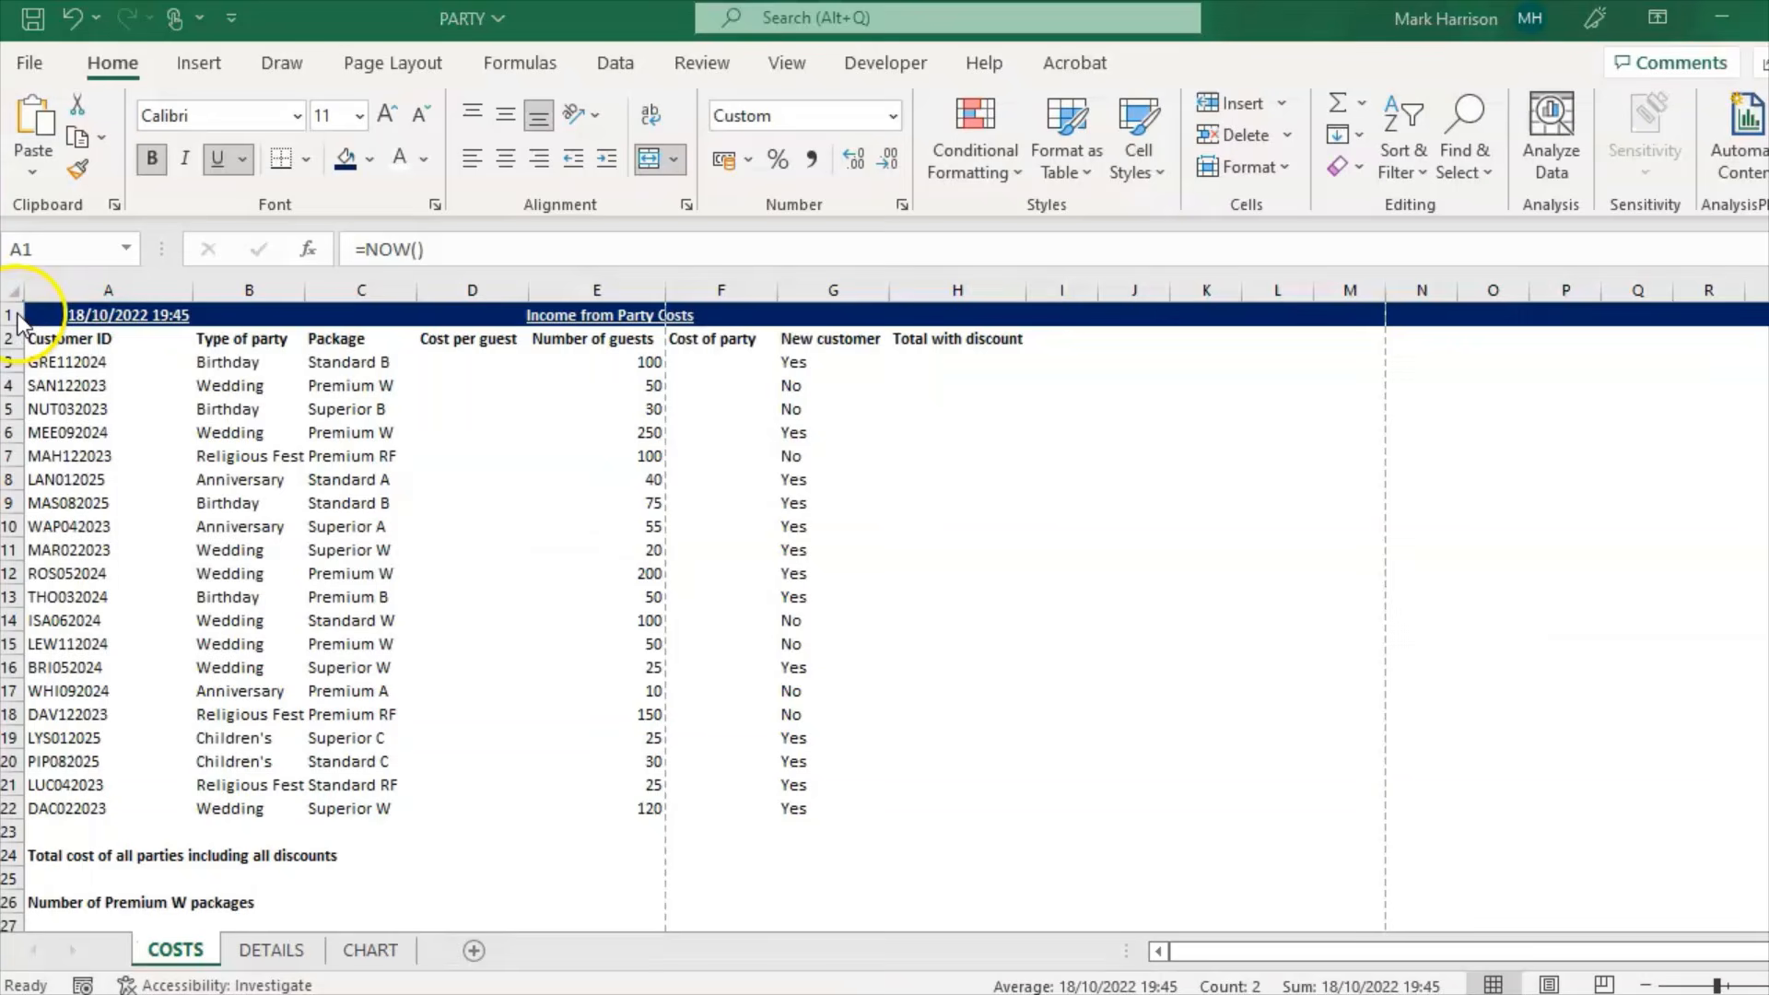
Step: Set the height of row 1 to 27
{"action": "left_click", "coordinate": [11, 316]}
{"action": "right_click", "coordinate": [11, 318]}
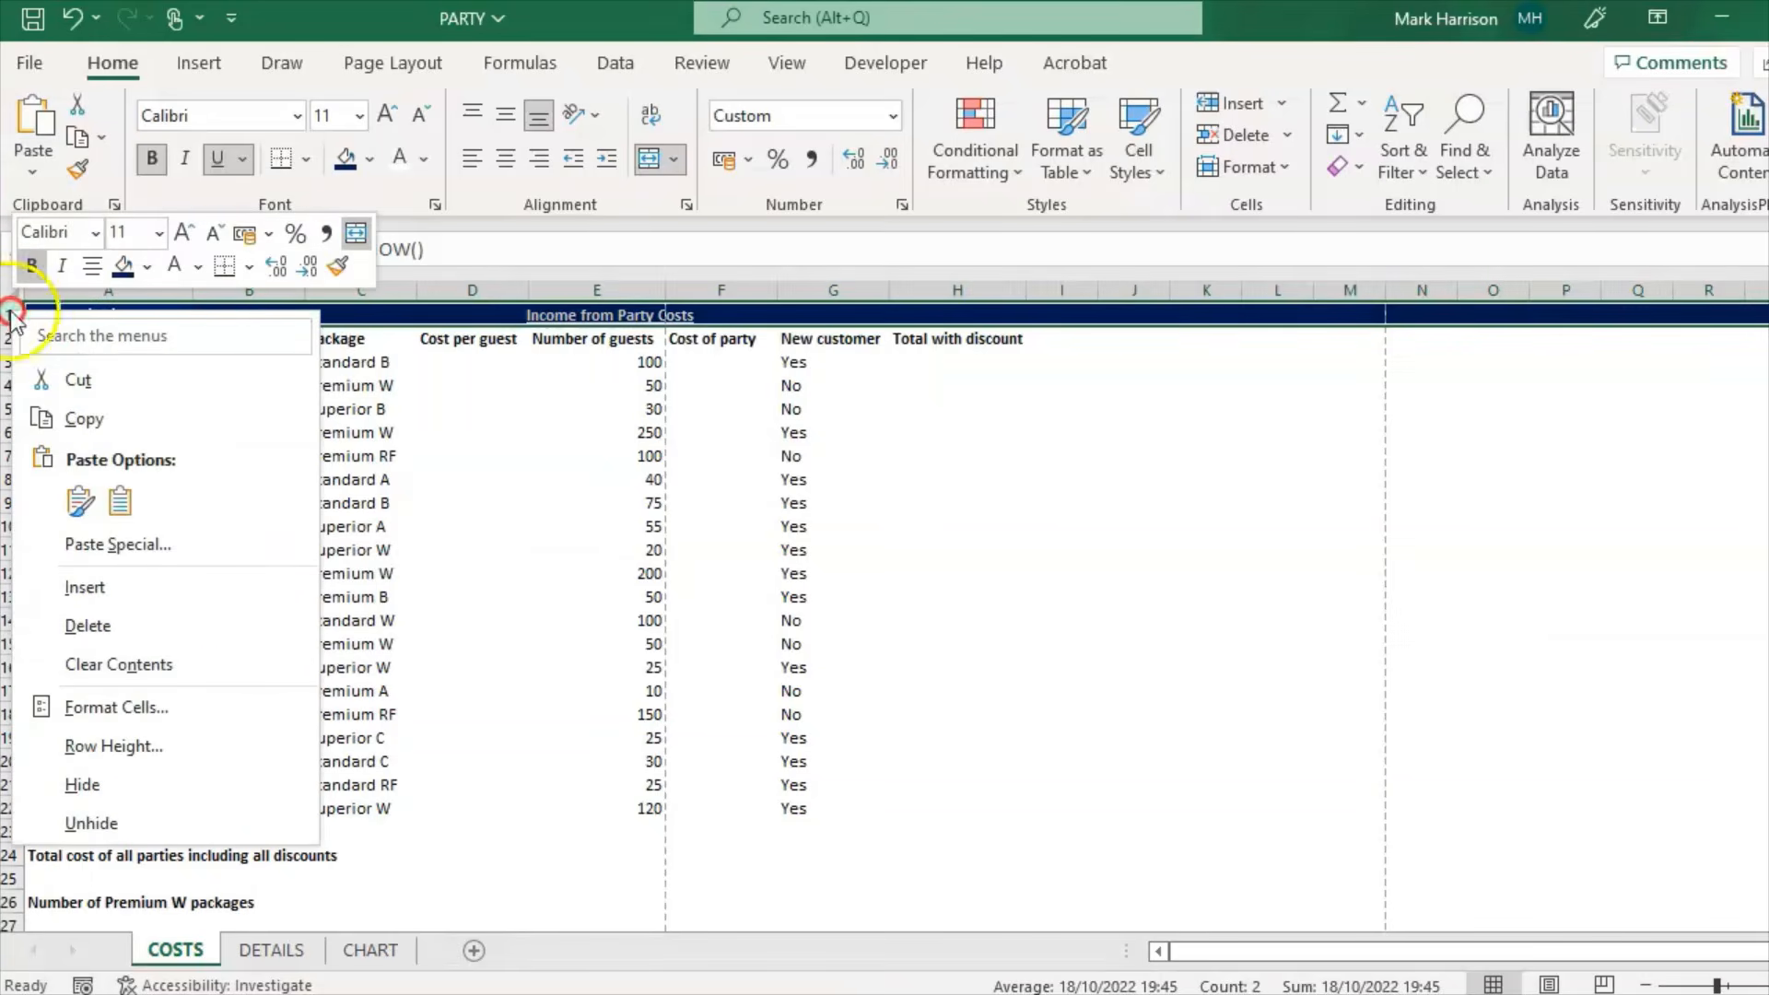
{"action": "left_click", "coordinate": [184, 746]}
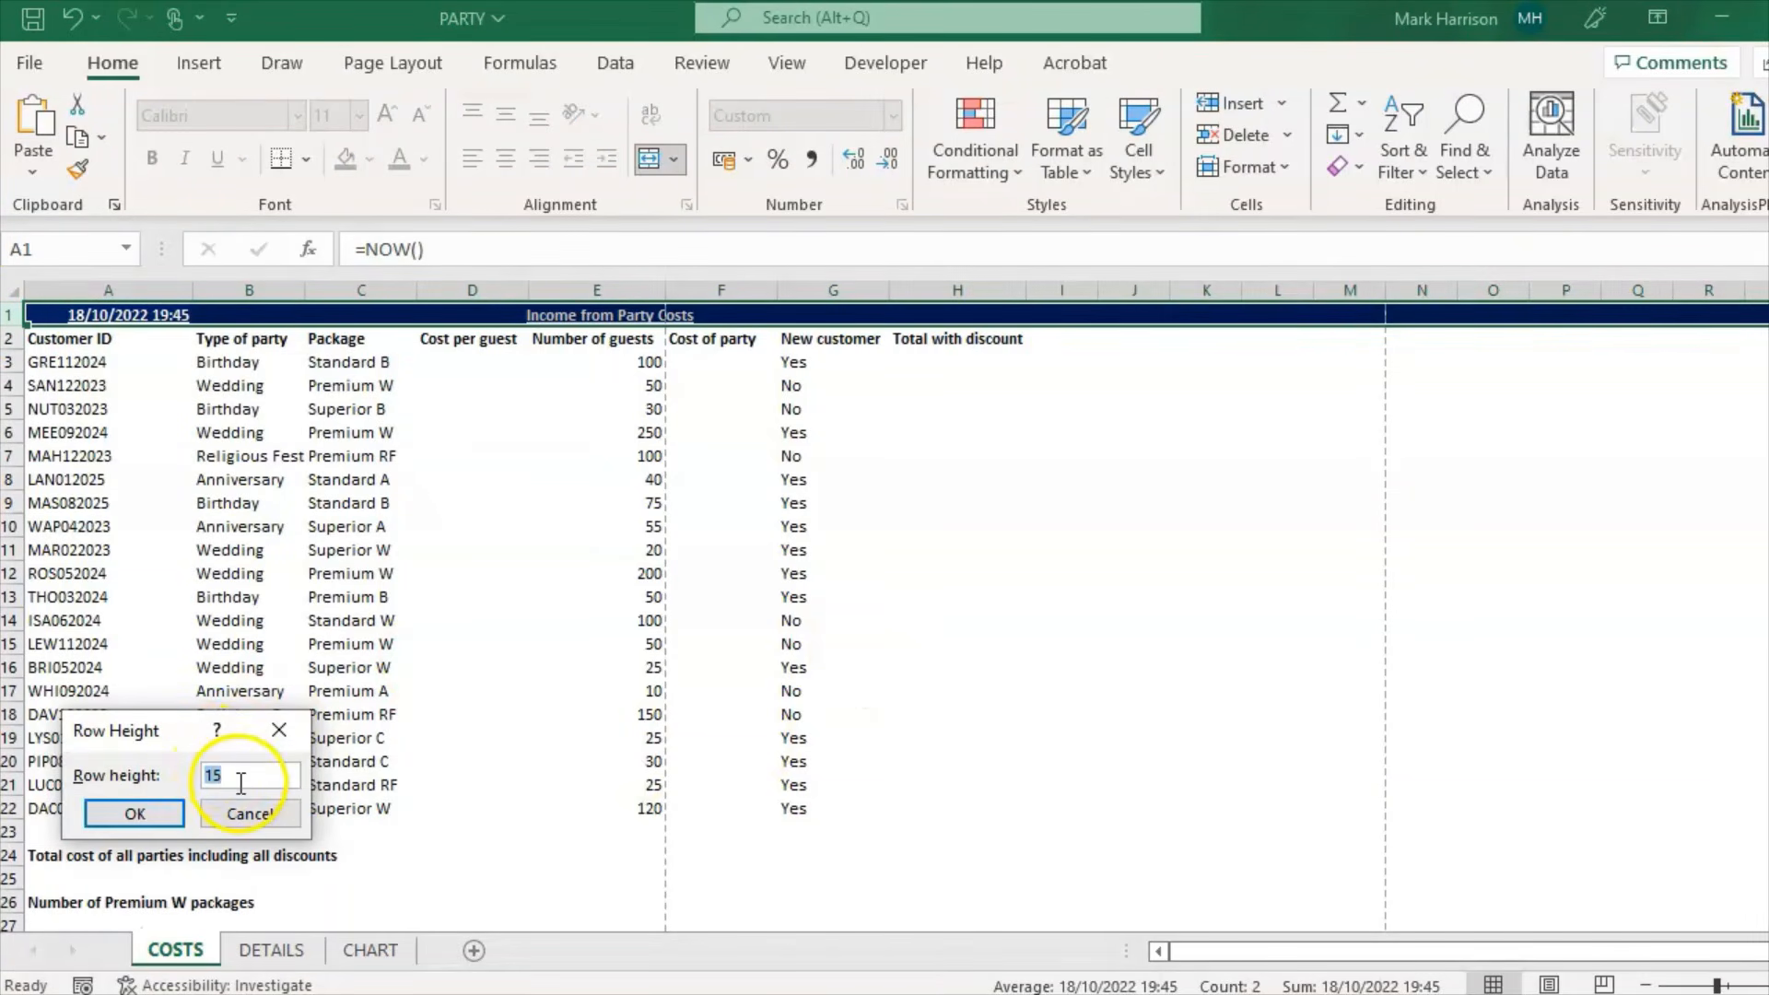
{"action": "type", "text": "27"}
{"action": "key", "text": "Return"}
{"action": "key", "text": "alt+Tab"}
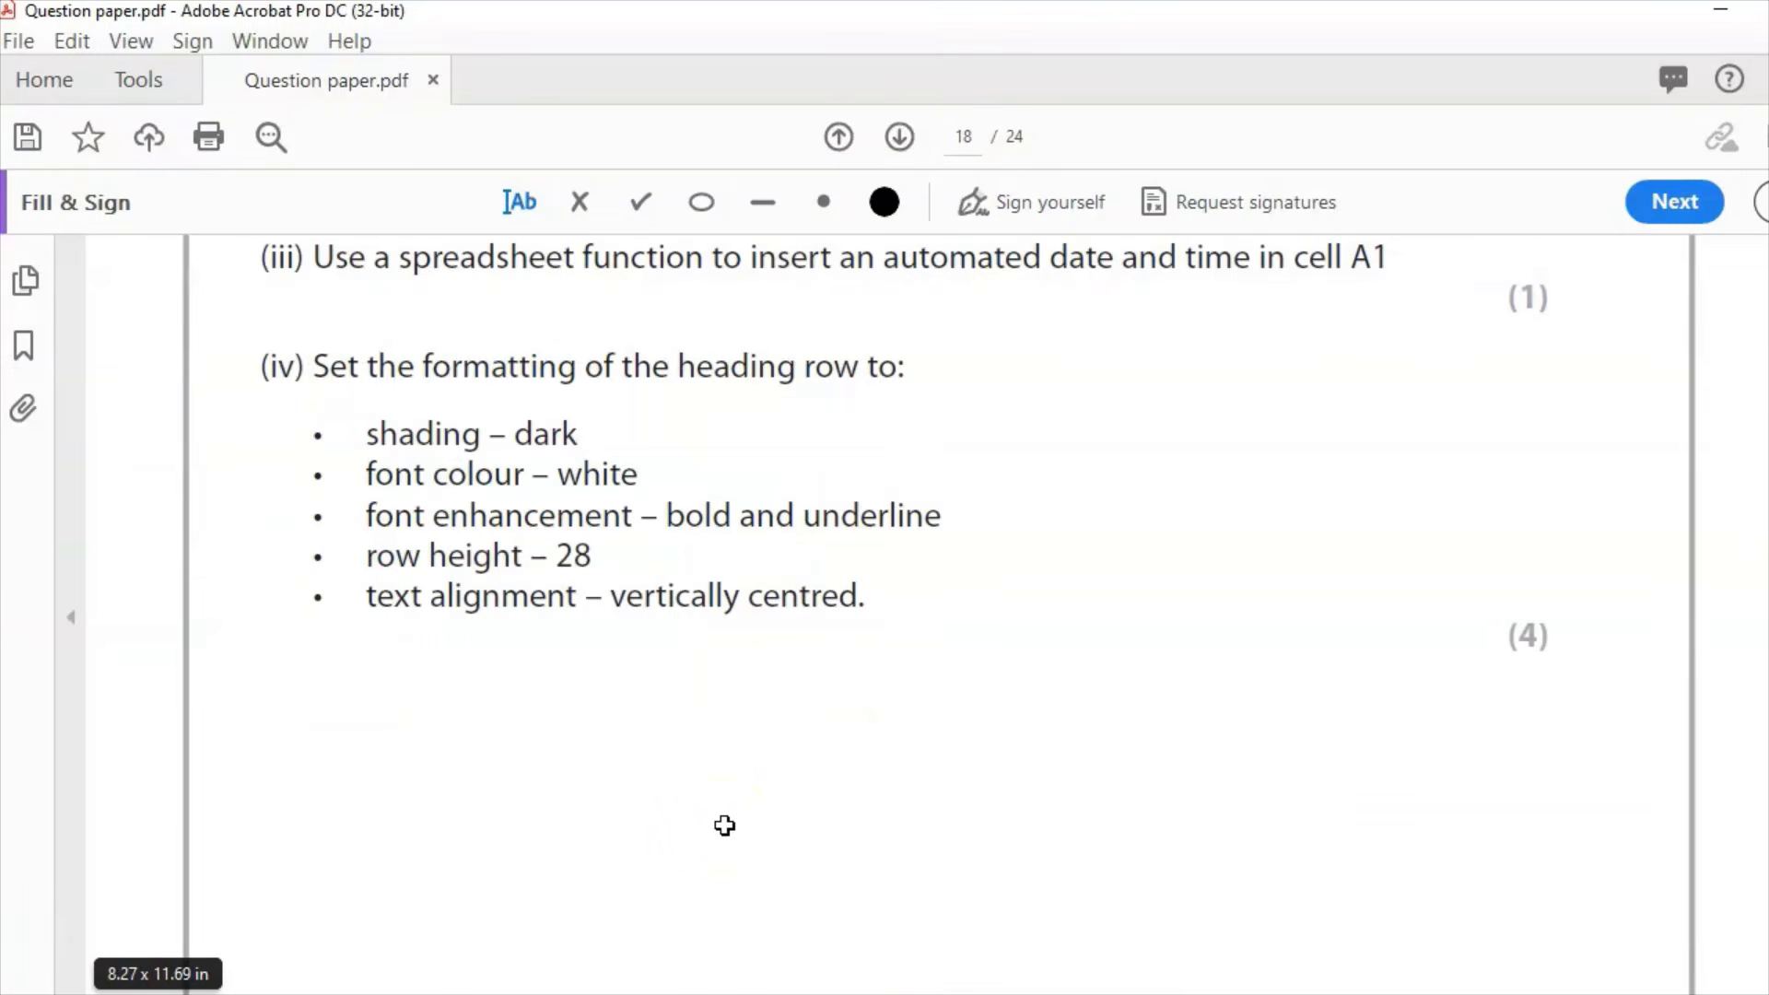
{"action": "key", "text": "alt+Tab"}
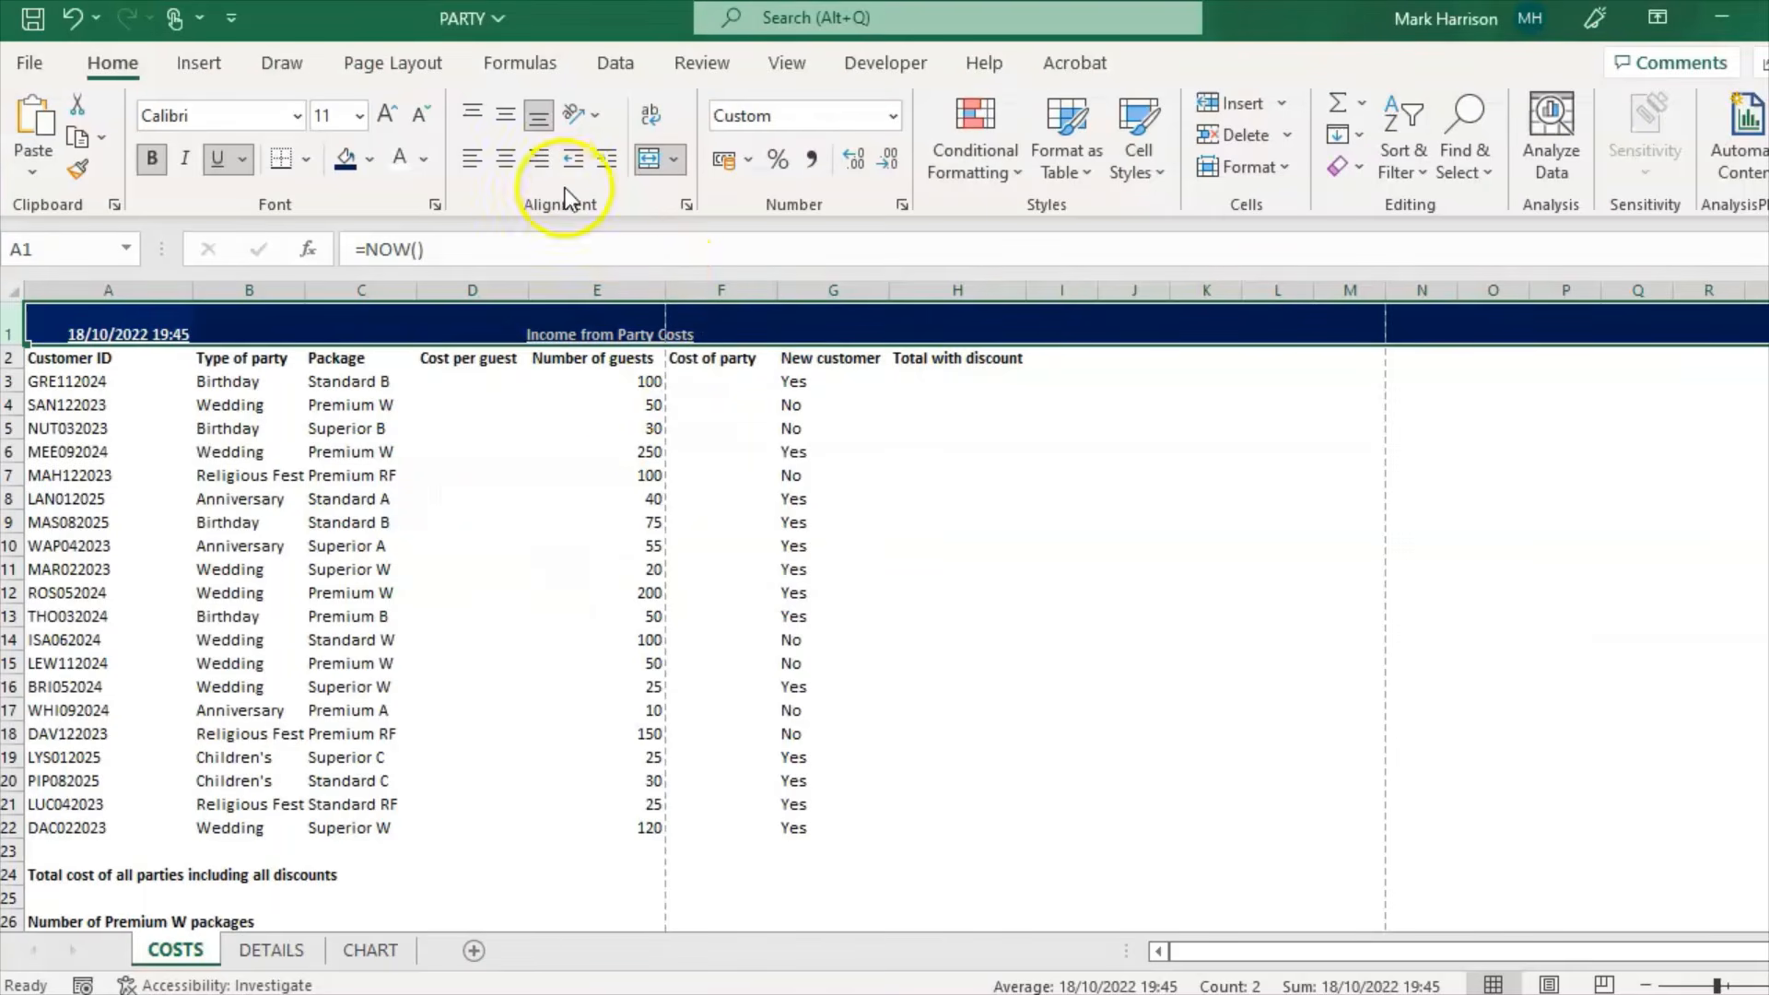
Step: Middle-align the heading row text vertically
{"action": "left_click", "coordinate": [503, 127]}
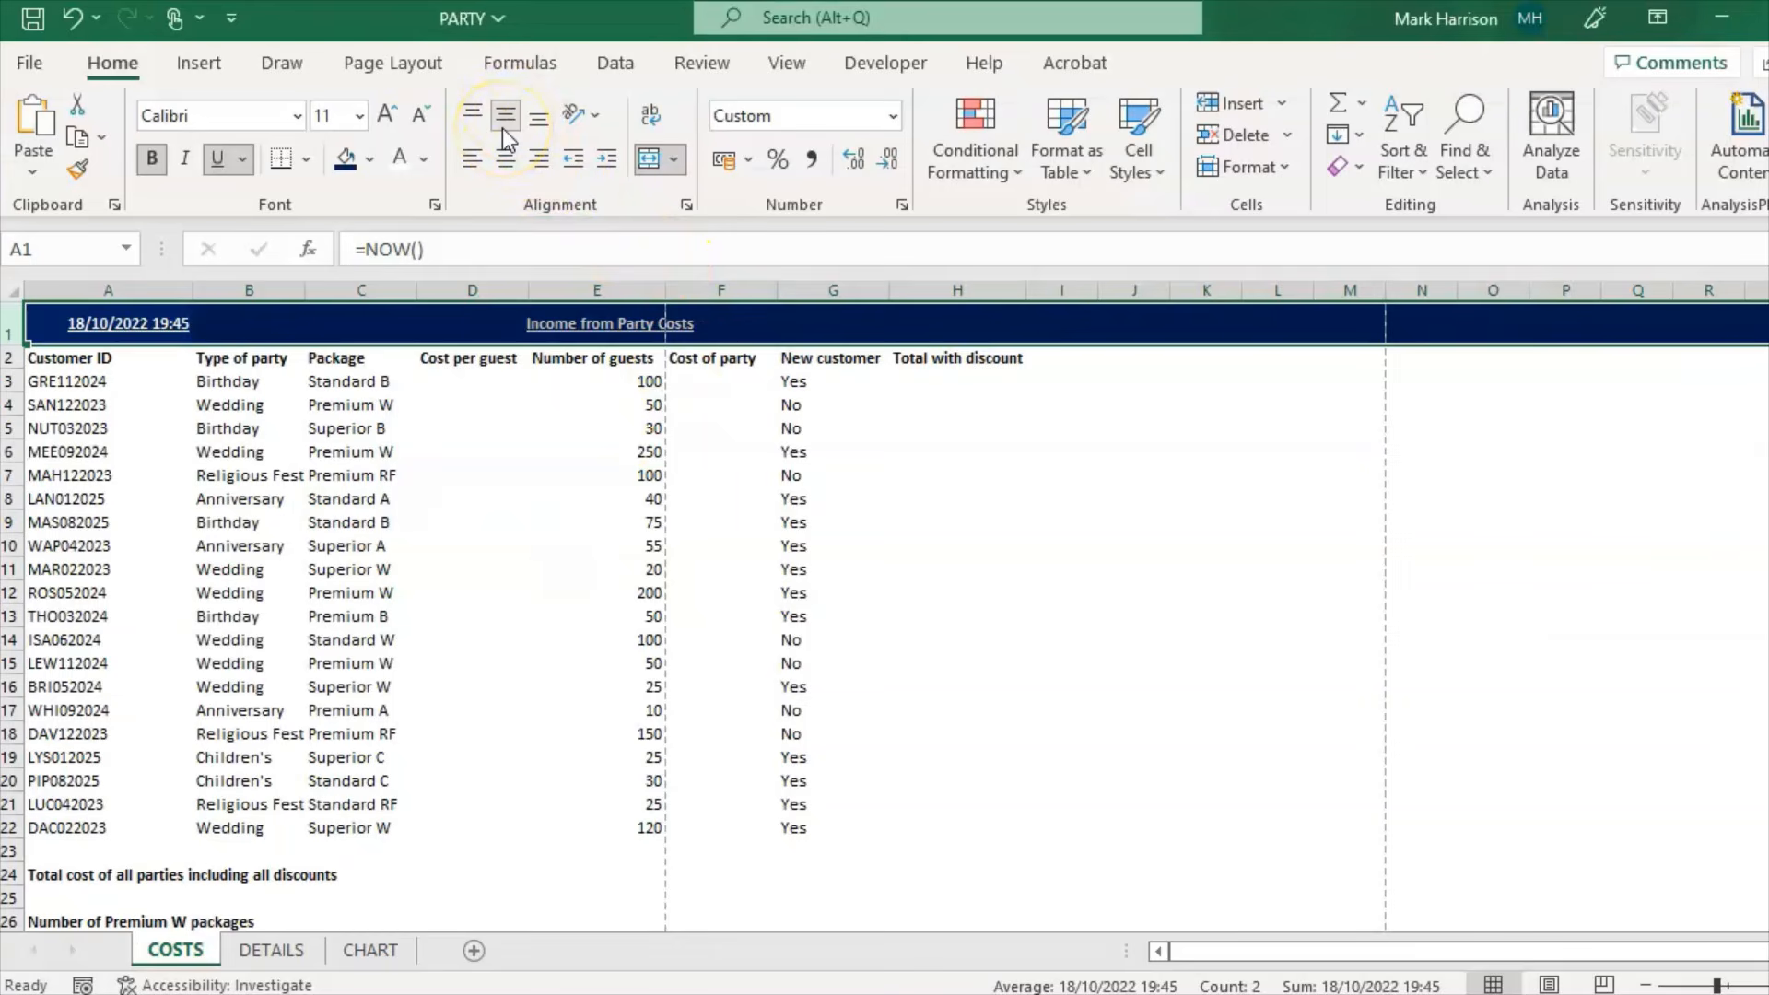
{"action": "left_click", "coordinate": [506, 126]}
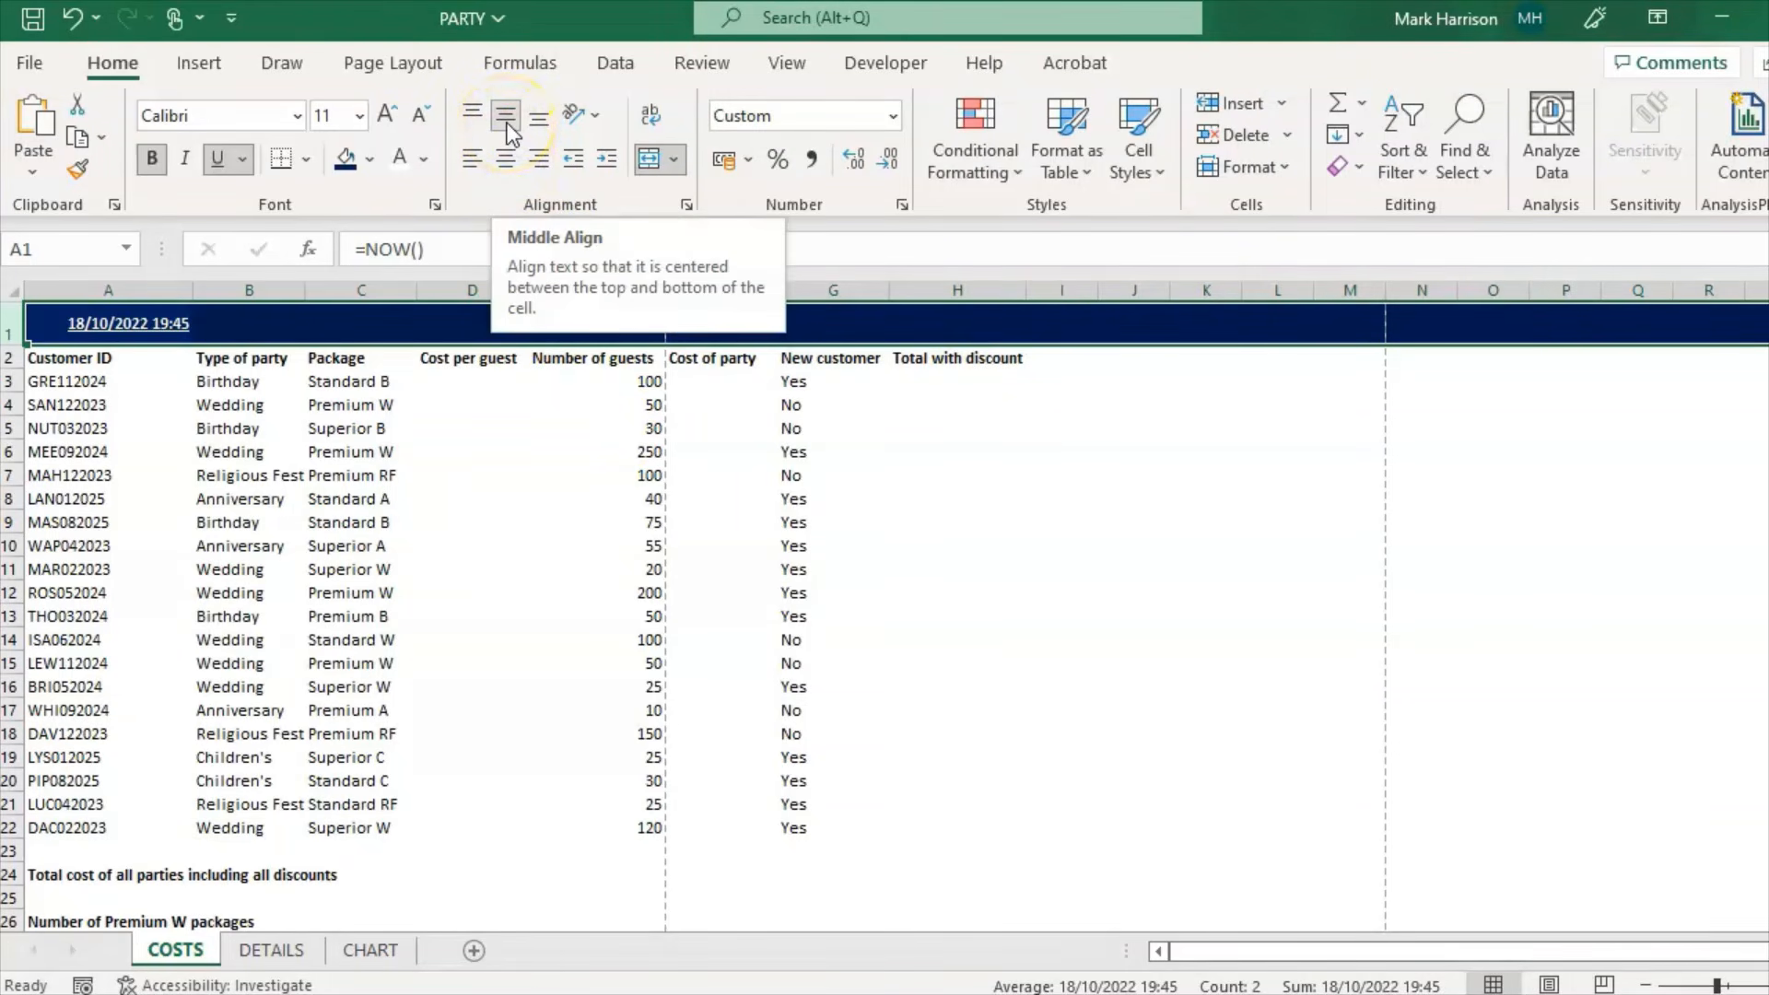
{"action": "left_click", "coordinate": [645, 687]}
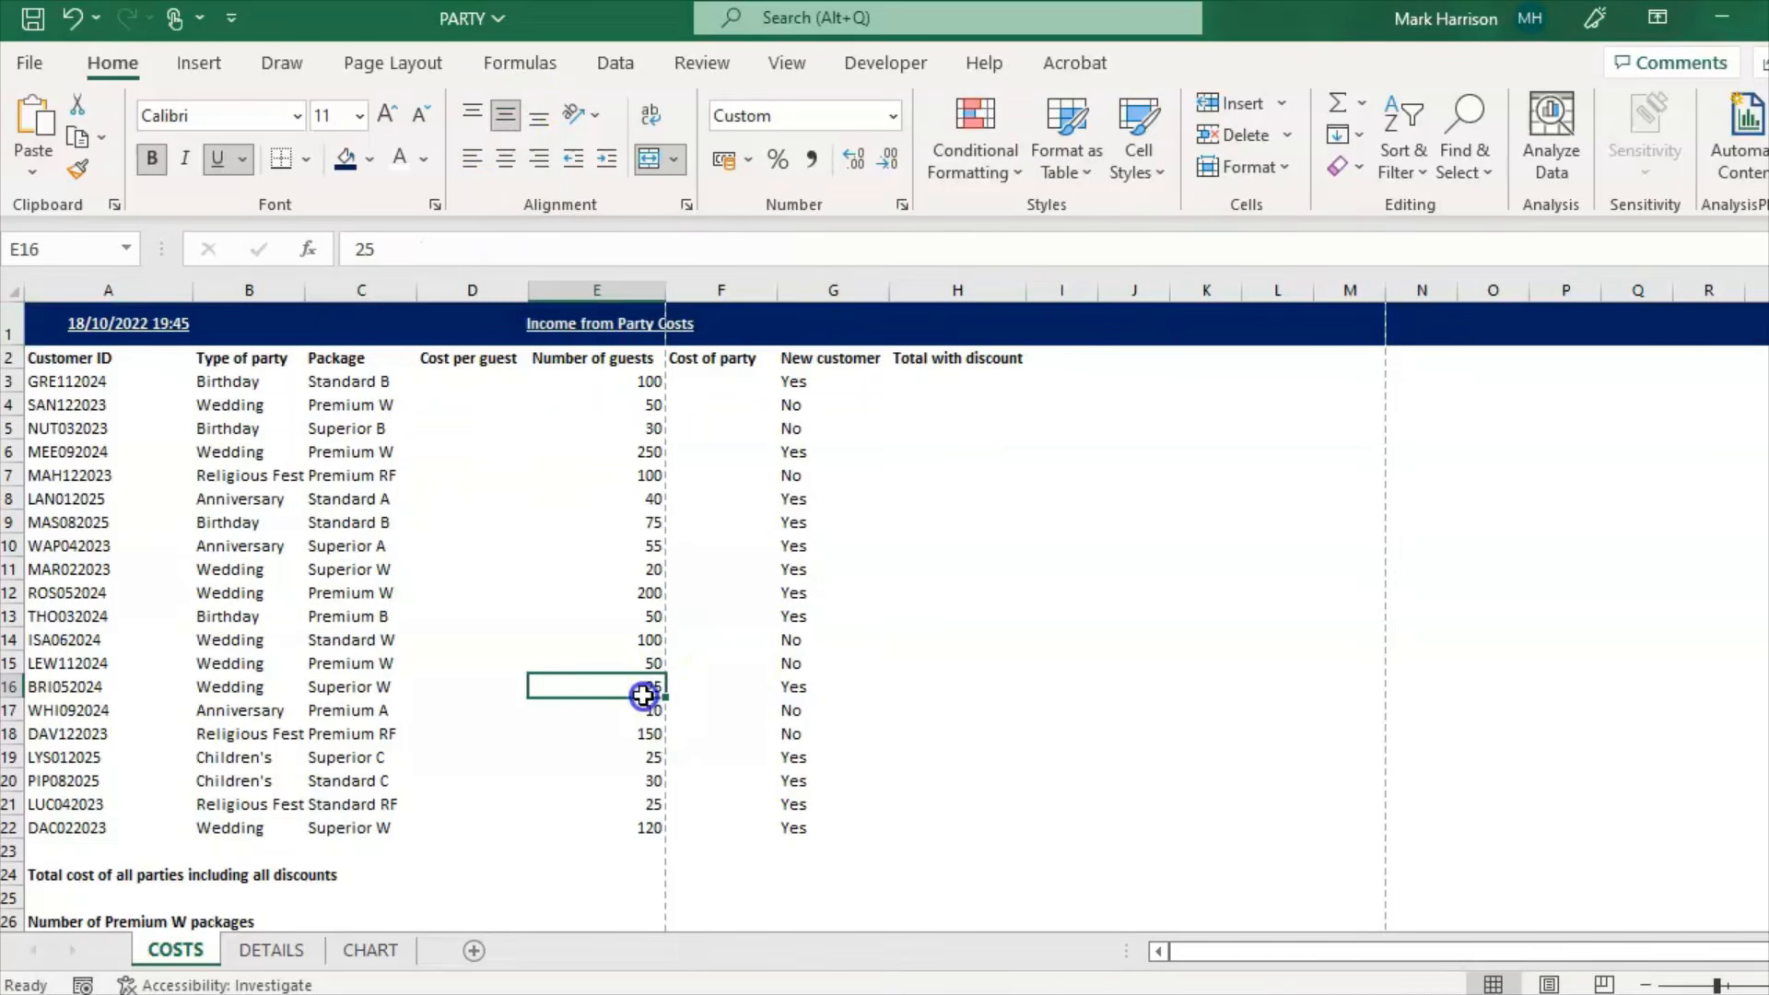
{"action": "key", "text": "alt+Tab"}
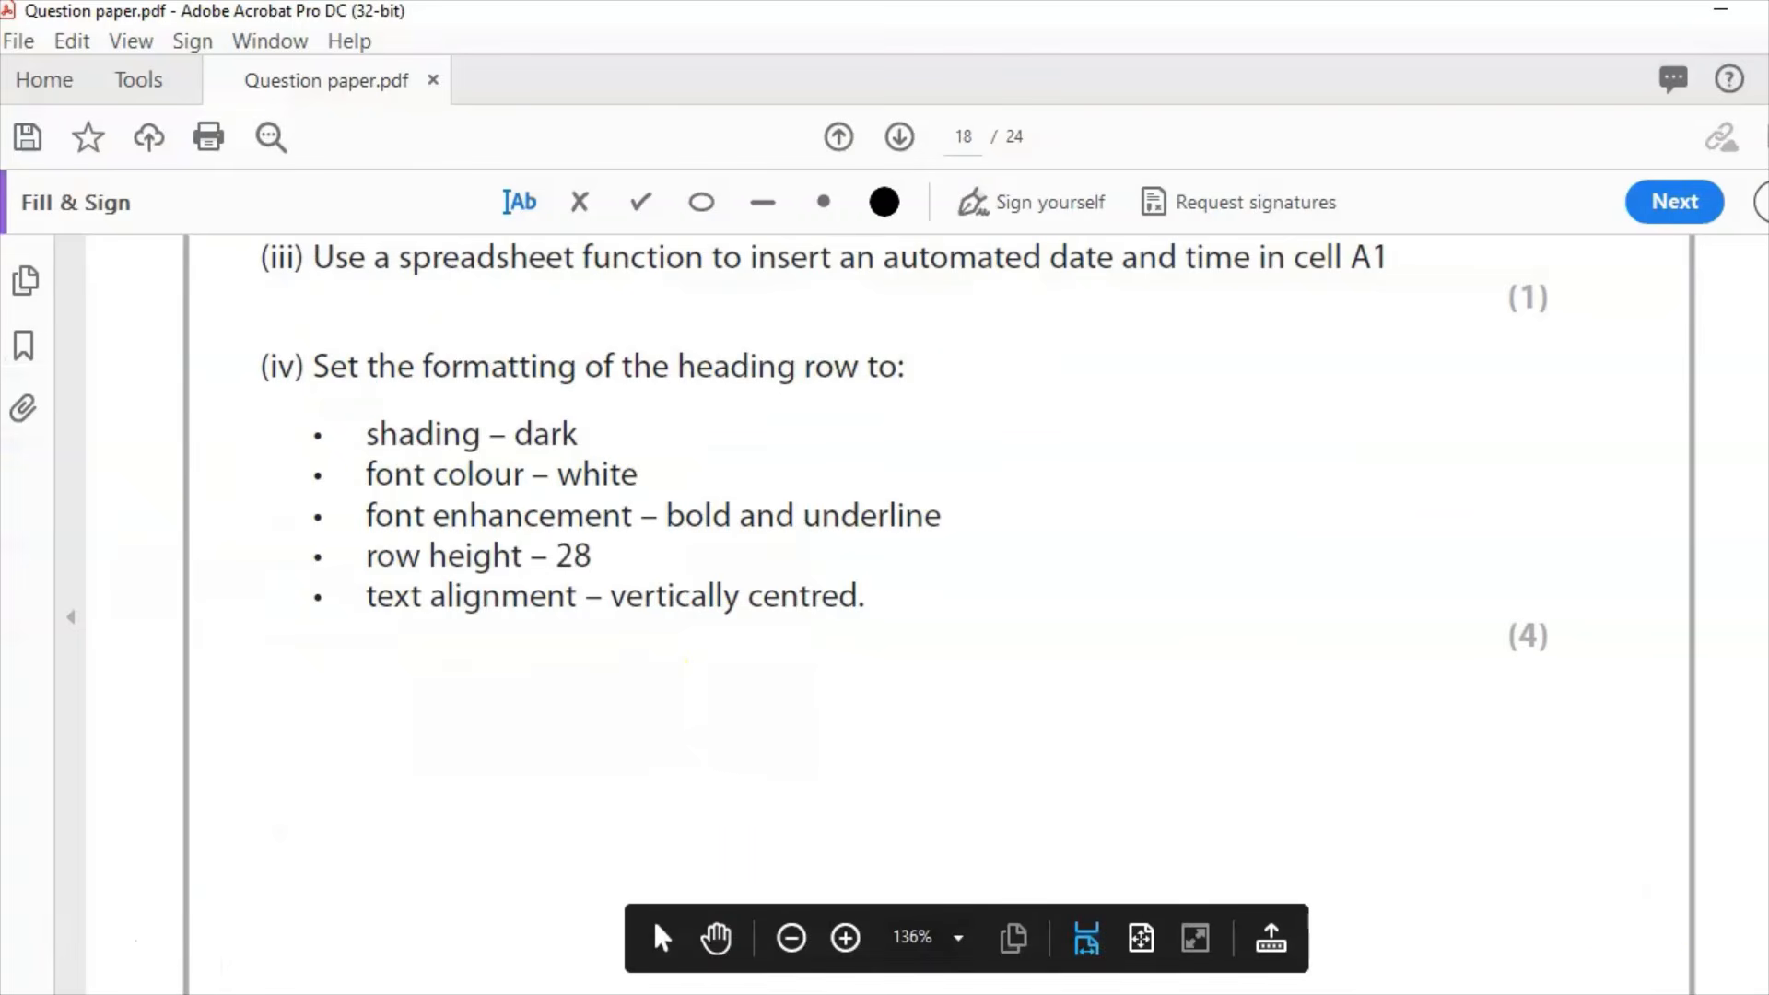
Step: Read Task B1b on page 19 and look over the DETAILS sheet price list
{"action": "scroll", "coordinate": [1351, 807], "scroll_direction": "down", "scroll_amount": 3}
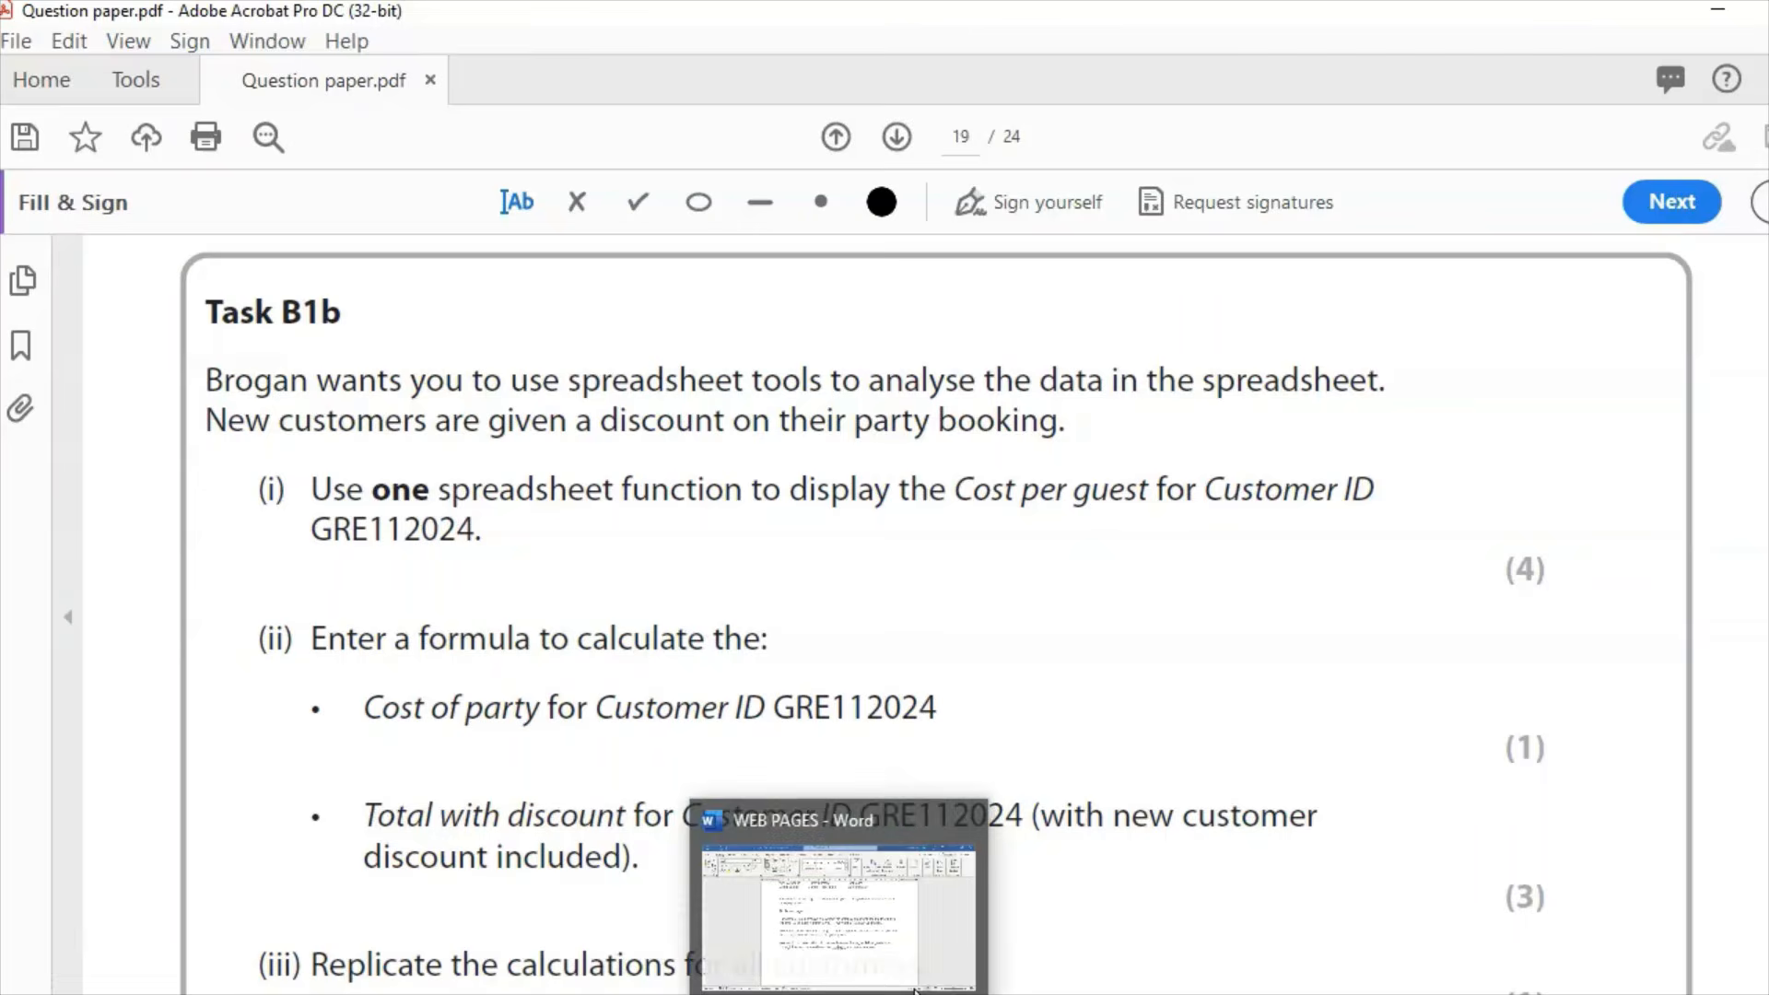
{"action": "left_click", "coordinate": [915, 990]}
{"action": "left_click", "coordinate": [464, 382]}
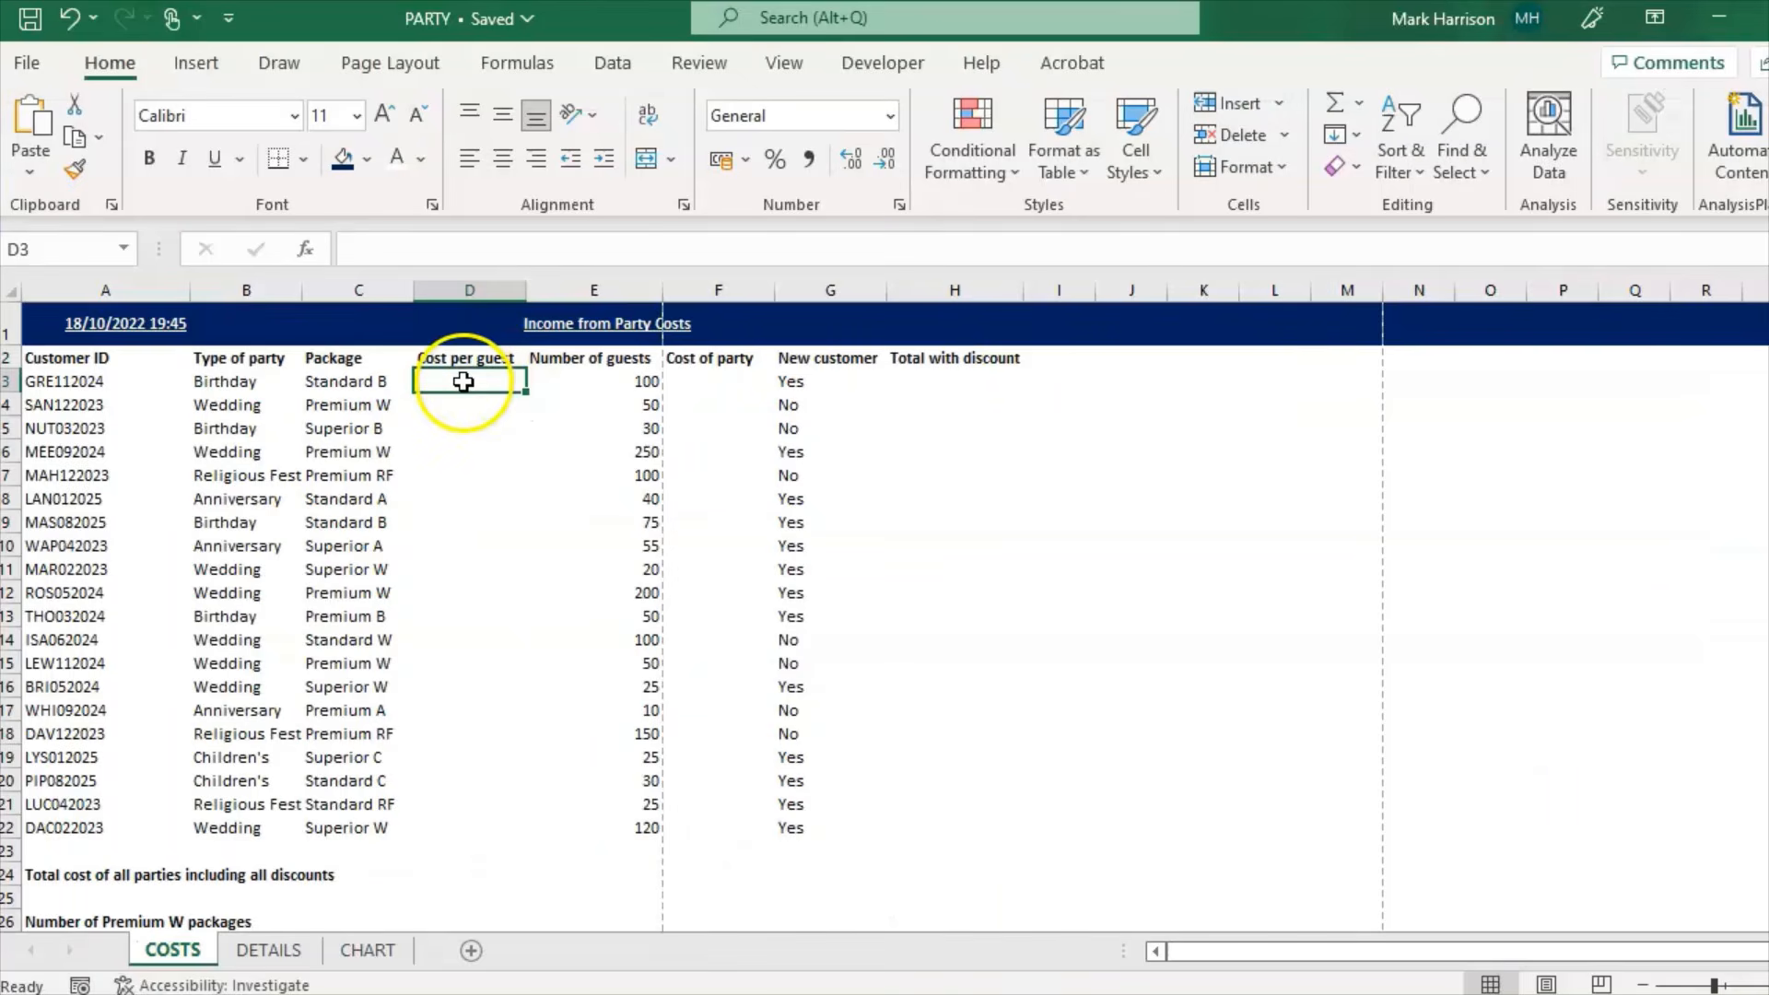
{"action": "left_click", "coordinate": [267, 950]}
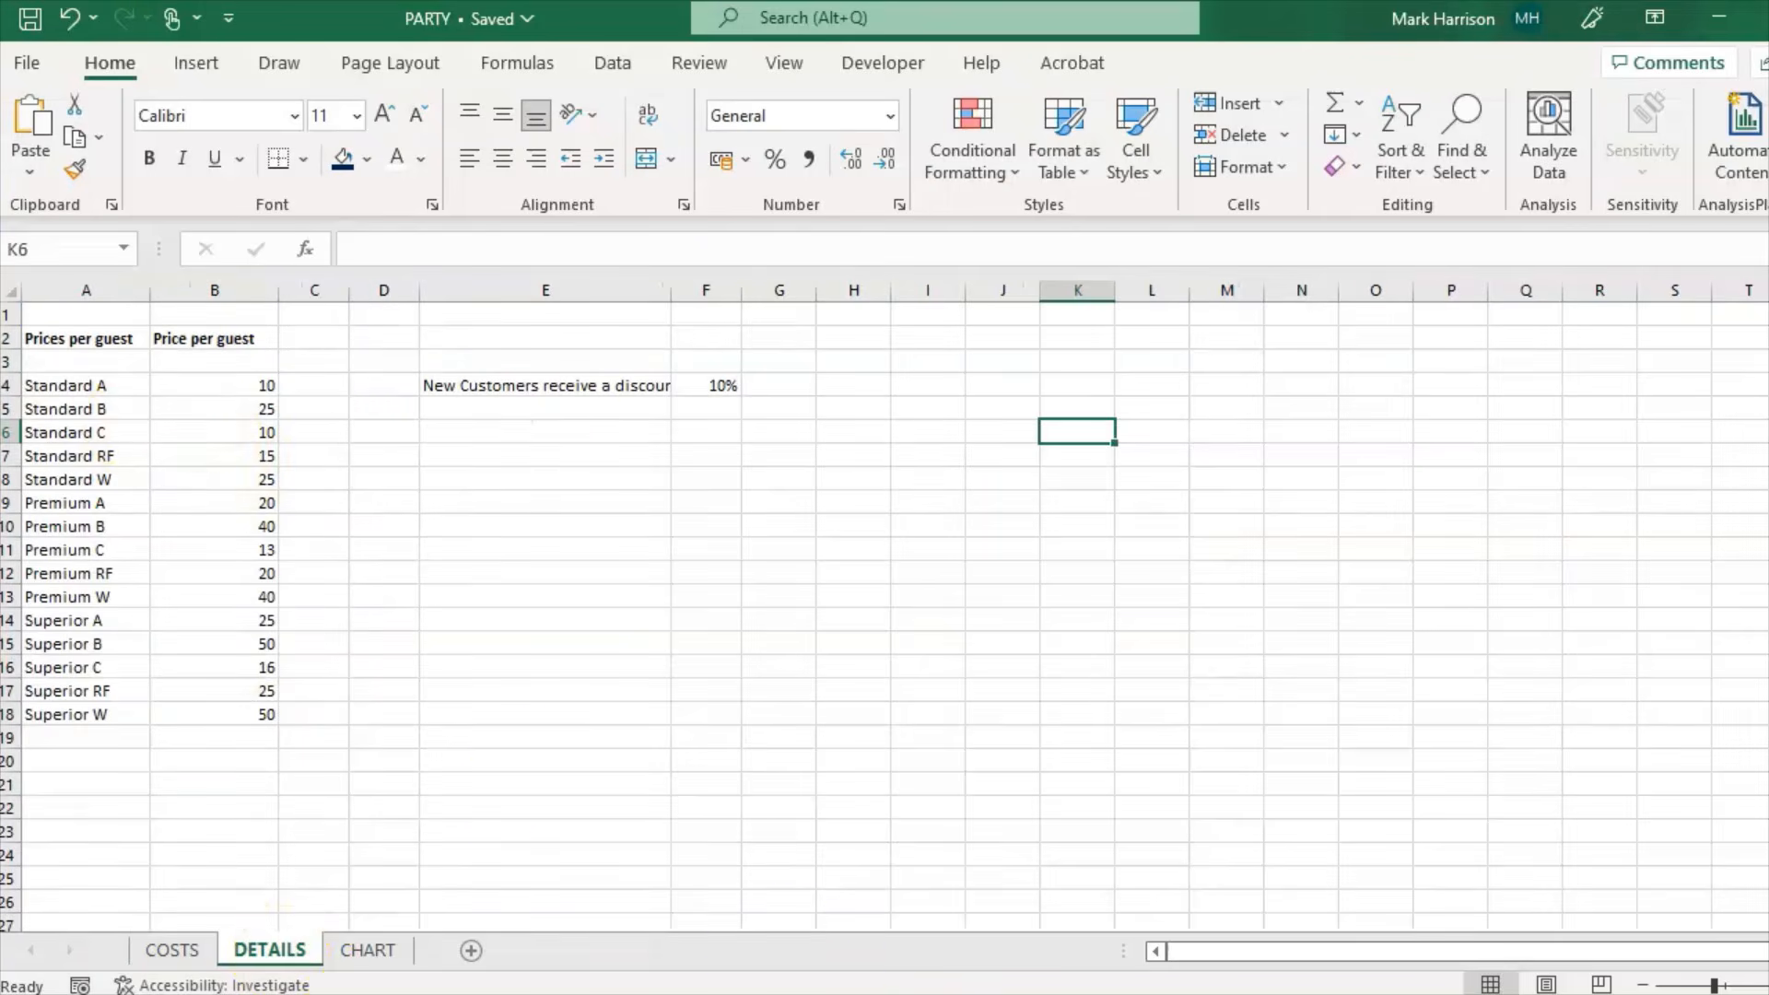
{"action": "key", "text": "alt+Tab"}
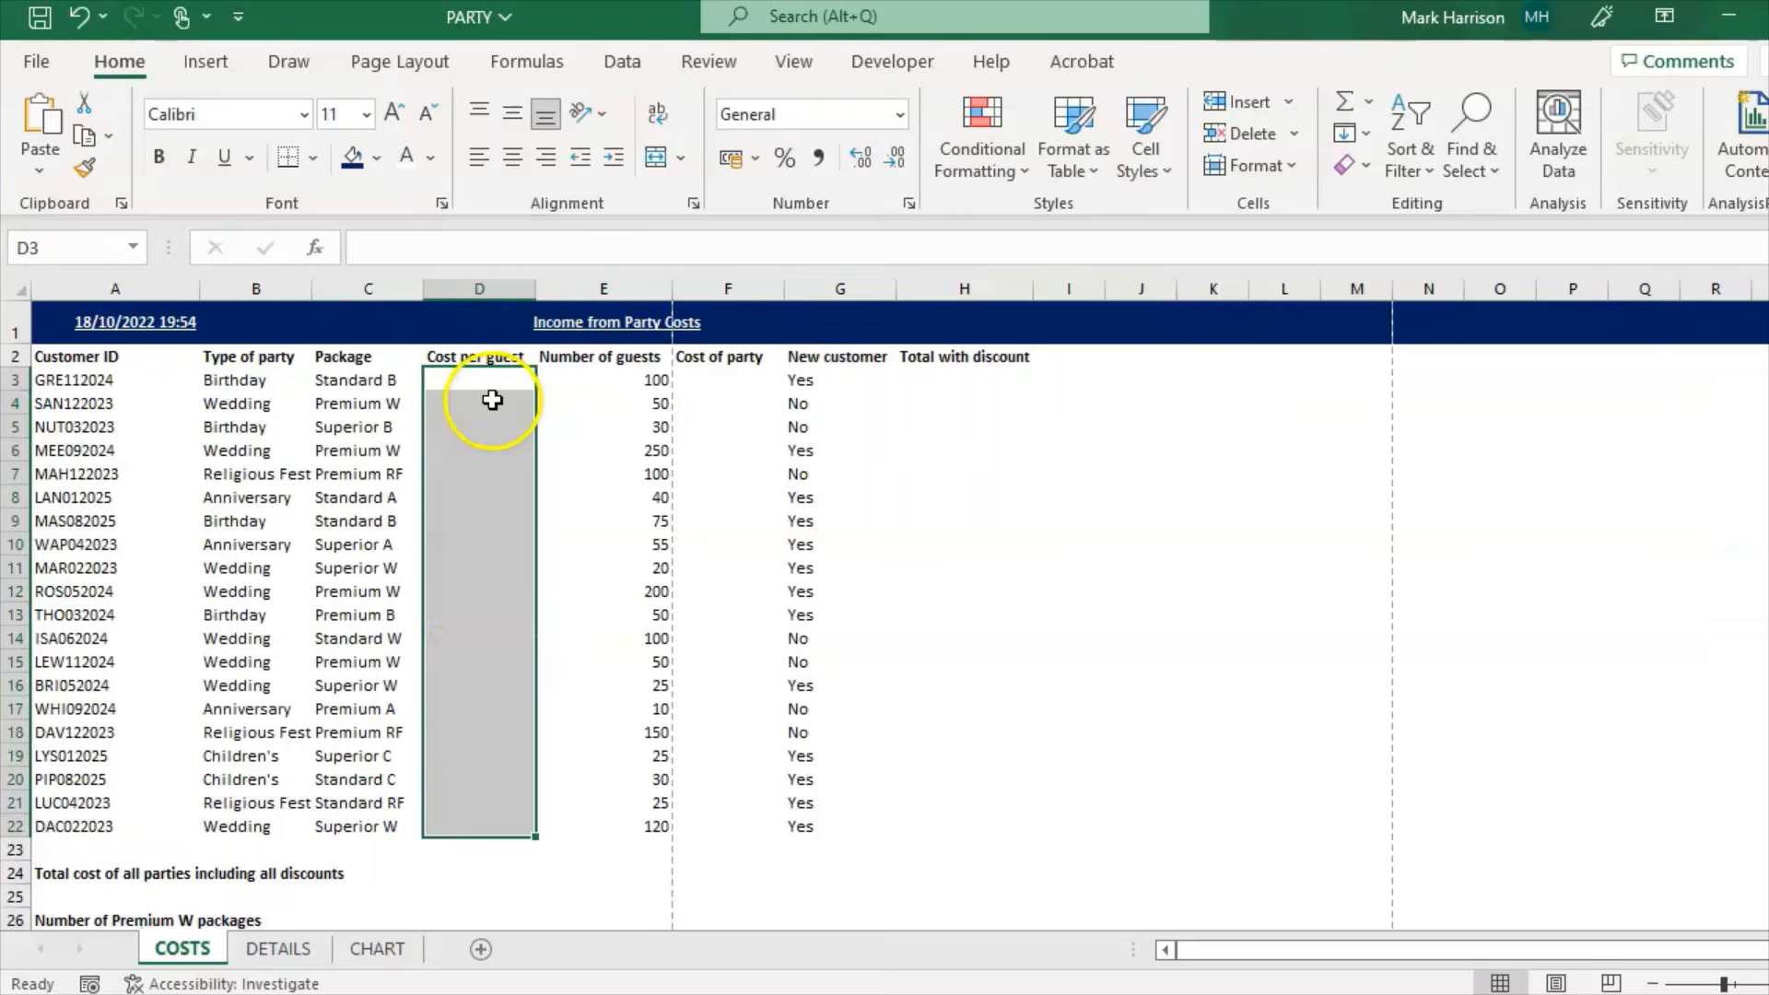
Step: Enter =VLOOKUP(C3,DETAILS!A4:B18,2,FALSE) in D3, returning 25 for GRE112024
{"action": "left_click", "coordinate": [489, 382]}
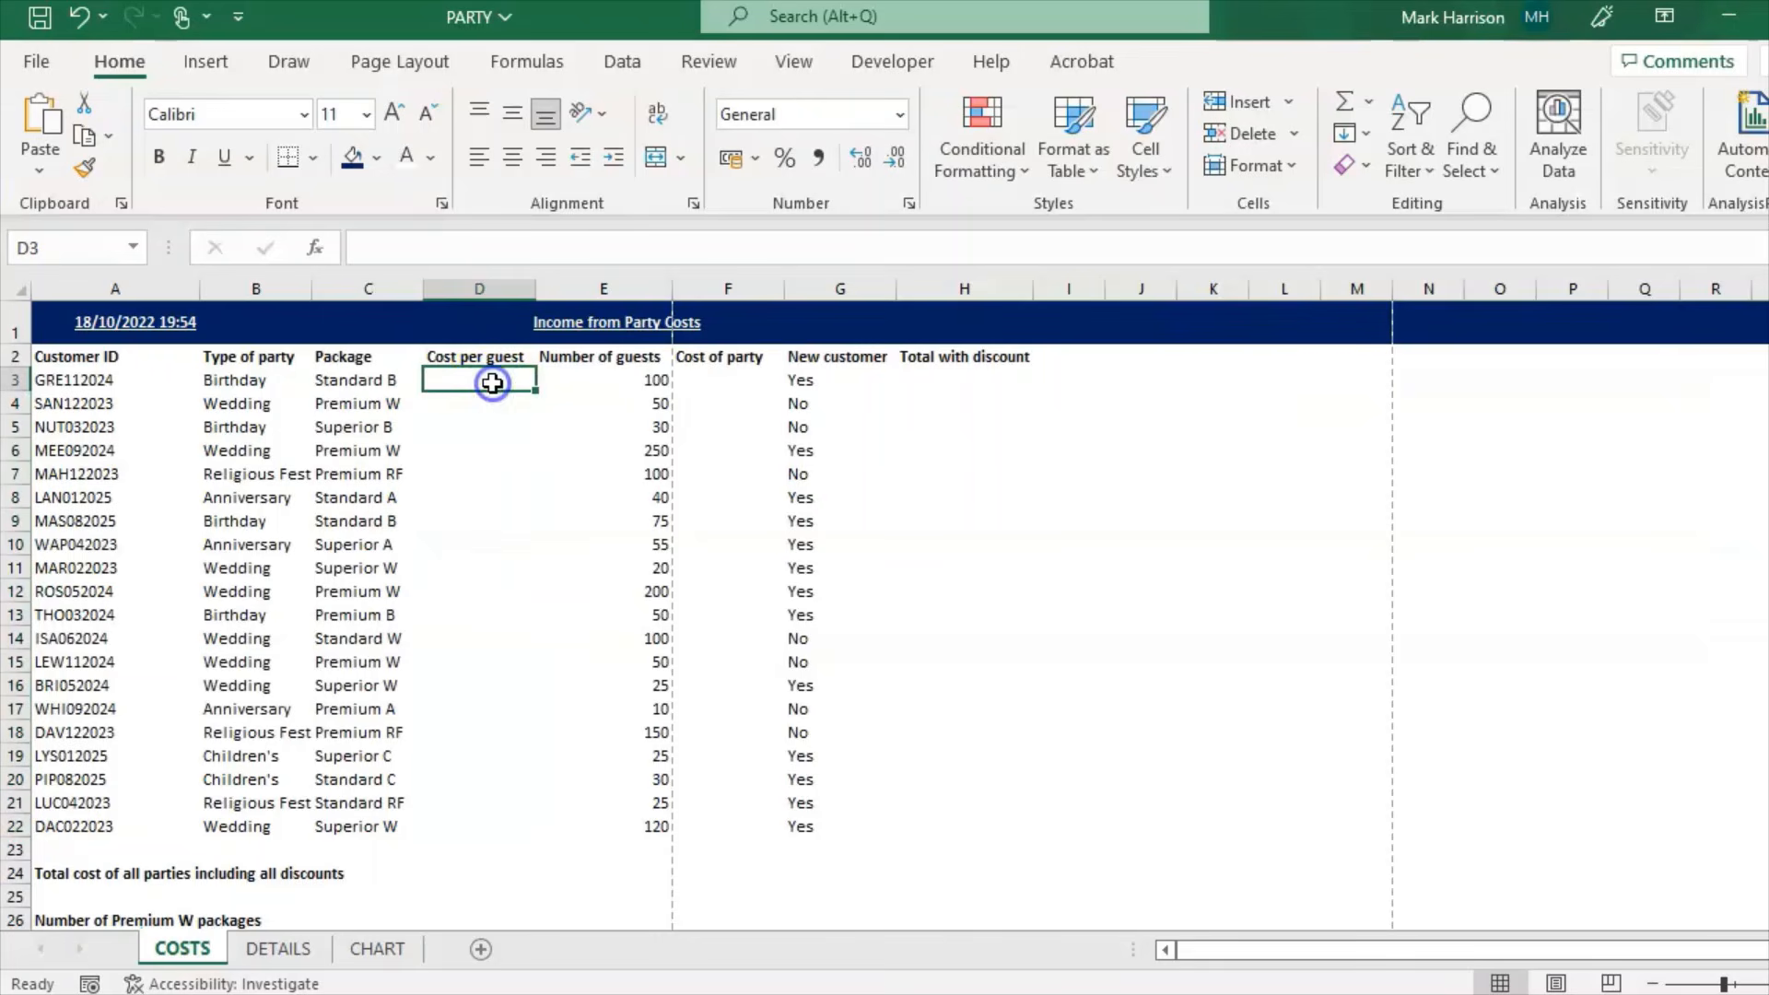
{"action": "type", "text": "=vlook"}
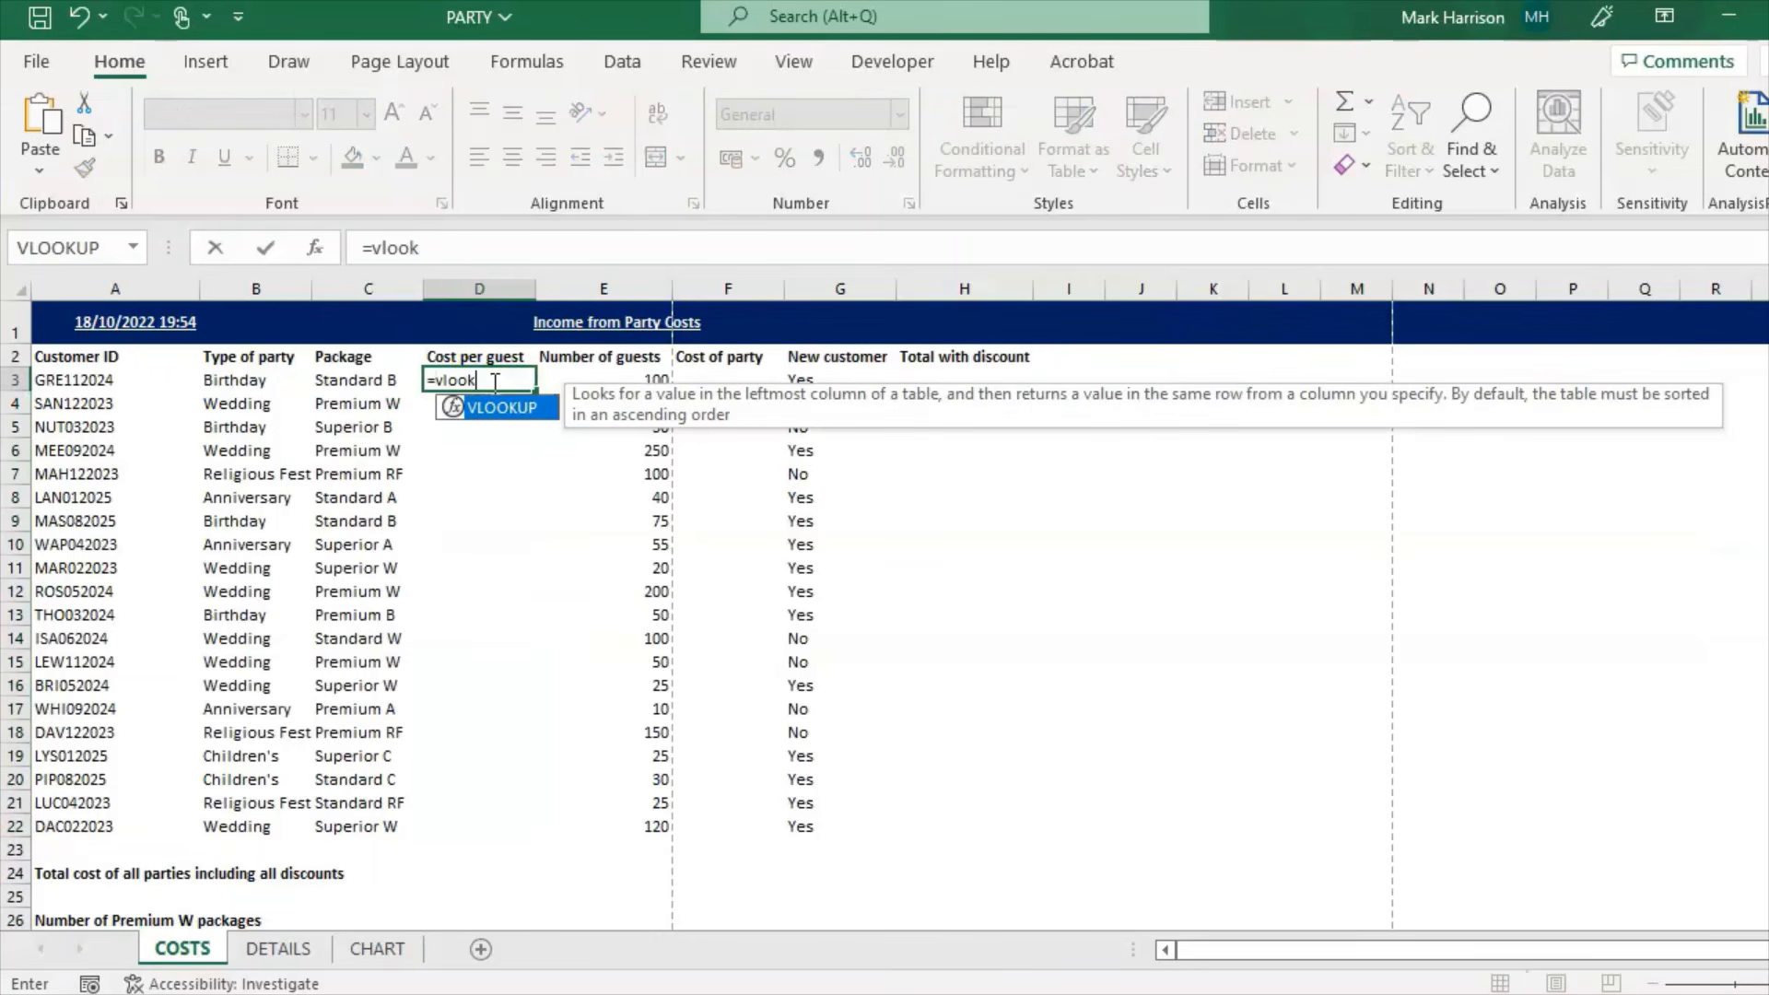
{"action": "type", "text": "up("}
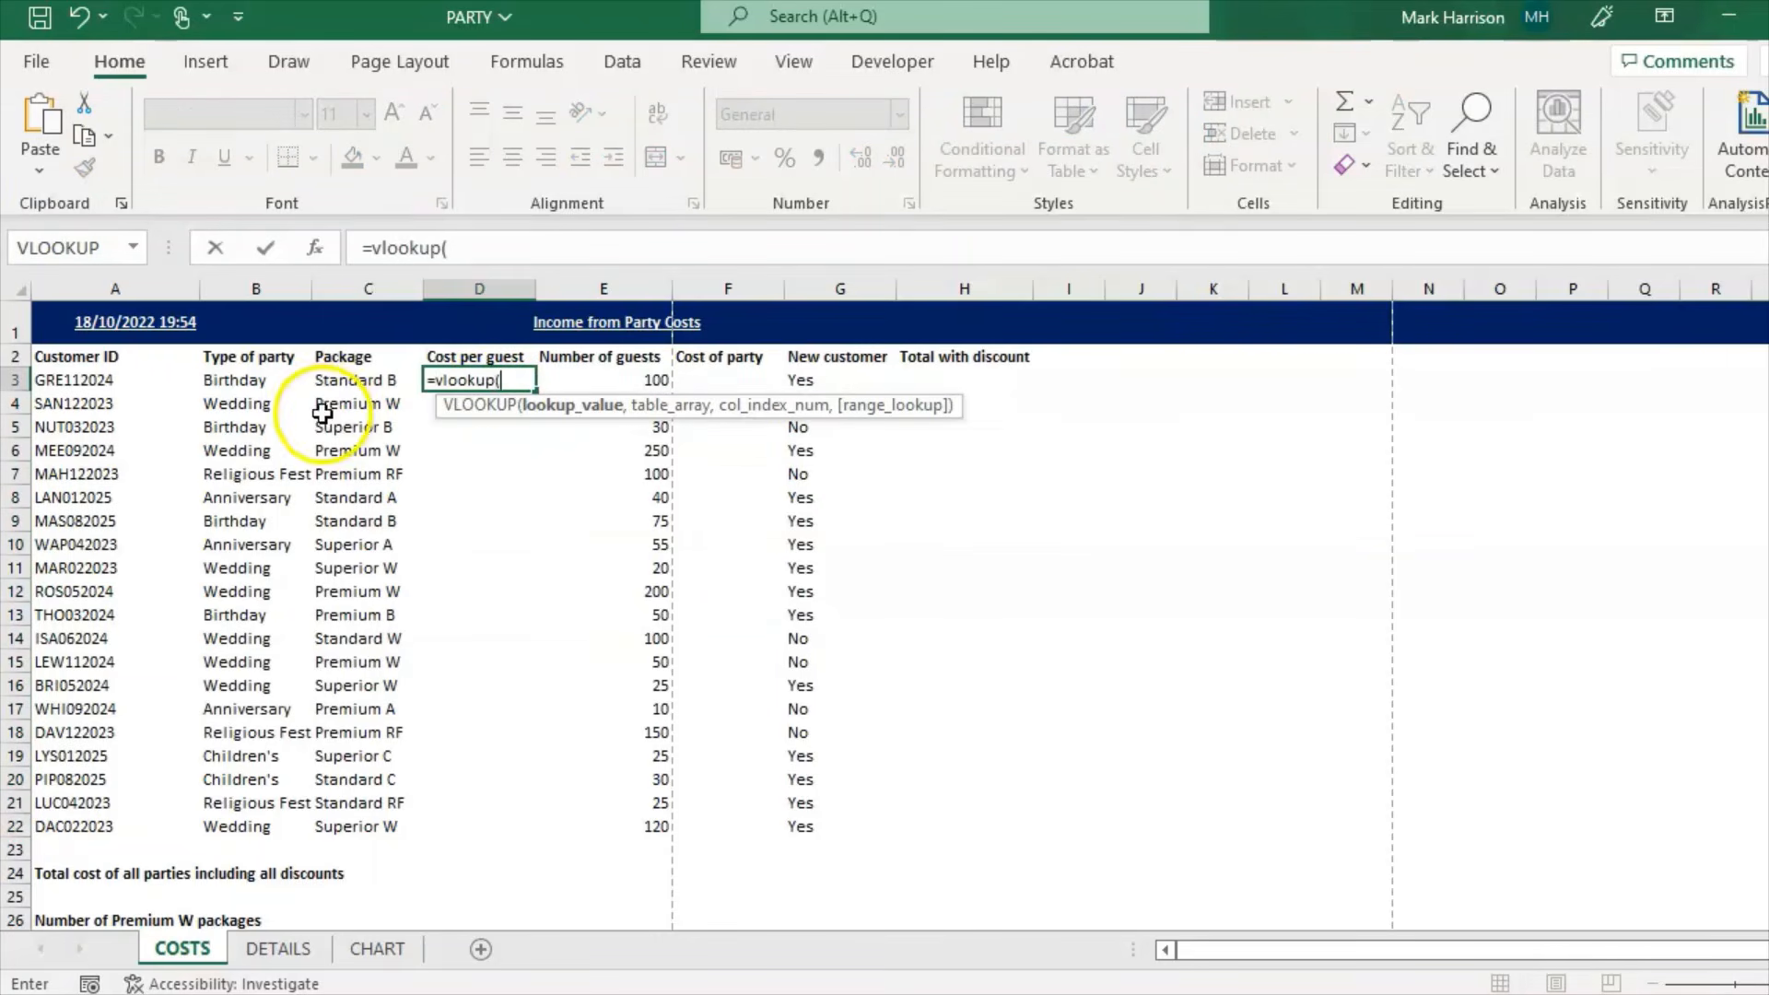
{"action": "left_click", "coordinate": [380, 383]}
{"action": "type", "text": ","}
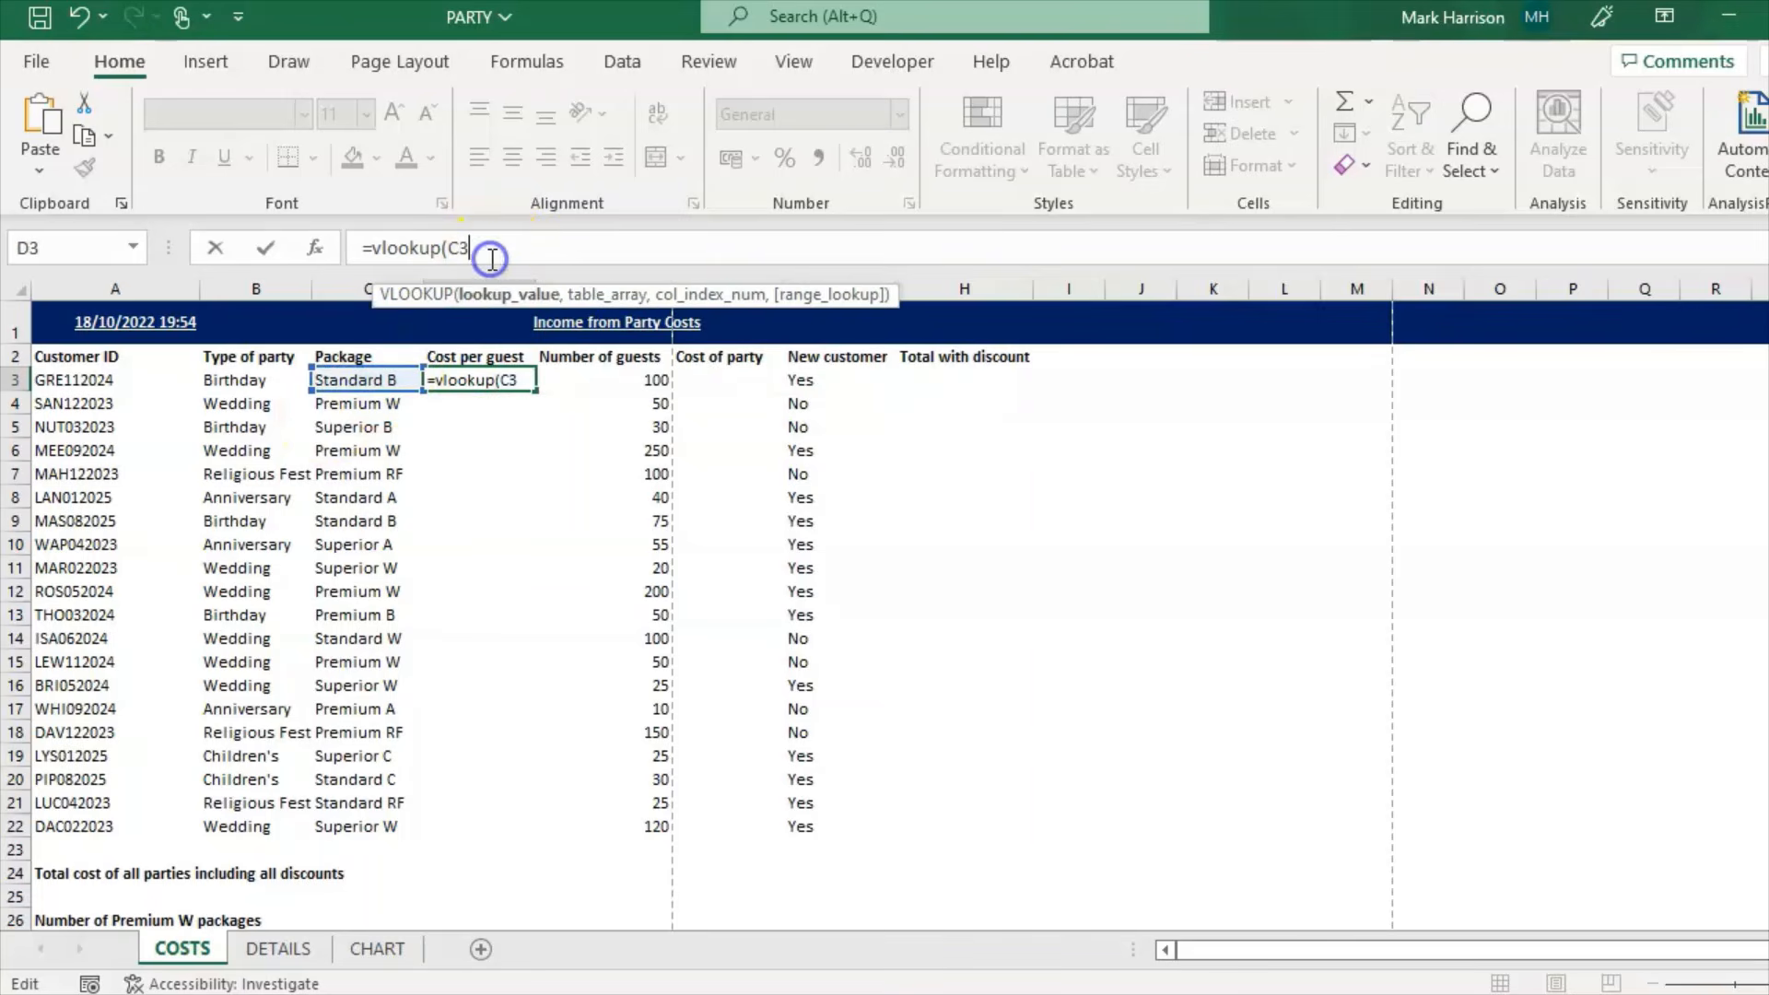
{"action": "left_click", "coordinate": [277, 949]}
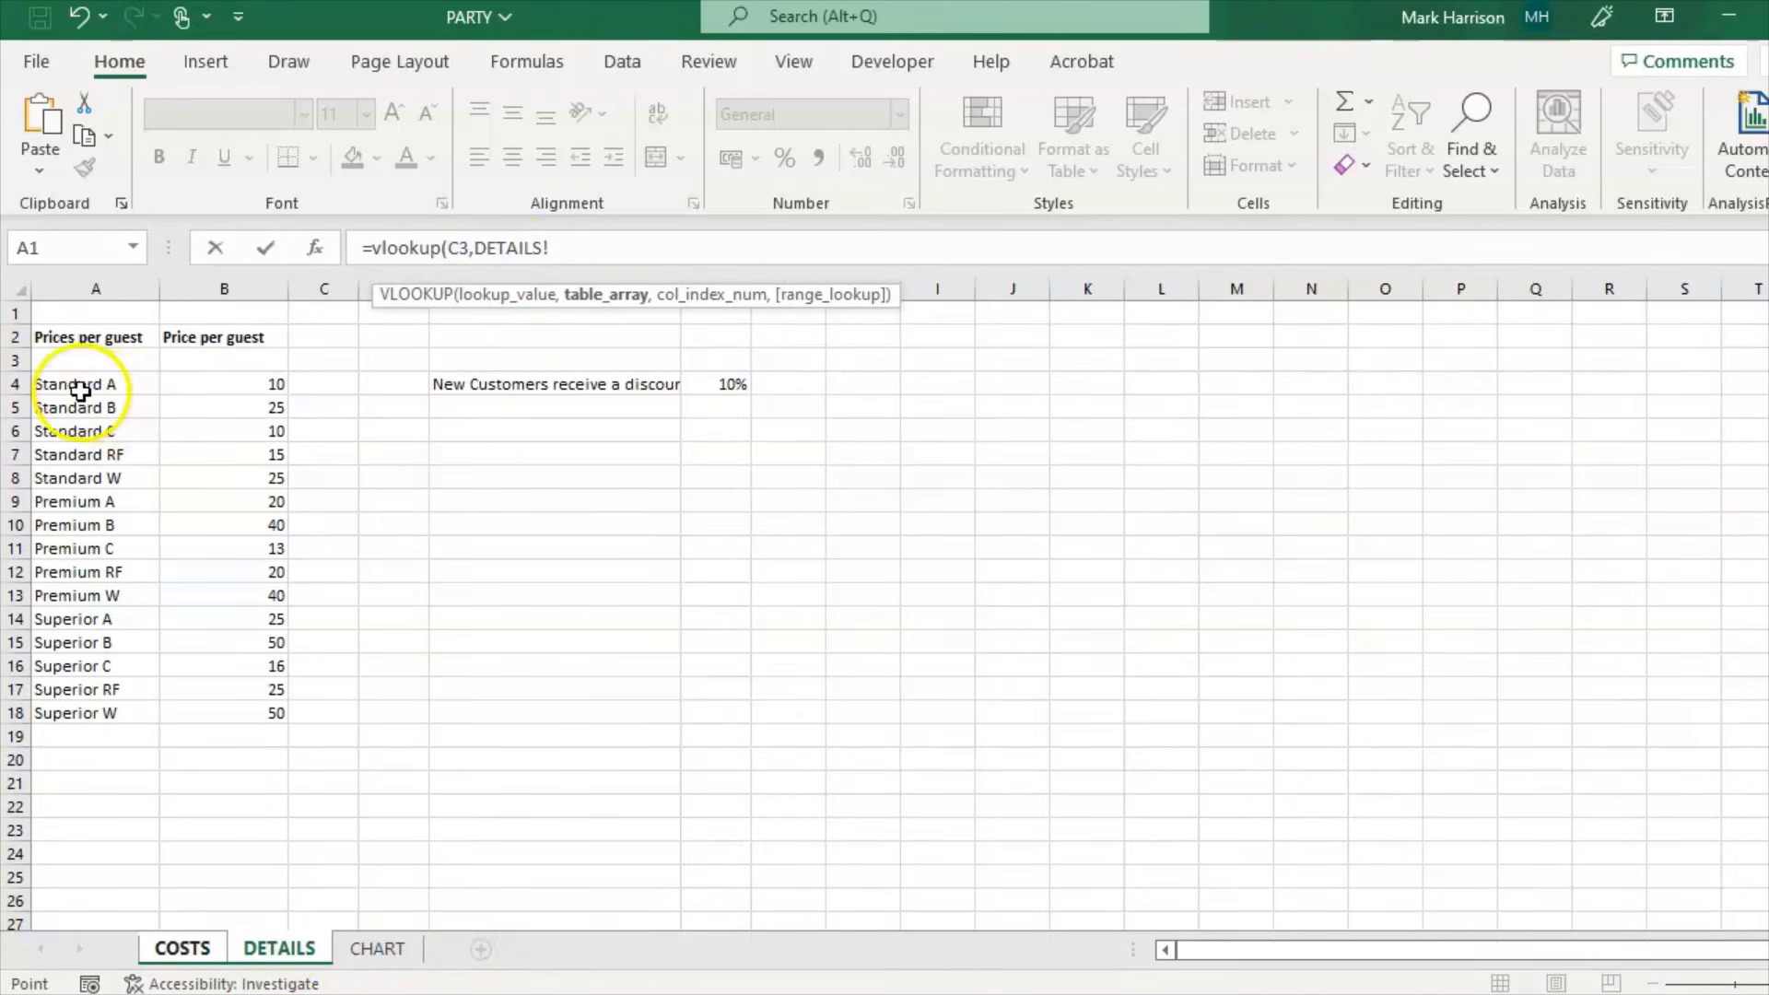
{"action": "left_click_drag", "start_coordinate": [108, 391], "coordinate": [266, 706]}
{"action": "type", "text": ",2"}
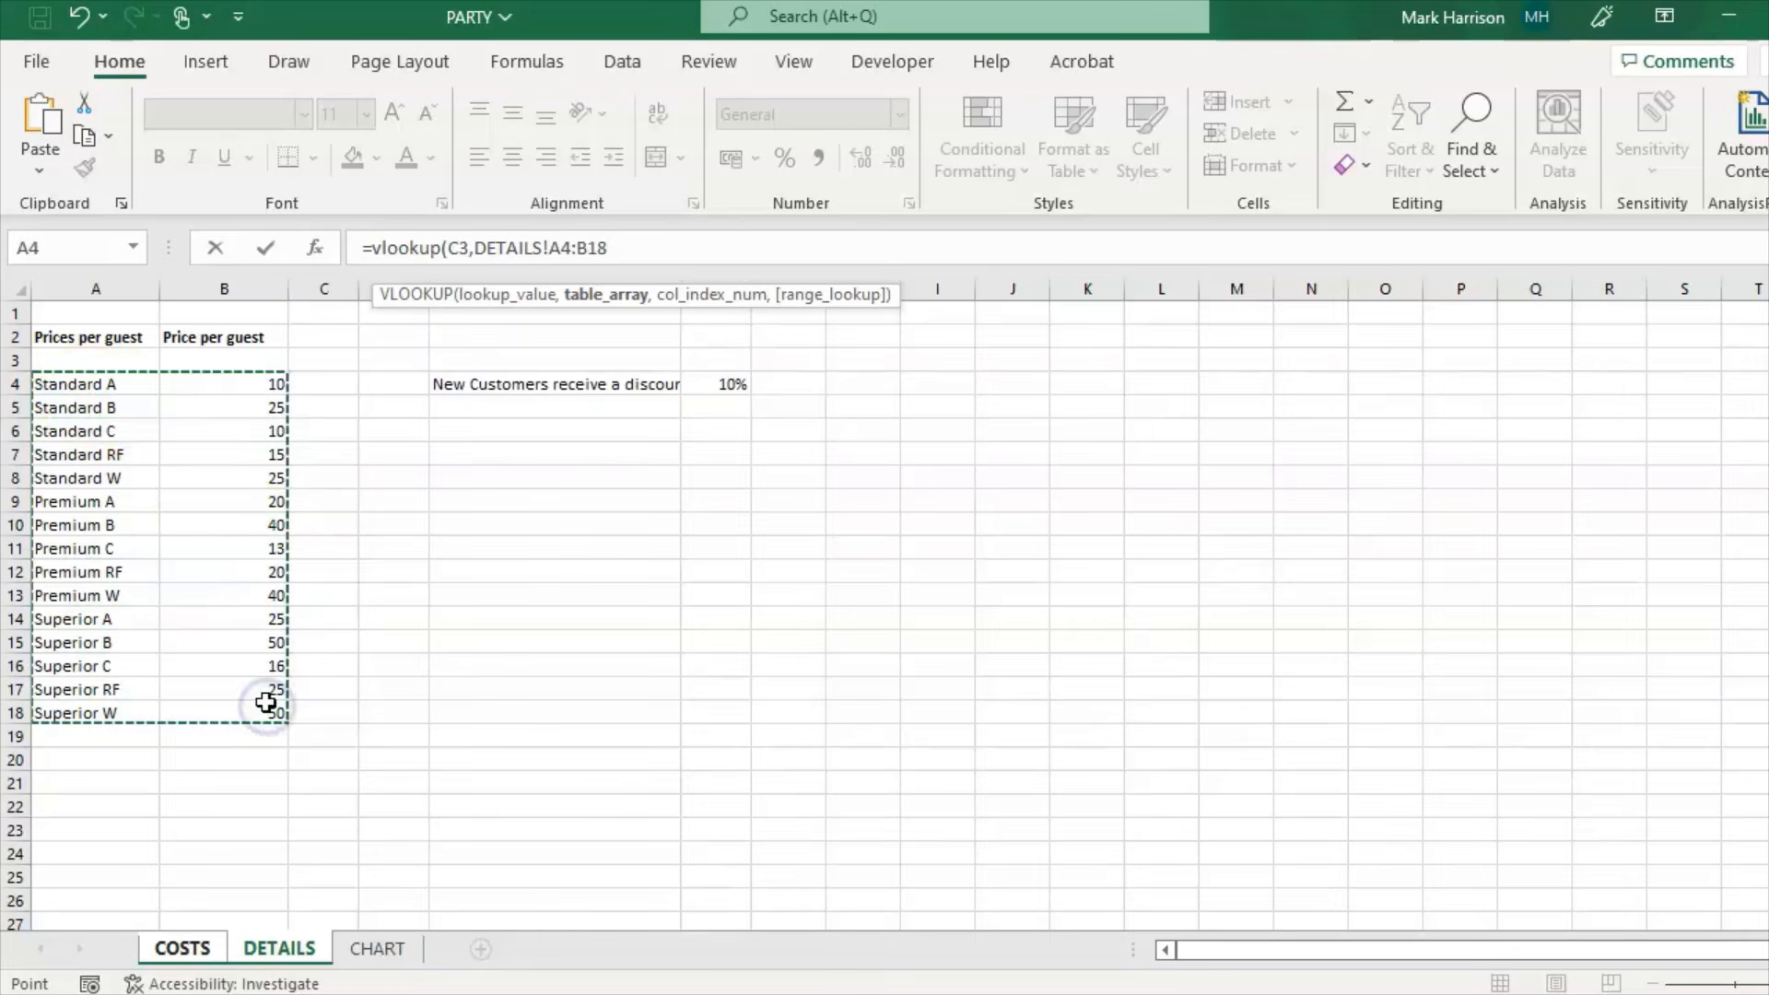
{"action": "type", "text": ","}
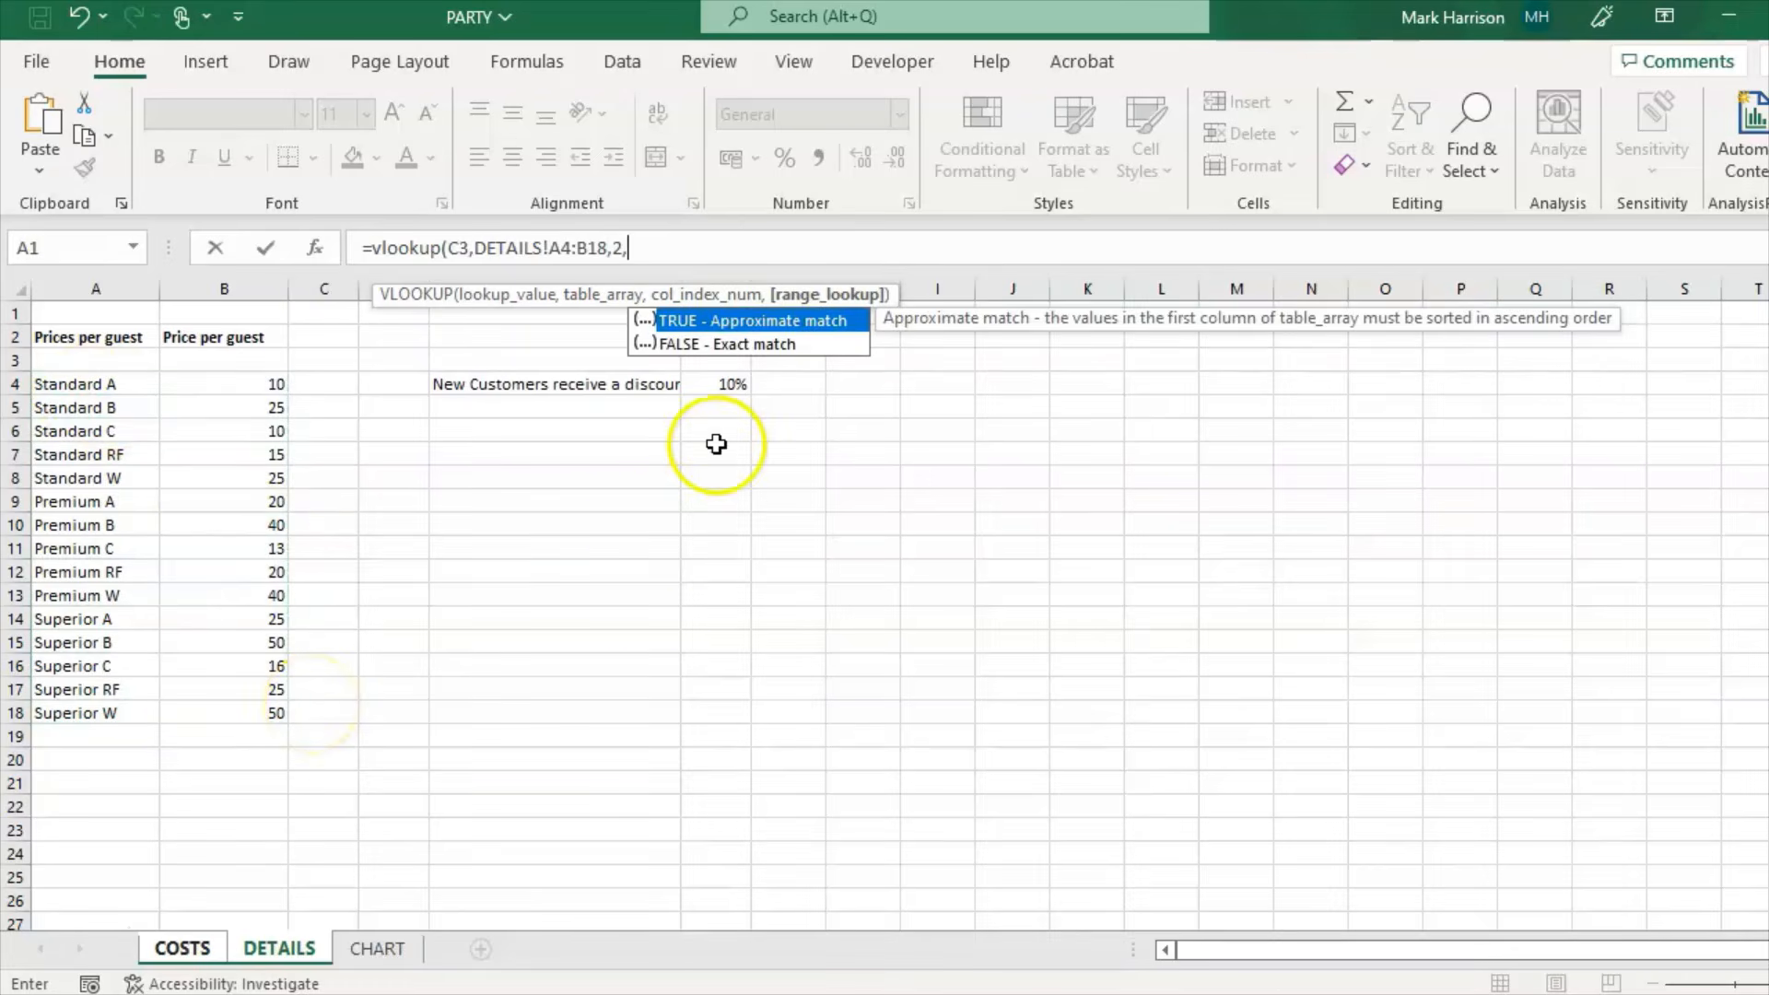
{"action": "double_click", "coordinate": [770, 344]}
{"action": "key", "text": "Return"}
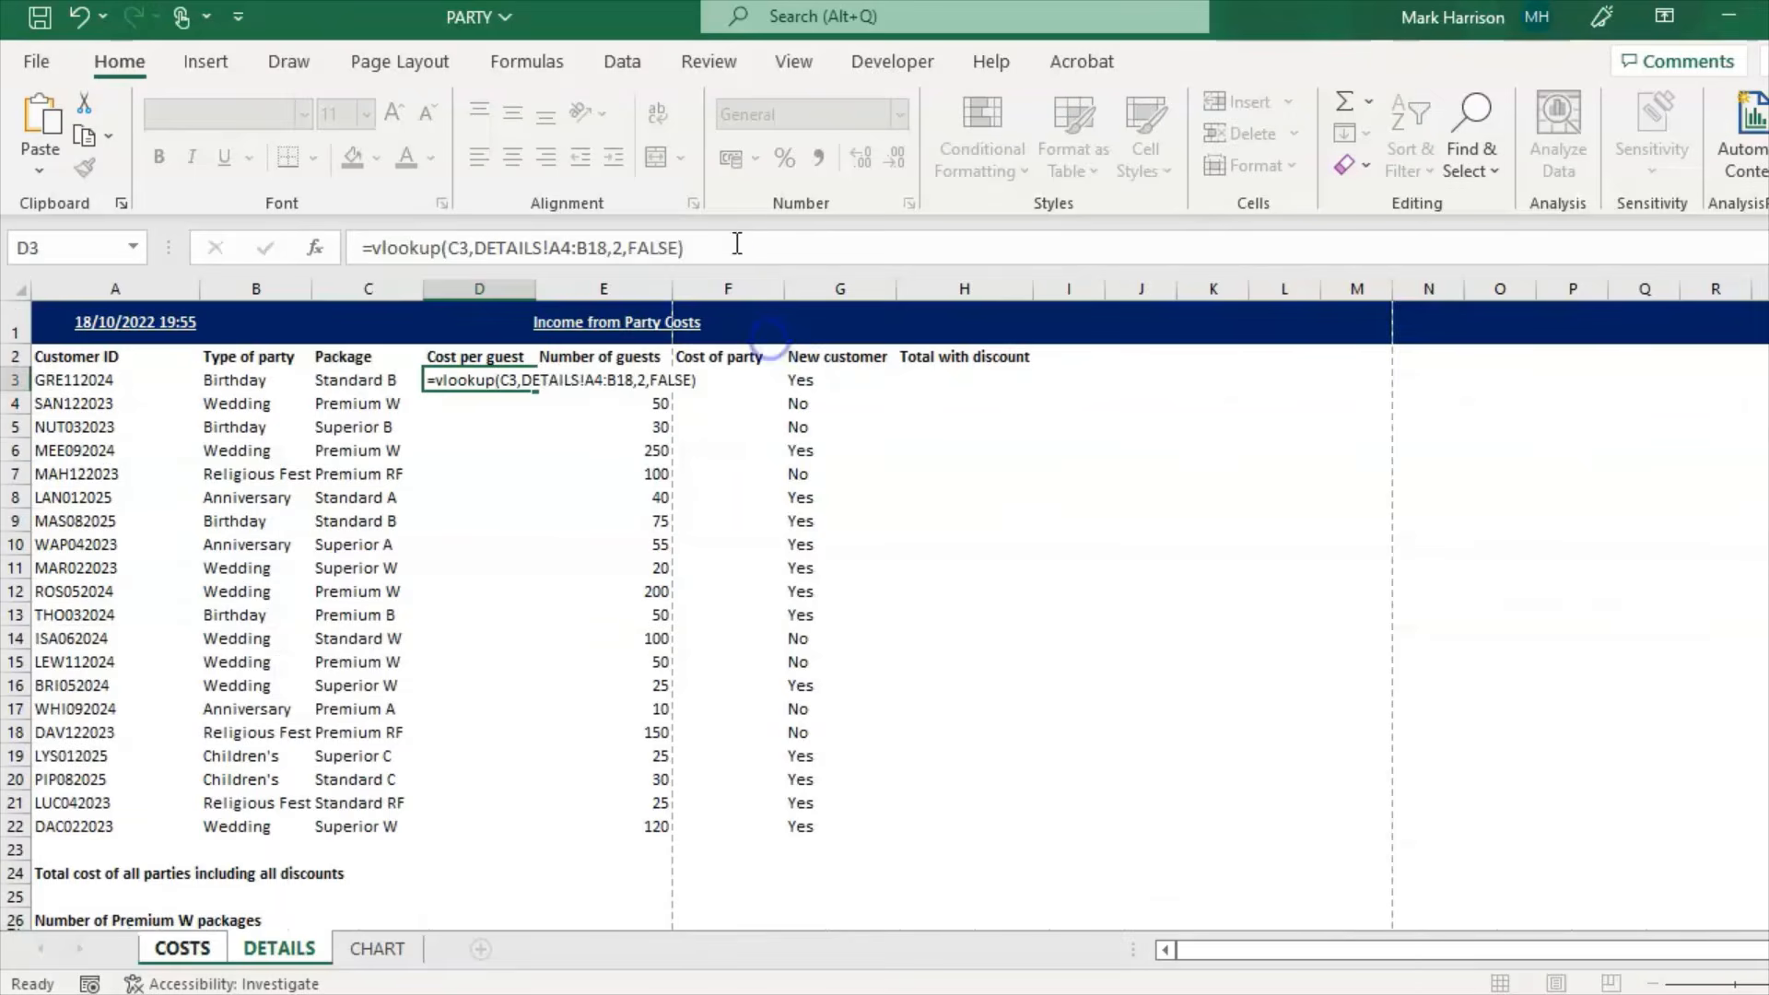
{"action": "left_click", "coordinate": [485, 377]}
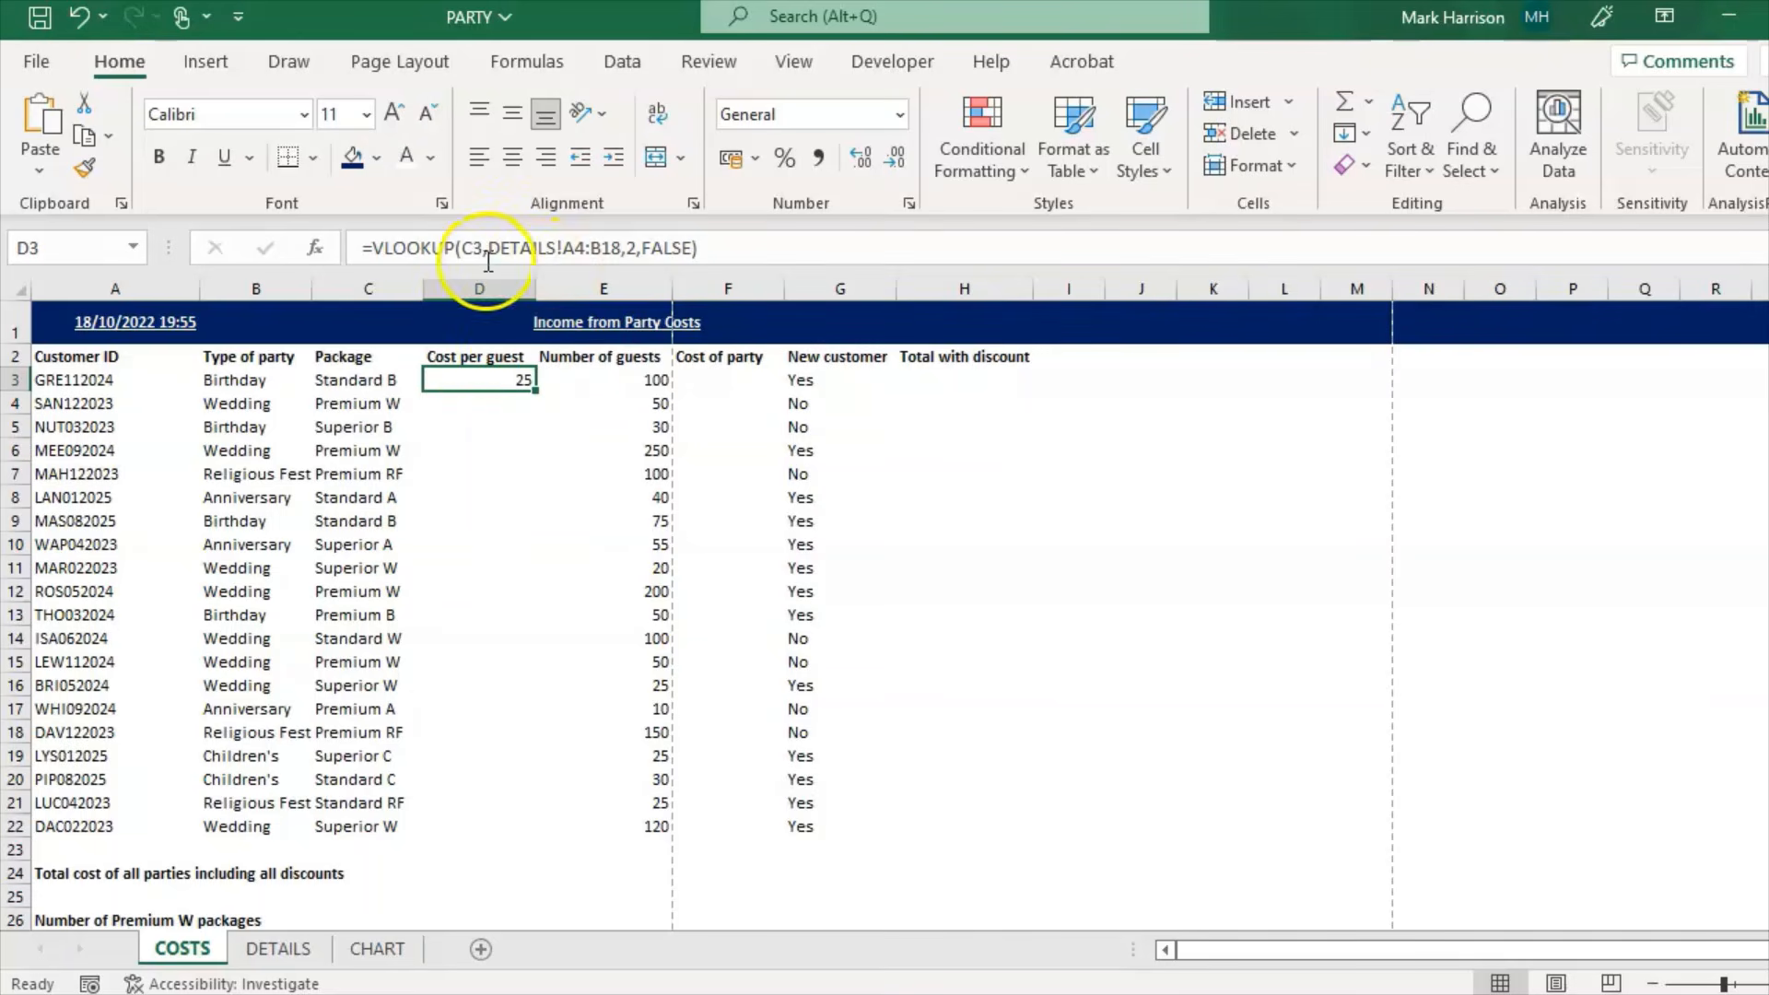
Step: Make D3's lookup range absolute as DETAILS!$A$4:$B$18
{"action": "left_click", "coordinate": [565, 247]}
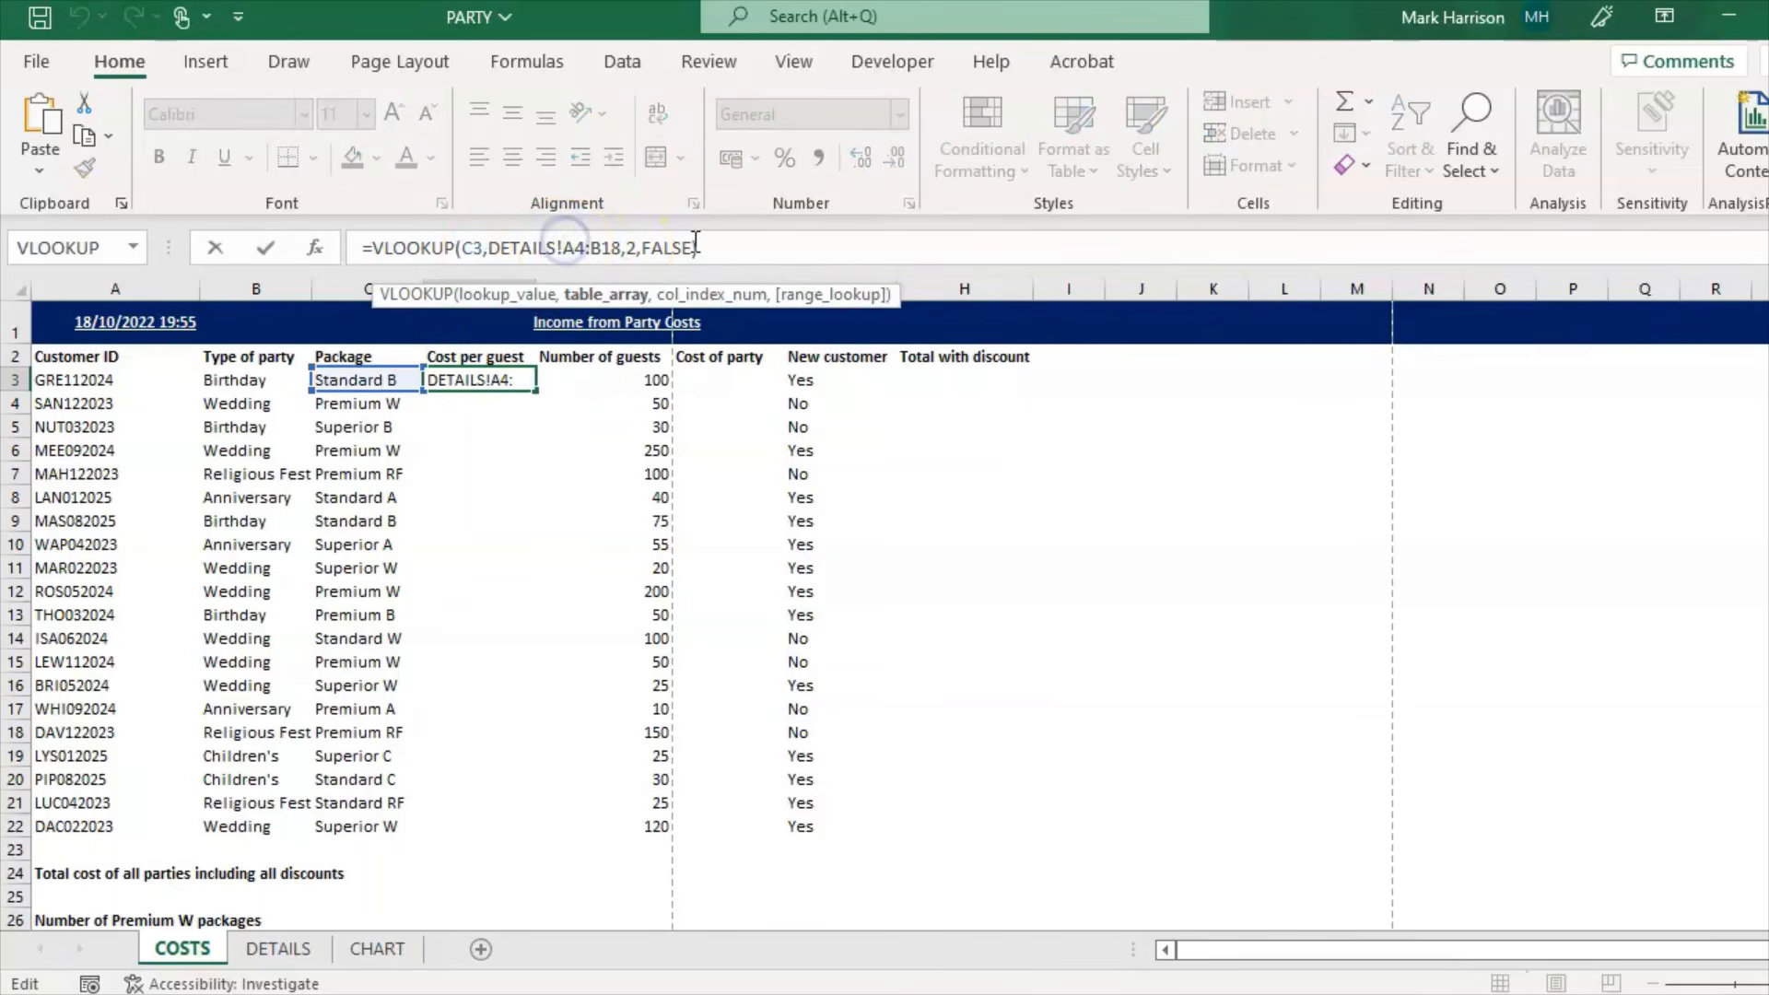
{"action": "type", "text": "$A"}
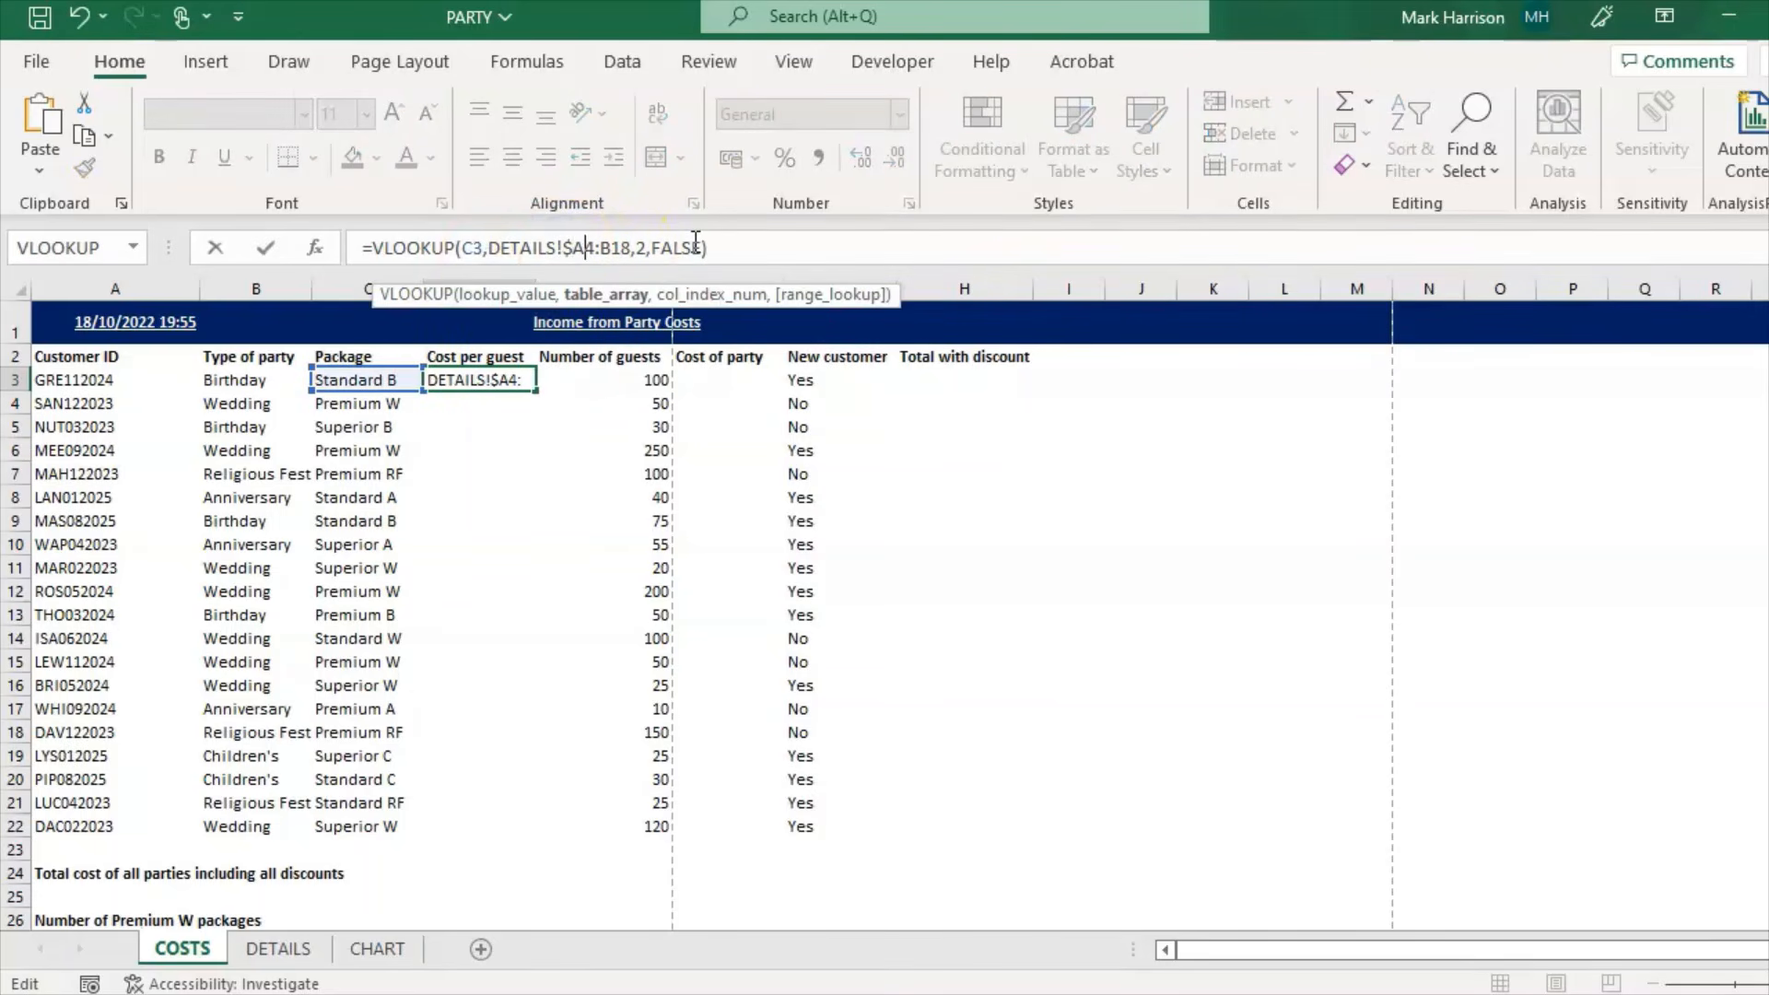
{"action": "type", "text": "$"}
{"action": "key", "text": "Right"}
{"action": "key", "text": "Right"}
{"action": "type", "text": "$"}
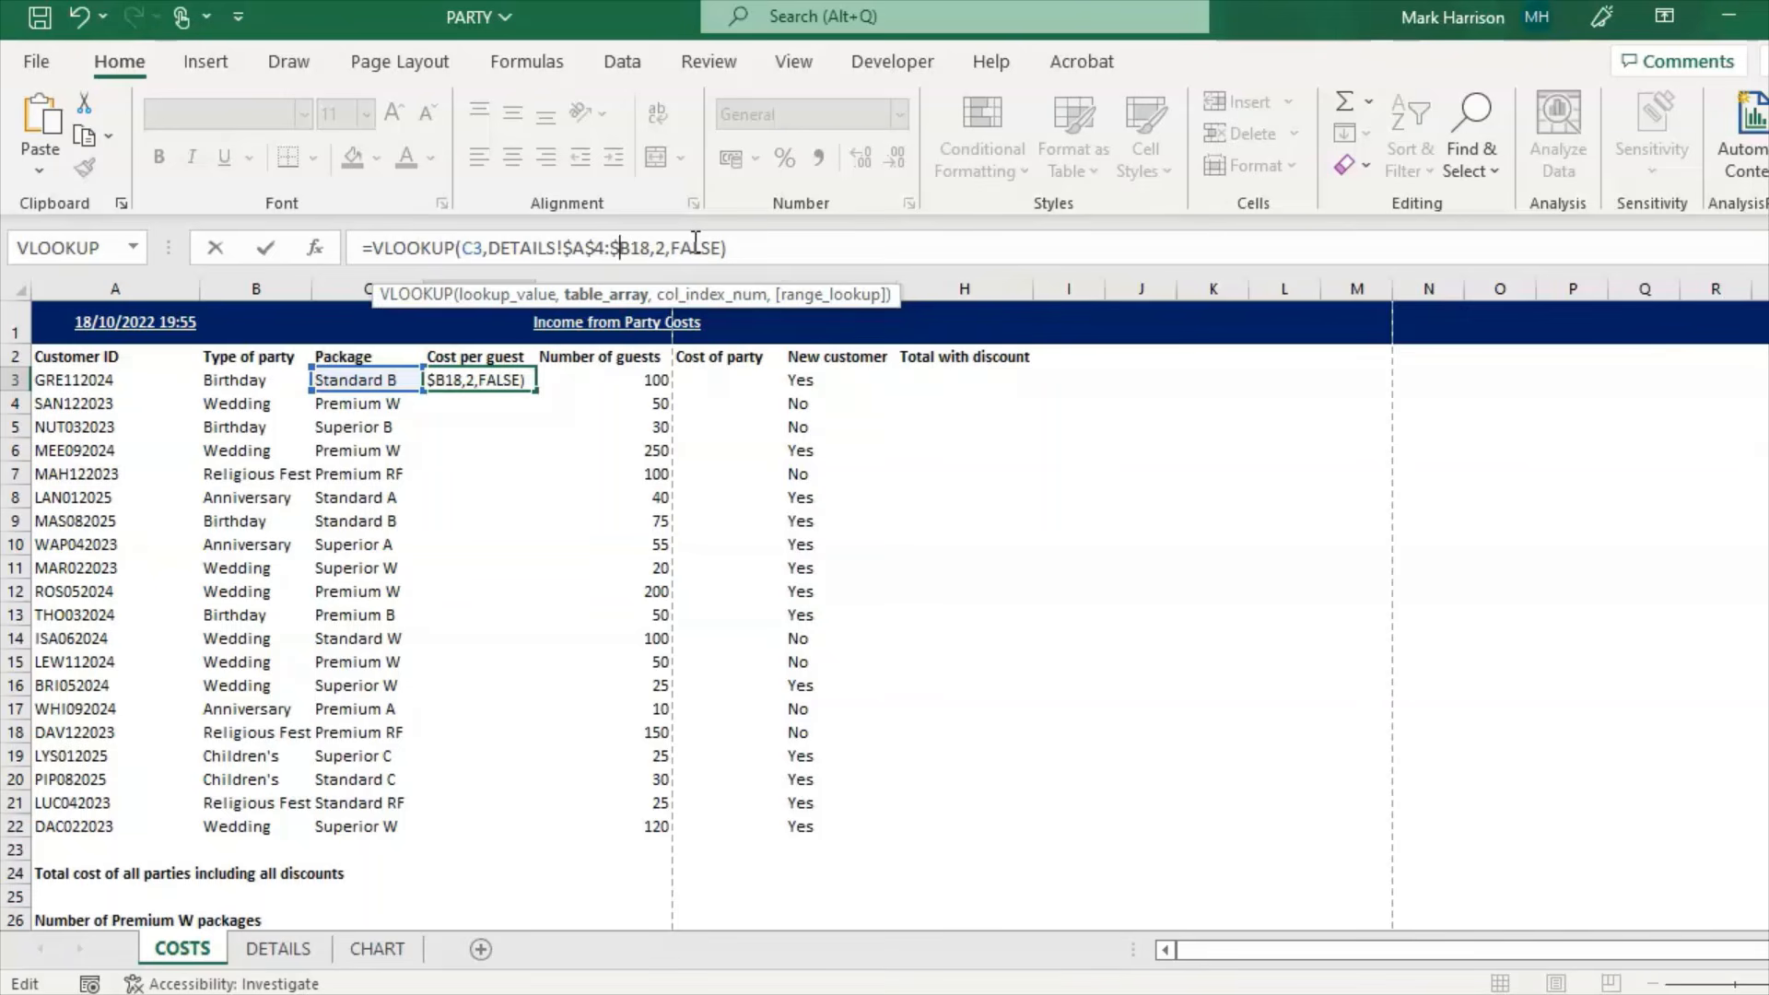
{"action": "key", "text": "Right"}
{"action": "type", "text": "$"}
{"action": "key", "text": "Return"}
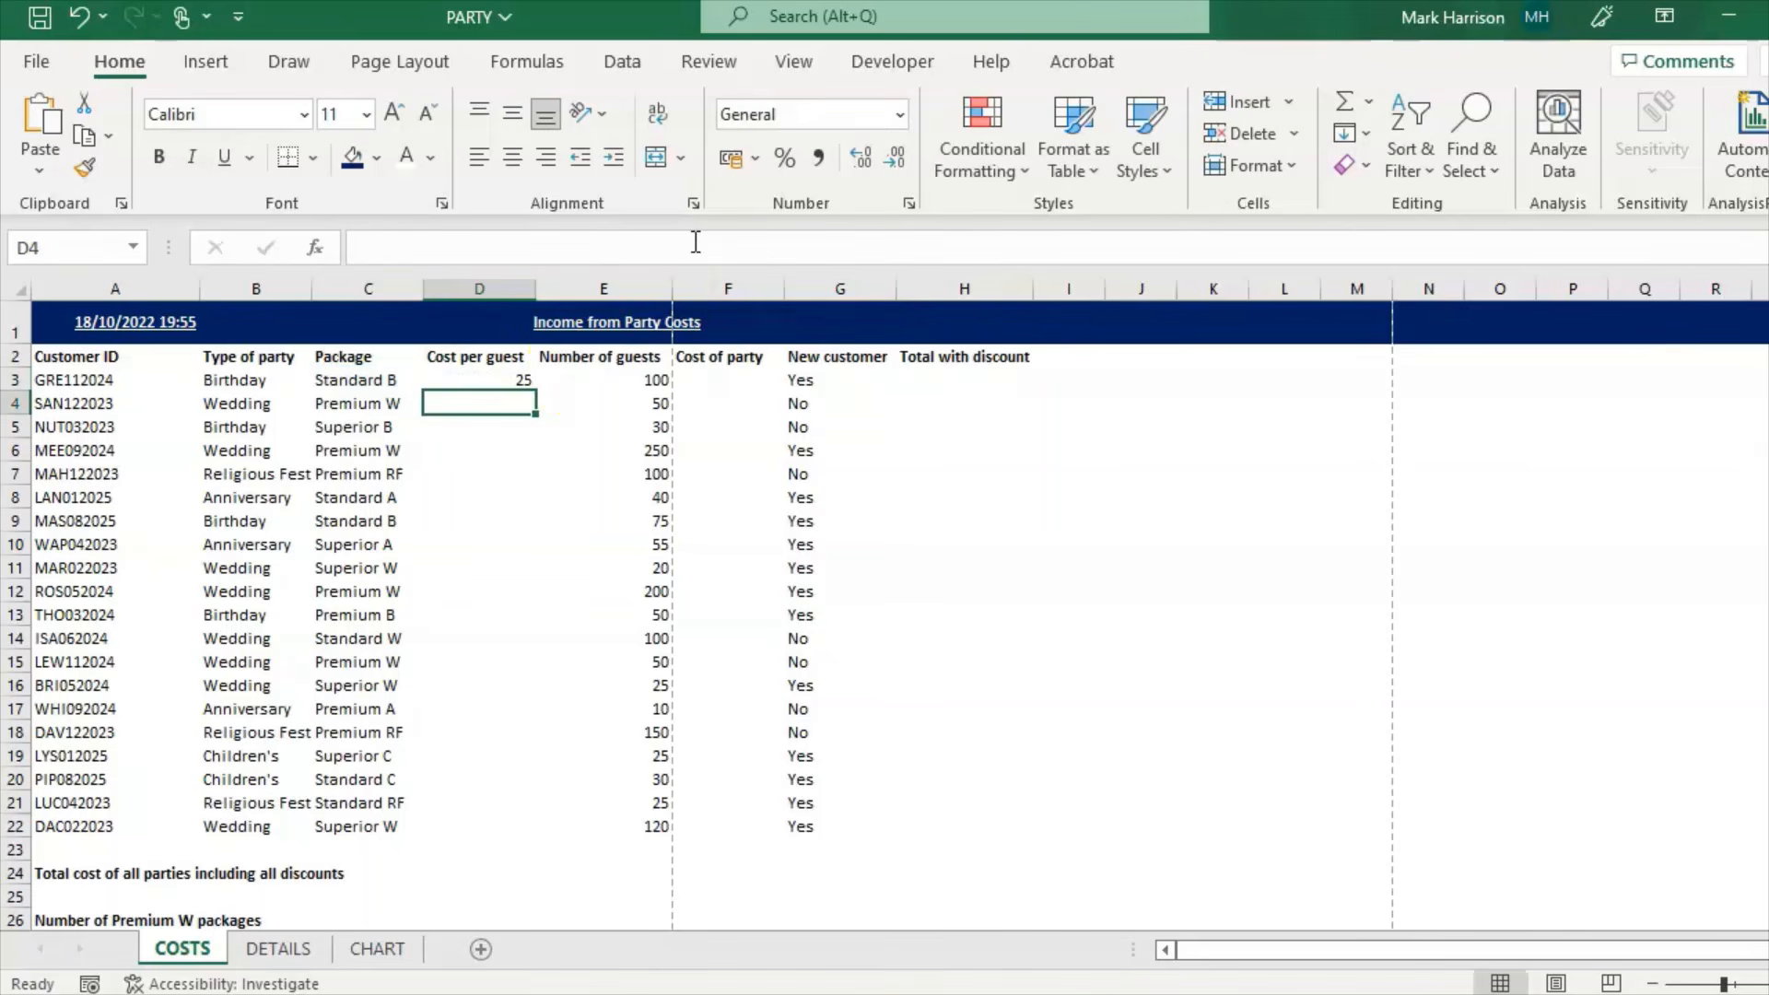
Step: Fill the cost per guest formula down to D22 and check prices against DETAILS
{"action": "left_click", "coordinate": [528, 380]}
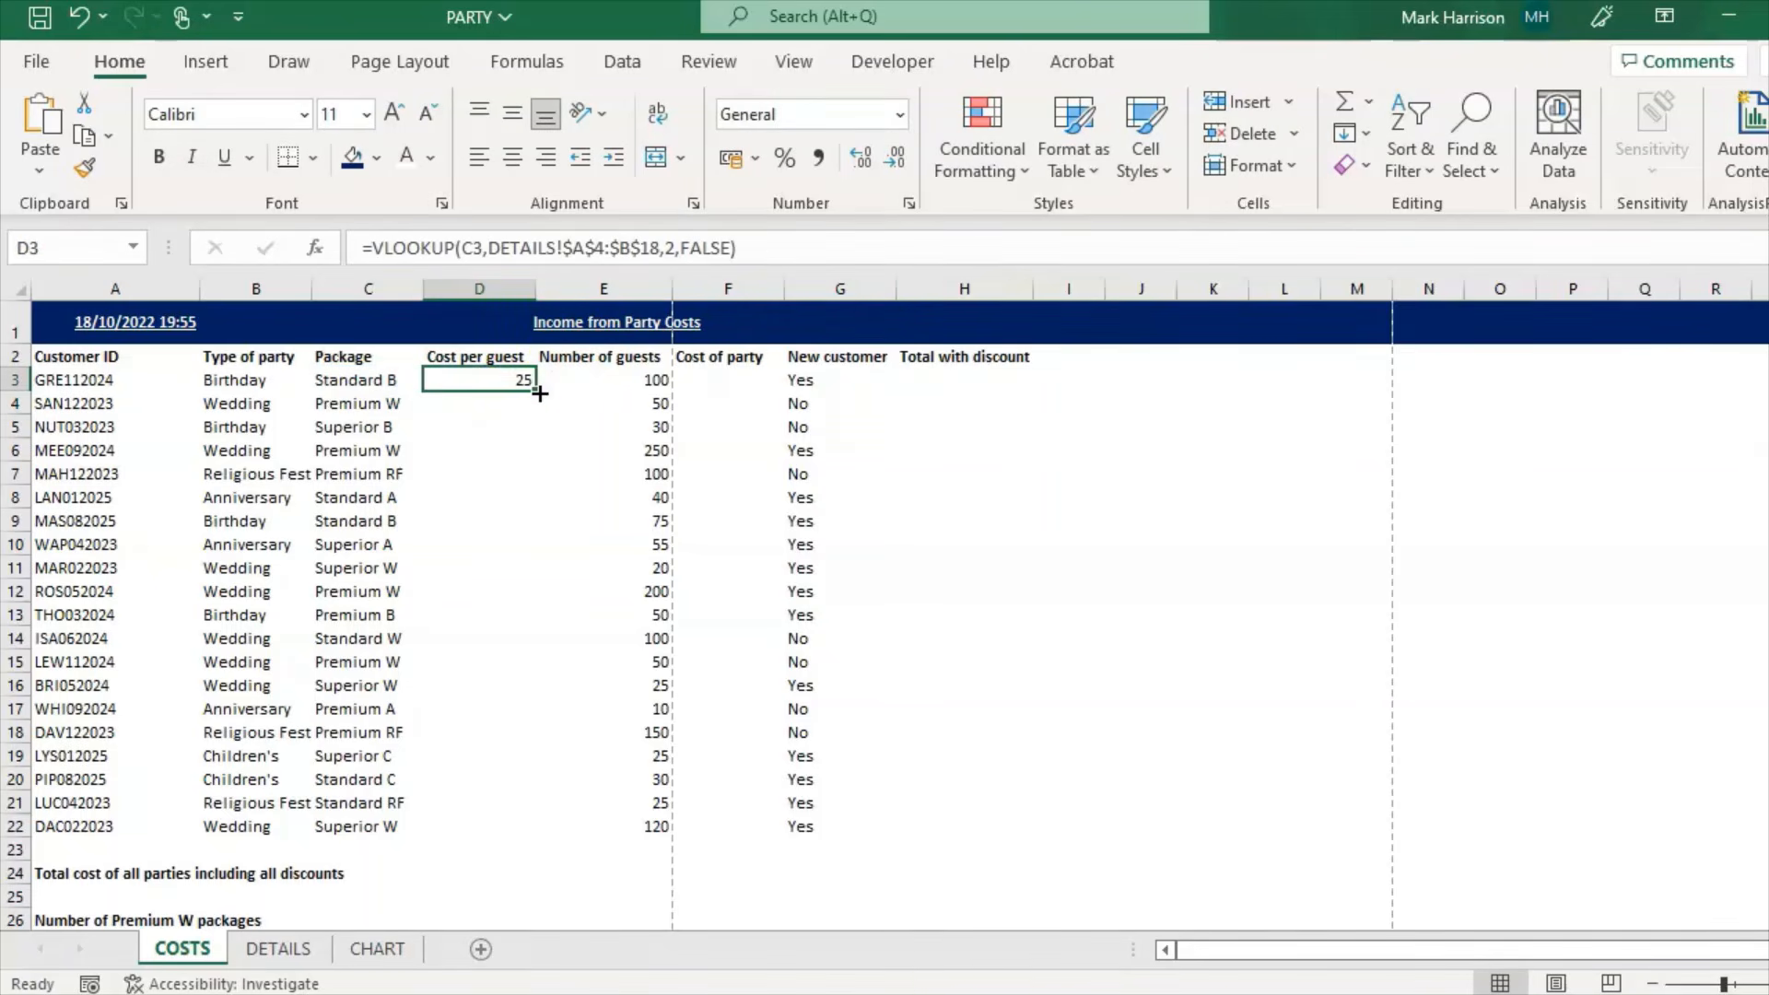
{"action": "left_click_drag", "start_coordinate": [528, 379], "coordinate": [519, 835]}
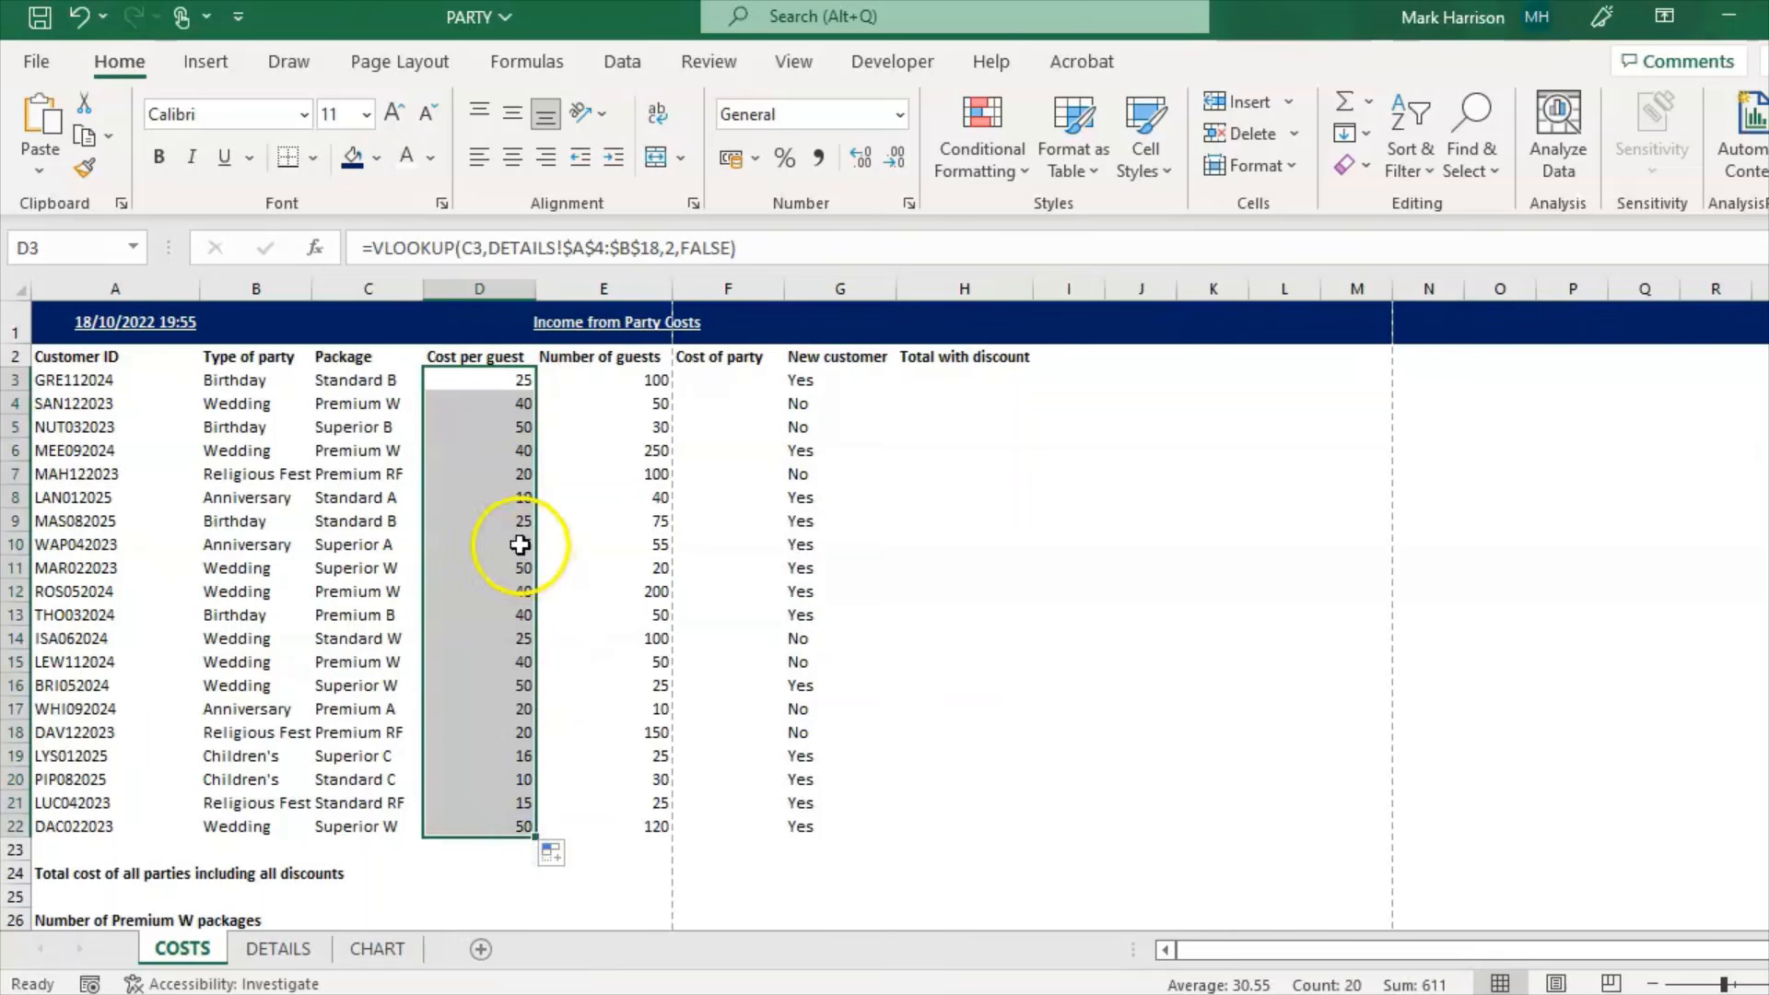
{"action": "left_click", "coordinate": [498, 521]}
{"action": "left_click", "coordinate": [495, 380]}
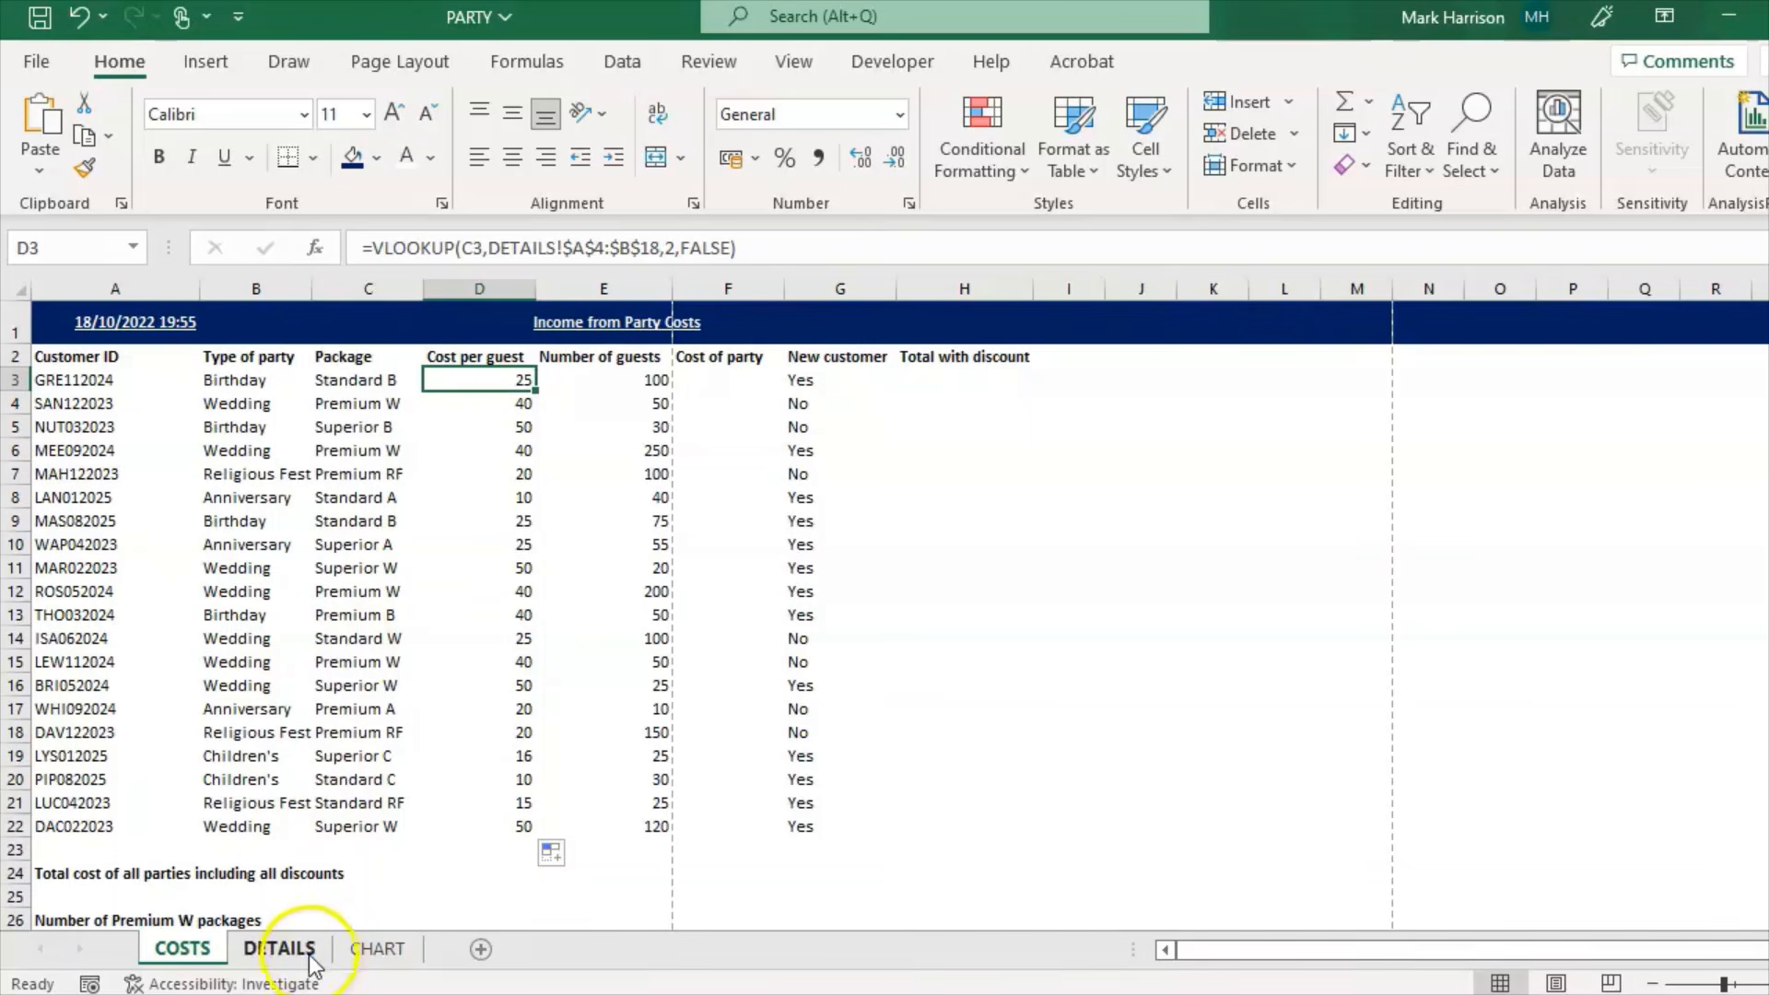
{"action": "left_click", "coordinate": [278, 949]}
{"action": "left_click", "coordinate": [181, 948]}
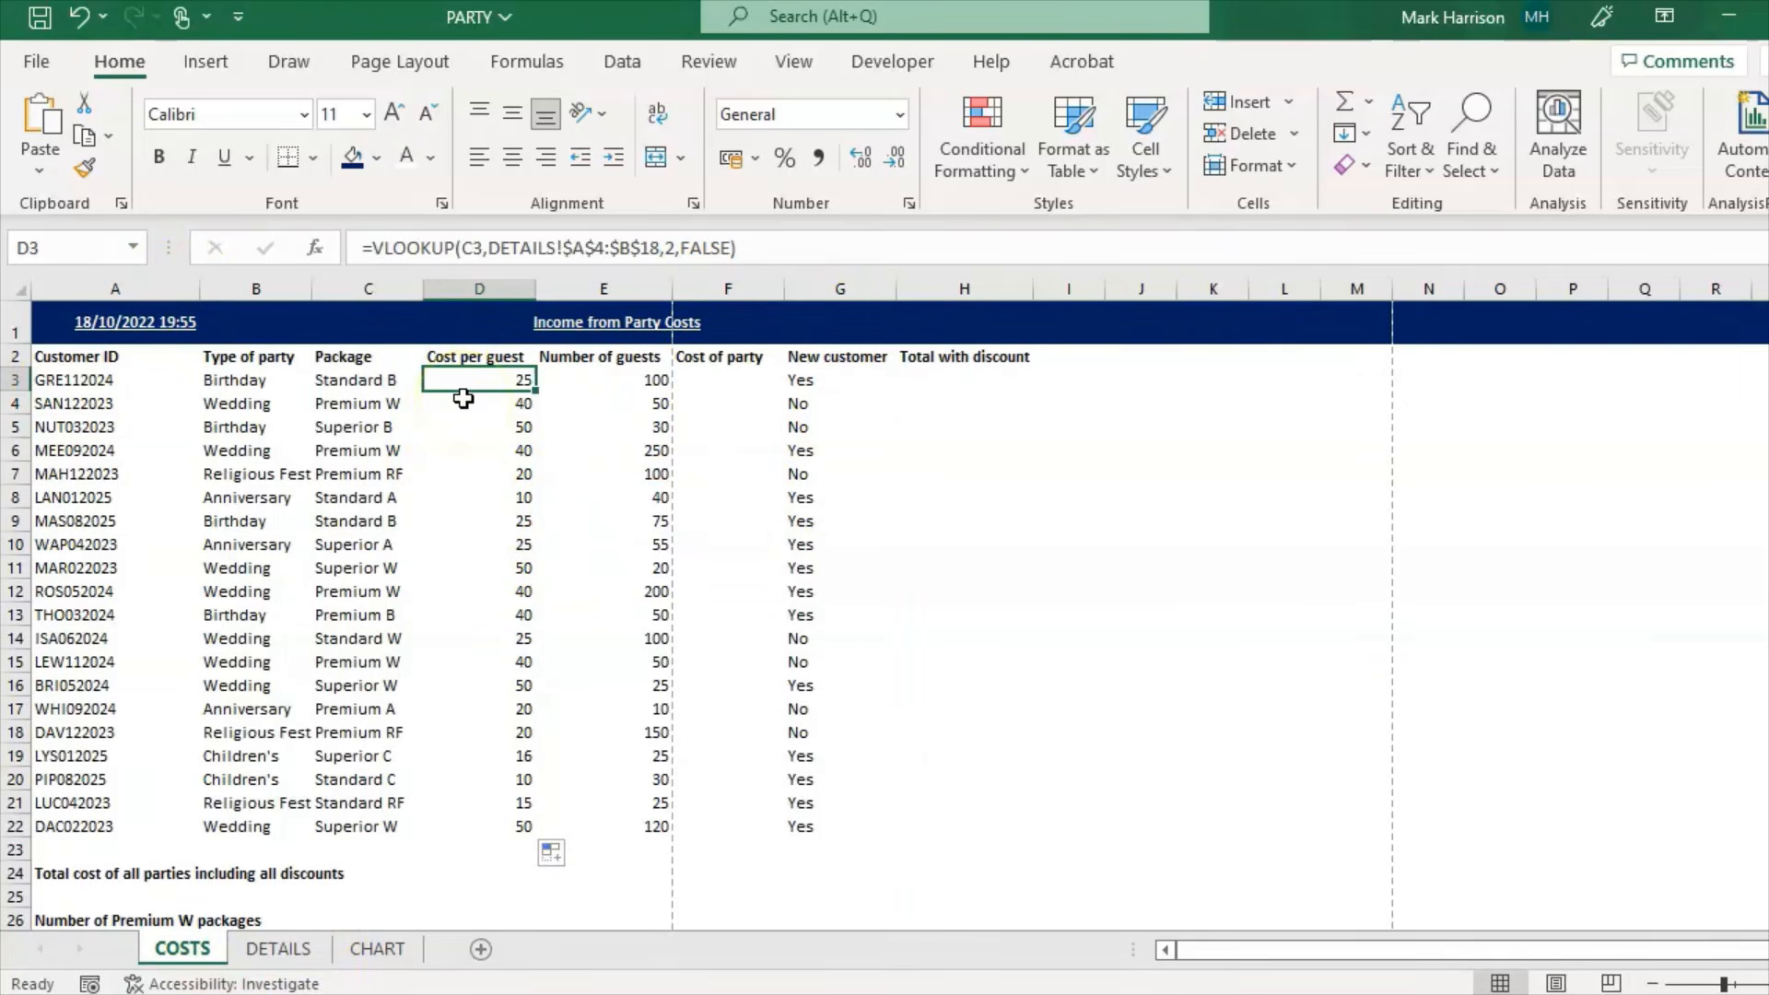
{"action": "key", "text": "alt+Tab"}
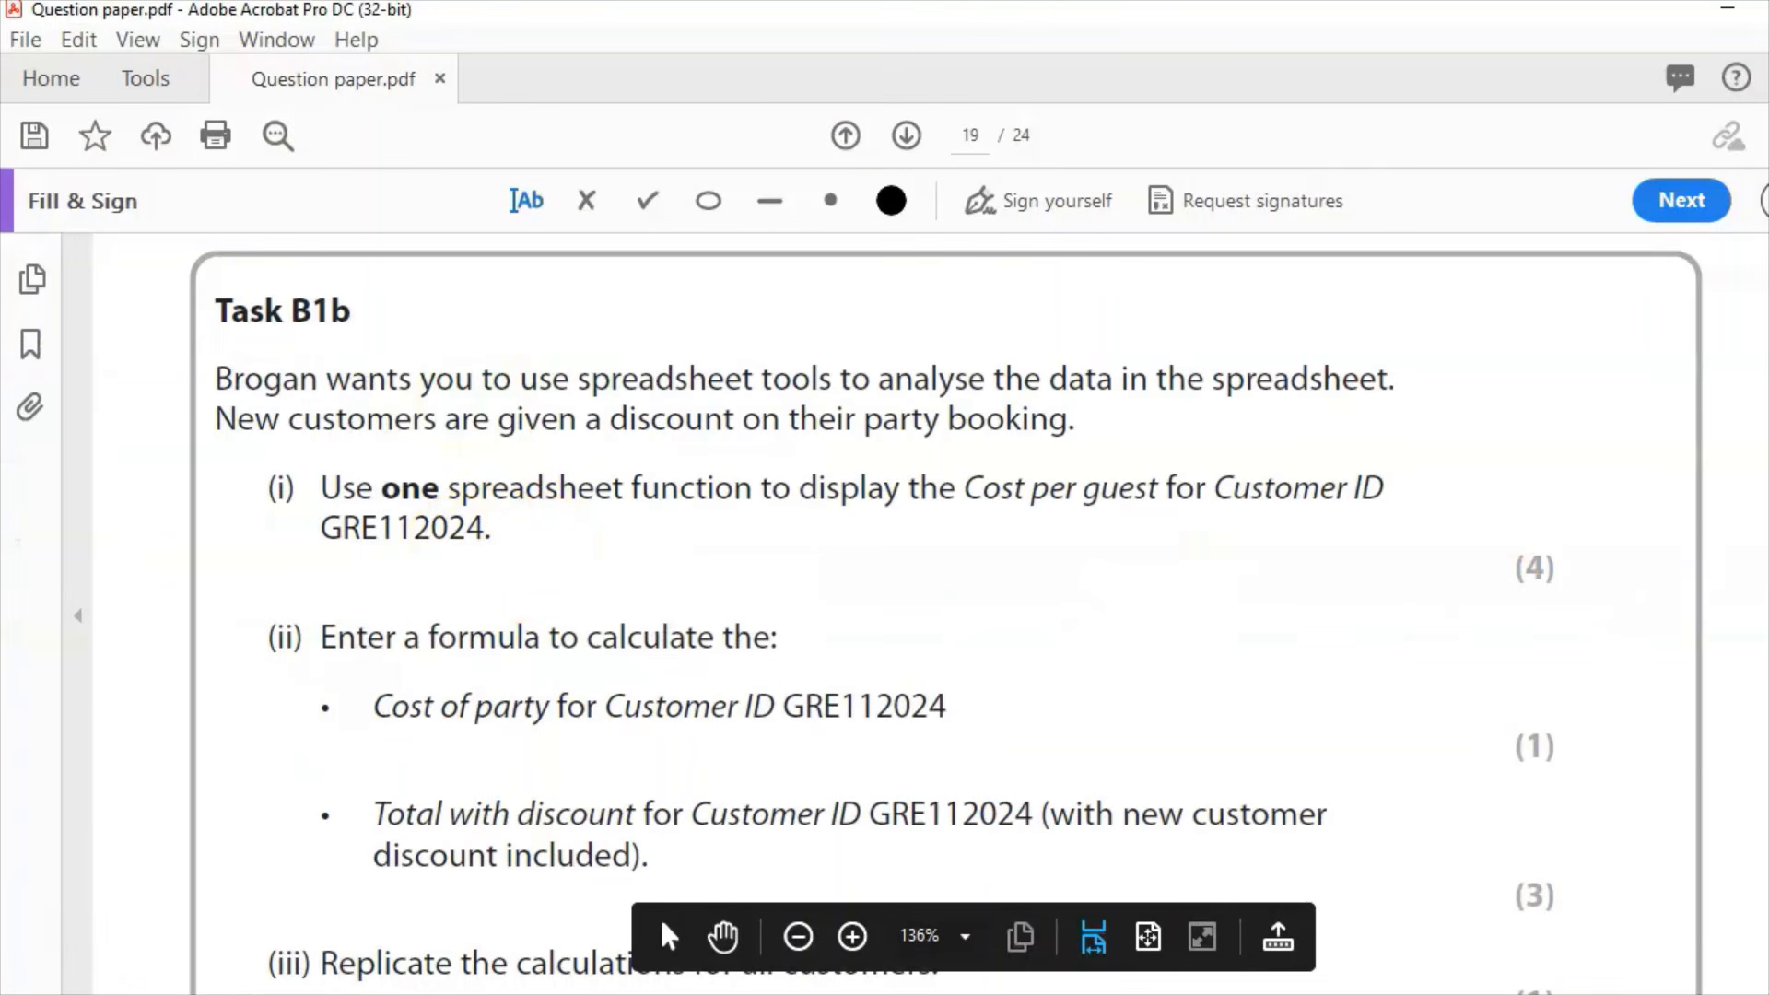
Step: Read Task B1b items (ii)–(v), then return to Excel and select F3
{"action": "scroll", "coordinate": [945, 613], "scroll_direction": "down", "scroll_amount": 3}
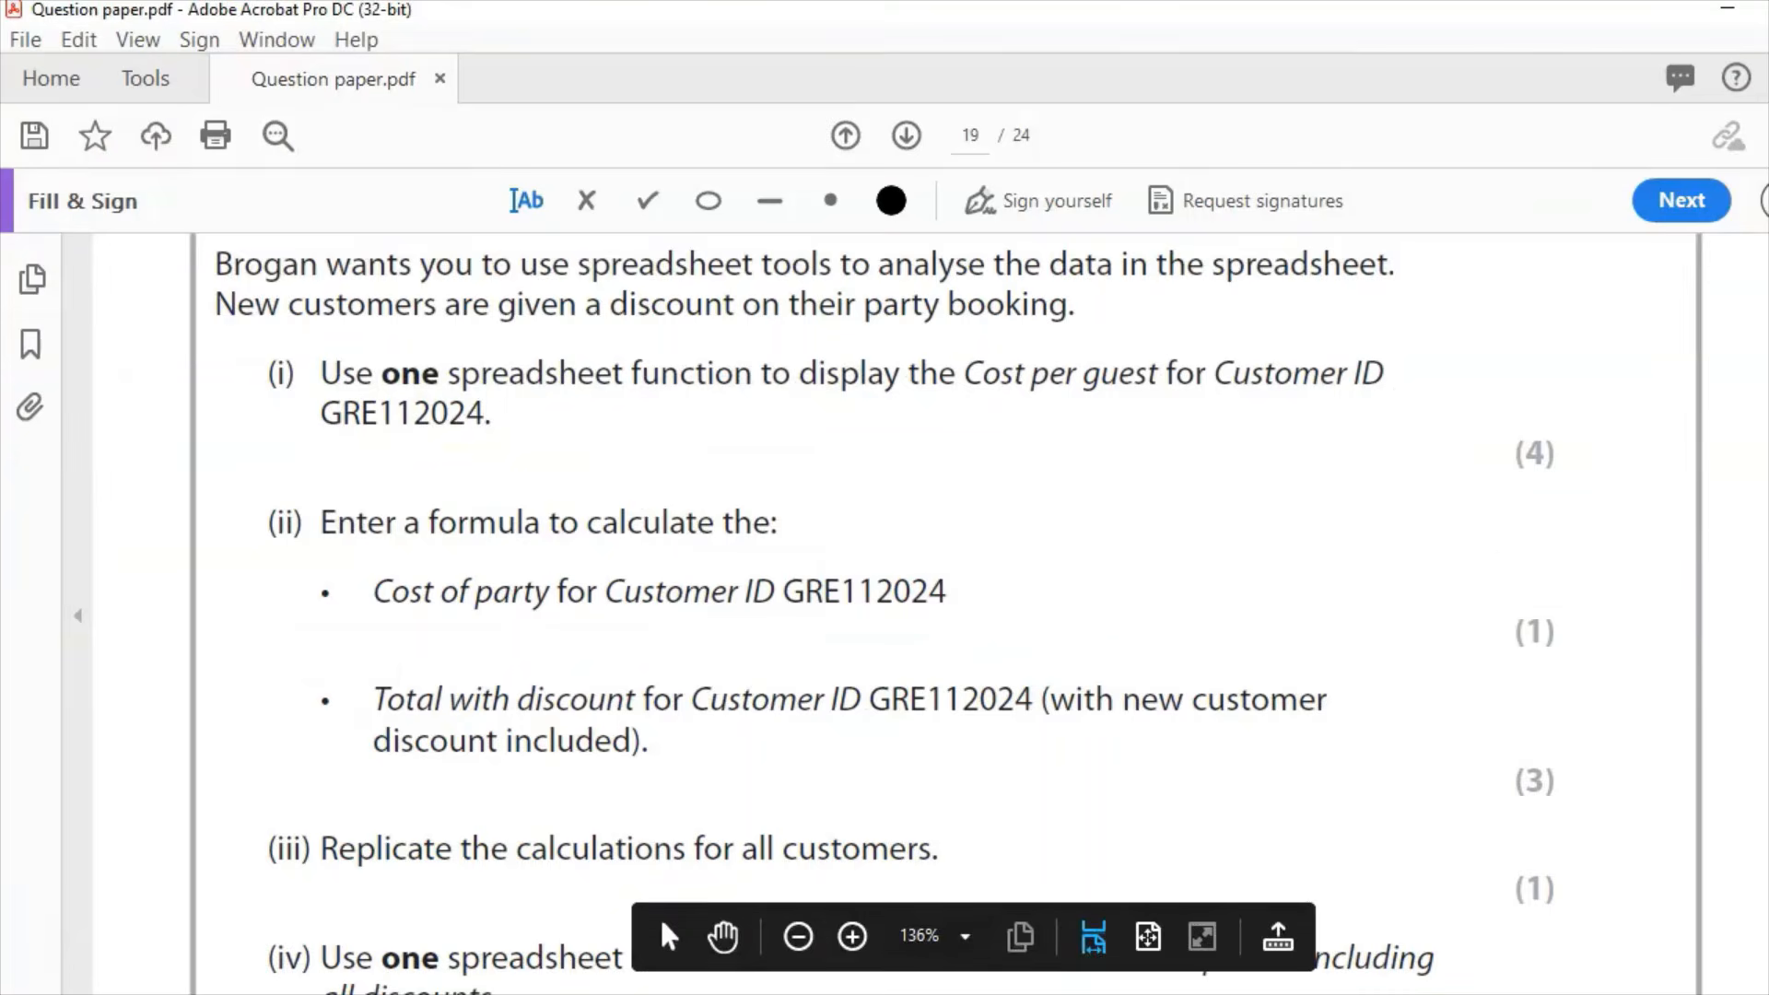
{"action": "scroll", "coordinate": [945, 612], "scroll_direction": "down", "scroll_amount": 6}
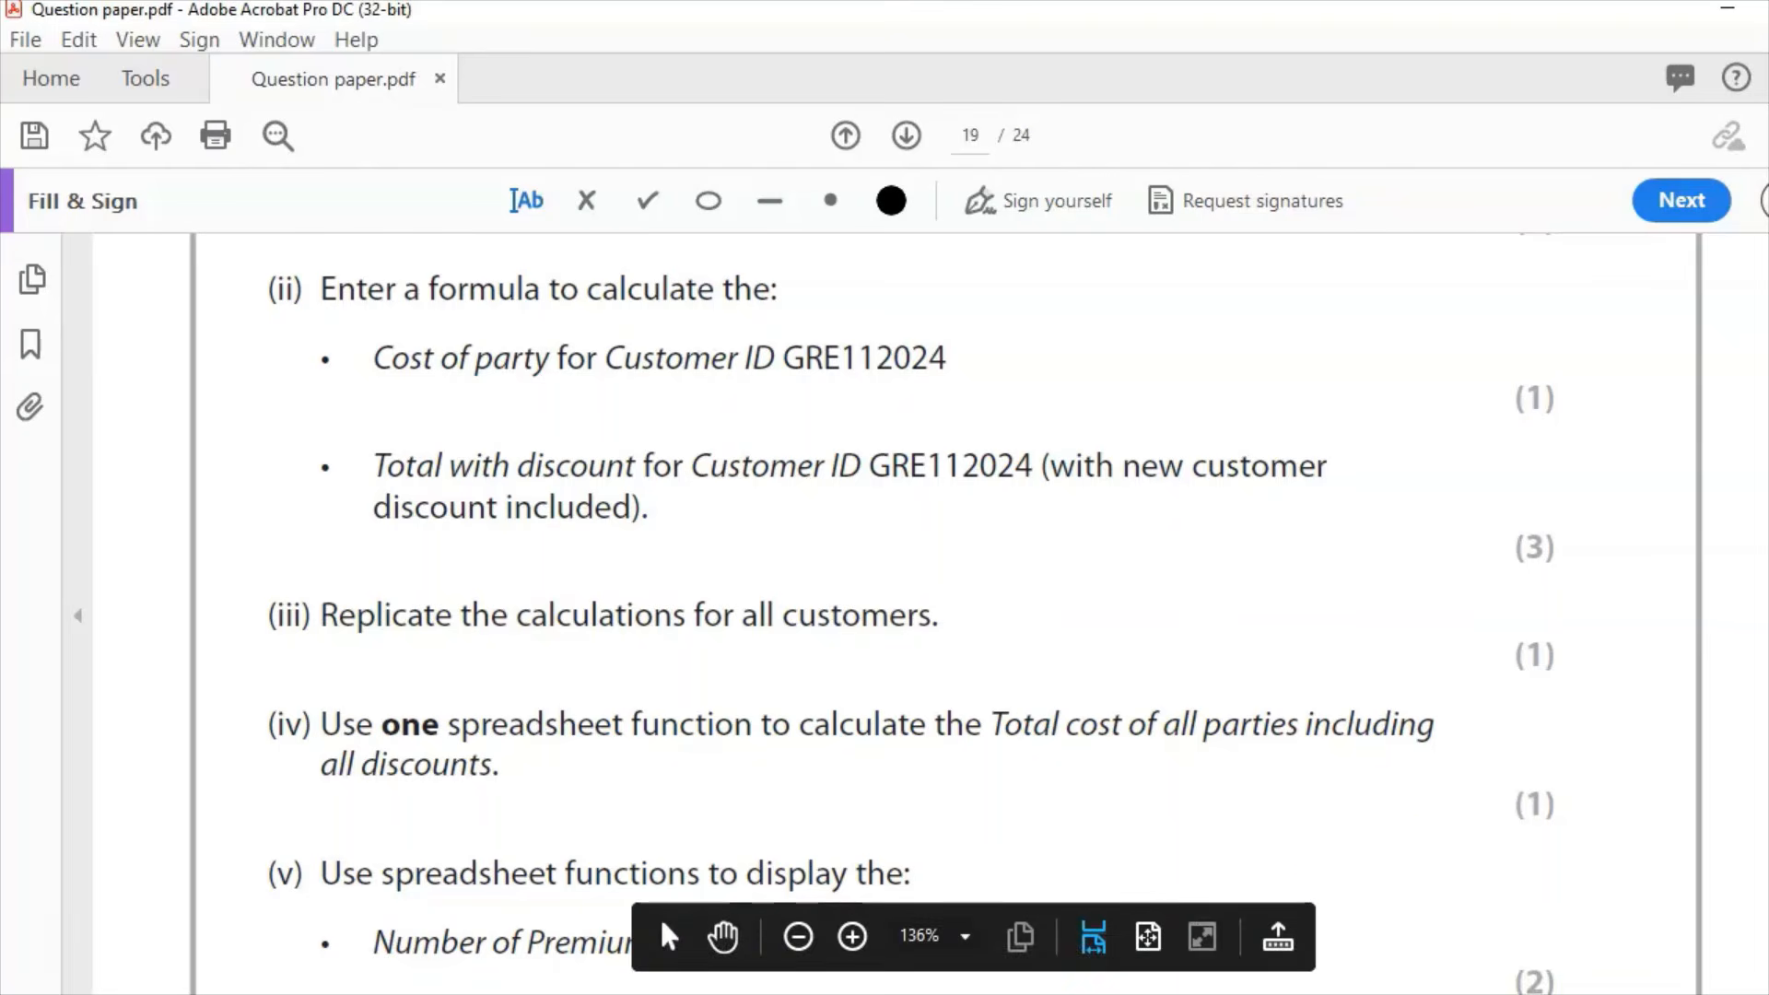
{"action": "key", "text": "alt+Tab"}
{"action": "left_click", "coordinate": [712, 380]}
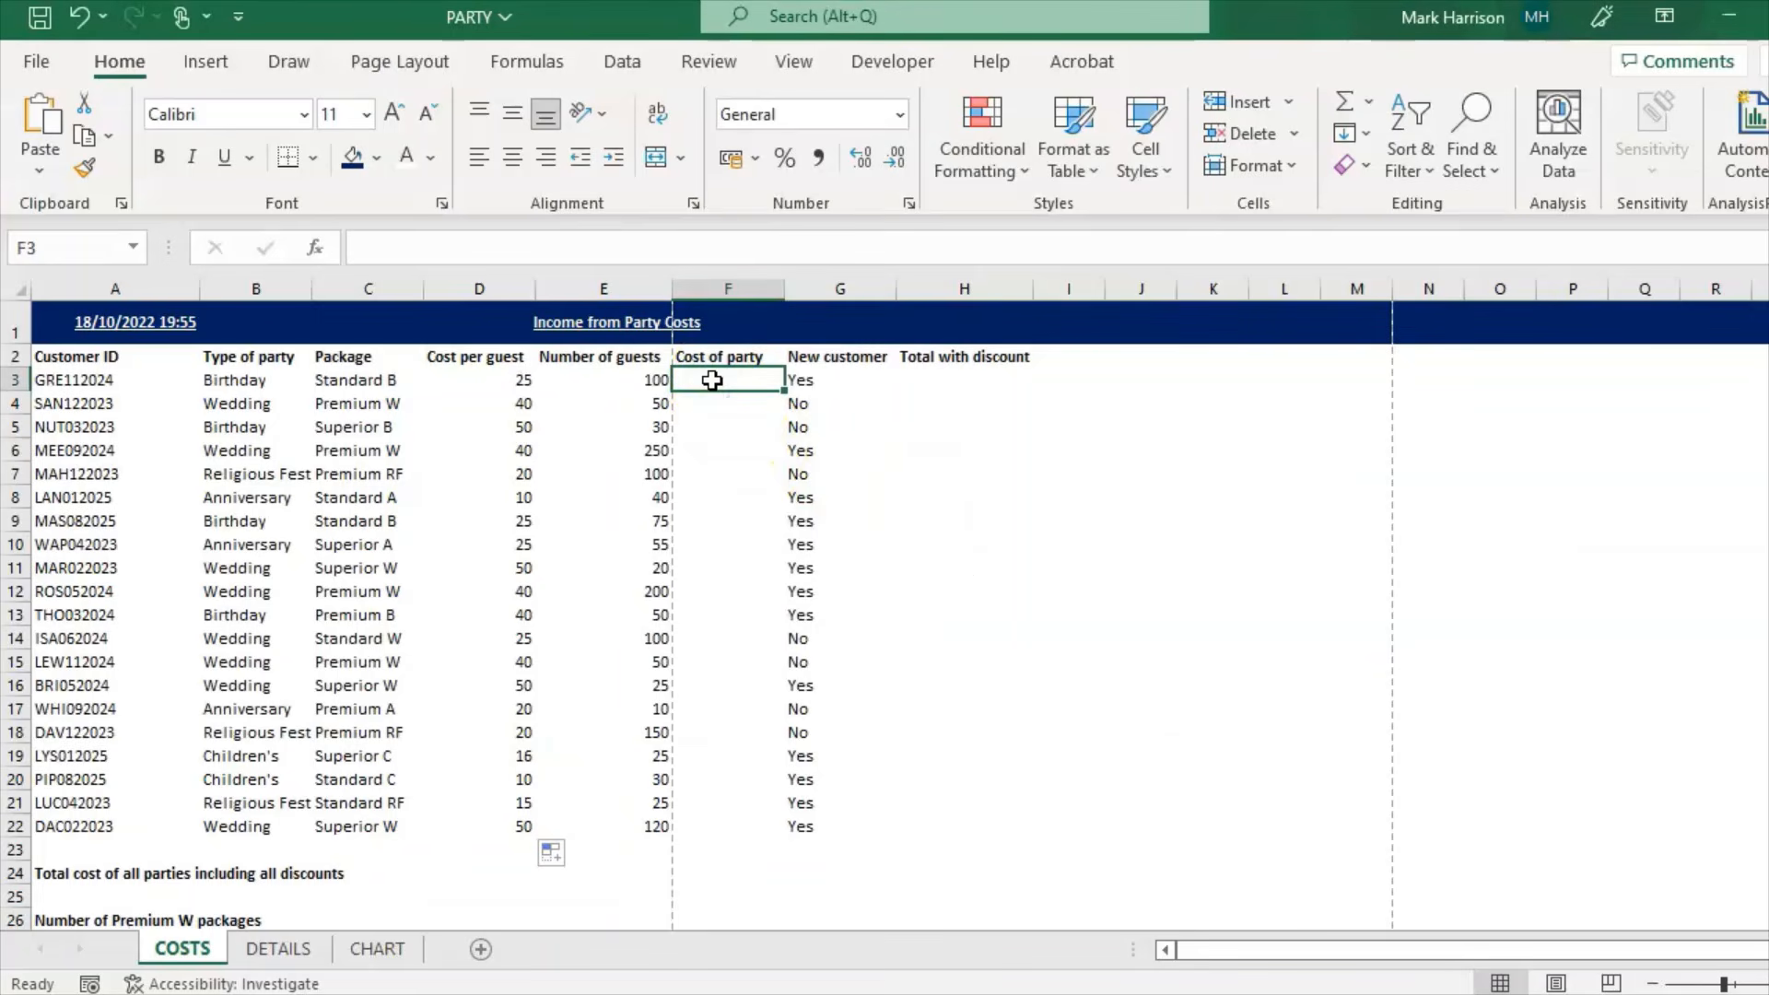
Step: Enter =D3*E3 in F3 and fill it down to F22, giving 2500 for GRE112024
{"action": "left_click", "coordinate": [583, 249]}
{"action": "type", "text": "="}
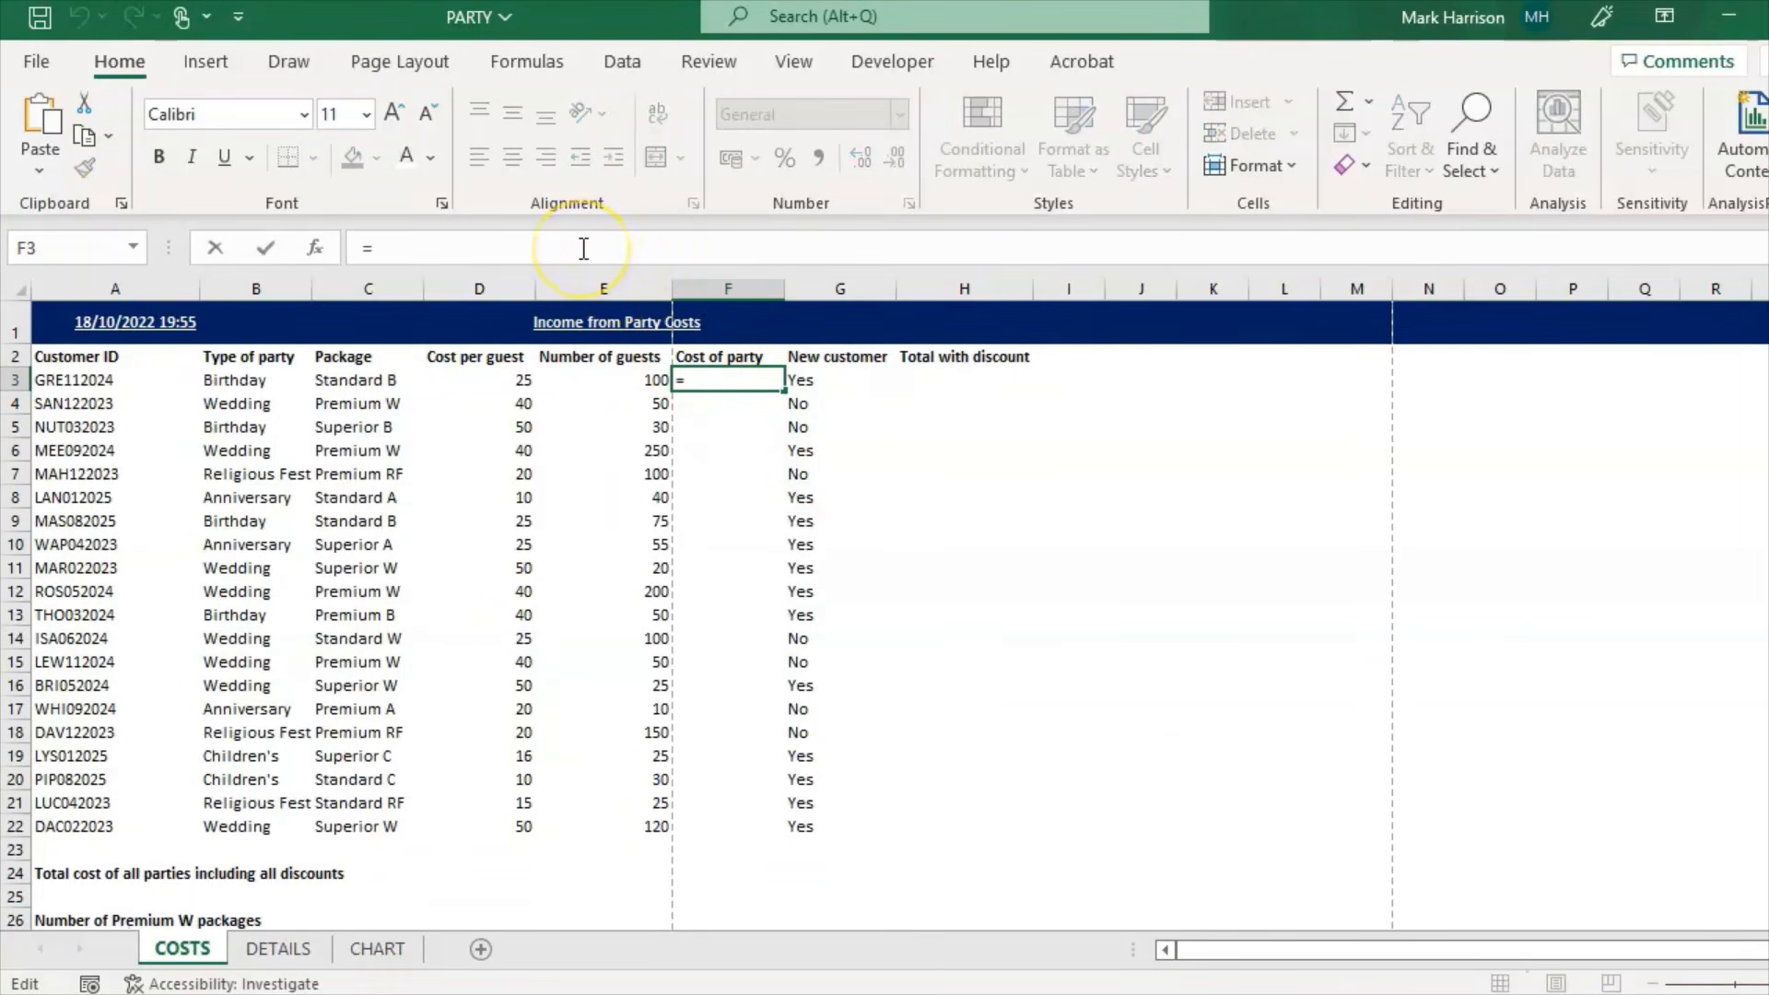
{"action": "left_click", "coordinate": [479, 380]}
{"action": "type", "text": "*"}
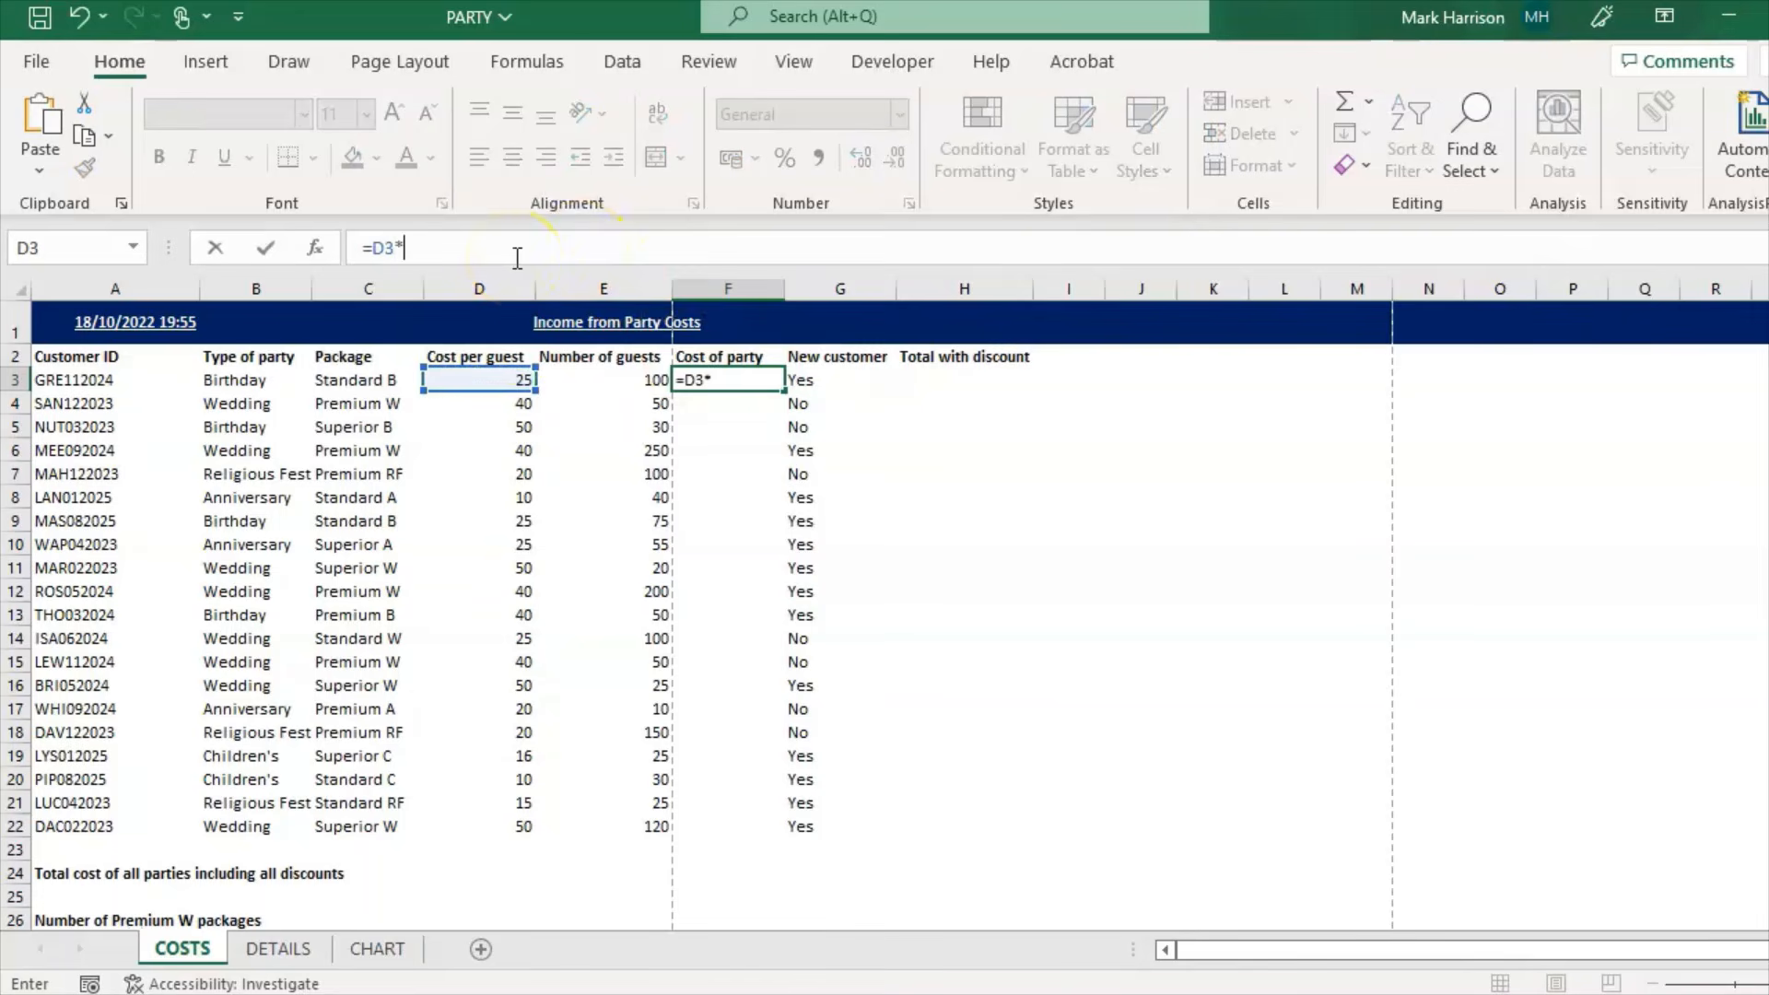
{"action": "left_click", "coordinate": [591, 381]}
{"action": "key", "text": "Return"}
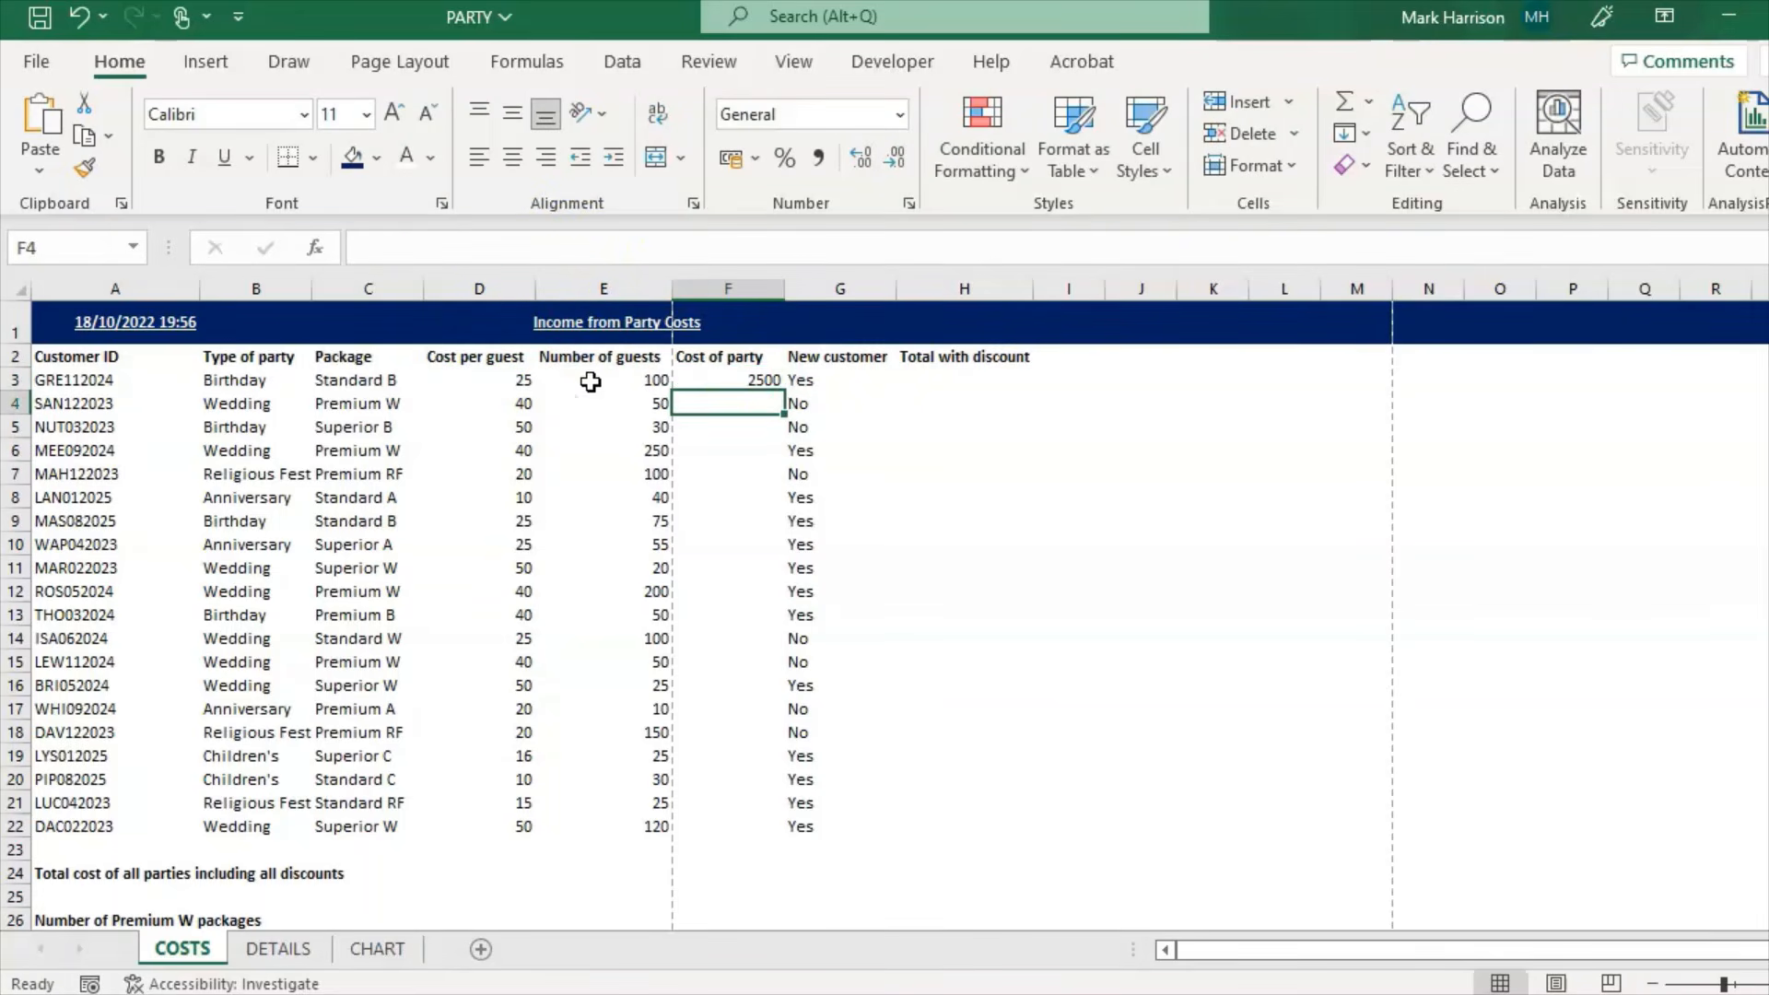
{"action": "left_click", "coordinate": [726, 379]}
{"action": "left_click_drag", "start_coordinate": [783, 390], "coordinate": [783, 834]}
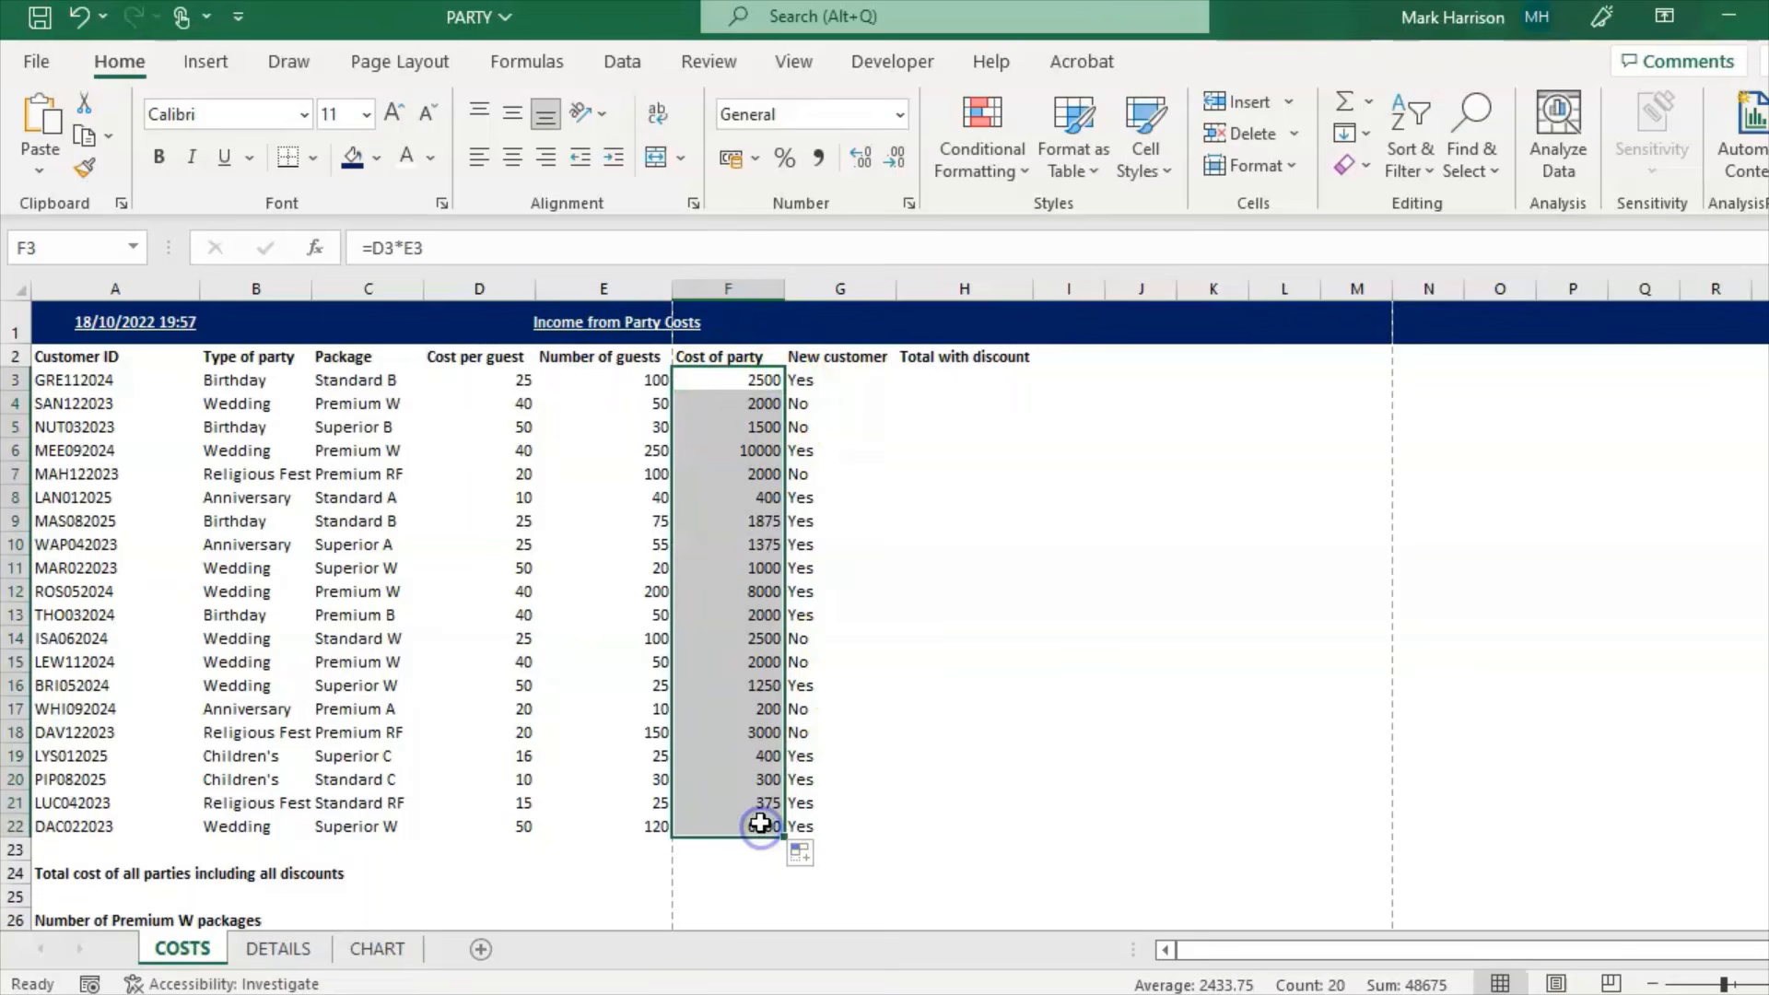
{"action": "left_click", "coordinate": [857, 402]}
{"action": "left_click", "coordinate": [949, 385]}
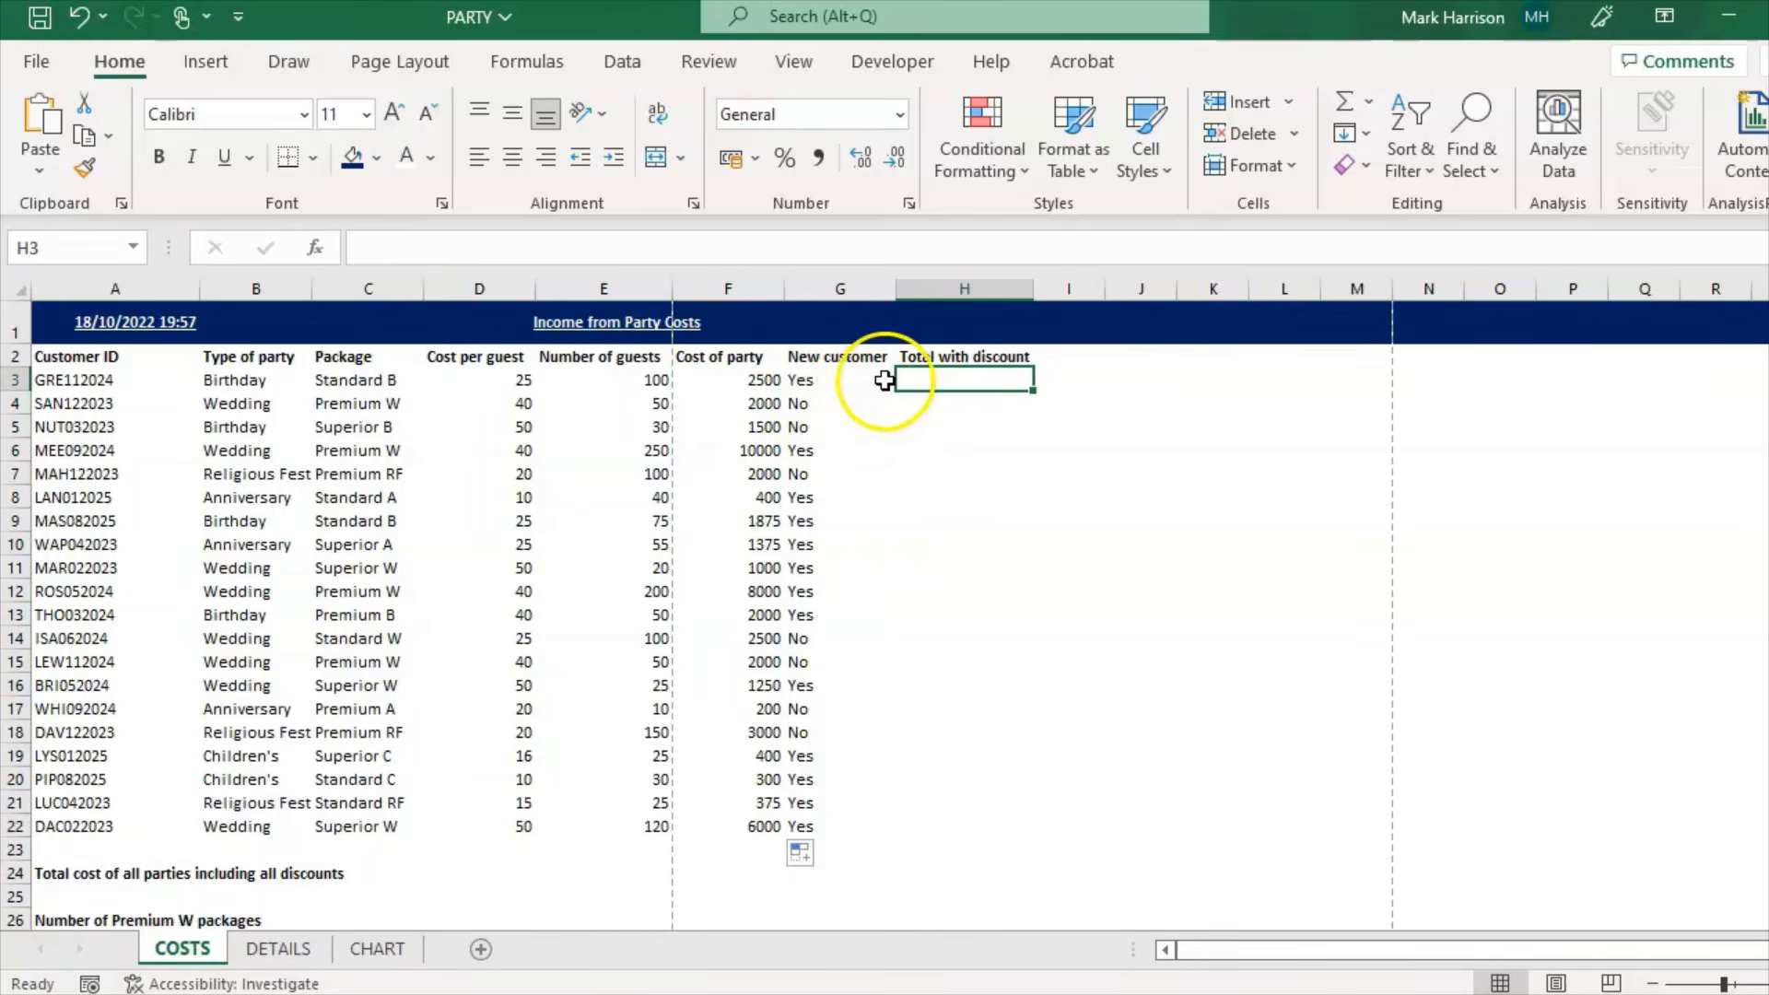
Step: Look up the 10% new-customer discount in DETAILS cell F4 and recheck the question paper
{"action": "left_click", "coordinate": [277, 948]}
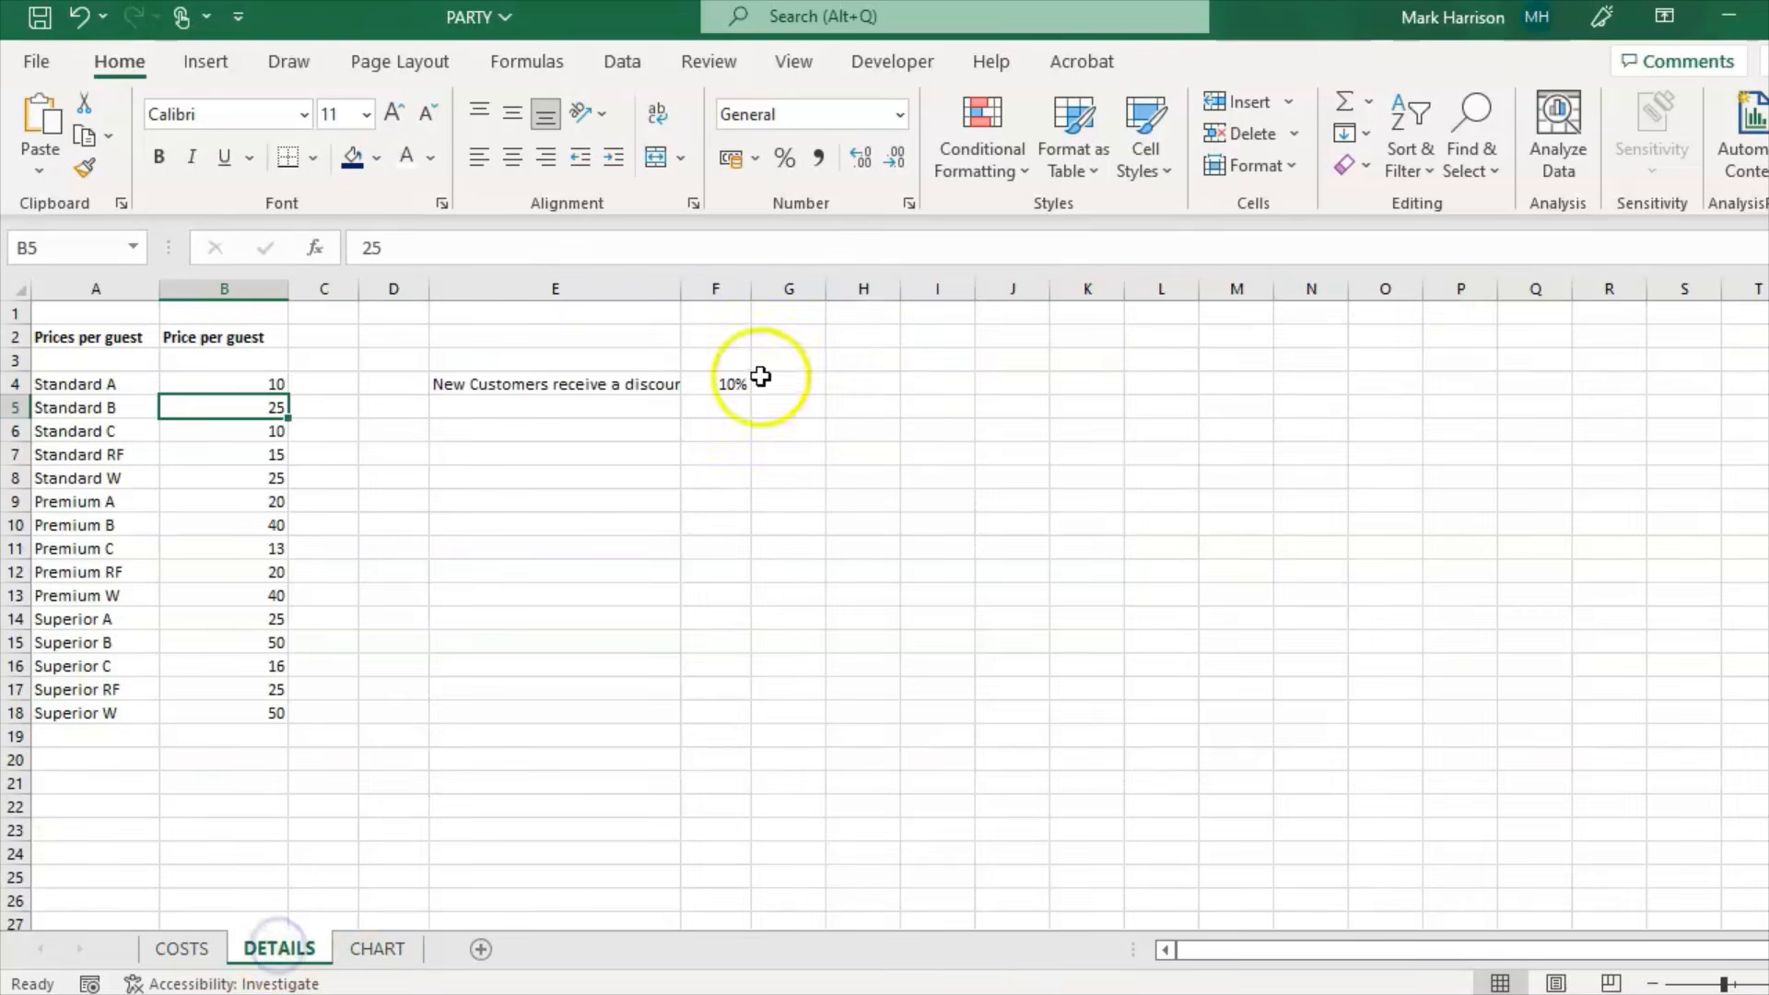
{"action": "left_click", "coordinate": [715, 385]}
{"action": "left_click", "coordinate": [202, 947]}
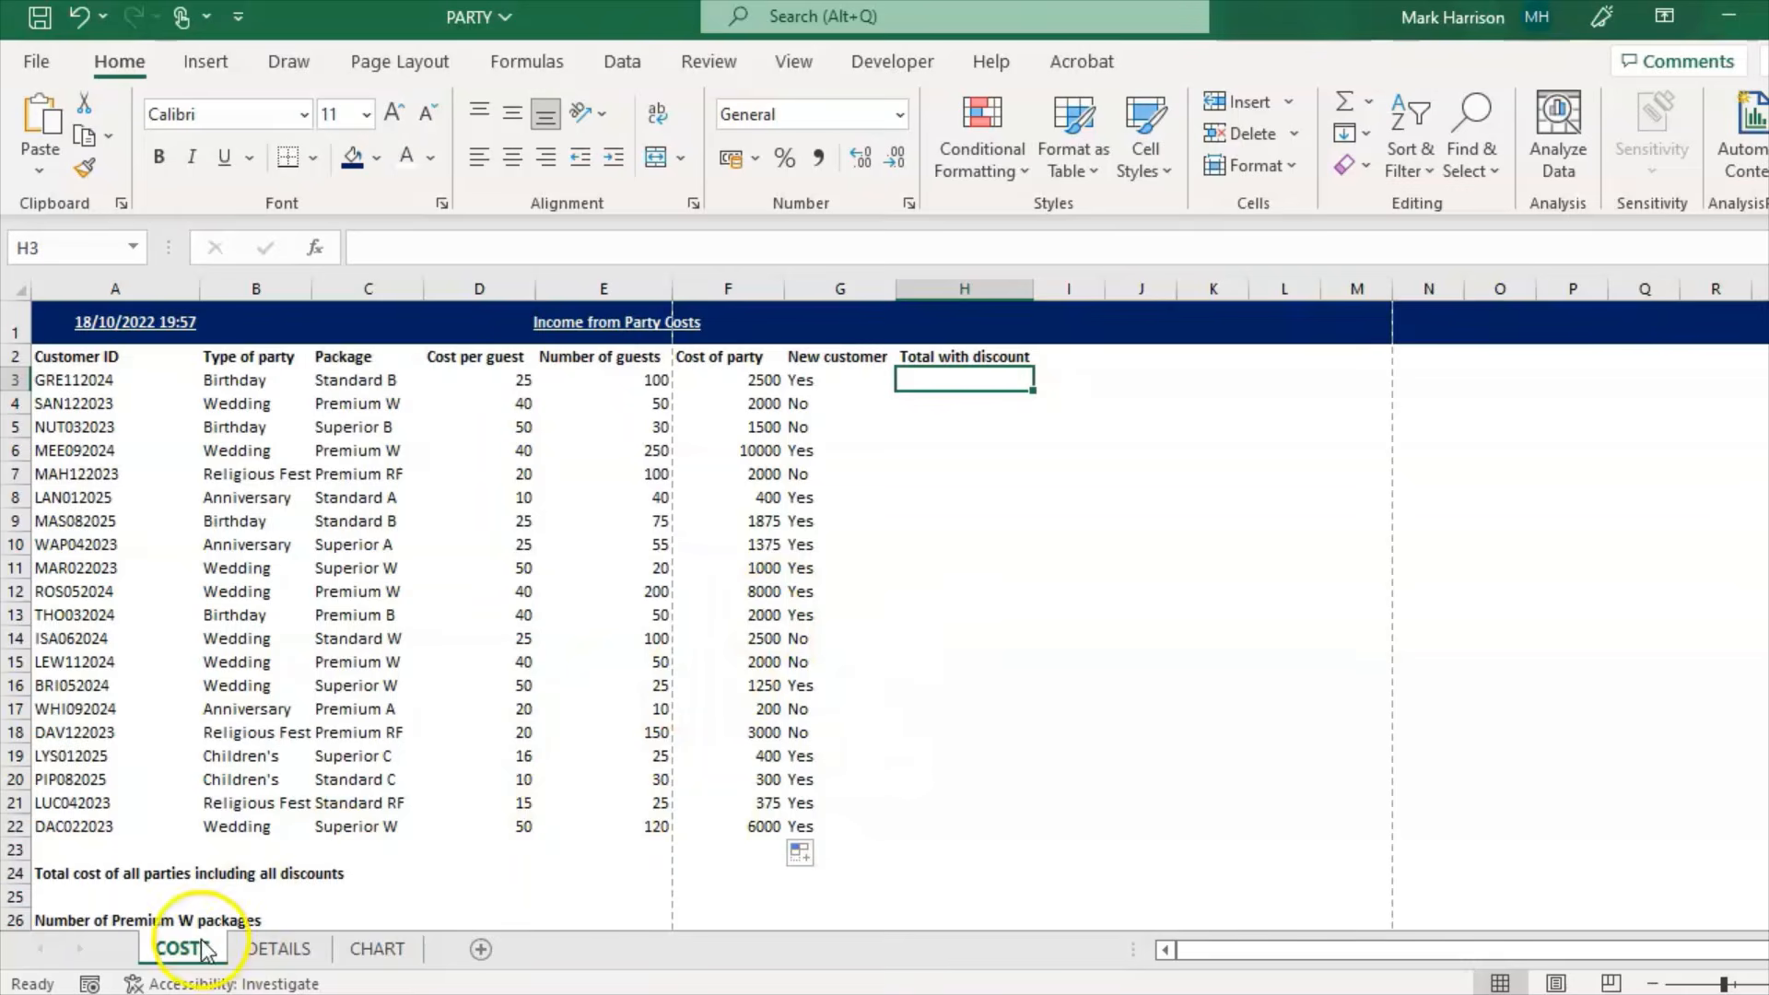
{"action": "left_click", "coordinate": [46, 986]}
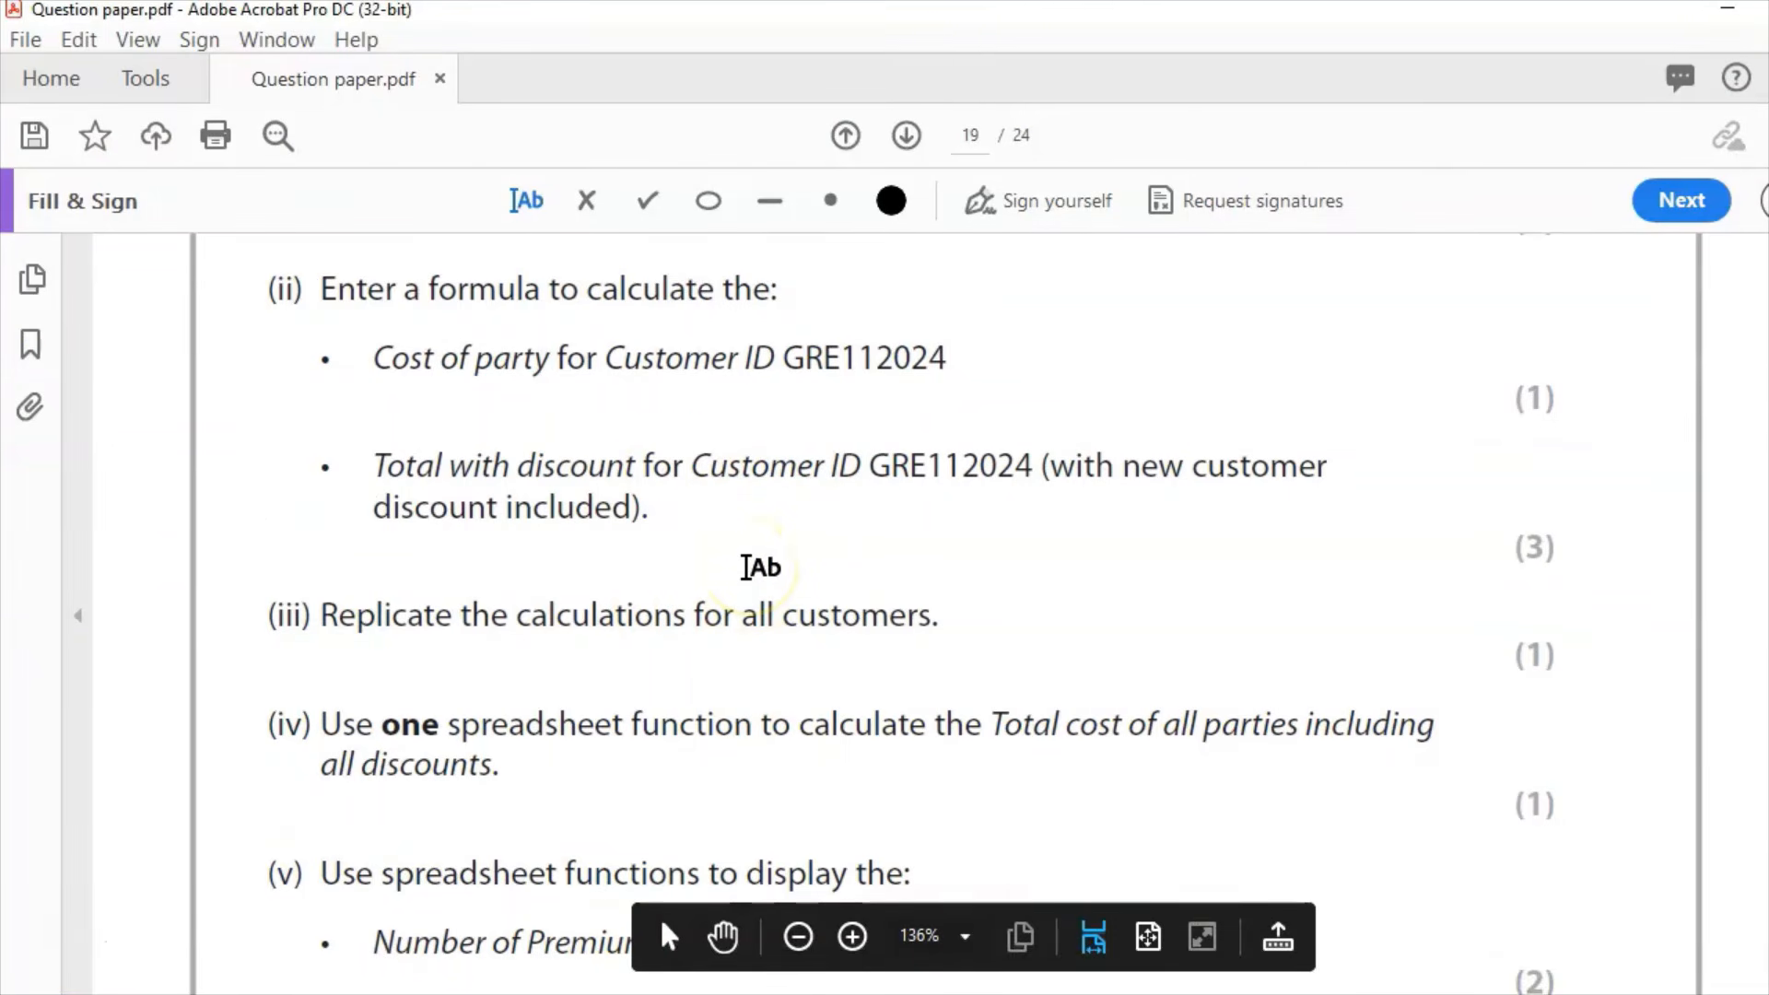
{"action": "left_click", "coordinate": [1041, 990]}
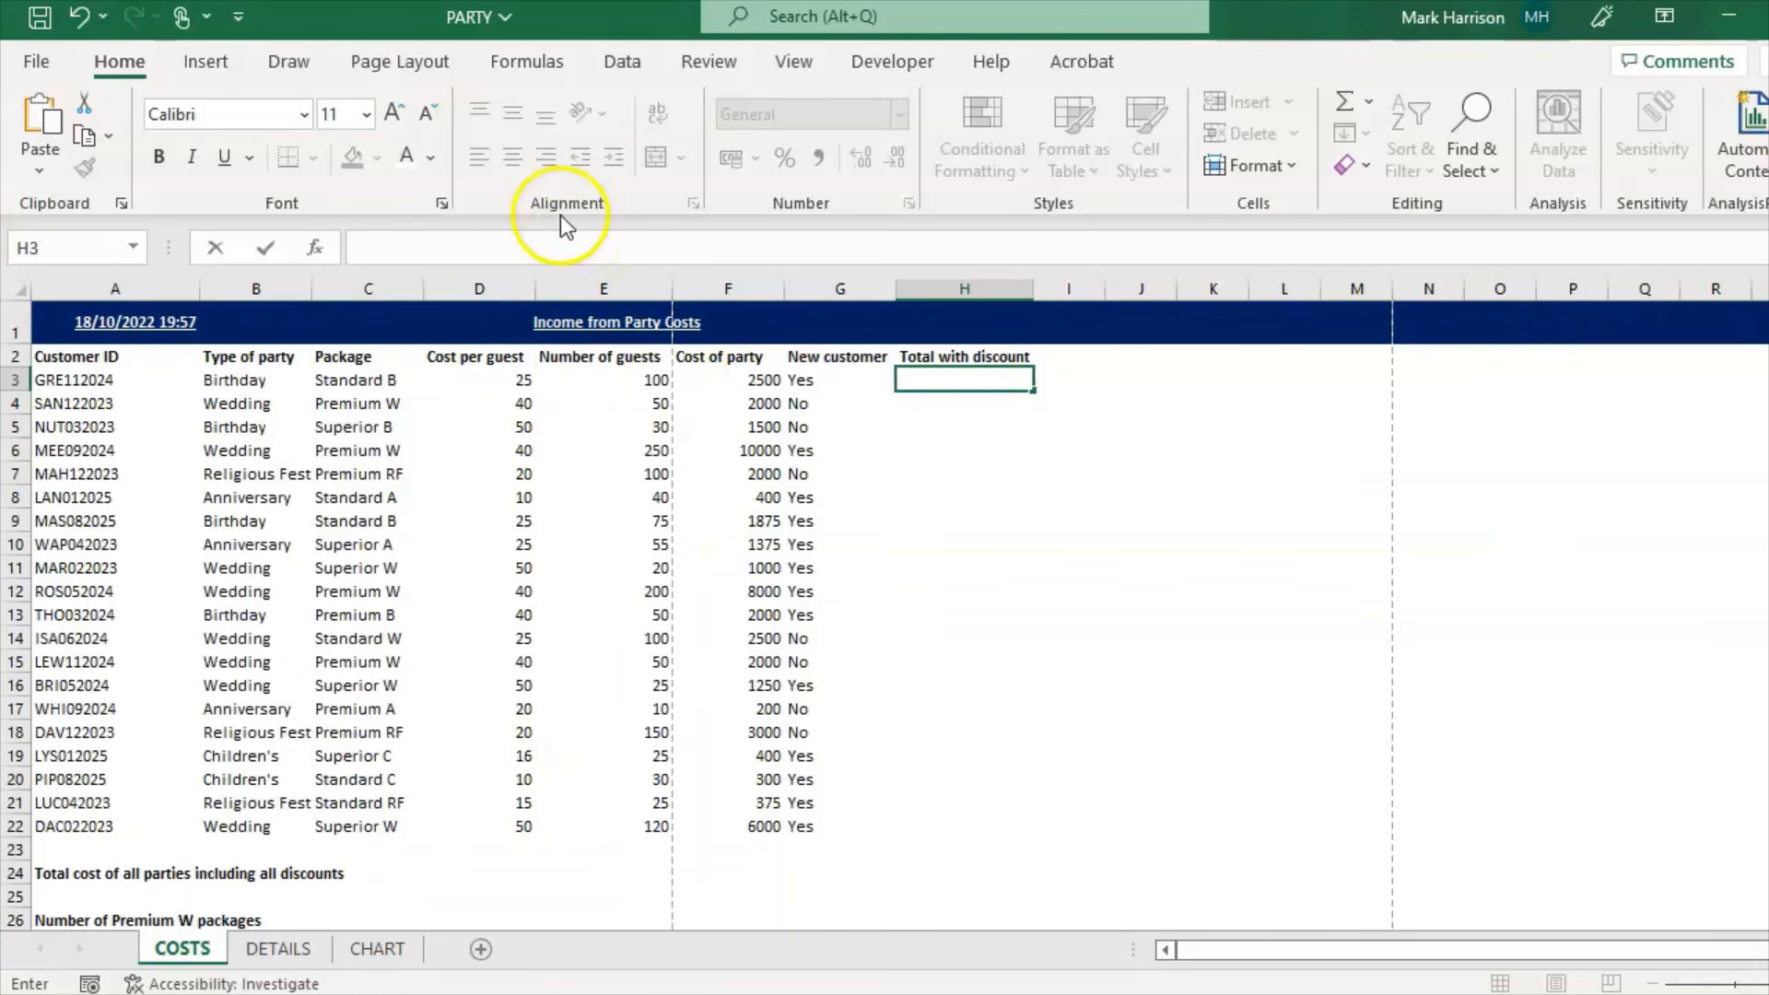
Step: Enter =IF(G3="Yes",F3-F3*DETAILS!F4,F3) in H3, giving 2250 for GRE112024
{"action": "type", "text": "=if("}
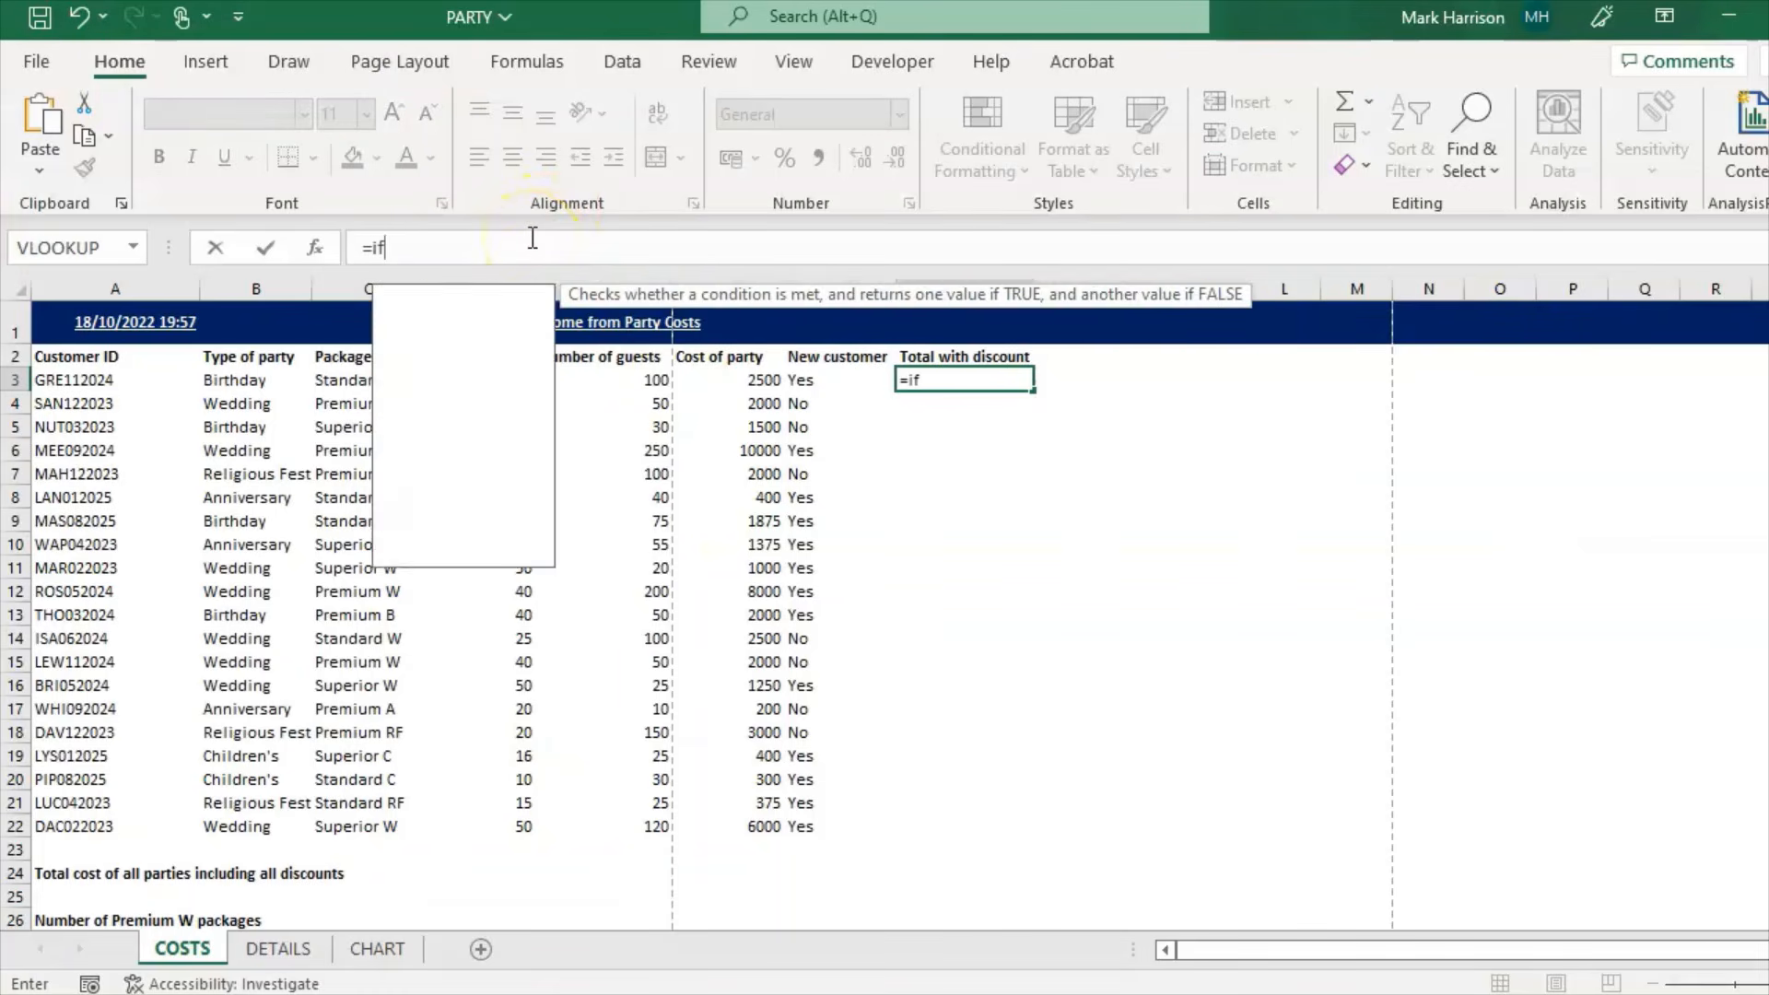
{"action": "left_click", "coordinate": [814, 382]}
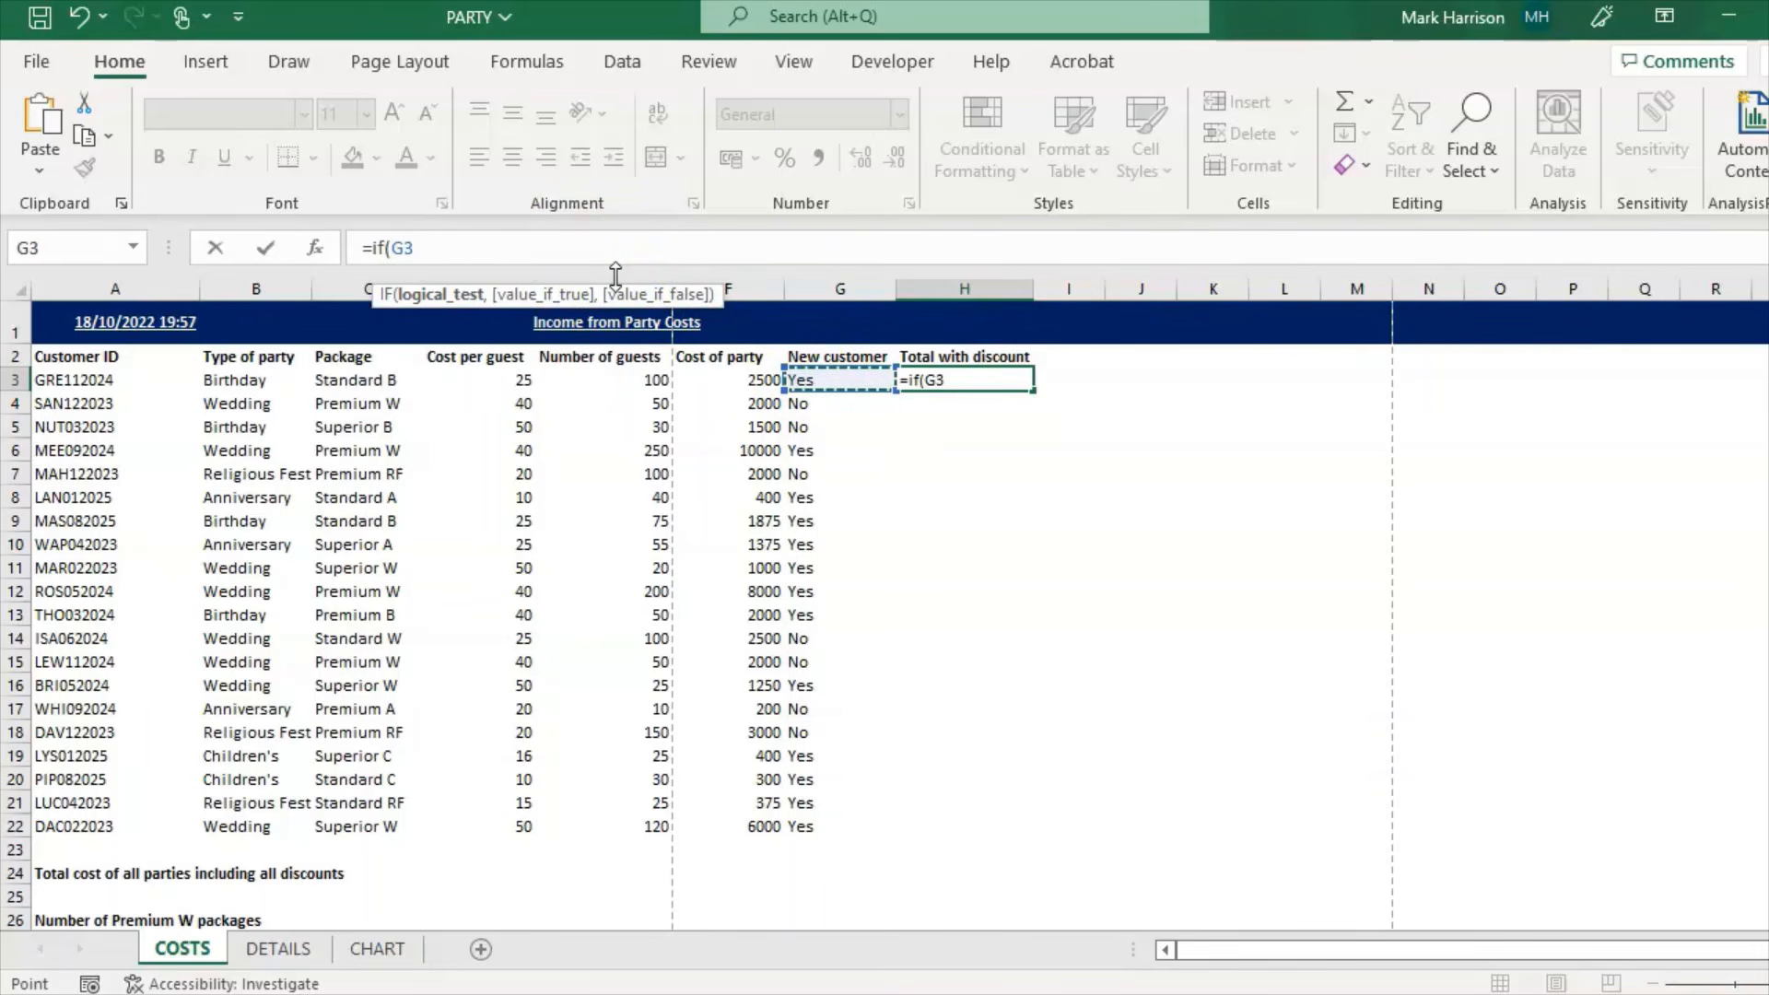
{"action": "type", "text": "=\"Yes\""}
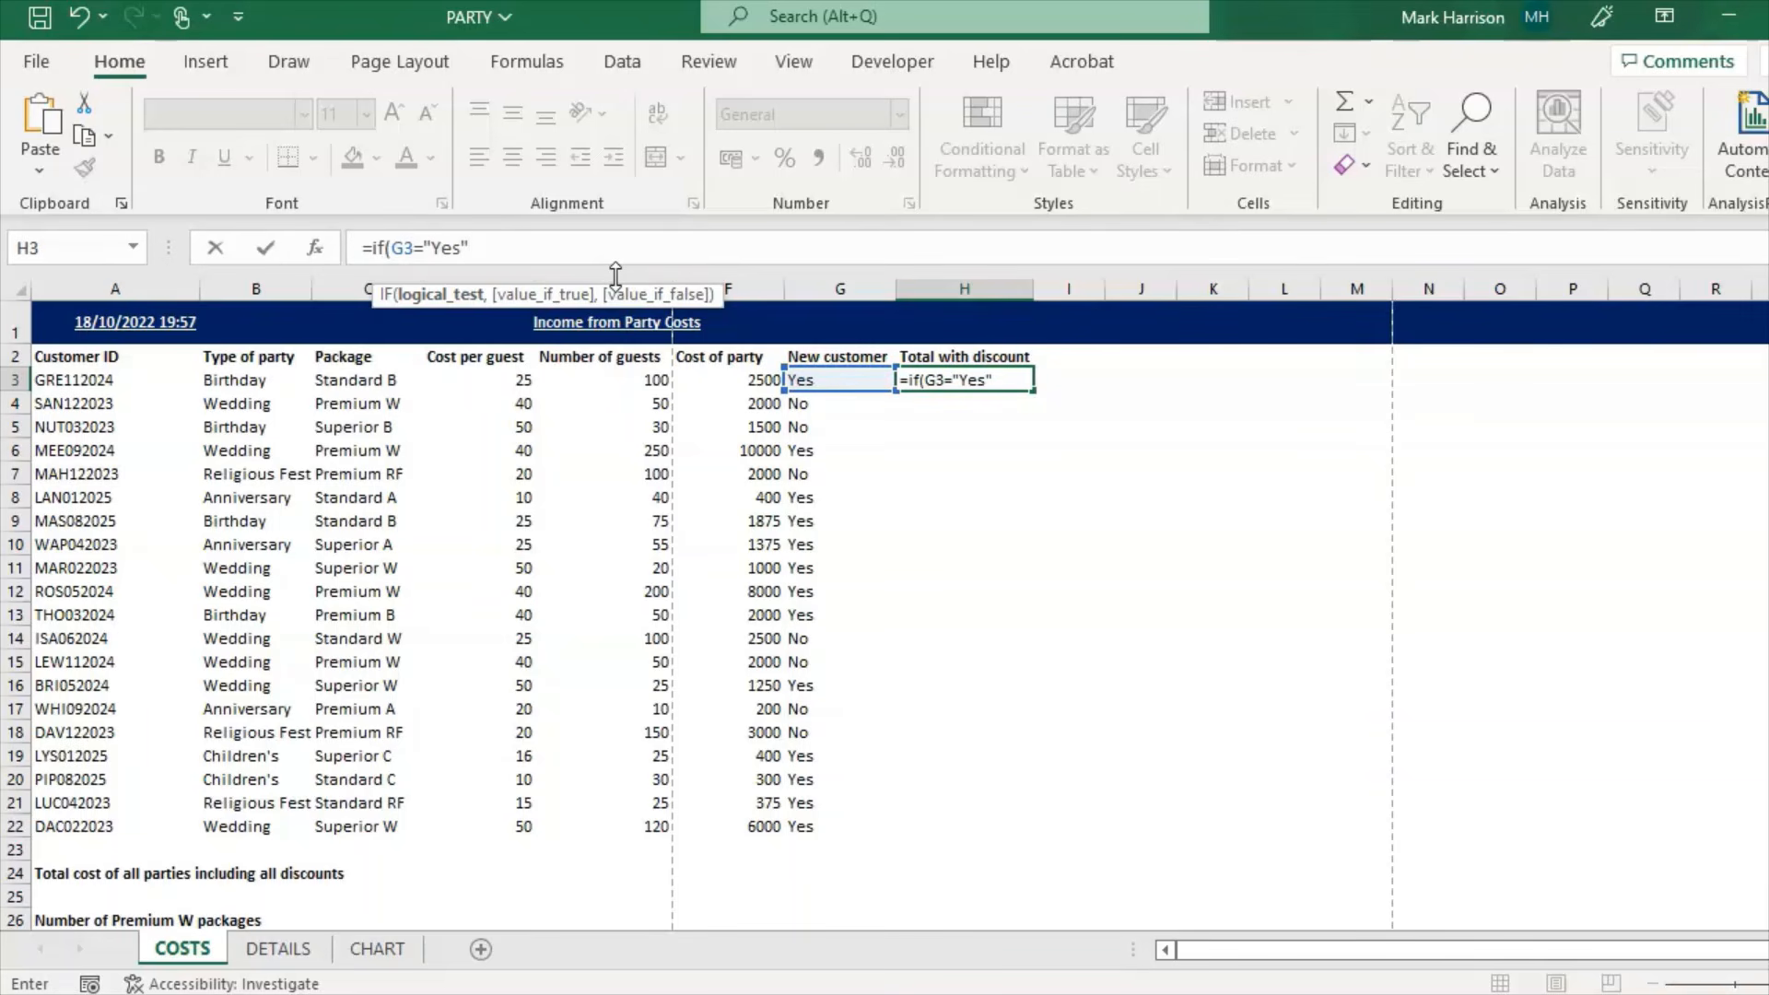
{"action": "type", "text": ","}
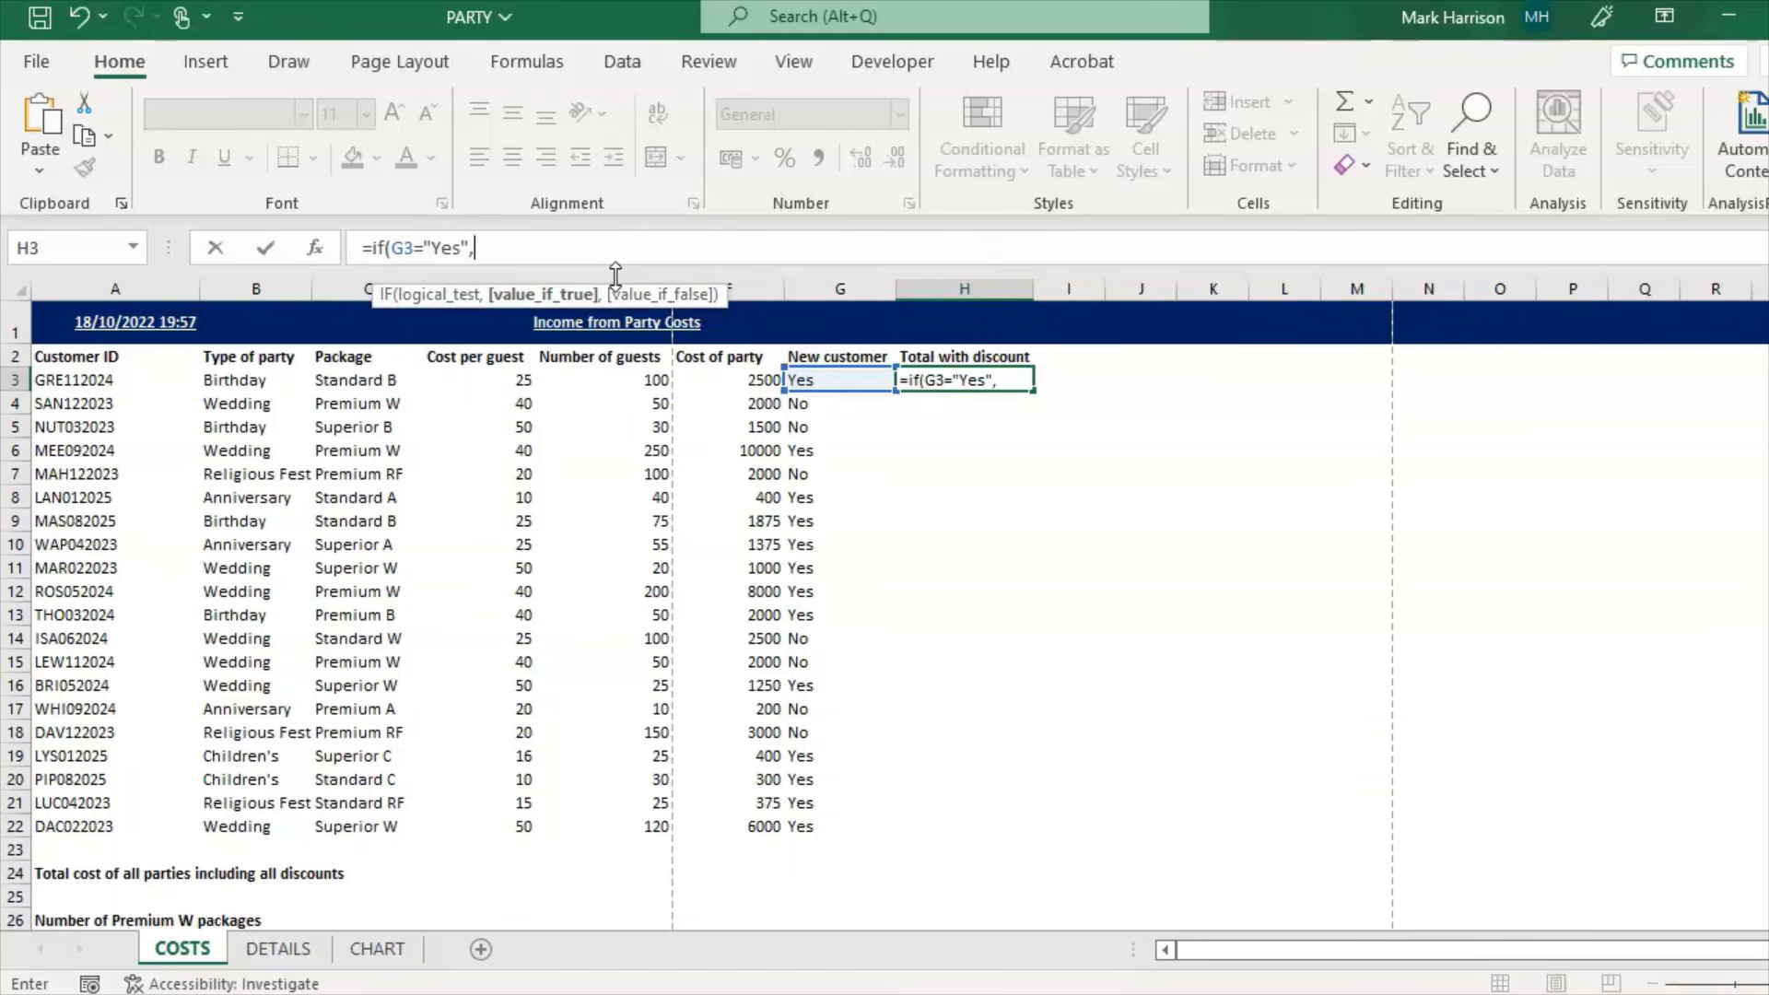
{"action": "type", "text": "F3"}
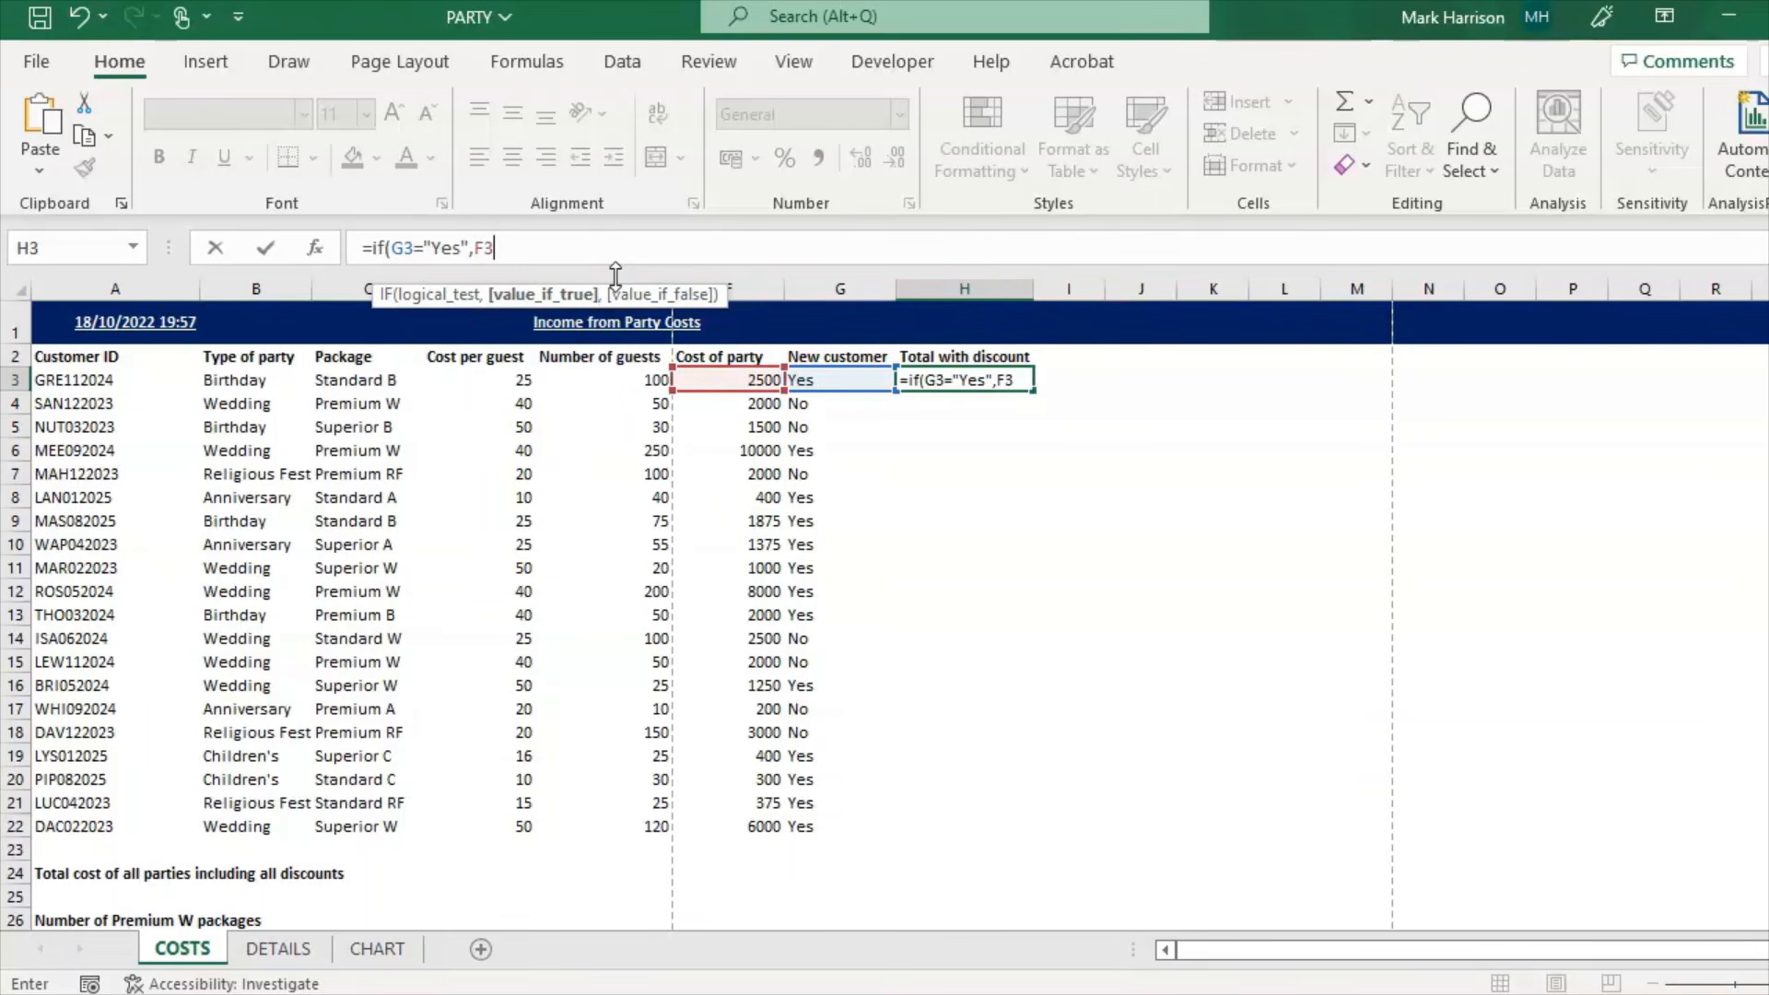
{"action": "type", "text": "-F"}
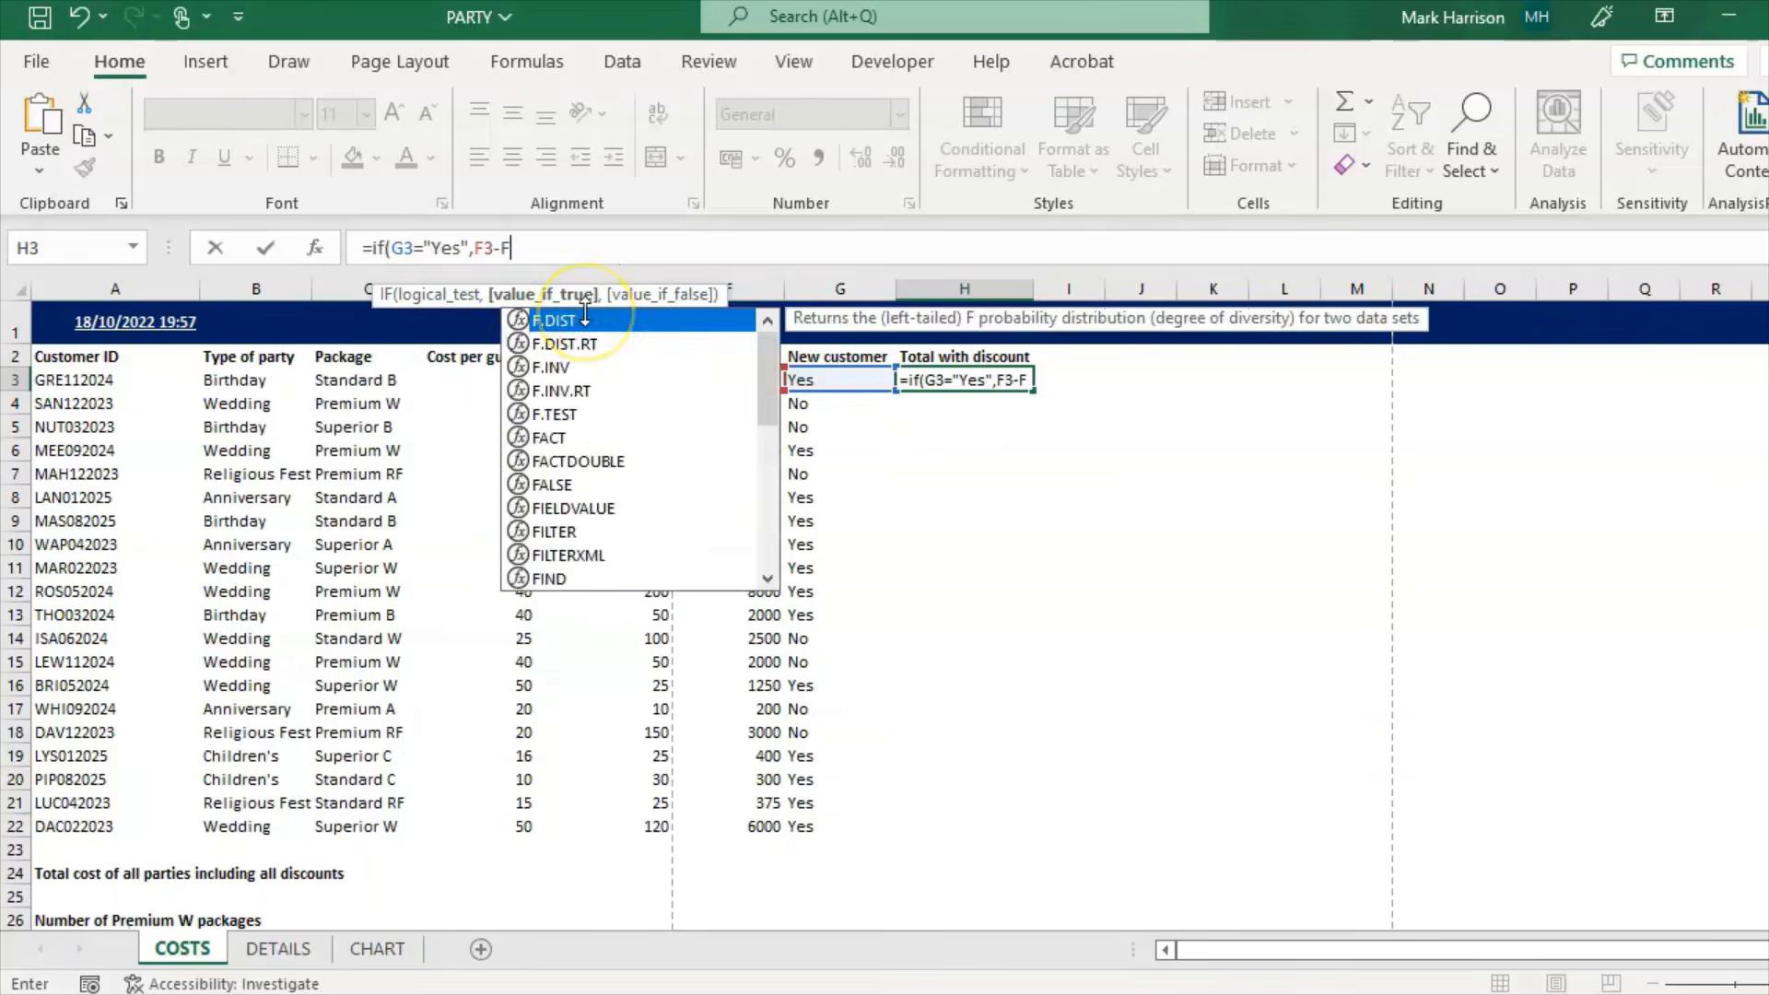
{"action": "type", "text": "3*"}
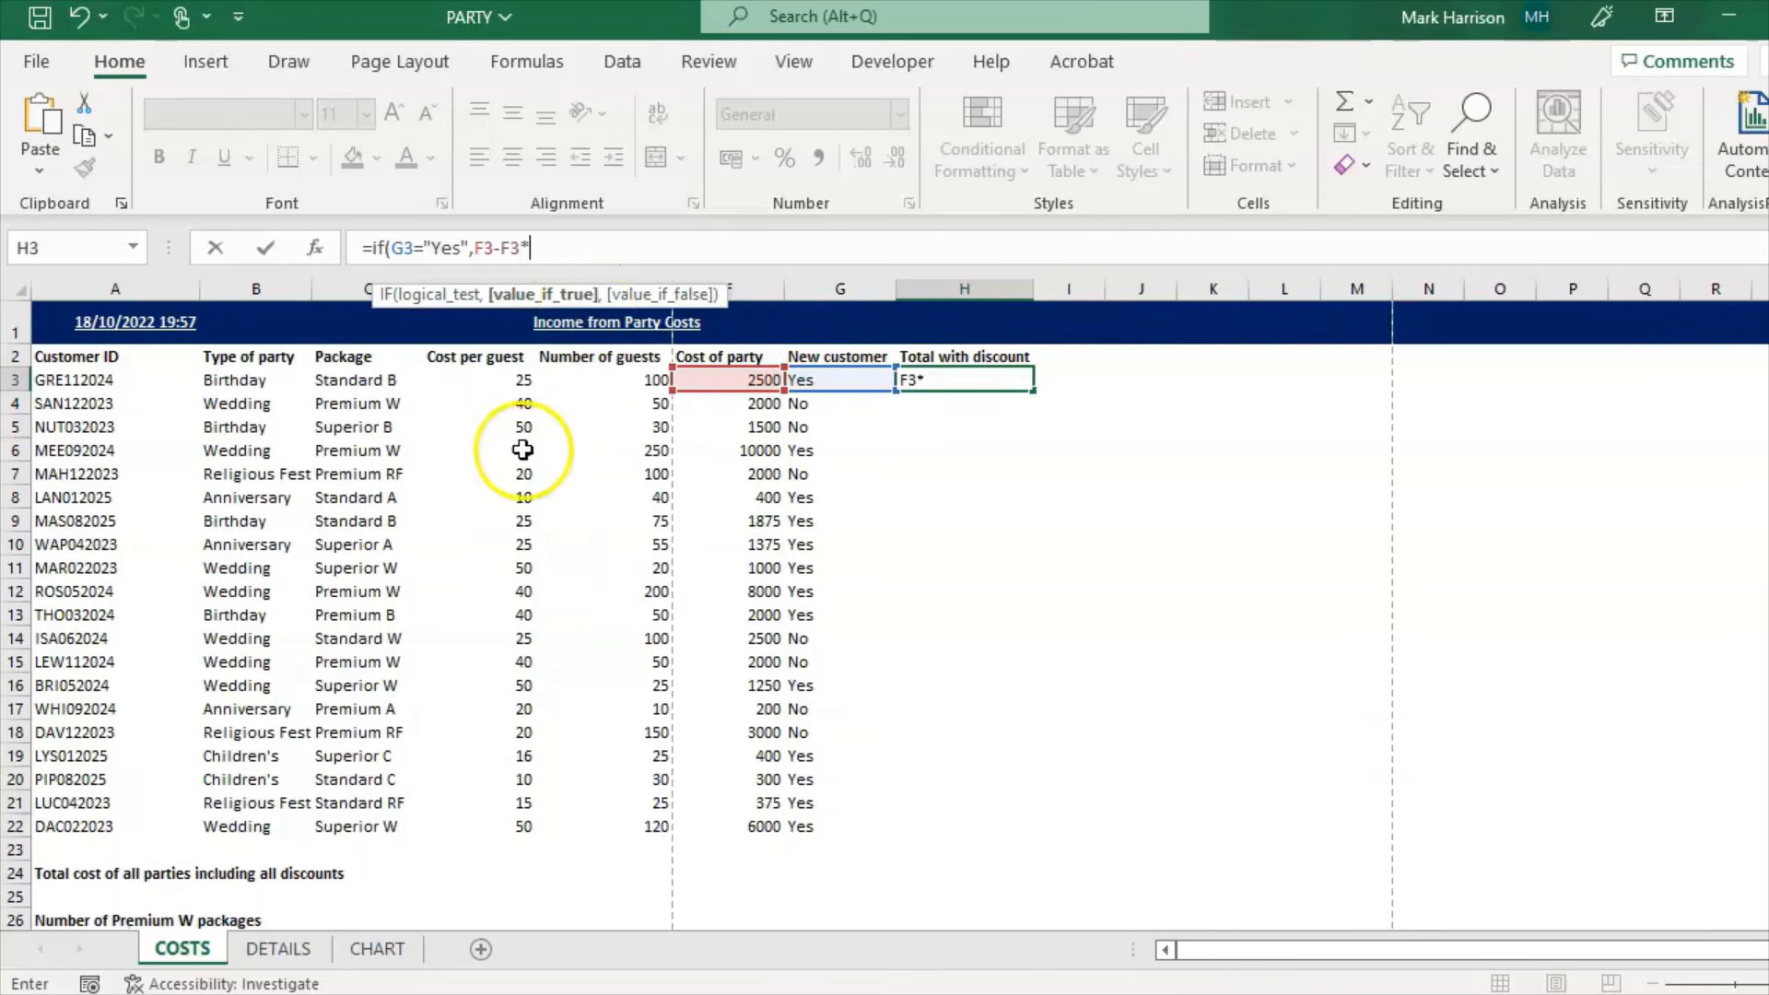
{"action": "left_click", "coordinate": [279, 948]}
{"action": "left_click", "coordinate": [720, 379]}
{"action": "type", "text": ", "}
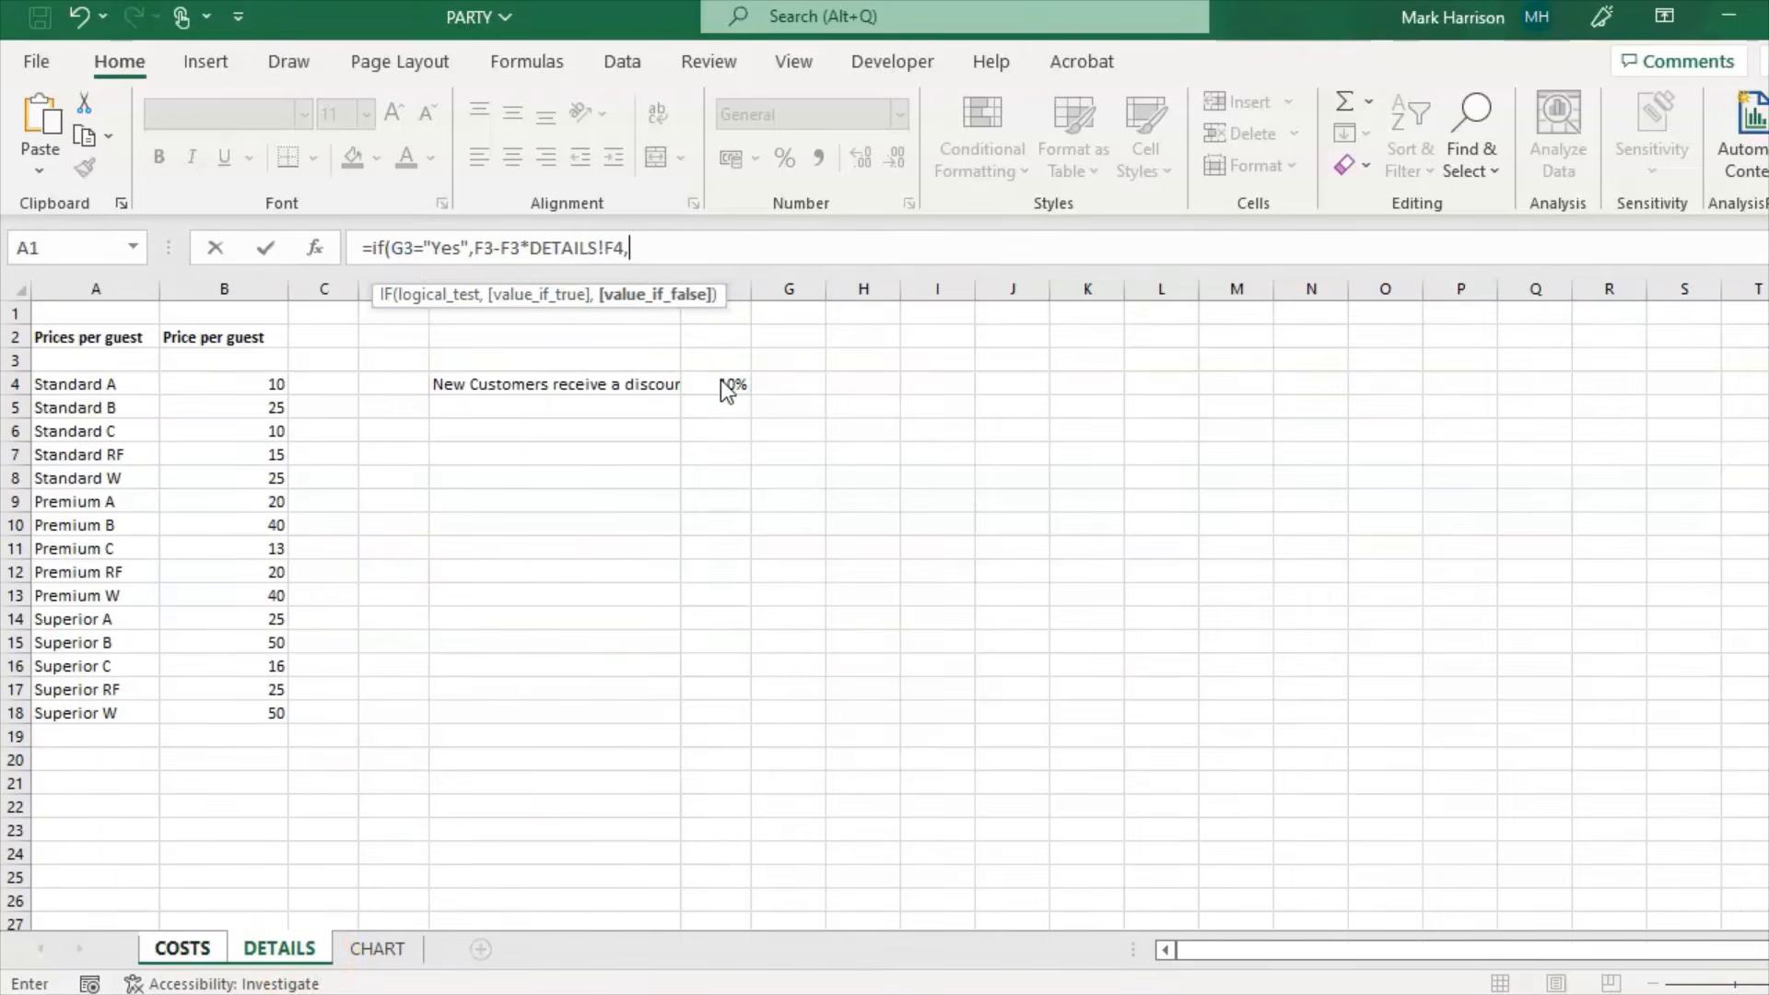
{"action": "type", "text": "F3)"}
{"action": "key", "text": "Return"}
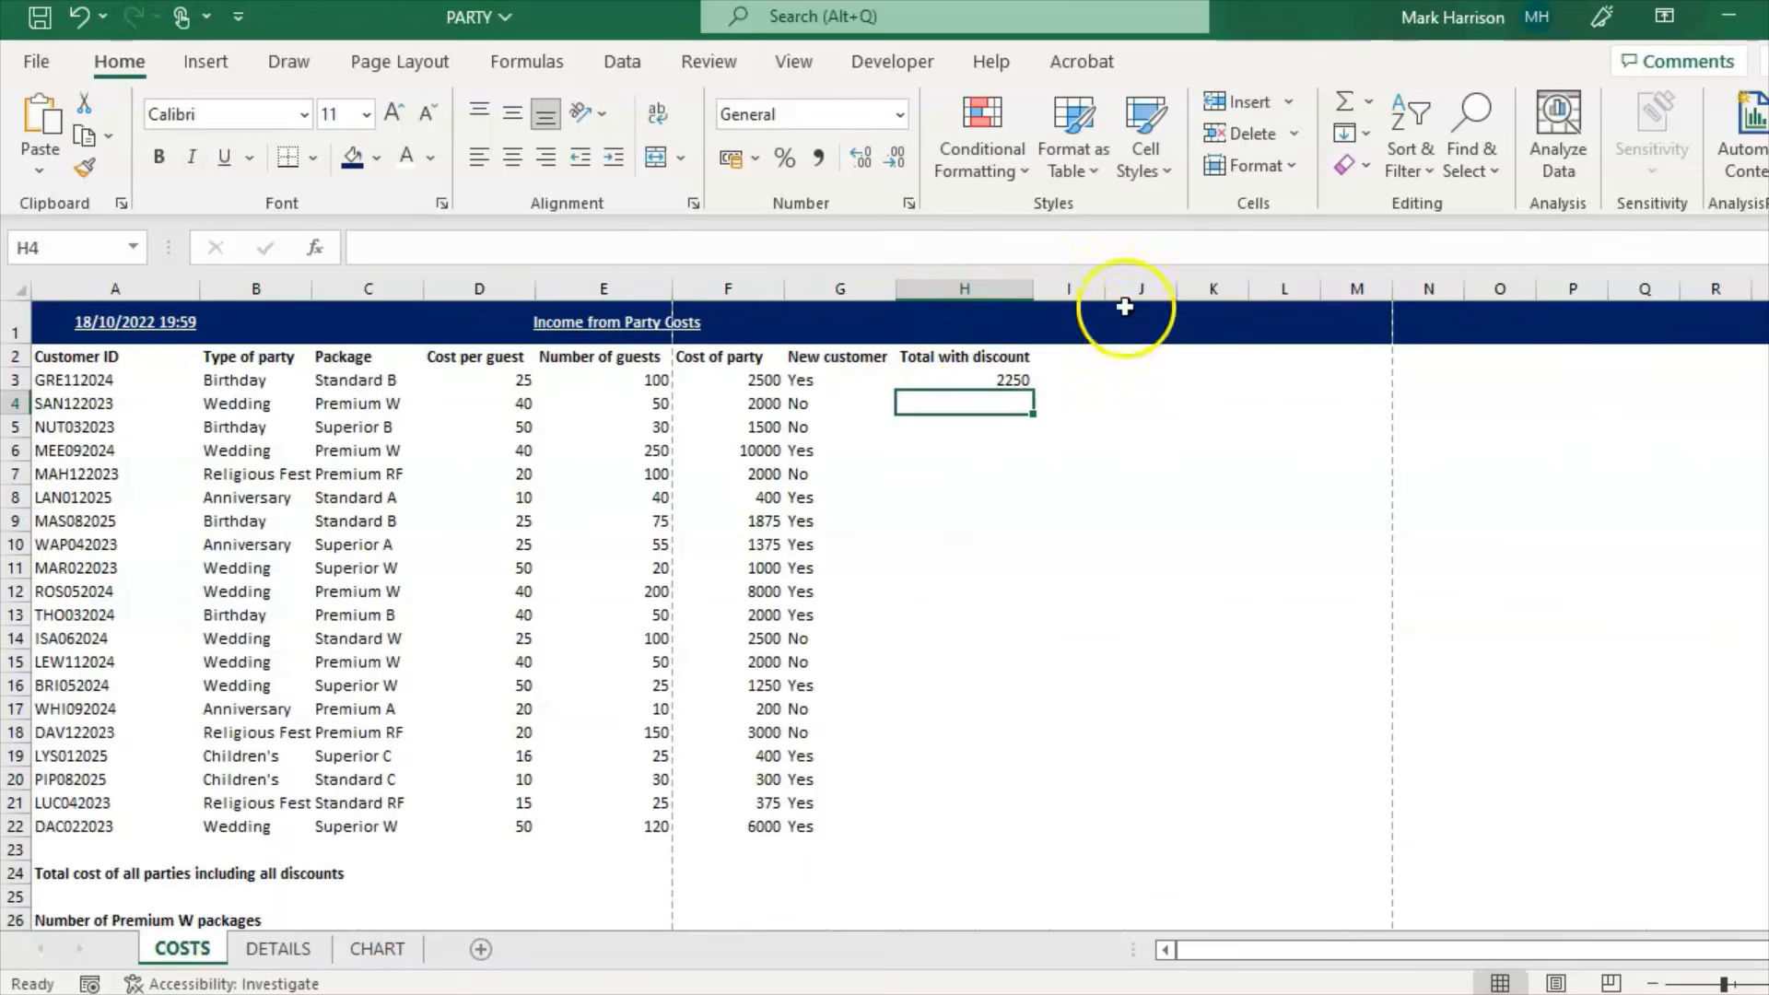
{"action": "left_click", "coordinate": [990, 382]}
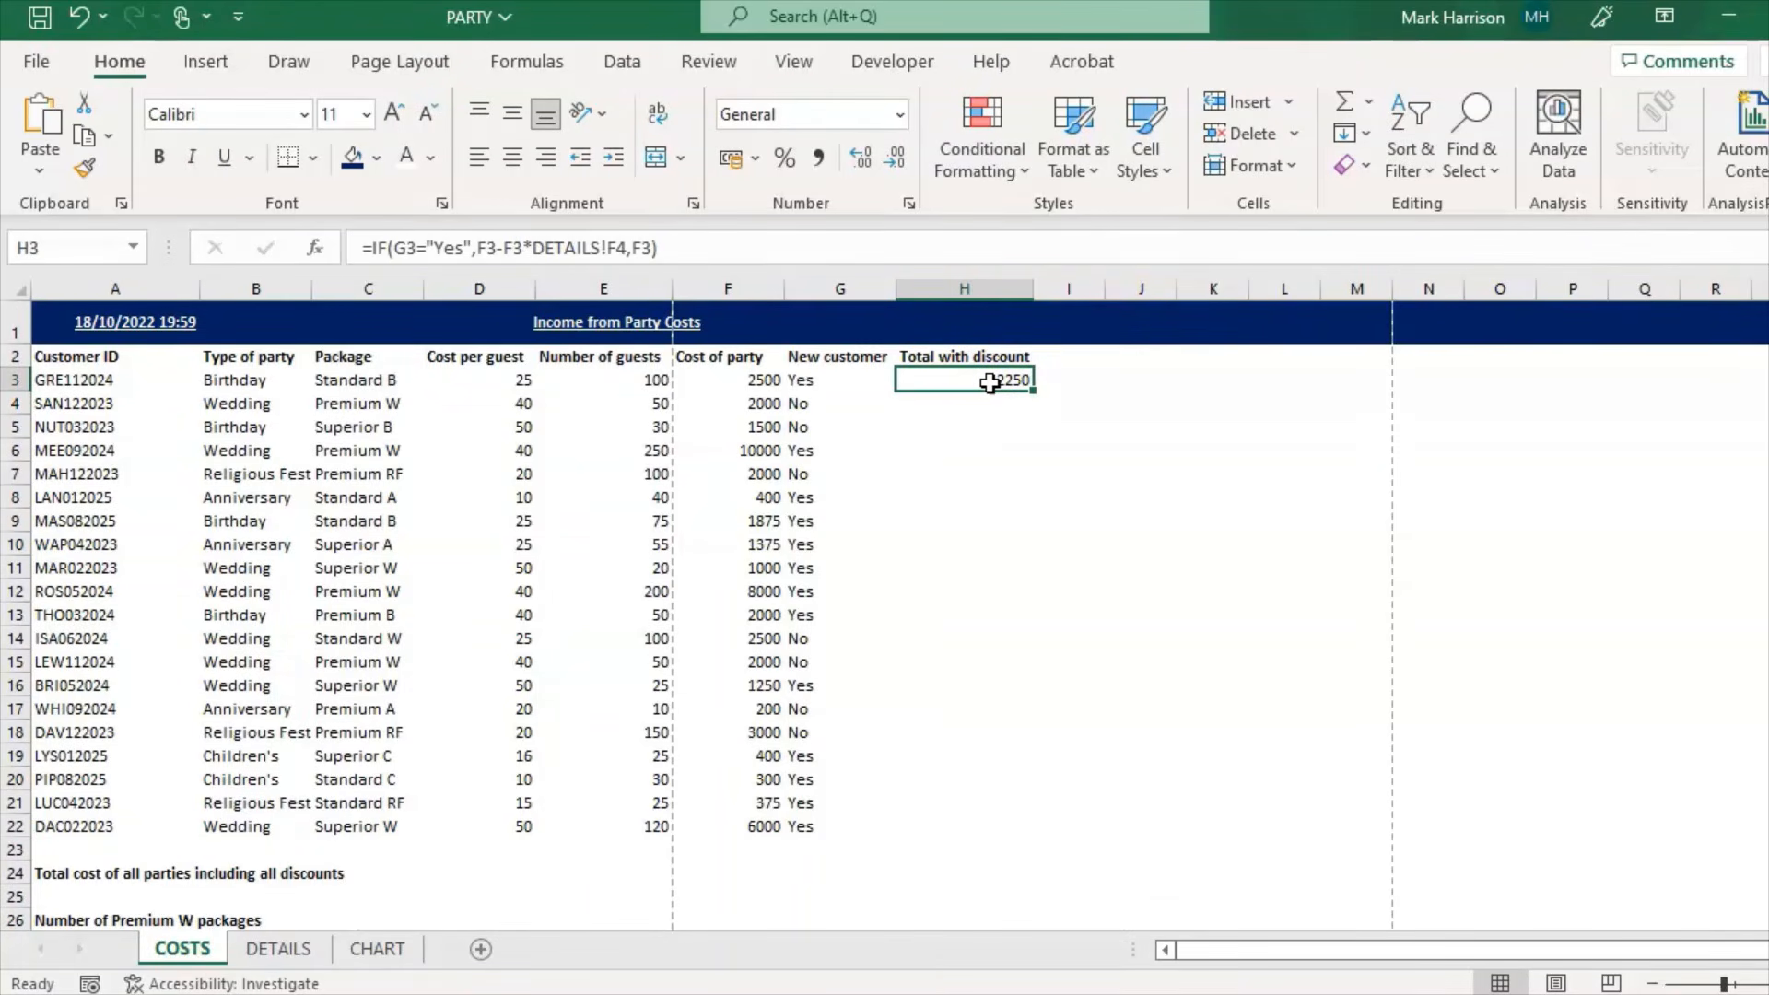
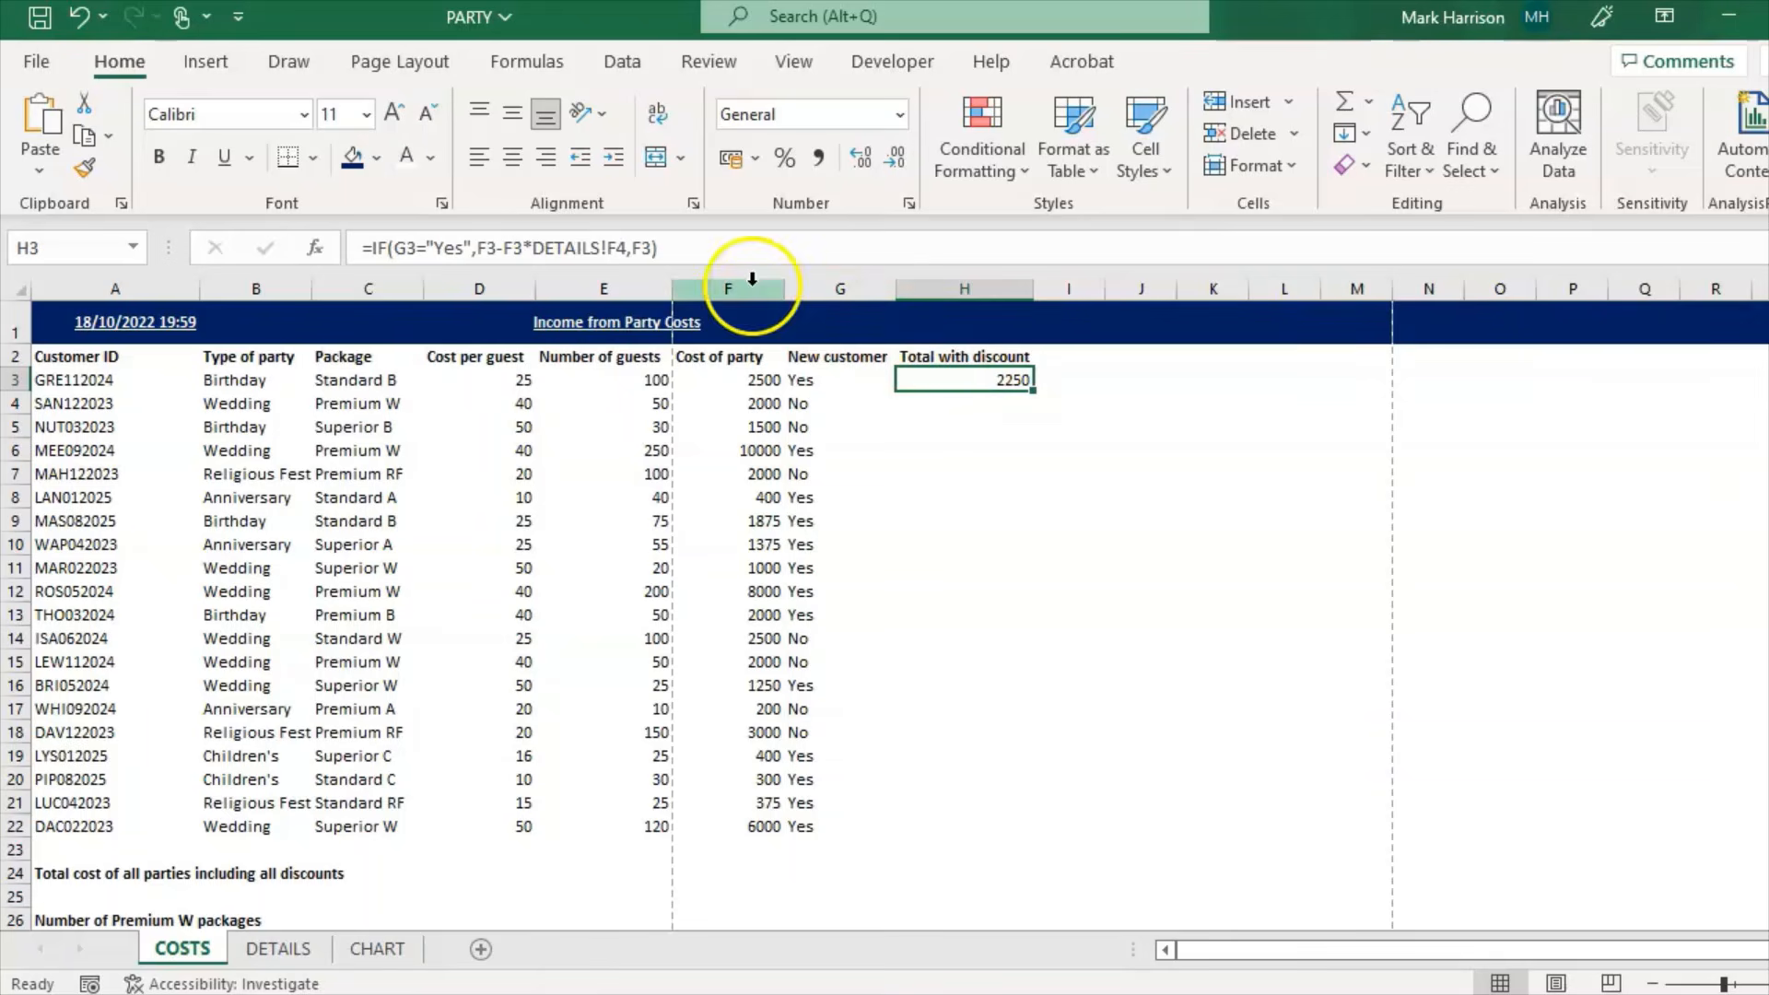
Step: Make H3's discount reference absolute as DETAILS!$F$4 and fill the formula down to H22
{"action": "left_click", "coordinate": [609, 248]}
{"action": "type", "text": "$F"}
{"action": "type", "text": "$"}
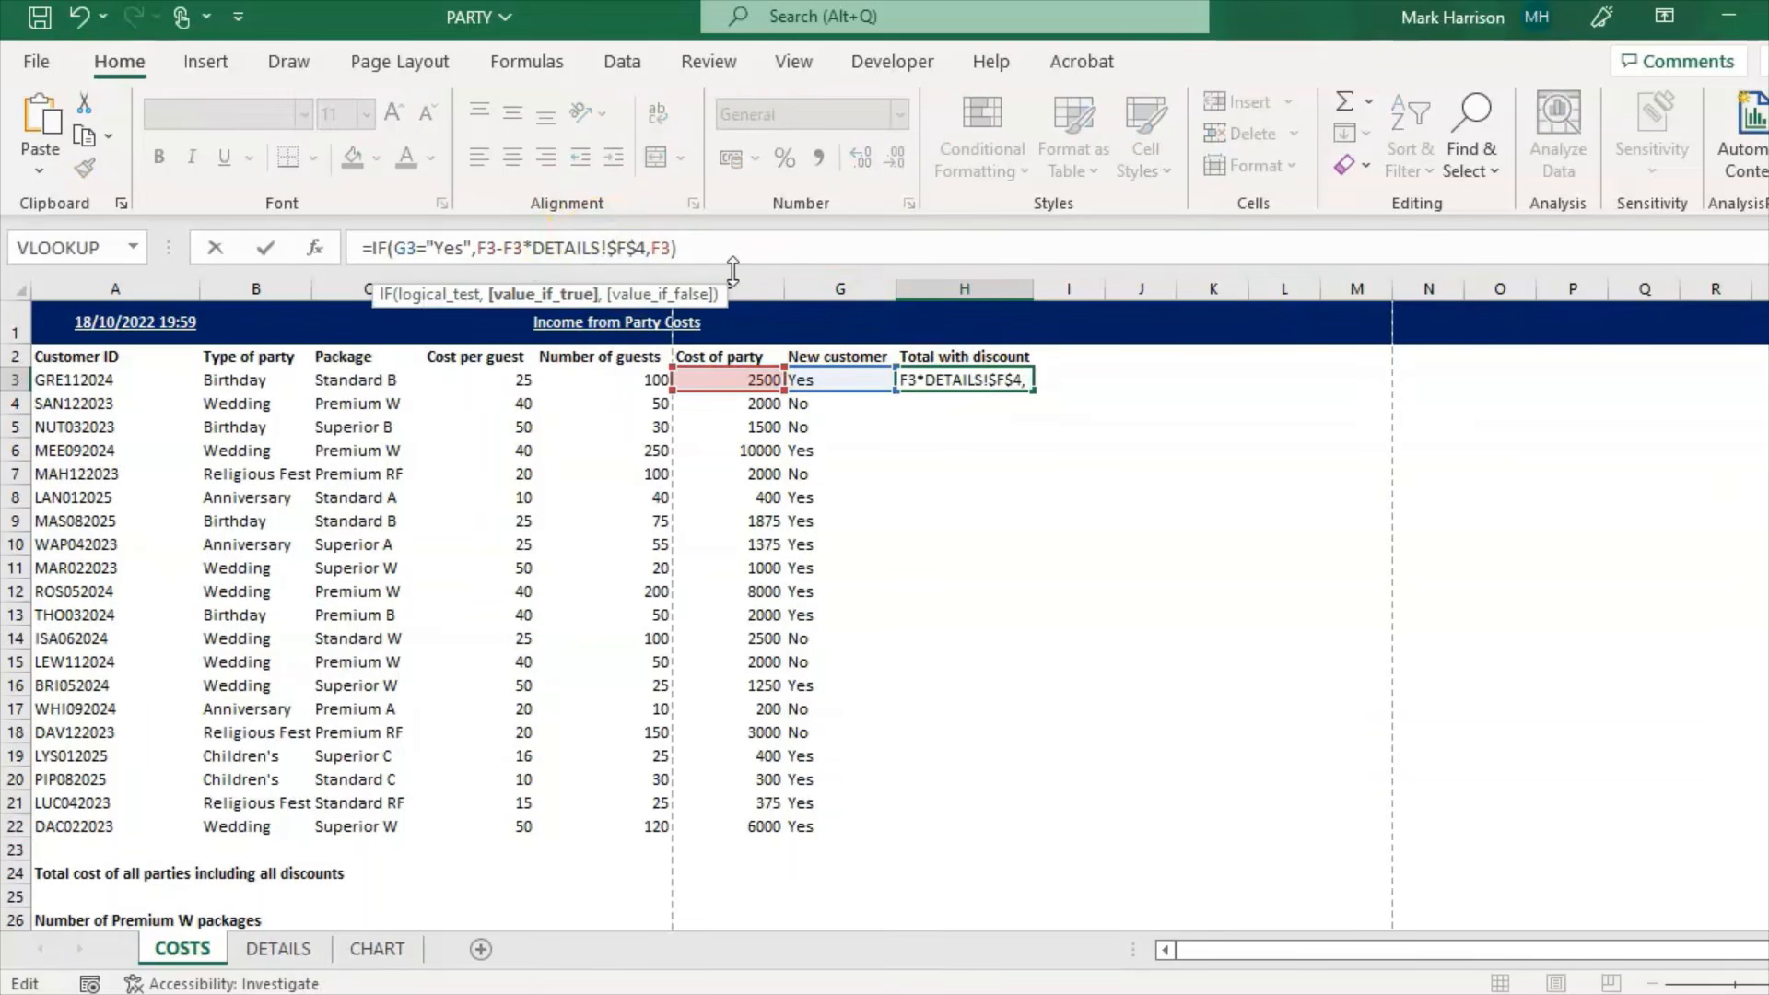
{"action": "key", "text": "Return"}
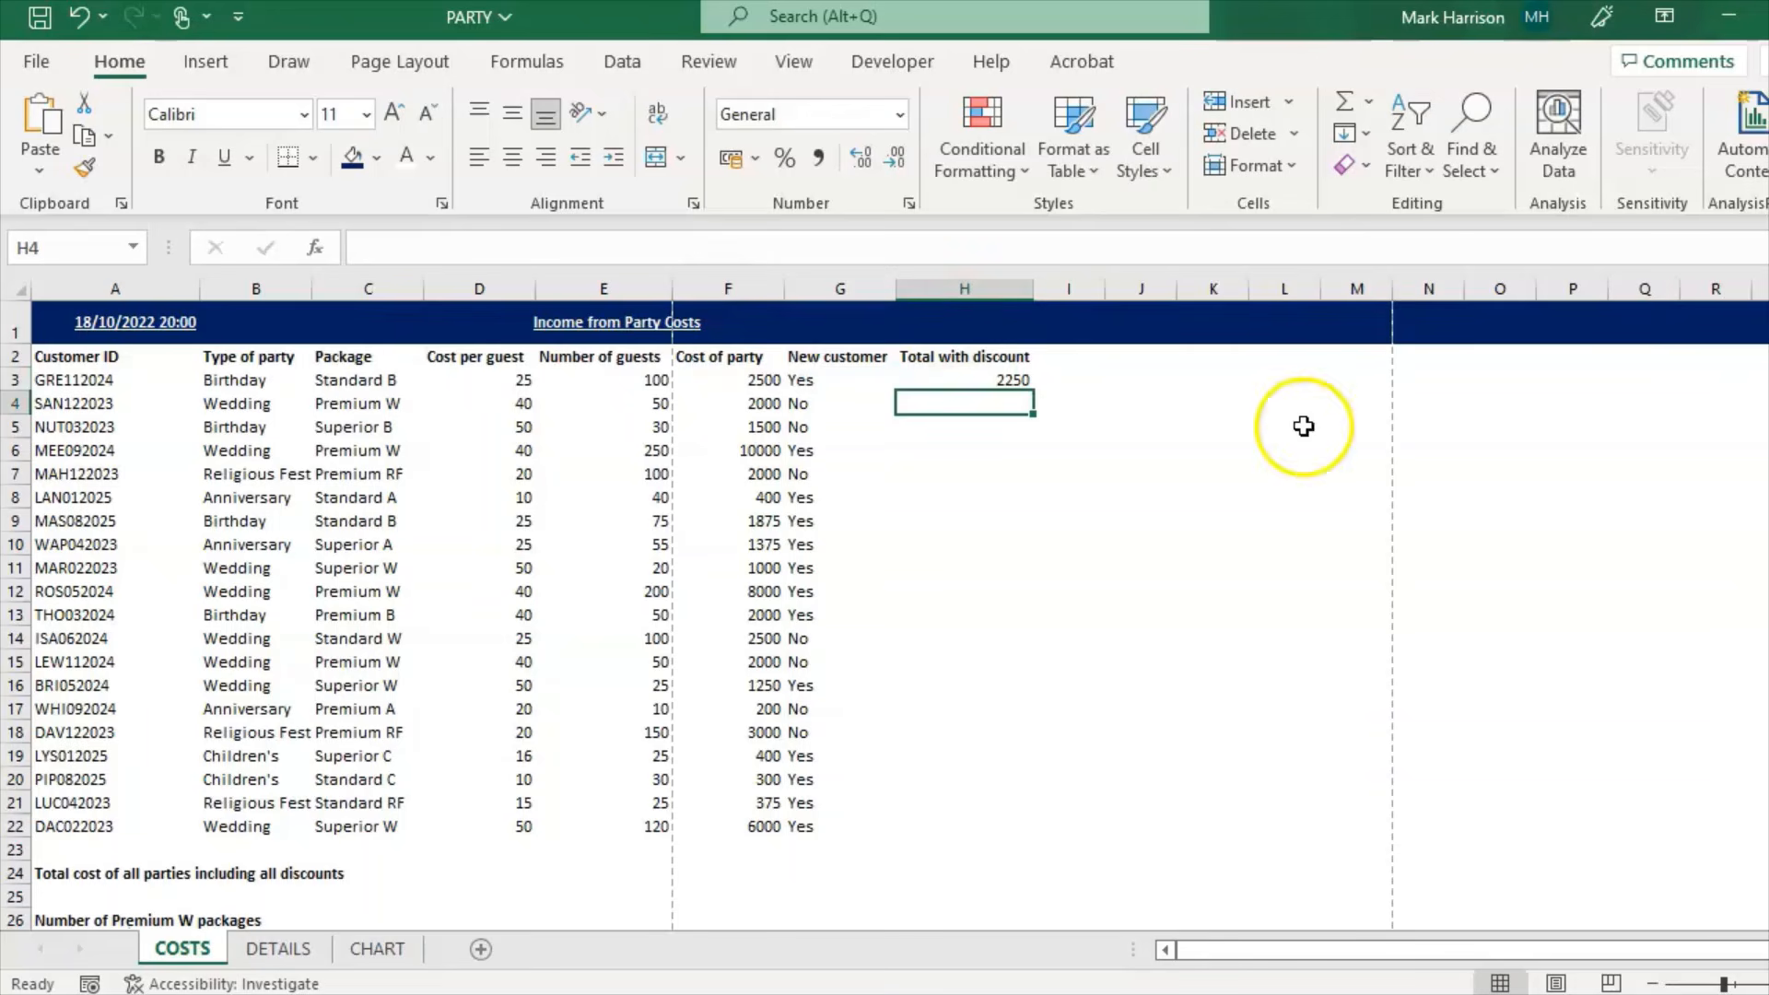
{"action": "left_click", "coordinate": [1000, 379]}
{"action": "double_click", "coordinate": [1033, 390]}
Step: Spot-check the copied totals in H14 and H15, row 14's New customer value, and F8's cost formula
{"action": "left_click", "coordinate": [1003, 709]}
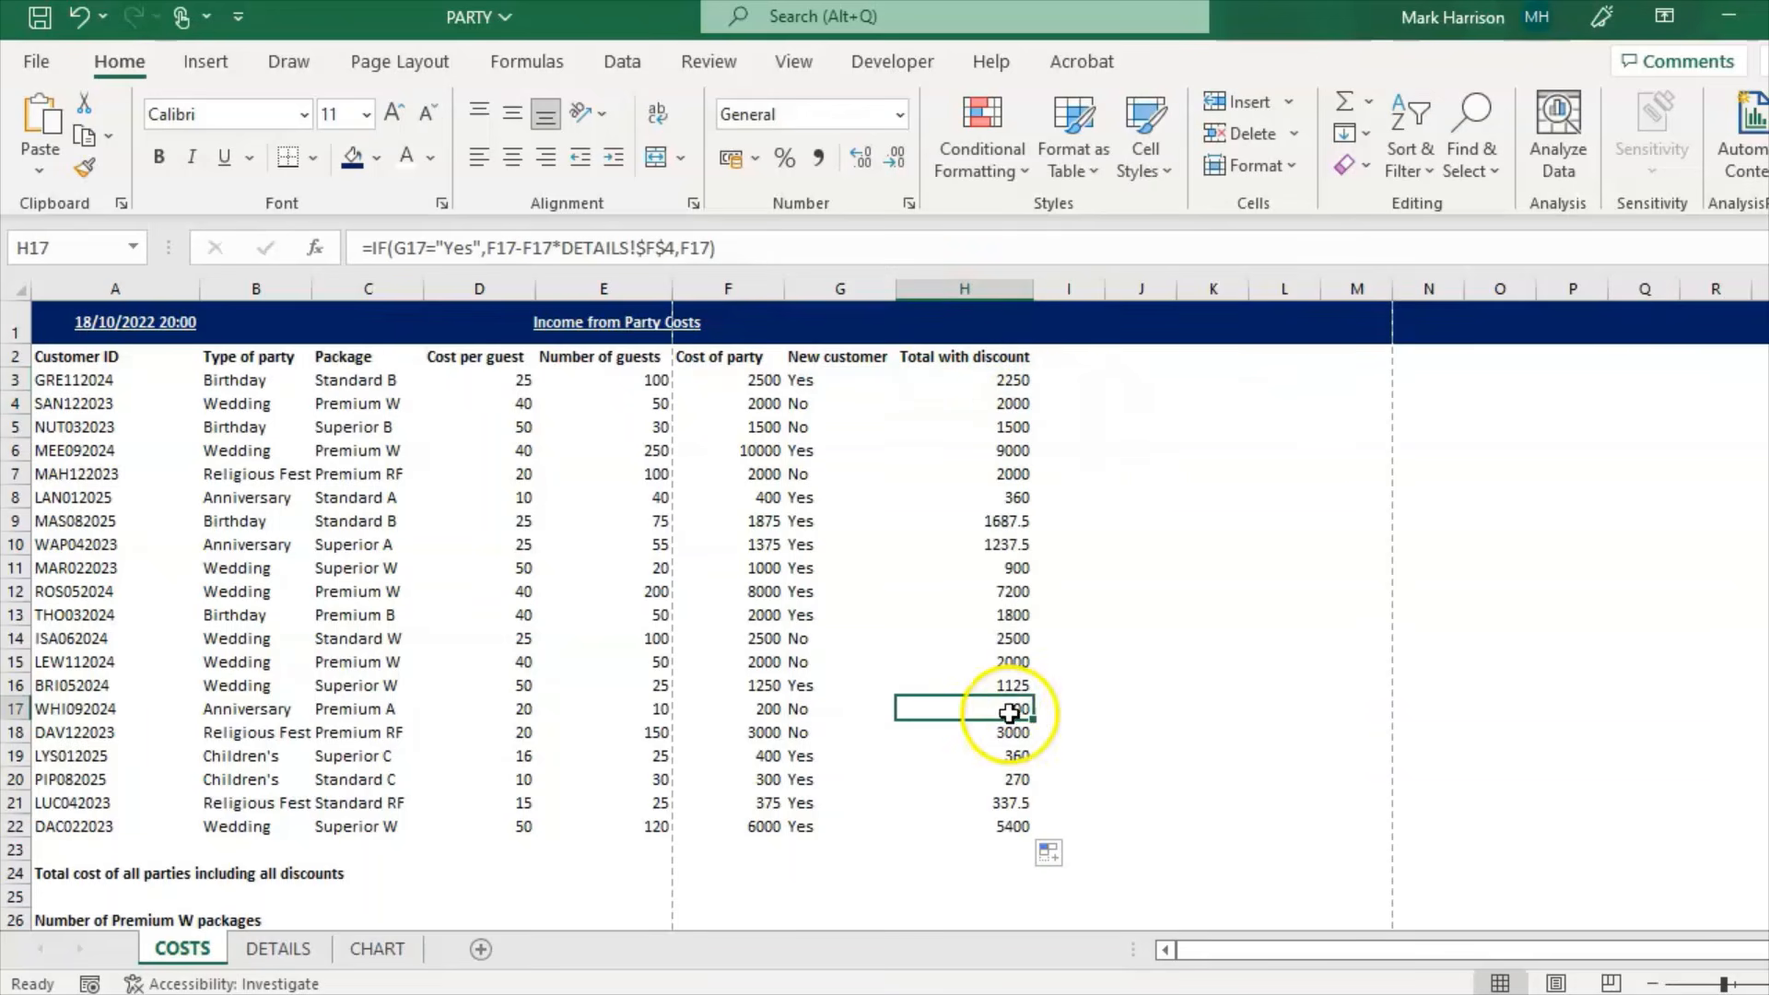
{"action": "left_click", "coordinate": [1002, 663]}
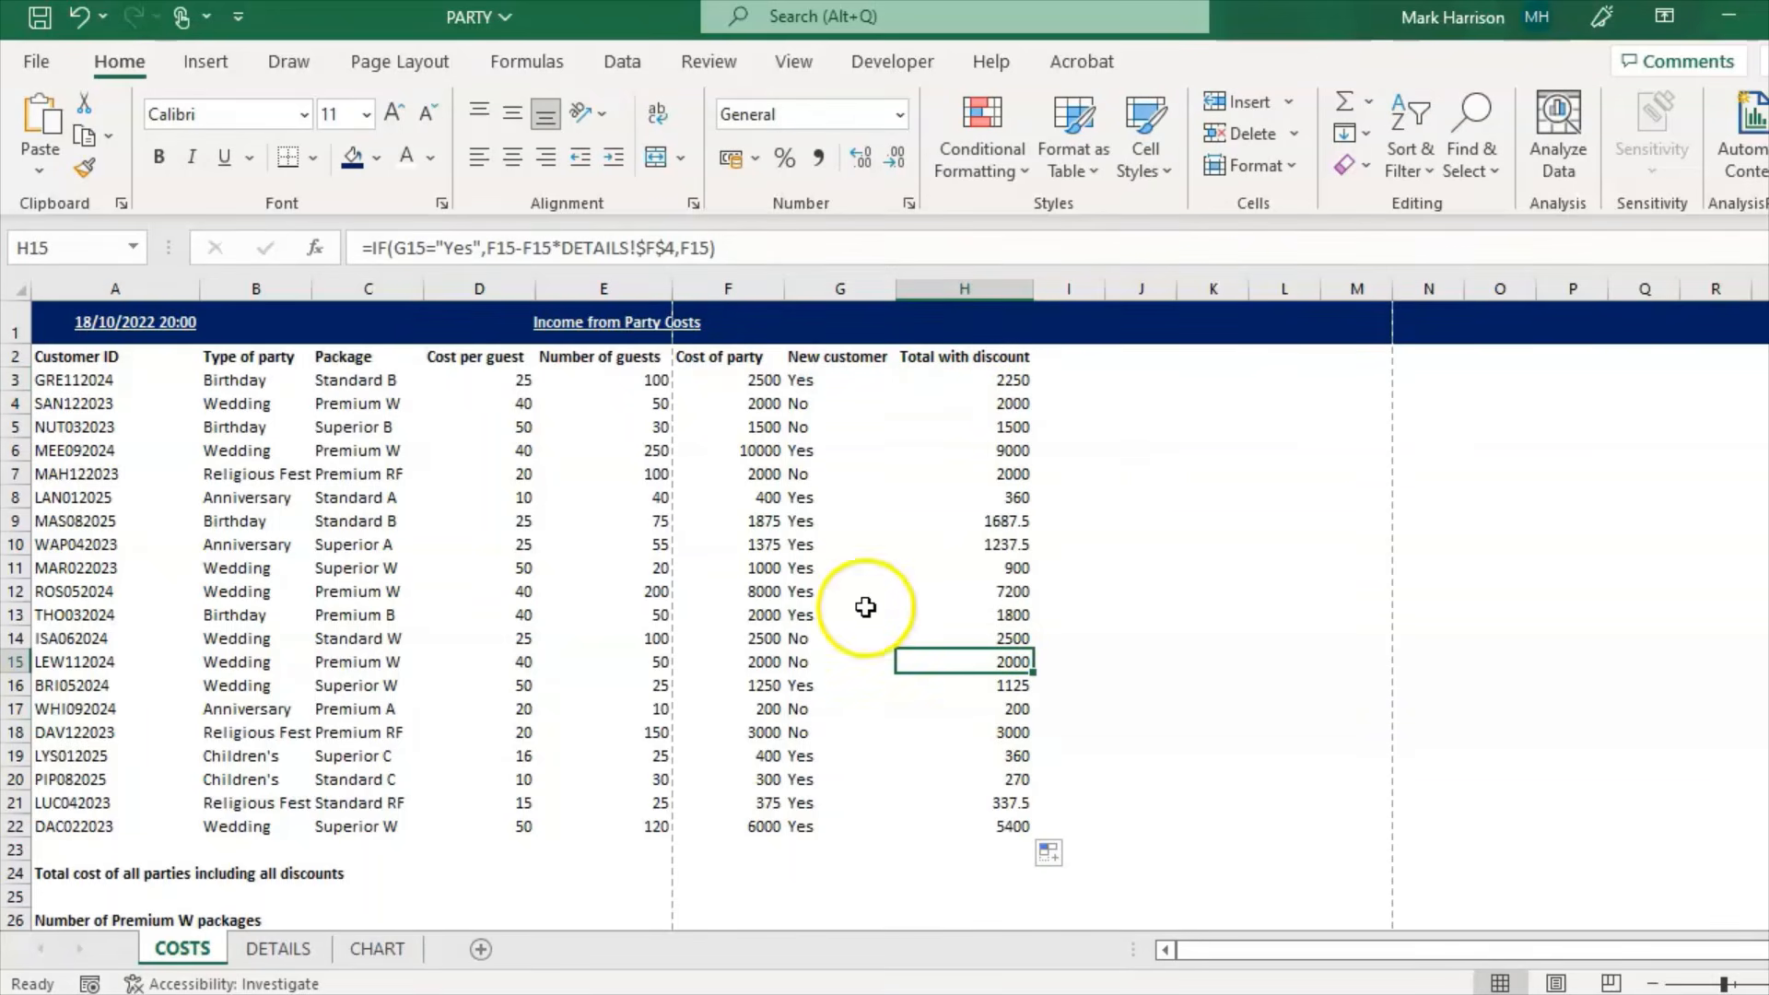
{"action": "left_click", "coordinate": [800, 642]}
{"action": "left_click", "coordinate": [1009, 643]}
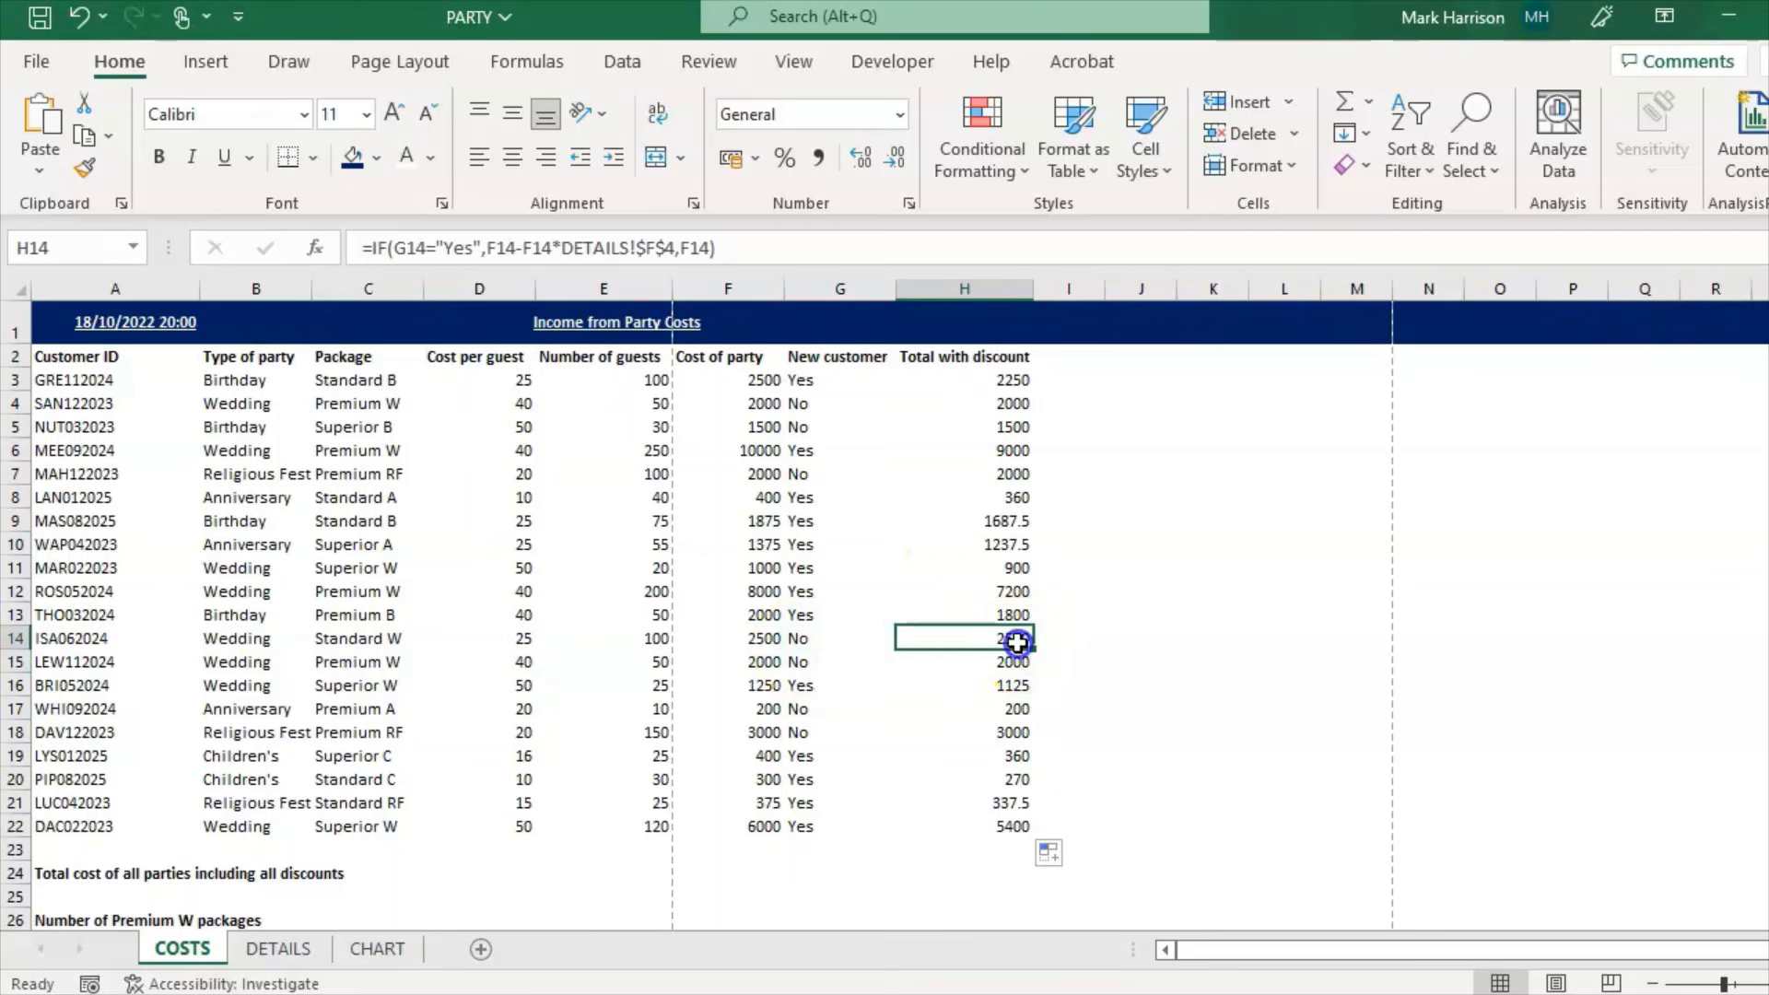
{"action": "left_click", "coordinate": [838, 633]}
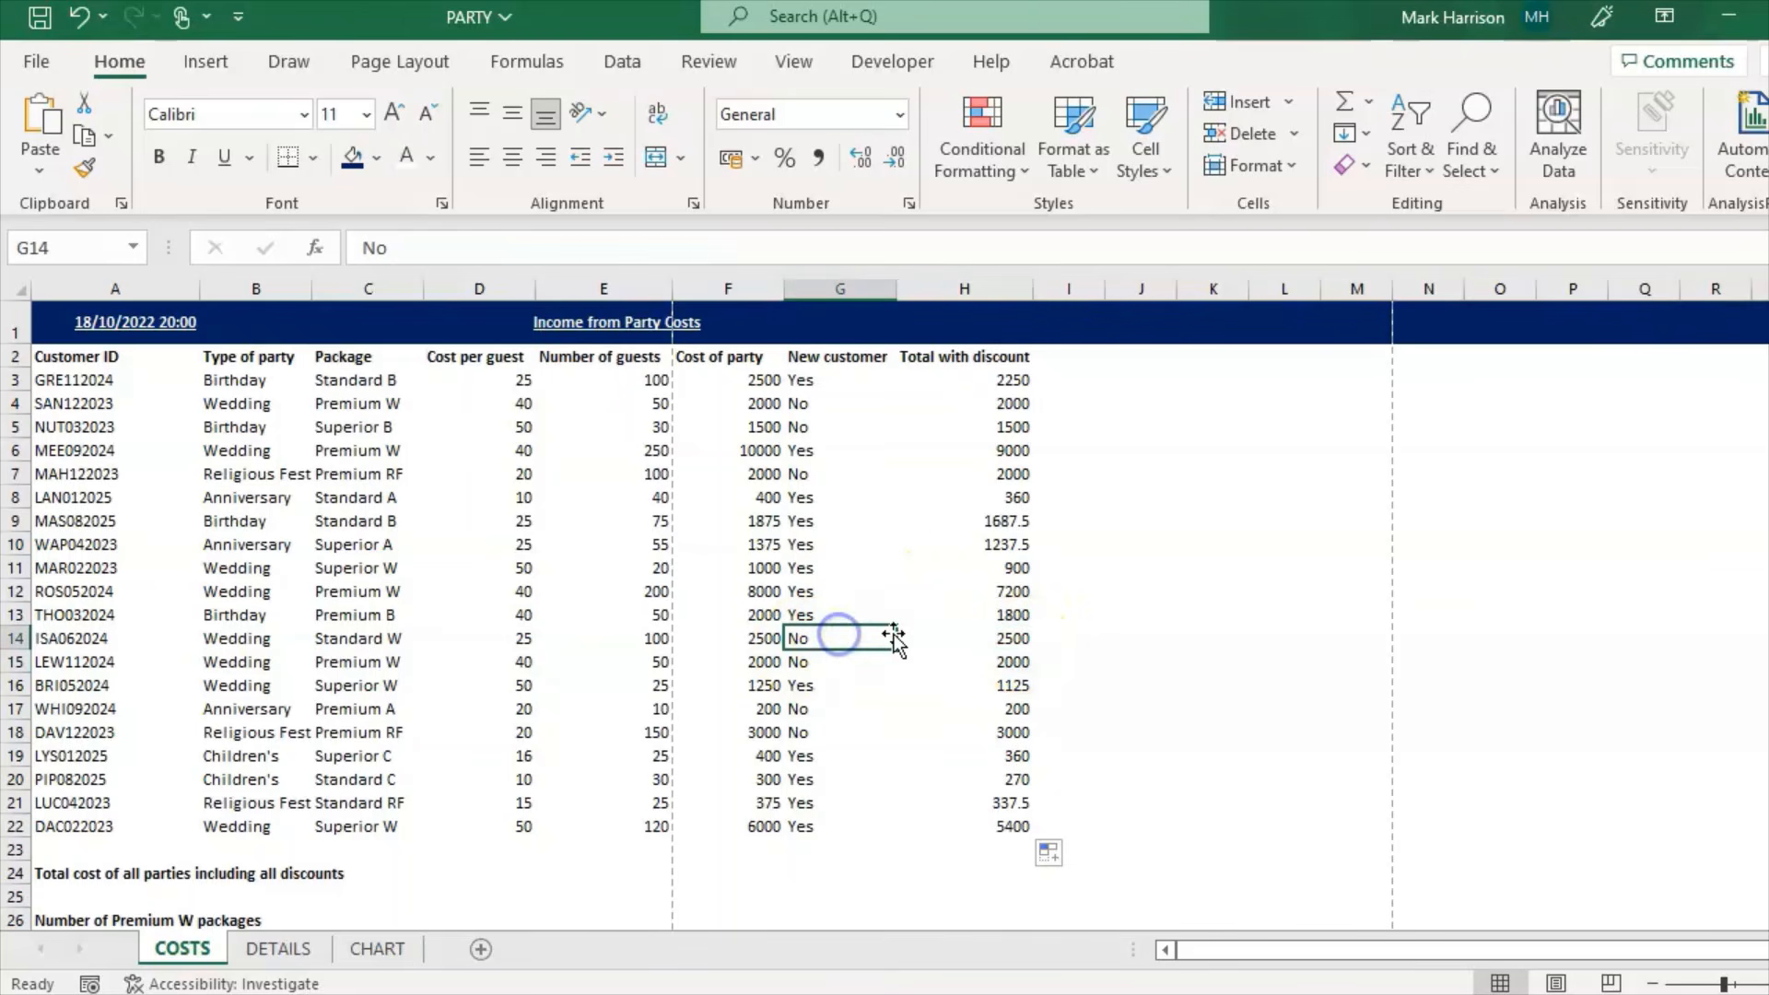
{"action": "left_click", "coordinate": [1003, 636]}
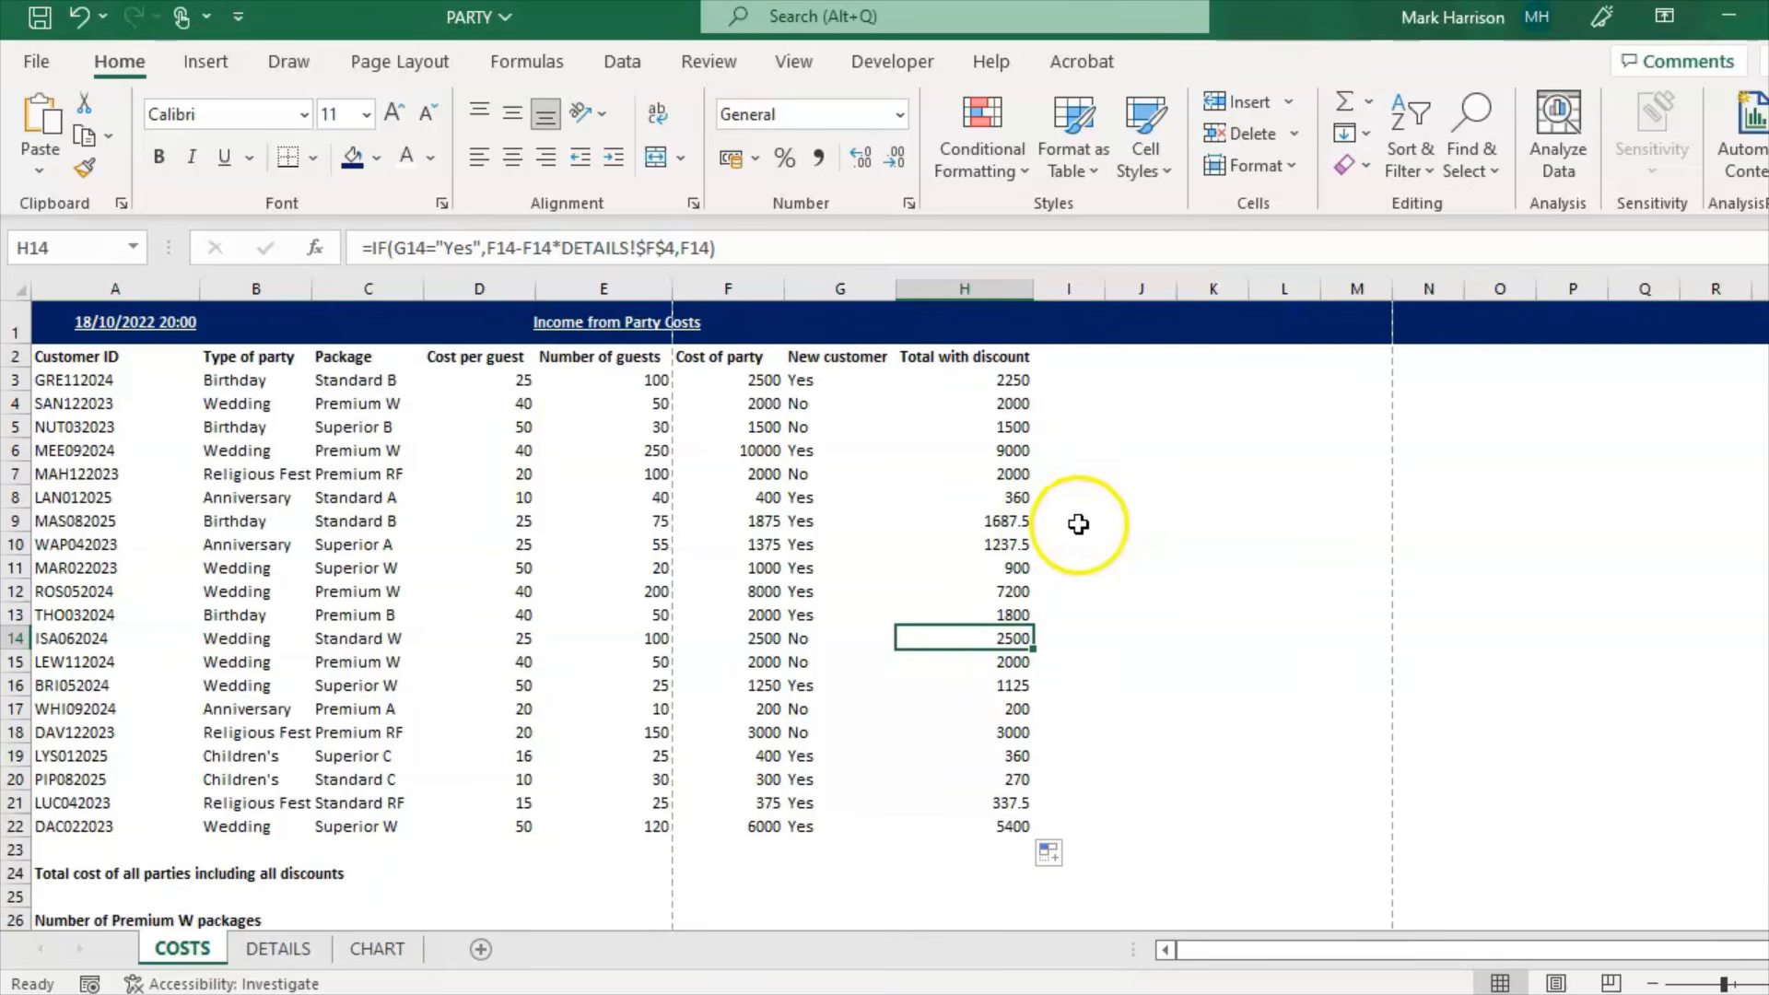
{"action": "left_click", "coordinate": [759, 498]}
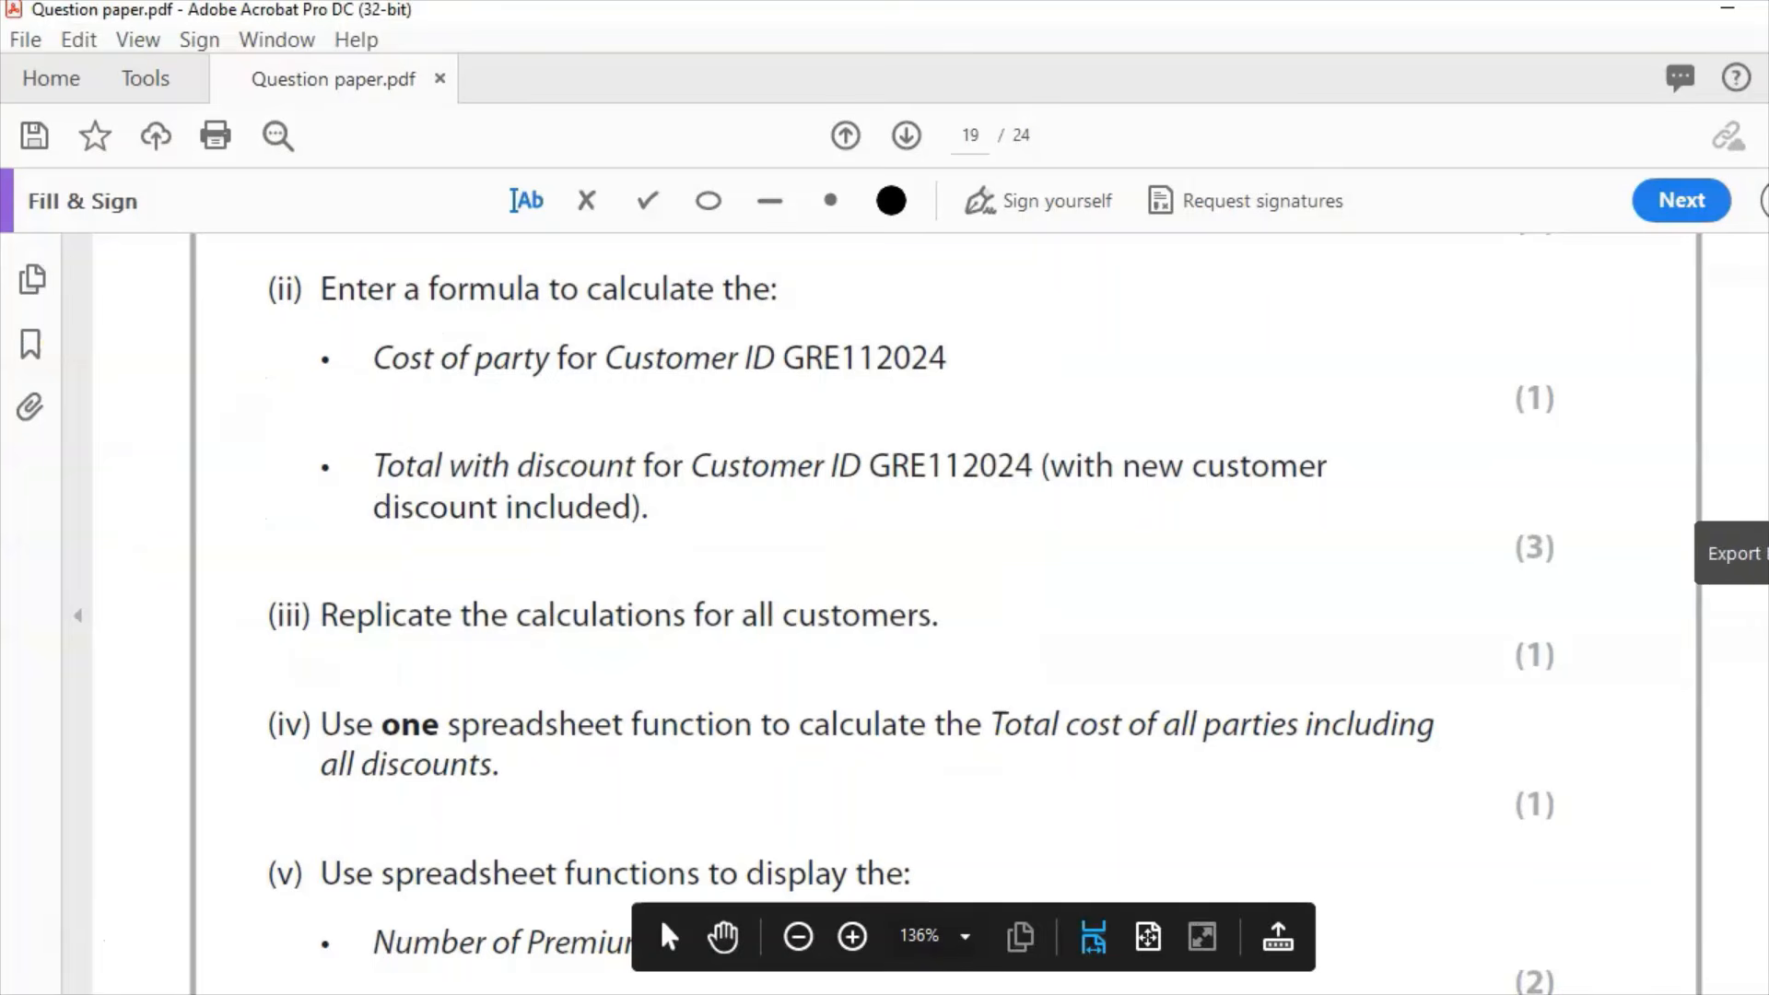
Step: Read parts (iv)–(vi) in the question paper, then return to the spreadsheet's total cost row
{"action": "scroll", "coordinate": [921, 608], "scroll_direction": "down", "scroll_amount": 4}
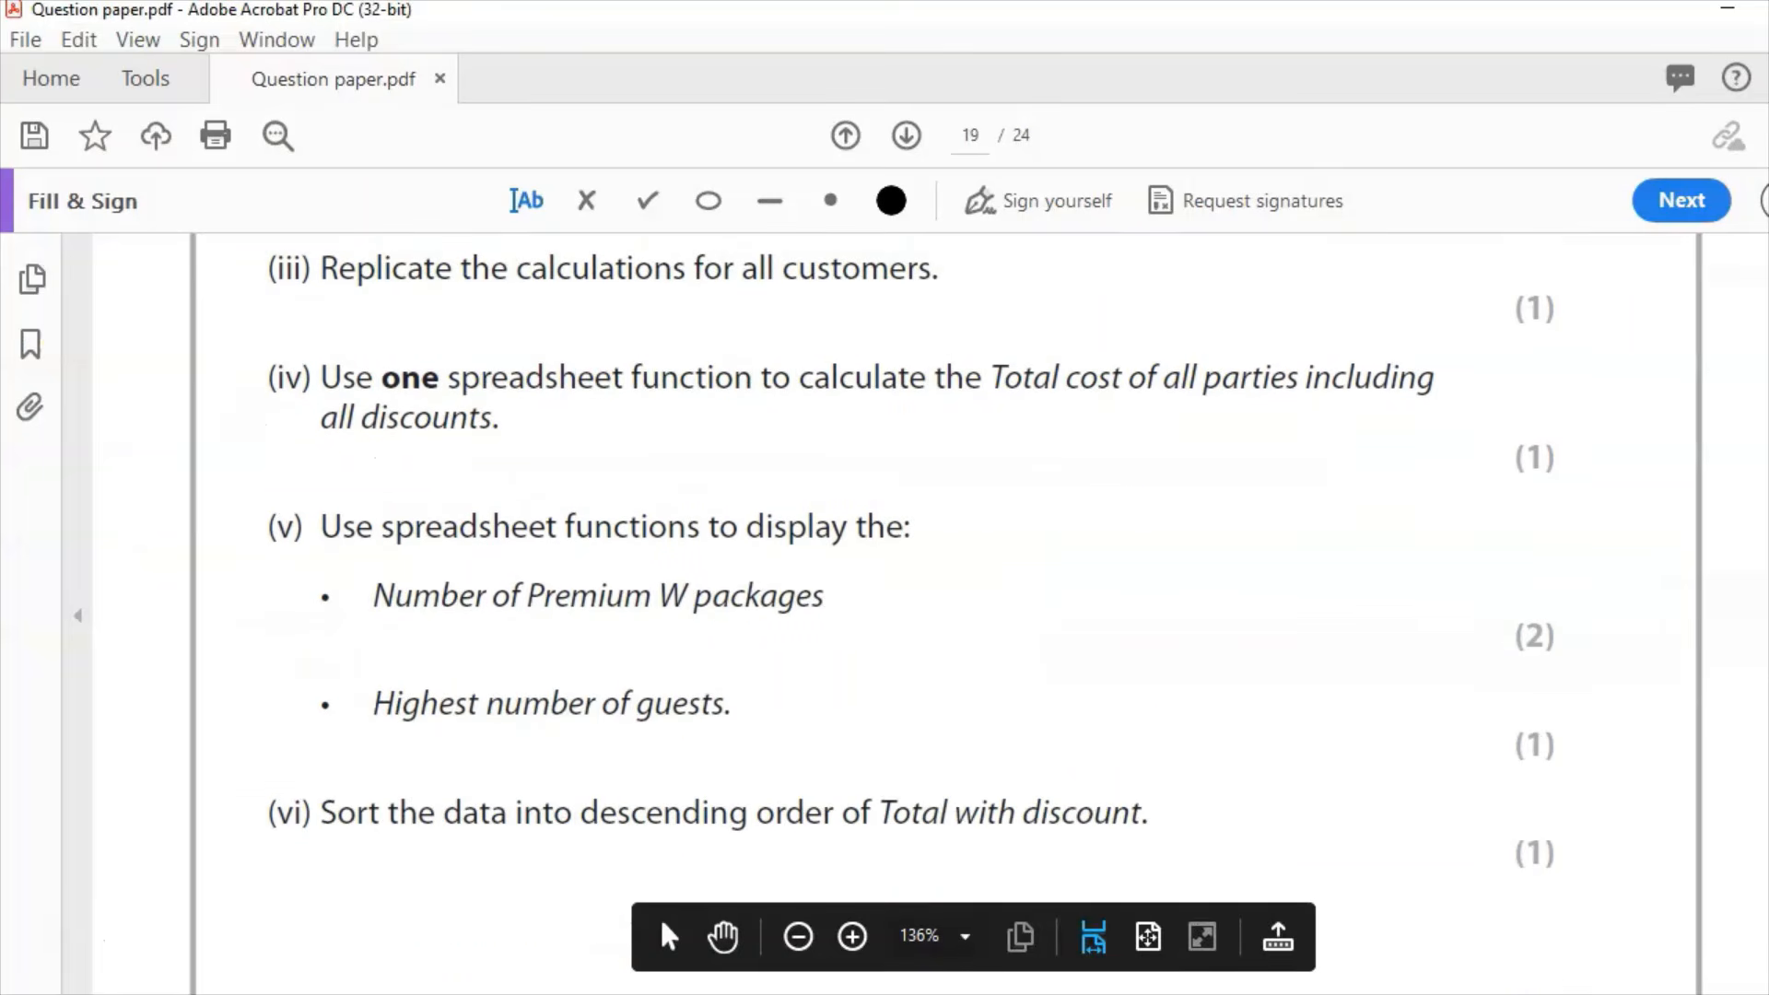
{"action": "scroll", "coordinate": [912, 553], "scroll_direction": "down", "scroll_amount": 1}
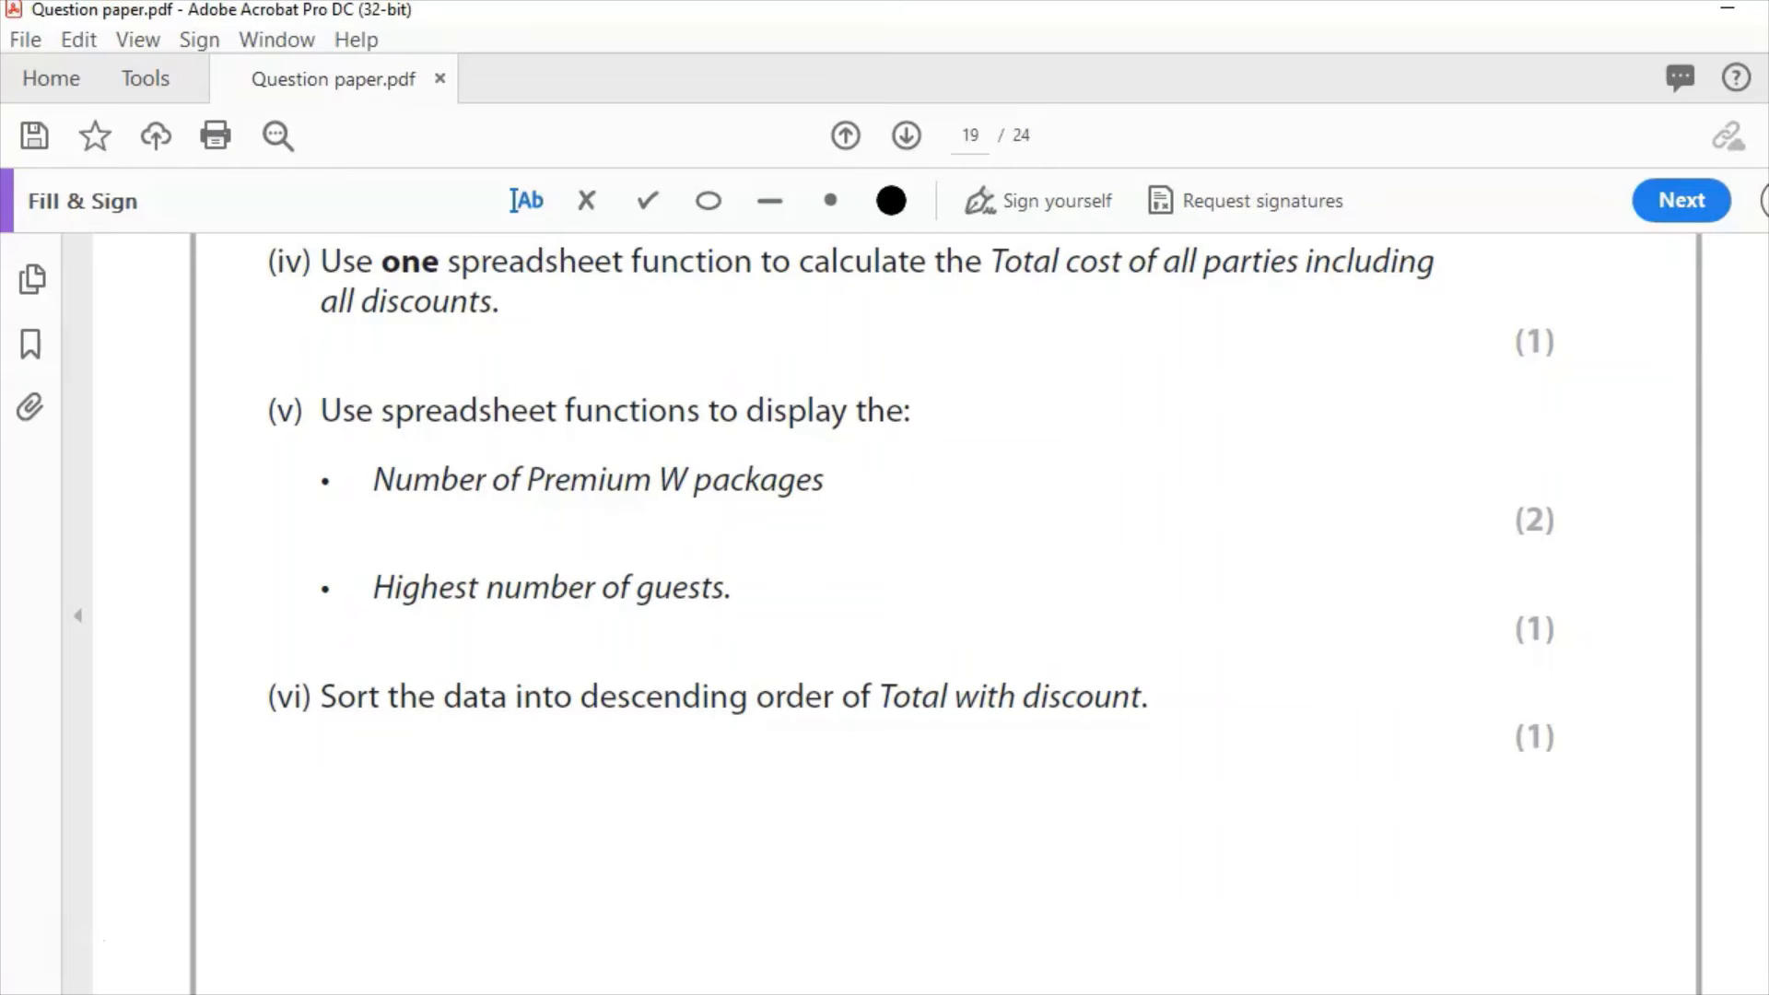
{"action": "left_click", "coordinate": [383, 872]}
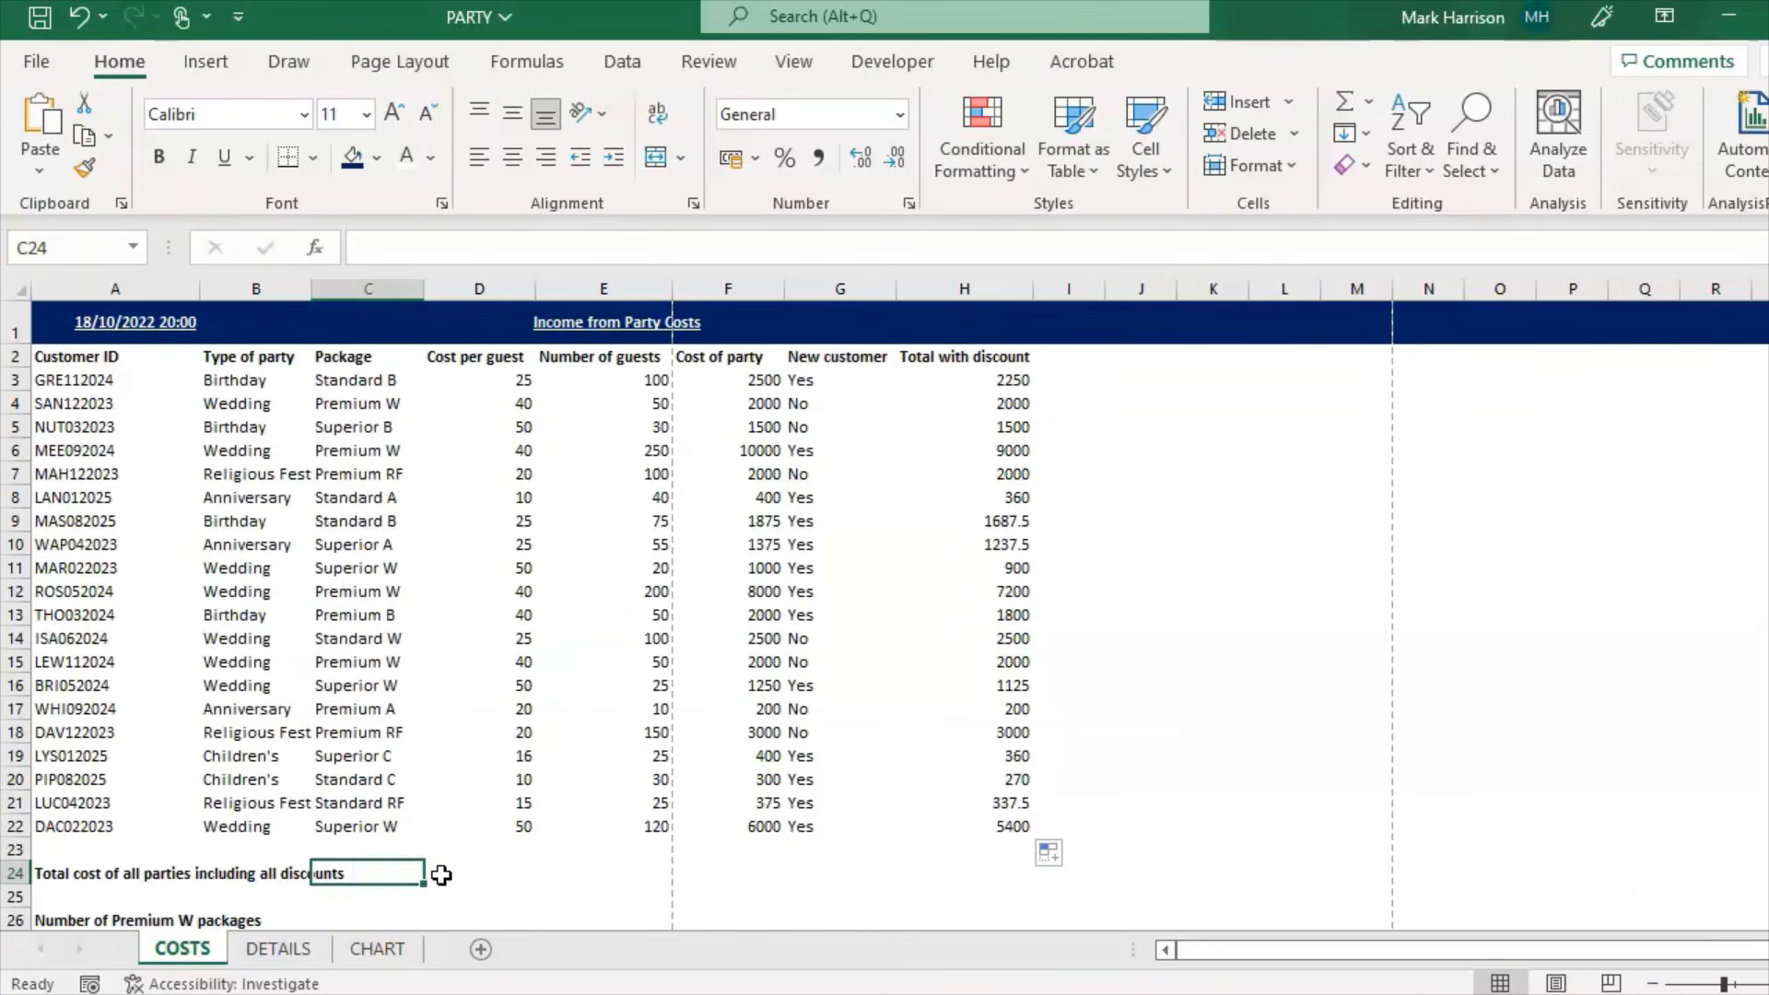
Step: Enter =SUM(H3:H22) in D24 to total the discounted costs as 45127.5
{"action": "left_click", "coordinate": [447, 875]}
{"action": "left_click", "coordinate": [396, 245]}
{"action": "type", "text": "="}
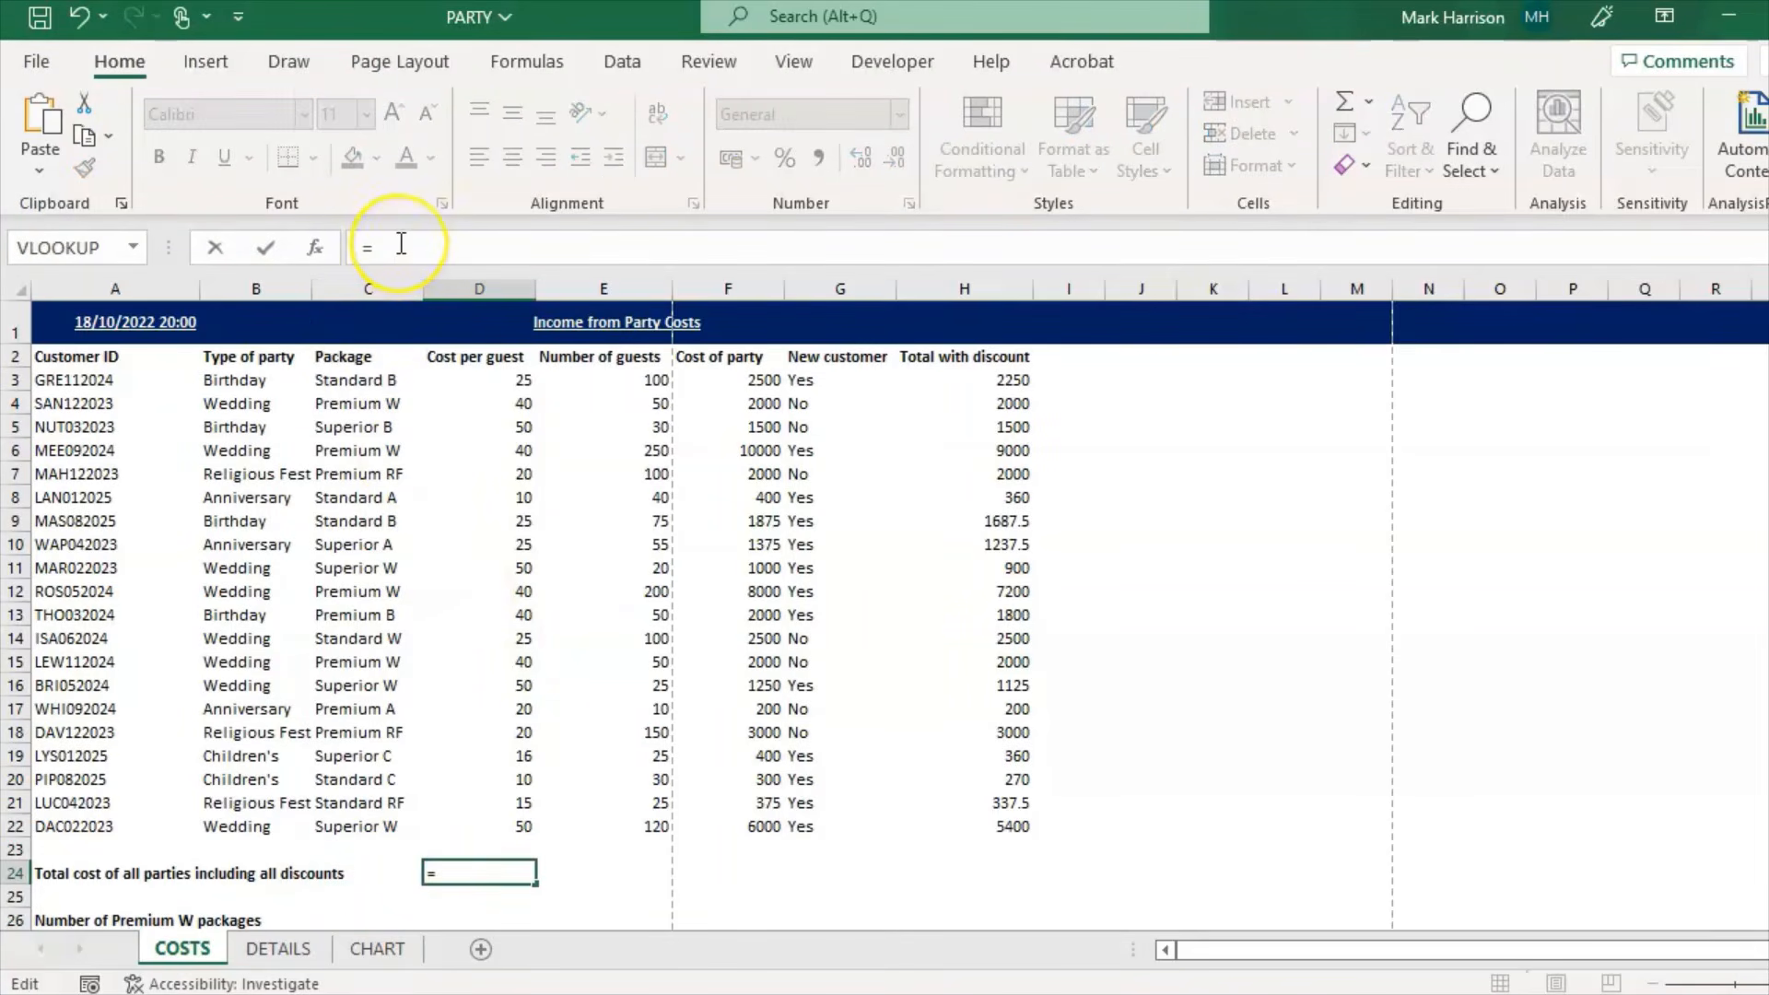
{"action": "type", "text": "sum(H3"}
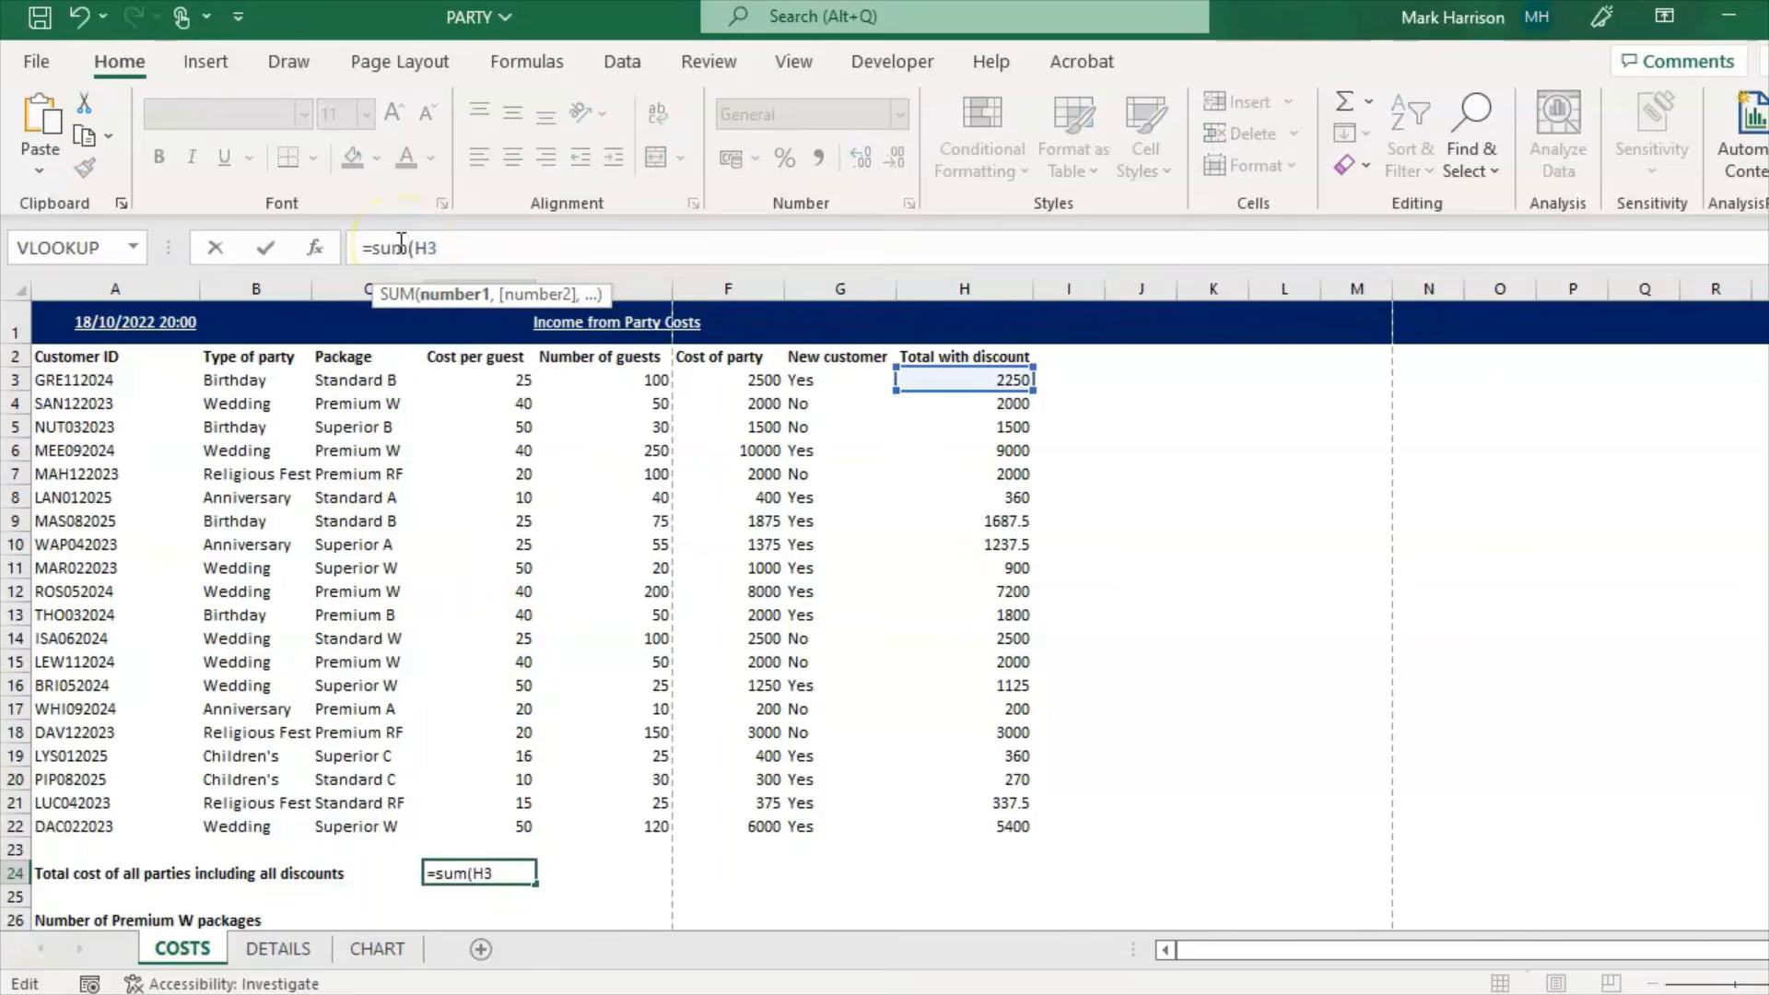
{"action": "type", "text": ":H22"}
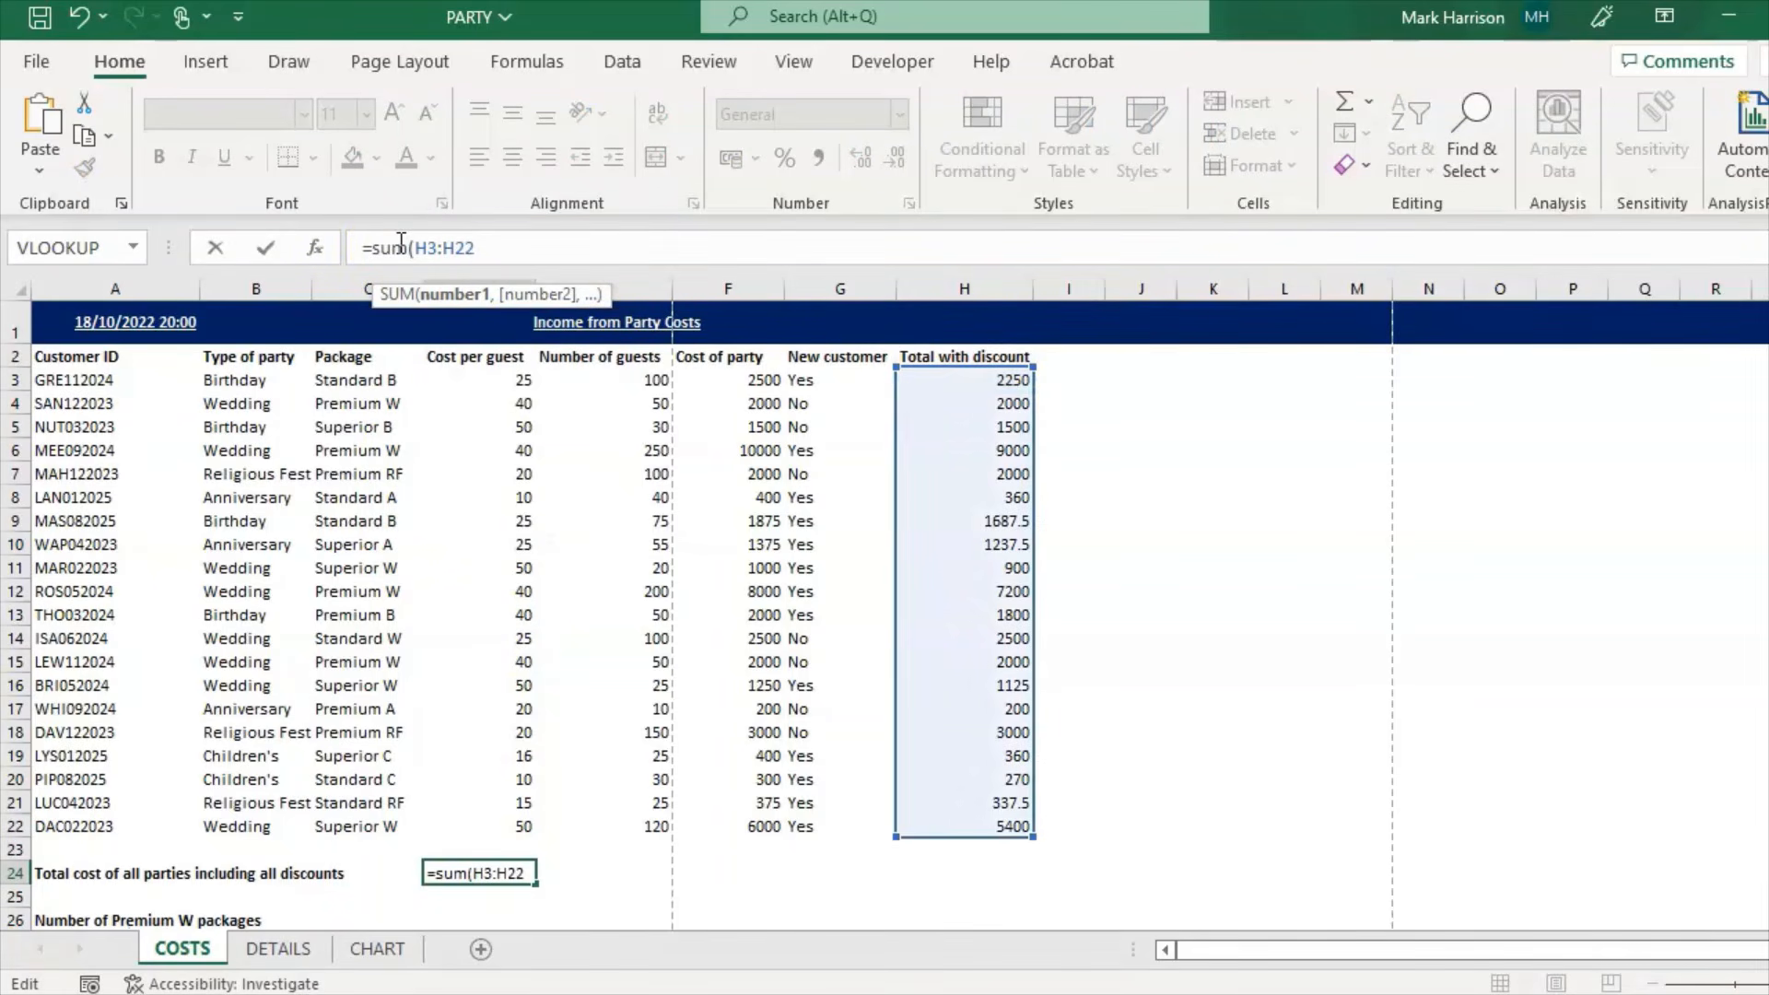
{"action": "type", "text": ")"}
{"action": "key", "text": "Return"}
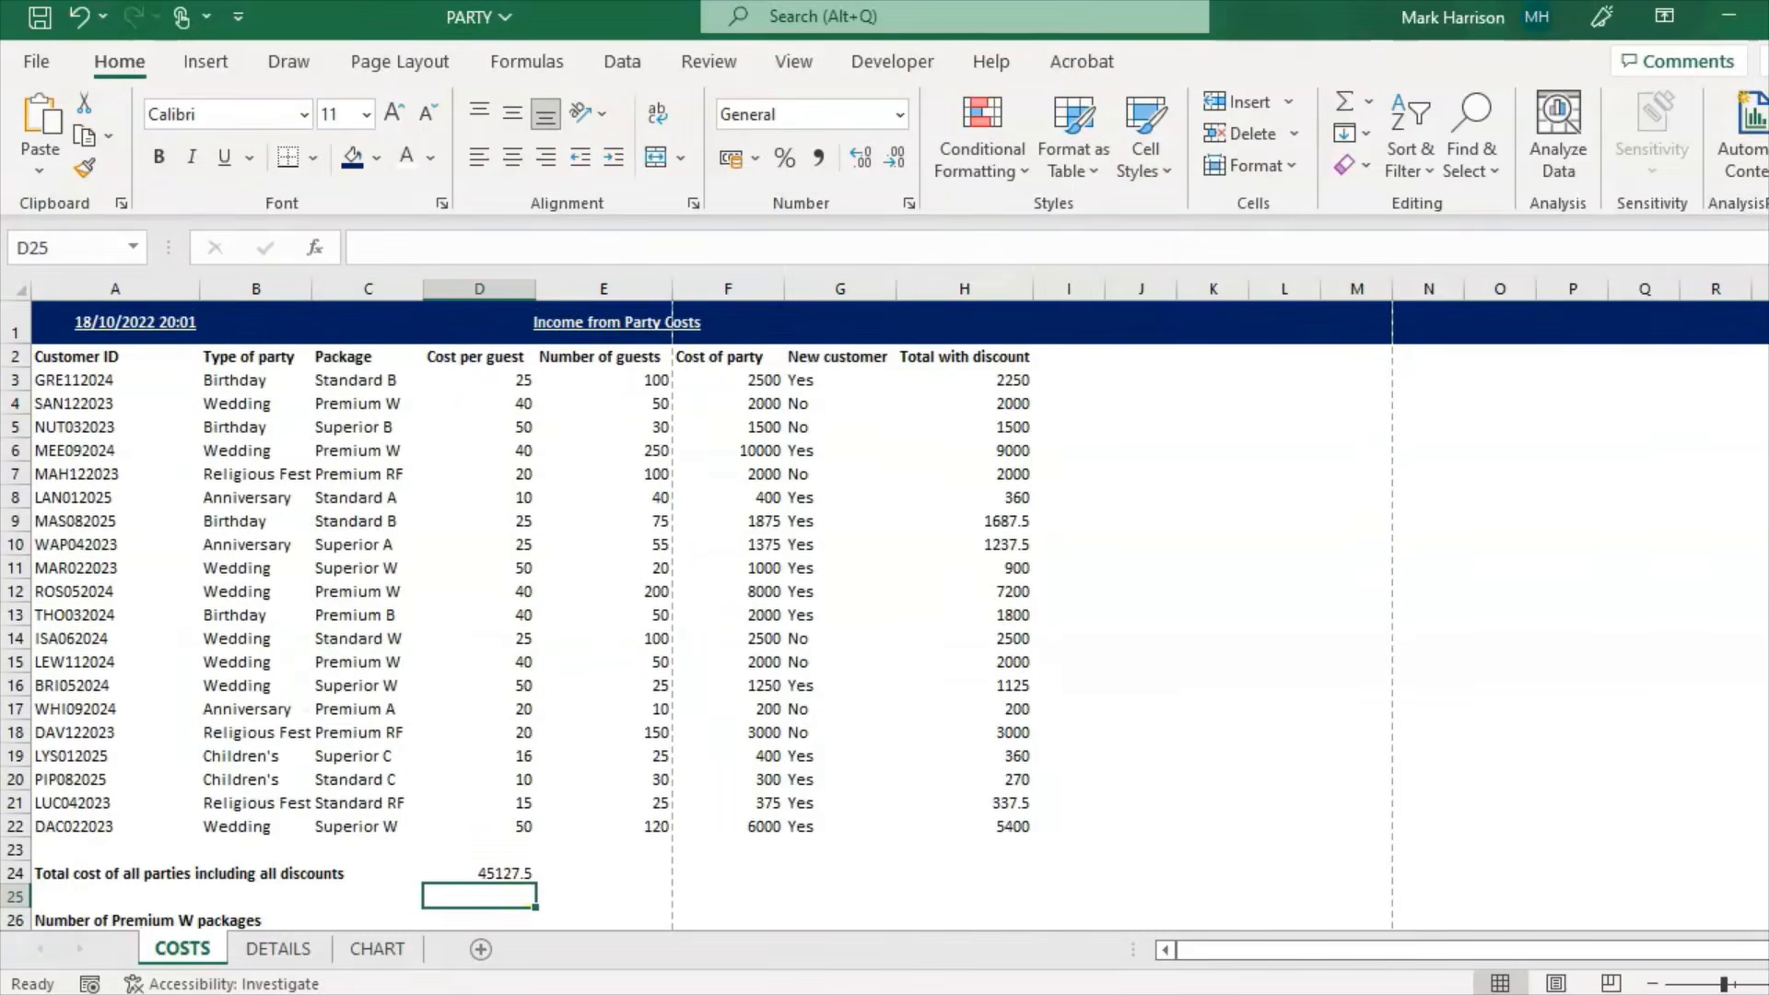
Step: Enter =MAX(E3:E22) in D28 to show the highest number of guests, 250
{"action": "scroll", "coordinate": [663, 870], "scroll_direction": "down", "scroll_amount": 2}
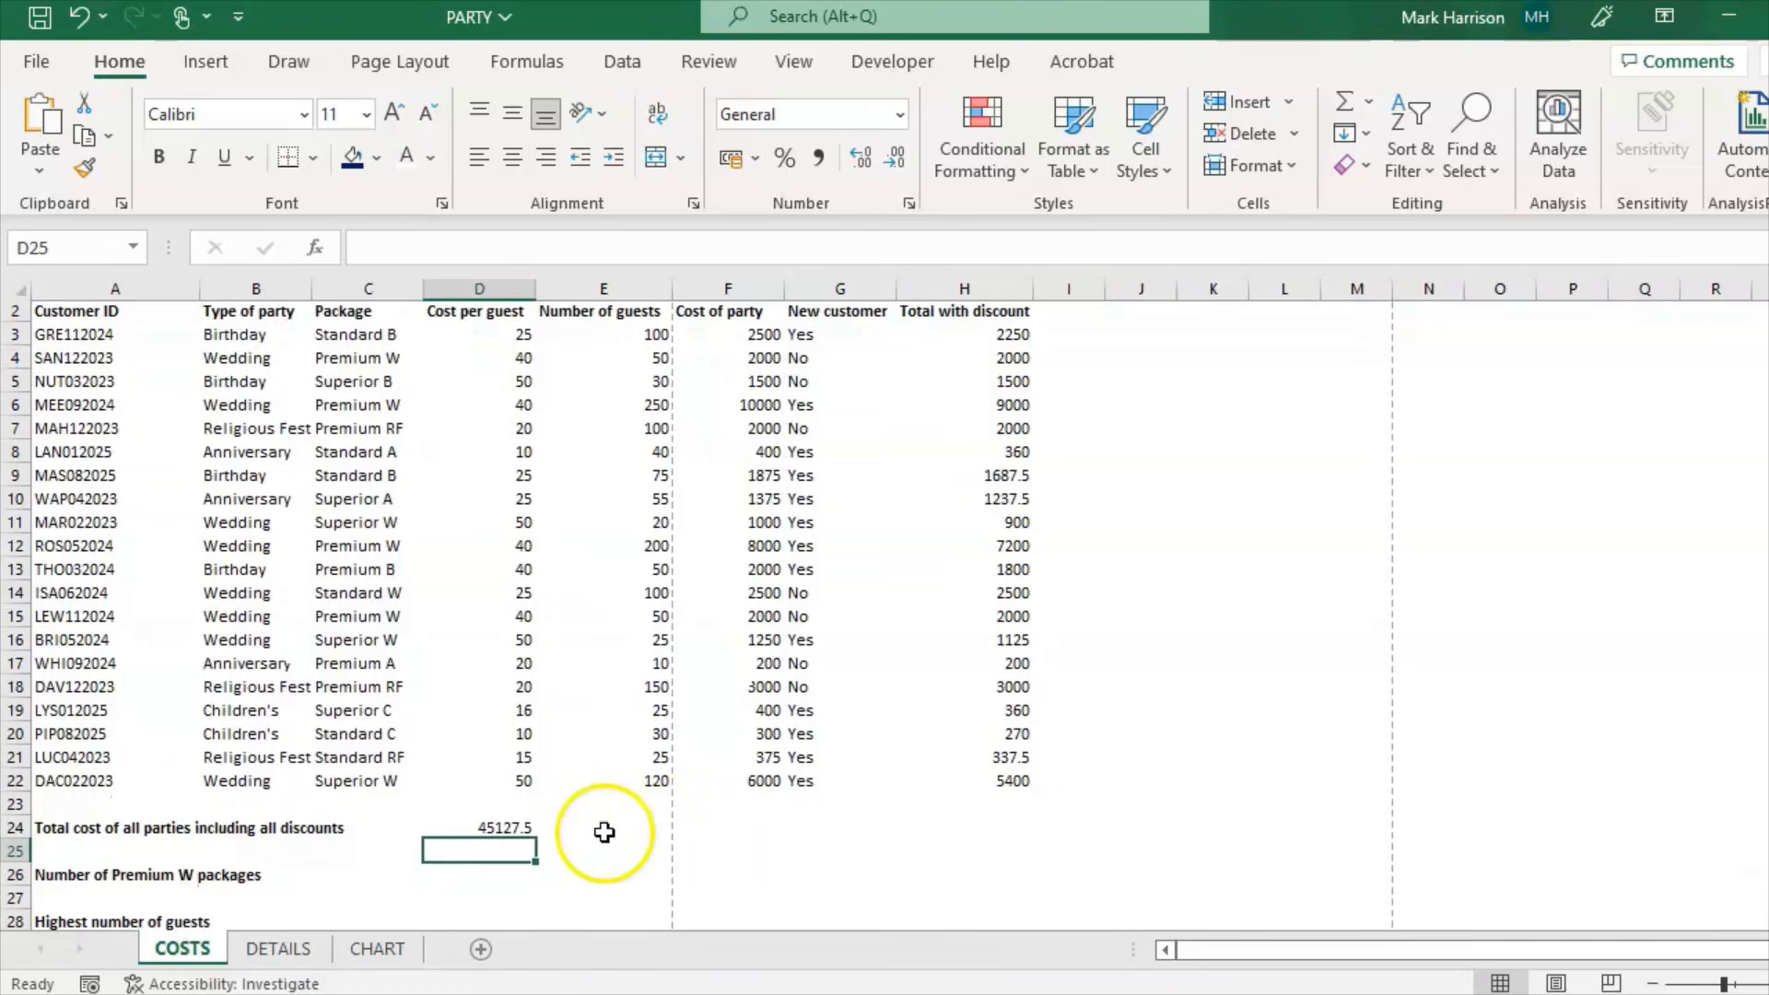
{"action": "left_click", "coordinate": [474, 894]}
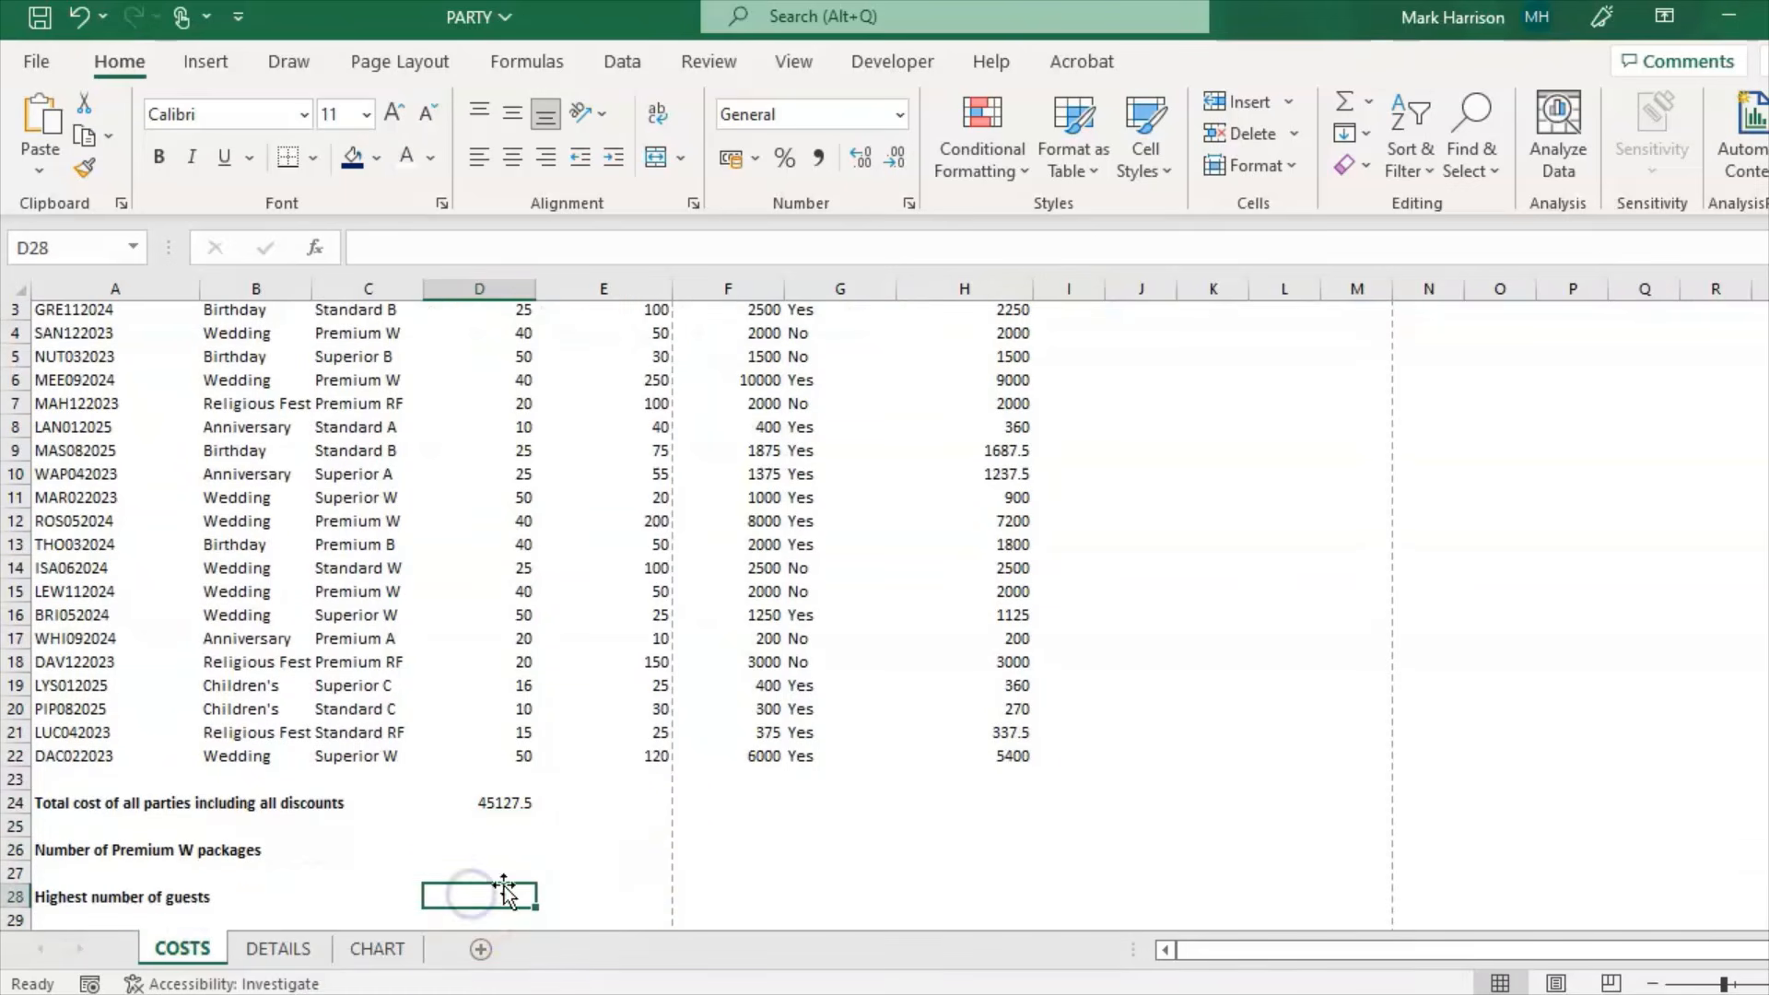
{"action": "type", "text": "="}
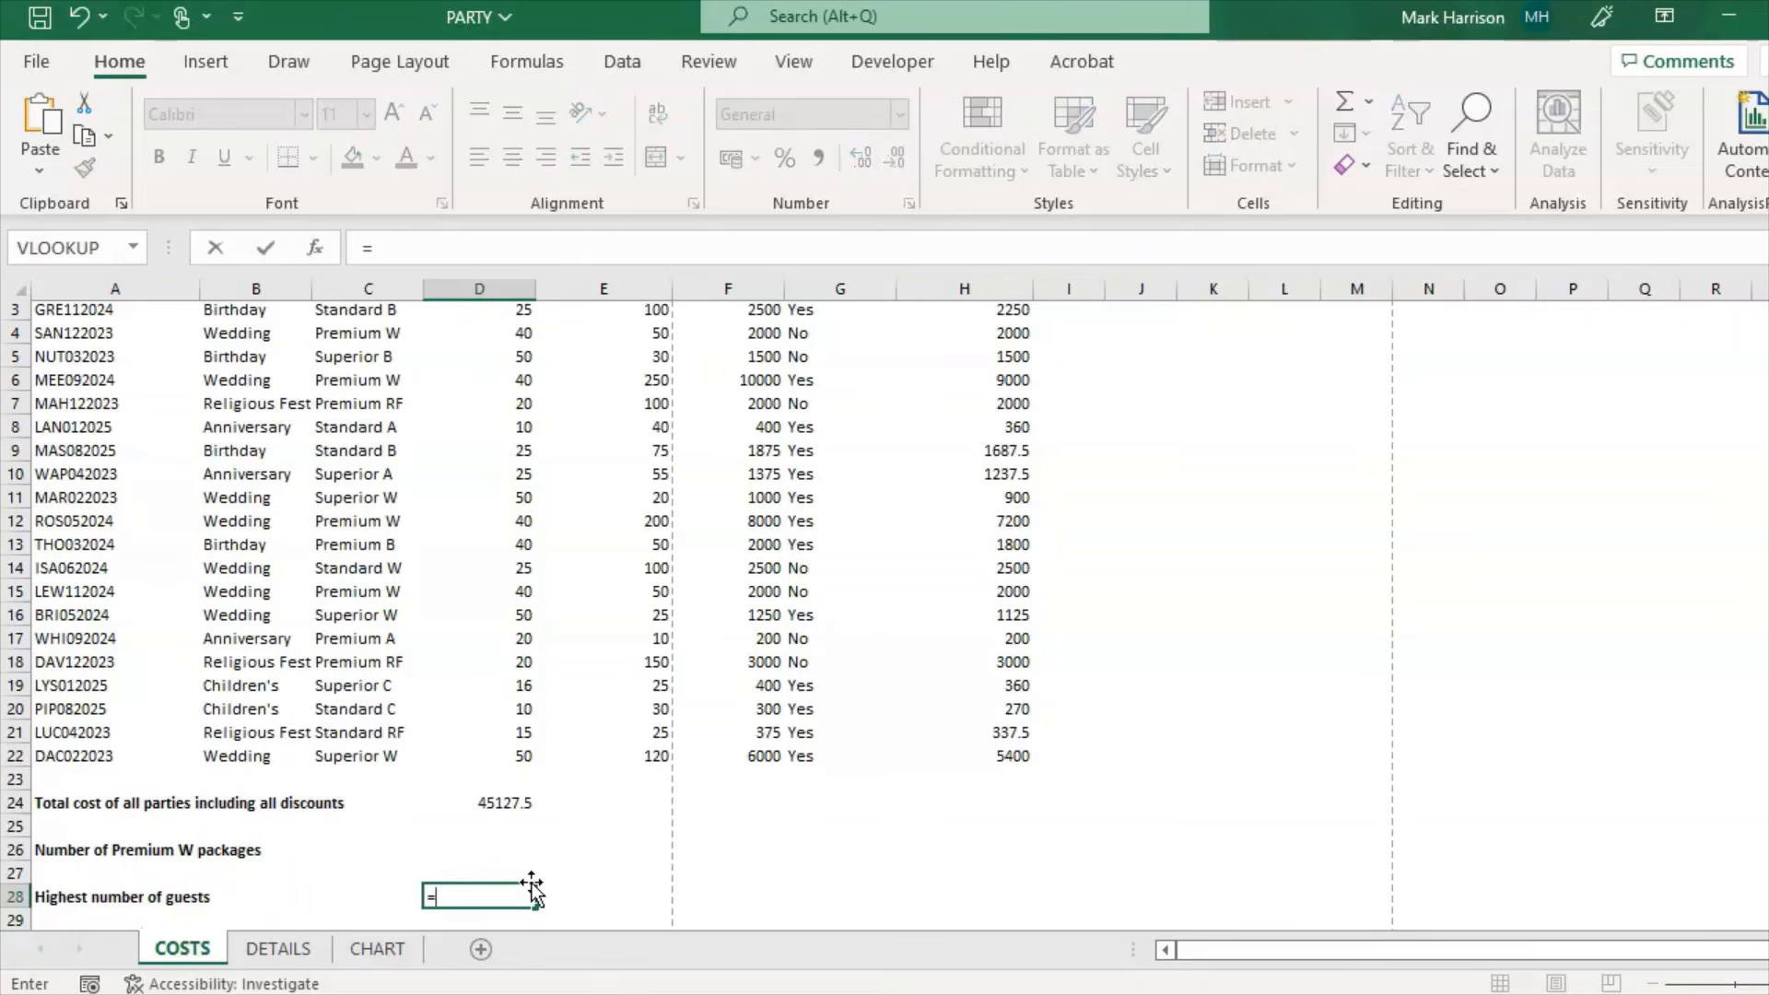
{"action": "type", "text": "max("}
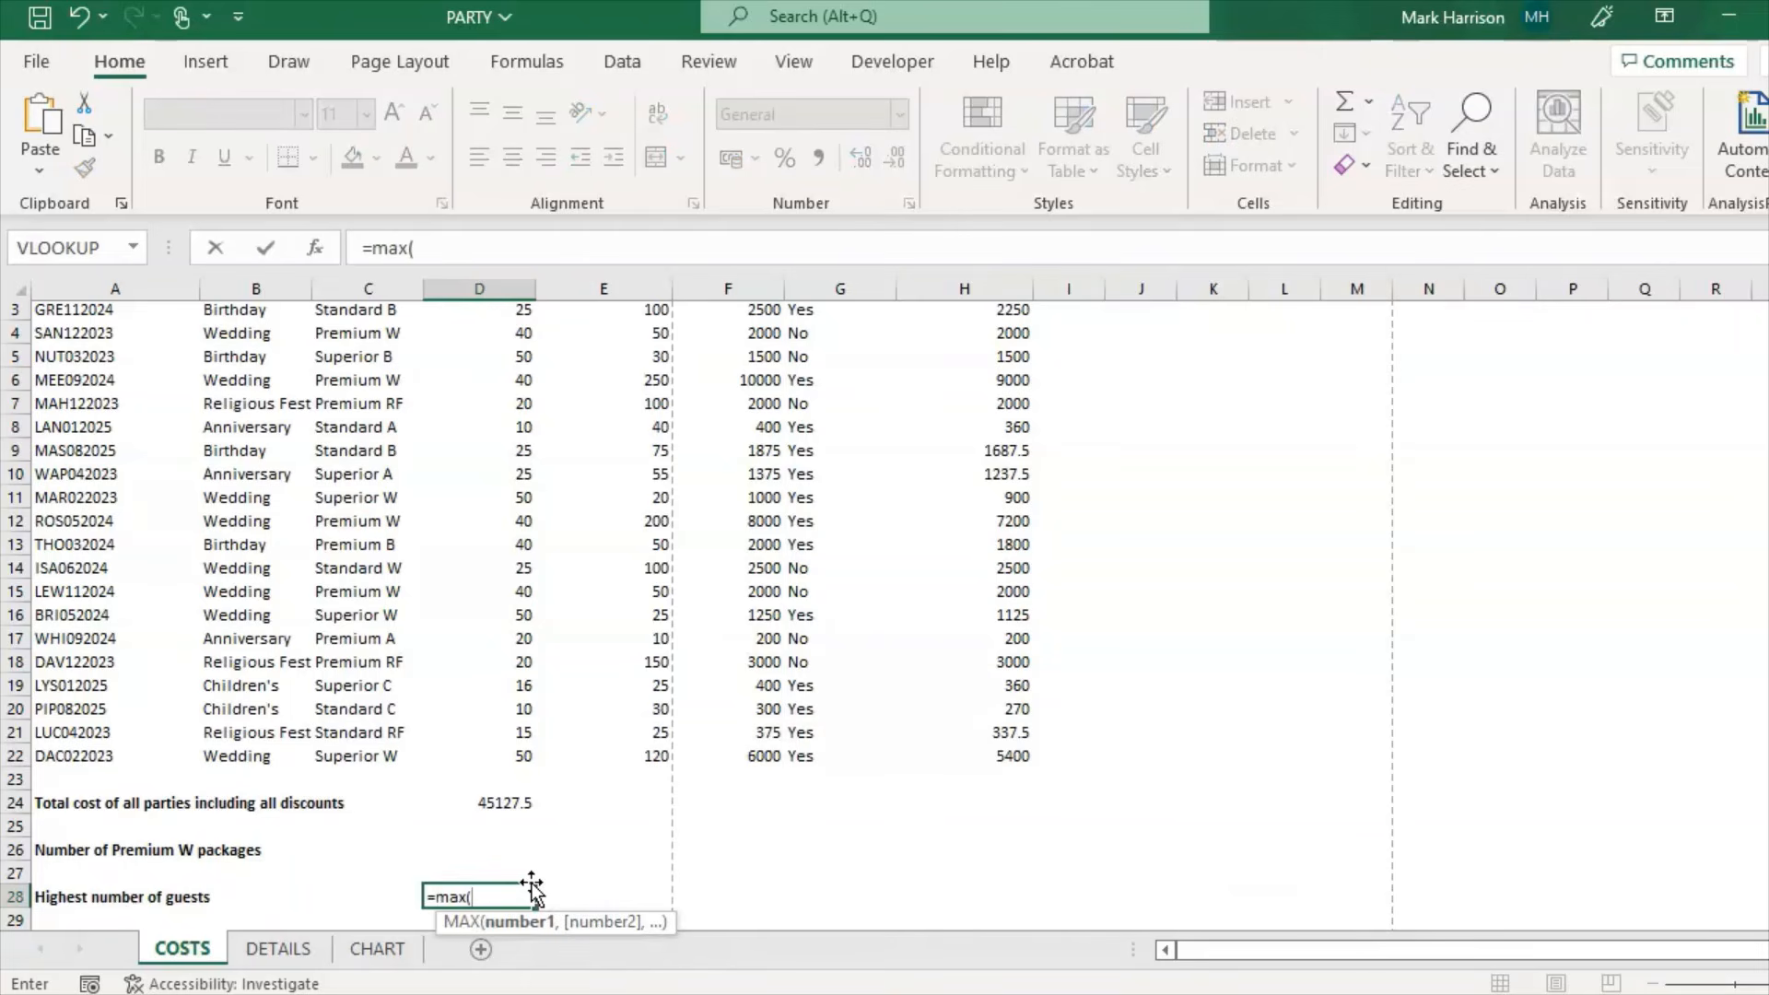
{"action": "type", "text": "E3"}
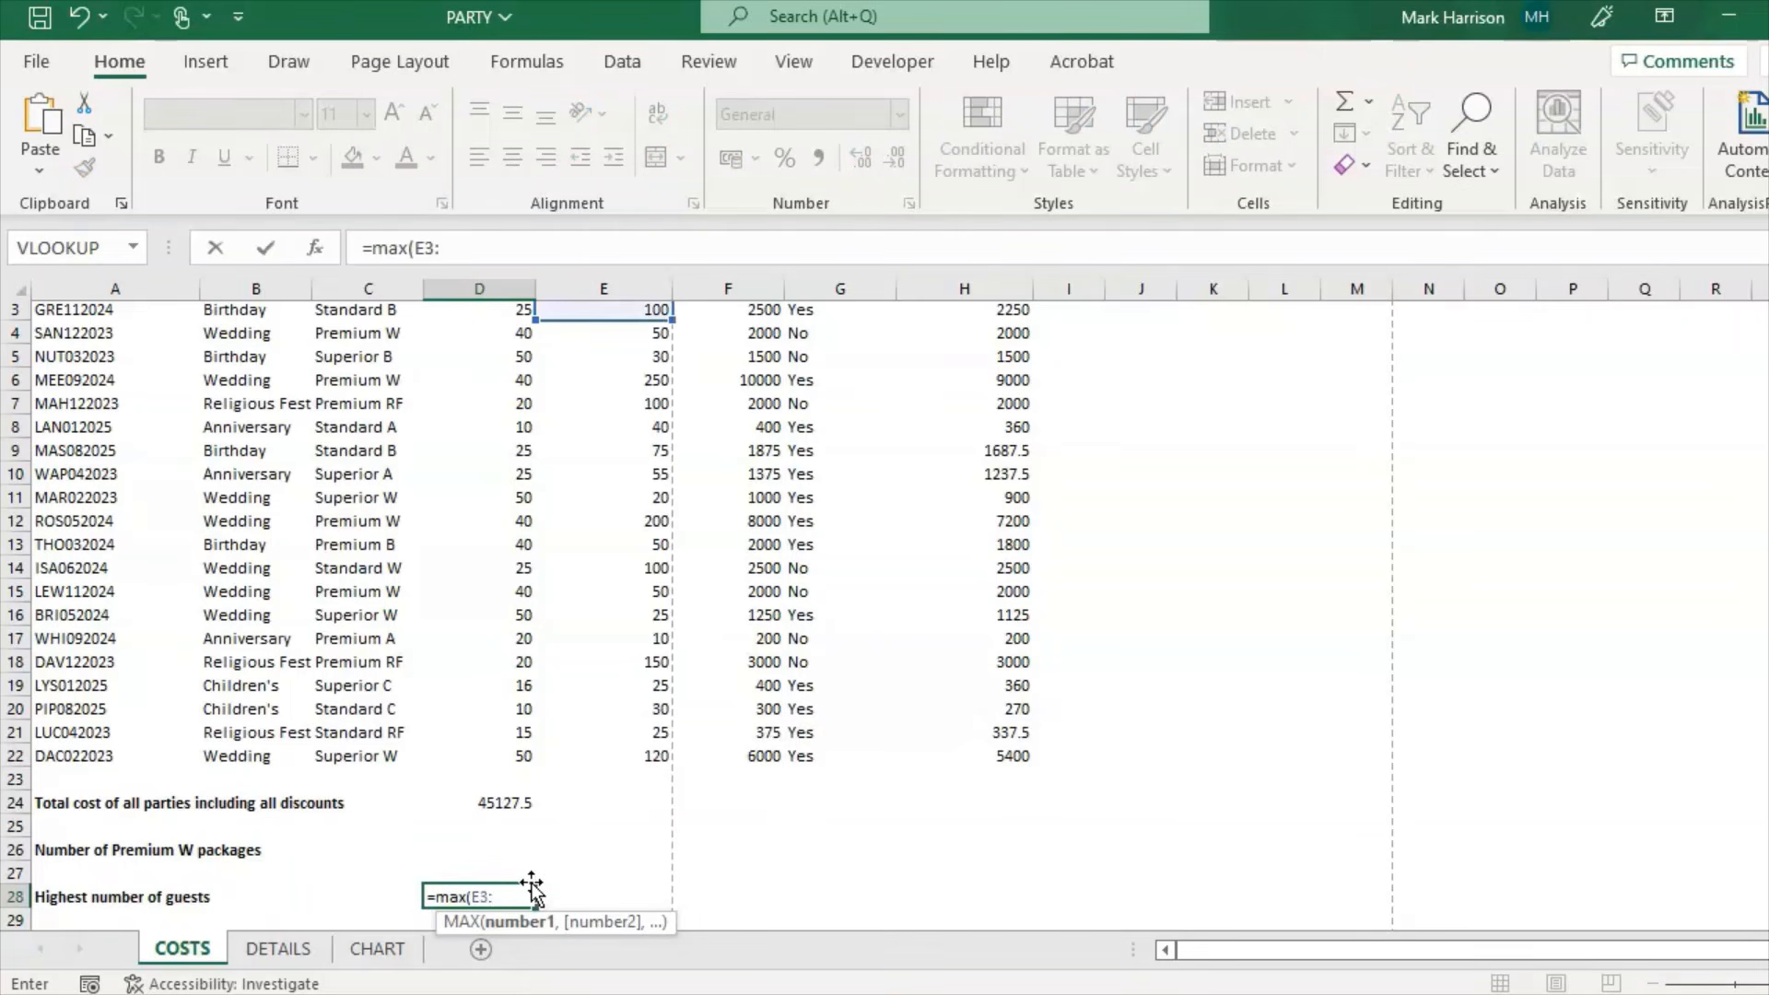
{"action": "type", "text": ":E22"}
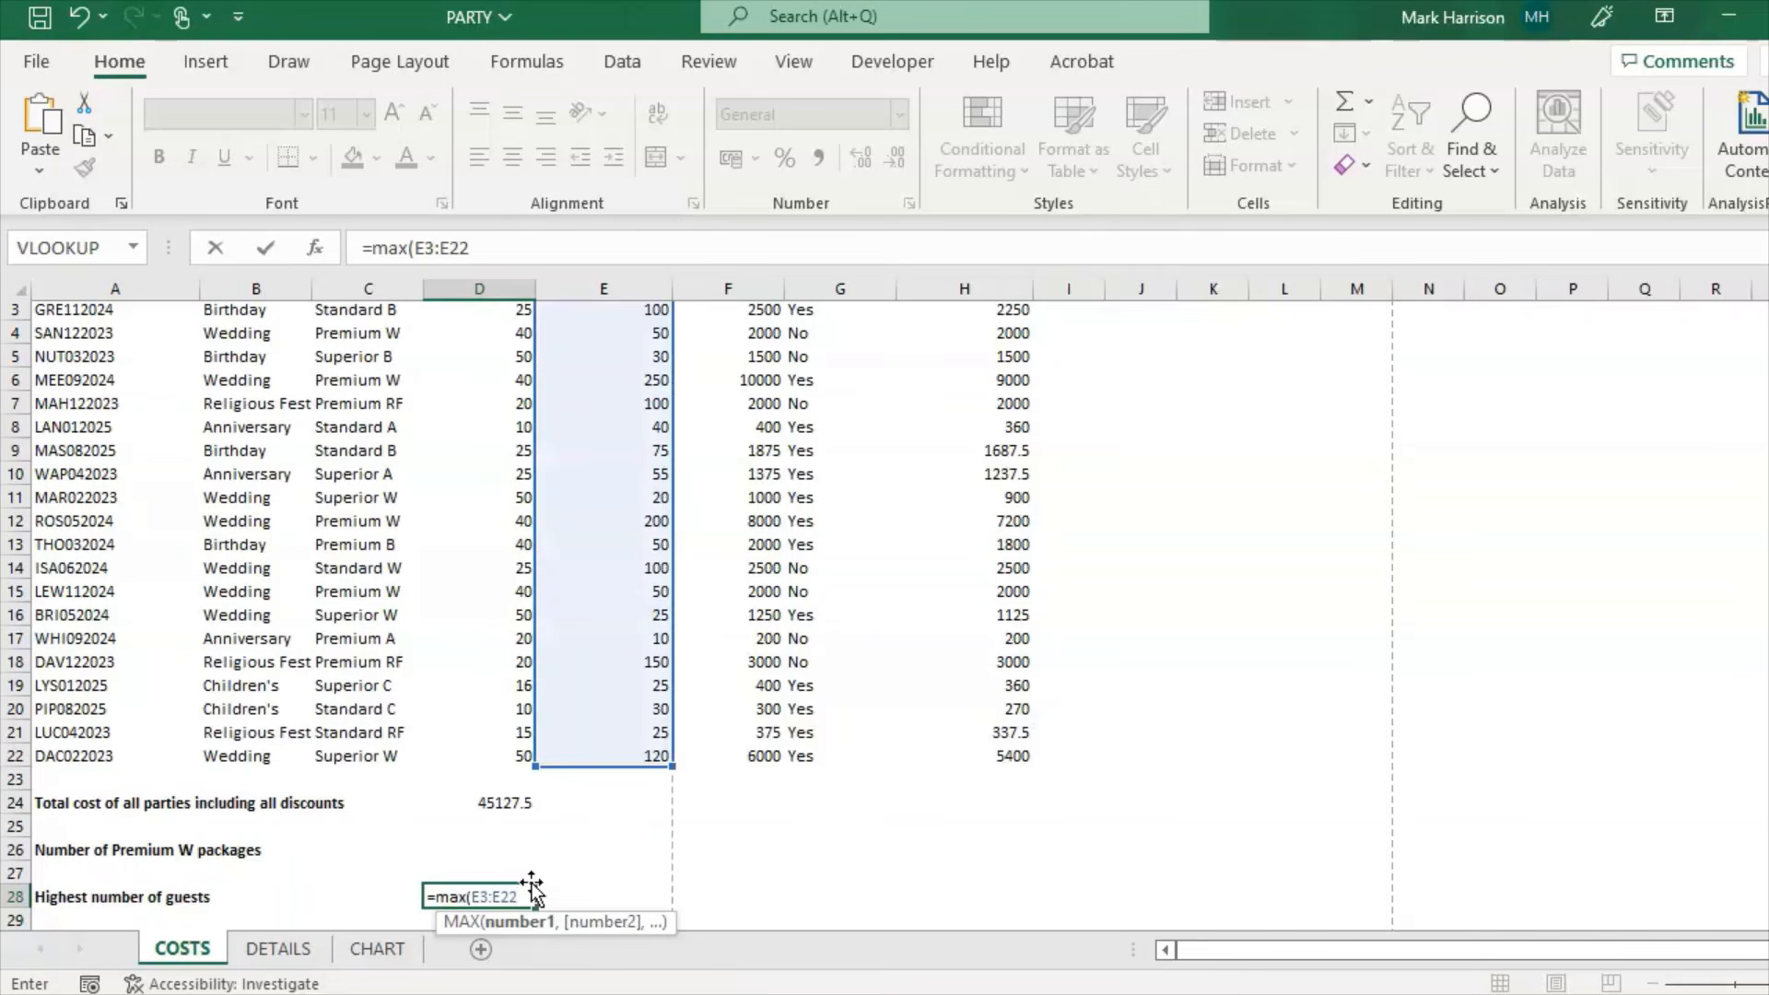
{"action": "type", "text": ")"}
{"action": "key", "text": "Return"}
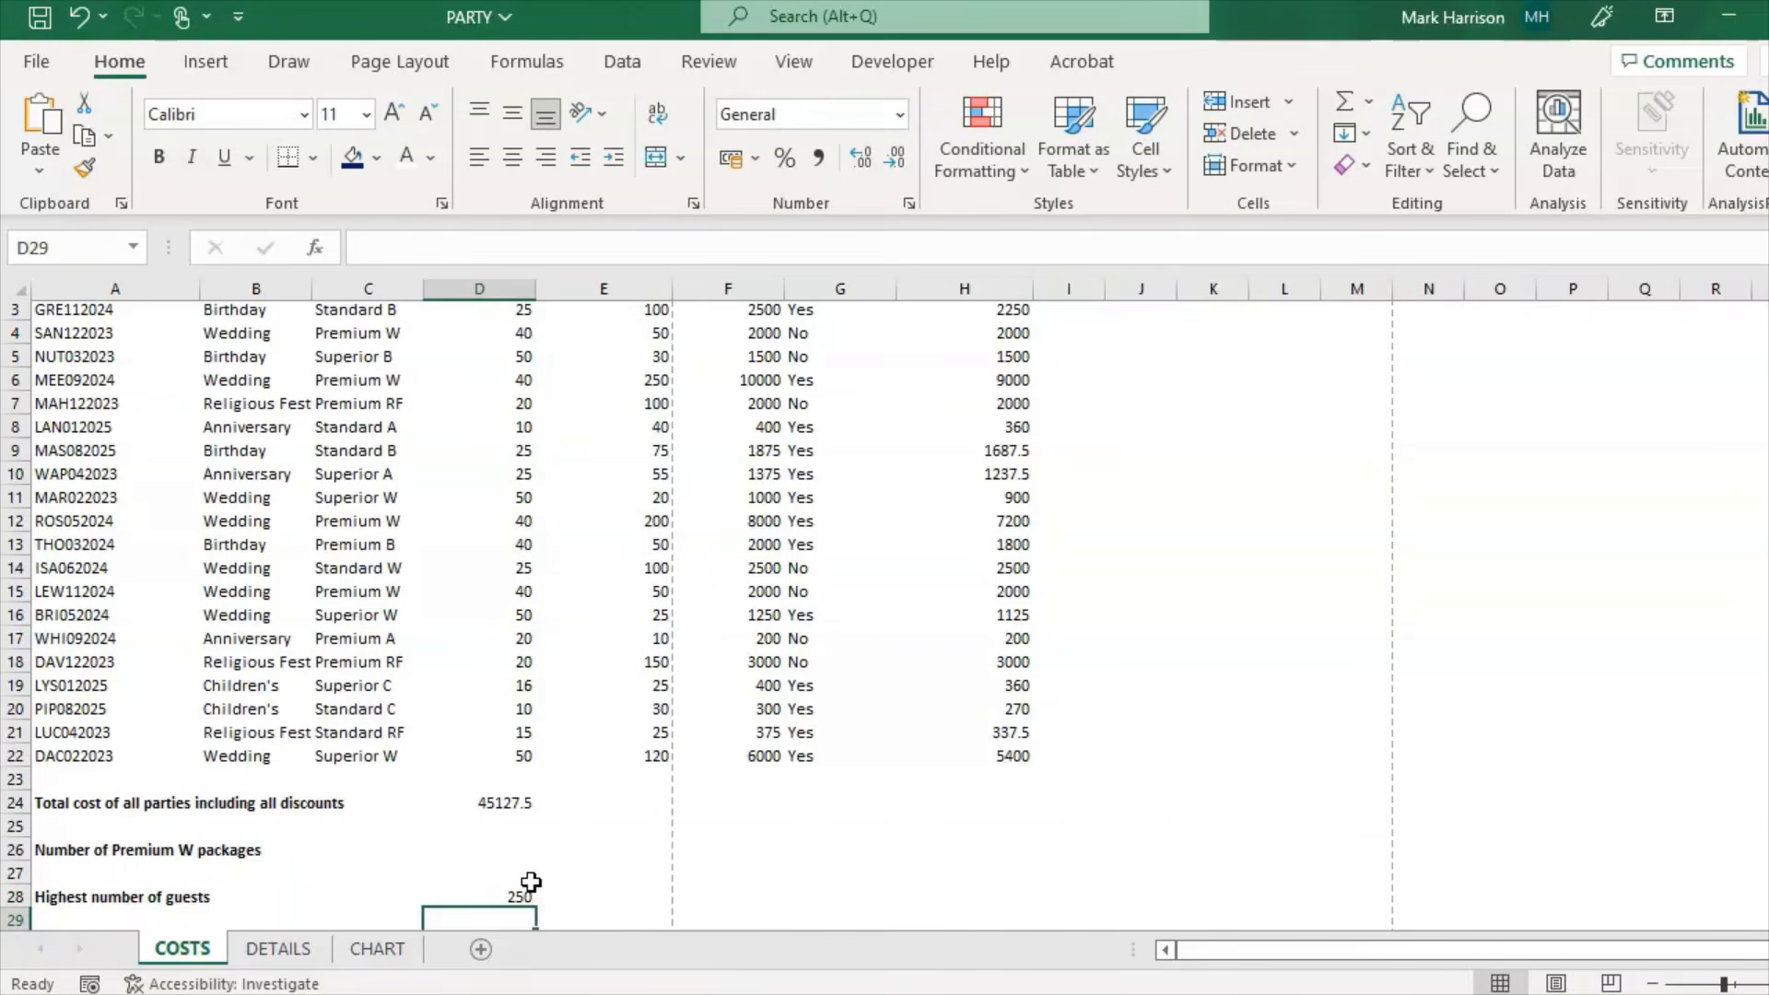
{"action": "left_click", "coordinate": [502, 892]}
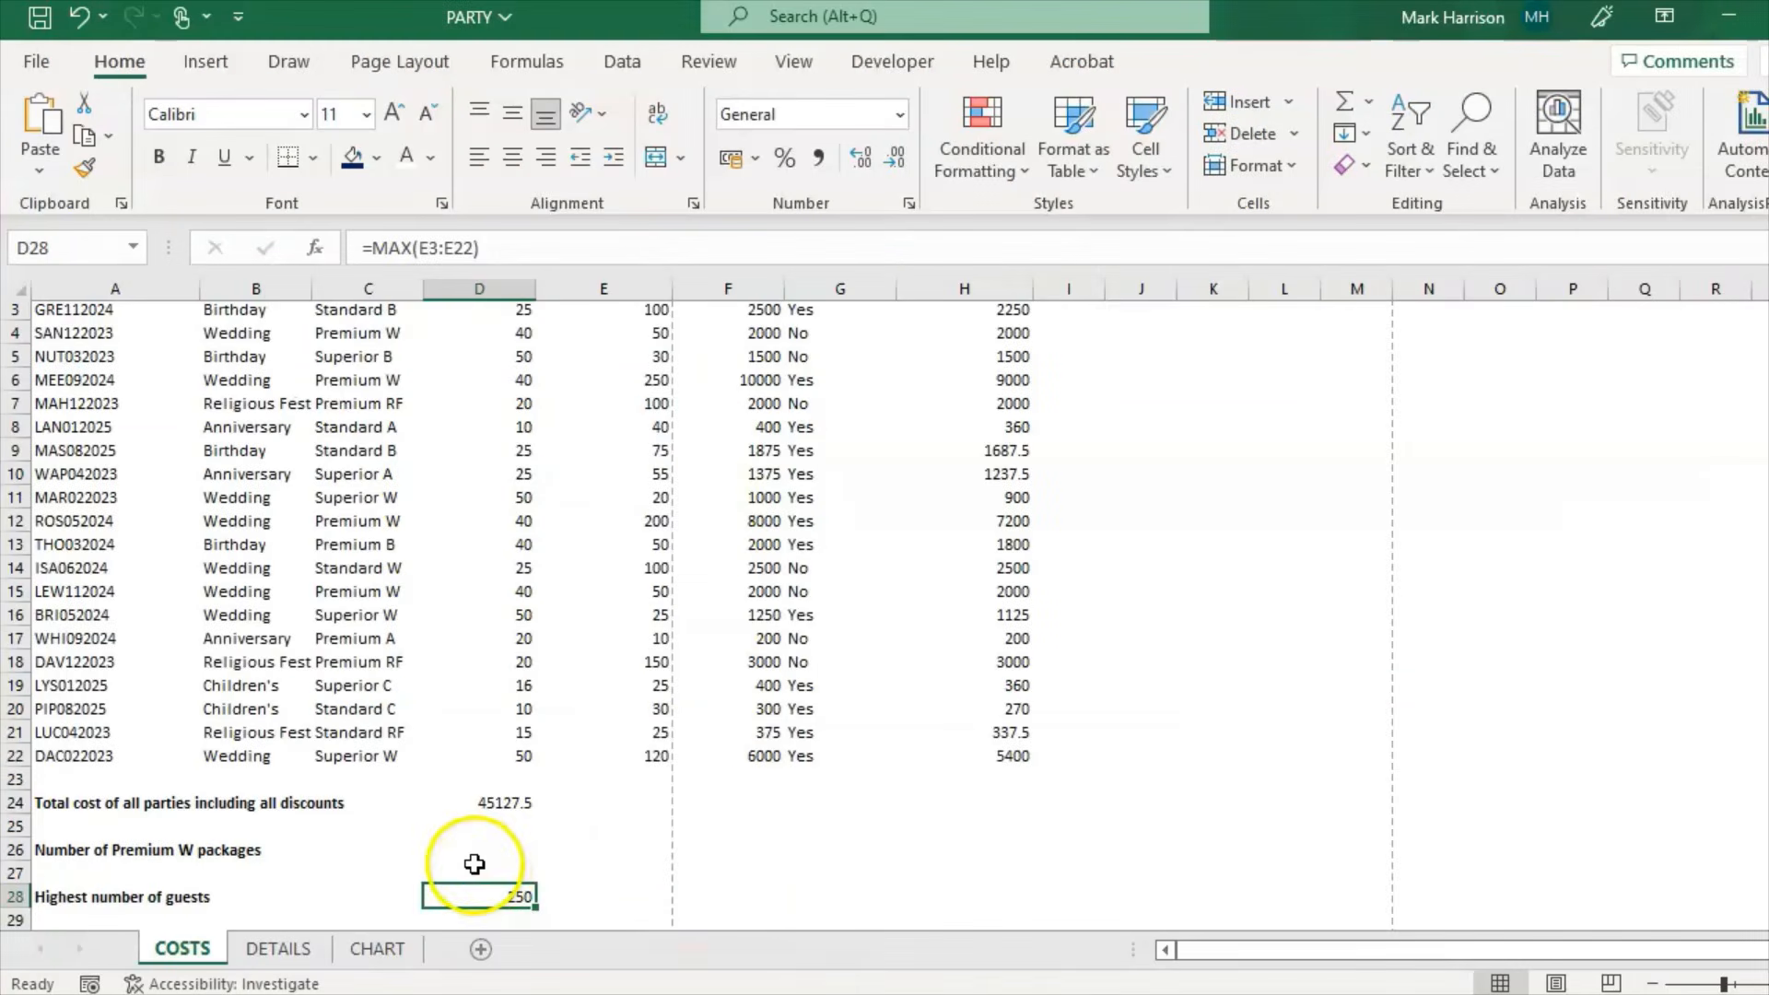
Step: Enter =COUNTIF(C3:C22,"Premium W") in D26, giving 4 Premium W packages
{"action": "left_click", "coordinate": [475, 856]}
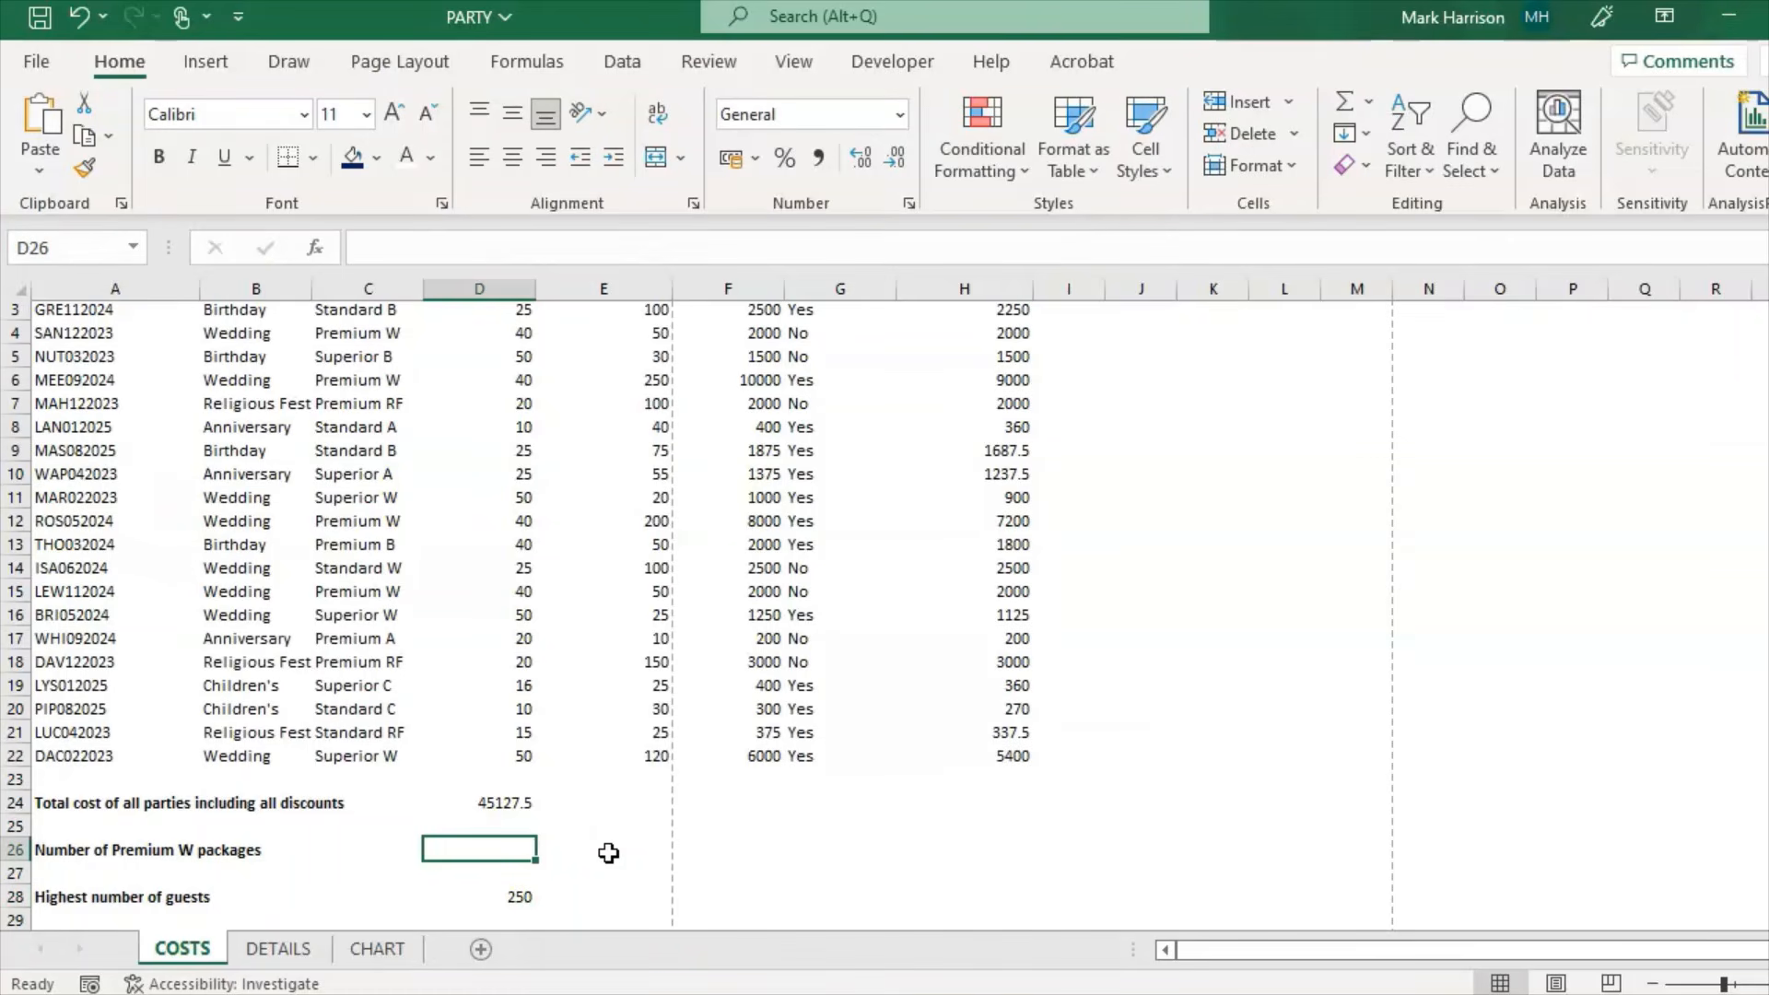
{"action": "left_click", "coordinate": [430, 237]}
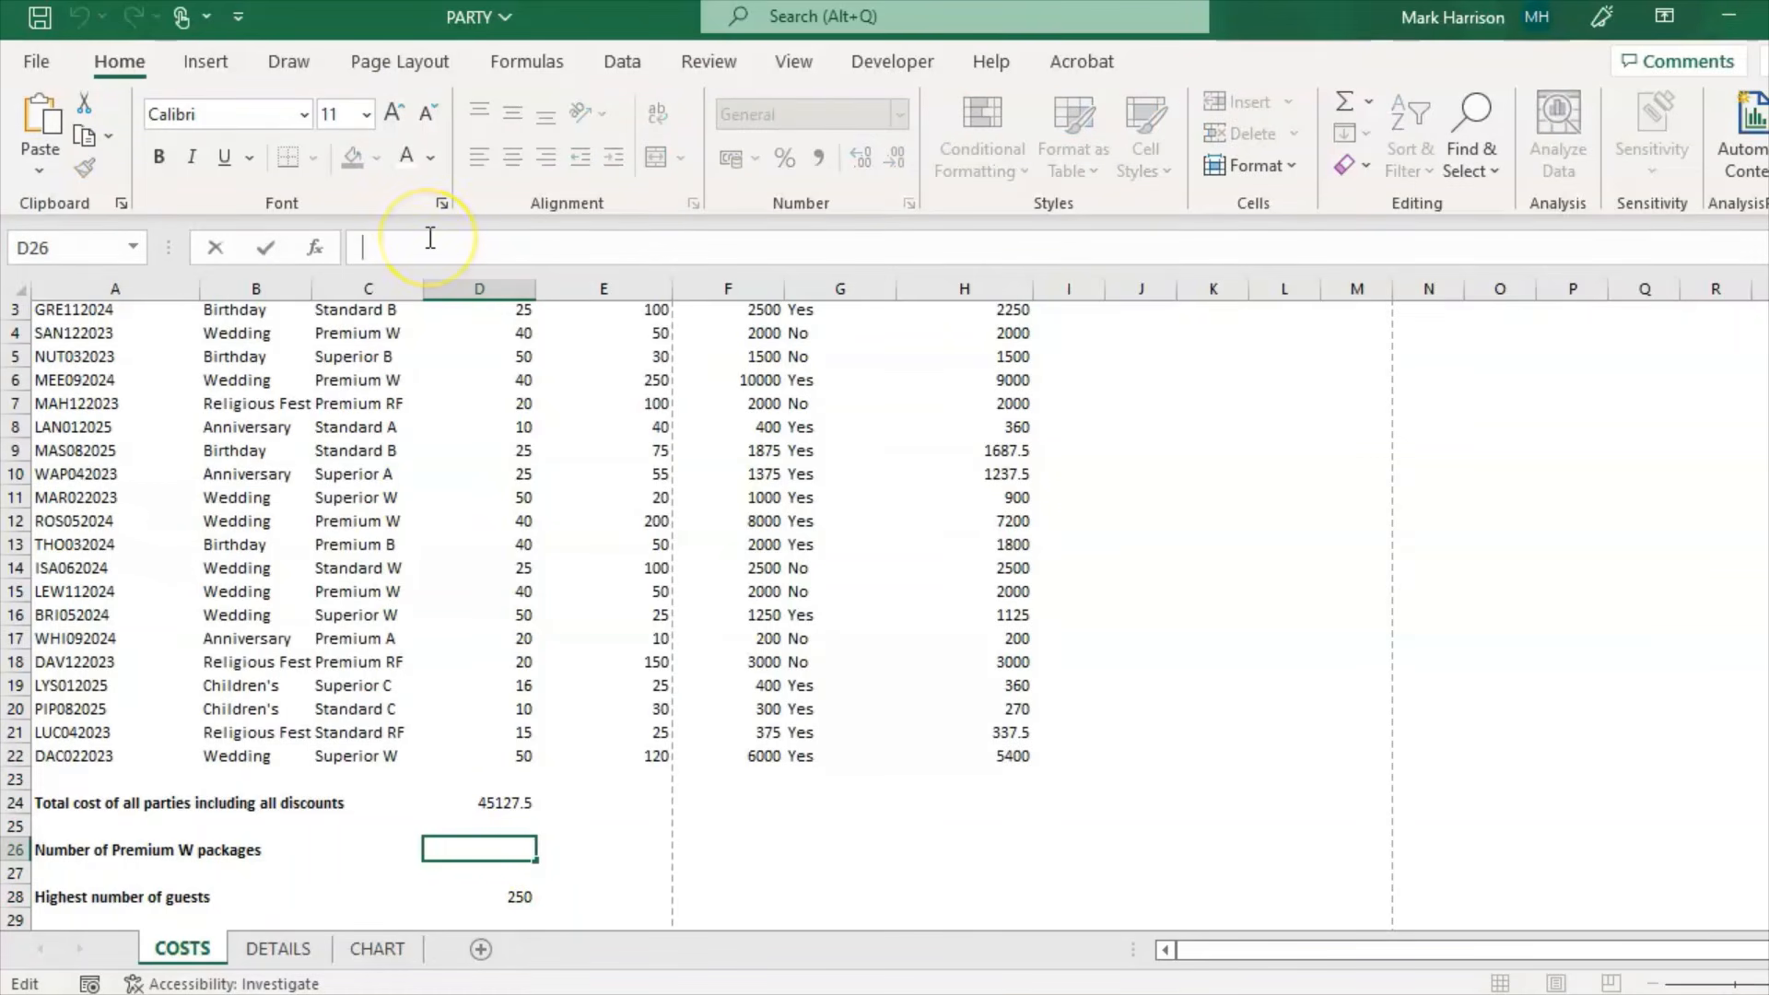
{"action": "type", "text": "=countif("}
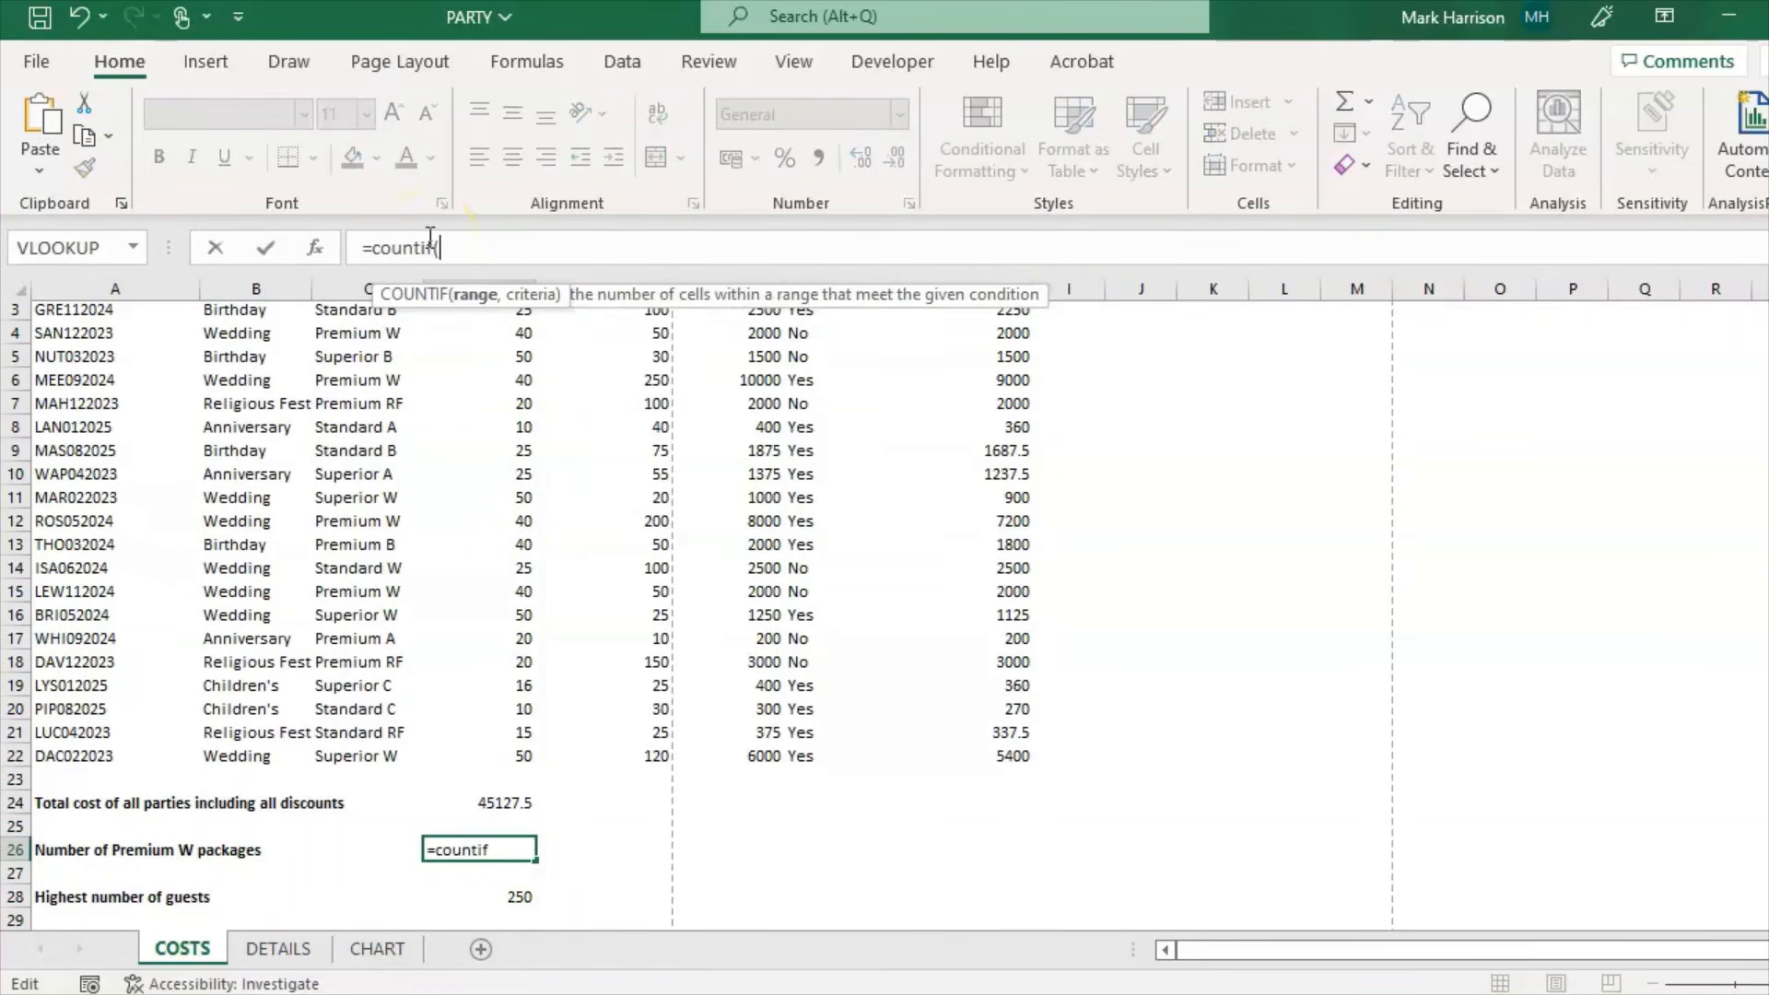
{"action": "left_click", "coordinate": [687, 232]}
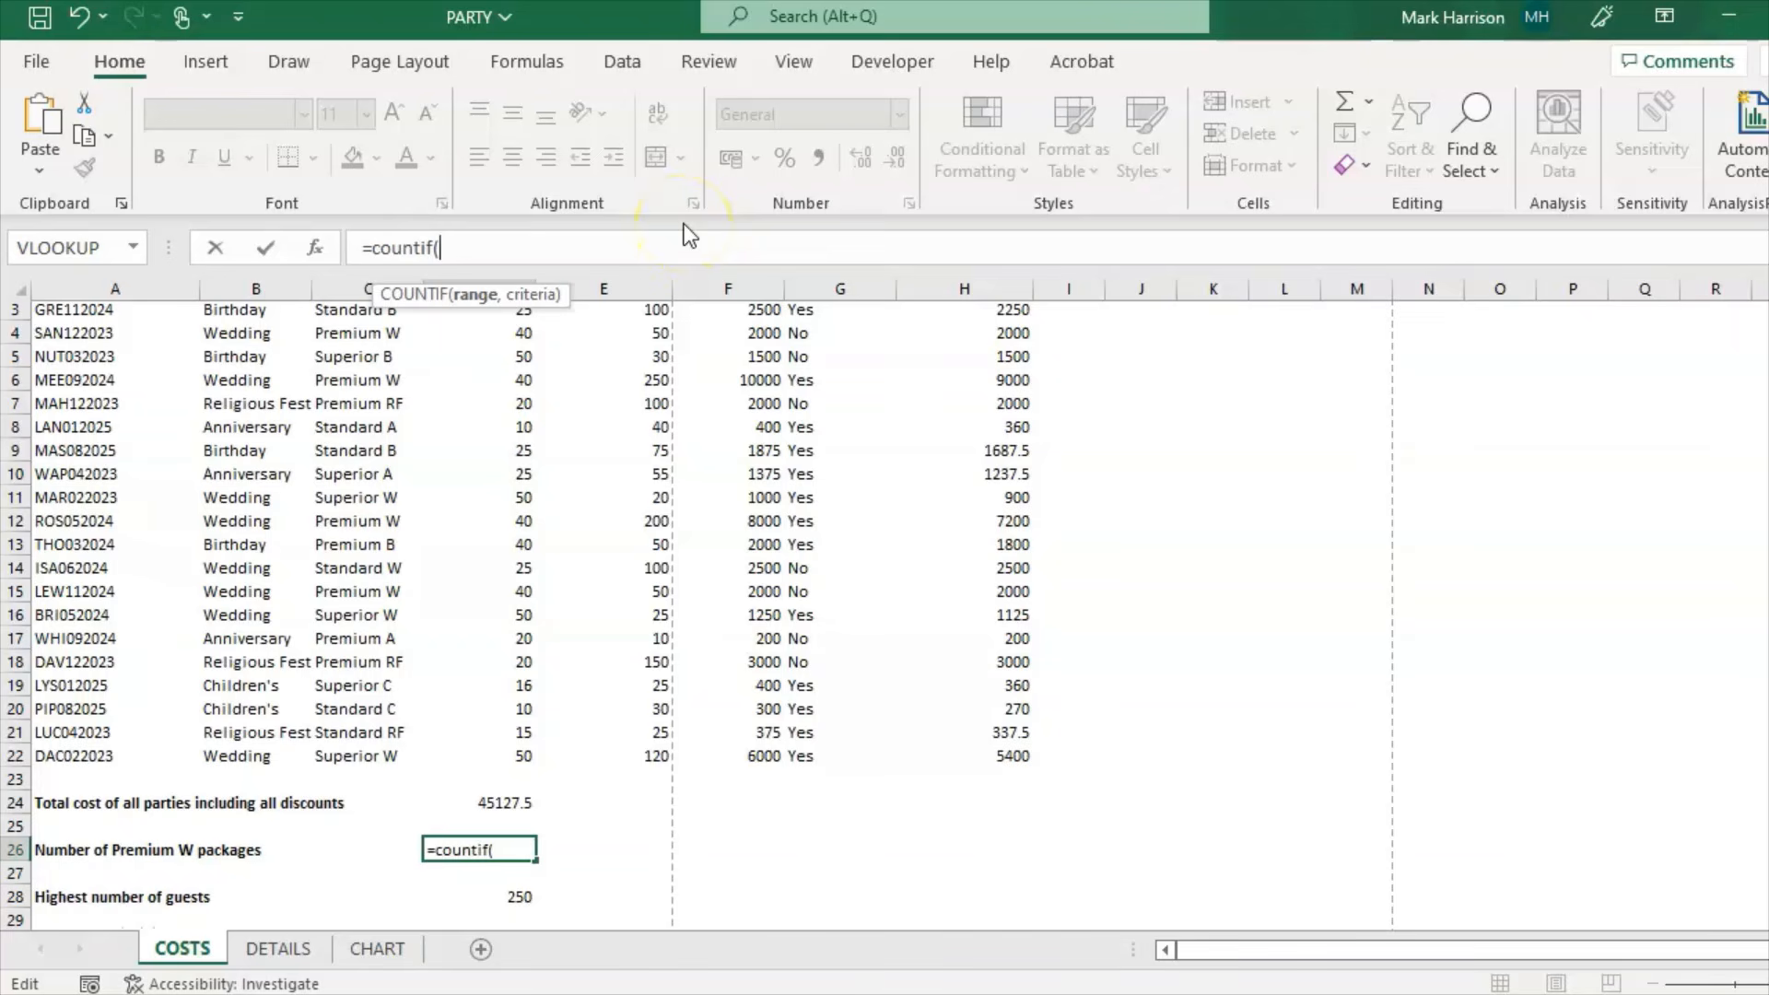
{"action": "type", "text": "C"}
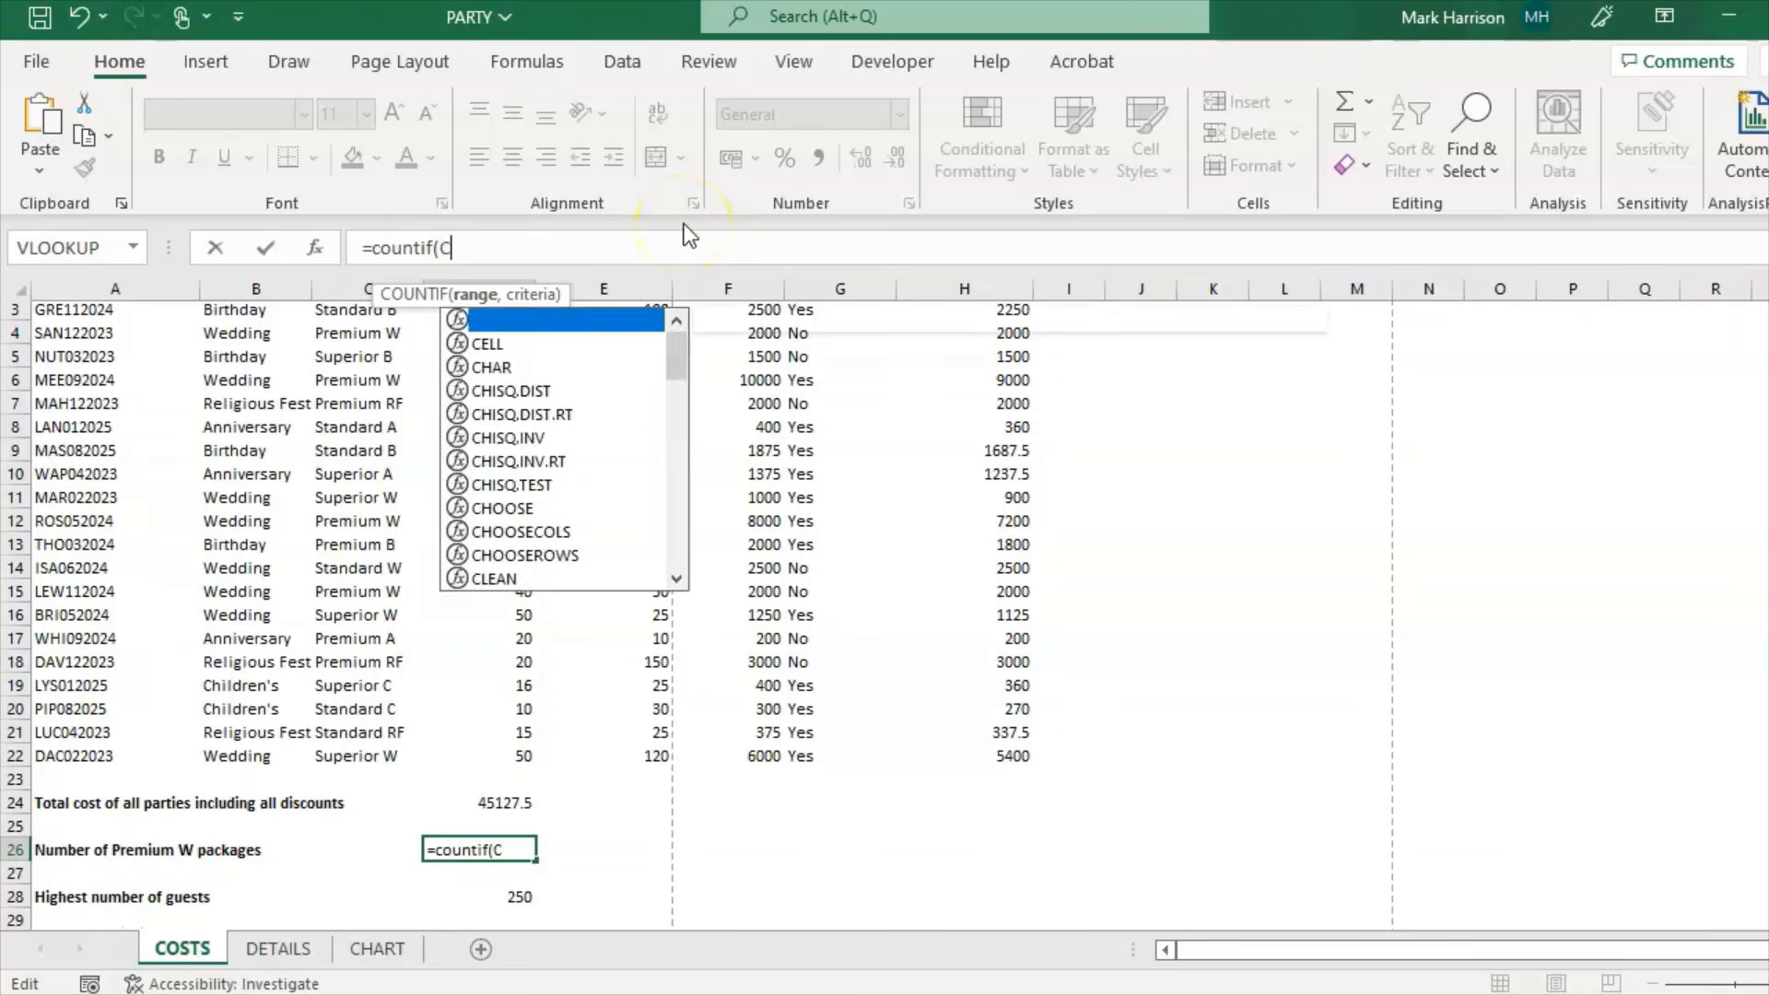
{"action": "type", "text": "3:C"}
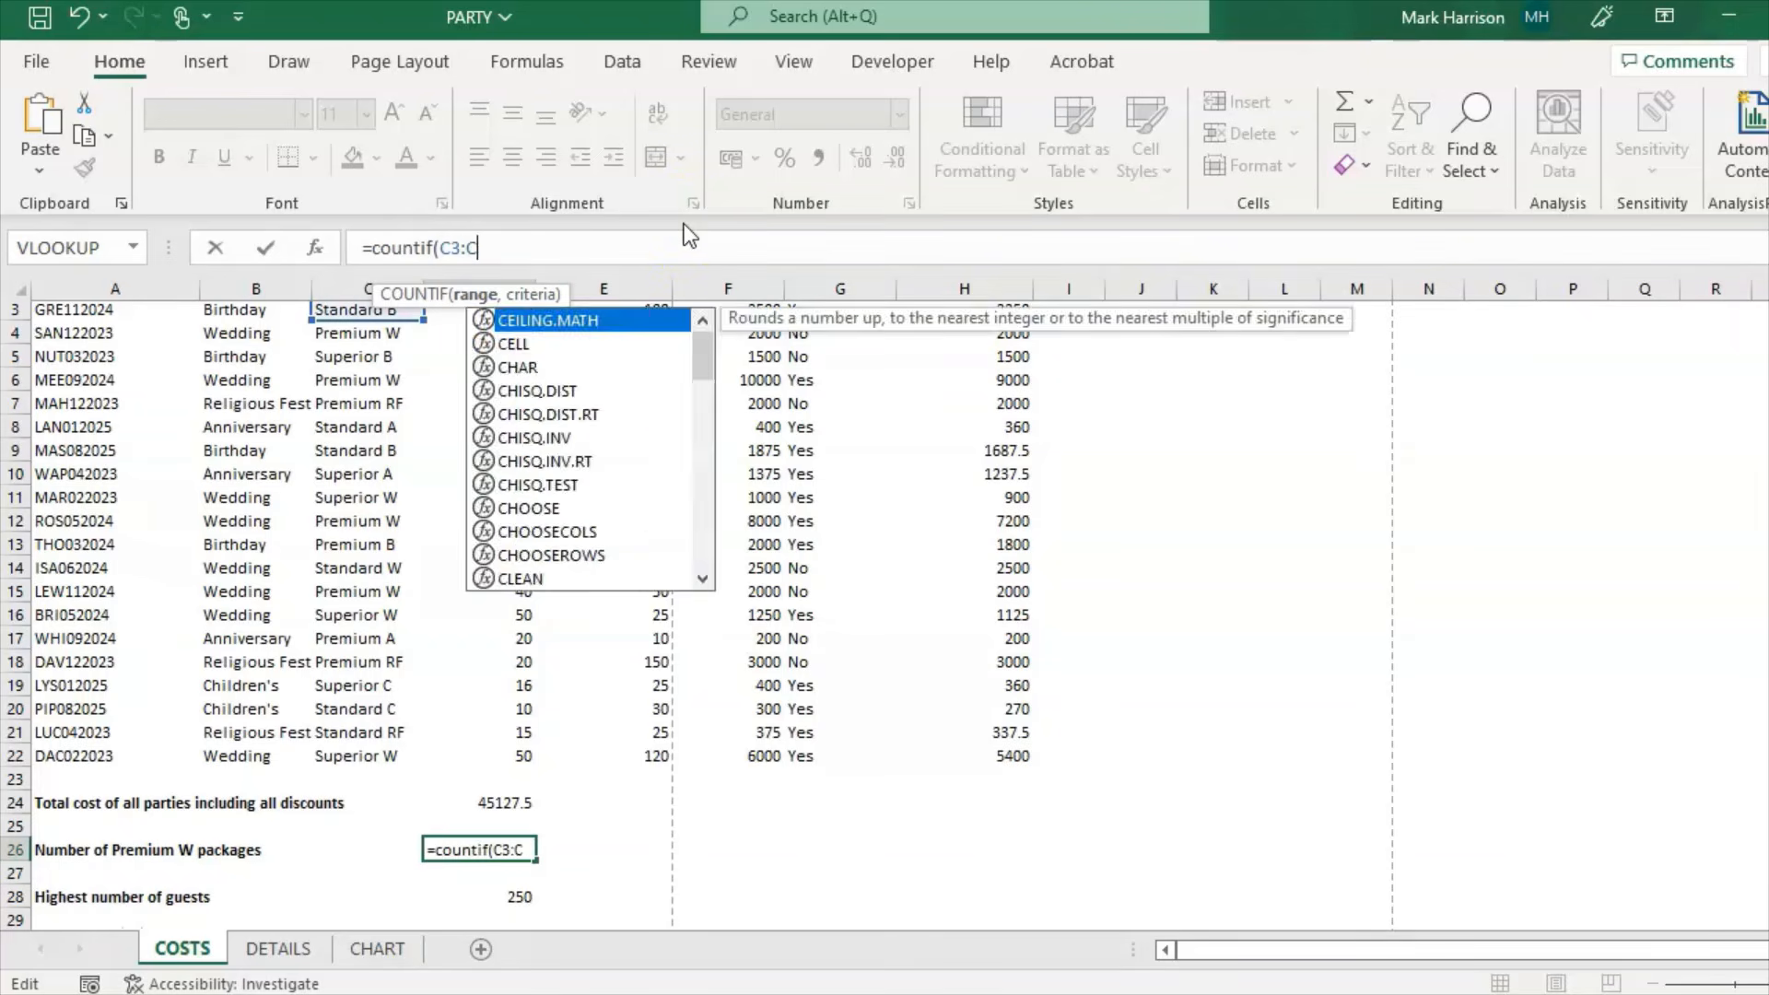
{"action": "type", "text": "22,"}
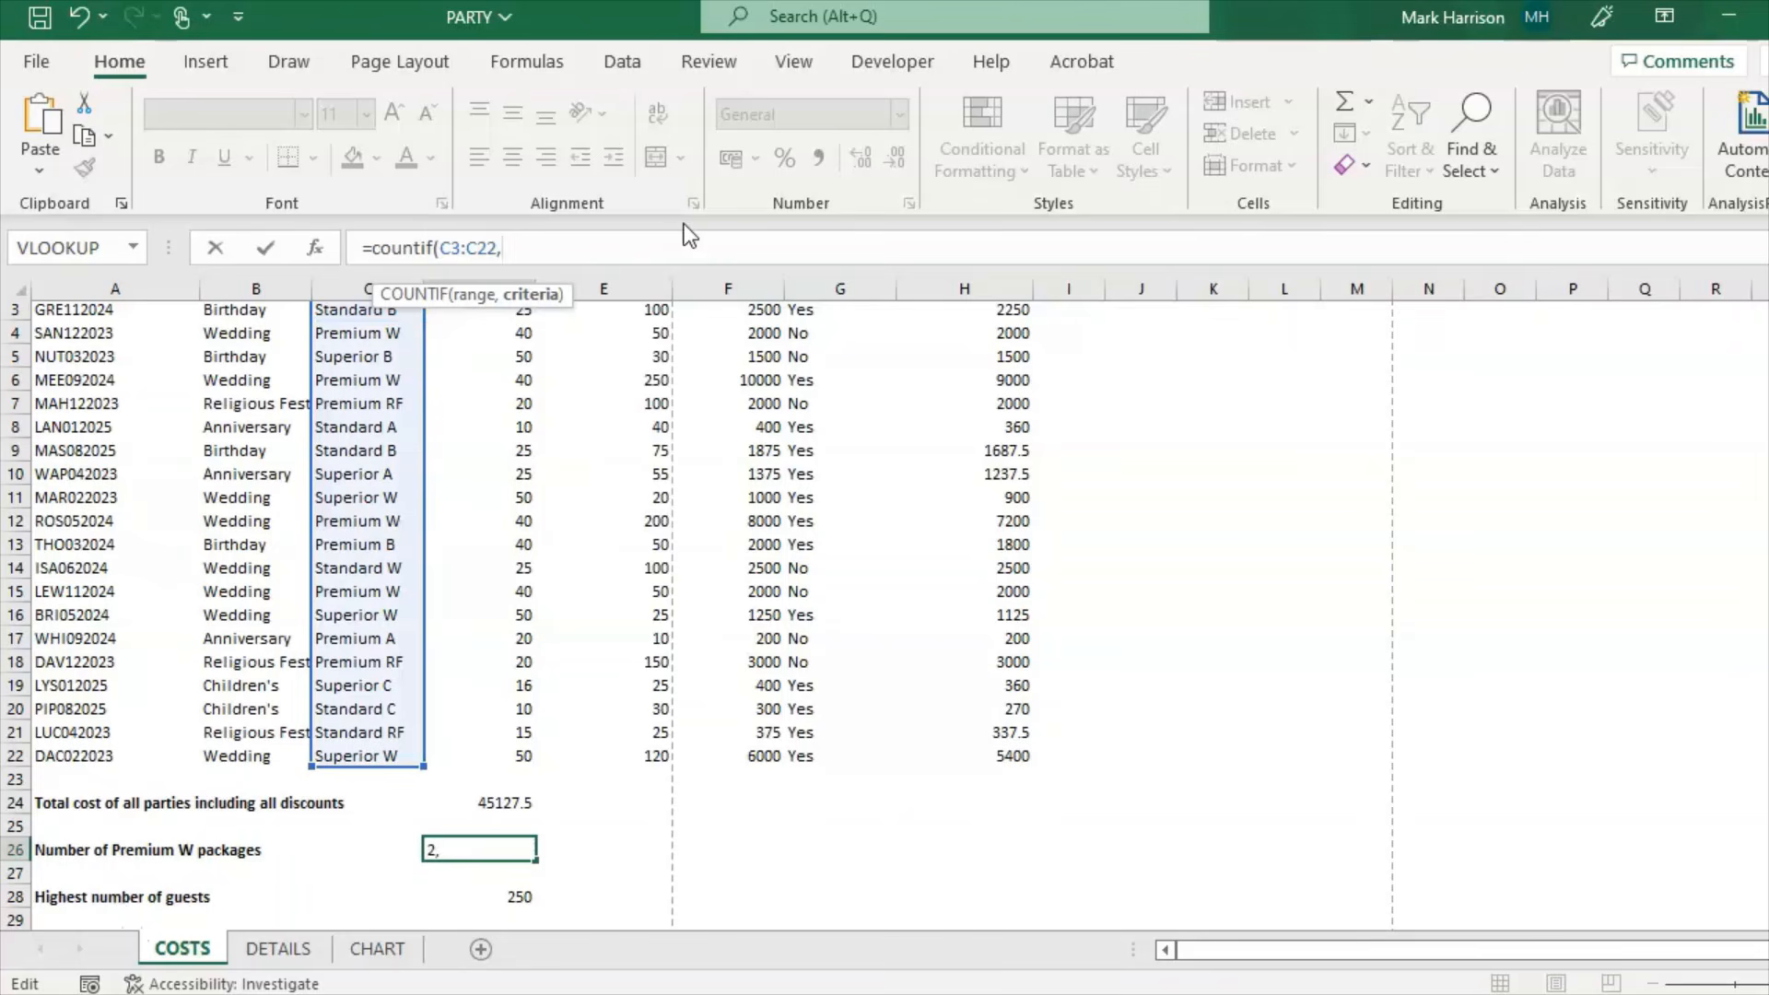
{"action": "type", "text": "\"Premium"}
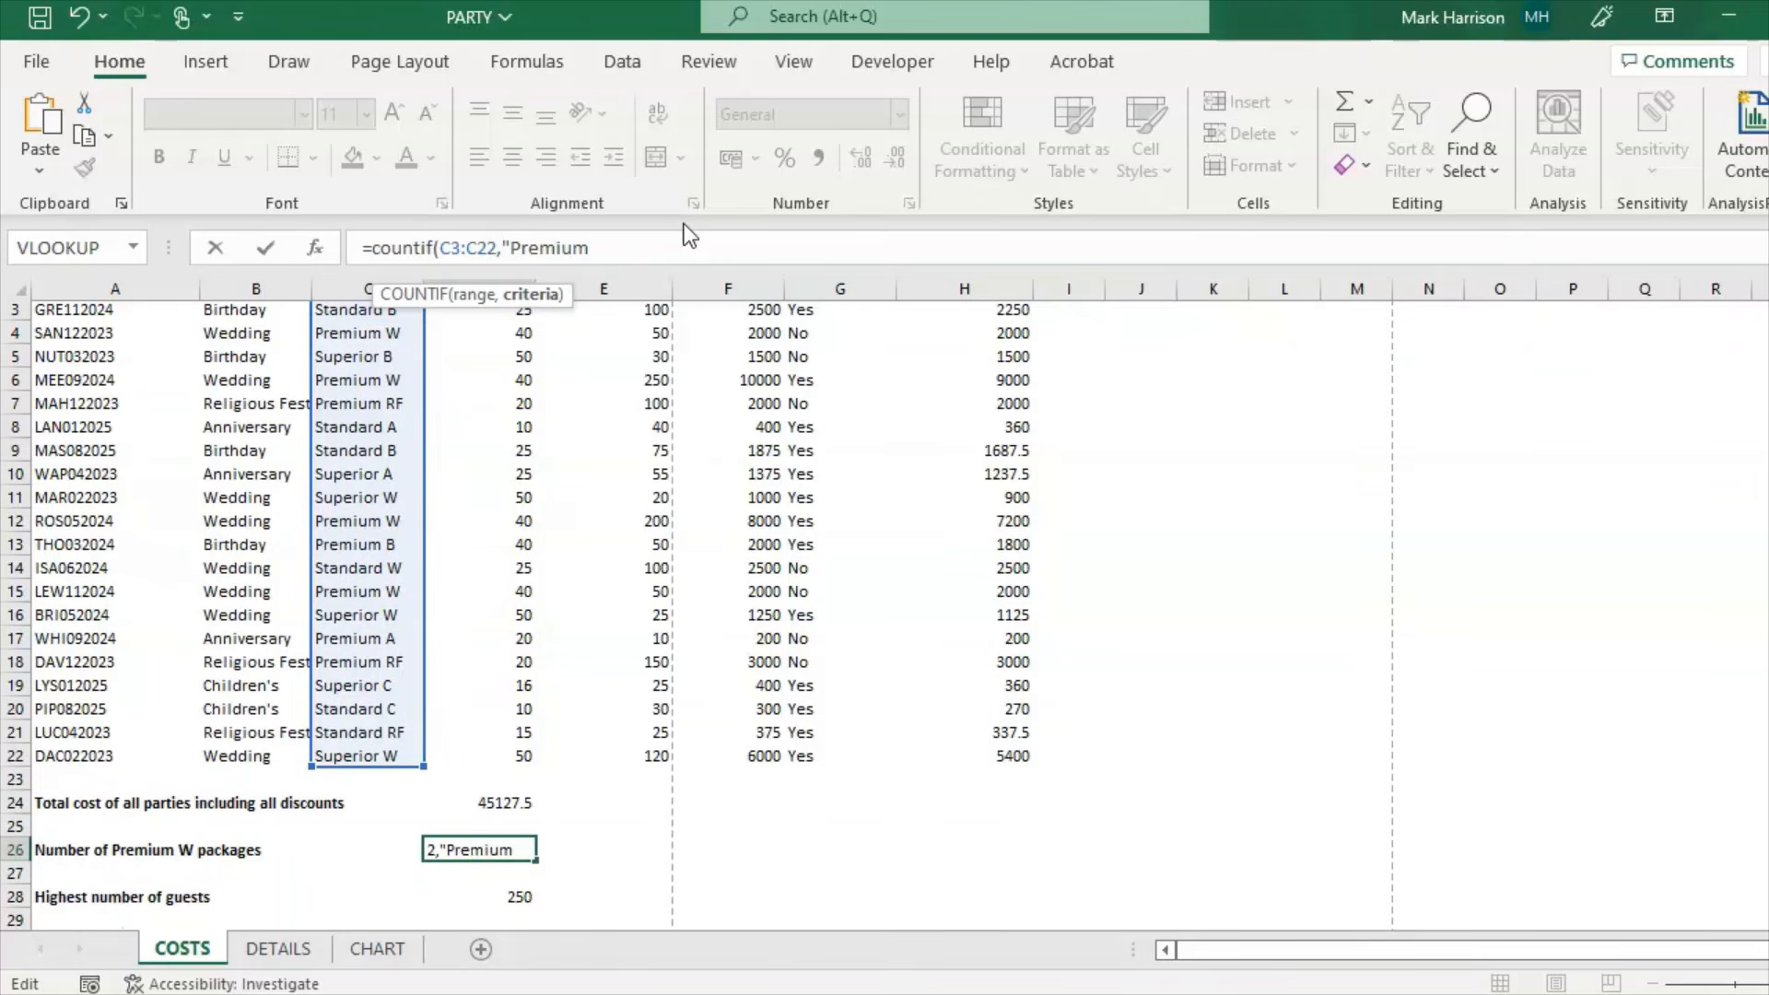
{"action": "type", "text": " W\")"}
{"action": "key", "text": "Return"}
{"action": "key", "text": "Up"}
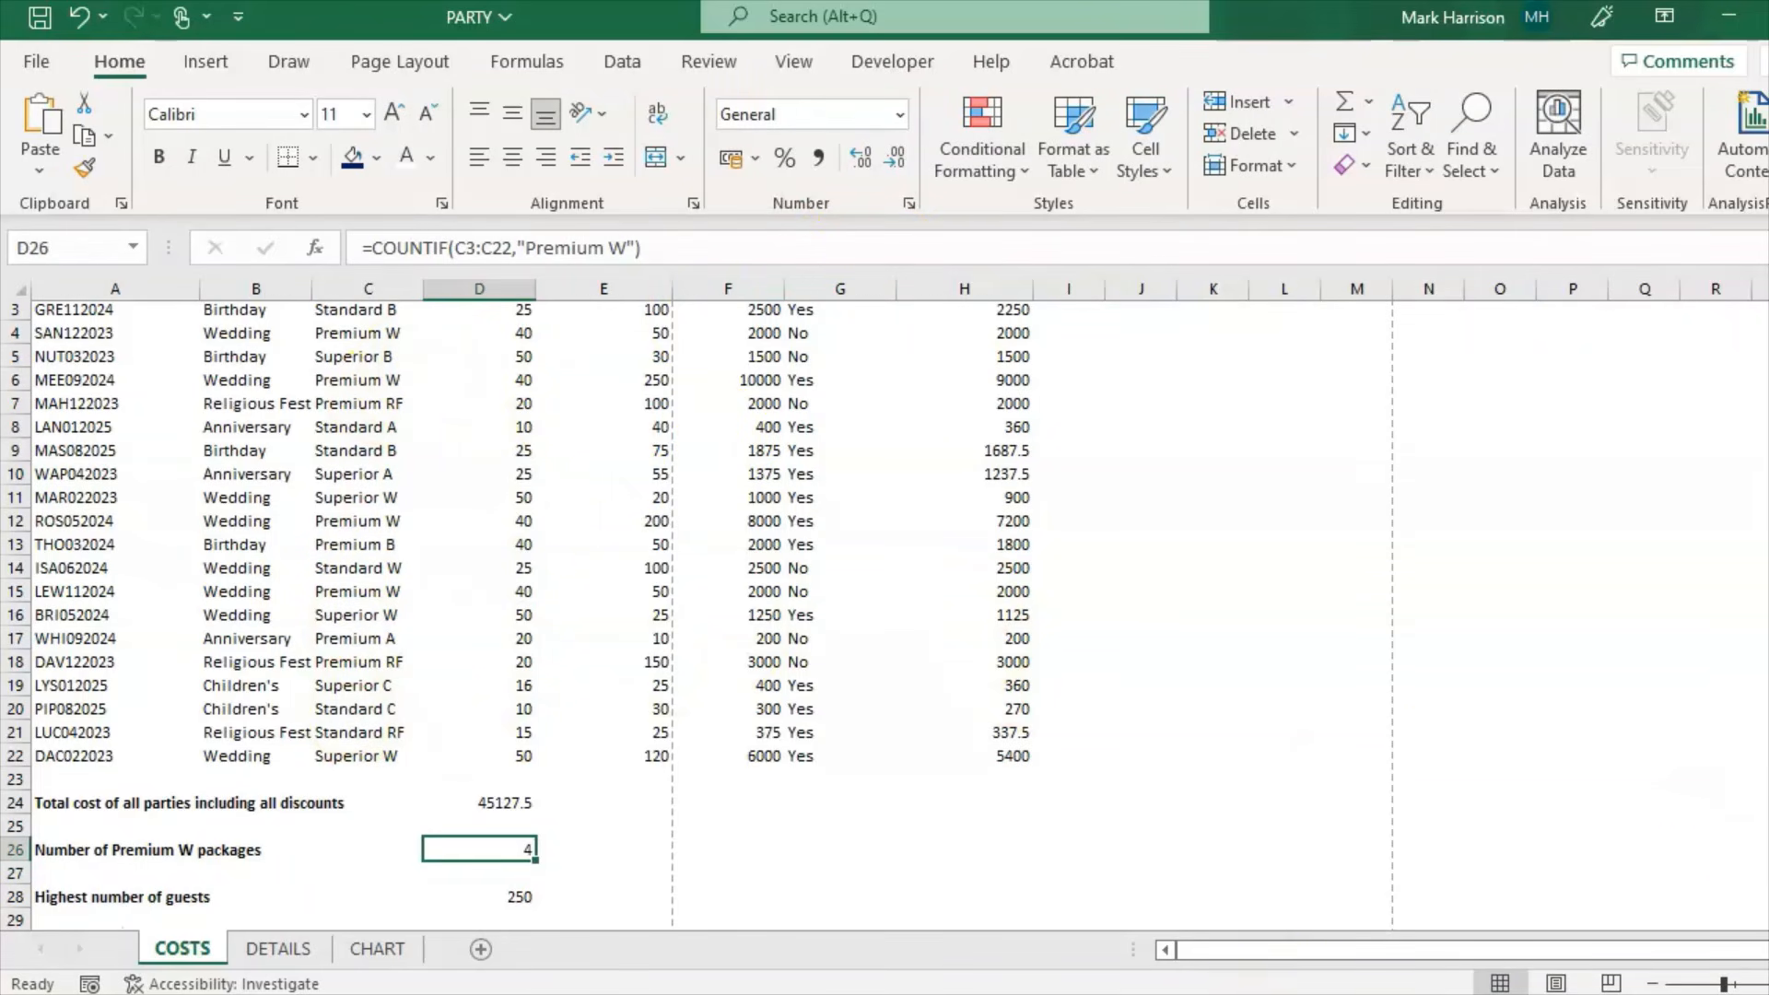
{"action": "scroll", "coordinate": [1760, 769], "scroll_direction": "up", "scroll_amount": 1}
{"action": "scroll", "coordinate": [1760, 770], "scroll_direction": "down", "scroll_amount": 1}
{"action": "key", "text": "alt+Tab"}
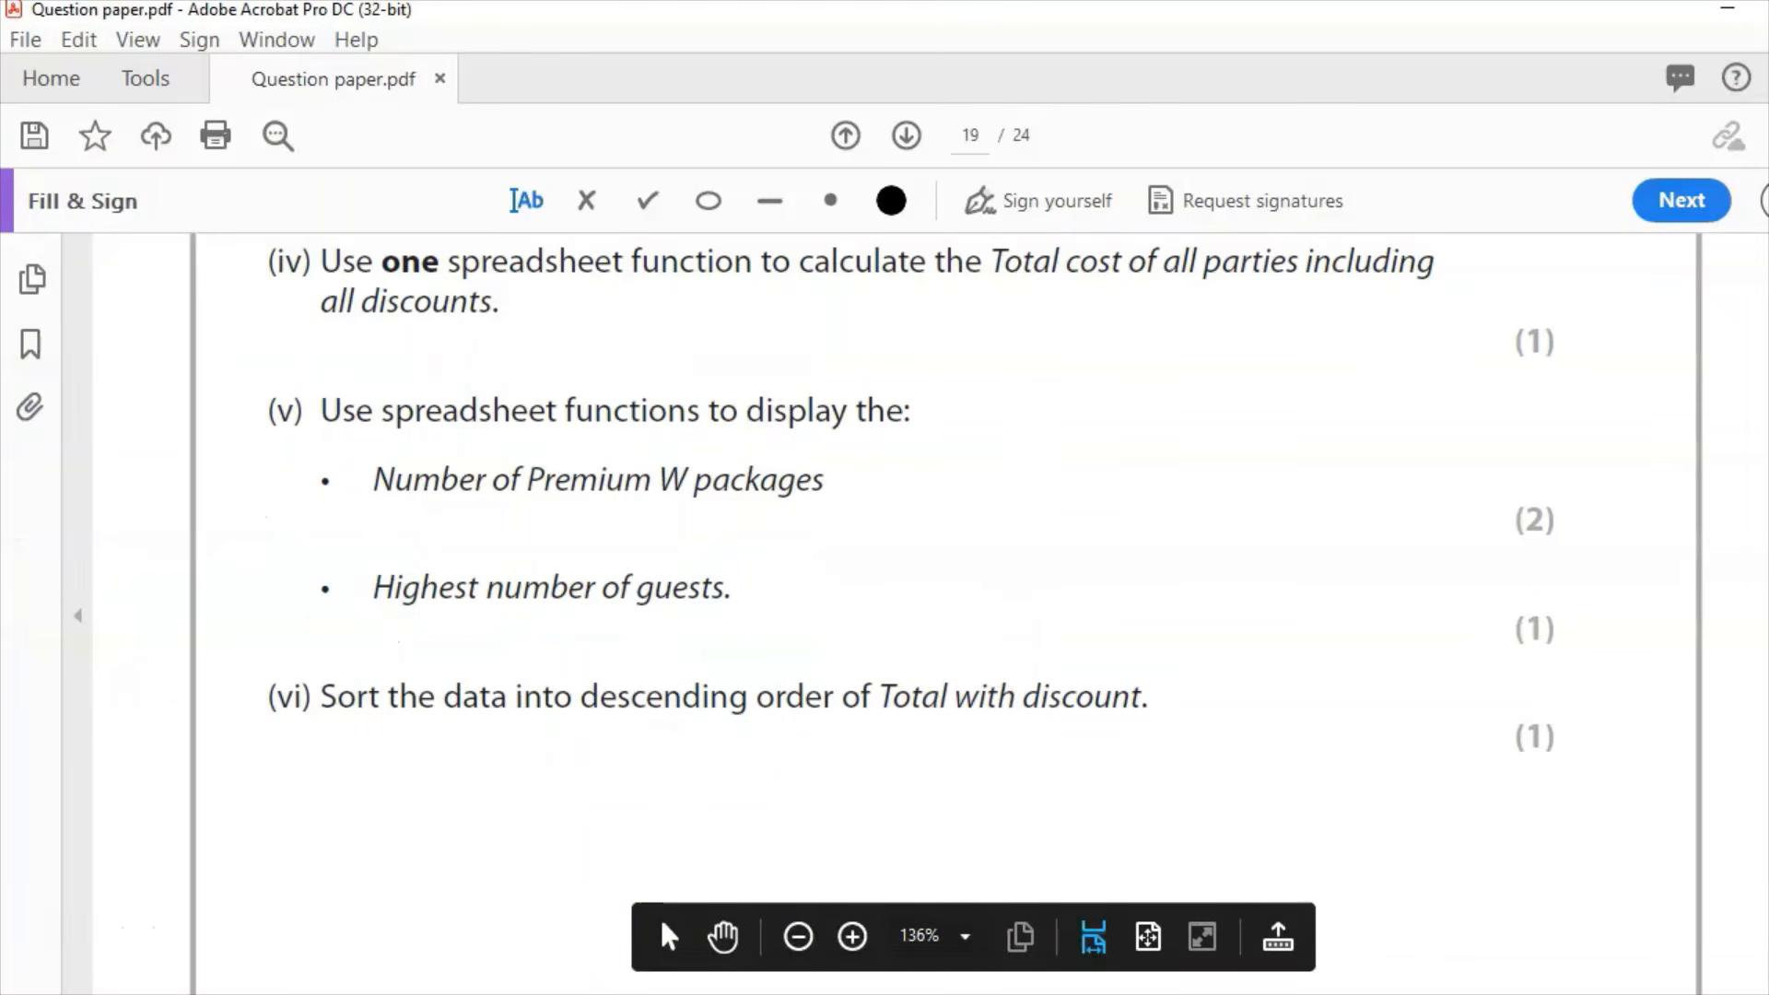
Step: Scroll the question paper to question (vi) on sorting by Total with discount
{"action": "scroll", "coordinate": [660, 915], "scroll_direction": "down", "scroll_amount": 3}
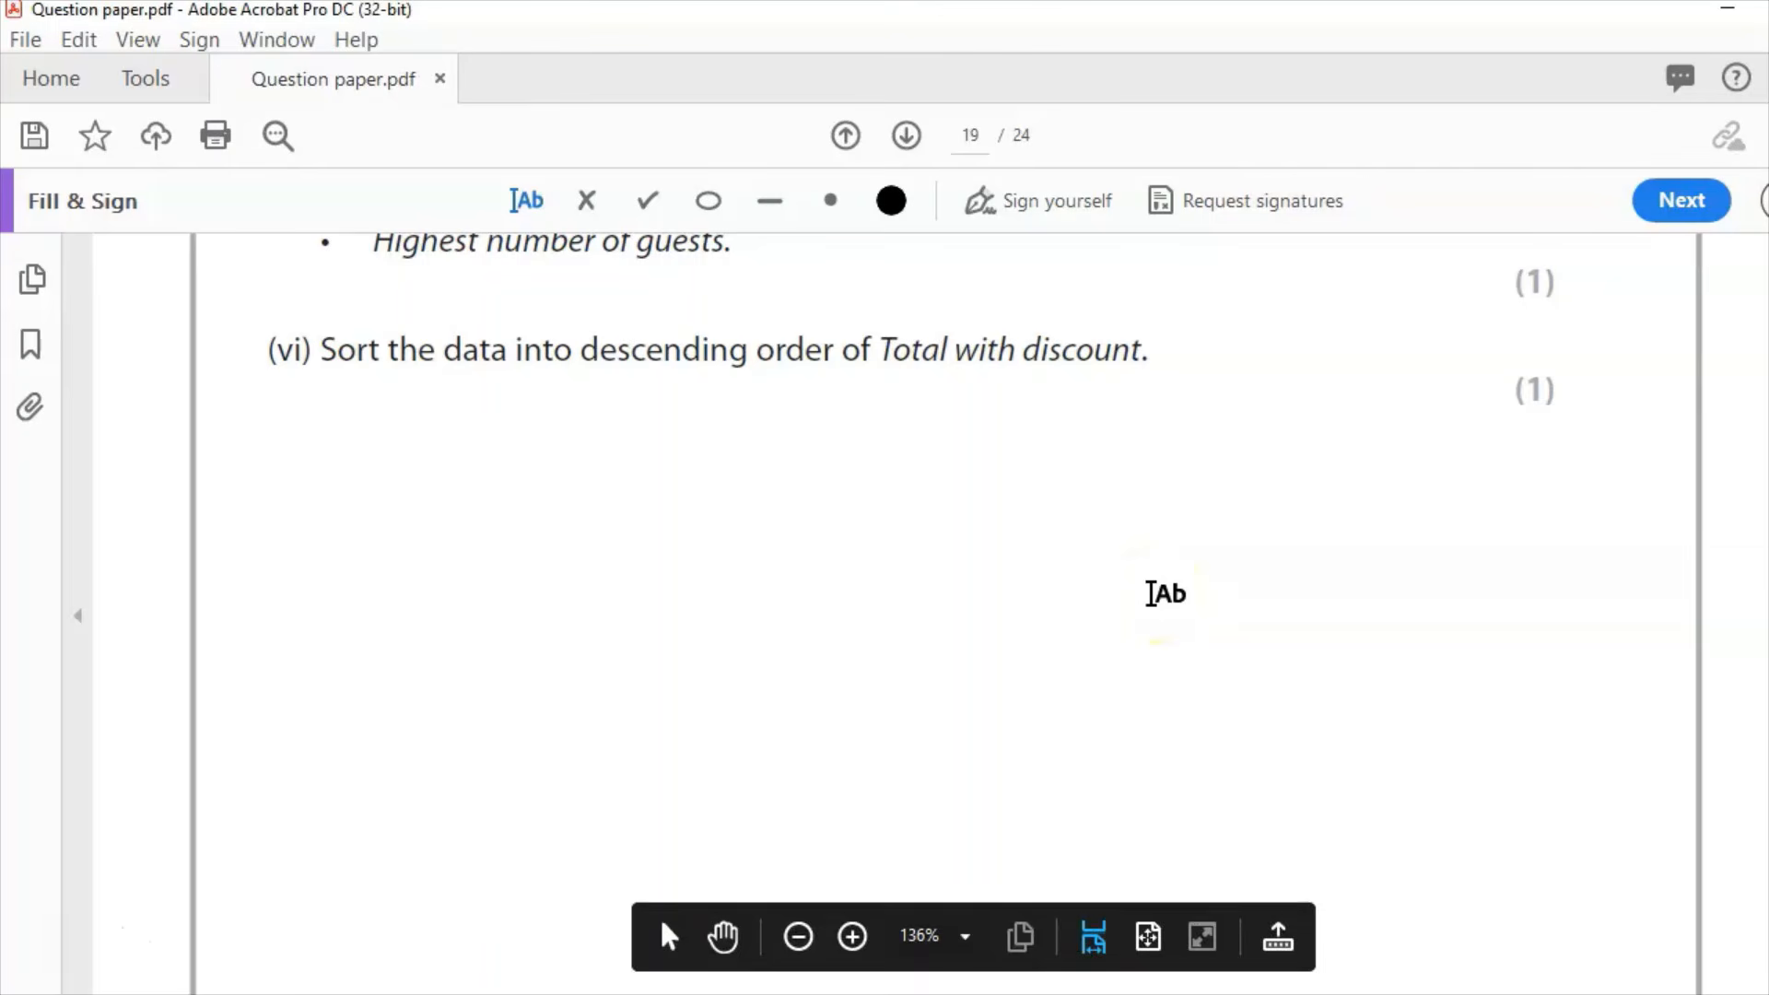
Step: Sort the COSTS data Z to A by Total with discount, from 9000 down to 200
{"action": "key", "text": "alt+Tab"}
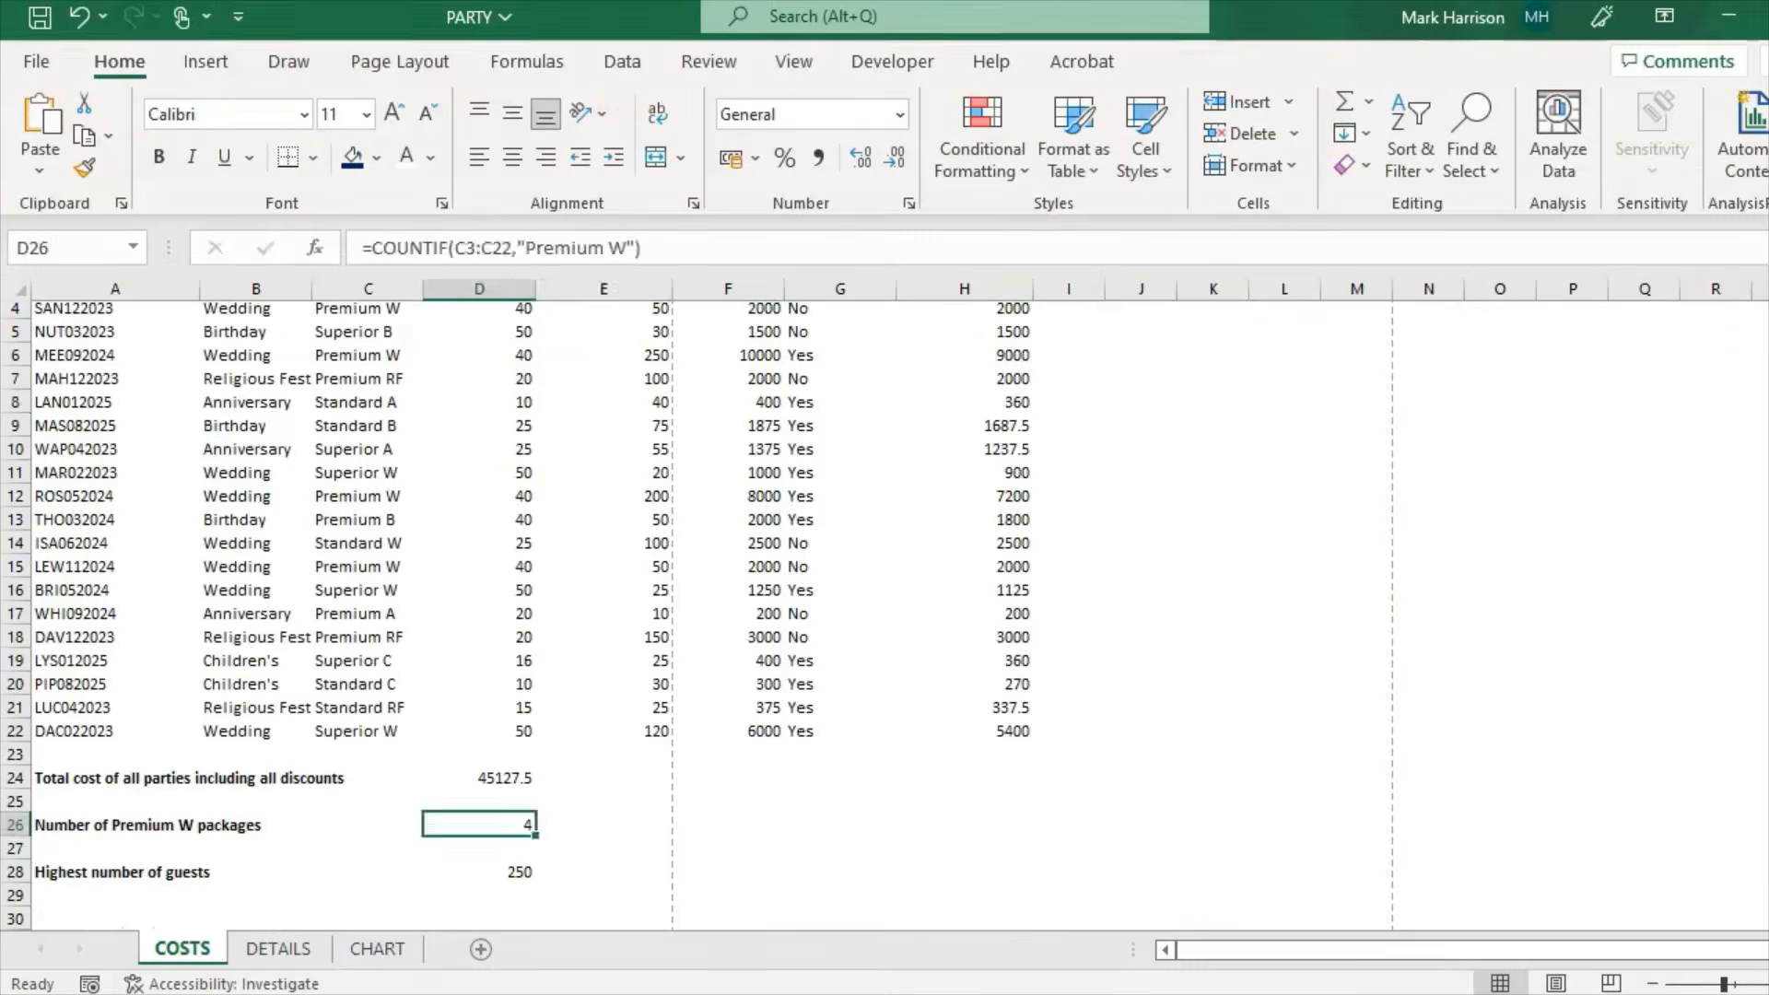
{"action": "left_click", "coordinate": [603, 402]}
{"action": "scroll", "coordinate": [1370, 406], "scroll_direction": "up", "scroll_amount": 1}
{"action": "left_click", "coordinate": [965, 357]}
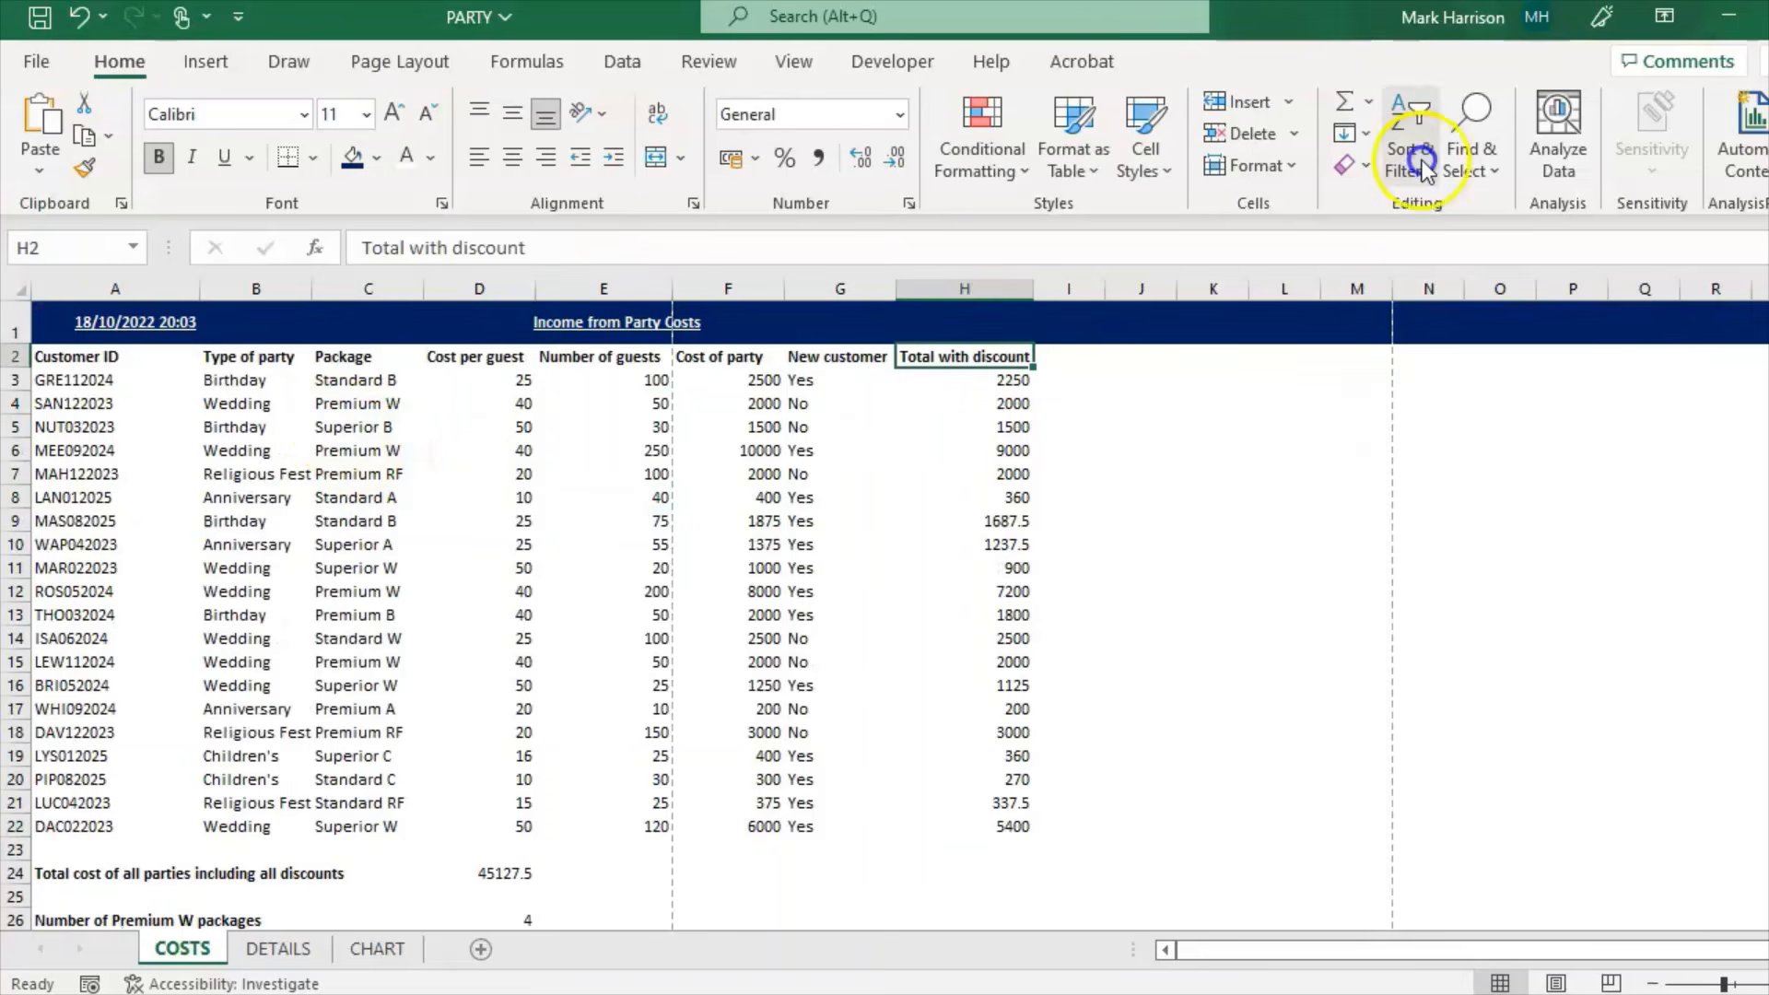
{"action": "left_click", "coordinate": [1424, 168]}
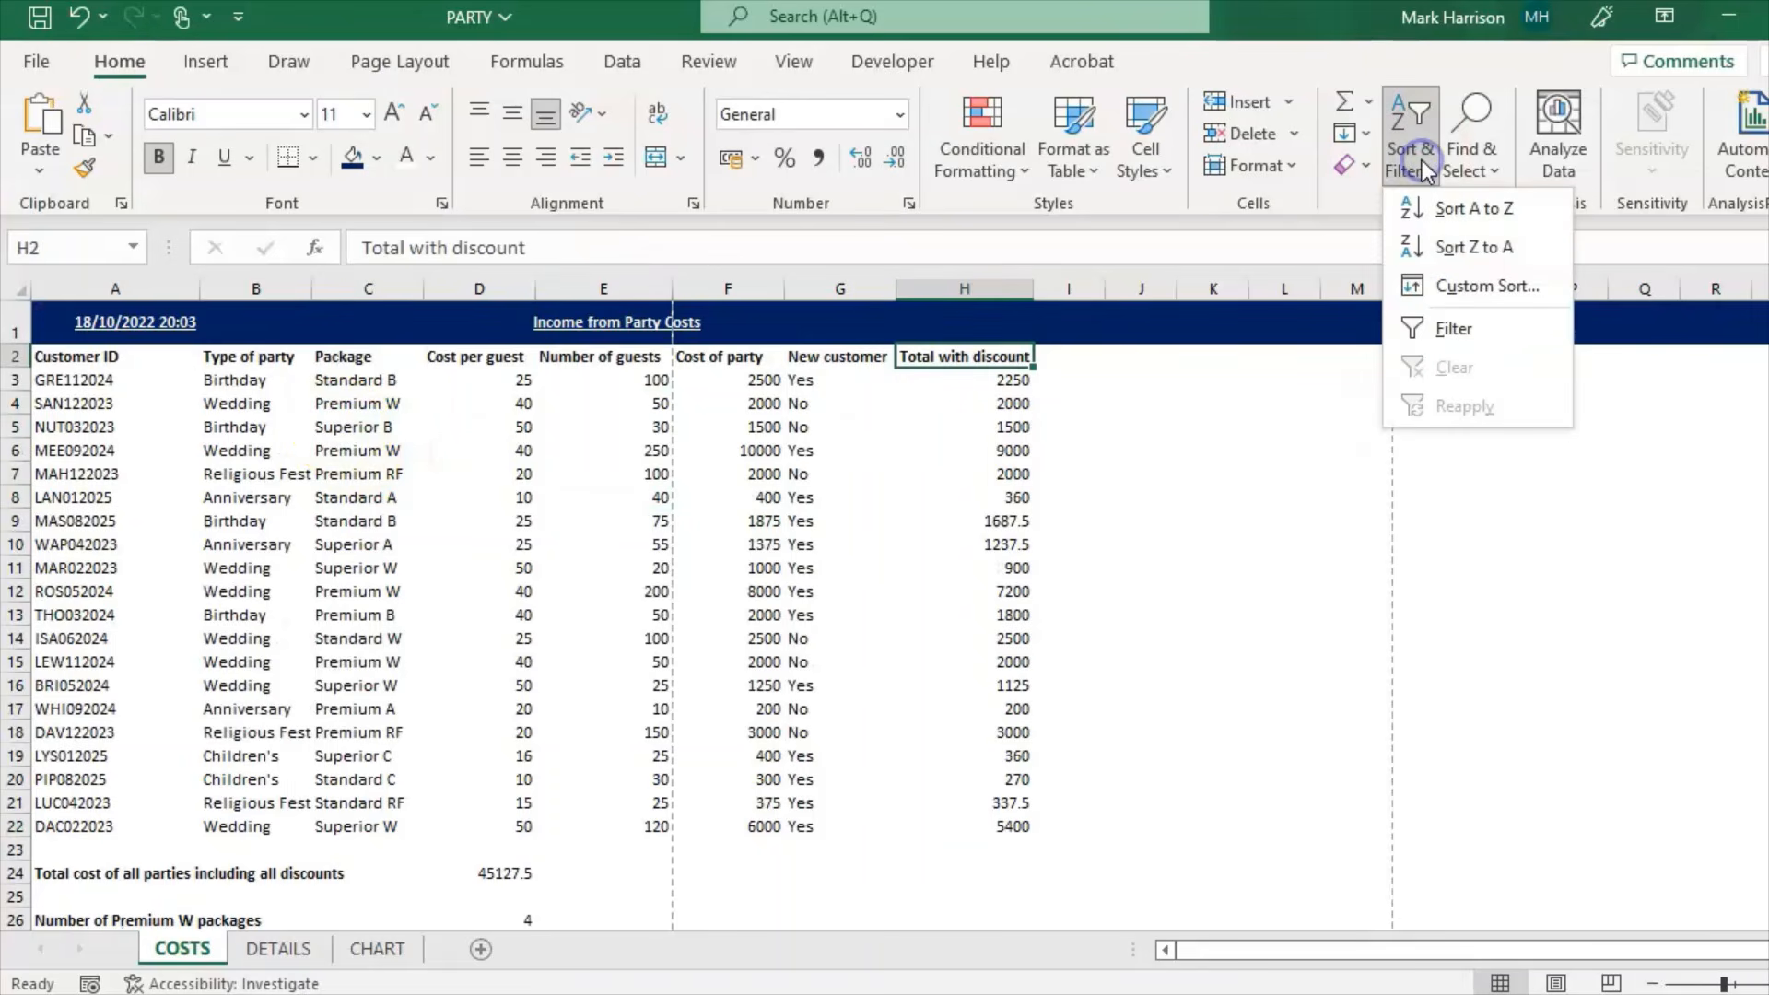
{"action": "left_click", "coordinate": [1491, 236]}
{"action": "left_click", "coordinate": [1069, 635]}
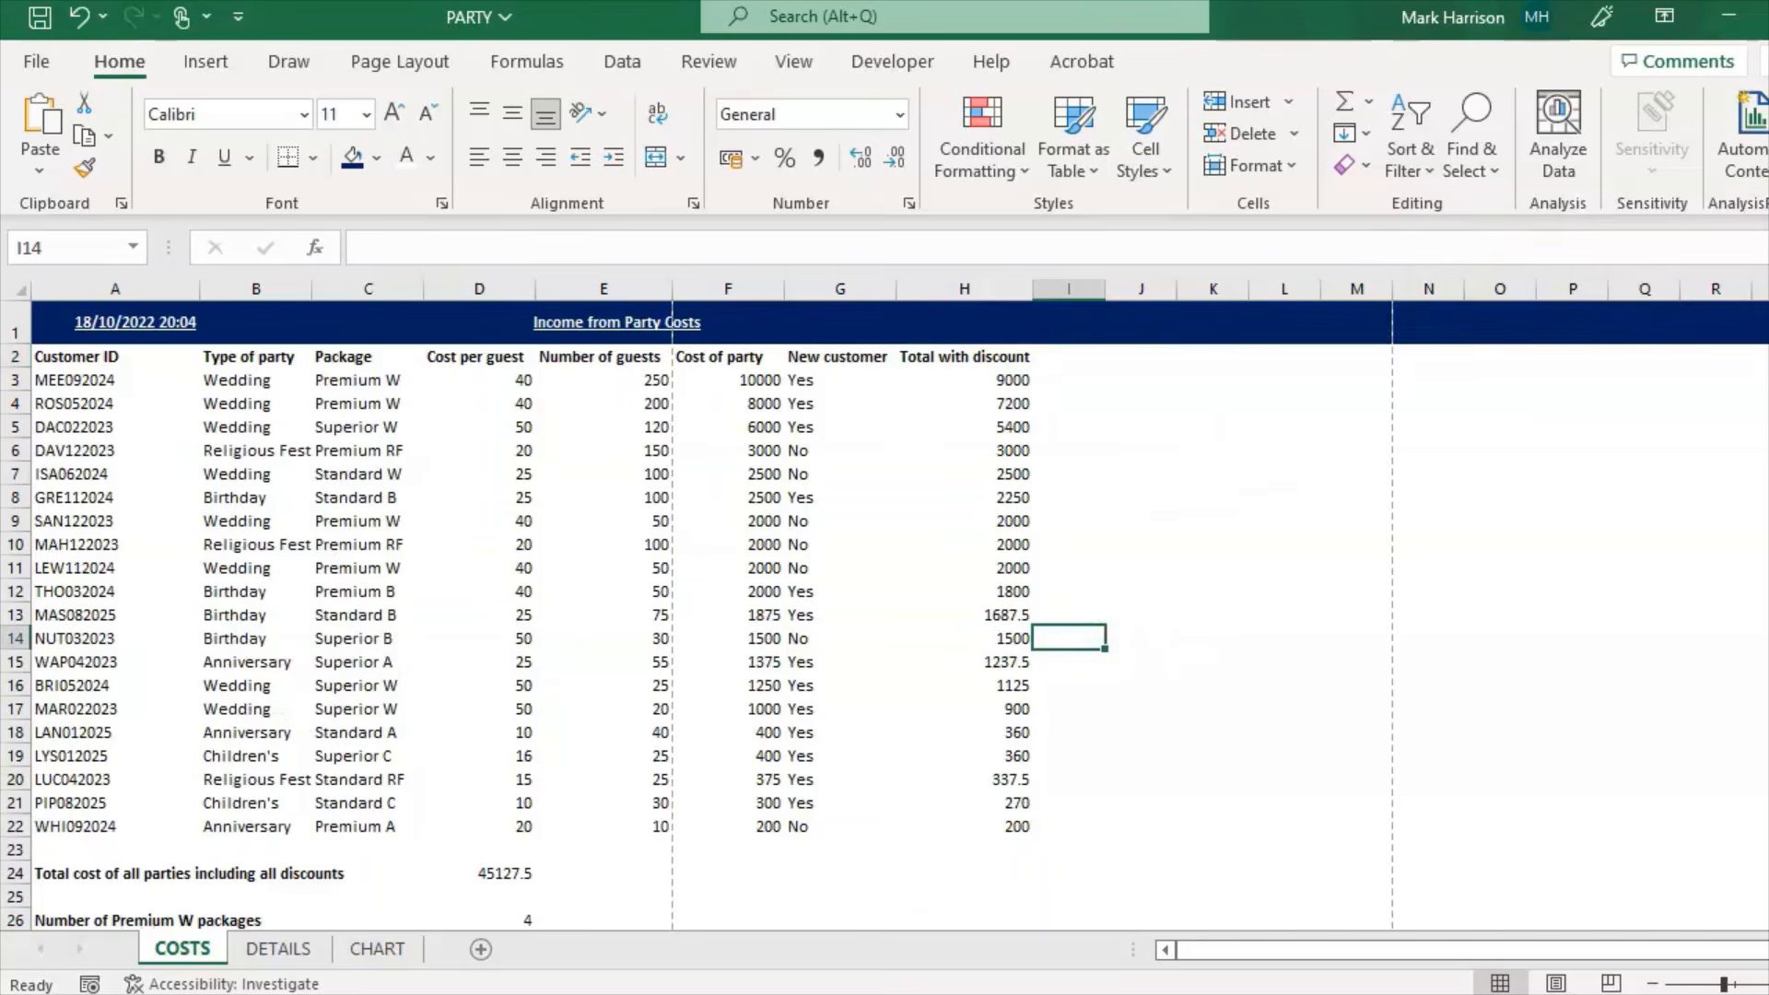
{"action": "key", "text": "alt+Tab"}
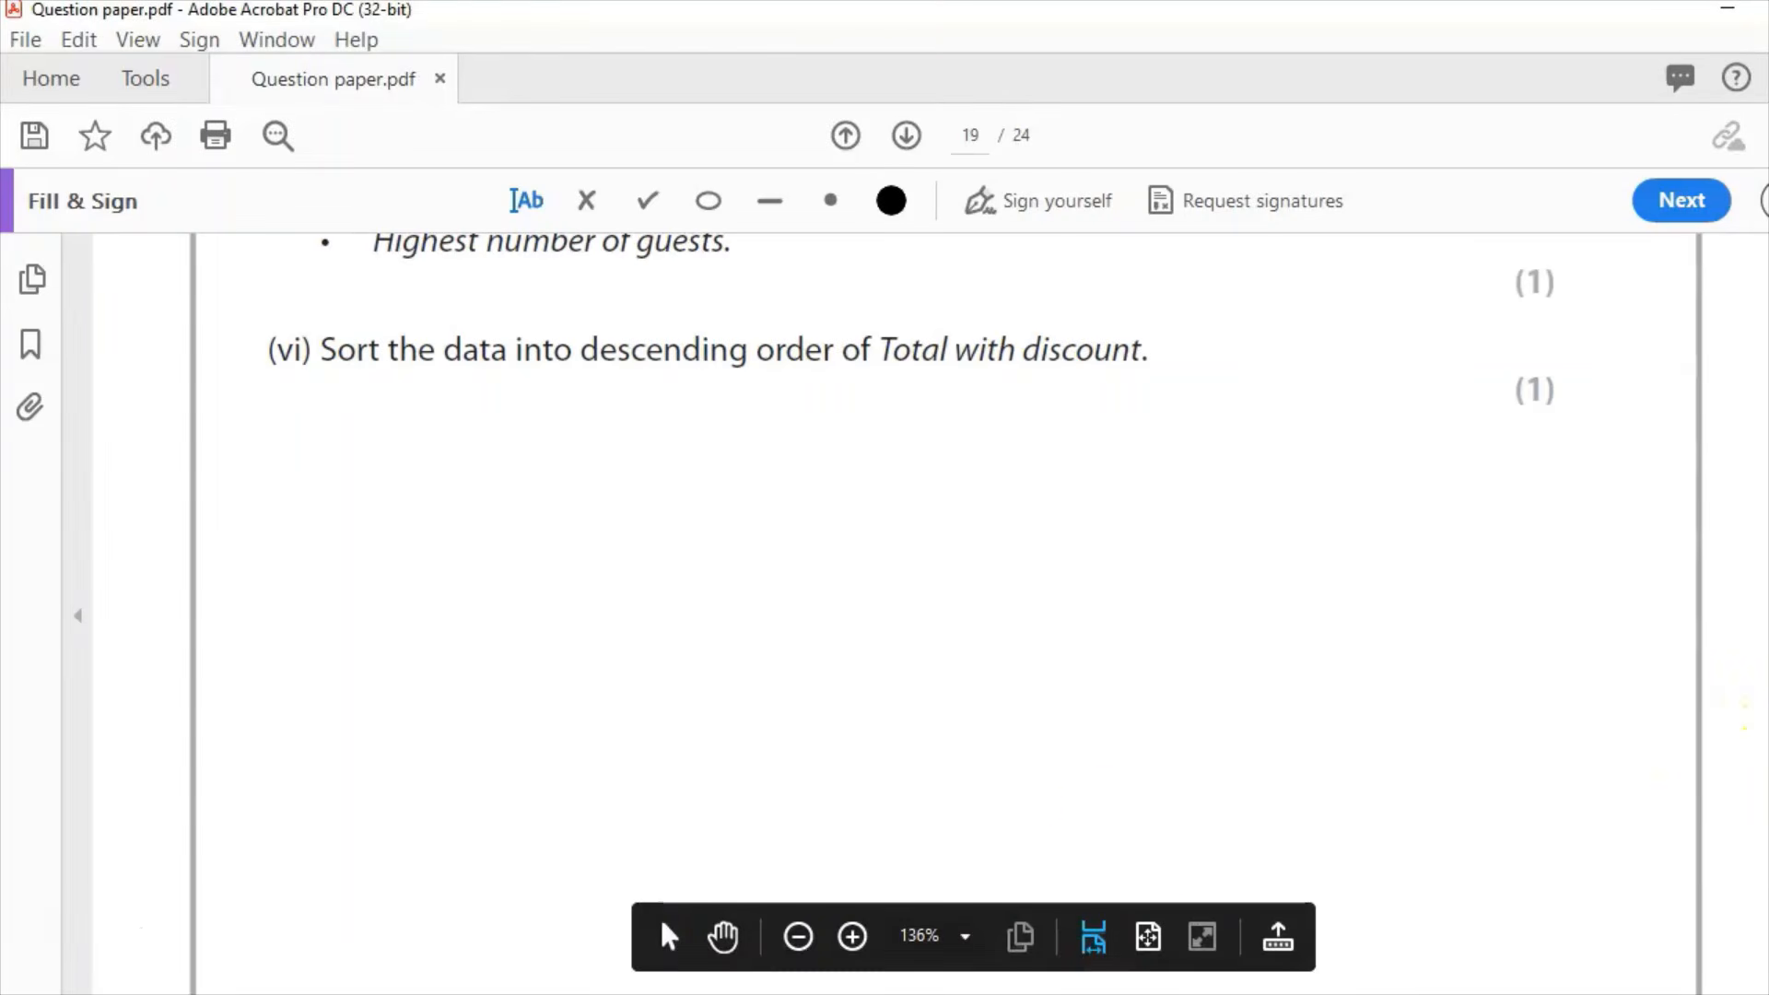
Step: Scroll to Task B1c's formatting requirements on page 20, then return to the COSTS sheet
{"action": "scroll", "coordinate": [884, 553], "scroll_direction": "down", "scroll_amount": 5}
{"action": "scroll", "coordinate": [884, 552], "scroll_direction": "down", "scroll_amount": 5}
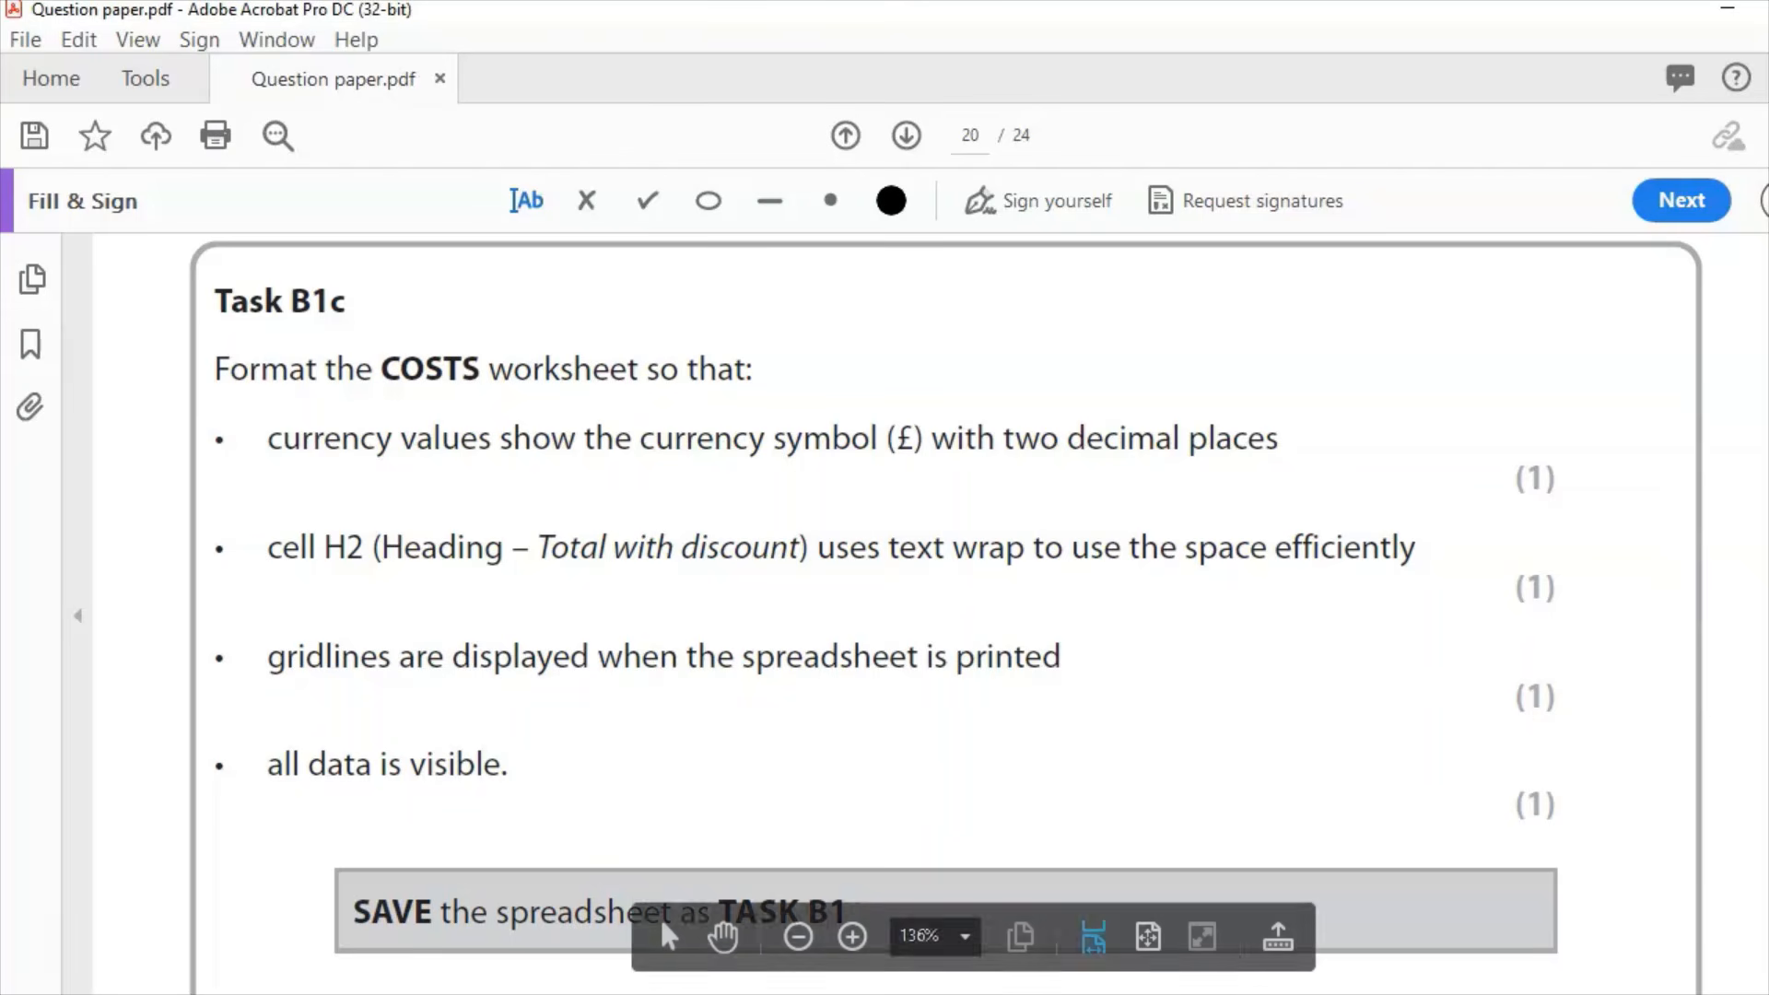
{"action": "key", "text": "alt+Tab"}
Step: Format Cost per guest D3:D22 as Currency, confirming the £ symbol with two decimals
{"action": "left_click", "coordinate": [237, 398]}
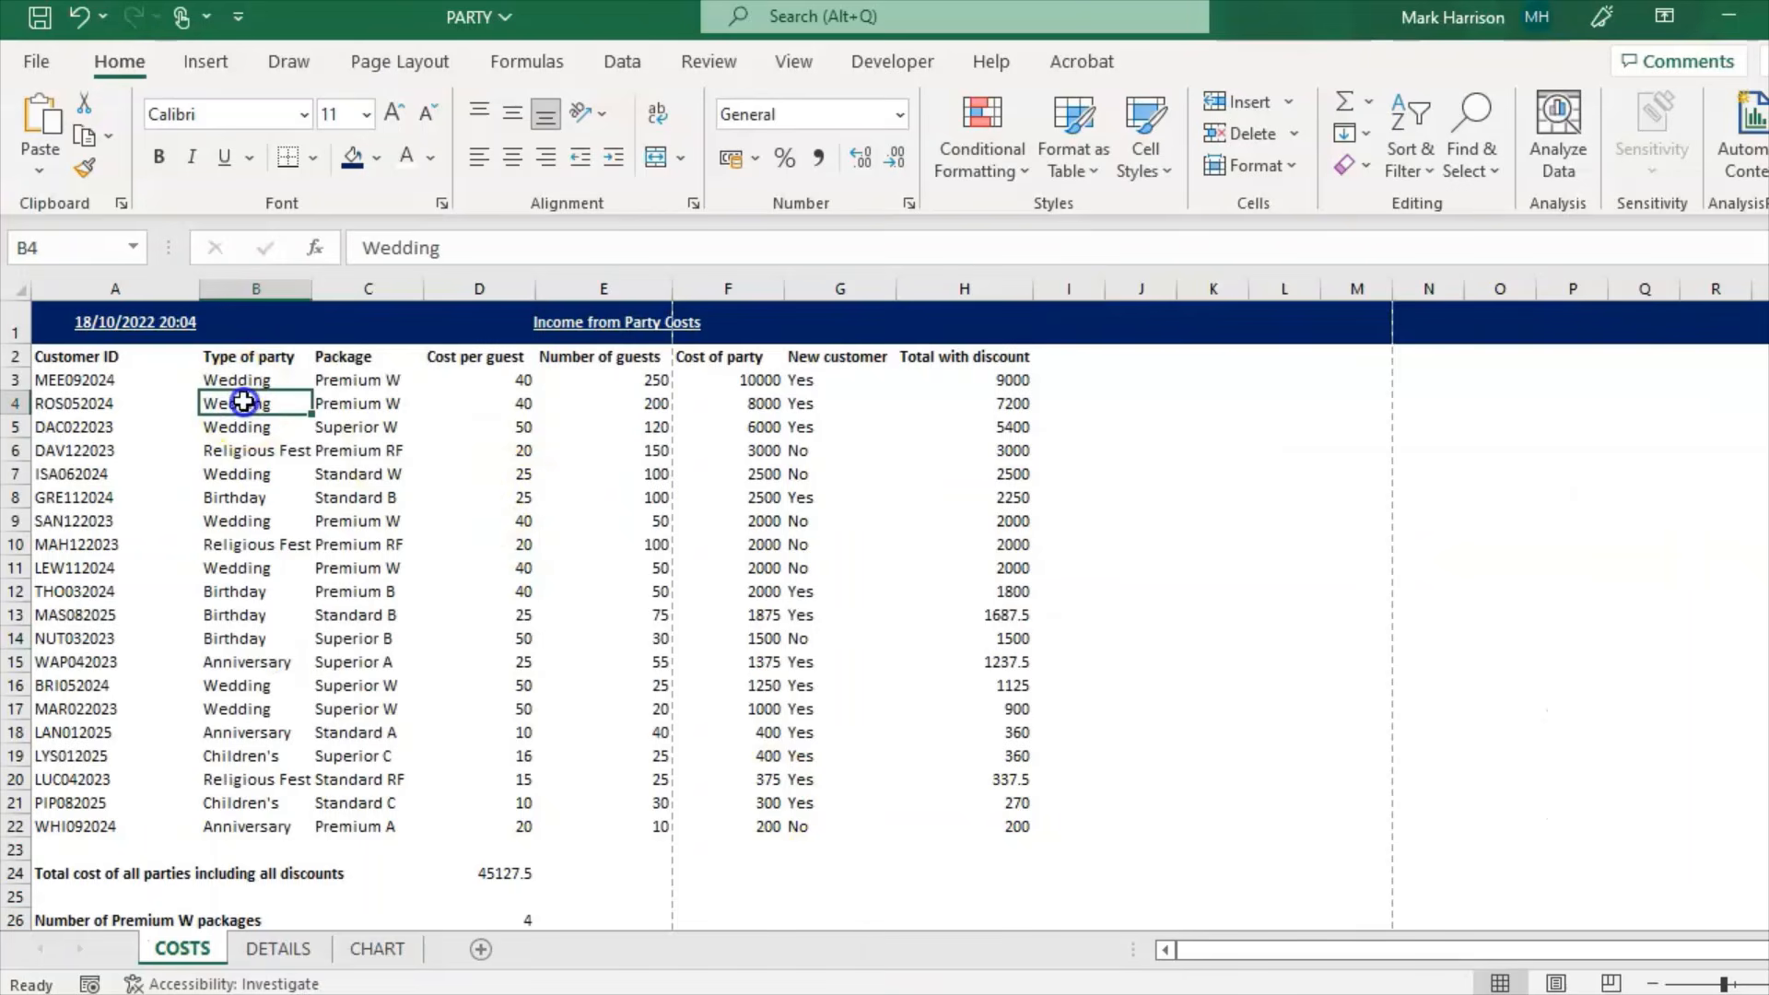
{"action": "left_click_drag", "start_coordinate": [479, 380], "coordinate": [510, 737]}
{"action": "scroll", "coordinate": [510, 737], "scroll_direction": "up", "scroll_amount": 1}
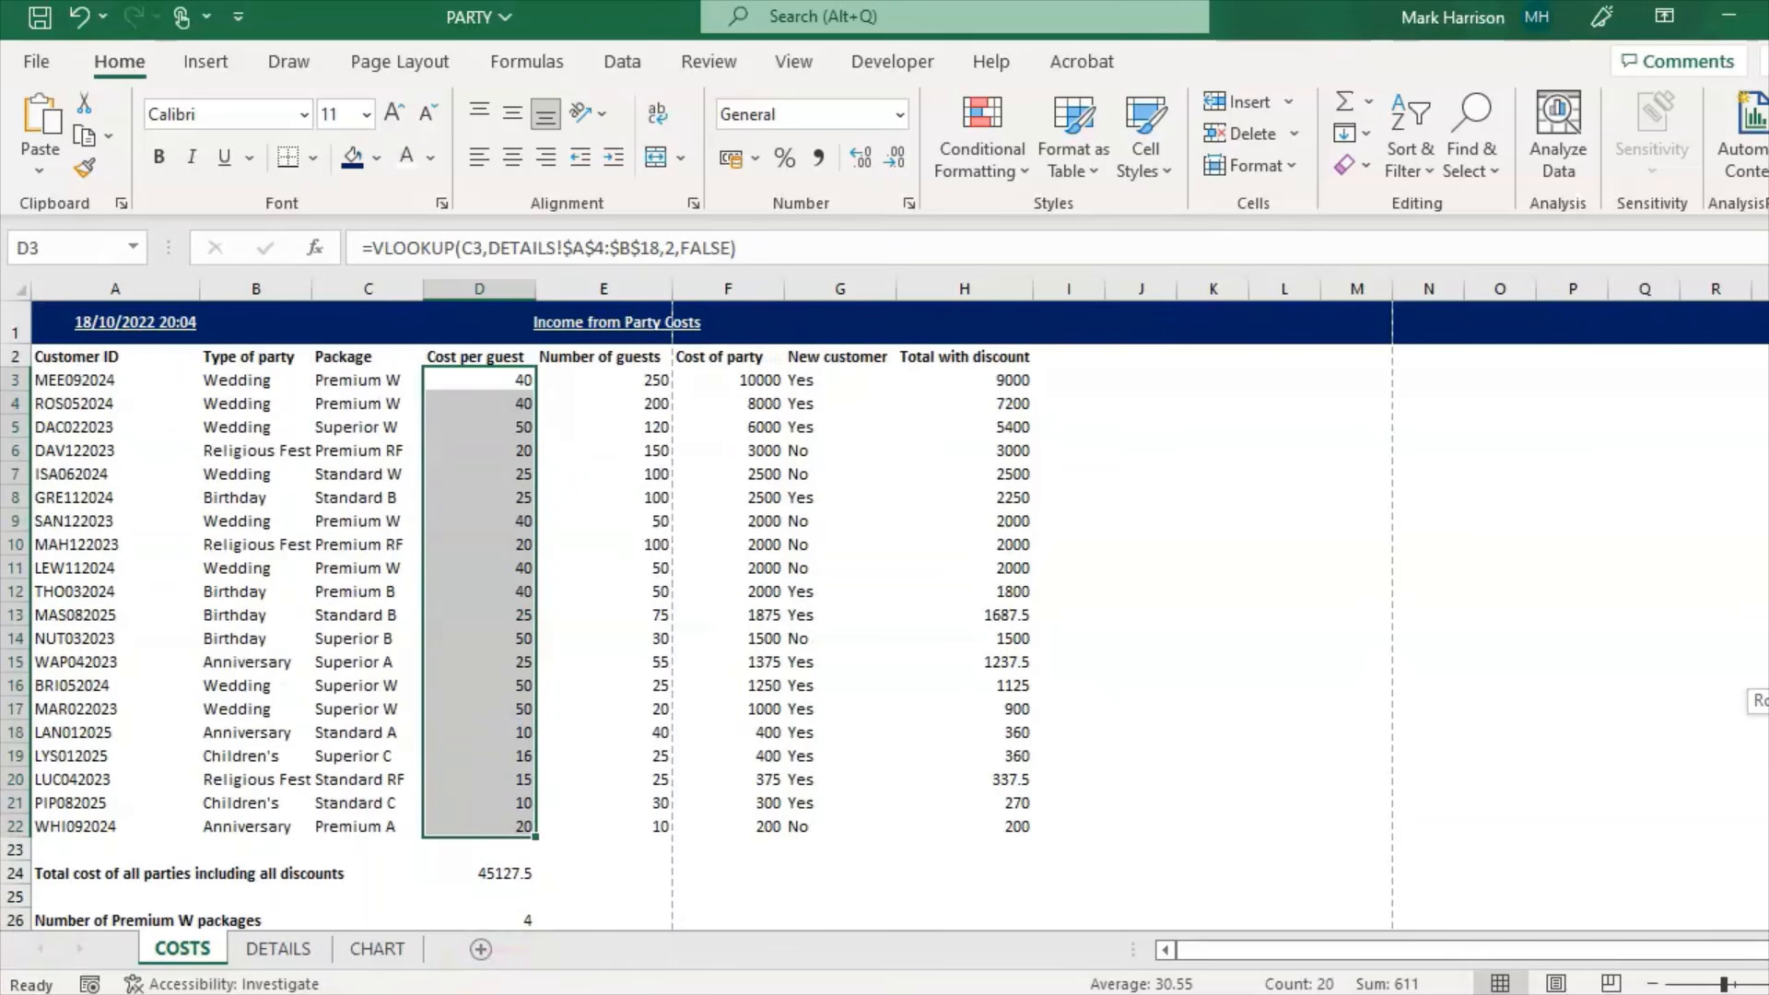
{"action": "left_click", "coordinate": [900, 115]}
{"action": "left_click", "coordinate": [863, 286]}
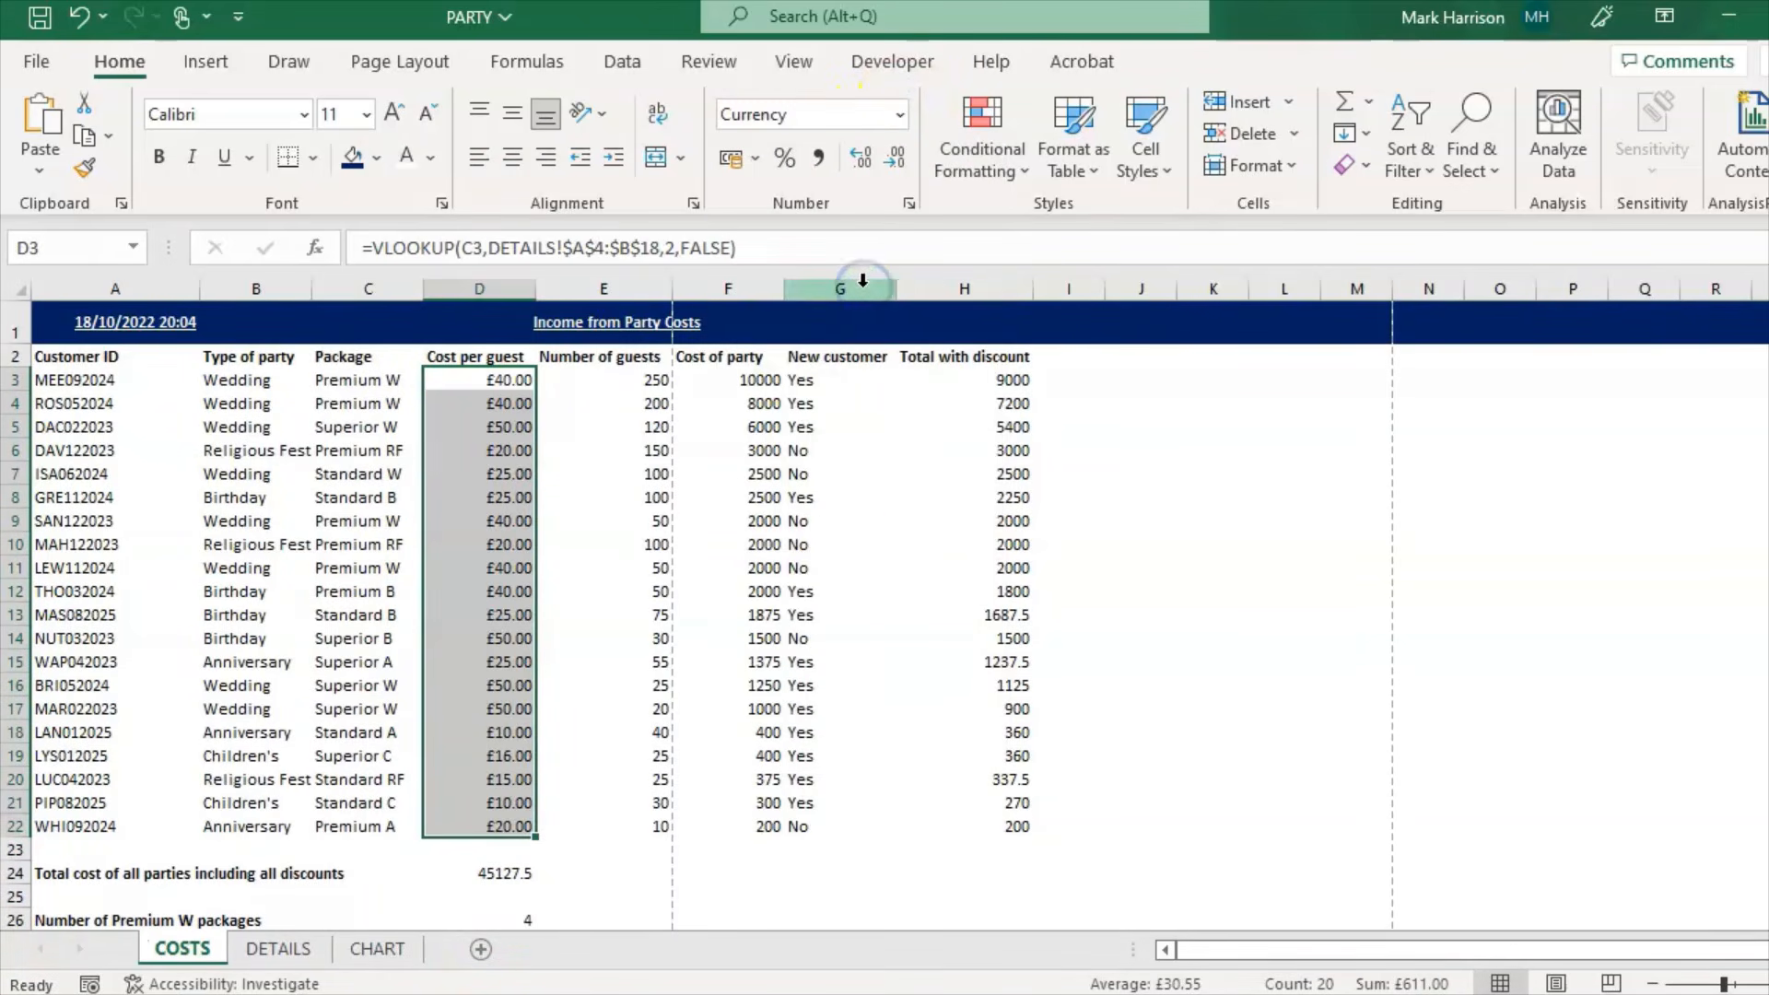
{"action": "left_click", "coordinate": [901, 112]}
{"action": "left_click", "coordinate": [831, 751]}
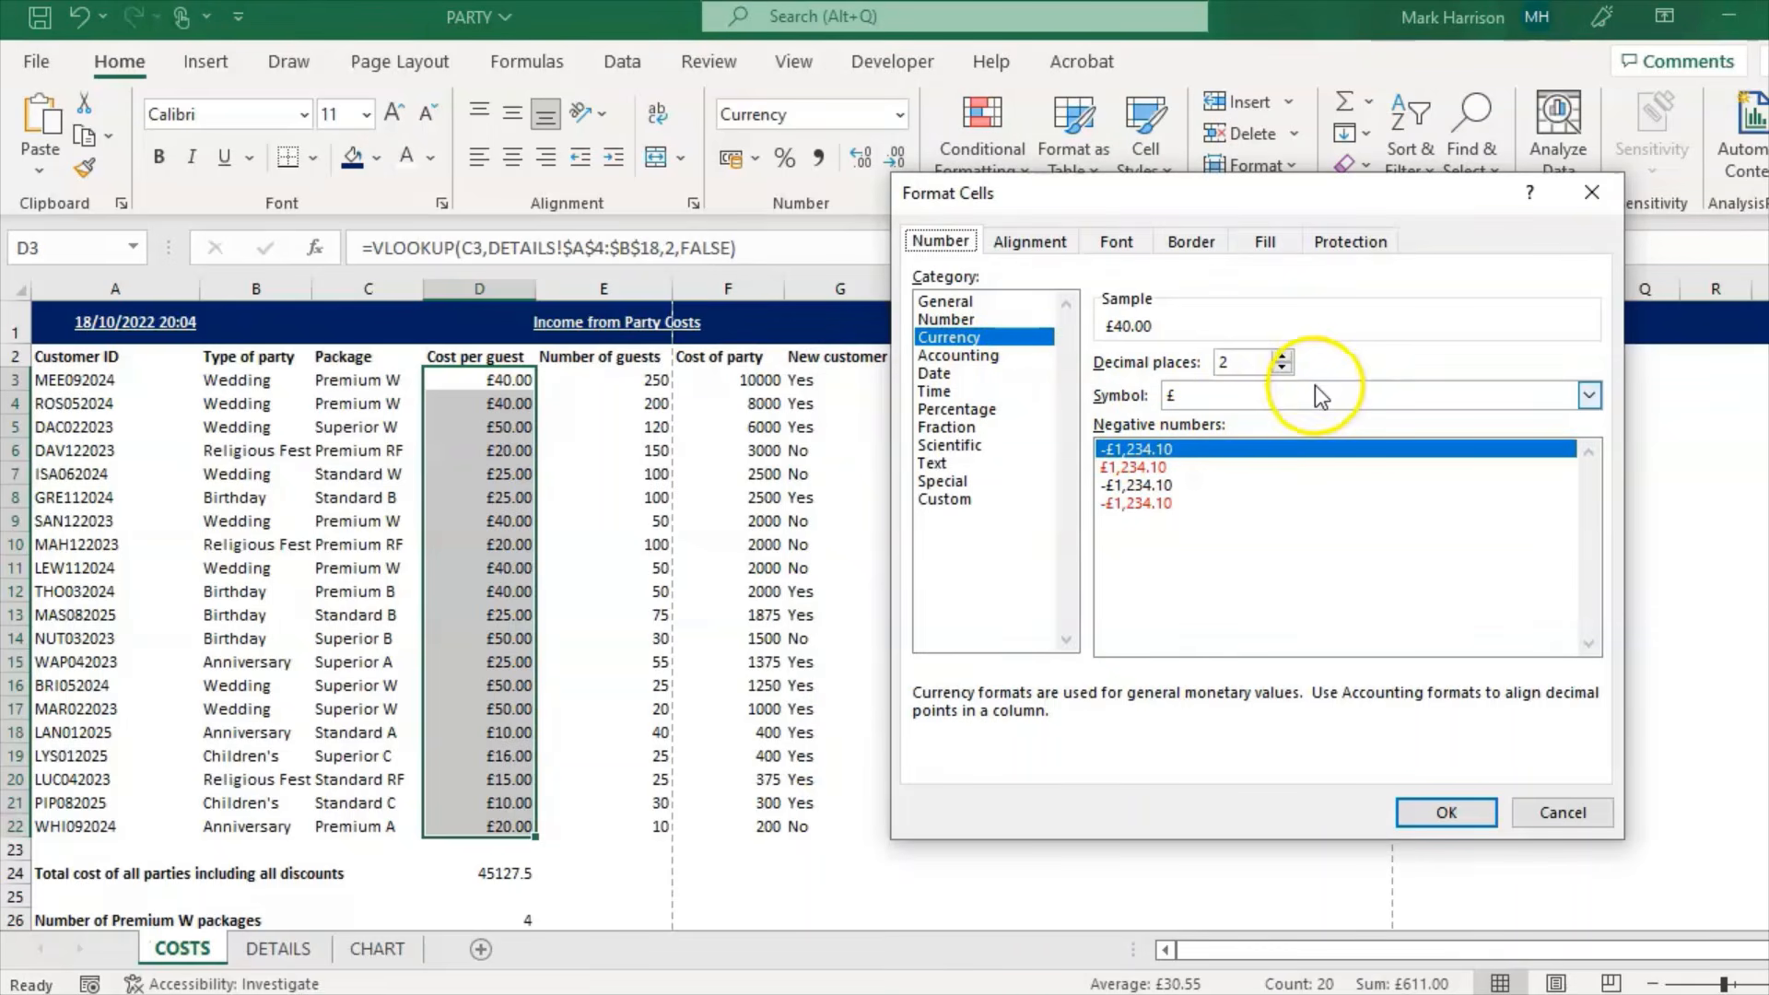
{"action": "left_click", "coordinate": [1465, 815]}
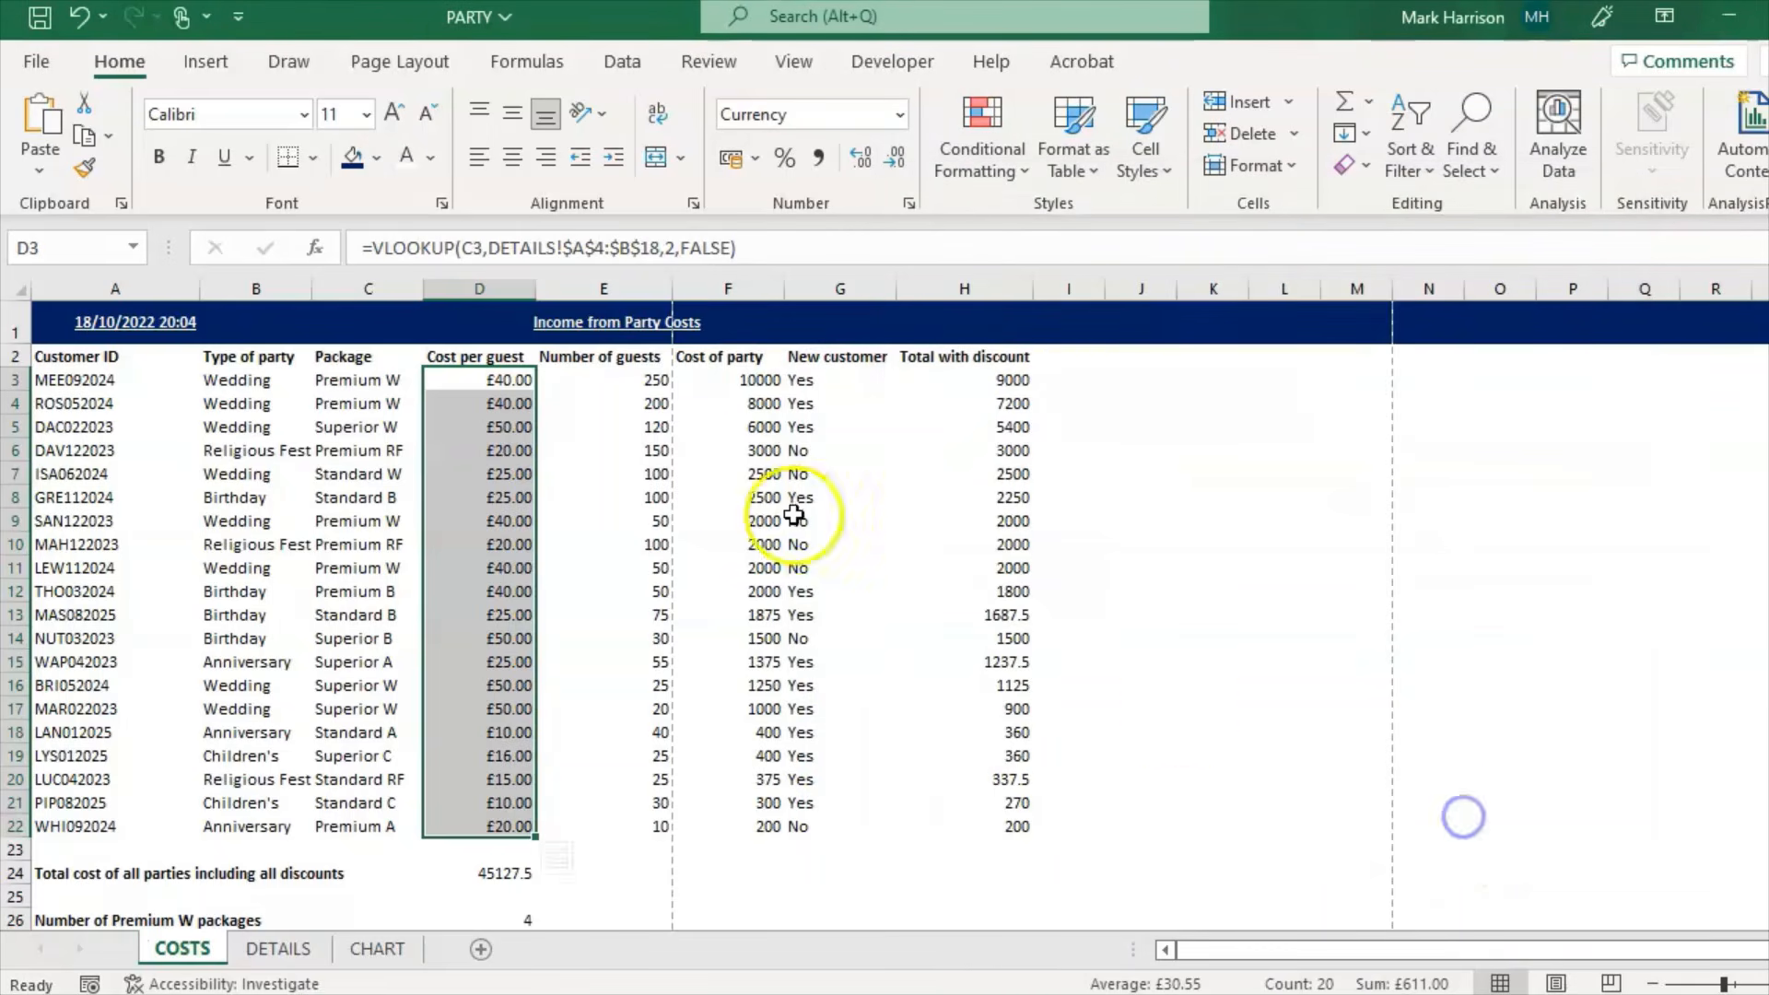
Step: Apply Currency format to Cost of party F3:F22 and Total with discount H3:H22
{"action": "left_click", "coordinate": [721, 387]}
{"action": "left_click_drag", "start_coordinate": [720, 387], "coordinate": [742, 823]}
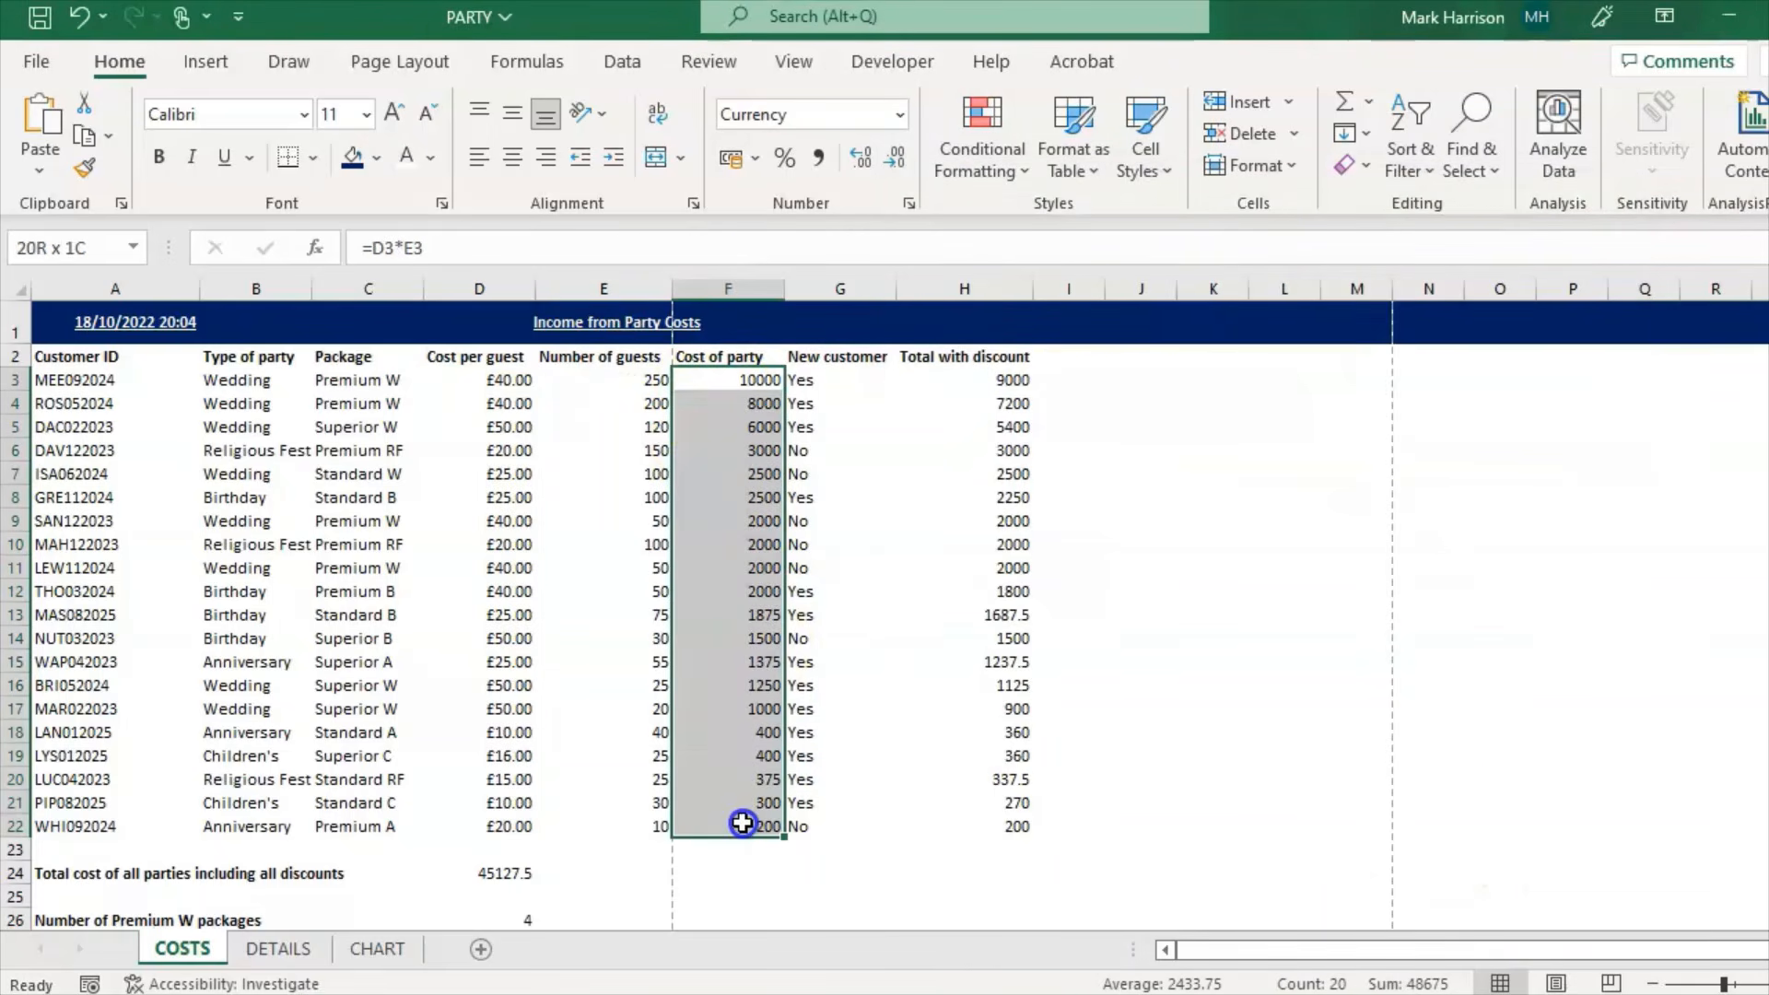
{"action": "left_click", "coordinate": [899, 114]}
{"action": "left_click", "coordinate": [841, 304]}
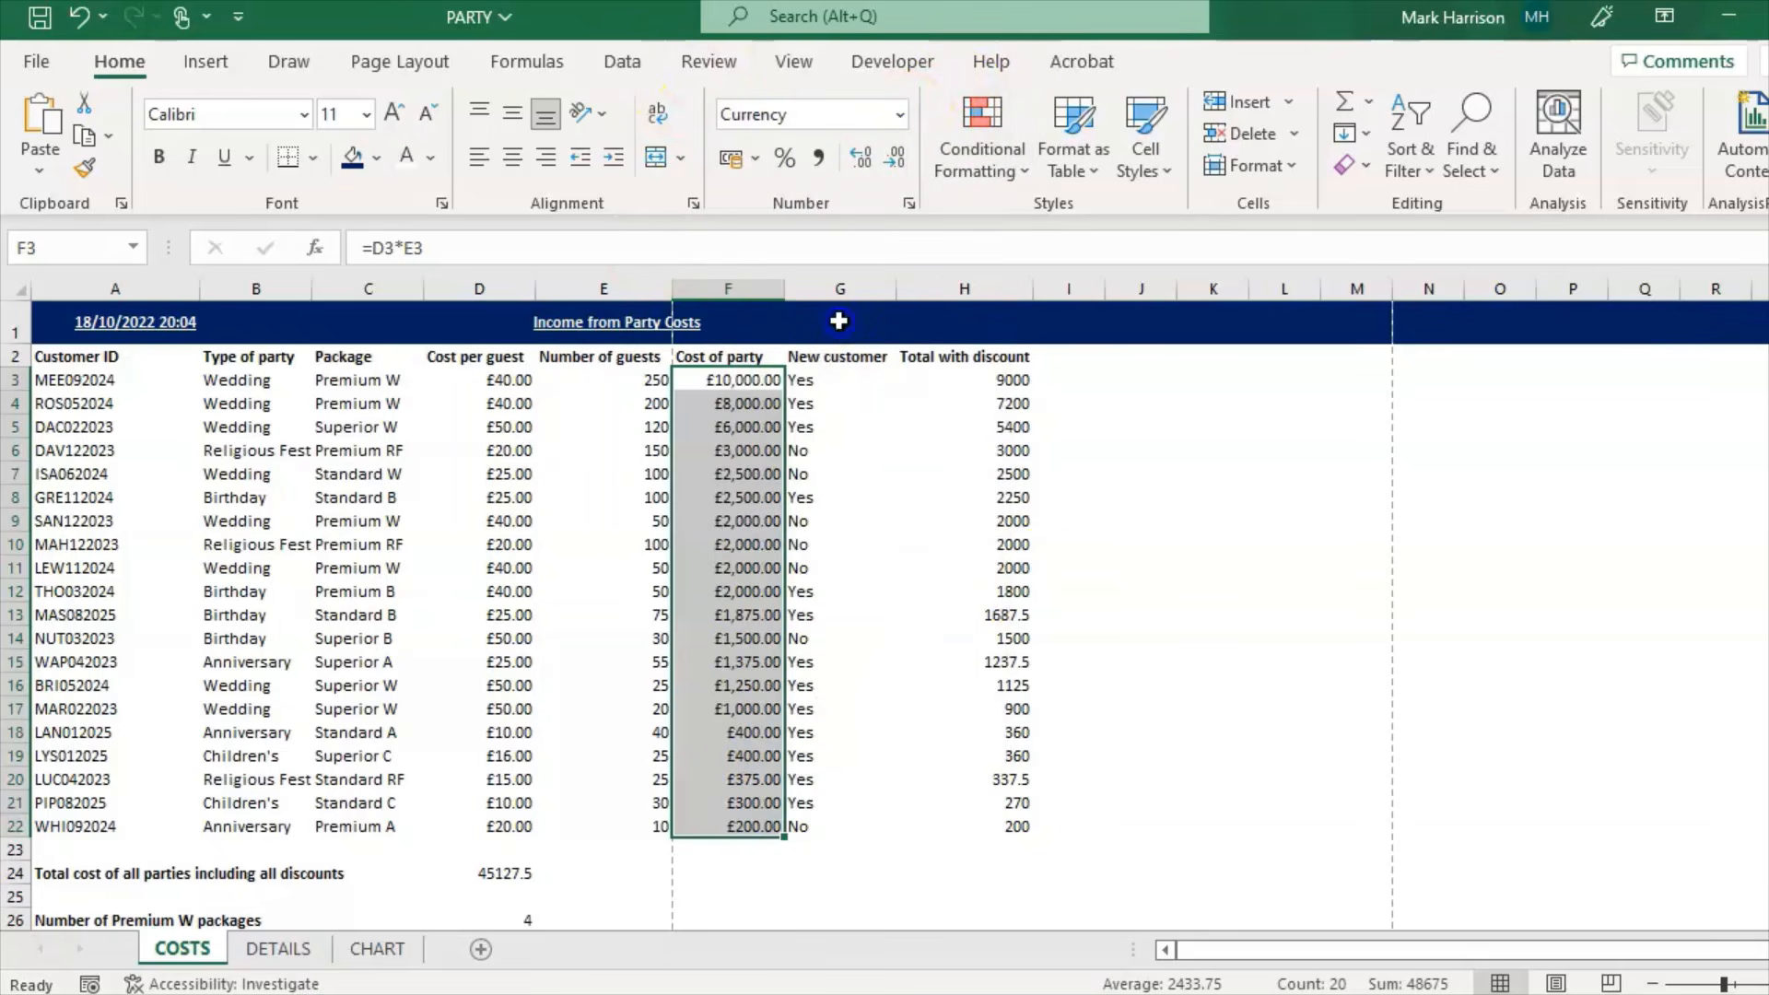
{"action": "left_click", "coordinate": [1017, 564]}
{"action": "left_click_drag", "start_coordinate": [975, 382], "coordinate": [1005, 826]}
{"action": "left_click", "coordinate": [899, 114]}
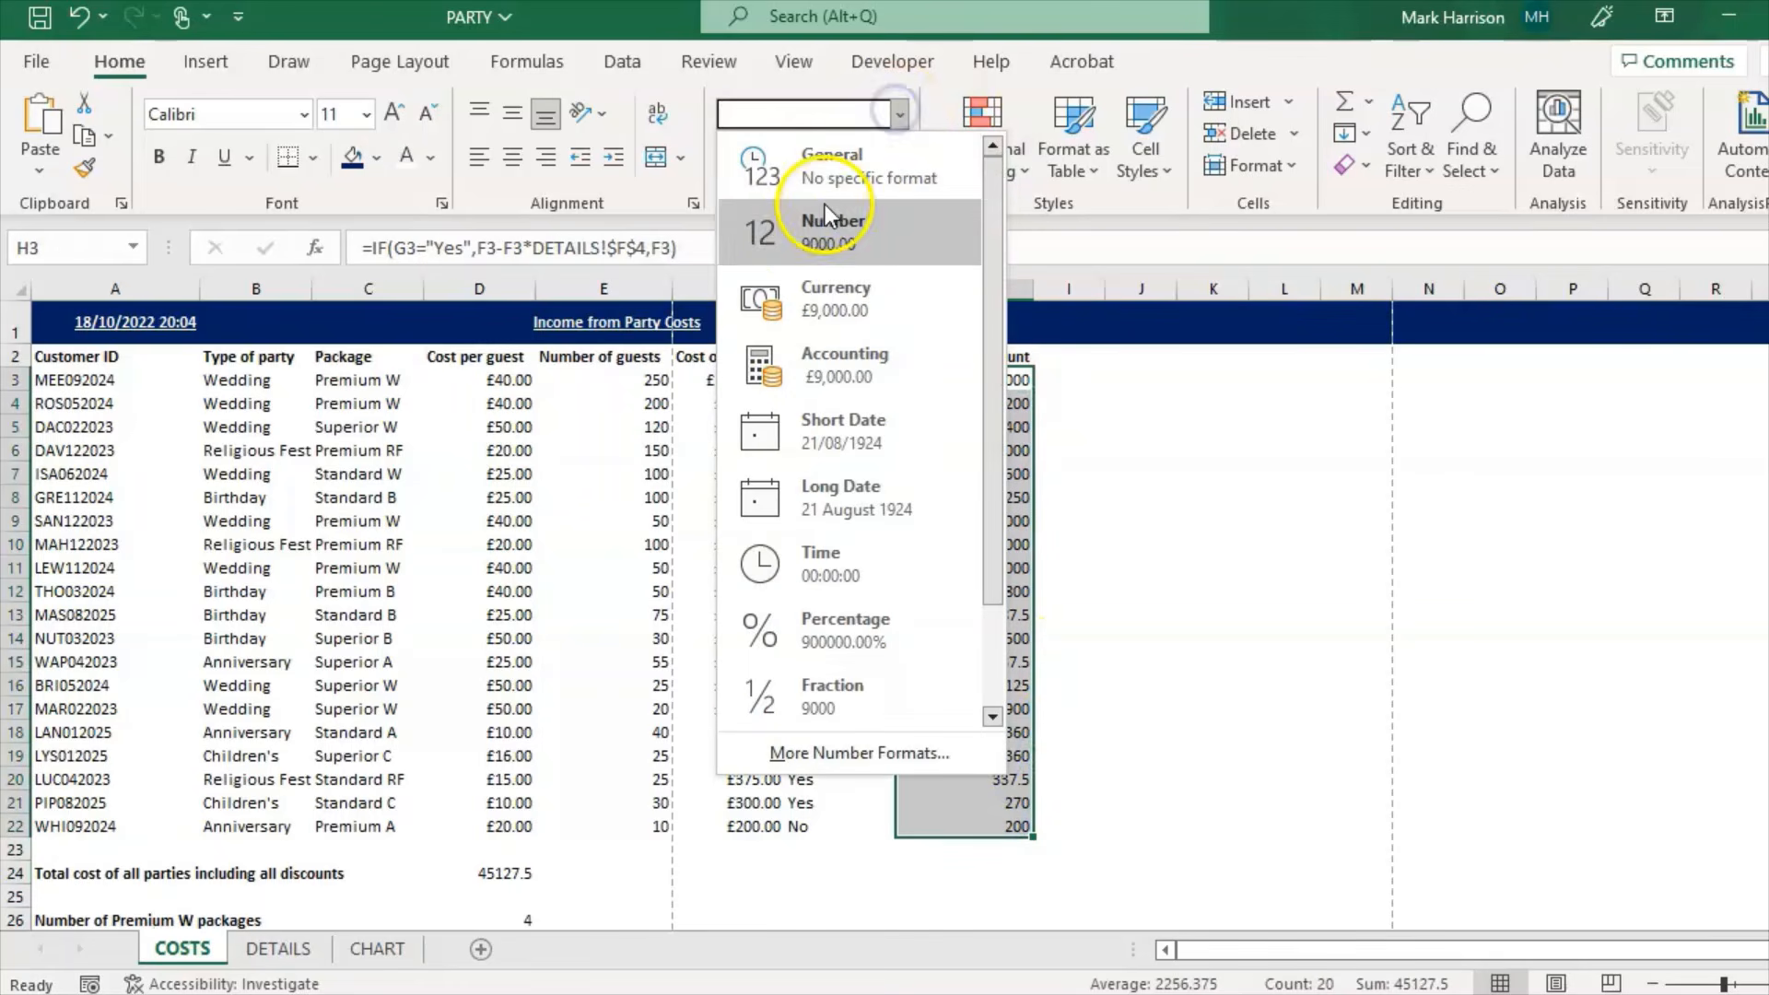
{"action": "left_click", "coordinate": [833, 297]}
{"action": "left_click", "coordinate": [743, 808]}
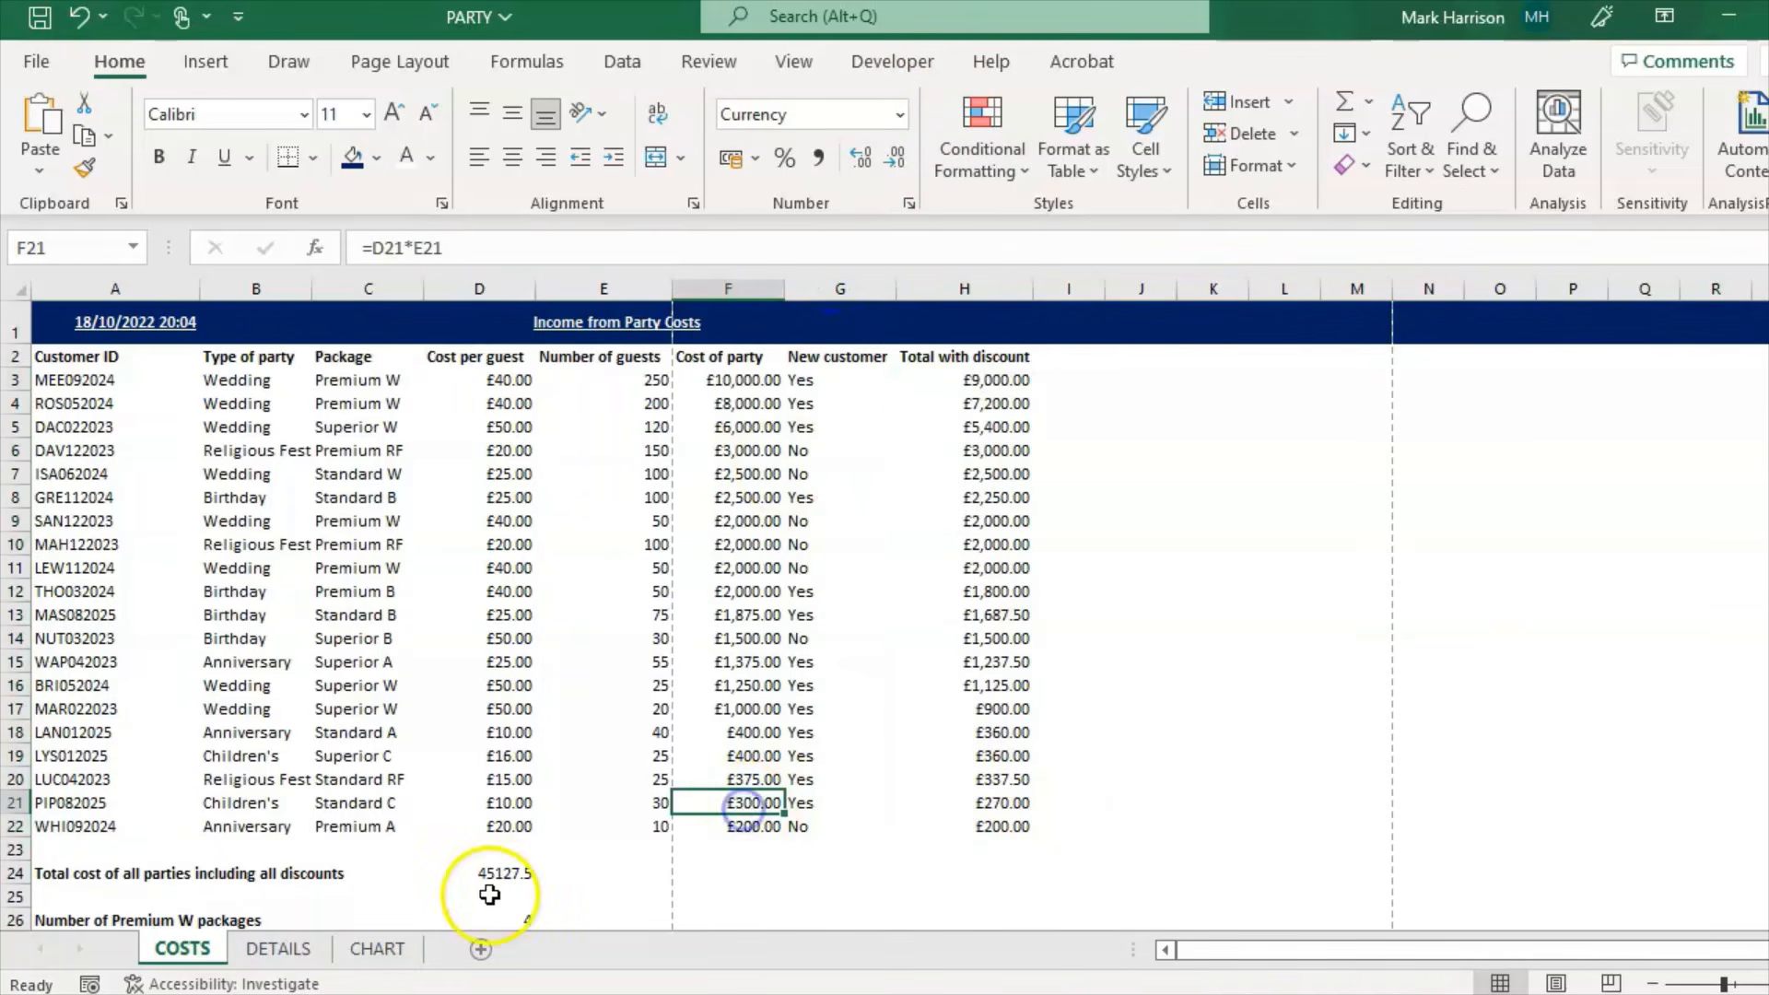
Step: Format the D24 total as Currency so it shows £45,127.50
{"action": "left_click", "coordinate": [481, 873]}
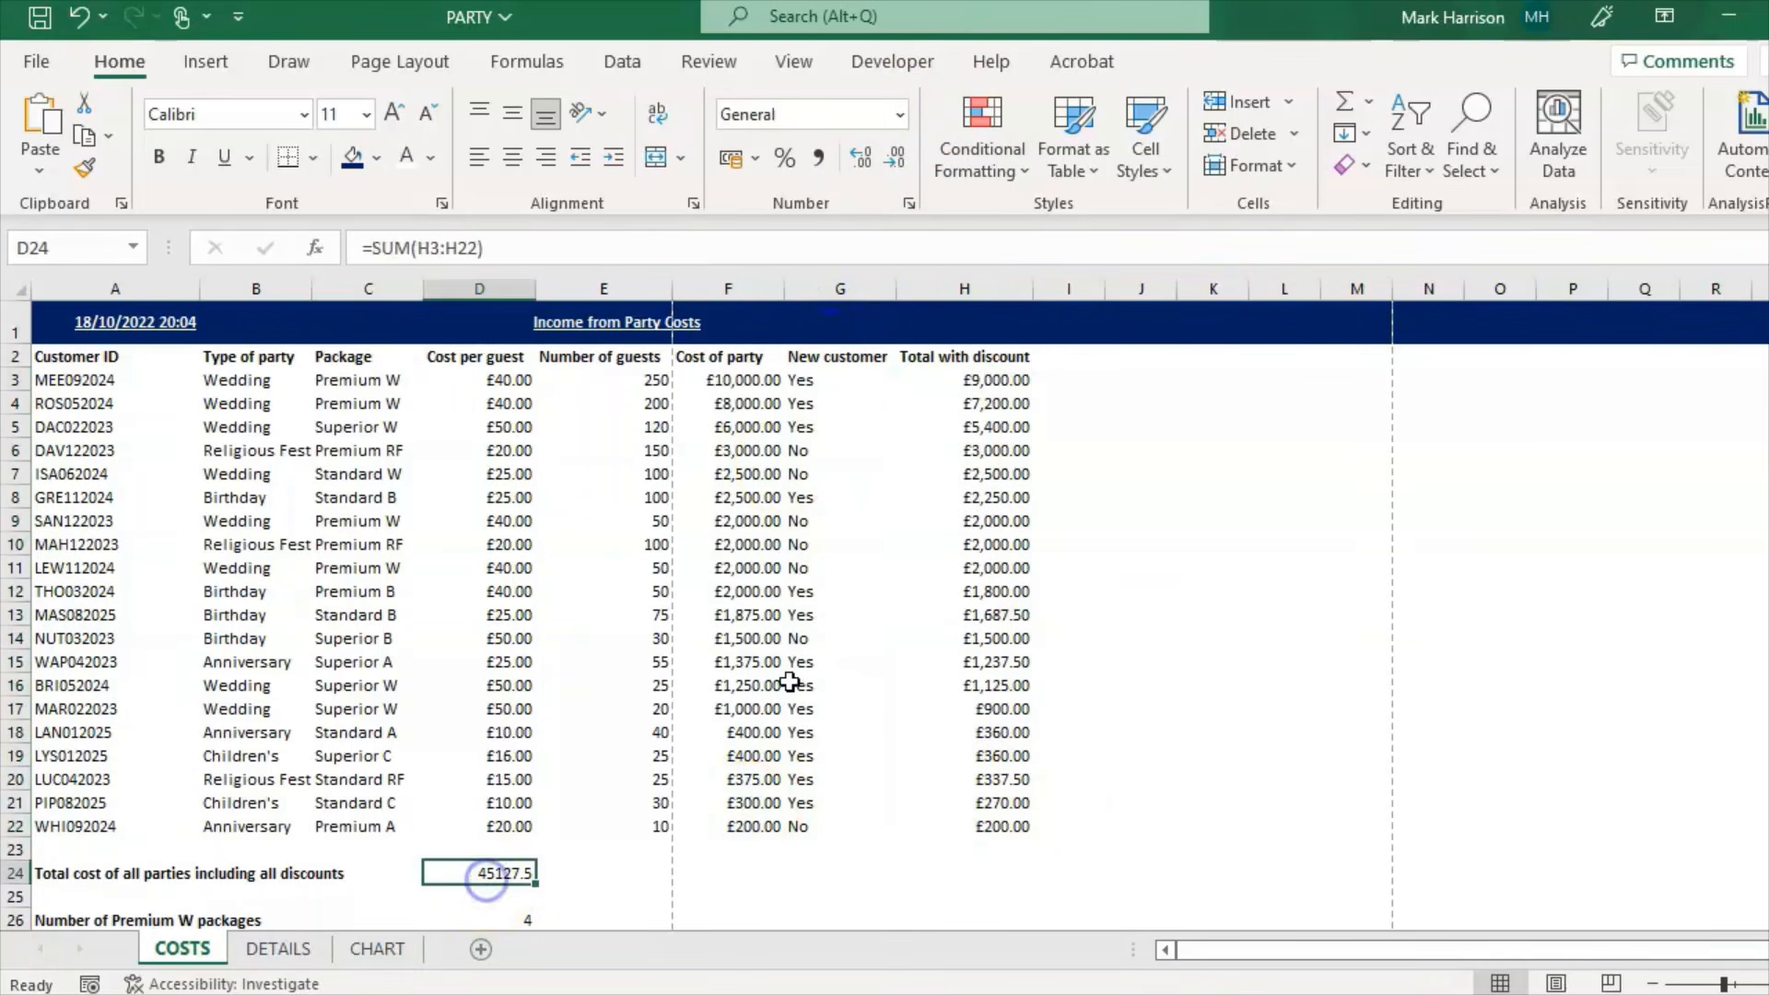
{"action": "left_click", "coordinate": [899, 114]}
{"action": "left_click", "coordinate": [838, 296]}
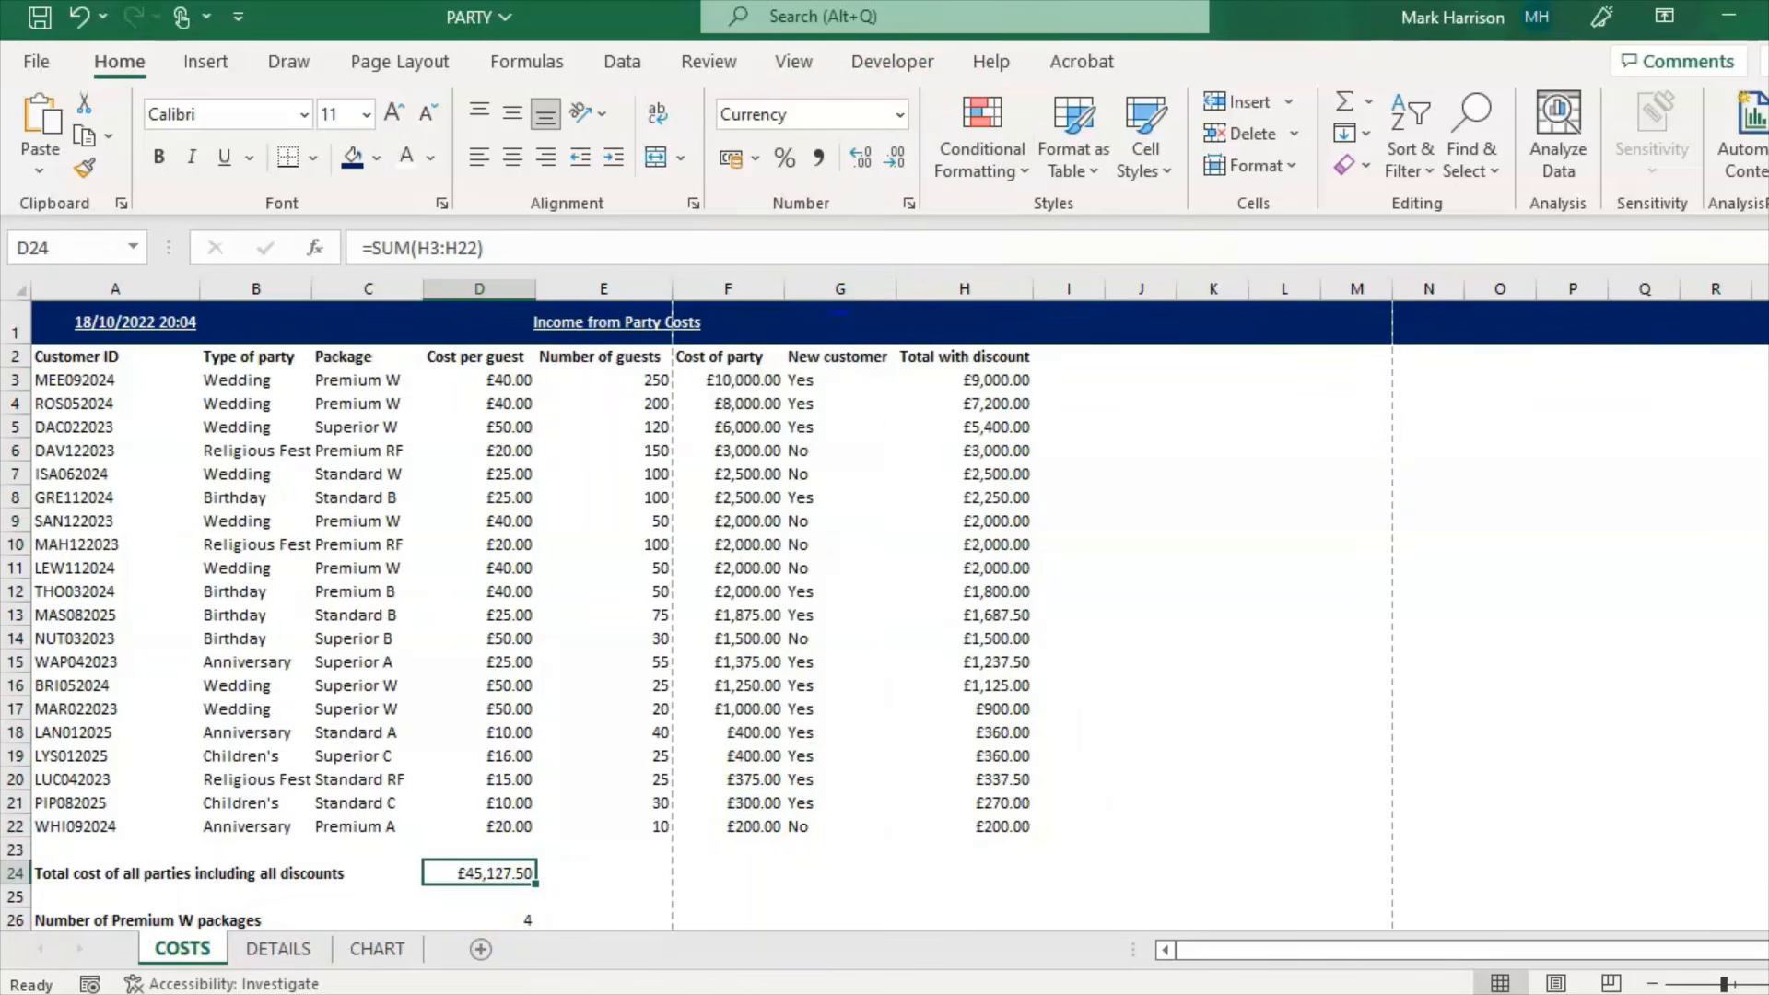
{"action": "scroll", "coordinate": [884, 614], "scroll_direction": "down", "scroll_amount": 1}
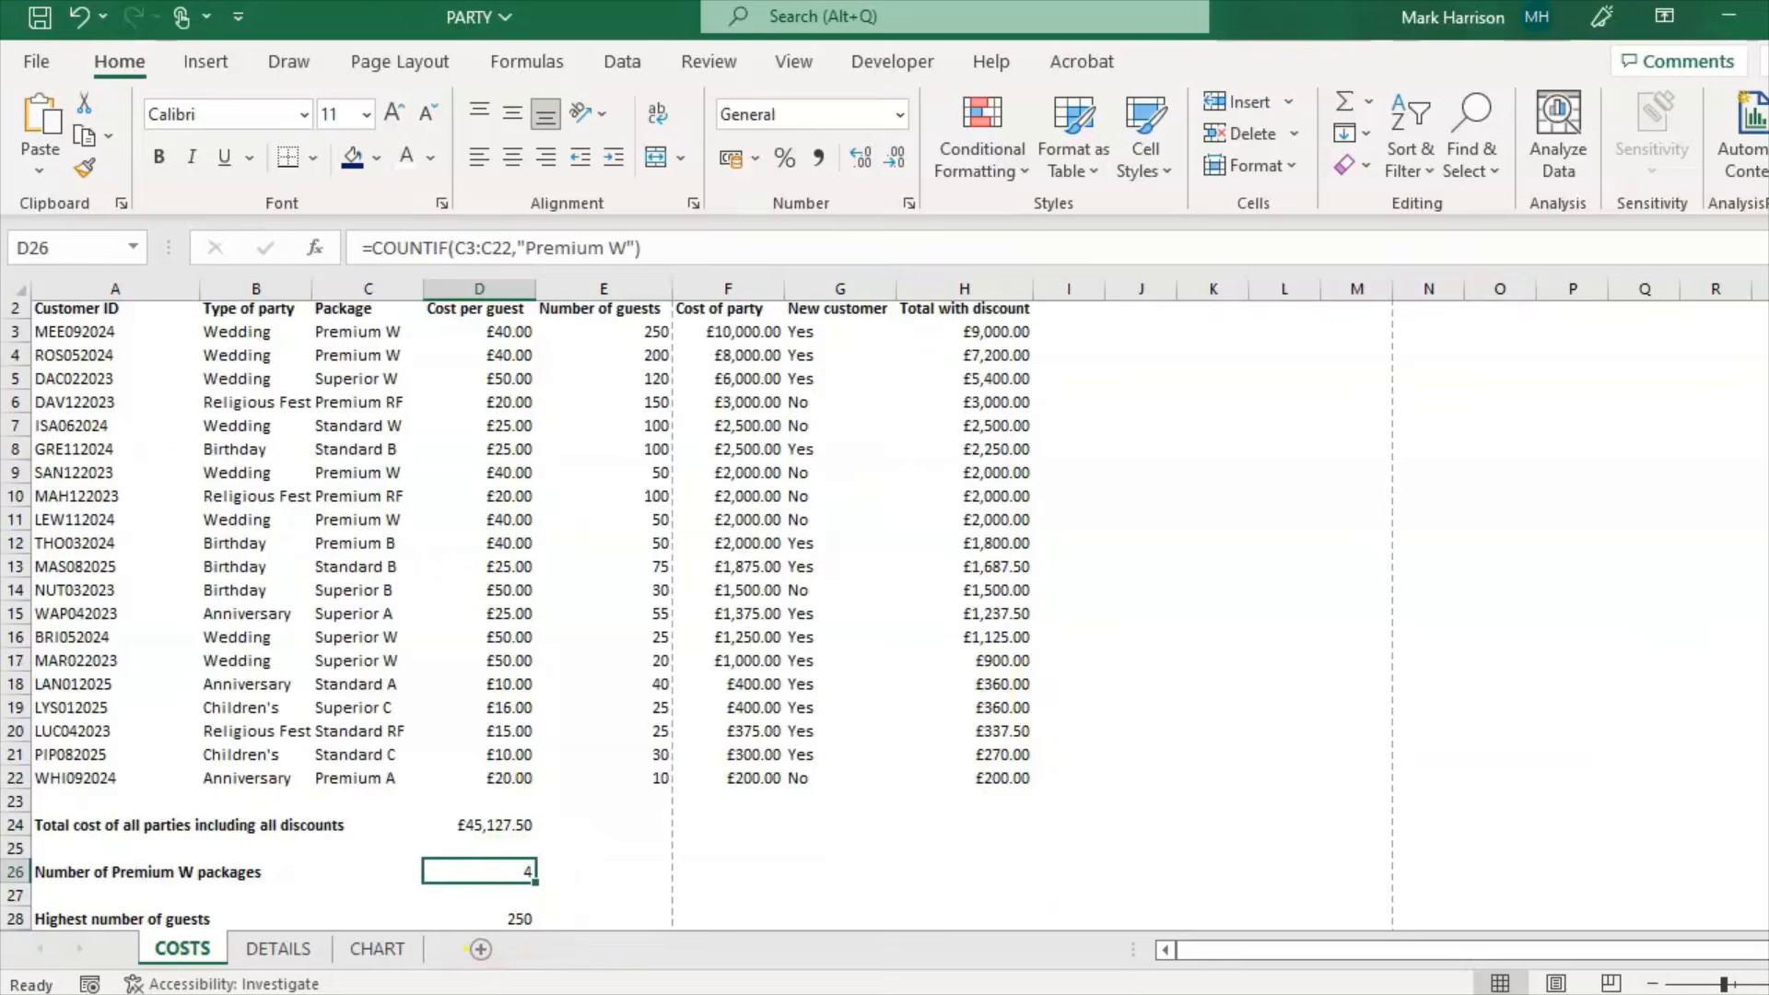
{"action": "scroll", "coordinate": [1058, 694], "scroll_direction": "up", "scroll_amount": 1}
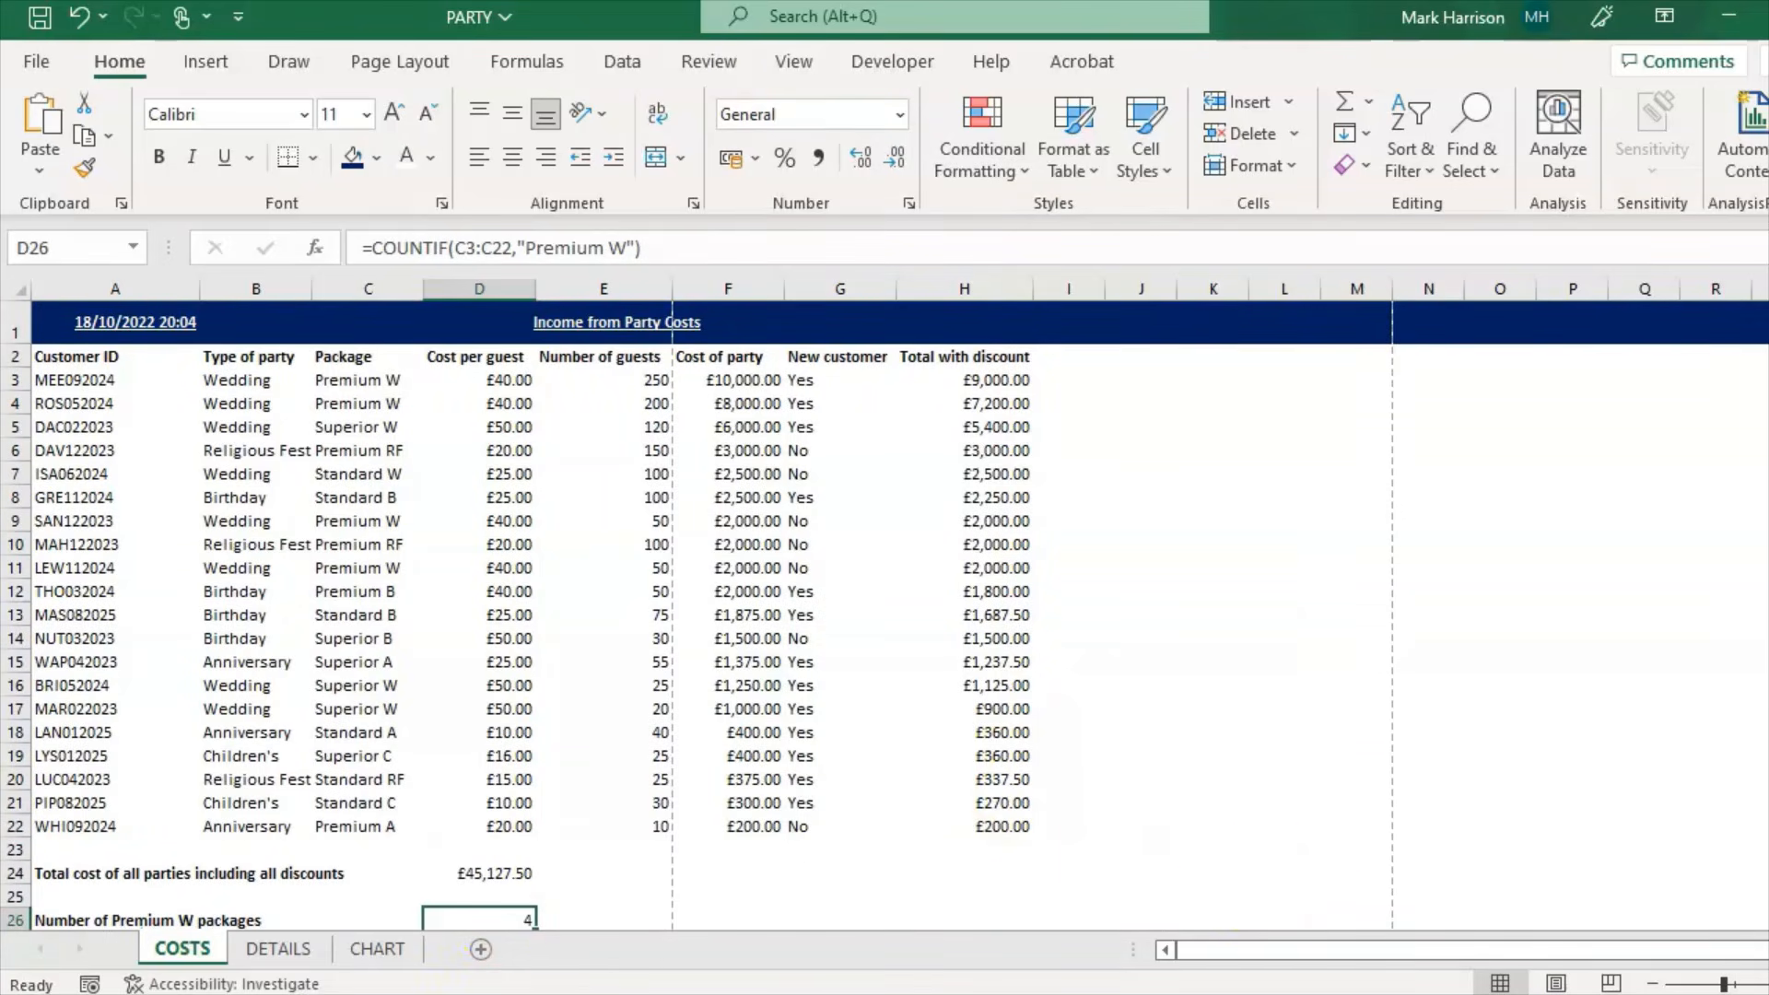
{"action": "key", "text": "alt+Tab"}
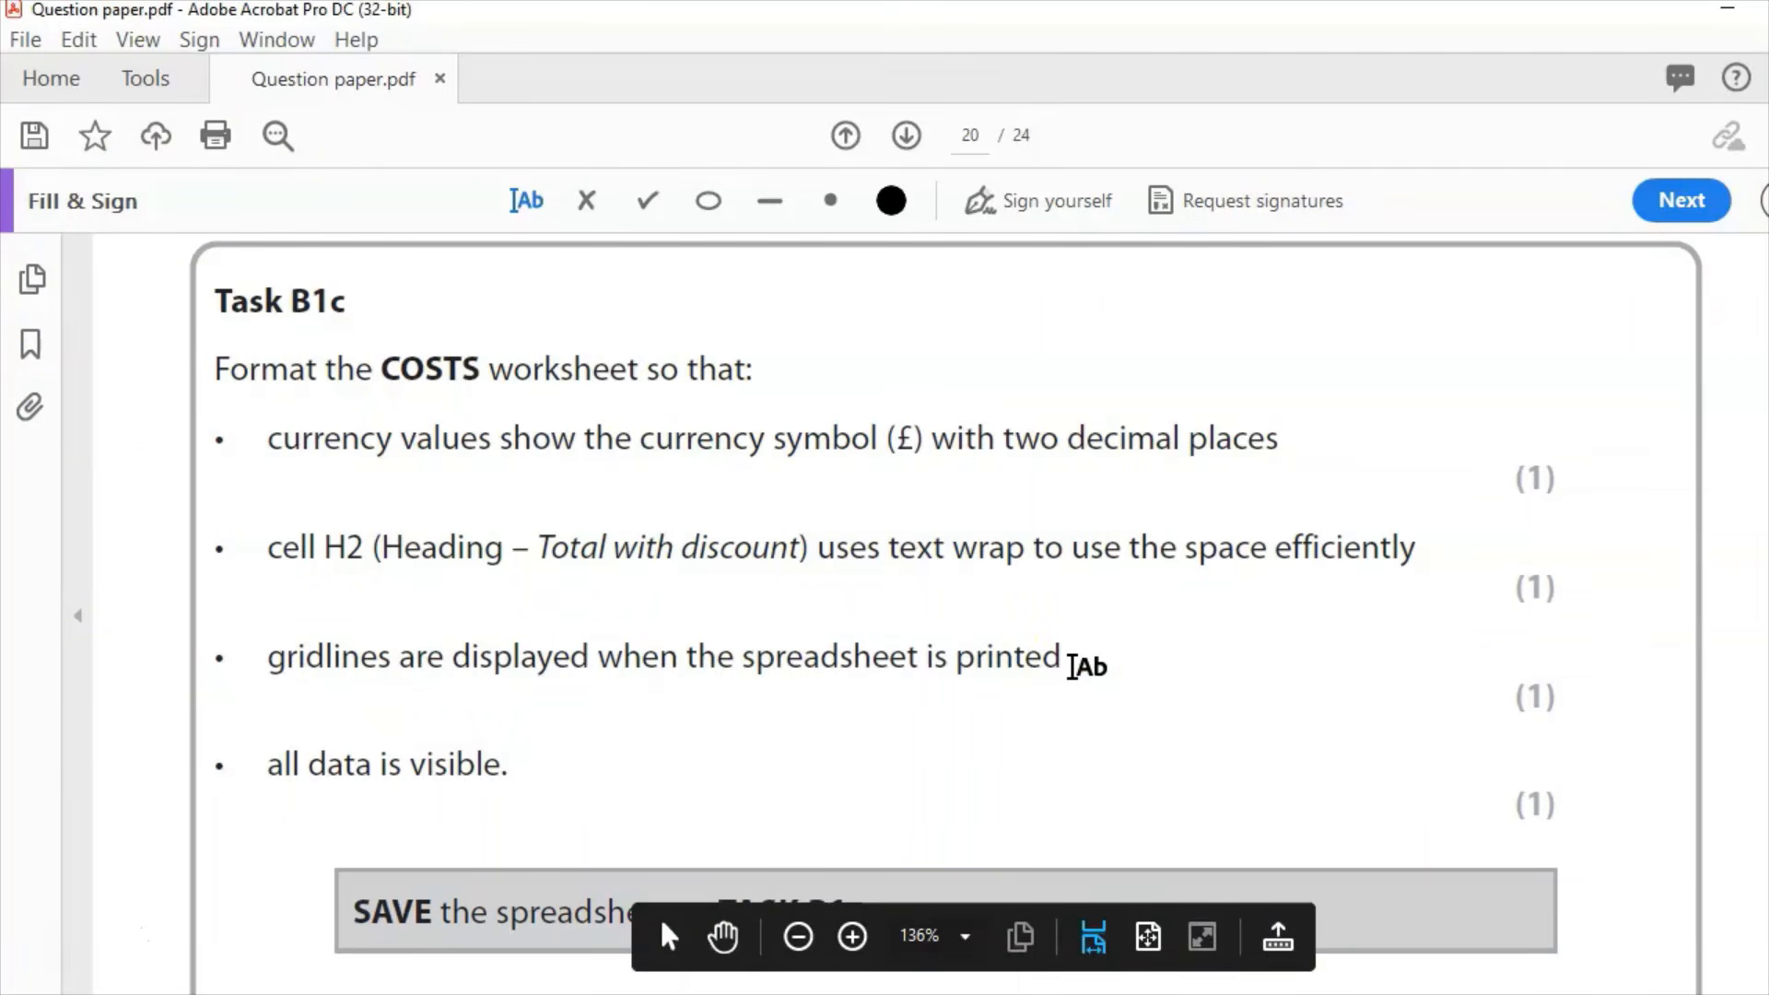
Step: Wrap the 'Total with discount' heading in H2 and narrow column H to fit it
{"action": "key", "text": "alt+Tab"}
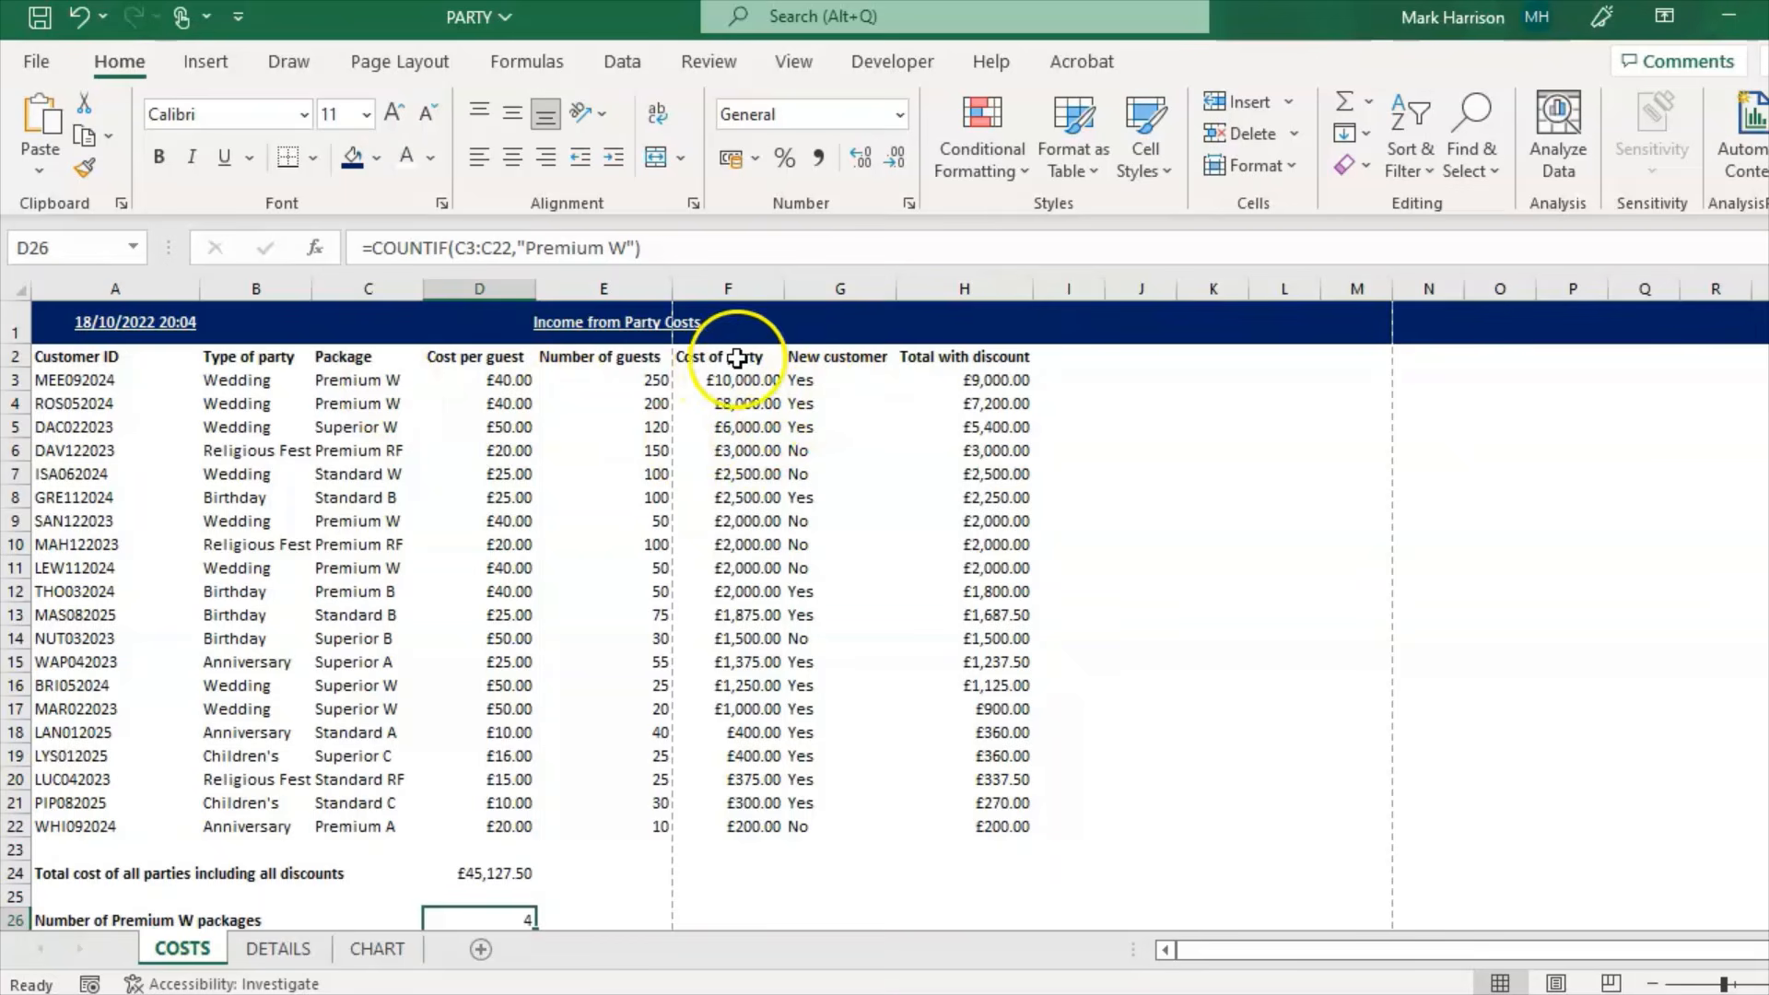
{"action": "left_click", "coordinate": [967, 357]}
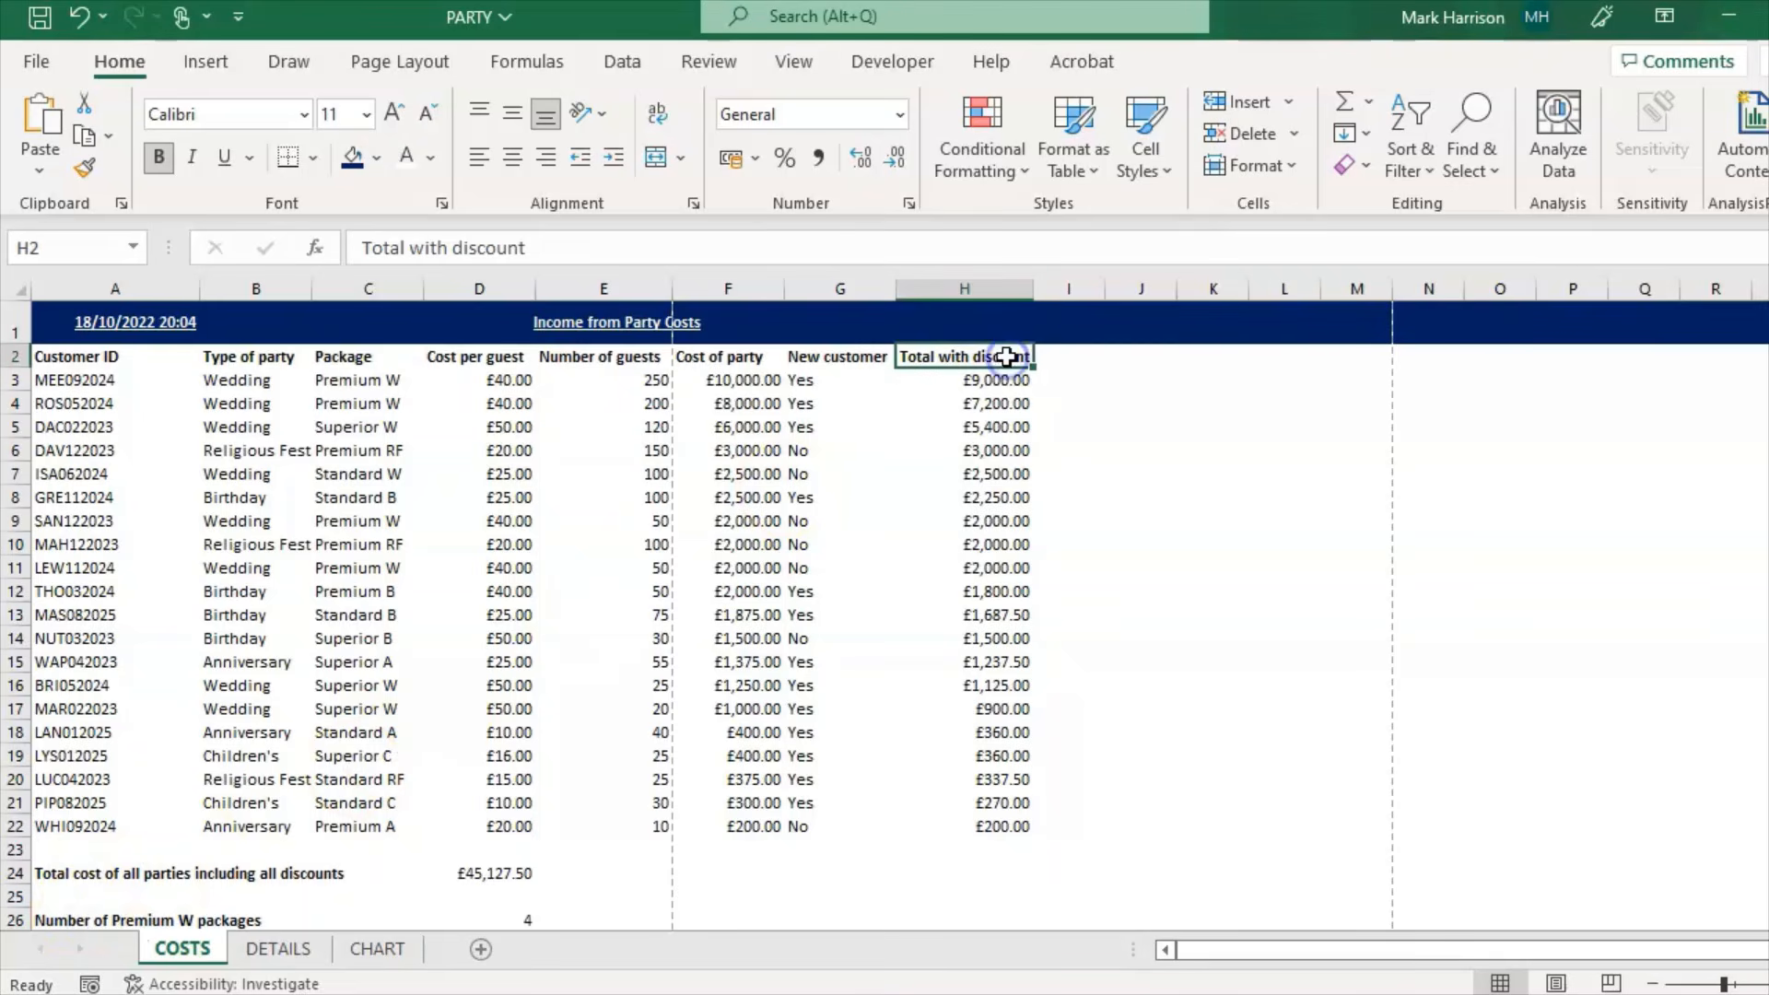
{"action": "left_click", "coordinate": [657, 114]}
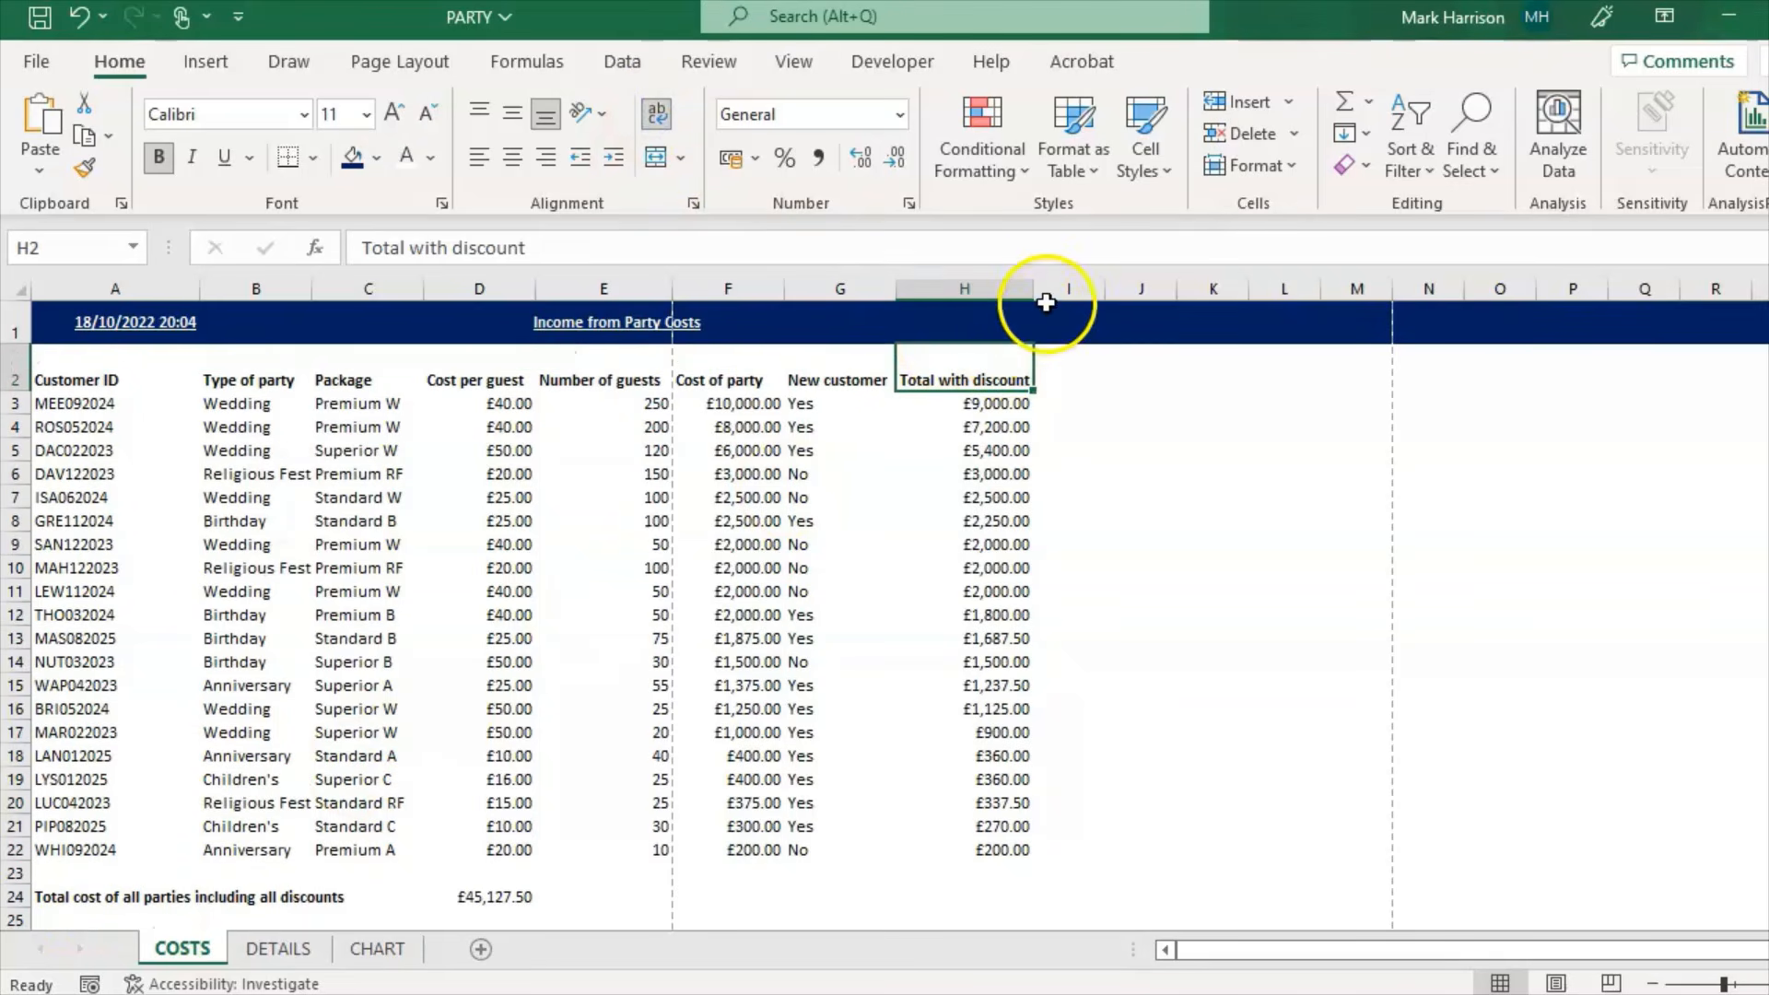
{"action": "left_click_drag", "start_coordinate": [1033, 293], "coordinate": [990, 295]}
{"action": "left_click", "coordinate": [1097, 638]}
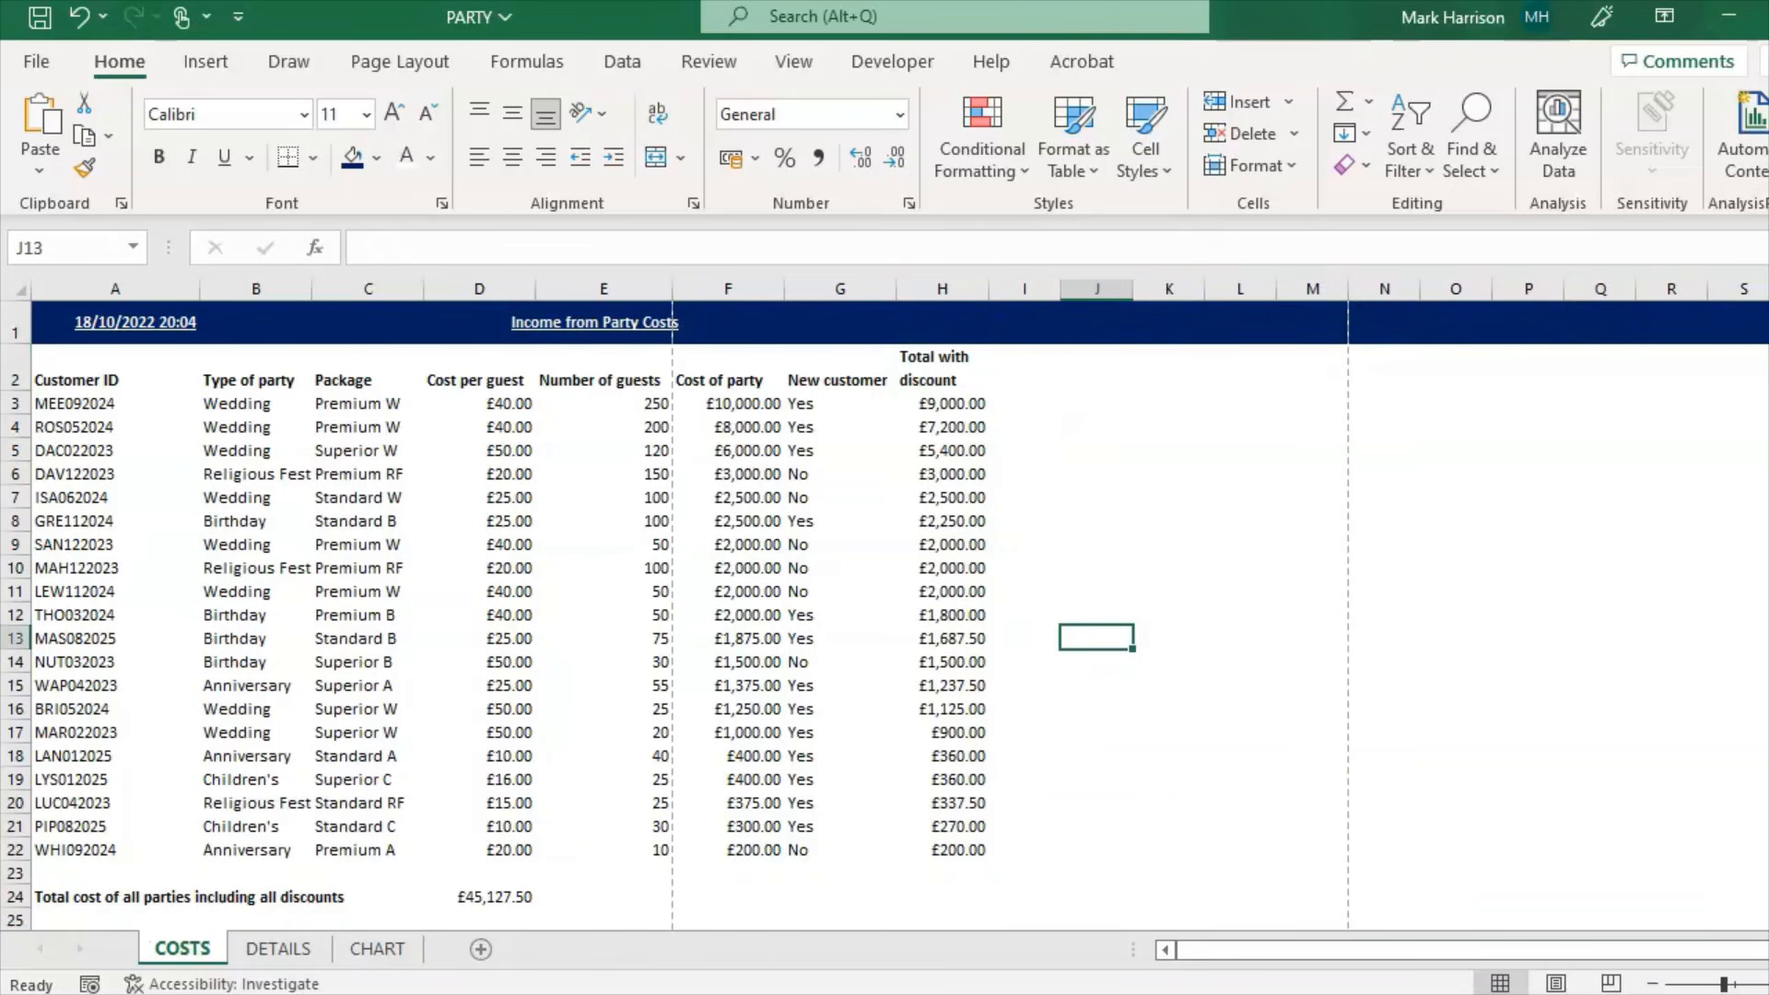
{"action": "key", "text": "alt+Tab"}
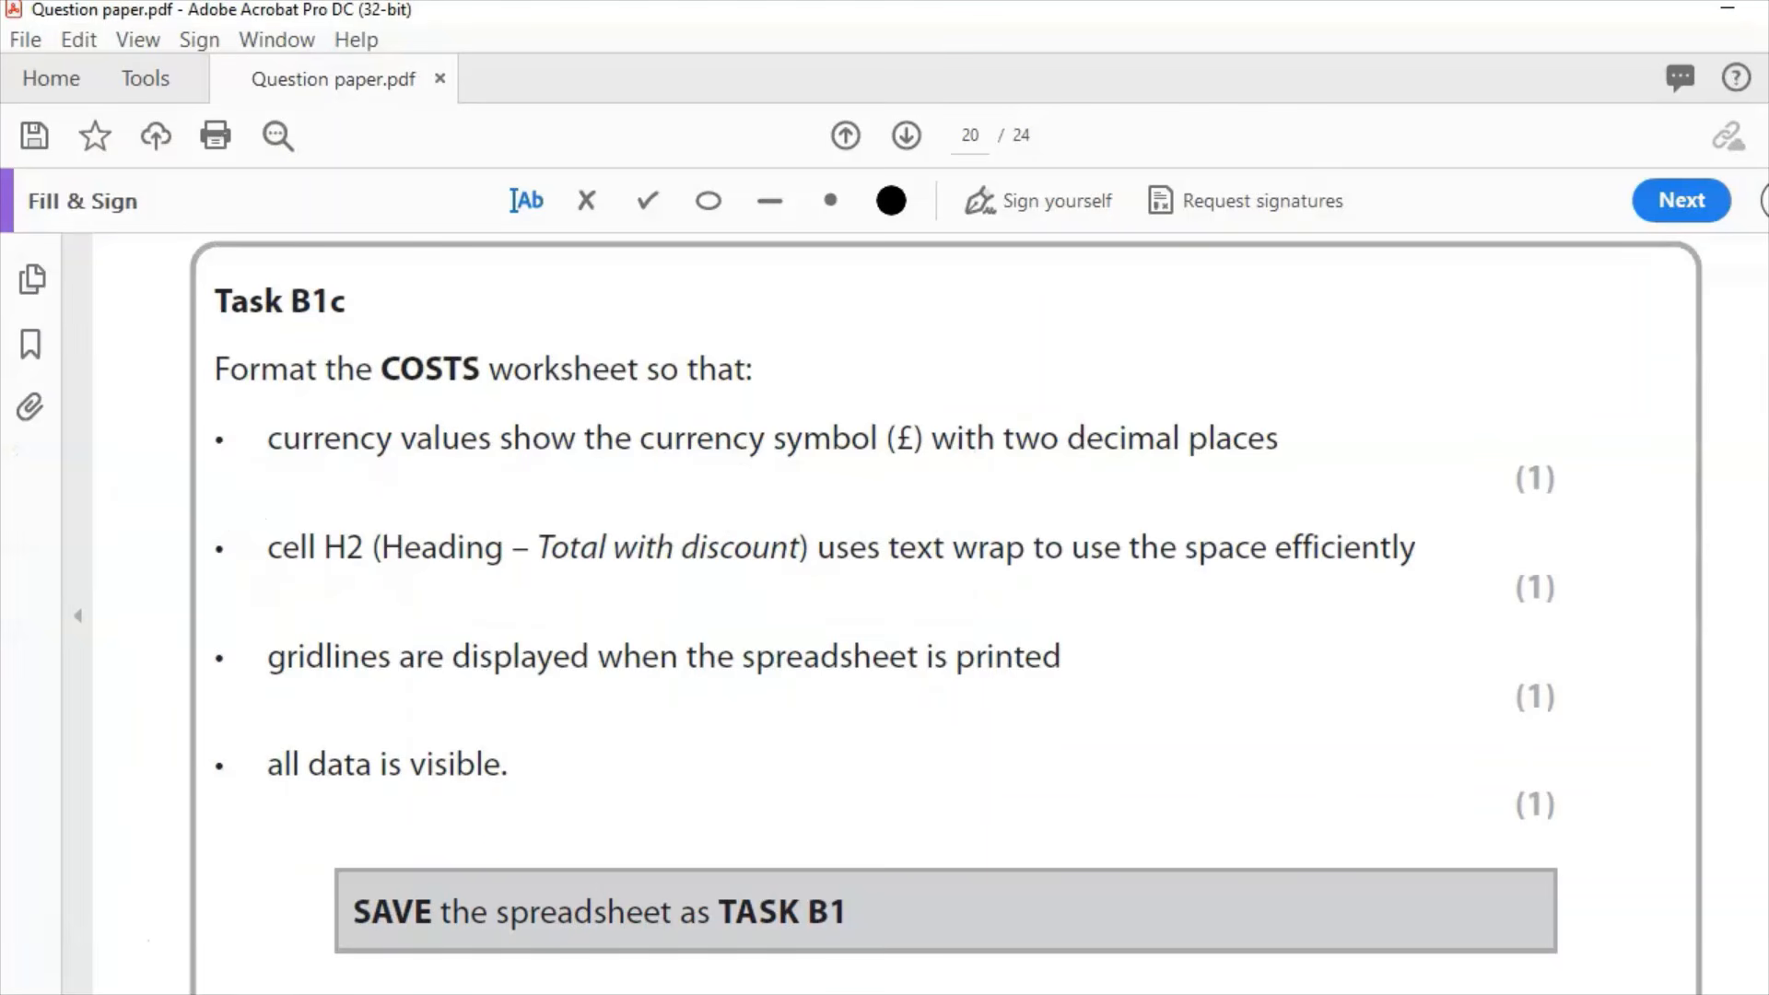
{"action": "key", "text": "alt+Tab"}
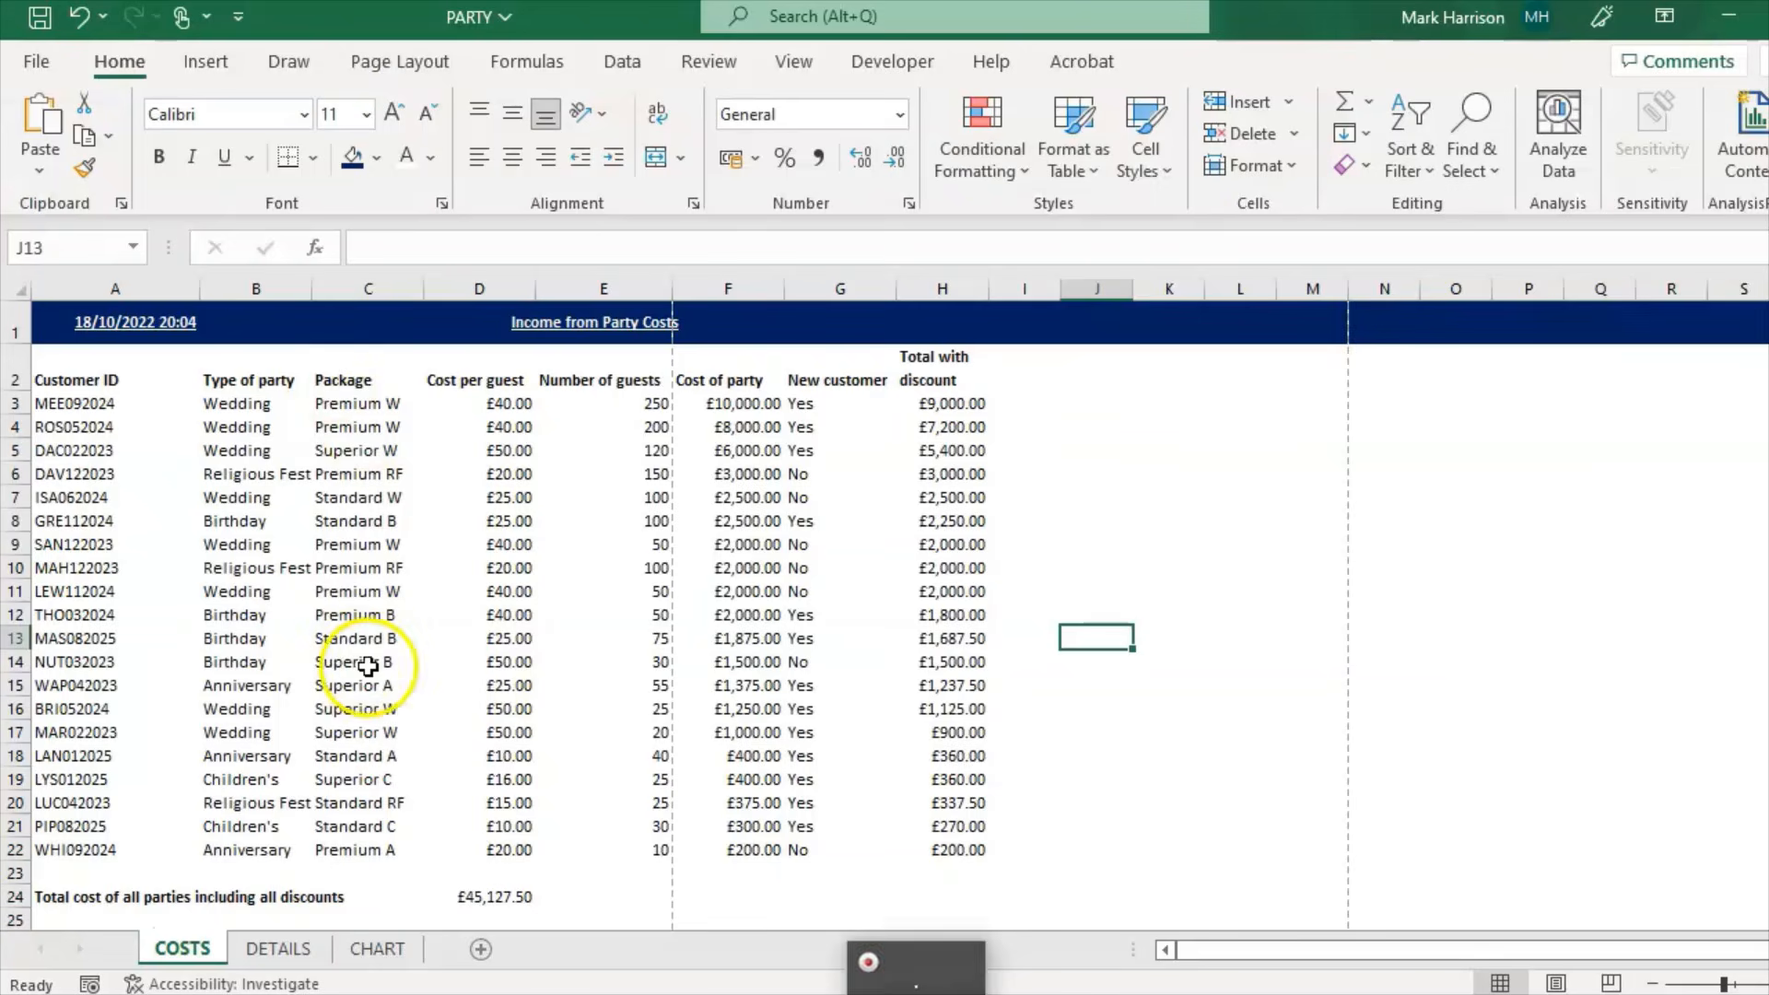
Step: Turn on printed gridlines for the COSTS sheet in Page Setup
{"action": "key", "text": "ctrl+p"}
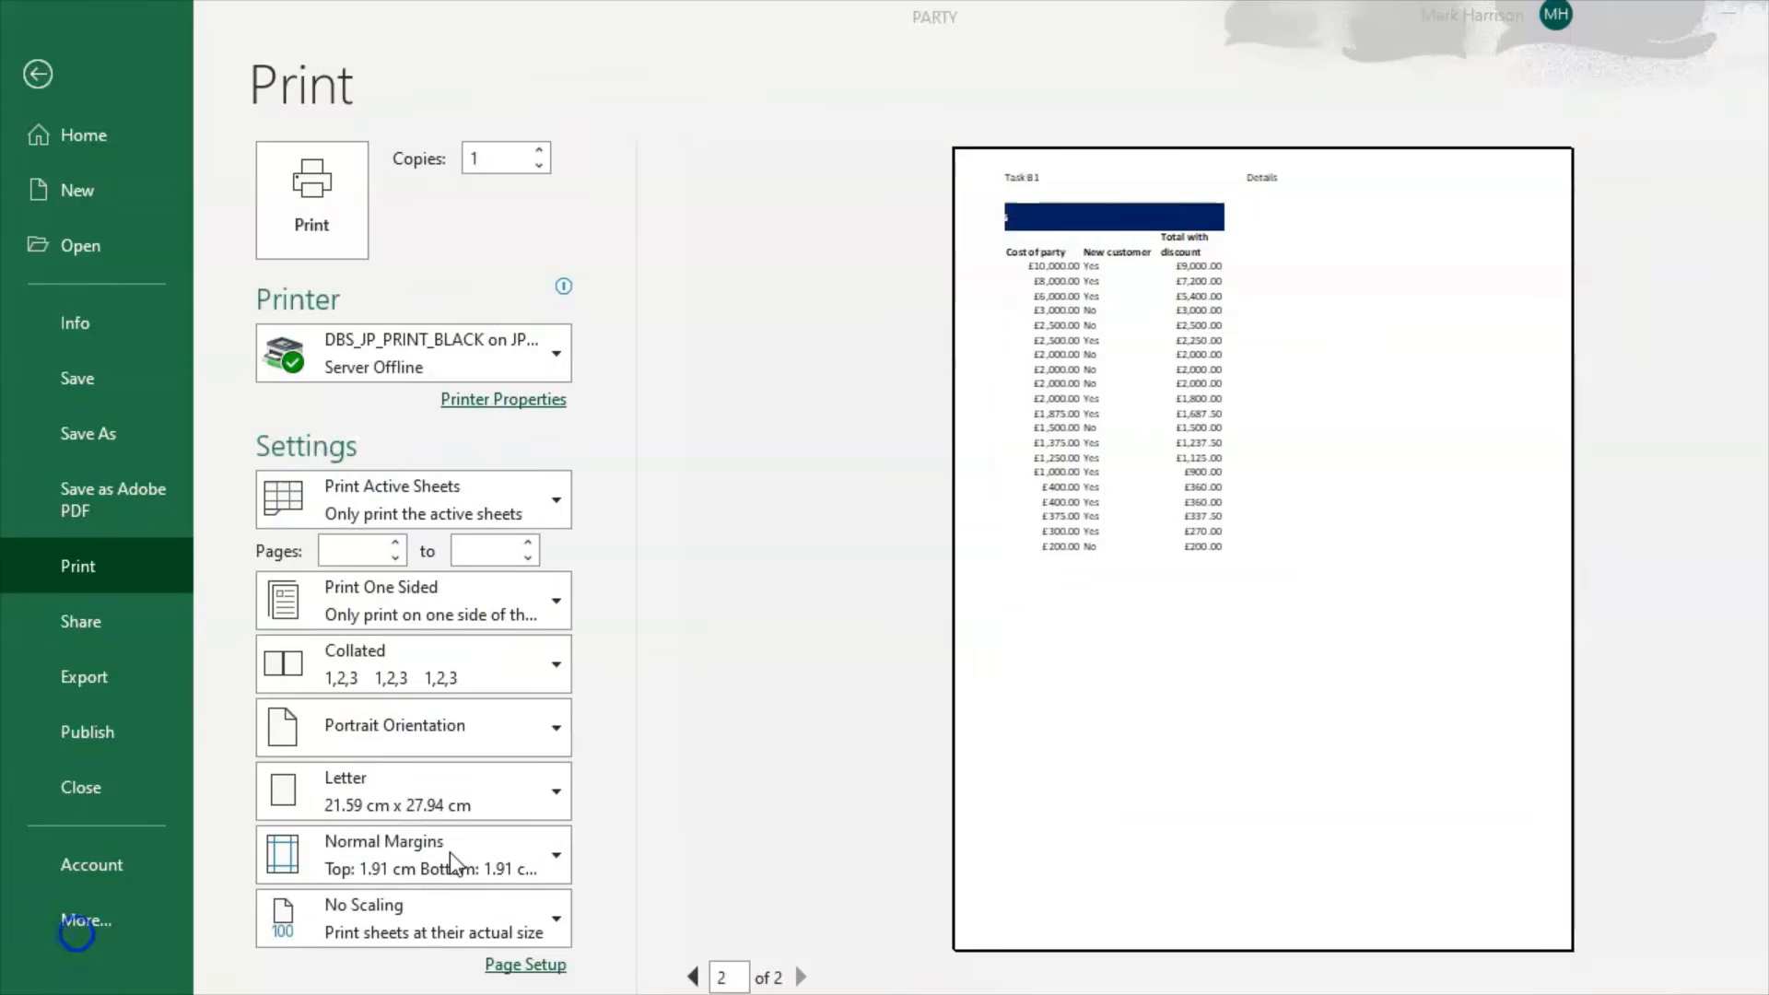
{"action": "left_click", "coordinate": [508, 965]}
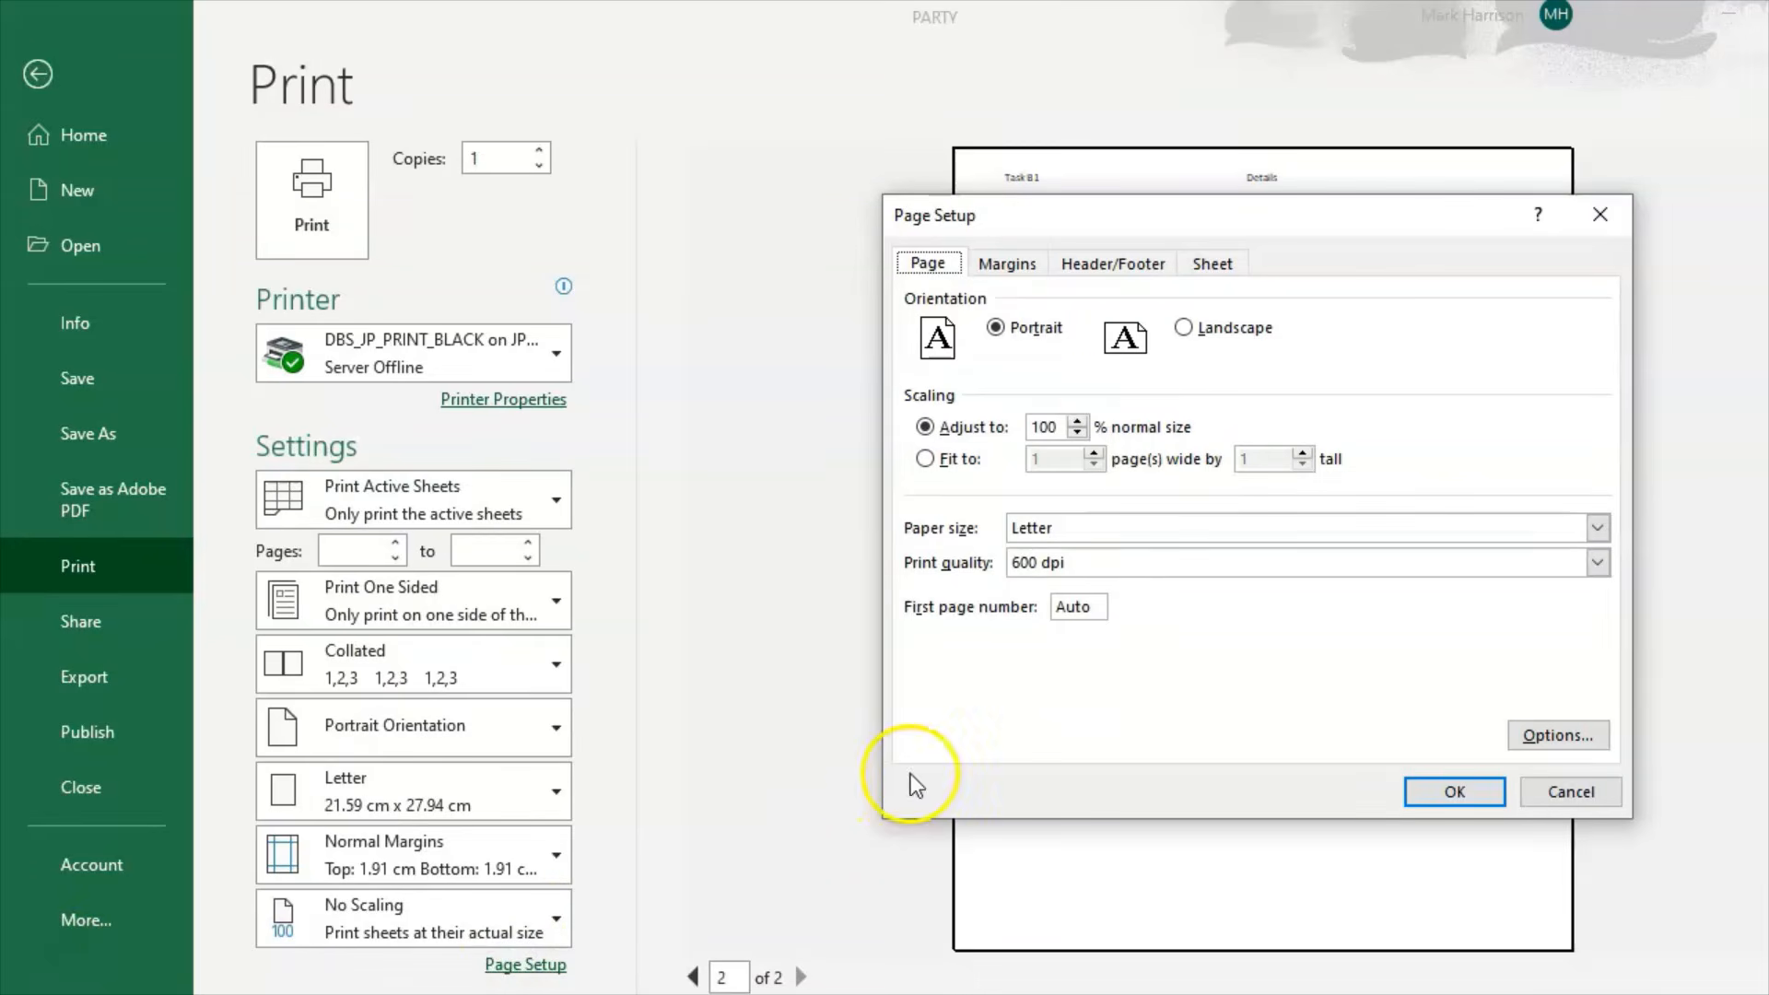
{"action": "left_click", "coordinate": [1213, 263]}
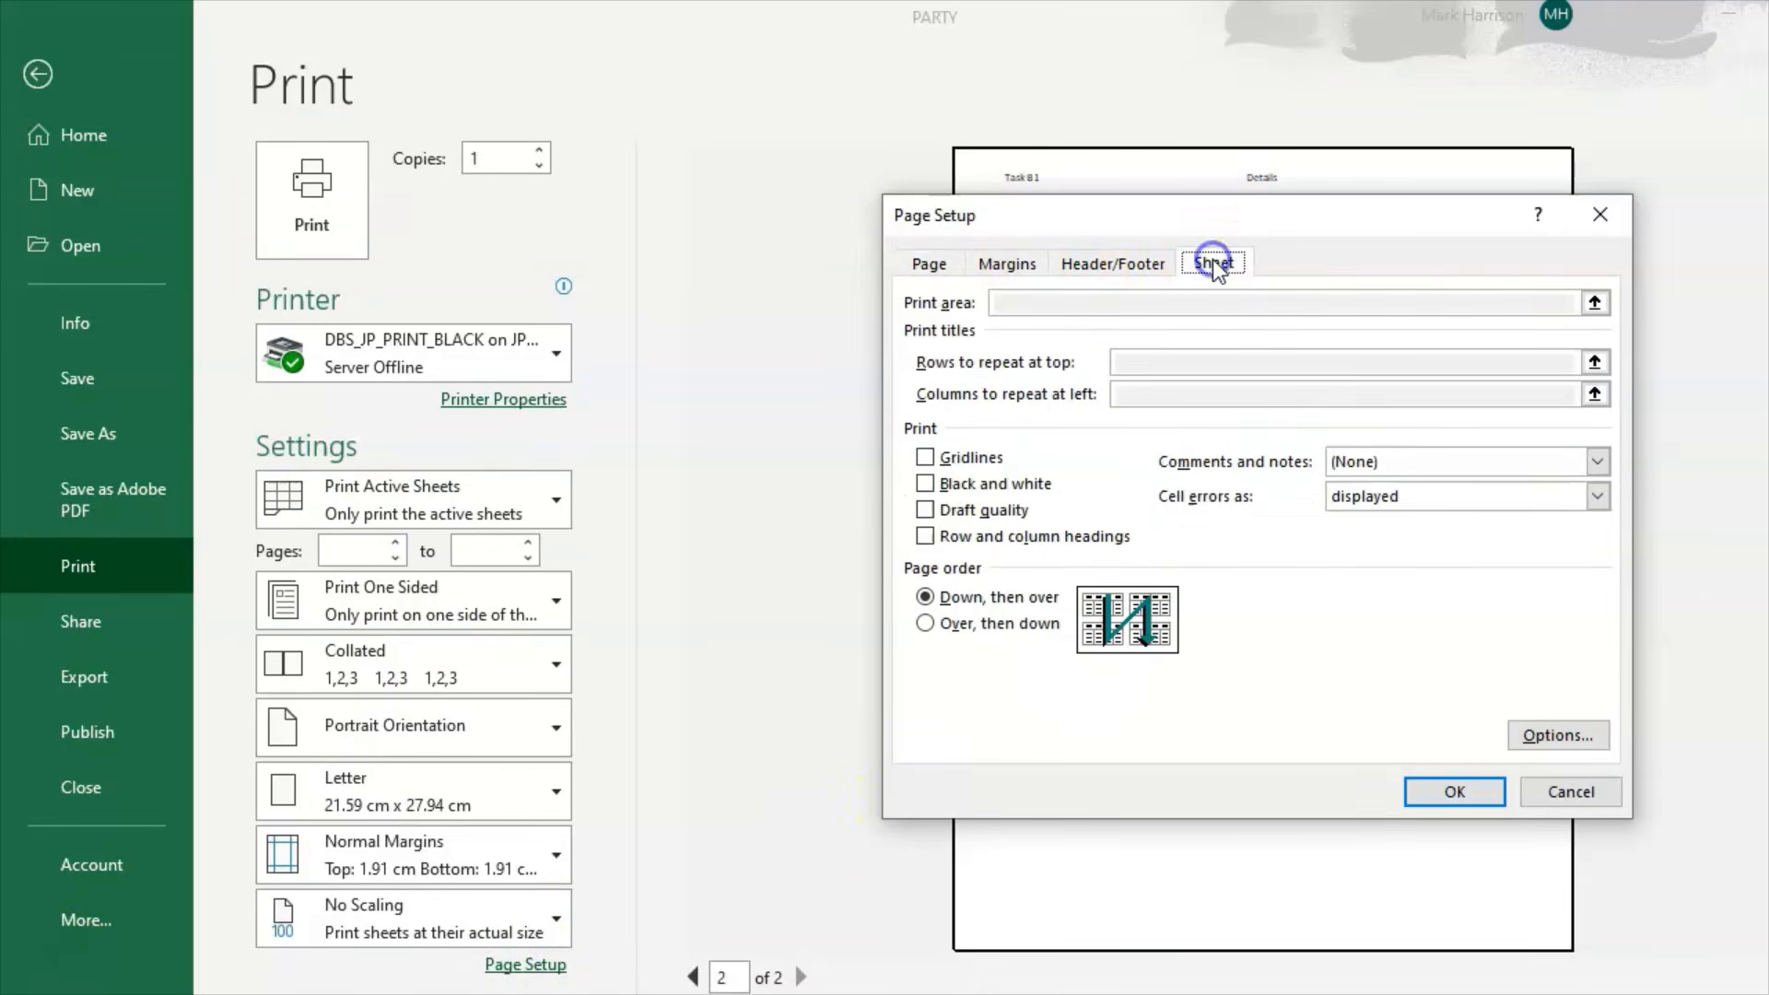
{"action": "left_click", "coordinate": [959, 458]}
{"action": "left_click", "coordinate": [1473, 796]}
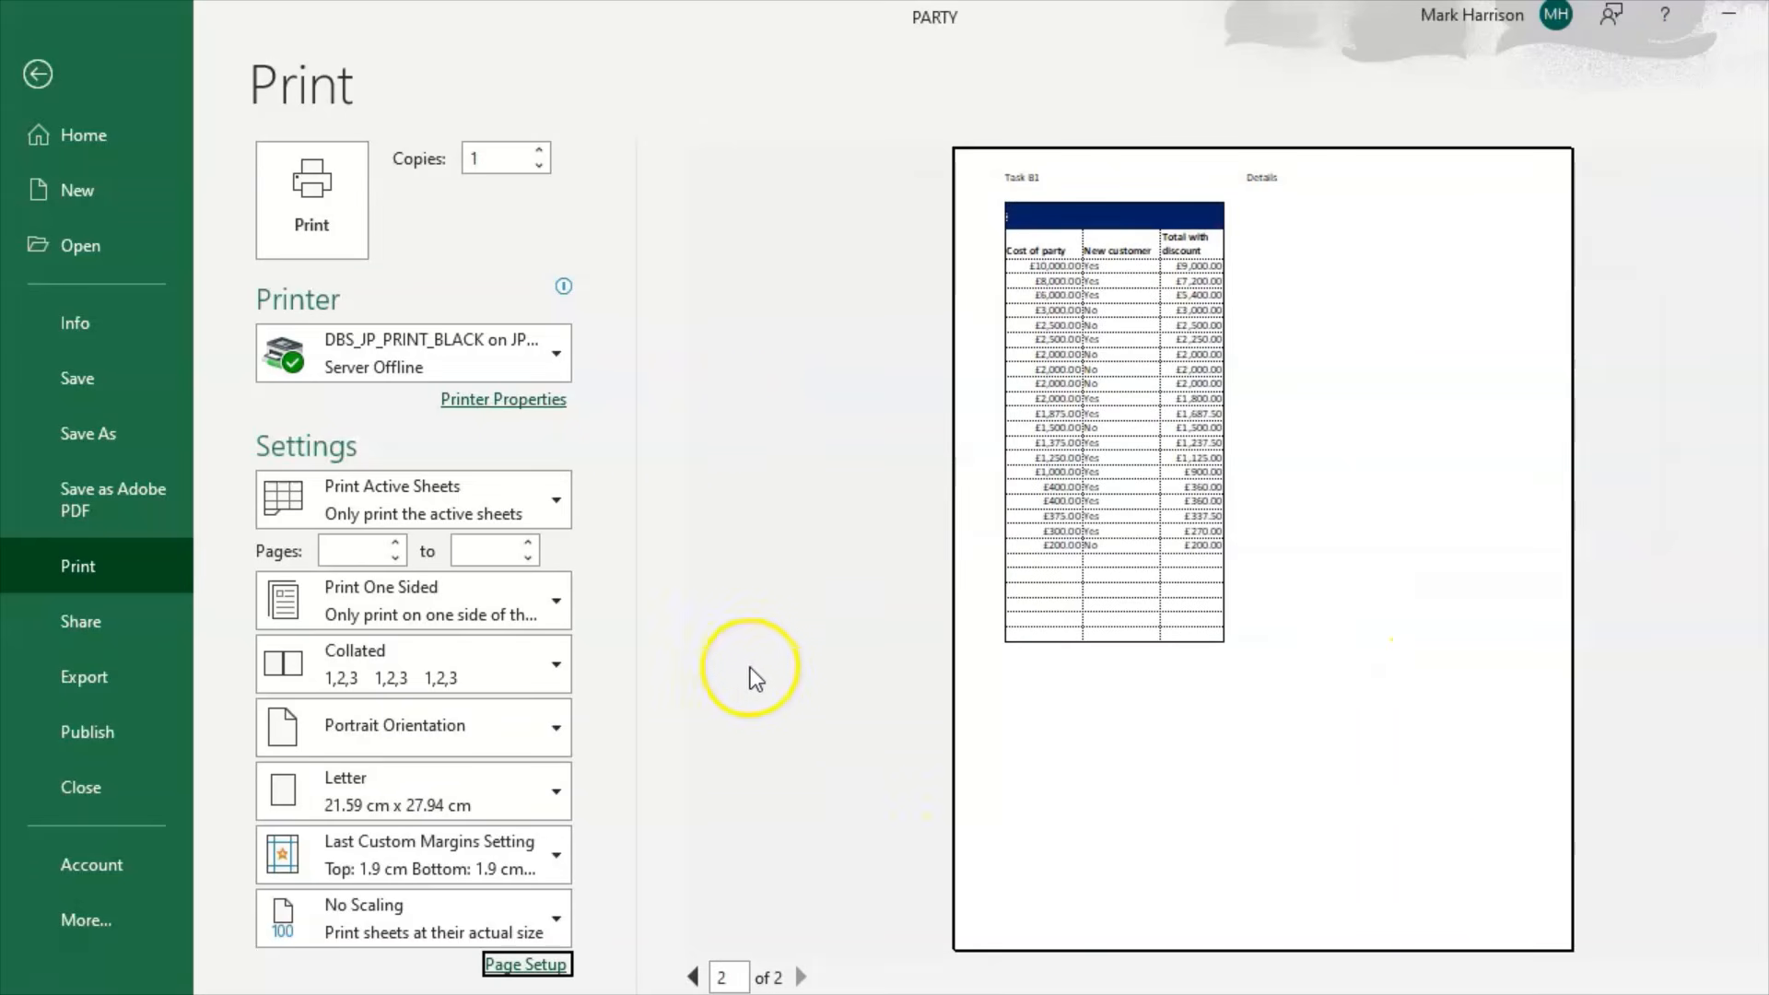
Step: Set the printout to landscape orientation and return to the worksheet
{"action": "left_click", "coordinate": [505, 734]}
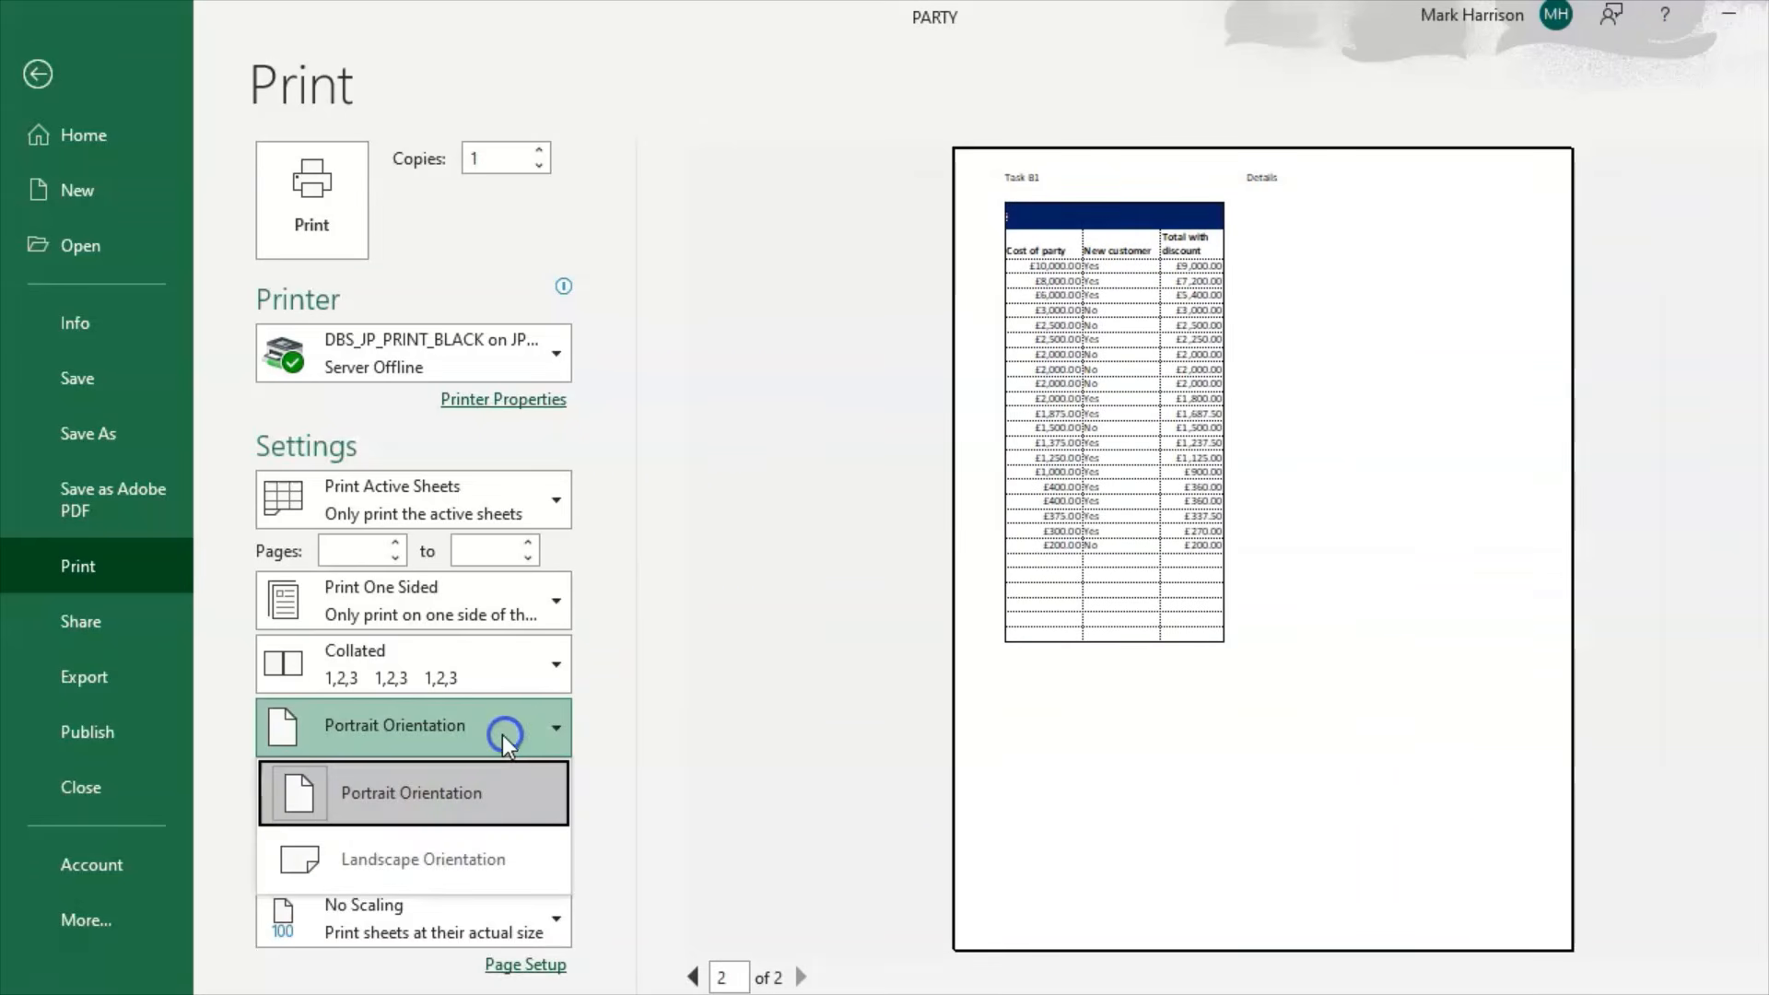
{"action": "left_click", "coordinate": [416, 838]}
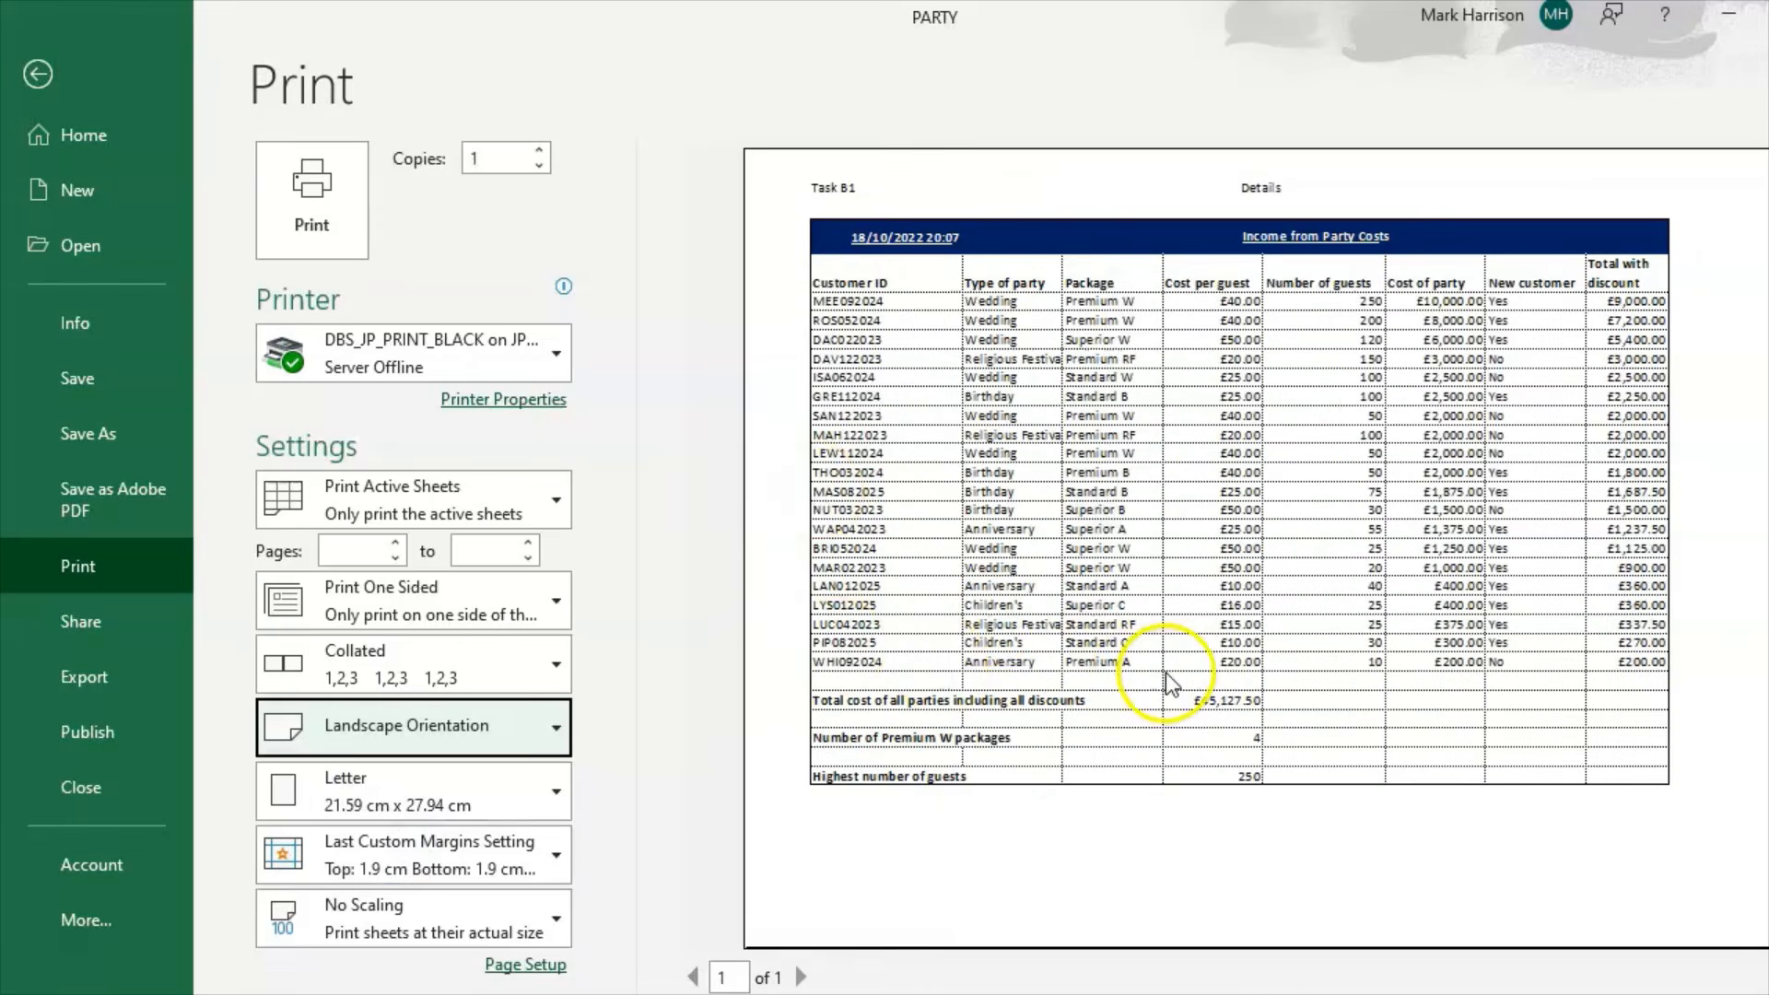
{"action": "left_click", "coordinate": [68, 79]}
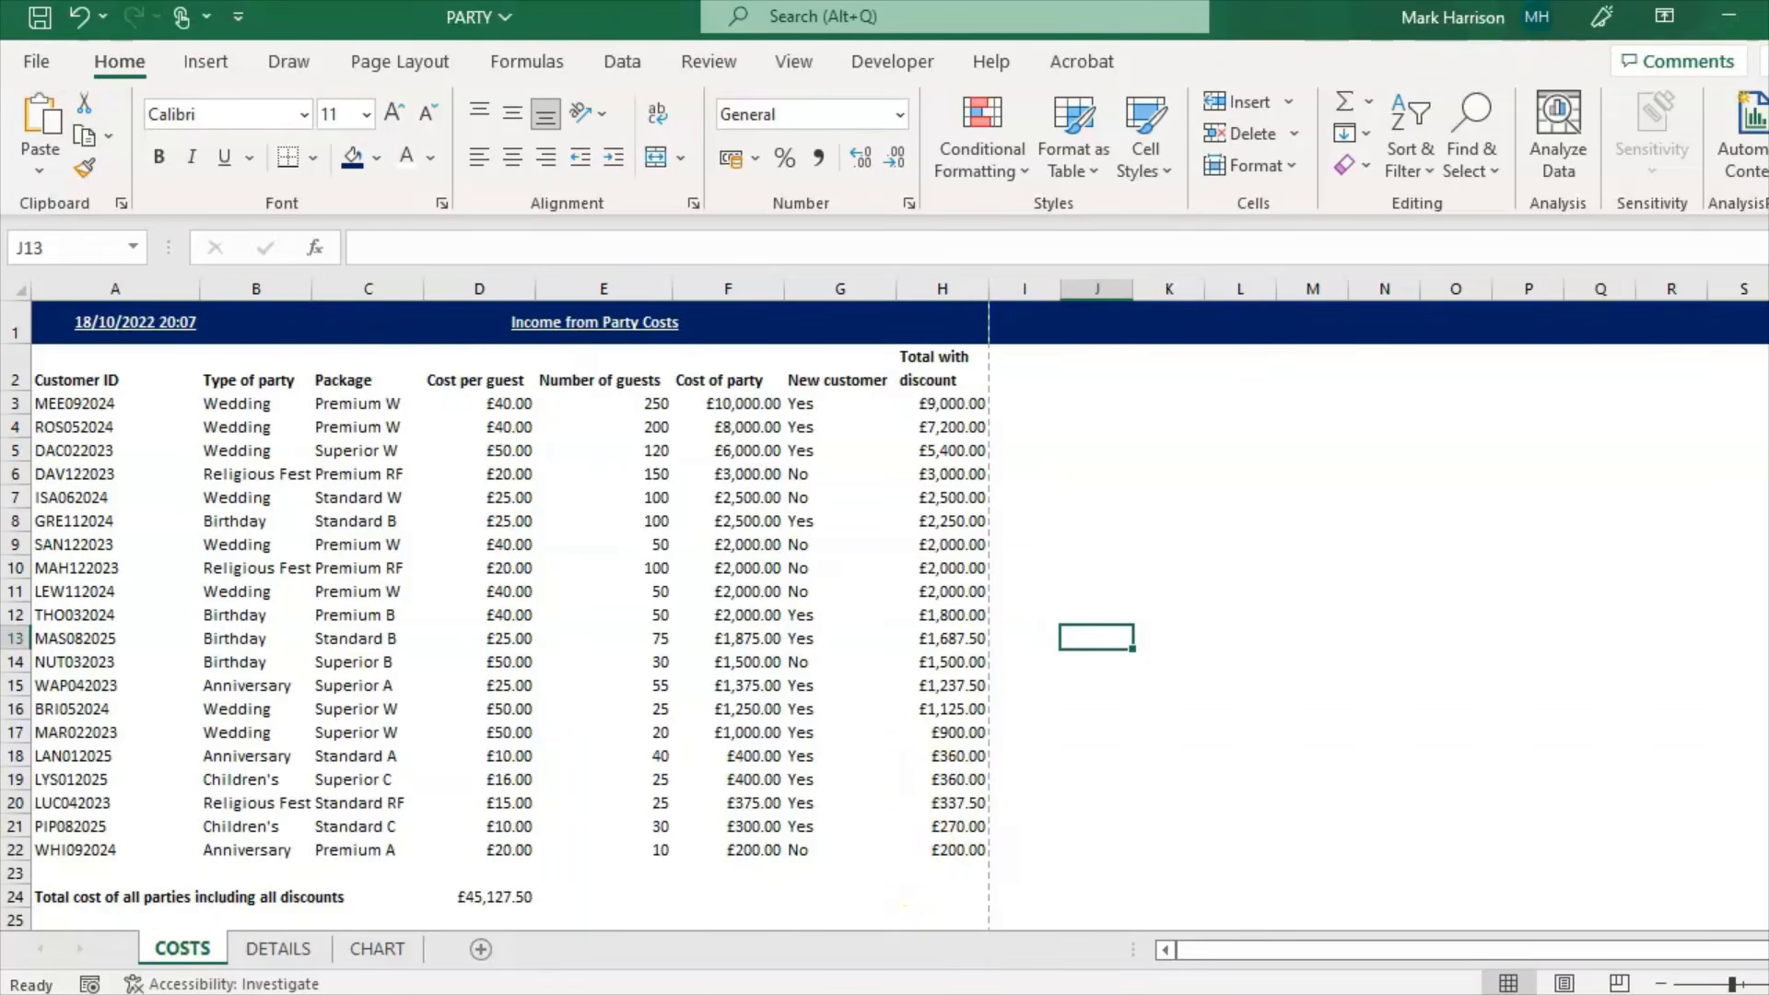
{"action": "key", "text": "alt+Tab"}
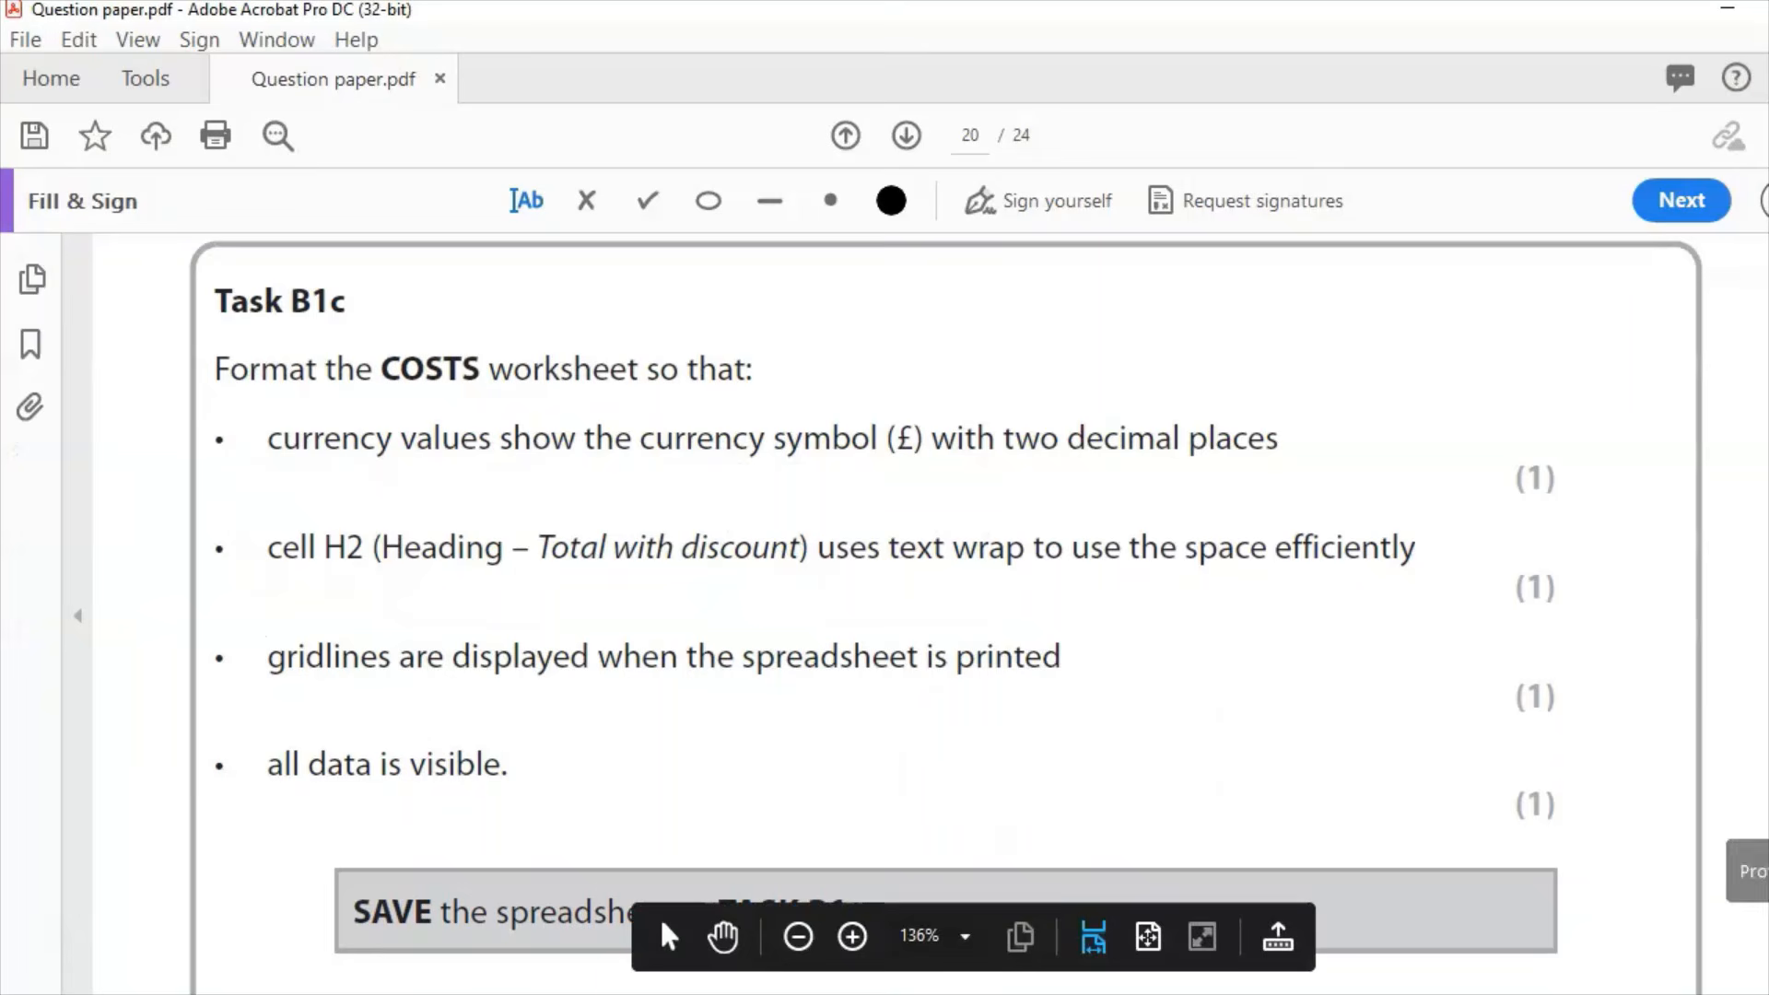
Step: Widen column B of the PARTY workbook so Religious Festival fits, and resize column A sensibly
{"action": "scroll", "coordinate": [922, 609], "scroll_direction": "down", "scroll_amount": 5}
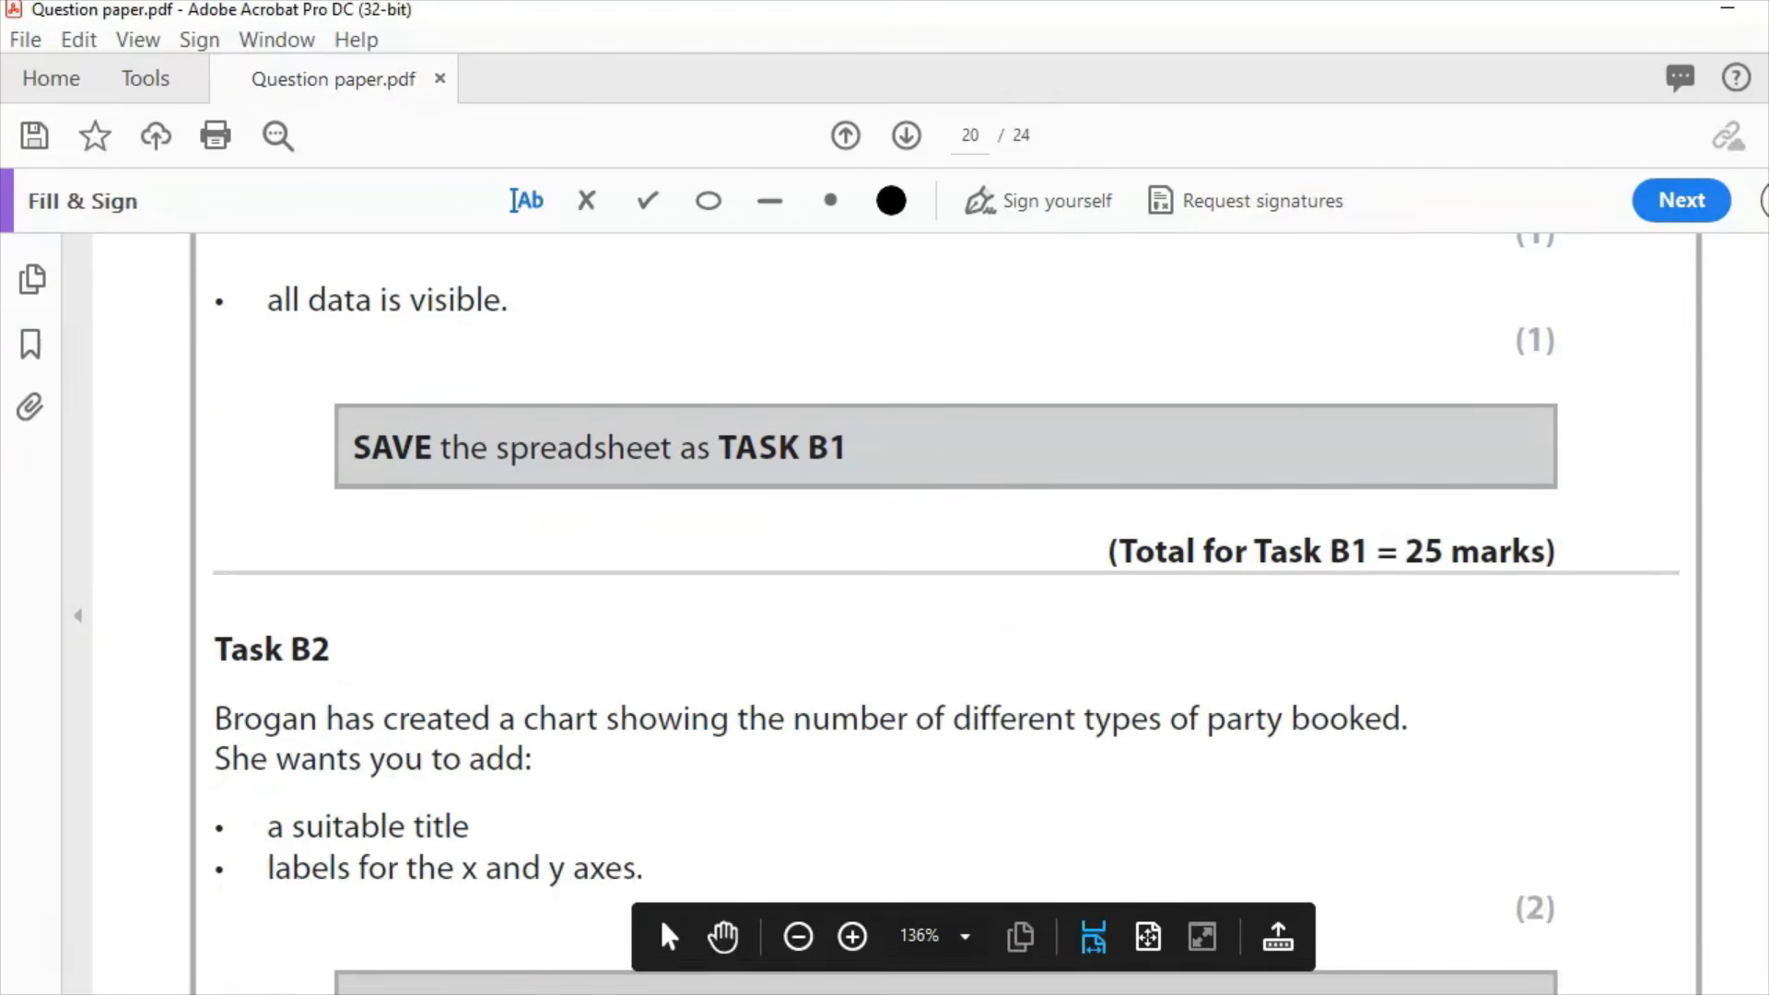
{"action": "scroll", "coordinate": [922, 608], "scroll_direction": "up", "scroll_amount": 1}
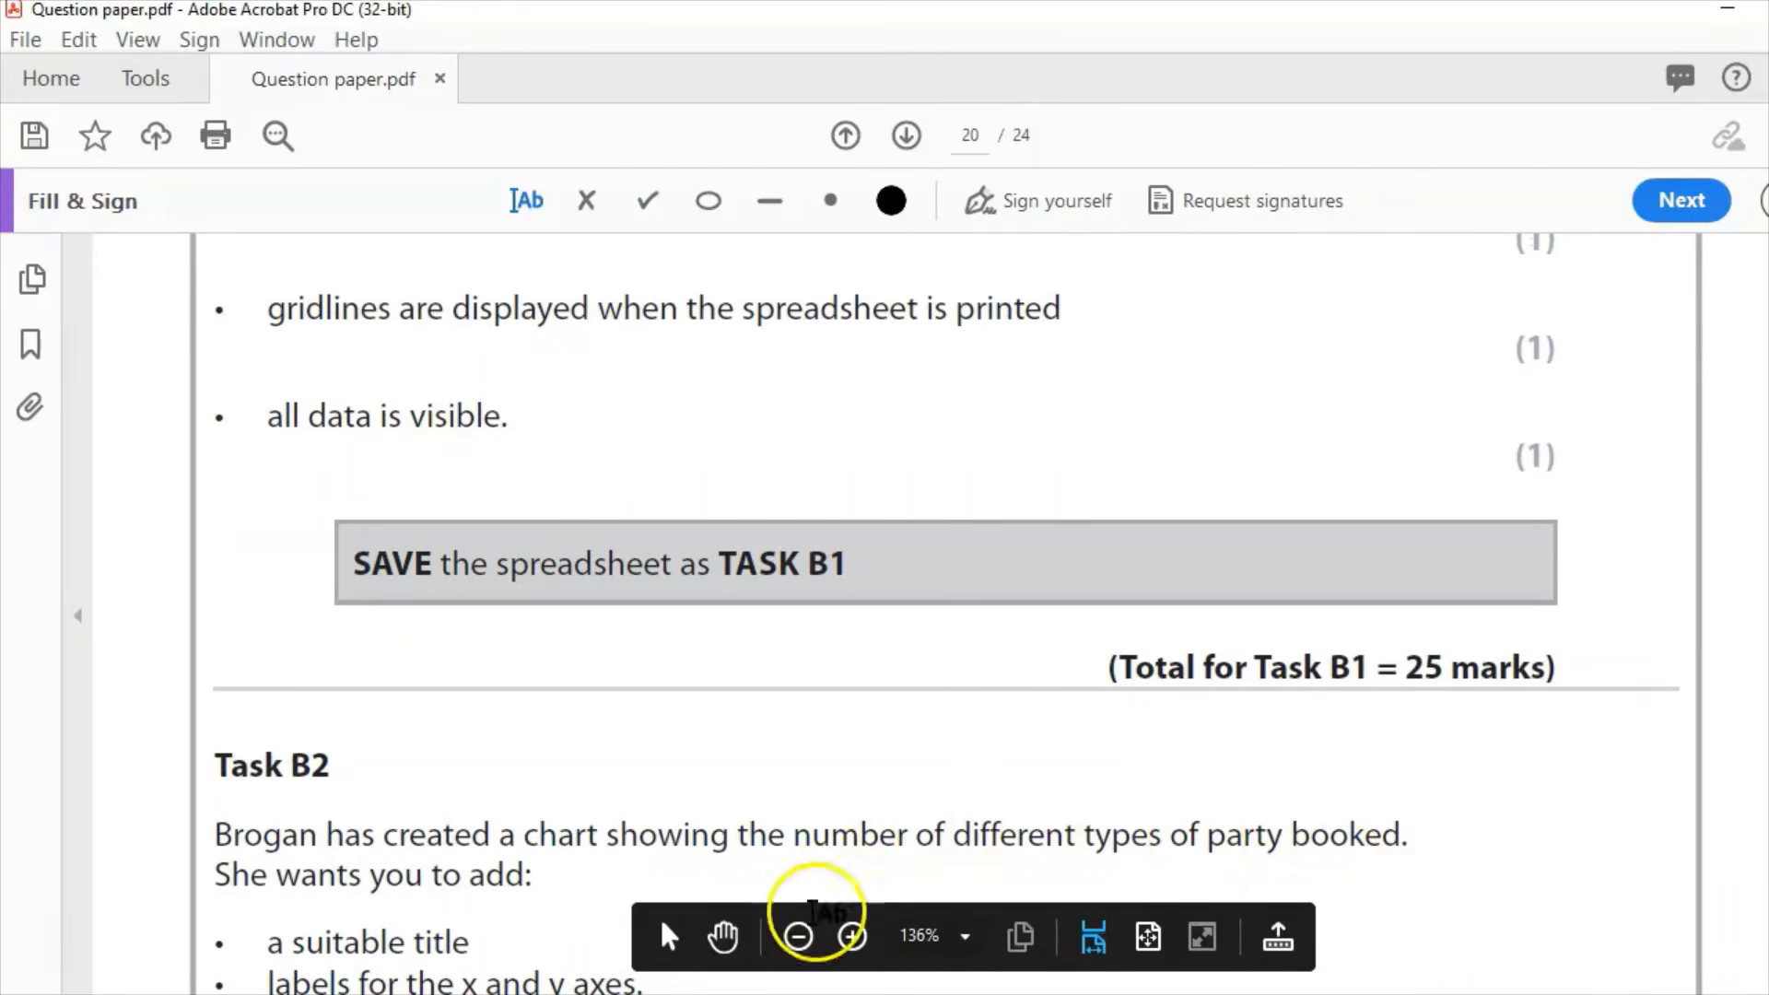
{"action": "left_click", "coordinate": [982, 994]}
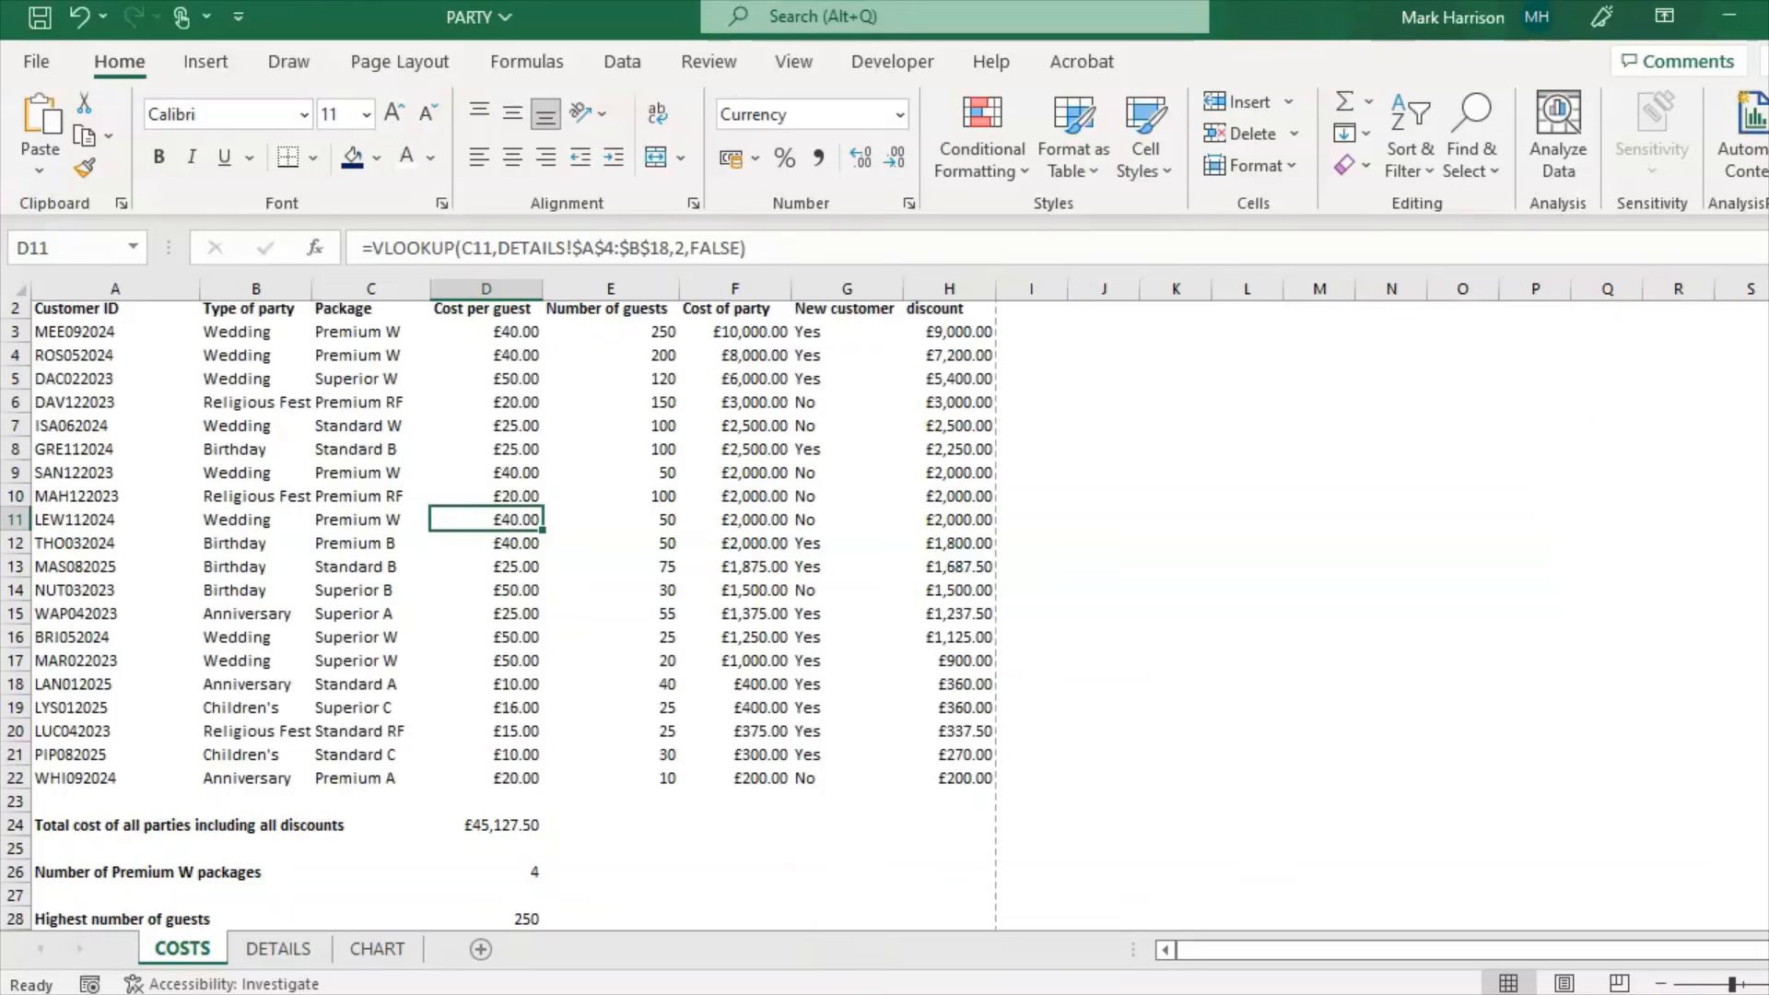
{"action": "left_click", "coordinate": [355, 473]}
{"action": "left_click_drag", "start_coordinate": [312, 288], "coordinate": [350, 288]}
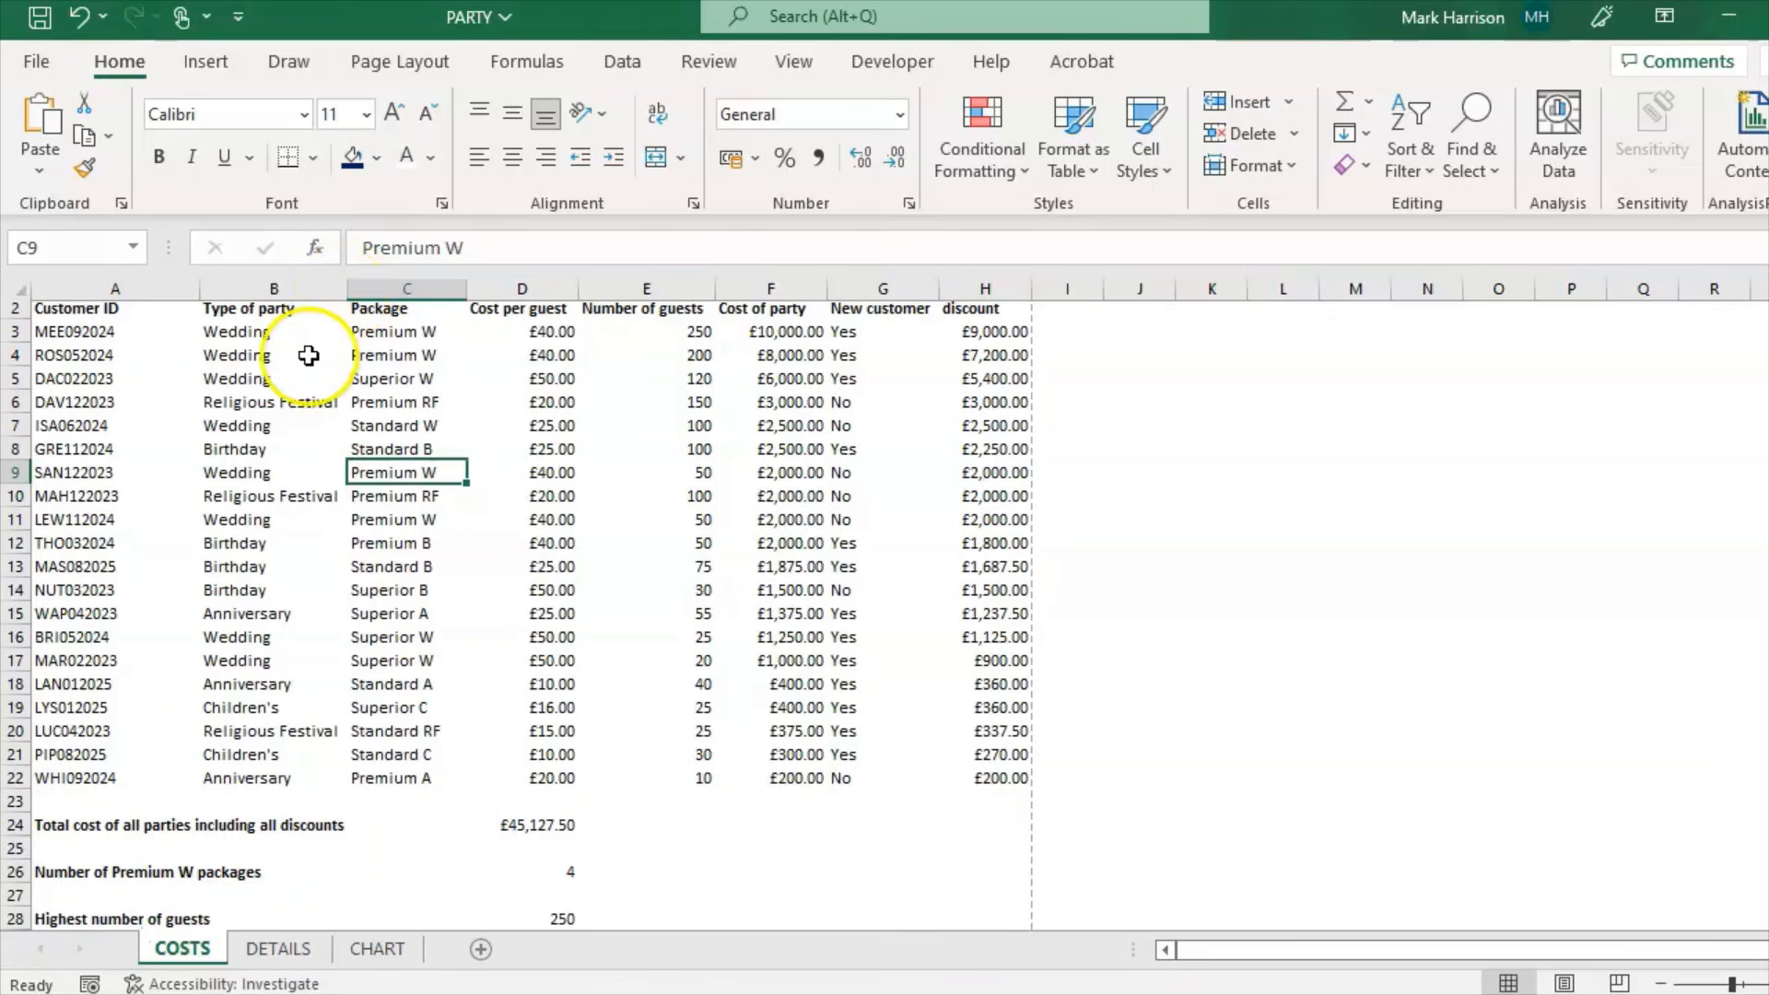
{"action": "mouse_move", "coordinate": [340, 294]}
{"action": "left_mouse_down"}
{"action": "mouse_move", "coordinate": [325, 289]}
{"action": "mouse_move", "coordinate": [350, 289]}
{"action": "left_mouse_up"}
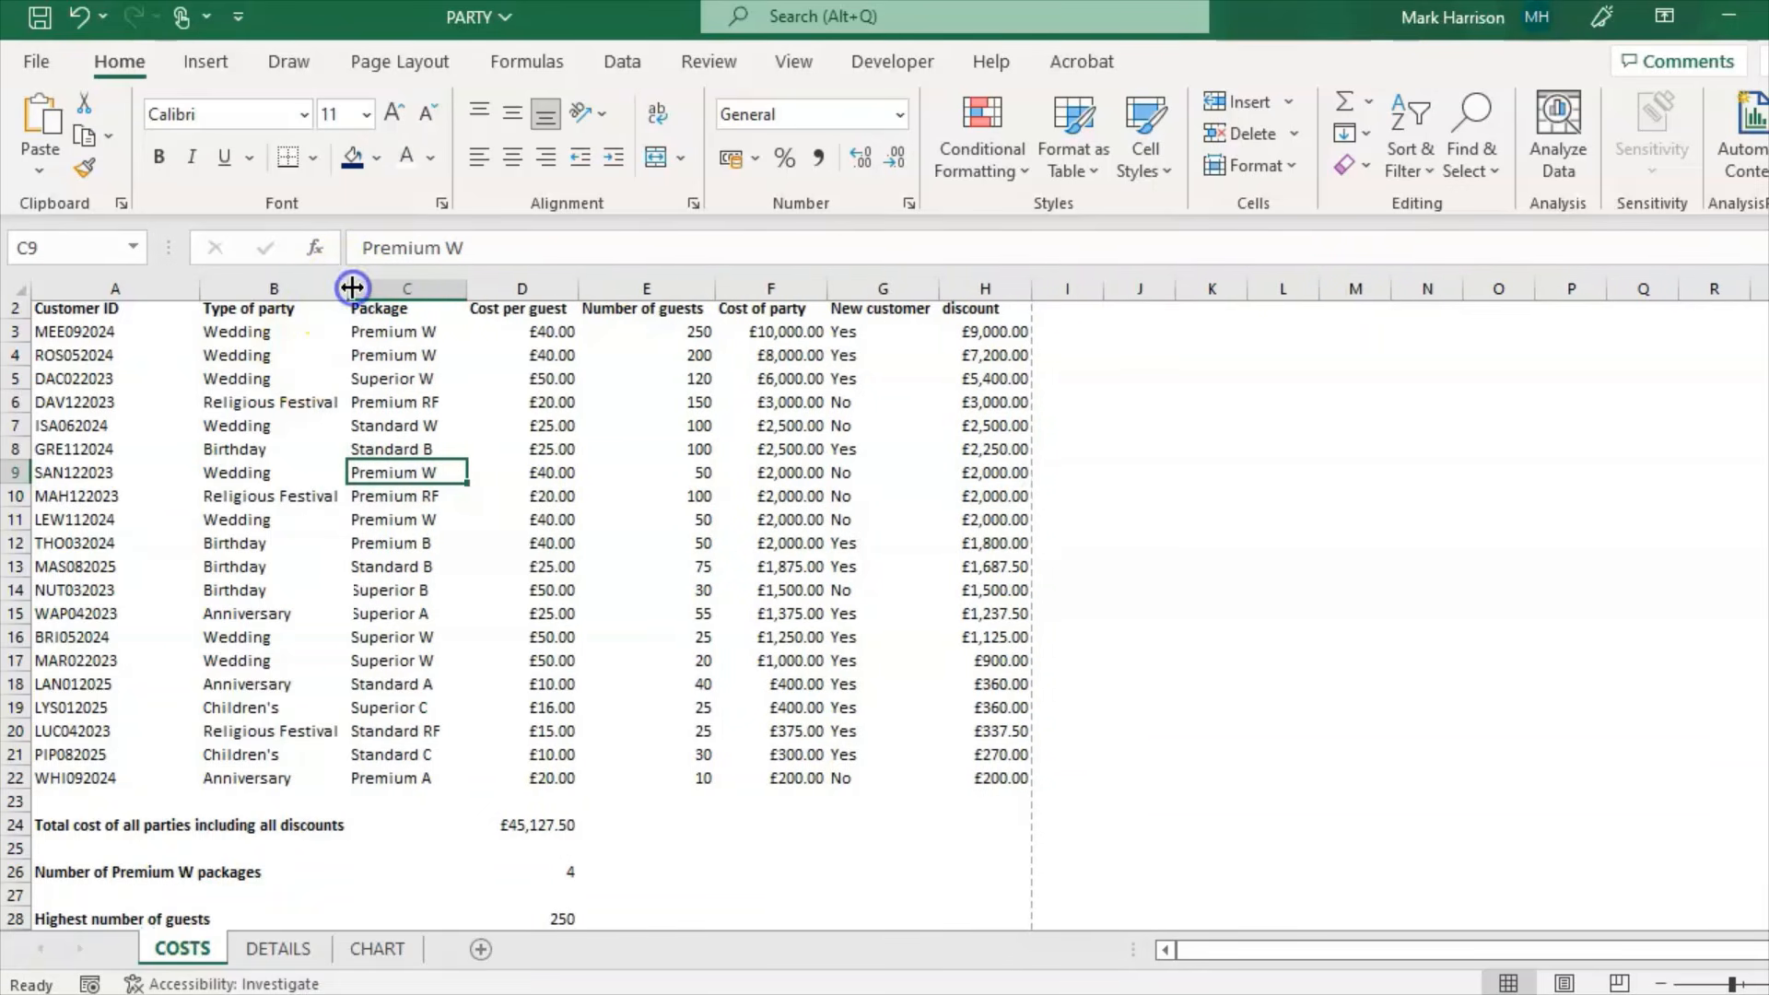
{"action": "double_click", "coordinate": [198, 292]}
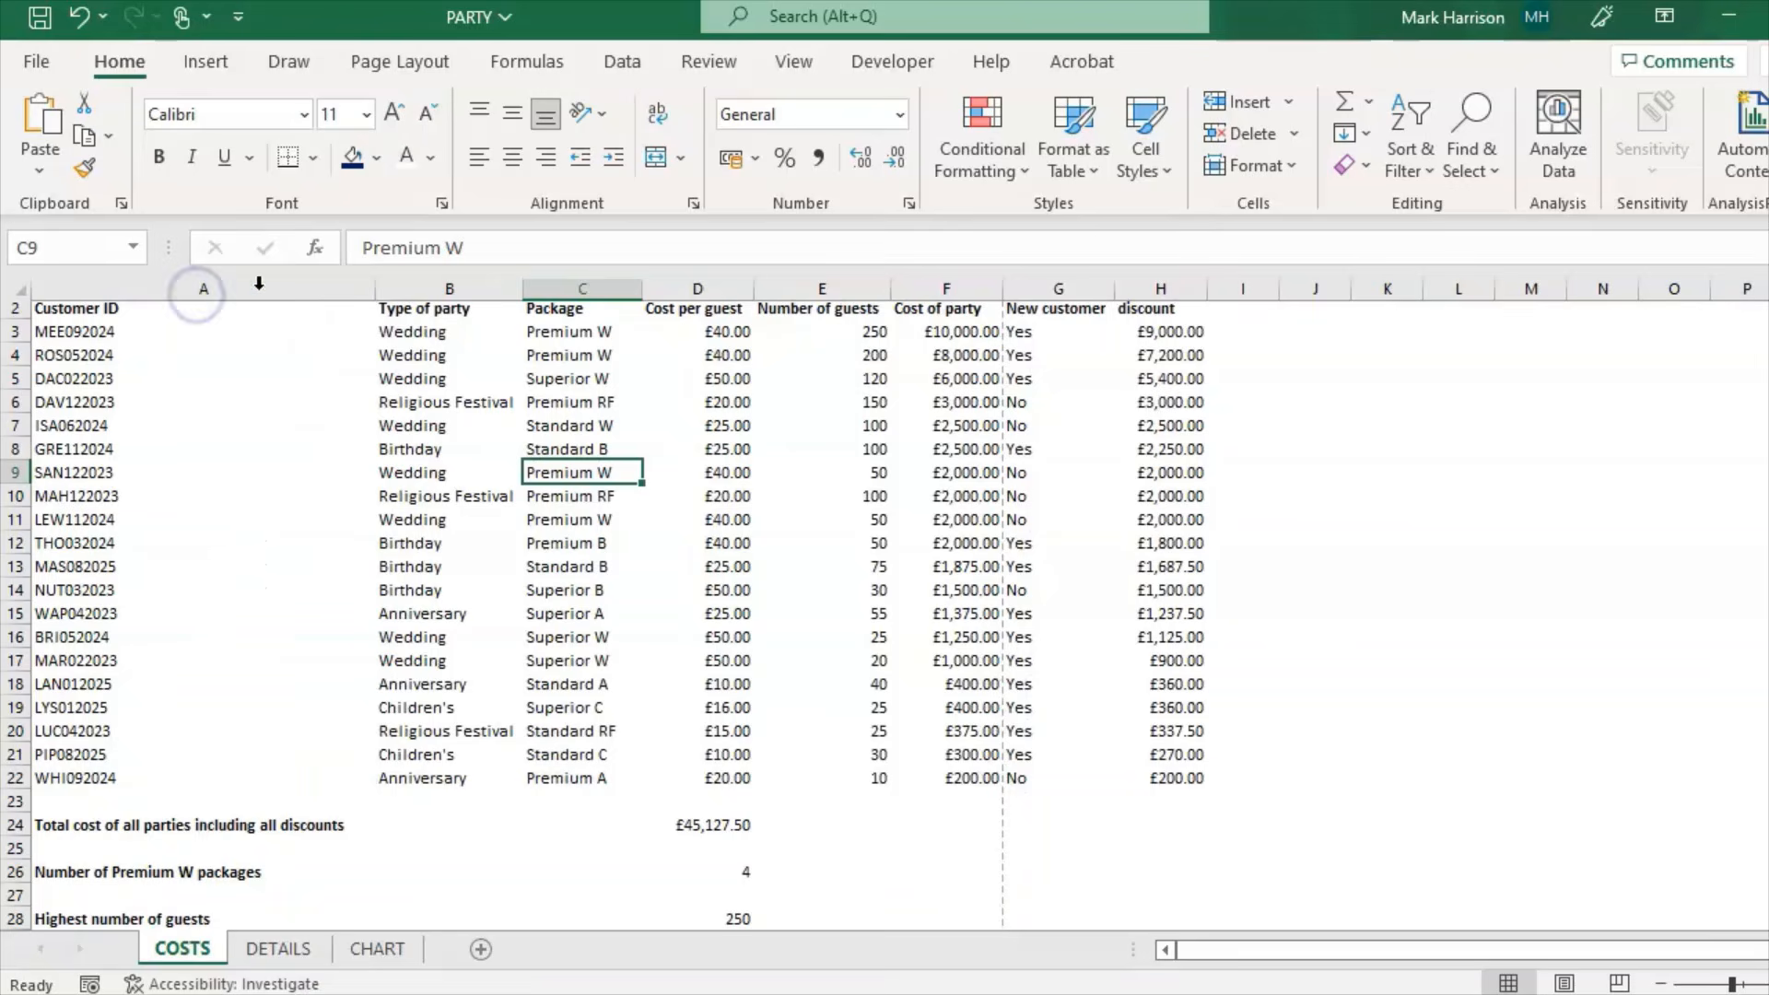
{"action": "left_click_drag", "start_coordinate": [376, 283], "coordinate": [210, 285]}
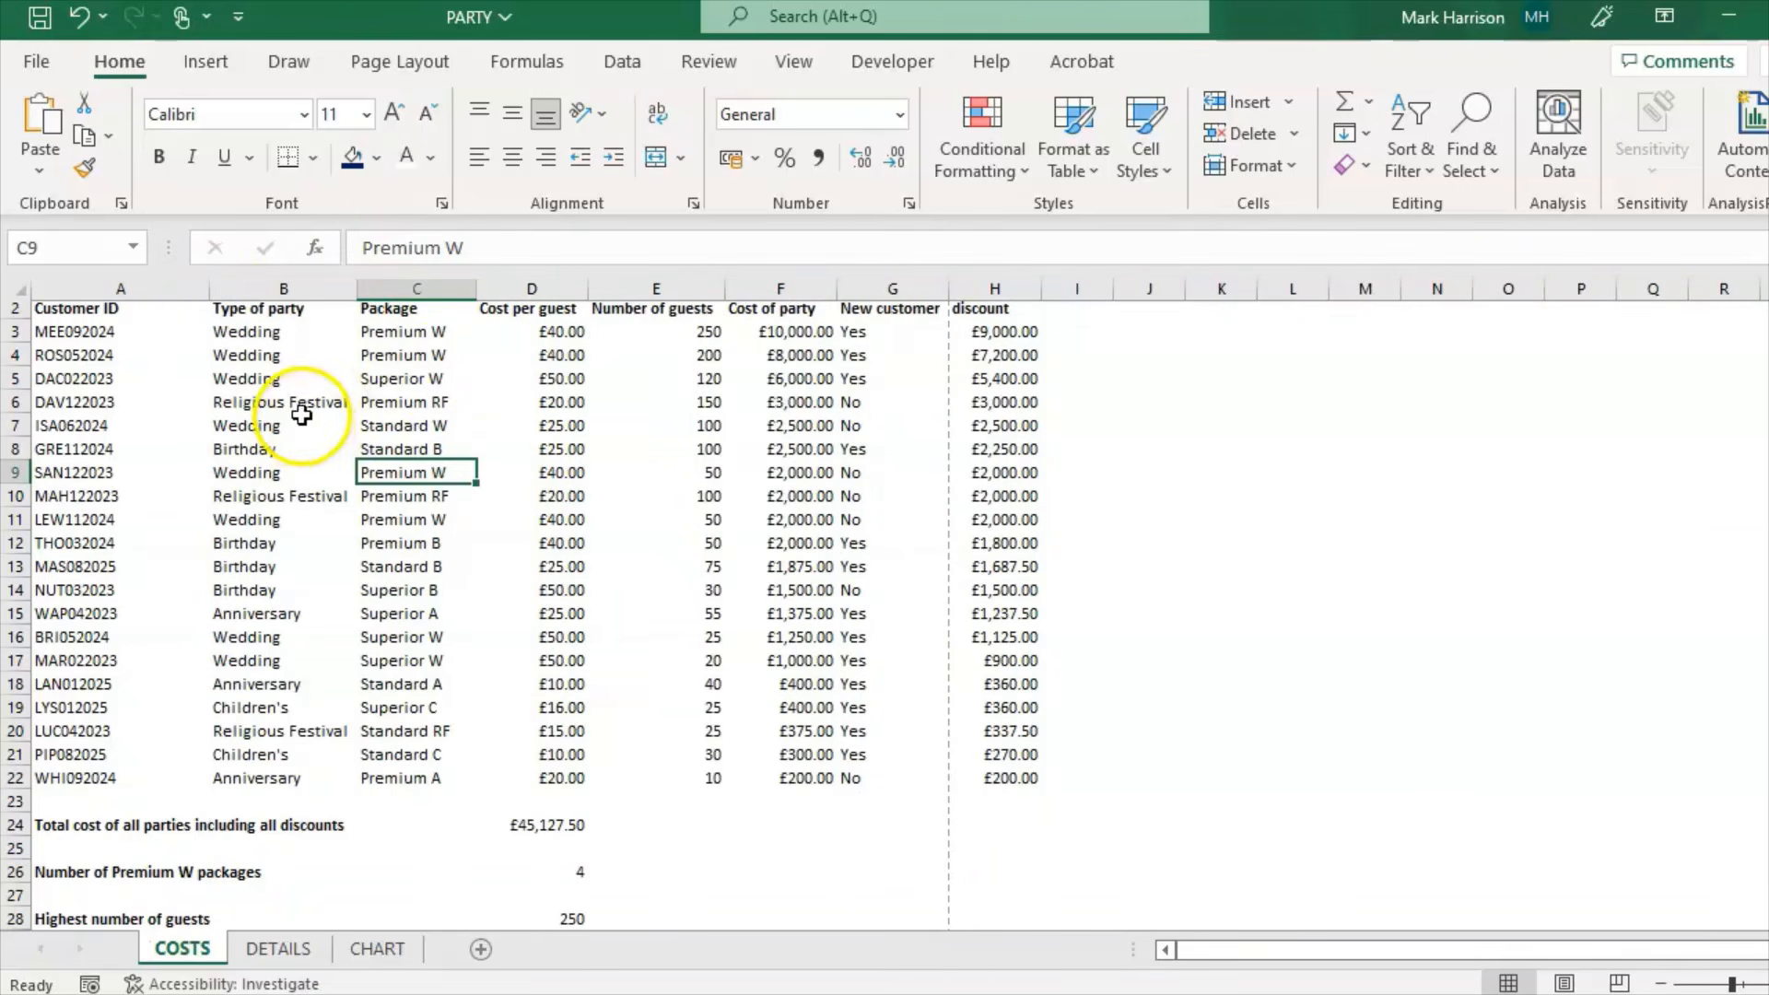
{"action": "left_click", "coordinate": [305, 406]}
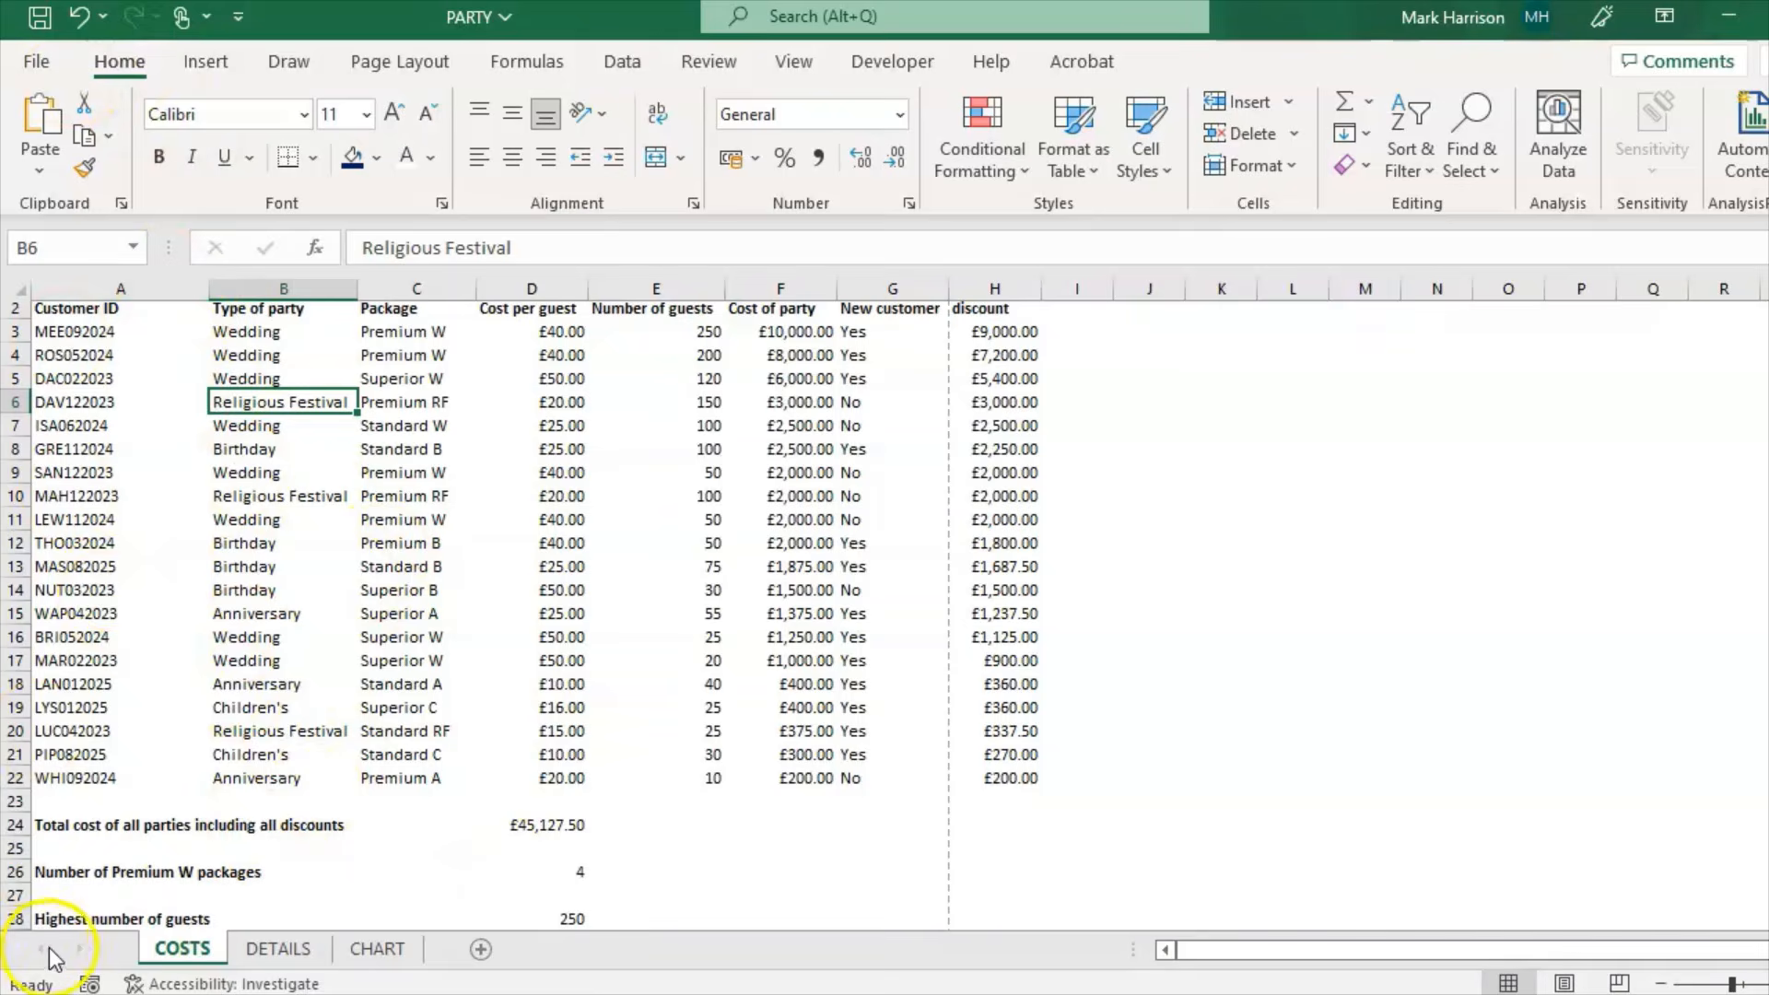
{"action": "key", "text": "alt+Tab"}
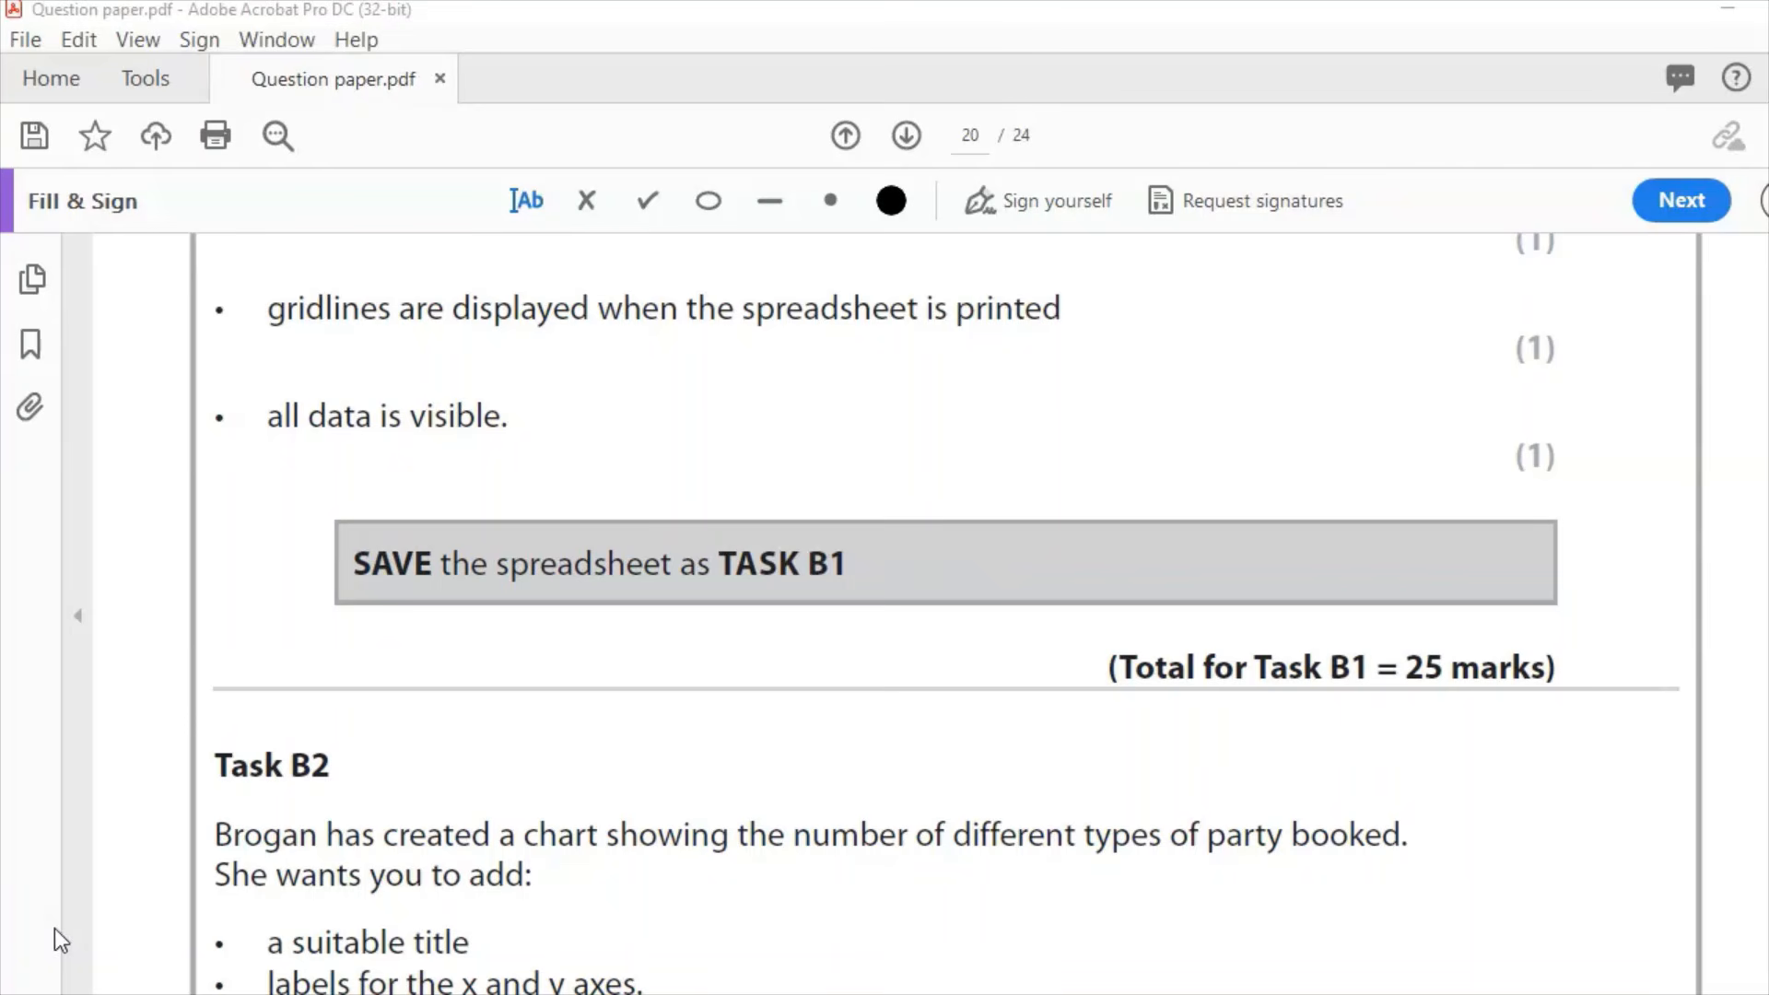
Step: Scroll the question paper down to Task B2, then return to the TASKB1 workbook
{"action": "scroll", "coordinate": [138, 915], "scroll_direction": "down", "scroll_amount": 5}
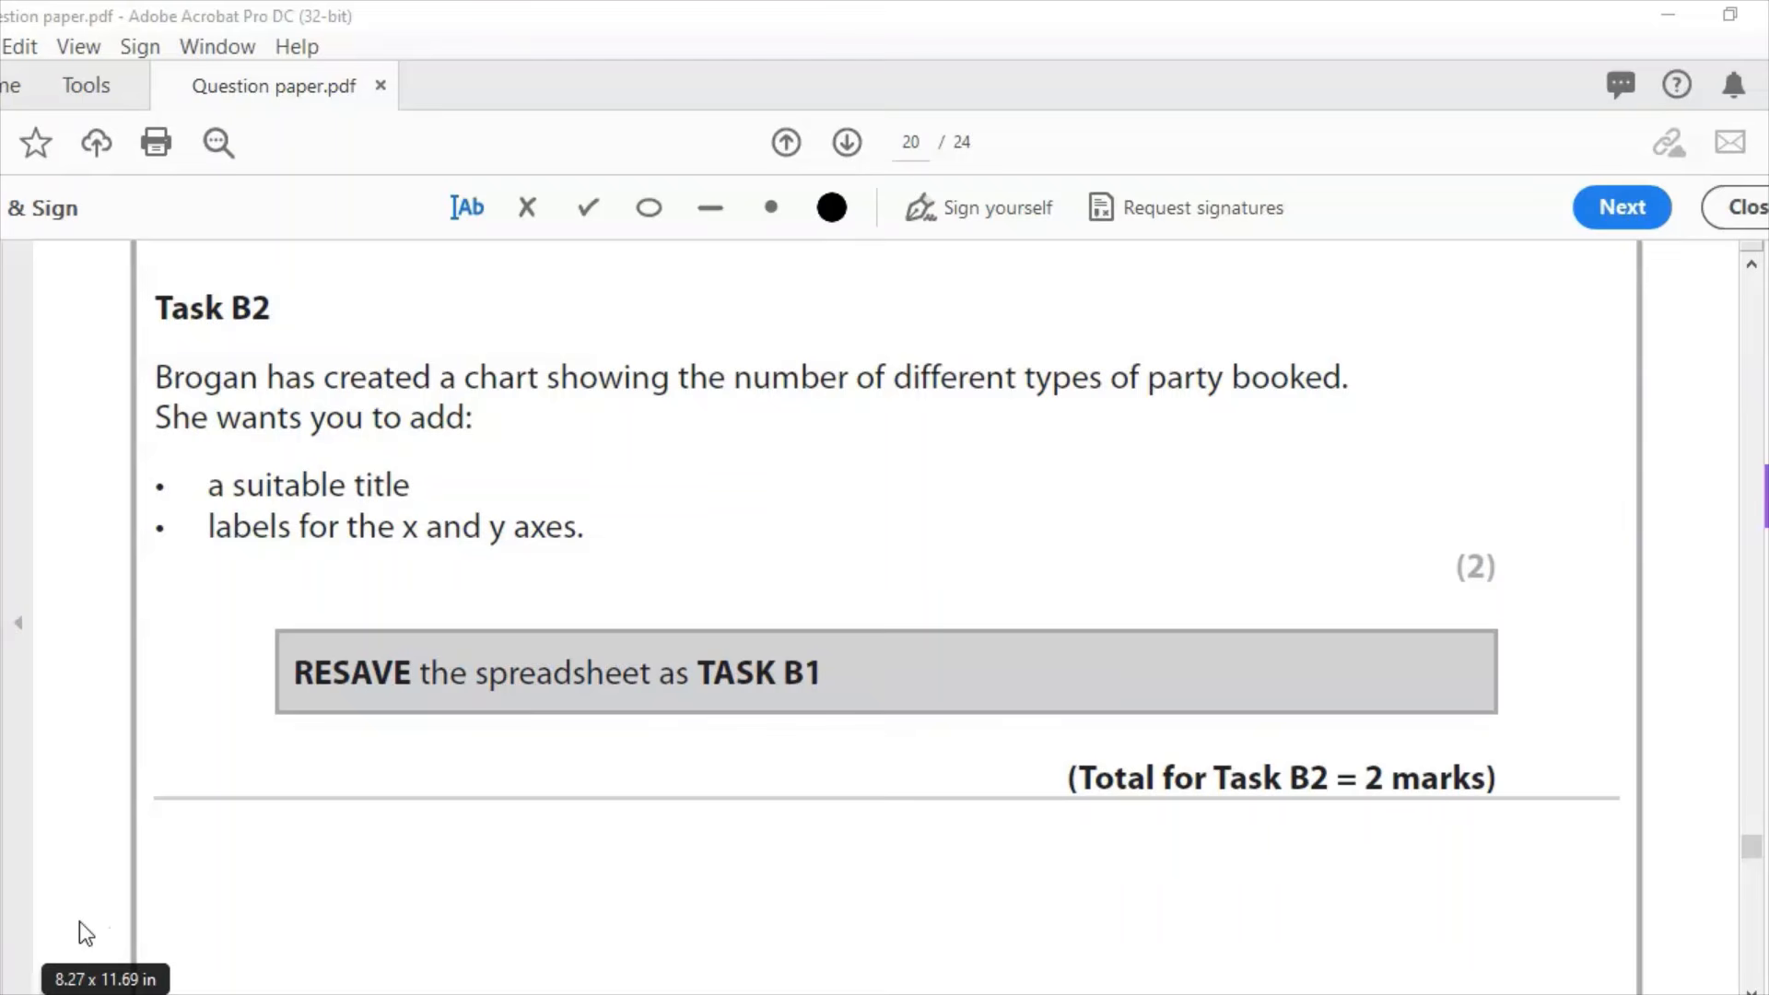
{"action": "left_click", "coordinate": [852, 994]}
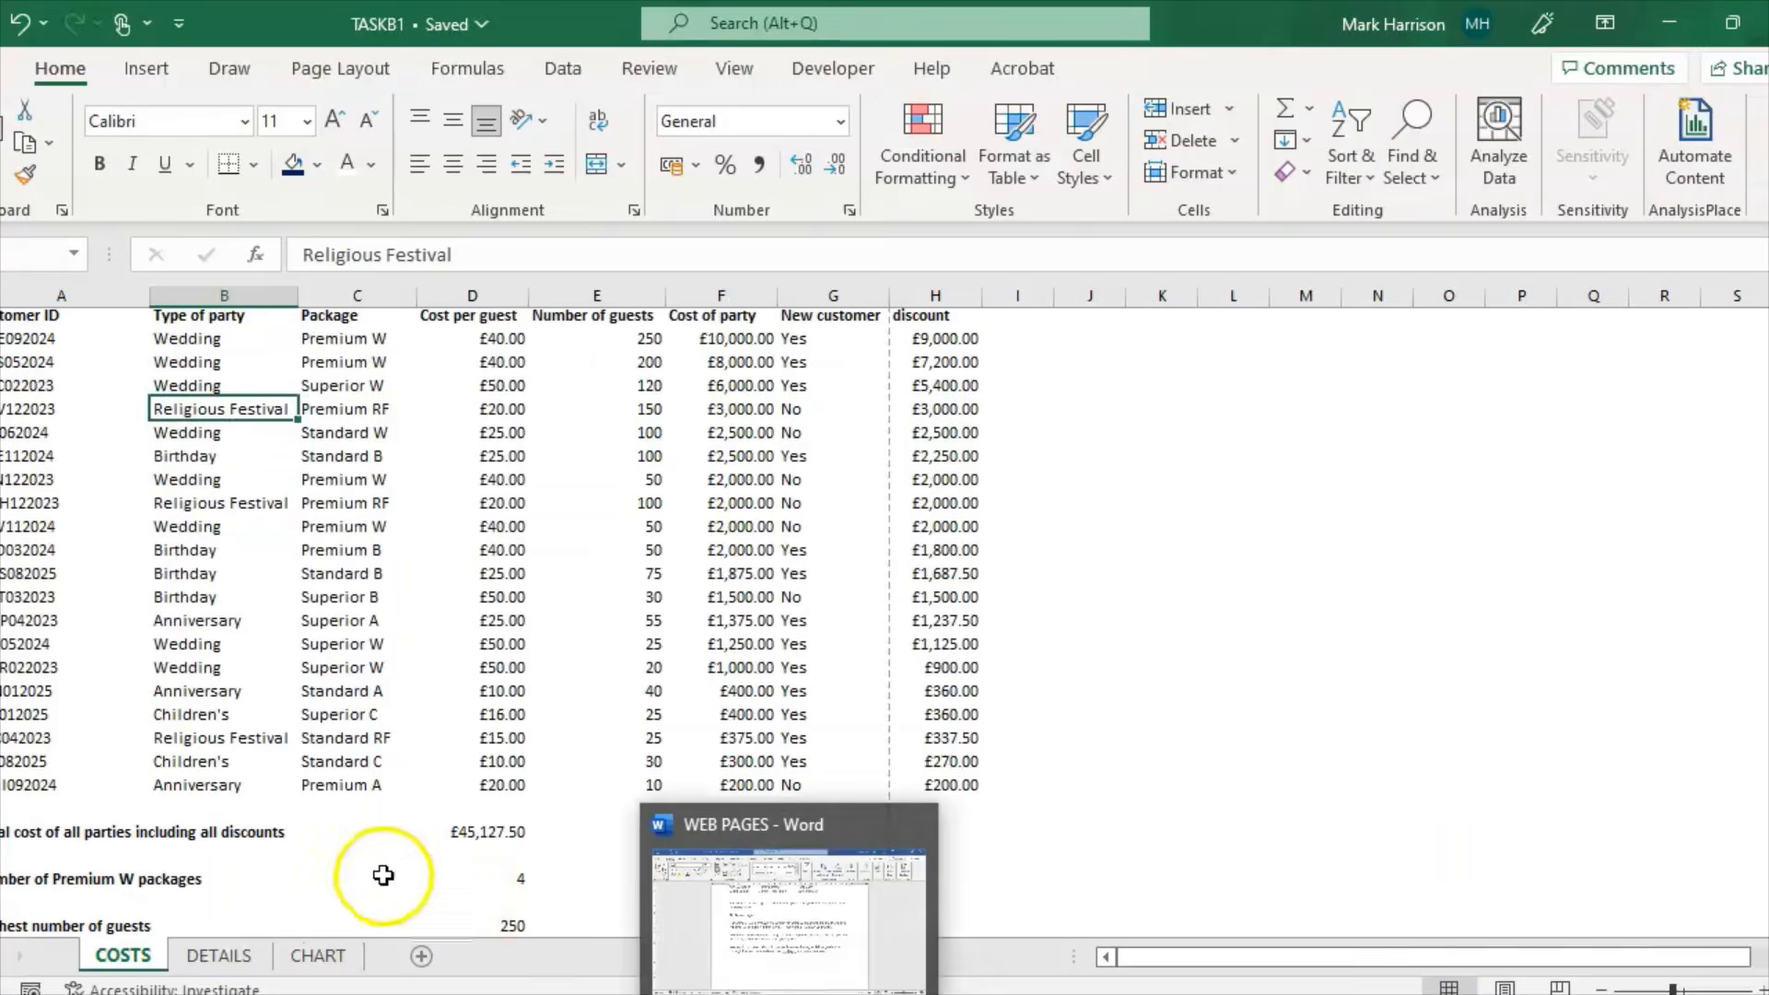
Step: On the CHART sheet, retitle the party chart 'Types of party booked'
{"action": "left_click", "coordinate": [317, 956]}
{"action": "double_click", "coordinate": [560, 411]}
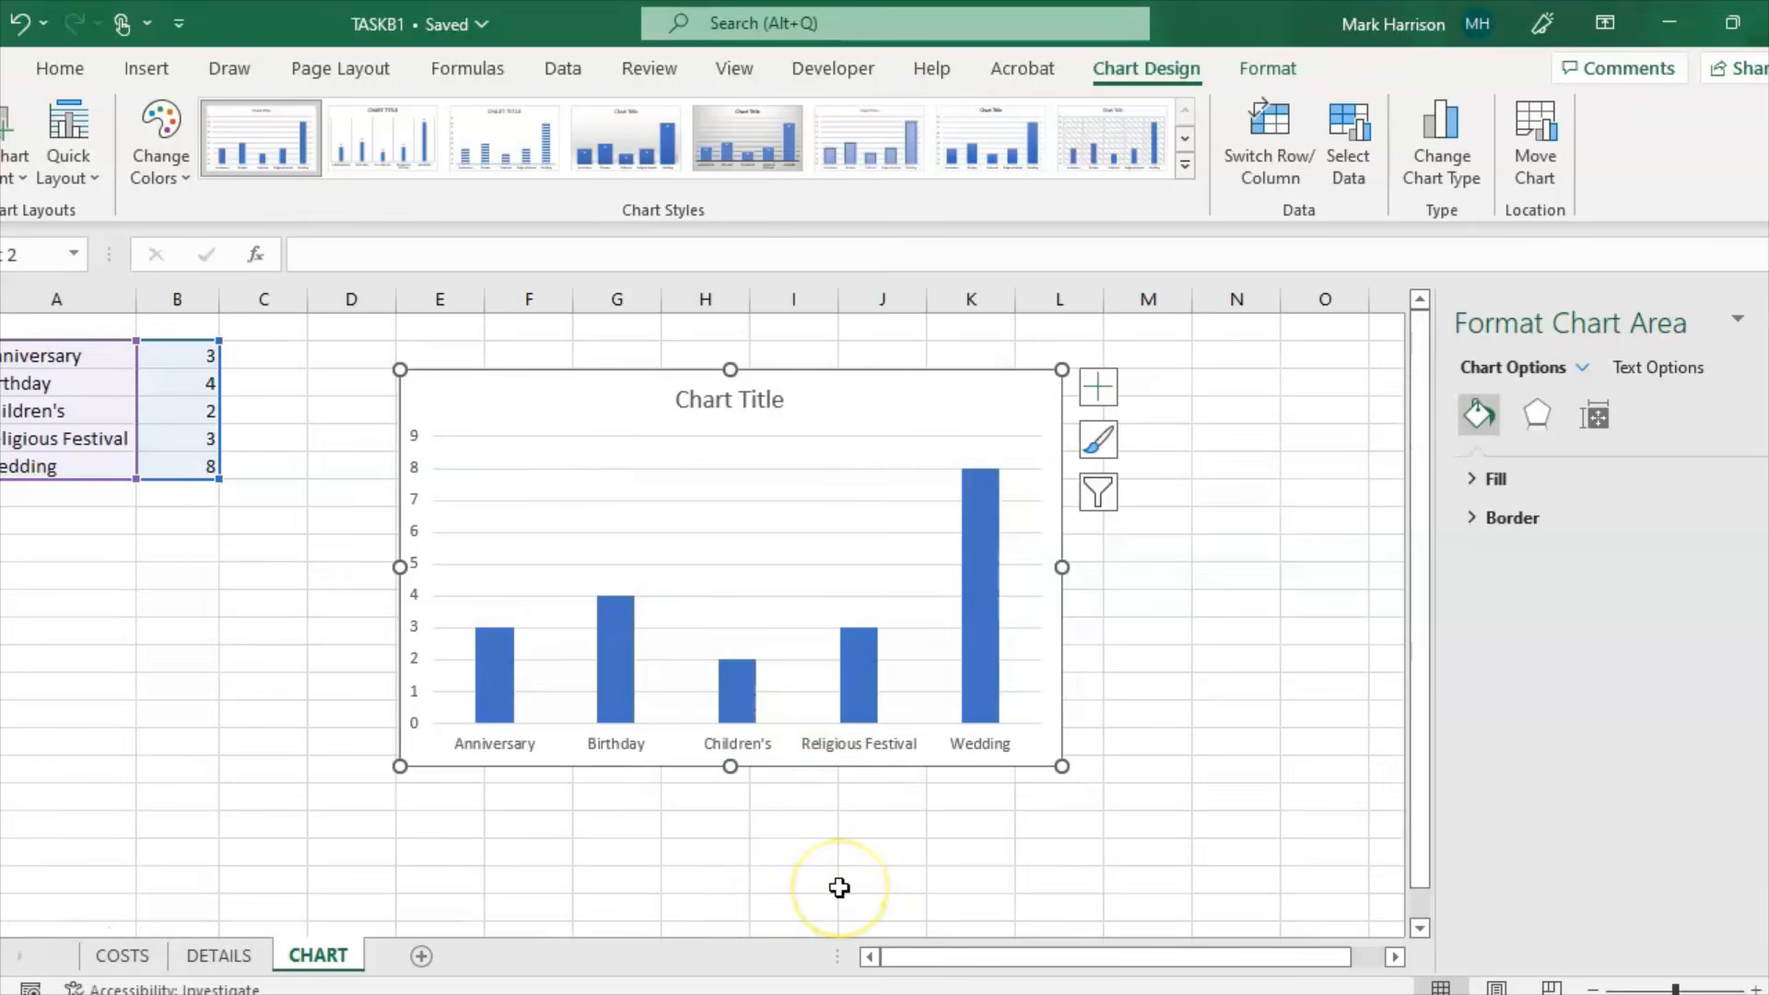
{"action": "left_click", "coordinate": [748, 404]}
{"action": "left_click", "coordinate": [774, 398]}
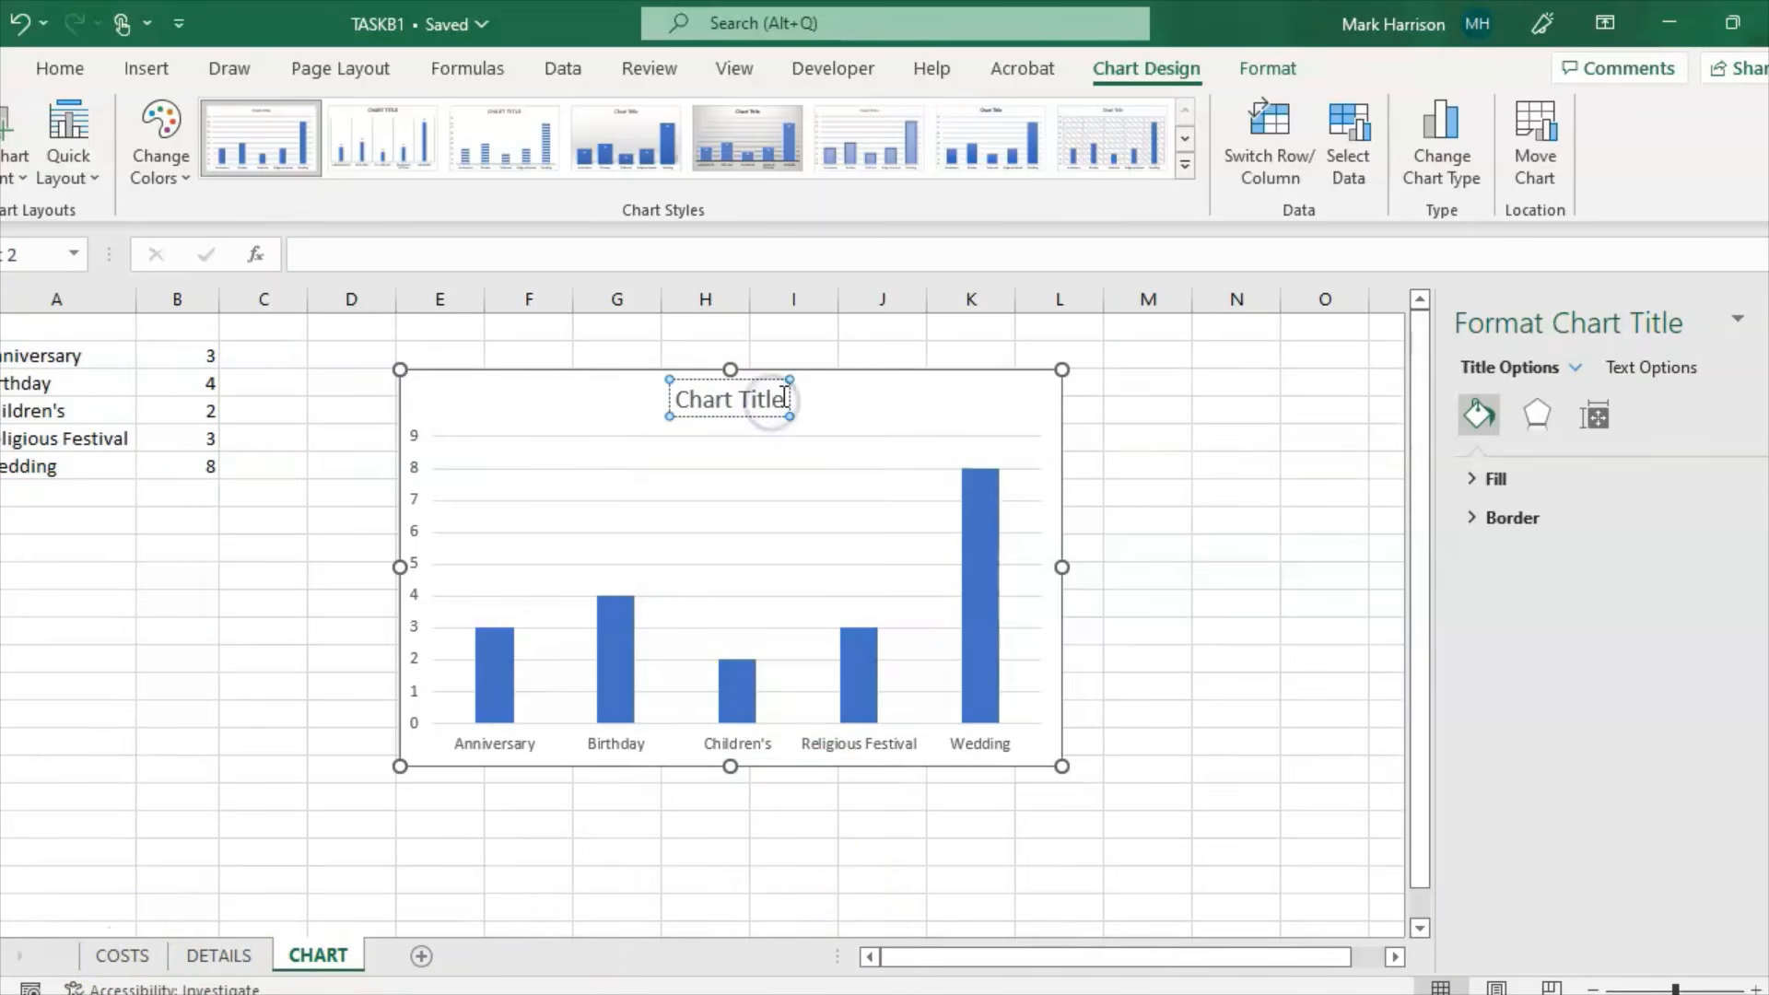
{"action": "triple_click", "coordinate": [740, 398]}
{"action": "type", "text": "Types"}
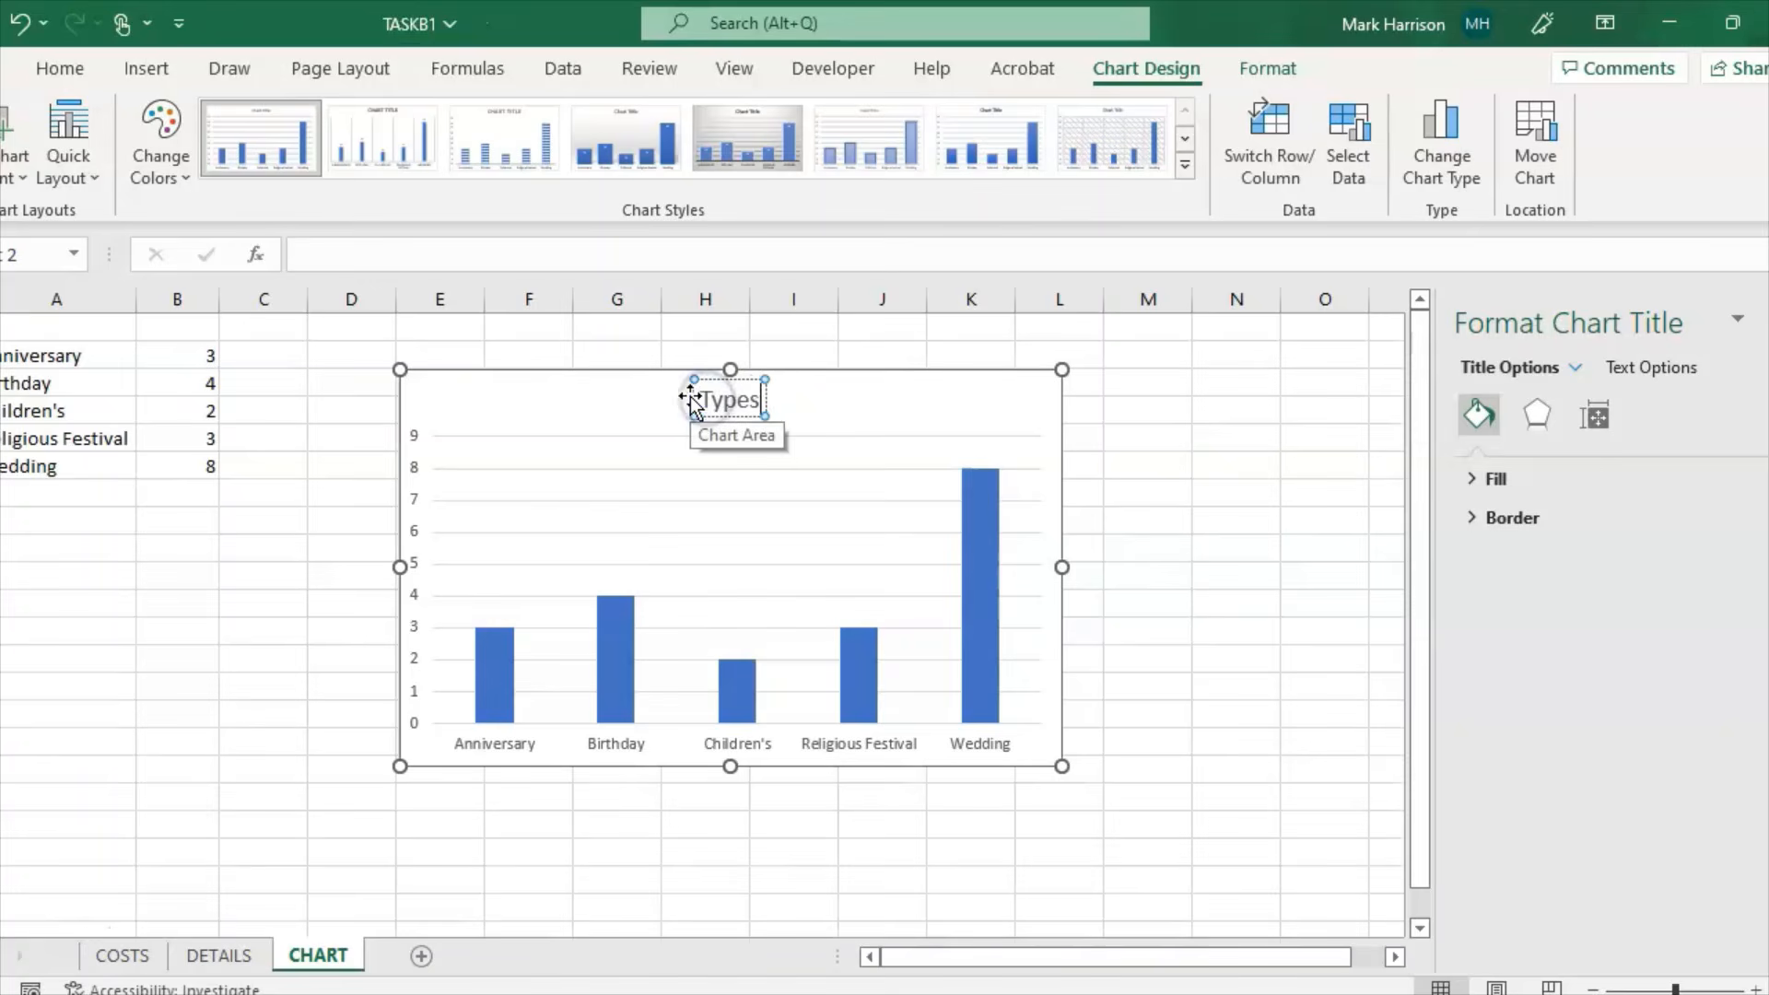
{"action": "type", "text": " of party booked"}
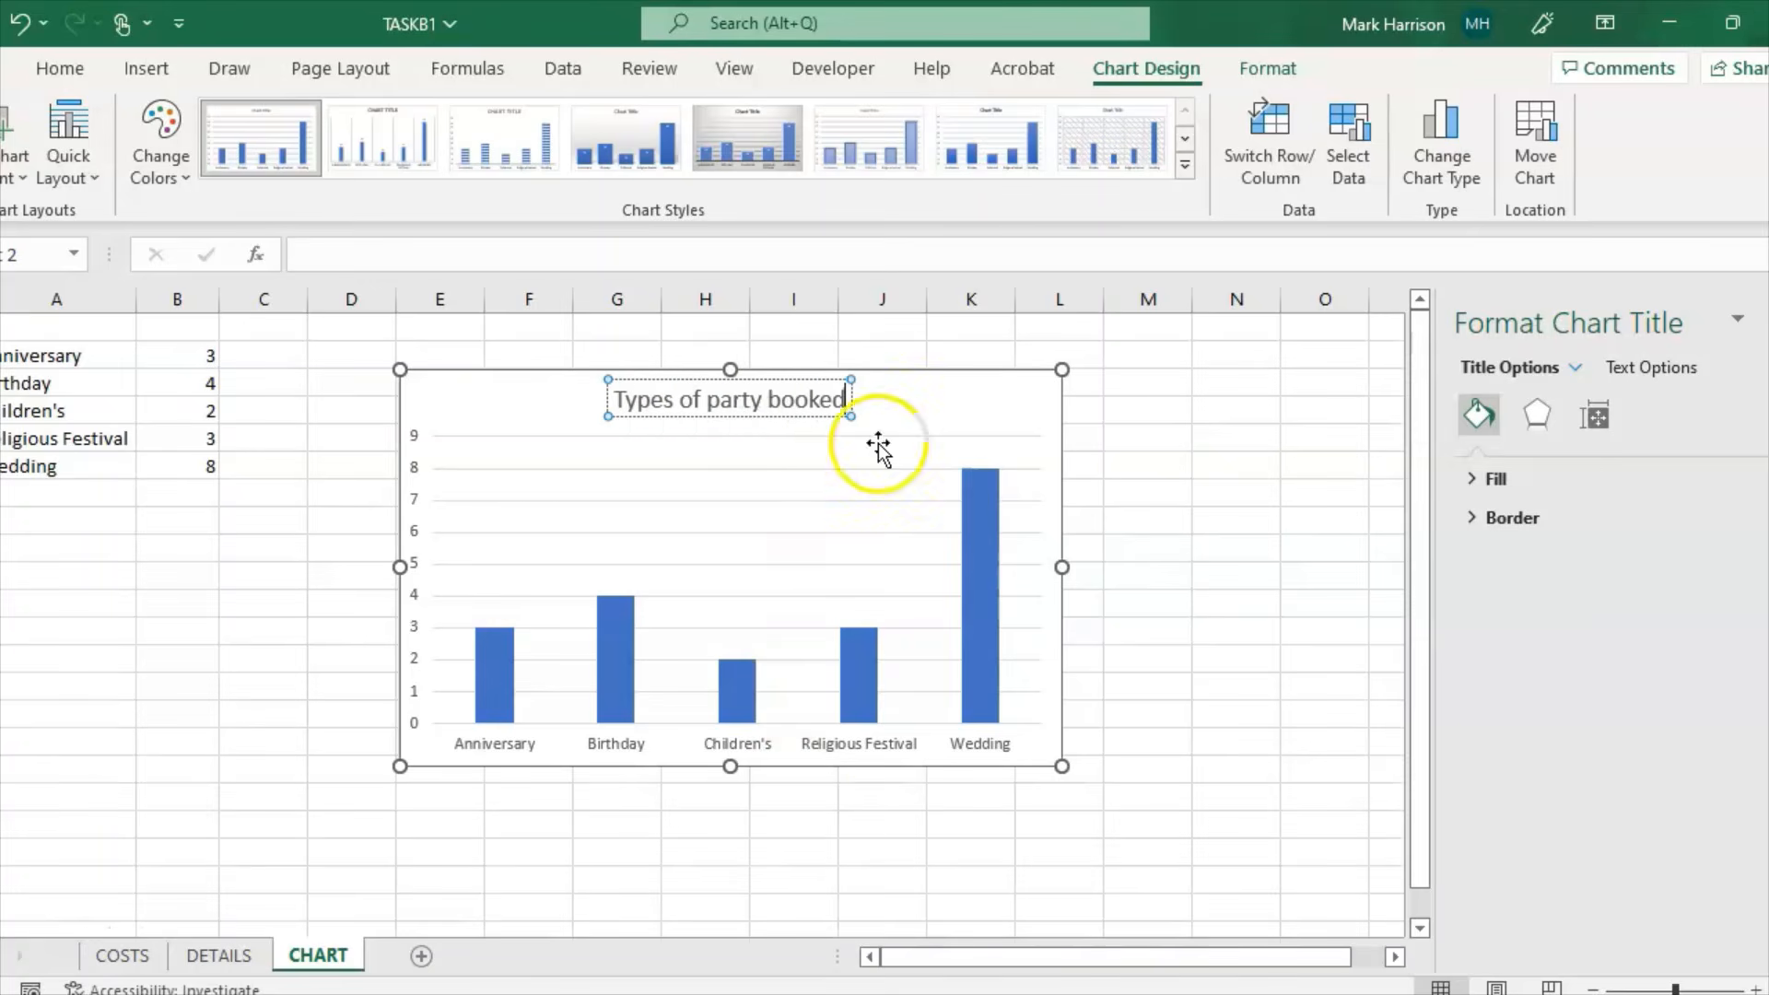
{"action": "left_click", "coordinate": [928, 392]}
{"action": "left_click", "coordinate": [800, 993]}
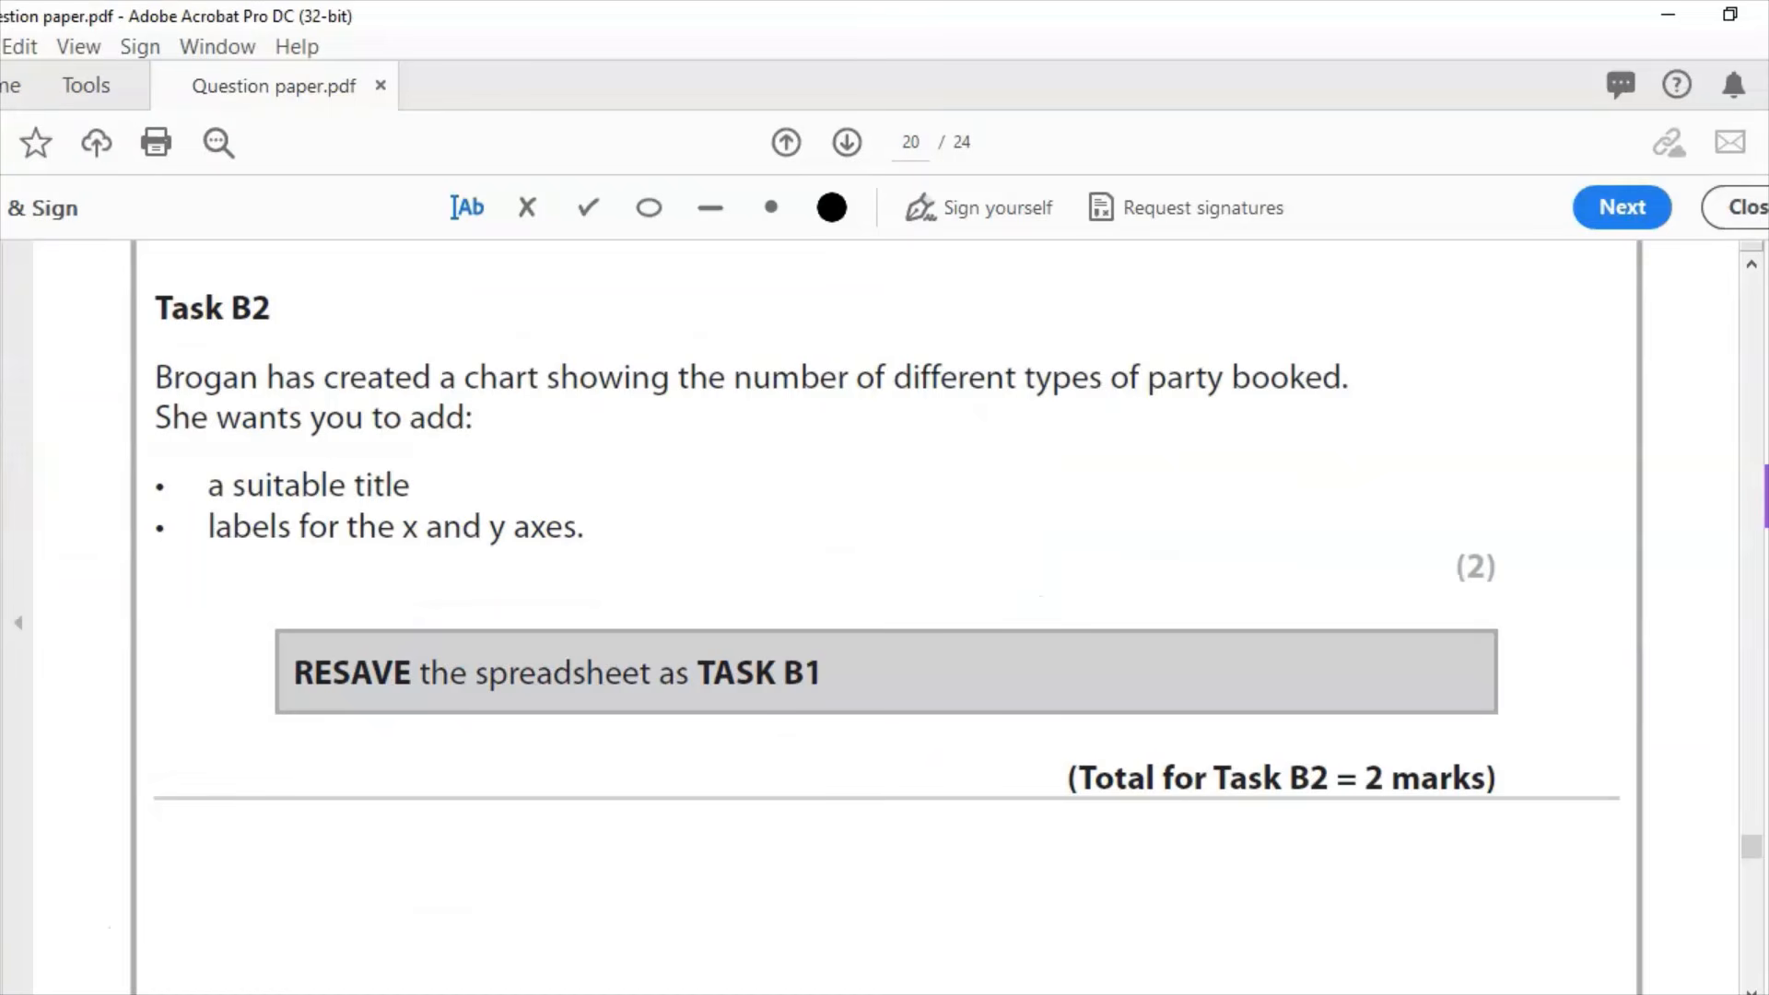
{"action": "left_click", "coordinate": [800, 993]}
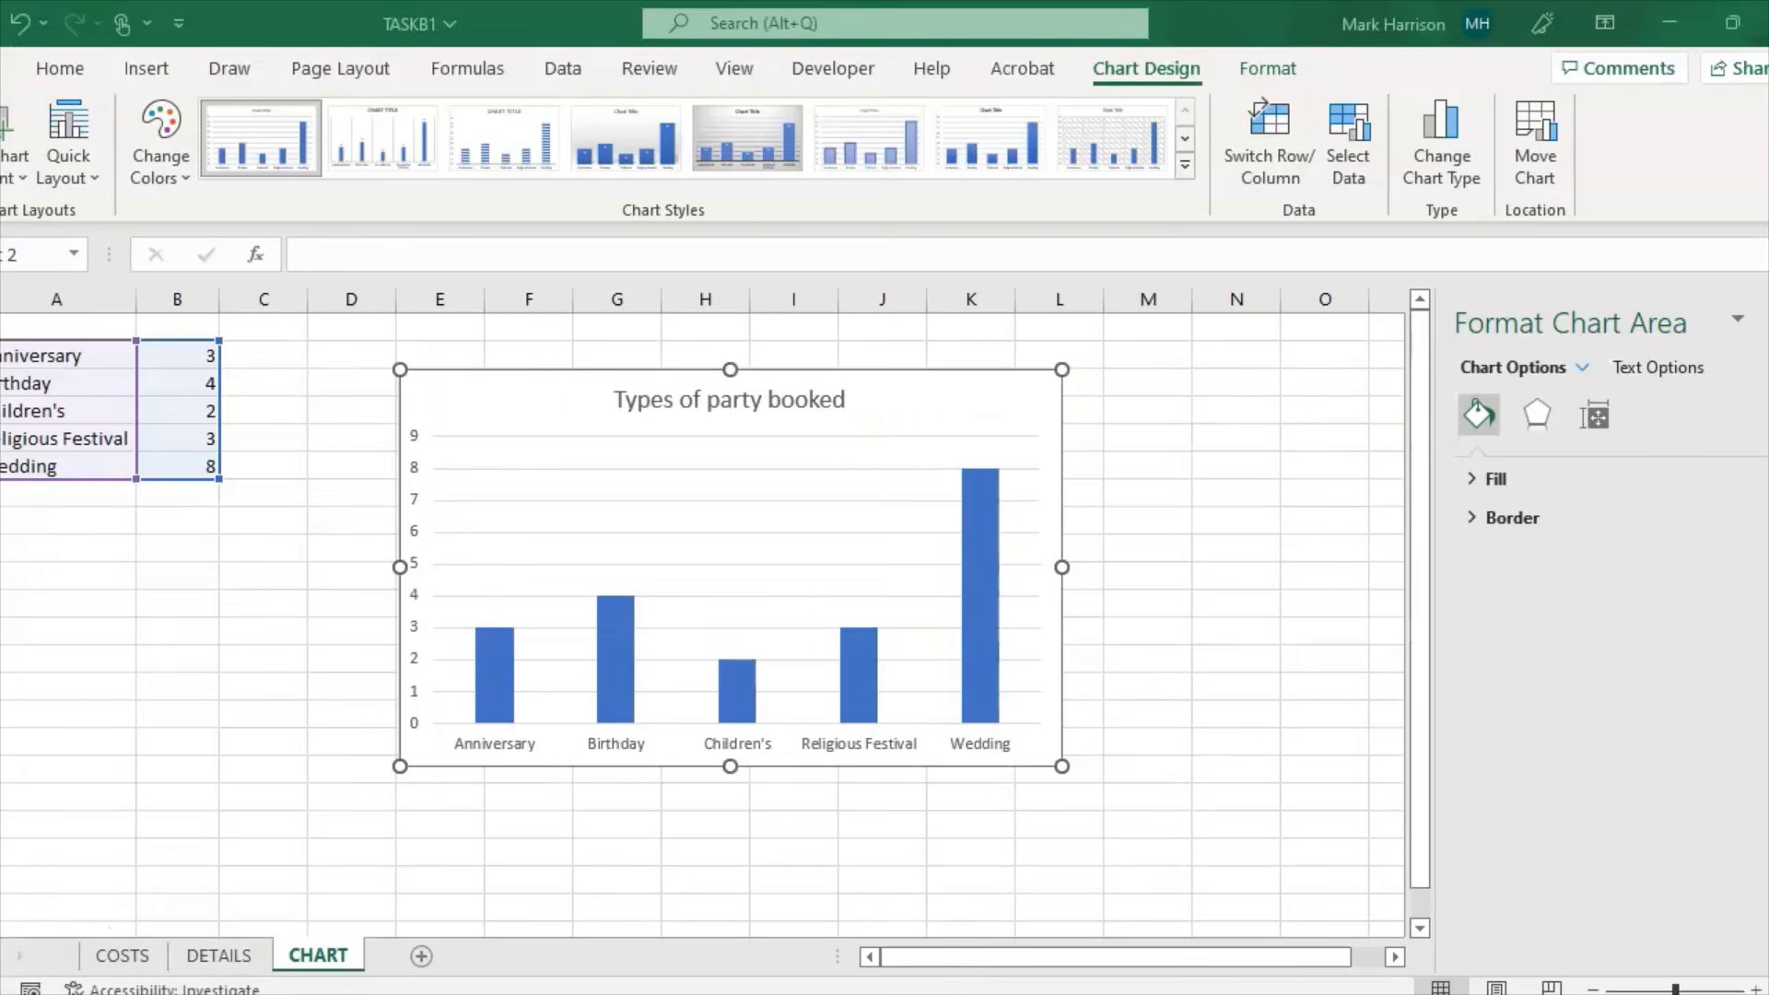
Step: Add axis titles to the chart and label the vertical axis 'Number of parties booked'
{"action": "left_click", "coordinate": [1115, 387]}
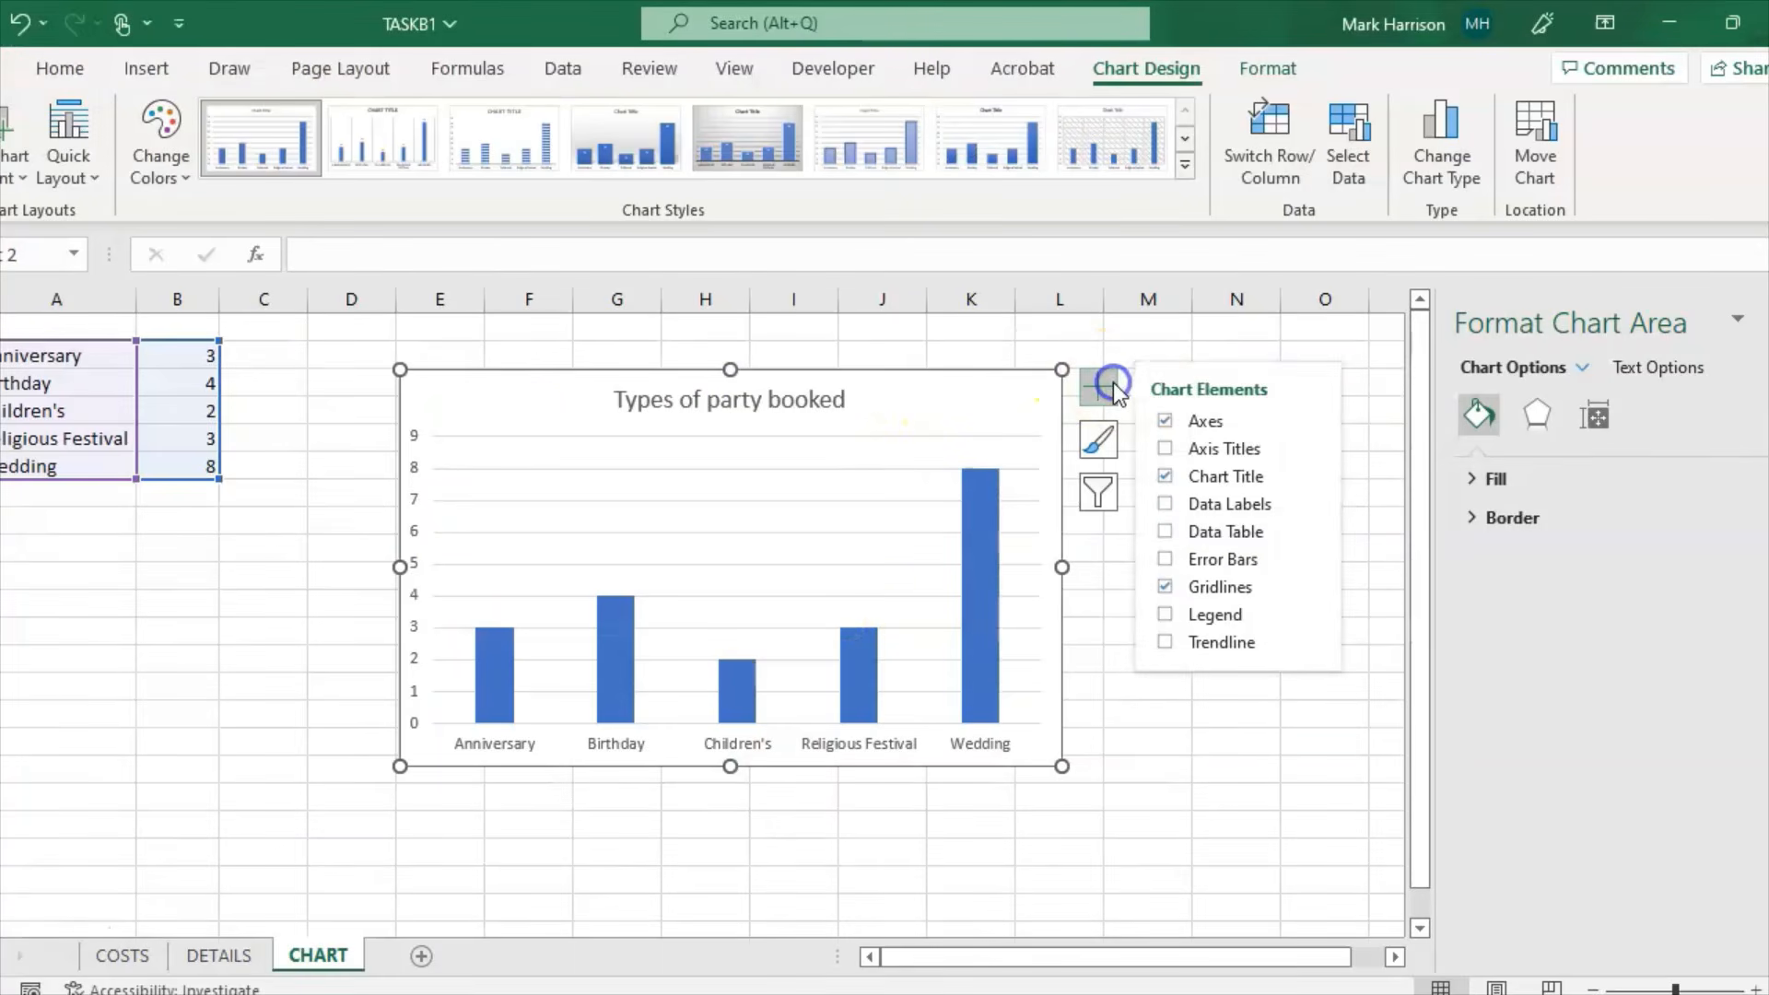
{"action": "left_click", "coordinate": [1164, 448]}
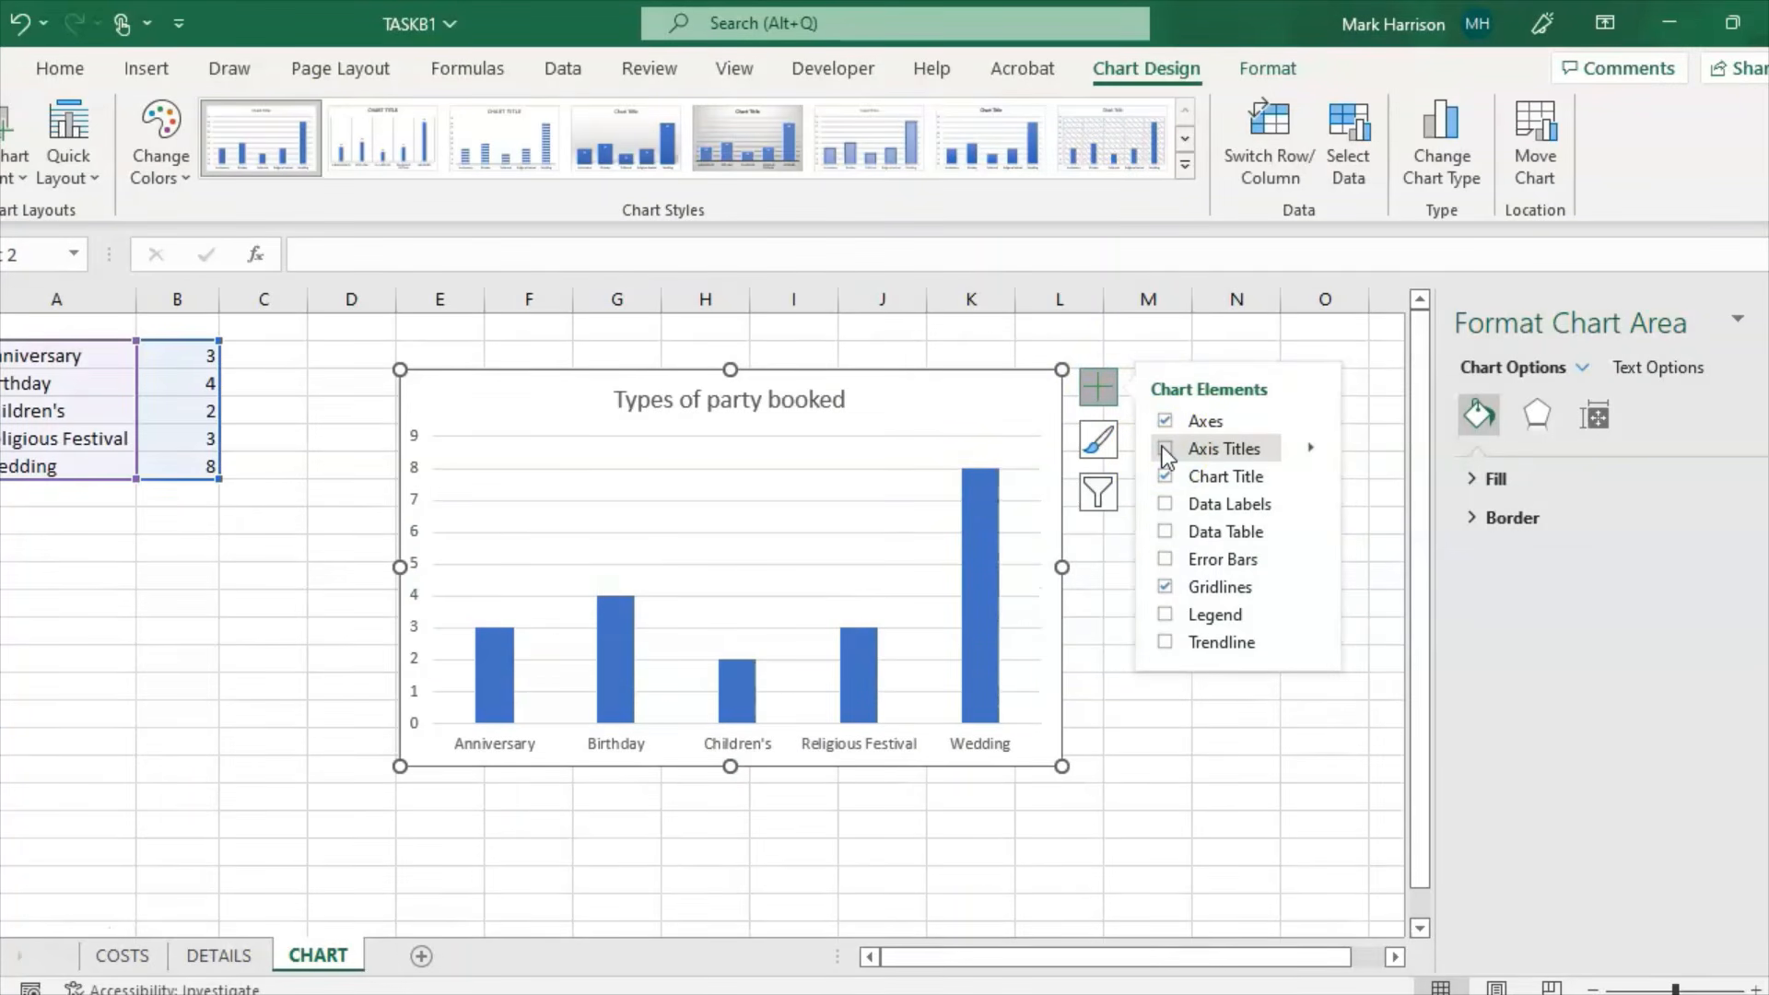
{"action": "left_click", "coordinate": [1164, 448]}
{"action": "left_click", "coordinate": [434, 557]}
{"action": "left_click", "coordinate": [438, 566]}
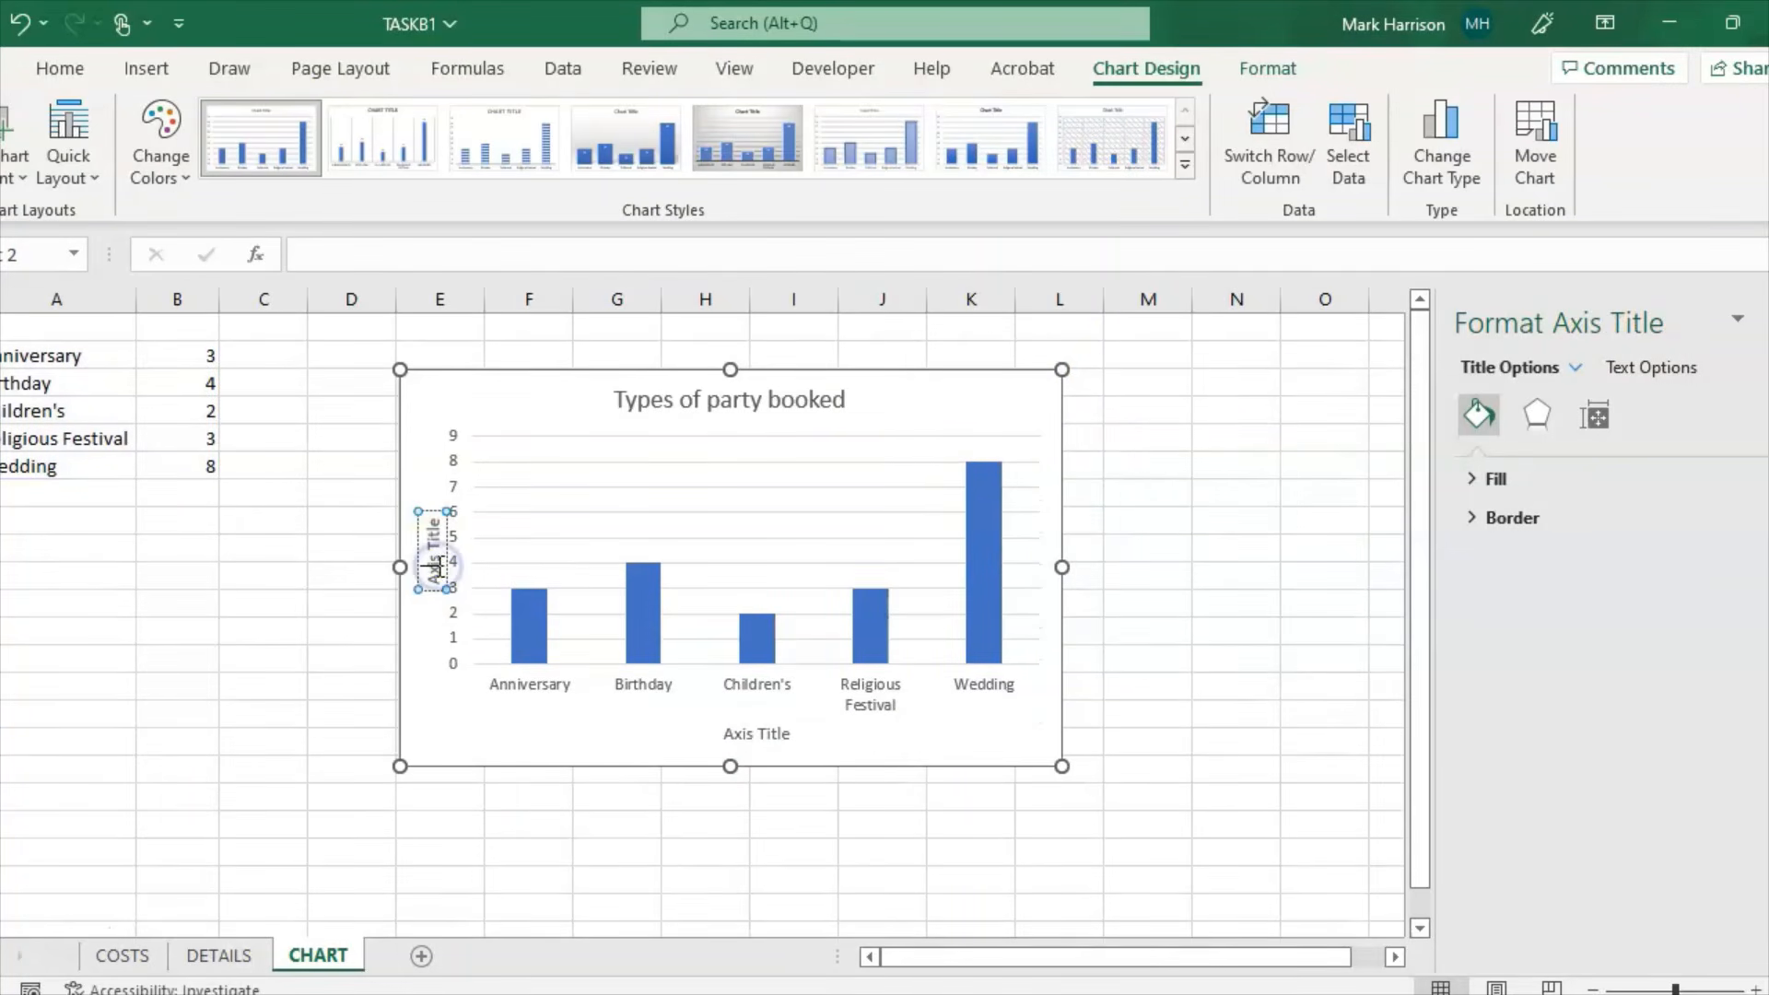
{"action": "double_click", "coordinate": [431, 575]}
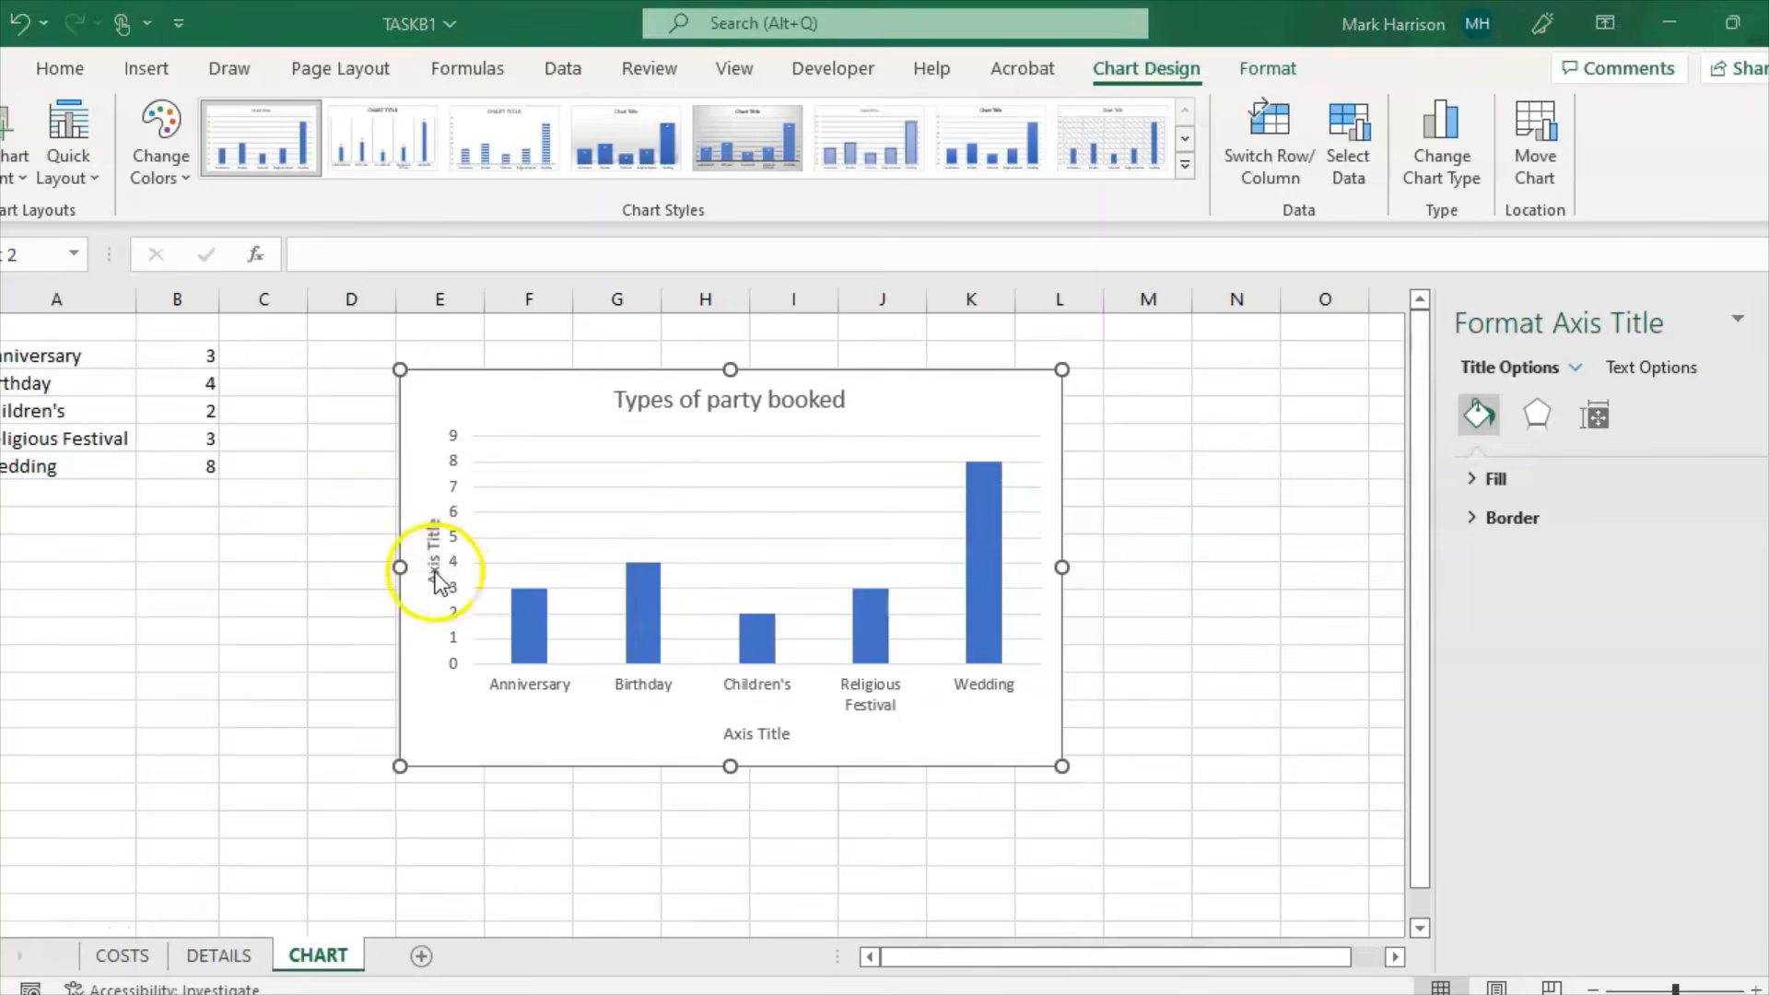
{"action": "double_click", "coordinate": [431, 574]}
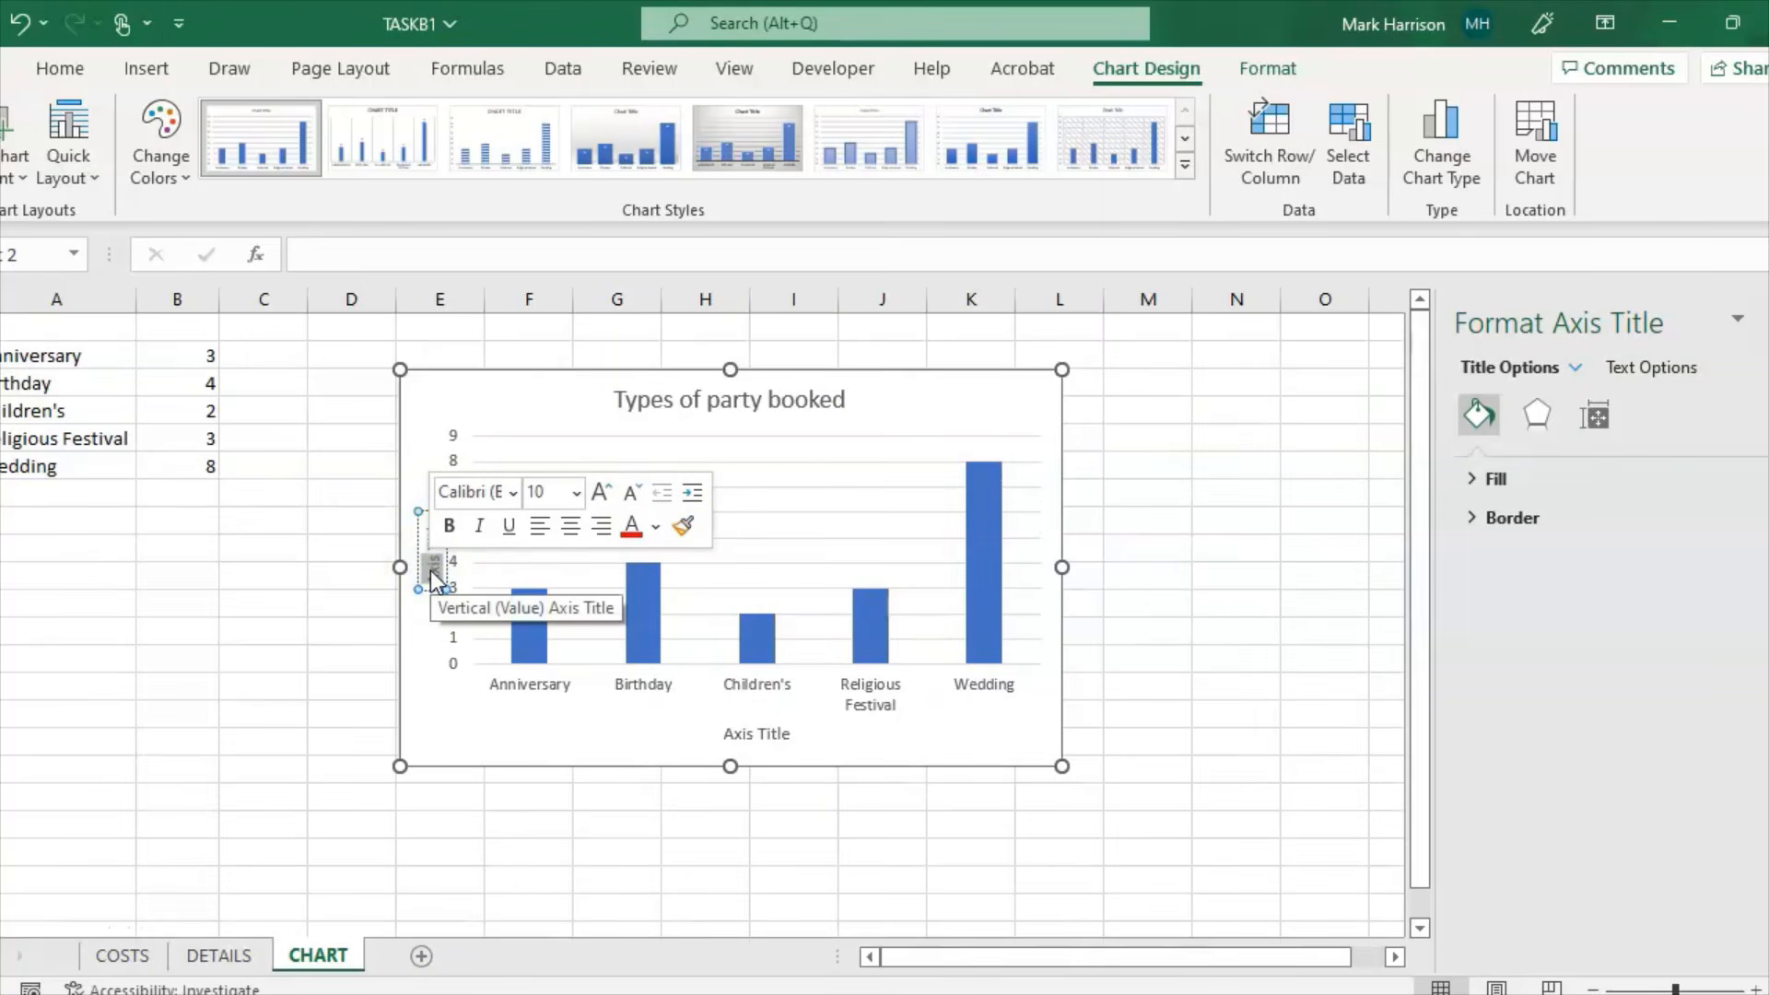
{"action": "key", "text": "BackSpace"}
{"action": "key", "text": "Delete"}
{"action": "key", "text": "Delete"}
{"action": "key", "text": "Delete"}
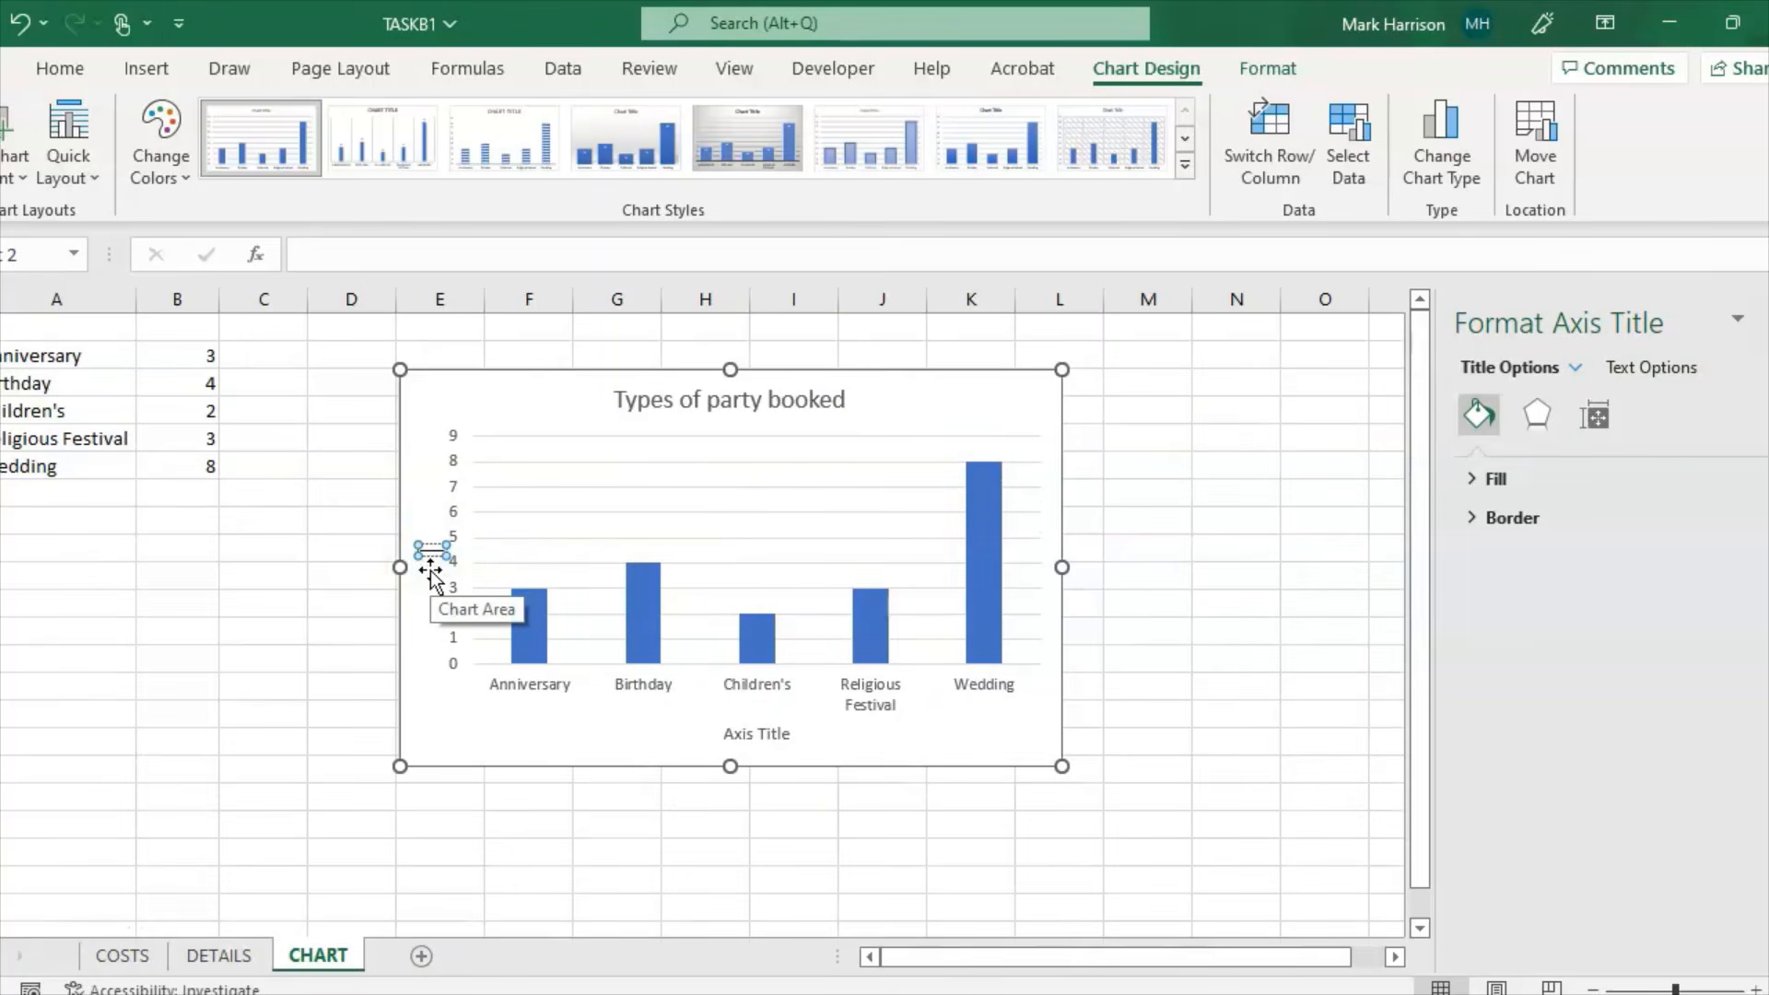
{"action": "type", "text": "Number"}
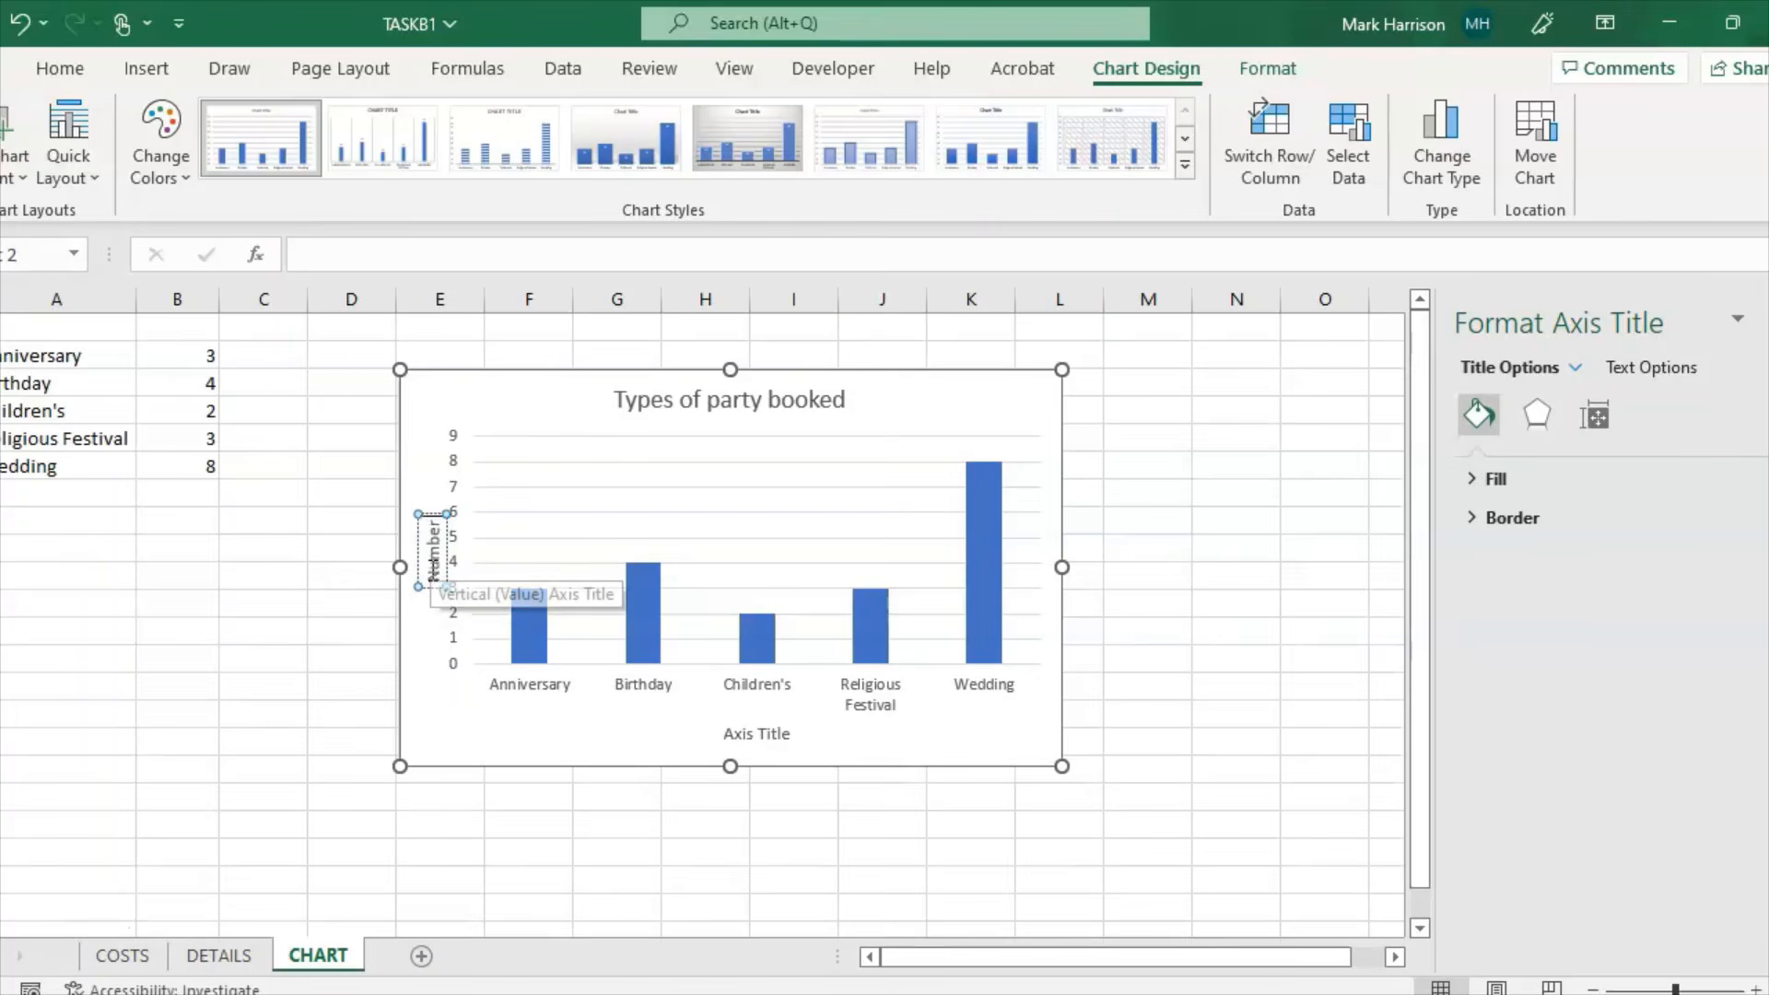
{"action": "type", "text": " of parties"}
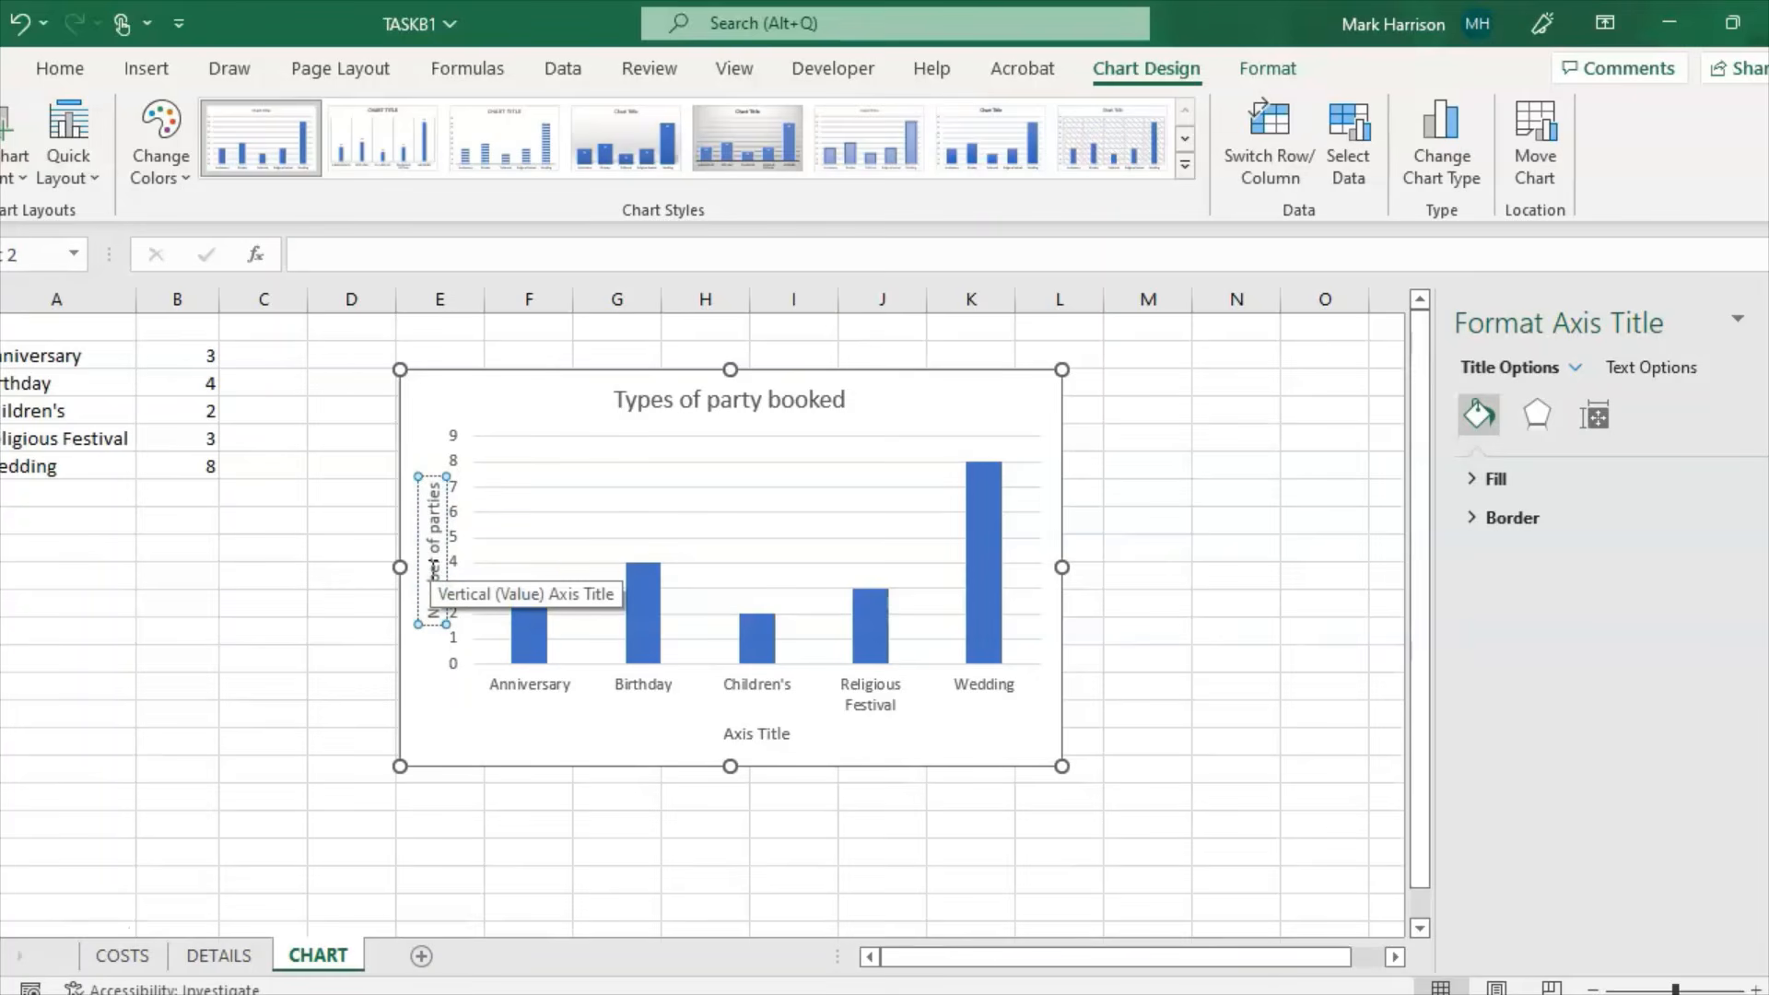
{"action": "type", "text": " booked"}
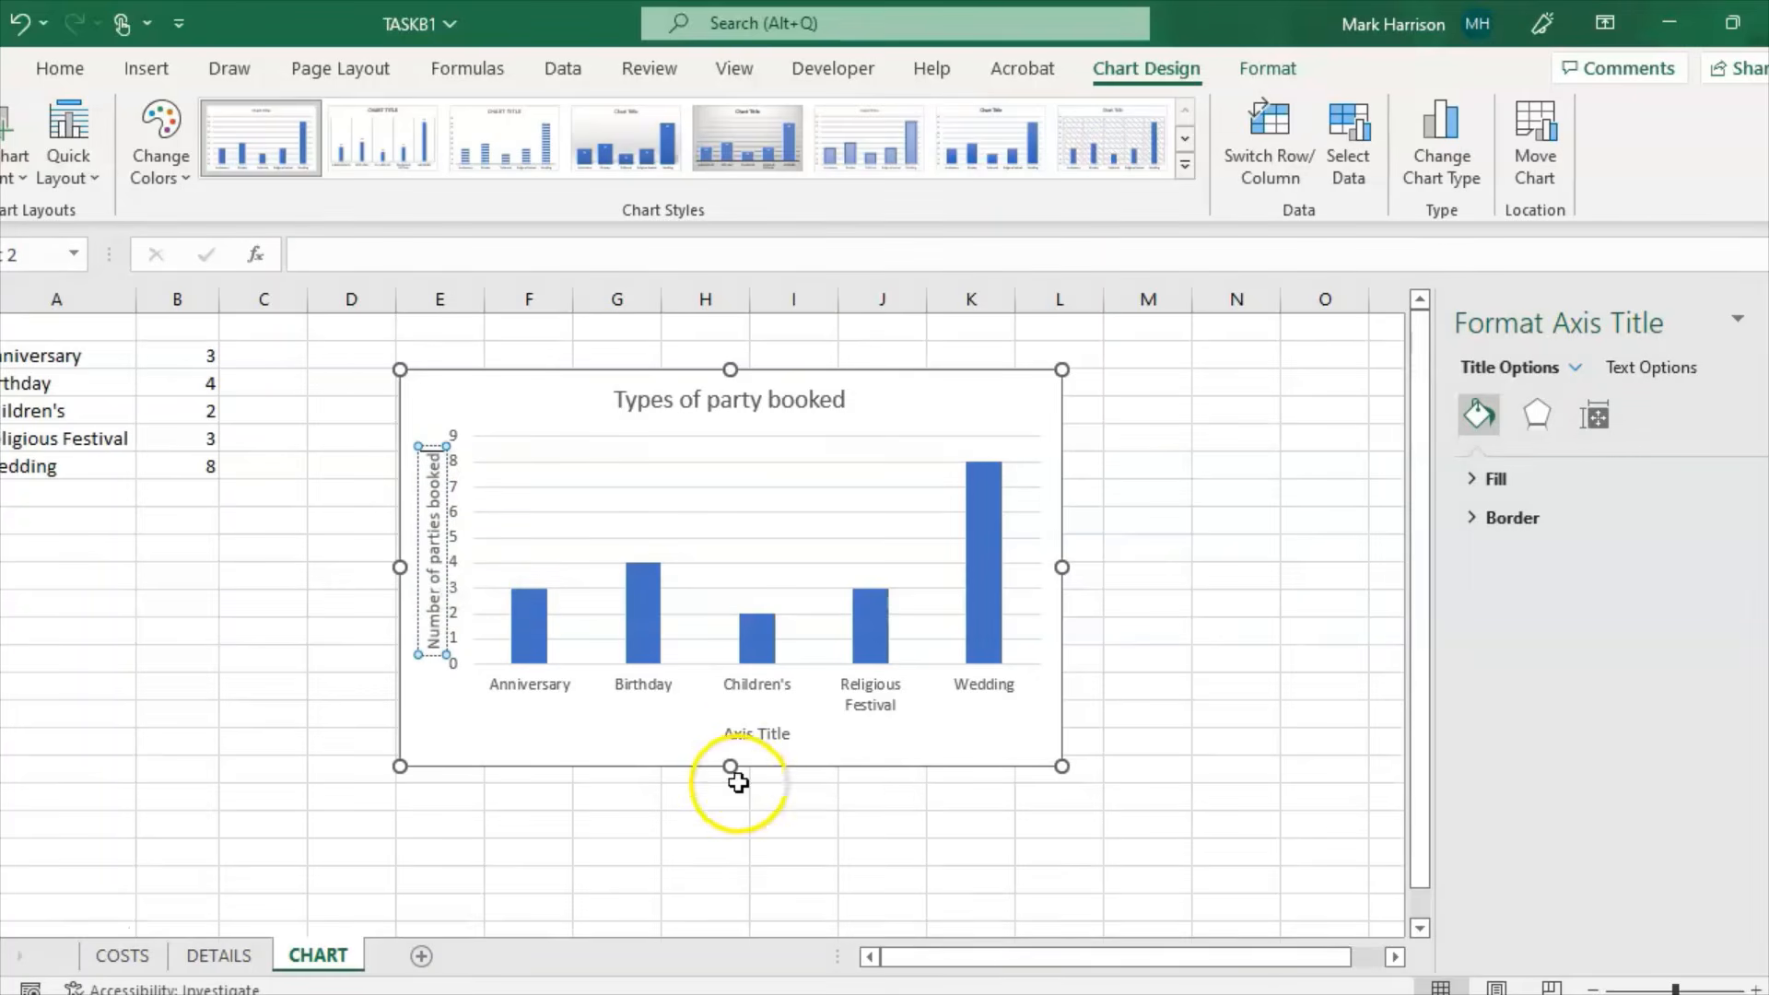
{"action": "left_click", "coordinate": [749, 742]}
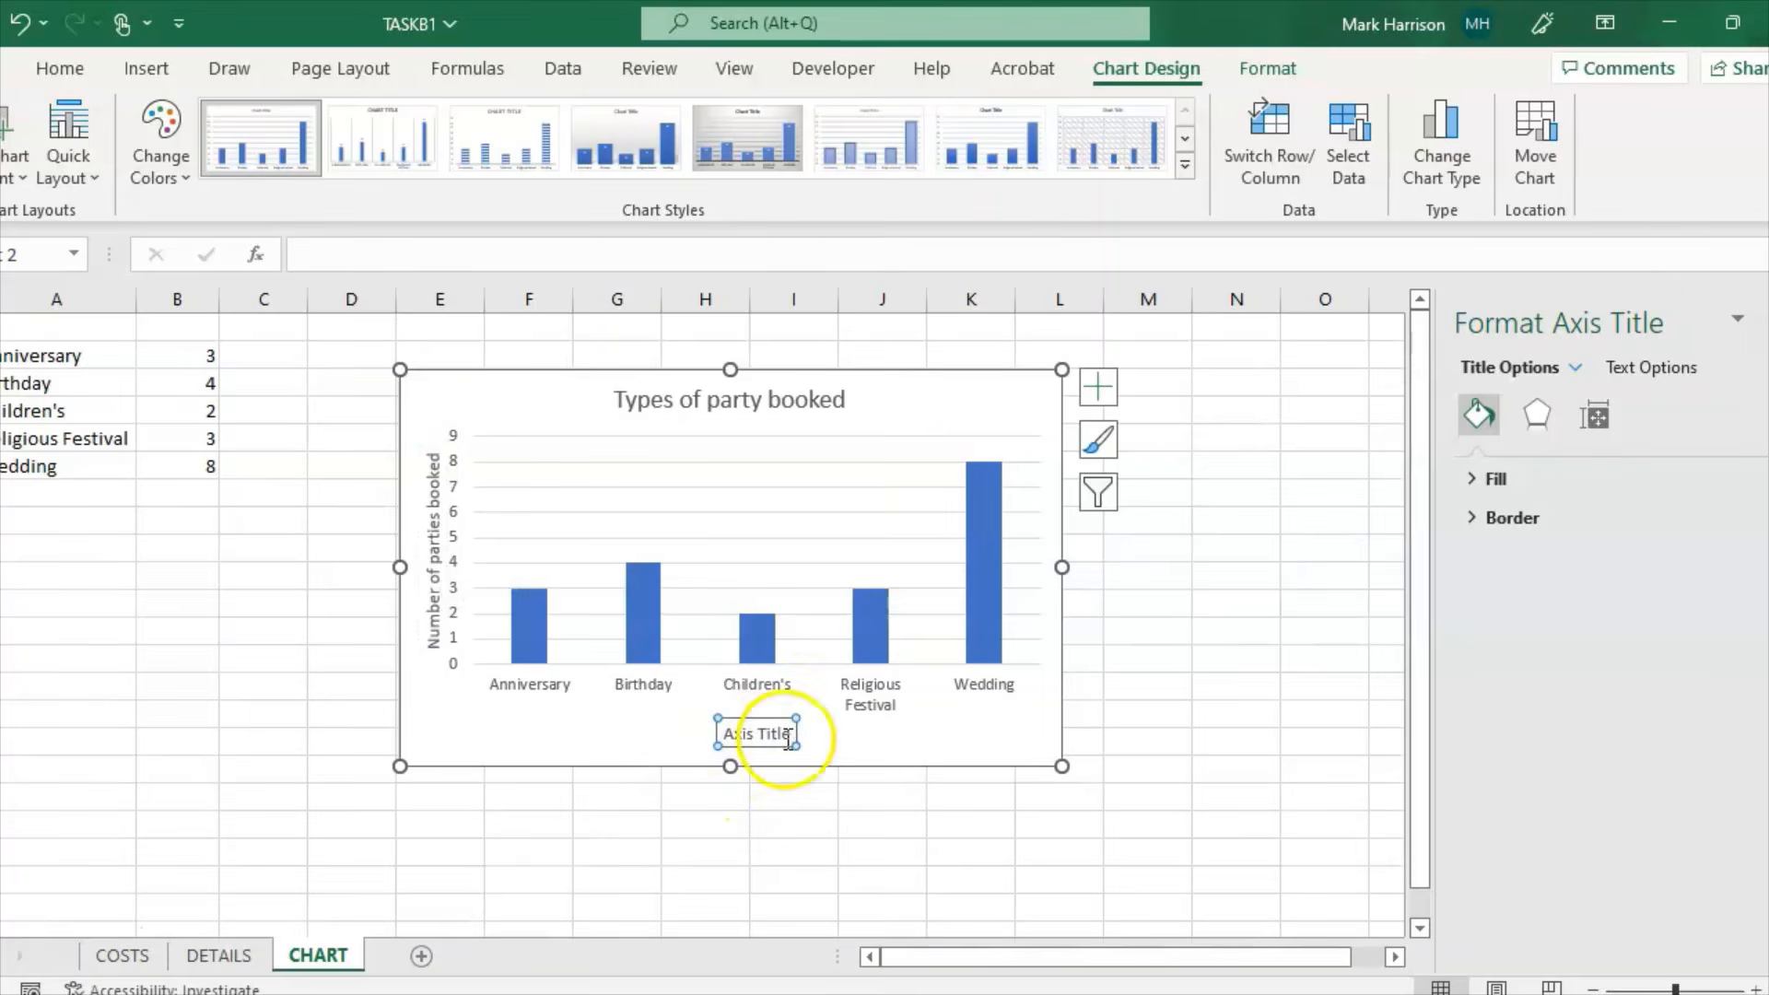
Step: Replace the horizontal axis title text with 'Party'
{"action": "left_click", "coordinate": [772, 738]}
{"action": "triple_click", "coordinate": [772, 737]}
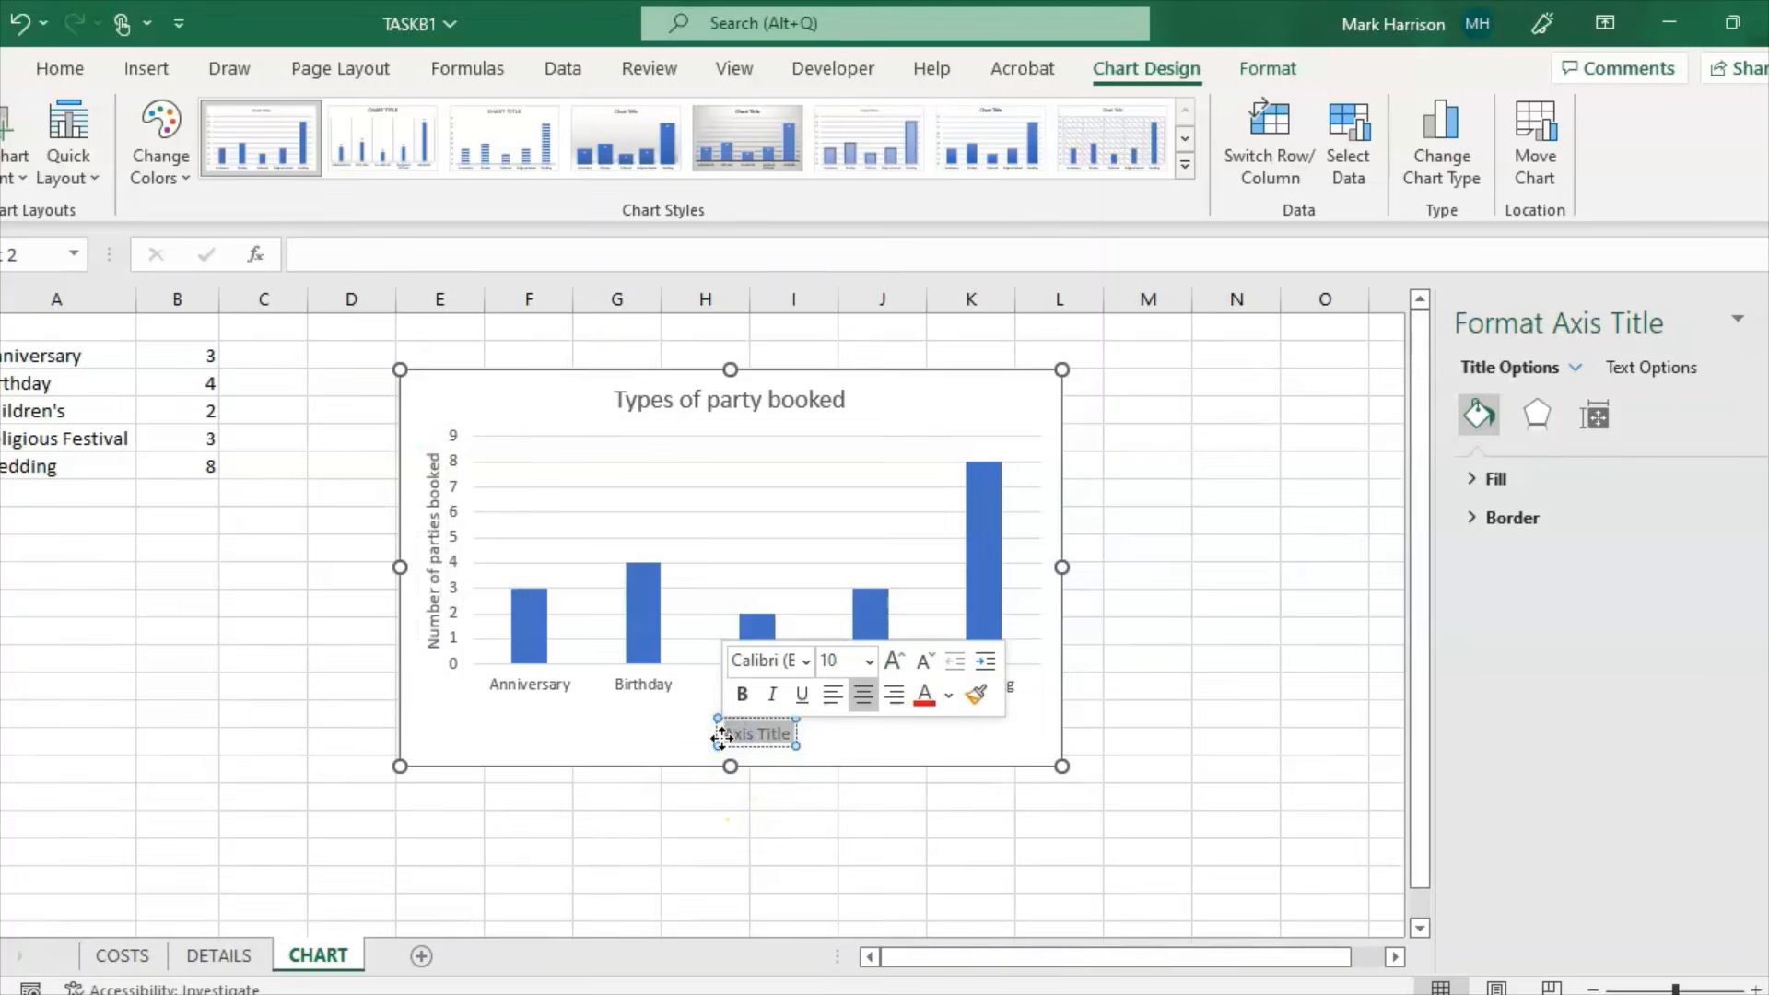
{"action": "type", "text": "Party"}
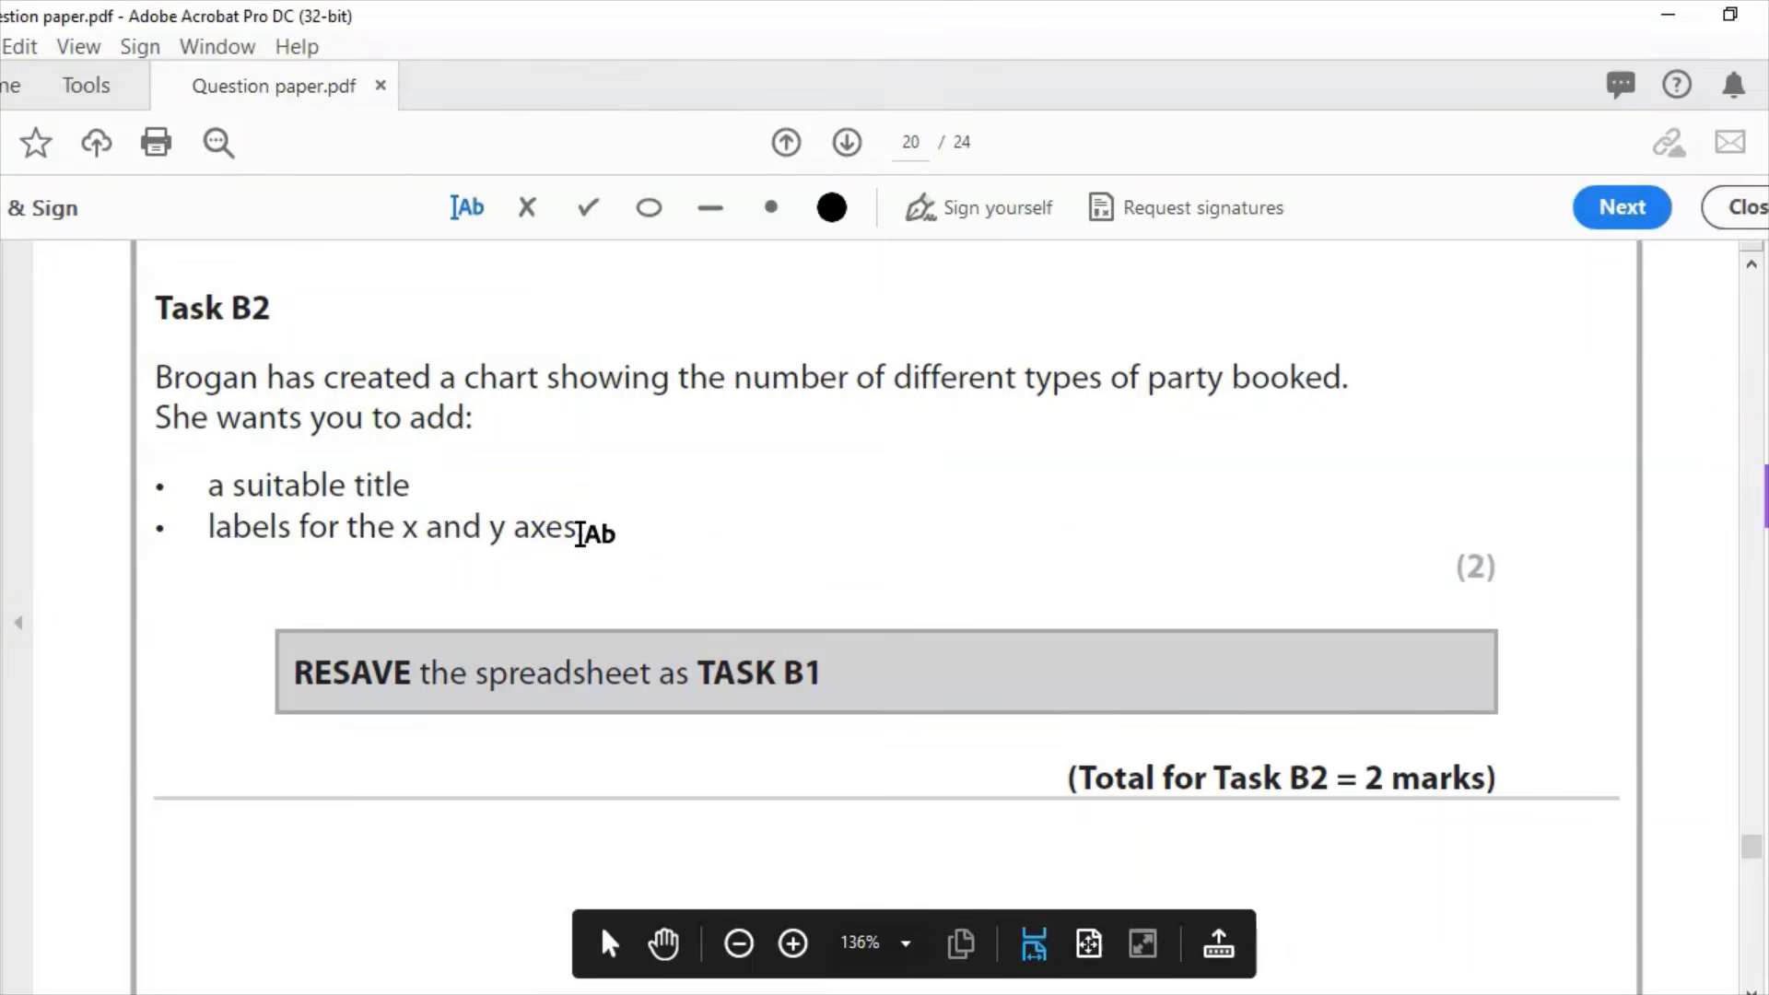
Step: On page 21, place an answer text box under Task B3 question (i), then scroll to Task B4
{"action": "scroll", "coordinate": [87, 929], "scroll_direction": "down", "scroll_amount": 2}
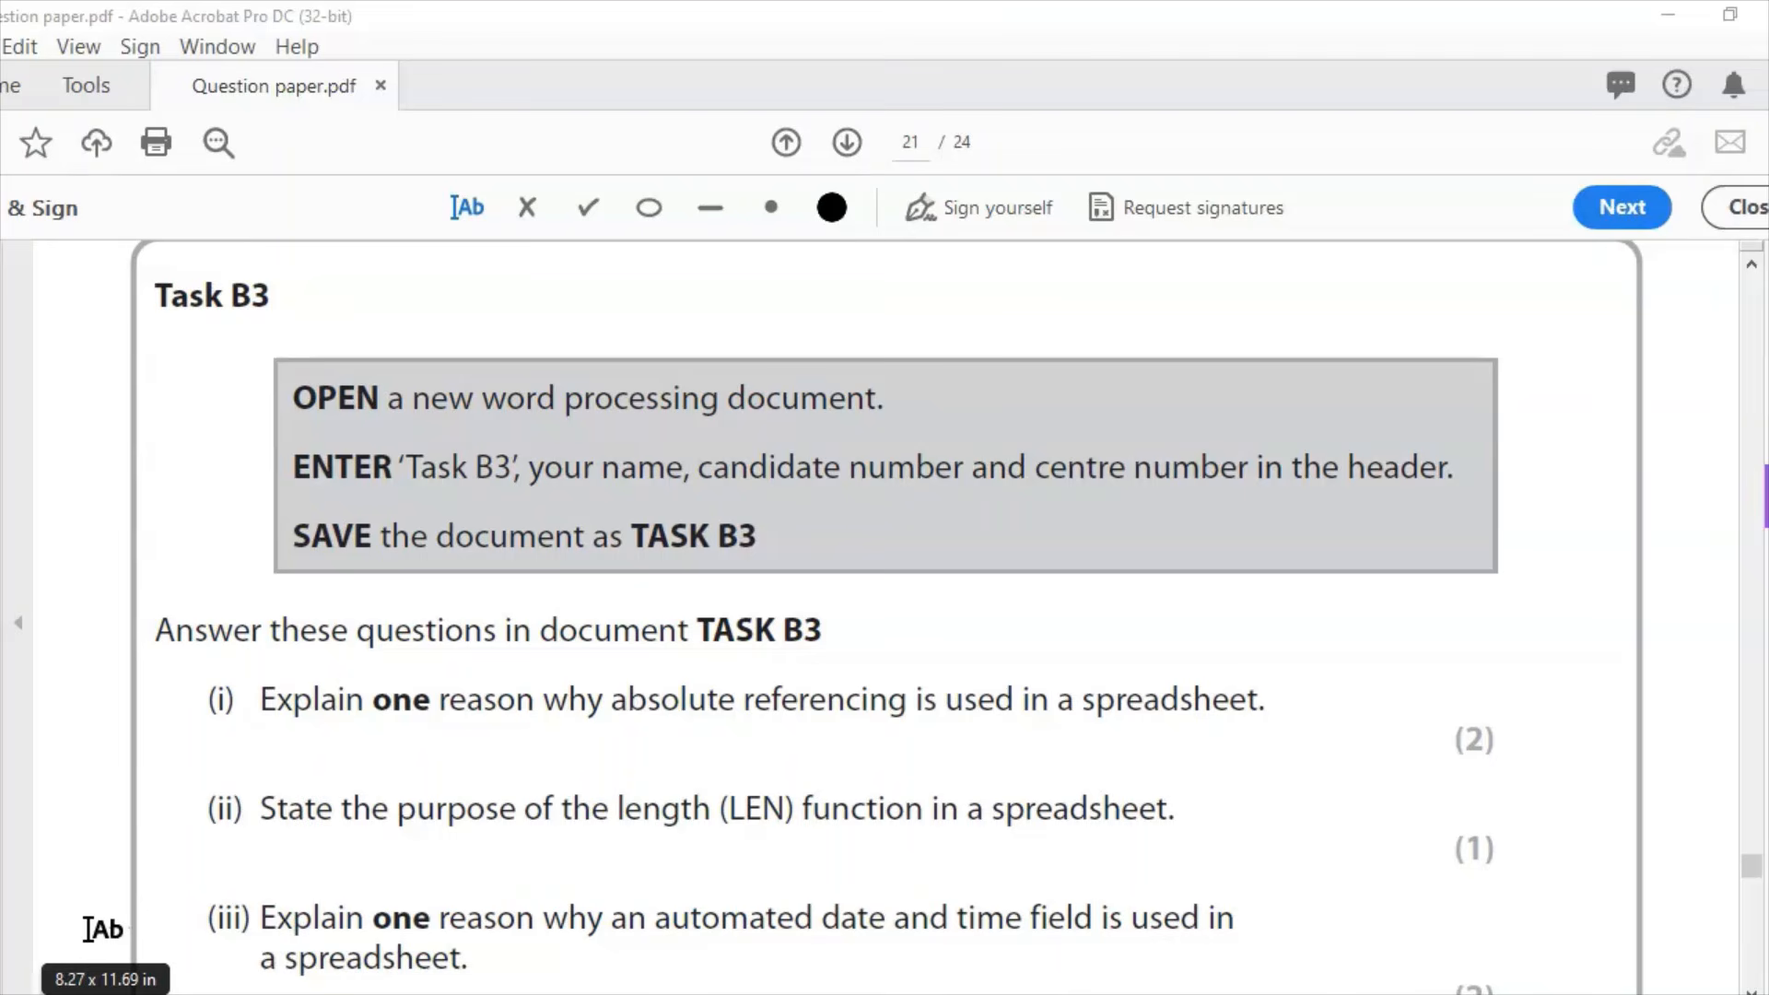
{"action": "left_click", "coordinate": [88, 929]}
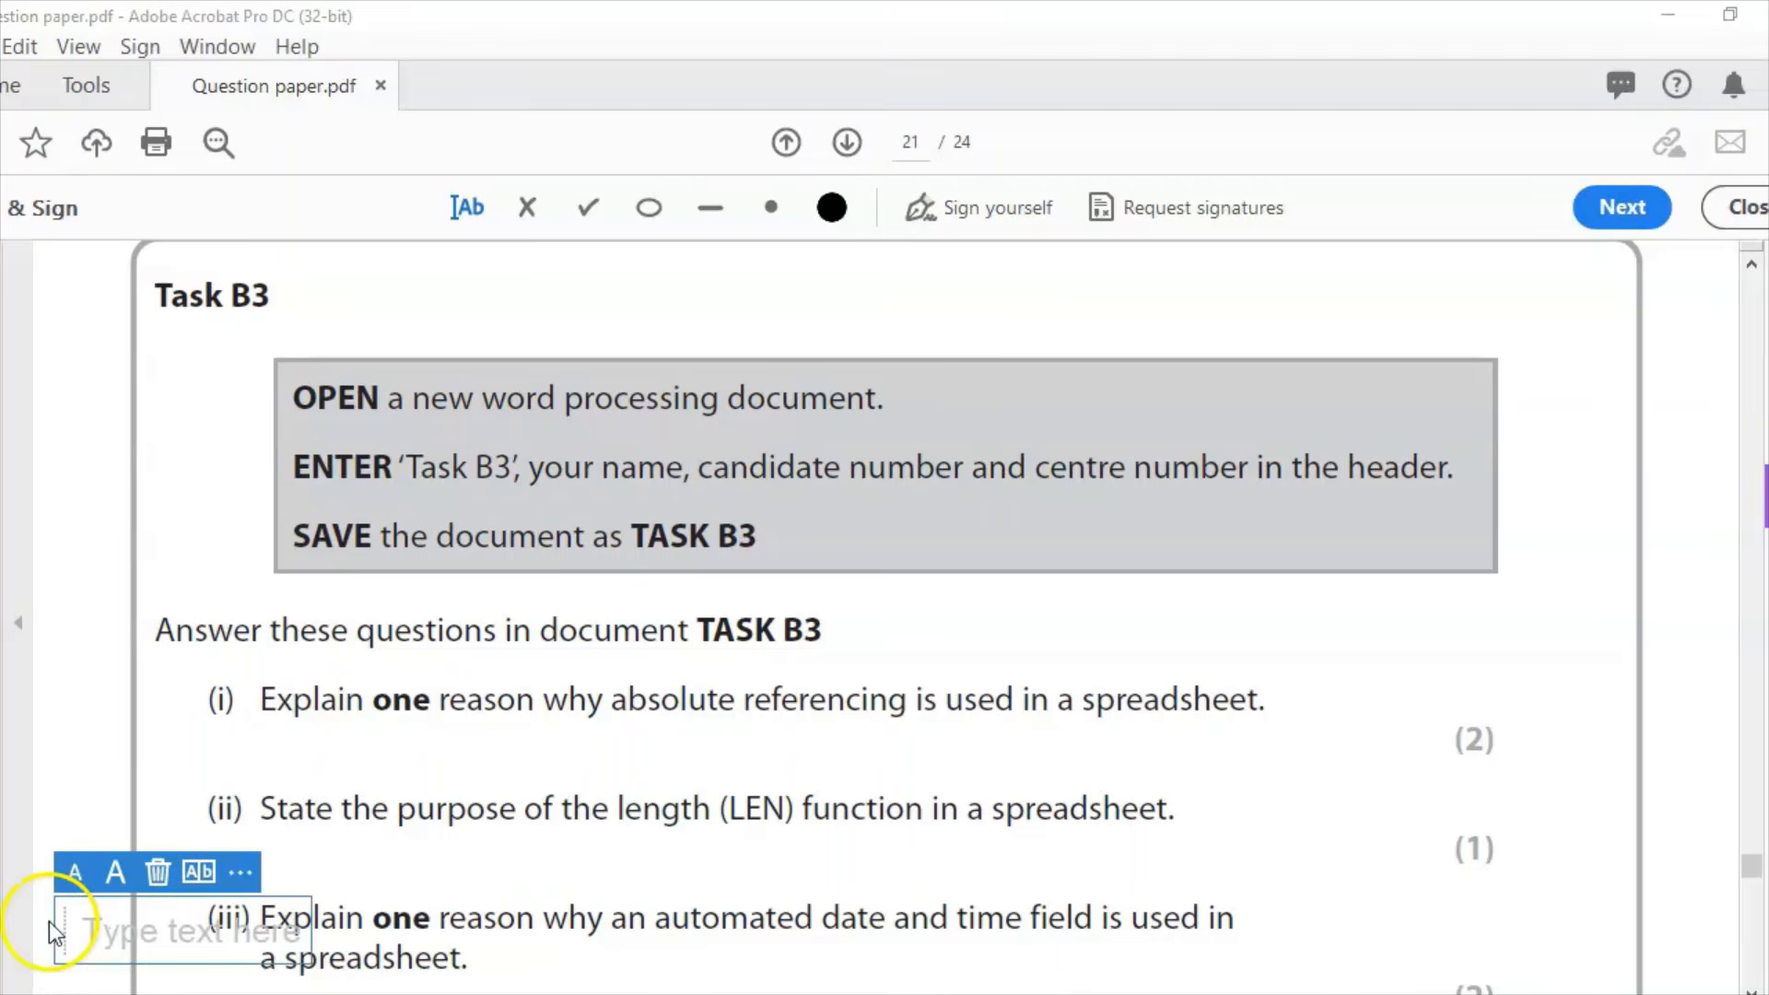
{"action": "left_click", "coordinate": [470, 754]}
{"action": "left_click", "coordinate": [342, 746]}
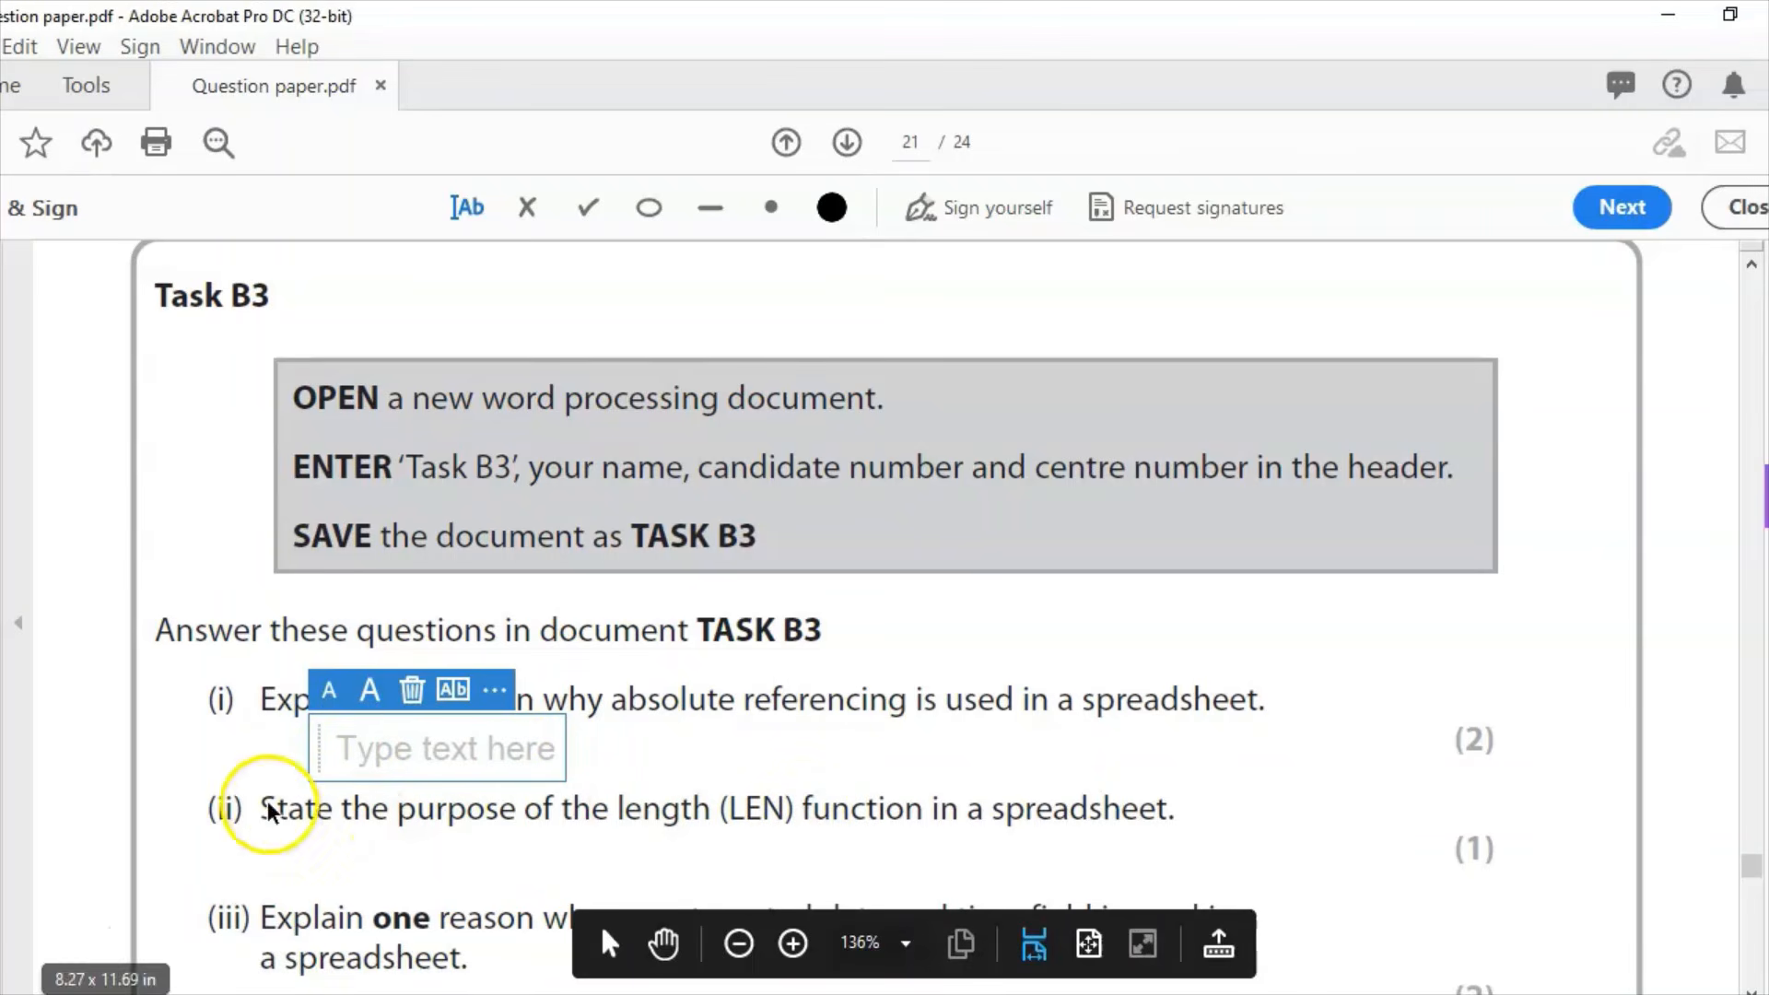
{"action": "left_click", "coordinate": [260, 772]}
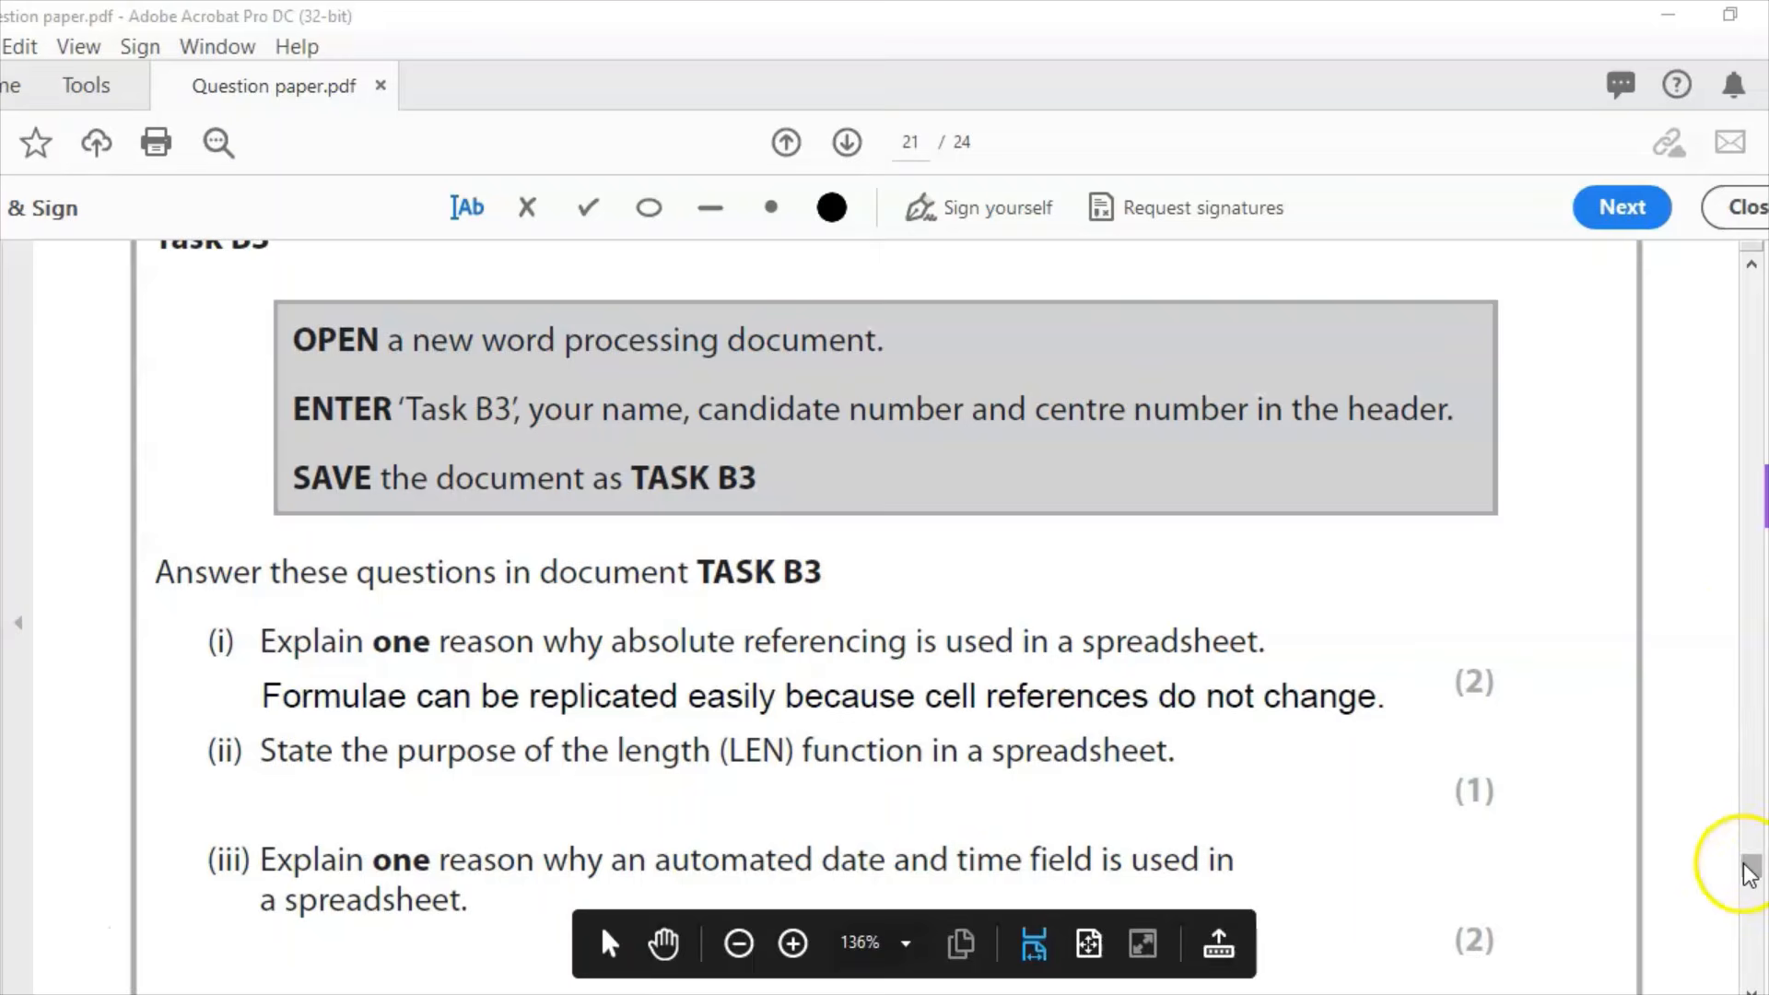
{"action": "scroll", "coordinate": [1751, 880], "scroll_direction": "down", "scroll_amount": 3}
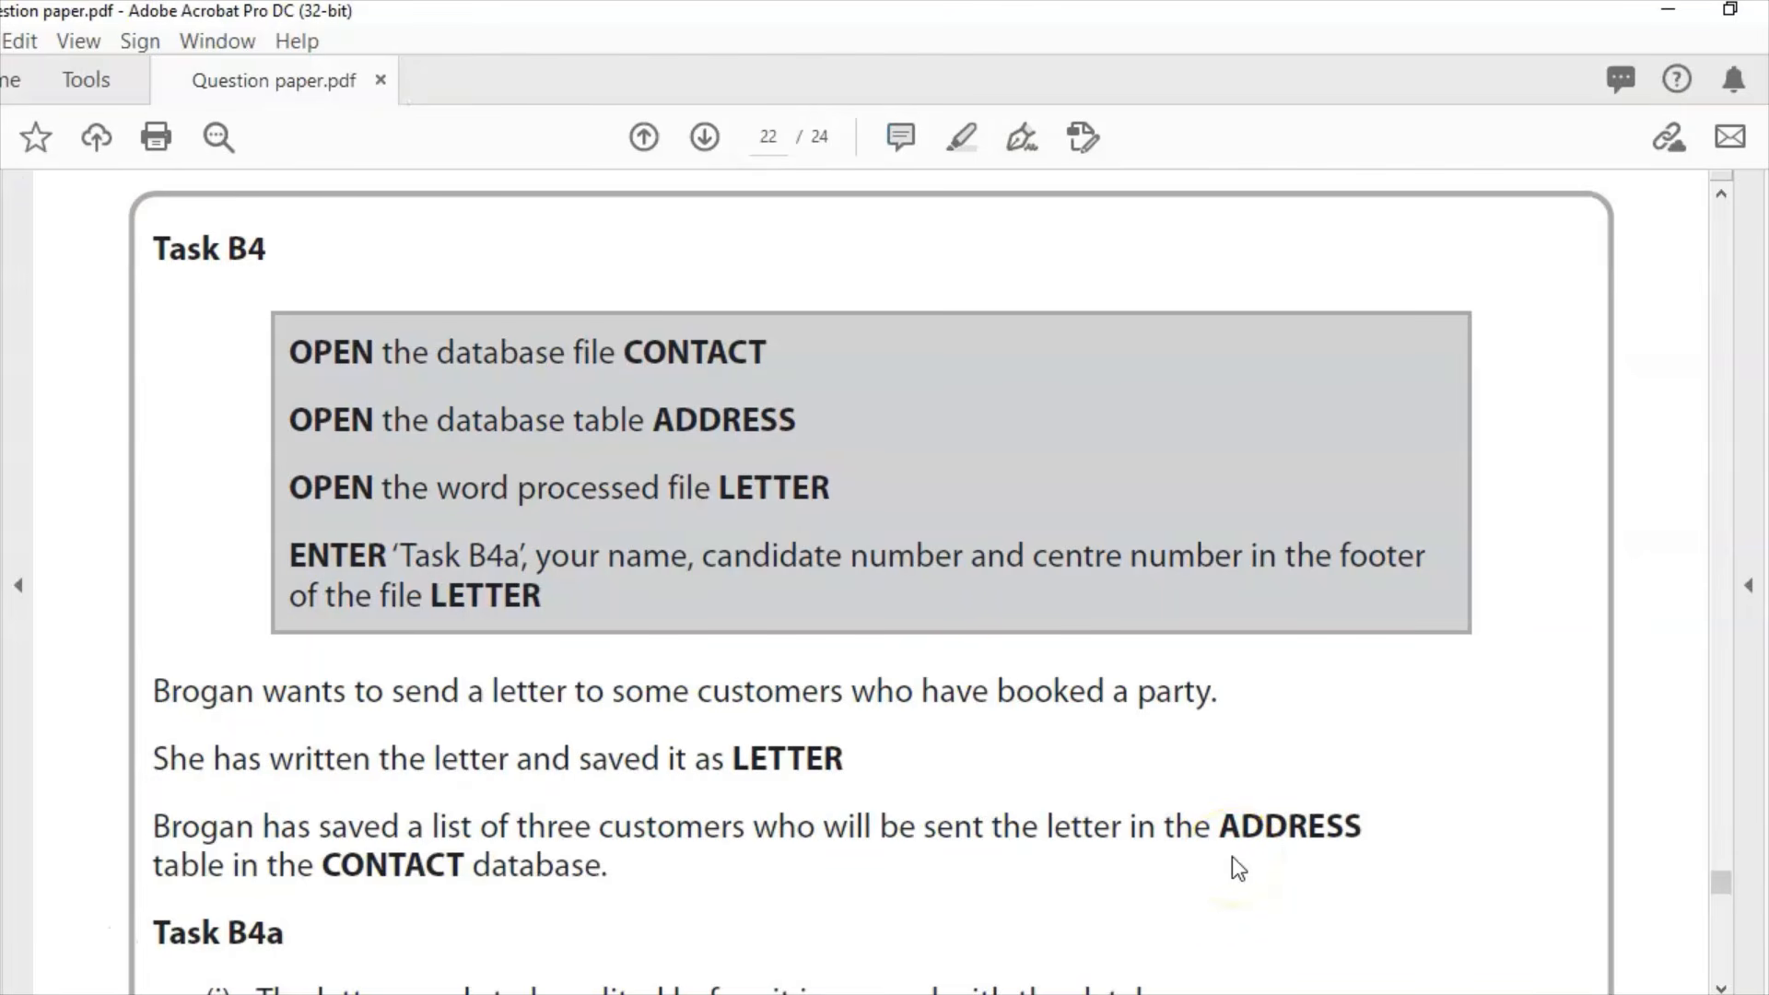
Step: In the LETTER footer, drag the telephone and email text box to the right, then close the footer
{"action": "left_click", "coordinate": [861, 994]}
{"action": "mouse_move", "coordinate": [925, 994]}
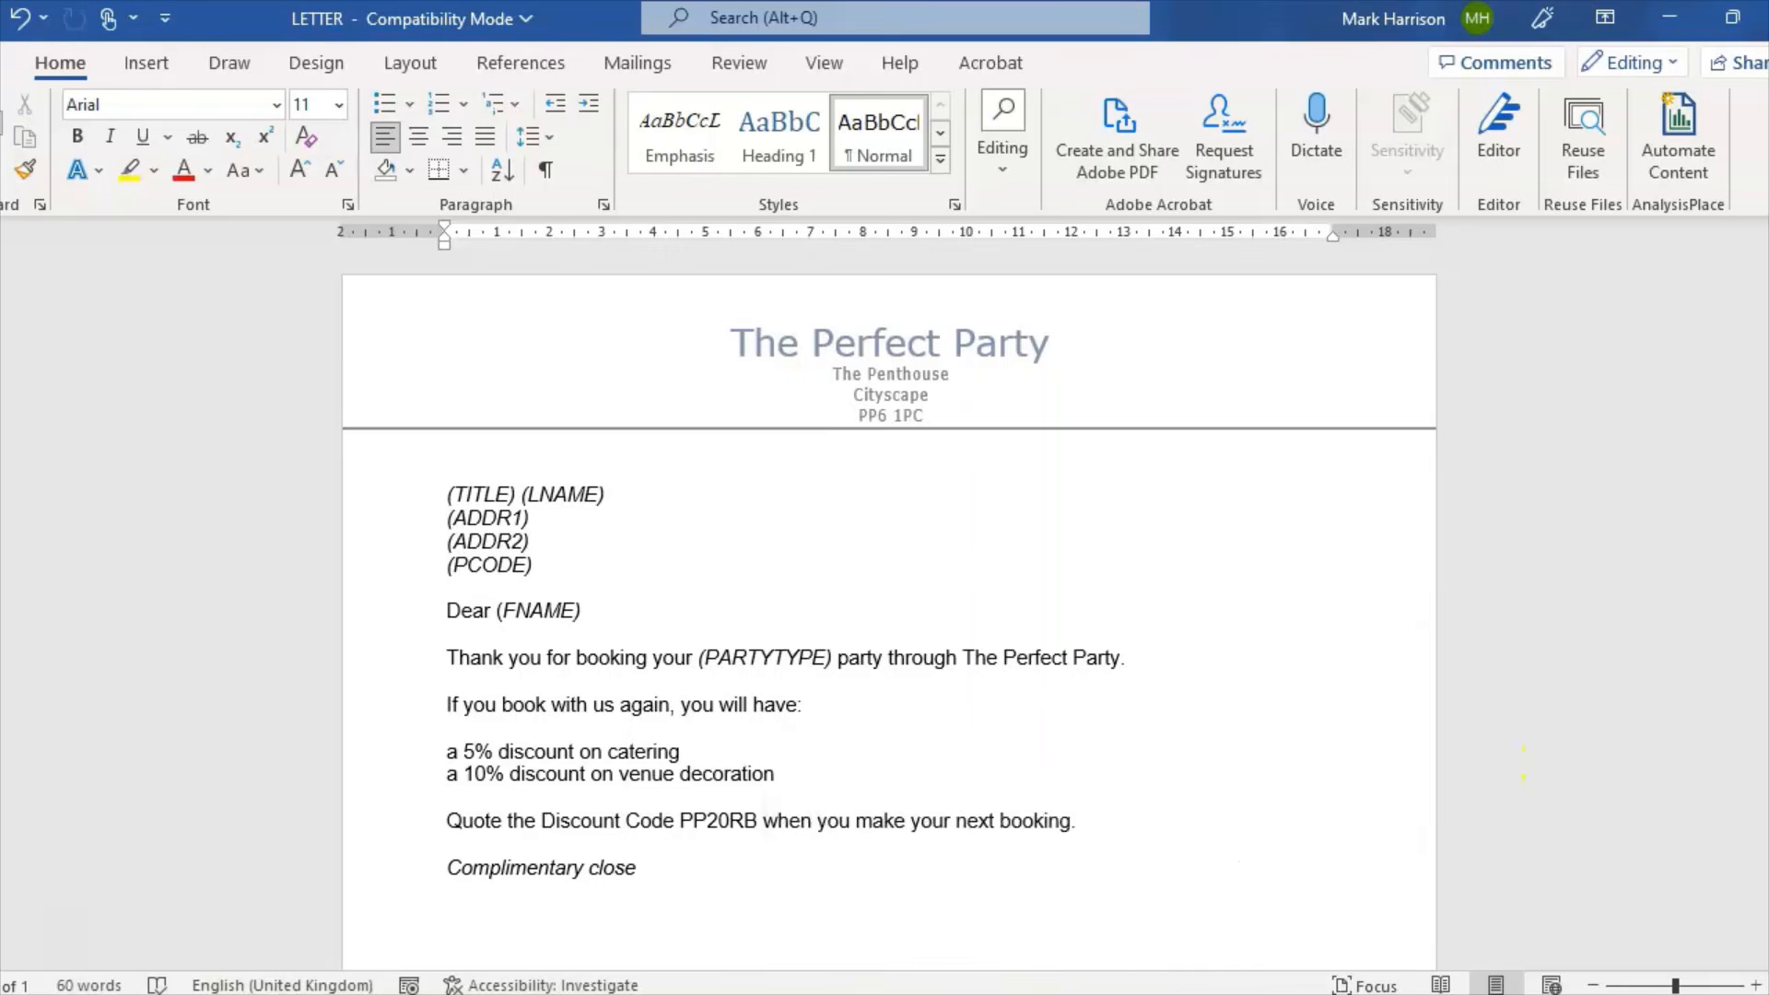
{"action": "scroll", "coordinate": [889, 599], "scroll_direction": "down", "scroll_amount": 10}
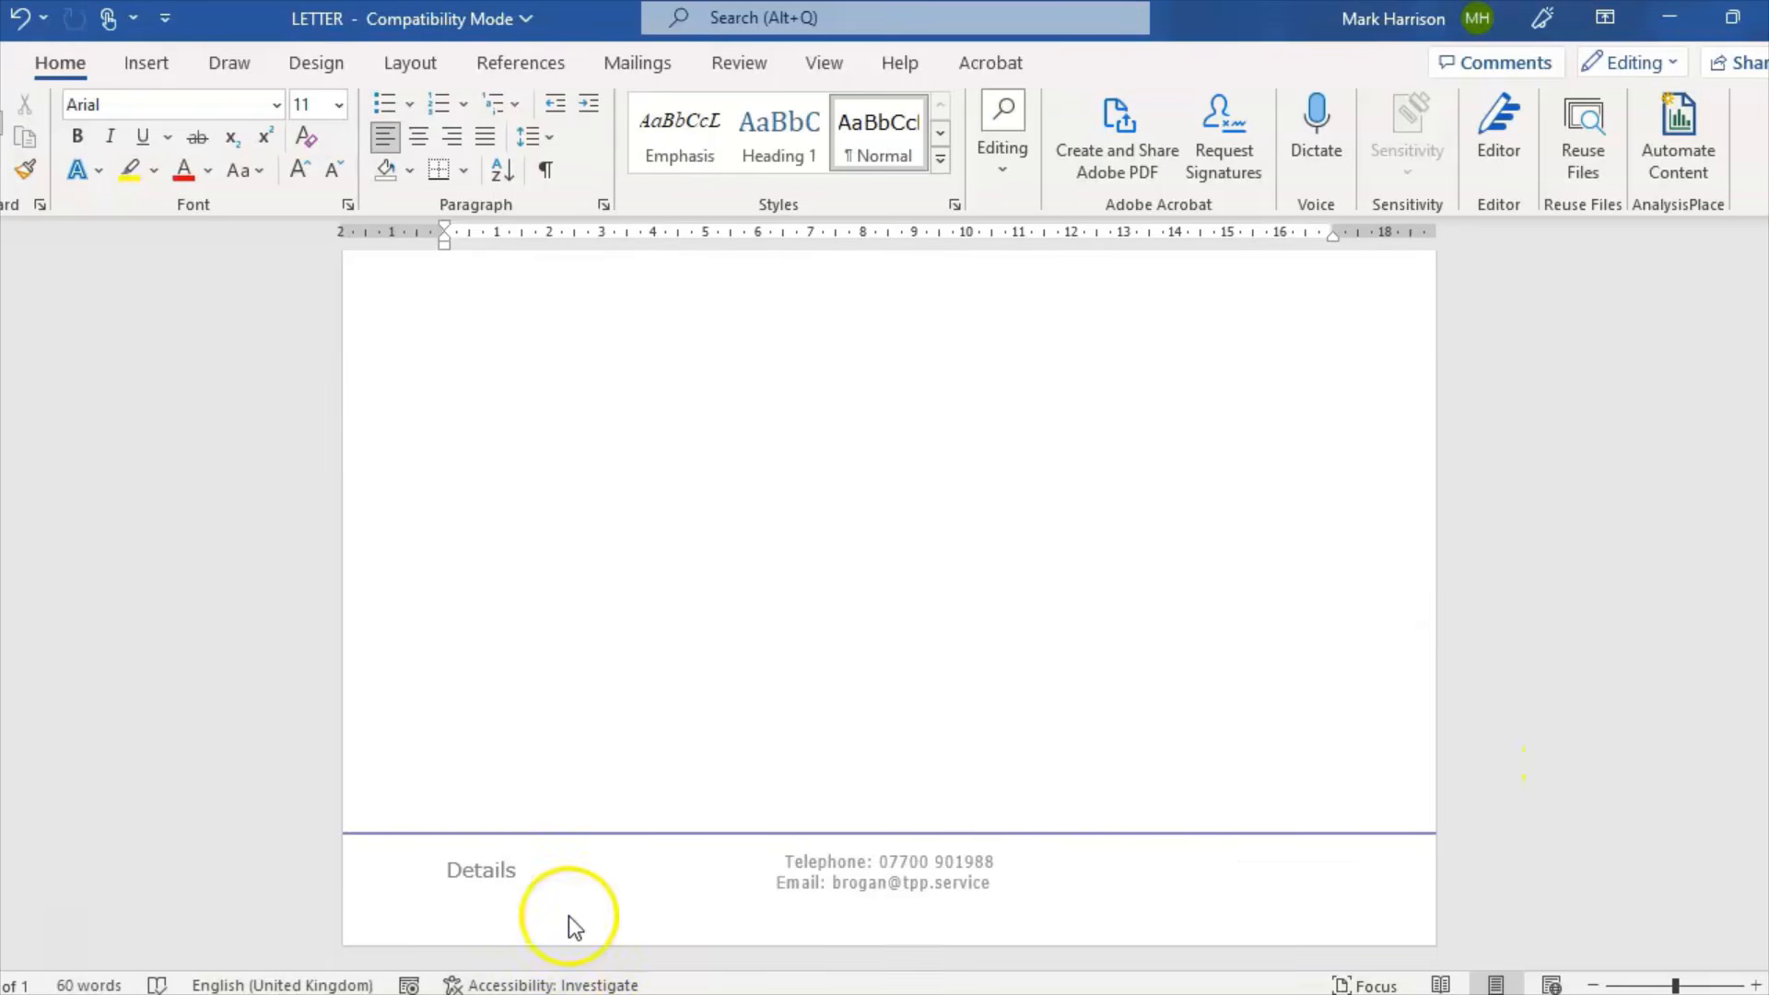
{"action": "double_click", "coordinate": [506, 876]}
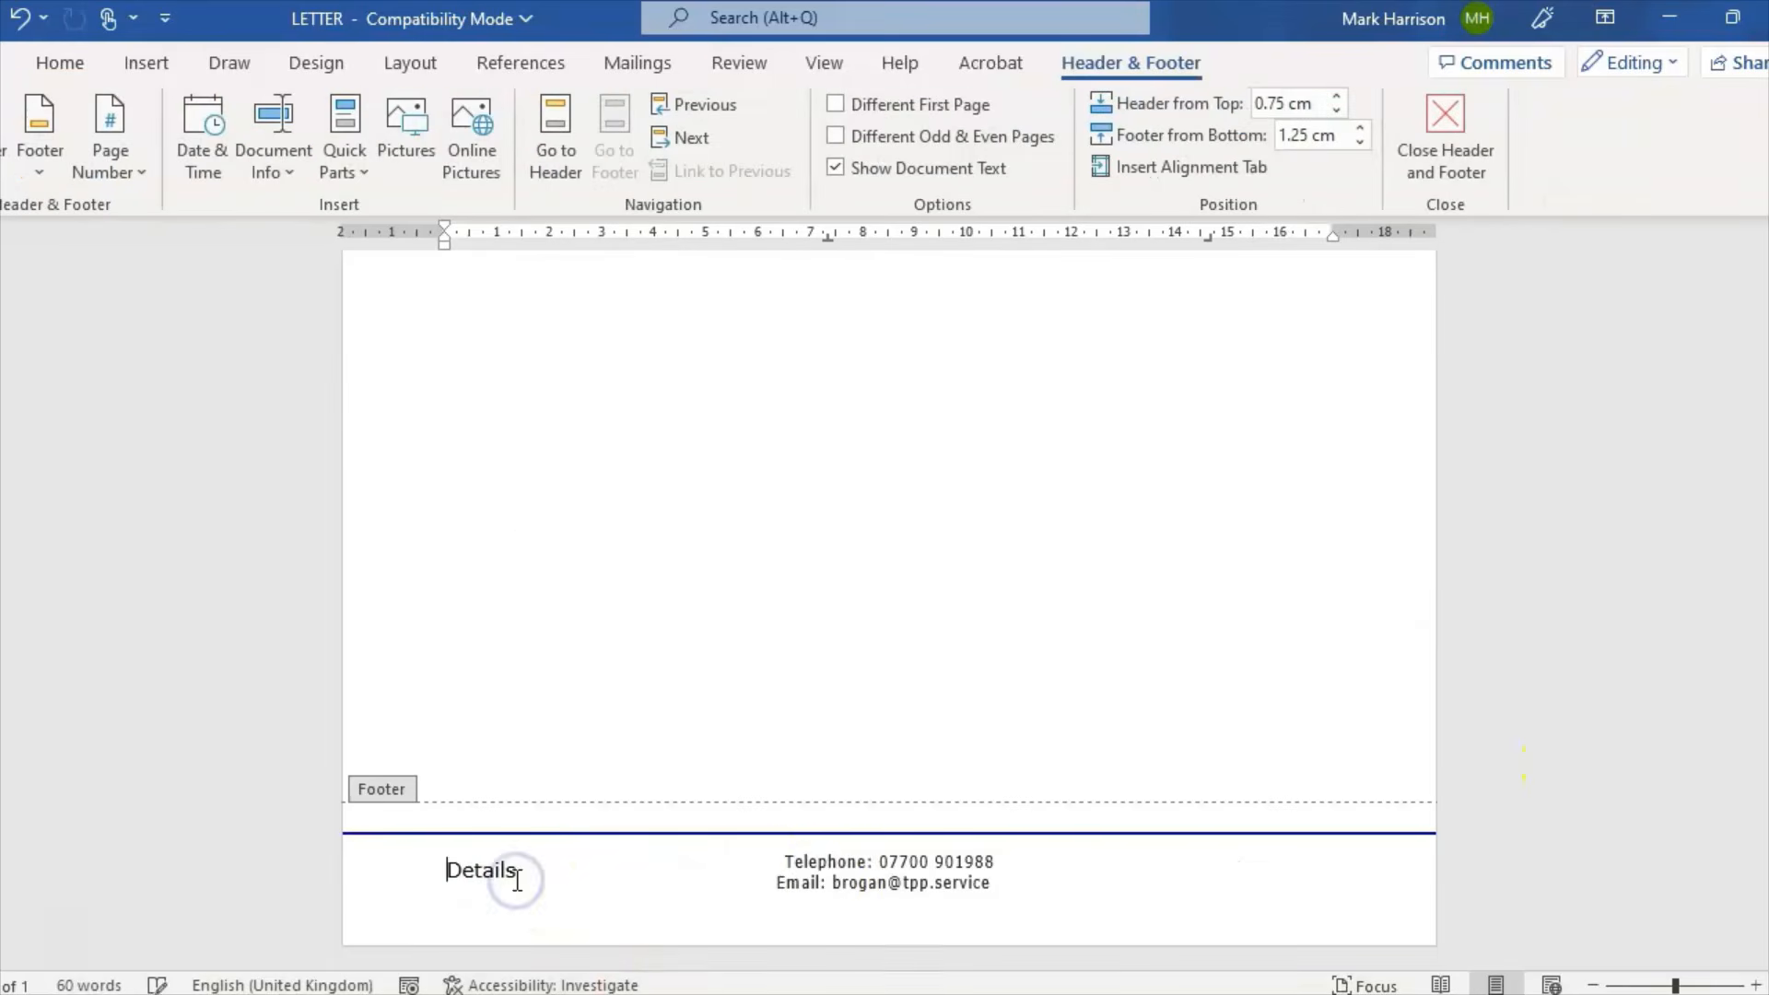
{"action": "left_click", "coordinate": [788, 887]}
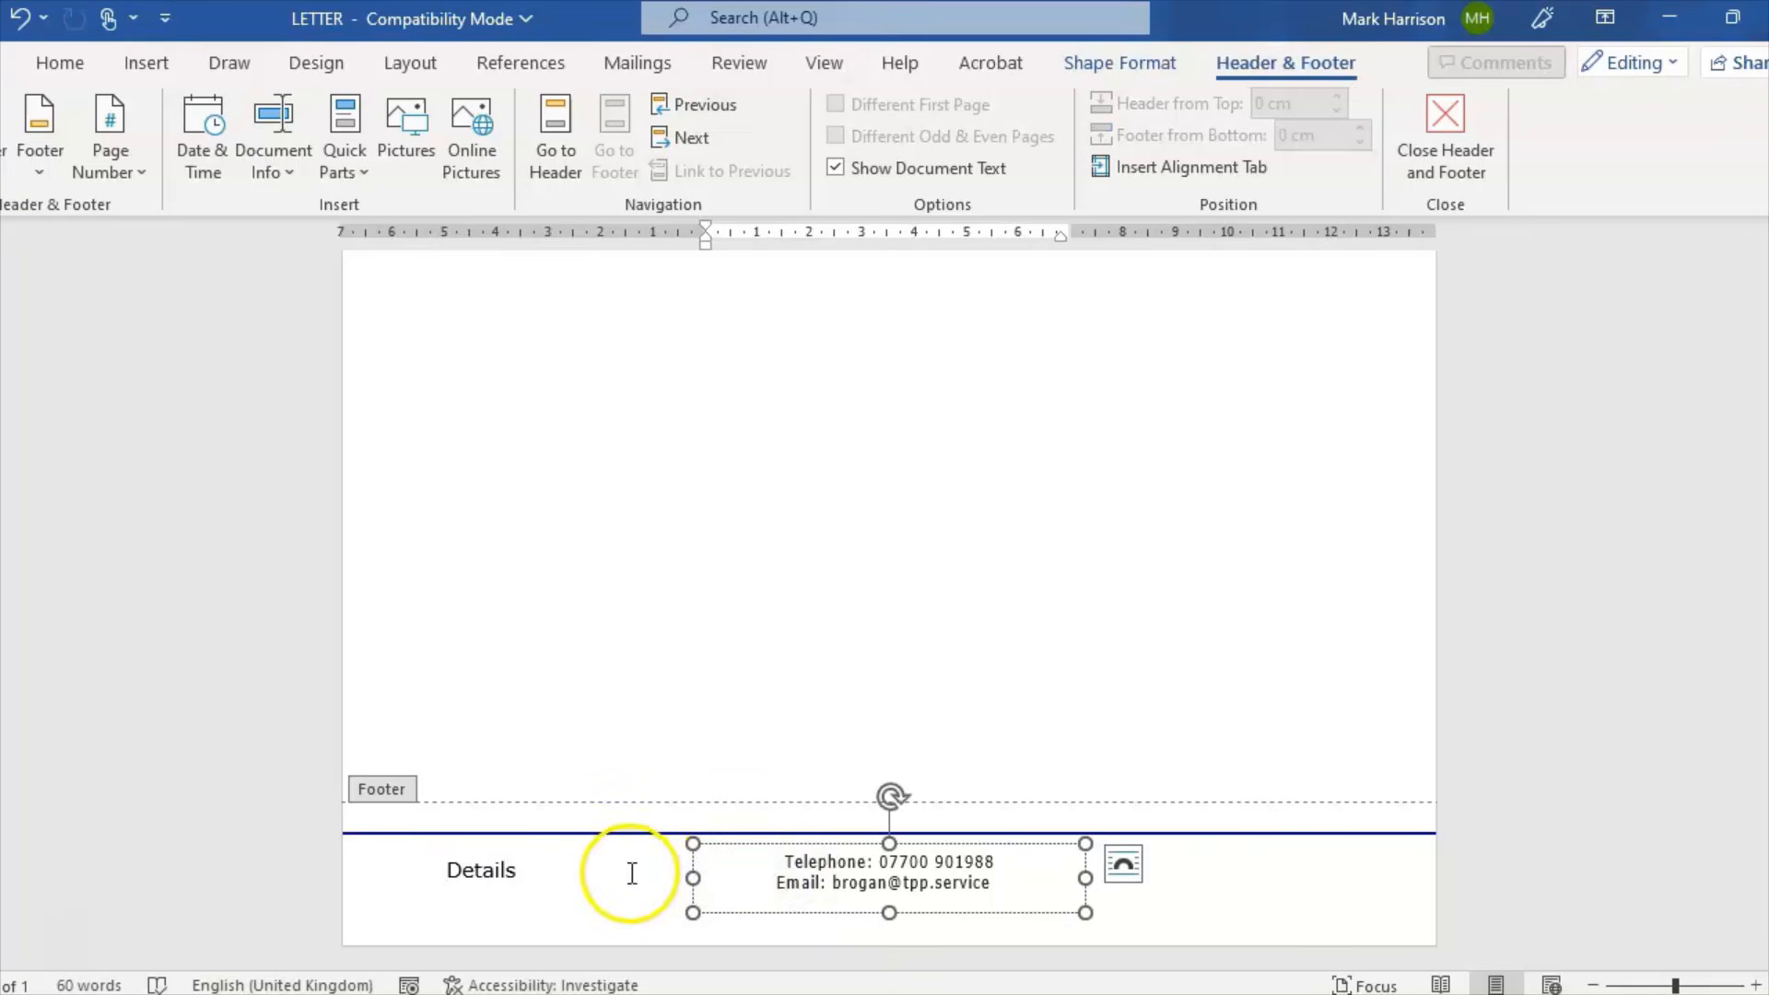
{"action": "left_click", "coordinate": [580, 860]}
{"action": "left_click", "coordinate": [769, 861]}
{"action": "left_click", "coordinate": [774, 845]}
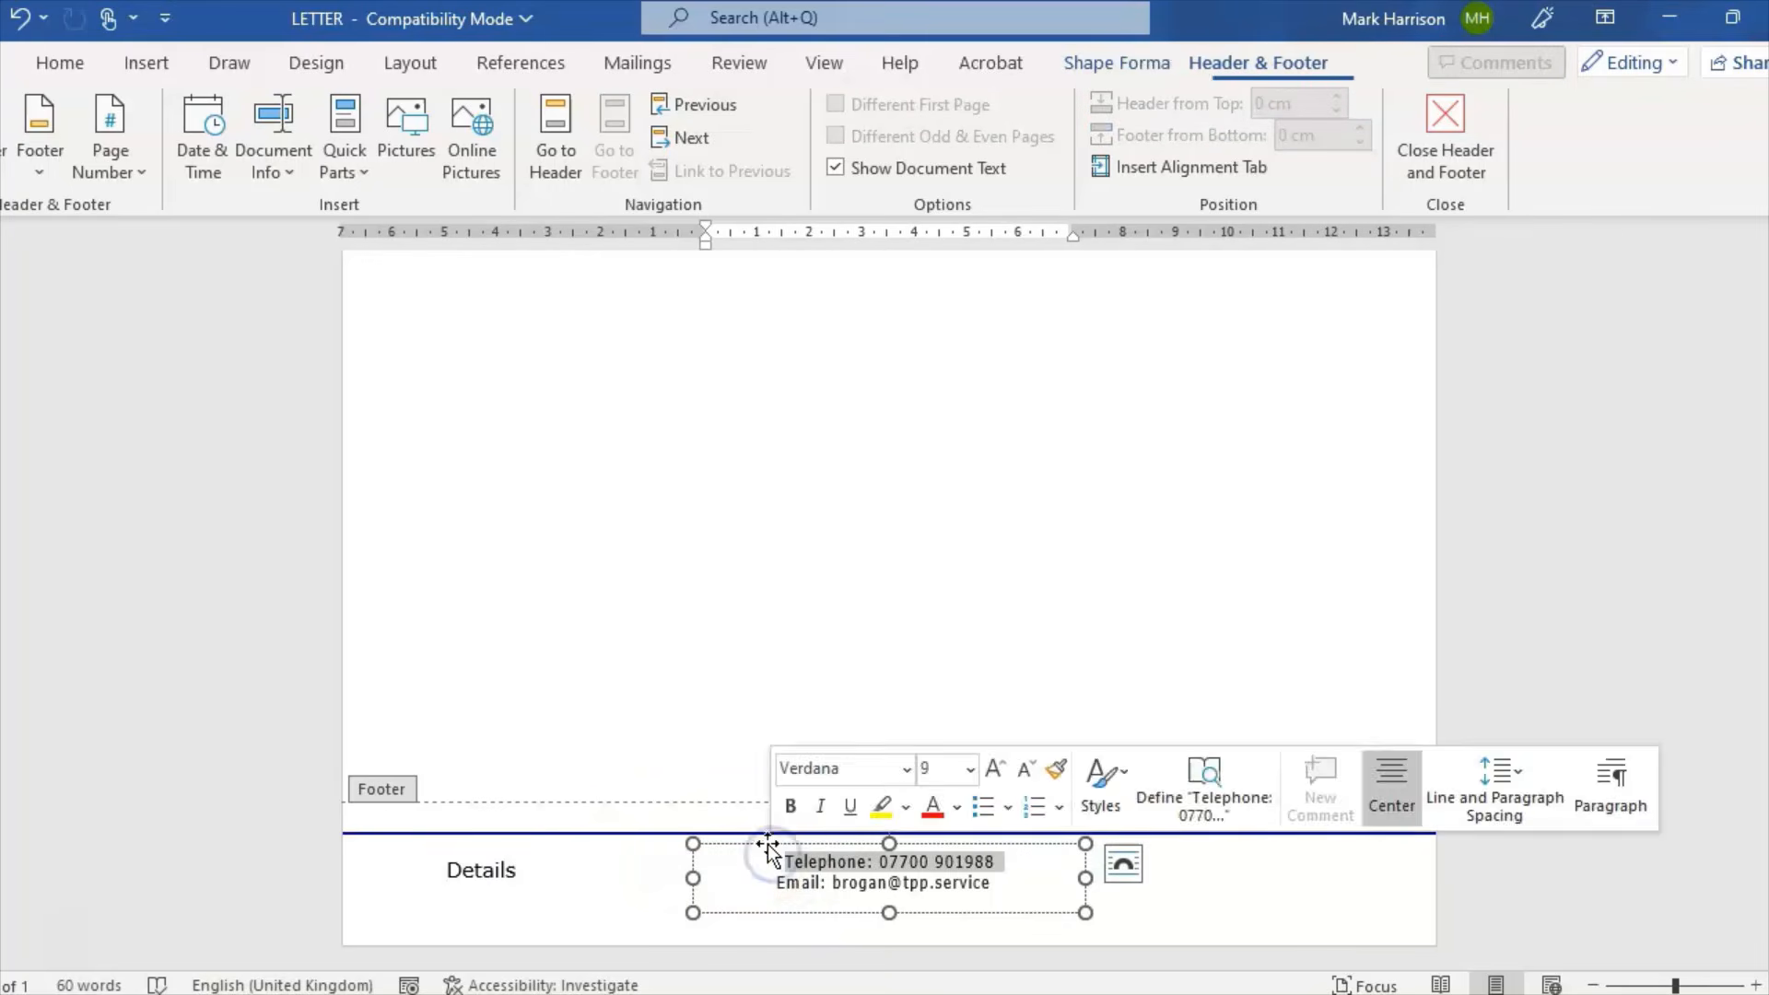
{"action": "left_click_drag", "start_coordinate": [762, 842], "coordinate": [842, 844]}
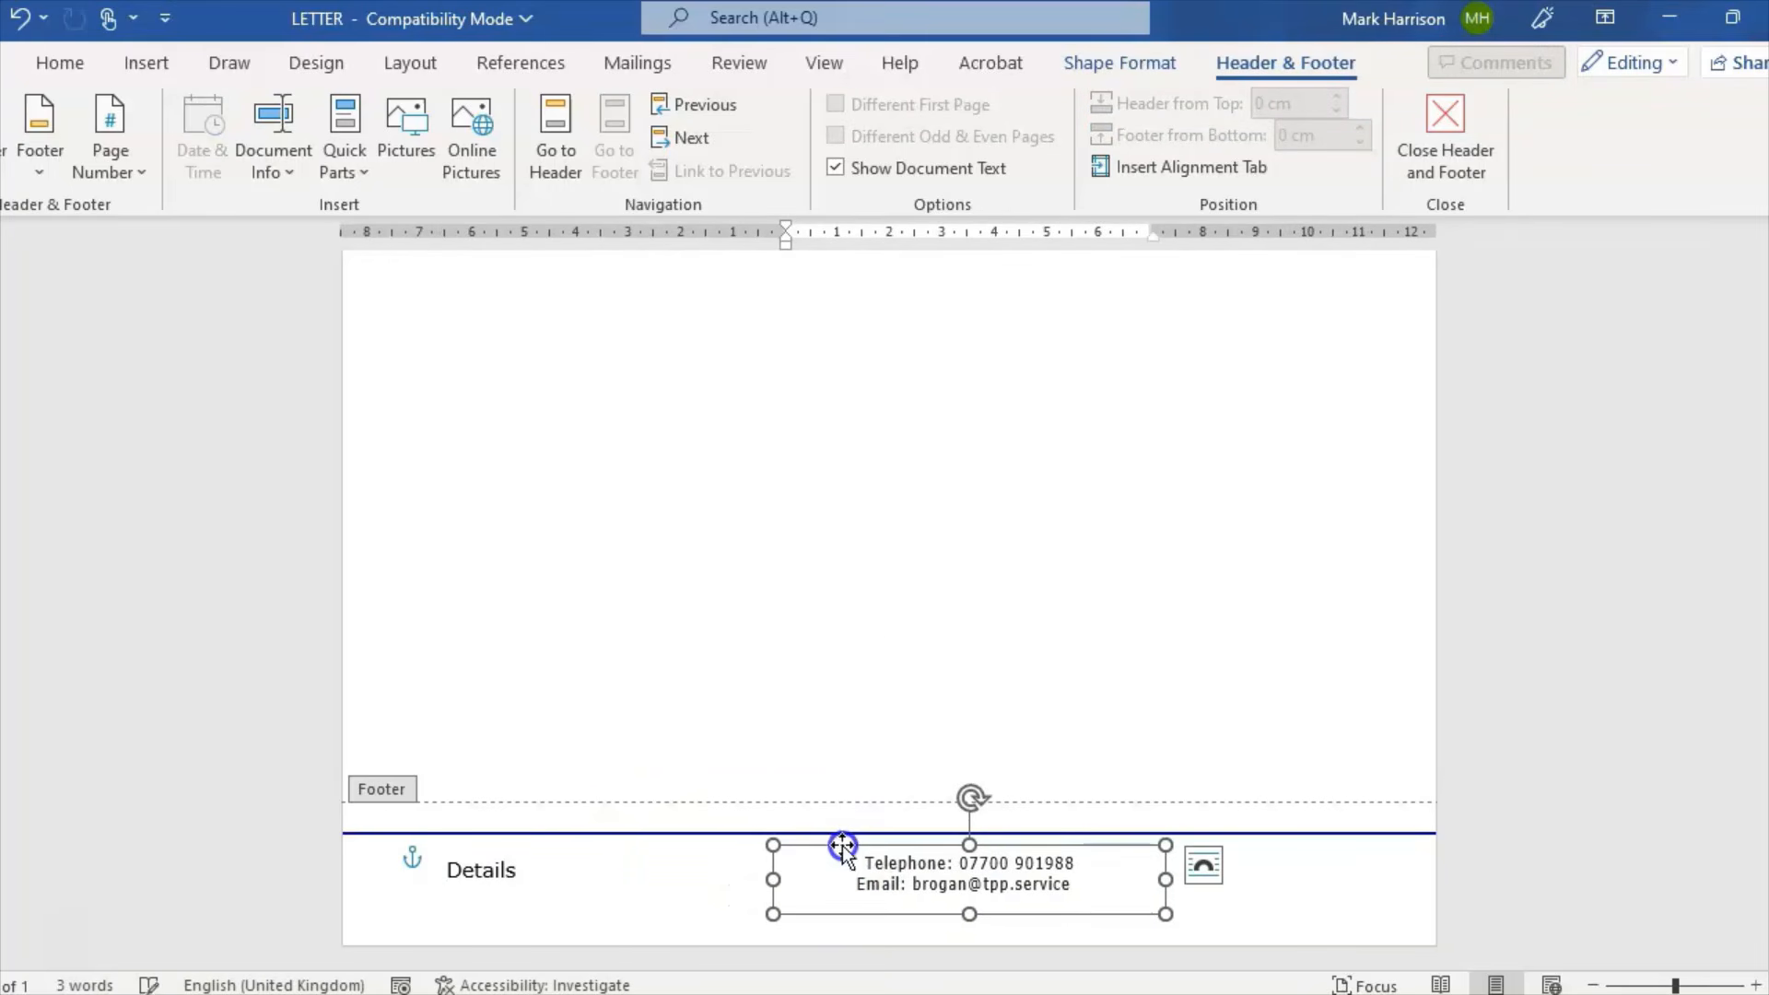
{"action": "double_click", "coordinate": [852, 608]}
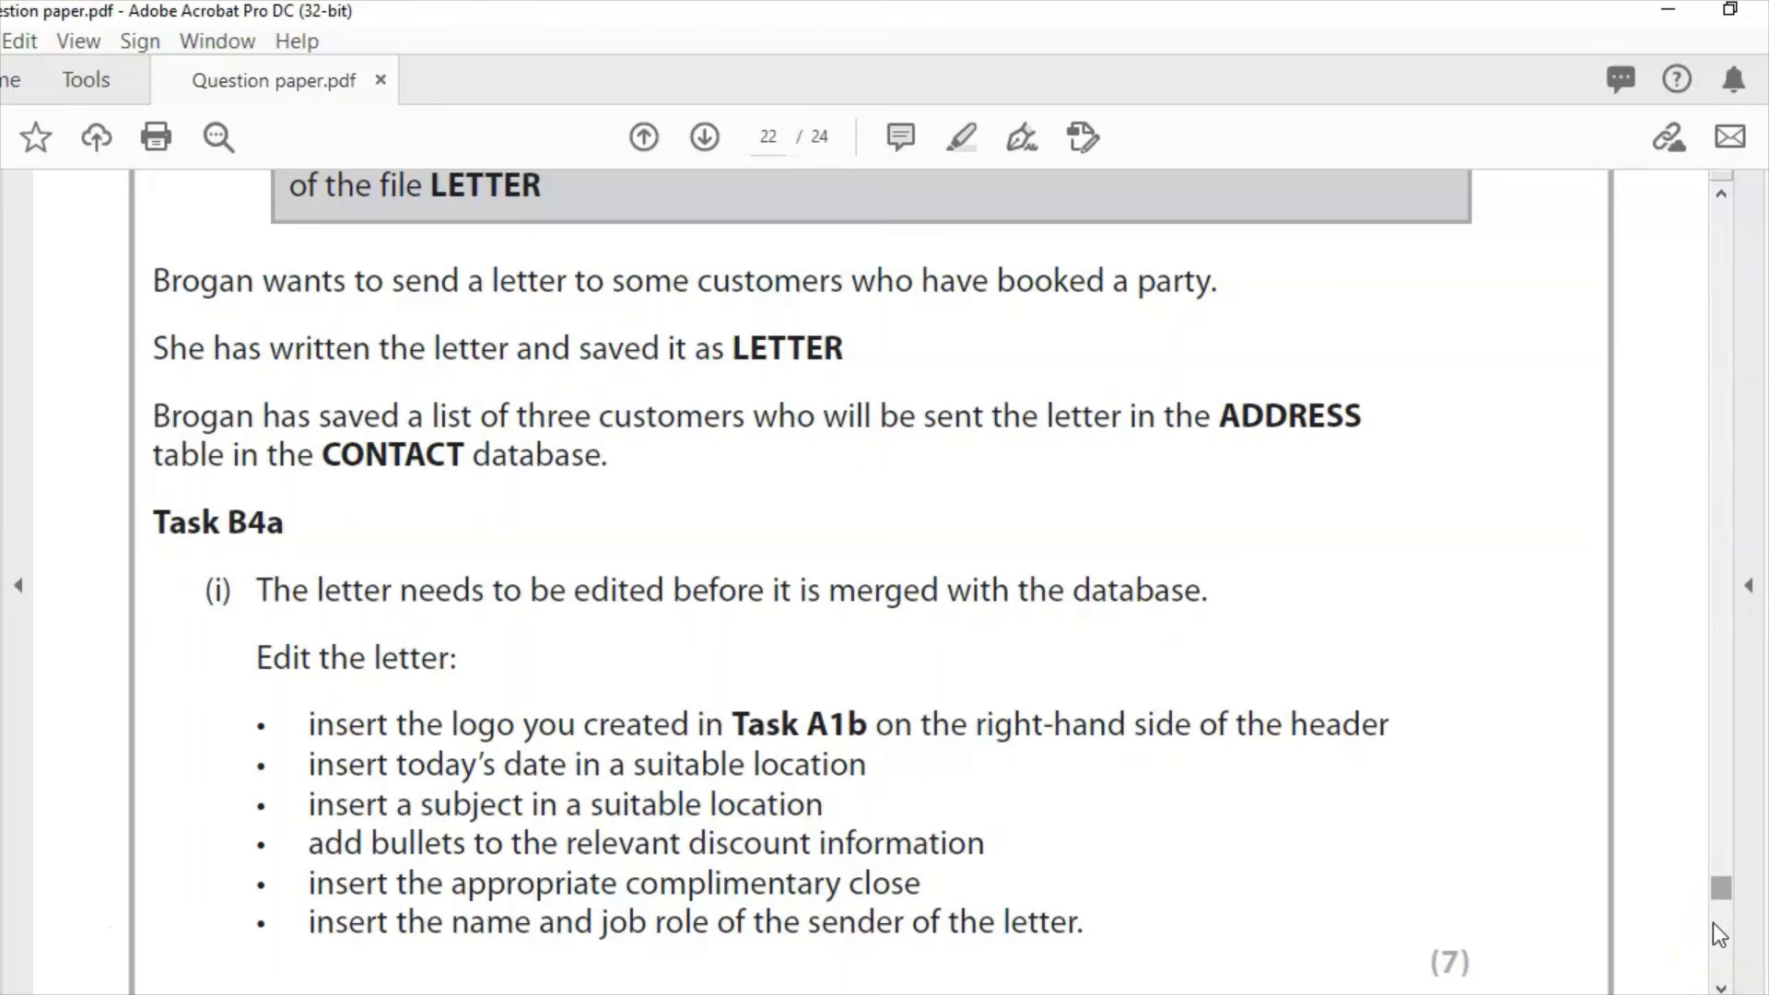
Step: Read down Task B4a to the save-as-PDF instruction, then place the cursor in the LETTER header
{"action": "left_click", "coordinate": [1721, 987]}
{"action": "left_click", "coordinate": [1721, 987]}
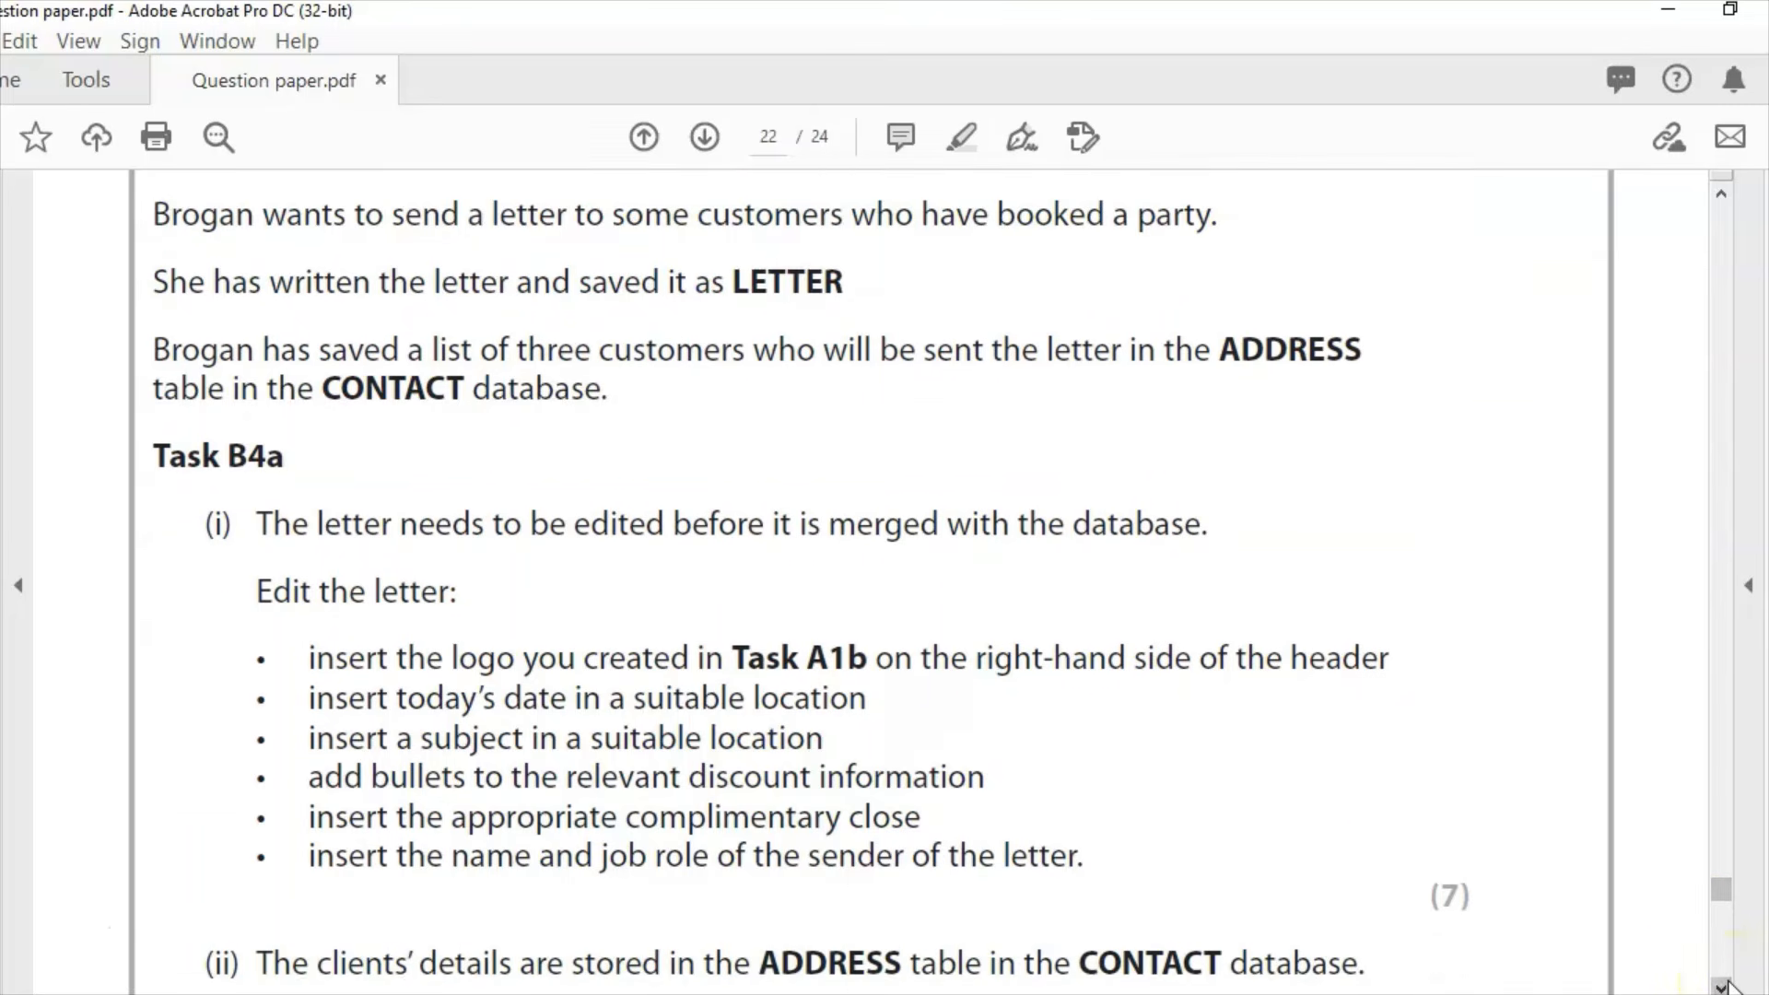
{"action": "left_click", "coordinate": [1722, 987]}
{"action": "left_click", "coordinate": [1721, 986]}
{"action": "left_click", "coordinate": [1721, 987]}
{"action": "left_click", "coordinate": [1721, 987]}
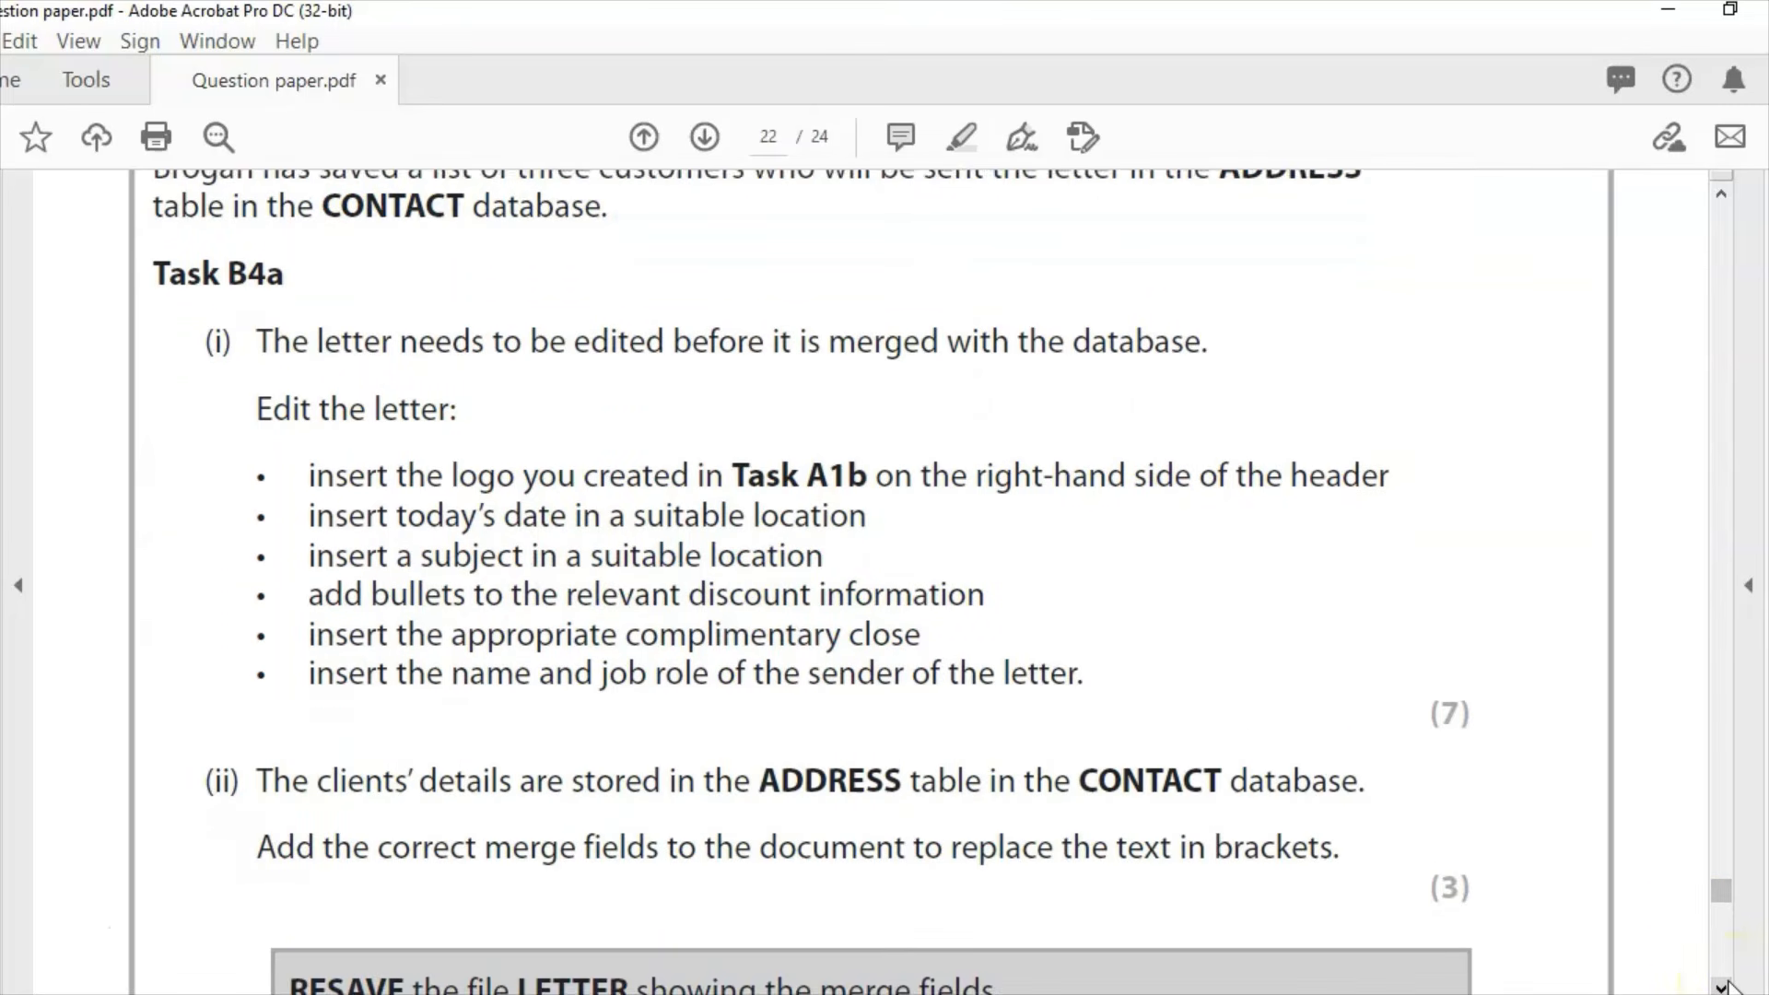
{"action": "left_click", "coordinate": [1721, 987]}
{"action": "left_click", "coordinate": [1721, 986]}
{"action": "left_click", "coordinate": [1721, 987]}
{"action": "left_click", "coordinate": [1722, 987]}
{"action": "left_click", "coordinate": [1721, 987]}
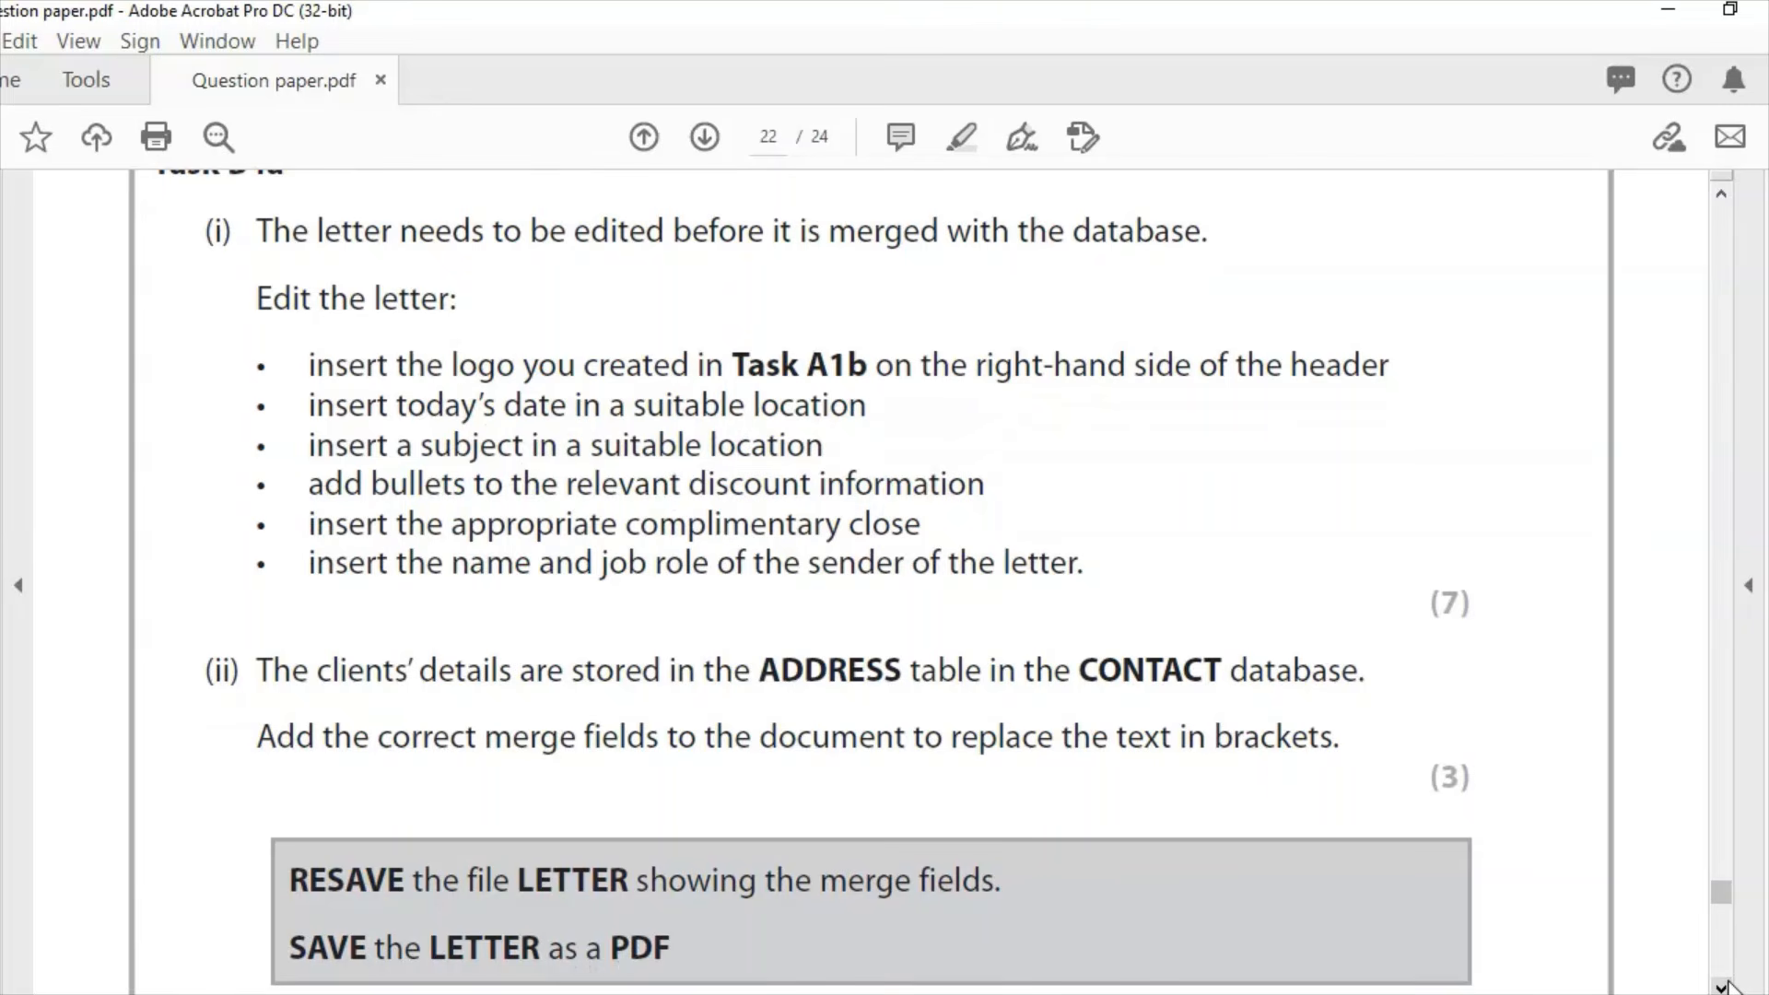
{"action": "key", "text": "alt+Tab"}
{"action": "left_click", "coordinate": [1236, 345]}
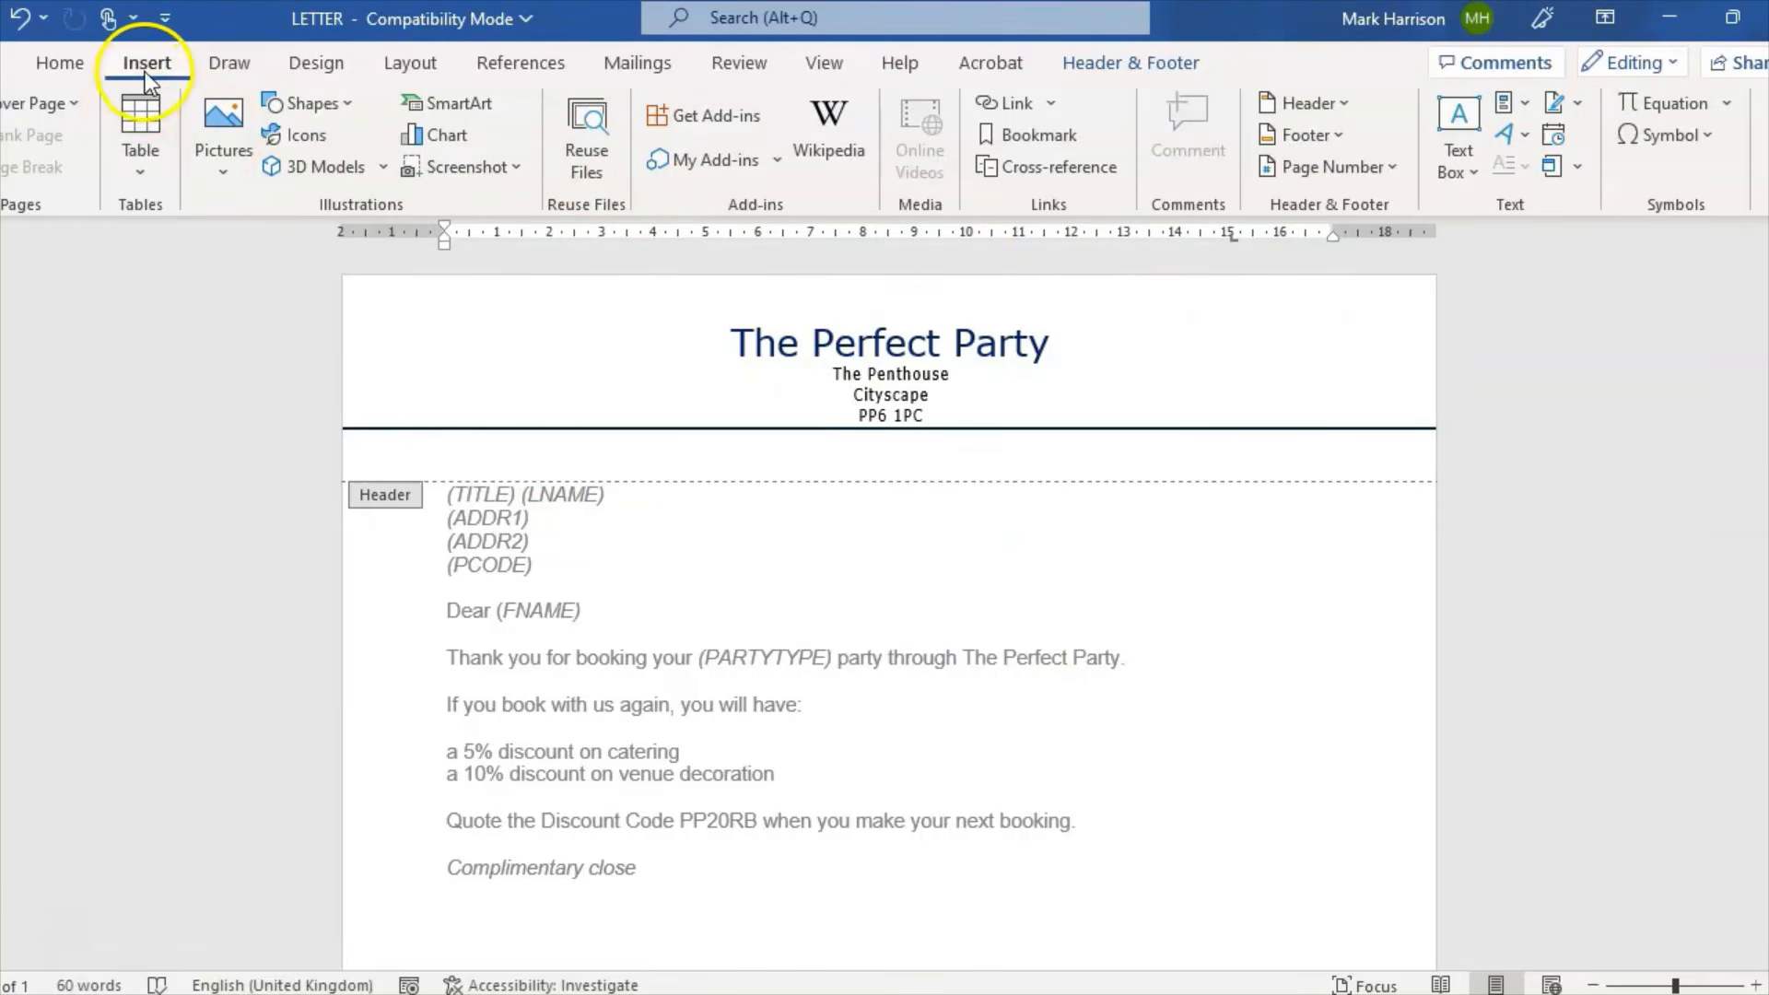
Step: Insert the Task A1b balloon logo from this computer at the right side of the header
{"action": "left_click", "coordinate": [221, 162]}
{"action": "left_click", "coordinate": [264, 252]}
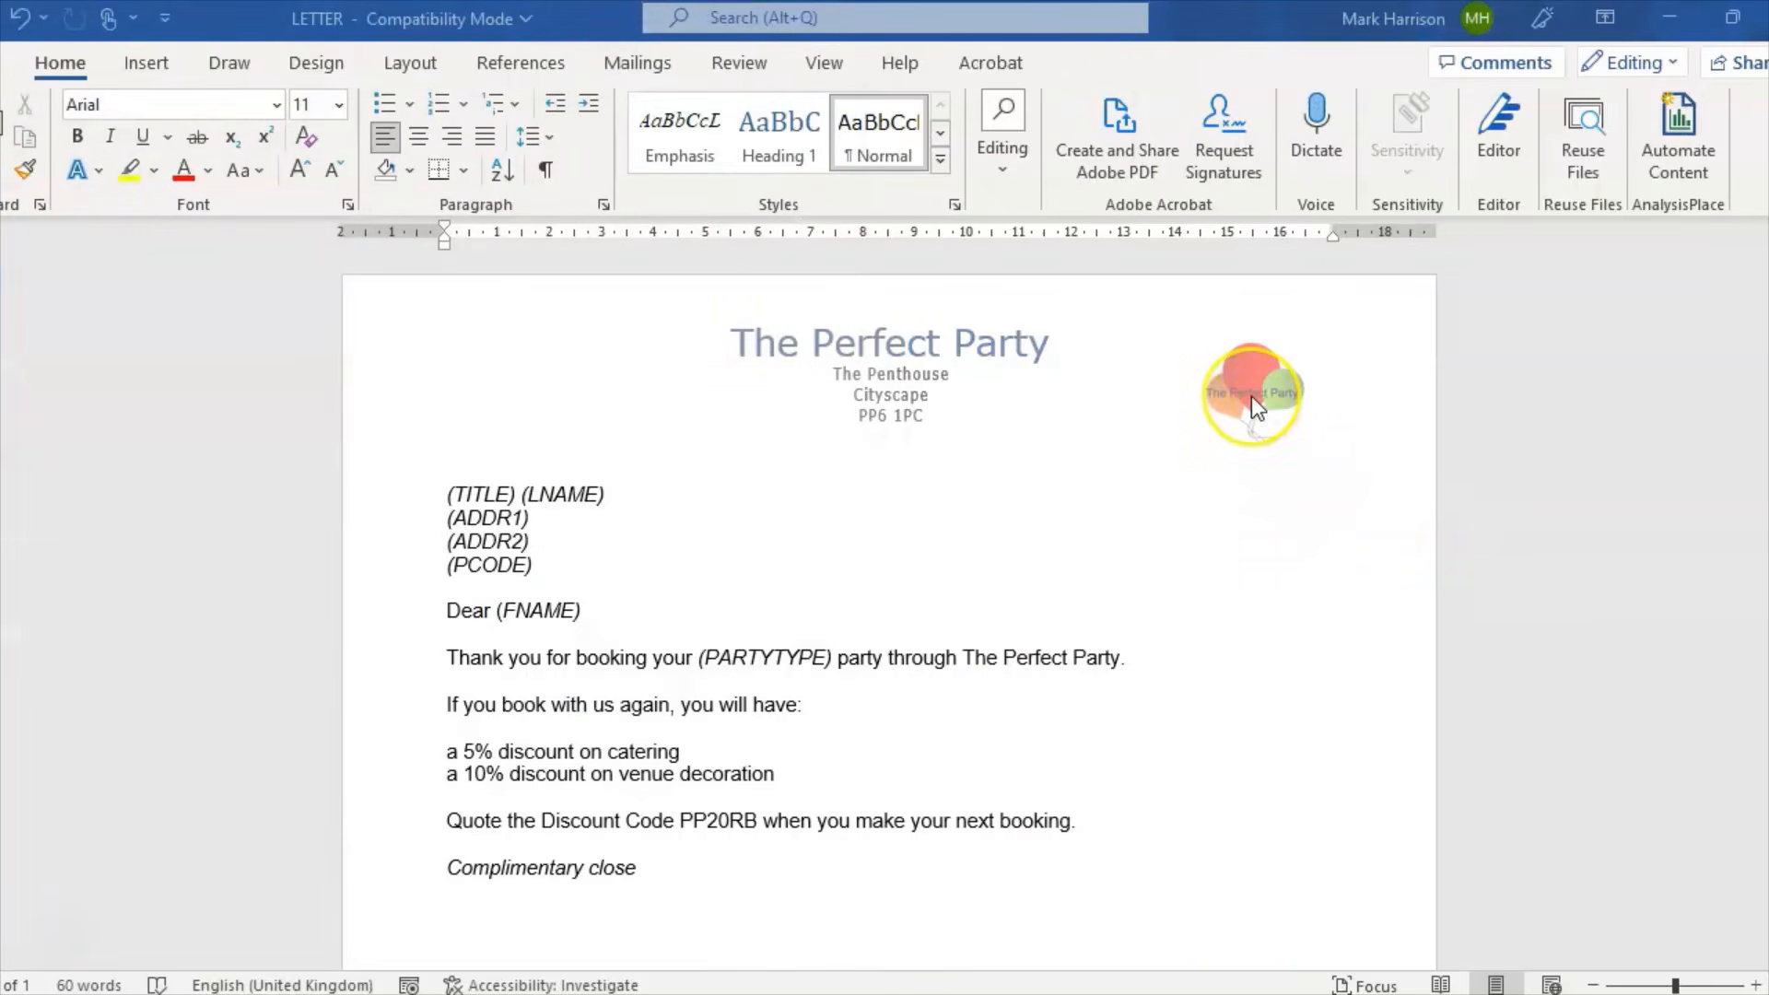
{"action": "left_click", "coordinate": [1133, 707]}
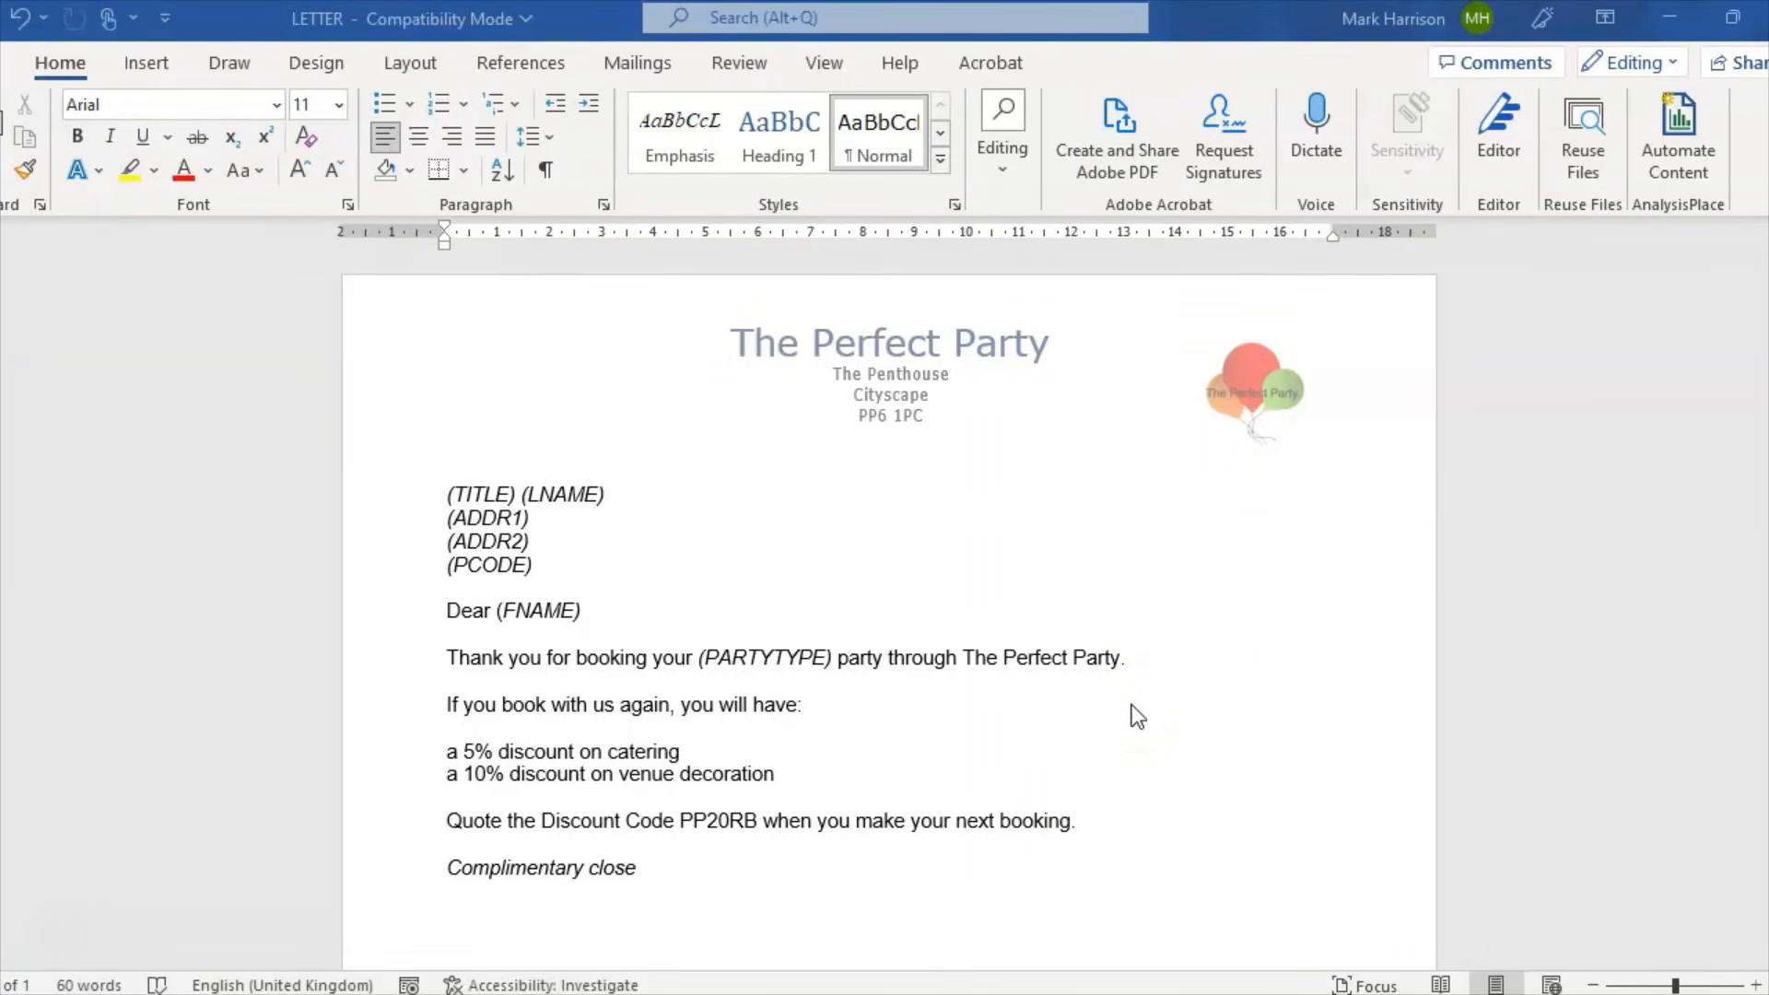
{"action": "left_click", "coordinate": [793, 994]}
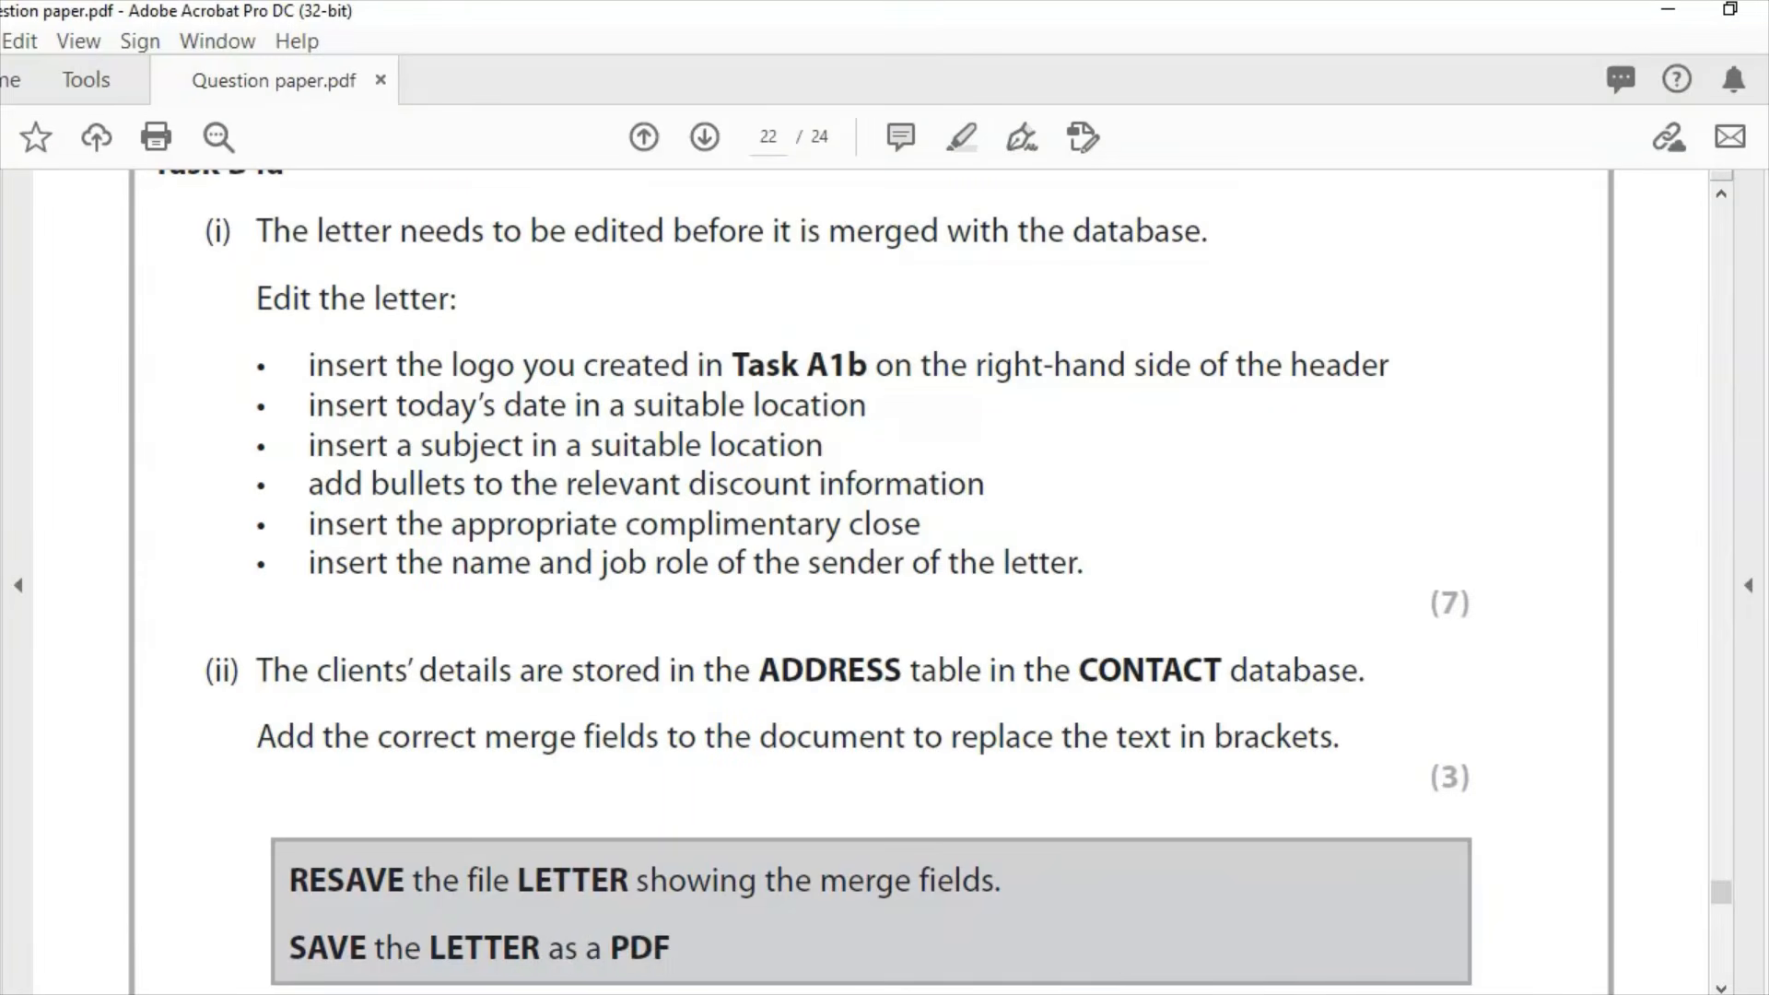
Step: Add two blank non-italic lines above the (TITLE) address block
{"action": "key", "text": "alt+Tab"}
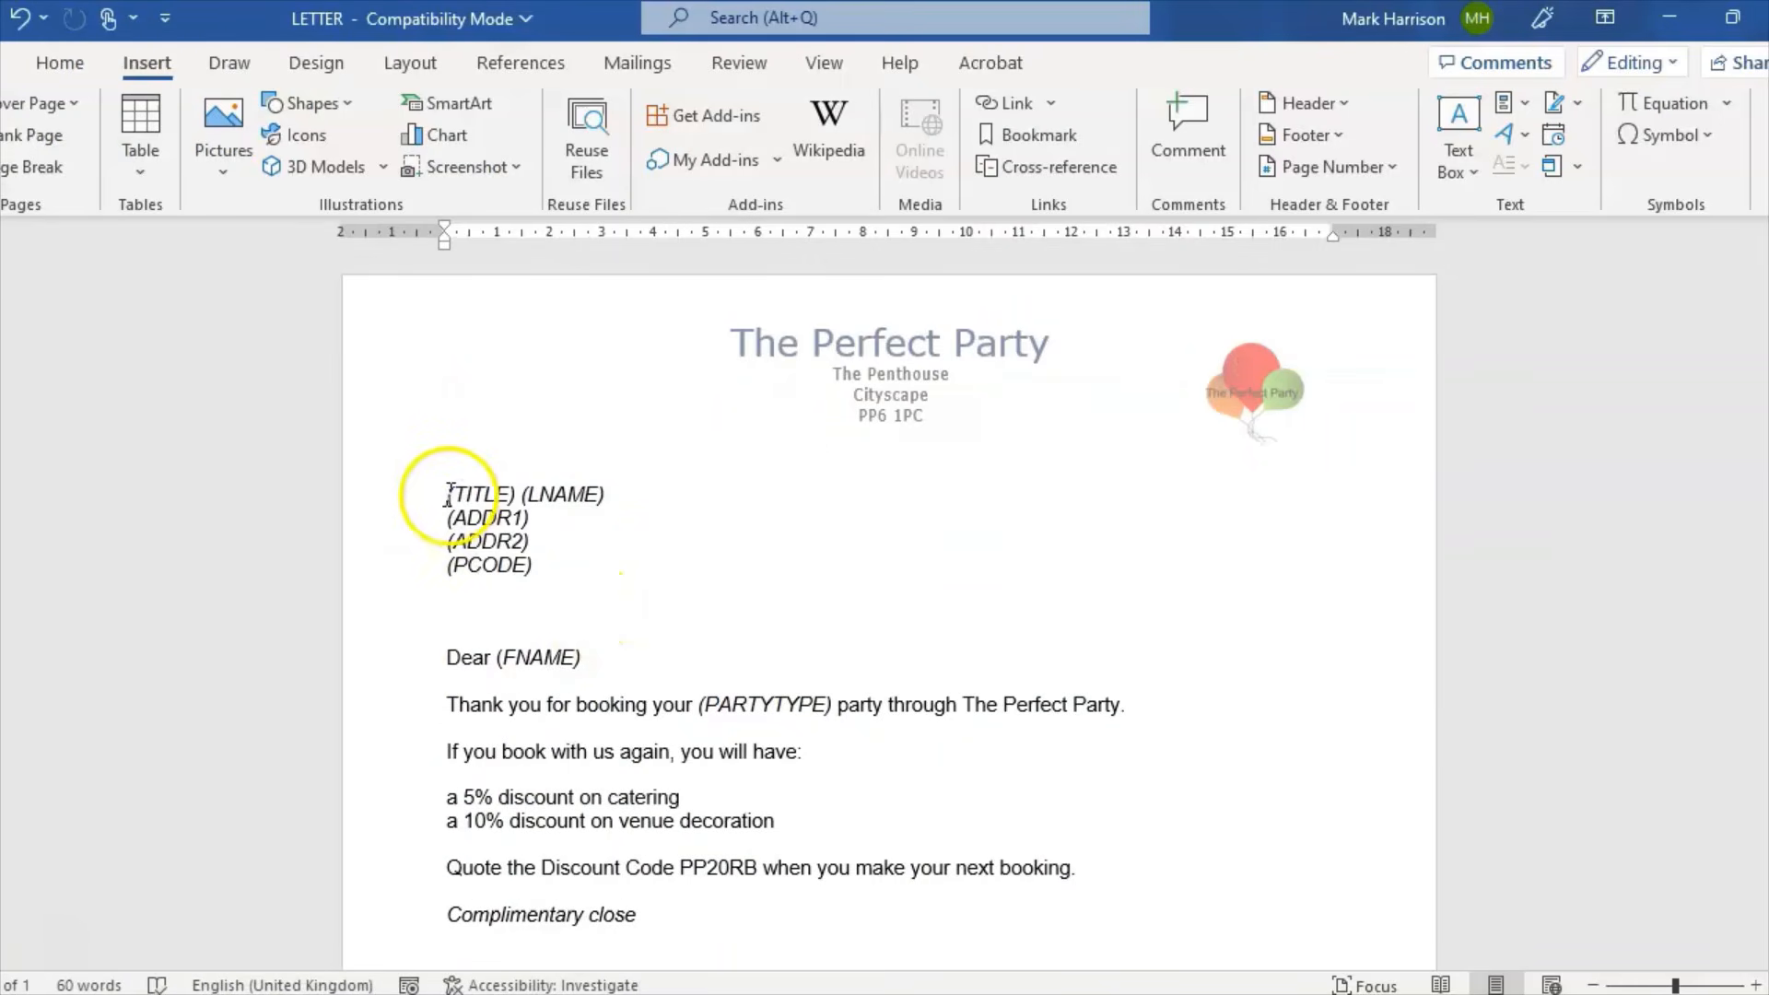
{"action": "left_click", "coordinate": [447, 496]}
{"action": "key", "text": "Return"}
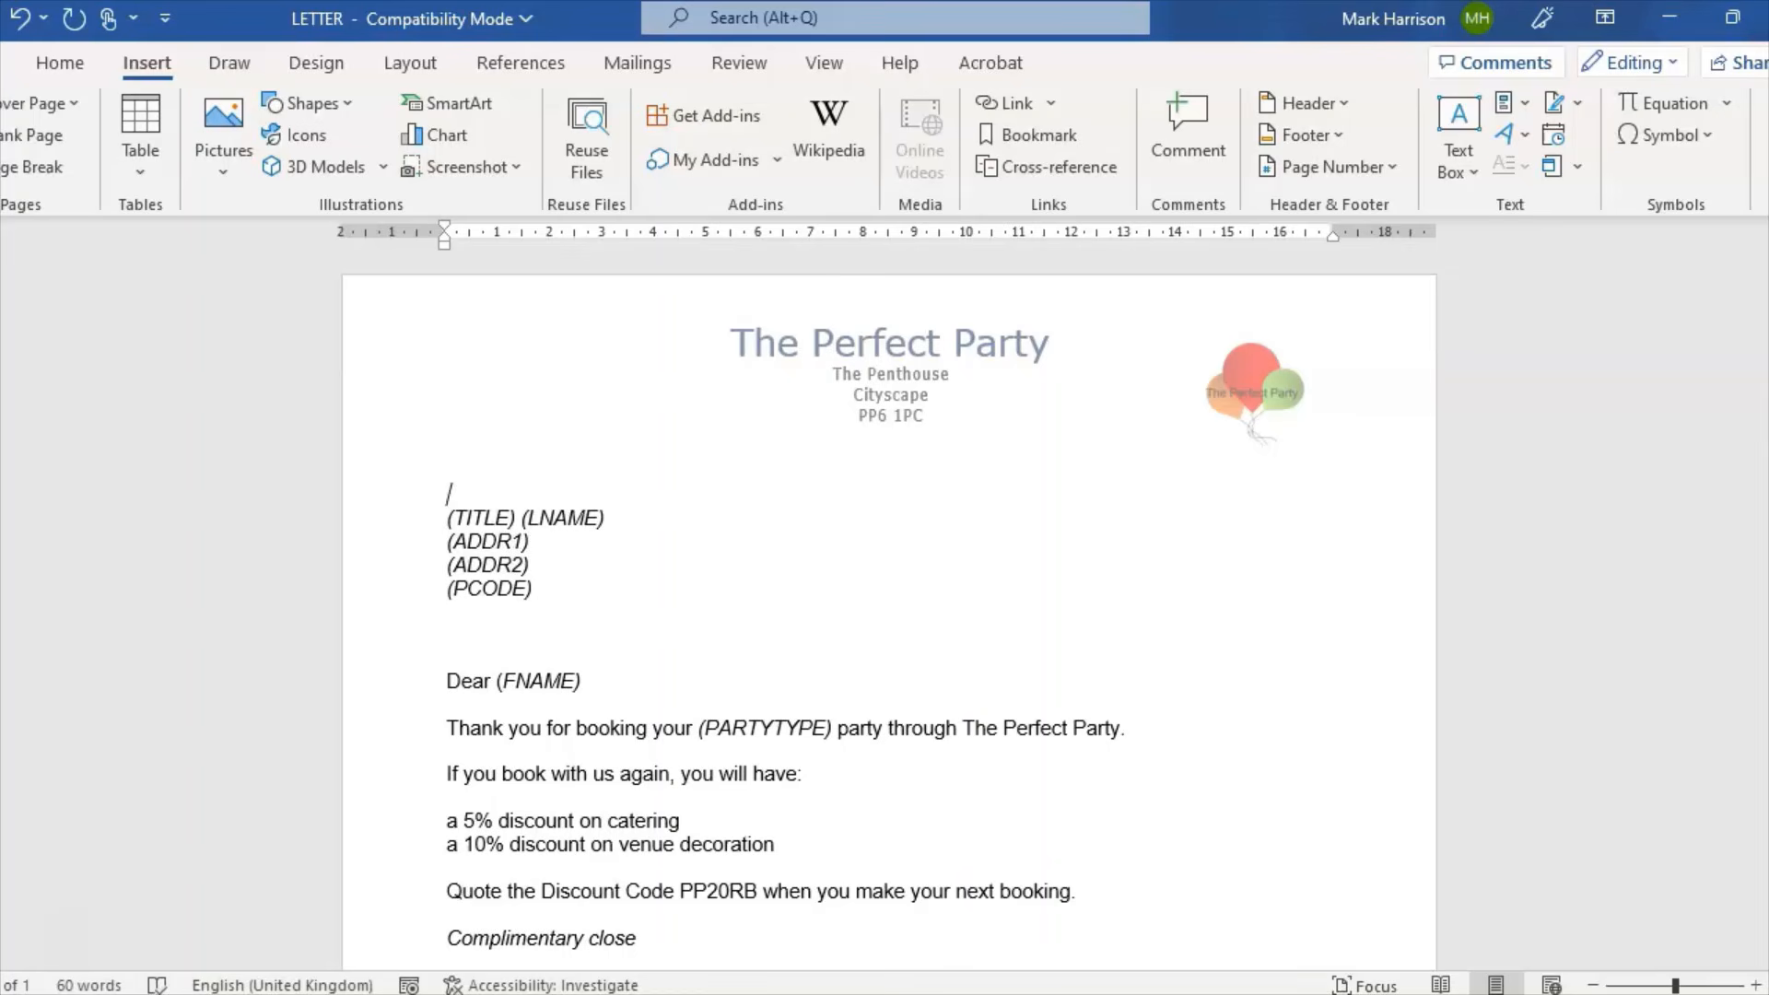
{"action": "key", "text": "Return"}
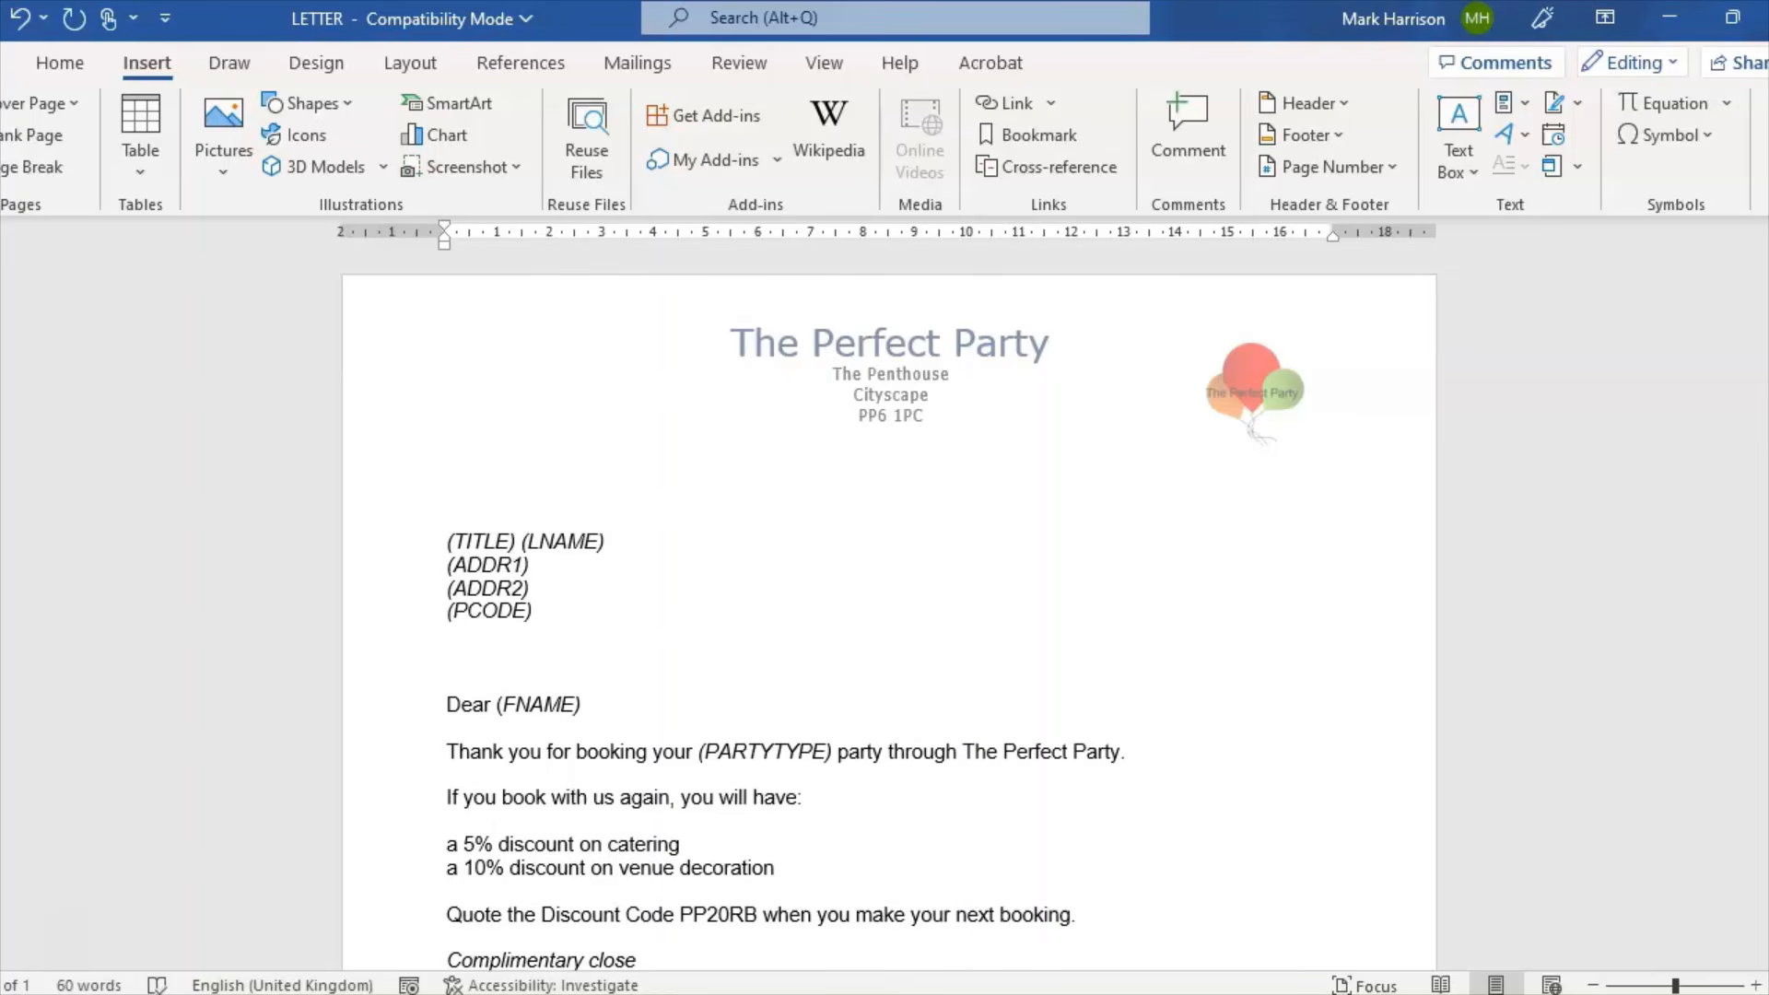
{"action": "left_click", "coordinate": [73, 66]}
{"action": "left_click", "coordinate": [109, 136]}
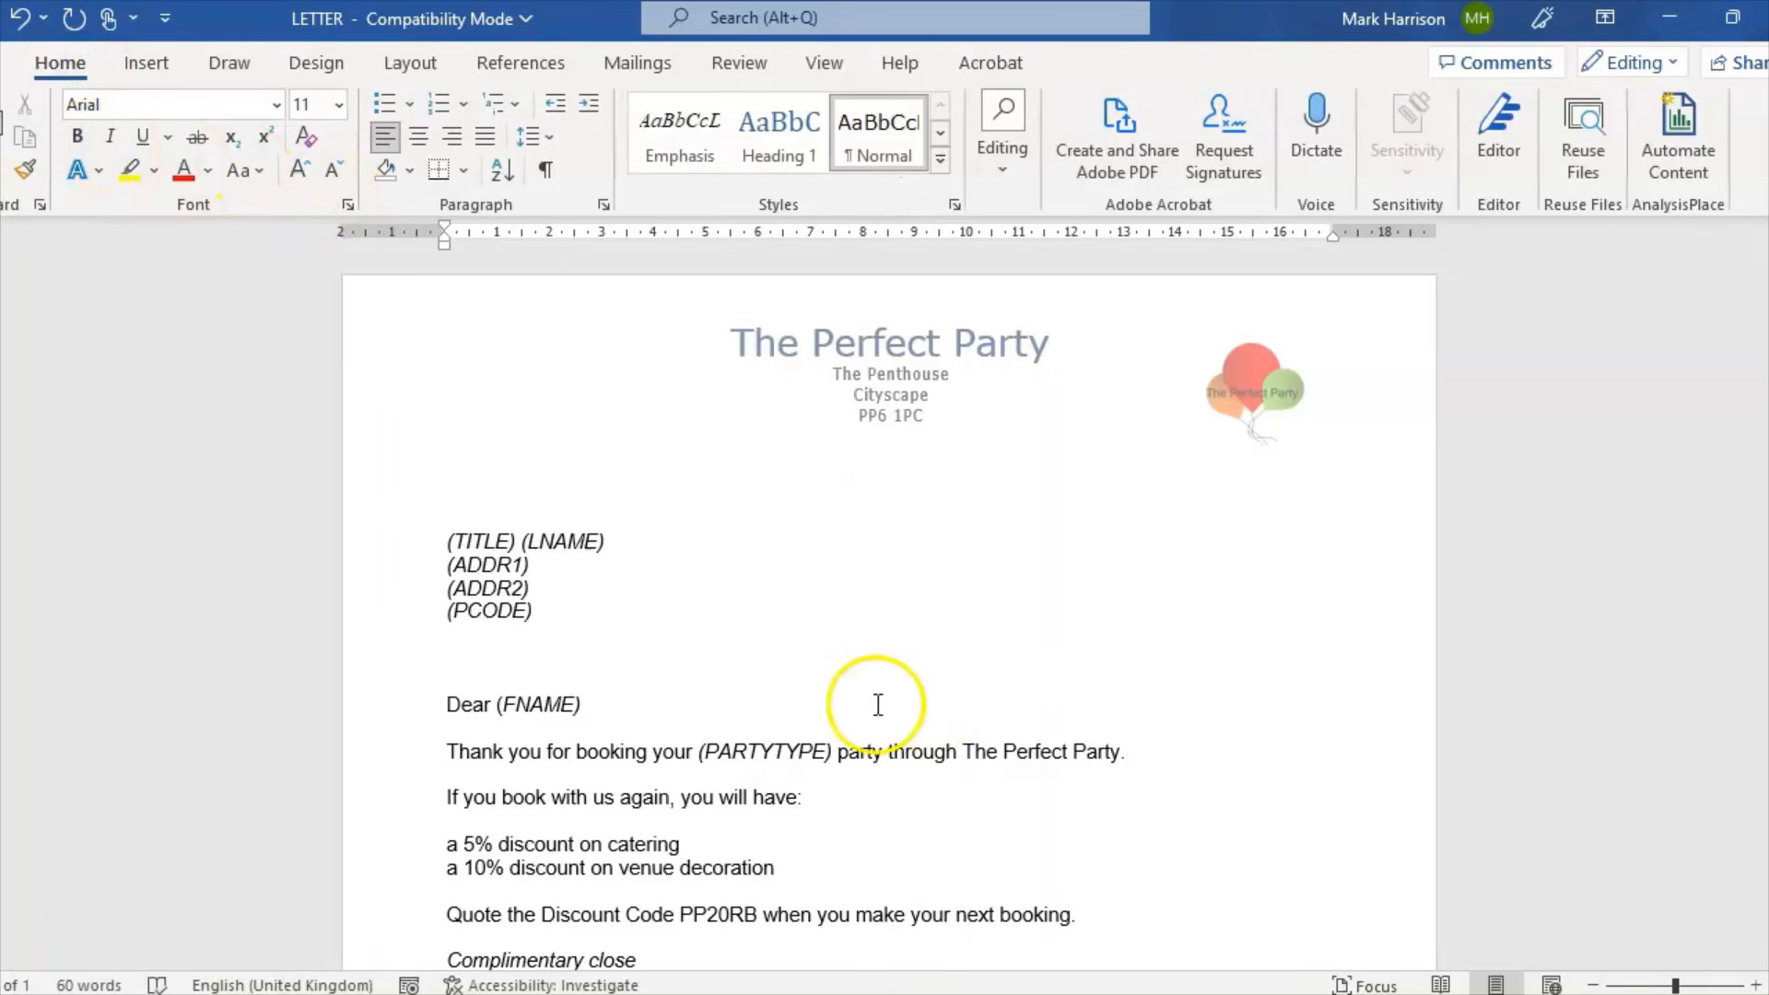
Step: Insert the date in the '19 October 2022' format above the address
{"action": "left_click", "coordinate": [166, 62]}
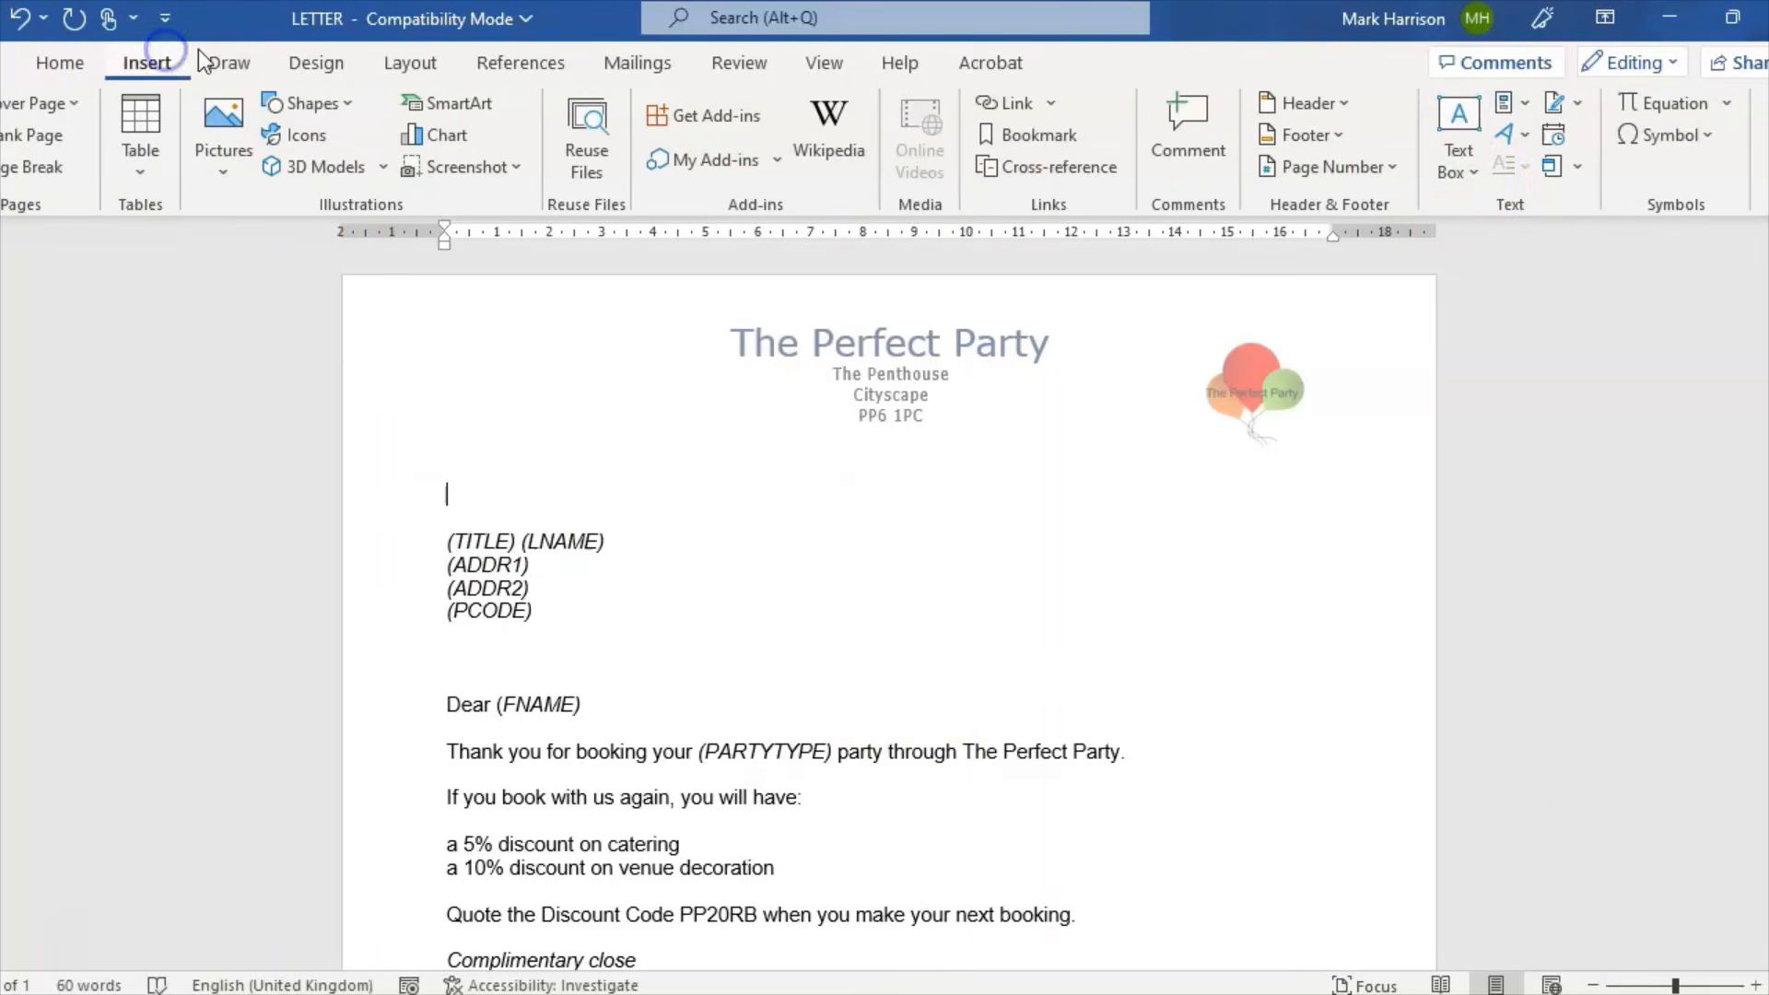
{"action": "left_click", "coordinate": [1555, 140]}
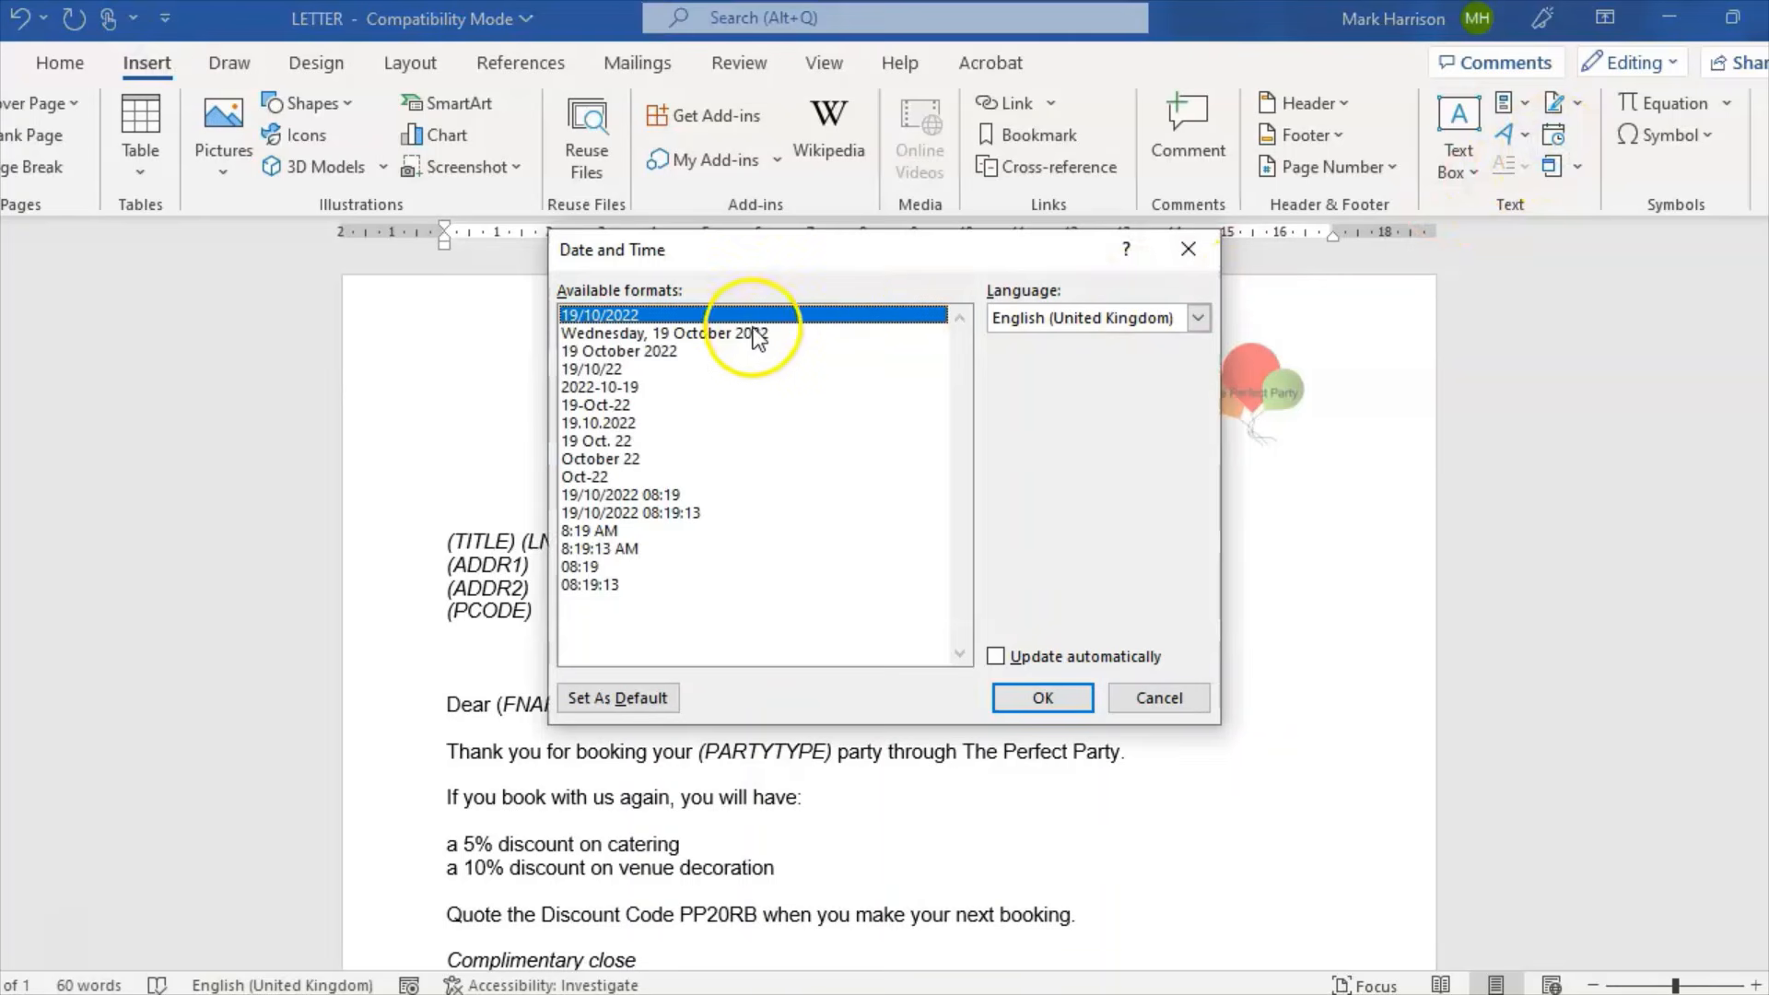
{"action": "left_click", "coordinate": [687, 354]}
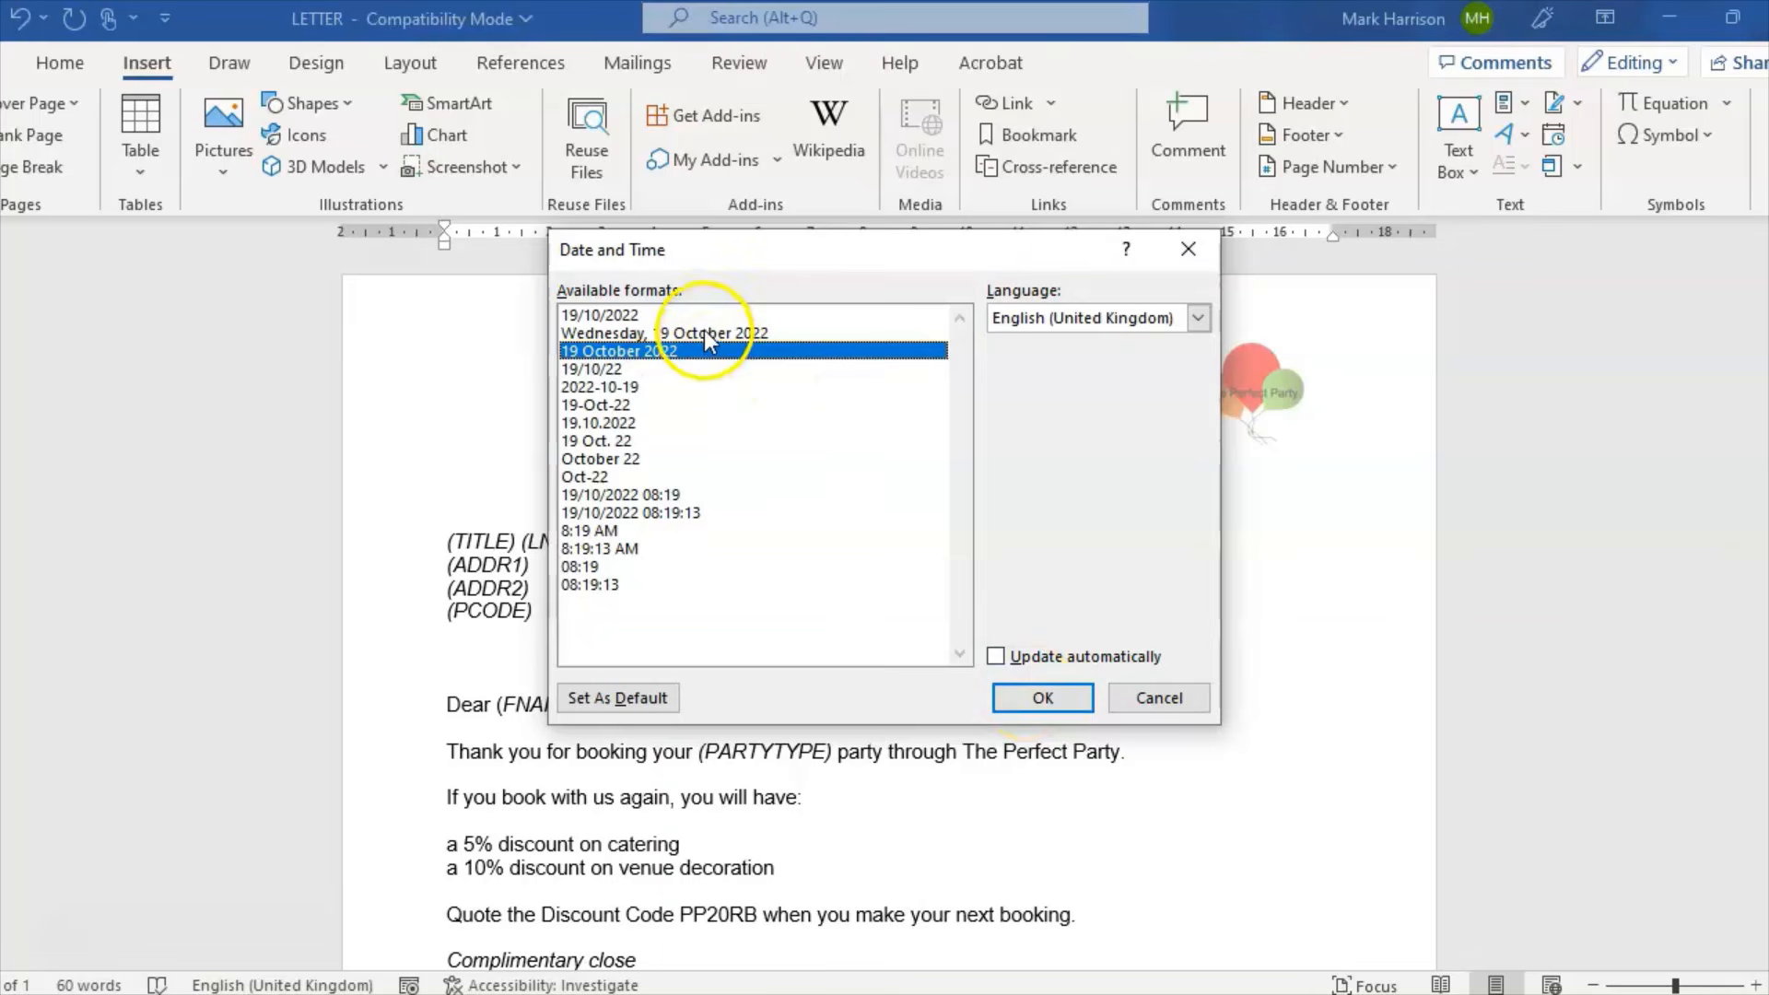
{"action": "left_click", "coordinate": [1042, 698]}
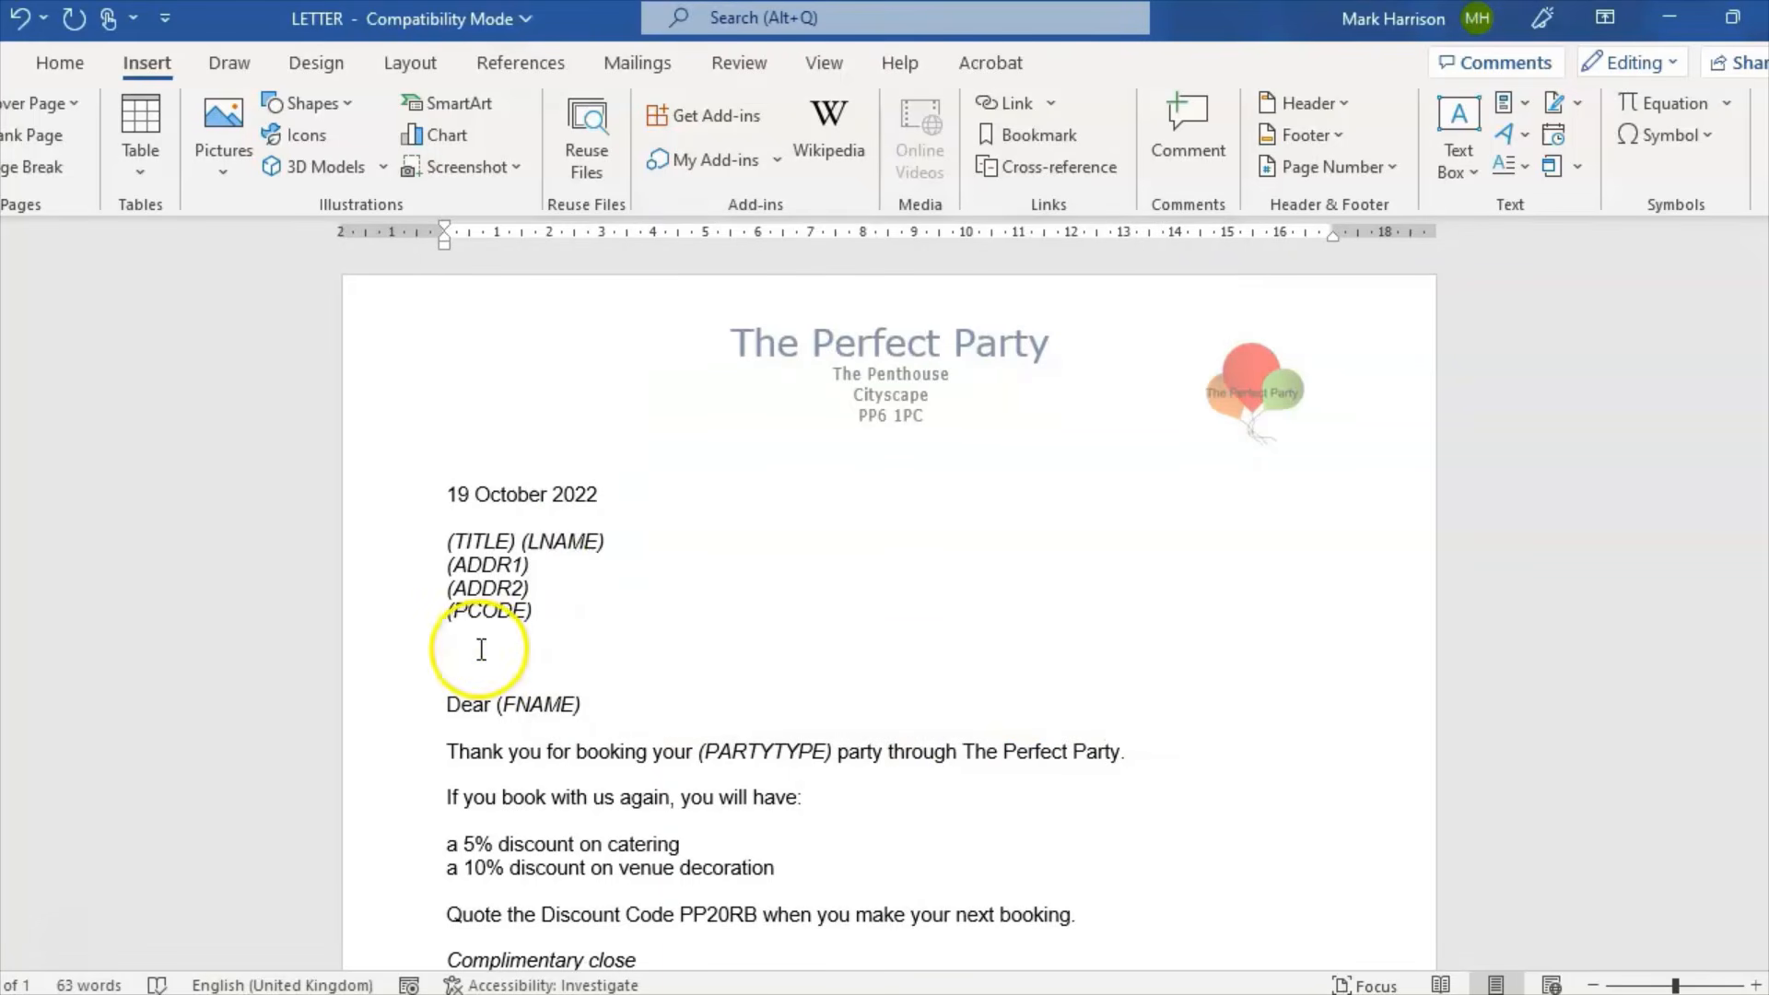
{"action": "left_click", "coordinate": [481, 653]}
{"action": "key", "text": "alt+Tab"}
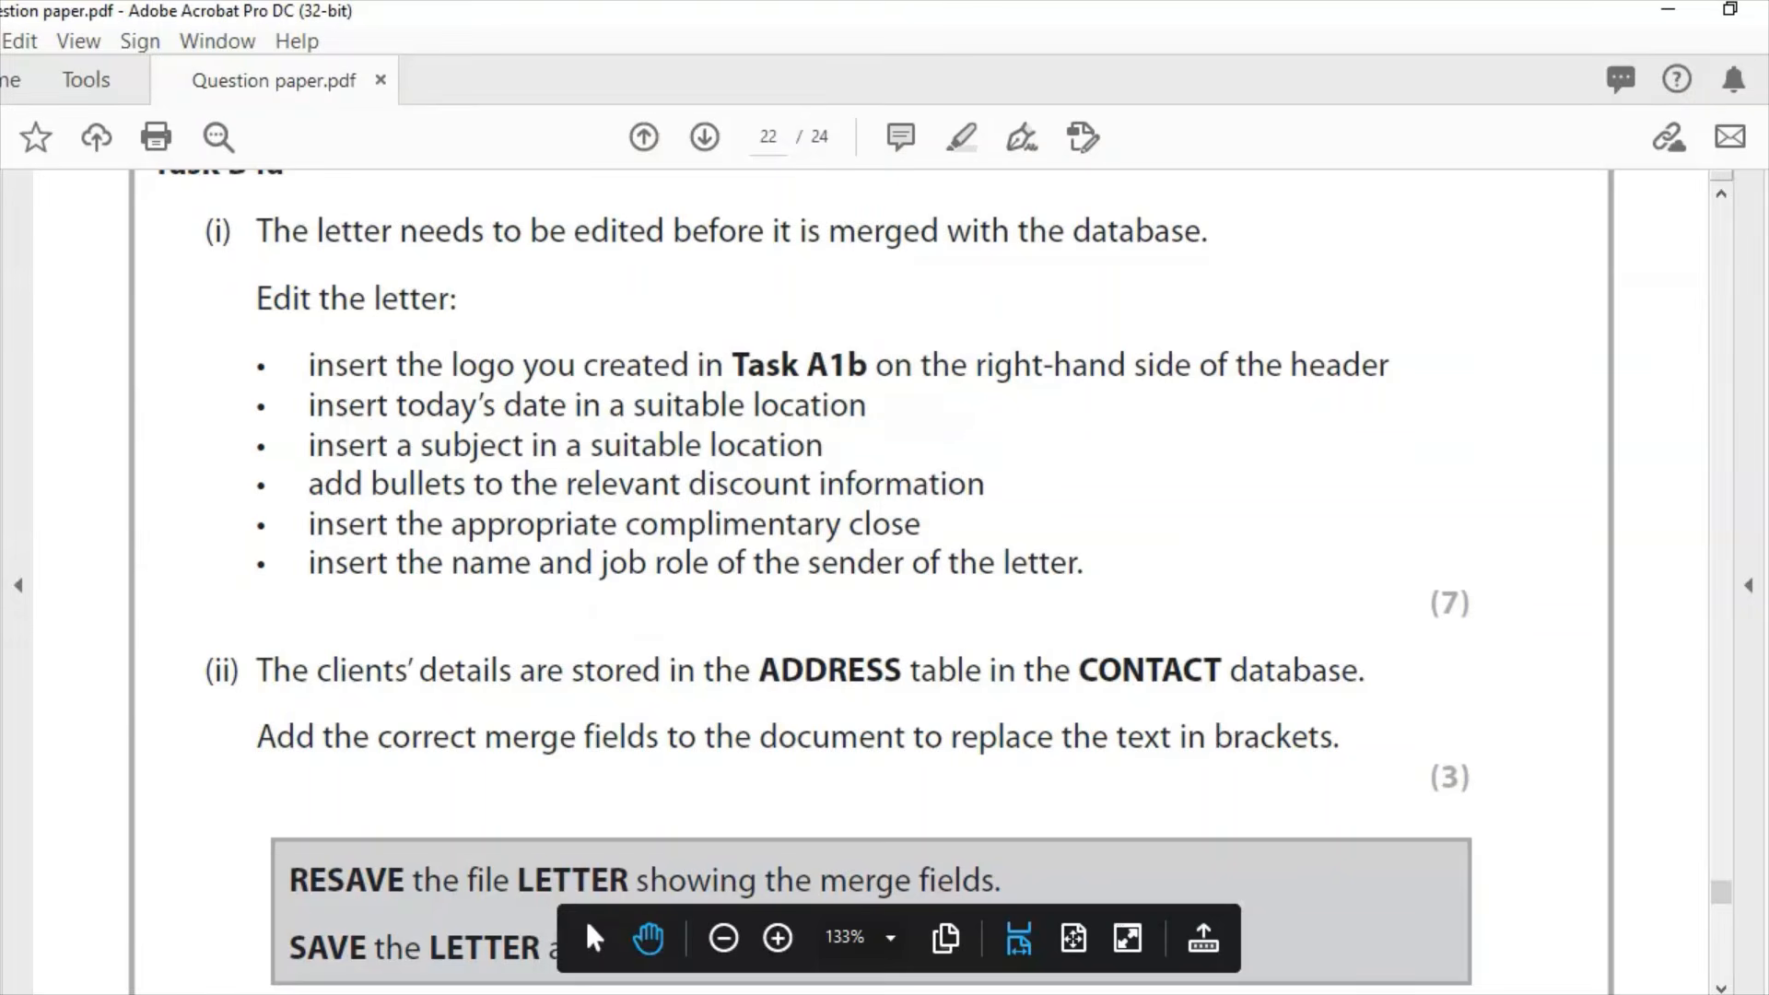
Step: Type 'Subject: Your party booking' on the blank line under Dear (FNAME)
{"action": "key", "text": "alt+Tab"}
{"action": "left_click", "coordinate": [545, 728]}
{"action": "type", "text": "Subject:"}
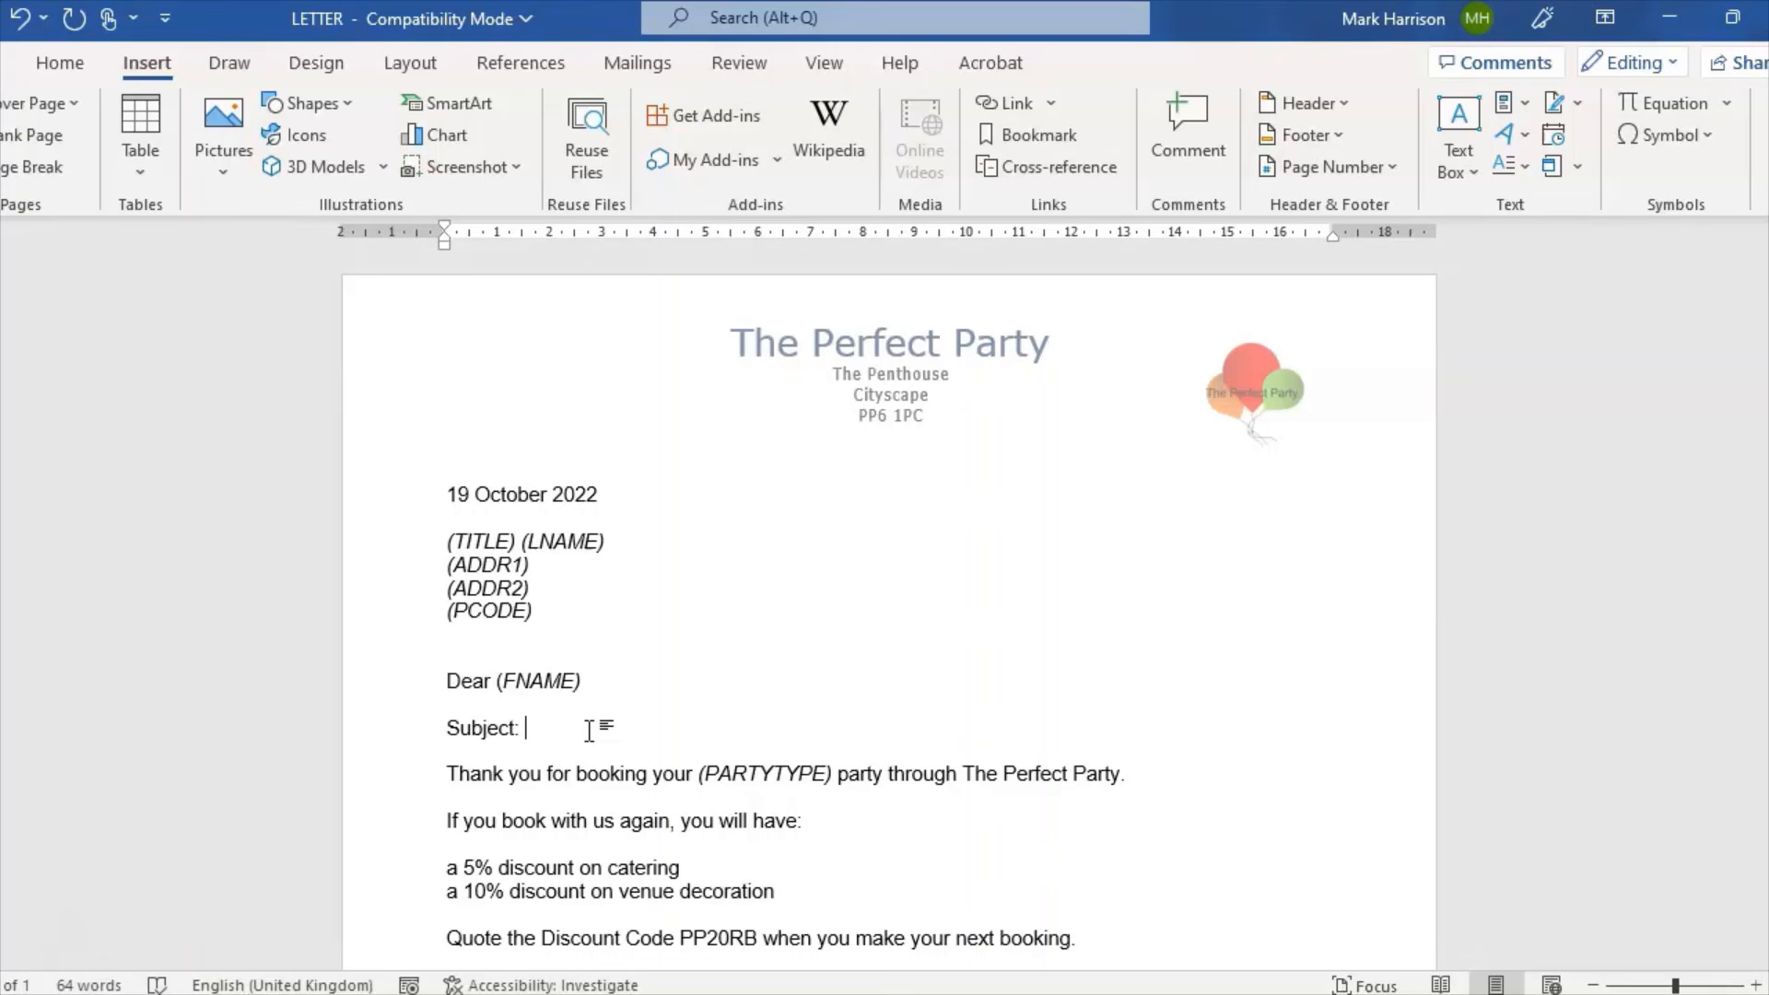
{"action": "type", "text": "Your party boo"}
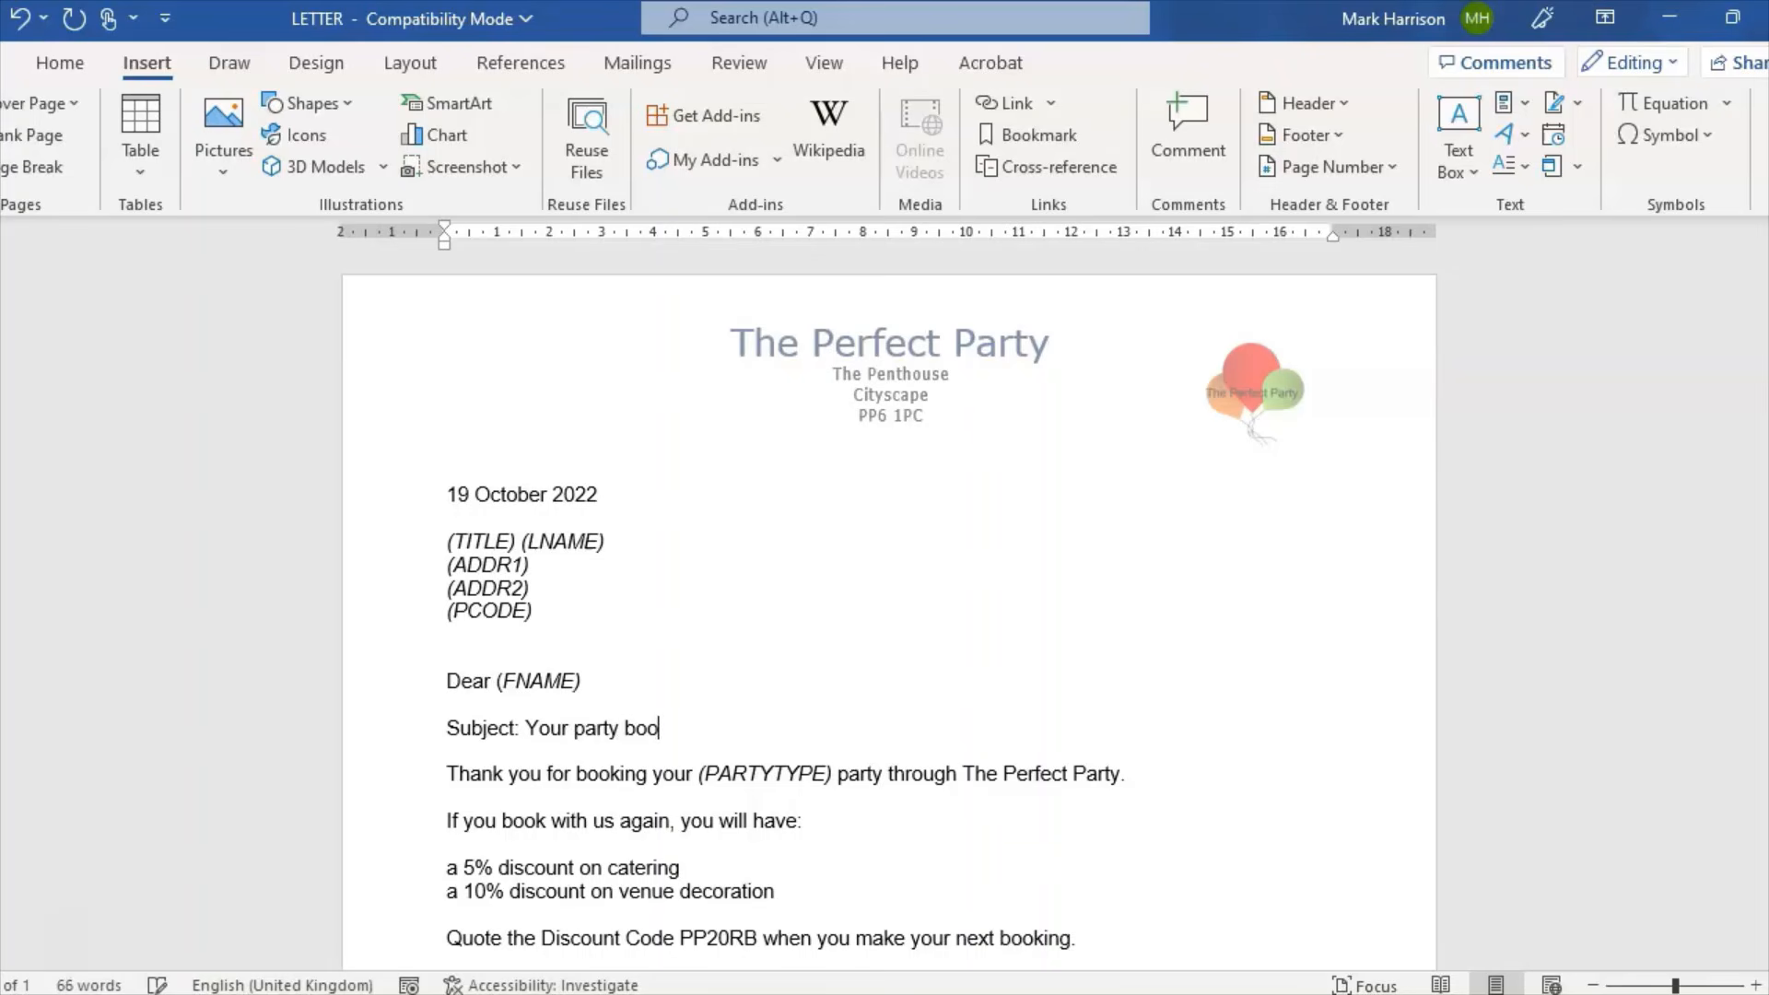
{"action": "type", "text": "king."}
{"action": "key", "text": "alt+Tab"}
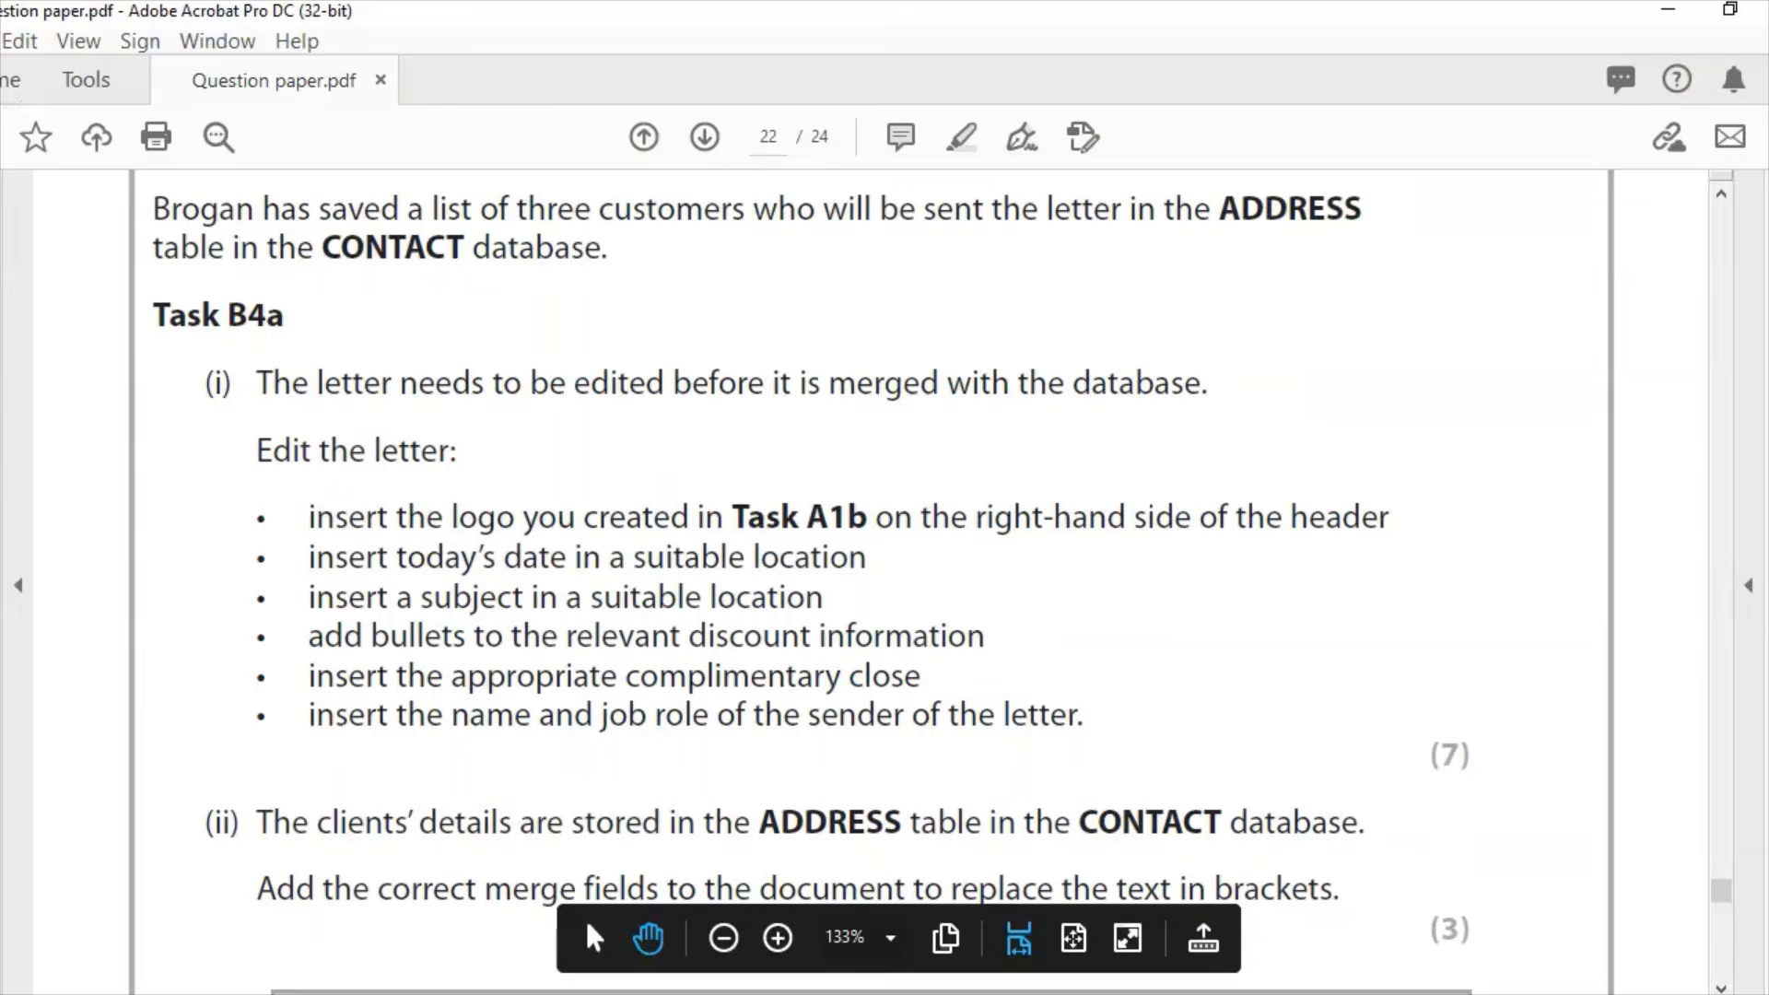
Step: Format the two discount lines as a bulleted list
{"action": "key", "text": "alt+Tab"}
{"action": "scroll", "coordinate": [889, 599], "scroll_direction": "down", "scroll_amount": 3}
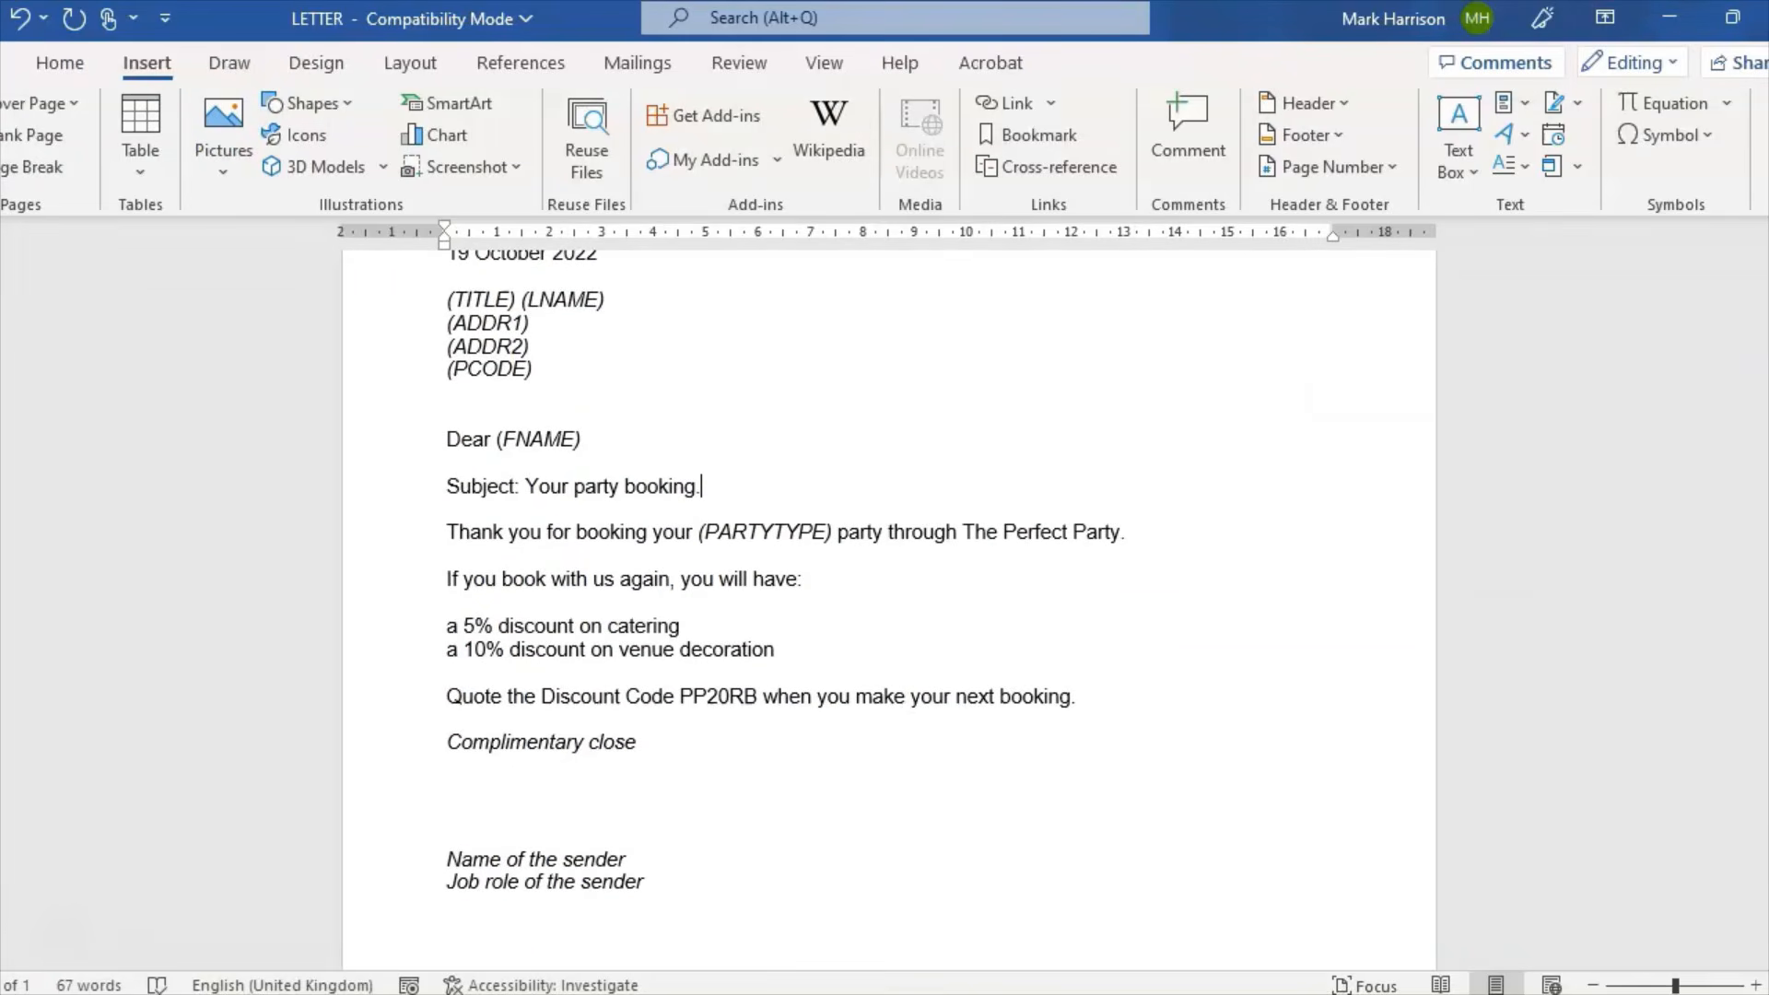
{"action": "scroll", "coordinate": [785, 580], "scroll_direction": "down", "scroll_amount": 1}
{"action": "left_click_drag", "start_coordinate": [785, 580], "coordinate": [438, 560]}
{"action": "left_click", "coordinate": [73, 66]}
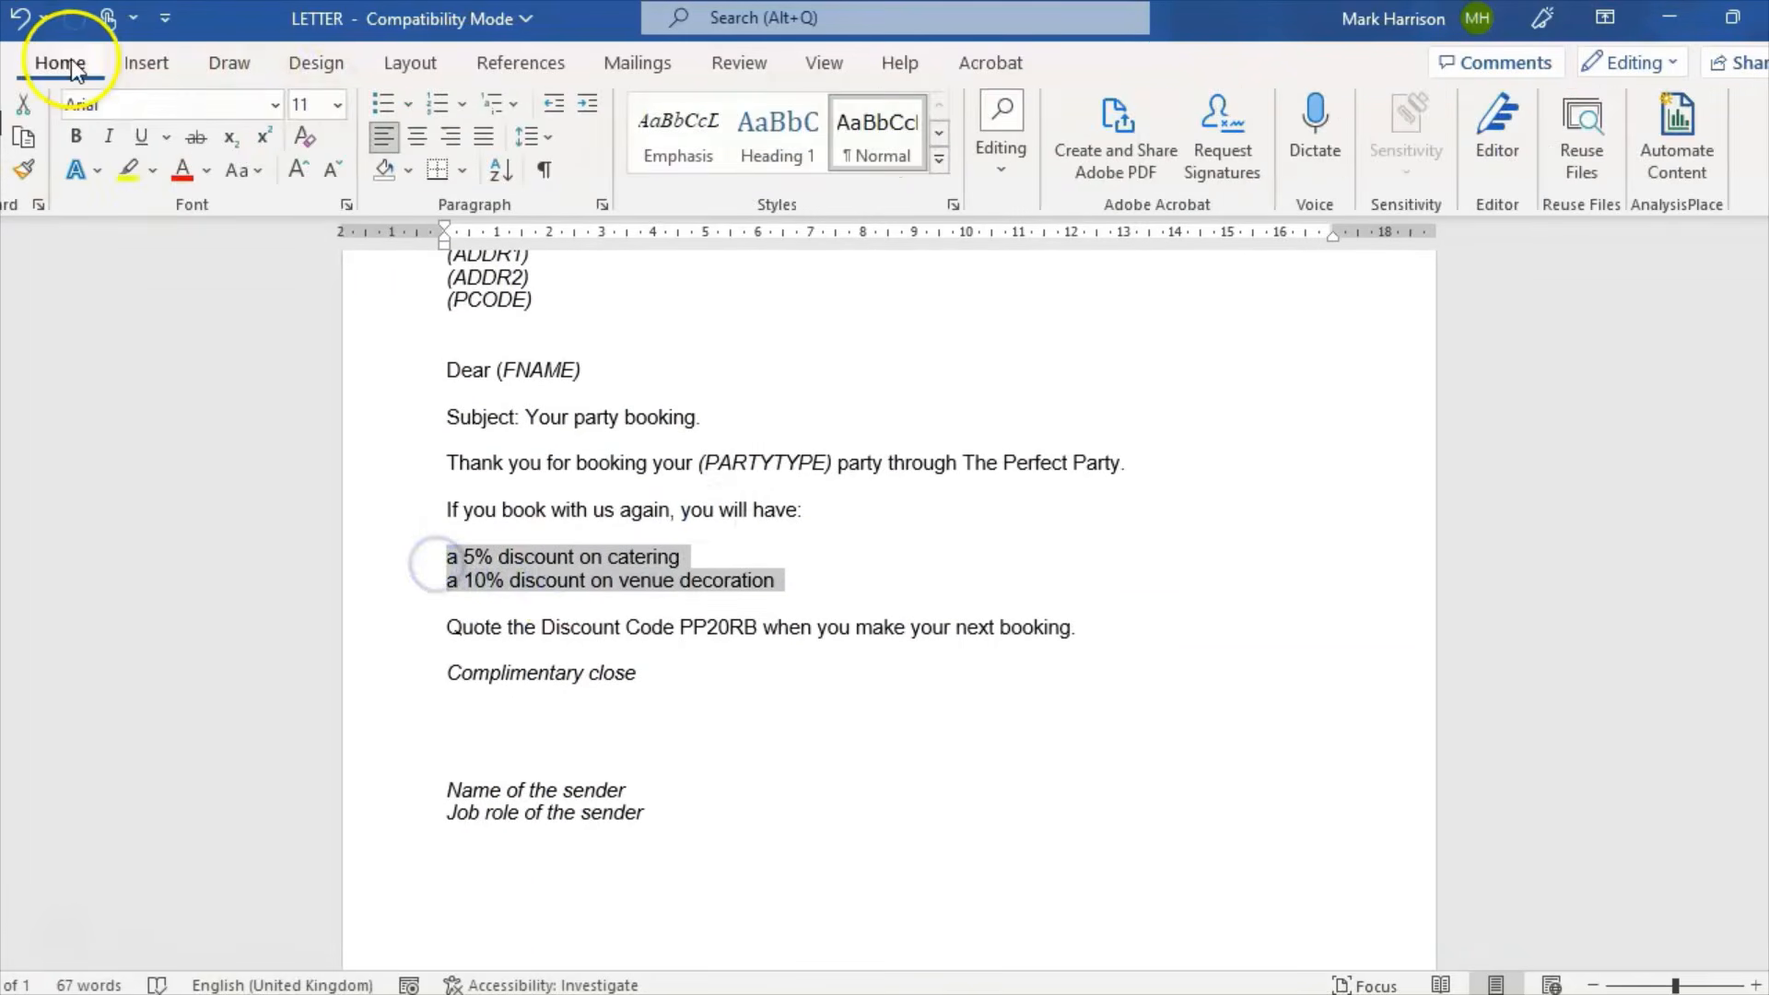
{"action": "left_click", "coordinate": [383, 104]}
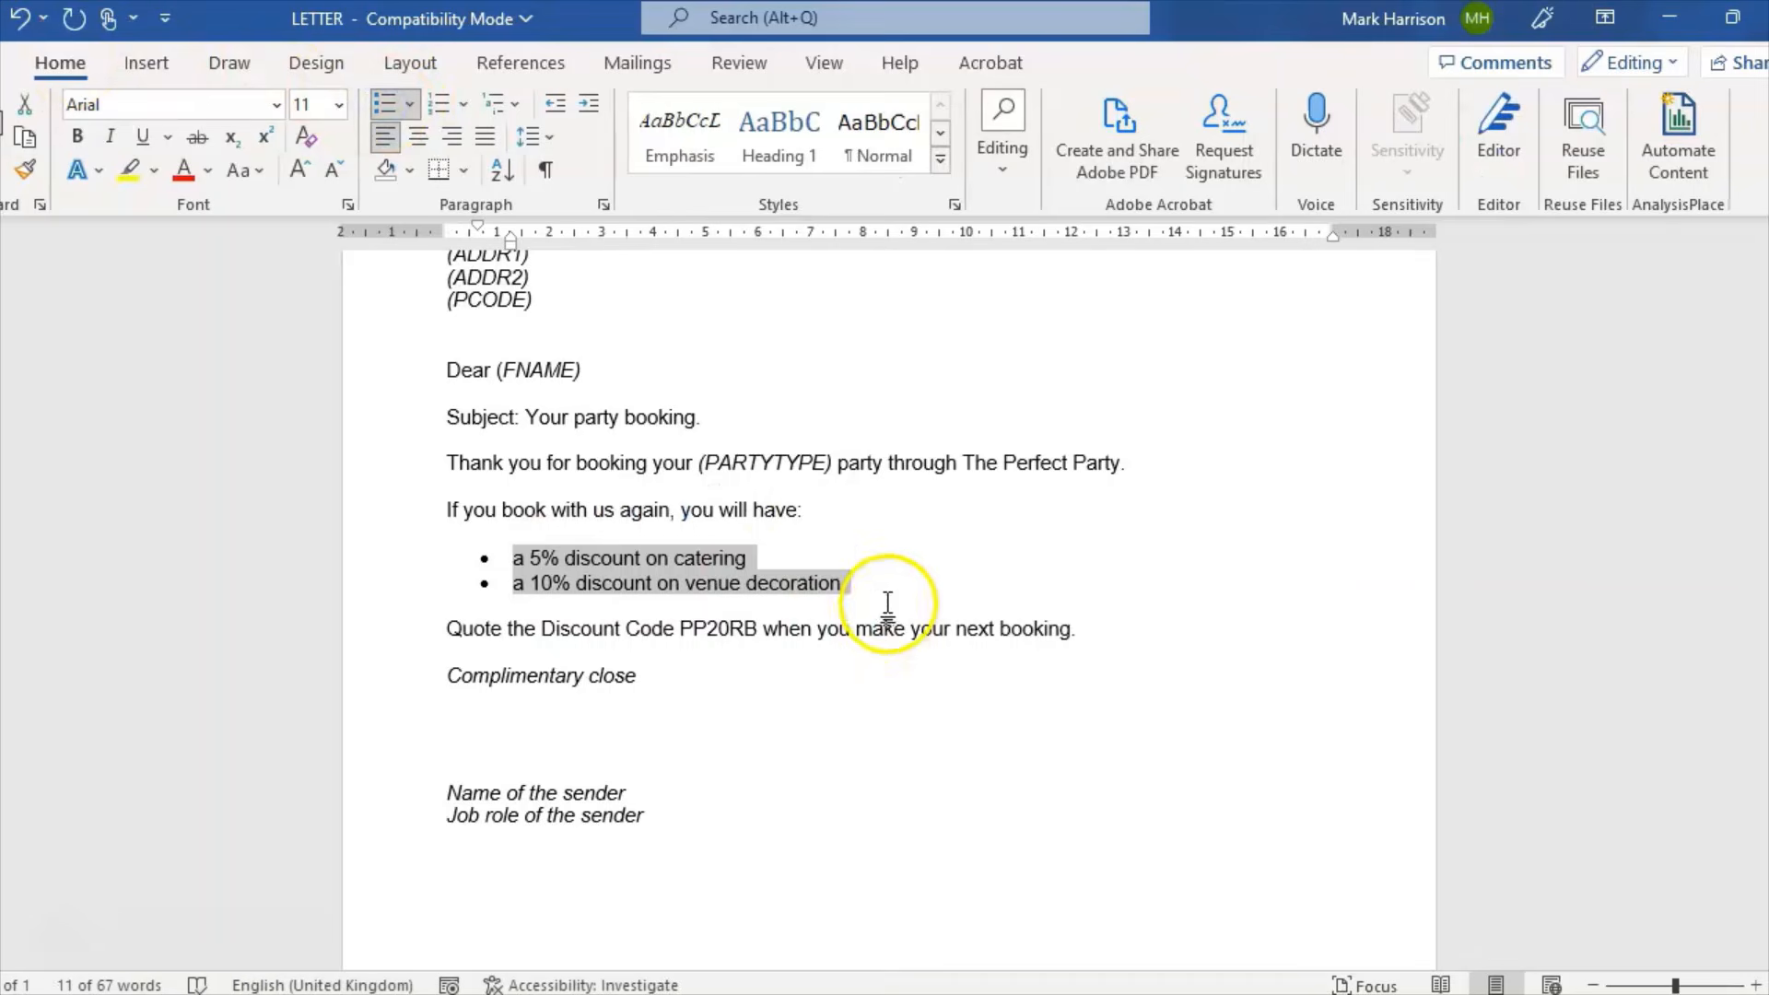
{"action": "left_click", "coordinate": [885, 589]}
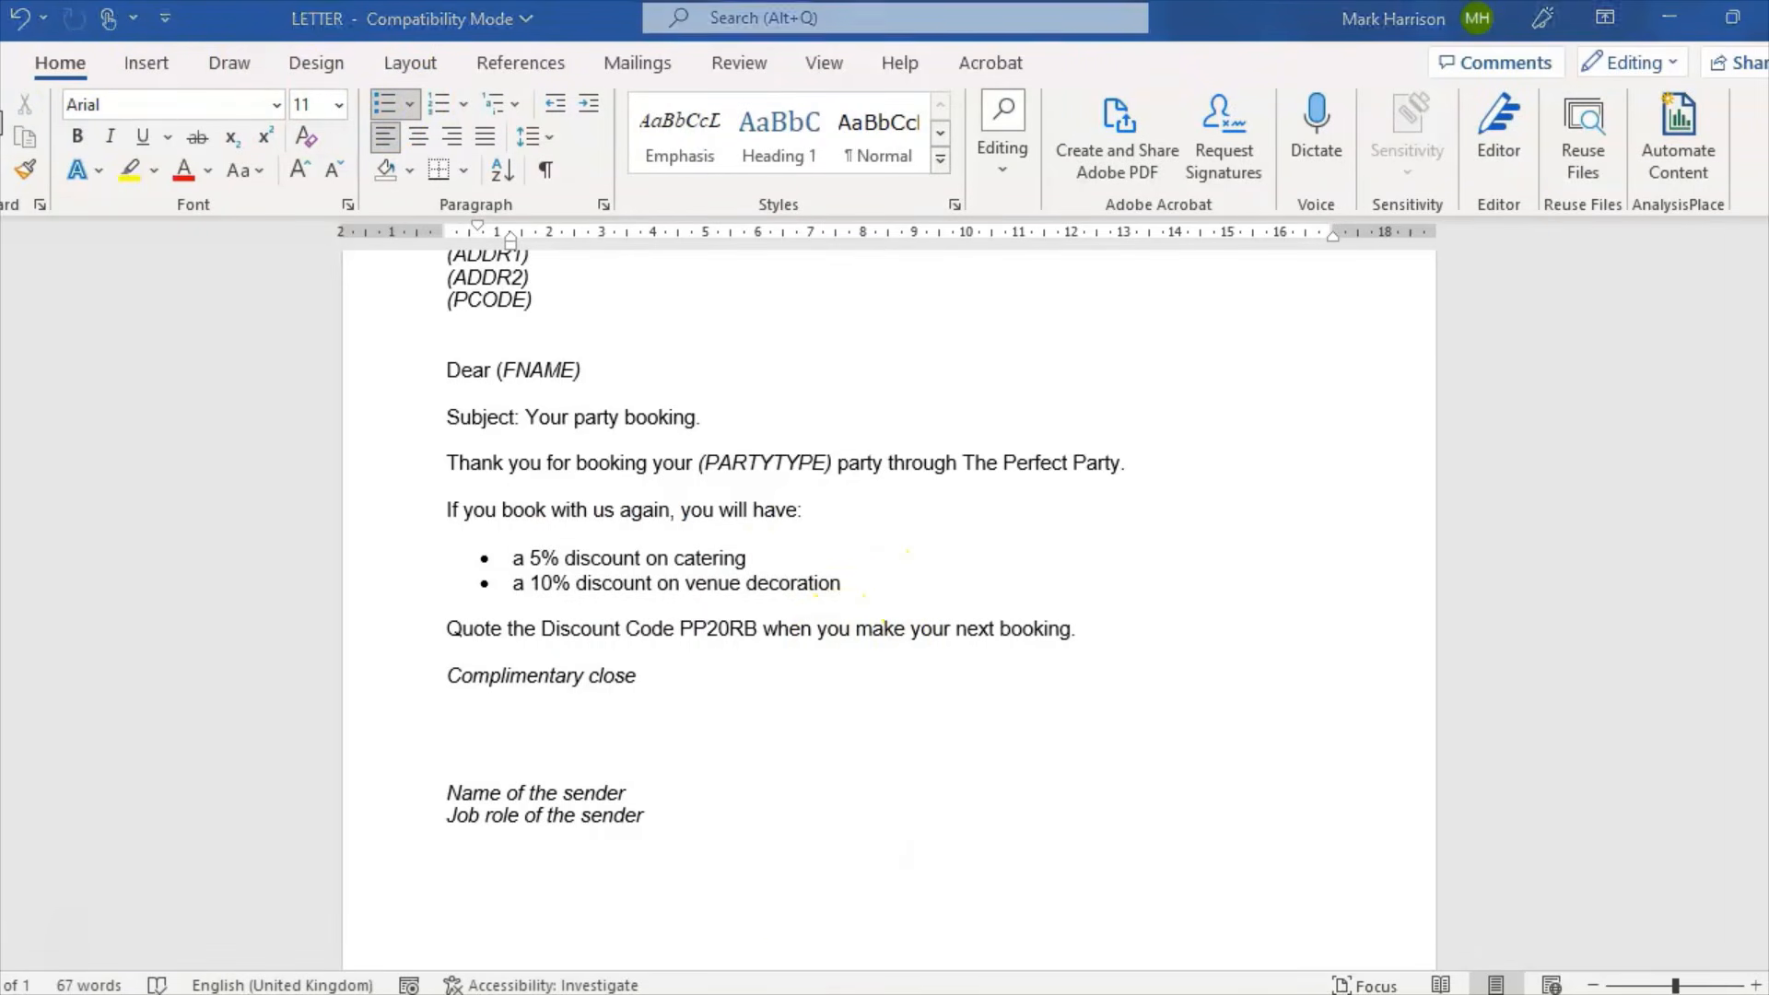
{"action": "key", "text": "alt+Tab"}
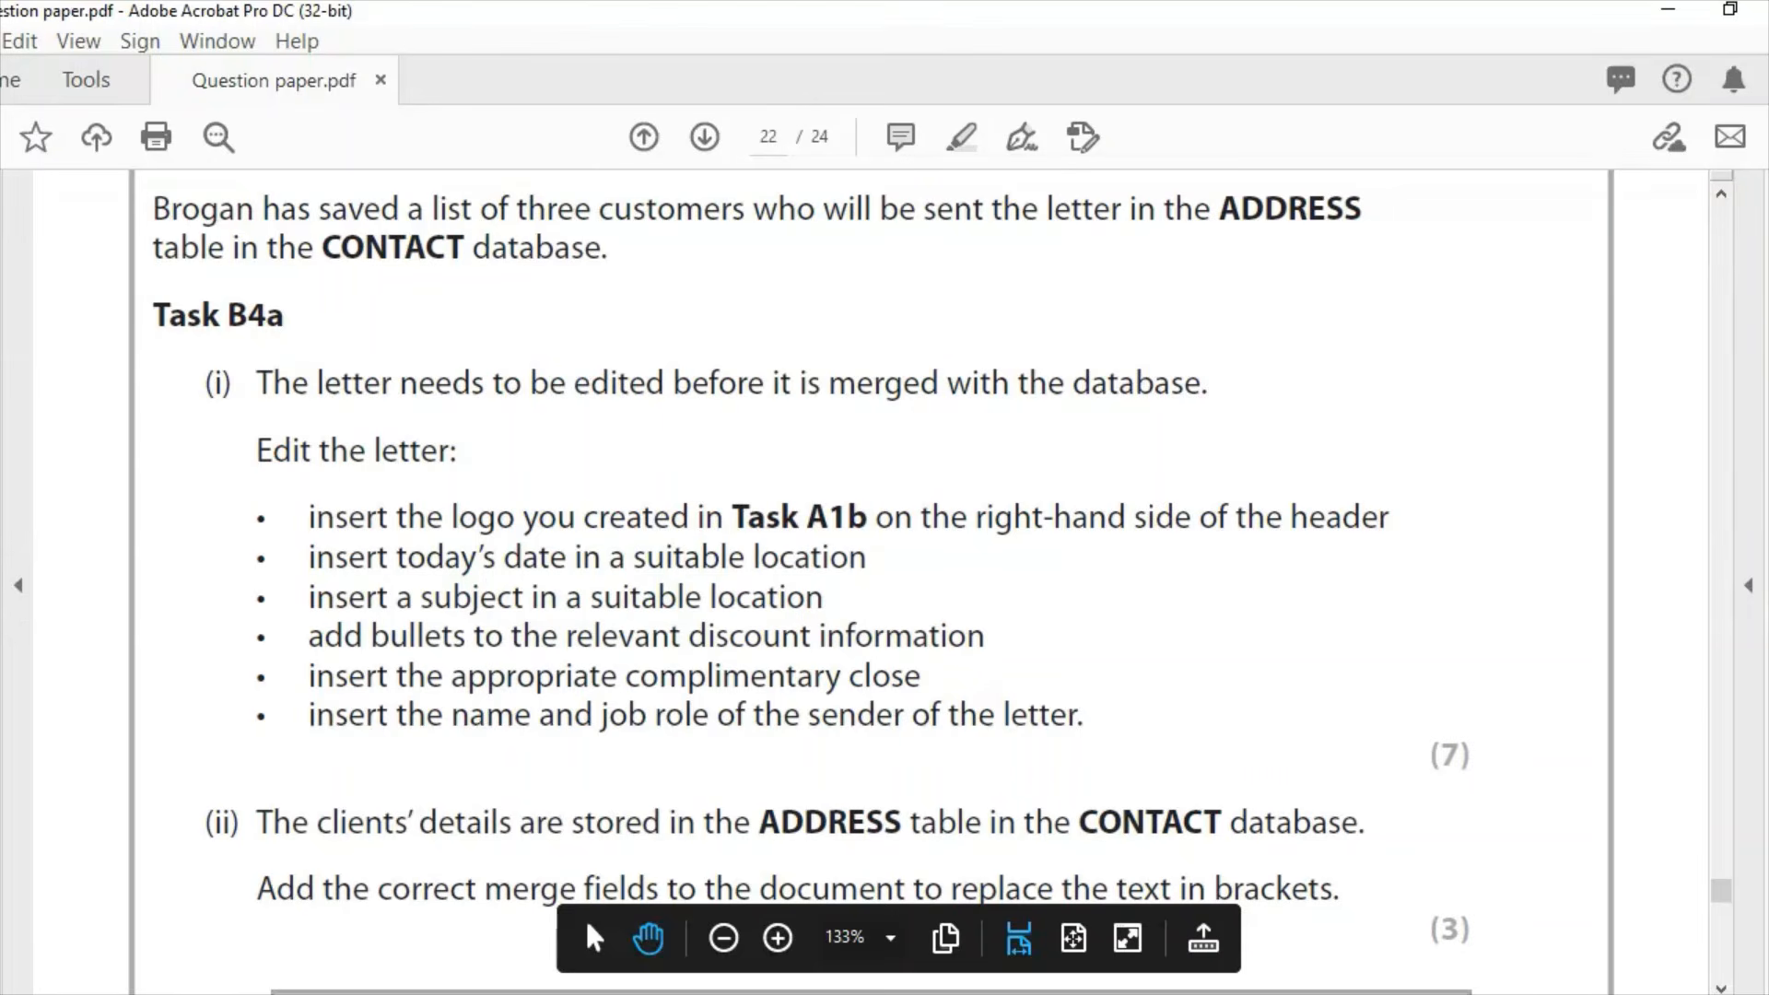
Step: Replace the 'Complimentary close' placeholder with 'Yours Sincerely,'
{"action": "key", "text": "alt+Tab"}
{"action": "left_click_drag", "start_coordinate": [642, 680], "coordinate": [447, 676]}
{"action": "key", "text": "Delete"}
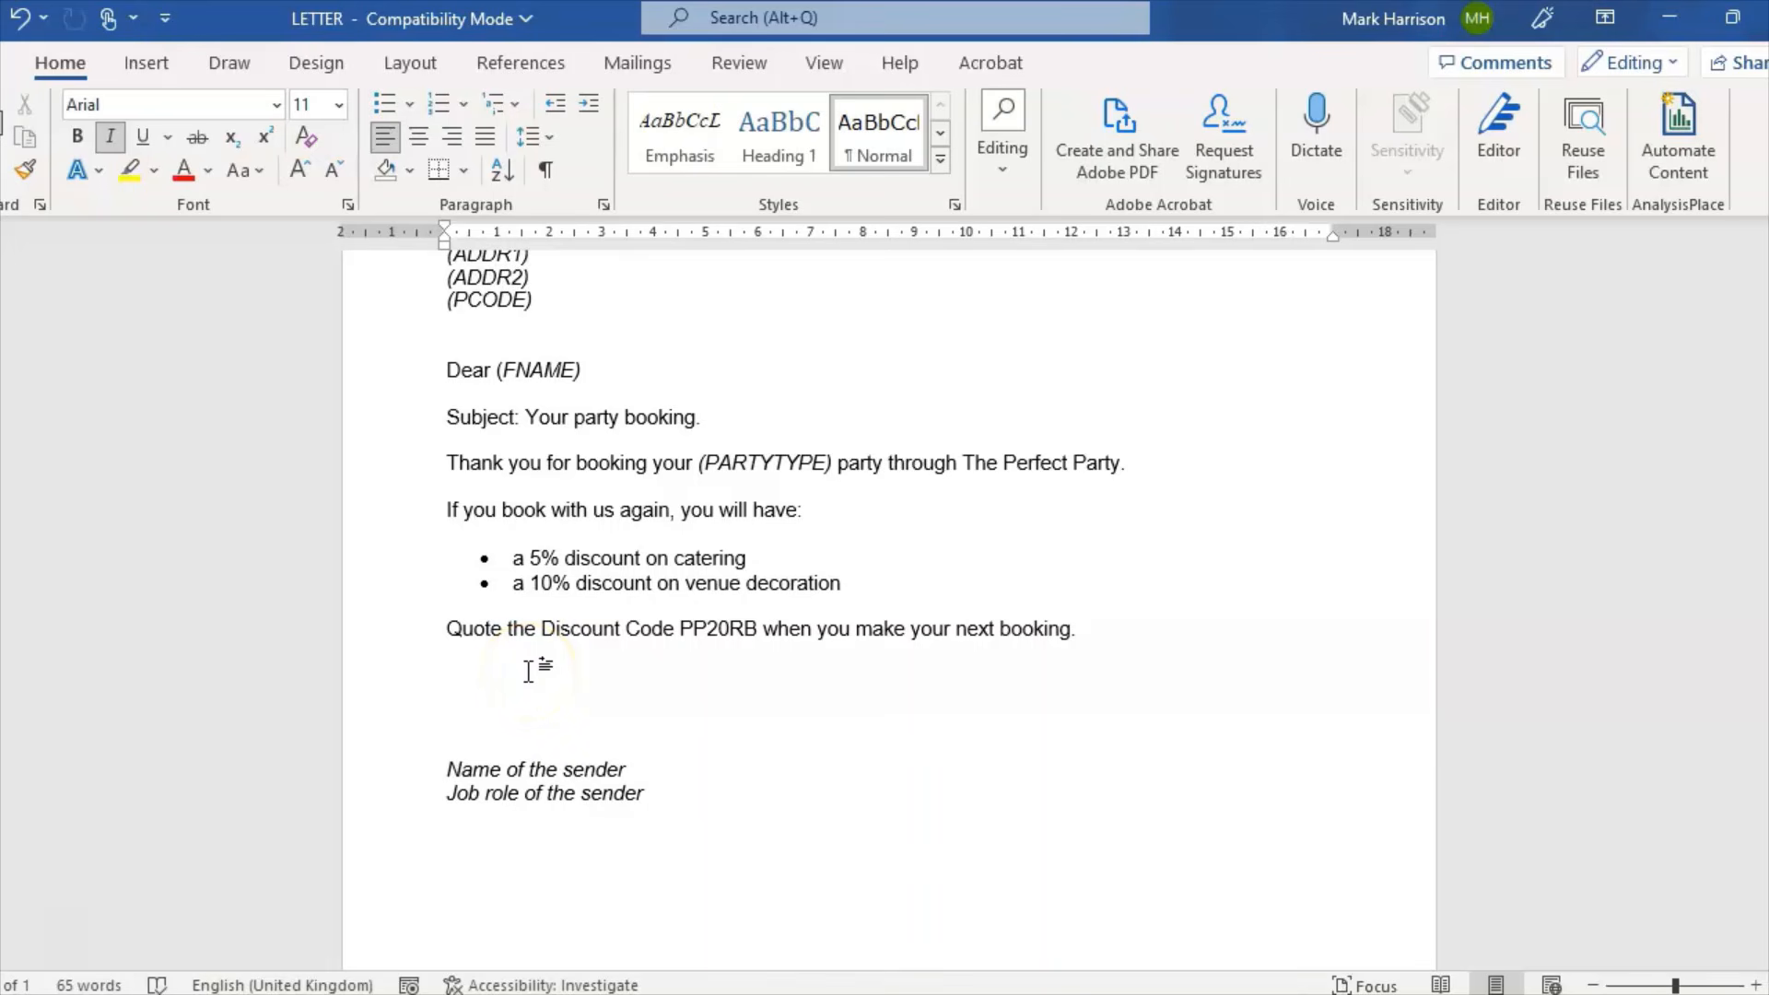
{"action": "left_click", "coordinate": [687, 689]}
{"action": "type", "text": "Yours Sincerely,"}
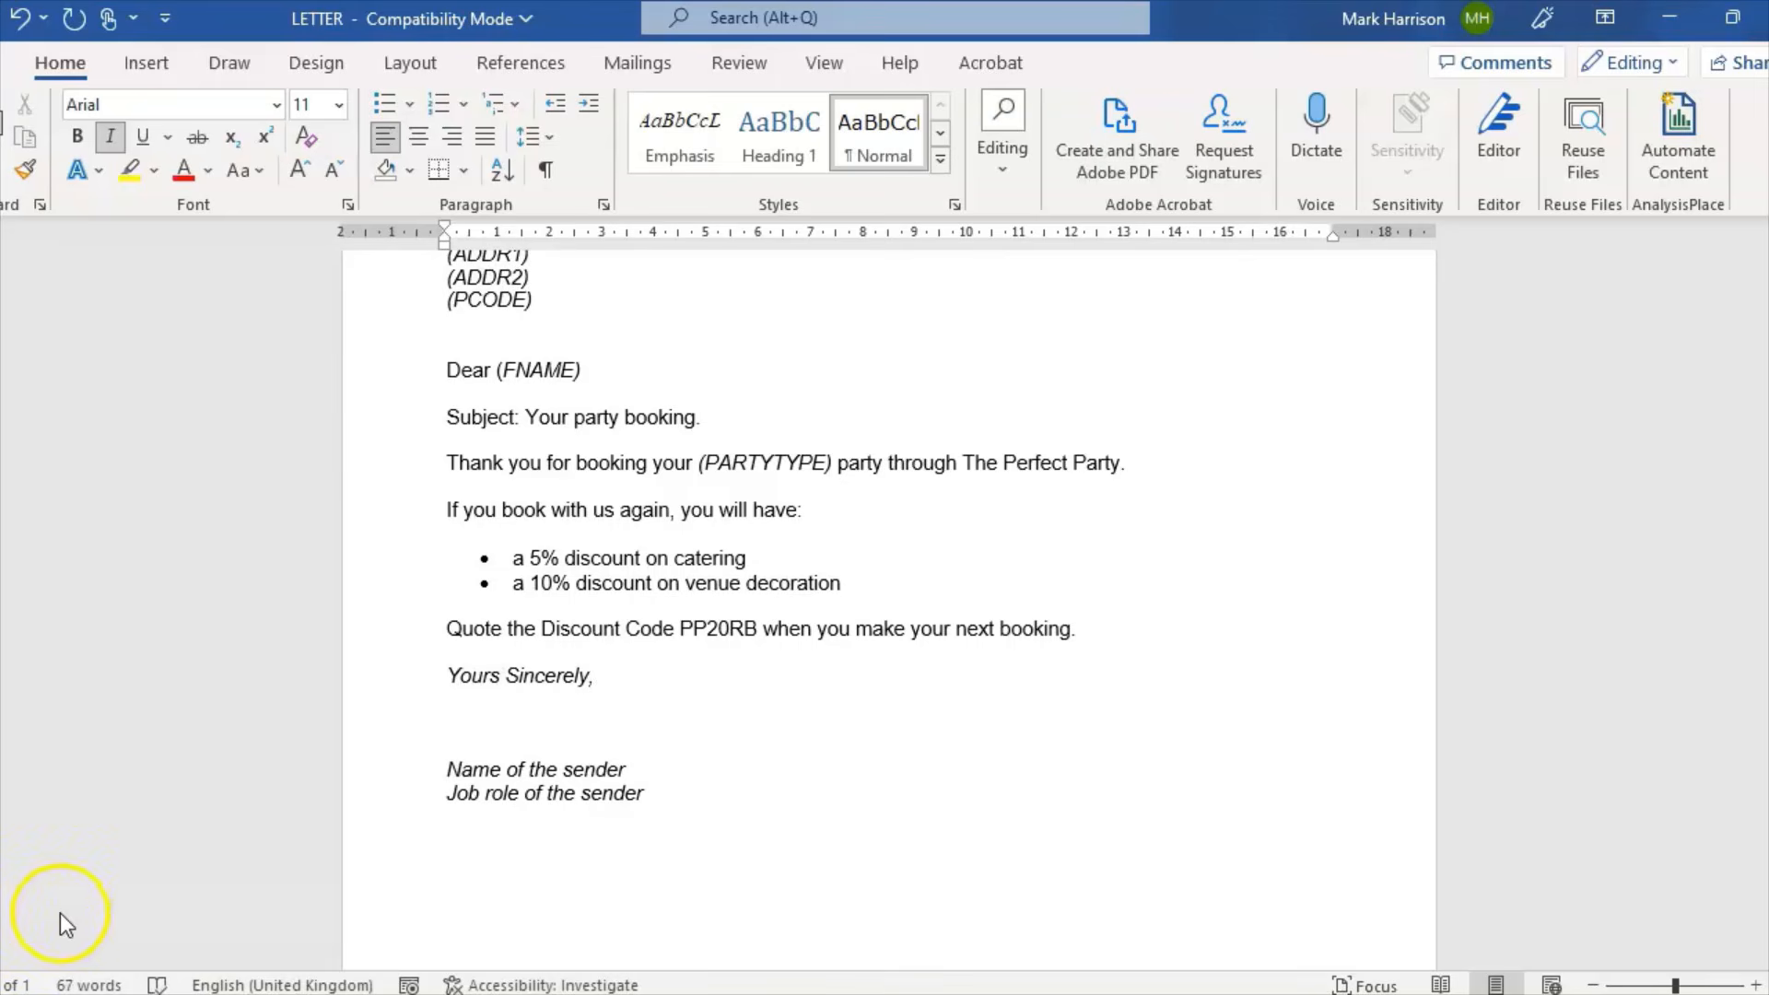
{"action": "left_click", "coordinate": [221, 894]}
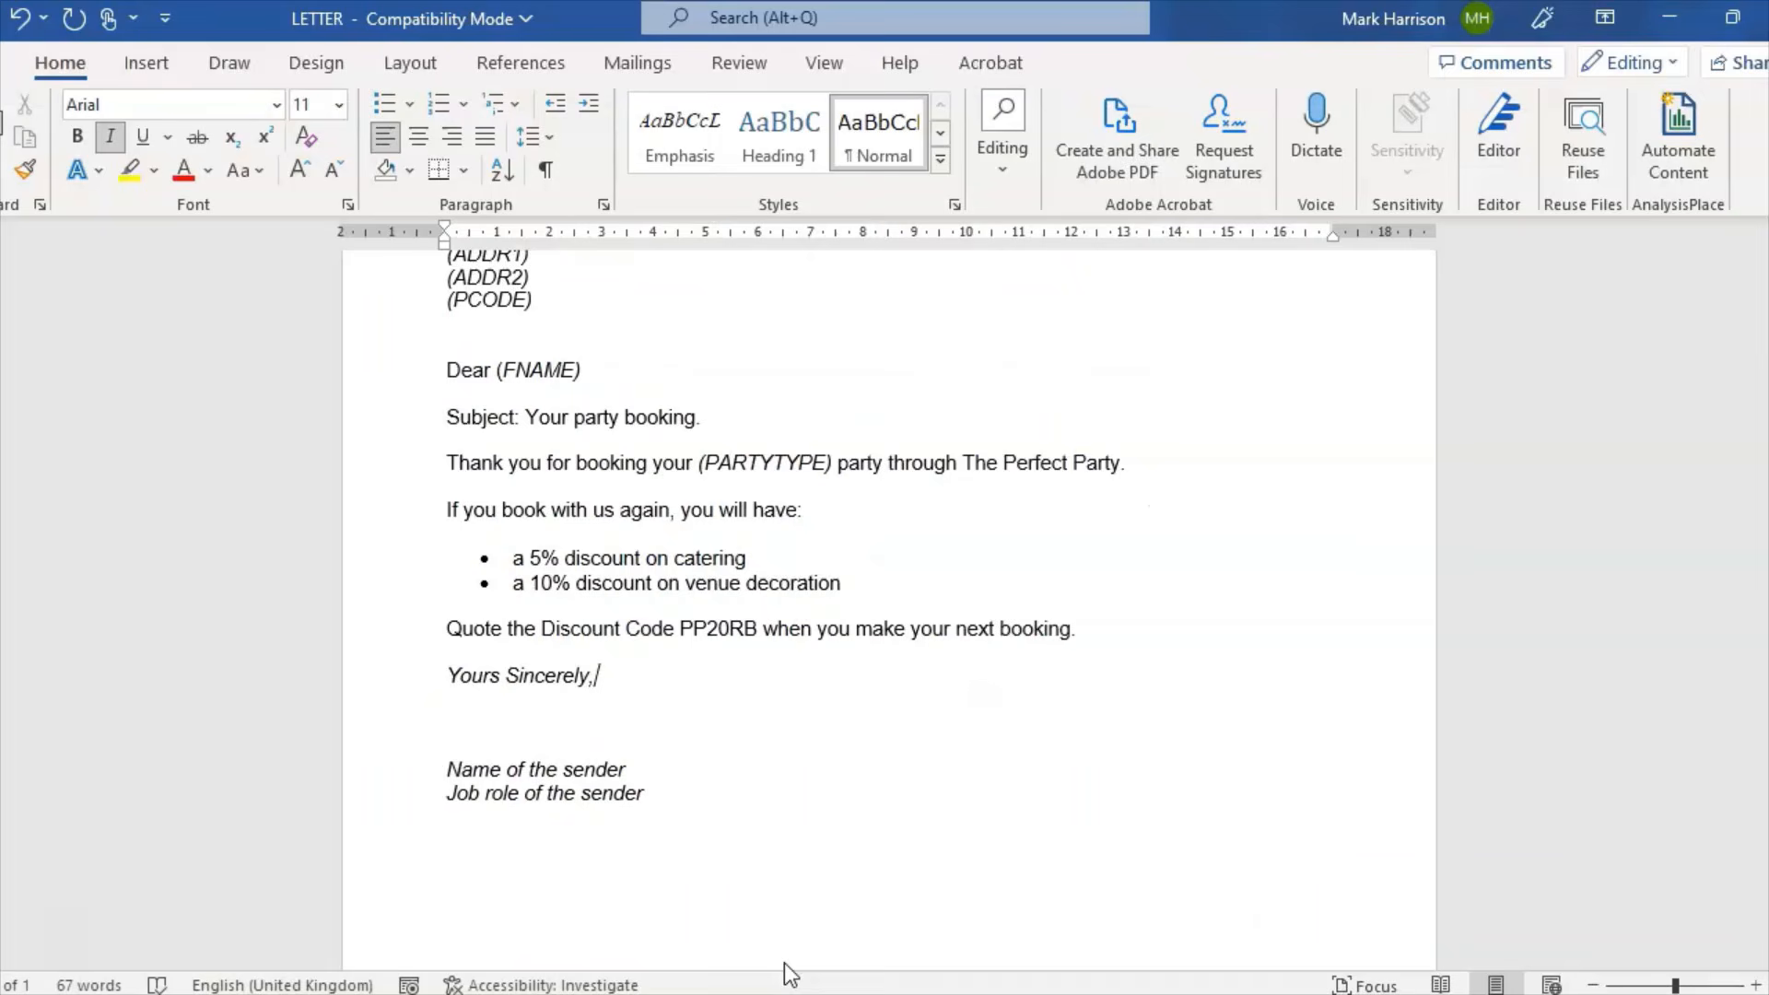
Step: Replace 'Name of the sender' with the sender's name and 'Job role of the sender' with 'Manager'
{"action": "left_click", "coordinate": [722, 770]}
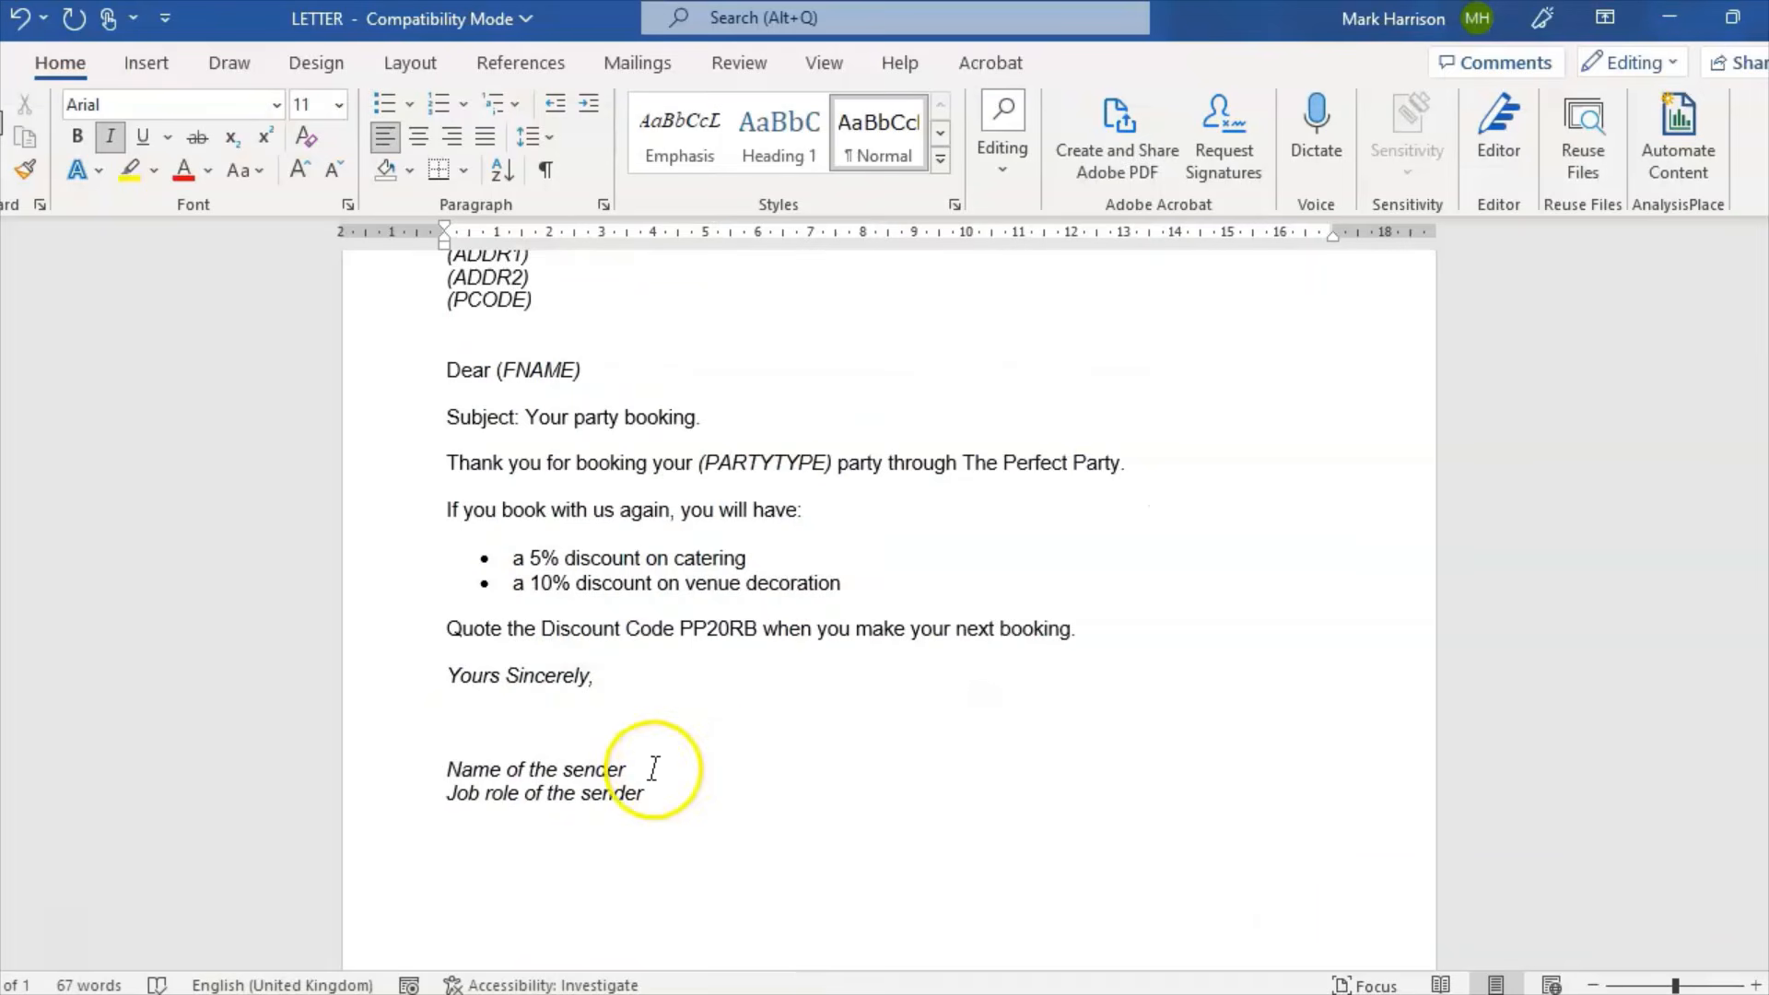
{"action": "left_click_drag", "start_coordinate": [562, 764], "coordinate": [447, 767]}
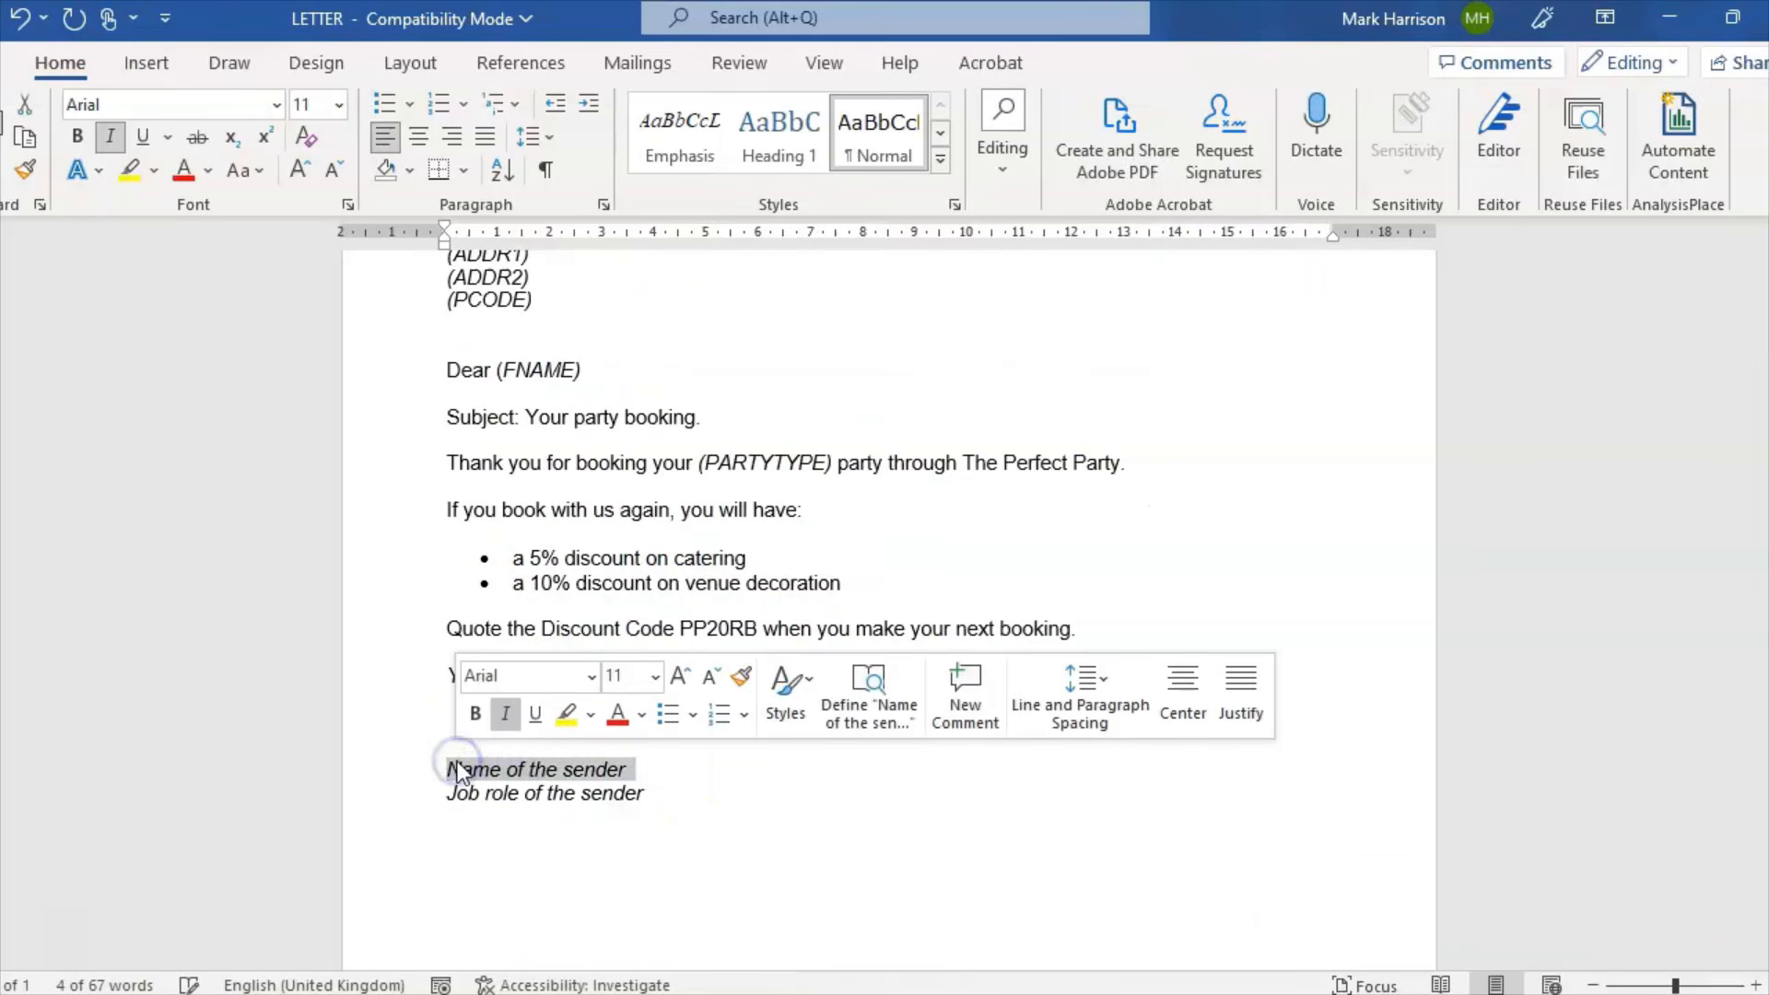
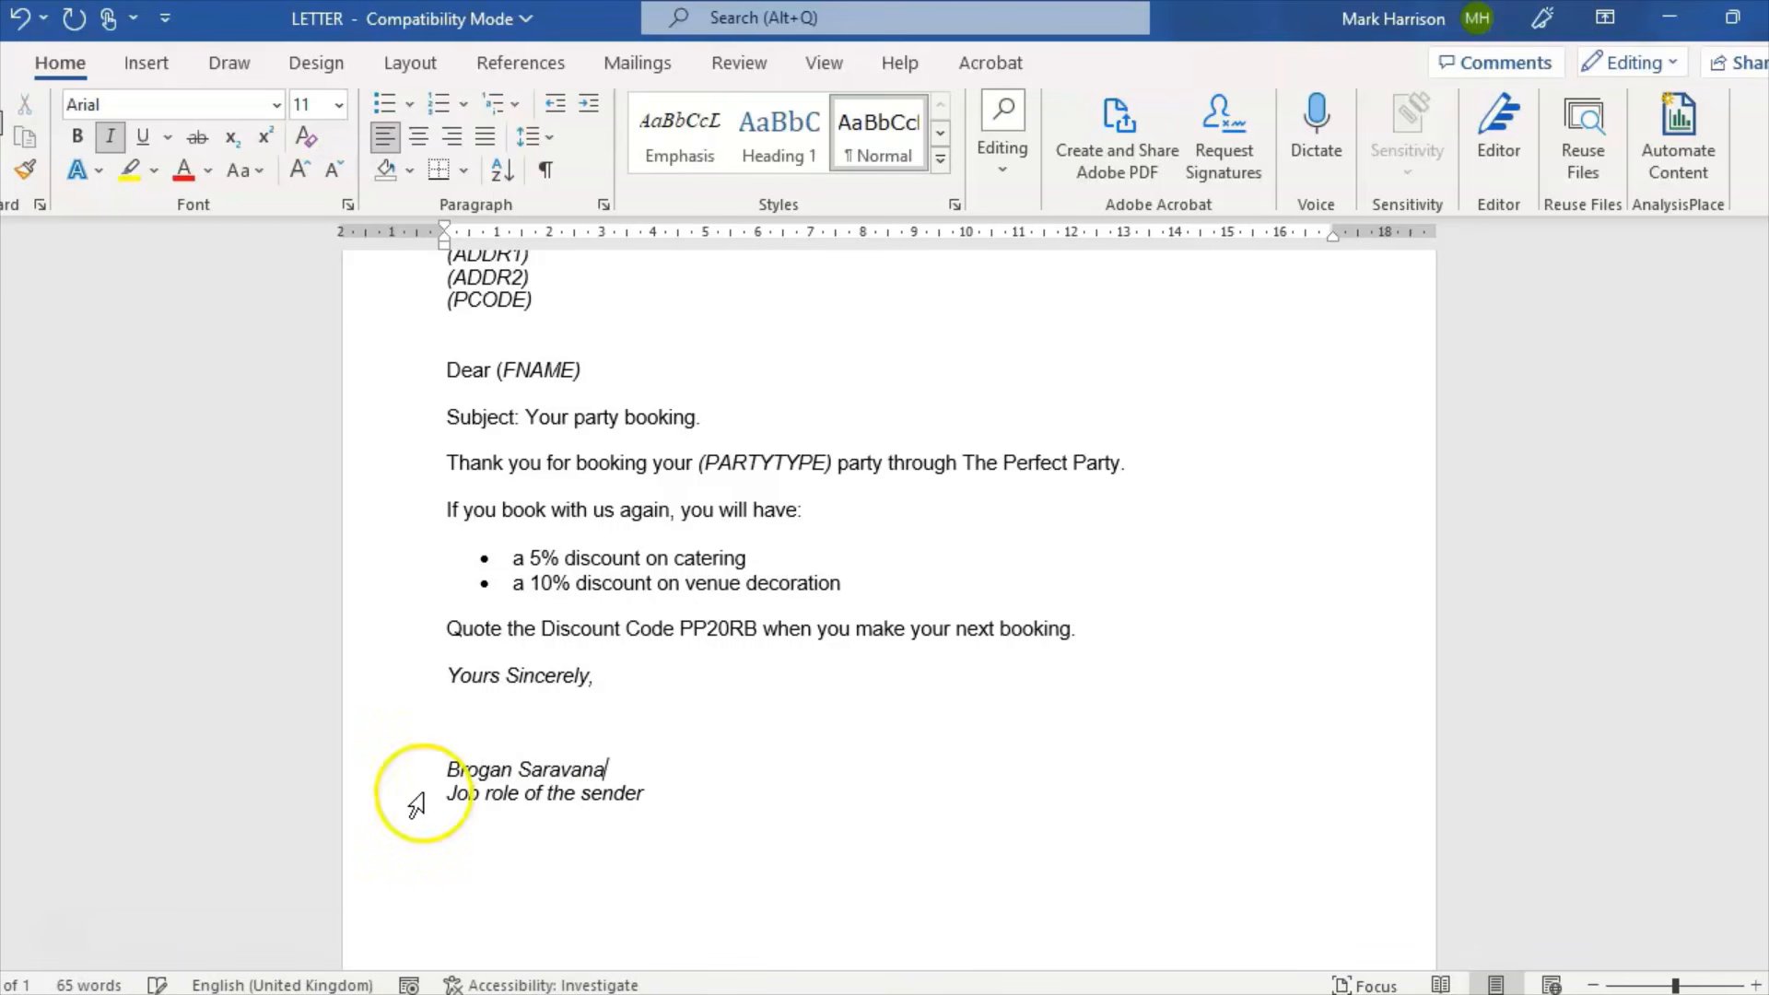
{"action": "key", "text": "Return"}
{"action": "left_click_drag", "start_coordinate": [646, 831], "coordinate": [429, 820]}
{"action": "type", "text": "M"}
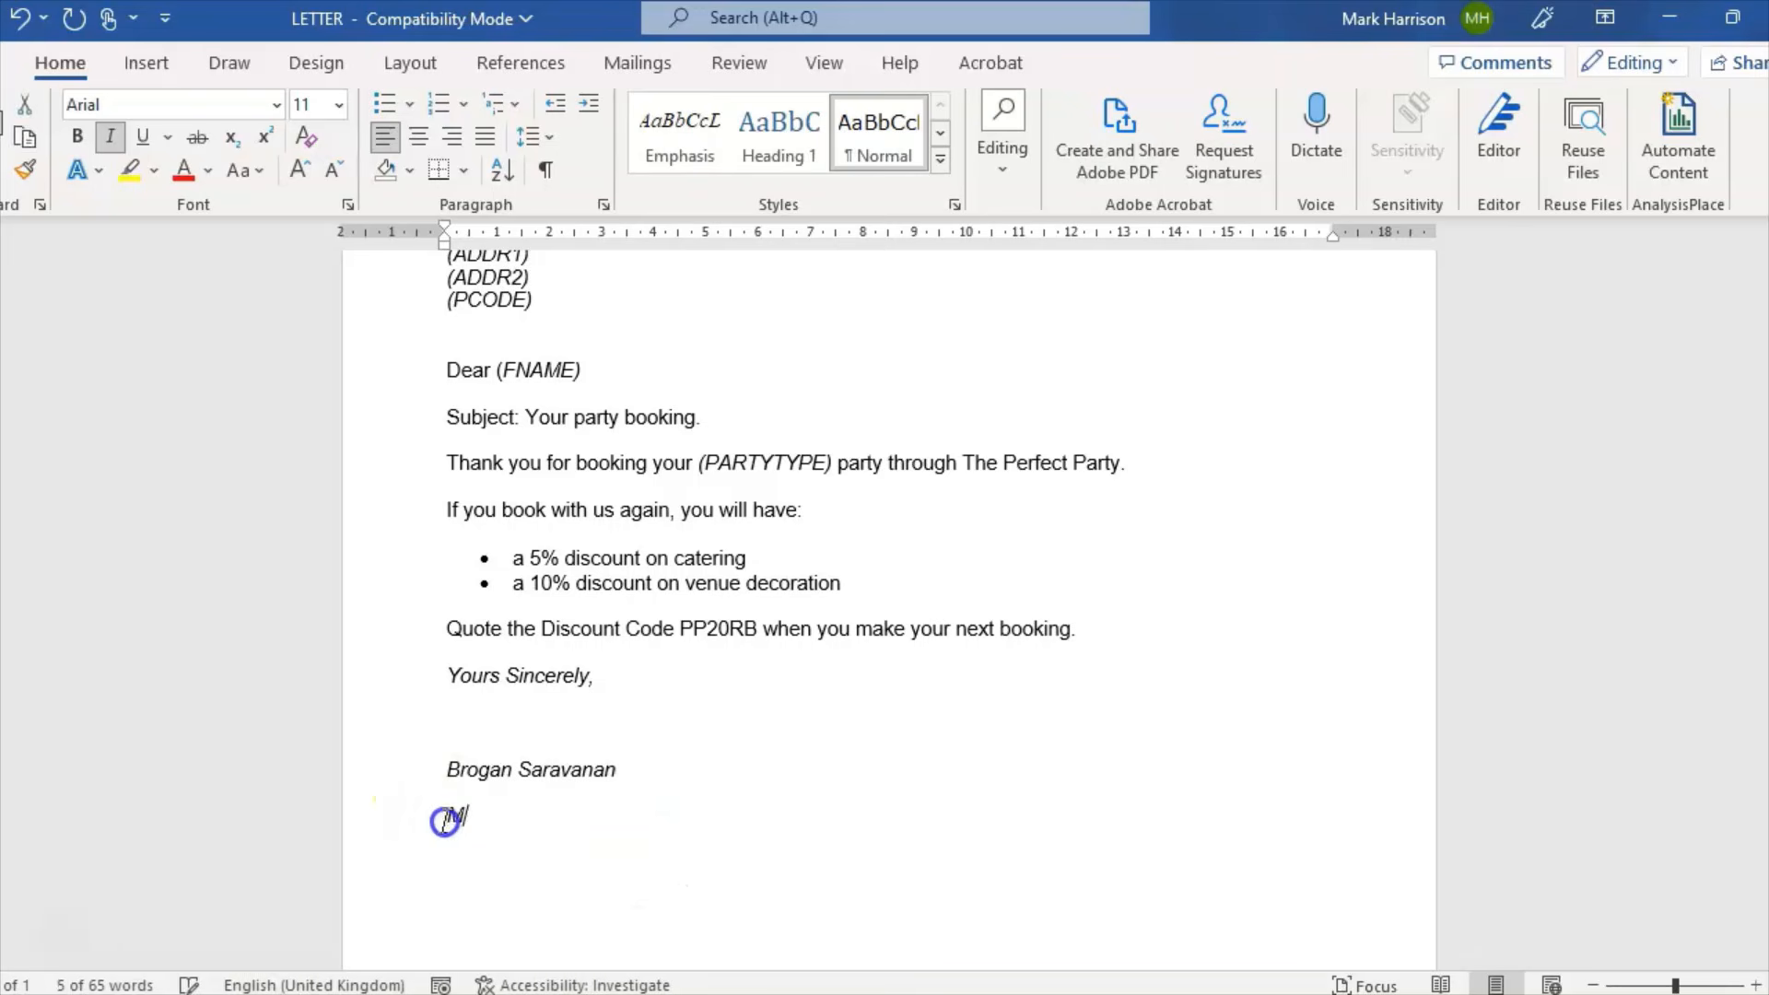
{"action": "type", "text": "anager"}
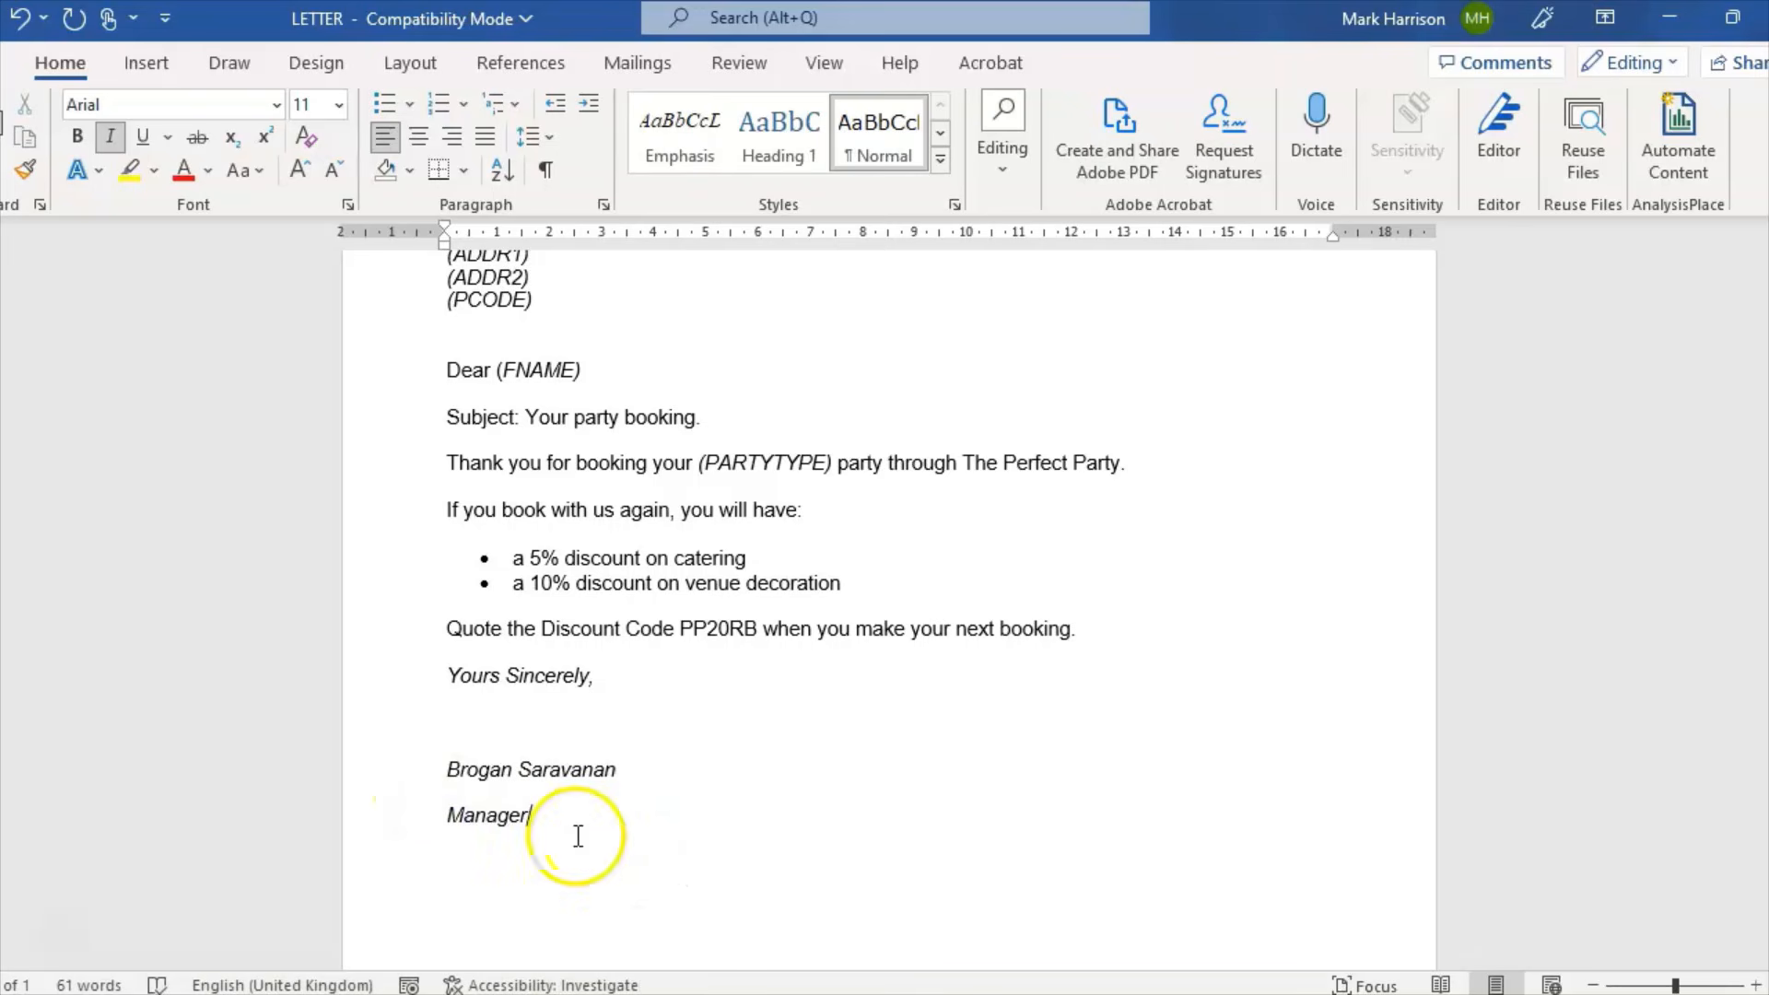
Step: Add blank signature space below 'Yours Sincerely,' and switch back to the question paper
{"action": "left_click", "coordinate": [491, 711]}
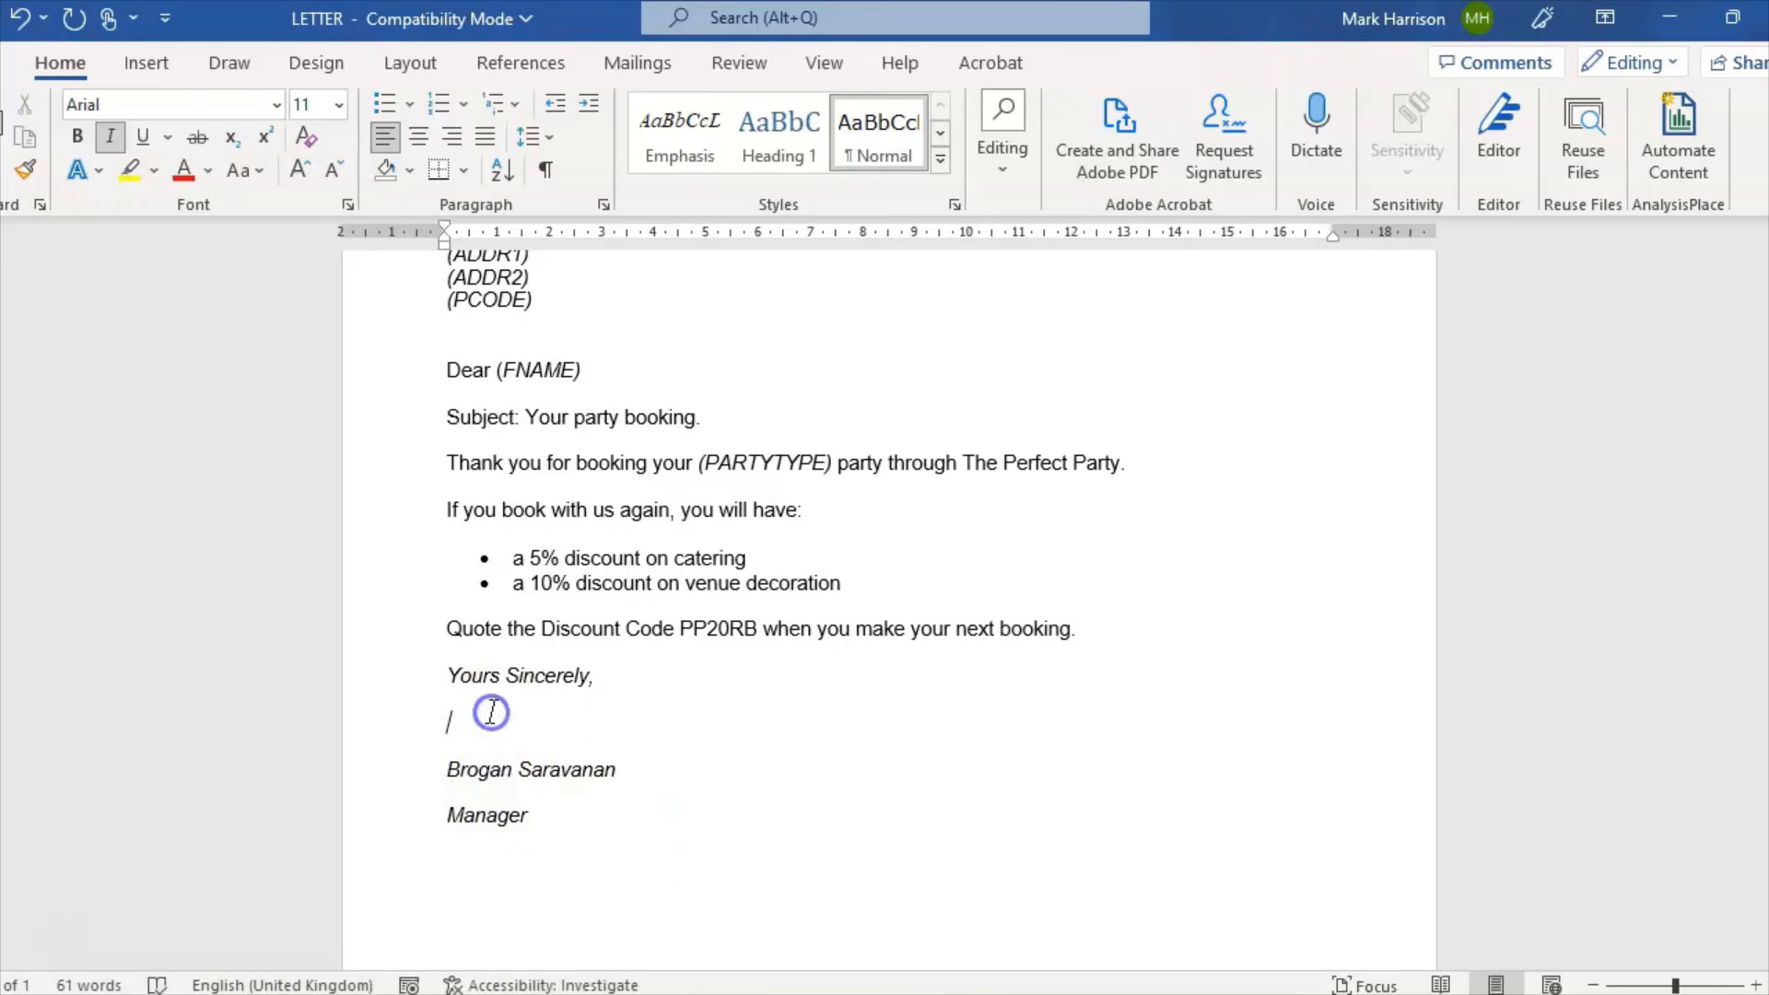
{"action": "key", "text": "Down"}
{"action": "key", "text": "Return"}
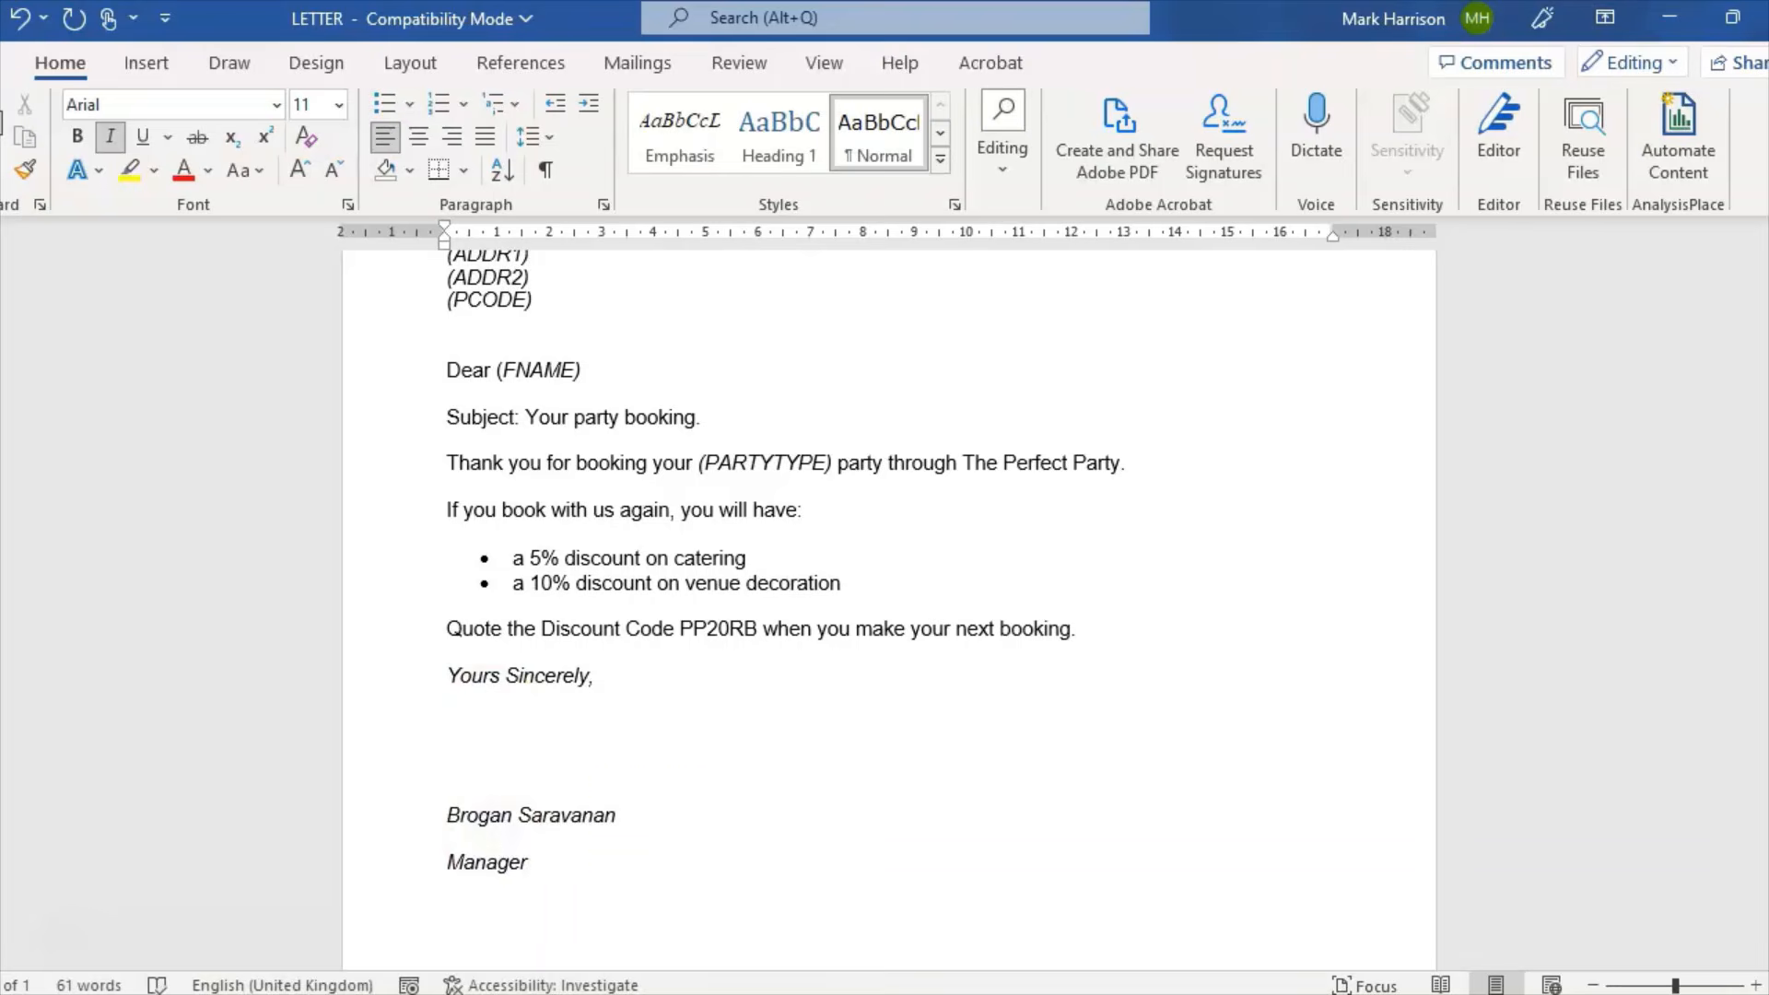
{"action": "key", "text": "alt+Tab"}
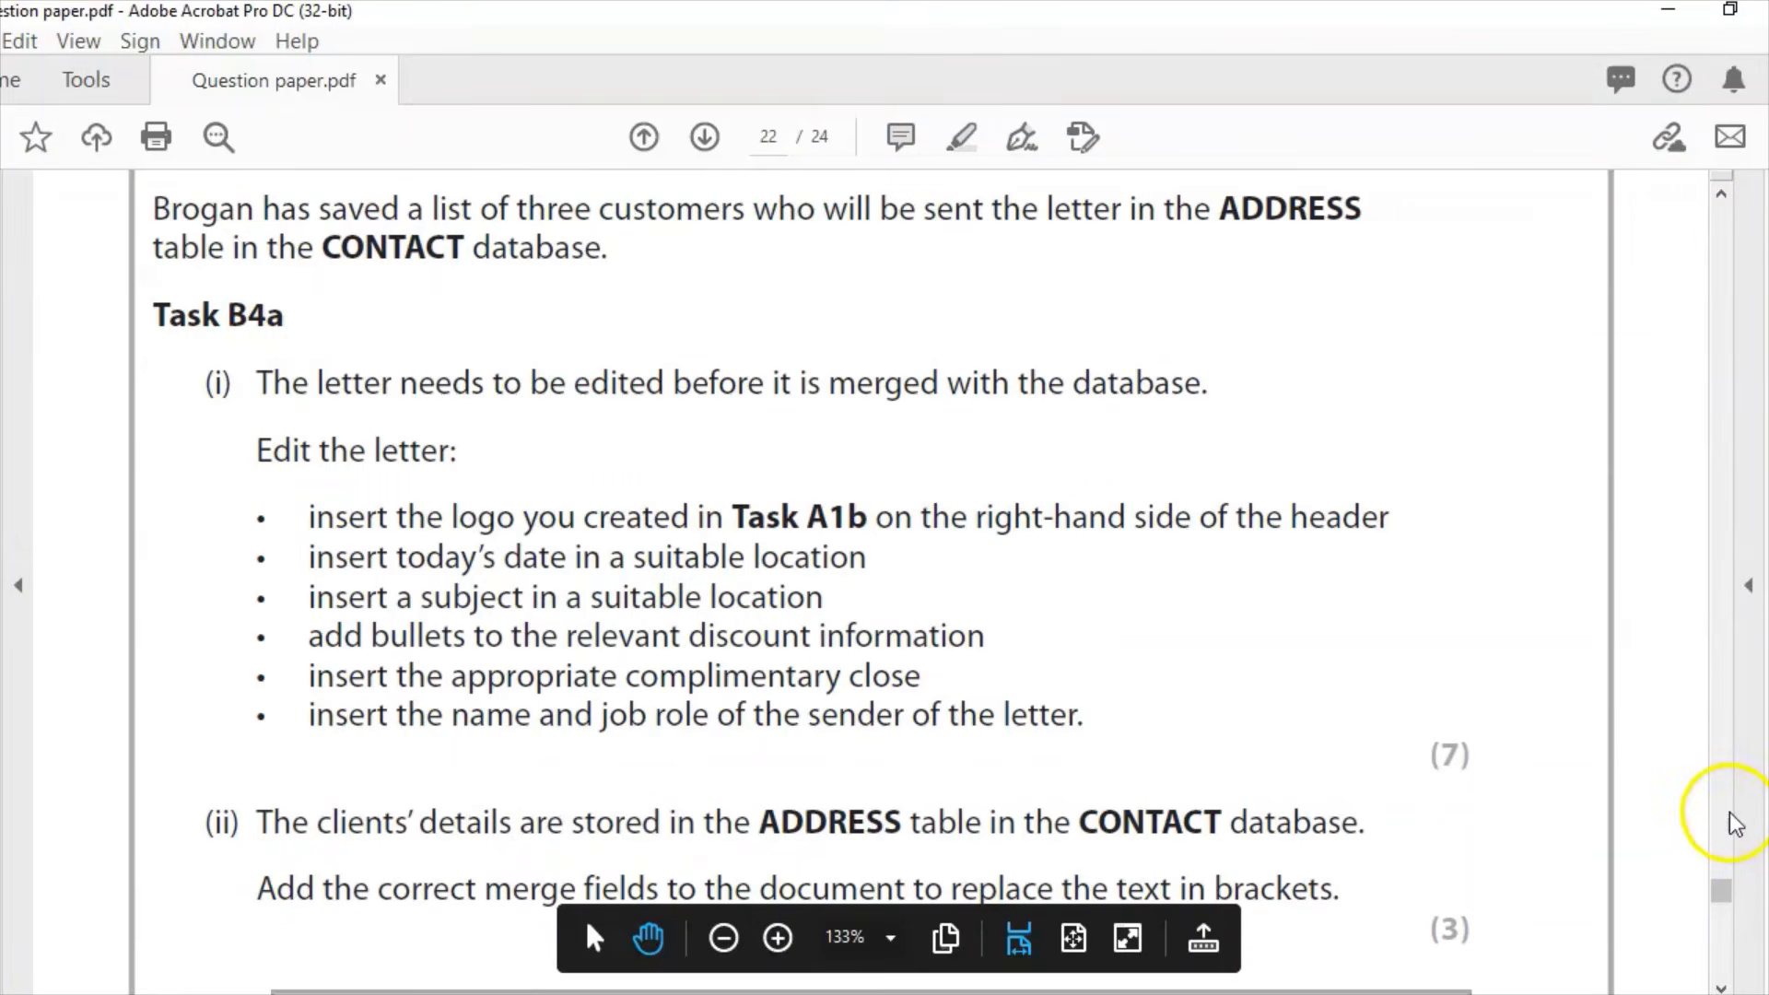
Step: Scroll the question paper down to the RESAVE/SAVE instructions for LETTER
{"action": "scroll", "coordinate": [85, 937], "scroll_direction": "down", "scroll_amount": 5}
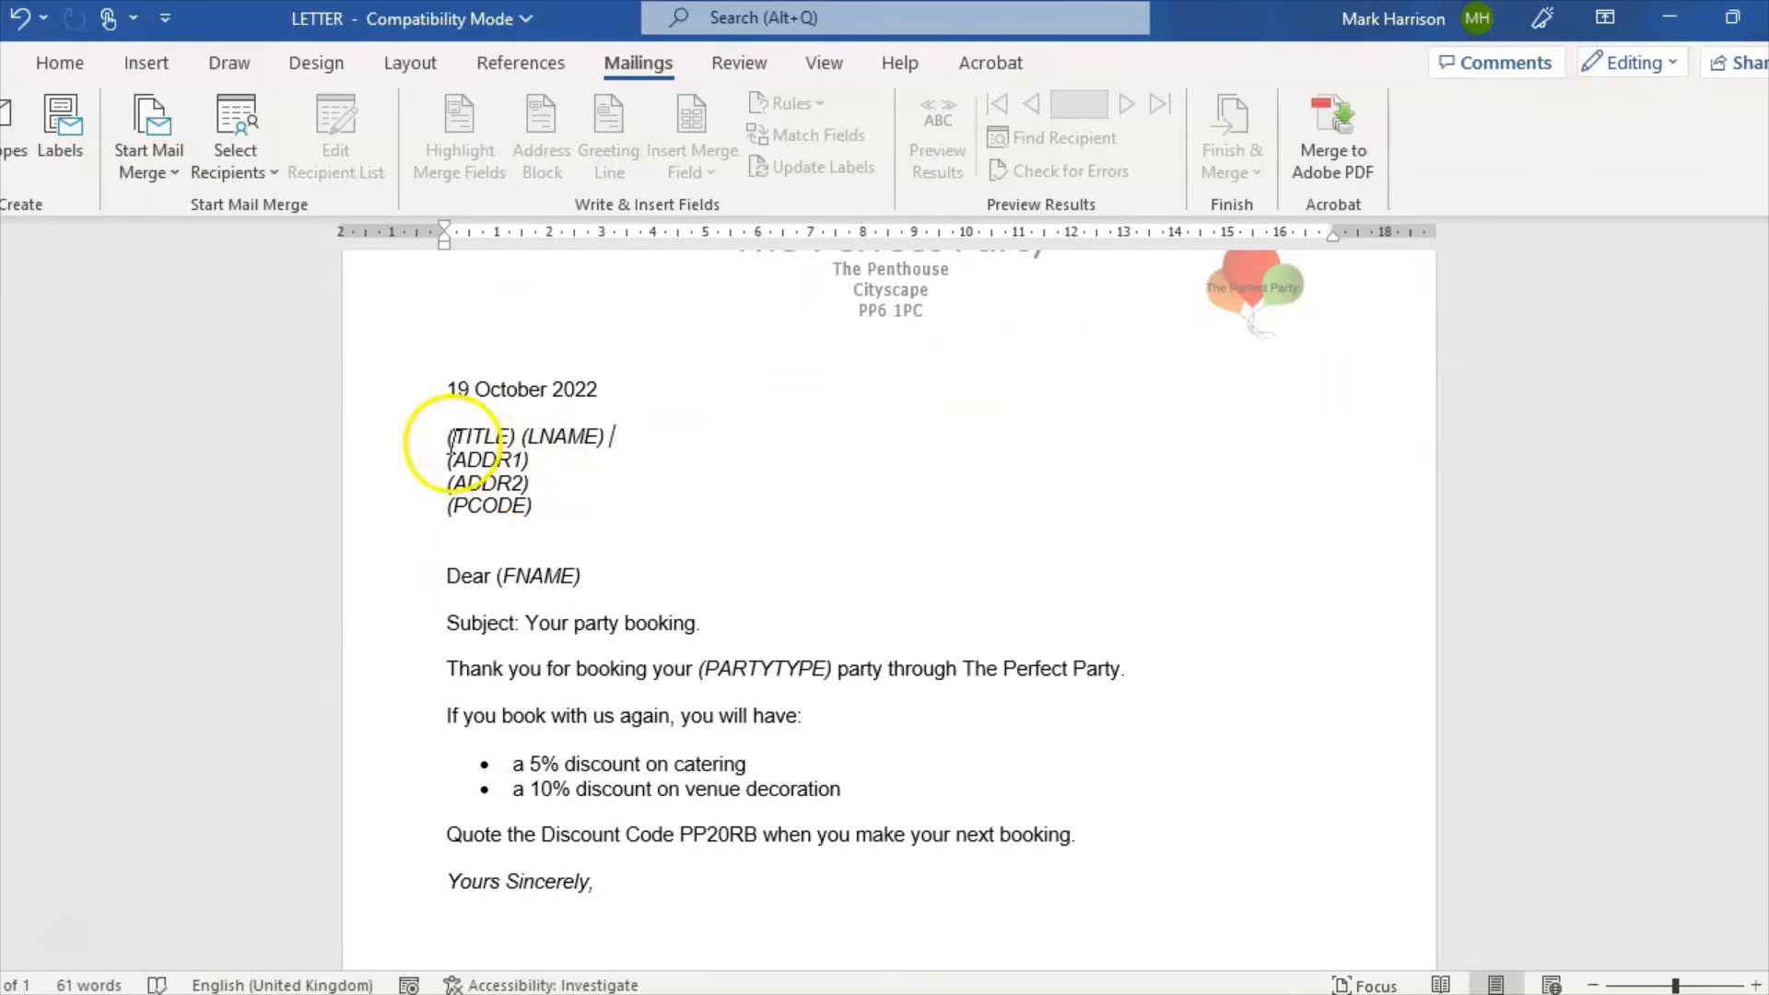
Step: Add a blank line above the recipient address and launch the Step-by-Step Mail Merge Wizard
{"action": "left_click", "coordinate": [442, 436]}
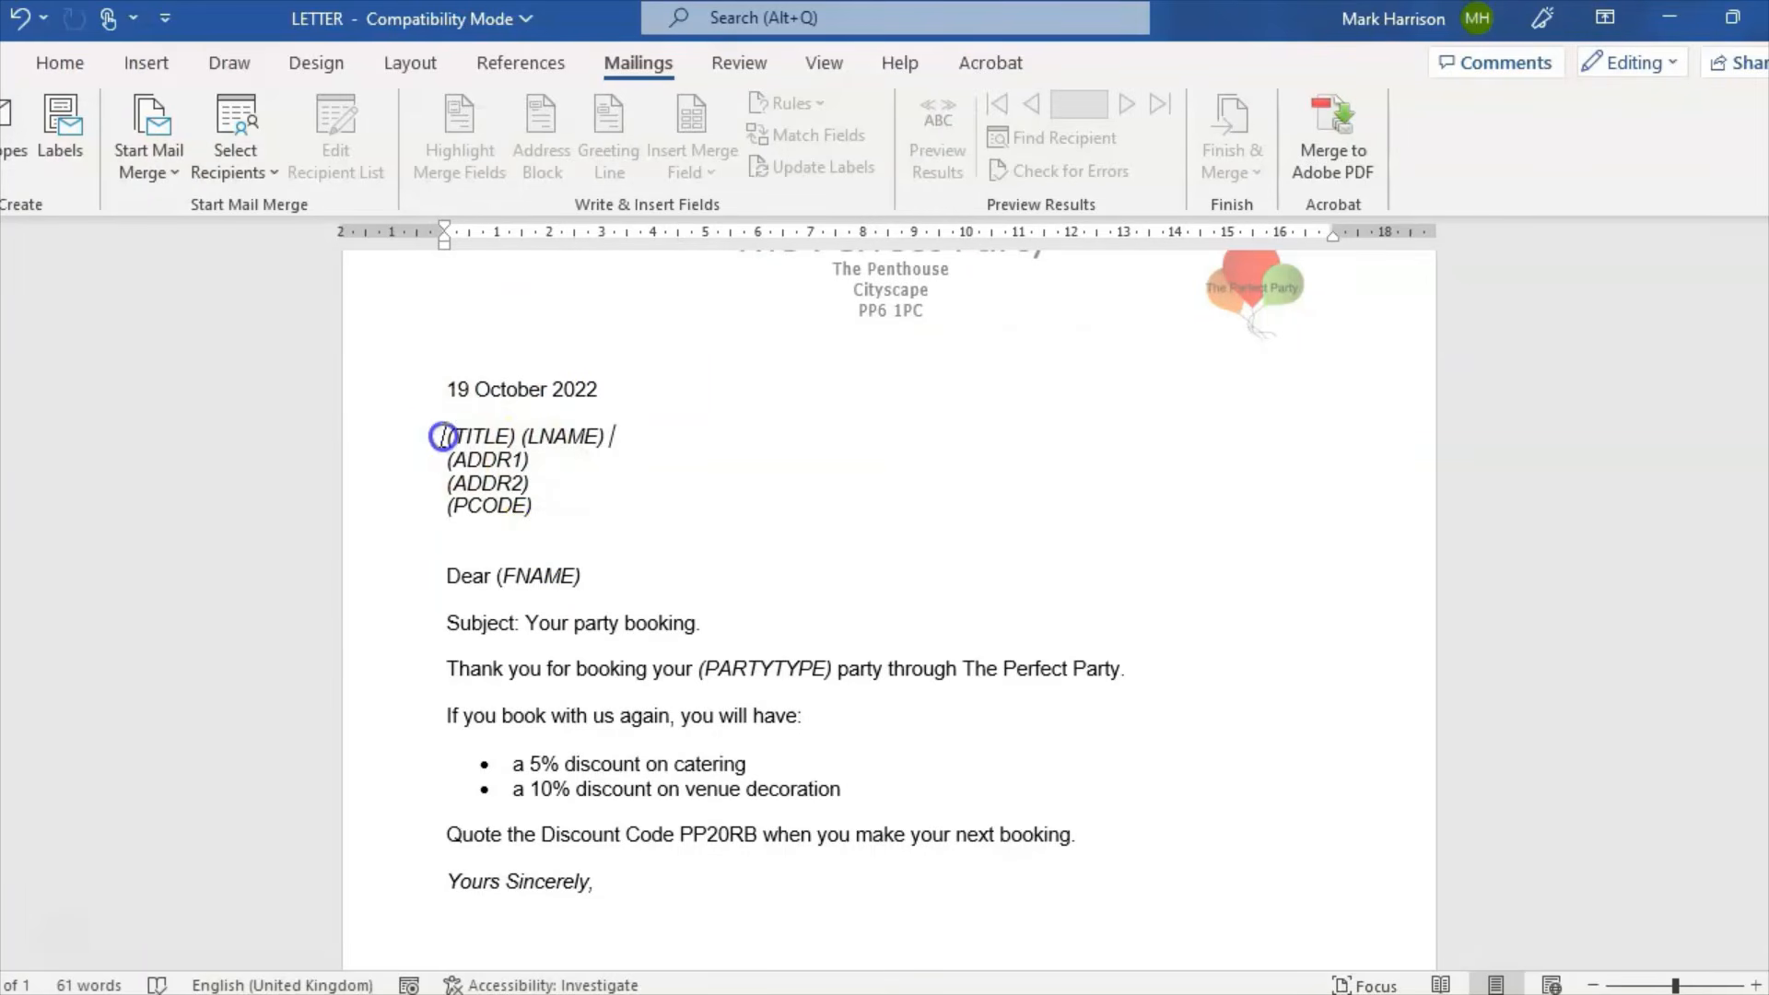
{"action": "key", "text": "Return"}
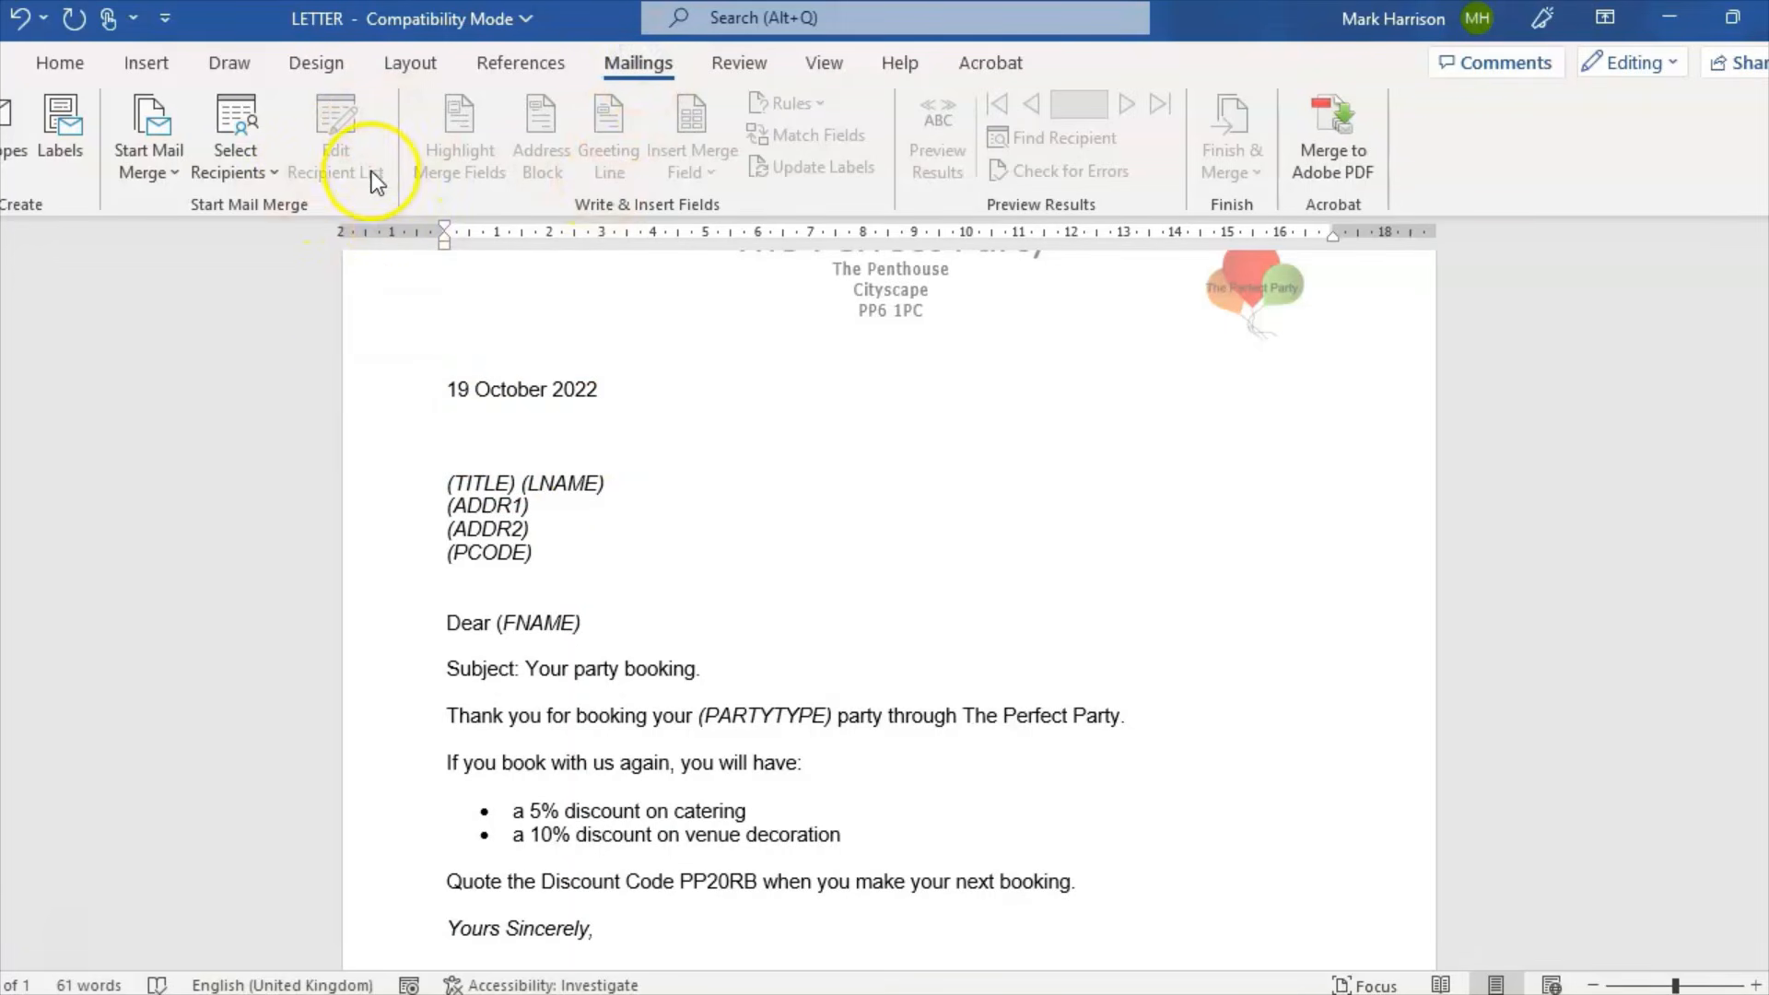
{"action": "left_click", "coordinate": [163, 175]}
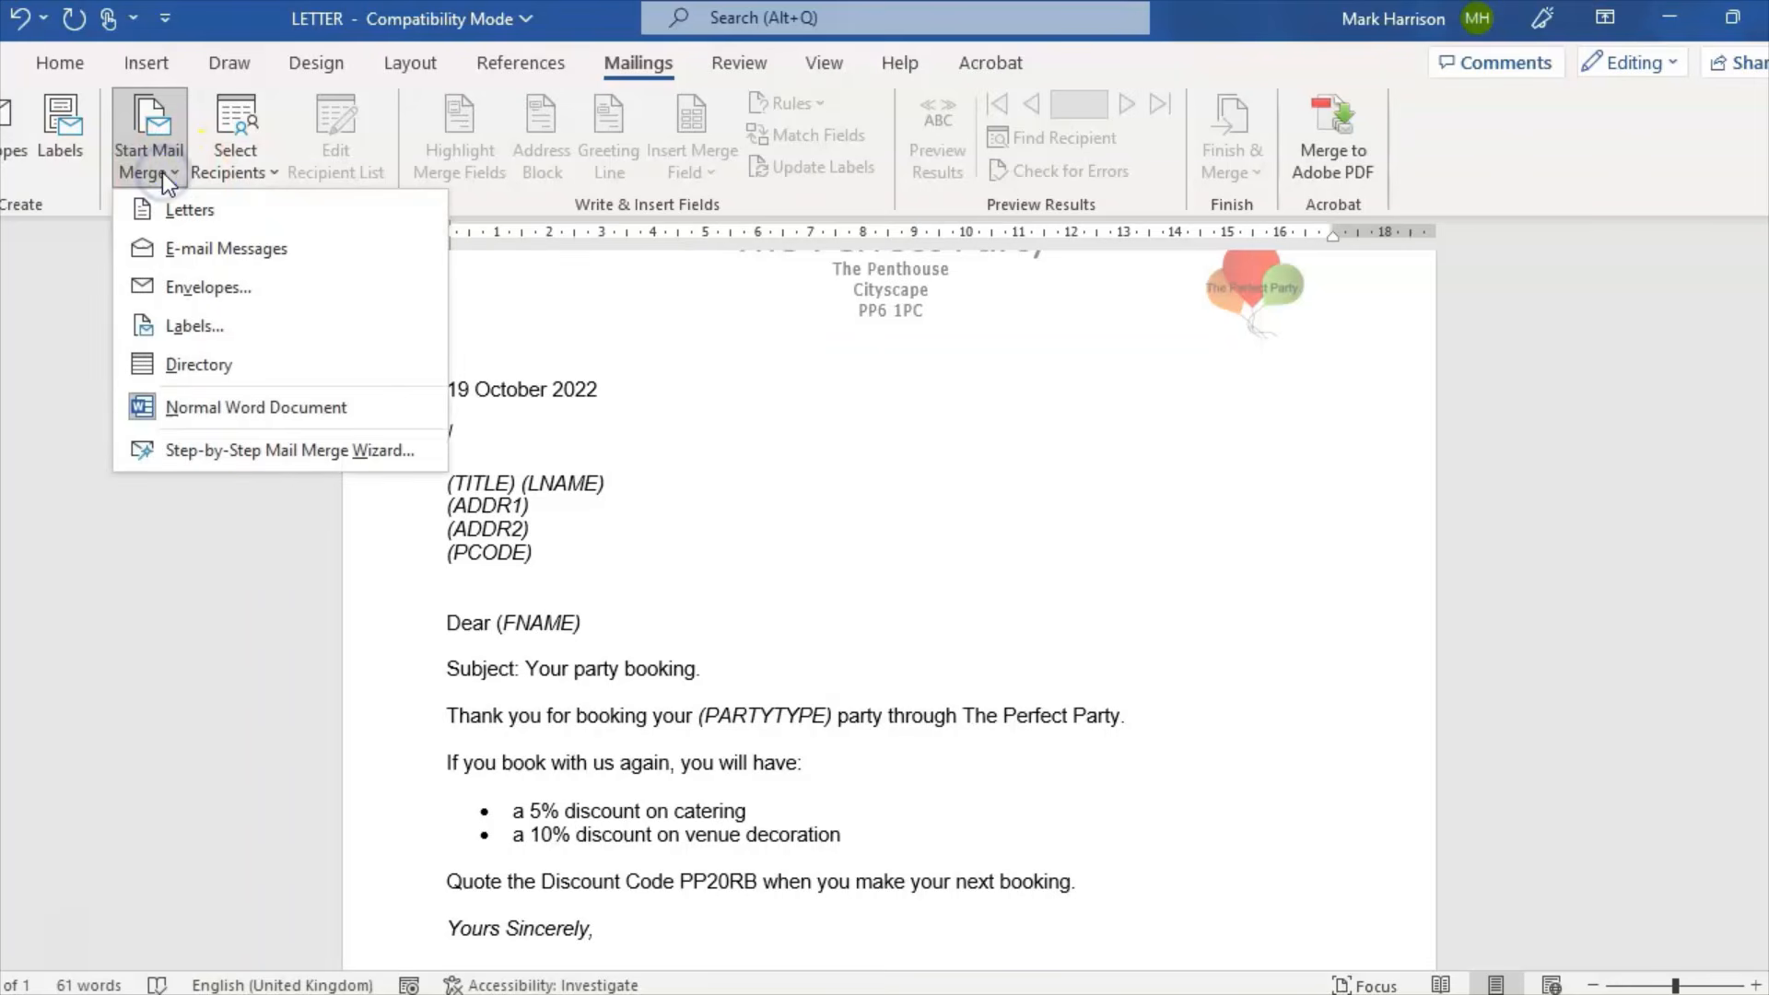
{"action": "left_click", "coordinate": [237, 450]}
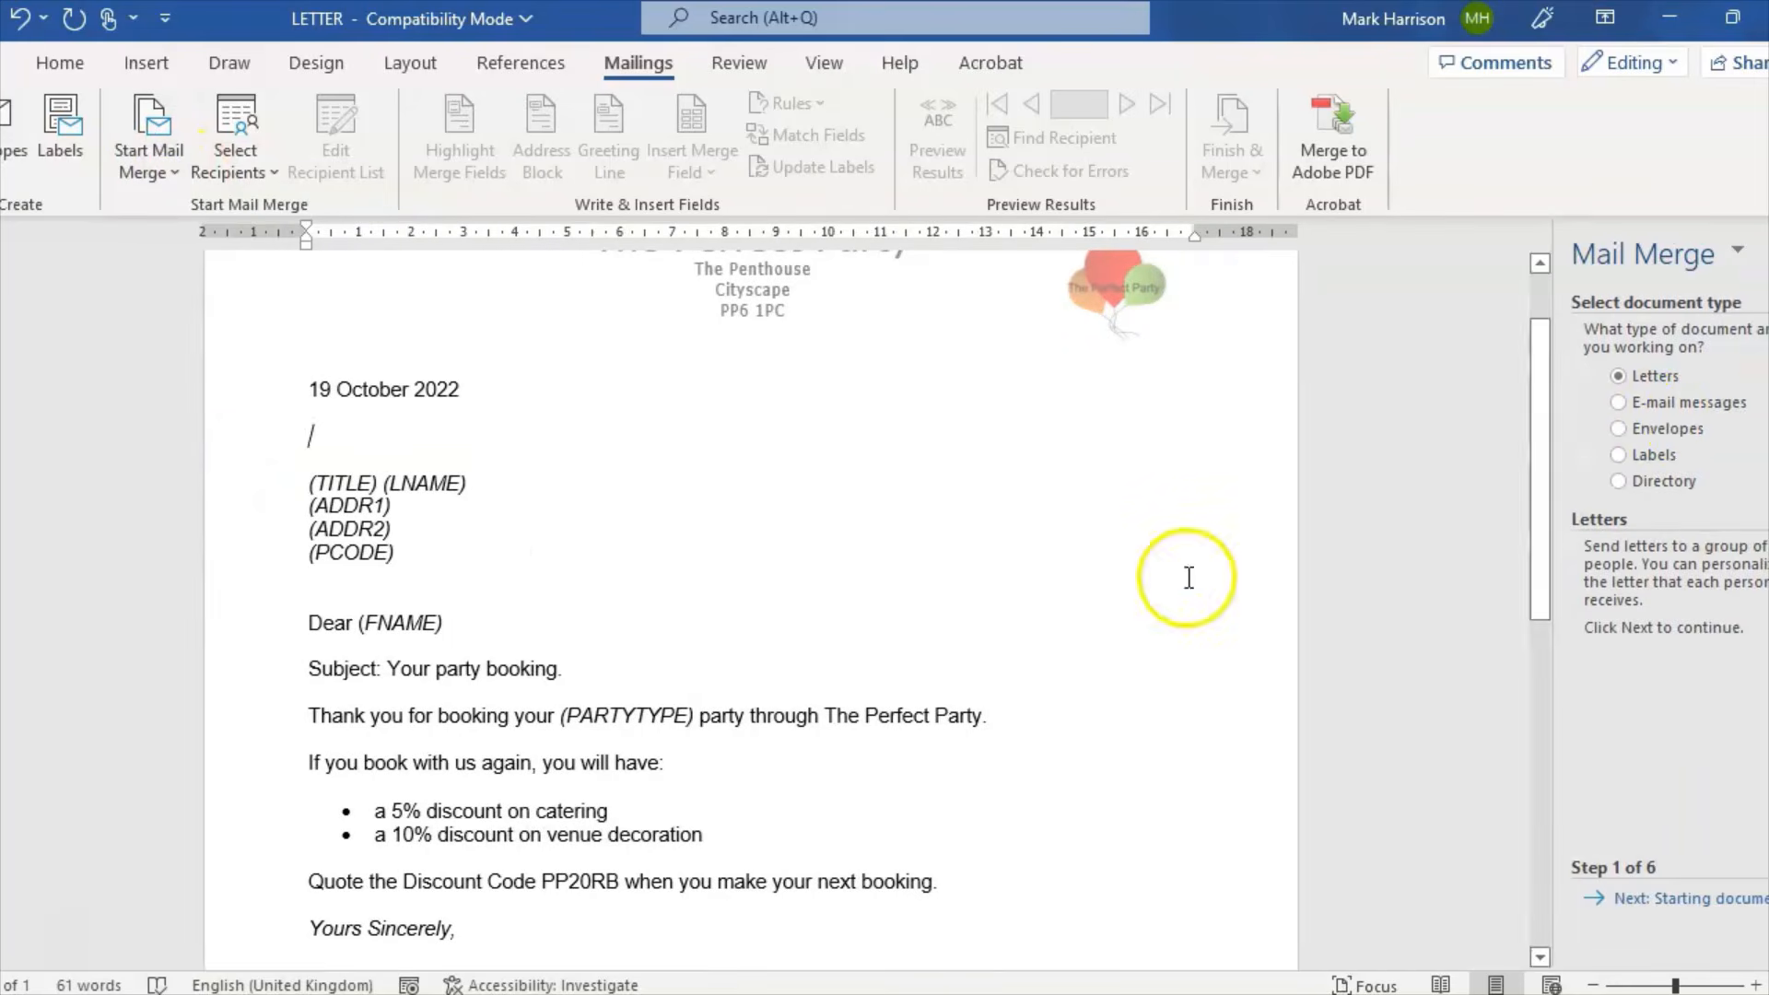
Step: Use the CONTACT database as the recipient list, accepting its three contacts
{"action": "left_click", "coordinate": [1675, 901]}
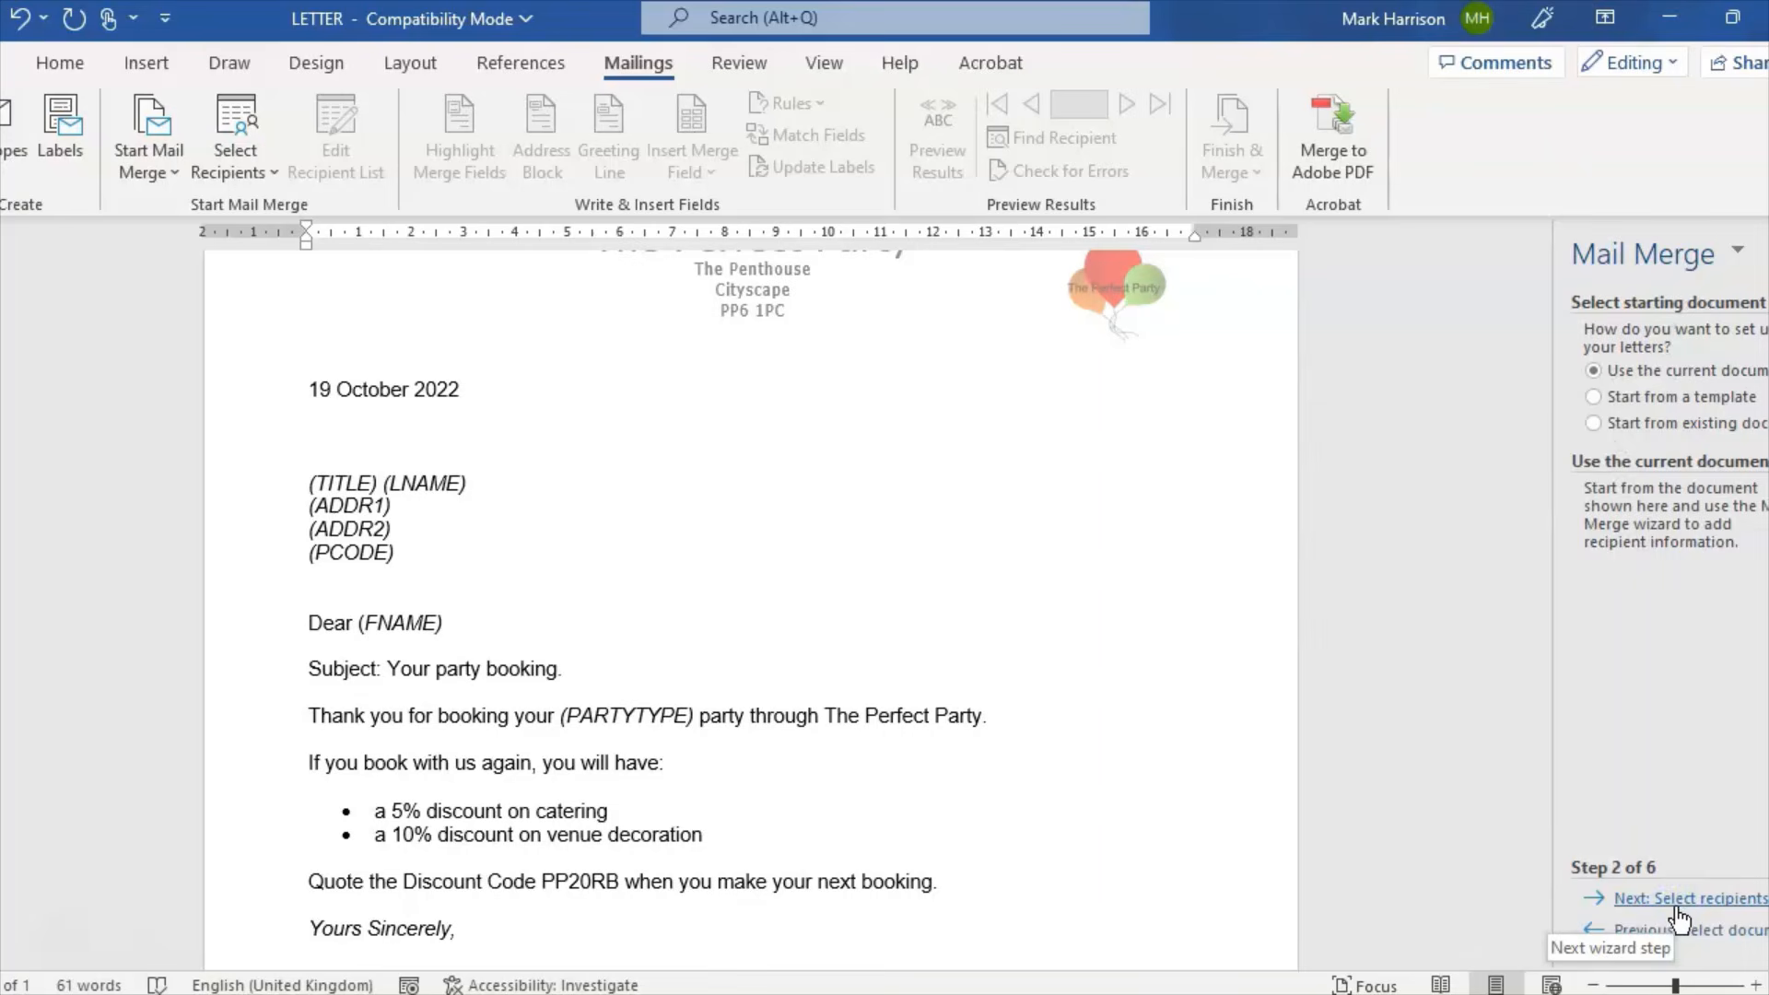
{"action": "left_click", "coordinate": [1677, 904]}
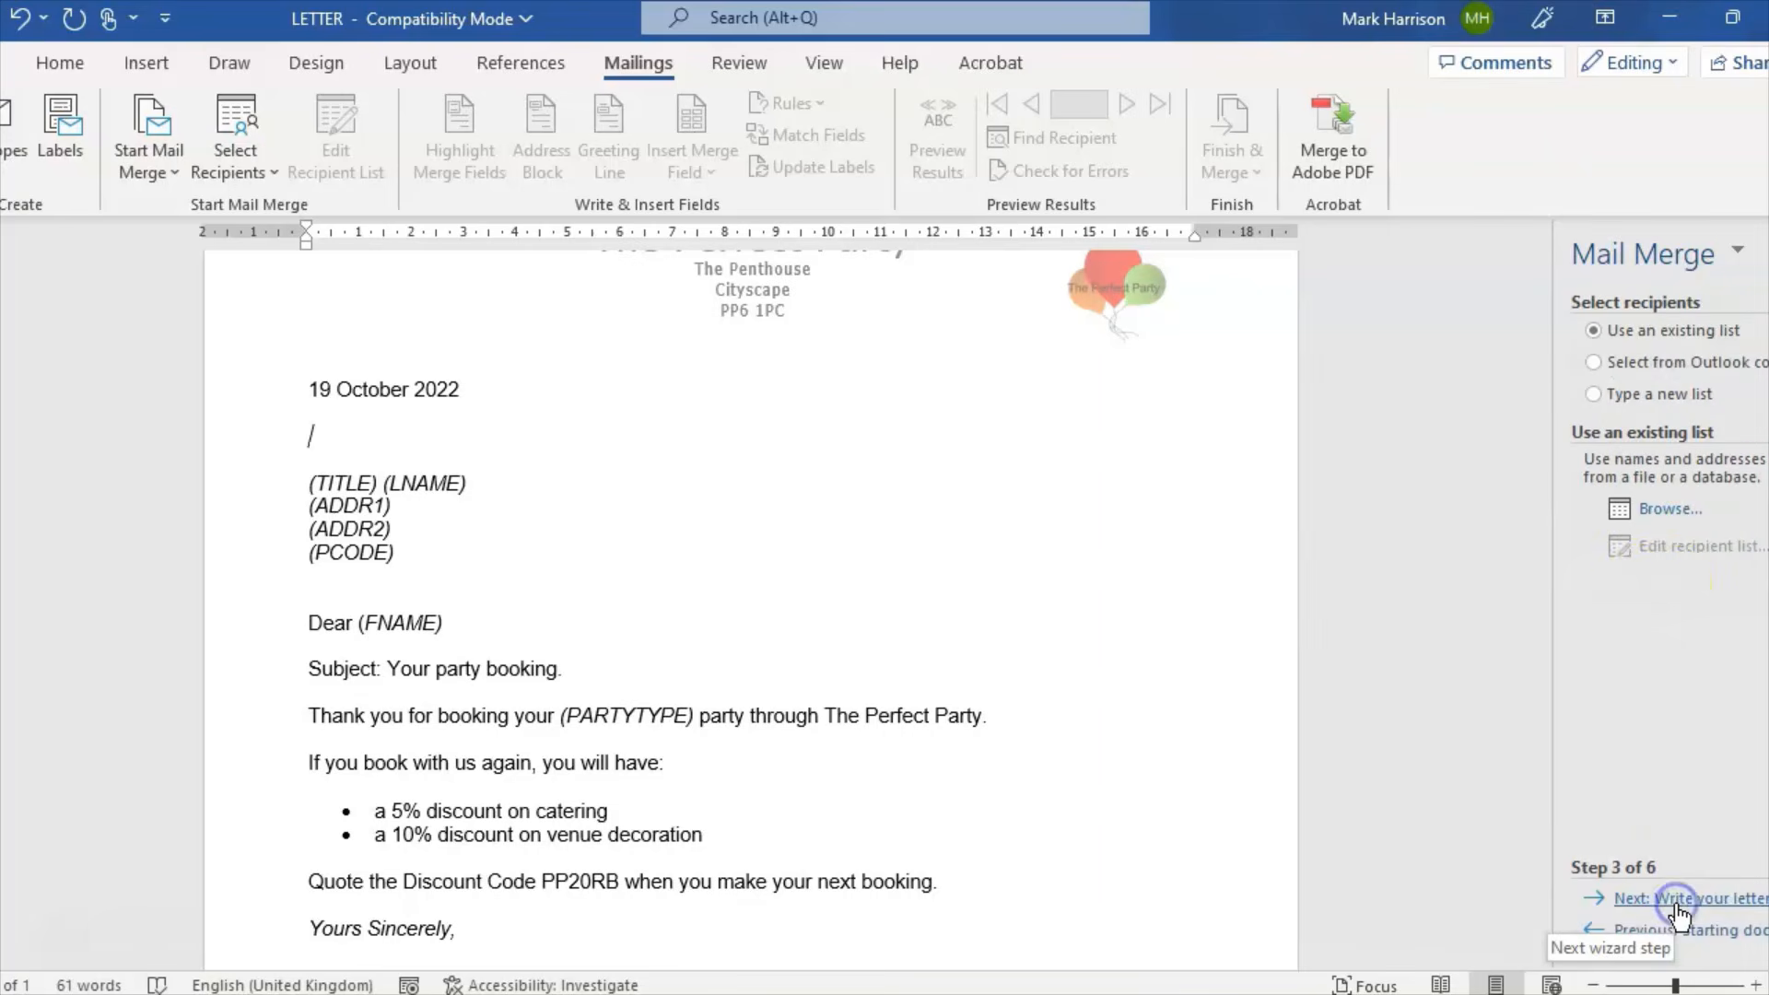
{"action": "left_click", "coordinate": [1650, 511]}
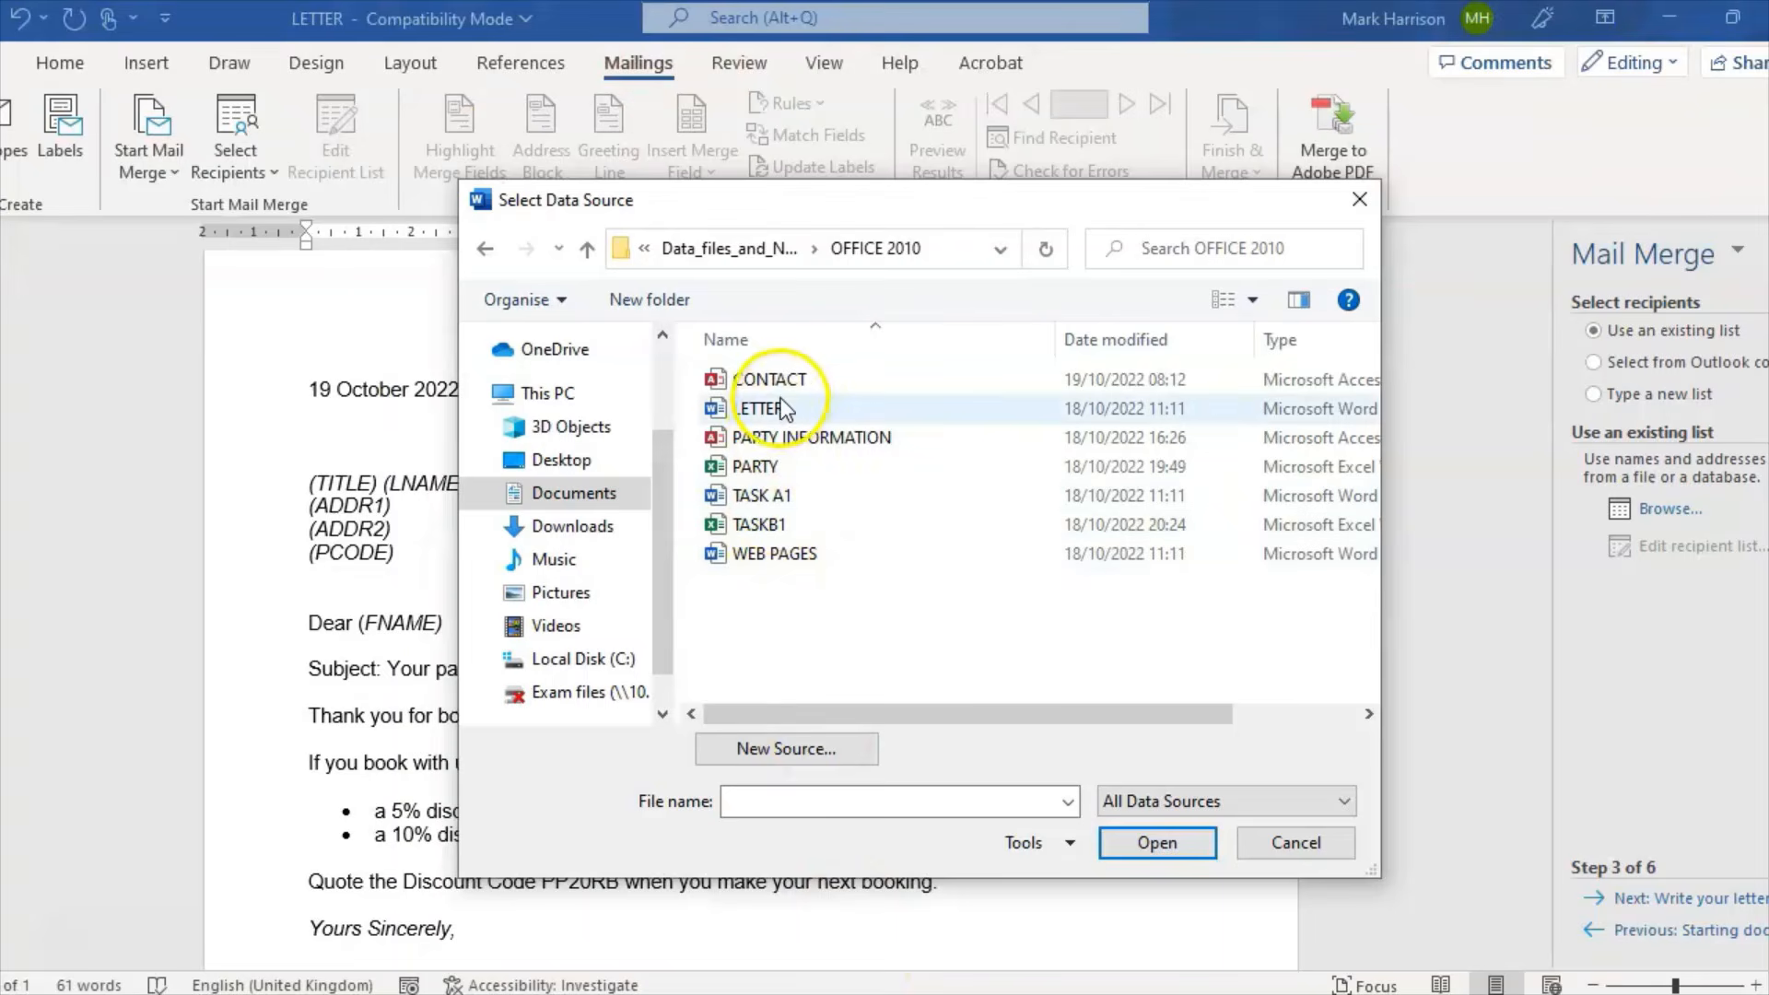
{"action": "double_click", "coordinate": [772, 385]}
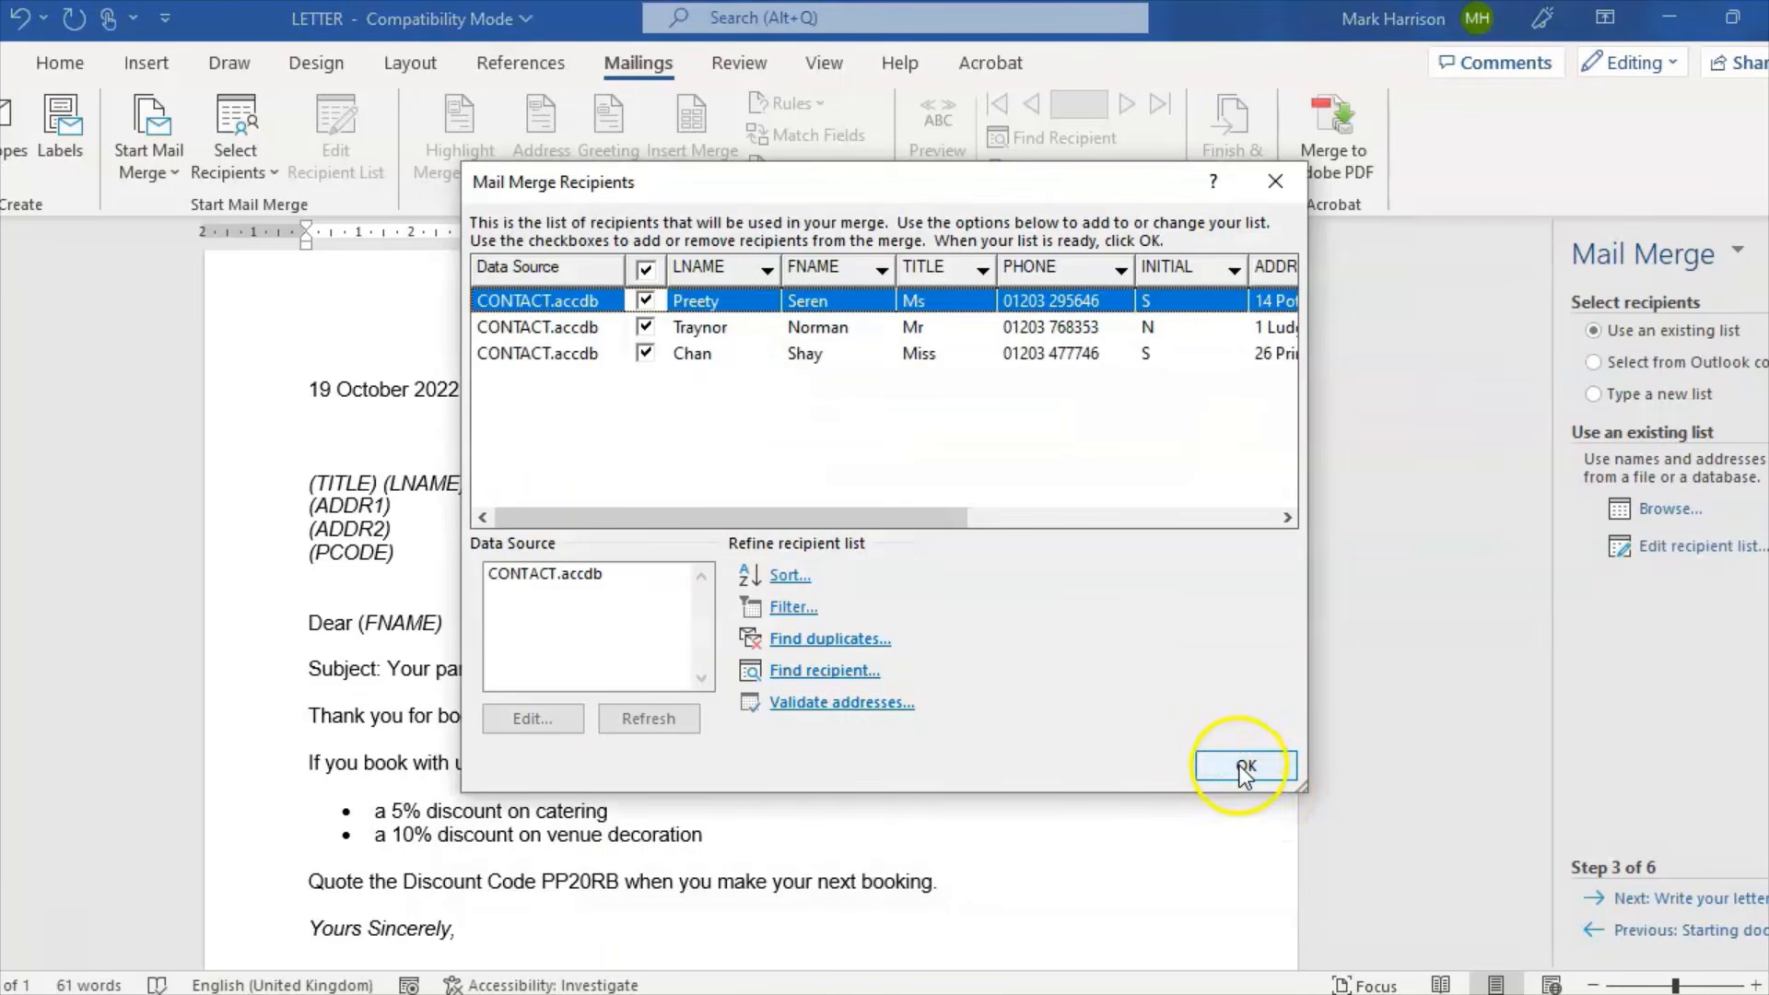
{"action": "left_click", "coordinate": [1246, 768]}
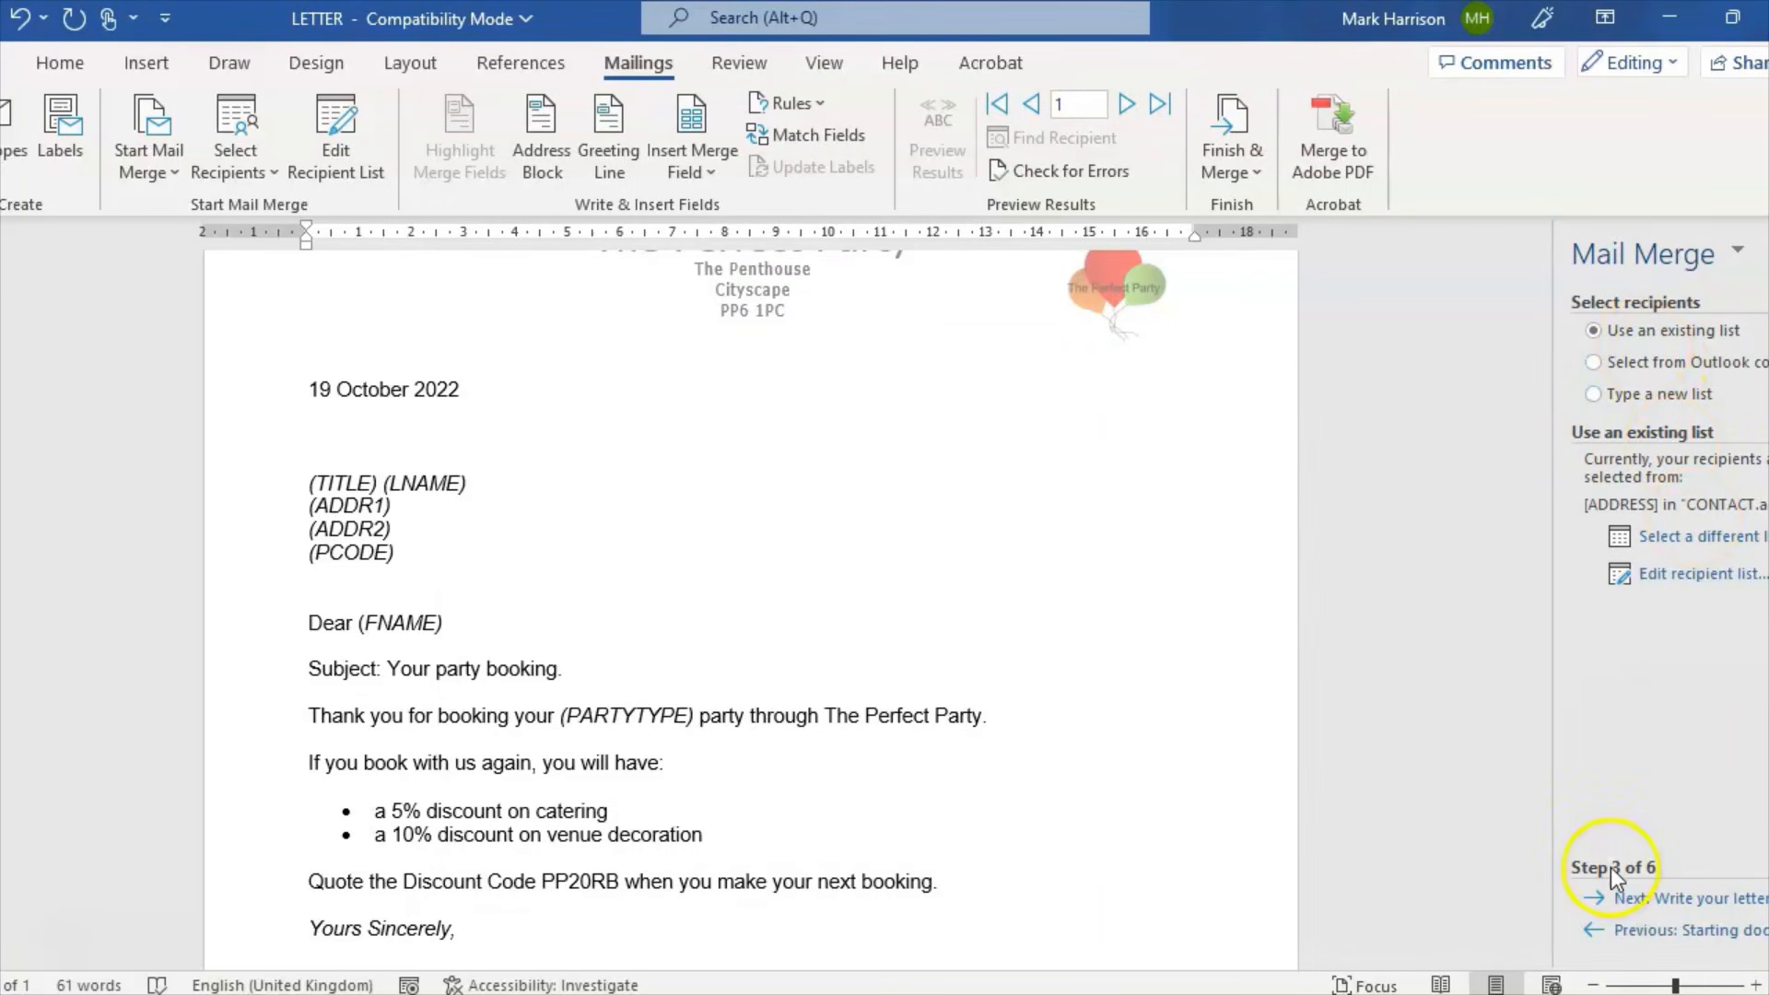
Step: In the address block's Match Fields, map Address 1 to ADDR1 and leave Suffix unmatched
{"action": "left_click", "coordinate": [1649, 899]}
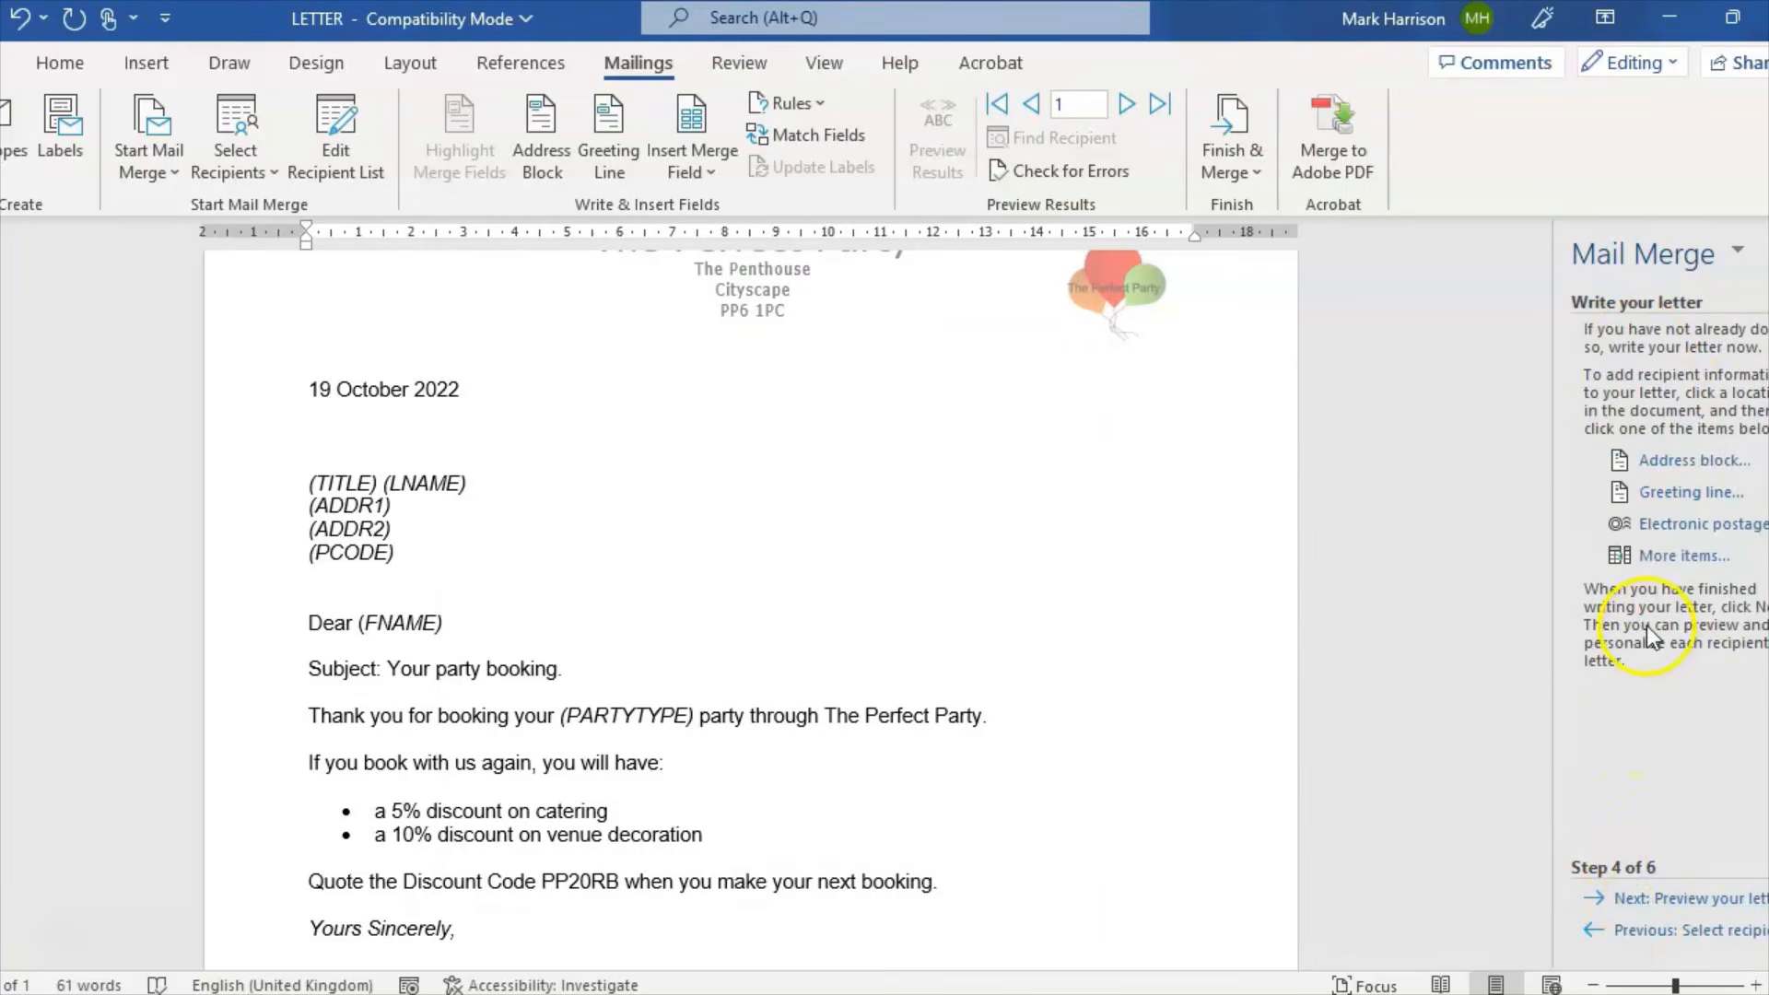
{"action": "left_click", "coordinate": [1682, 461]}
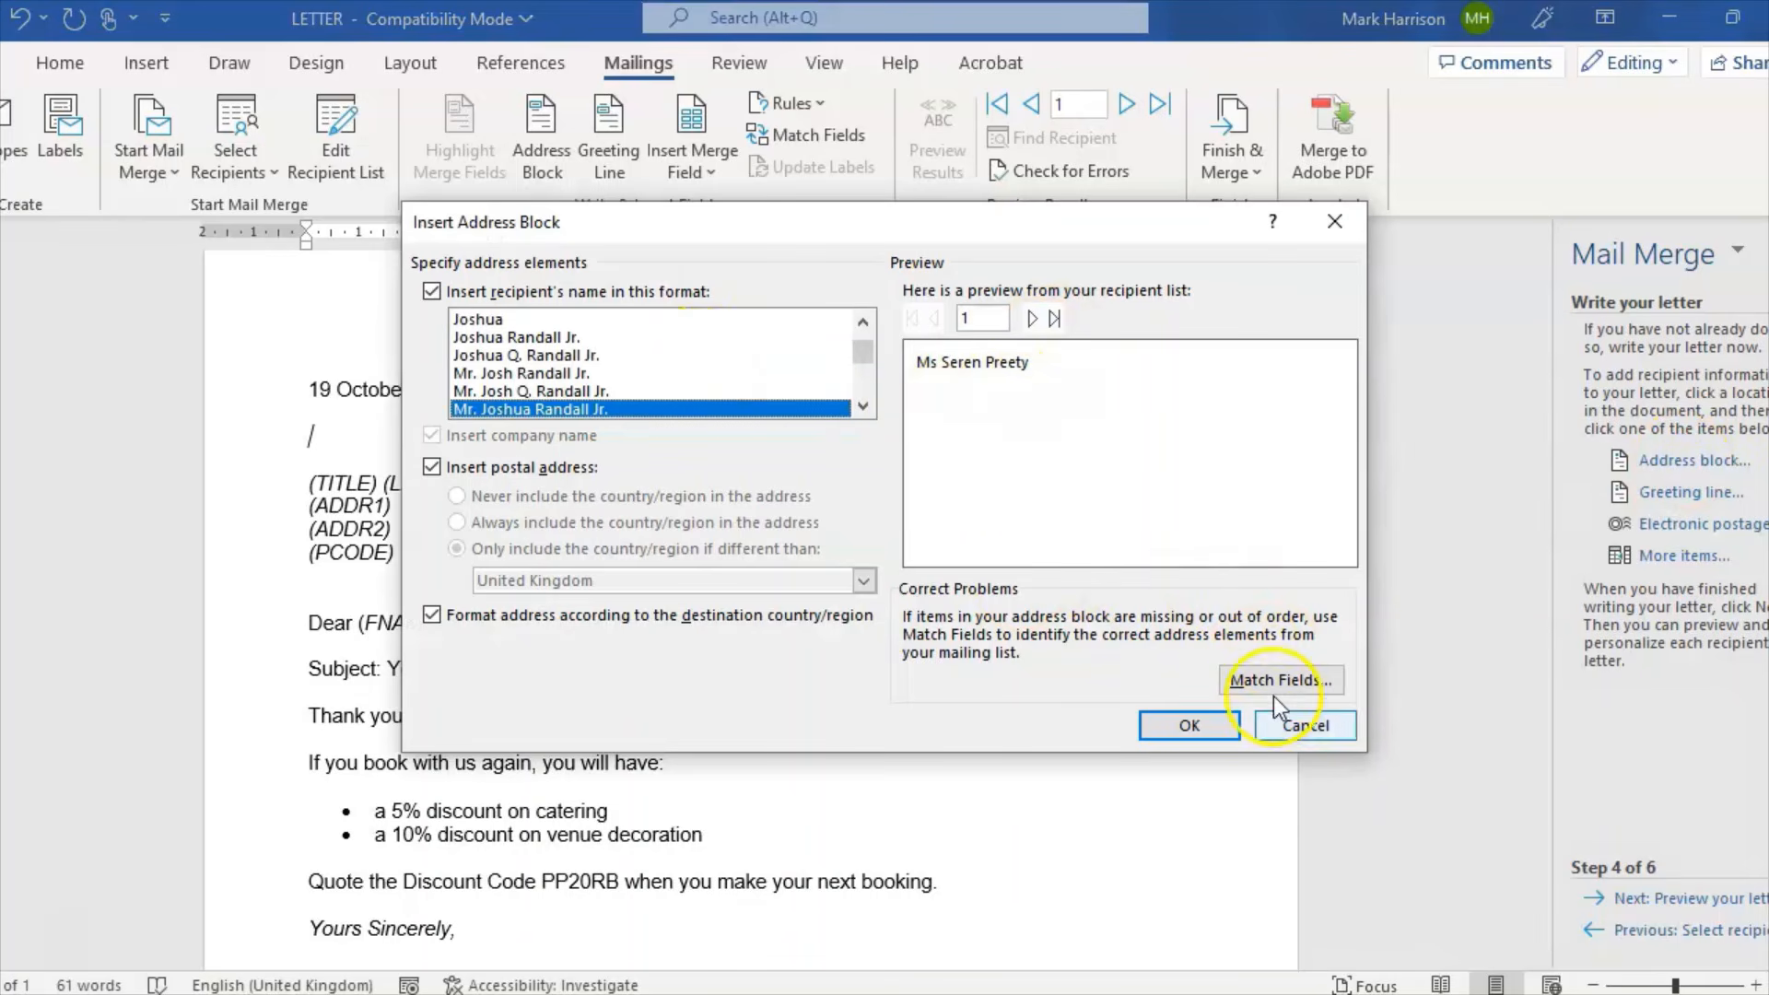
{"action": "left_click", "coordinate": [1257, 677]}
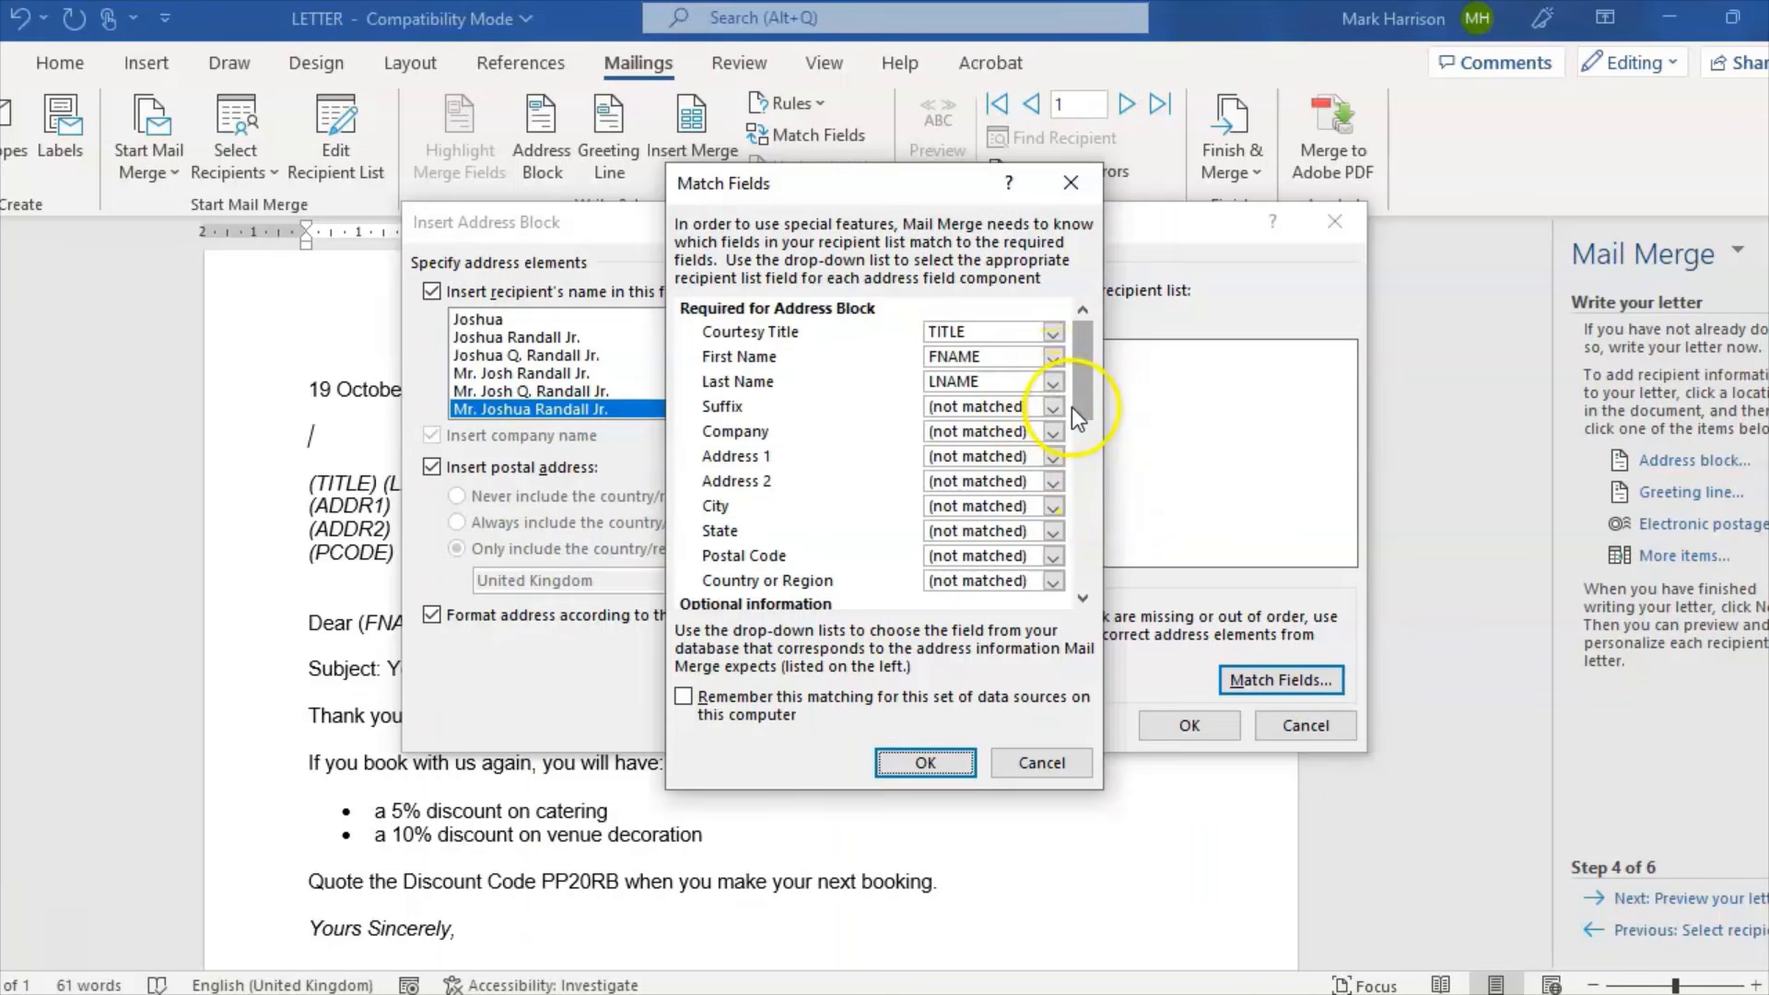
{"action": "left_click", "coordinate": [1044, 406]}
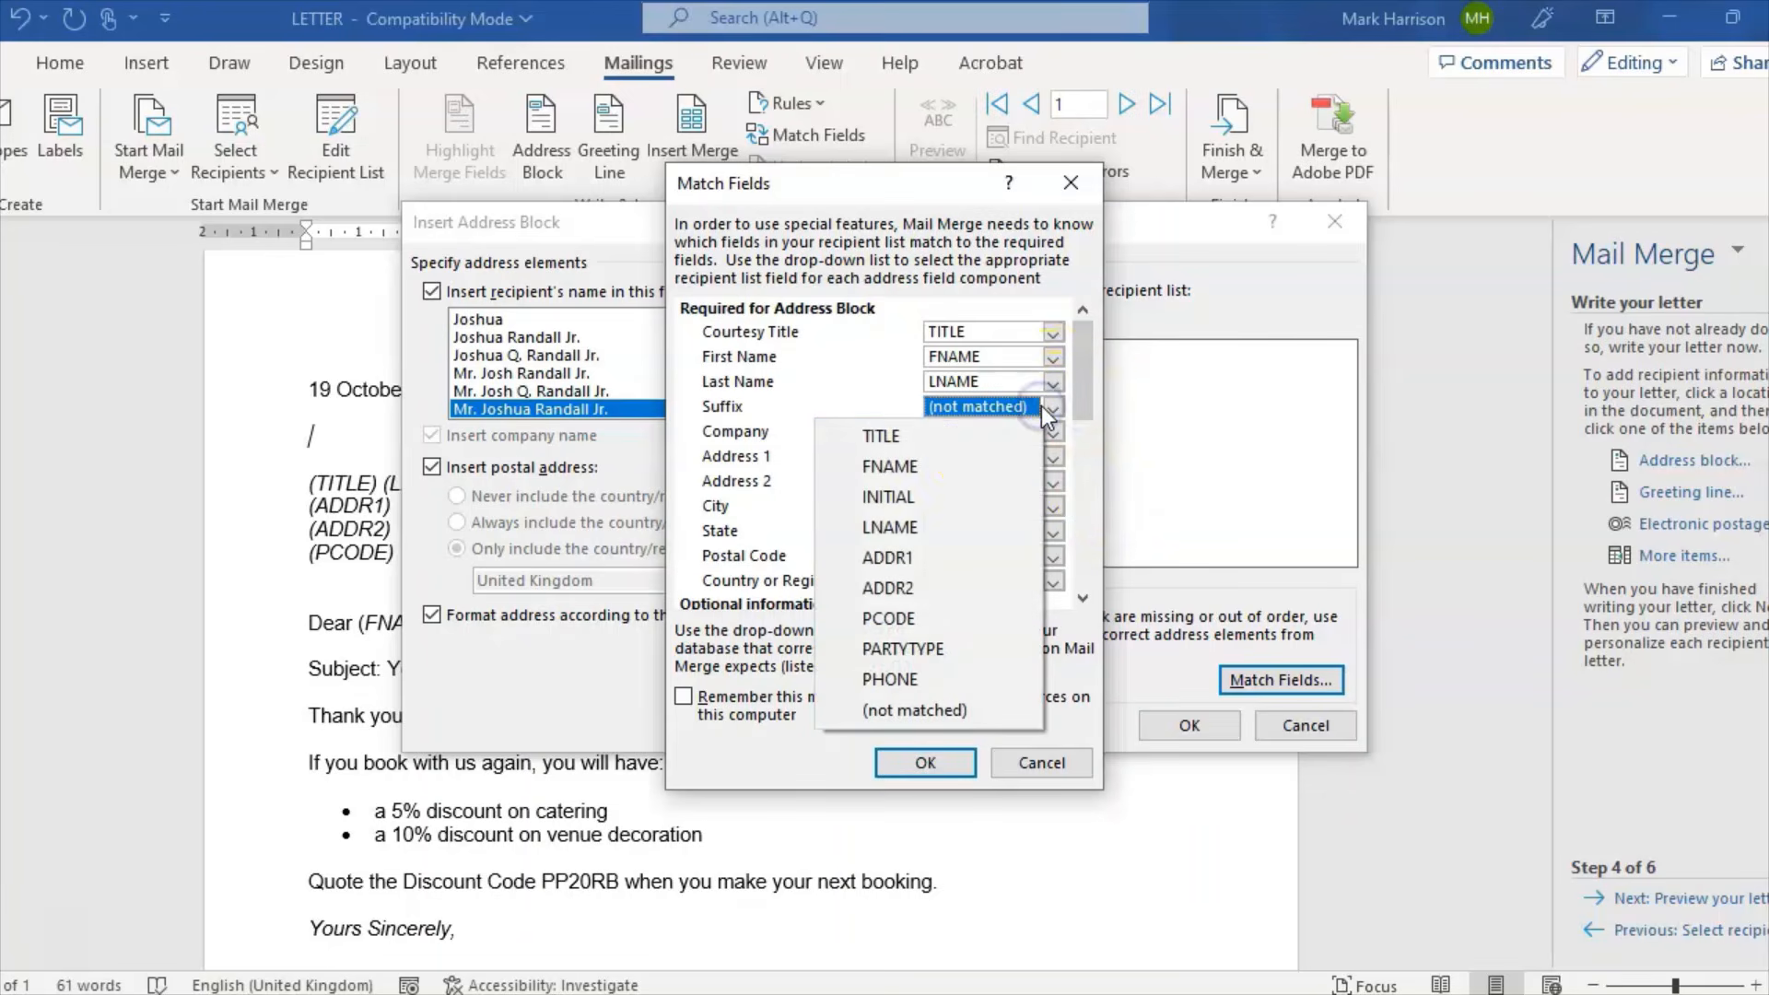
{"action": "left_click", "coordinate": [860, 369]}
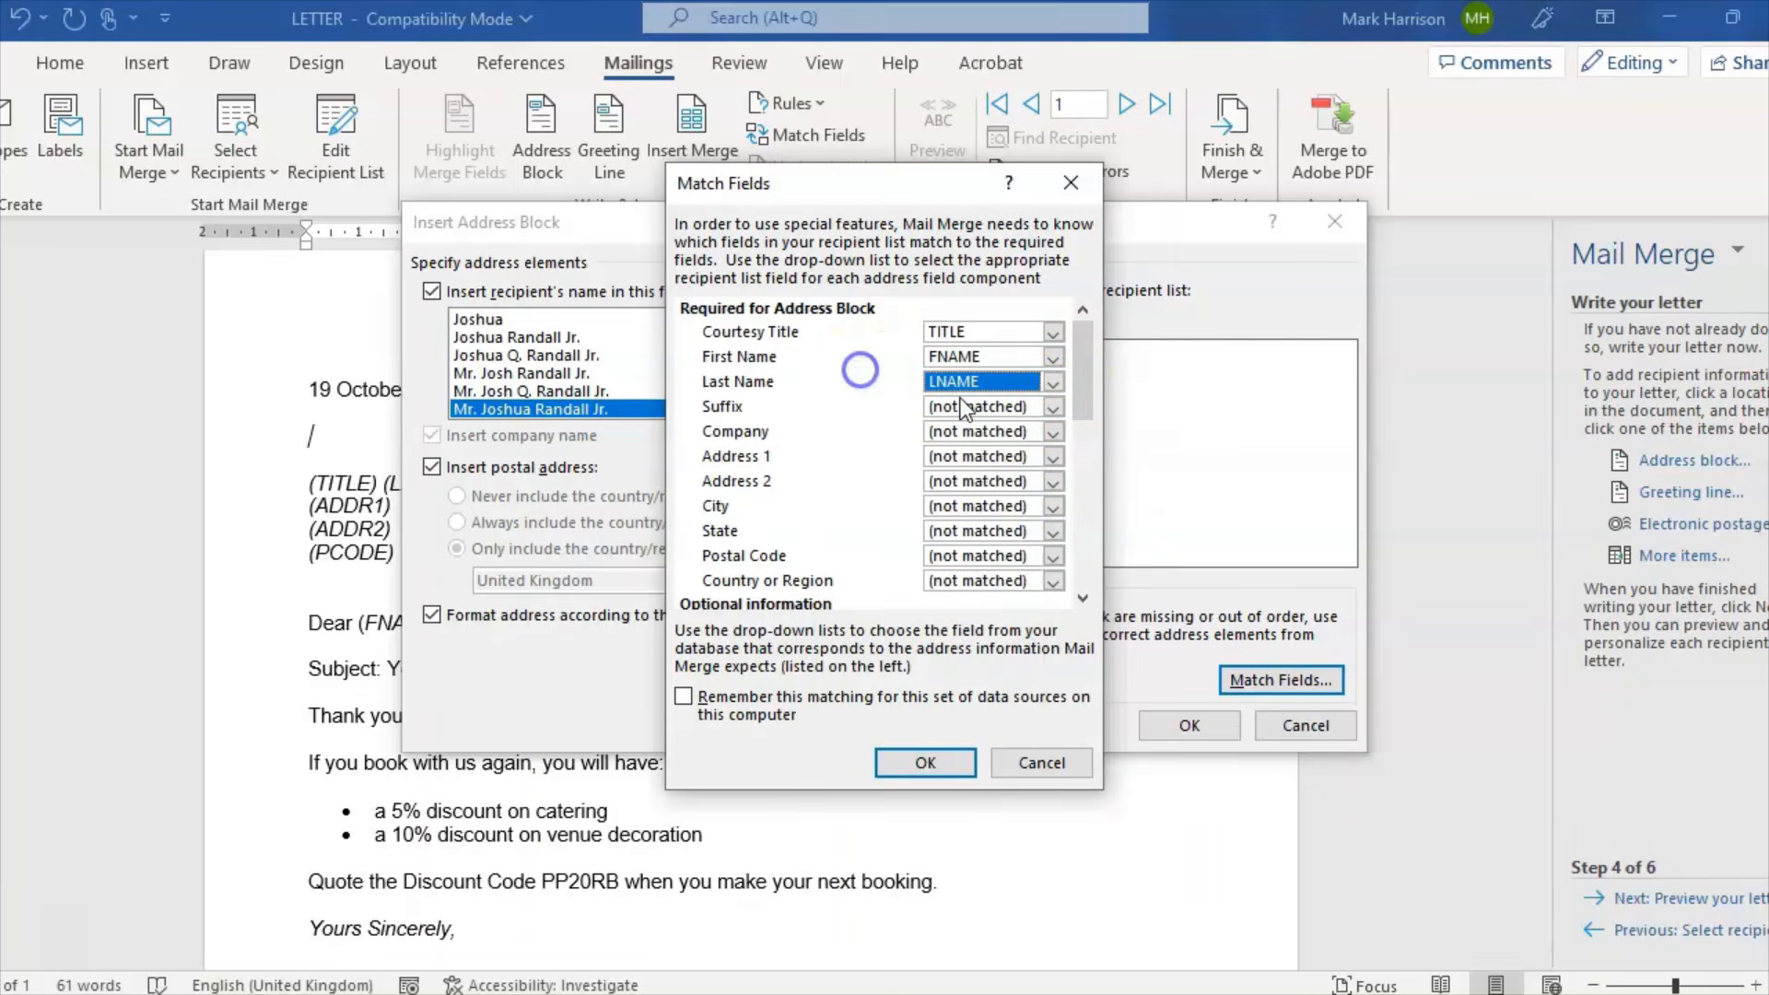
{"action": "left_click", "coordinate": [1056, 457]}
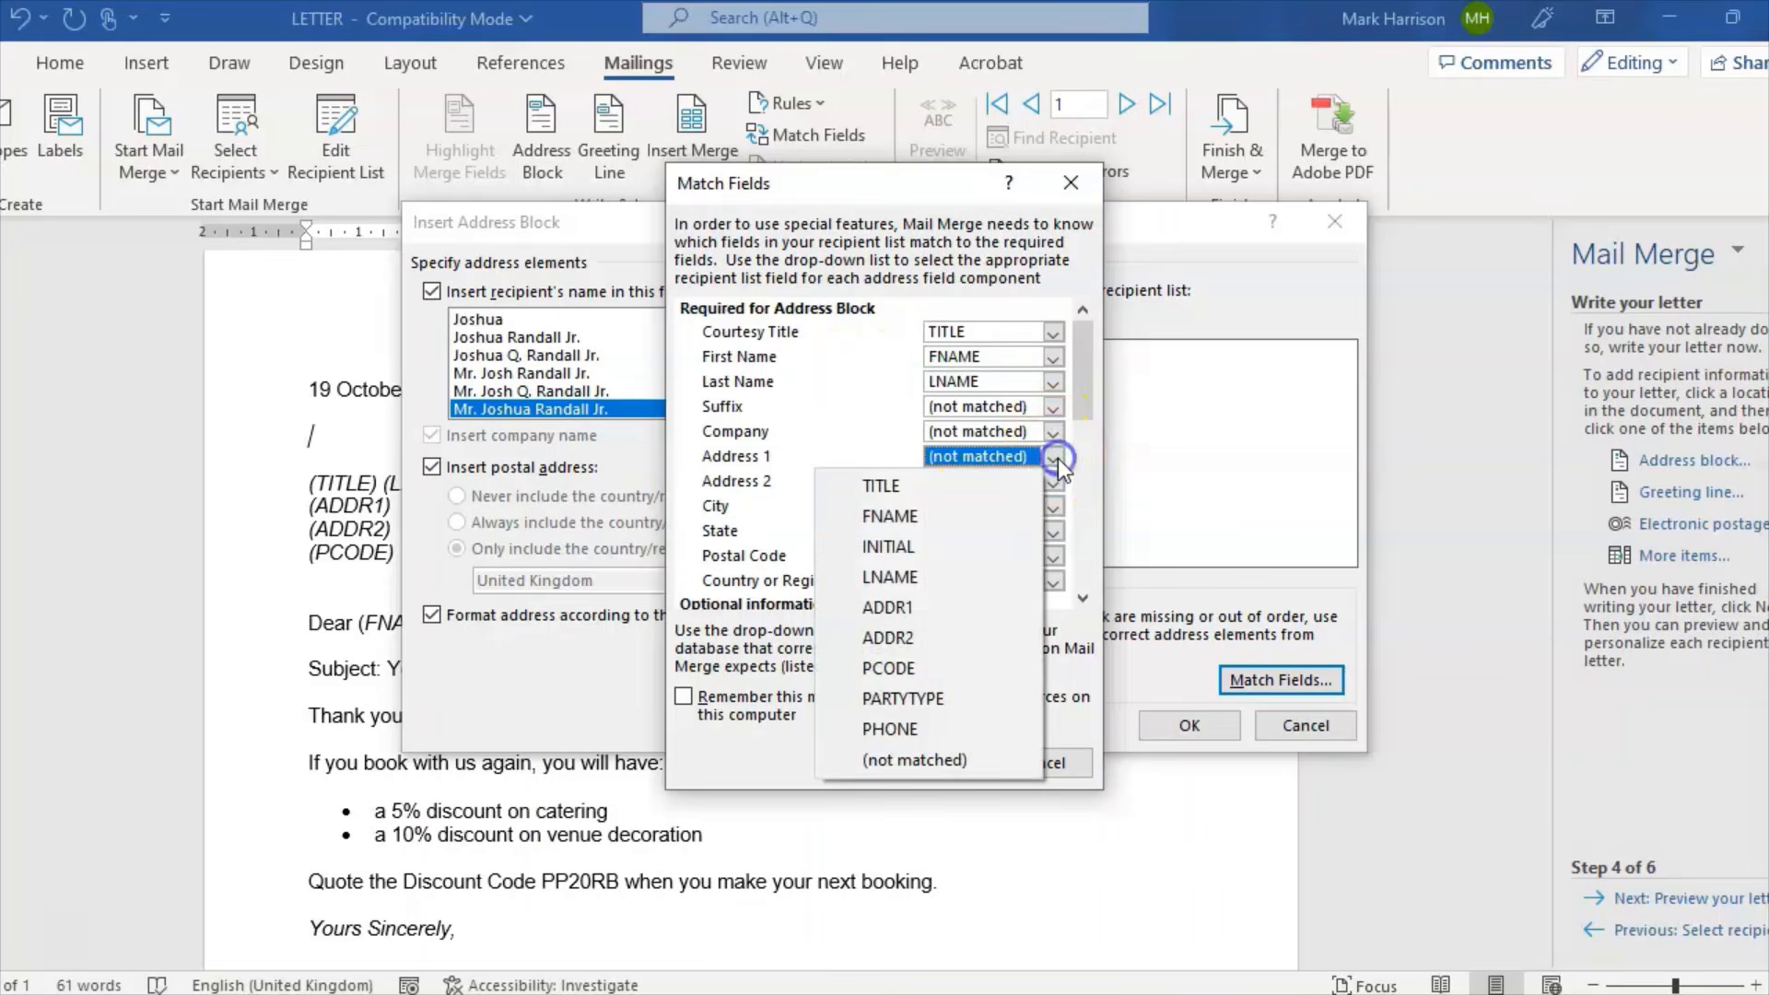
{"action": "left_click", "coordinate": [967, 607]}
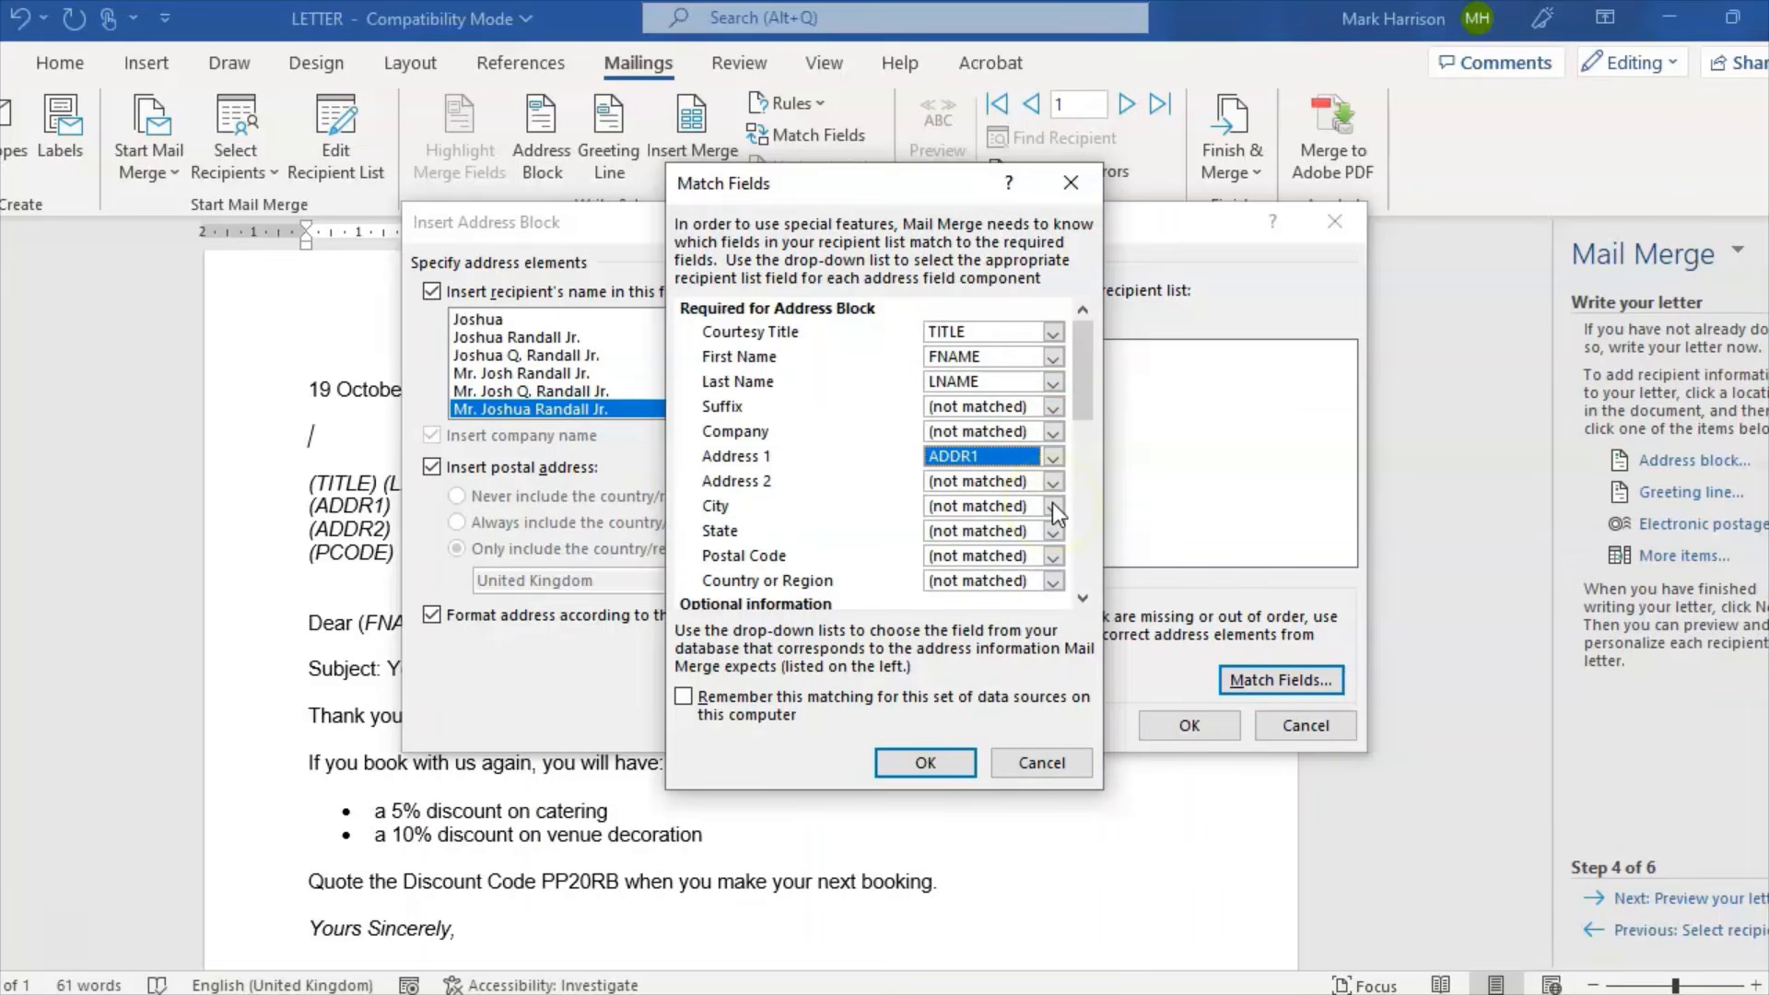
Step: Map Address 2 to ADDR2 and Postal Code to PCODE, leaving City unmatched
{"action": "left_click", "coordinate": [1052, 481]}
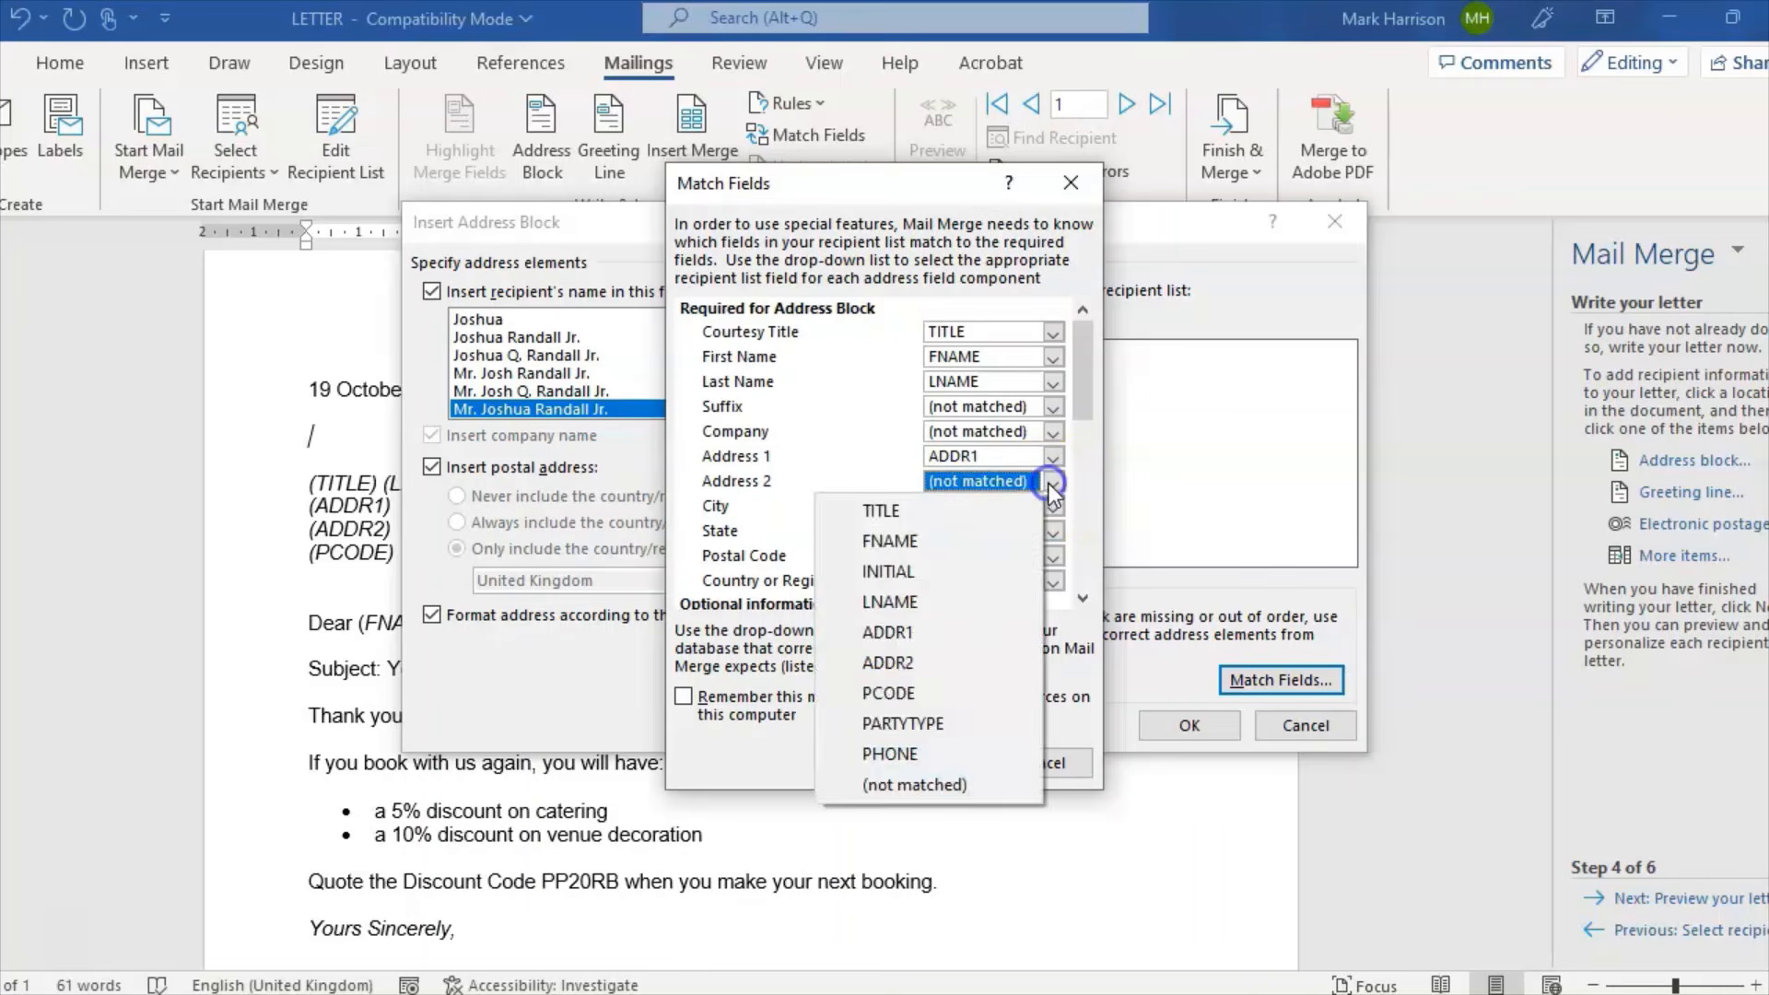
{"action": "left_click", "coordinate": [953, 656]}
{"action": "left_click", "coordinate": [1052, 506]}
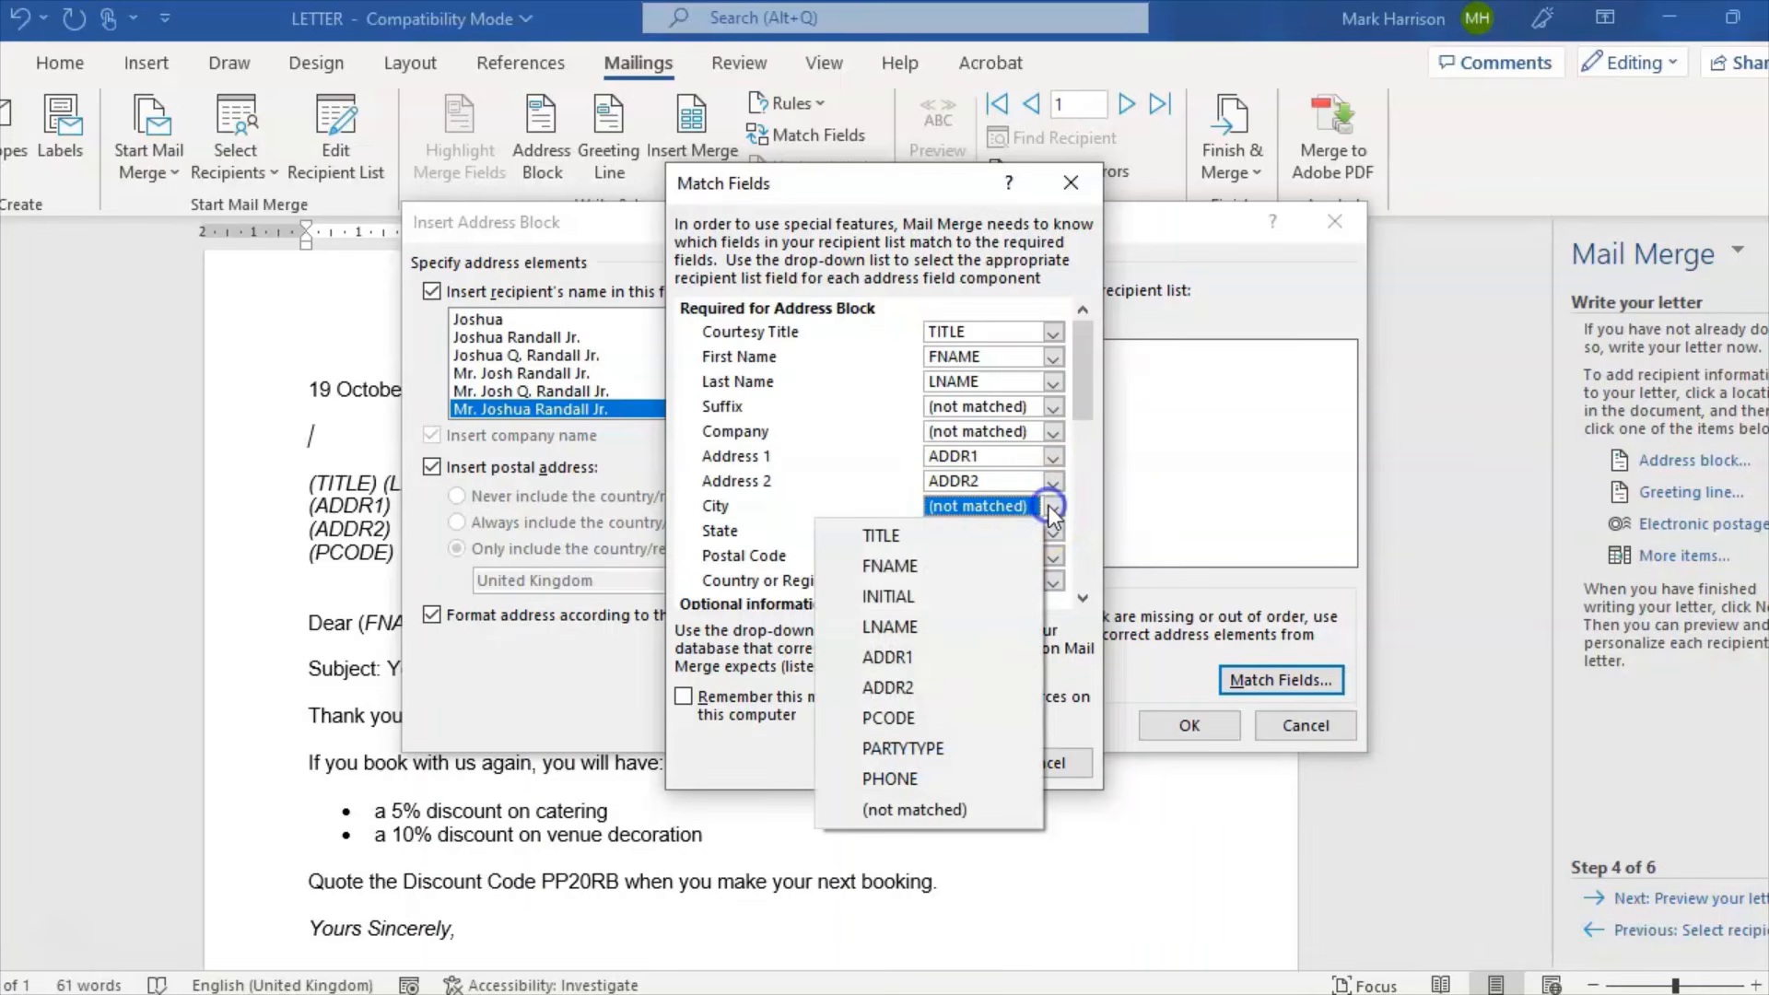
{"action": "left_click", "coordinate": [839, 458]}
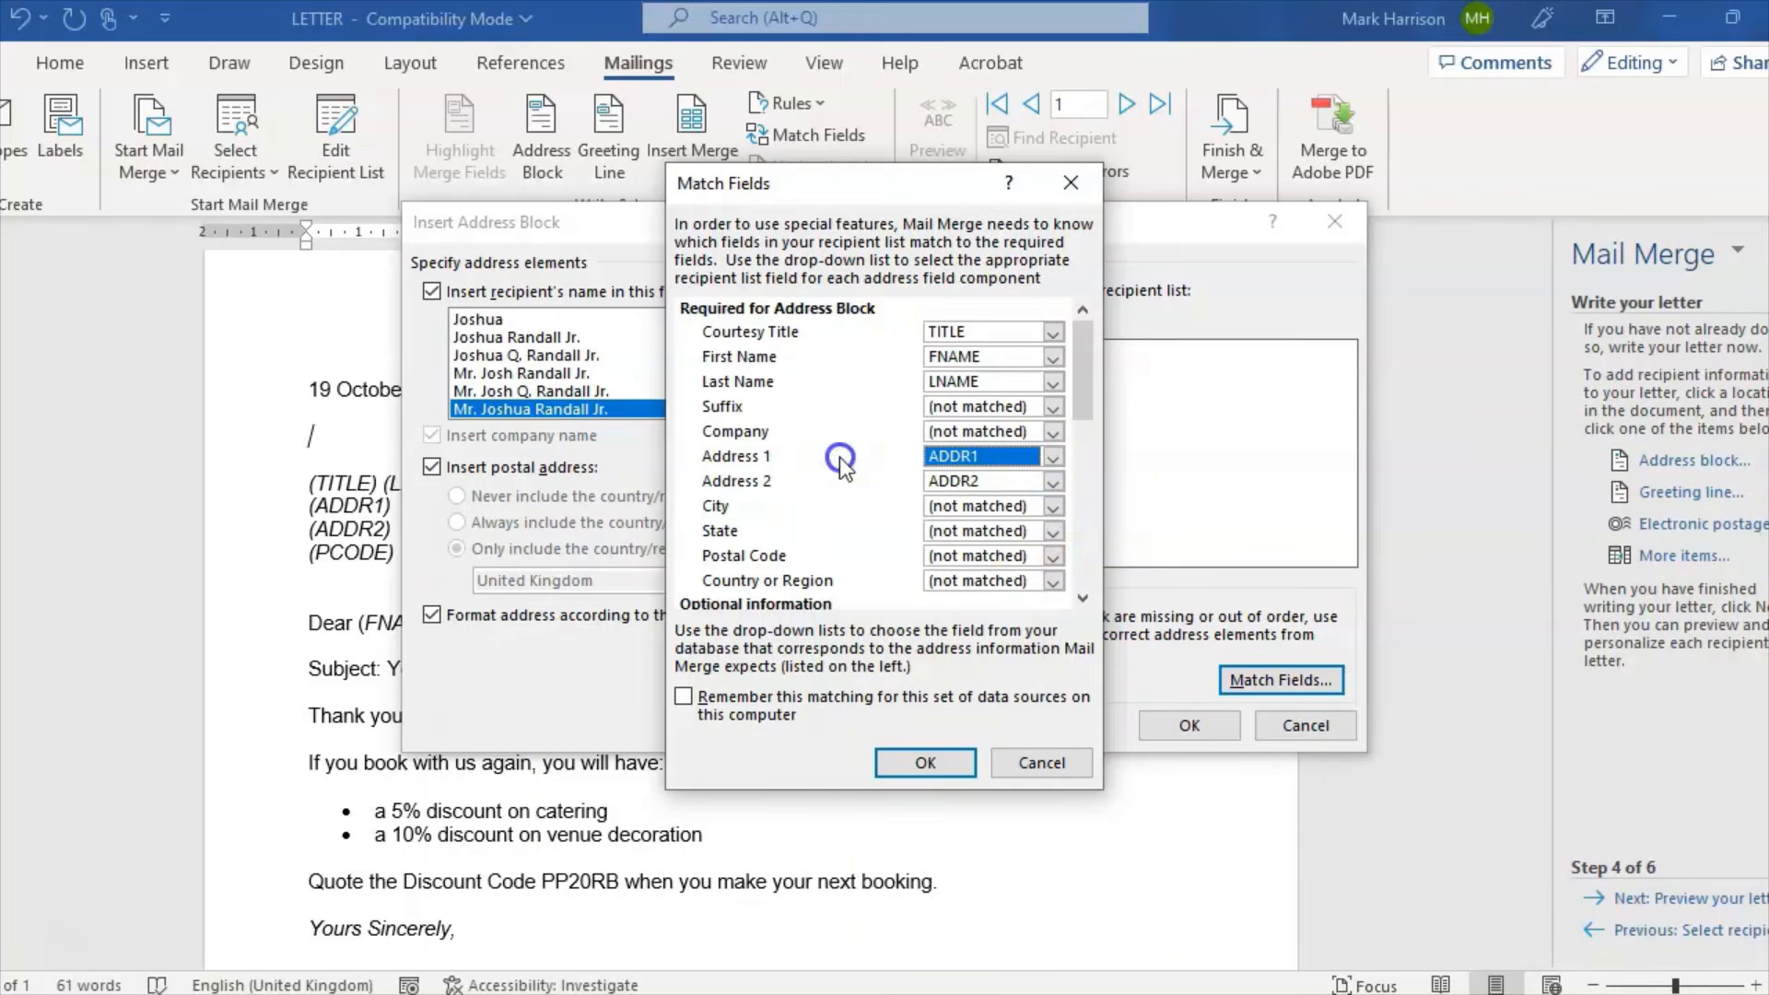
{"action": "left_click", "coordinate": [1051, 558]}
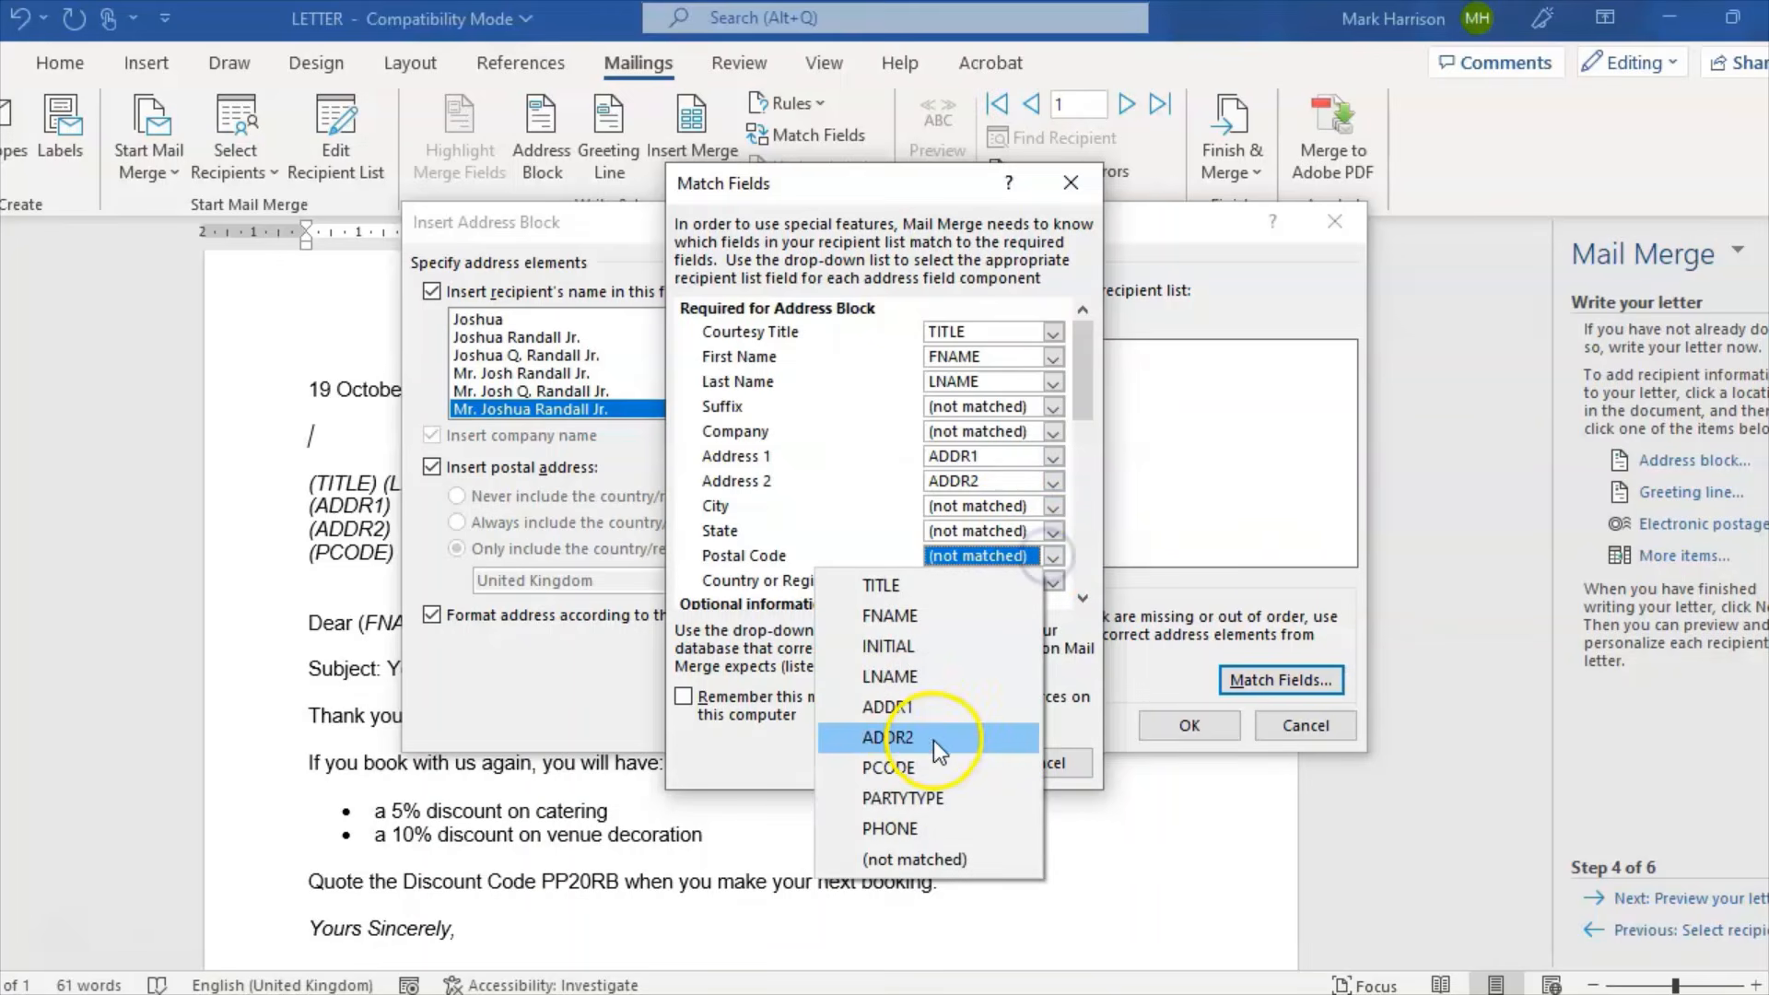
{"action": "left_click", "coordinate": [916, 770]}
{"action": "scroll", "coordinate": [1097, 449], "scroll_direction": "down", "scroll_amount": 2}
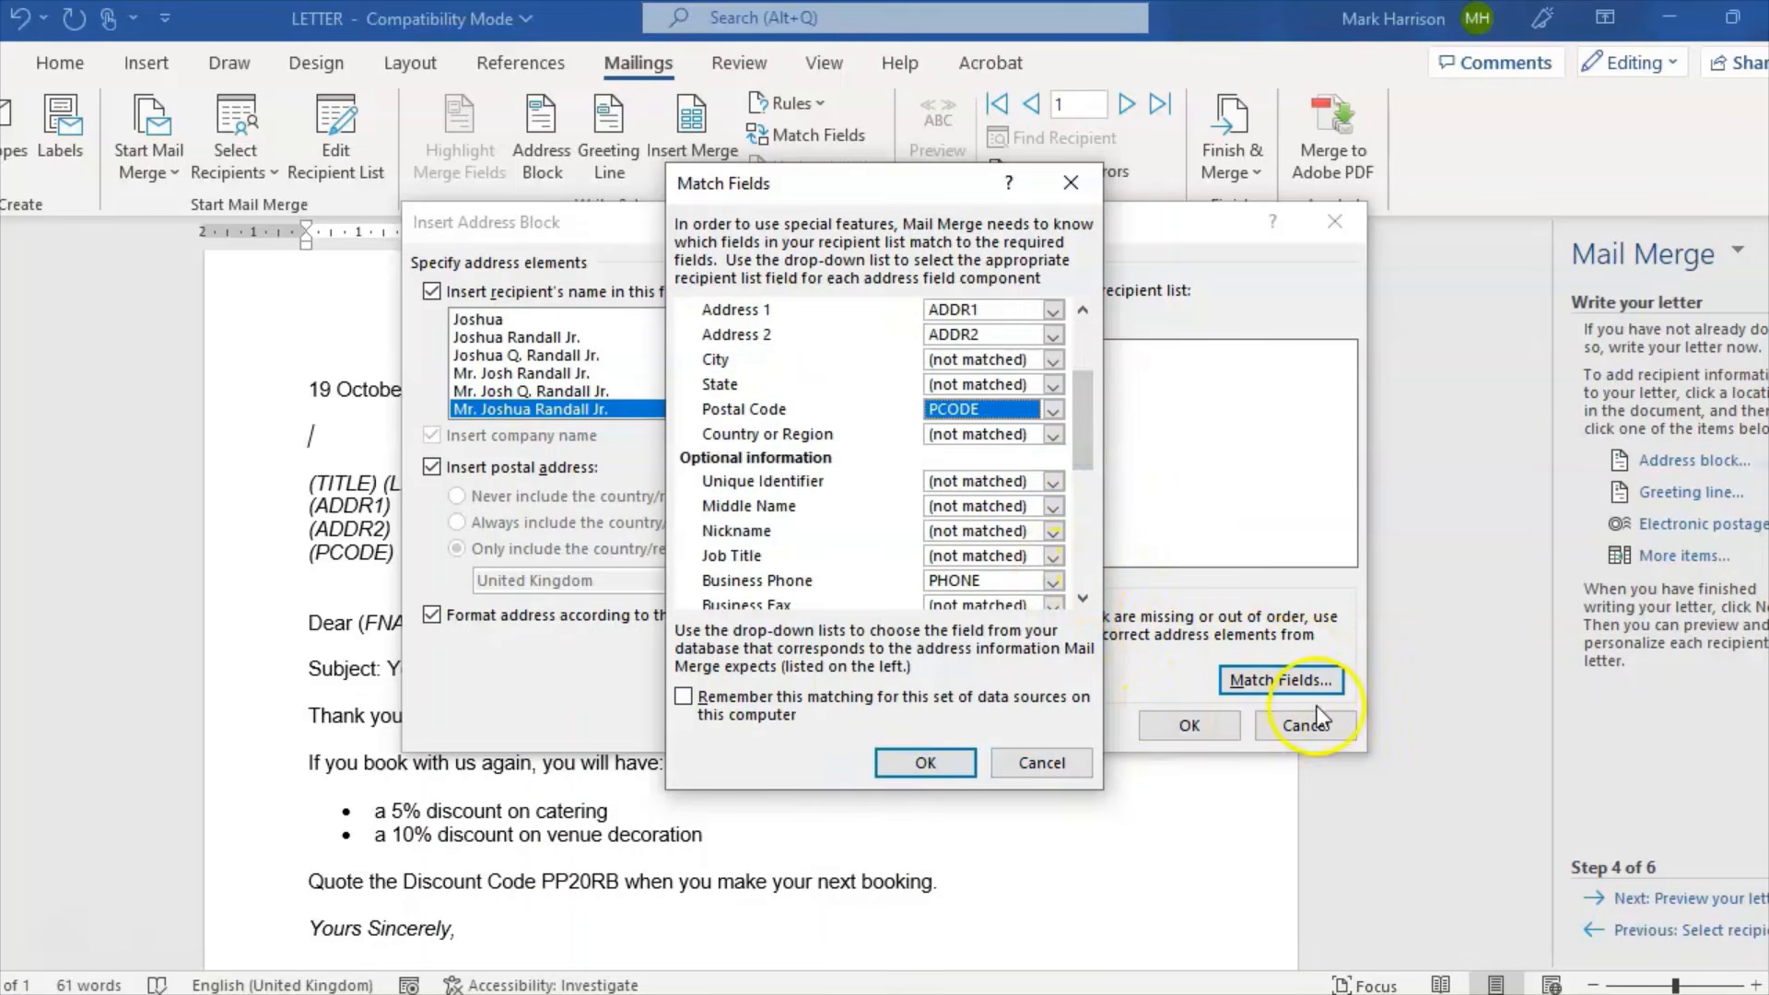
{"action": "left_click", "coordinate": [949, 765]}
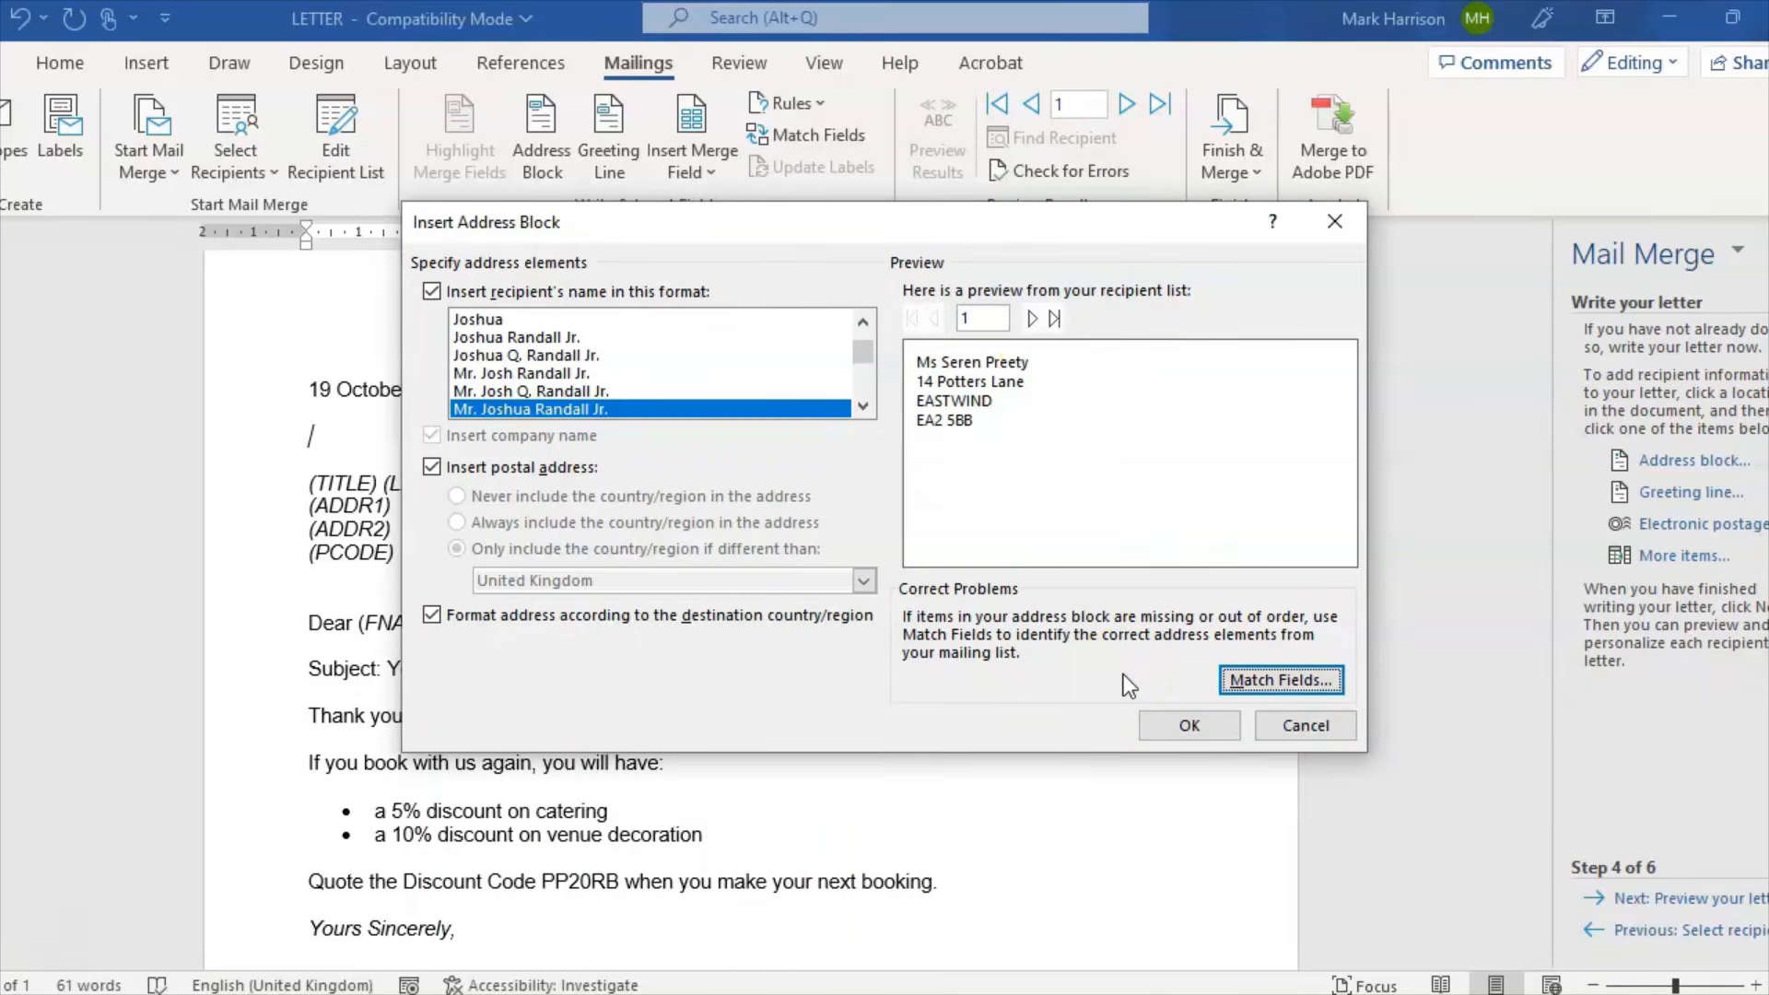
Step: Preview the three recipients' addresses, insert the AddressBlock, and select the old placeholder lines
{"action": "left_click", "coordinate": [1032, 319]}
{"action": "left_click", "coordinate": [1032, 319]}
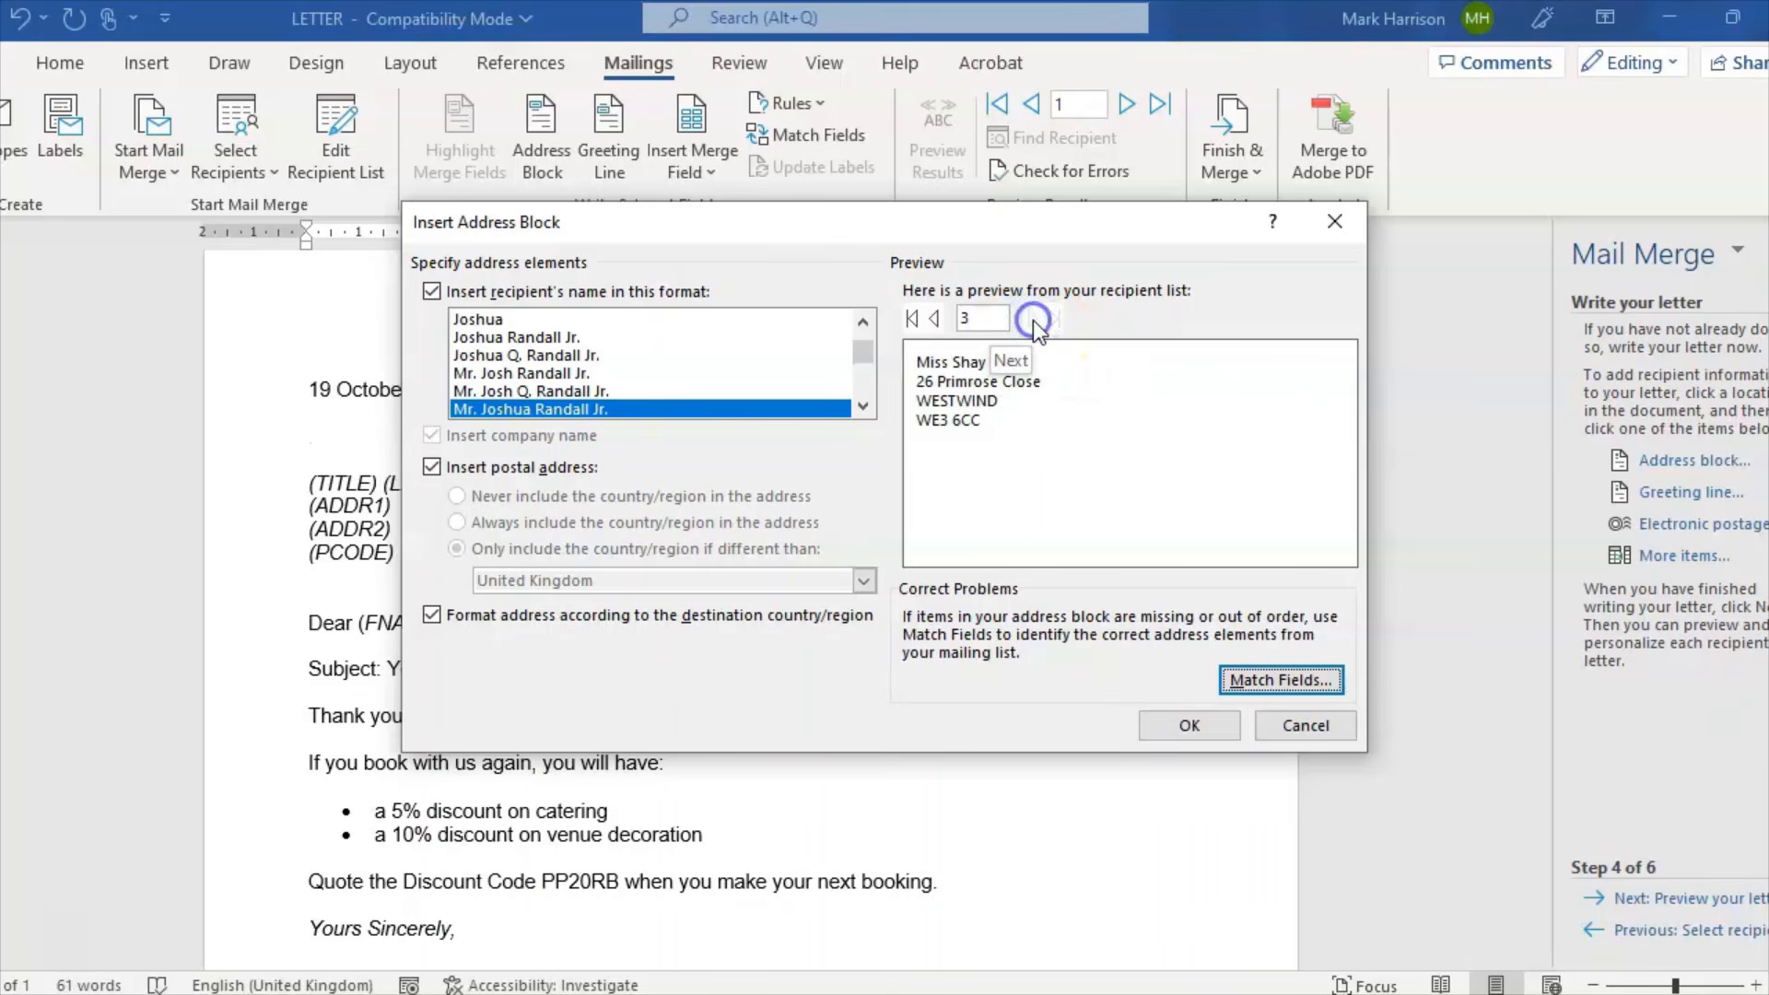
{"action": "left_click", "coordinate": [1182, 727]}
{"action": "left_click_drag", "start_coordinate": [311, 482], "coordinate": [394, 551]}
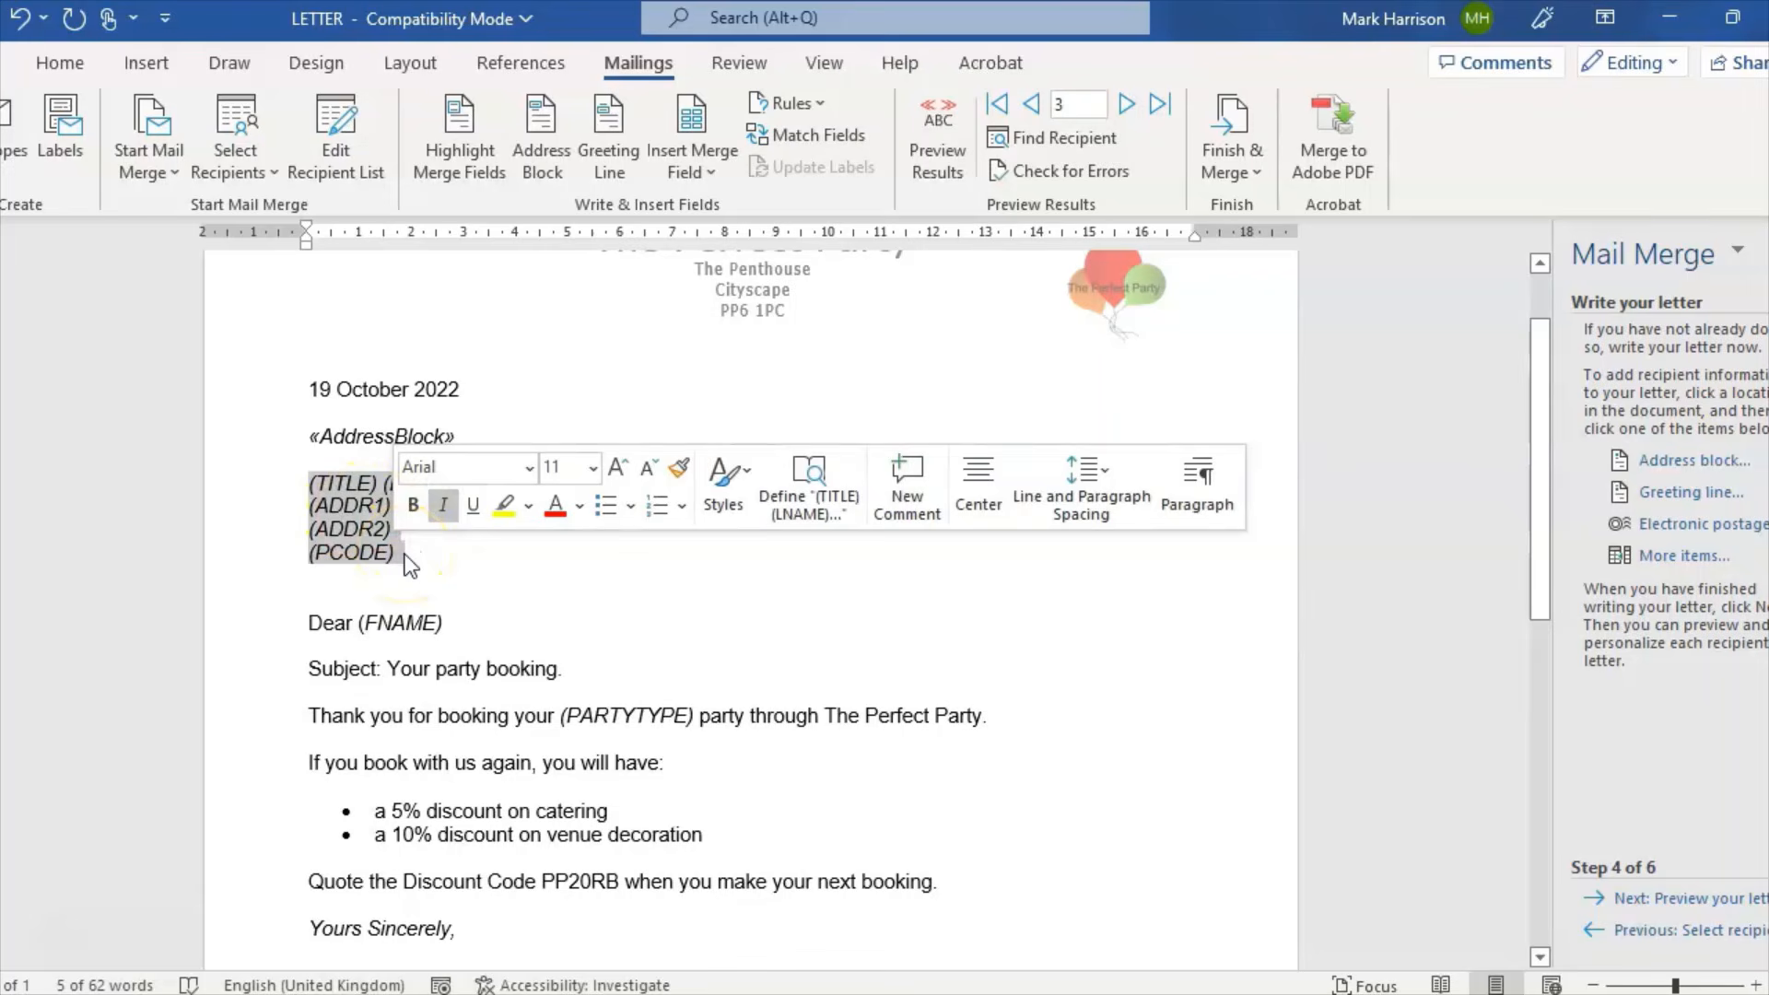
Step: Delete the (TITLE)–(PCODE) placeholder lines, the blank line, and (FNAME) after Dear
{"action": "key", "text": "Delete"}
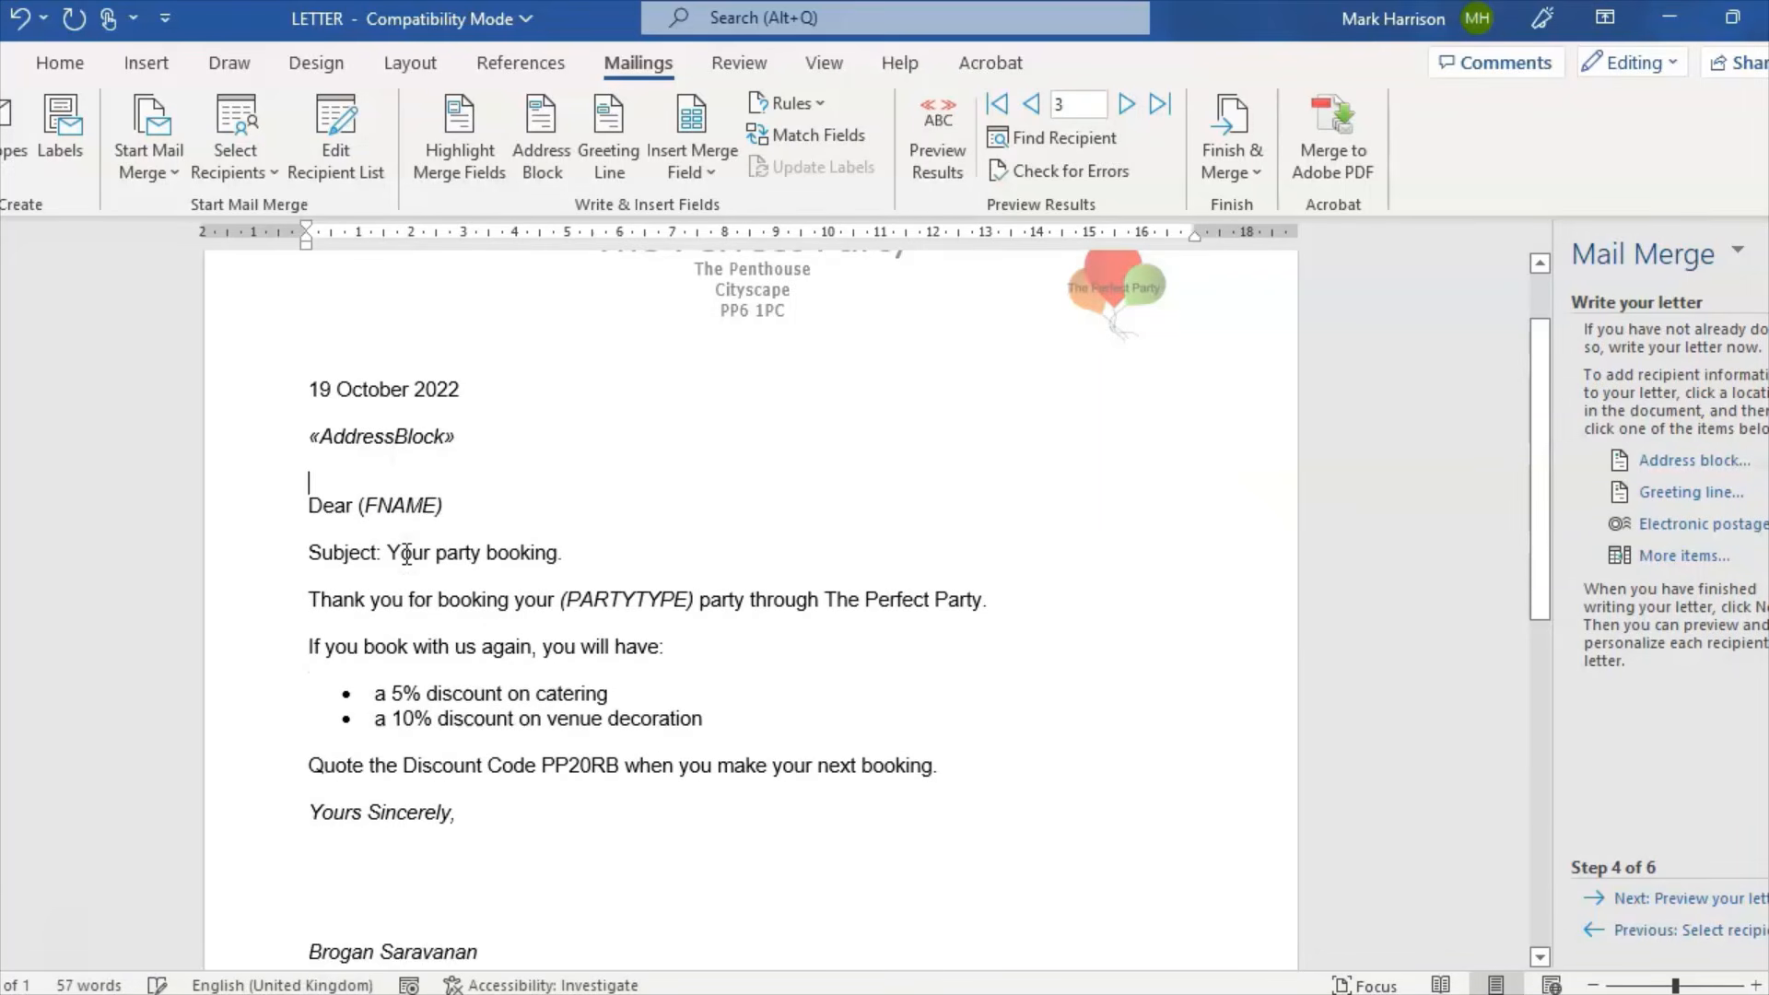
{"action": "key", "text": "Delete"}
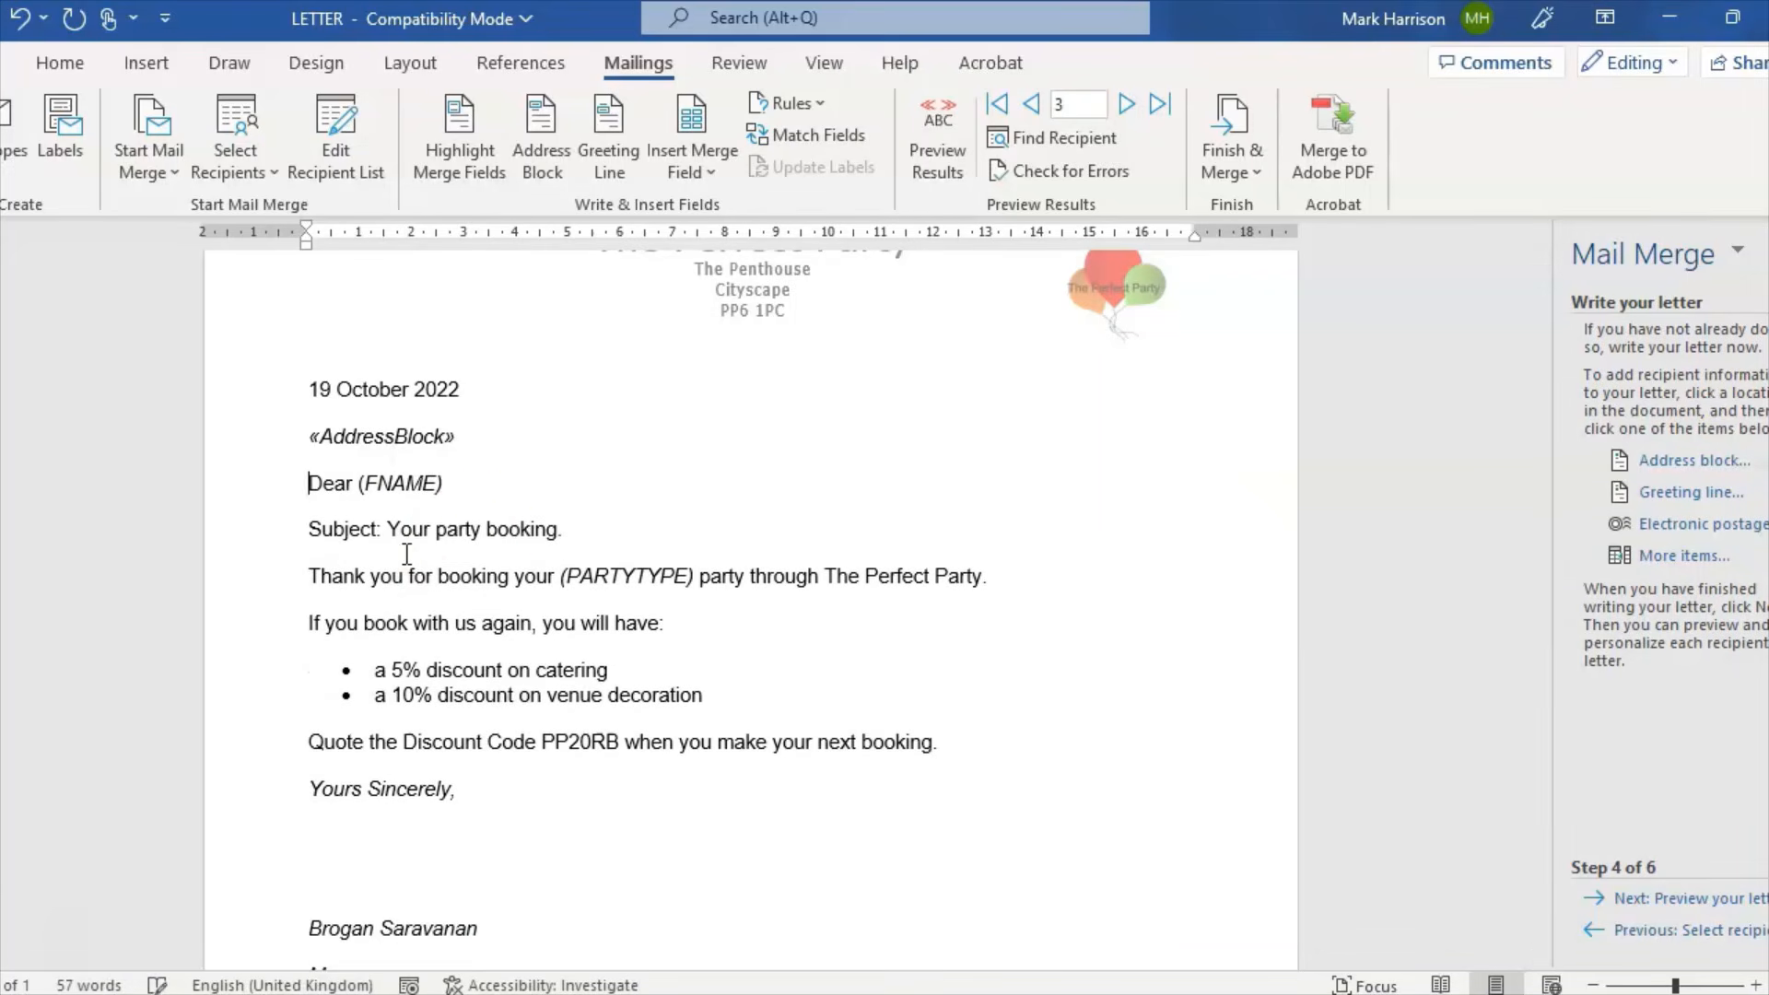
{"action": "left_click_drag", "start_coordinate": [459, 491], "coordinate": [360, 486]}
{"action": "key", "text": "Delete"}
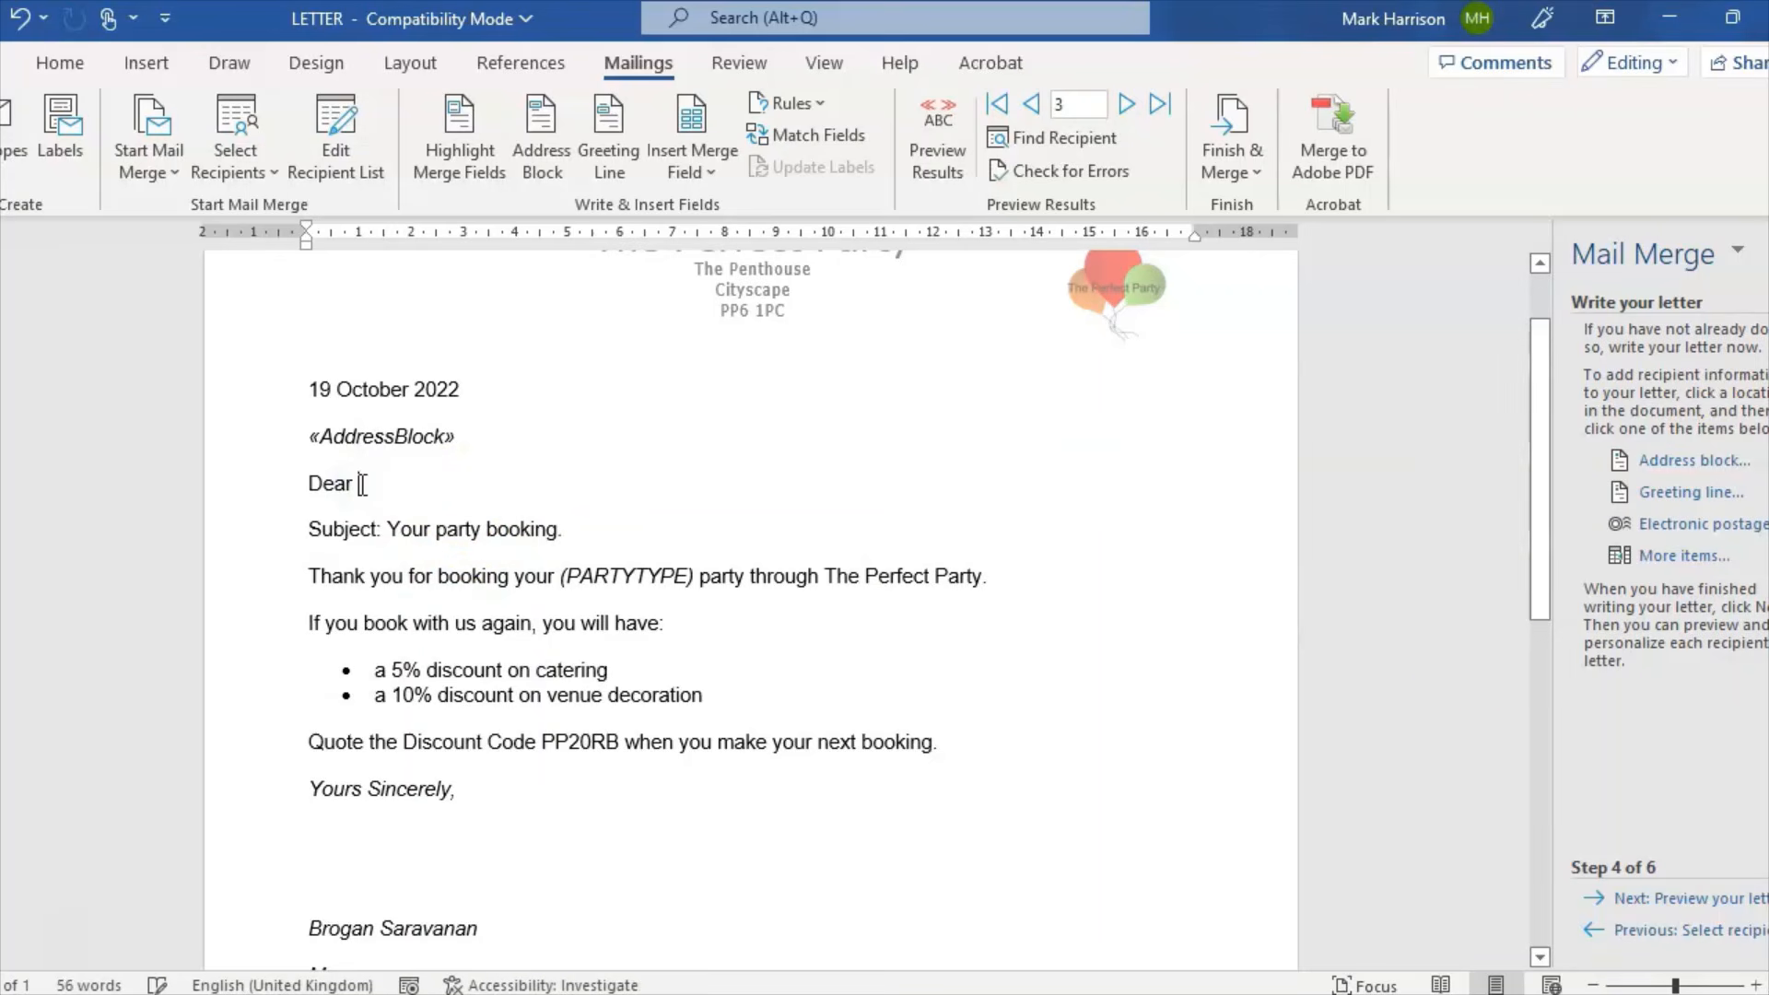
Step: Insert a default greeting line after Dear, preview recipients, then delete it again
{"action": "left_click", "coordinate": [1661, 492]}
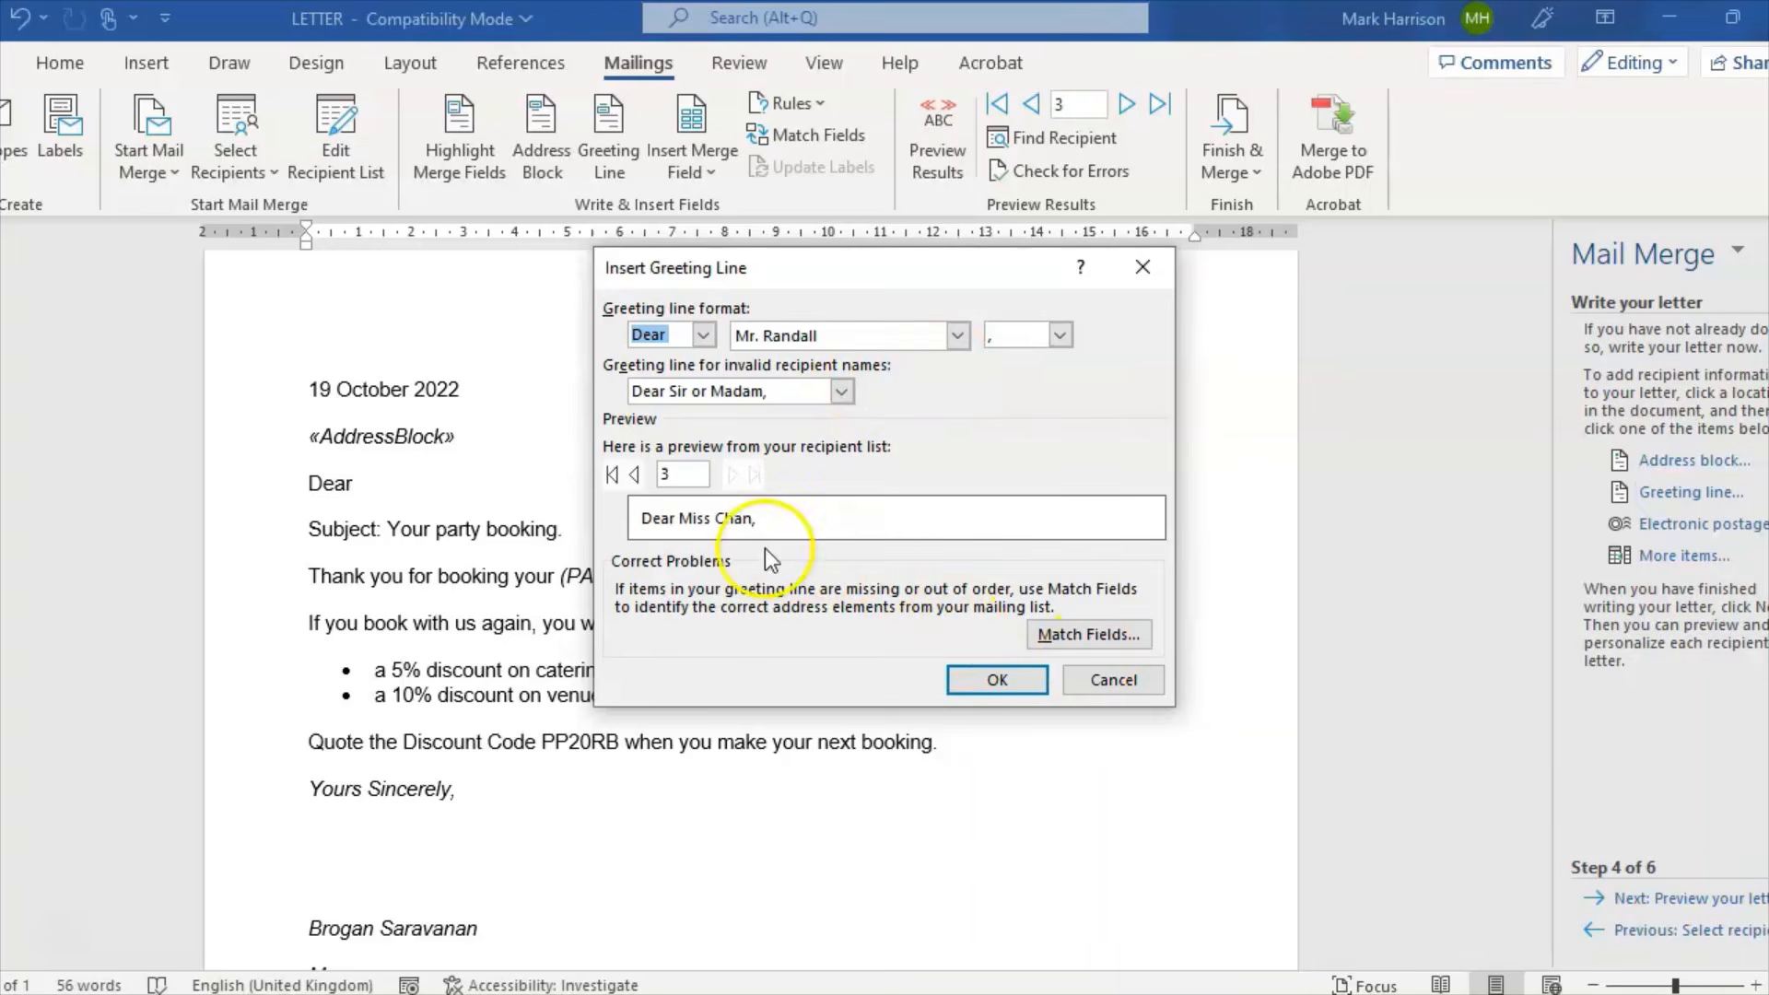
{"action": "left_click", "coordinate": [634, 473]}
{"action": "left_click", "coordinate": [633, 474]}
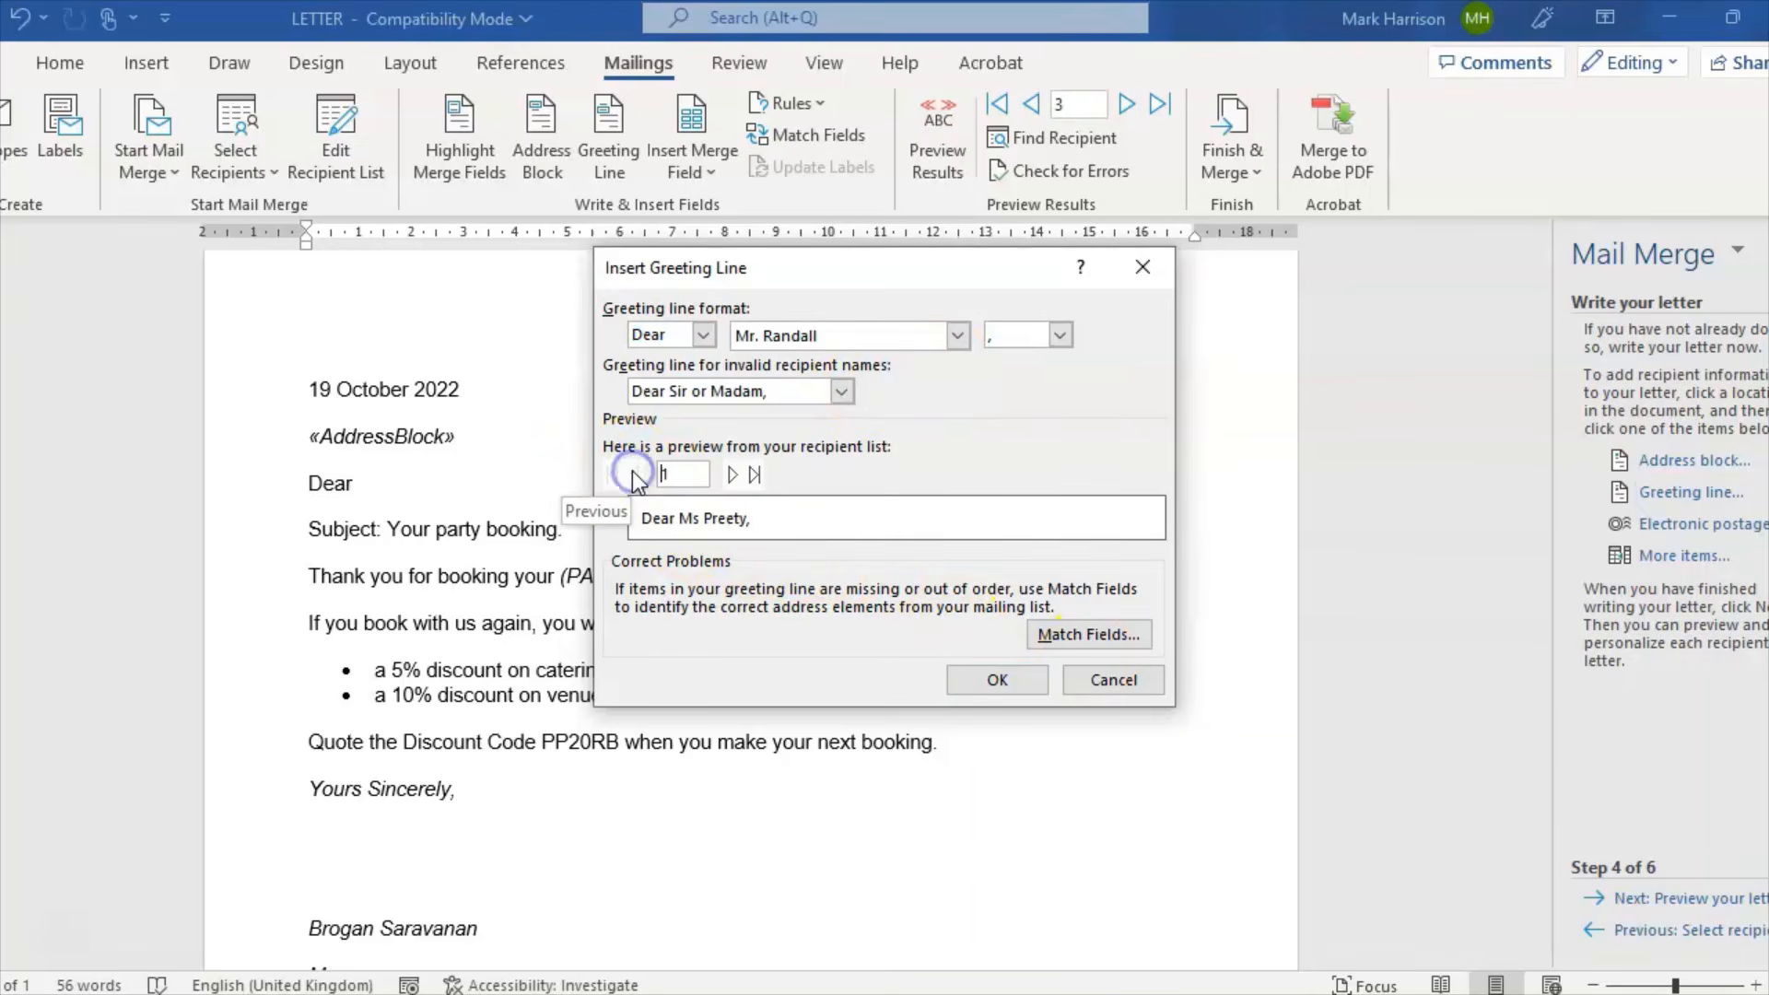
{"action": "left_click", "coordinate": [1015, 687]}
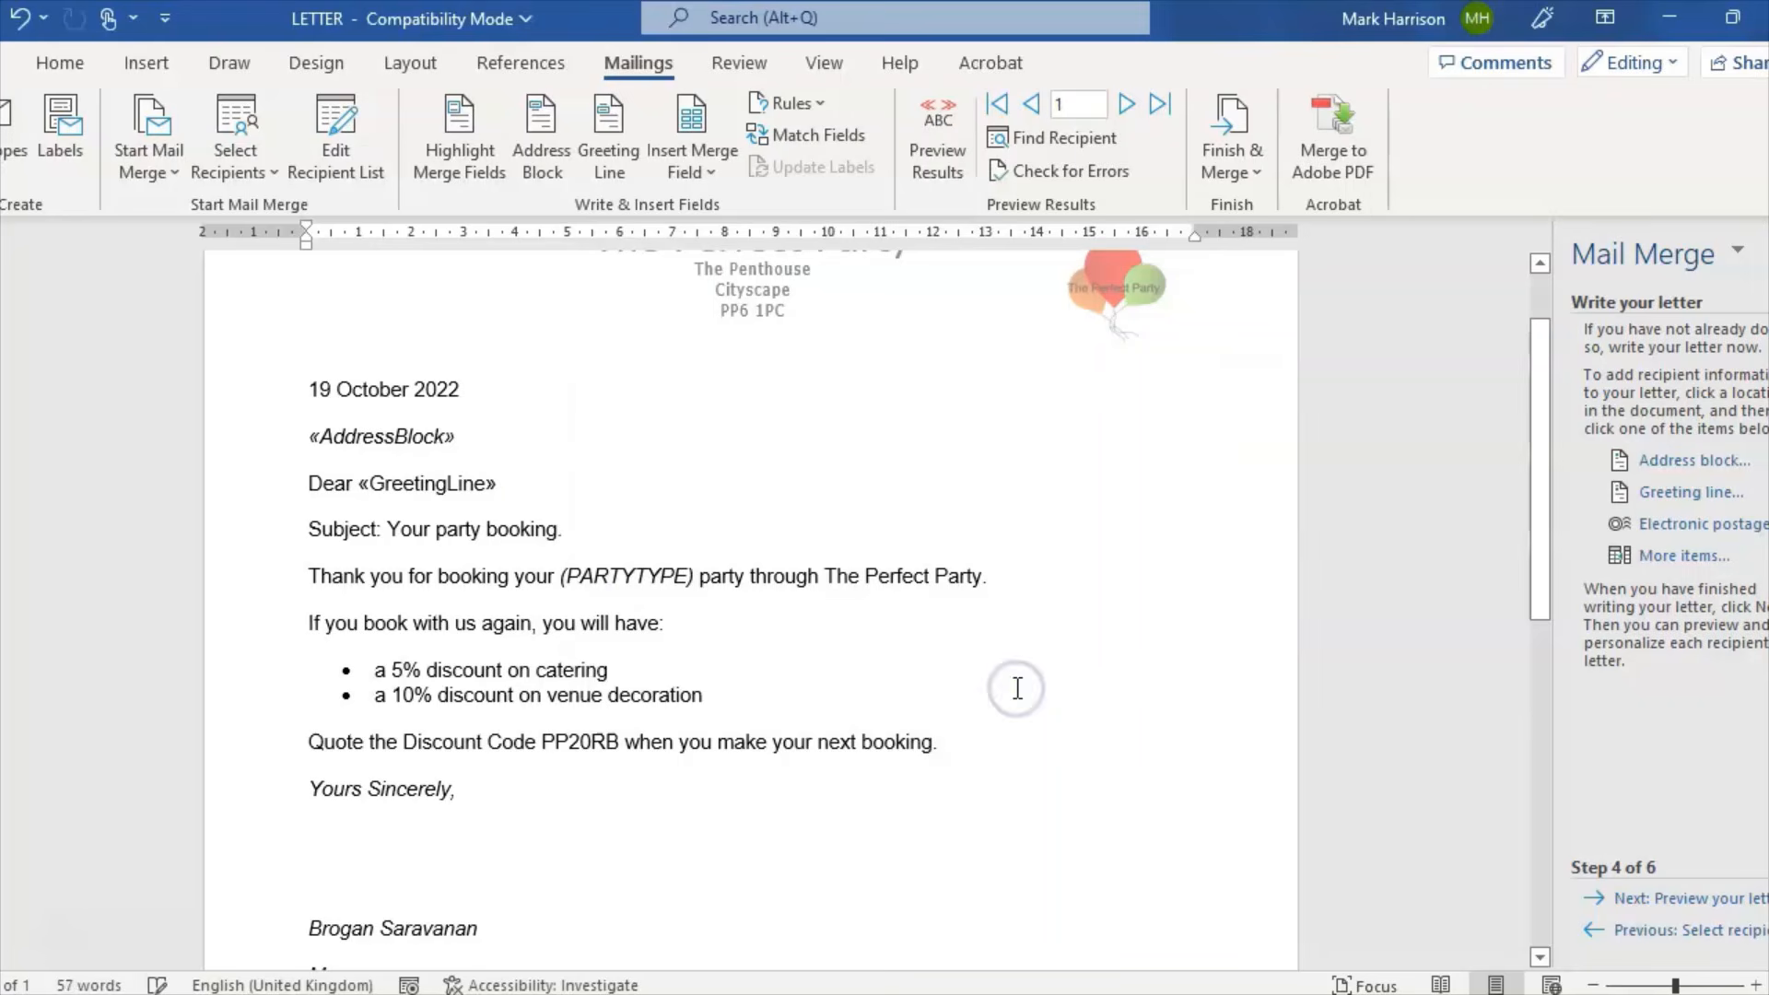
{"action": "left_click_drag", "start_coordinate": [495, 484], "coordinate": [363, 486]}
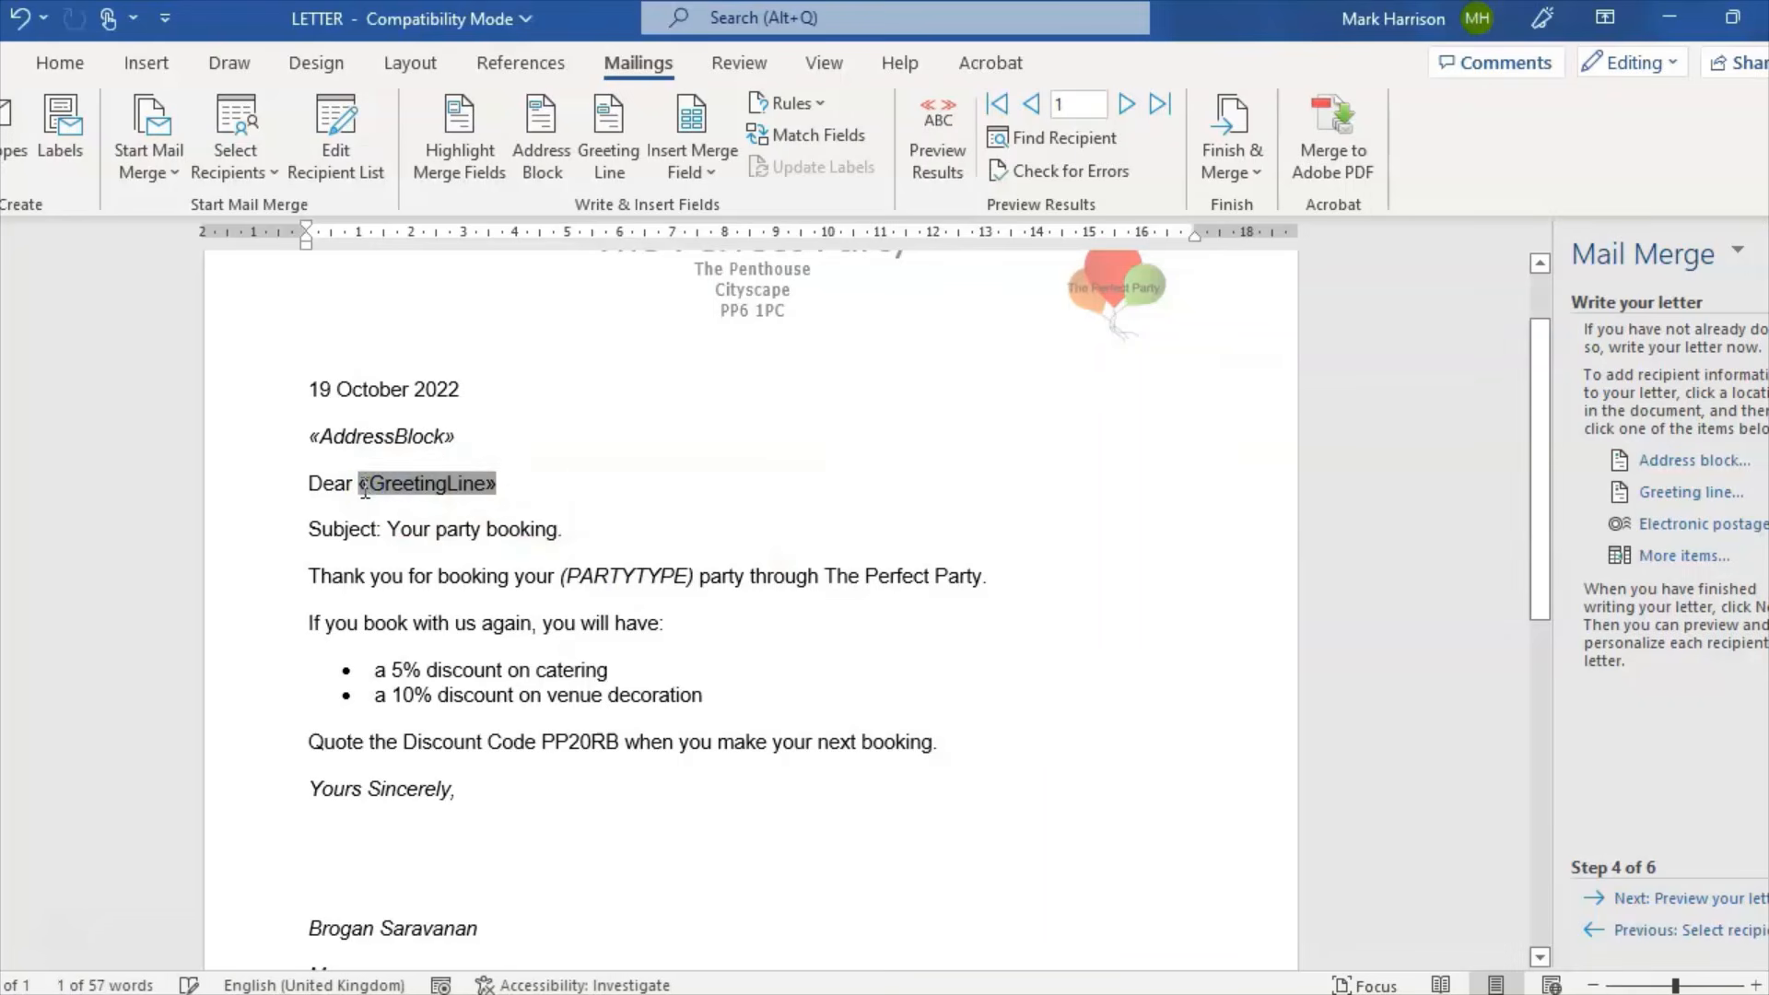
{"action": "key", "text": "Delete"}
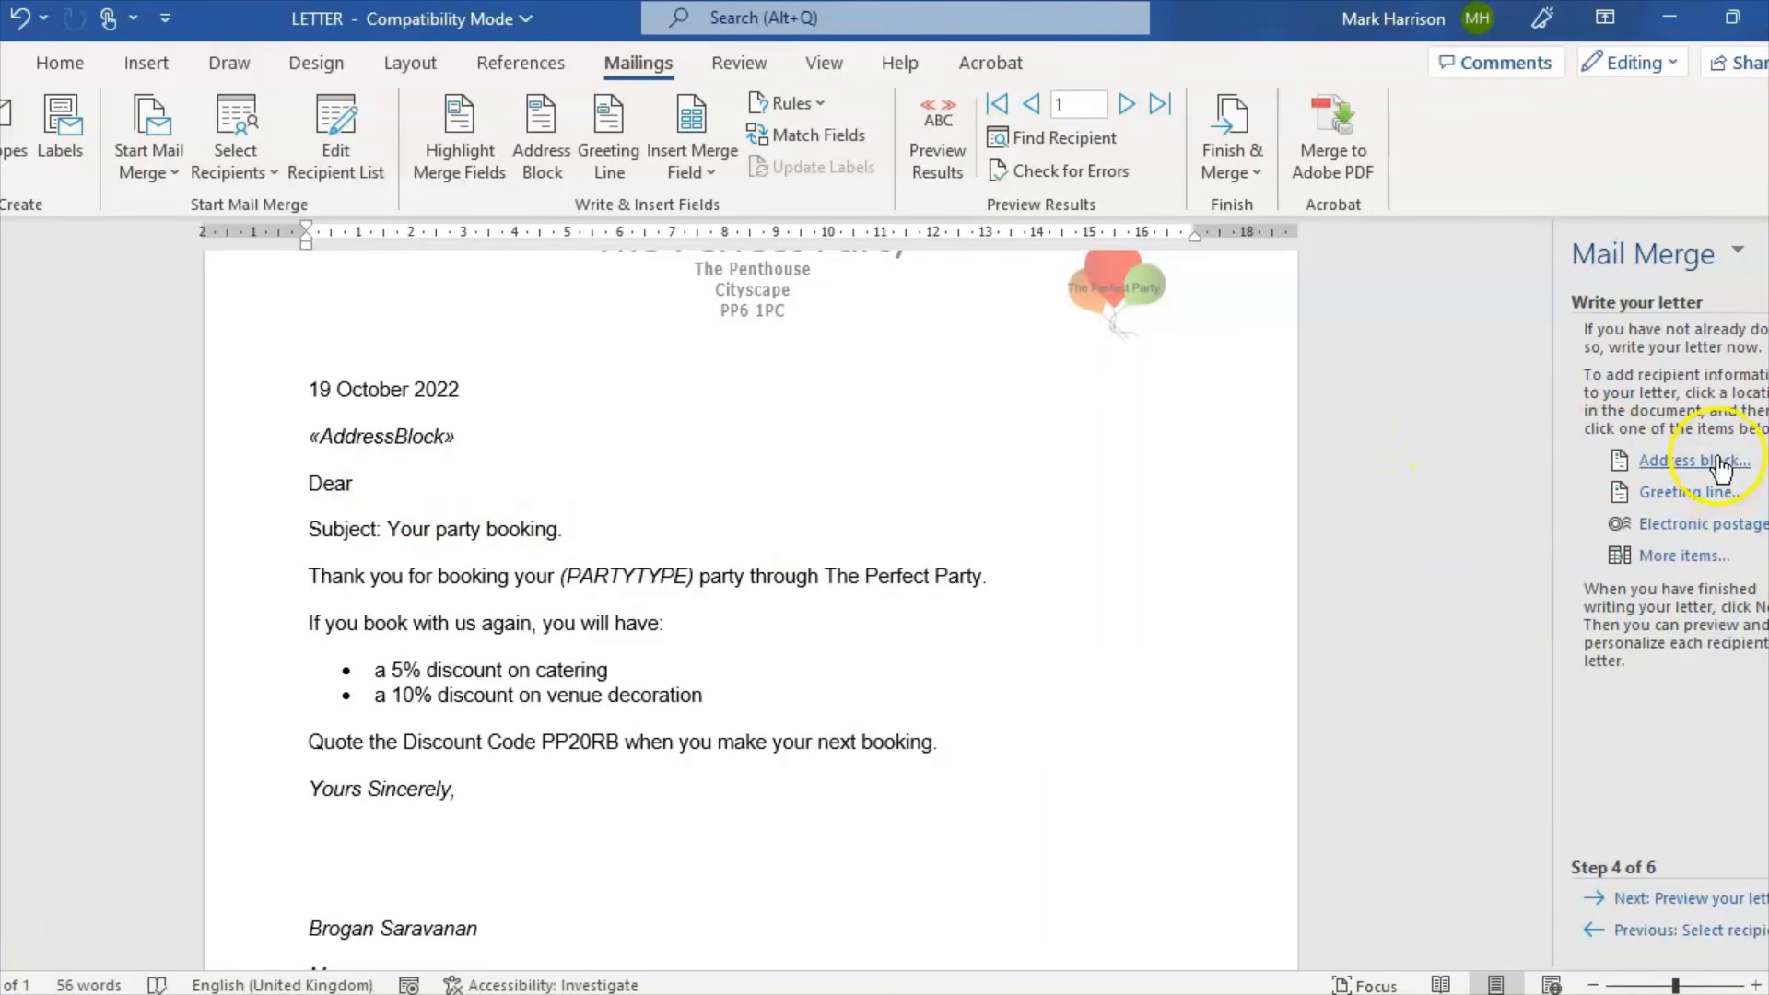
Step: In the greeting line's Match Fields, set Last Name to (not matched)
{"action": "left_click", "coordinate": [1688, 493]}
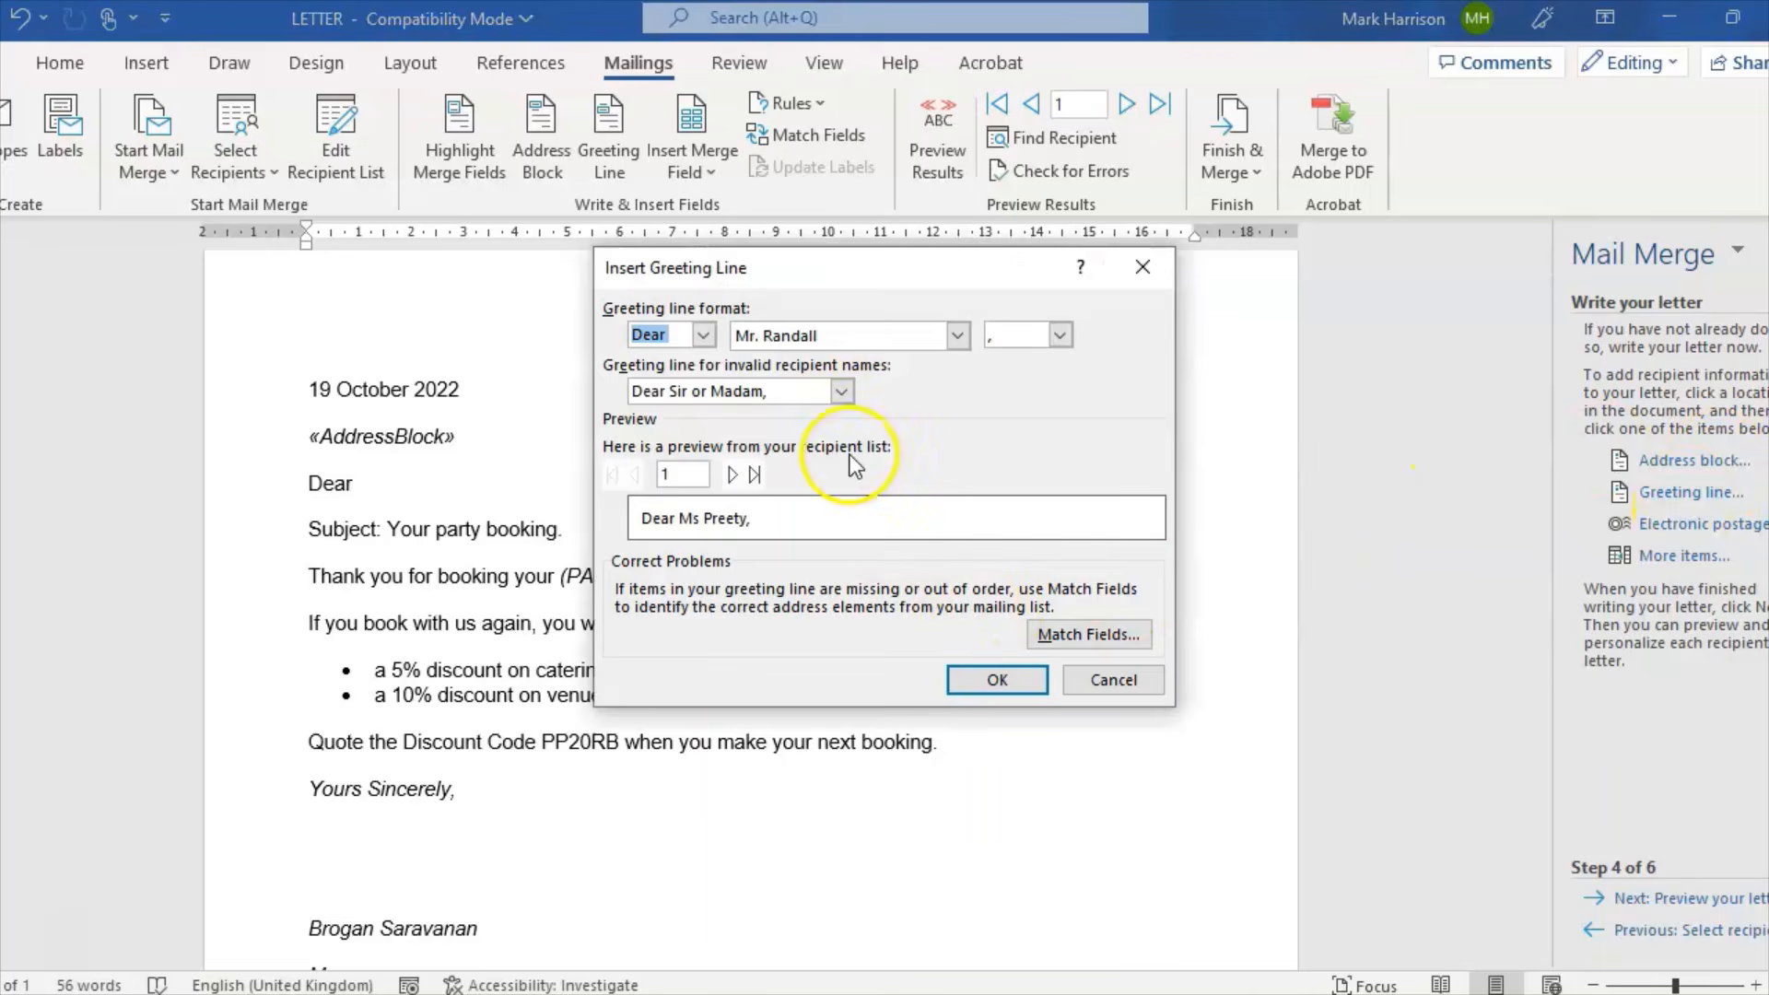
{"action": "left_click", "coordinate": [1108, 643]}
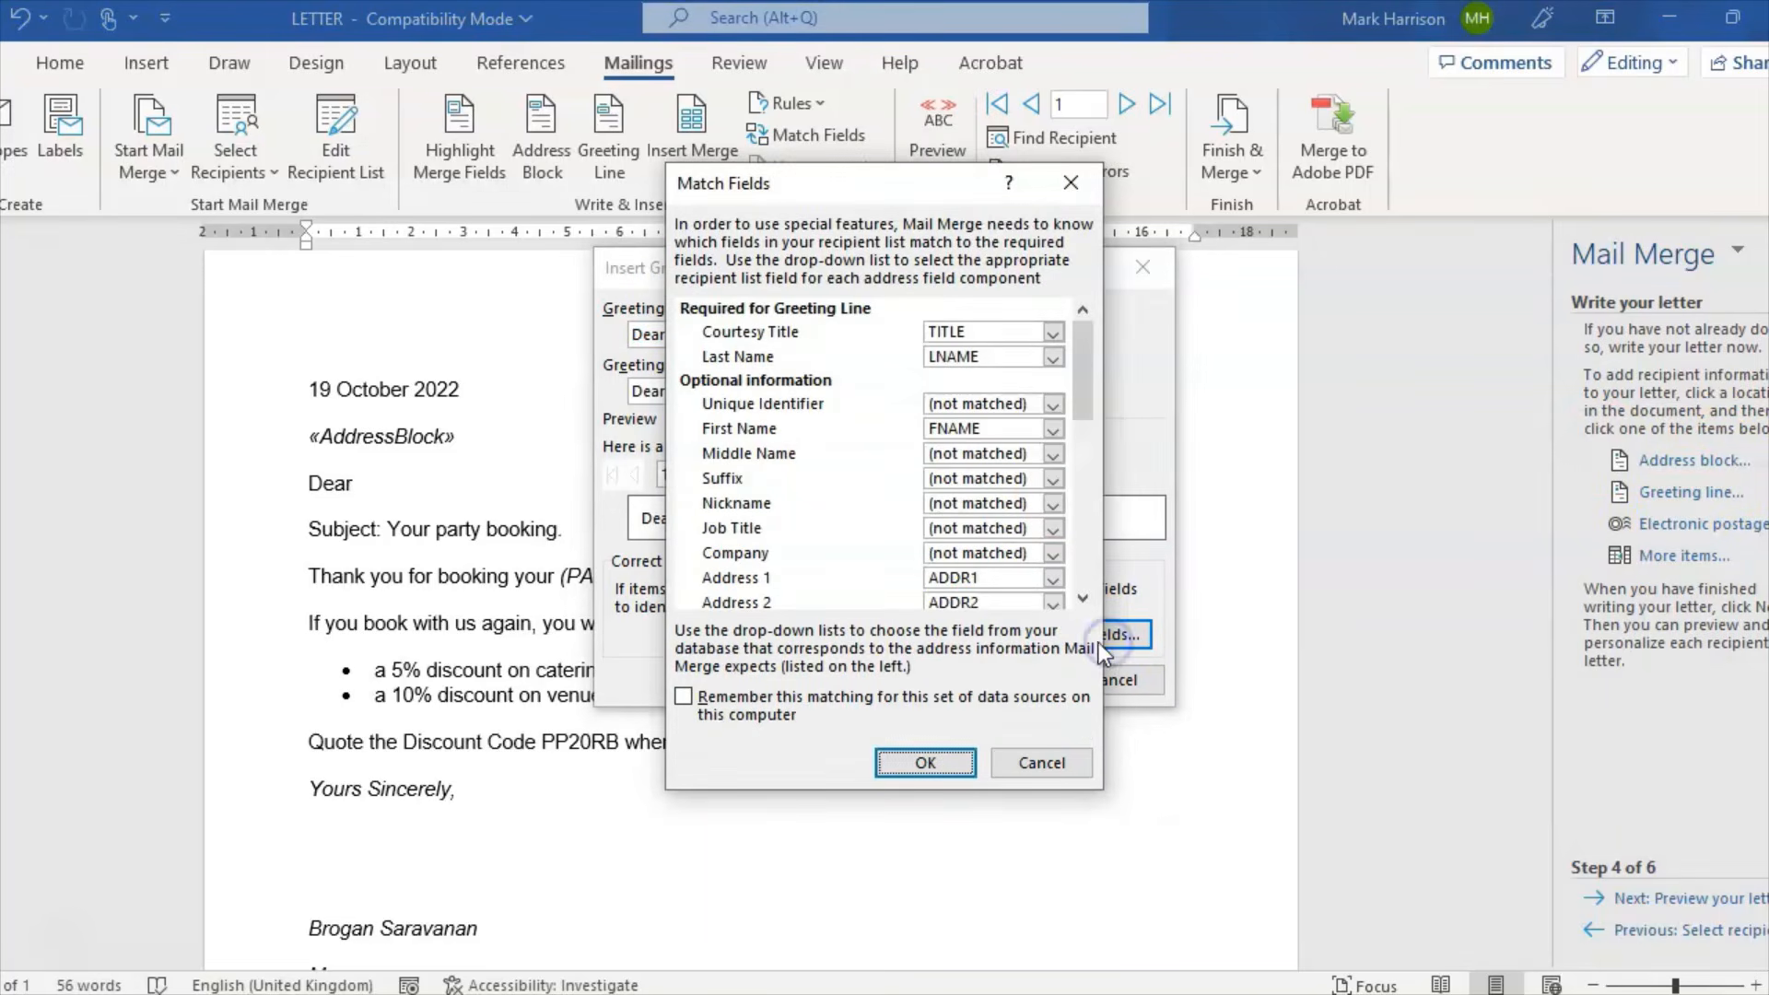
{"action": "left_click", "coordinate": [1059, 427]}
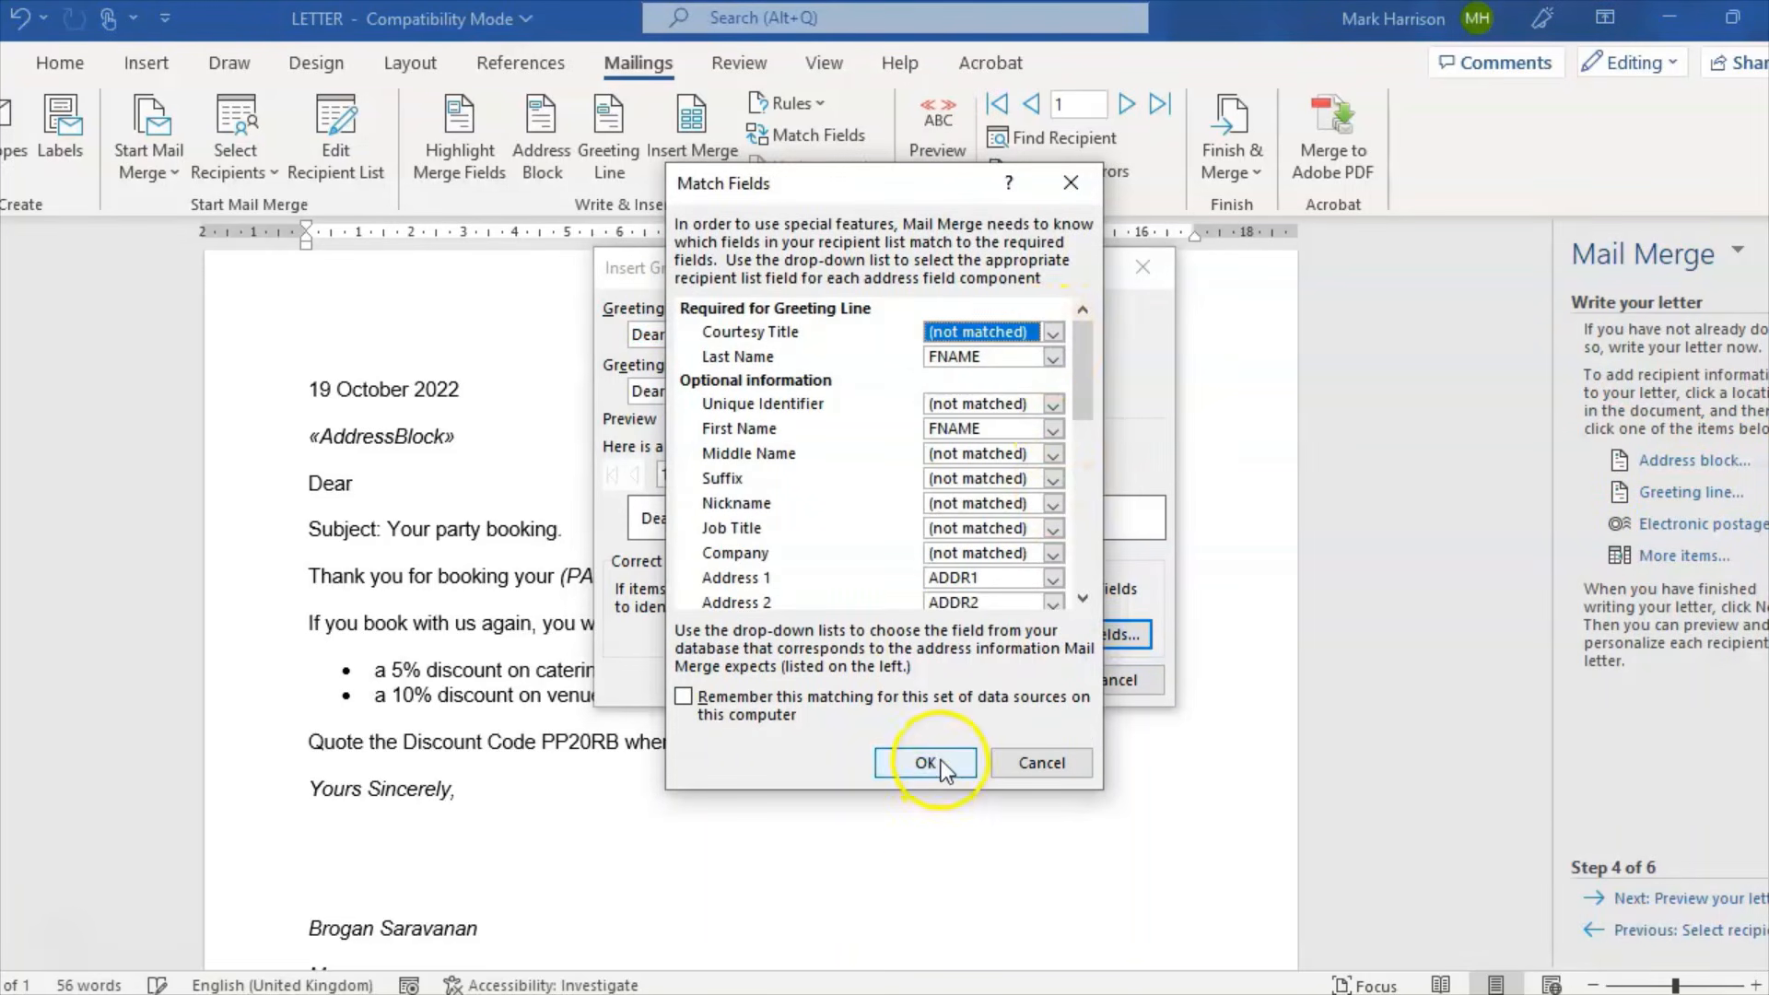
{"action": "left_click", "coordinate": [941, 763]}
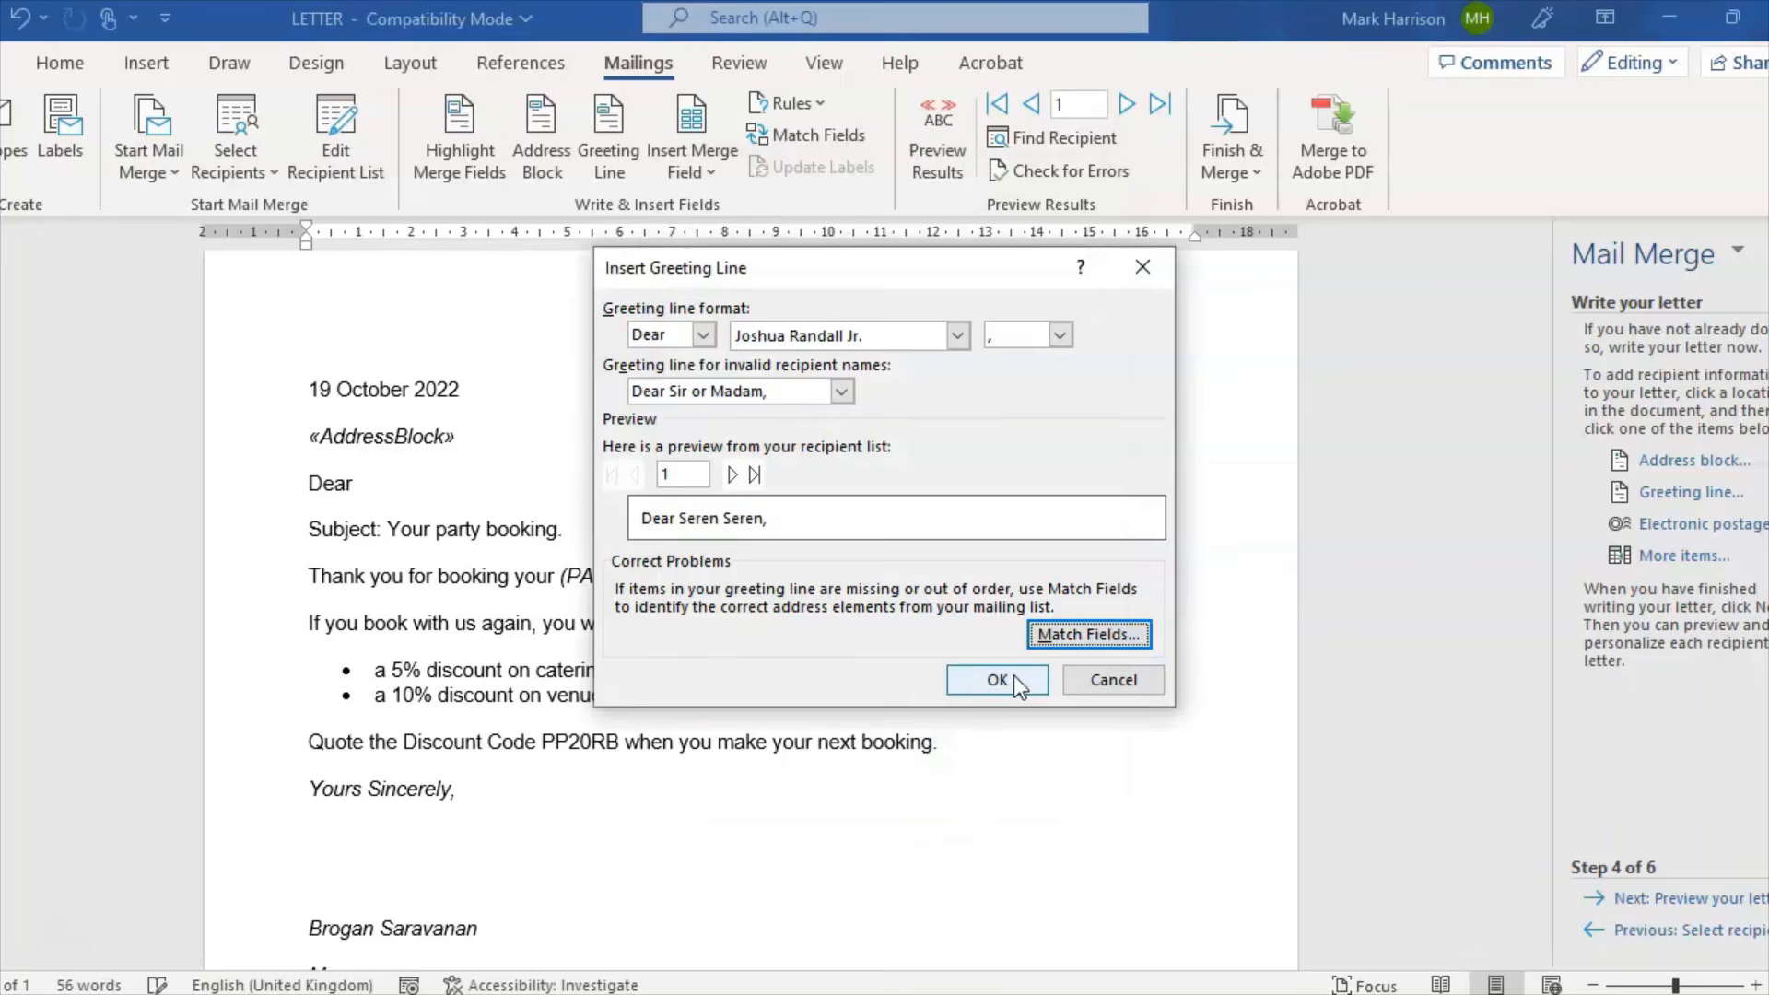
{"action": "left_click", "coordinate": [1089, 634]}
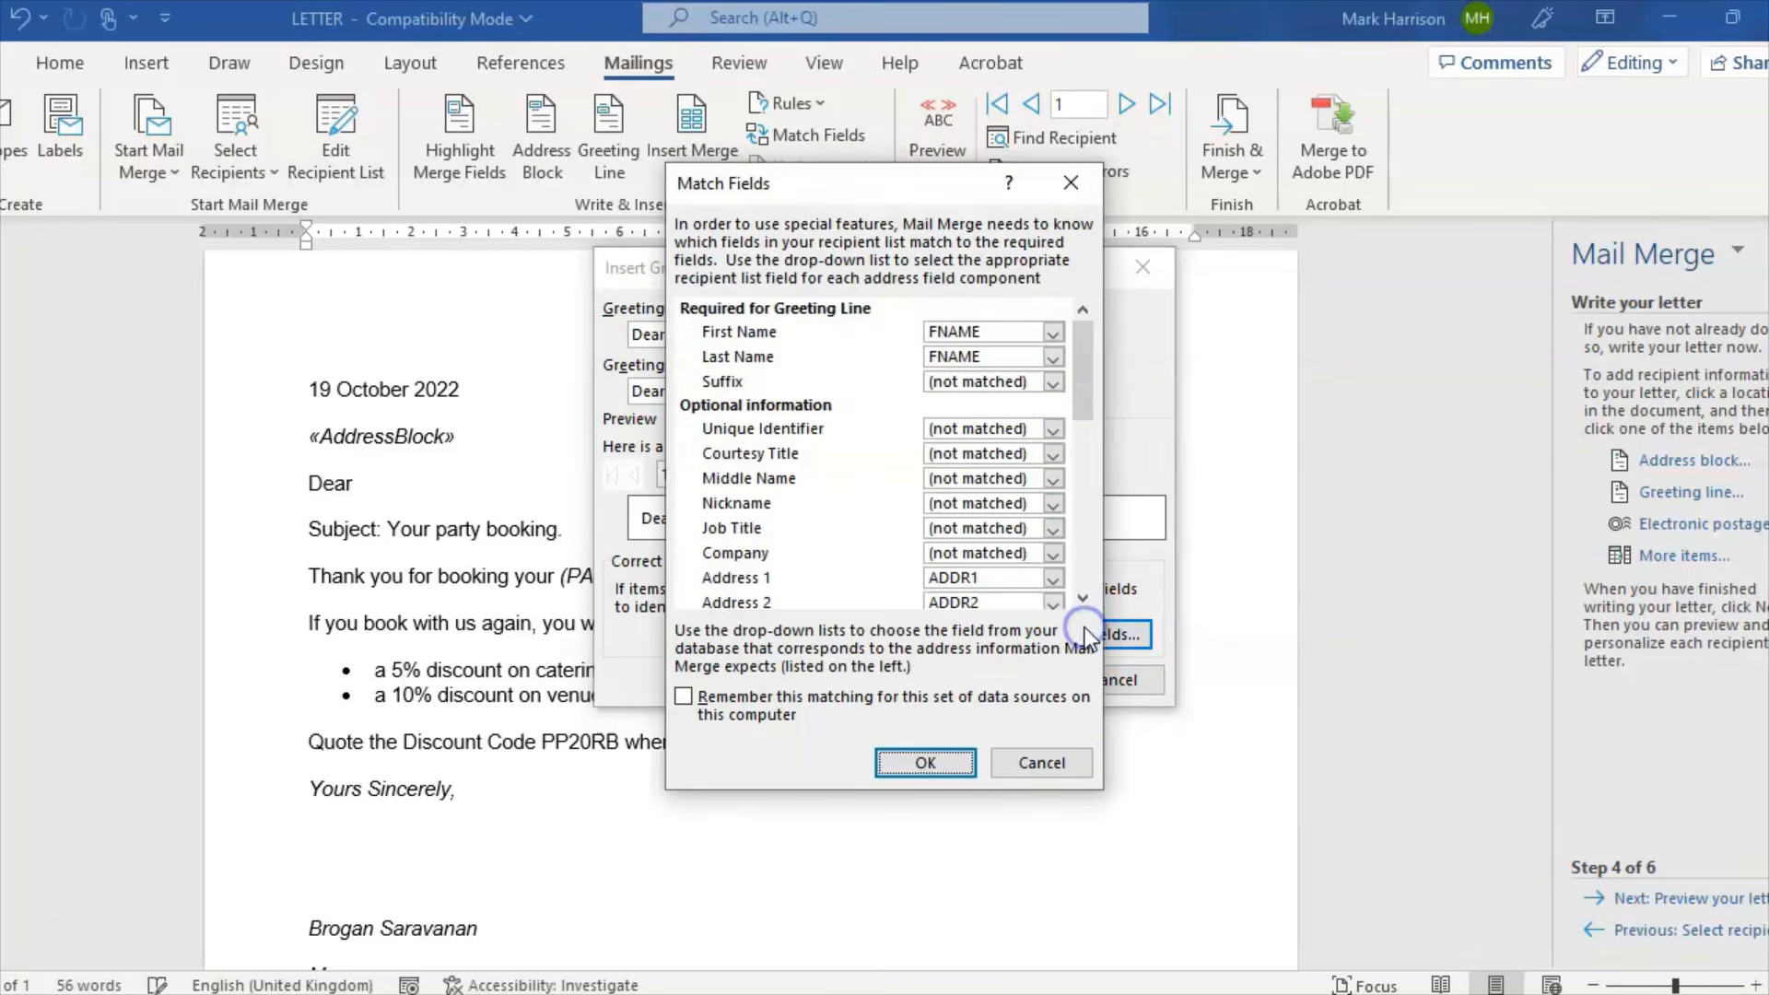
{"action": "left_click", "coordinate": [1059, 364]}
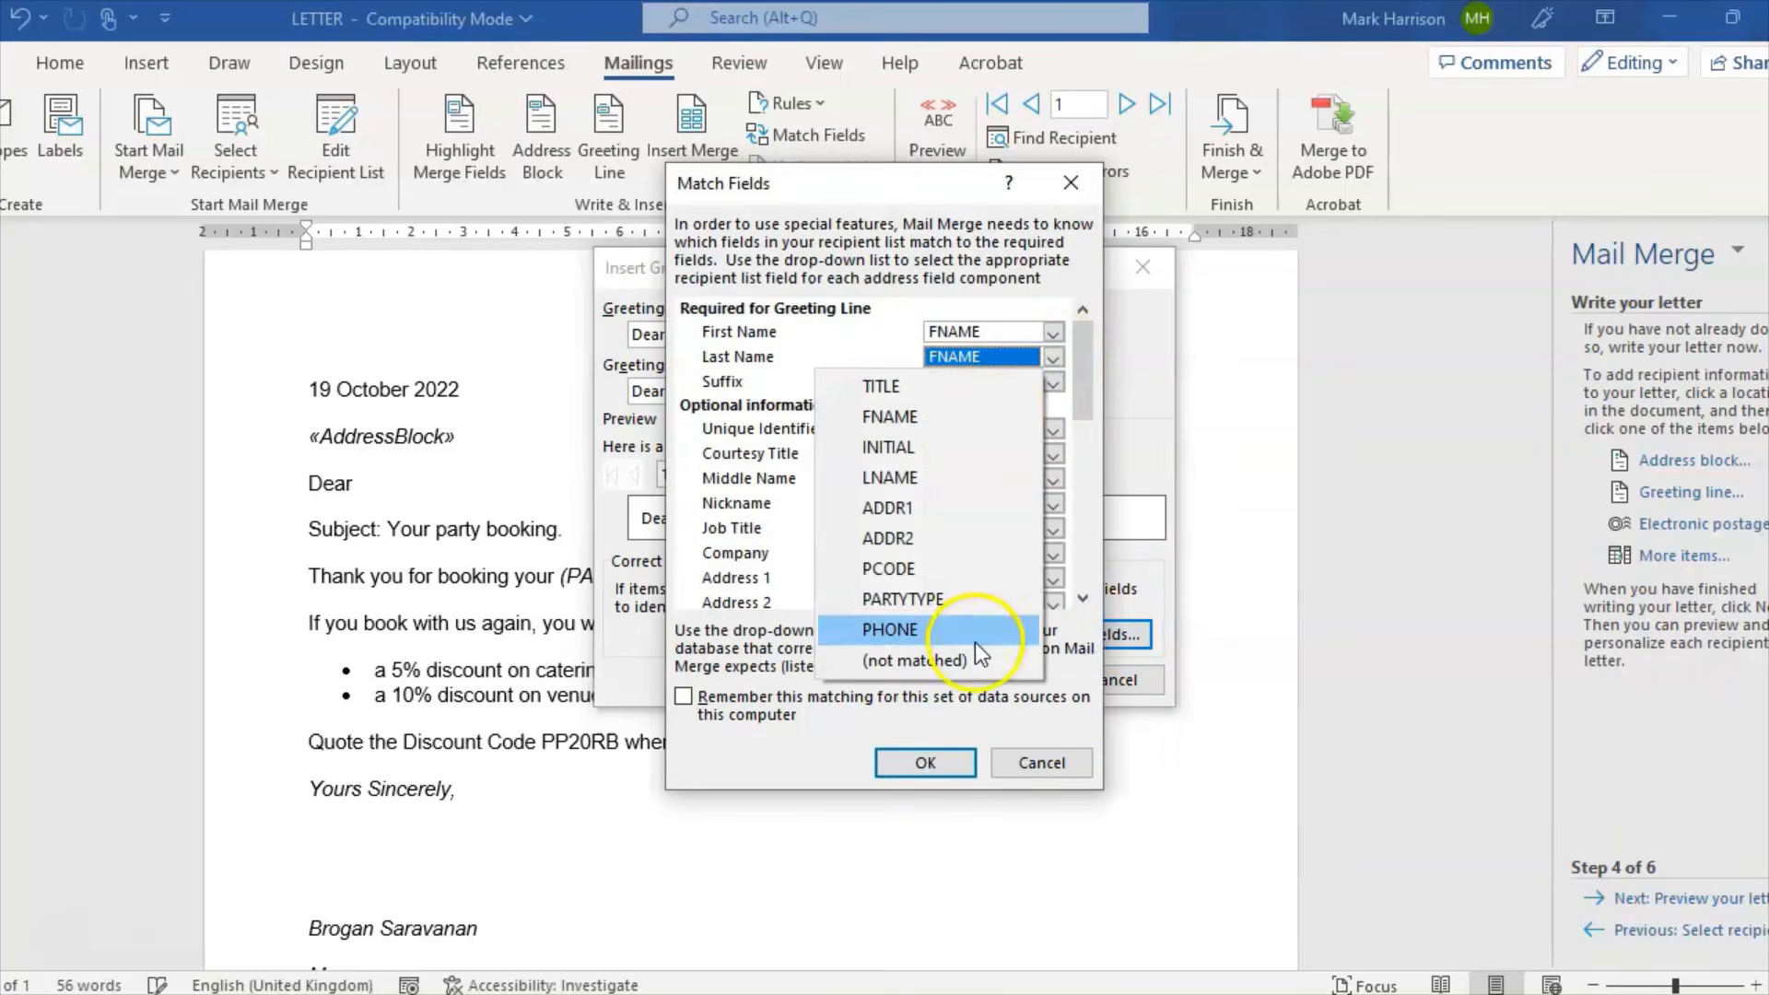
{"action": "left_click", "coordinate": [959, 659]}
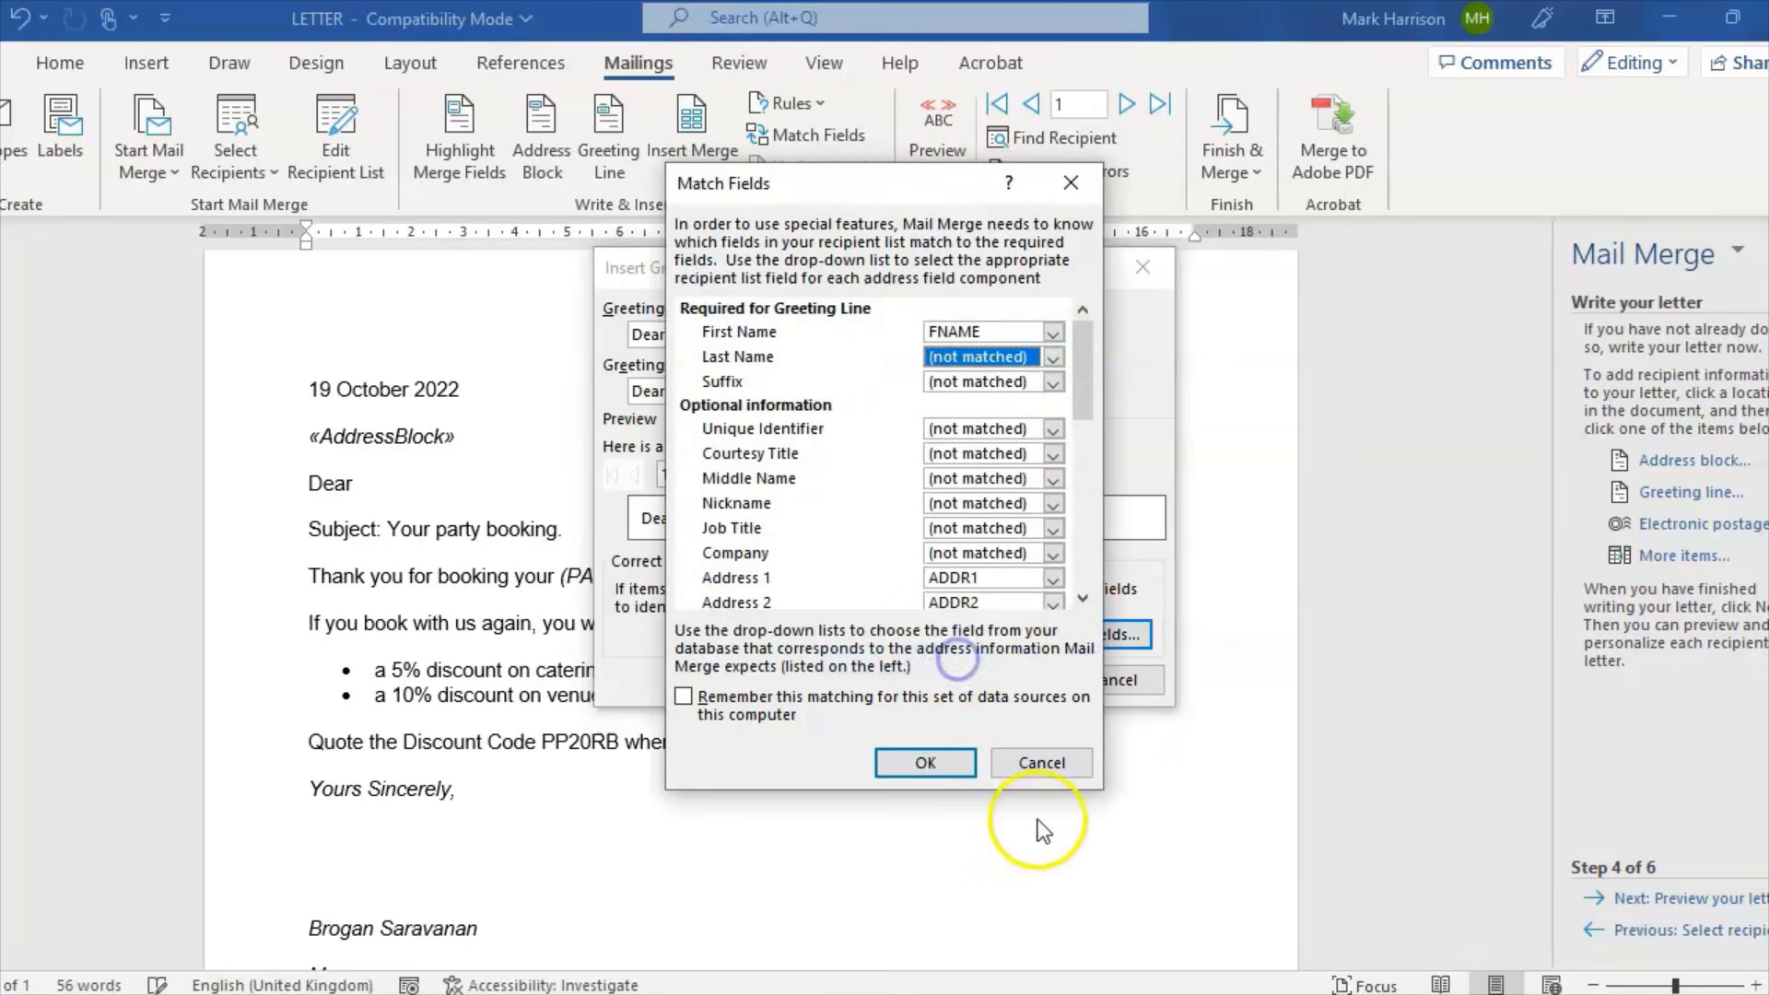
{"action": "left_click", "coordinate": [949, 766]}
Step: Insert «GreetingLine» after Dear and select the (PARTYTYPE) placeholder text
{"action": "left_click", "coordinate": [995, 679]}
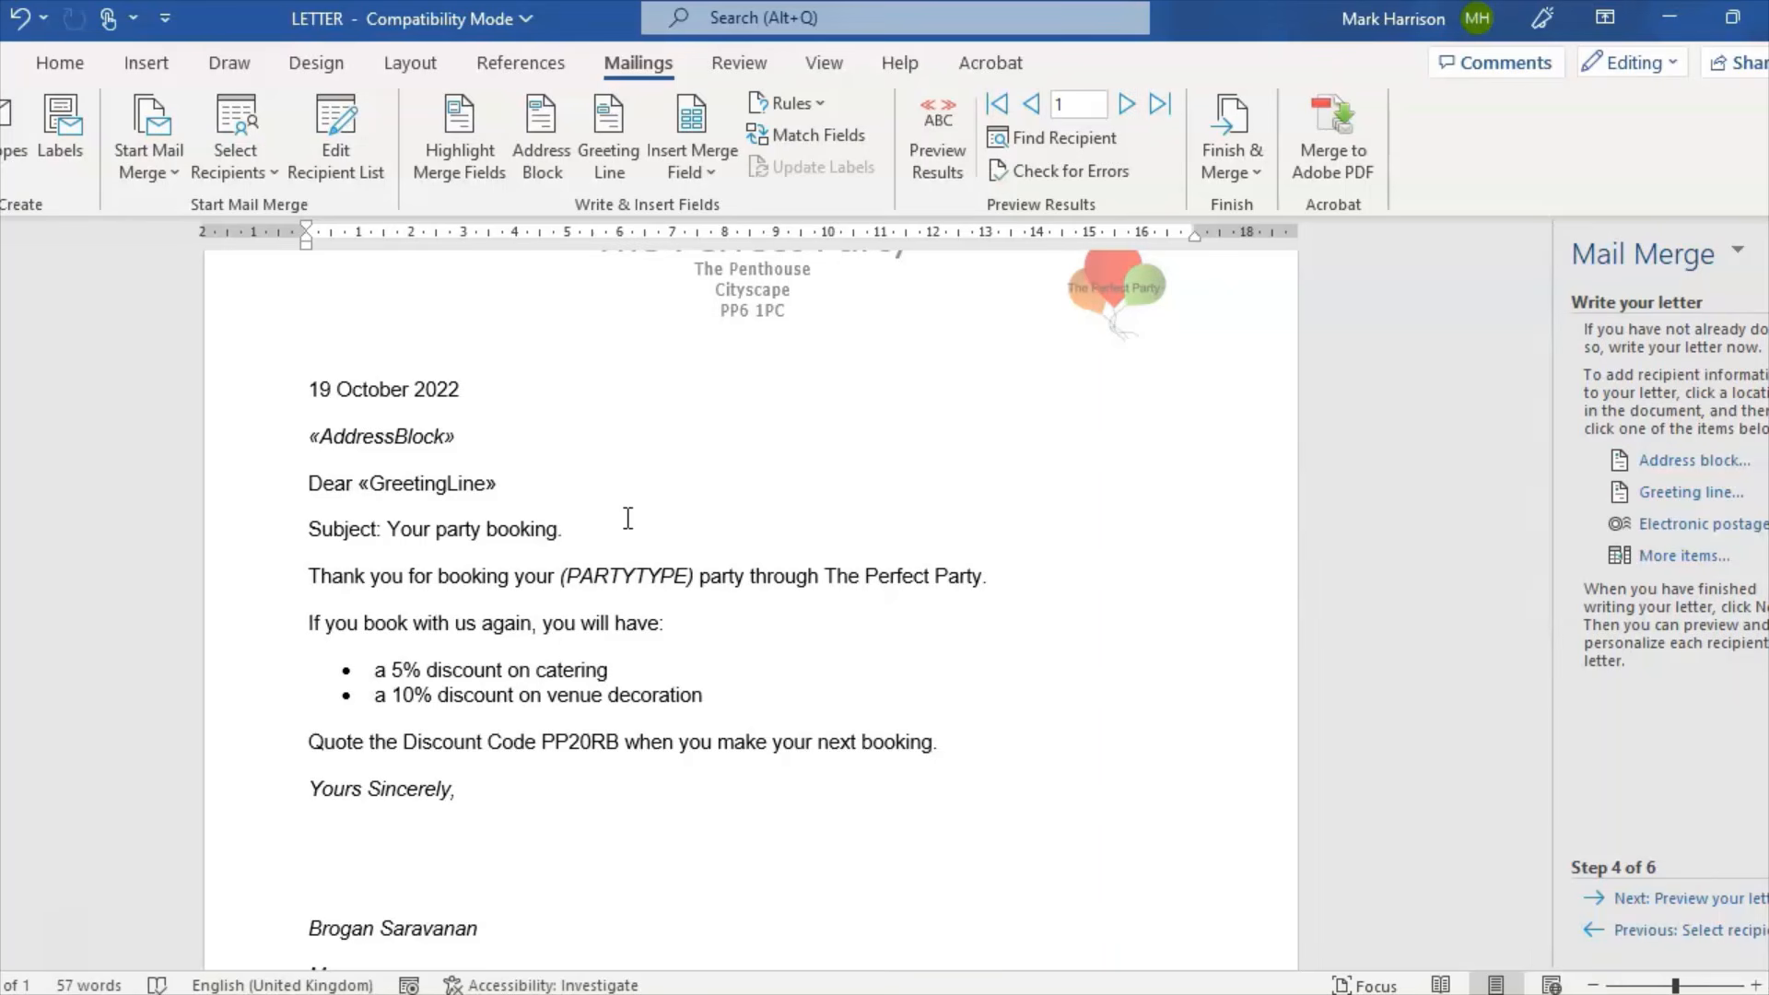
{"action": "left_click", "coordinate": [617, 525]}
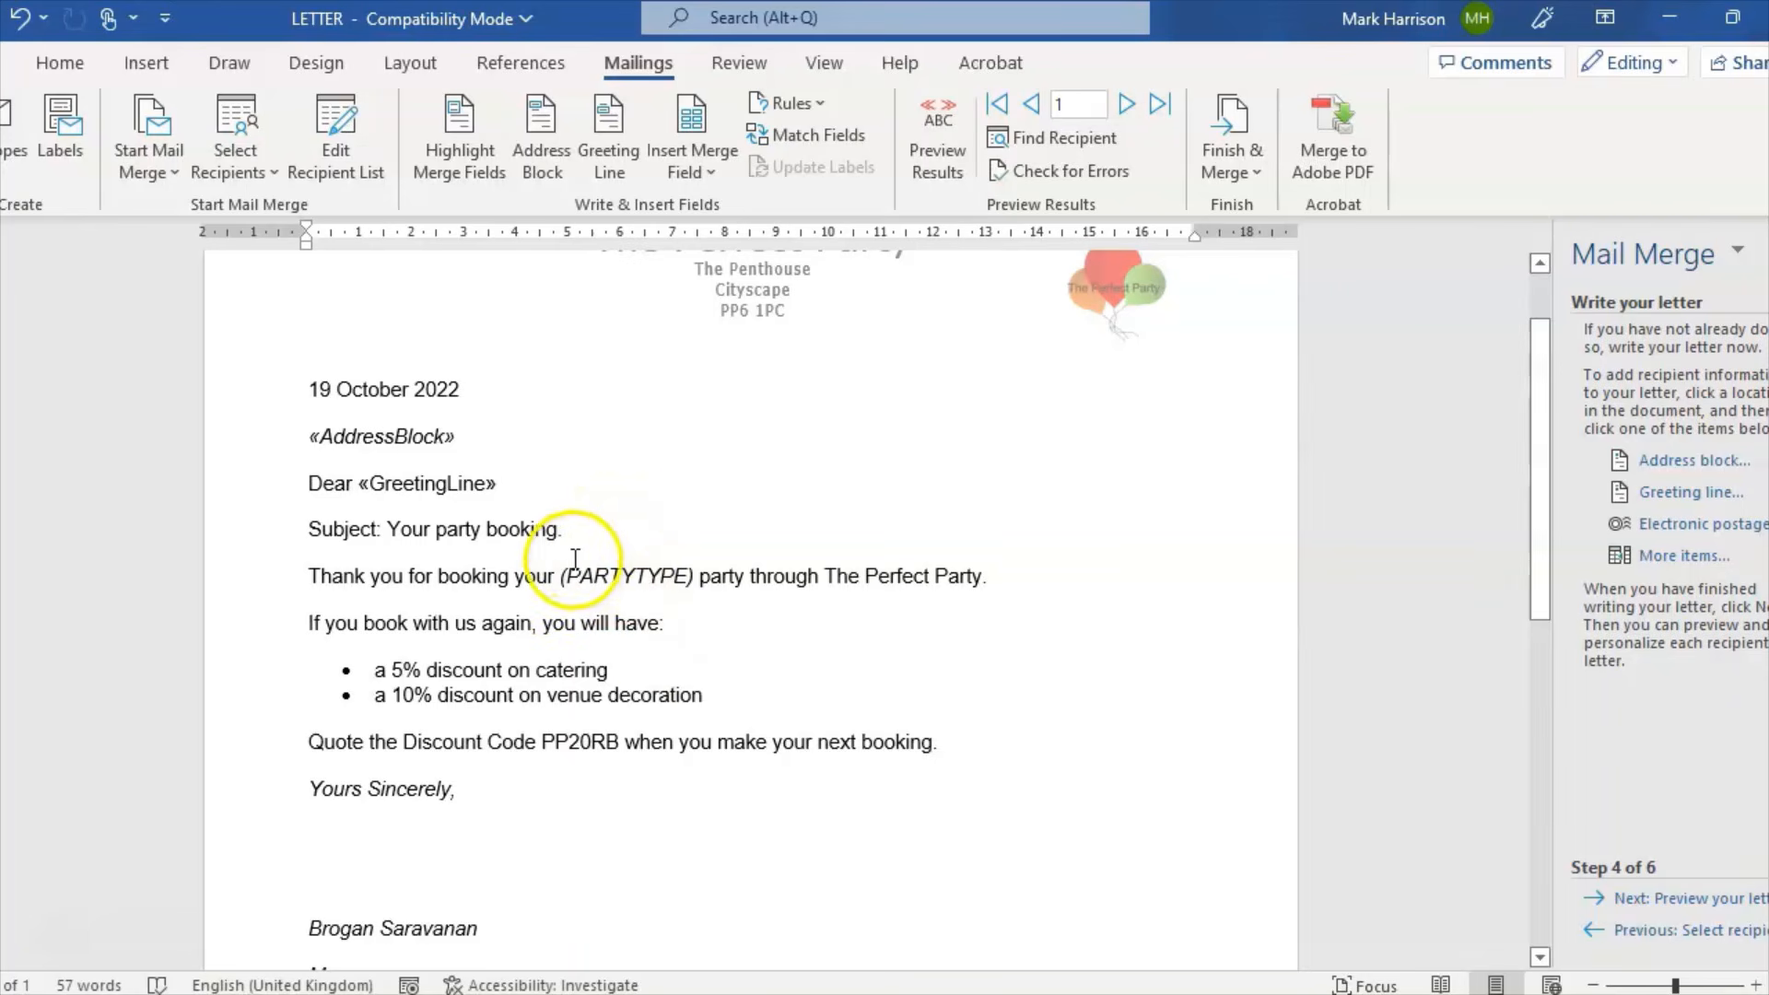
{"action": "left_click_drag", "start_coordinate": [564, 576], "coordinate": [698, 576]}
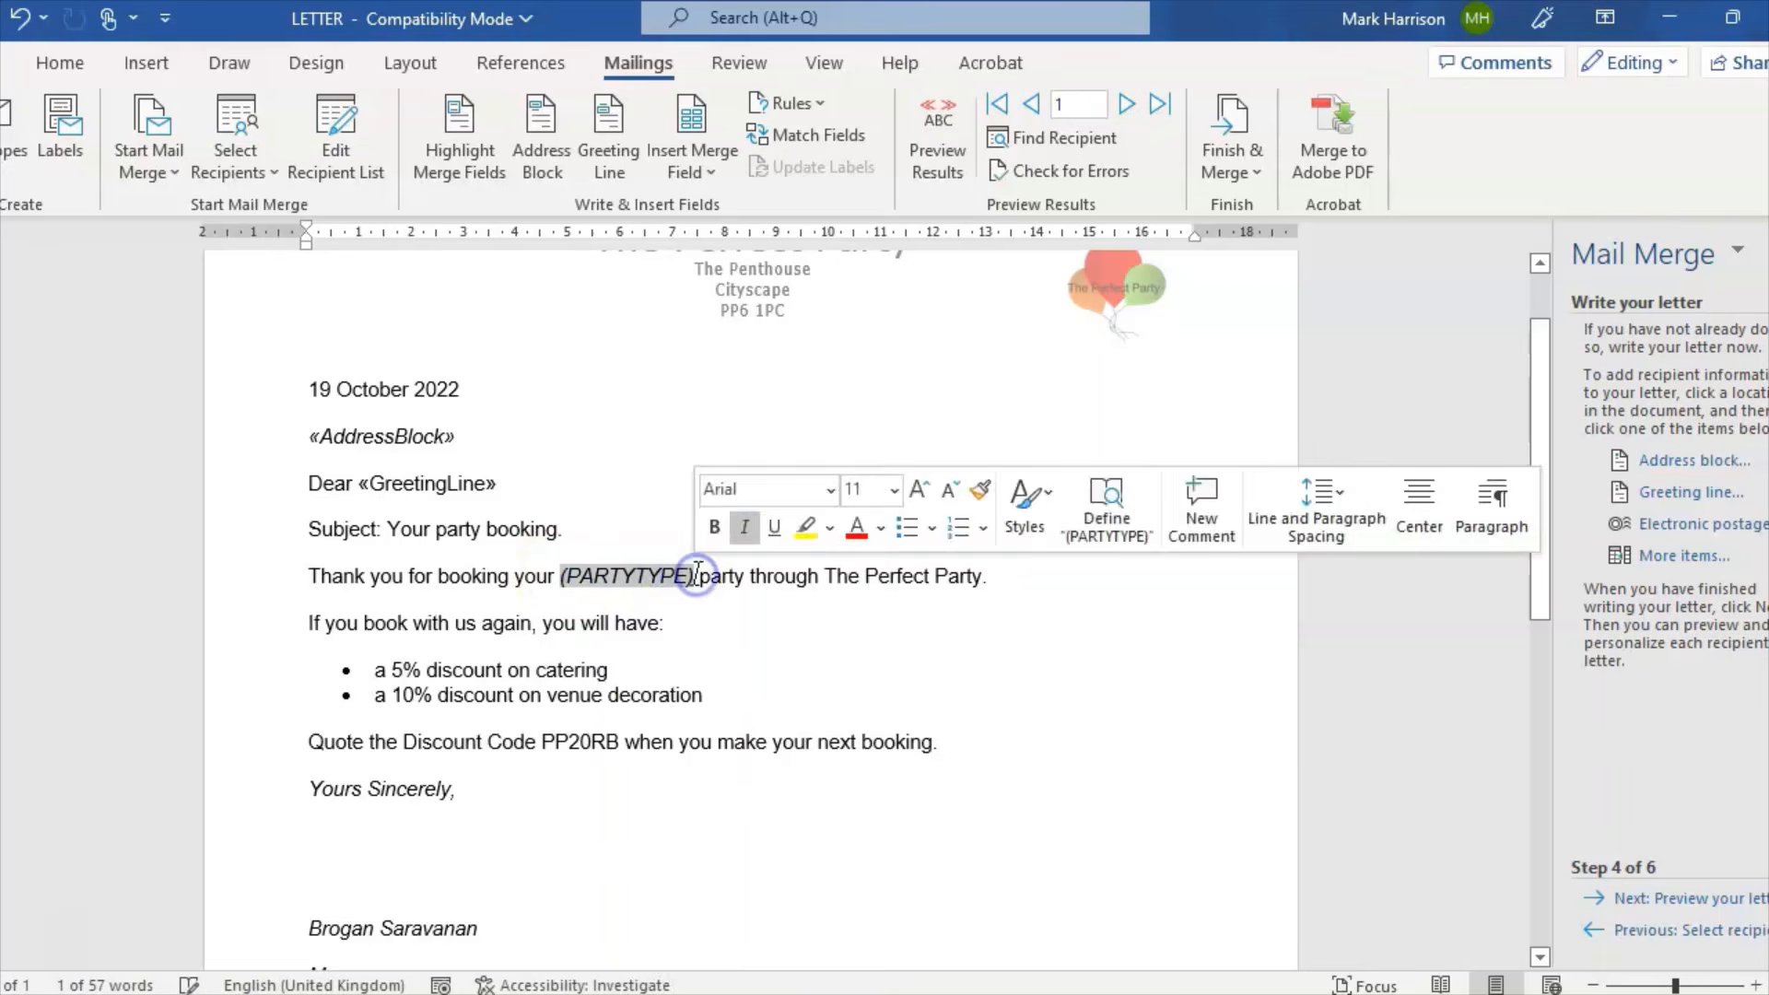
Step: Swap the selected (PARTYTYPE) text for the PARTYTYPE database field from More items
{"action": "left_click", "coordinate": [1687, 557]}
{"action": "left_click", "coordinate": [778, 516]}
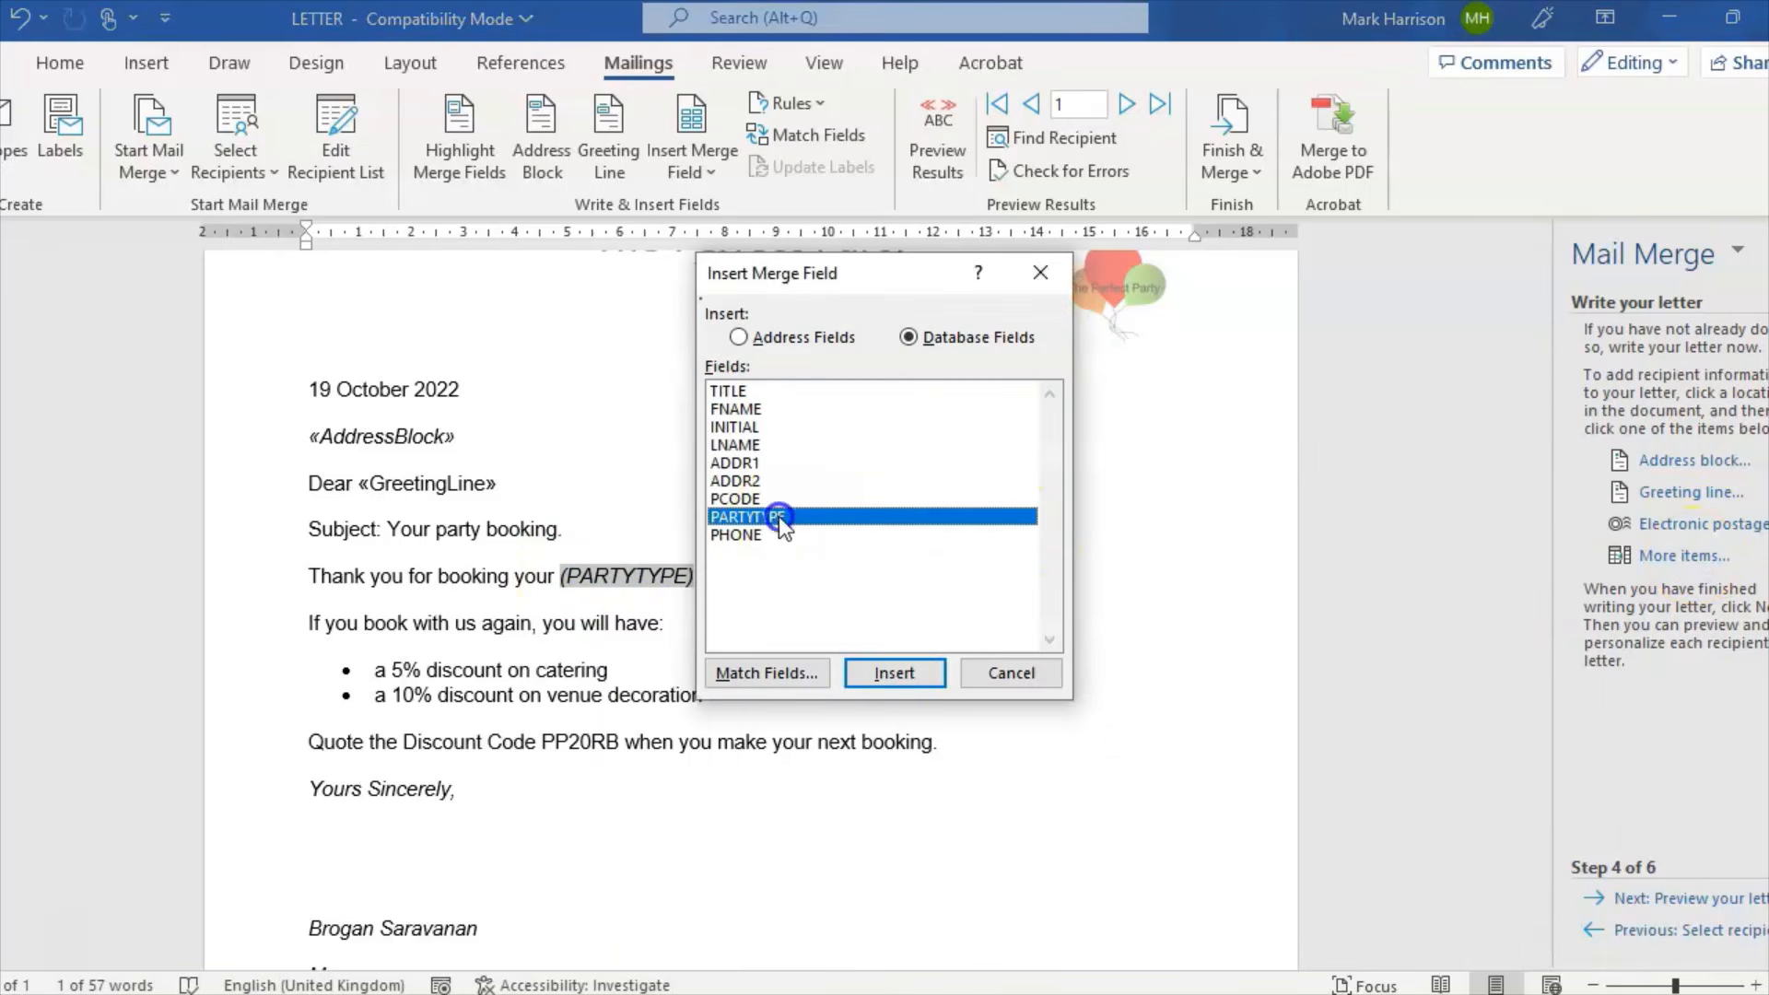
{"action": "left_click", "coordinate": [746, 674]}
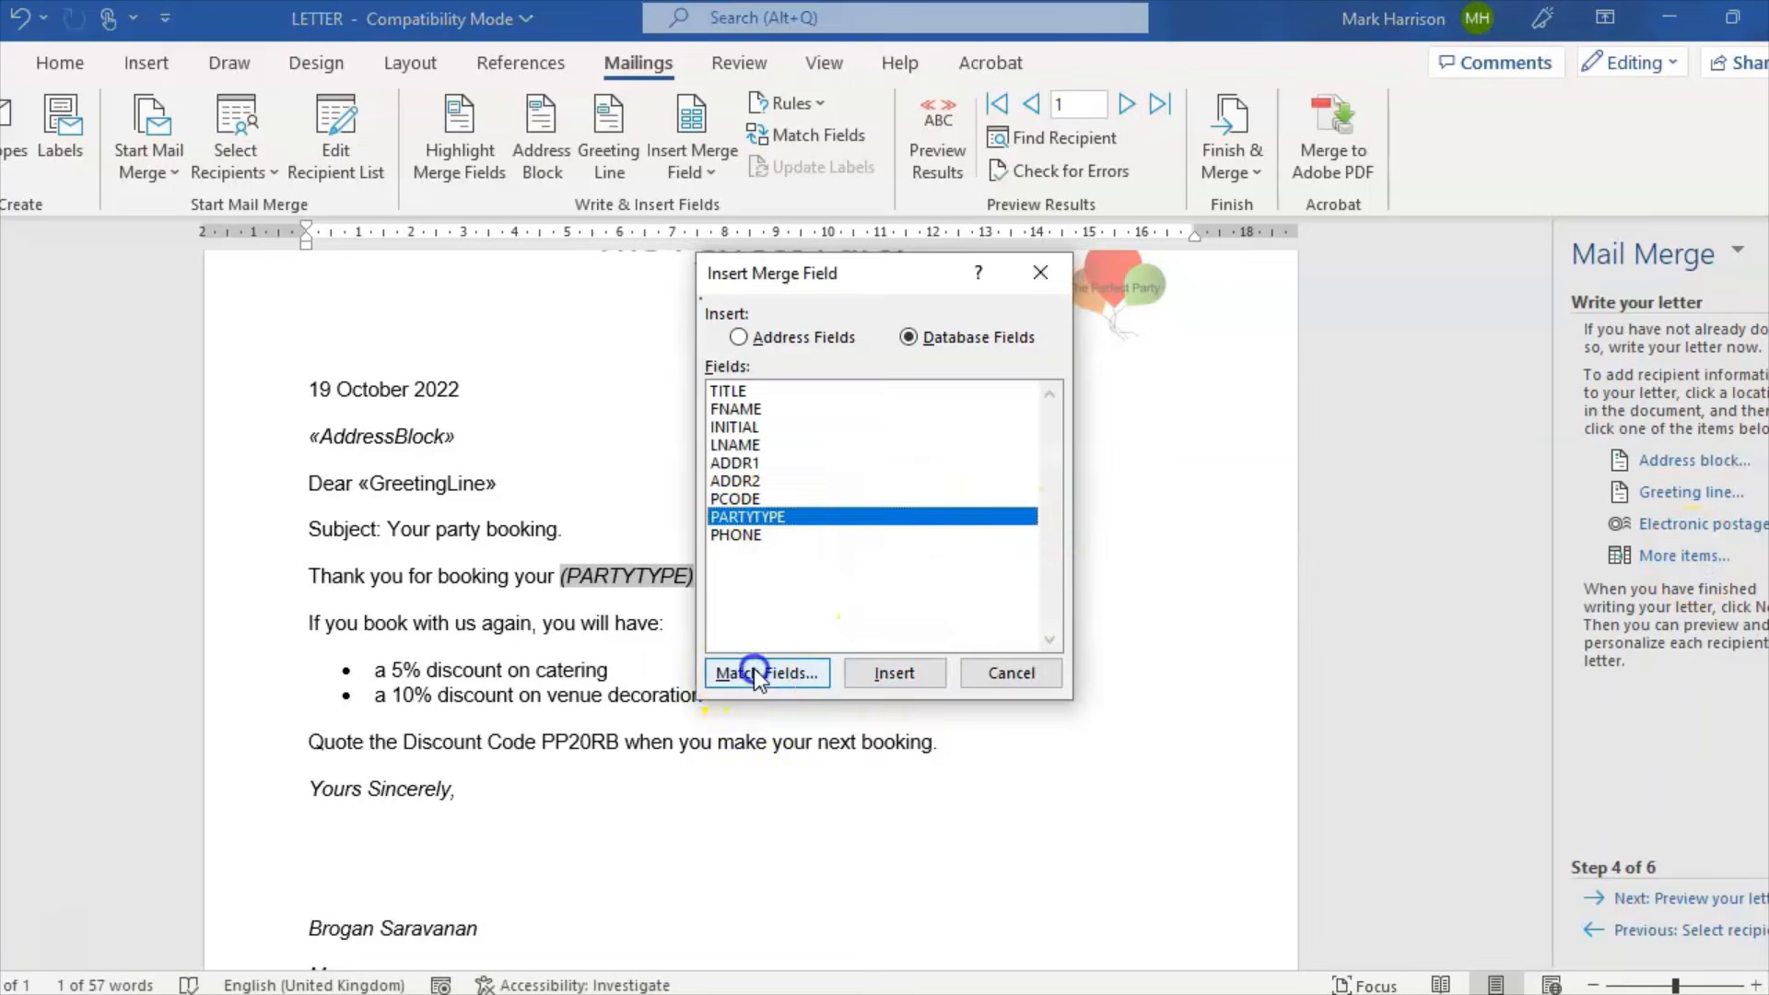
{"action": "left_click_drag", "start_coordinate": [1083, 422], "coordinate": [1084, 479]}
{"action": "left_click", "coordinate": [925, 763]}
{"action": "left_click", "coordinate": [874, 672]}
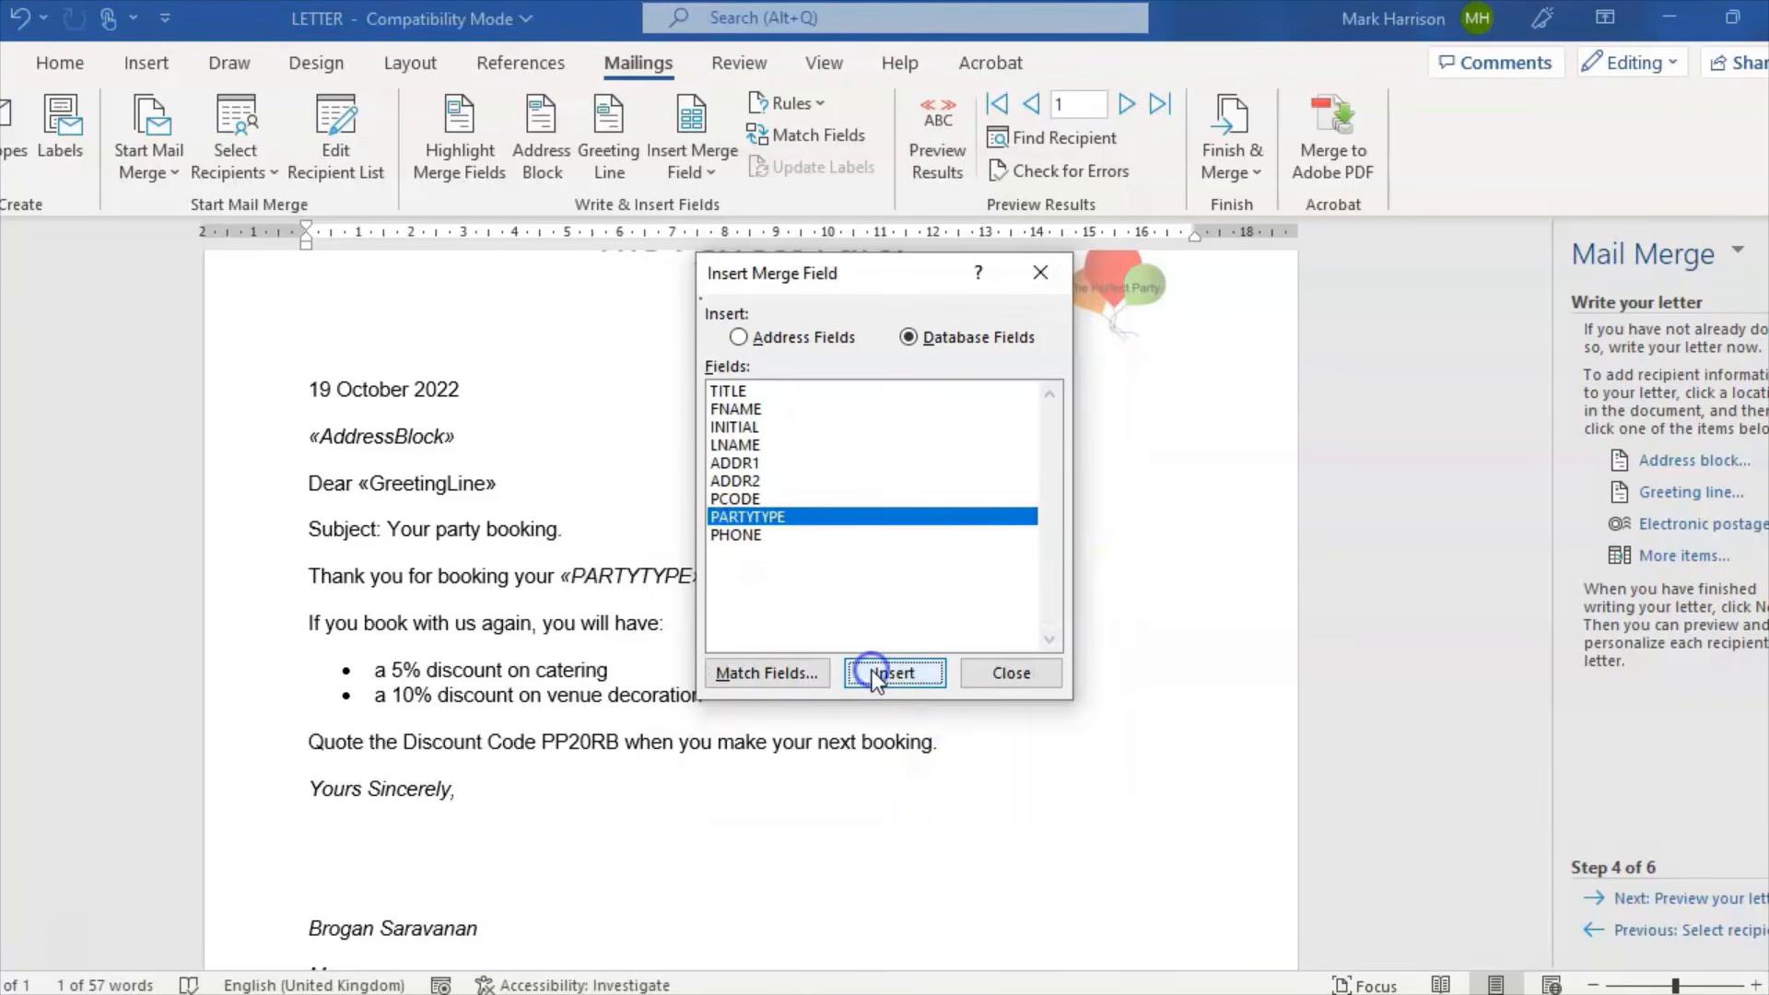
{"action": "left_click", "coordinate": [1012, 677]}
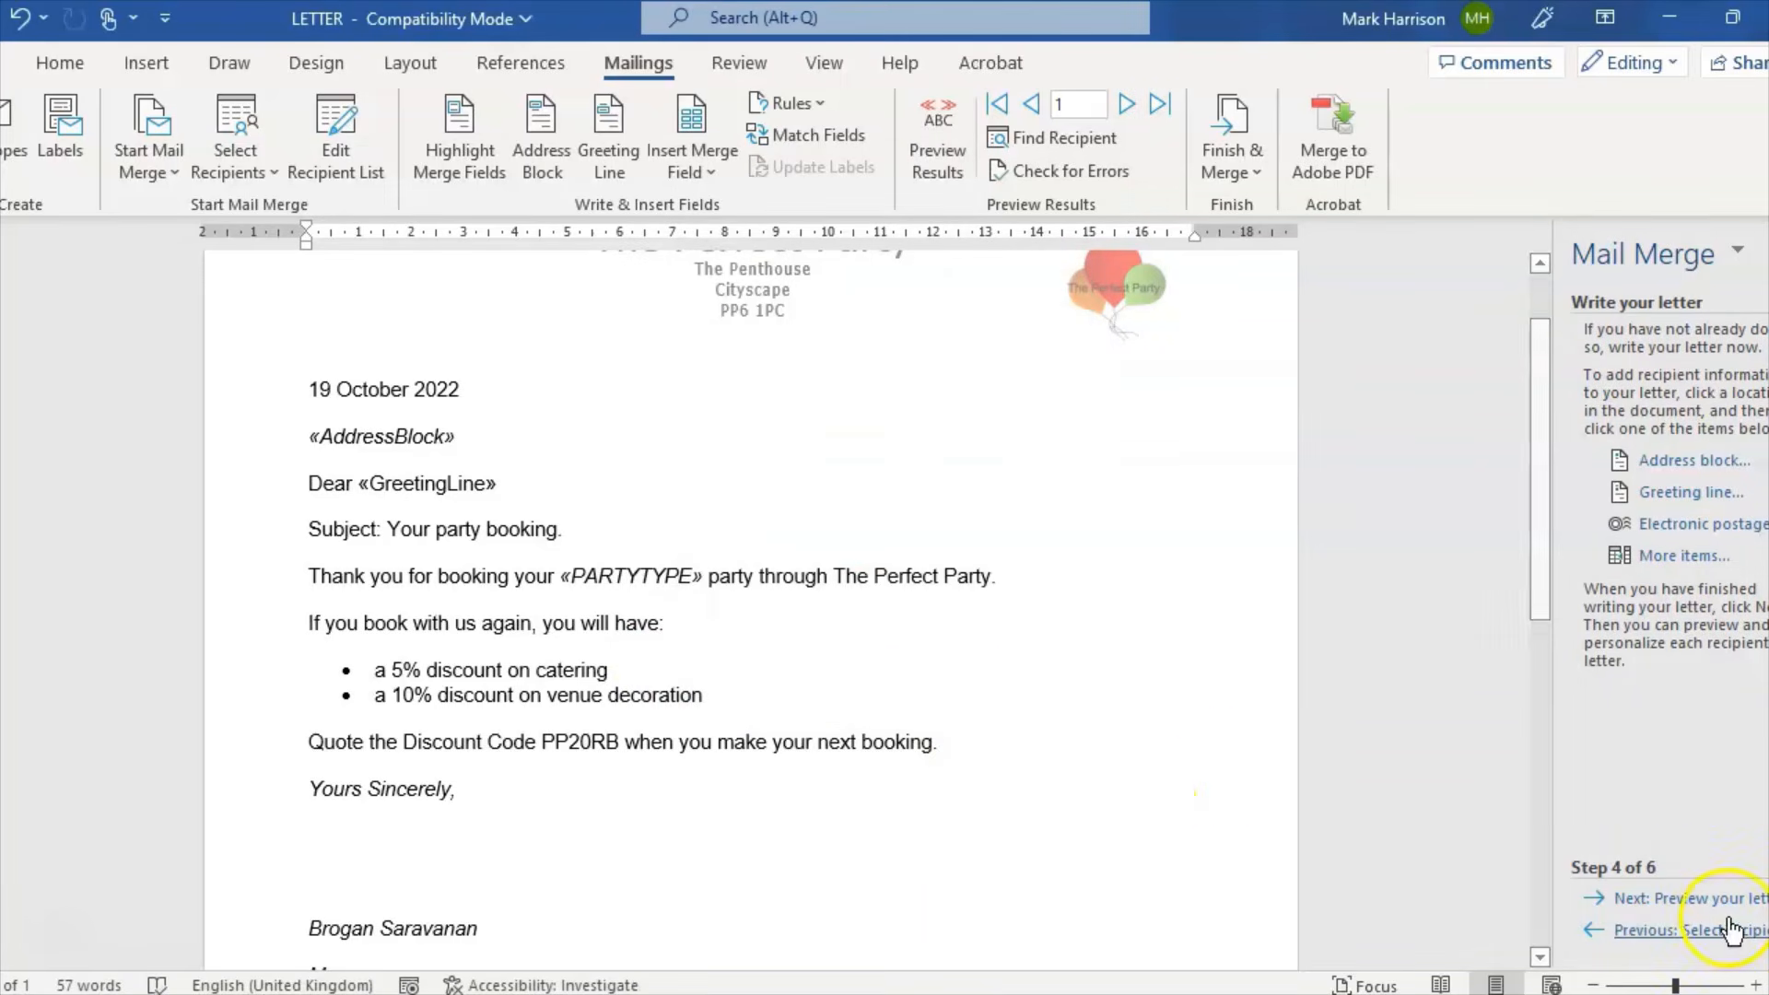
Step: Preview the merged letters and delete the greeting field showing a doubled Dear
{"action": "left_click", "coordinate": [1684, 904]}
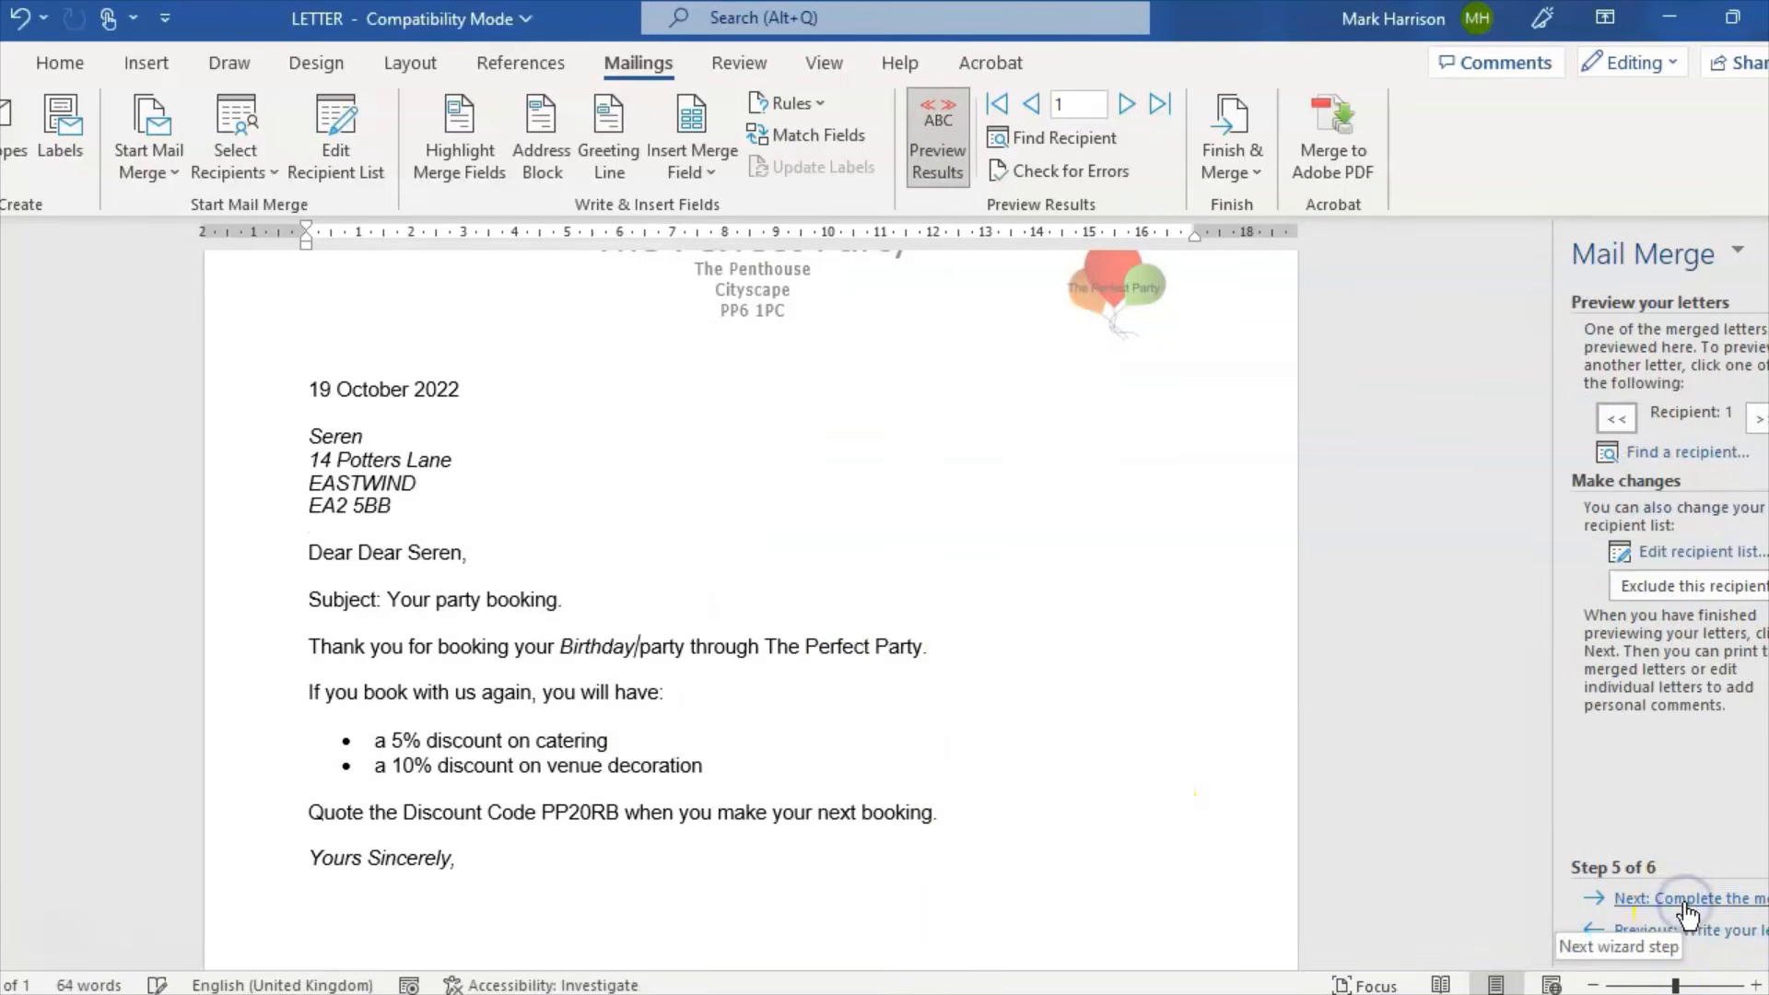
{"action": "left_click", "coordinate": [1758, 419]}
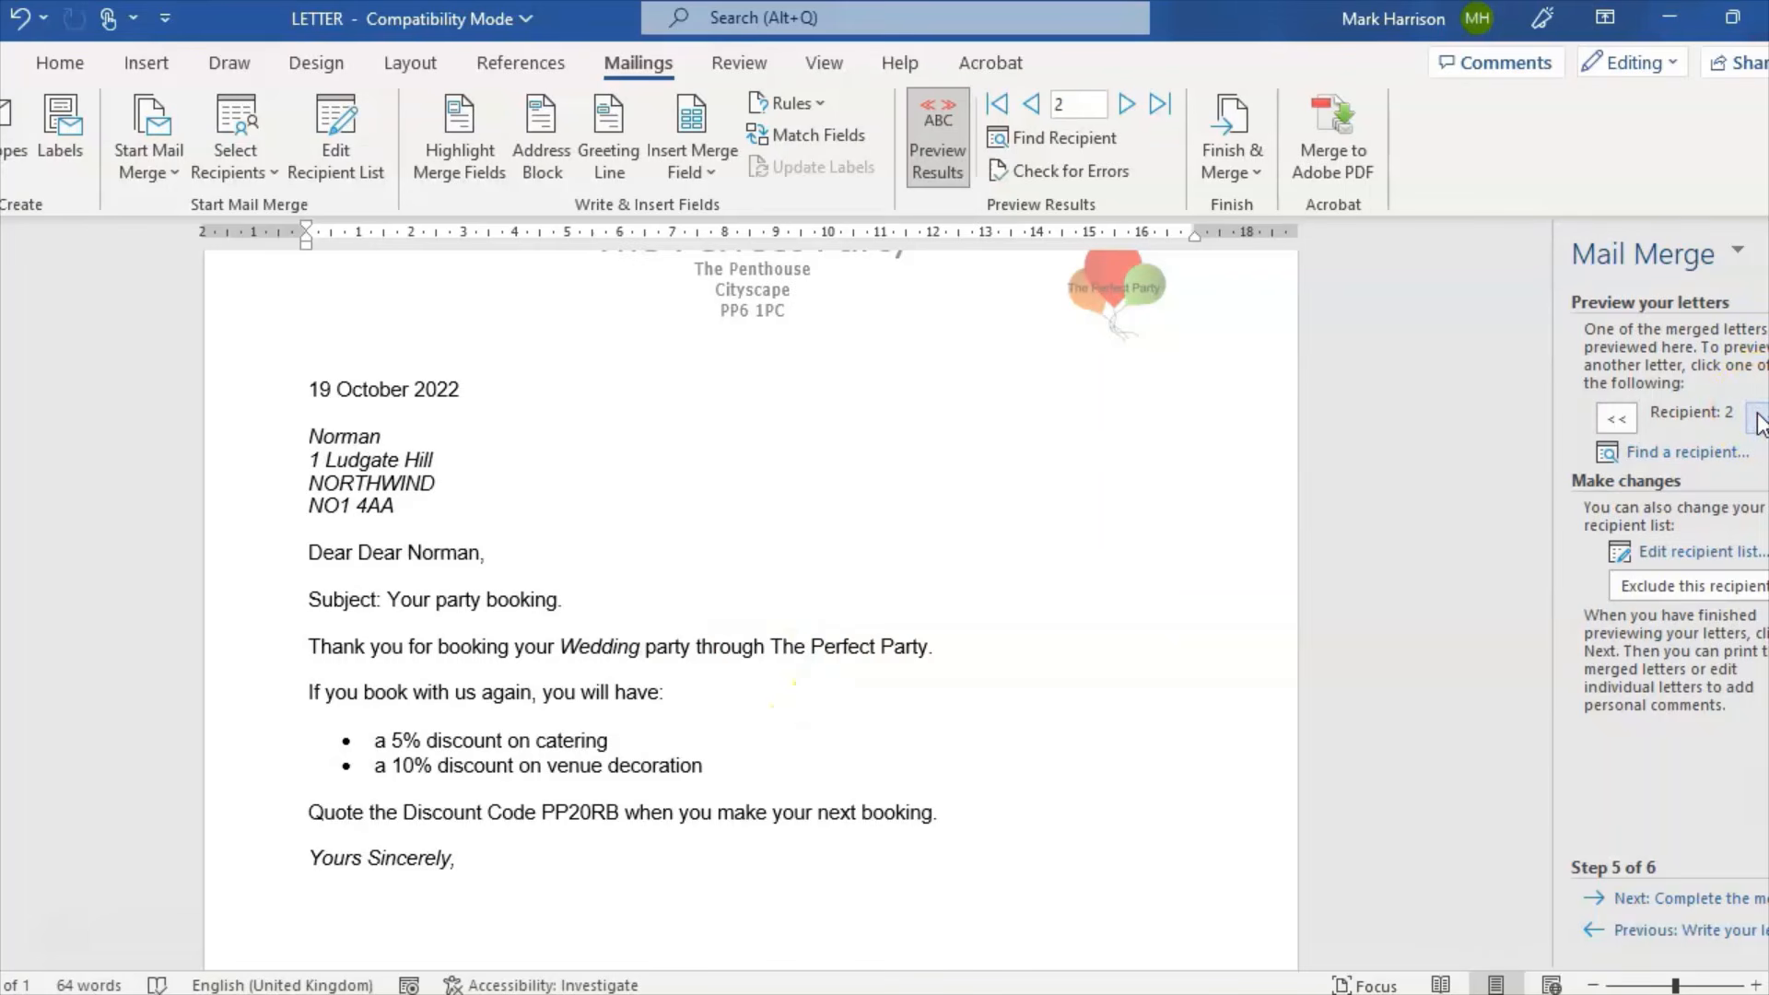
{"action": "left_click", "coordinate": [1758, 419]}
{"action": "left_click", "coordinate": [1758, 419]}
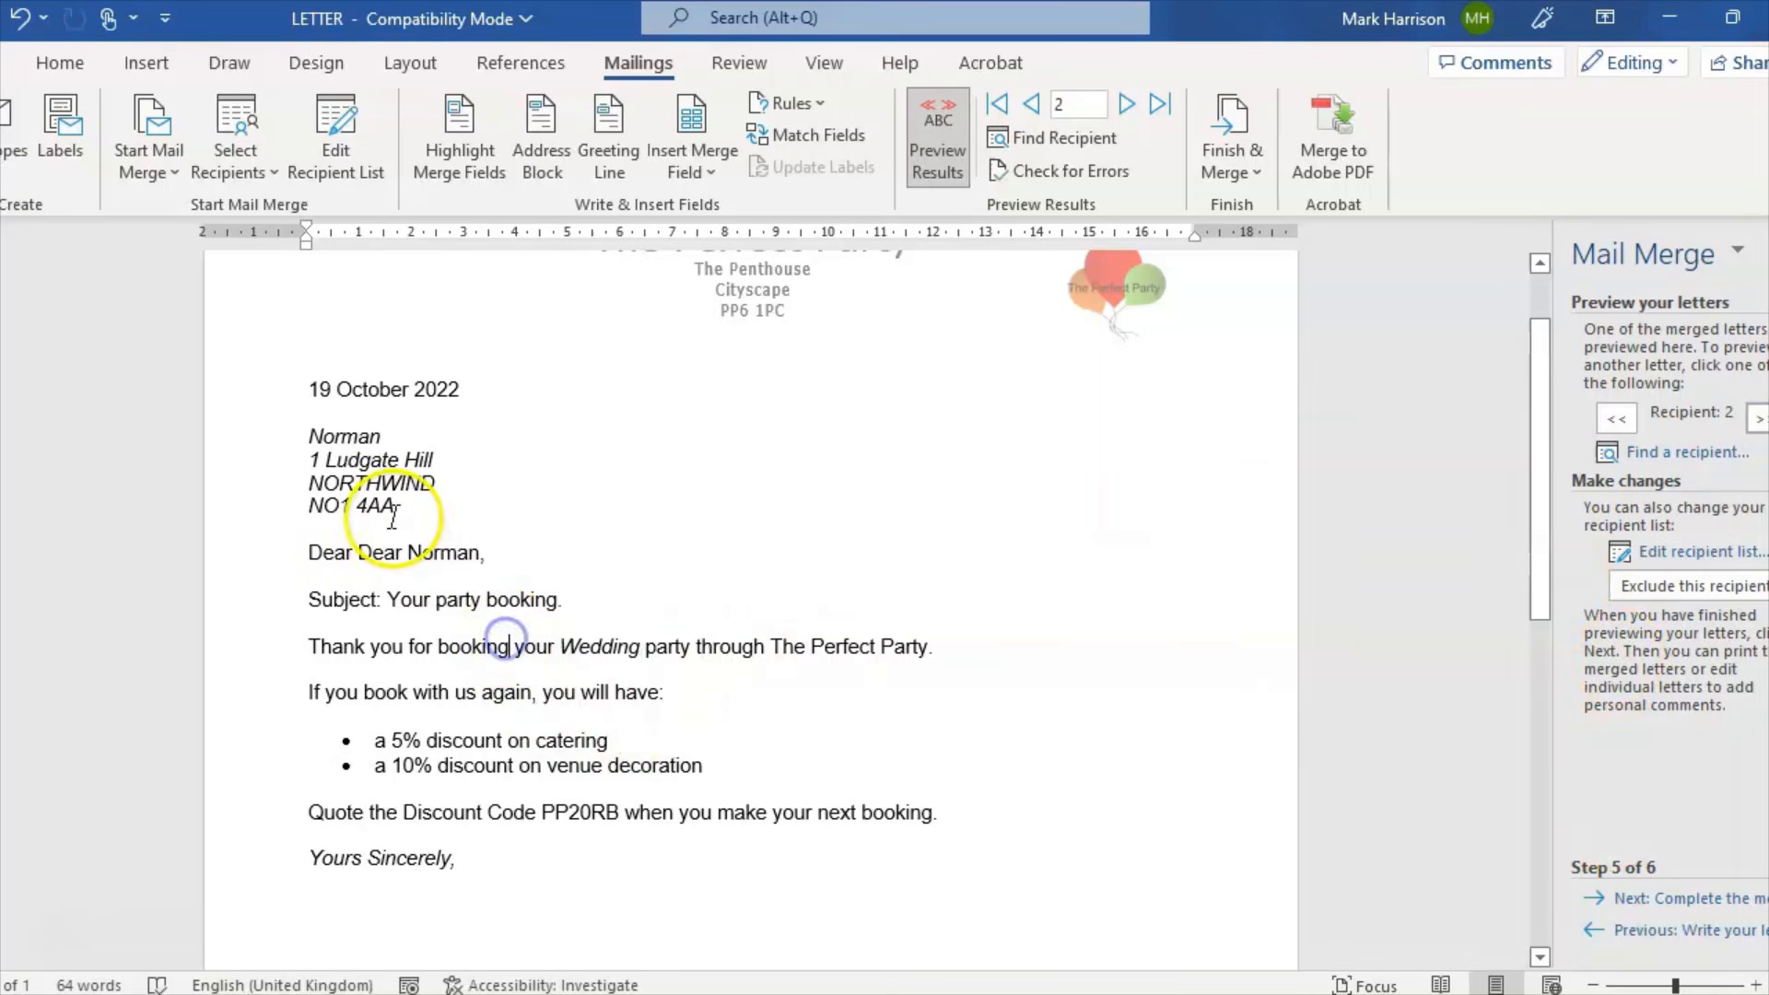
{"action": "left_click", "coordinate": [408, 546]}
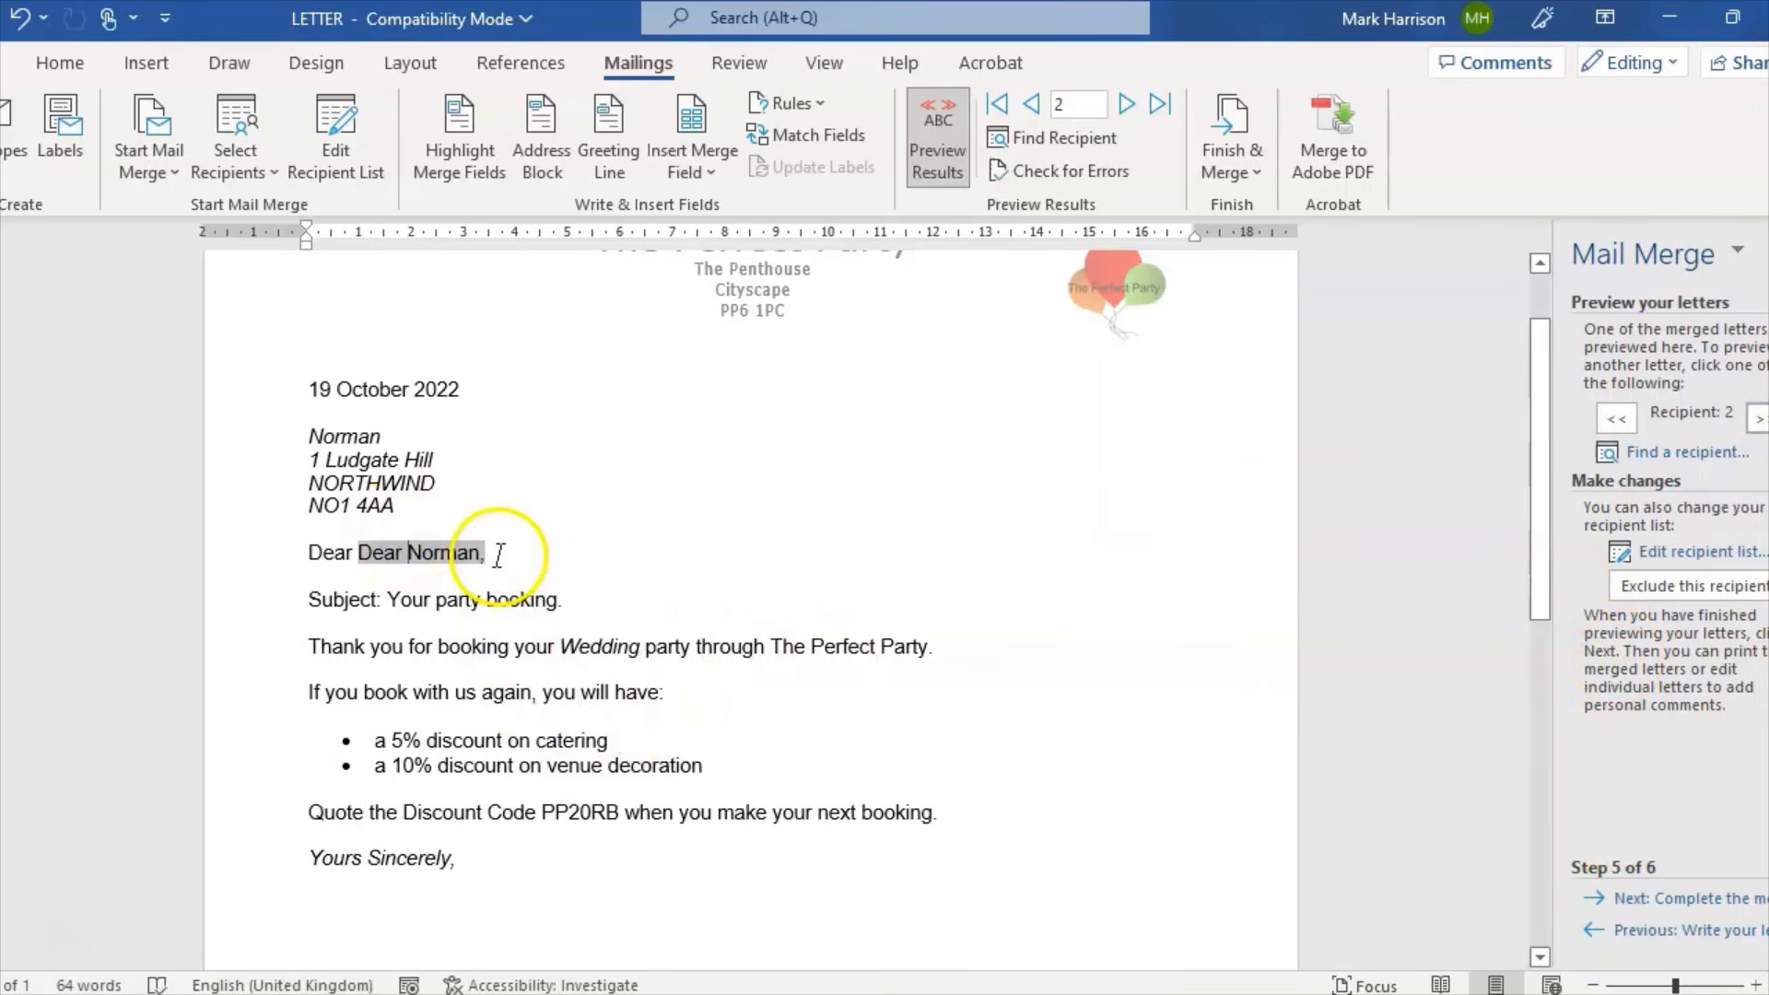
{"action": "left_click", "coordinate": [372, 544]}
{"action": "left_click", "coordinate": [364, 544]}
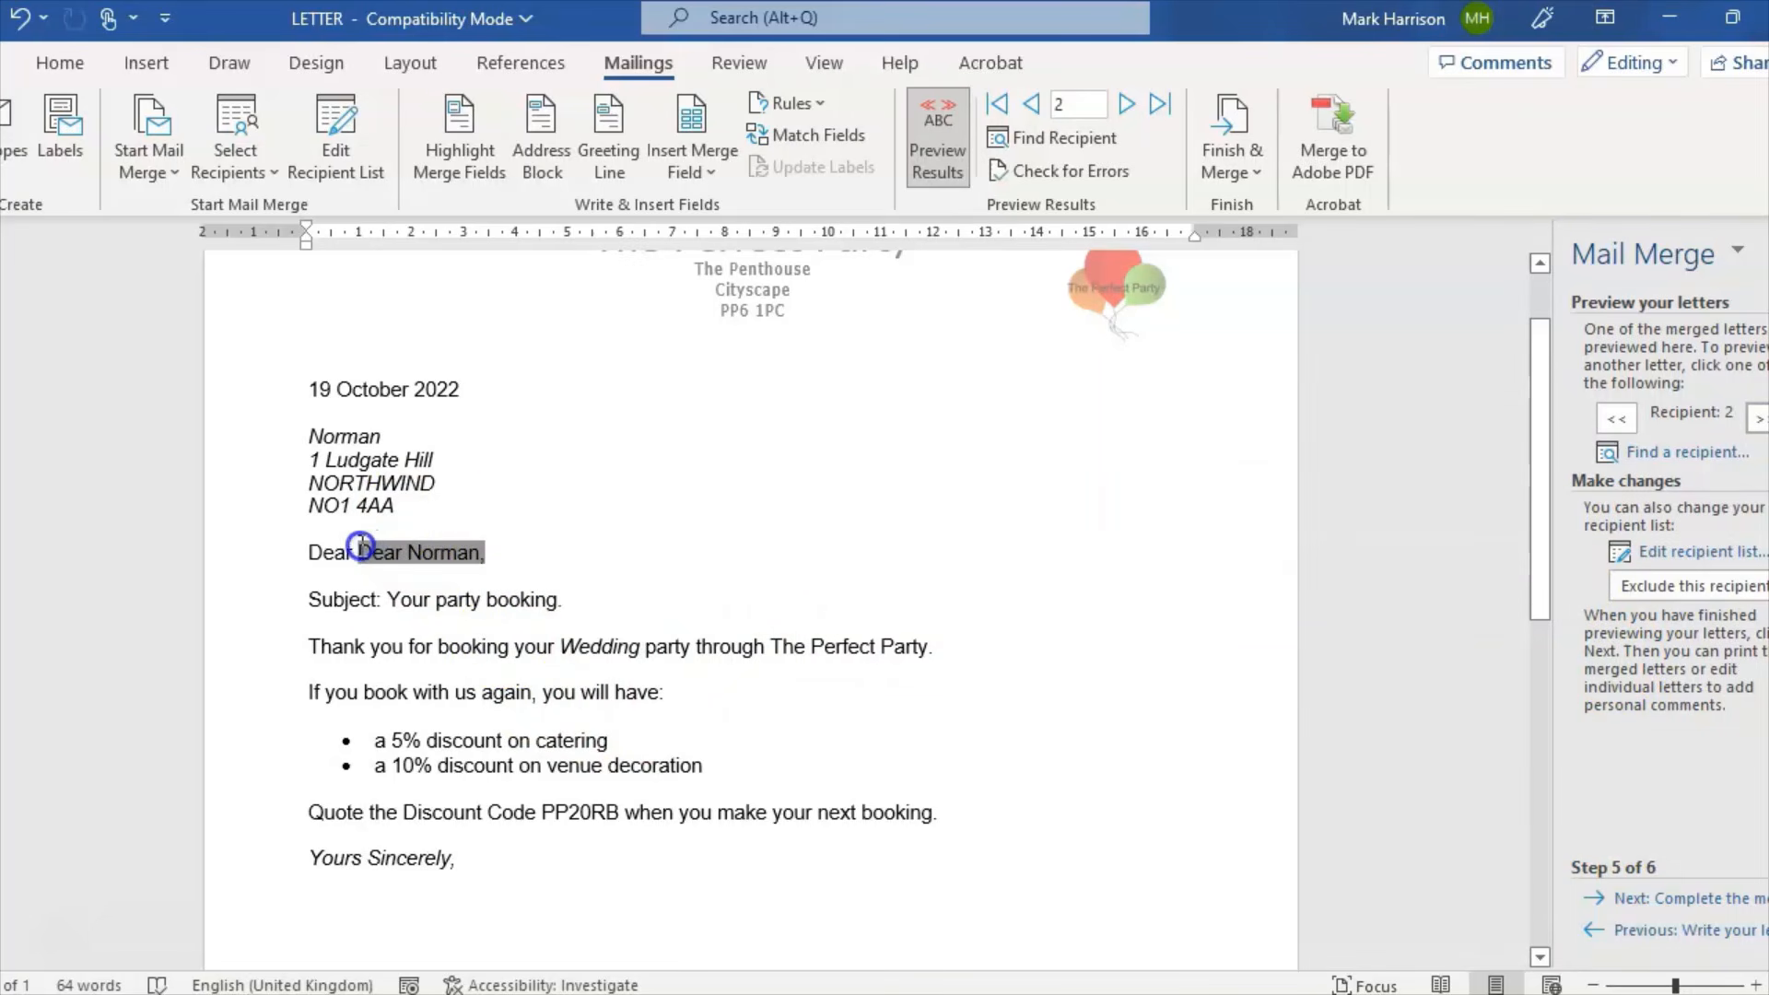
{"action": "key", "text": "Delete"}
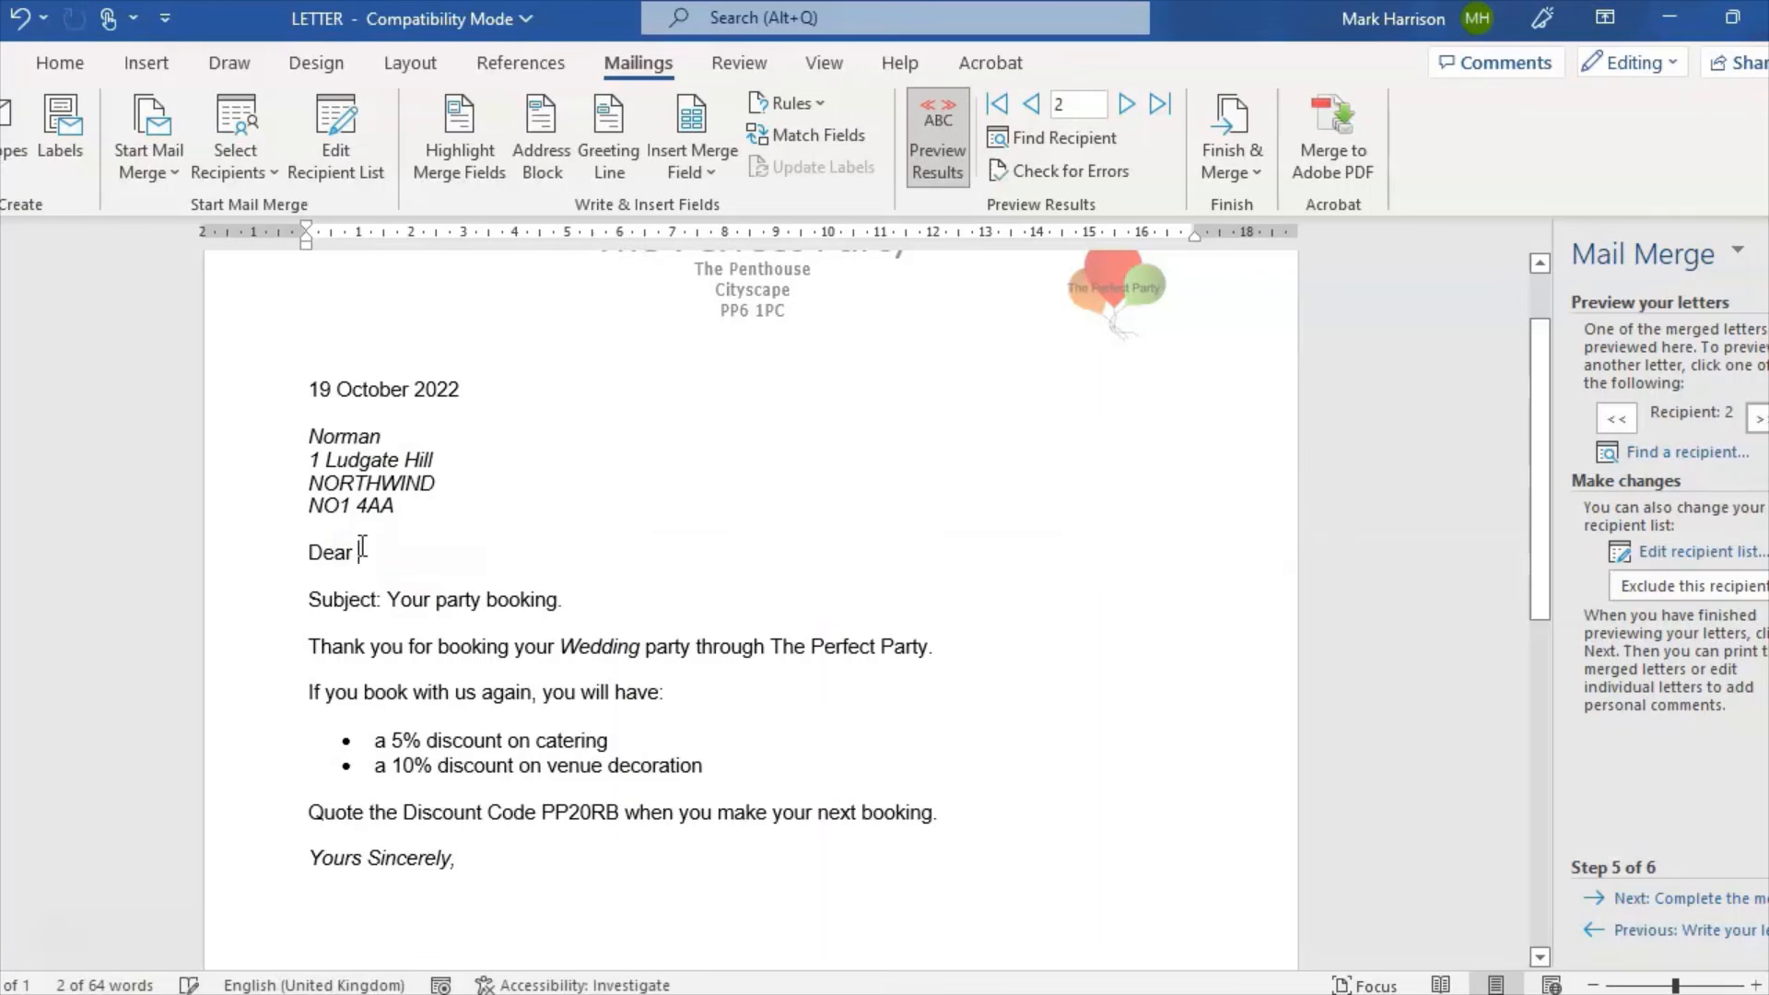
Step: Reinsert the greeting line field and remove the extra literal 'Dear' before it
{"action": "left_click", "coordinate": [1639, 930]}
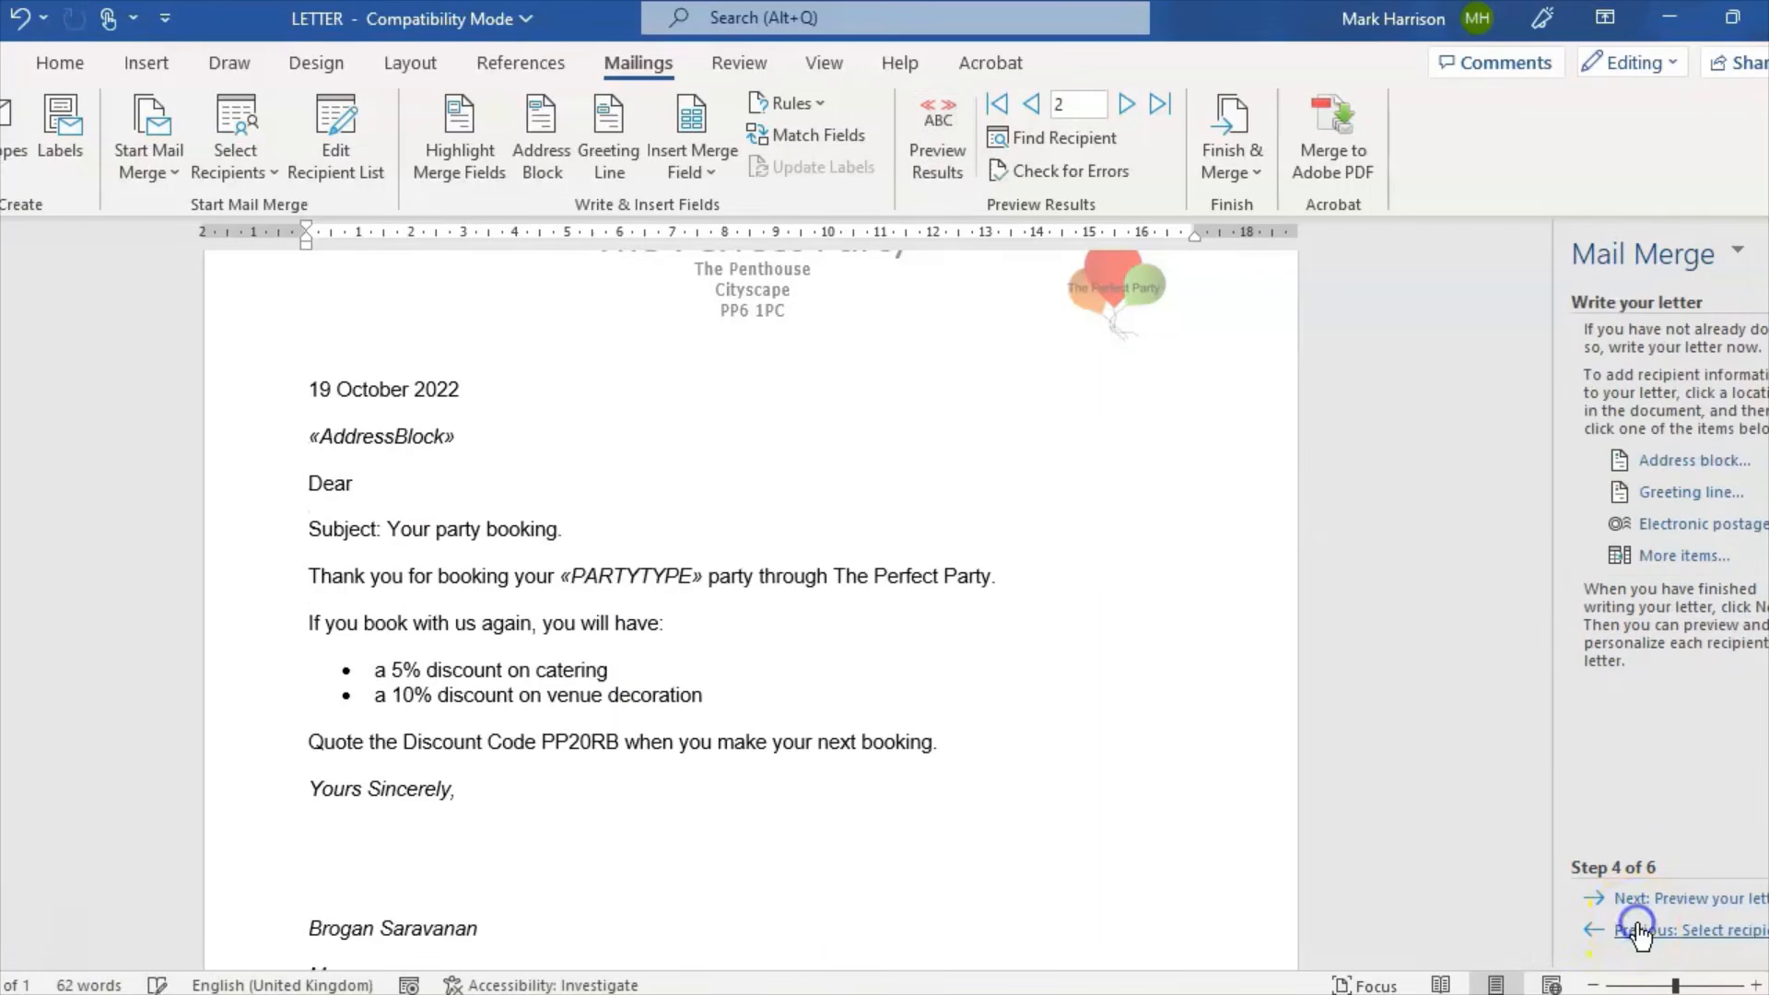
{"action": "left_click", "coordinate": [1691, 492]}
{"action": "left_click", "coordinate": [1071, 634]}
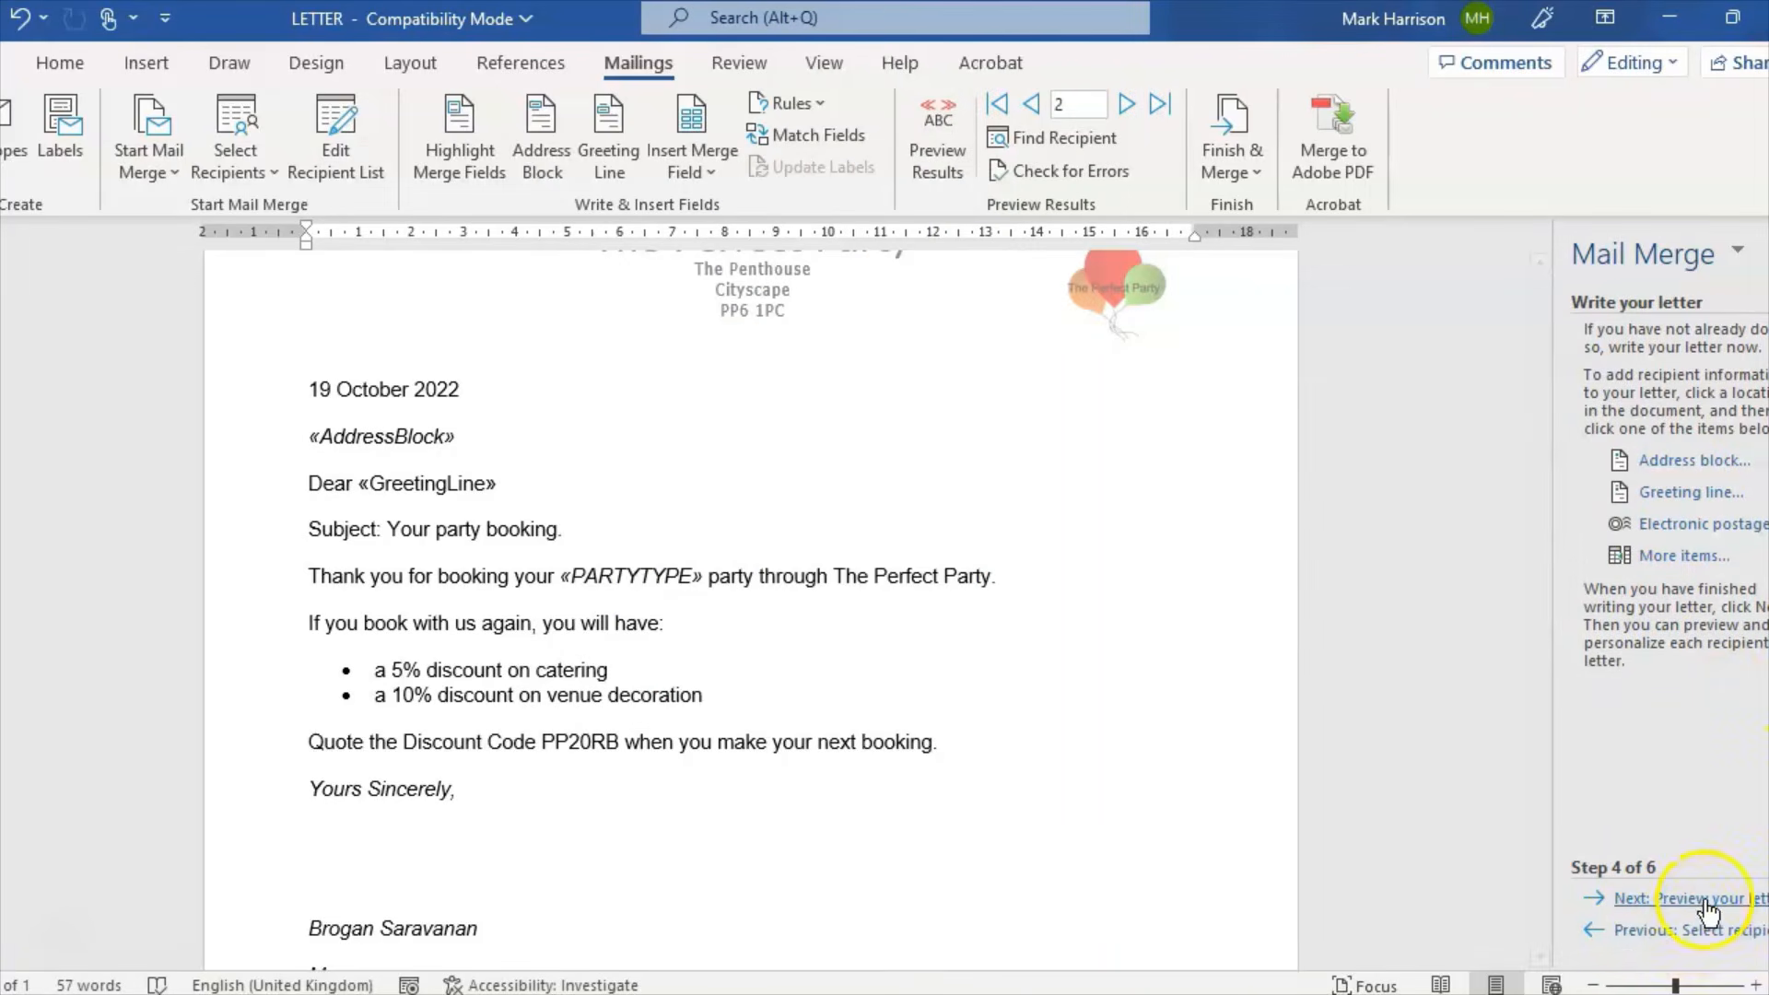
{"action": "left_click", "coordinate": [1703, 899]}
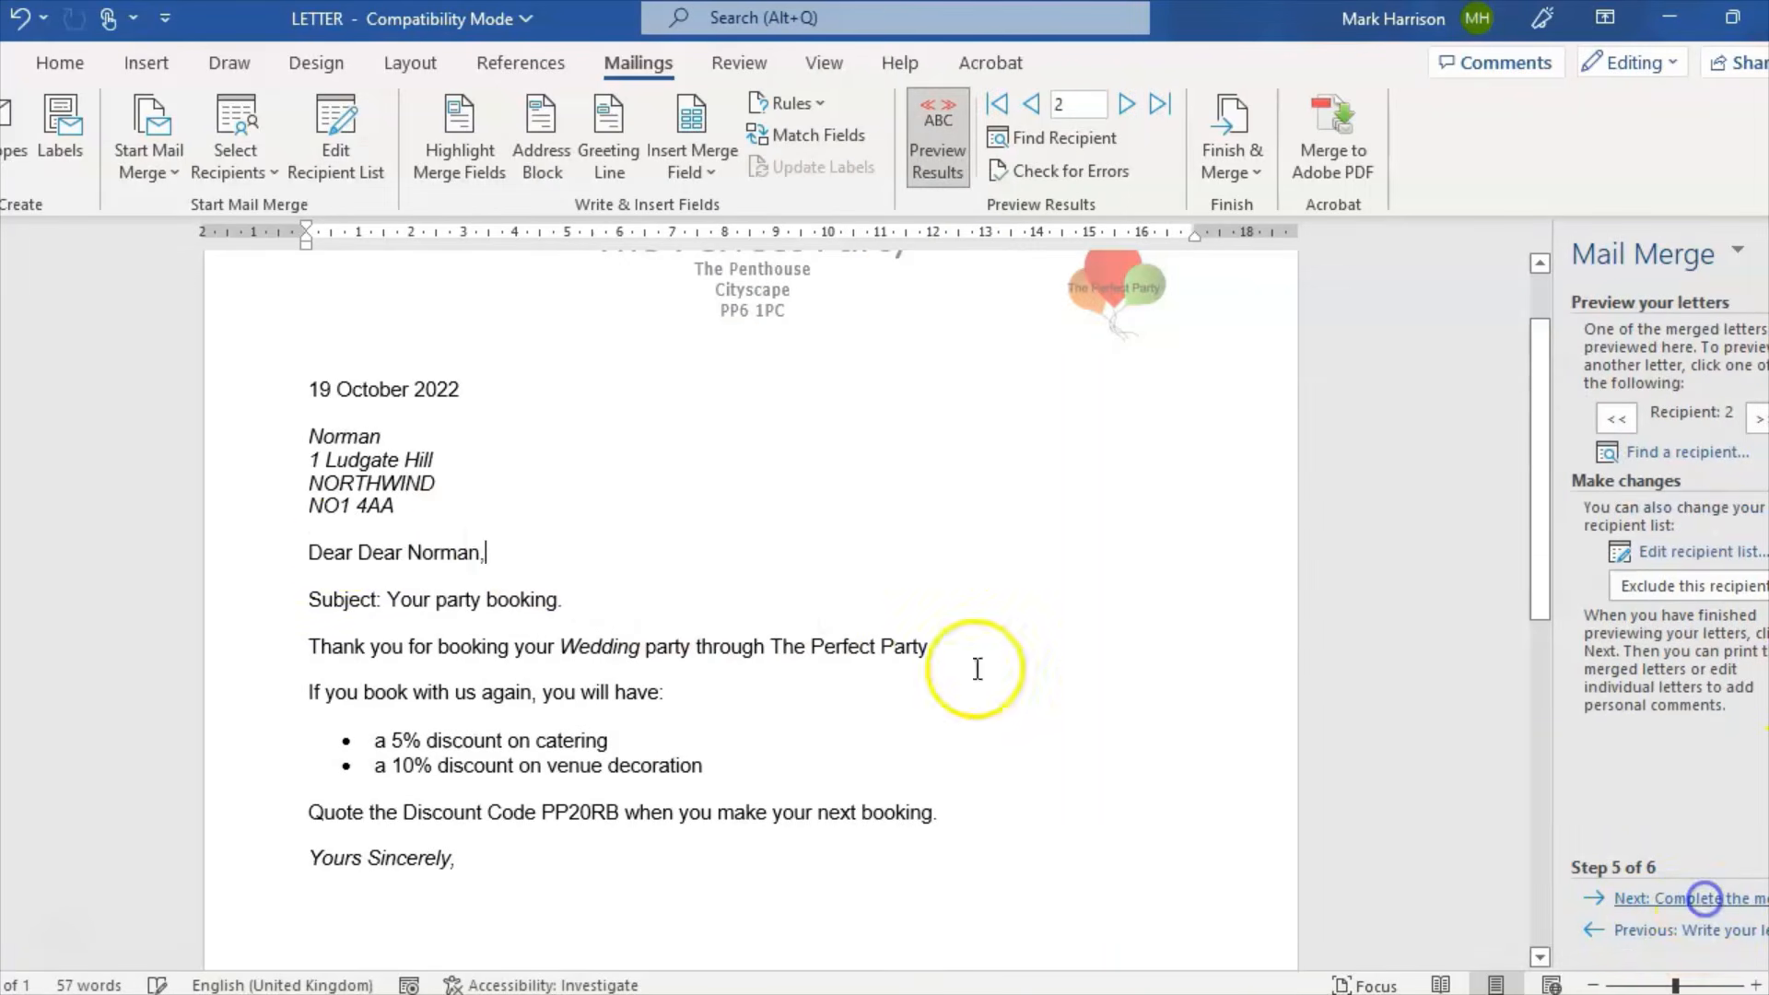
{"action": "left_click", "coordinate": [363, 551]}
{"action": "key", "text": "BackSpace"}
{"action": "key", "text": "BackSpace"}
{"action": "key", "text": "BackSpace"}
{"action": "key", "text": "BackSpace"}
{"action": "key", "text": "BackSpace"}
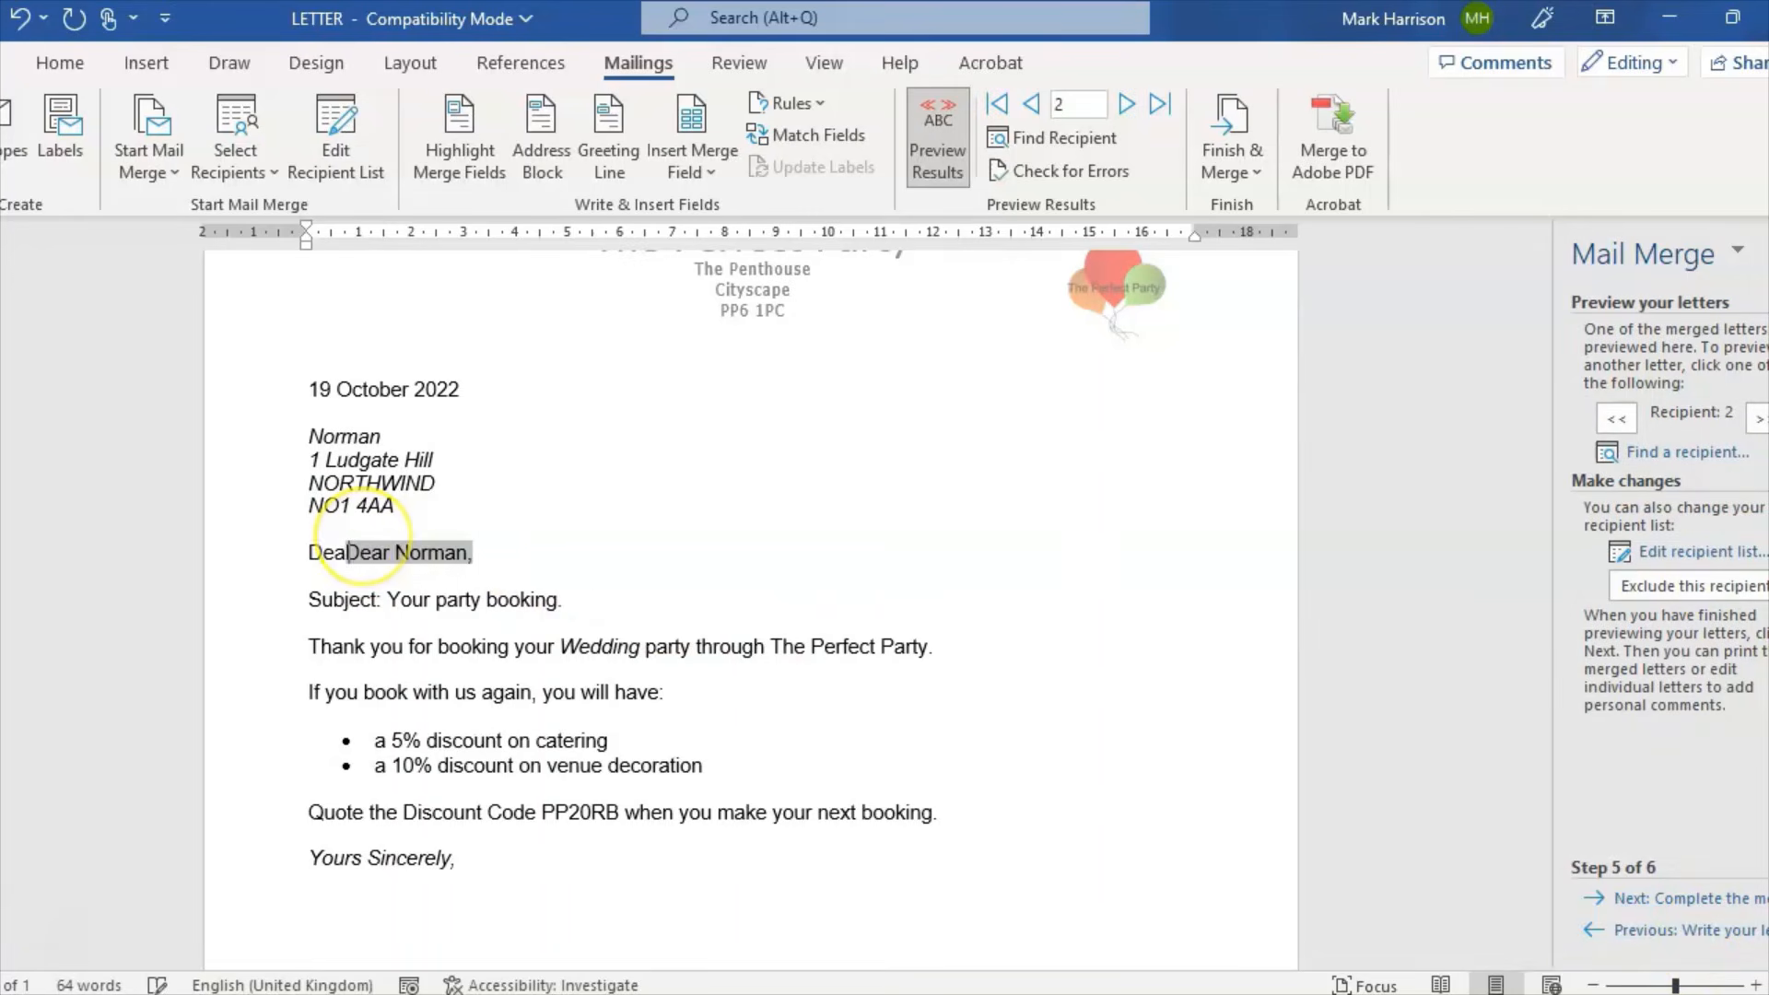
{"action": "left_click", "coordinate": [524, 679]}
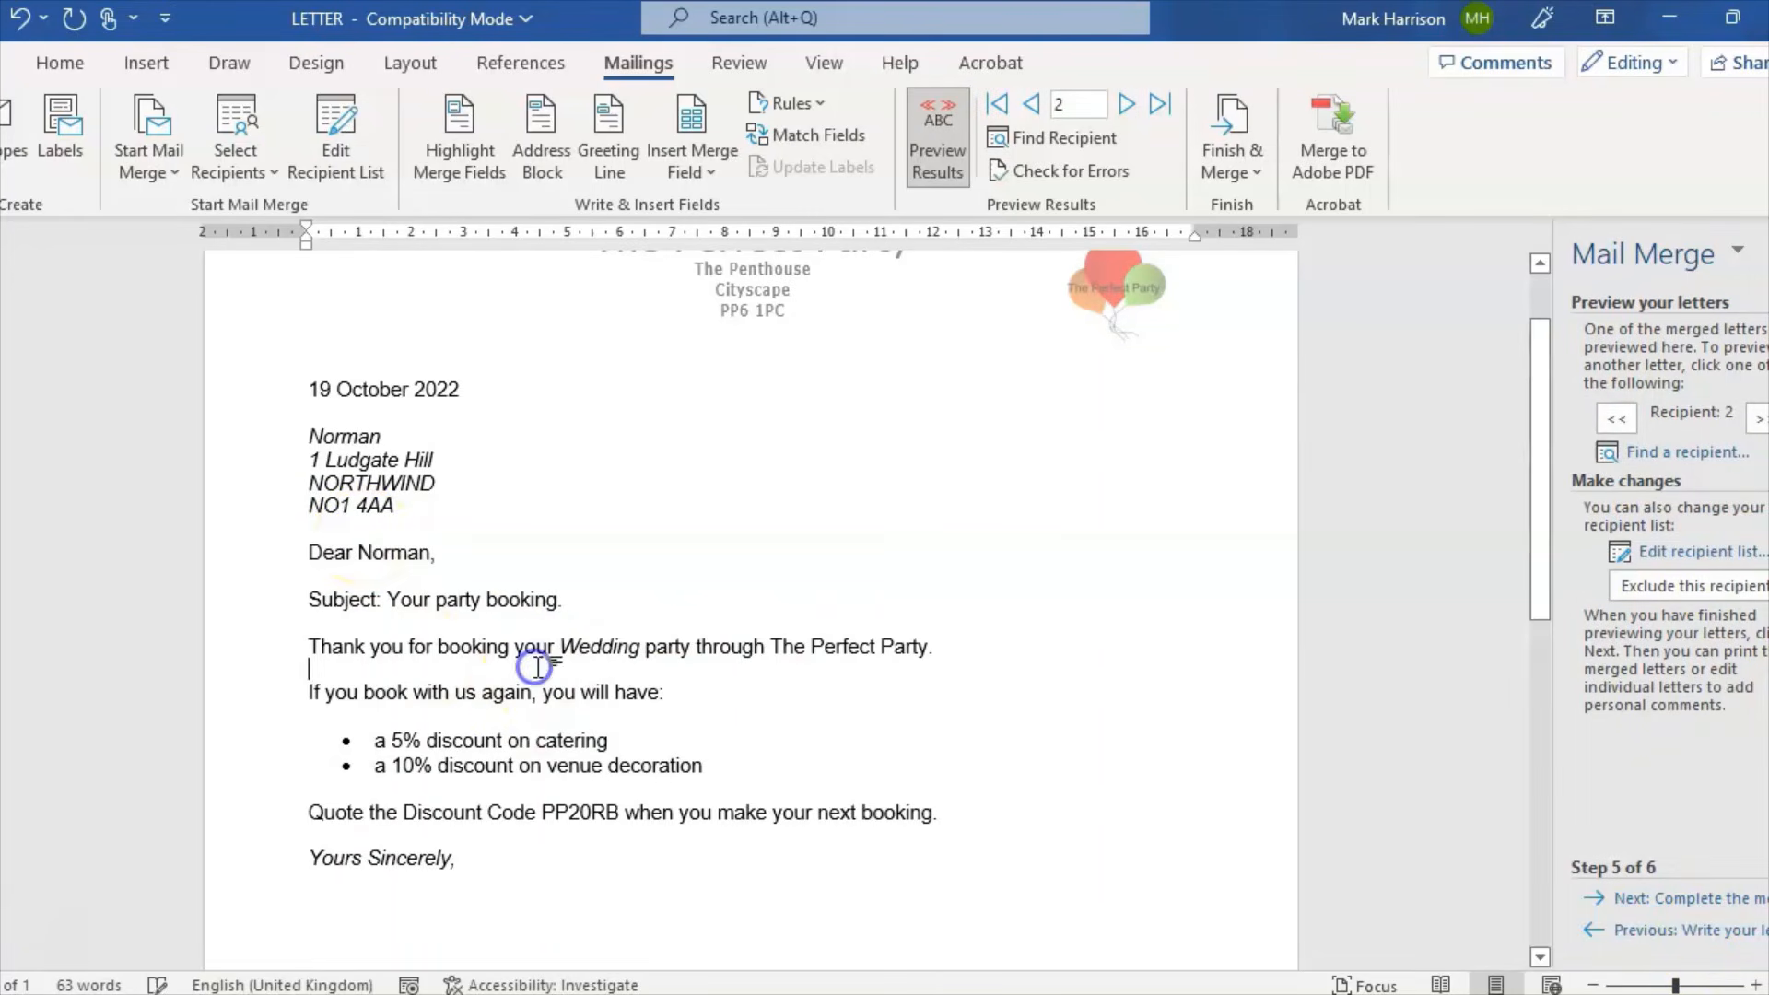
Step: Step through all three recipients' merged letters to check the greetings
{"action": "left_click", "coordinate": [1619, 420]}
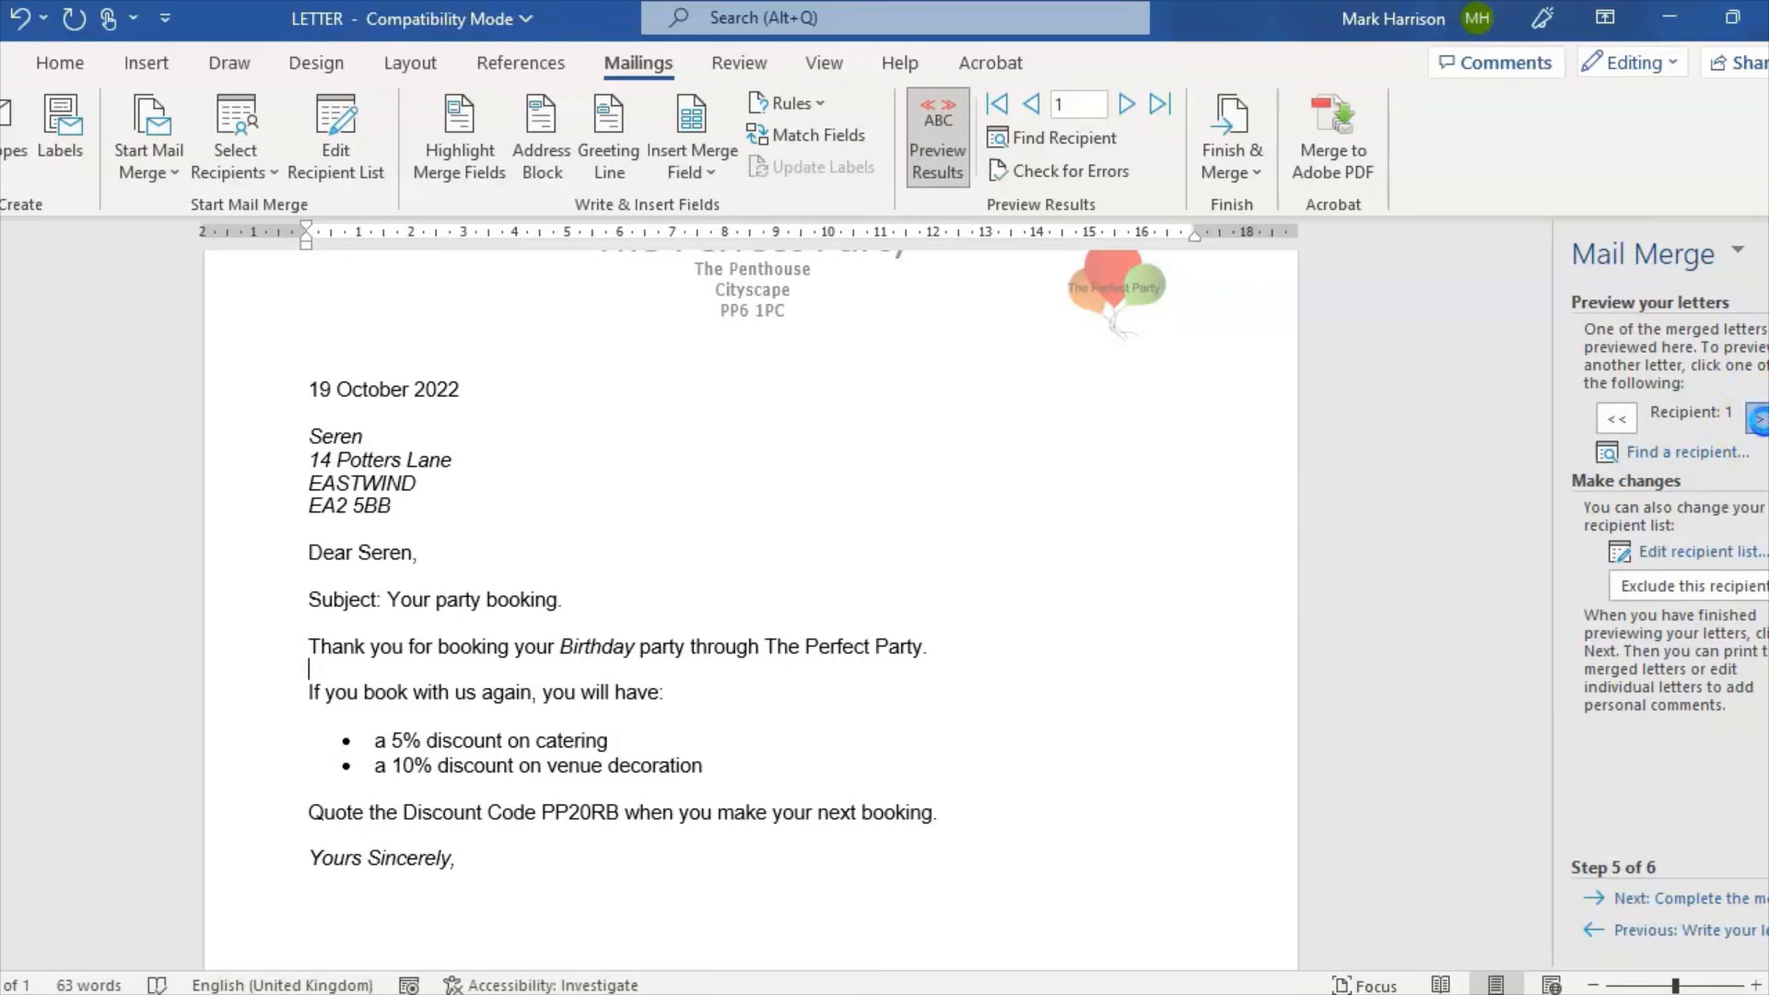
{"action": "left_click", "coordinate": [1758, 421]}
{"action": "left_click", "coordinate": [1758, 420]}
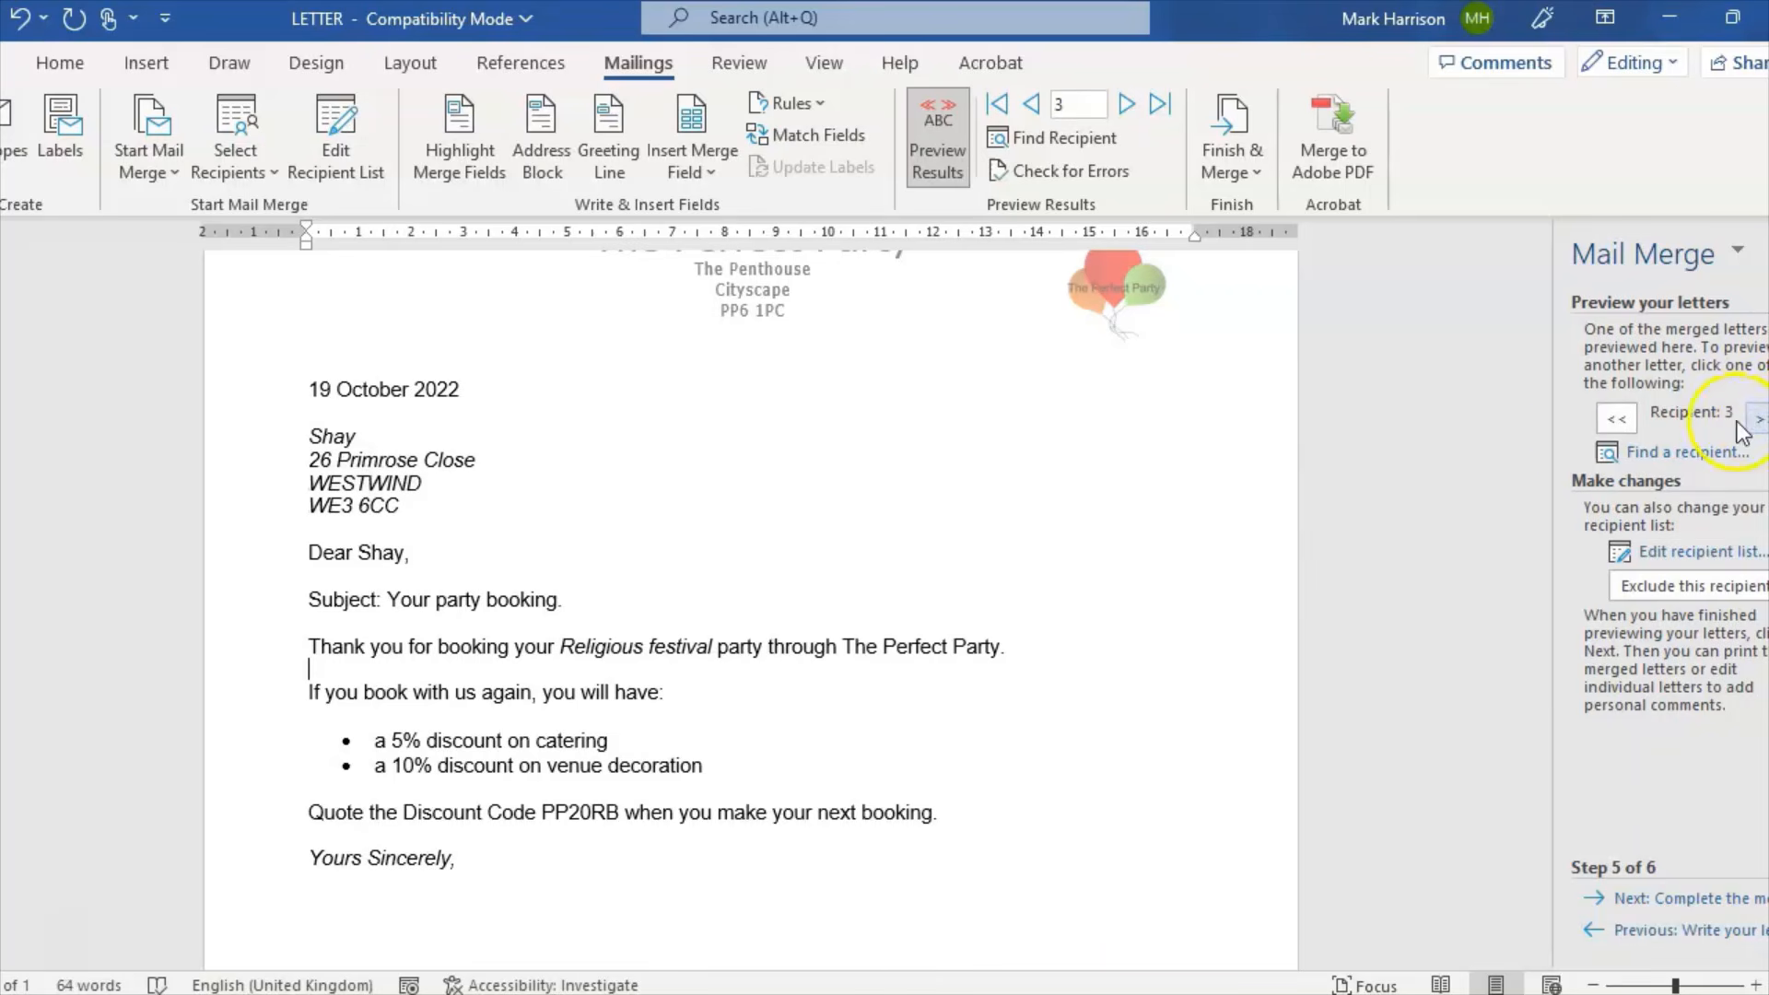
{"action": "left_click", "coordinate": [1635, 422]}
{"action": "left_click", "coordinate": [1635, 422]}
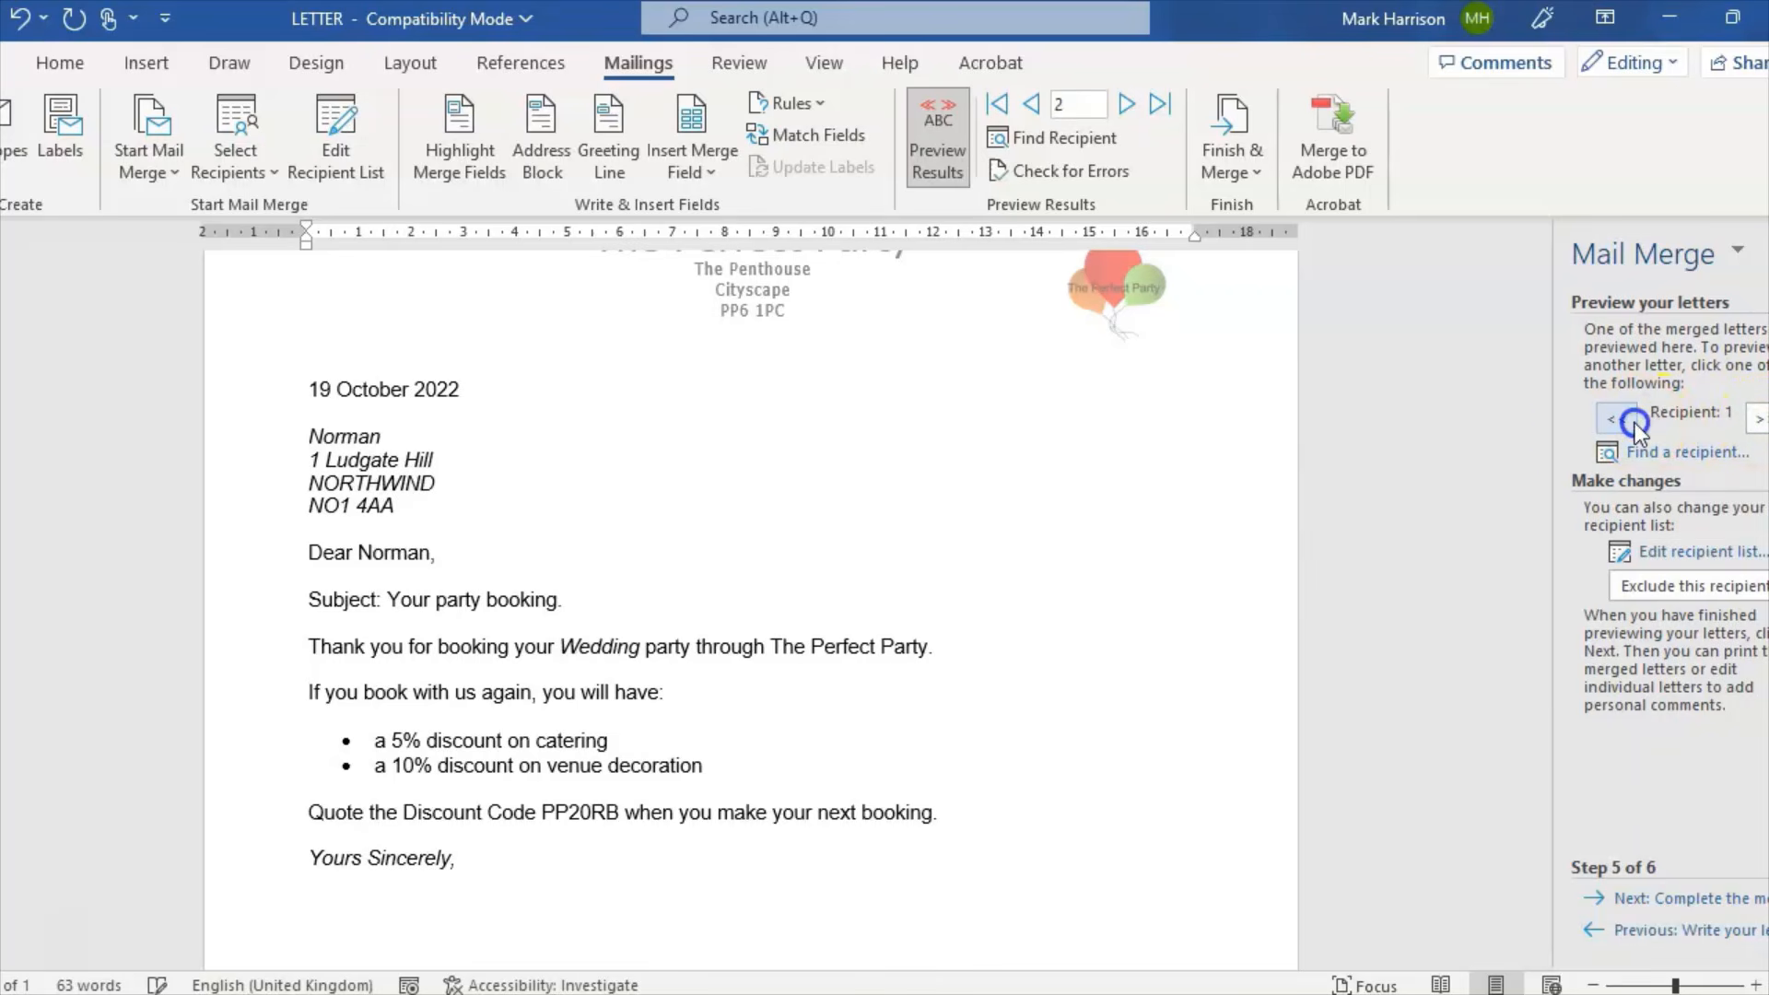
{"action": "left_click", "coordinate": [1758, 420]}
{"action": "left_click", "coordinate": [1758, 420]}
{"action": "left_click", "coordinate": [774, 993]}
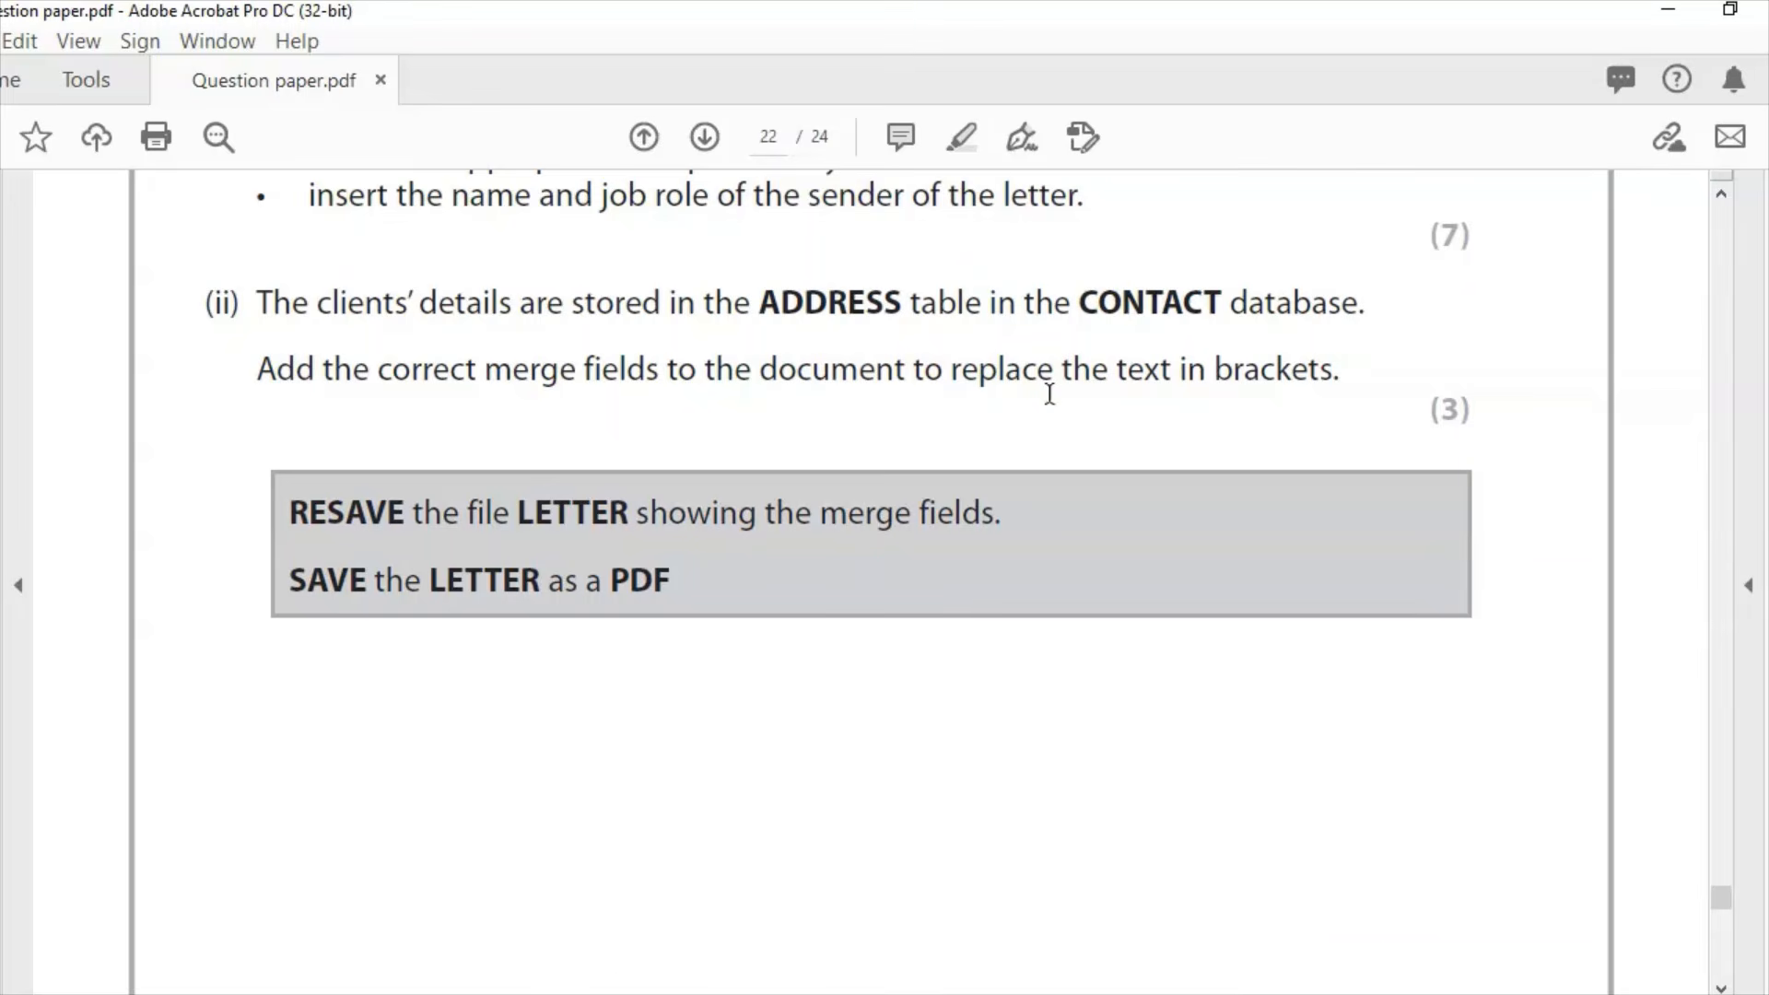
{"action": "left_click", "coordinate": [874, 990]}
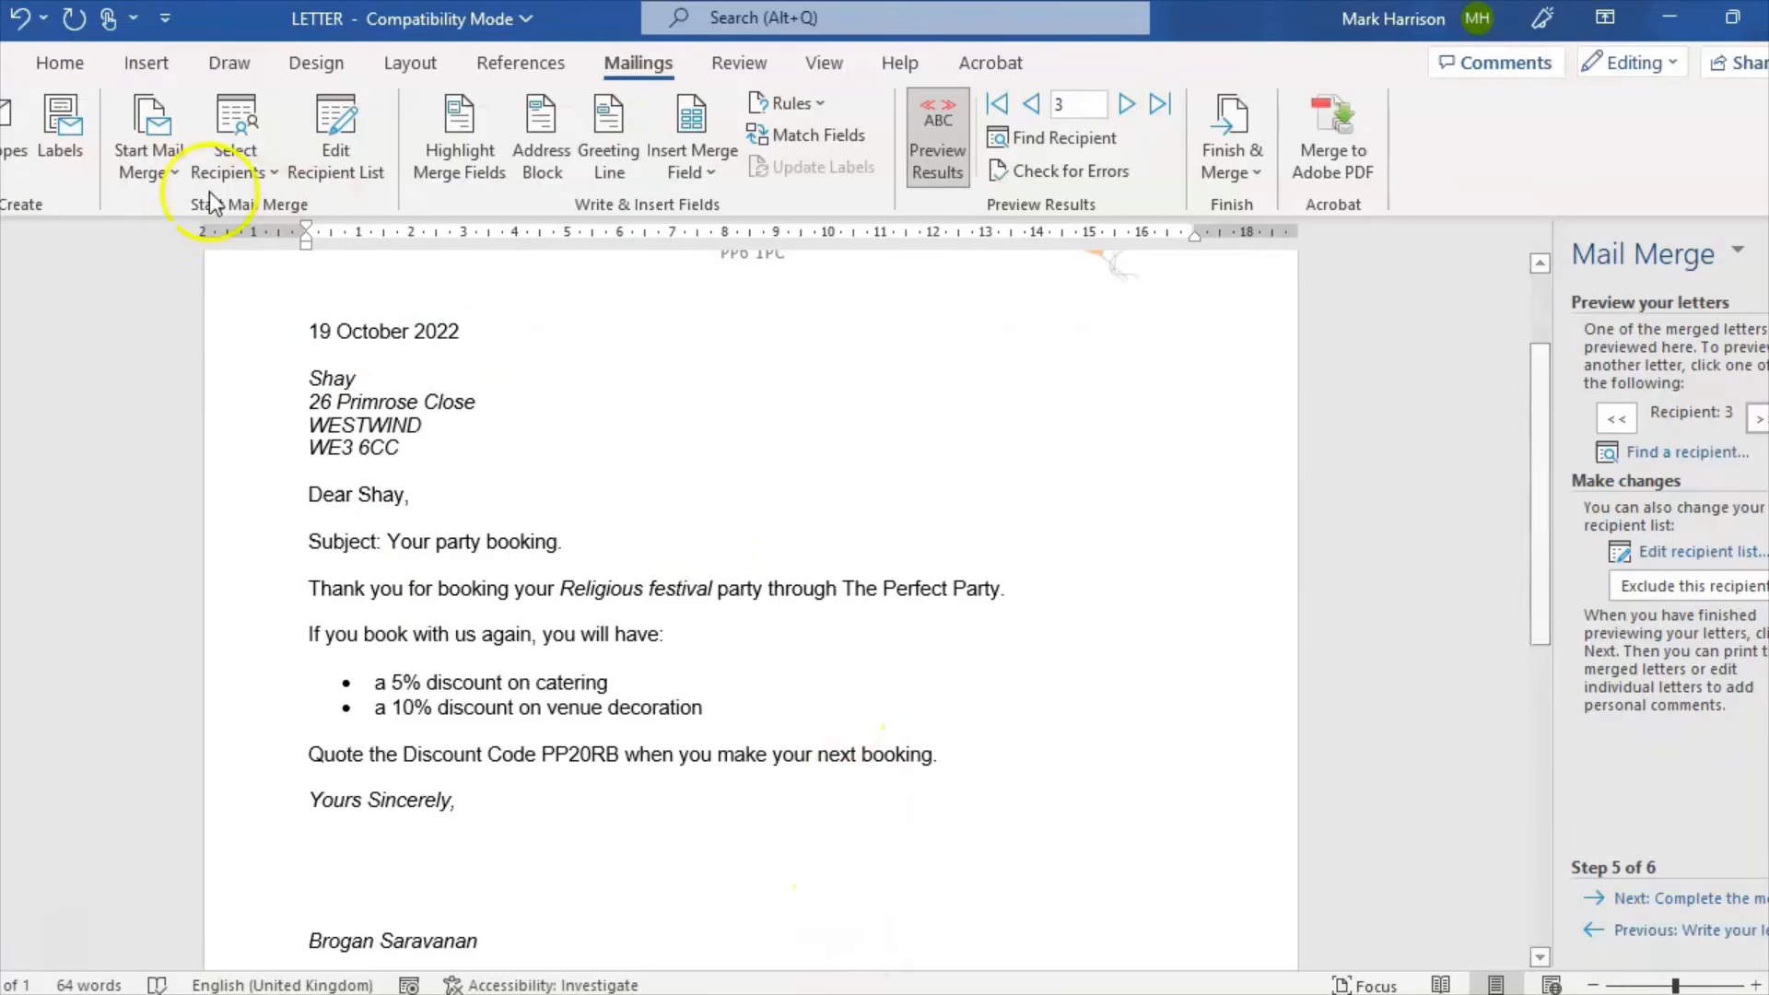
Step: Save a copy of LETTER with Save as type PDF, keeping the name LETTER
{"action": "key", "text": "alt+Tab"}
{"action": "key", "text": "alt+Tab"}
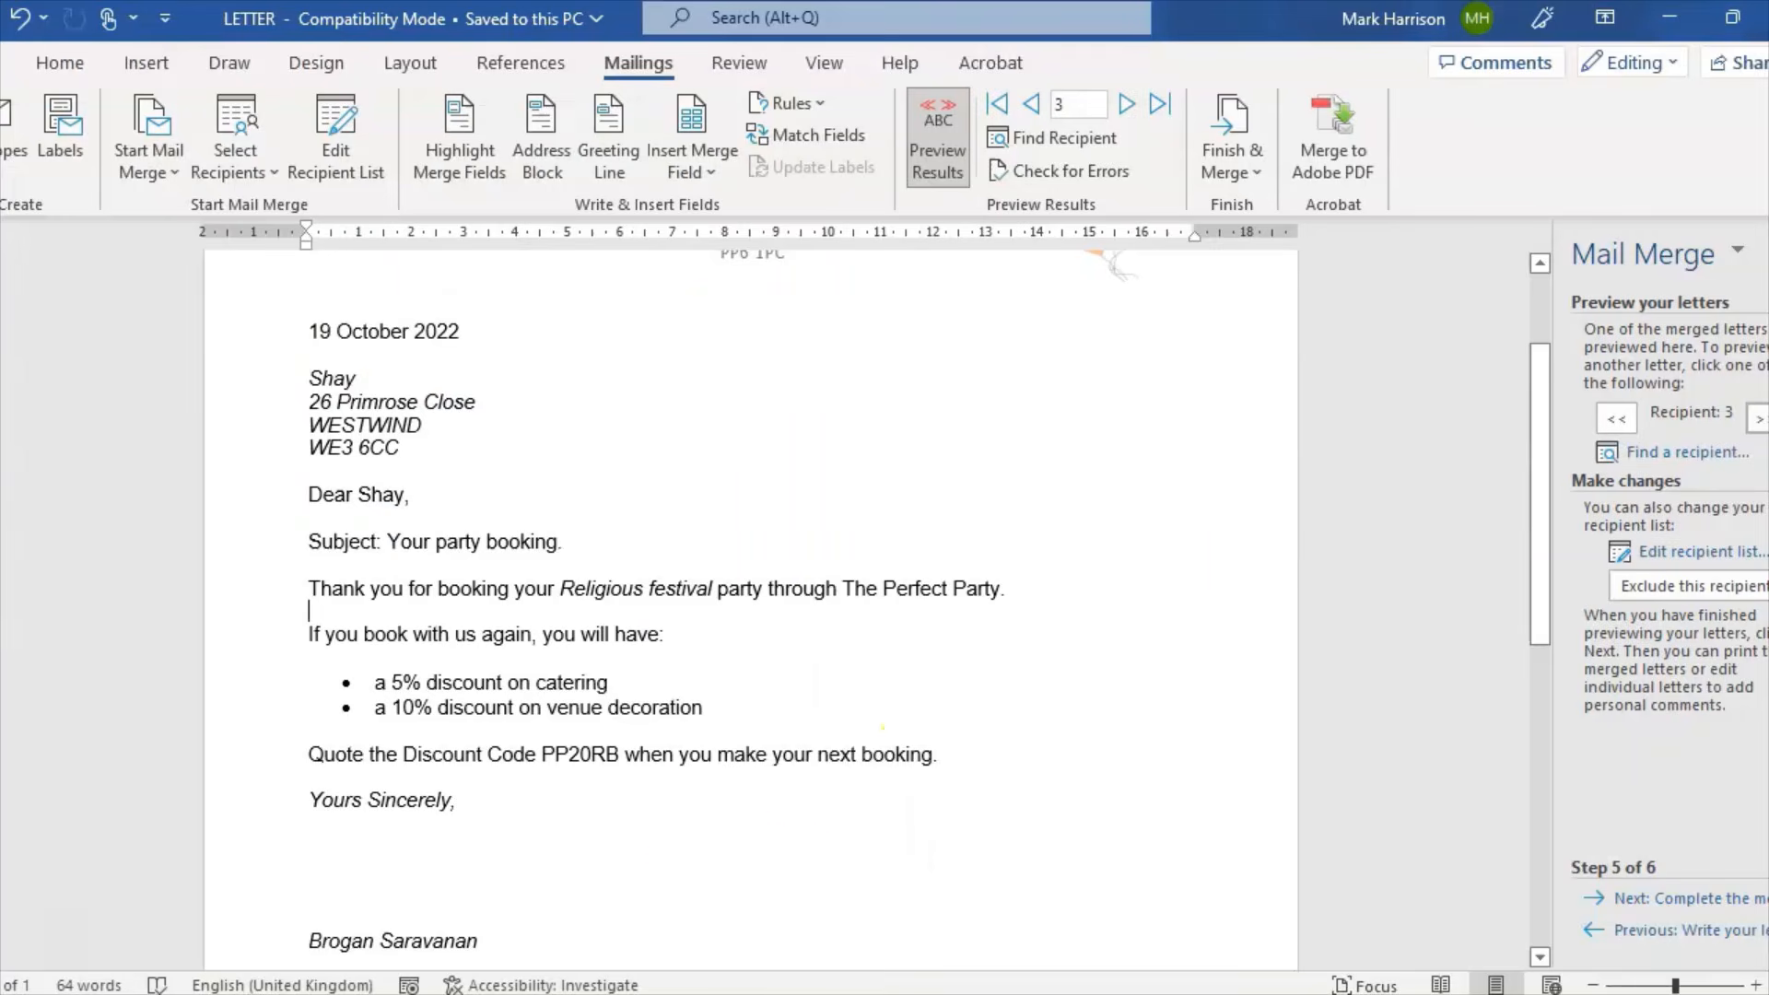
{"action": "key", "text": "alt+f"}
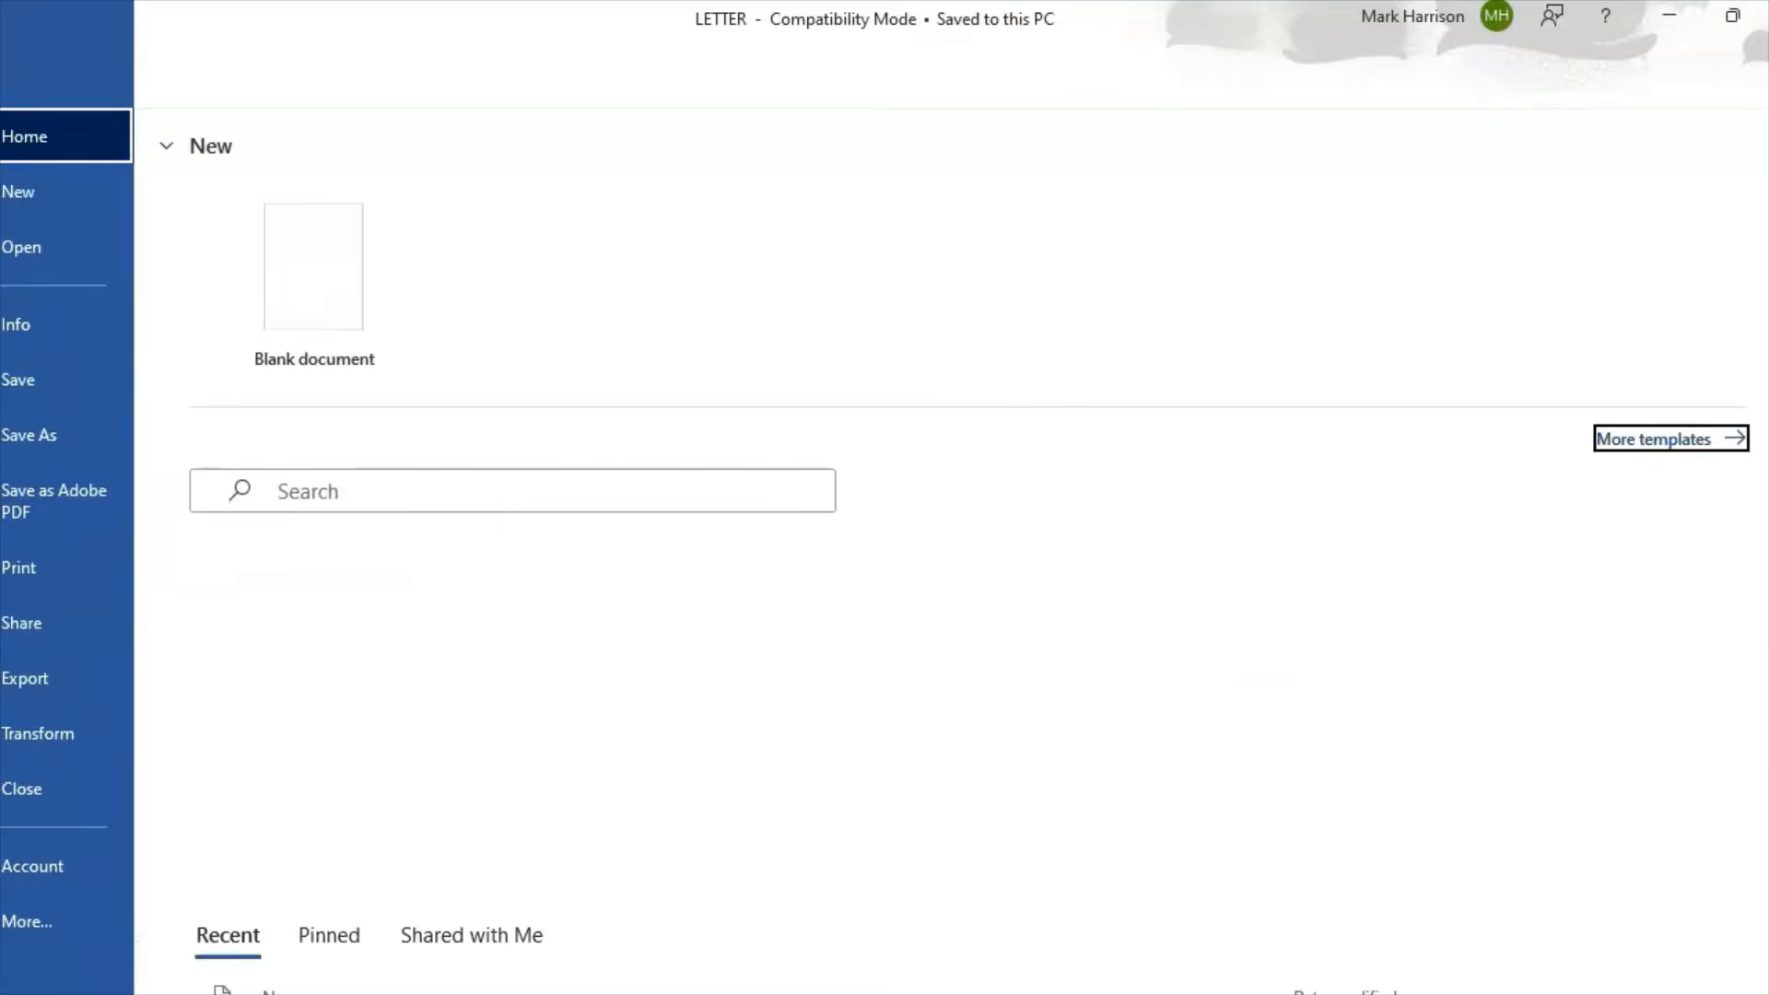
{"action": "left_click", "coordinate": [41, 431]}
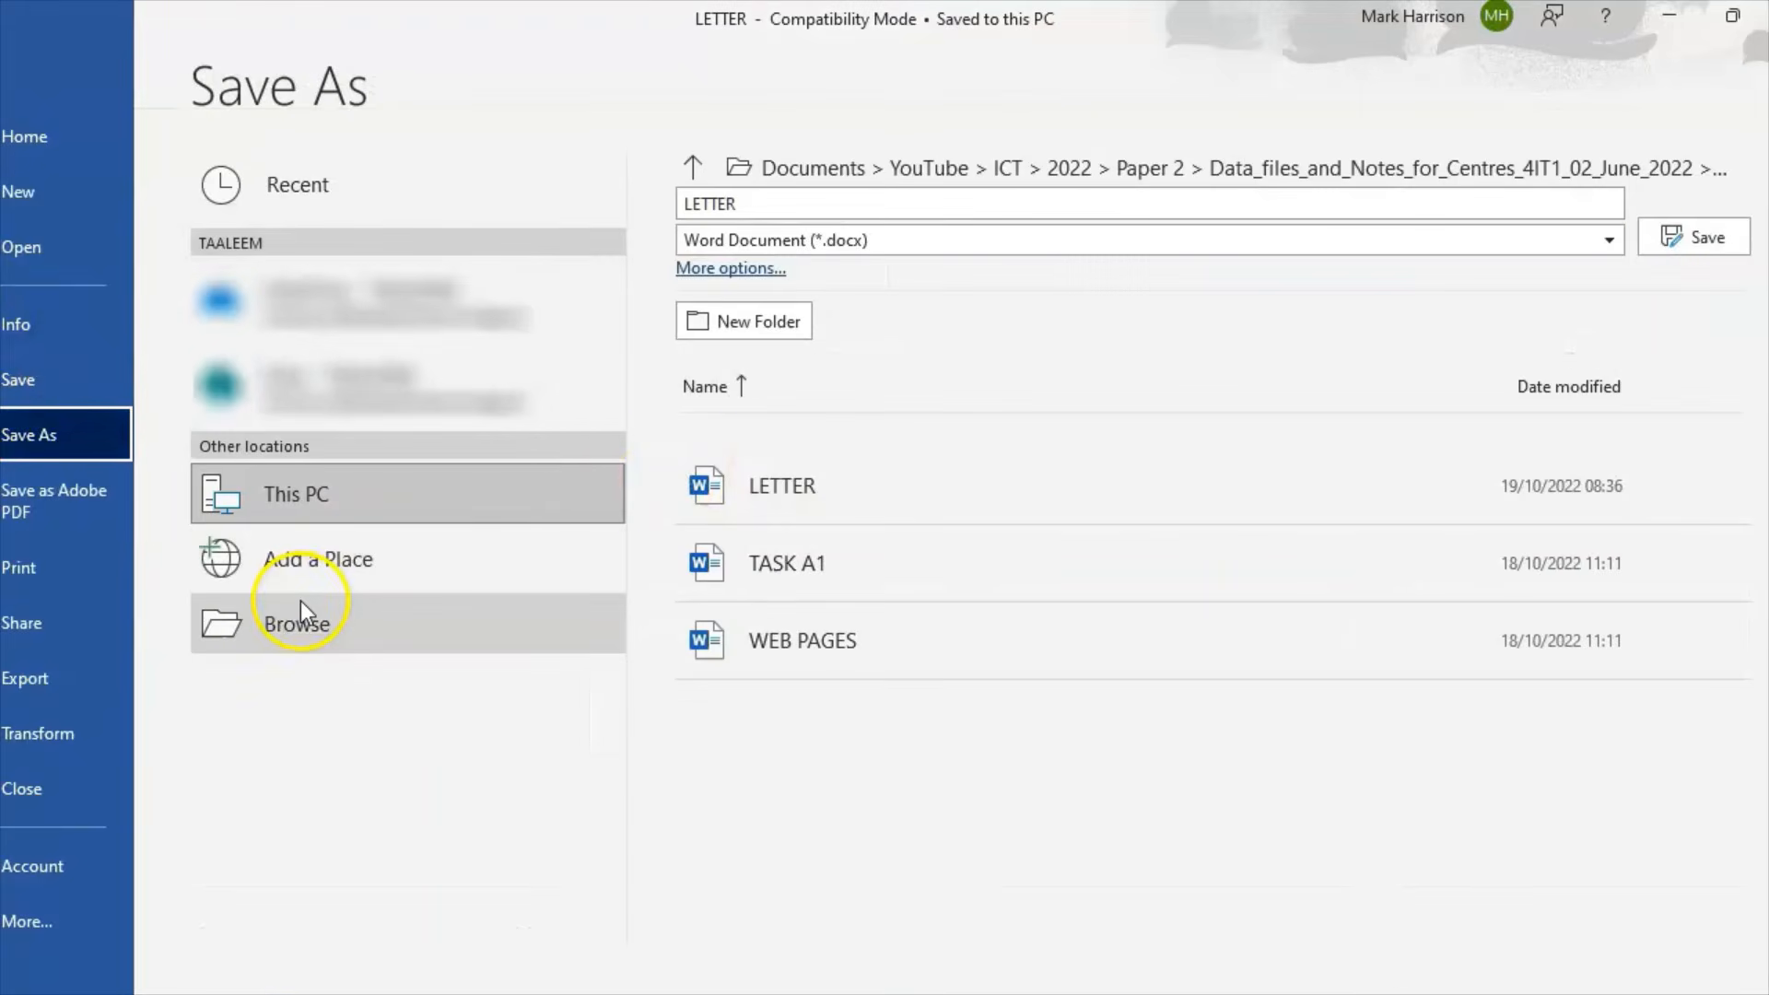
{"action": "left_click", "coordinate": [300, 603]}
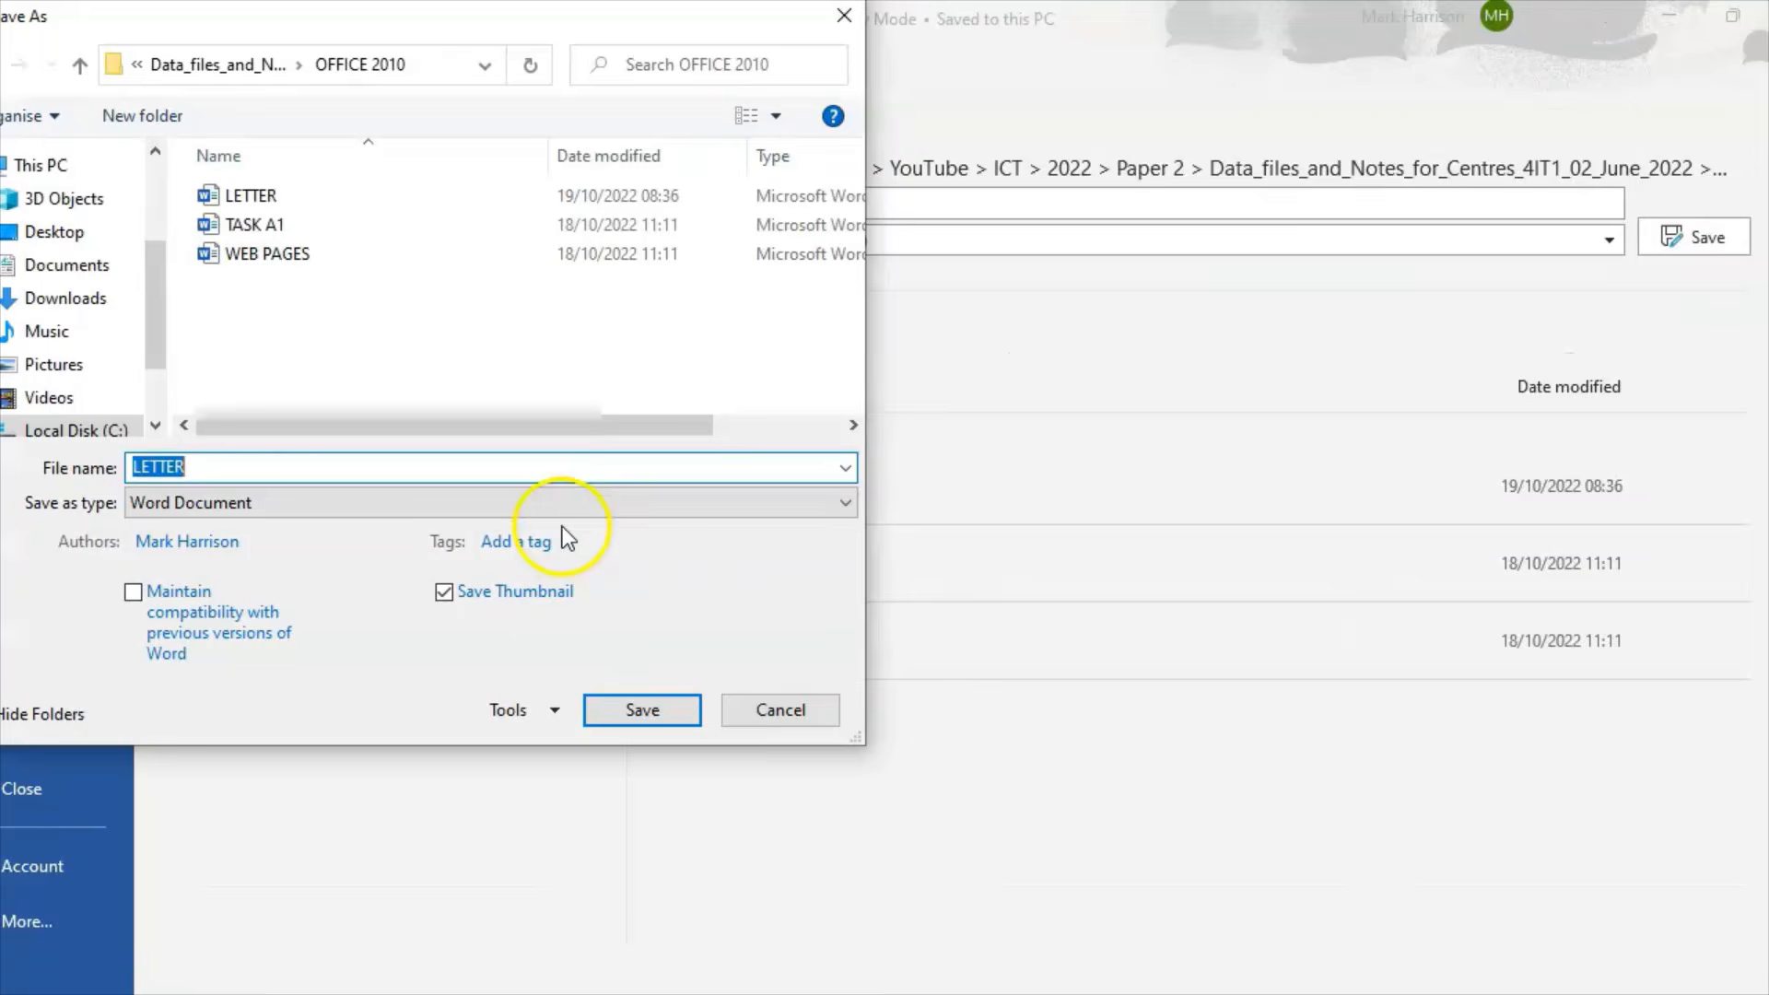
{"action": "left_click", "coordinate": [513, 502]}
{"action": "left_click", "coordinate": [332, 654]}
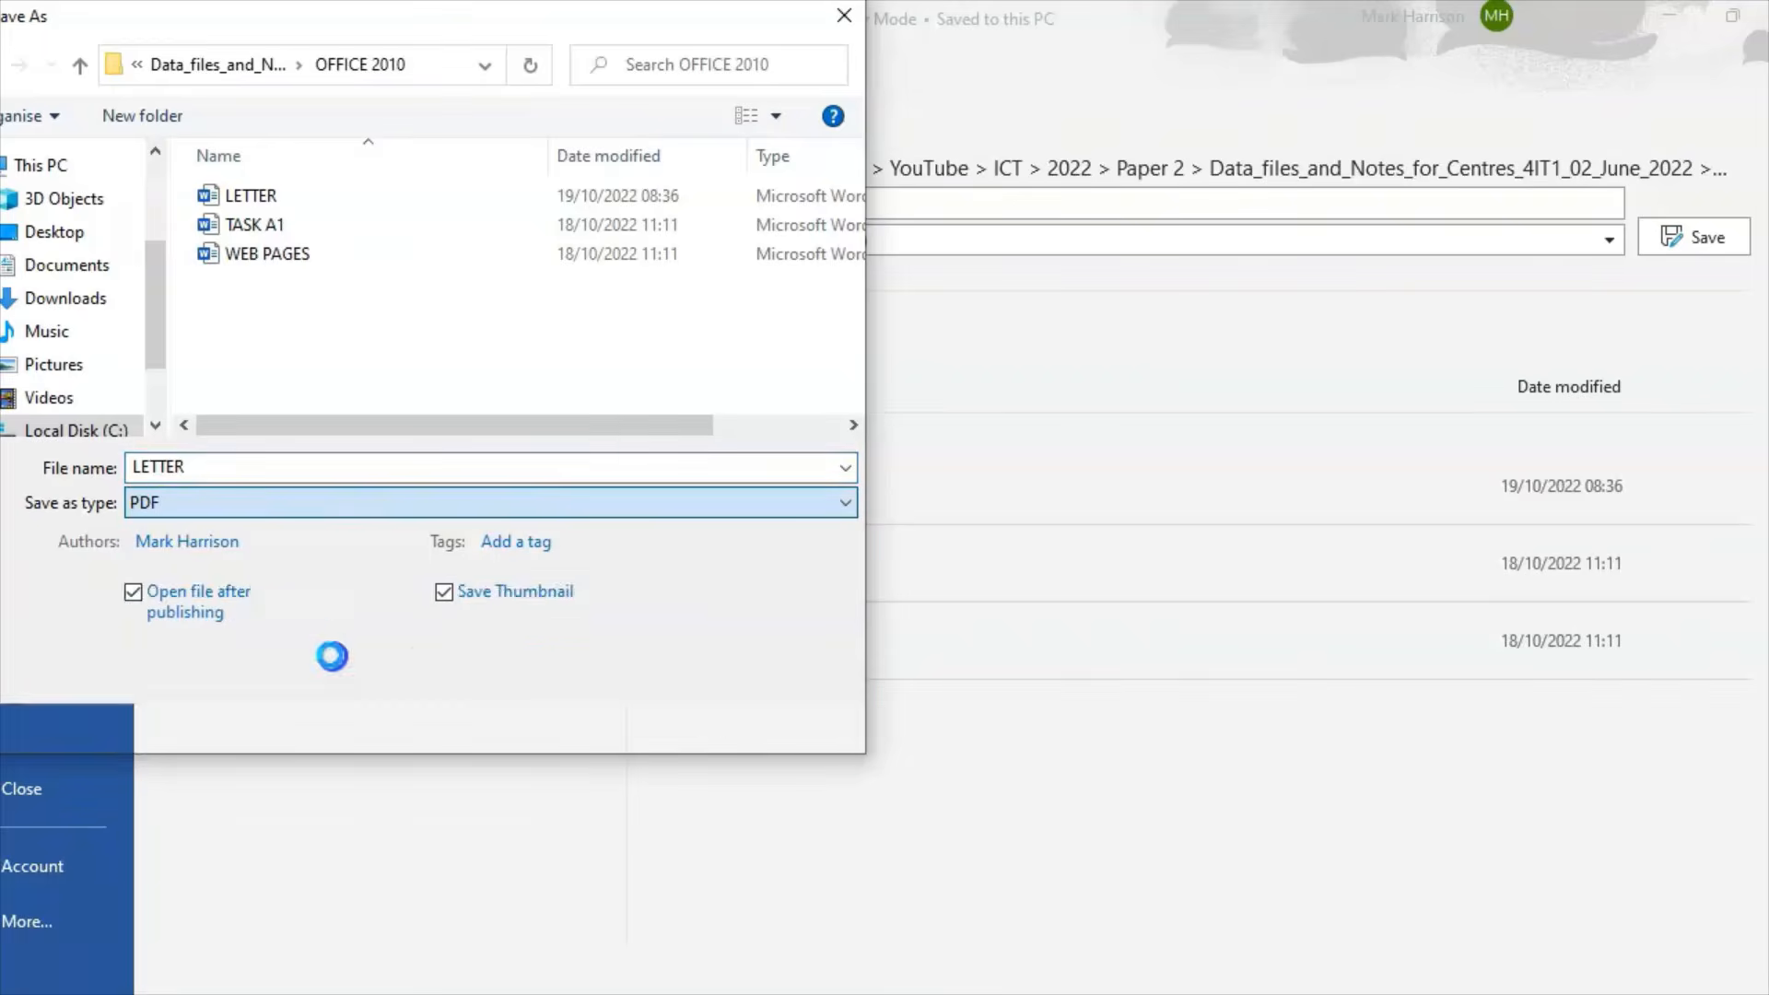
{"action": "left_click", "coordinate": [662, 715]}
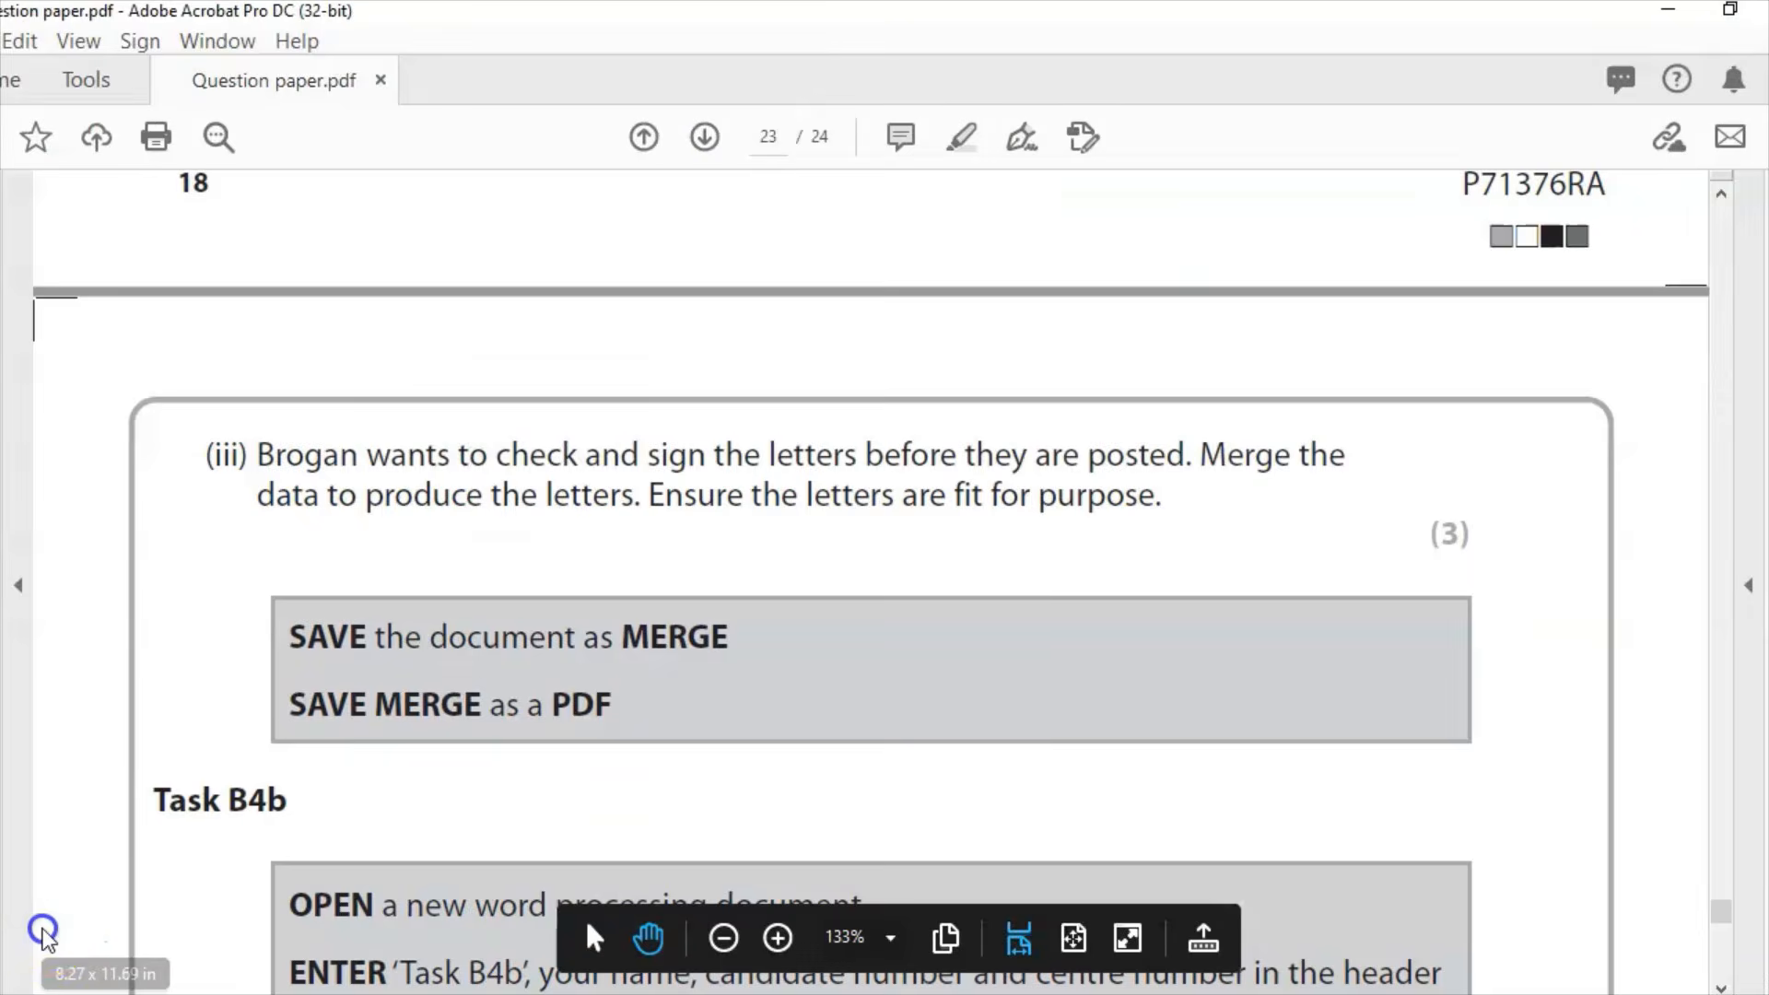
Step: Scroll the question paper down to the Task B4b instructions on page 23
{"action": "scroll", "coordinate": [1469, 769], "scroll_direction": "down", "scroll_amount": 2}
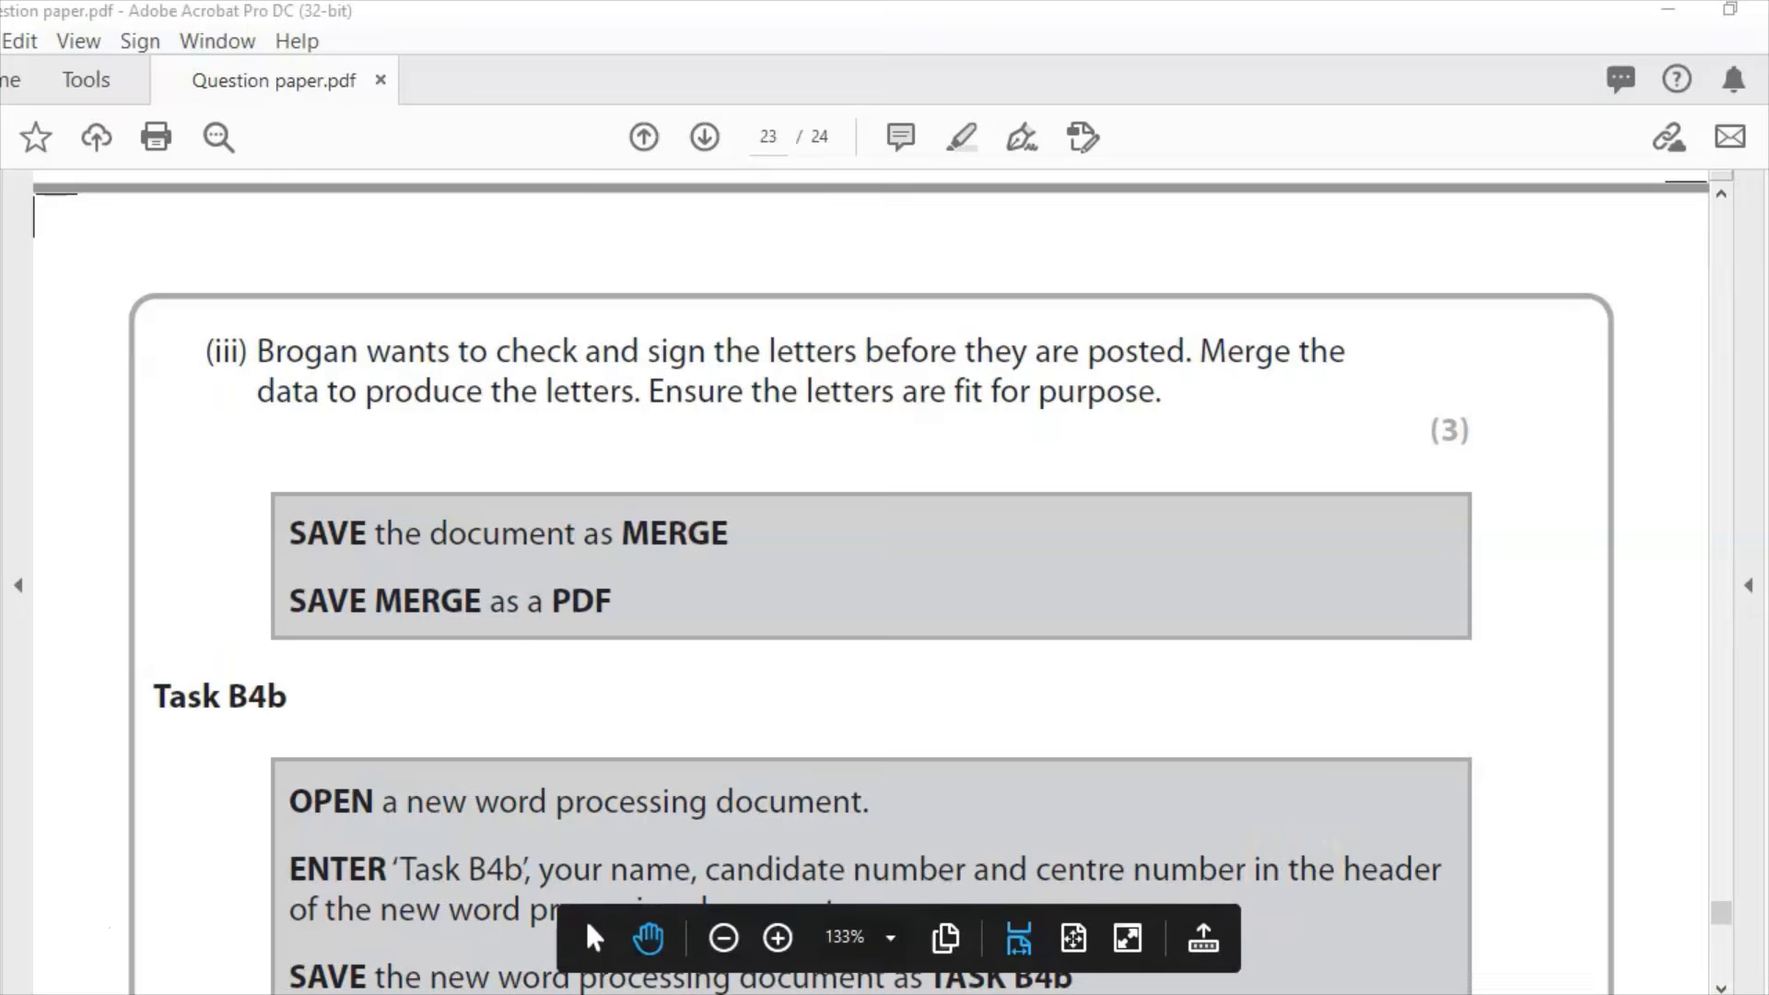
Step: Return to the LETTER document and launch the Step-by-Step Mail Merge Wizard
{"action": "key", "text": "alt+Tab"}
{"action": "scroll", "coordinate": [889, 617], "scroll_direction": "down", "scroll_amount": 1}
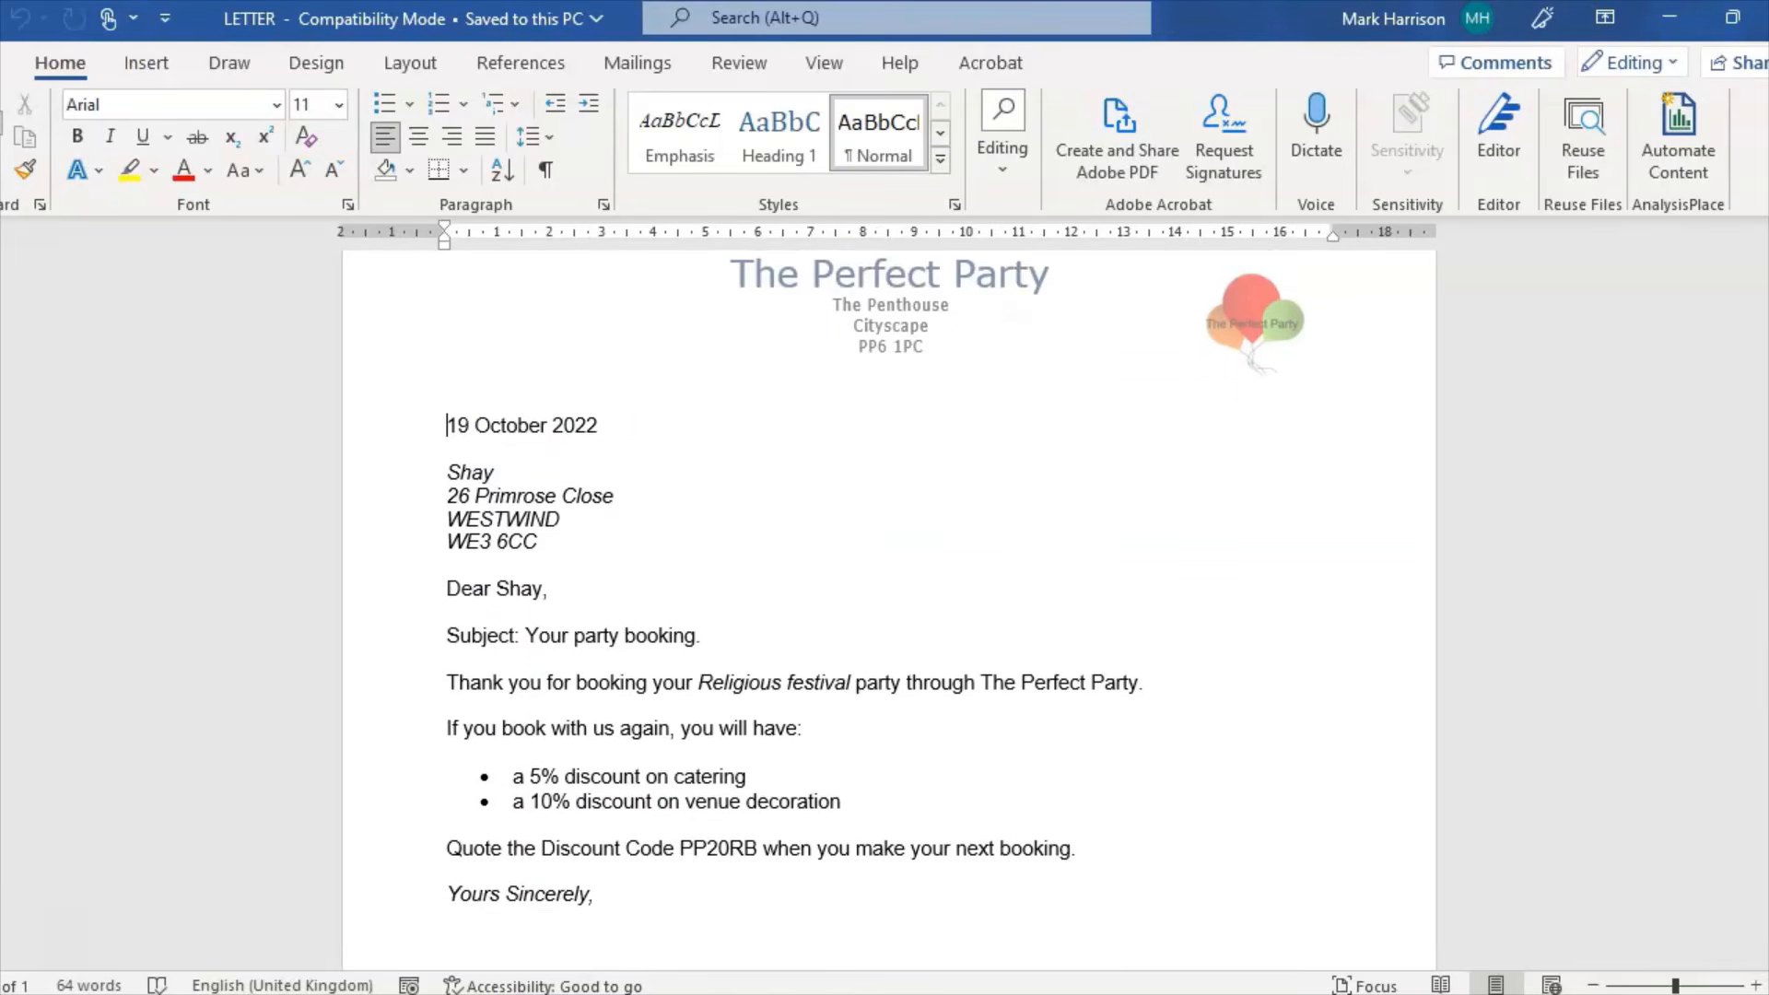
{"action": "scroll", "coordinate": [888, 564], "scroll_direction": "down", "scroll_amount": 1}
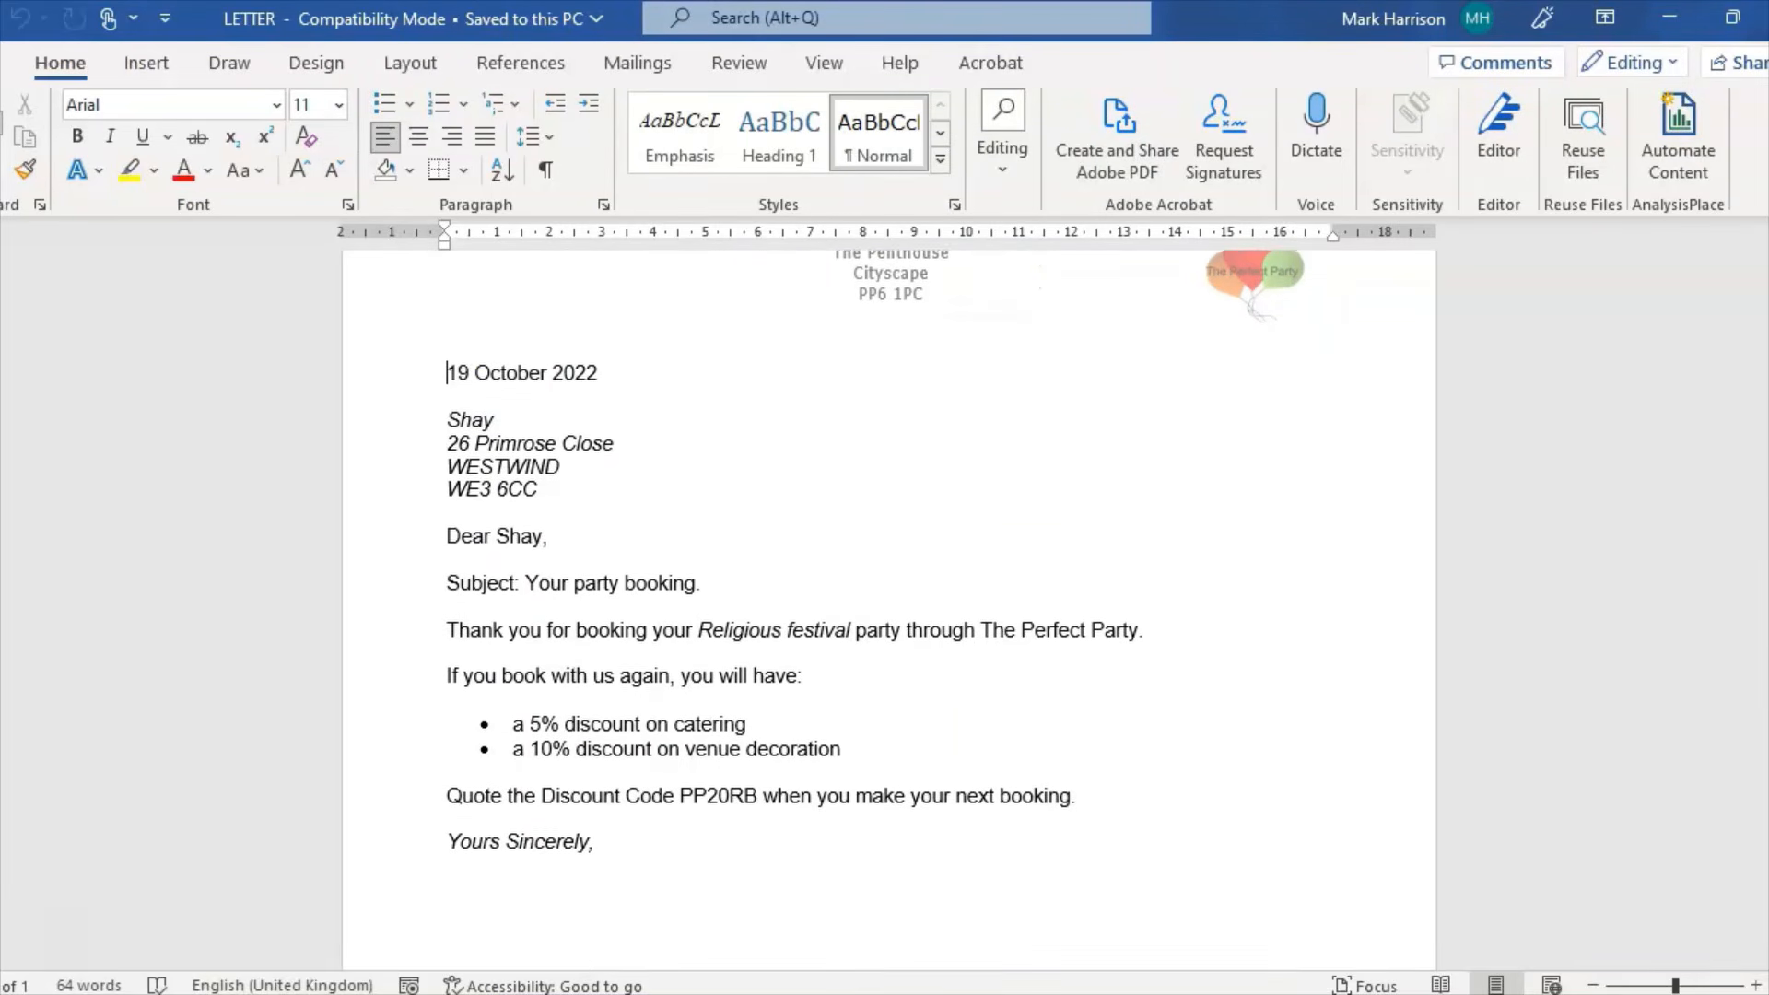
{"action": "scroll", "coordinate": [875, 599], "scroll_direction": "down", "scroll_amount": 1}
{"action": "scroll", "coordinate": [875, 599], "scroll_direction": "up", "scroll_amount": 3}
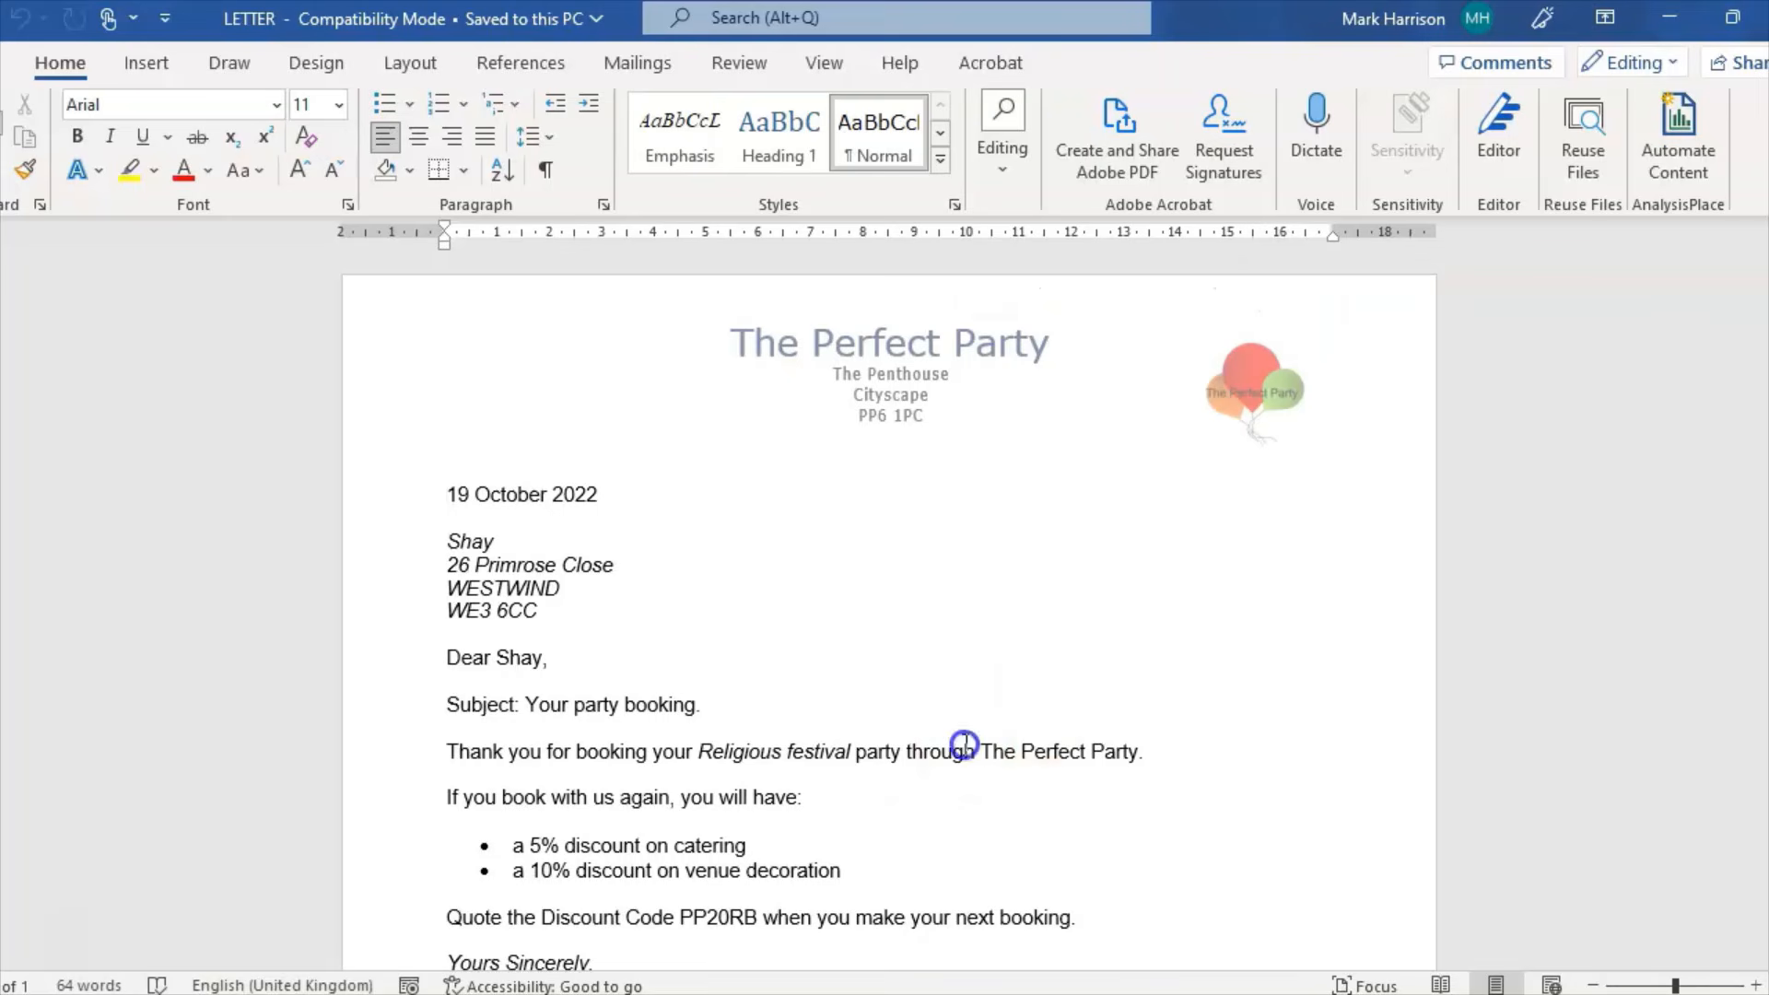
{"action": "left_click", "coordinate": [575, 609]}
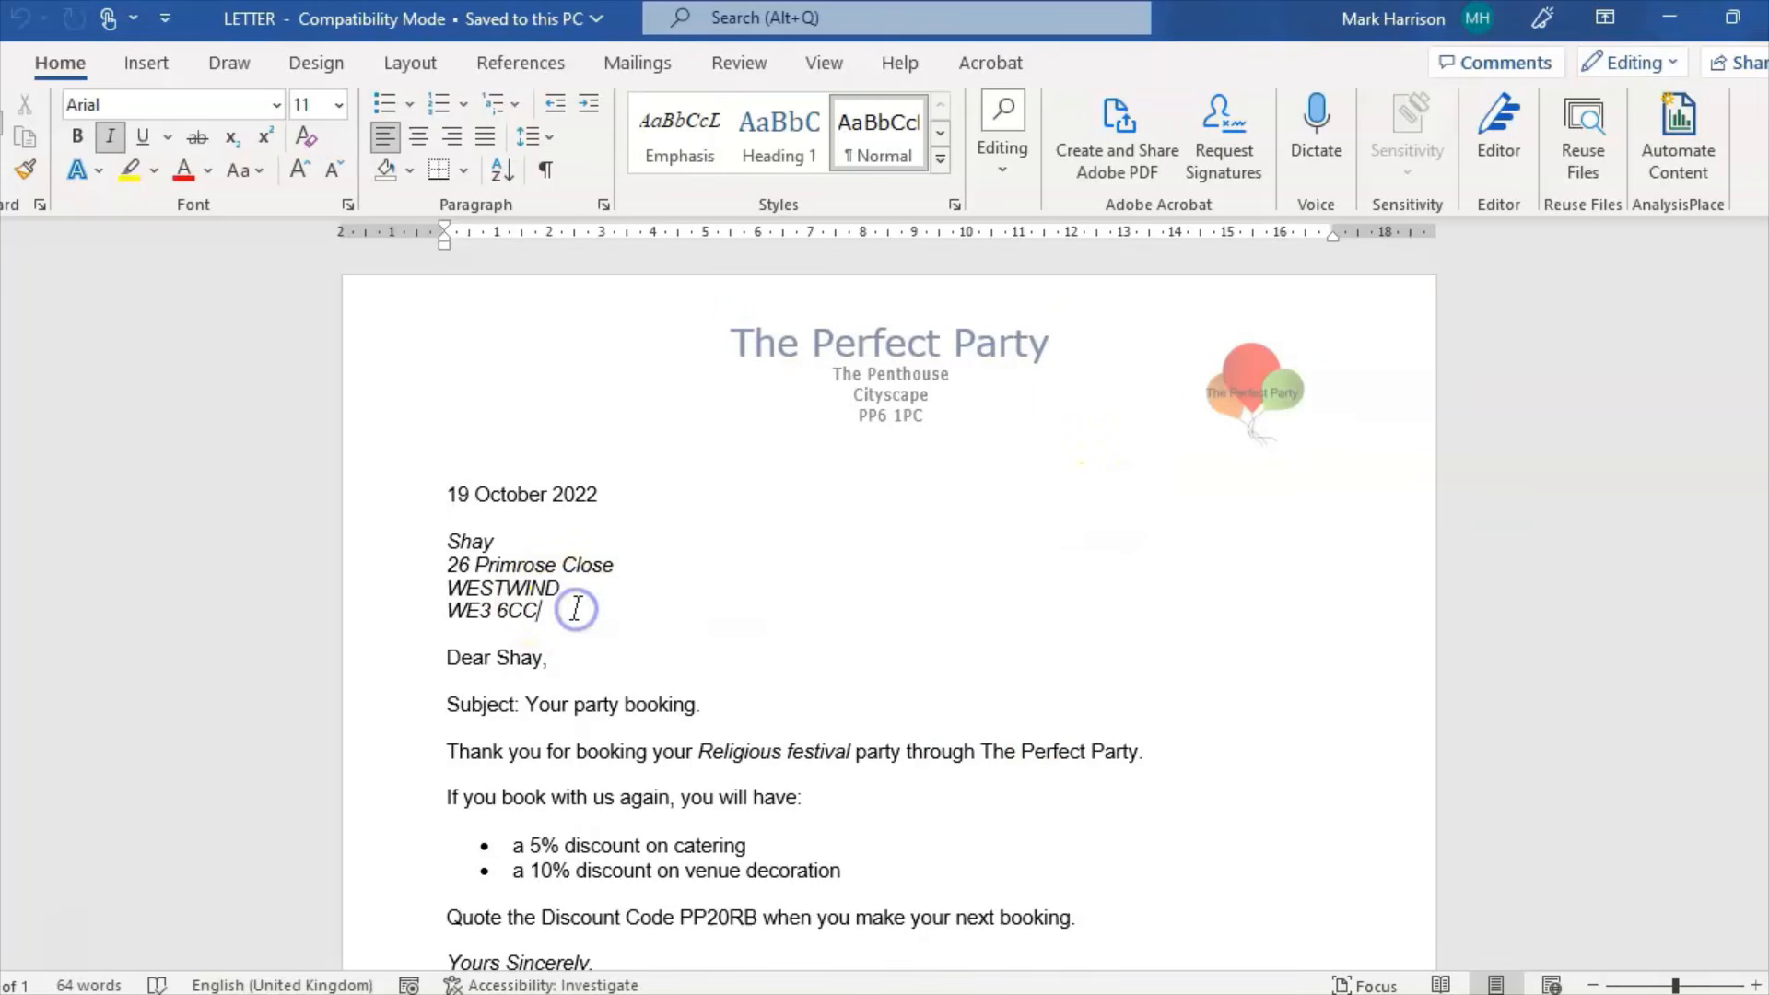
{"action": "left_click", "coordinate": [635, 63]}
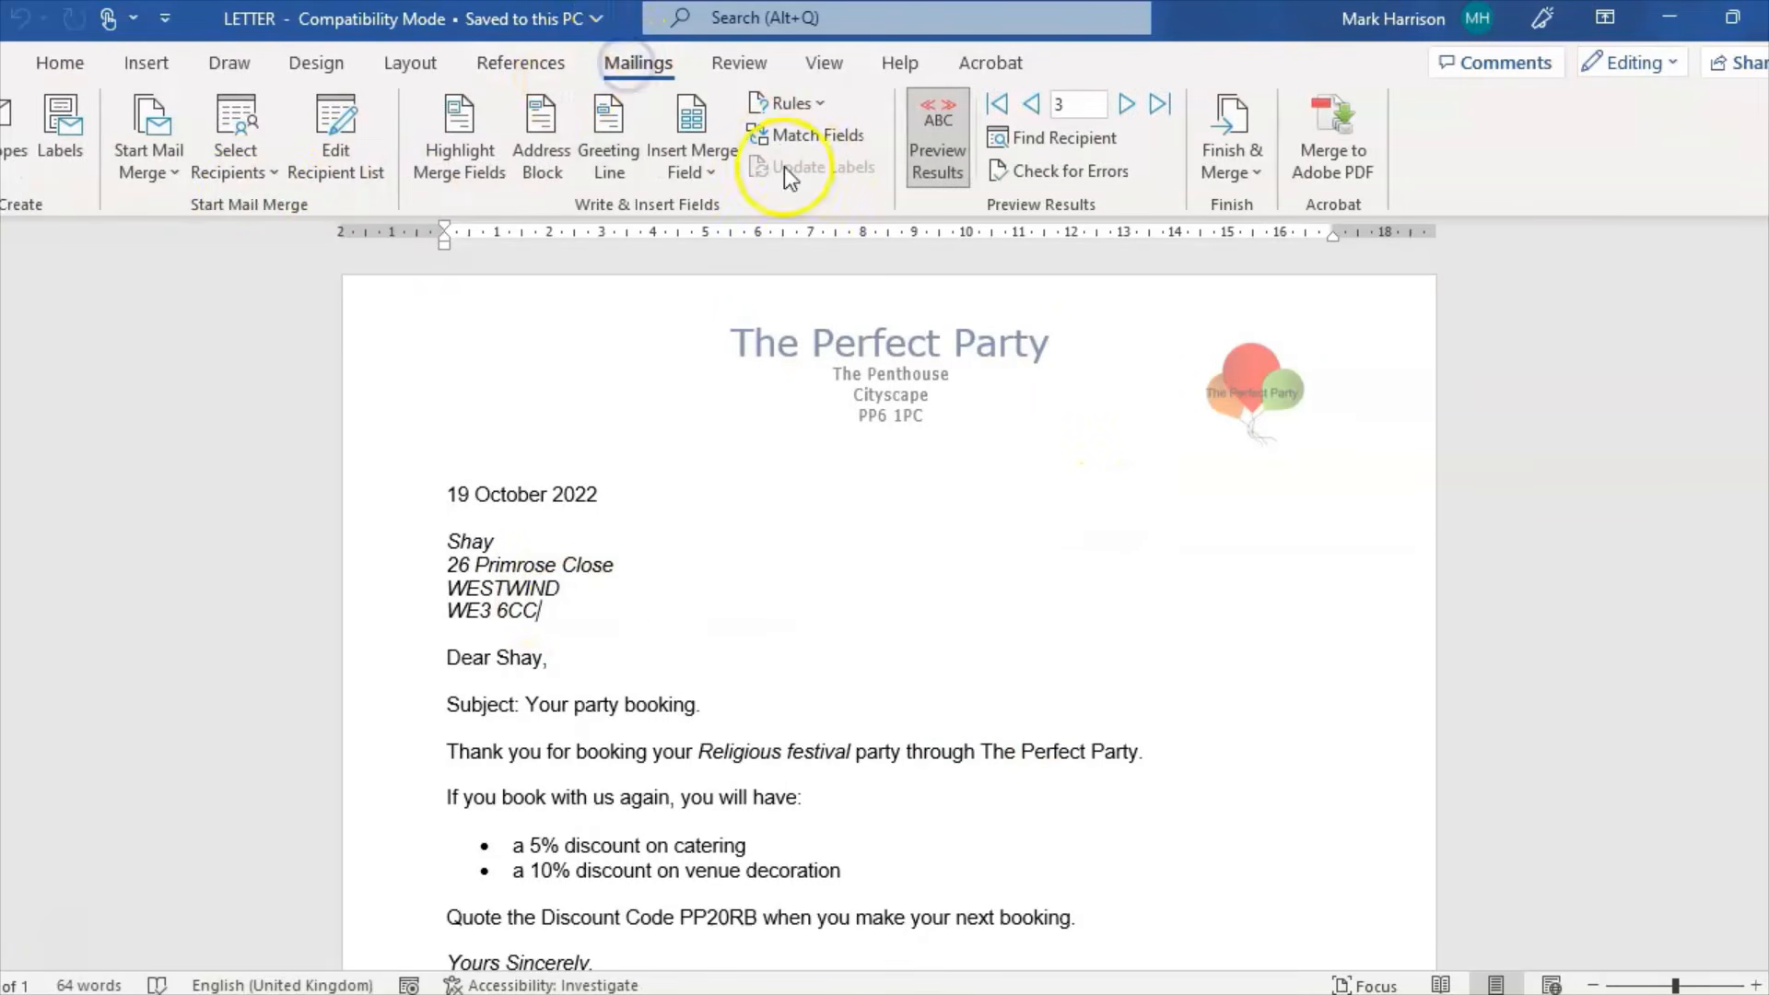
{"action": "left_click", "coordinate": [174, 173]}
{"action": "left_click", "coordinate": [234, 440]}
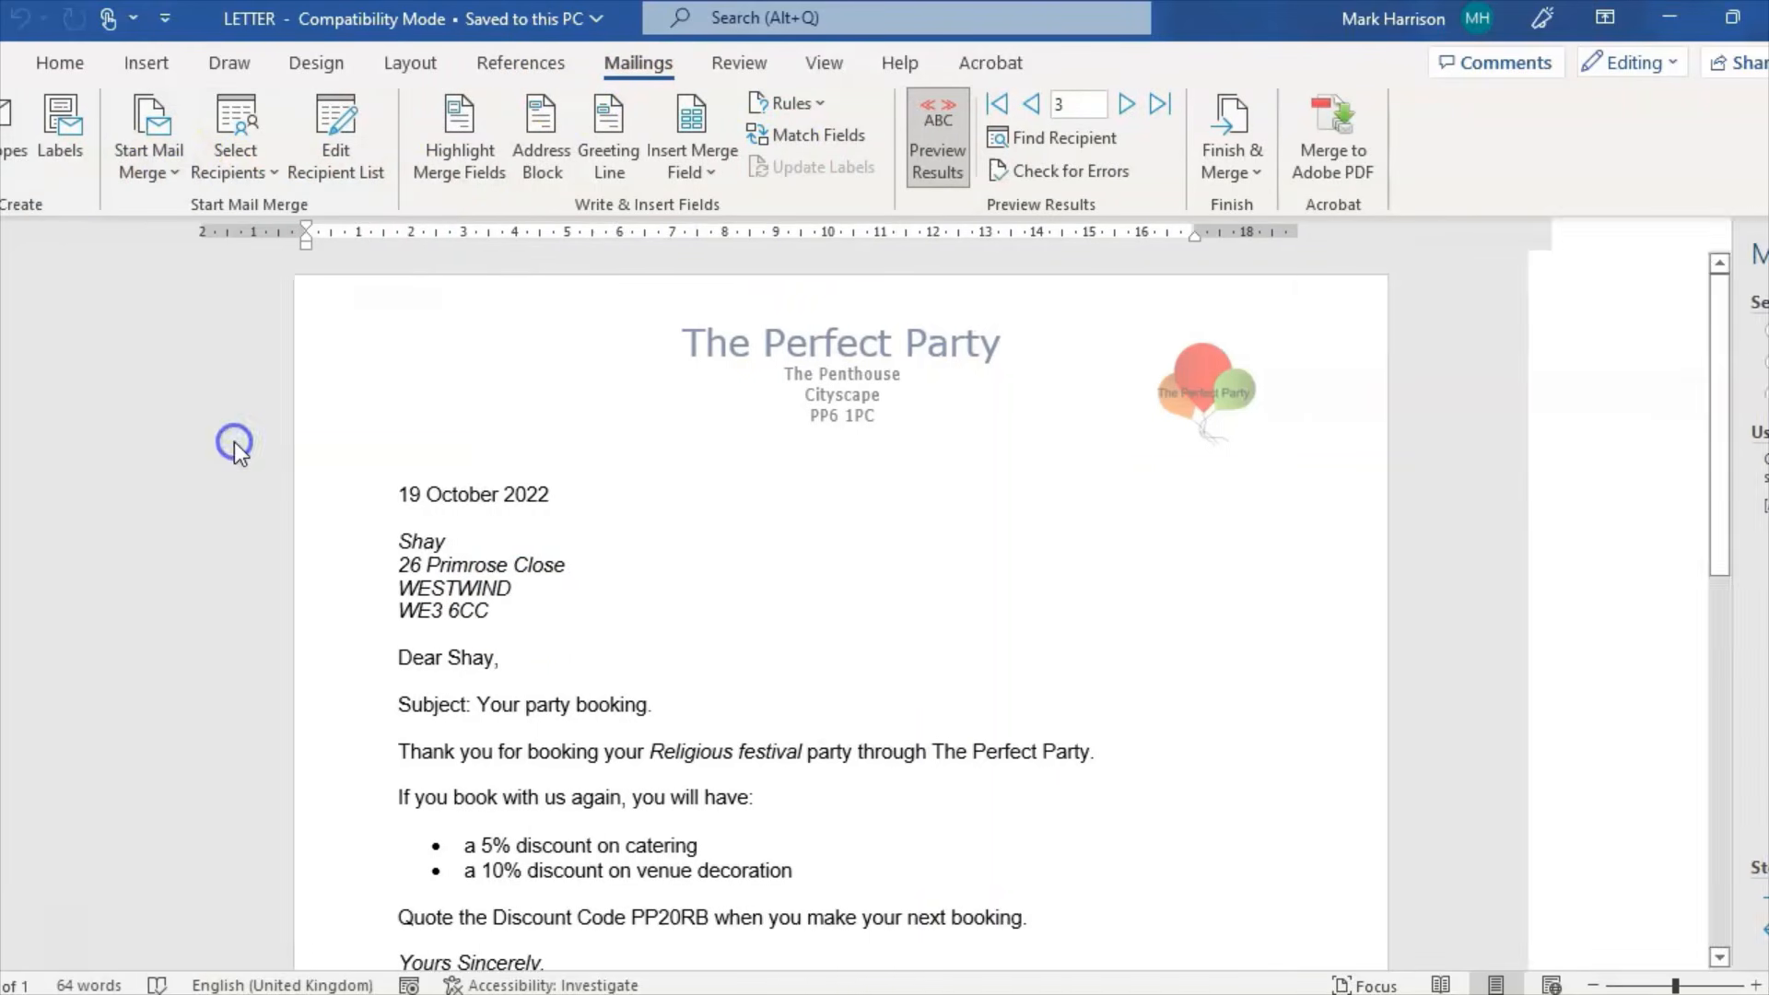
Step: Advance the wizard to the preview step and view the letters for recipients 1 through 3
{"action": "left_click", "coordinate": [1686, 893]}
{"action": "left_click", "coordinate": [1686, 894]}
{"action": "left_click", "coordinate": [1607, 424]}
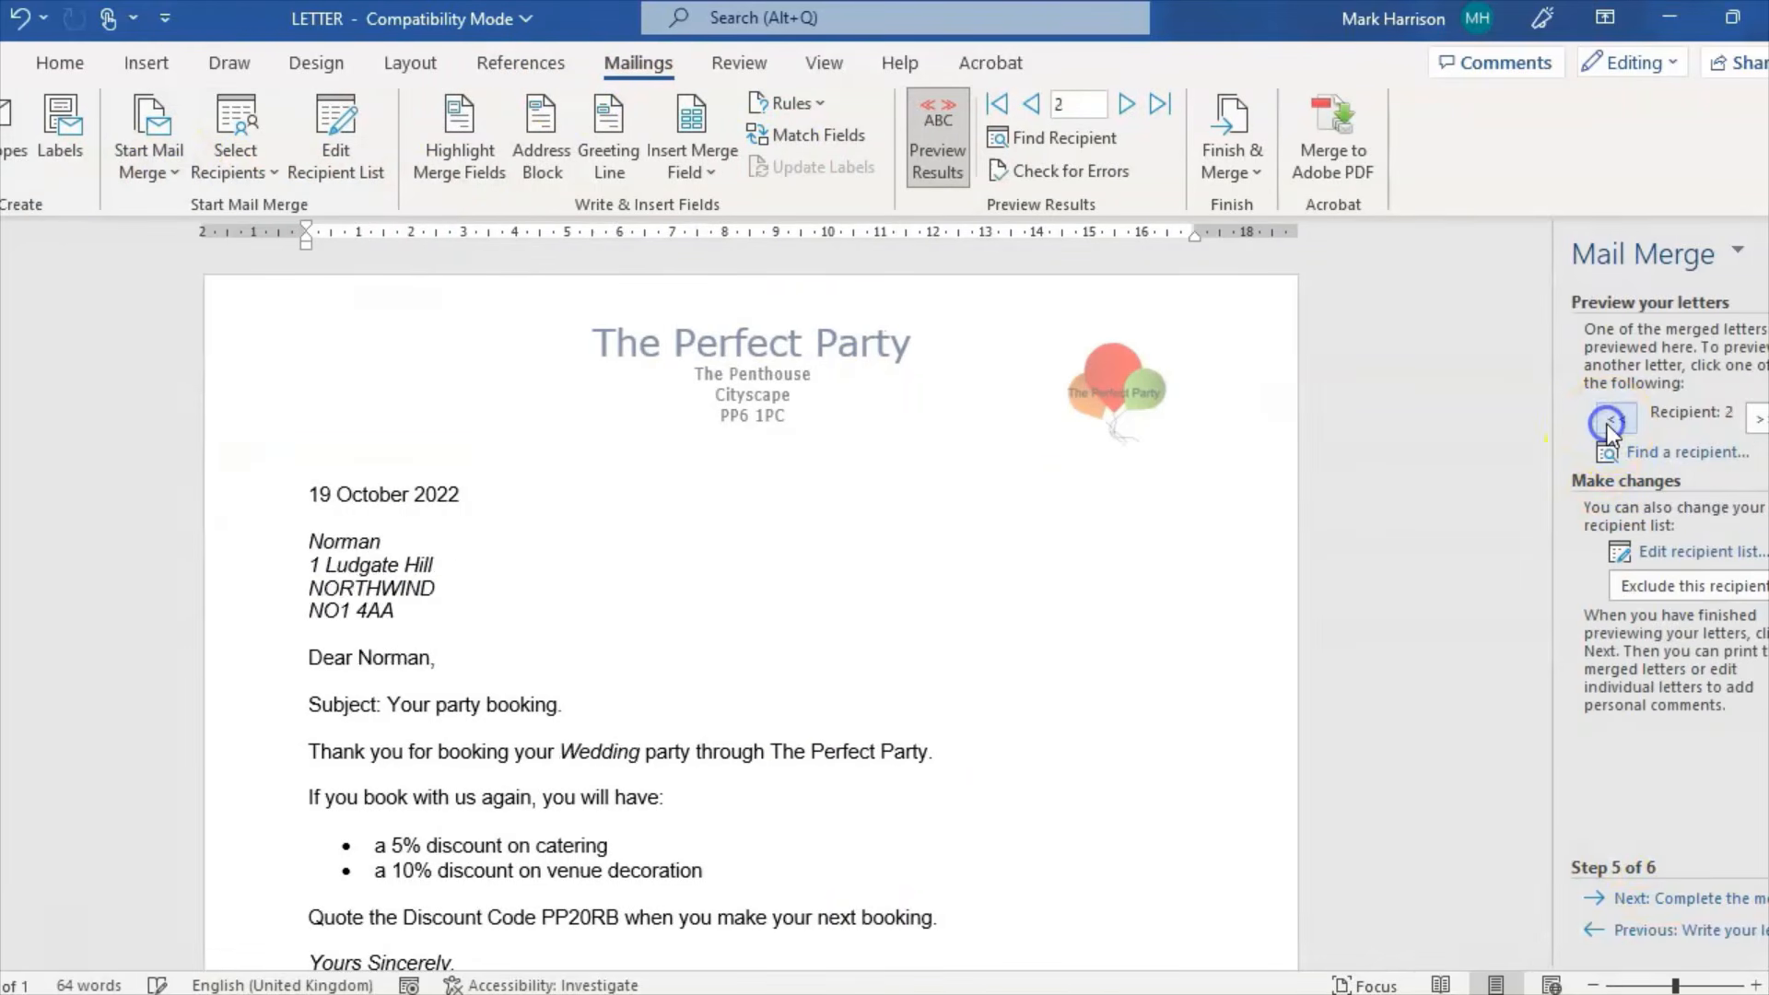
{"action": "left_click", "coordinate": [1607, 424]}
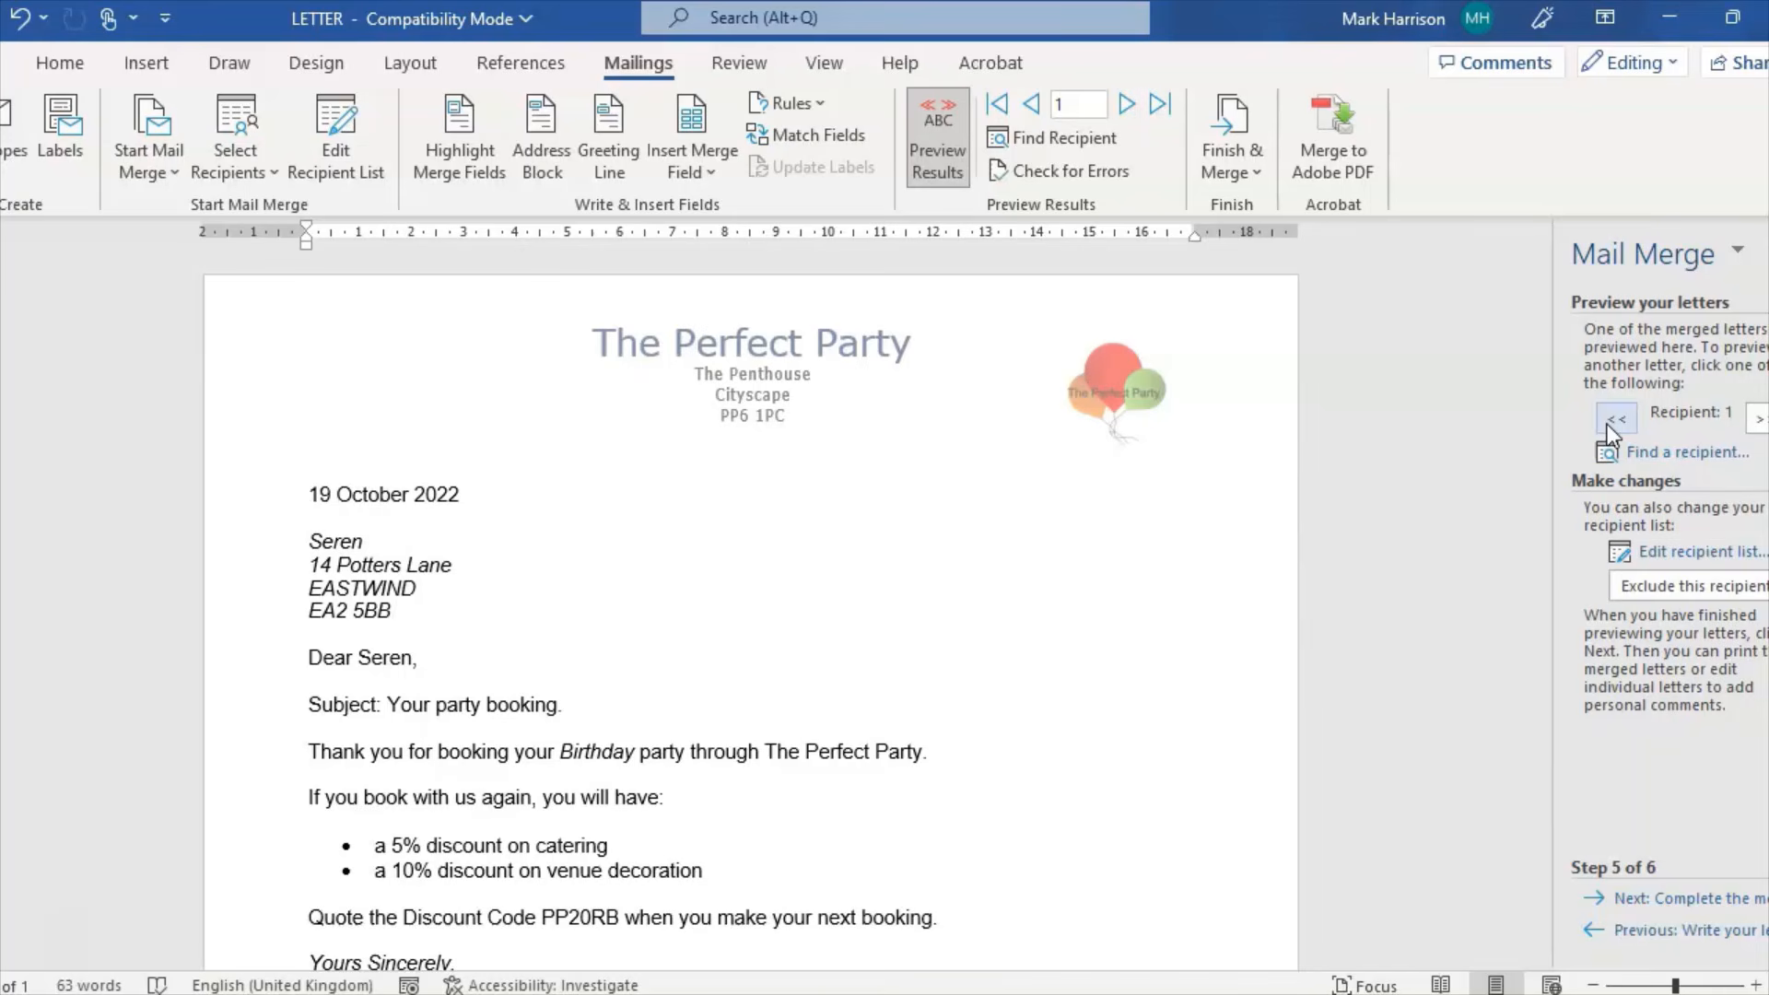
{"action": "left_click", "coordinate": [1758, 420]}
{"action": "left_click", "coordinate": [1758, 419]}
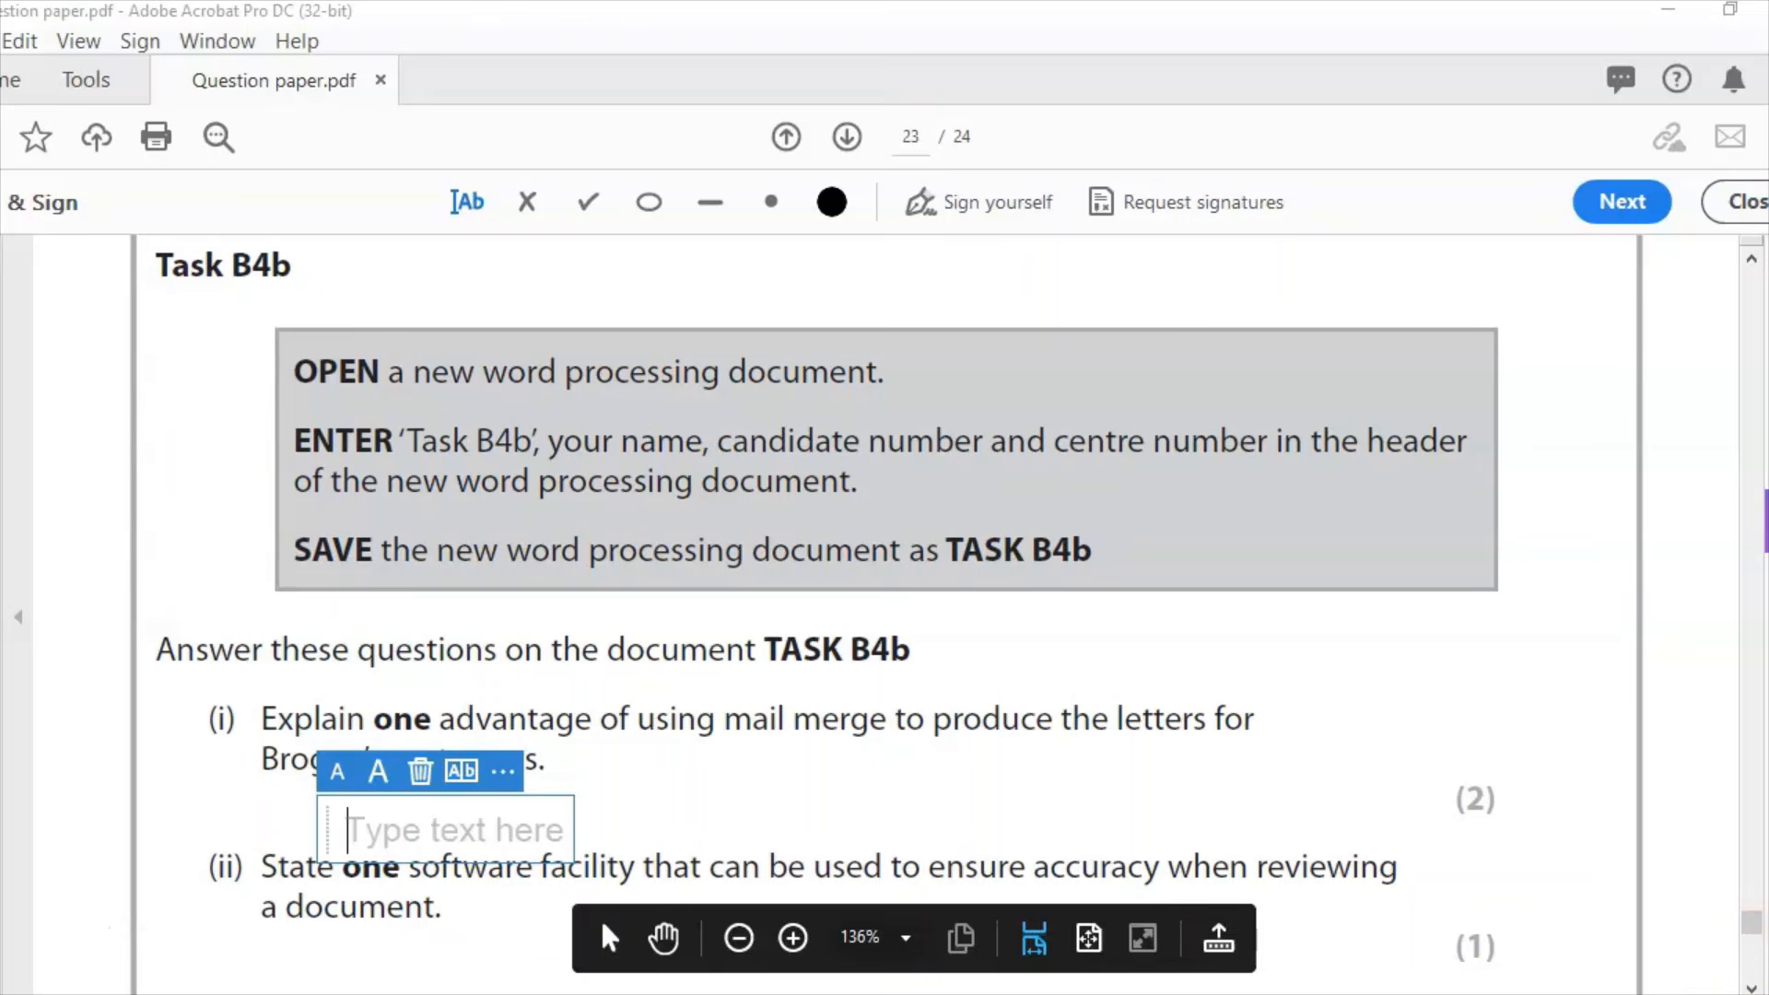
Step: Position the answer box under Task B4b question (i) and type answers for (i), (ii) and (iii)
{"action": "scroll", "coordinate": [1758, 984], "scroll_direction": "down", "scroll_amount": 3}
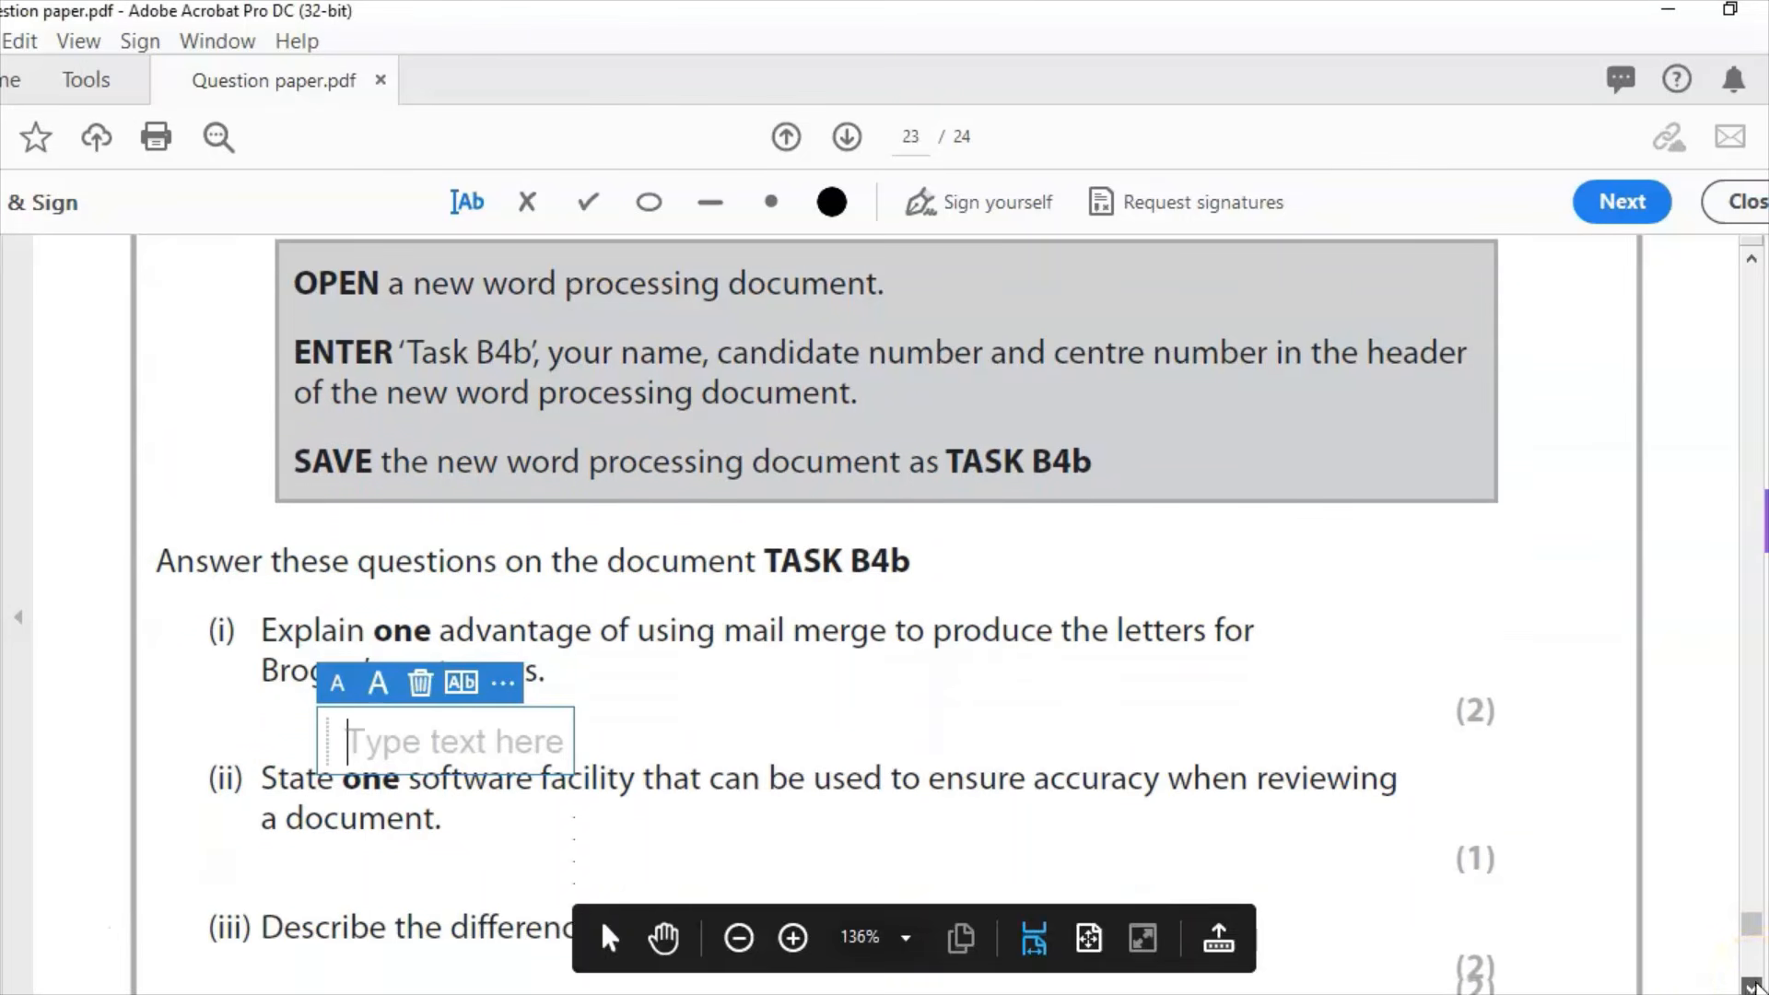
{"action": "scroll", "coordinate": [1754, 986], "scroll_direction": "down", "scroll_amount": 5}
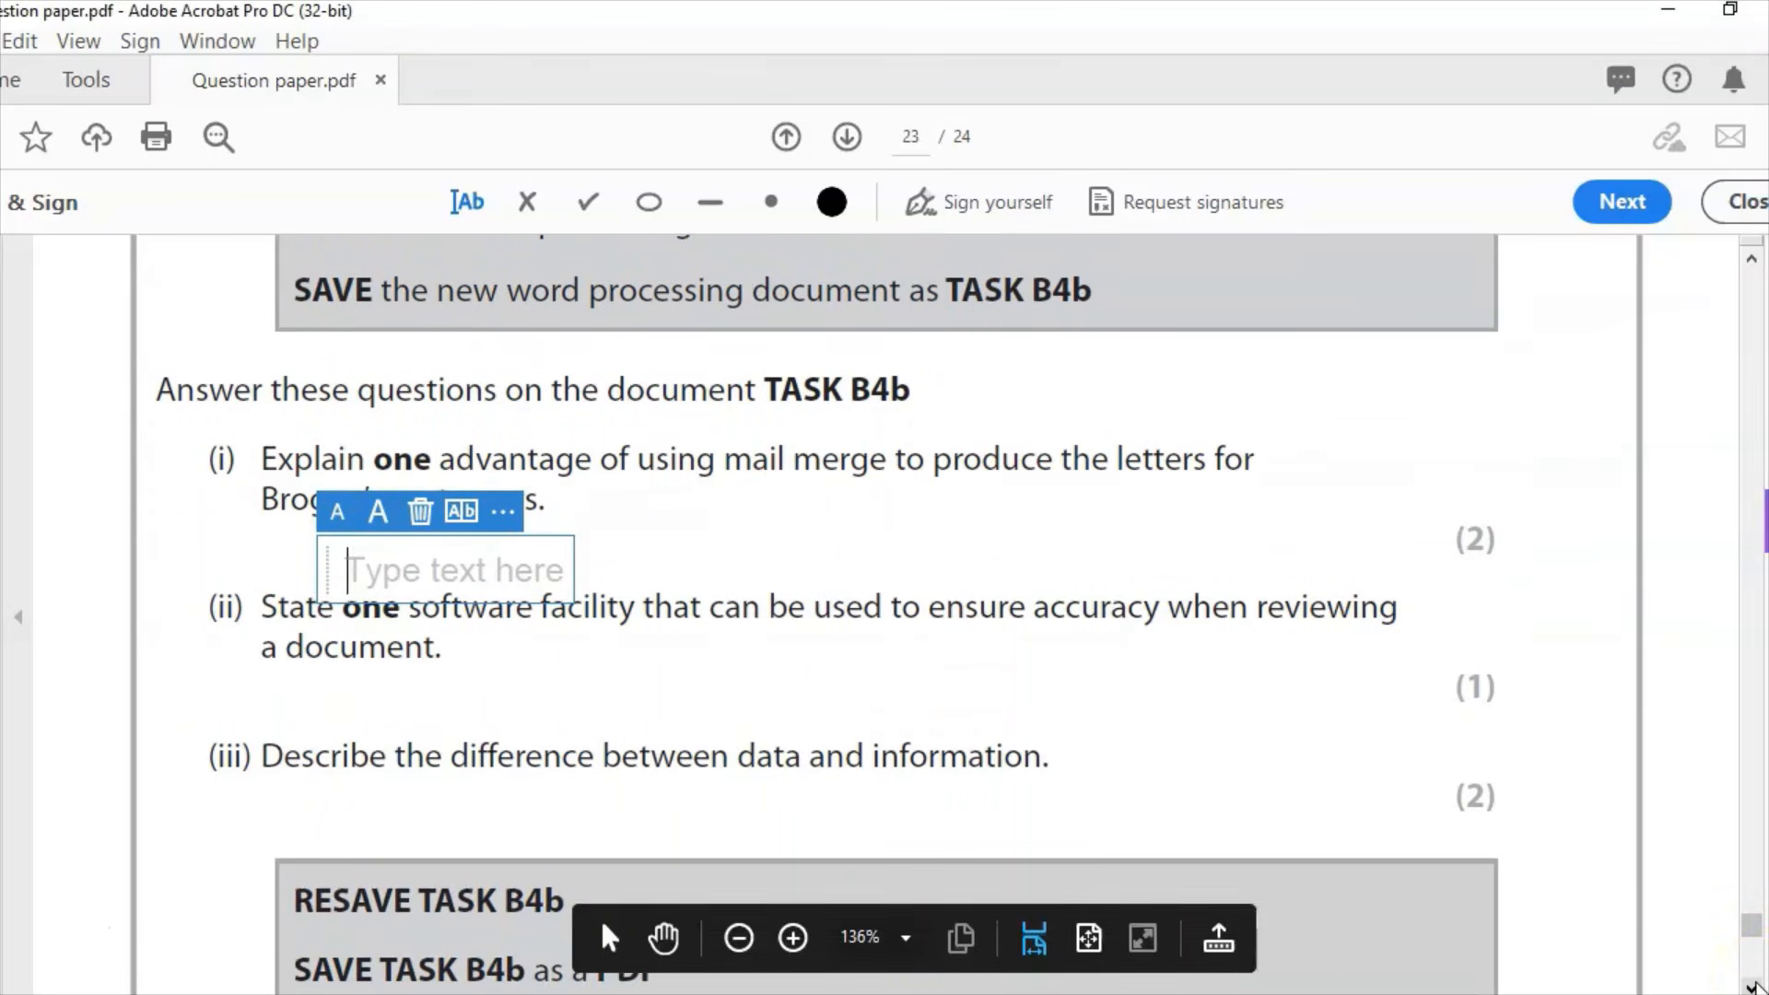
{"action": "scroll", "coordinate": [1753, 986], "scroll_direction": "down", "scroll_amount": 2}
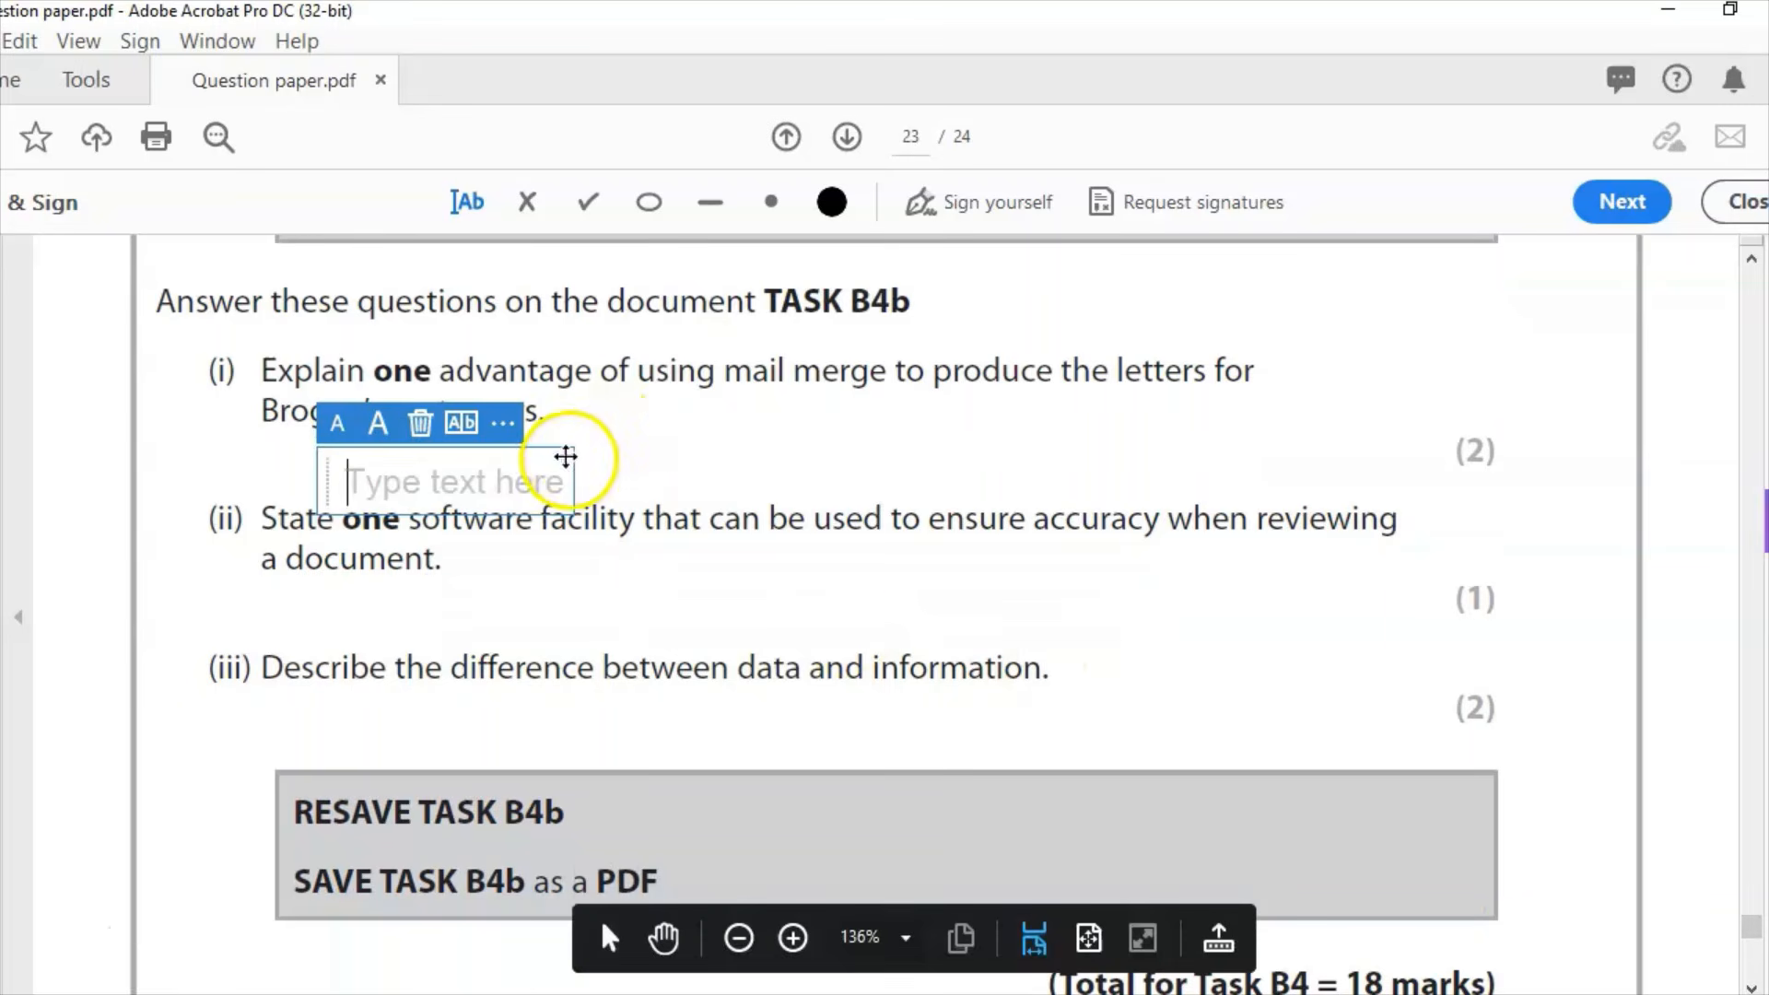
{"action": "left_click_drag", "start_coordinate": [565, 458], "coordinate": [521, 444]}
{"action": "left_click", "coordinate": [52, 921]}
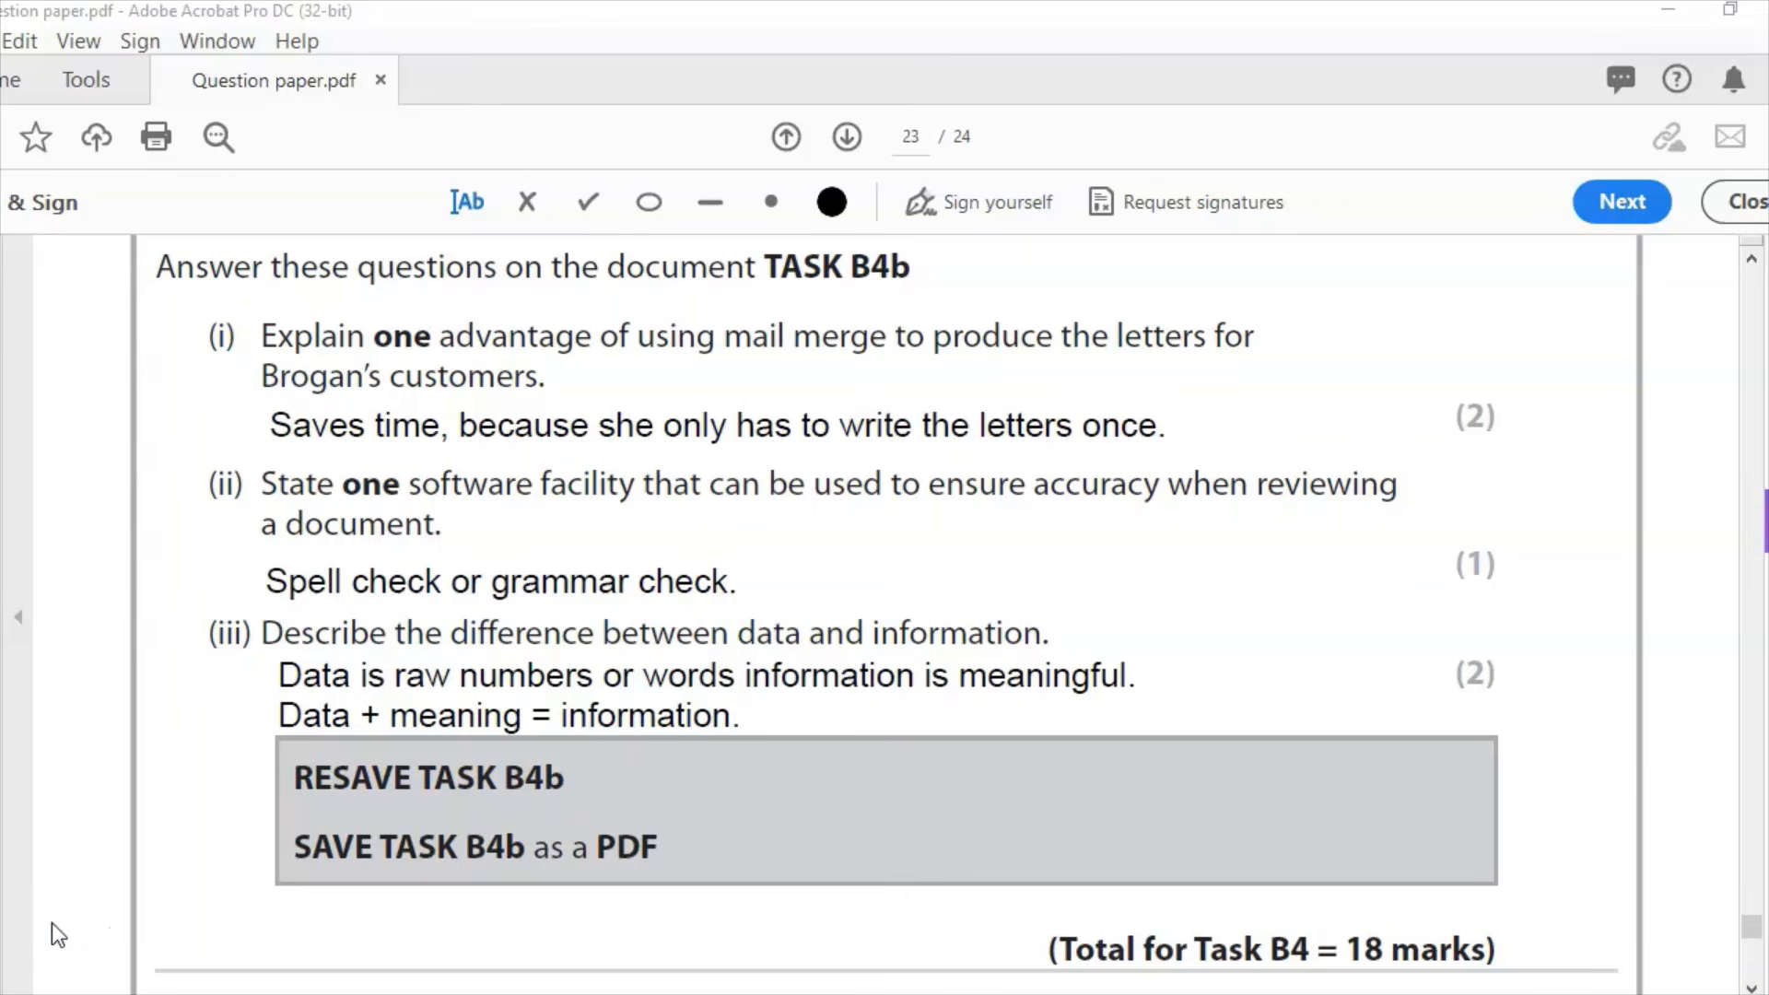
{"action": "left_click", "coordinate": [545, 866]}
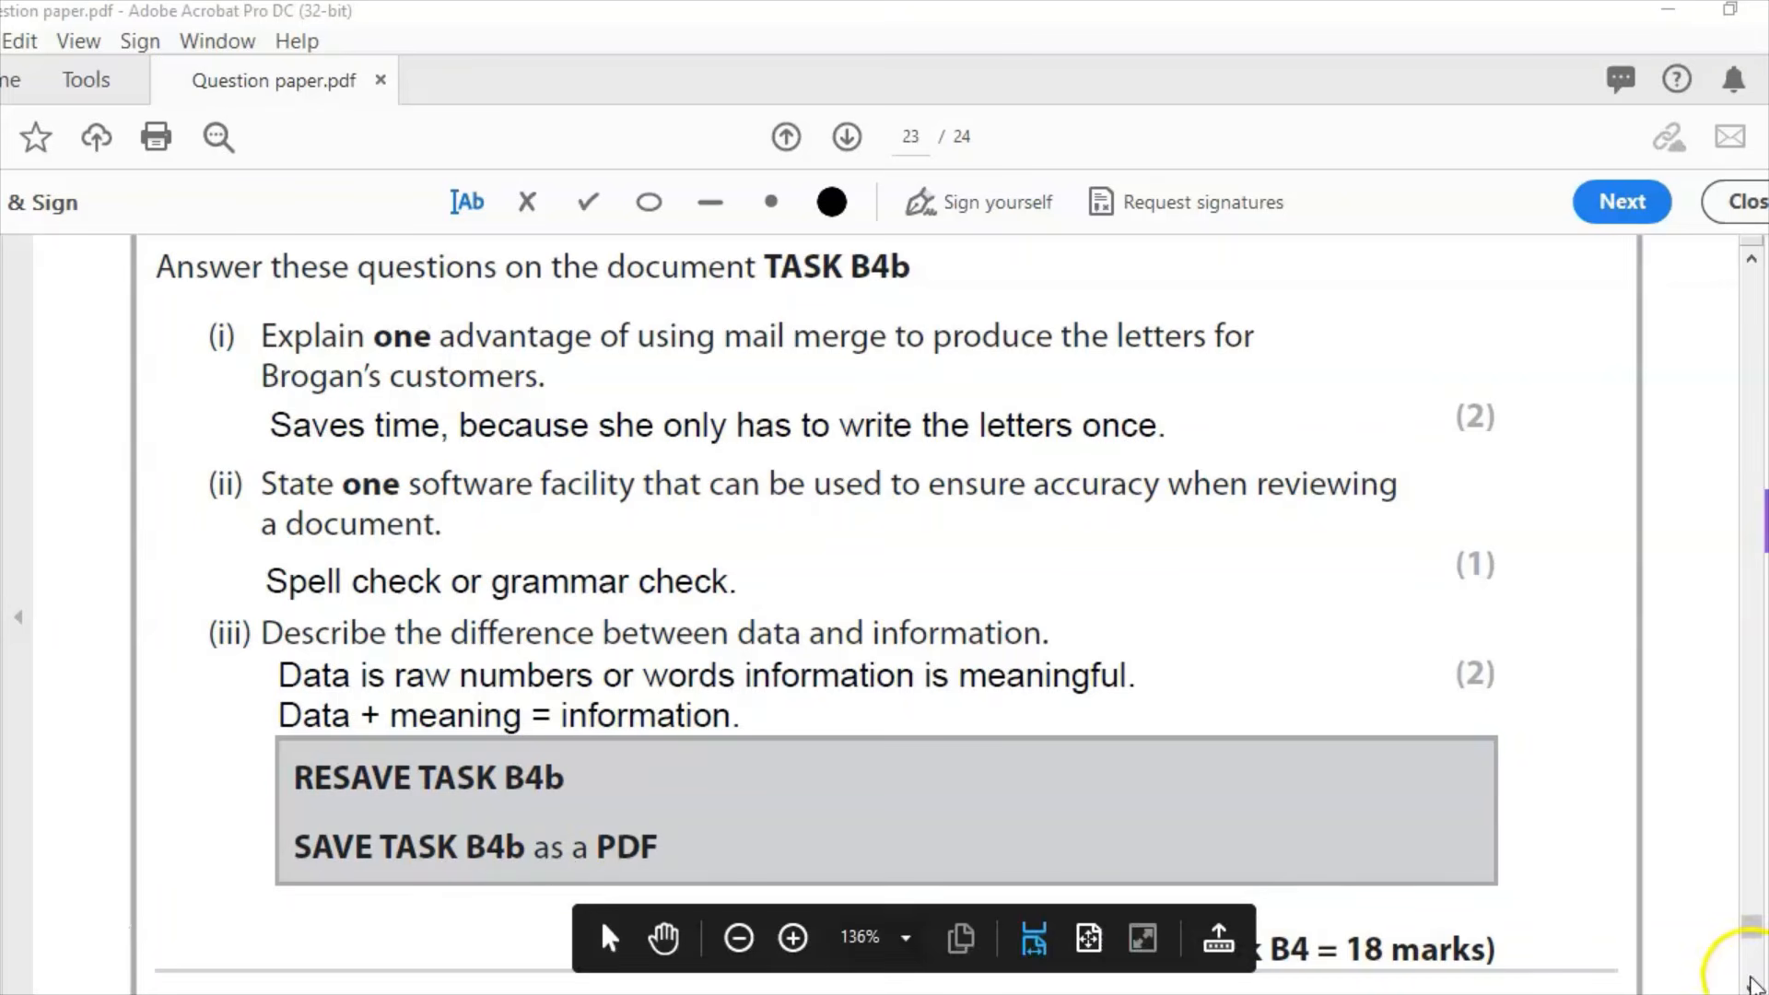
{"action": "left_click", "coordinate": [1750, 988]}
{"action": "left_click", "coordinate": [1751, 988]}
{"action": "left_click", "coordinate": [1751, 988]}
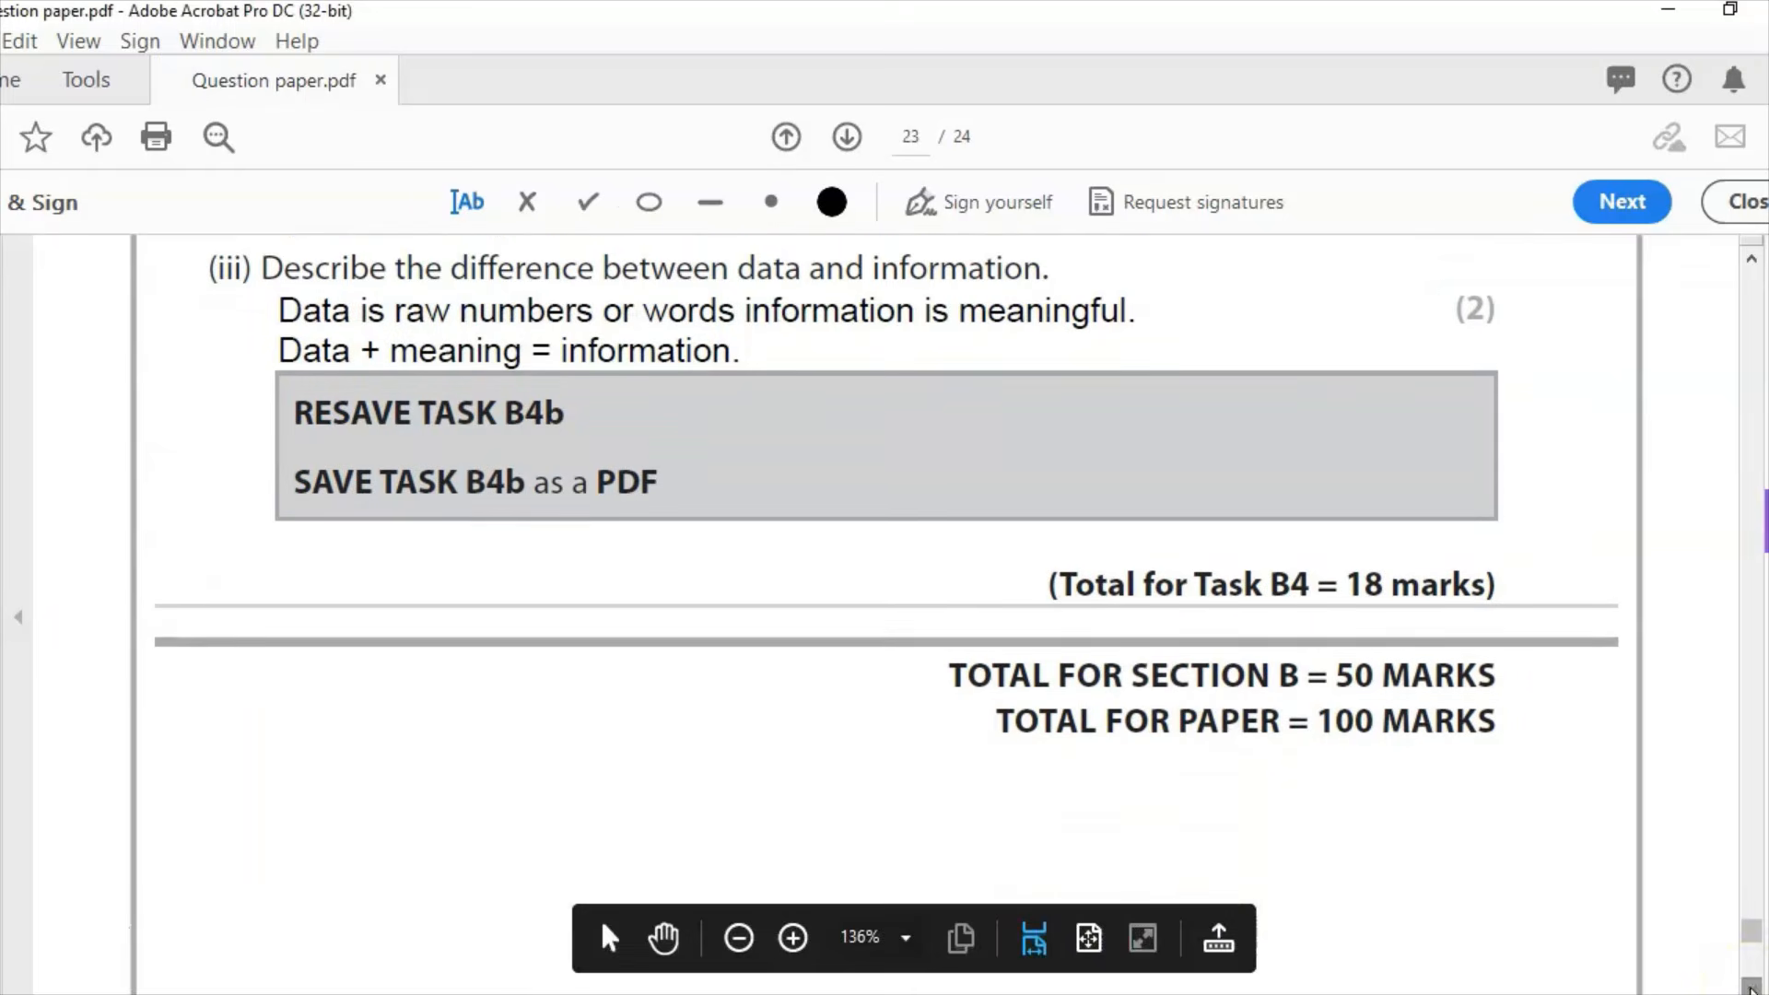
{"action": "left_click", "coordinate": [1751, 987]}
{"action": "left_click", "coordinate": [1751, 988]}
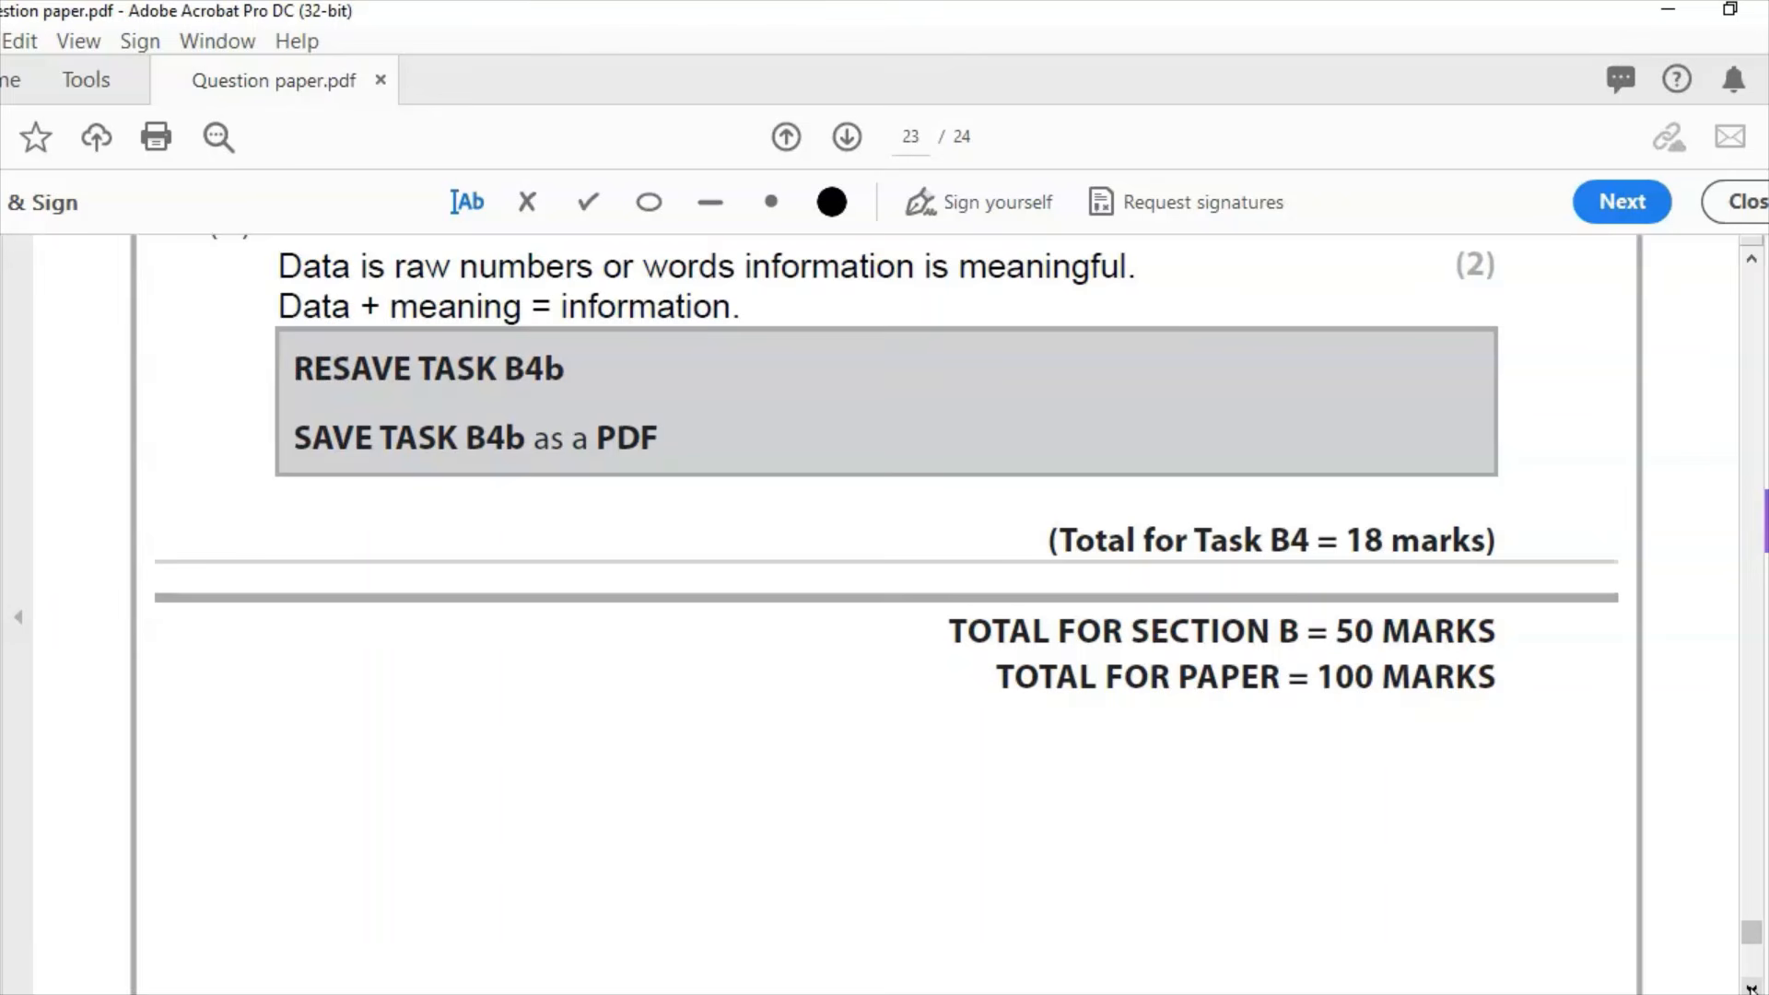
{"action": "left_click", "coordinate": [1750, 989]}
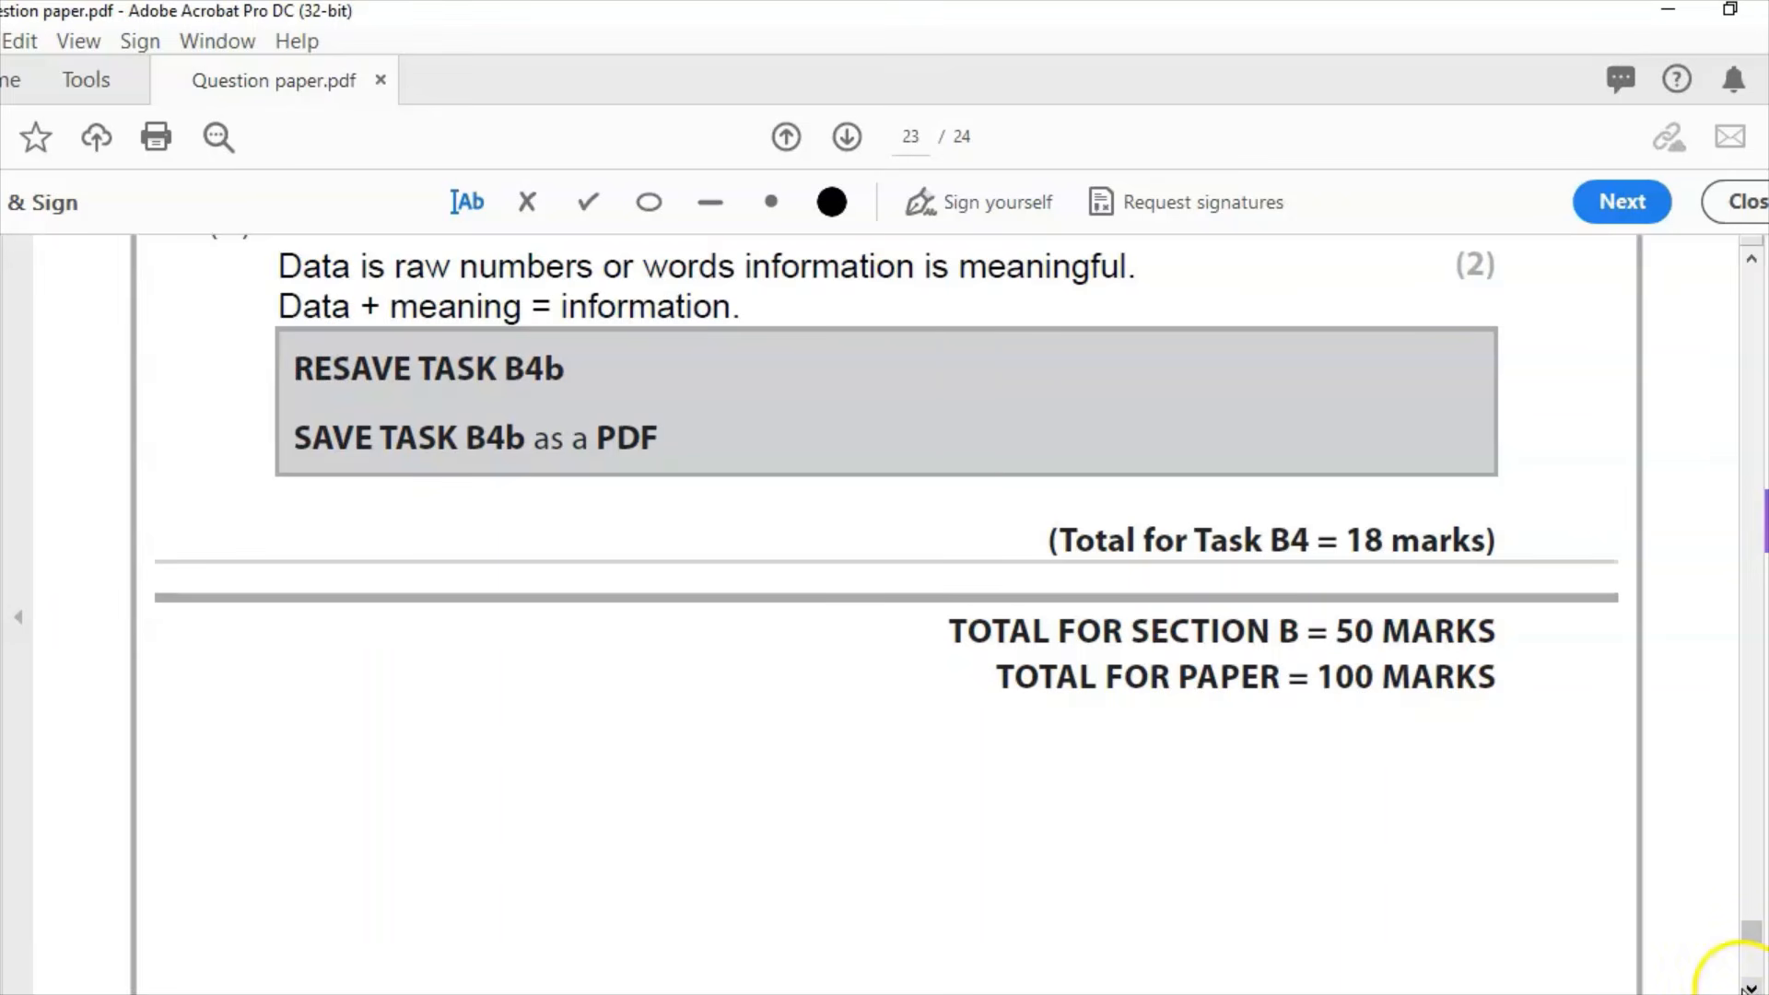